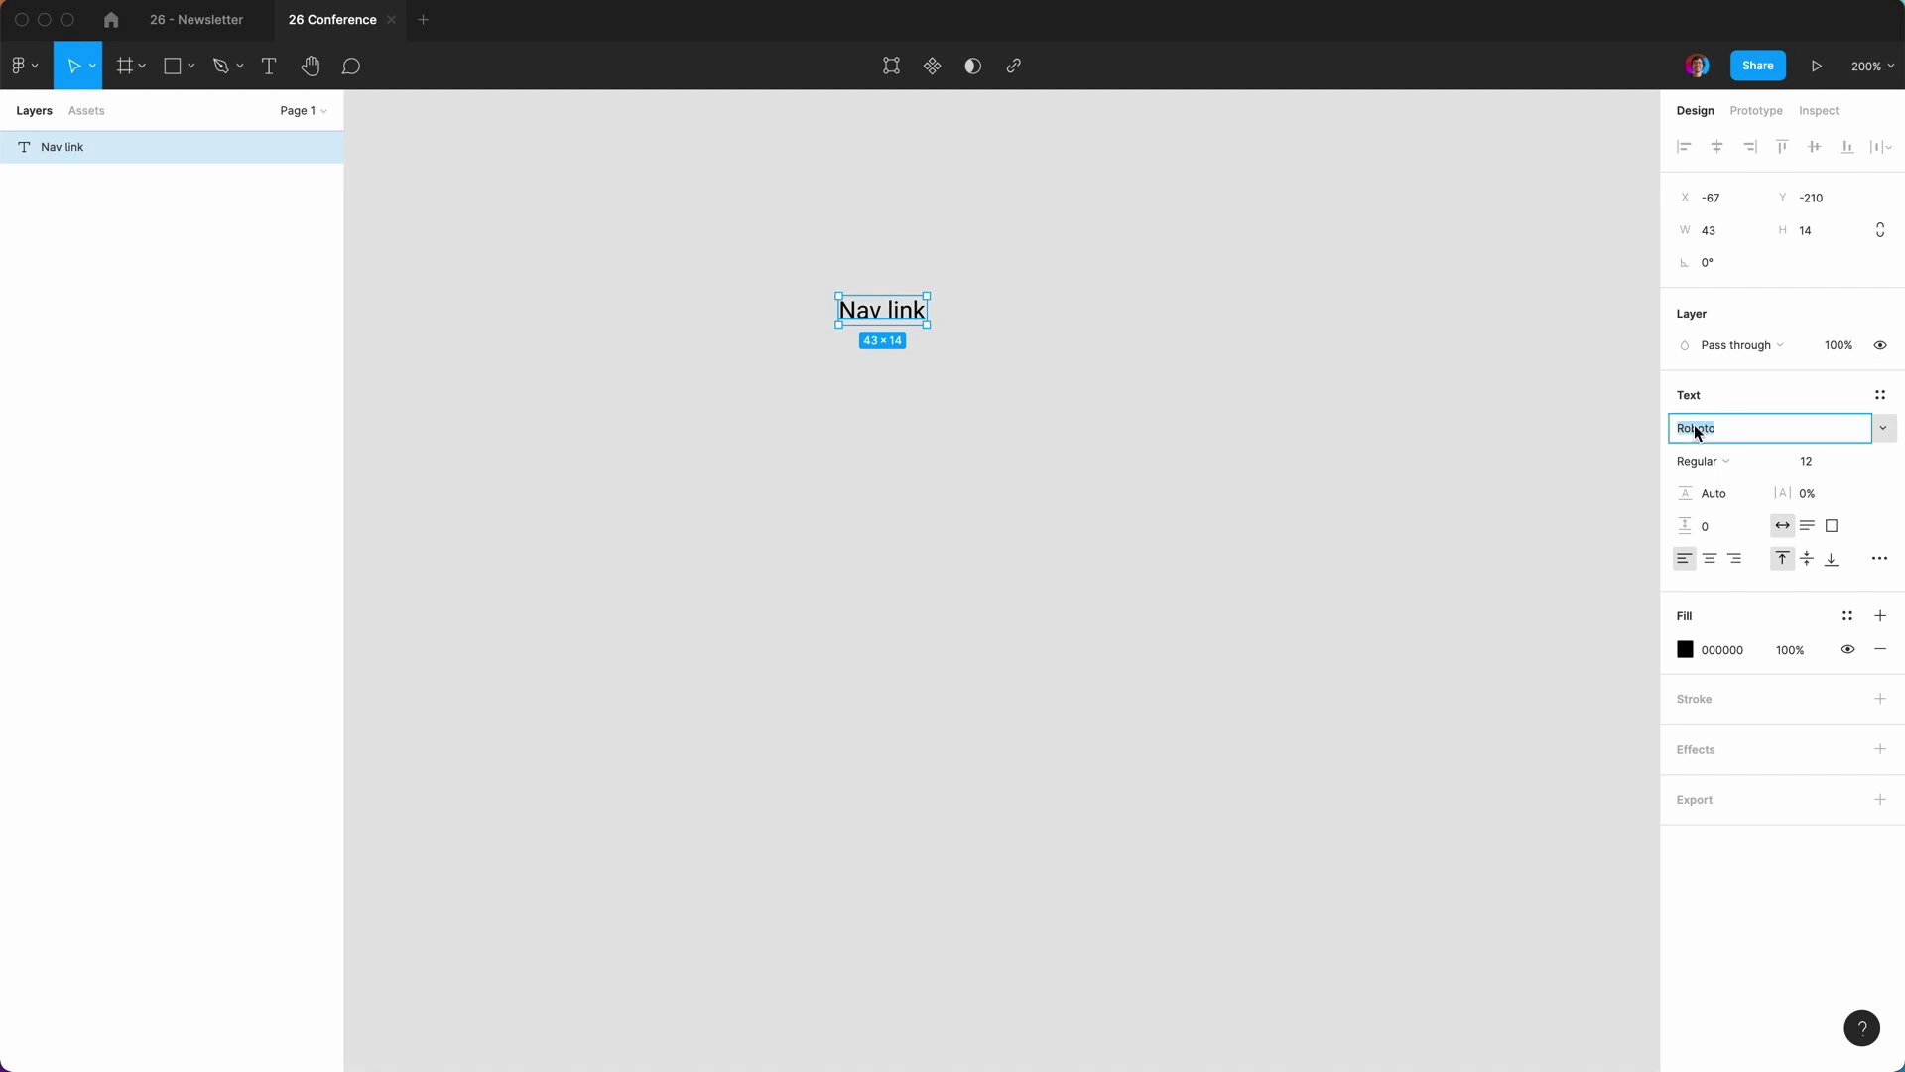
Set the Nav link text's font to Inter and its size to 16.
type("Inter")
key("Return")
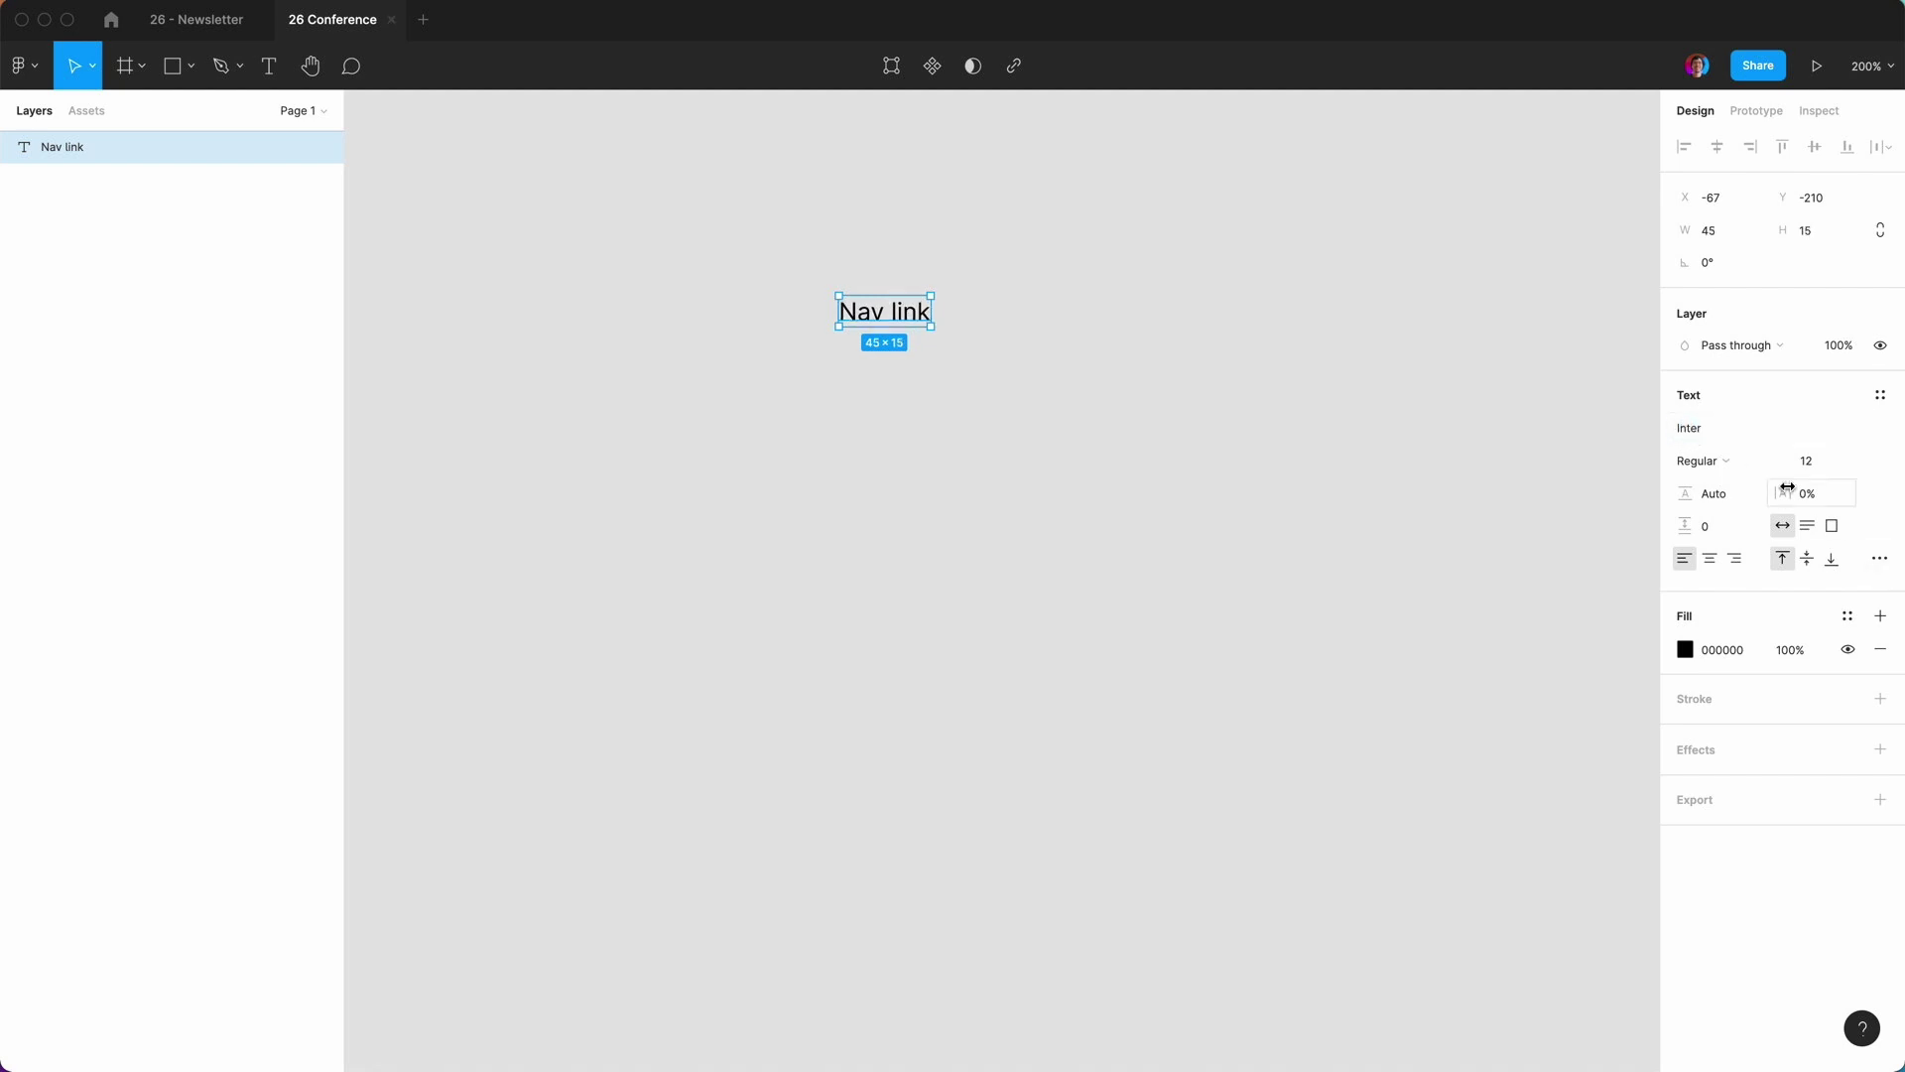
type("16")
key("Return")
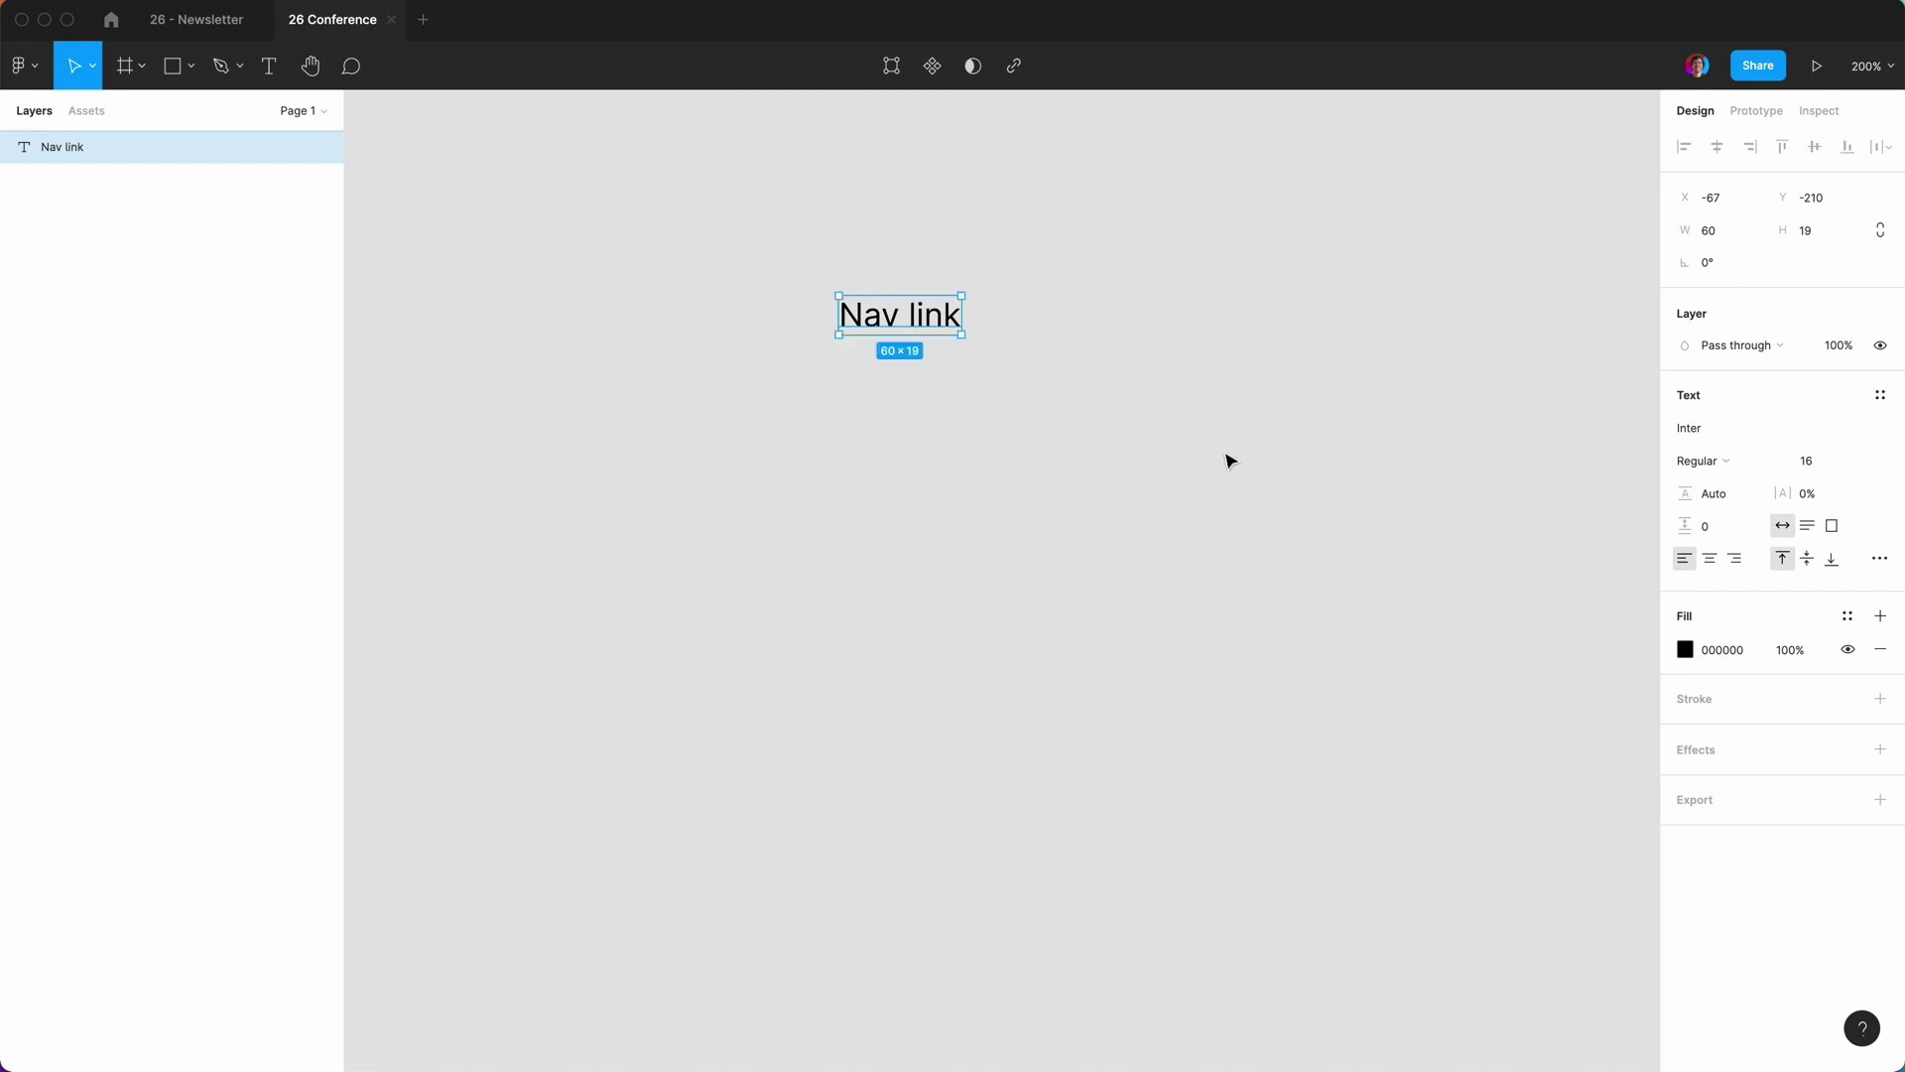
left_click(1230, 461)
Duplicate the Nav link text three times and wrap all four texts in an auto layout frame.
left_click(875, 321)
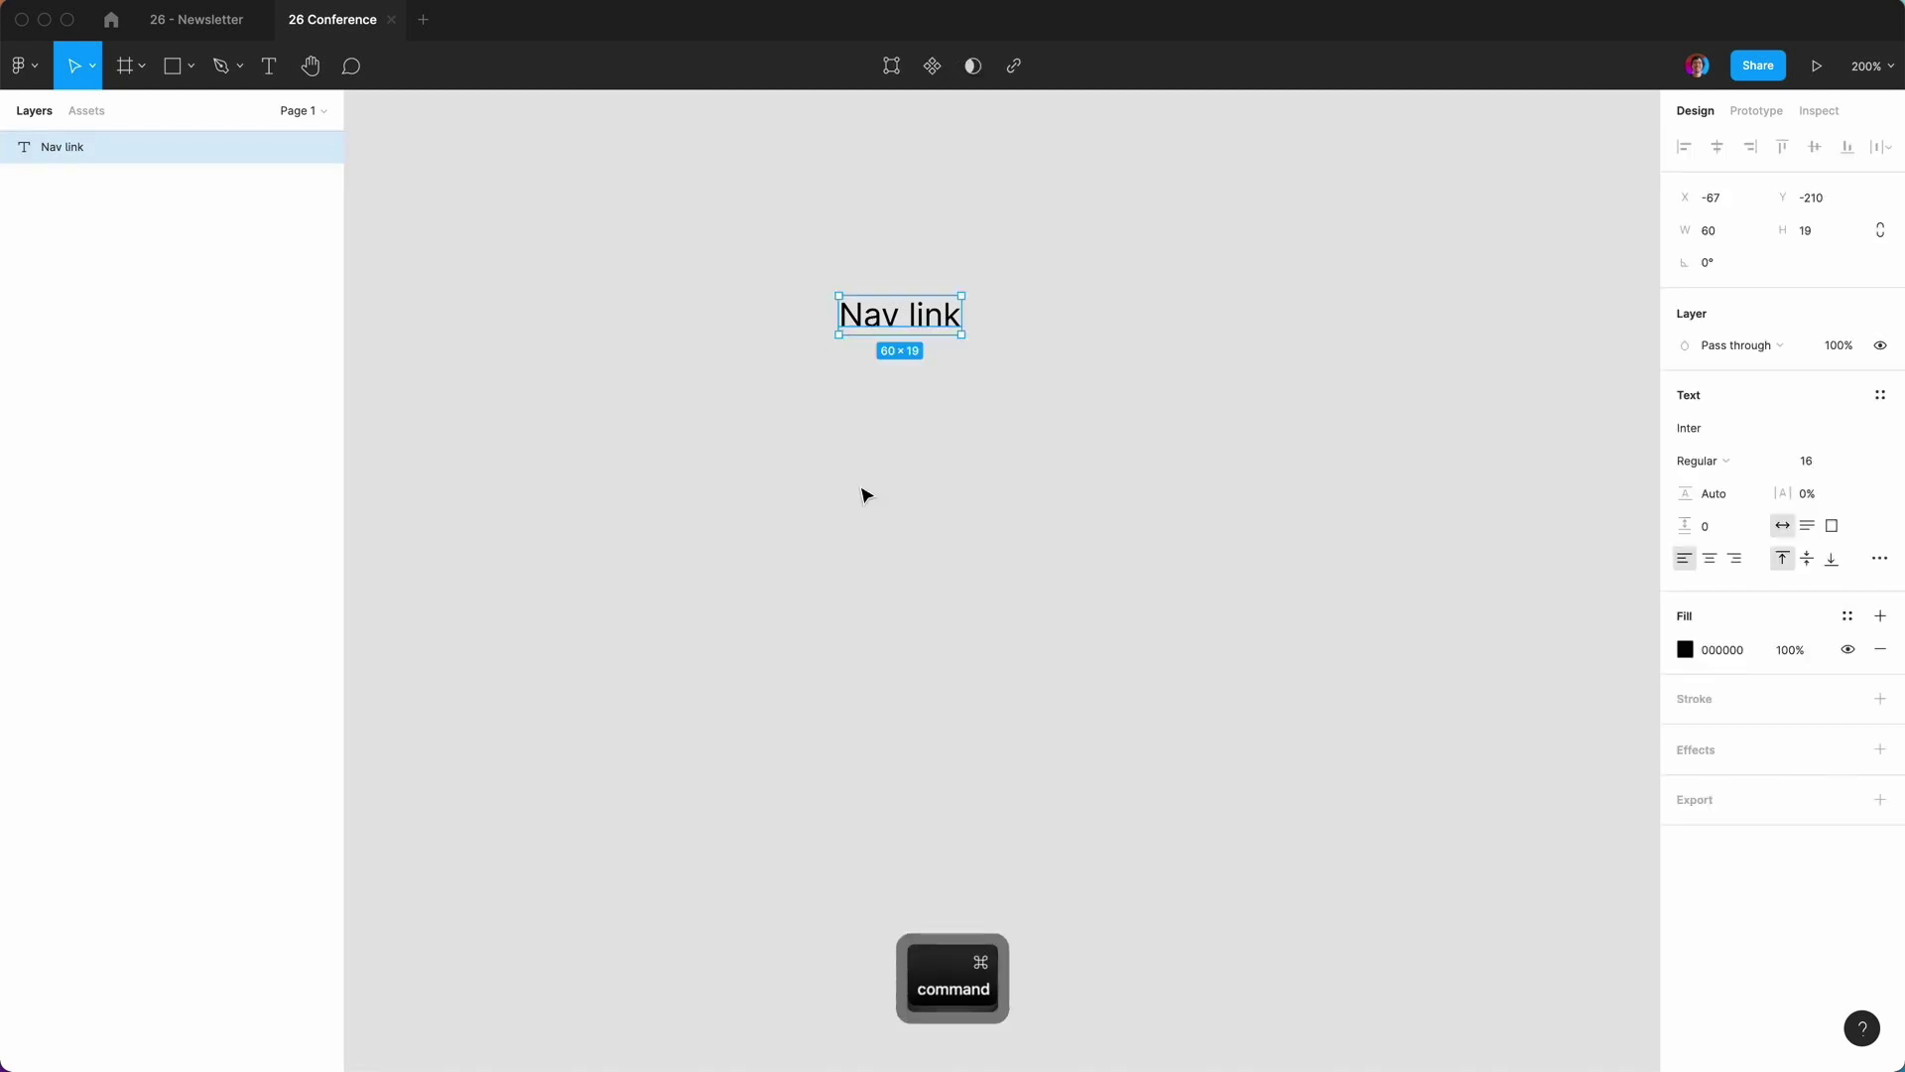
key("super+d")
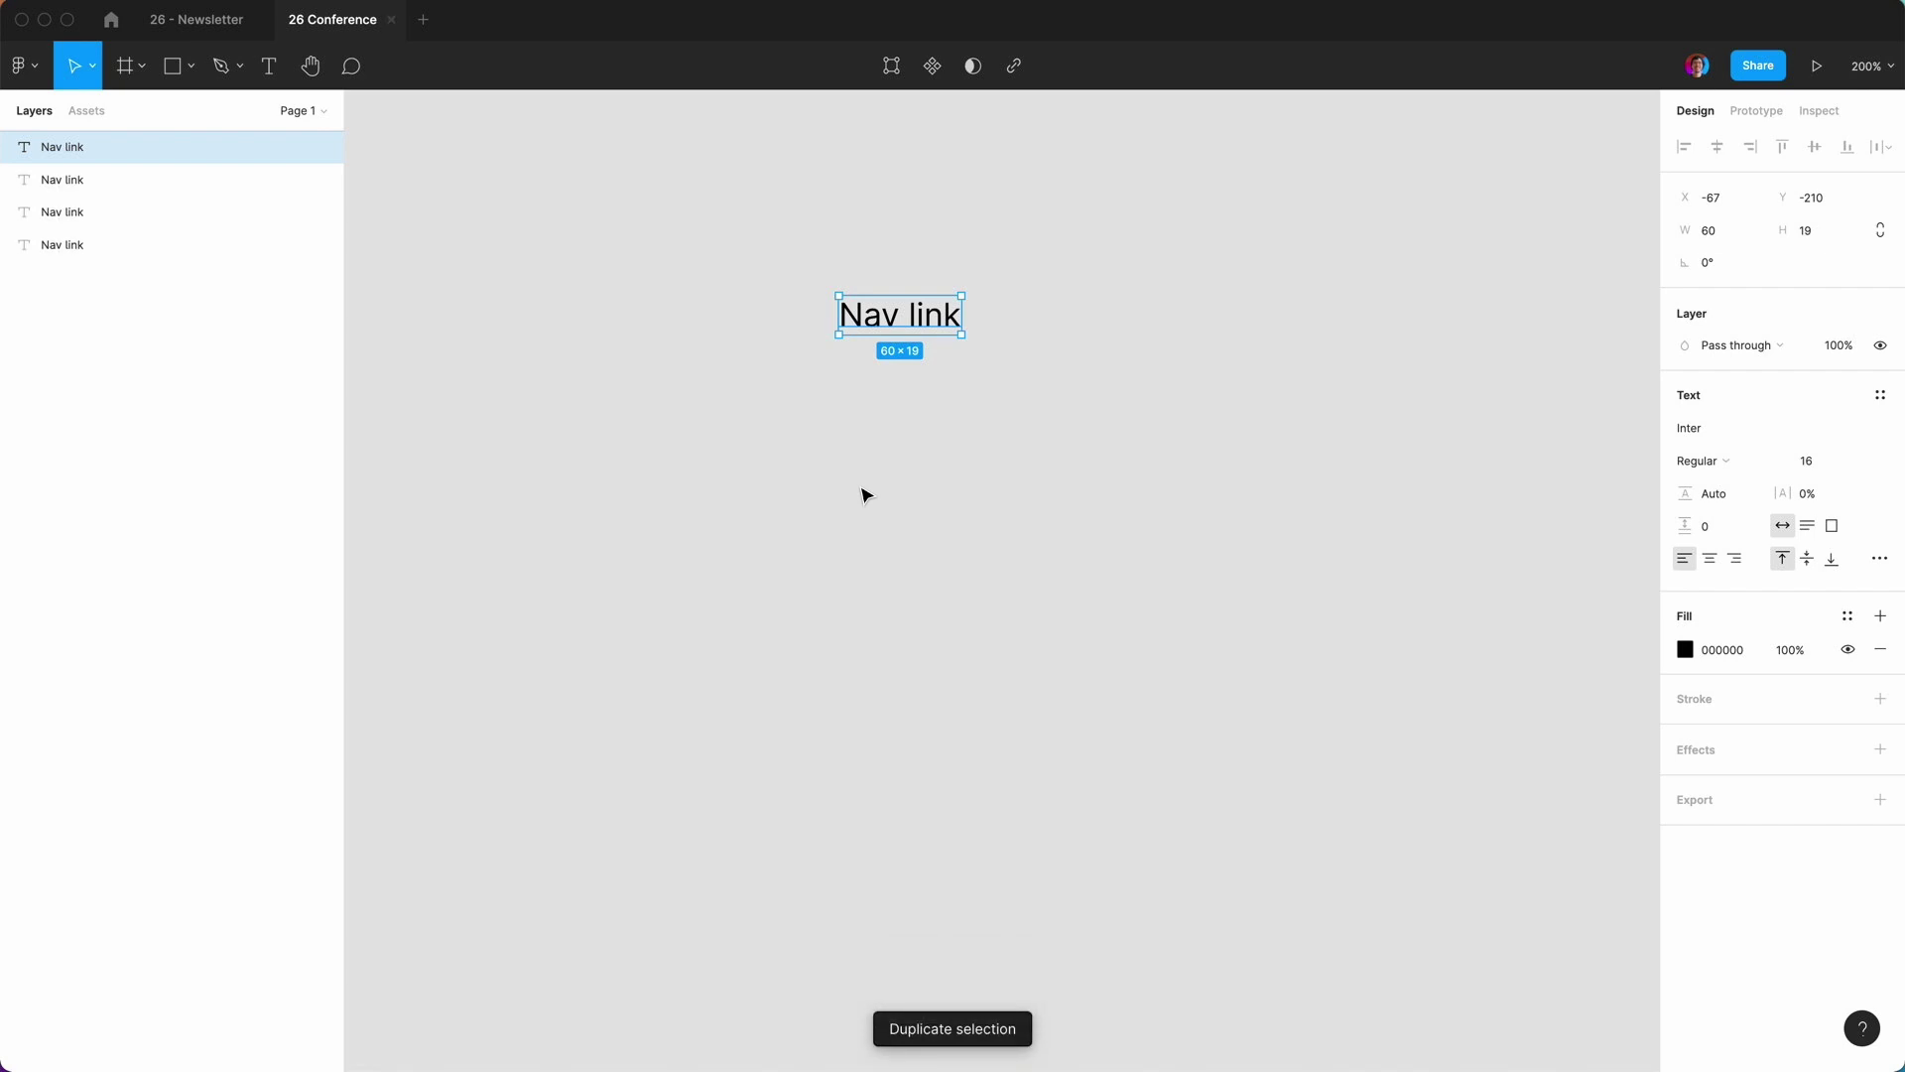
left_click(93, 256)
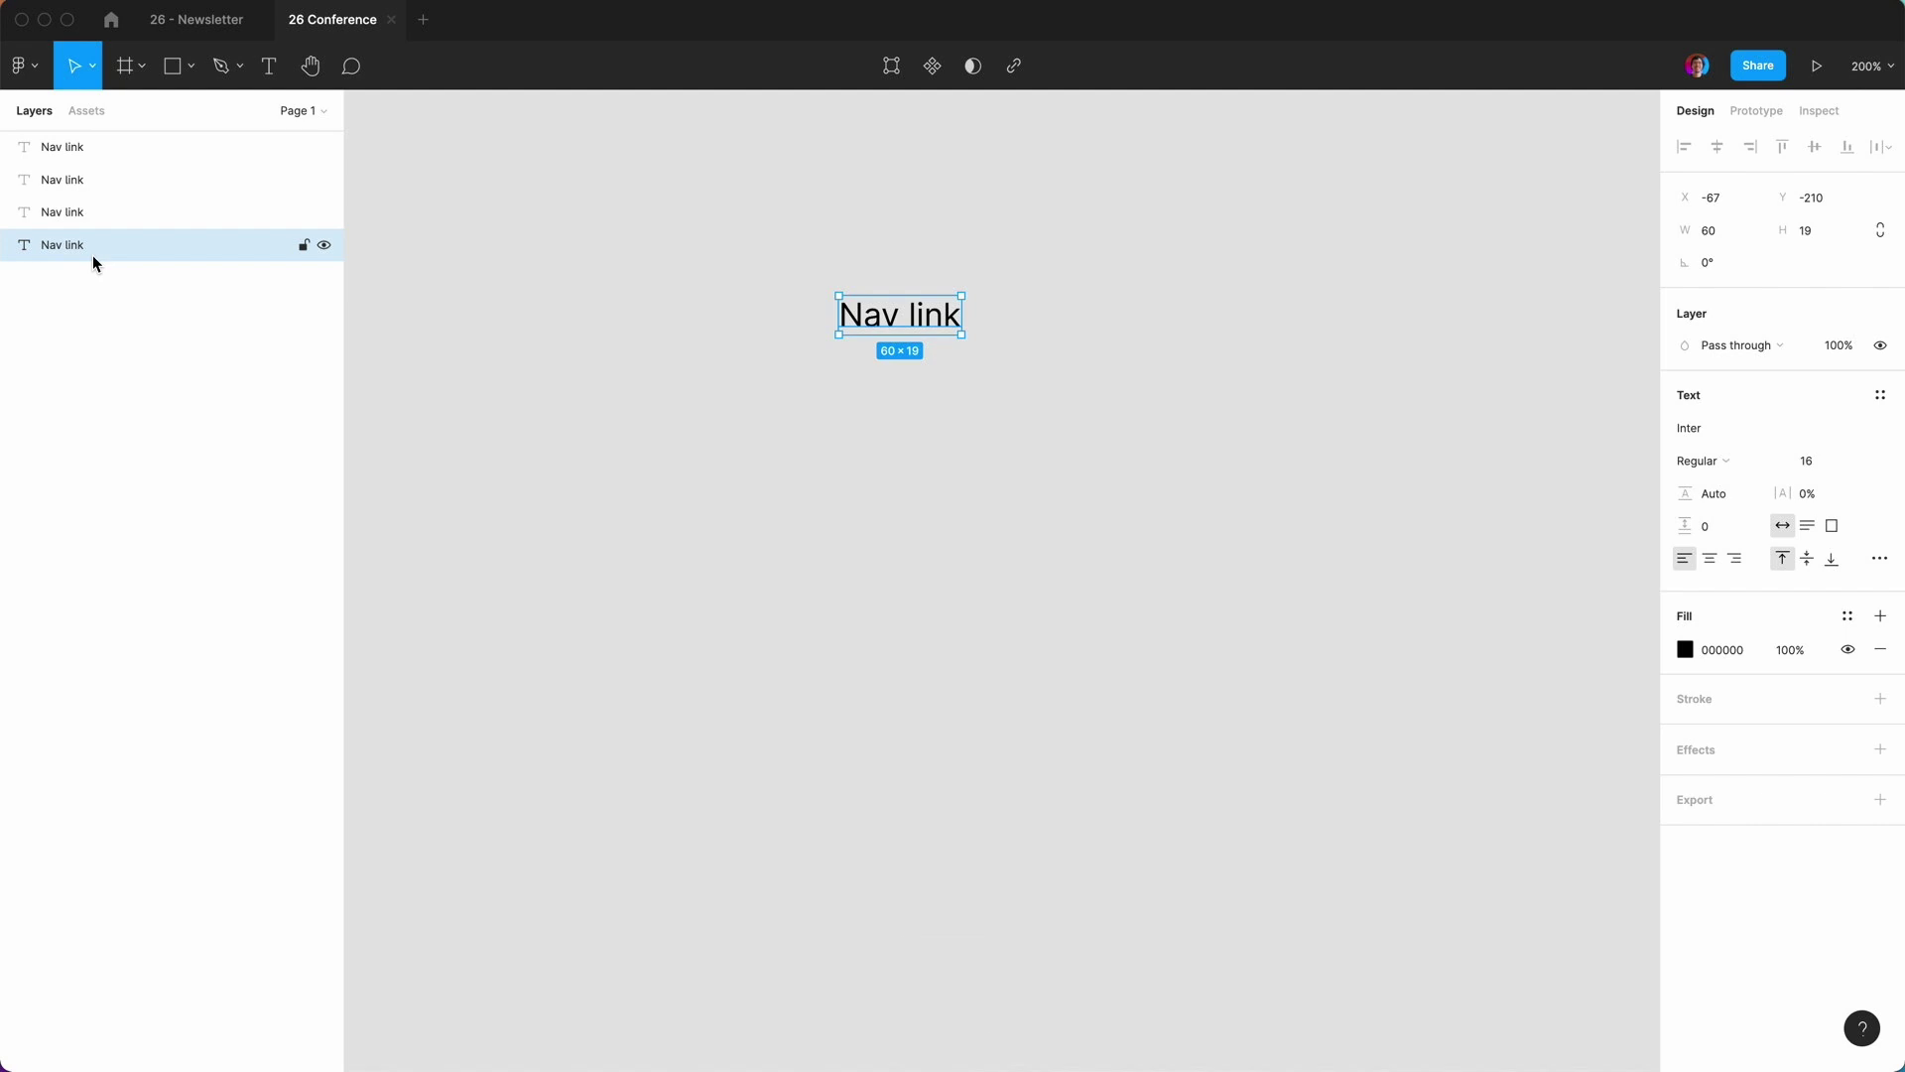
left_click(101, 151, "shift")
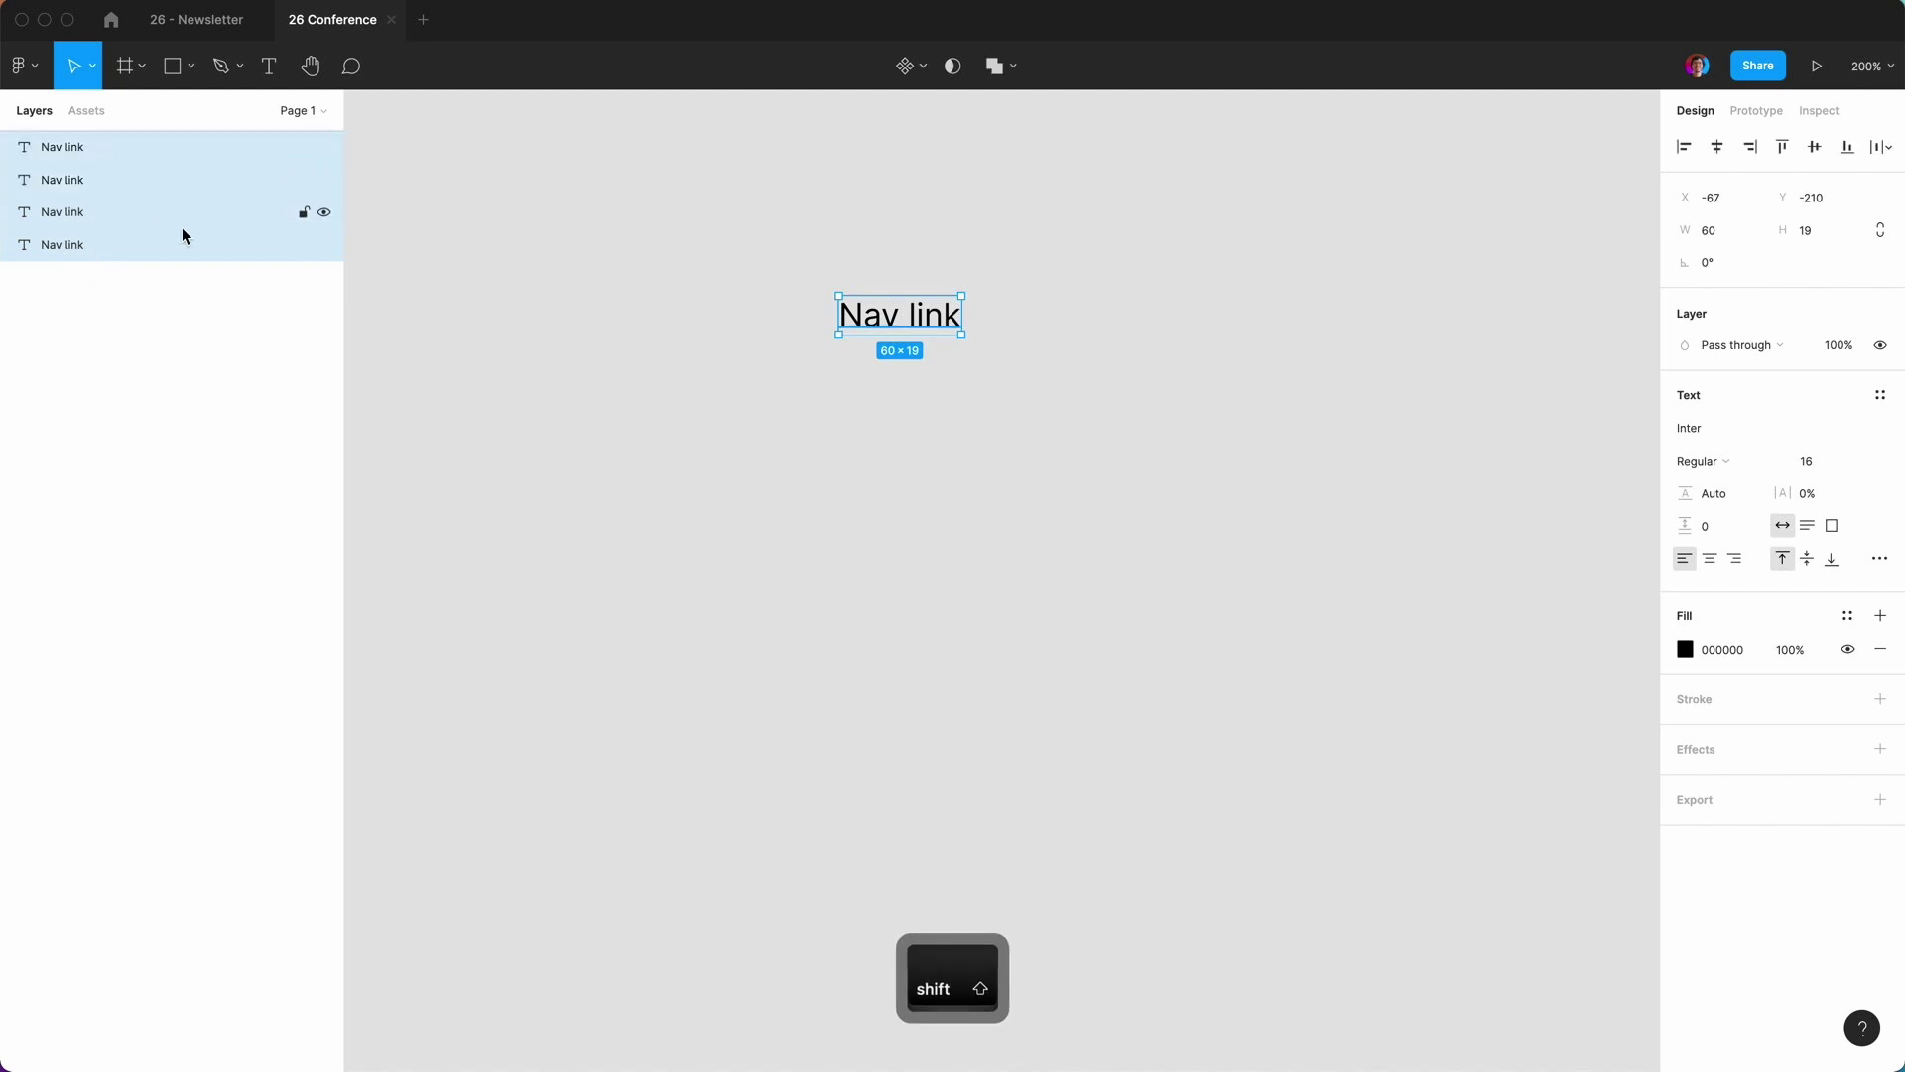
key("shift+a")
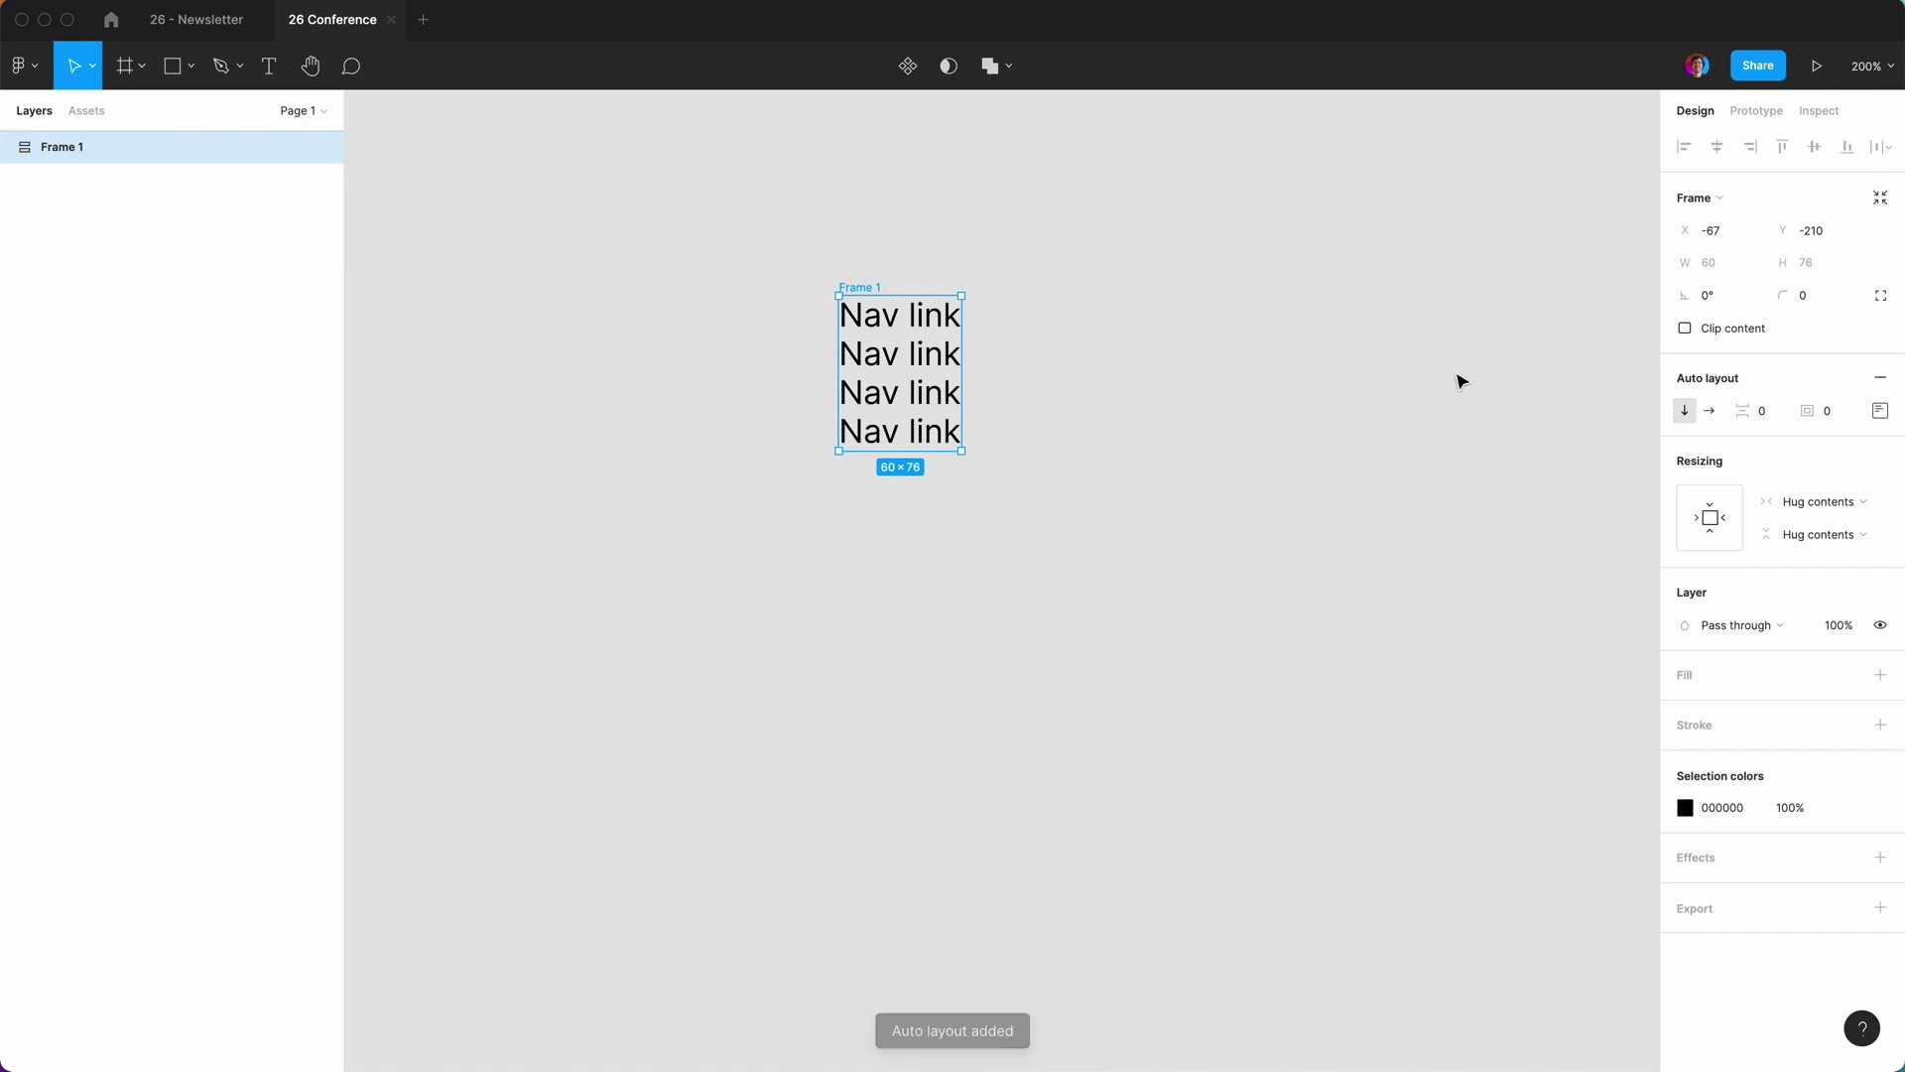
Make Frame 1's auto layout horizontal with a spacing of 16 between the links.
left_click(1711, 410)
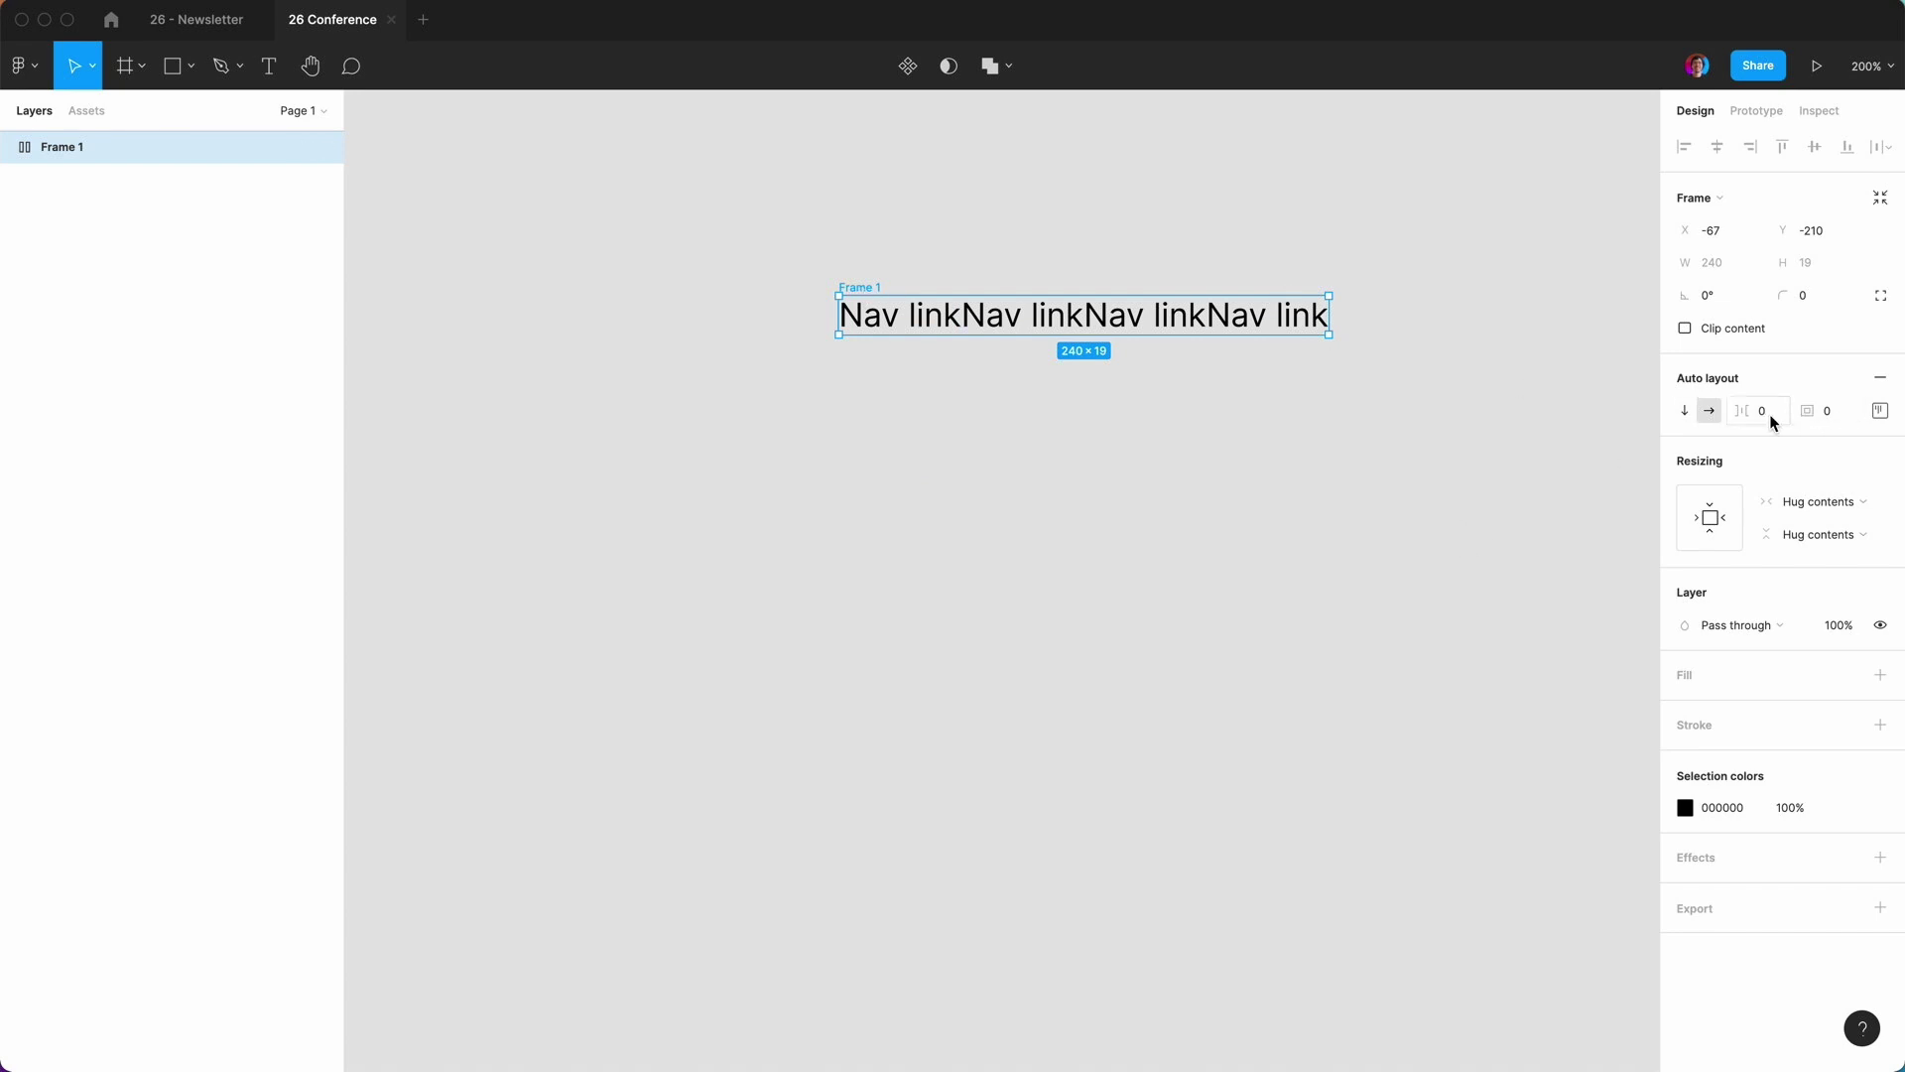
type("16")
key("Return")
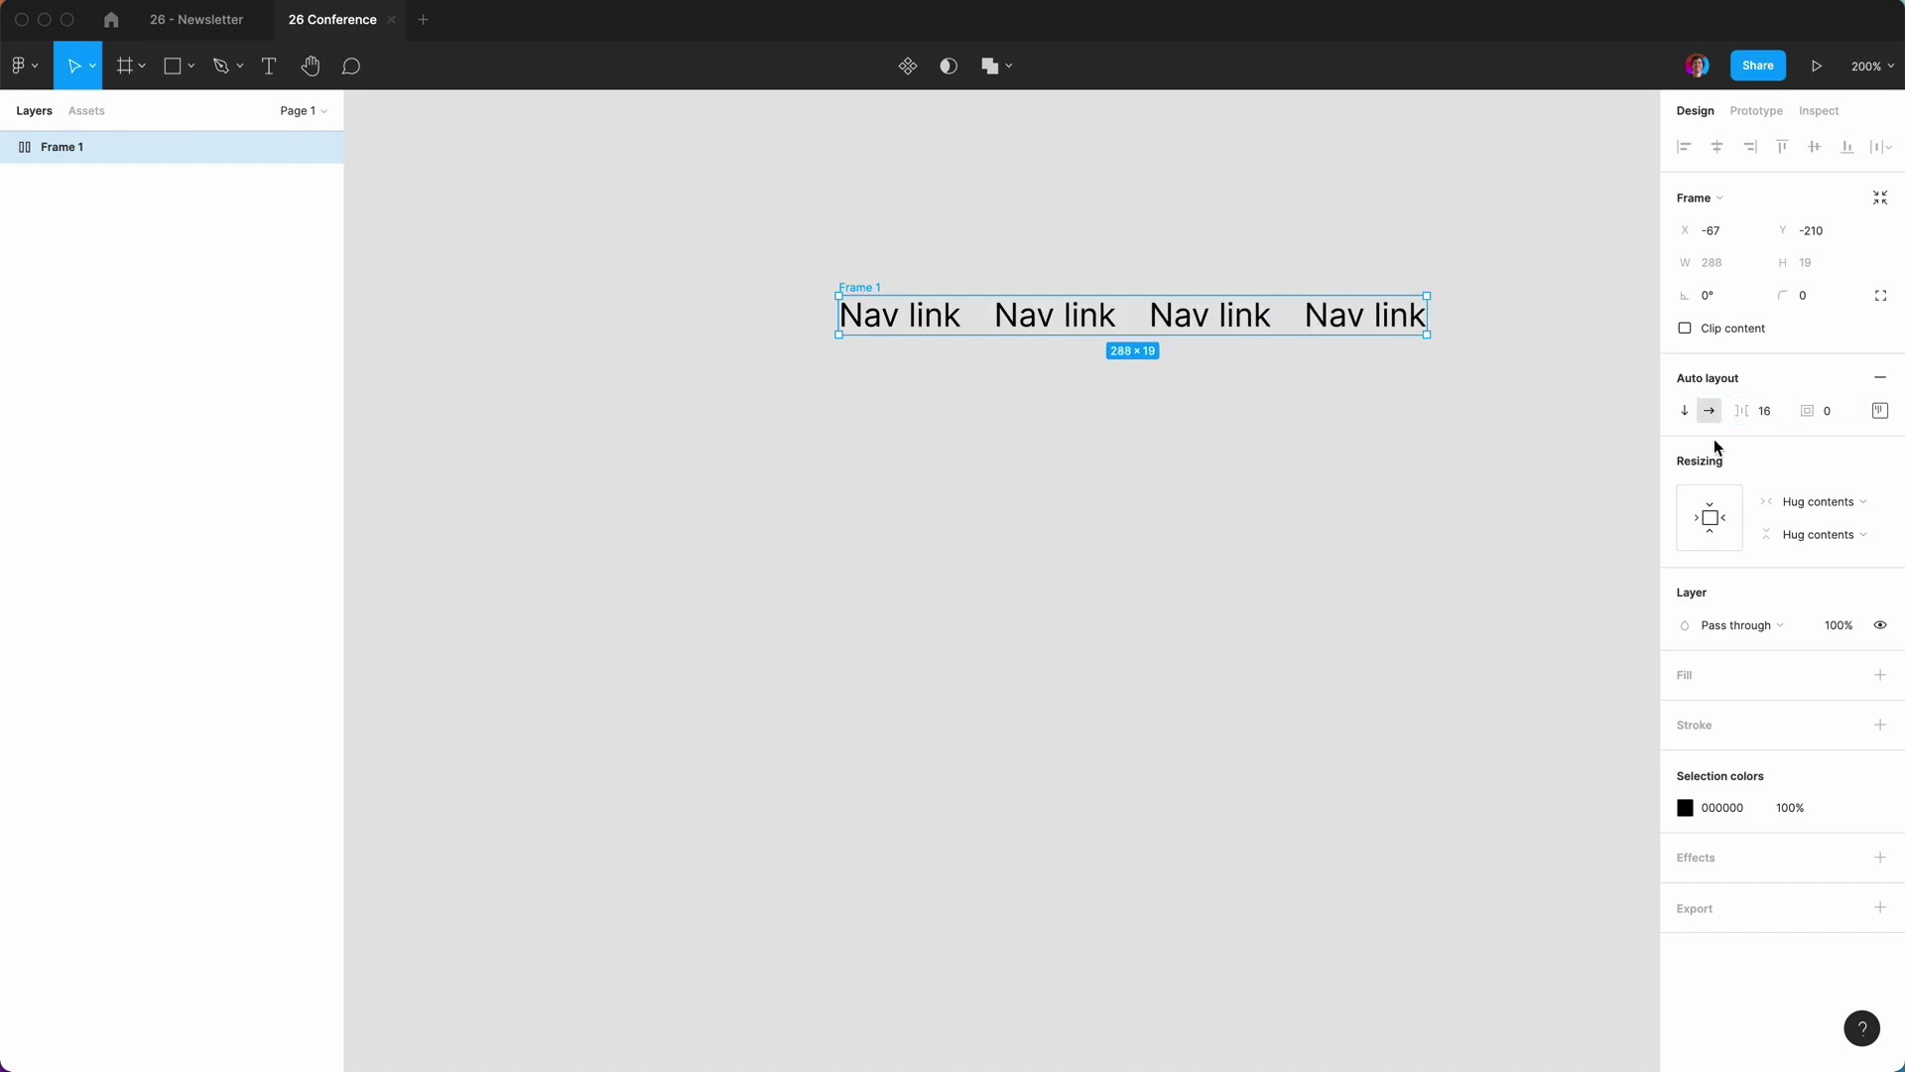
left_click(982, 514)
Add a separate text reading "Nav link" below the first link of Frame 1.
key("t")
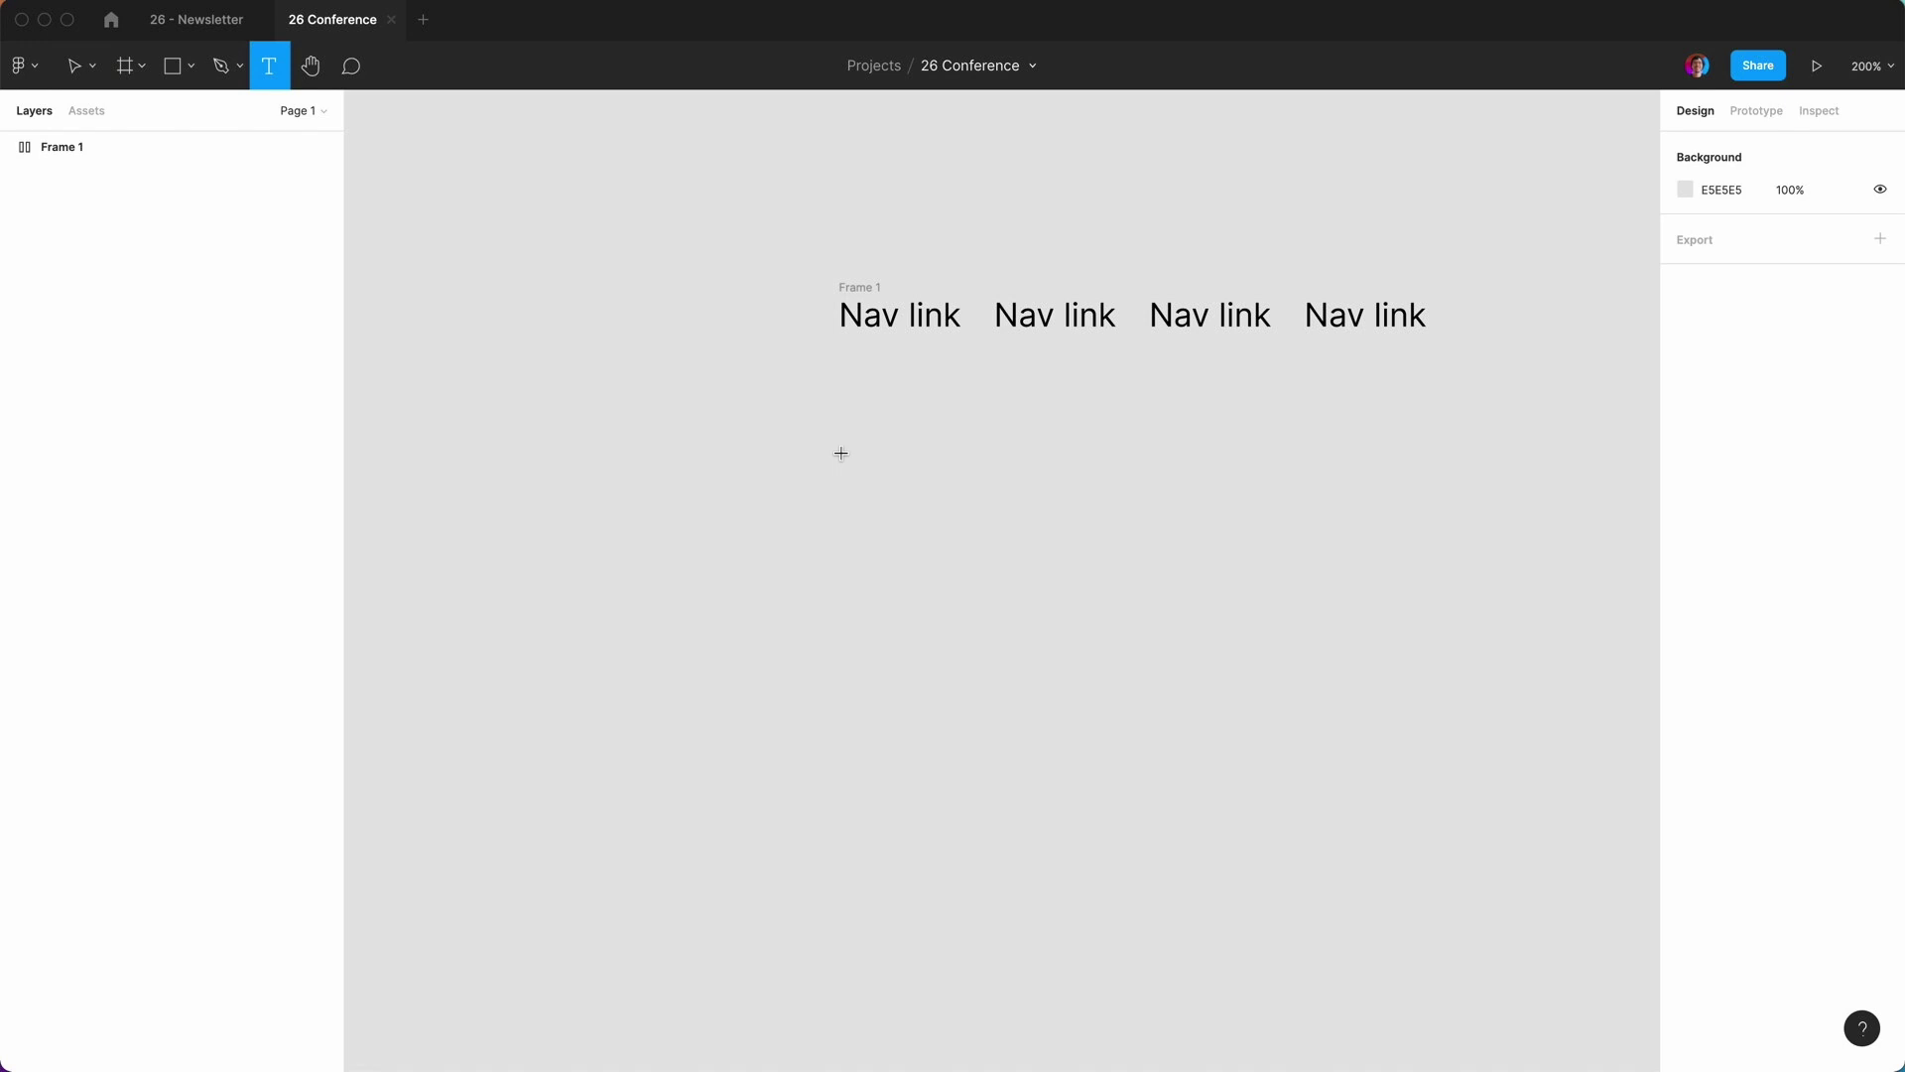
key("v")
key("r")
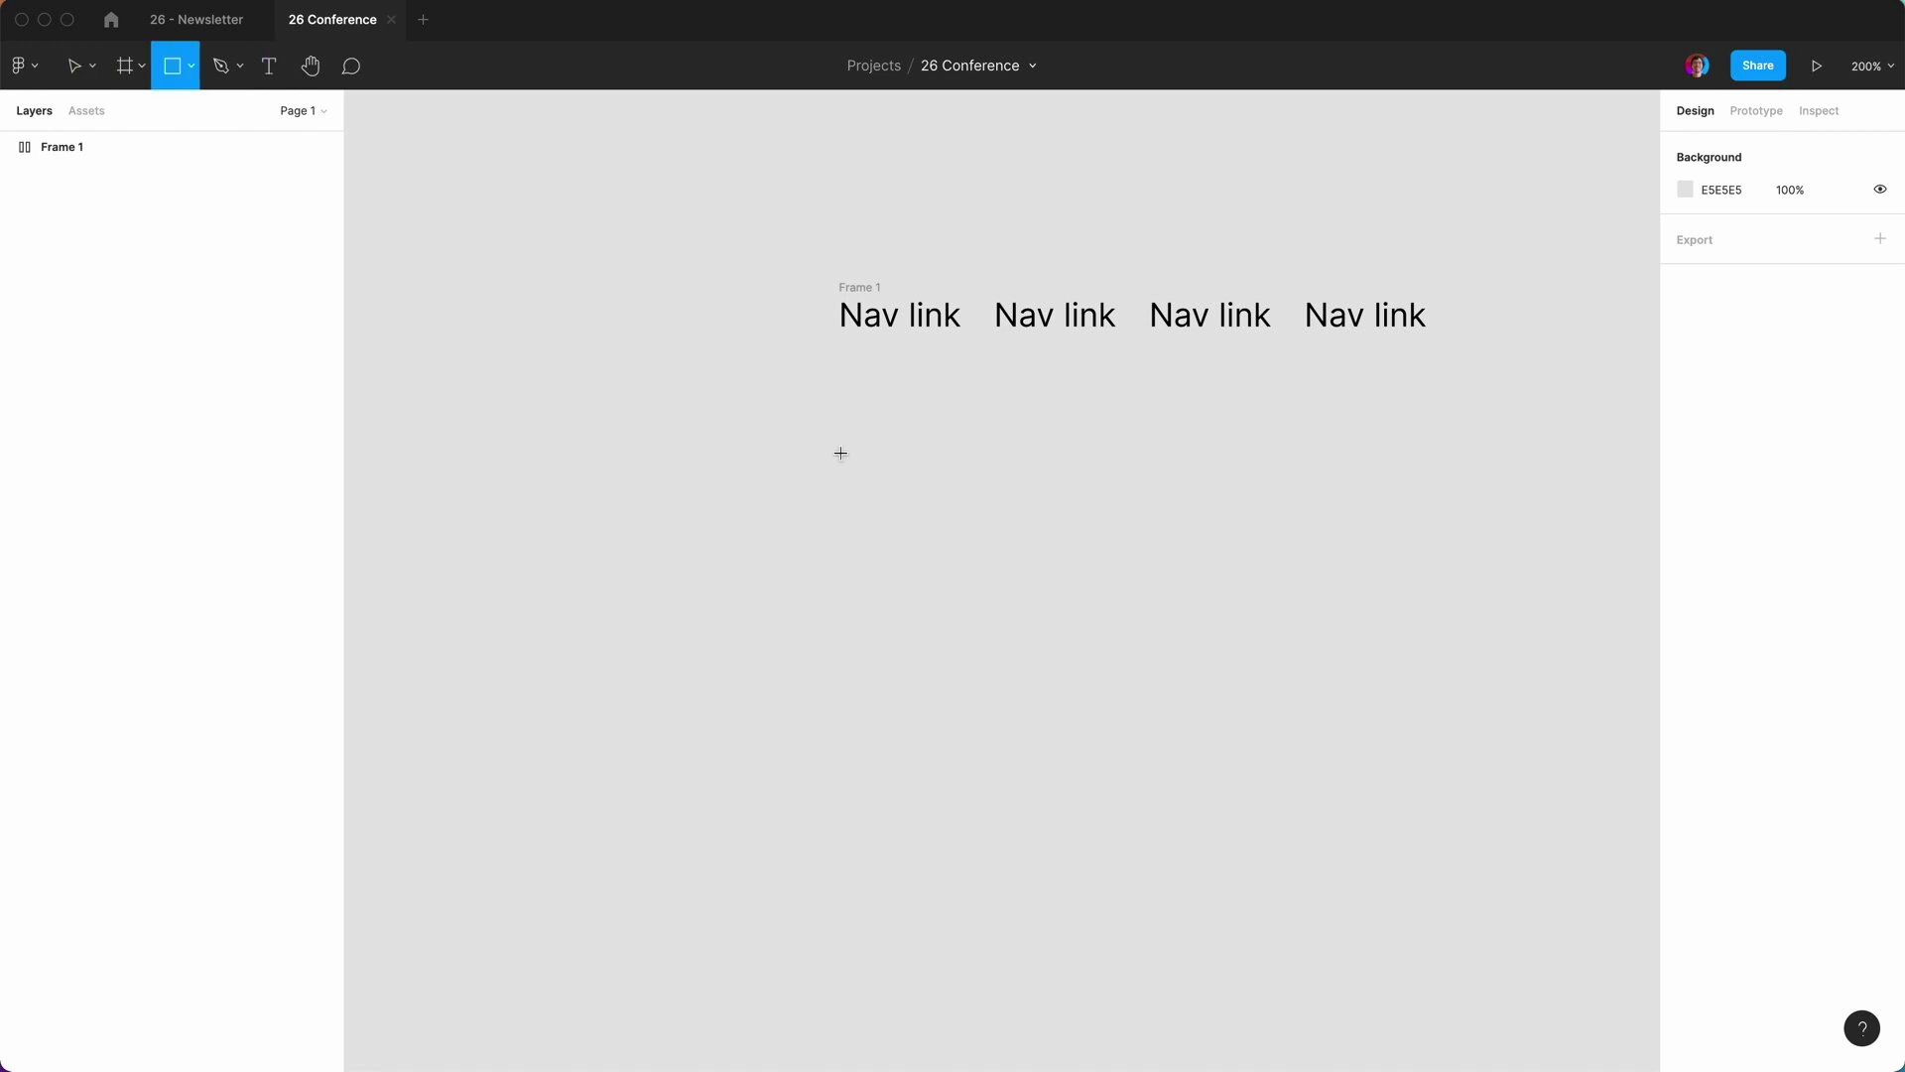
key("t")
left_click(844, 455)
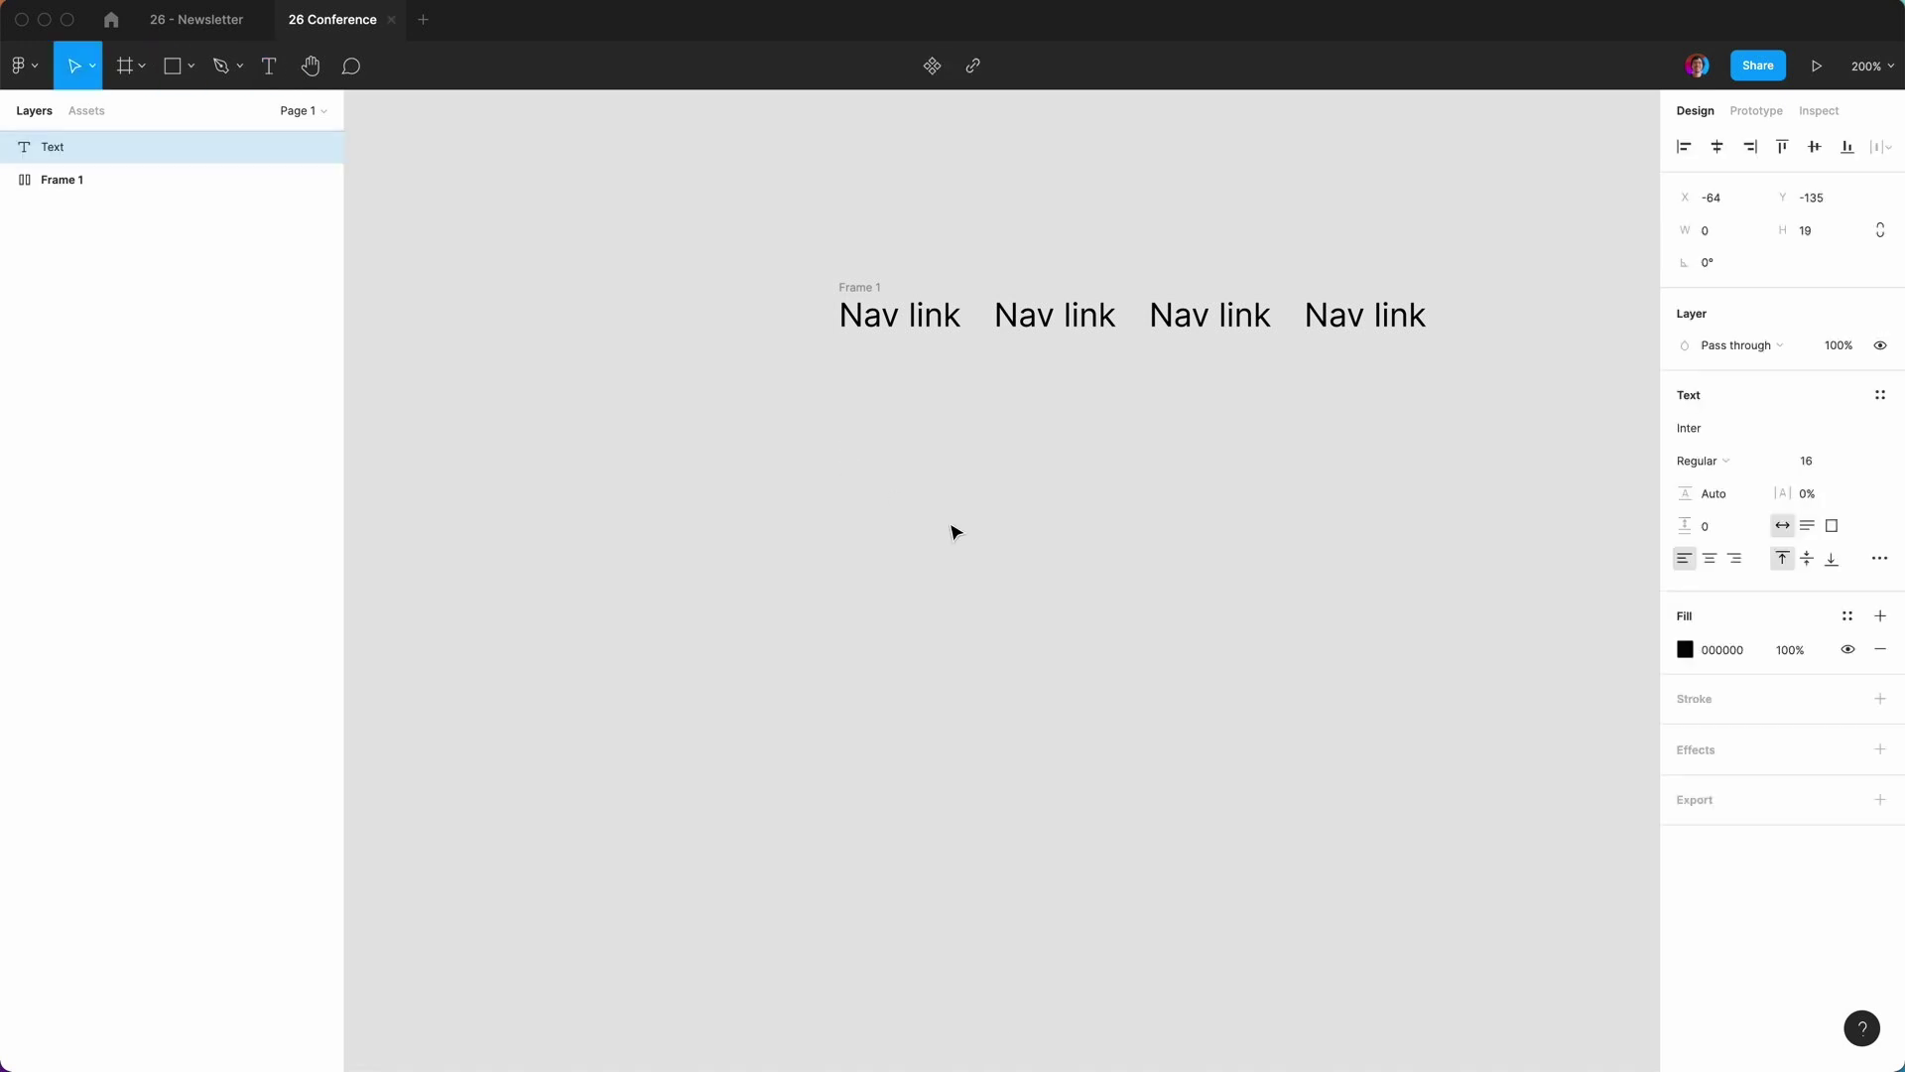
type("Nav lin k")
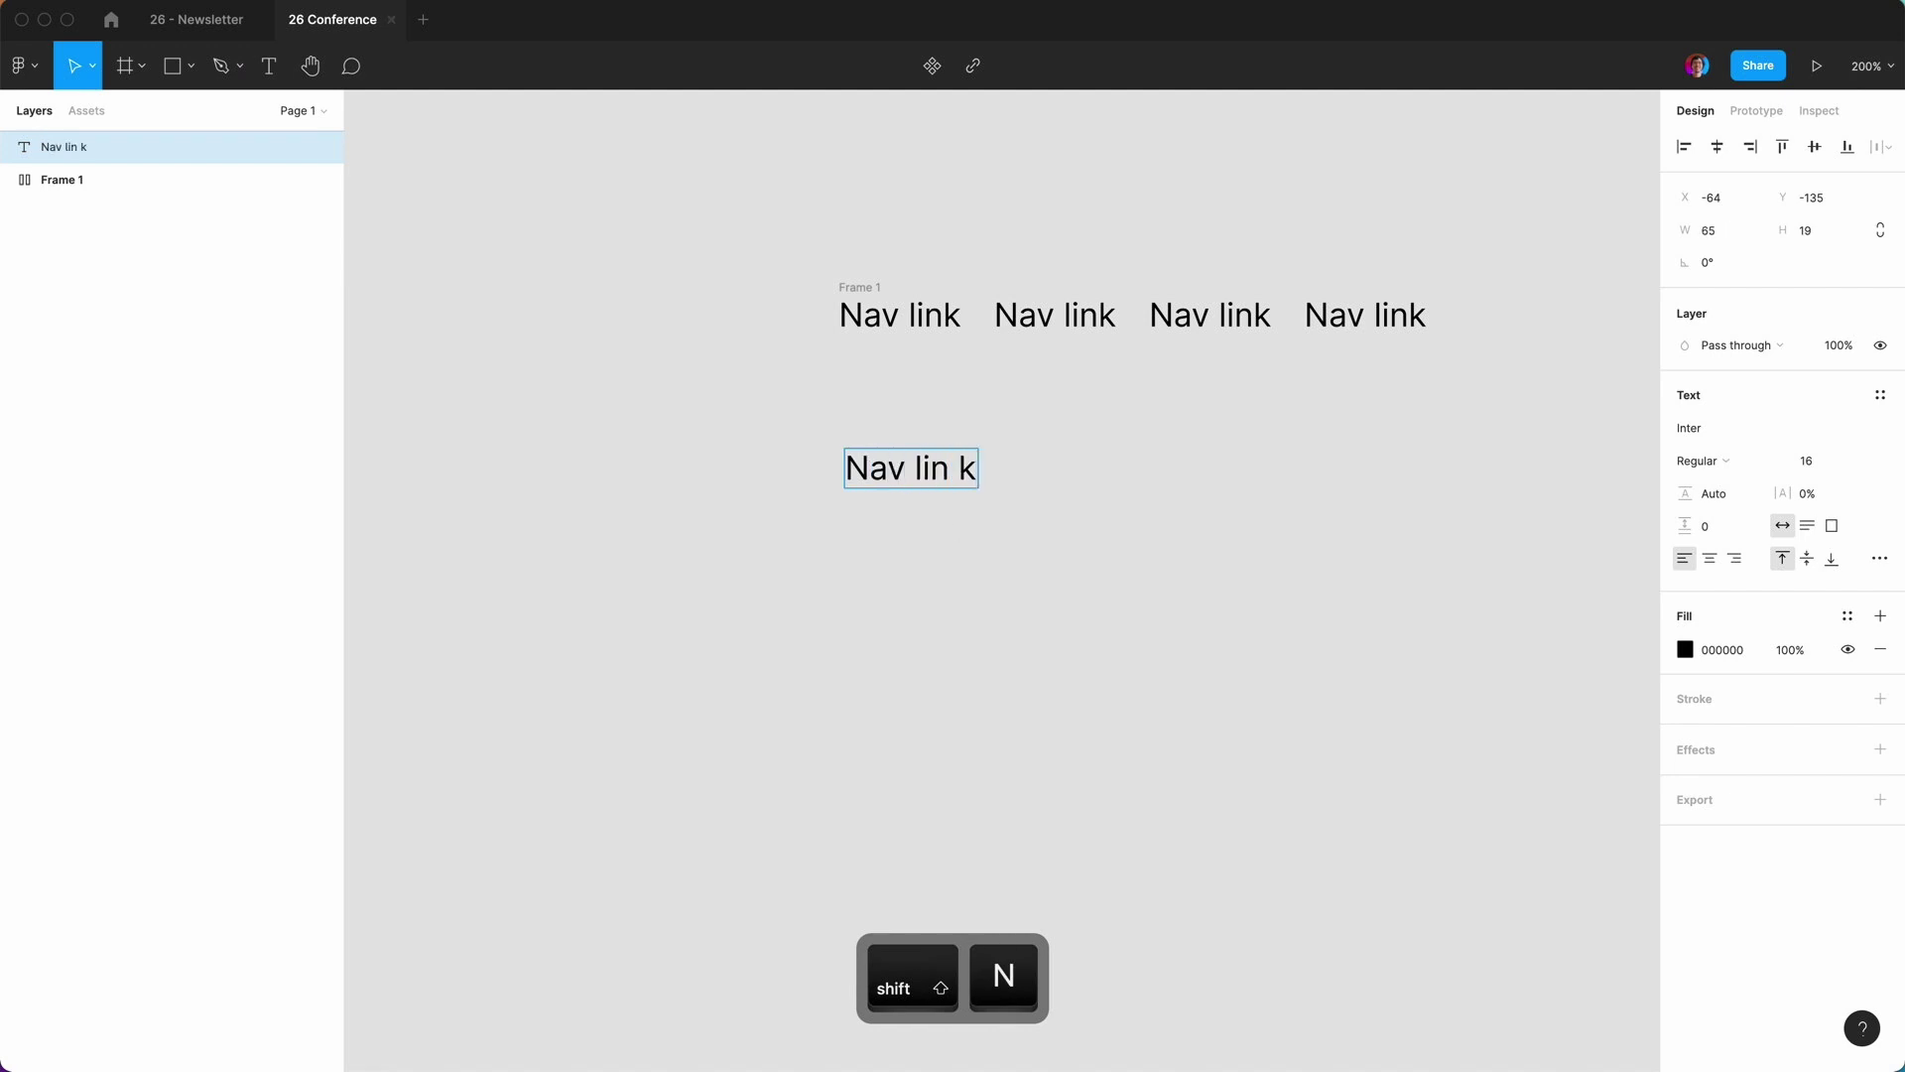
left_click(932, 581)
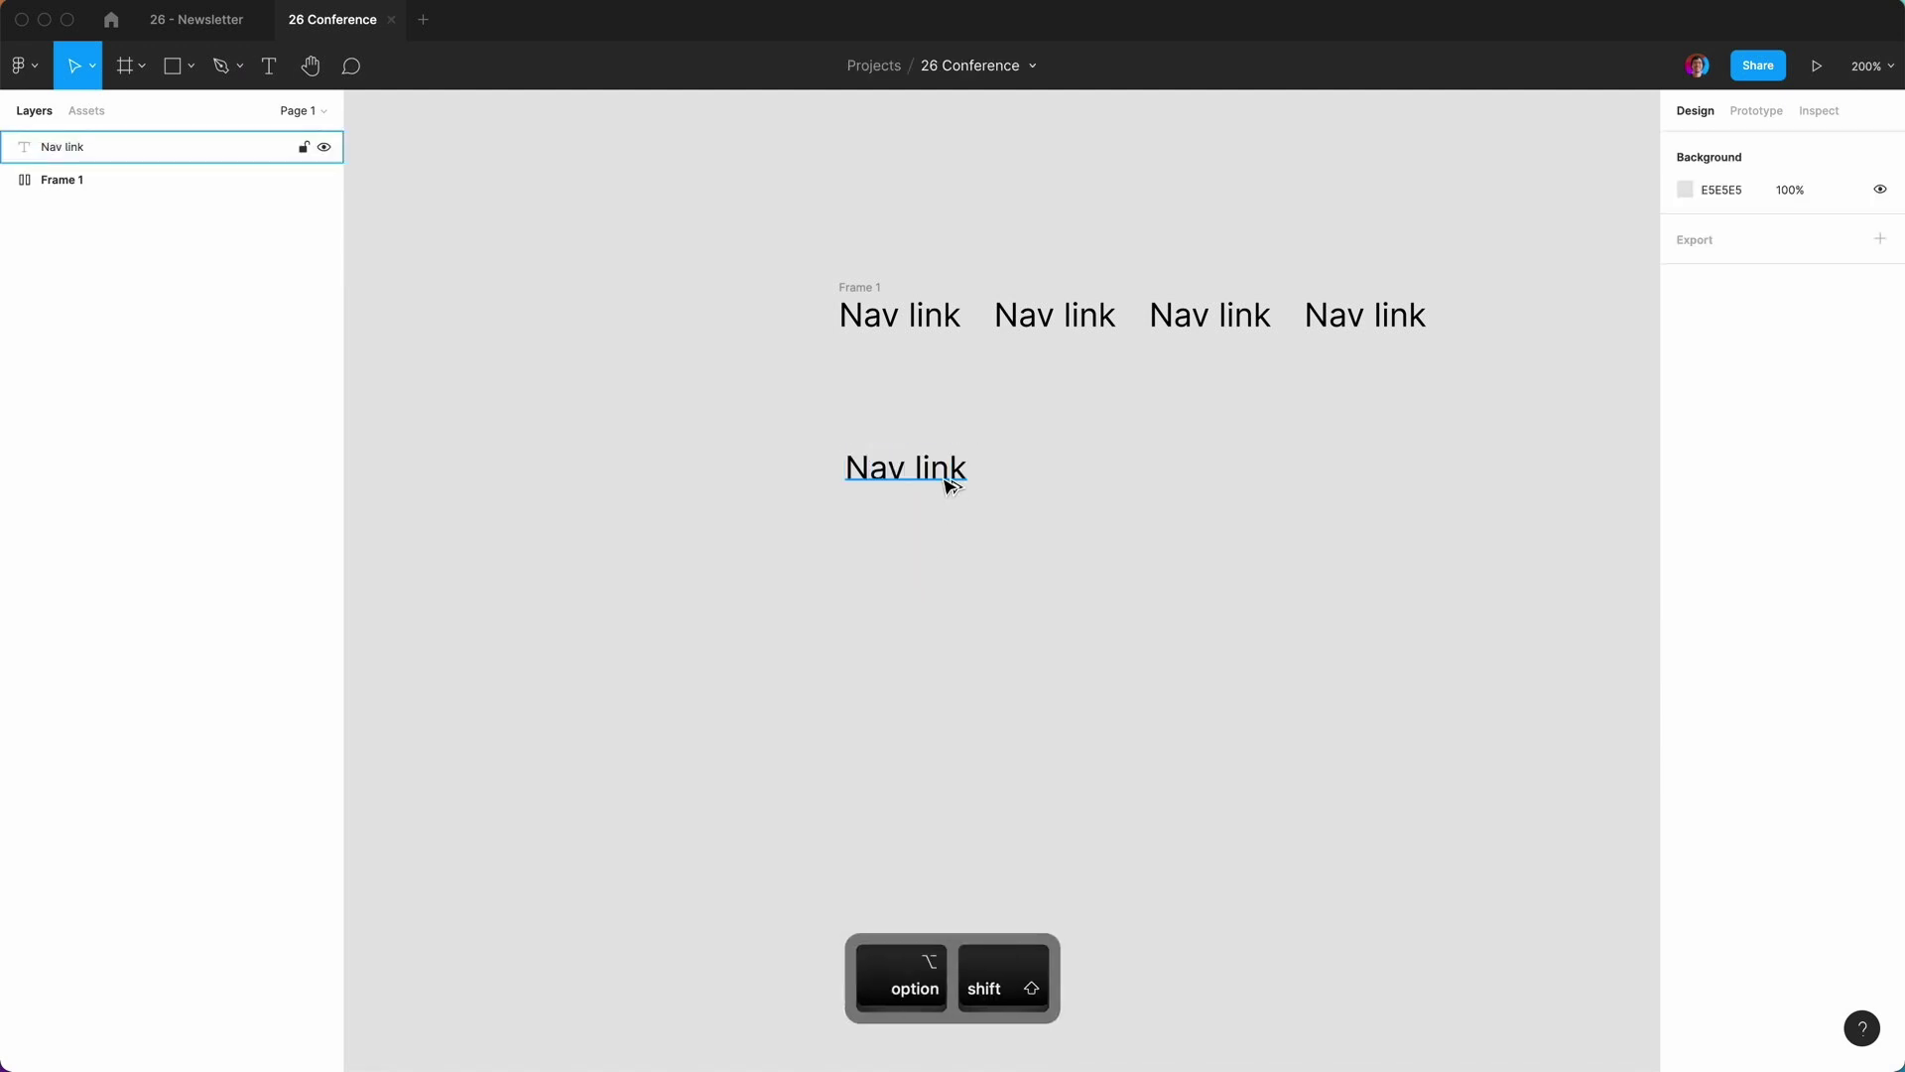
Copy the lower Nav link text horizontally three times to make a row of four spaced 24 apart.
left_click_drag(949, 485, 1369, 489)
left_click(1076, 569)
left_click(1263, 609)
scroll(1263, 608, "right", 3)
key("Escape")
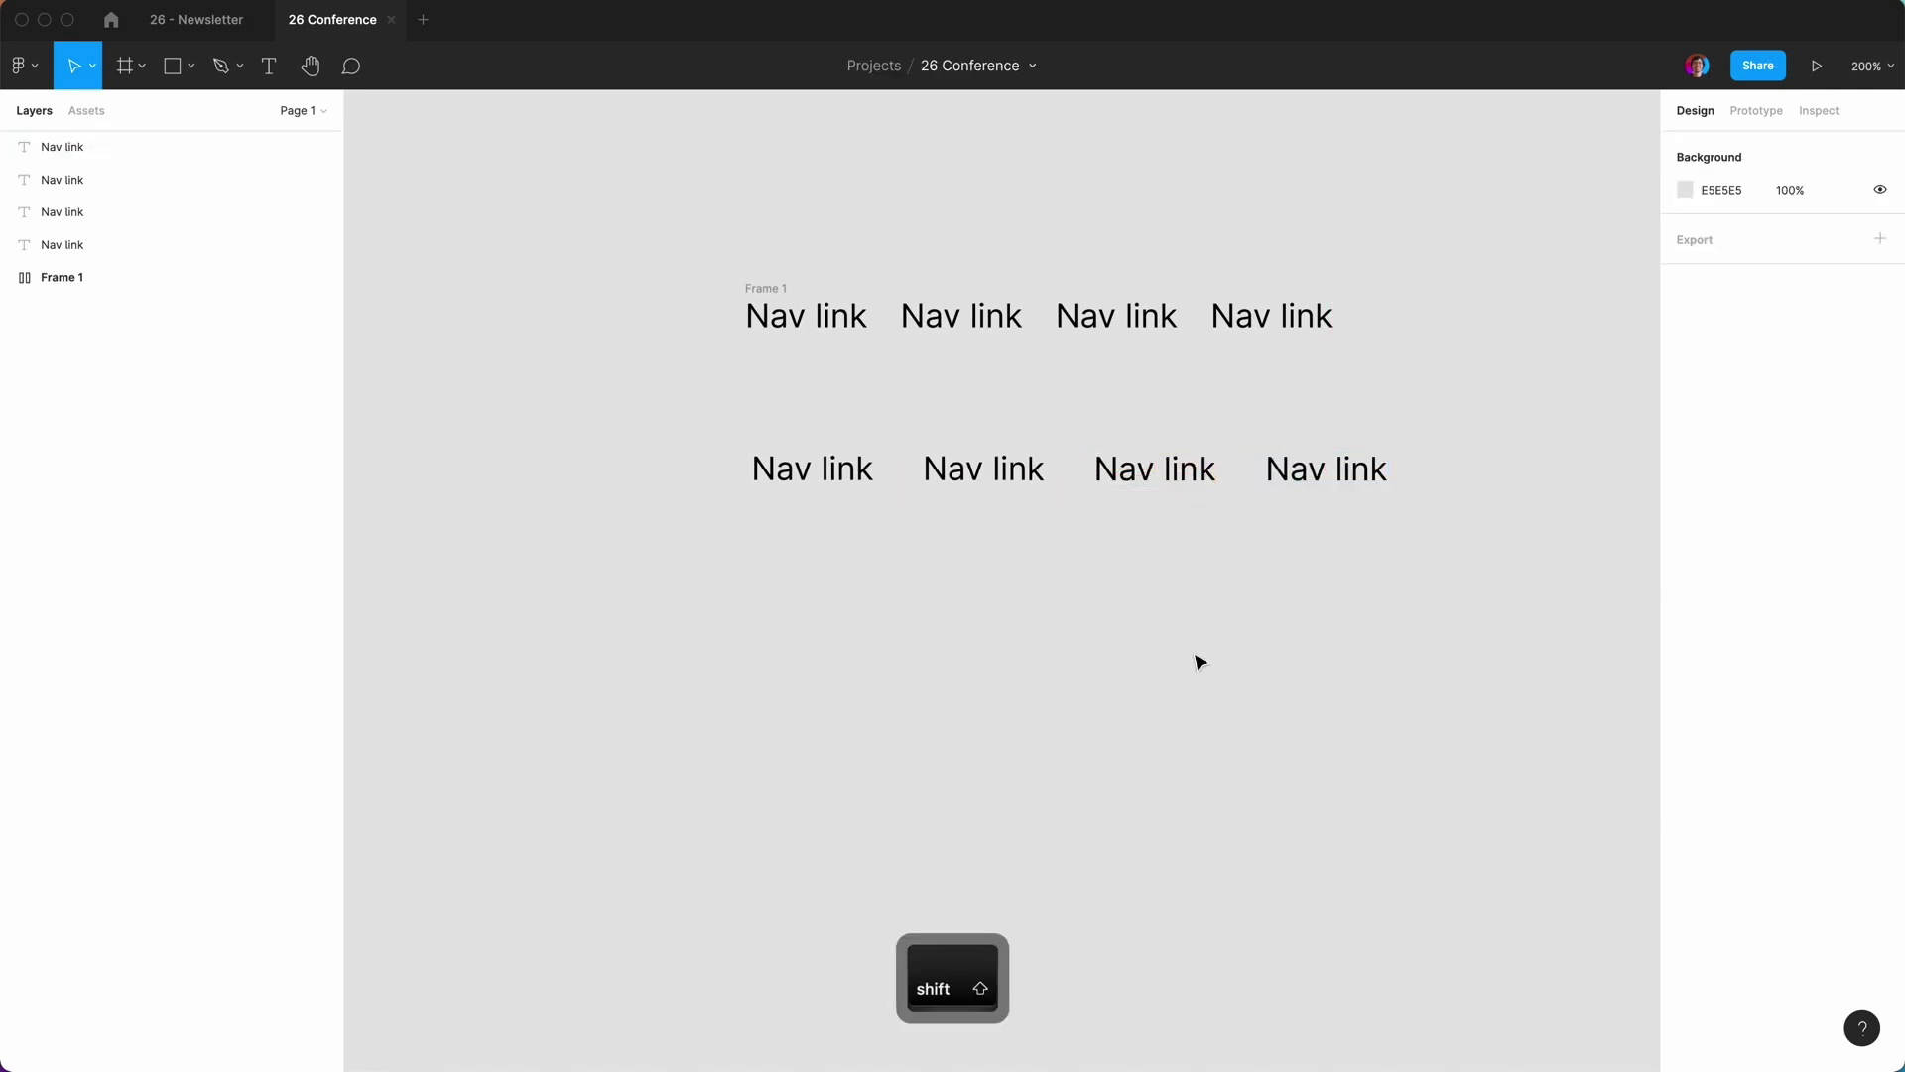
Wrap the four lower Nav link texts in a plain frame, and undo a trial resize of that frame.
key("super+f")
right_click(1025, 470)
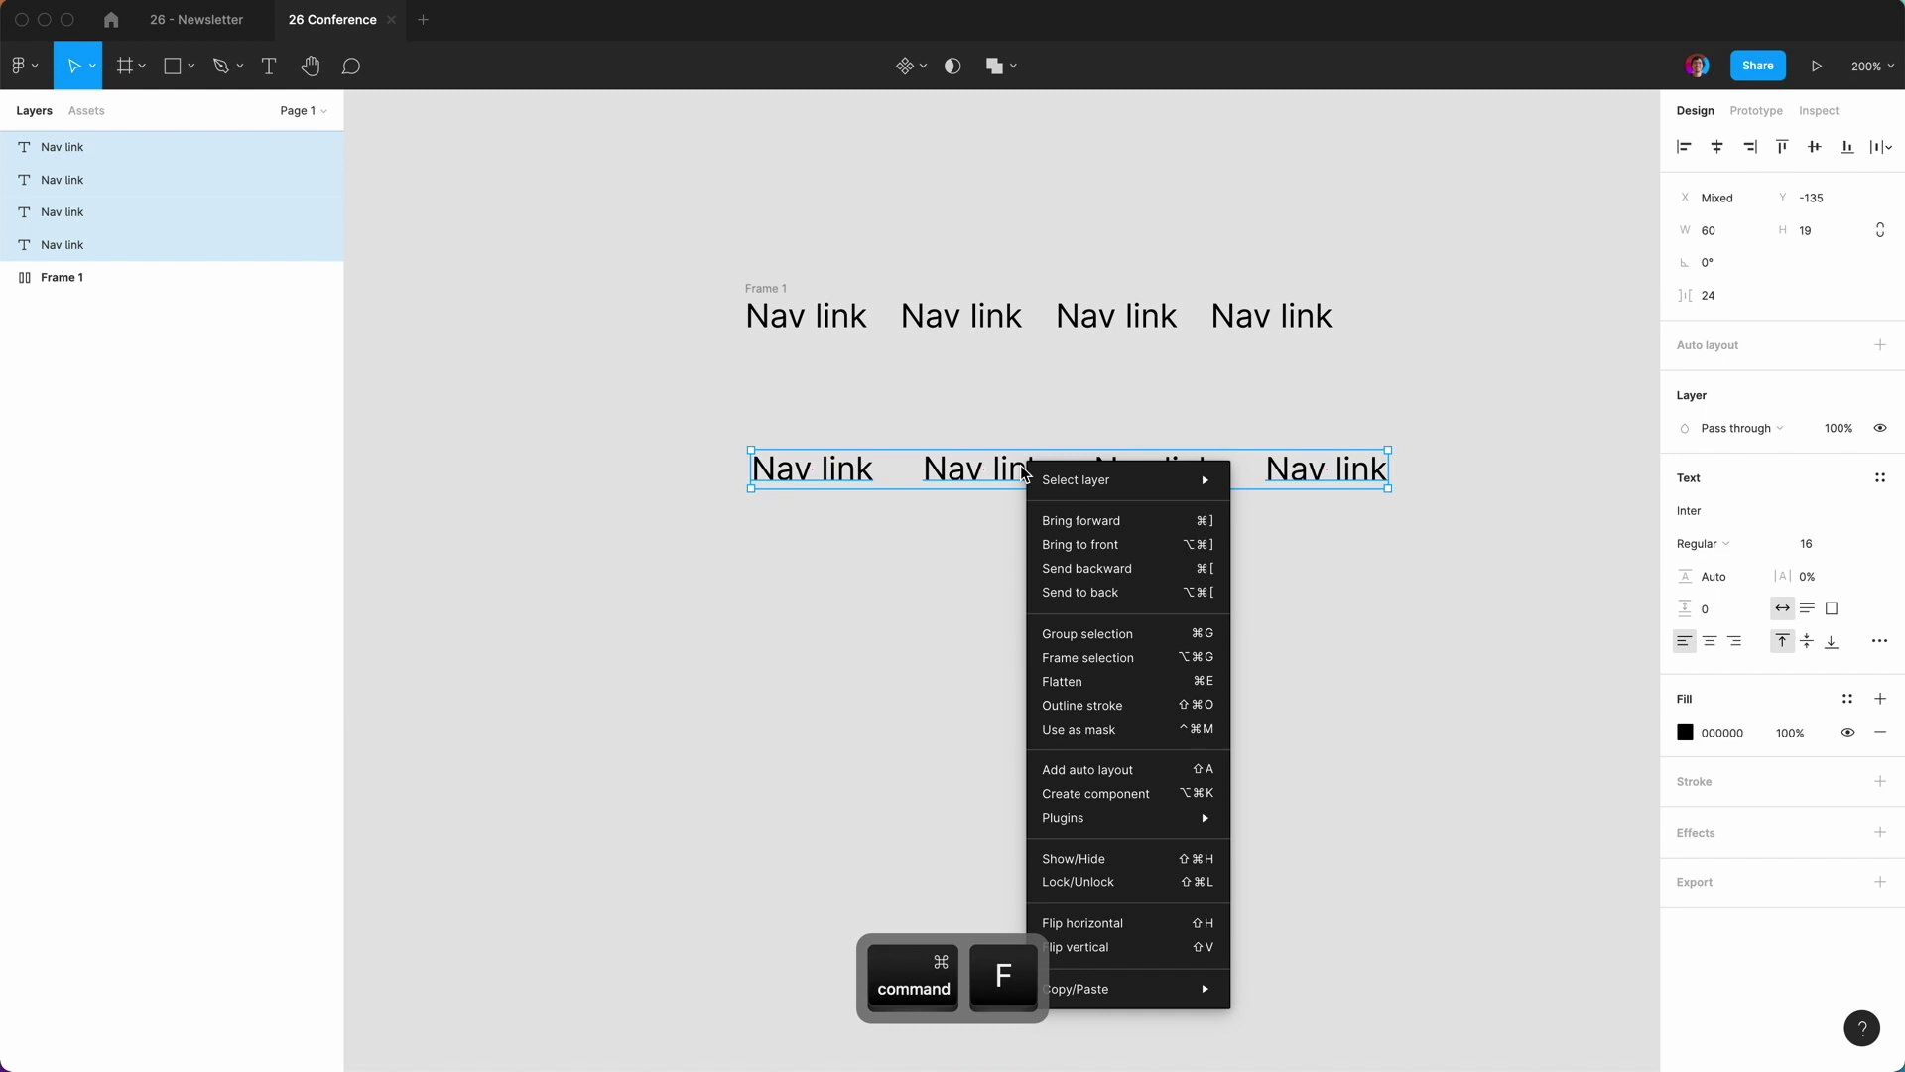
left_click(1133, 663)
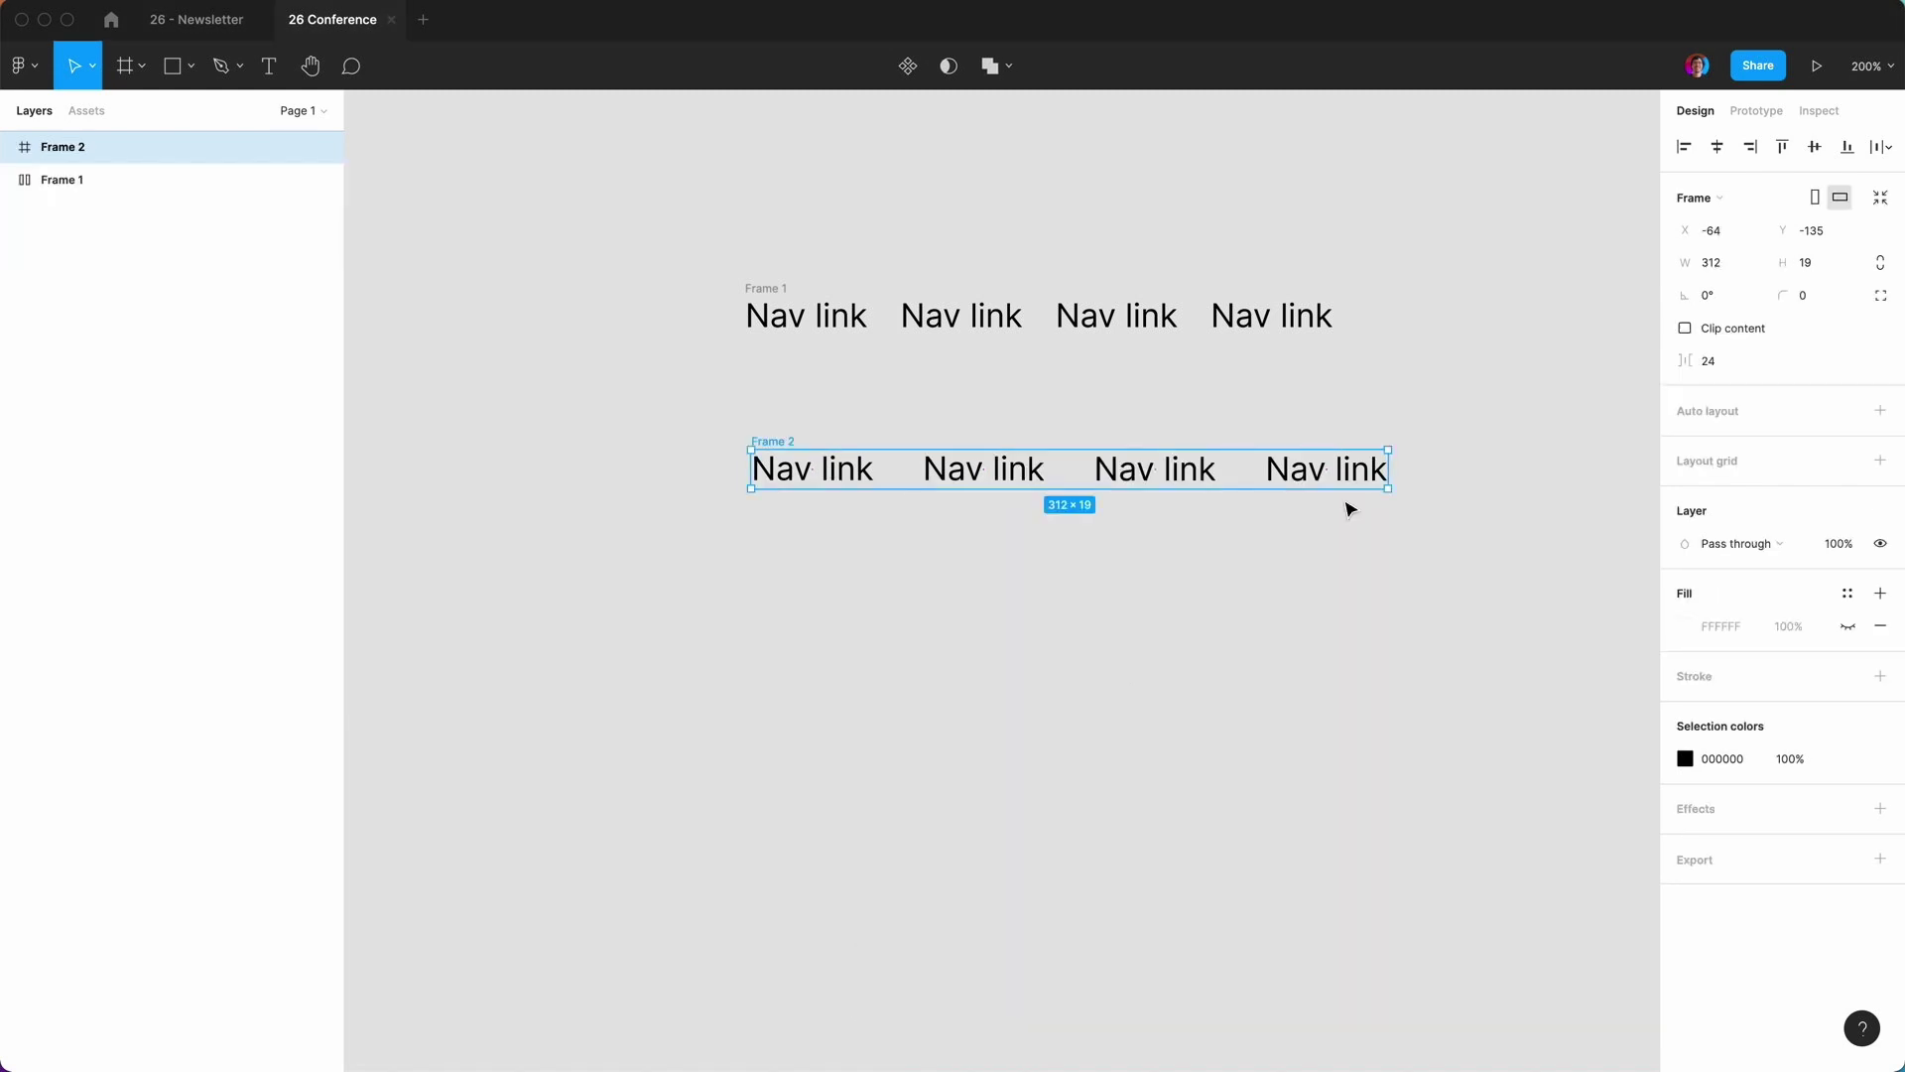
mouse_move(1388, 470)
left_mouse_down()
mouse_move(1217, 476)
mouse_move(1379, 478)
left_mouse_up()
key("super+z")
Widen Frame 1 to about 378 and set the horizontal resizing of its four links to Fill container.
left_click(772, 294)
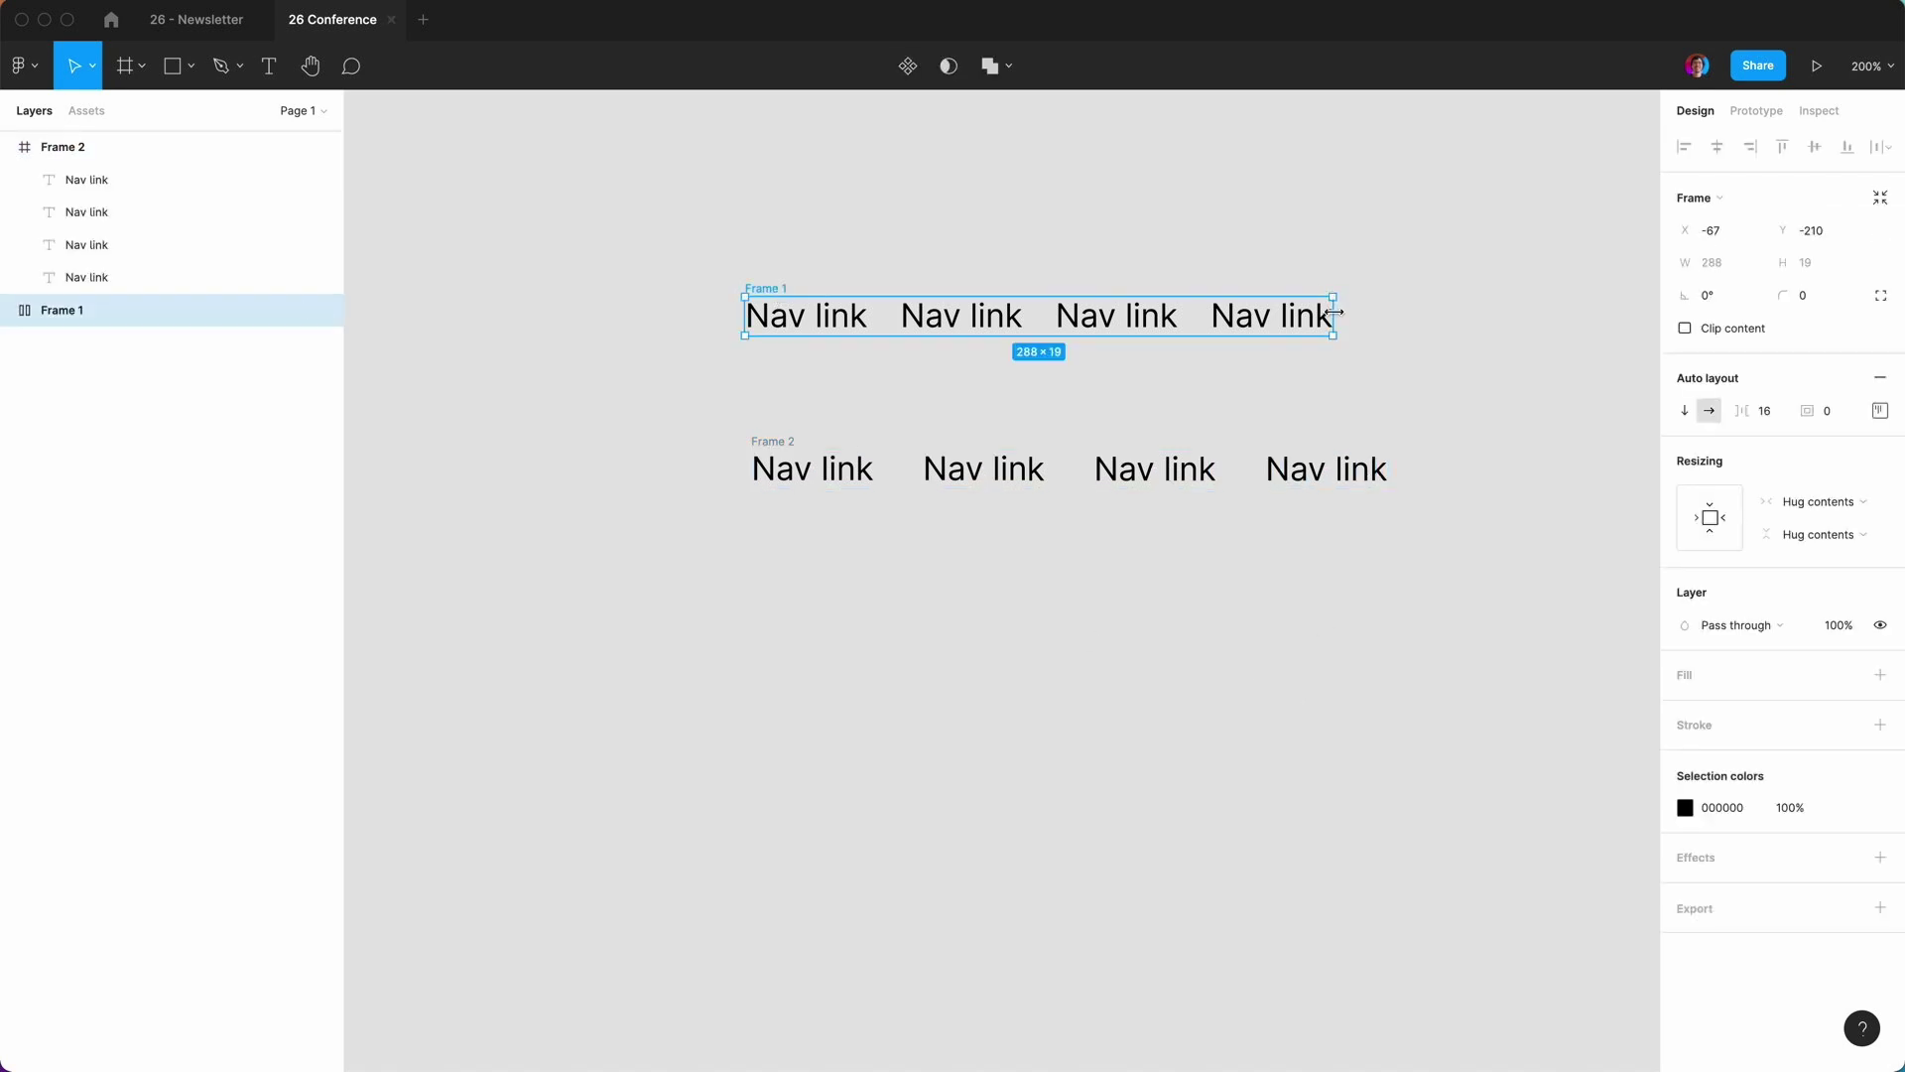
left_click_drag(1338, 312, 1517, 317)
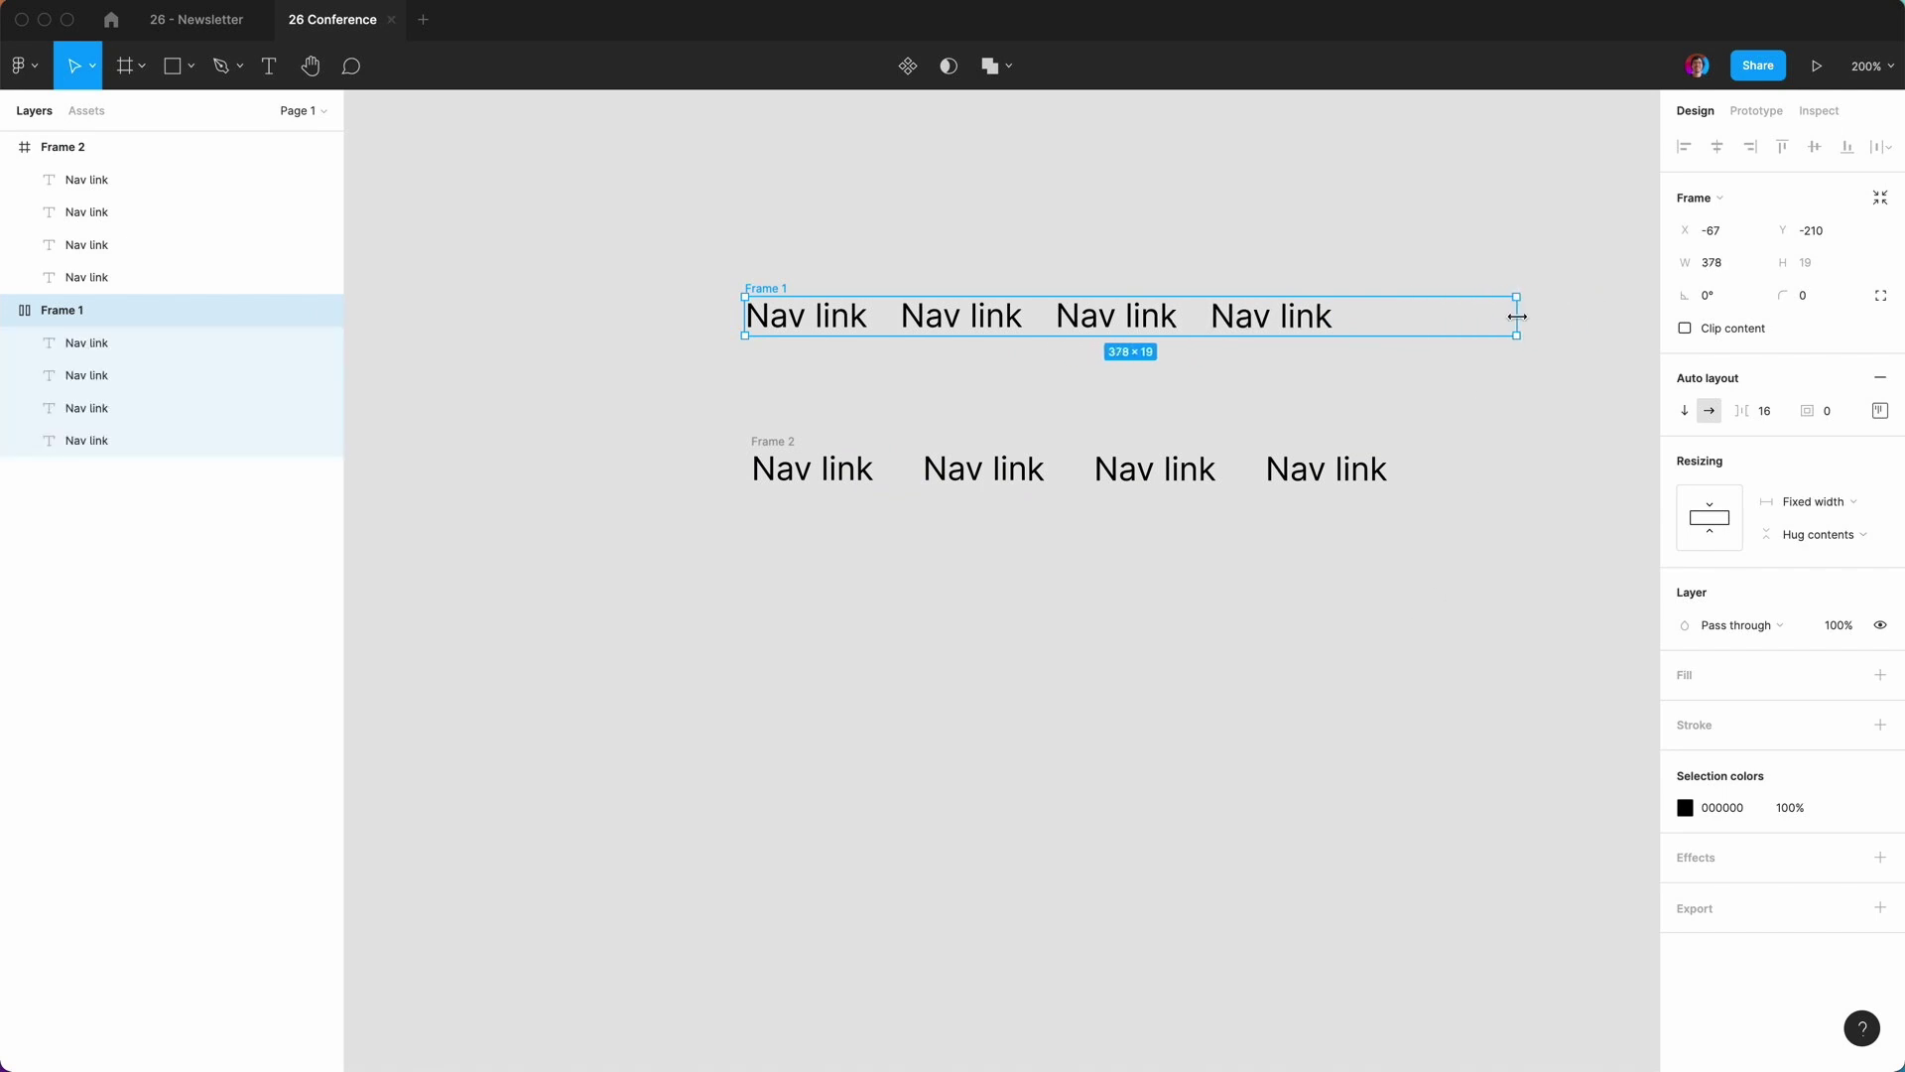
left_click(103, 342)
left_click(92, 439, "shift")
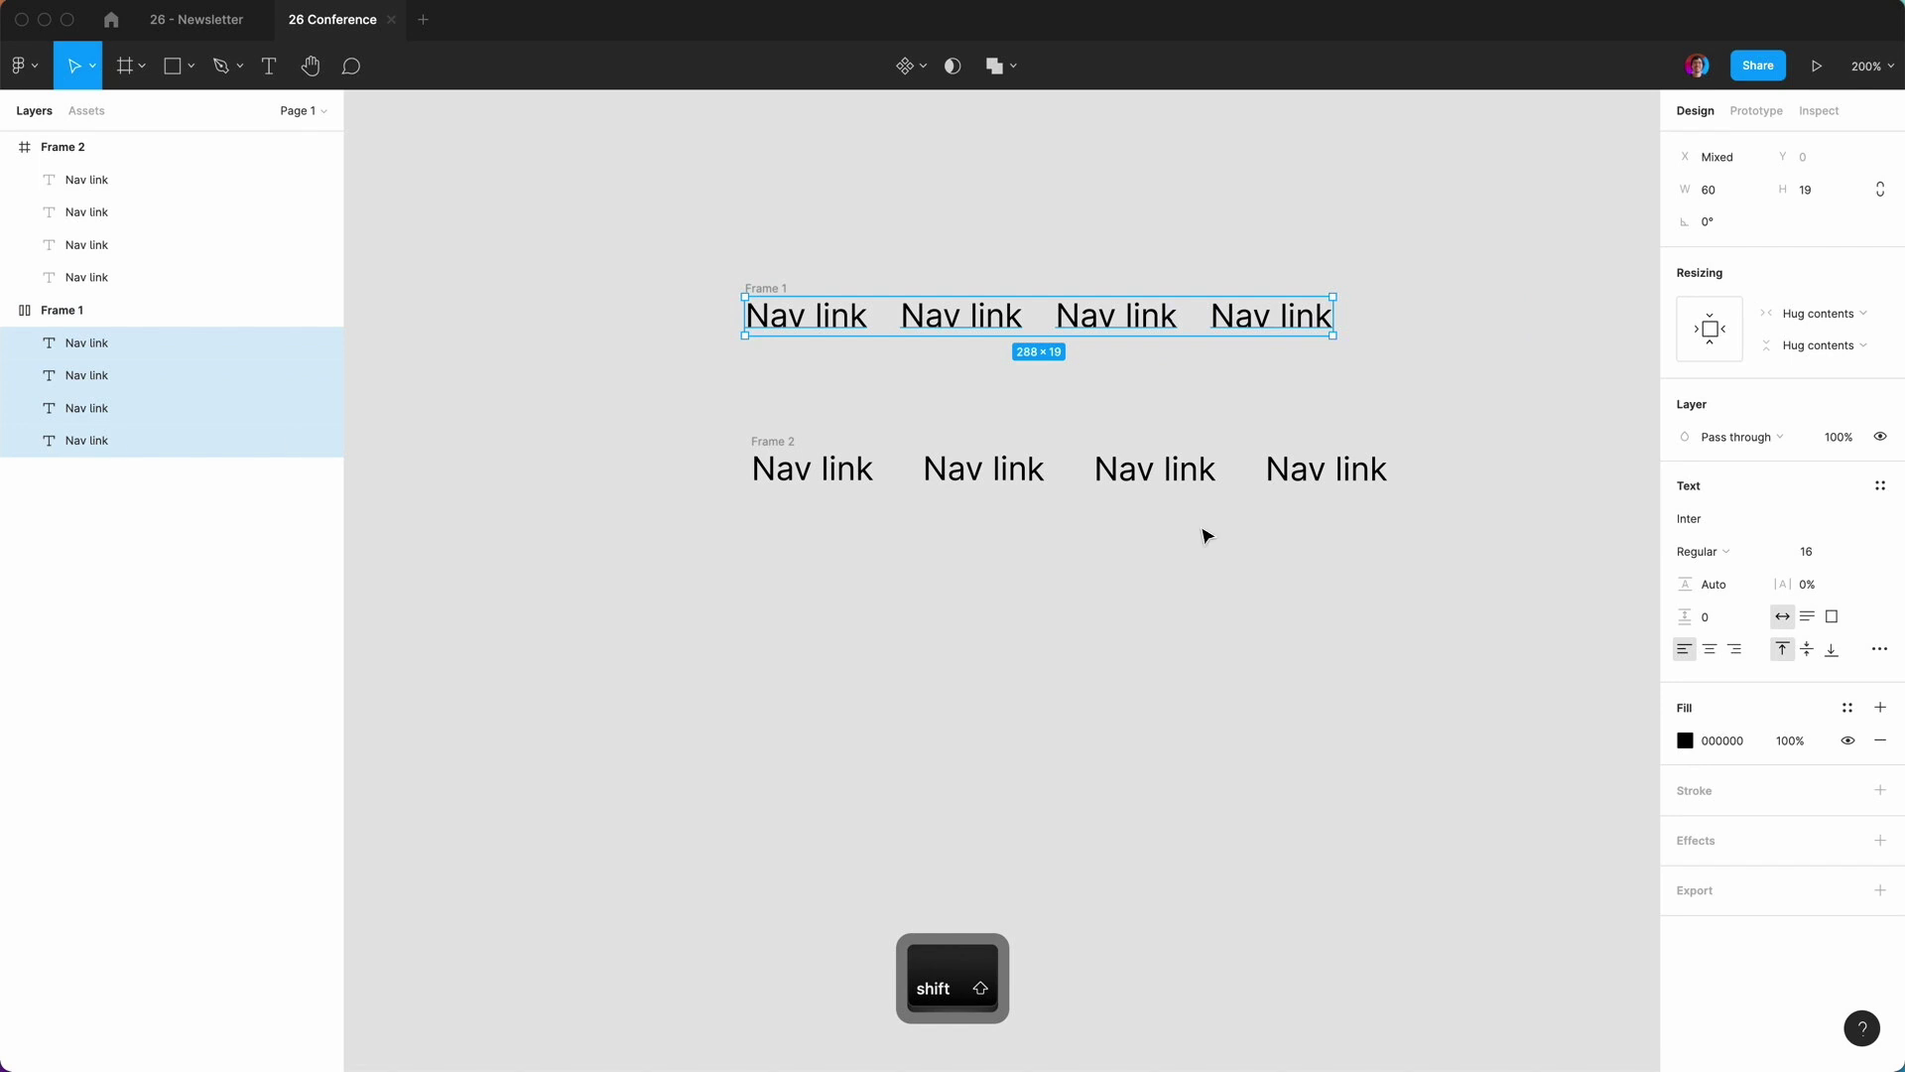
left_click(1796, 314)
left_click(1802, 336)
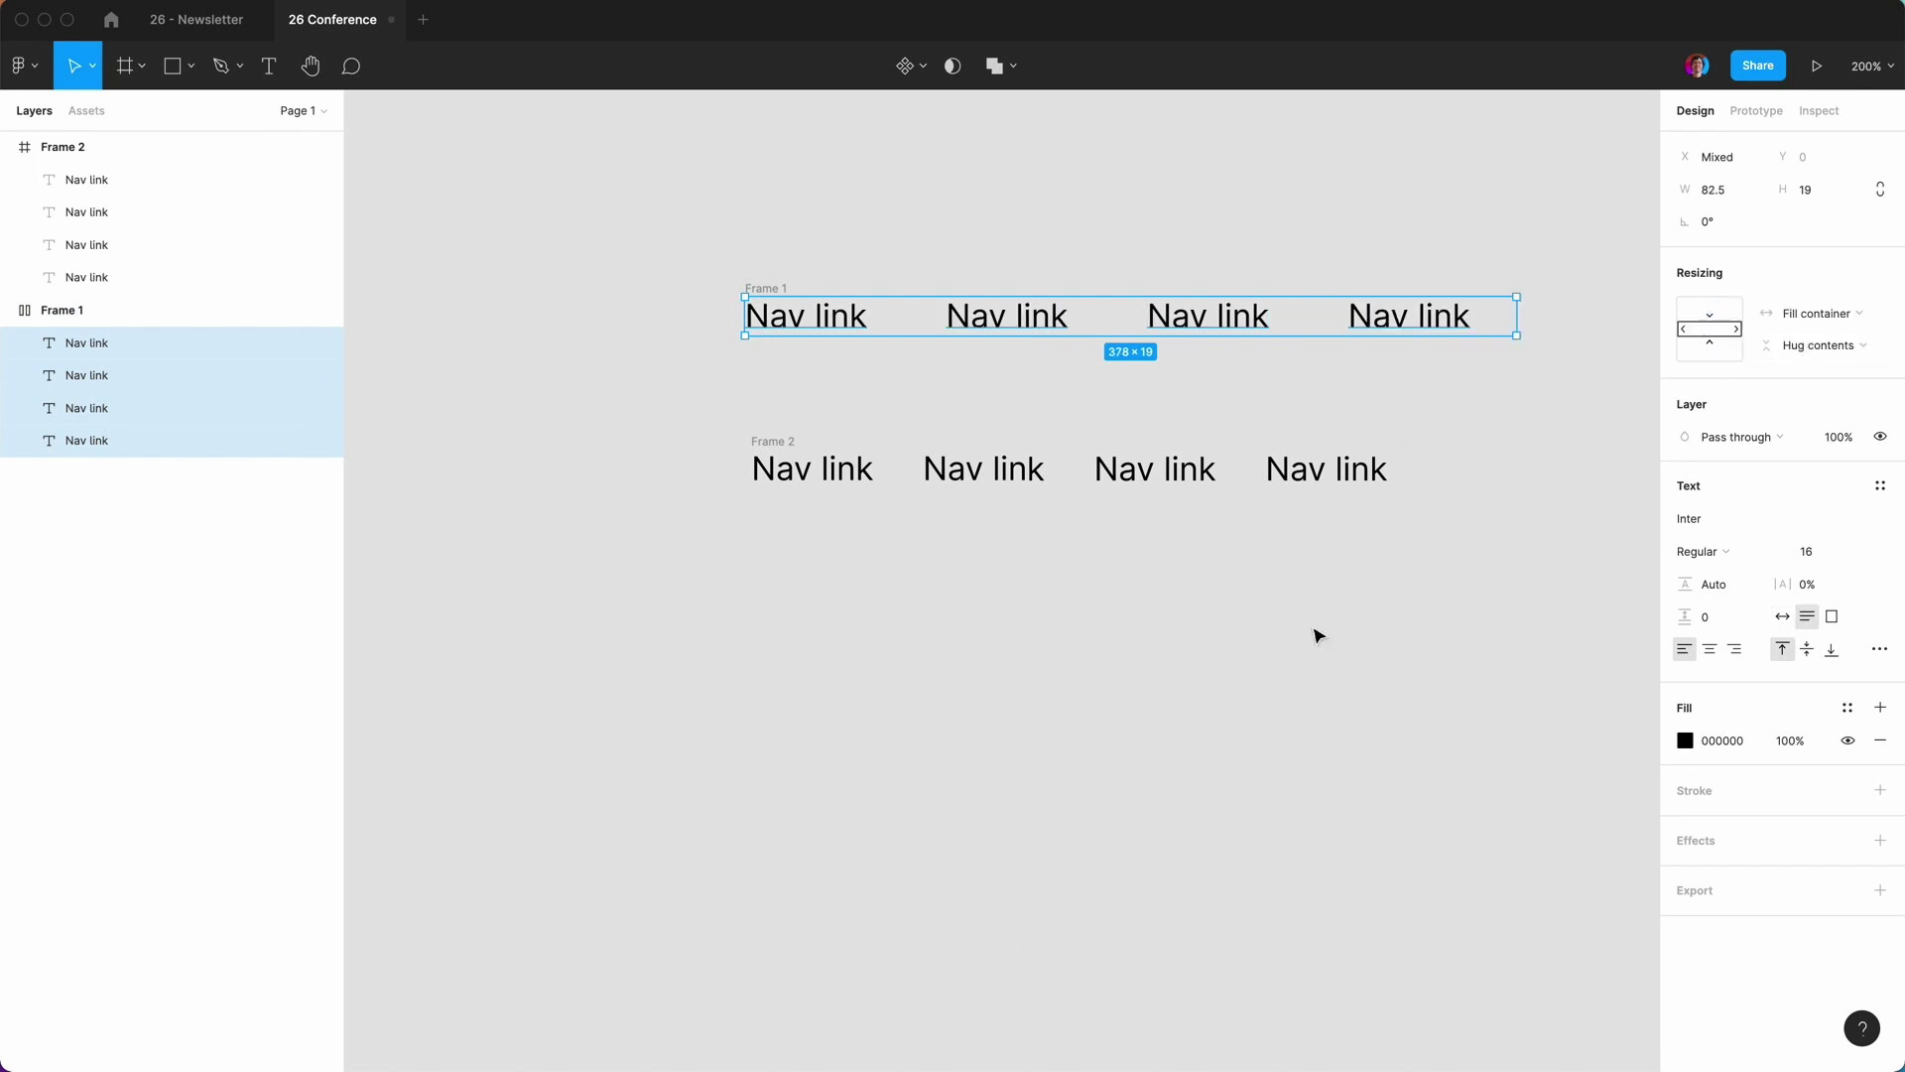
left_click(960, 591)
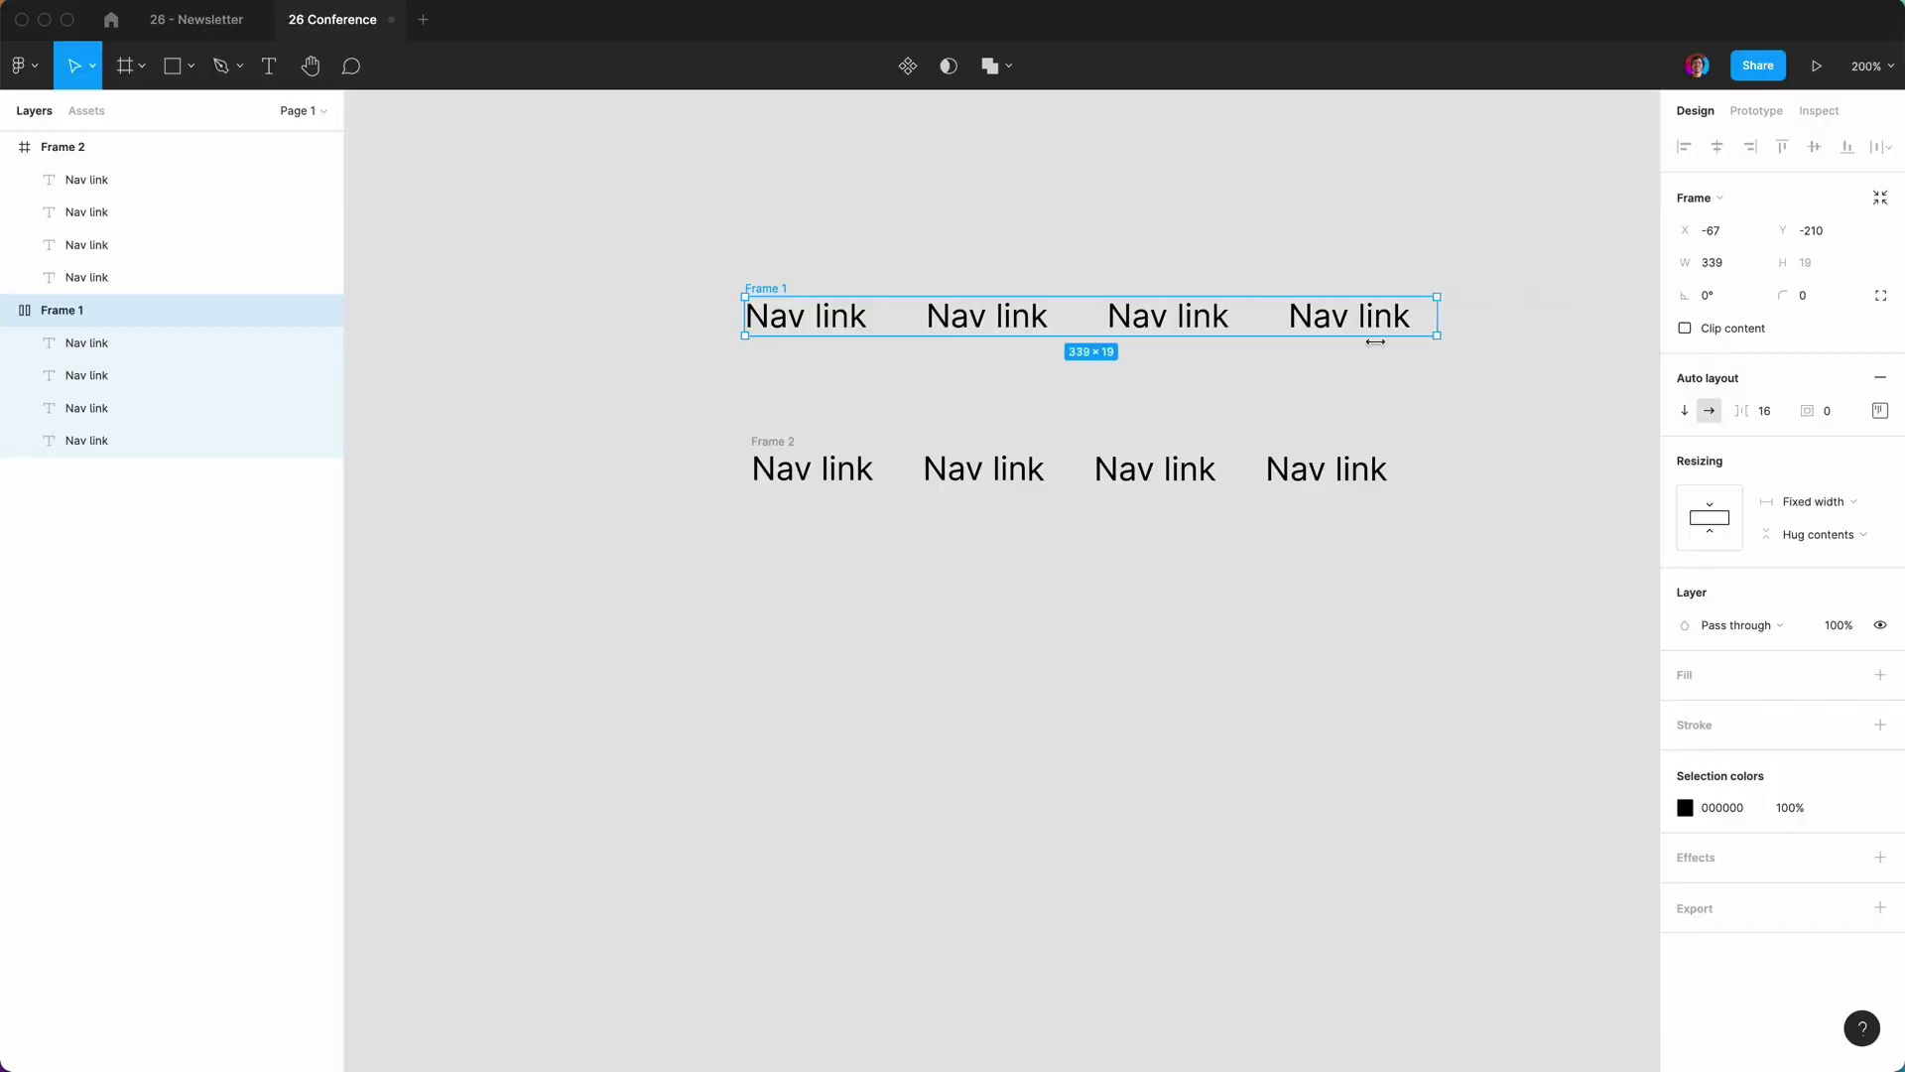
Resize Frame 1 to about 374 wide and set the spacing between its links to 24.
left_click_drag(1437, 316, 1507, 350)
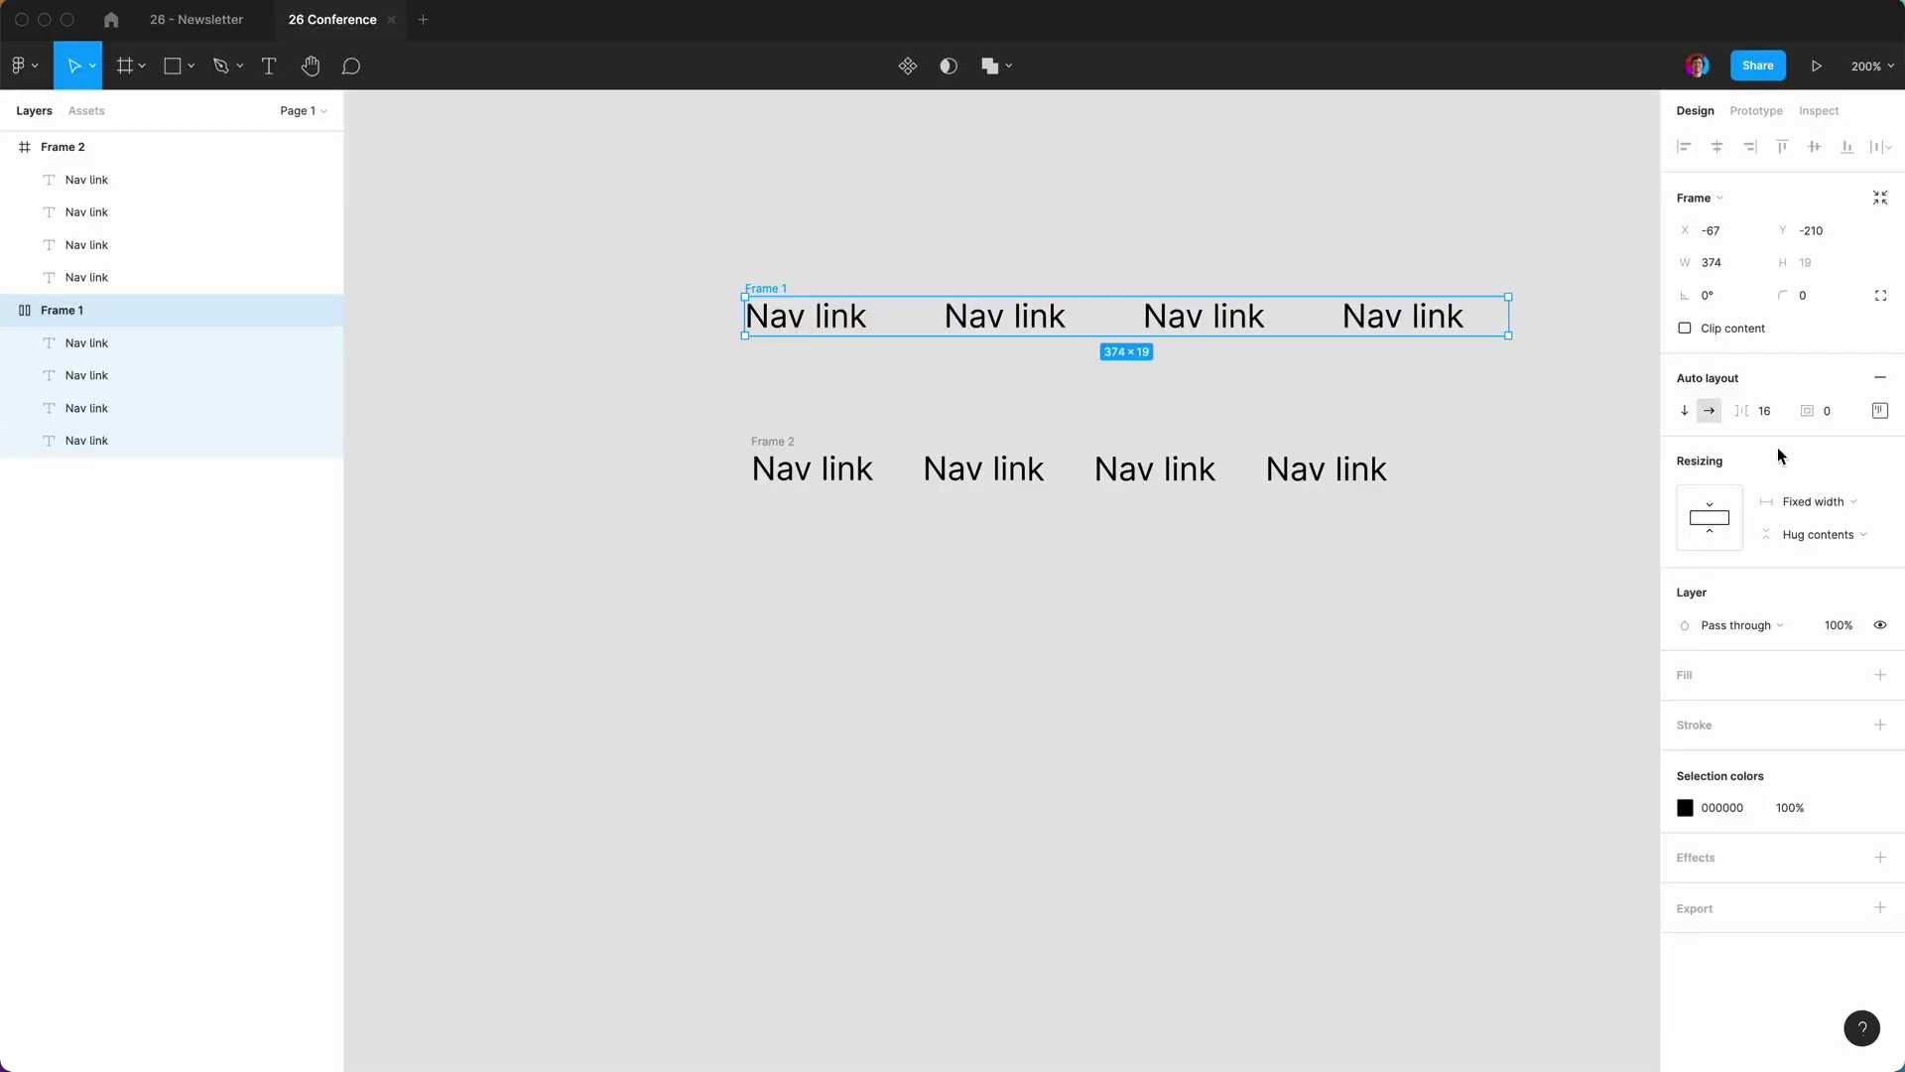
type("24")
key("Return")
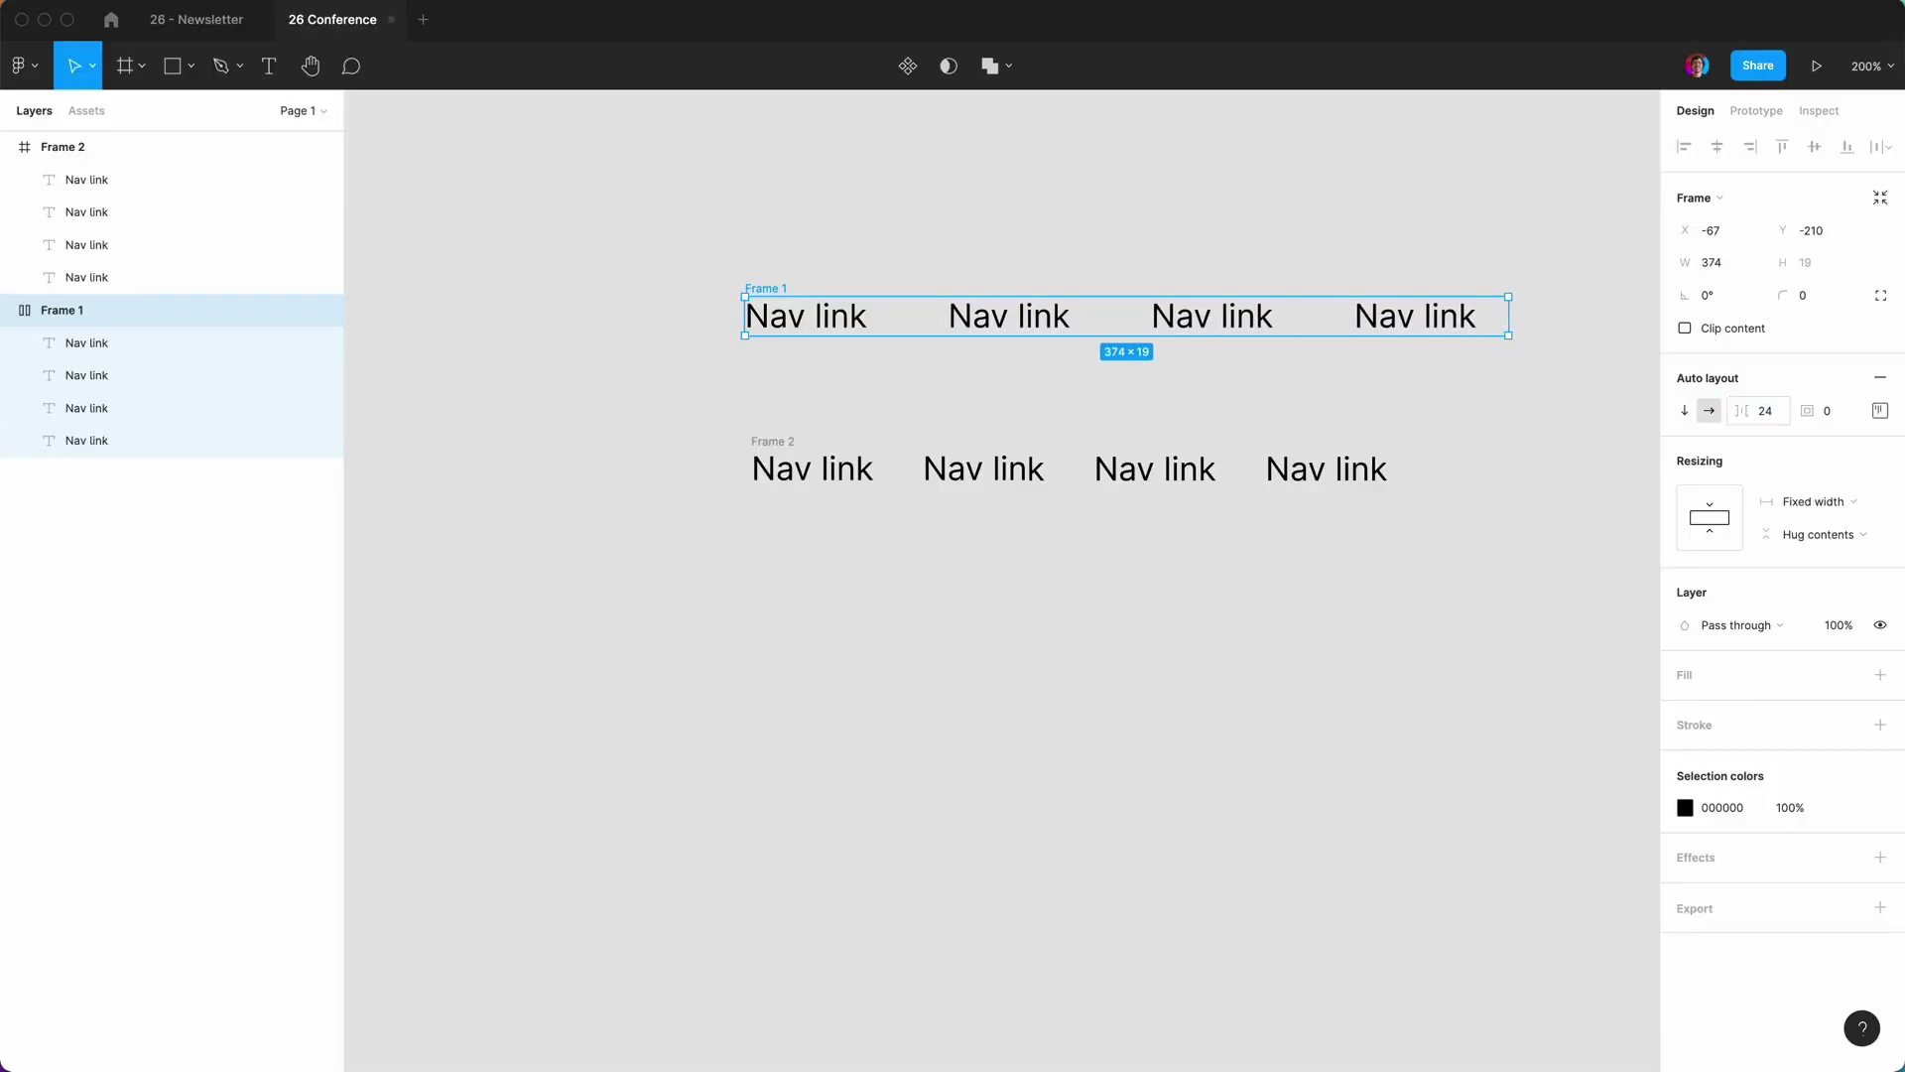
Set the spacing between Frame 1's links to 40.
left_click(1768, 413)
type("40")
key("Return")
left_click(846, 158)
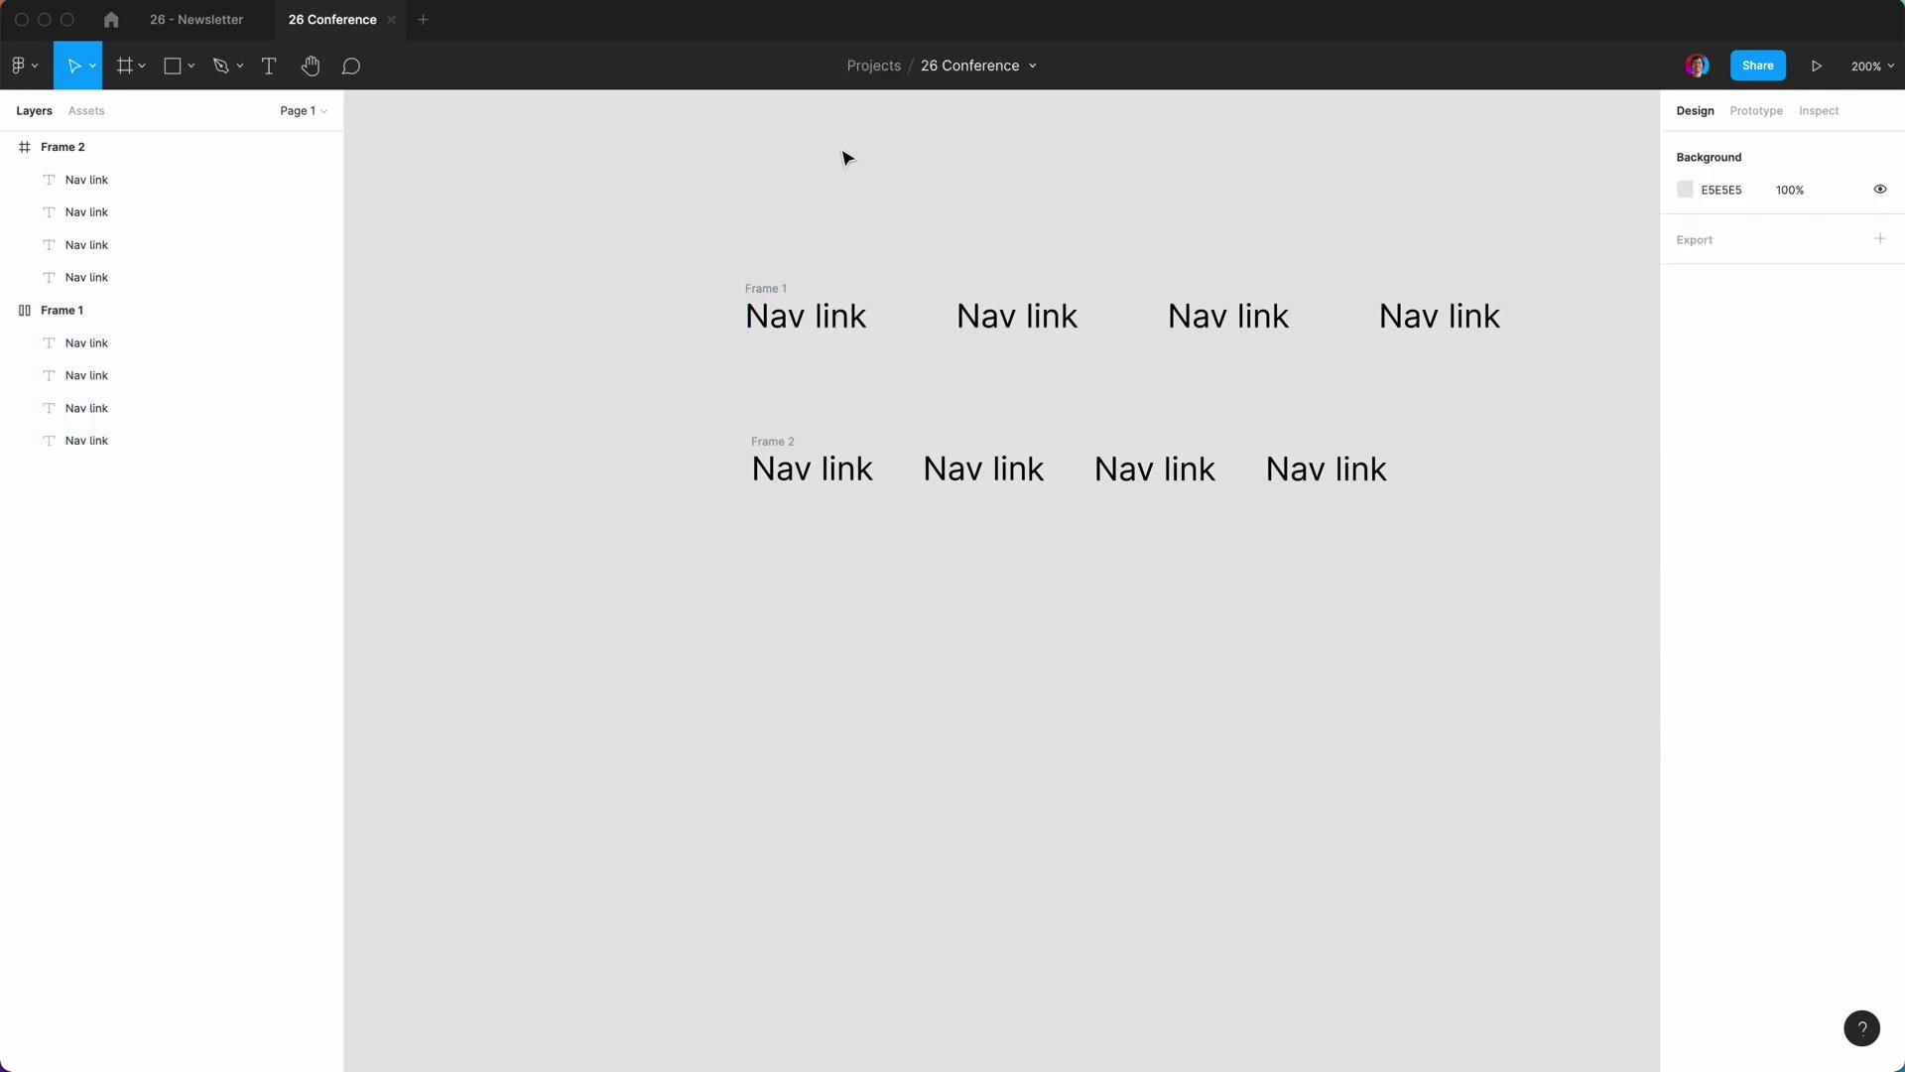
Narrow Frame 1 to about 357 wide to test how its links adapt.
left_click(768, 291)
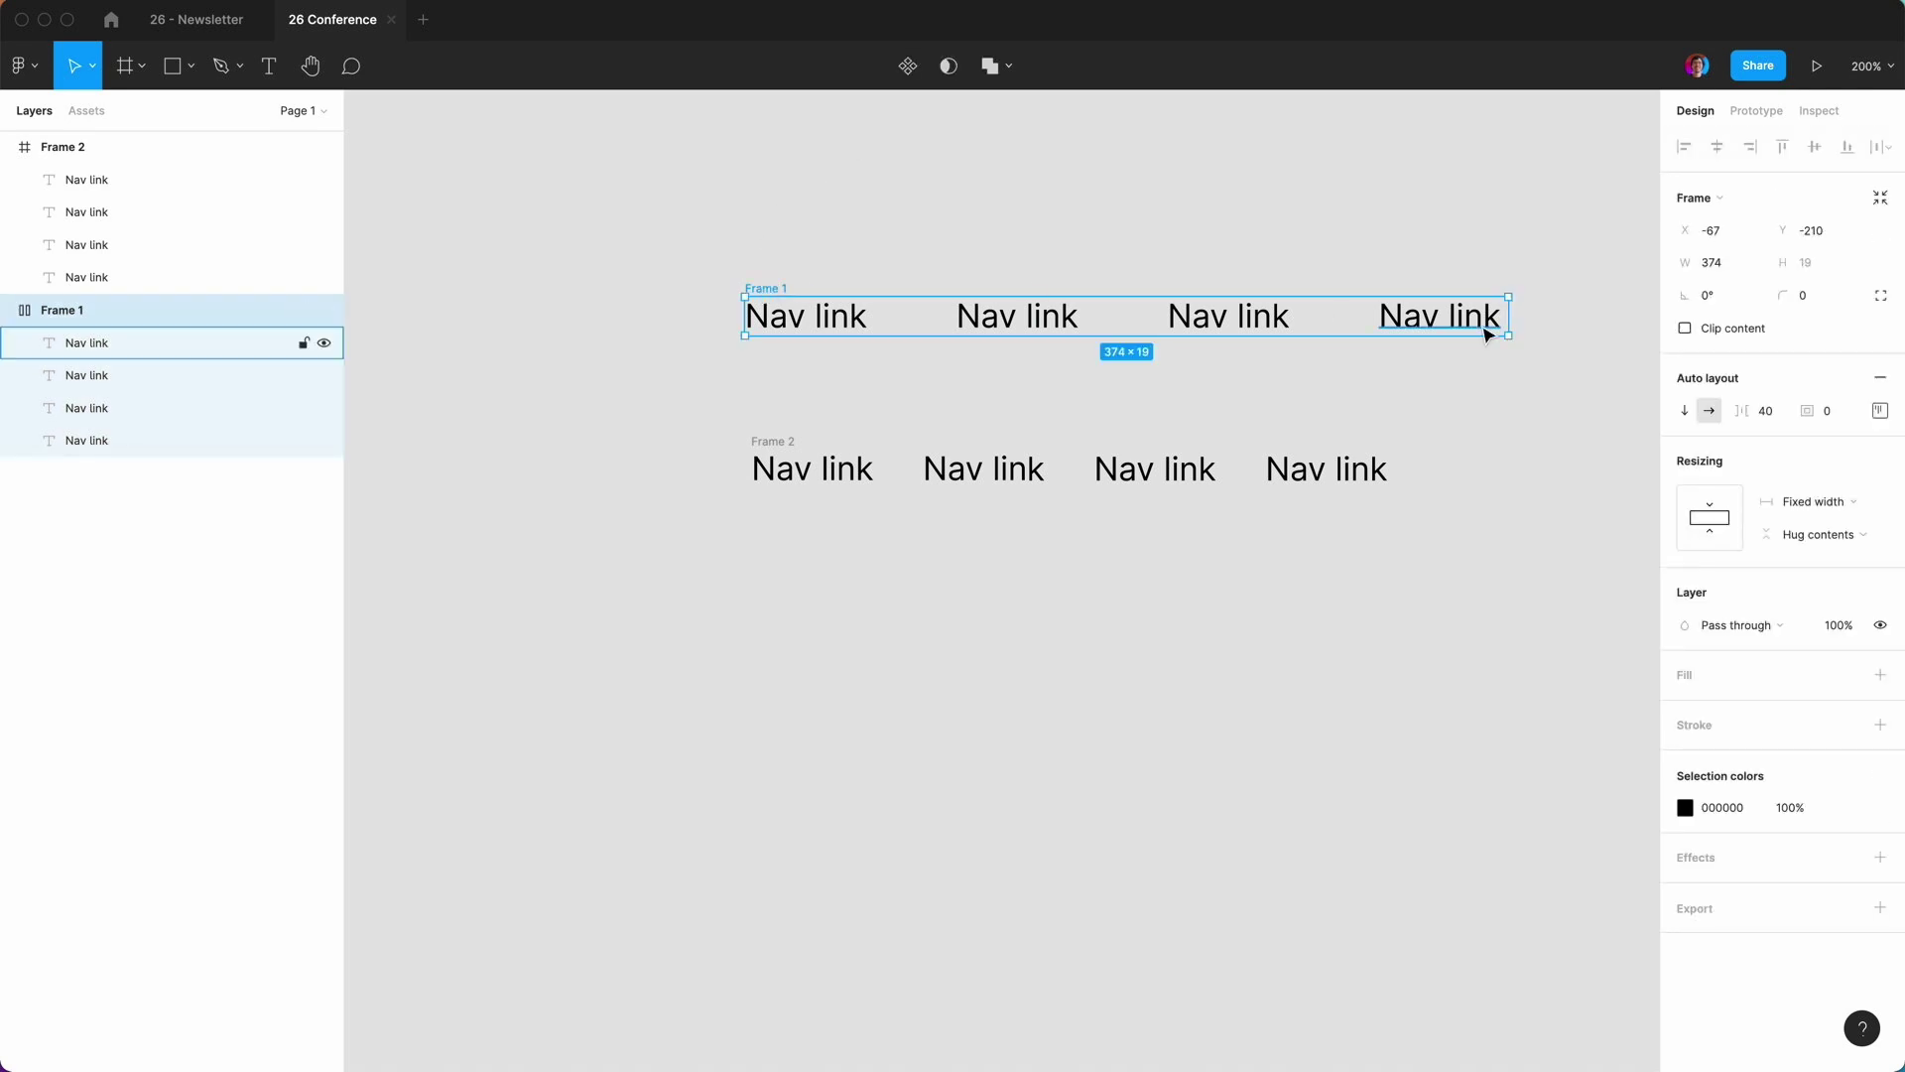
mouse_move(1510, 319)
left_mouse_down()
mouse_move(1345, 316)
mouse_move(1497, 324)
mouse_move(1463, 319)
mouse_move(1478, 317)
left_mouse_up()
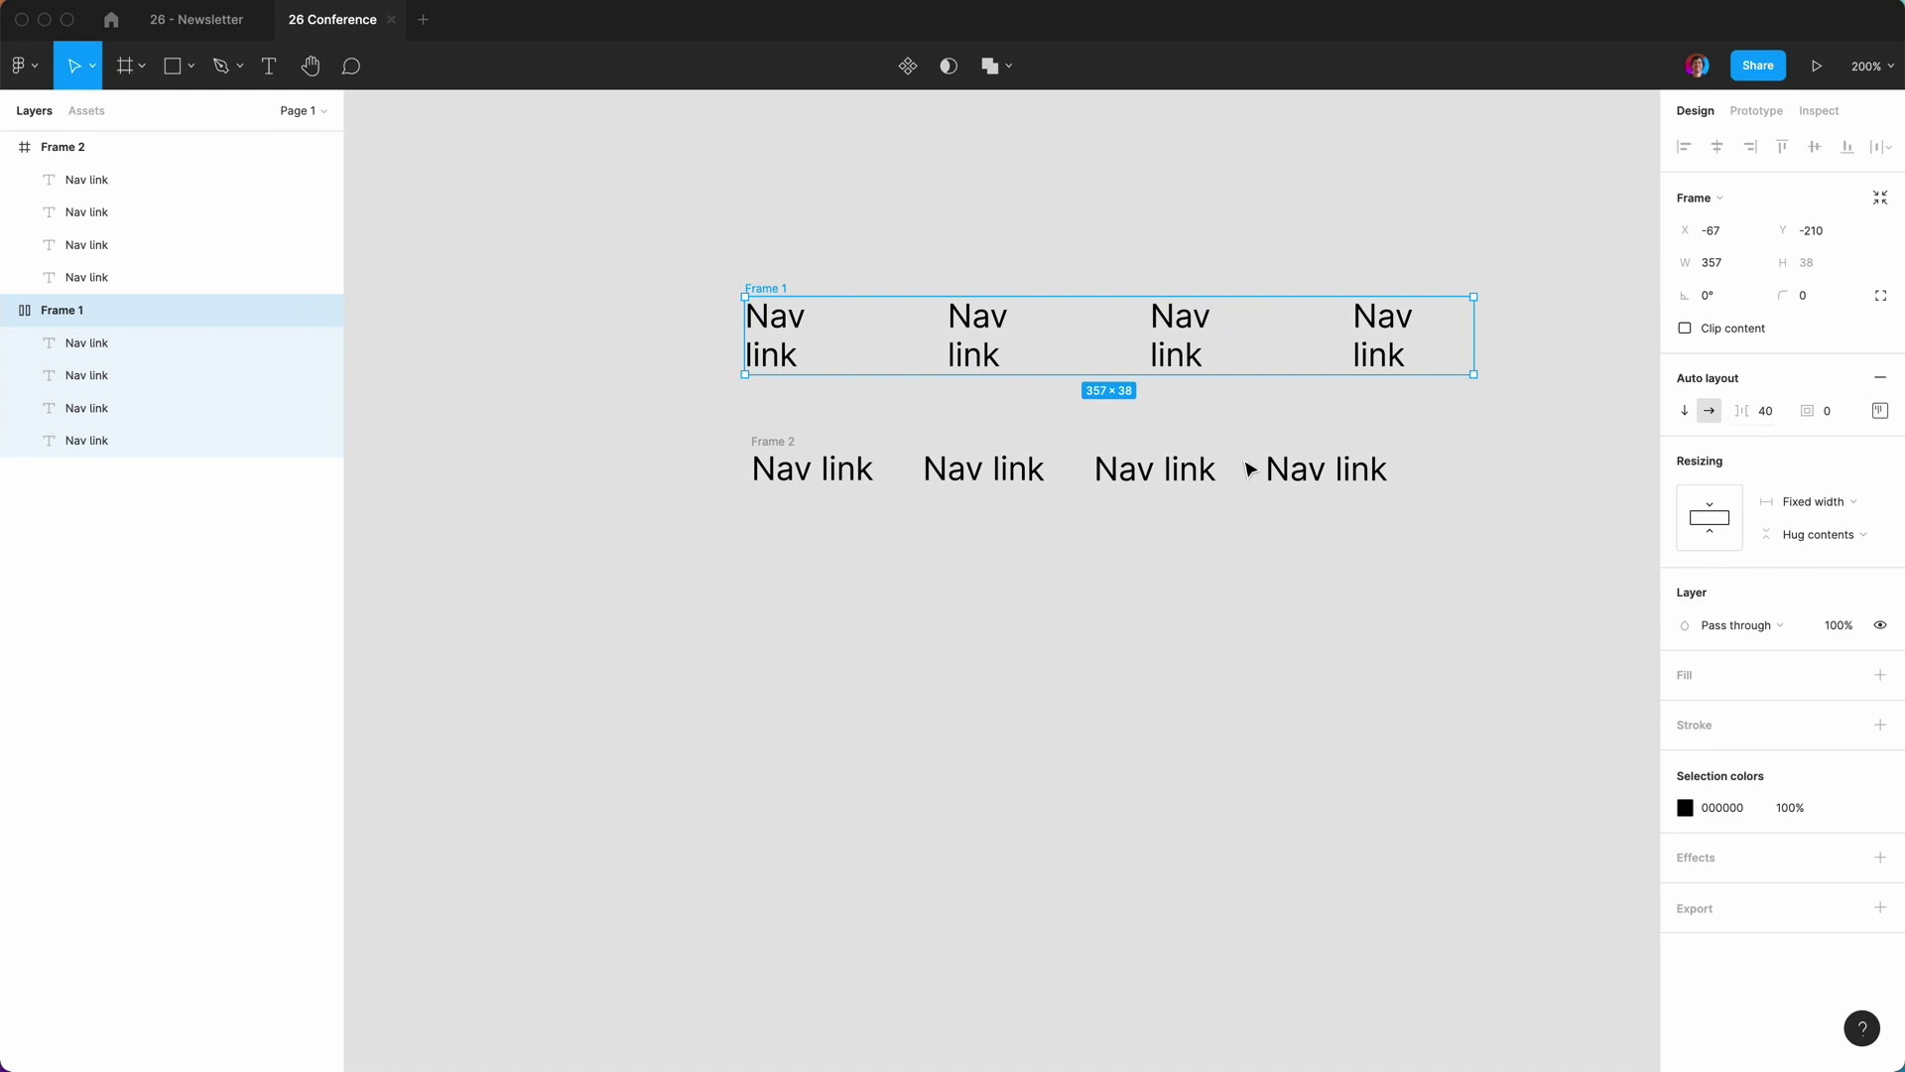
left_click(1042, 599)
Move Frame 2 above Frame 1, aligned to its left edge, and widen Frame 1 to about 469.
left_click_drag(778, 443, 773, 183)
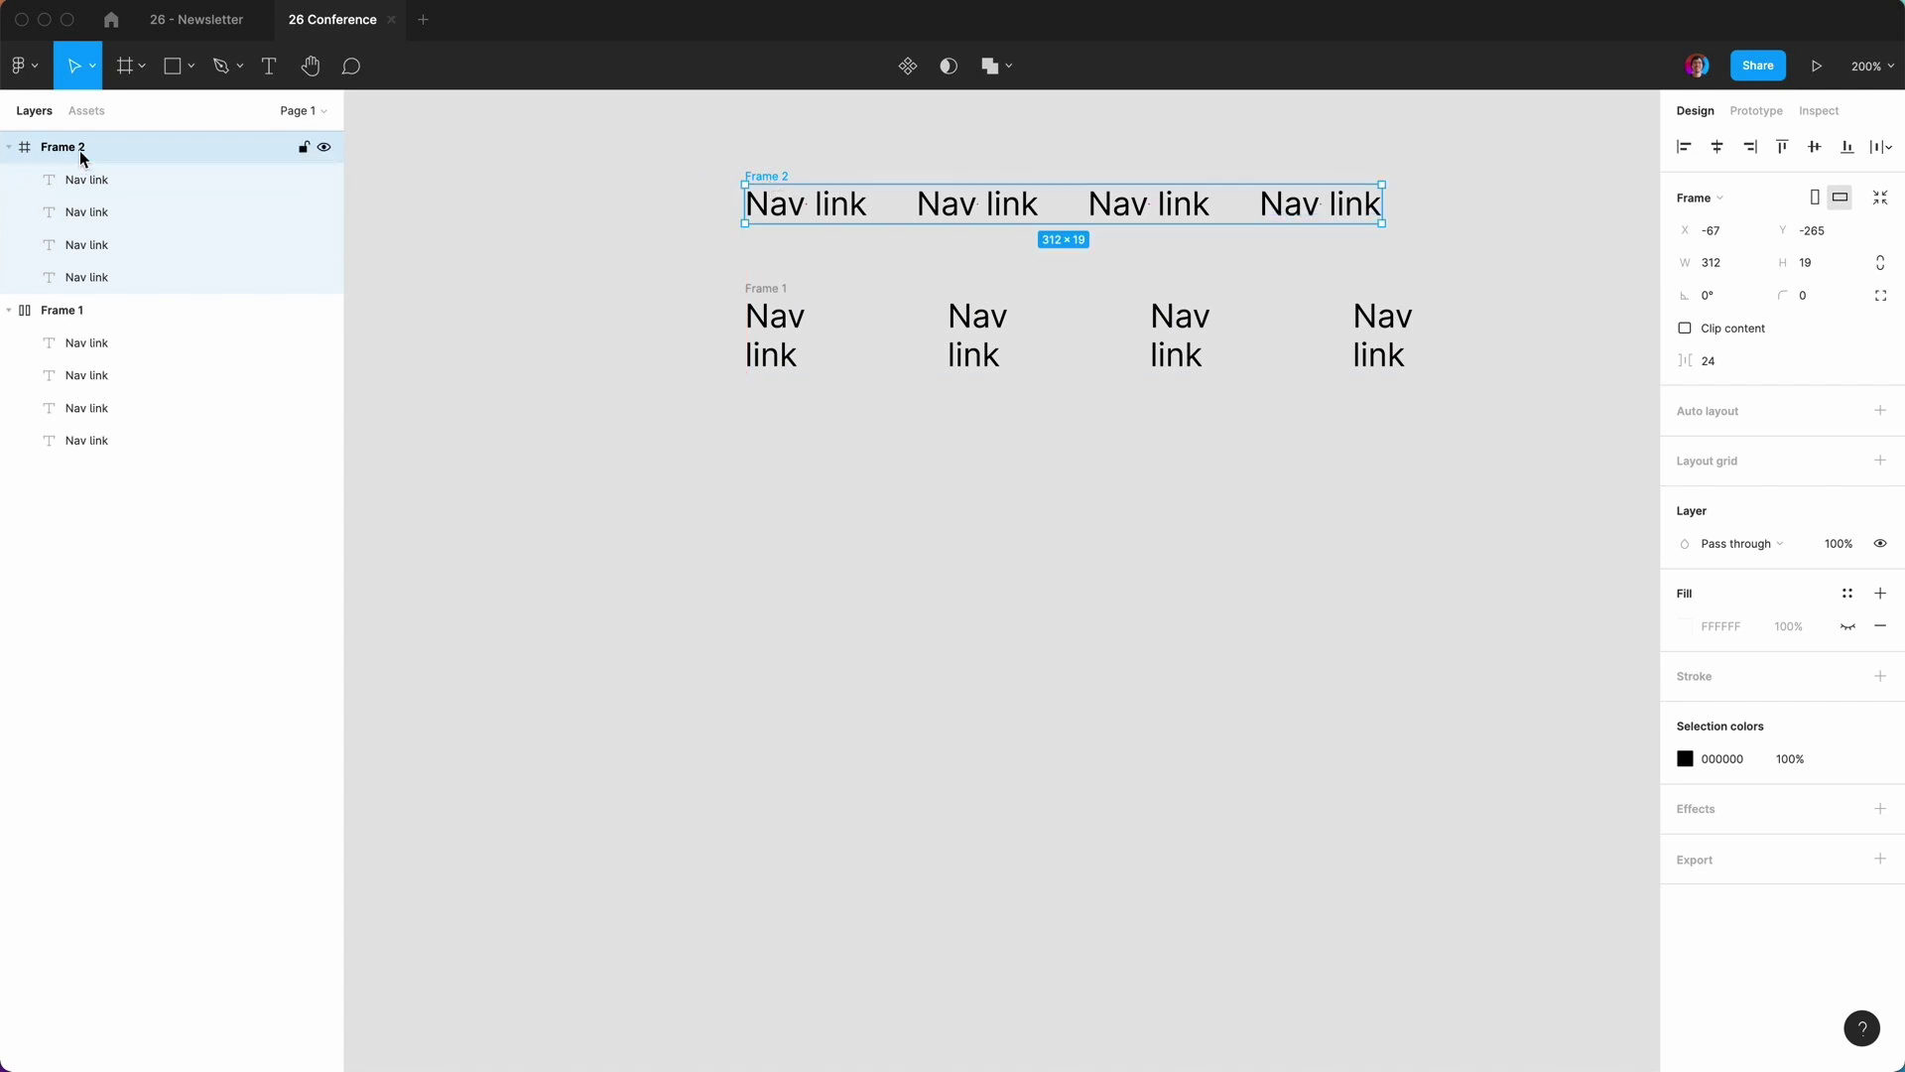
left_click(784, 293)
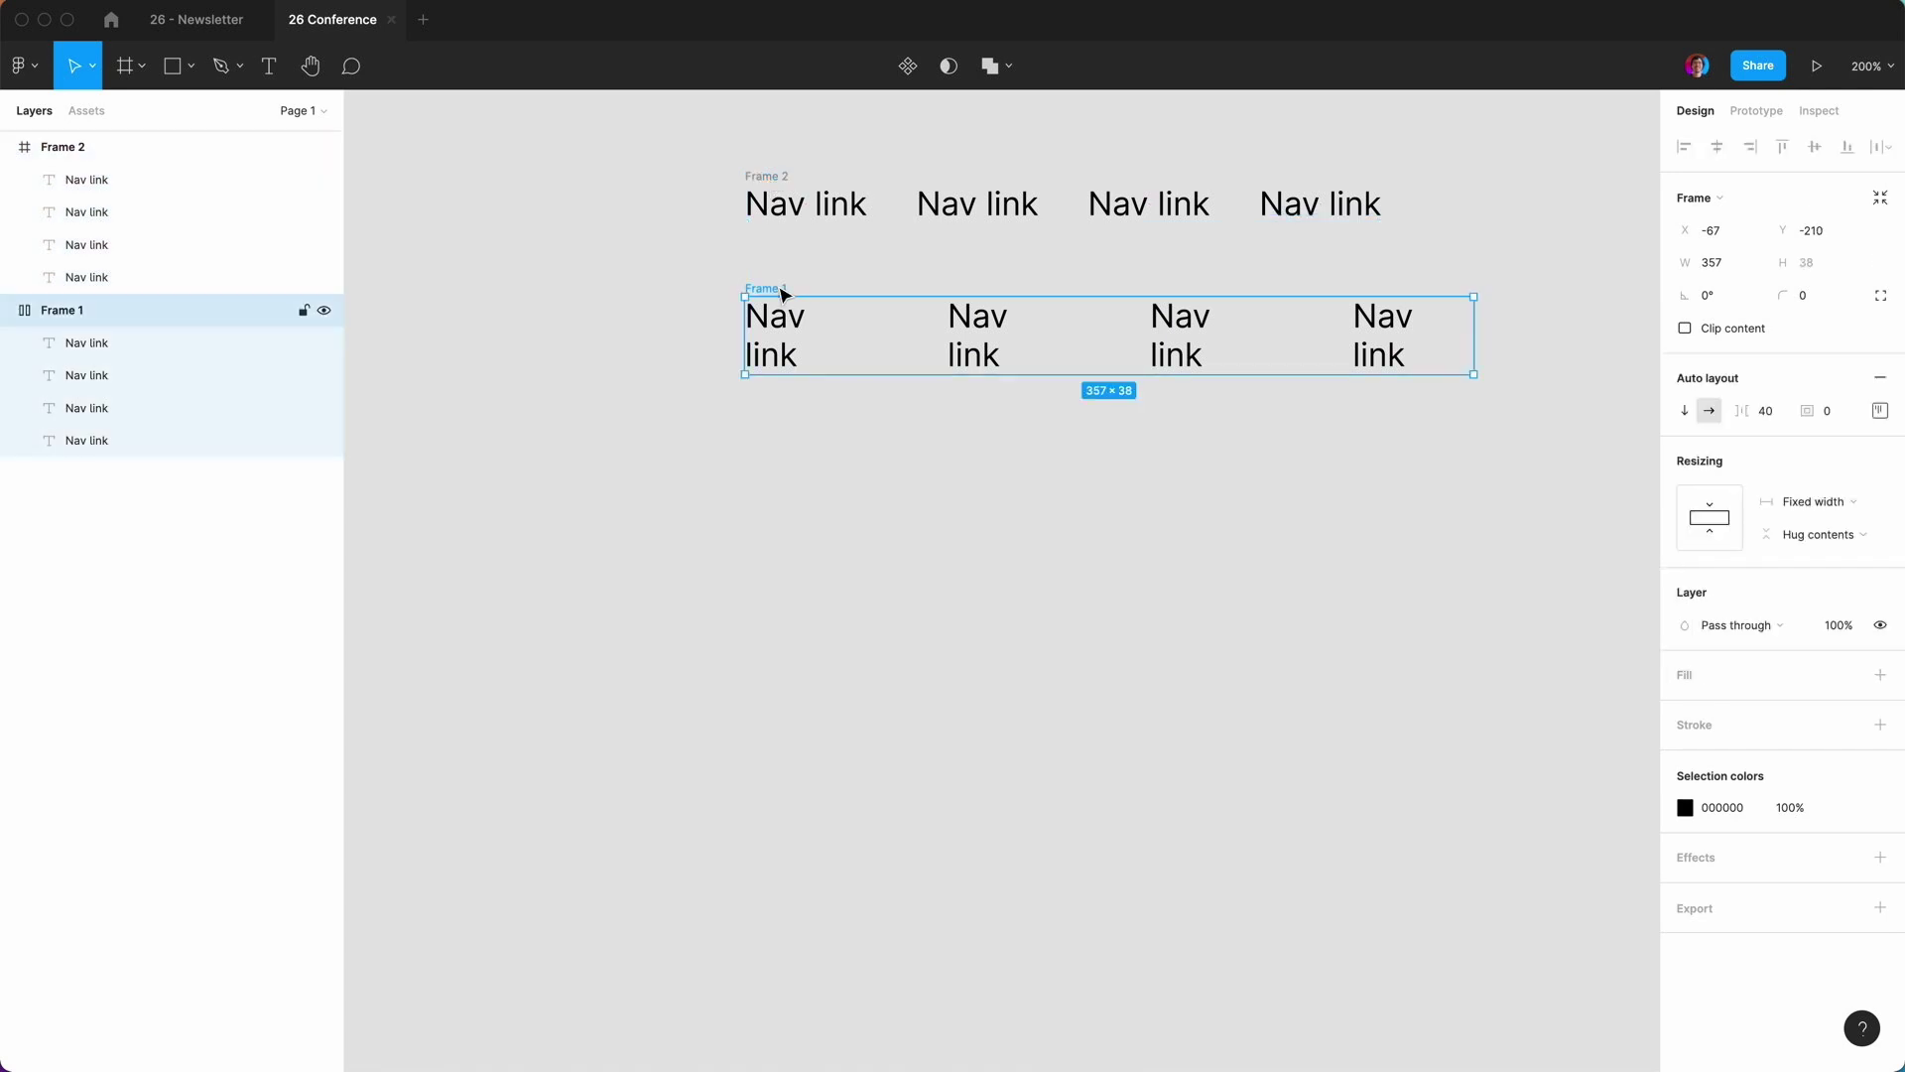
left_click(826, 553)
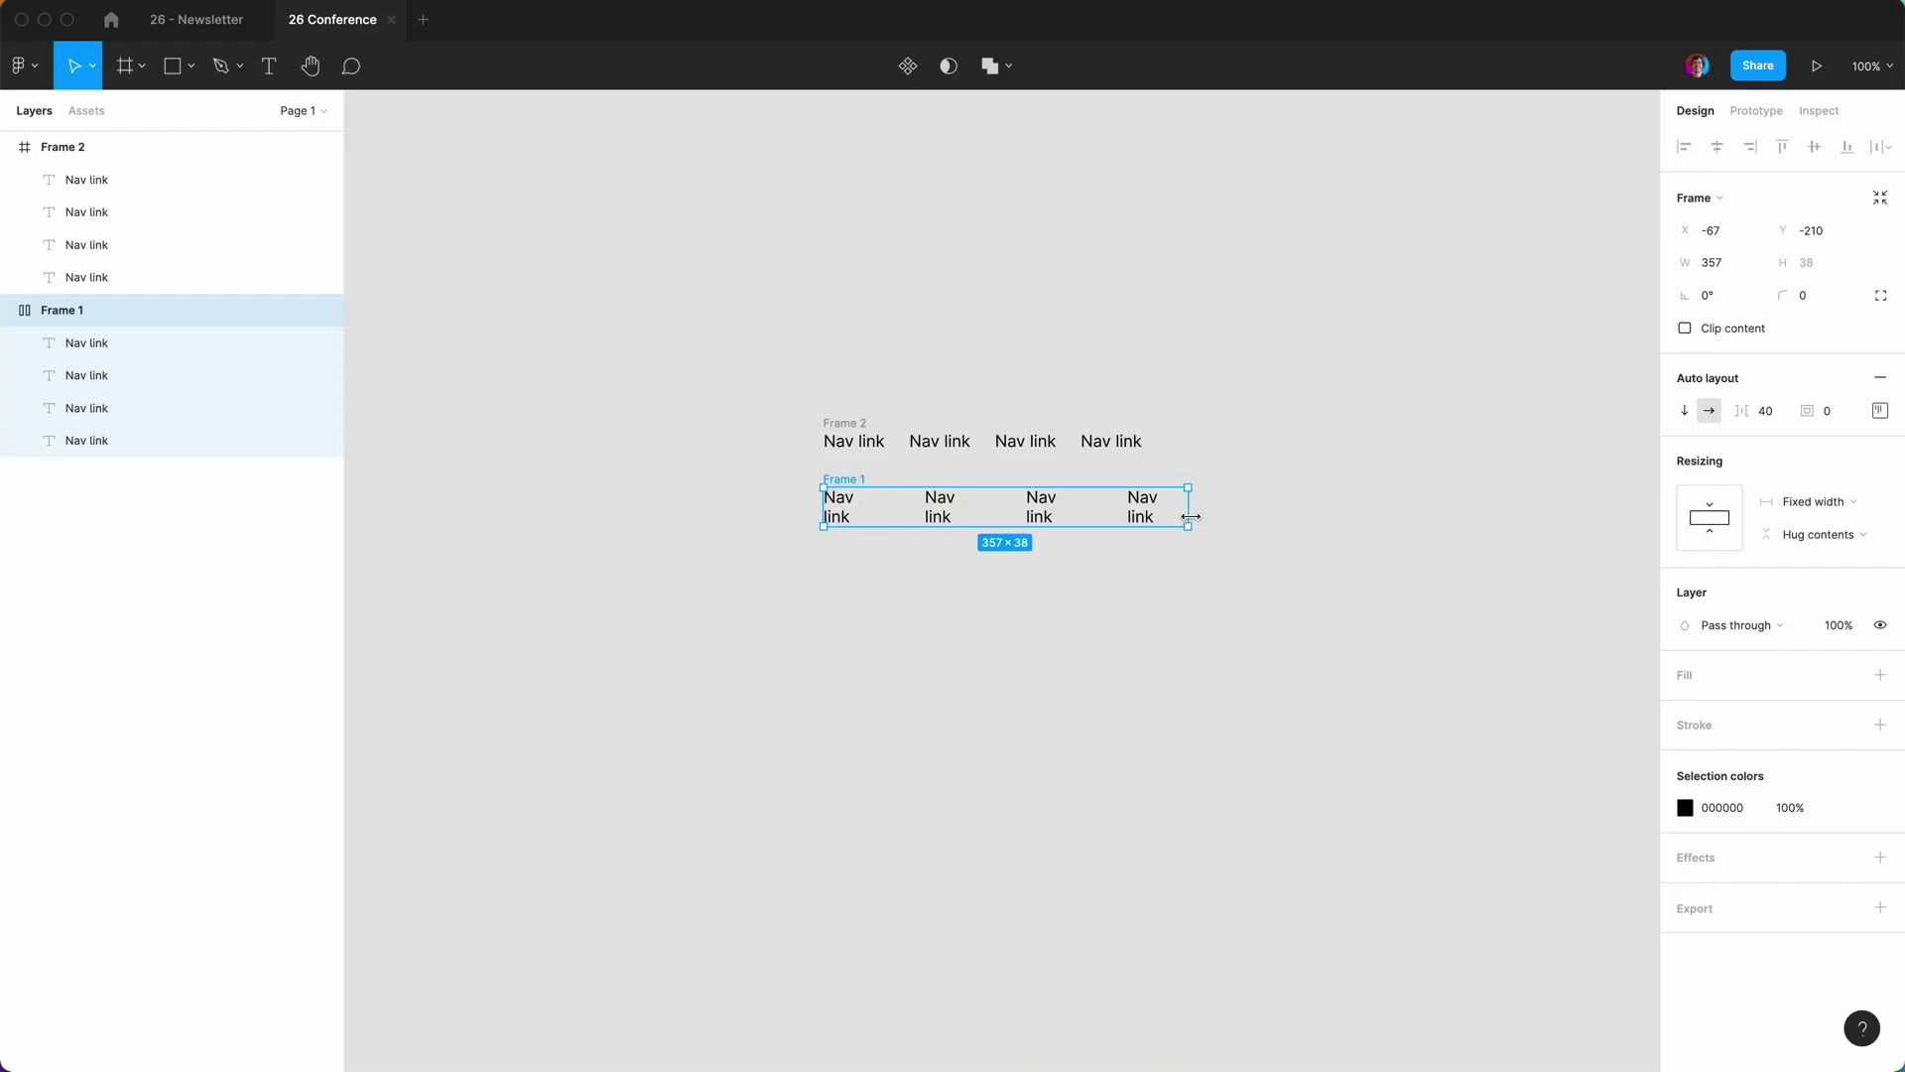
left_click_drag(1191, 518, 1301, 518)
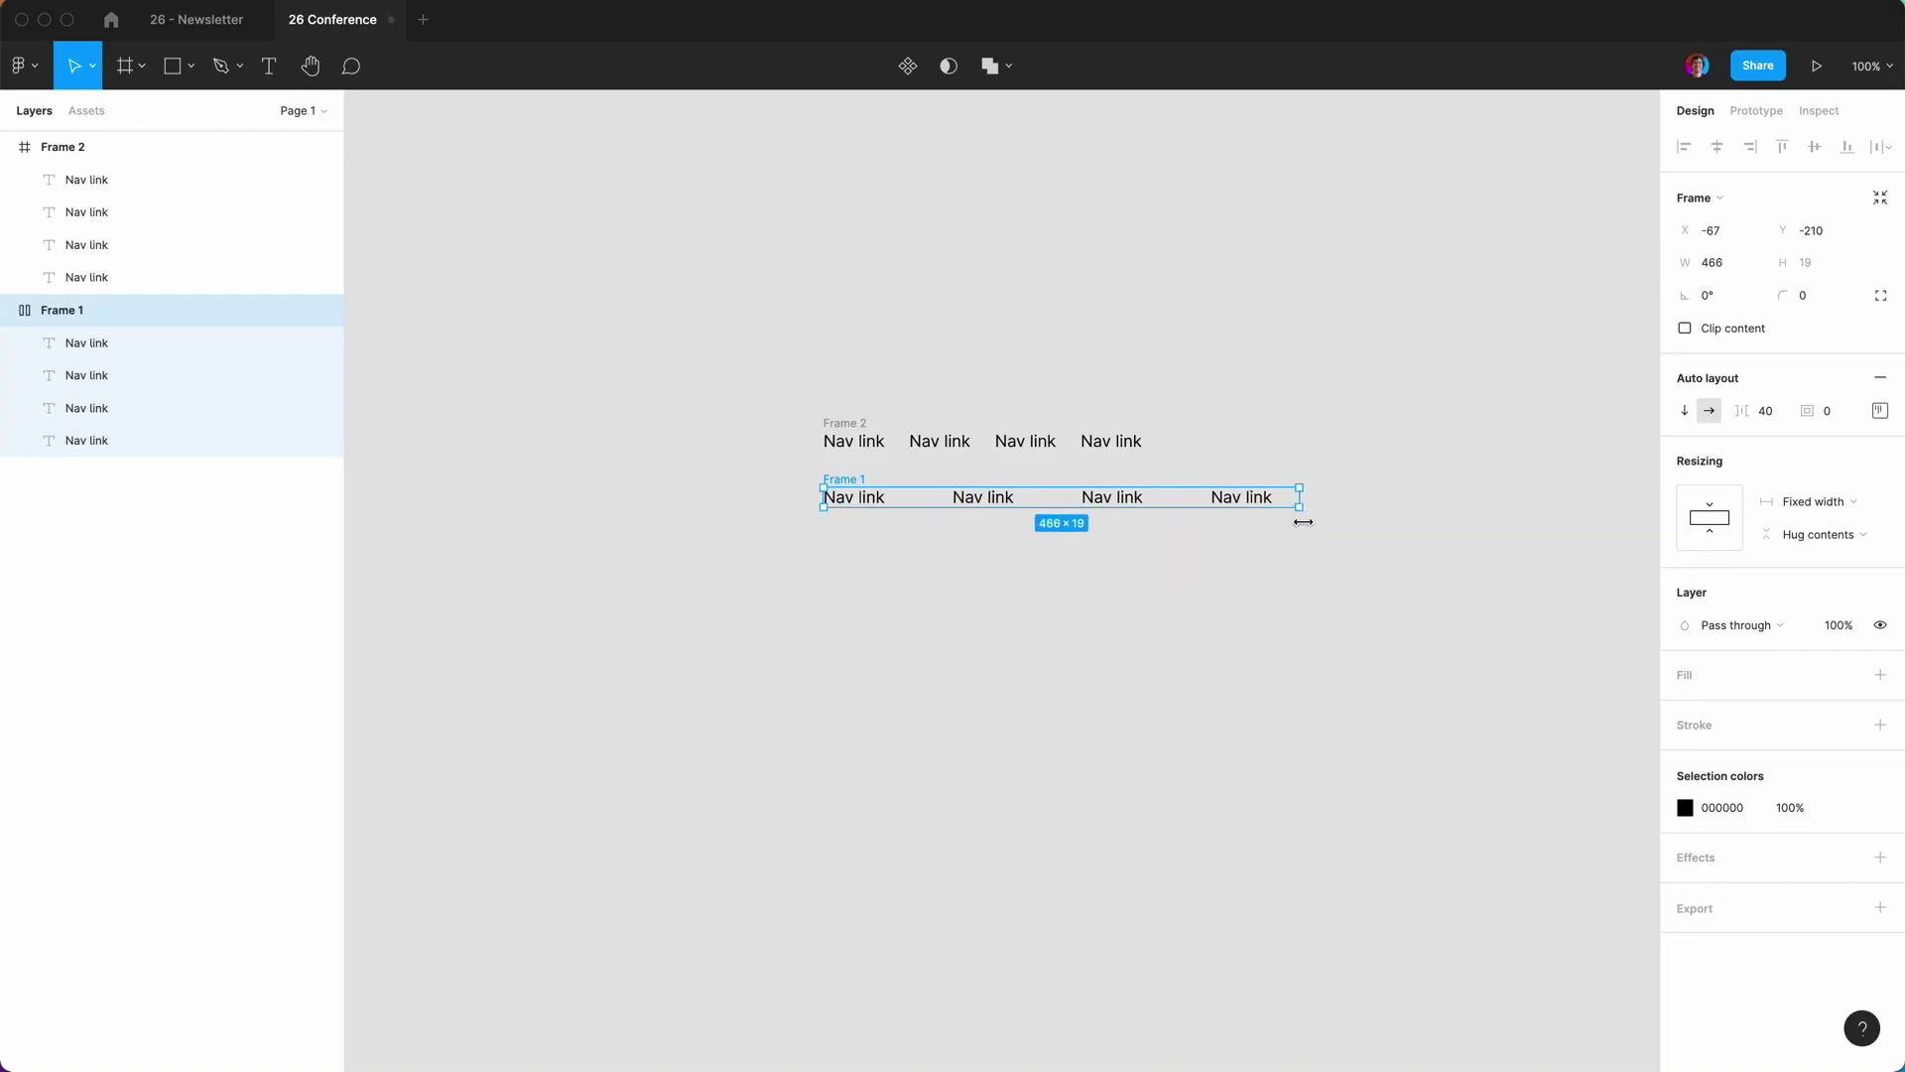
left_click(1187, 616)
Duplicate Frame 1 to get a second auto layout row of links beside it.
left_click(642, 485)
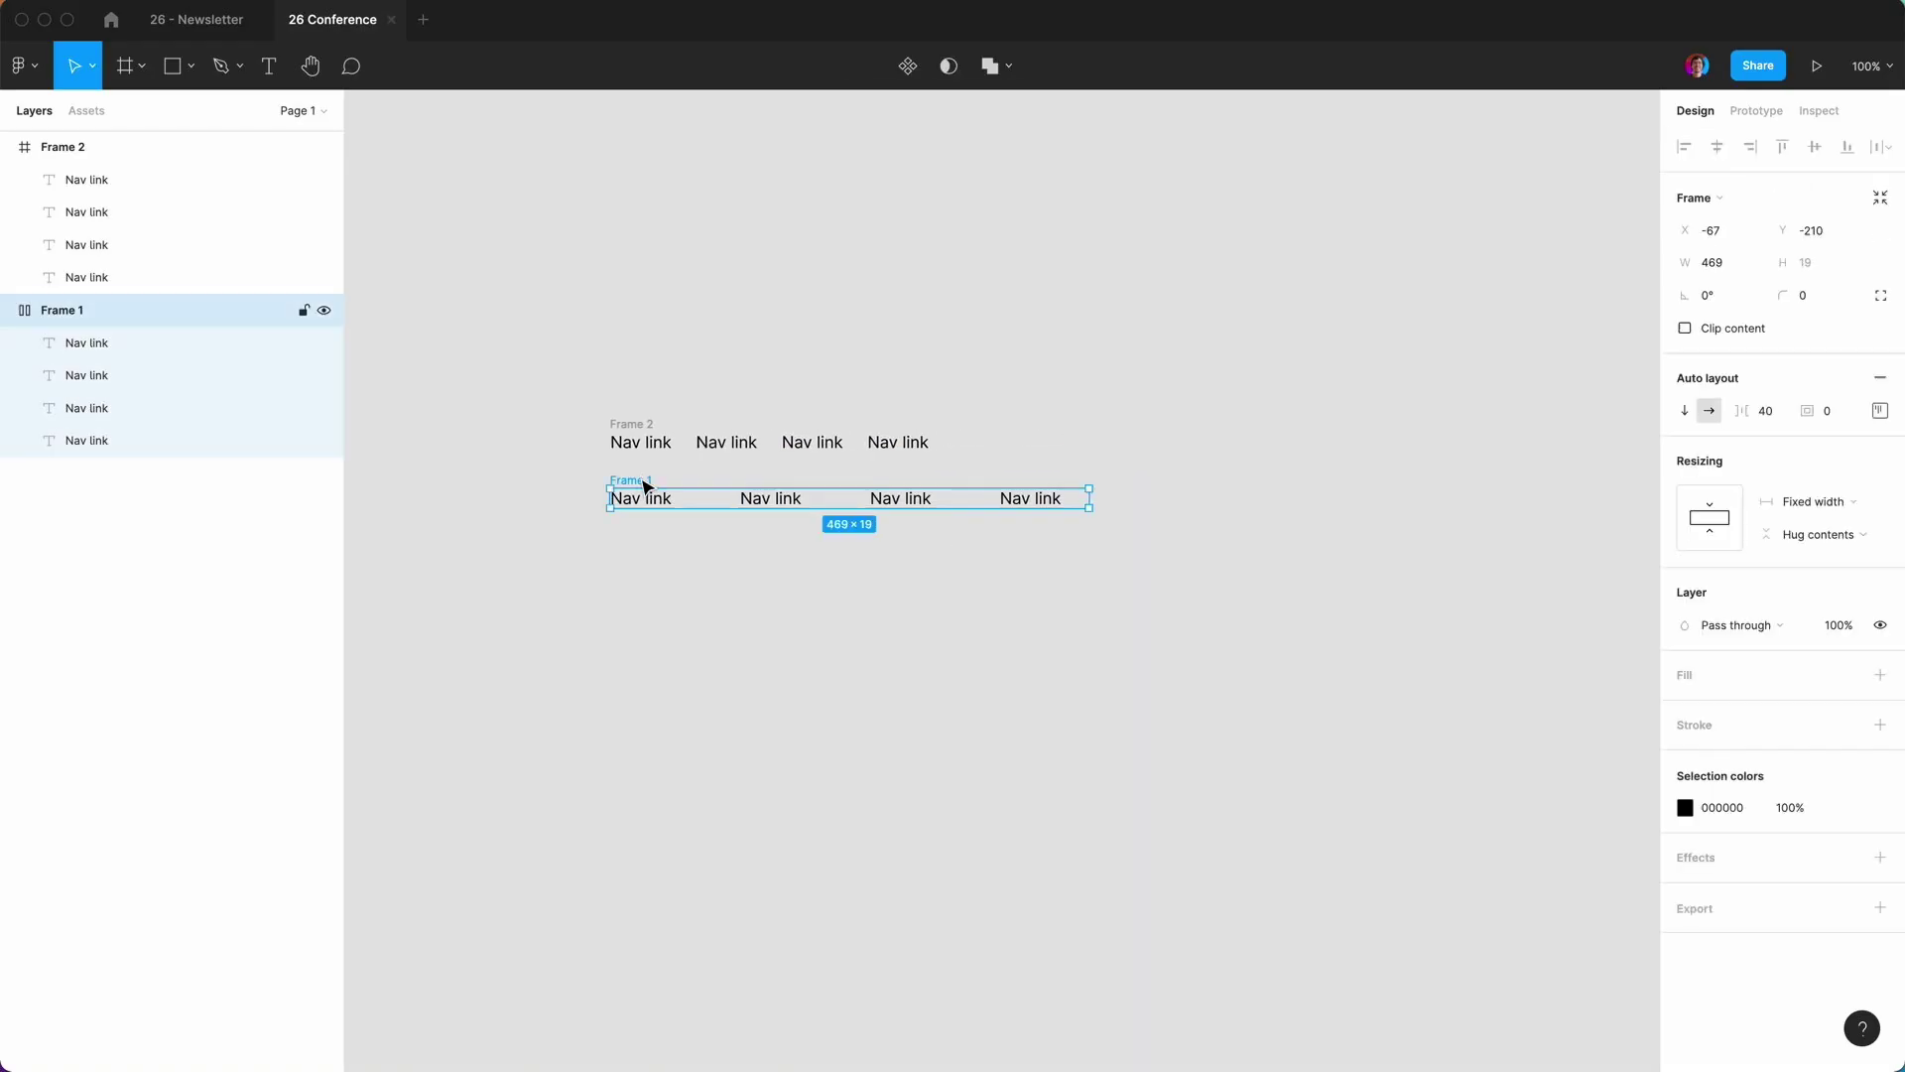
key("super+d")
left_click(767, 697)
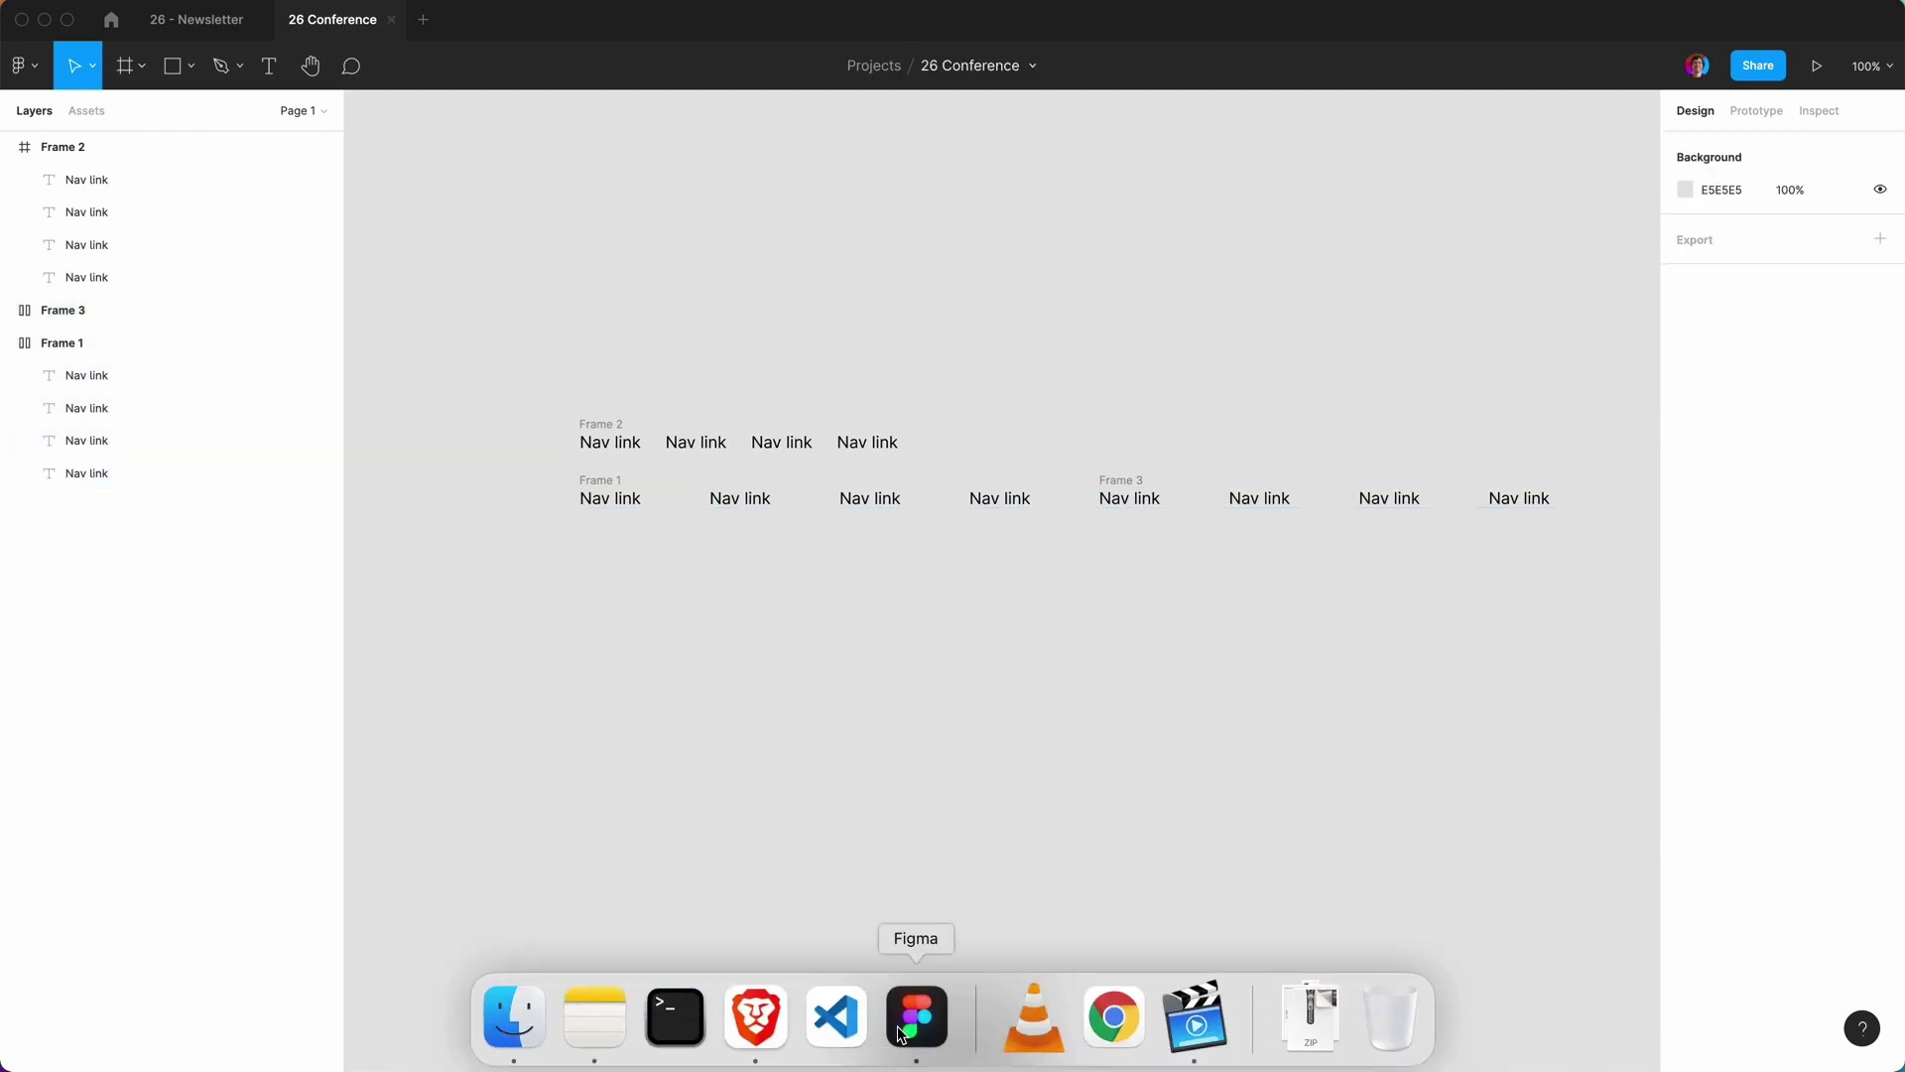
Switch to the Brave browser and examine the navigation bar and Speakers submenu of the UX+ Conference 2021 site.
left_click(753, 1017)
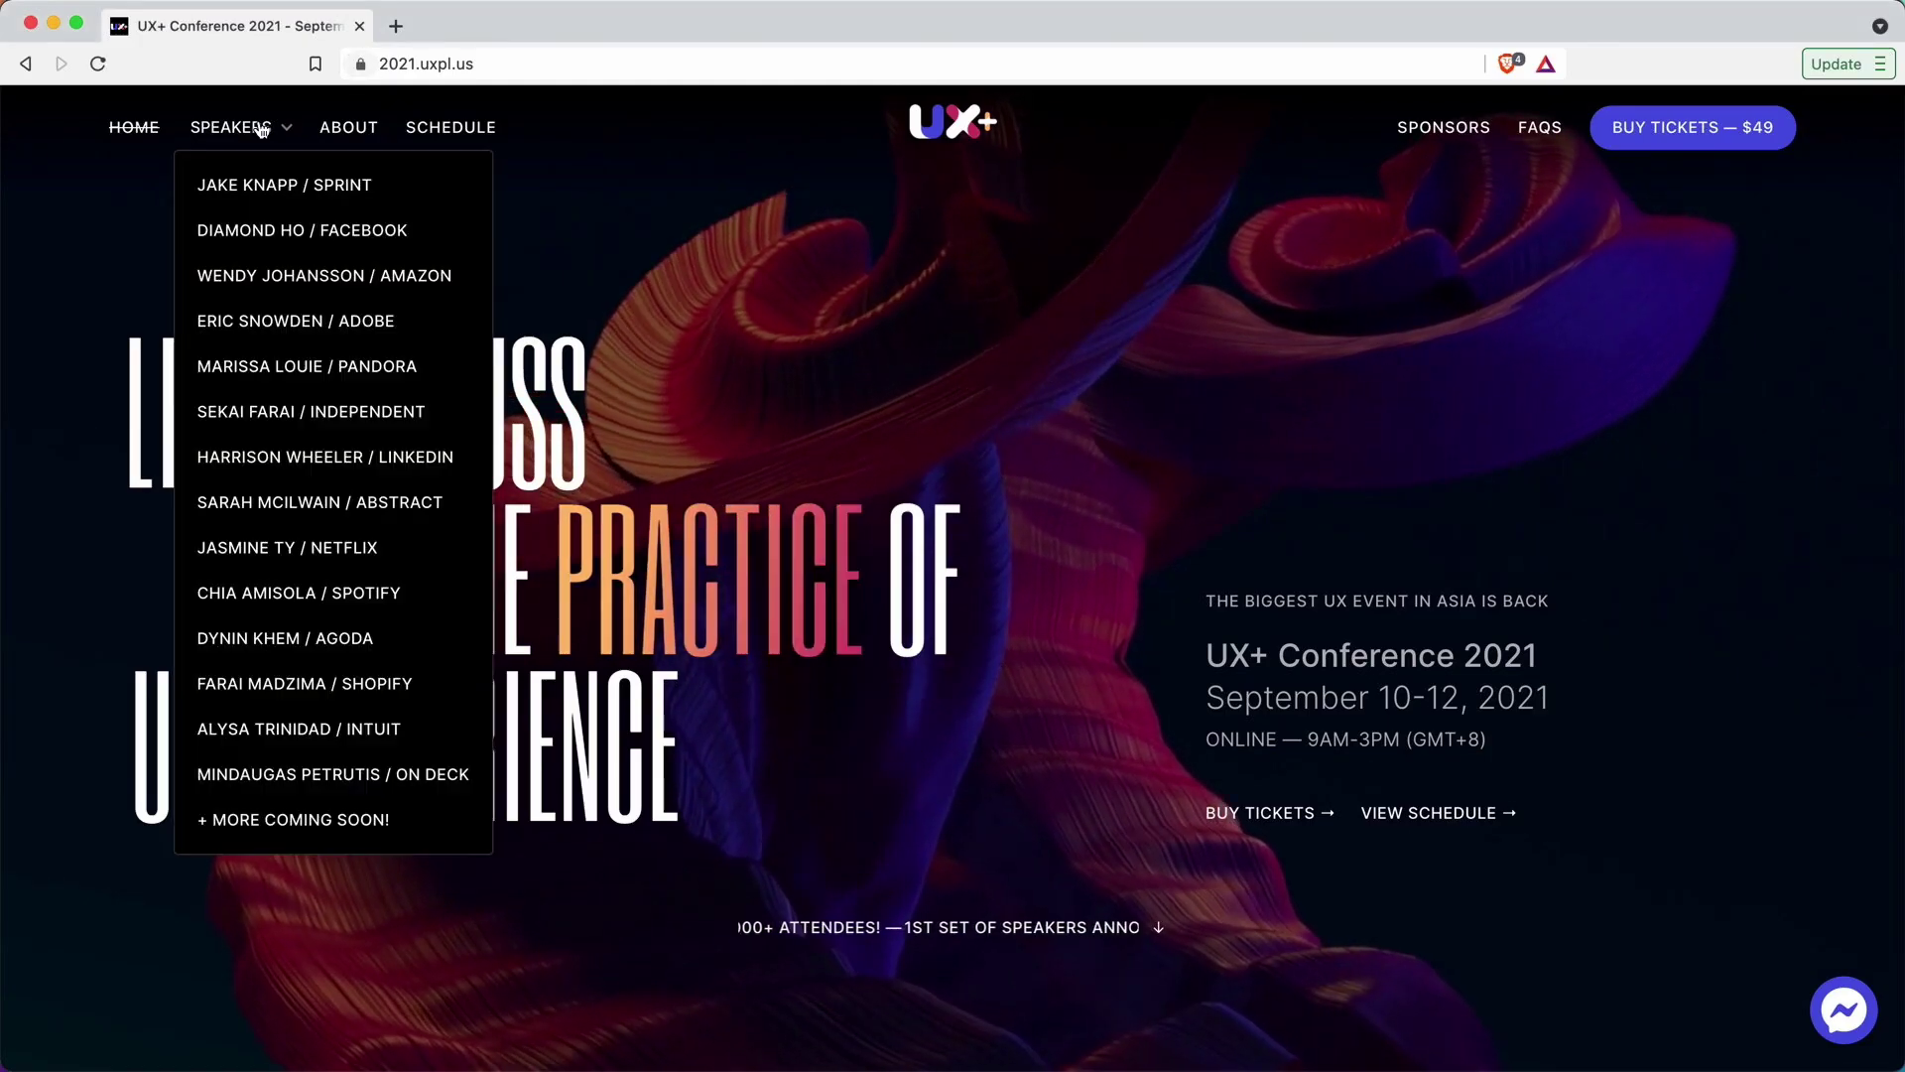
mouse_move(1278, 1069)
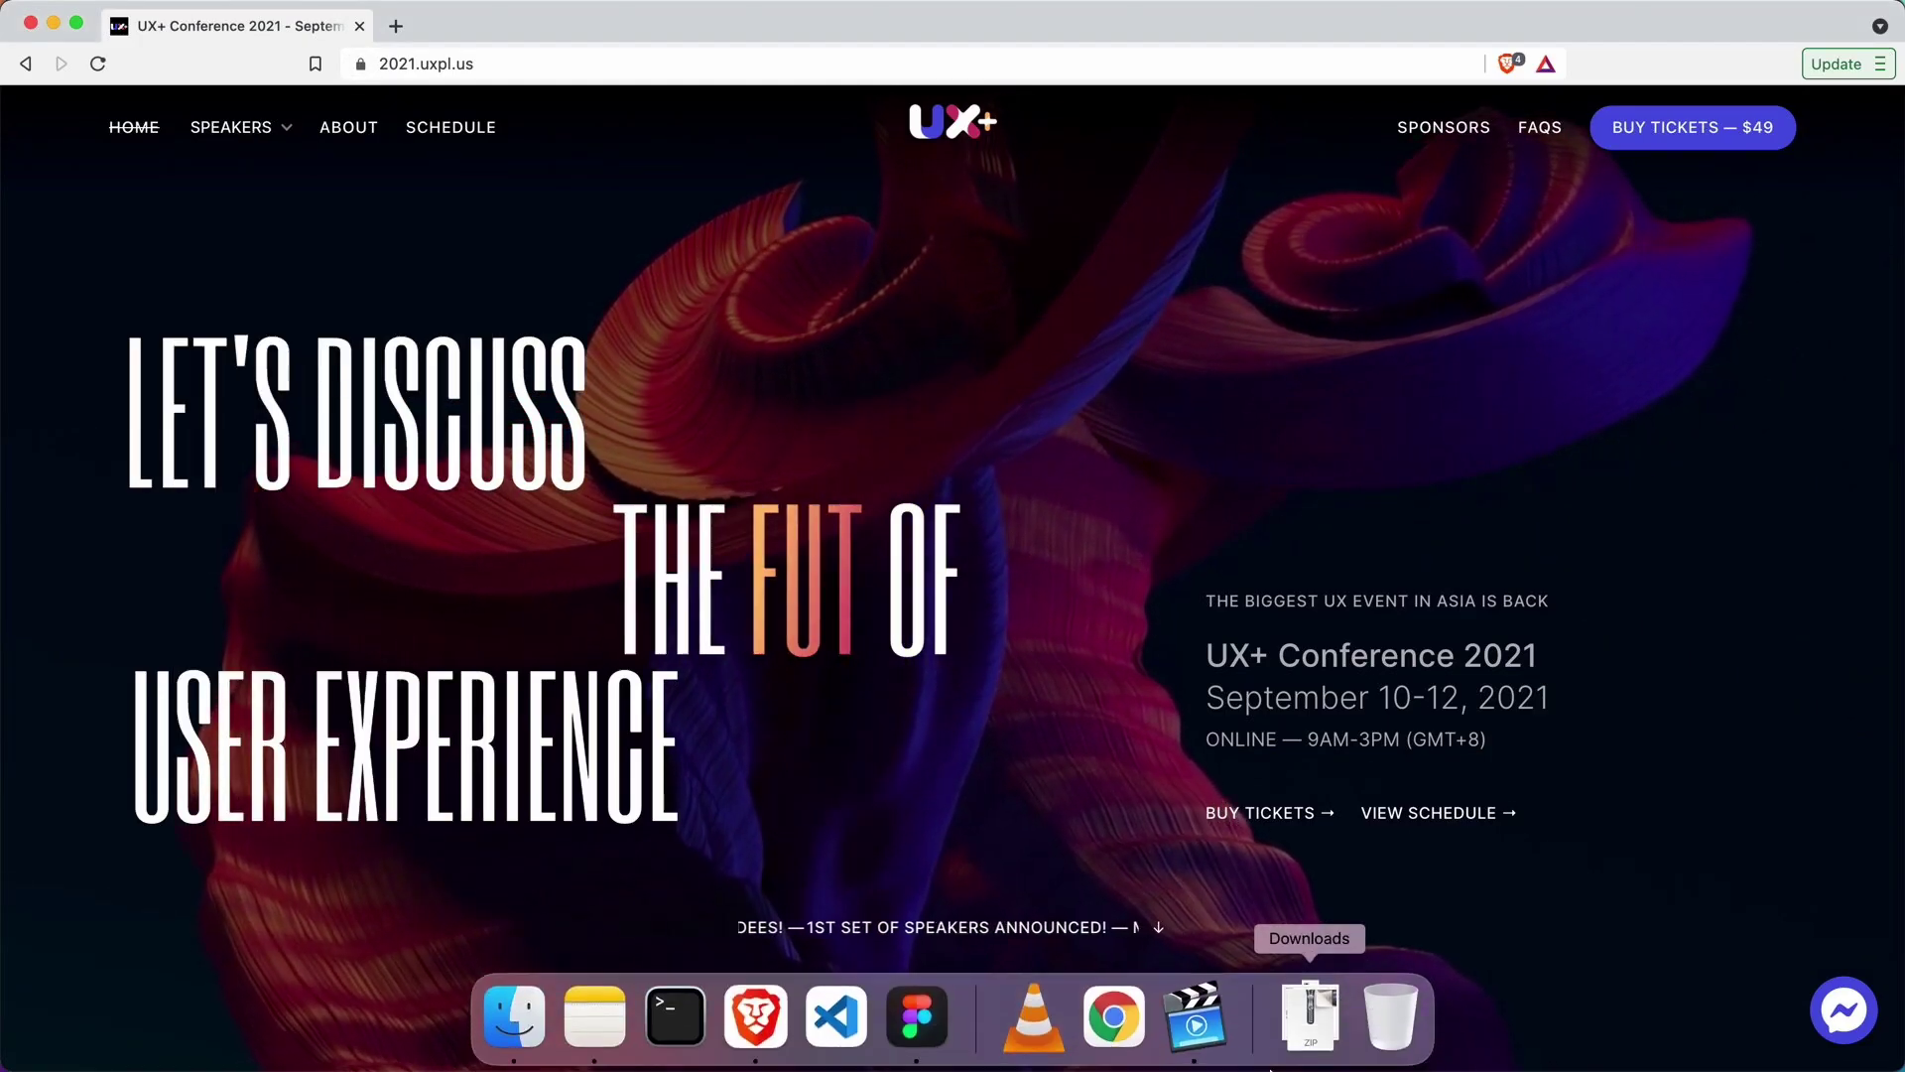
Switch back to Figma and set the auto layout item spacing of Frame 1 to 16.
left_click(919, 1037)
left_click_drag(1112, 493, 1183, 491)
left_click(582, 493)
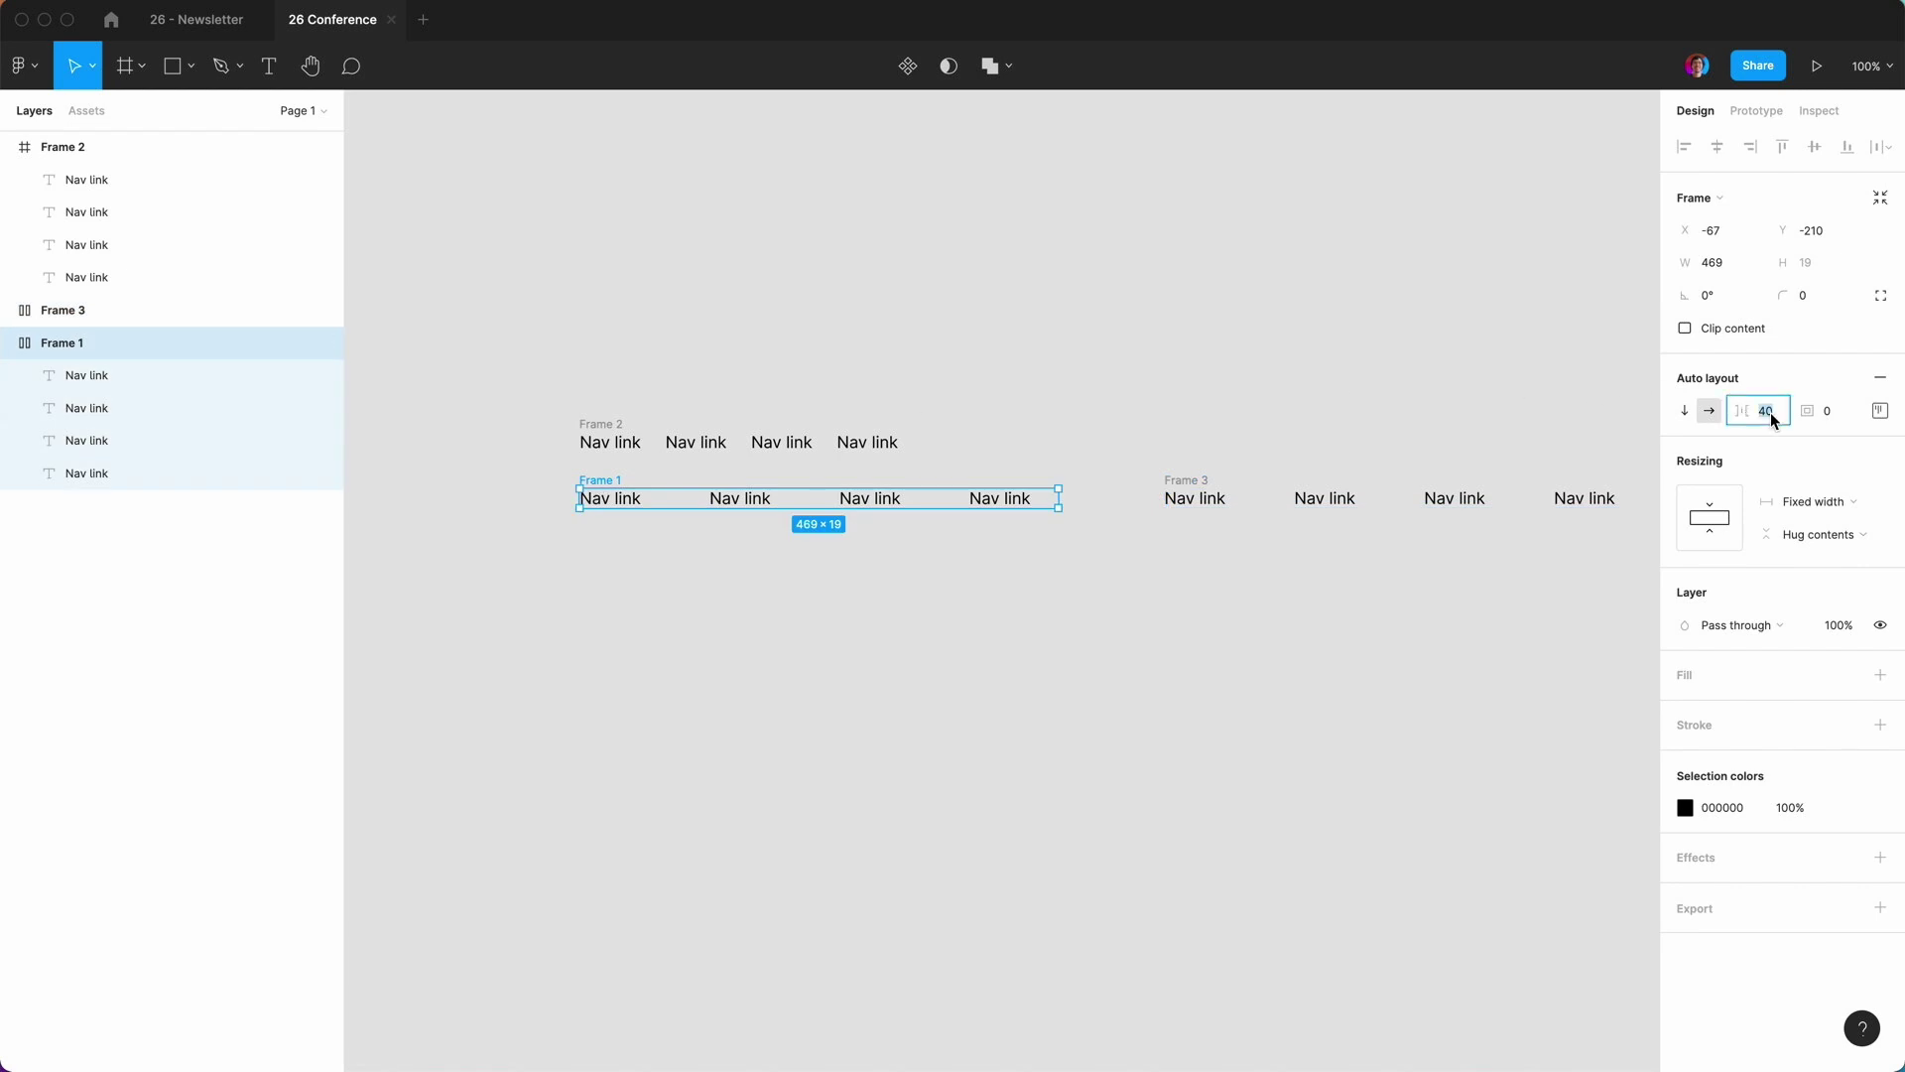
type("16")
key("Return")
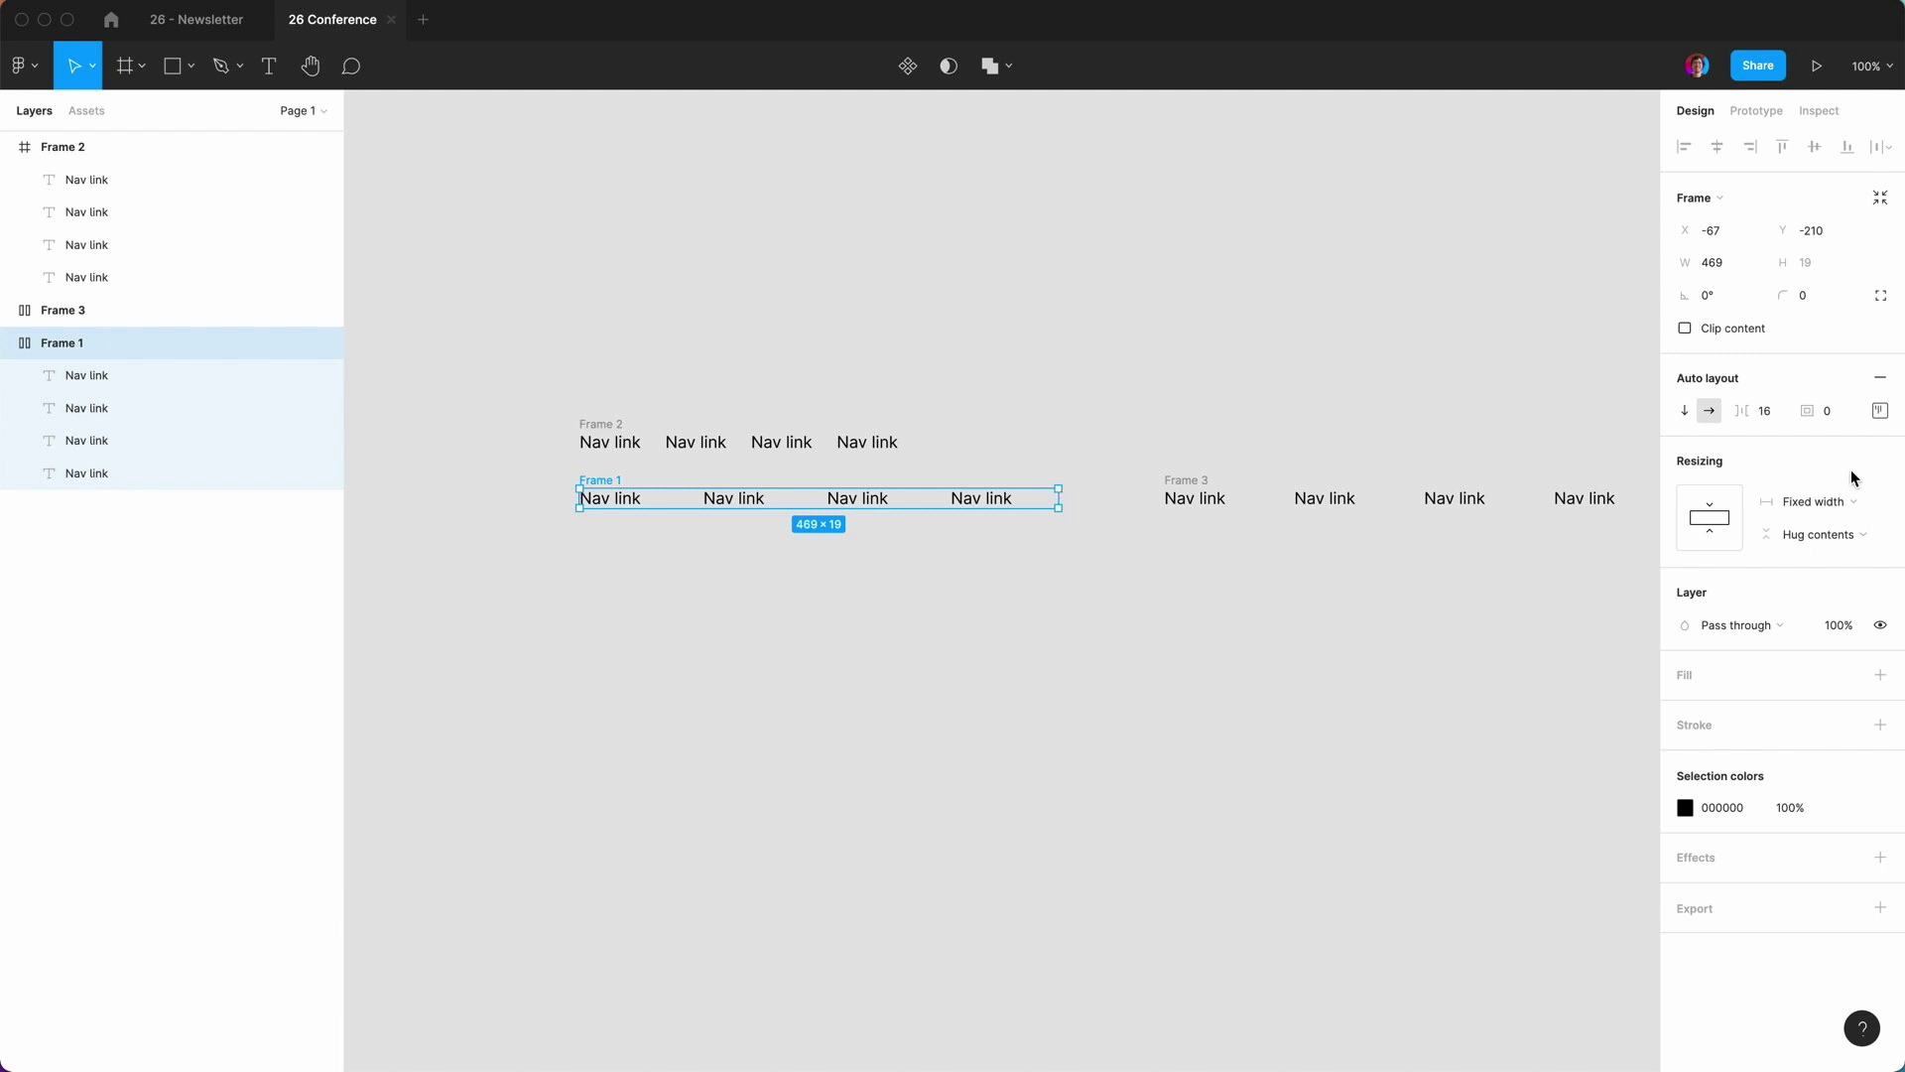
Set the horizontal resizing of Frame 1 and its four nav links to Hug contents.
left_click(1835, 502)
left_click(1825, 528)
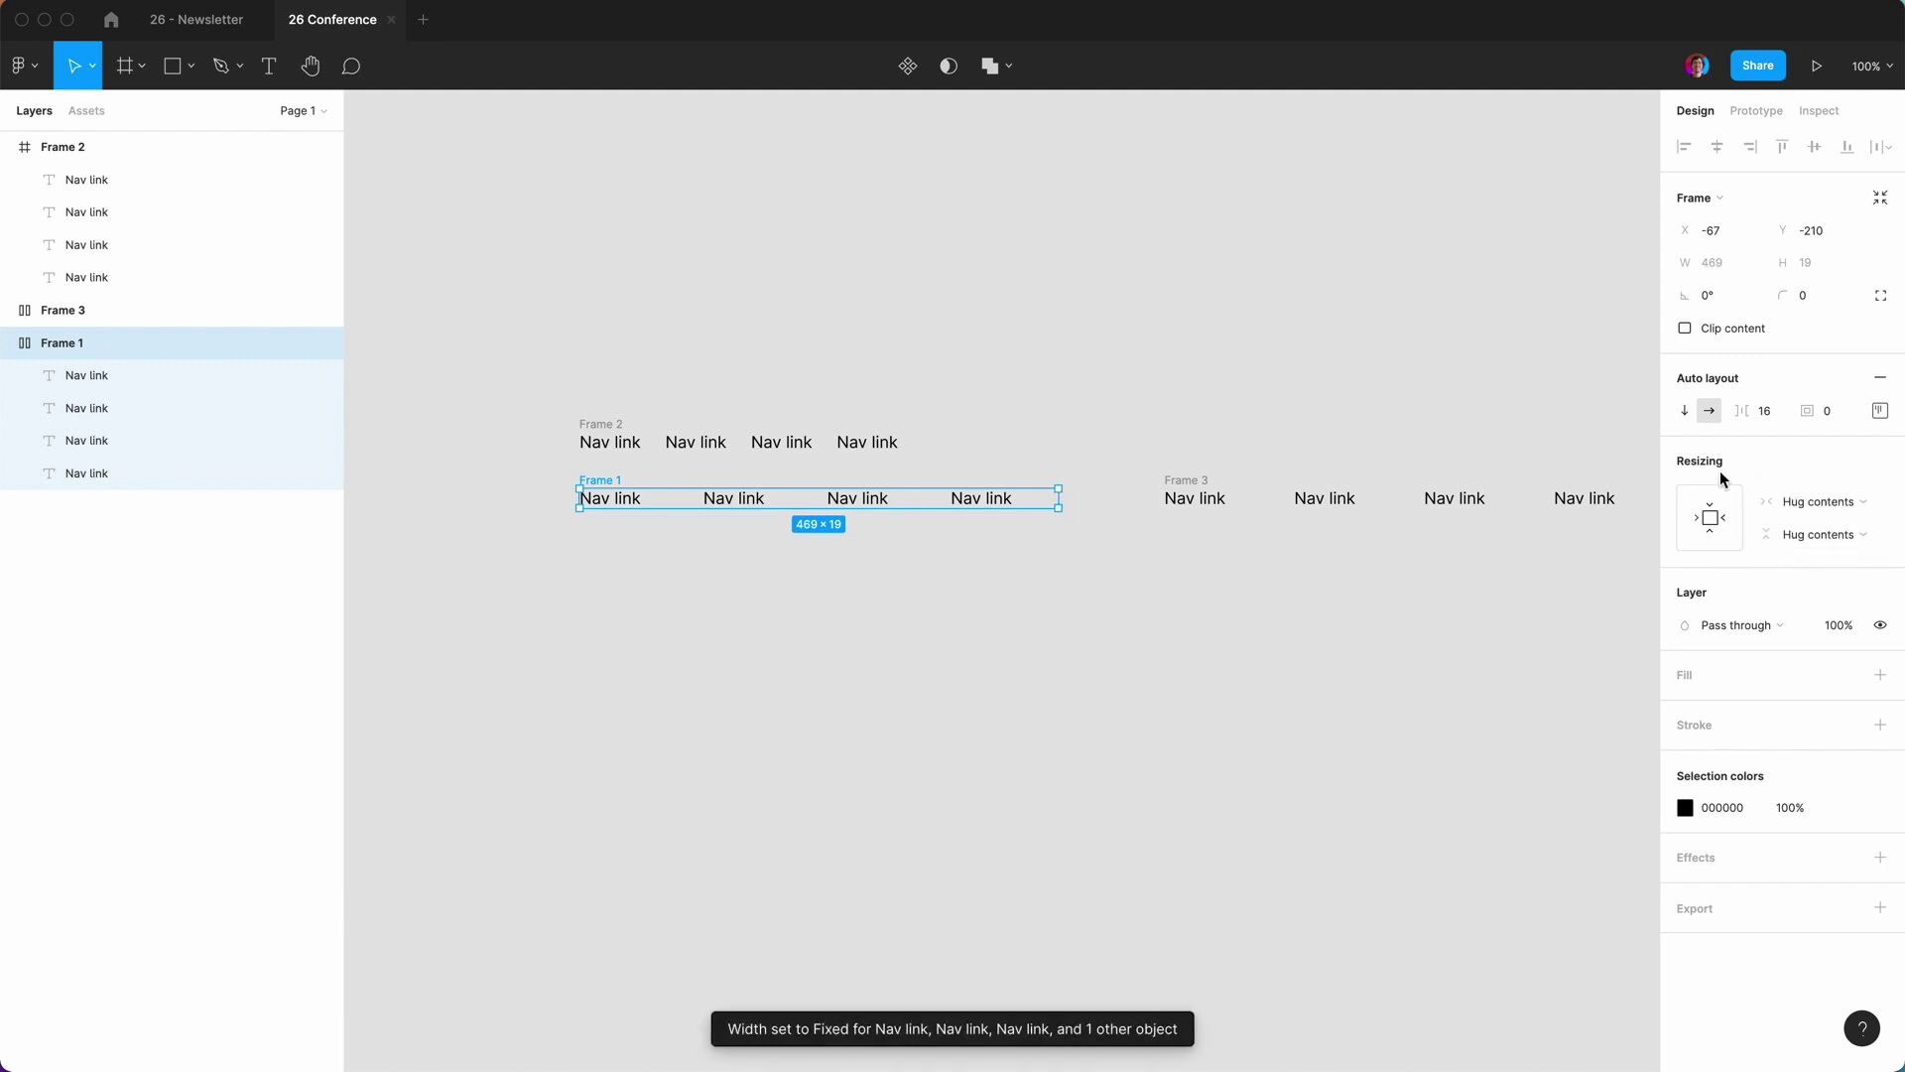
key("Escape")
left_click(86, 383)
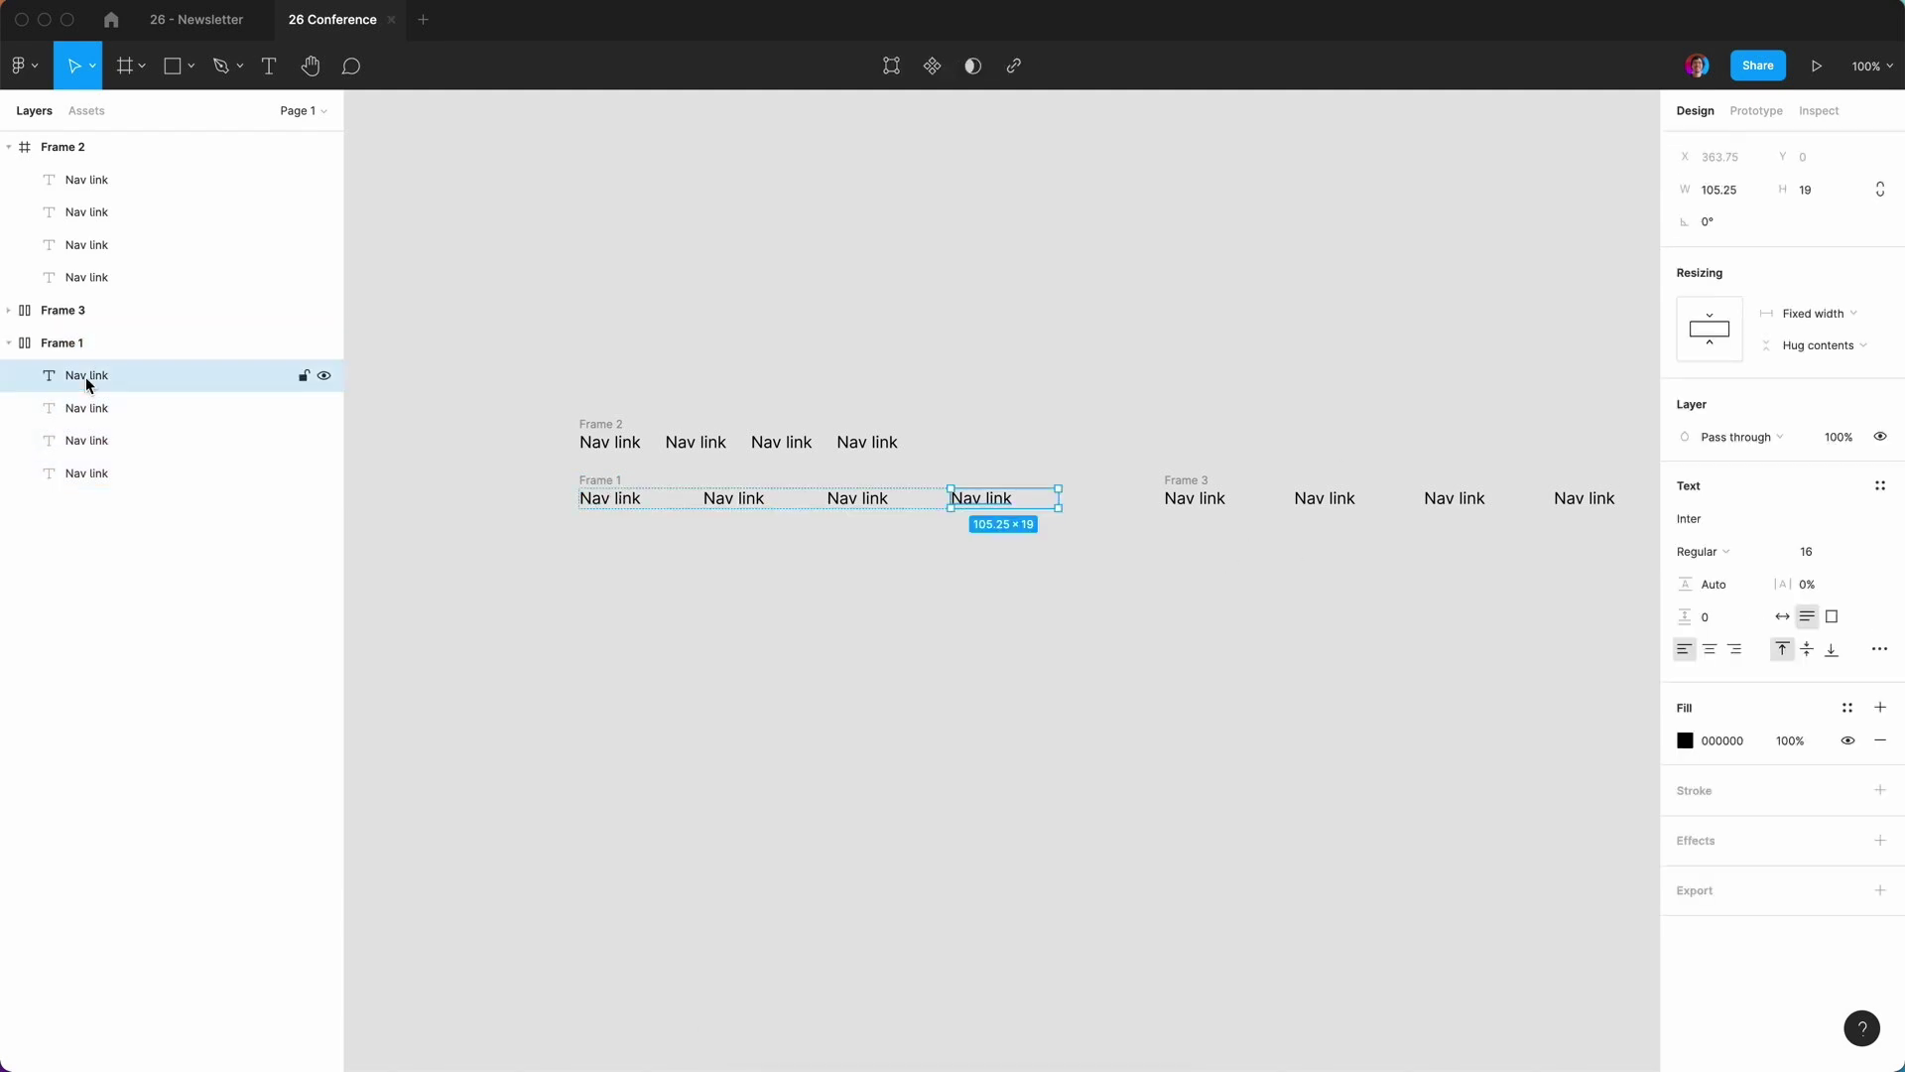
left_click(87, 464, "shift")
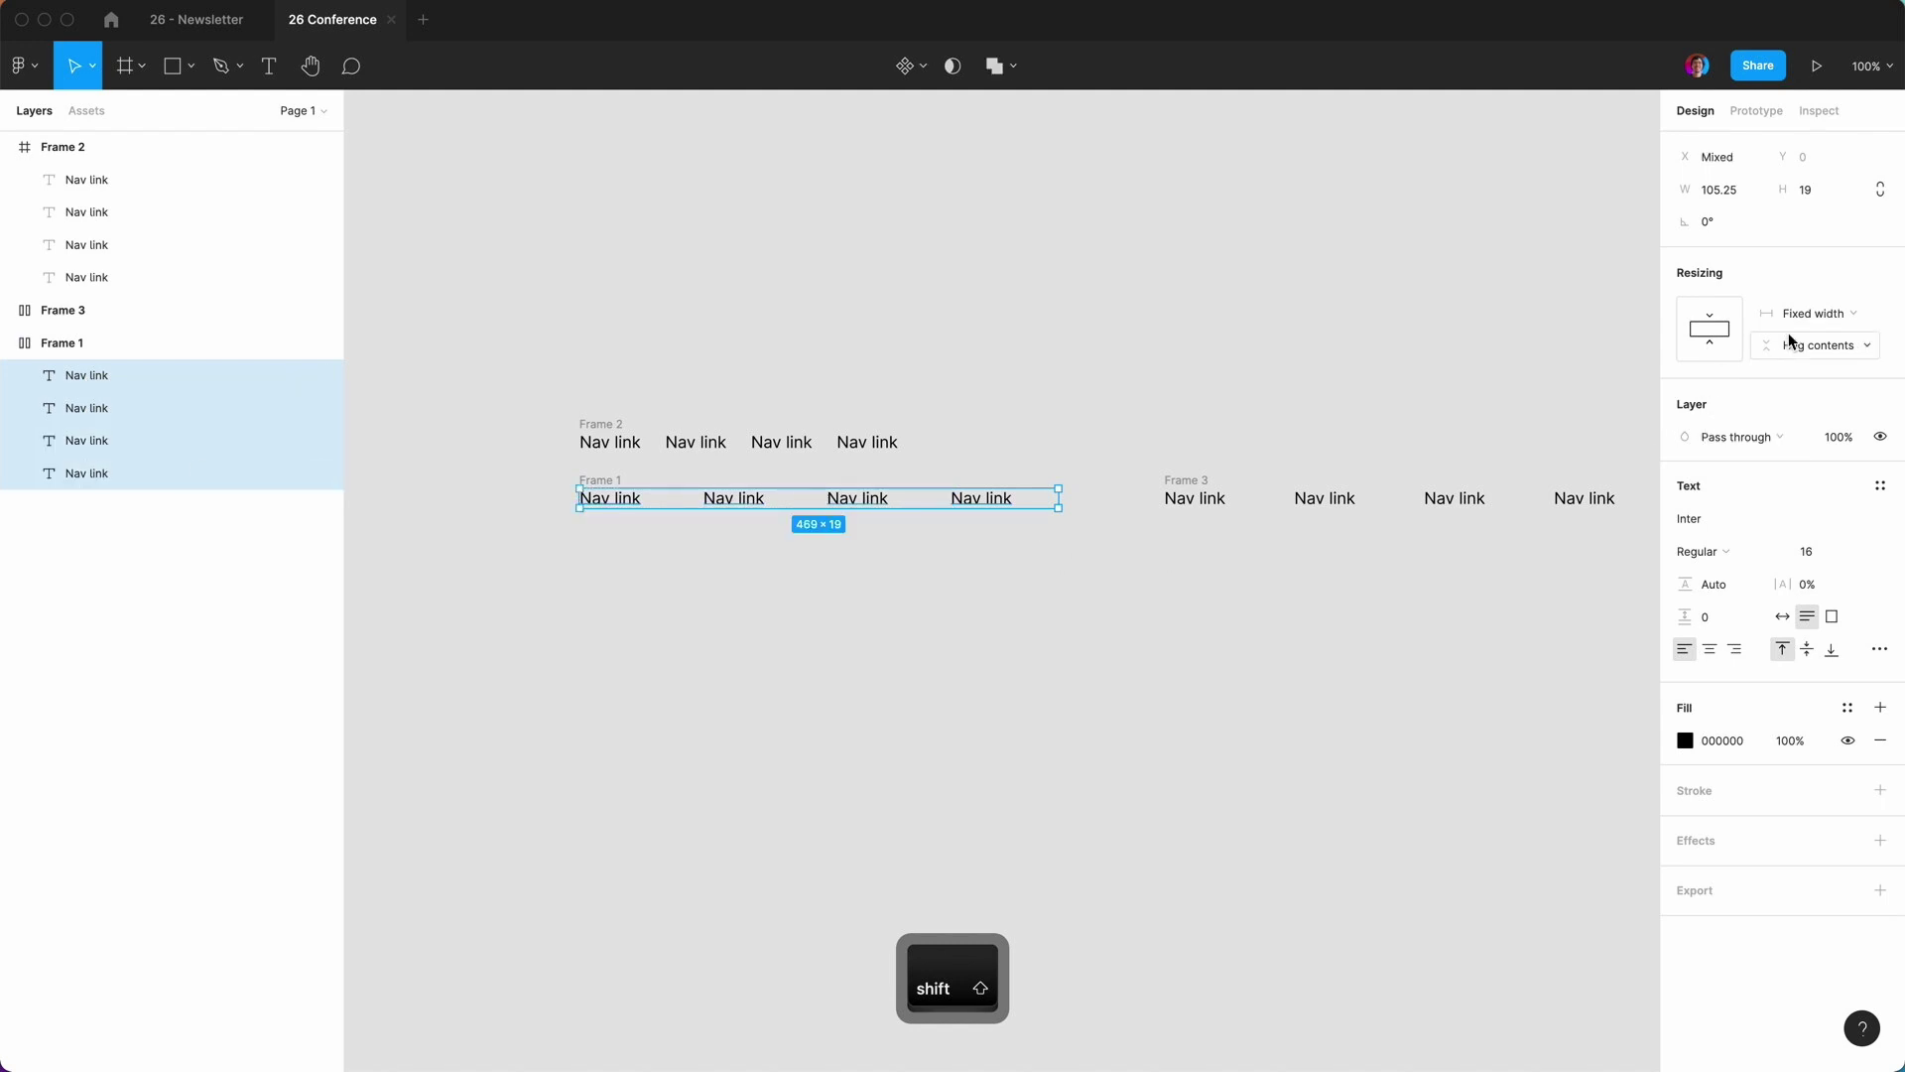
left_click(1808, 314)
left_click(1732, 338)
left_click(938, 645)
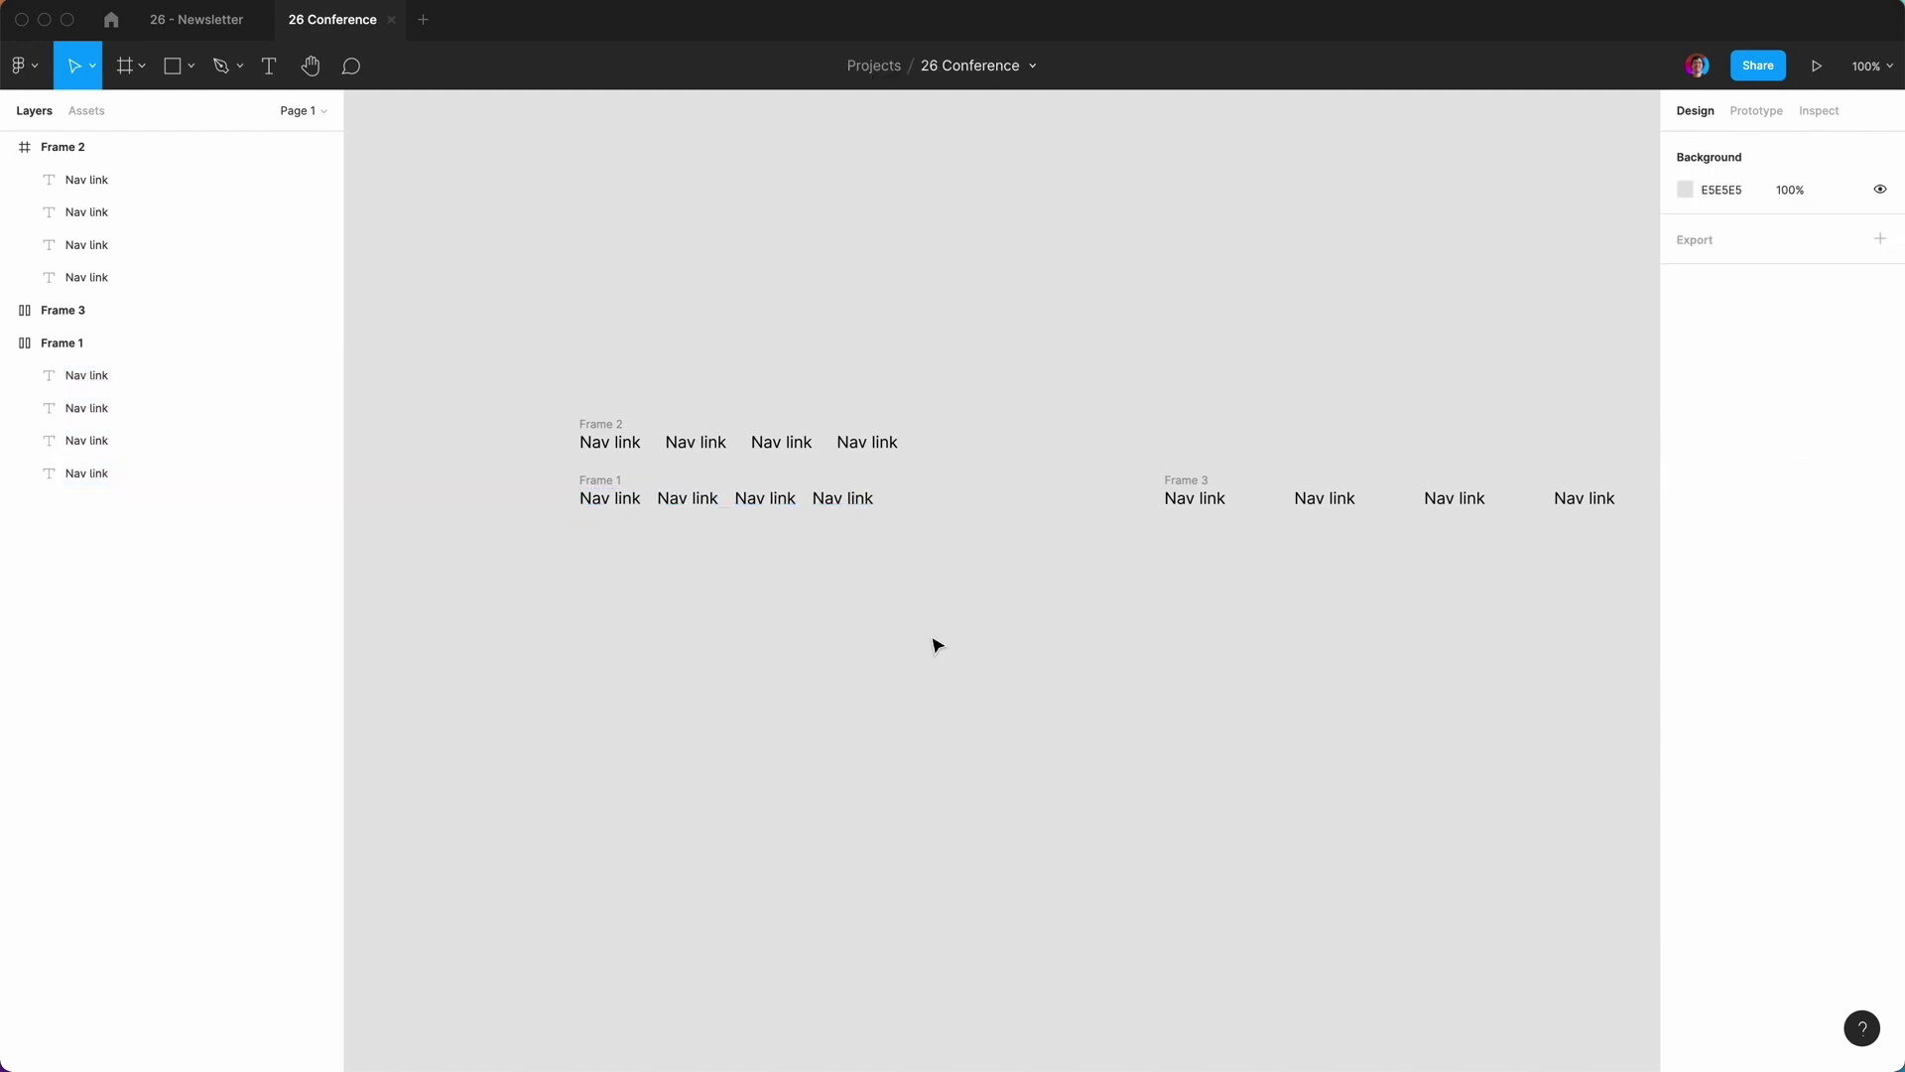
left_click(608, 482)
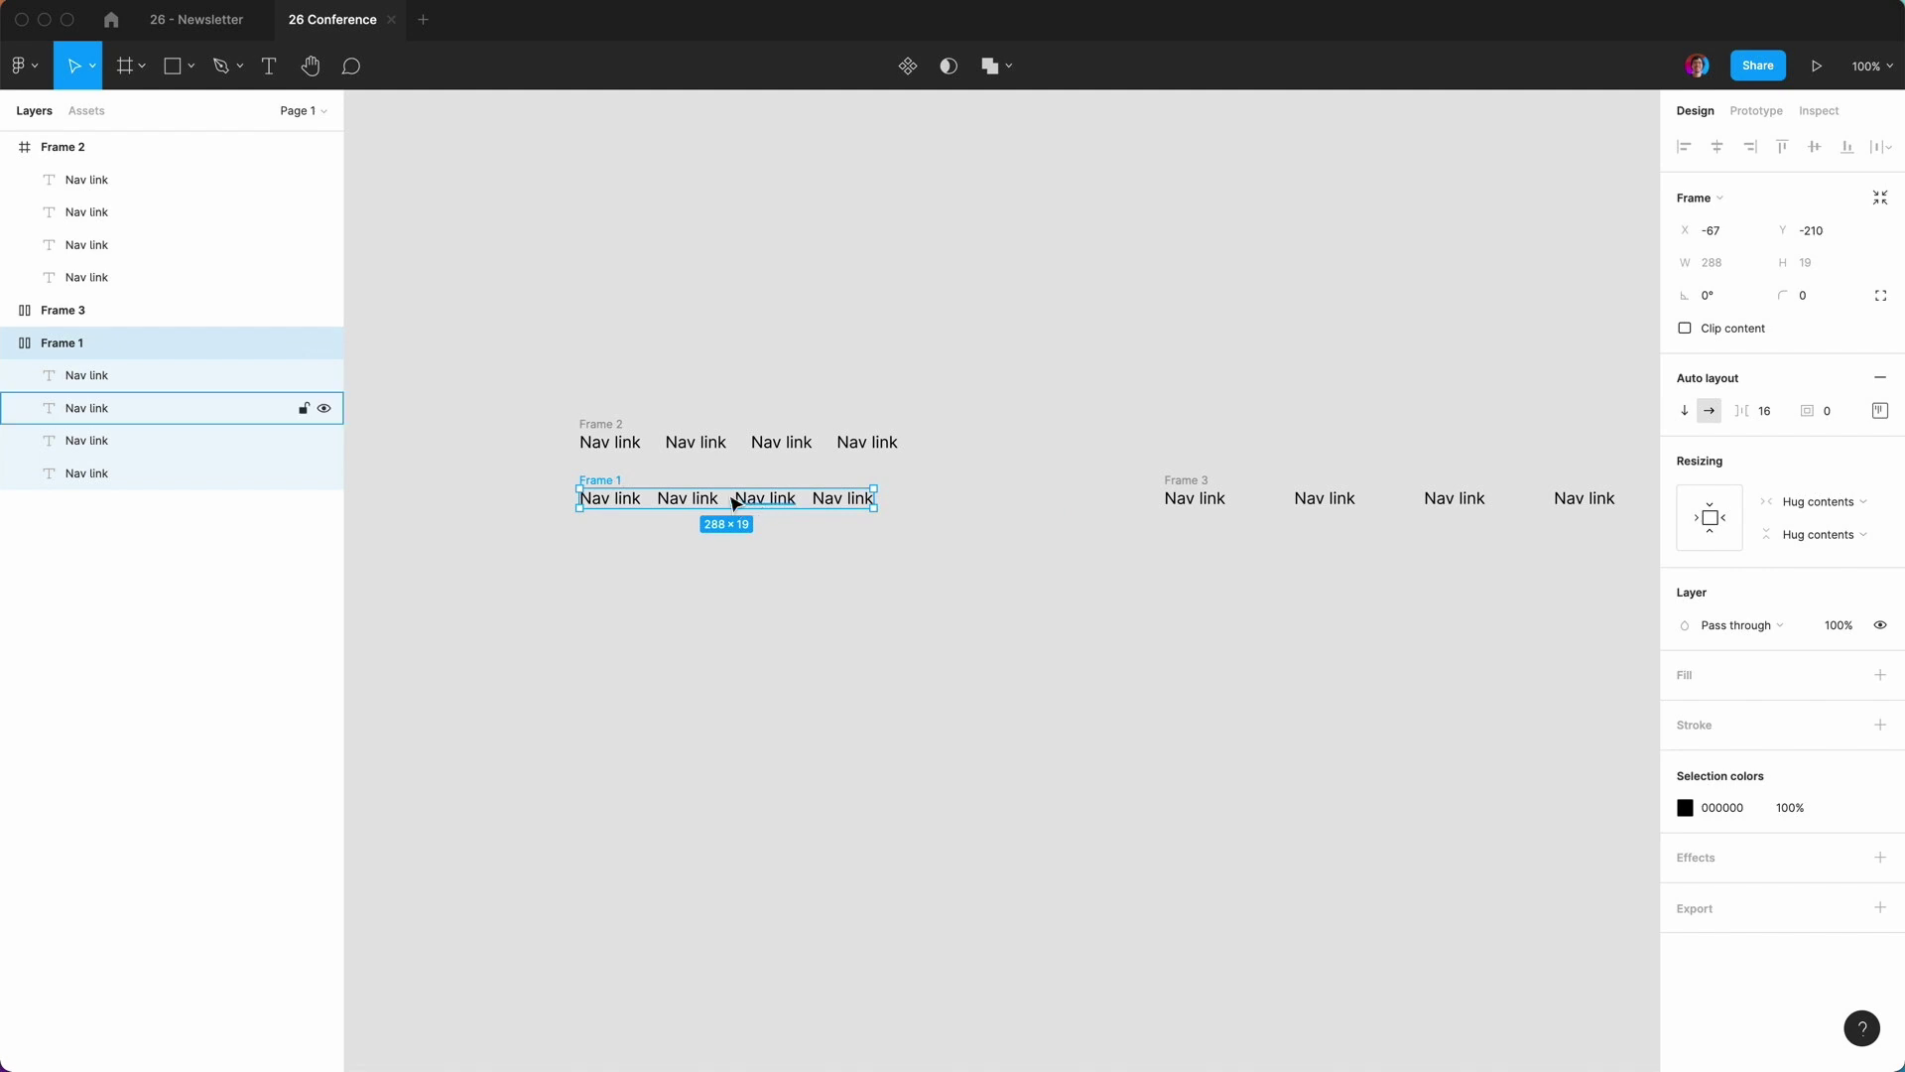
left_click(1035, 493)
Set the horizontal resizing of the four nav links inside Frame 3 to Hug contents.
left_click(1176, 490)
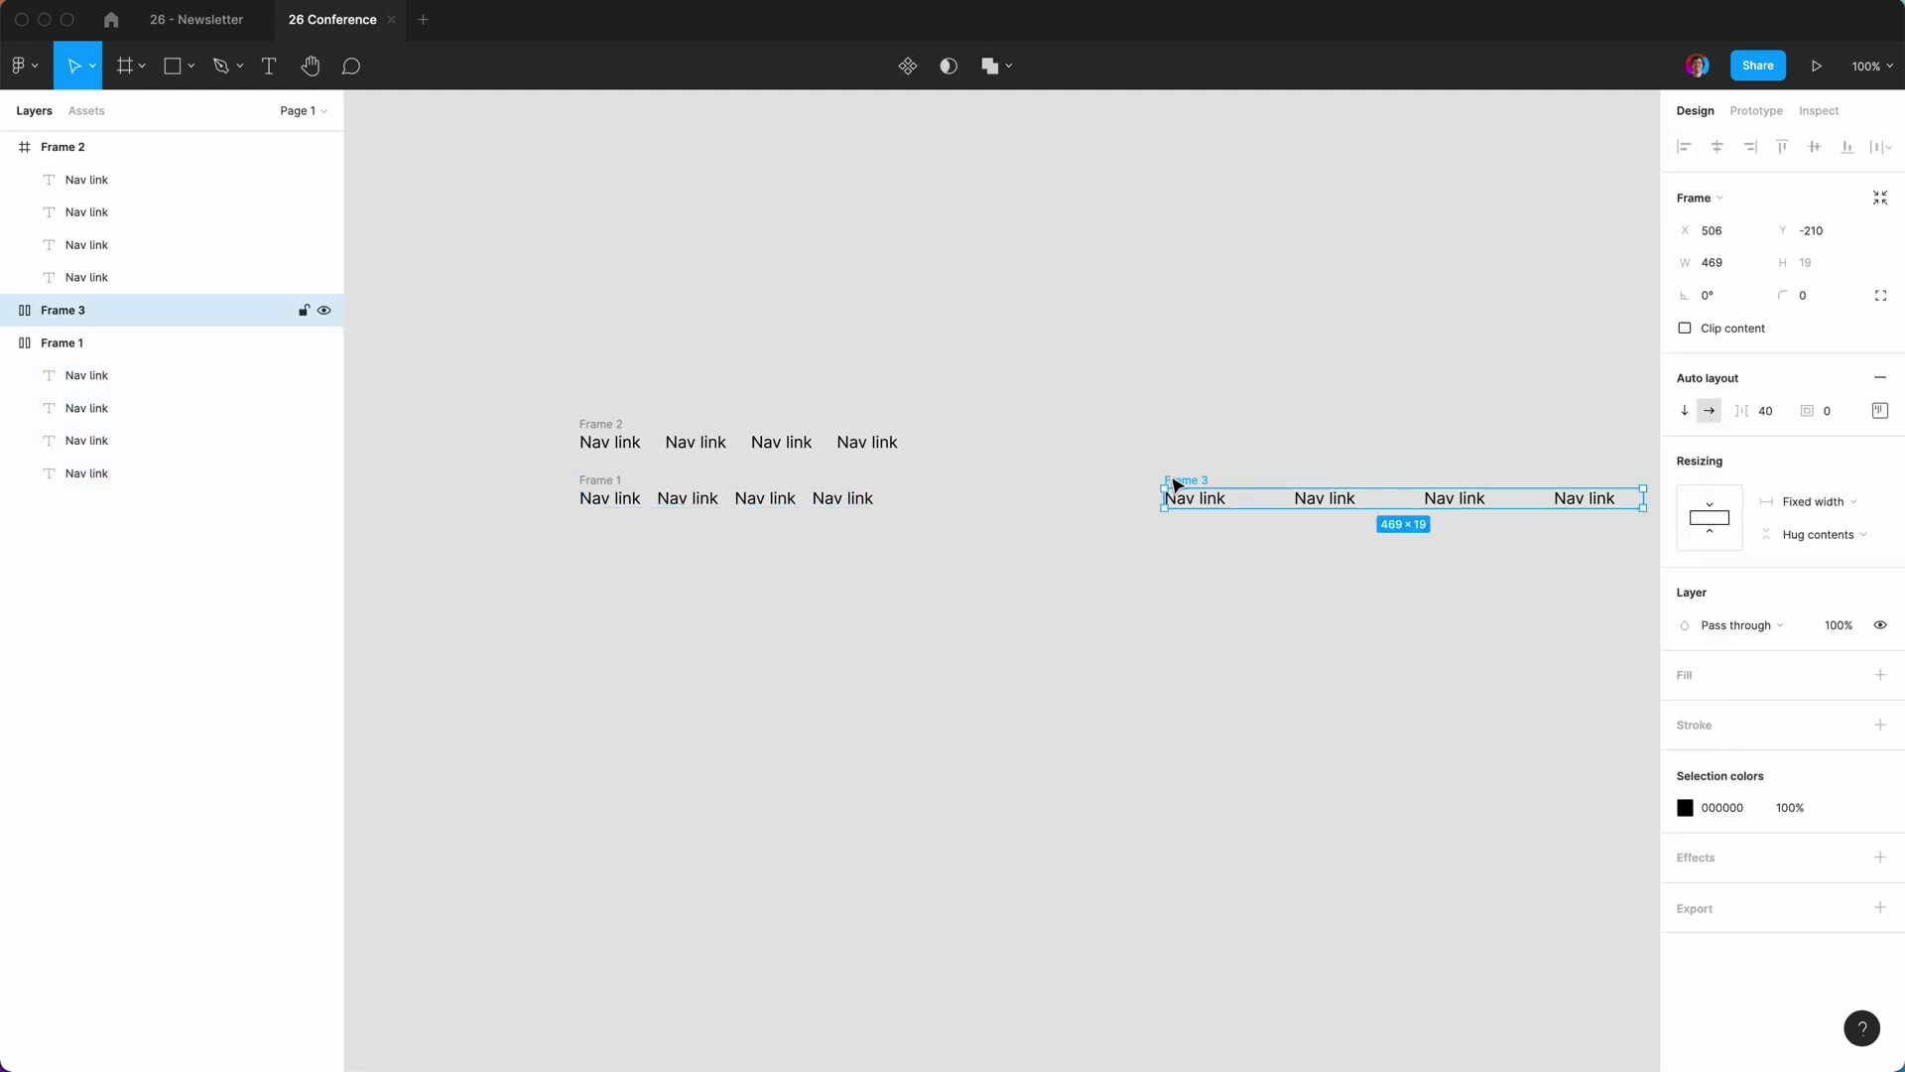
left_click(9, 310)
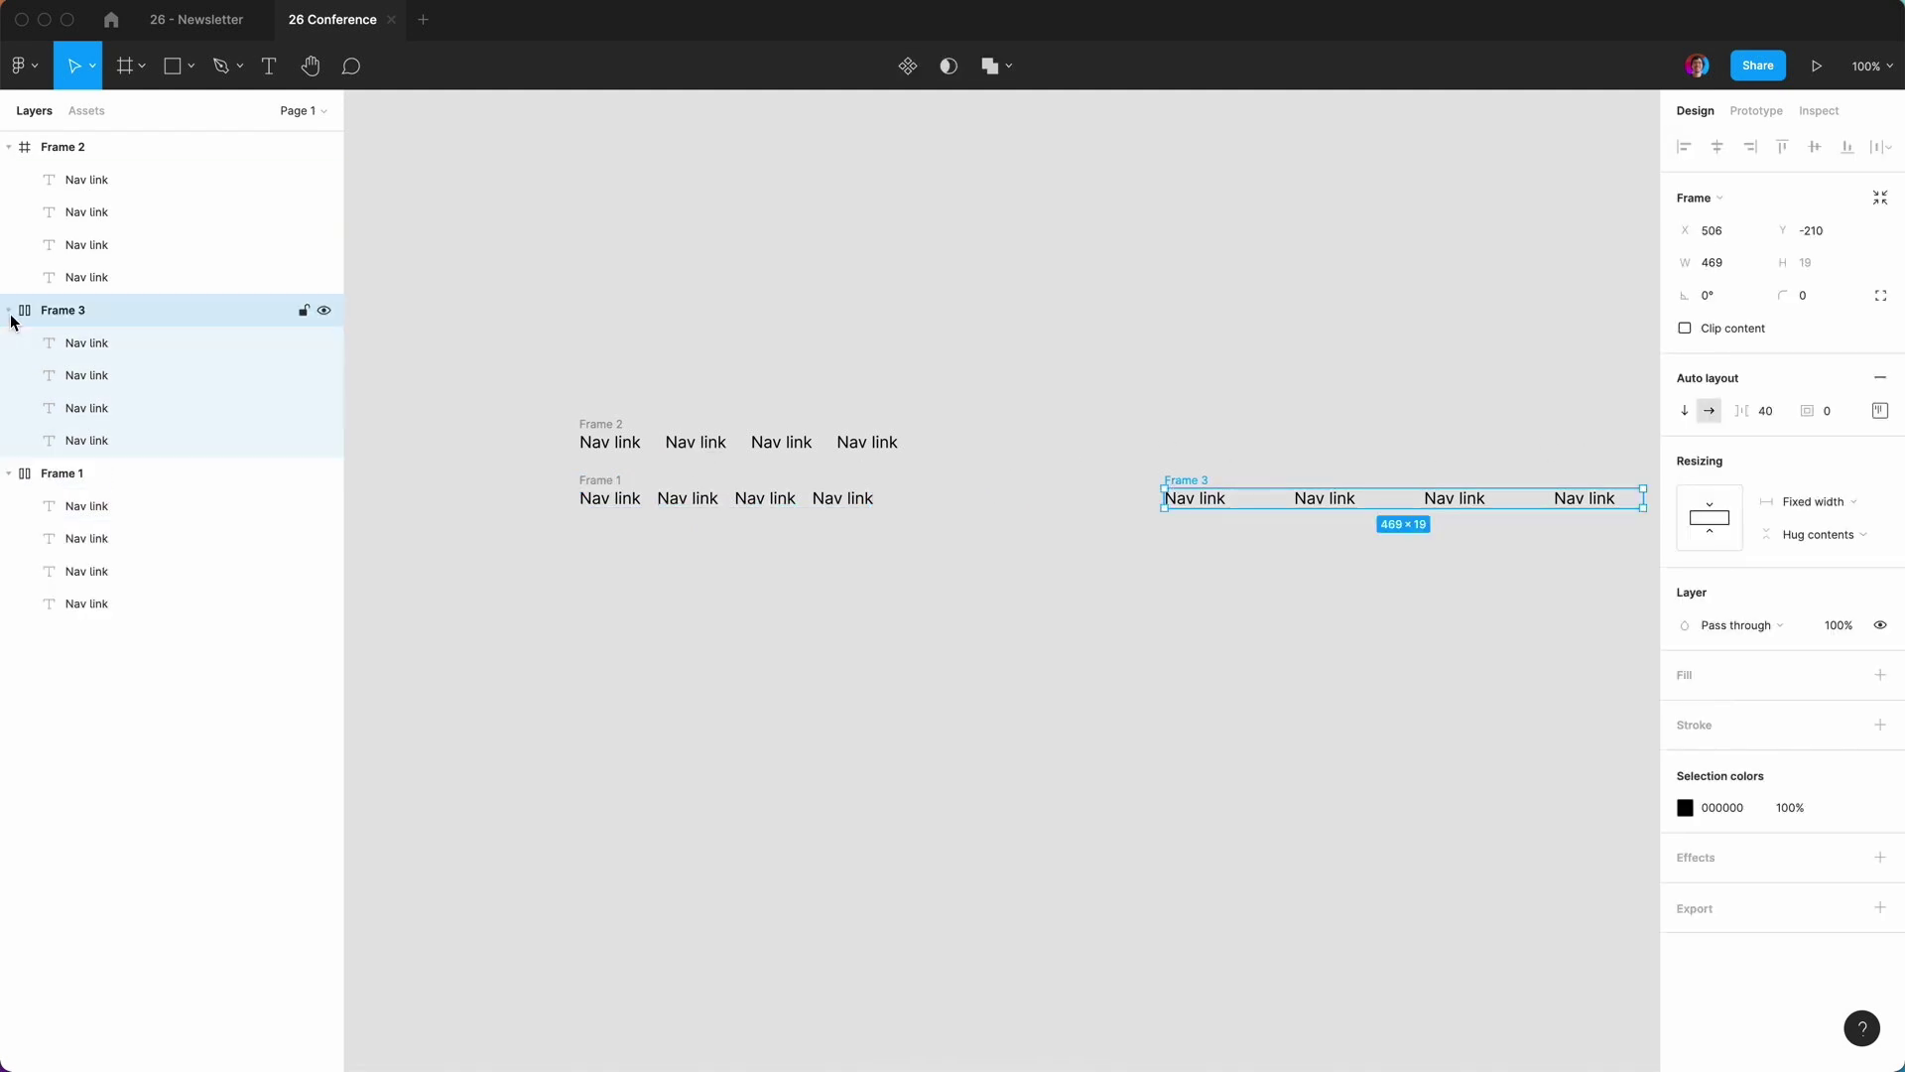
left_click(79, 341)
left_click(93, 436, "shift")
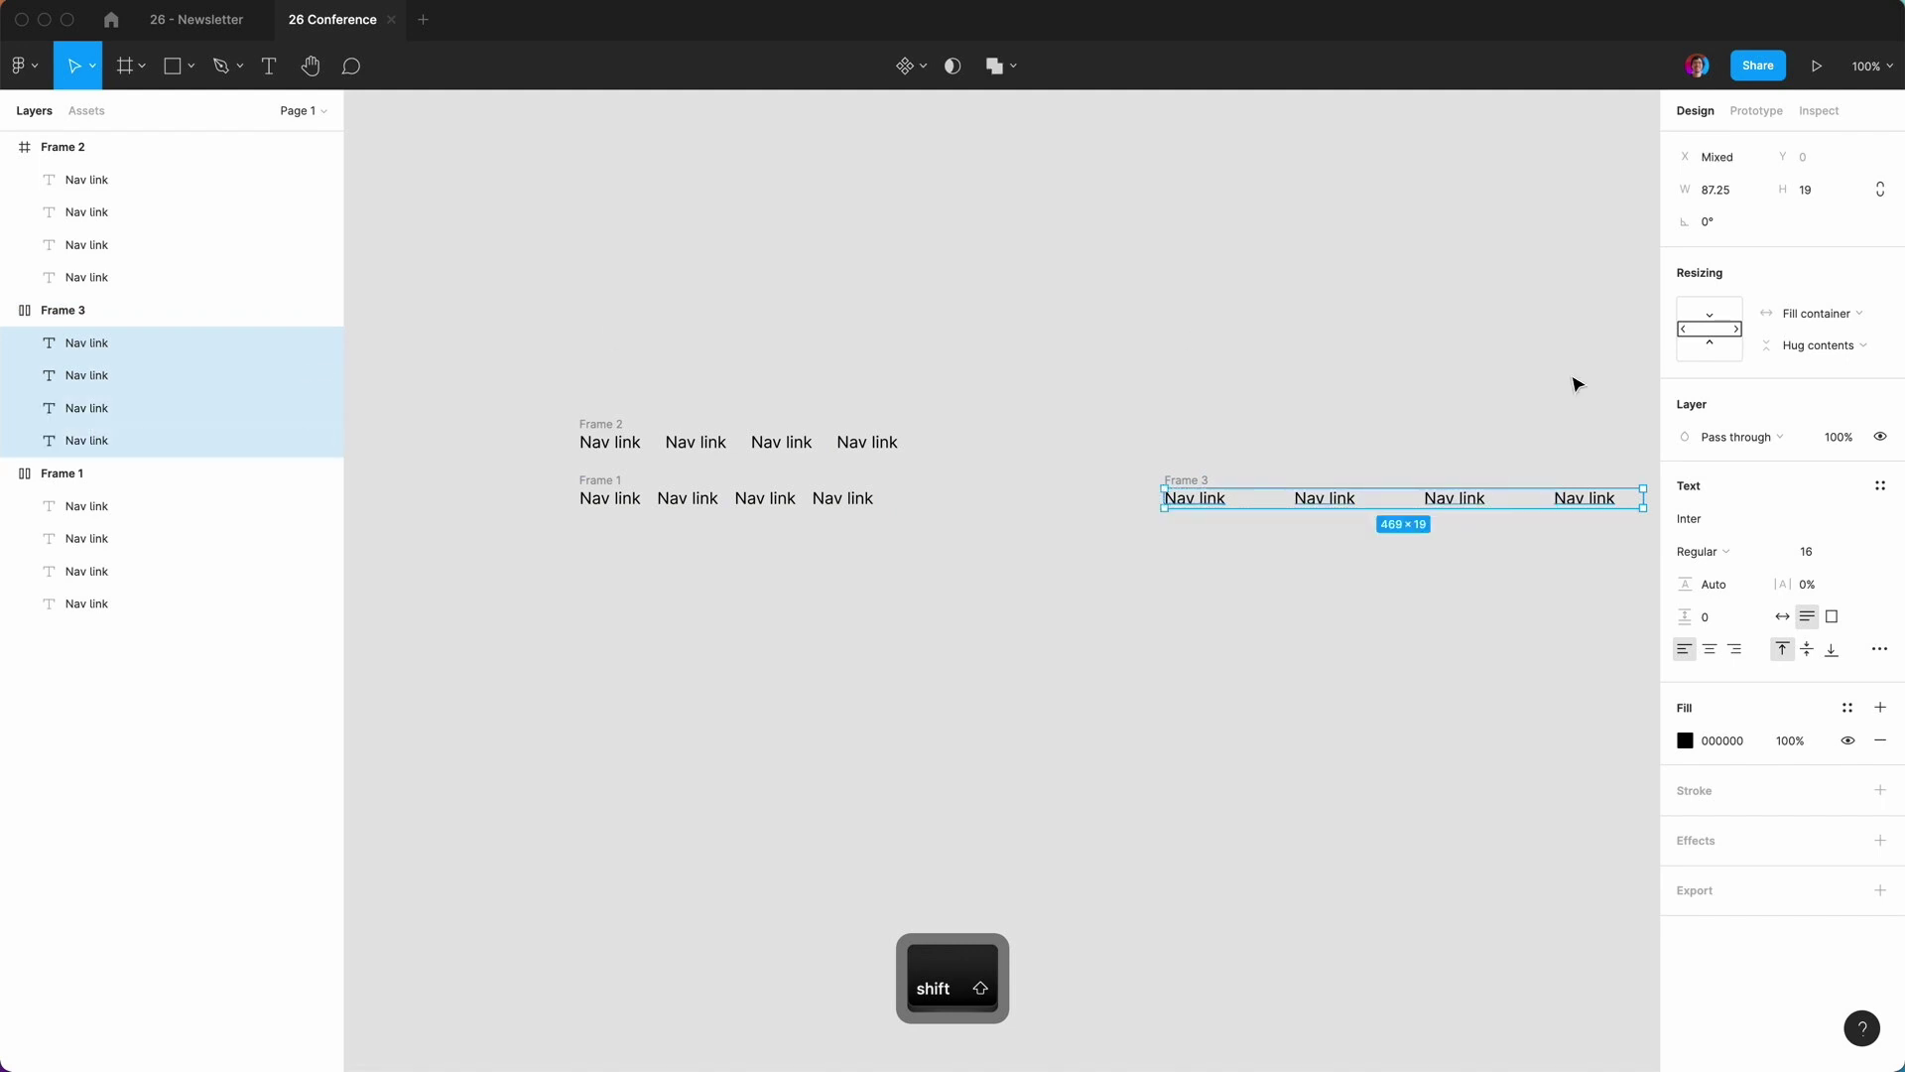
left_click(1844, 313)
left_click(1843, 288)
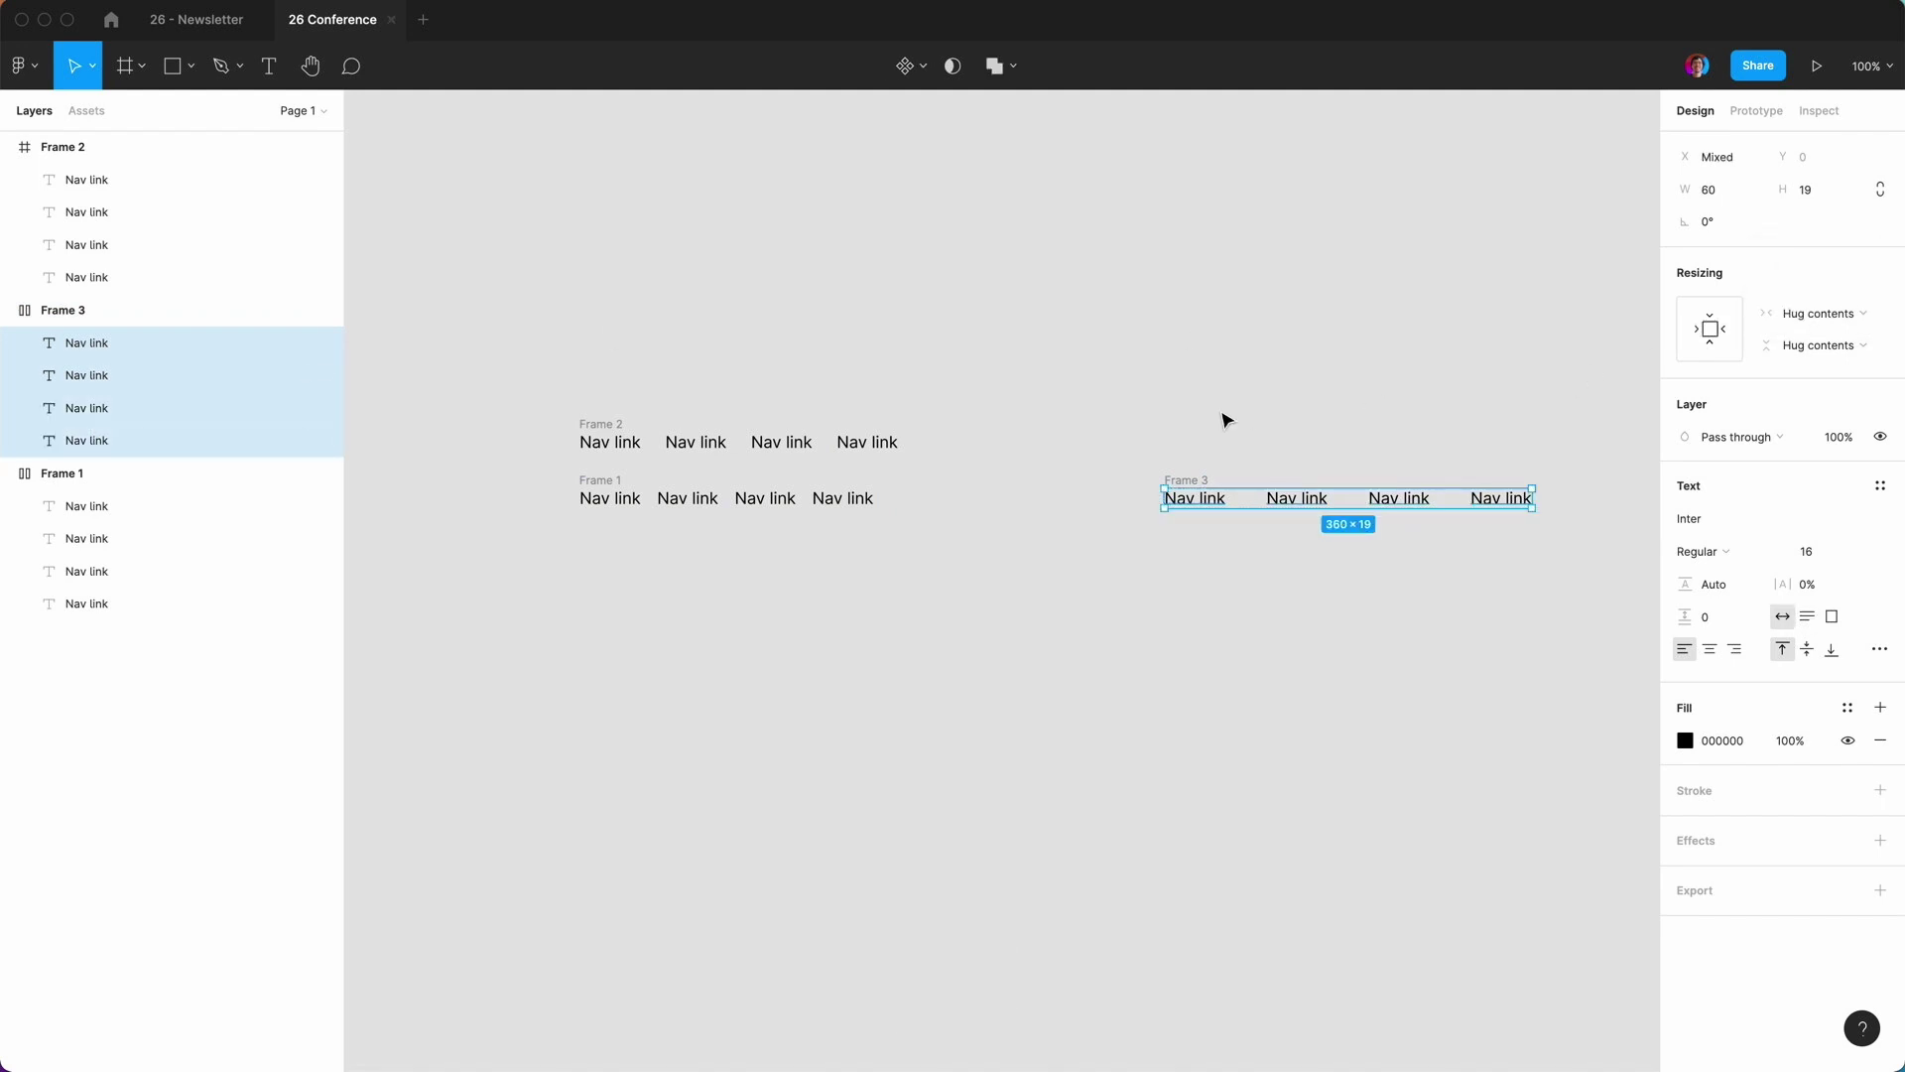
left_click(1194, 445)
Set the auto layout item spacing of Frame 3 to 16.
left_click(1183, 480)
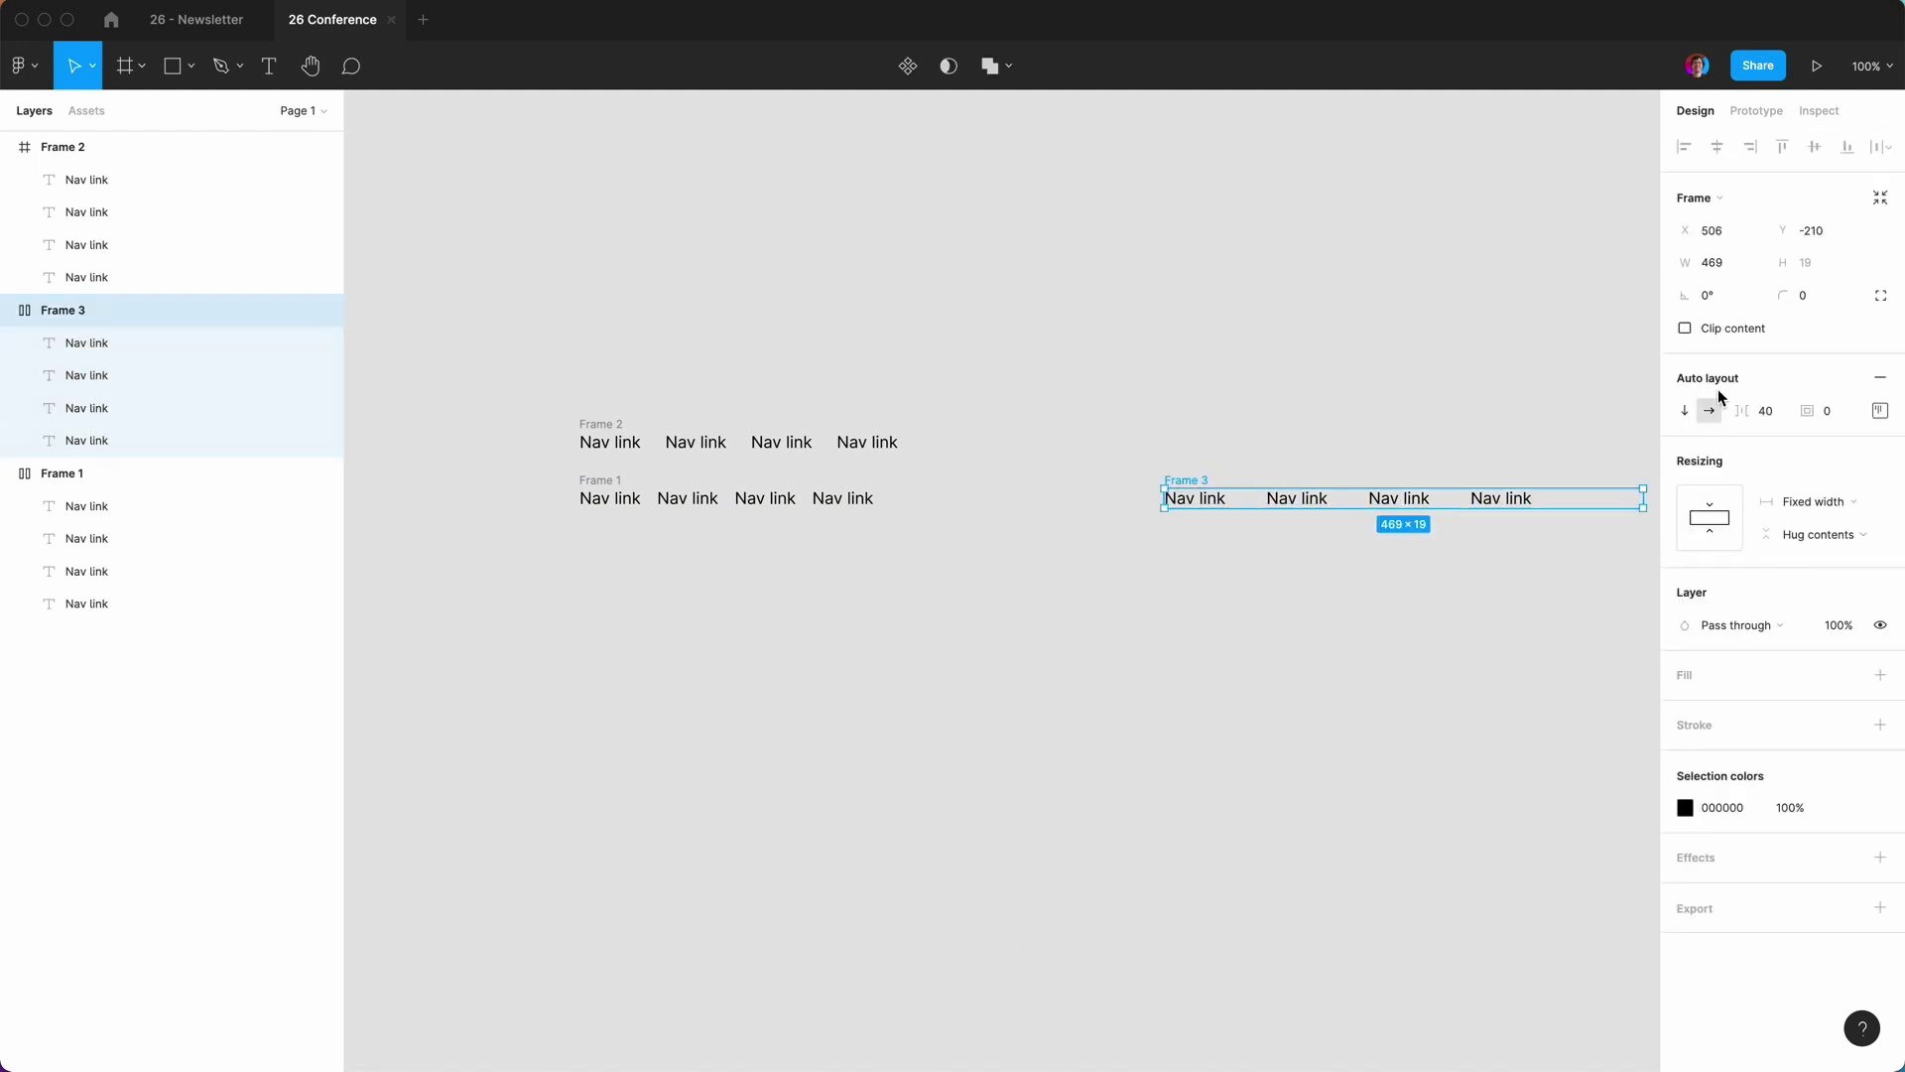
left_click(1773, 417)
key("Return")
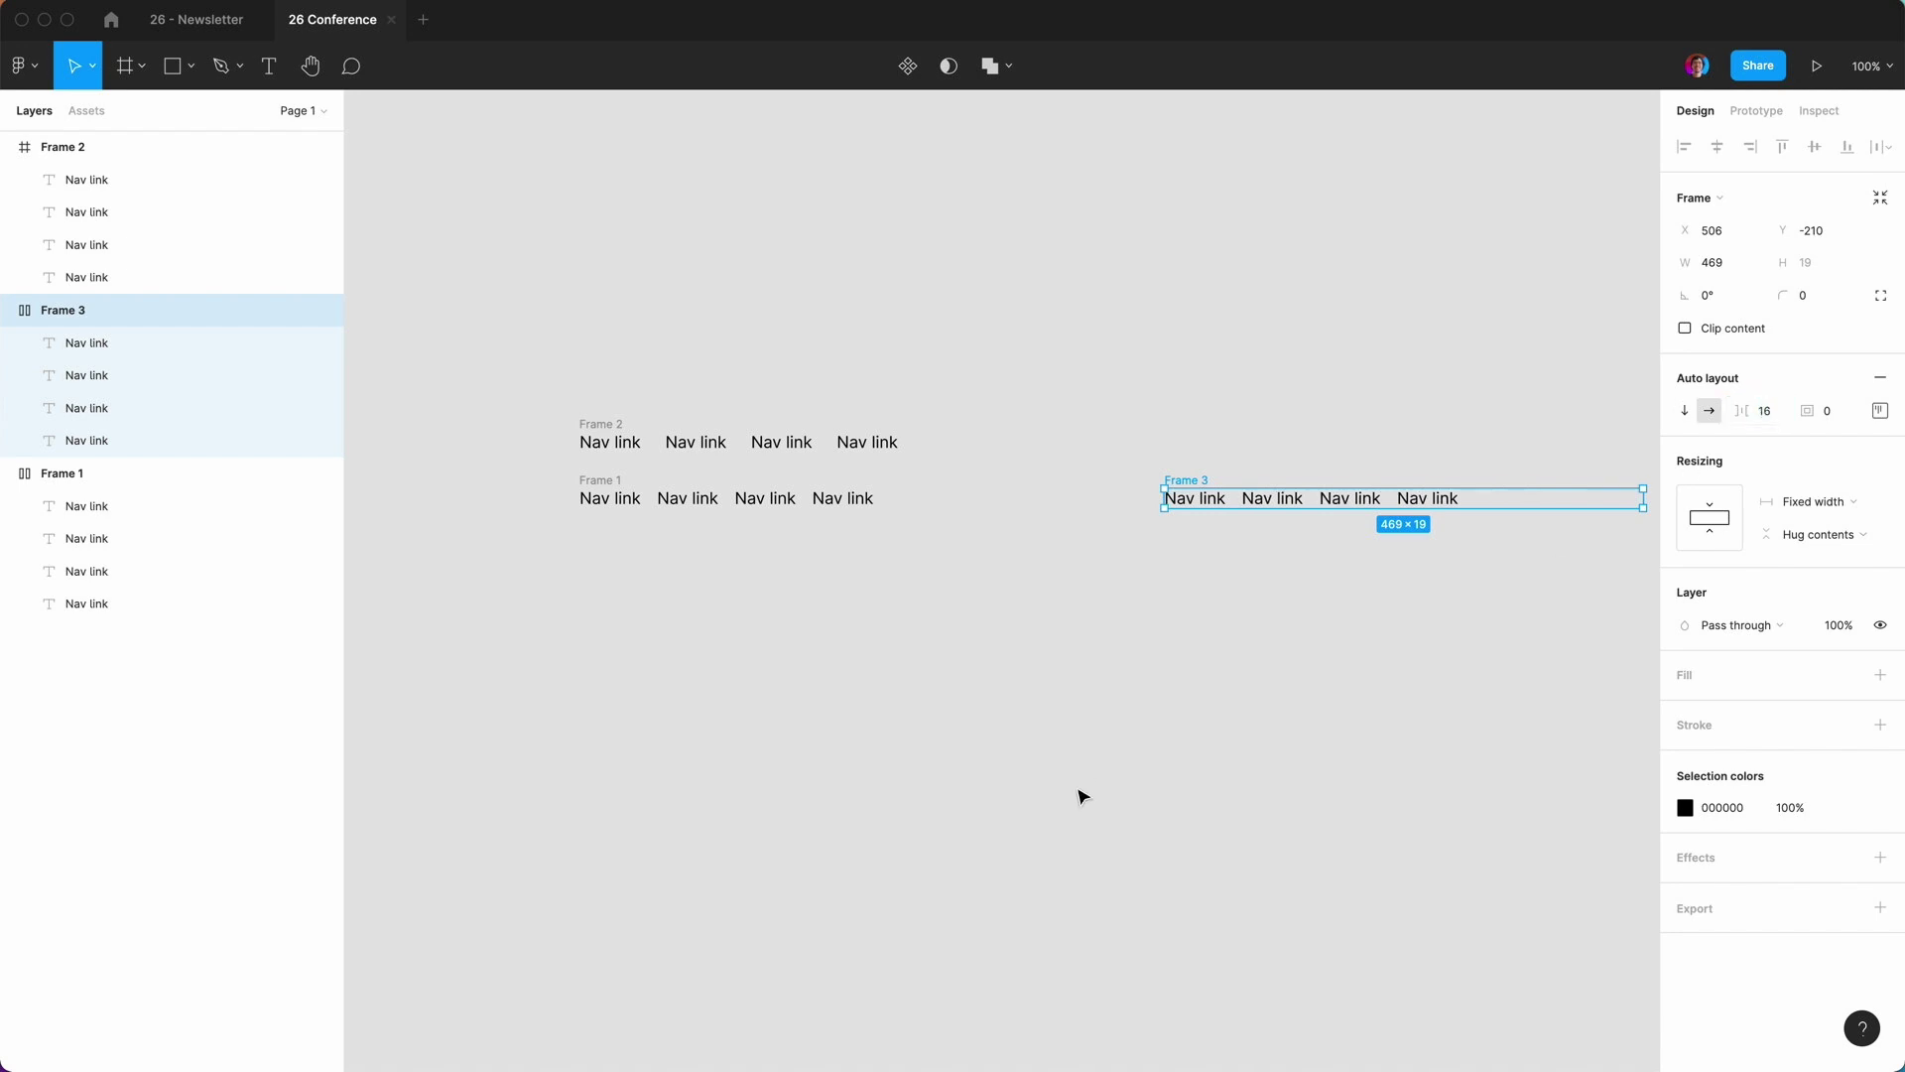
Set Frame 3's horizontal resizing to Hug contents and move the frame farther right of Frame 1 on the same line.
left_click(1835, 504)
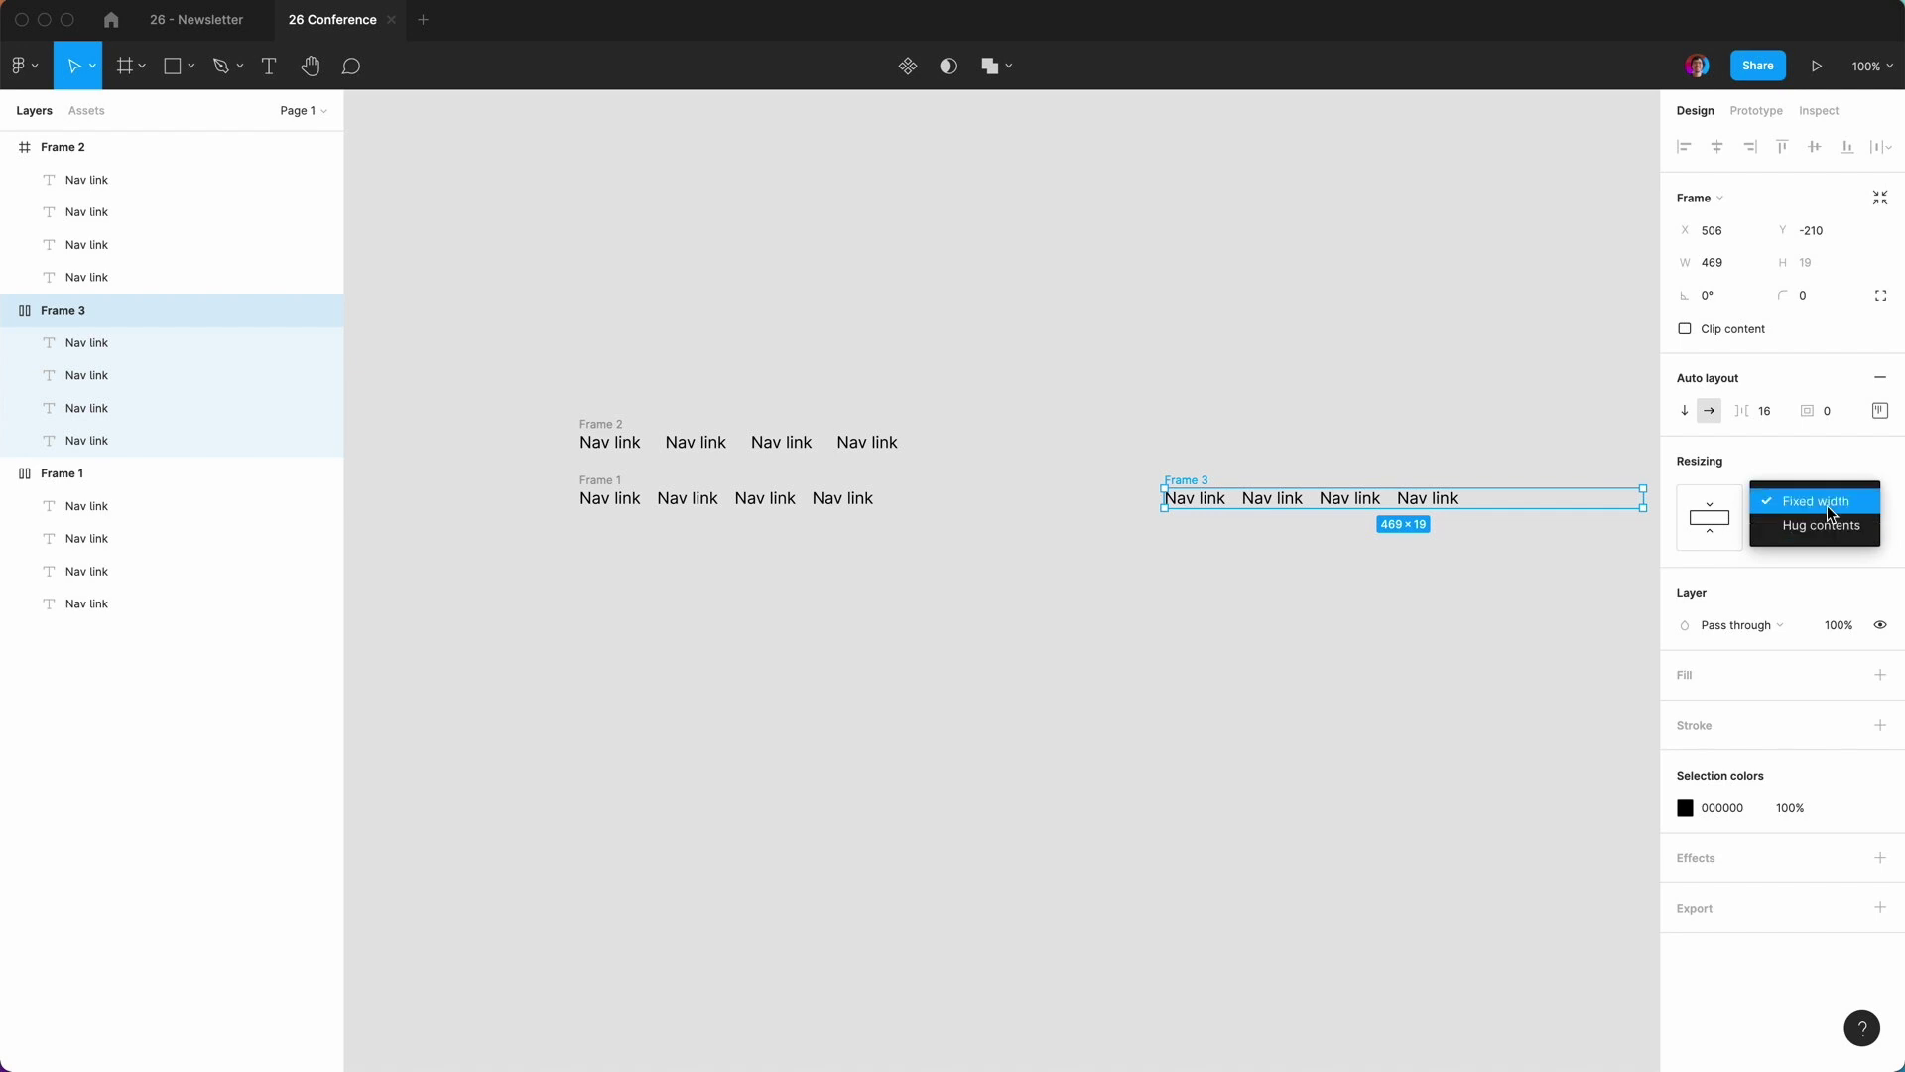
left_click(1824, 525)
left_click(1305, 722)
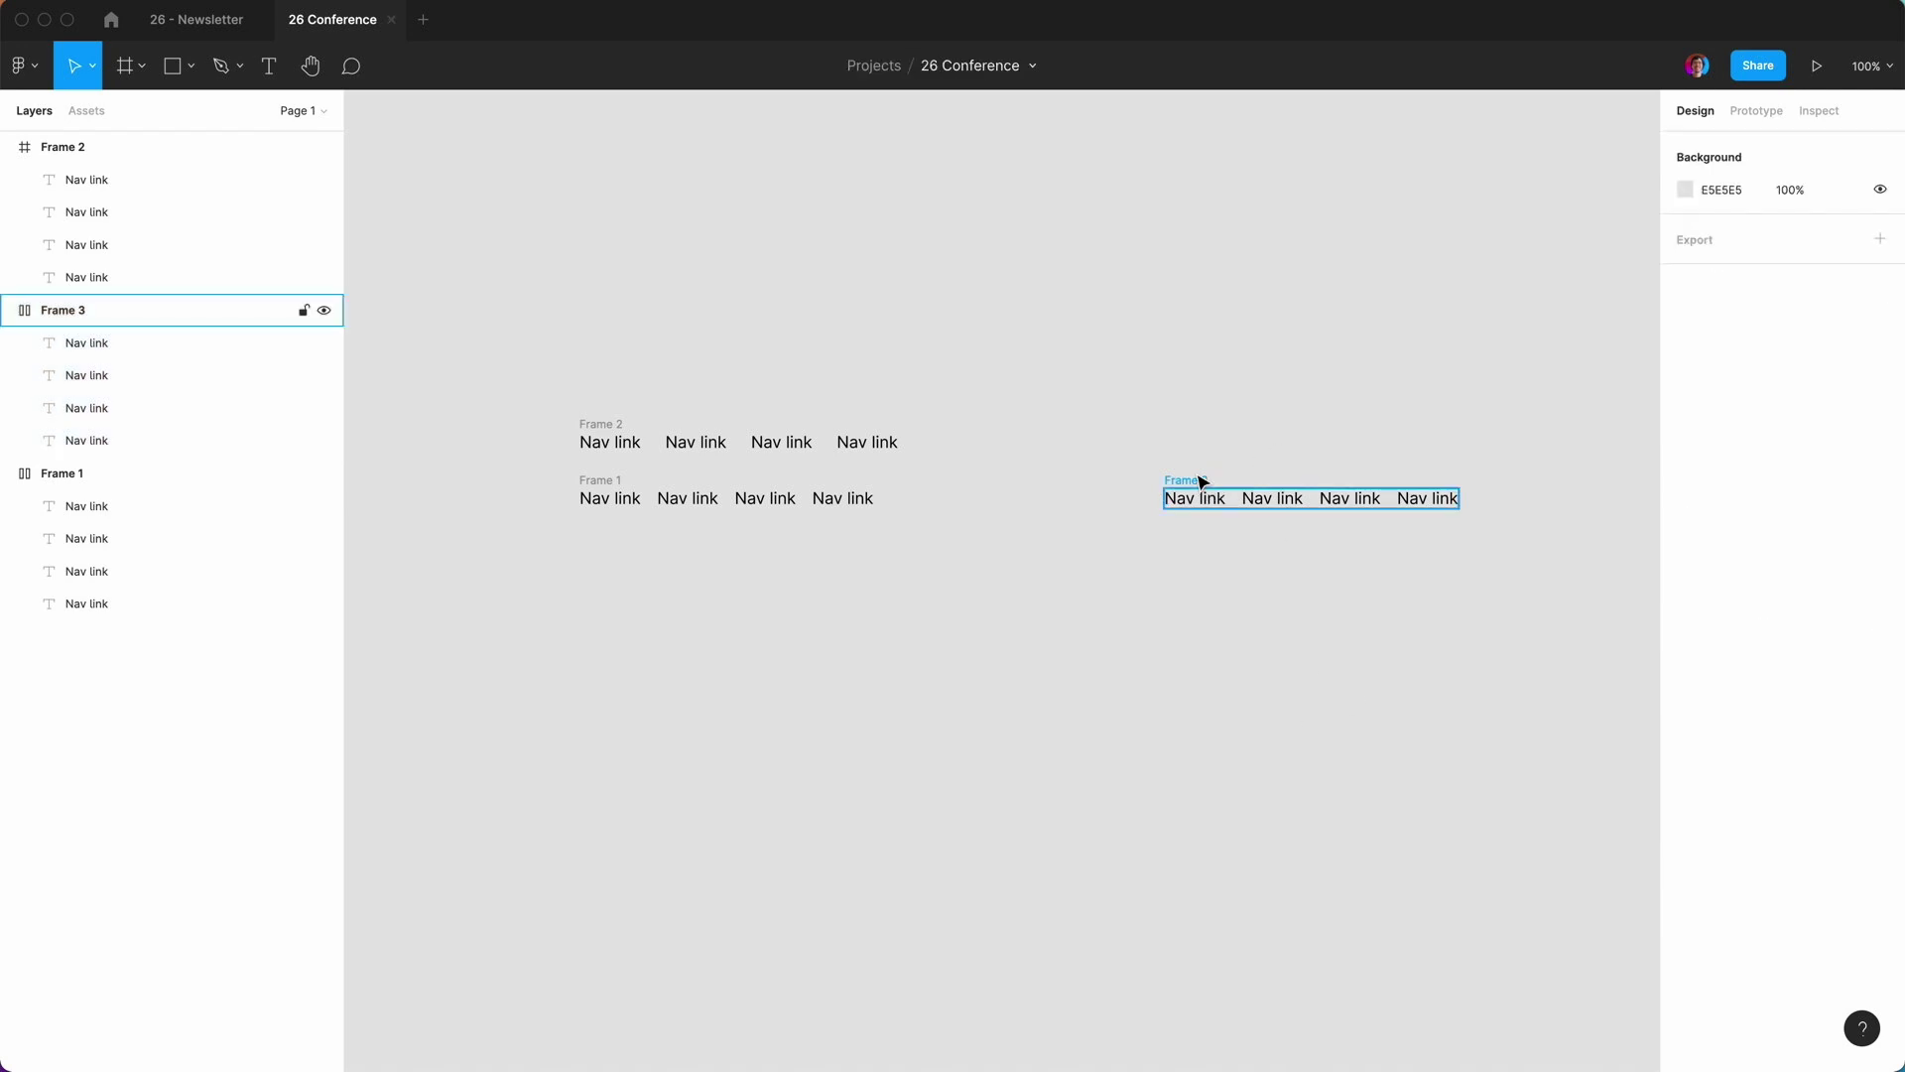
left_click_drag(1201, 481, 1333, 481)
left_click(1086, 630)
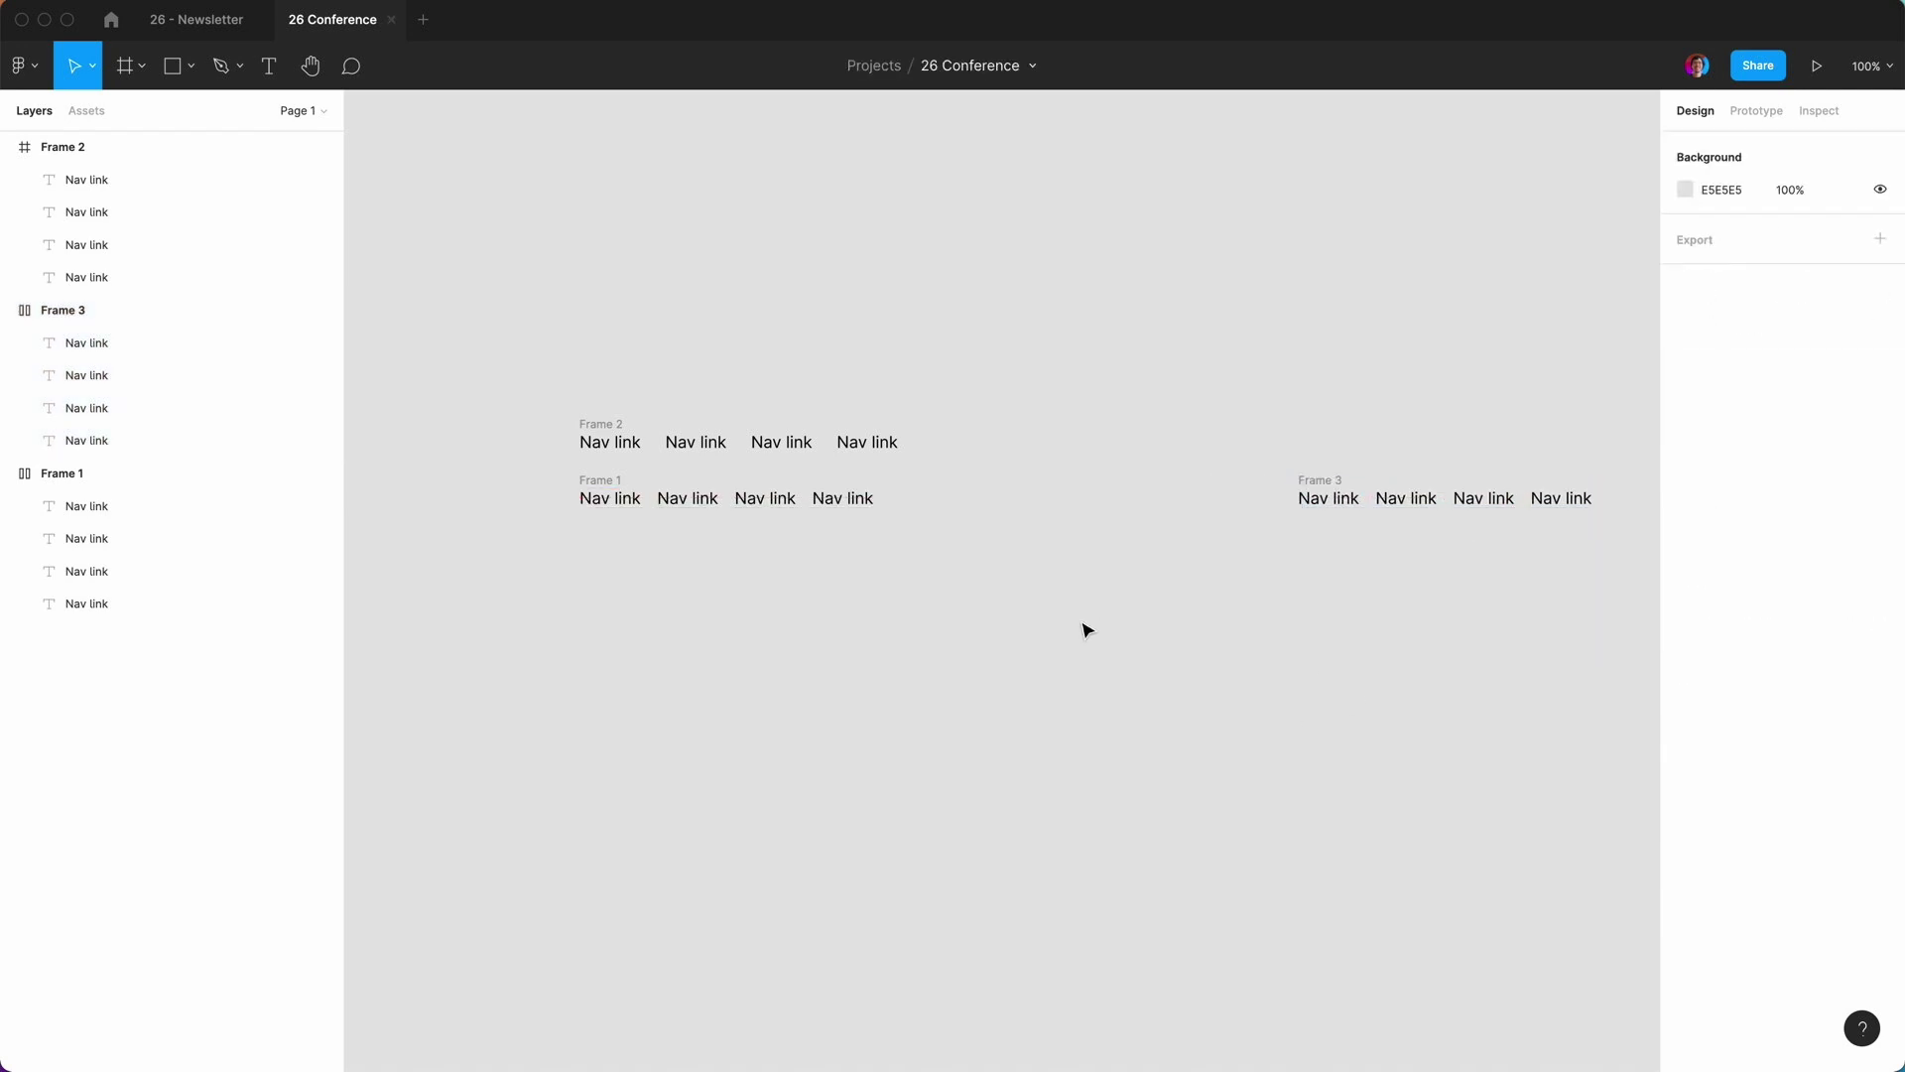
Add a text layer reading "RD1" between Frame 1 and Frame 3 as a placeholder logo.
scroll(1087, 631, "right", 2)
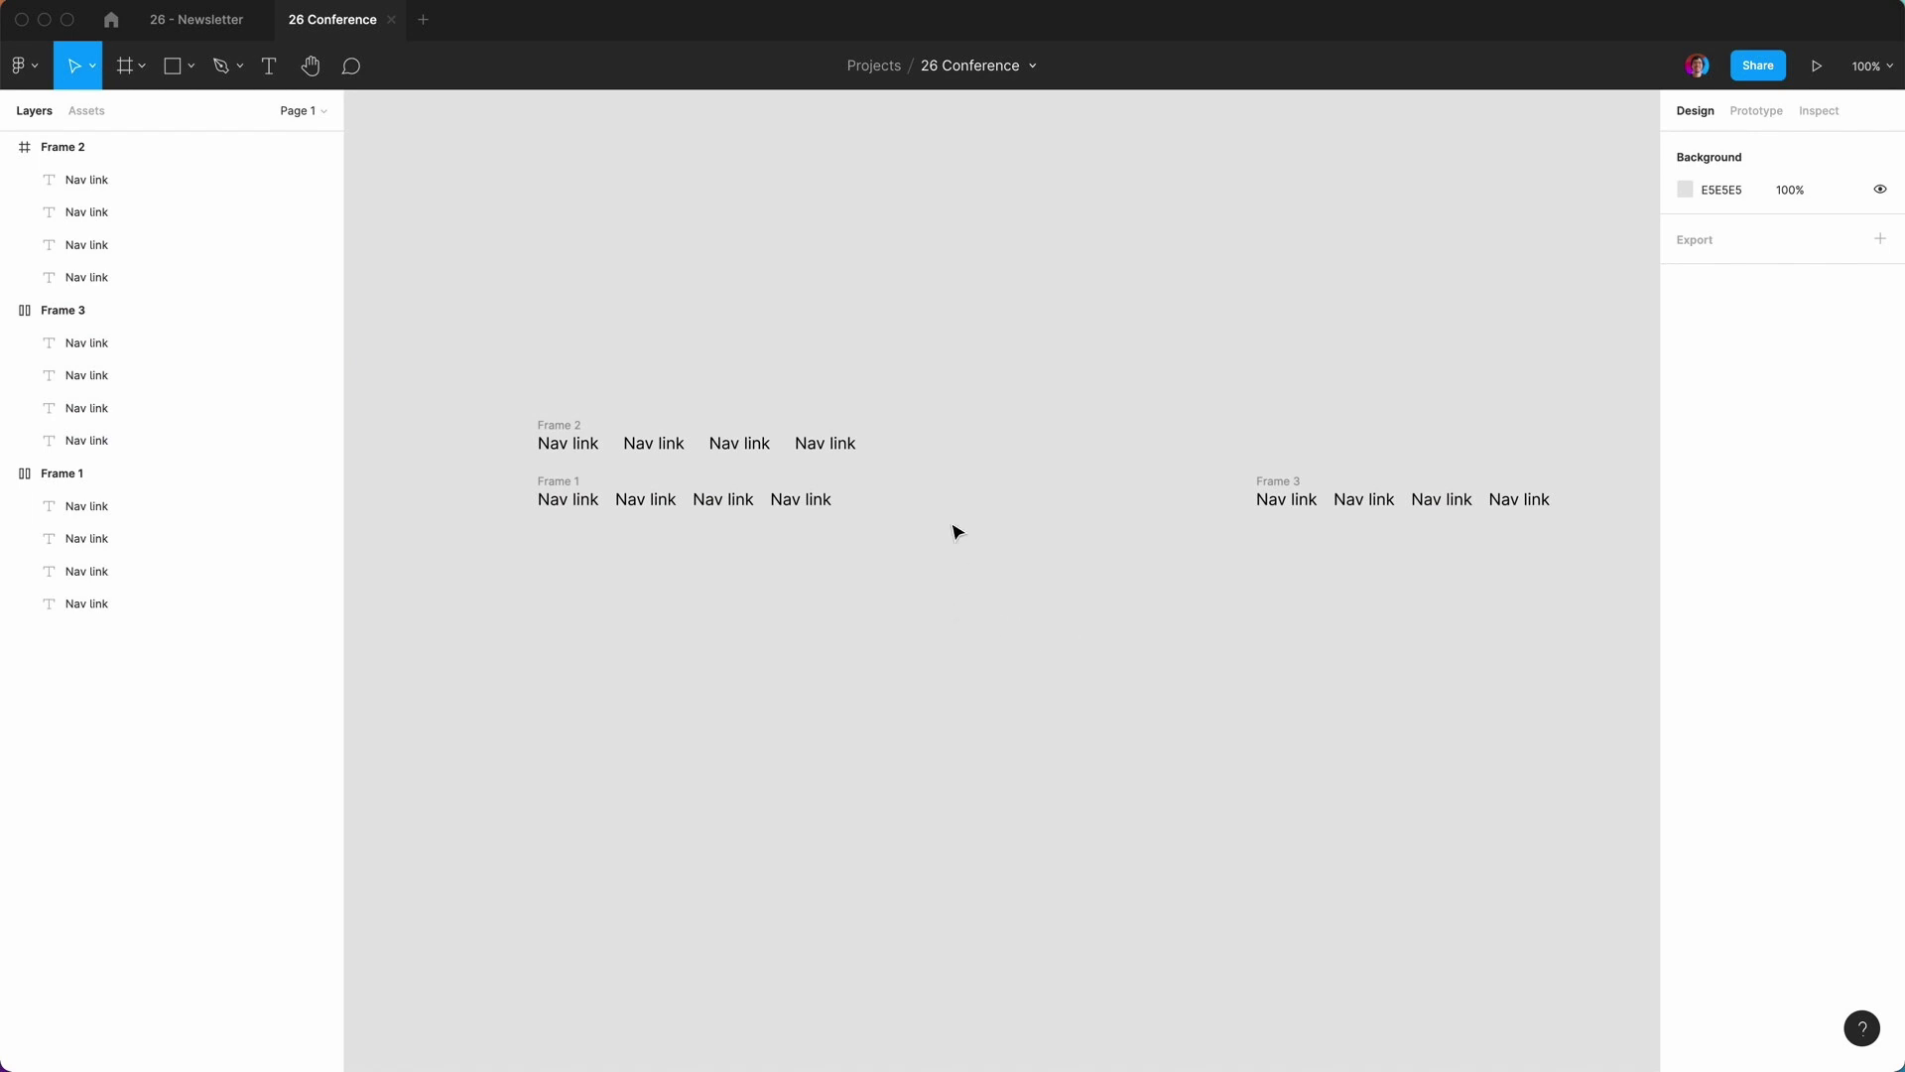
key("t")
left_click(988, 491)
type("RD!")
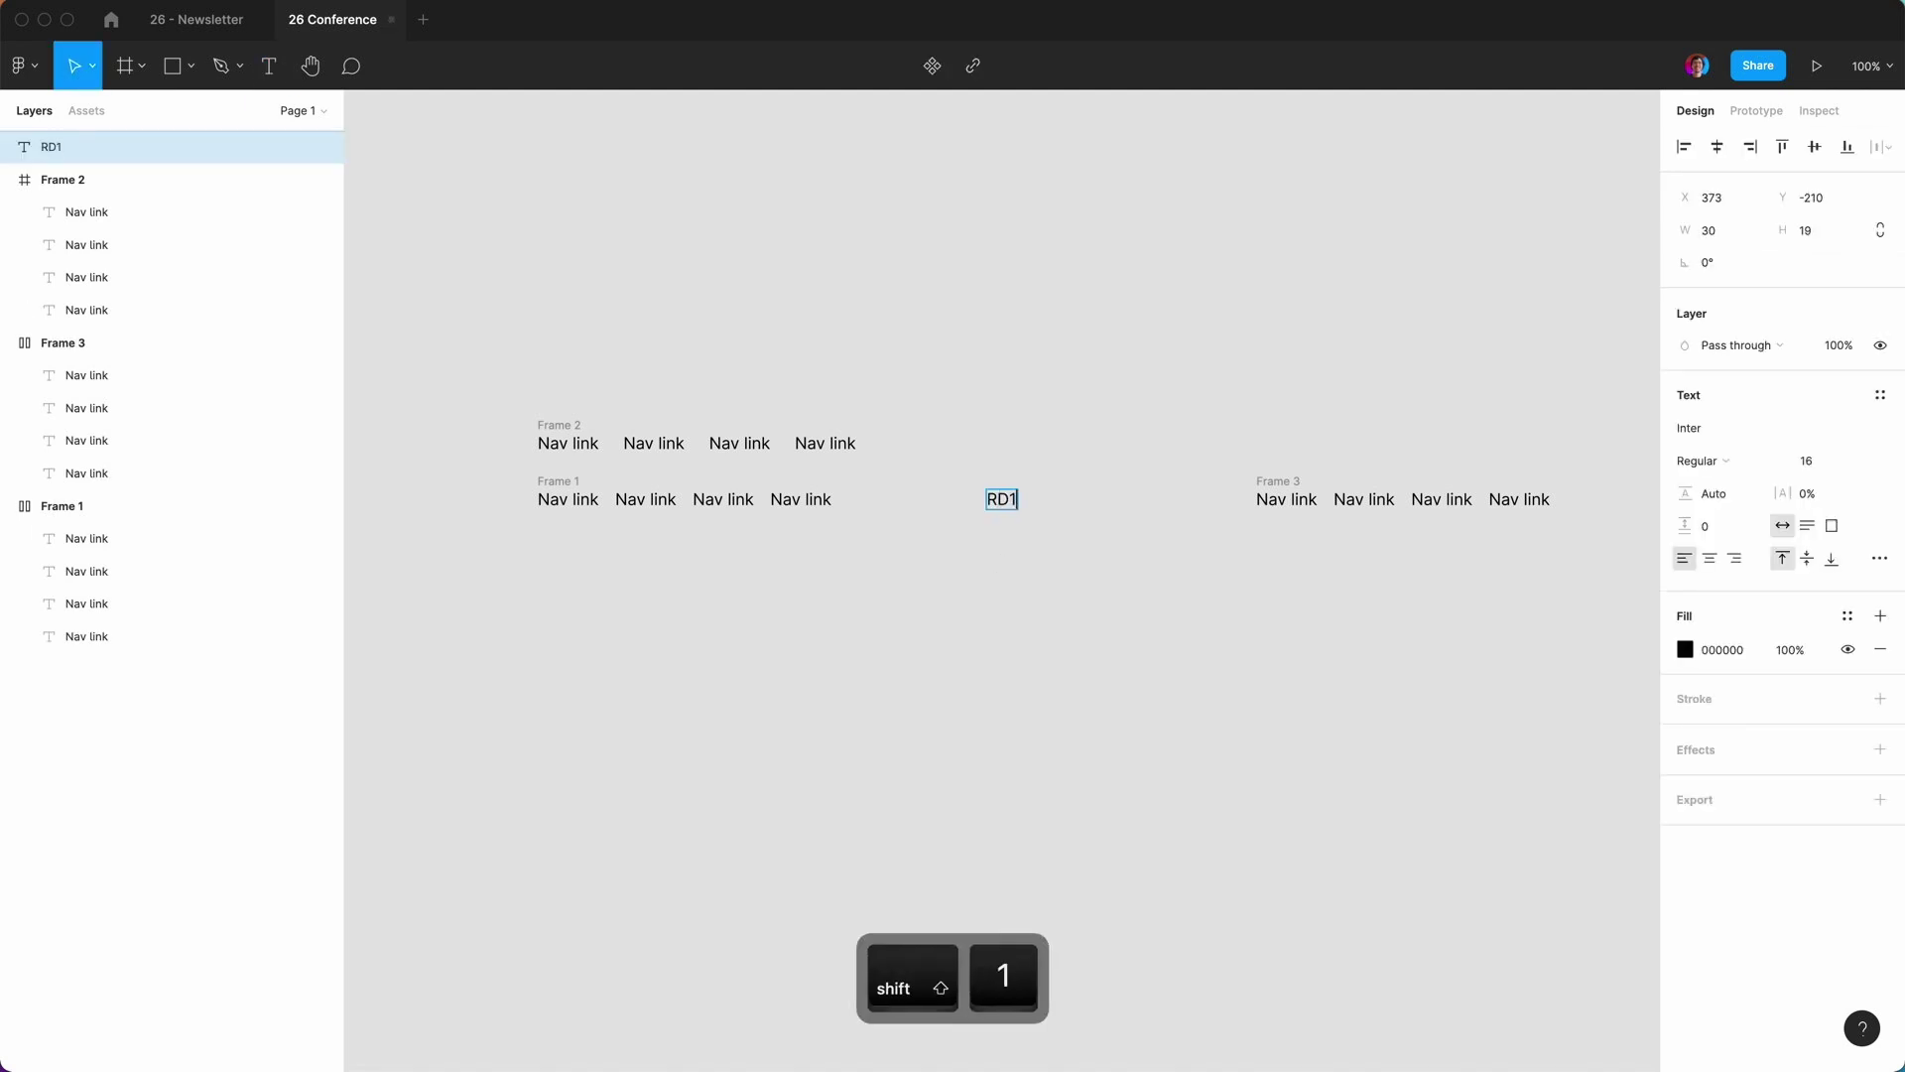
left_click(997, 559)
left_click(999, 504)
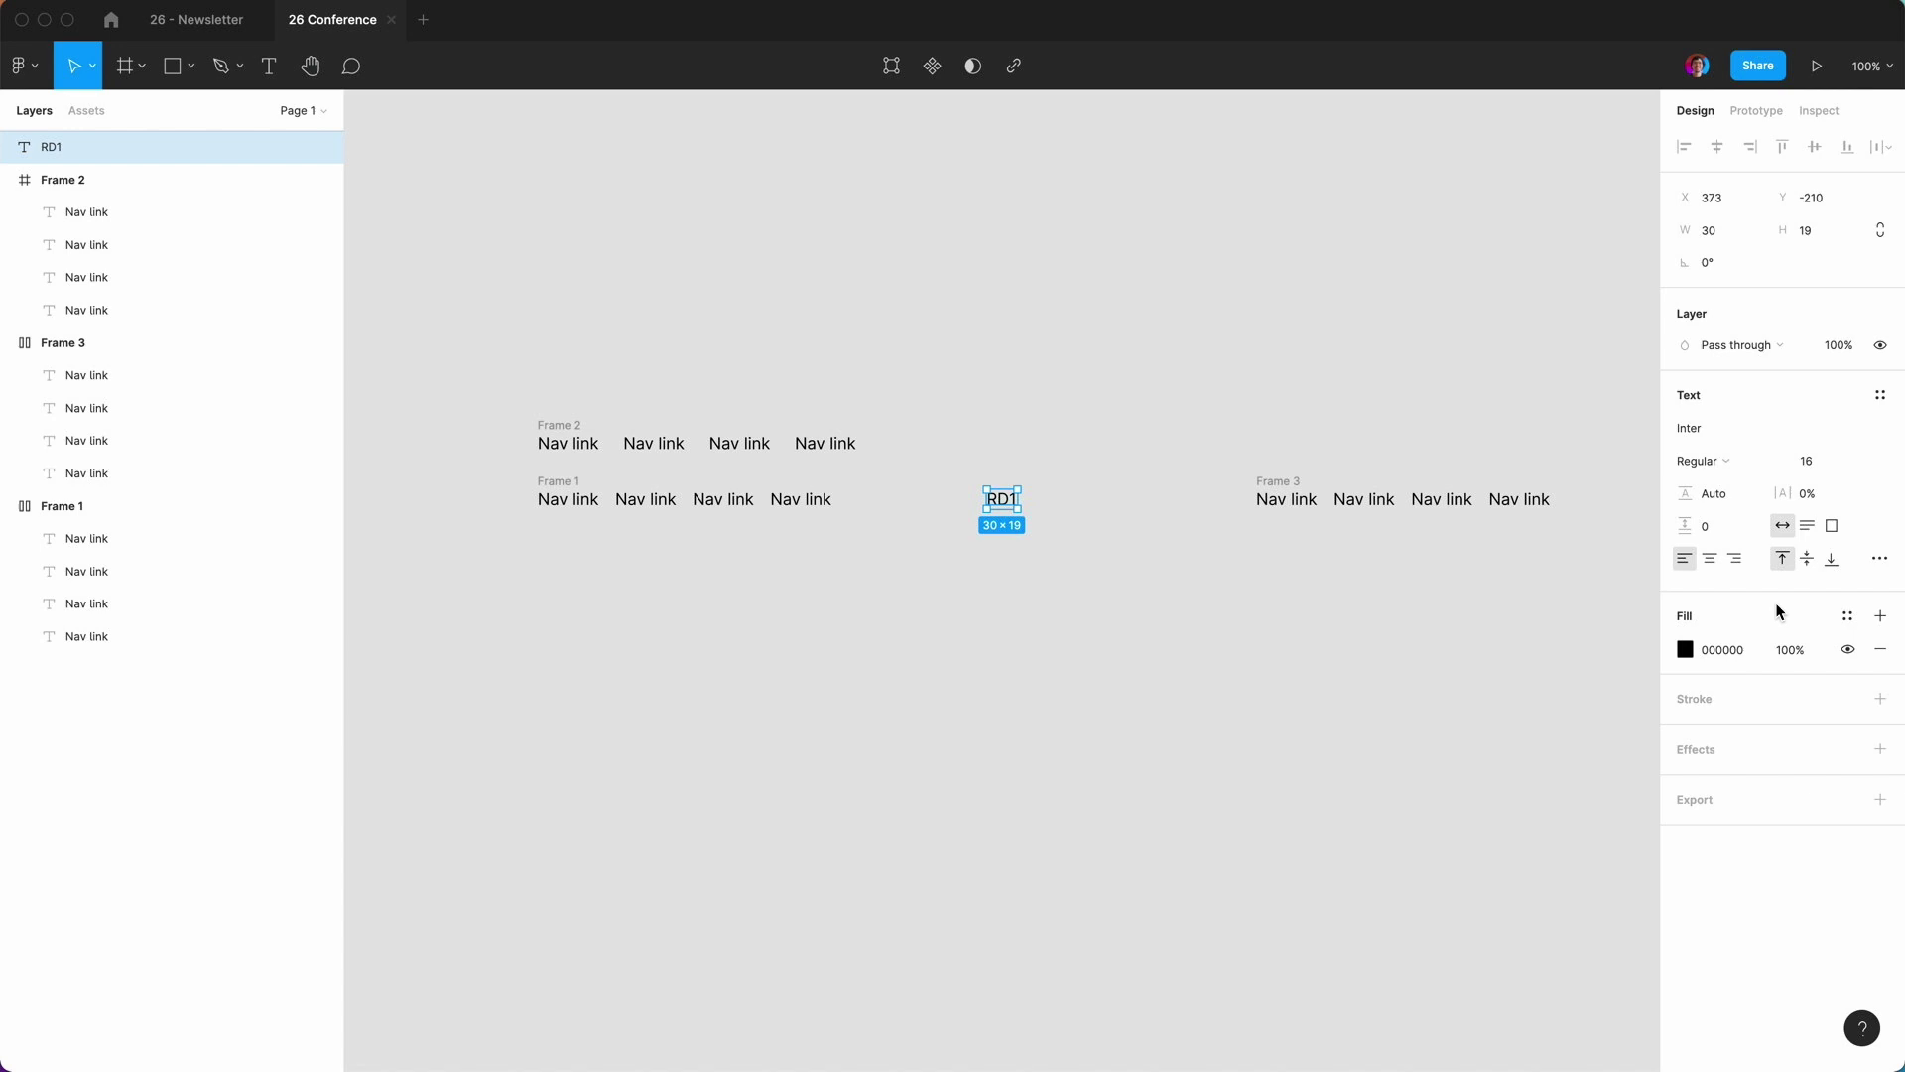
left_click(1111, 787)
Switch to the Brave browser and examine the centred logo in the UX+ Conference site's navigation bar.
mouse_move(1032, 1067)
left_click(751, 1026)
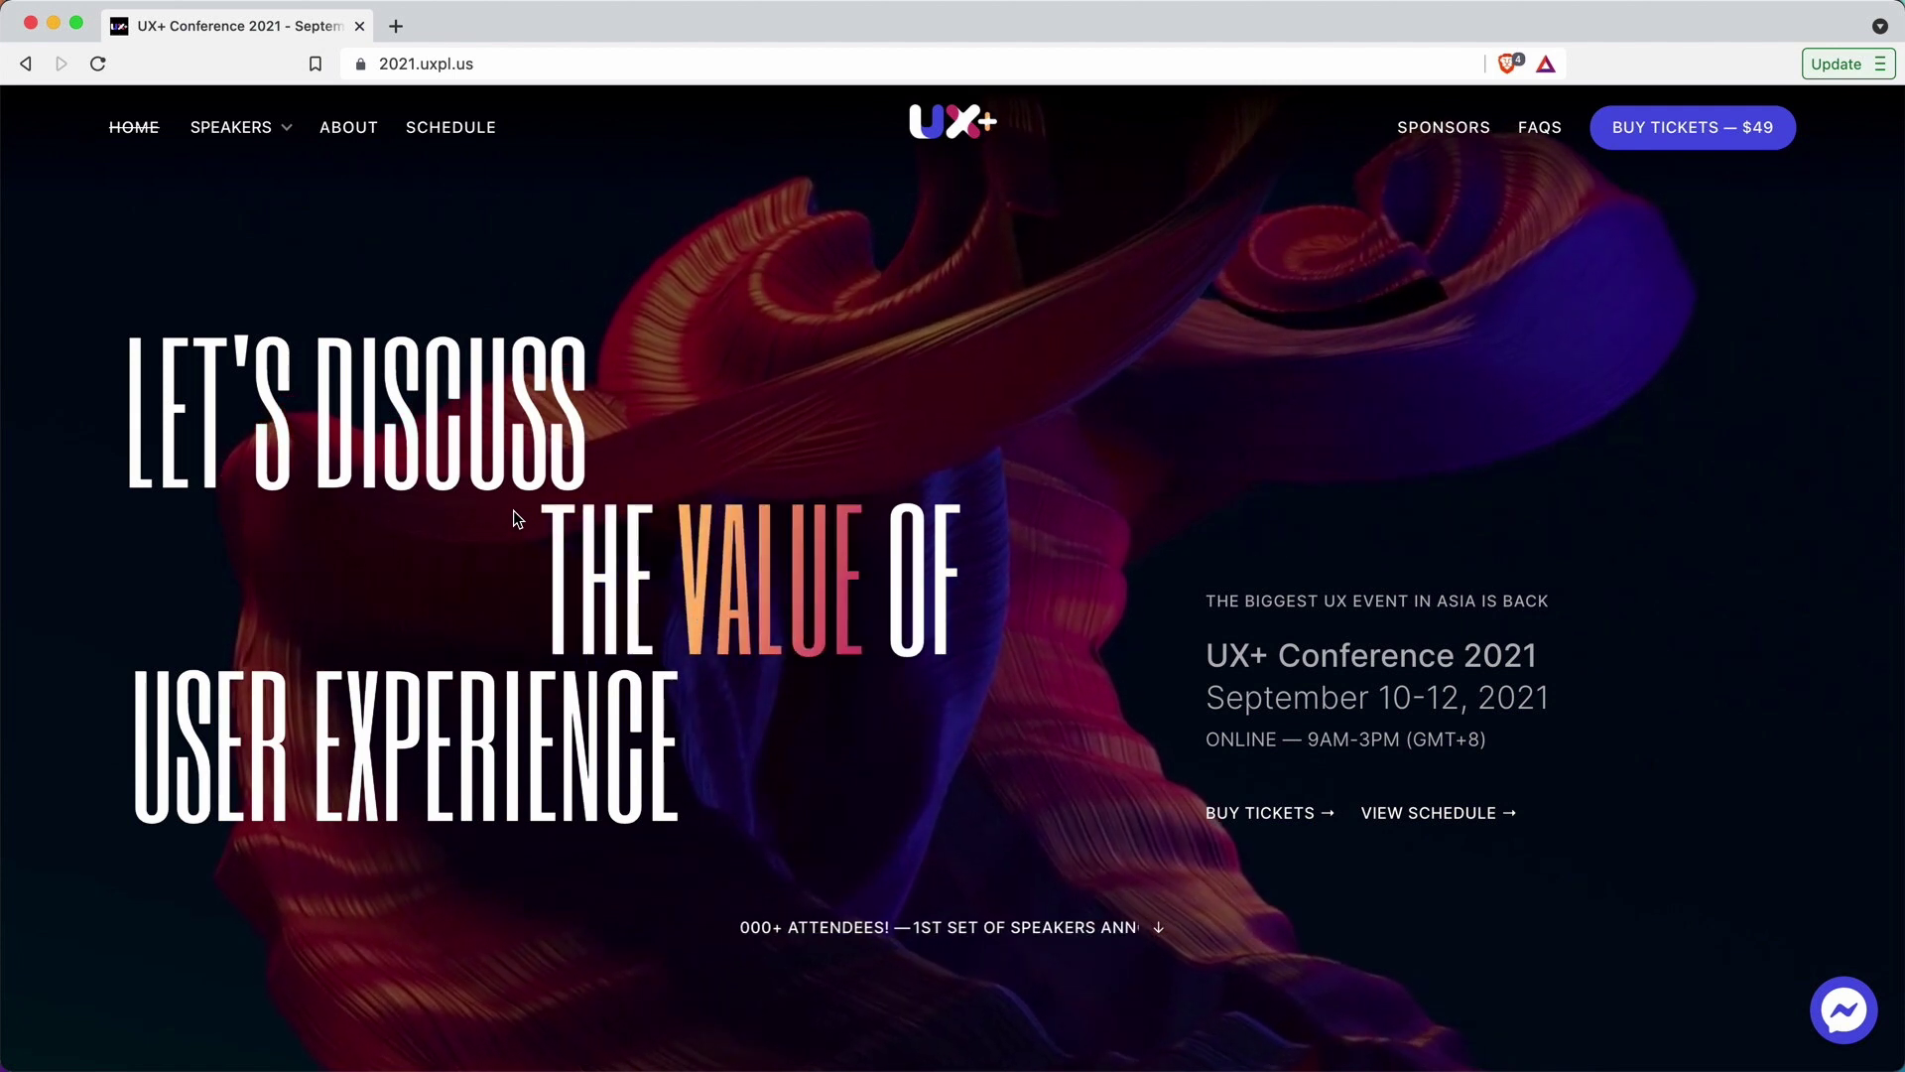
mouse_move(837, 1067)
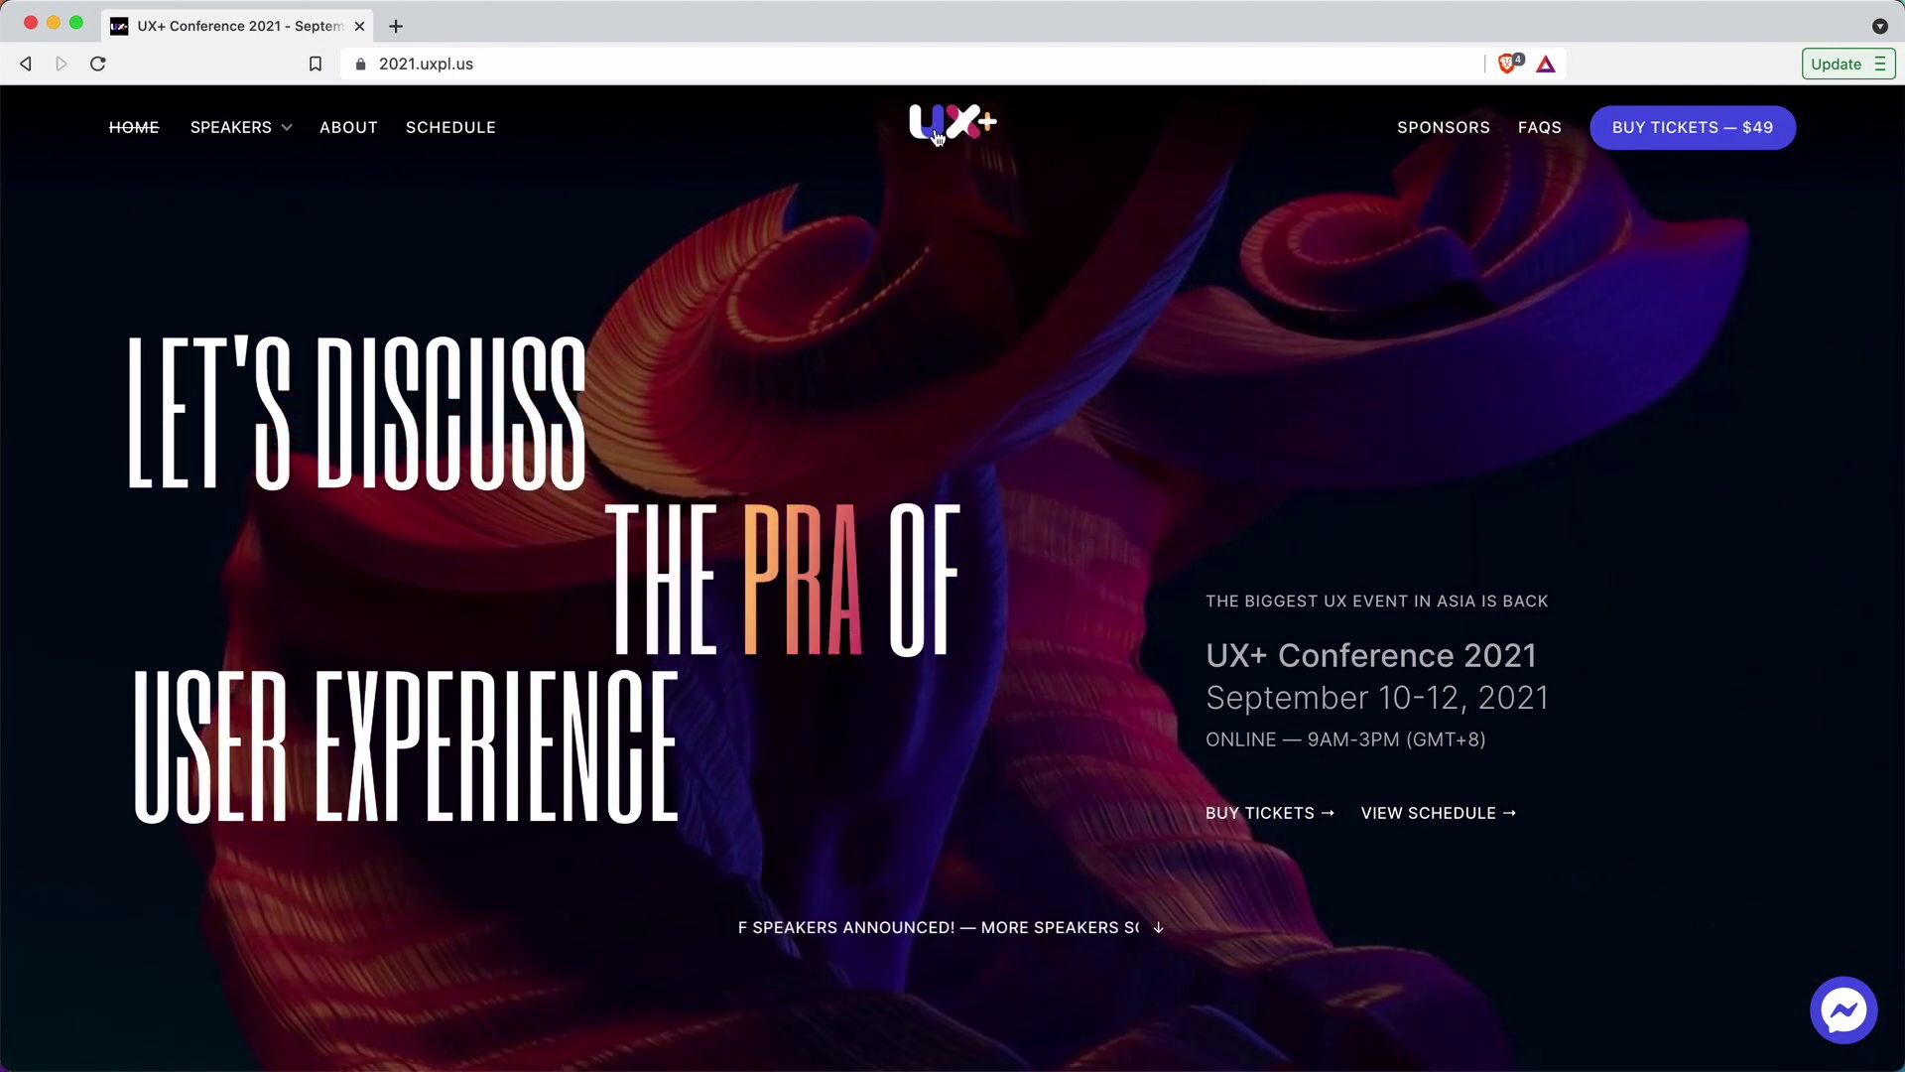
Switch back to Figma and set the RD1 text to the Zen Dots font at size 24.
left_click(916, 1042)
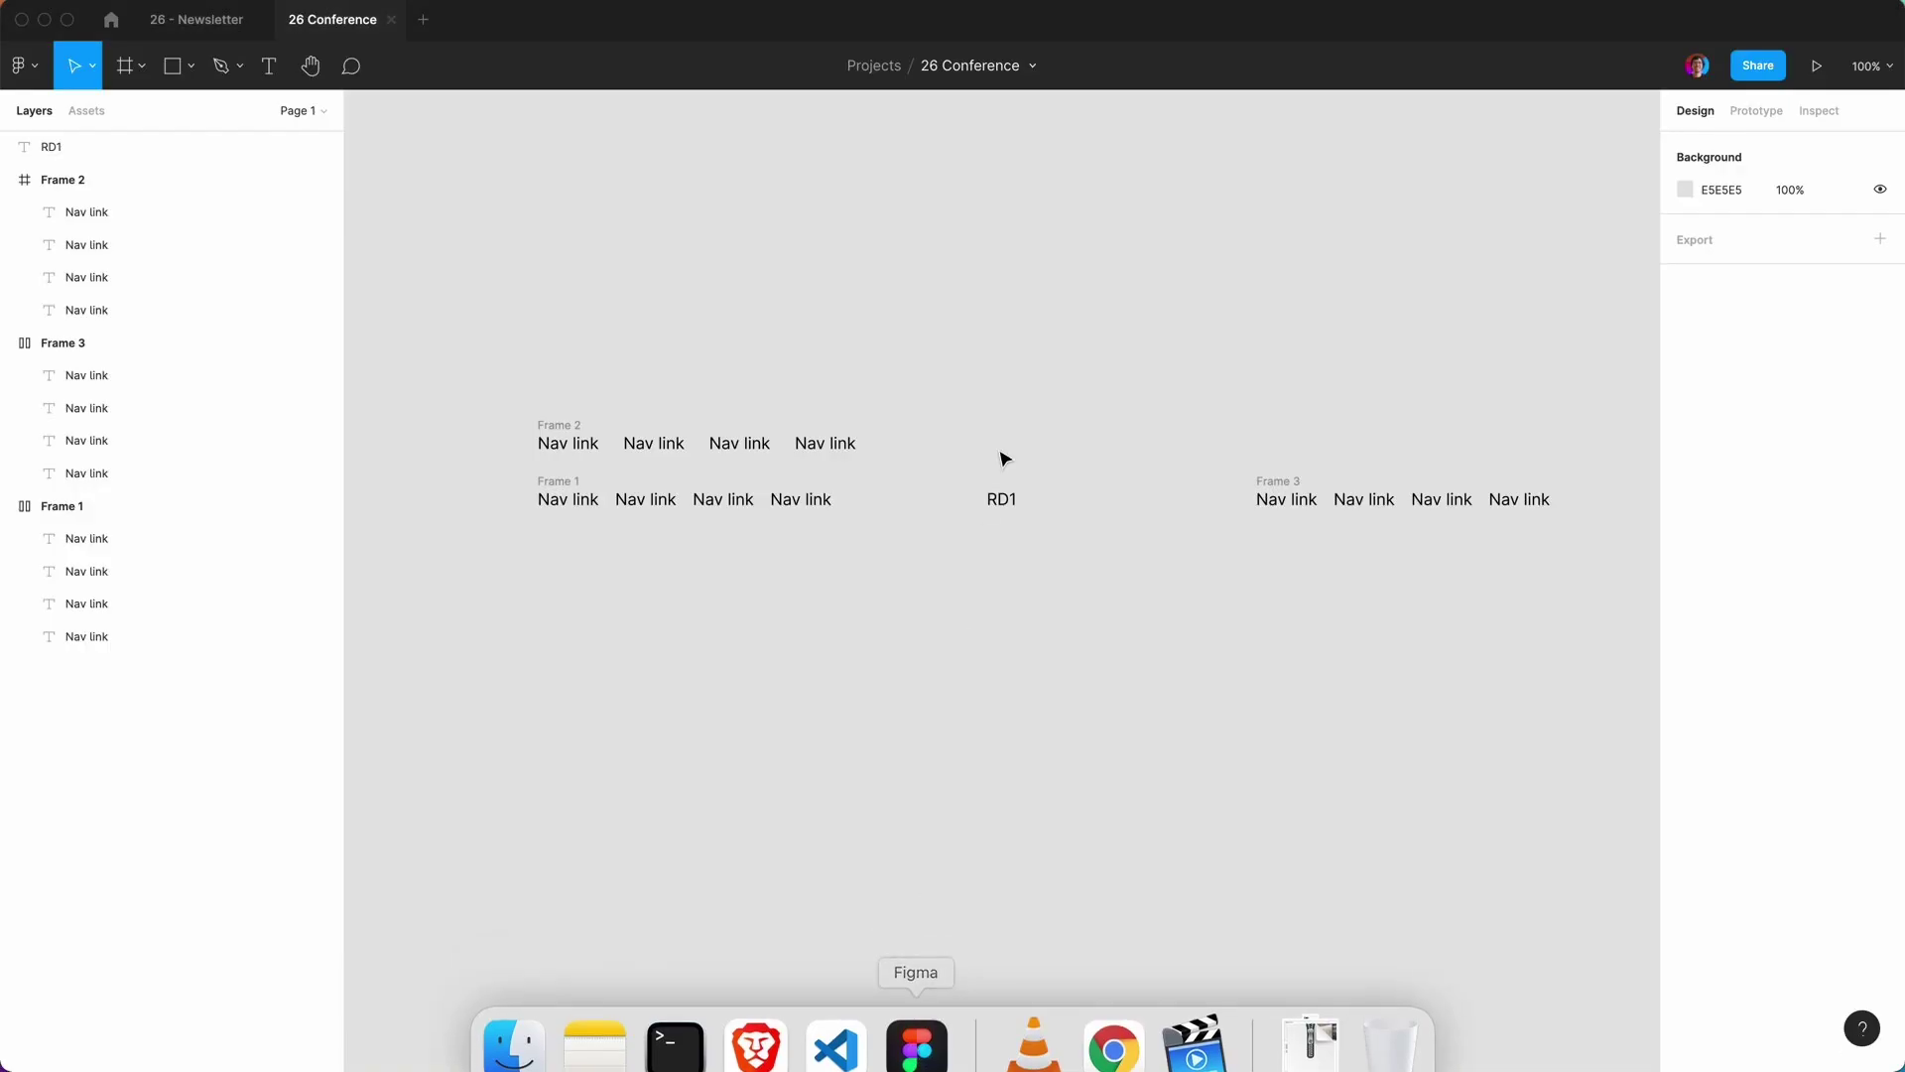
left_click(1004, 499)
left_click(1715, 429)
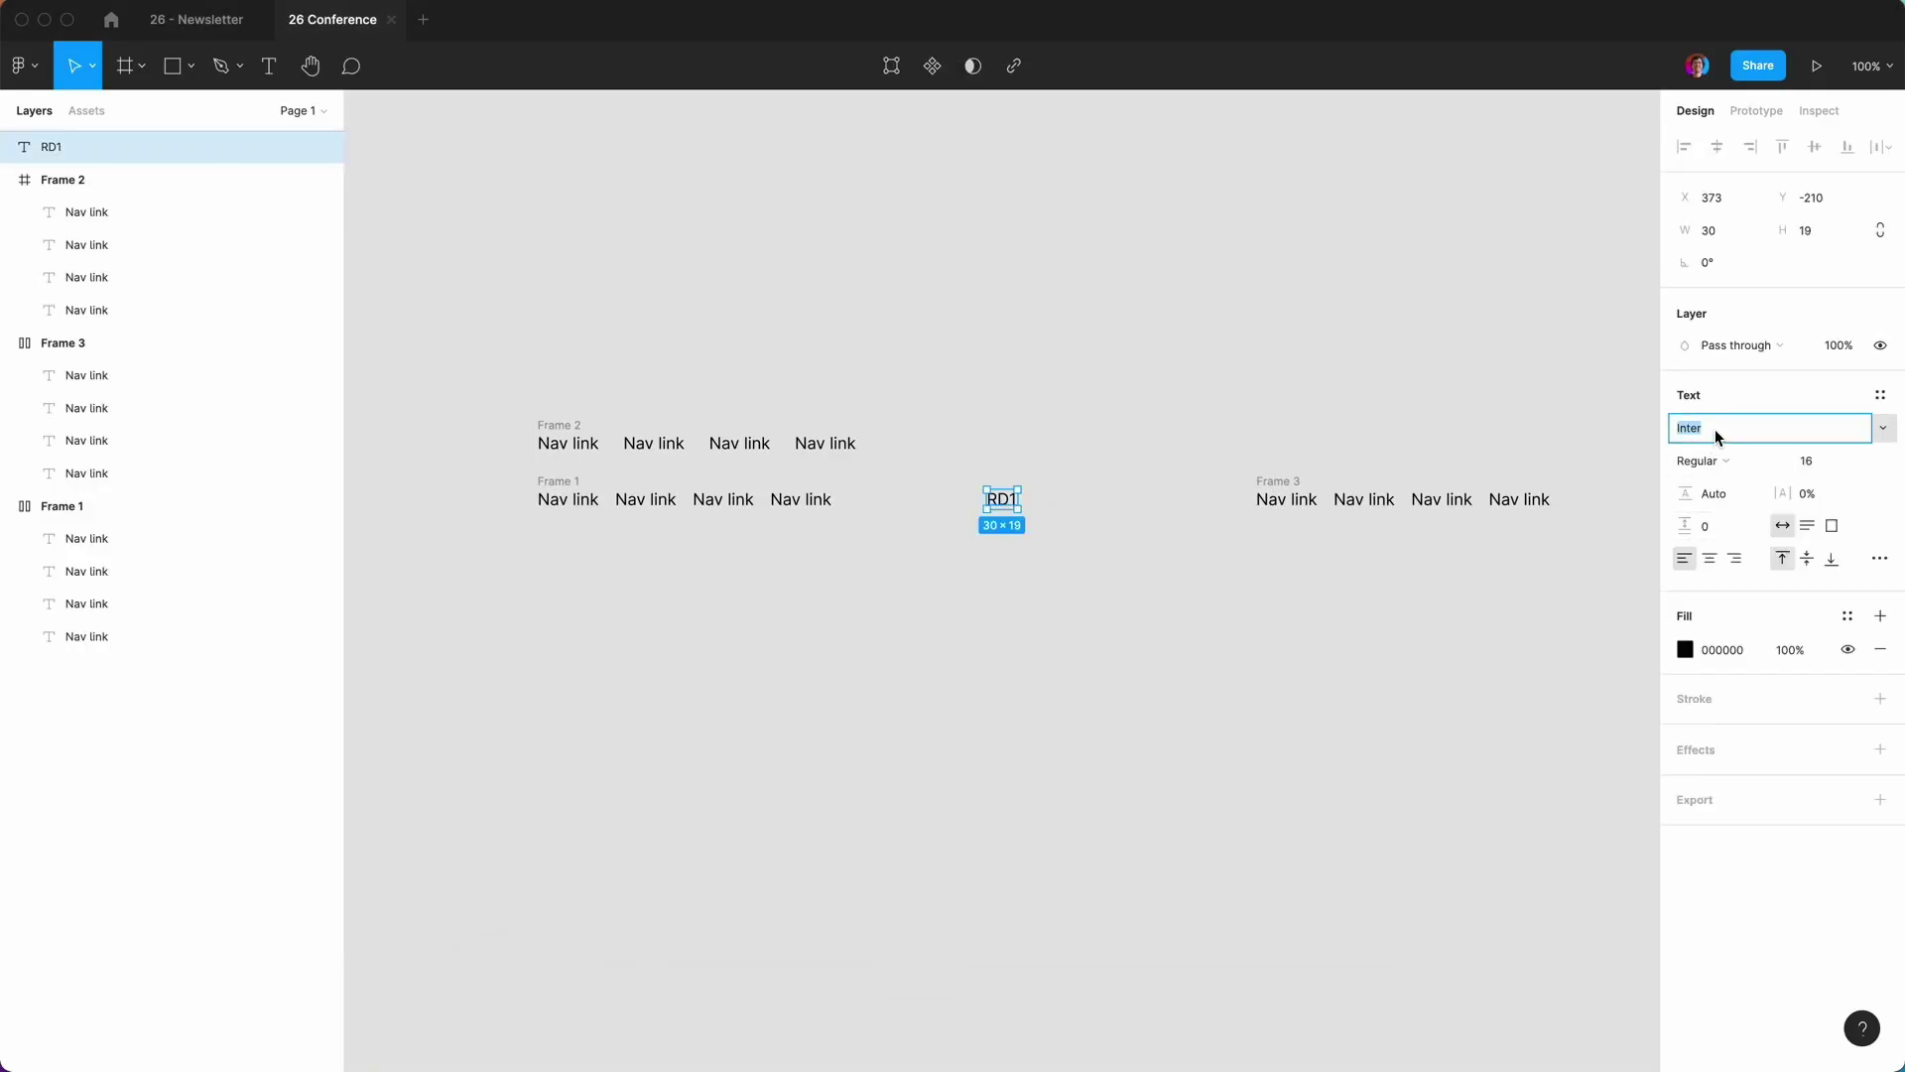
type("Zen Dots")
key("Return")
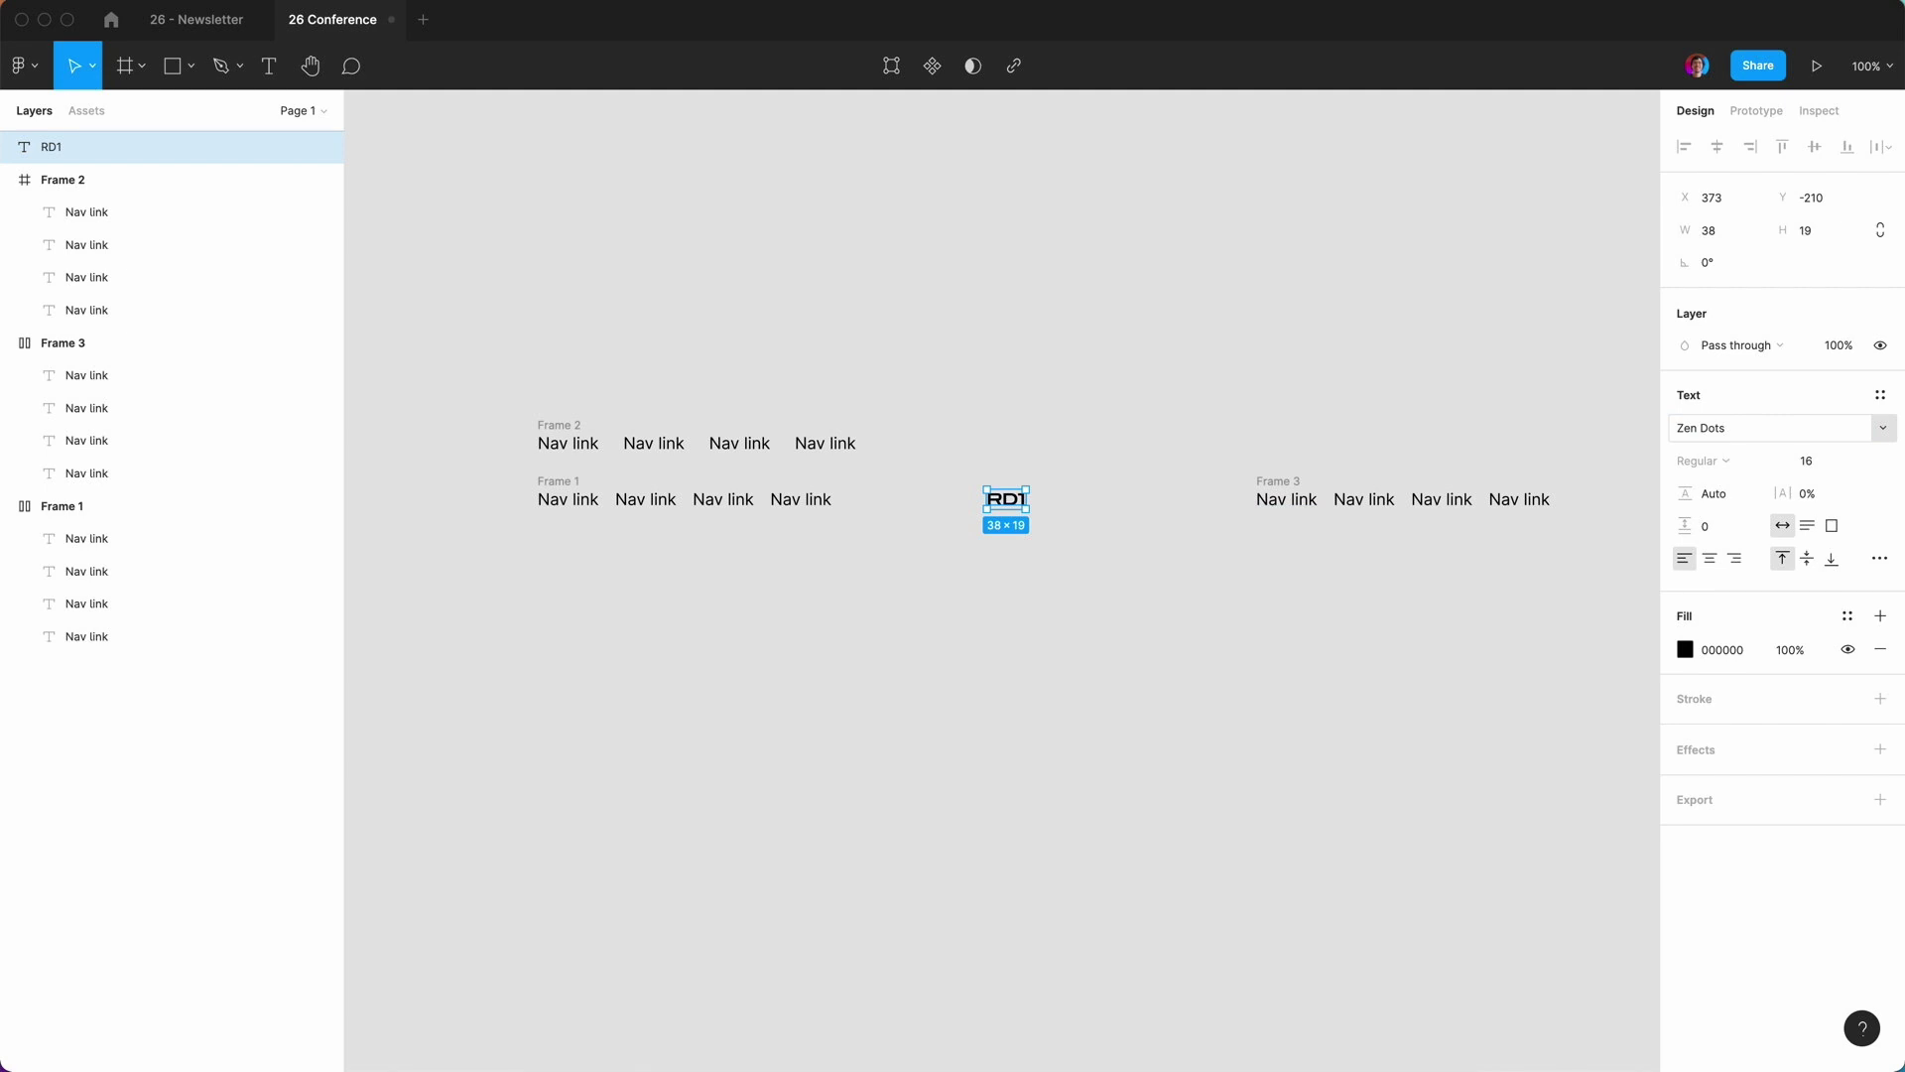
left_click(1818, 462)
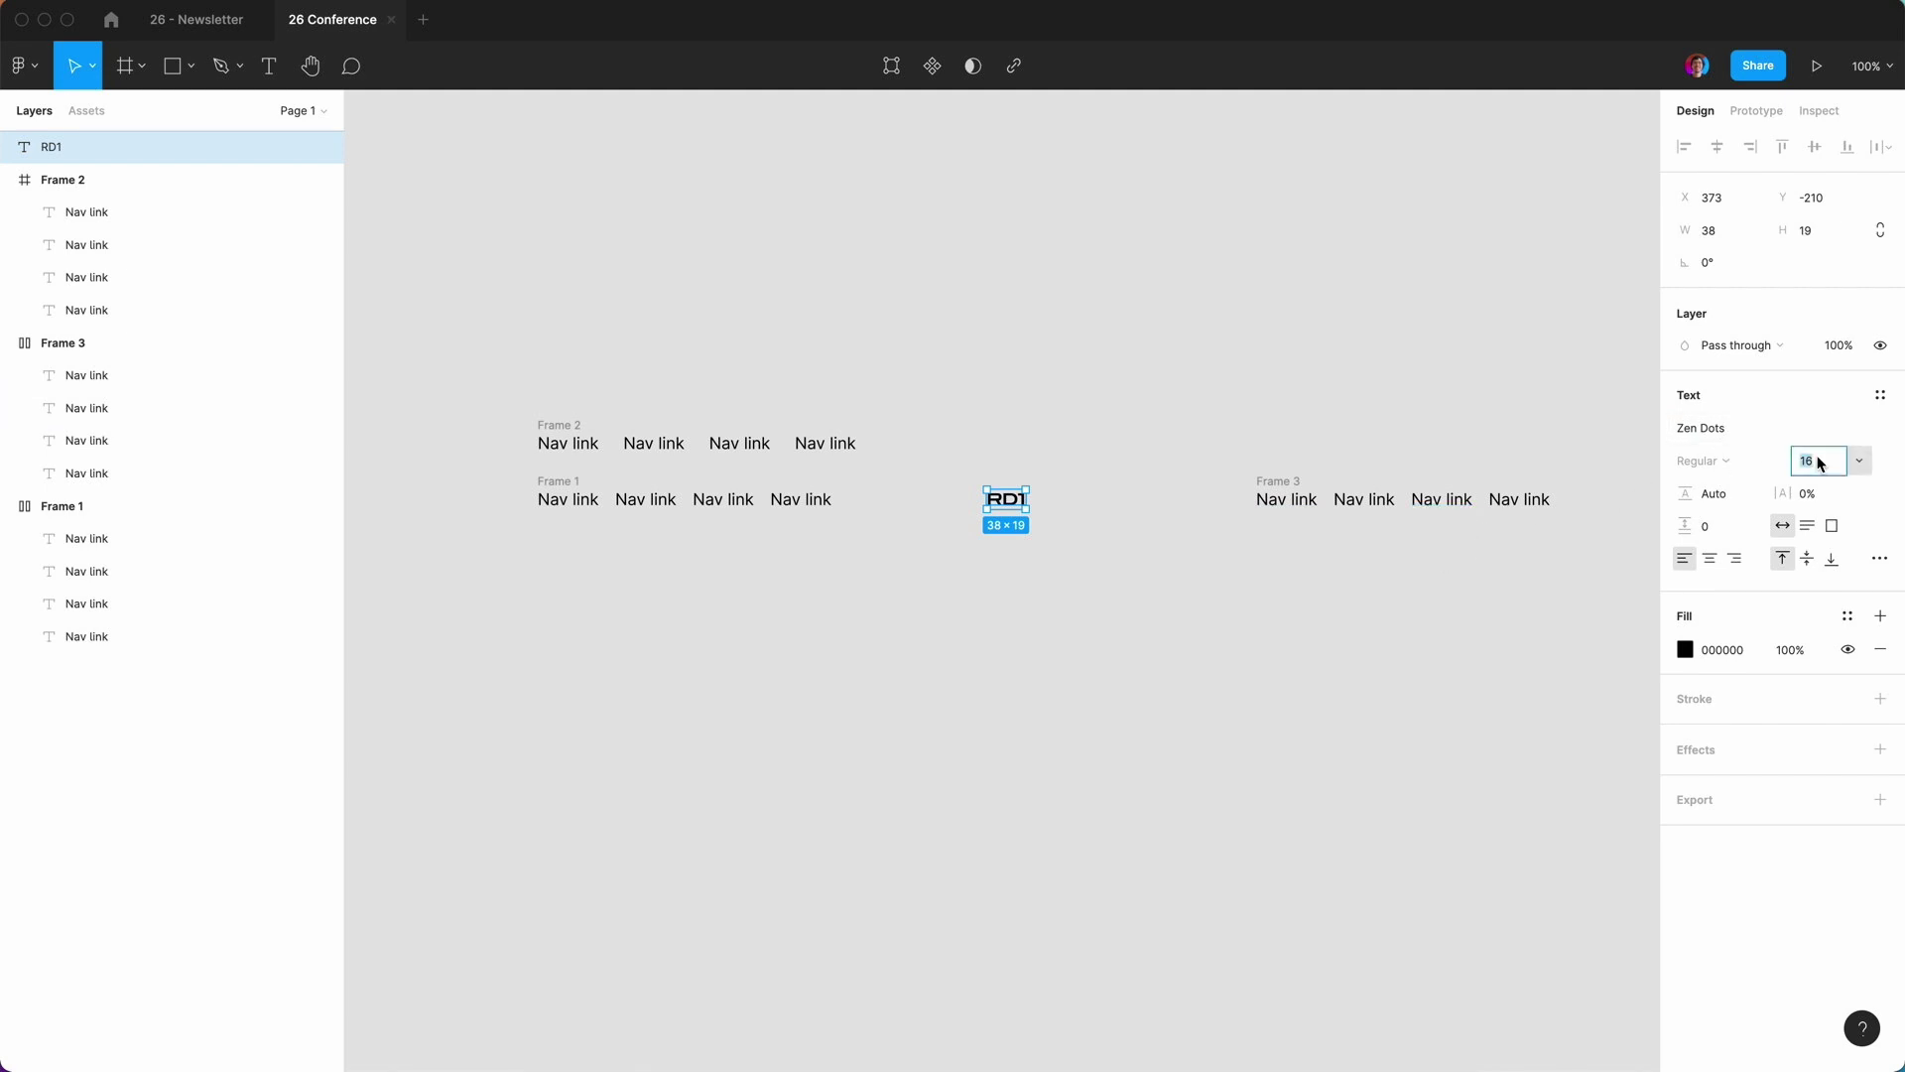
type("24")
key("Return")
left_click(1136, 800)
scroll(1135, 800, "right", 3)
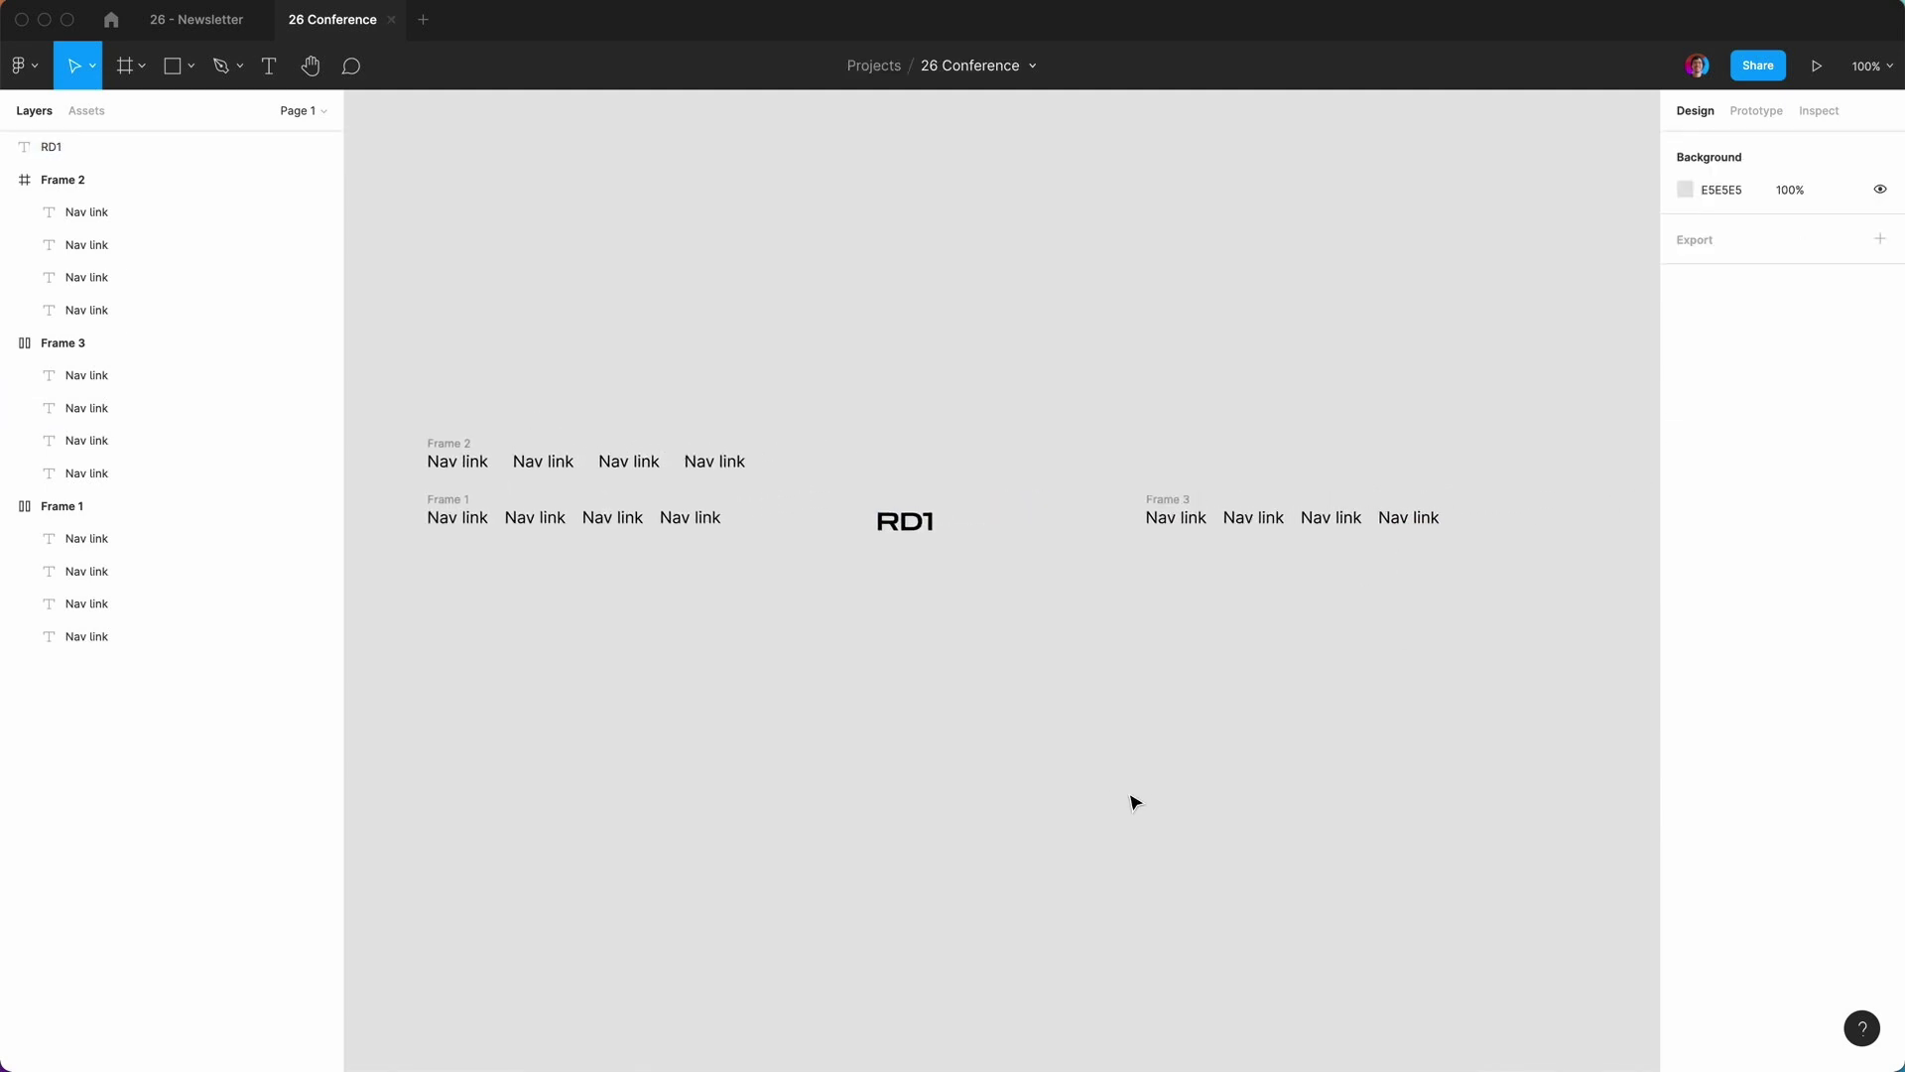
Move Frame 2 higher above Frame 1, keeping their left edges aligned.
left_click(927, 518)
left_click(819, 690)
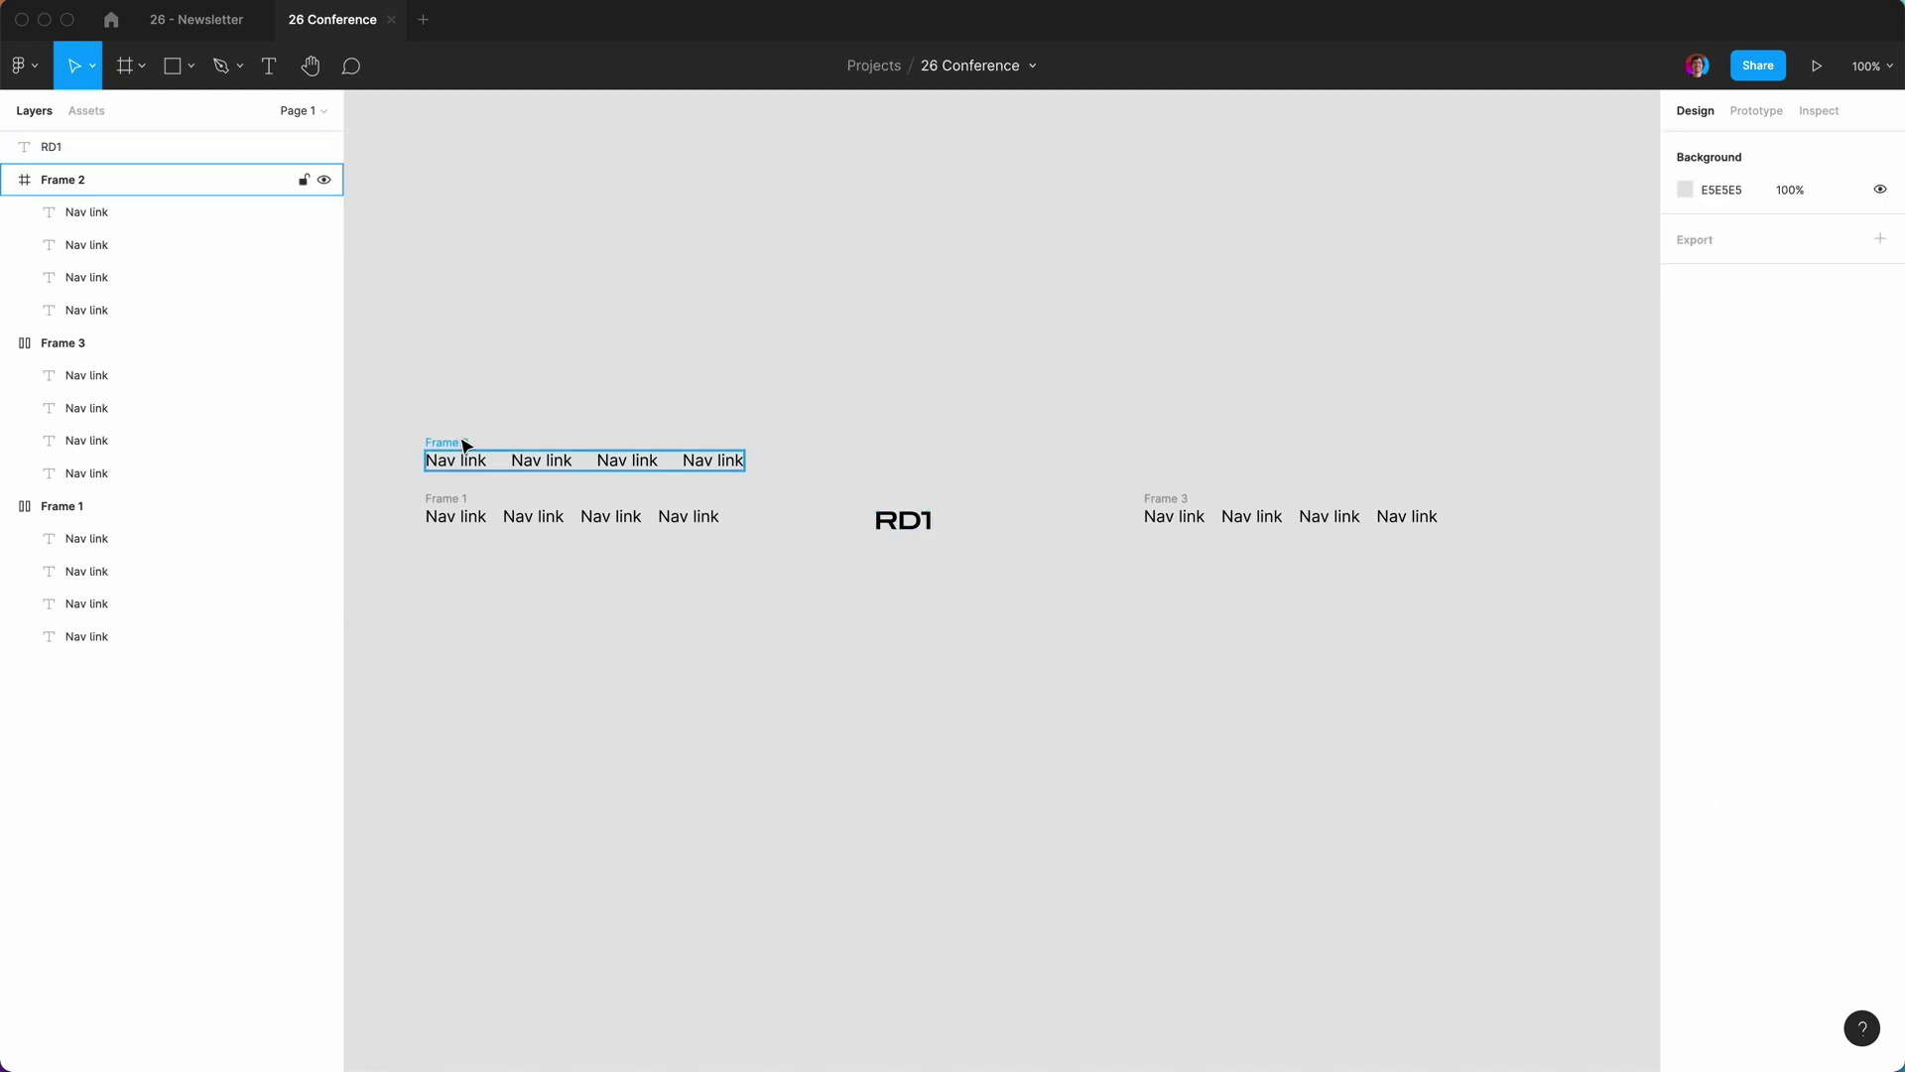
left_click_drag(459, 442, 459, 387)
left_click(421, 479)
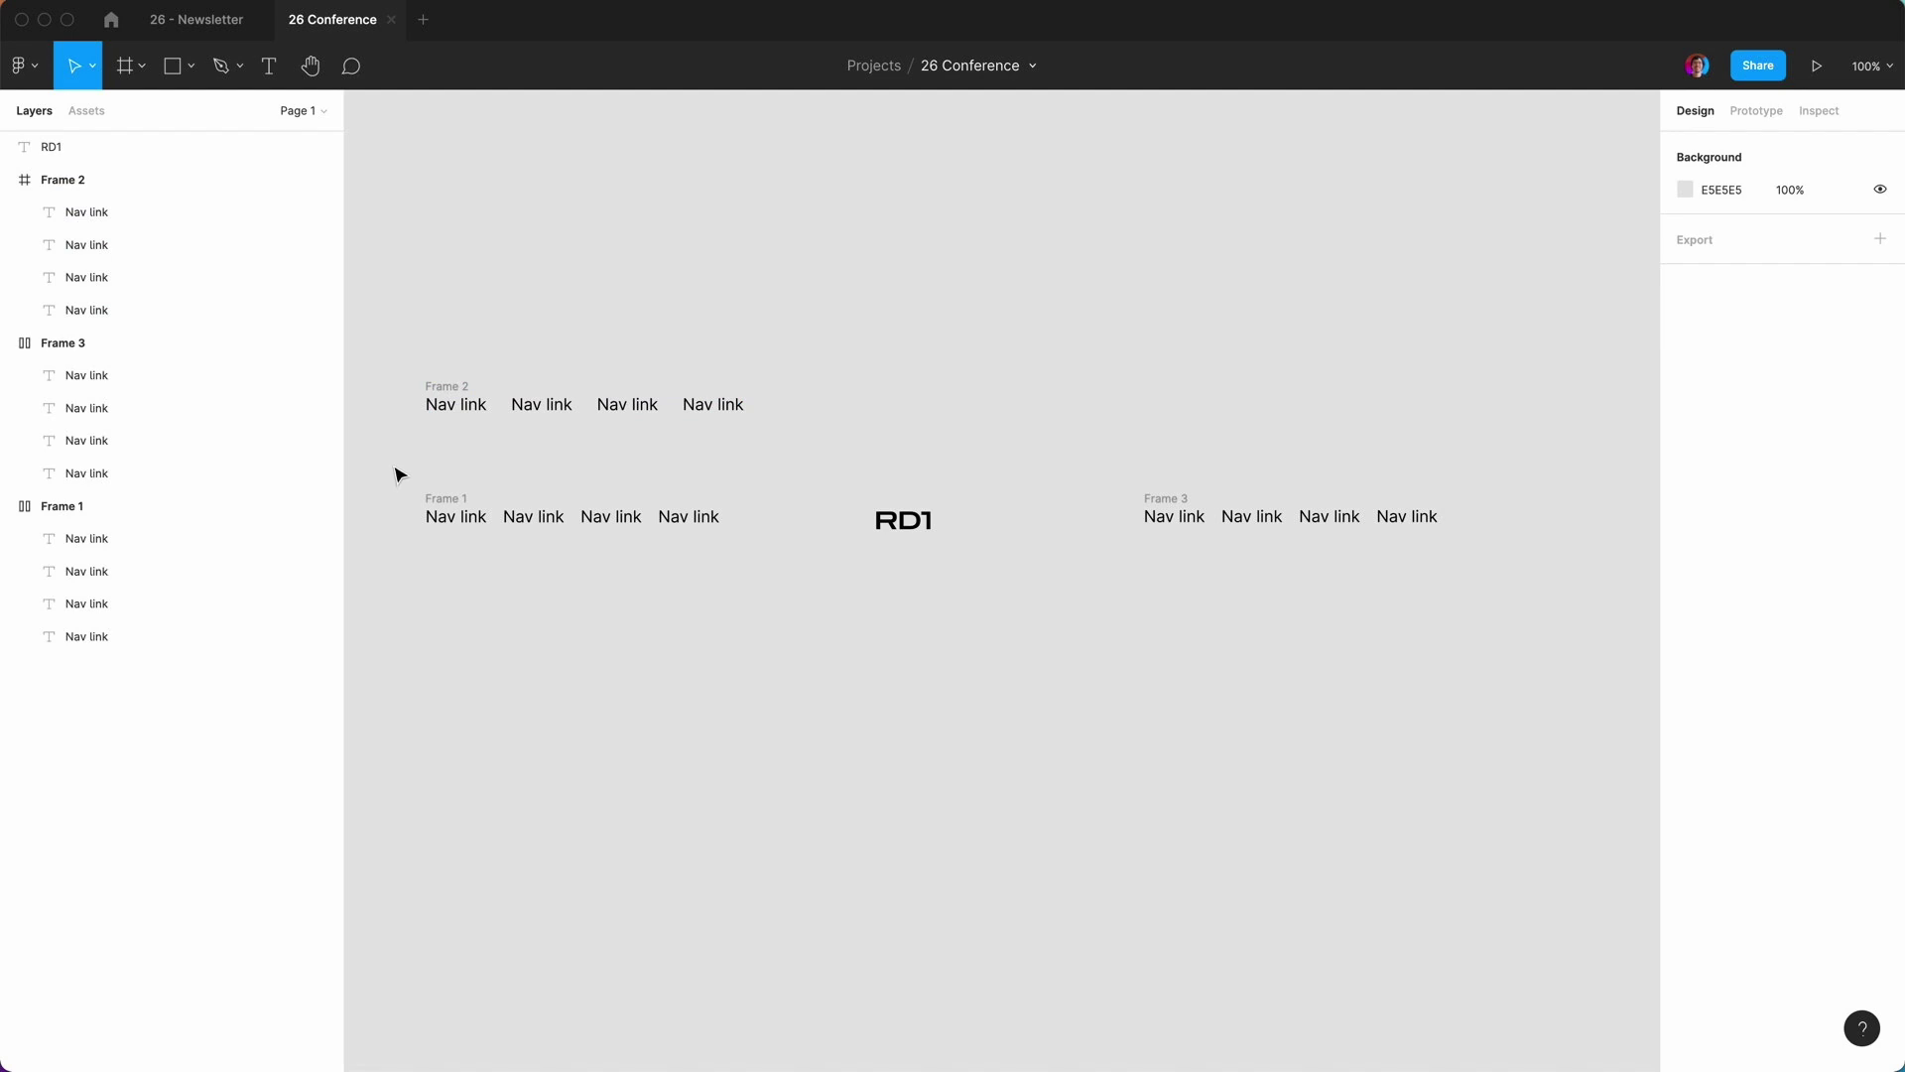
Combine Frame 1, the RD1 text and Frame 3 into one auto layout frame with item spacing 0.
left_click_drag(395, 474, 1526, 632)
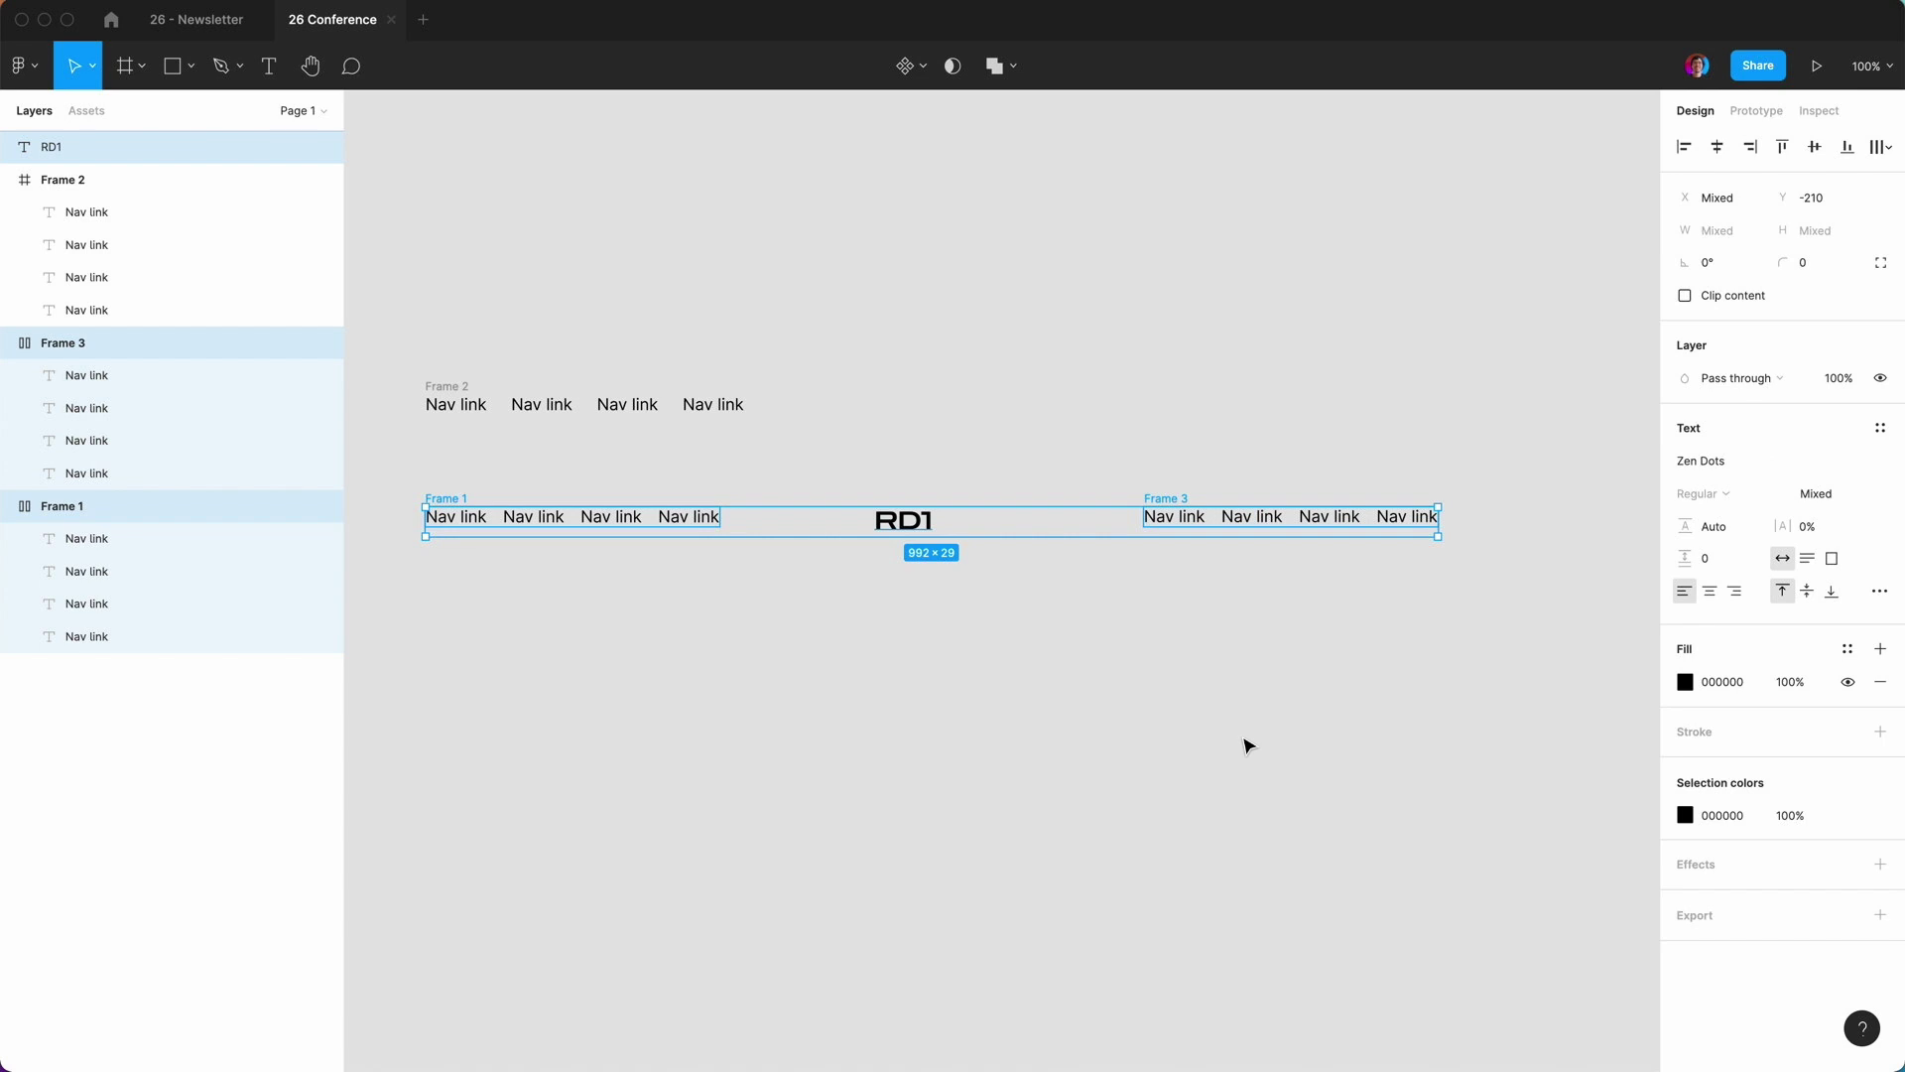
key("shift+a")
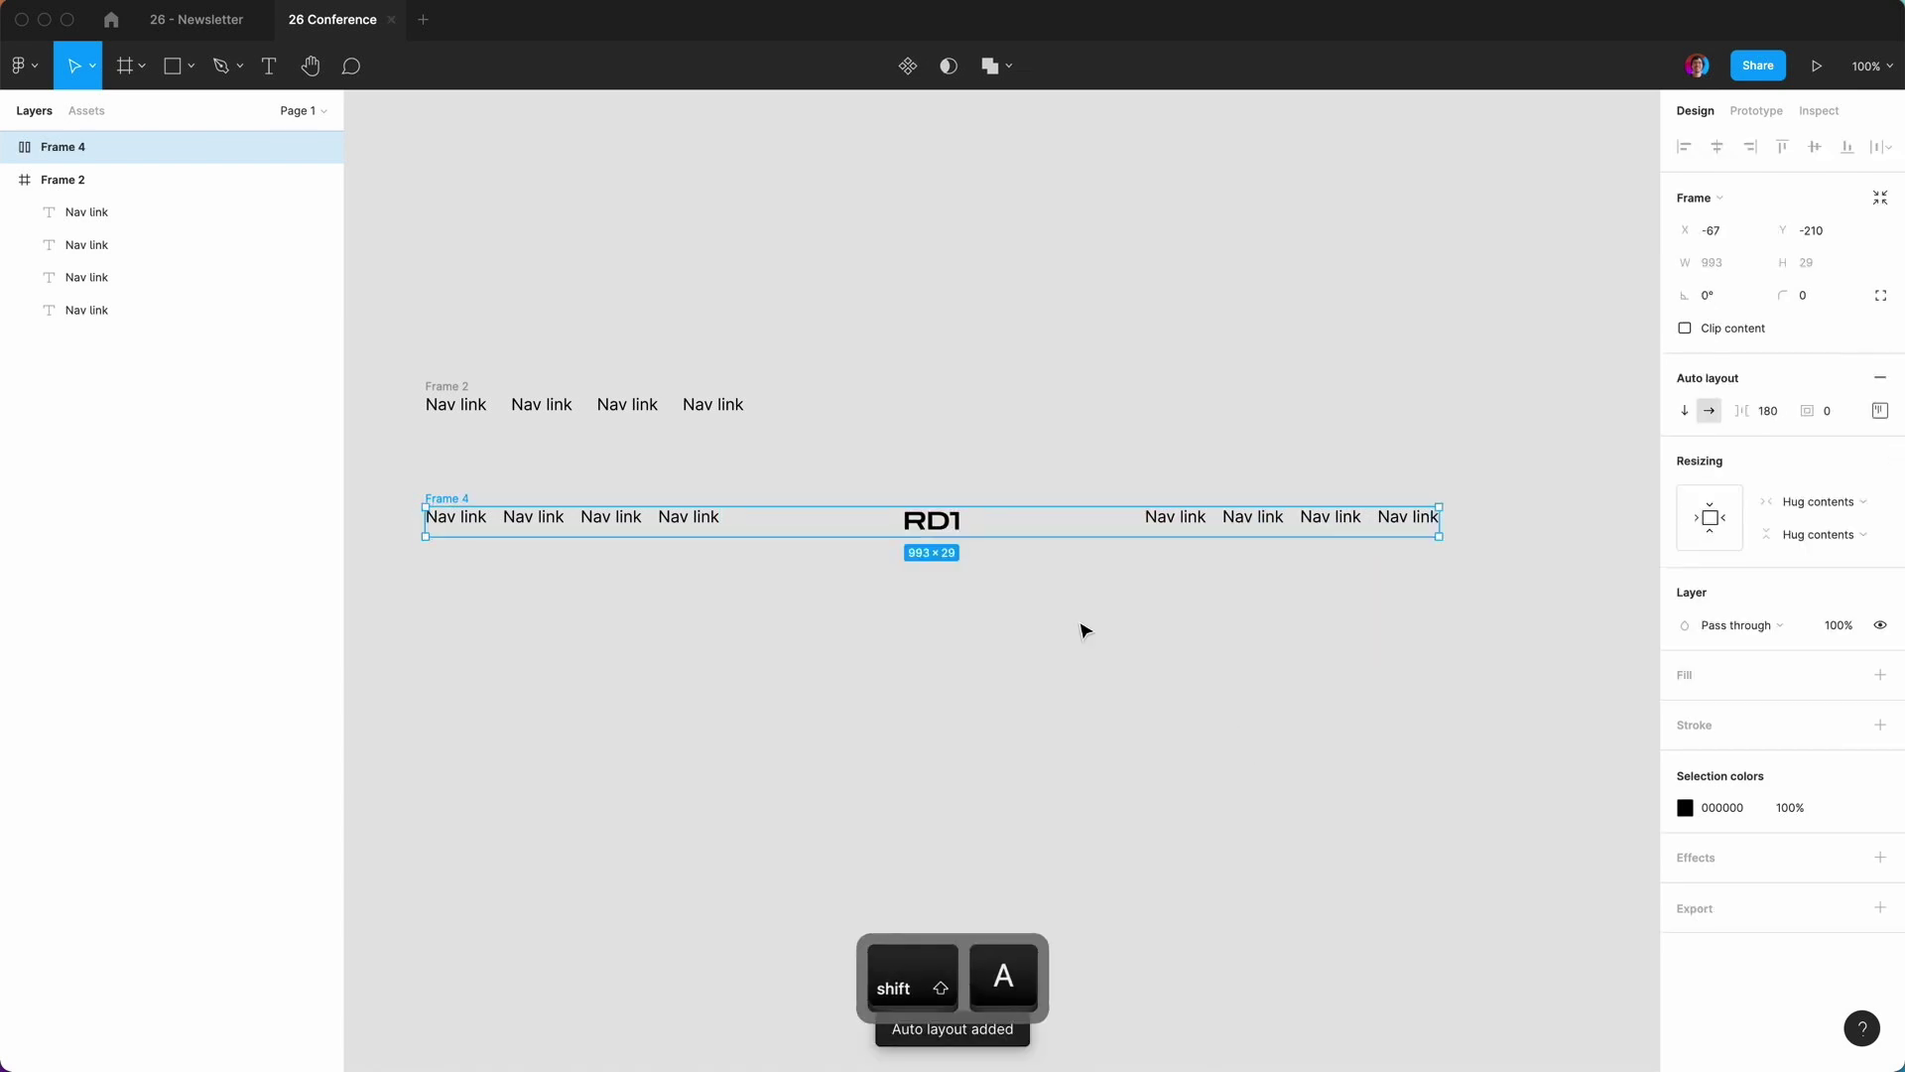
left_click(1773, 415)
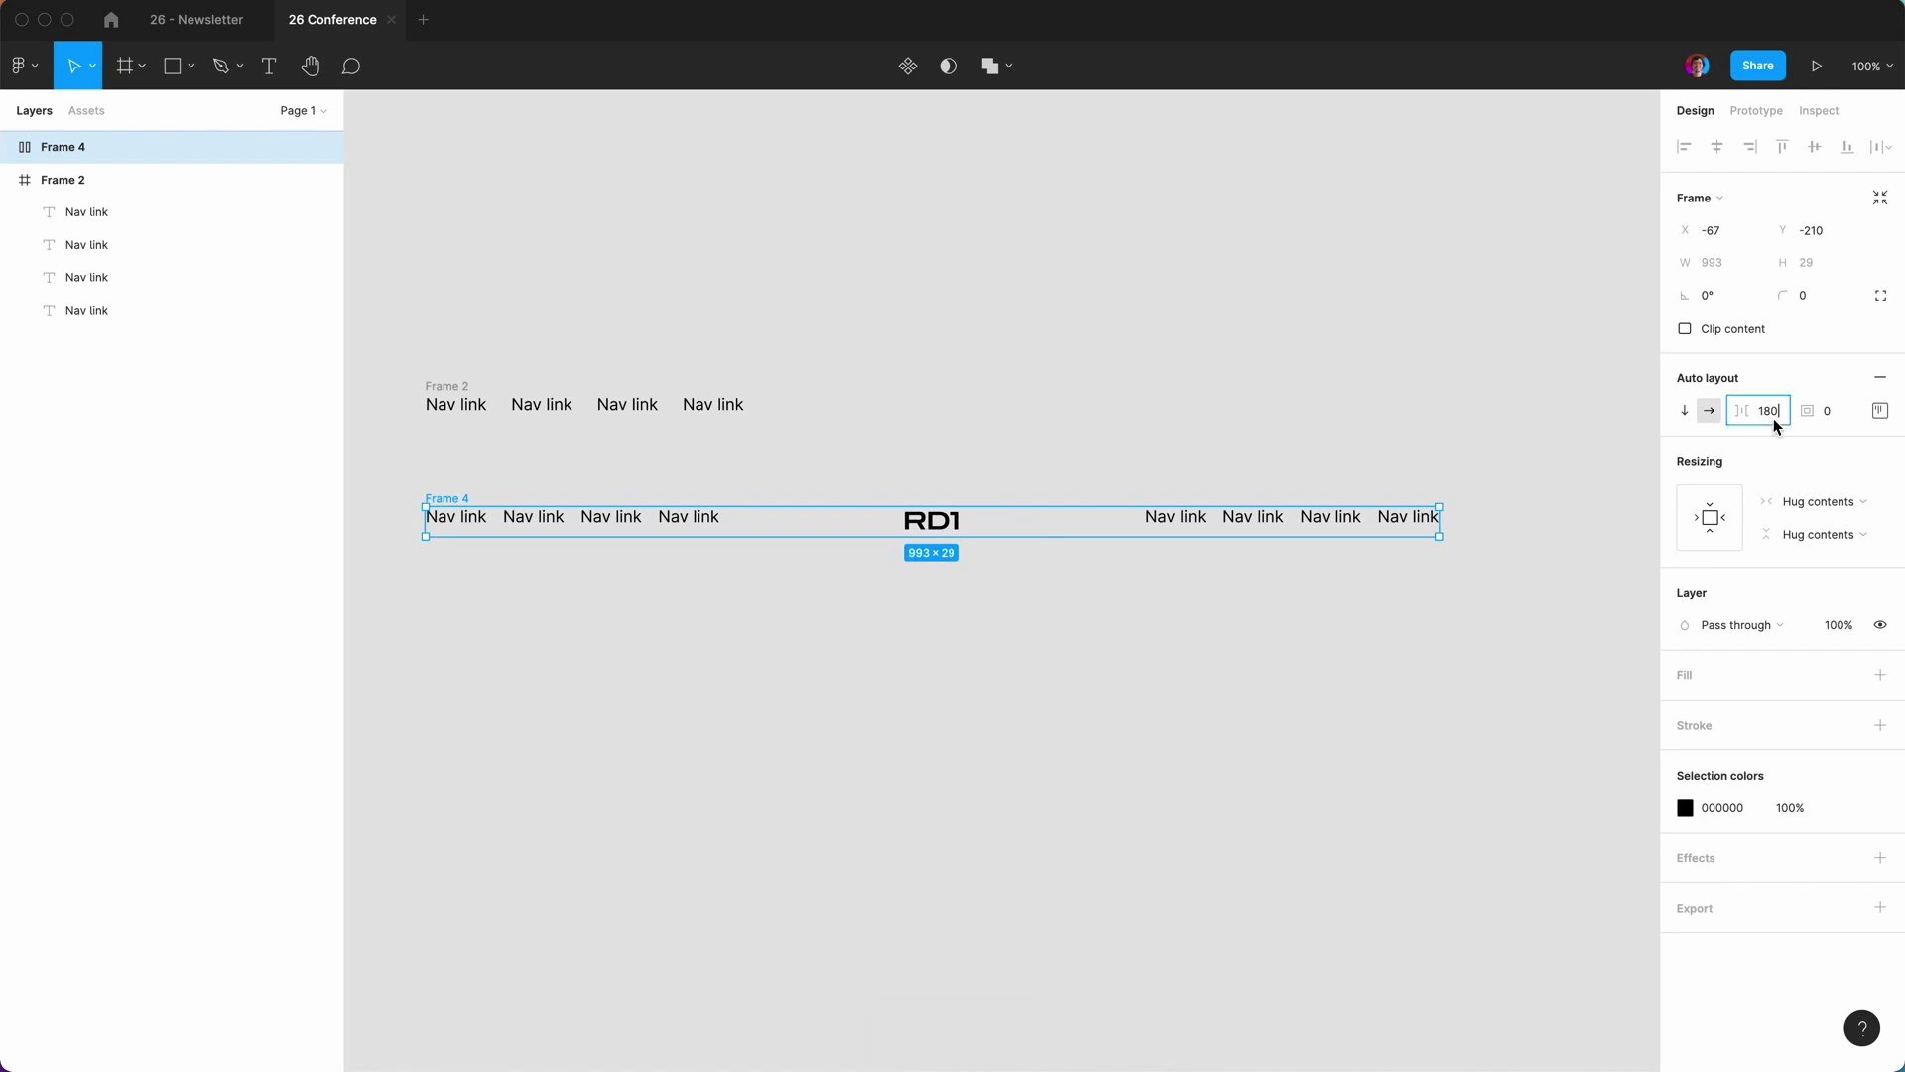
type("0")
key("Return")
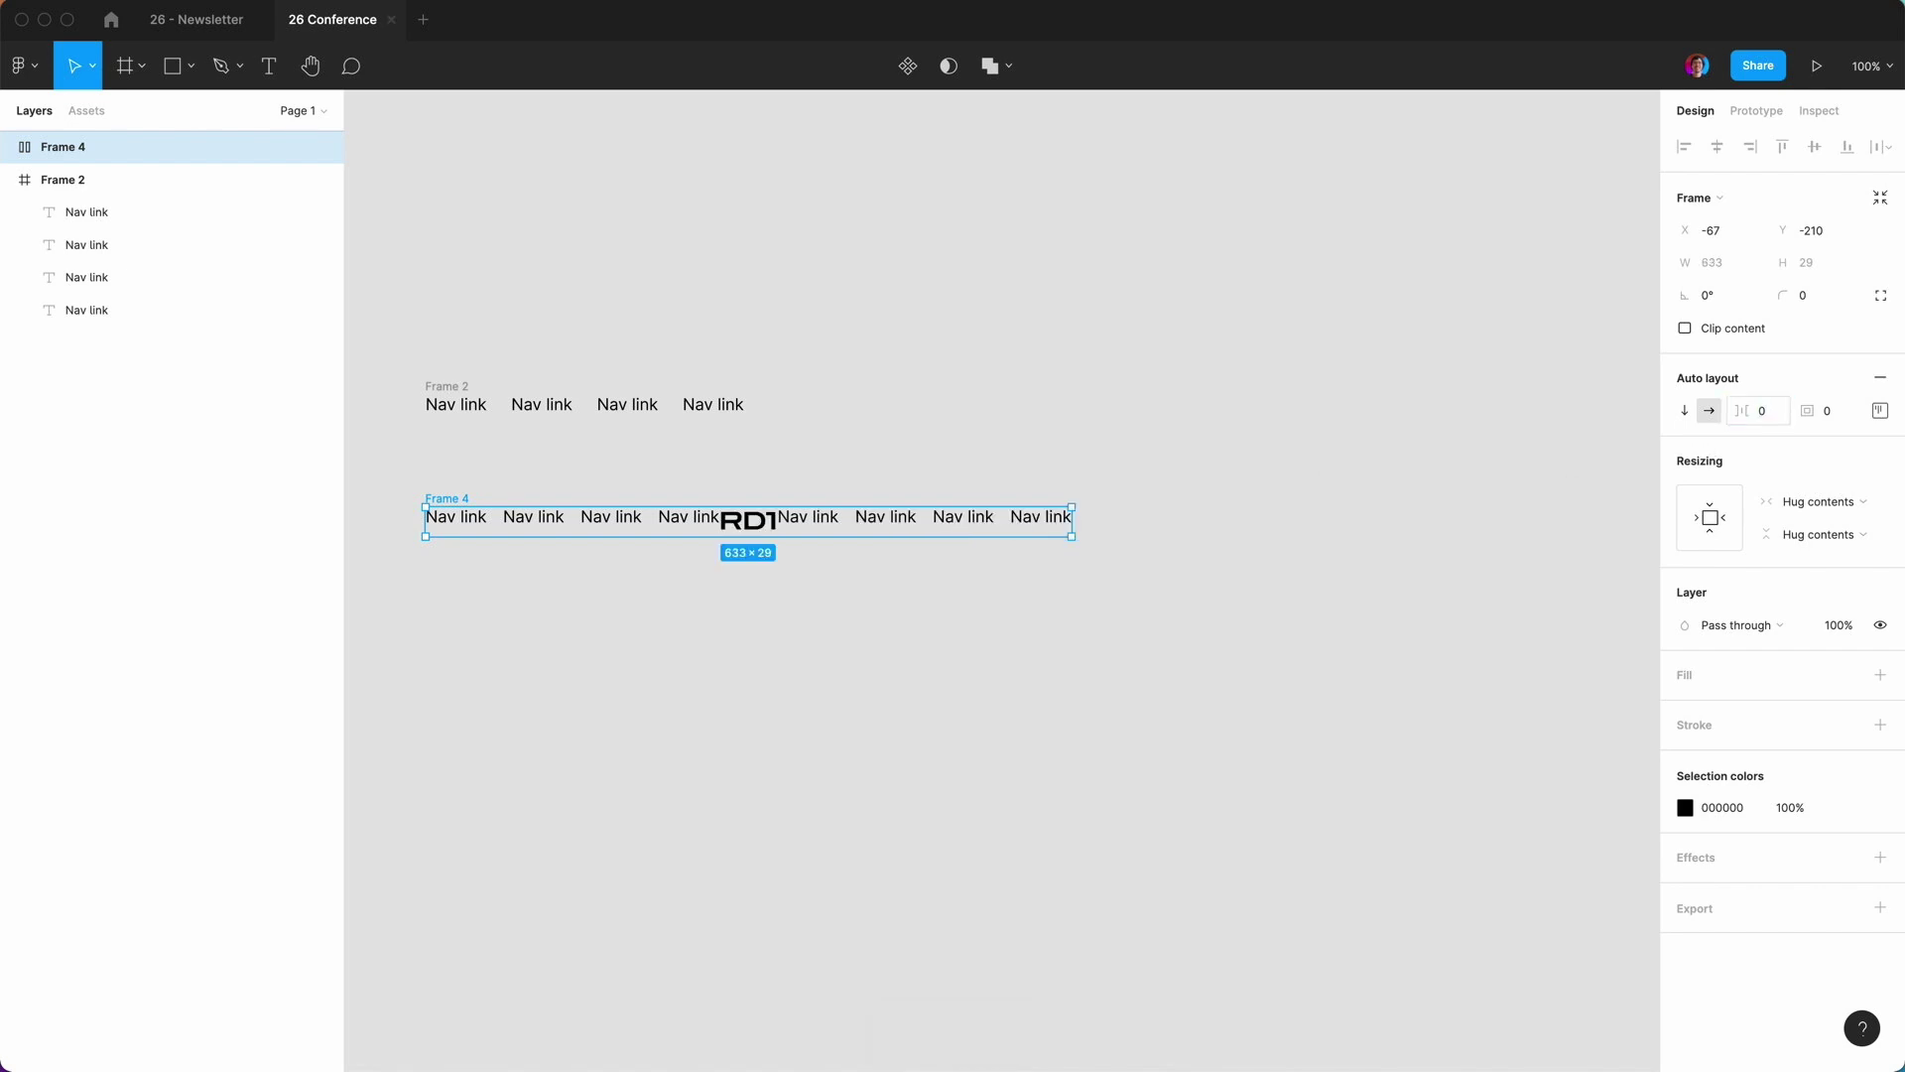
Try widening the combined navigation frame to about 930, and undo the resize.
left_click_drag(1081, 521, 1375, 530)
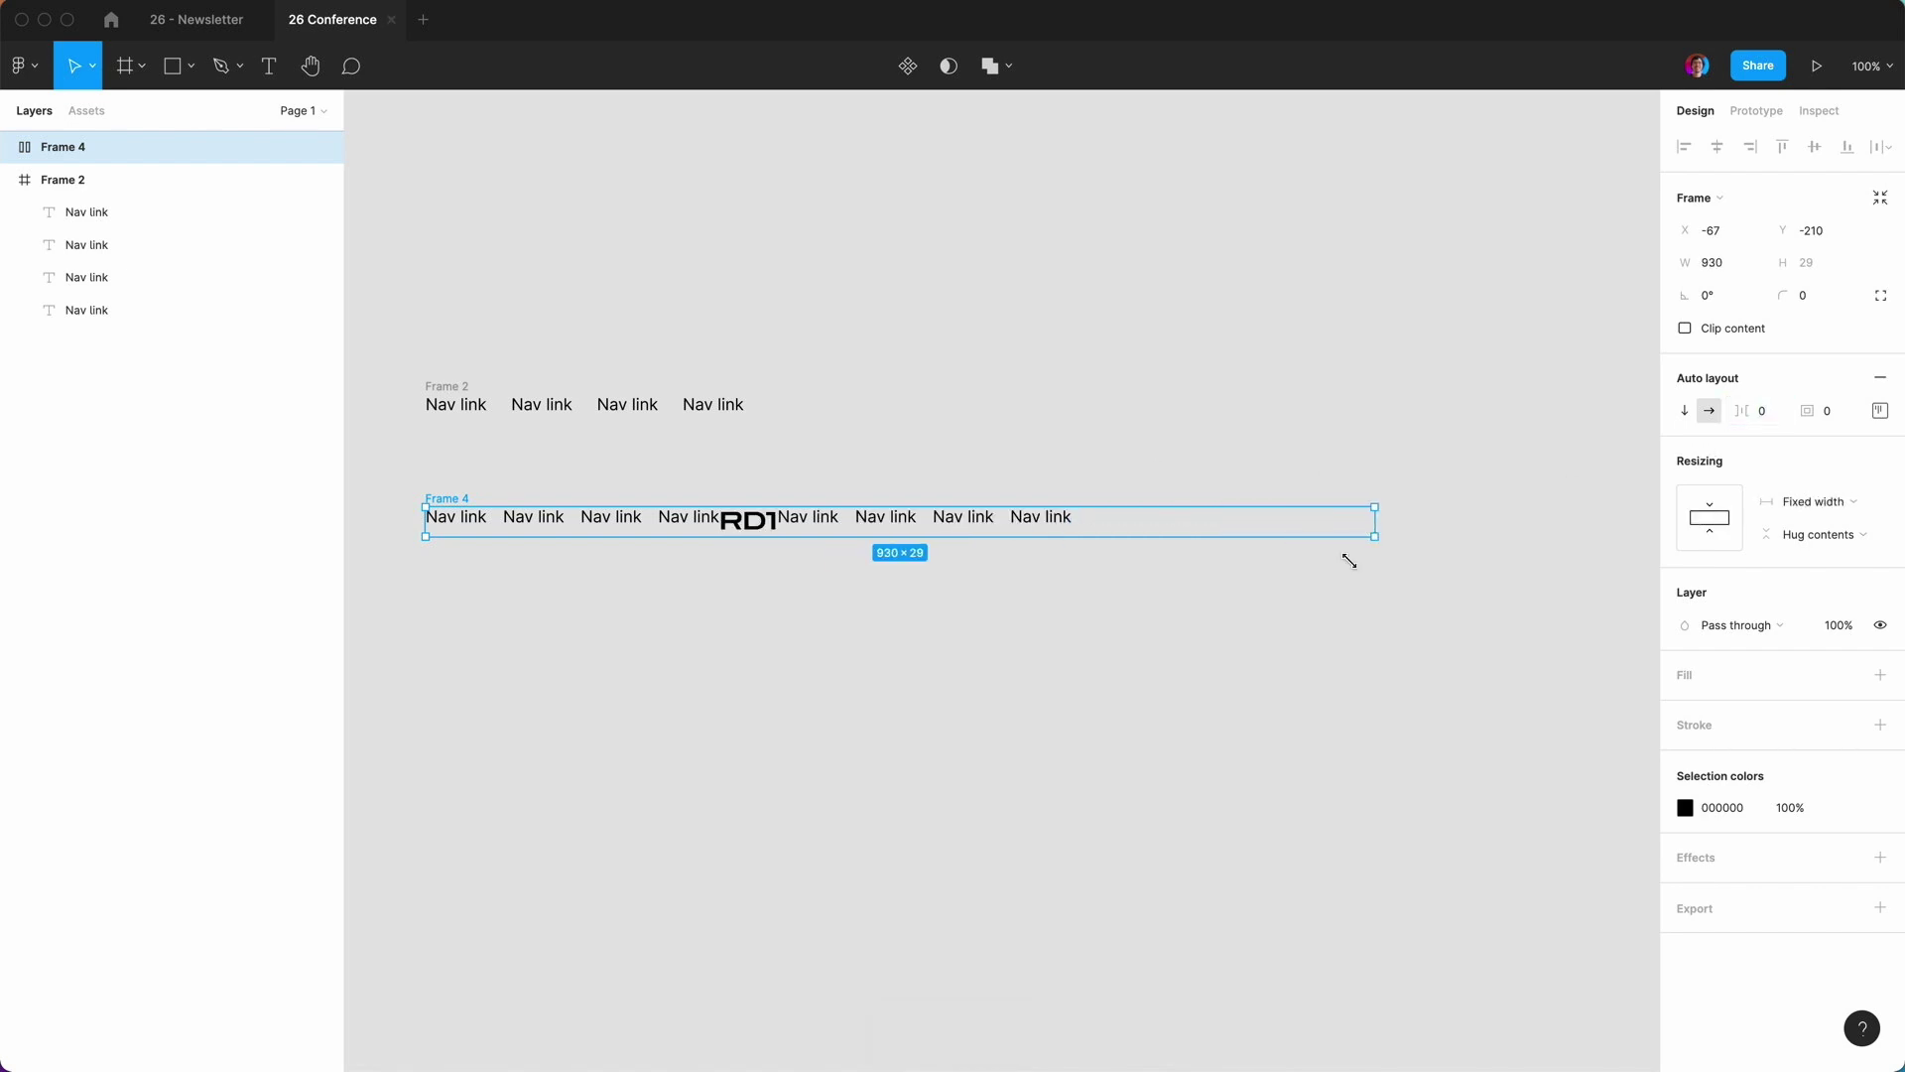
key("super+z")
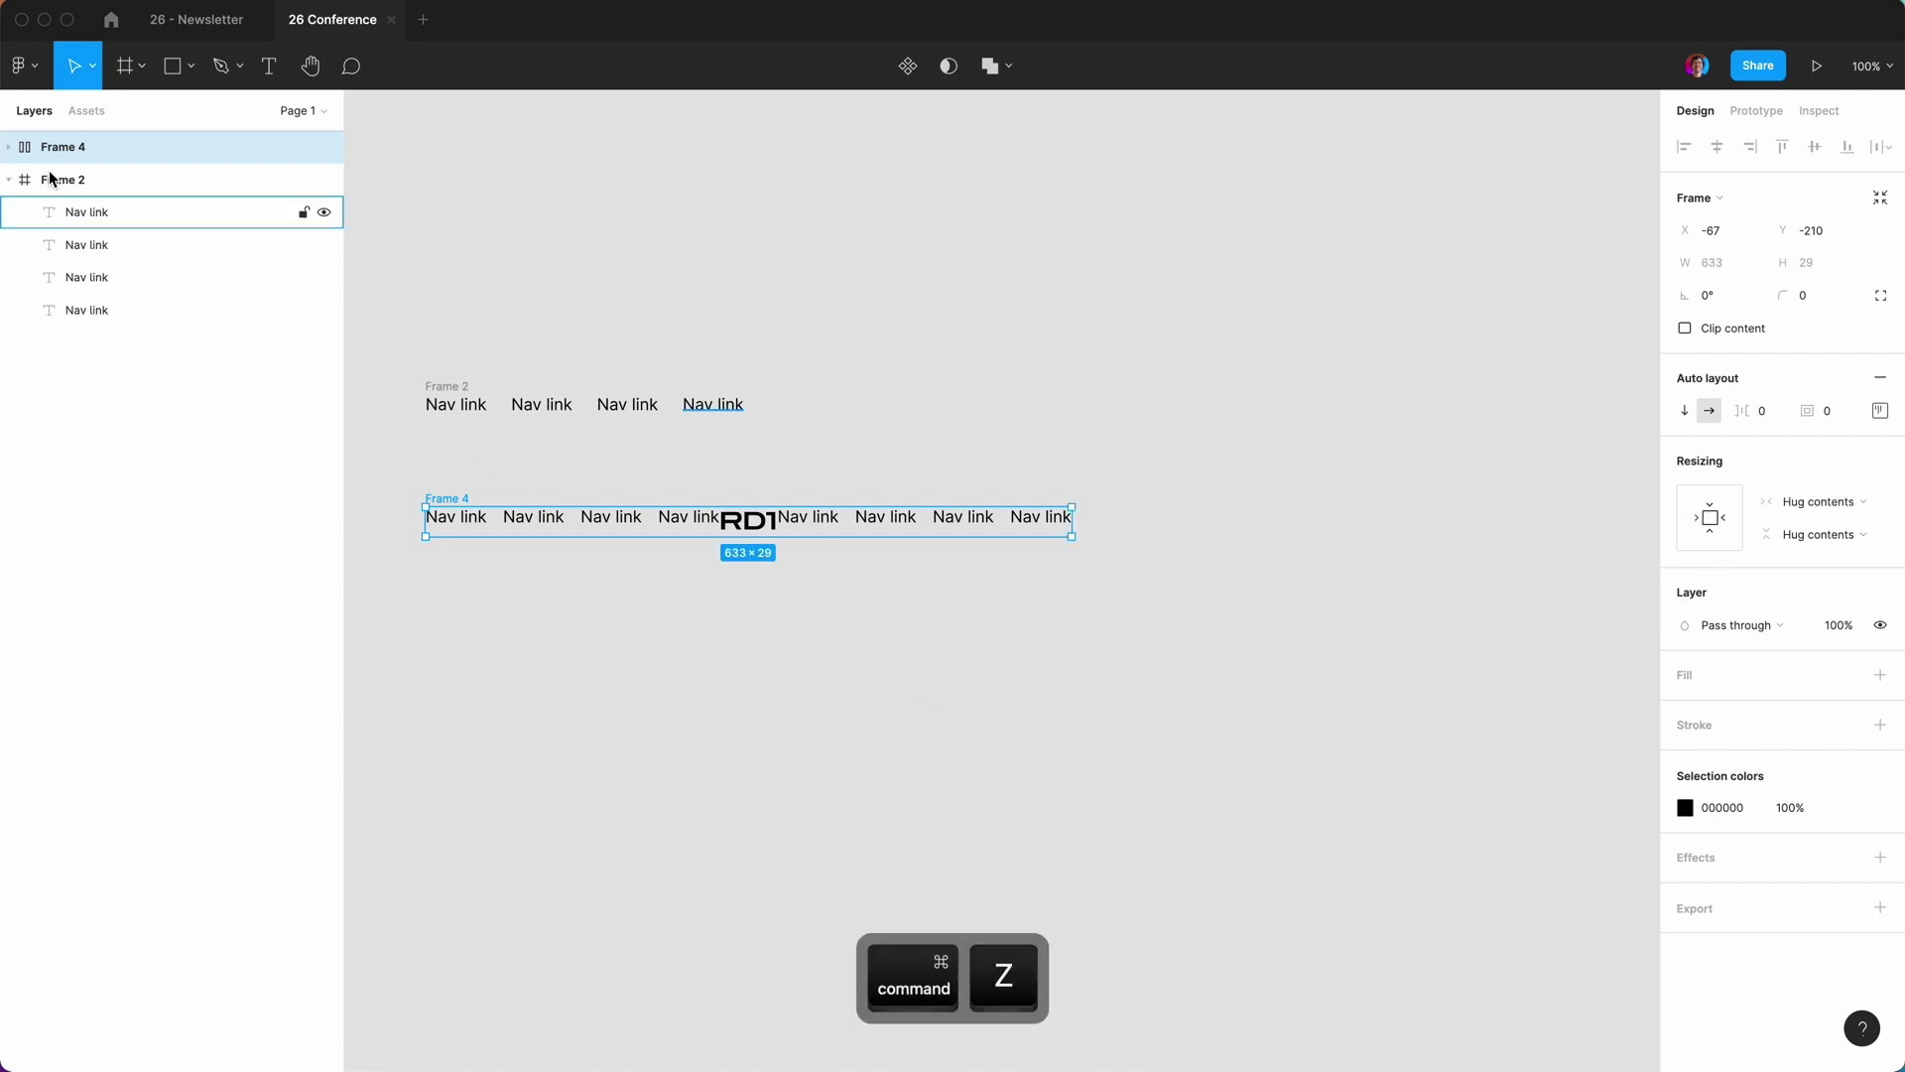
Set the horizontal resizing of Frame 3, the RD1 text and Frame 1 inside Frame 4 to Fill container.
left_click(10, 147)
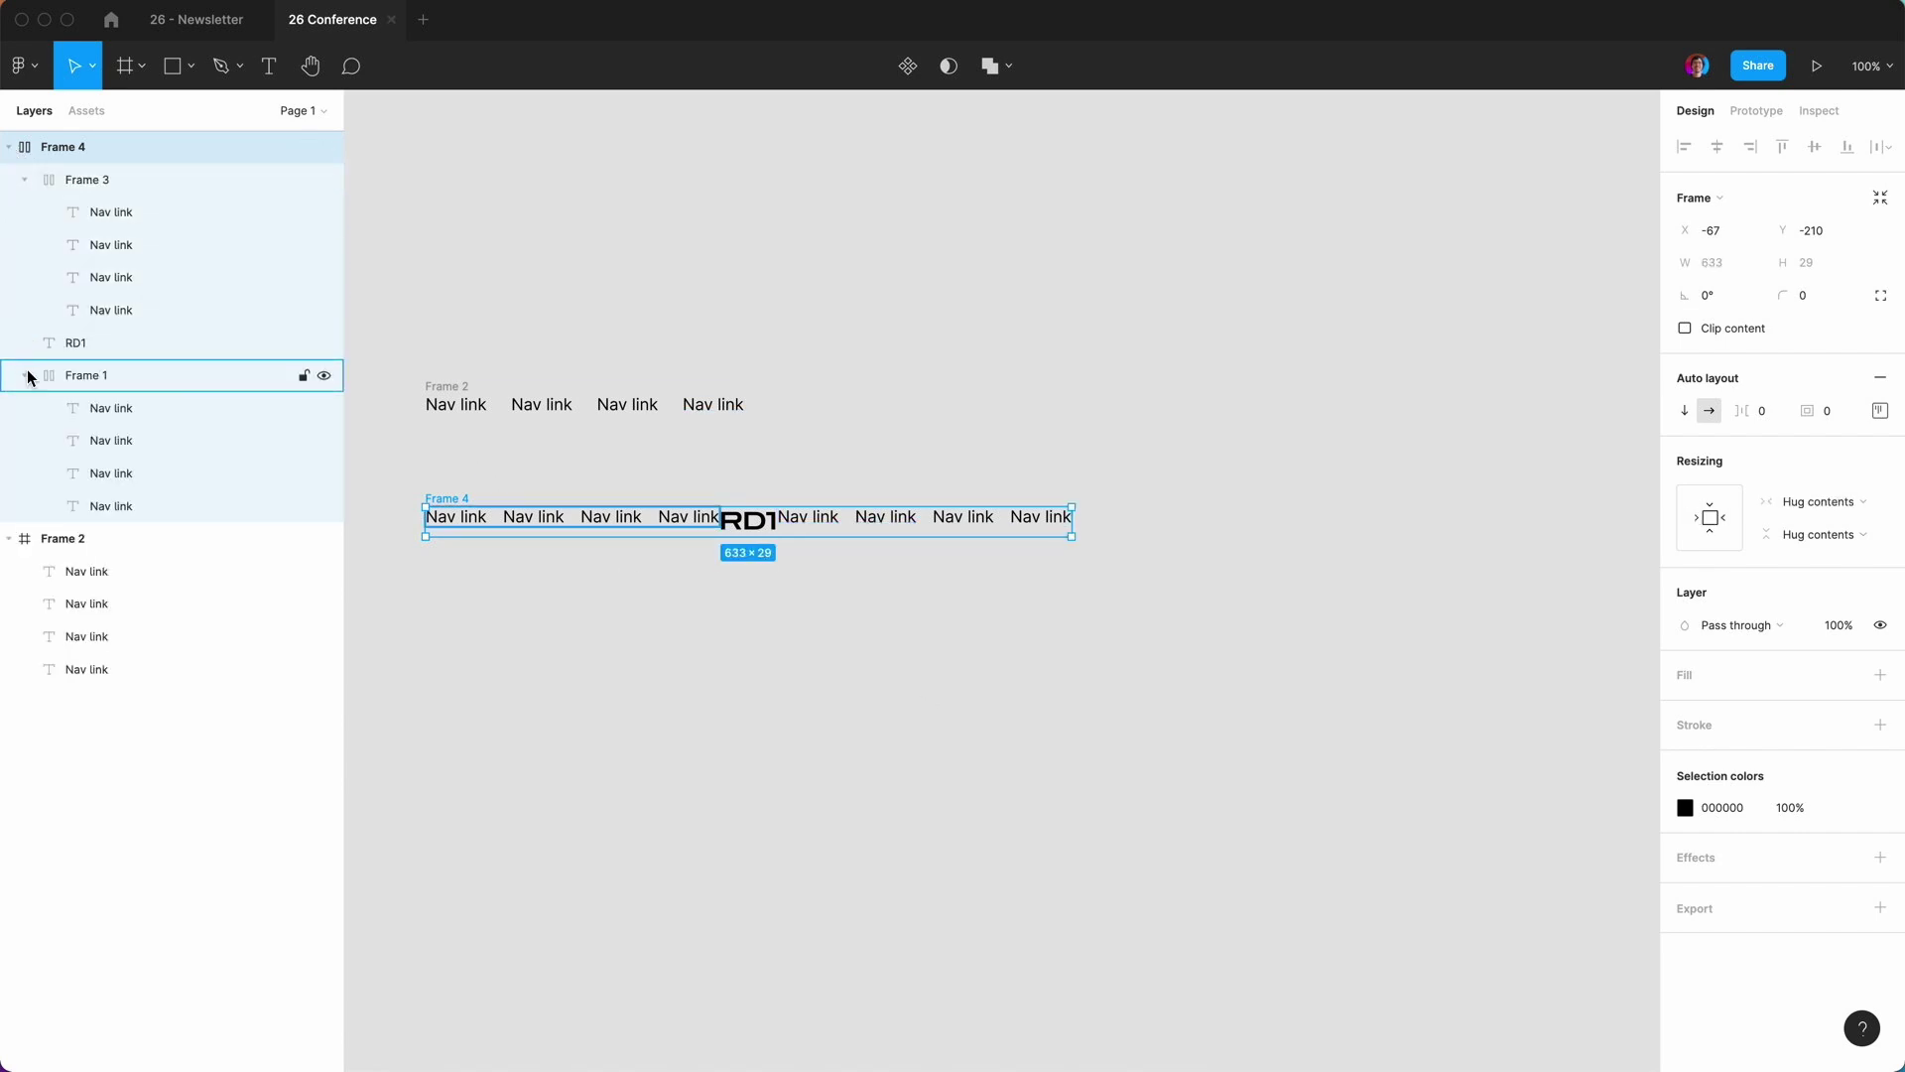
left_click(26, 376)
left_click(24, 181)
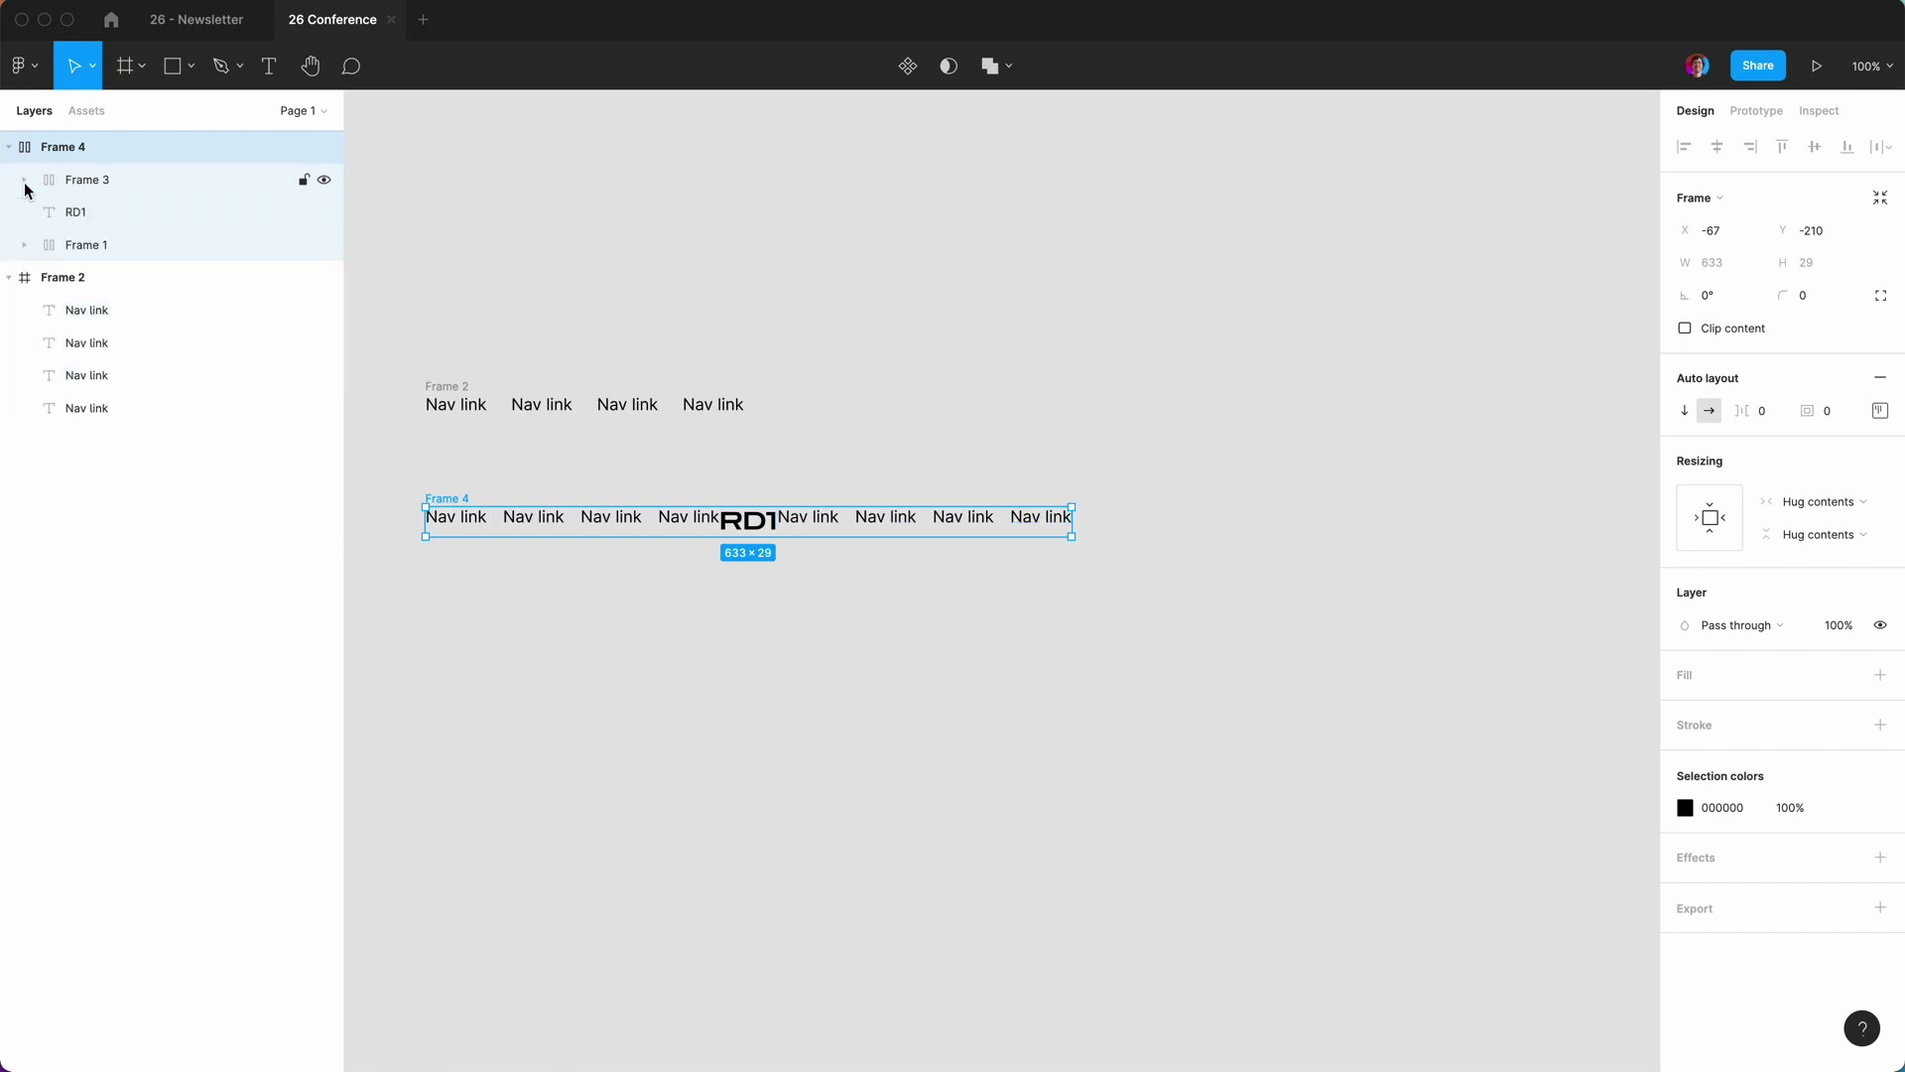
left_click(70, 180)
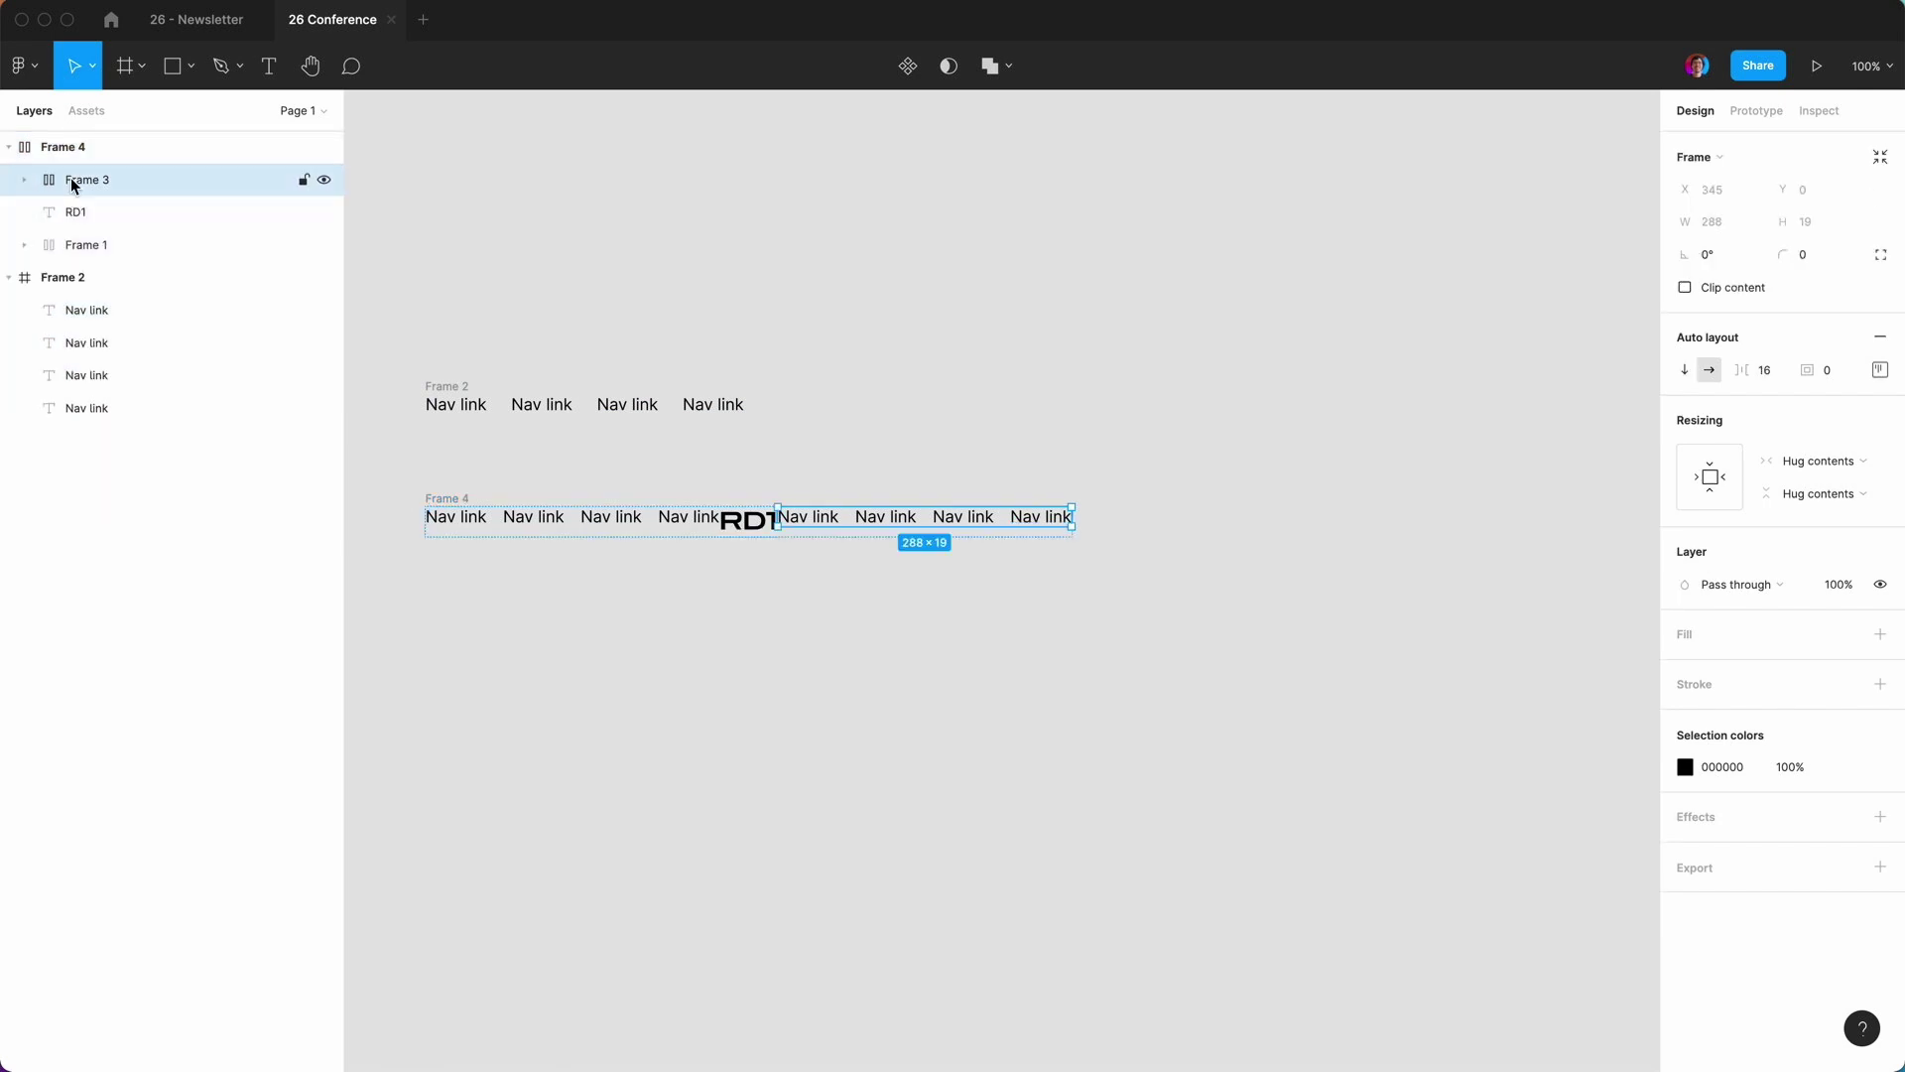
left_click(70, 244, "shift")
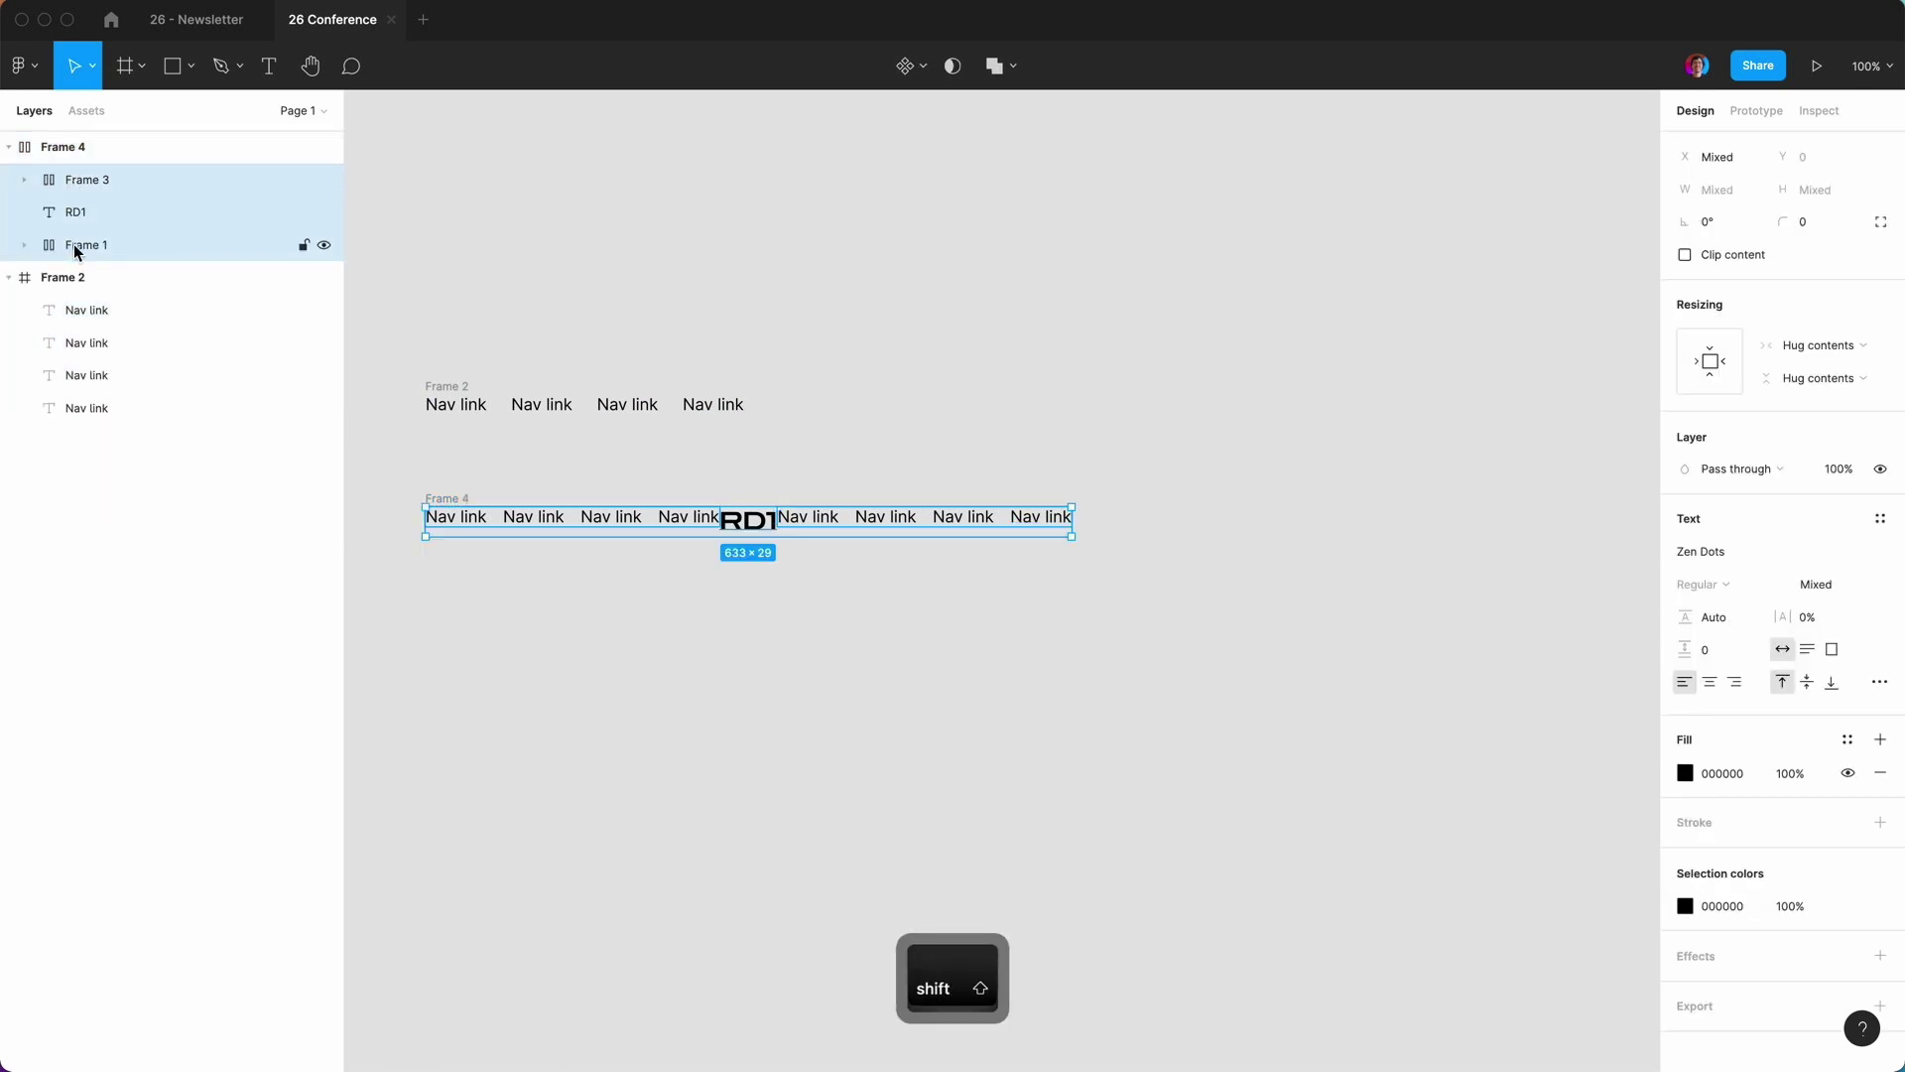
left_click(1814, 344)
left_click(1812, 373)
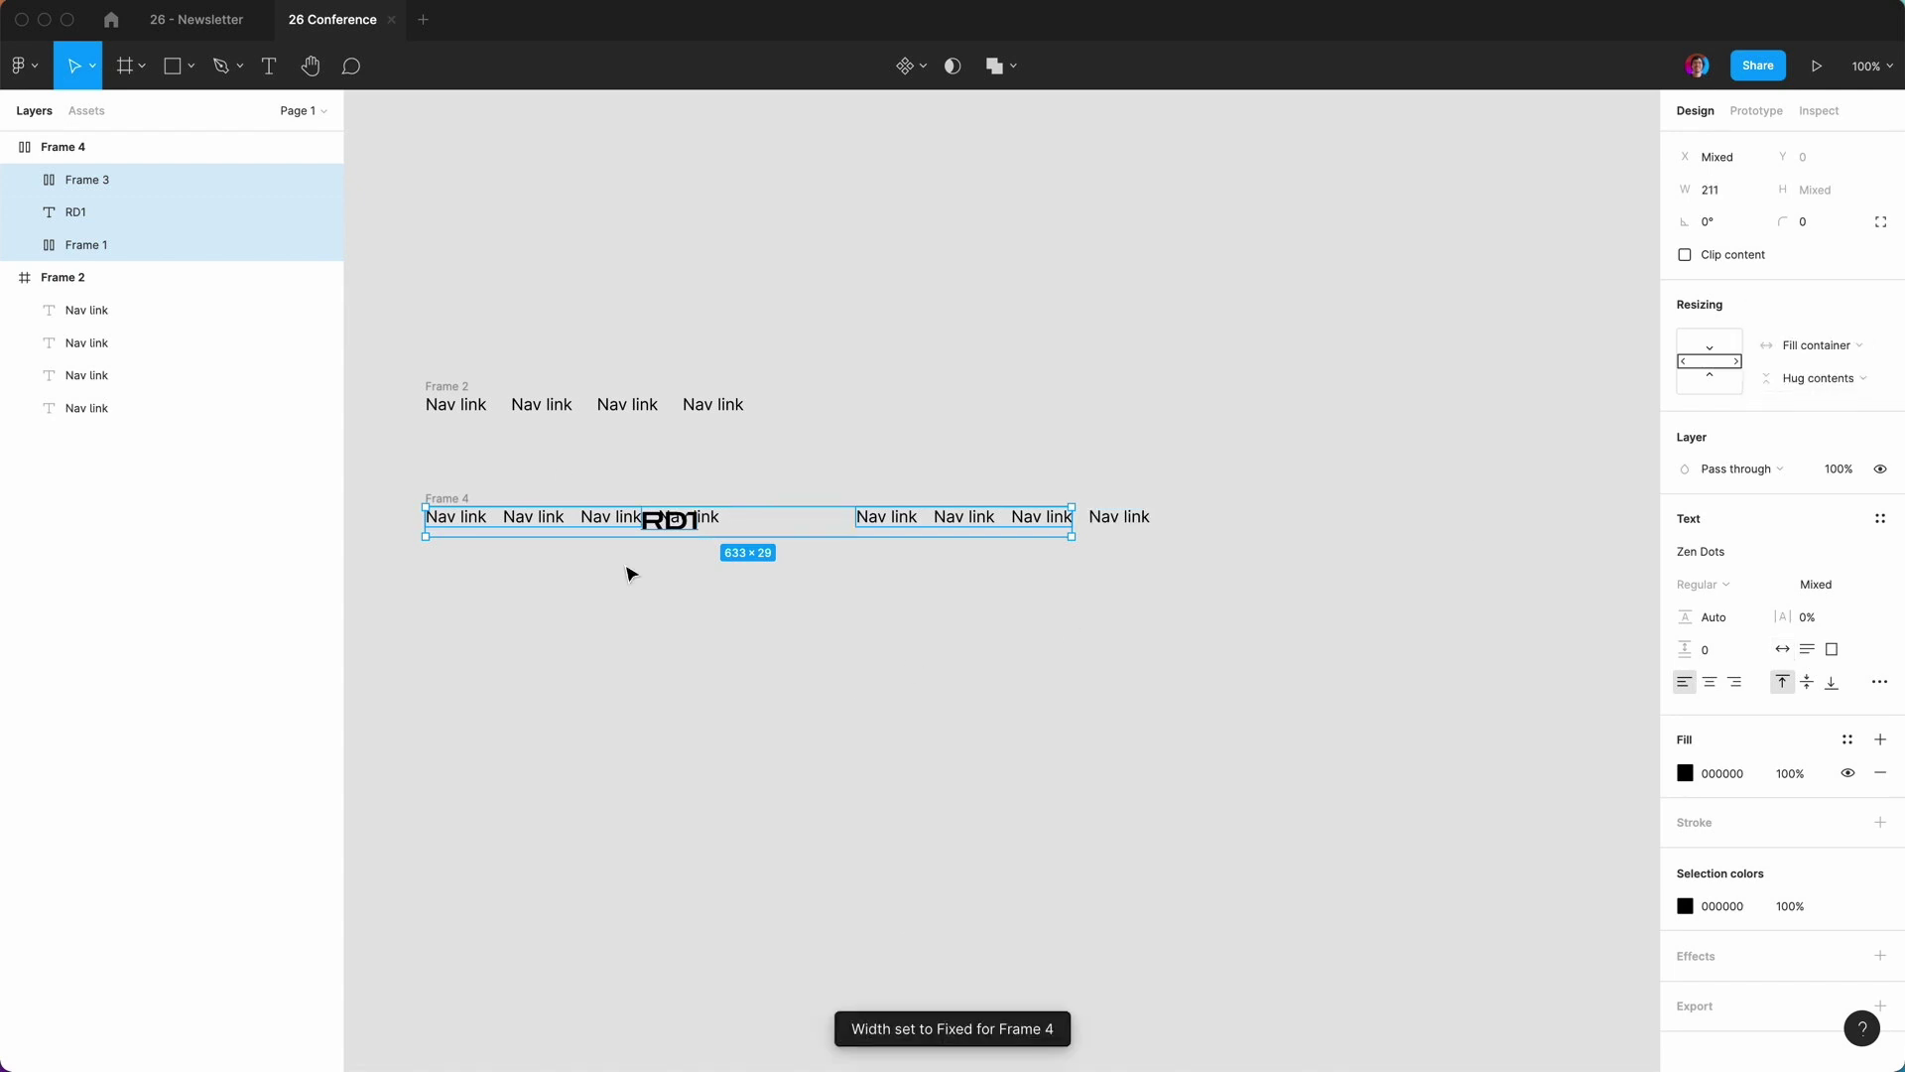
Widen Frame 4 to about 1172.
left_click(558, 467)
left_click(447, 498)
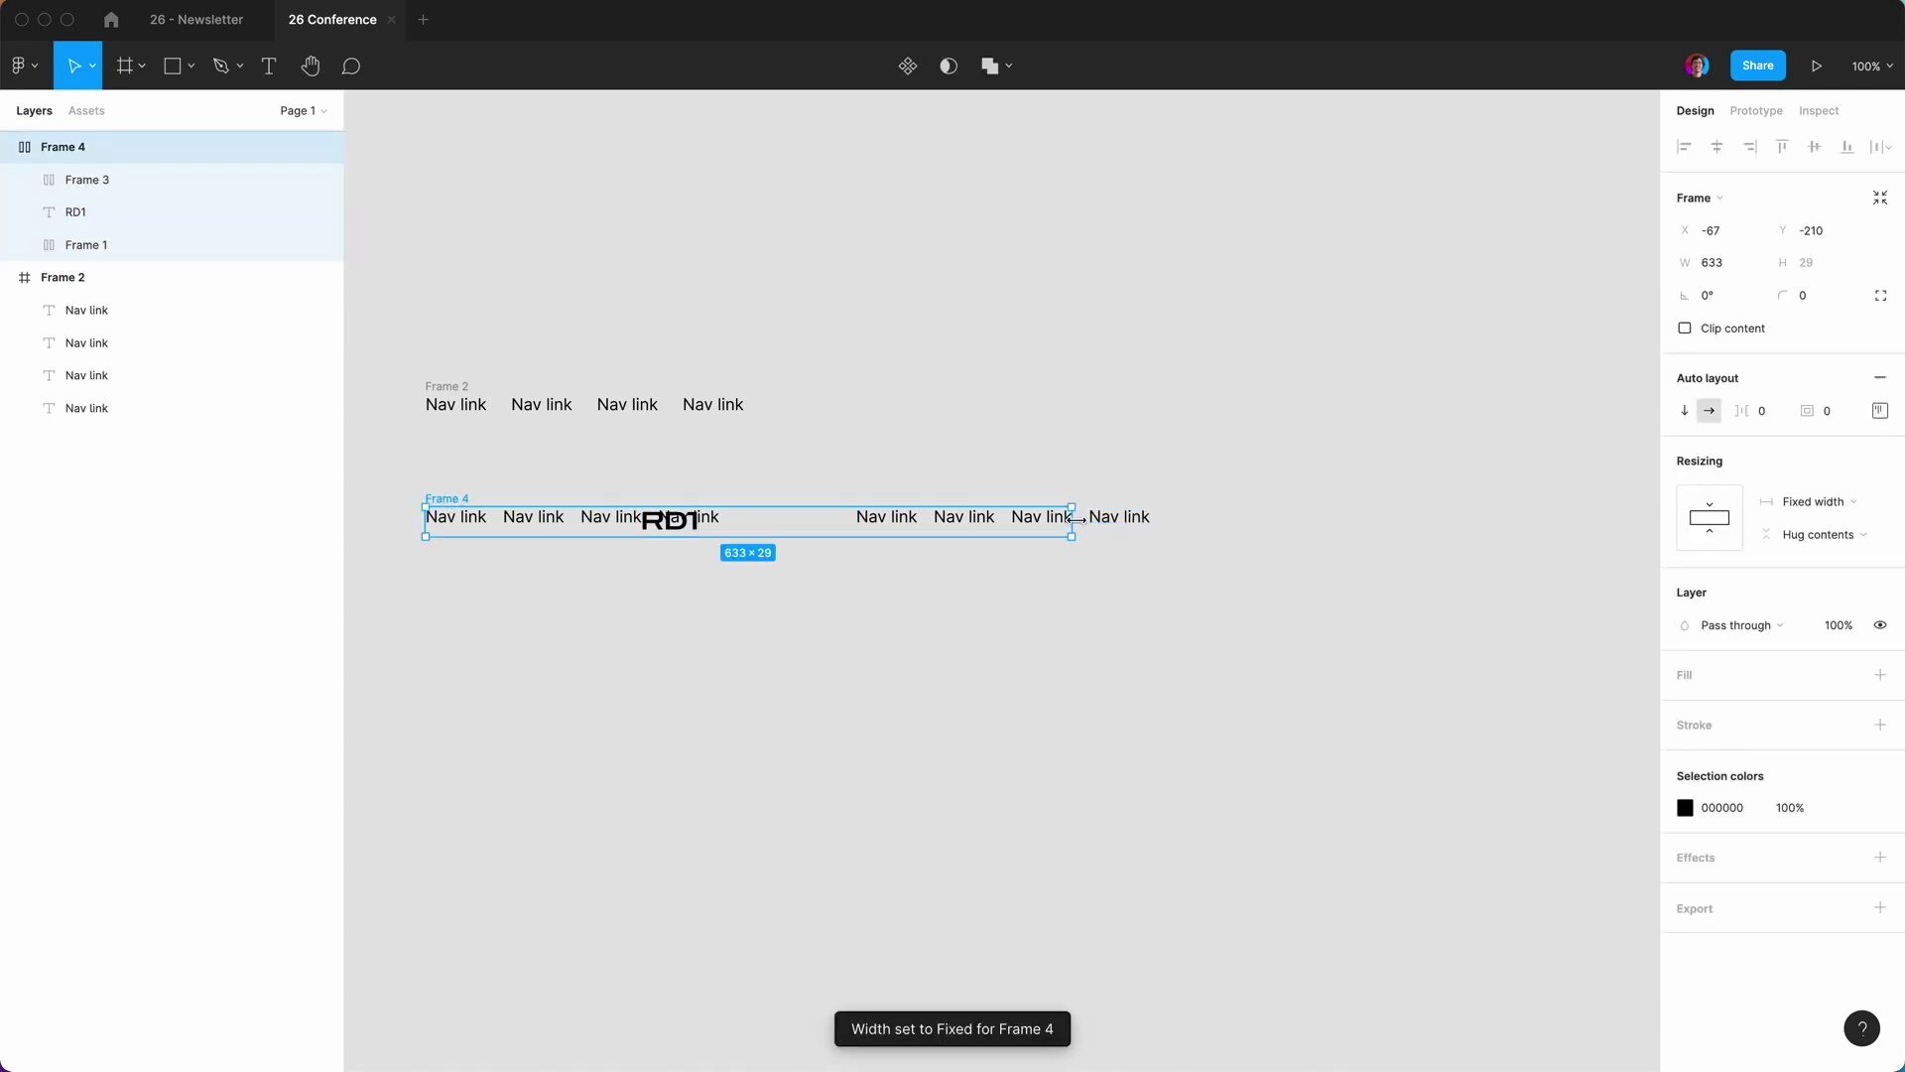
left_click_drag(1072, 536, 1622, 659)
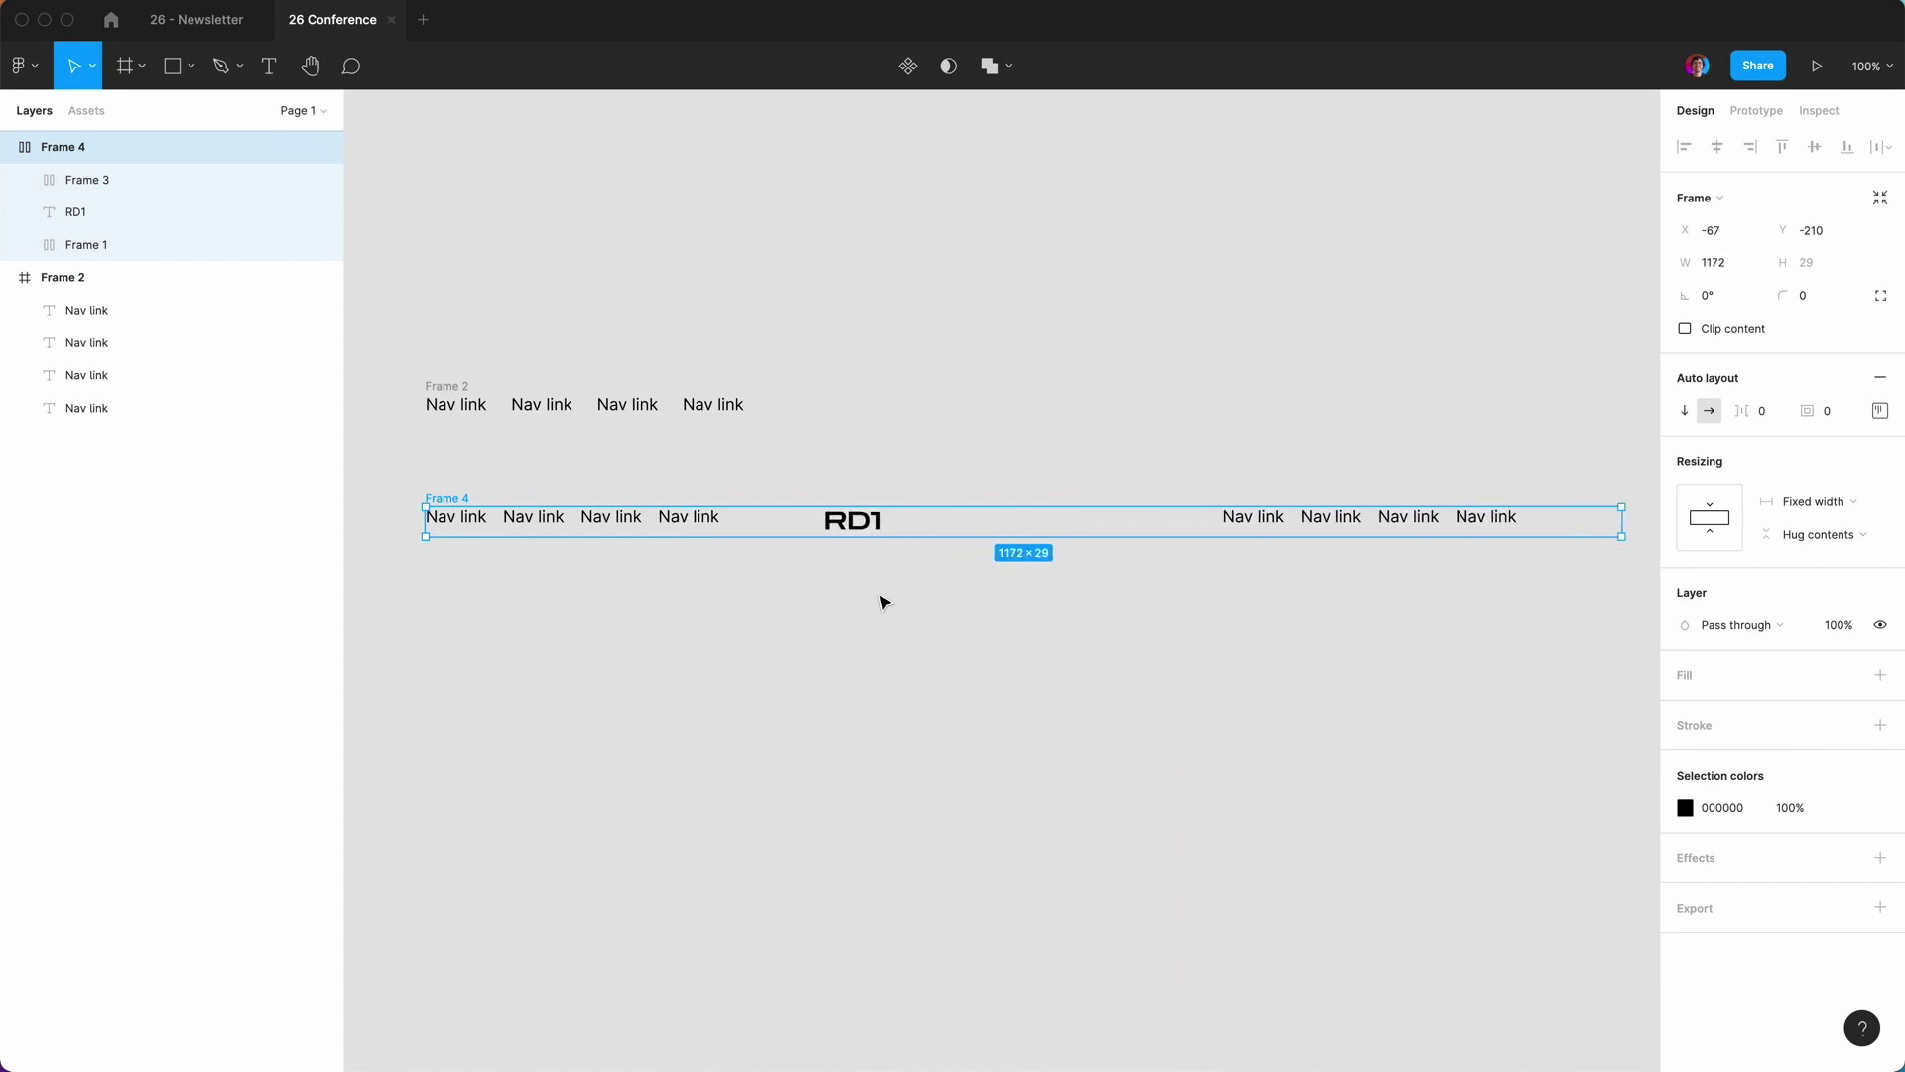
Centre-align the RD1 text horizontally within its text box.
left_click(858, 533)
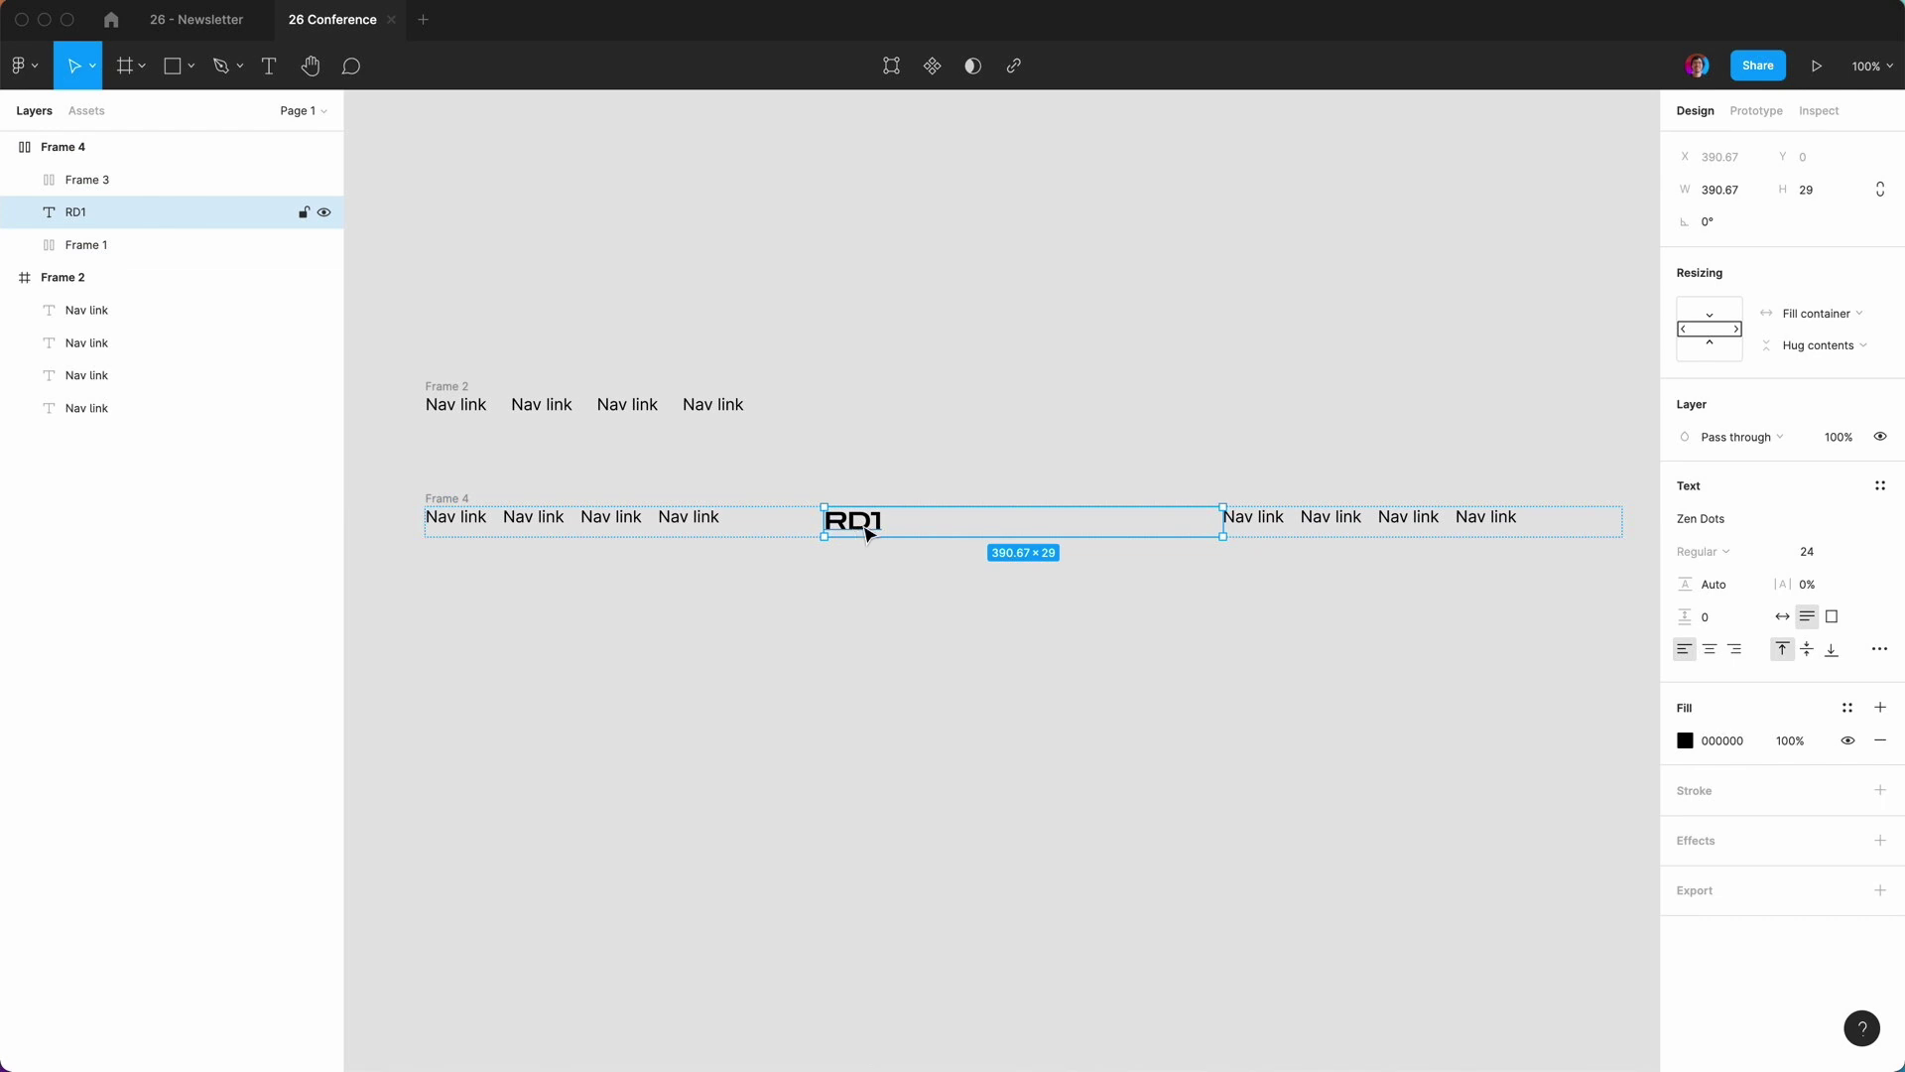
left_click(1708, 649)
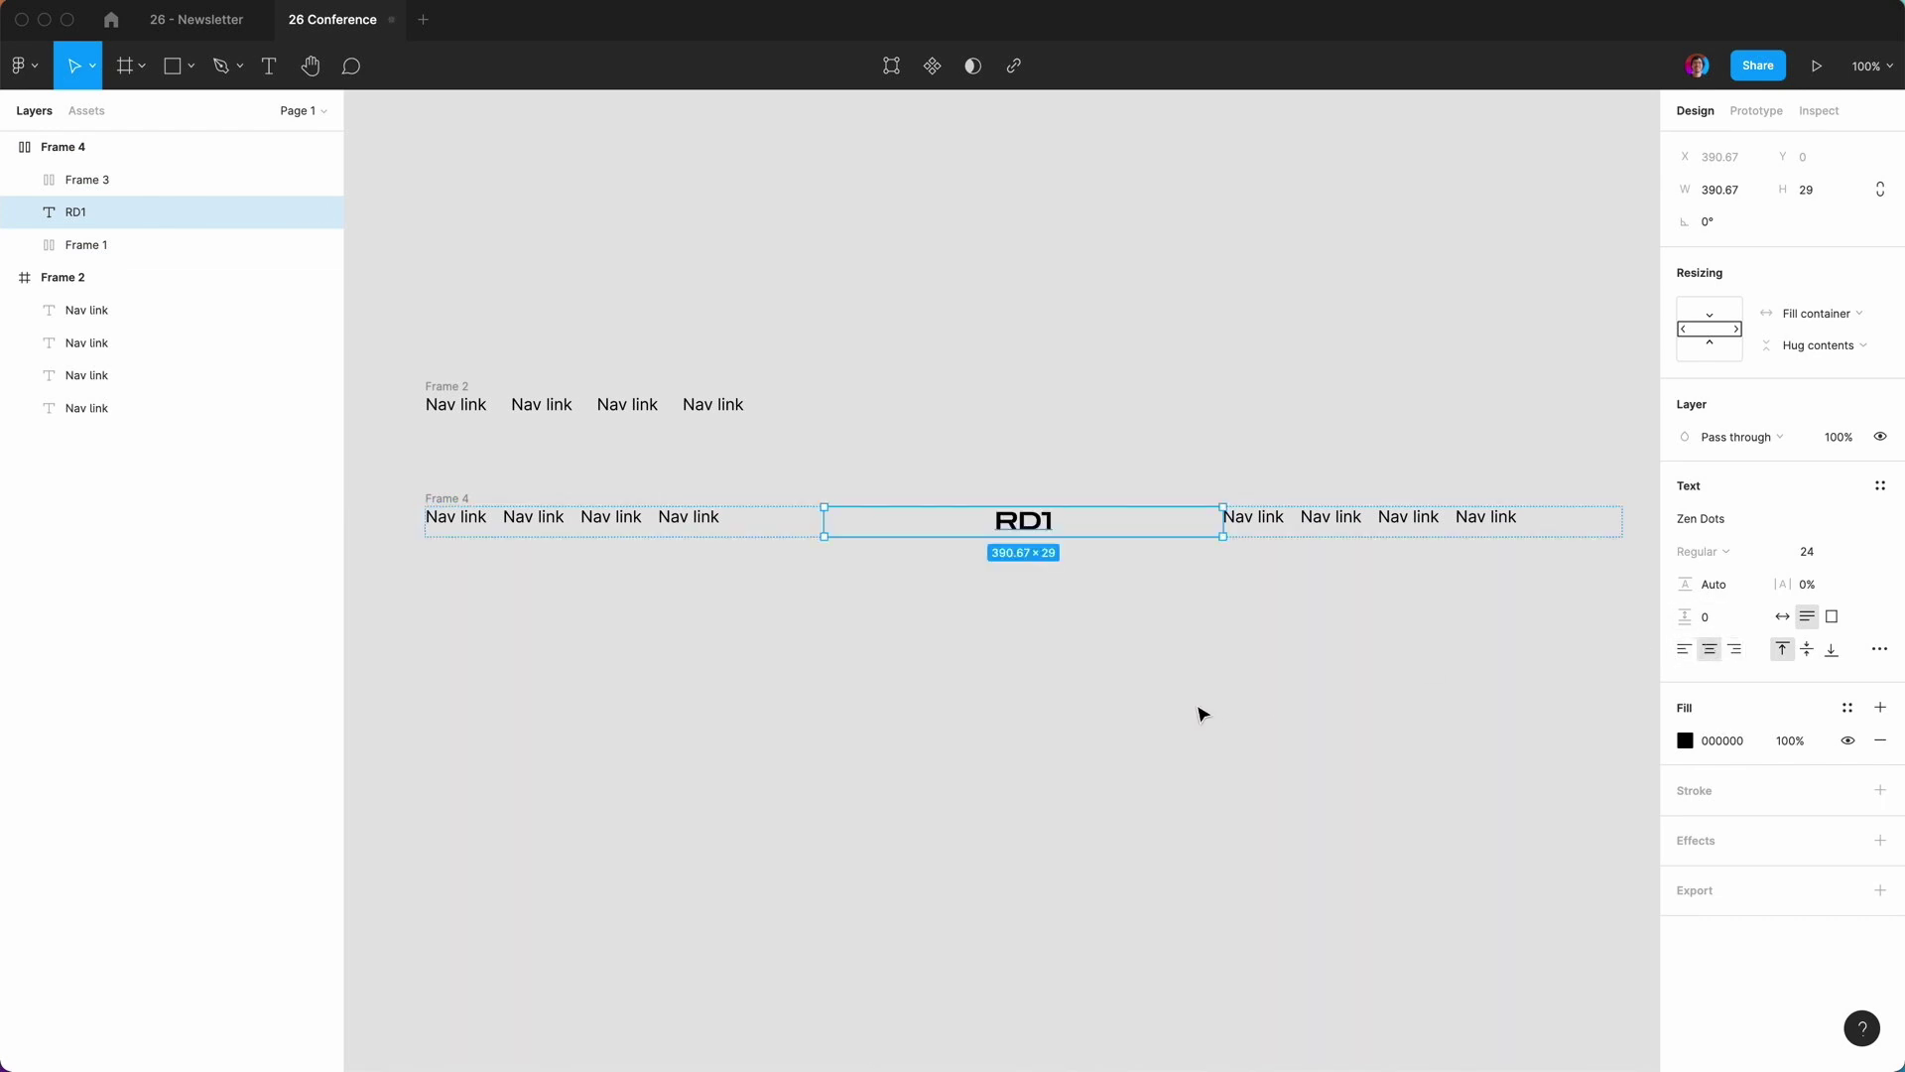
left_click(1201, 714)
Align the nav links in Frame 3 to the right edge of their auto layout frame.
left_click(1305, 517)
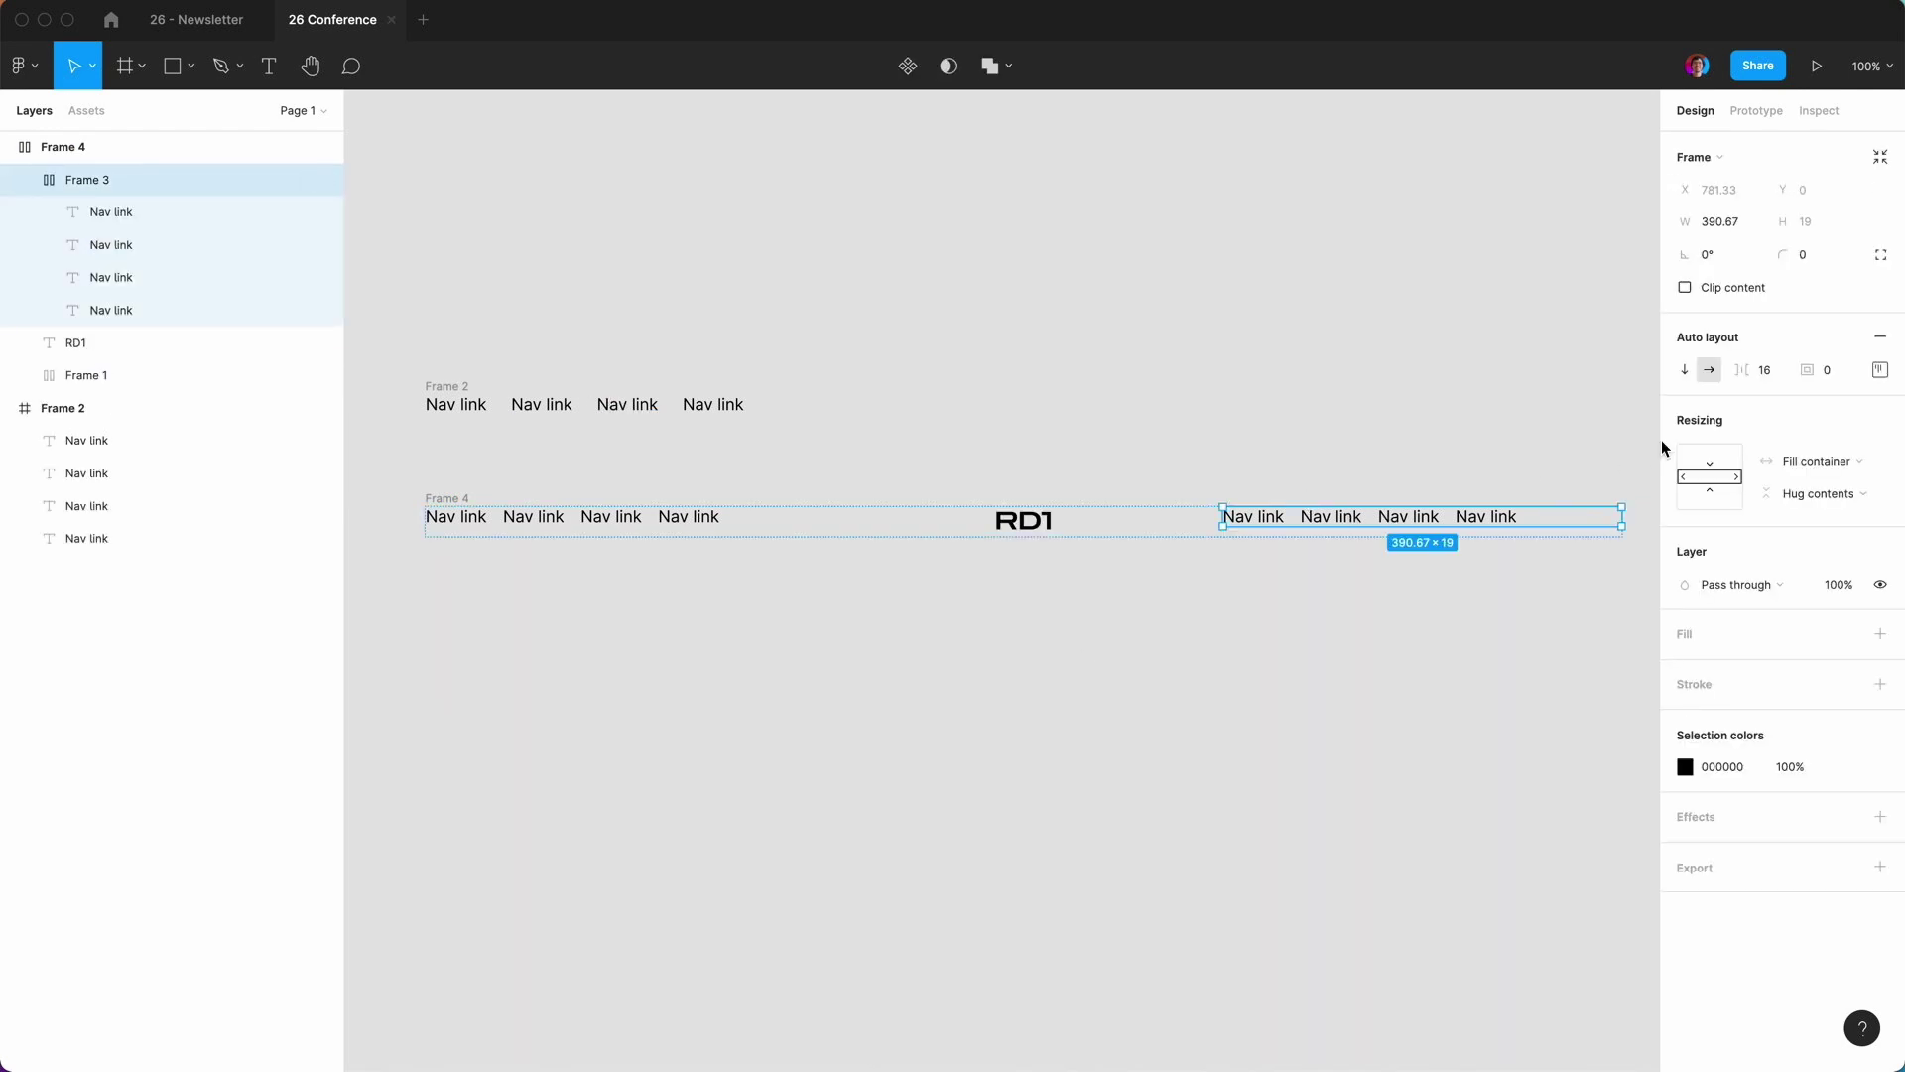
left_click(1881, 376)
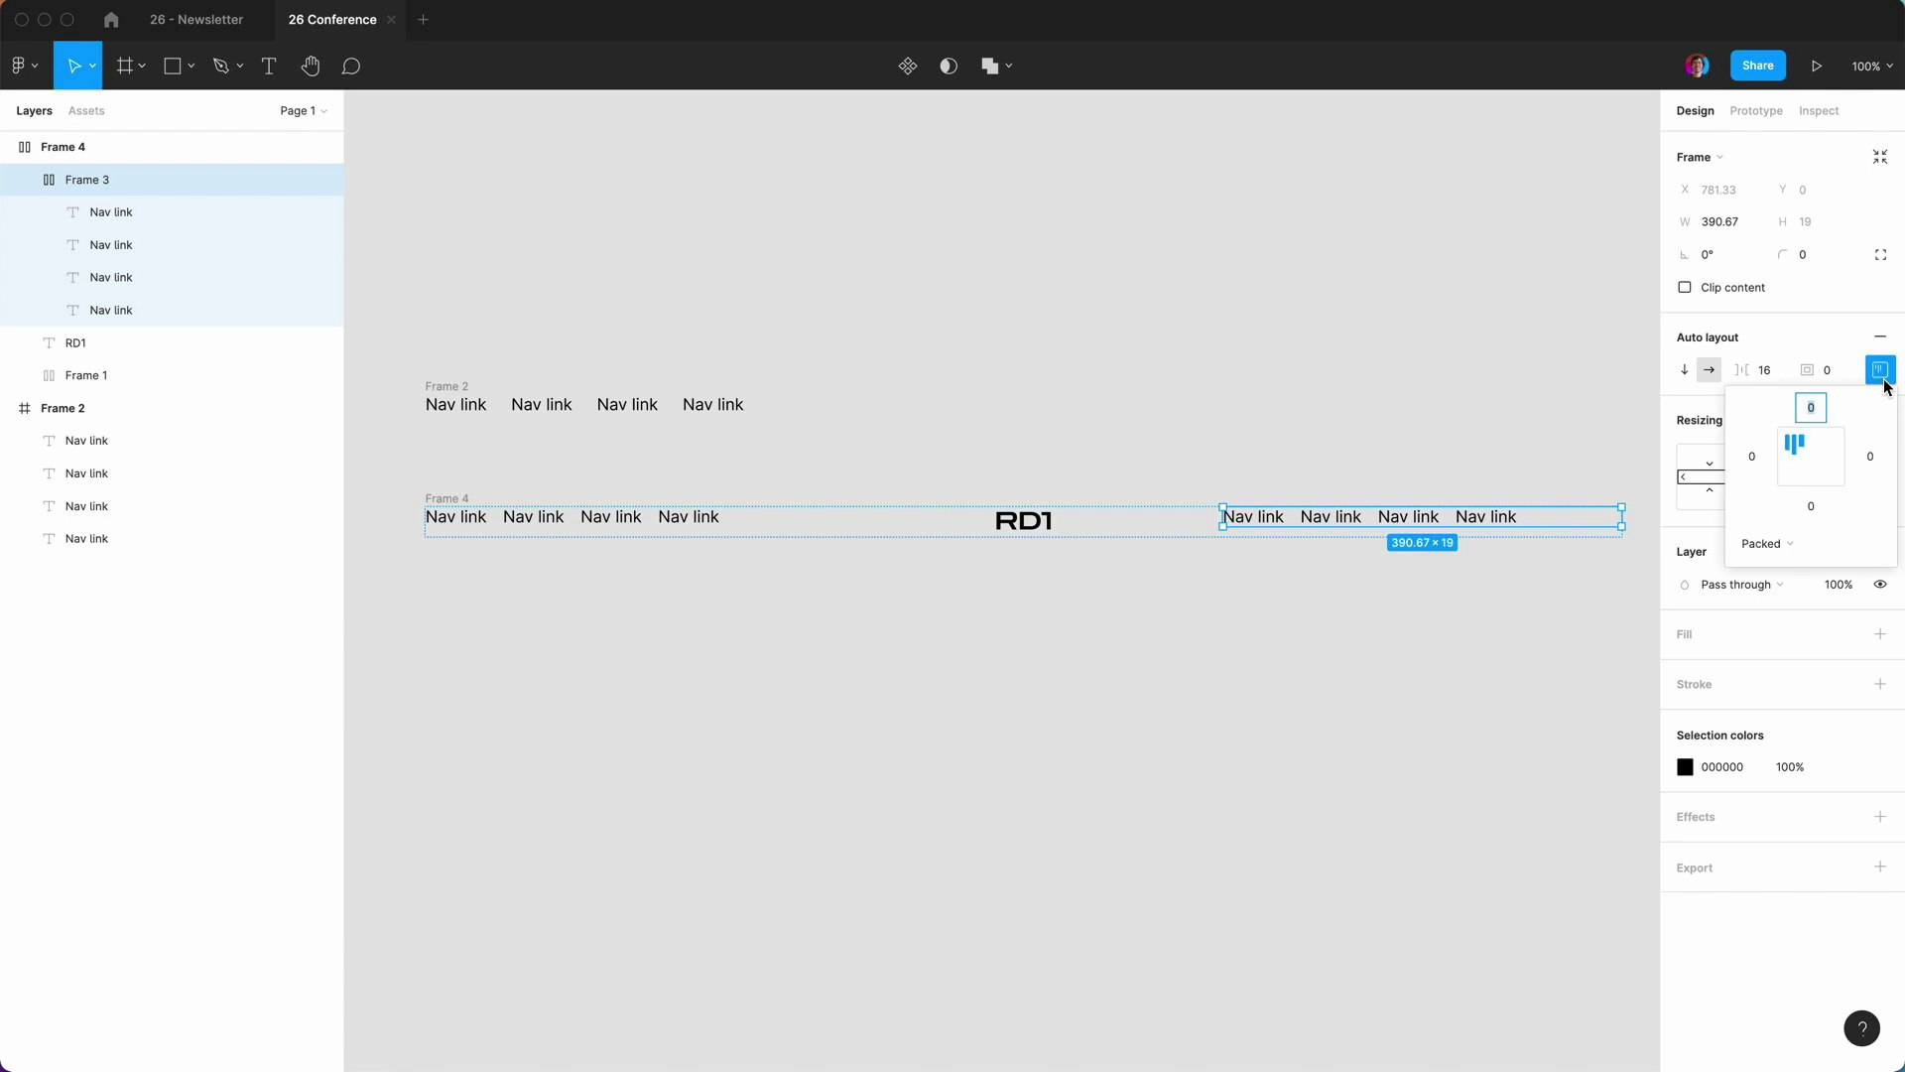
left_click(1831, 454)
left_click(452, 500)
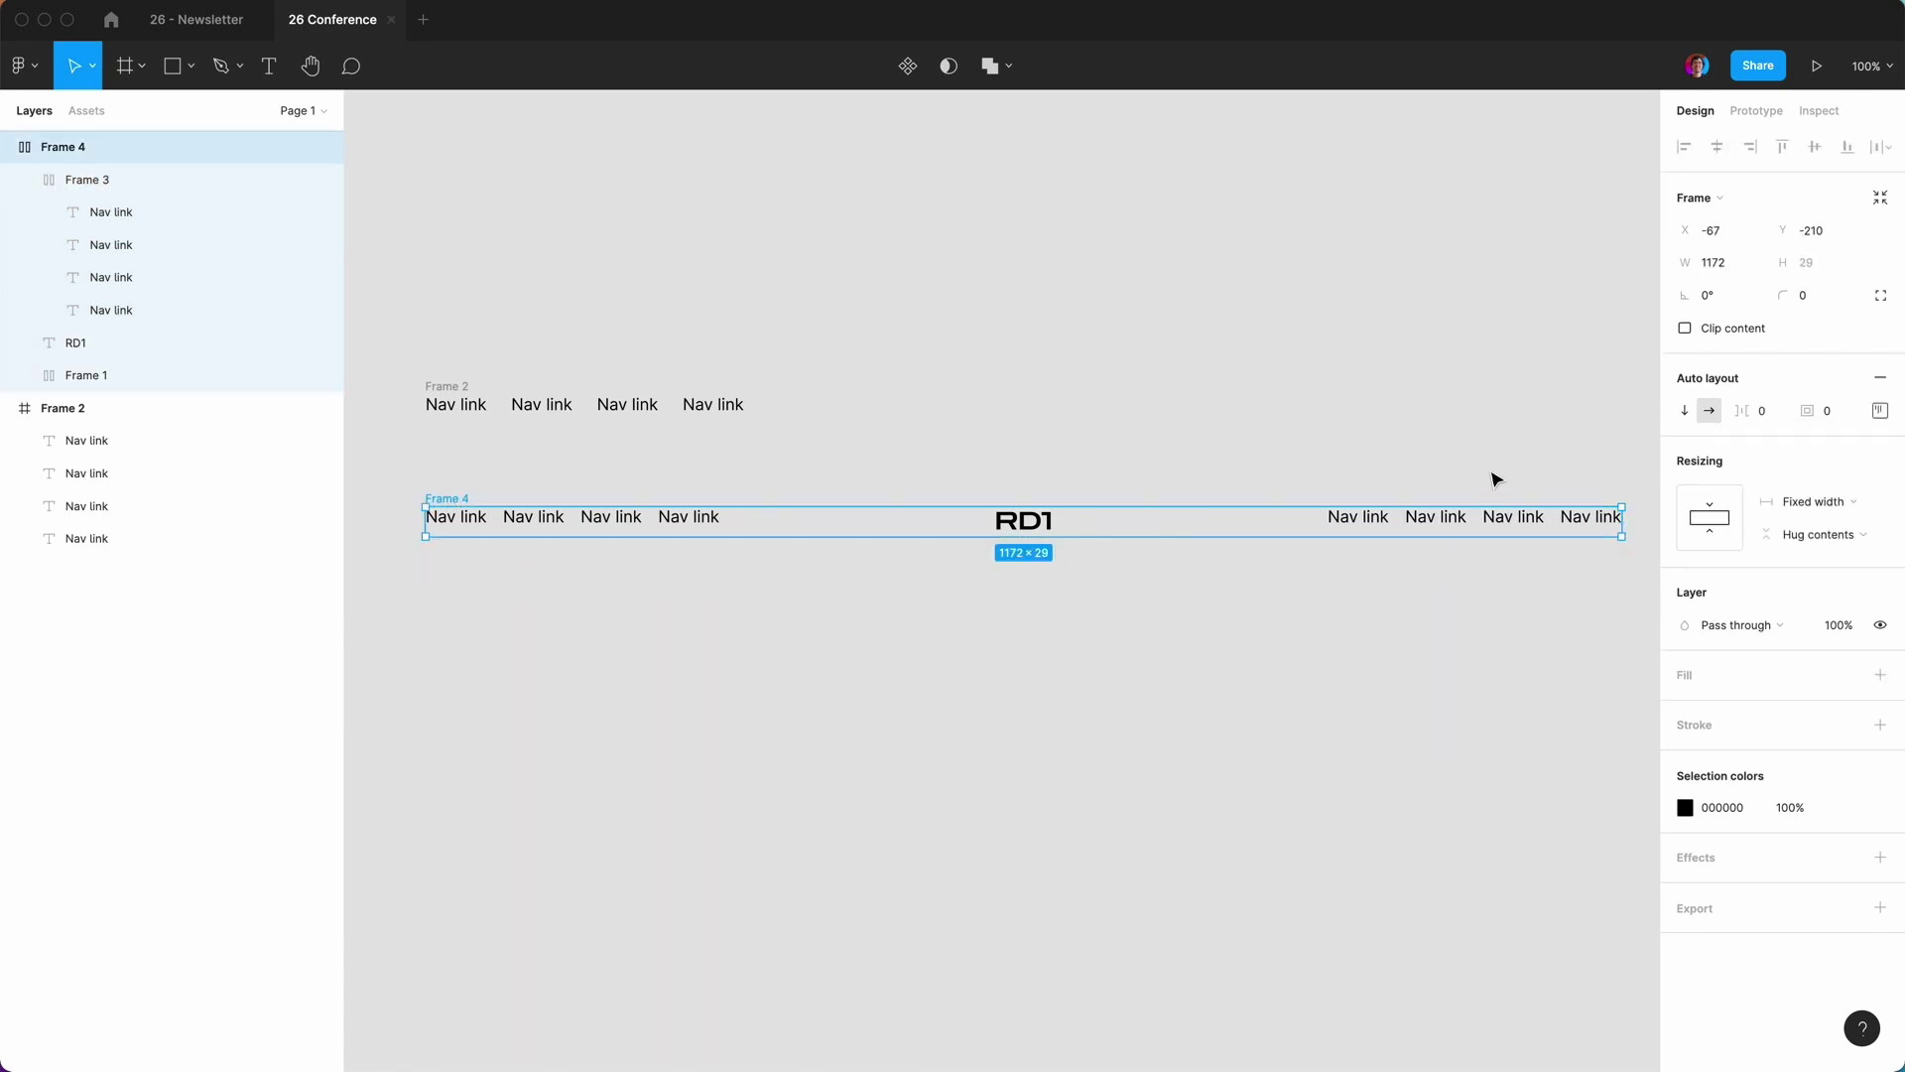
left_click(1032, 649)
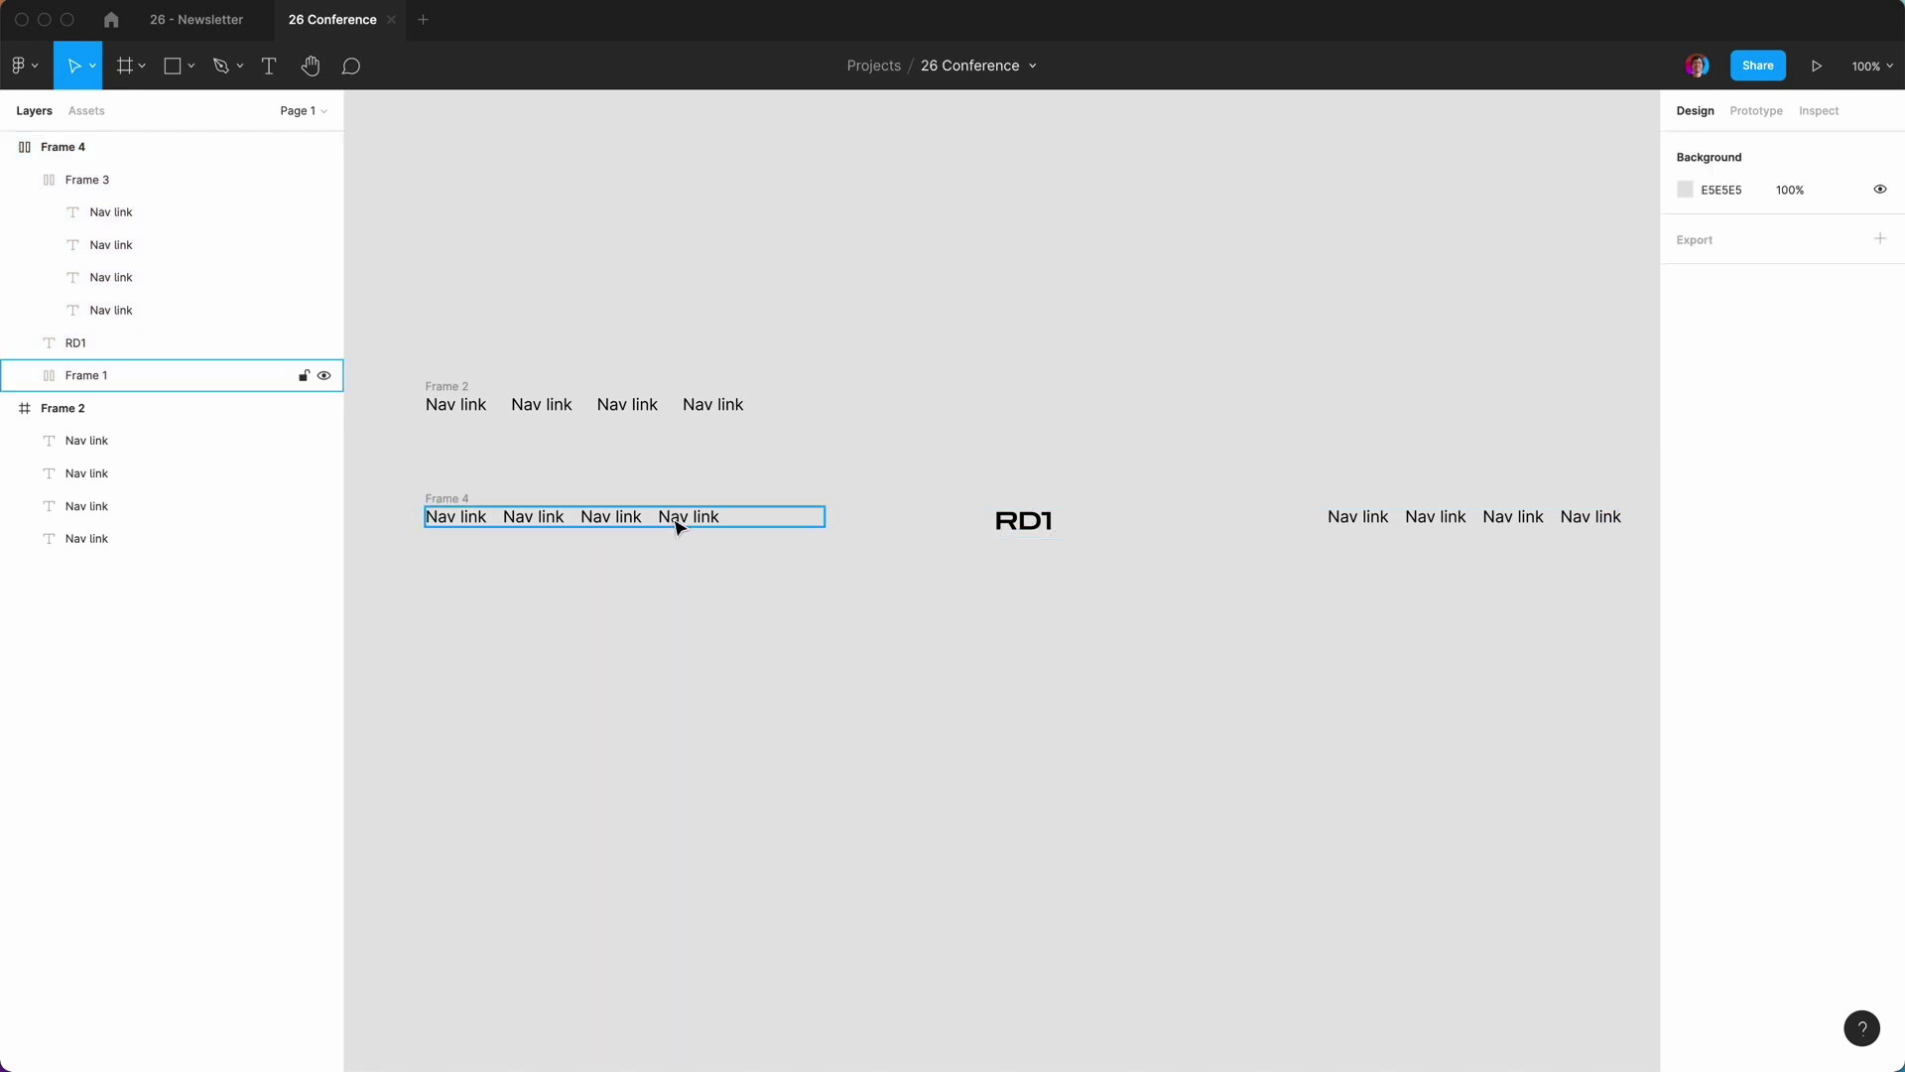
Set Frame 4's auto layout alignment to left centre so the link rows are vertically centred with the RD1 logo.
left_click(437, 511)
left_click(1880, 411)
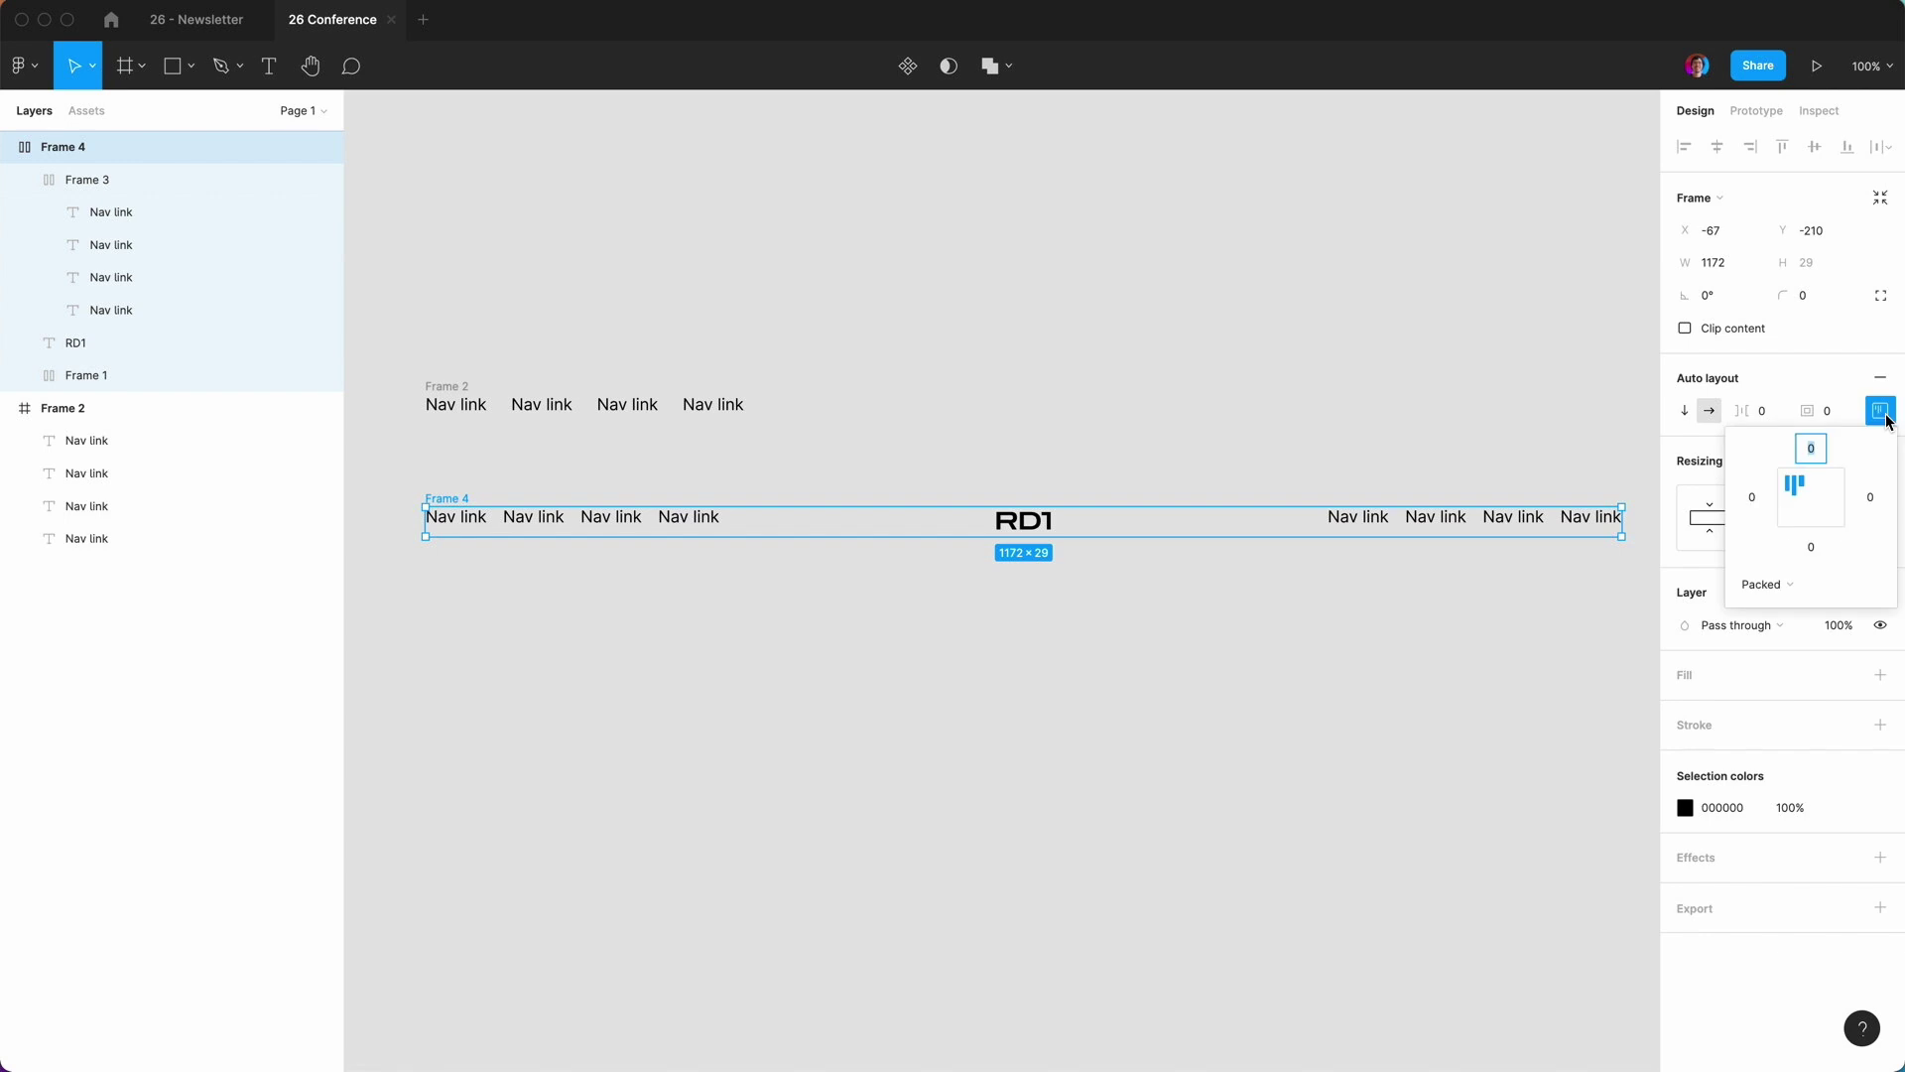
left_click(1788, 498)
left_click(1241, 701)
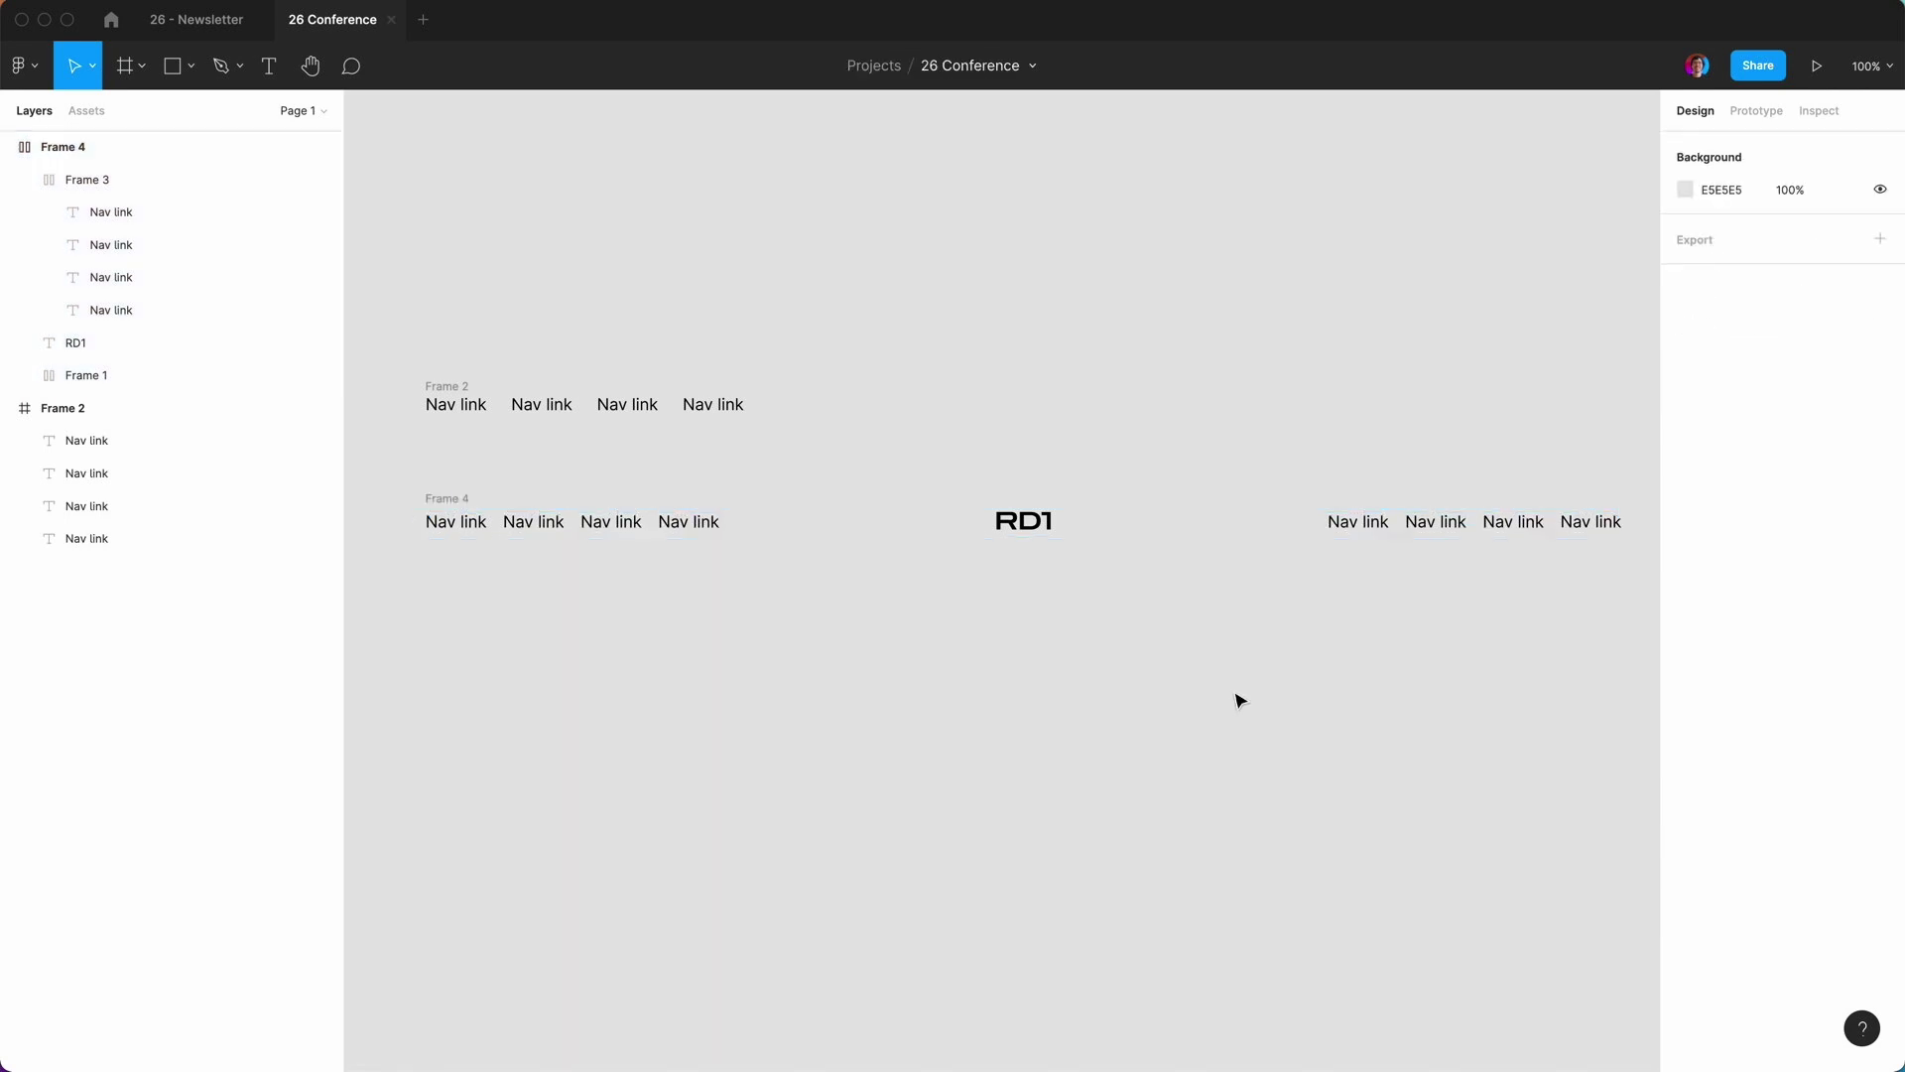
Widen Frame 4 to about 1182 and give it a white FFFFFF fill.
left_click(437, 502)
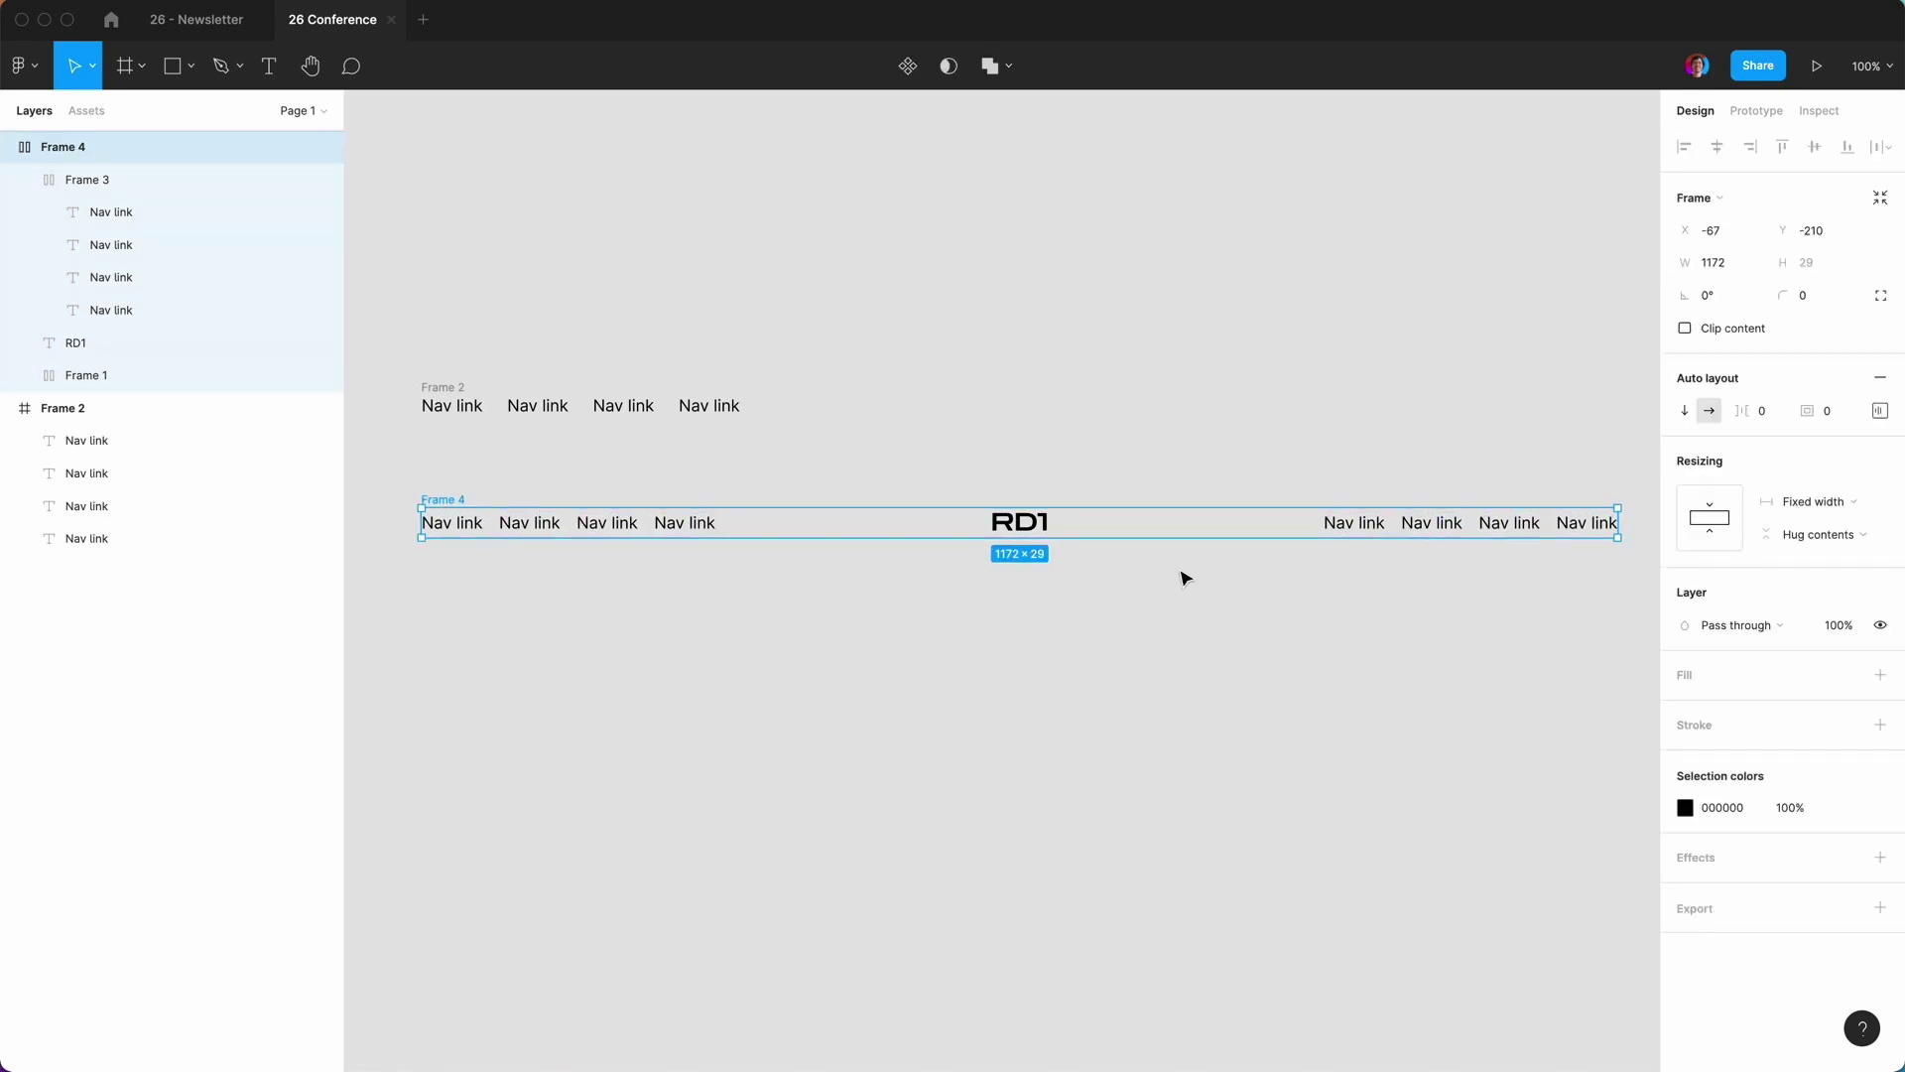
scroll(1191, 573, "right", 1)
mouse_move(1605, 522)
left_mouse_down()
mouse_move(1304, 526)
mouse_move(1650, 543)
mouse_move(1612, 544)
left_mouse_up()
scroll(1525, 671, "left", 1)
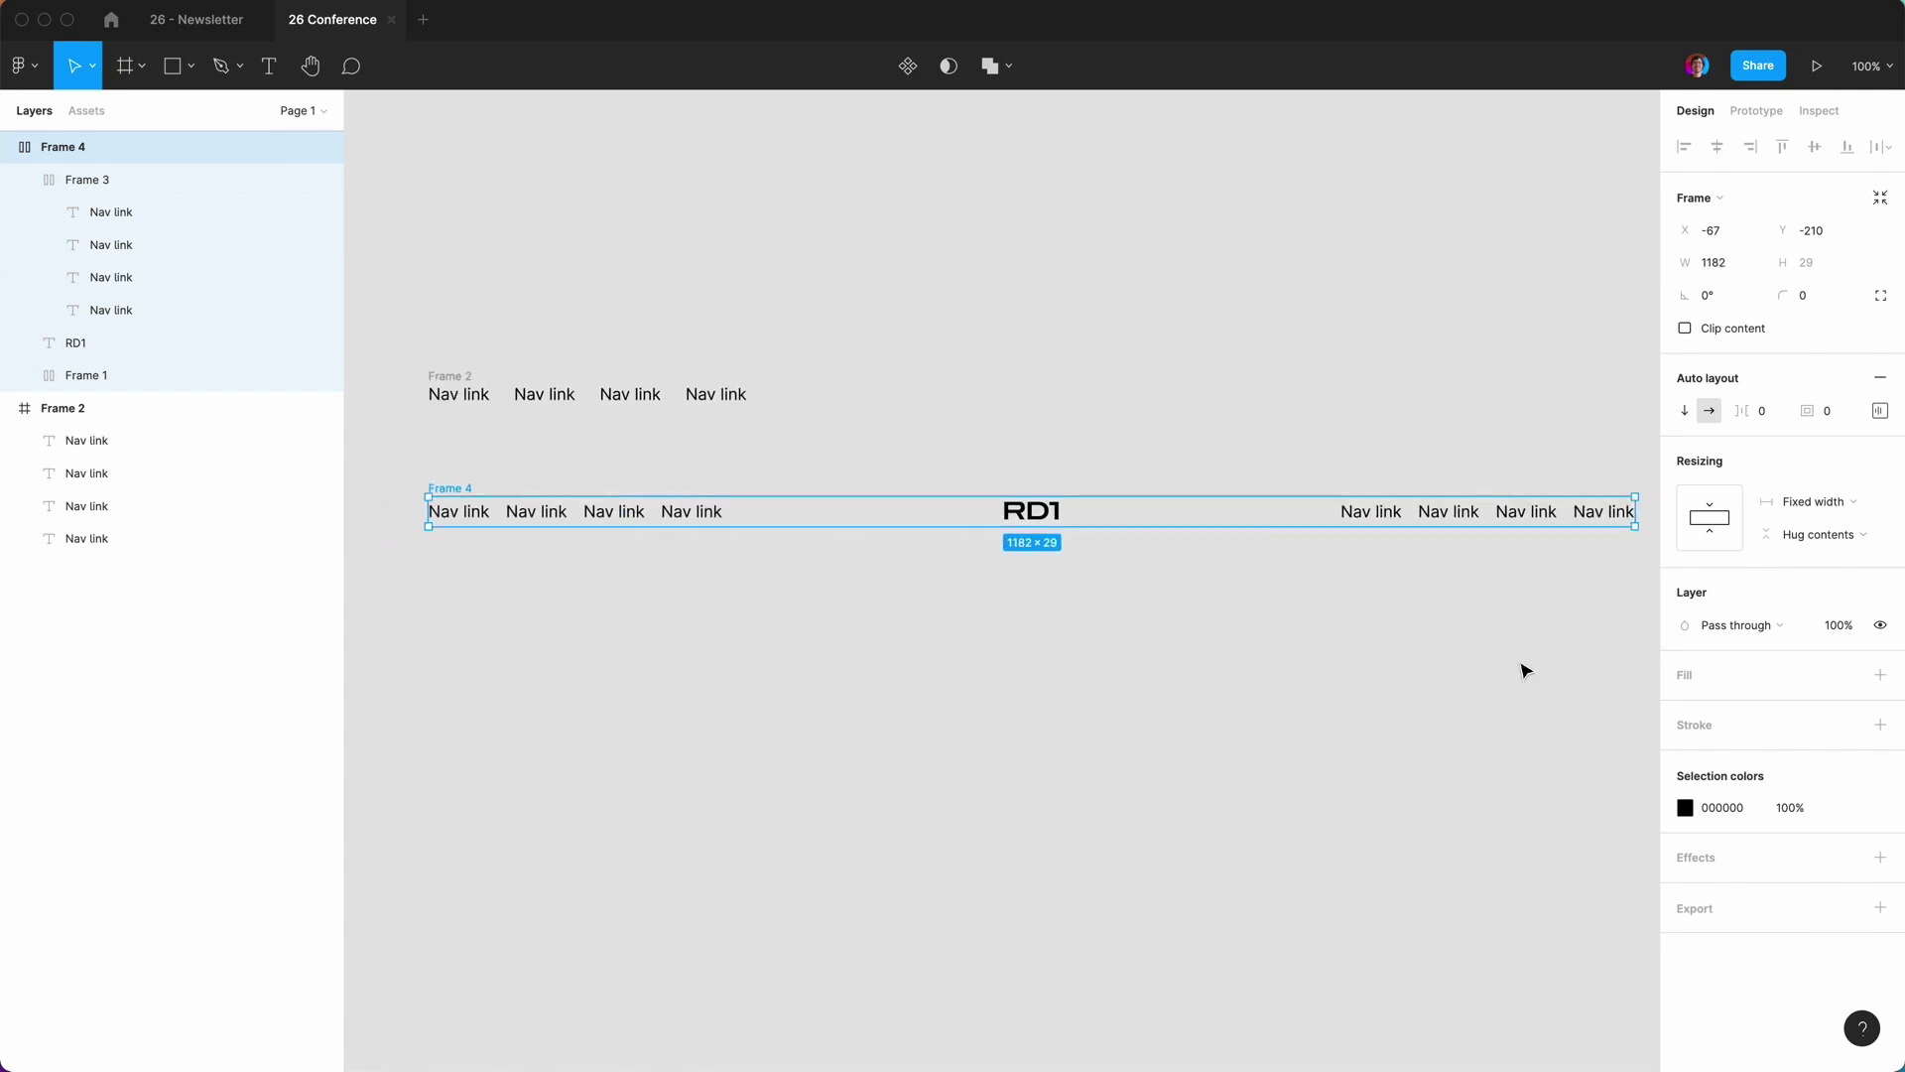
left_click(1880, 675)
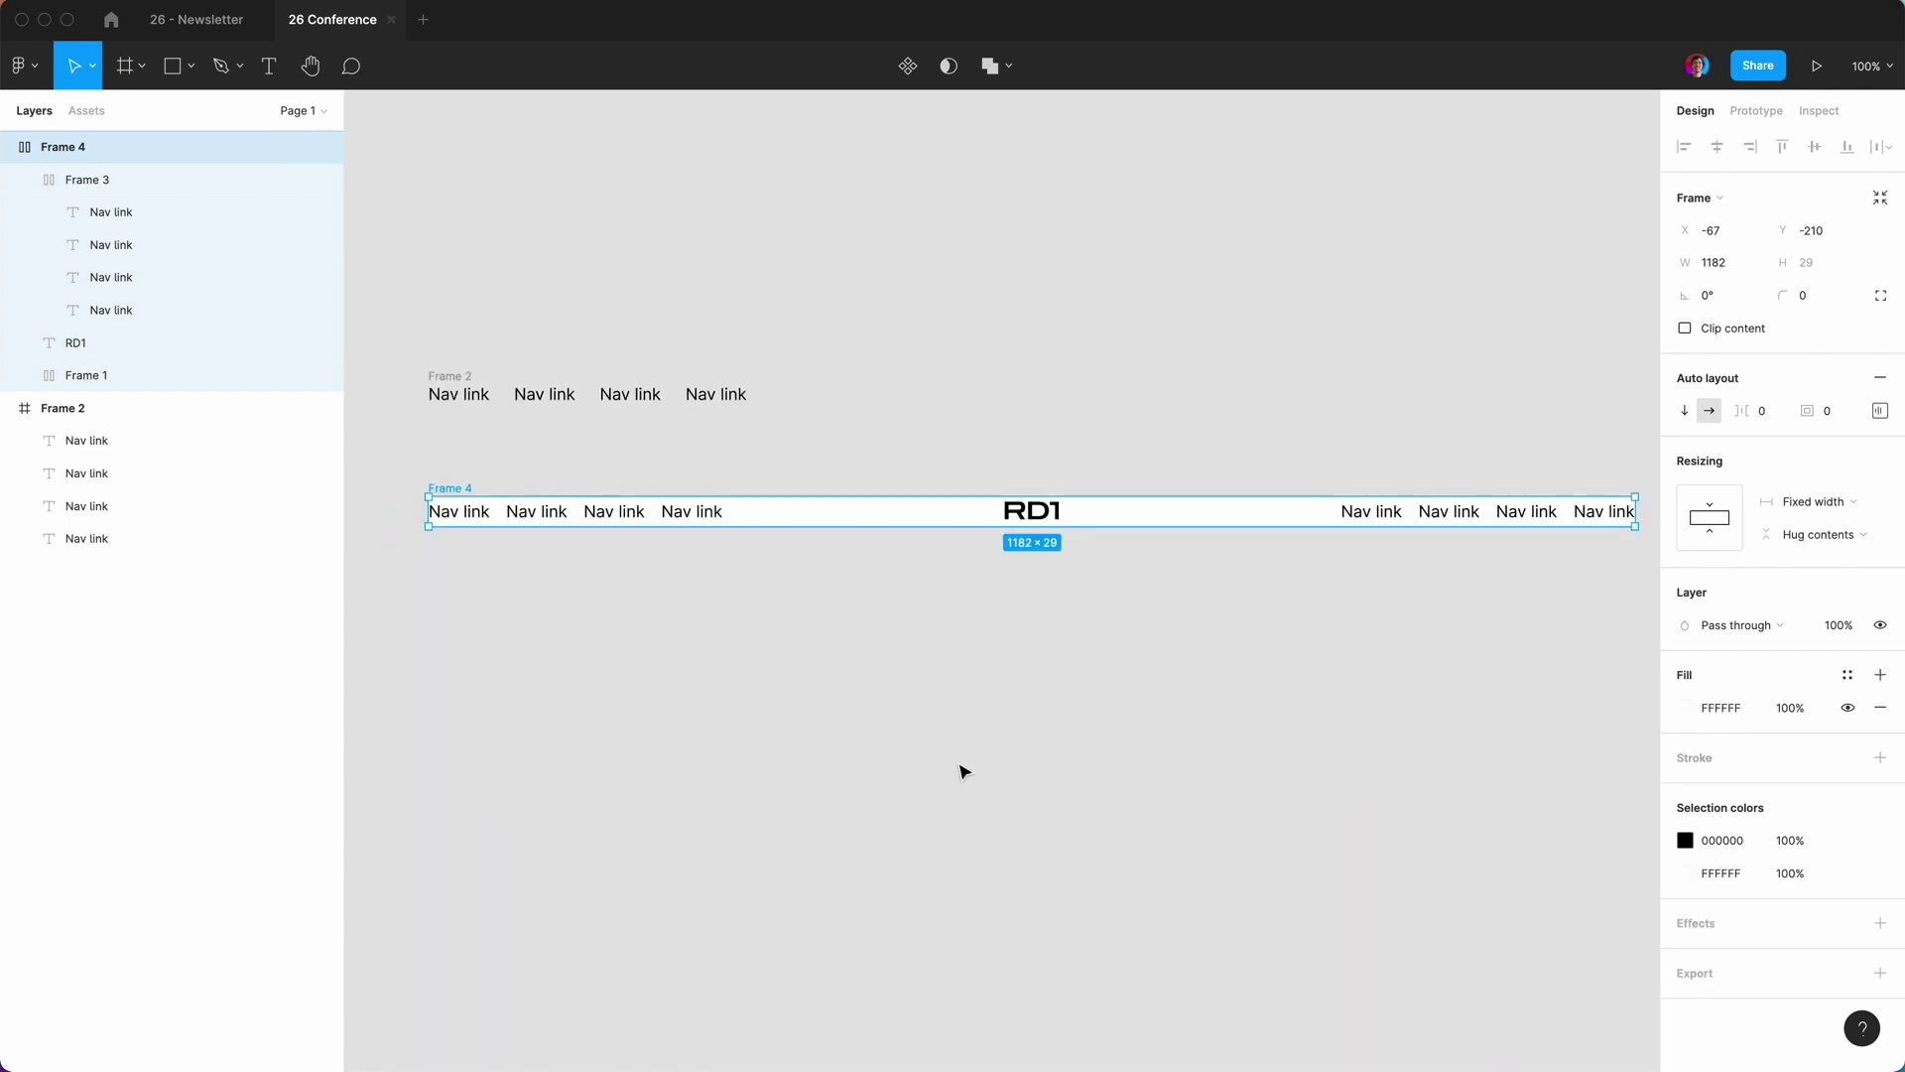
left_click(963, 771)
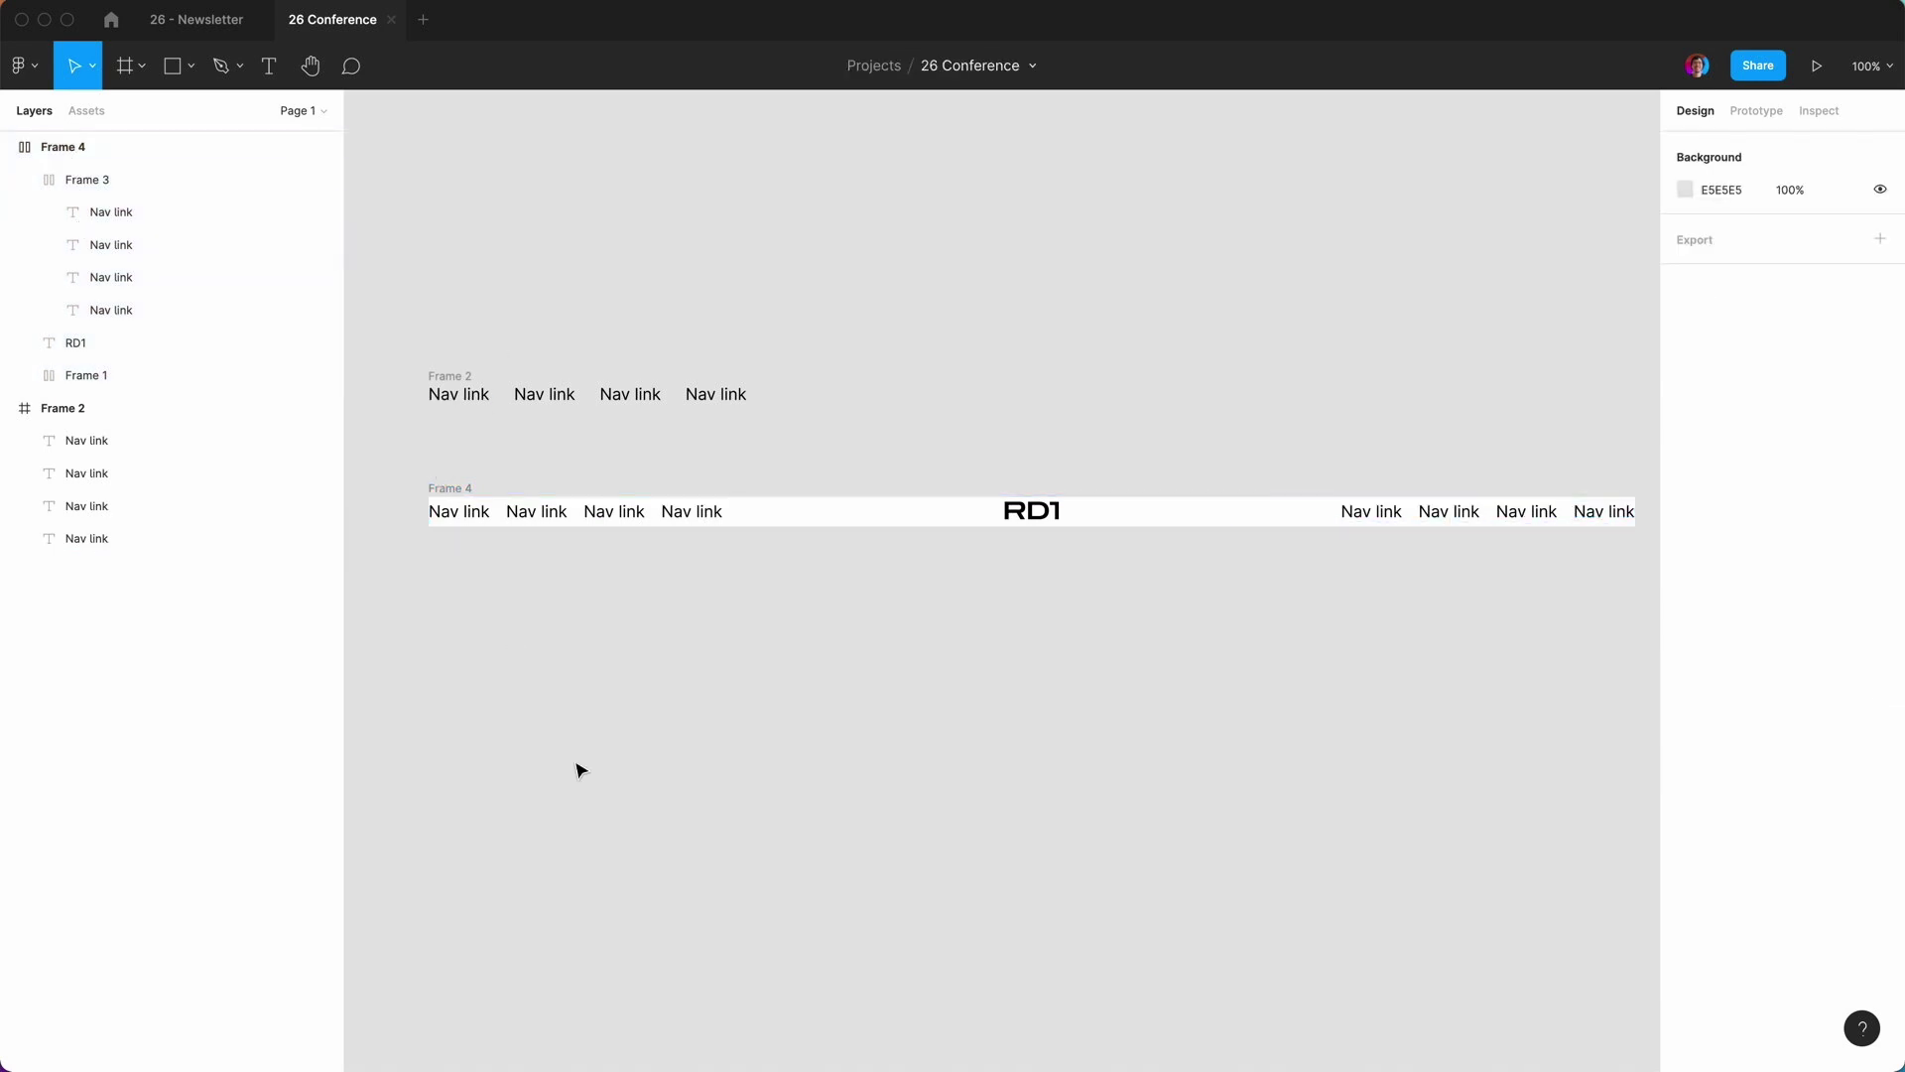
Switch to the Brave browser and examine the layout of the UX+ Conference 2021 page down to its footer.
mouse_move(754, 1022)
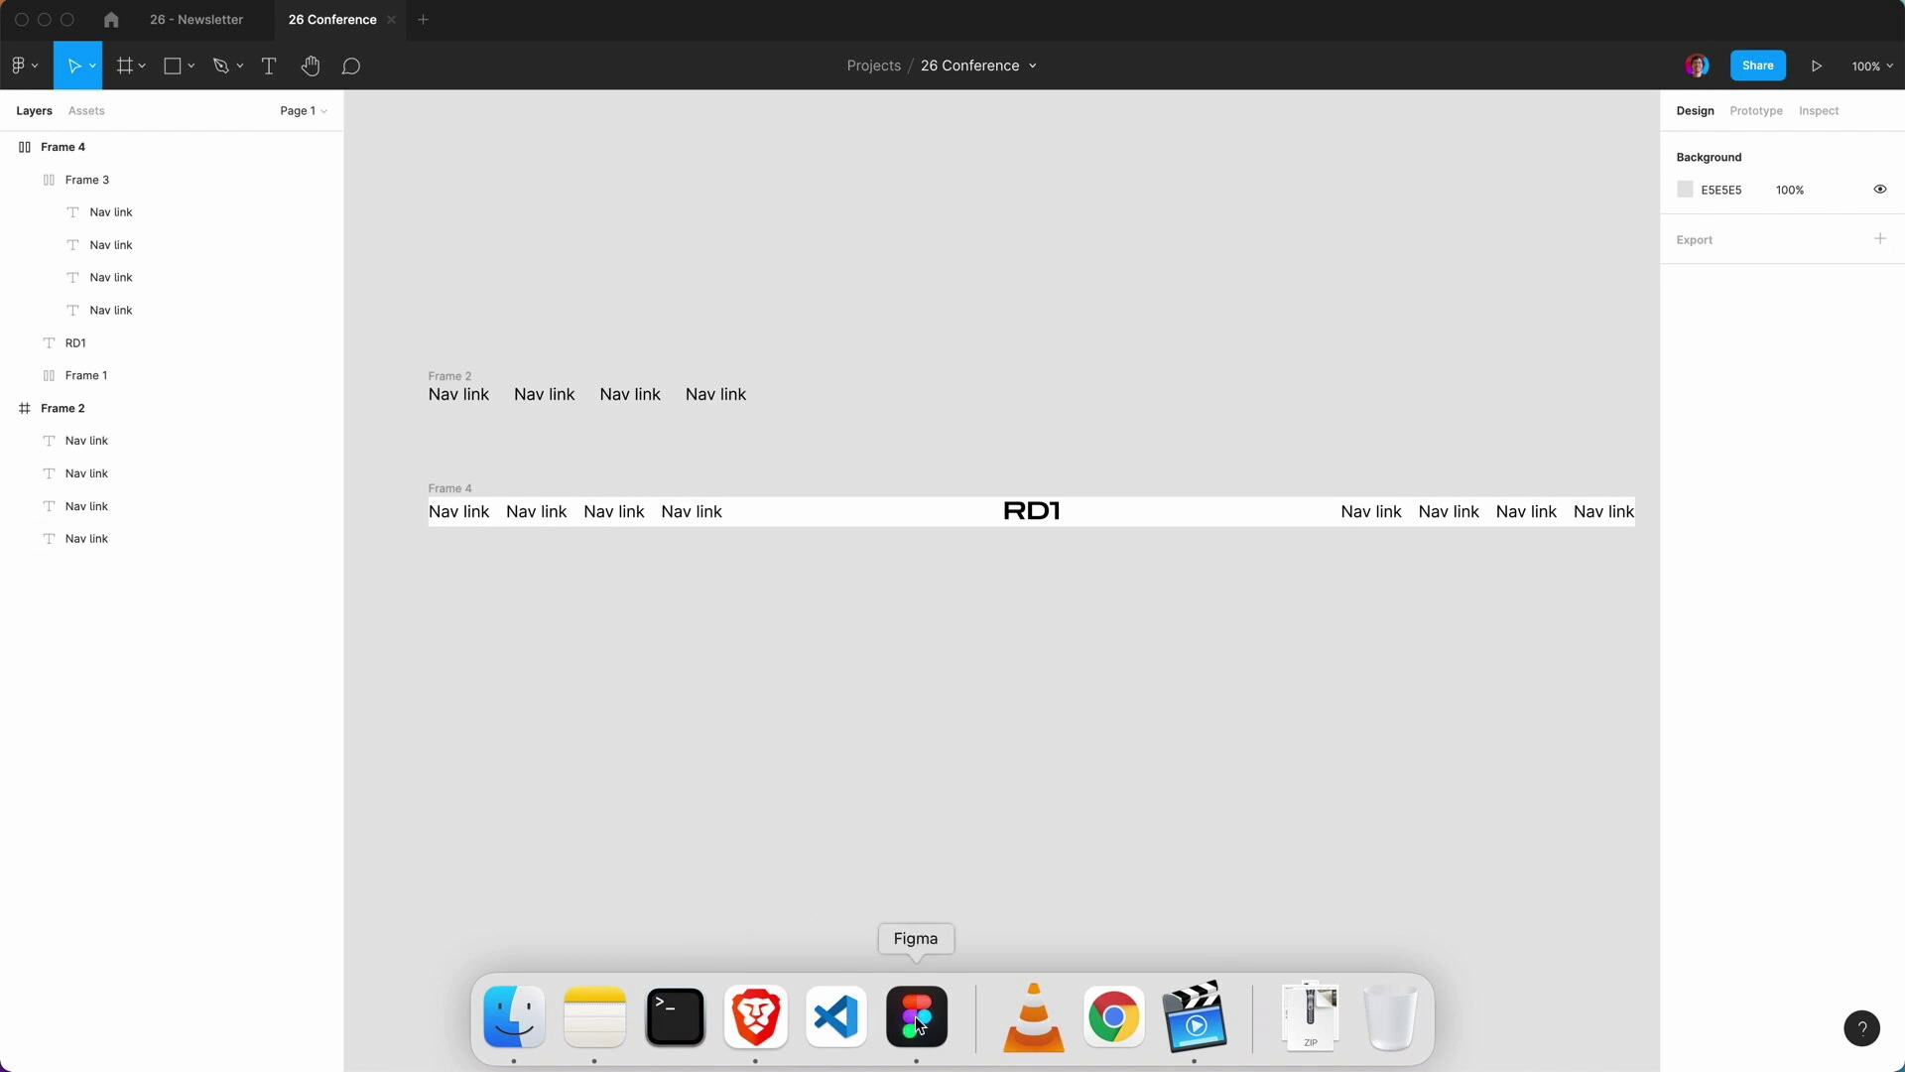
left_click(756, 1017)
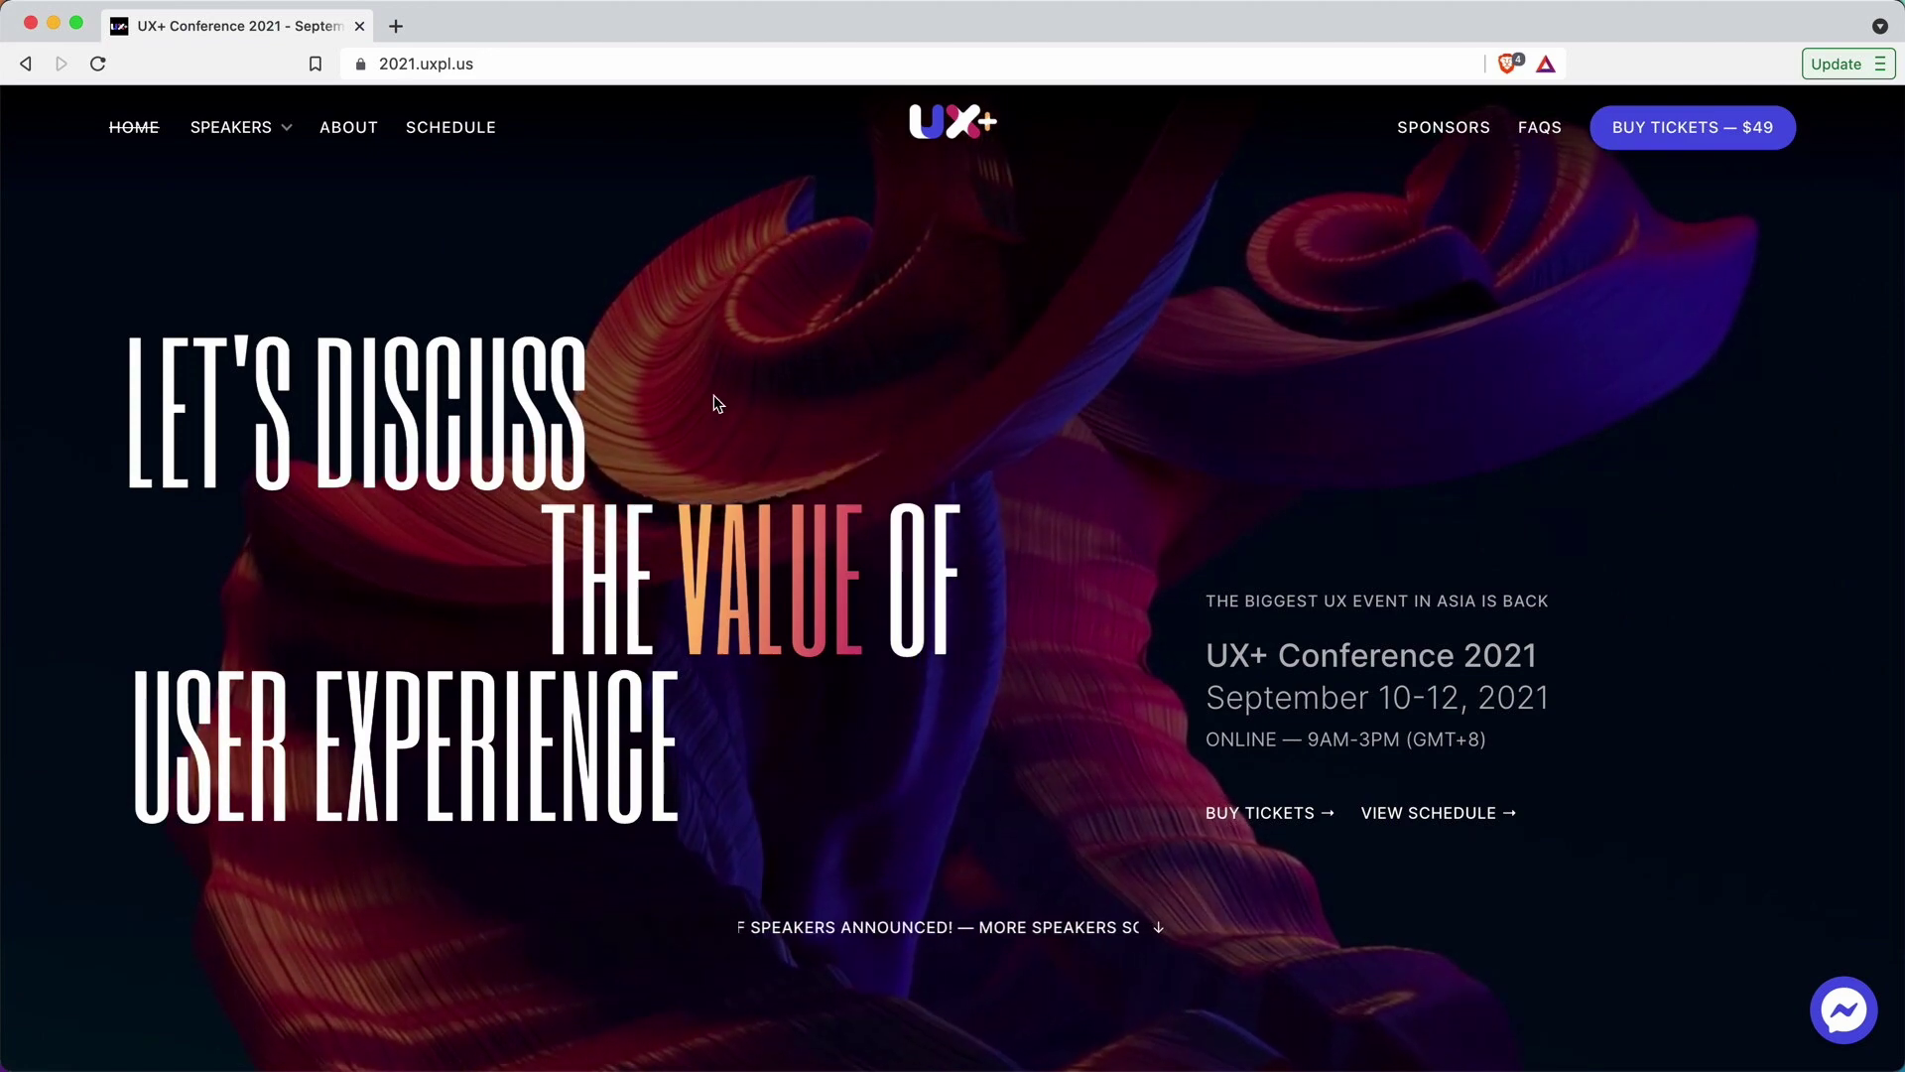
scroll(718, 402, "down", 10)
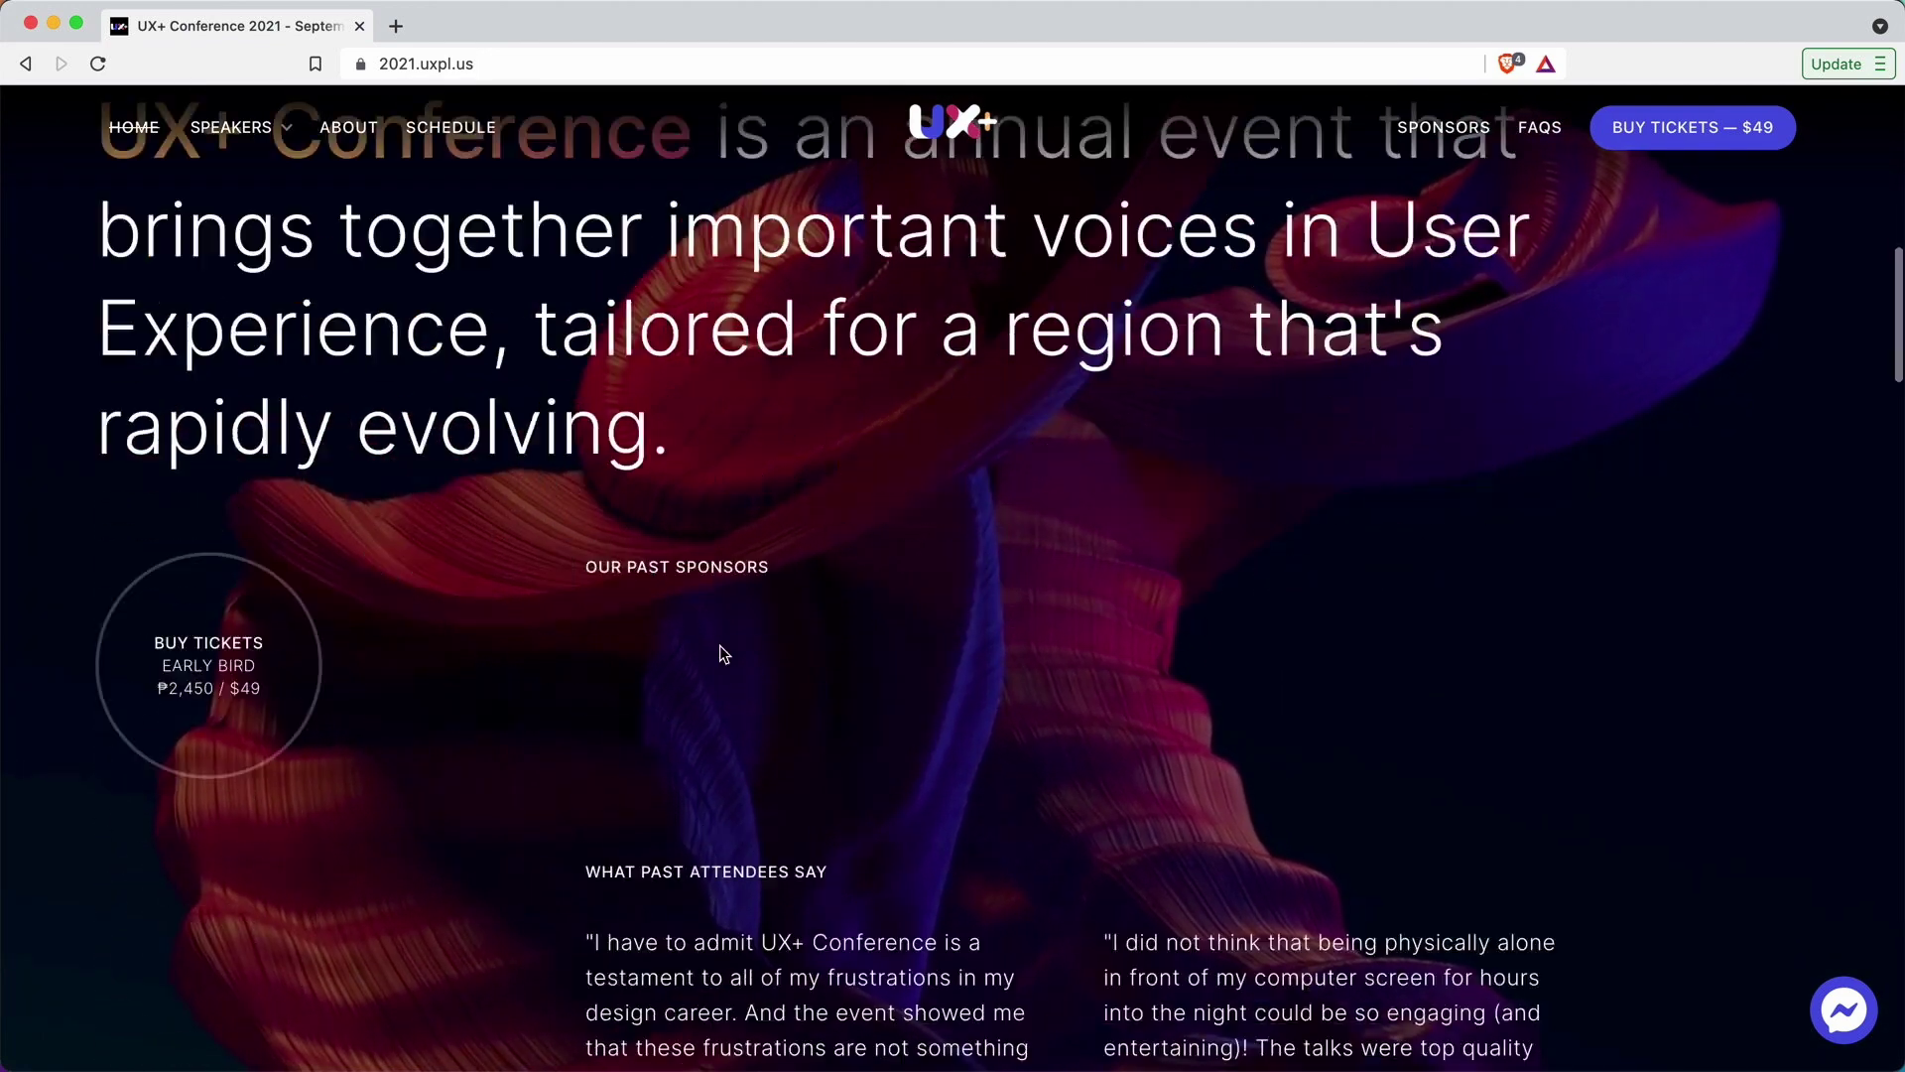
scroll(723, 652, "down", 10)
scroll(723, 653, "up", 7)
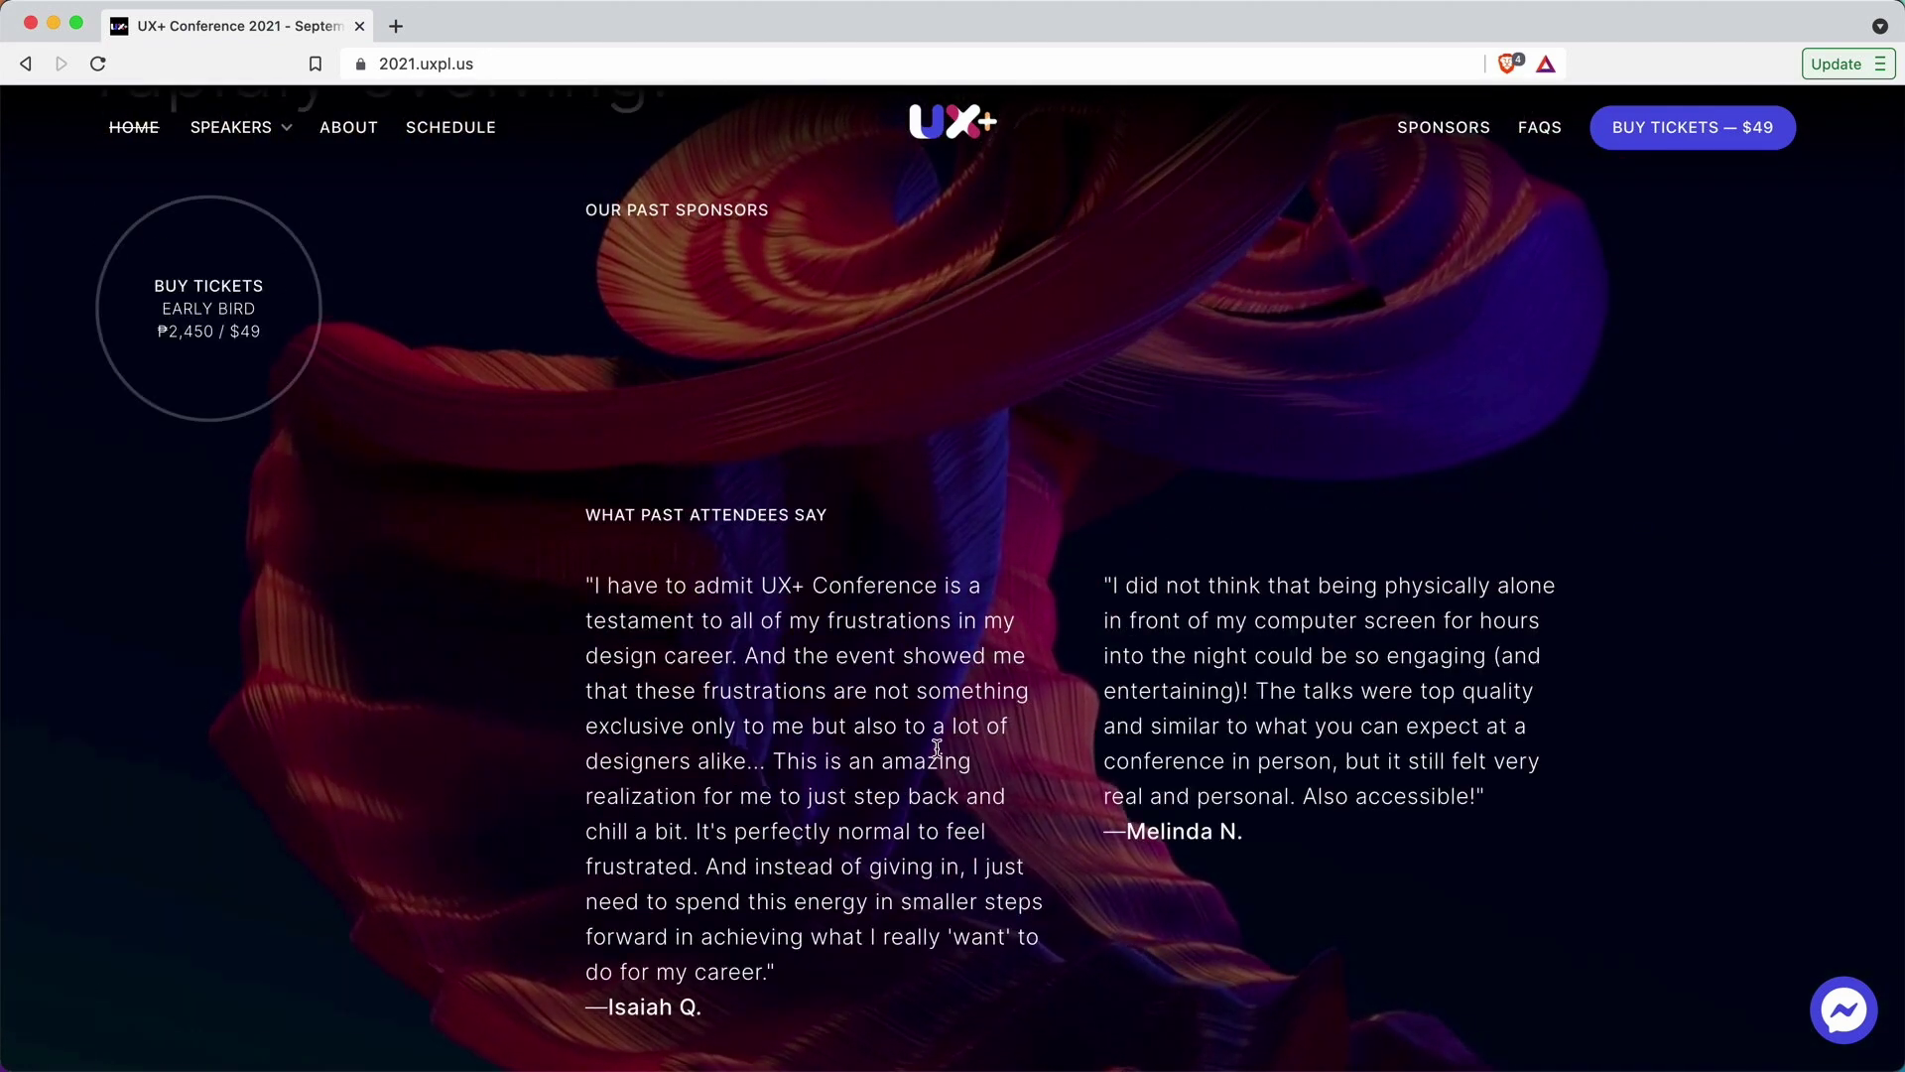
scroll(937, 747, "down", 12)
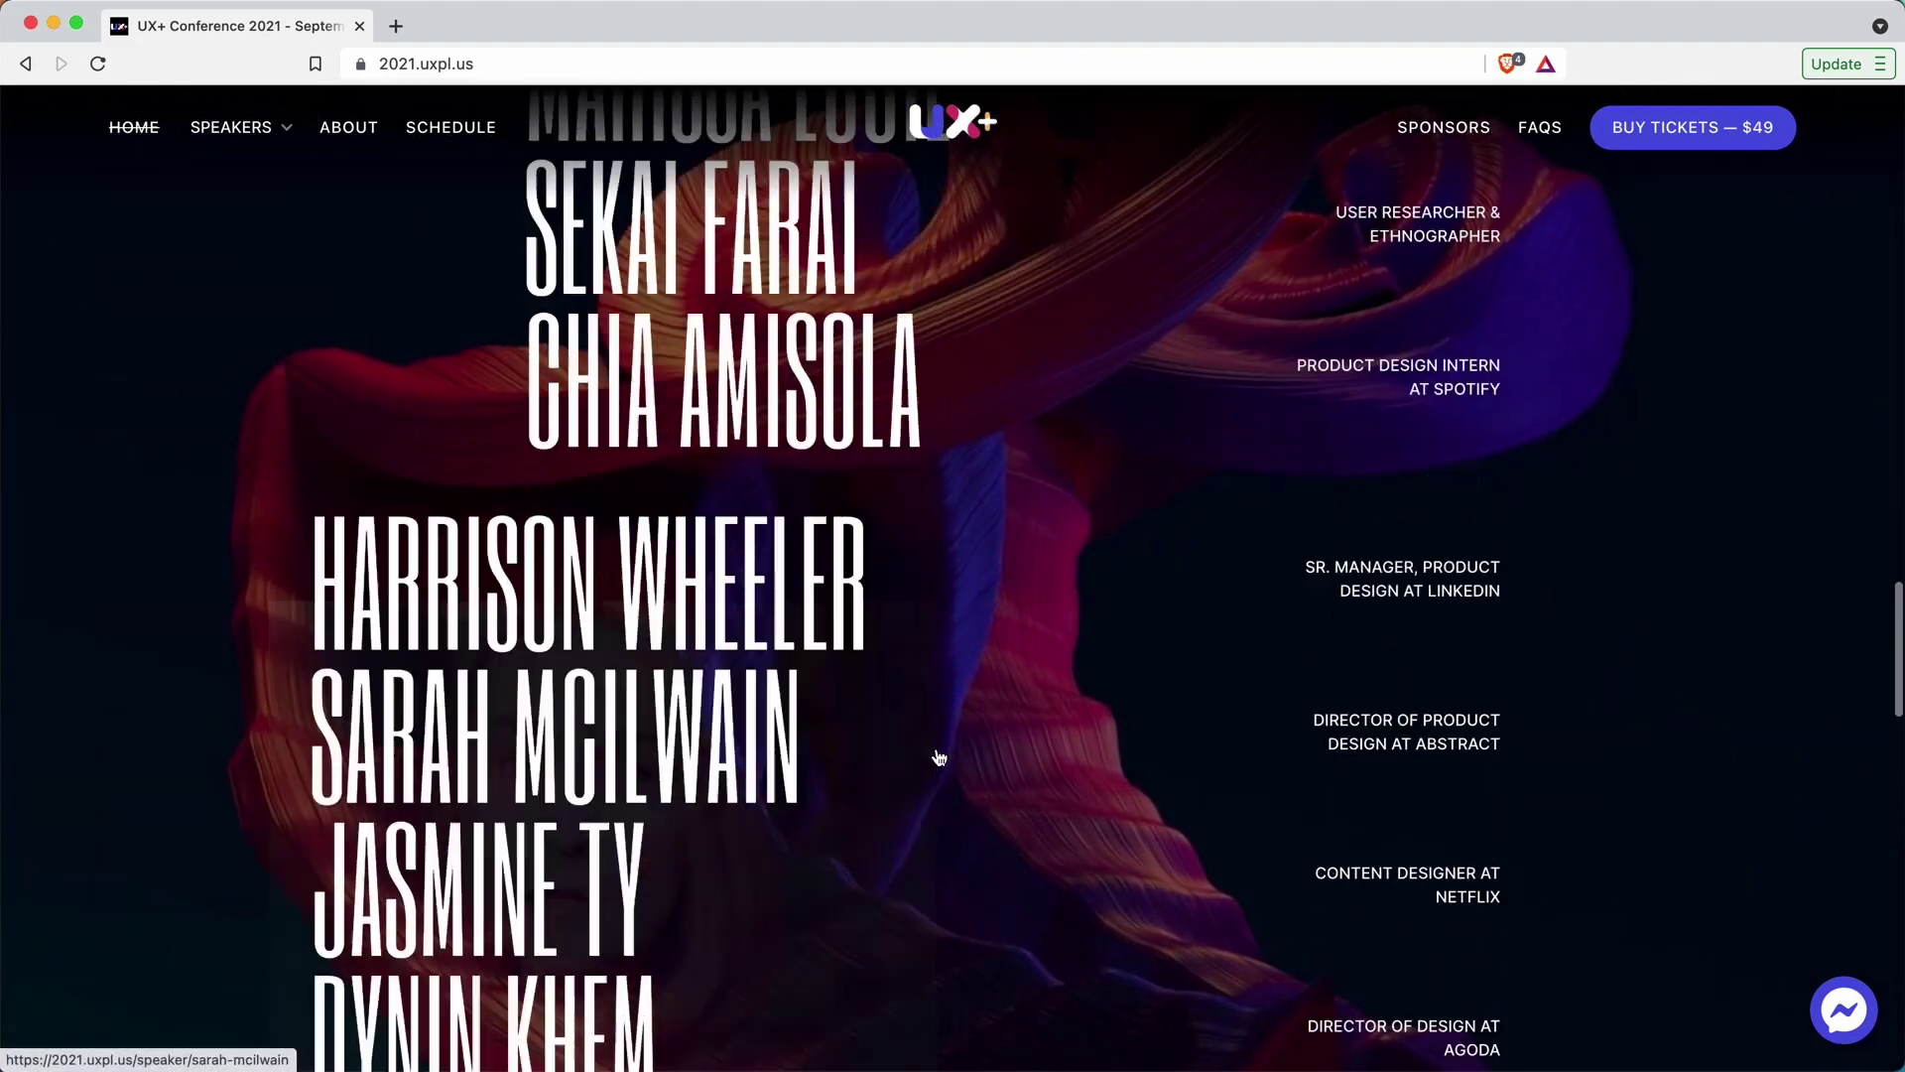
scroll(939, 757, "down", 15)
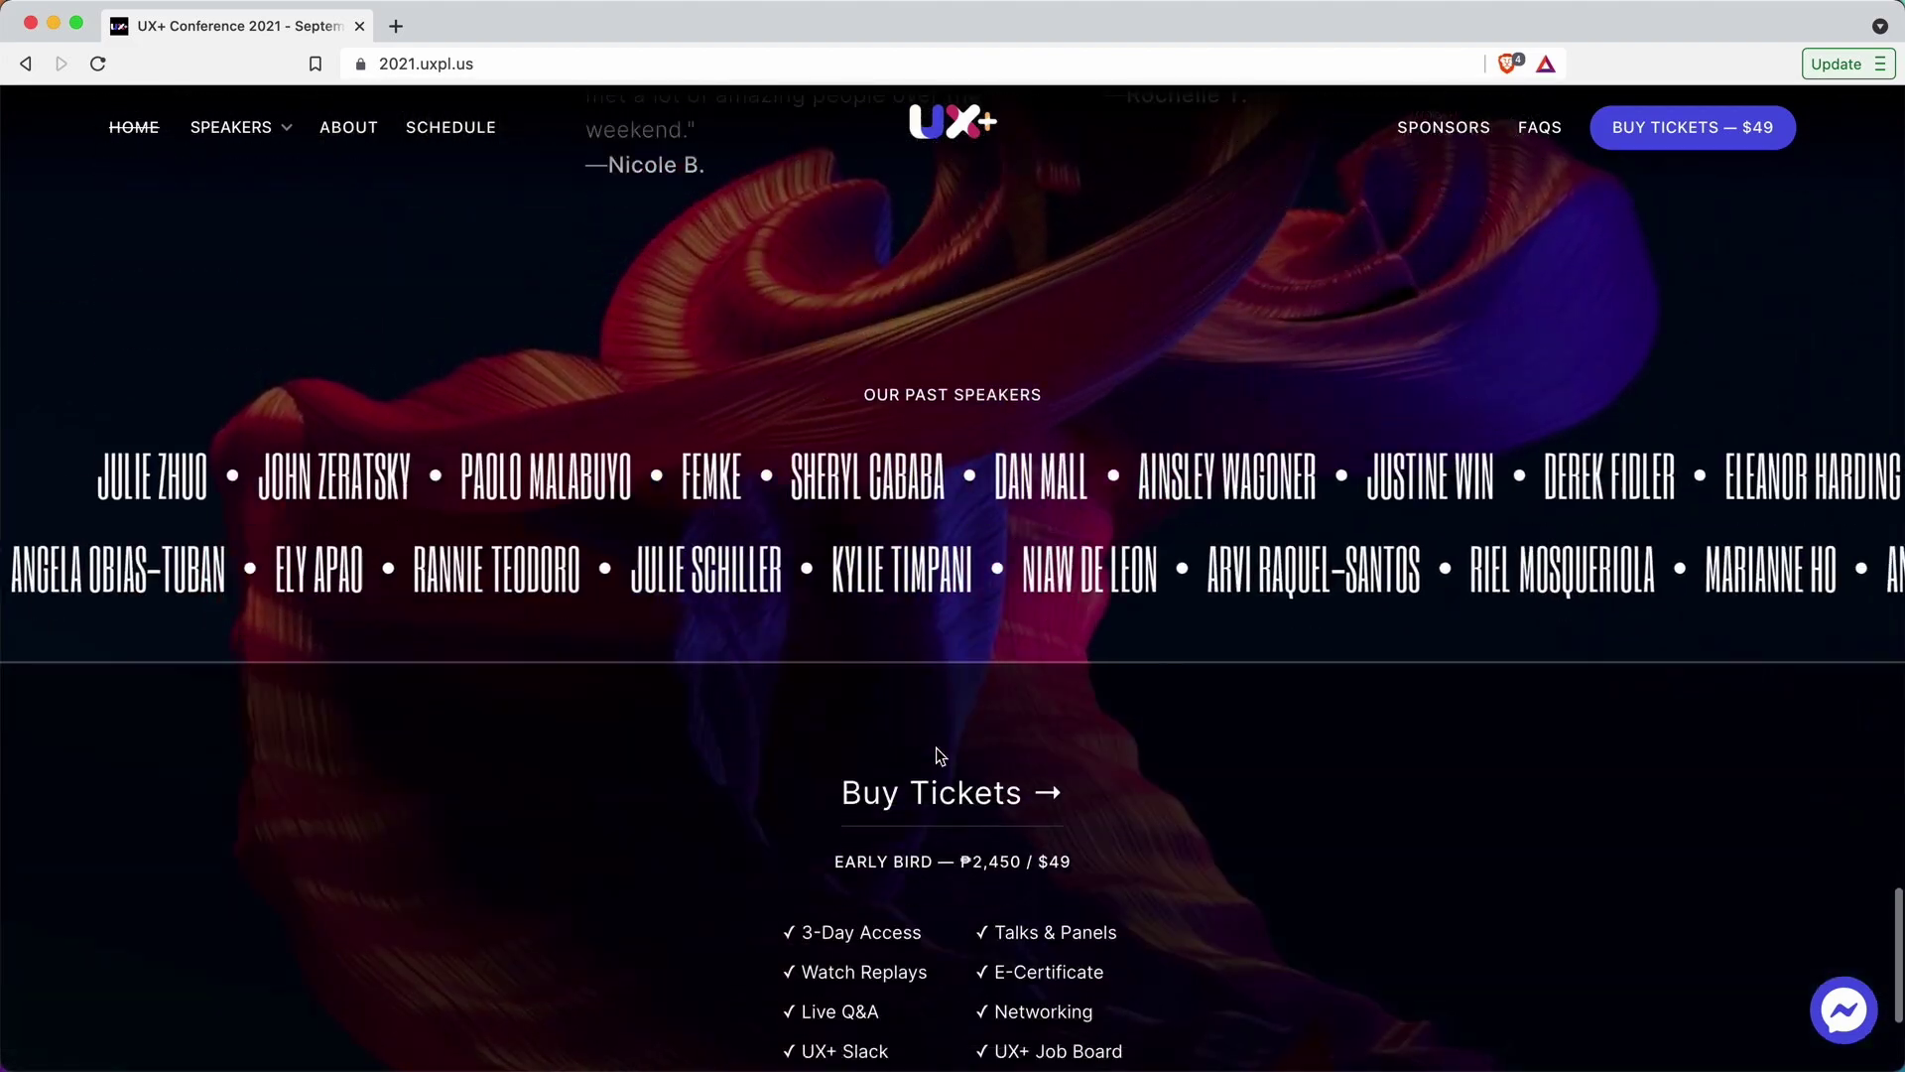
scroll(937, 755, "down", 3)
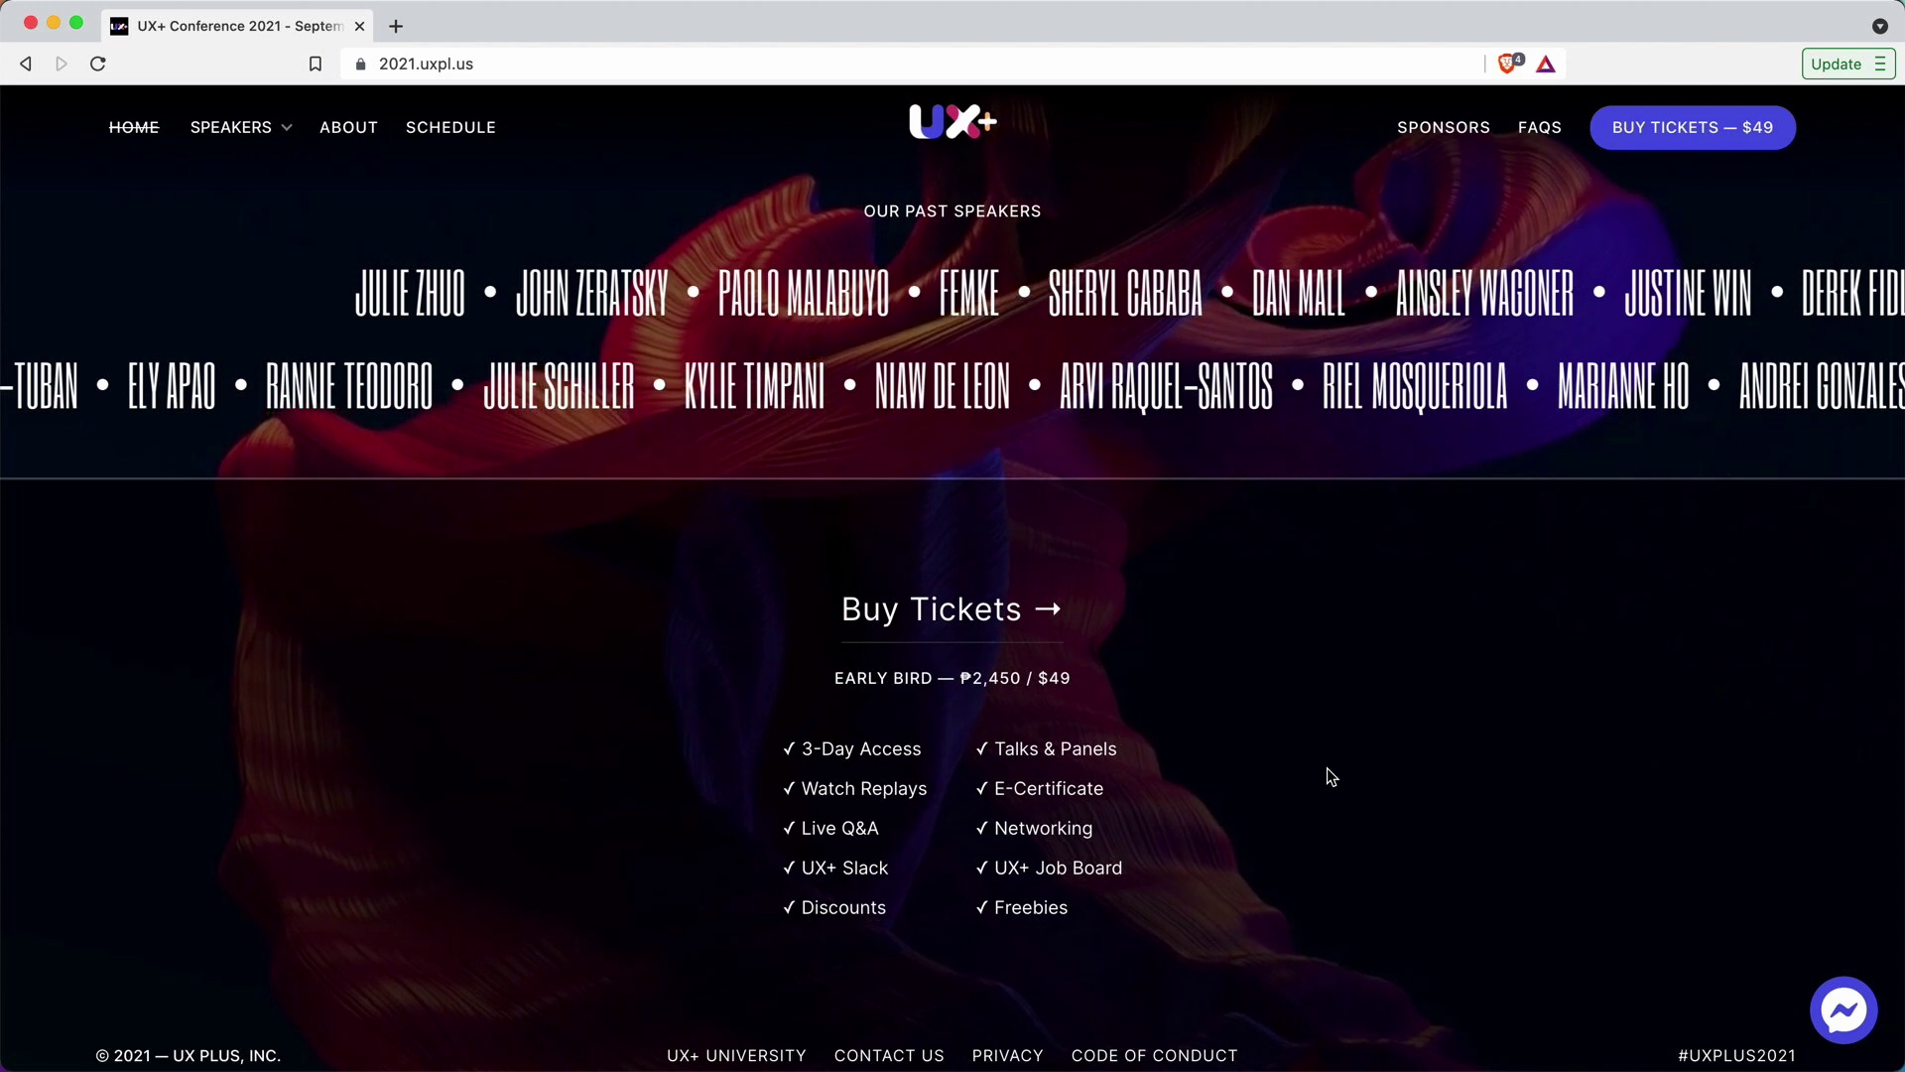
scroll(1332, 777, "down", 1)
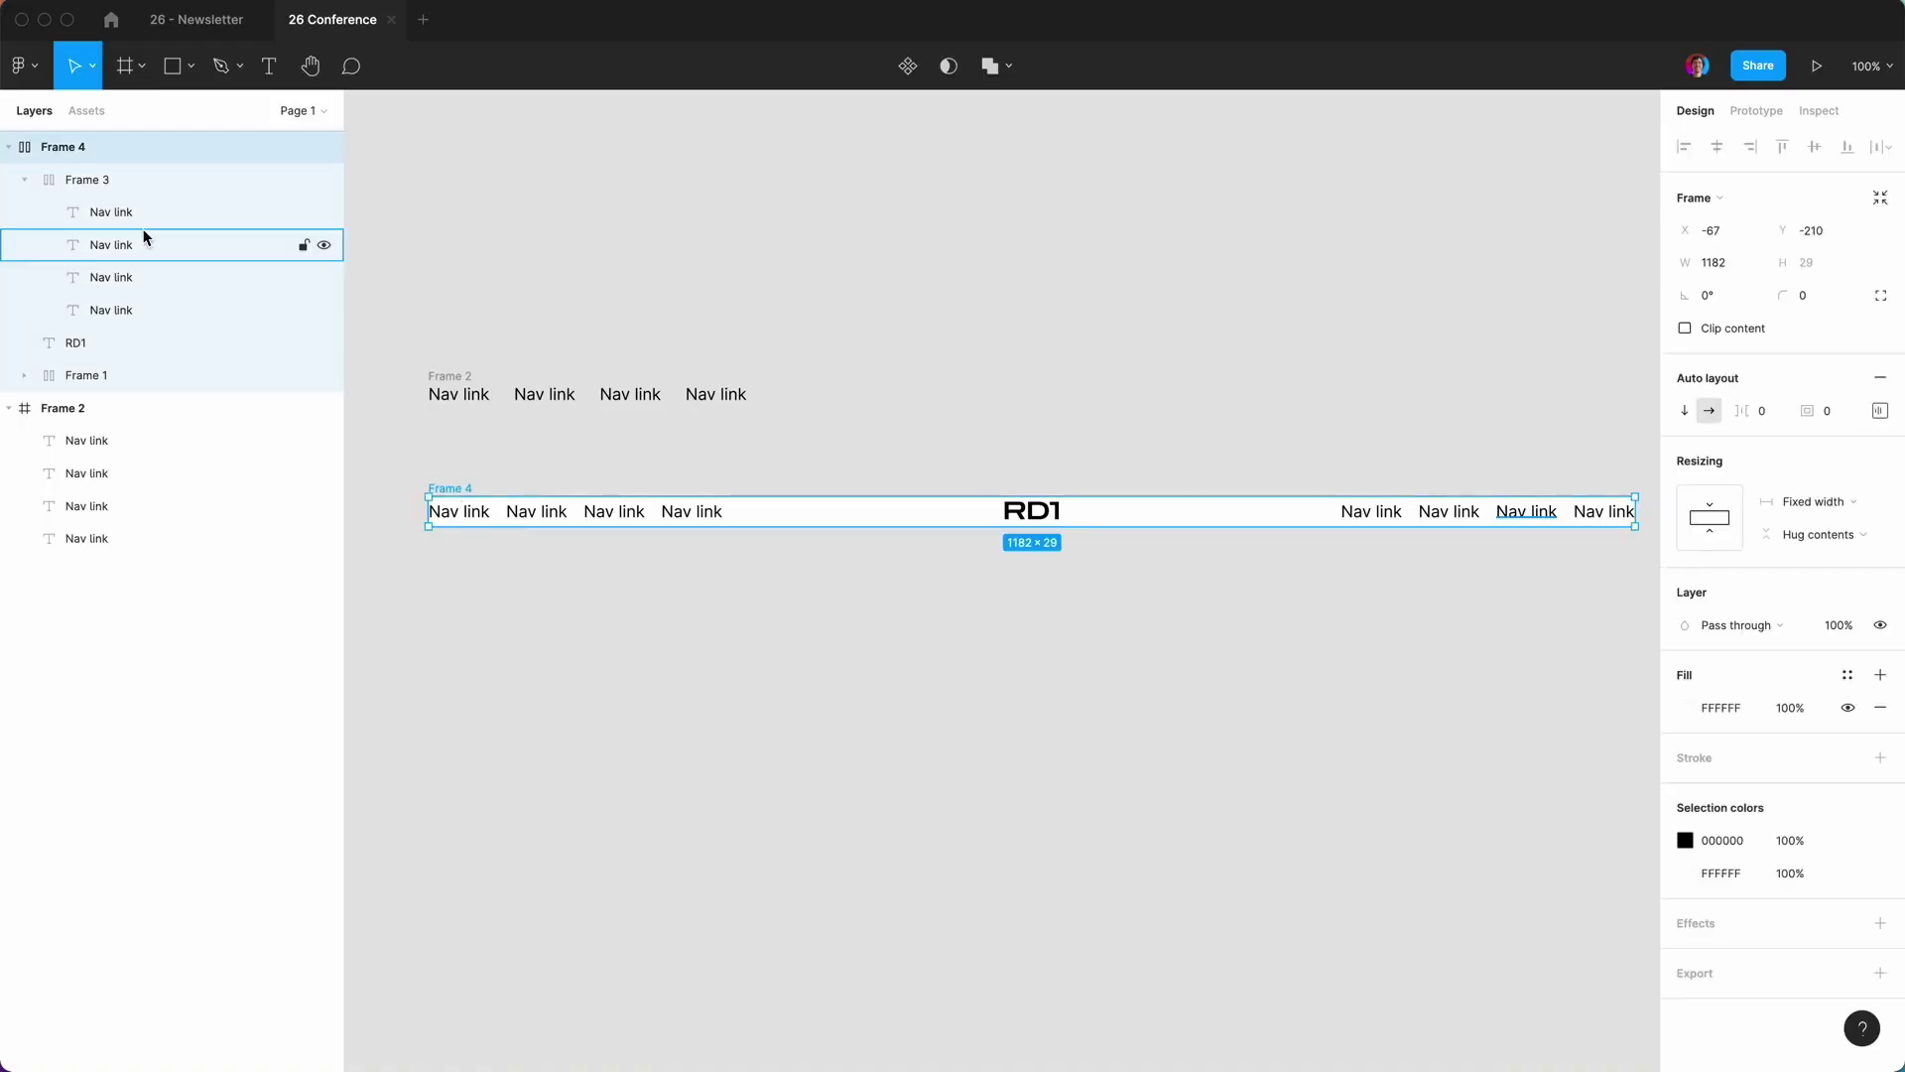
Back in Figma, collapse the Frame 3 layer and rename Frame 4 as Container.
left_click(25, 180)
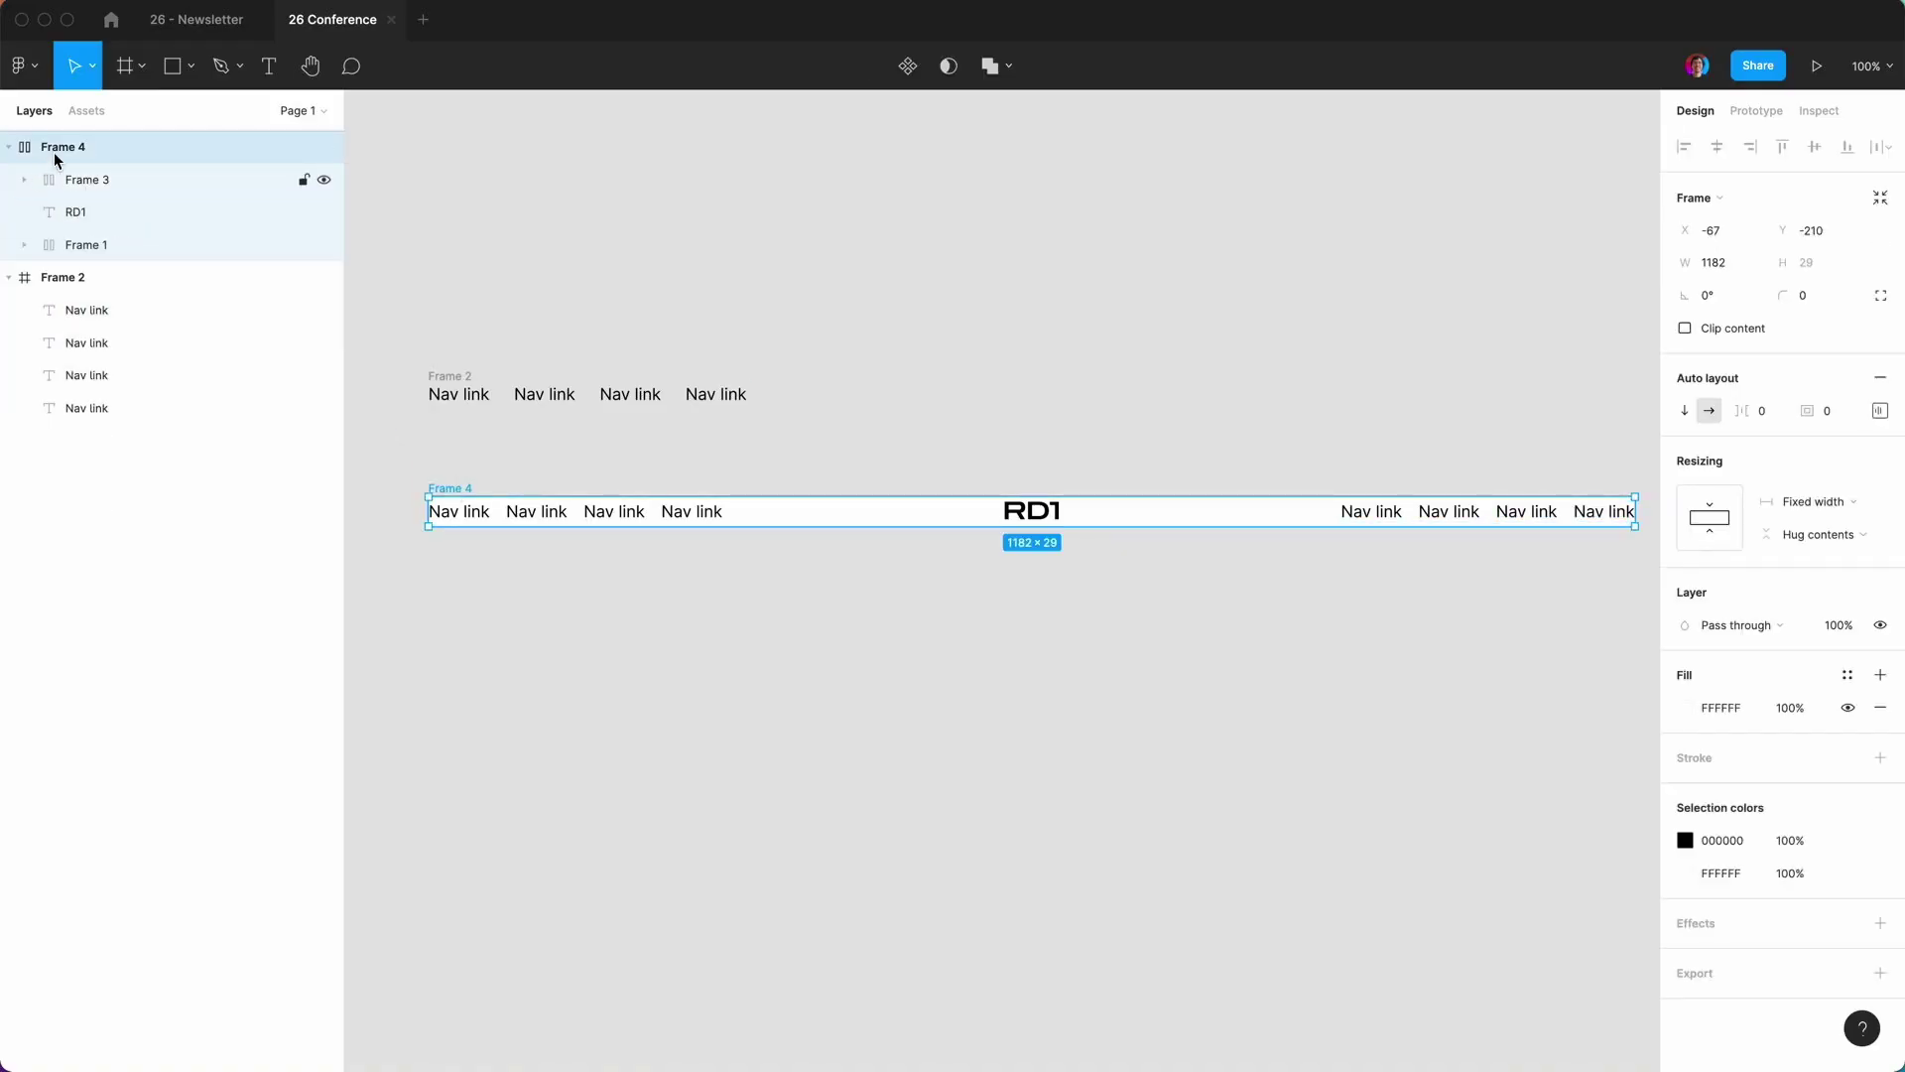
double_click(58, 151)
type("Co")
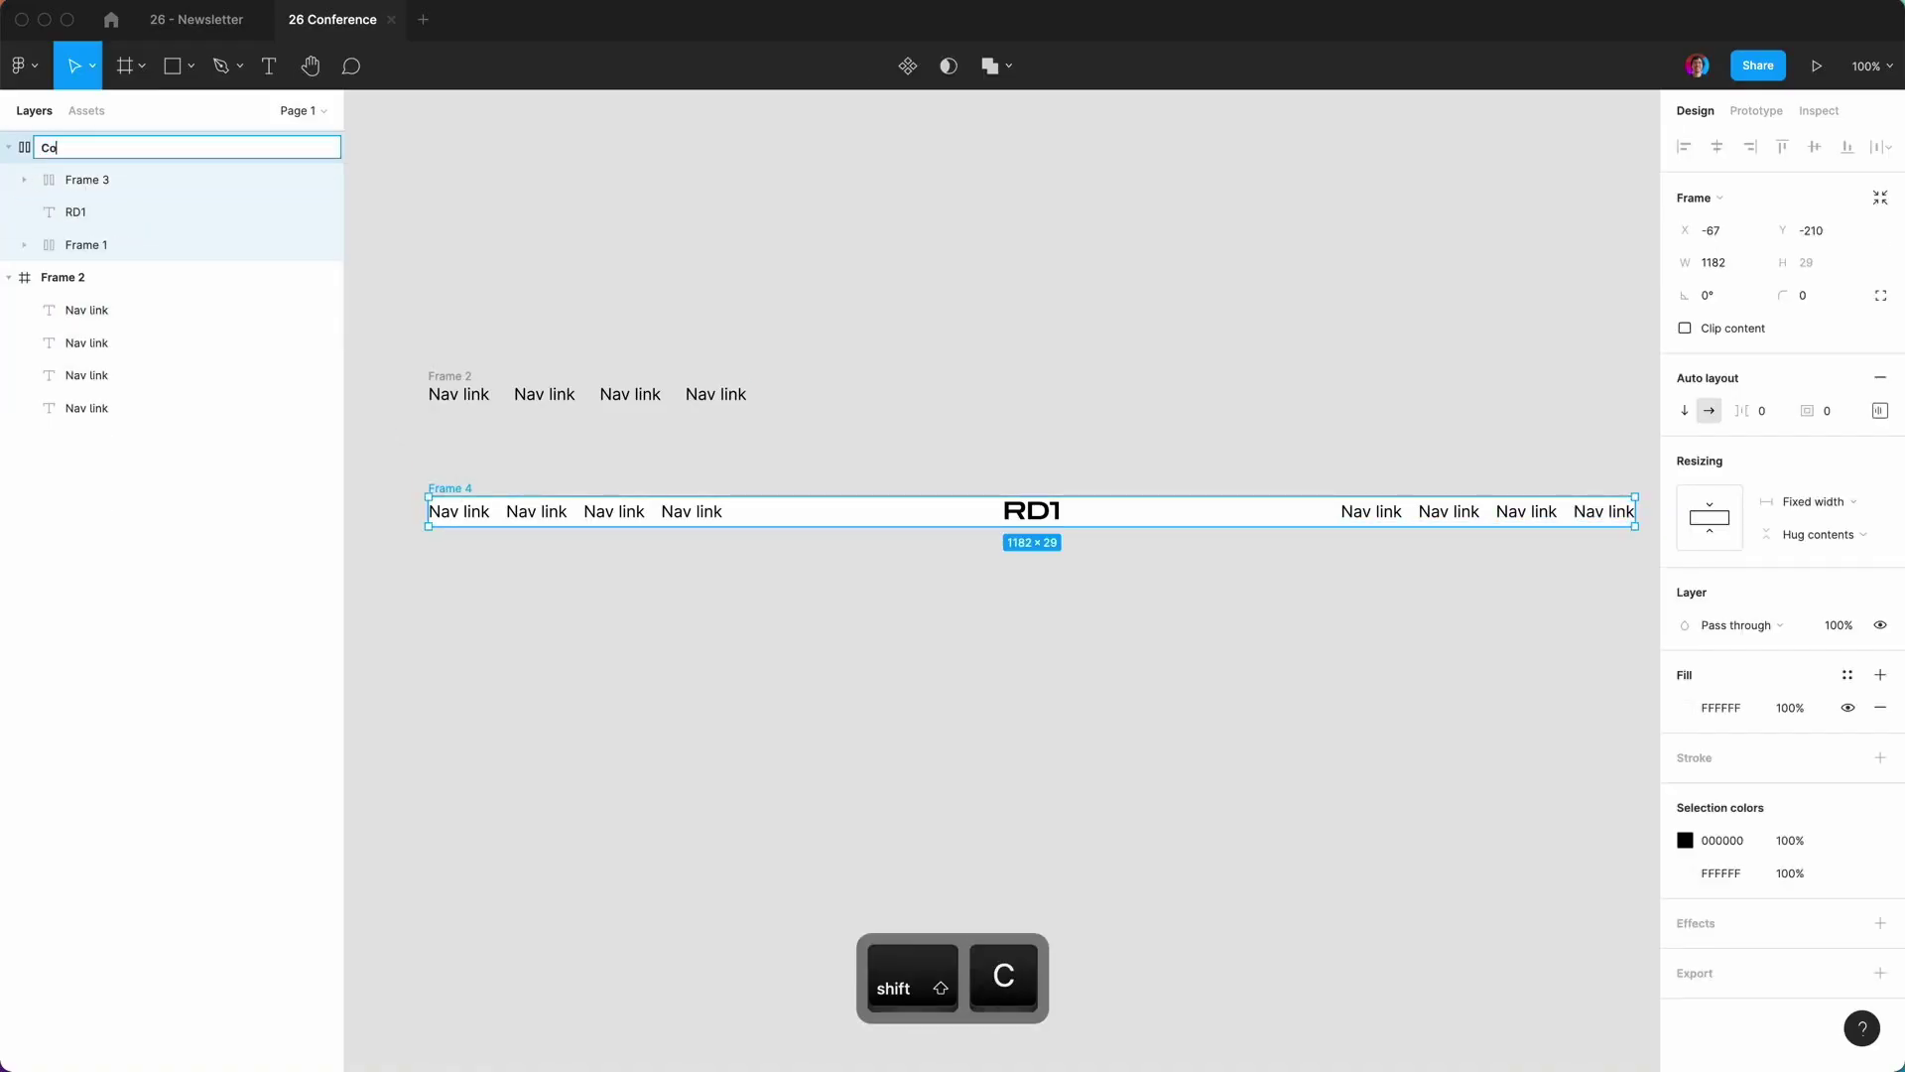
type("ntainer")
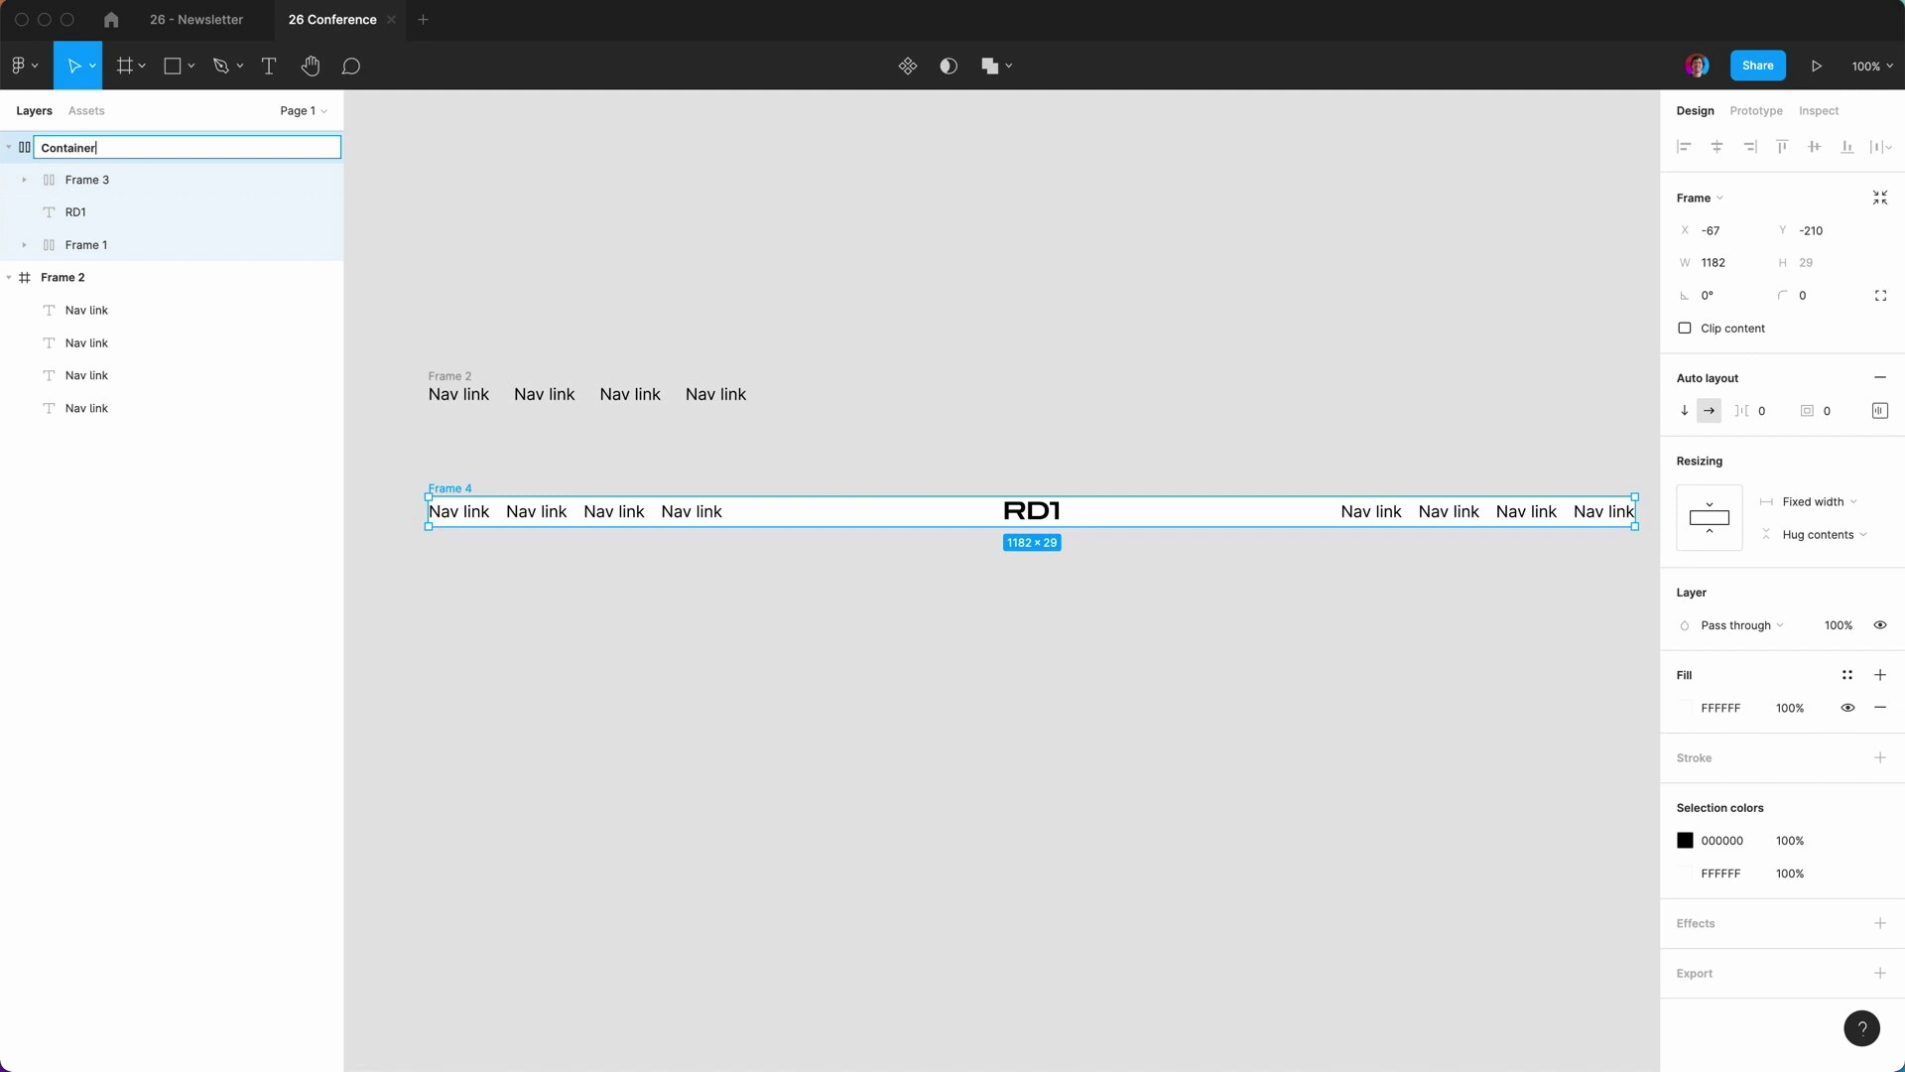
key("Return")
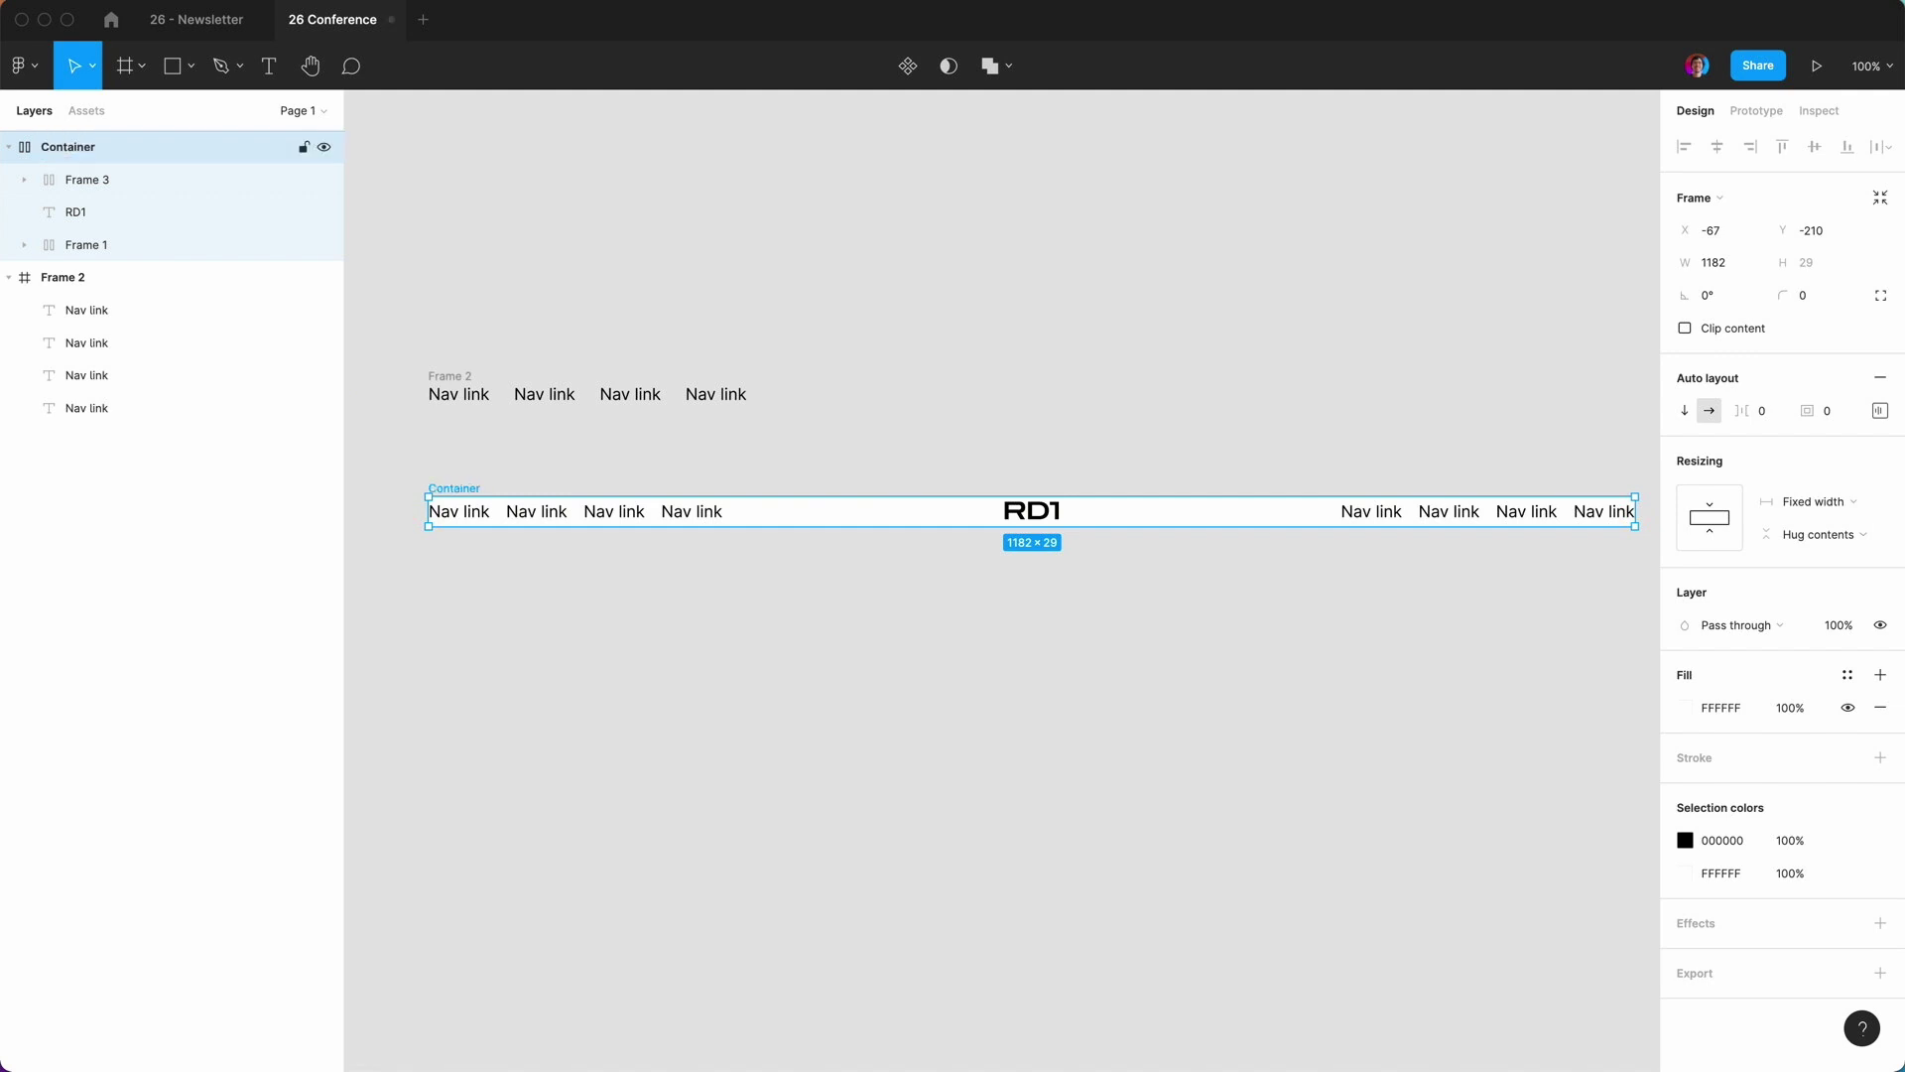
Wrap Container in a new auto layout frame and name that frame Nav.
key("shift+a")
double_click(59, 148)
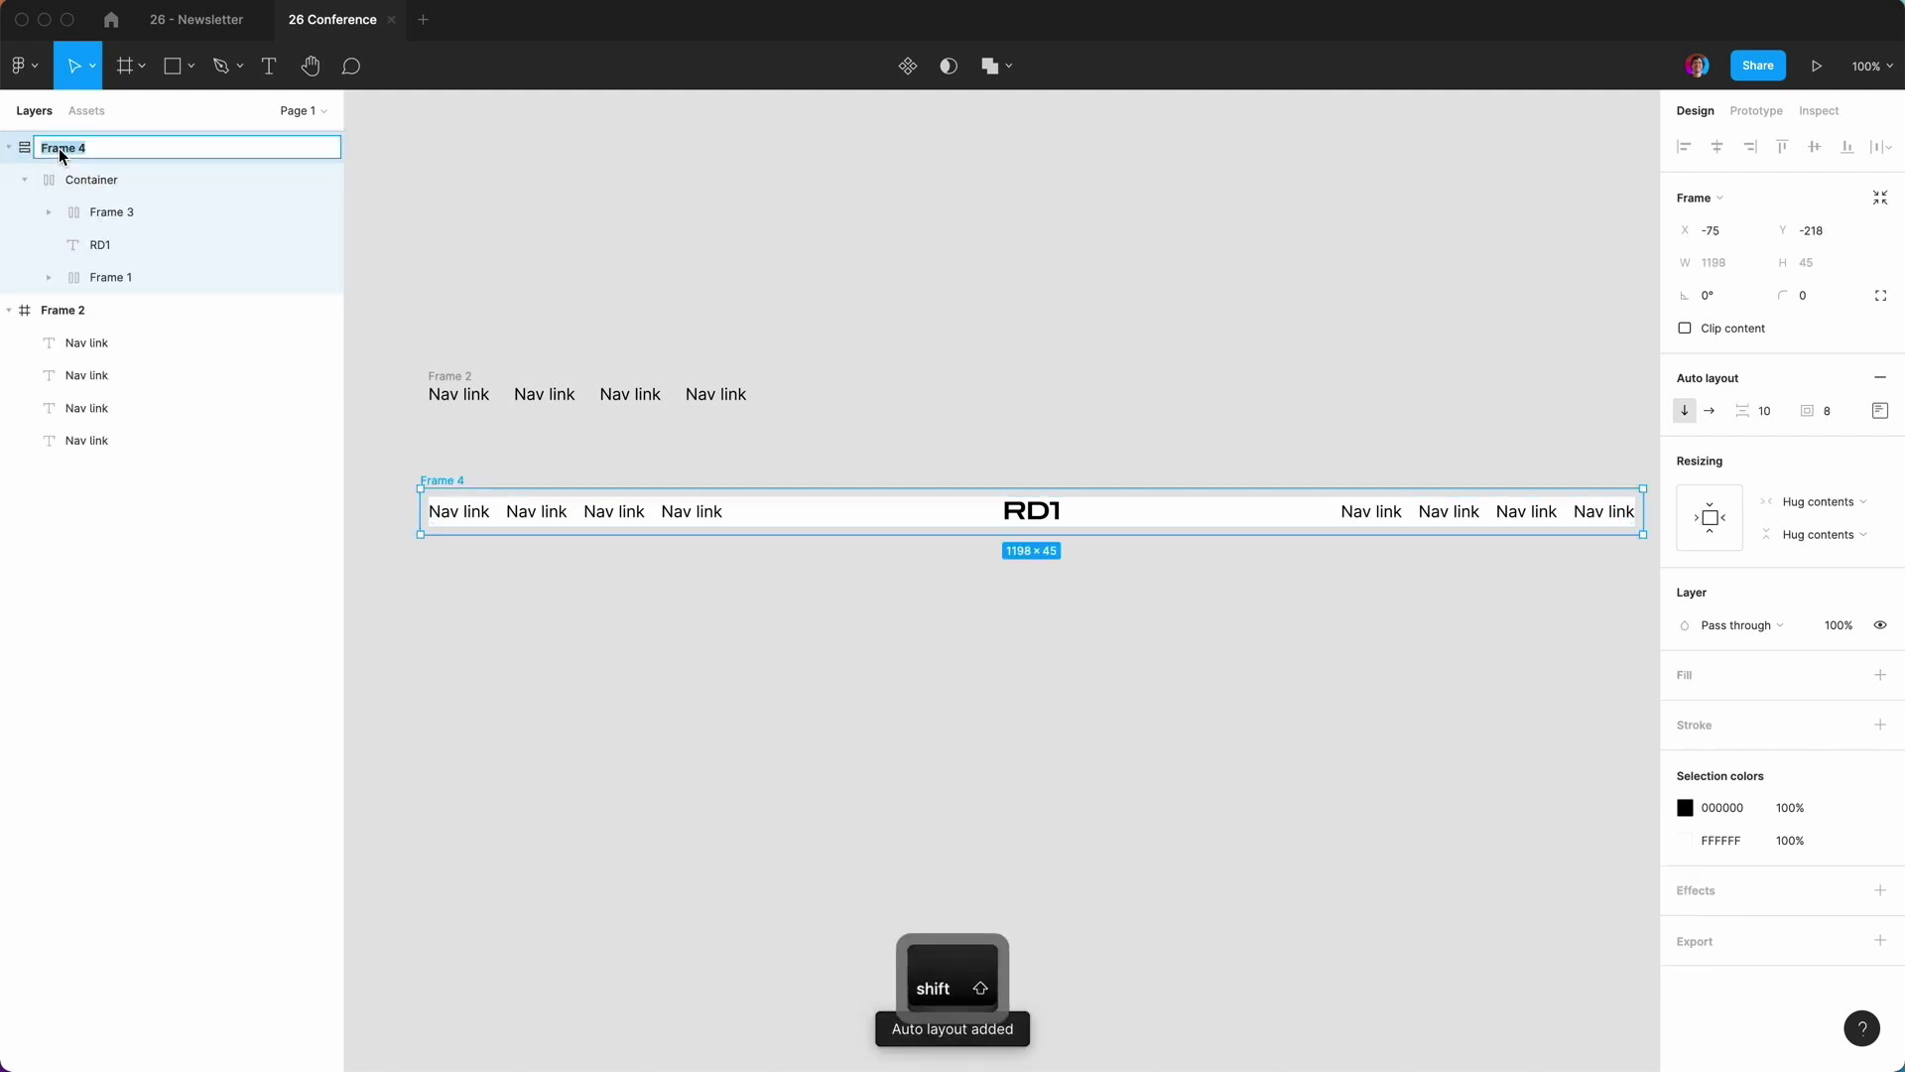
type("Nav")
key("Return")
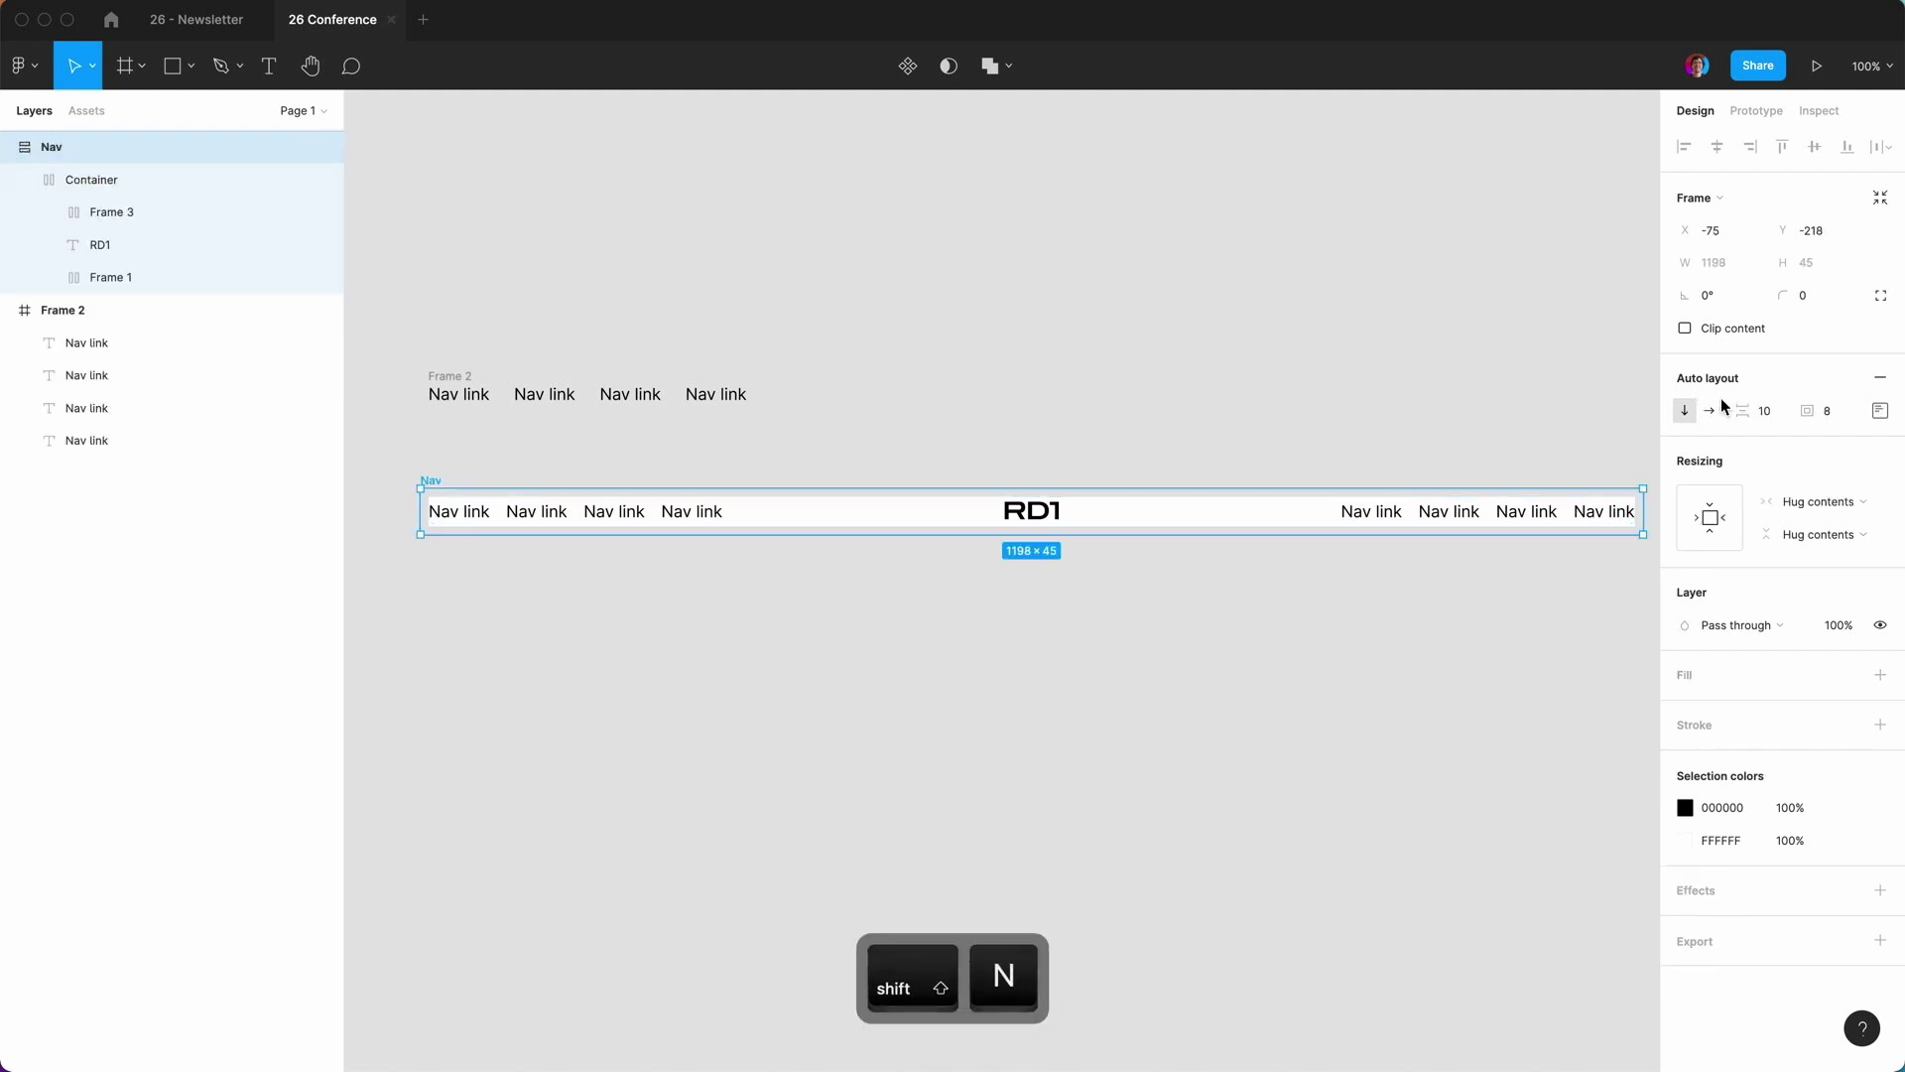
Set the Nav frame's auto layout item spacing and padding to 0.
left_click(1765, 415)
type("0")
key("Tab")
type("0")
key("Return")
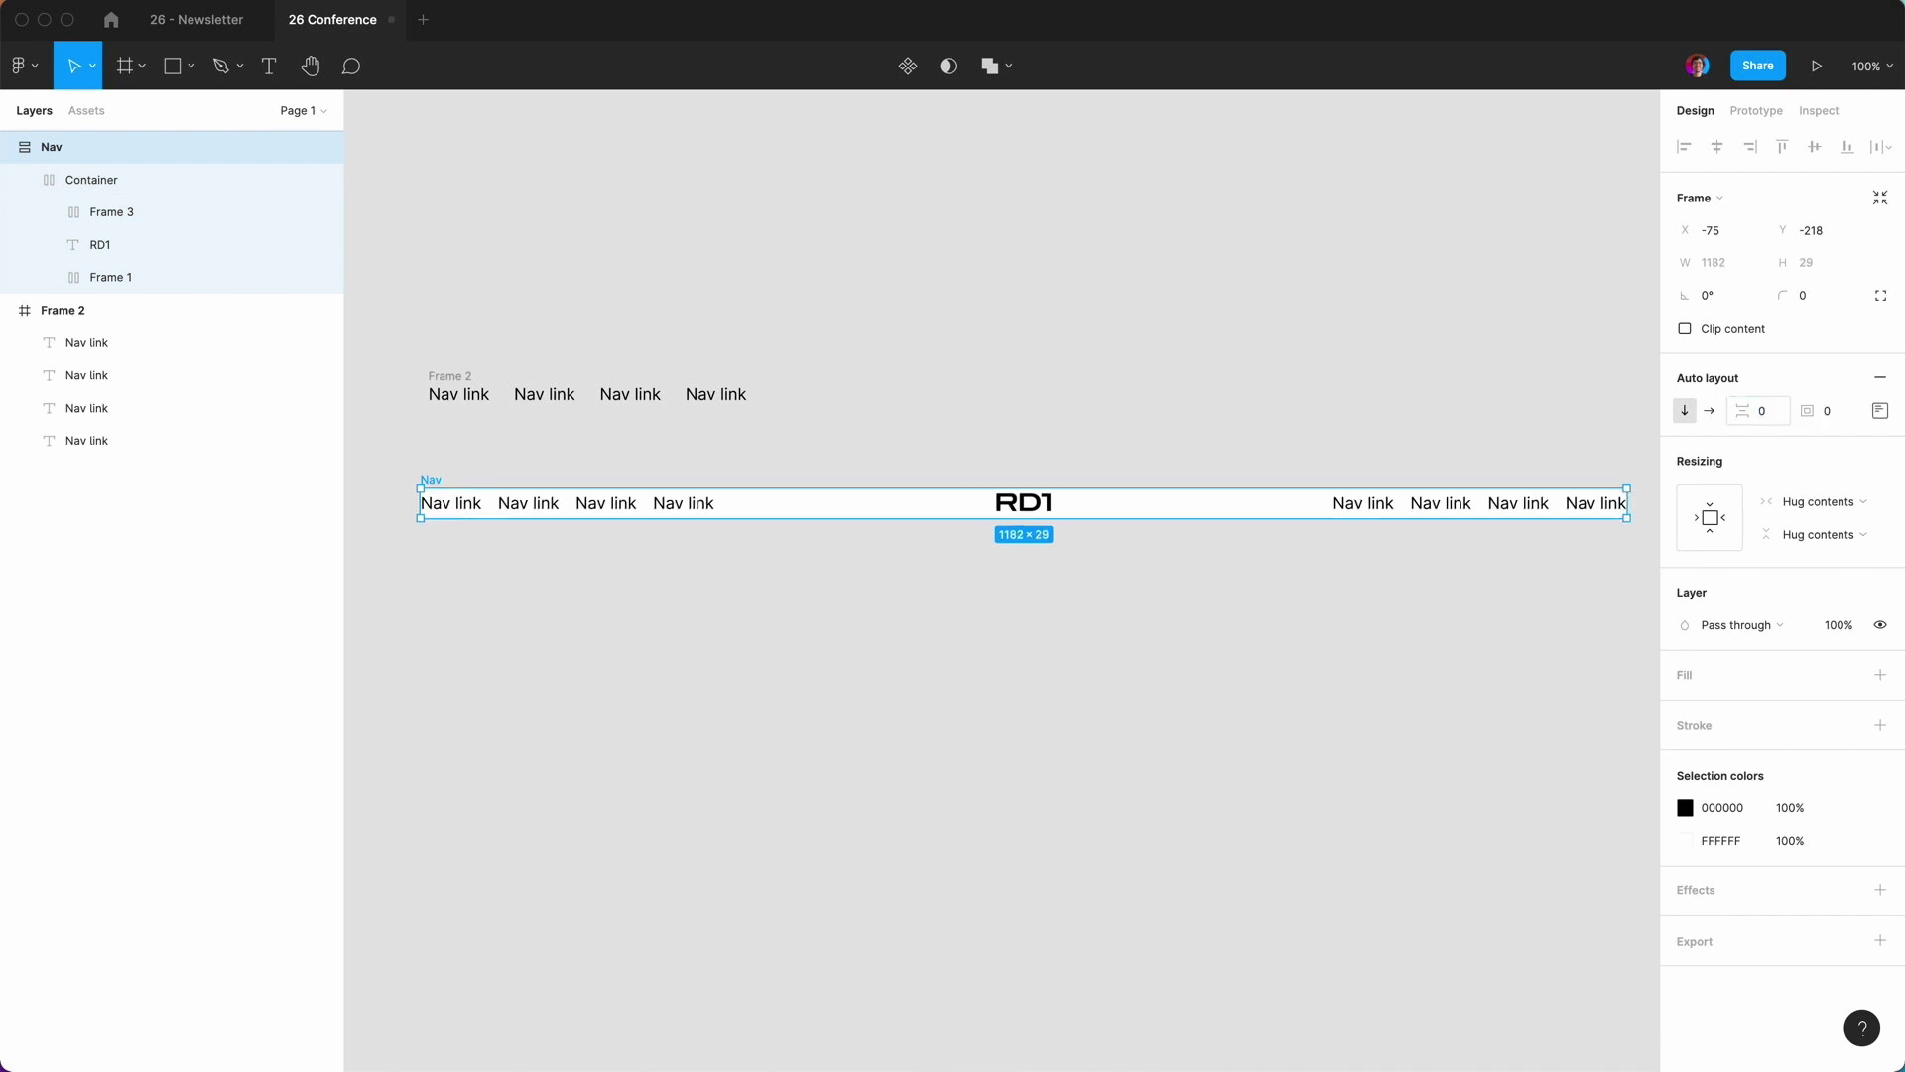
Set the auto layout padding of the Container inside the Nav frame to 40 on all sides.
left_click(93, 181)
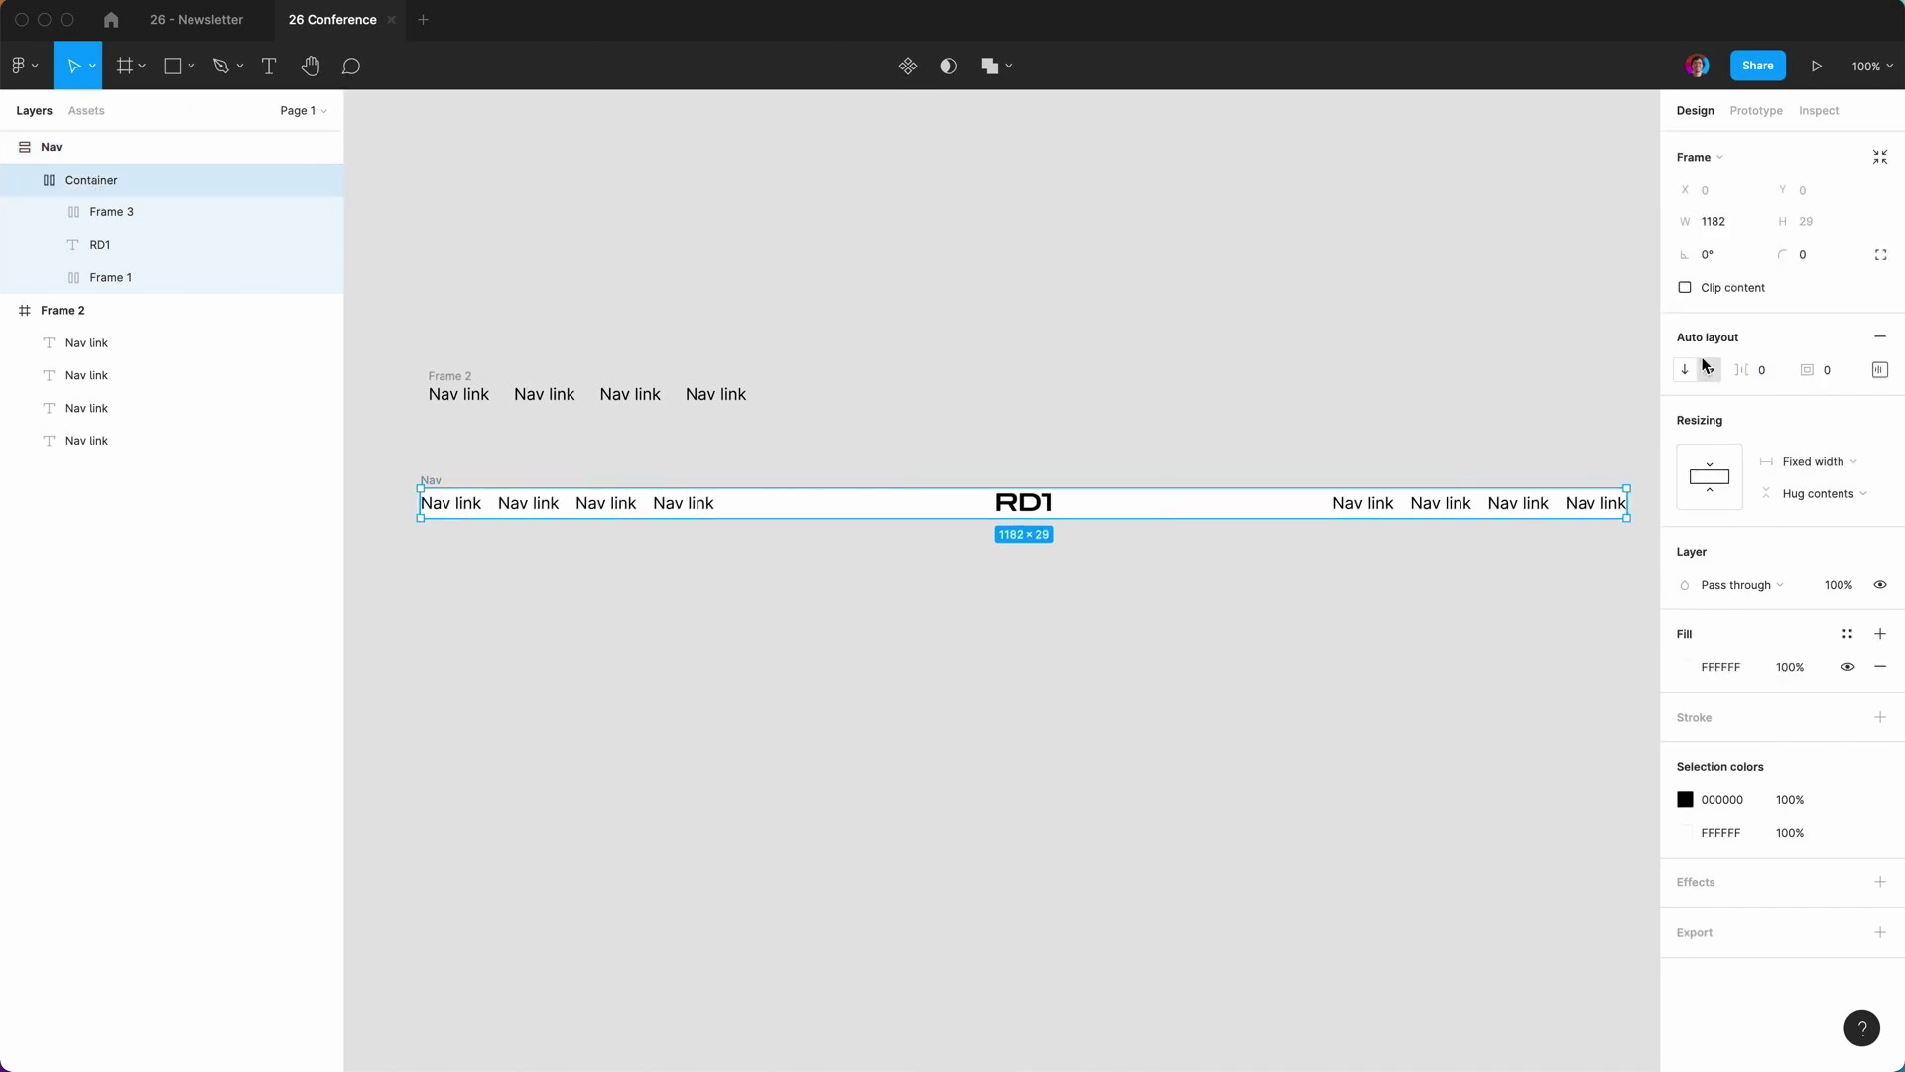
left_click(1877, 370)
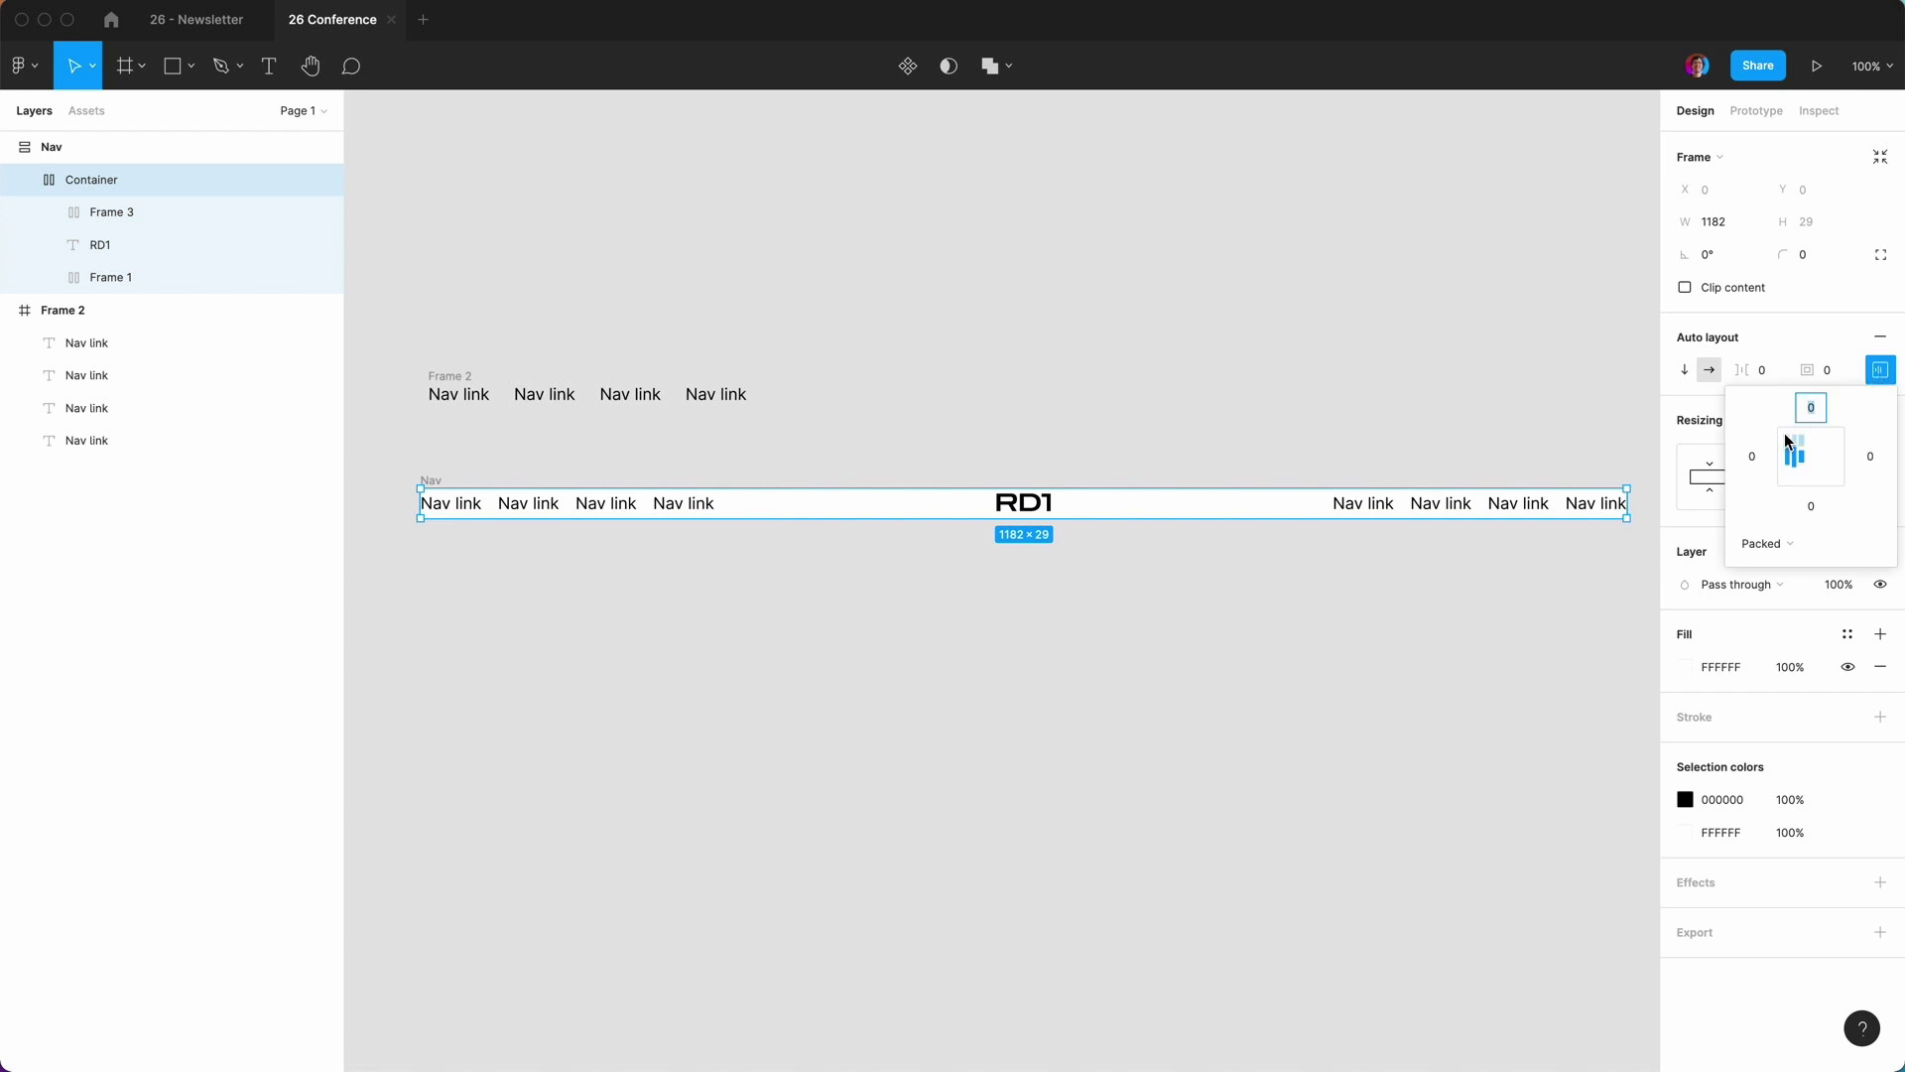
left_click(1831, 377)
type("40")
key("Return")
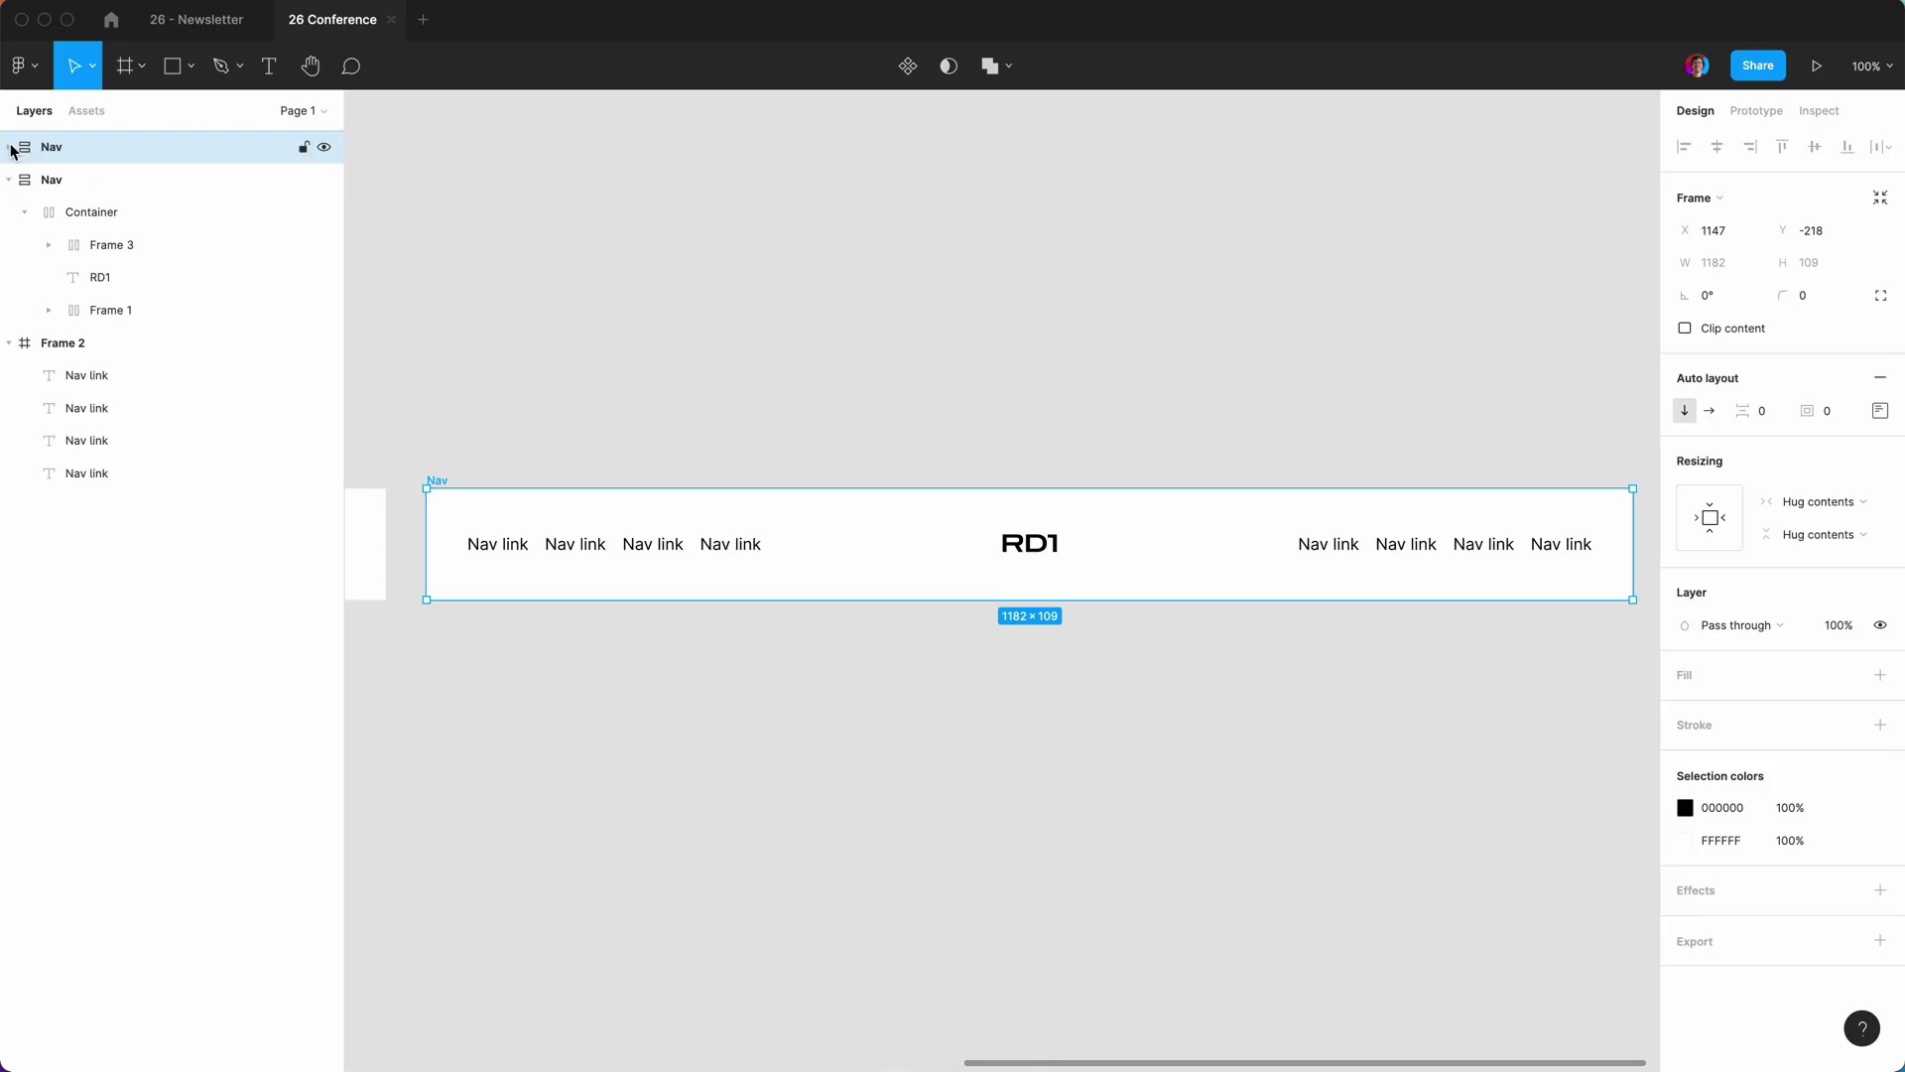
Rename the duplicated Nav frame as Section and expand its layer to show the Container inside.
double_click(55, 150)
type("Section")
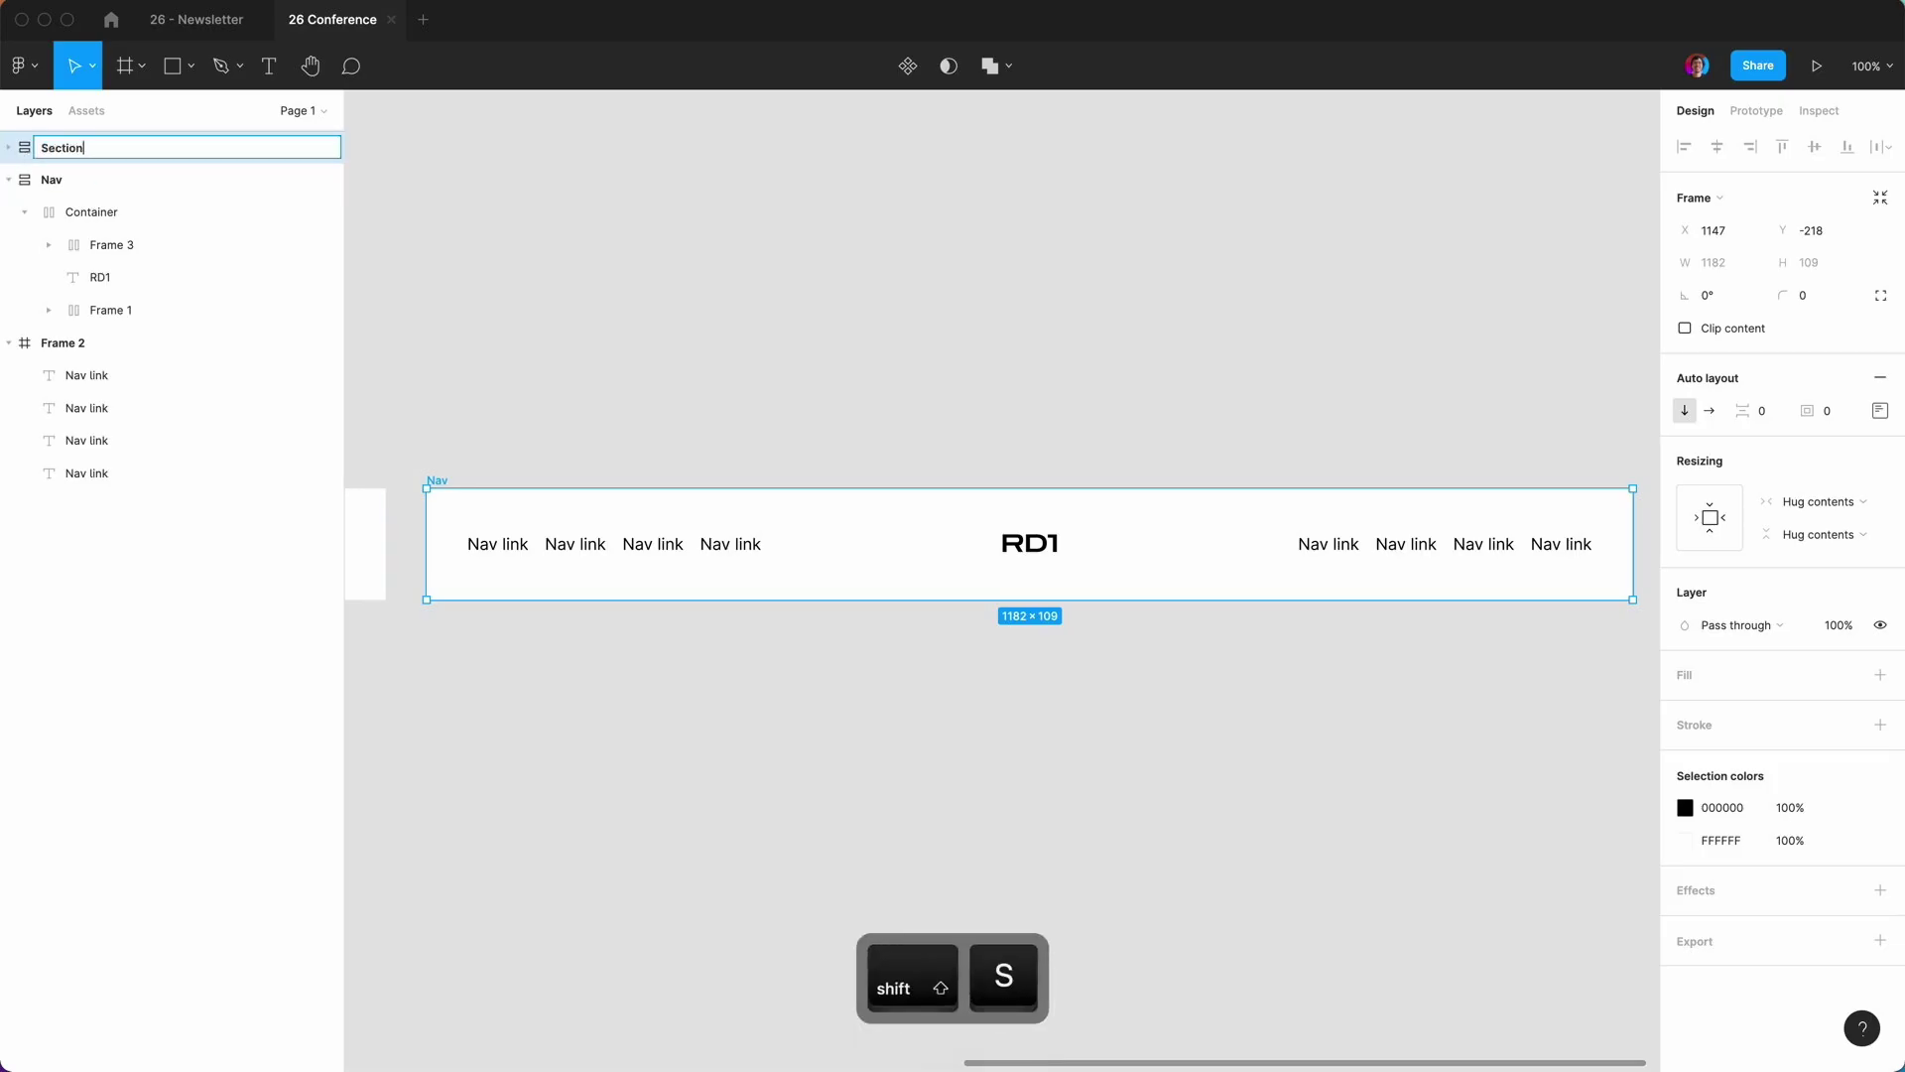
key("Return")
left_click(9, 147)
Set the top and bottom padding of the Container inside the Section frame to 100.
left_click(79, 182)
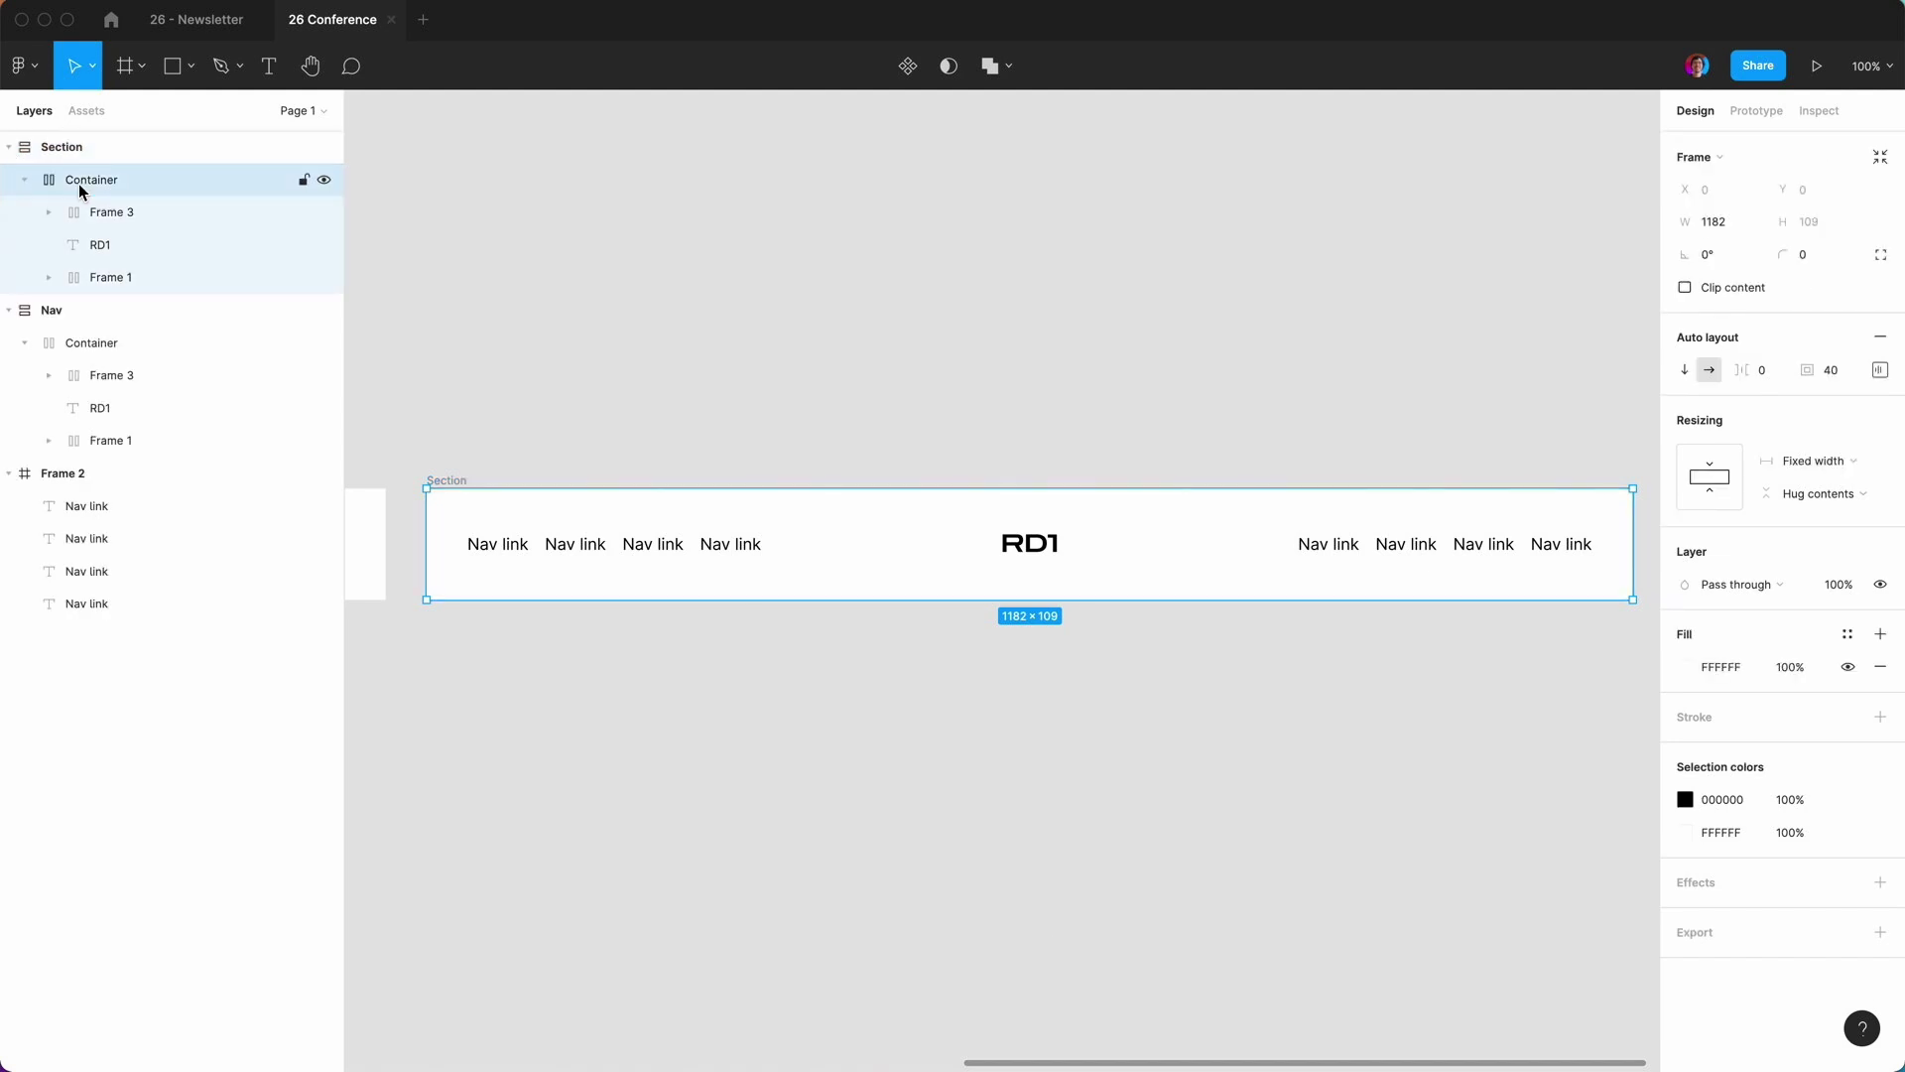
left_click(1878, 371)
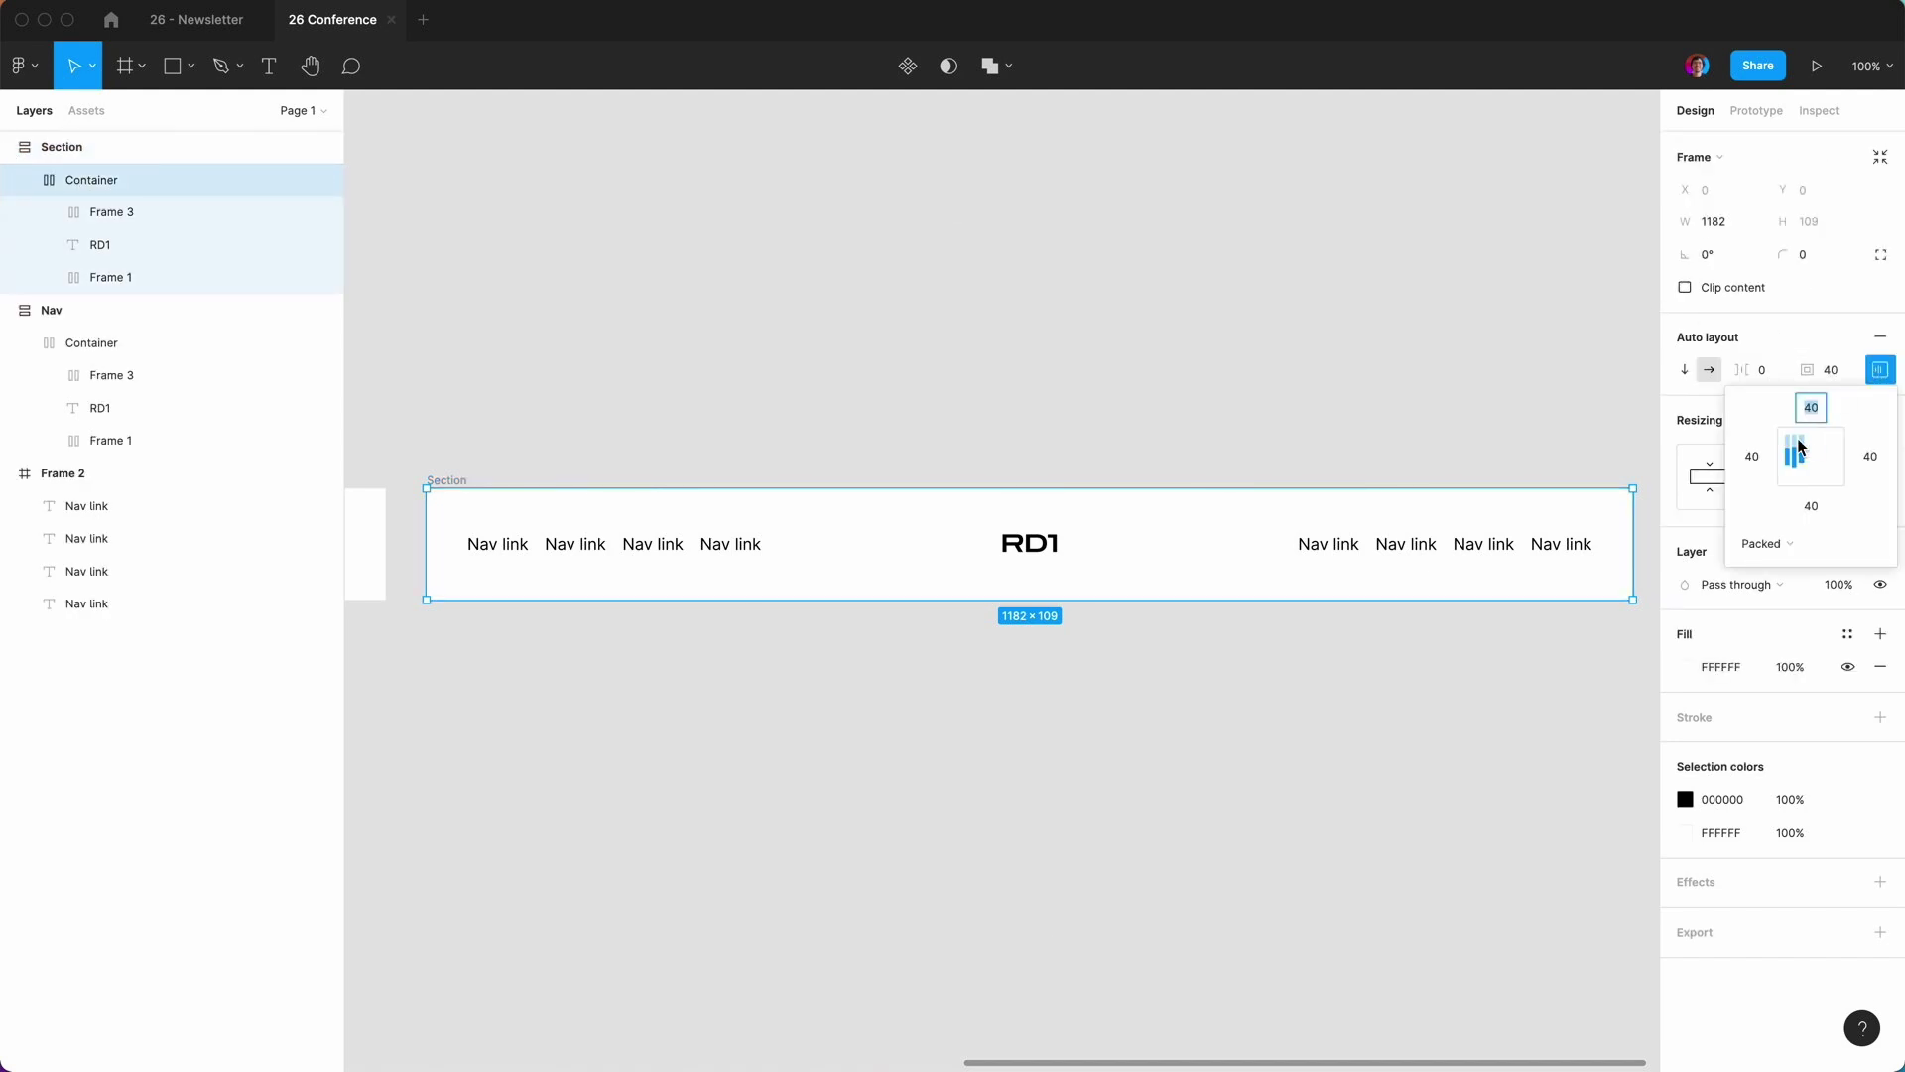
type("100")
key("Tab")
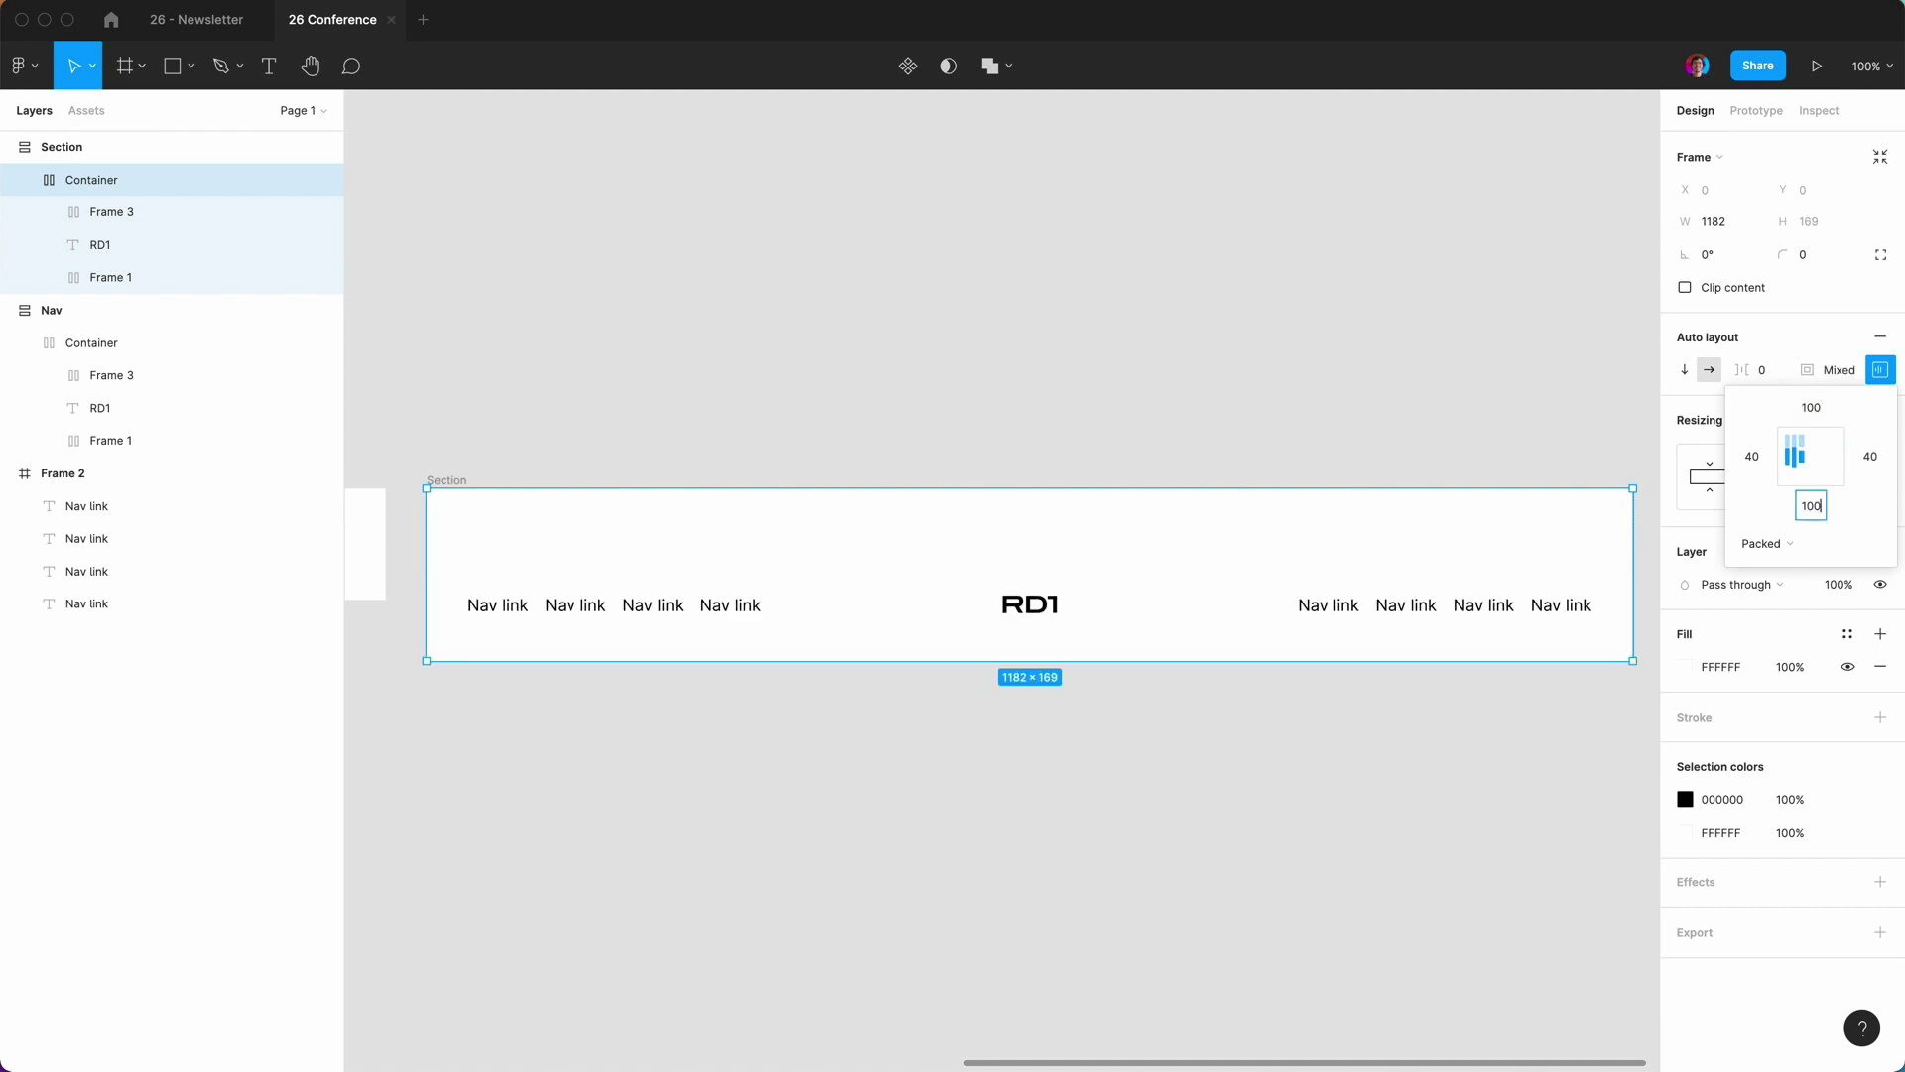
type("100")
key("Return")
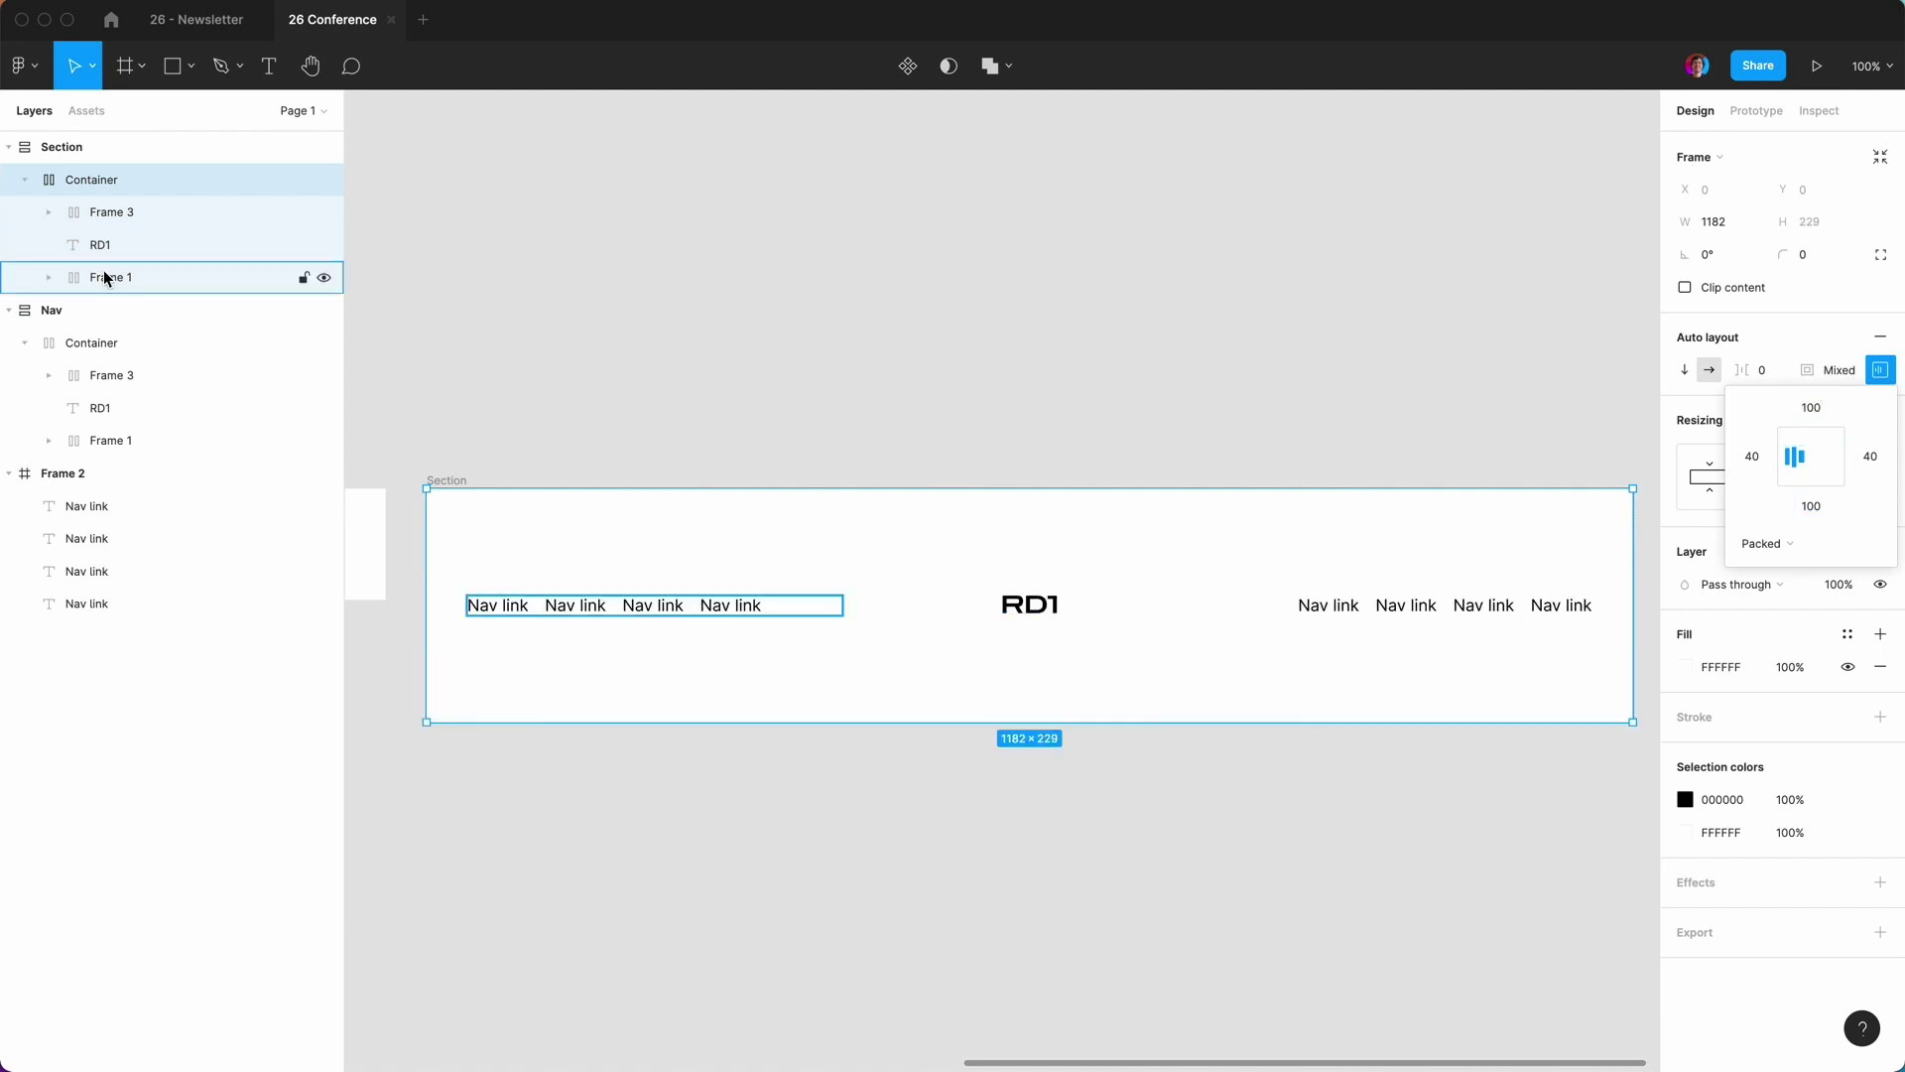
left_click(595, 251)
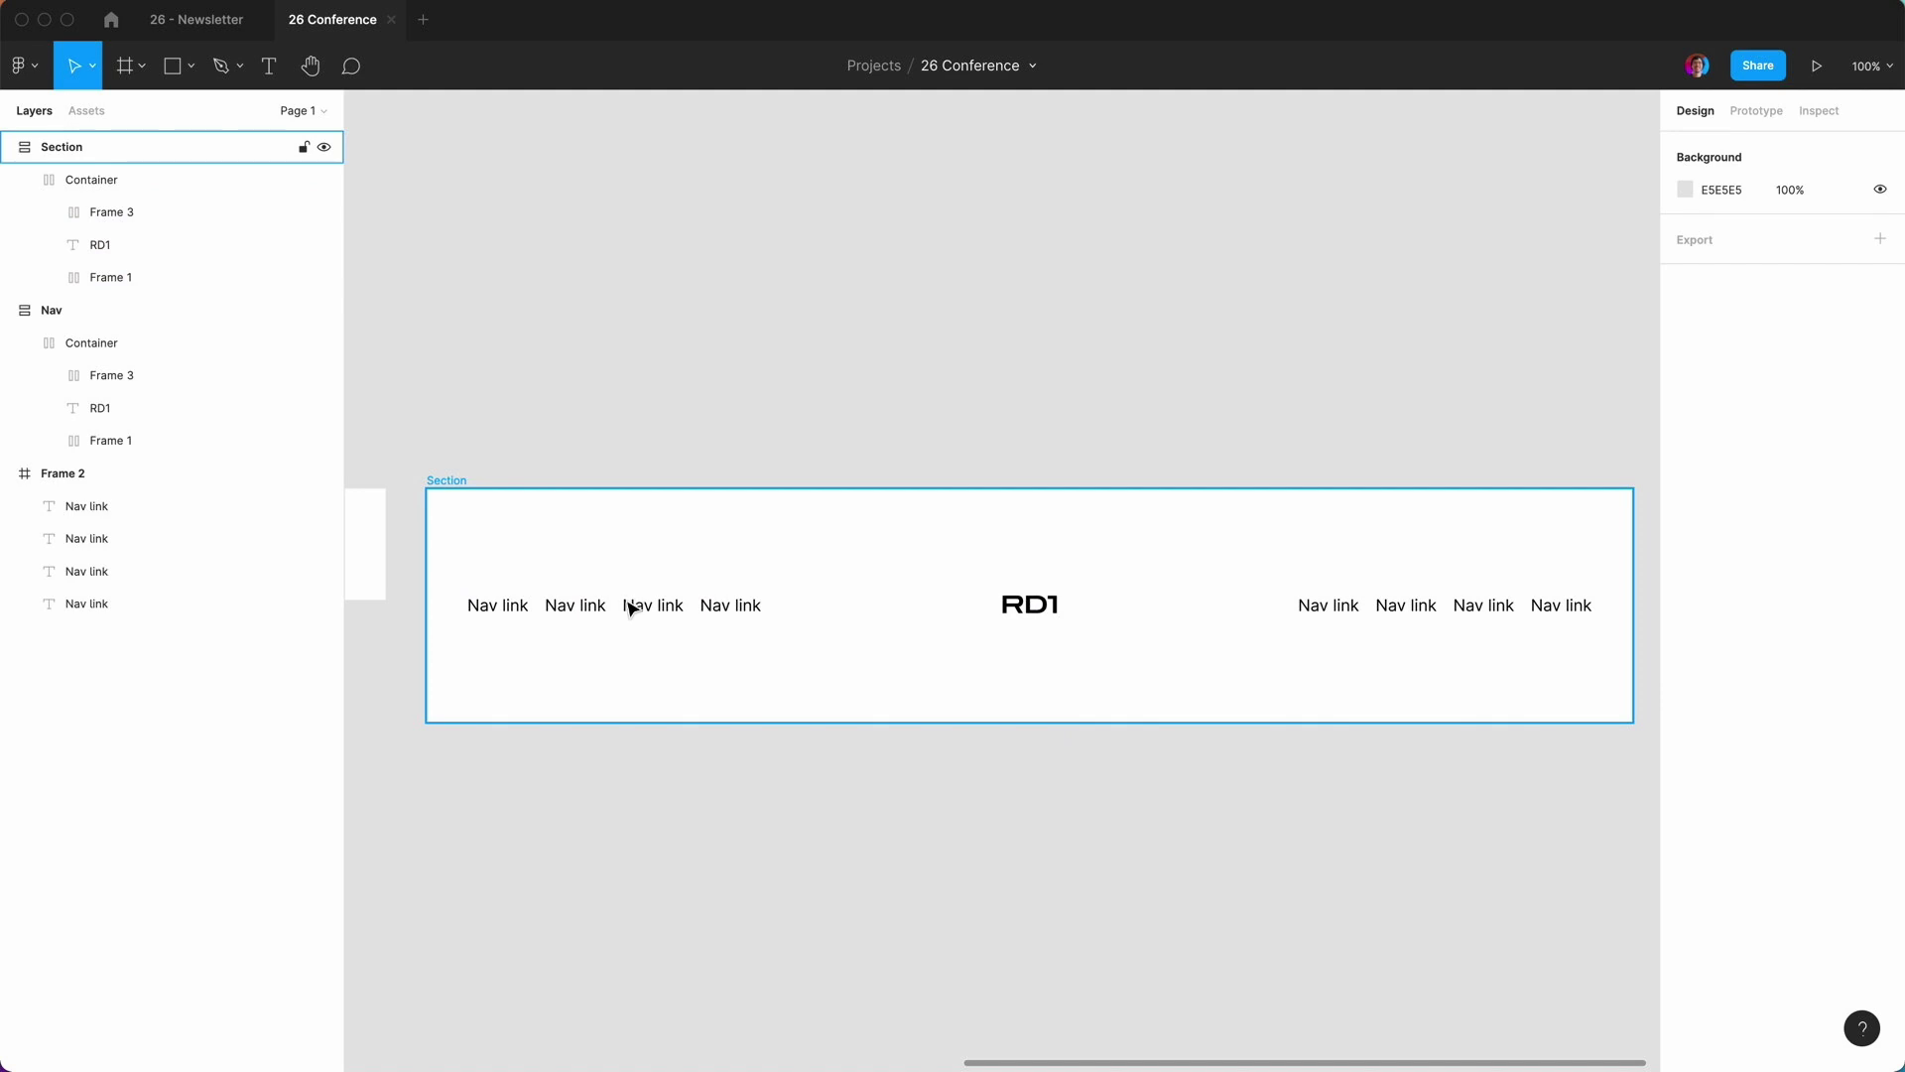
Delete Frame 3, the RD1 logo and Frame 1 from the Section frame's Container.
left_click(110, 213)
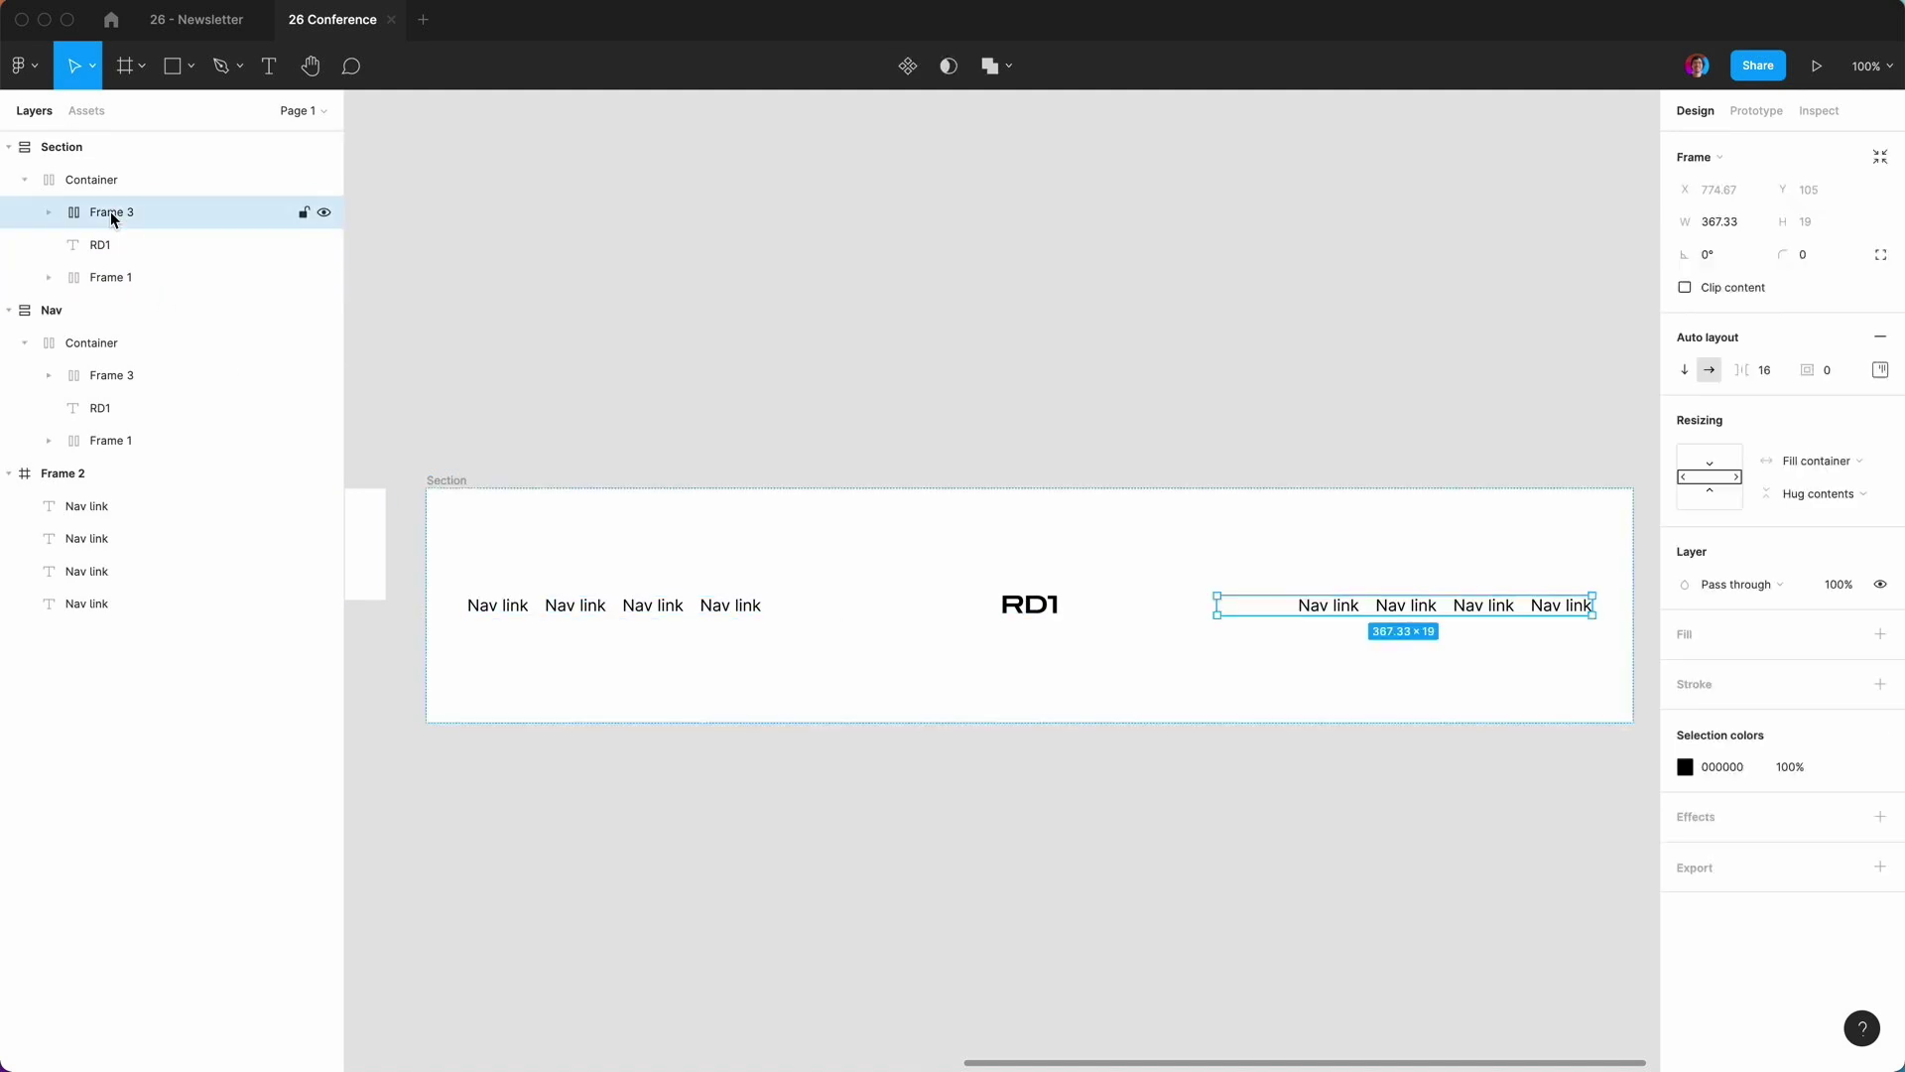
left_click(109, 270, "shift")
key("Delete")
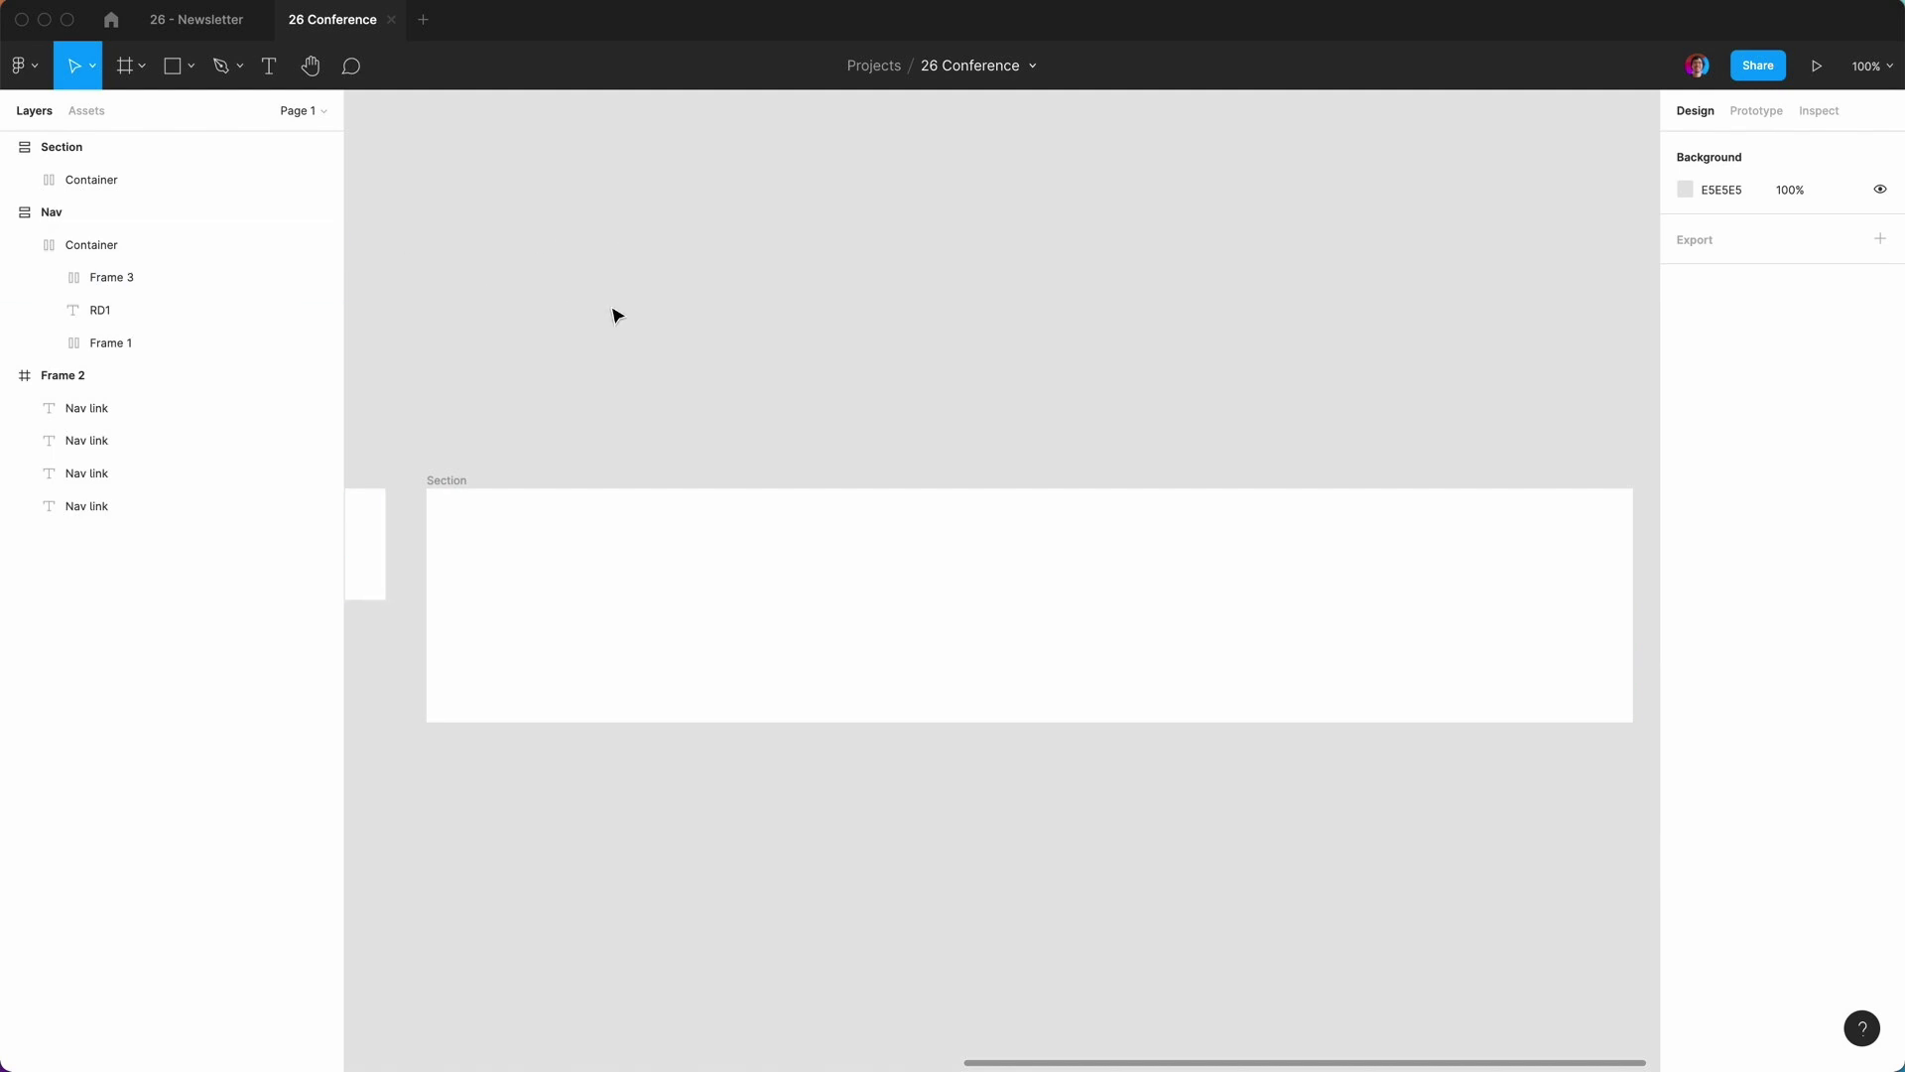
Add a text layer reading Title on the empty canvas below the Section frame.
key("minus")
scroll(677, 852, "down", 3)
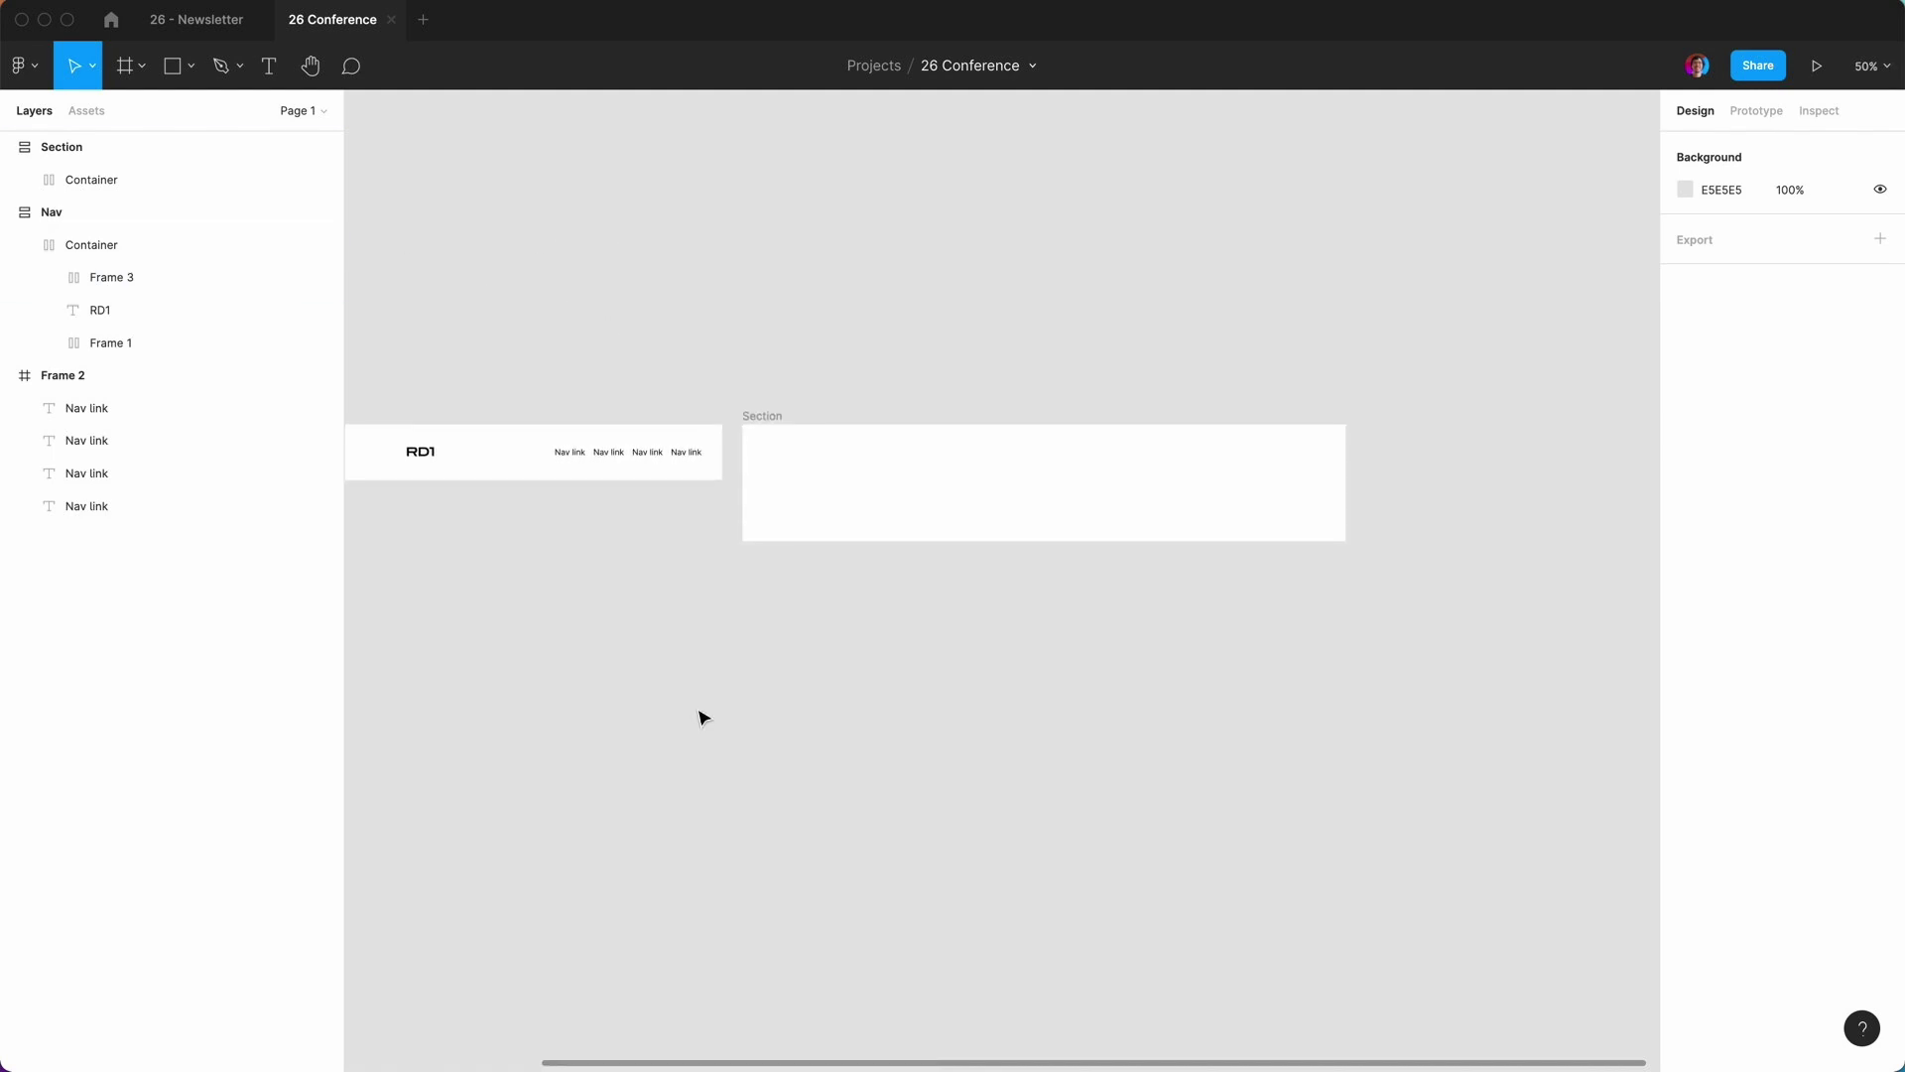
key("t")
left_click(846, 617)
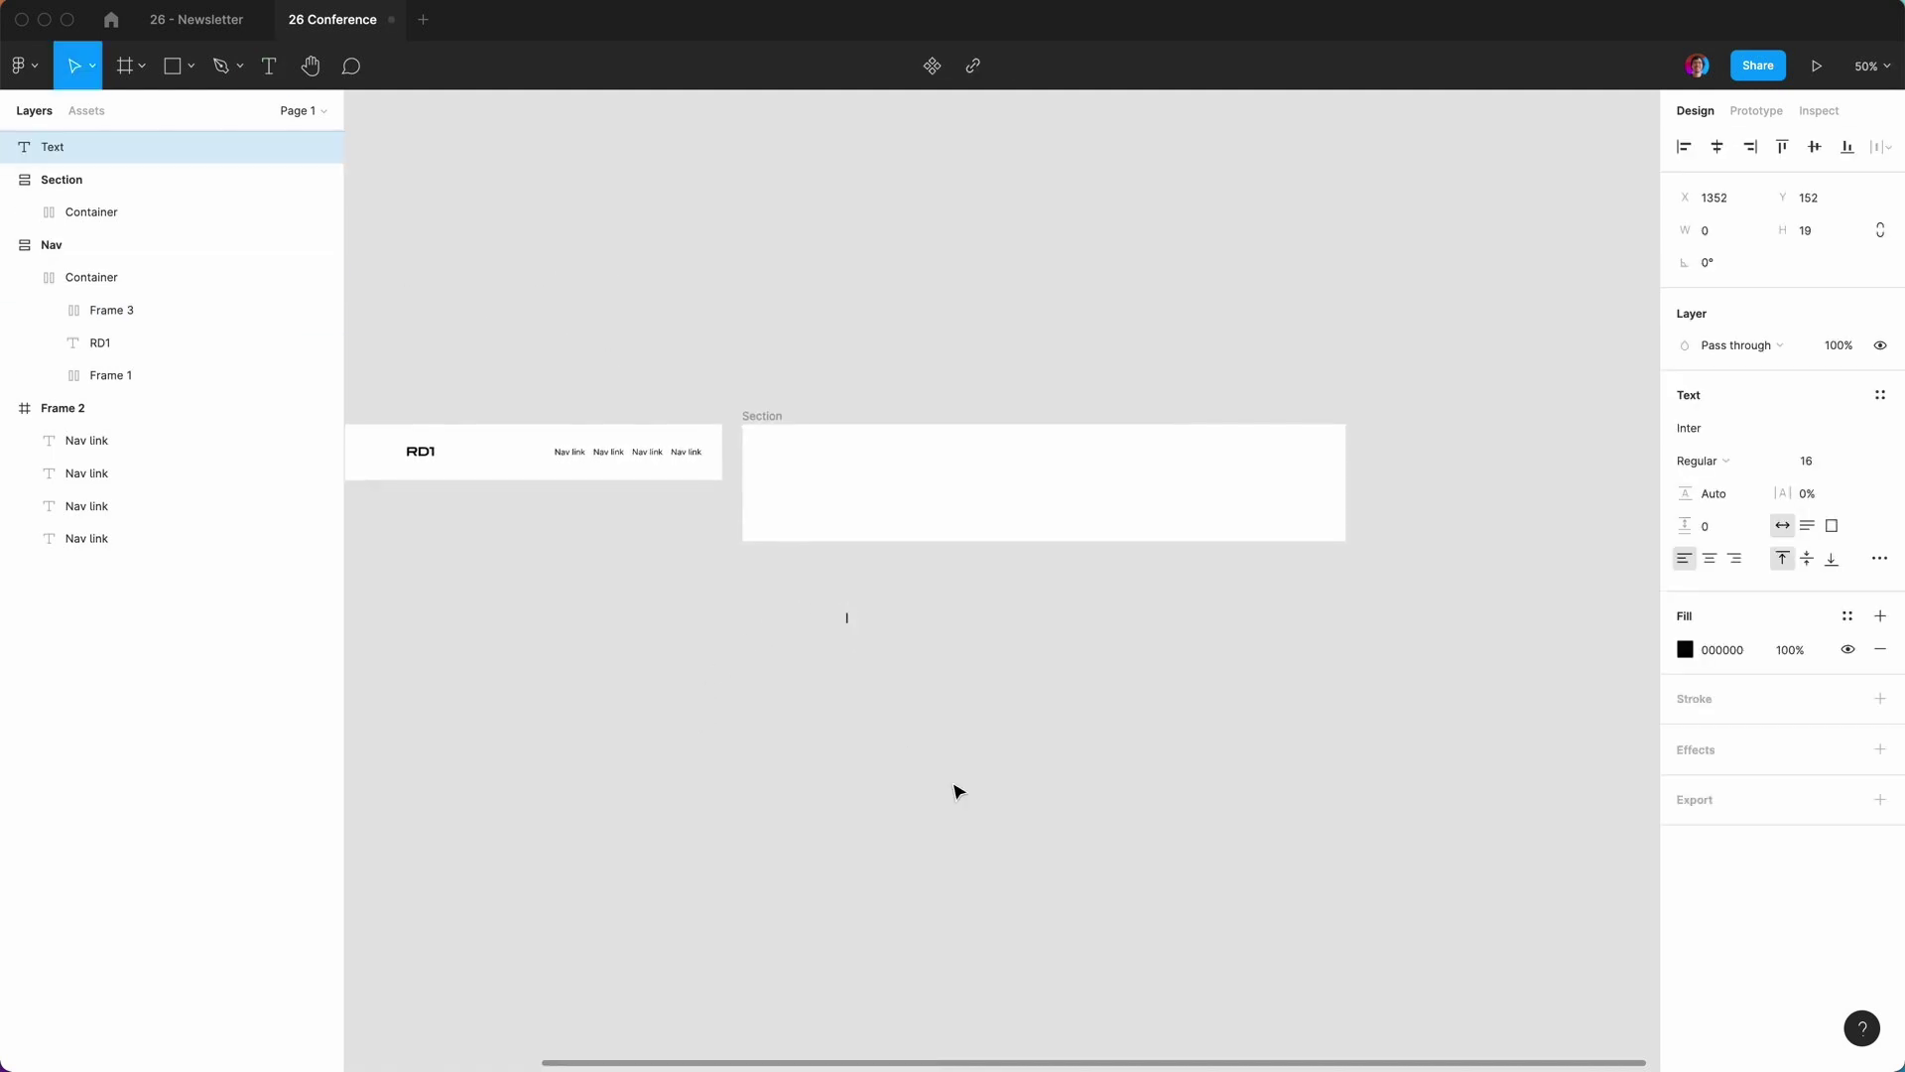
type("Title")
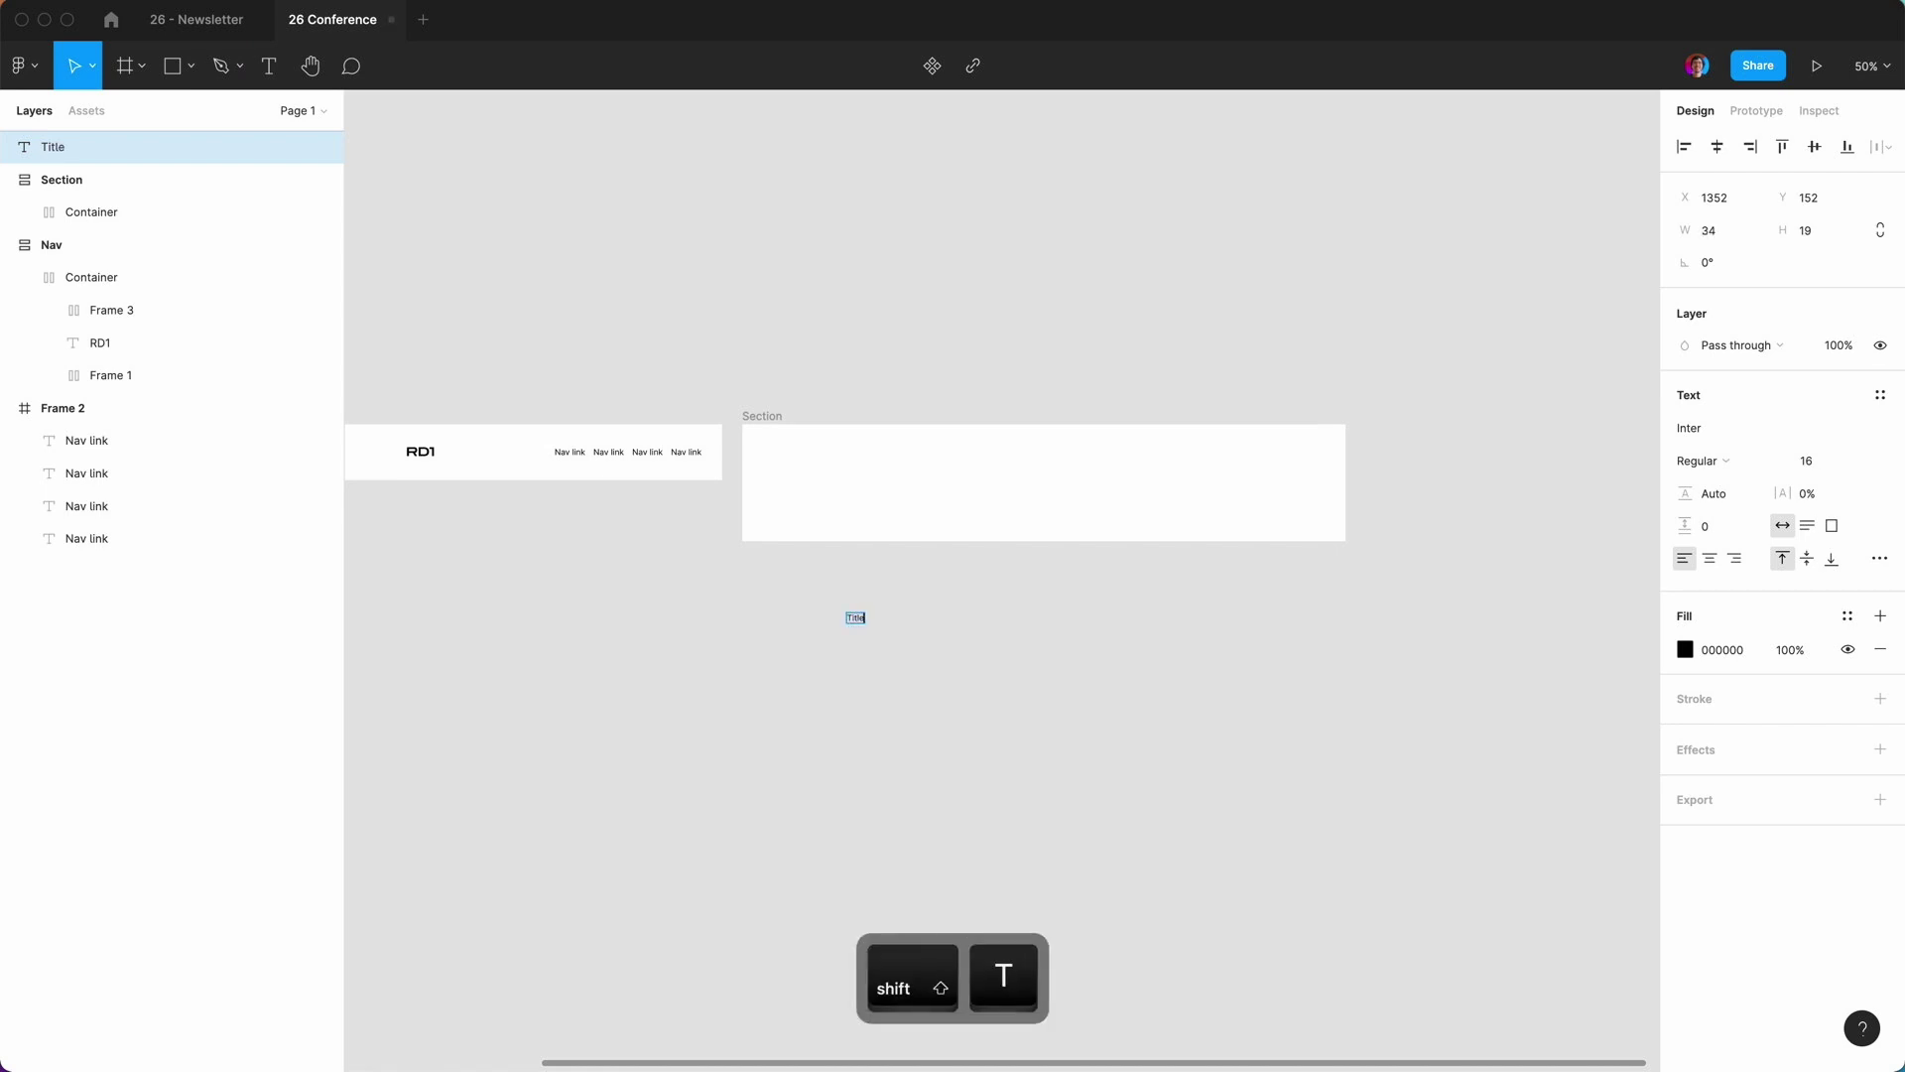
key("Escape")
key("shift+0")
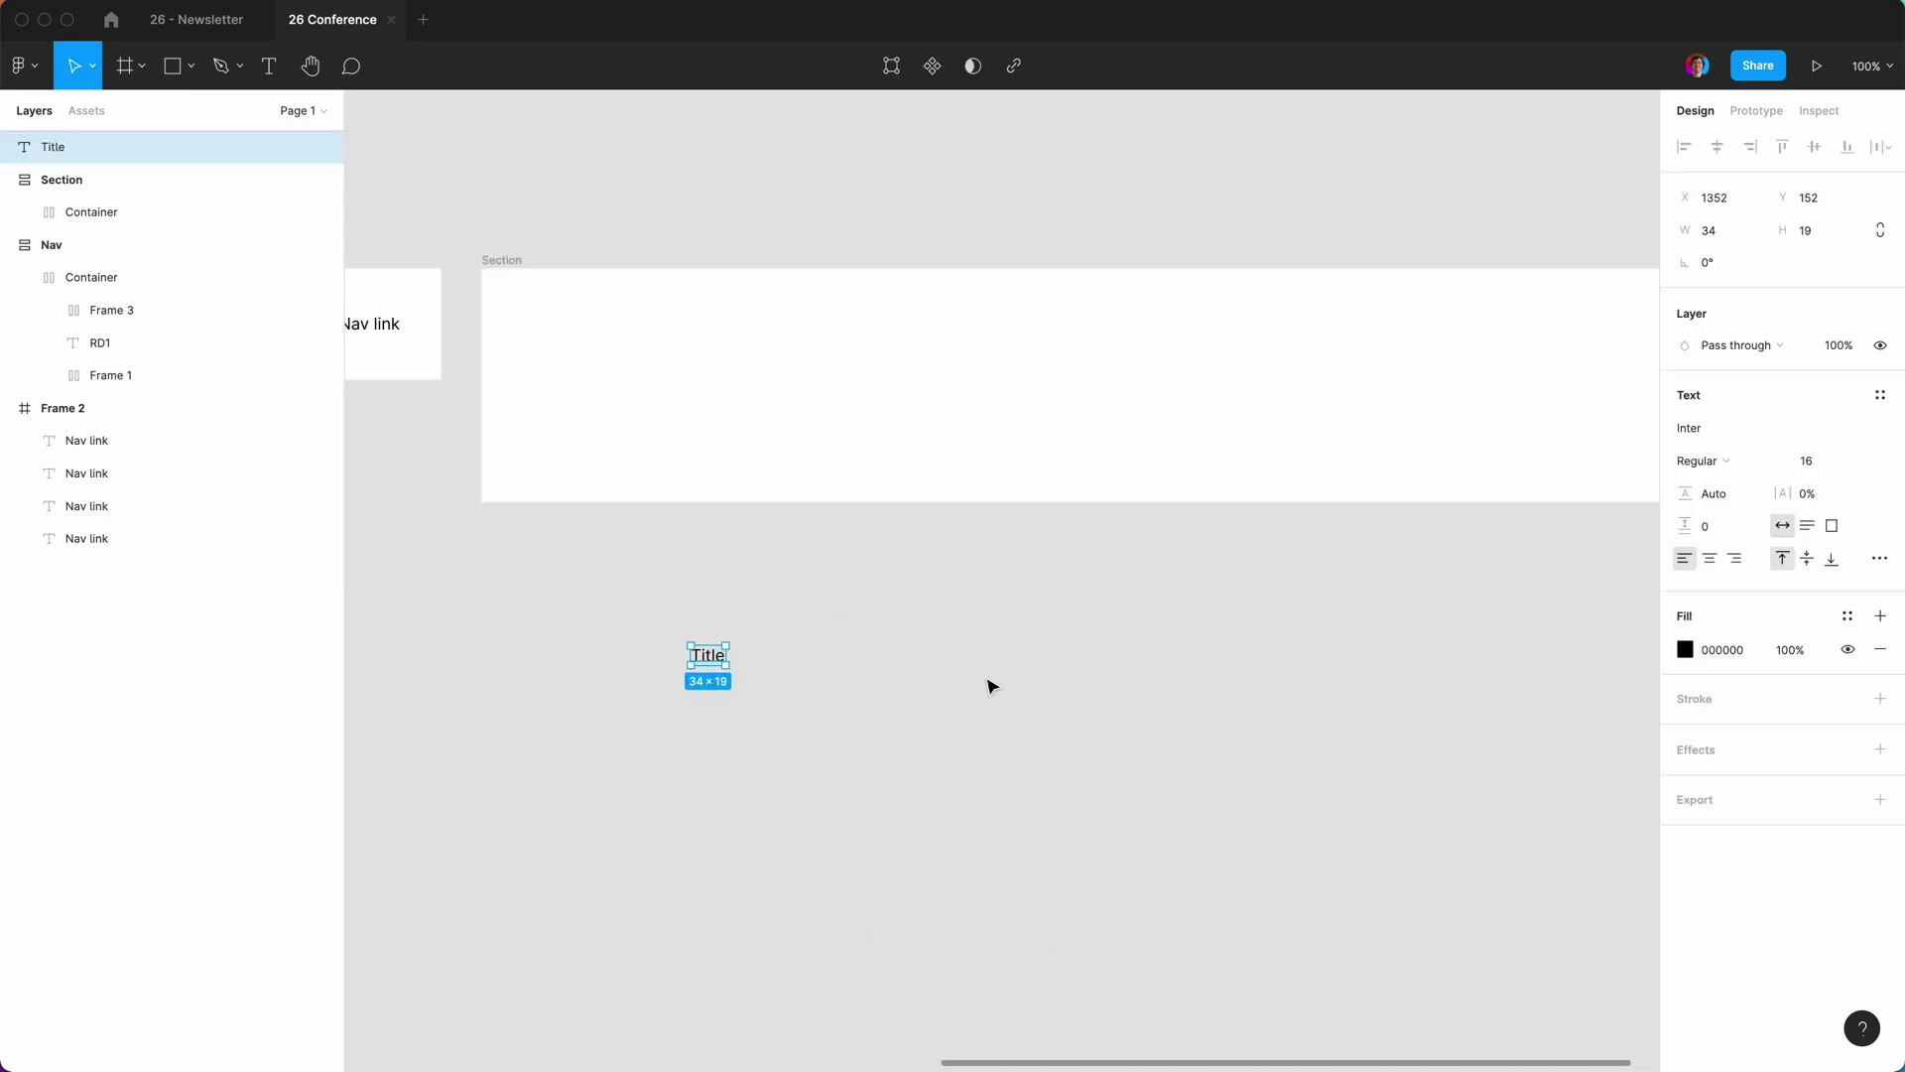
Align the new text with the Section frame's left edge and change its wording to Date.
left_click_drag(712, 667, 501, 646)
key("Return")
type("Date")
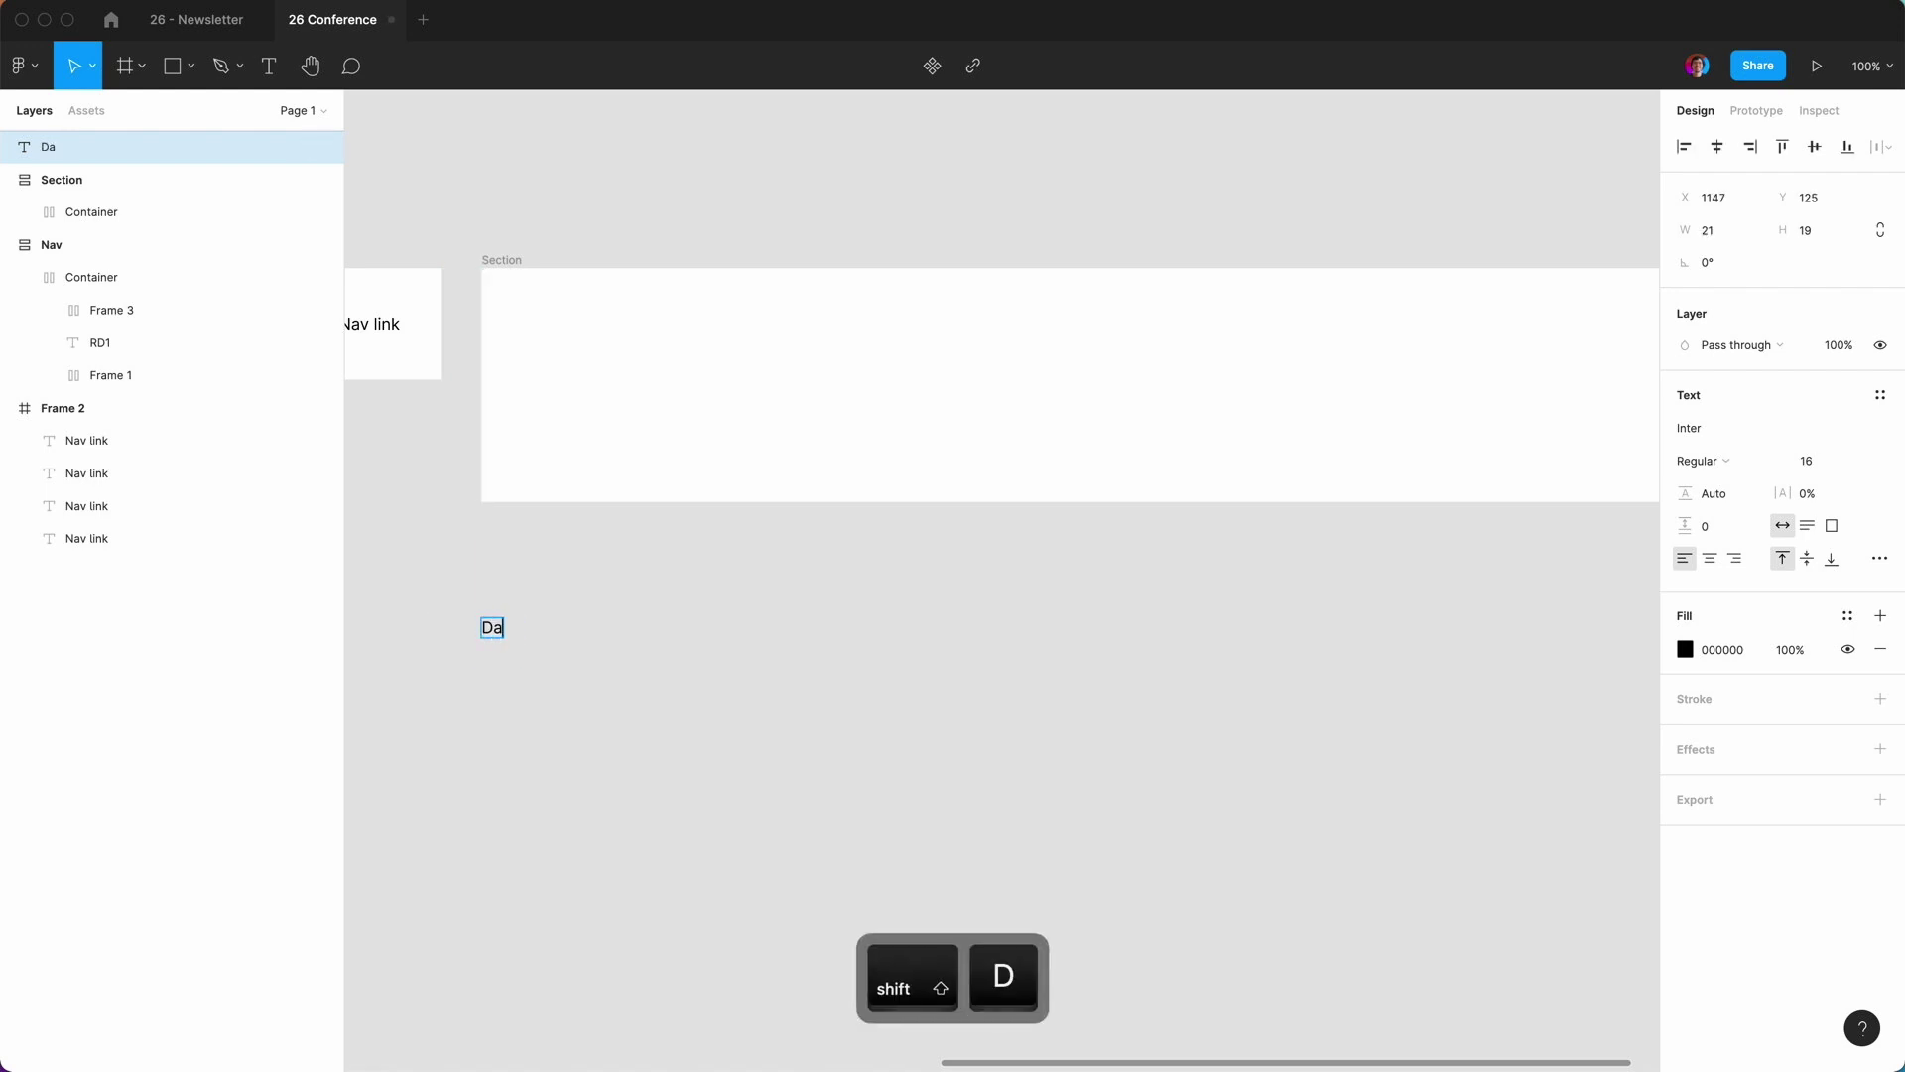
key("Escape")
Place a duplicate of the Date text further right on the same line and change its wording to Sub Heading.
key("super+d")
left_click_drag(502, 631, 947, 631)
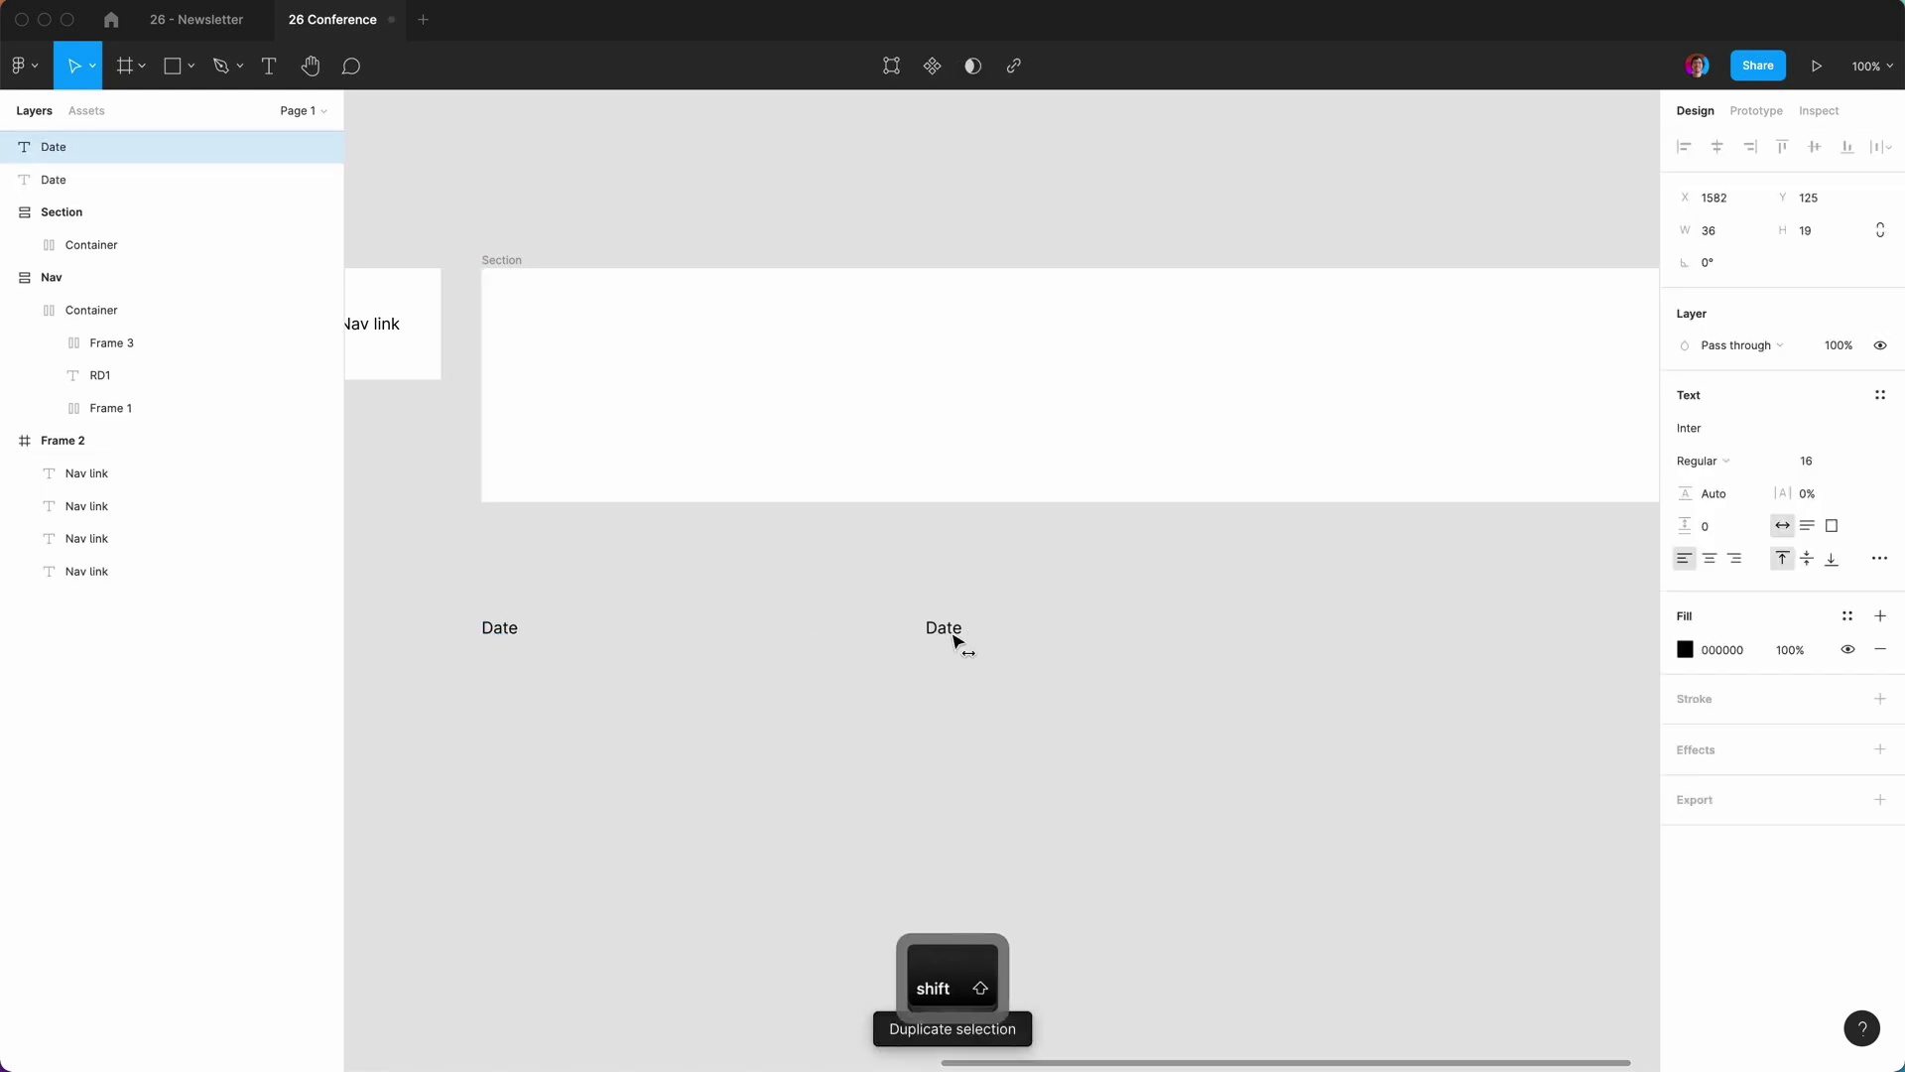
double_click(946, 628)
type("Ti")
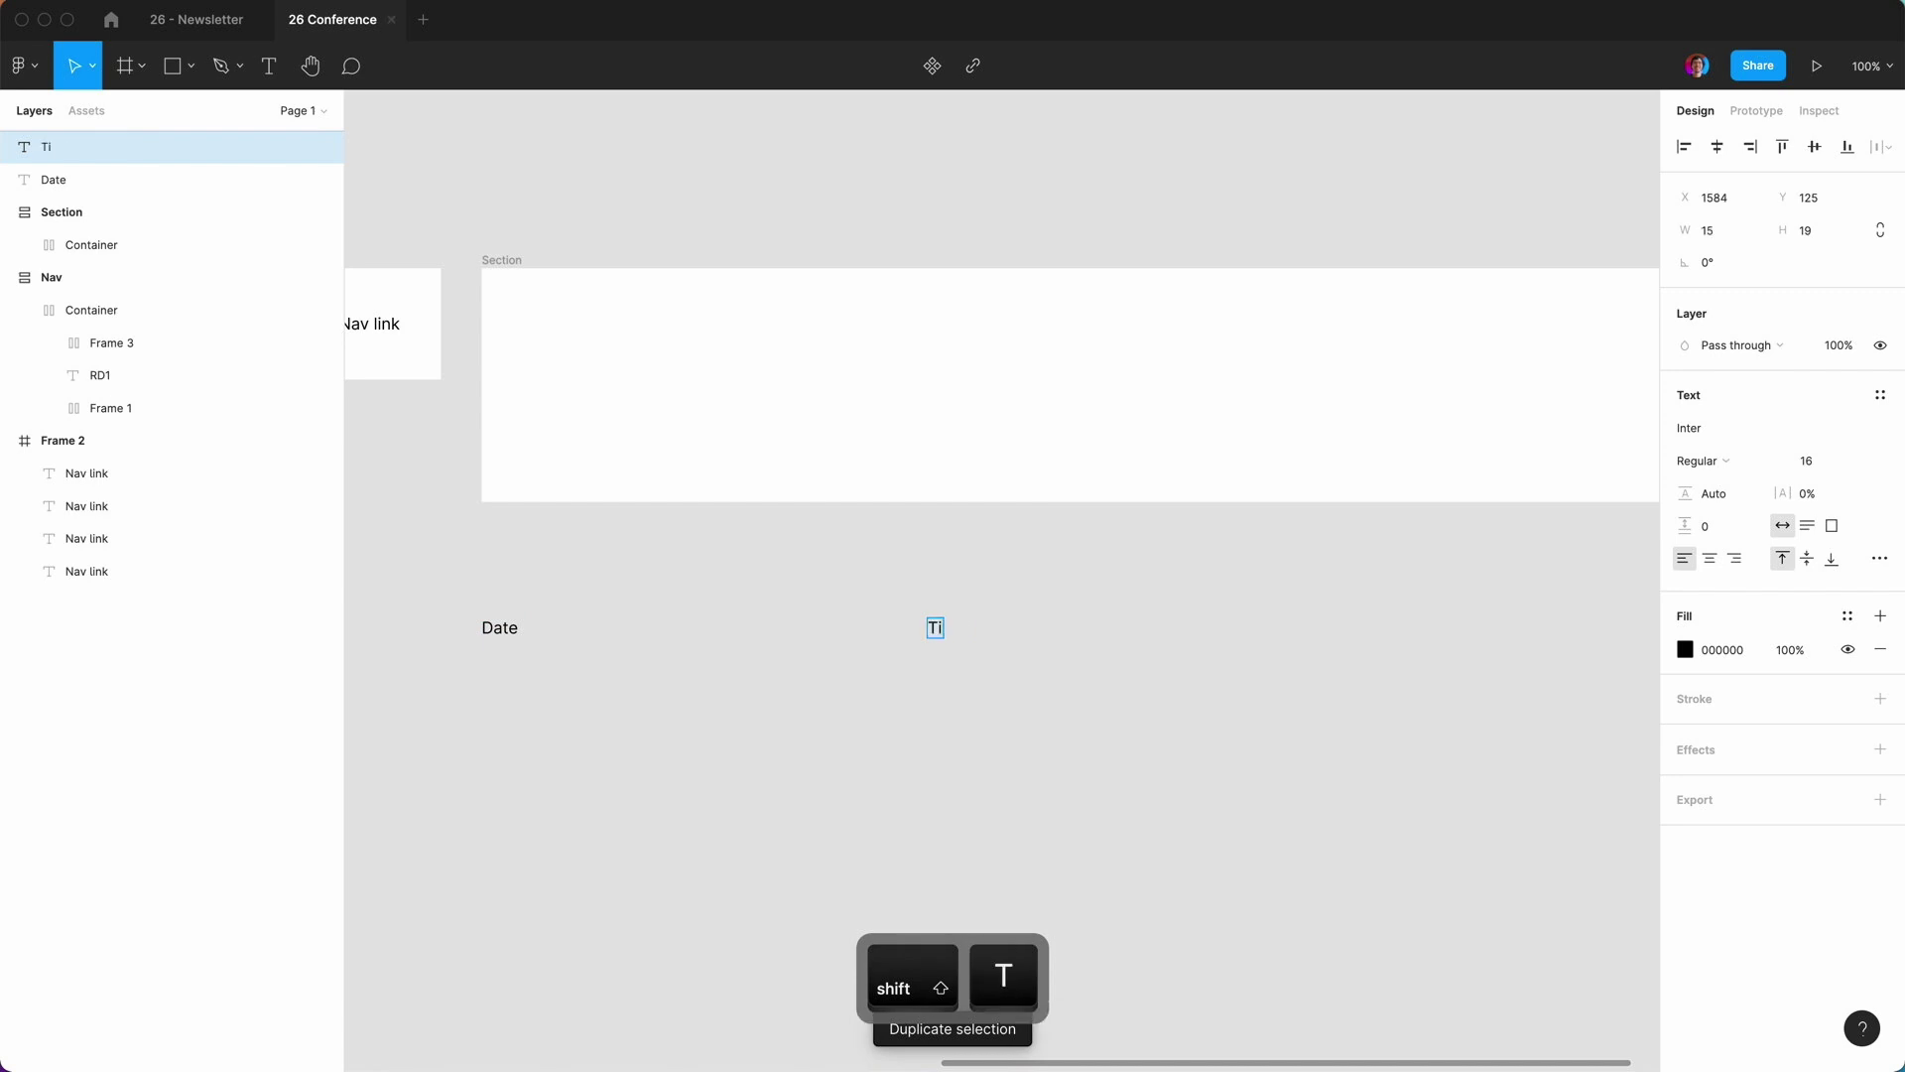
key("BackSpace")
key("BackSpace")
type("Hea")
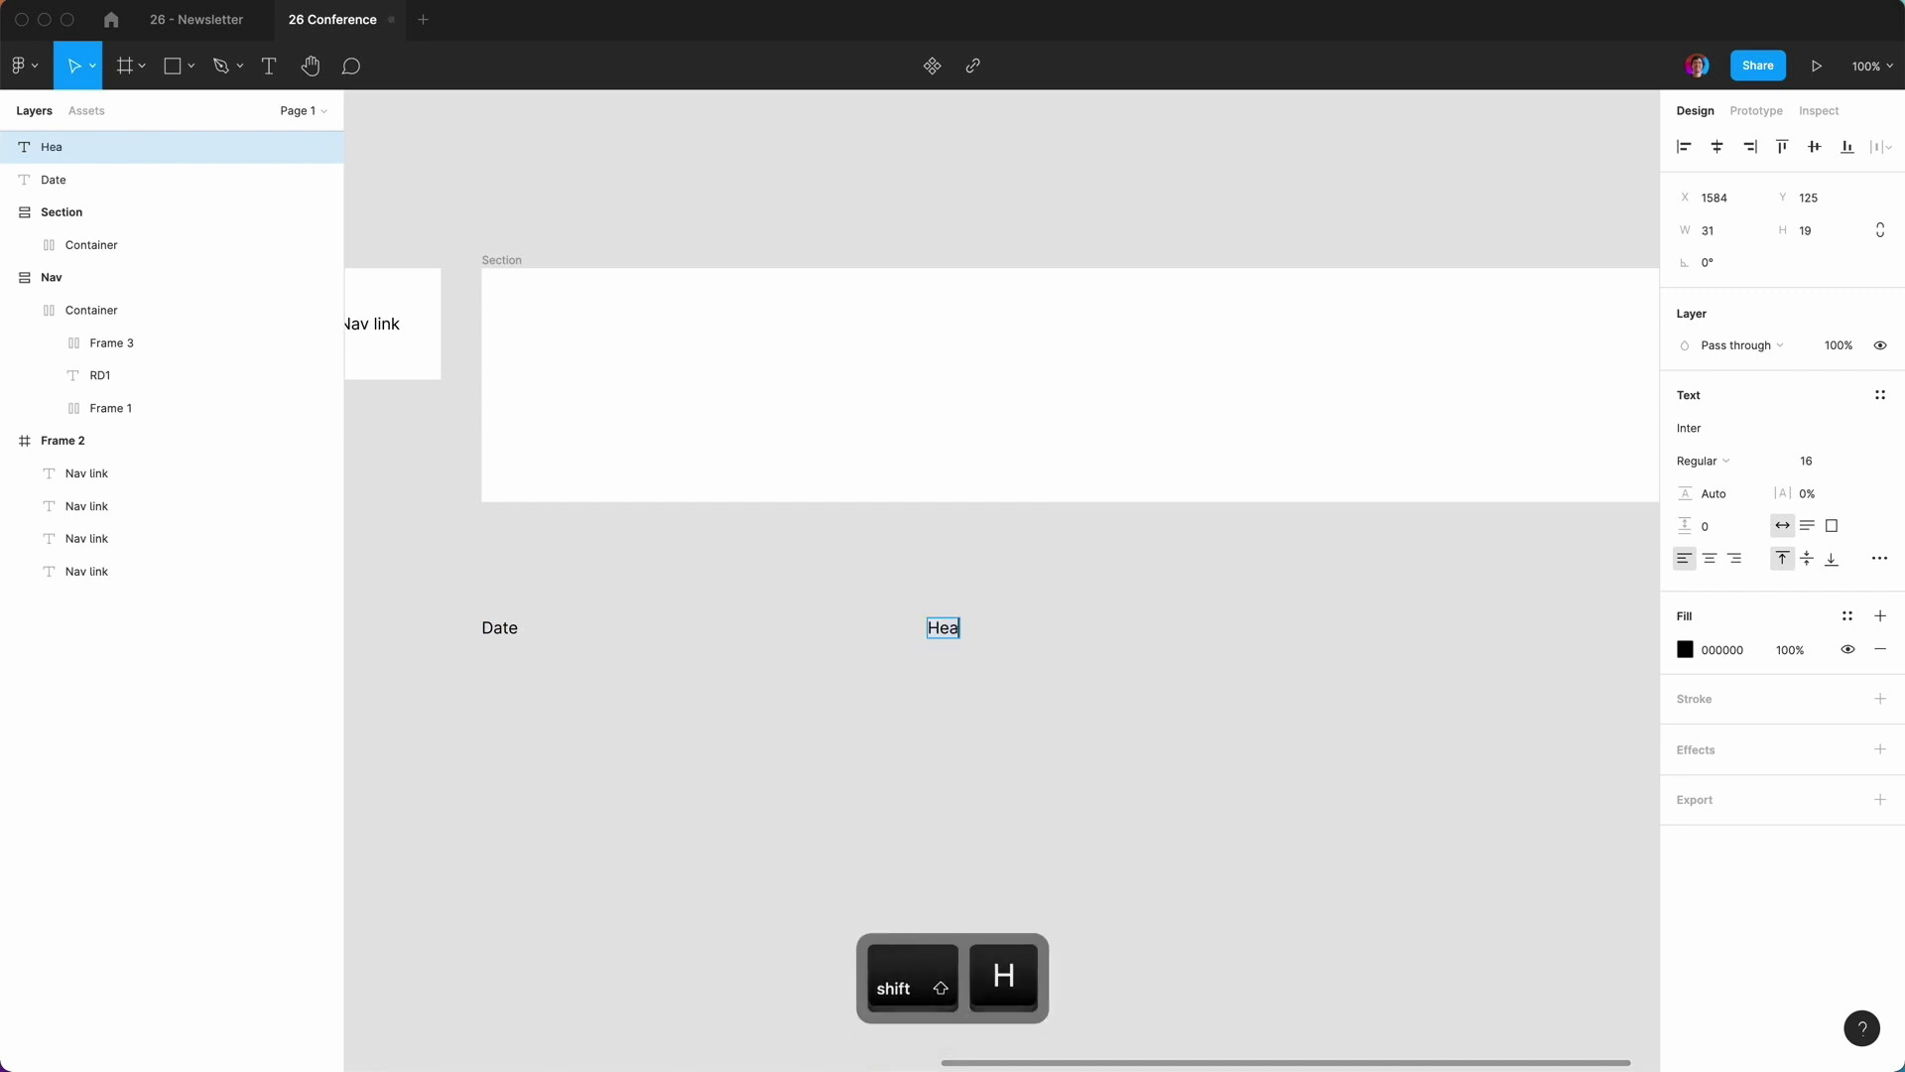
type("ding")
double_click(944, 632)
left_click(936, 628)
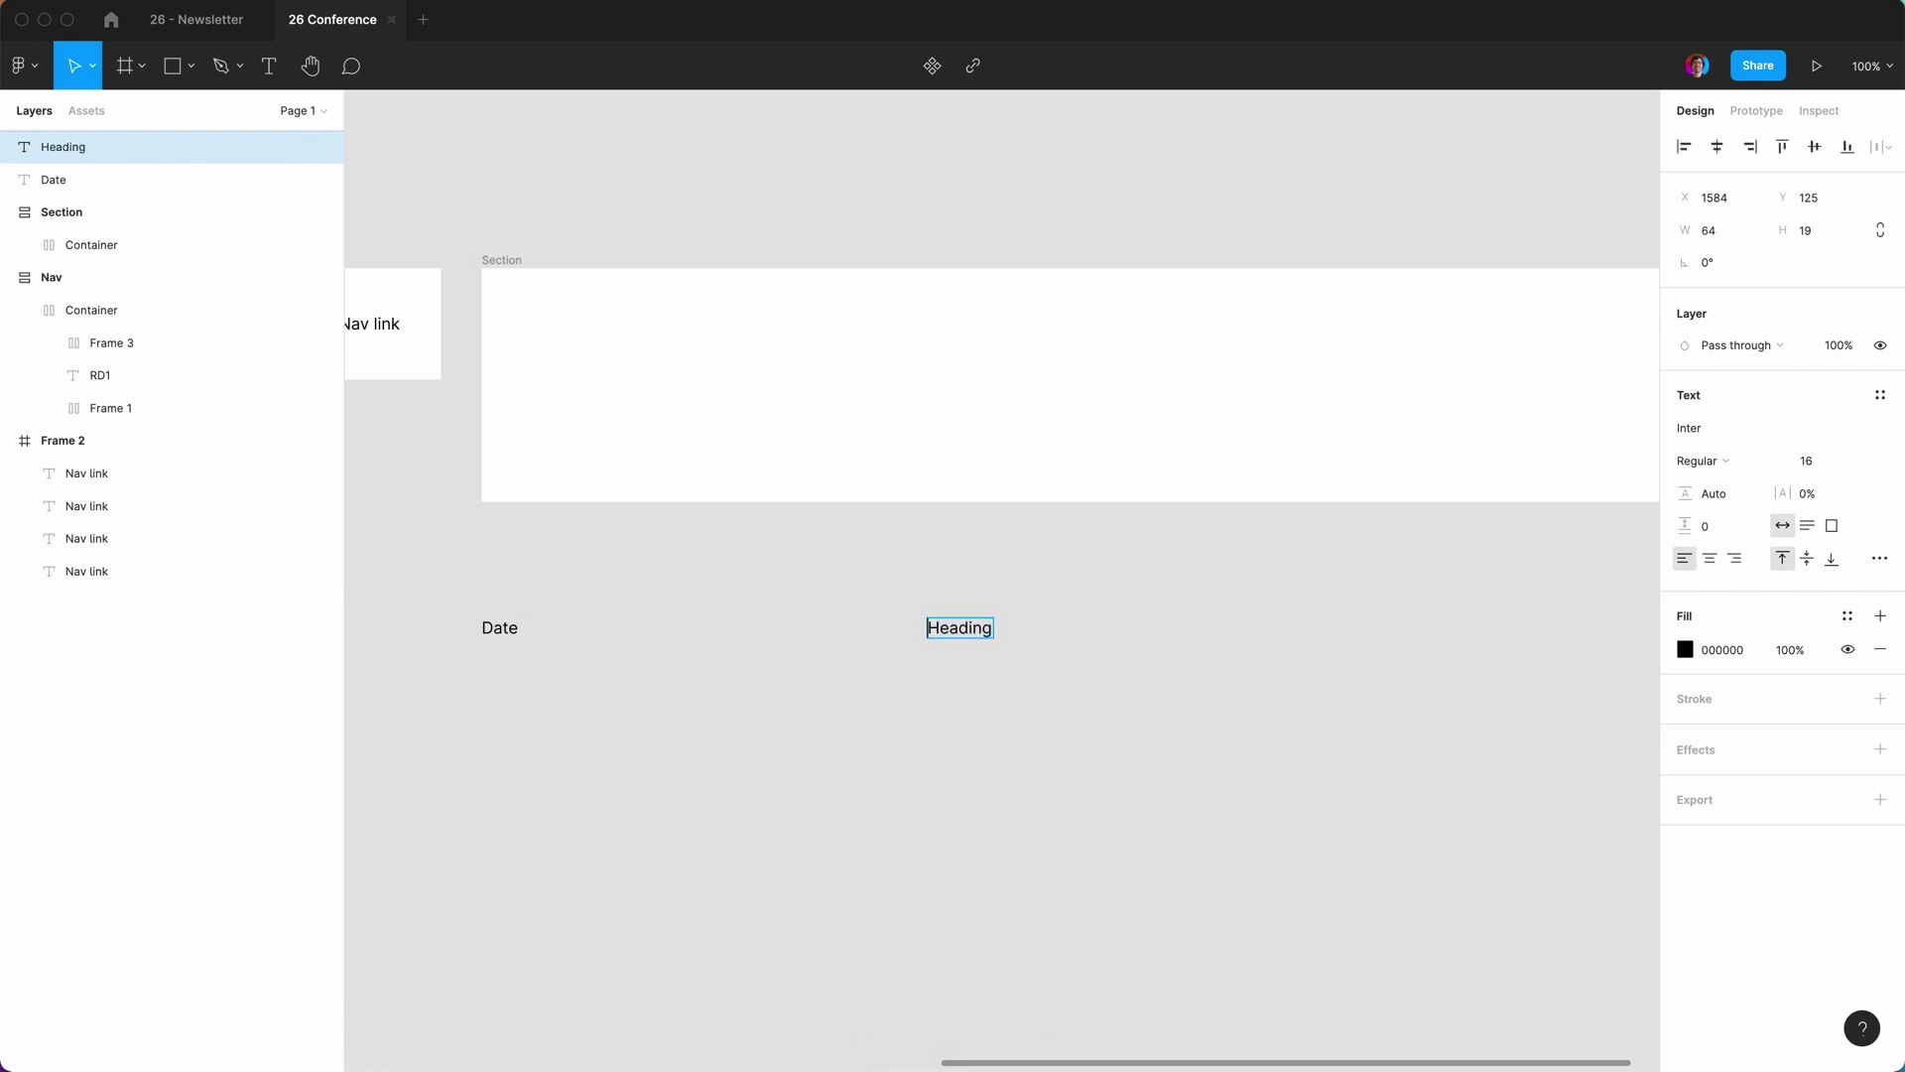
type("Sub")
left_click(938, 685)
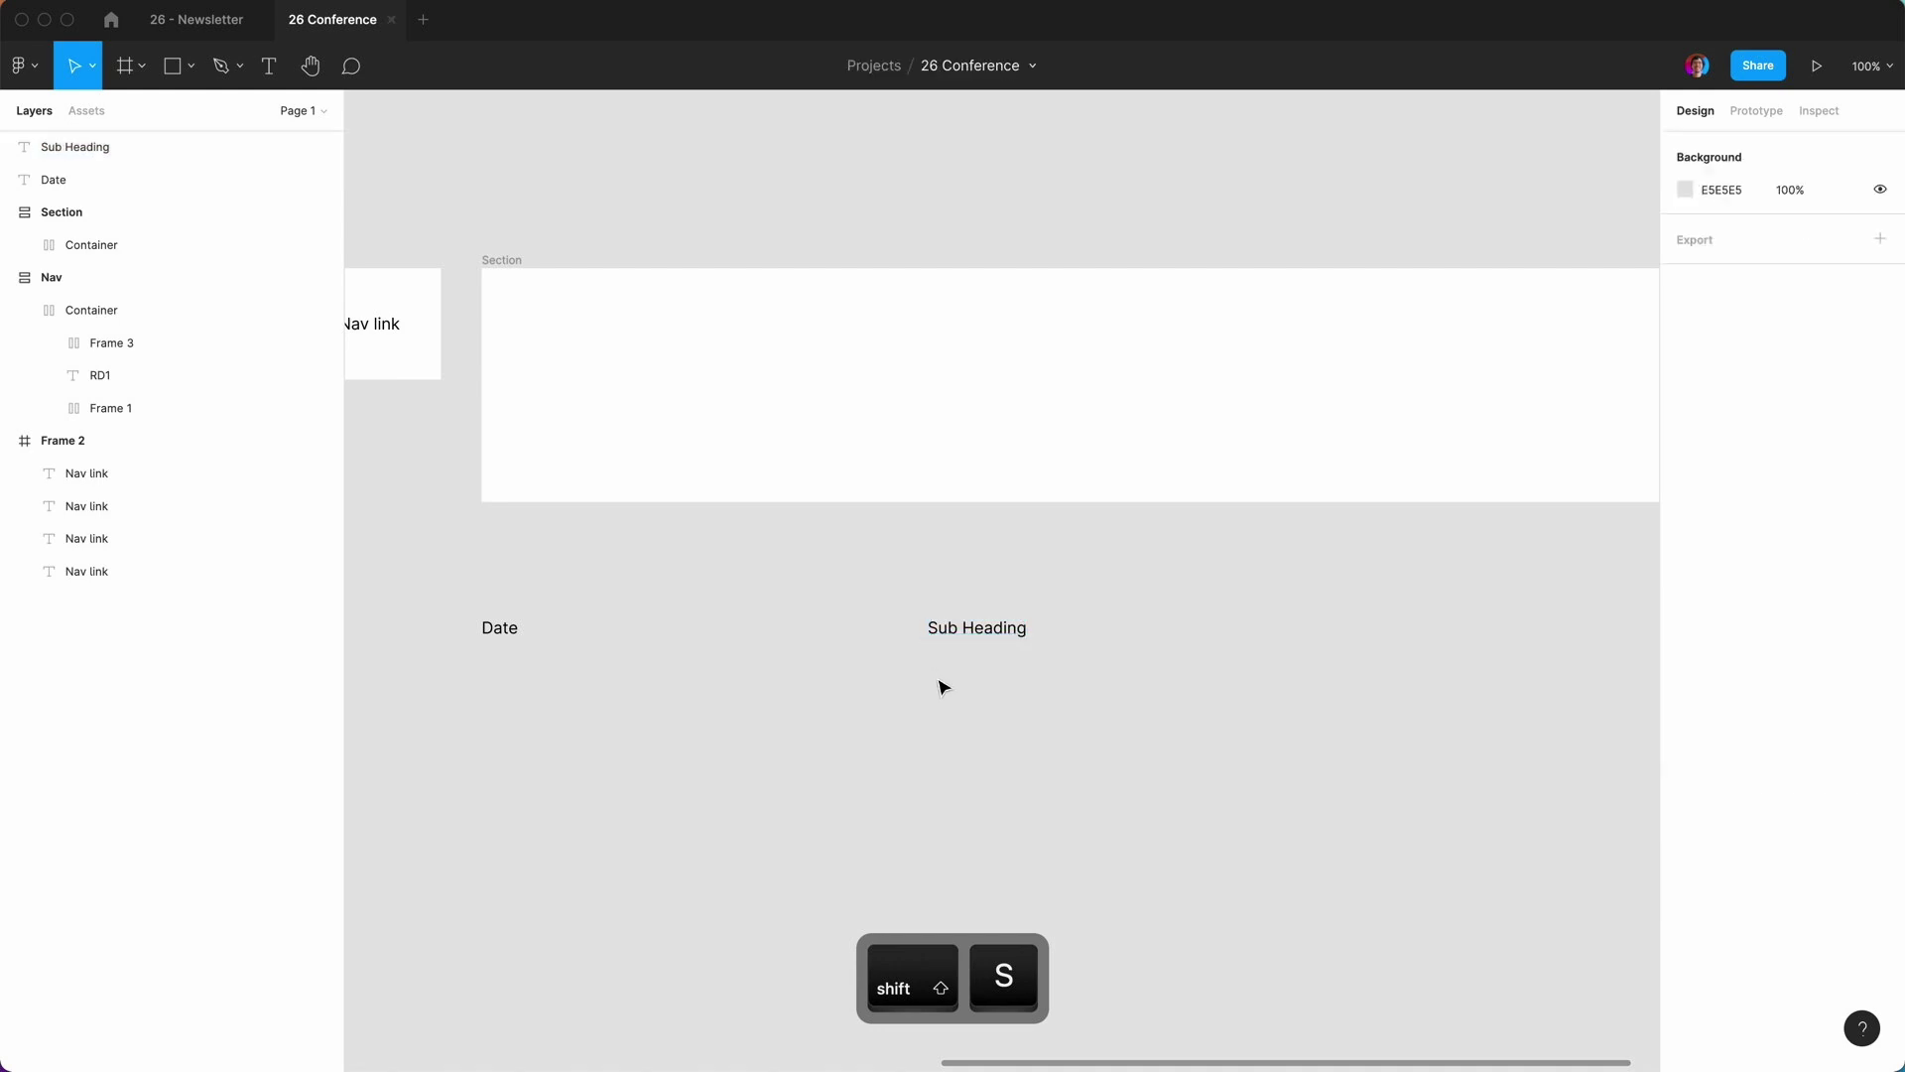
Place a duplicate of the Sub Heading text directly below it and change its wording to Title.
left_click(966, 632)
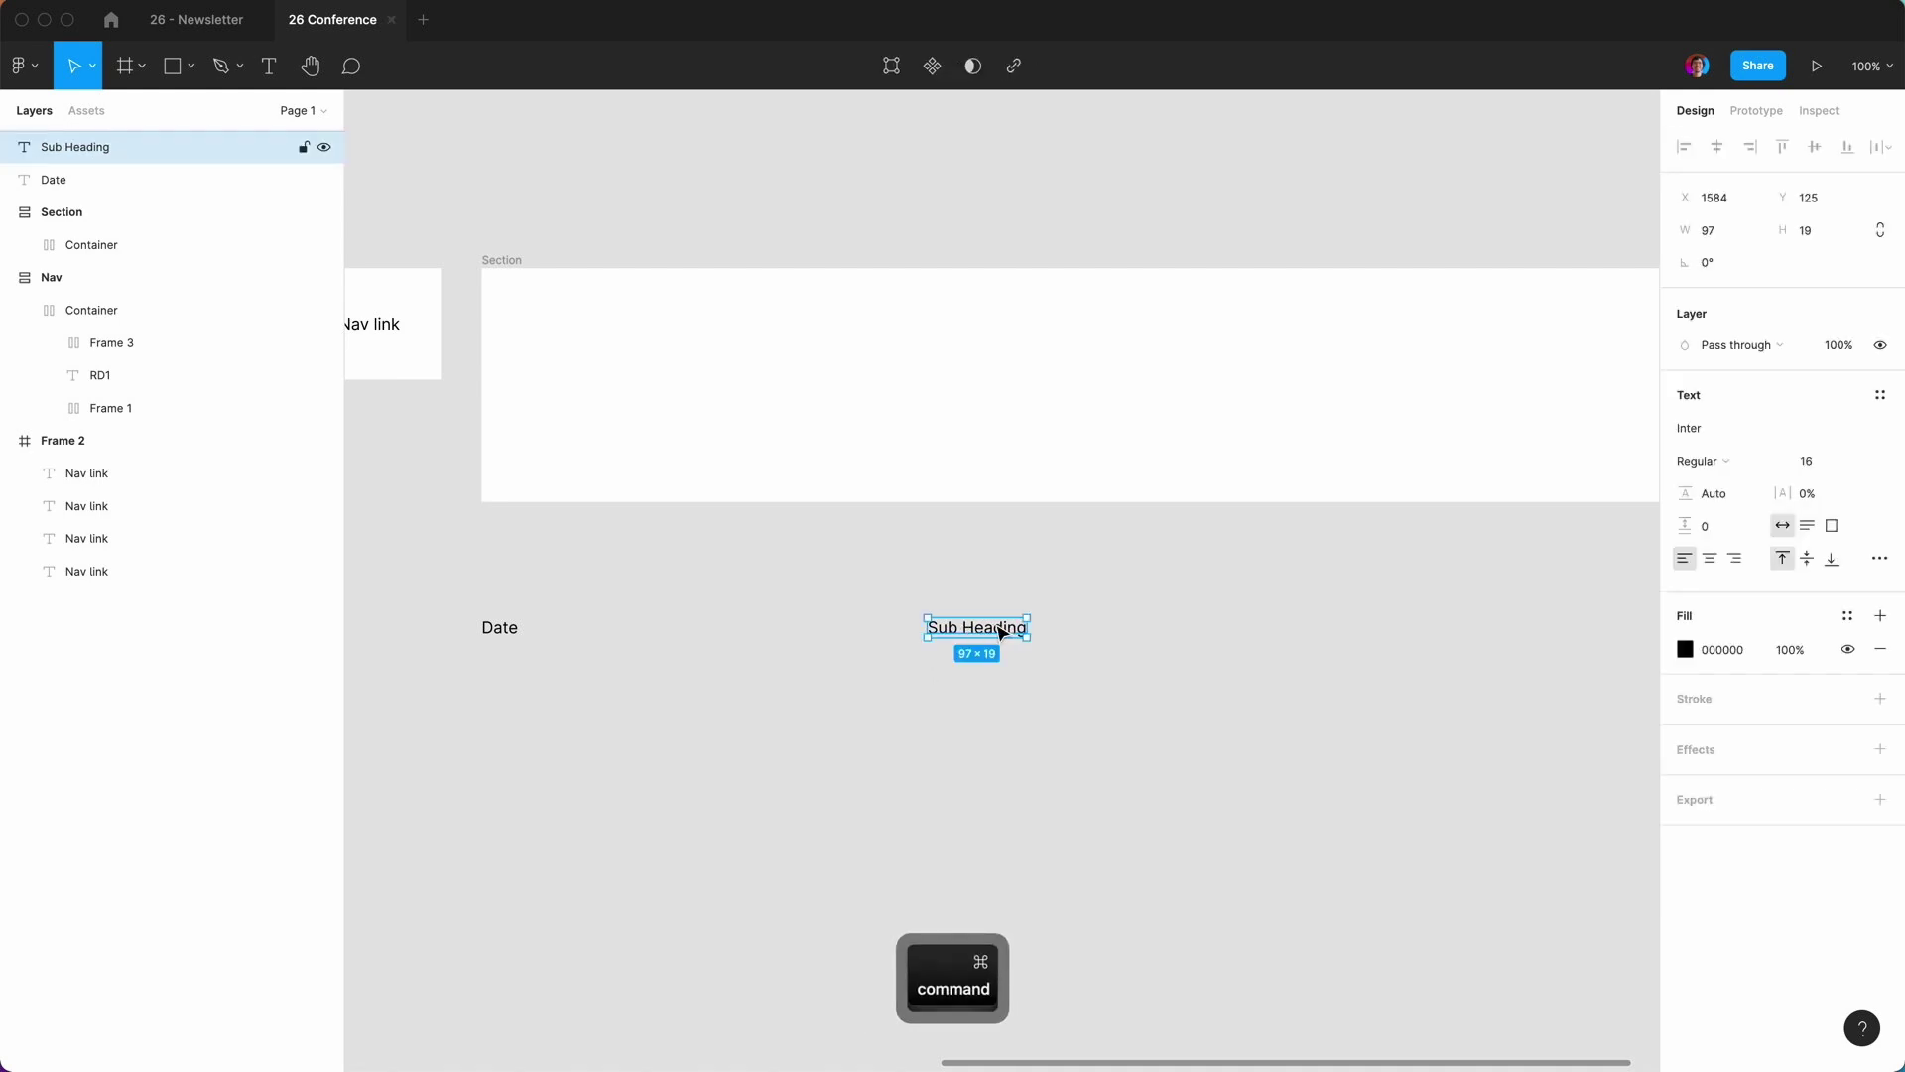
key("cmd+d")
left_click_drag(1000, 631, 993, 692)
double_click(989, 684)
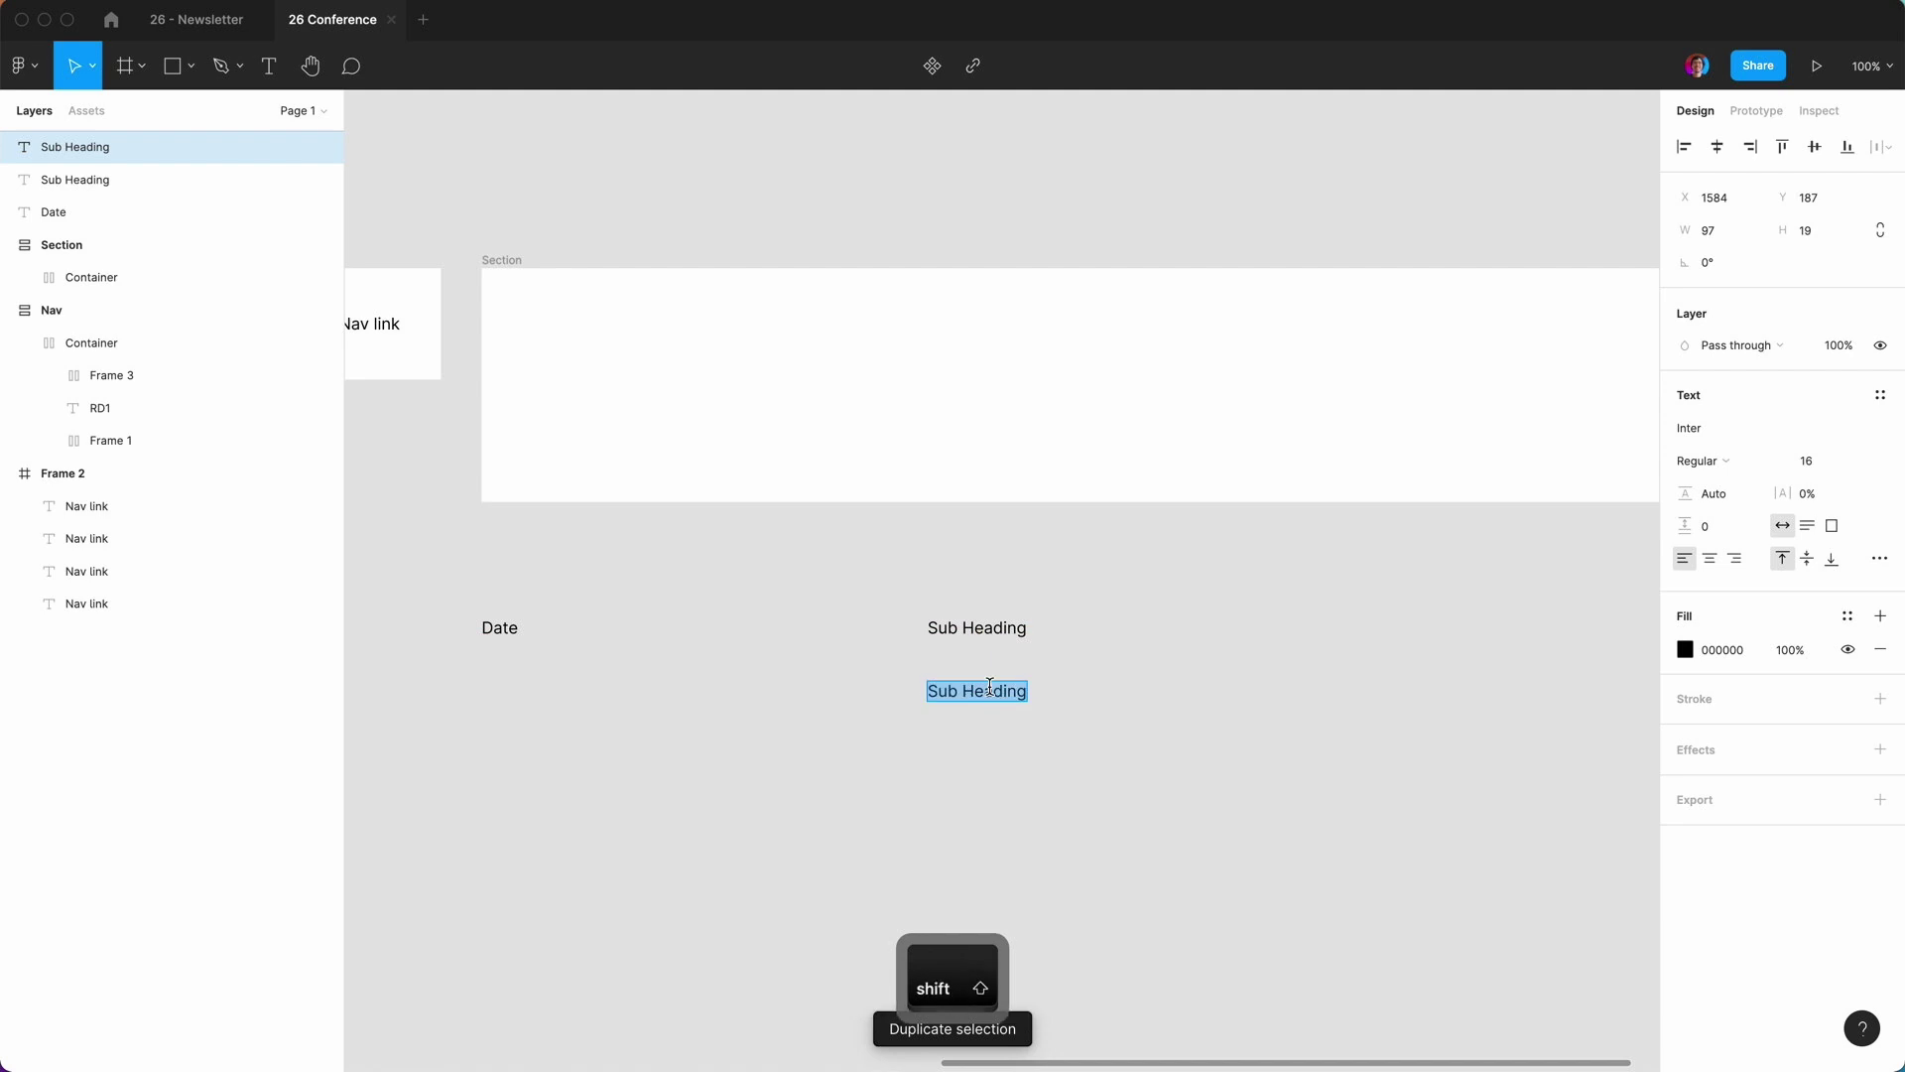
type("Title")
left_click(944, 757)
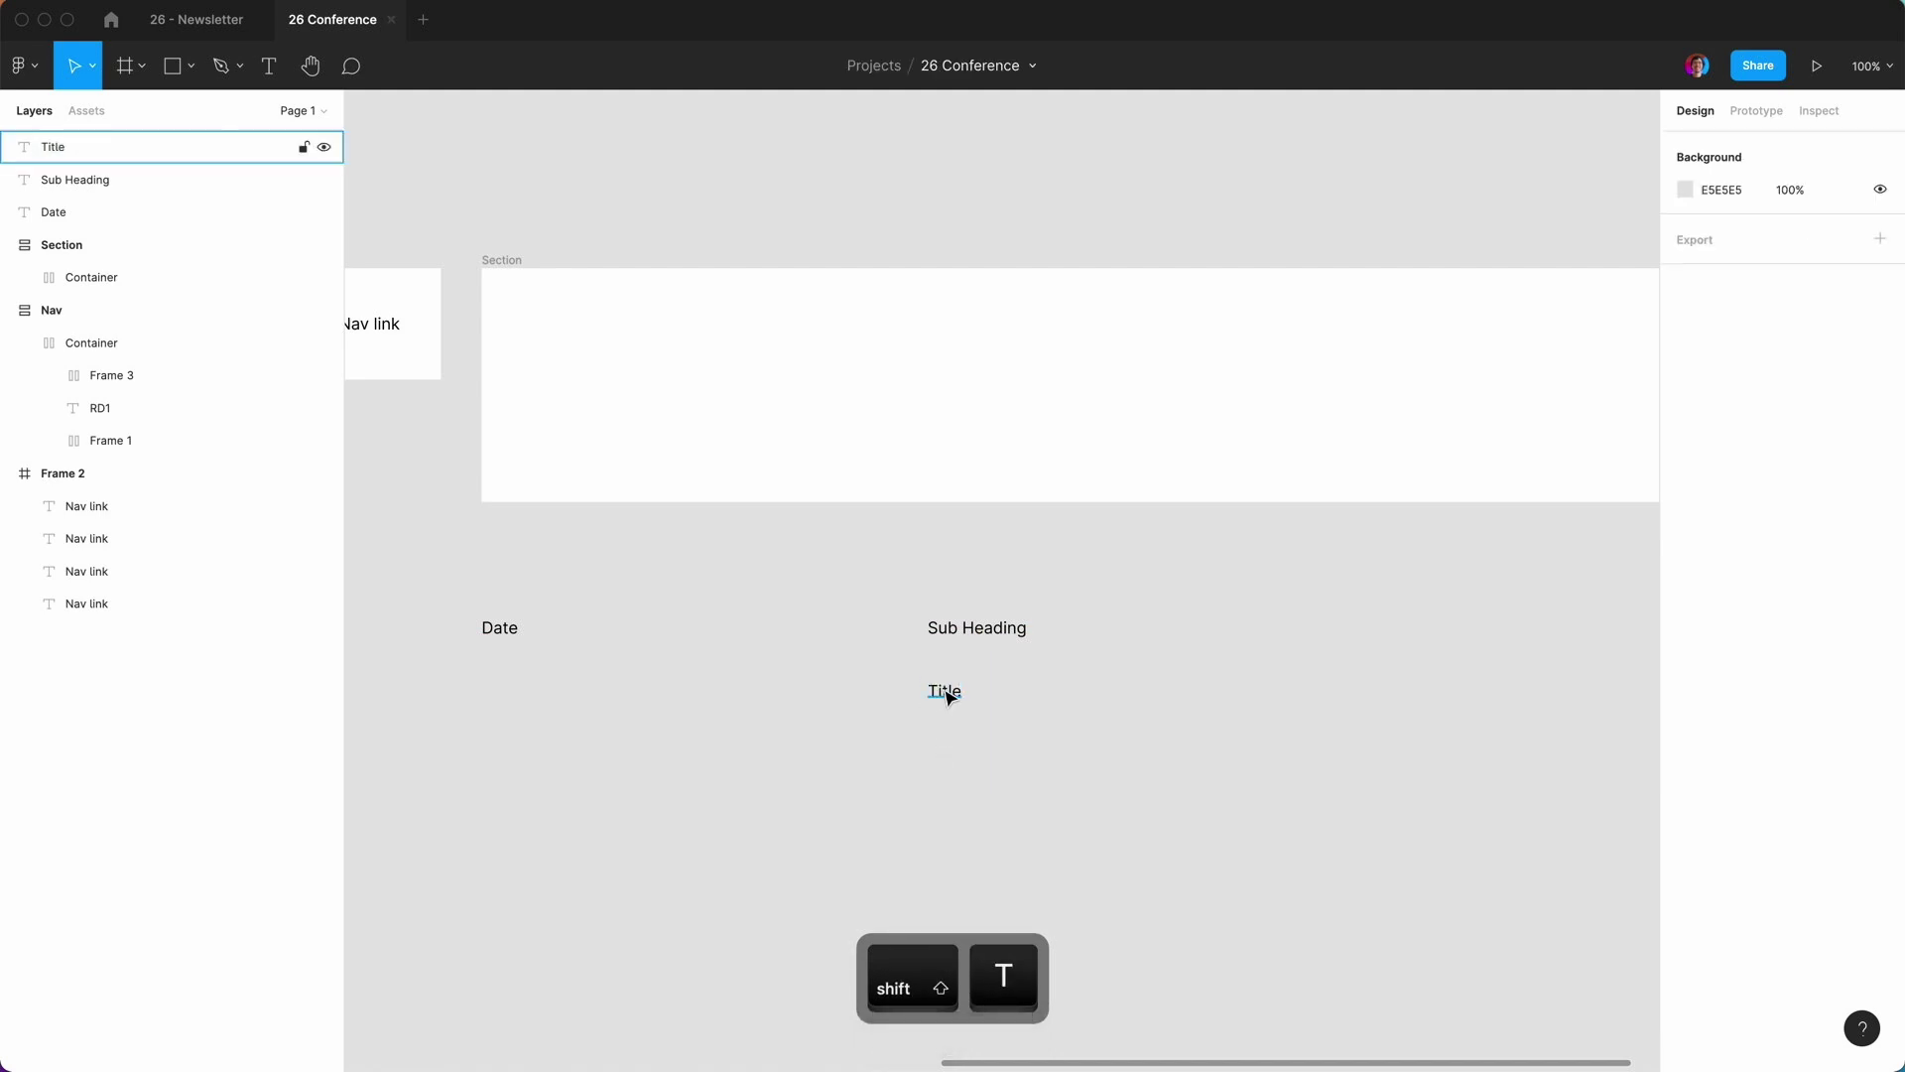
Place a duplicate of the Title text below it and change its wording to CTA ->.
left_click(950, 695)
key("cmd+d")
left_click_drag(950, 694, 948, 776)
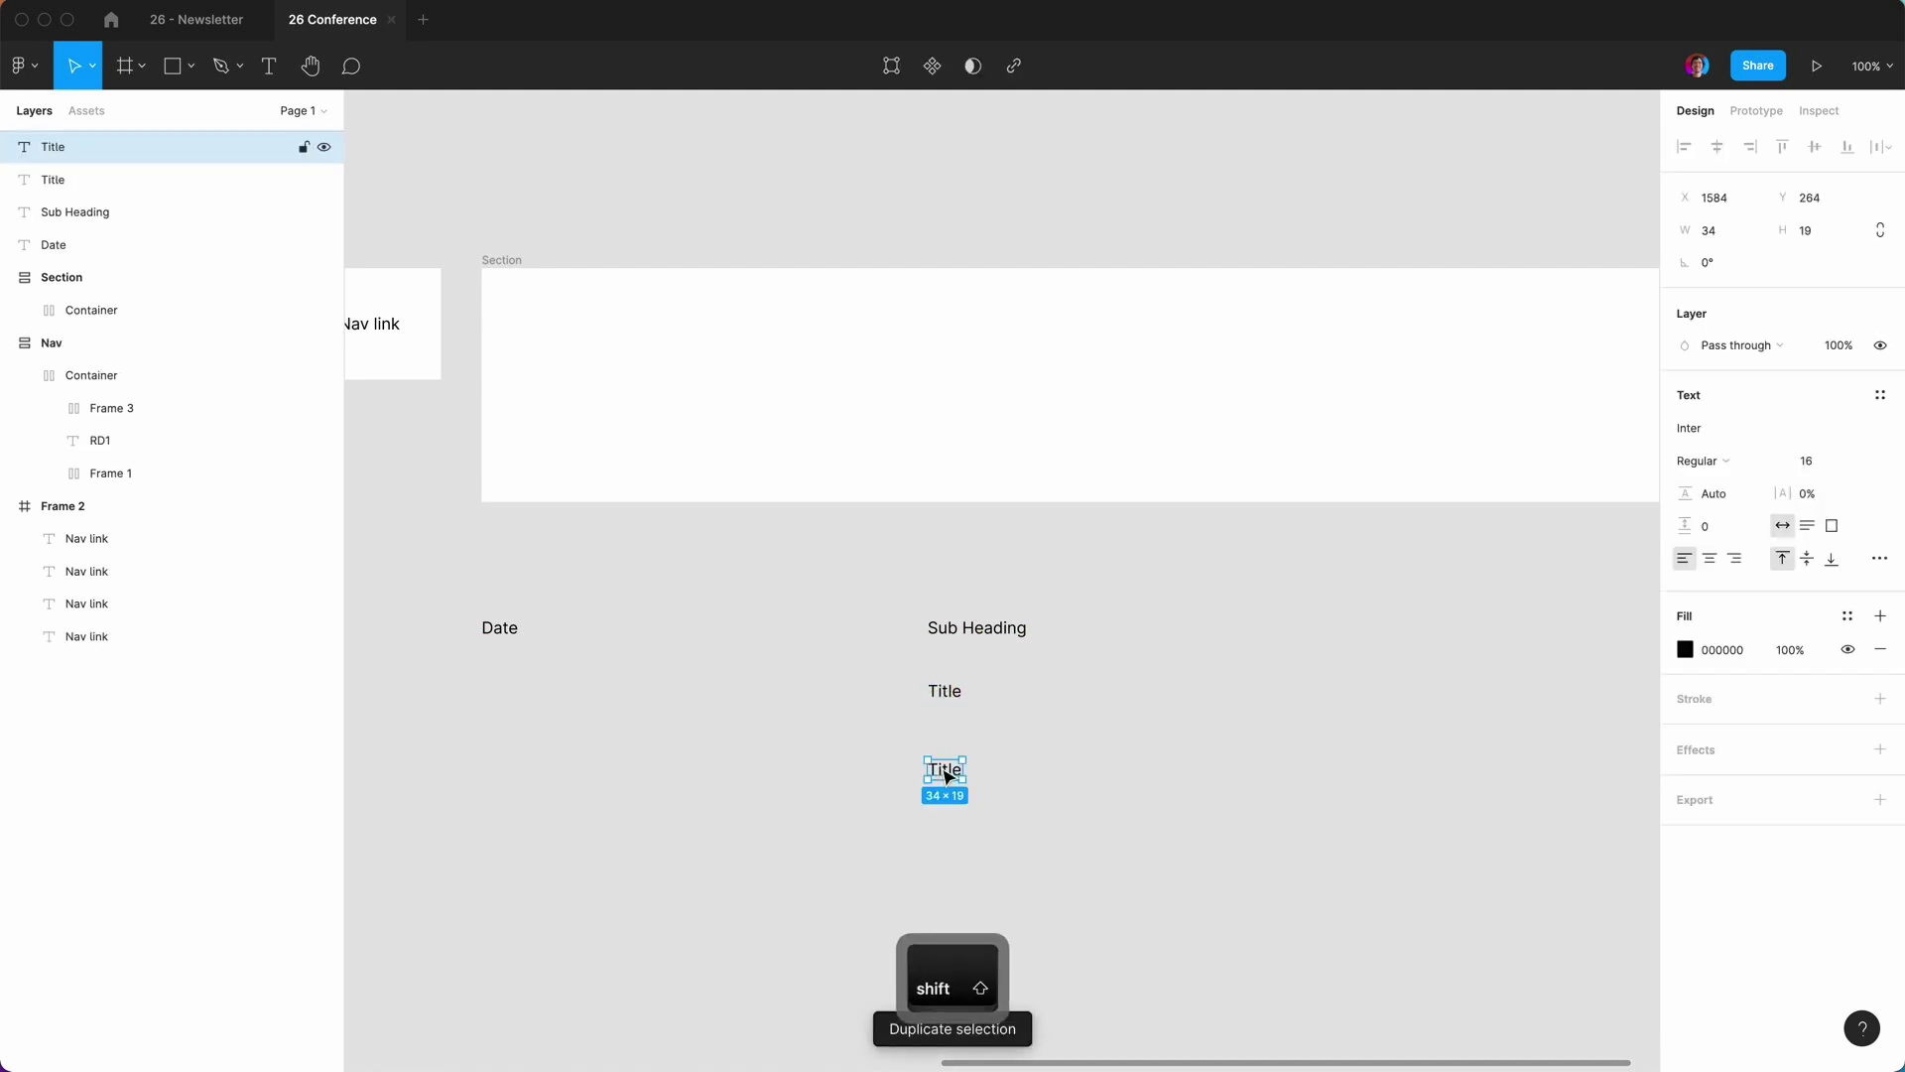
double_click(947, 773)
type("CT")
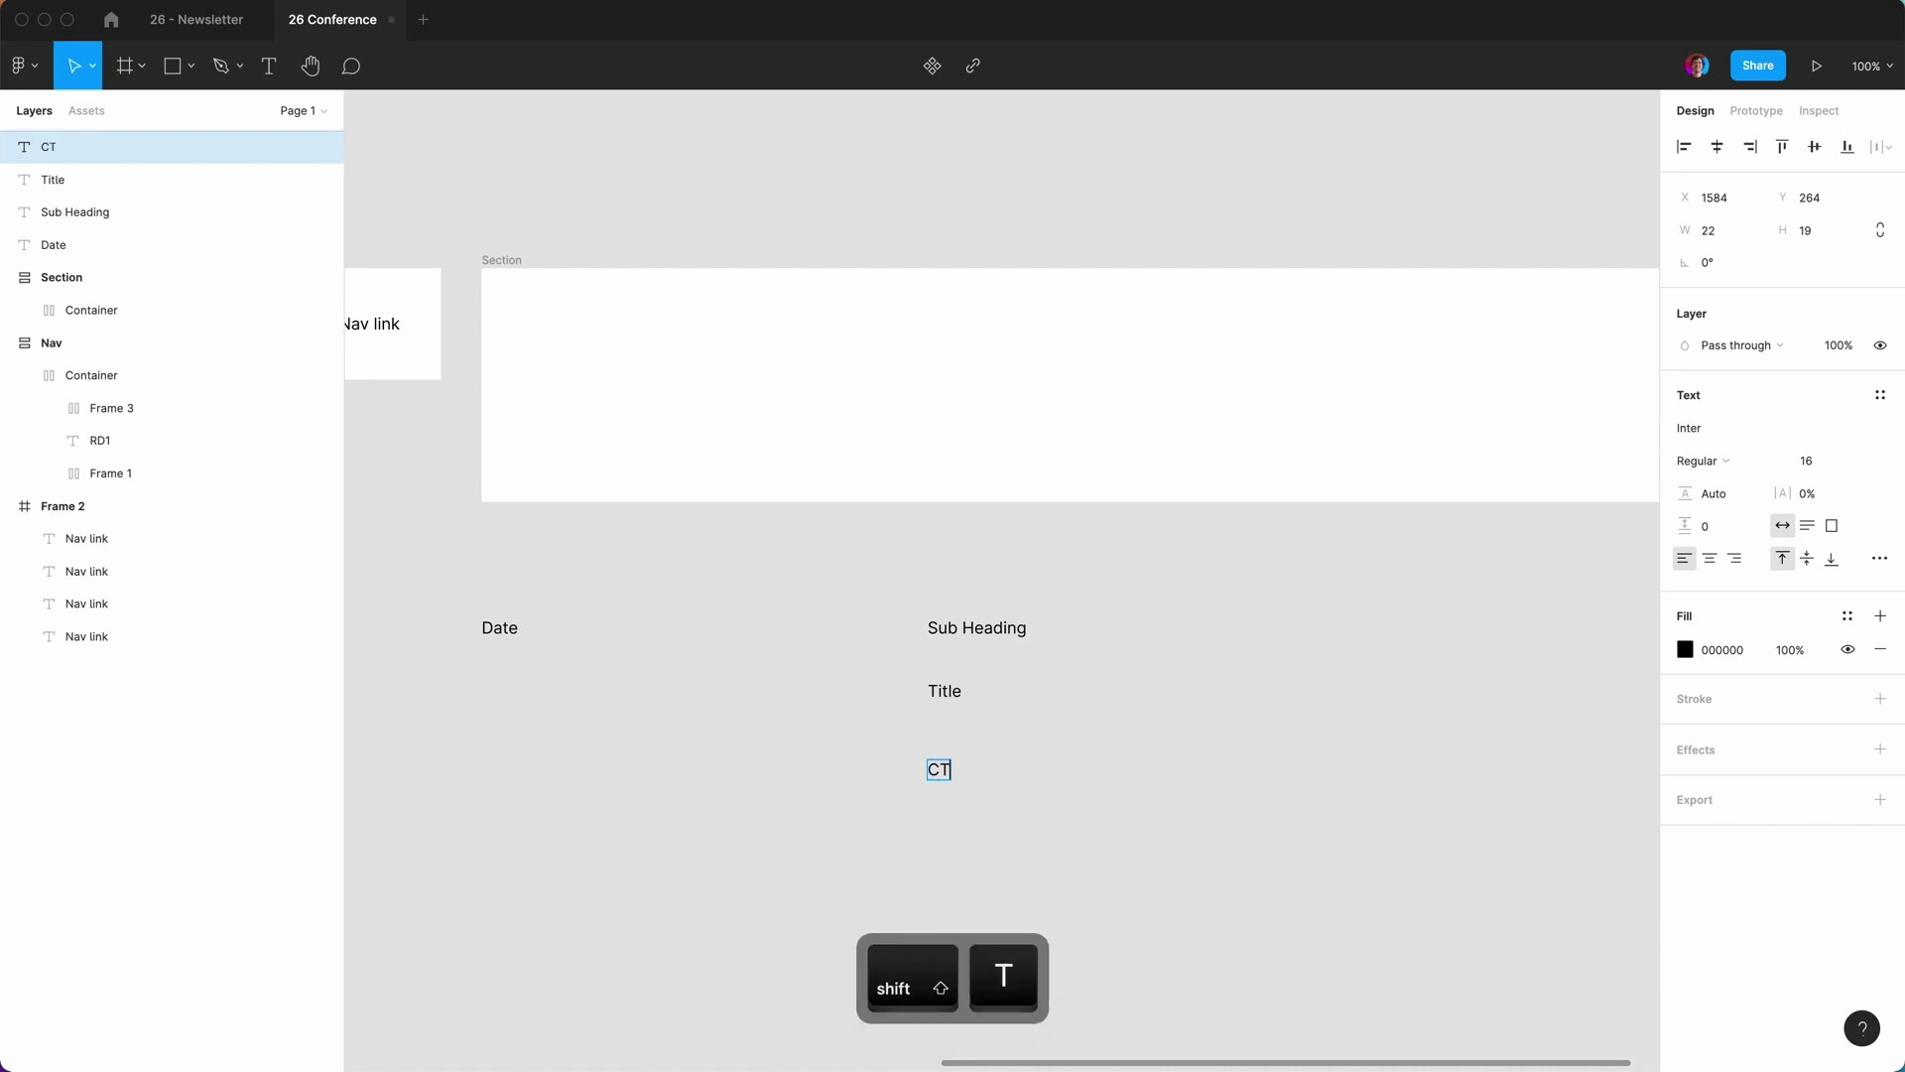
type("A")
type(" ->")
key("Escape")
left_click(906, 830)
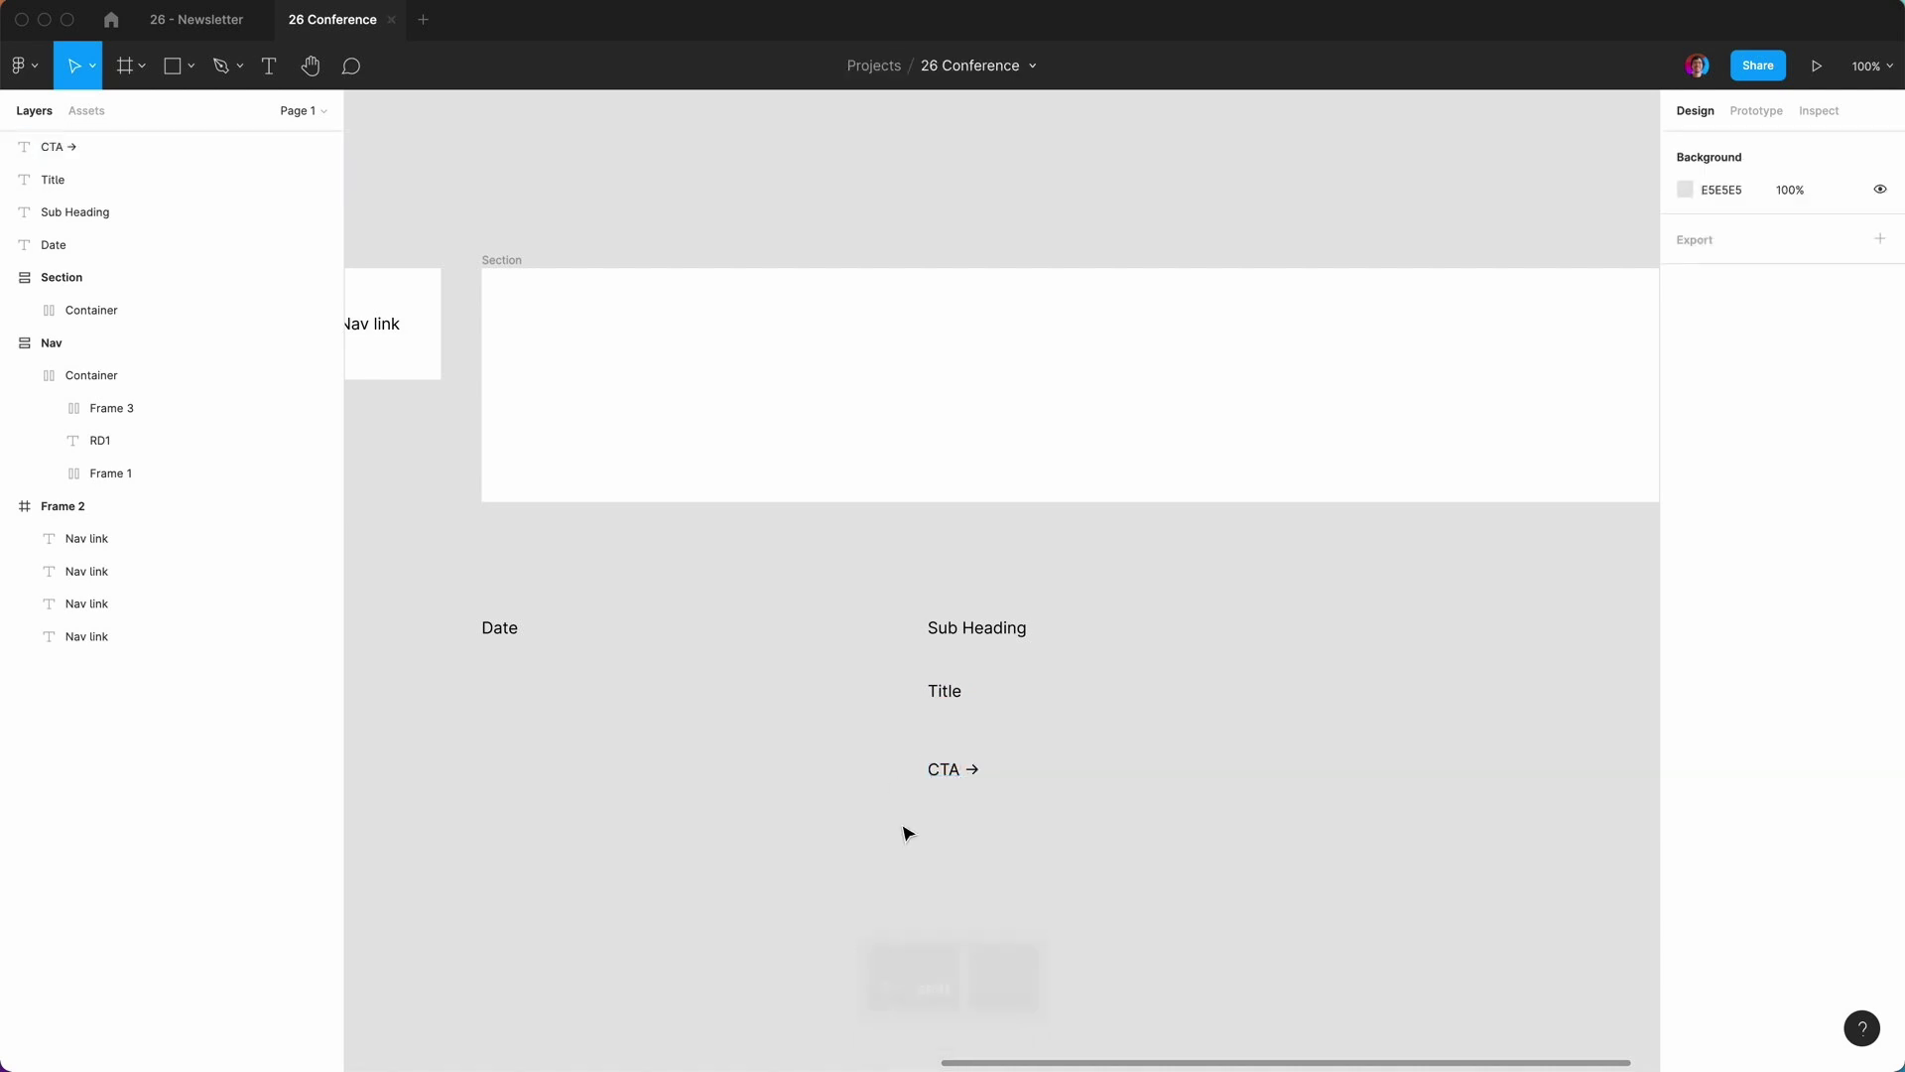
Duplicate the CTA text and place the copy beside it on the same line.
left_click(950, 776)
key("super+d")
left_click_drag(944, 772, 1037, 774)
left_click(807, 694)
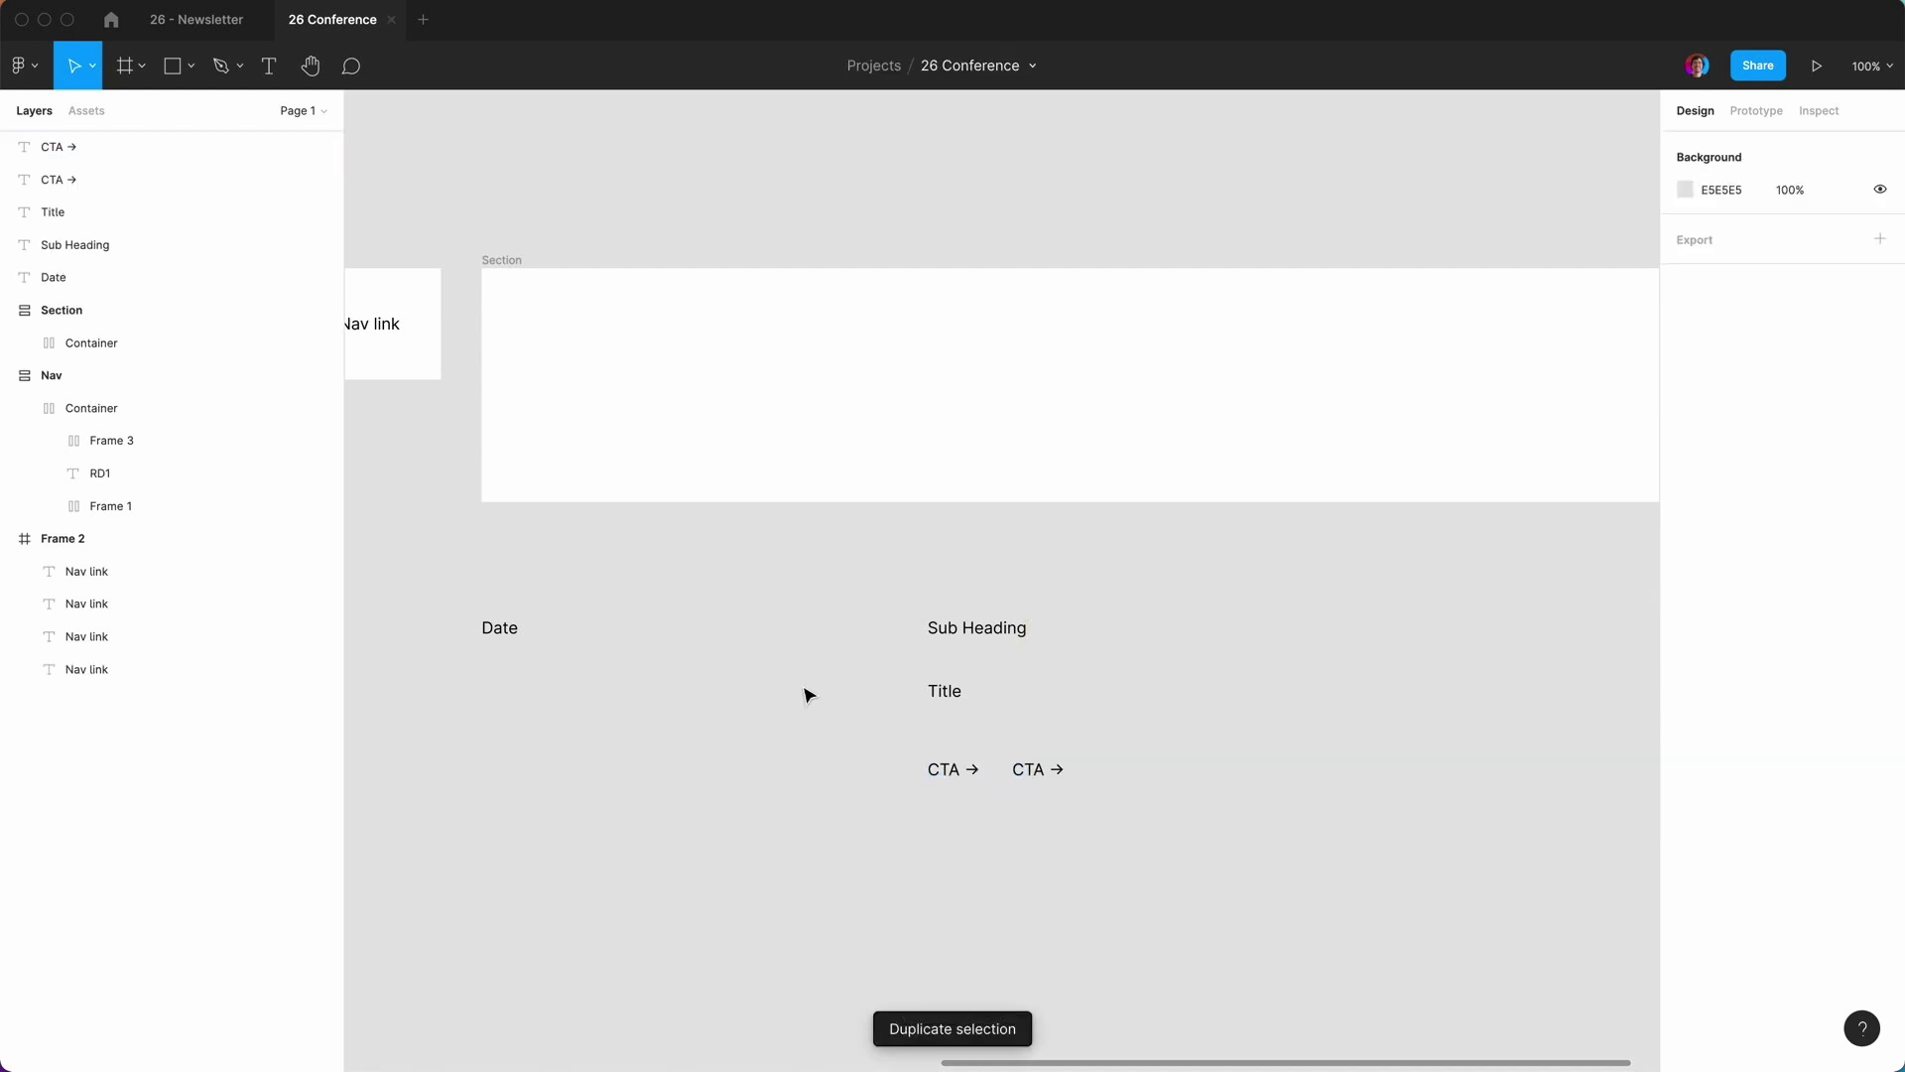
Wrap the two CTA texts in a horizontal auto layout frame with an item spacing of 24.
key("super+minus")
key("super+equal")
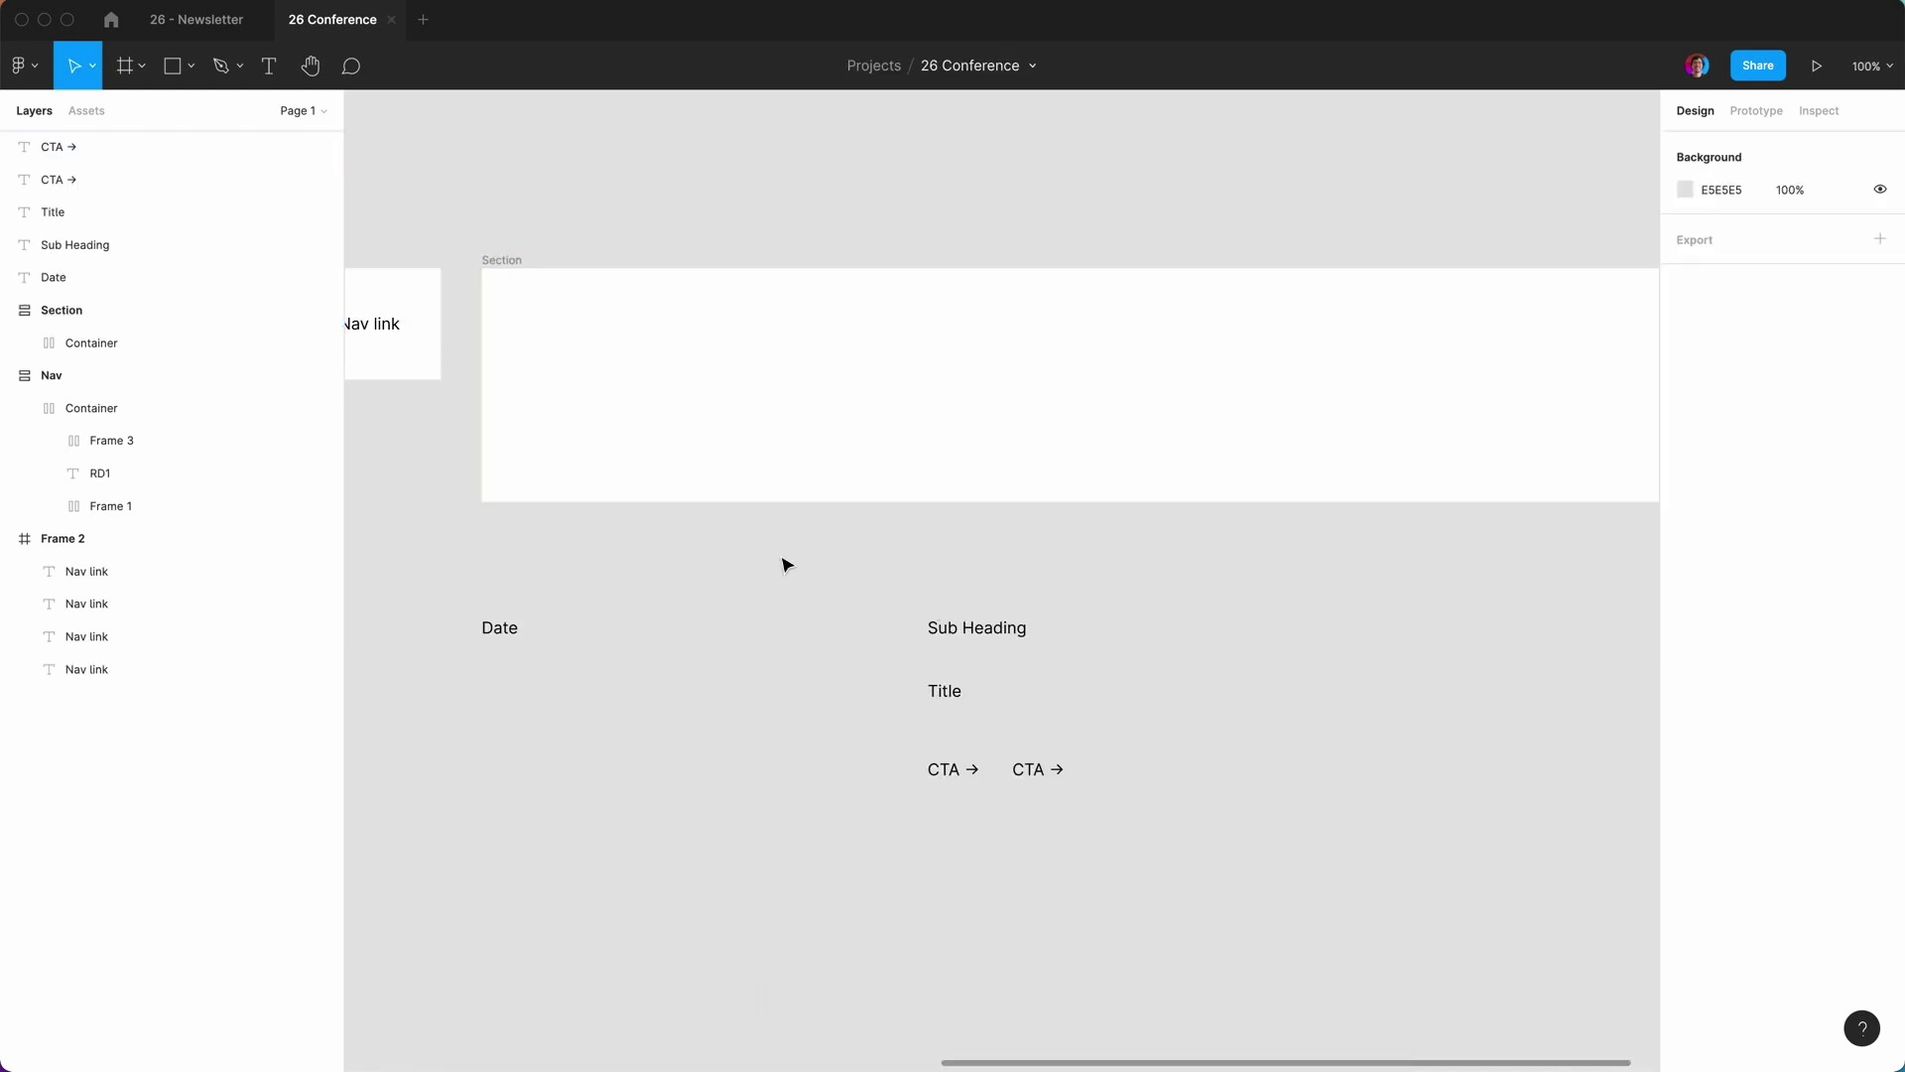
scroll(1022, 882, "right", 1)
left_click(919, 778)
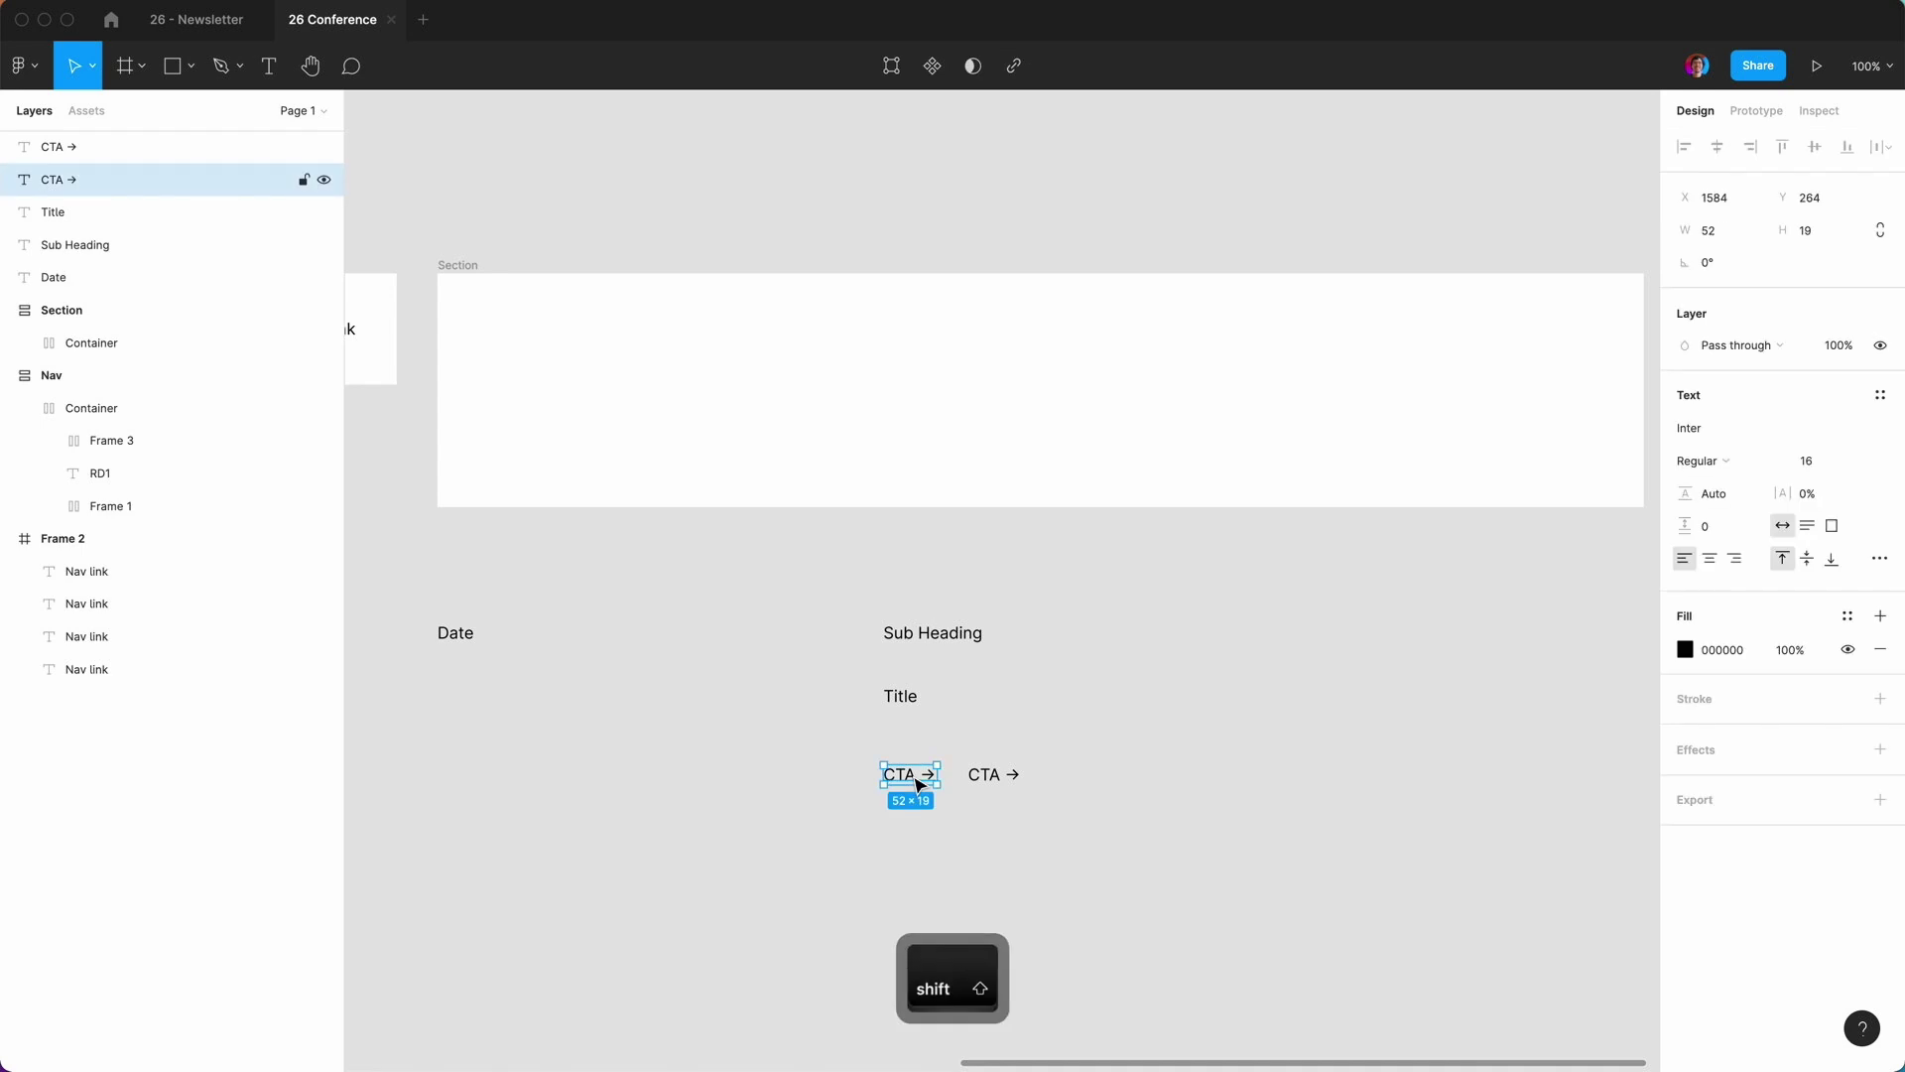
left_click(1016, 778, "shift")
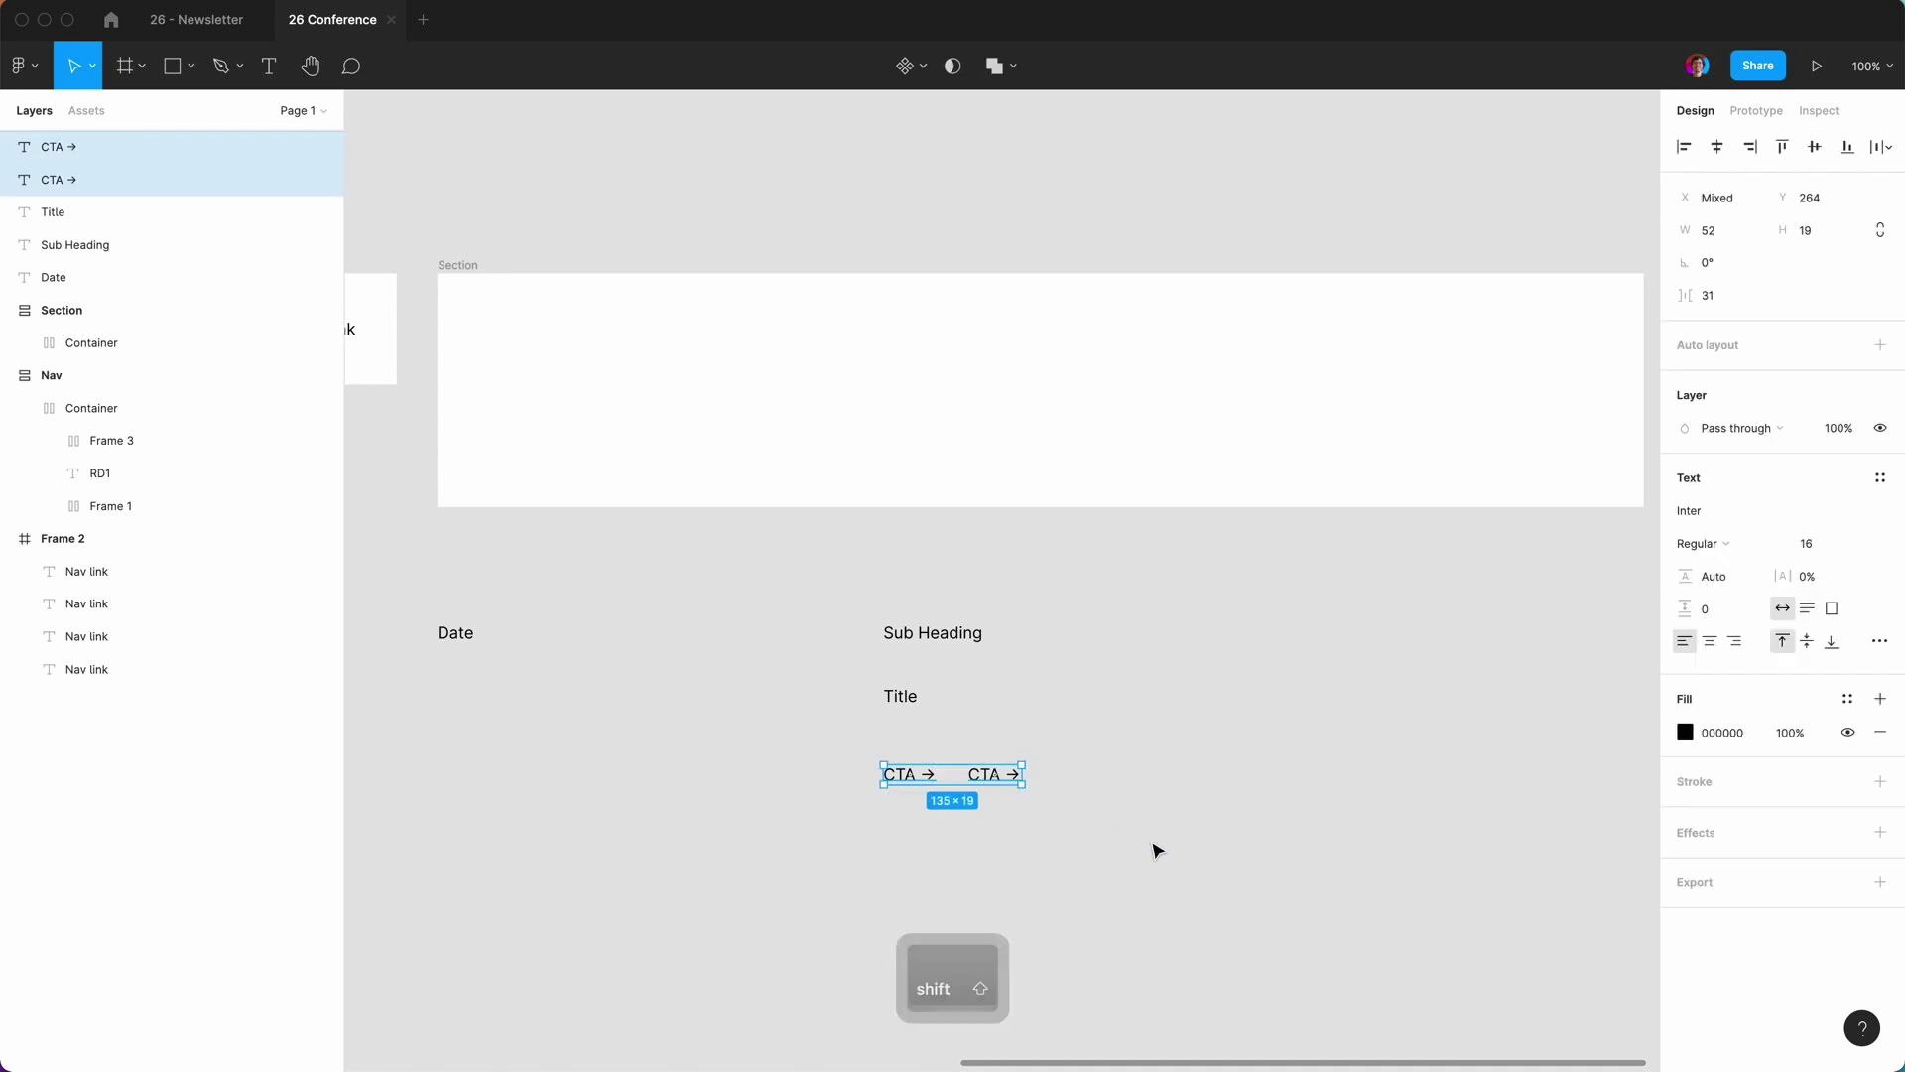
key("shift+a")
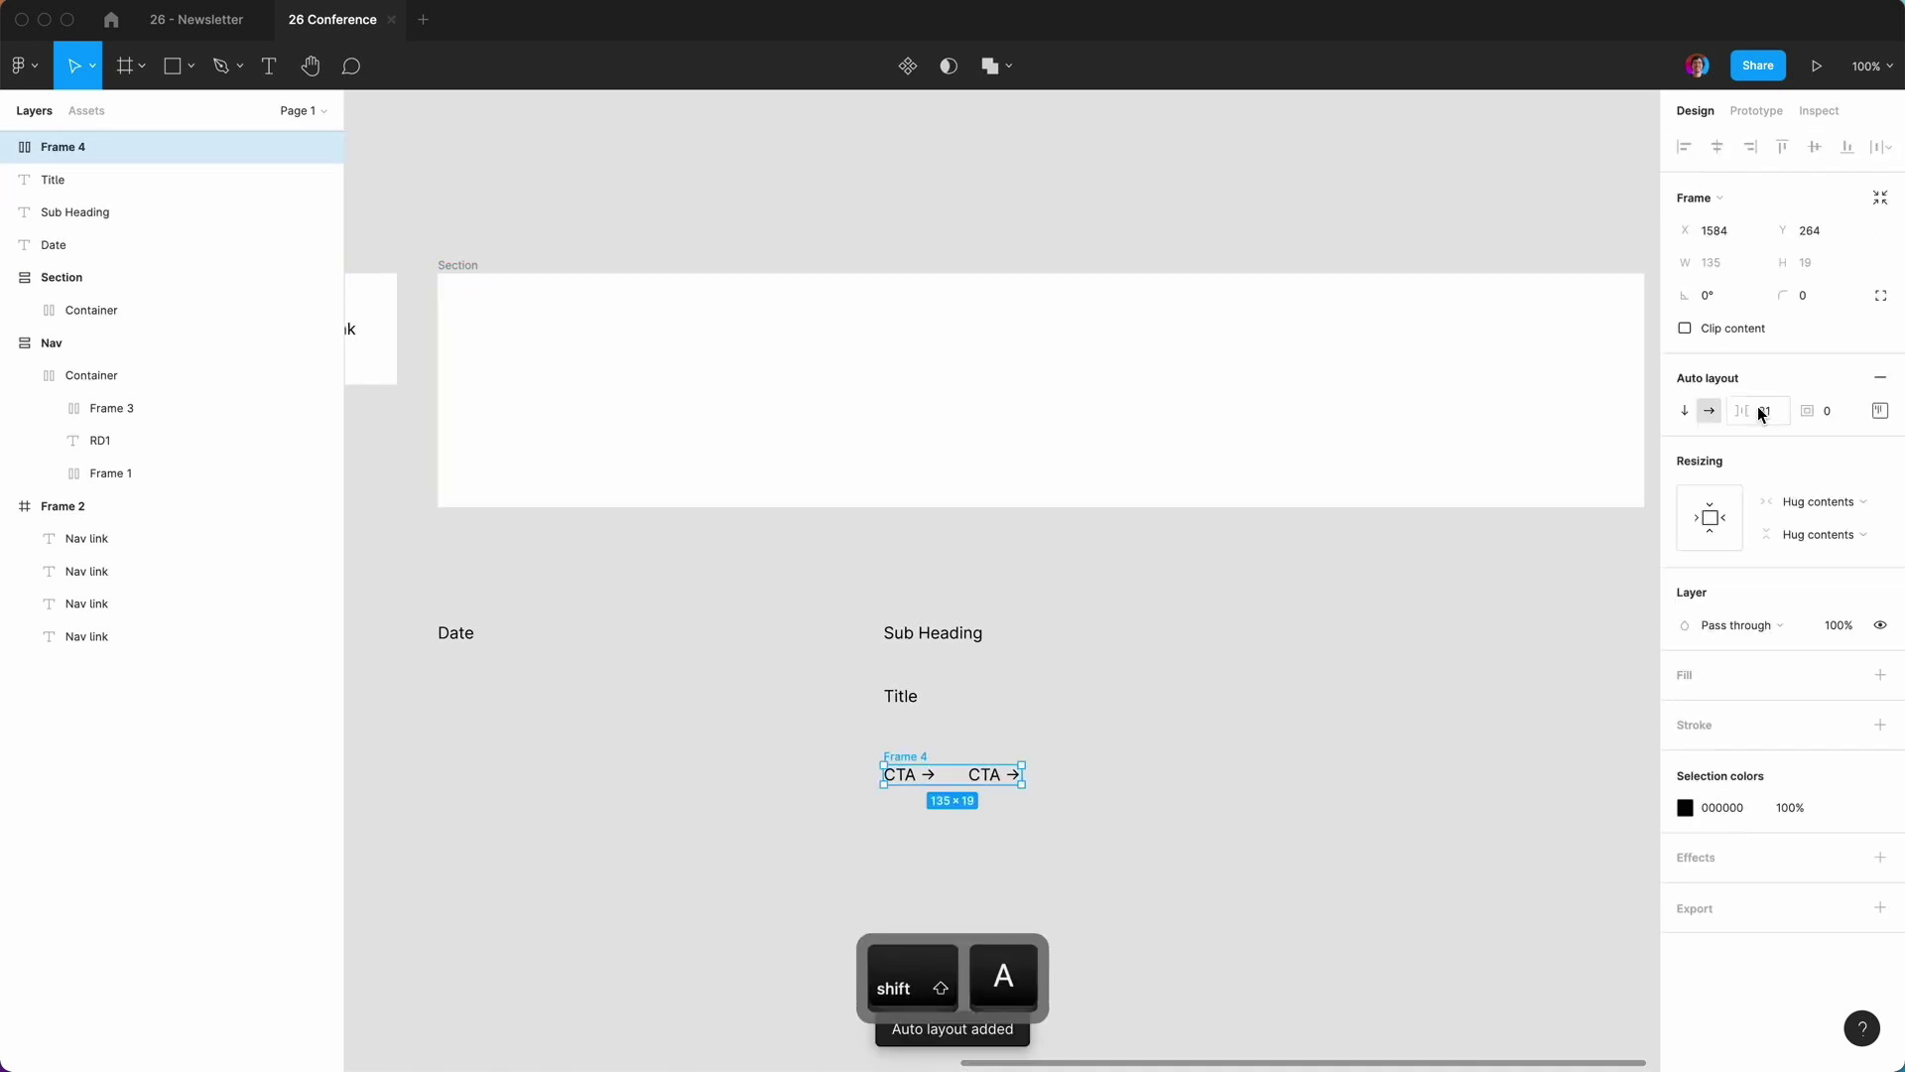
left_click(1772, 415)
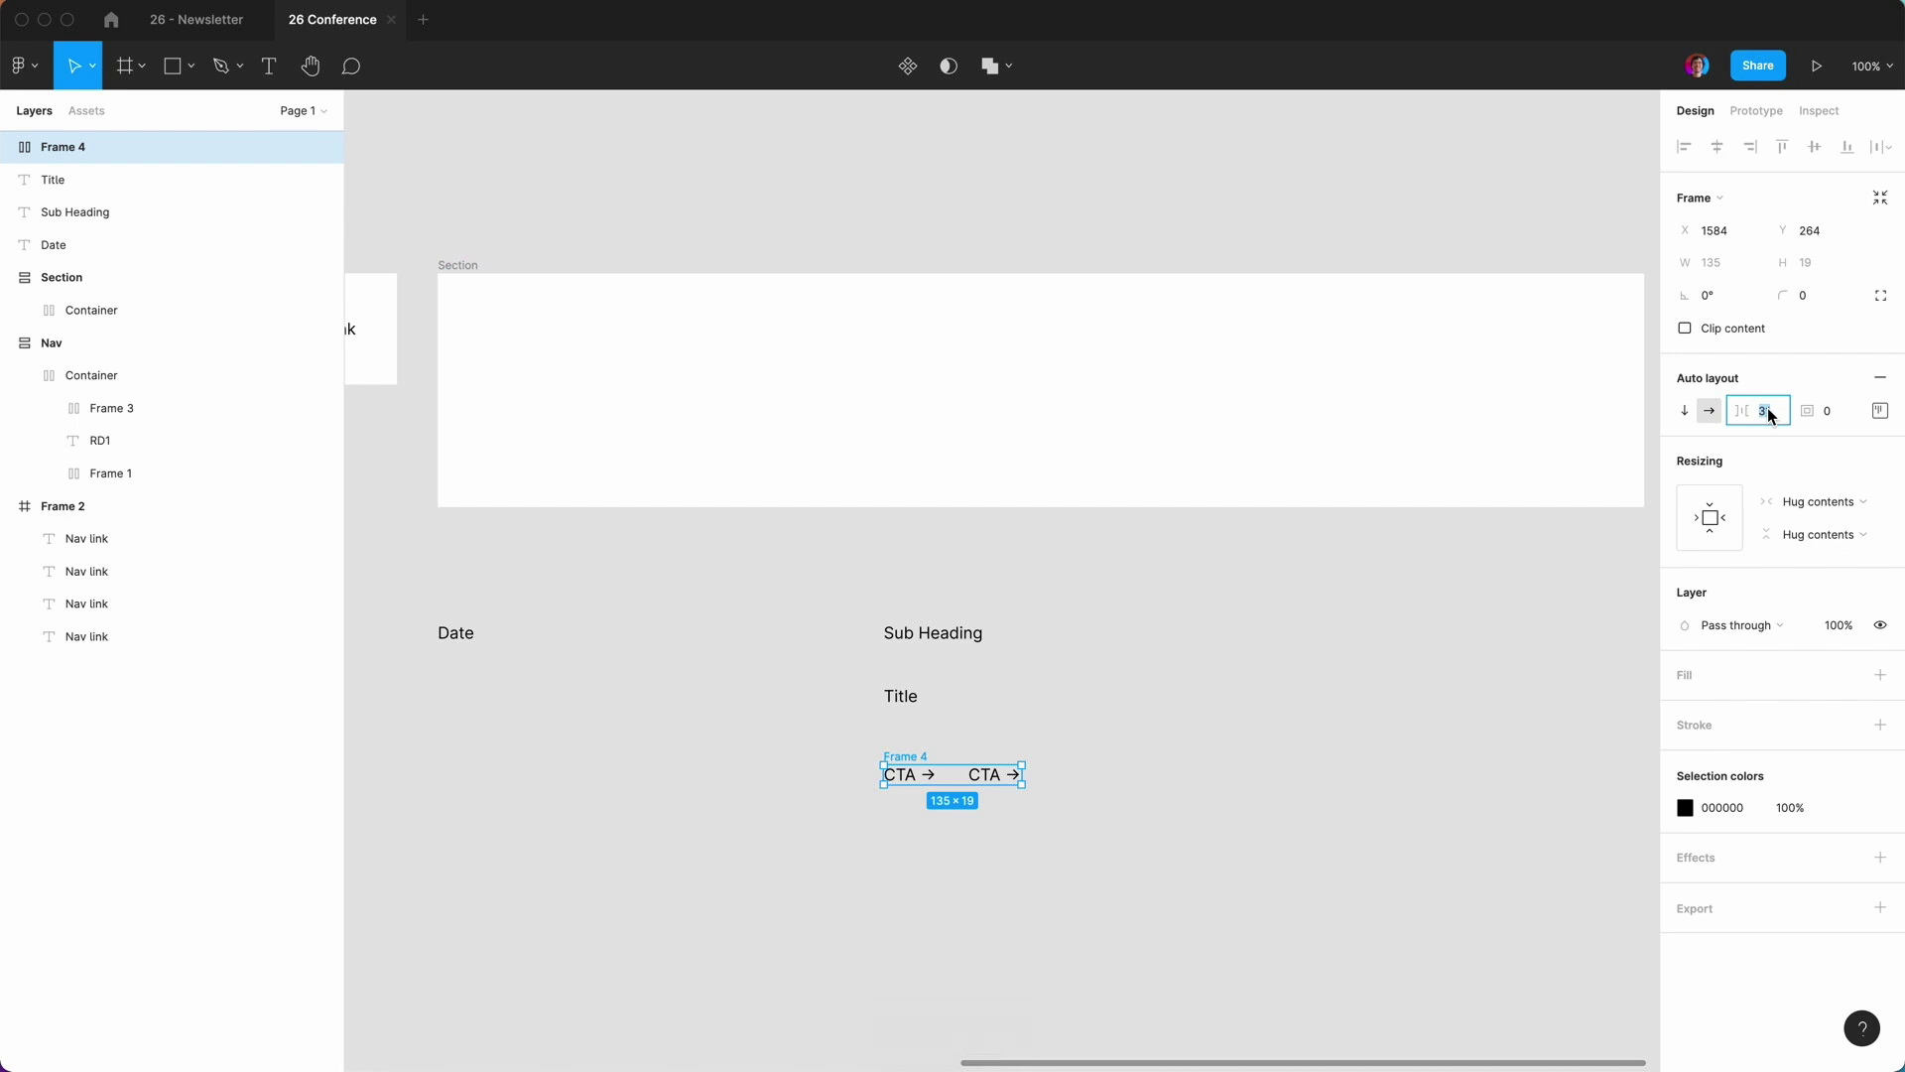
type("24")
key("Return")
left_click(1481, 656)
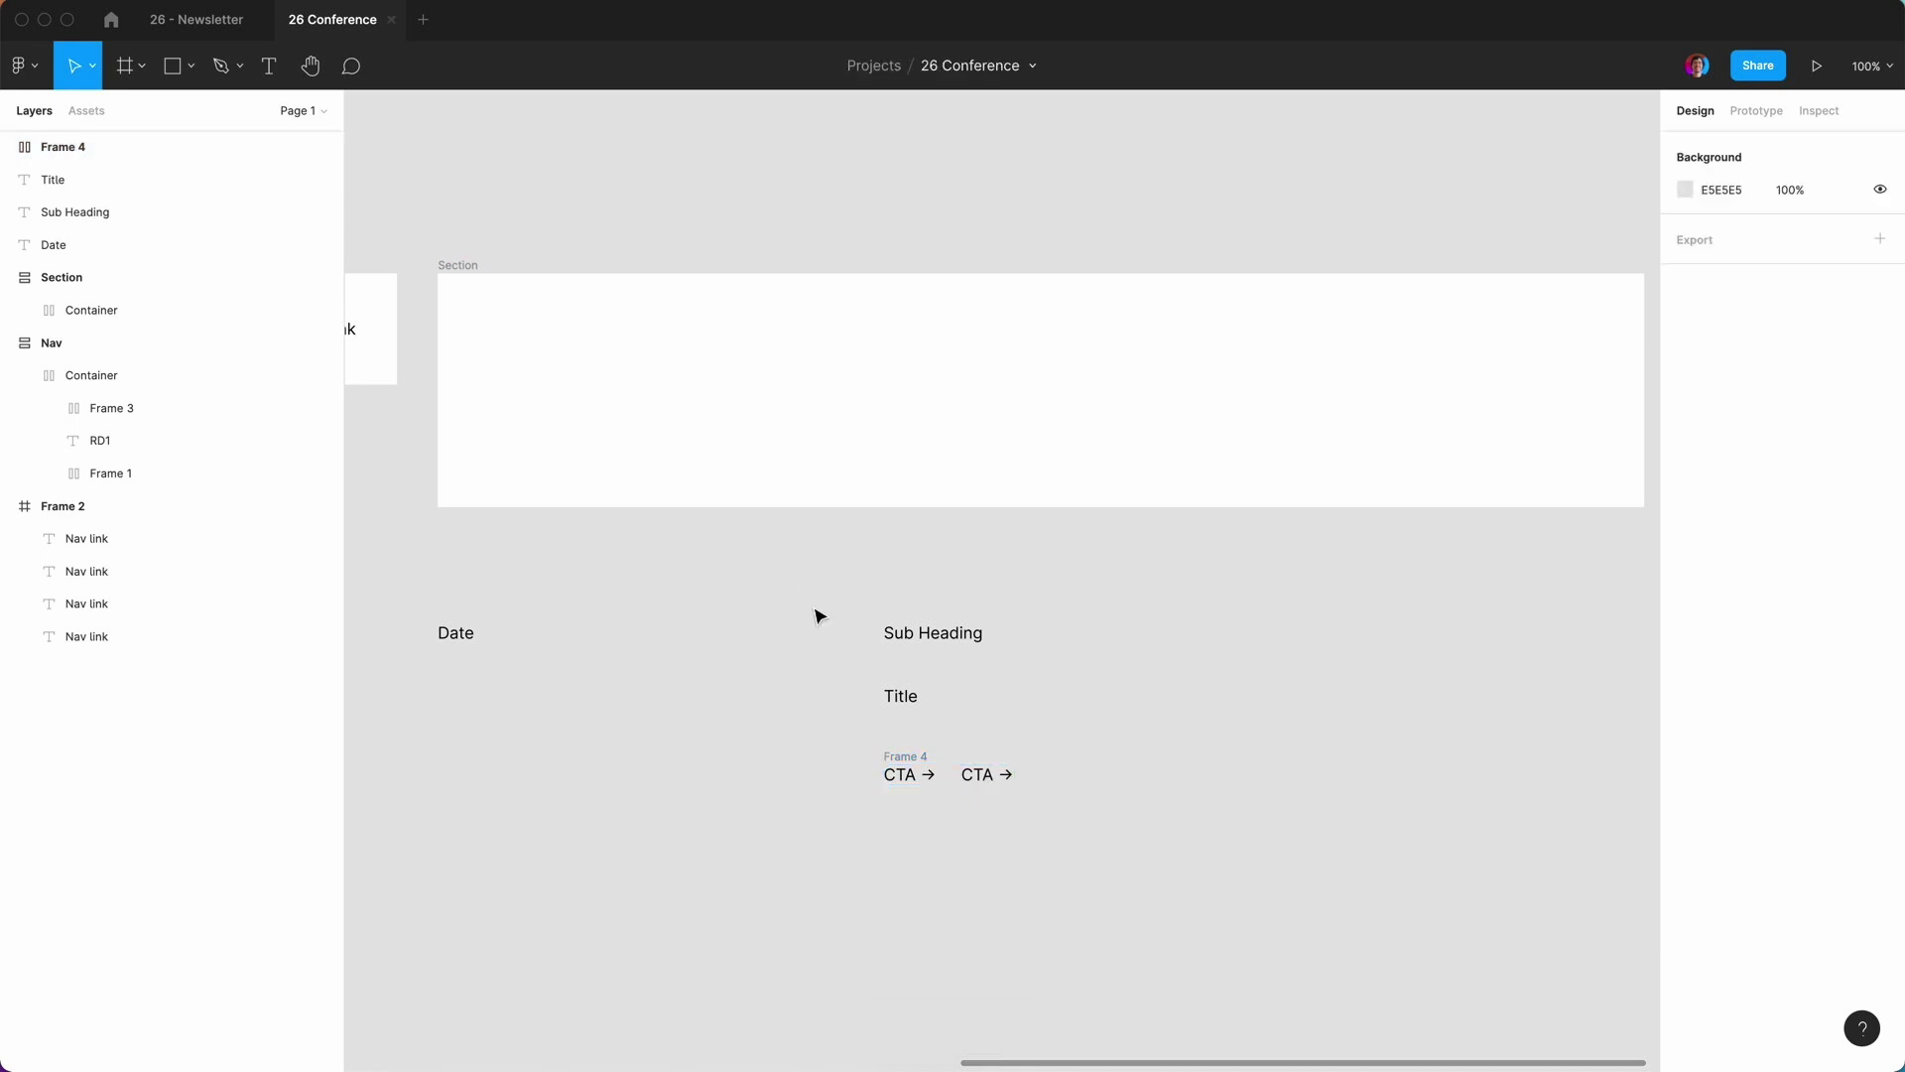
Wrap the Sub Heading, Title and CTA row in a vertical auto layout frame with an item spacing of 40.
left_click_drag(816, 610, 1171, 890)
key("shift+a")
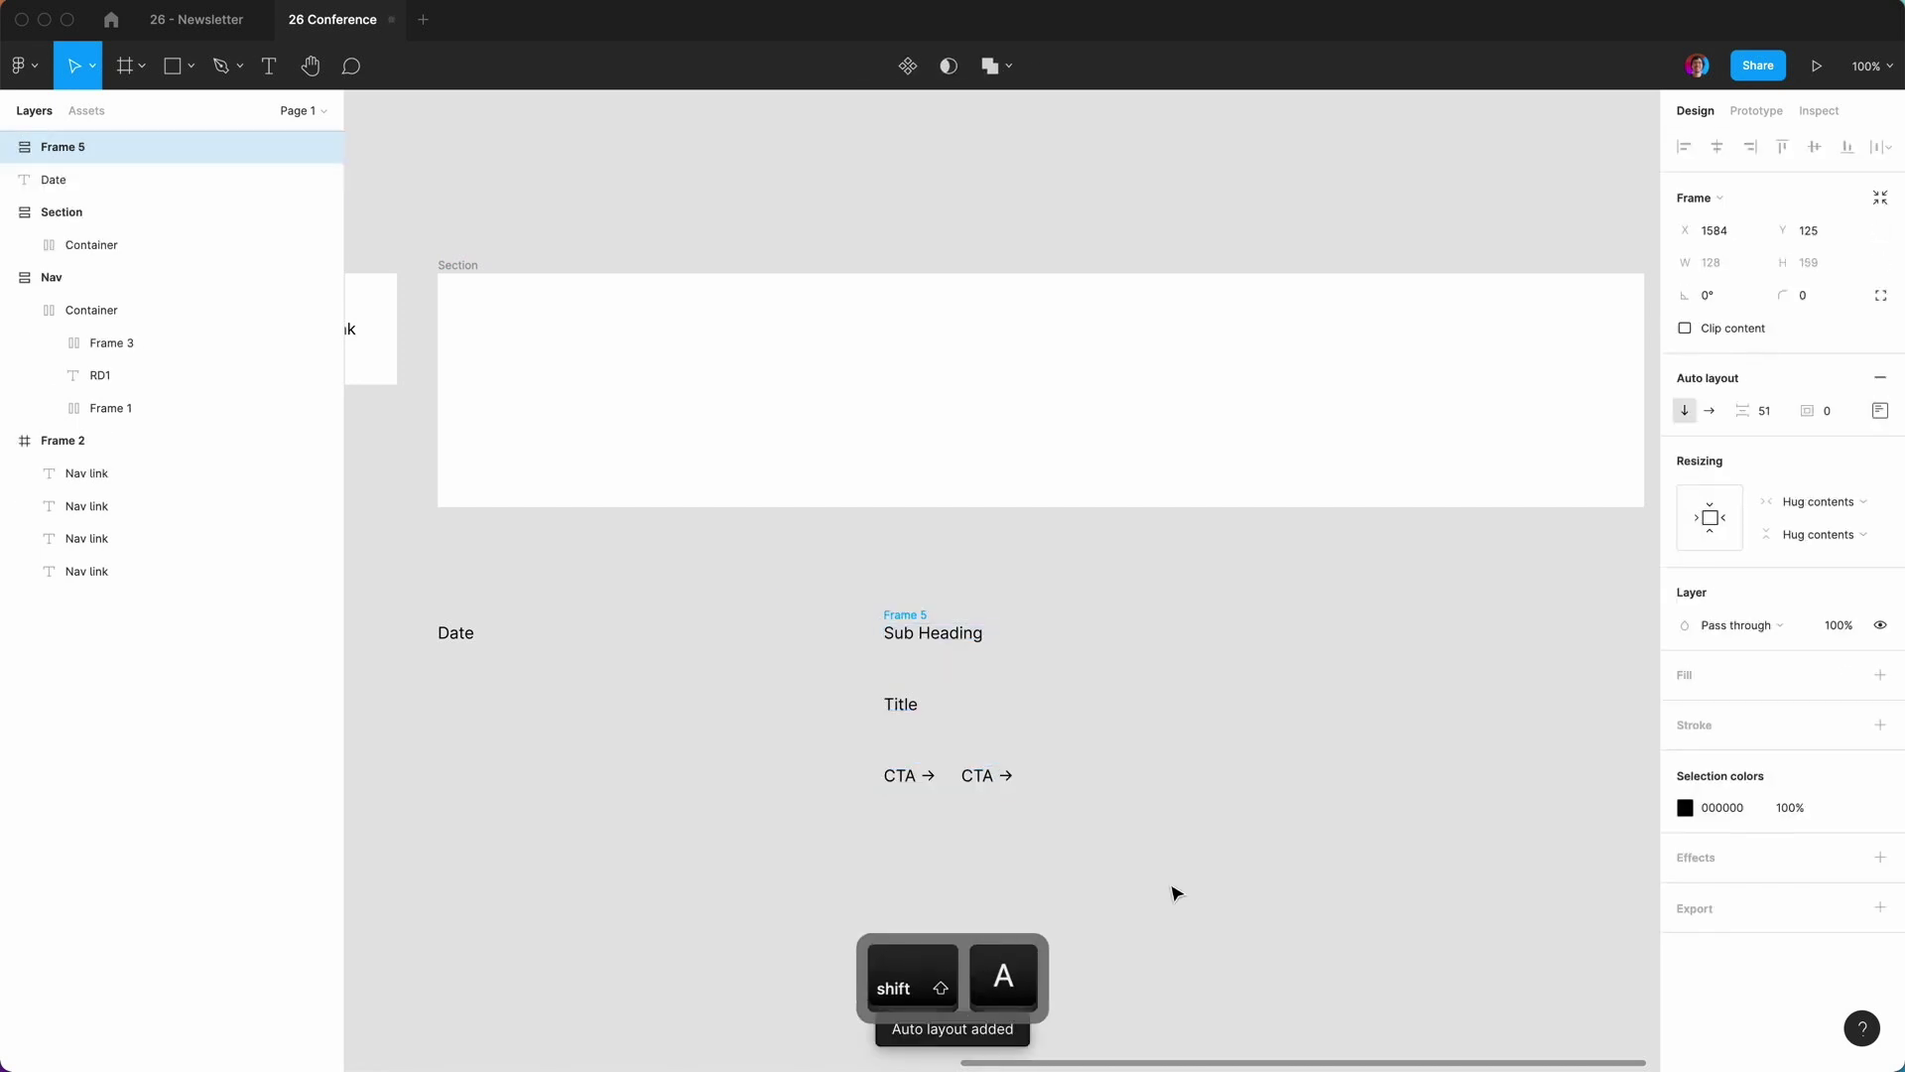
left_click(1769, 416)
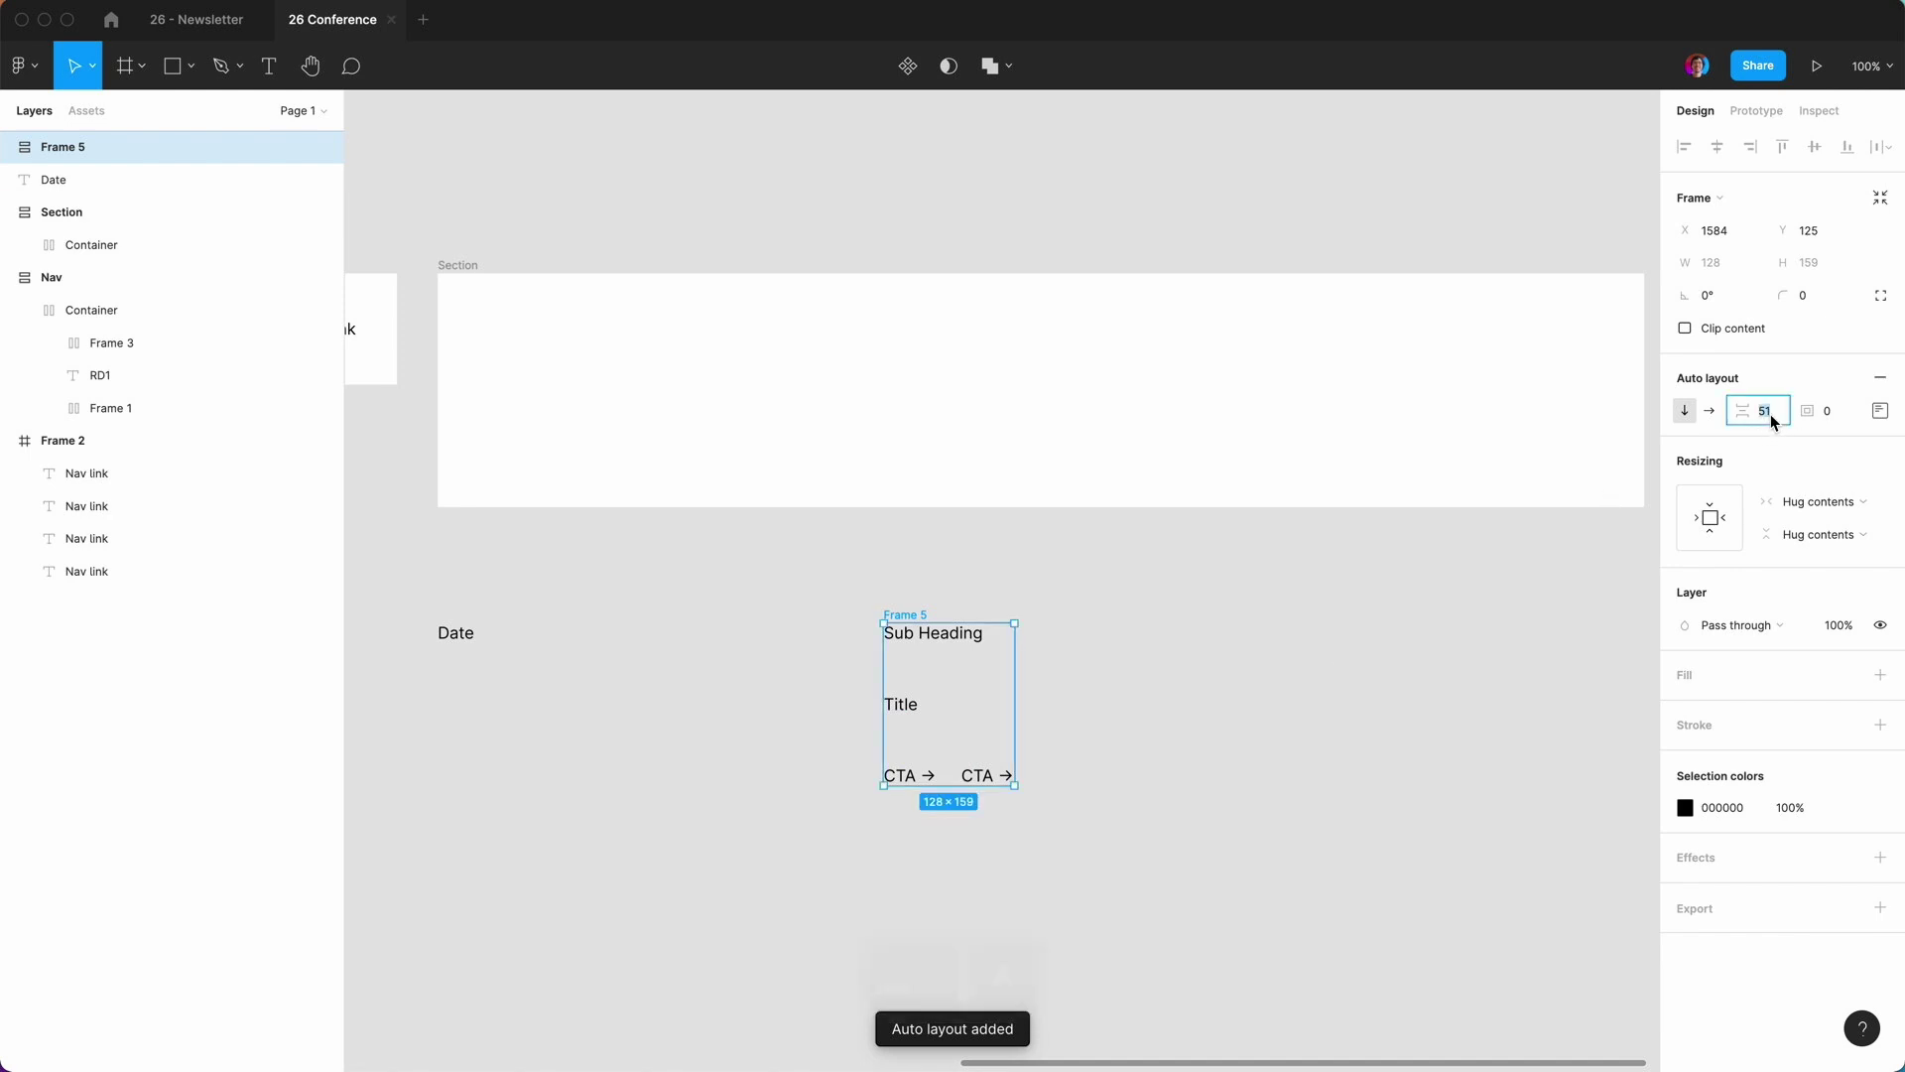
type("40")
key("Return")
key("Escape")
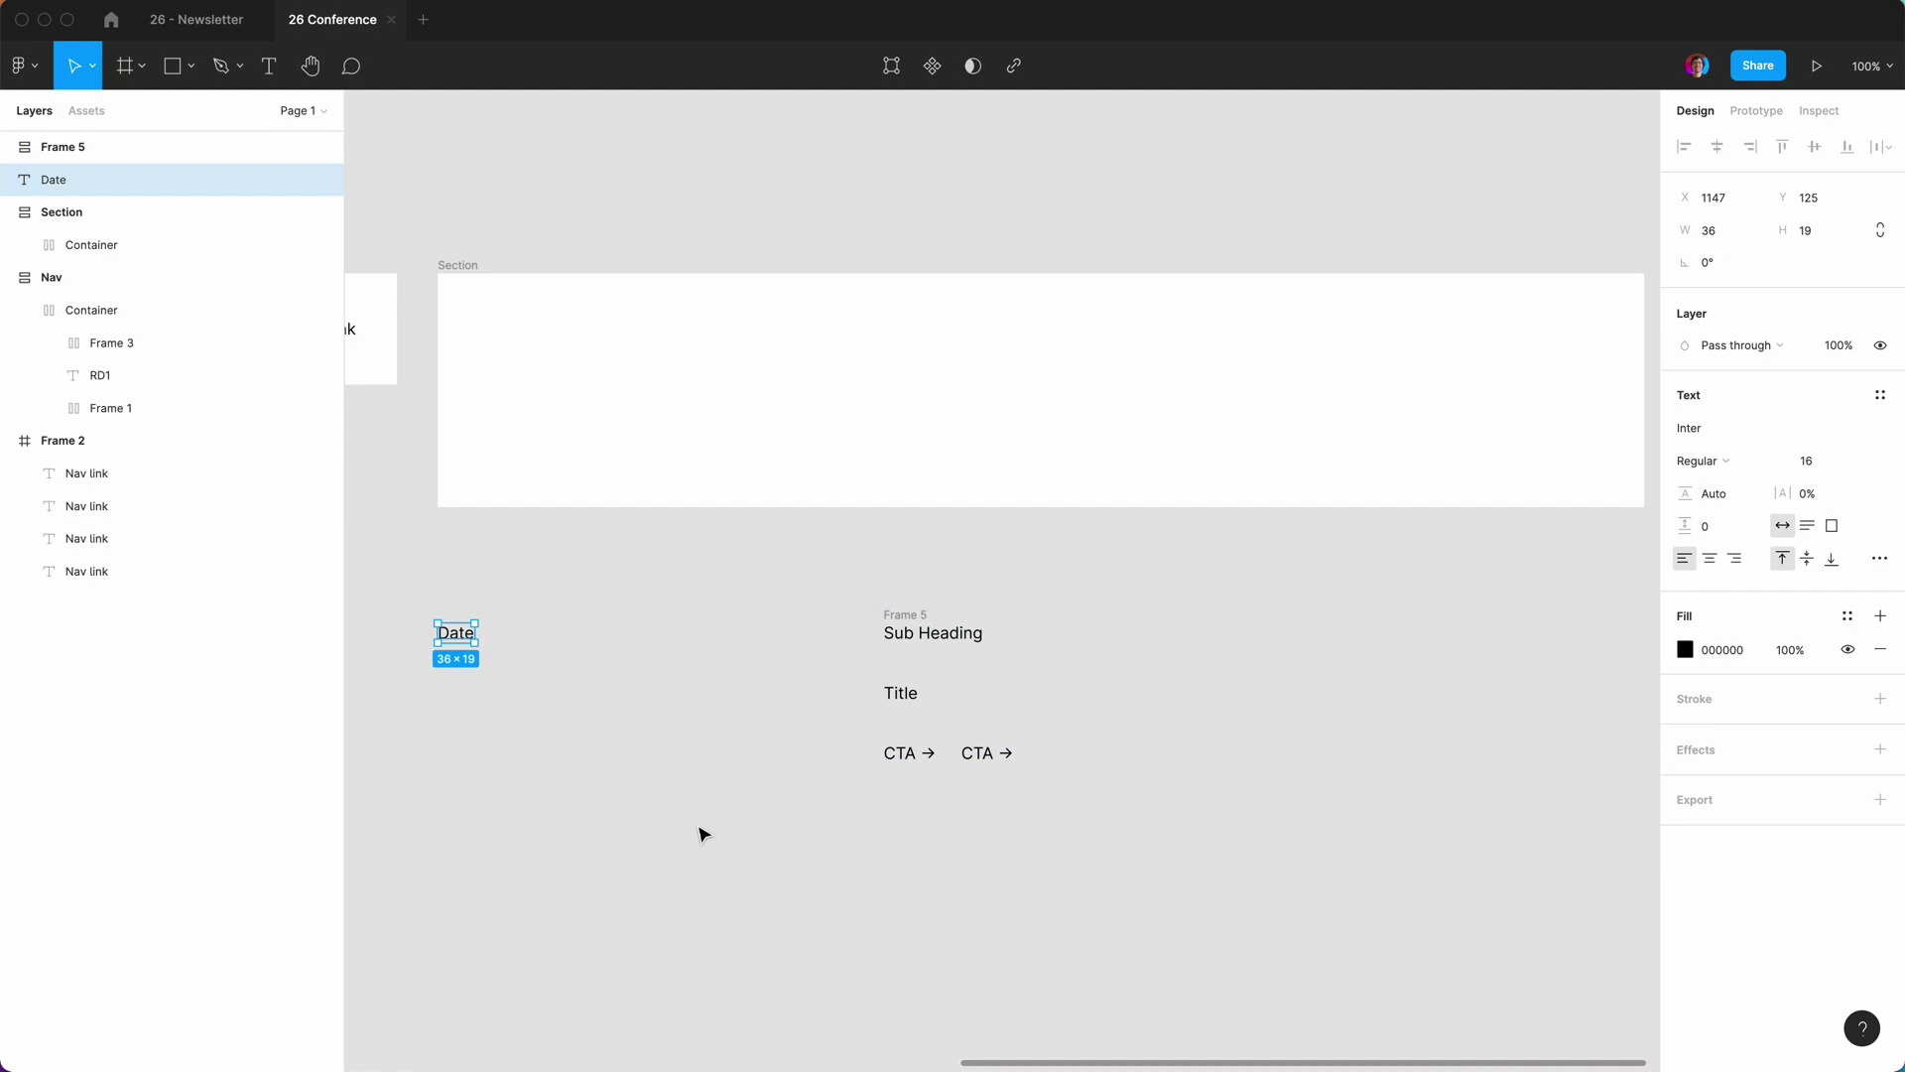
Wrap the Date text in its own auto layout frame with item spacing 0 and padding 0.
key("shift")
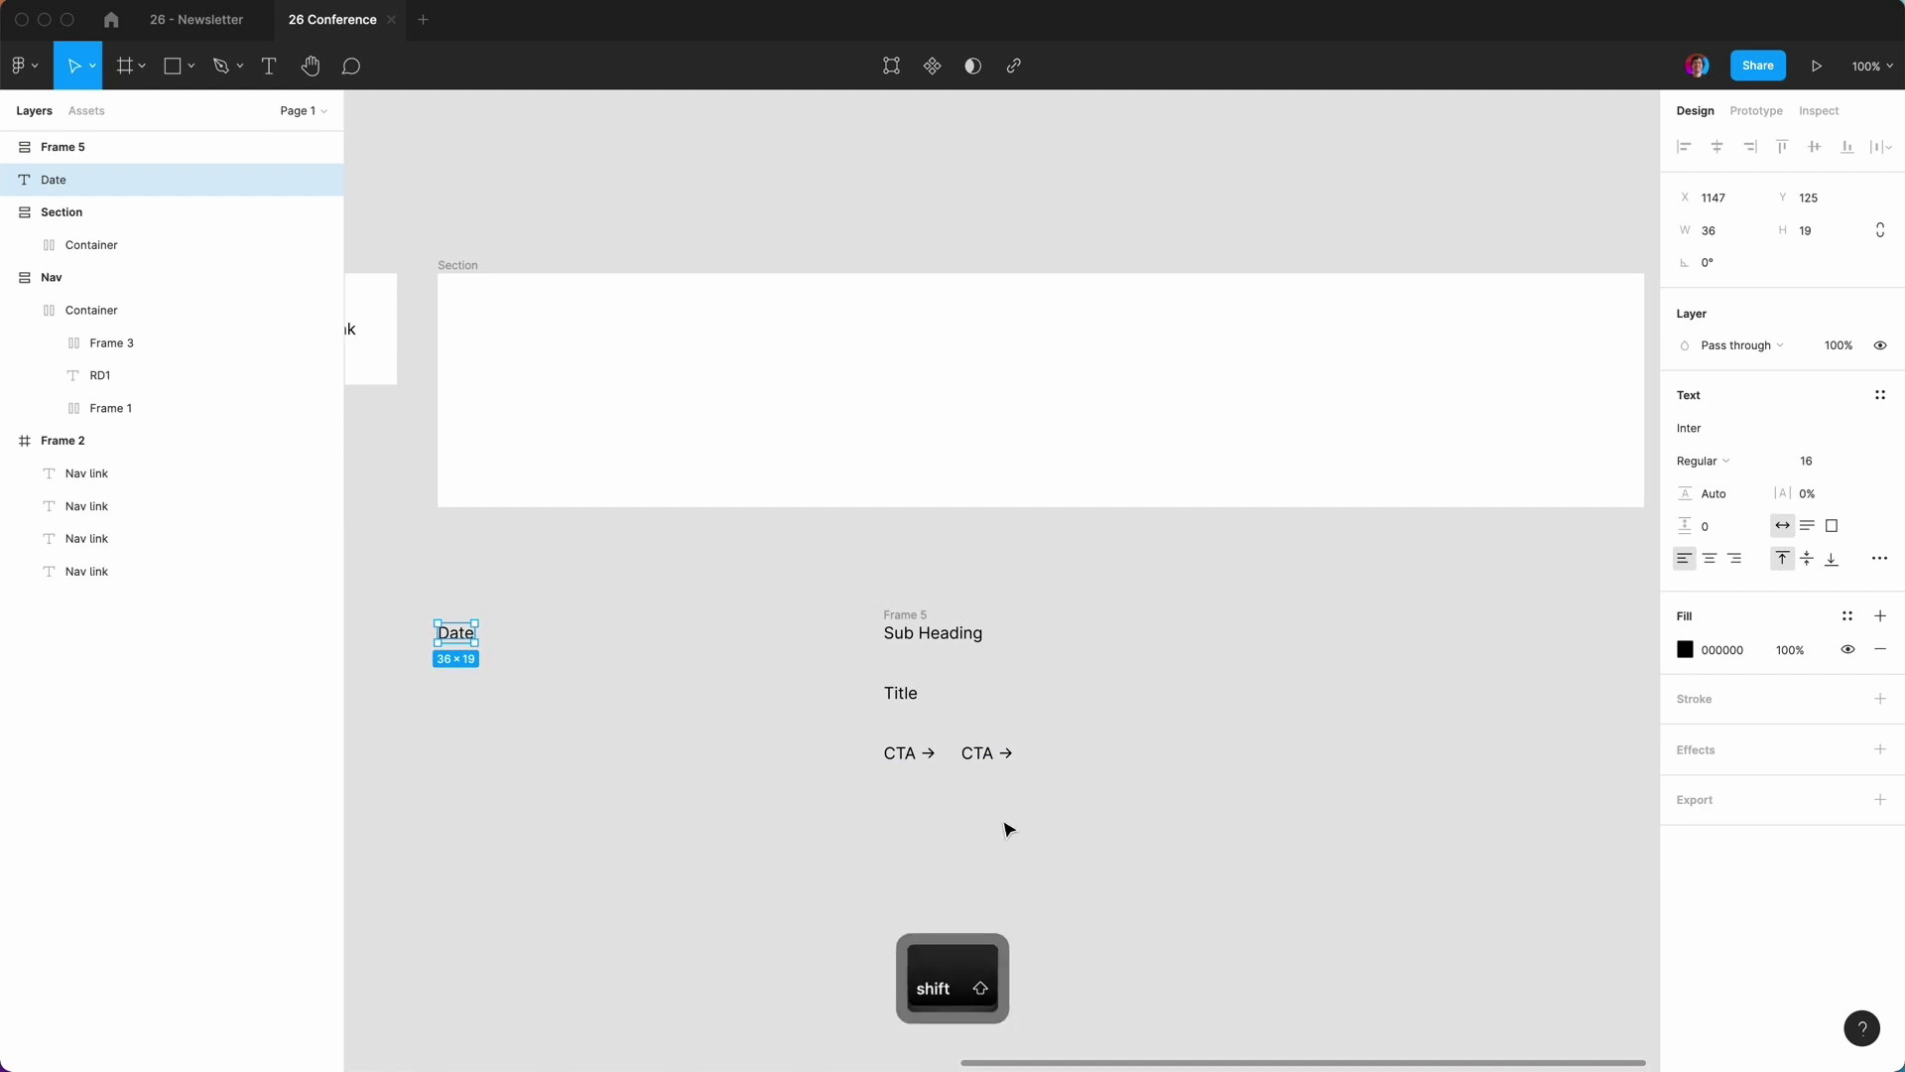
key("shift+a")
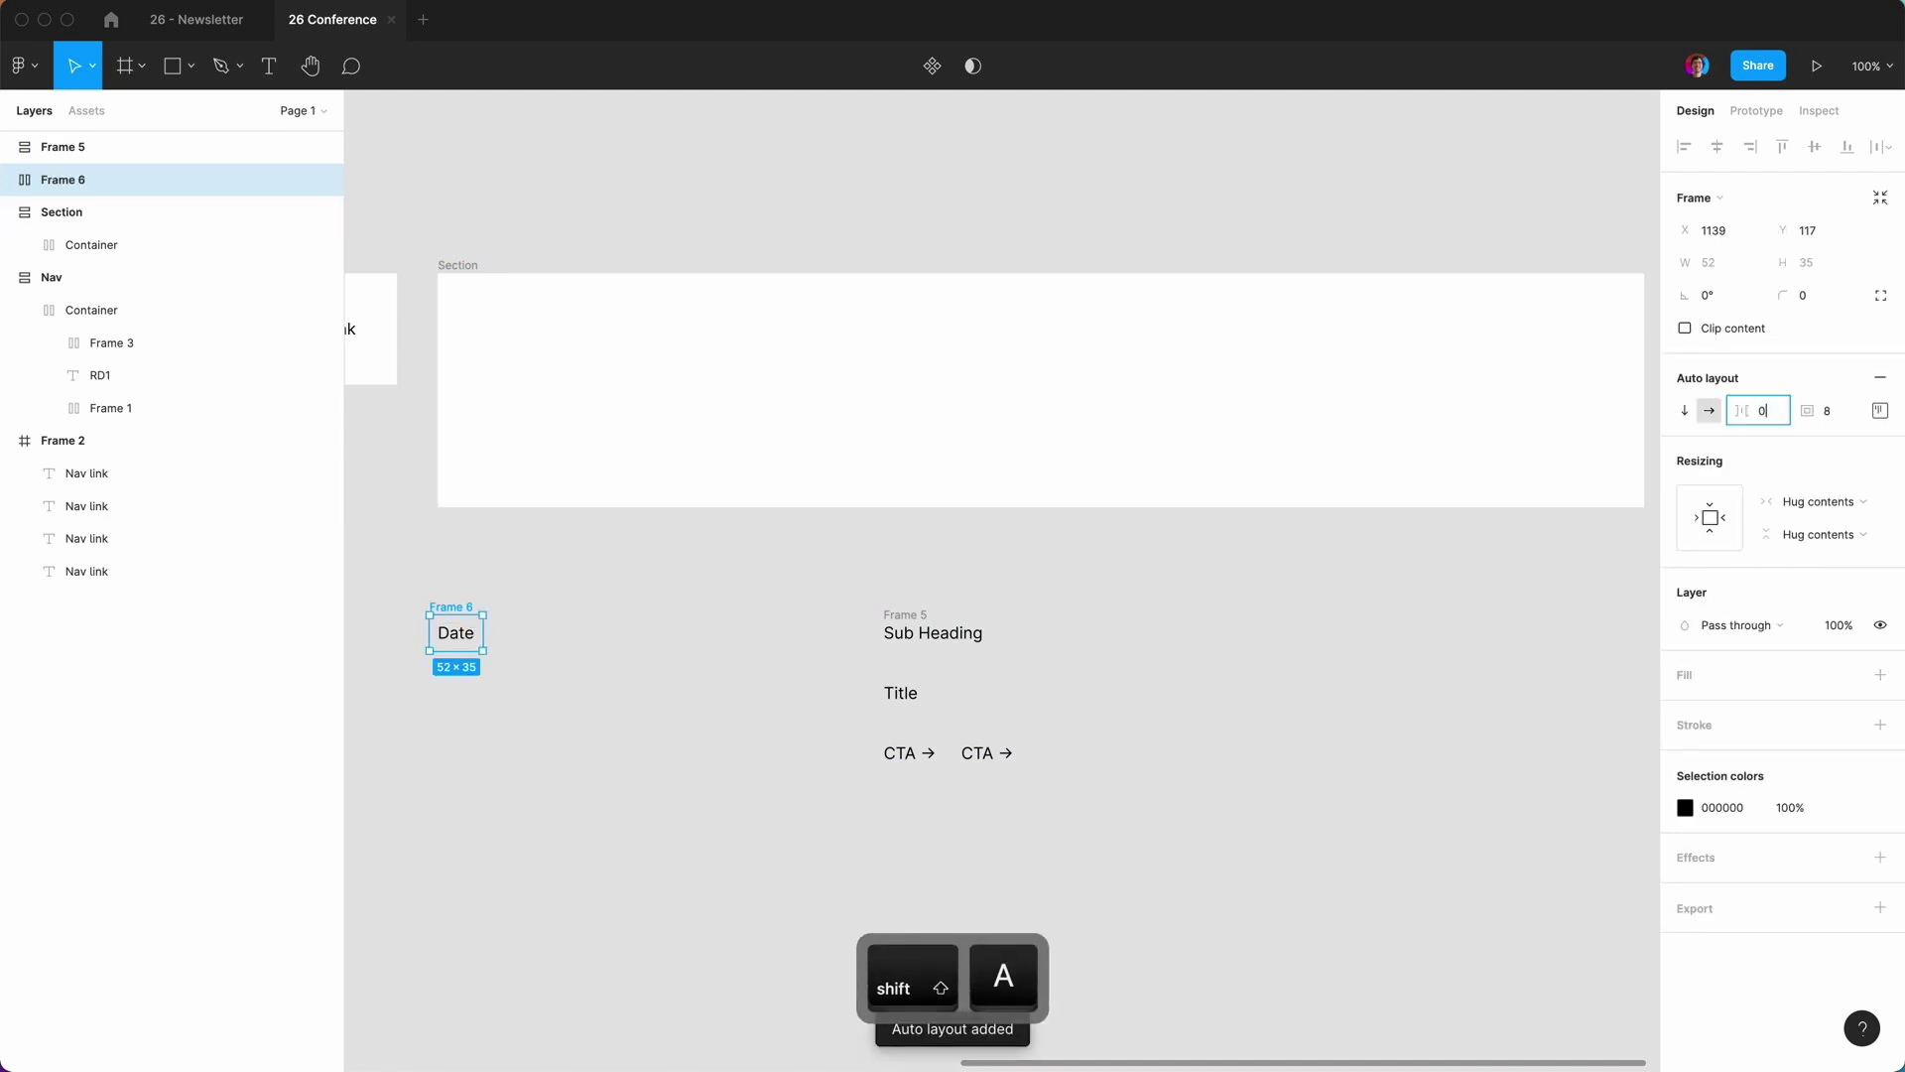
type("0")
key("Tab")
type("0")
key("Return")
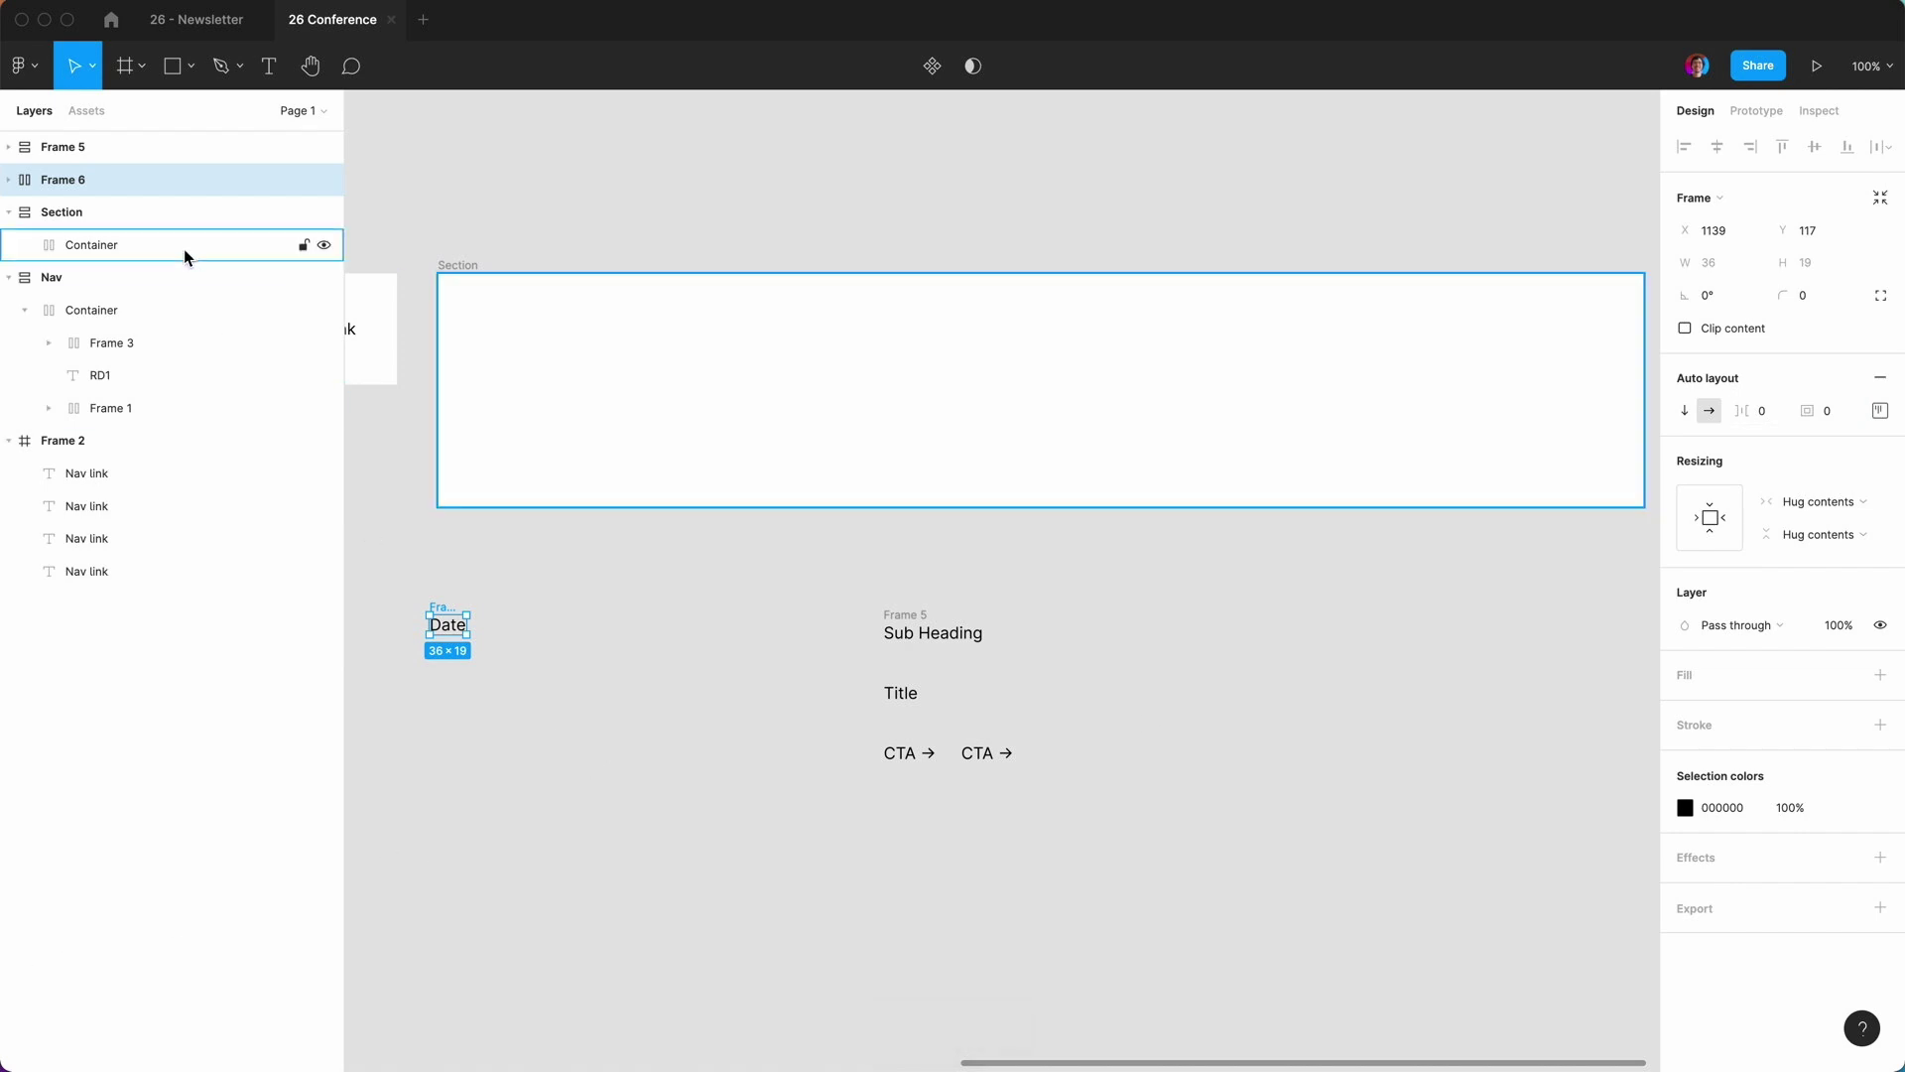
Rename the frame around the Date text to Col.
left_click(420, 599)
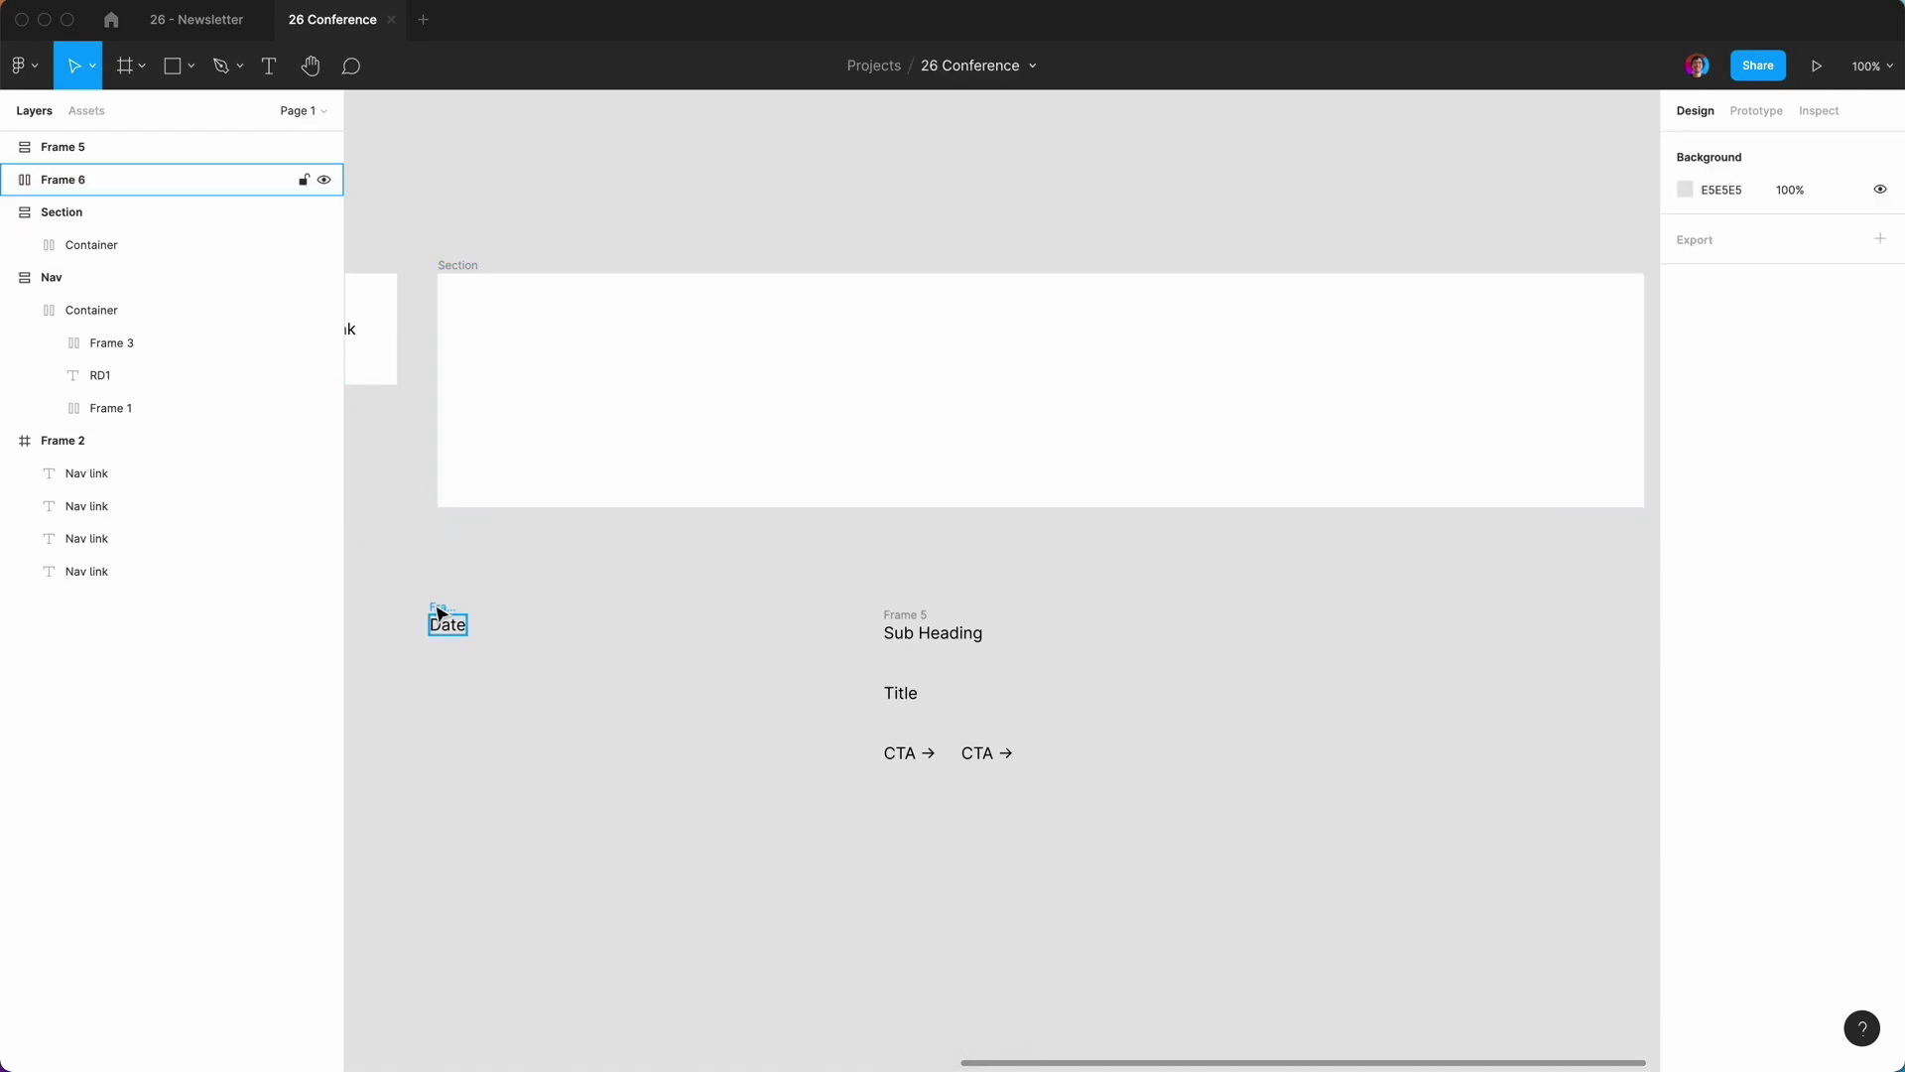
left_click(445, 621)
double_click(74, 185)
type("Col")
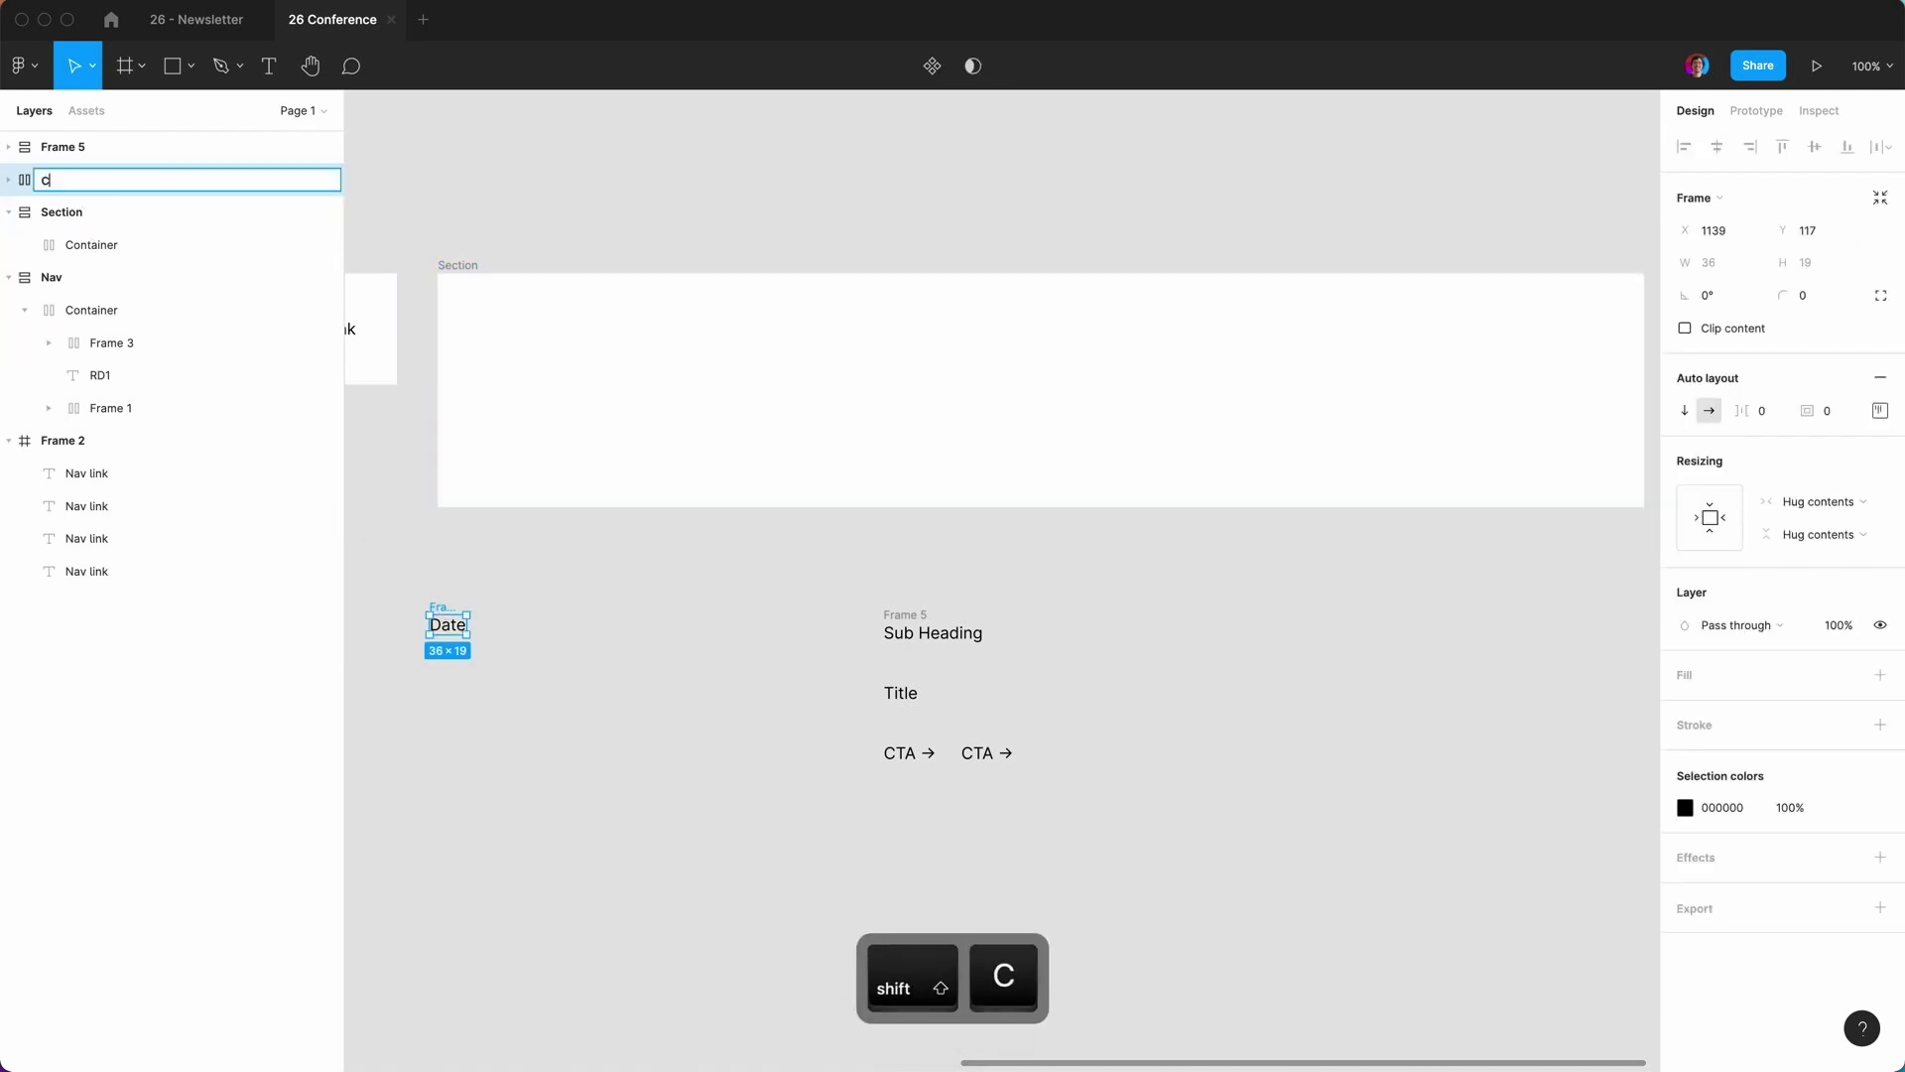
key("Return")
Rename the frame holding the Sub Heading, Title and CTAs to Col.
left_click(817, 592)
left_click(905, 615)
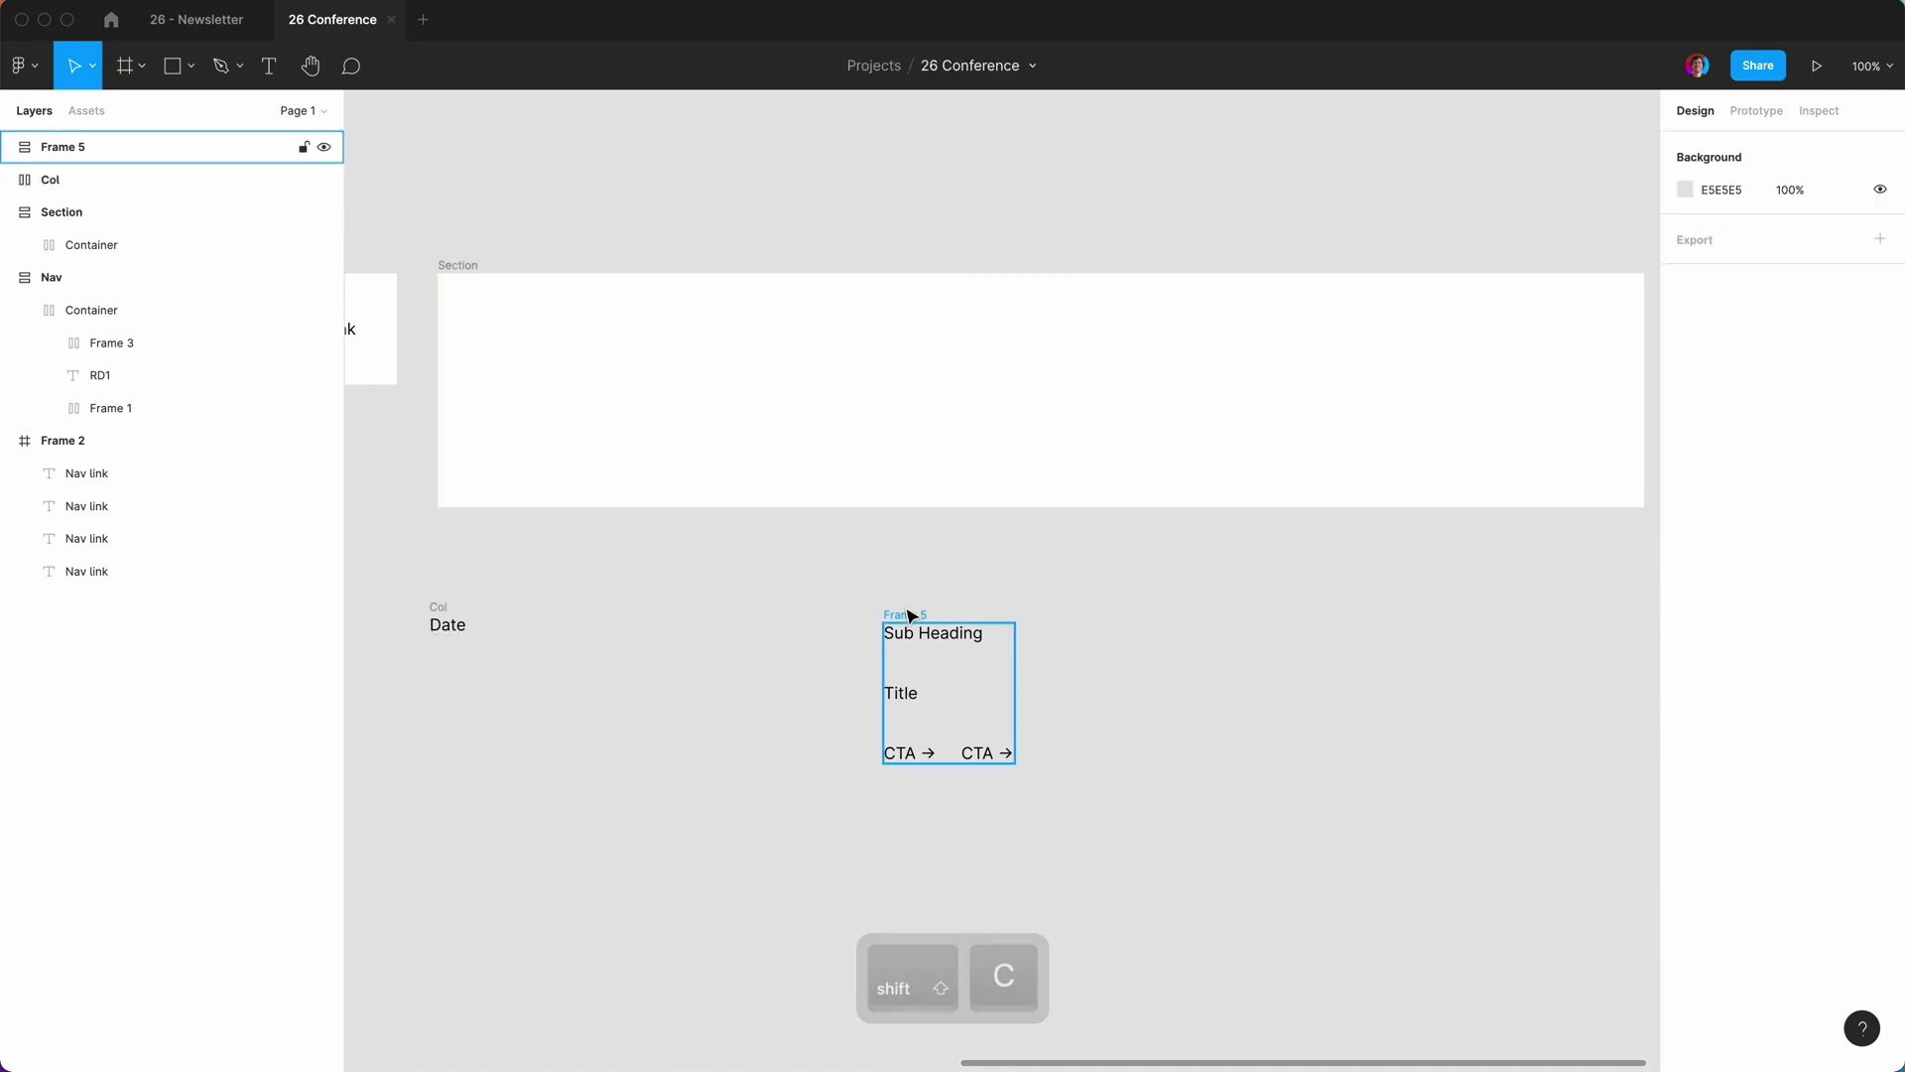
double_click(72, 149)
type("Col")
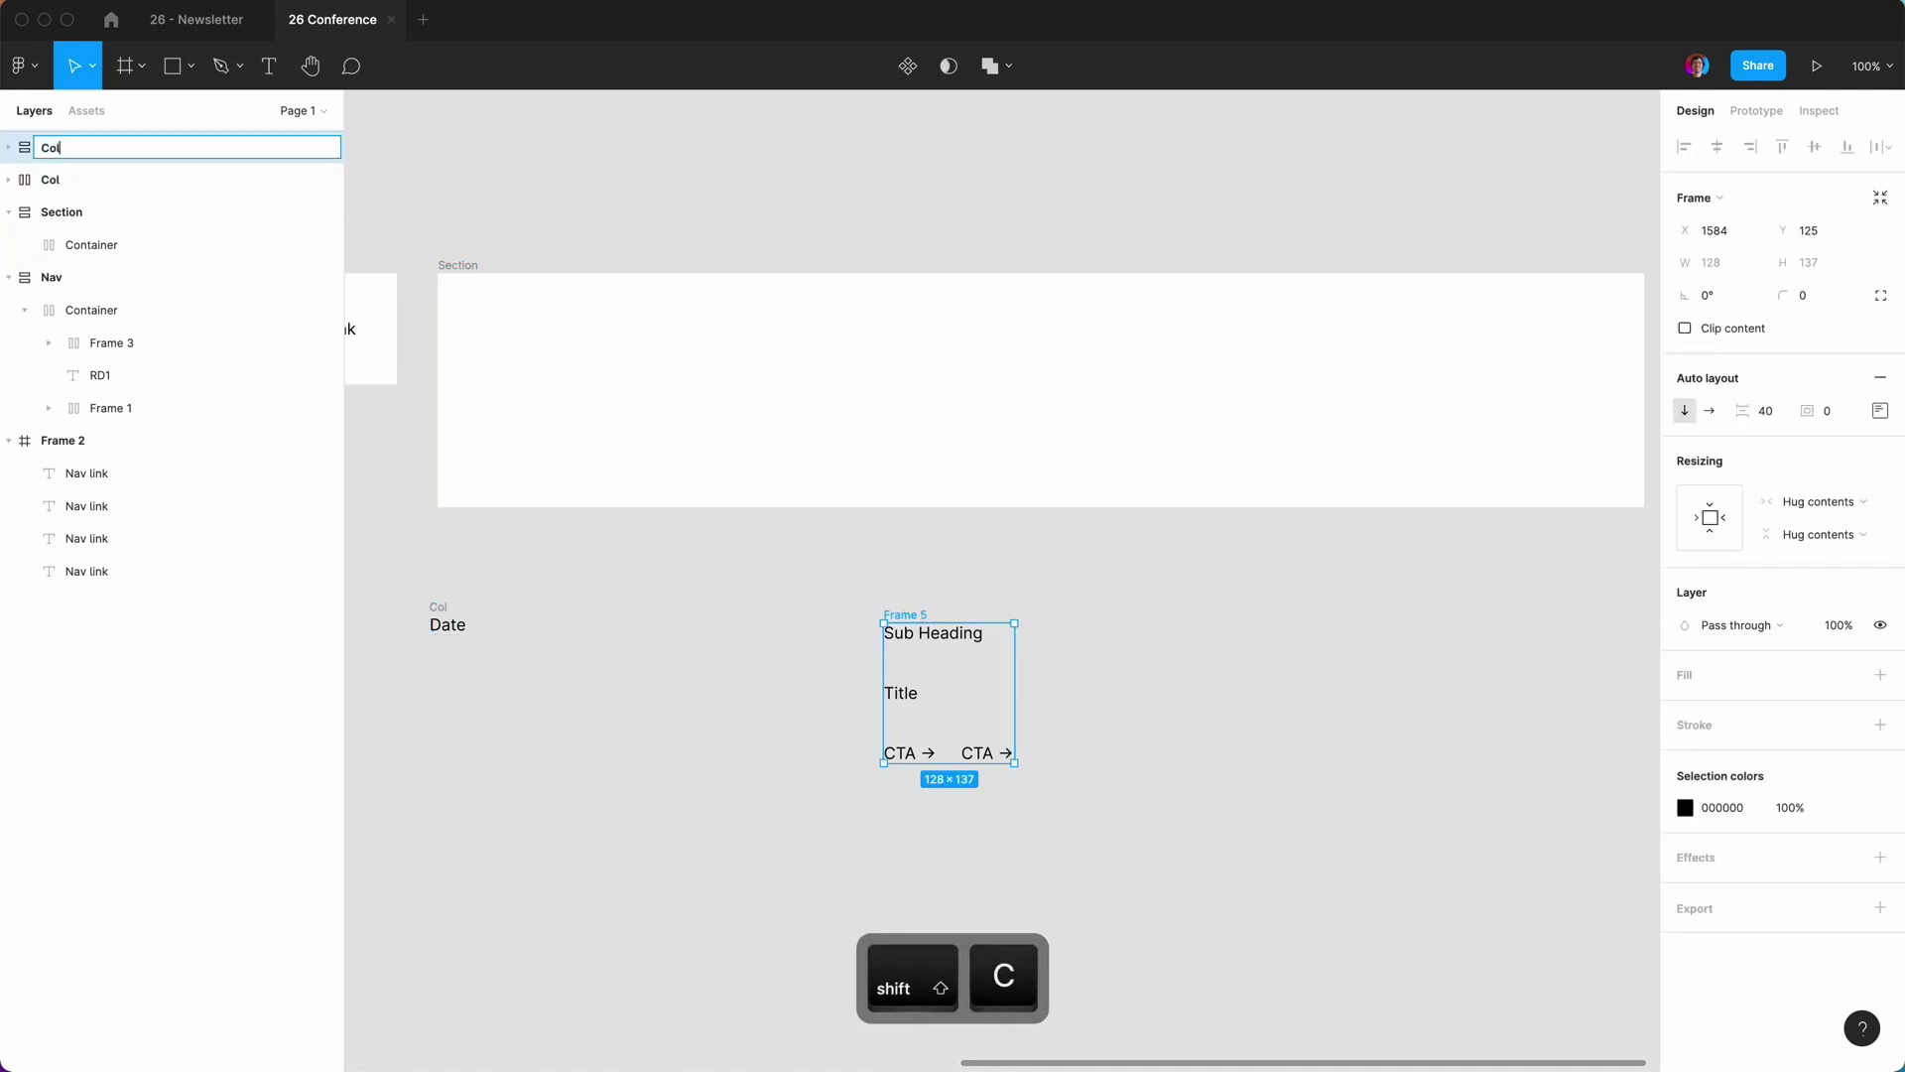
key("Return")
Wrap the two Col frames together in a horizontal auto layout frame and name it Container.
left_click(623, 652)
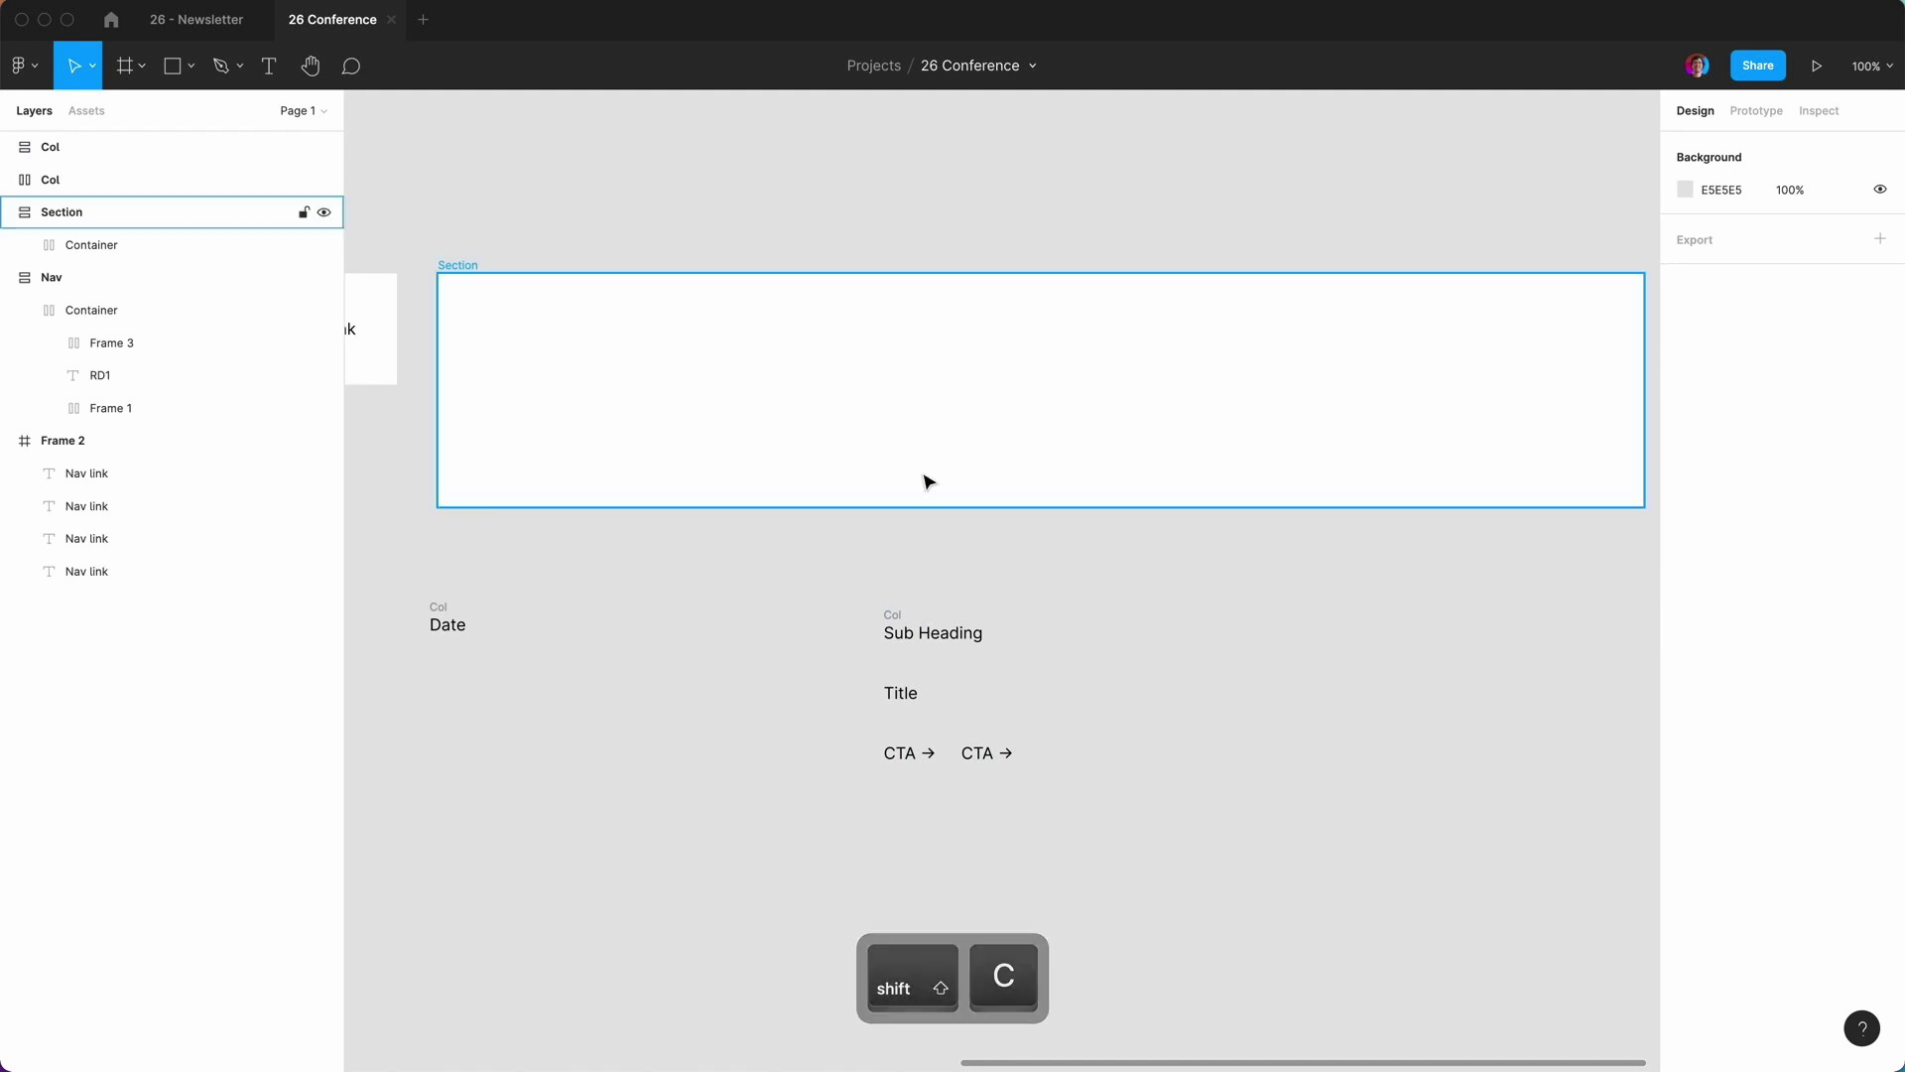
left_click_drag(433, 600, 1218, 902)
left_click(387, 589)
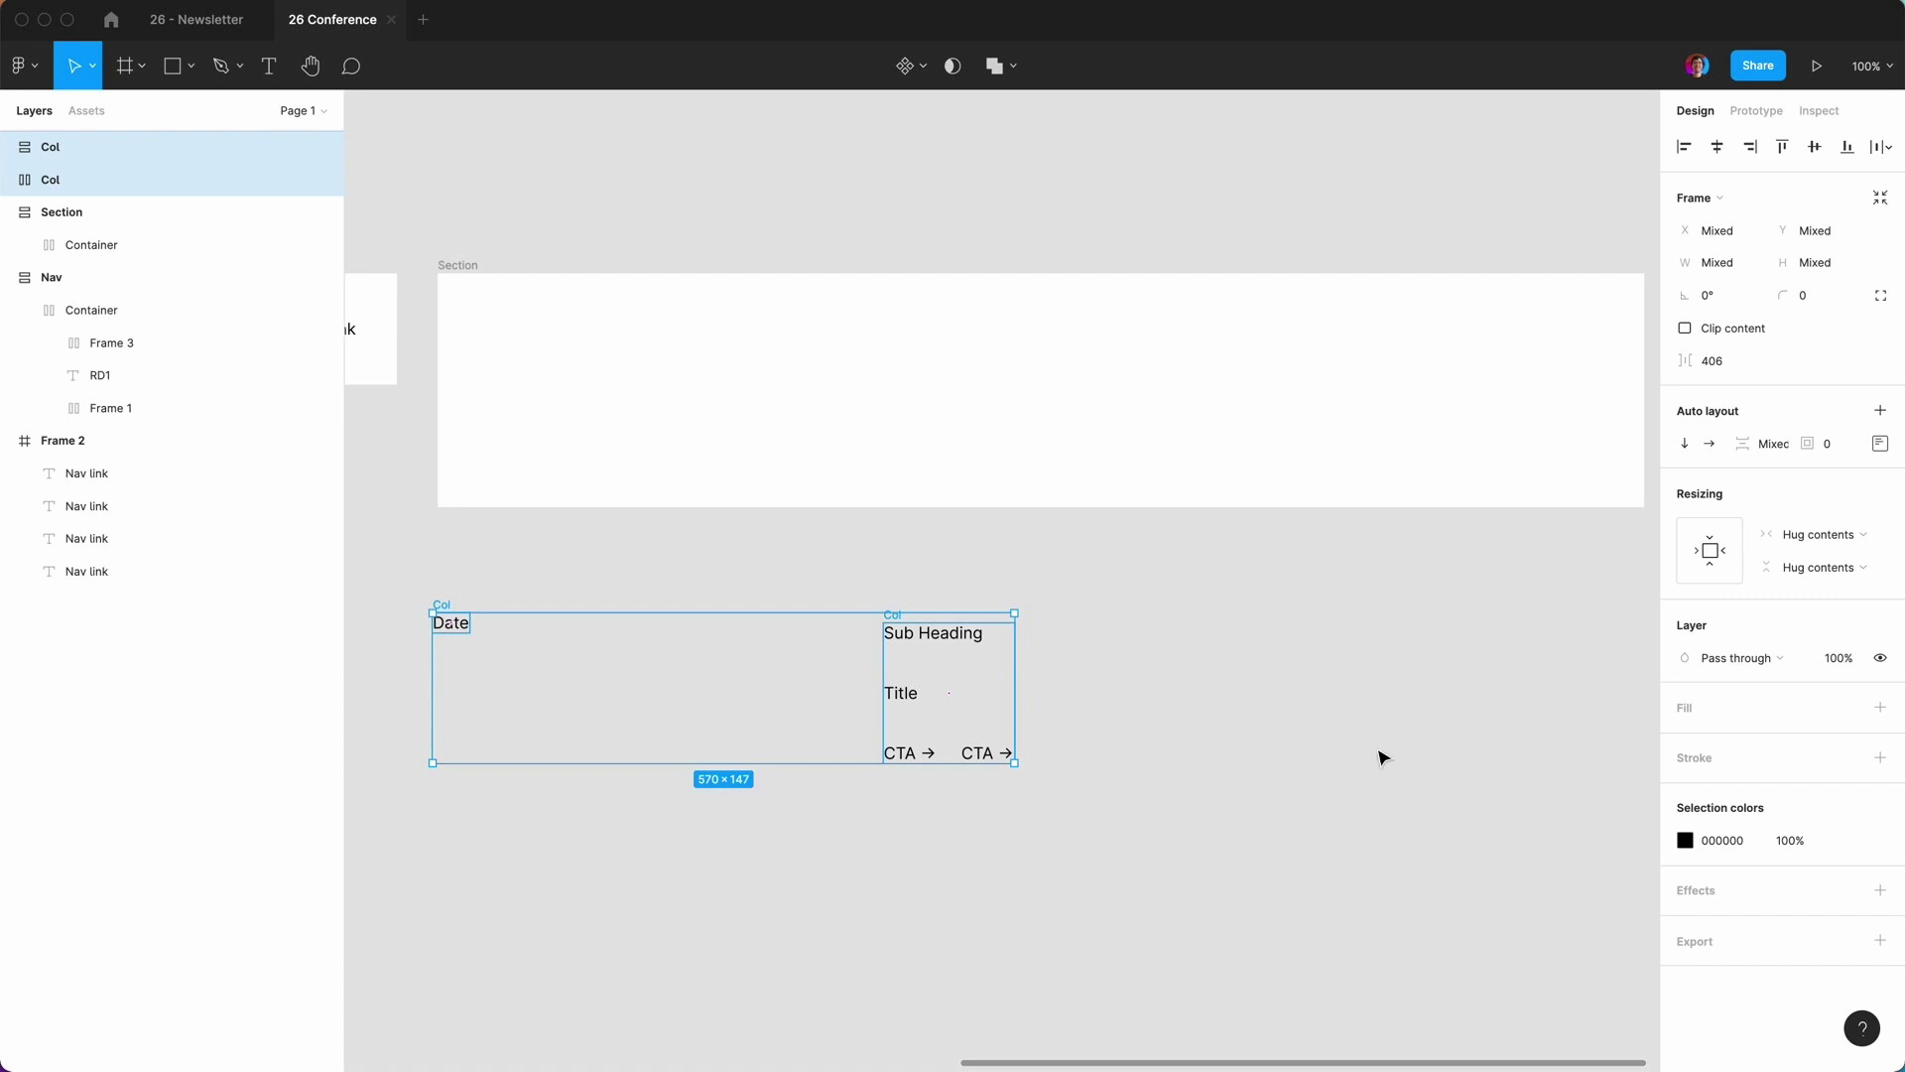
key("shift+a")
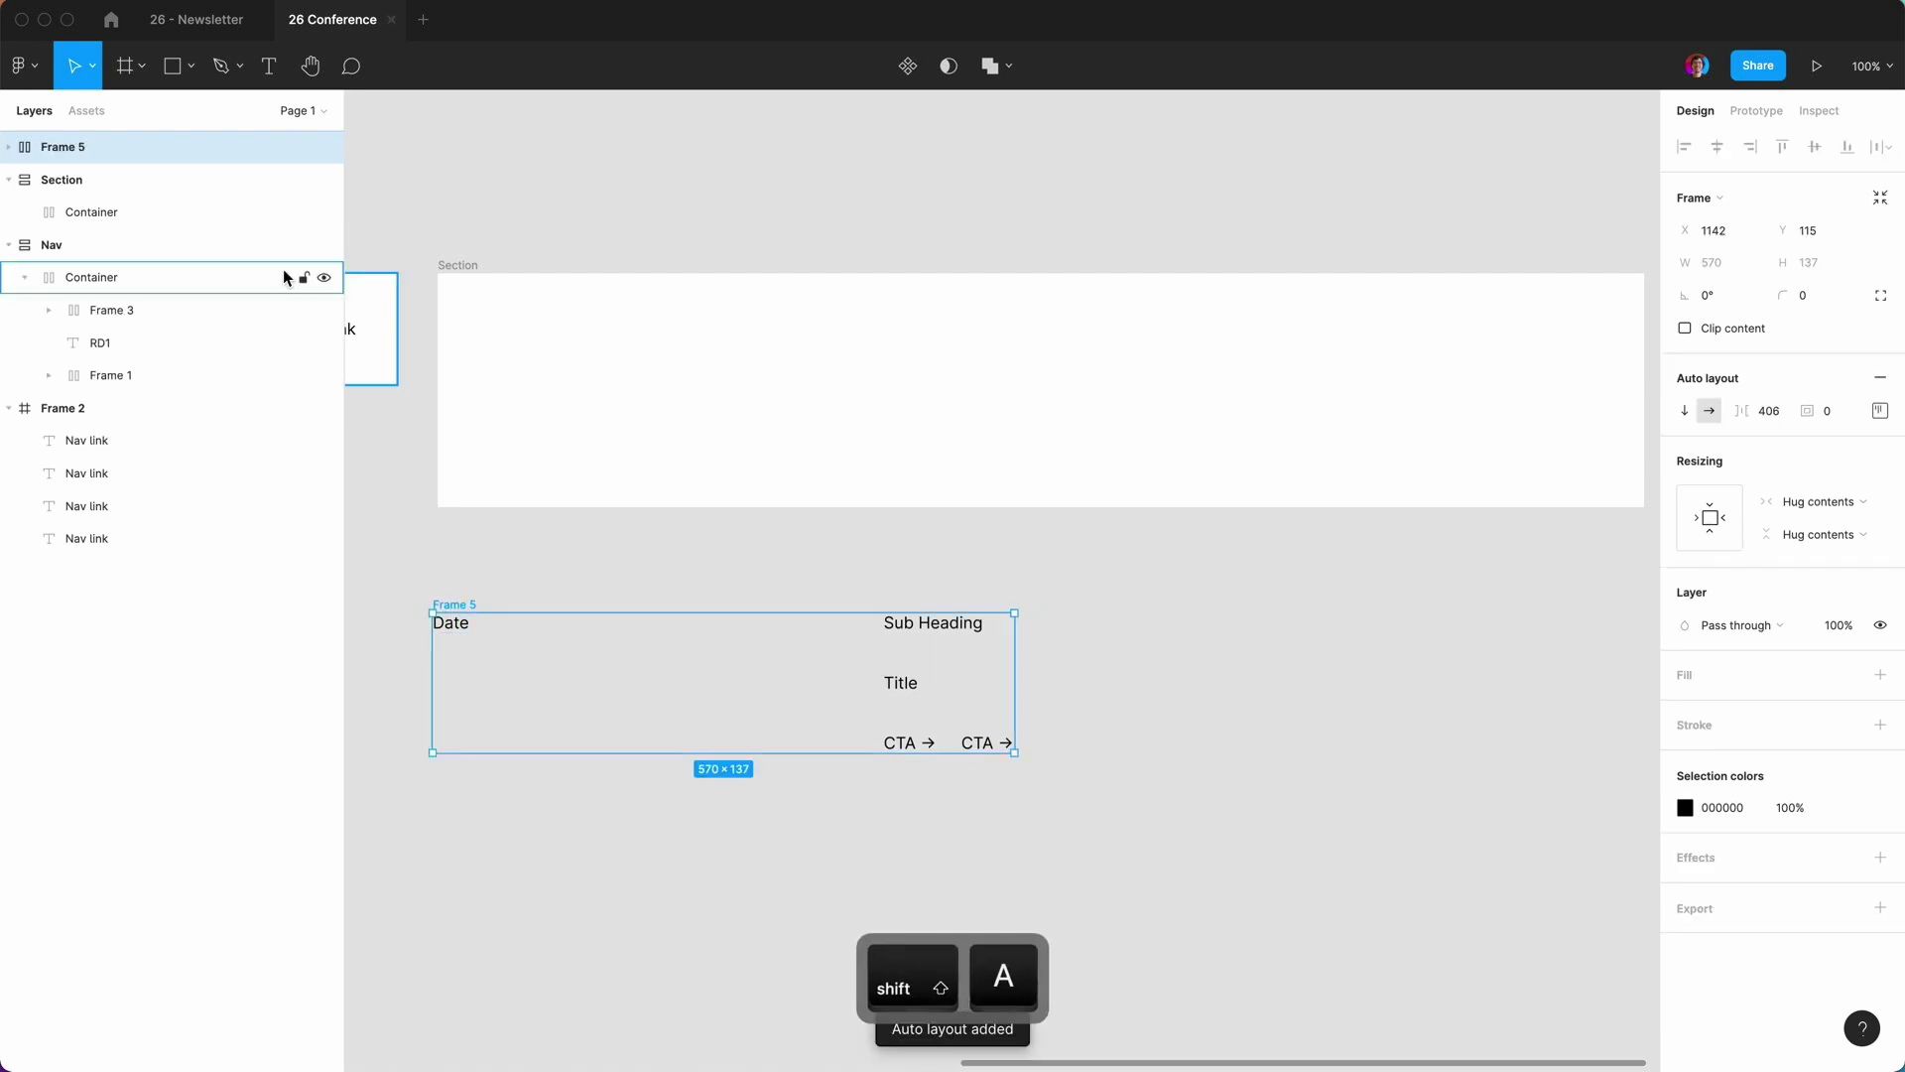
left_click(9, 148)
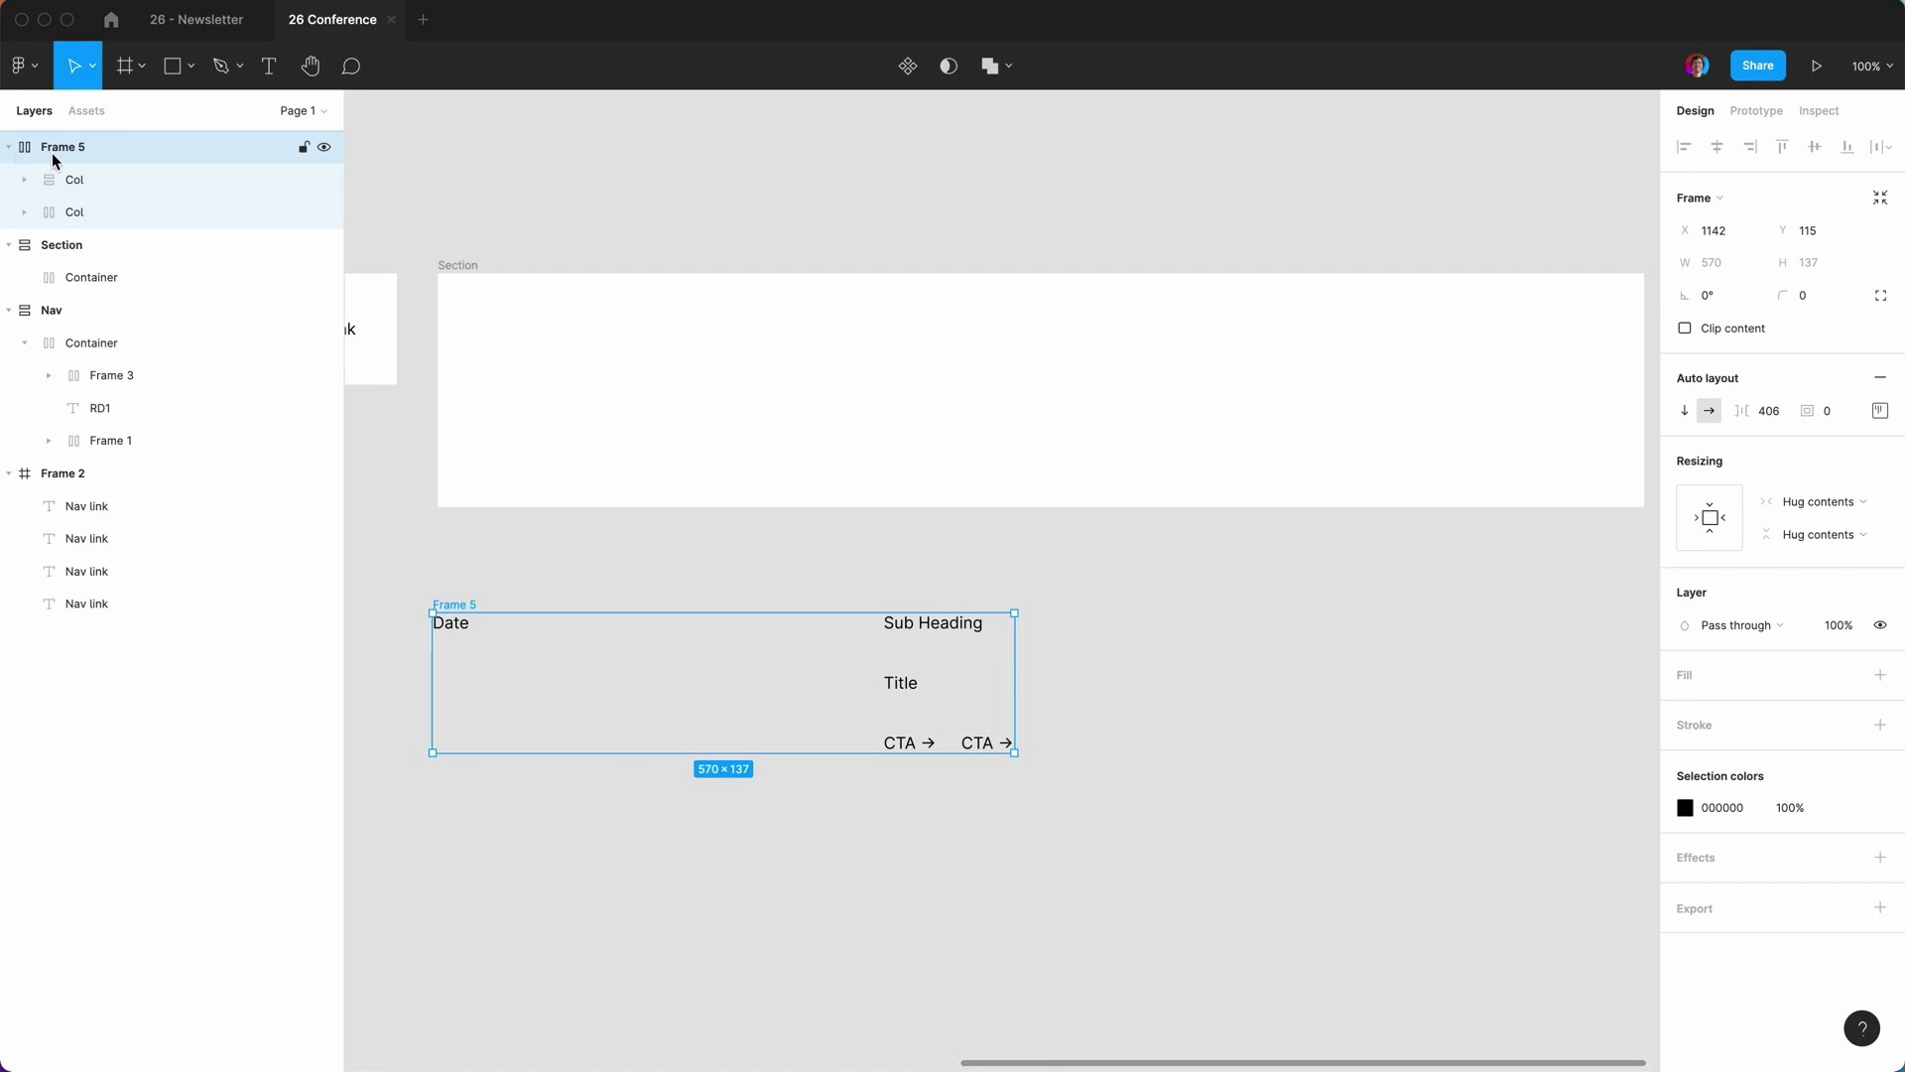
double_click(53, 149)
type("Co")
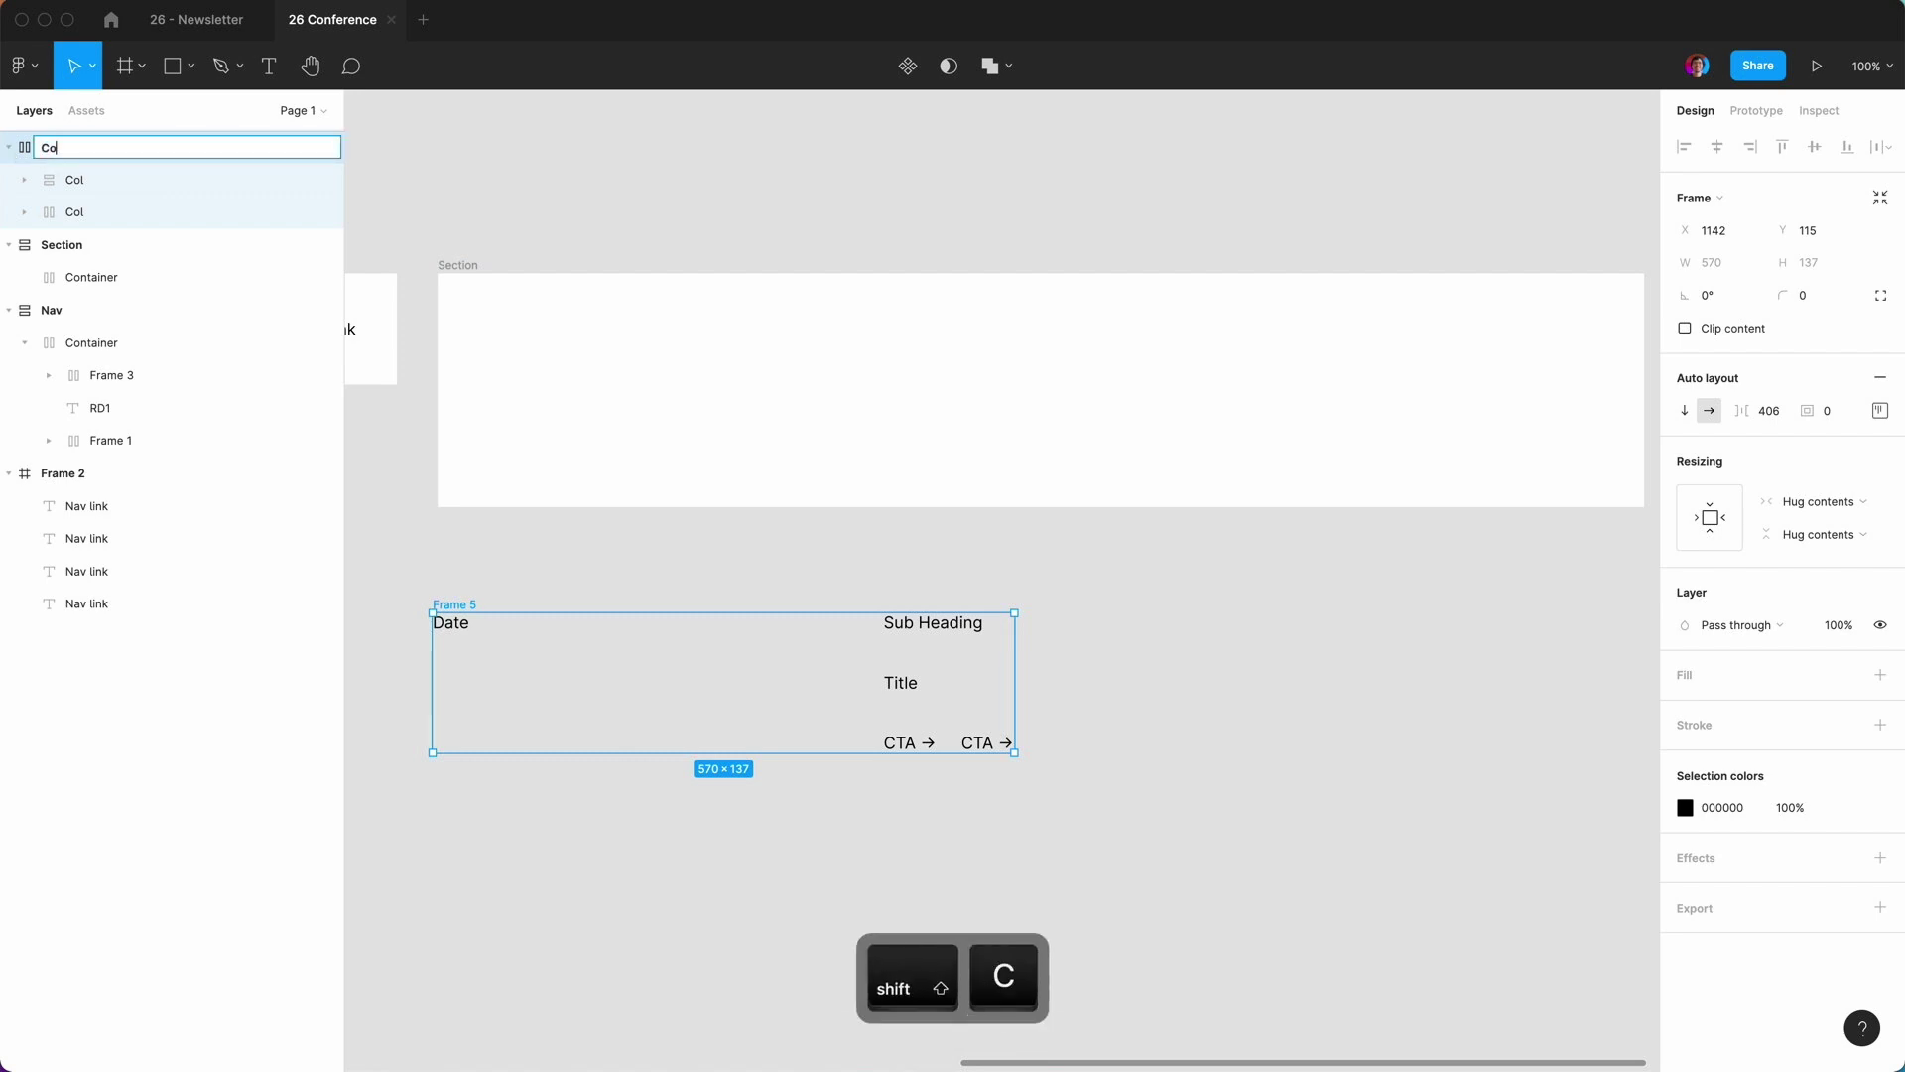
type("ntainer")
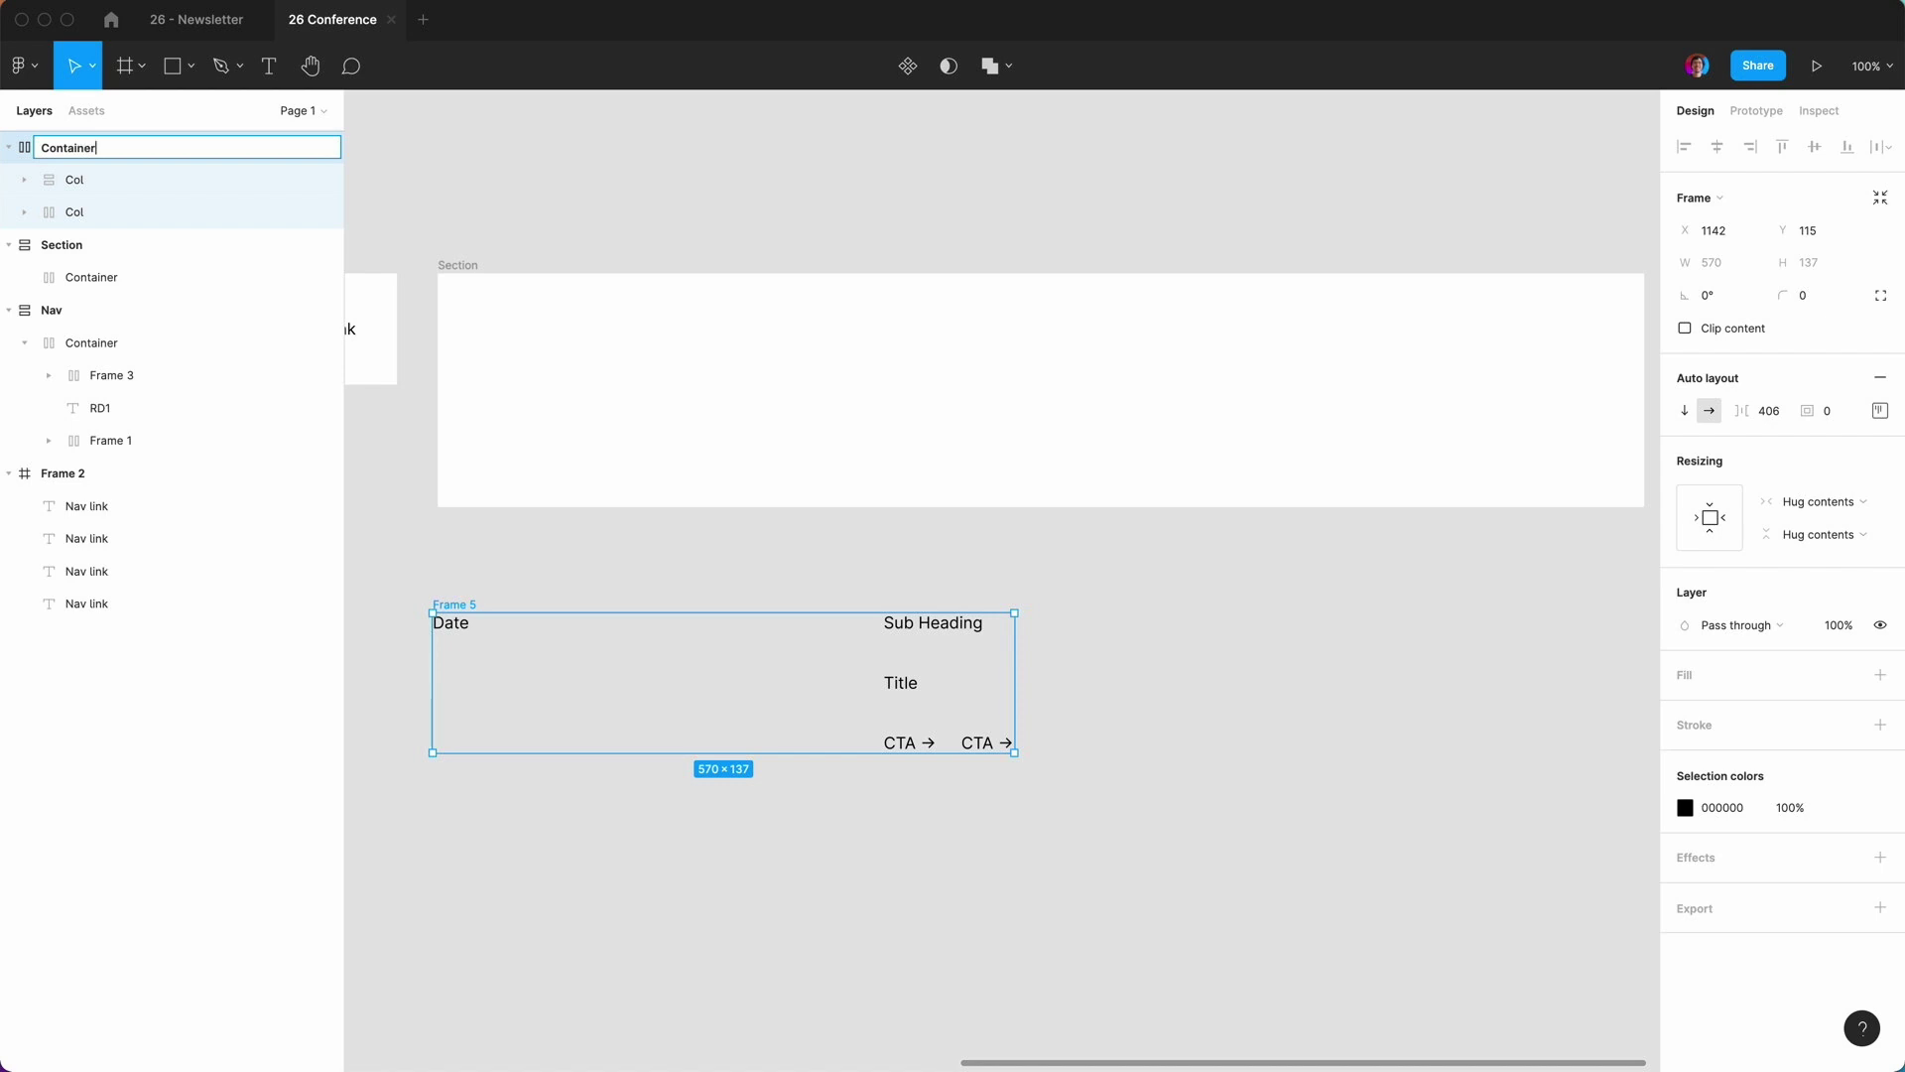
key("Return")
Widen the new Container around the two columns to about 1071.
left_click(770, 601)
left_click(473, 604)
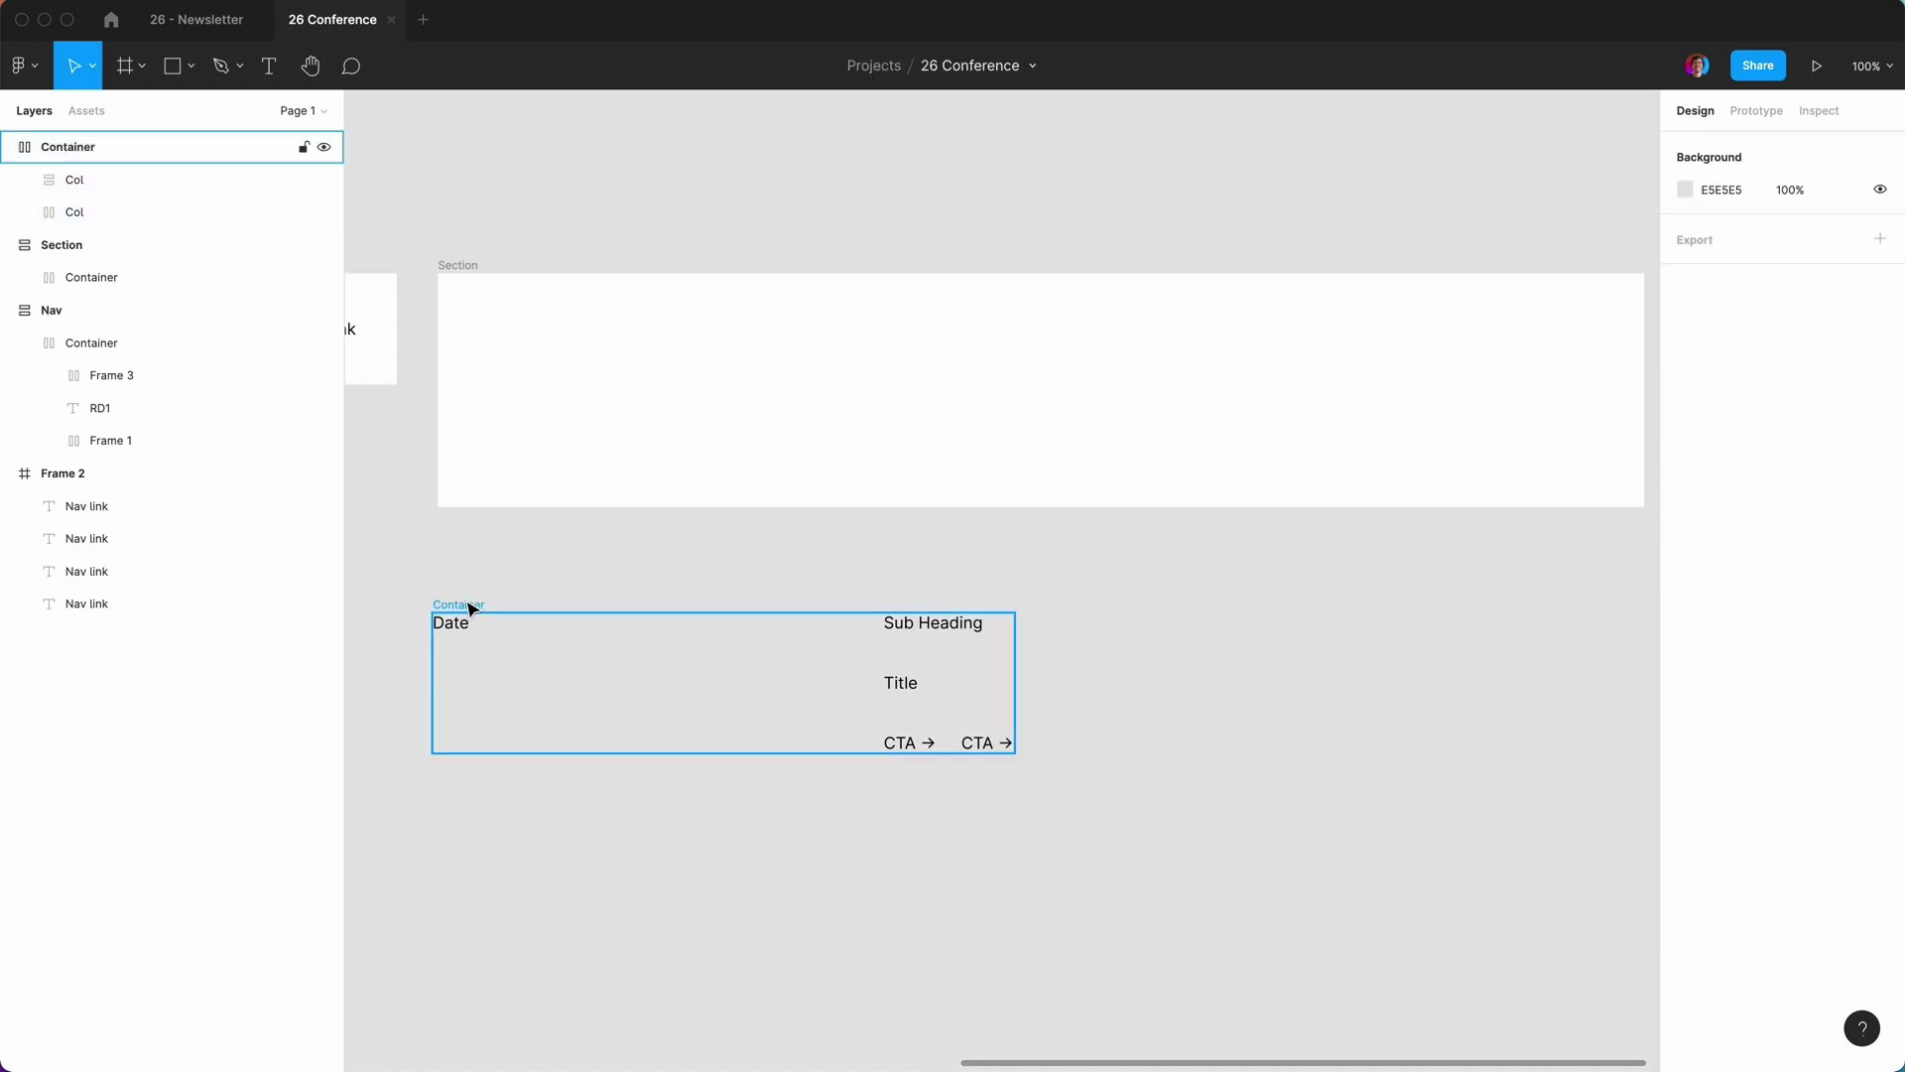
left_click_drag(1014, 671, 1525, 674)
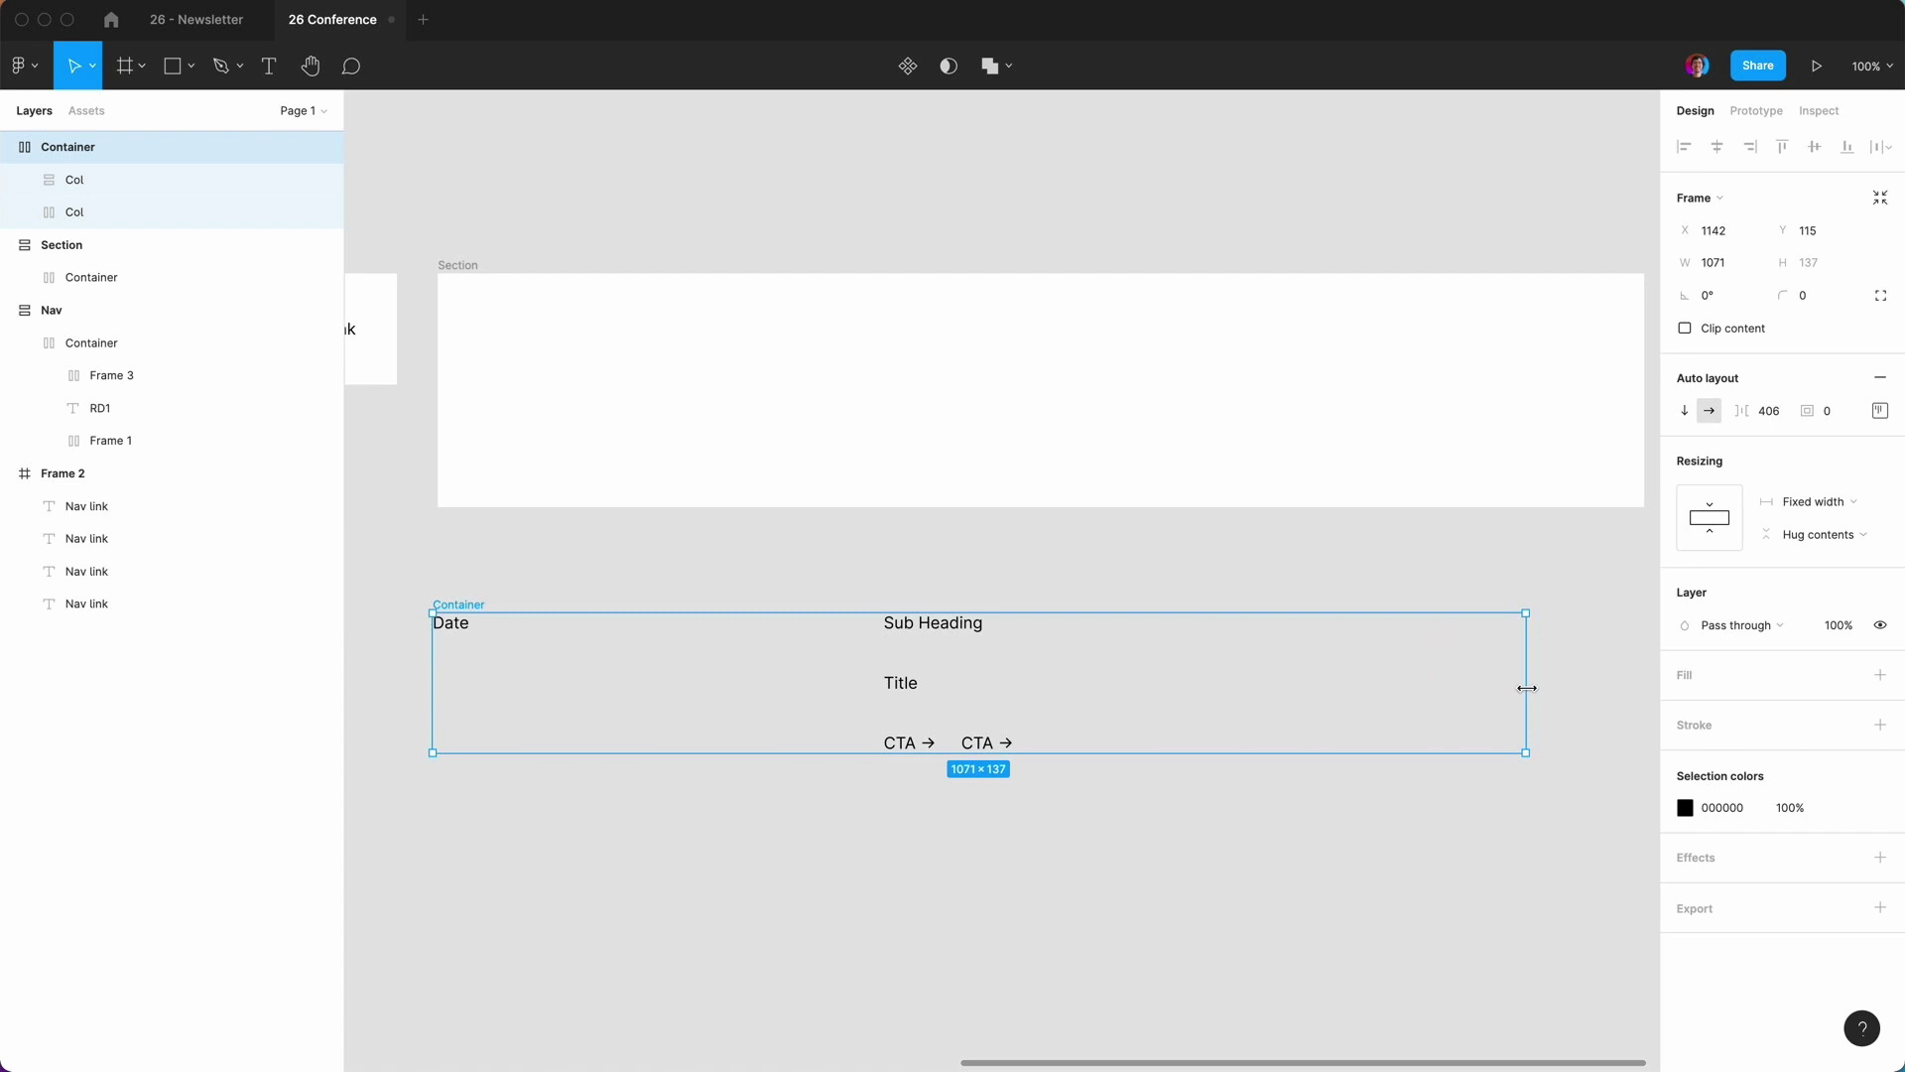
Set the horizontal resizing of both Col frames to Fill container.
left_click(99, 180)
left_click(80, 218, "shift")
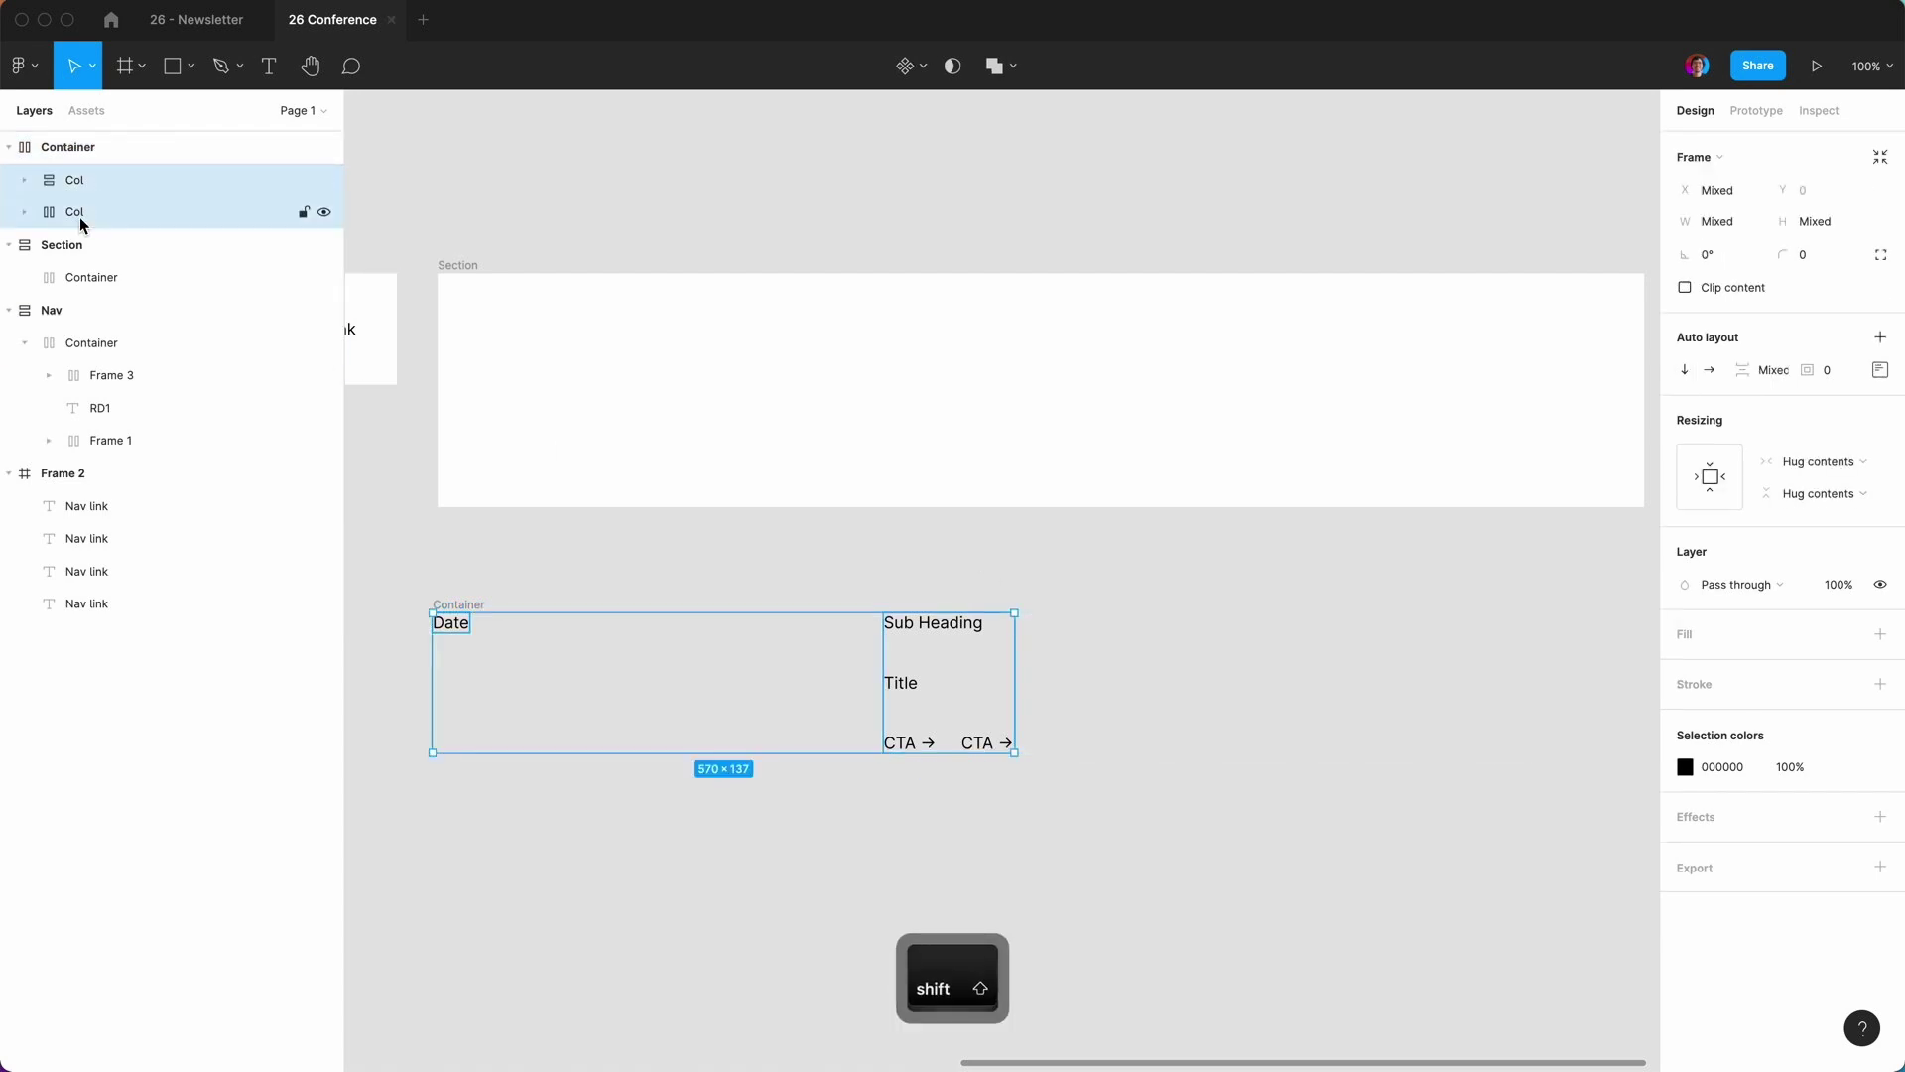
left_click(1822, 461)
left_click(1824, 485)
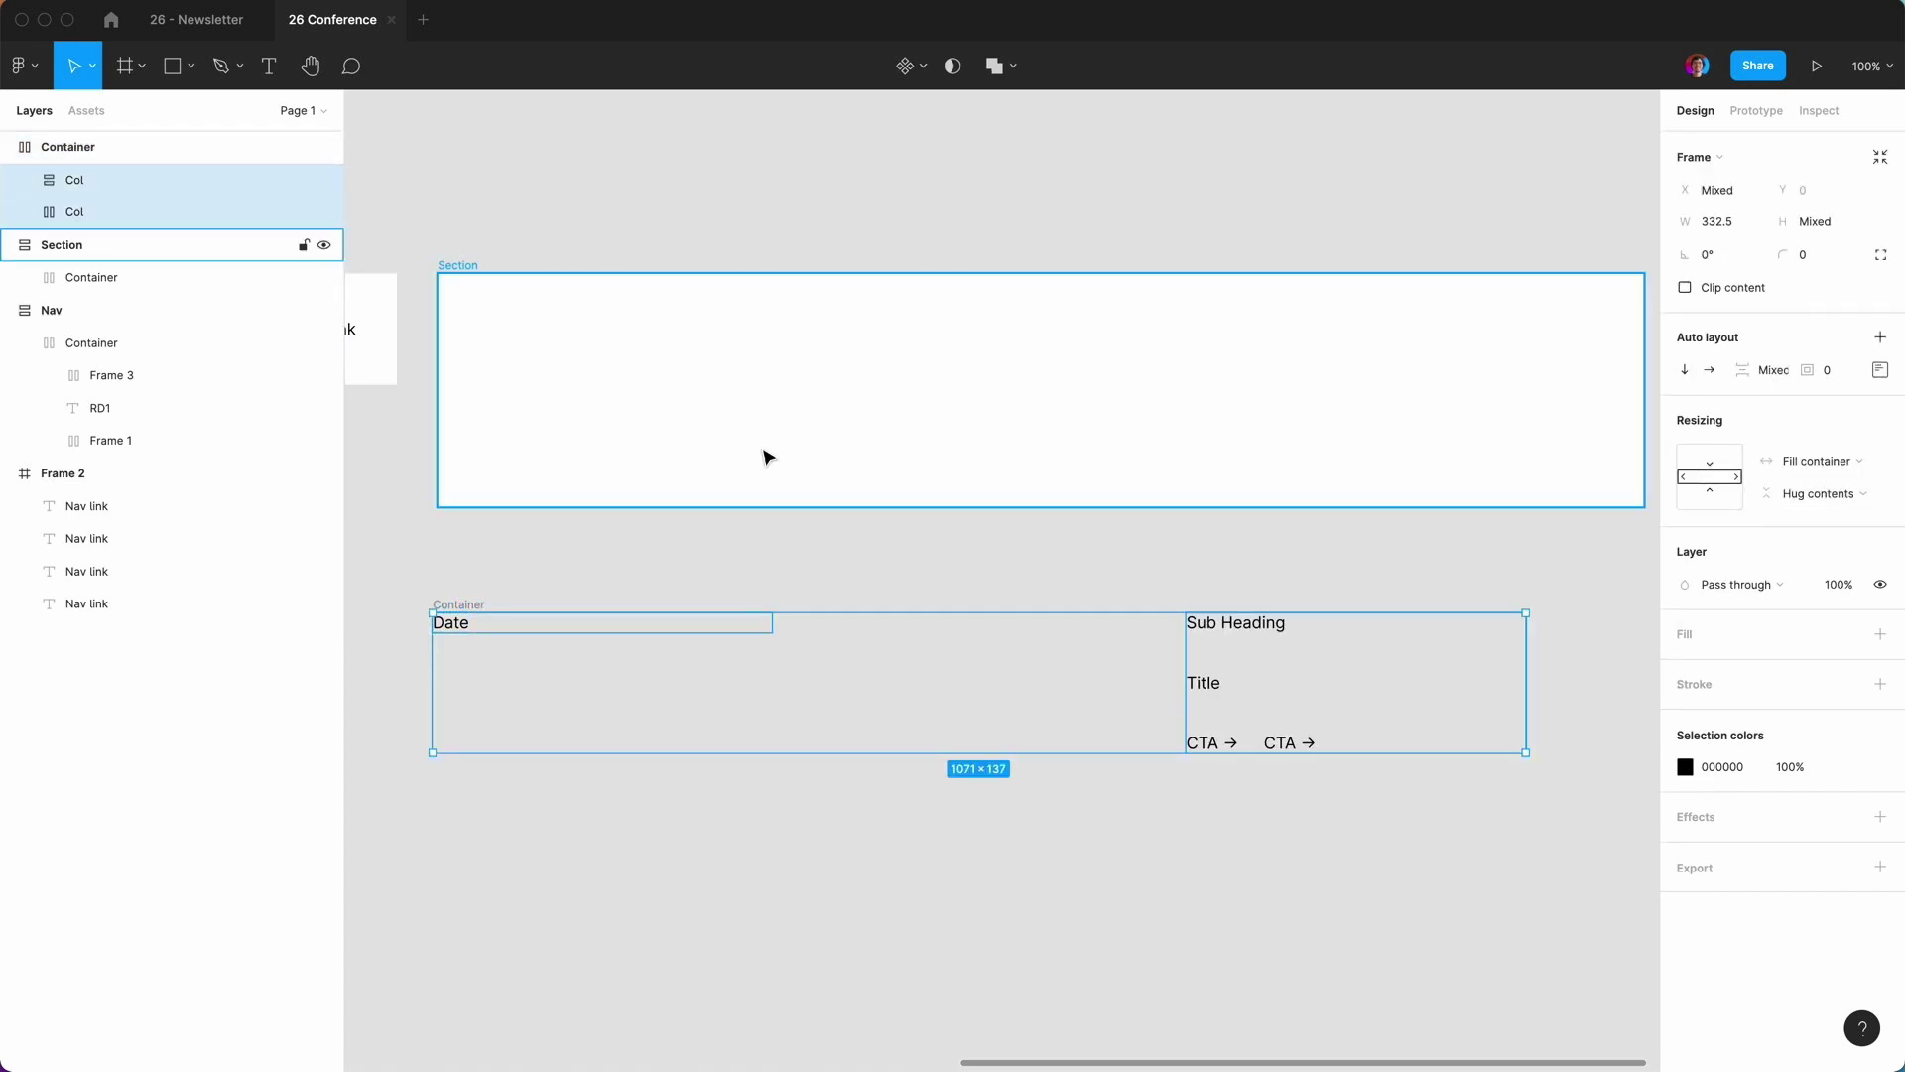
Expand both Col frames in the layer tree and set the Date text's horizontal resizing to Fill container.
left_click(24, 213)
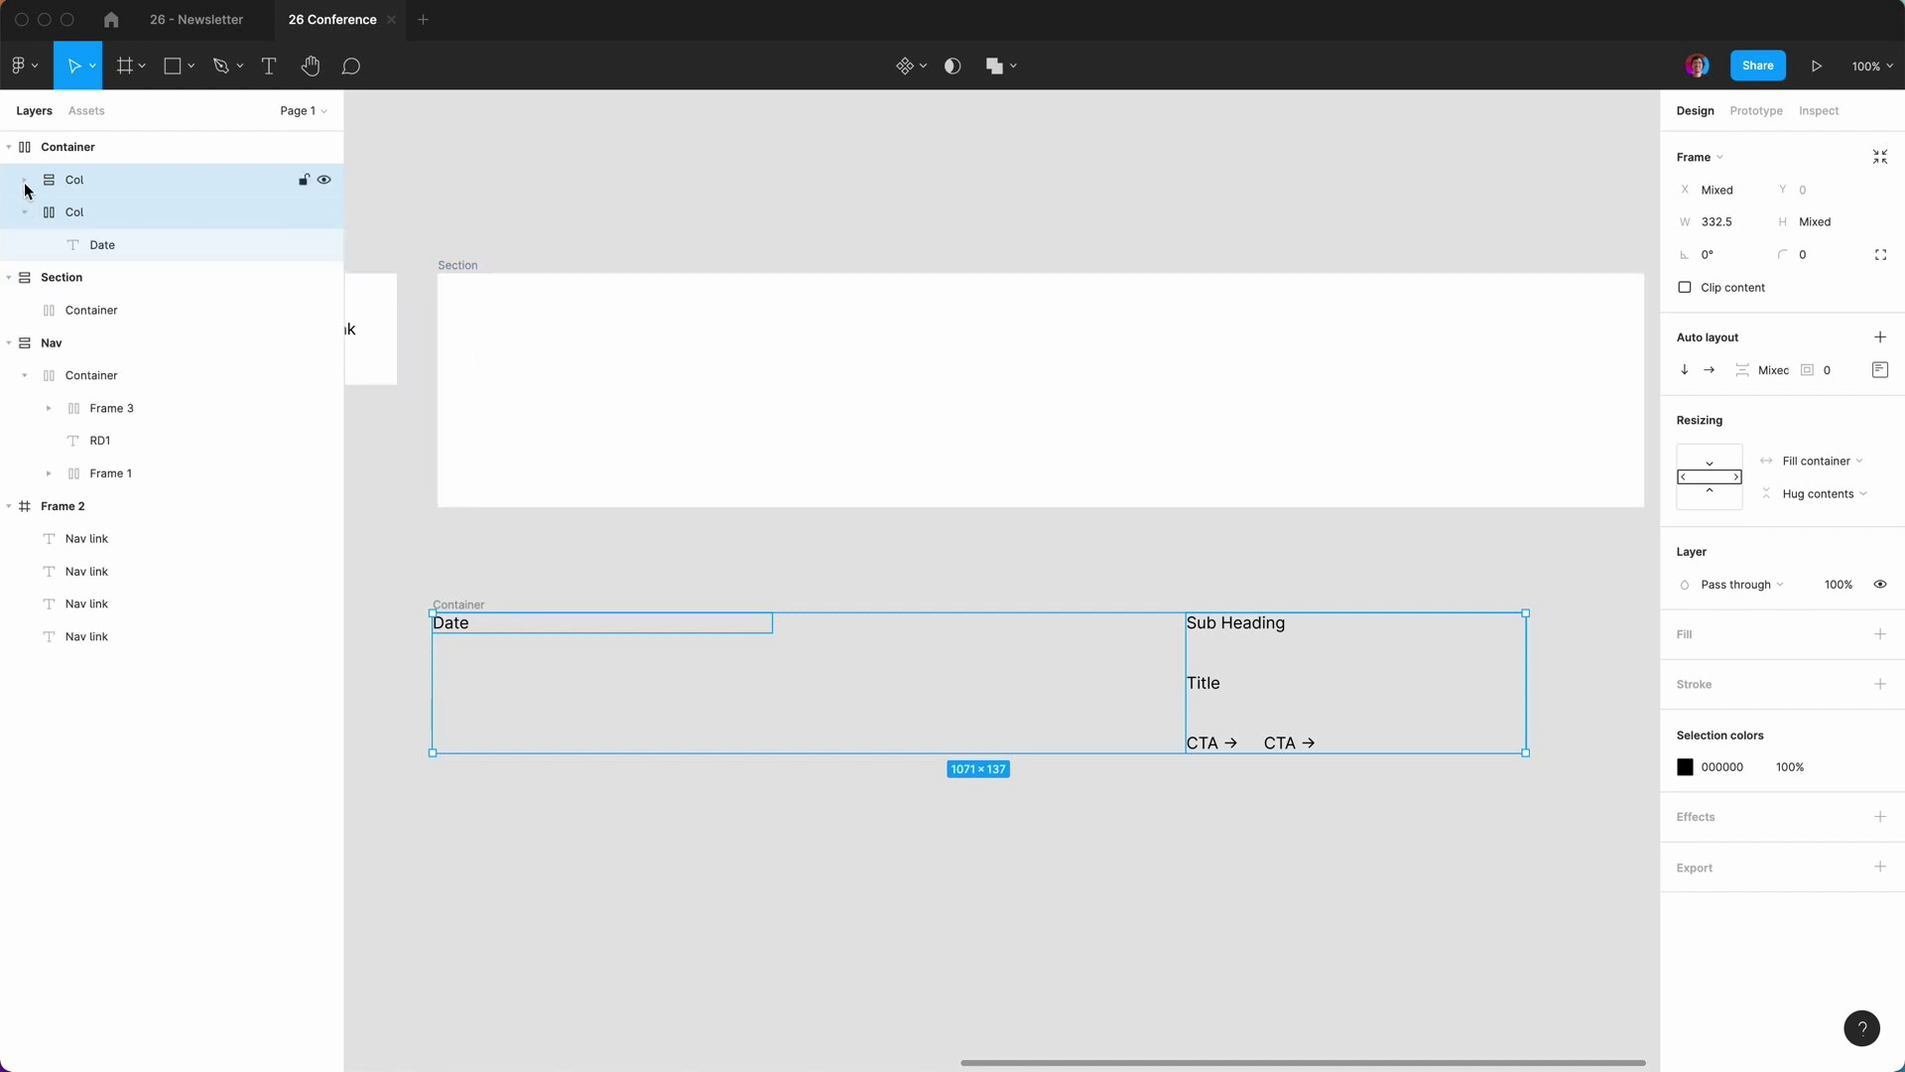
left_click(25, 180)
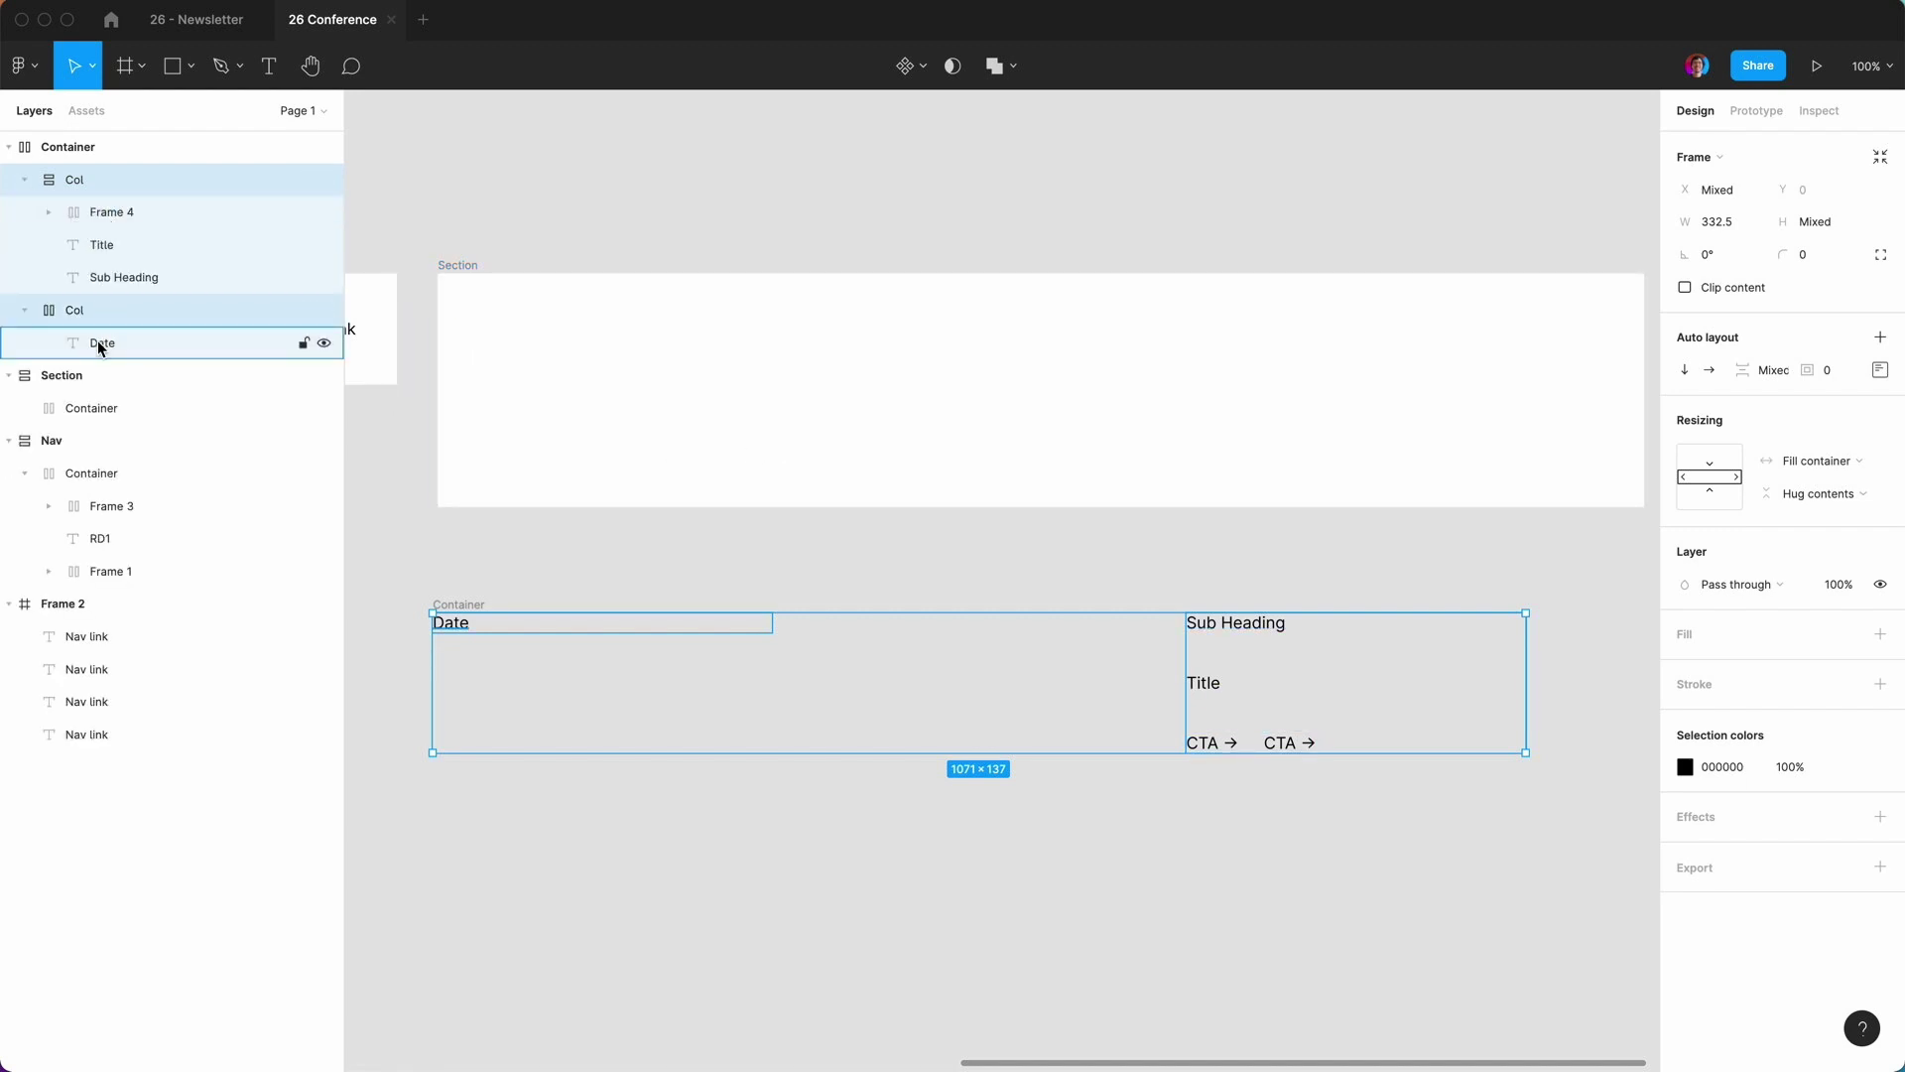
left_click(155, 343)
left_click(1818, 312)
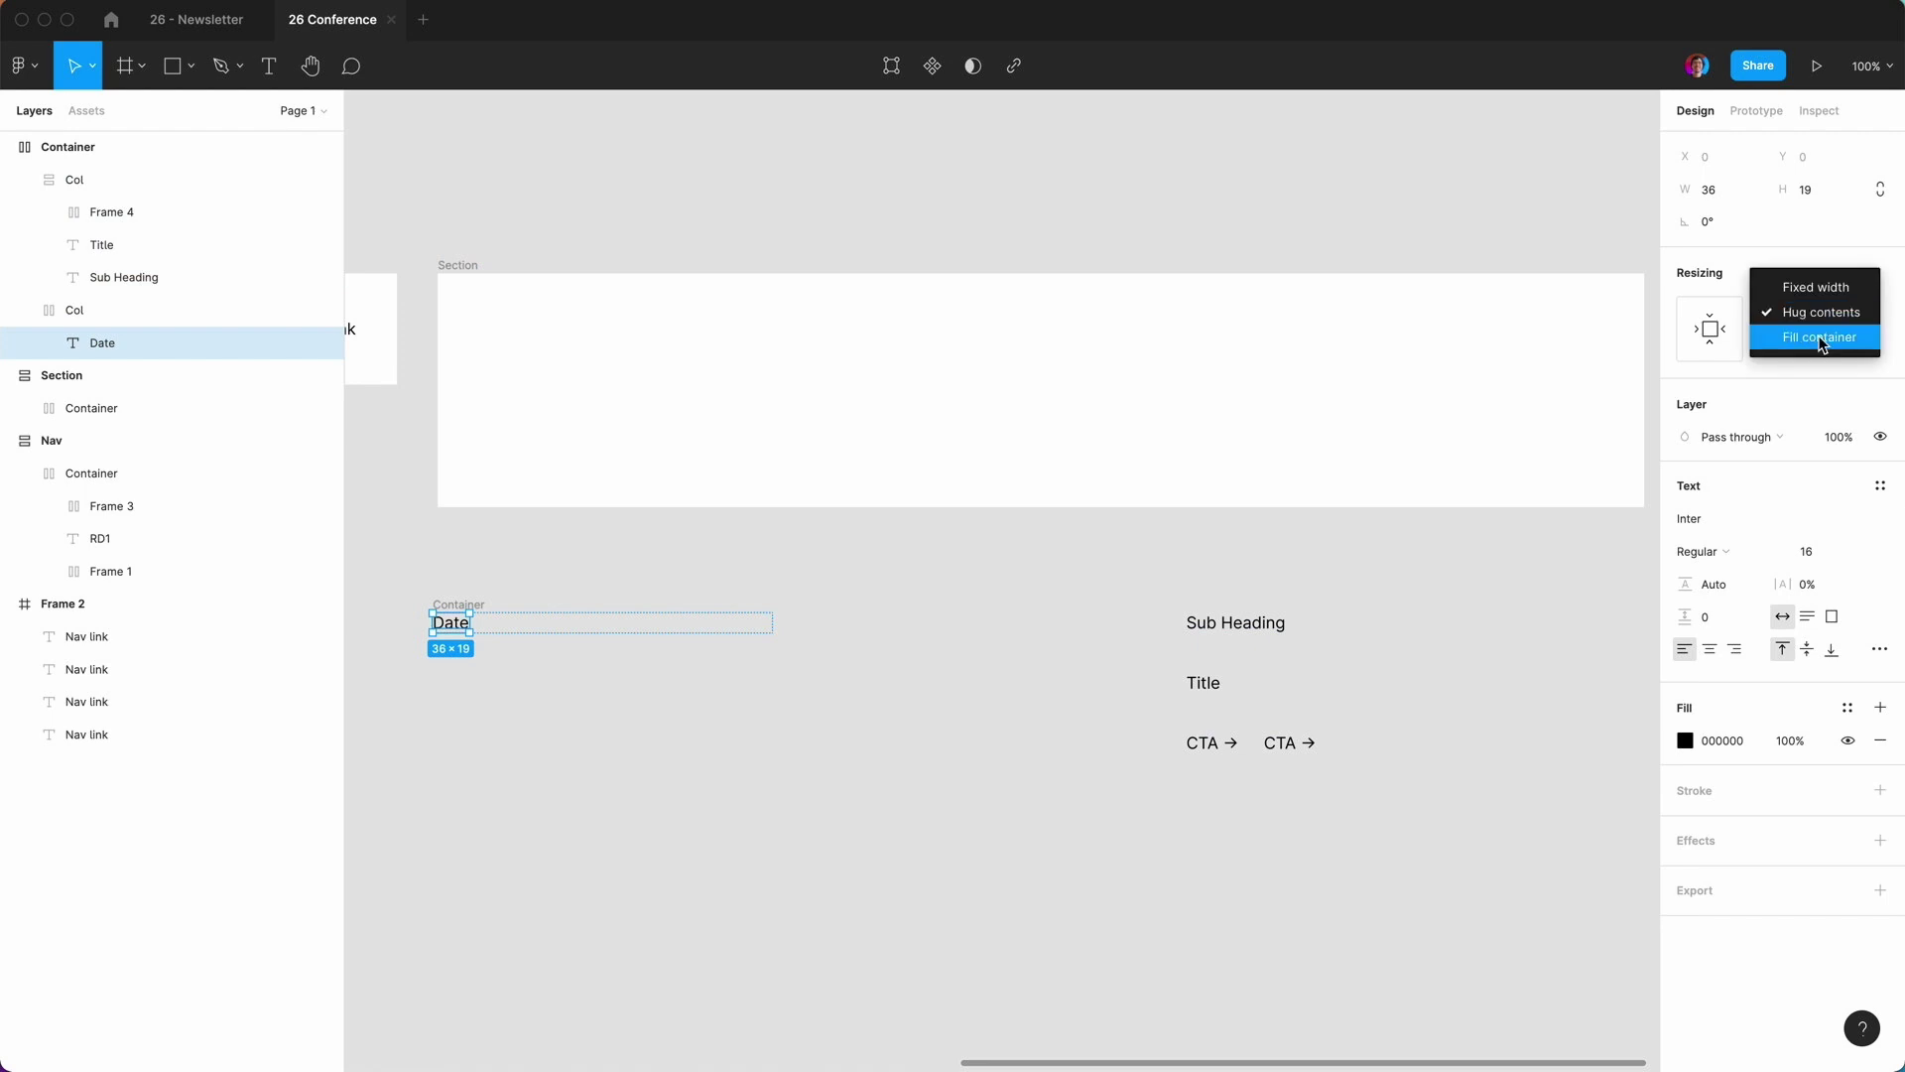
left_click(1818, 336)
Set the horizontal resizing of the Sub Heading and Title texts to Fill container.
left_click(113, 279)
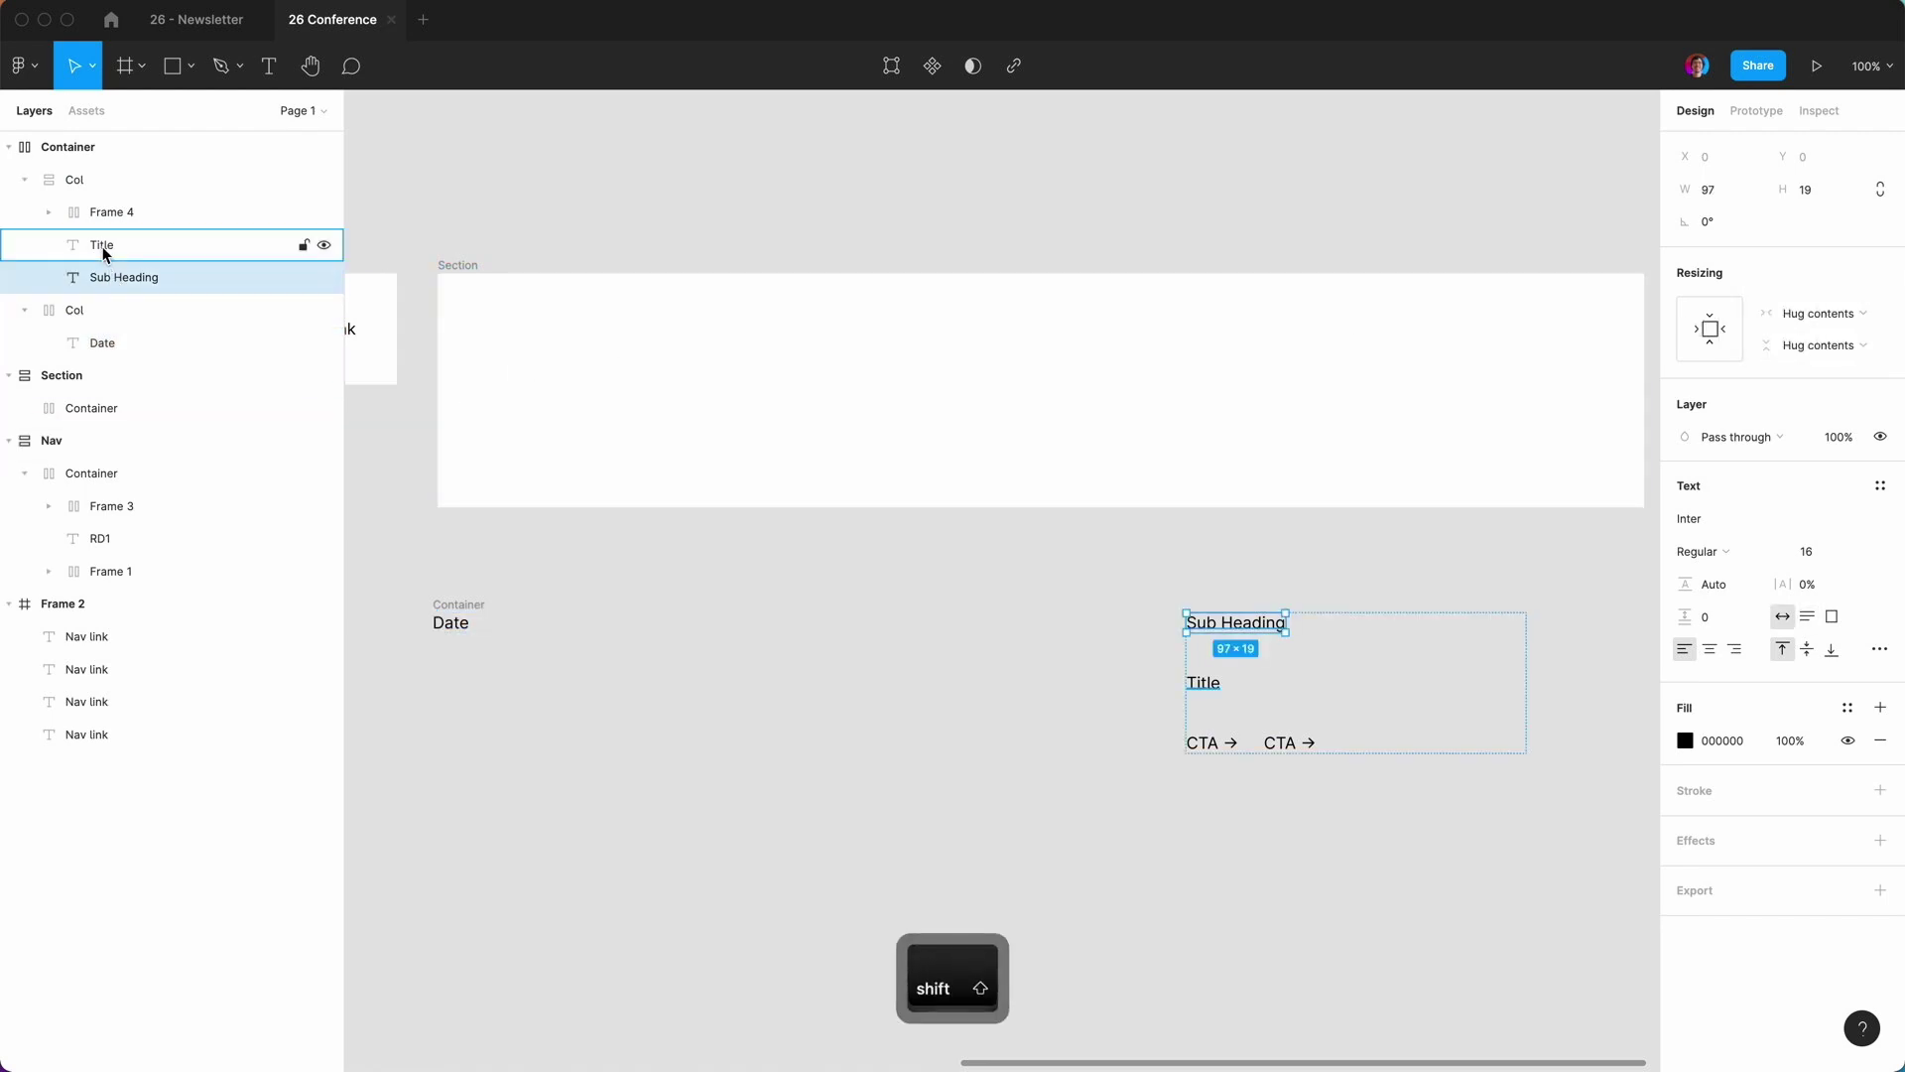
left_click(103, 246, "shift")
left_click(1801, 316)
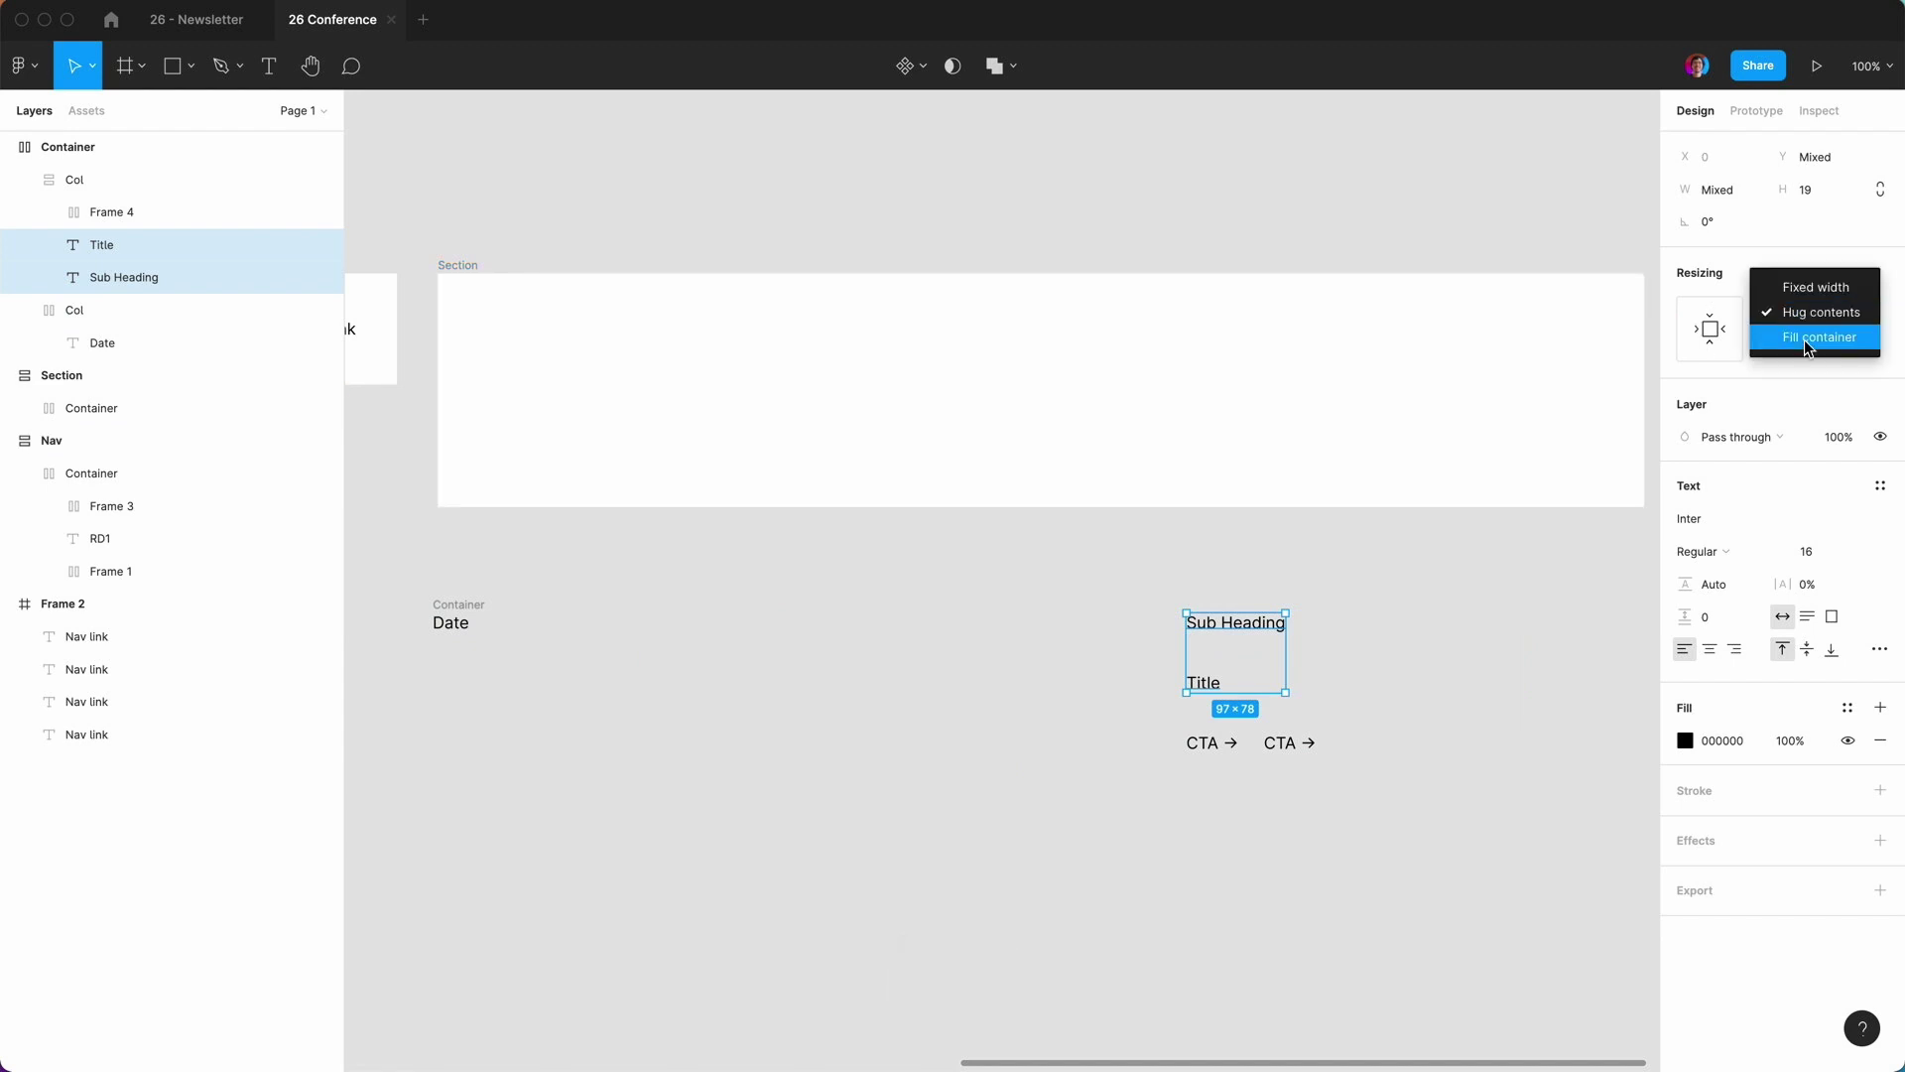
left_click(1804, 340)
Collapse both Col layers and set the item spacing of their parent Container to 0.
left_click(70, 181)
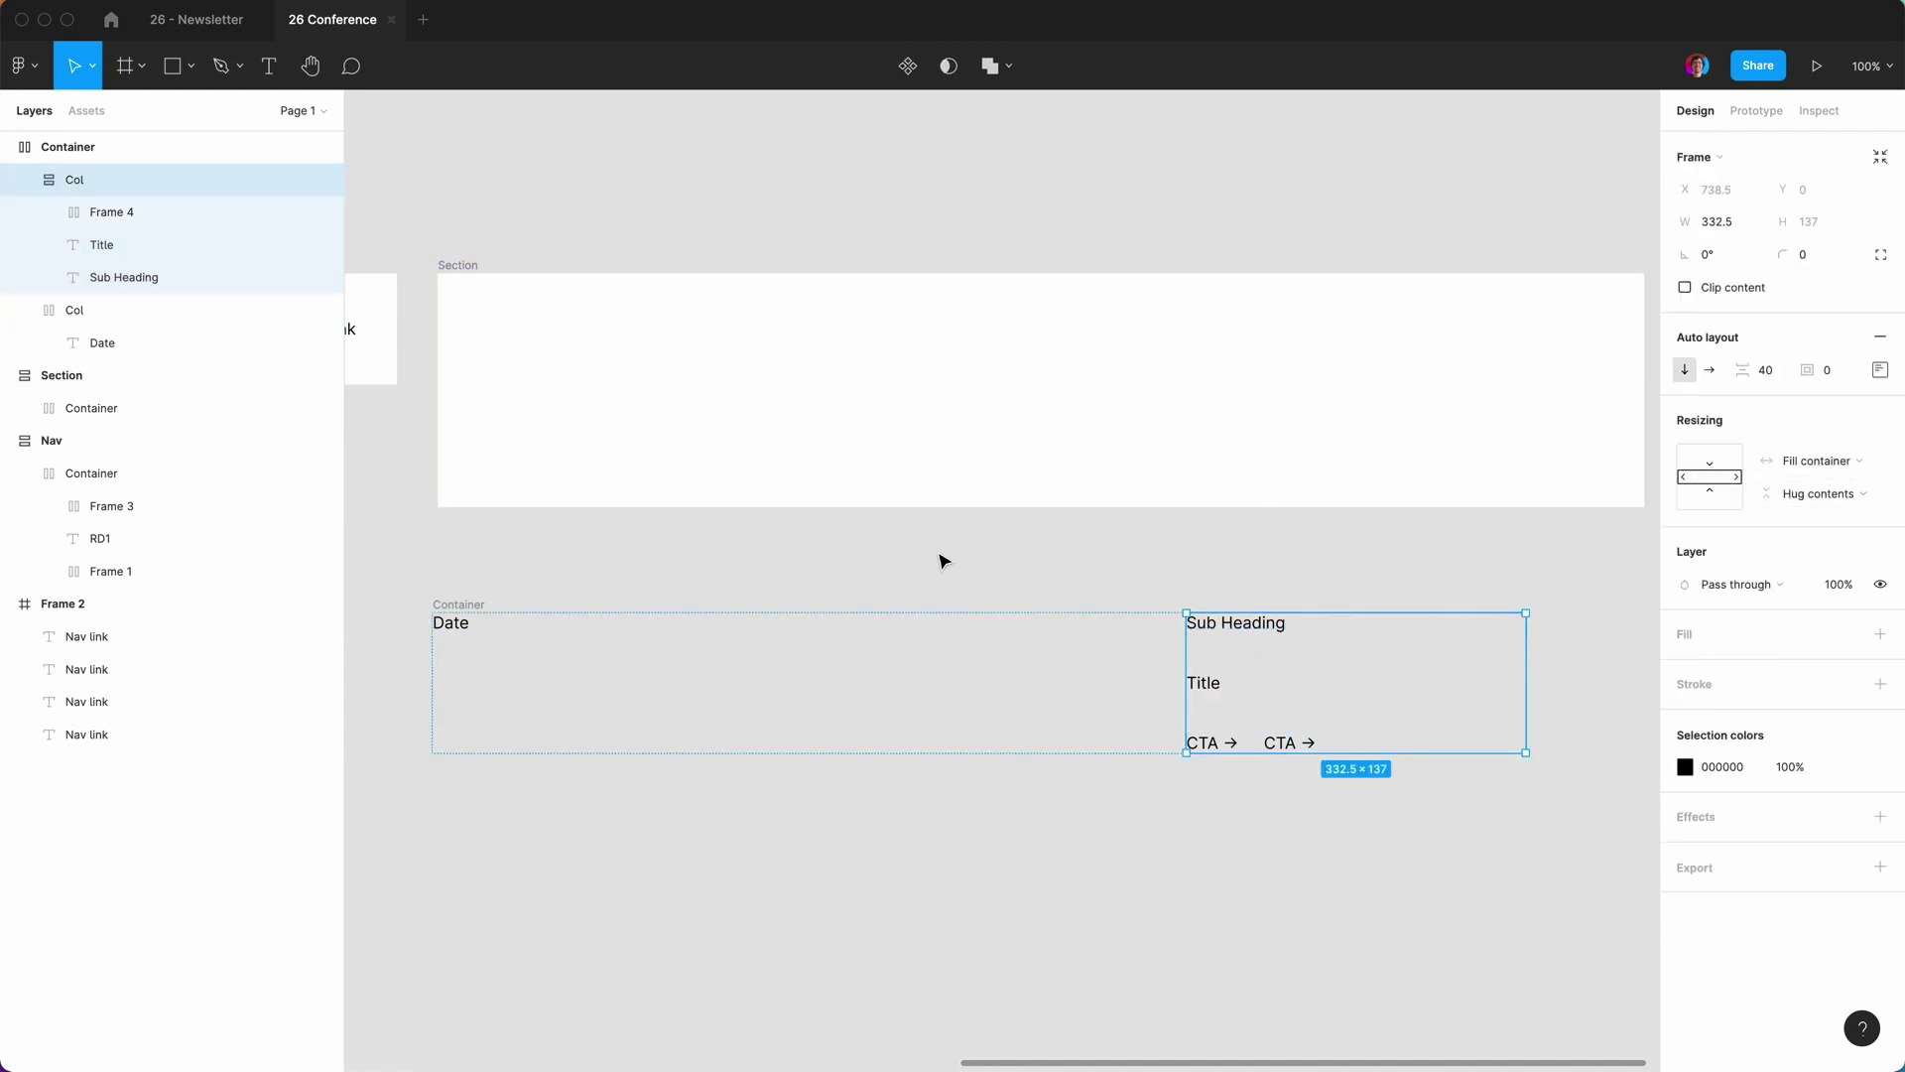
left_click(65, 316)
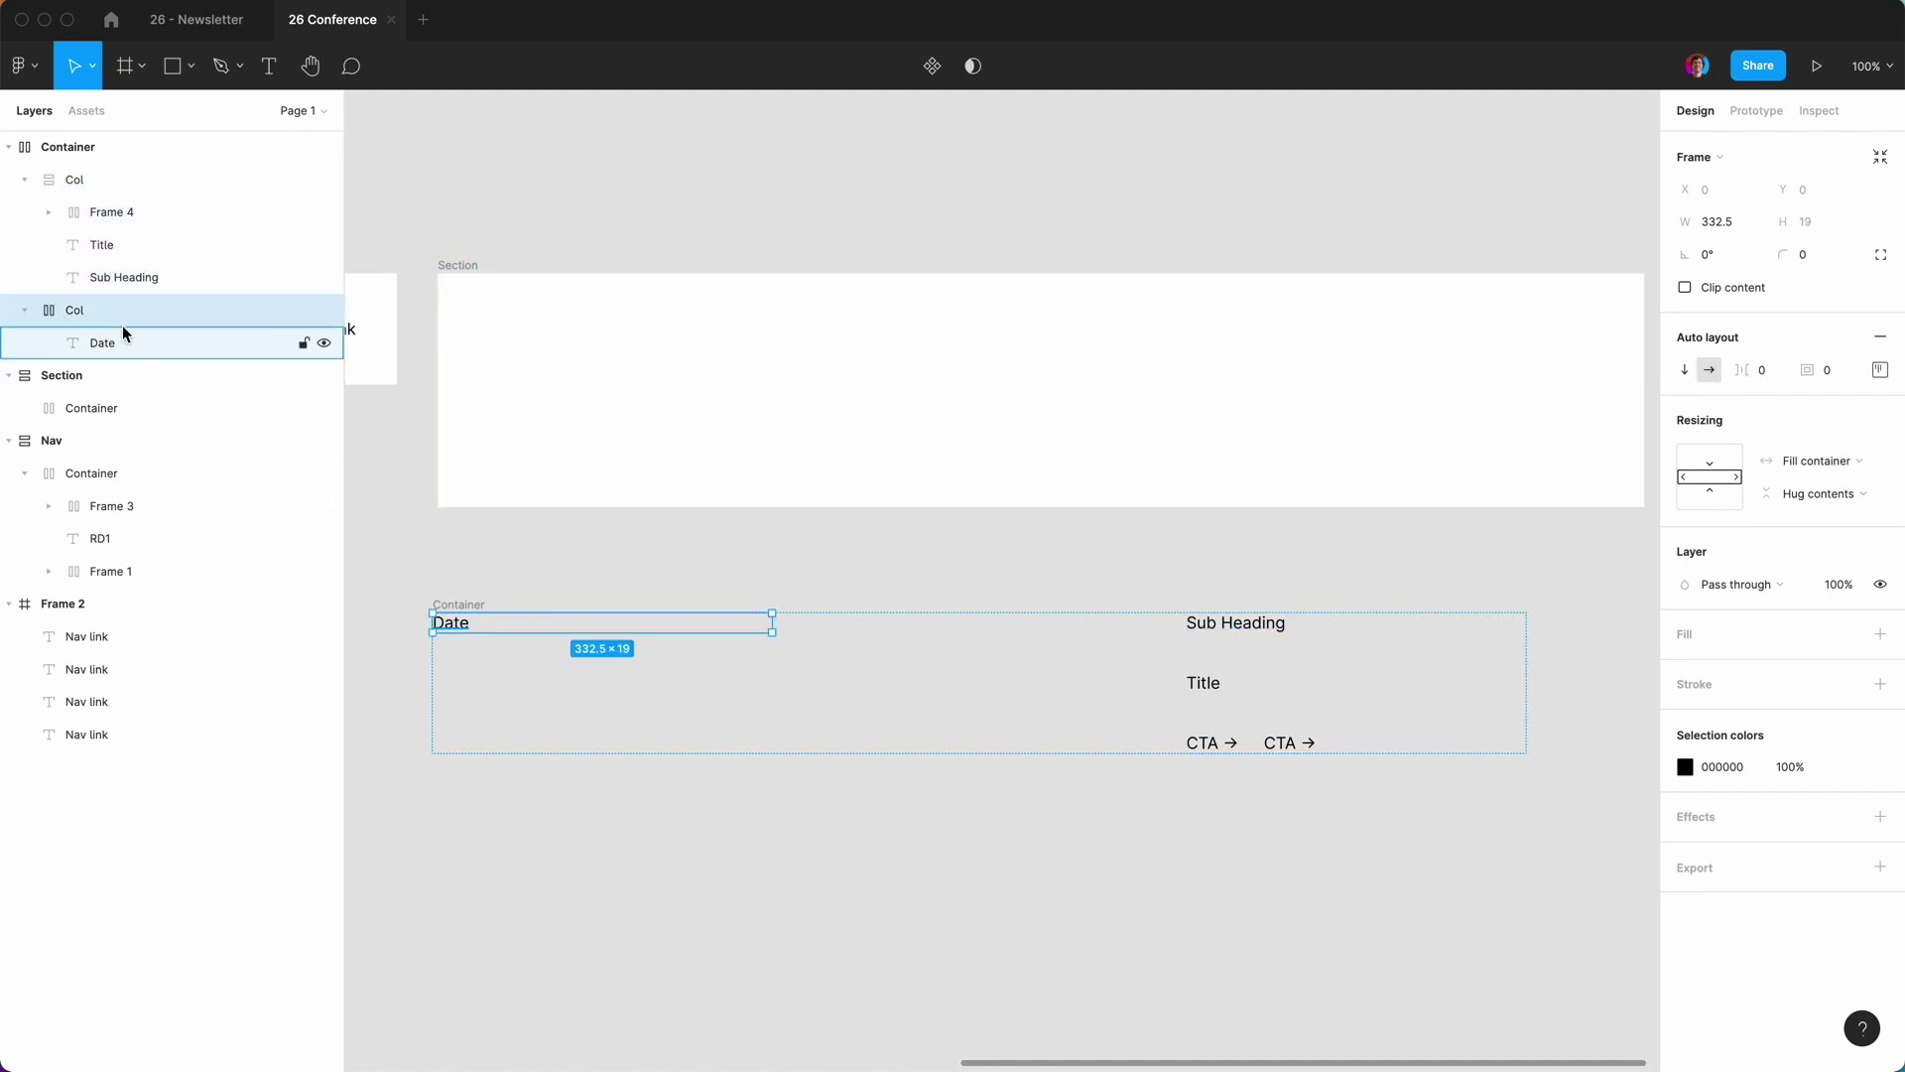
left_click(25, 179)
left_click(25, 212)
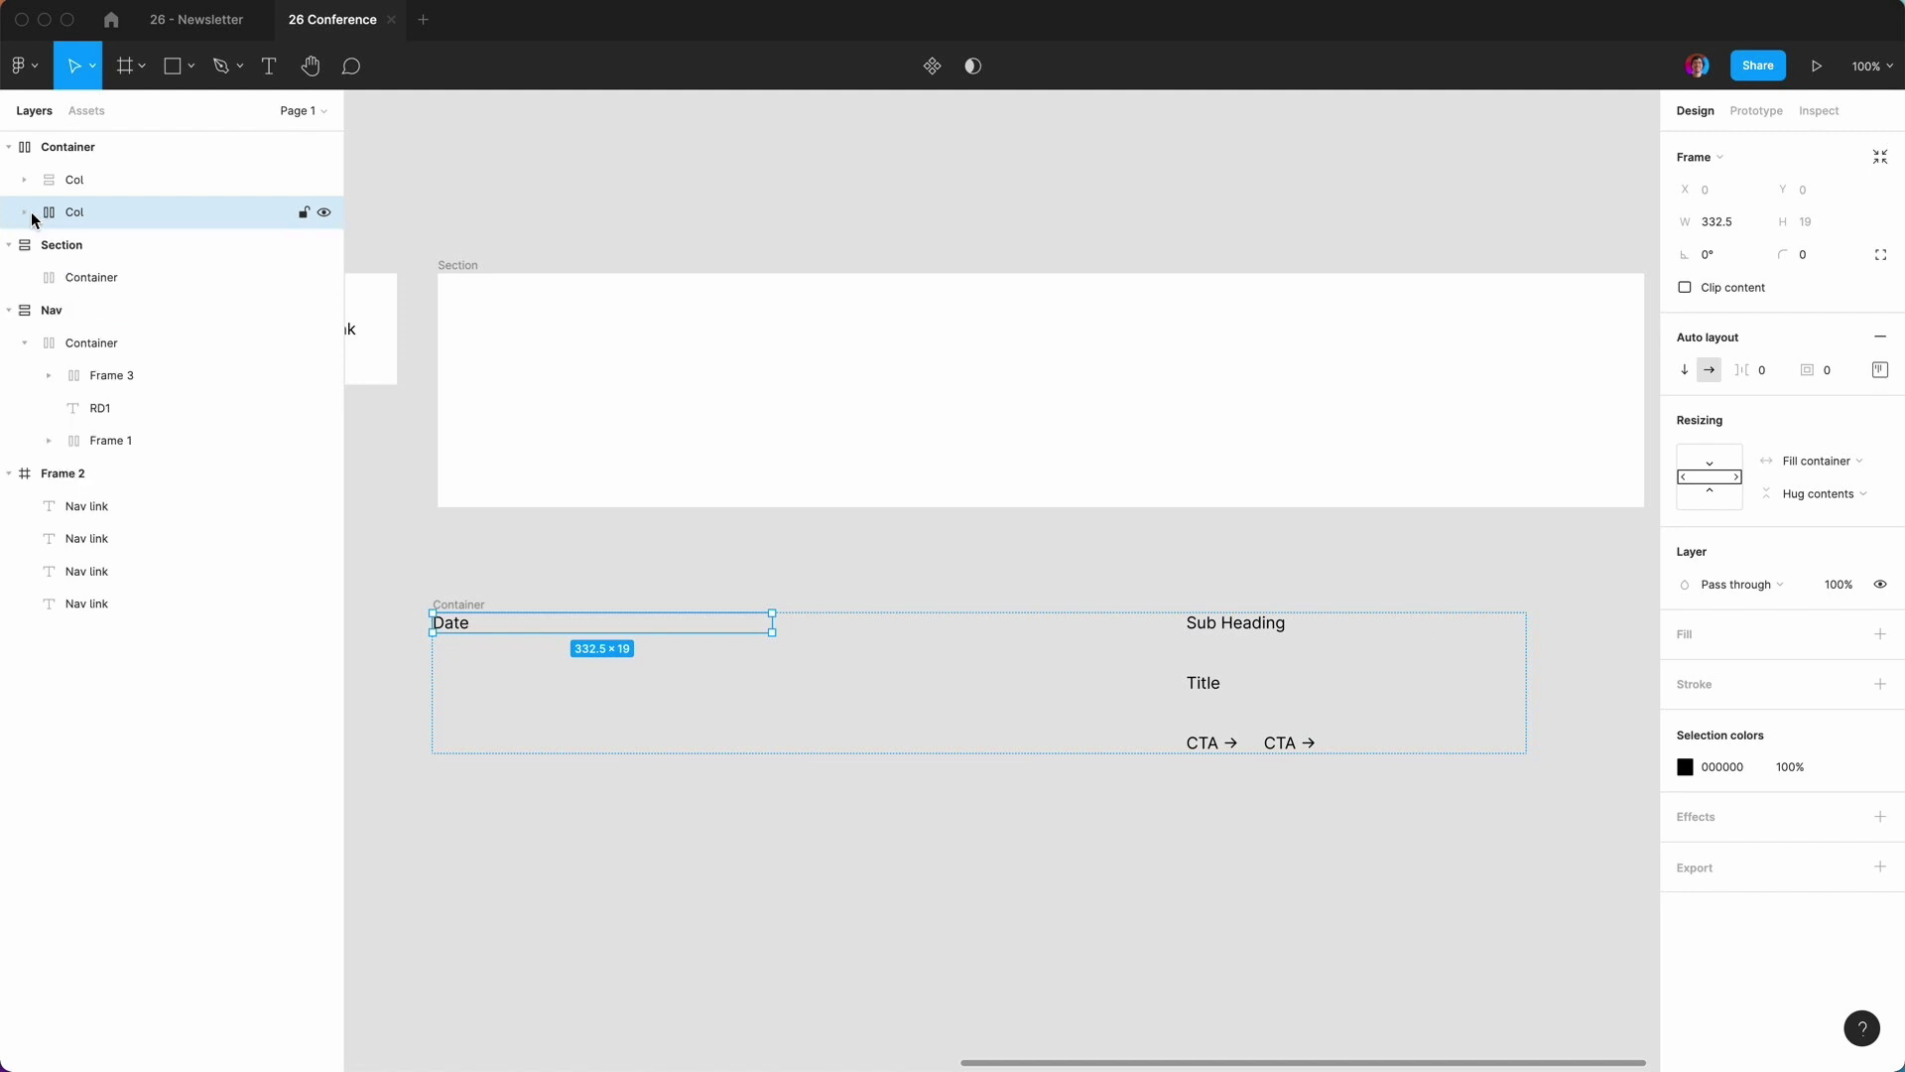
left_click(78, 146)
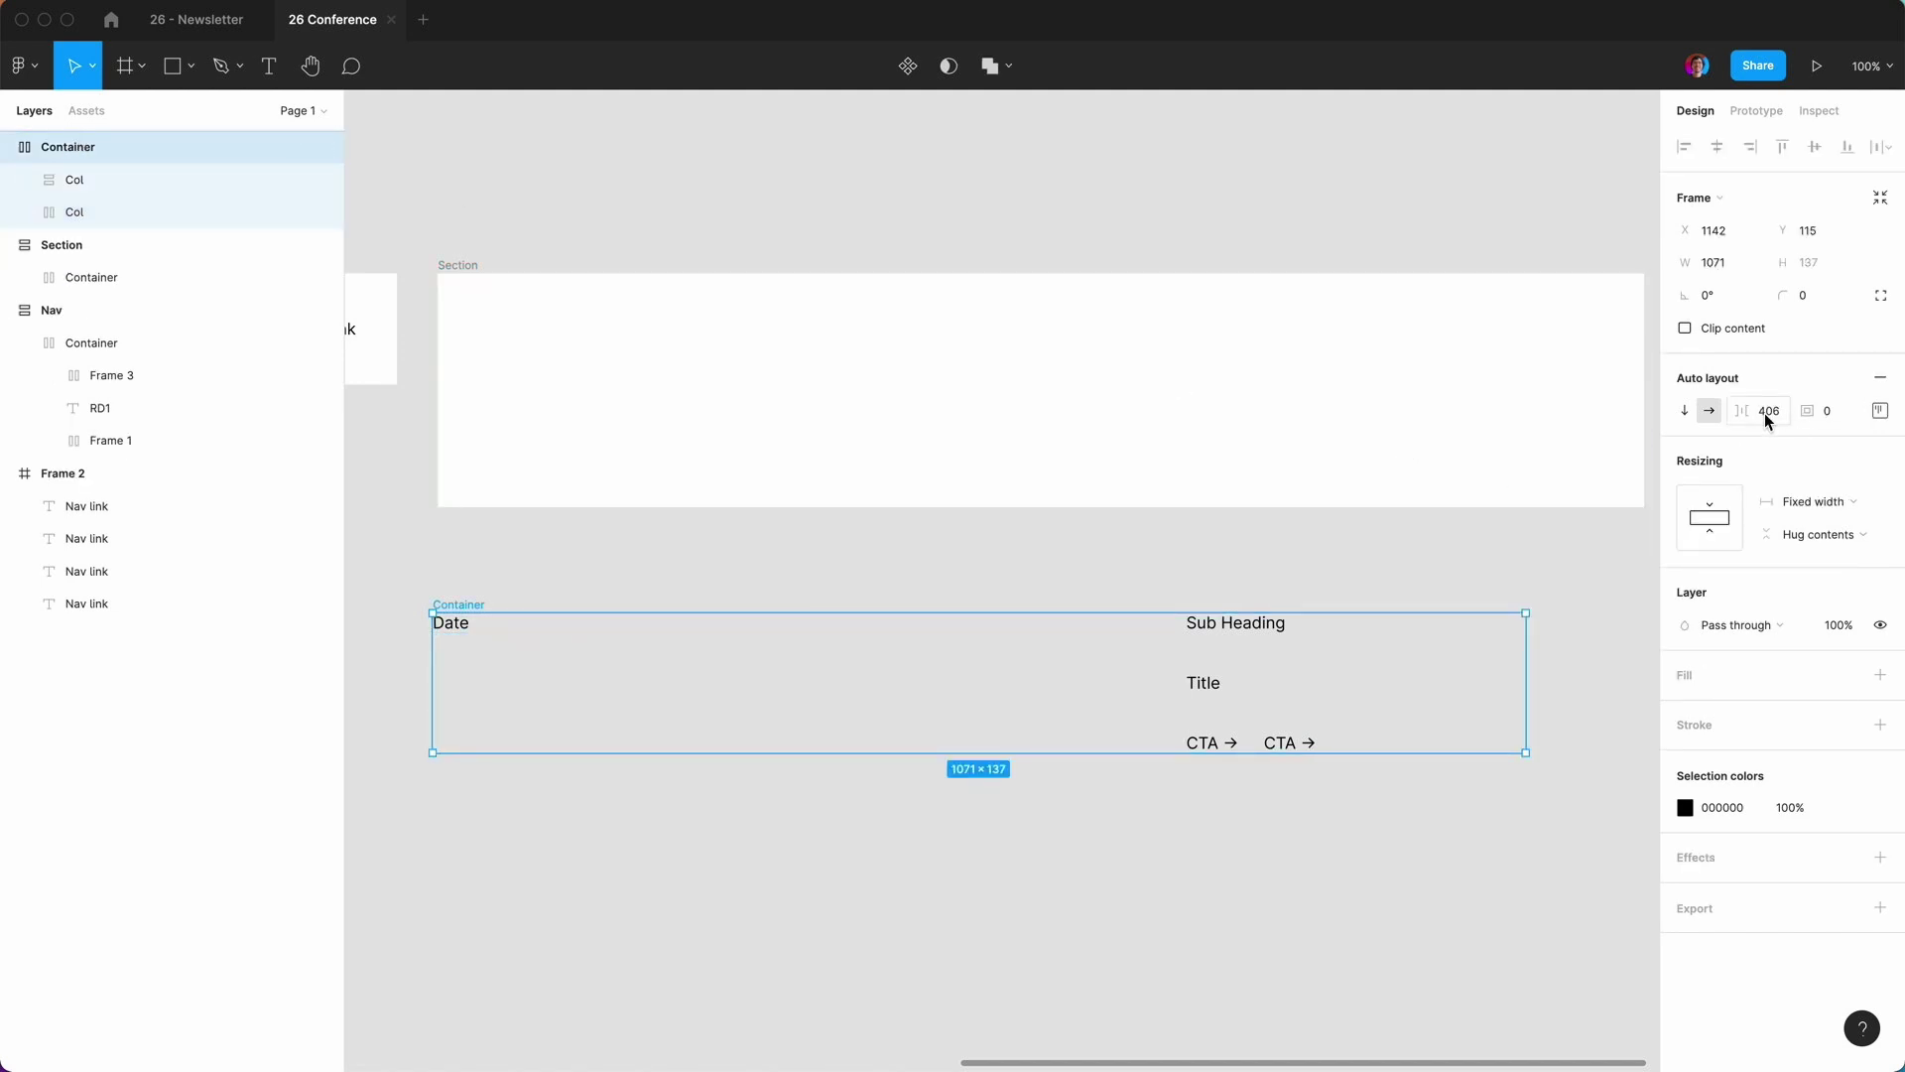
type("0")
key("Return")
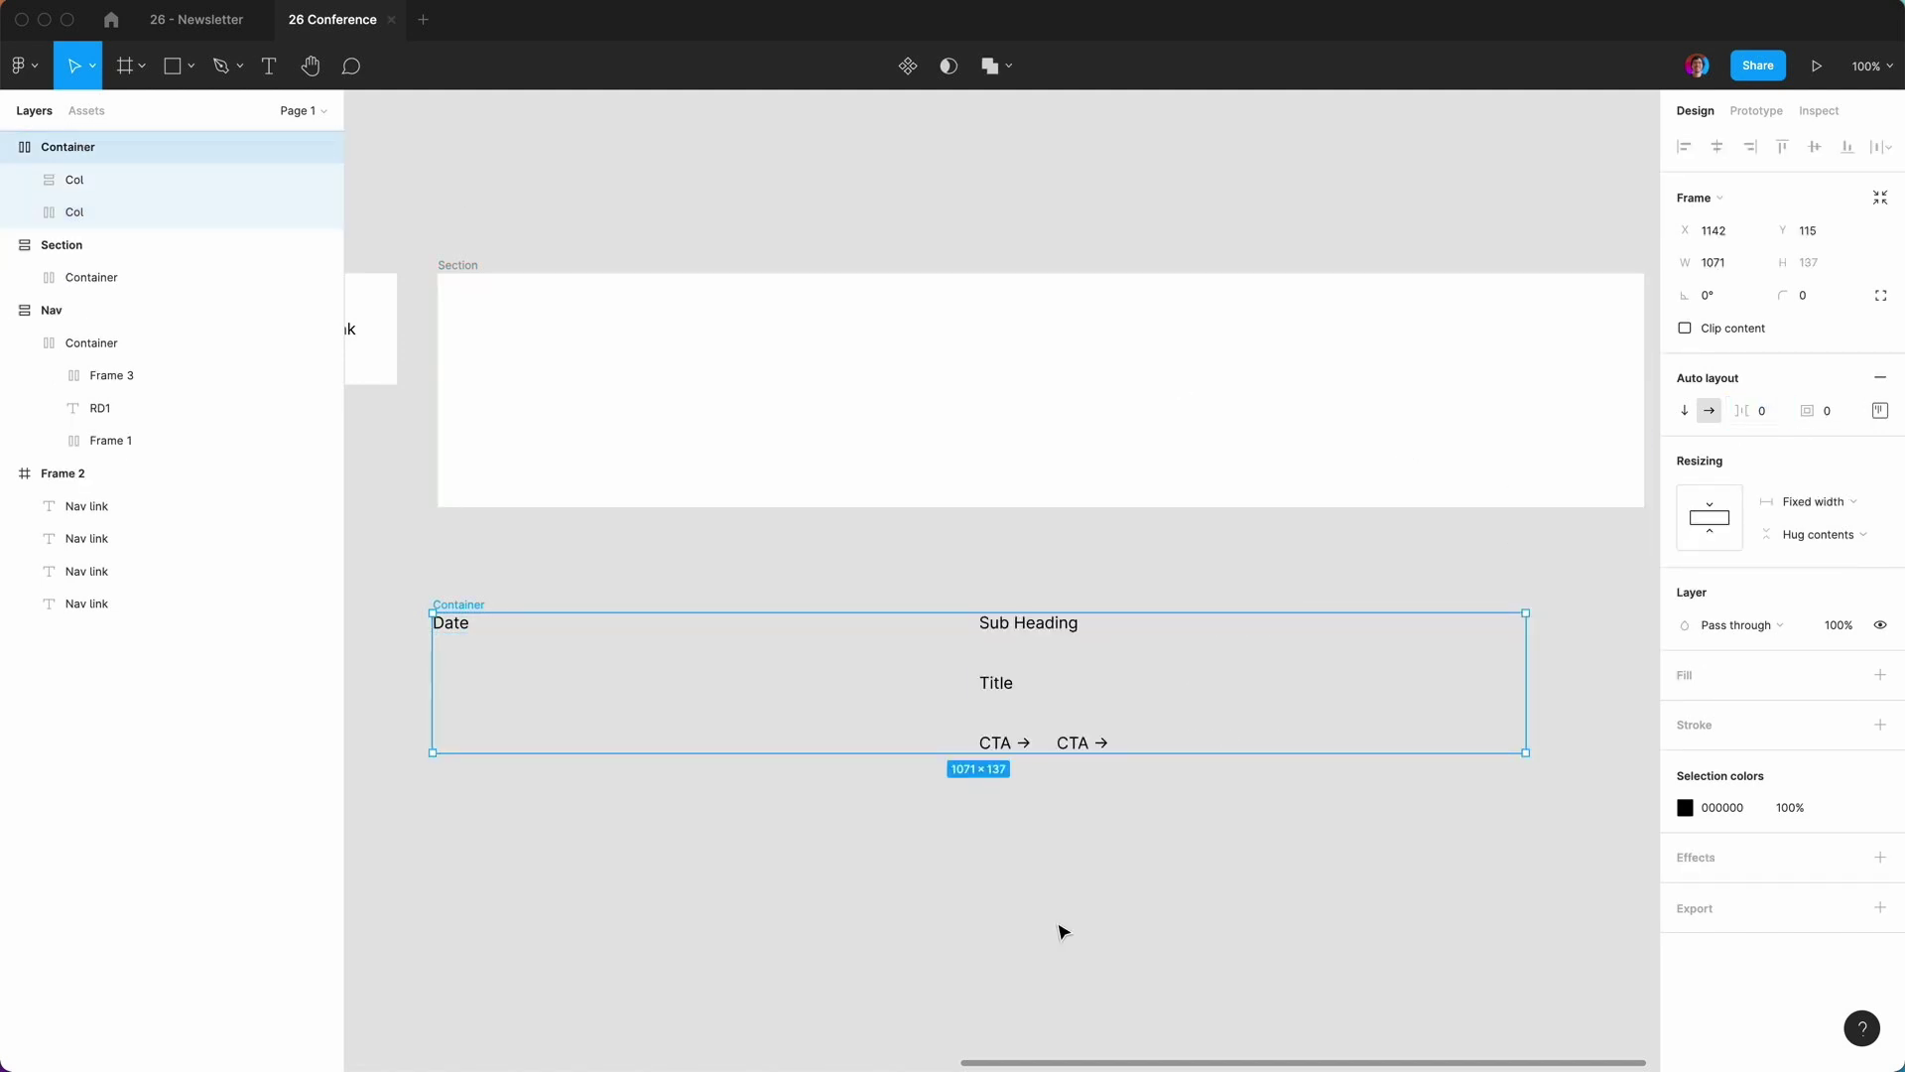
Line up the new Container with the left edge of the Section above and give it a white FFFFFF fill.
left_click(471, 595)
left_click(460, 611)
left_click(1879, 674)
left_click(1238, 911)
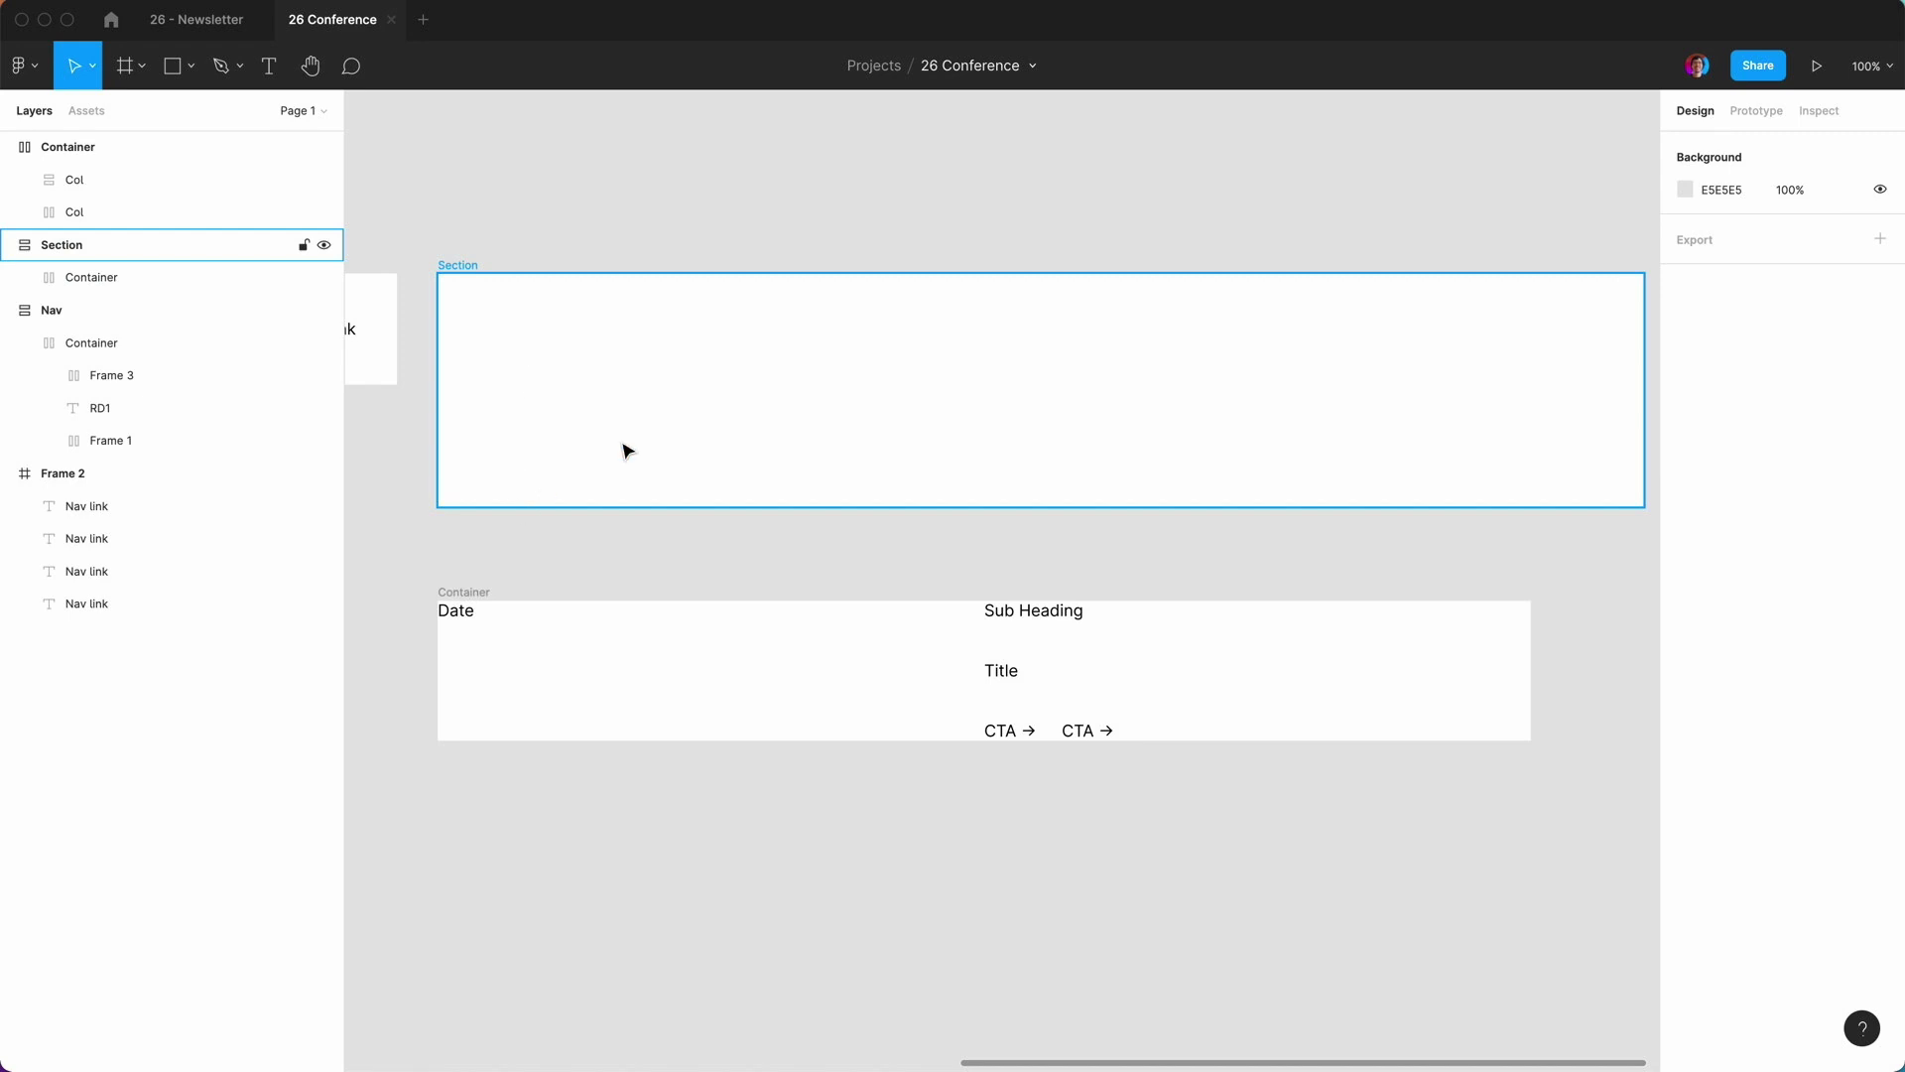
Wrap the two-column Container in an auto layout frame and name that frame Section.
left_click(467, 597)
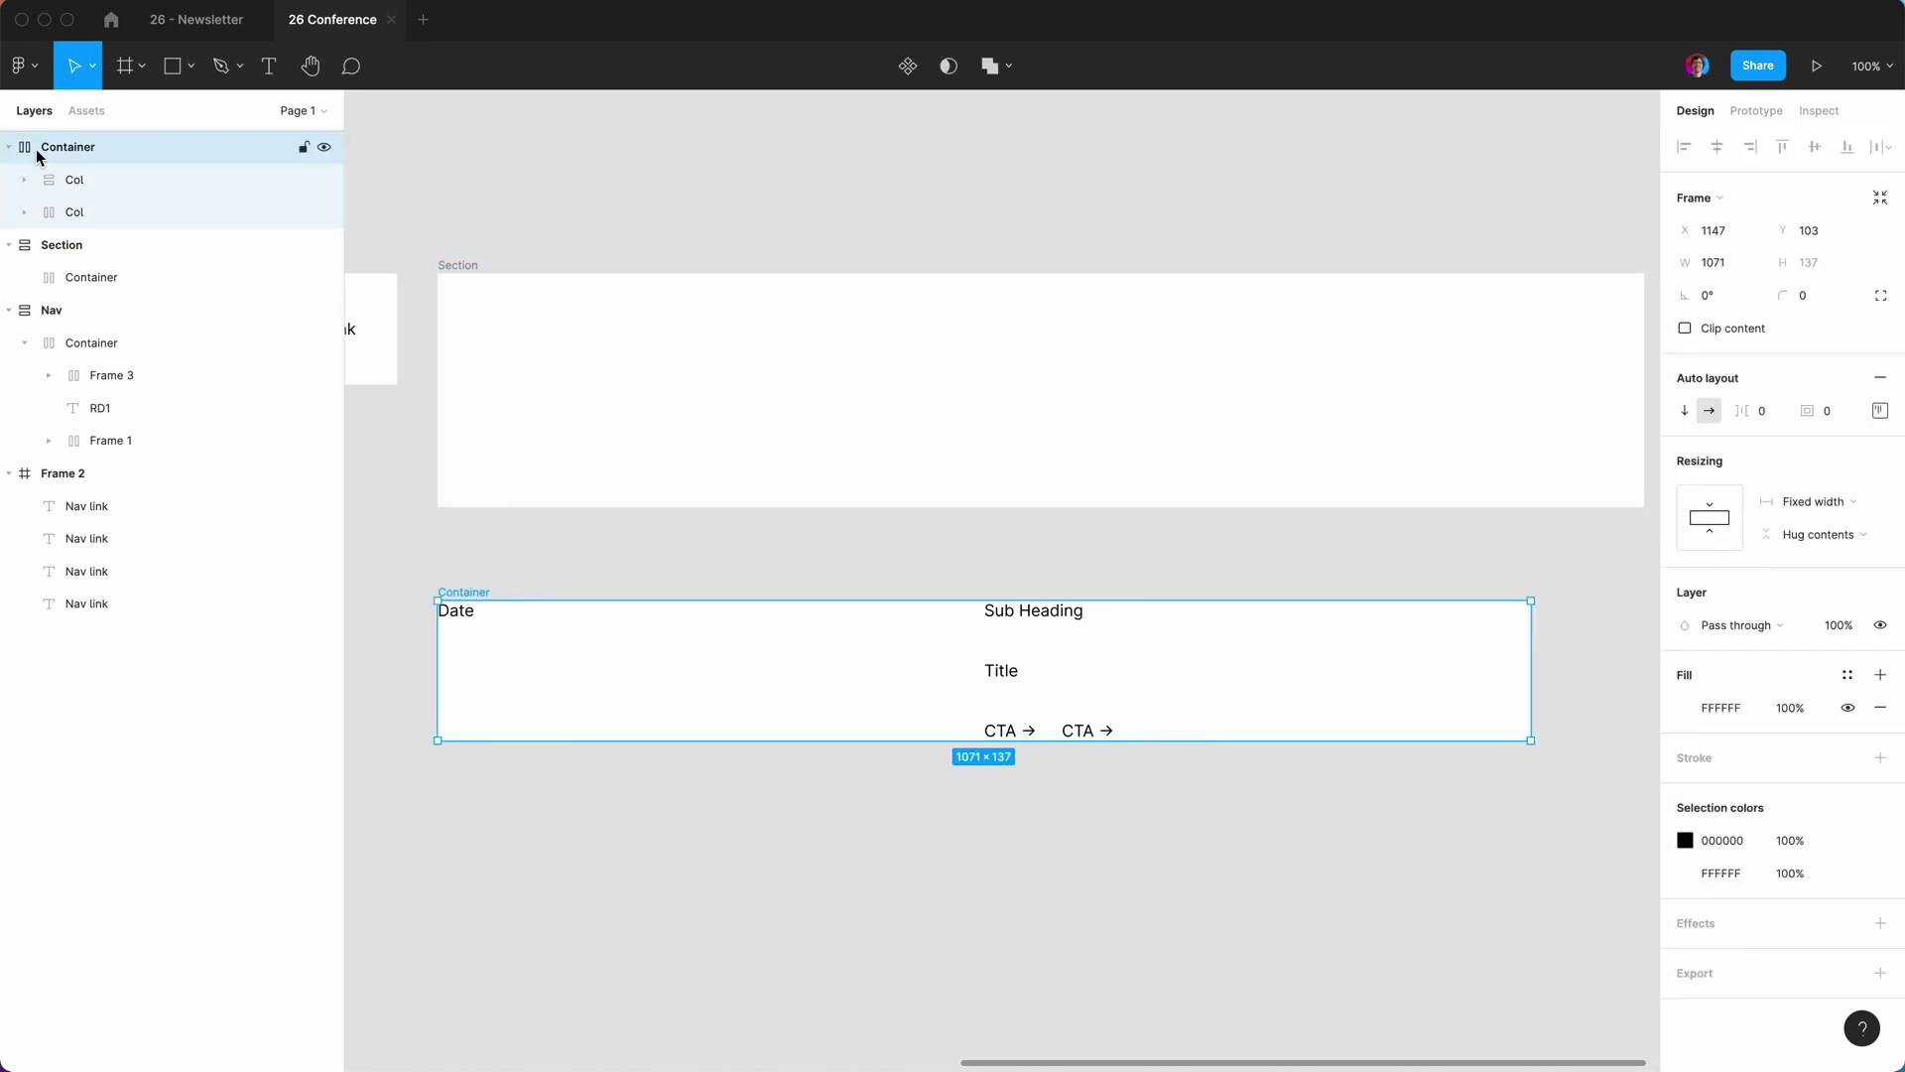
key("shift+a")
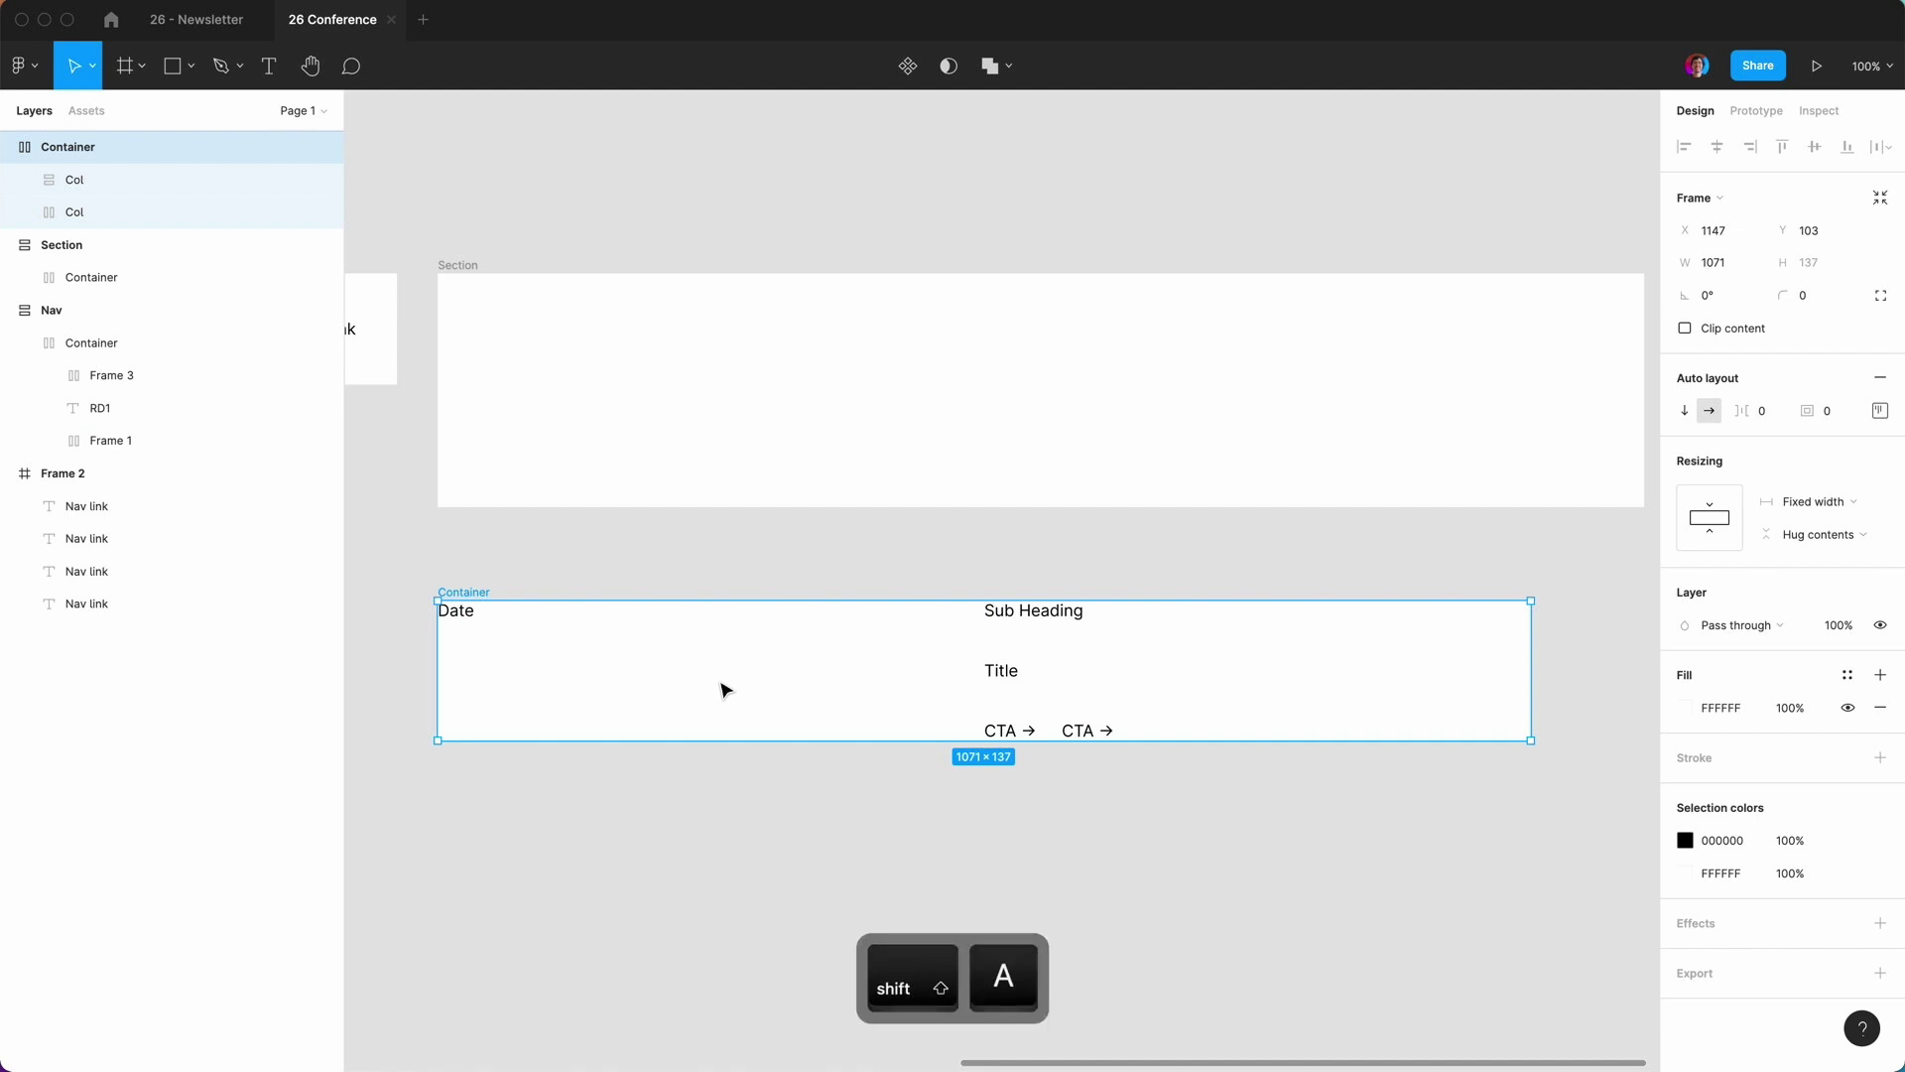
double_click(67, 146)
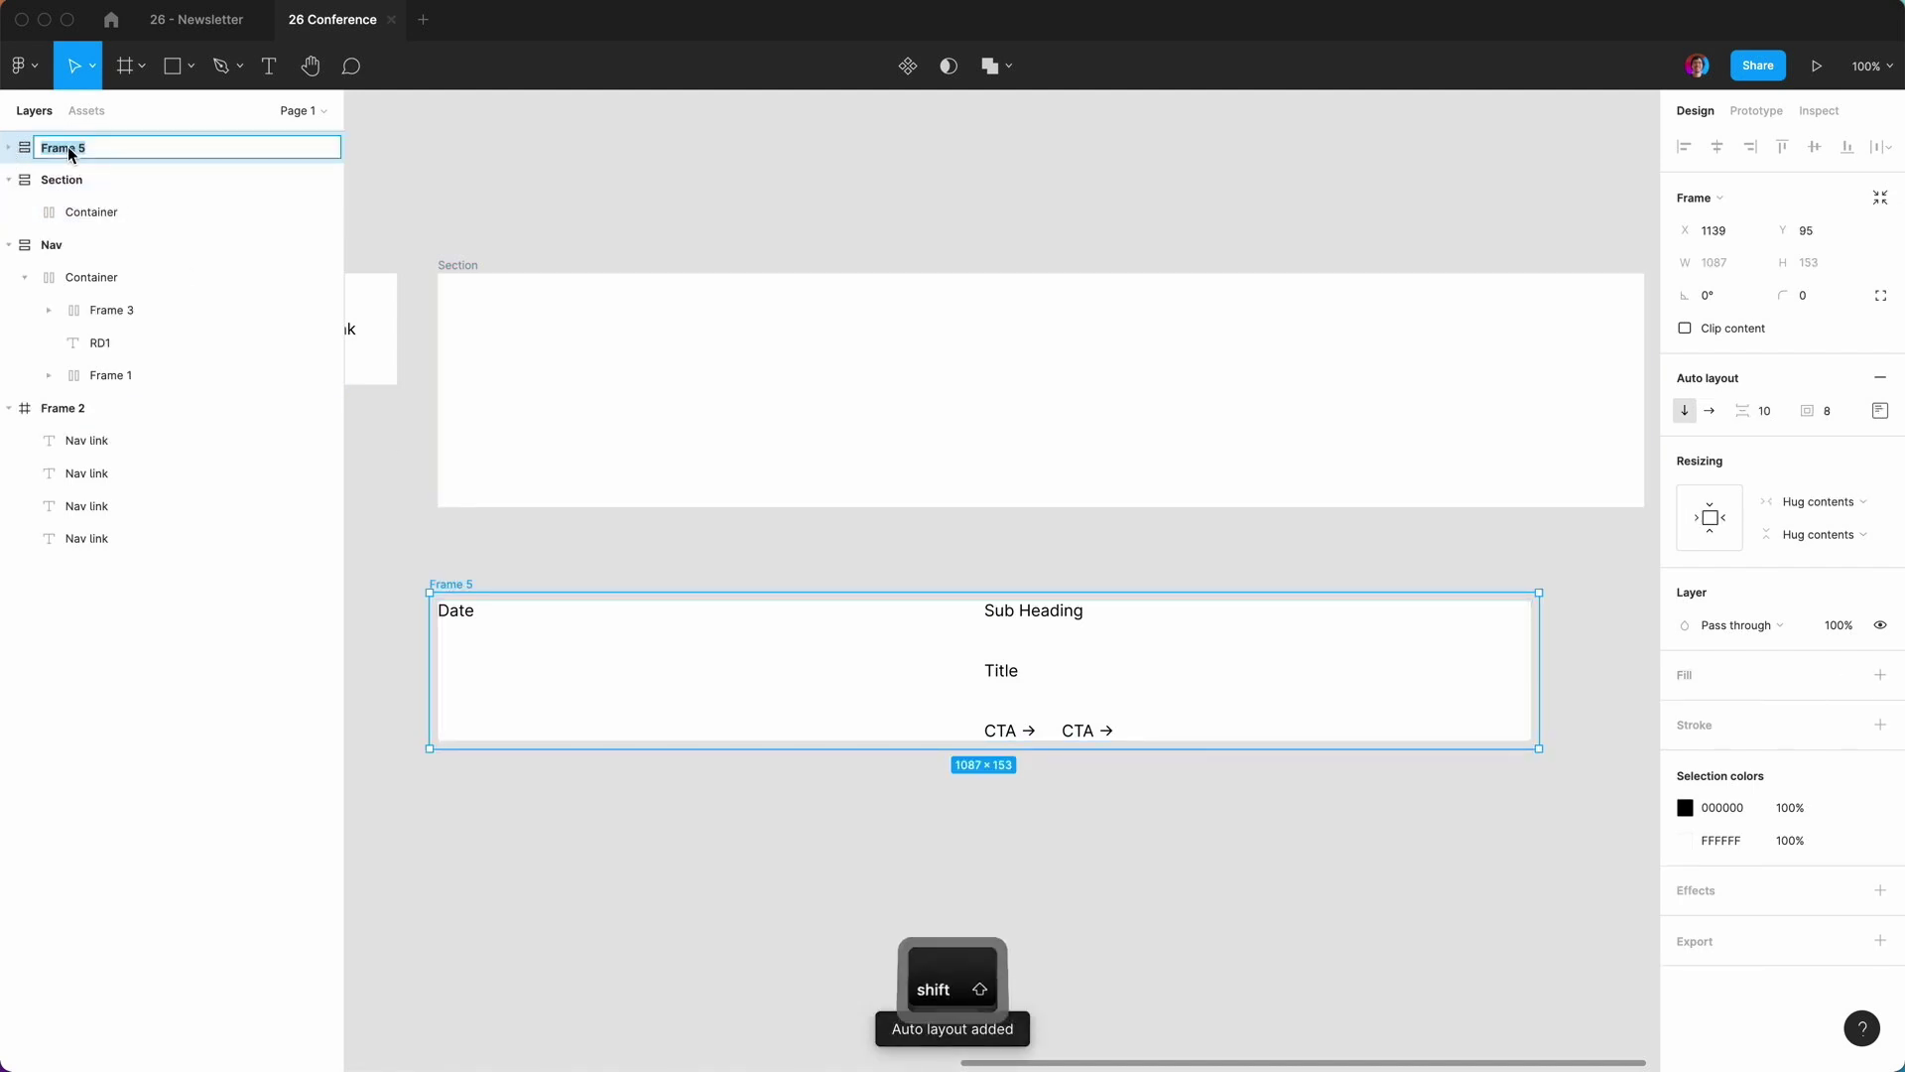
type("Section")
key("Return")
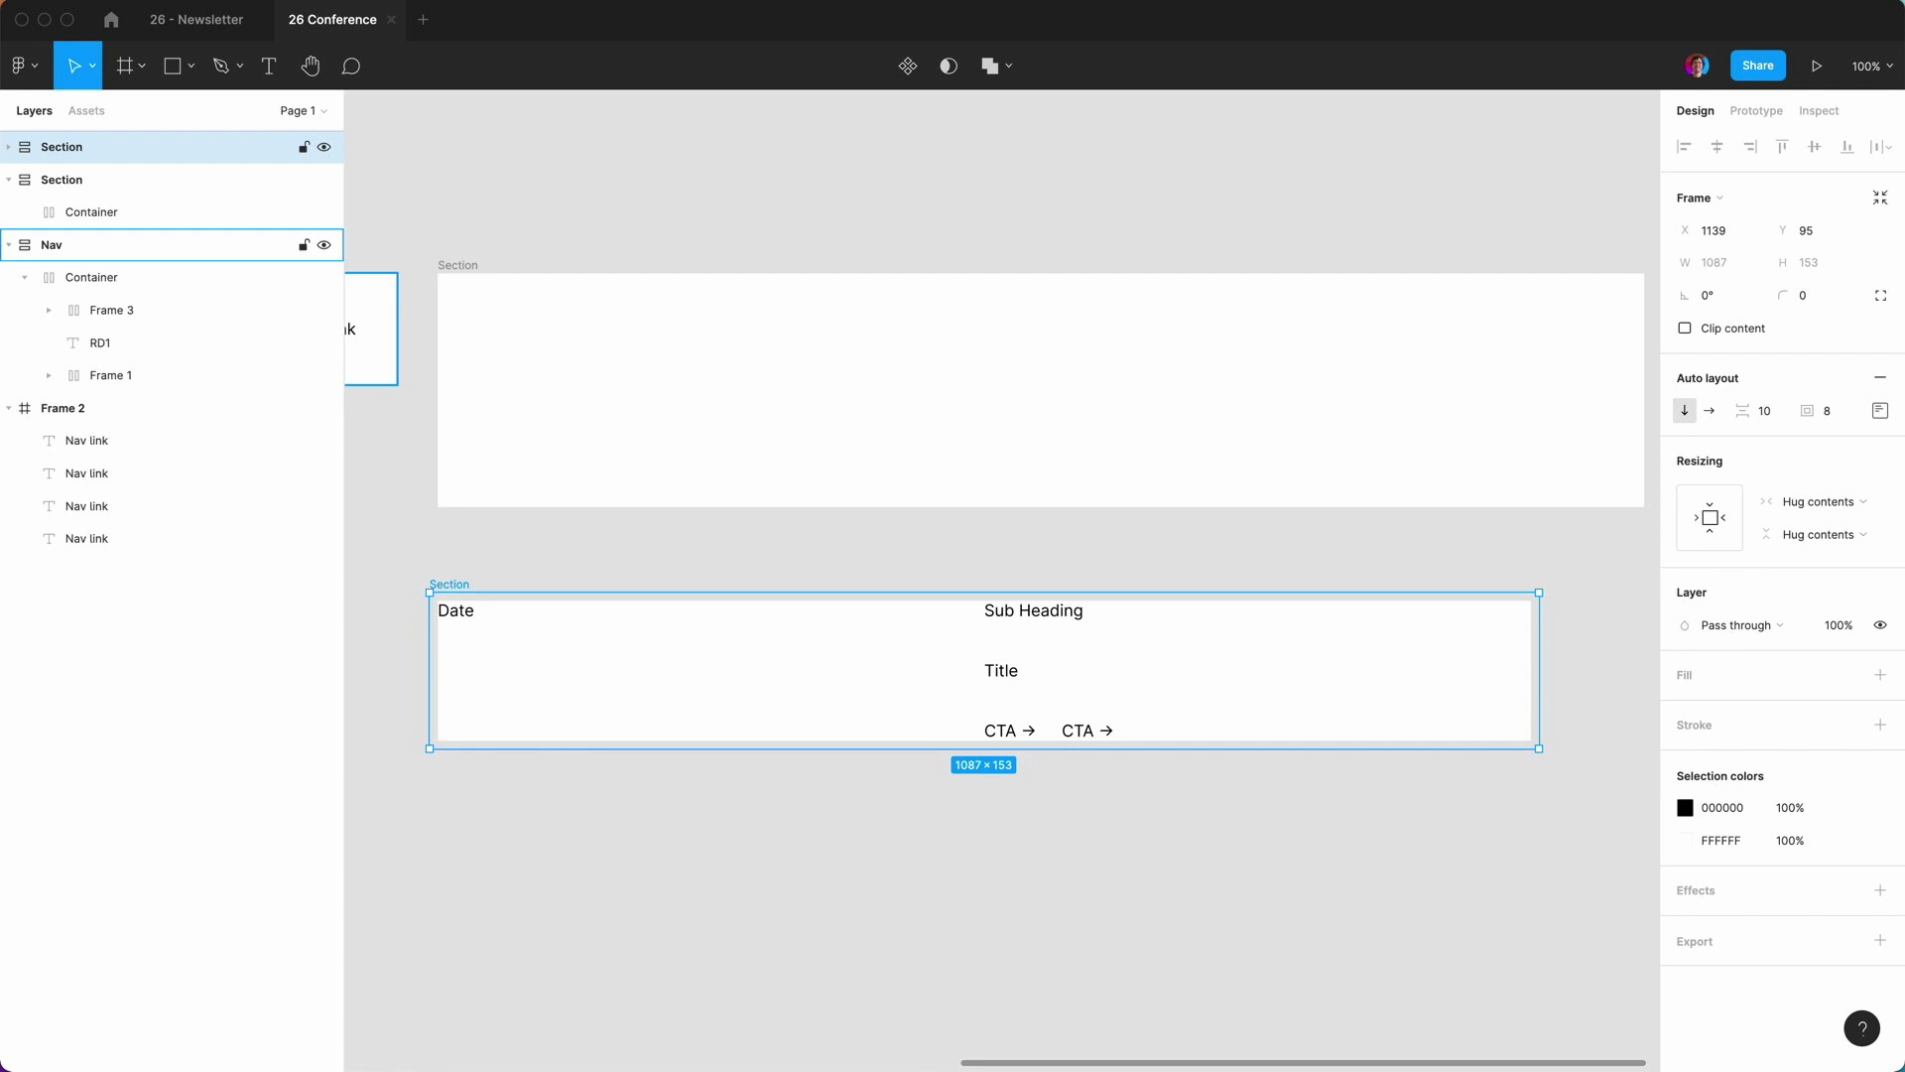
Set both the item spacing and the padding of the two-column Section frame to 0.
left_click(8, 147)
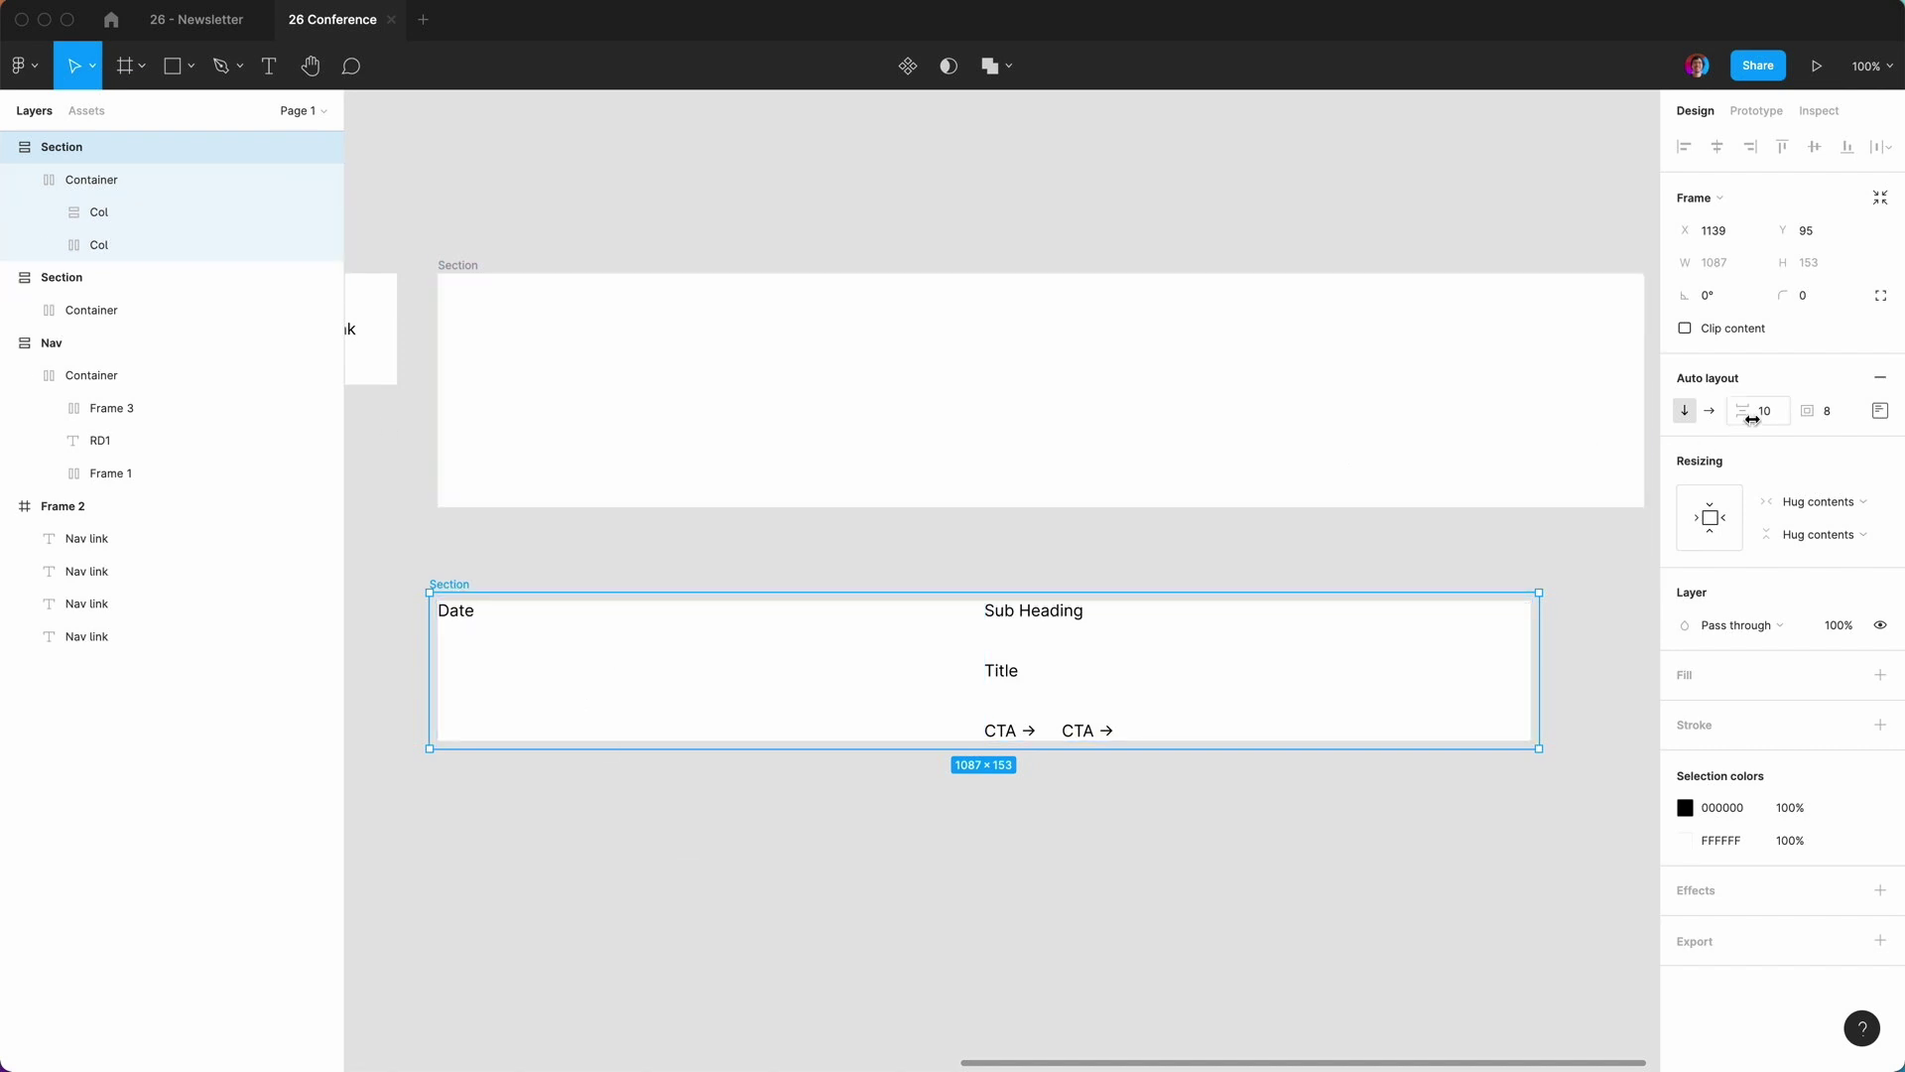
key("Tab")
type("0")
key("Return")
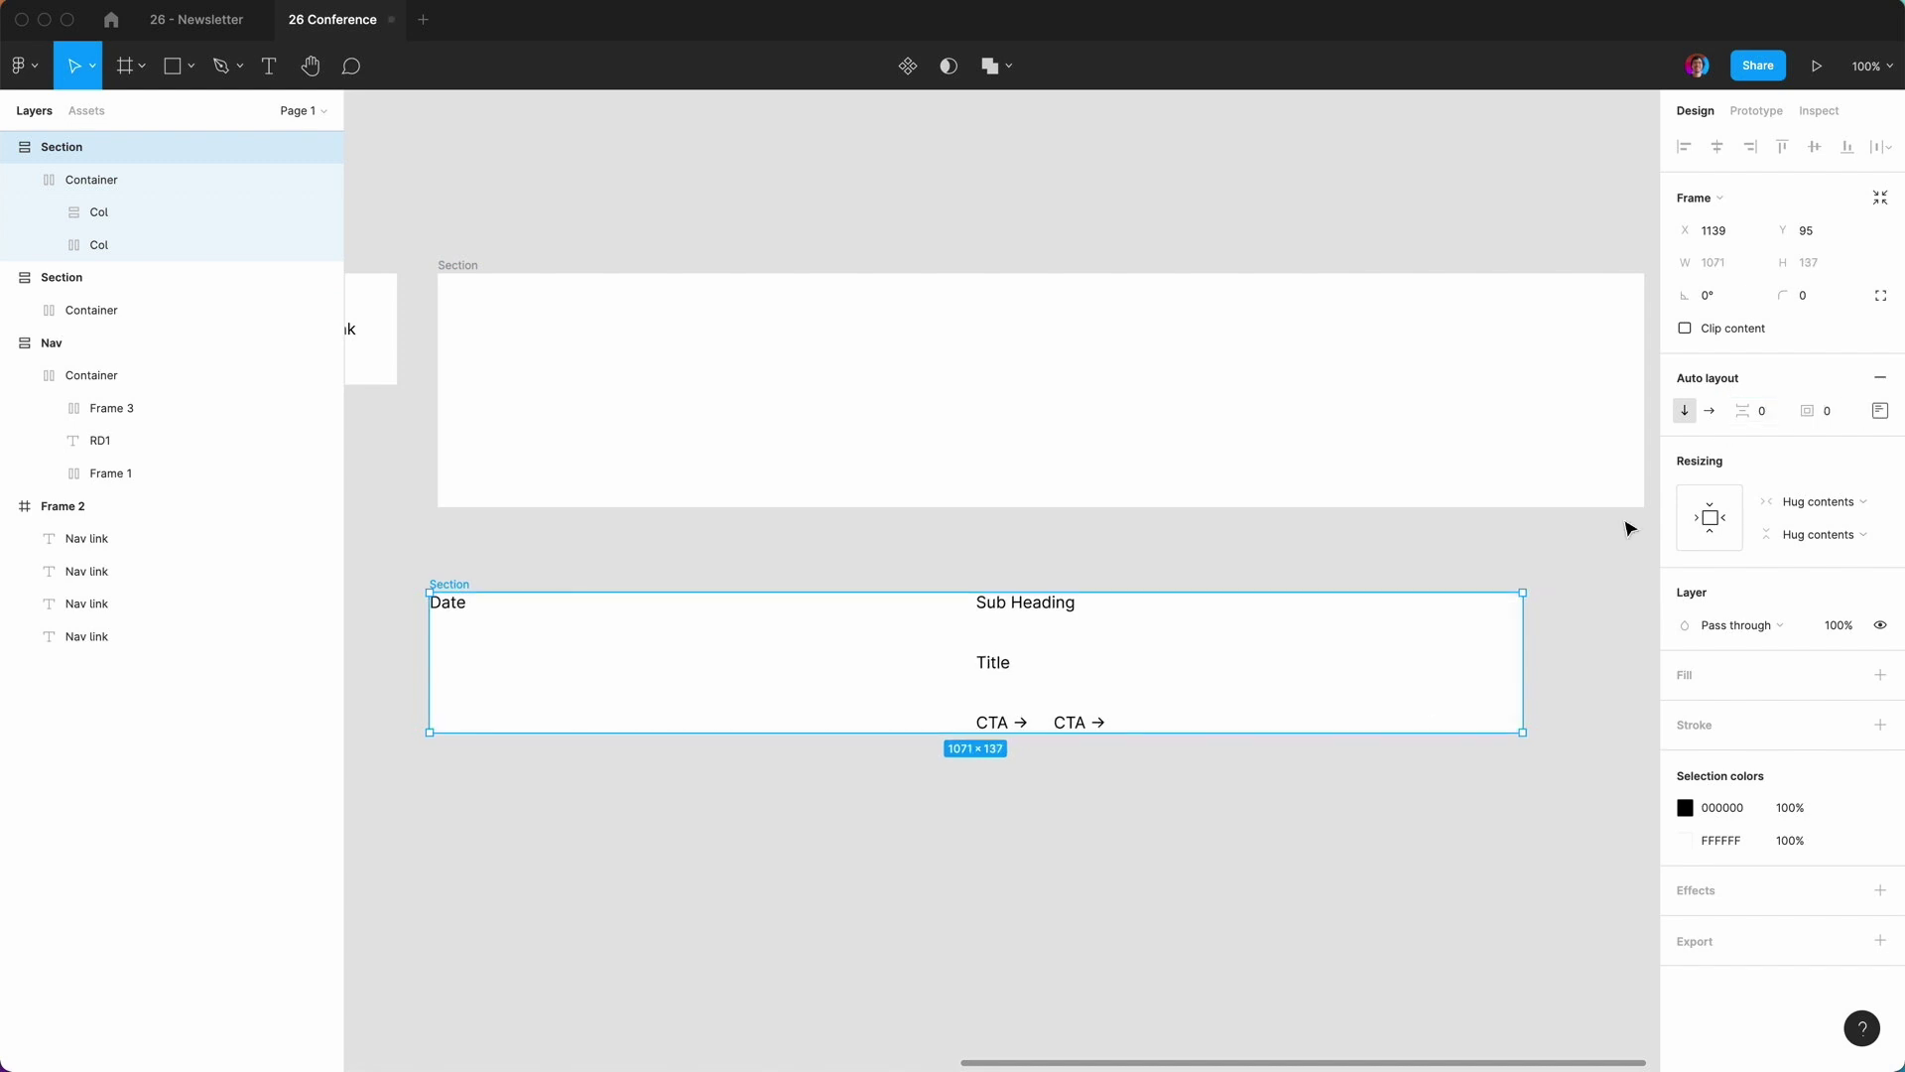
Set the left and right padding of the two-column Container to 40.
left_click(85, 178)
left_click(1879, 369)
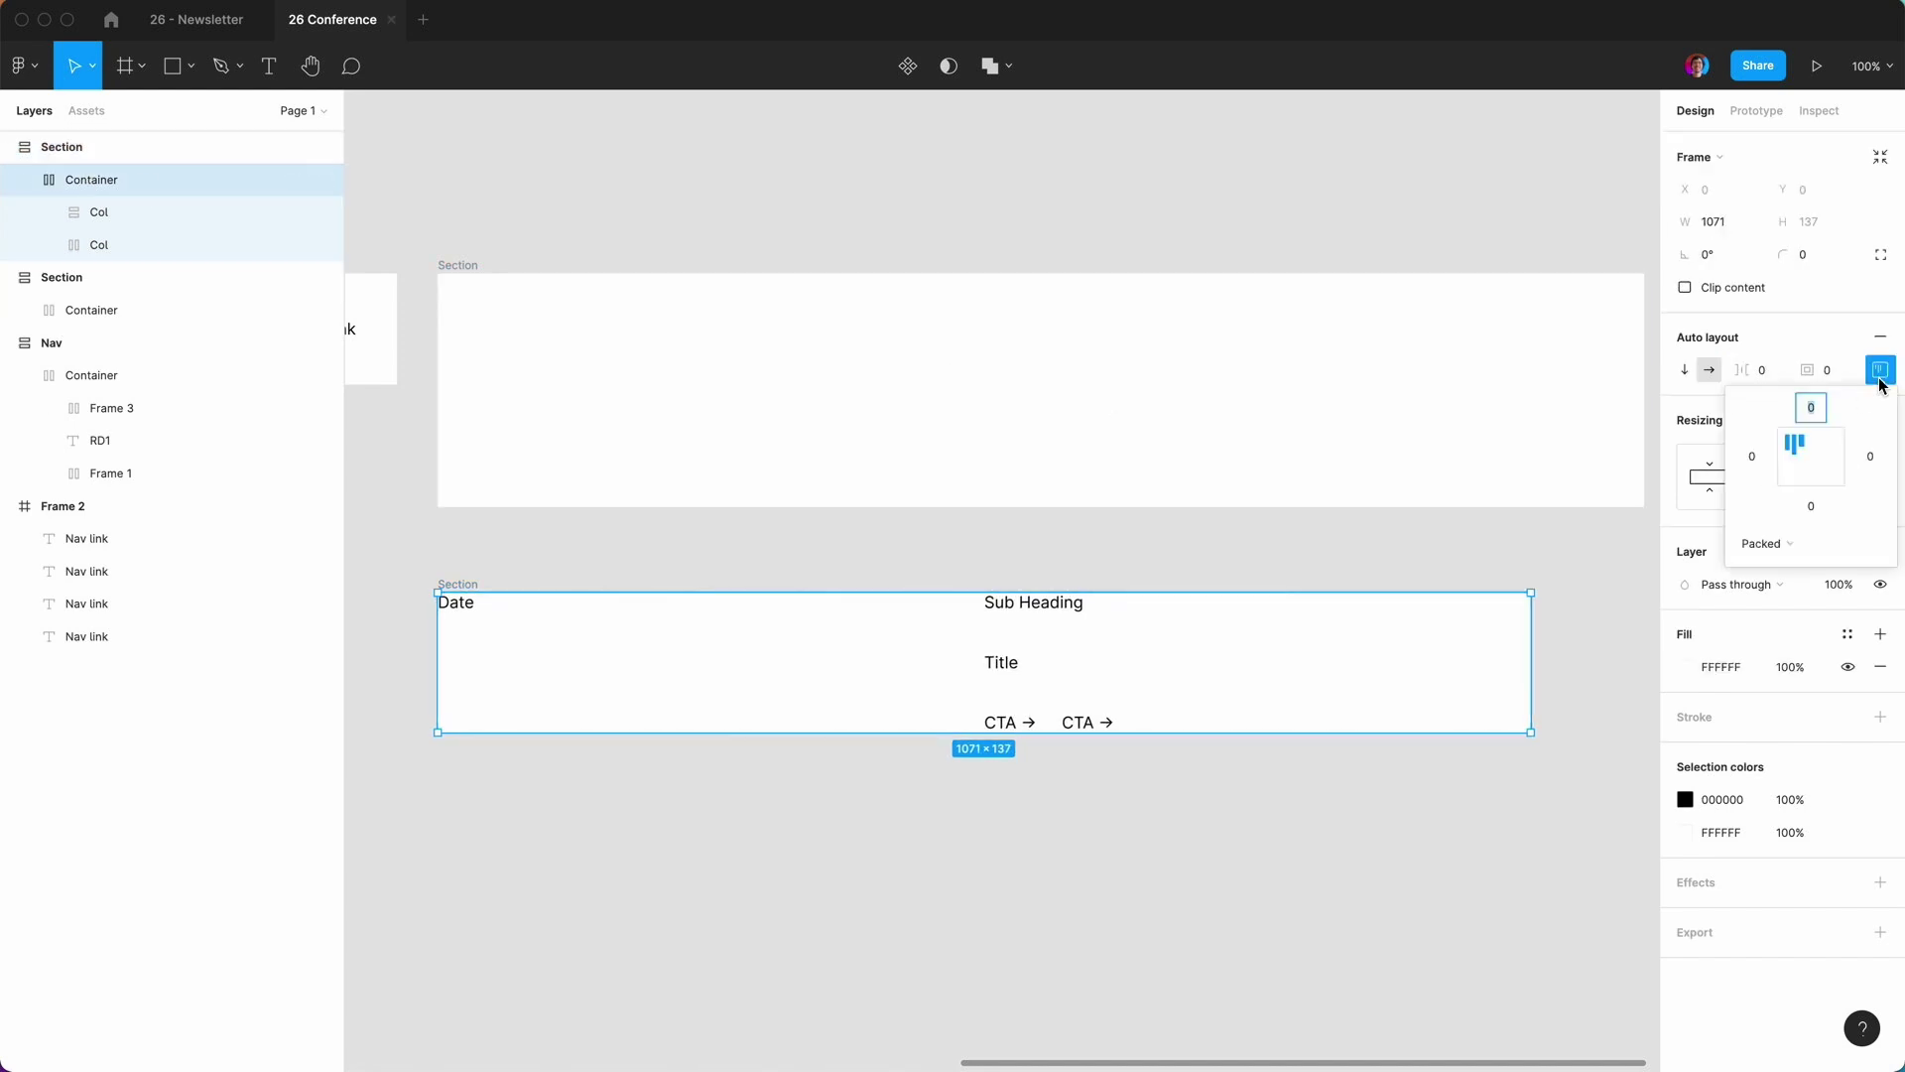
left_click(1757, 458)
type("40")
key("Tab")
key("Tab")
key("Tab")
type("40")
key("Return")
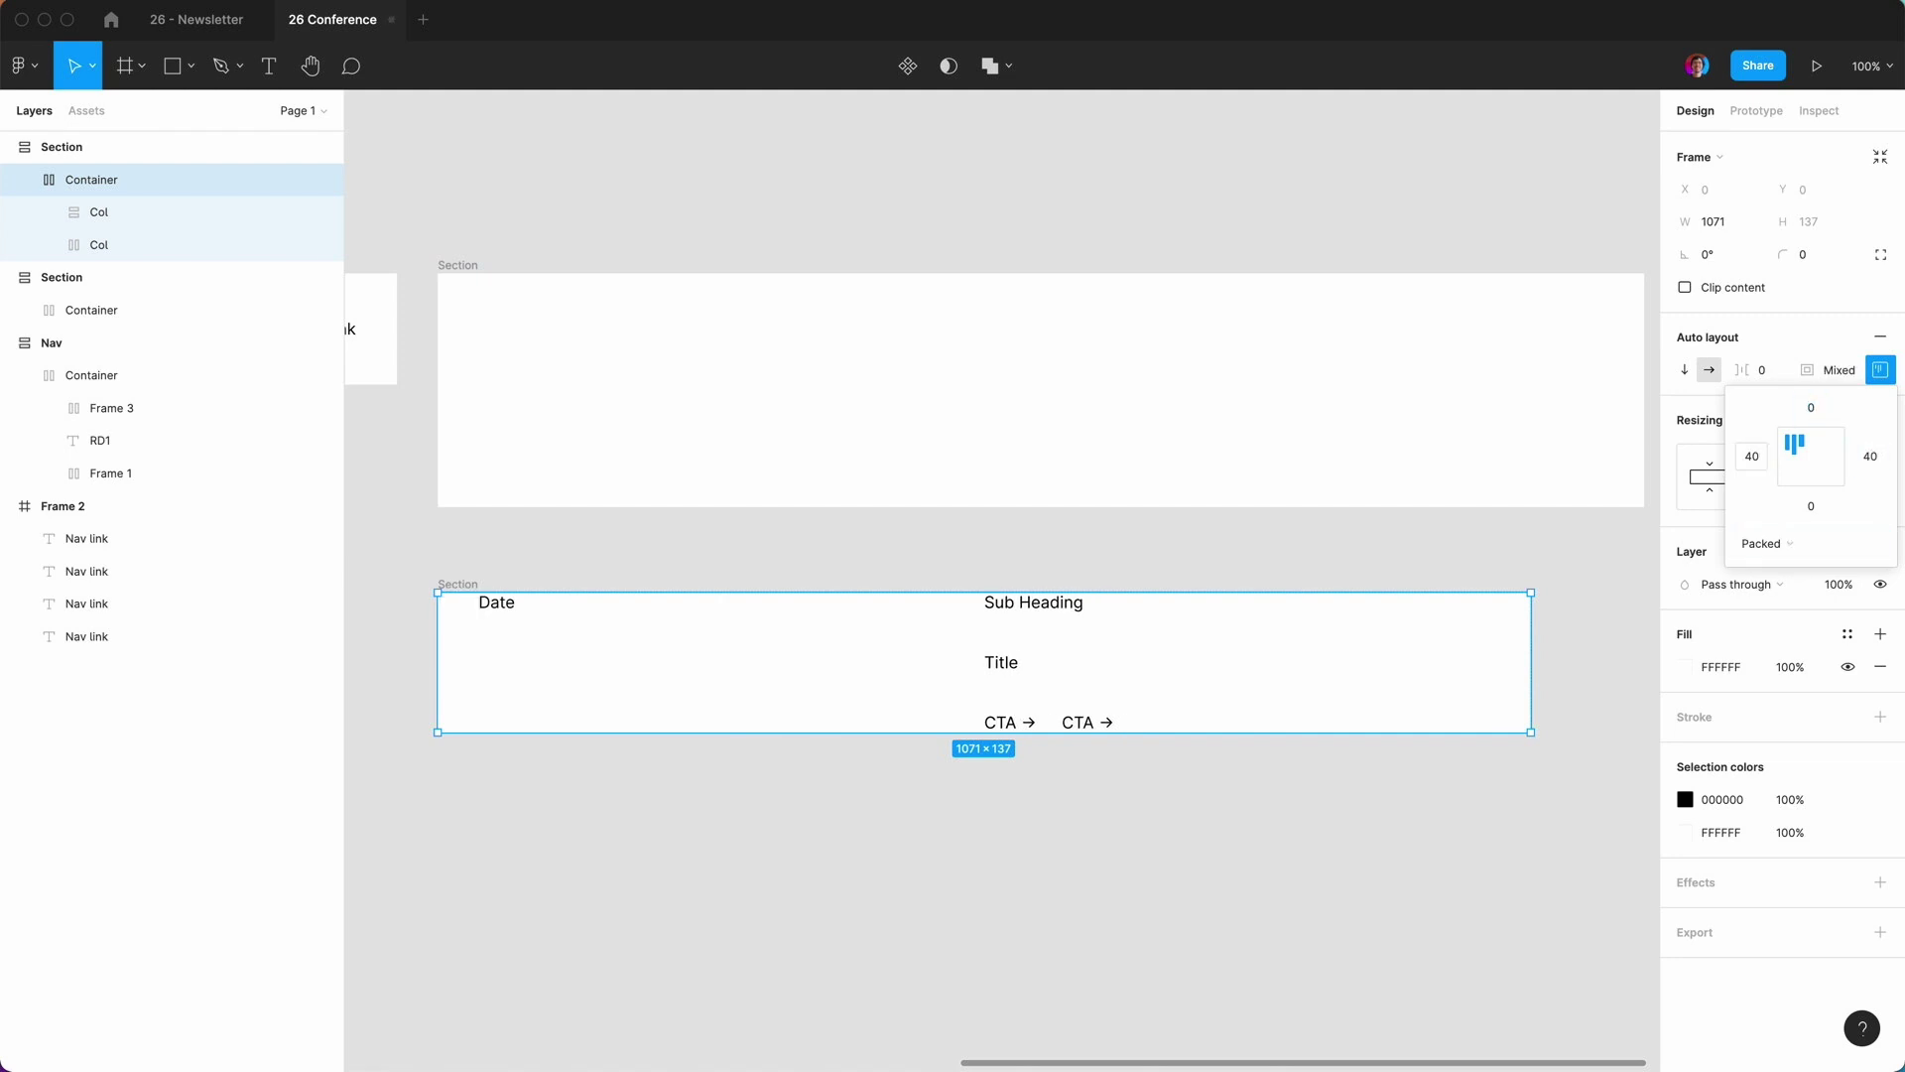
Set the top and bottom padding of the two-column Container to 100.
type("100")
key("Tab")
key("Tab")
key("Return")
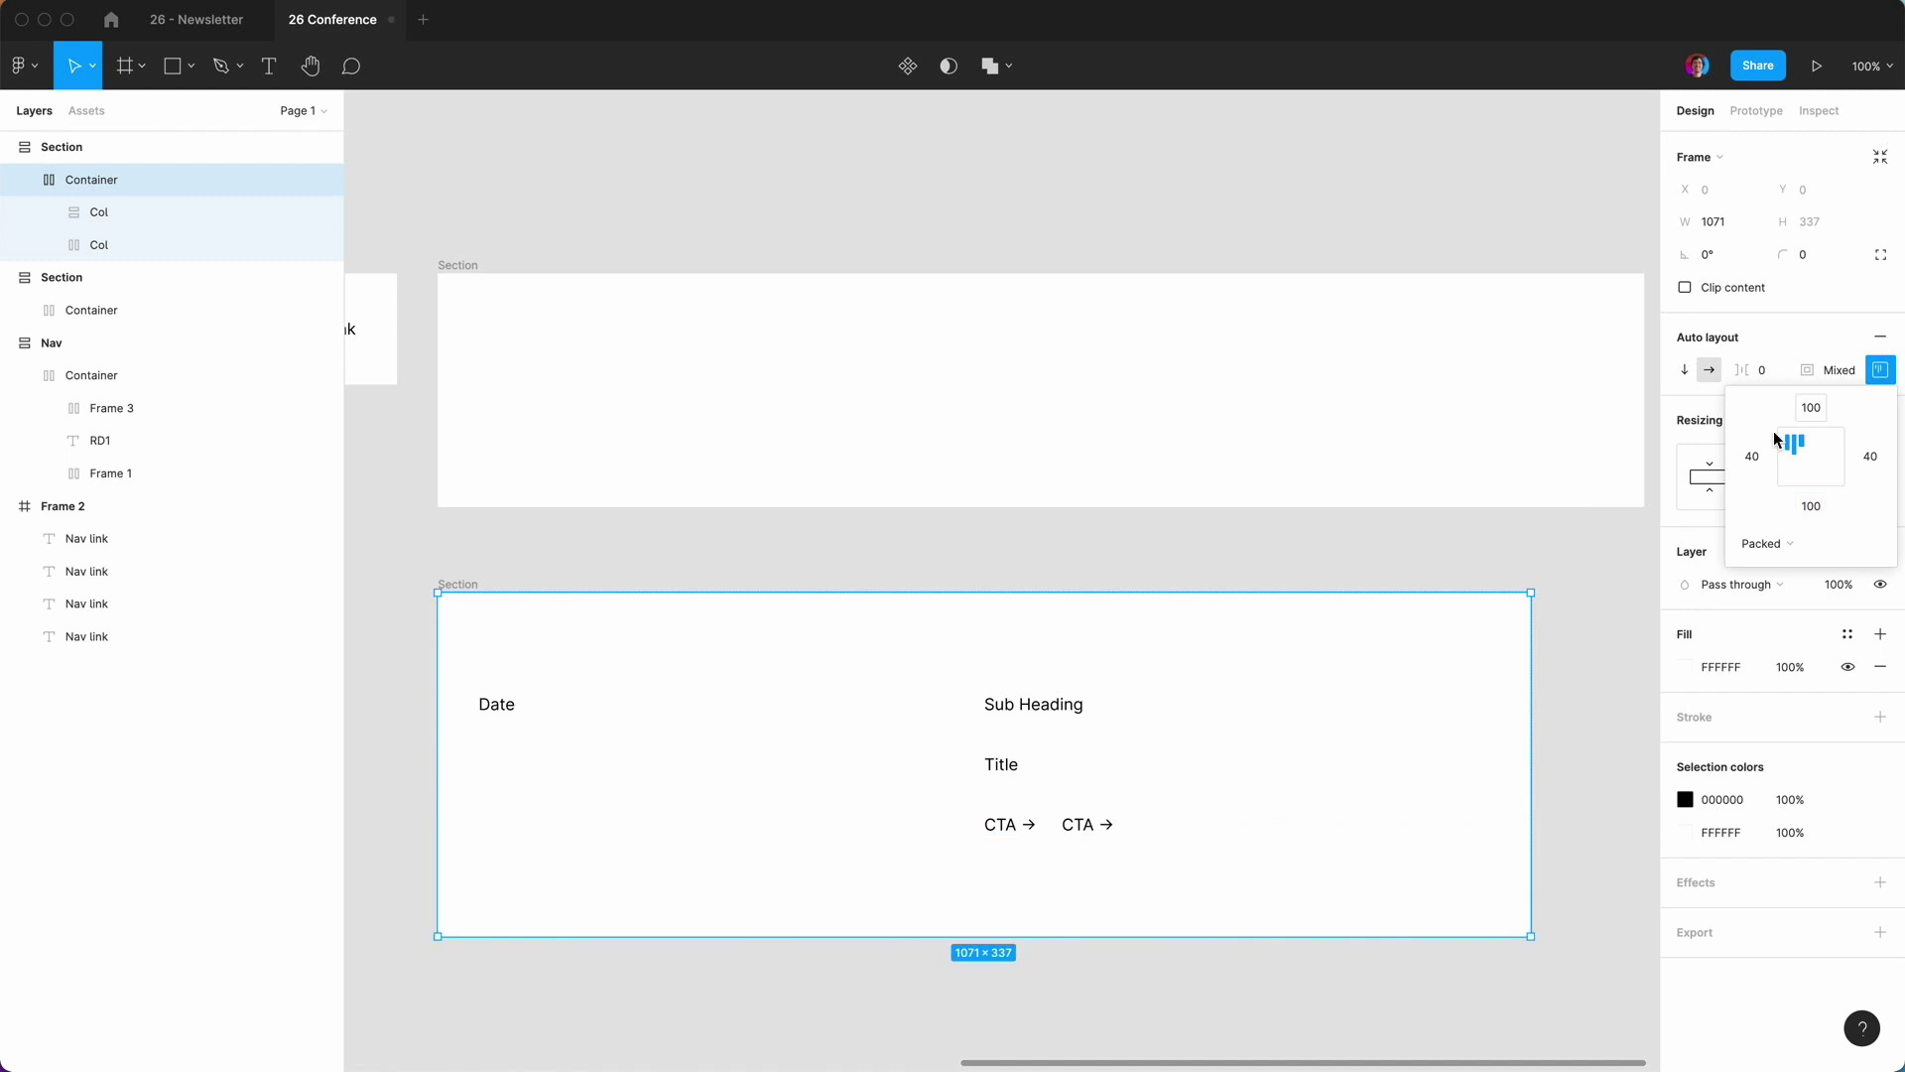
key("Escape")
Place the two-column Section below the Nav, flush with its left edge, and move the empty Section farther right of the Nav.
scroll(1605, 497, "down", 5)
left_click_drag(1045, 545, 425, 509)
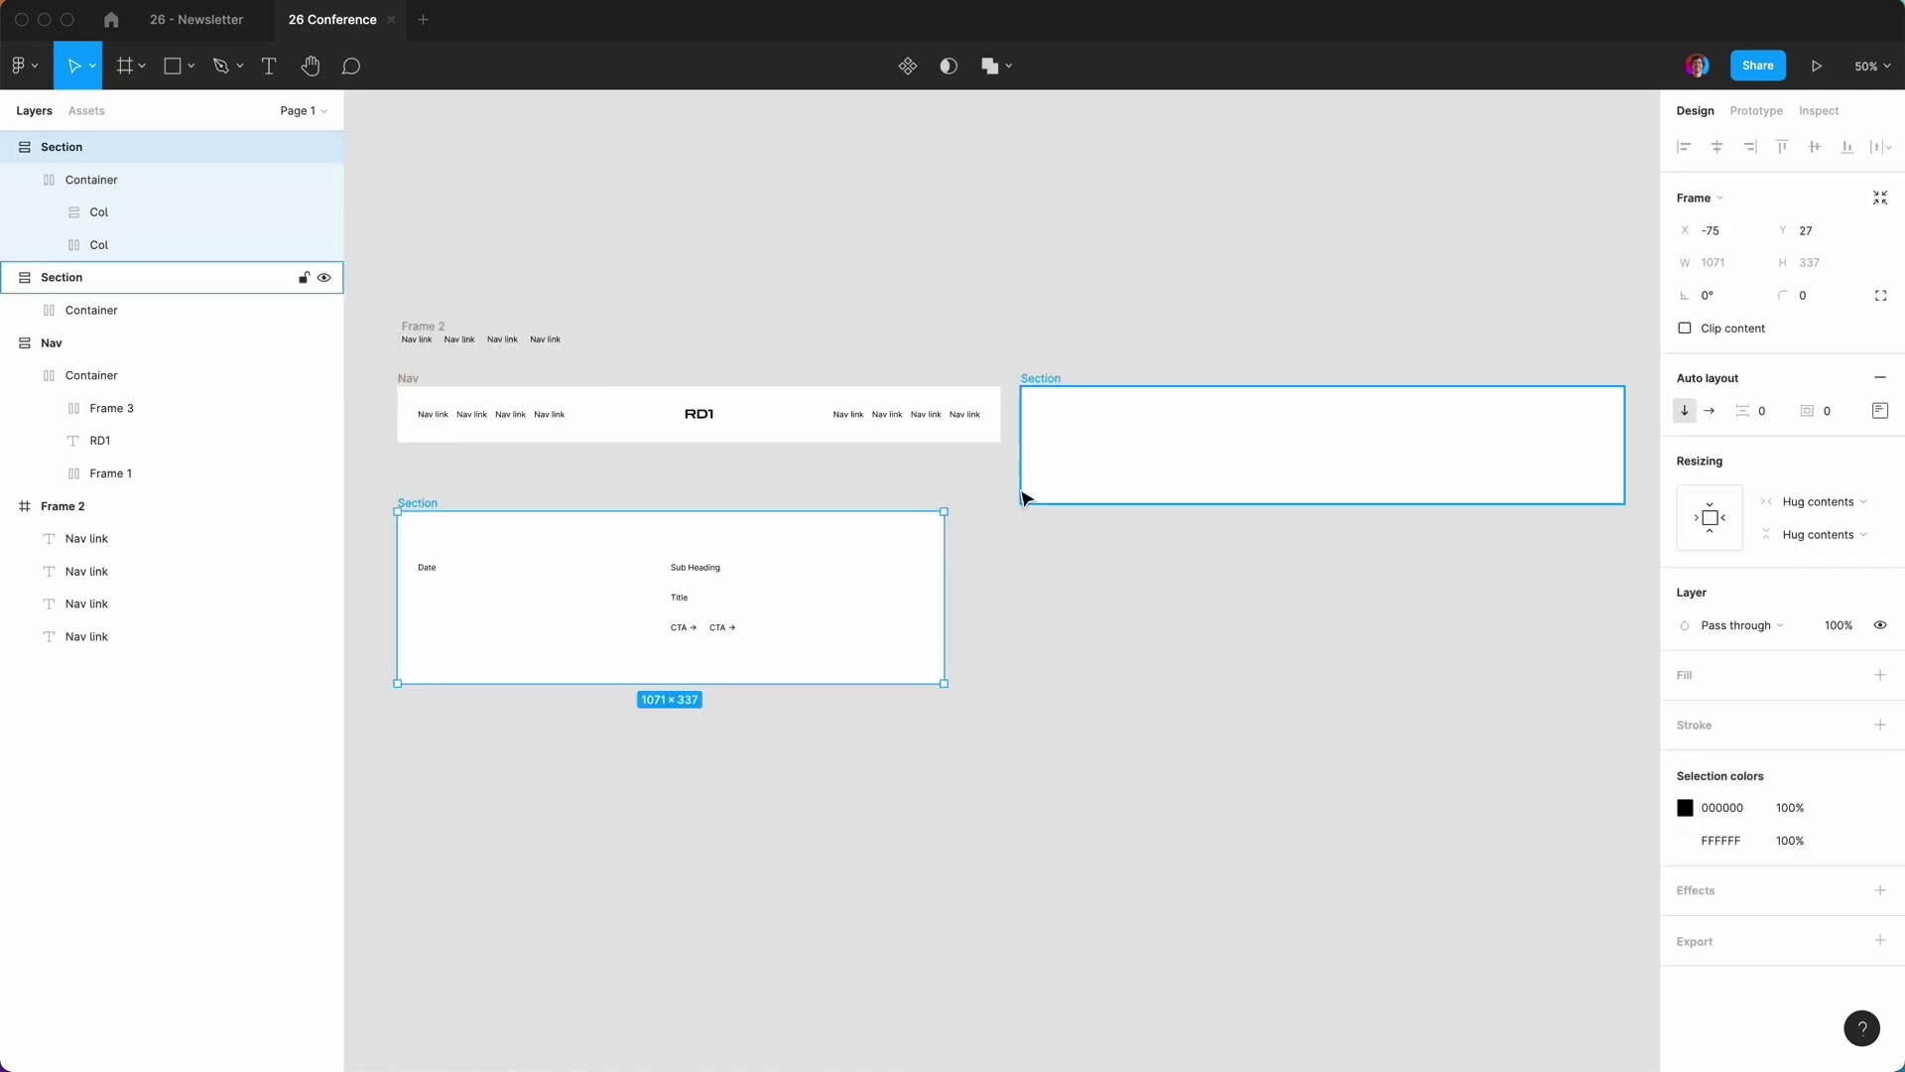
left_click(838, 485)
left_click(421, 379)
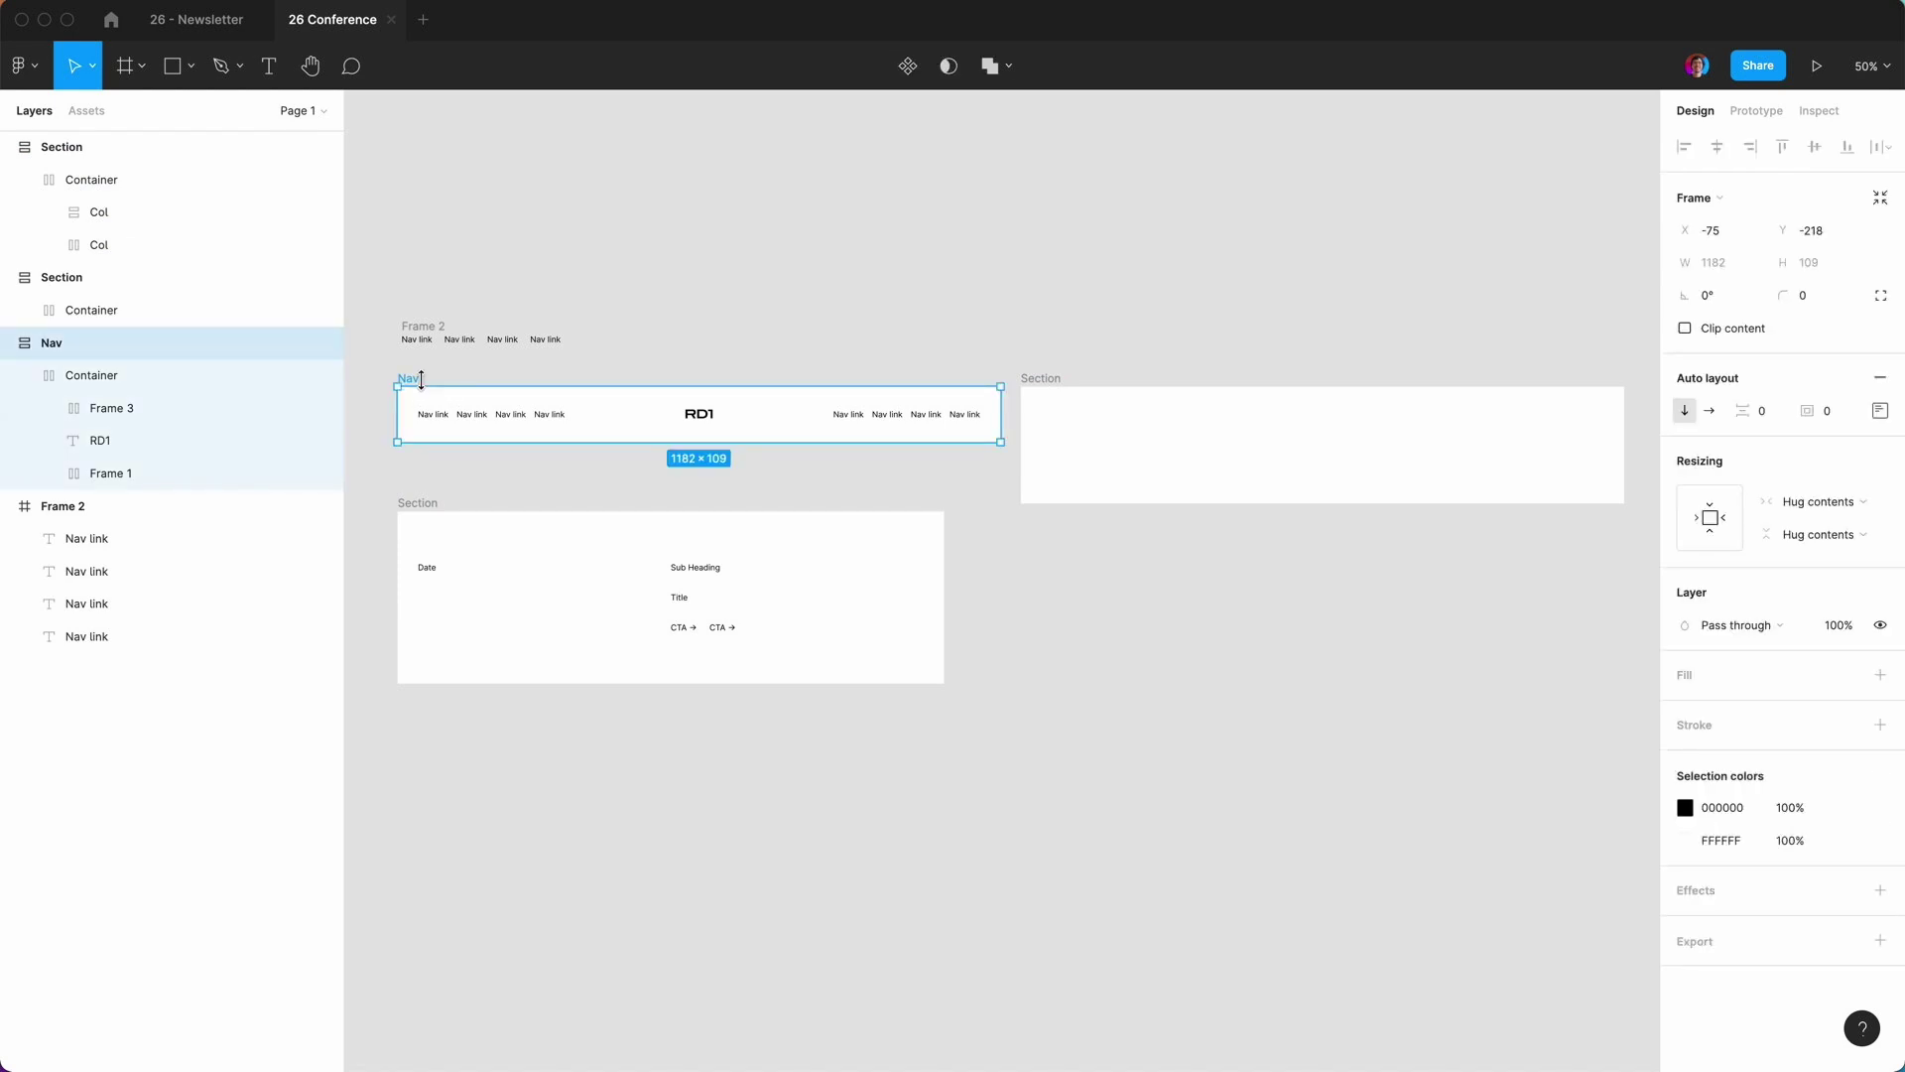
left_click_drag(1050, 387, 1140, 387)
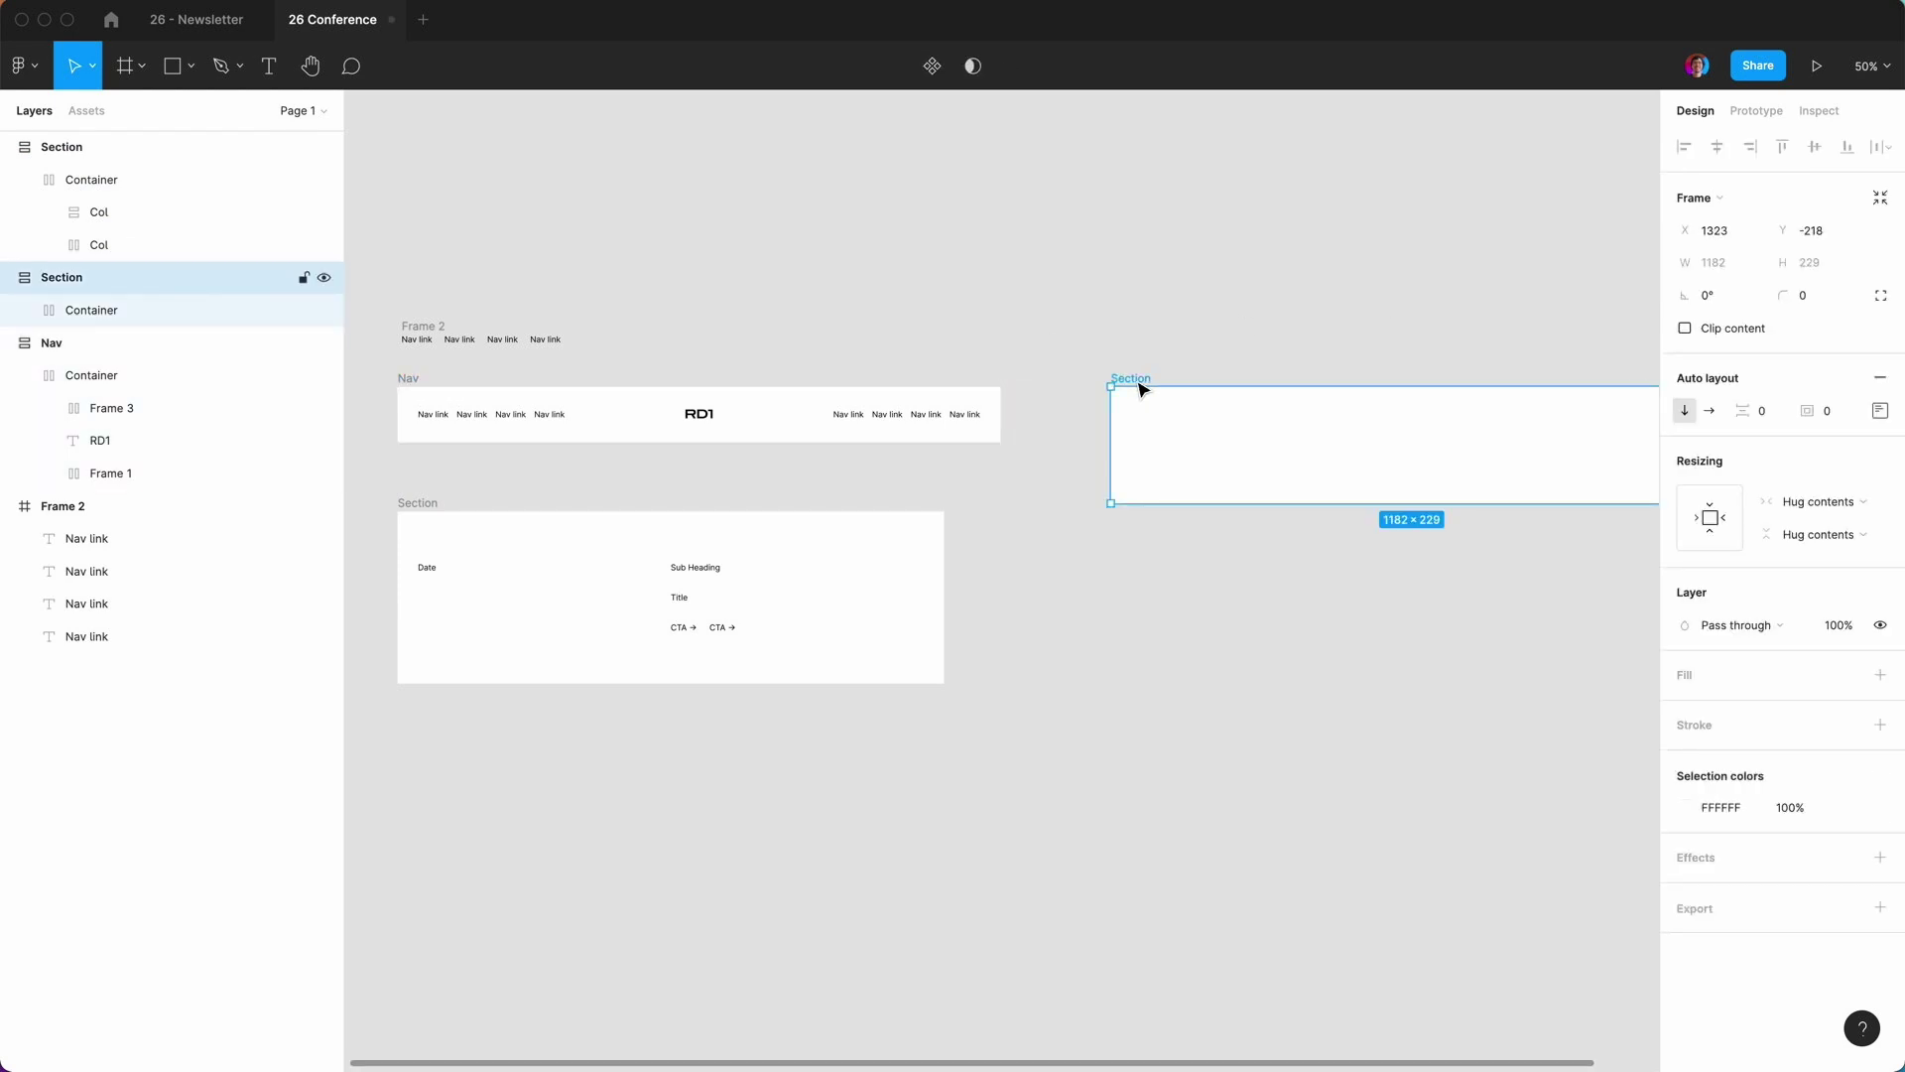
Give the Nav a fixed width of 1440 and move the empty Section farther right, clear of it.
left_click(414, 381)
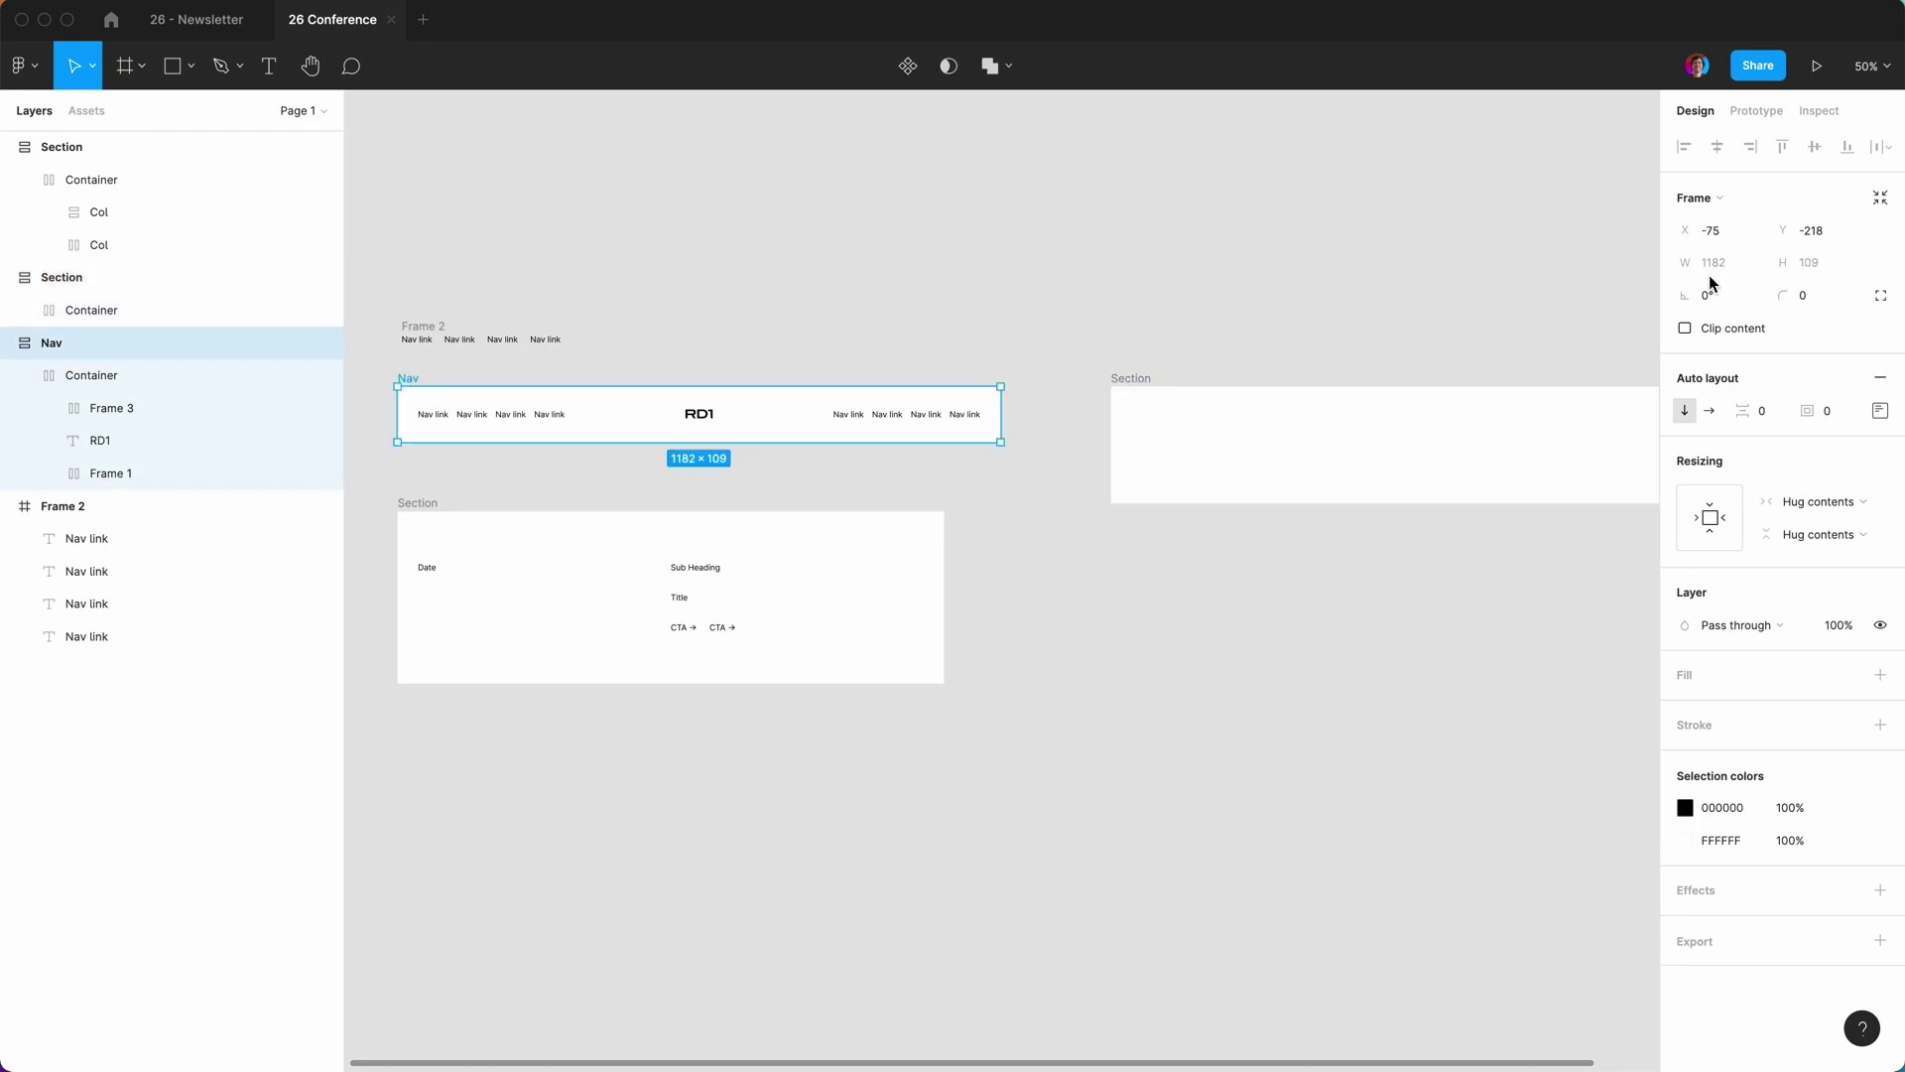
left_click(1810, 504)
left_click(1812, 475)
type("1440")
key("Return")
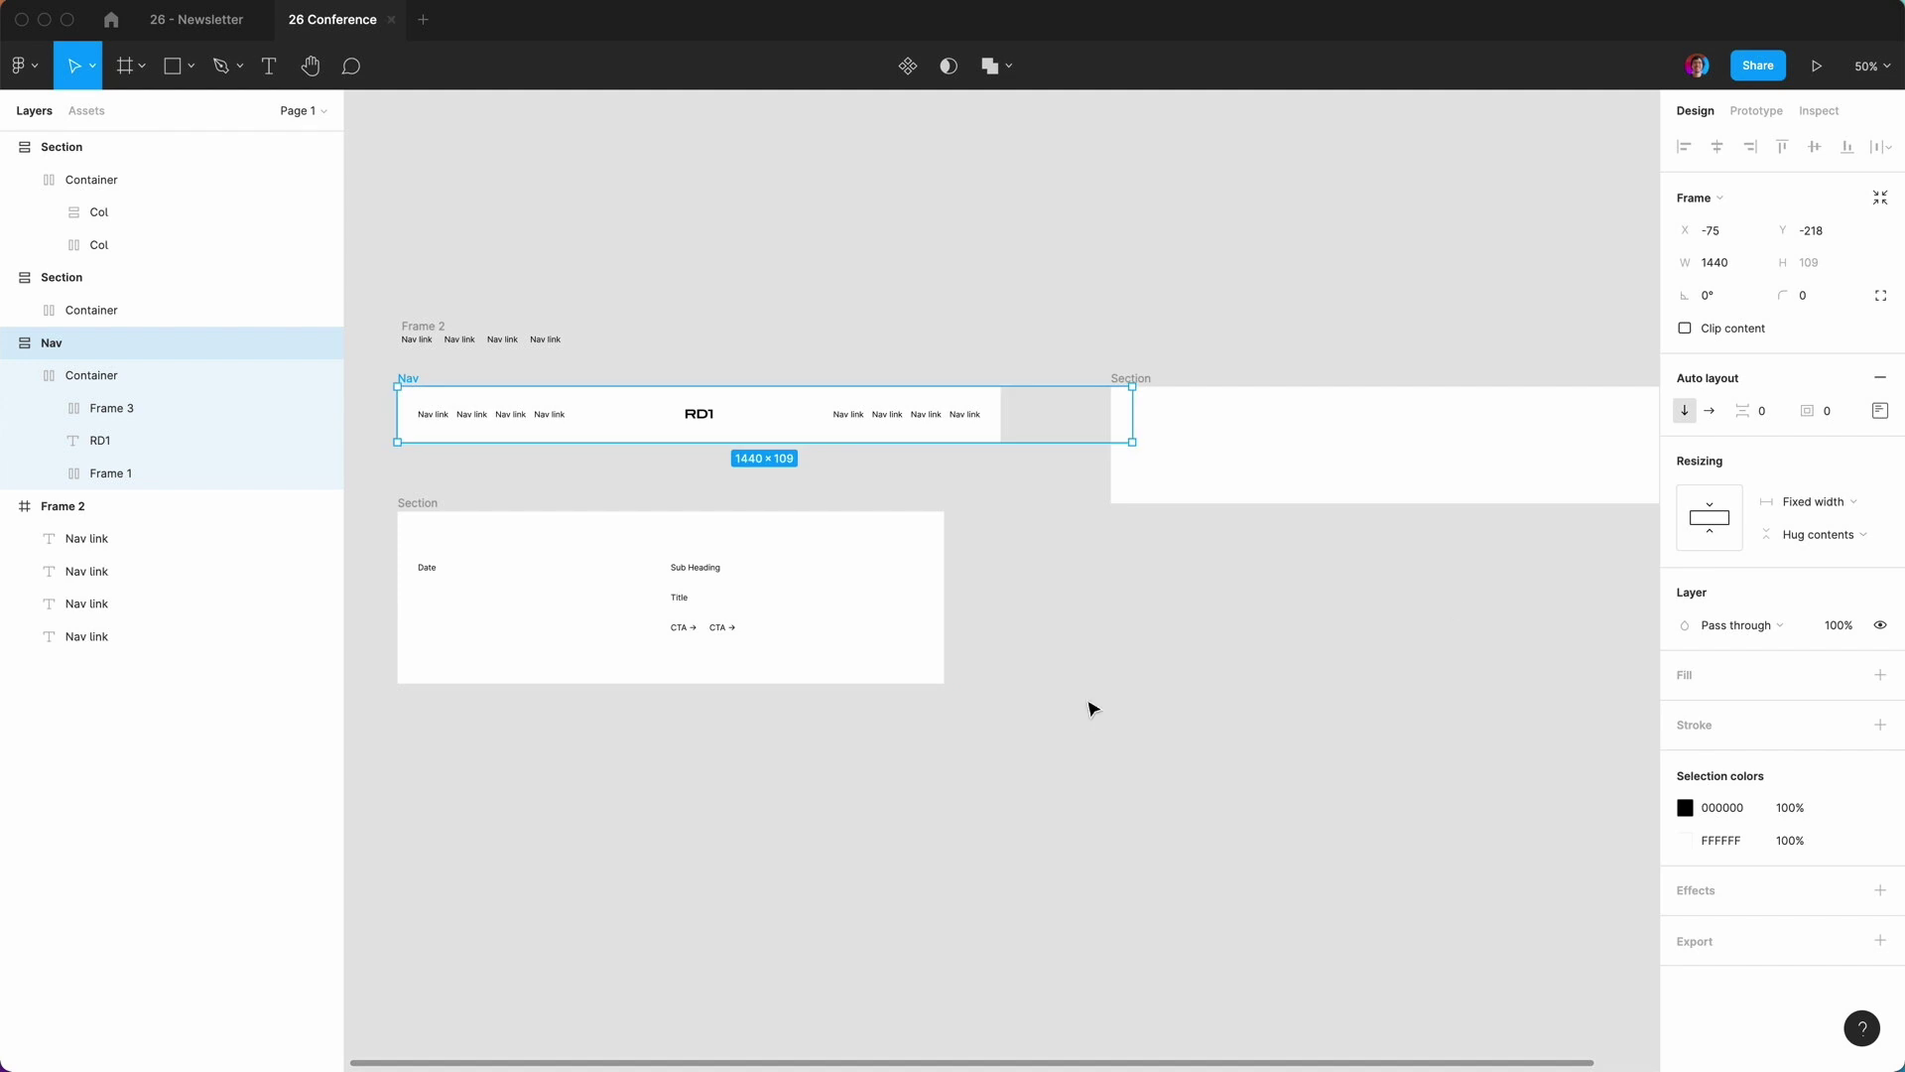
left_click(1174, 327)
left_click_drag(1152, 381, 1254, 382)
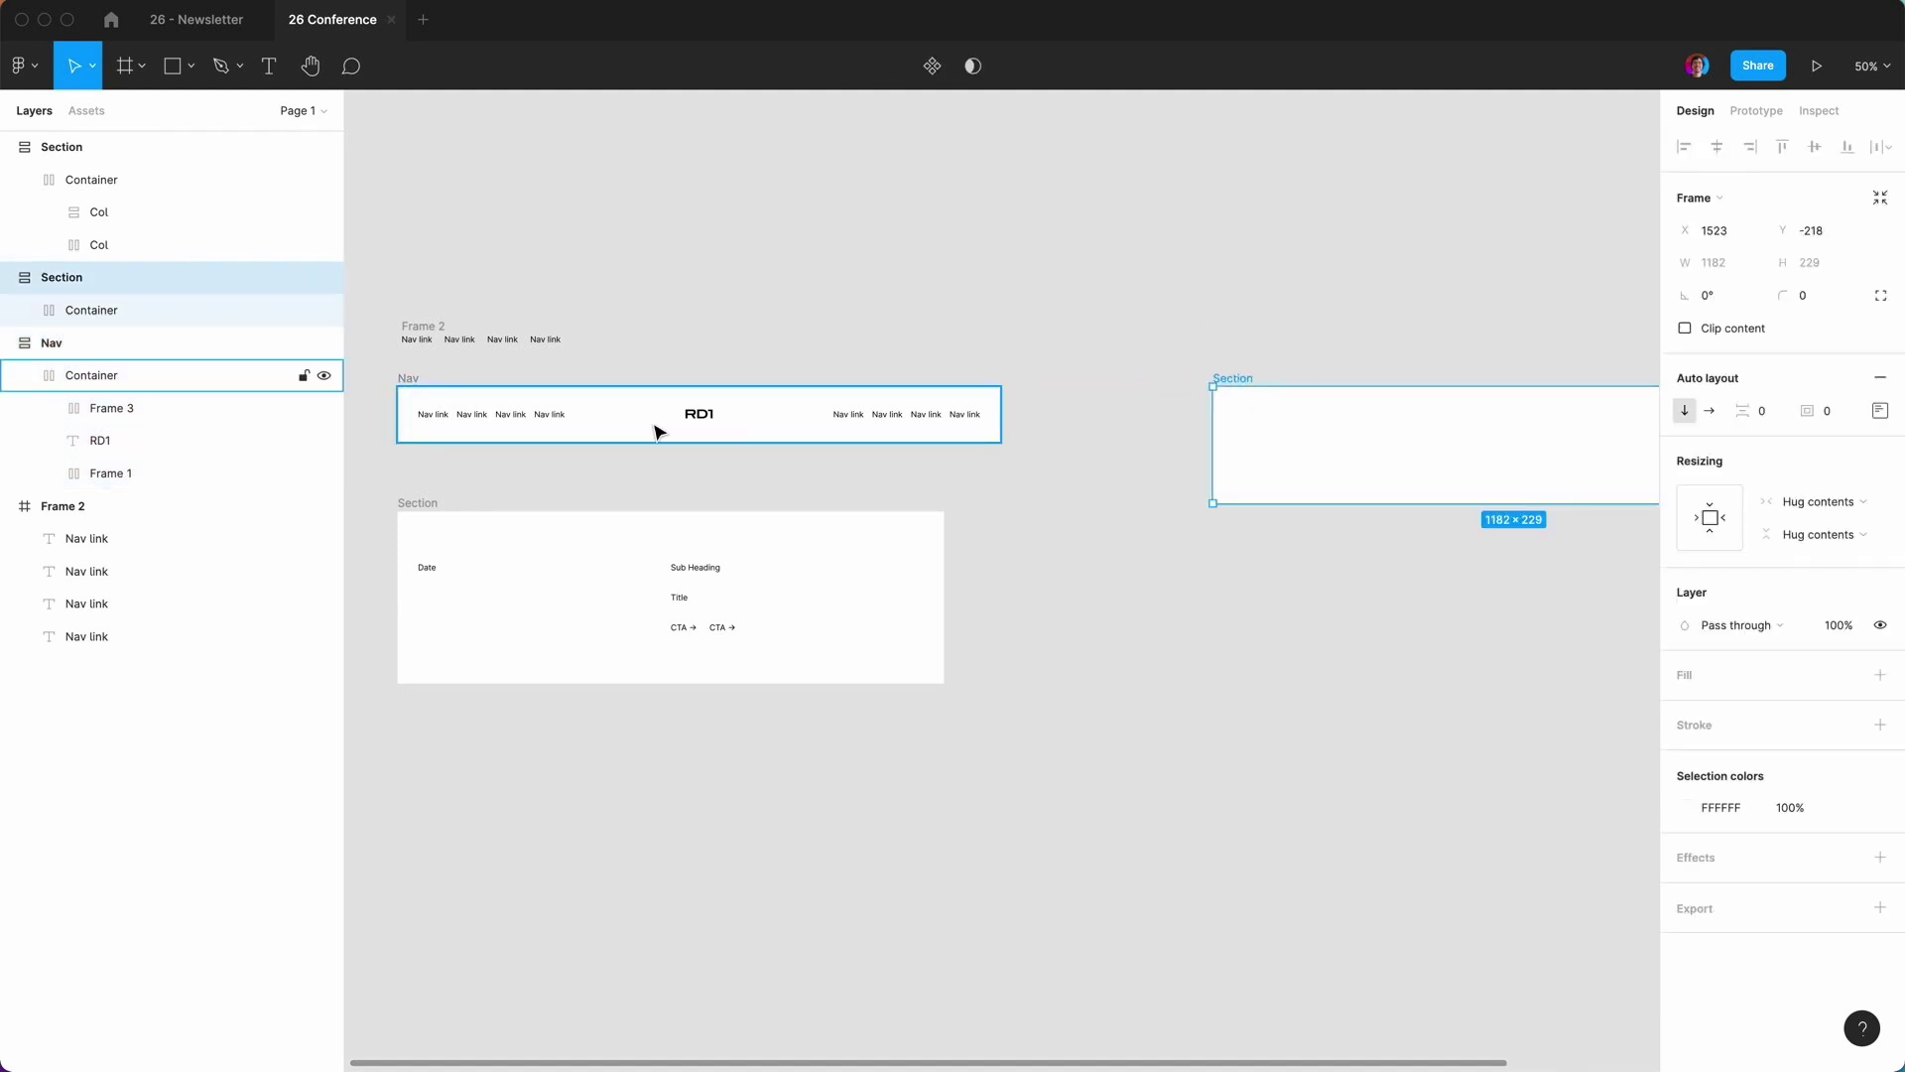
Set the horizontal resizing of the Container inside the Nav to Fill container.
left_click(109, 376)
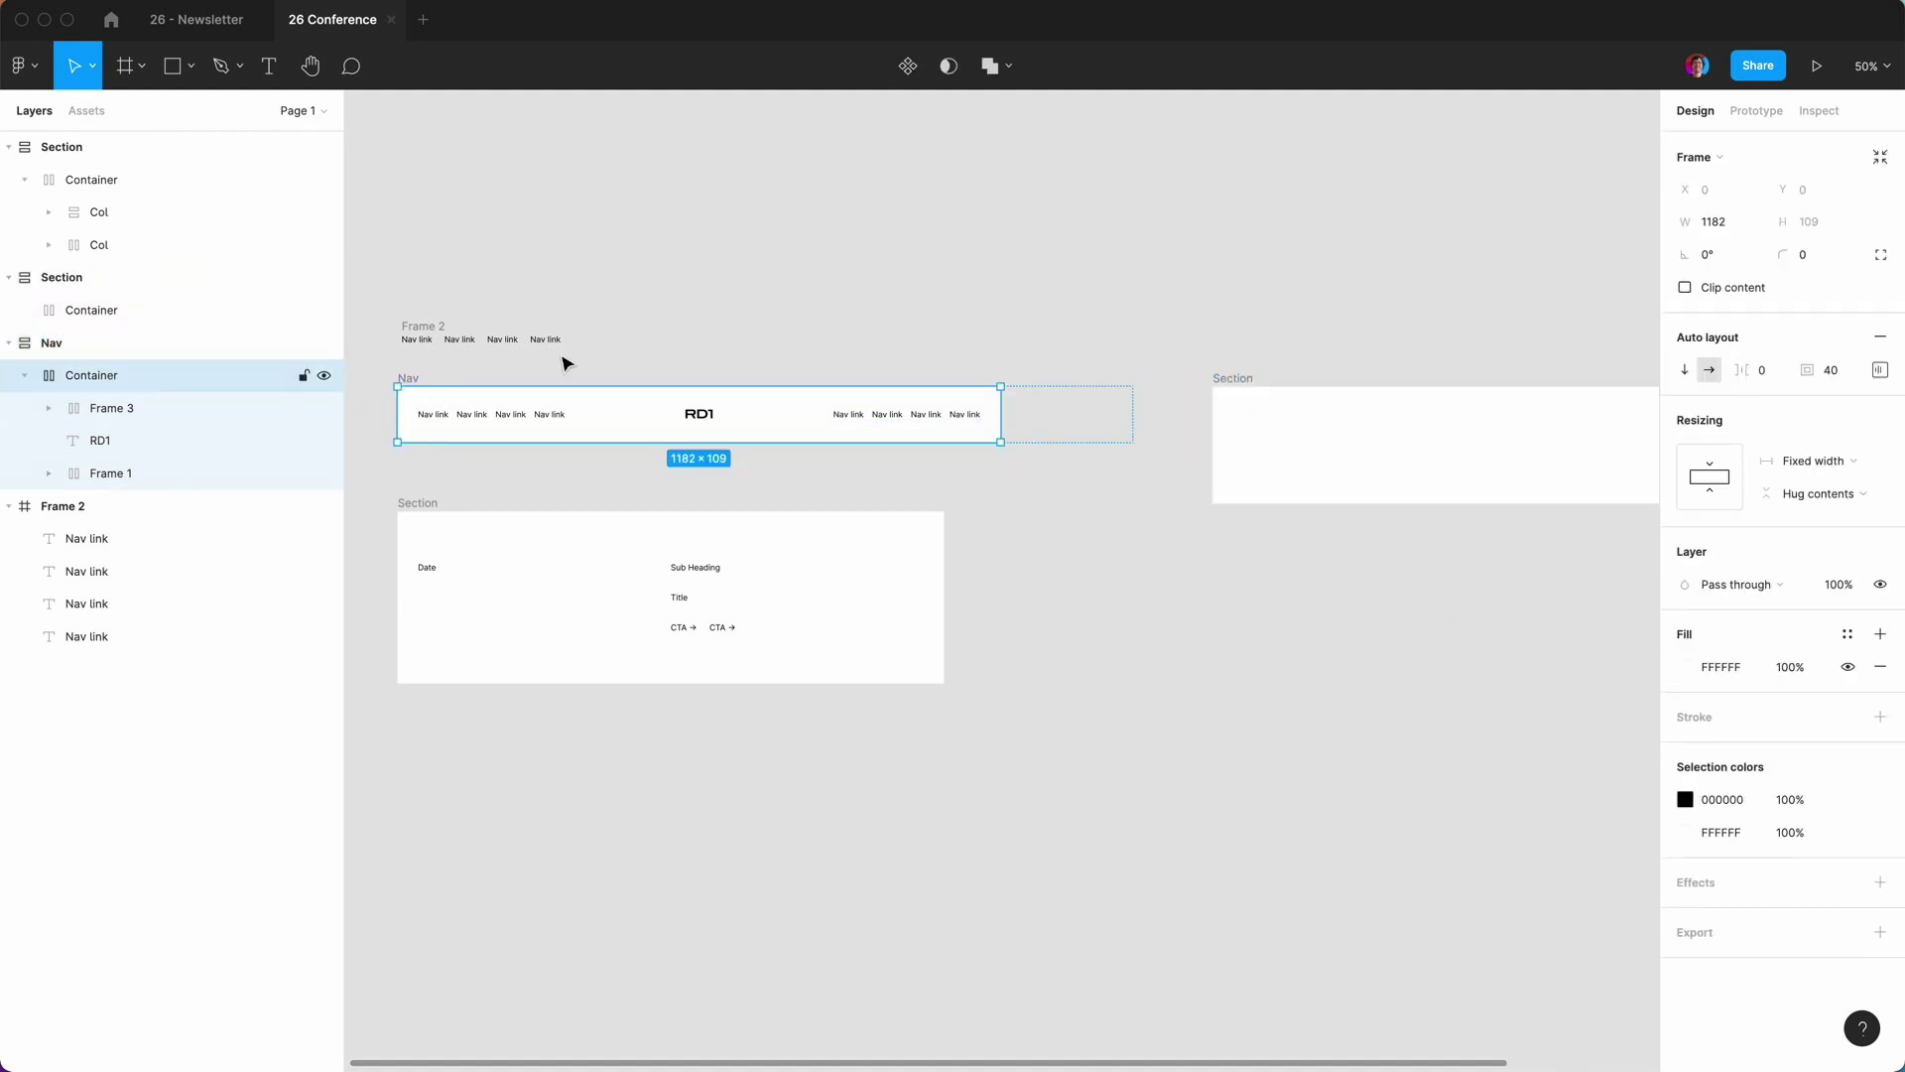
left_click(1808, 455)
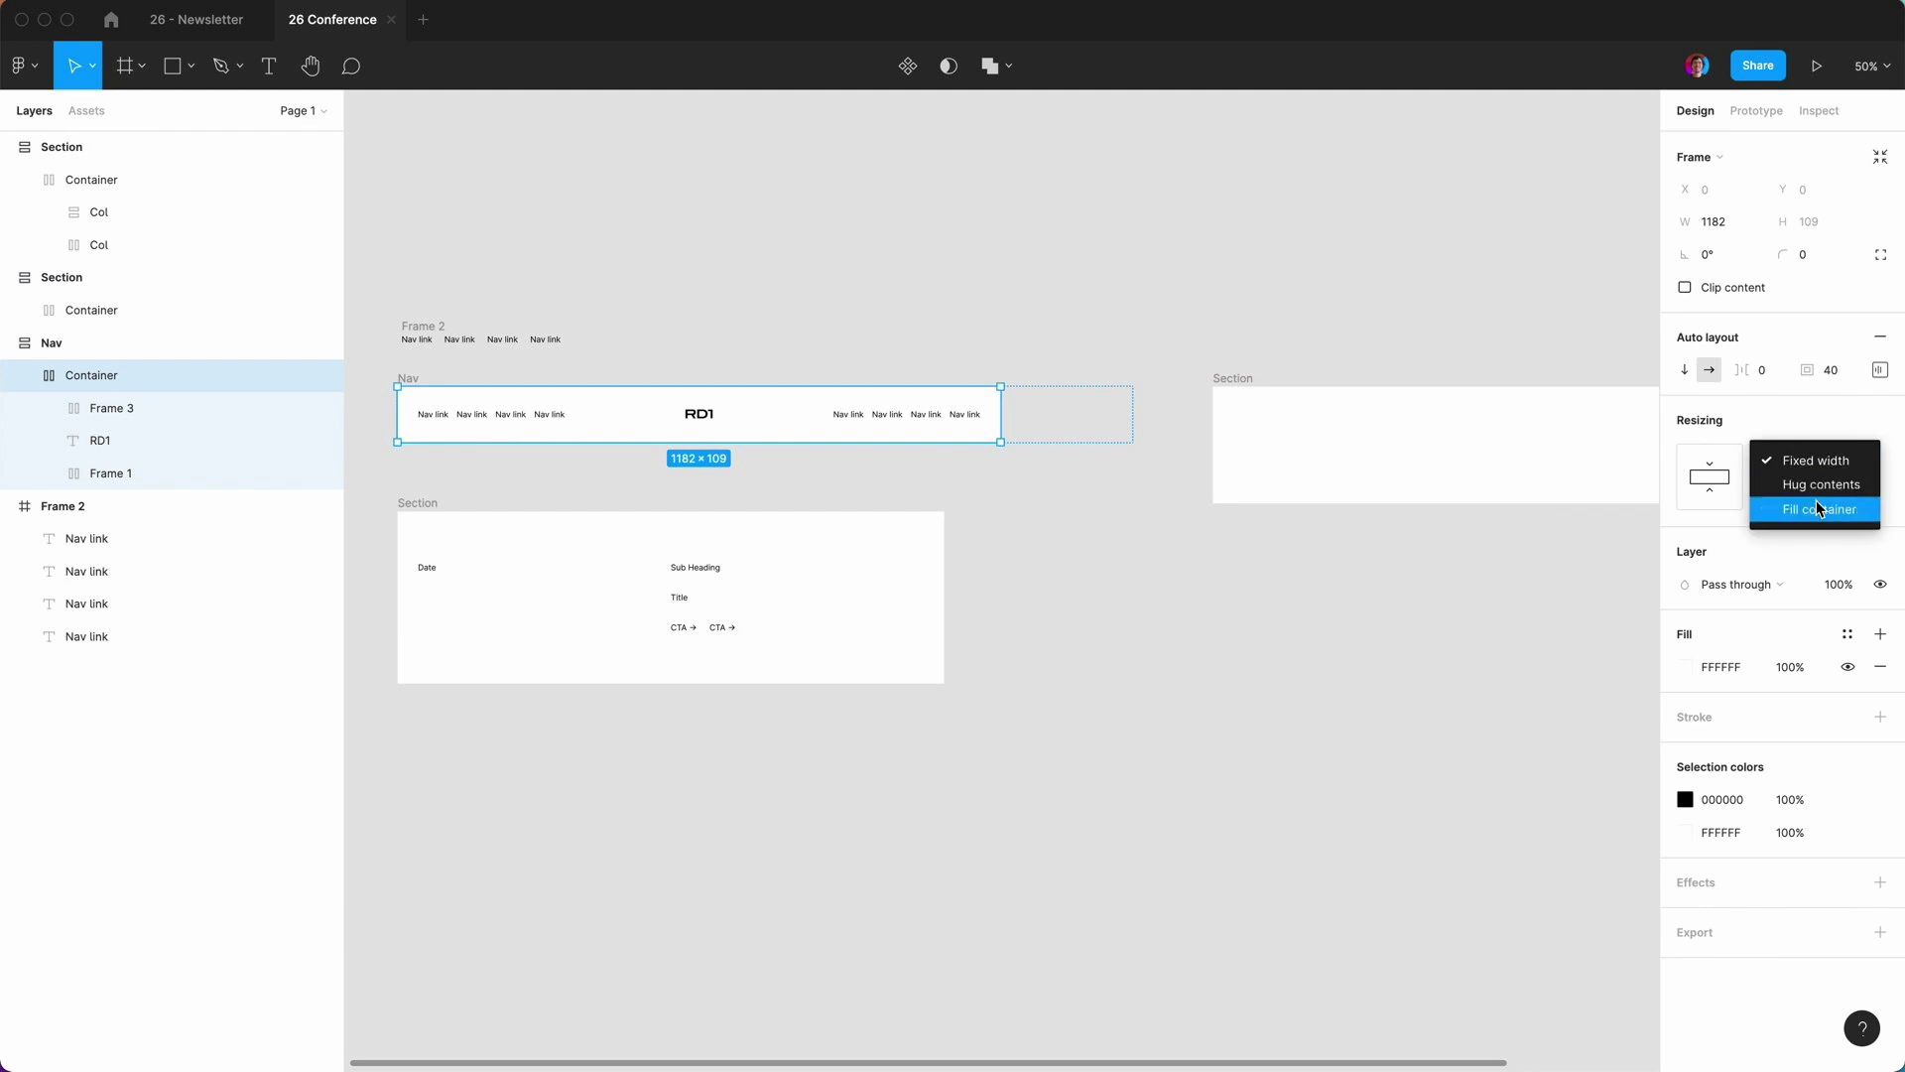
left_click(1816, 500)
left_click(1205, 664)
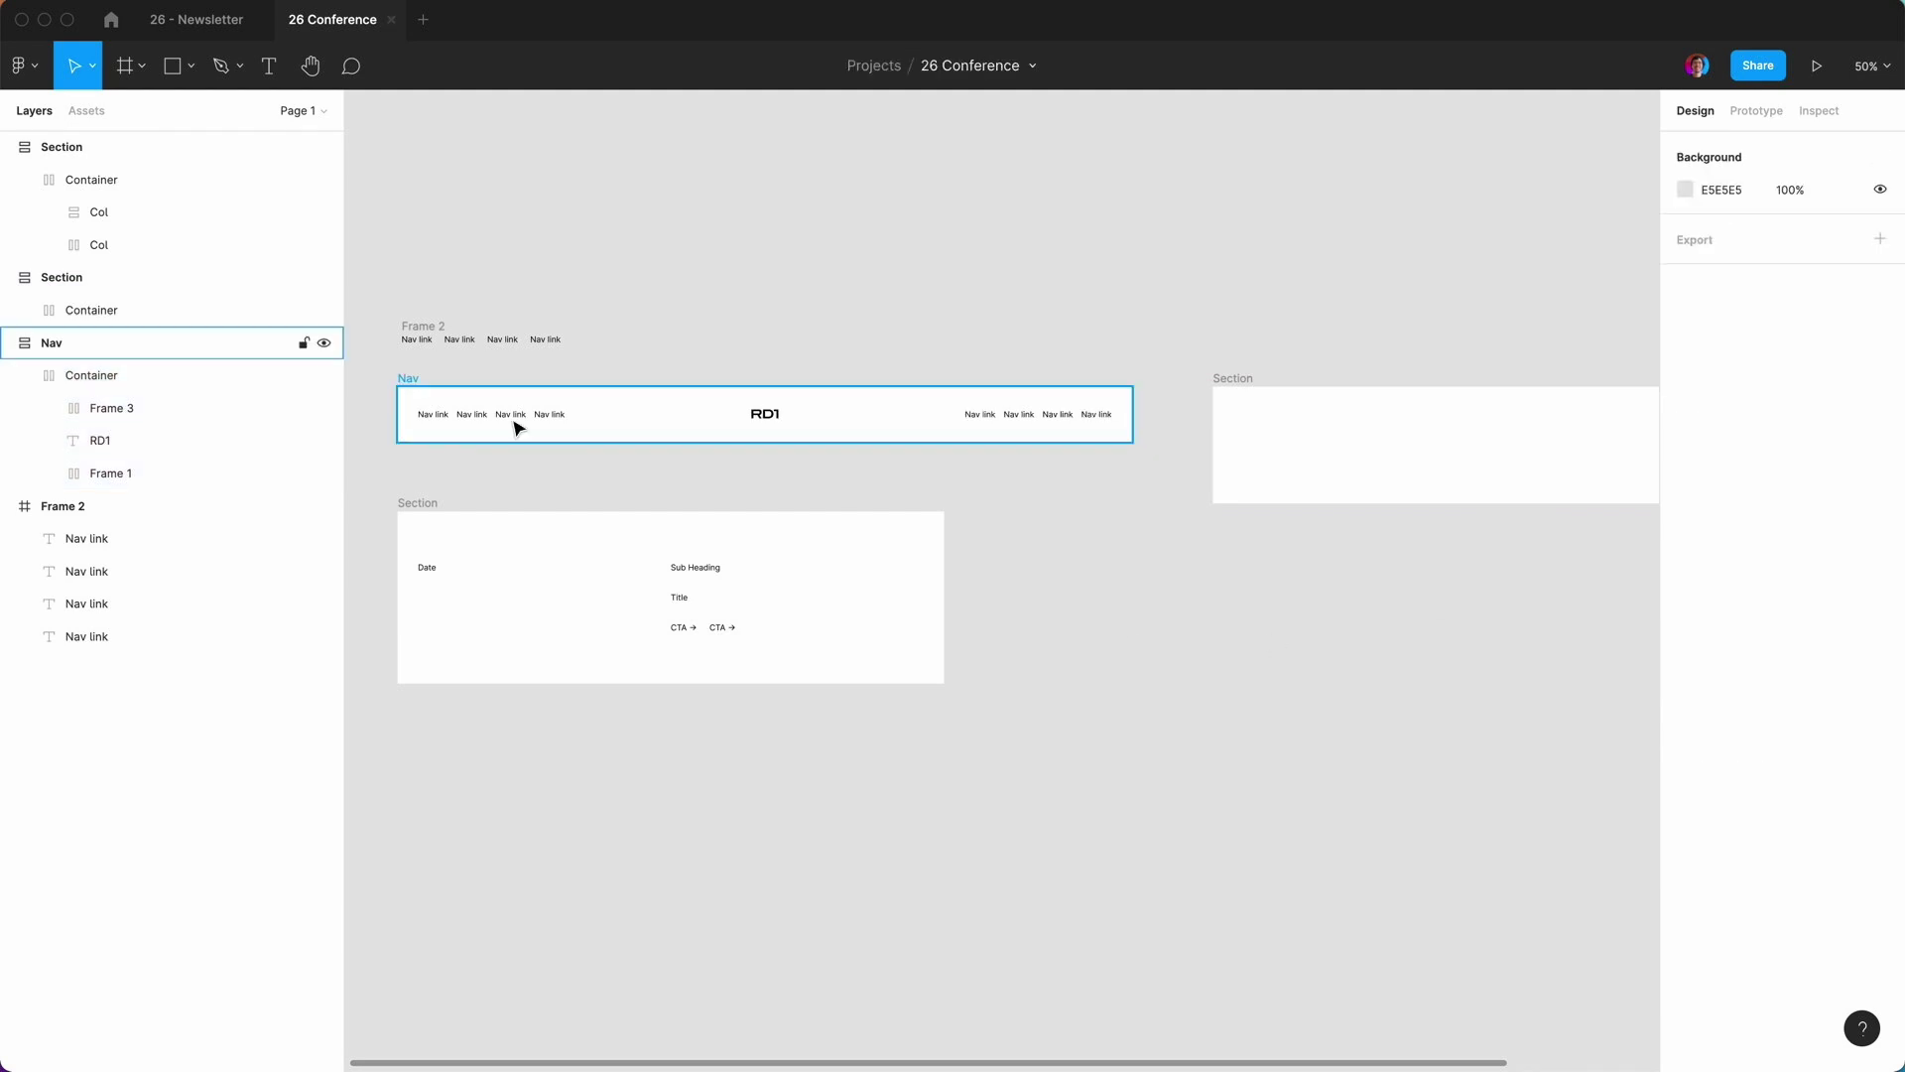
Give the two-column Section a fixed width of 1440.
left_click(422, 509)
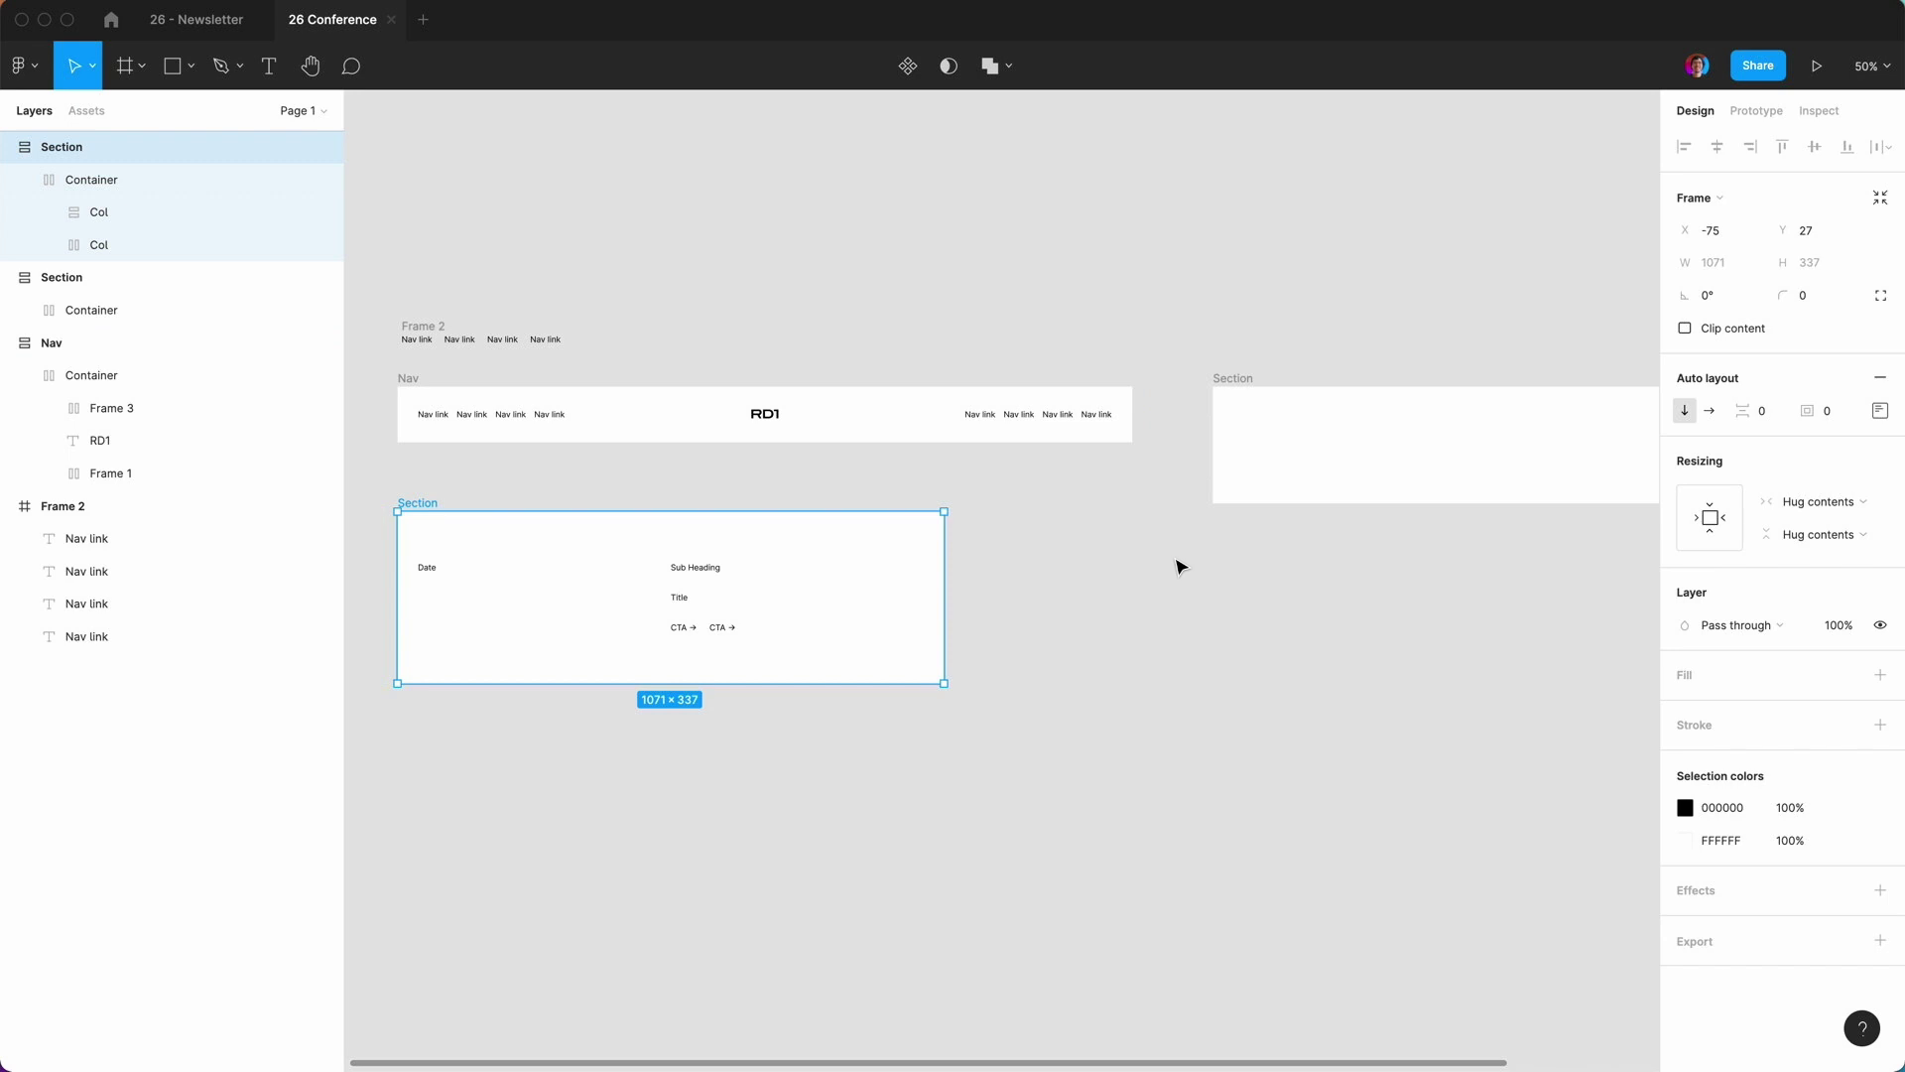
left_click(1816, 501)
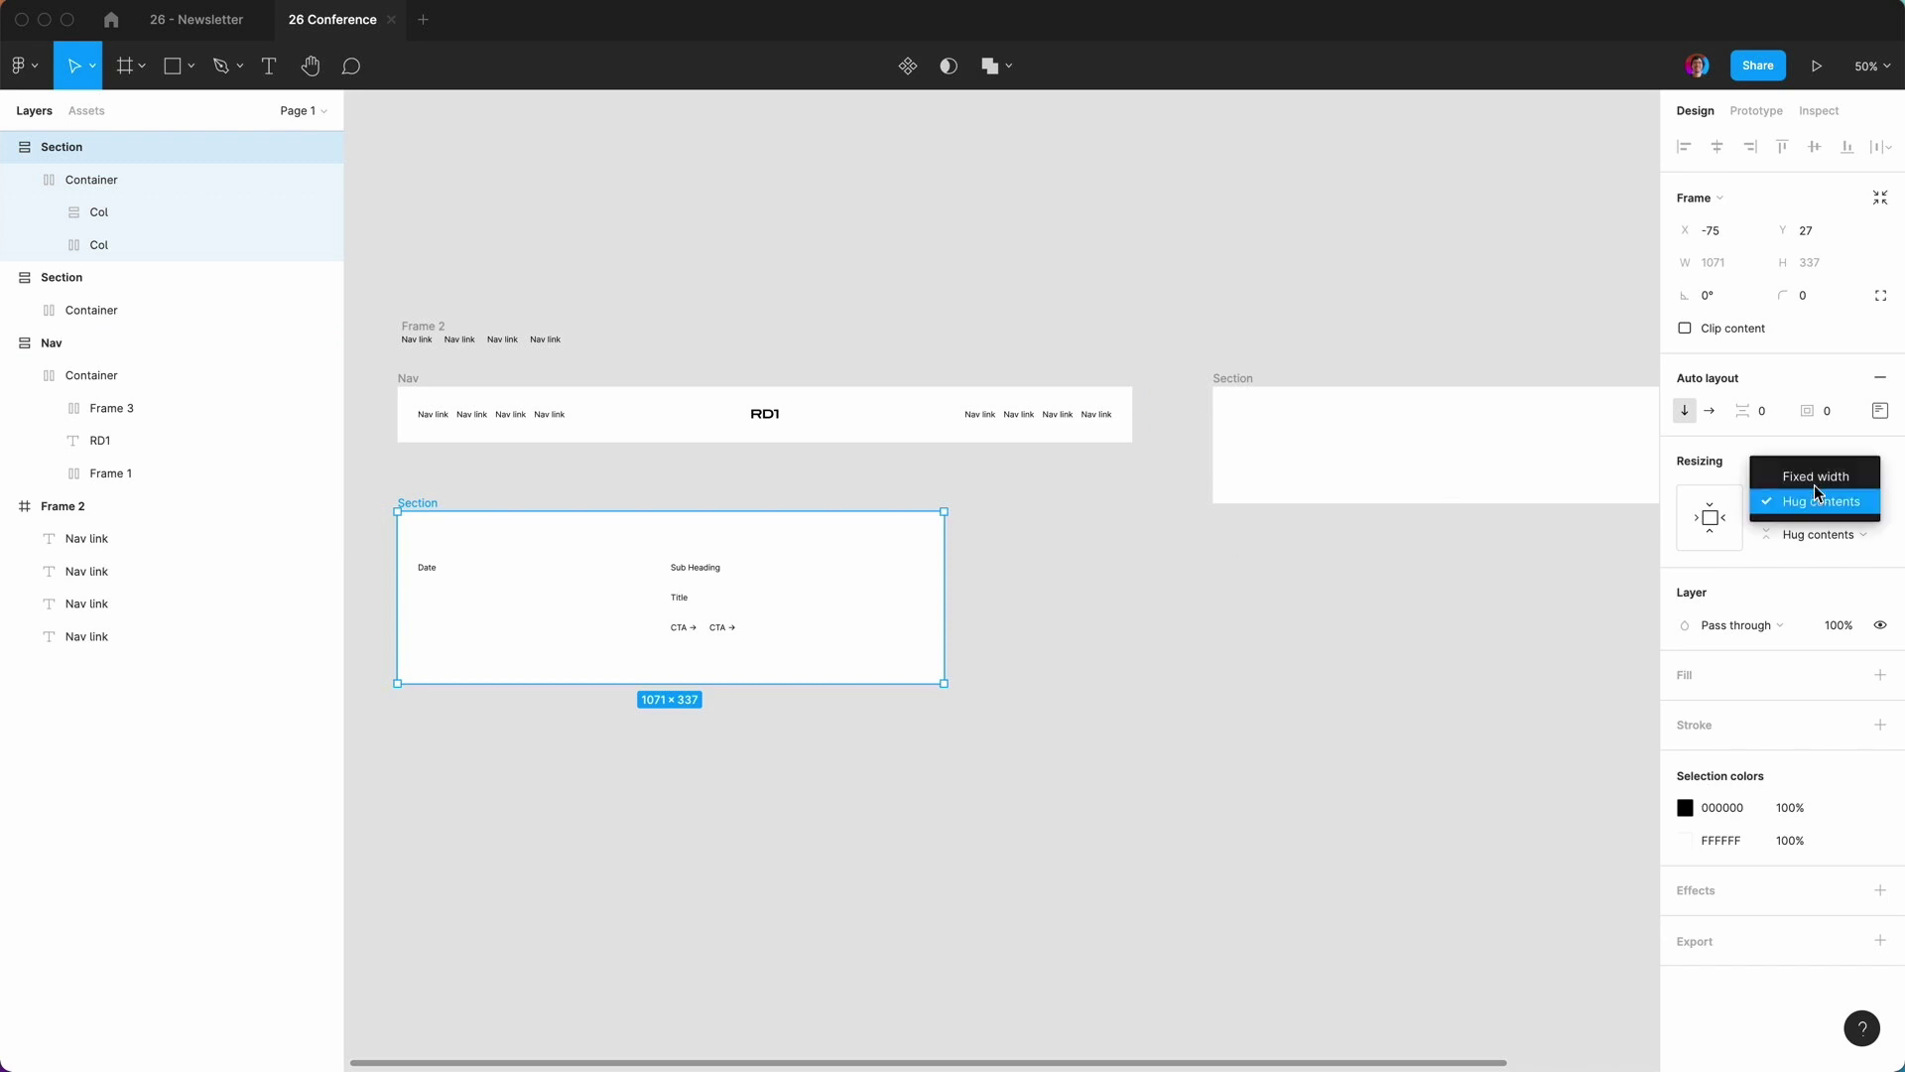
left_click(1812, 470)
left_click(1714, 264)
type("14")
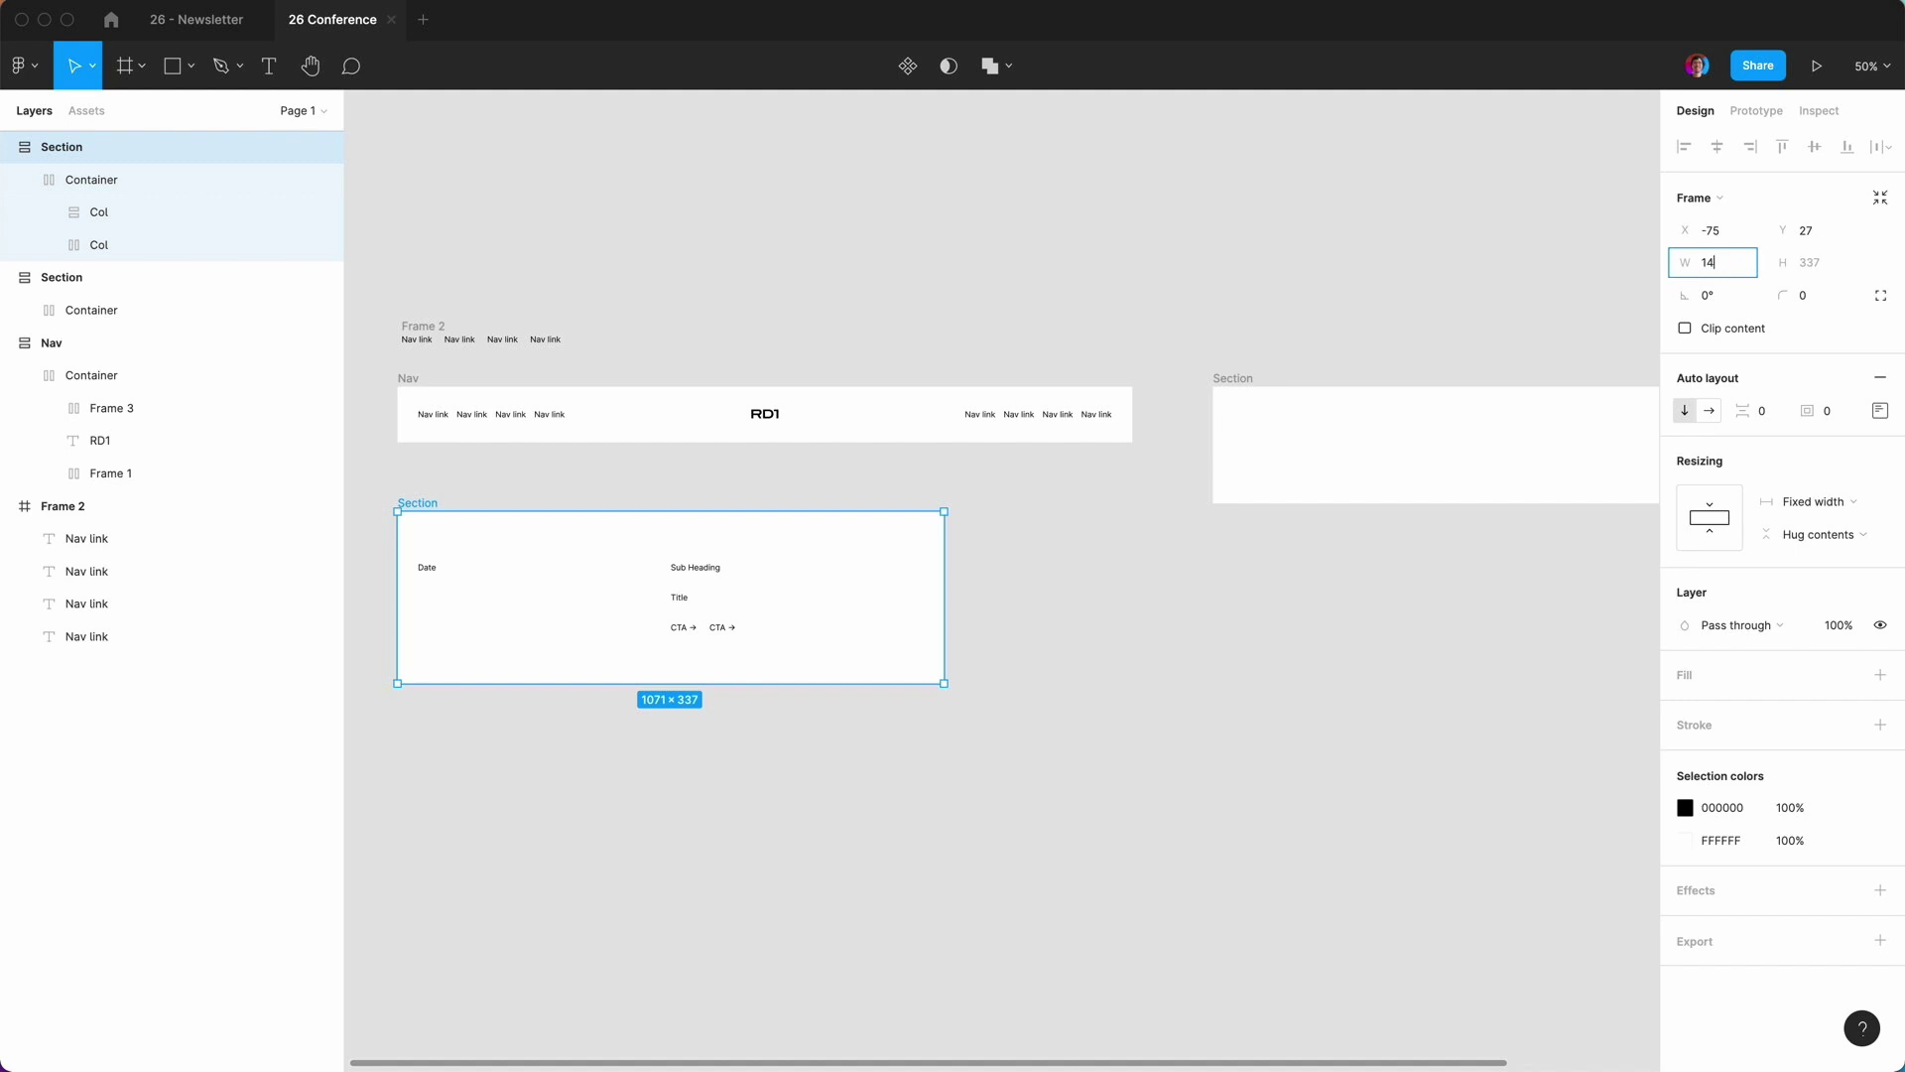
type("40")
key("Return")
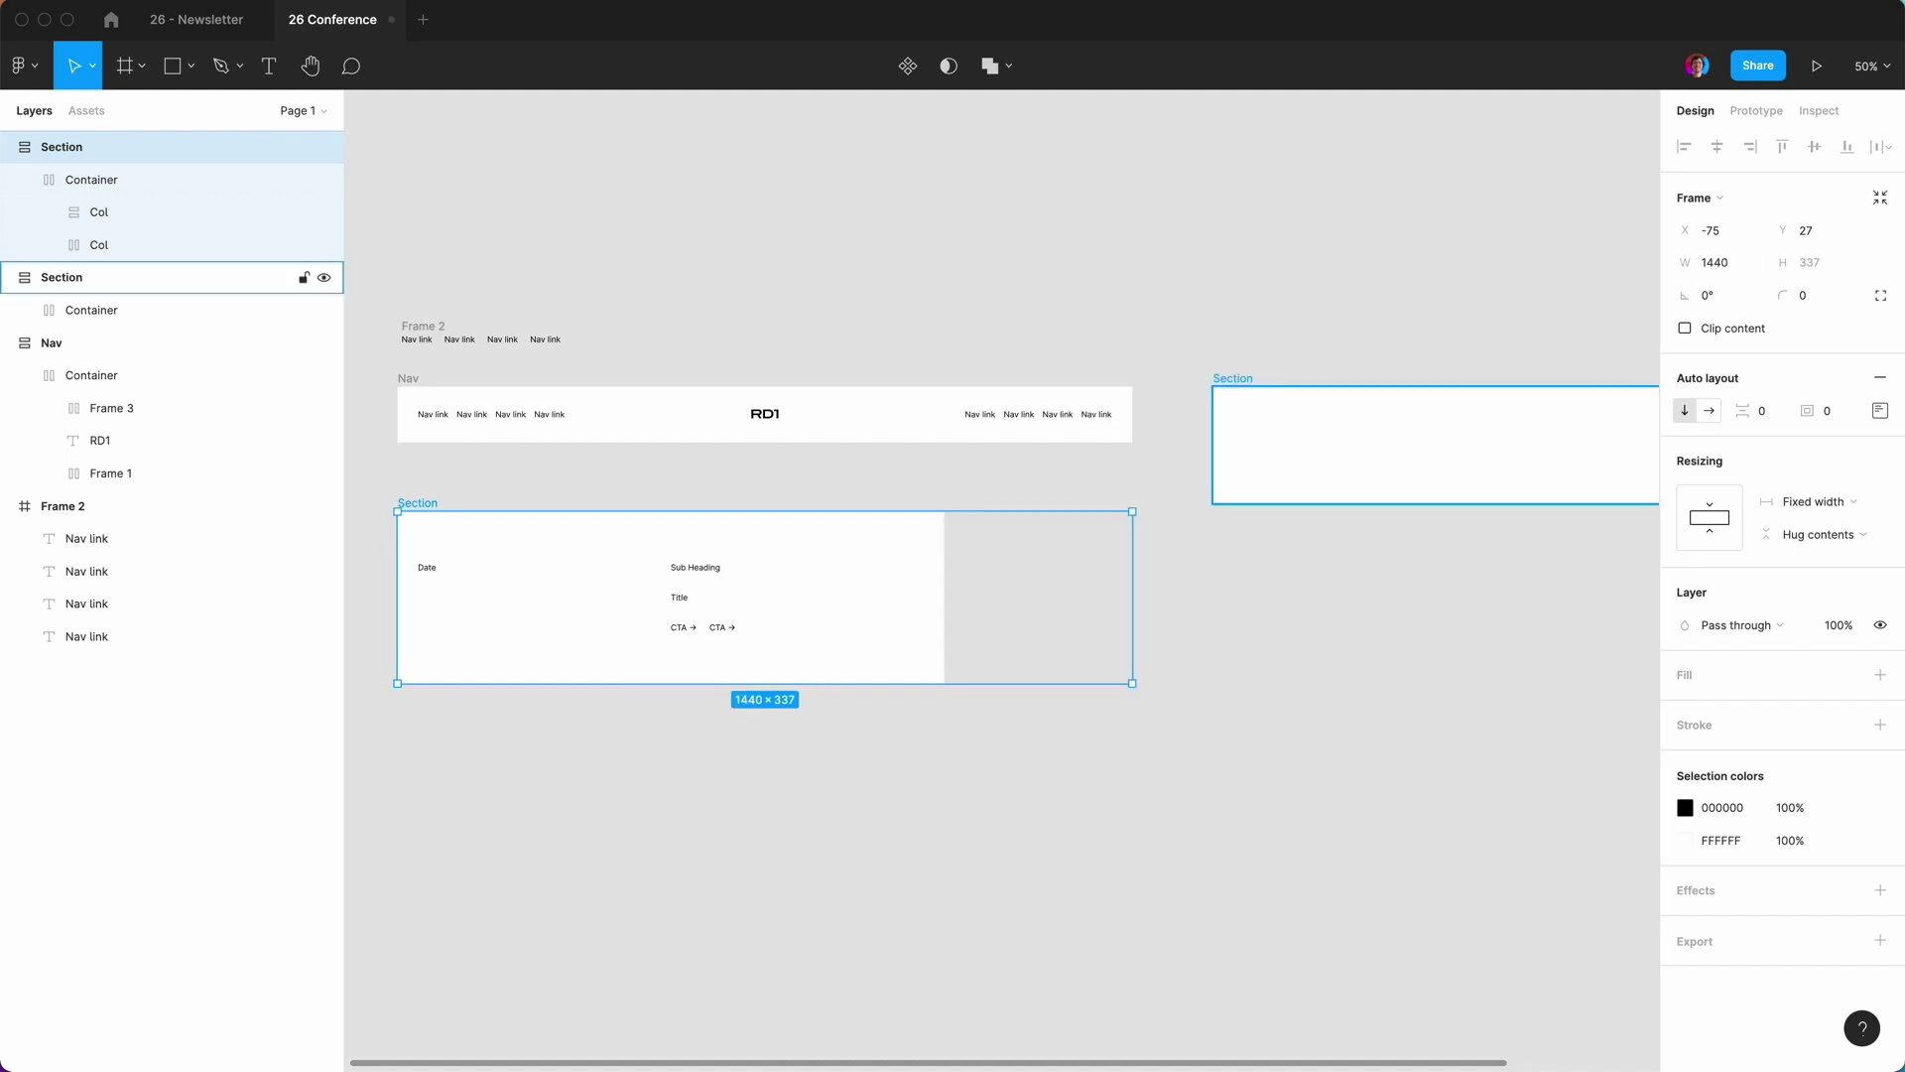
Set the two-column Container's horizontal resizing to Fill container and move its Section up closer to the Nav.
left_click(90, 188)
left_click(1812, 461)
left_click(1814, 504)
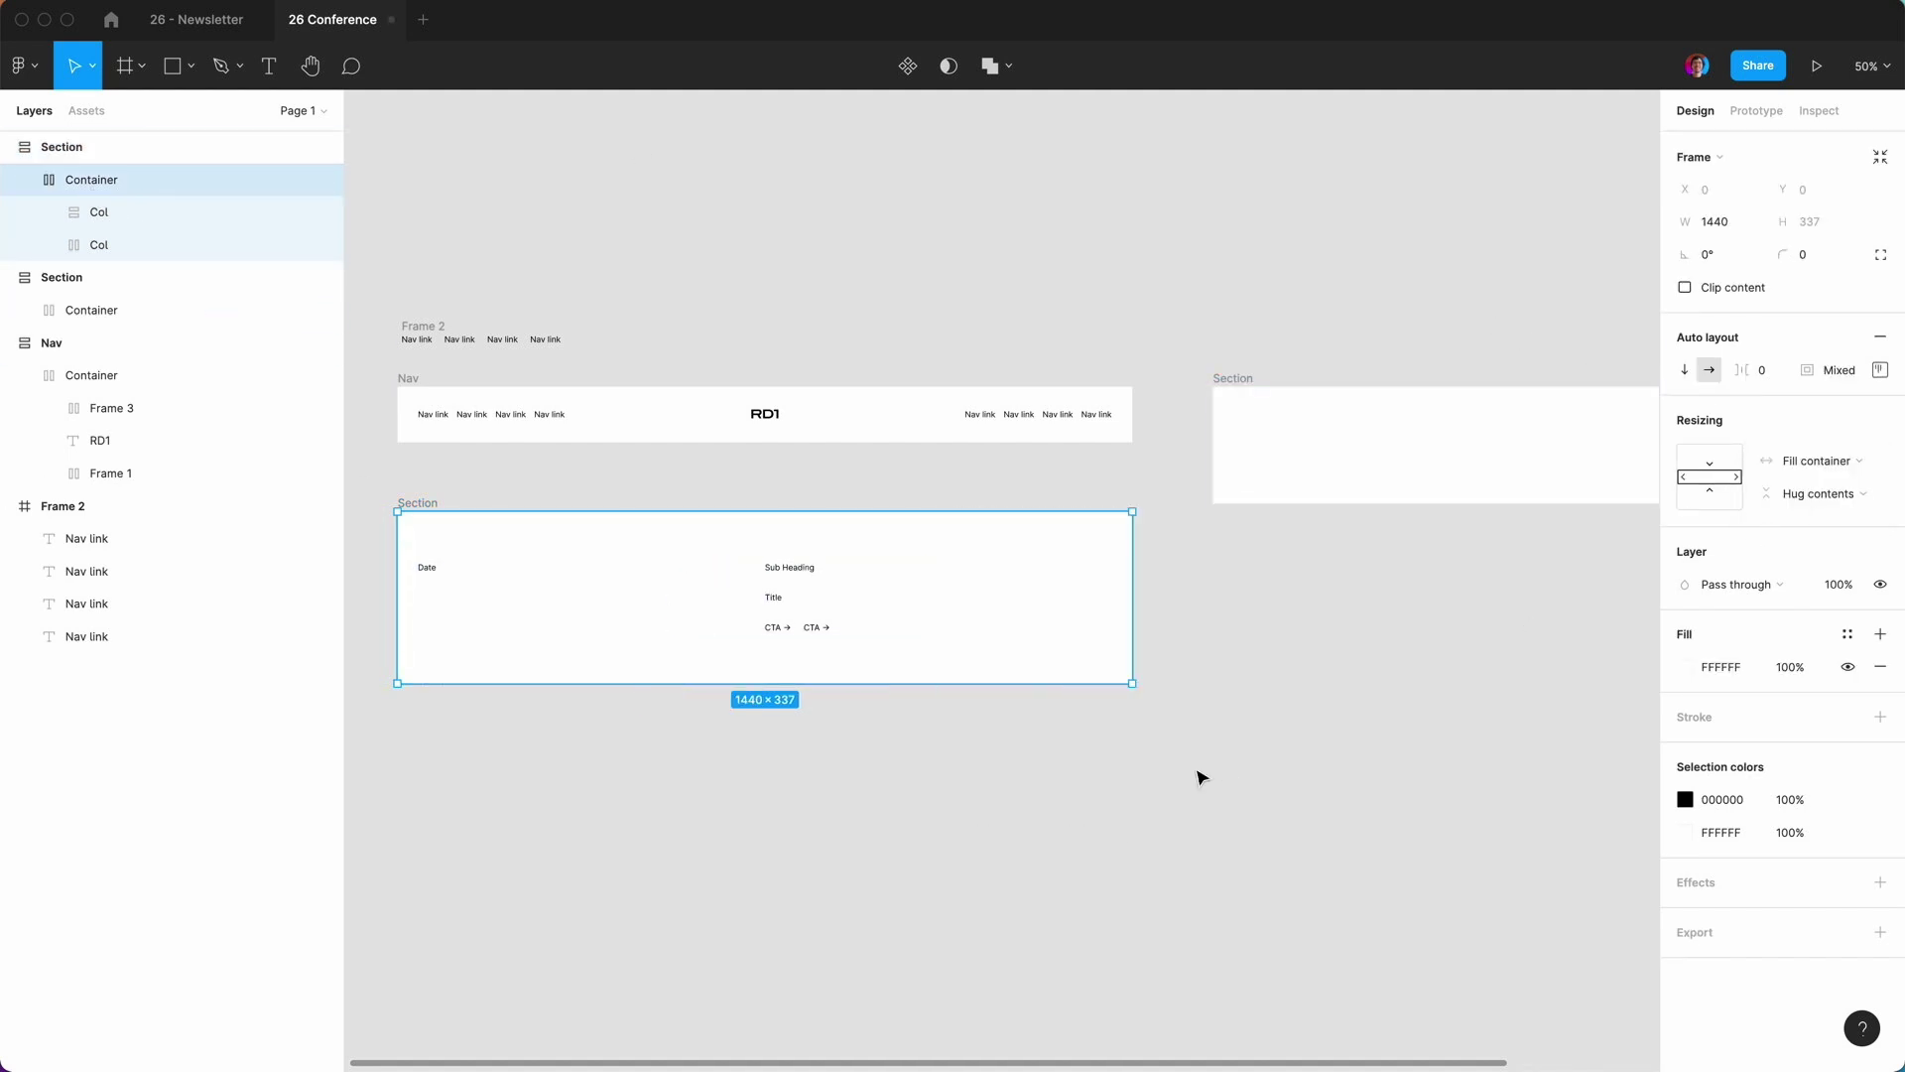
left_click(1200, 774)
mouse_move(437, 508)
left_mouse_down()
mouse_move(434, 446)
mouse_move(434, 482)
left_mouse_up()
left_click(373, 385)
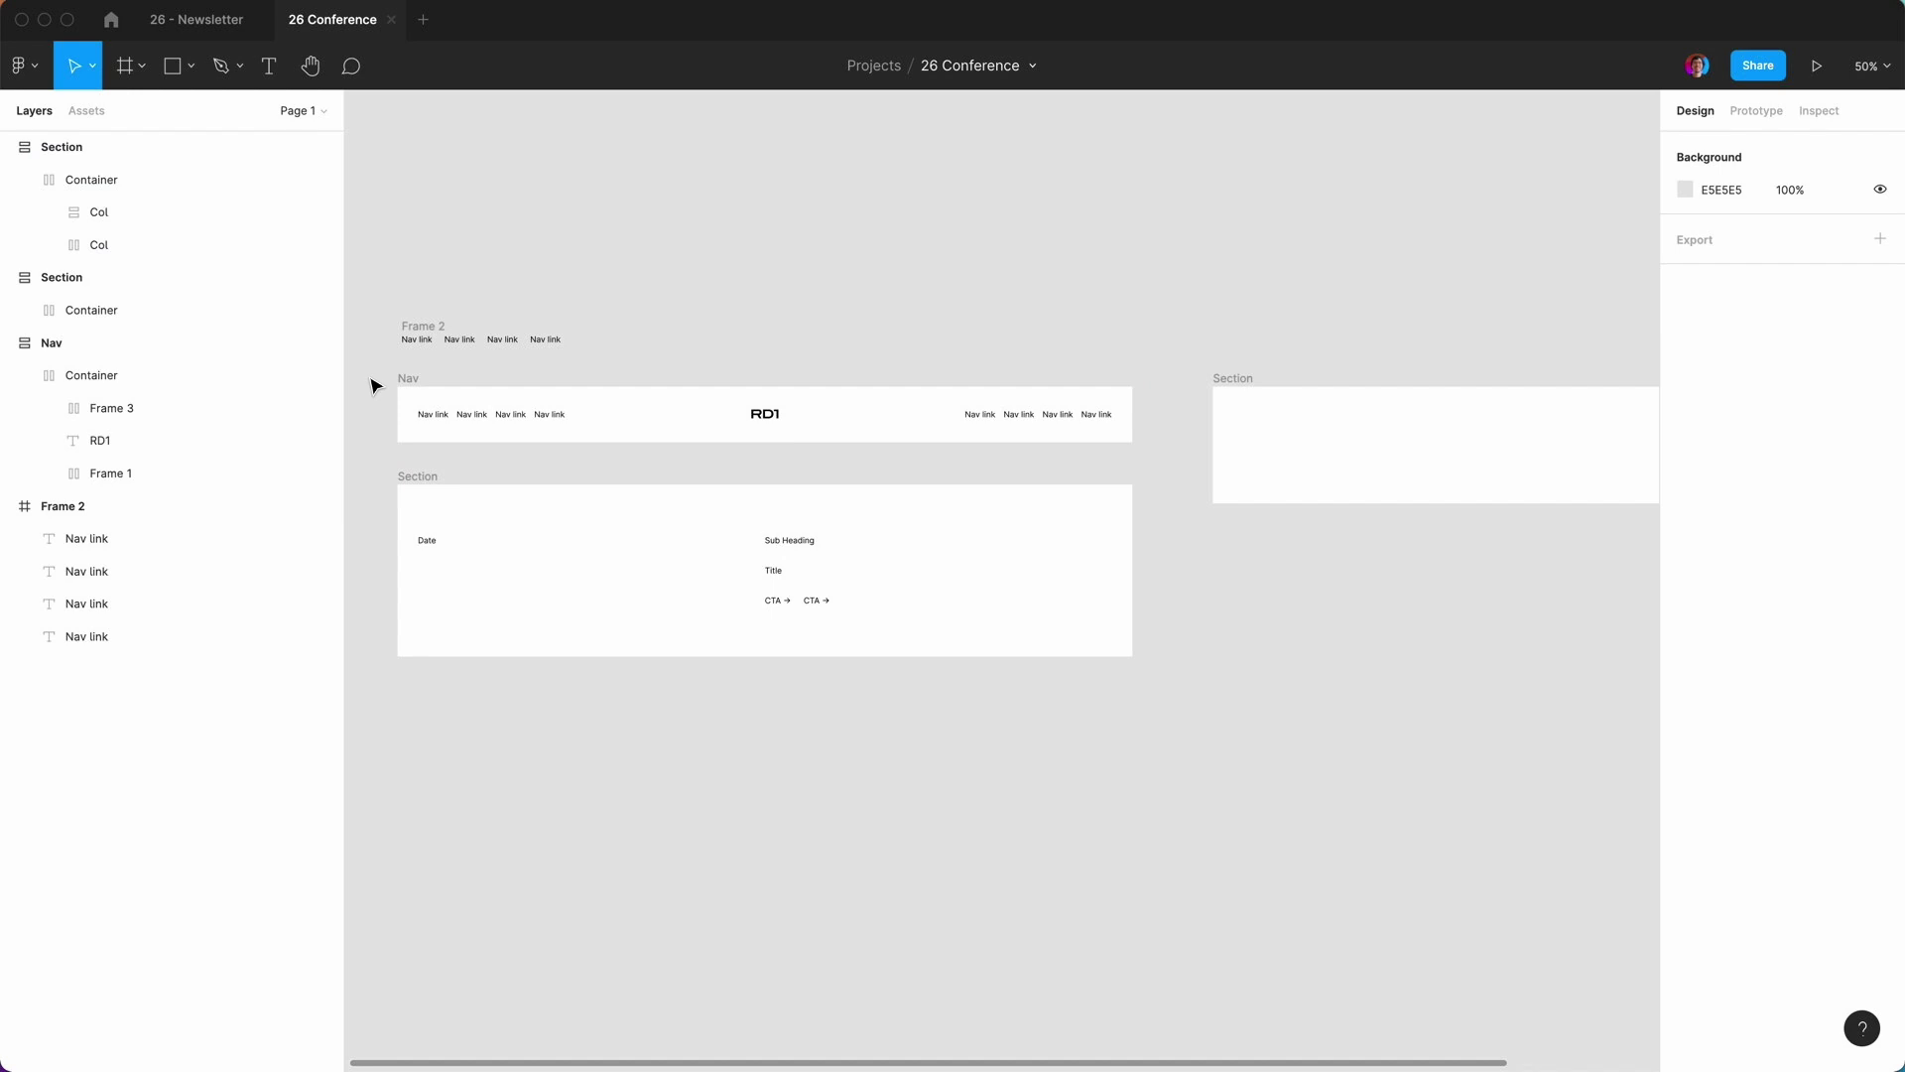
Replace the Date text with "Oct 20–22" and "2021" on two lines.
key("super+equal")
scroll(372, 384, "left", 10)
key("super+minus")
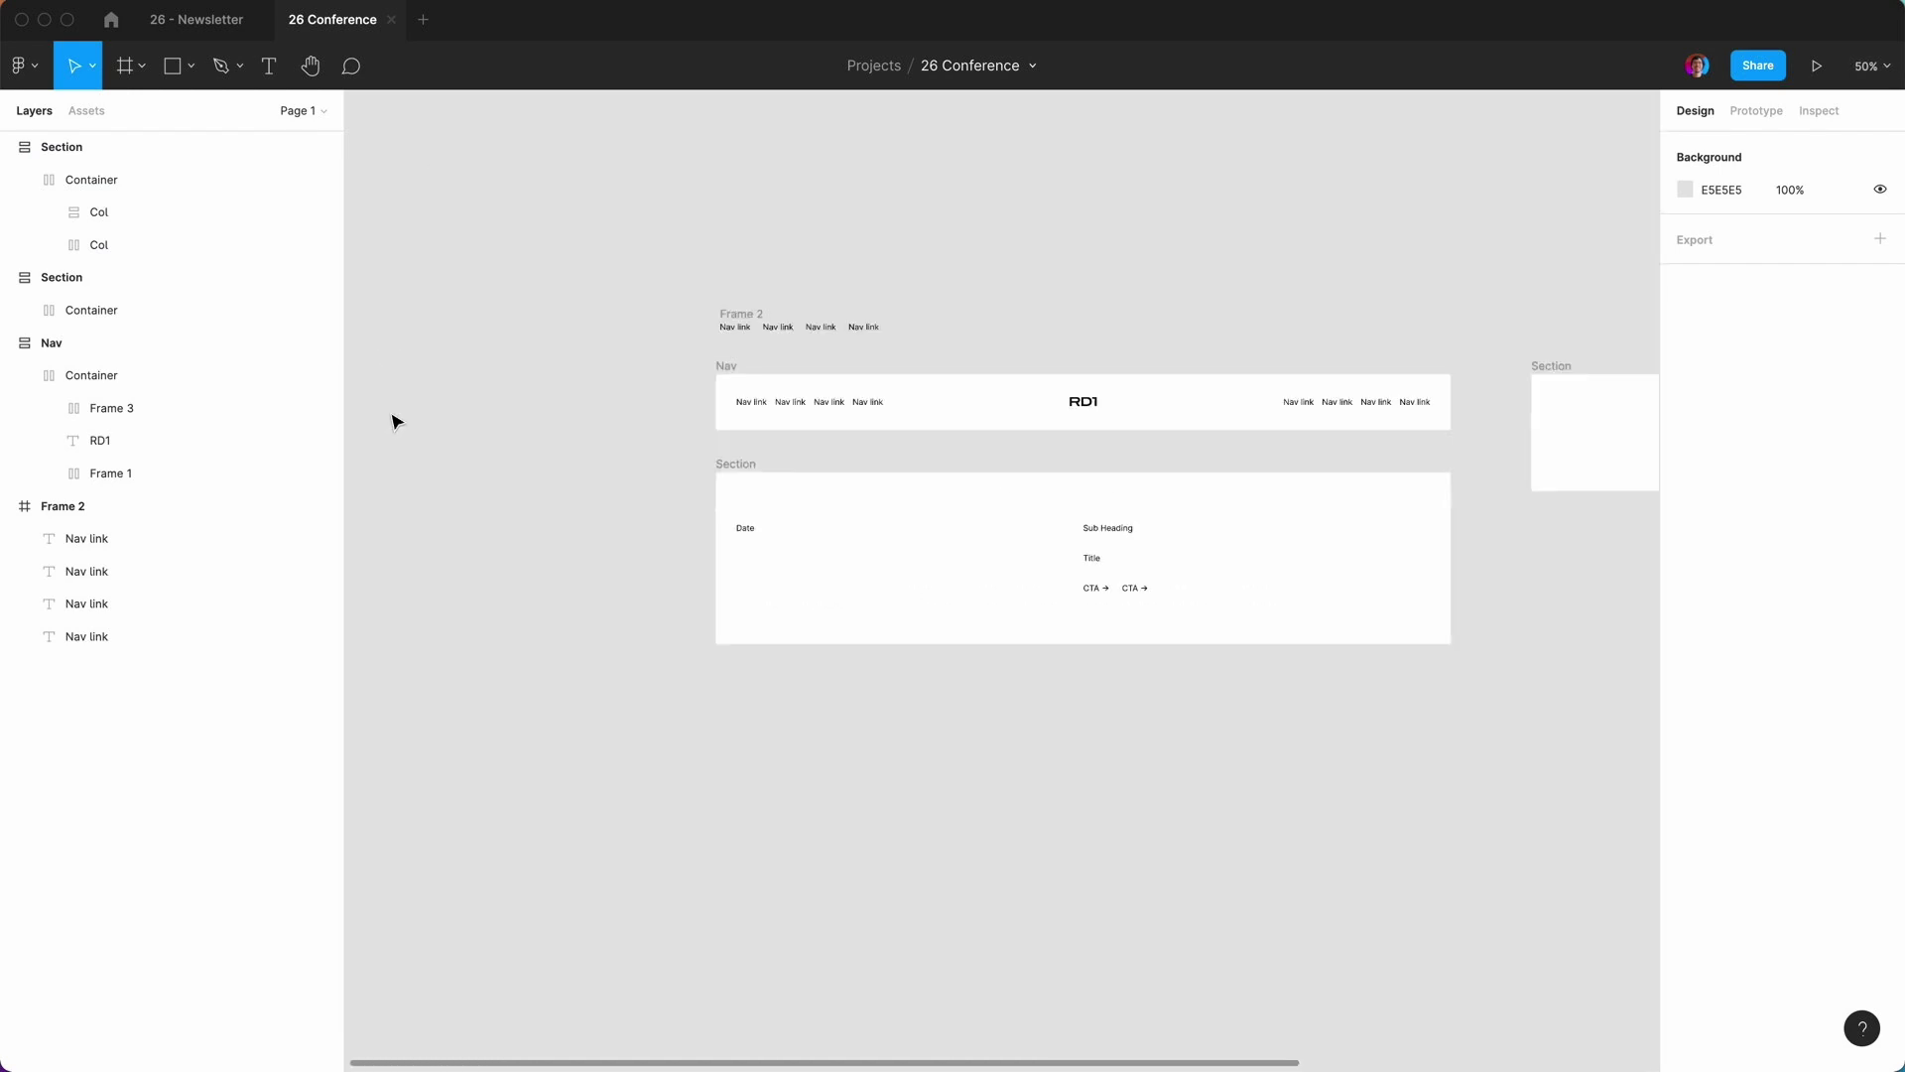
key("super+equal")
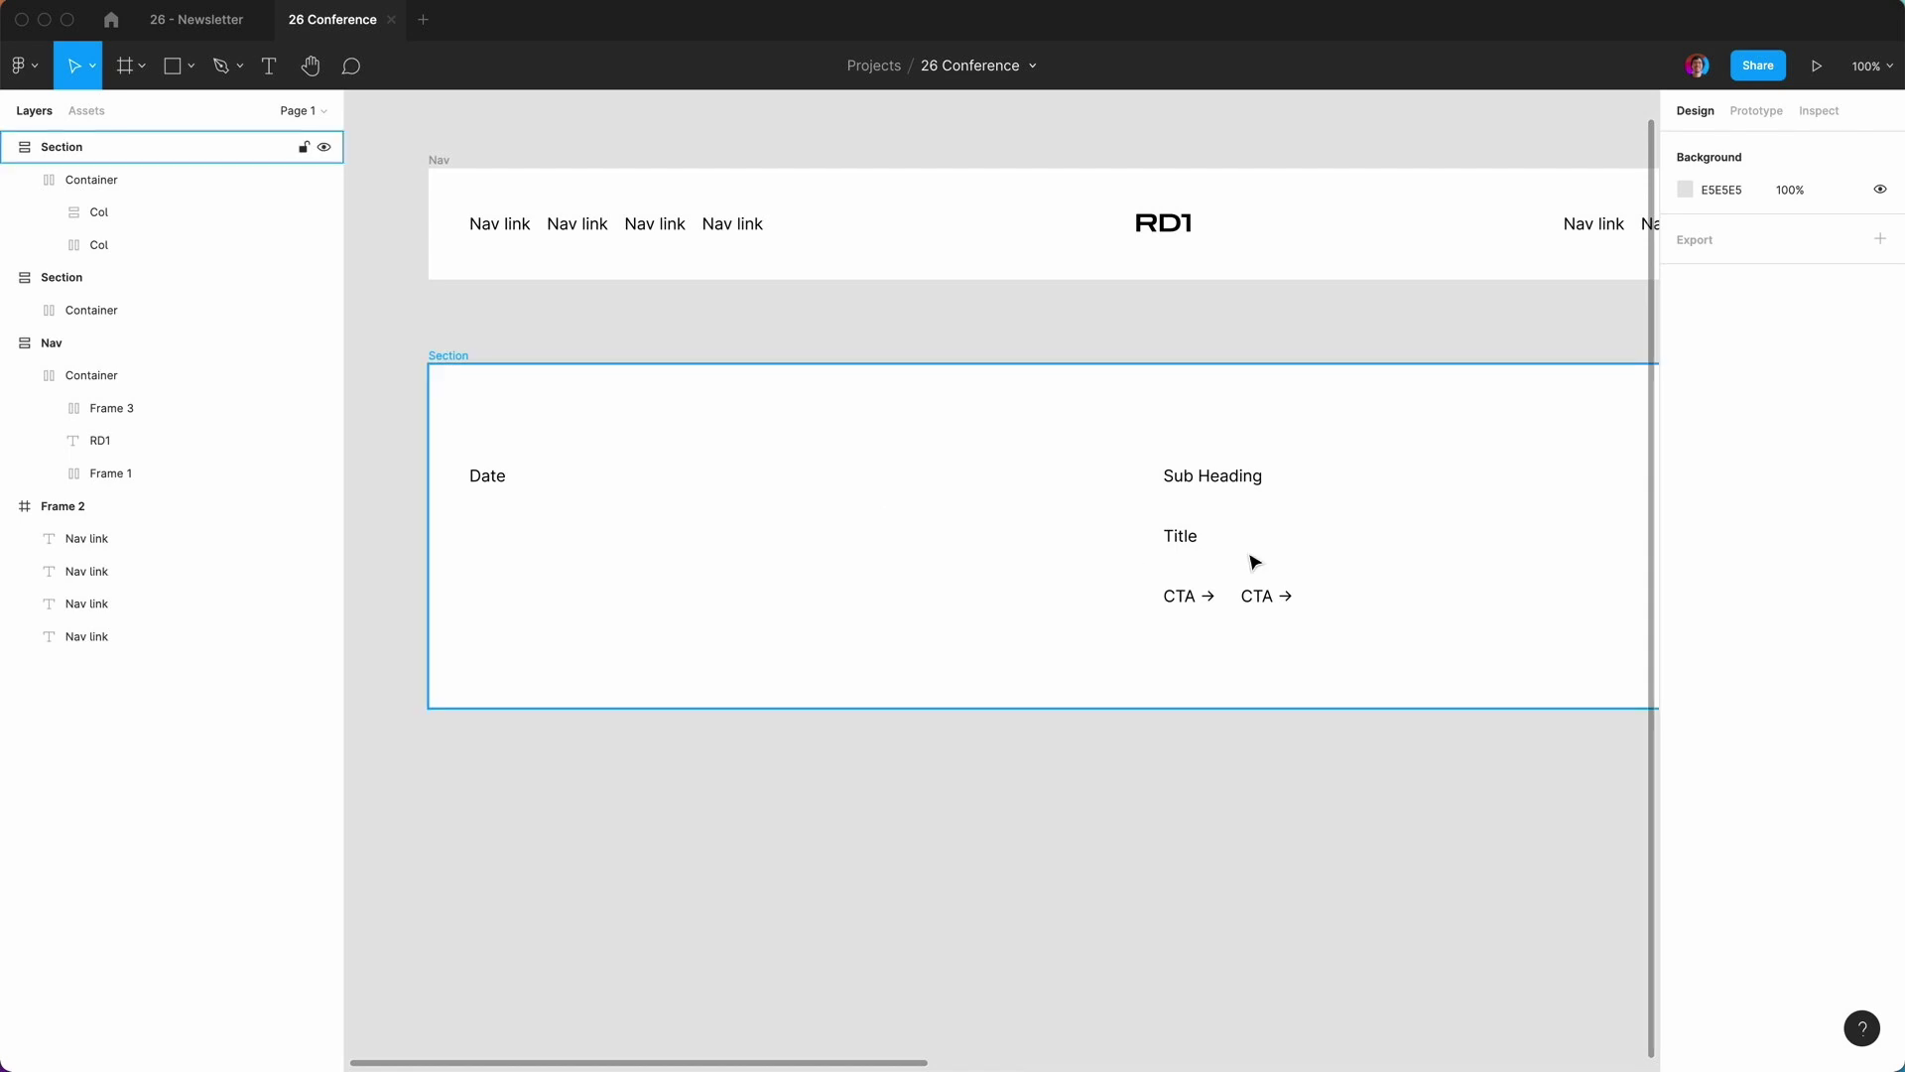
double_click(499, 481)
type("Oct 20–22")
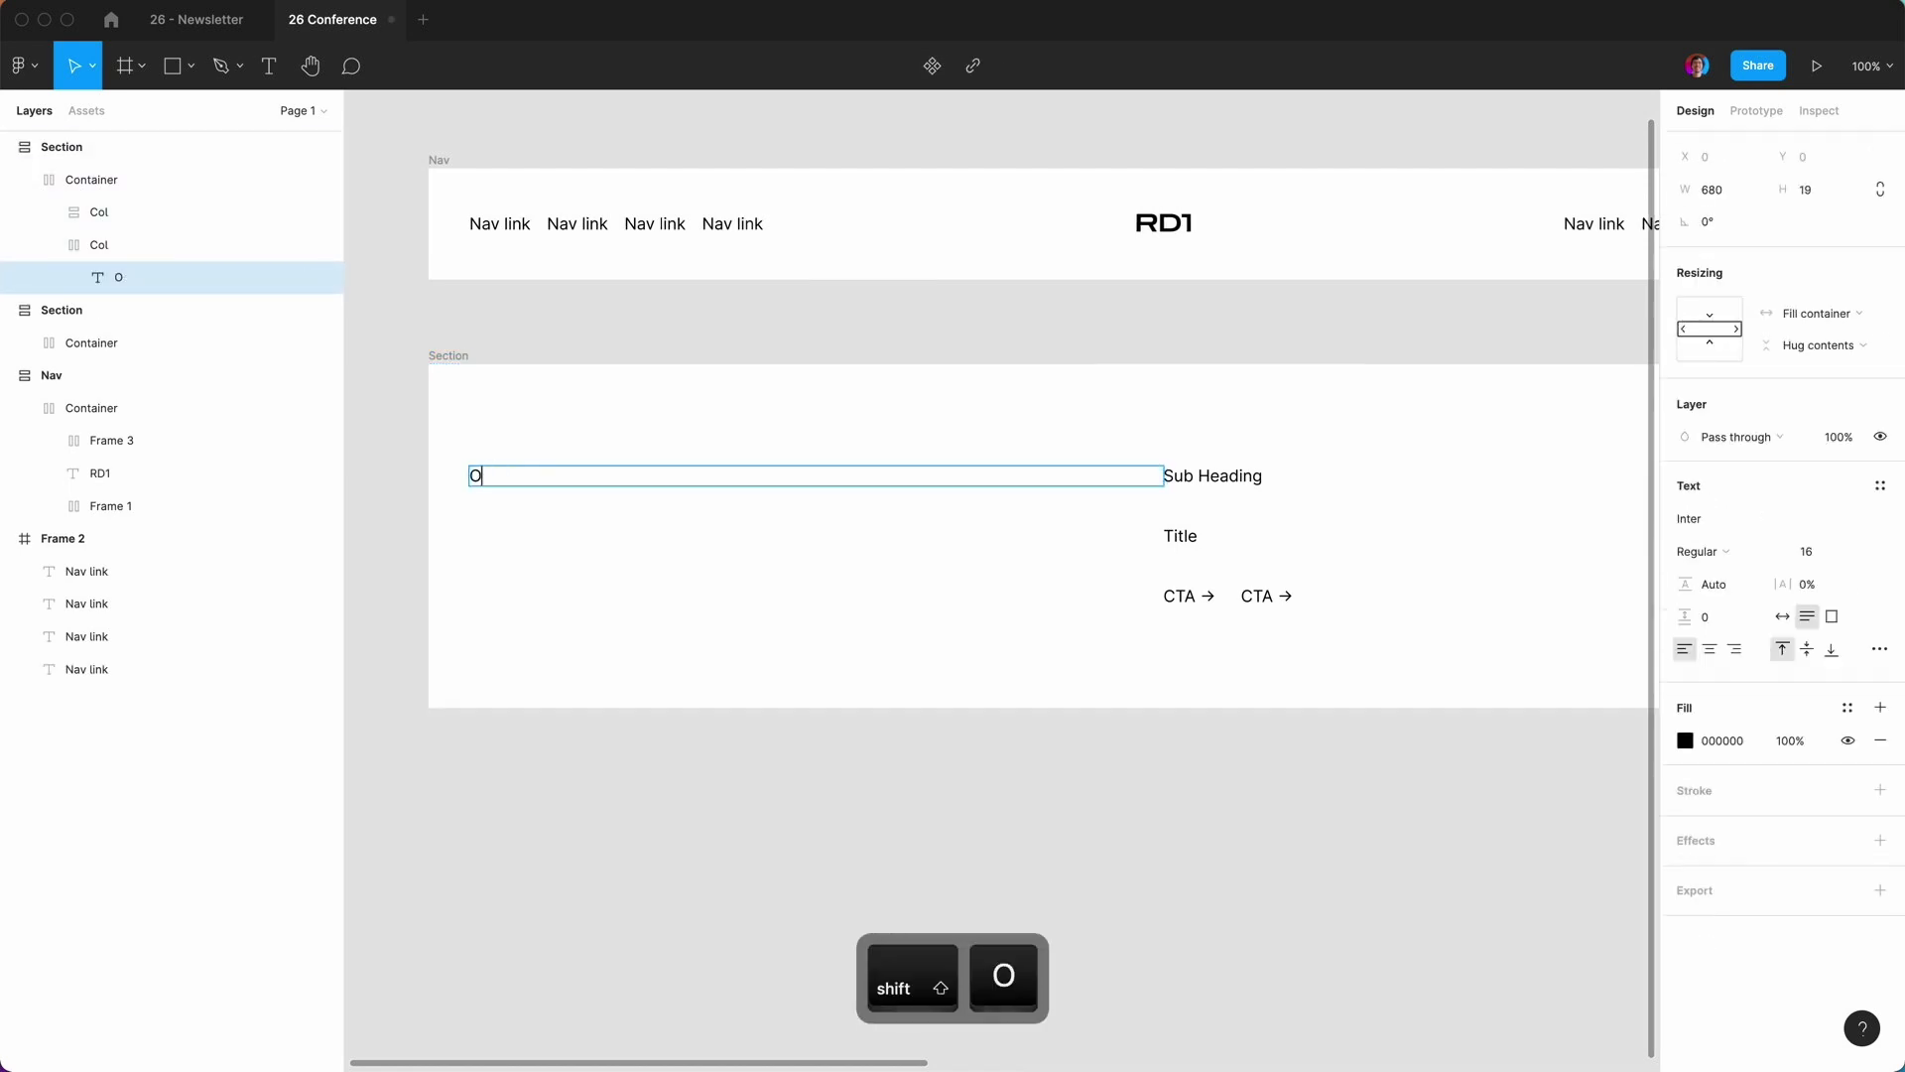
key("Return")
type("20")
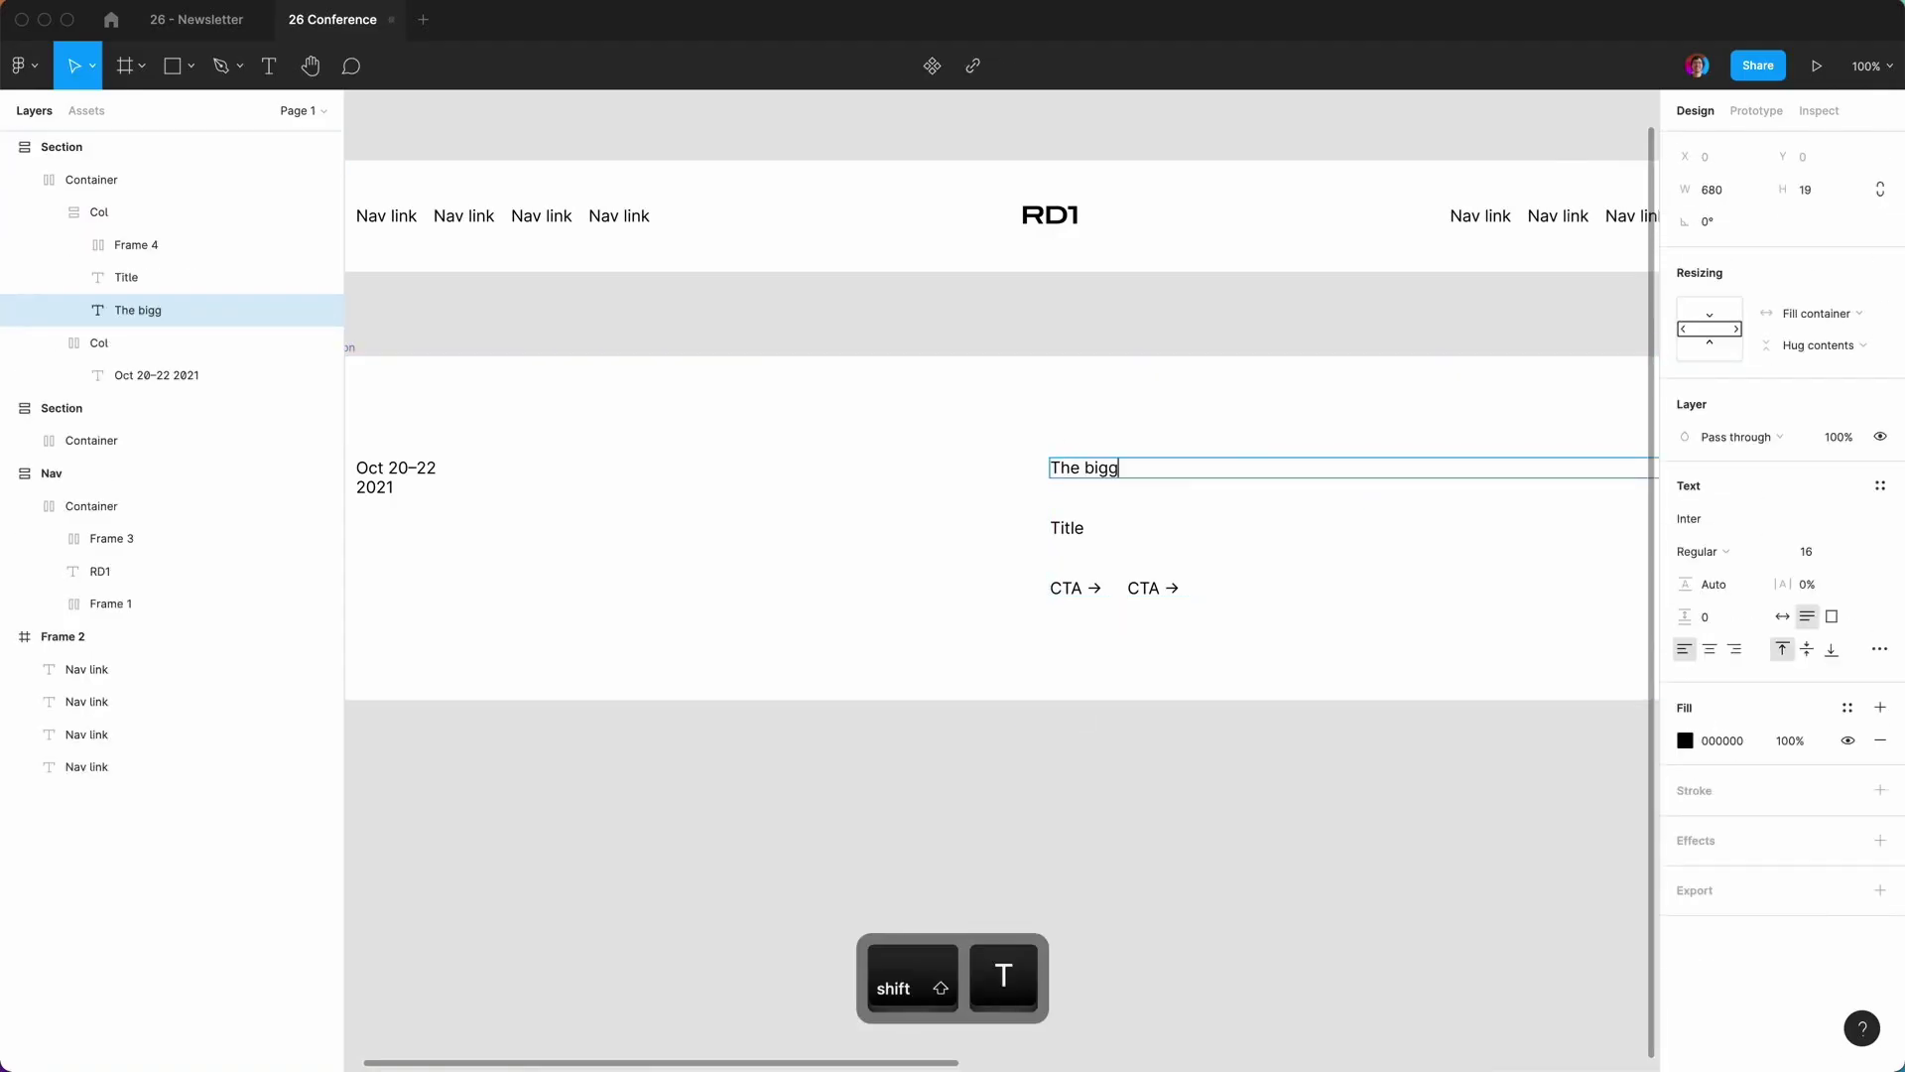
Change the Sub Heading text to "The biggest UX UI event in Europe" and the Title text to "Ready Designer One Conference".
type("event in Europe")
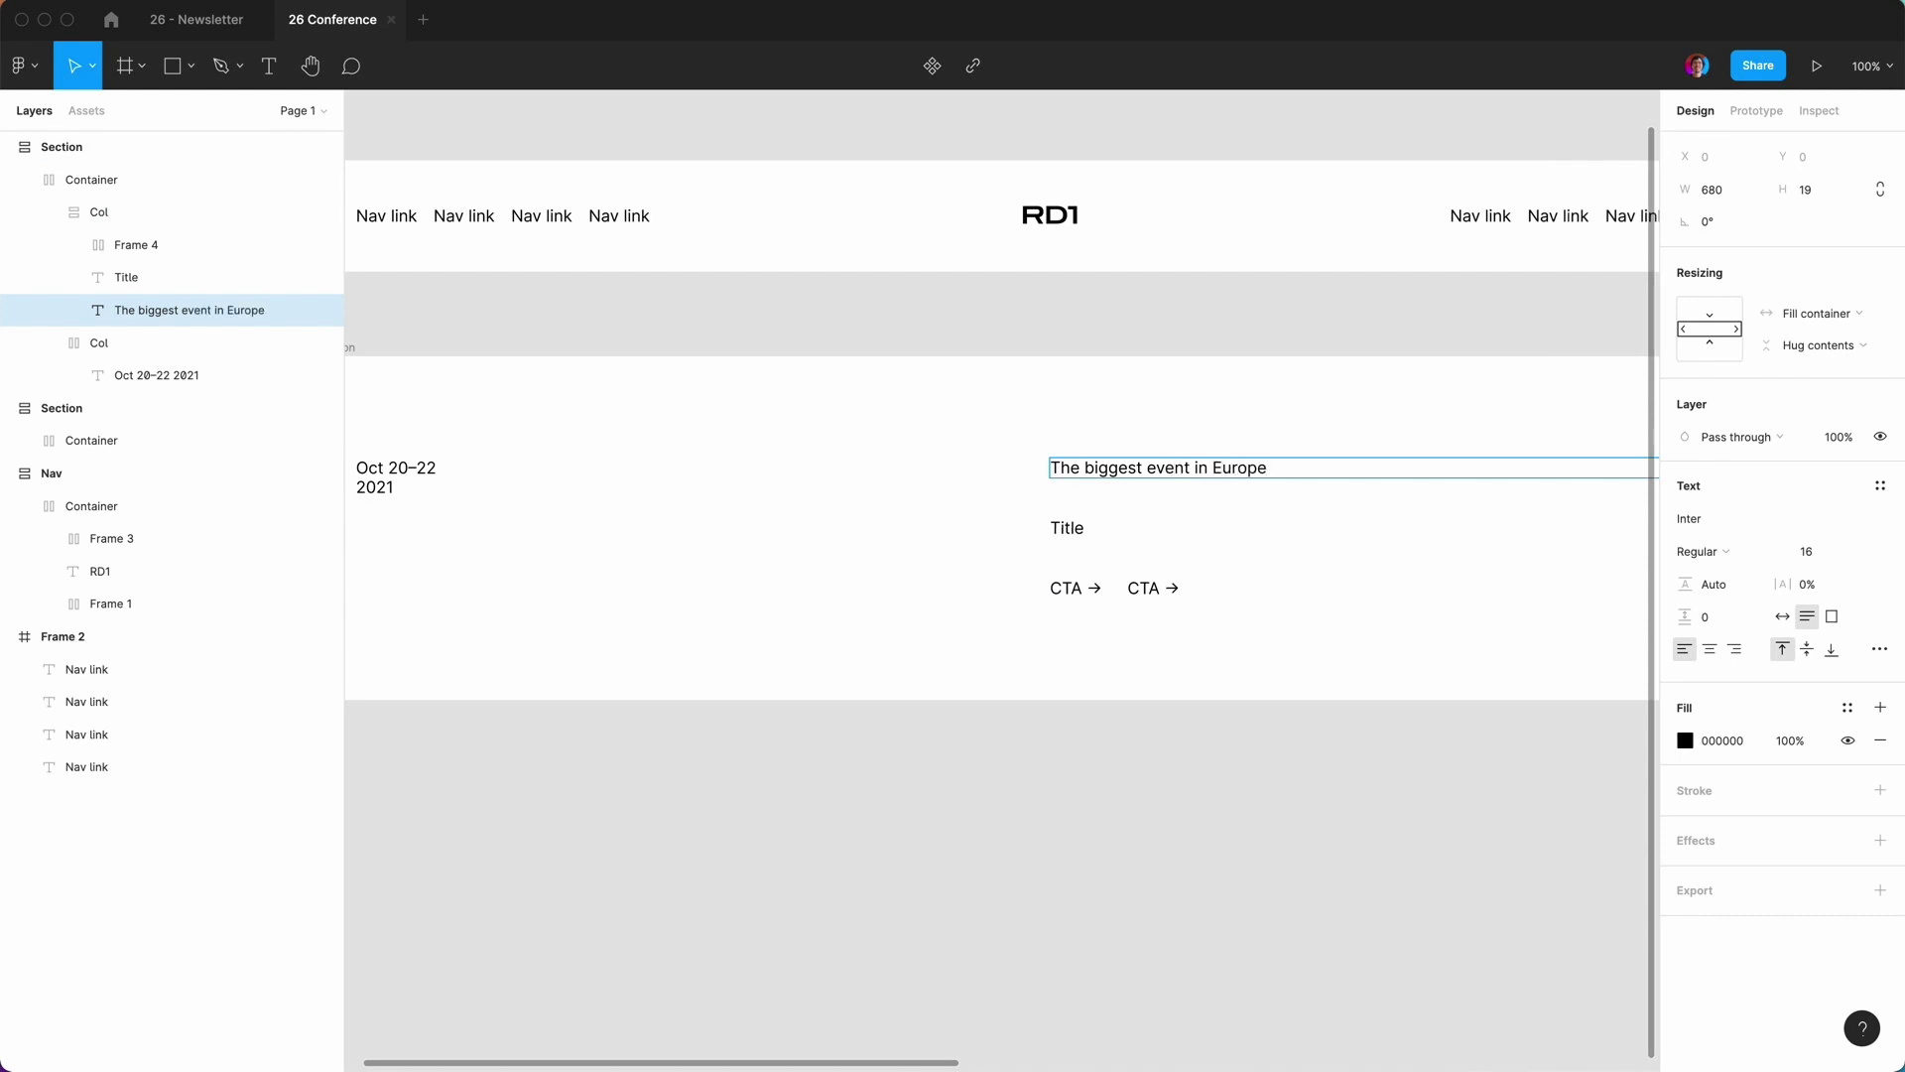
left_click(1145, 467)
type("UX UI")
left_click(1079, 536)
key("Return")
type("Ready Designer One Conference")
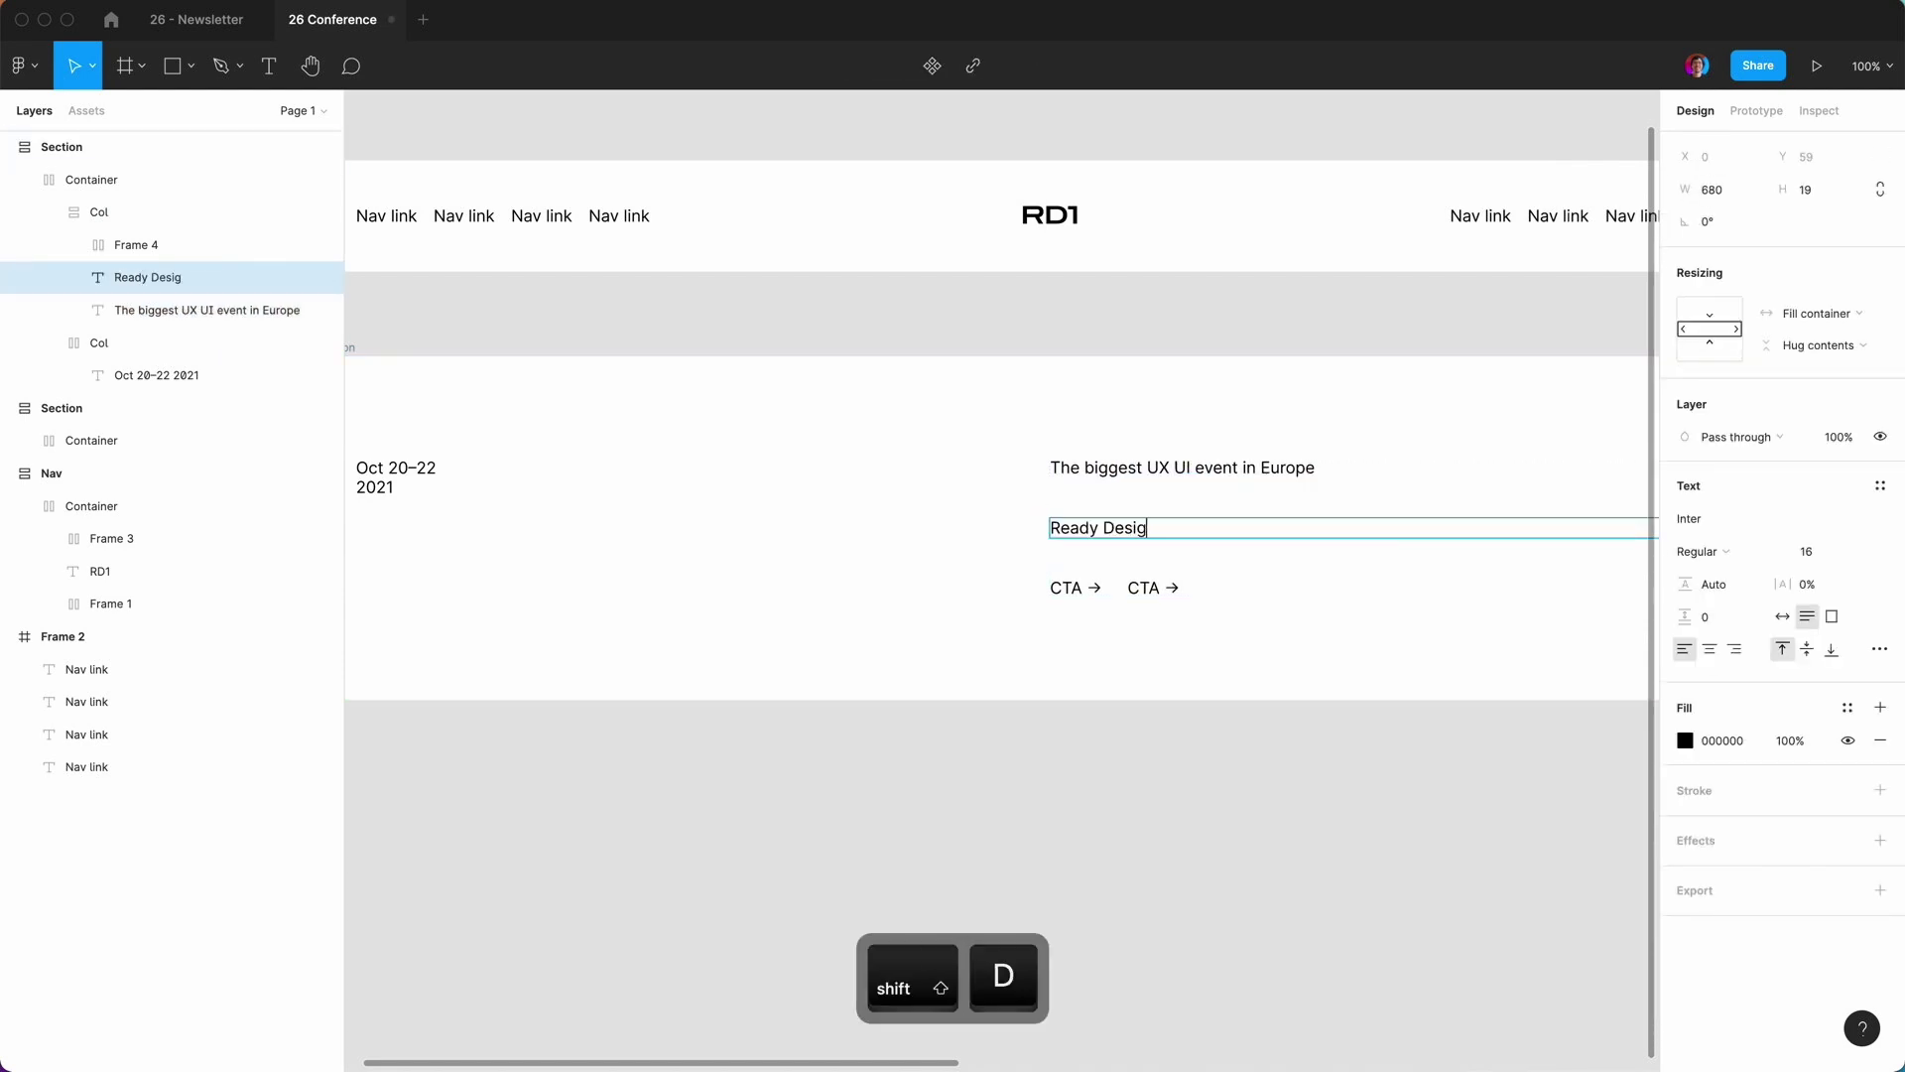
left_click(1118, 829)
Duplicate the title as a line reading "Online 10AM–4PM (GMT+8)" and change Europe to Asia in the sub heading.
left_click(198, 277)
key("super+d")
key("Return")
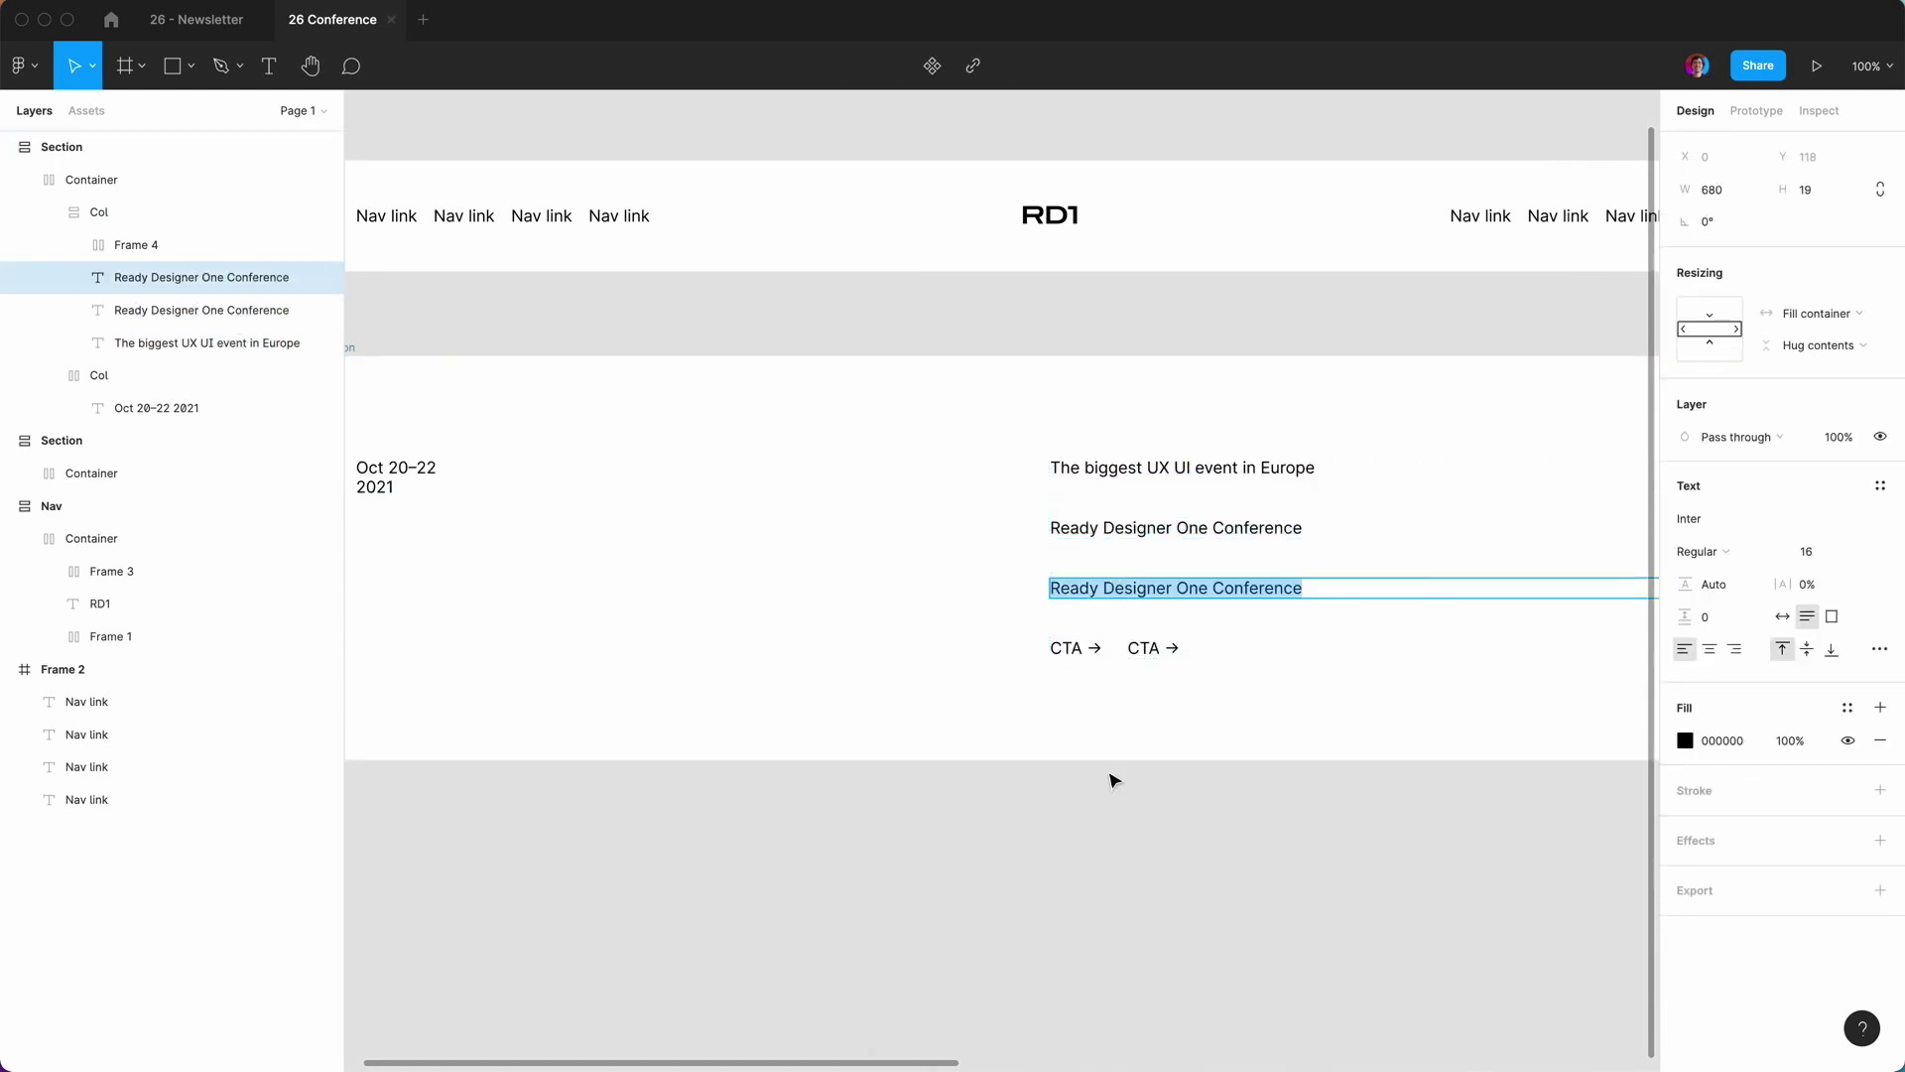
type("Online Event")
key("alt+minus")
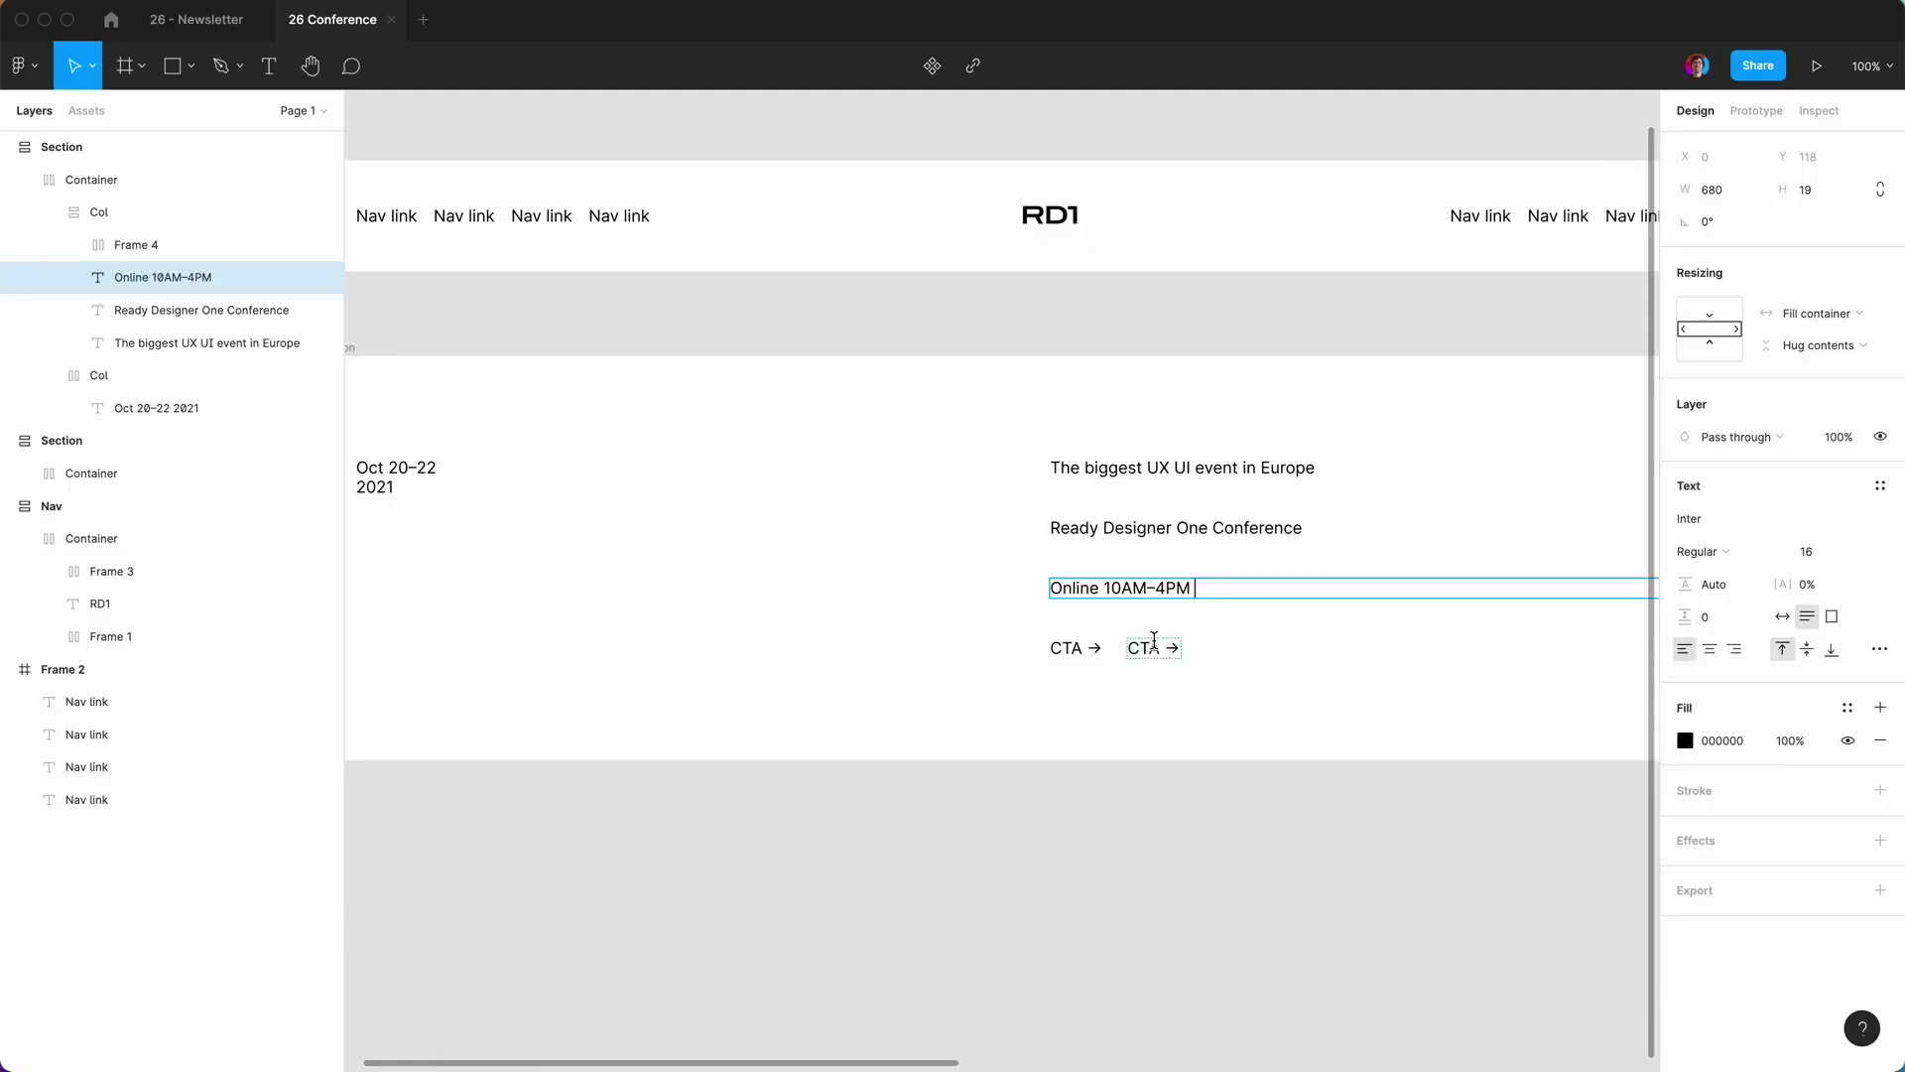
type("(GMT+8)")
double_click(1270, 468)
type("Asia")
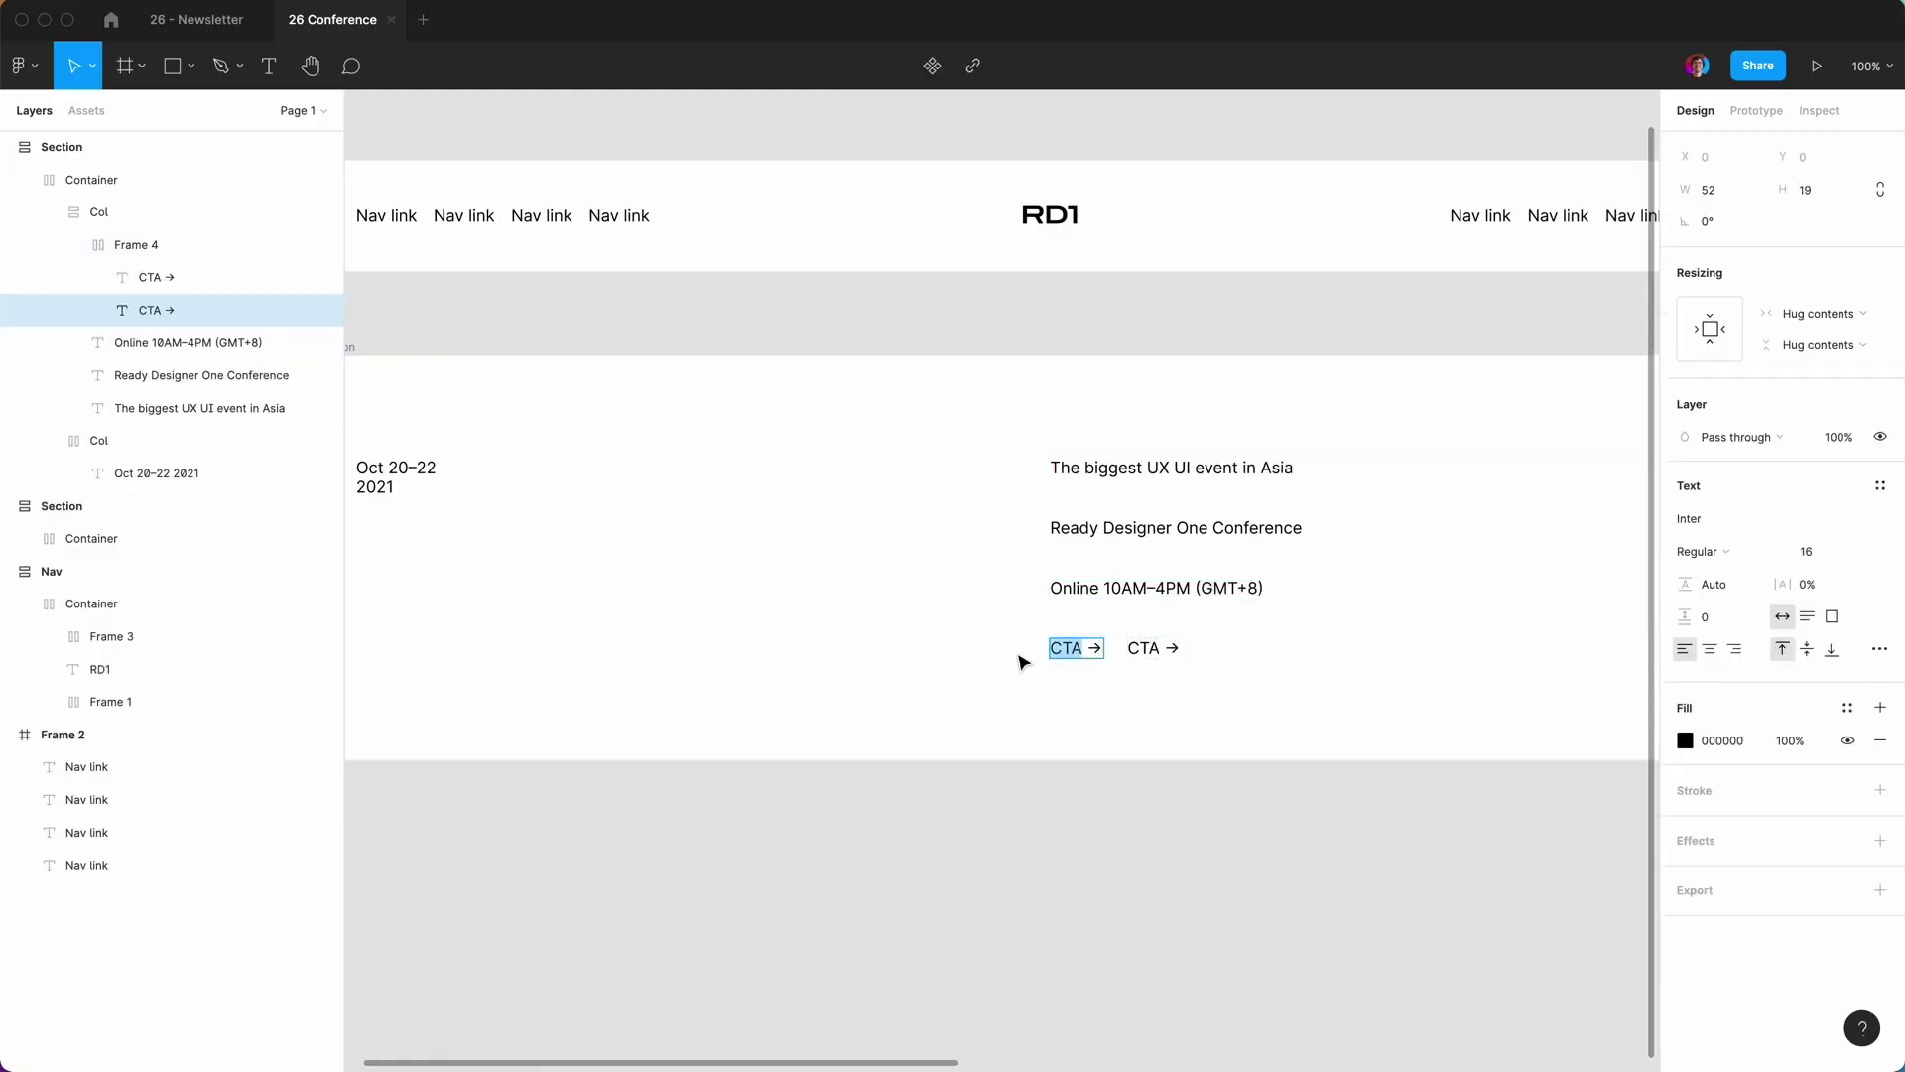
Relabel the two CTA texts as "Buy tickets →" and "View speakers →".
type("Buy")
type("View")
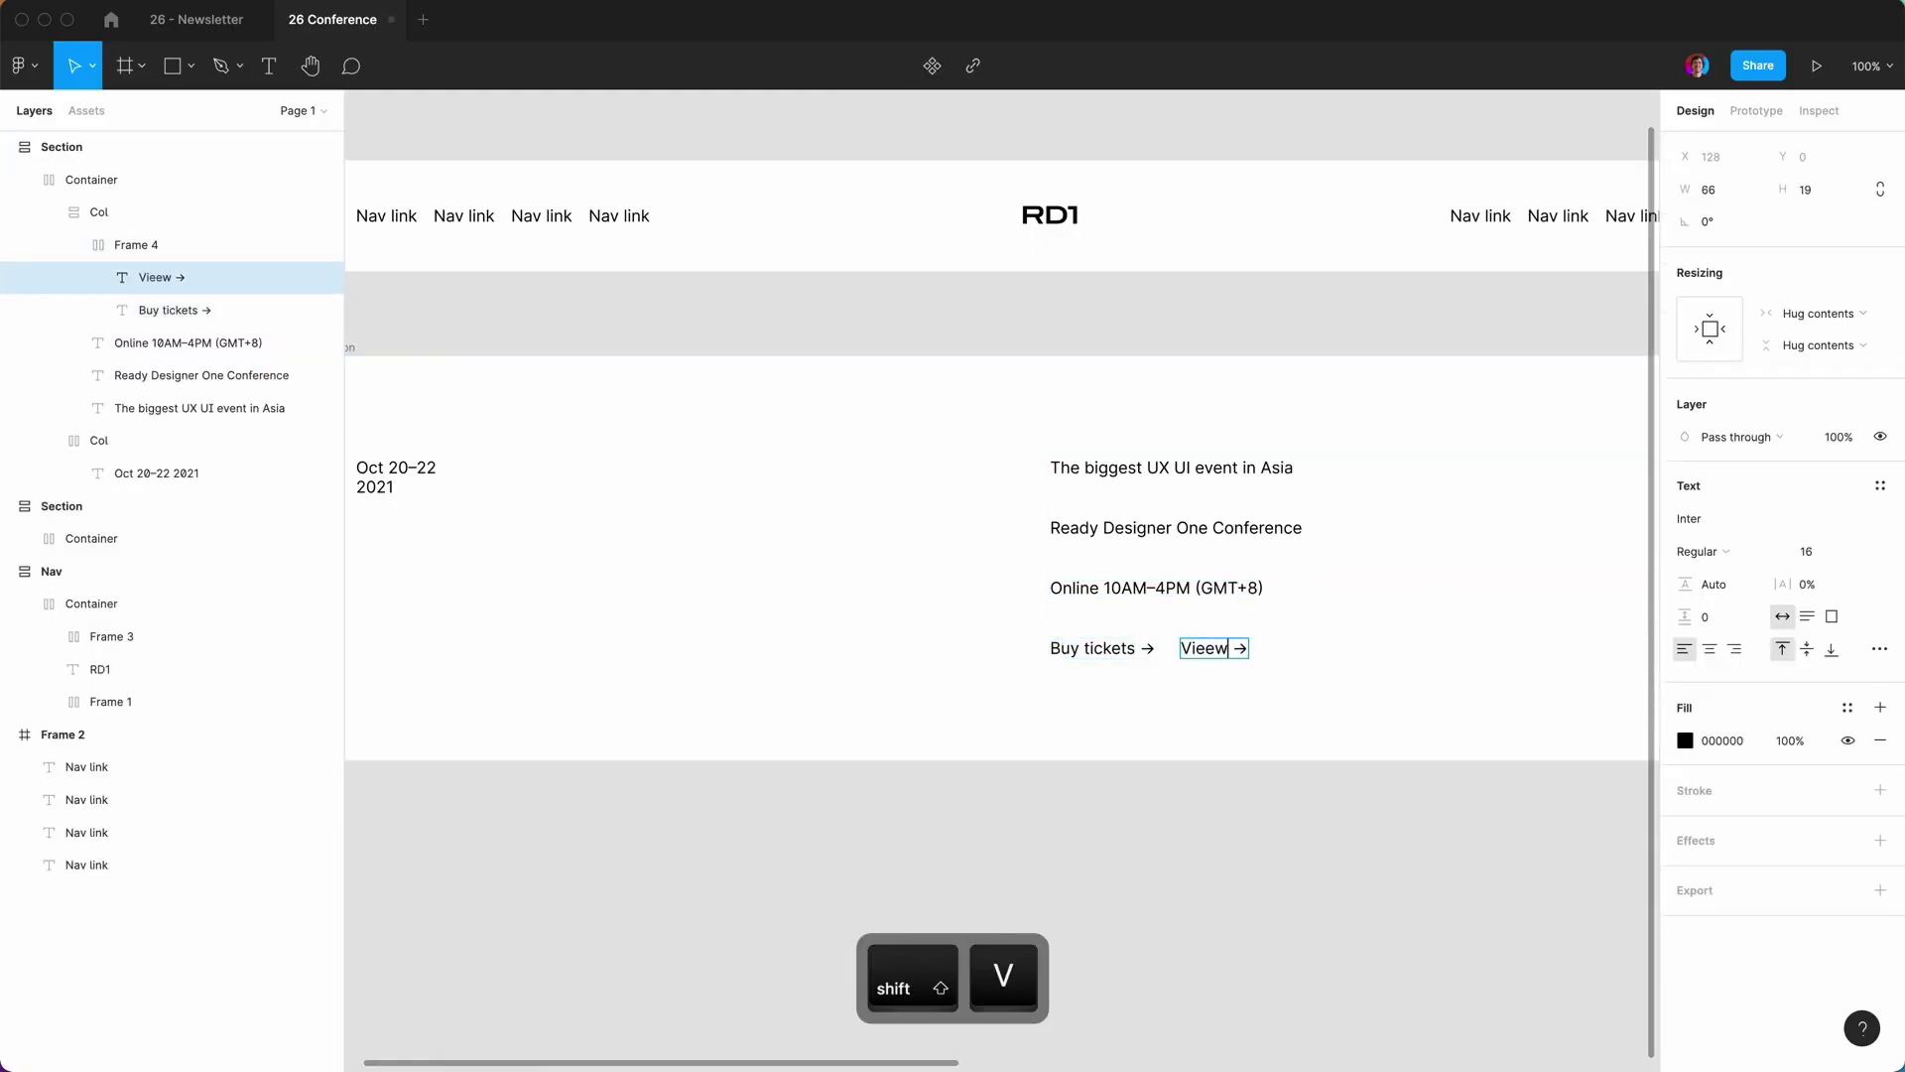
mouse_move(794, 1022)
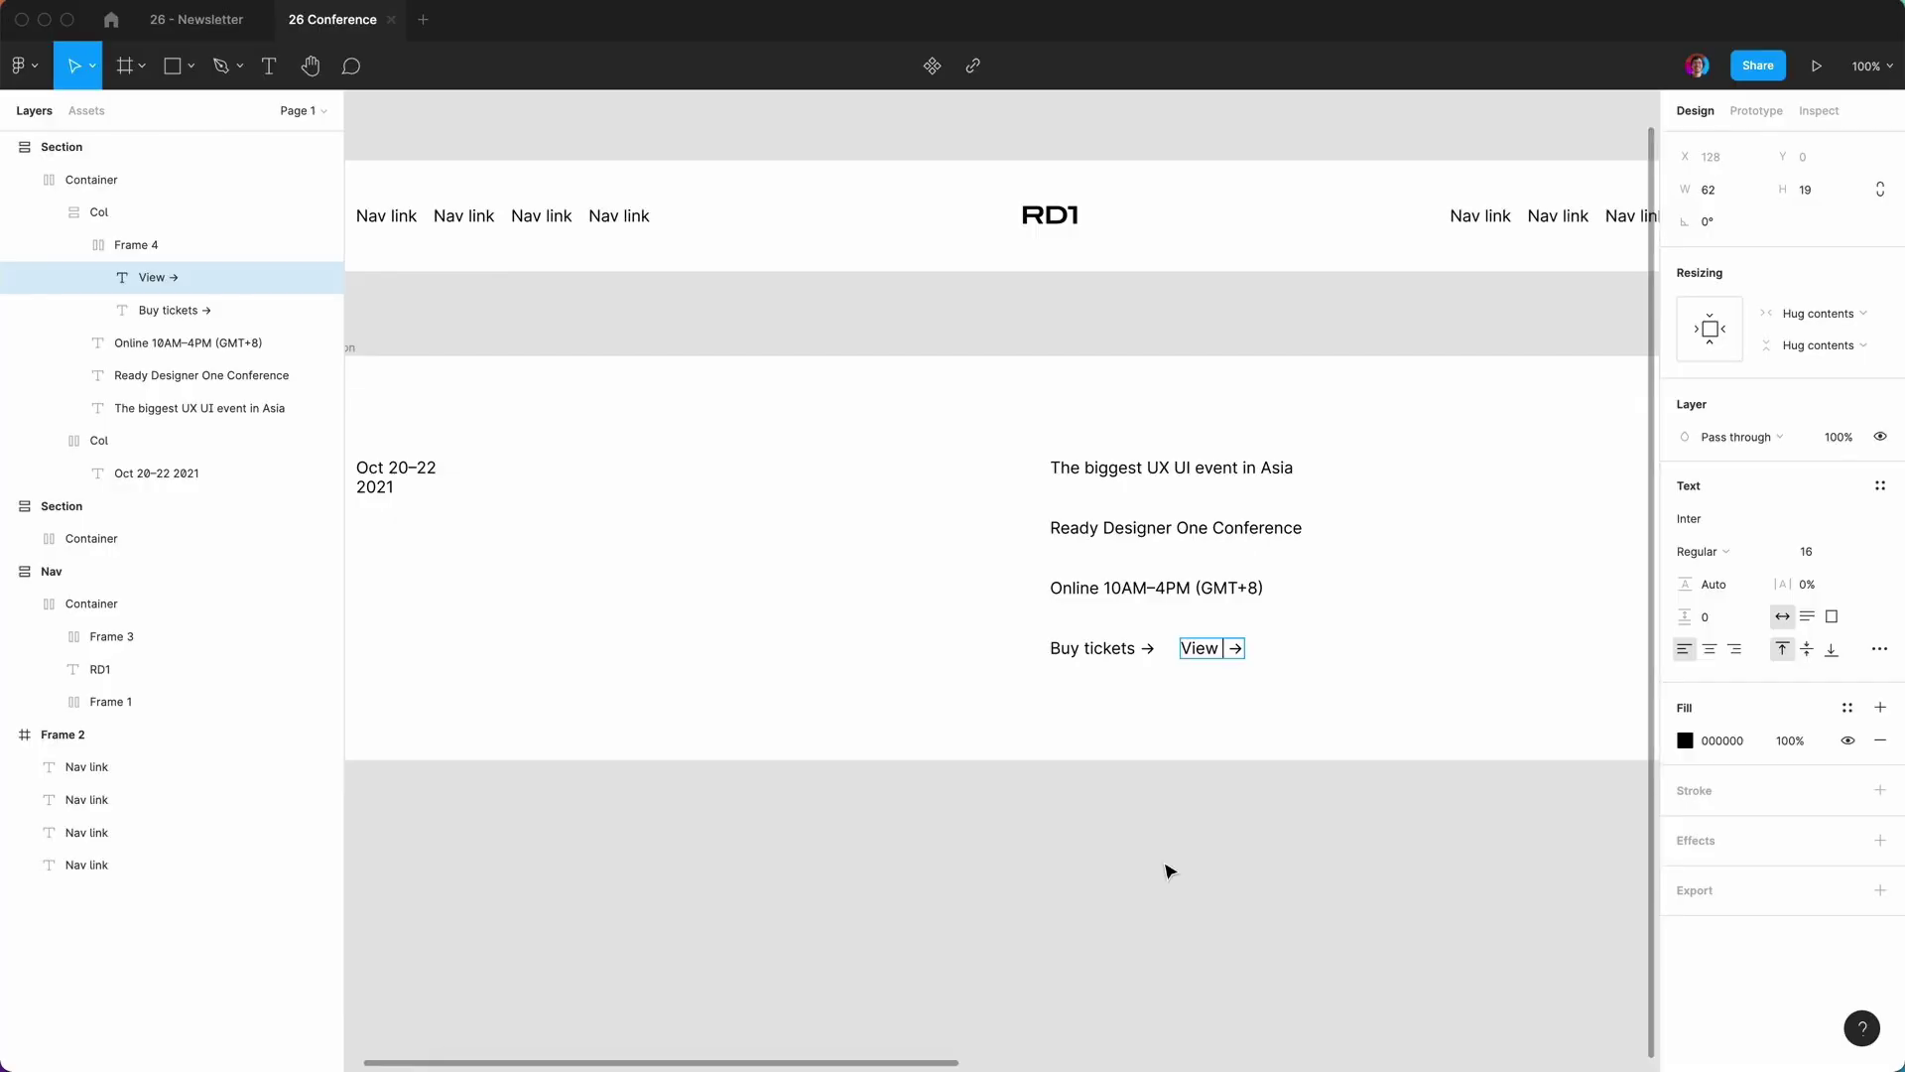
type("speakers")
left_click(1092, 829)
scroll(1092, 830, "down", 5)
scroll(1102, 842, "up", 5)
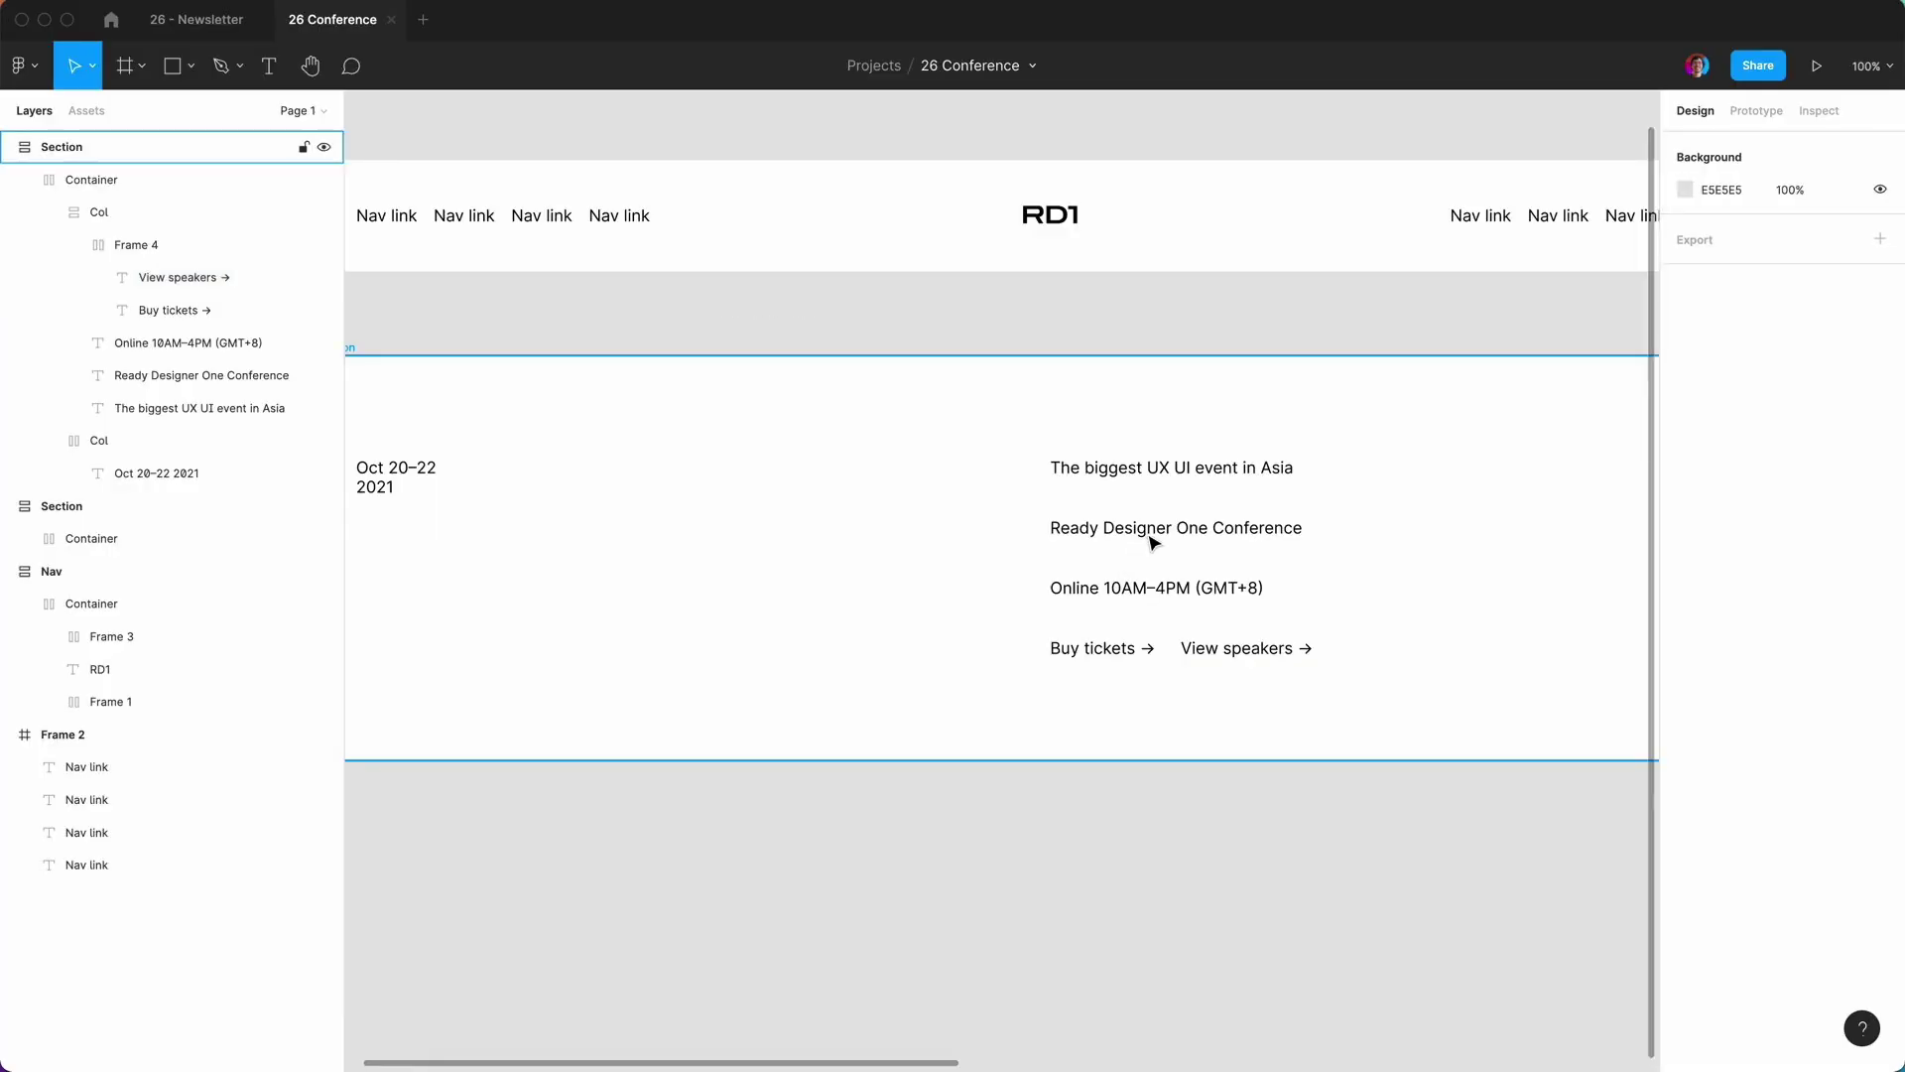
Set the font size of the "Ready Designer One Conference" title to 40.
left_click(1148, 540)
left_click(1151, 537)
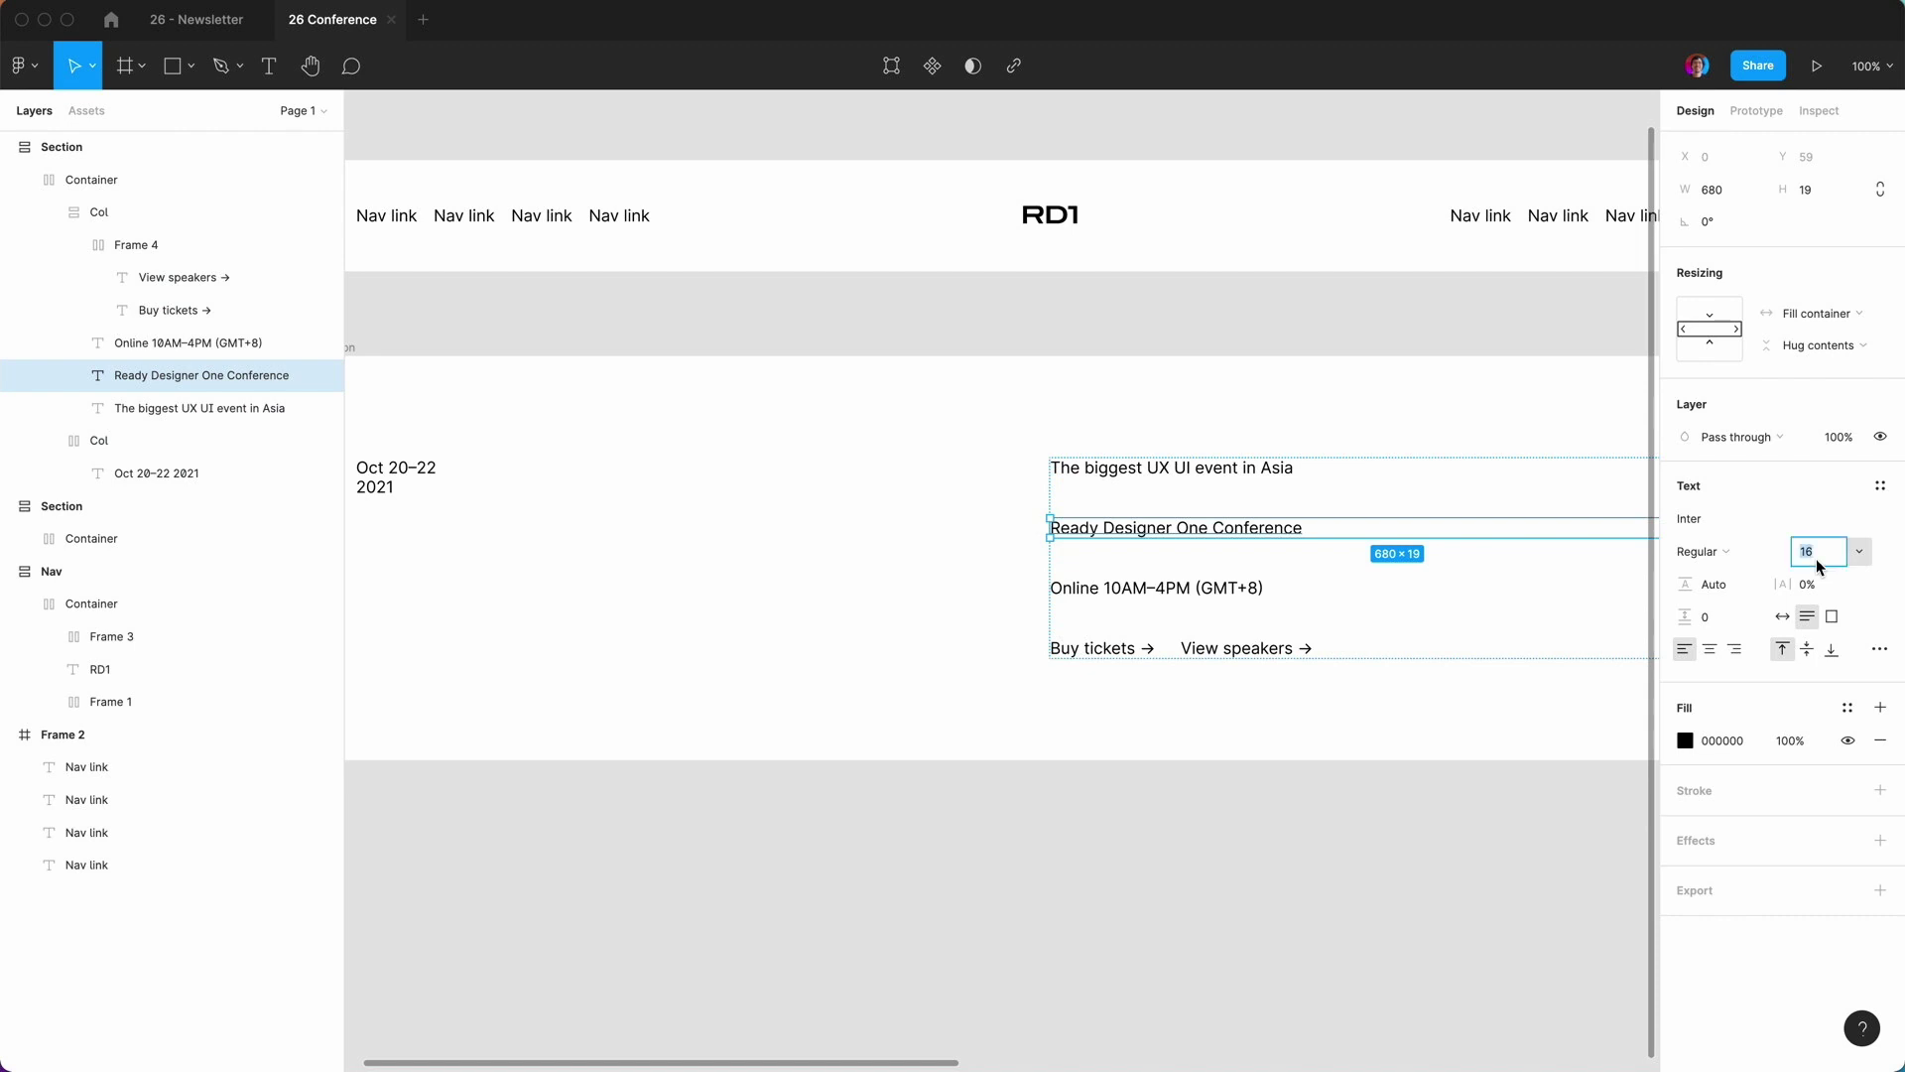
type("40")
key("Return")
left_click(1721, 554)
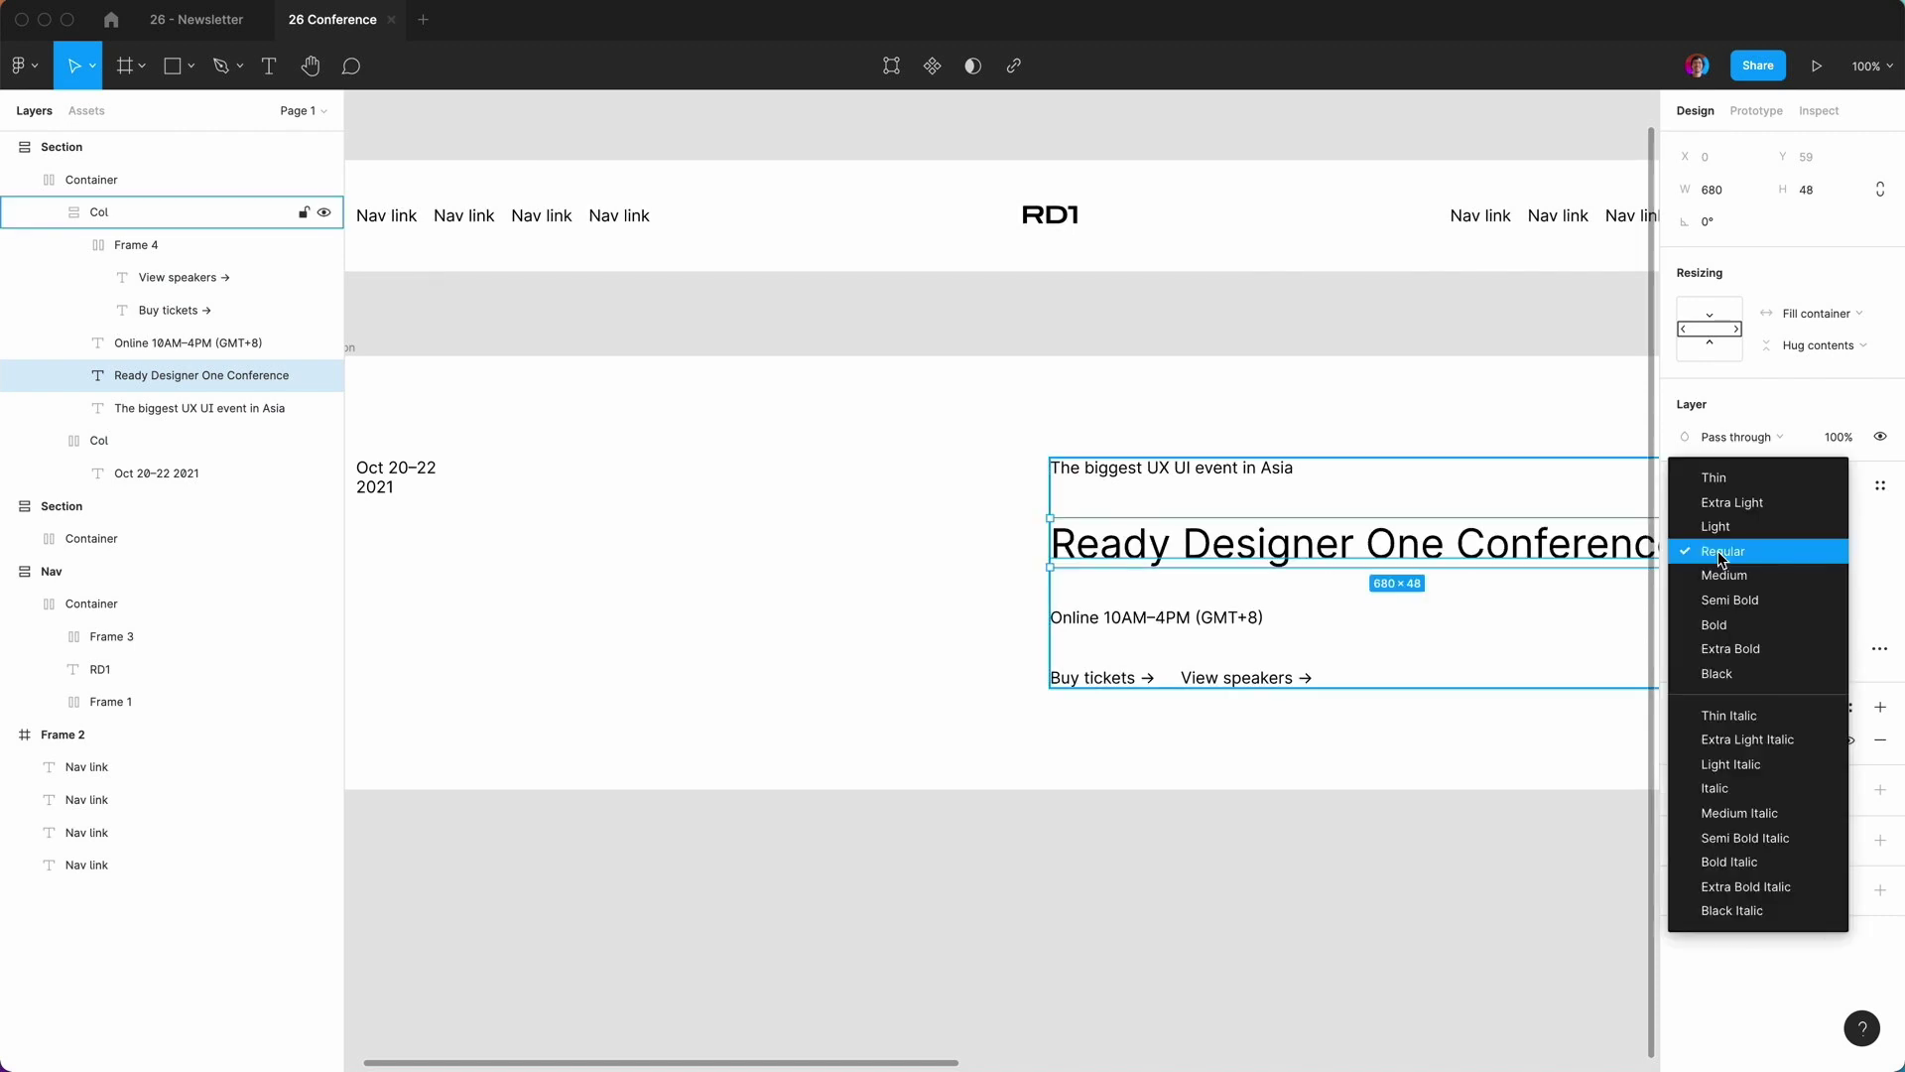
left_click(1722, 552)
left_click(1310, 856)
scroll(1309, 856, "right", 3)
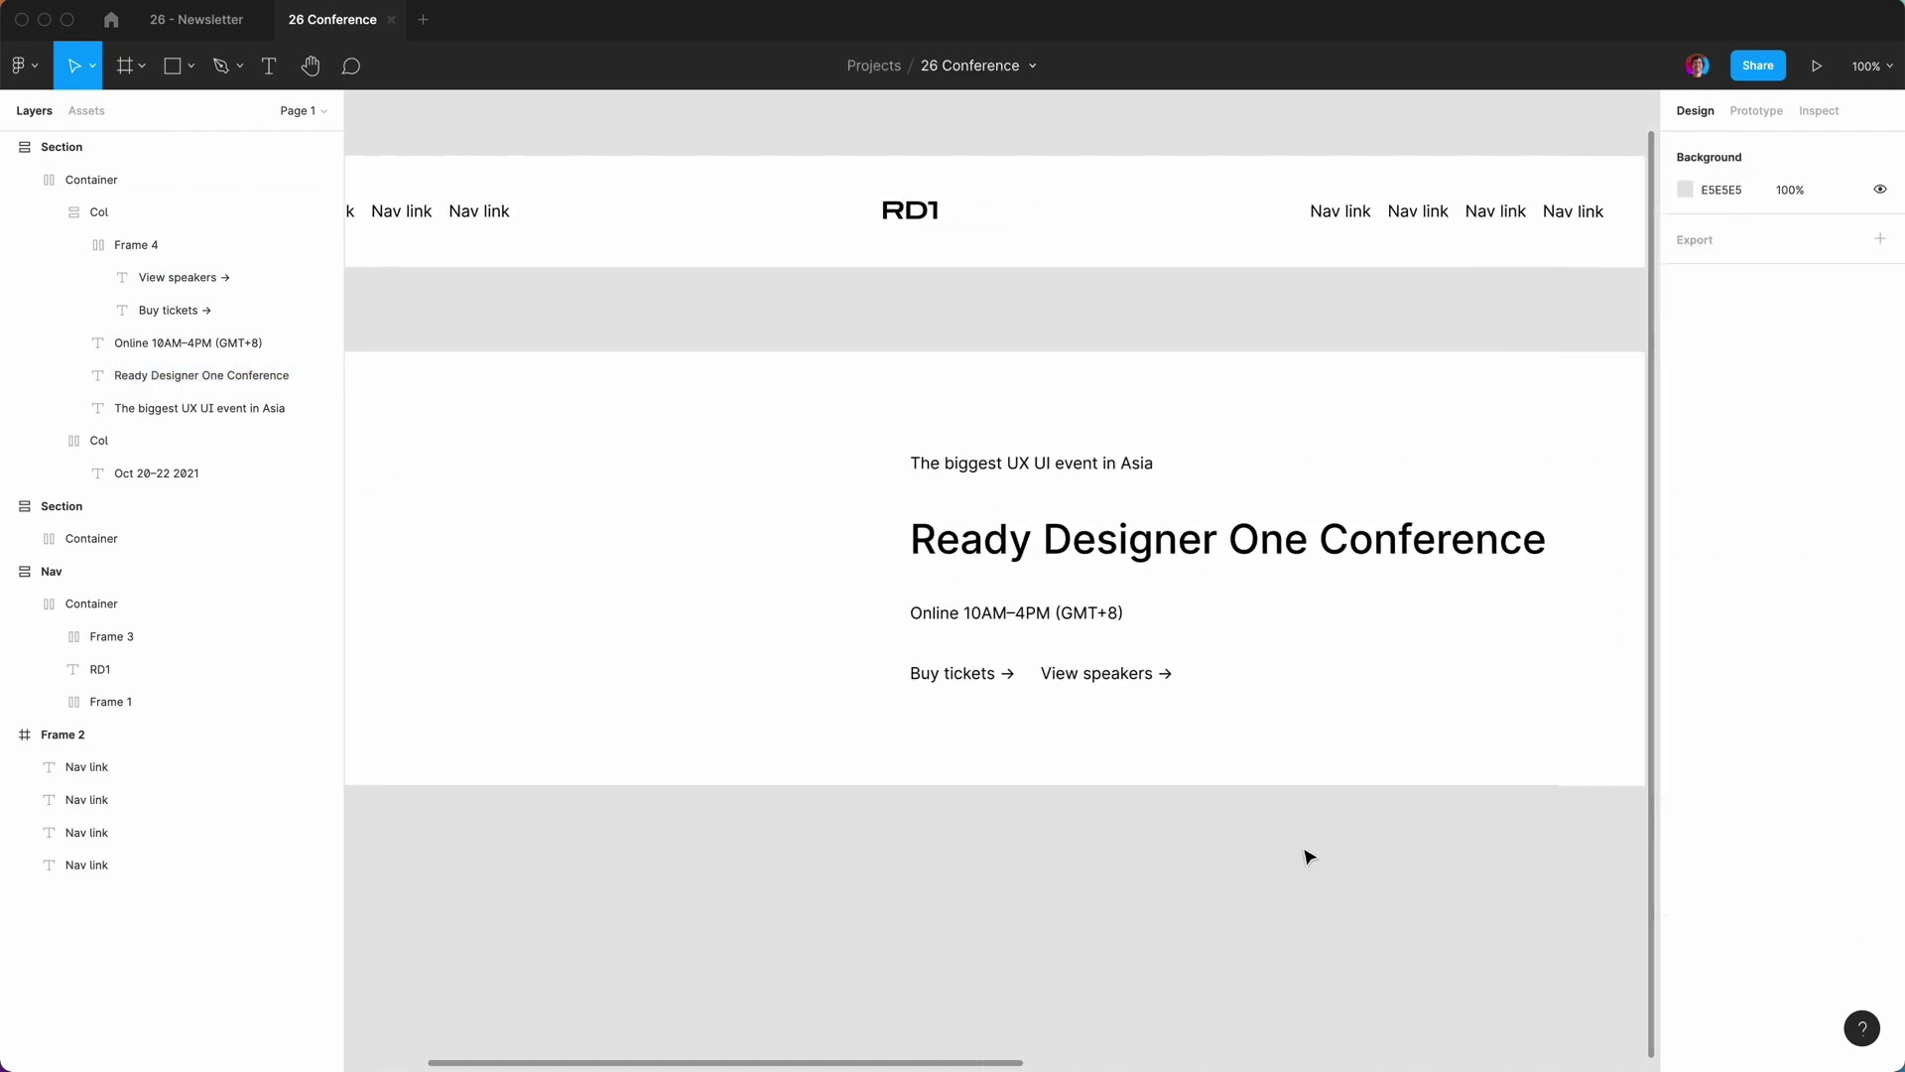
Set the letter case of the "The biggest UX UI event in Asia" sub heading to uppercase.
left_click(1005, 471)
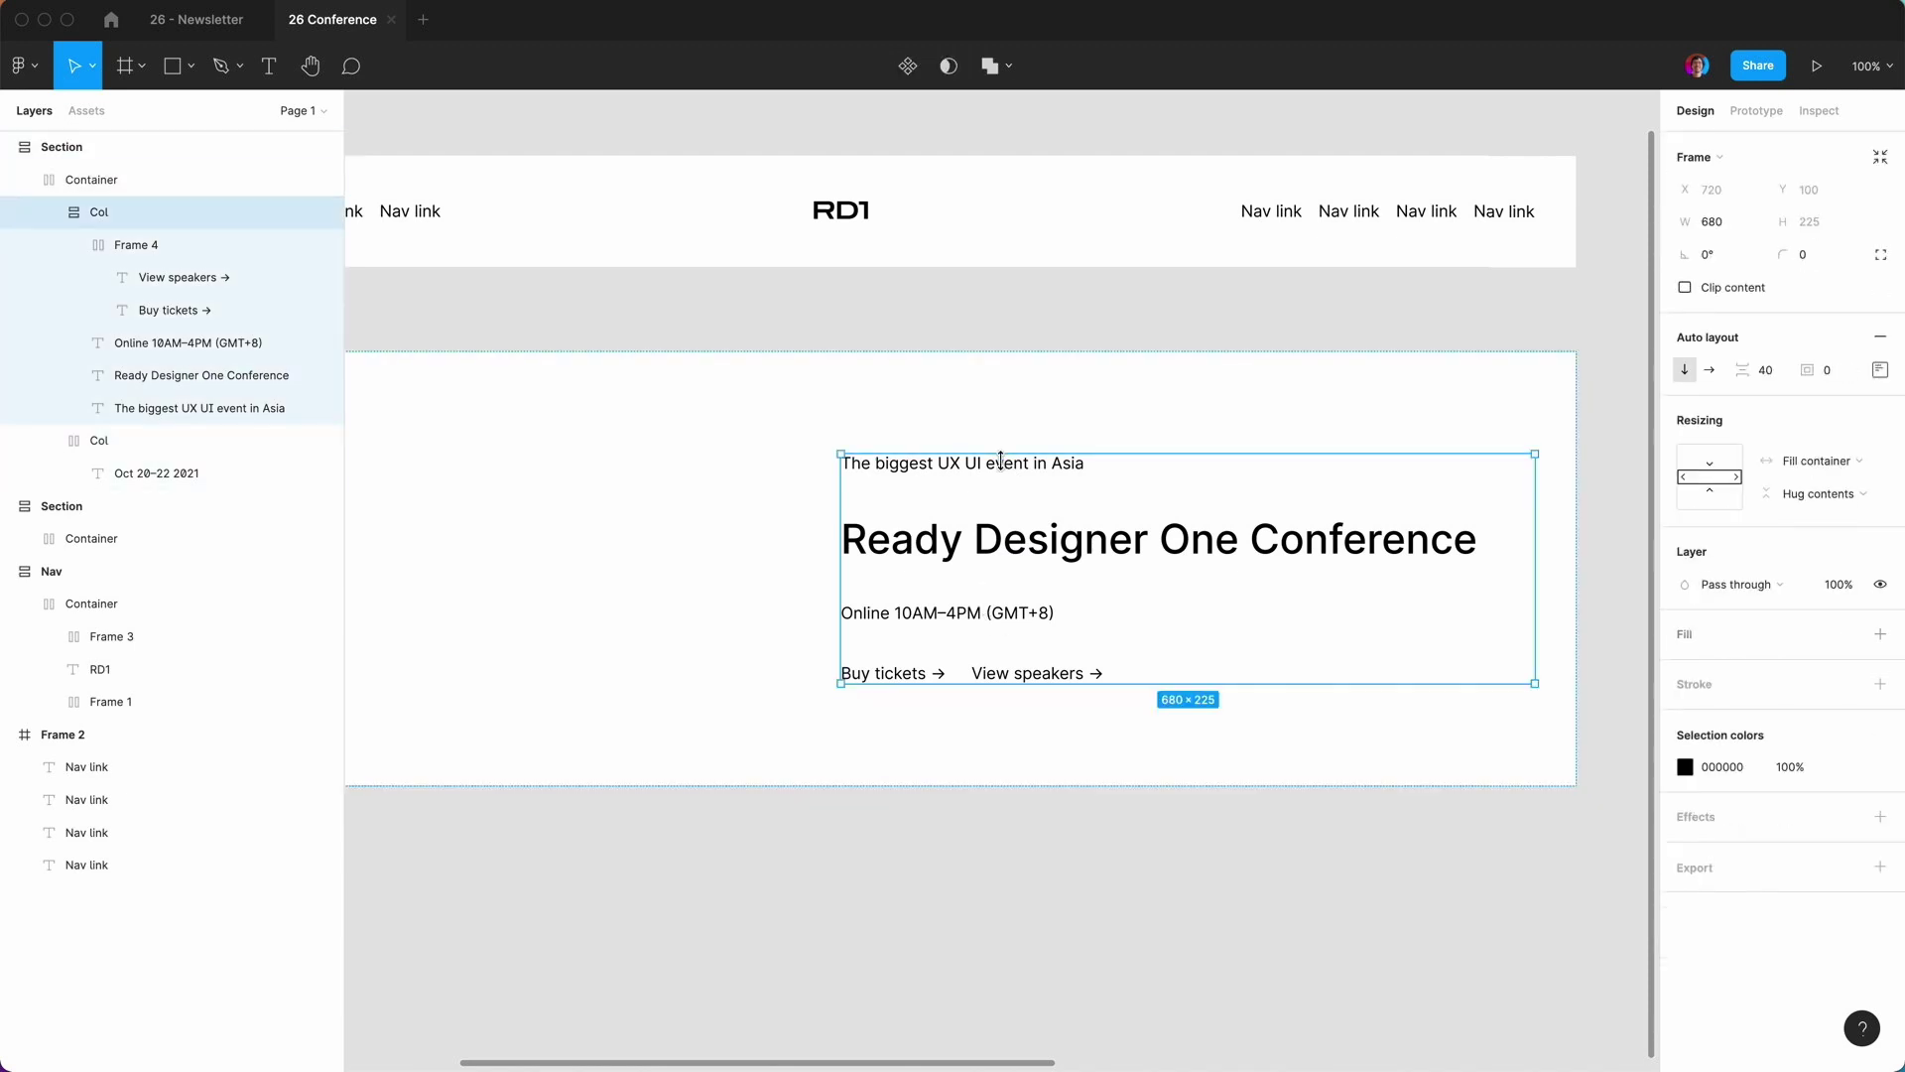
double_click(1003, 467)
left_click(1879, 654)
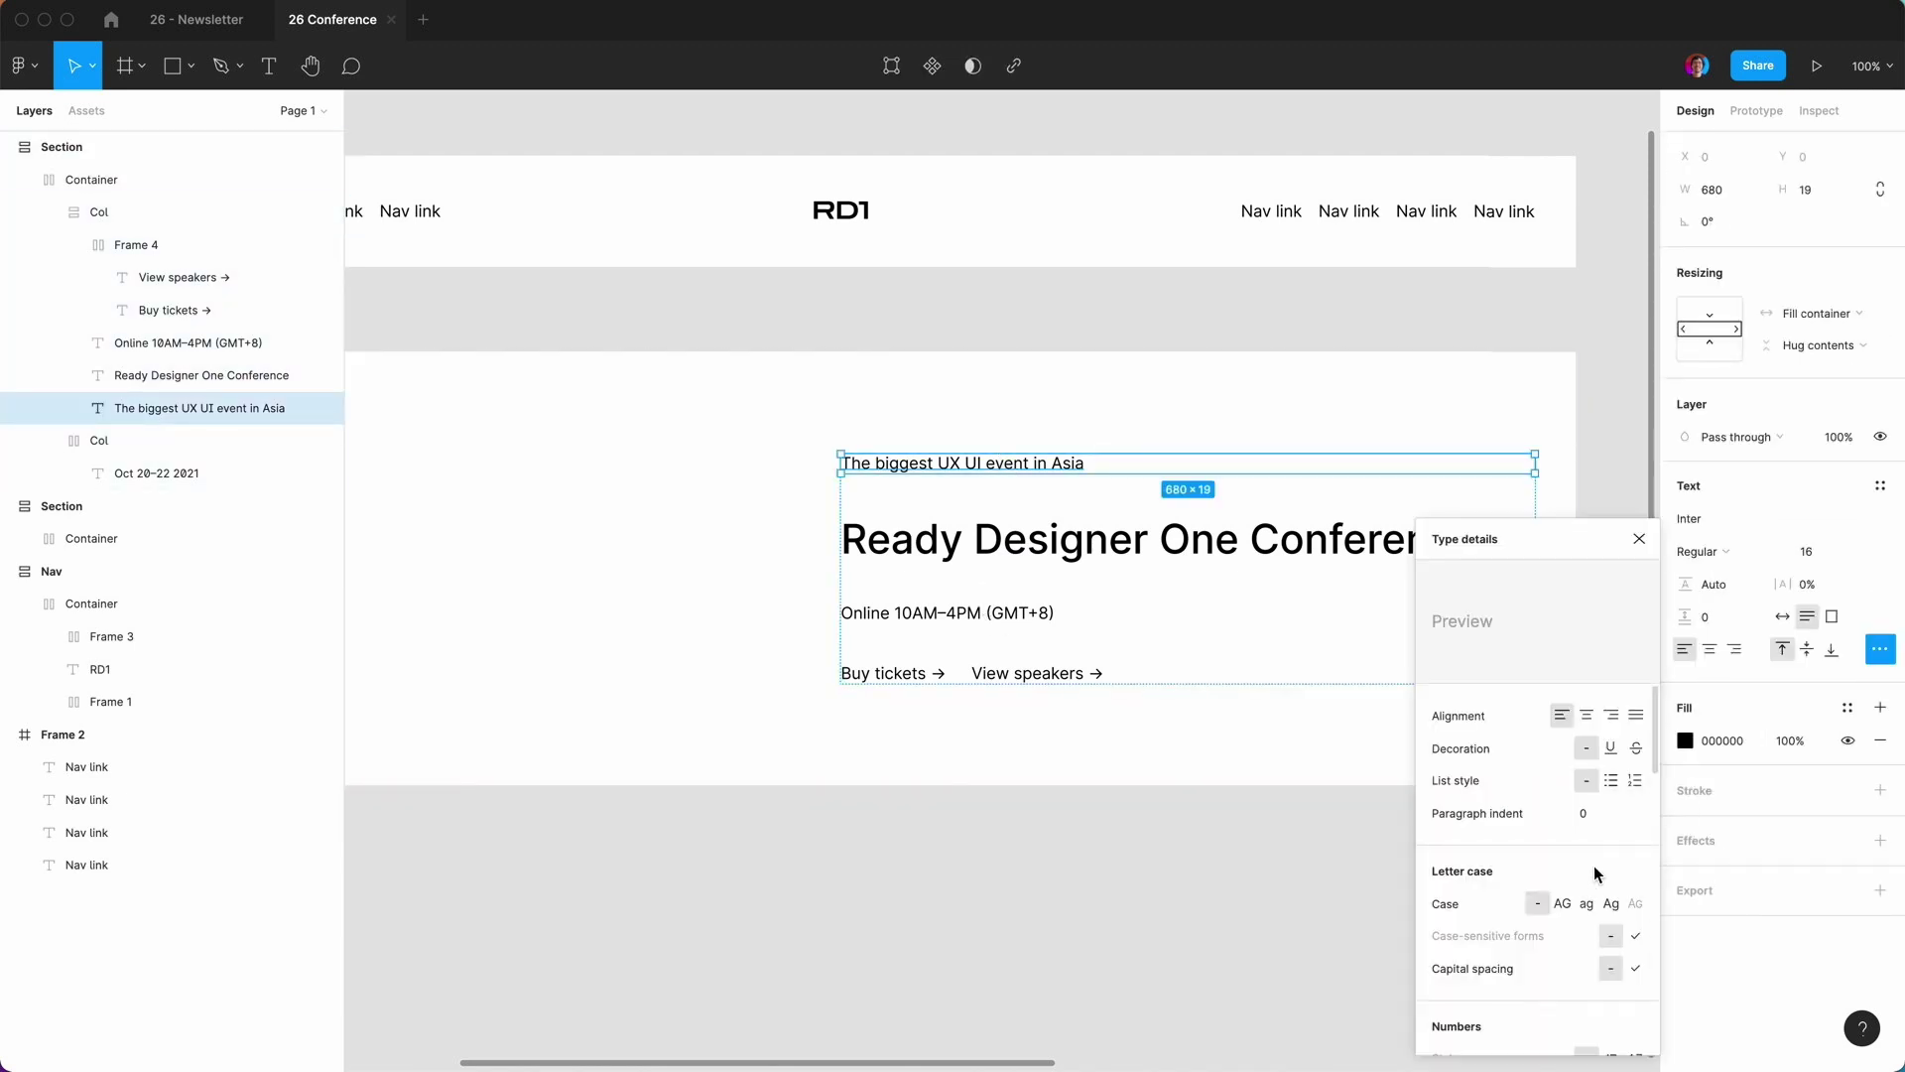
left_click(1564, 902)
left_click(1640, 540)
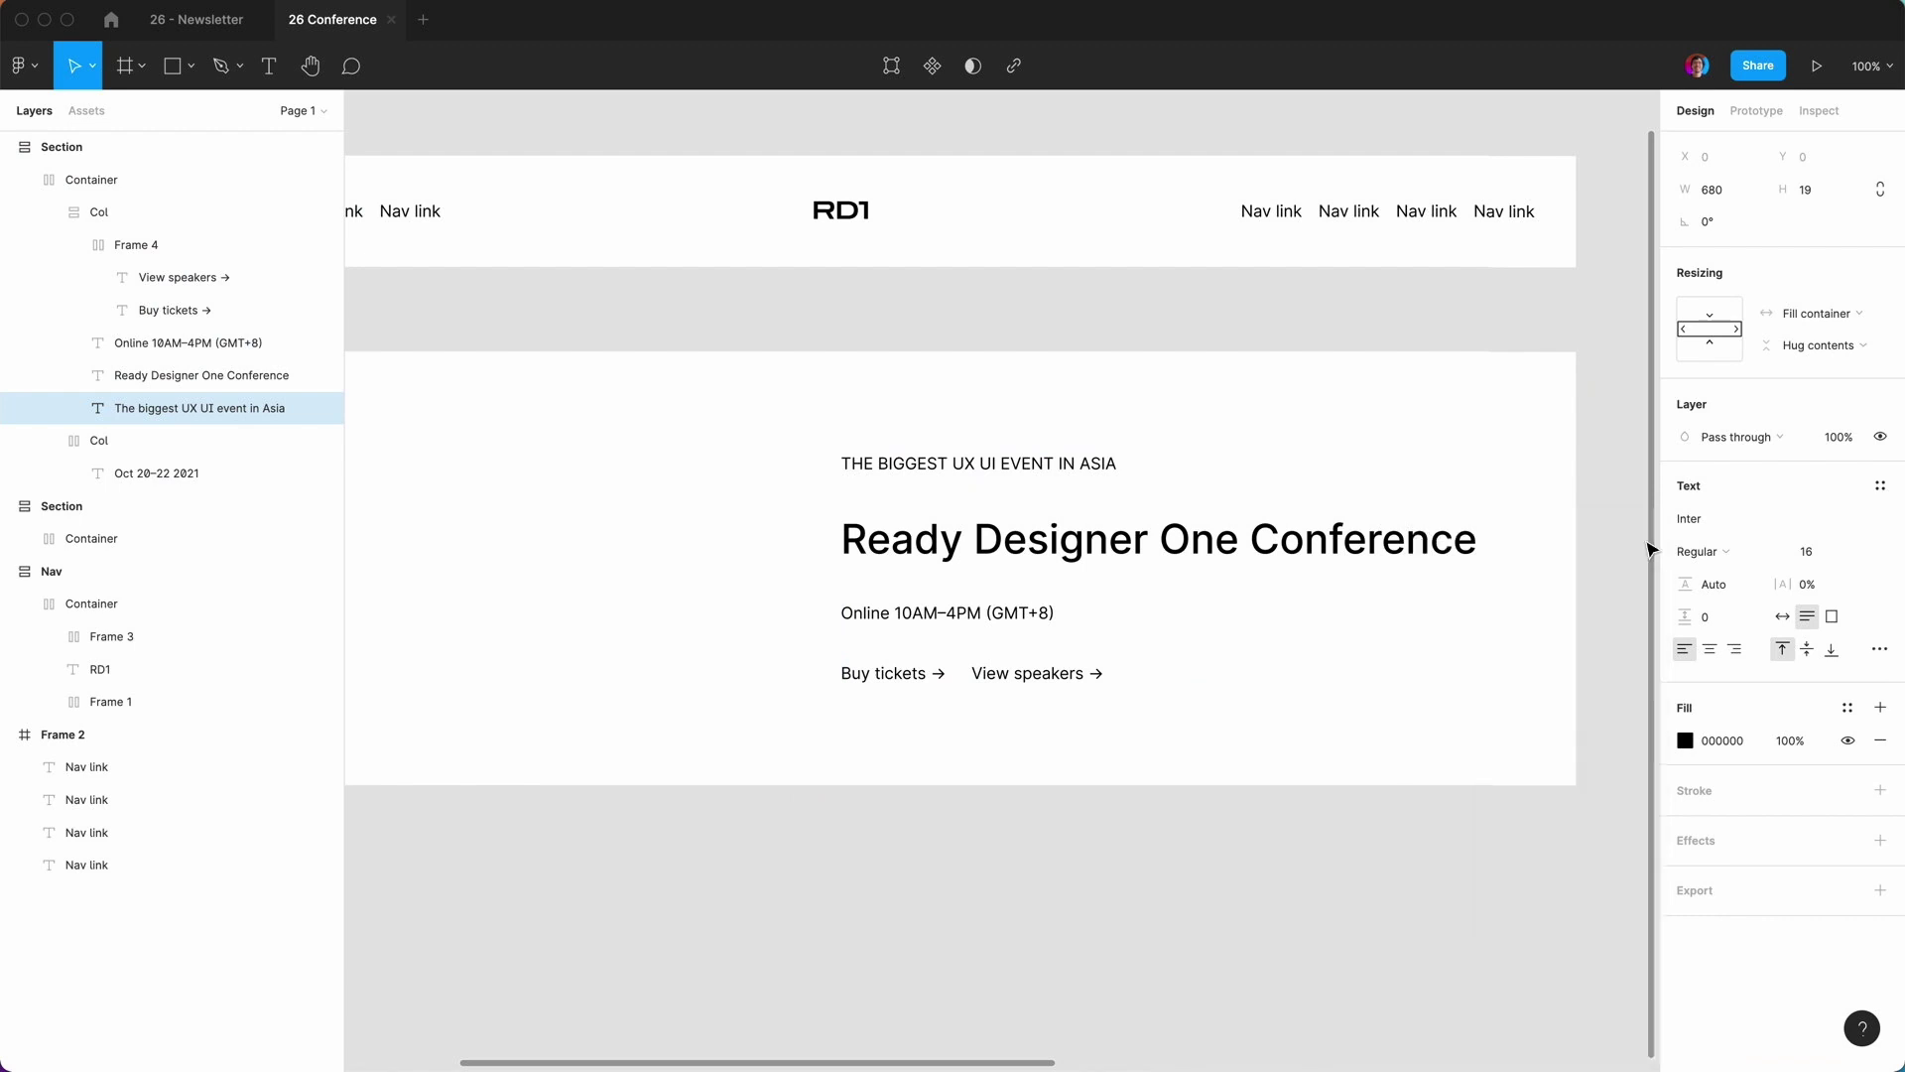
Set the letter case of the "Online 10AM–4PM (GMT+8)" line to uppercase.
left_click(959, 612)
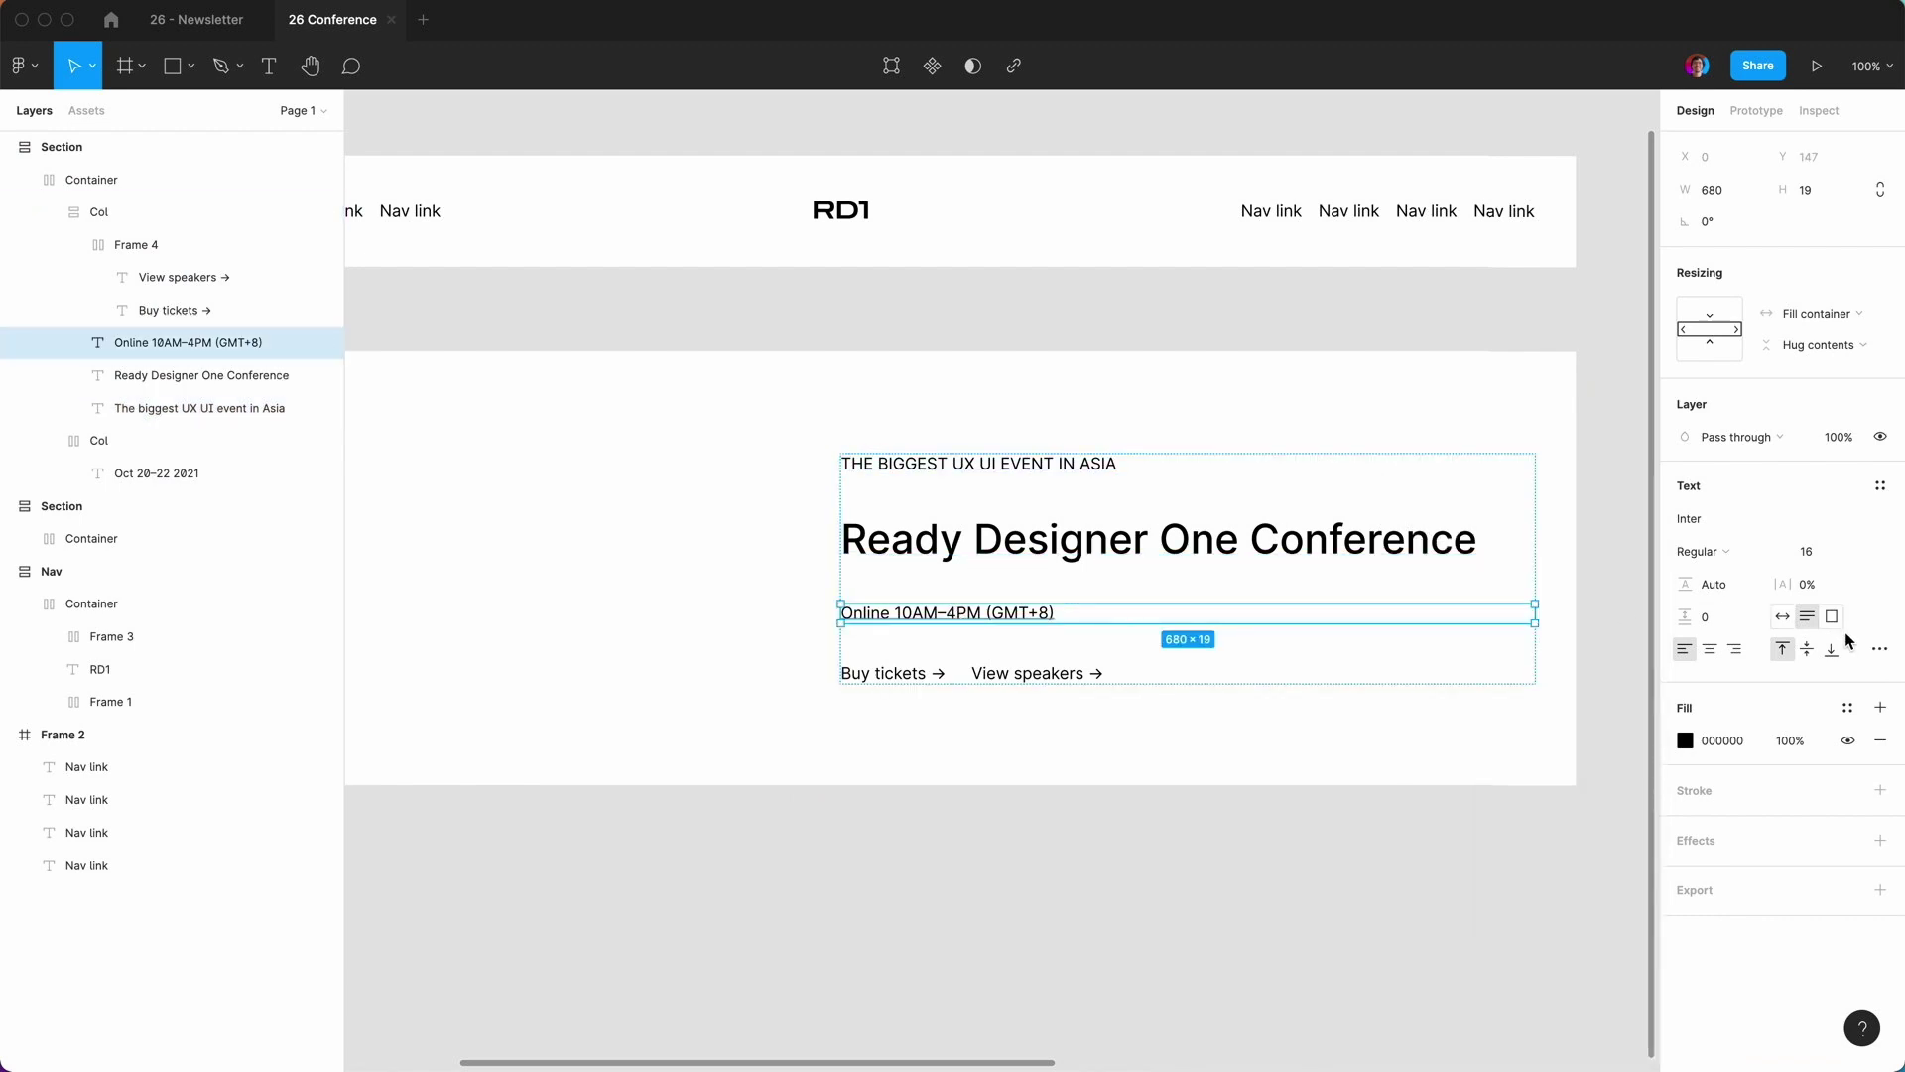
left_click(1879, 651)
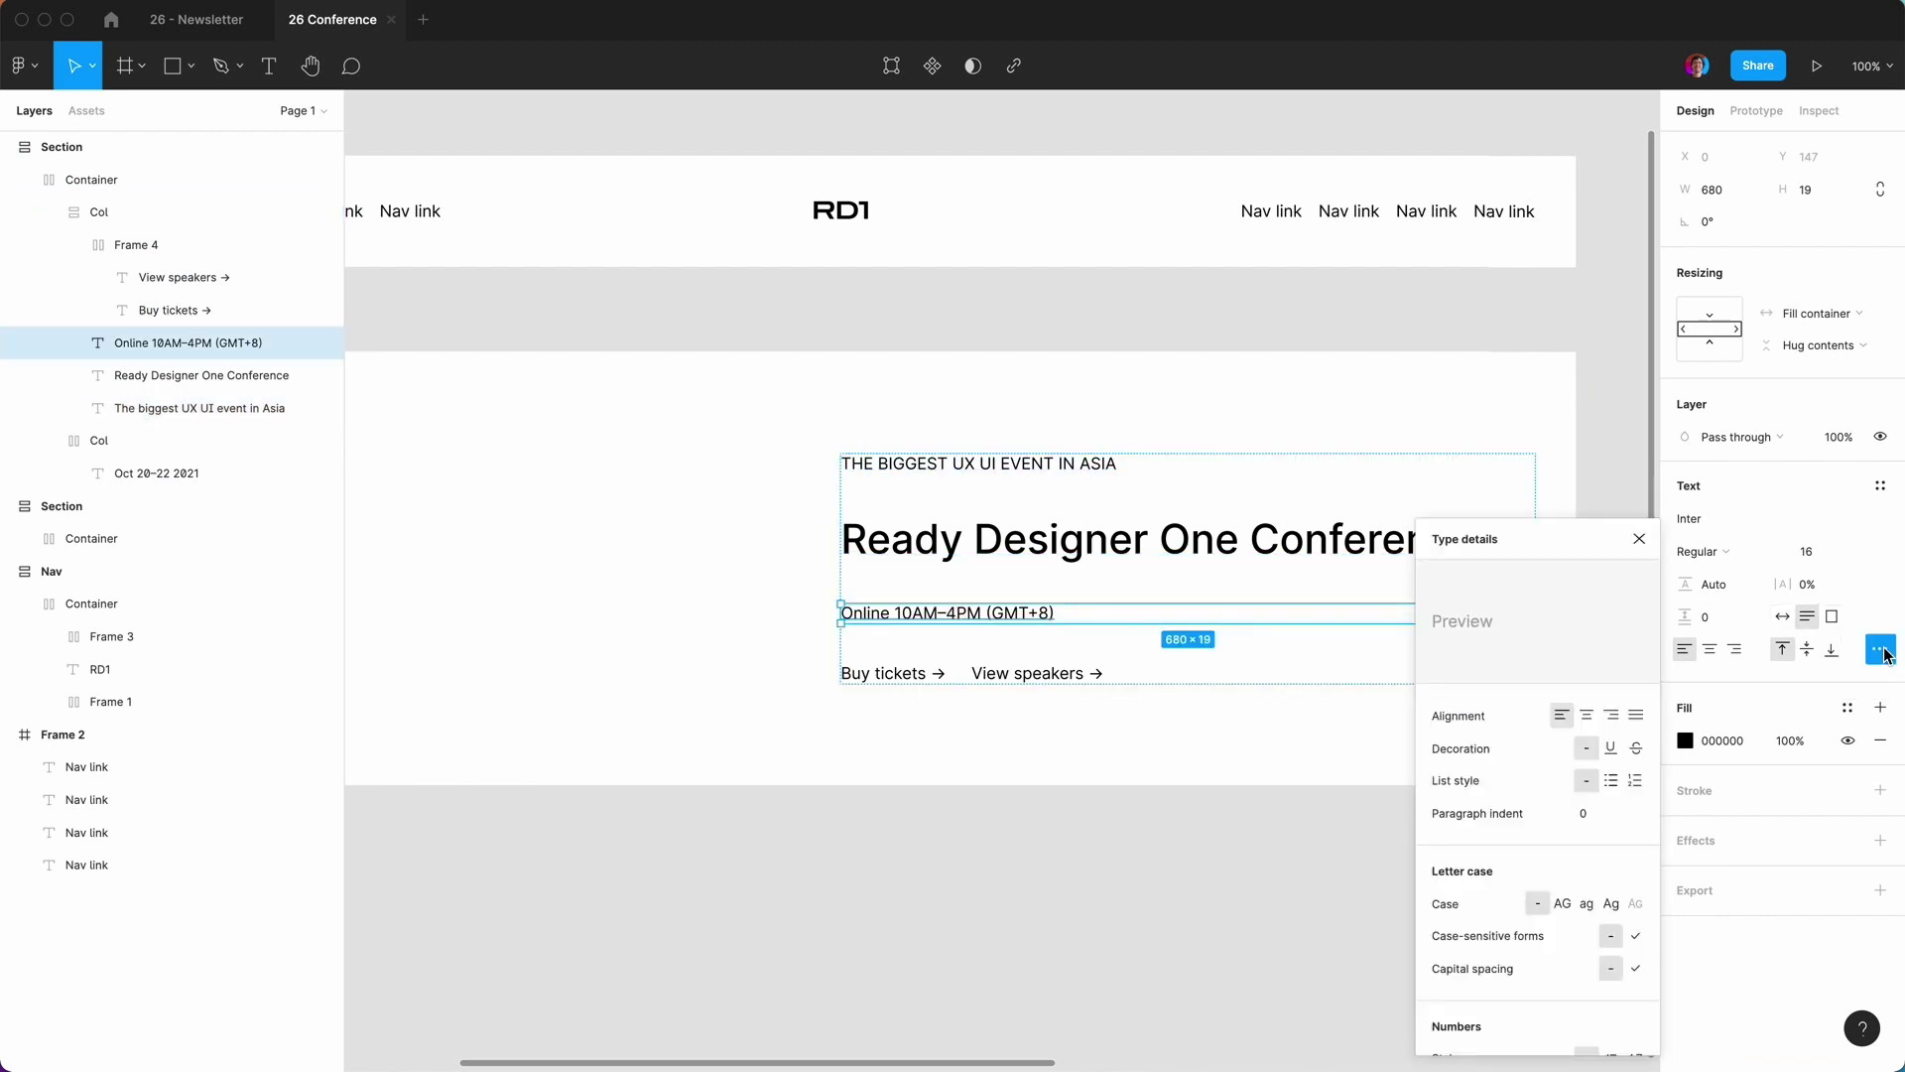
left_click(1563, 904)
left_click(1141, 556)
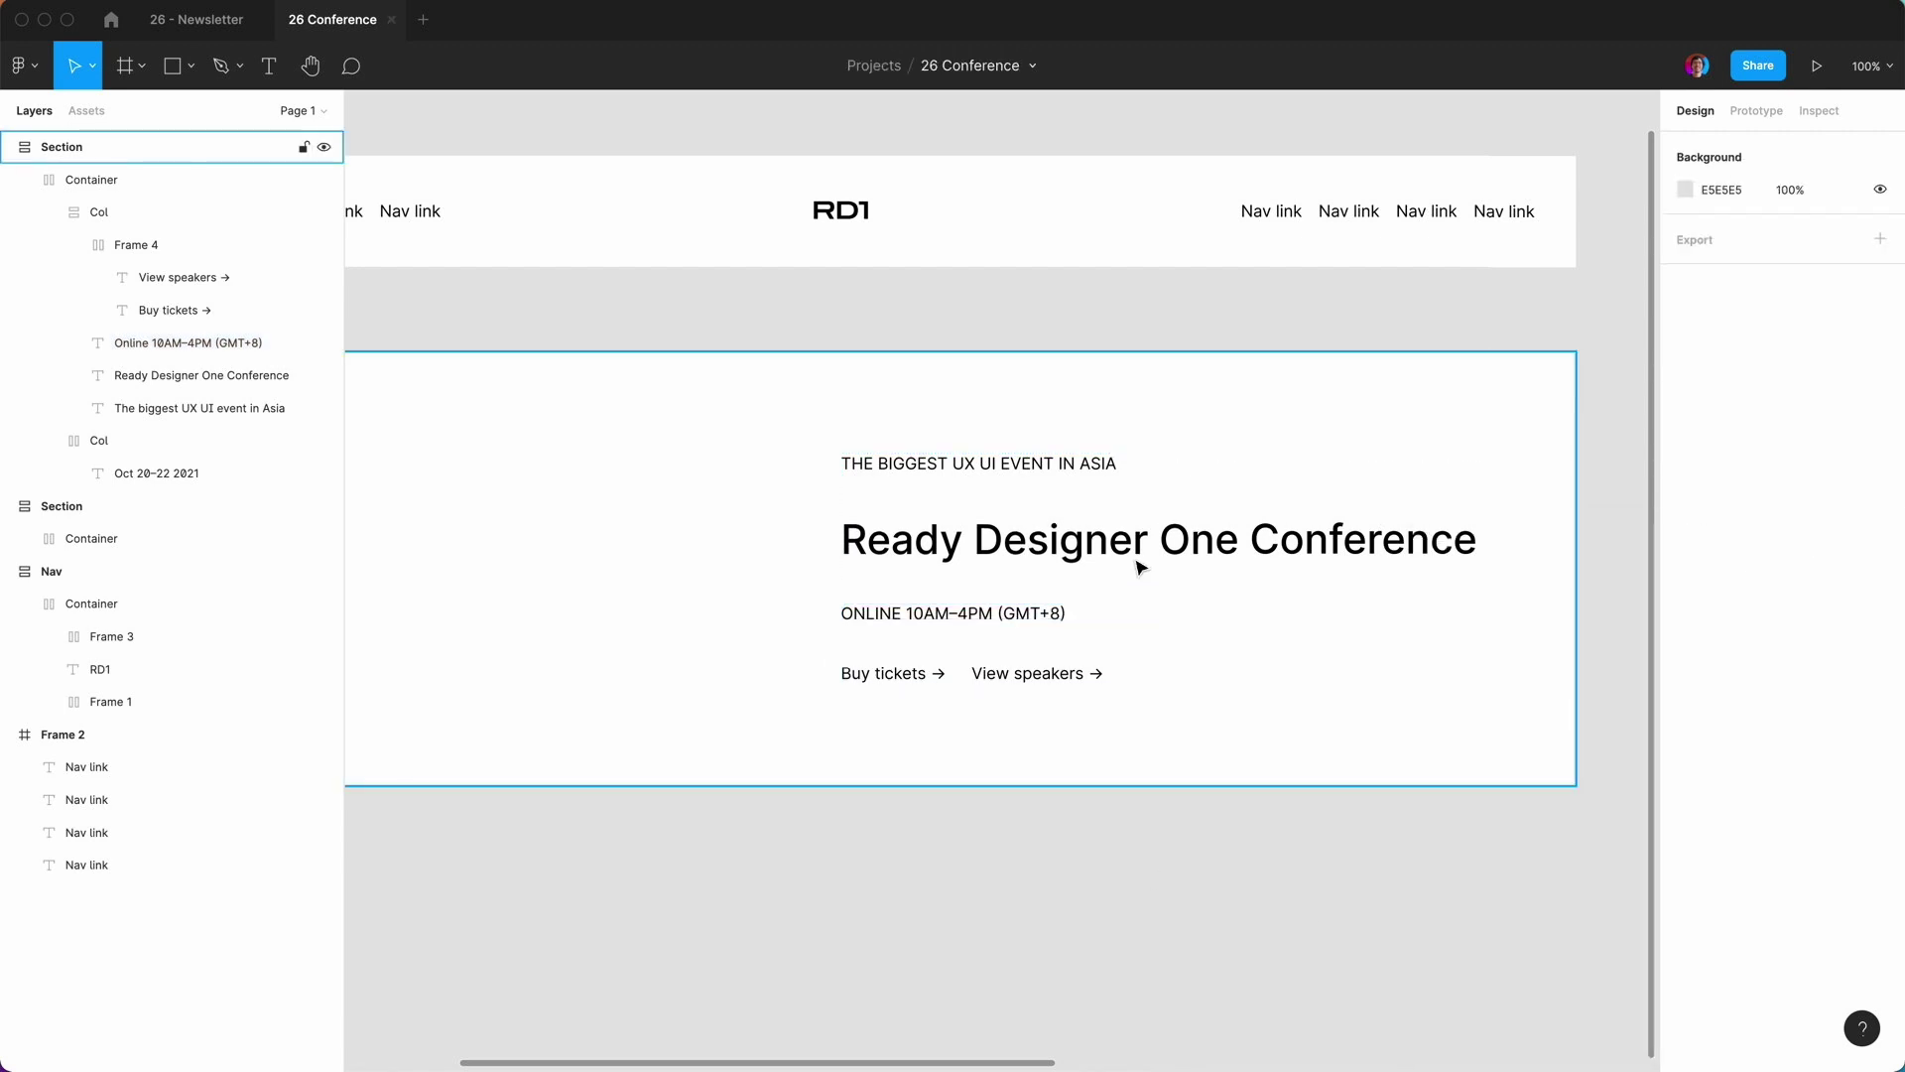
Wrap the "Ready Designer One Conference" title and the online time line in an auto layout frame with 24 spacing.
double_click(1141, 556)
double_click(1144, 557)
left_click(1144, 556)
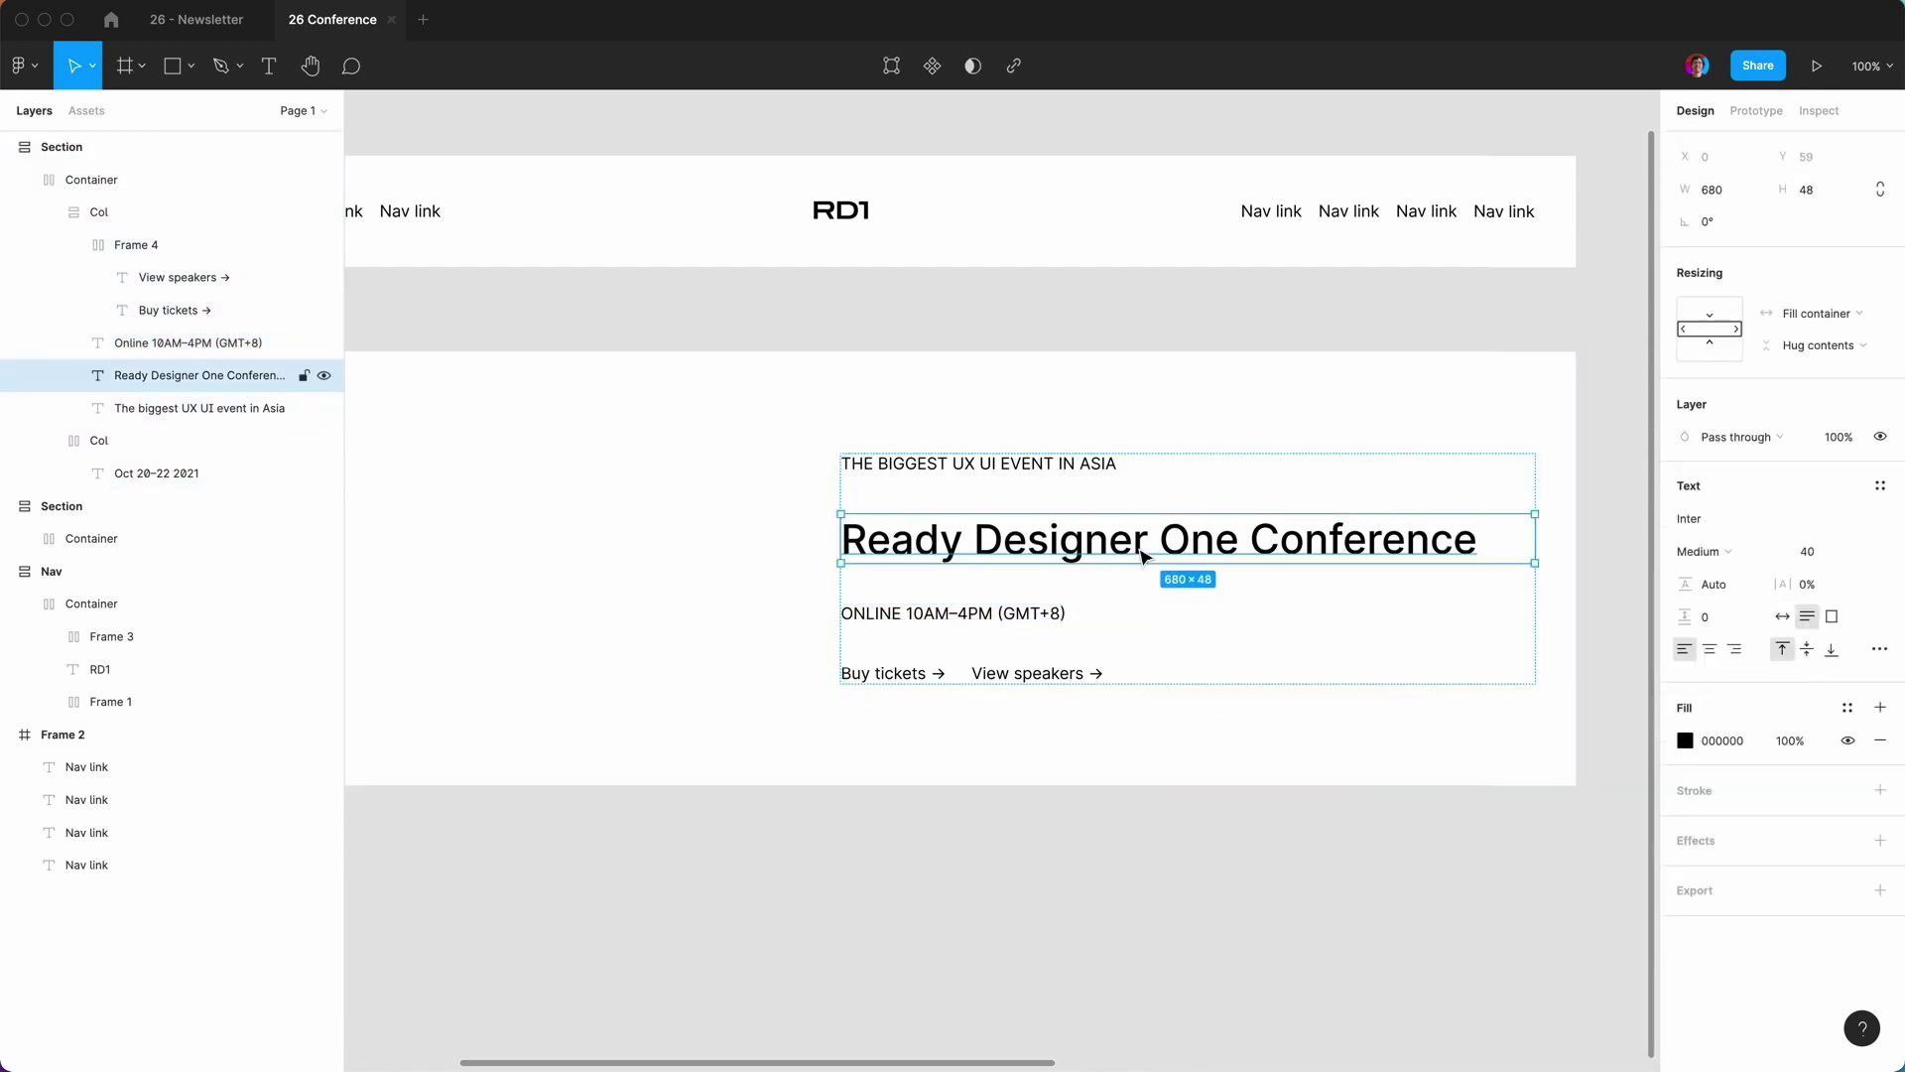
left_click(190, 342, "shift")
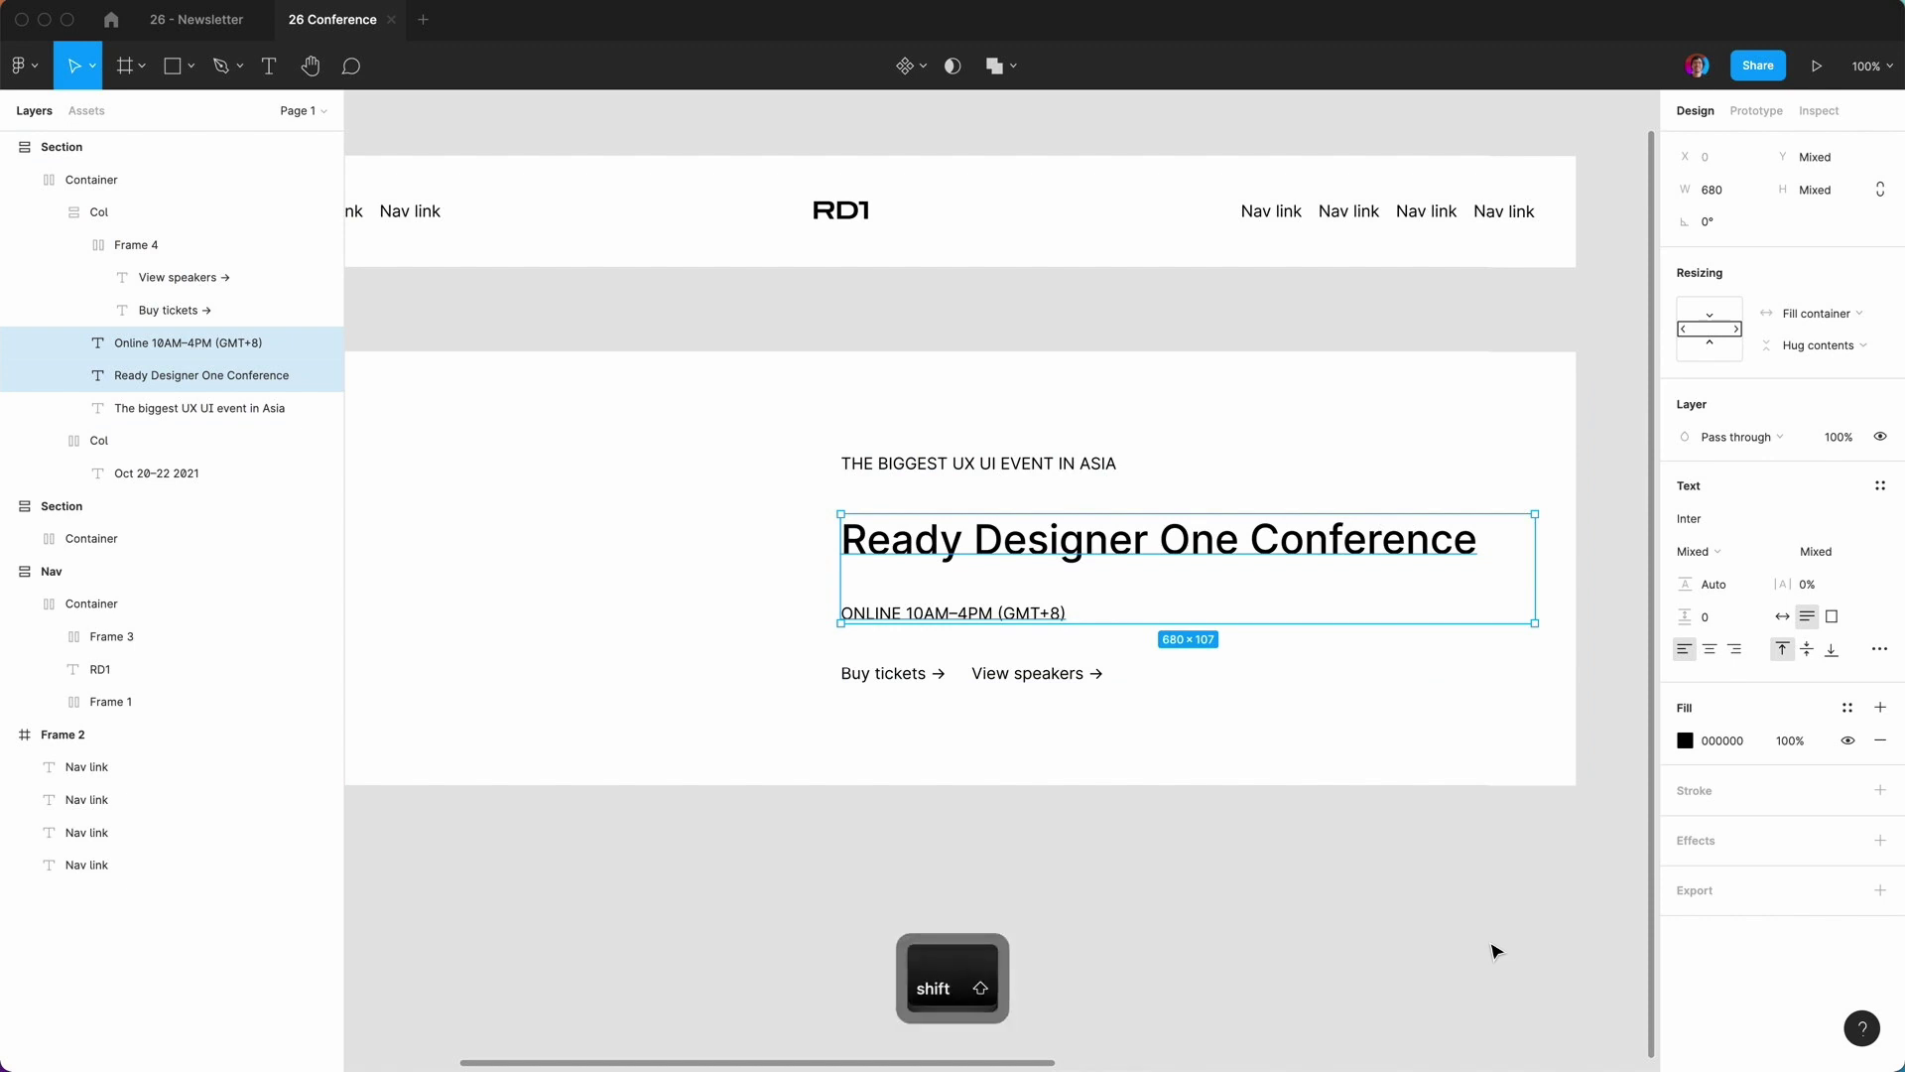
key("shift+a")
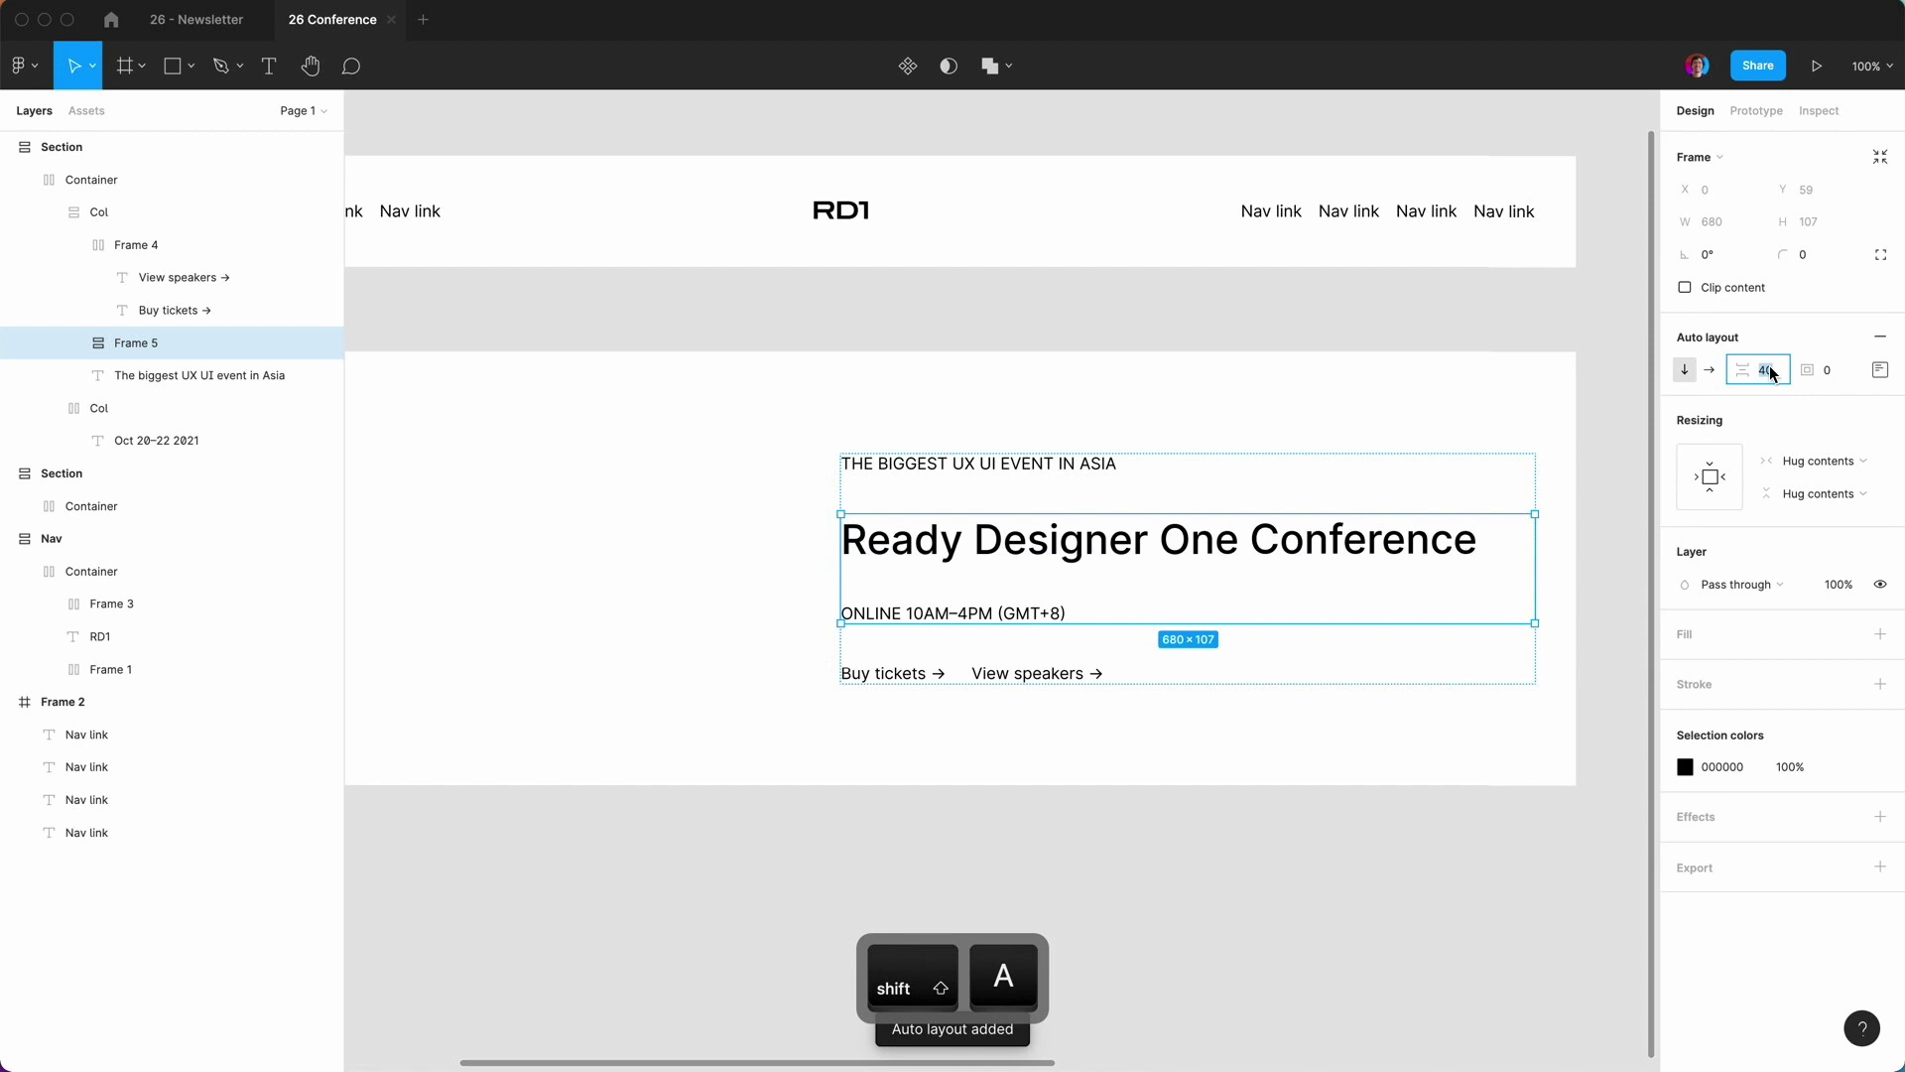
key("Return")
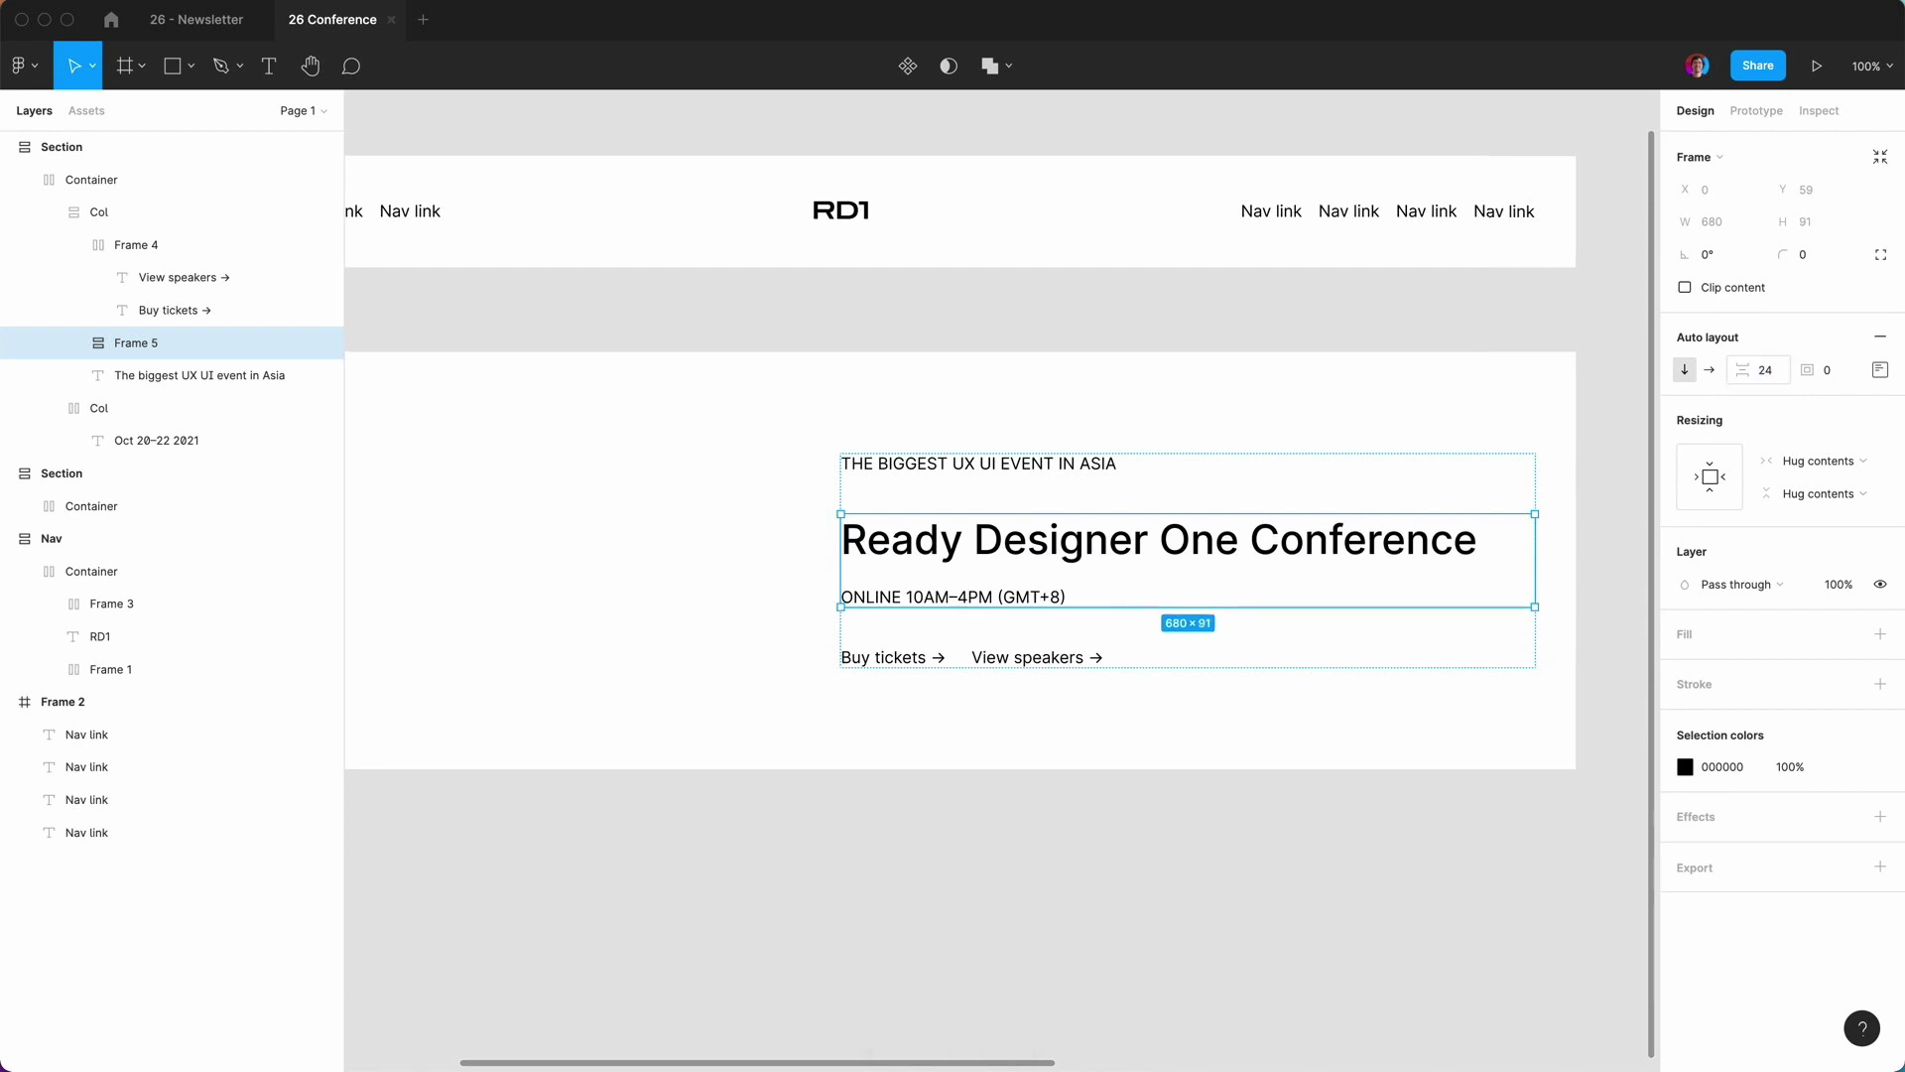
Tighten the spacing of the auto layout frame holding the title and the online time line.
left_click(1773, 374)
key("Return")
key("Return")
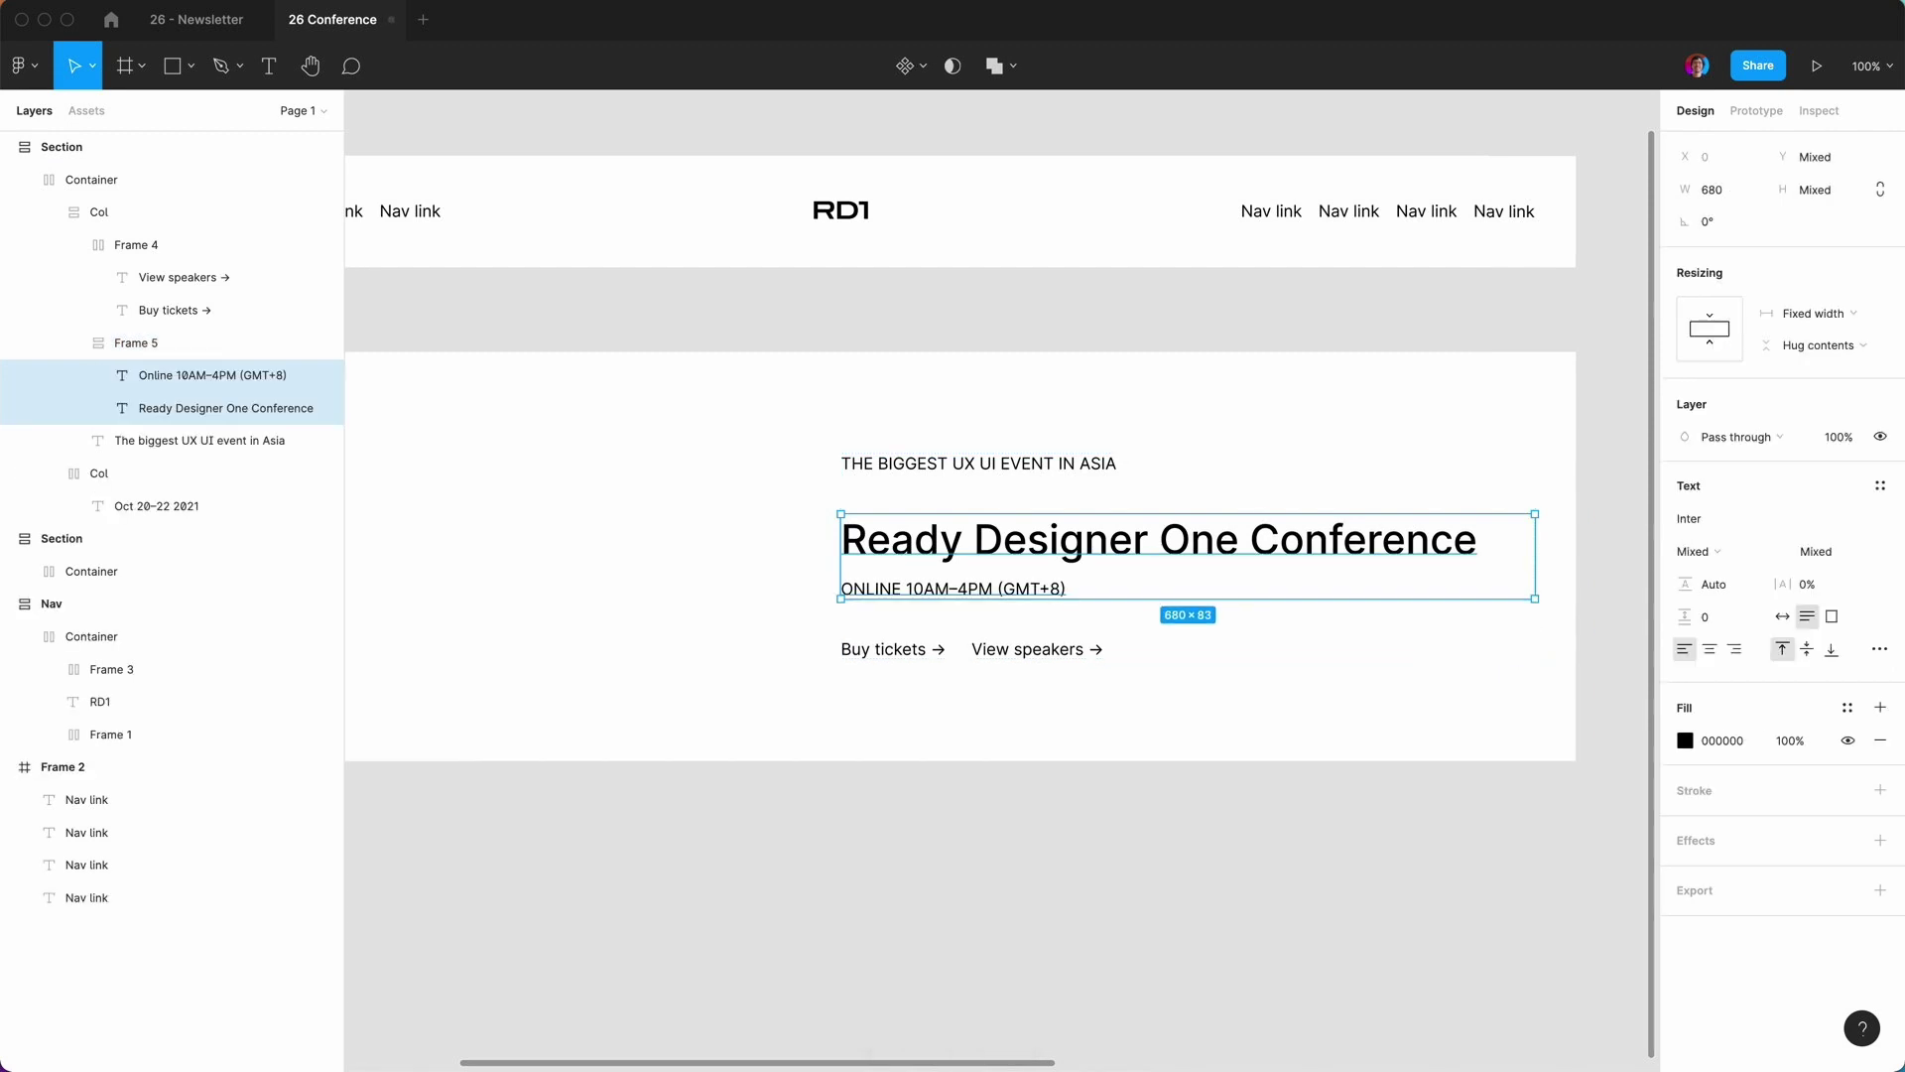
left_click(1096, 913)
Change the font of the "Oct 20–22 2021" date text in the hero Section to Zen Dots.
scroll(1095, 908, "left", 5)
left_click(559, 458)
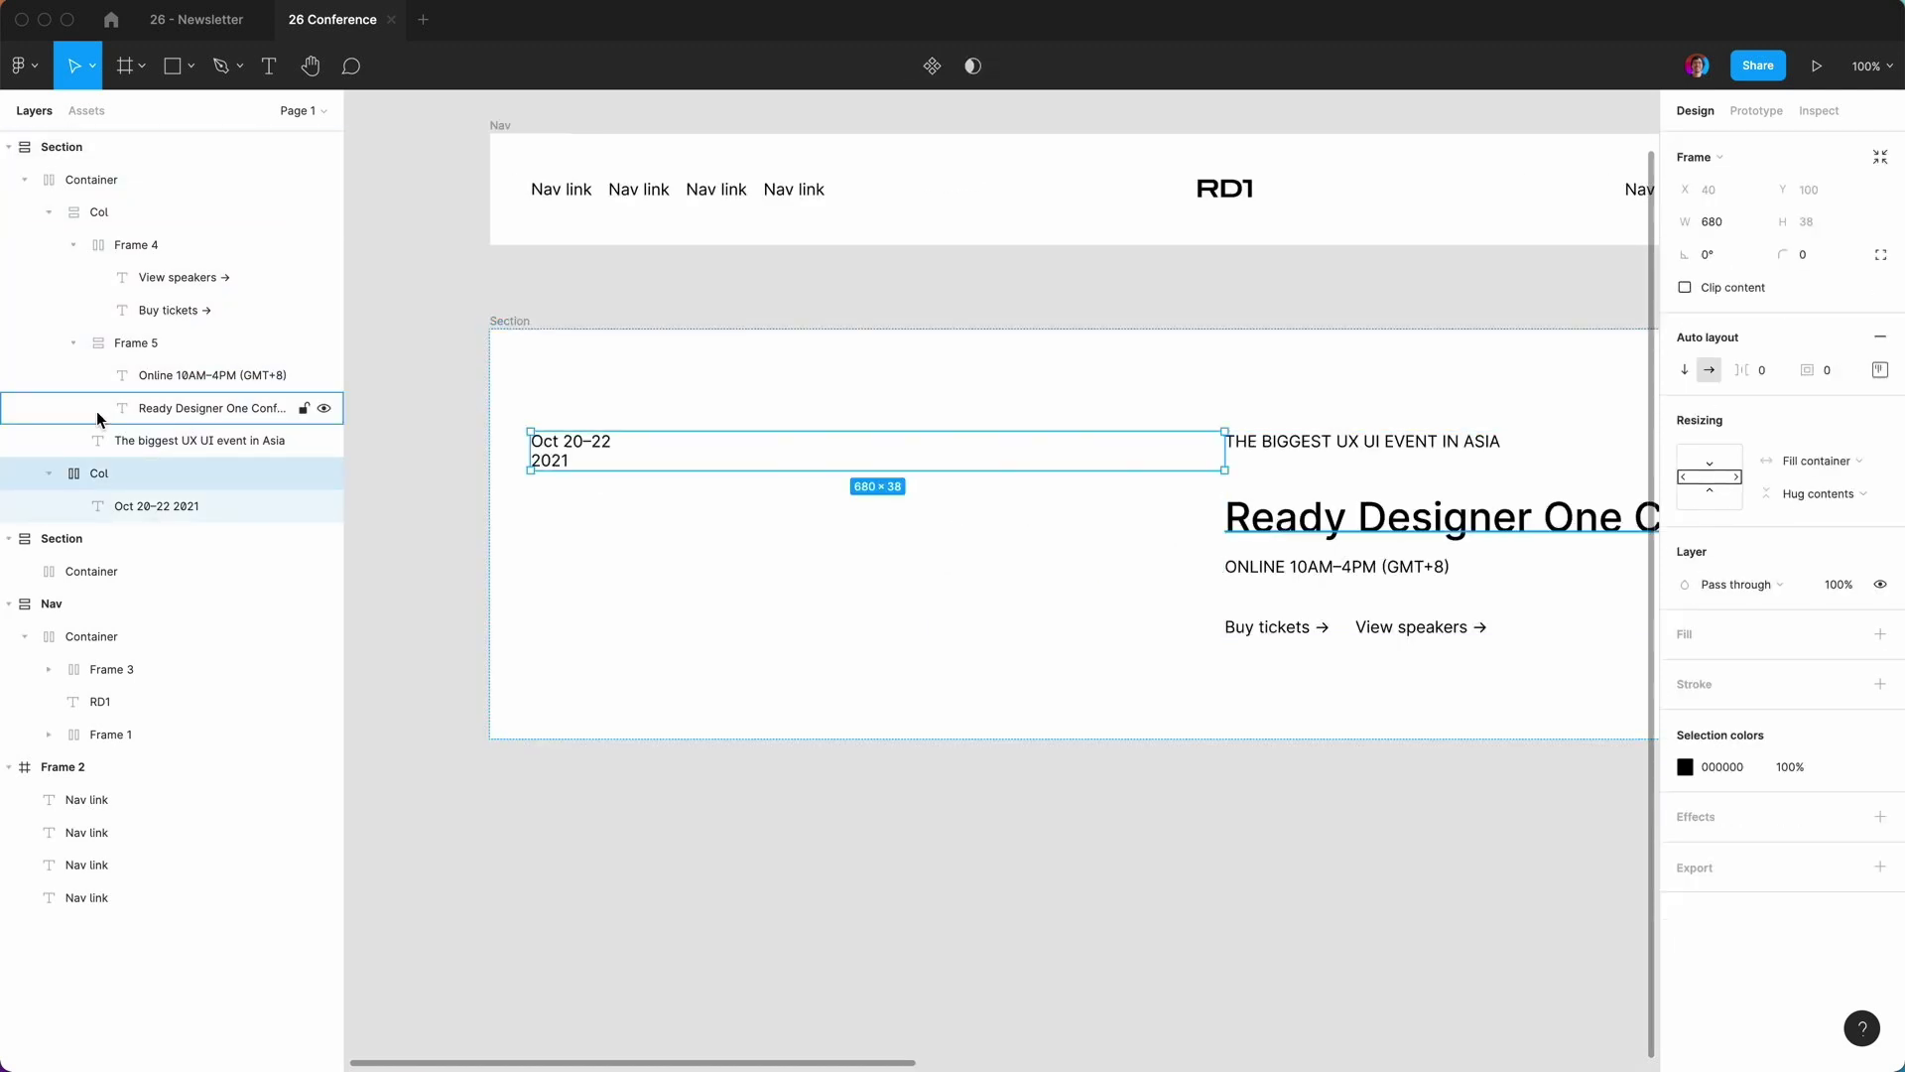
left_click(126, 508)
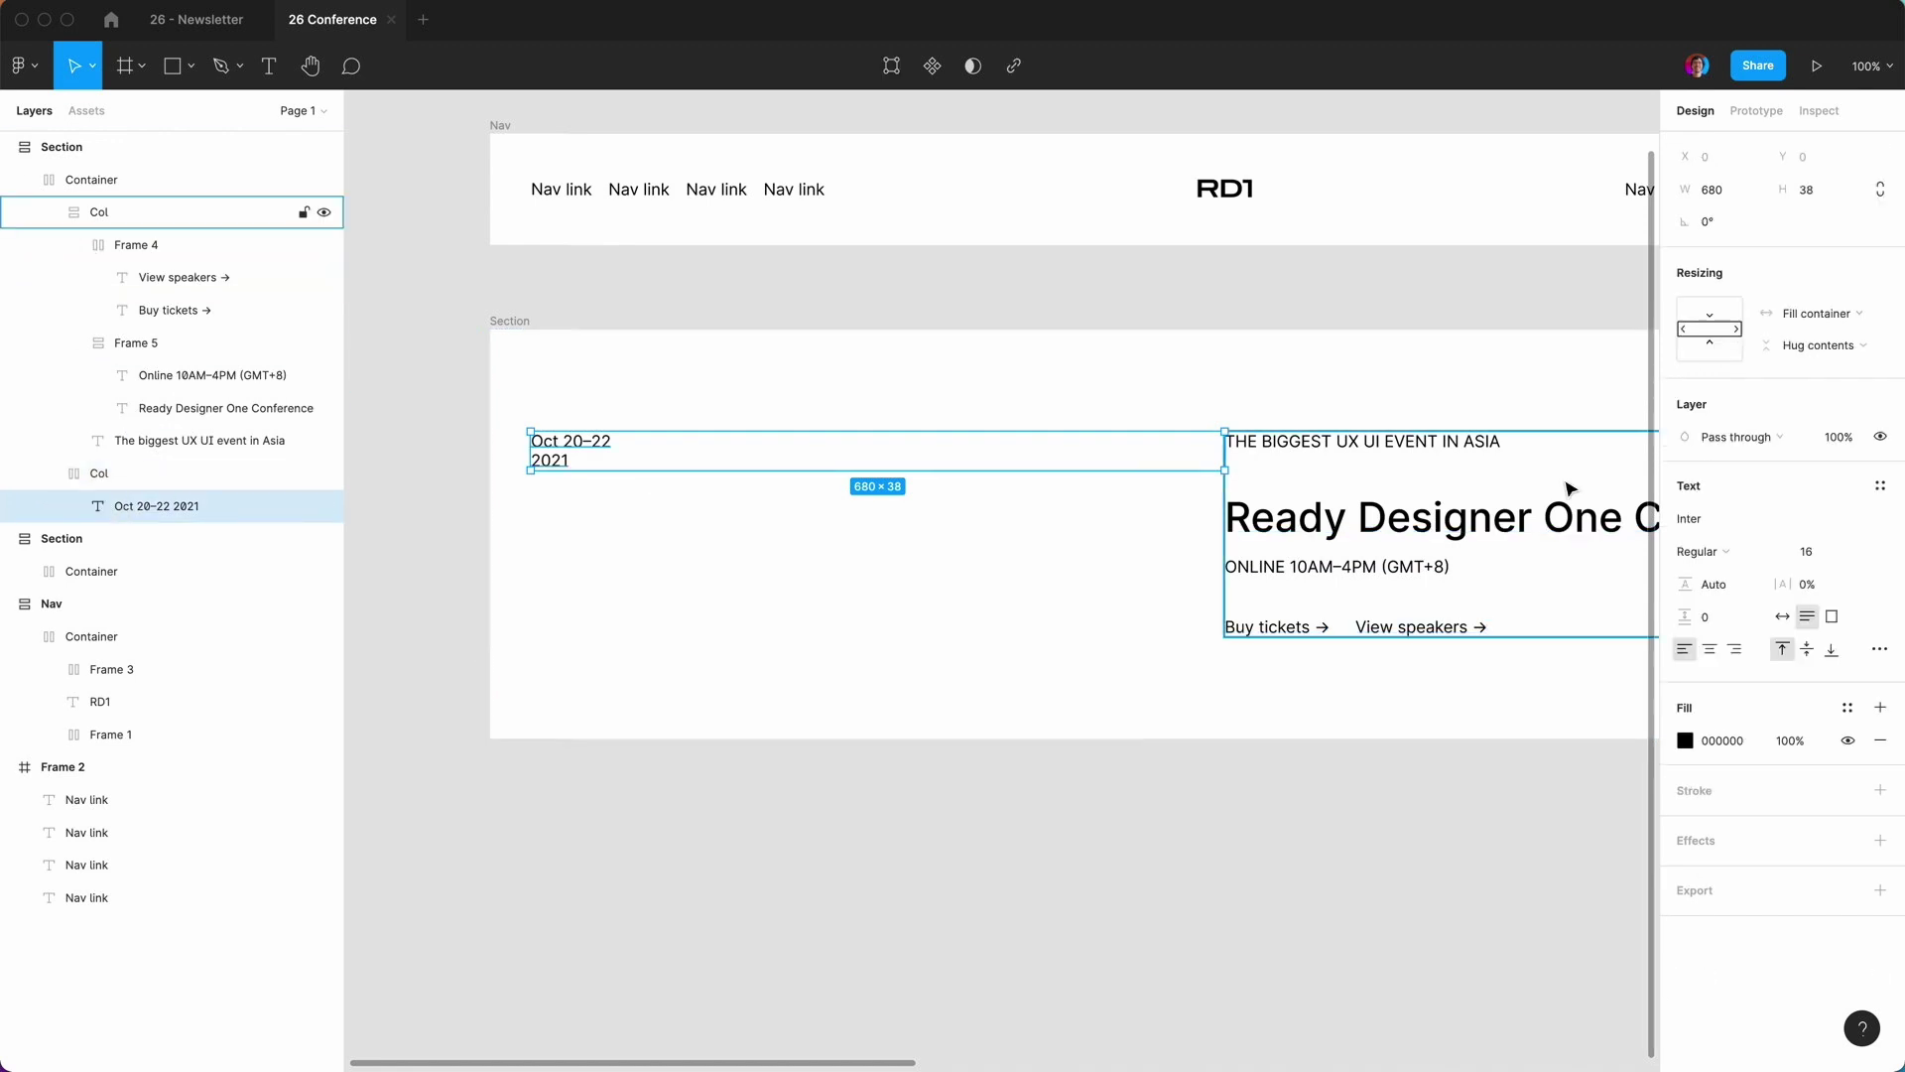
left_click(1699, 518)
type("Zen Dots")
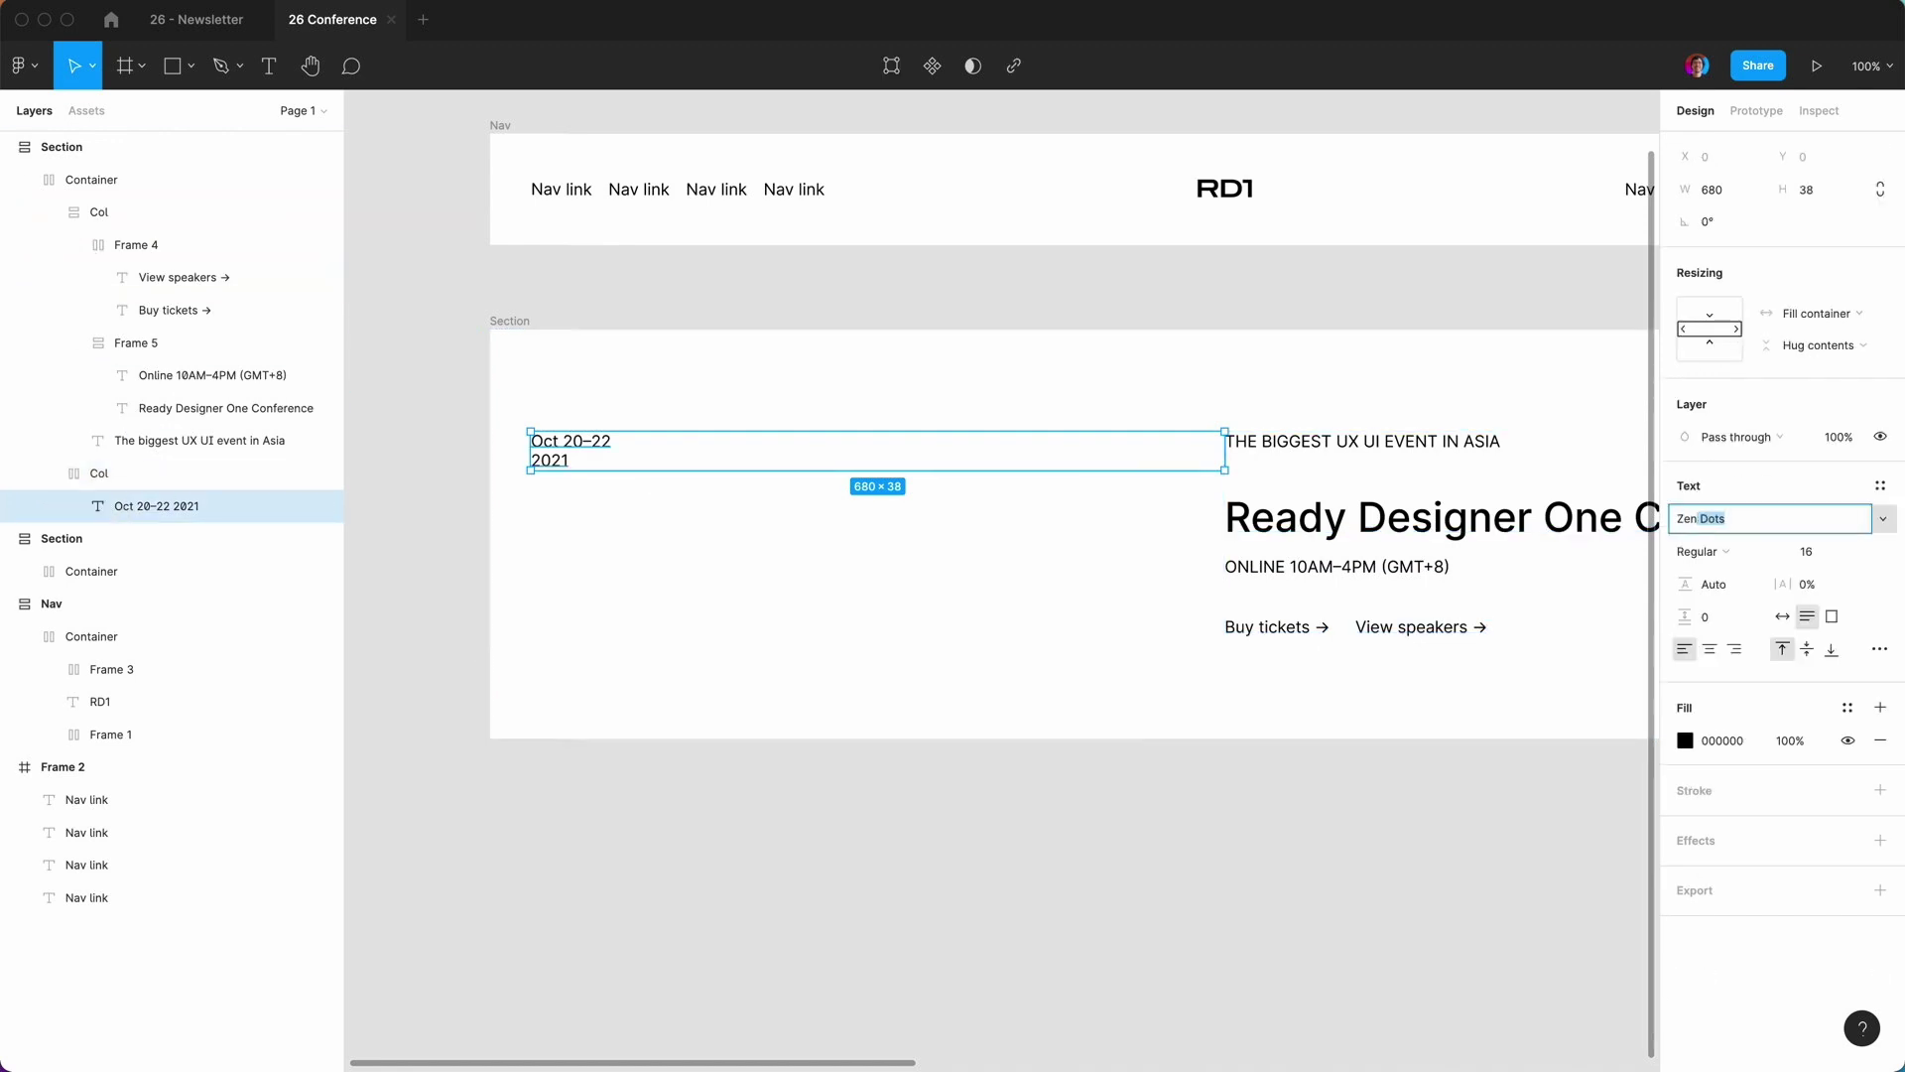
key("Return")
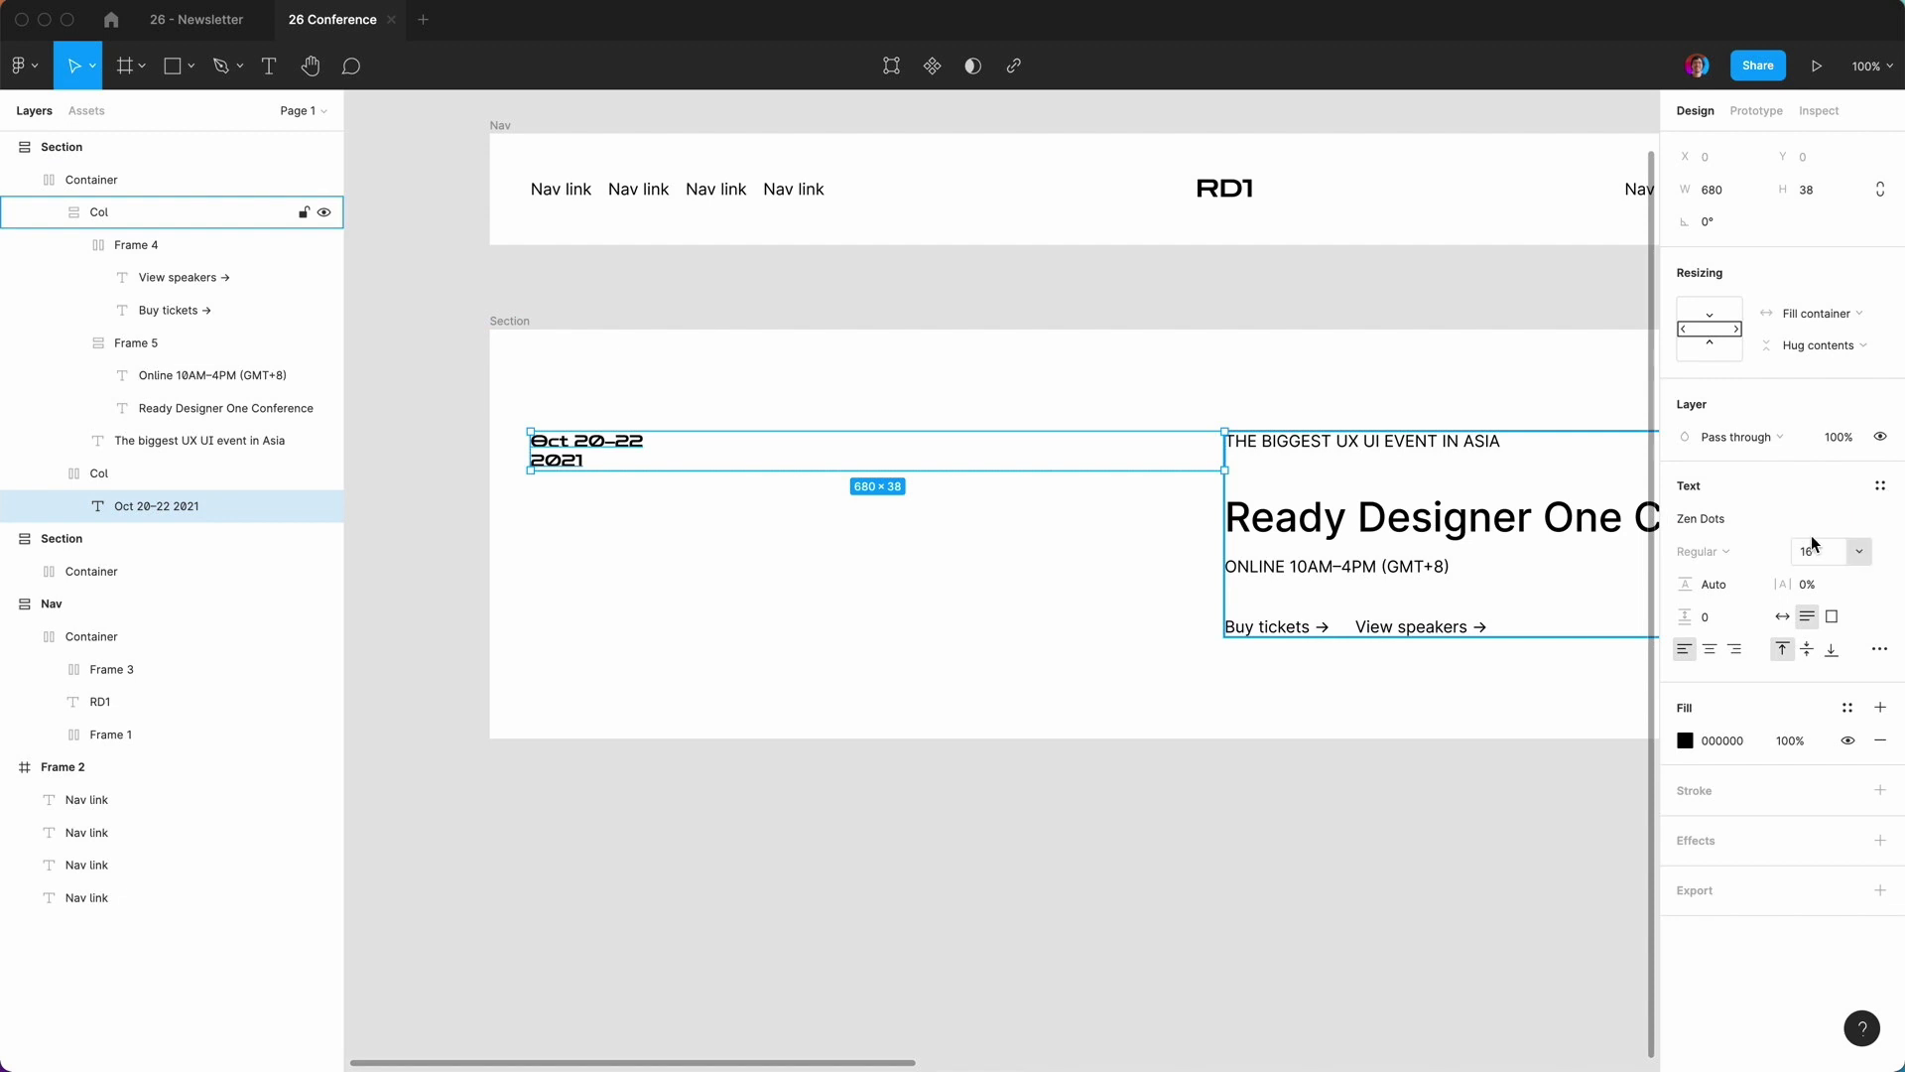
Turn on stylistic alternates for the "Oct 20–22 2021" date text.
left_click(1878, 651)
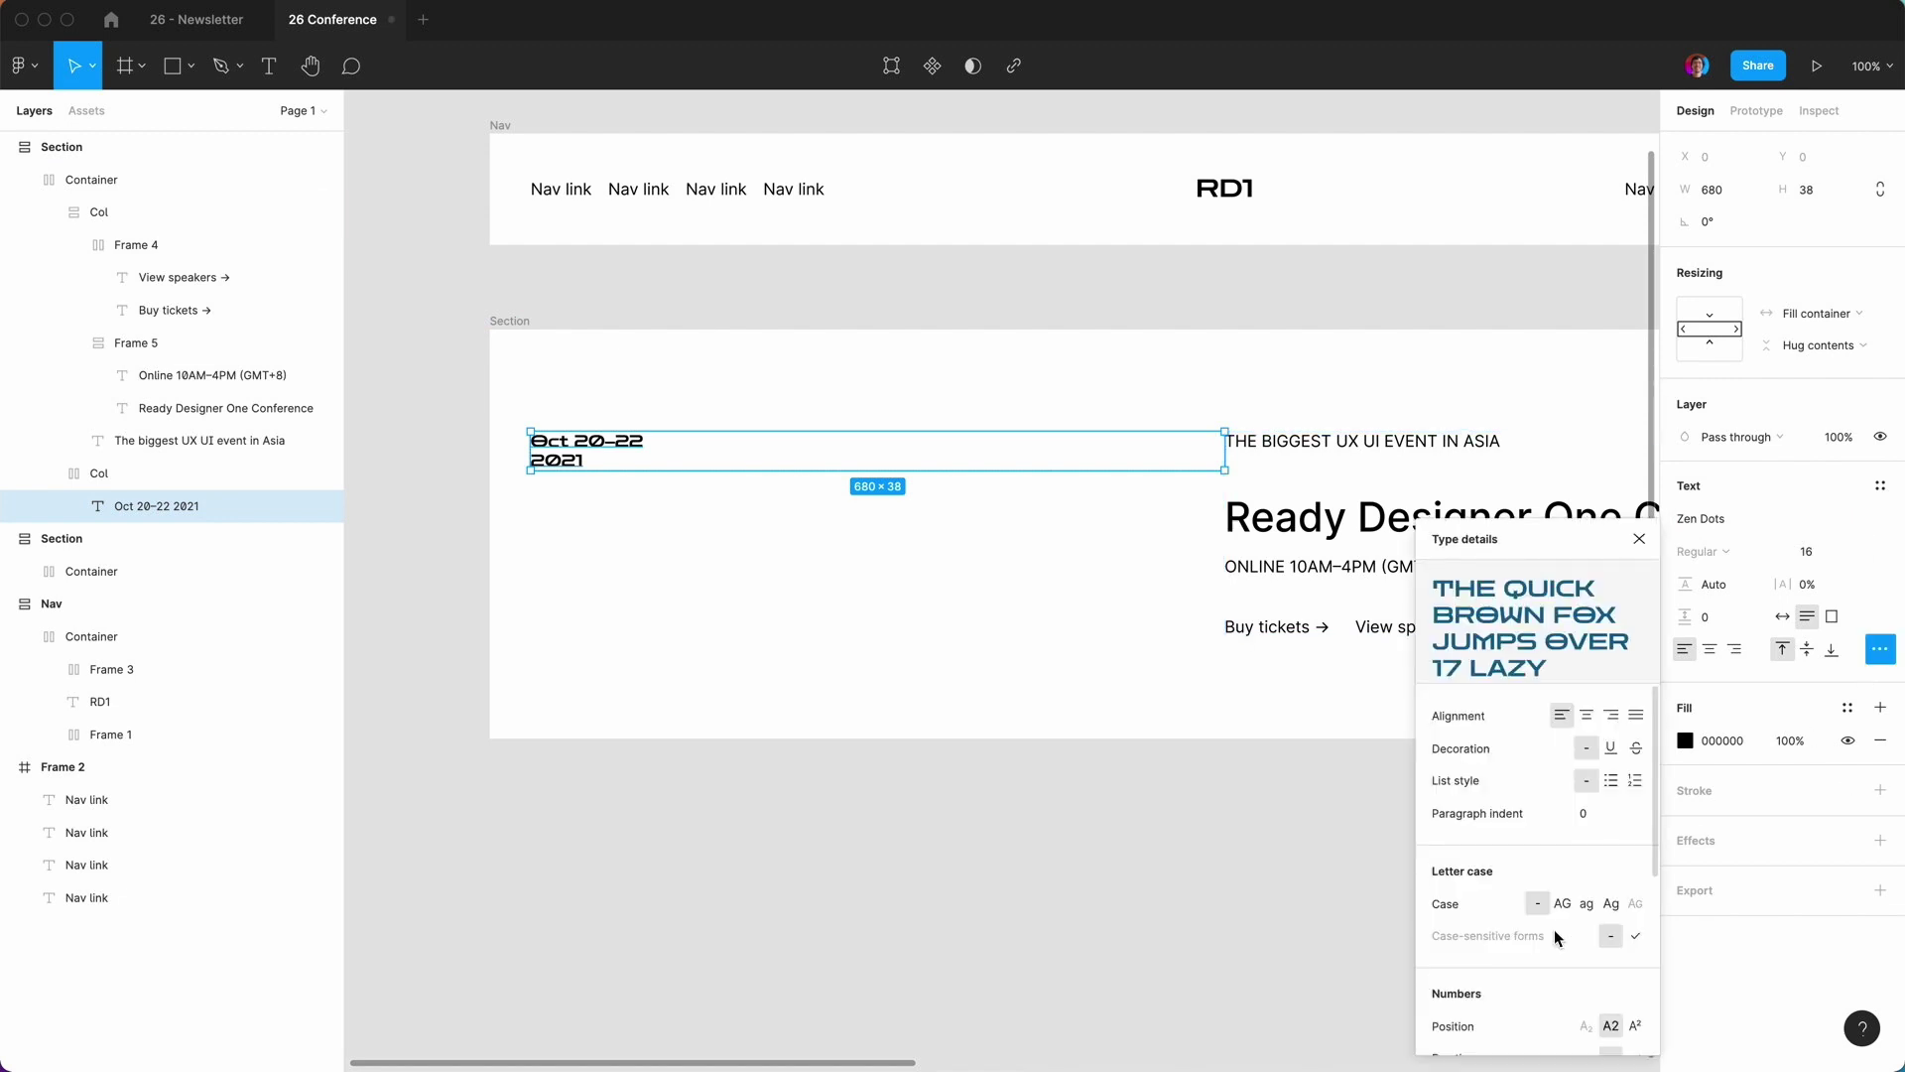
scroll(1554, 933, "down", 5)
mouse_move(1634, 970)
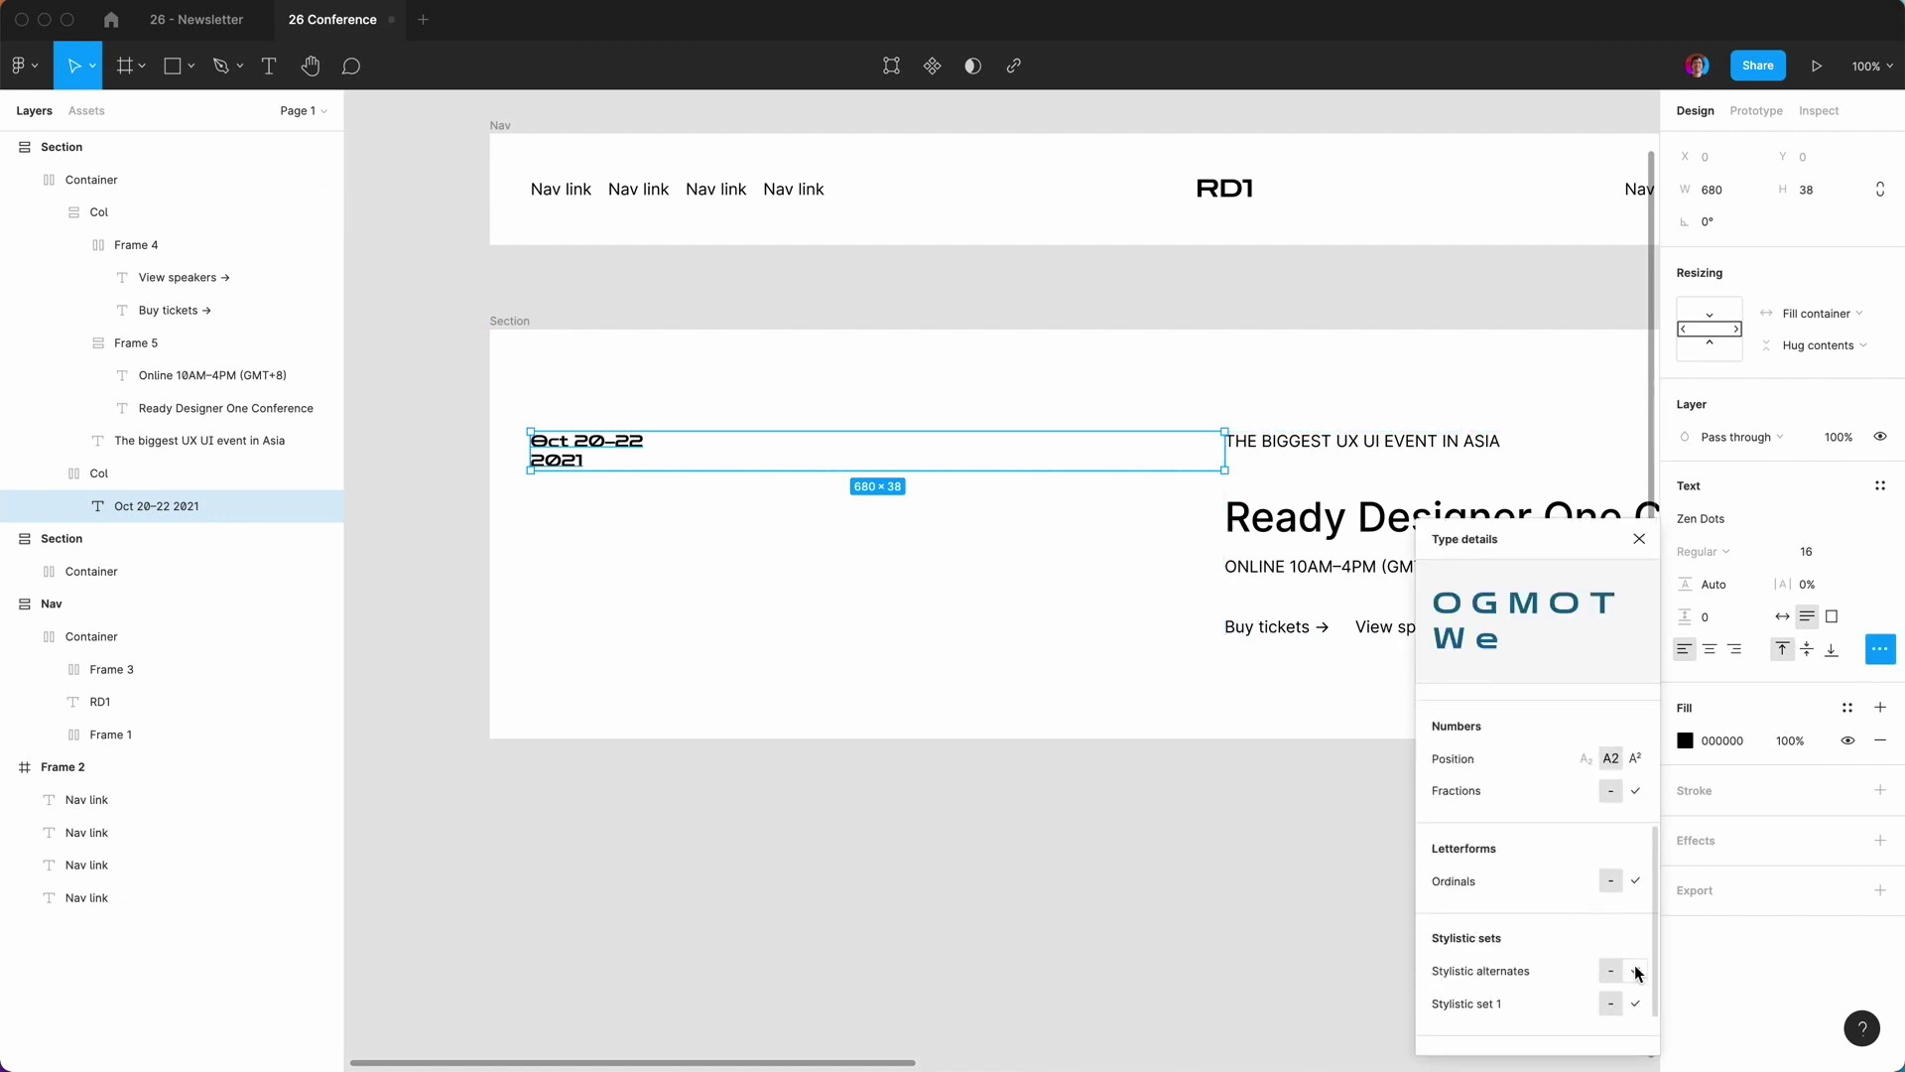
left_click(1638, 539)
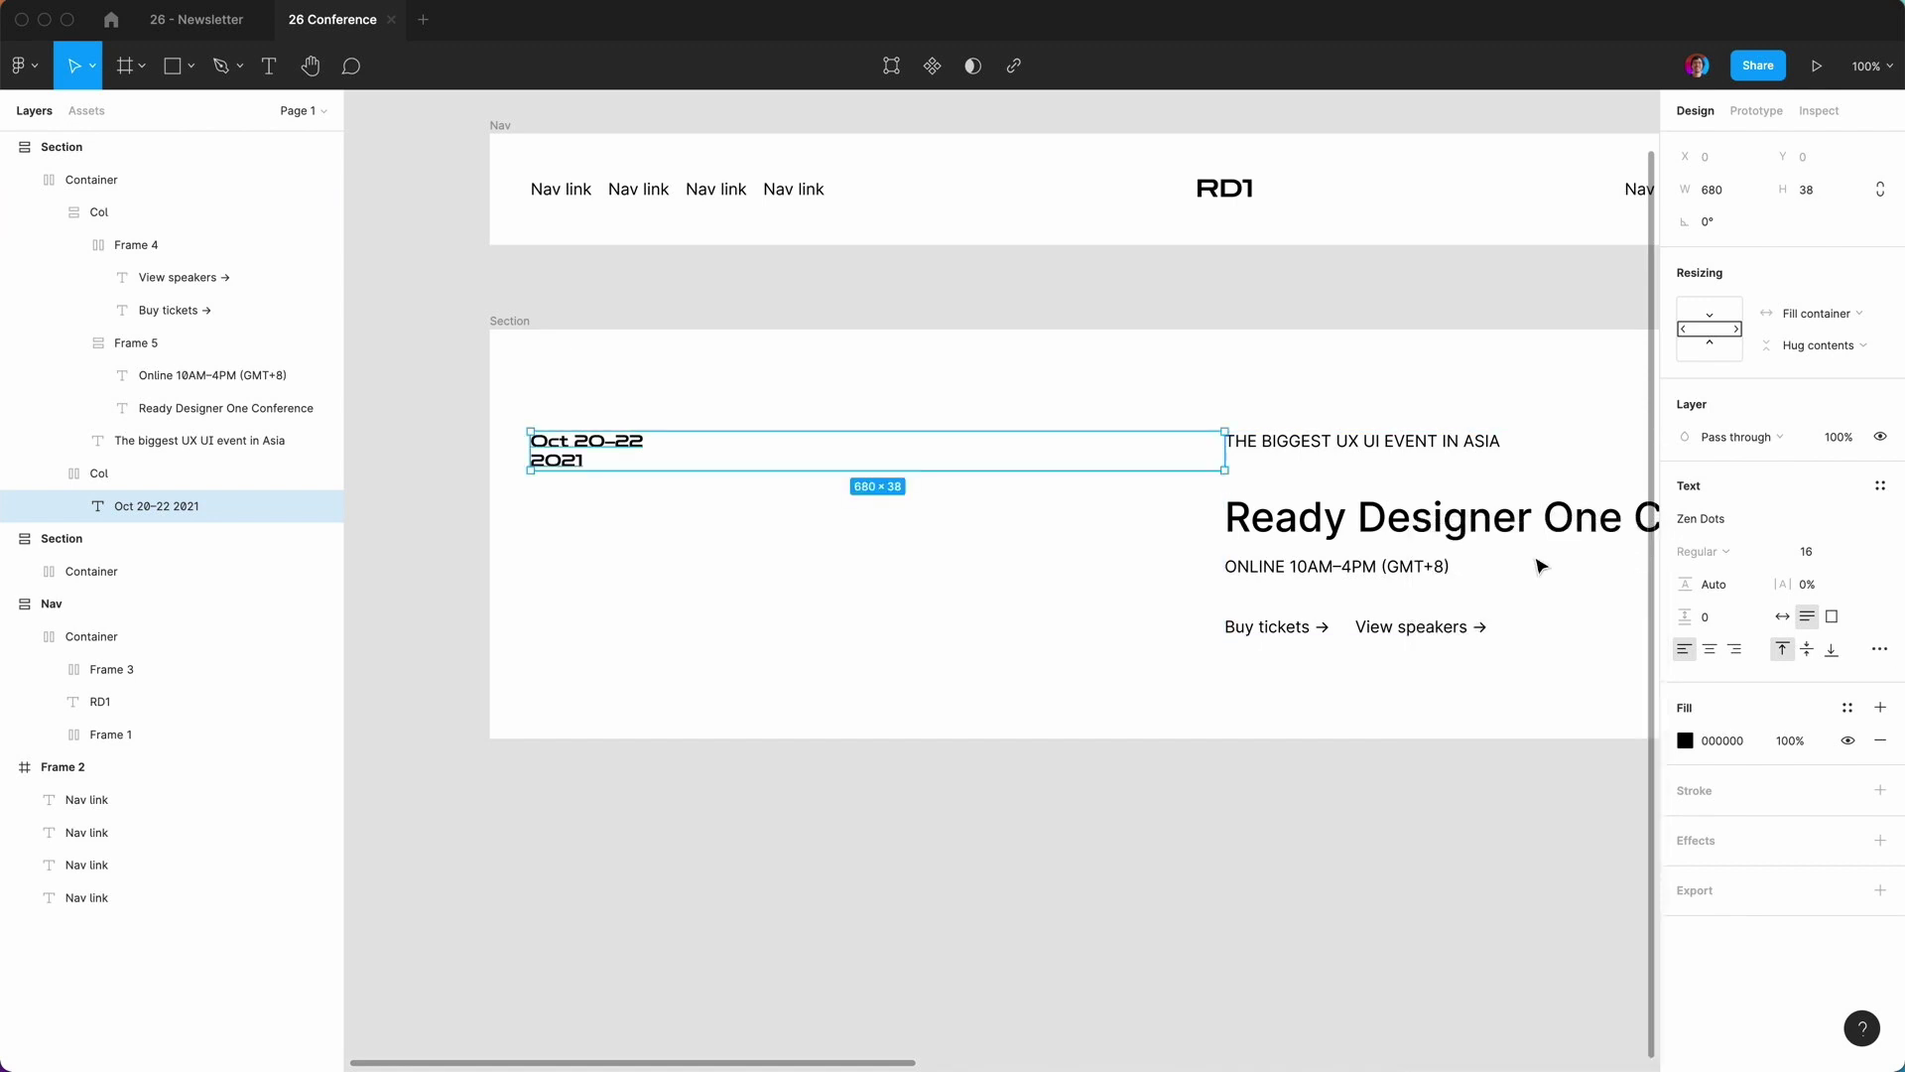
Set the font size of the "Oct 20–22 2021" date text to 24.
left_click(1810, 559)
key("Return")
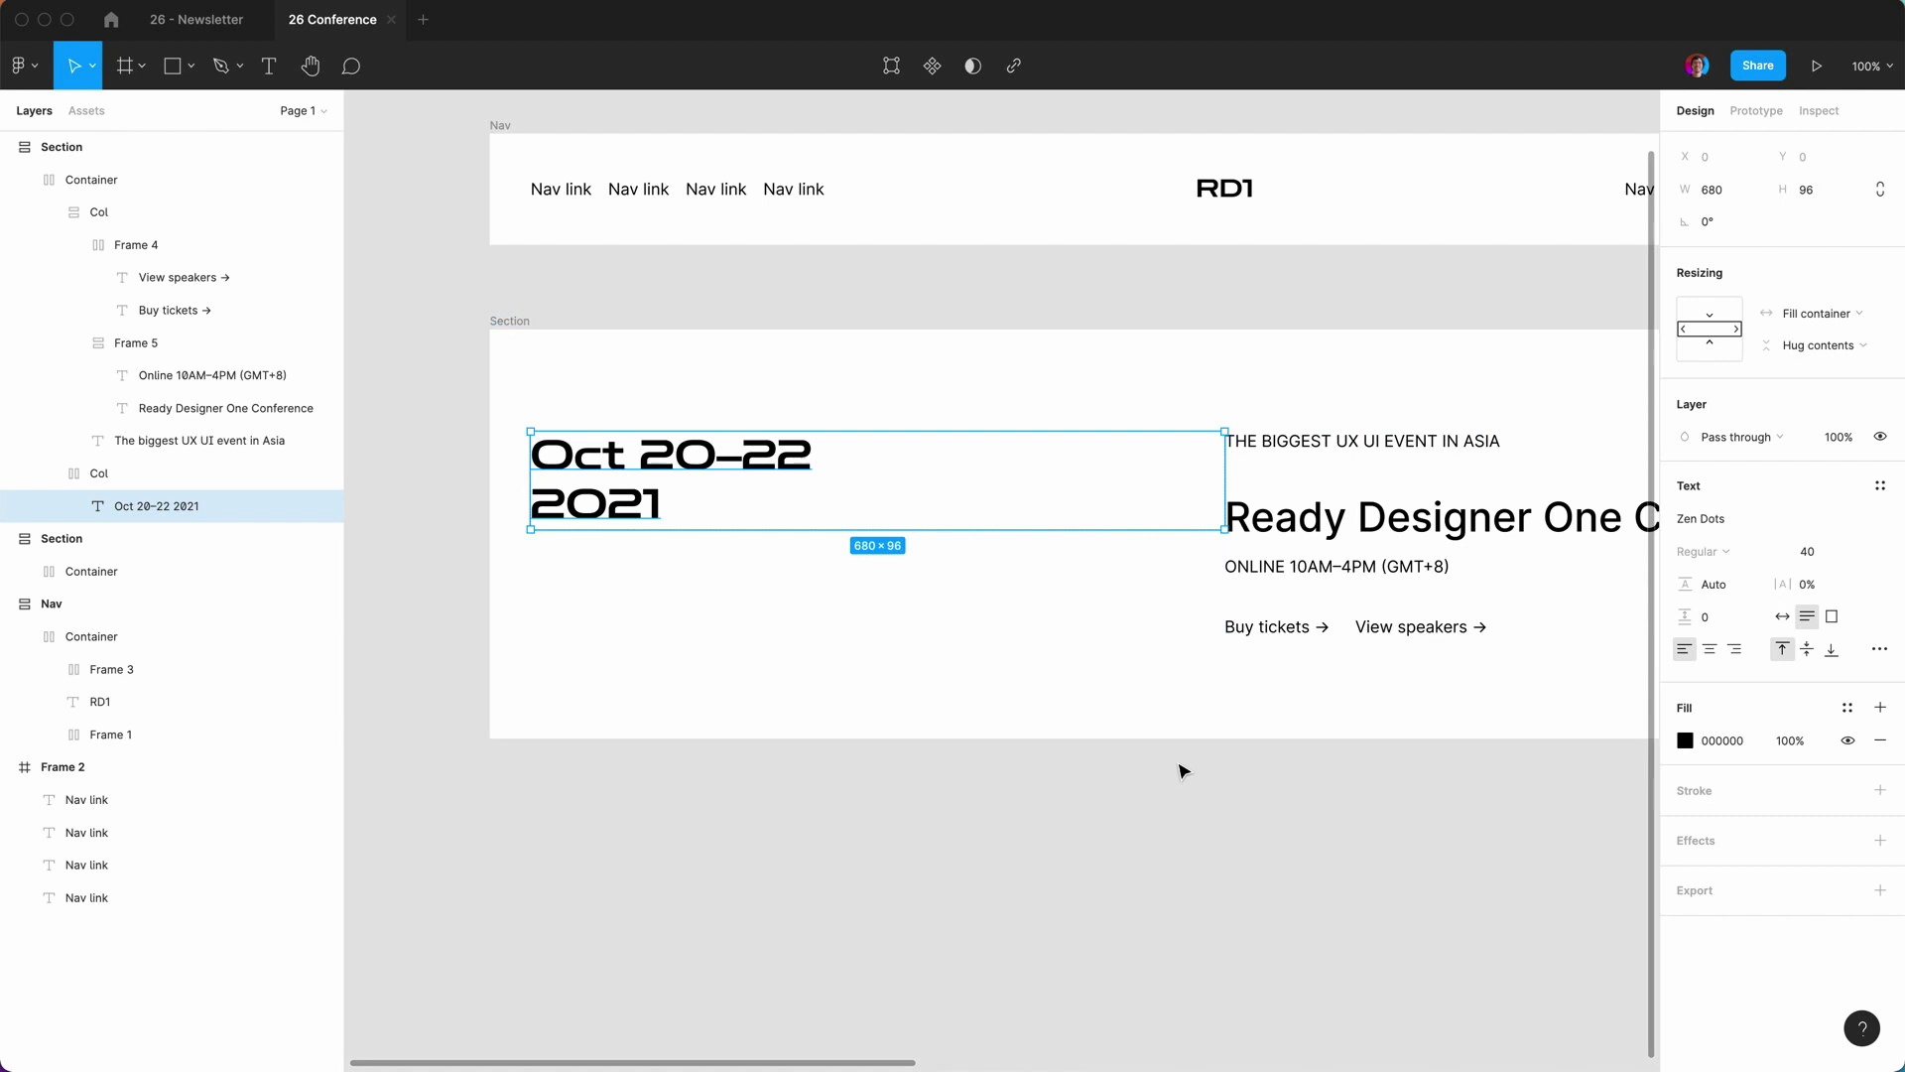
left_click(1818, 556)
type("24")
key("Return")
left_click(1165, 940)
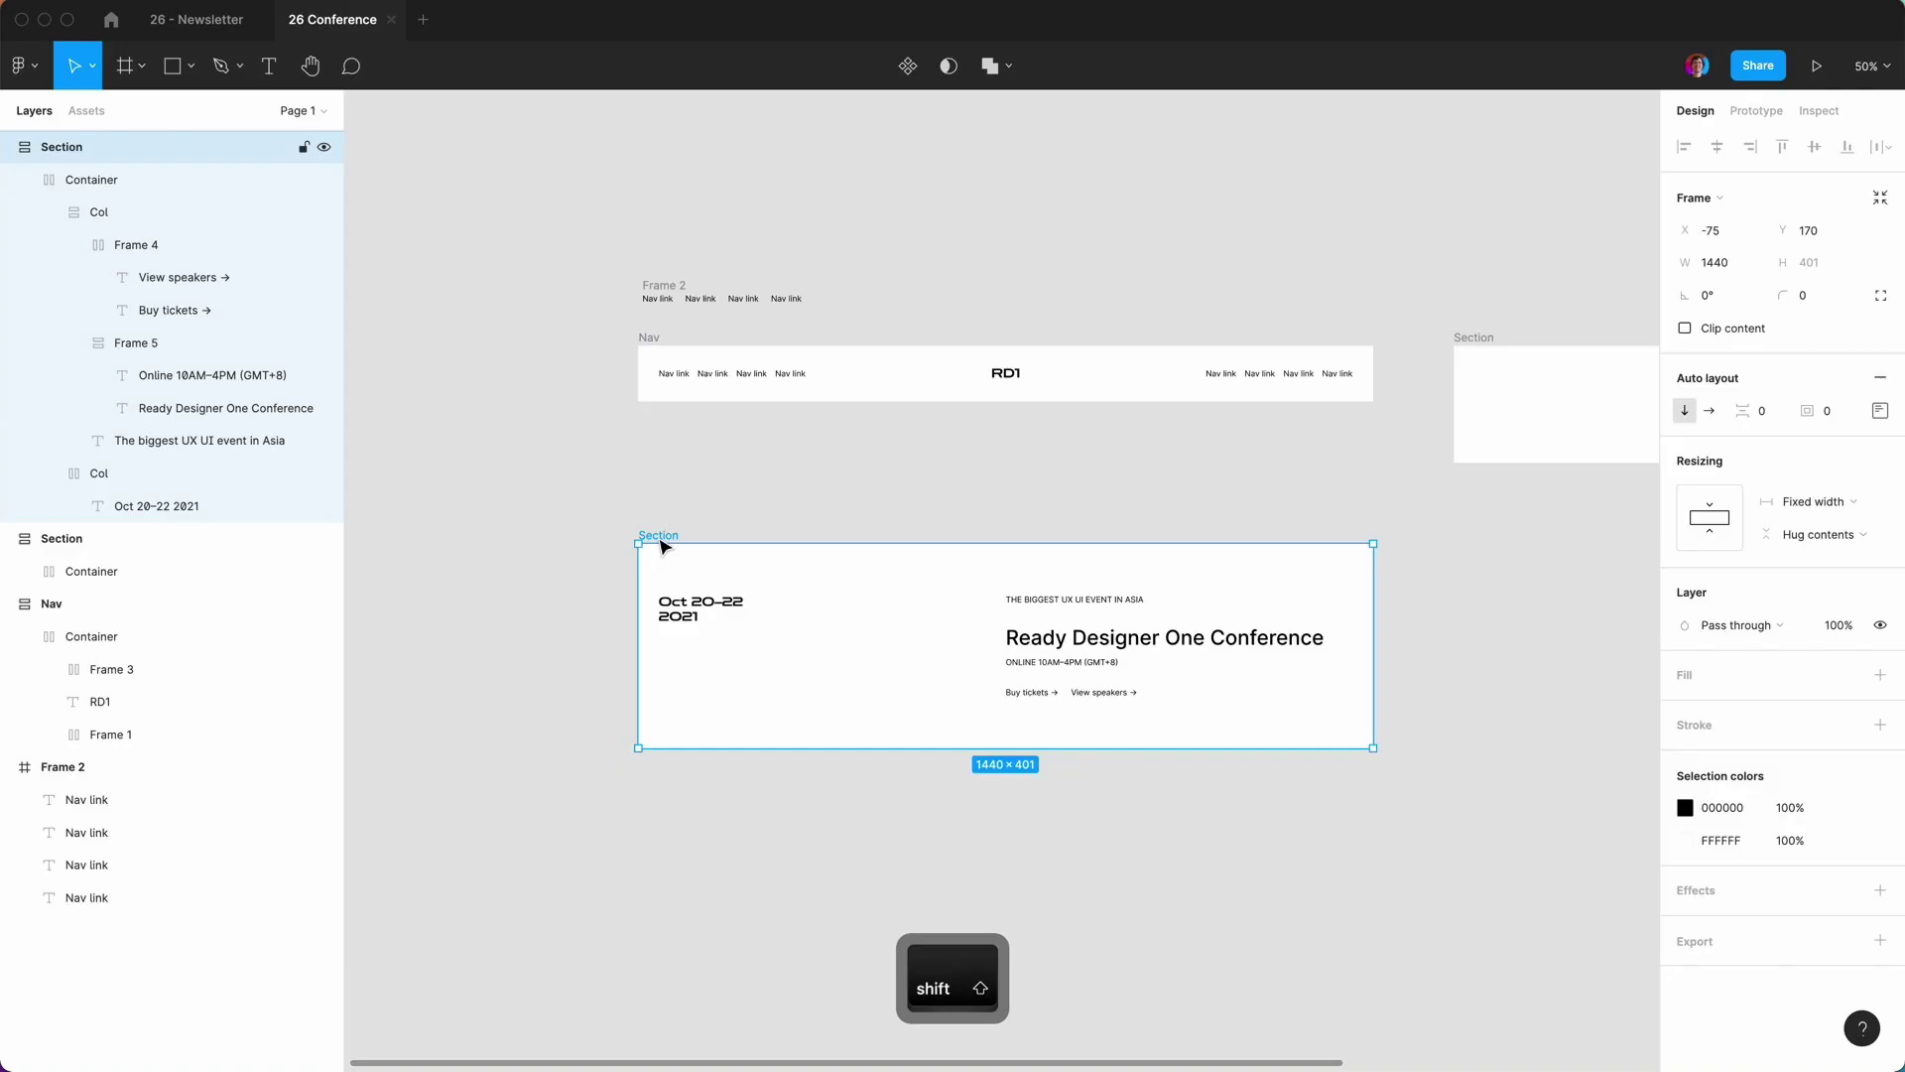
Duplicate the hero Section and delete the event details column from the copy.
left_click(628, 488)
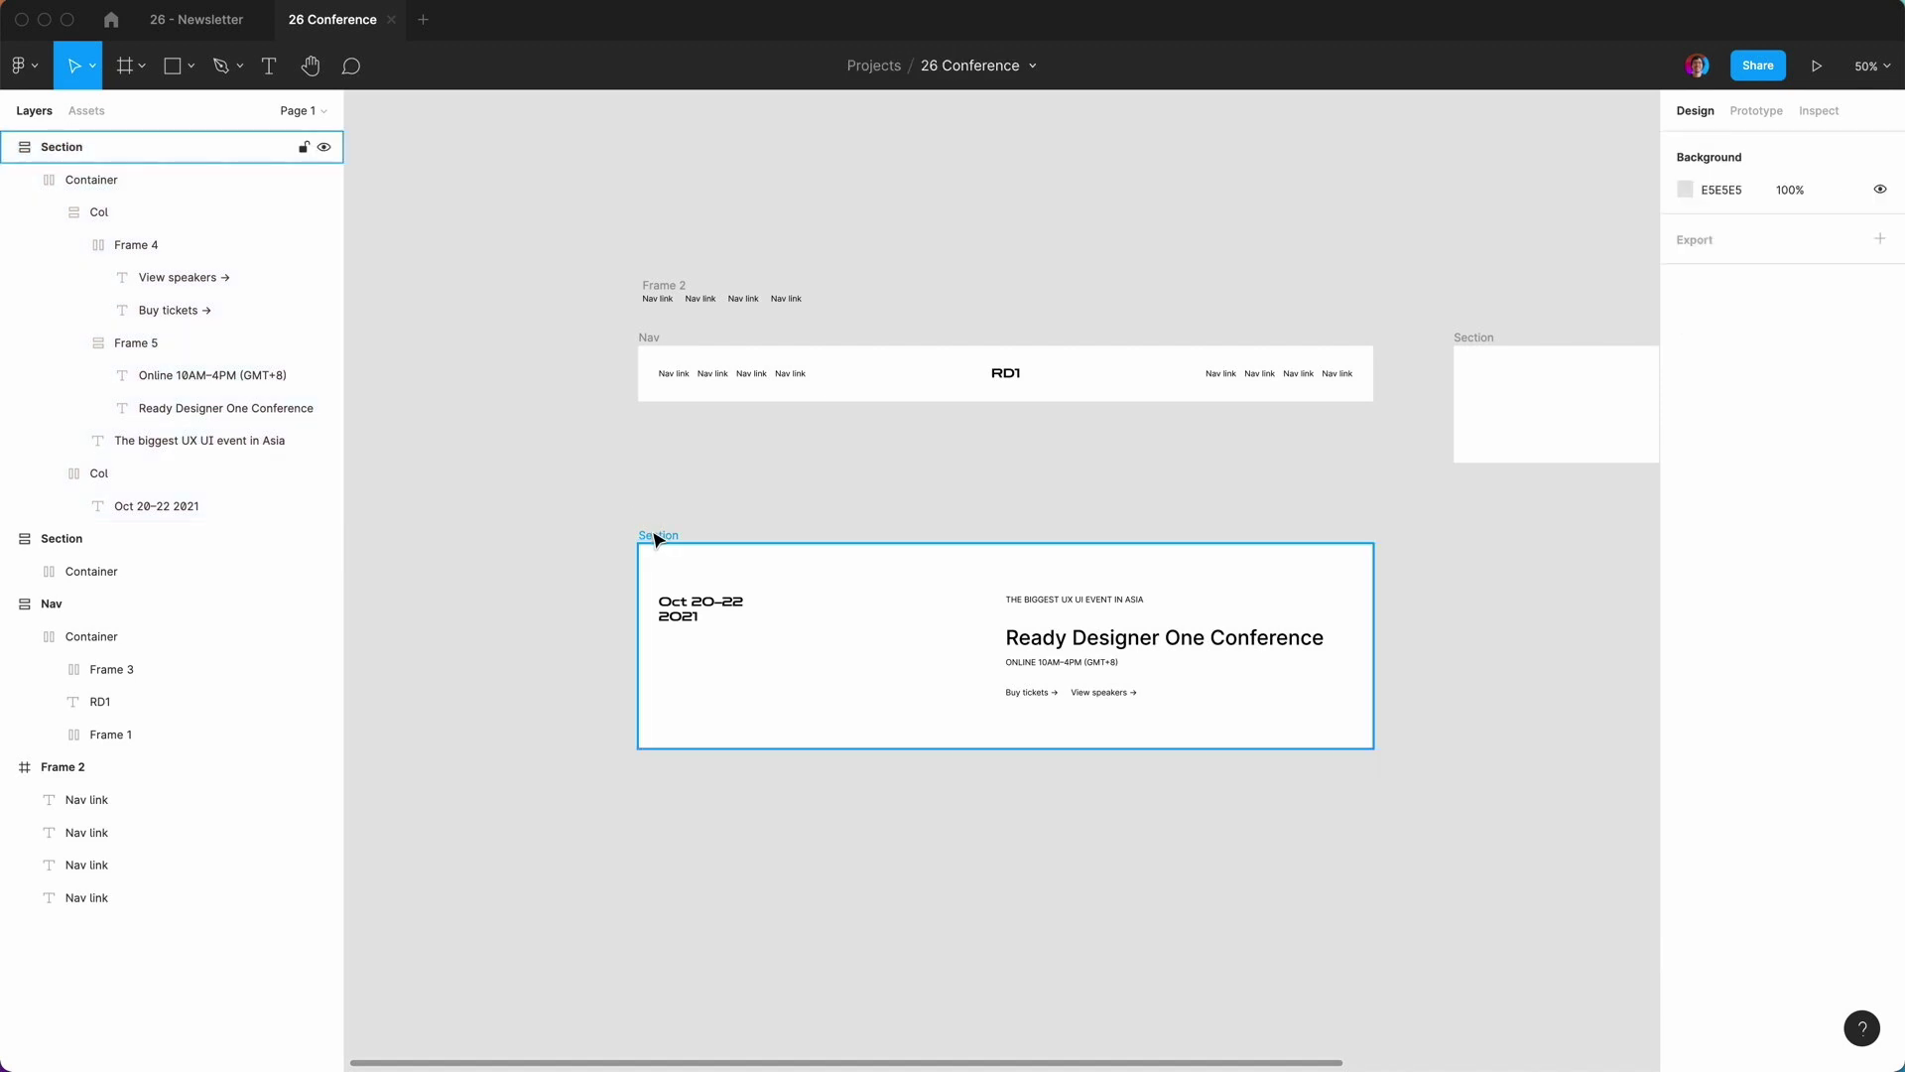
left_click(658, 536)
key("super+d")
scroll(715, 738, "right", 5)
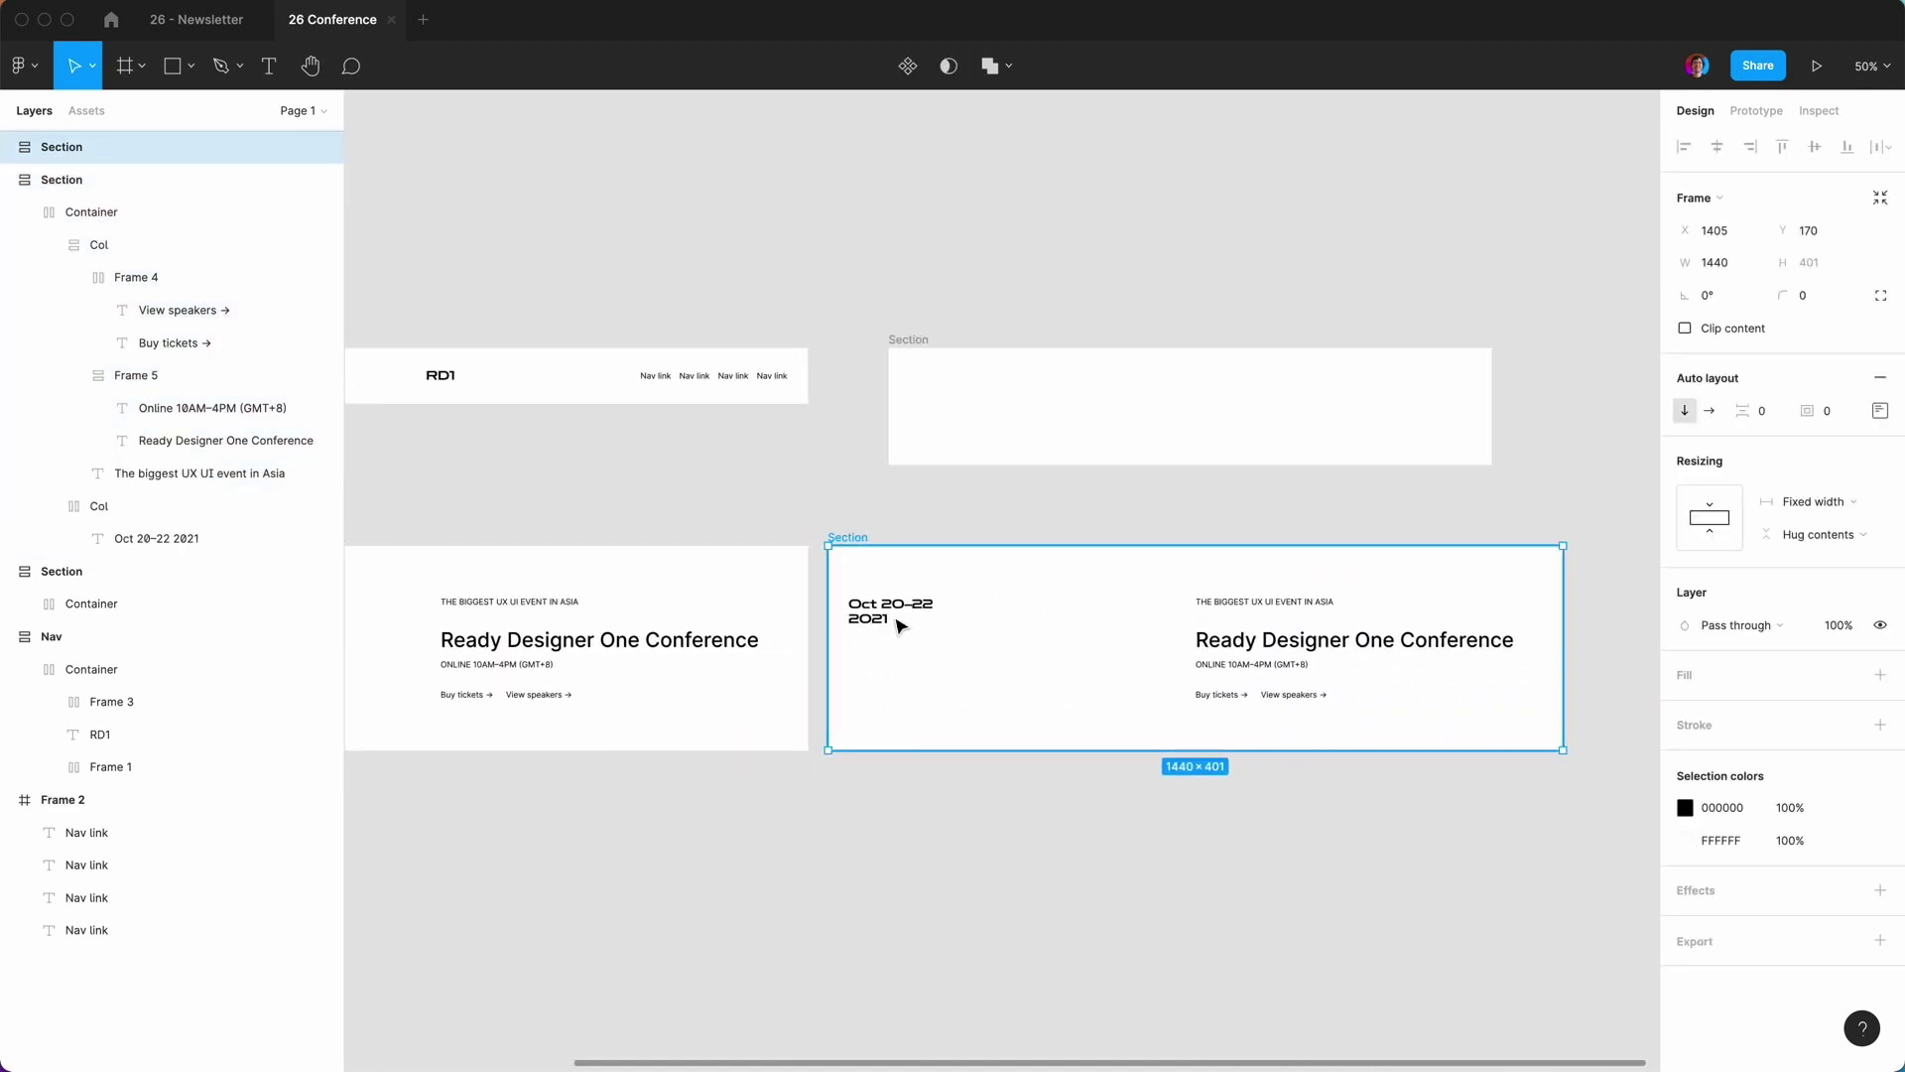
double_click(1215, 630)
double_click(1223, 630)
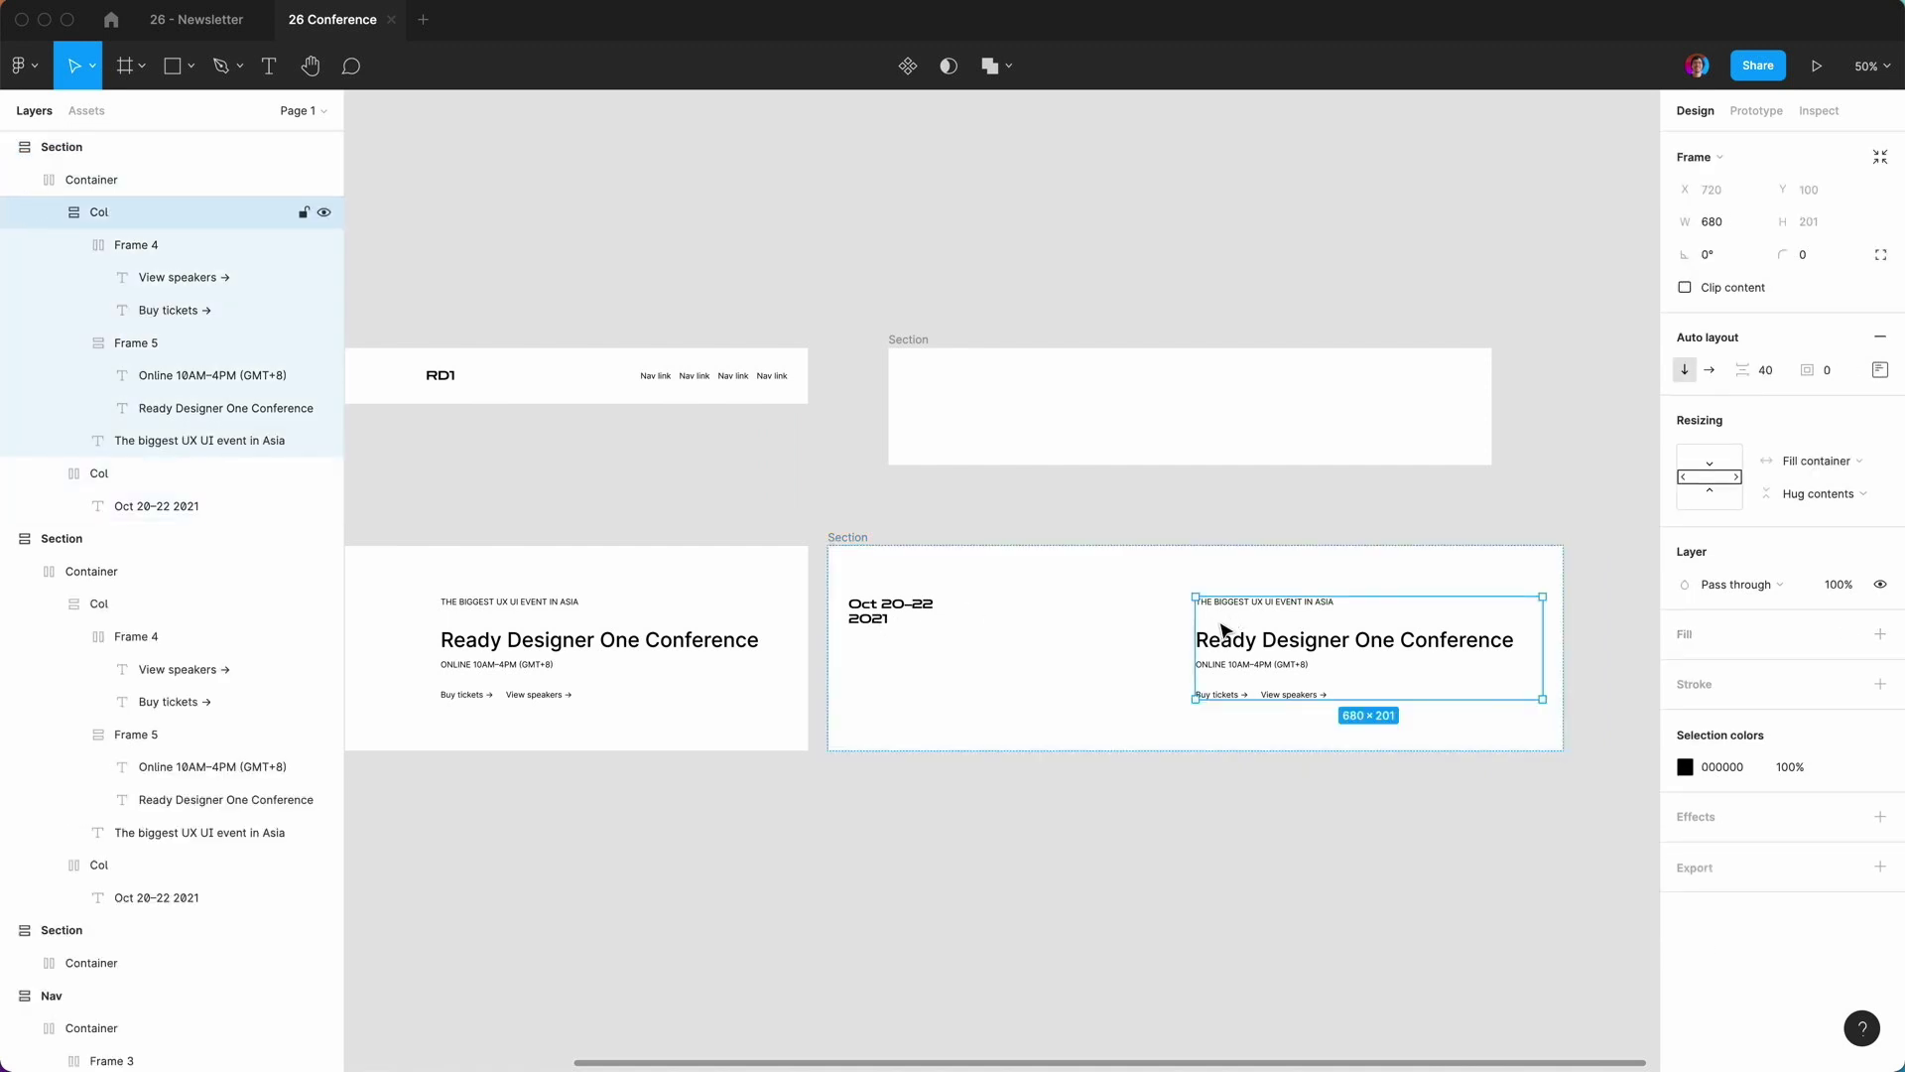
key("Delete")
double_click(896, 622)
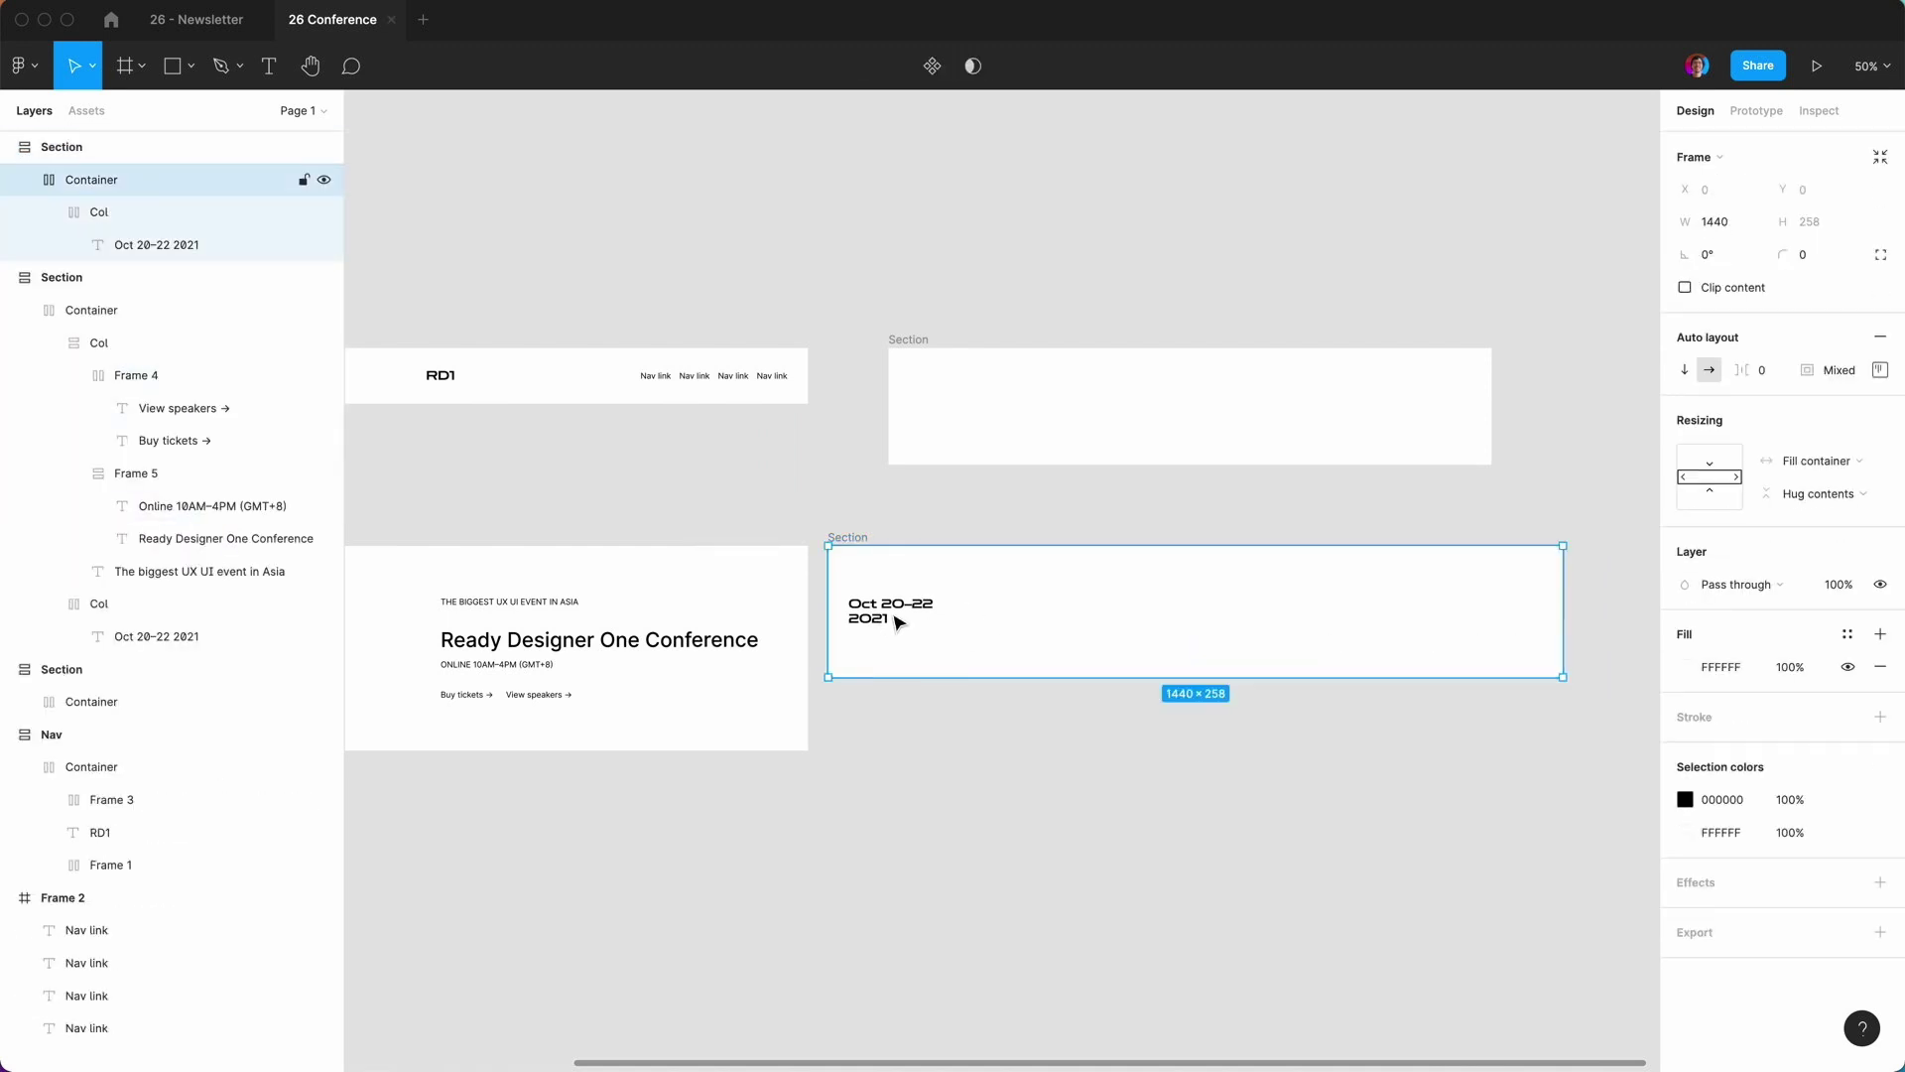
double_click(896, 622)
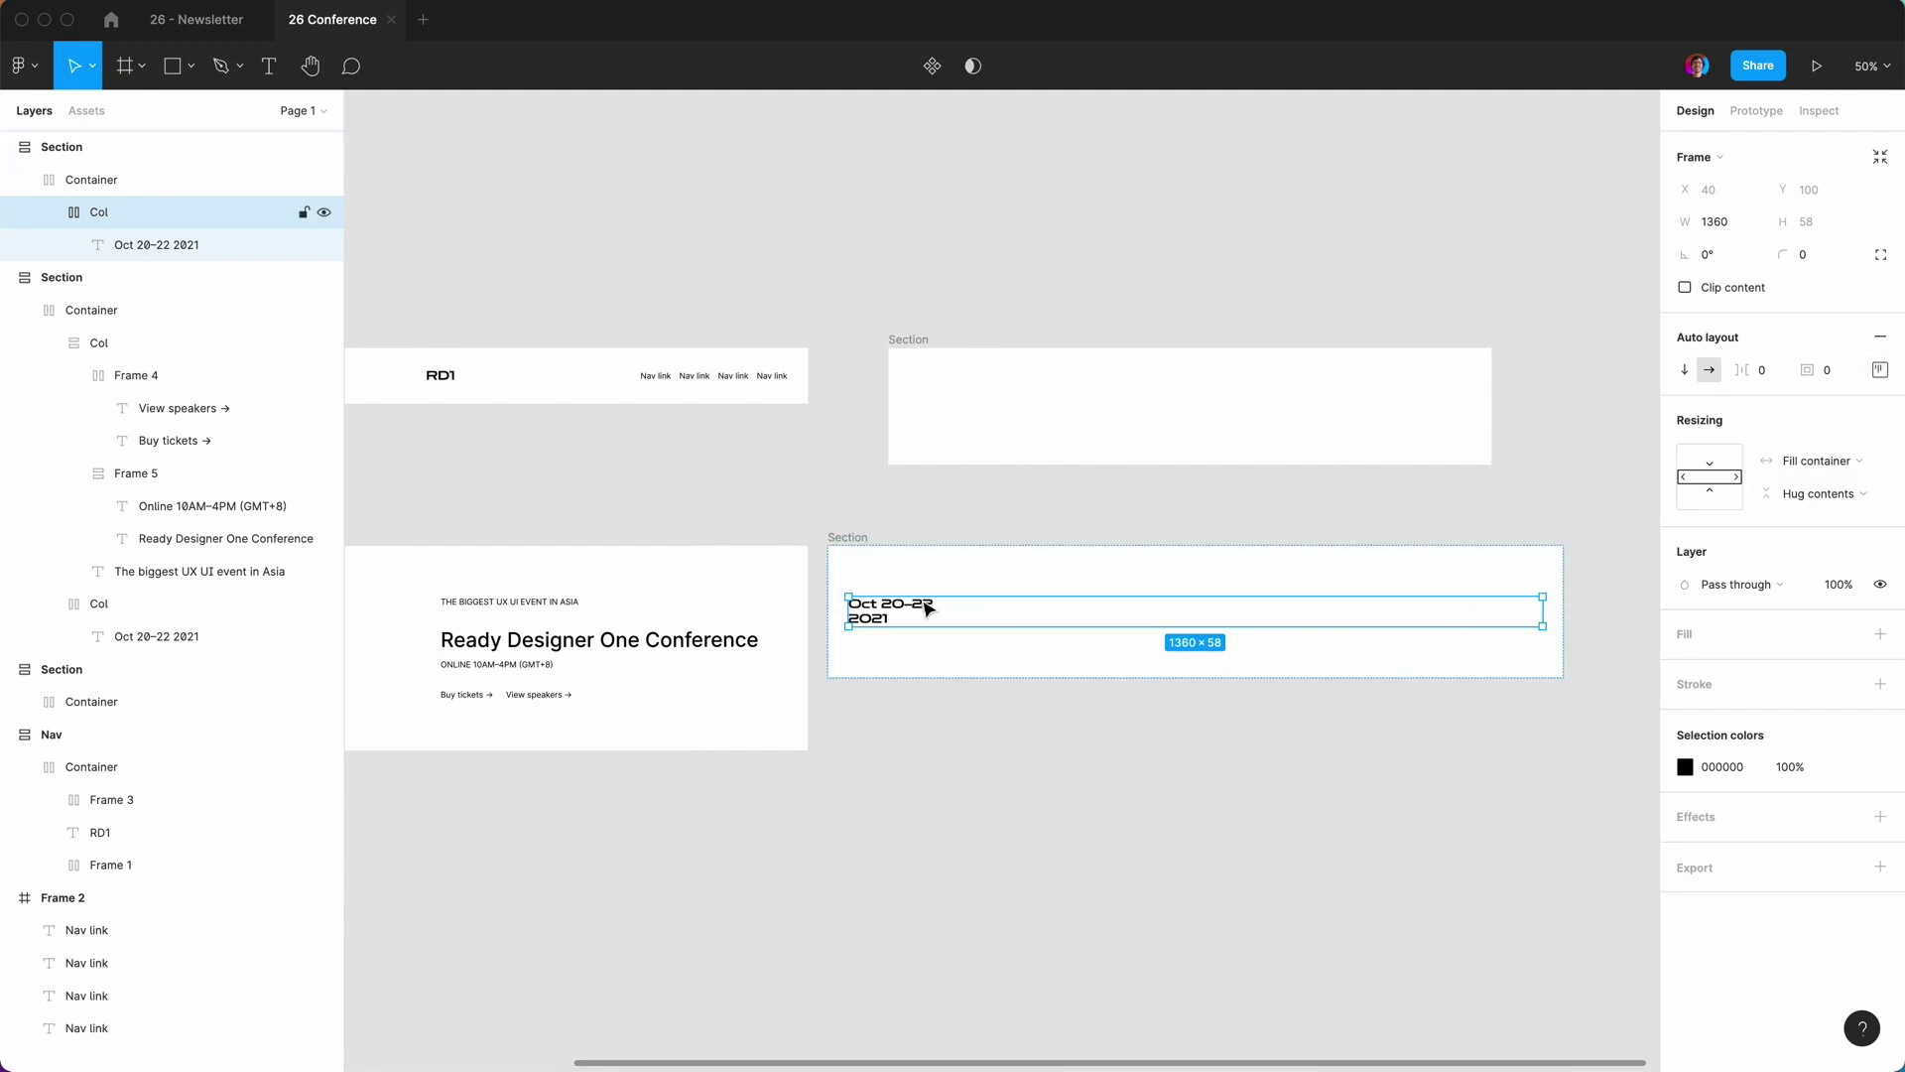
left_click(1880, 369)
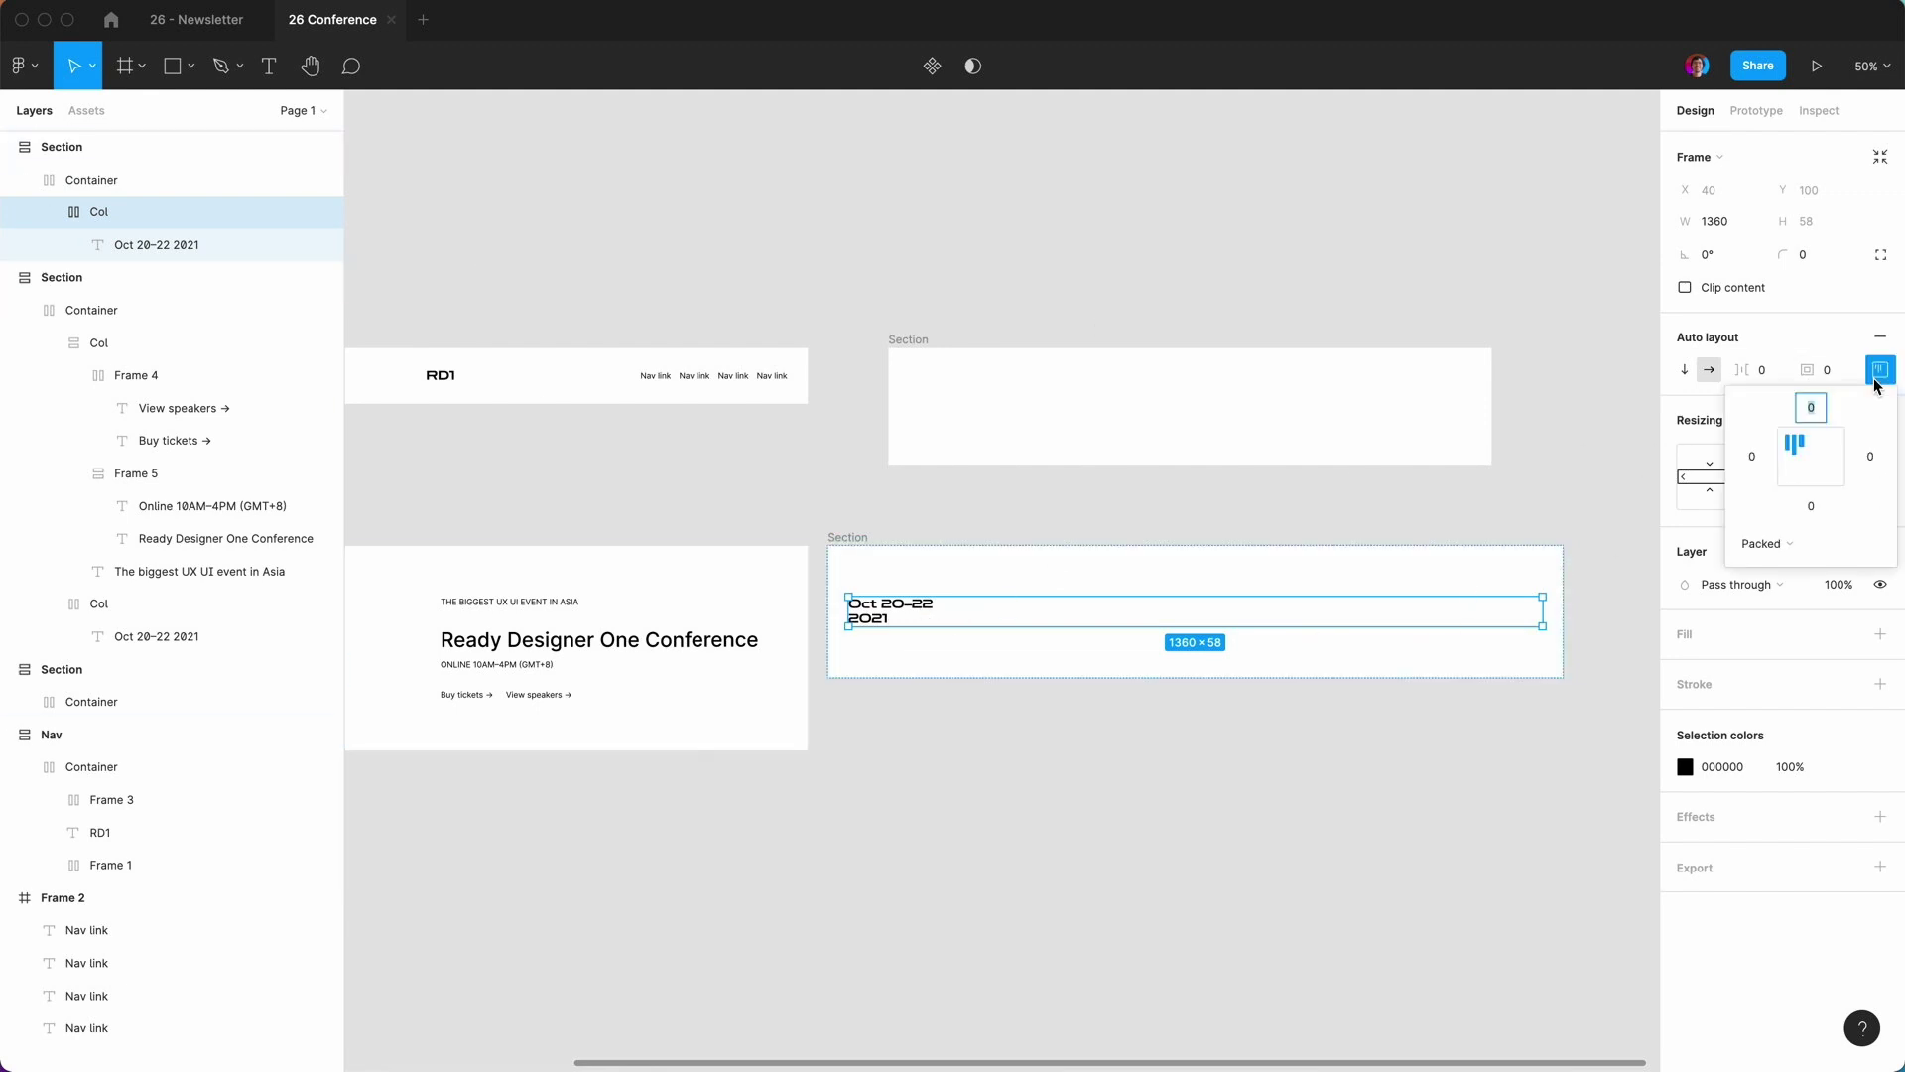
left_click(1813, 443)
left_click(1792, 440)
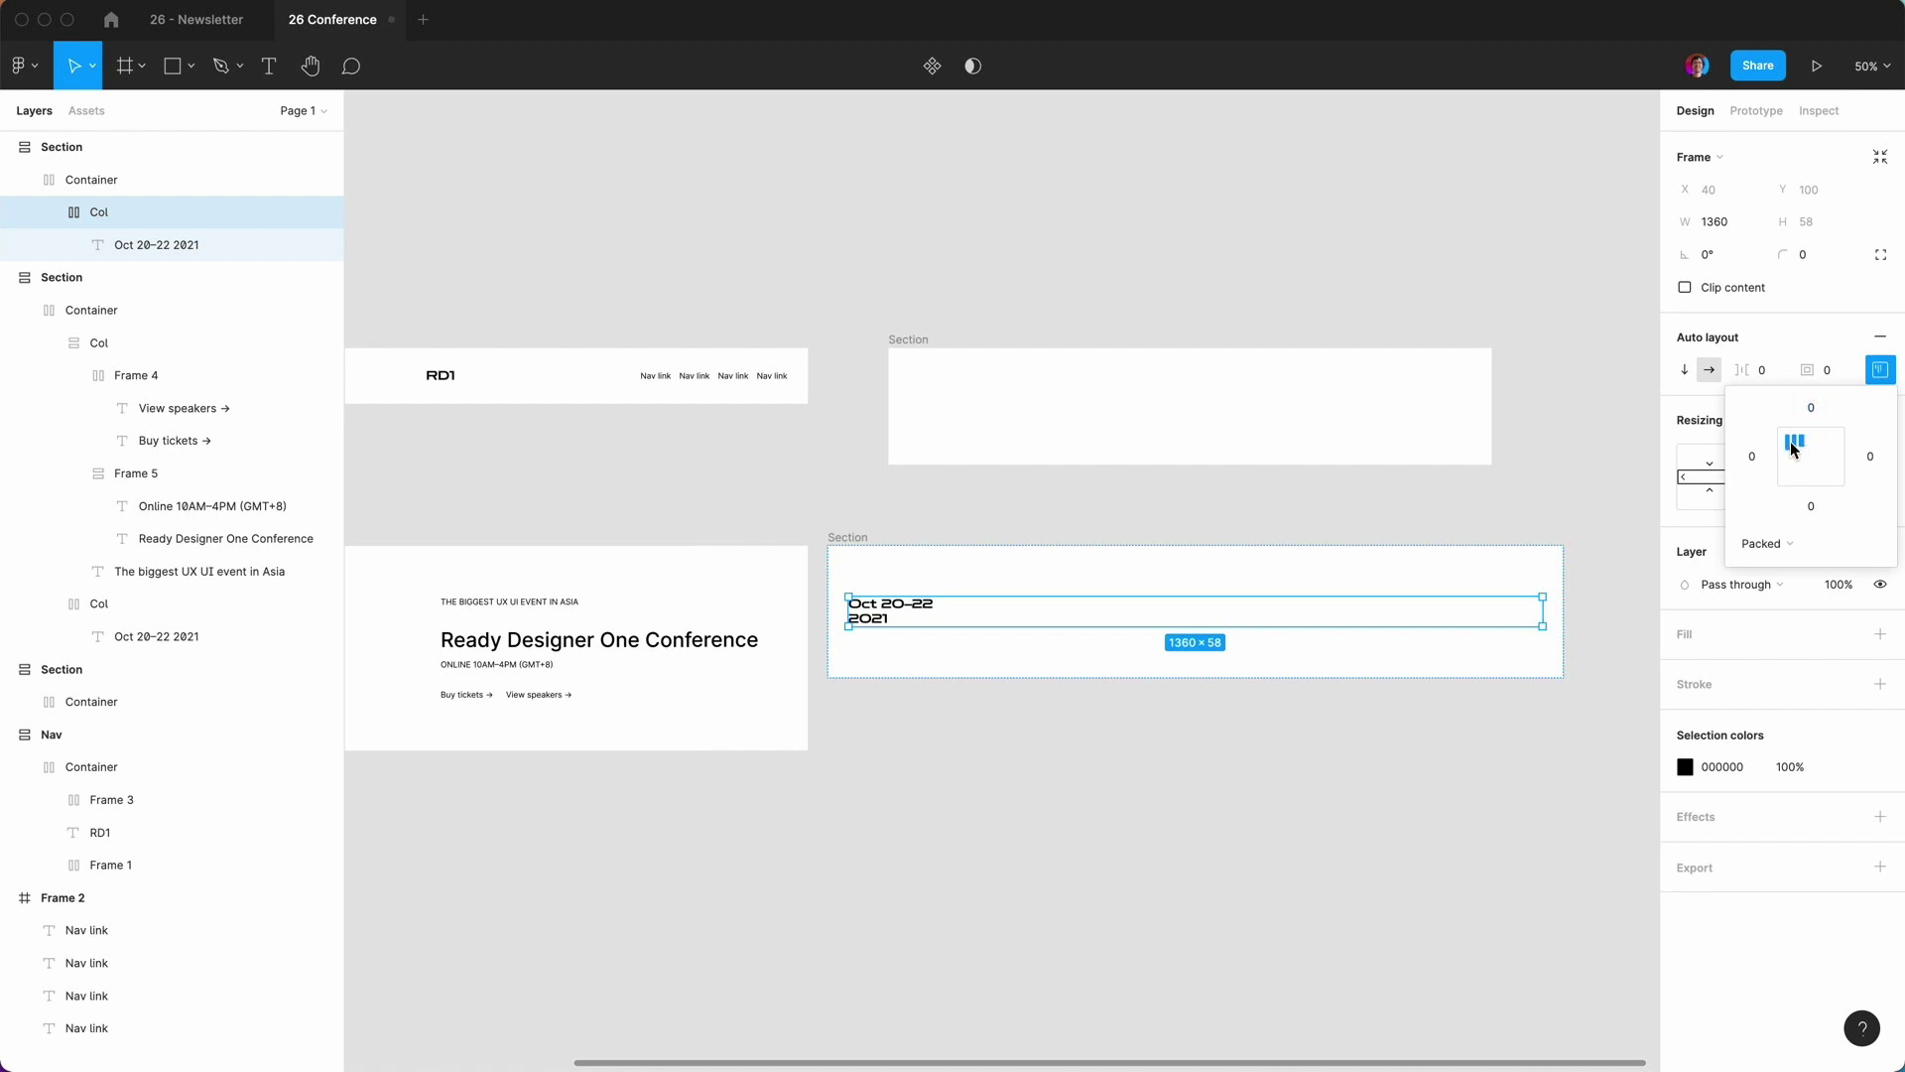
Center-align the date text in the copied Section and replace it with "Let's talk designing for startups".
left_click(873, 625)
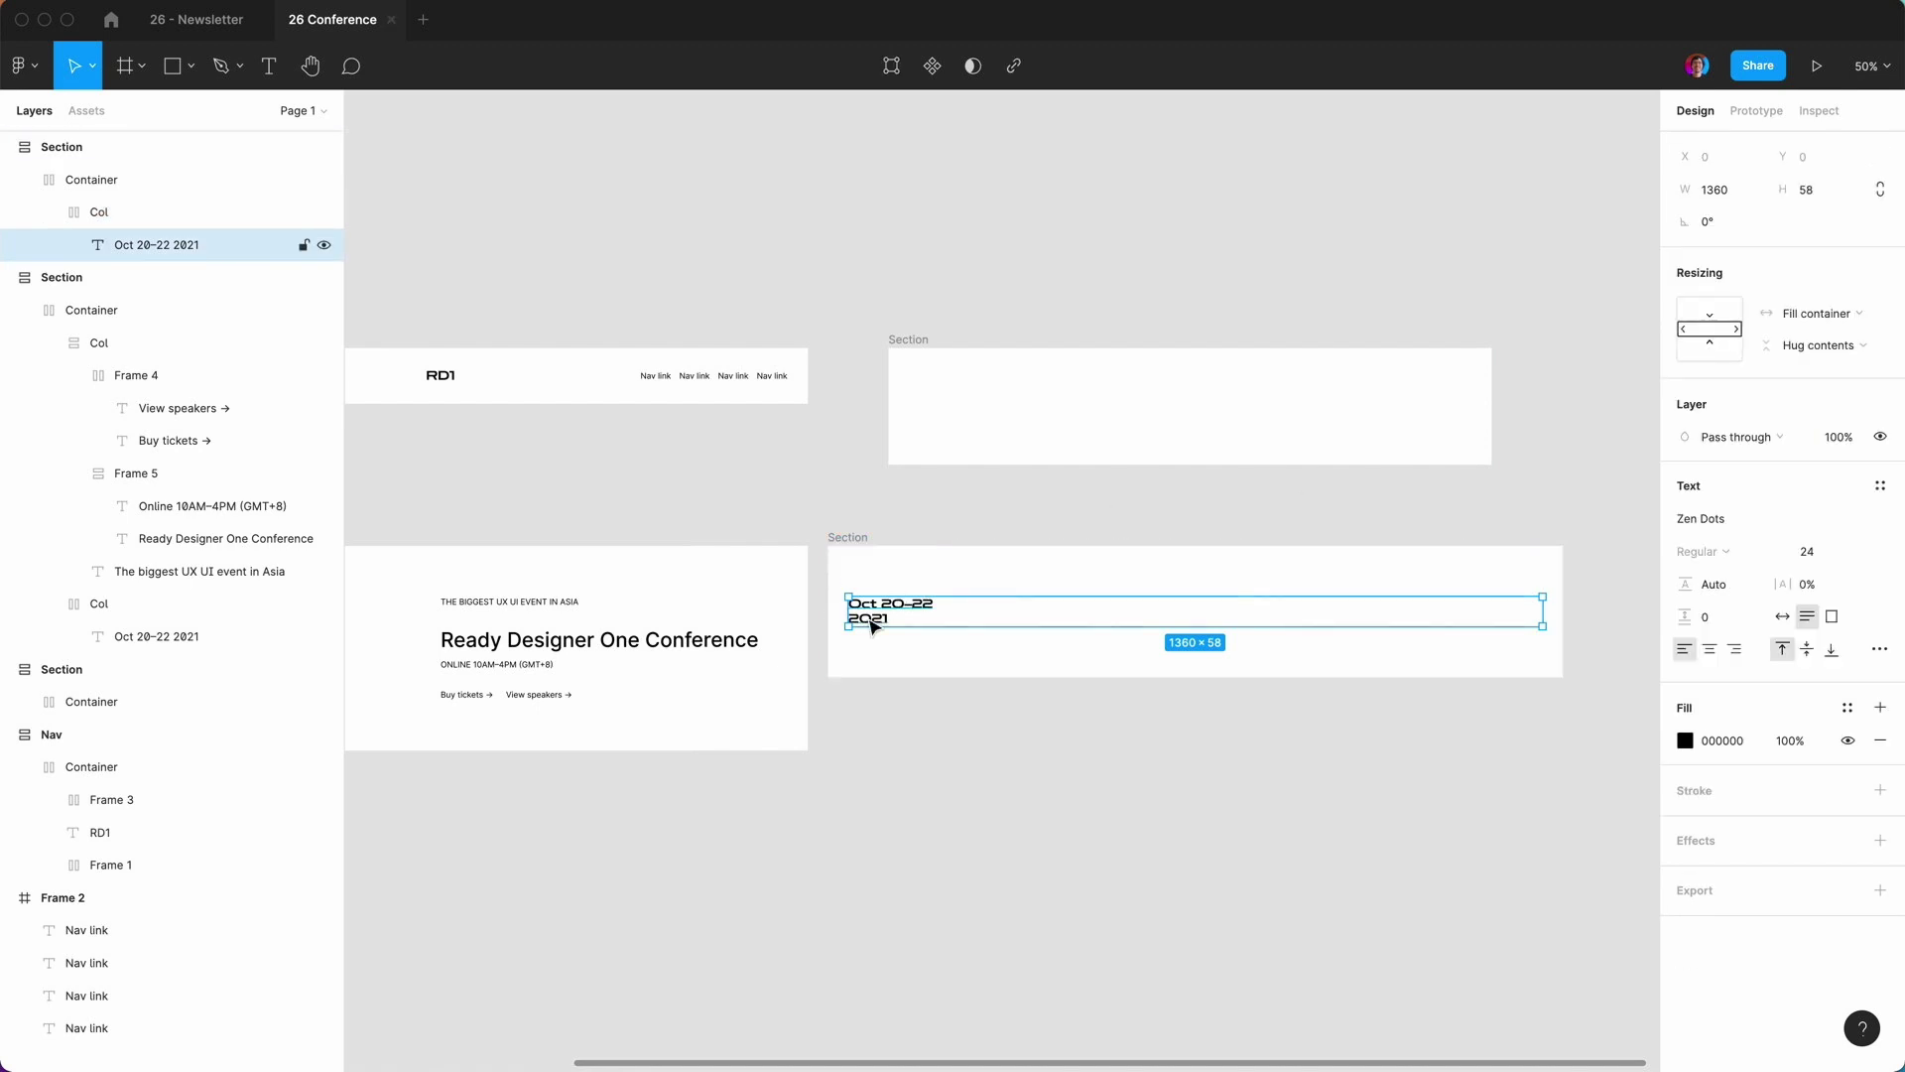
left_click(1709, 649)
left_click(1204, 617)
double_click(1201, 621)
double_click(1201, 622)
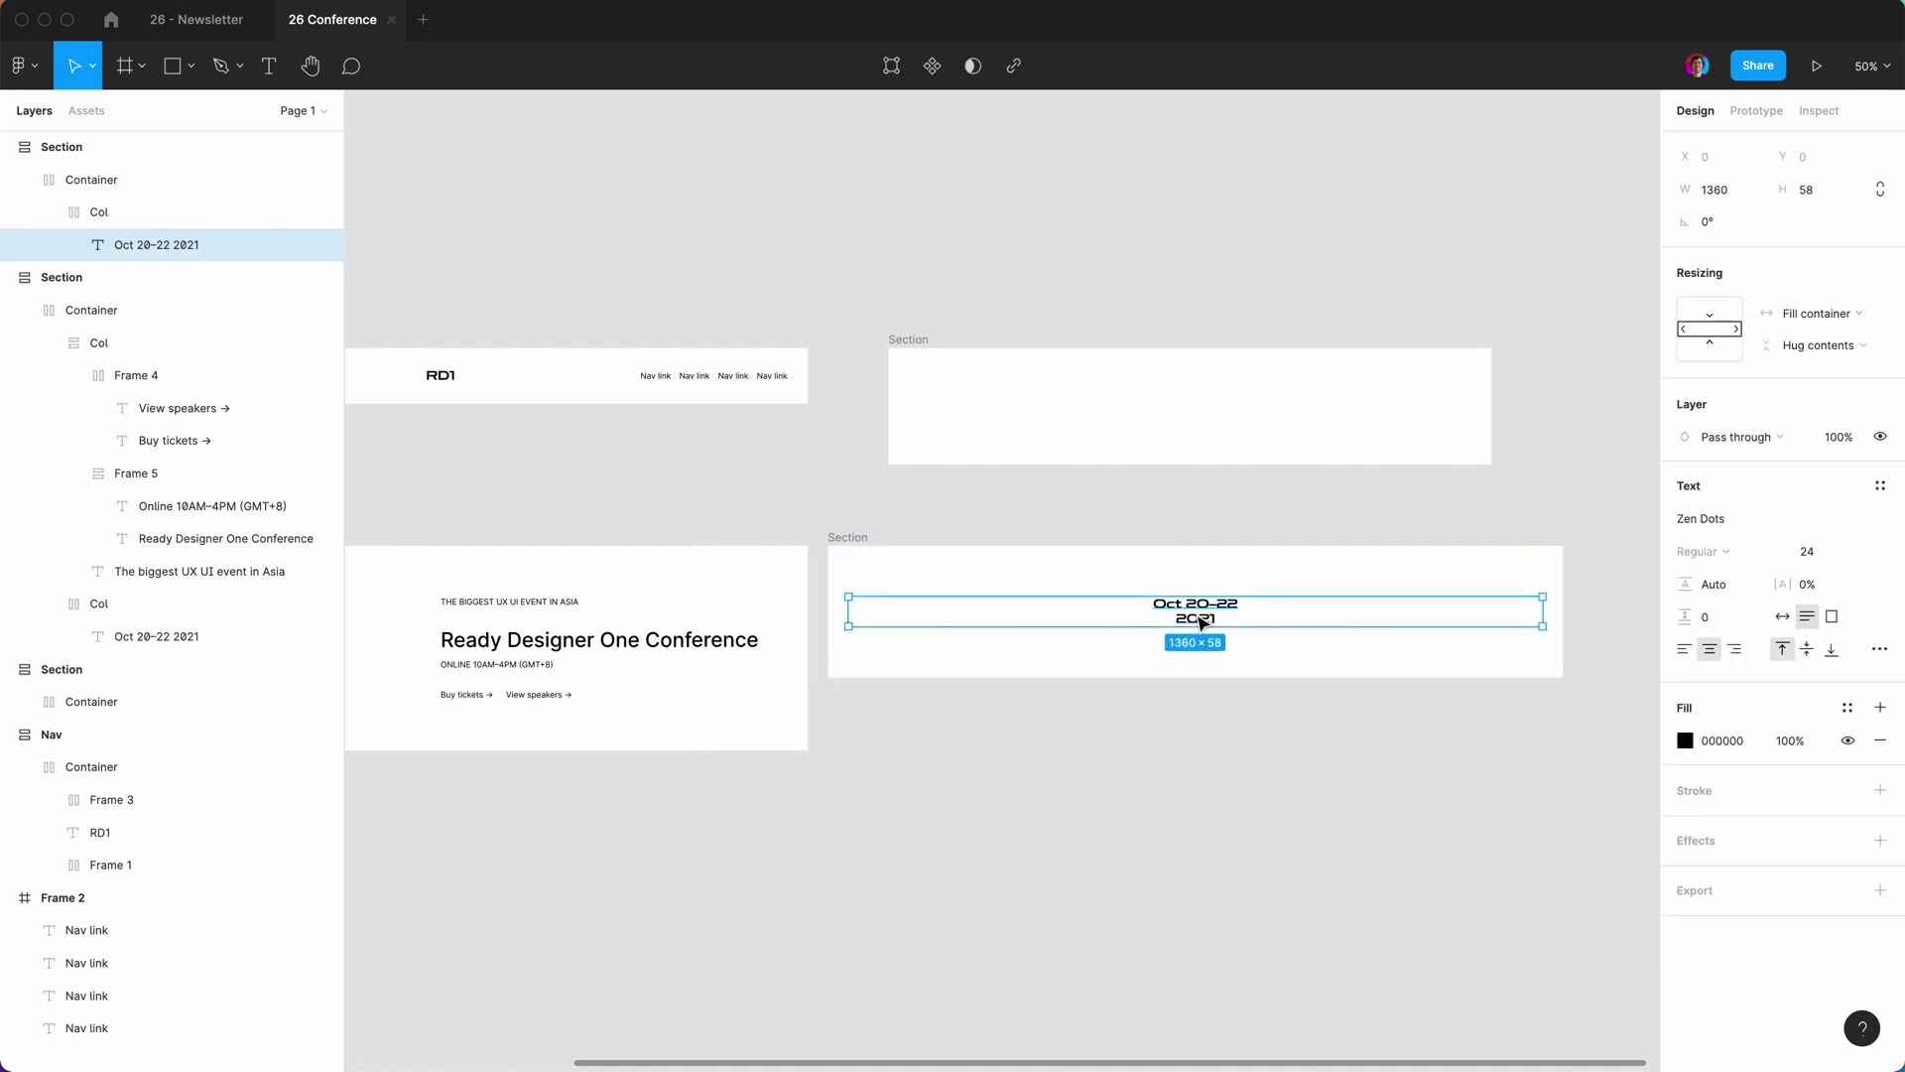
double_click(1200, 622)
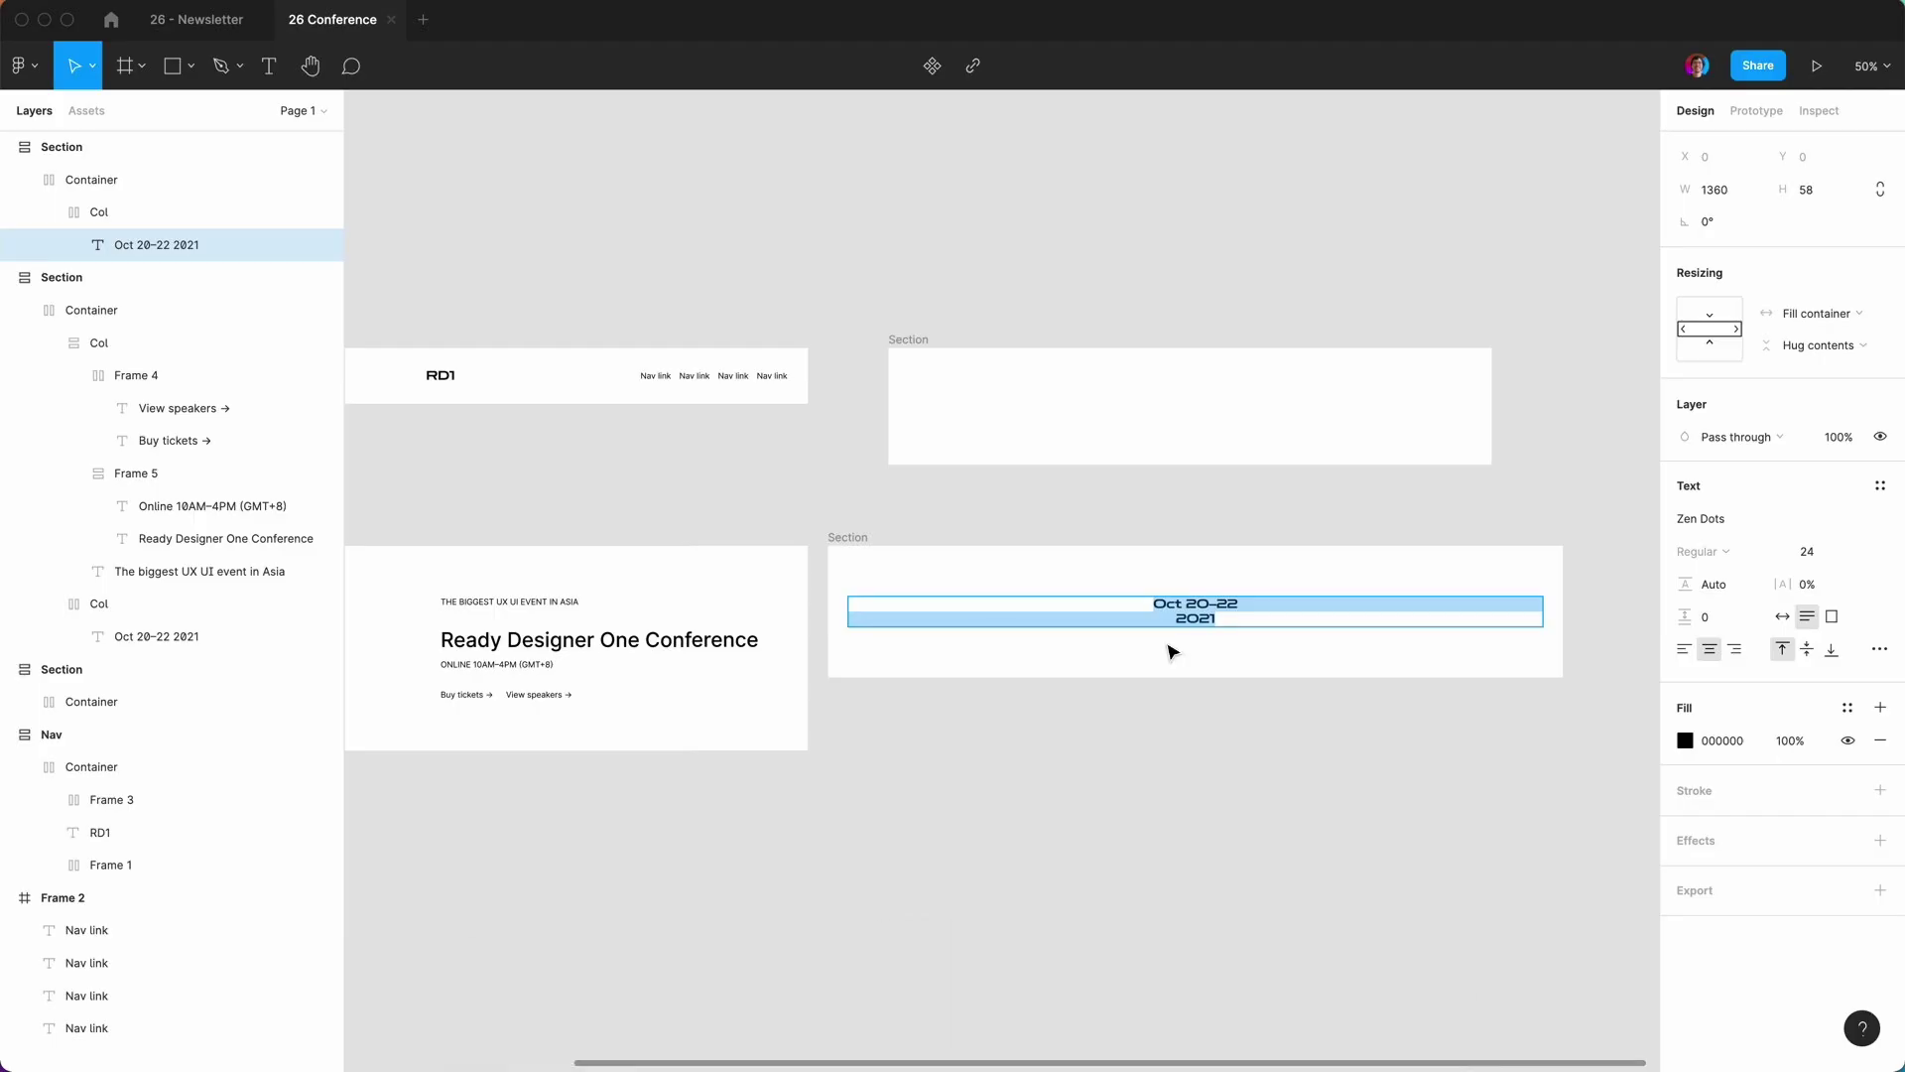
type("Let's talk desining")
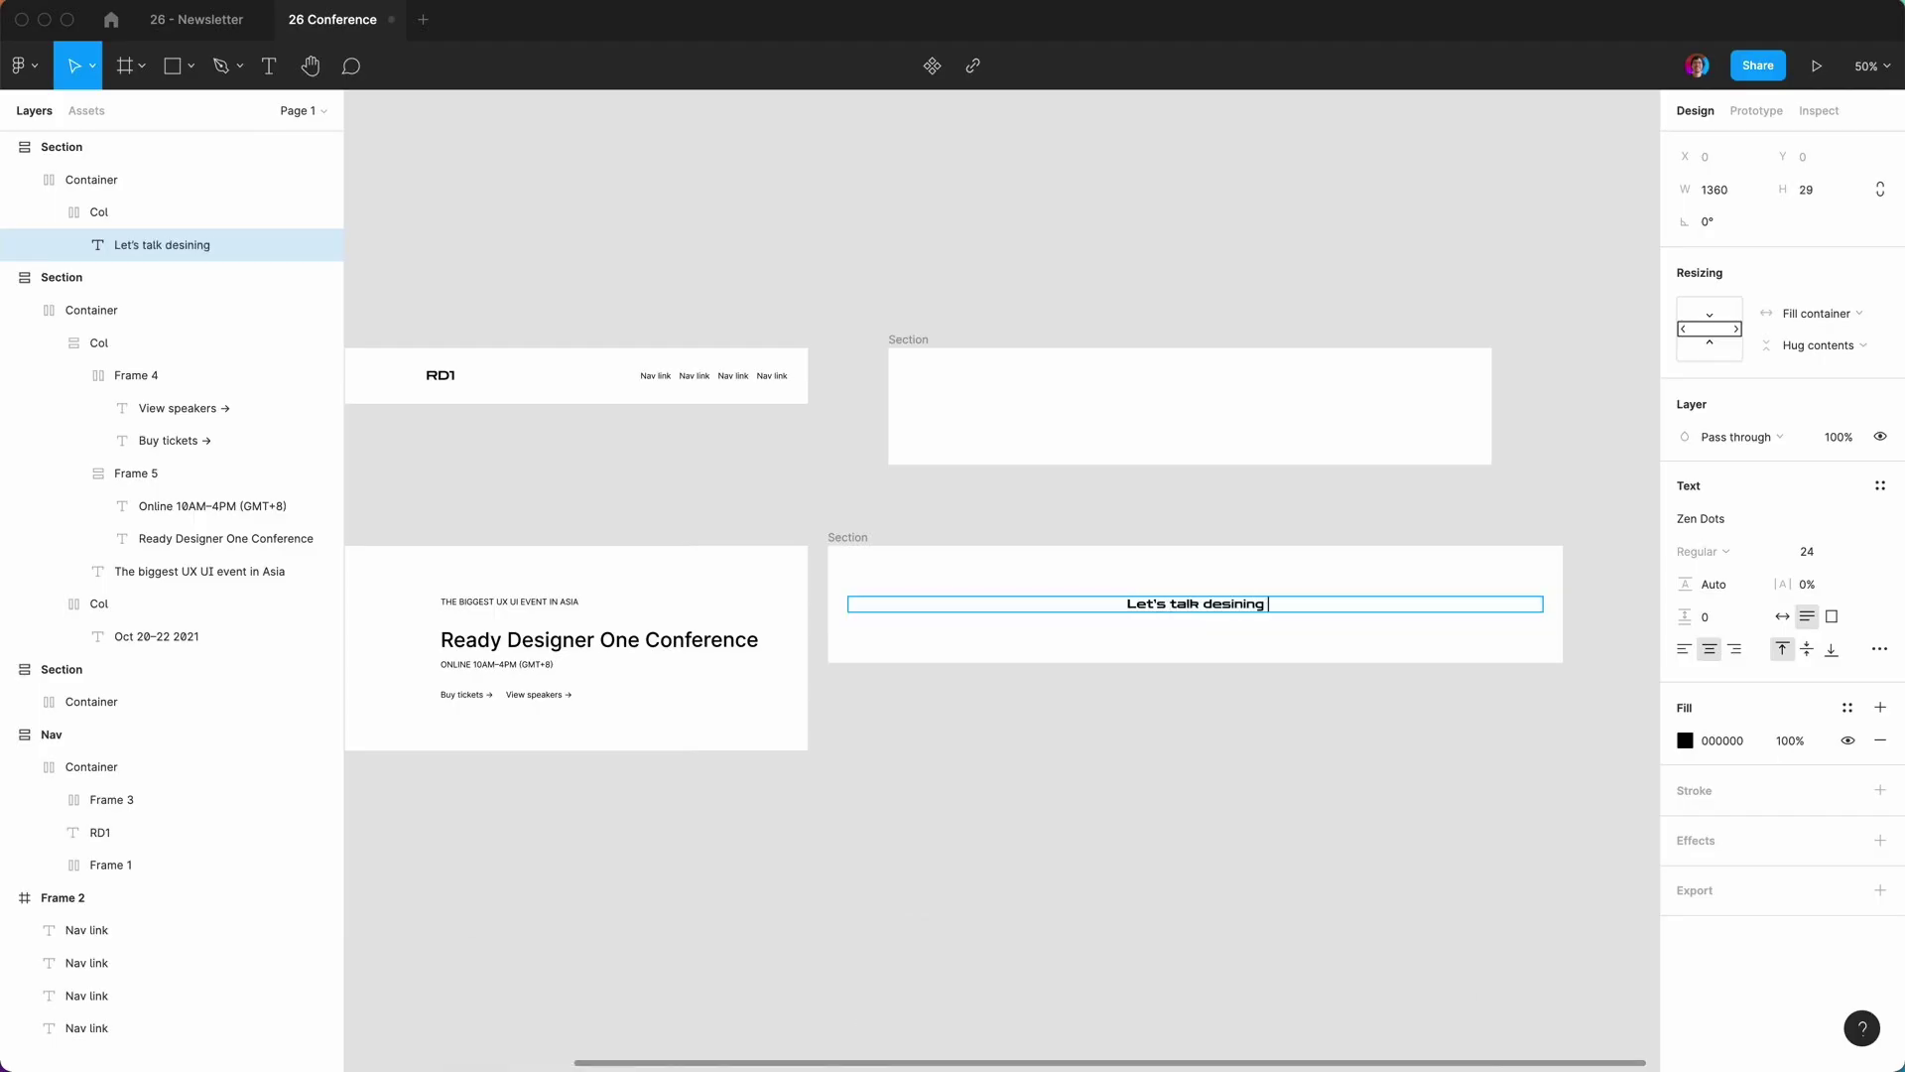
key("BackSpace")
key("BackSpace")
key("BackSpace")
key("BackSpace")
type("gning for startups")
key("Escape")
Set the "Let's talk designing for startups" heading to font size 72 with a line height of 80.
scroll(1131, 724, "up", 5)
scroll(1131, 723, "down", 3)
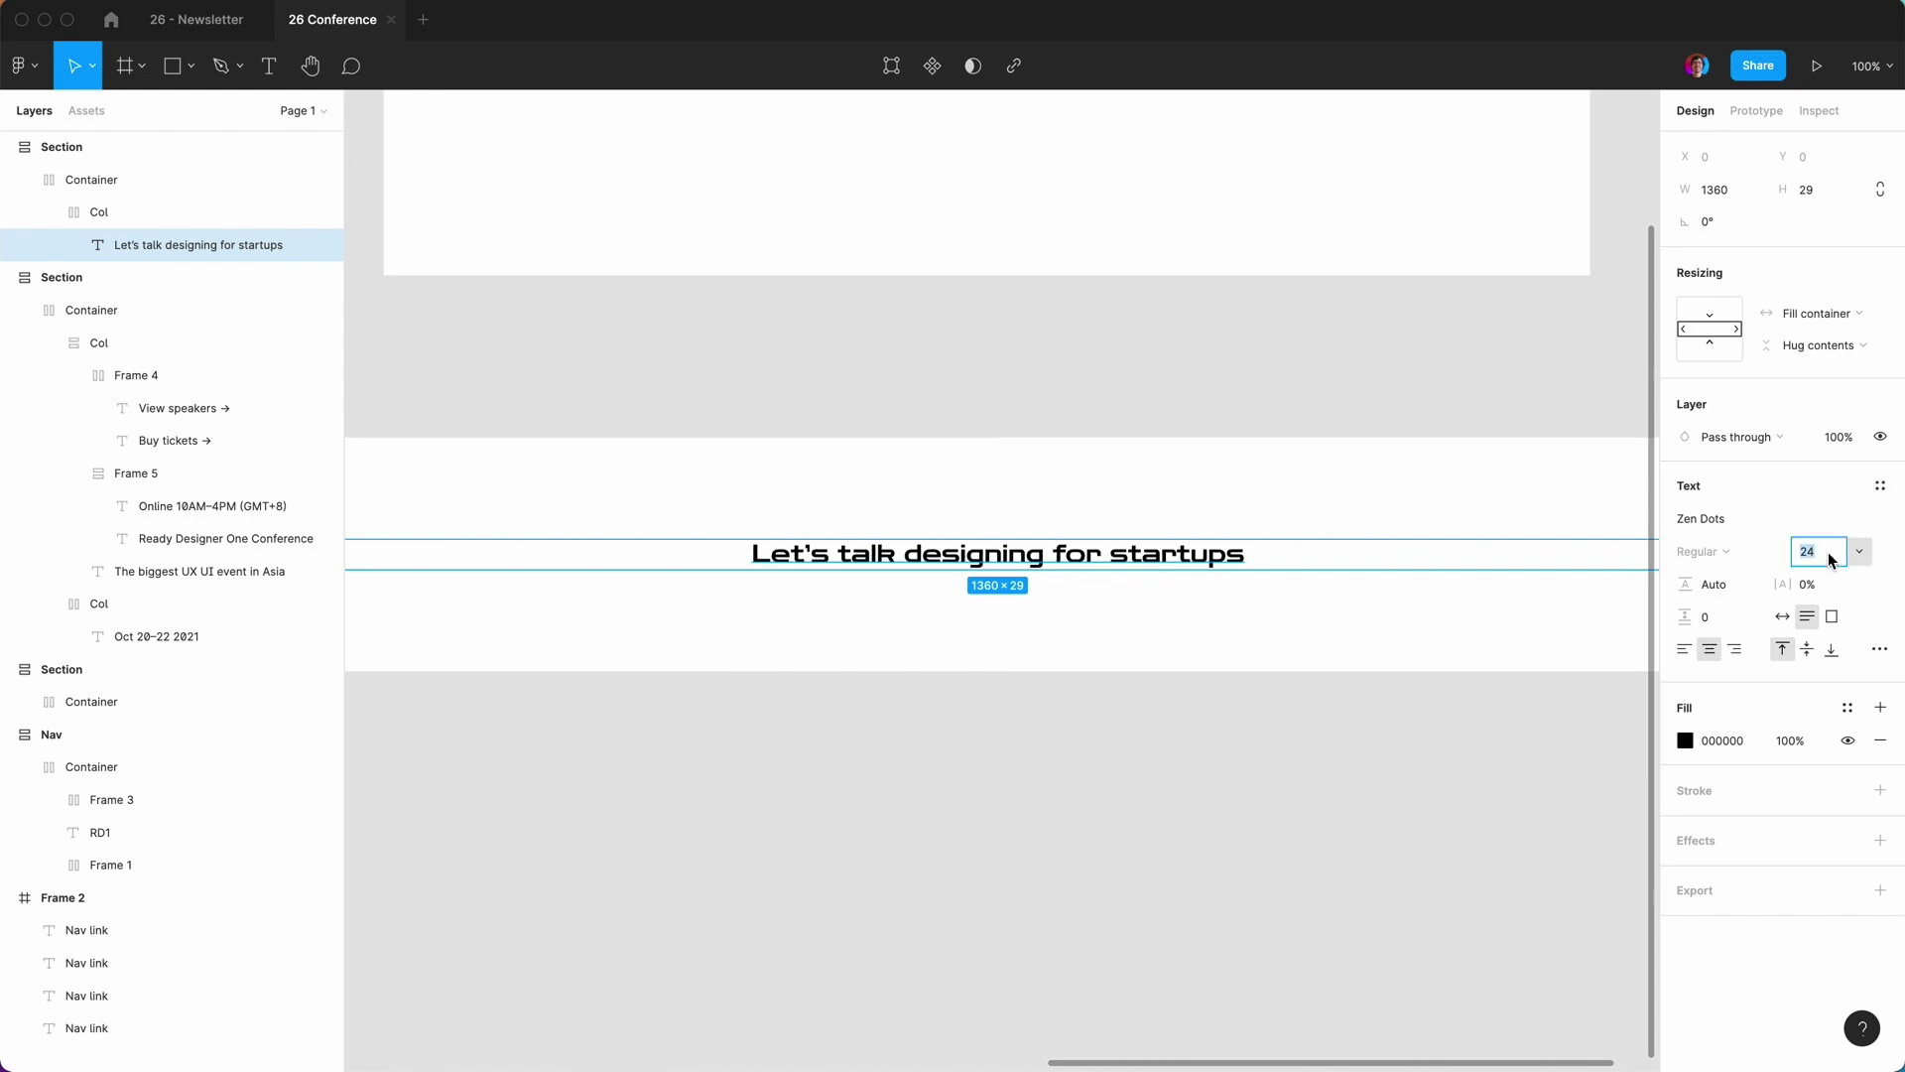
left_click(1818, 550)
type("72")
key("Return")
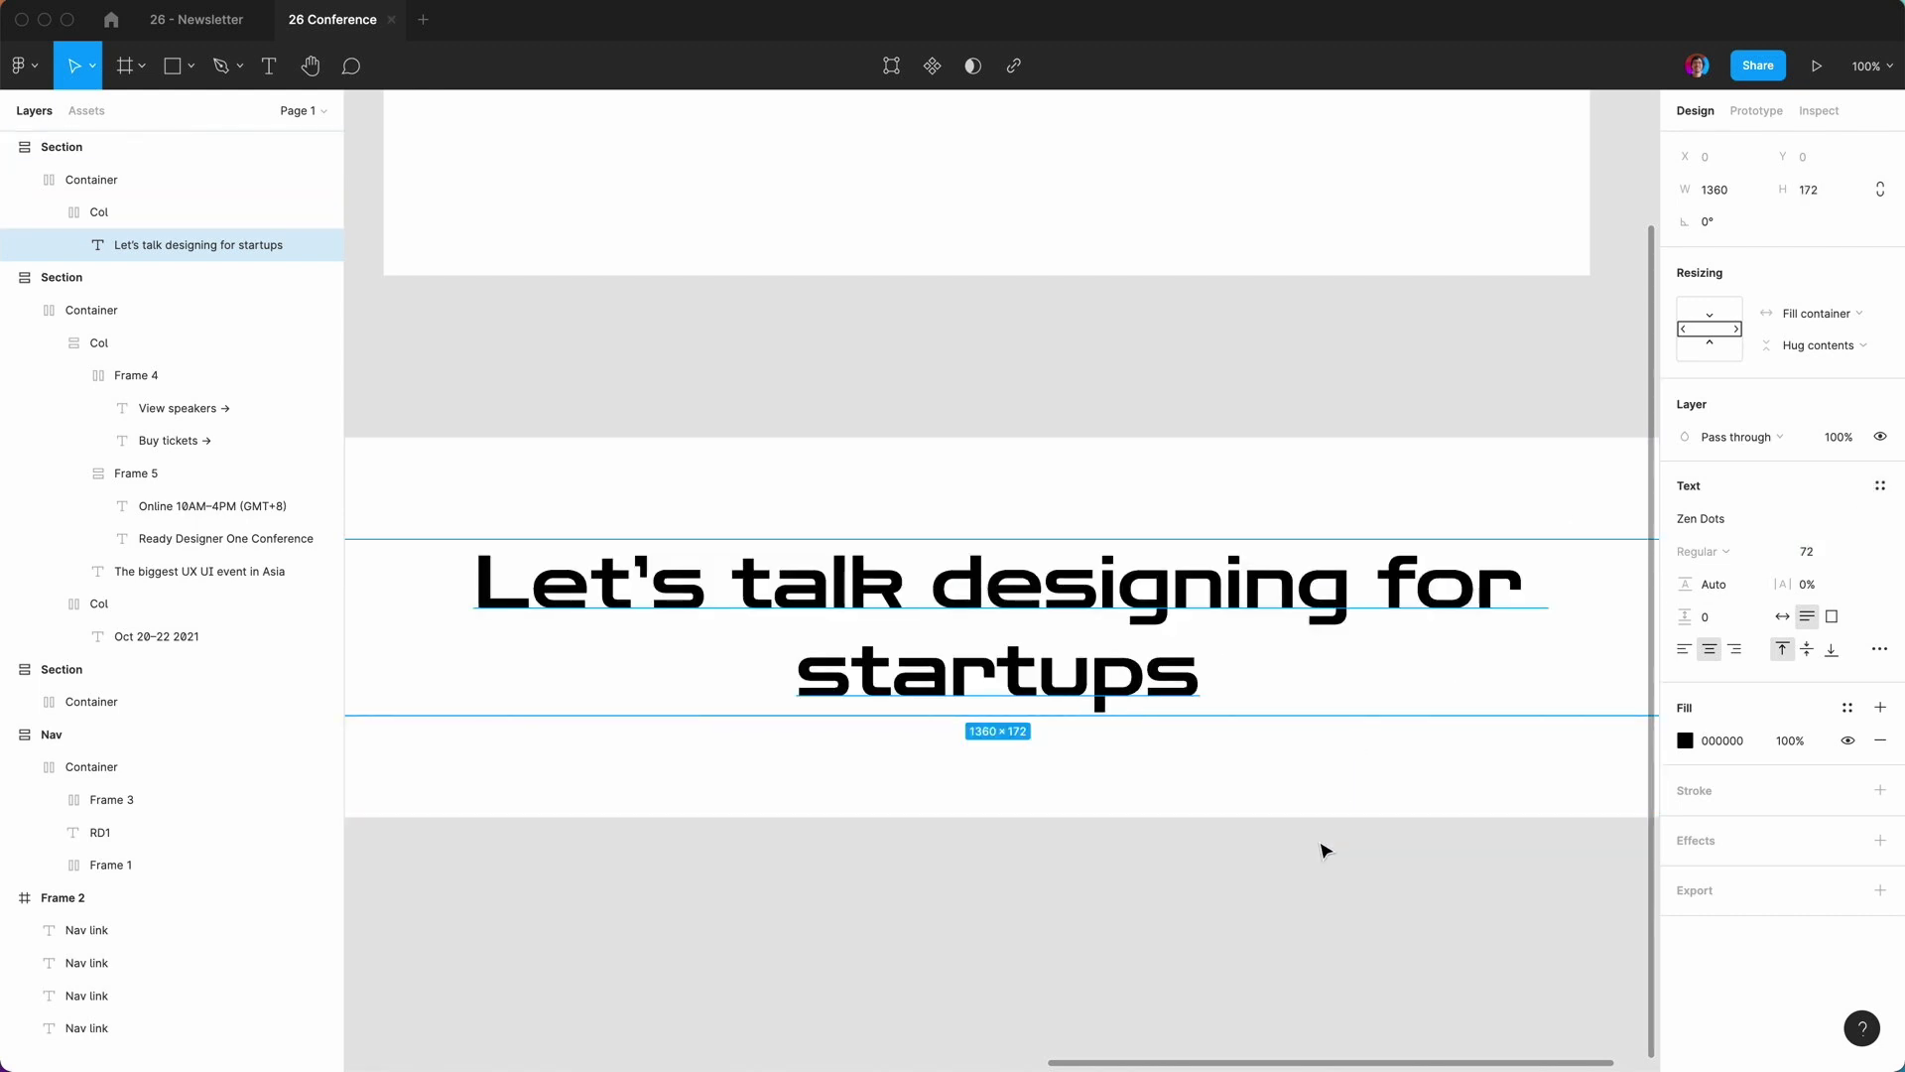
left_click(1712, 583)
type("80")
key("Return")
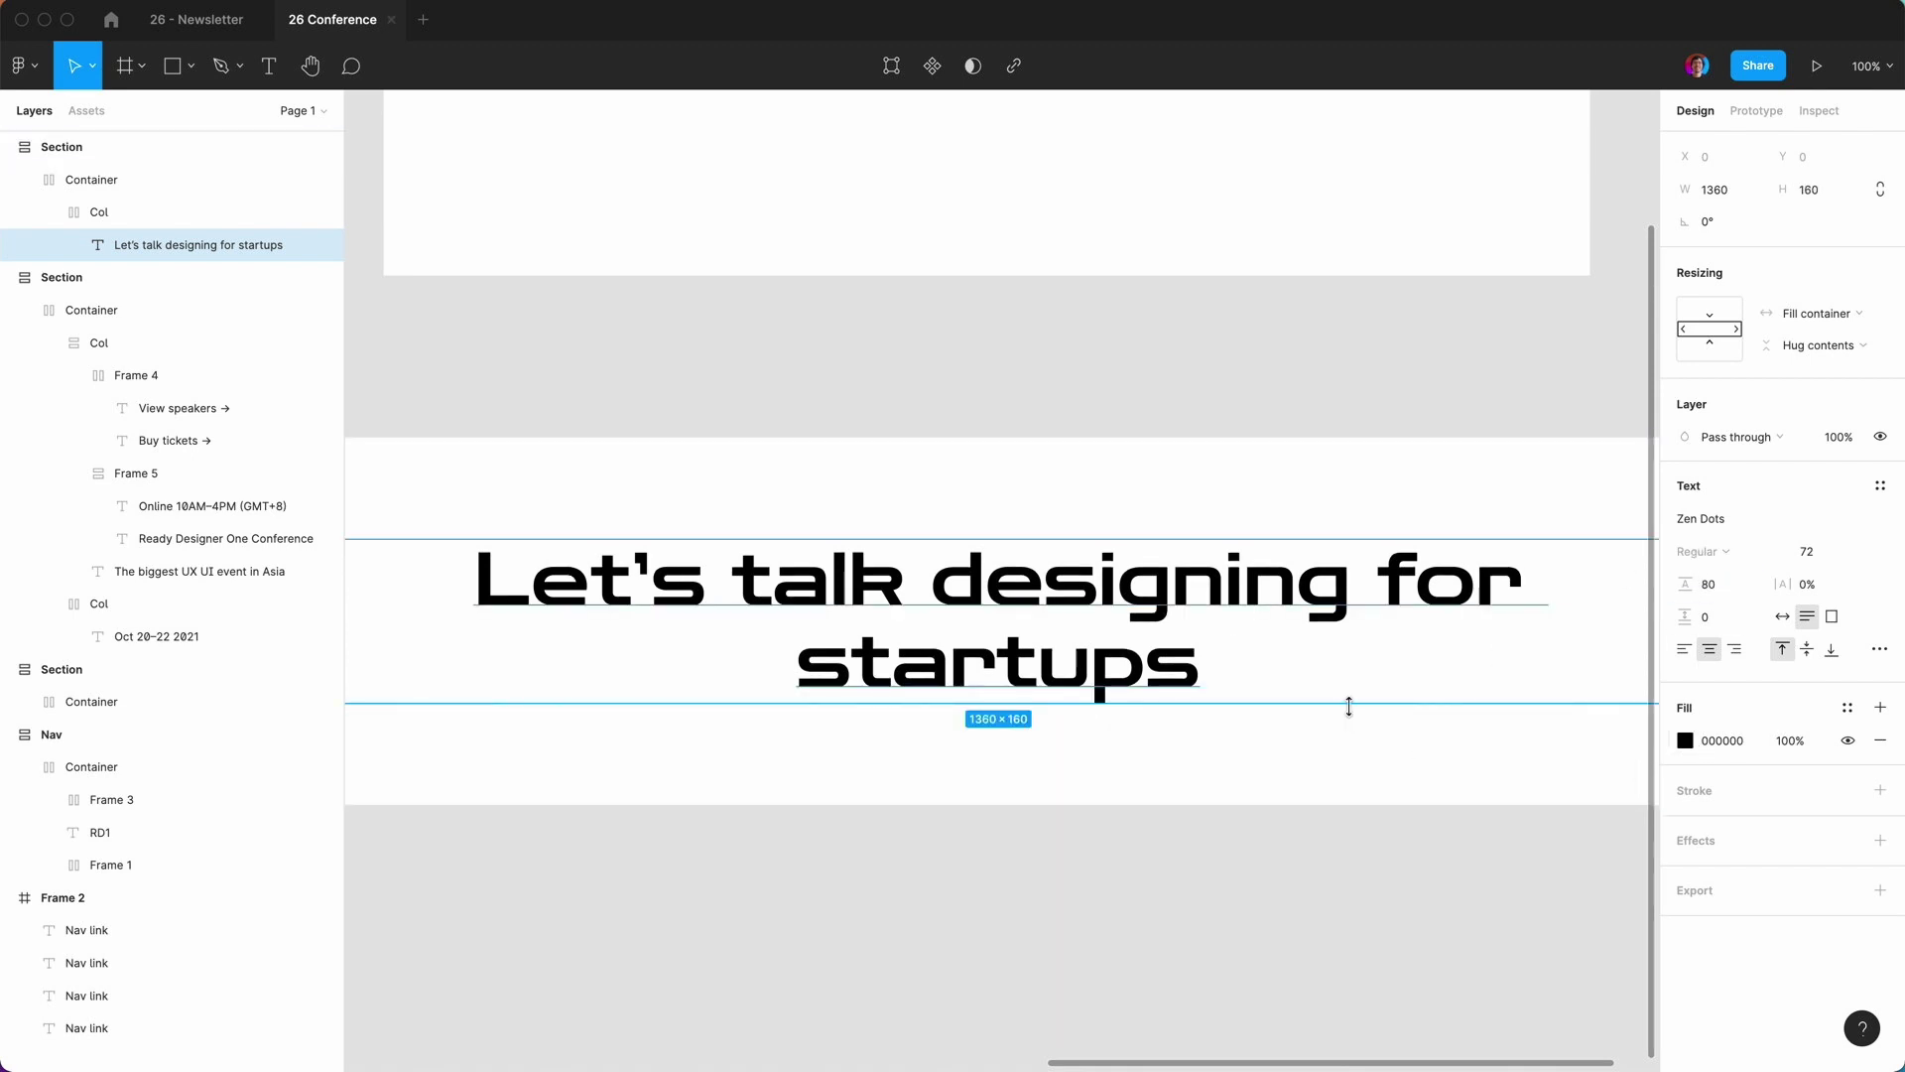
Insert a line break before "for" in the "Let's talk designing for startups" heading.
double_click(1347, 584)
left_click(1379, 584)
key("Return")
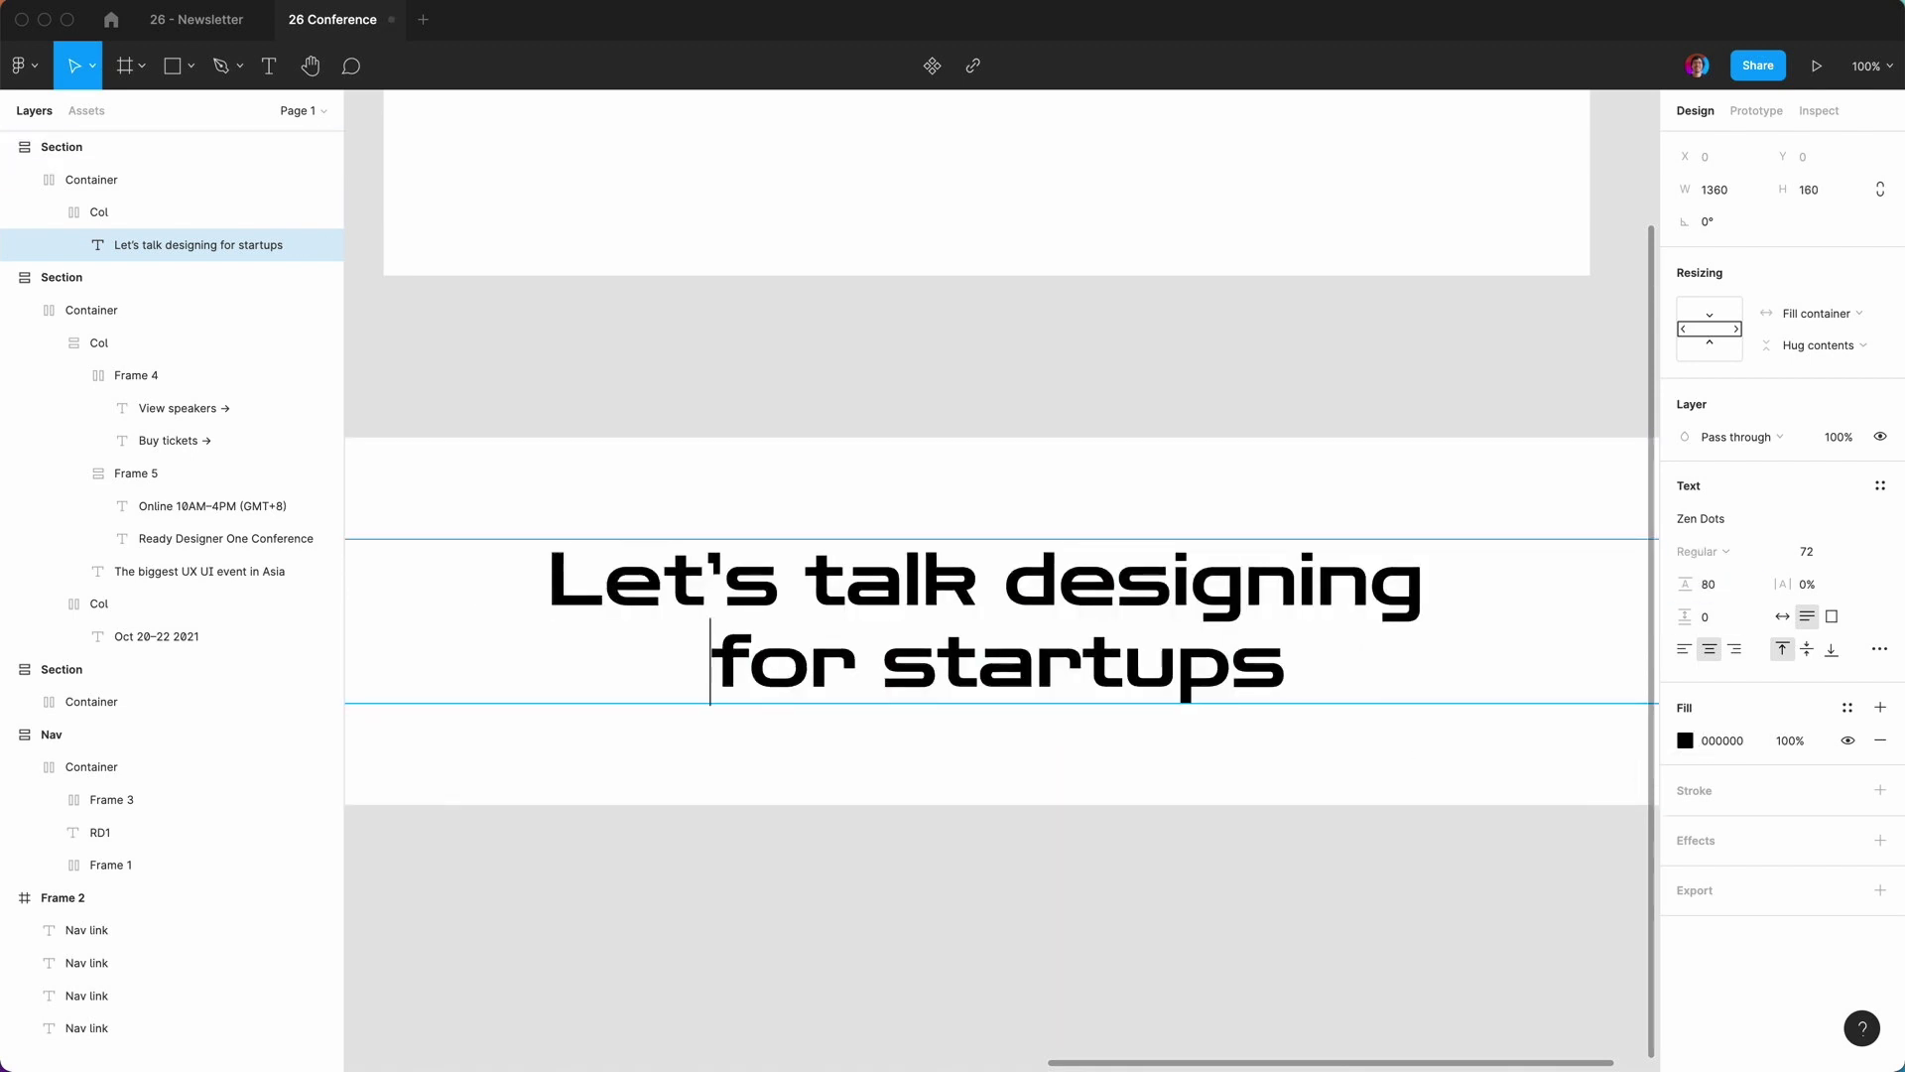
Move the "Let's talk designing for startups" Section between the Nav and the hero Section, shifting the hero Section down to make room.
left_click(1002, 903)
key("minus")
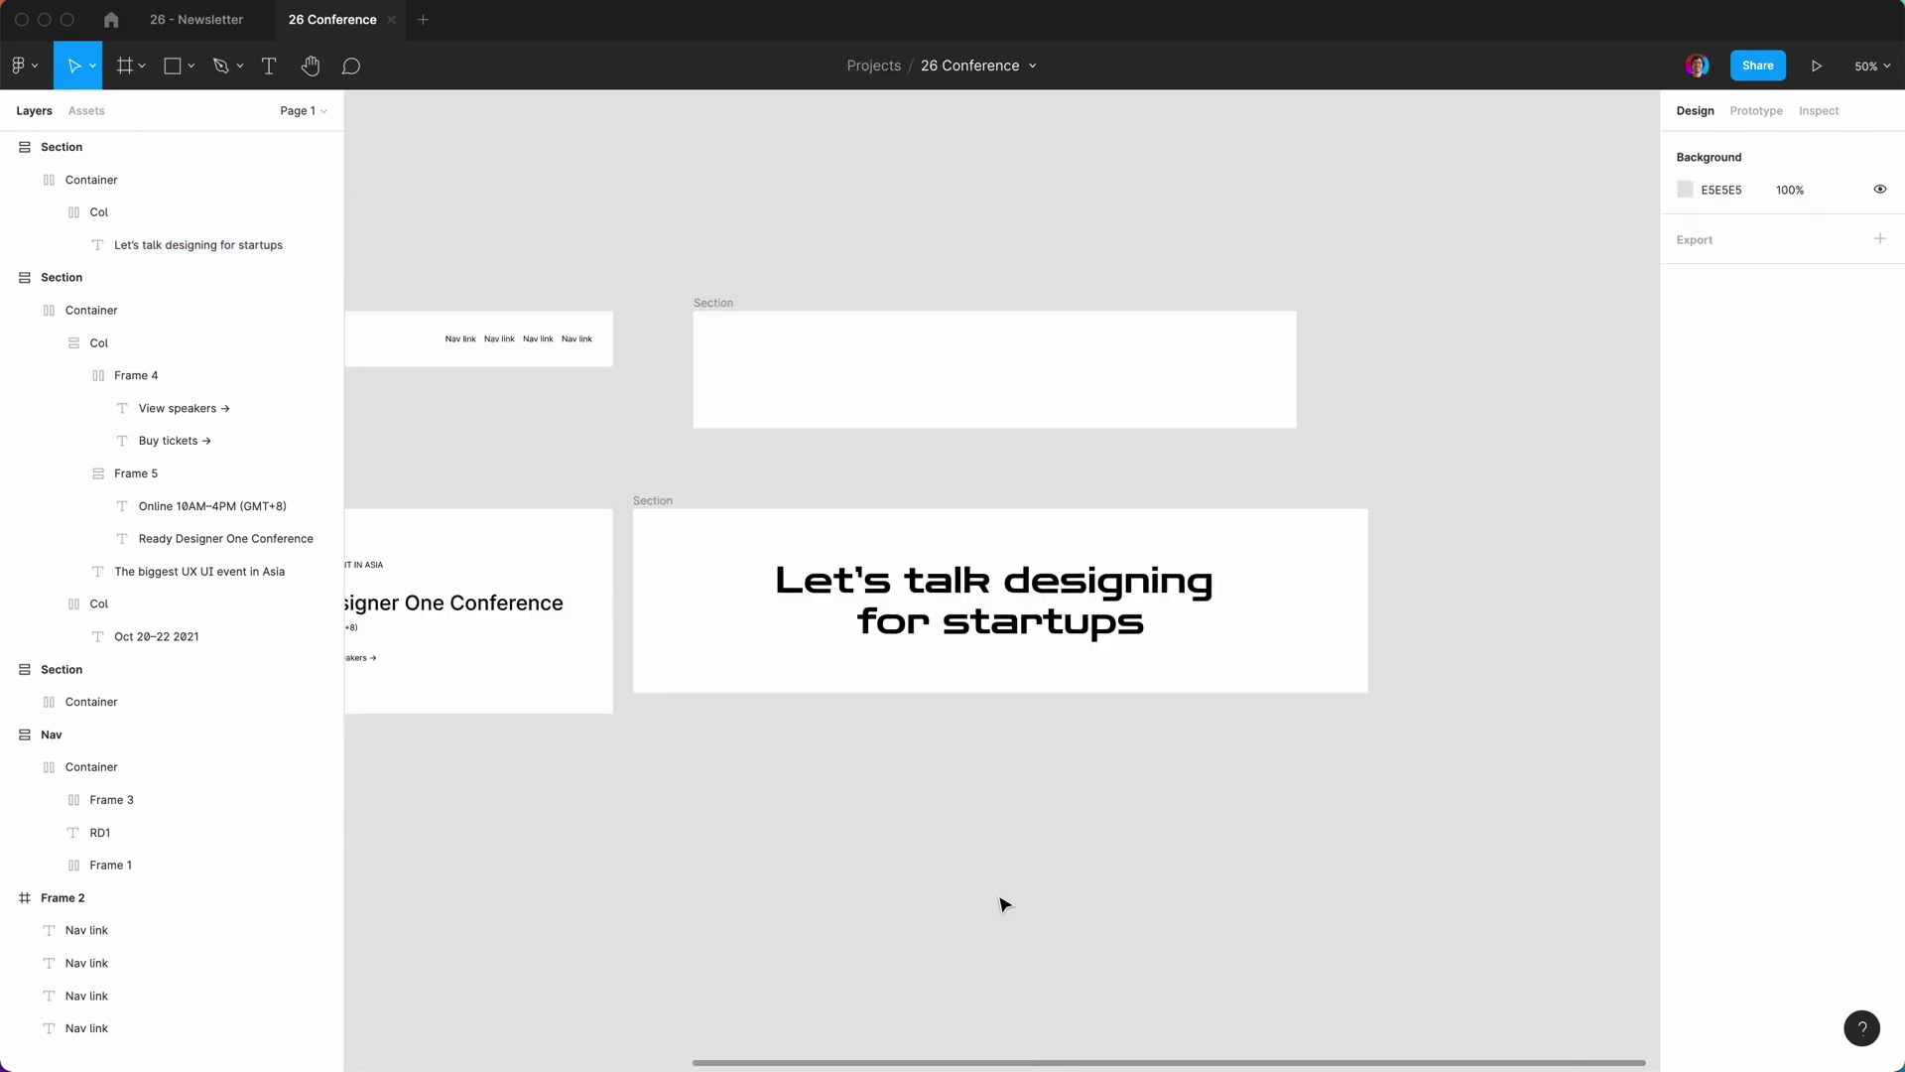
scroll(1002, 903, "left", 5)
left_click(951, 477)
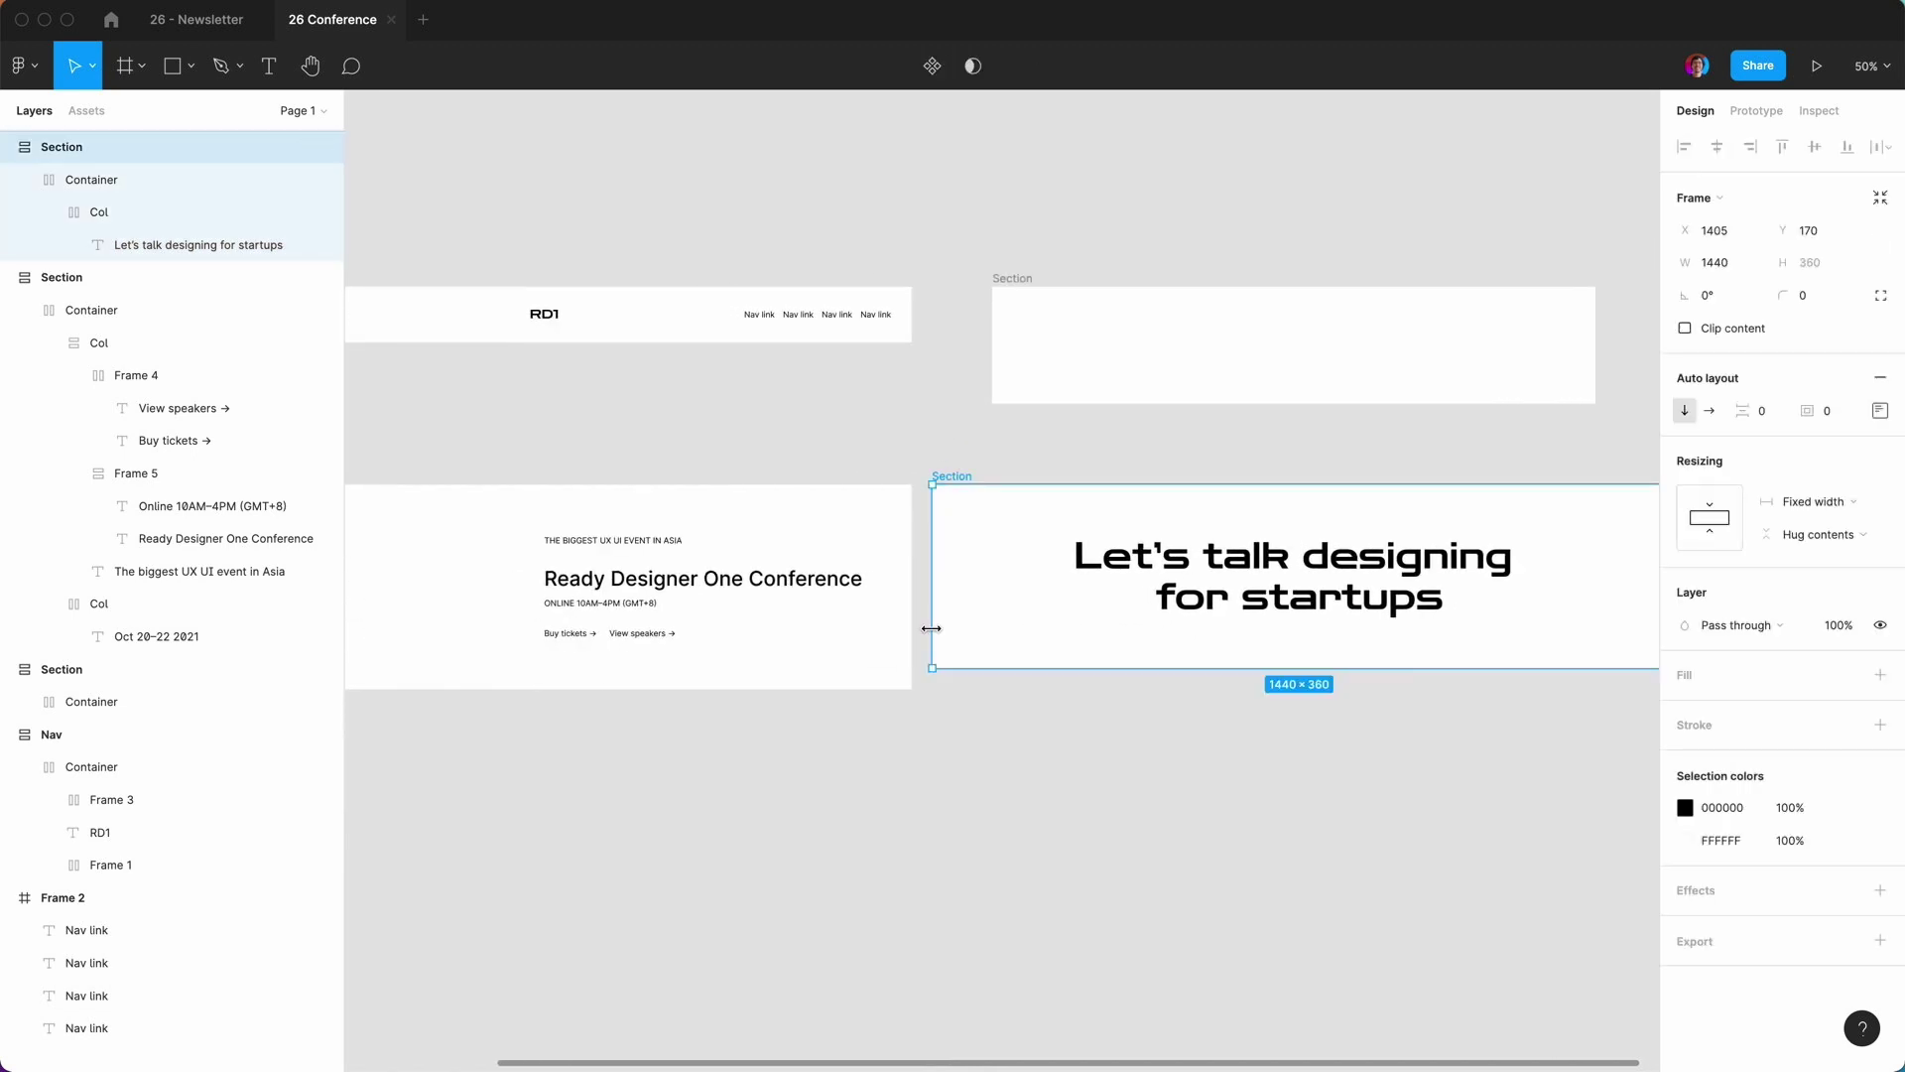
scroll(1012, 736, "left", 10)
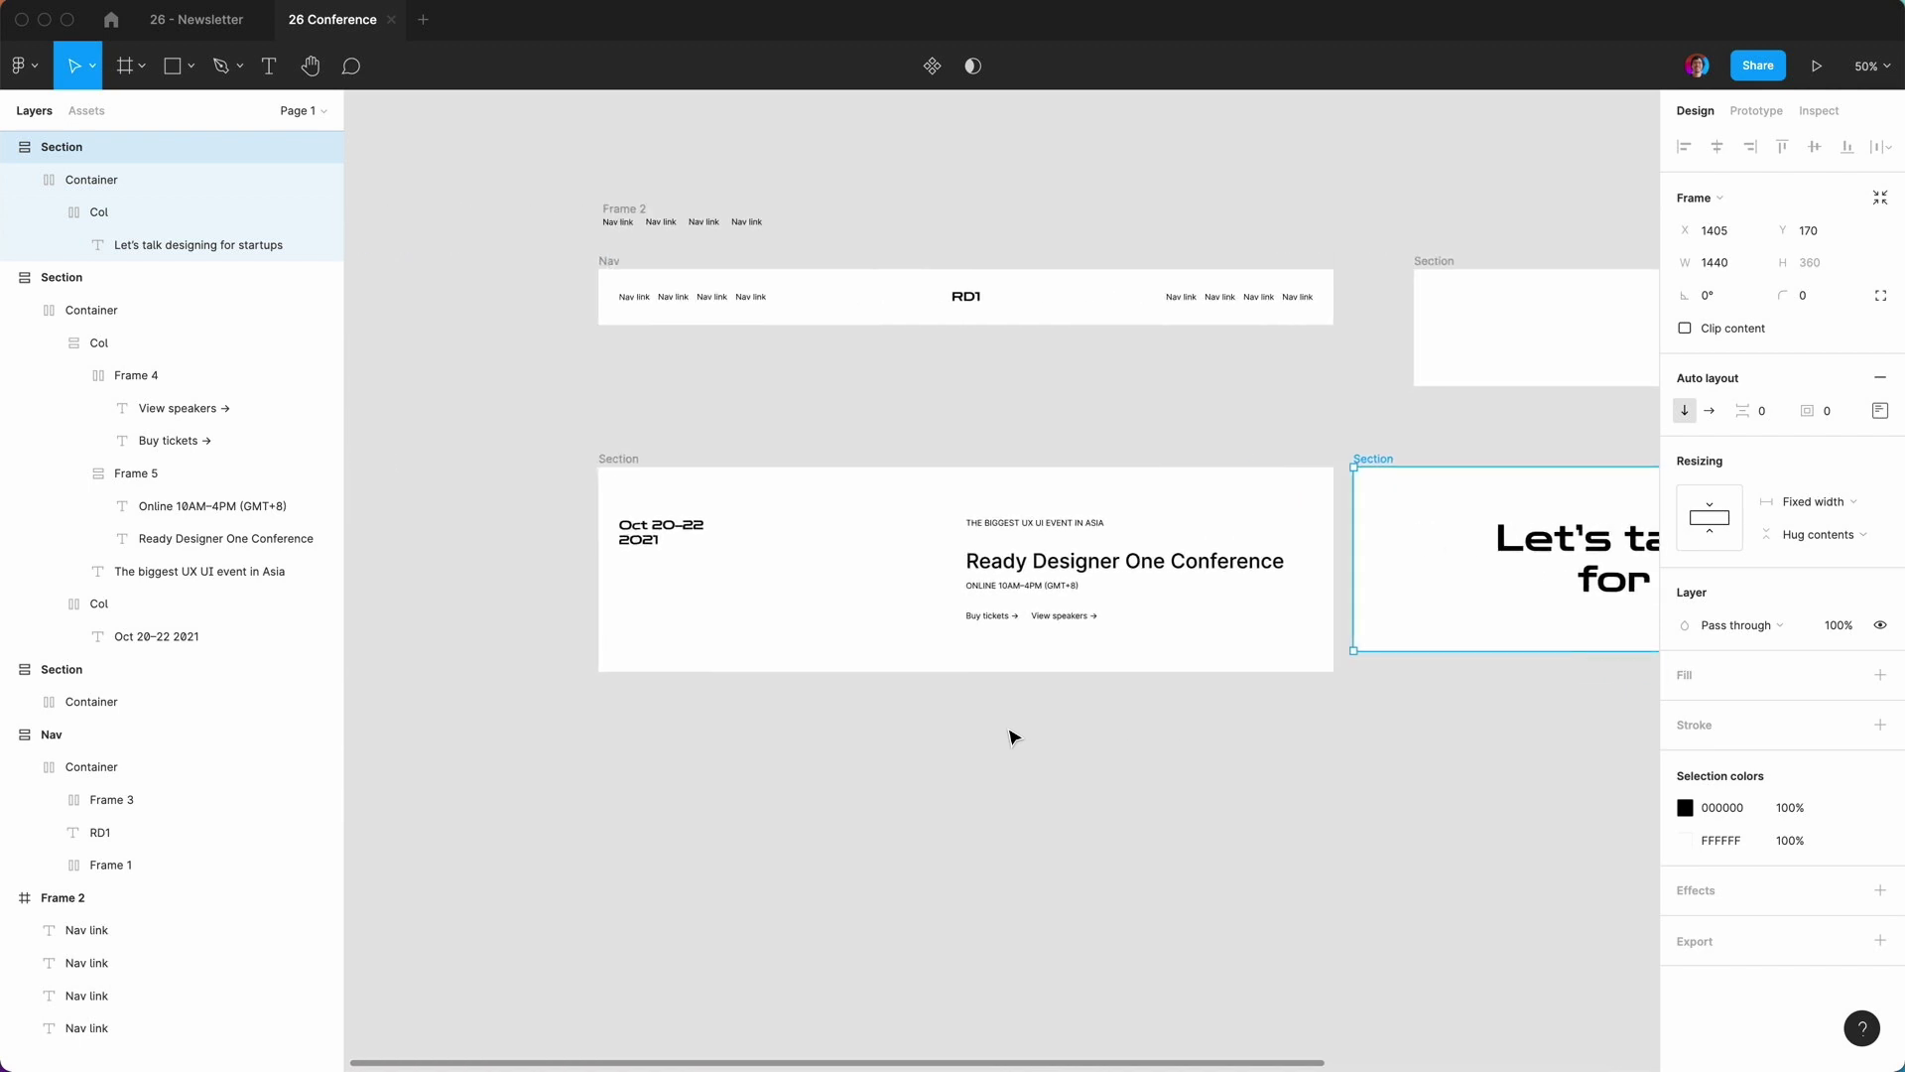
left_click_drag(1556, 456, 675, 764)
left_click_drag(807, 467, 795, 545)
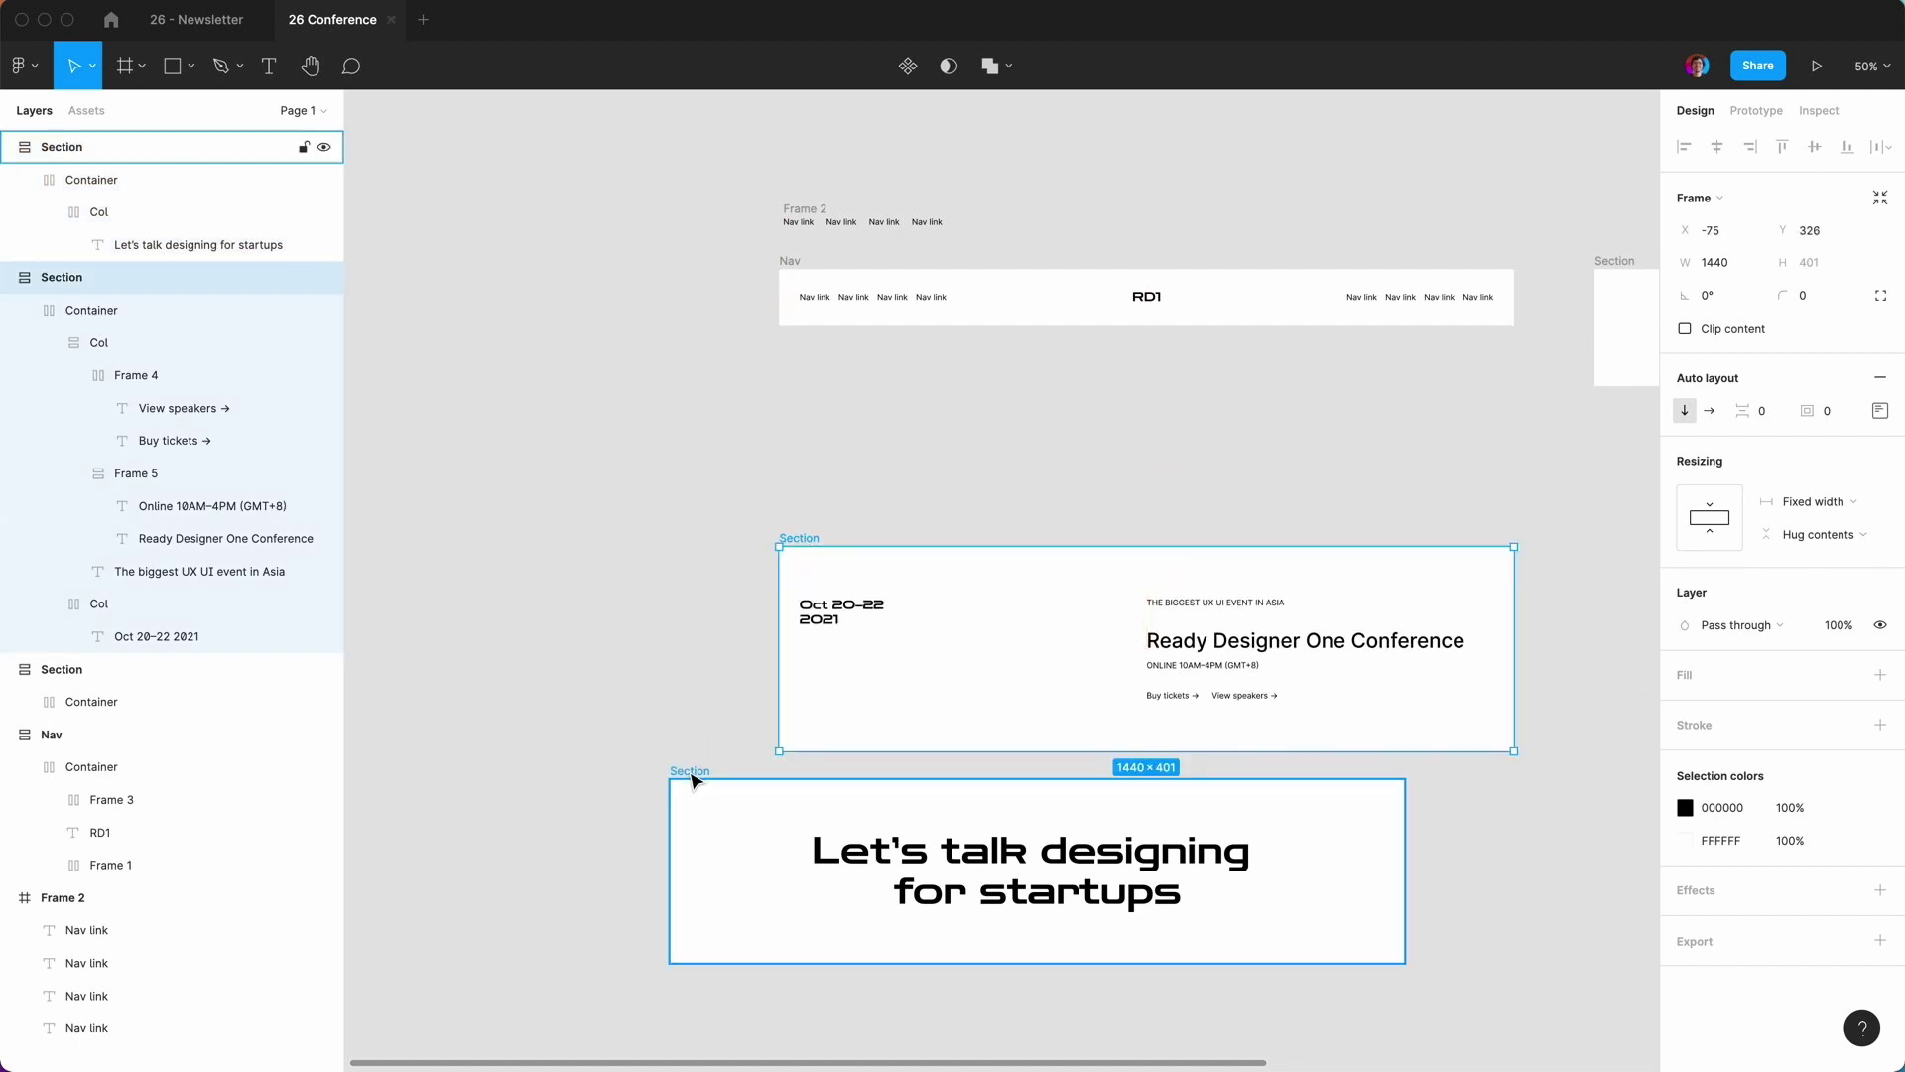
left_click_drag(688, 778, 804, 353)
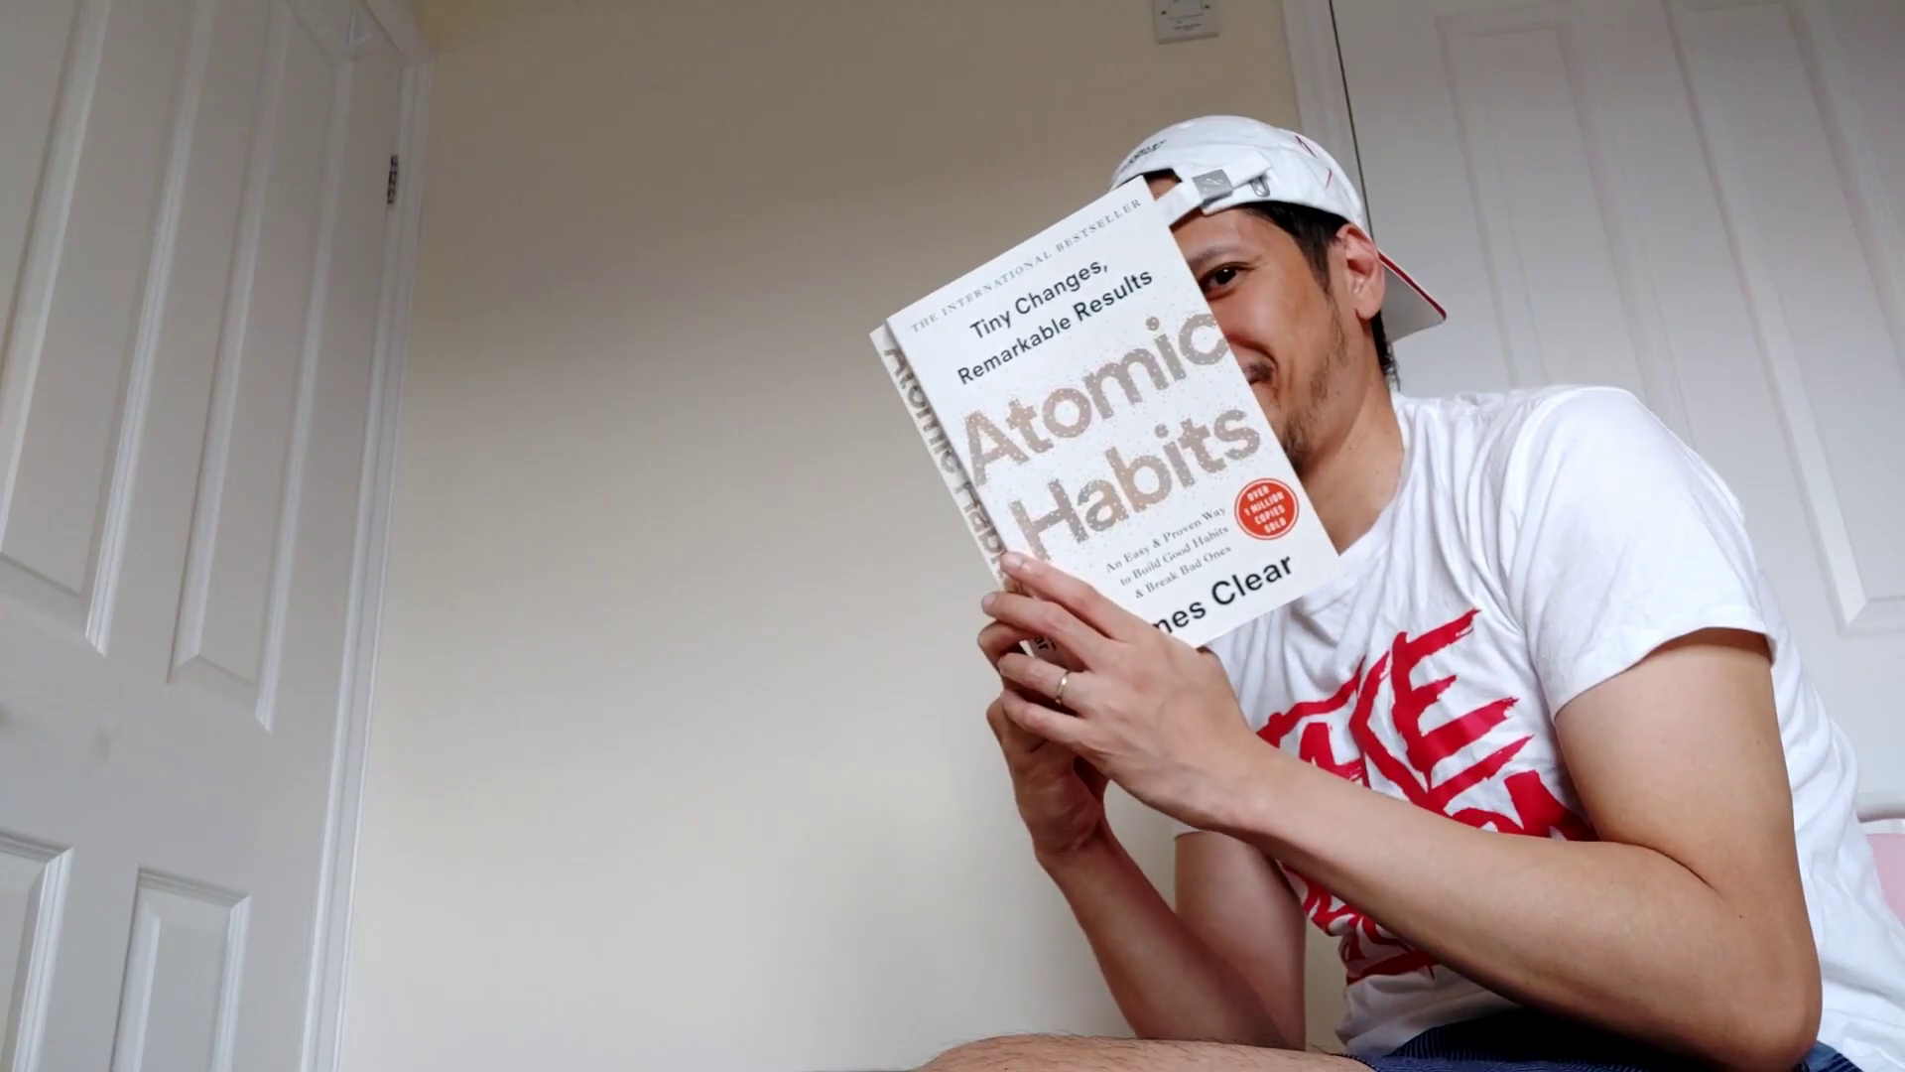
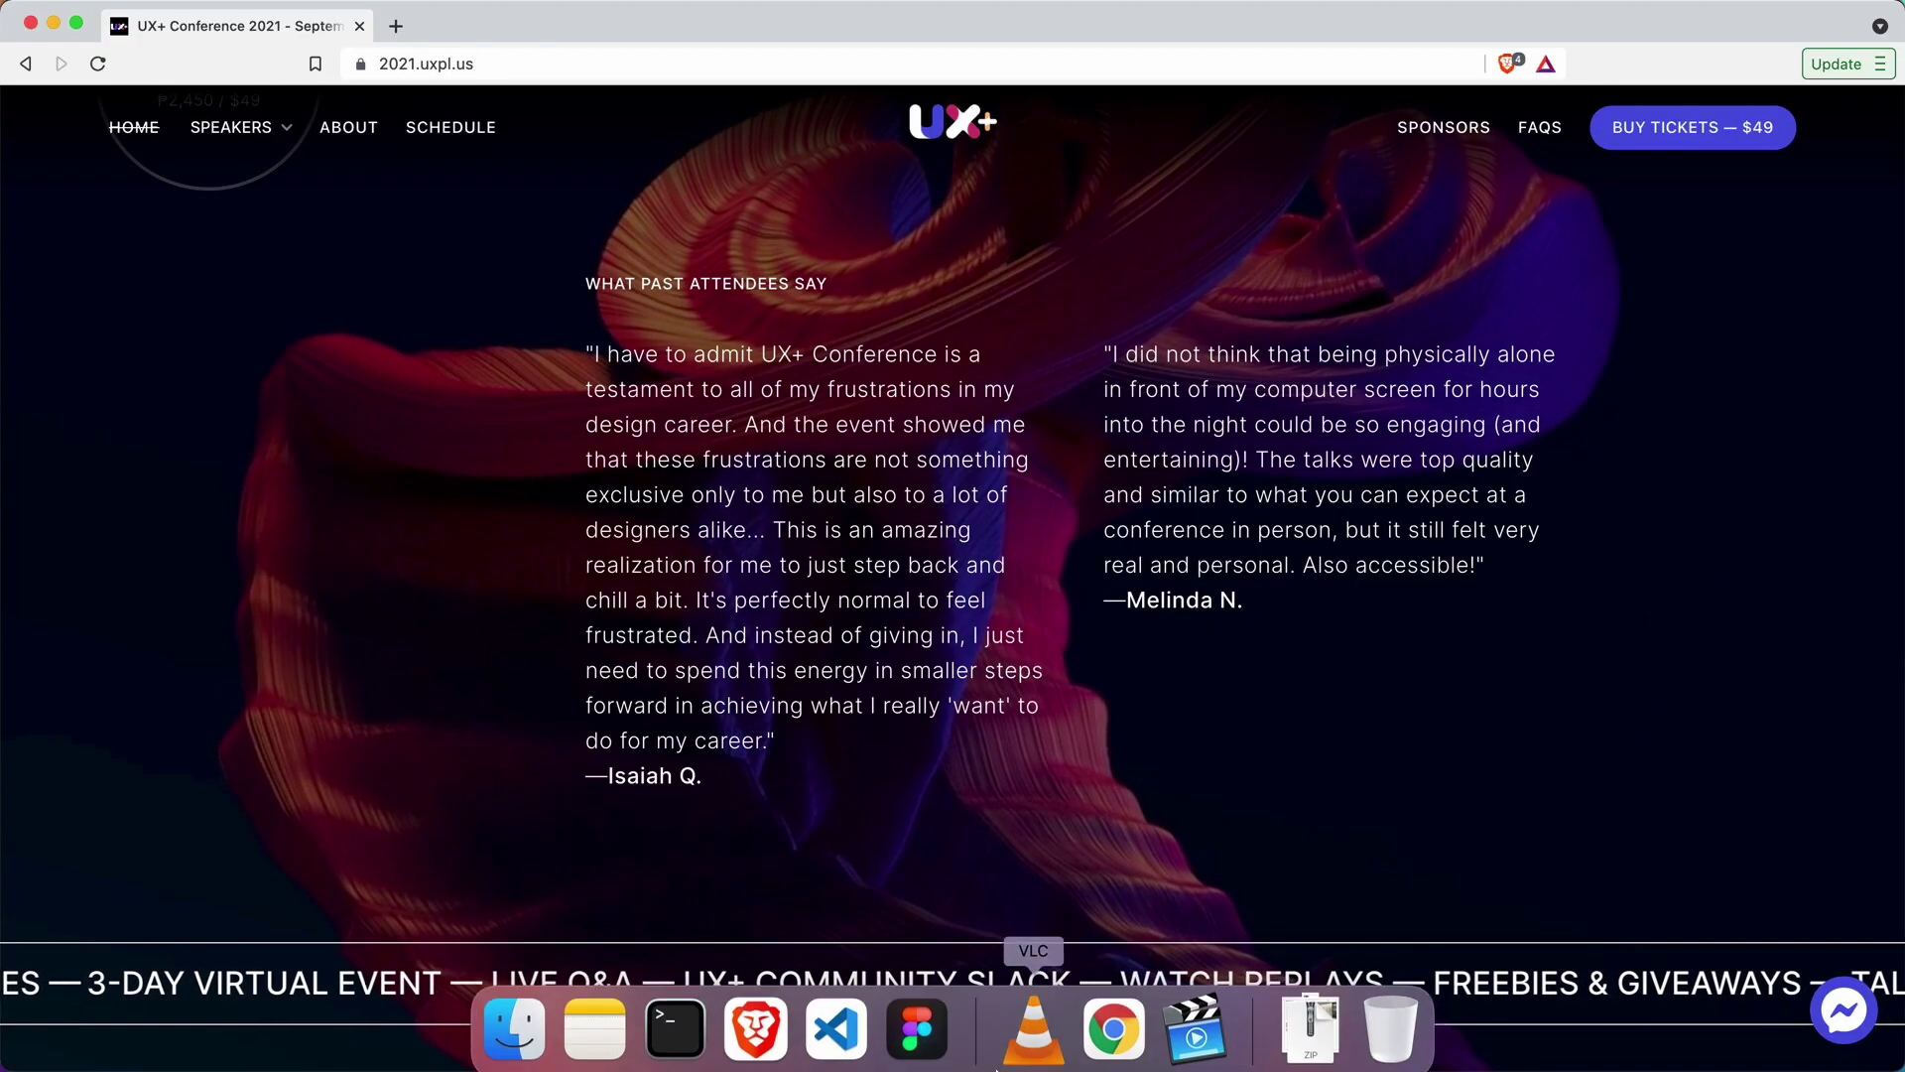
Switch back to Figma, duplicate the hero Section and delete the "Oct 20–22 2021" date column from the copy.
left_click(933, 1026)
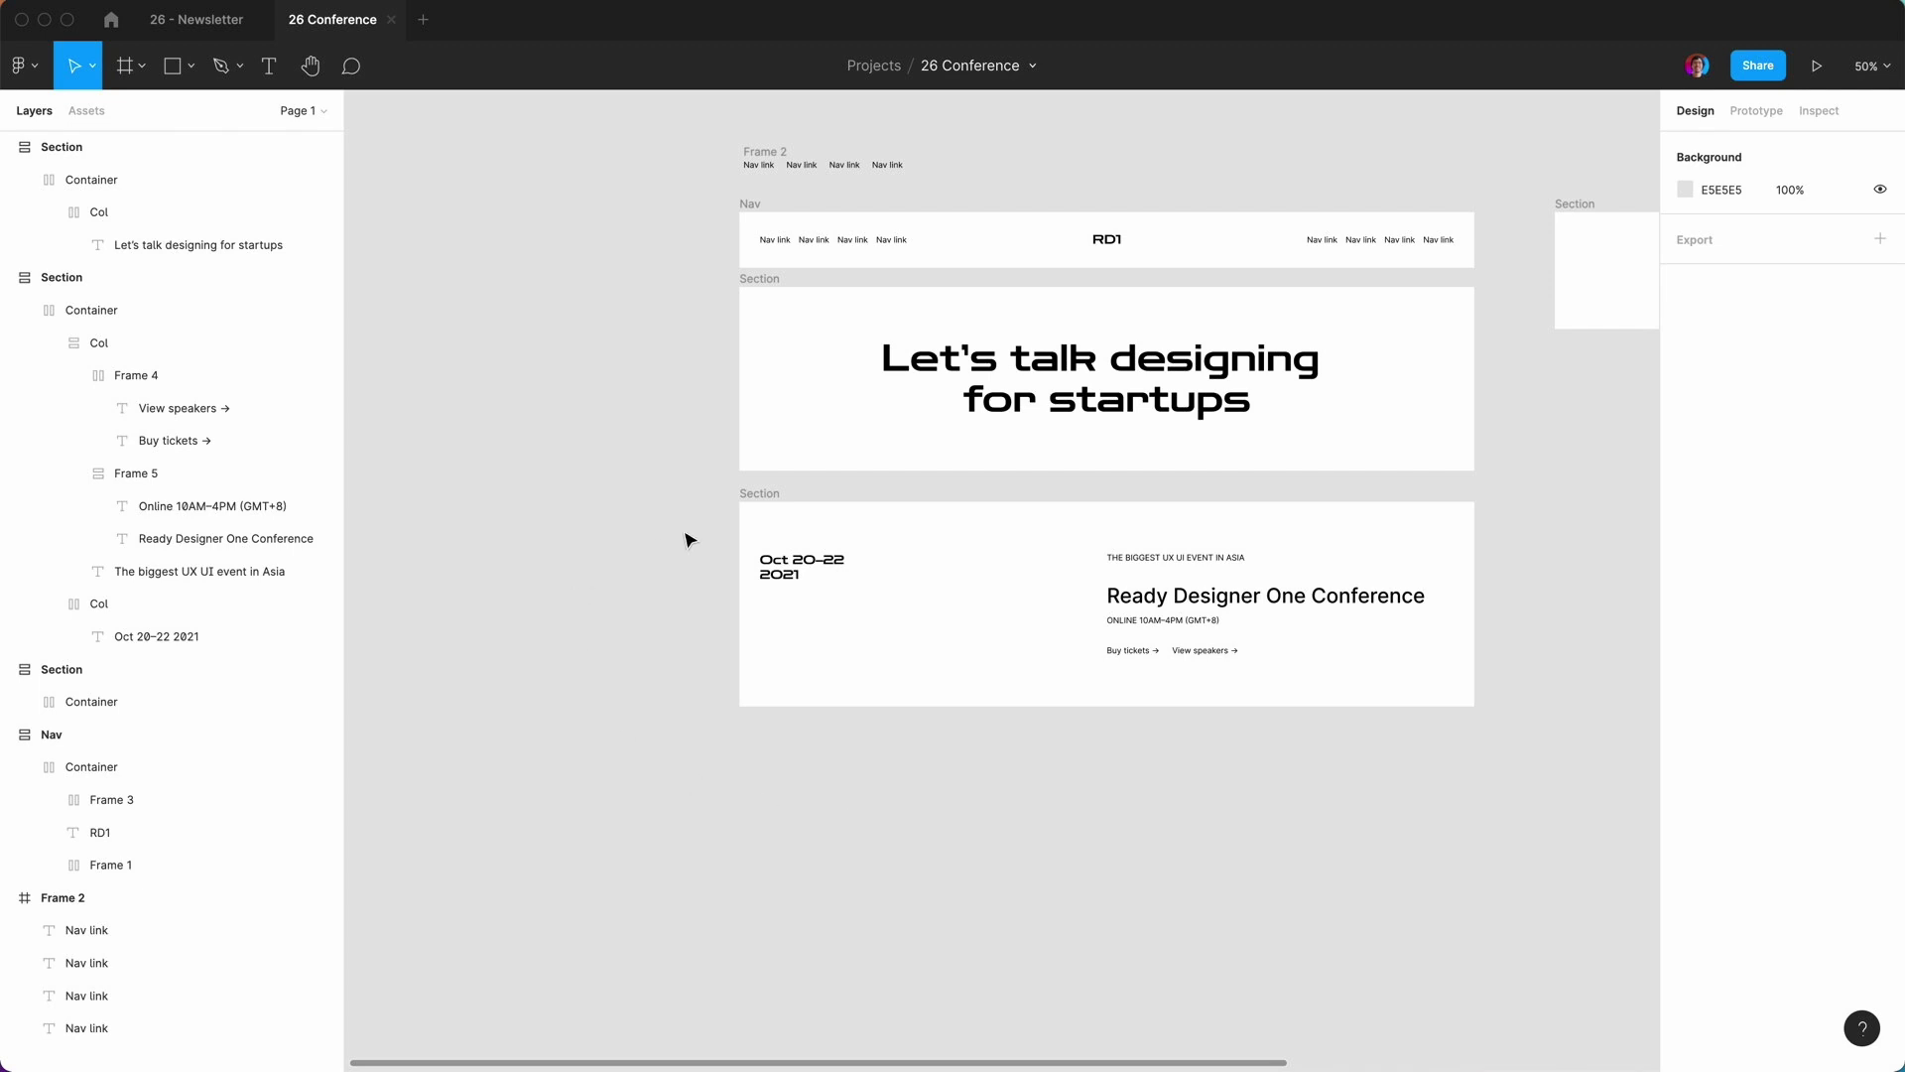
left_click(759, 497)
key("ctrl+d")
left_click(826, 791)
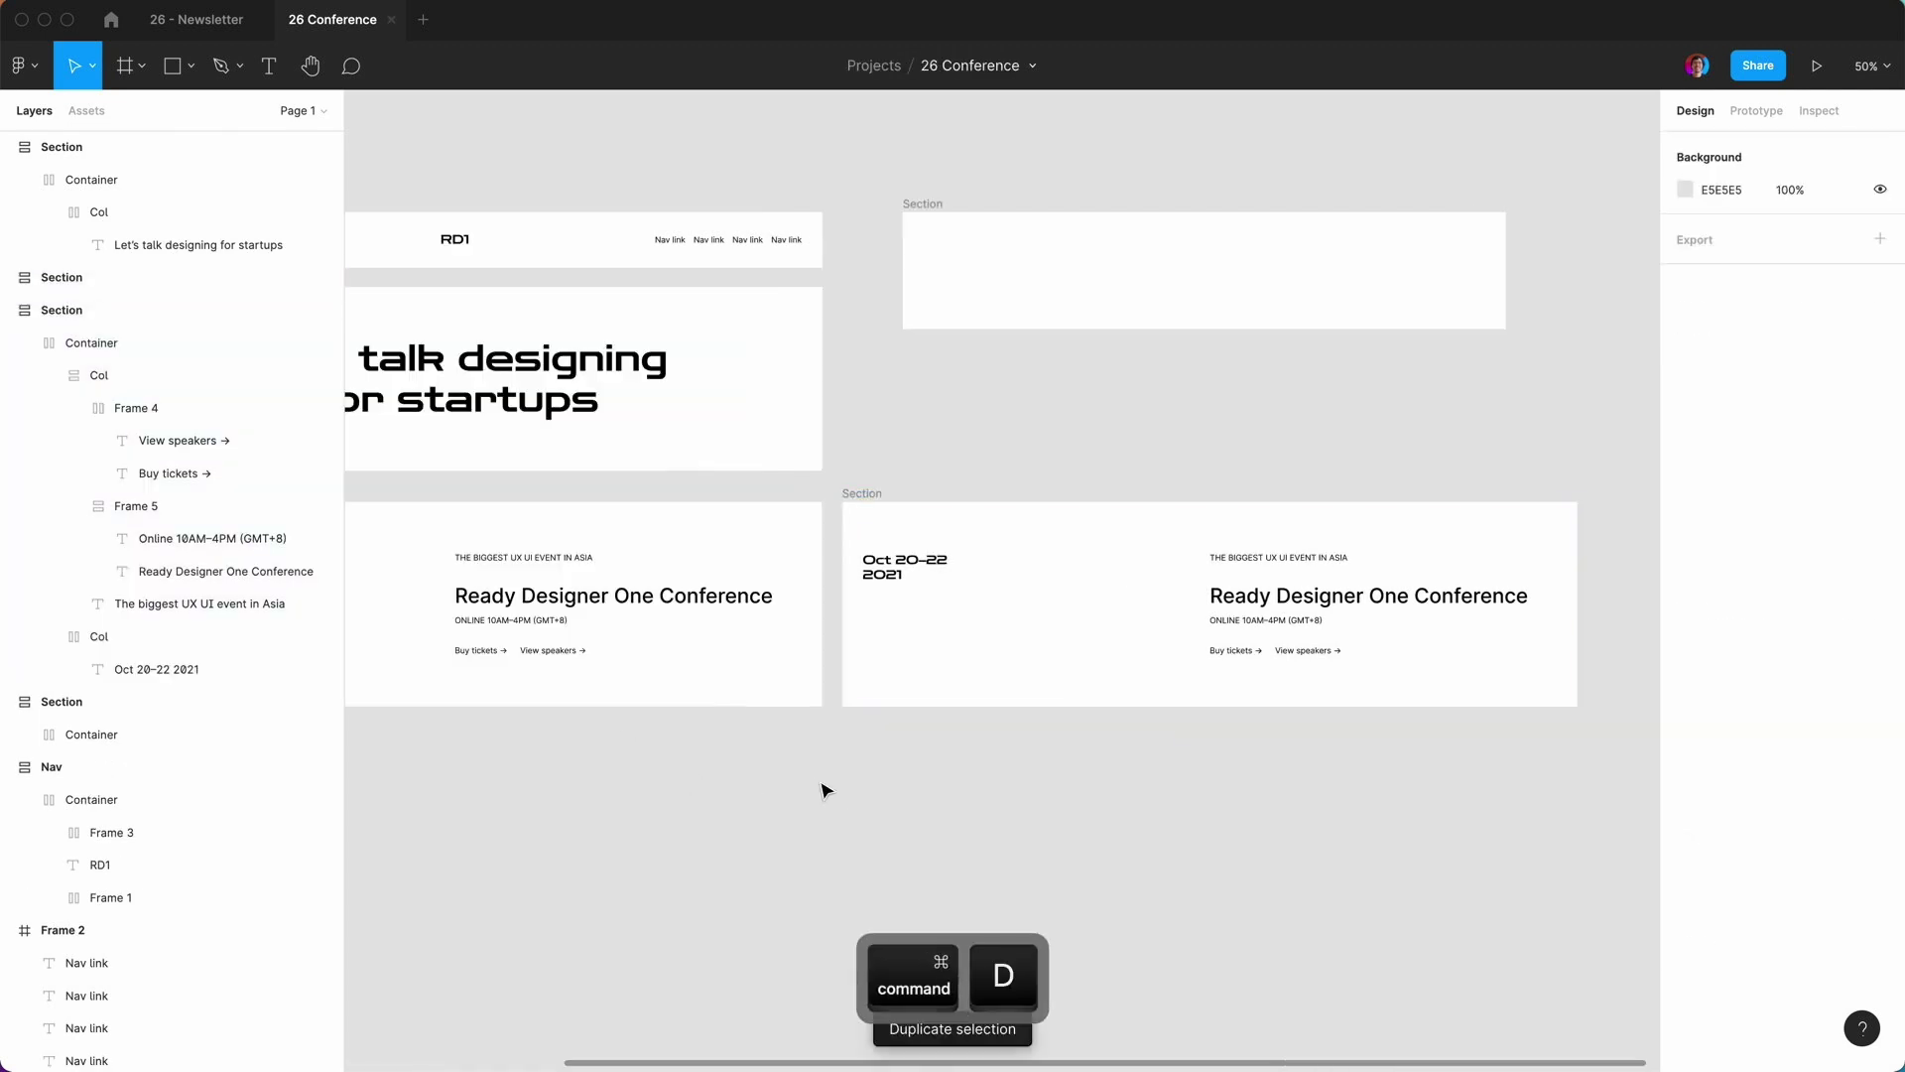
scroll(824, 789, "right", 3)
left_click(805, 536)
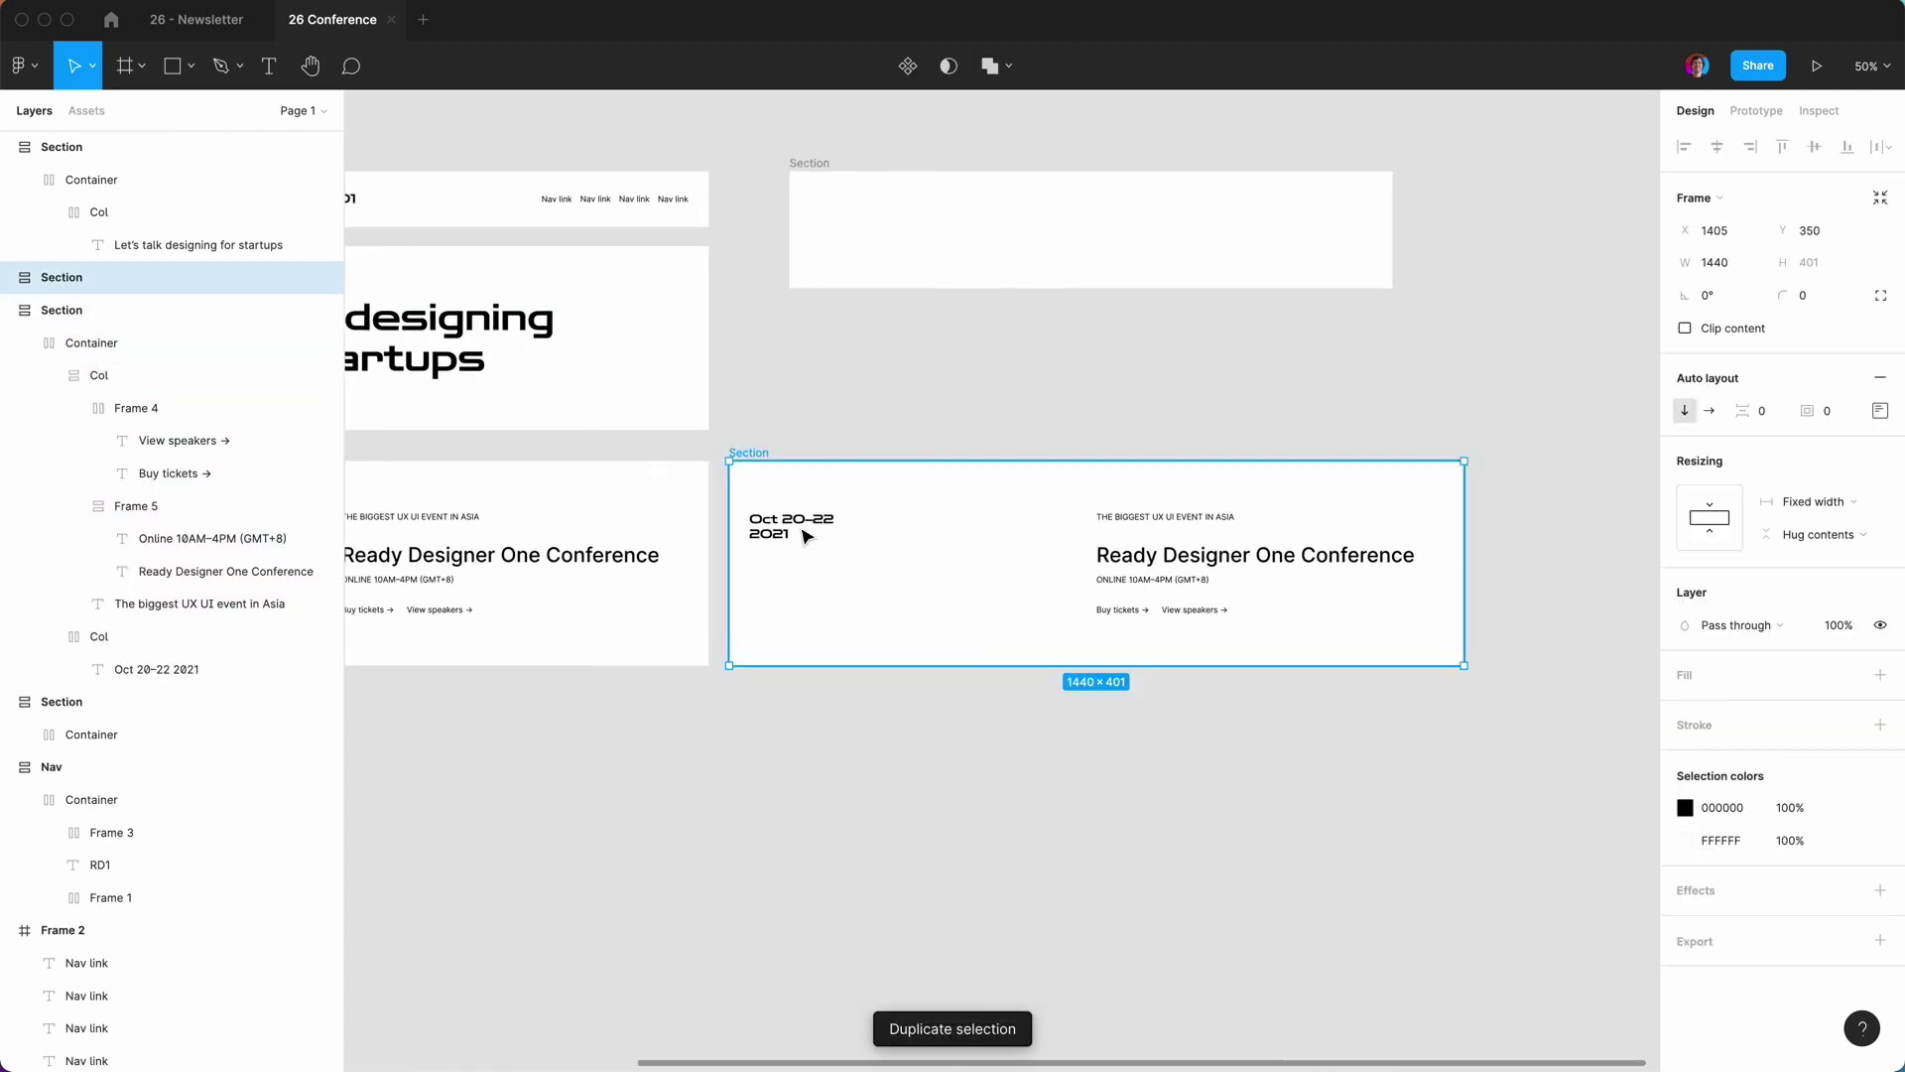
double_click(806, 535)
key("Delete")
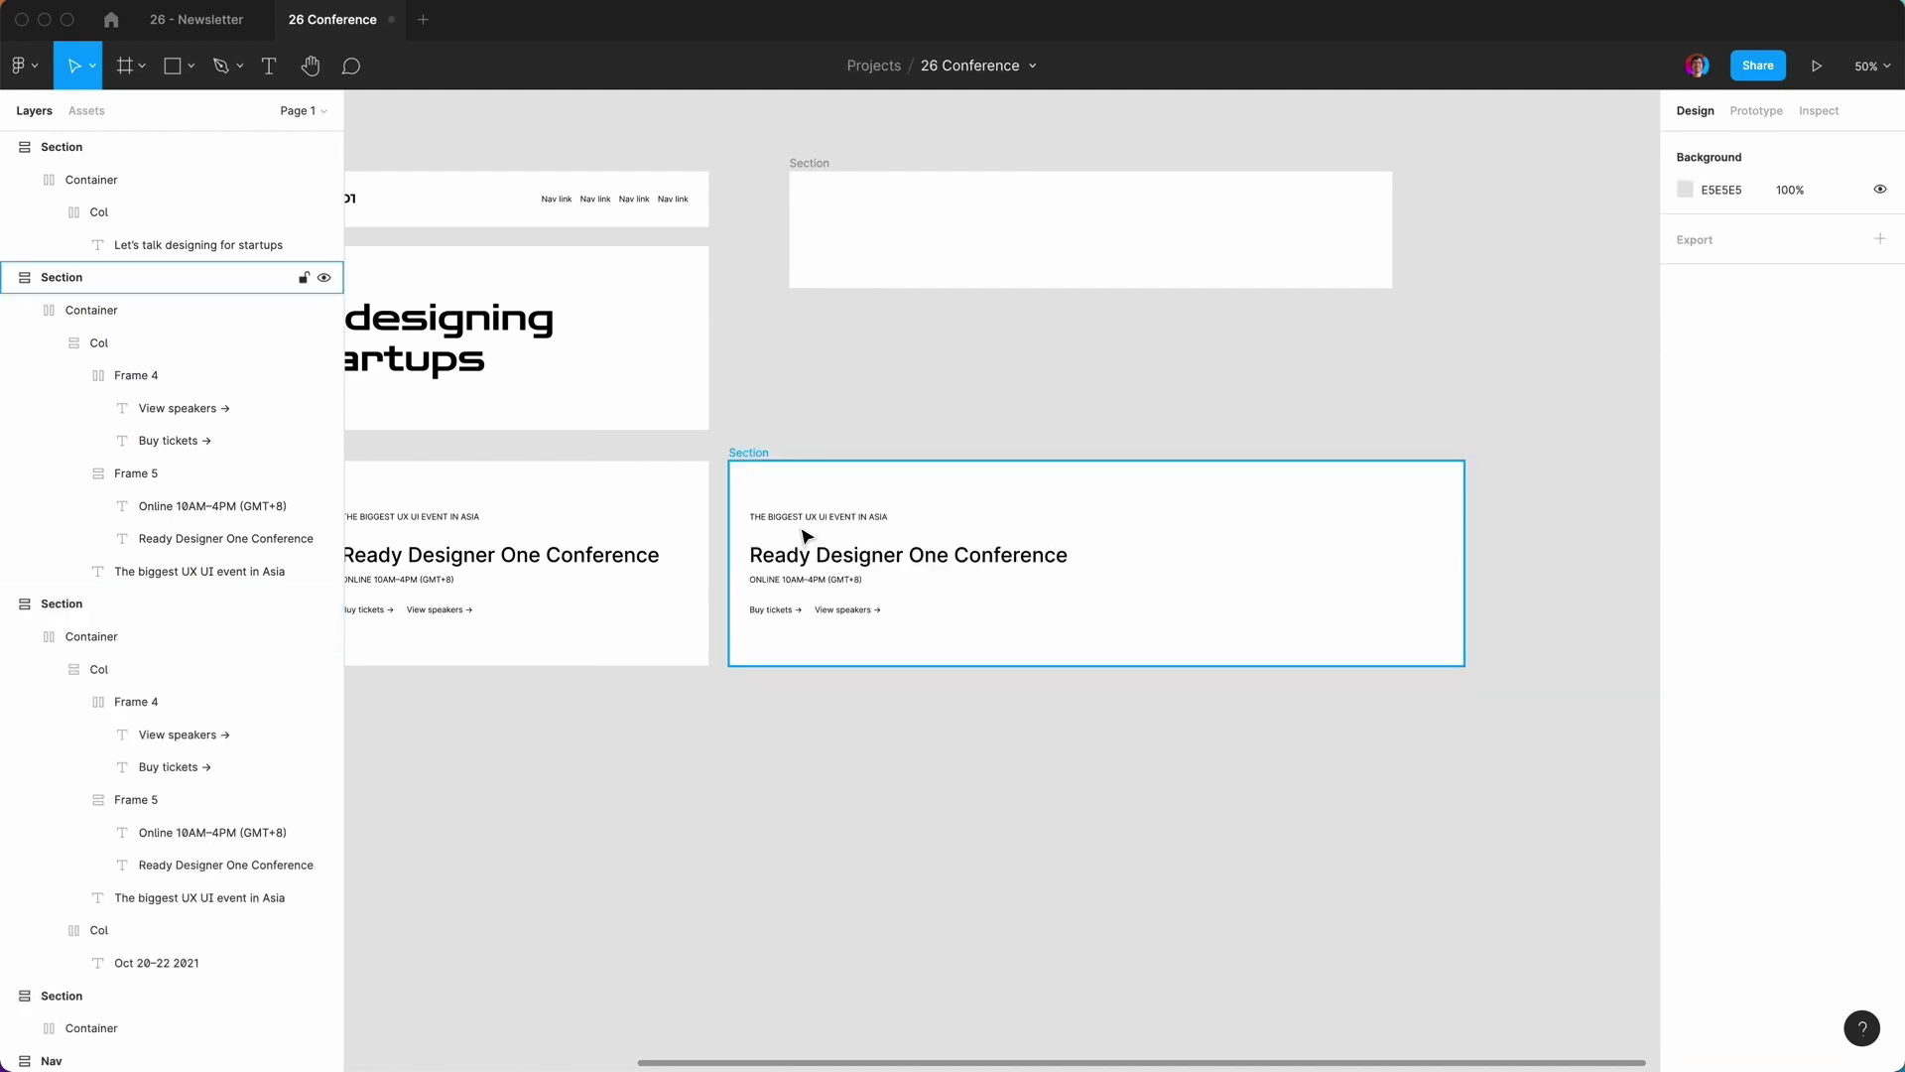
Duplicate the event details column inside the copied Section to form two equal columns.
left_click(851, 562)
double_click(850, 562)
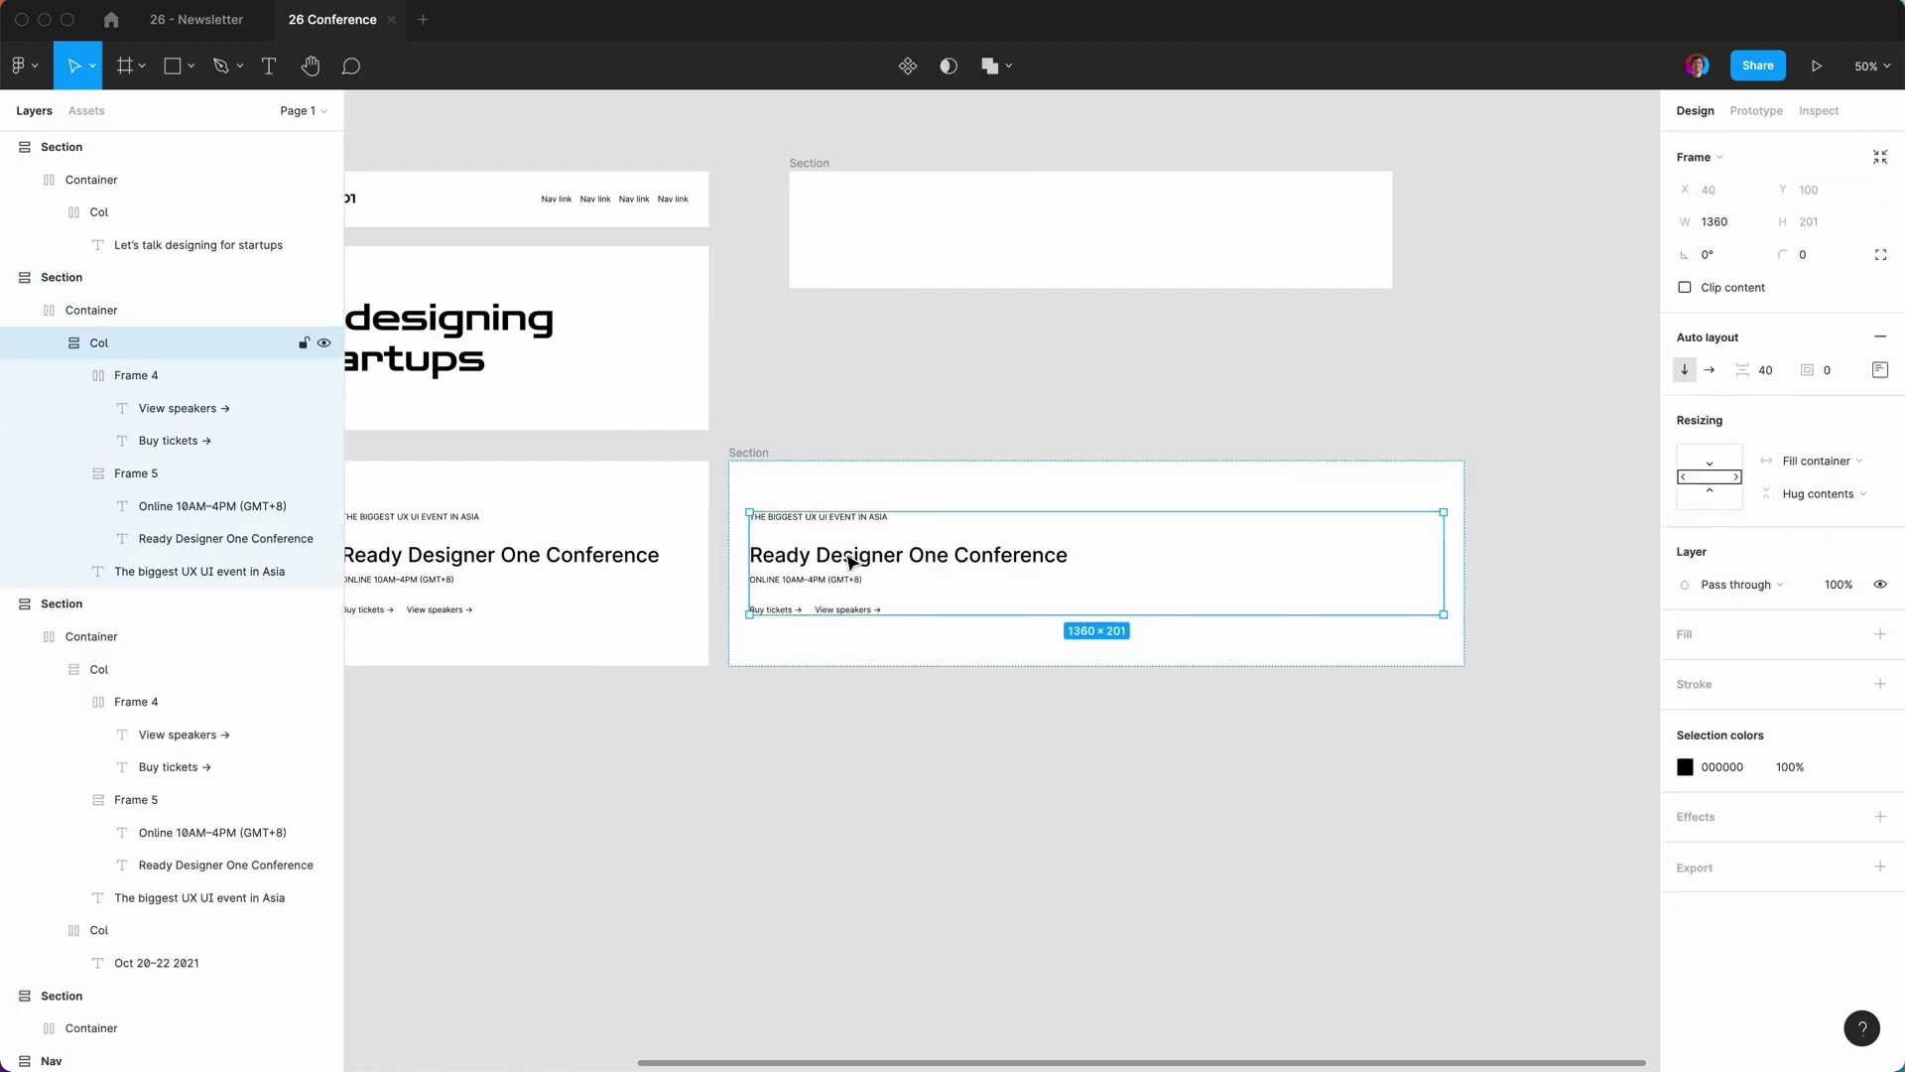
left_click(43, 343)
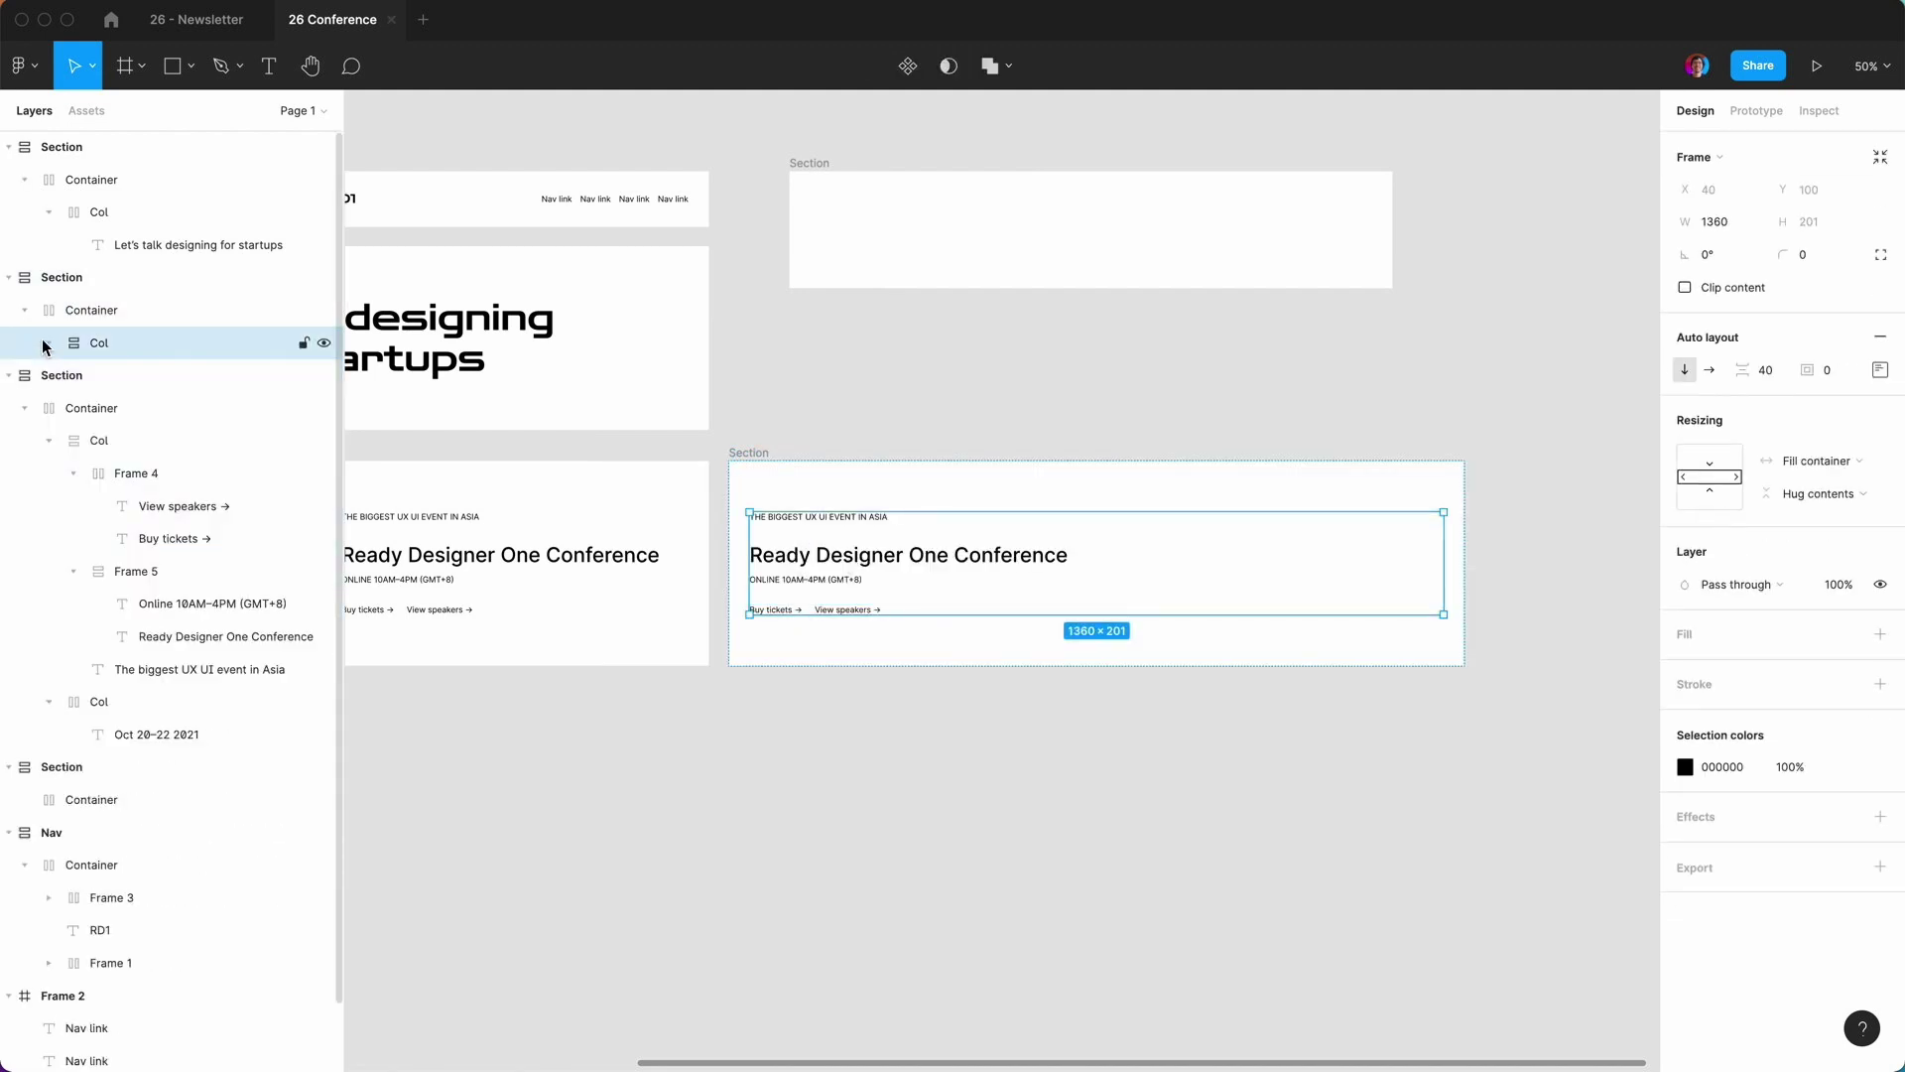
key("super+d")
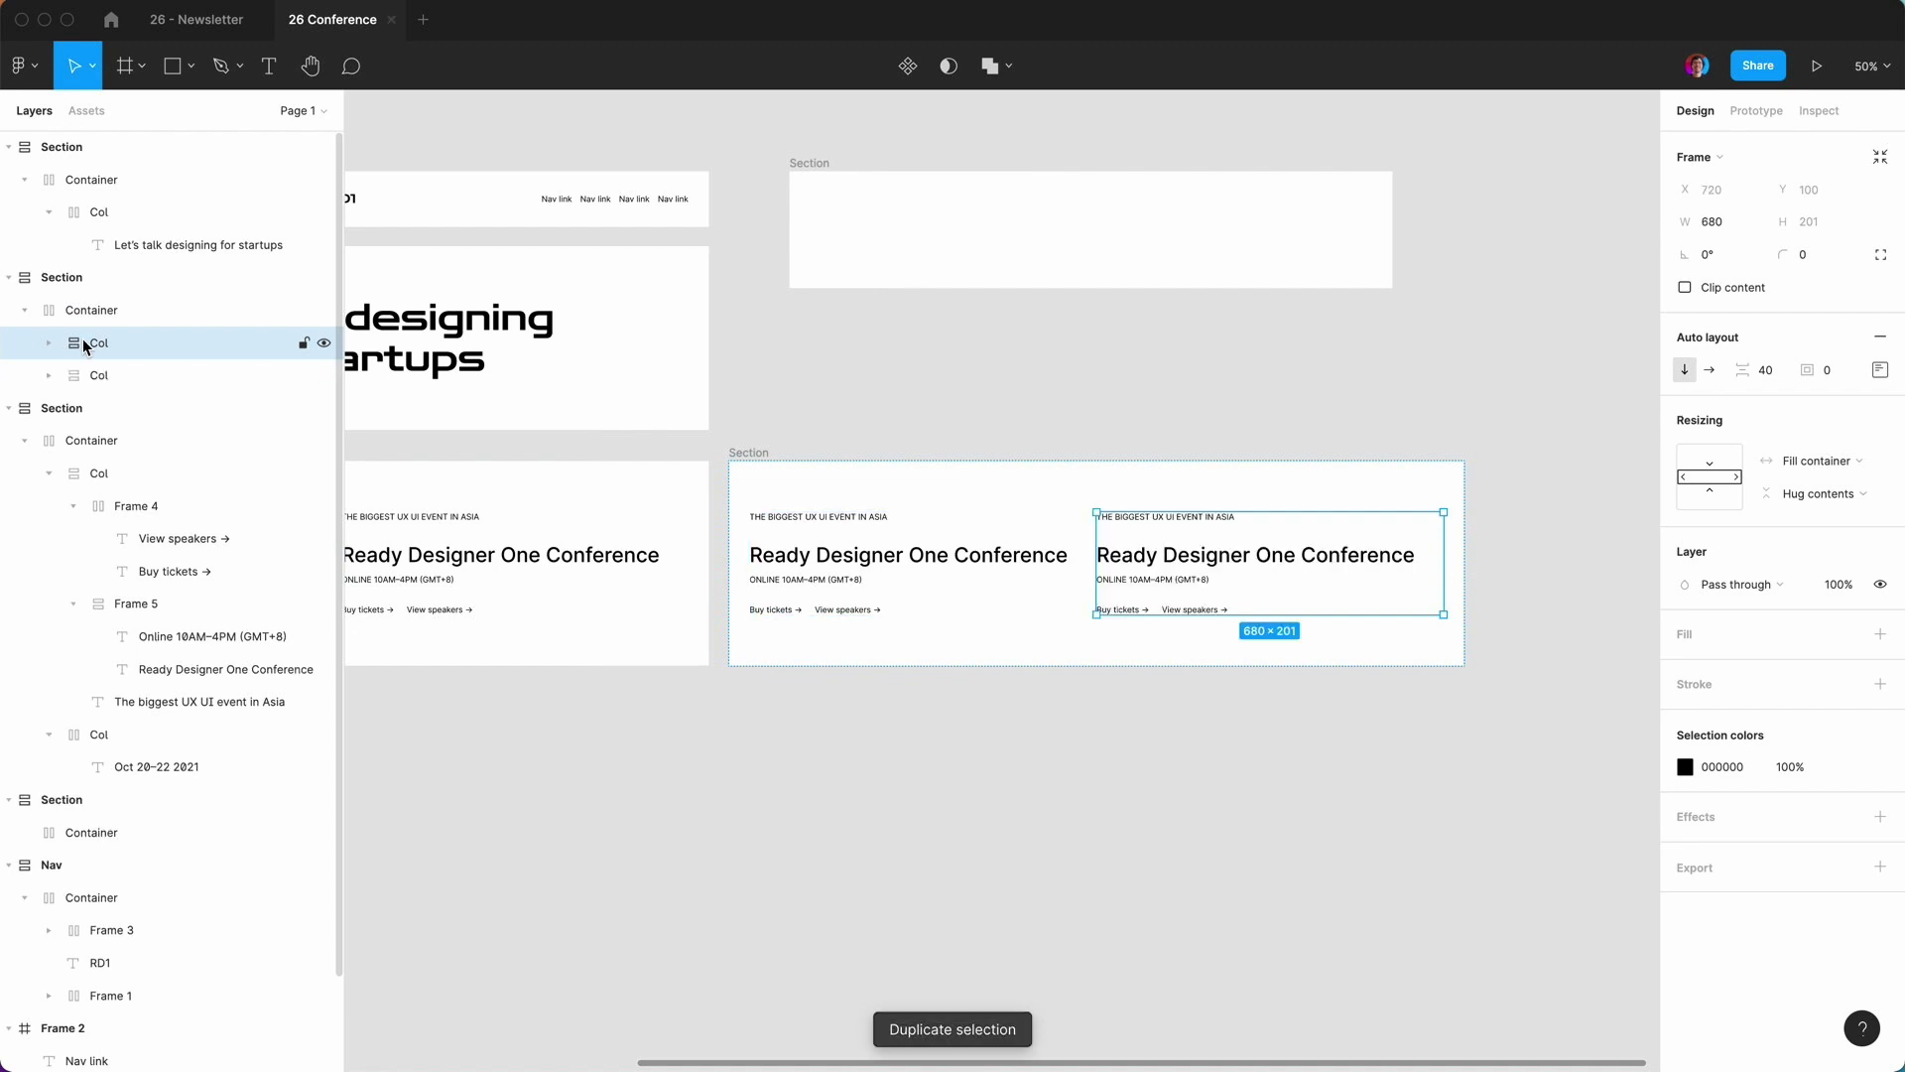
key("super+d")
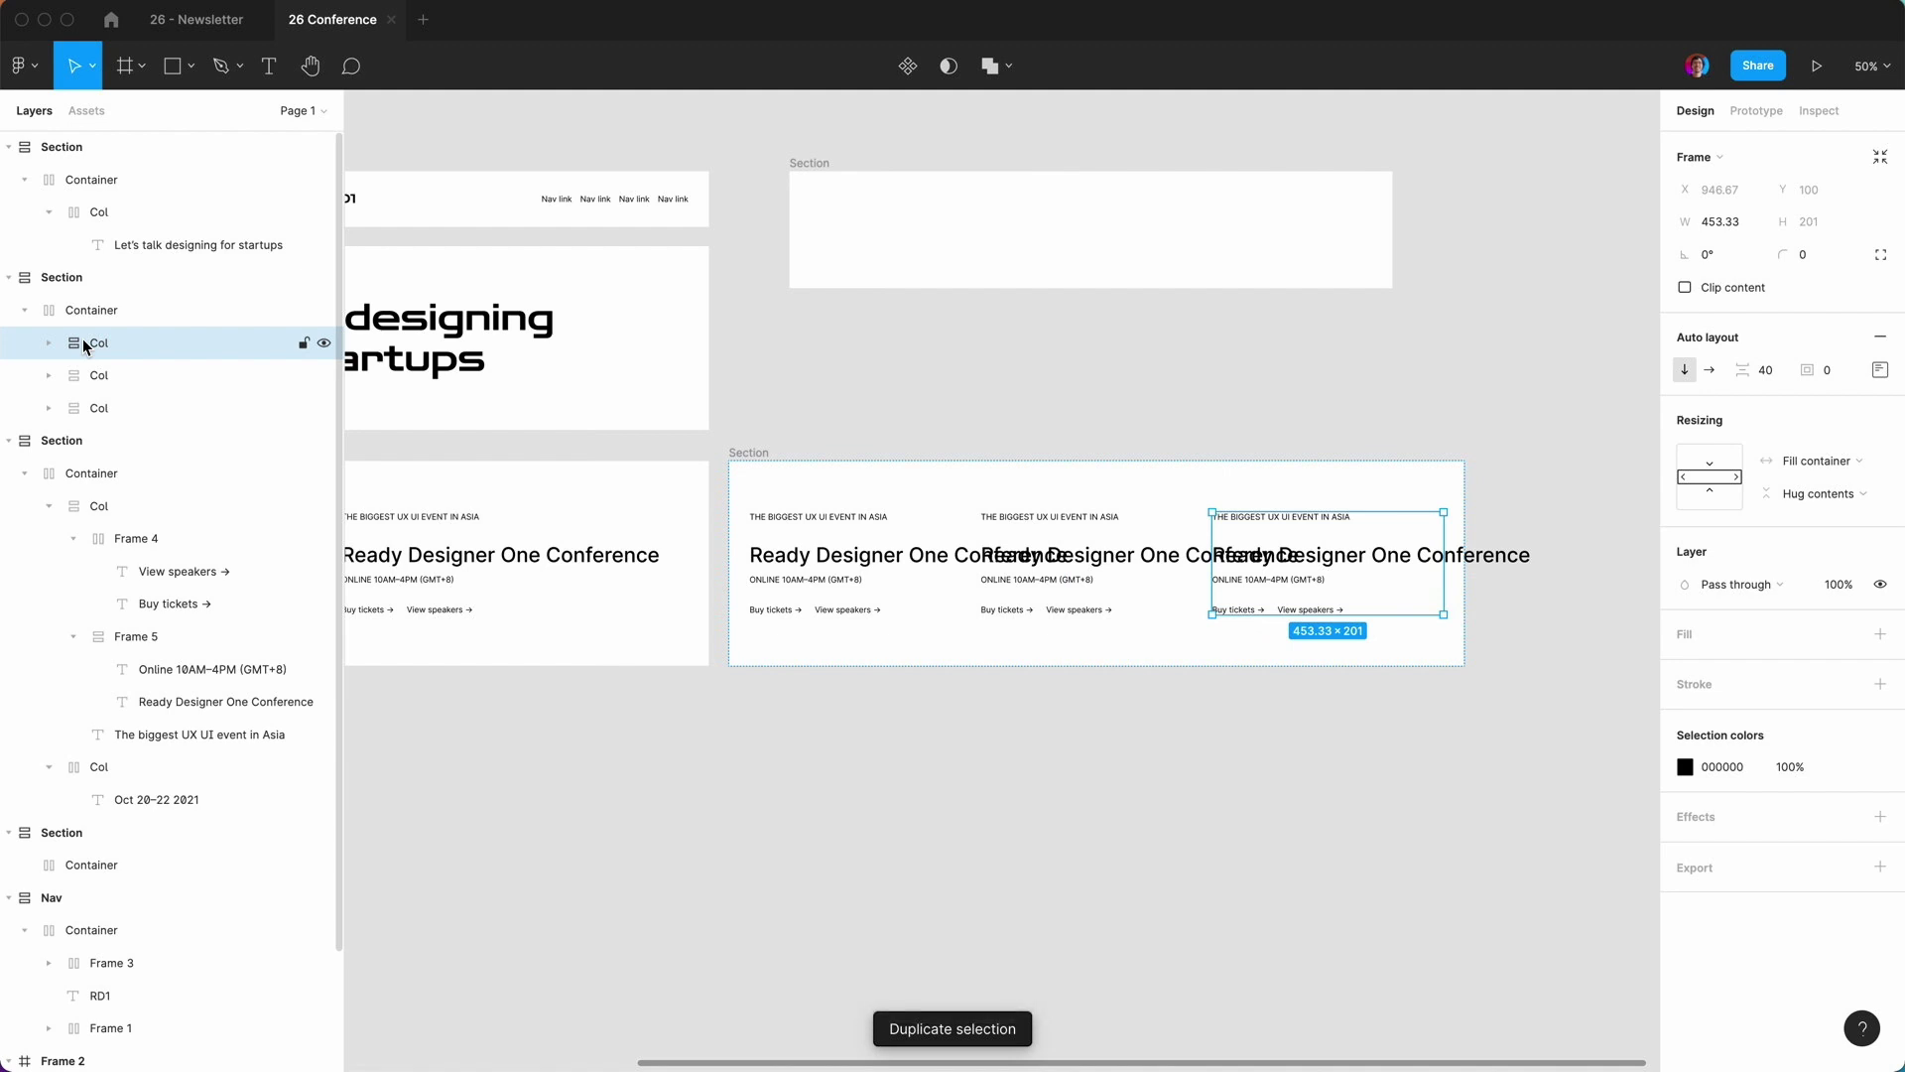
left_click(49, 342)
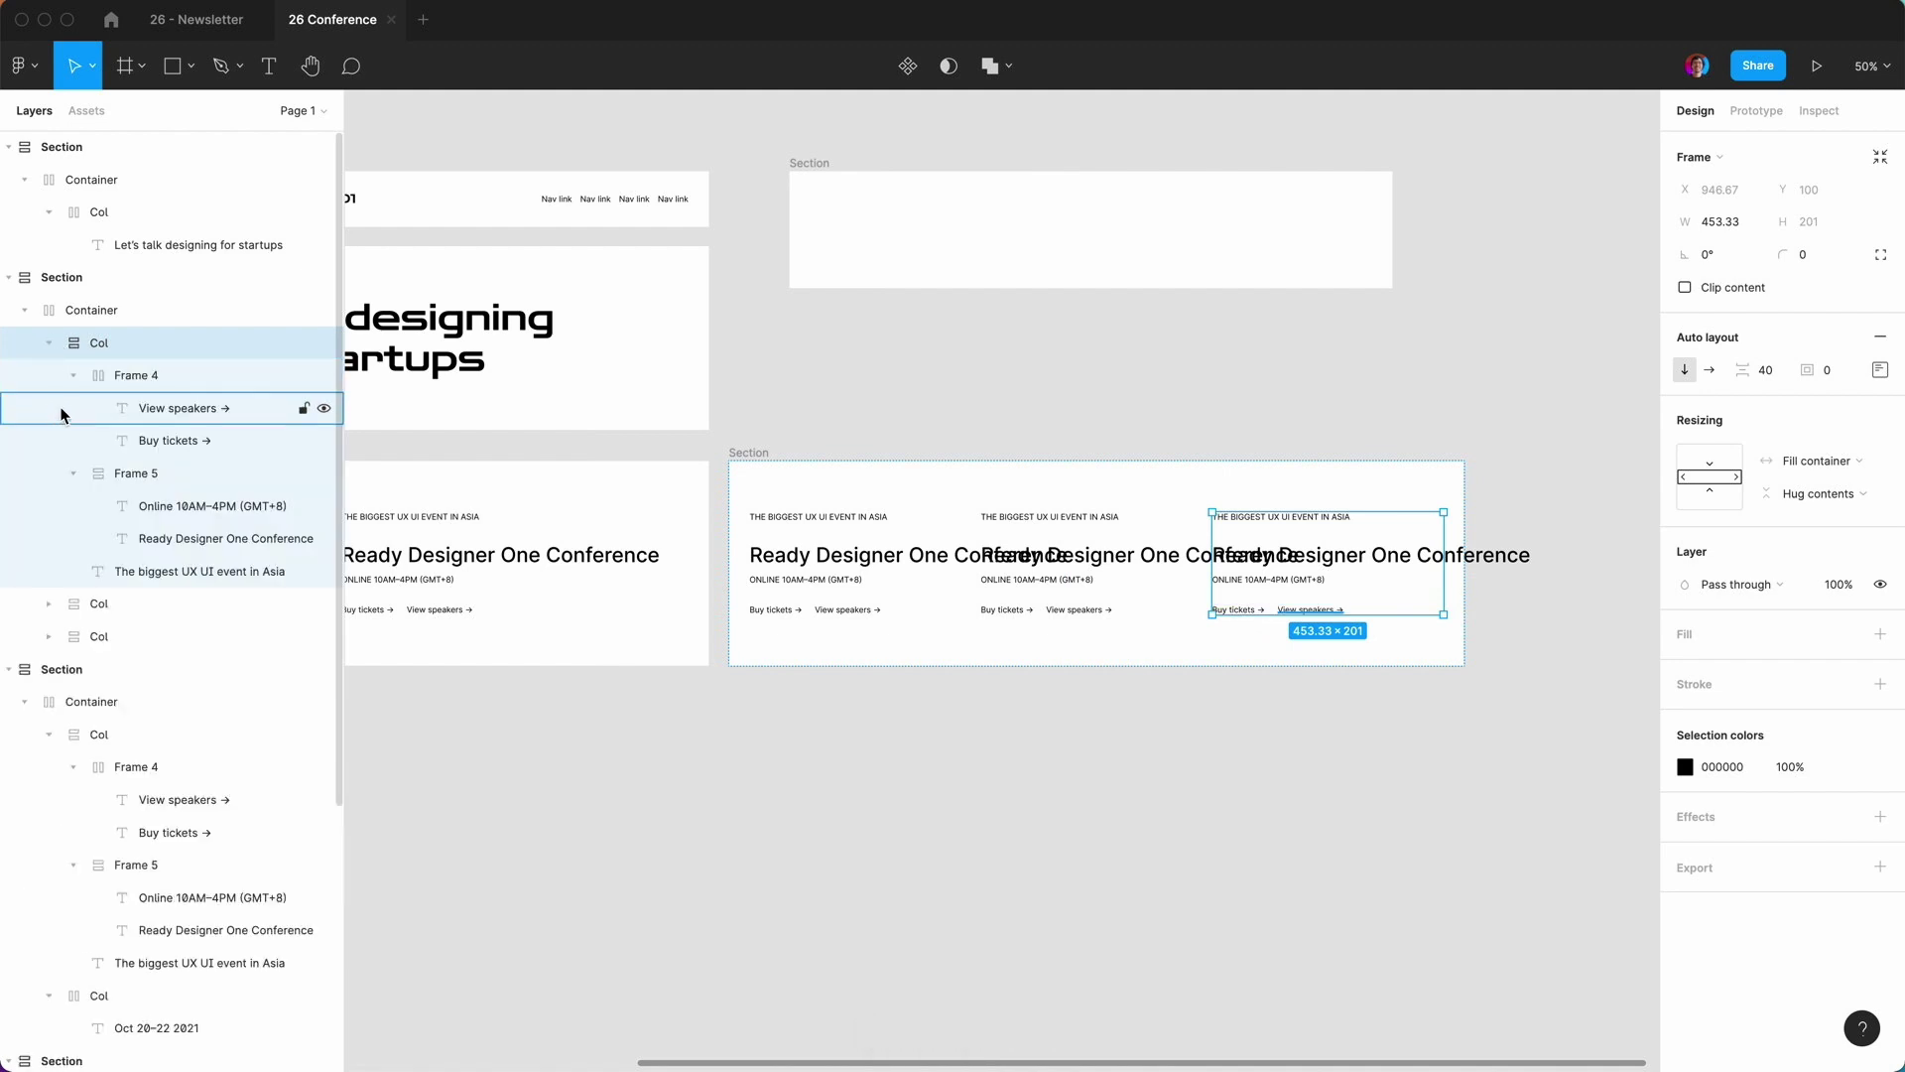
left_click(126, 384)
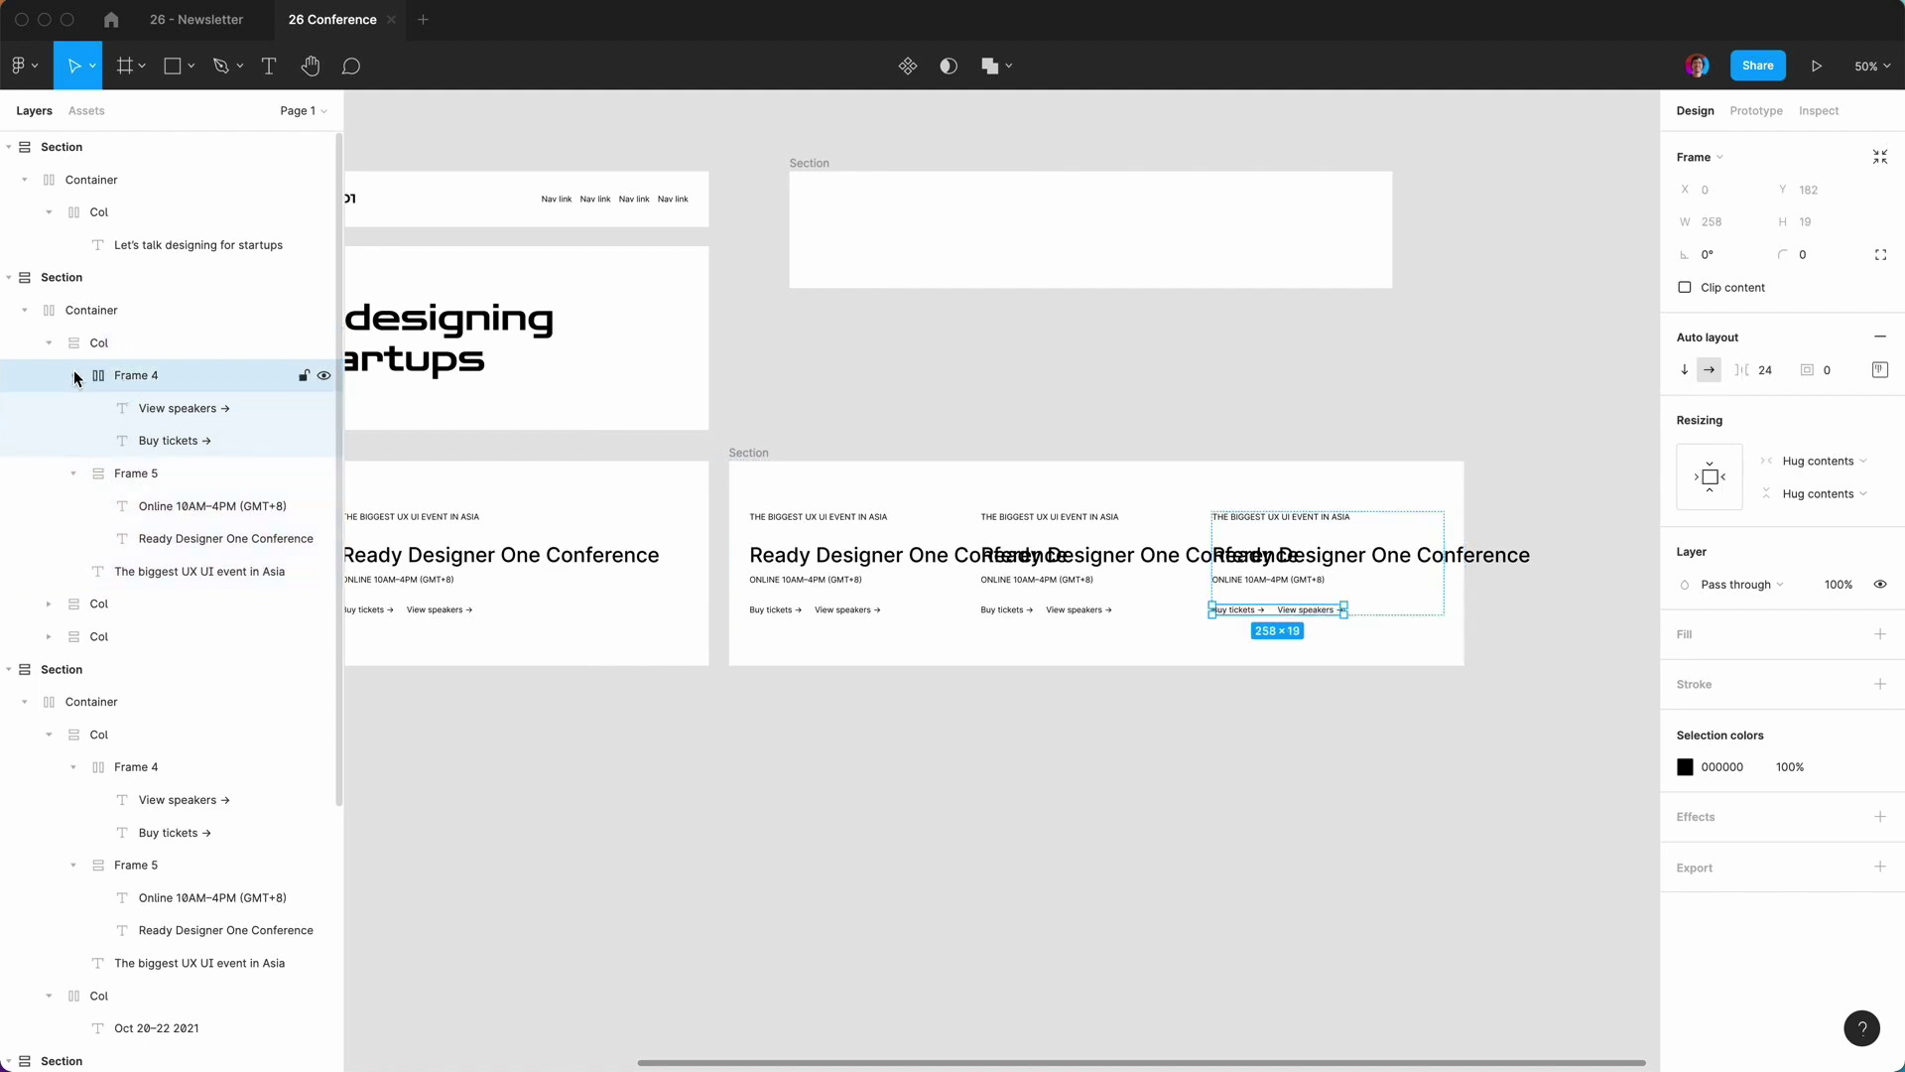
key("super+z")
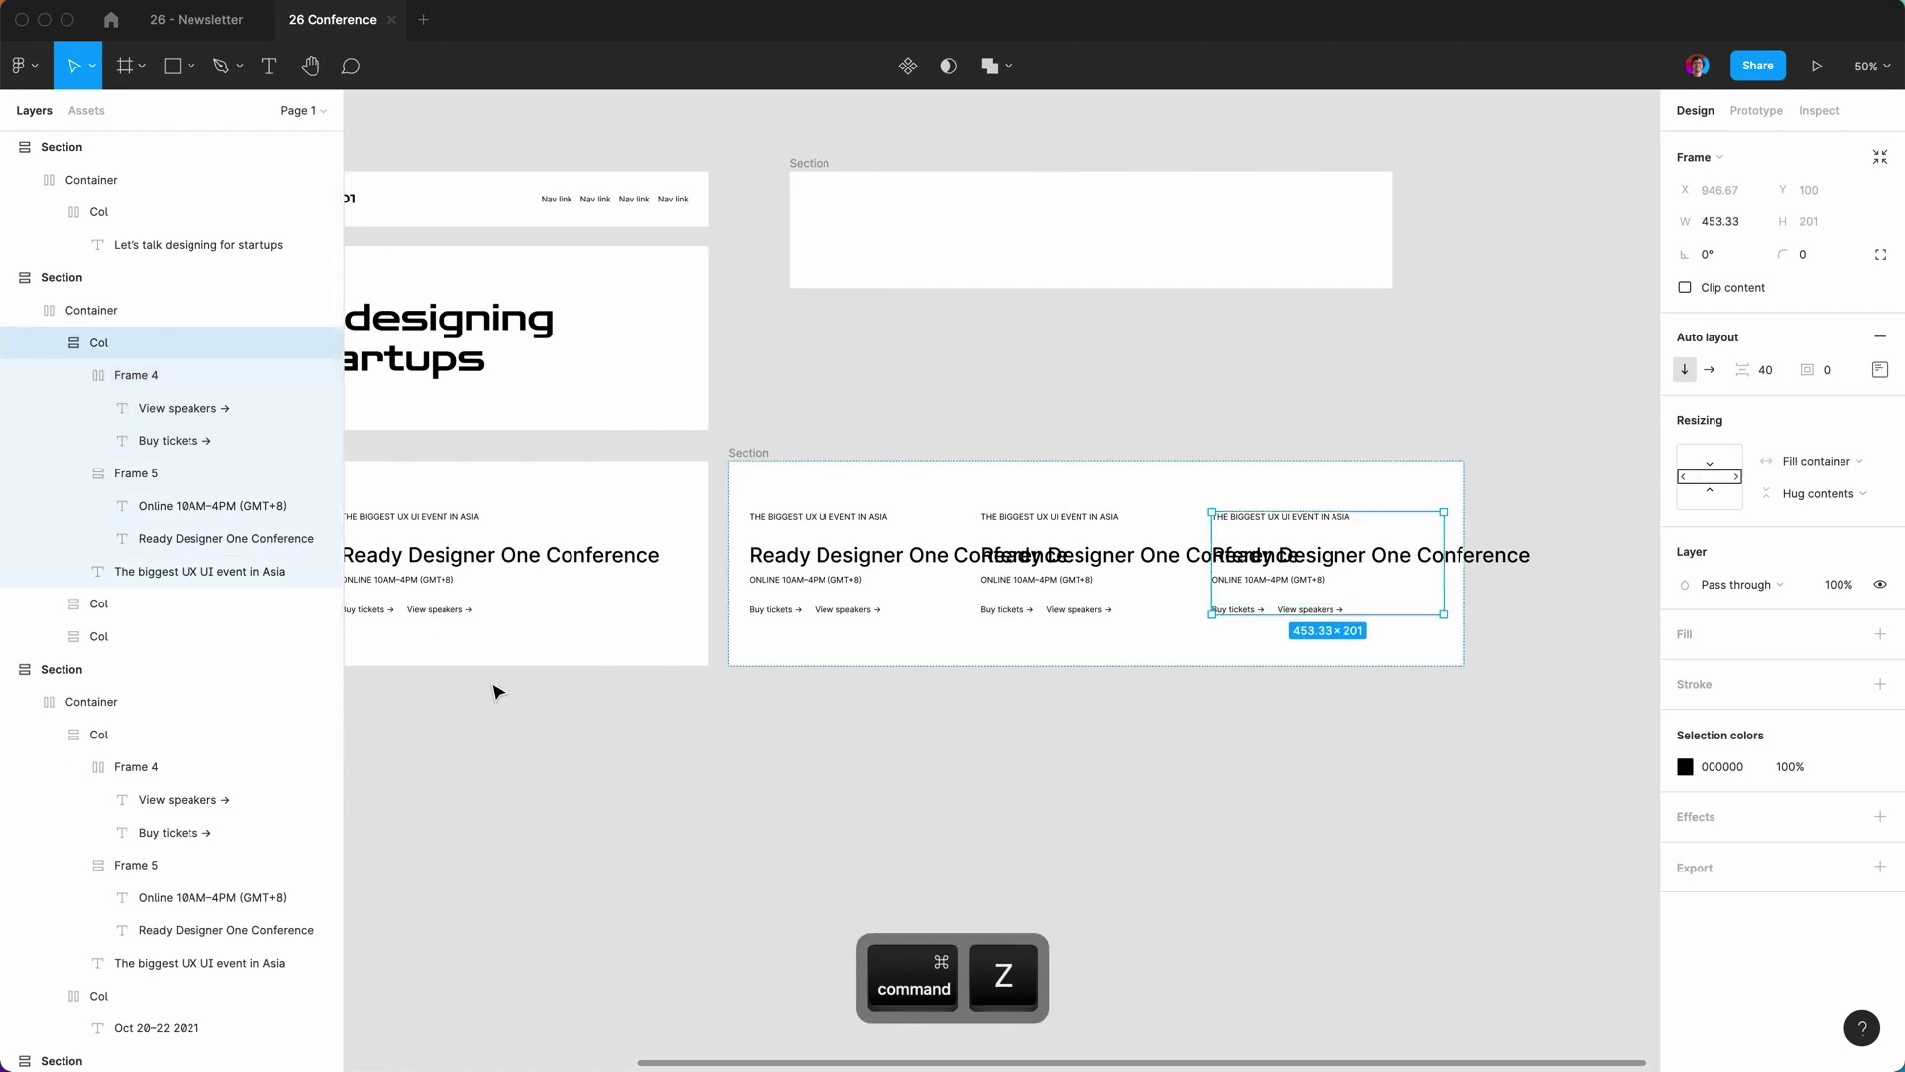
key("super+z")
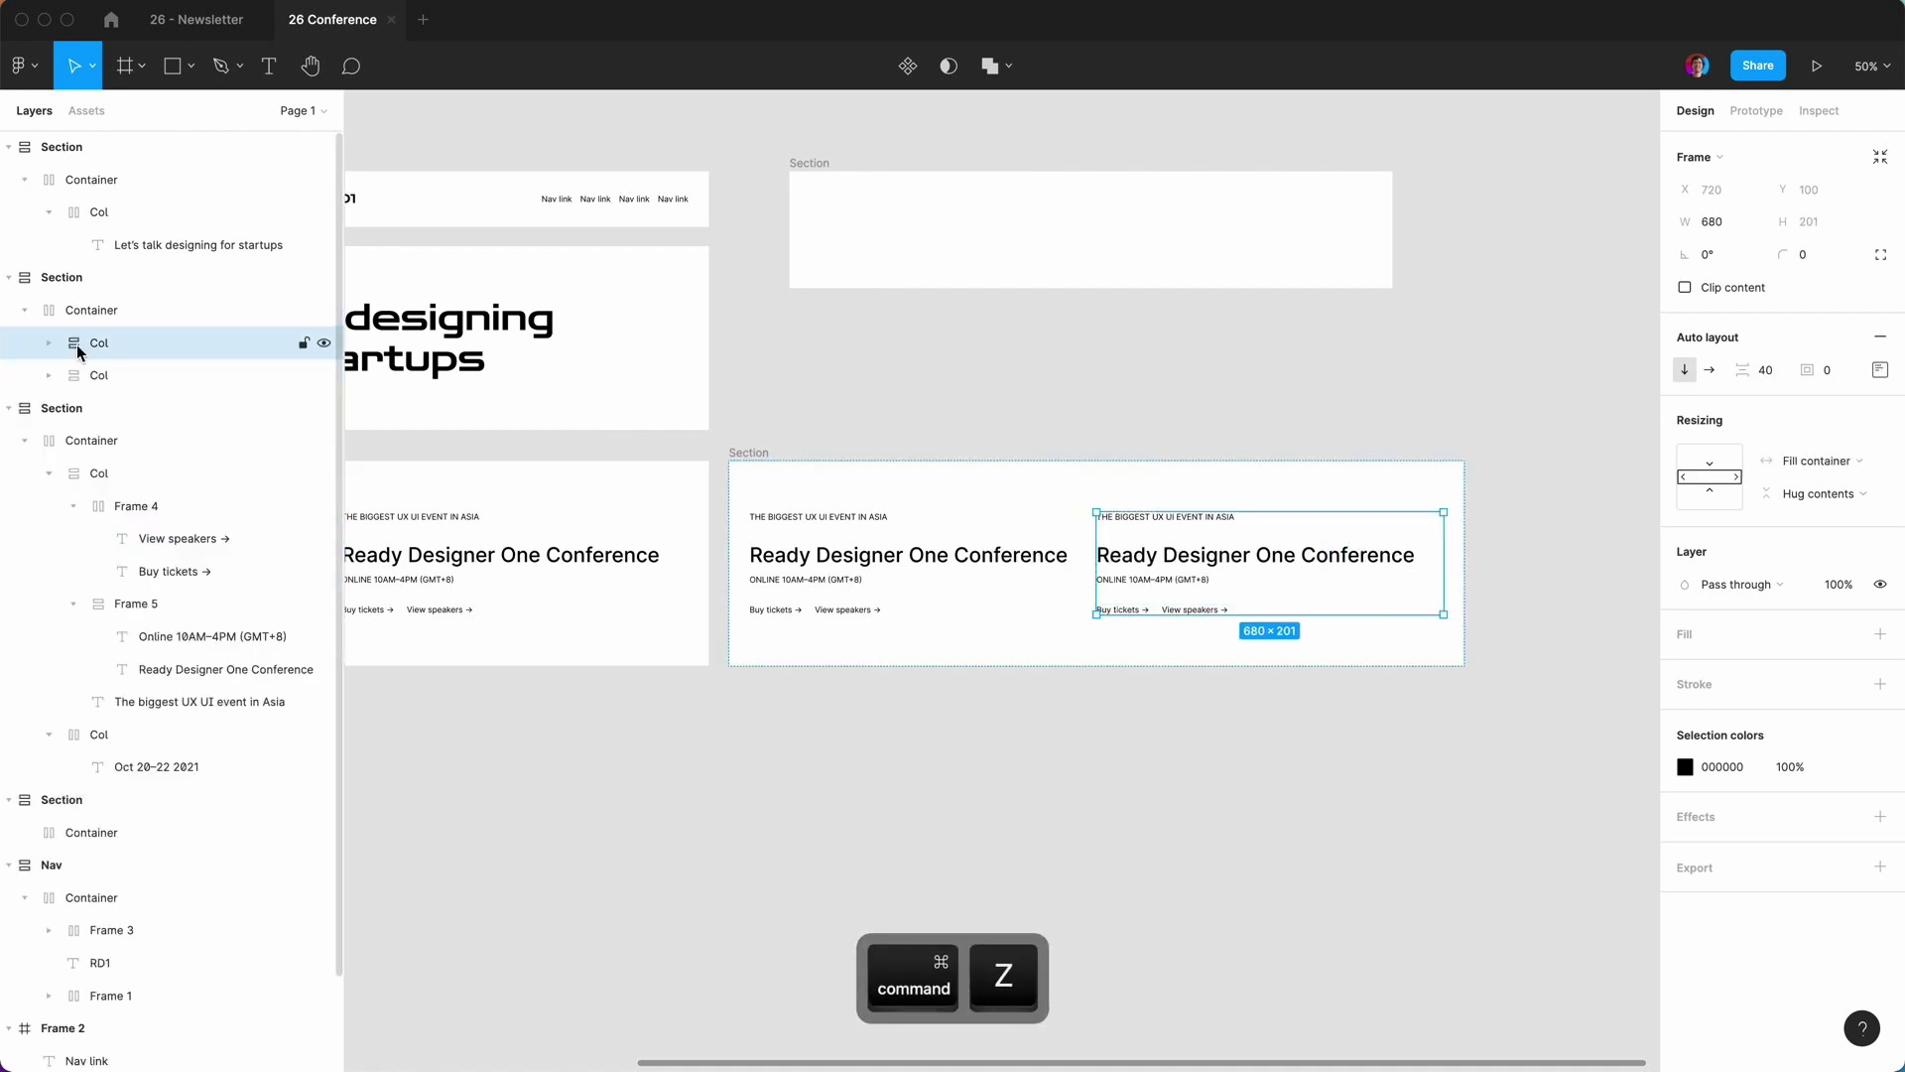
Set the horizontal resizing of Frame 4 and Frame 5 in the copied Section's second column to Fill container.
left_click(49, 343)
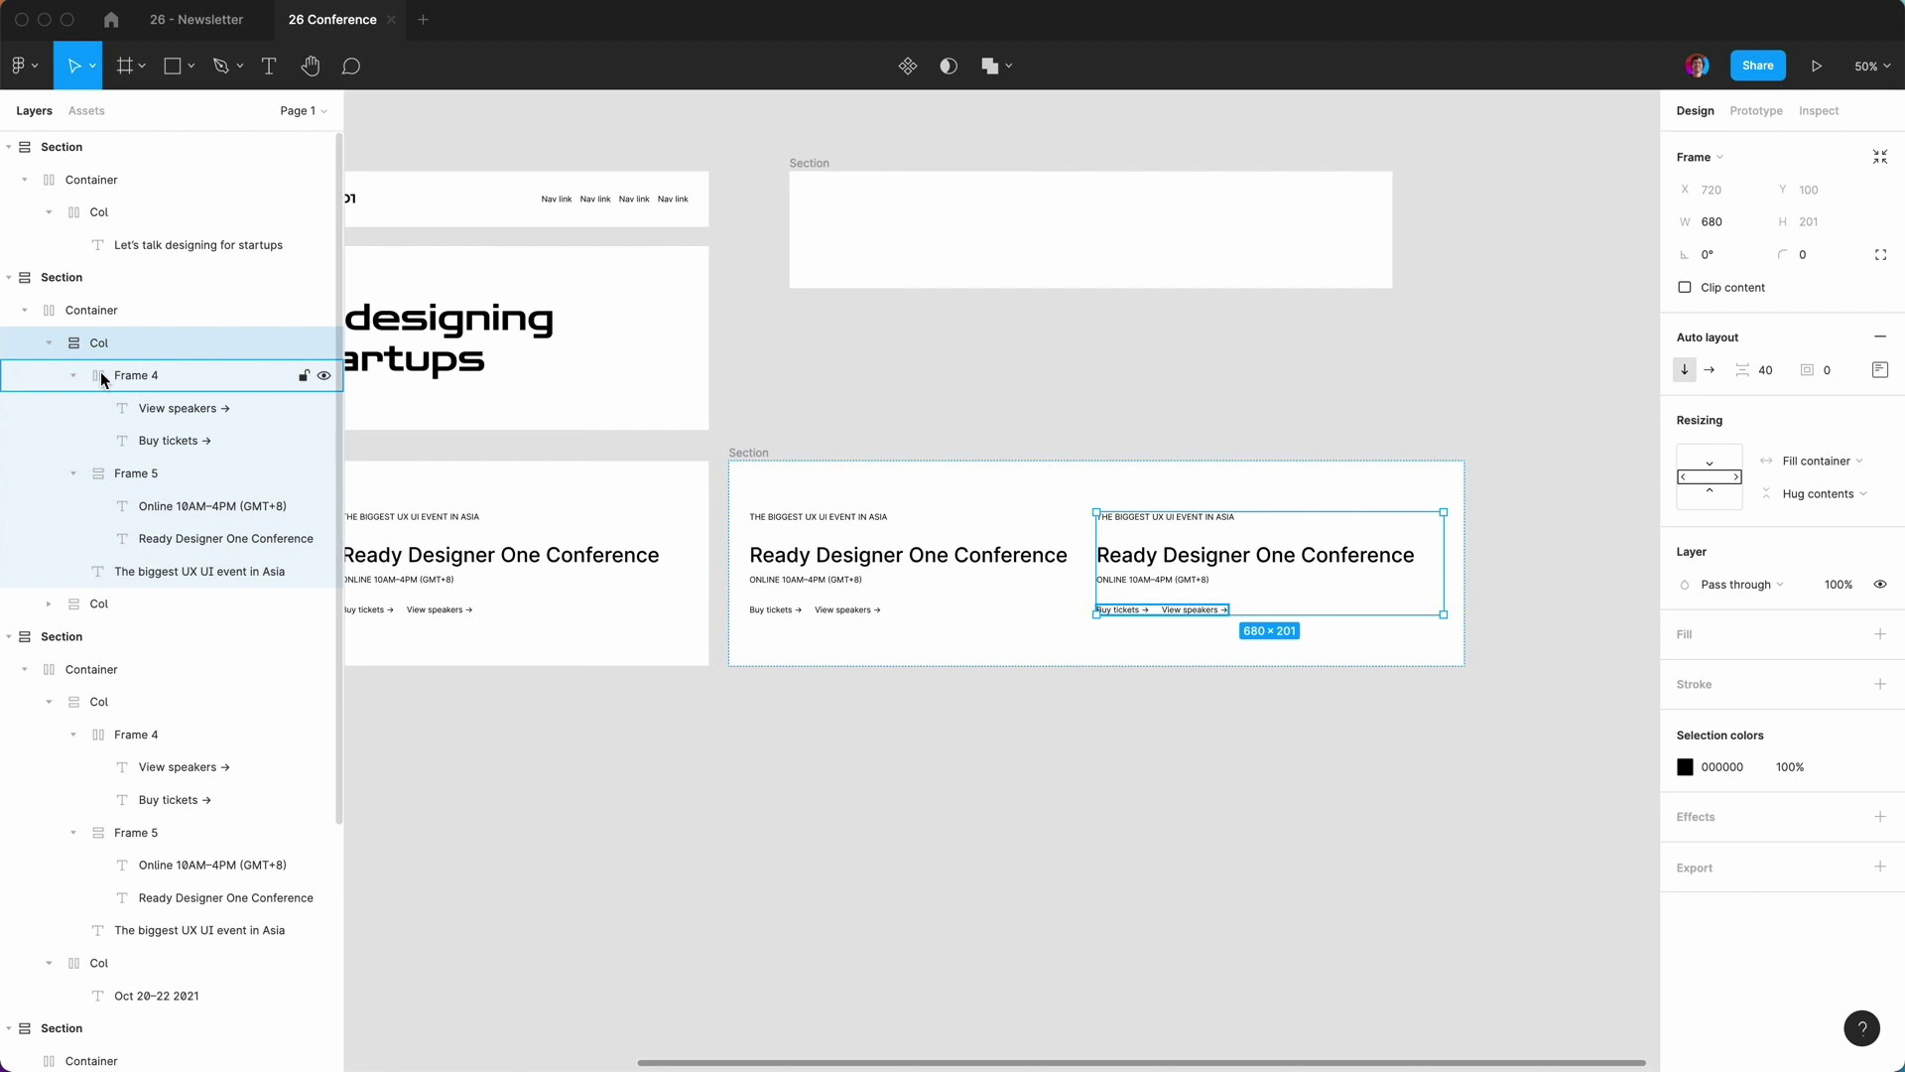
left_click(103, 379)
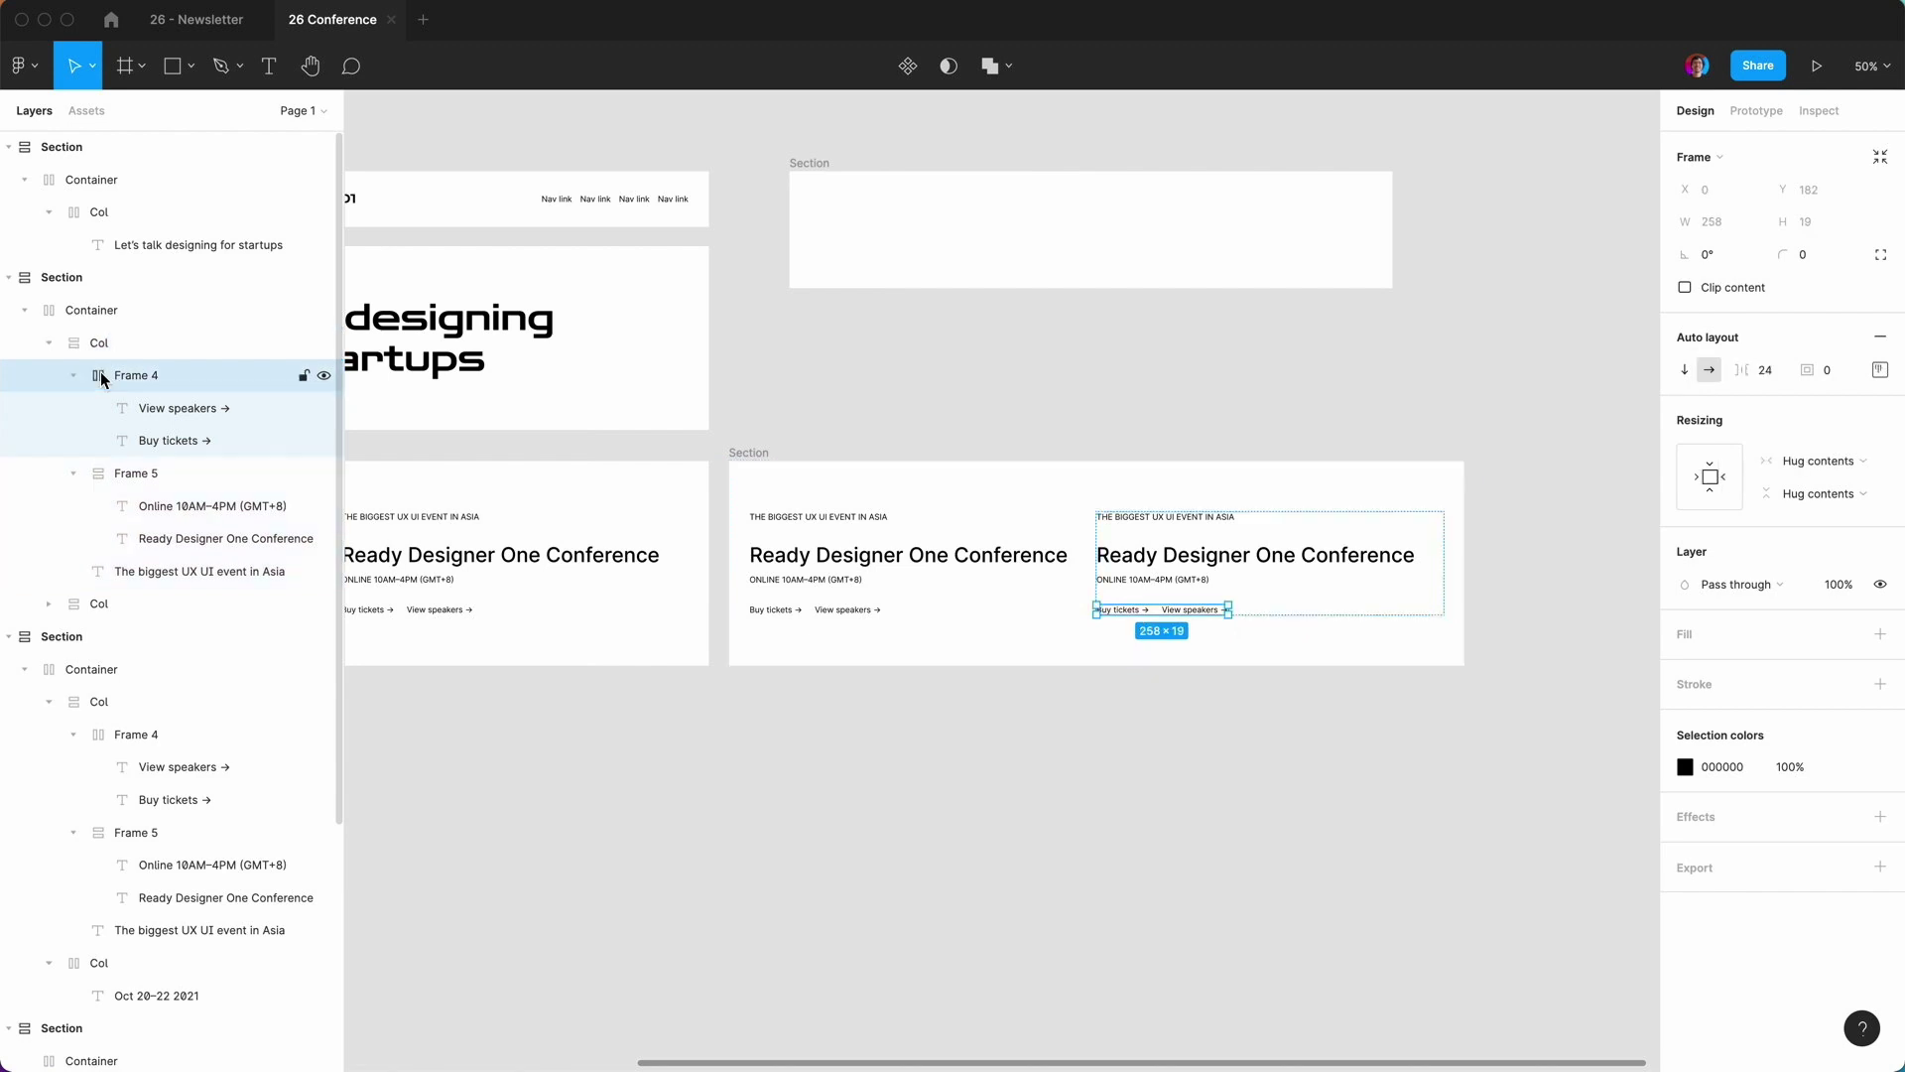
left_click(103, 473, "shift")
left_click(103, 576, "shift")
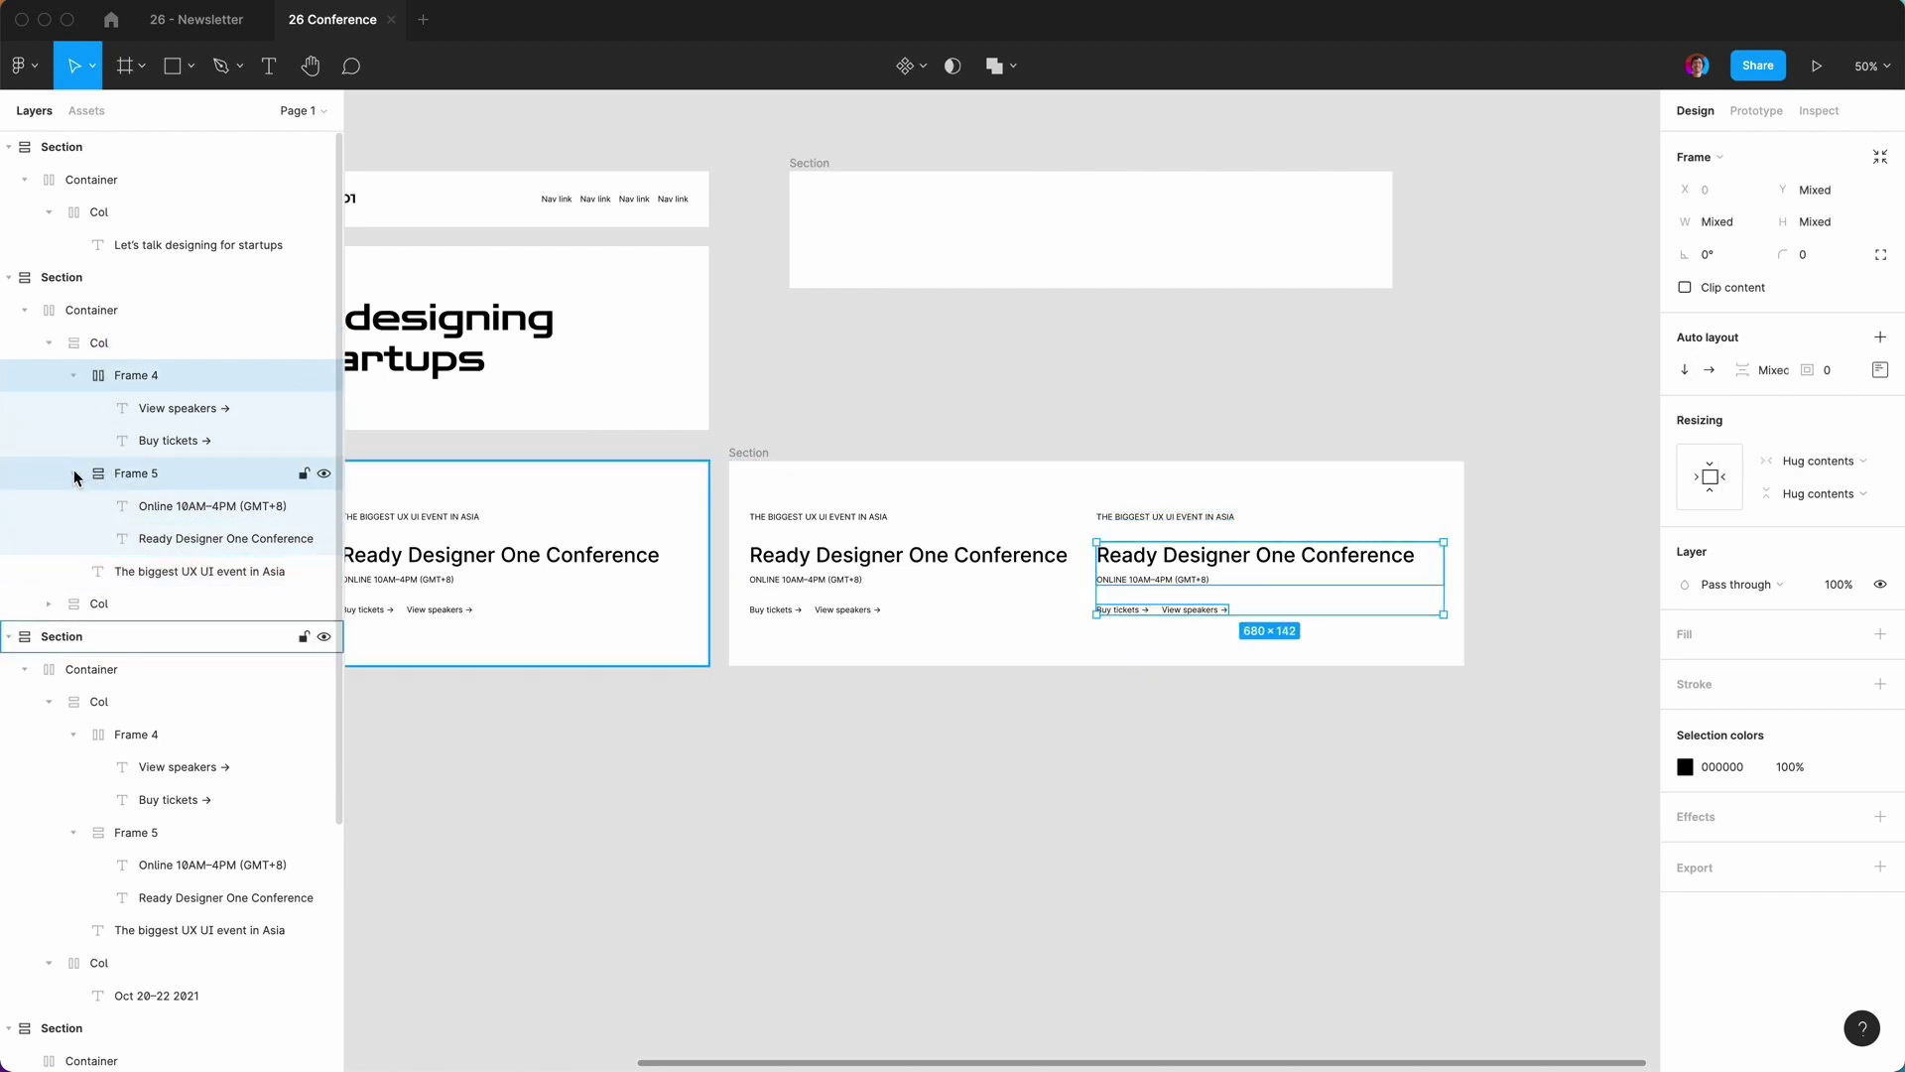
left_click(1818, 460)
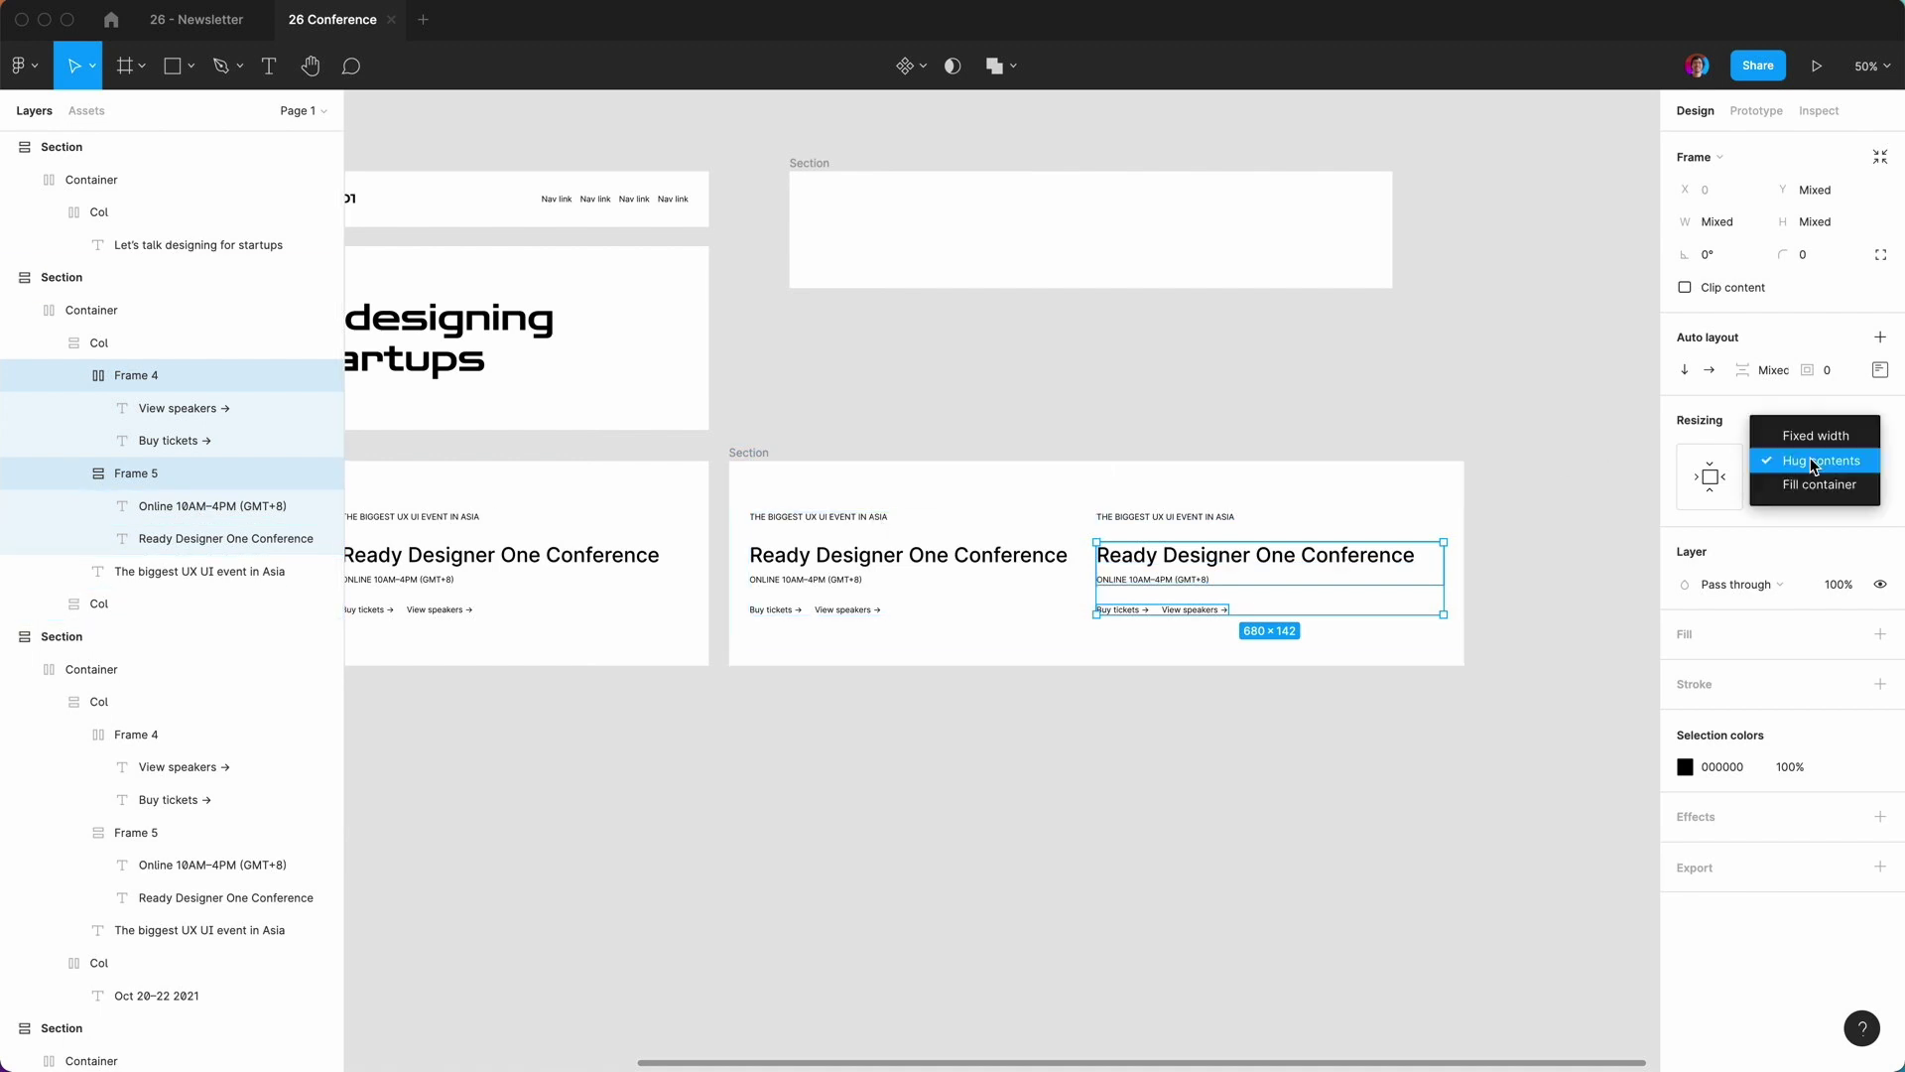
left_click(1816, 492)
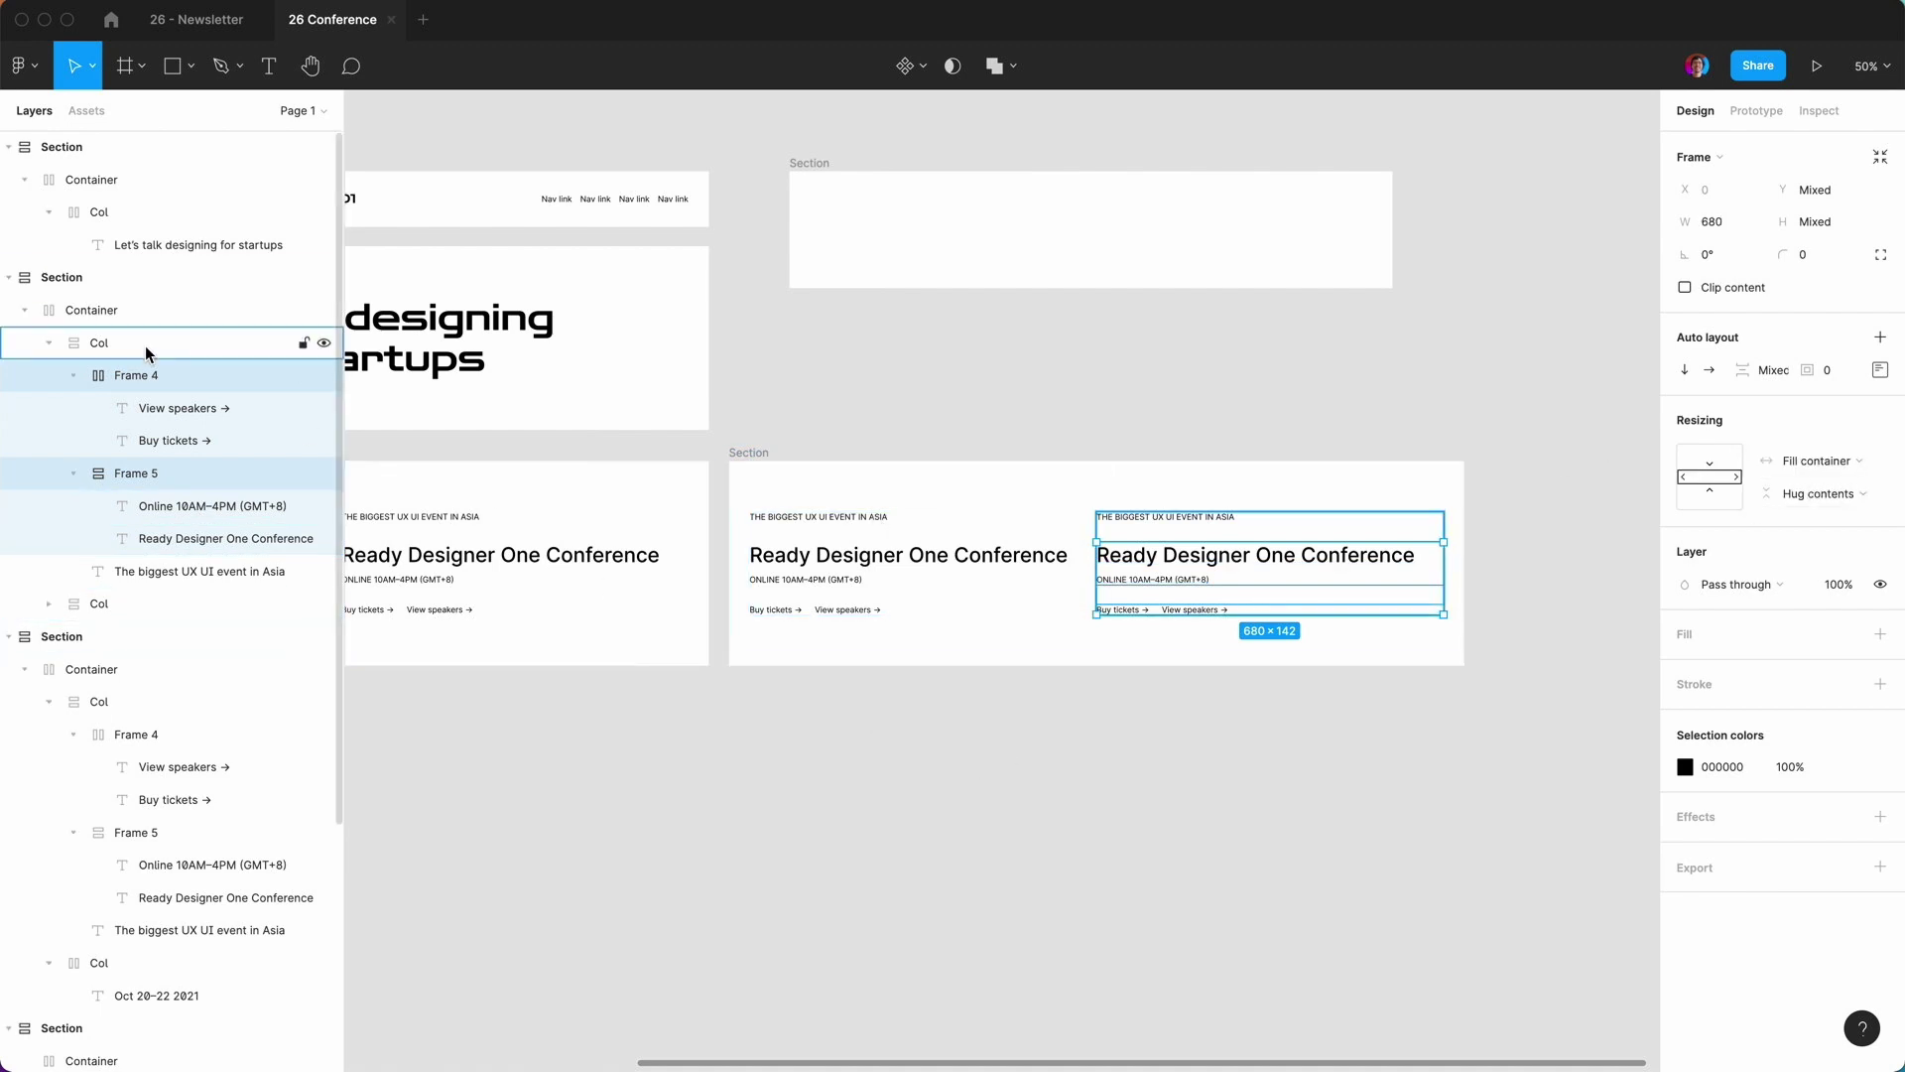
Set the horizontal resizing of Frame 4 and Frame 5 in the copied Section's first column to Fill container.
left_click(48, 343)
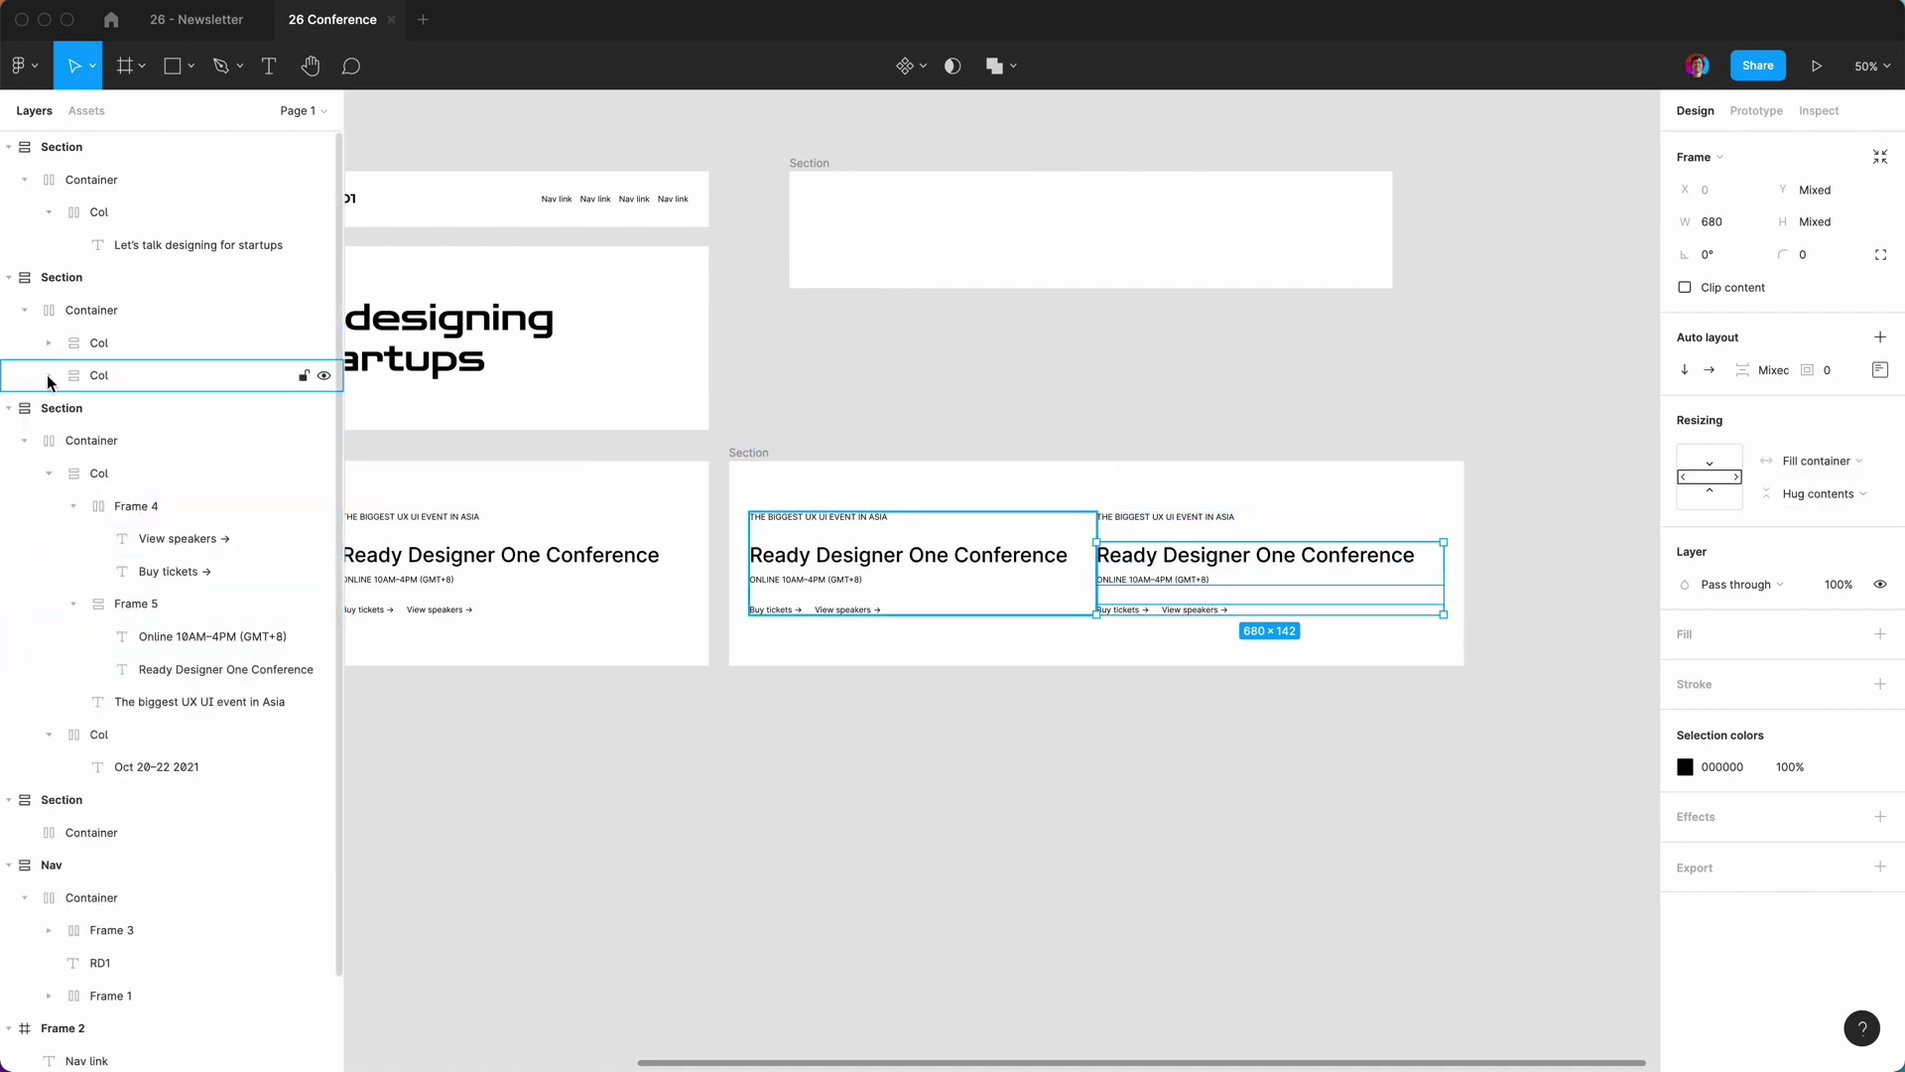
left_click(49, 376)
left_click(123, 409)
left_click(136, 506, "shift")
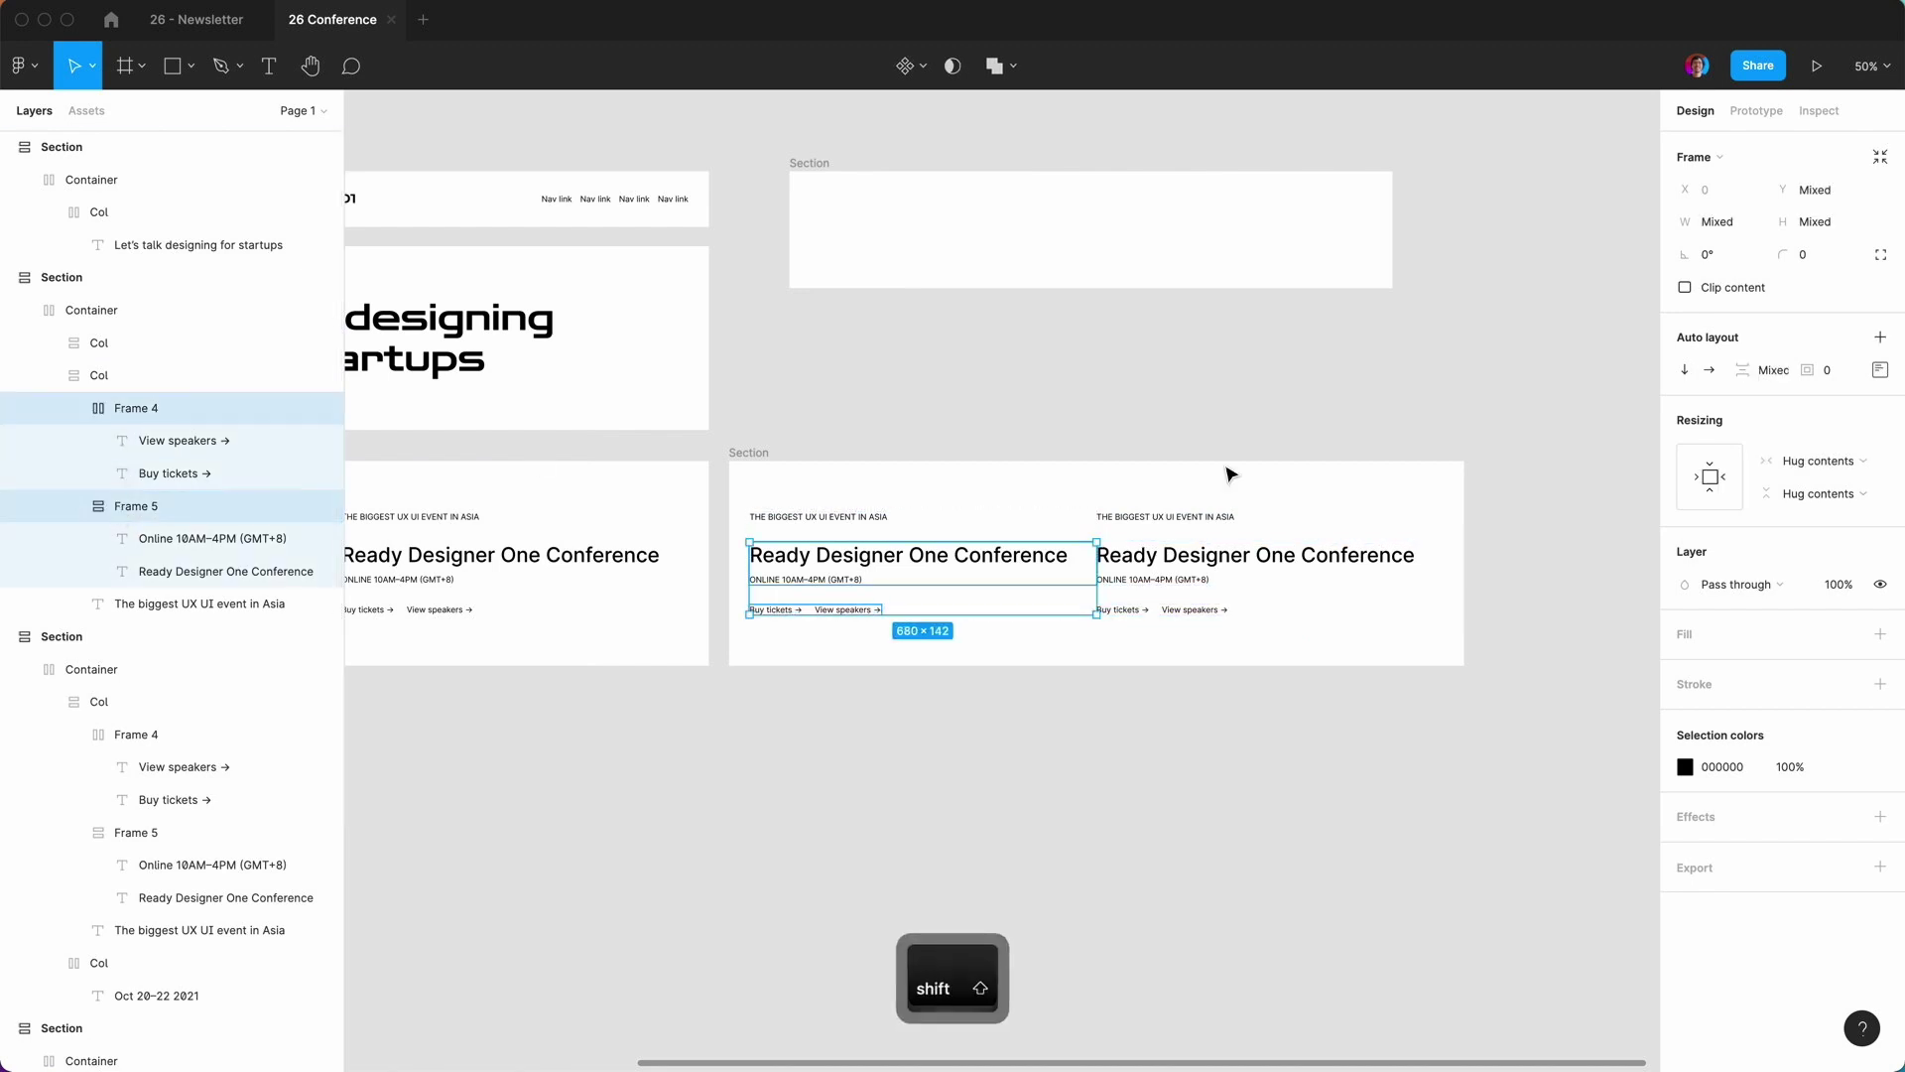
left_click(1820, 461)
left_click(1820, 484)
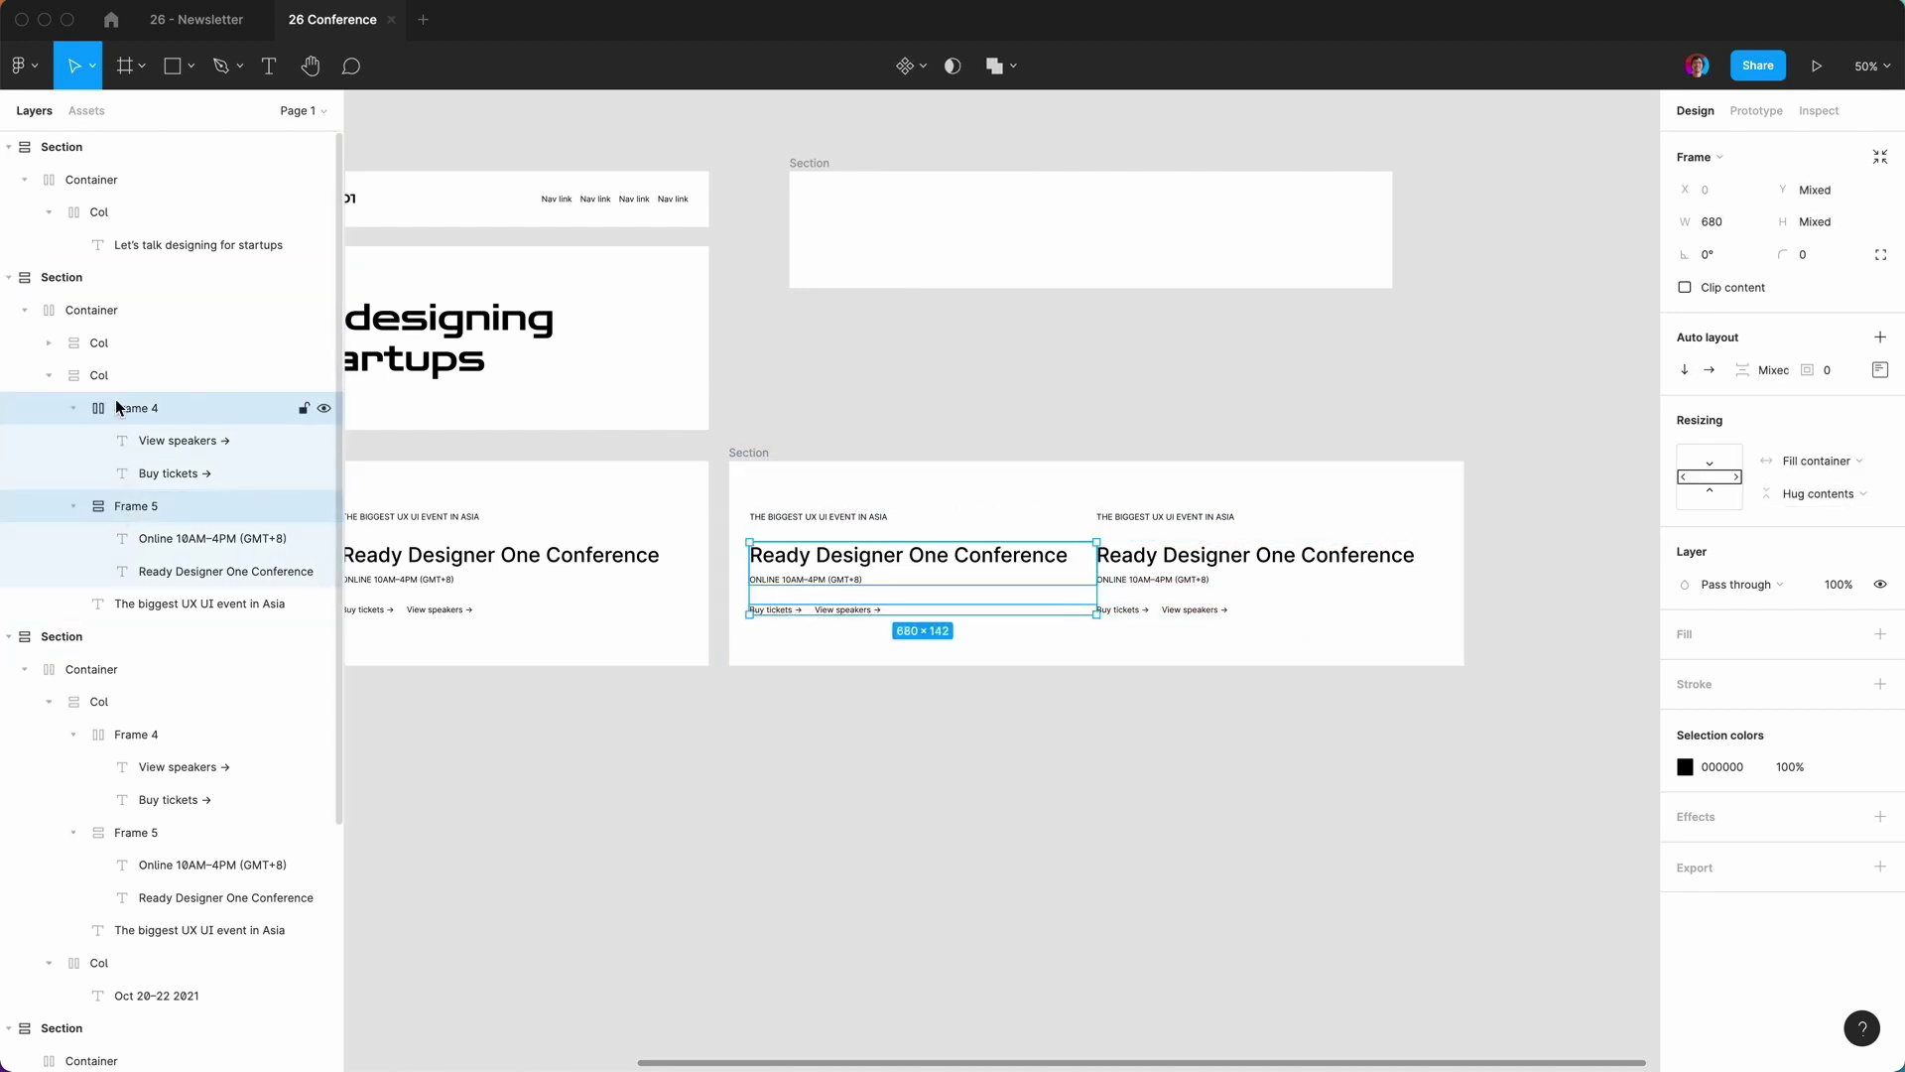
left_click(49, 376)
left_click(139, 343)
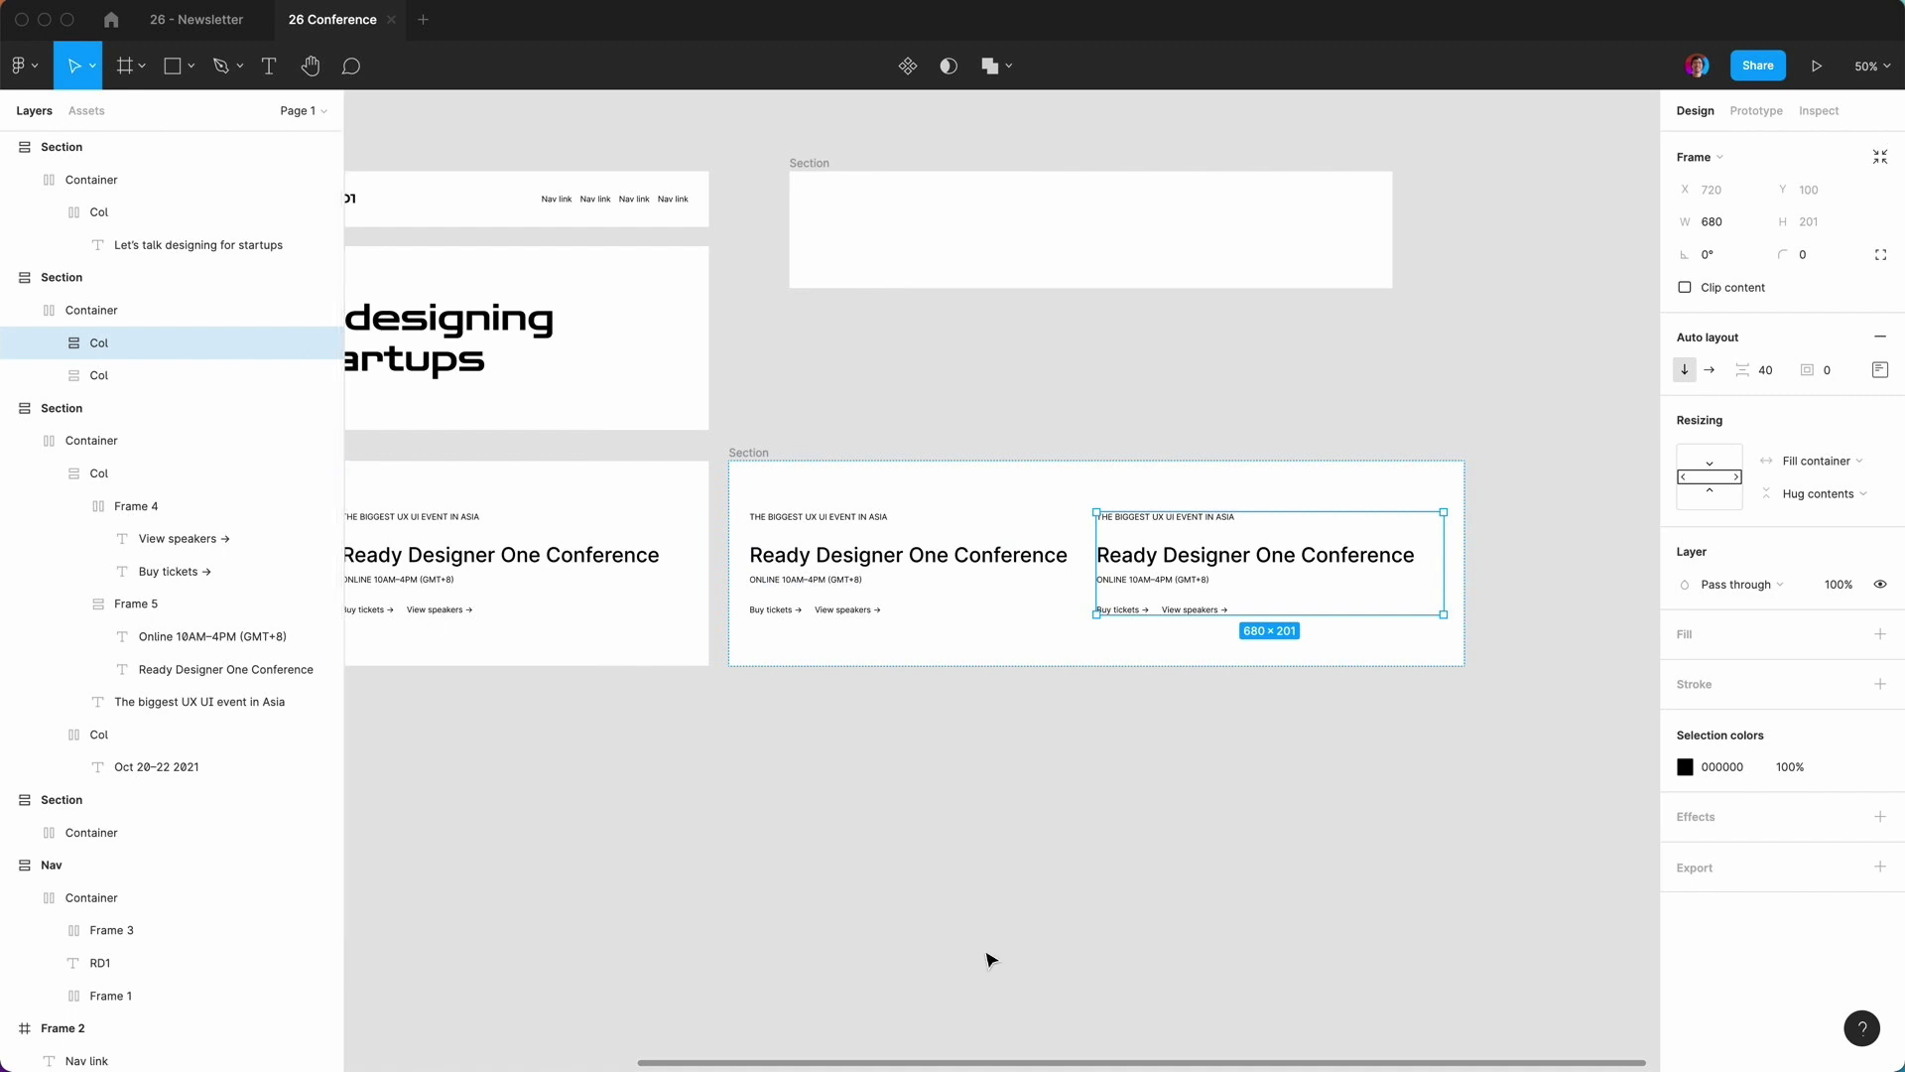
key("super+d")
key("super+z")
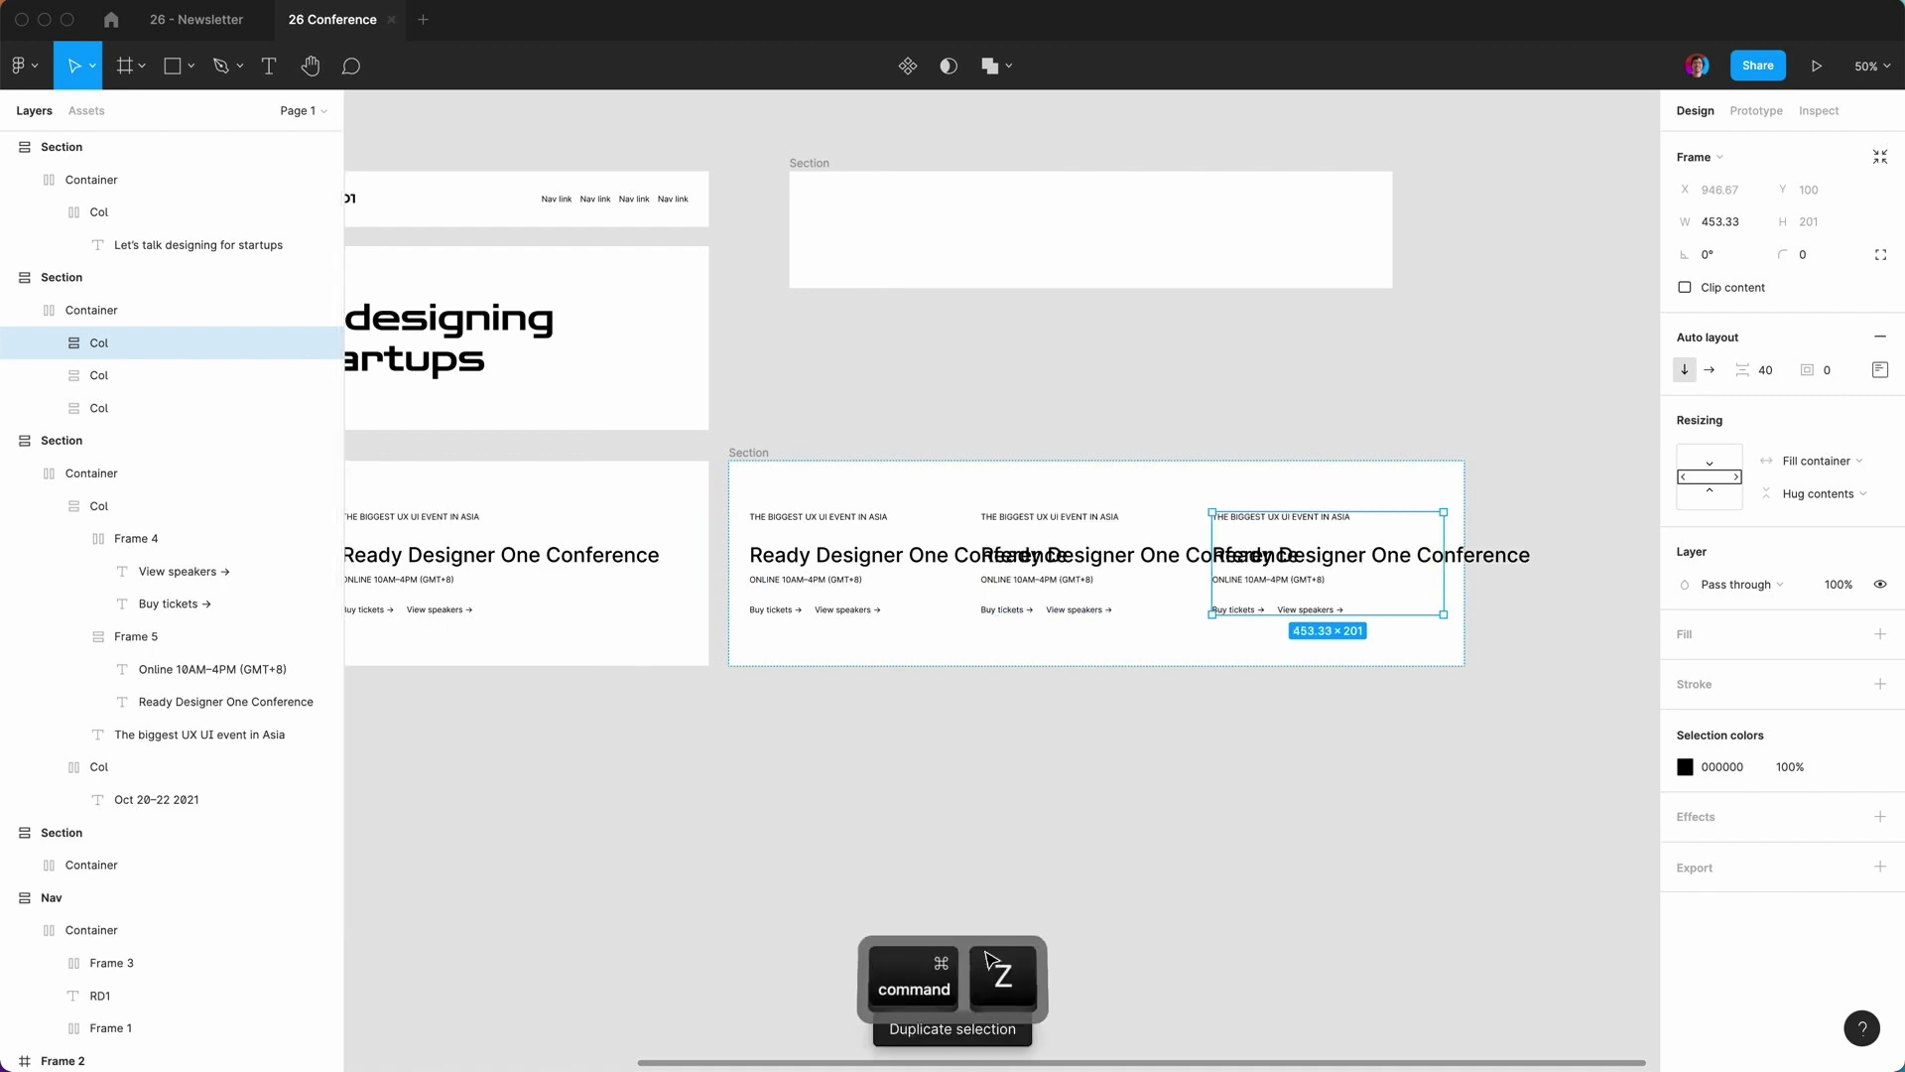
Set the "Online 10AM–4PM (GMT+8)" and "Ready Designer One Conference" texts in the second column to Fill container width.
left_click(49, 342)
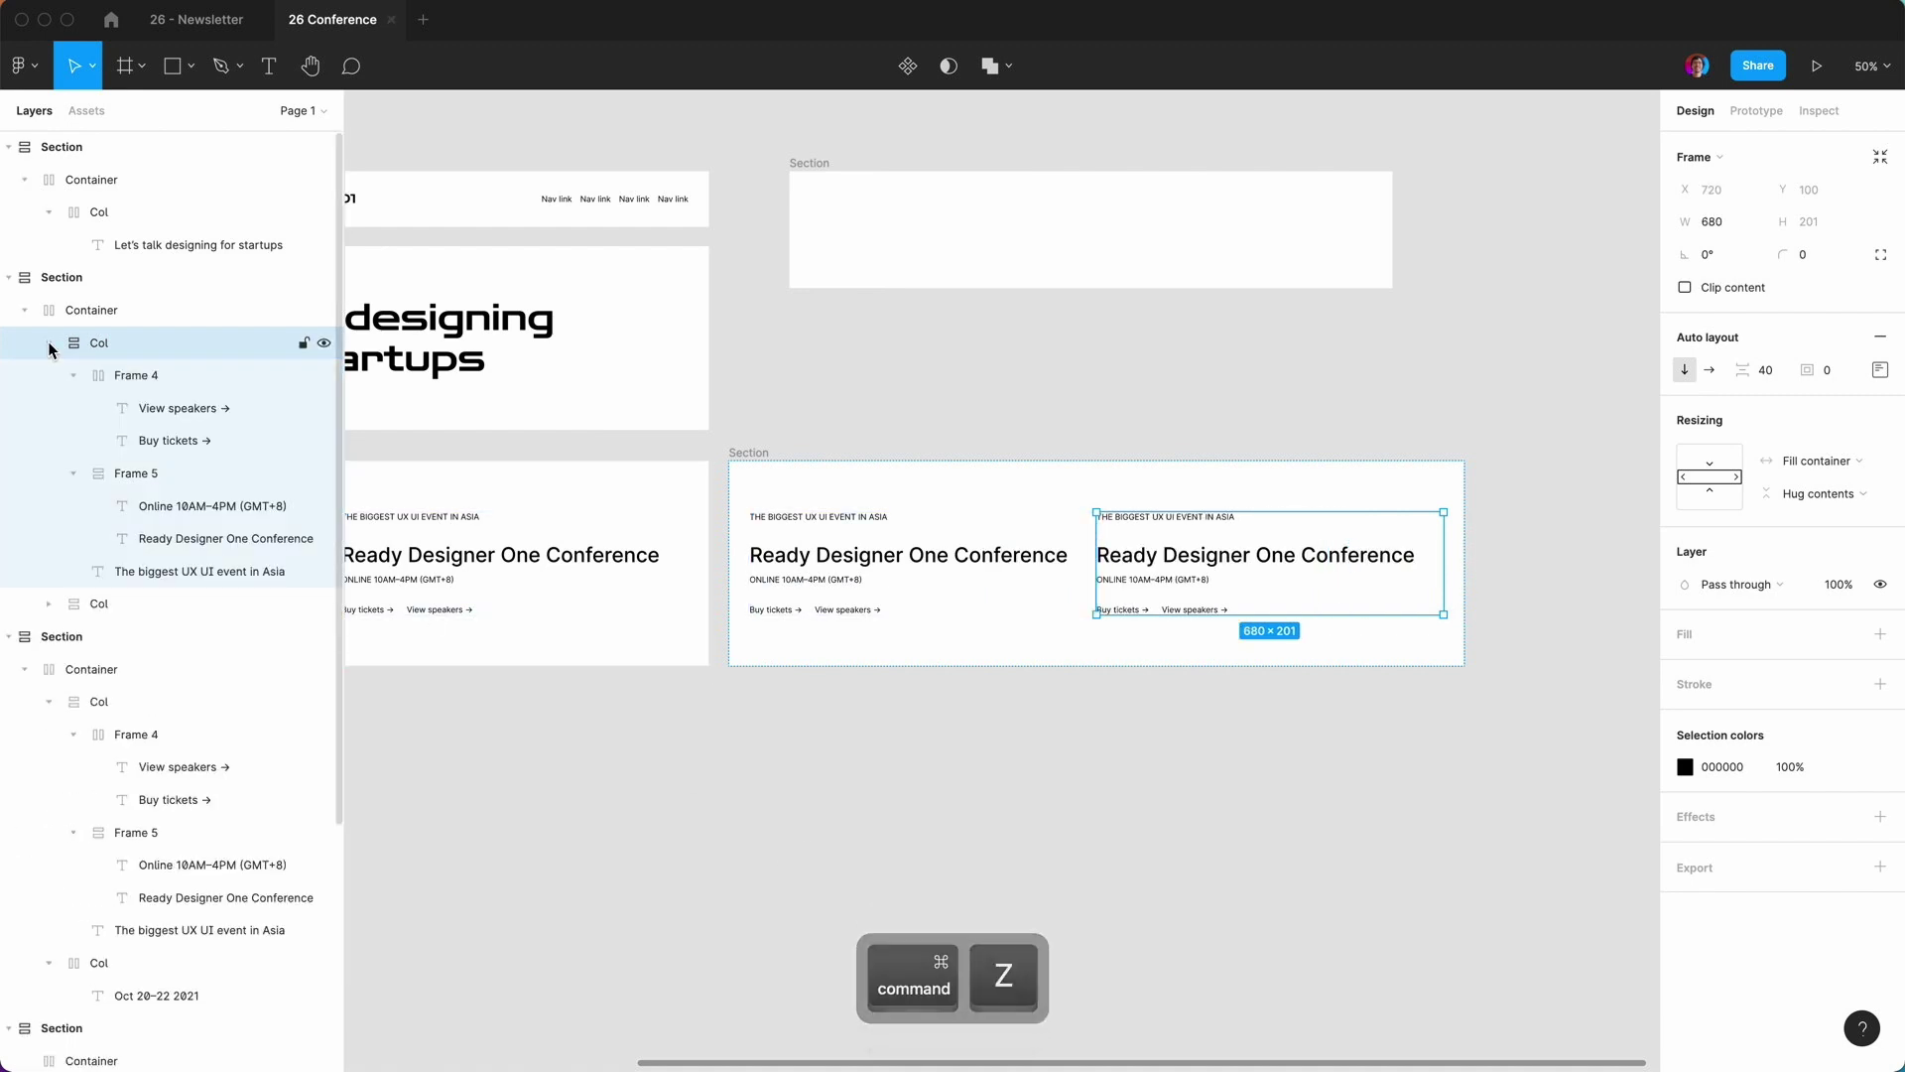
left_click(161, 415)
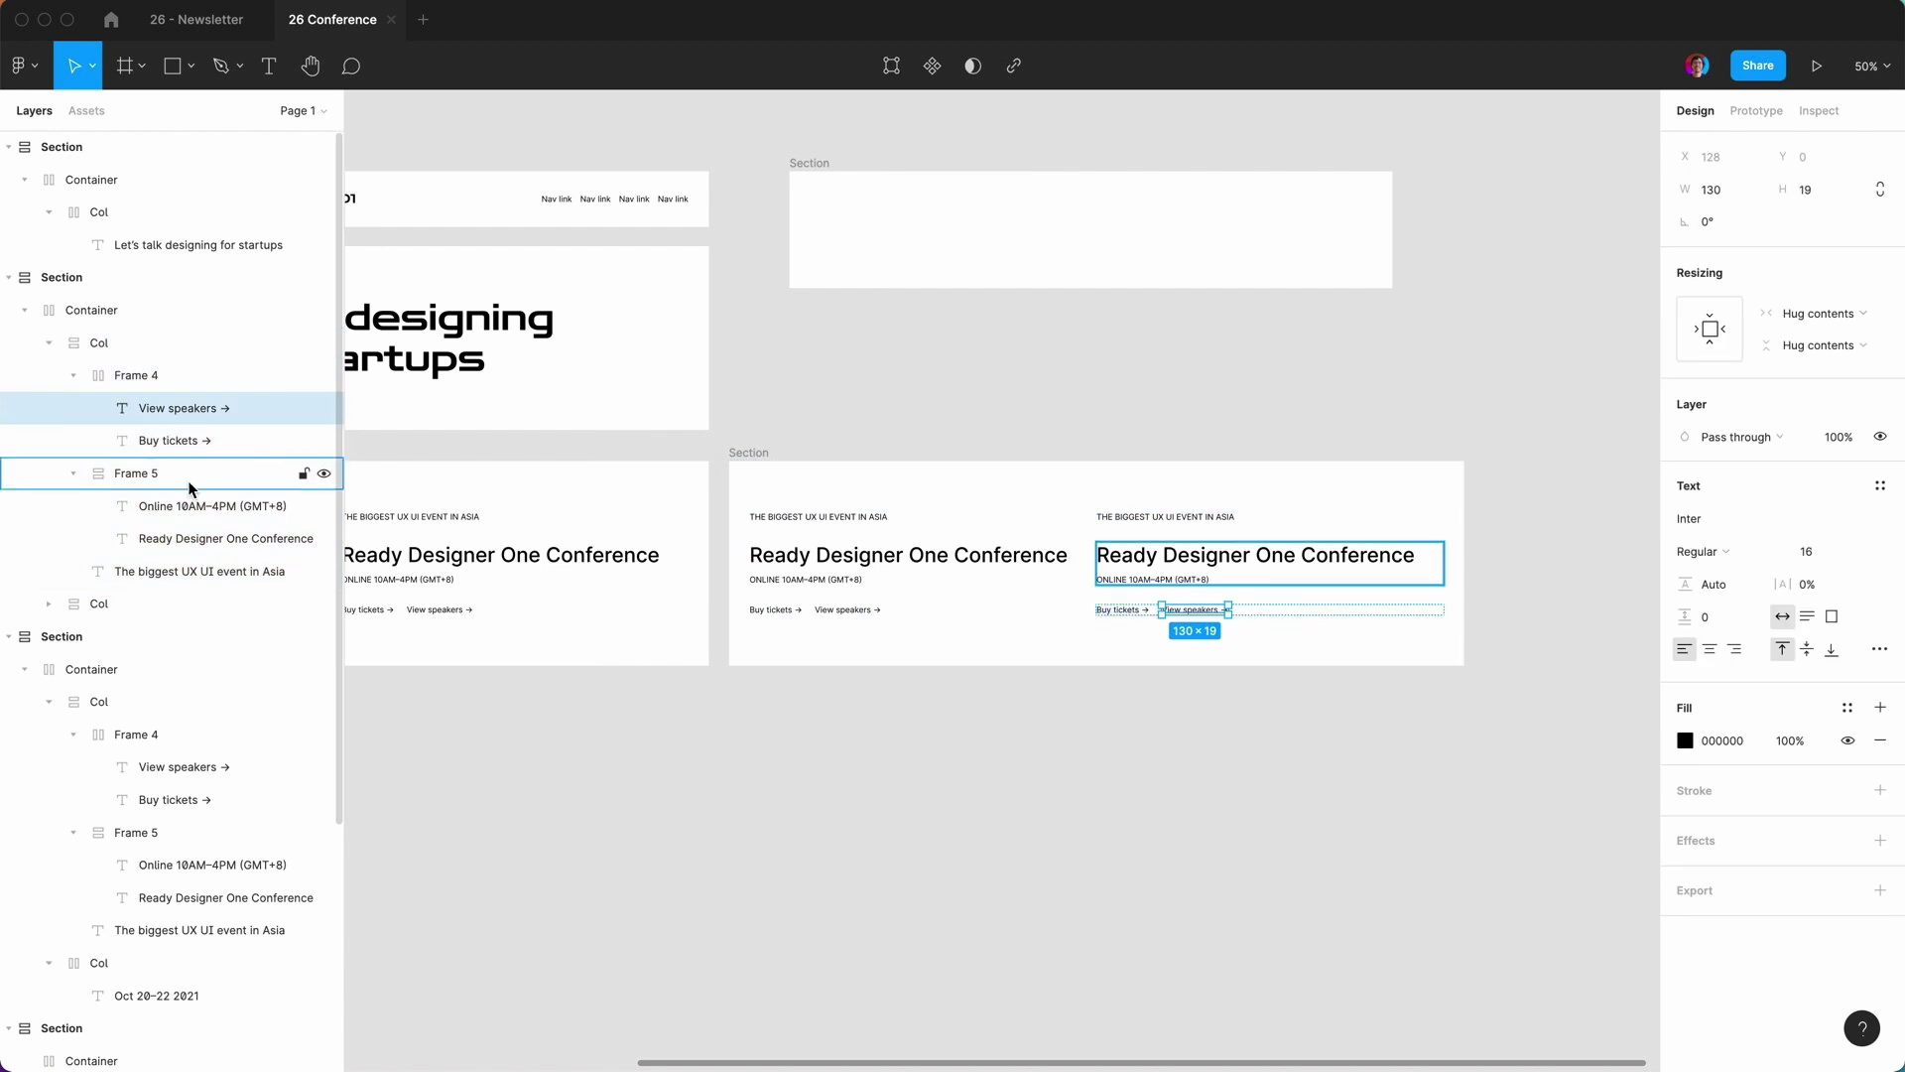
left_click(194, 511)
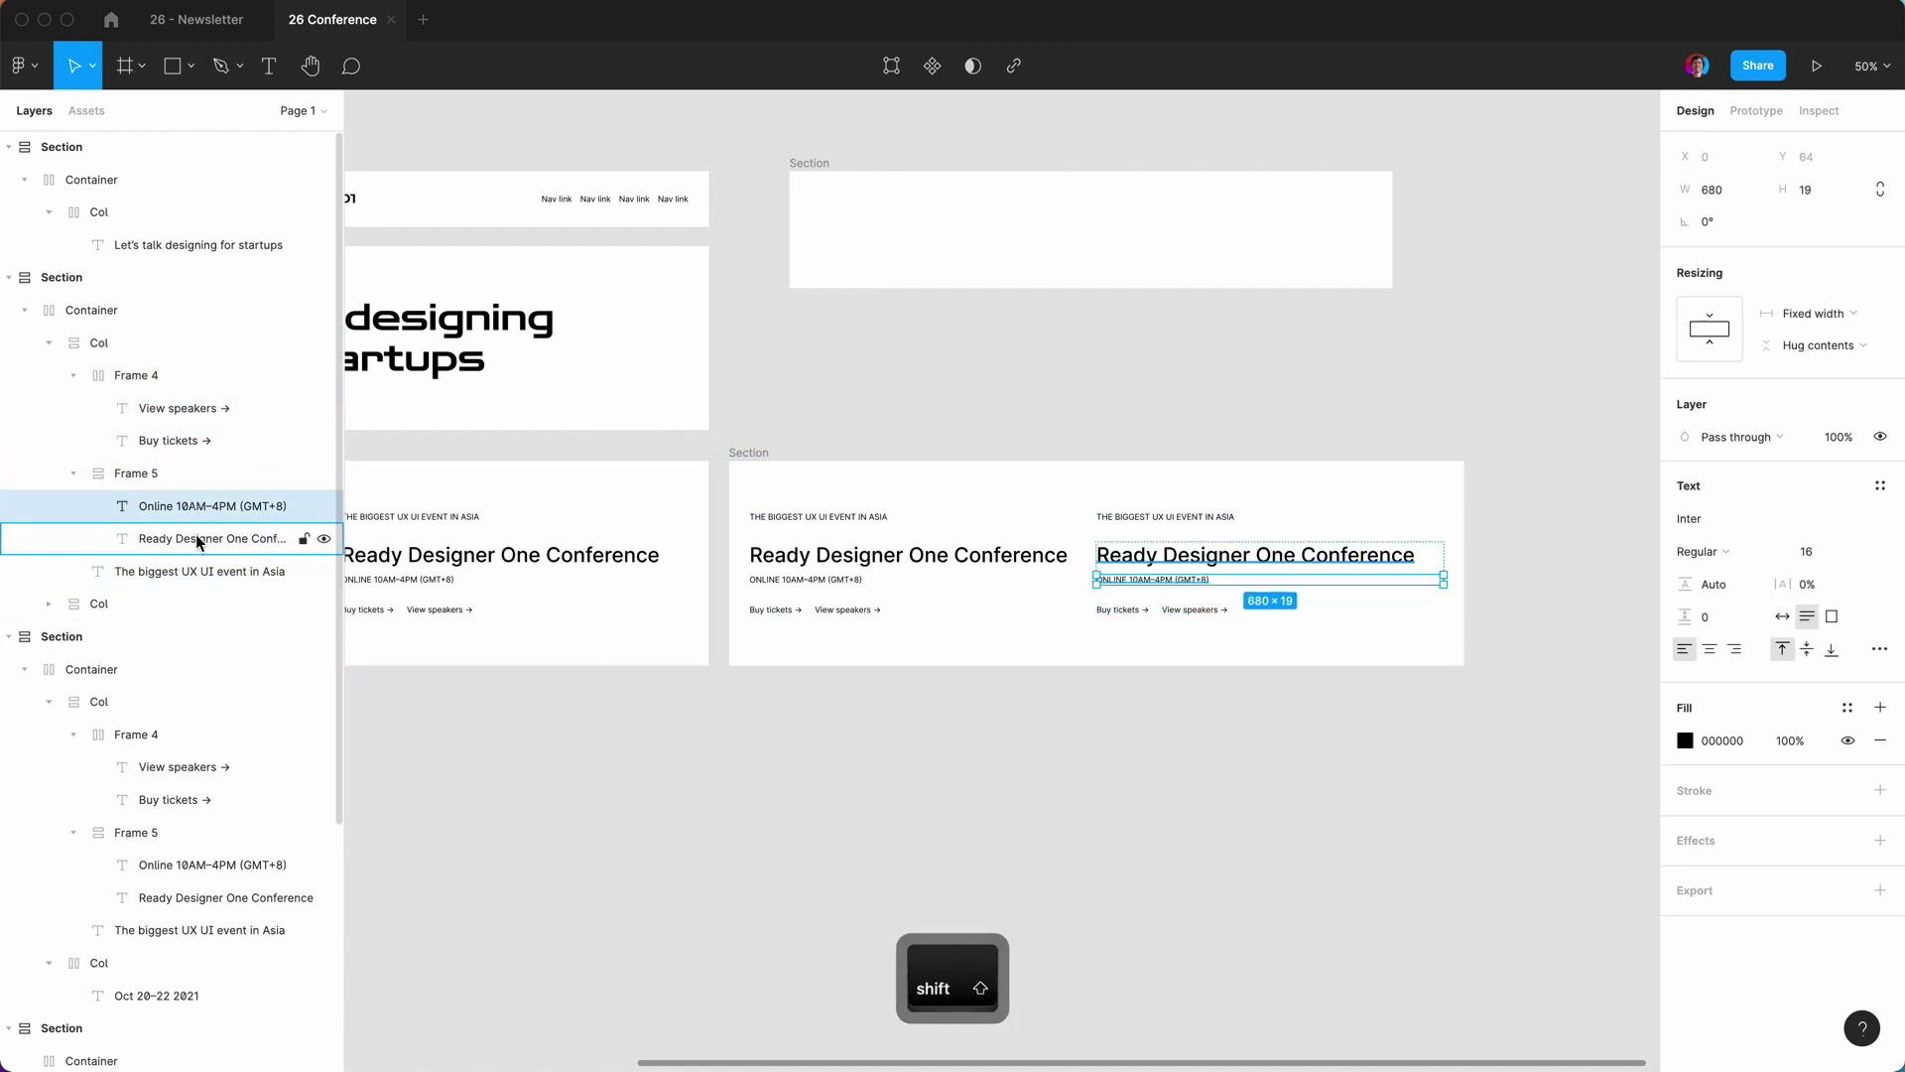
left_click(193, 538, "shift")
left_click(1814, 313)
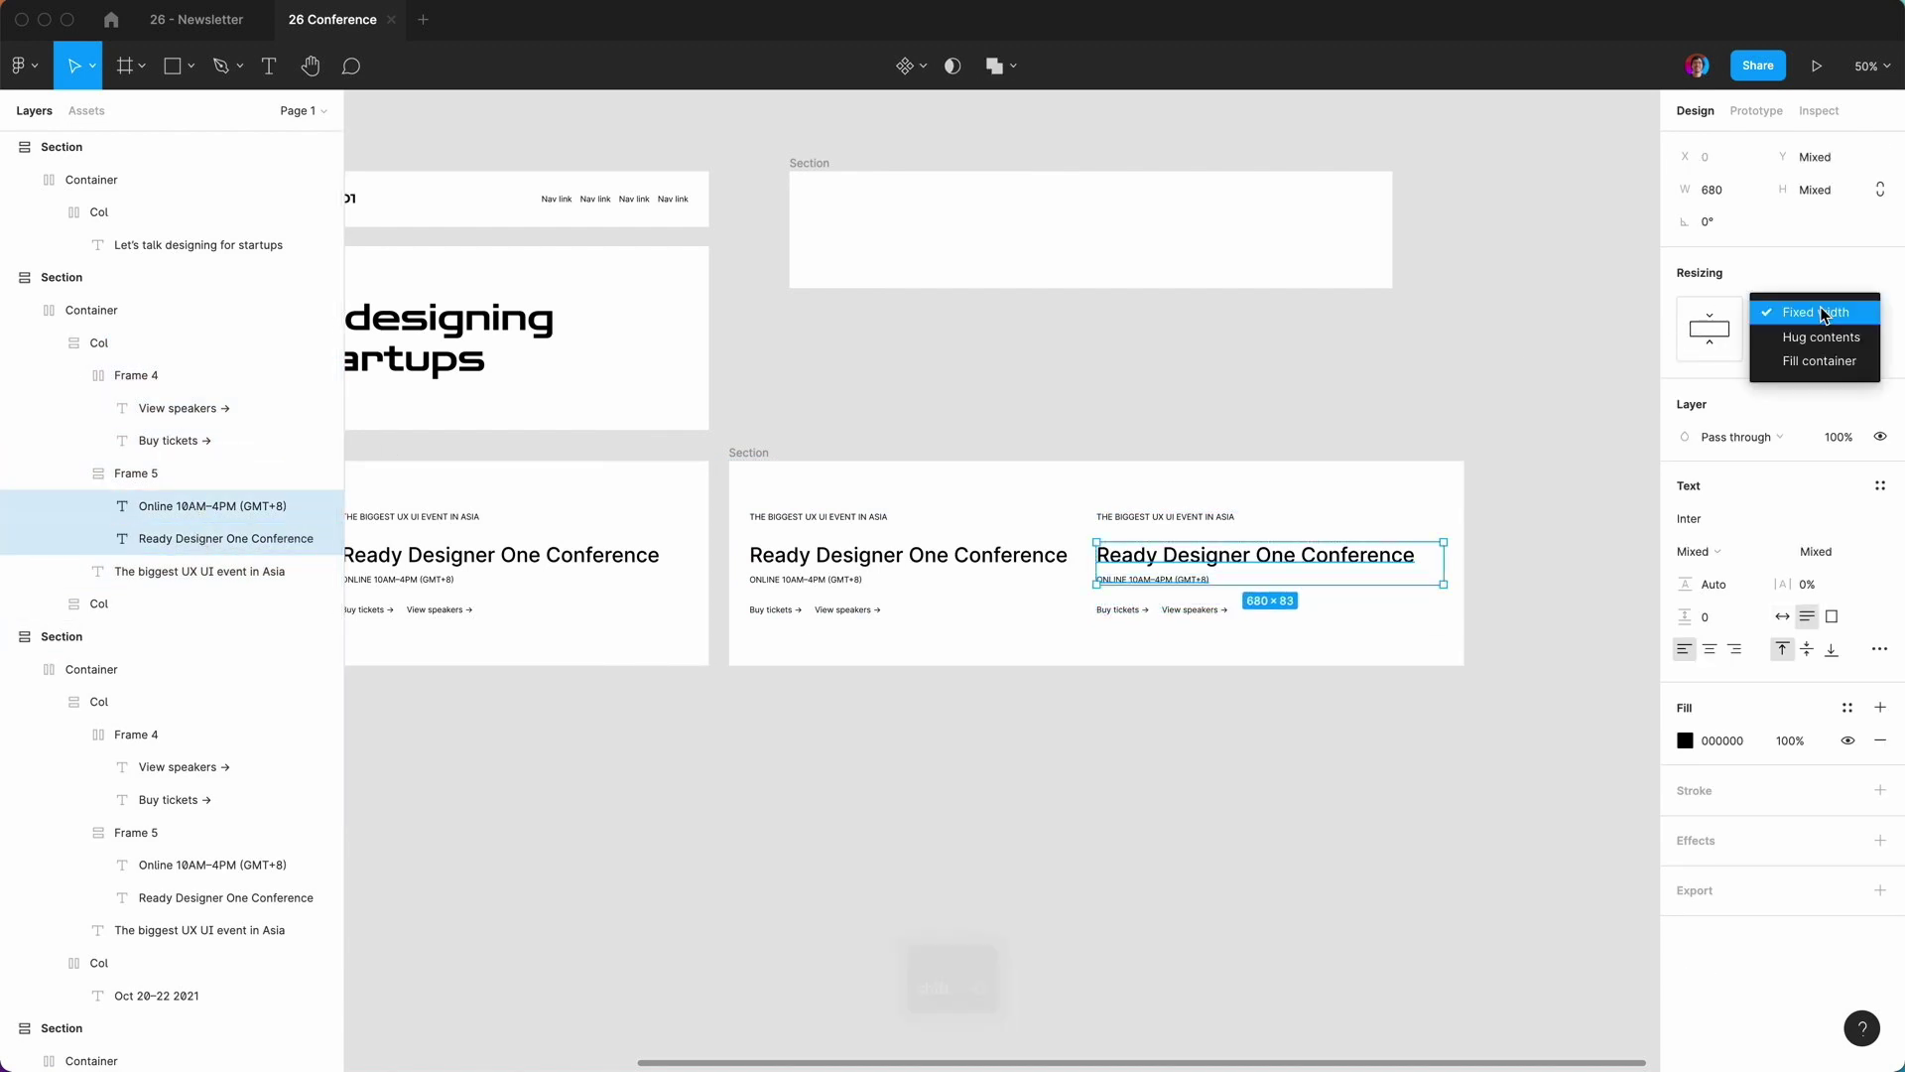
left_click(1815, 358)
left_click(149, 570)
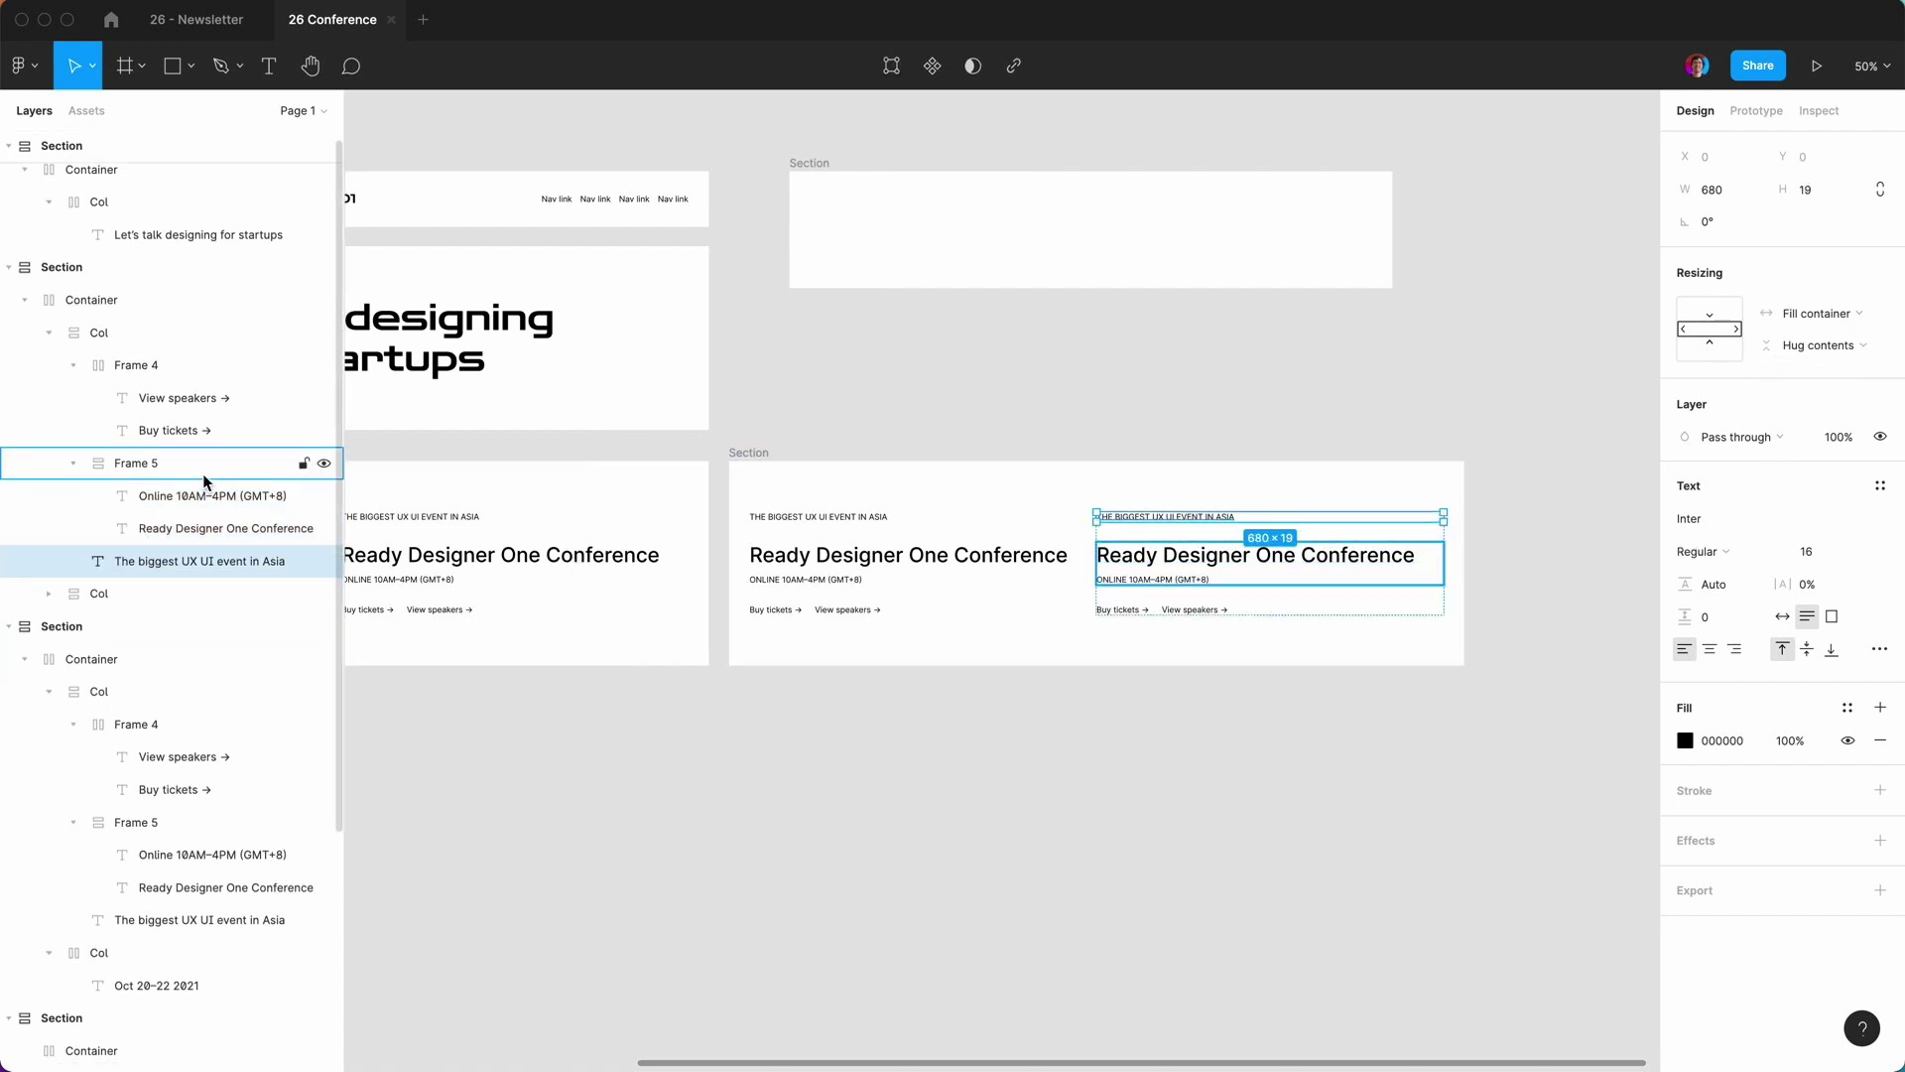
Set the "Online 10AM–4PM (GMT+8)" and "Ready Designer One Conference" texts in the copied Section's first column to Fill container width.
left_click(893, 548)
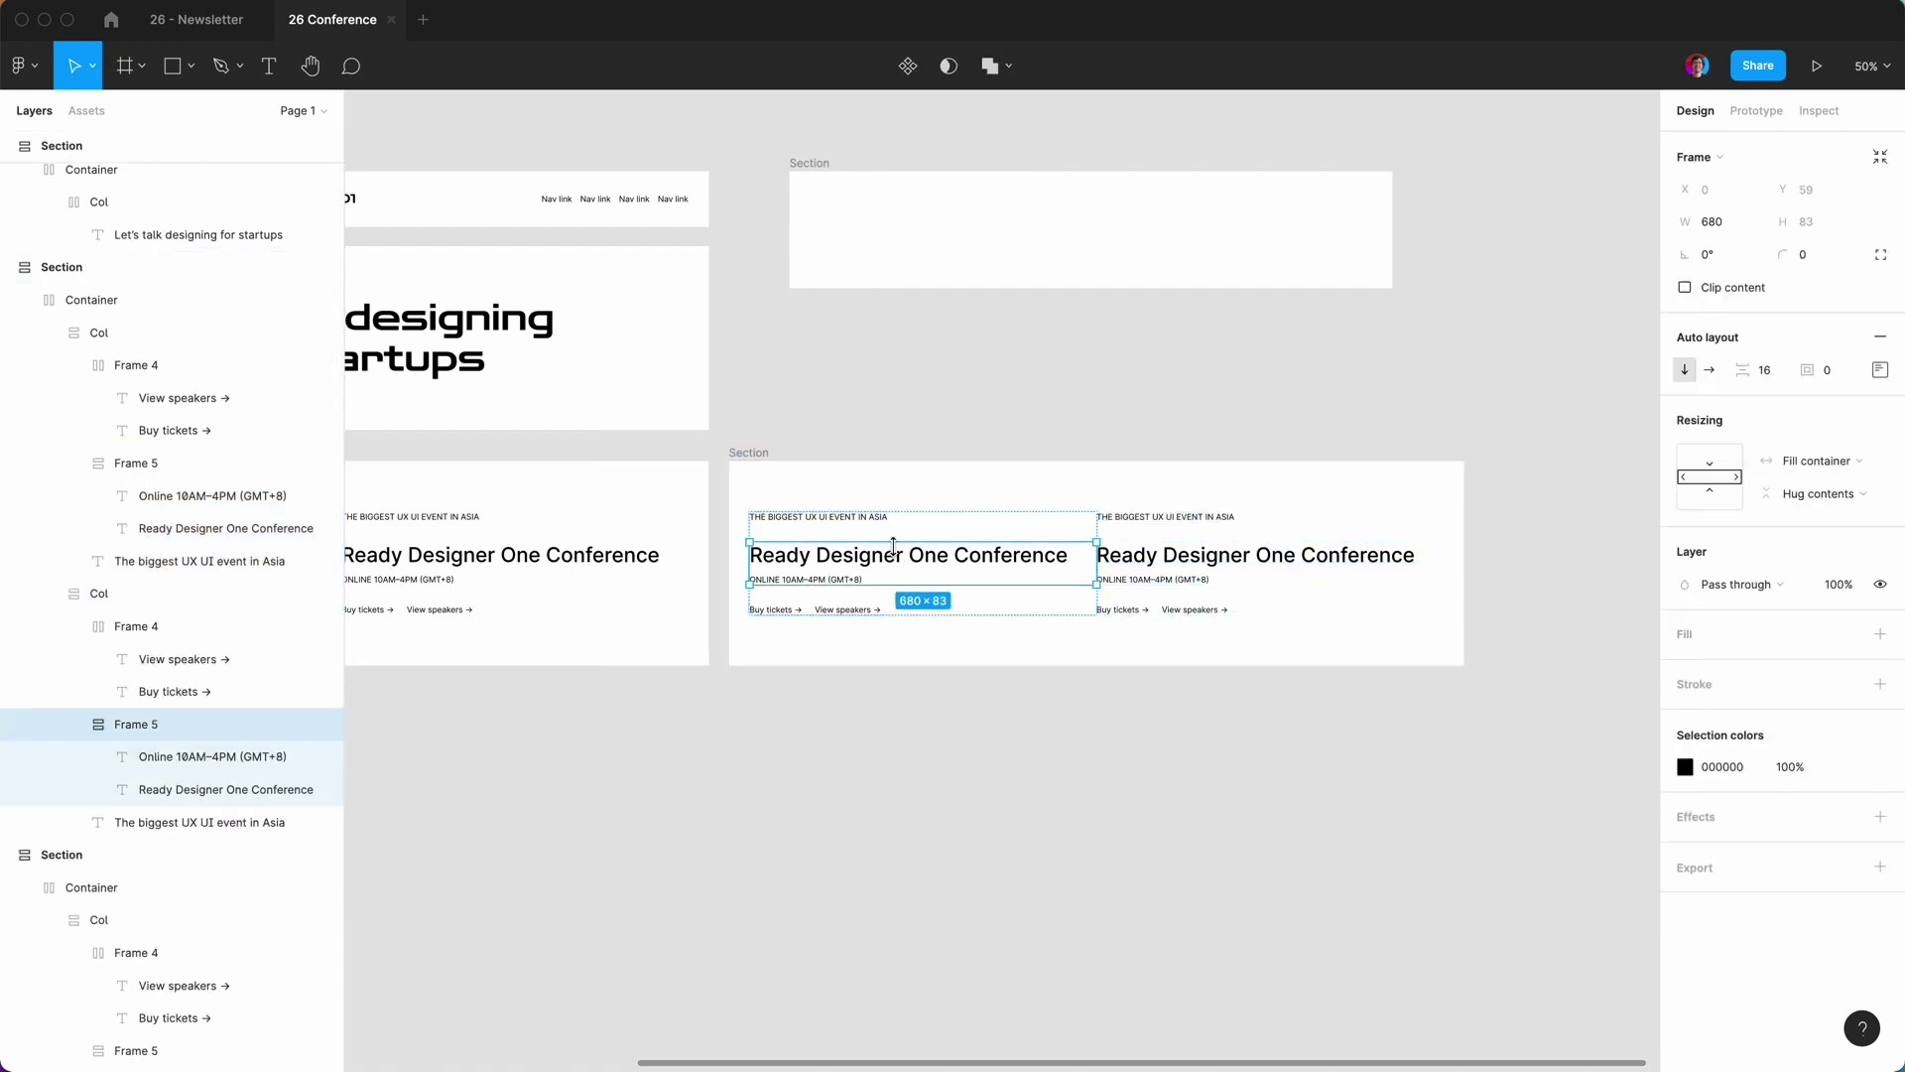
left_click(216, 758)
left_click(285, 791, "shift")
left_click(1814, 314)
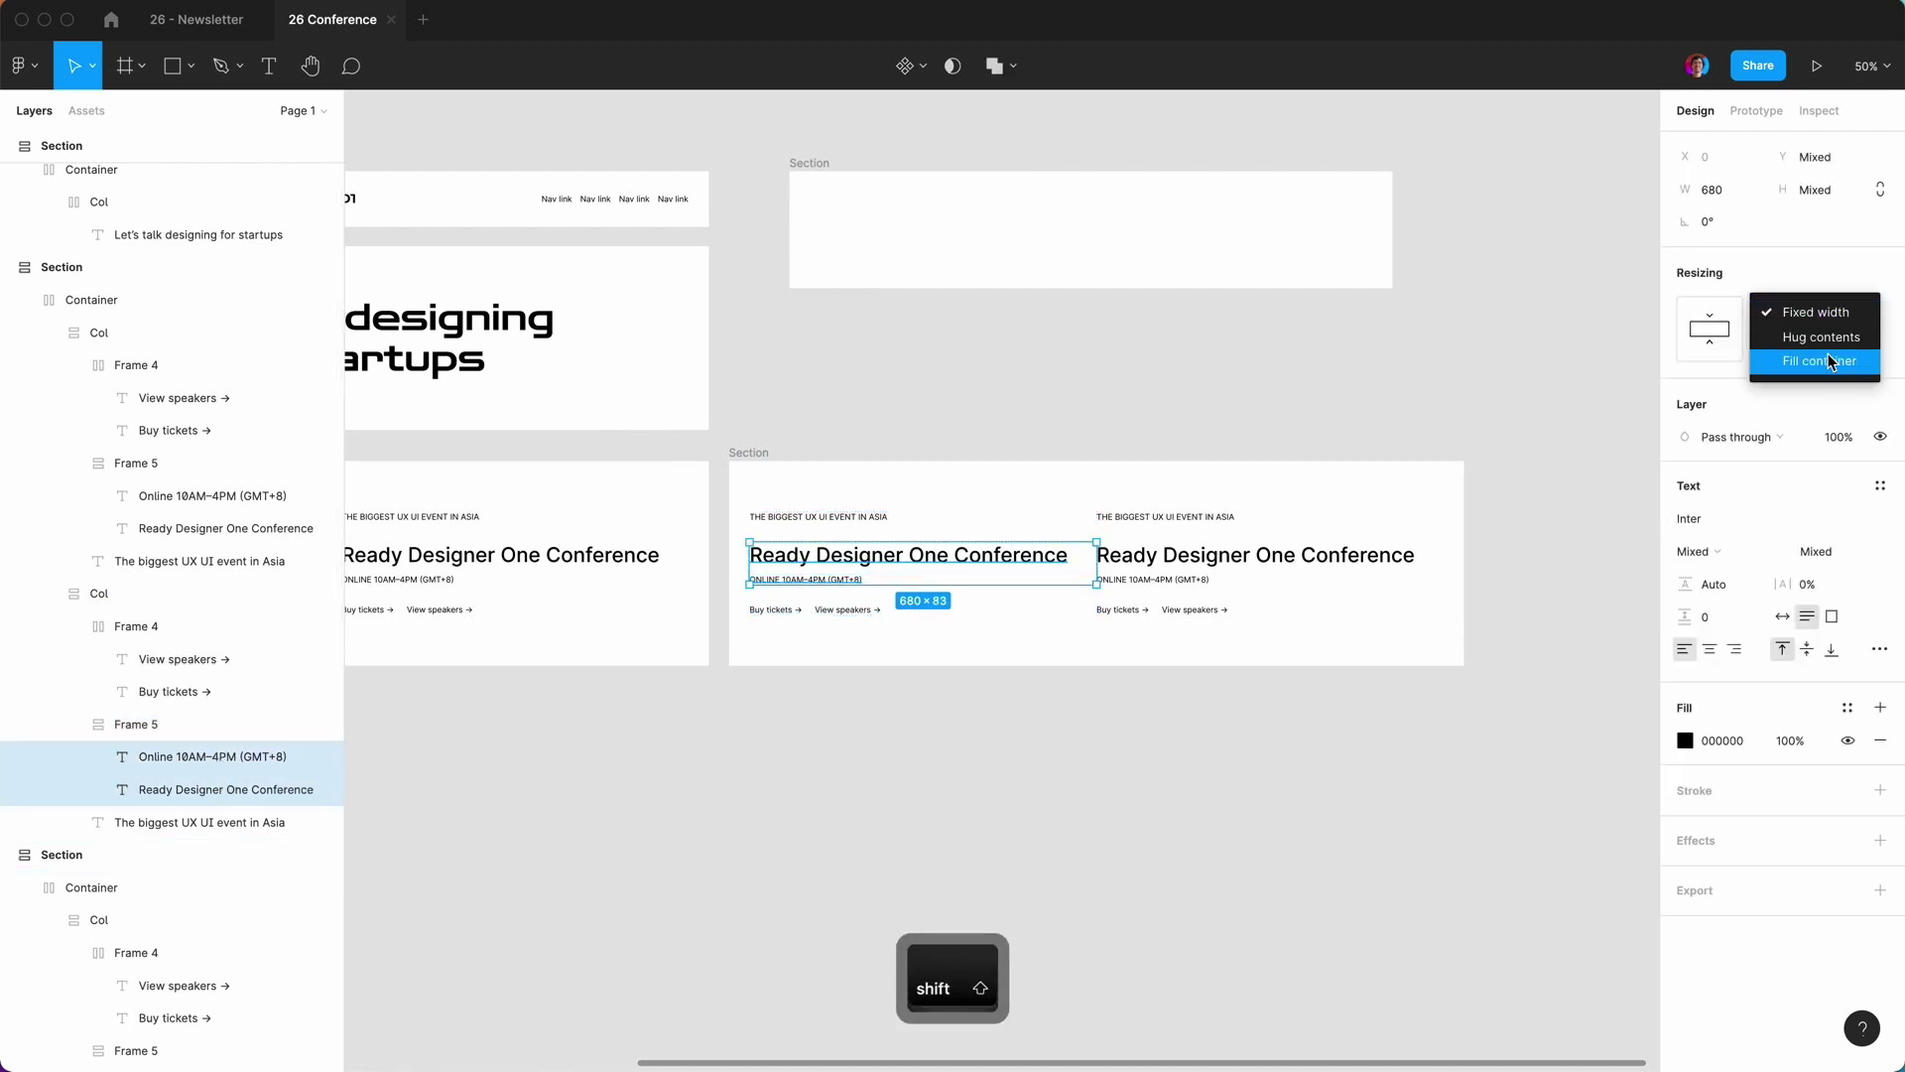
key("Escape")
left_click(988, 770)
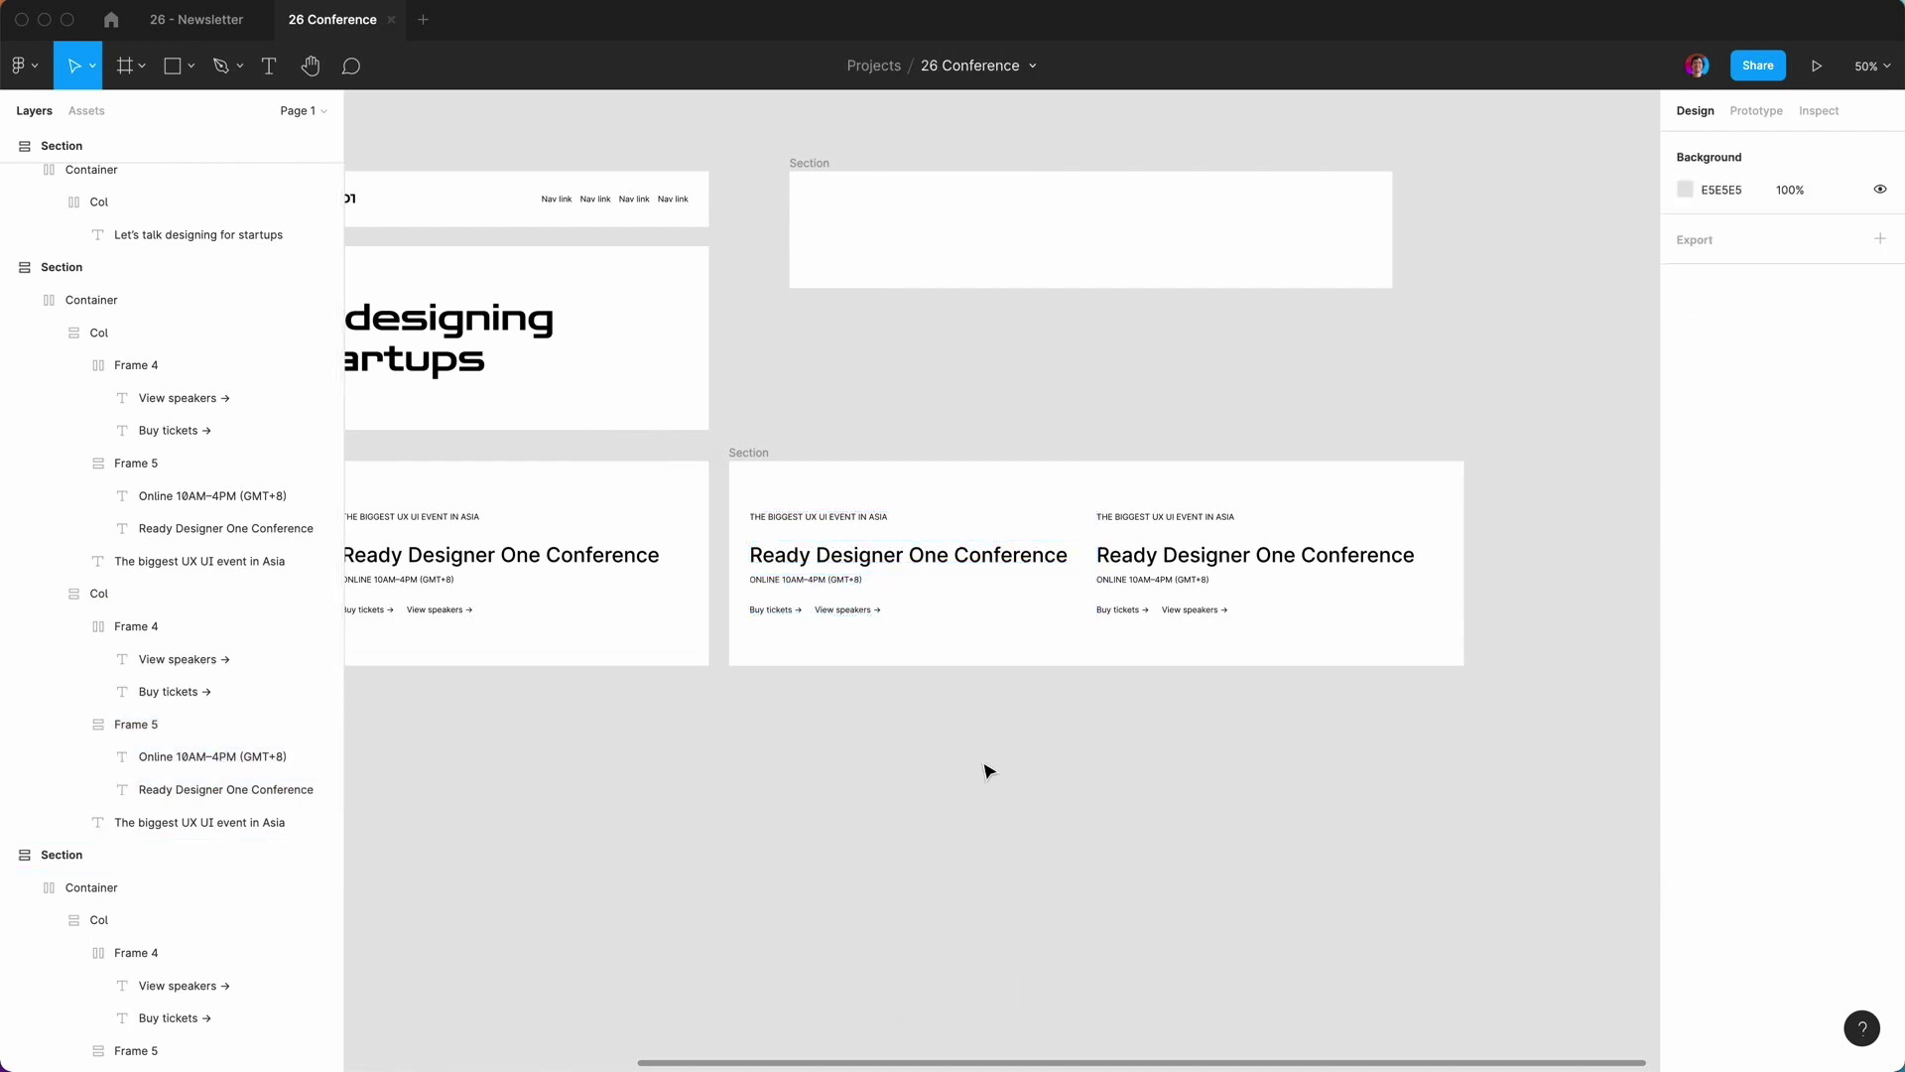
Collapse both columns of the copied Section and duplicate the second one to form three equal columns.
left_click(49, 593)
left_click(50, 333)
left_click(82, 333)
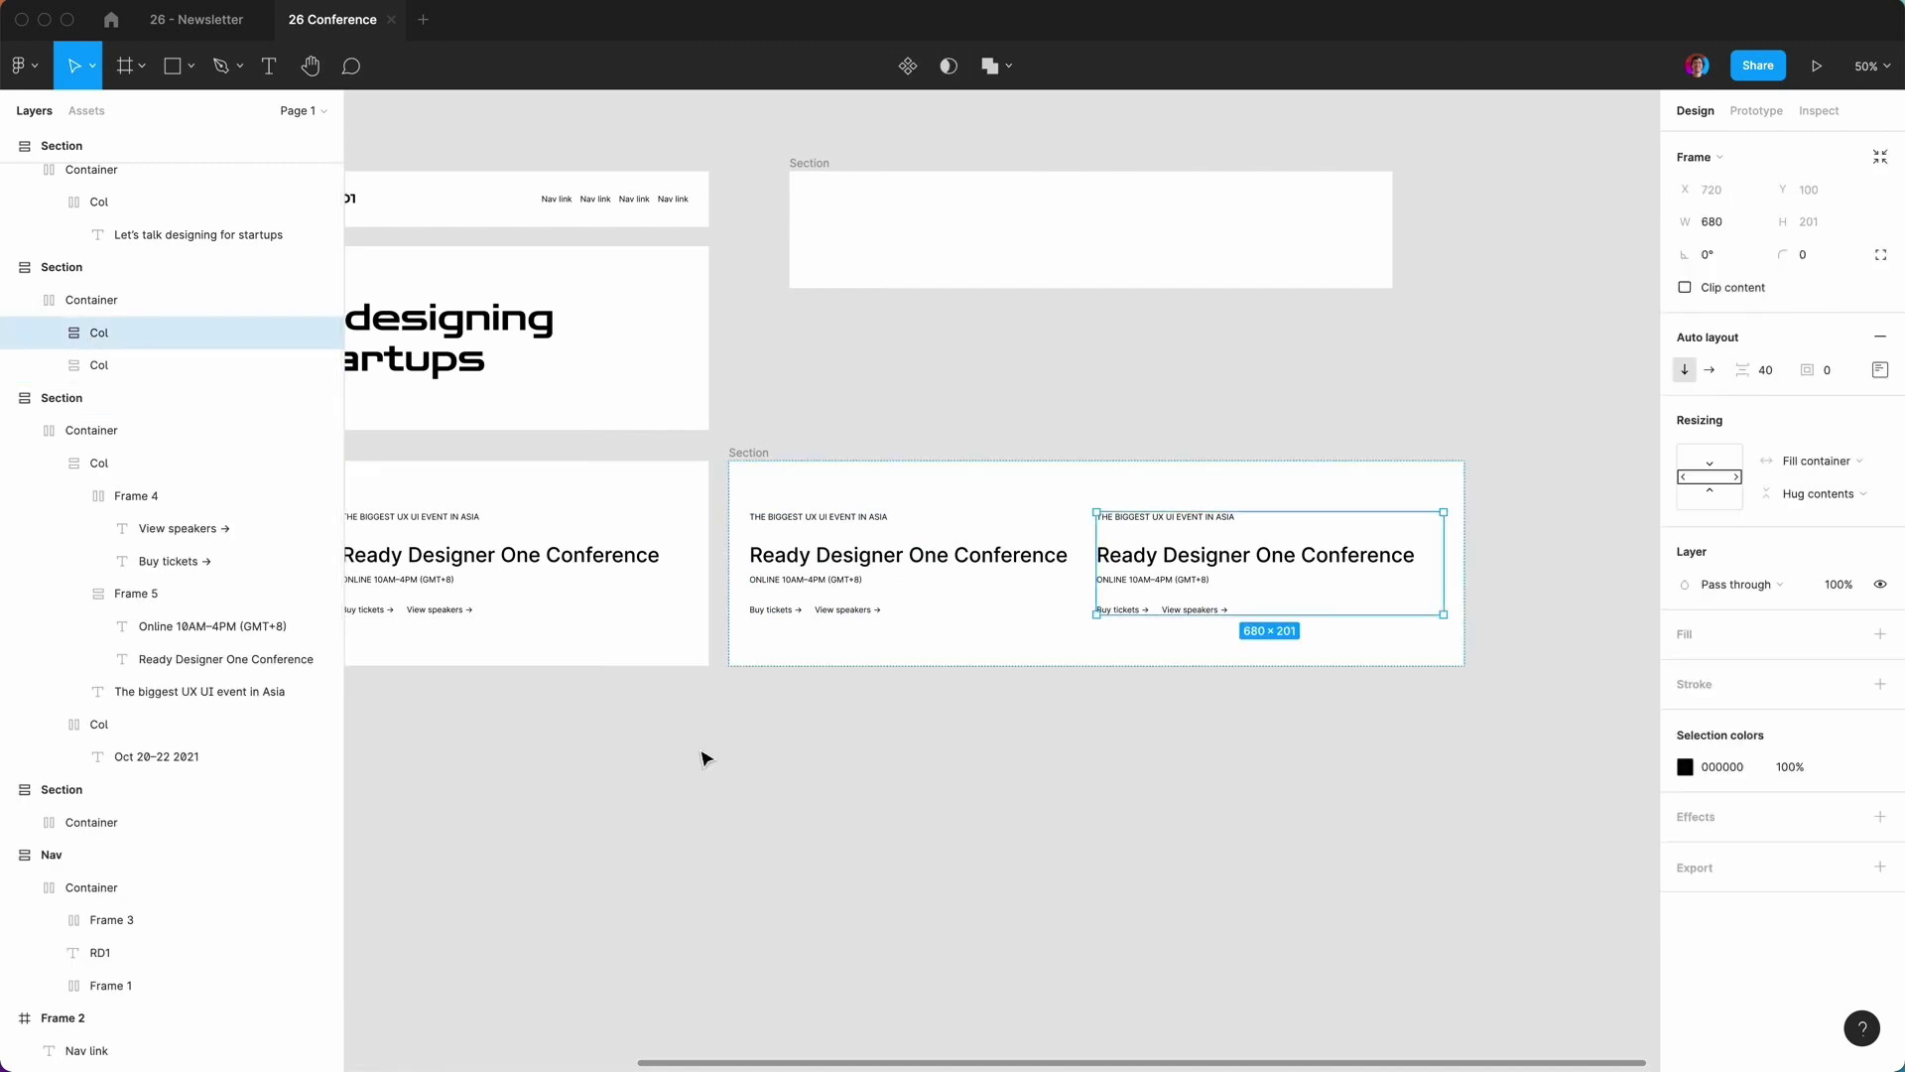
key("ctrl+d")
left_click(799, 816)
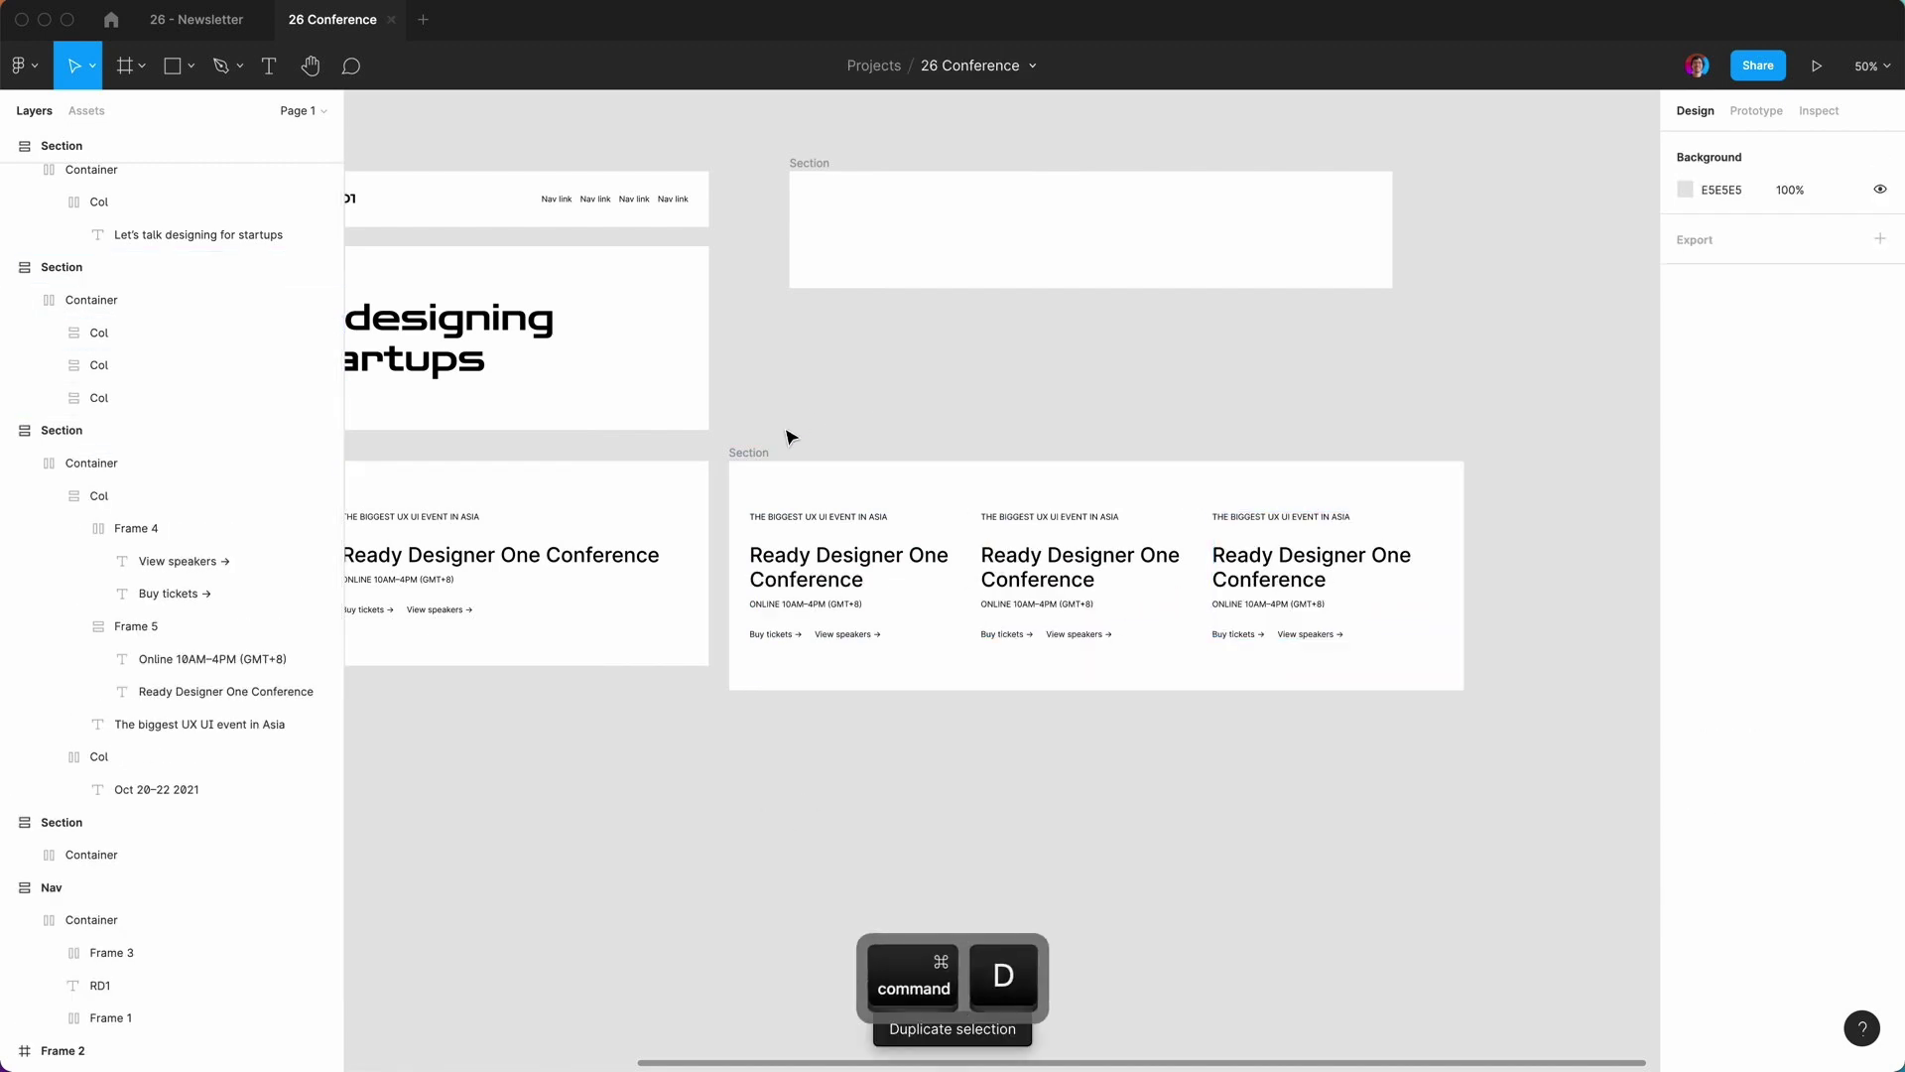
Stretch the three-column Section to about 1593 px wide to test its layout, and reset its width to 1440.
left_click(752, 455)
scroll(1469, 536, "right", 2)
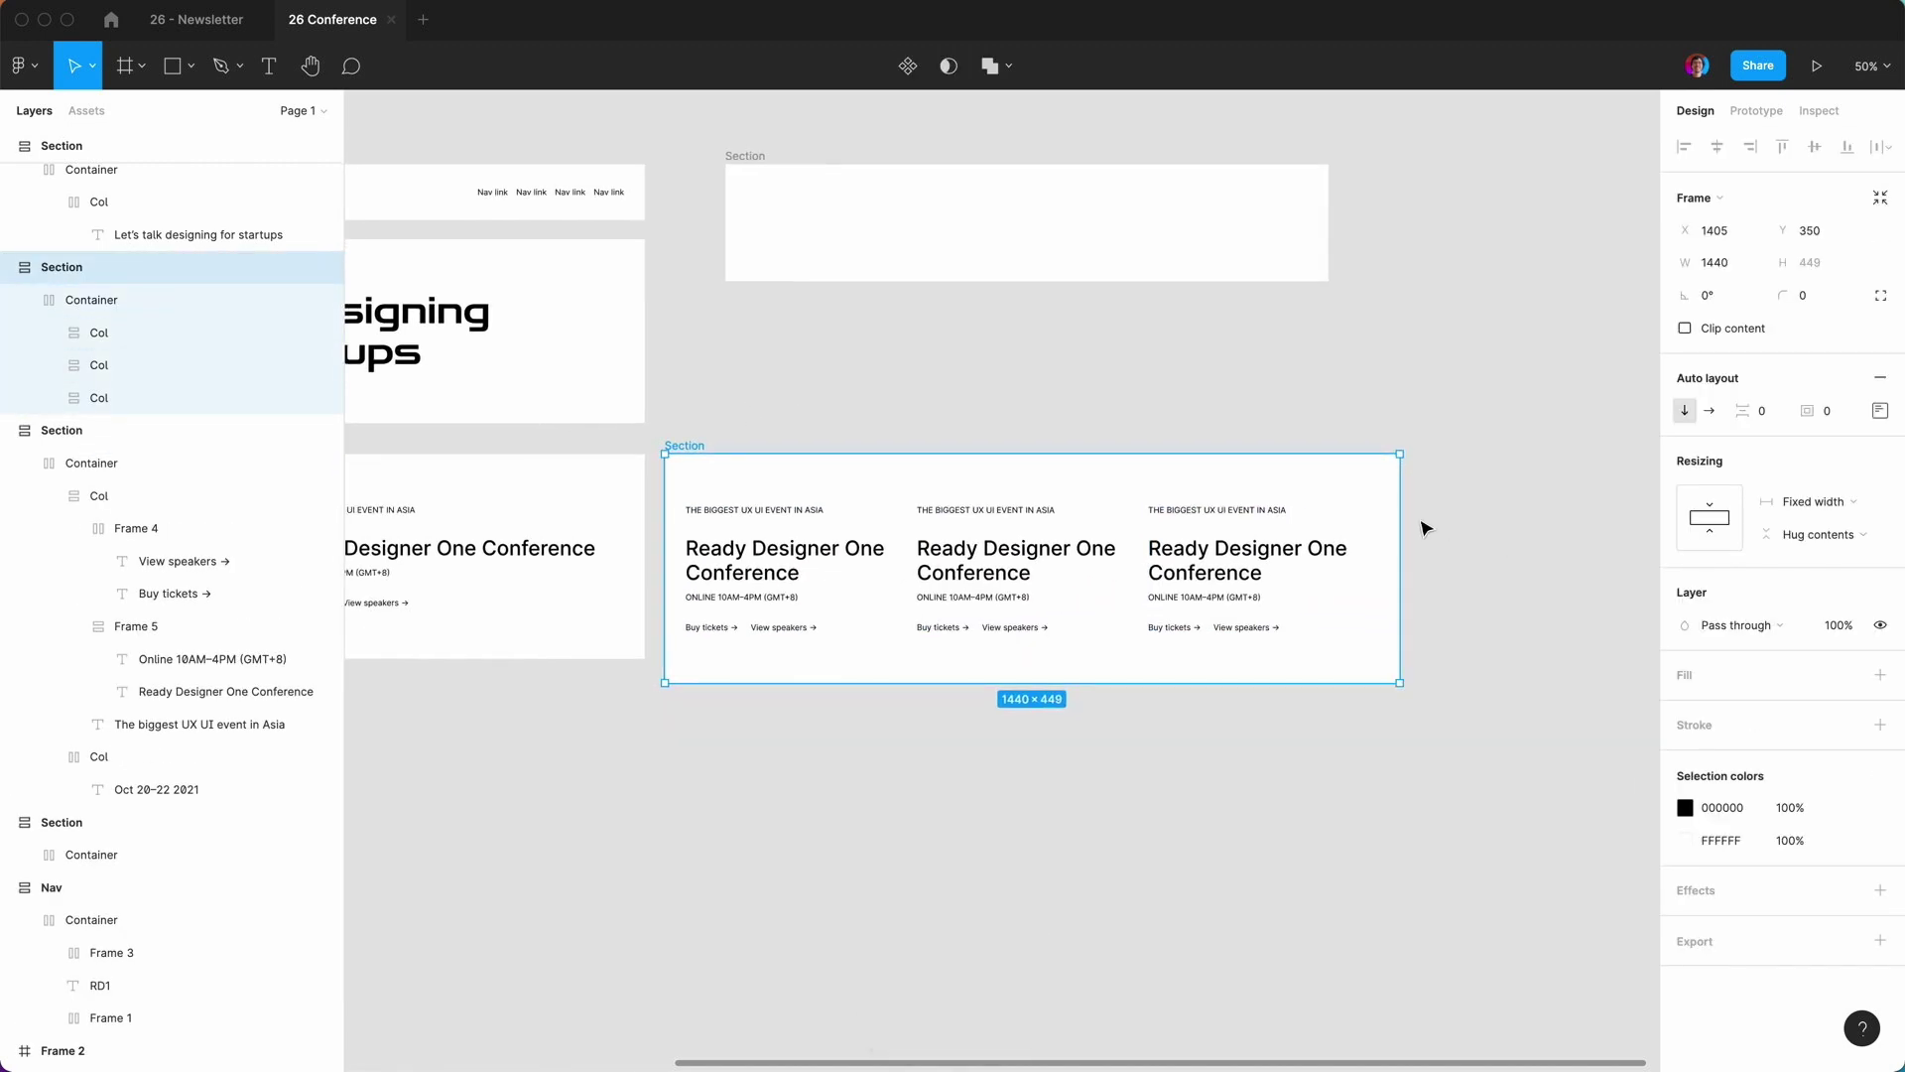
left_click_drag(1394, 495, 1478, 493)
type("1")
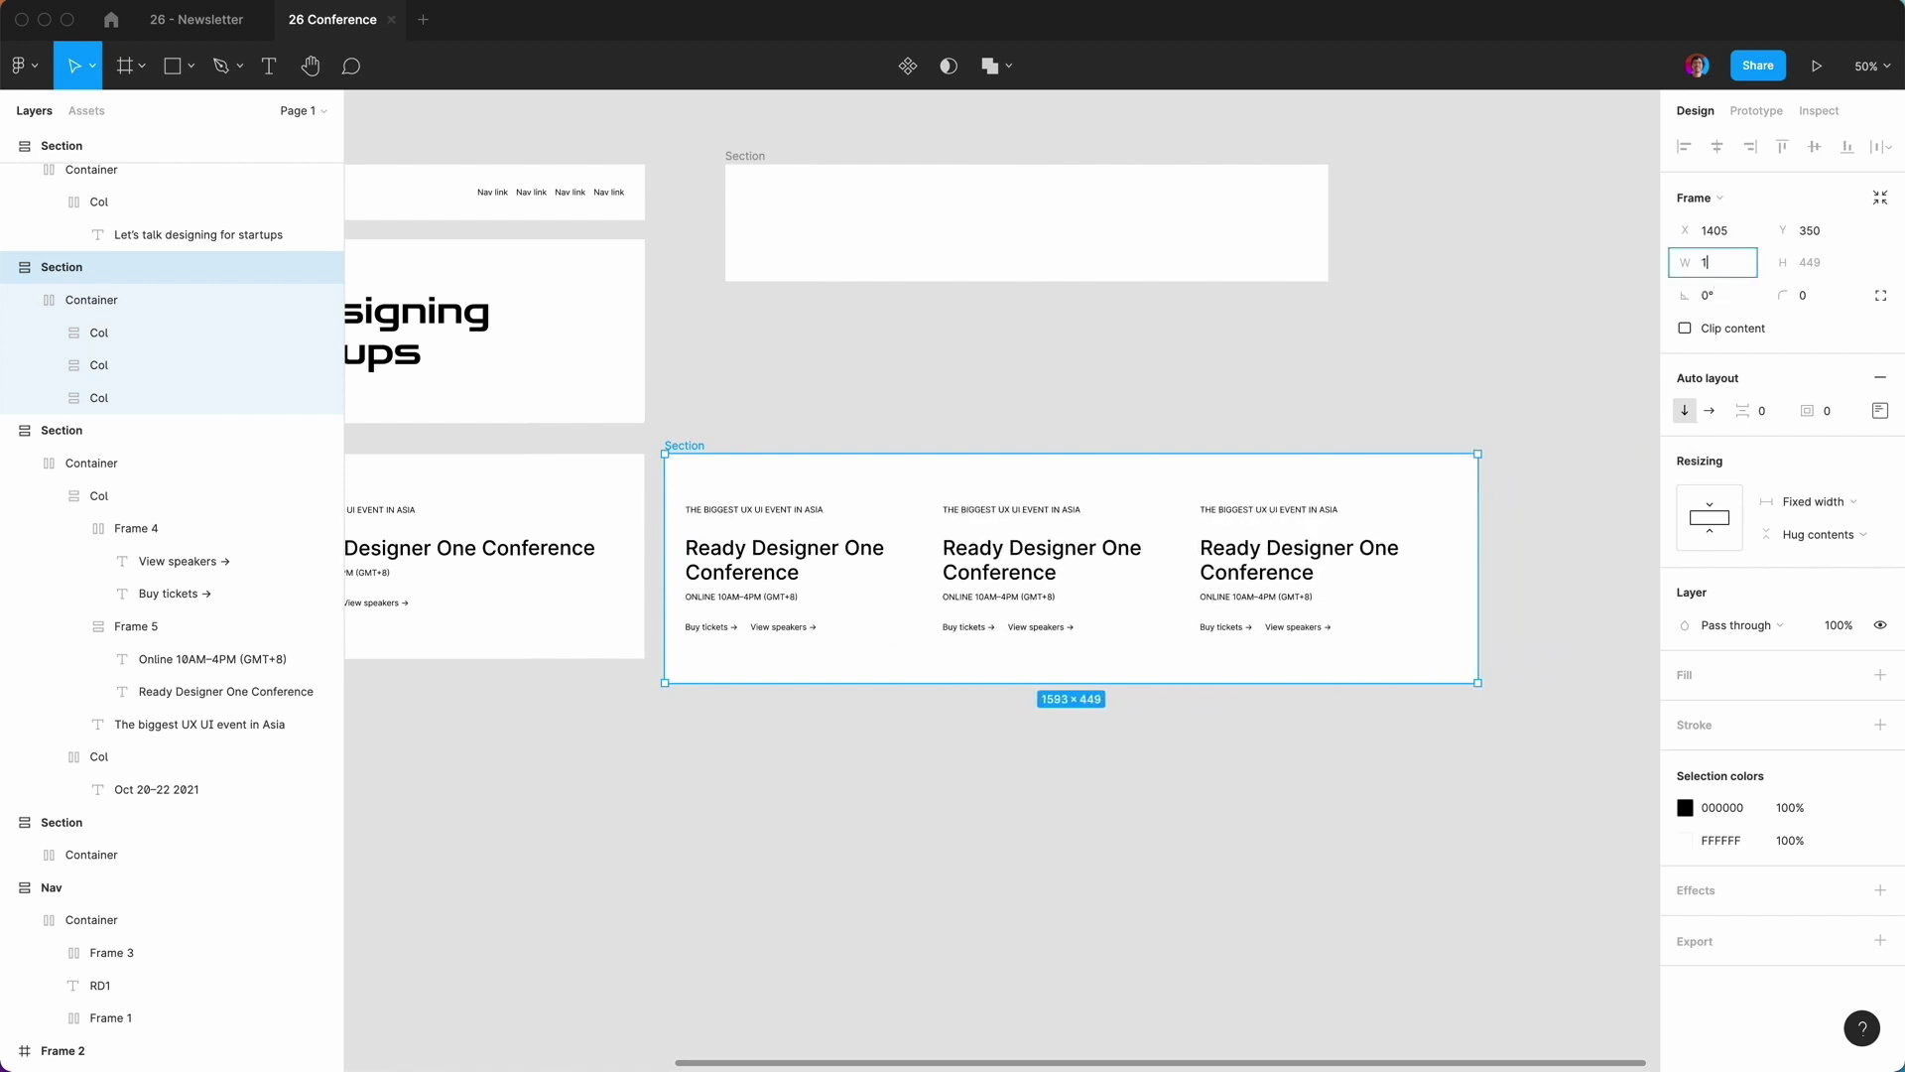
type("440")
key("Return")
left_click(1084, 836)
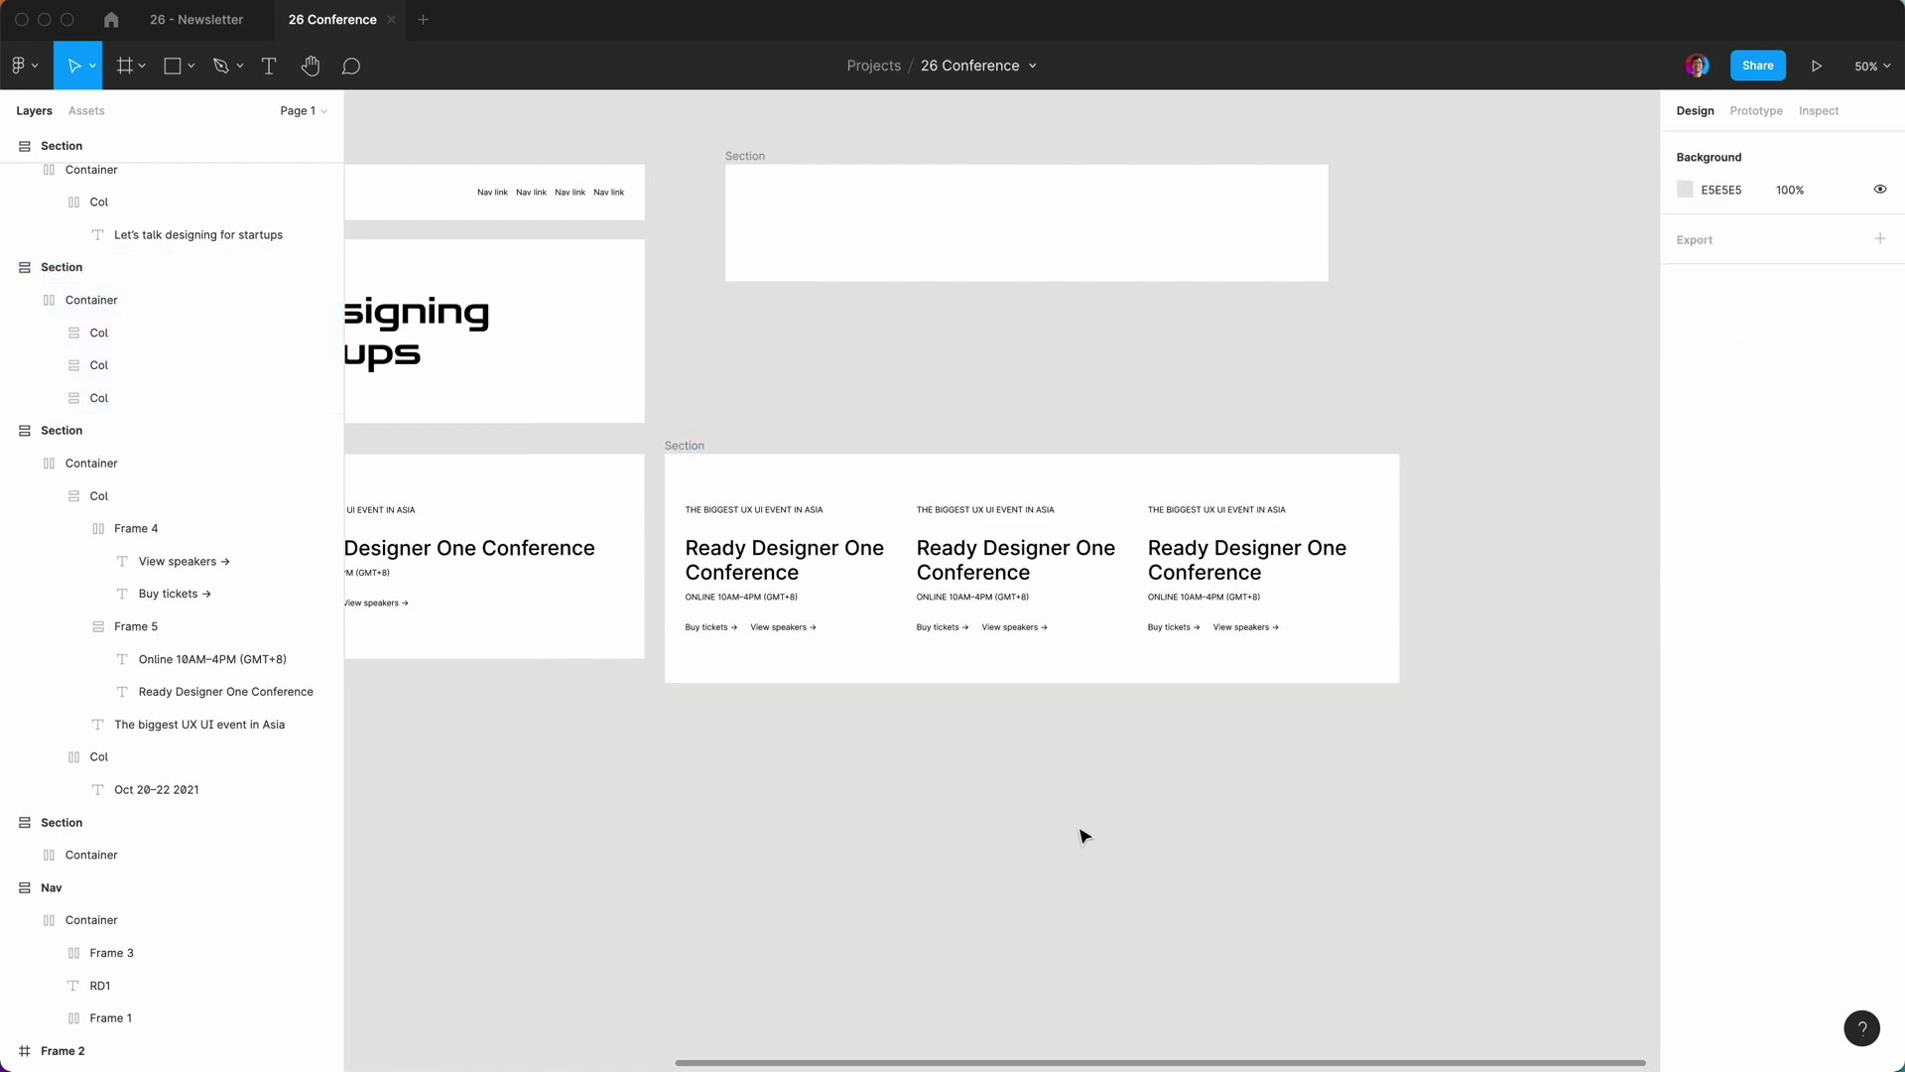
Duplicate the entire three-column Section to keep a second copy beside it.
left_click(785, 509)
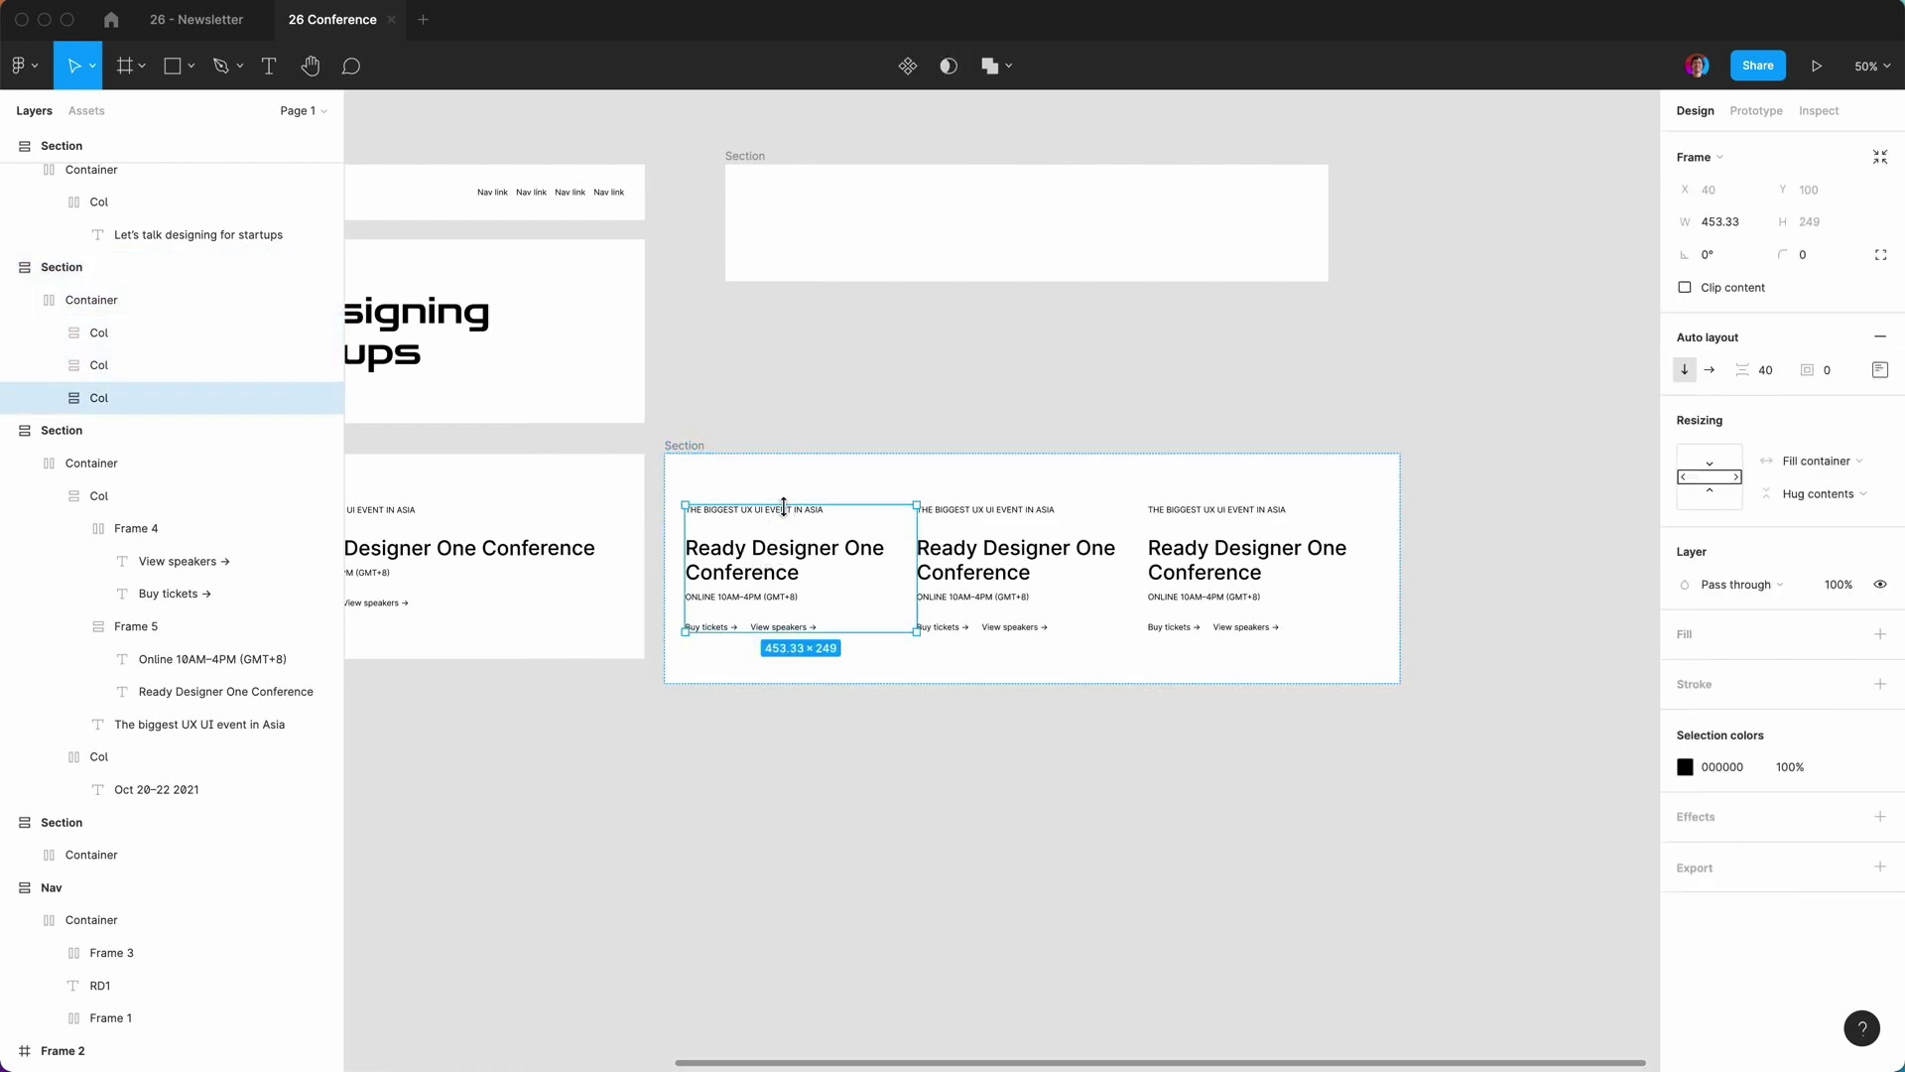
left_click(807, 389)
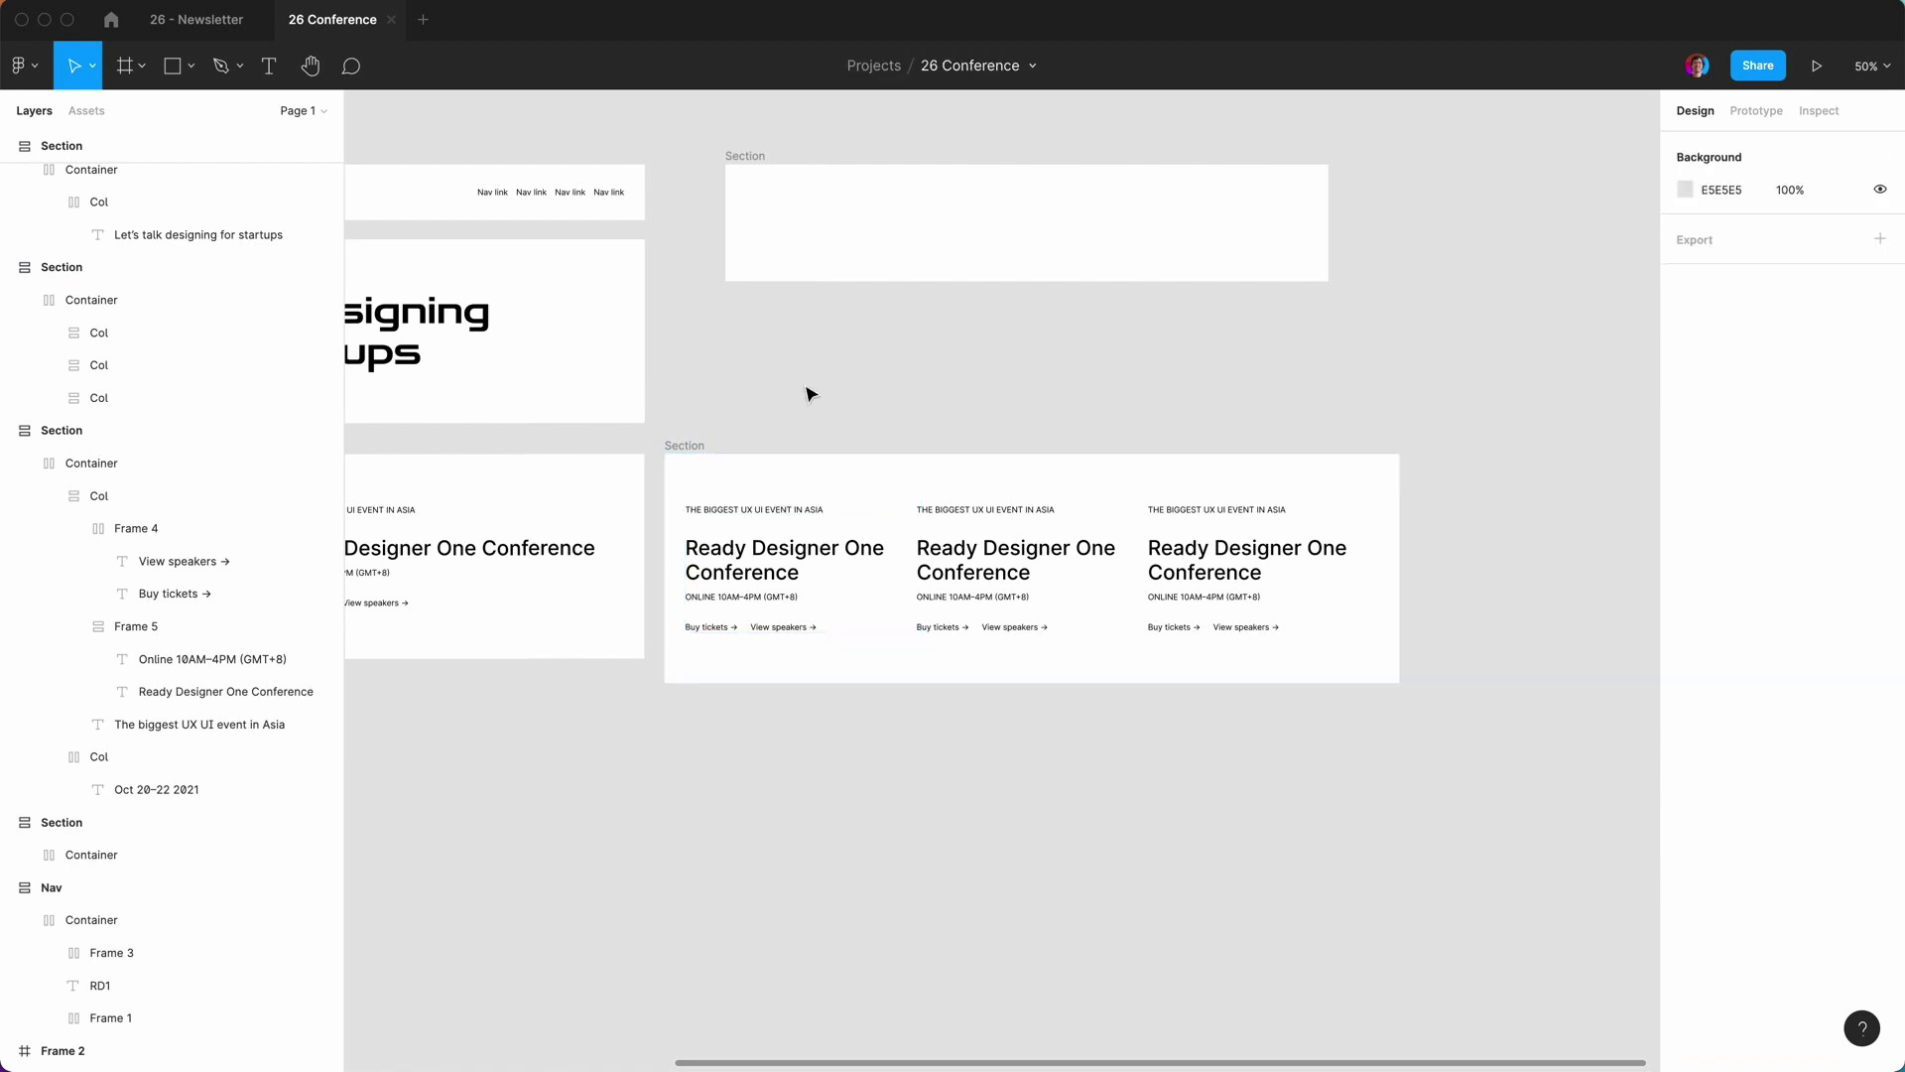
left_click(685, 446)
key("super+d")
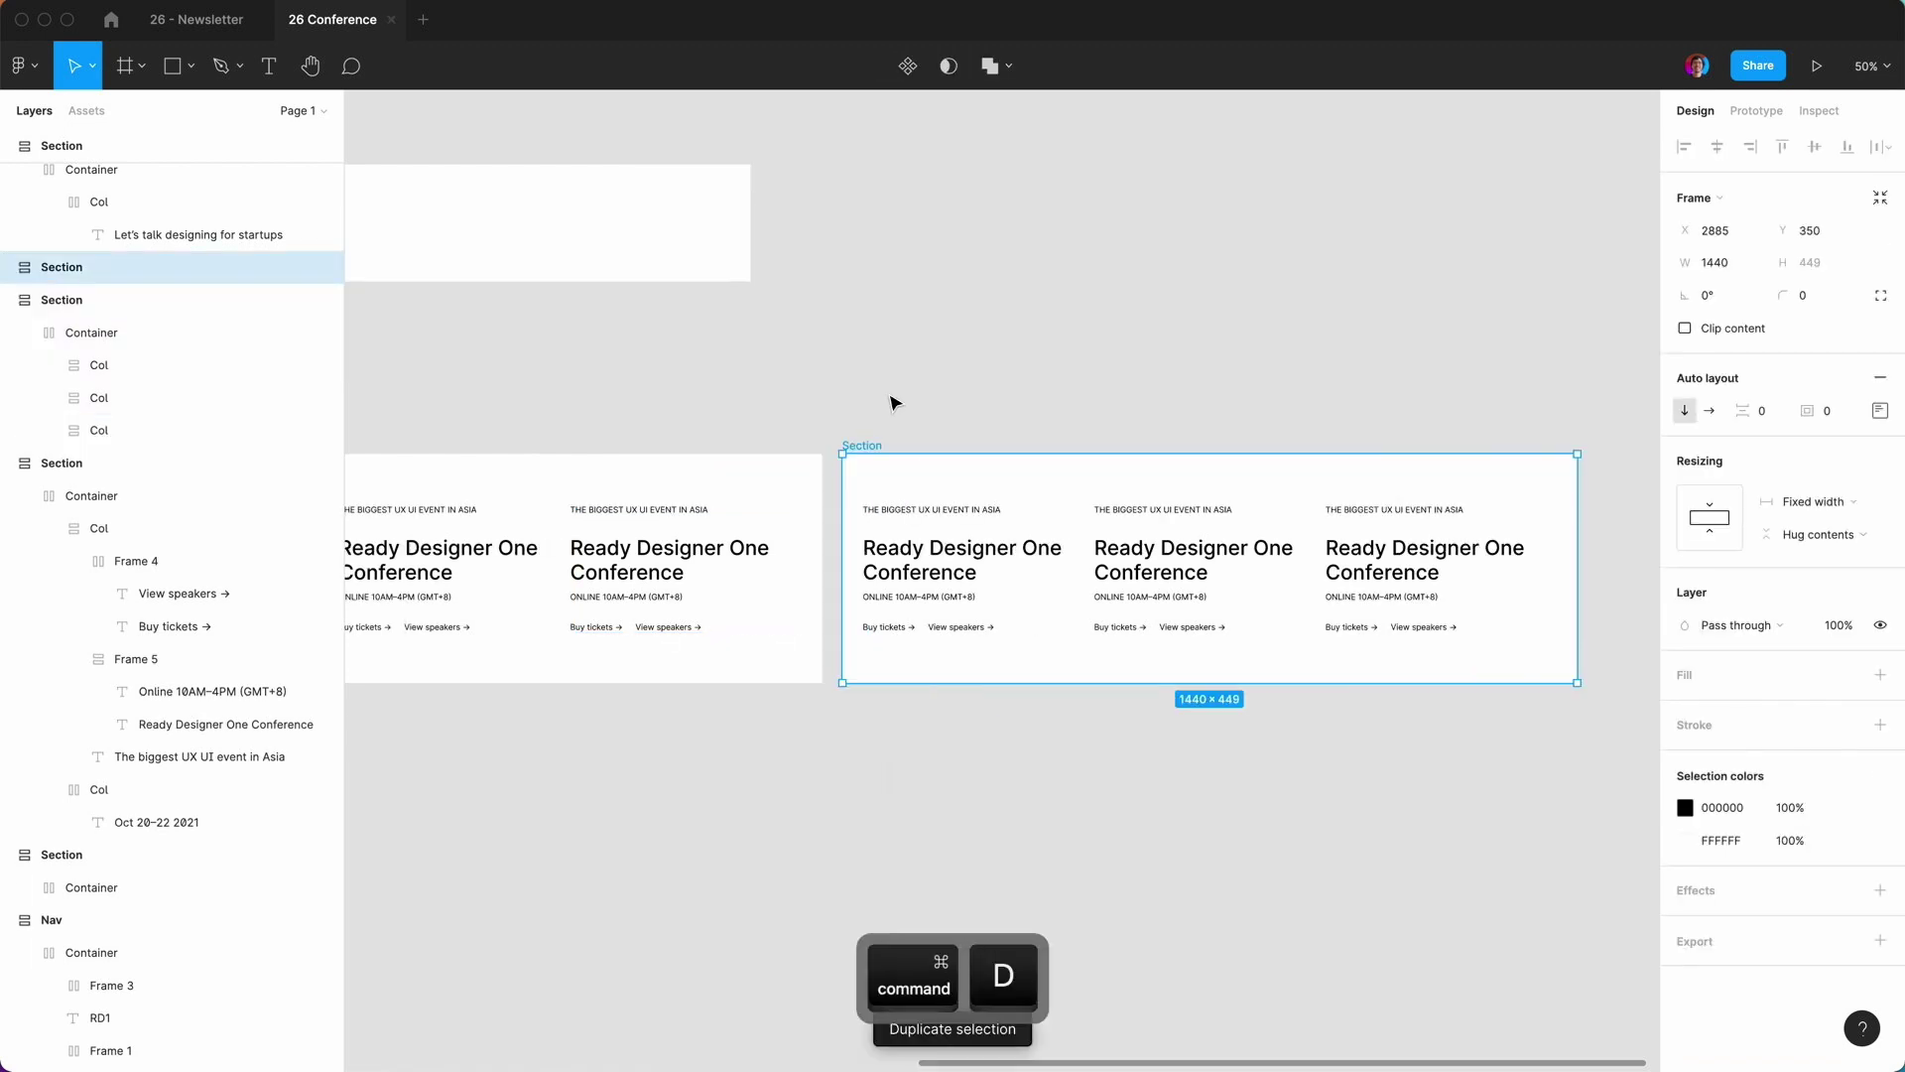
left_click(712, 397)
Replace the first column's "Ready Designer One Conference" heading in the original three-column Section with 1 sentence from the Lorem ipsum plugin.
scroll(712, 397, "left", 3)
scroll(711, 397, "down", 1)
scroll(757, 335, "left", 5)
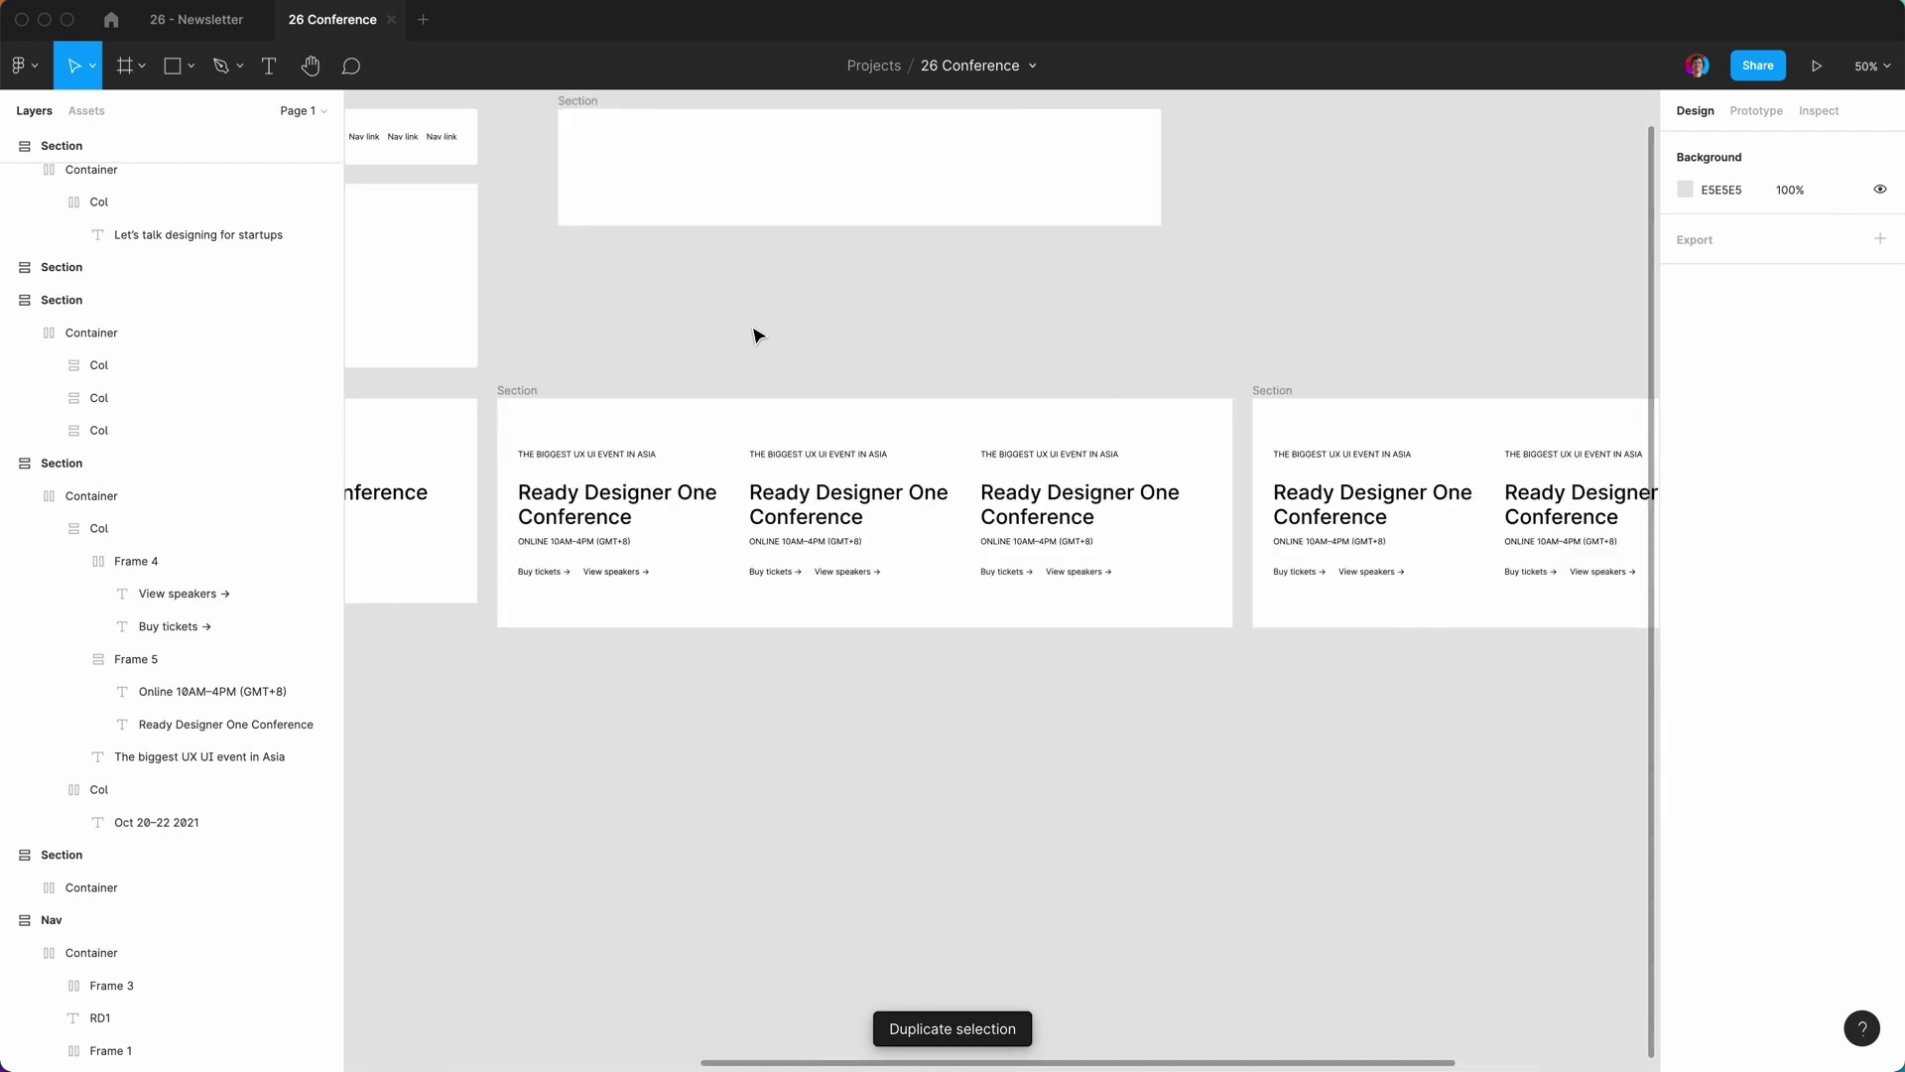
left_click(604, 501)
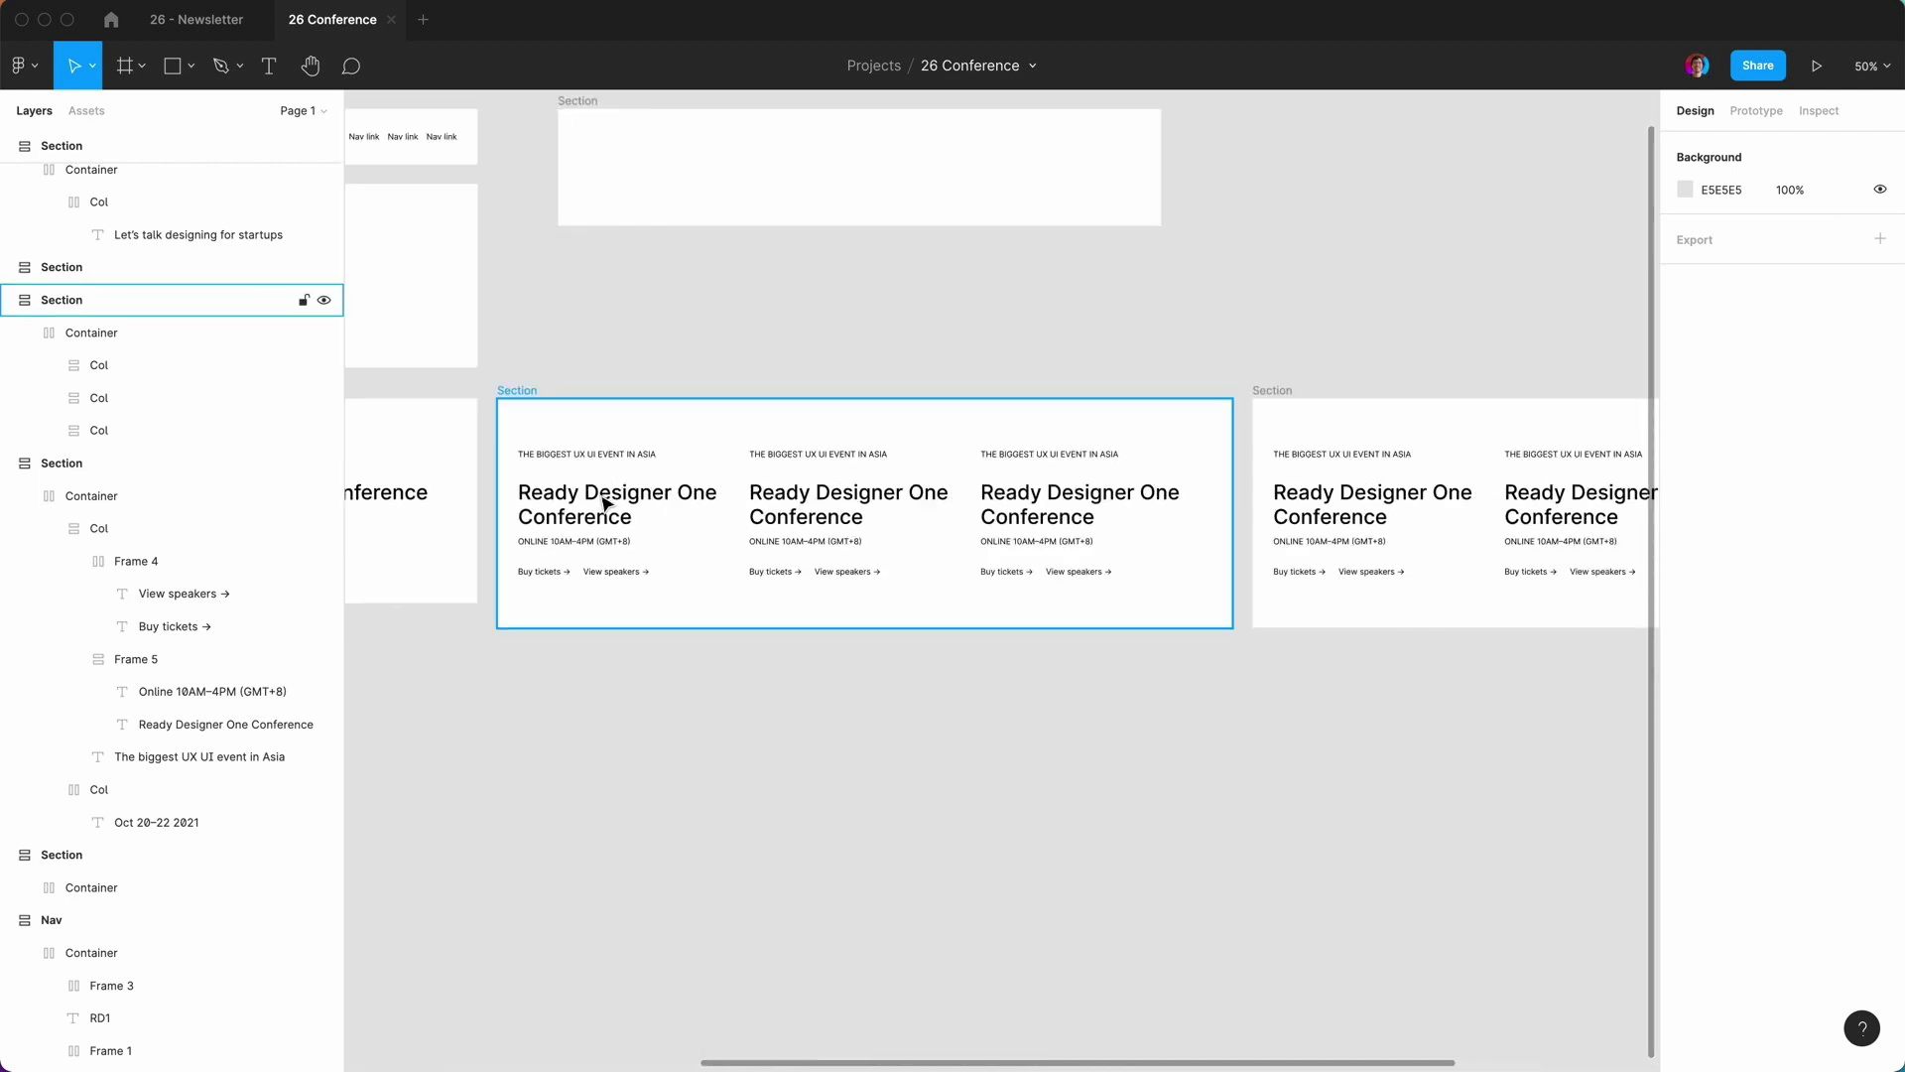
left_click(613, 517)
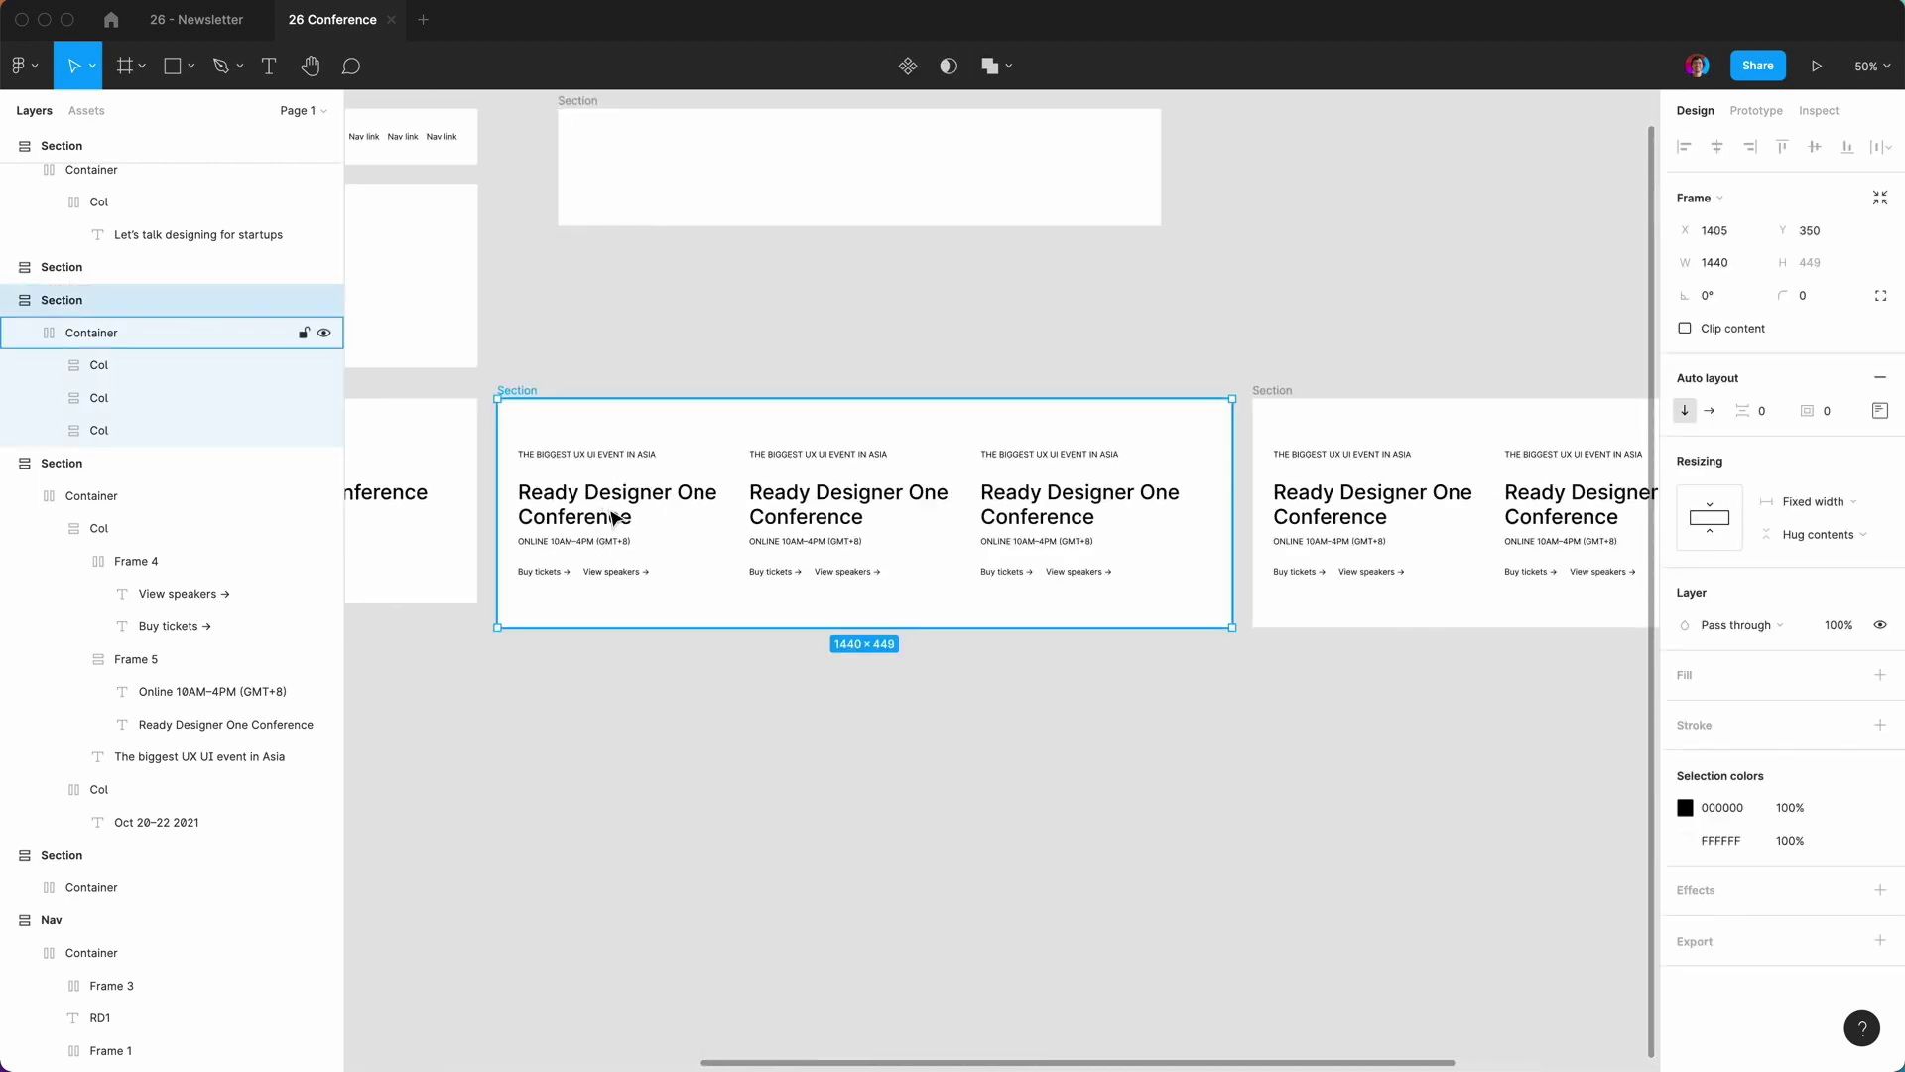
left_click(614, 517)
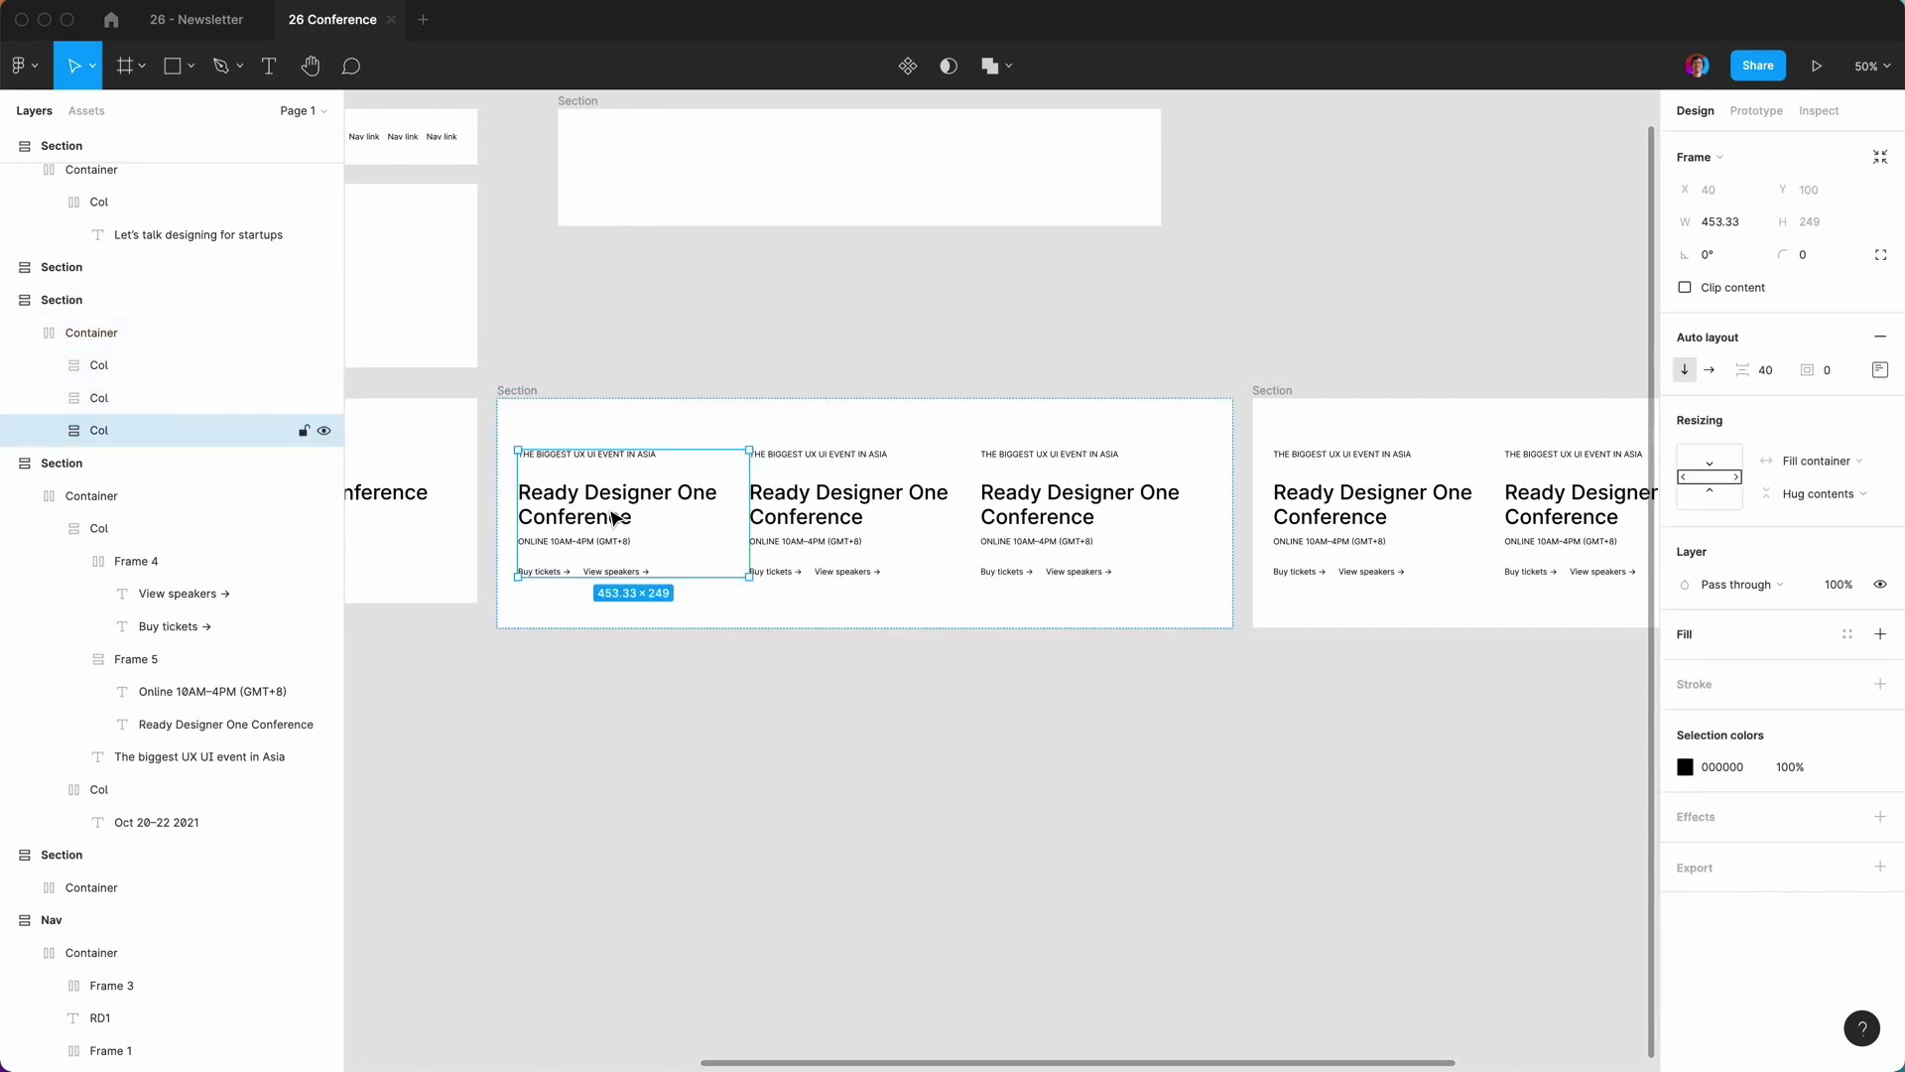
left_click(608, 507)
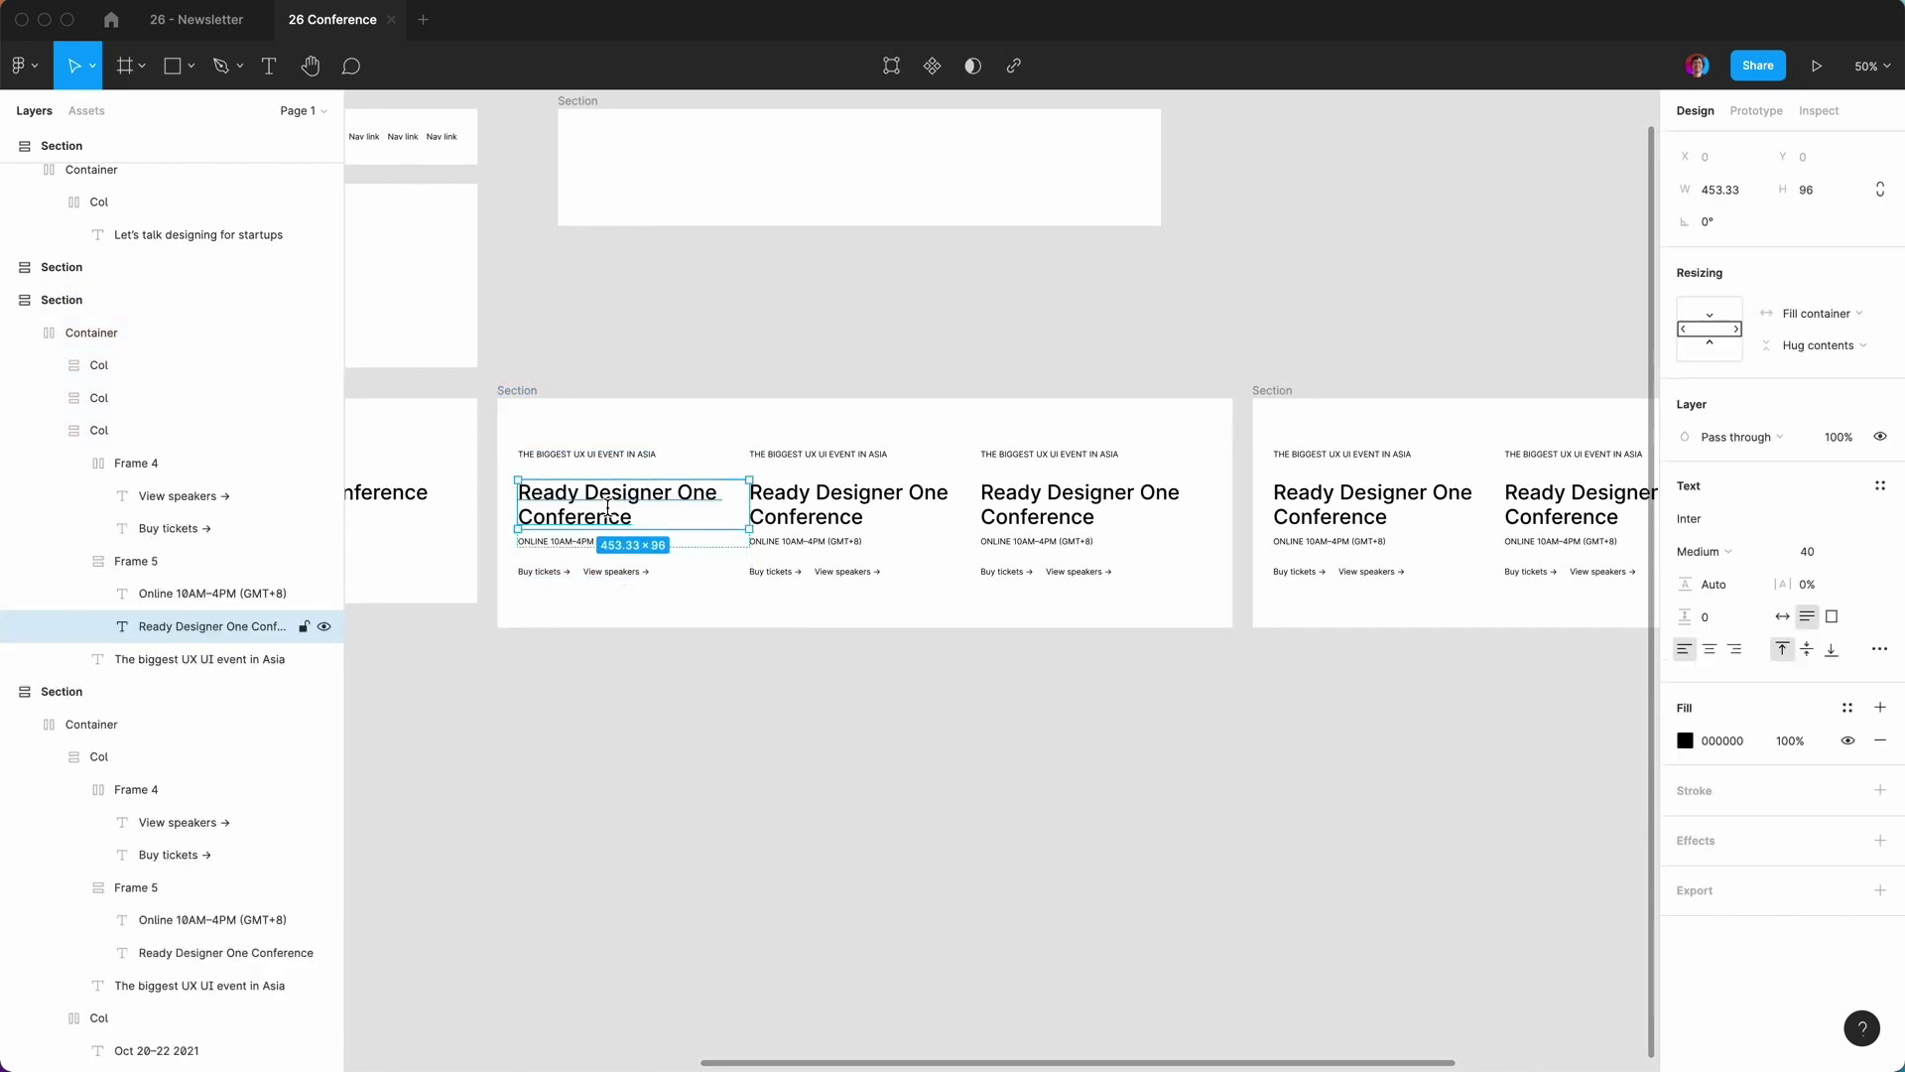
double_click(625, 507)
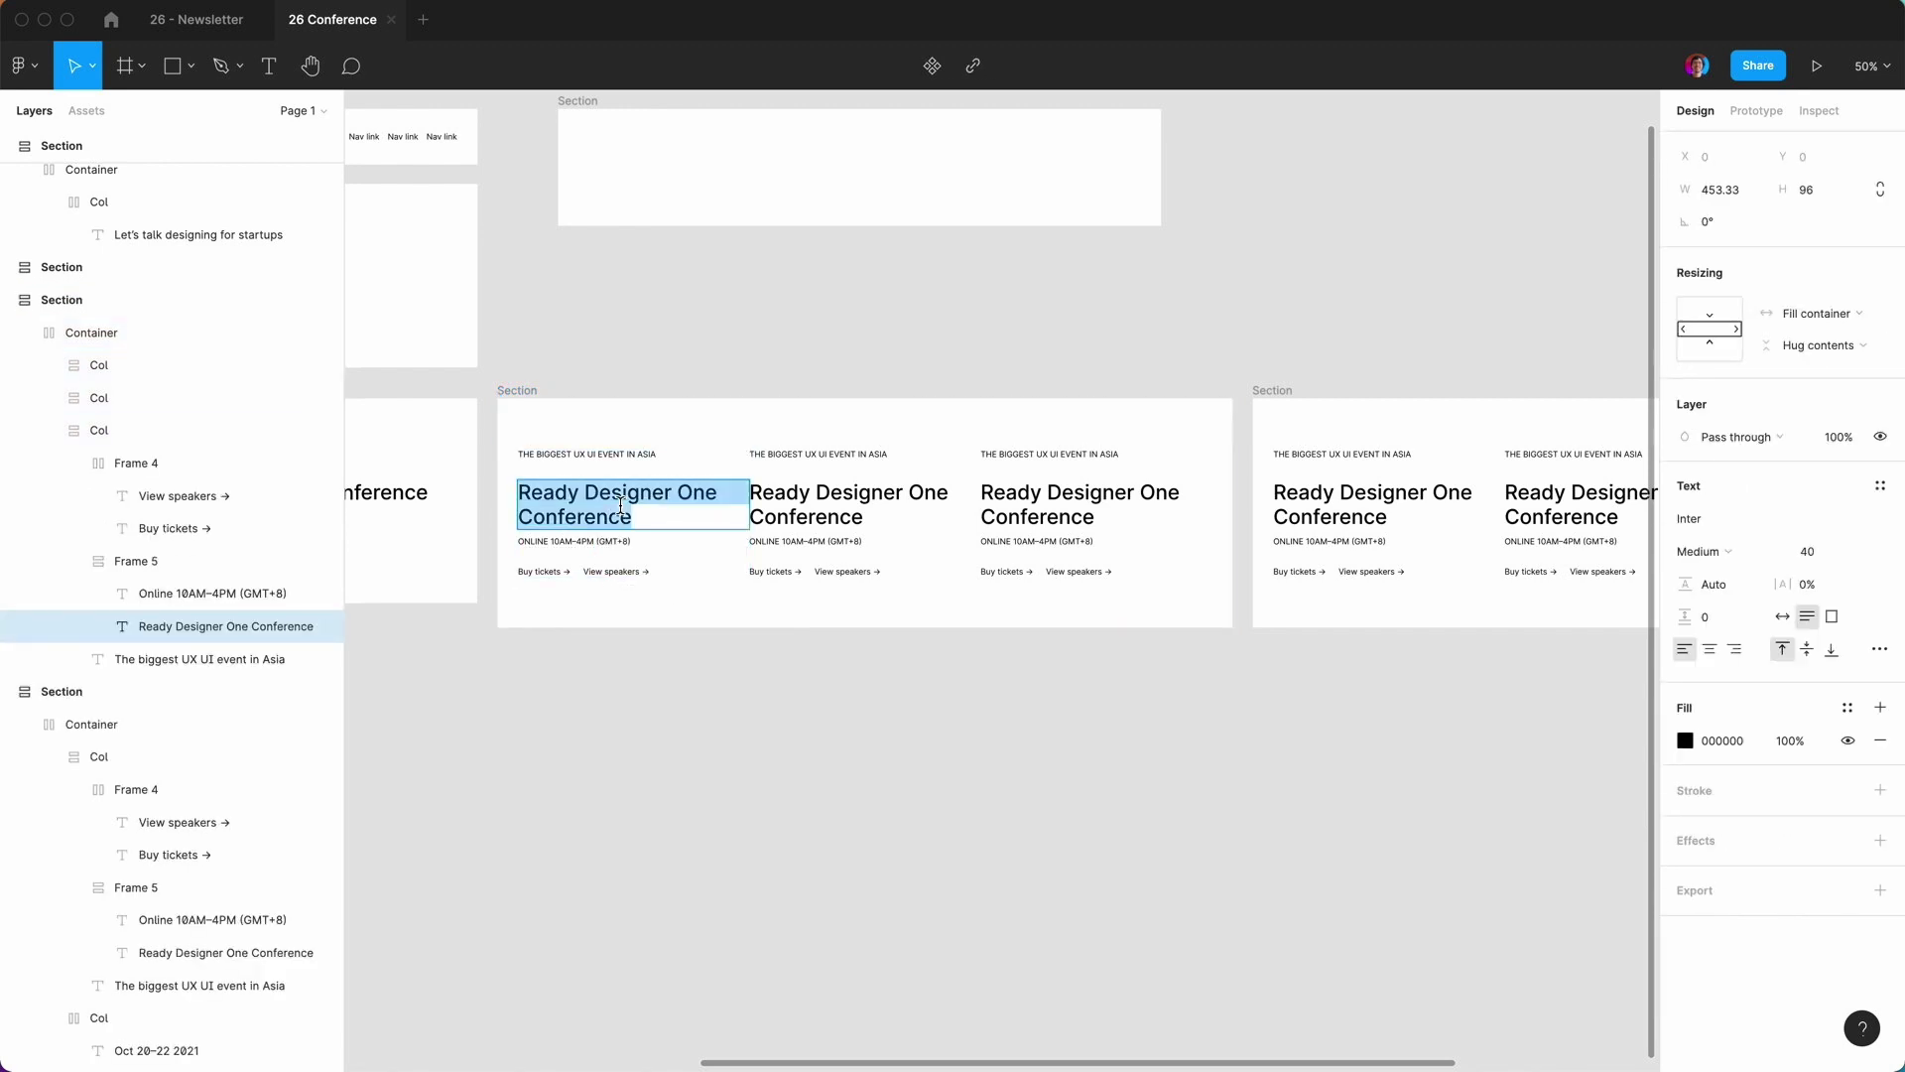
key("super+slash")
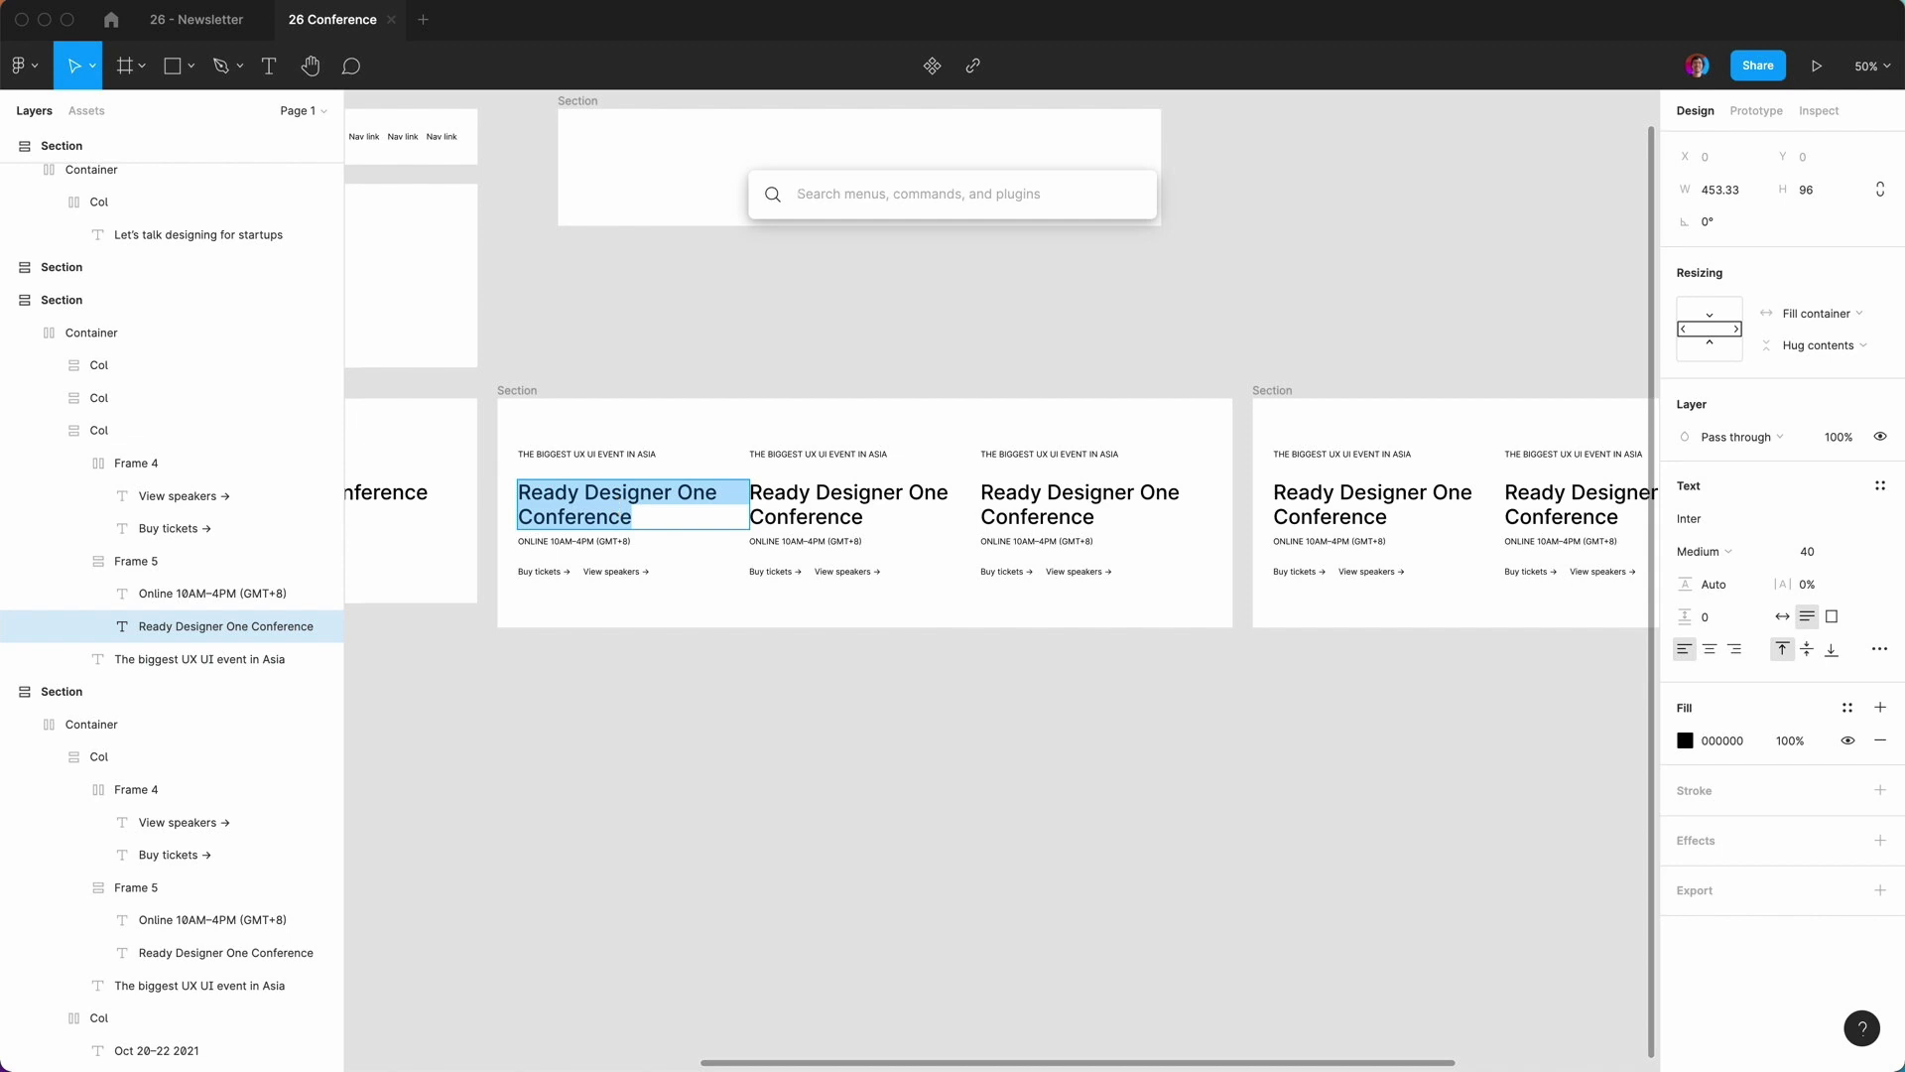
type("lore")
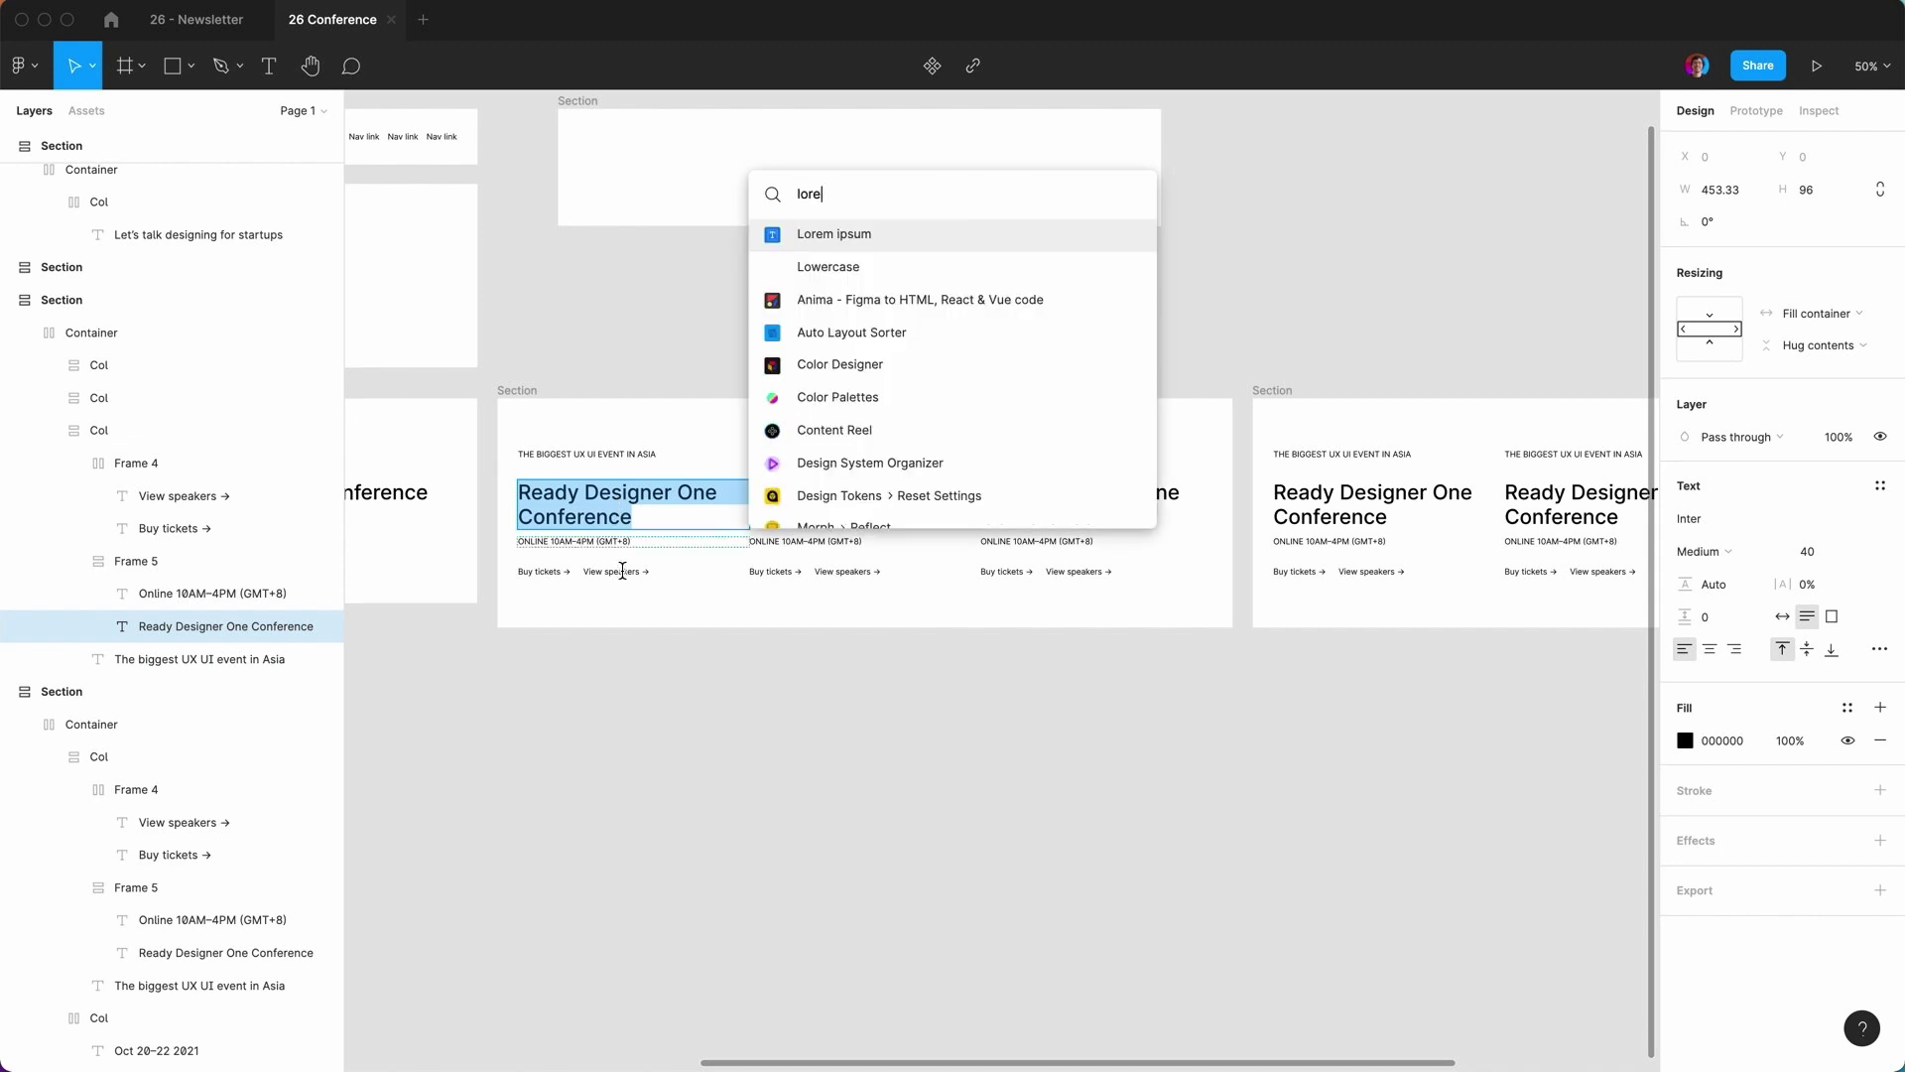
left_click(859, 237)
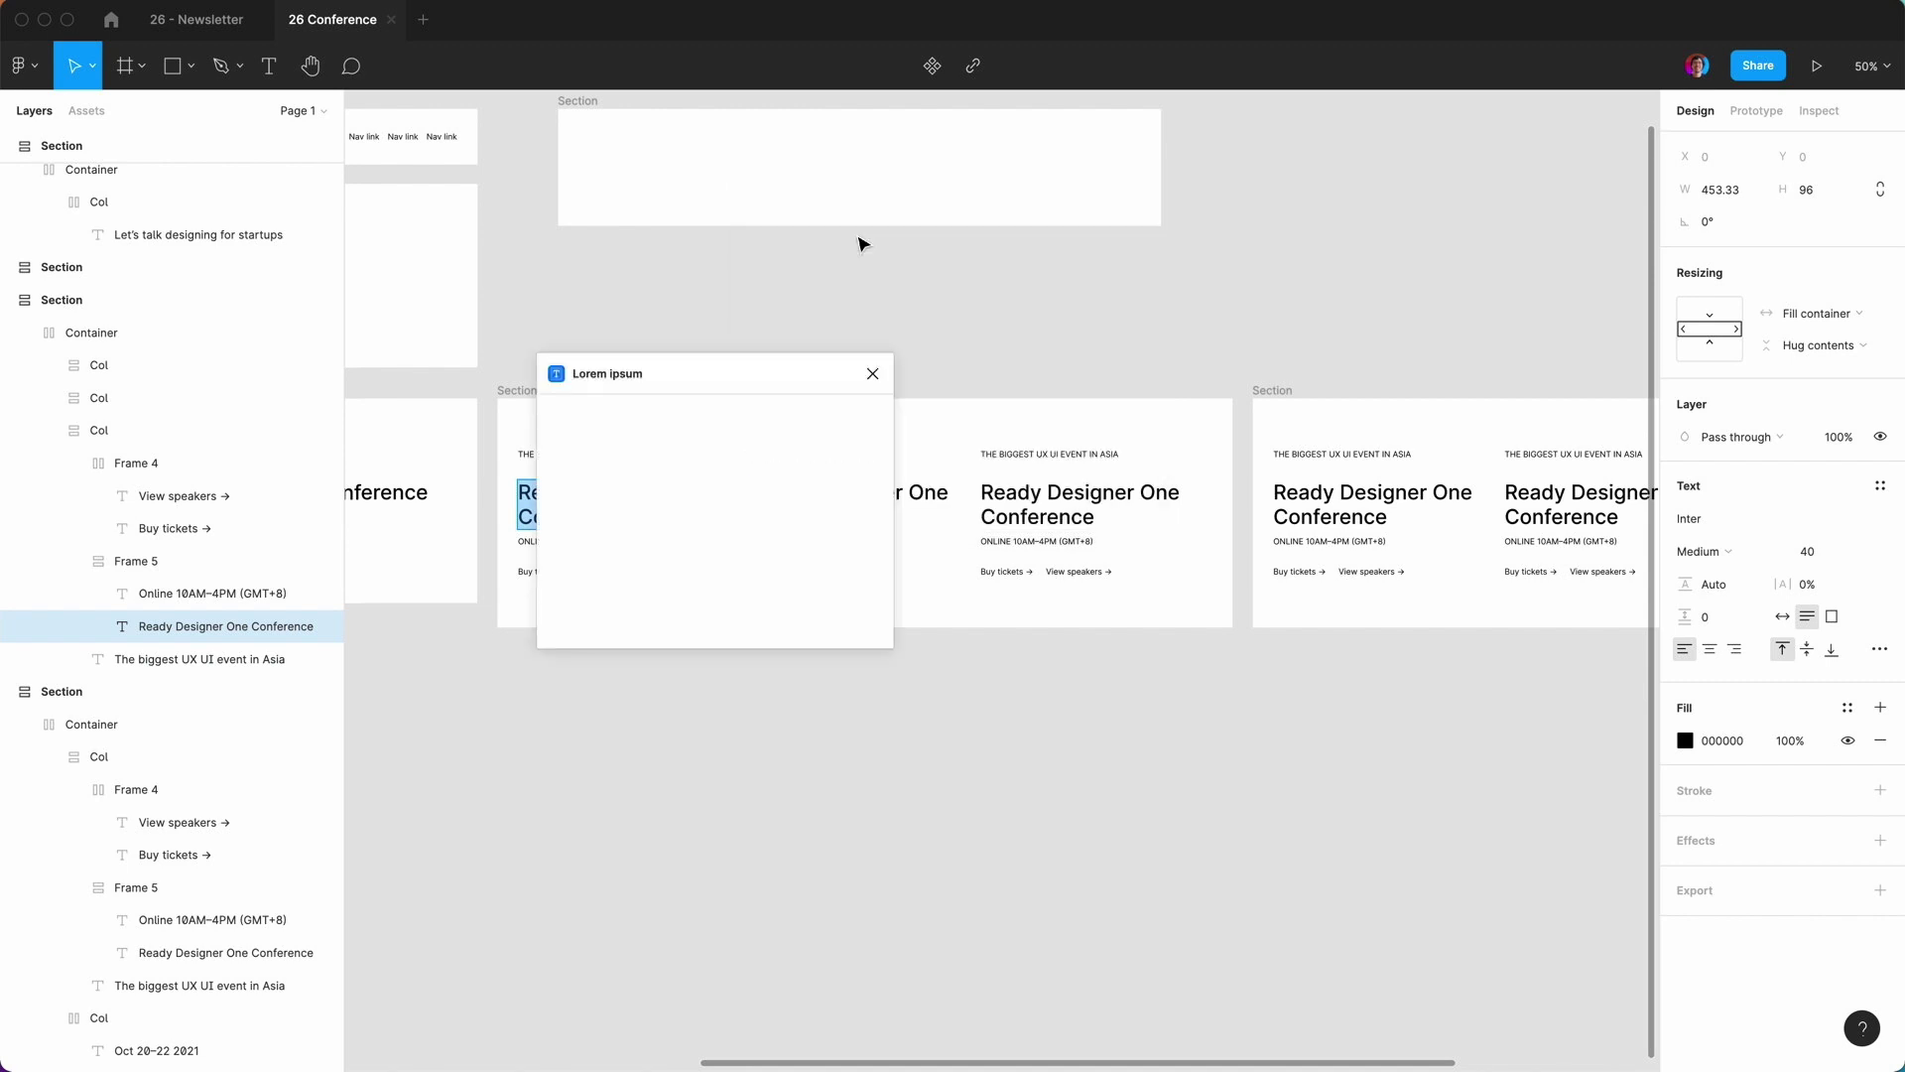
left_click(695, 528)
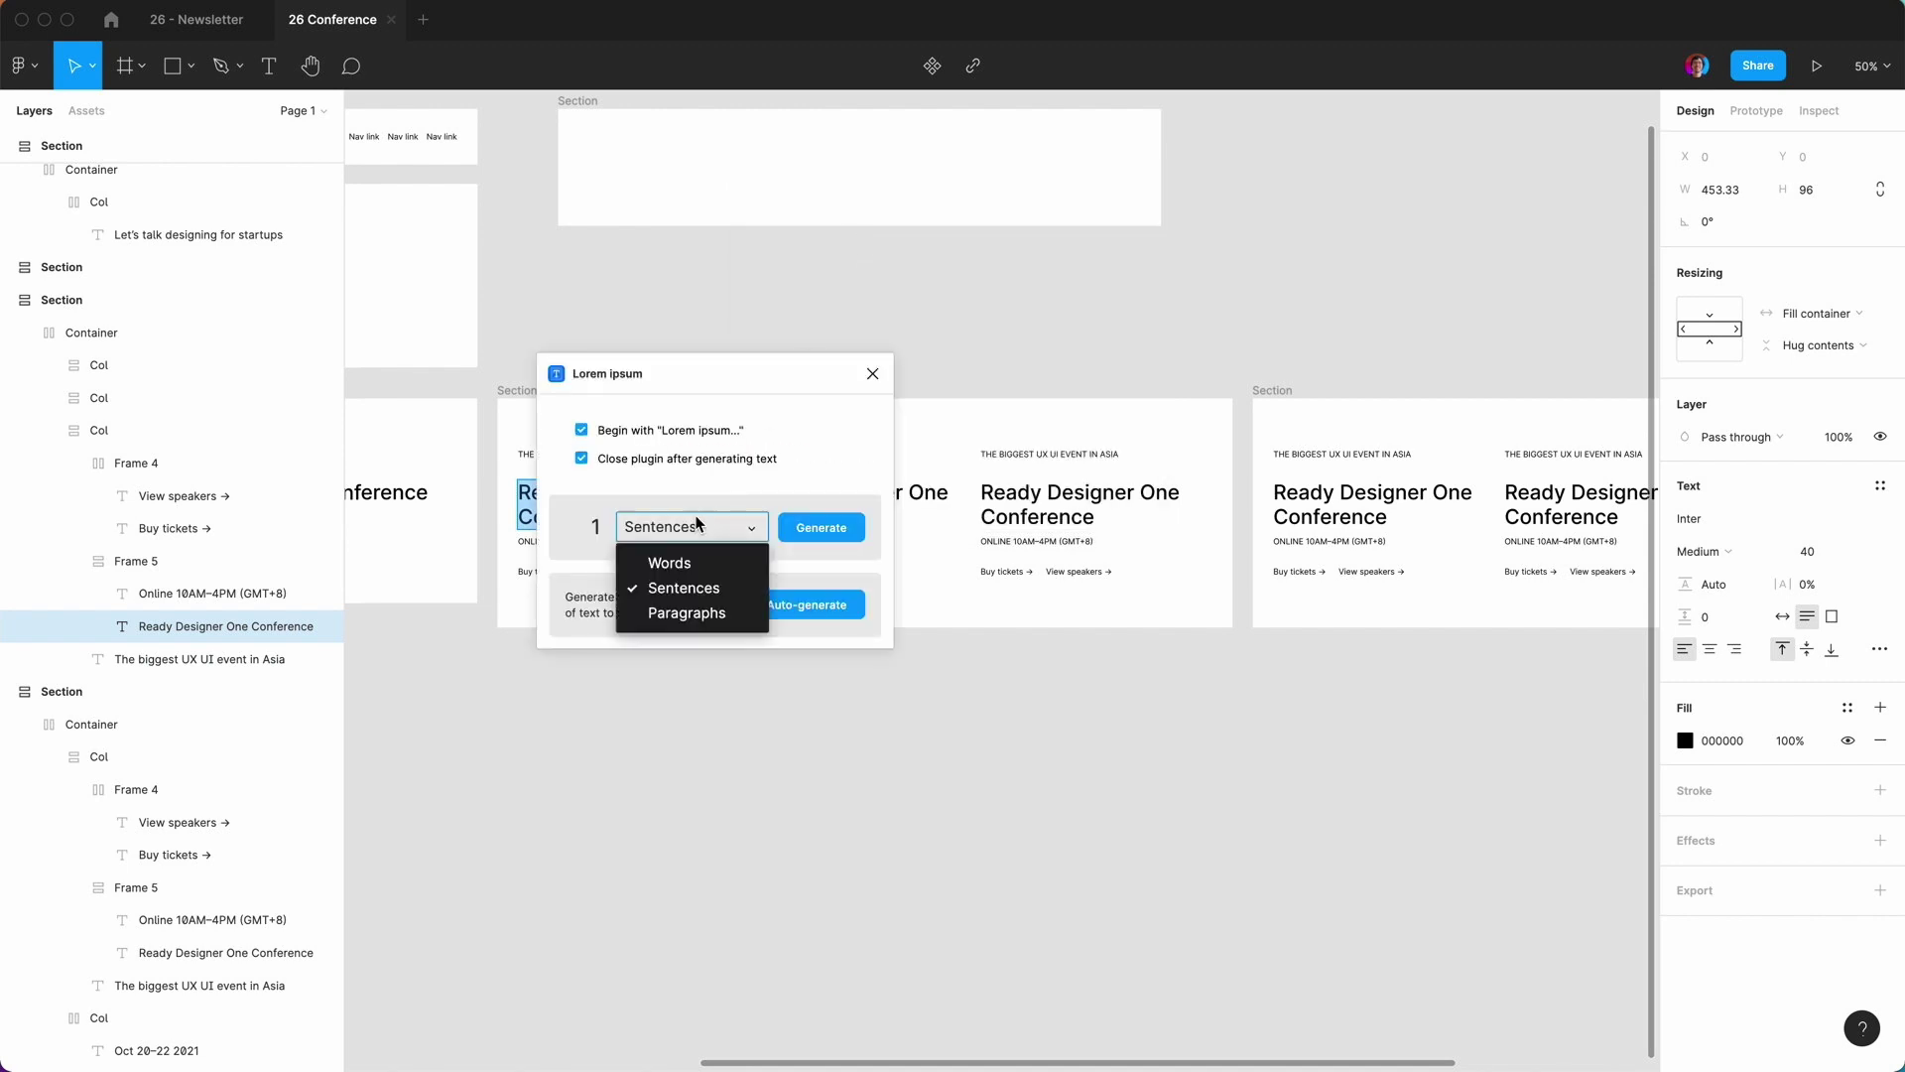
left_click(698, 522)
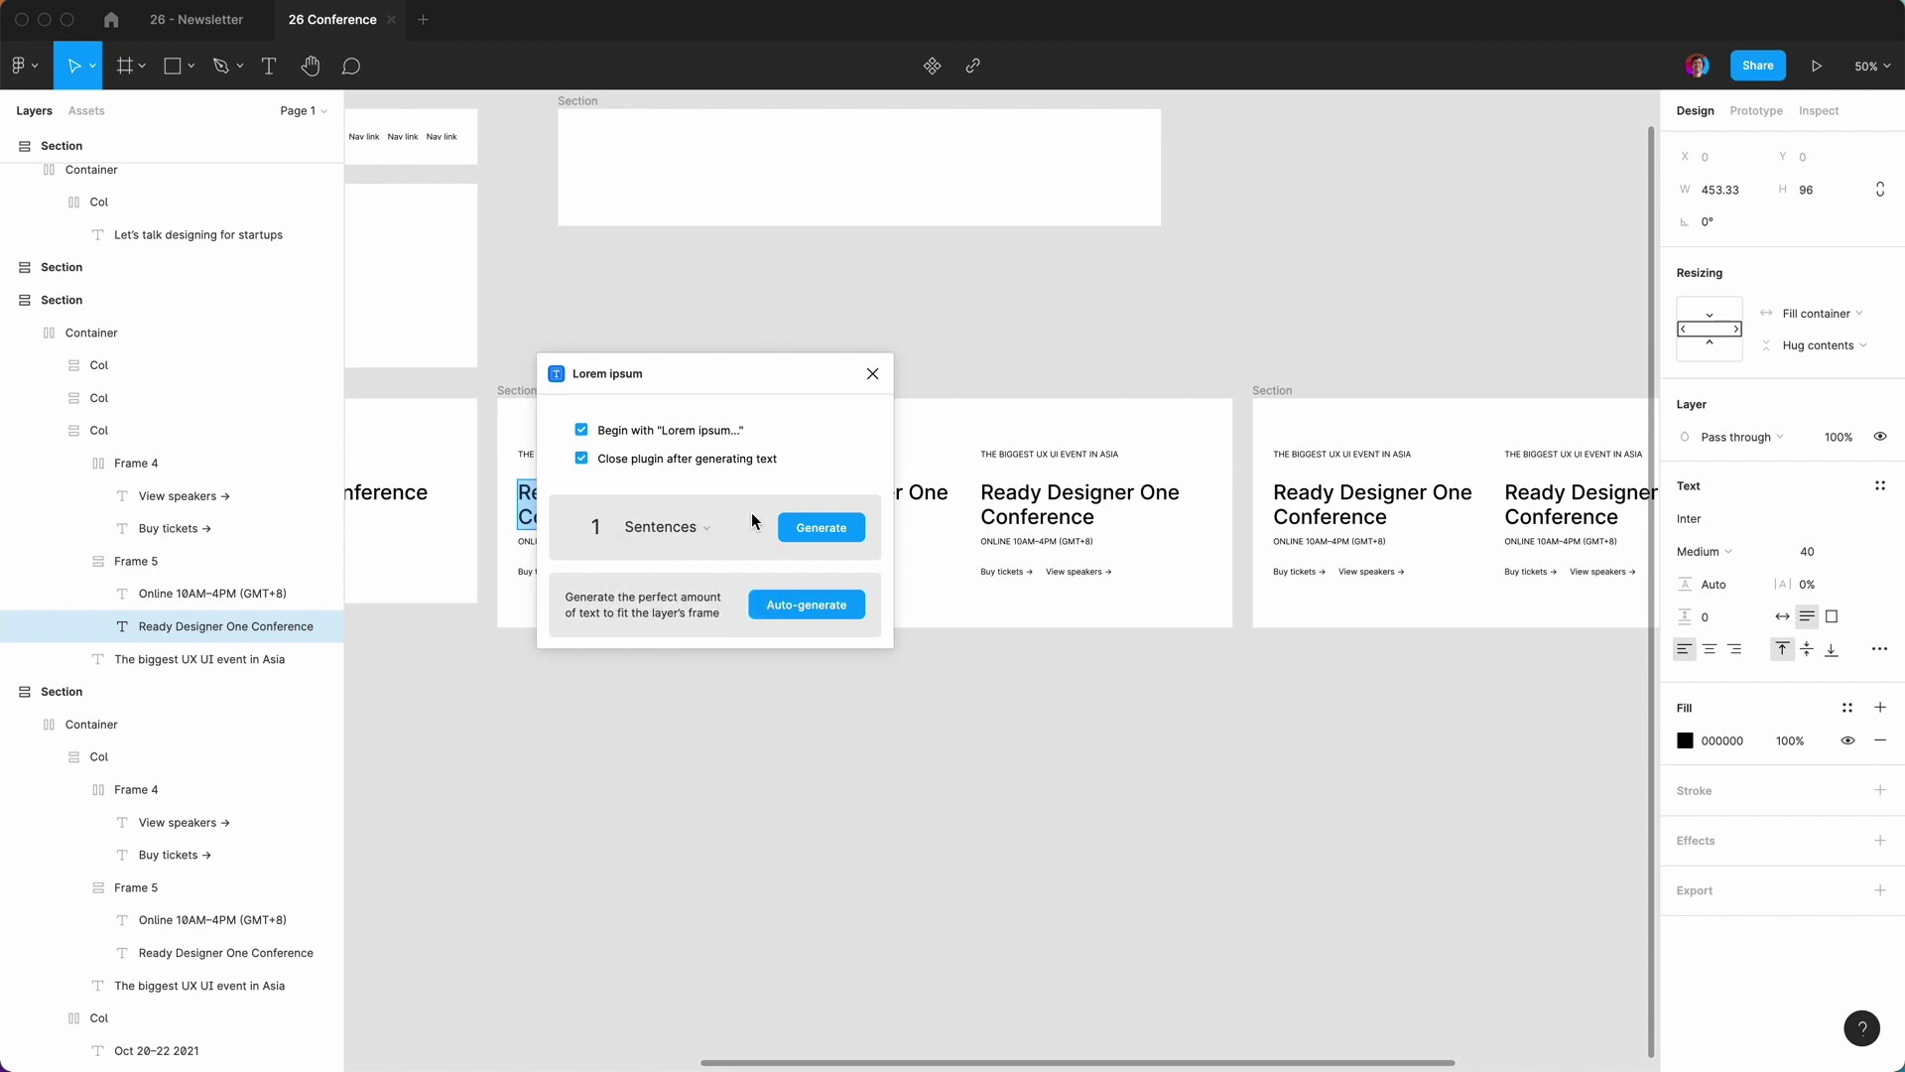
left_click(820, 527)
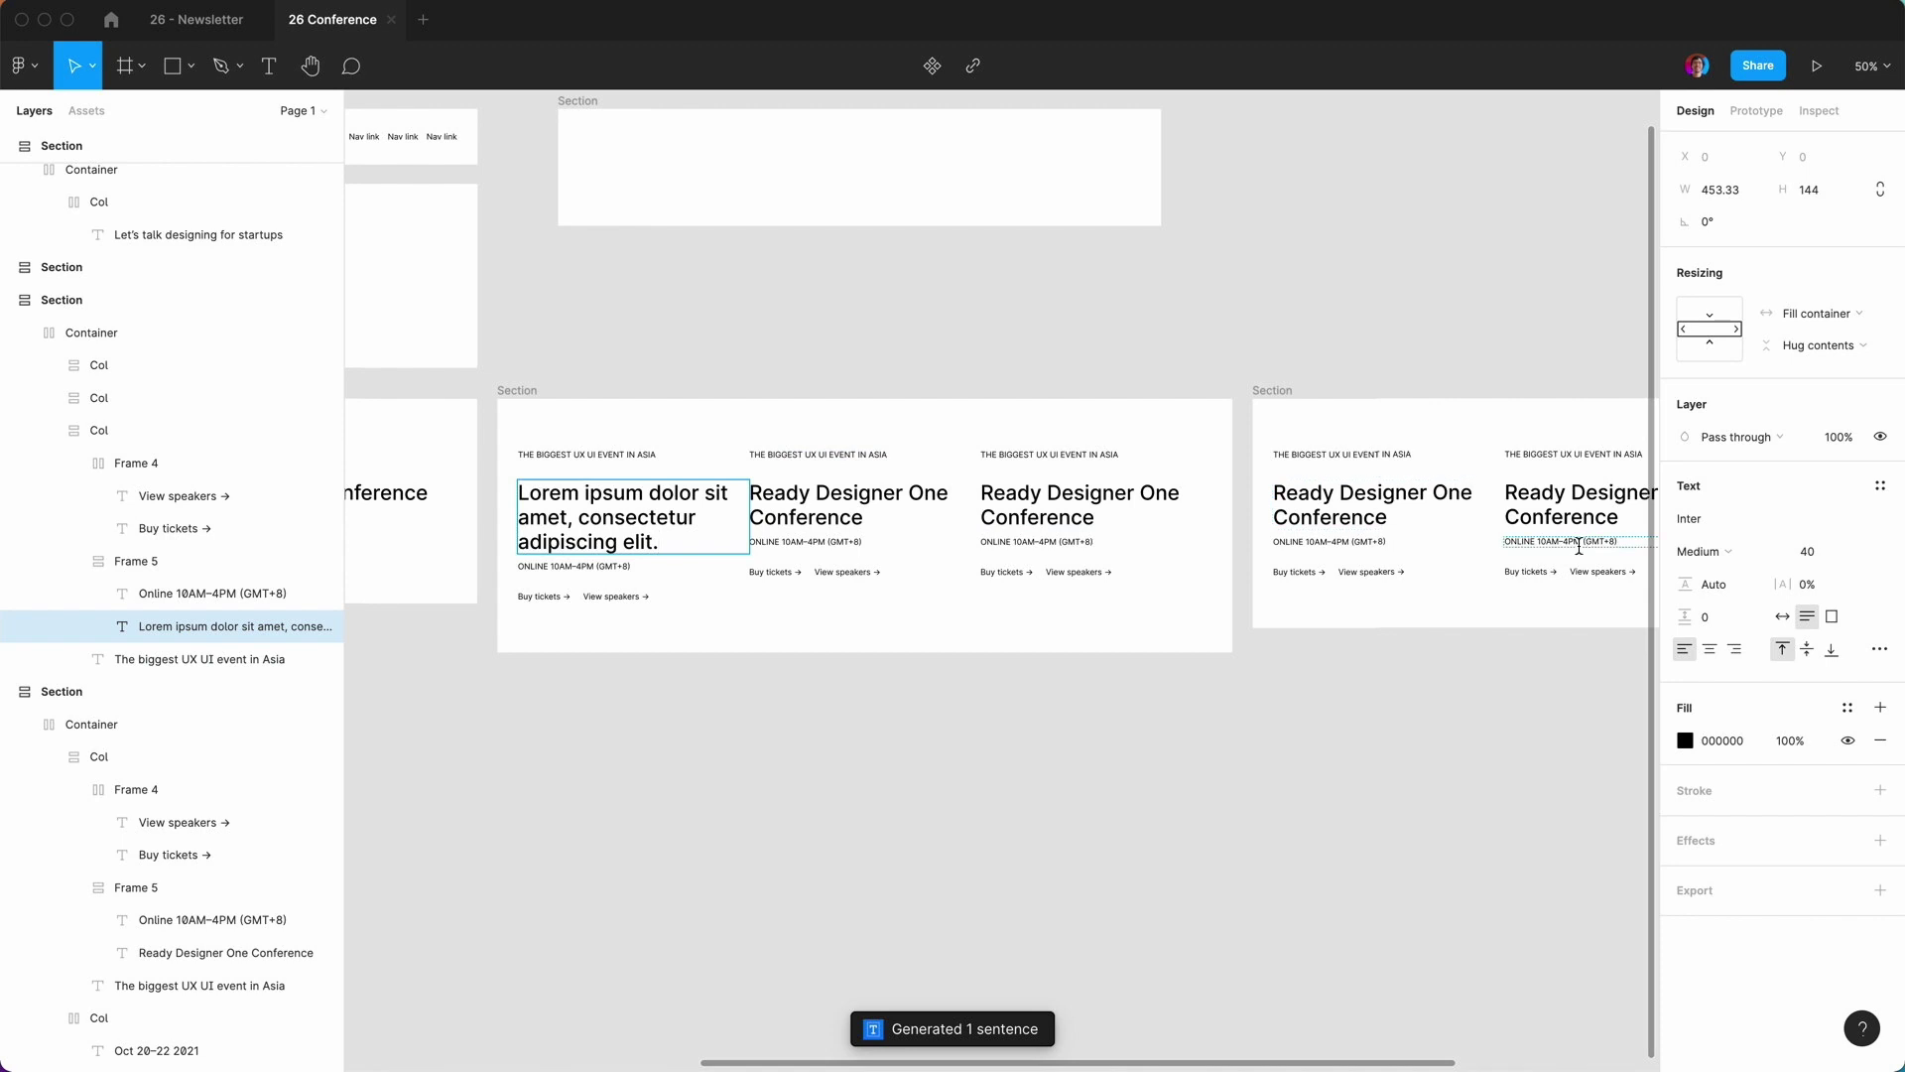
Replace the first column's heading text with 1 paragraph generated by the Lorem ipsum plugin.
double_click(671, 541)
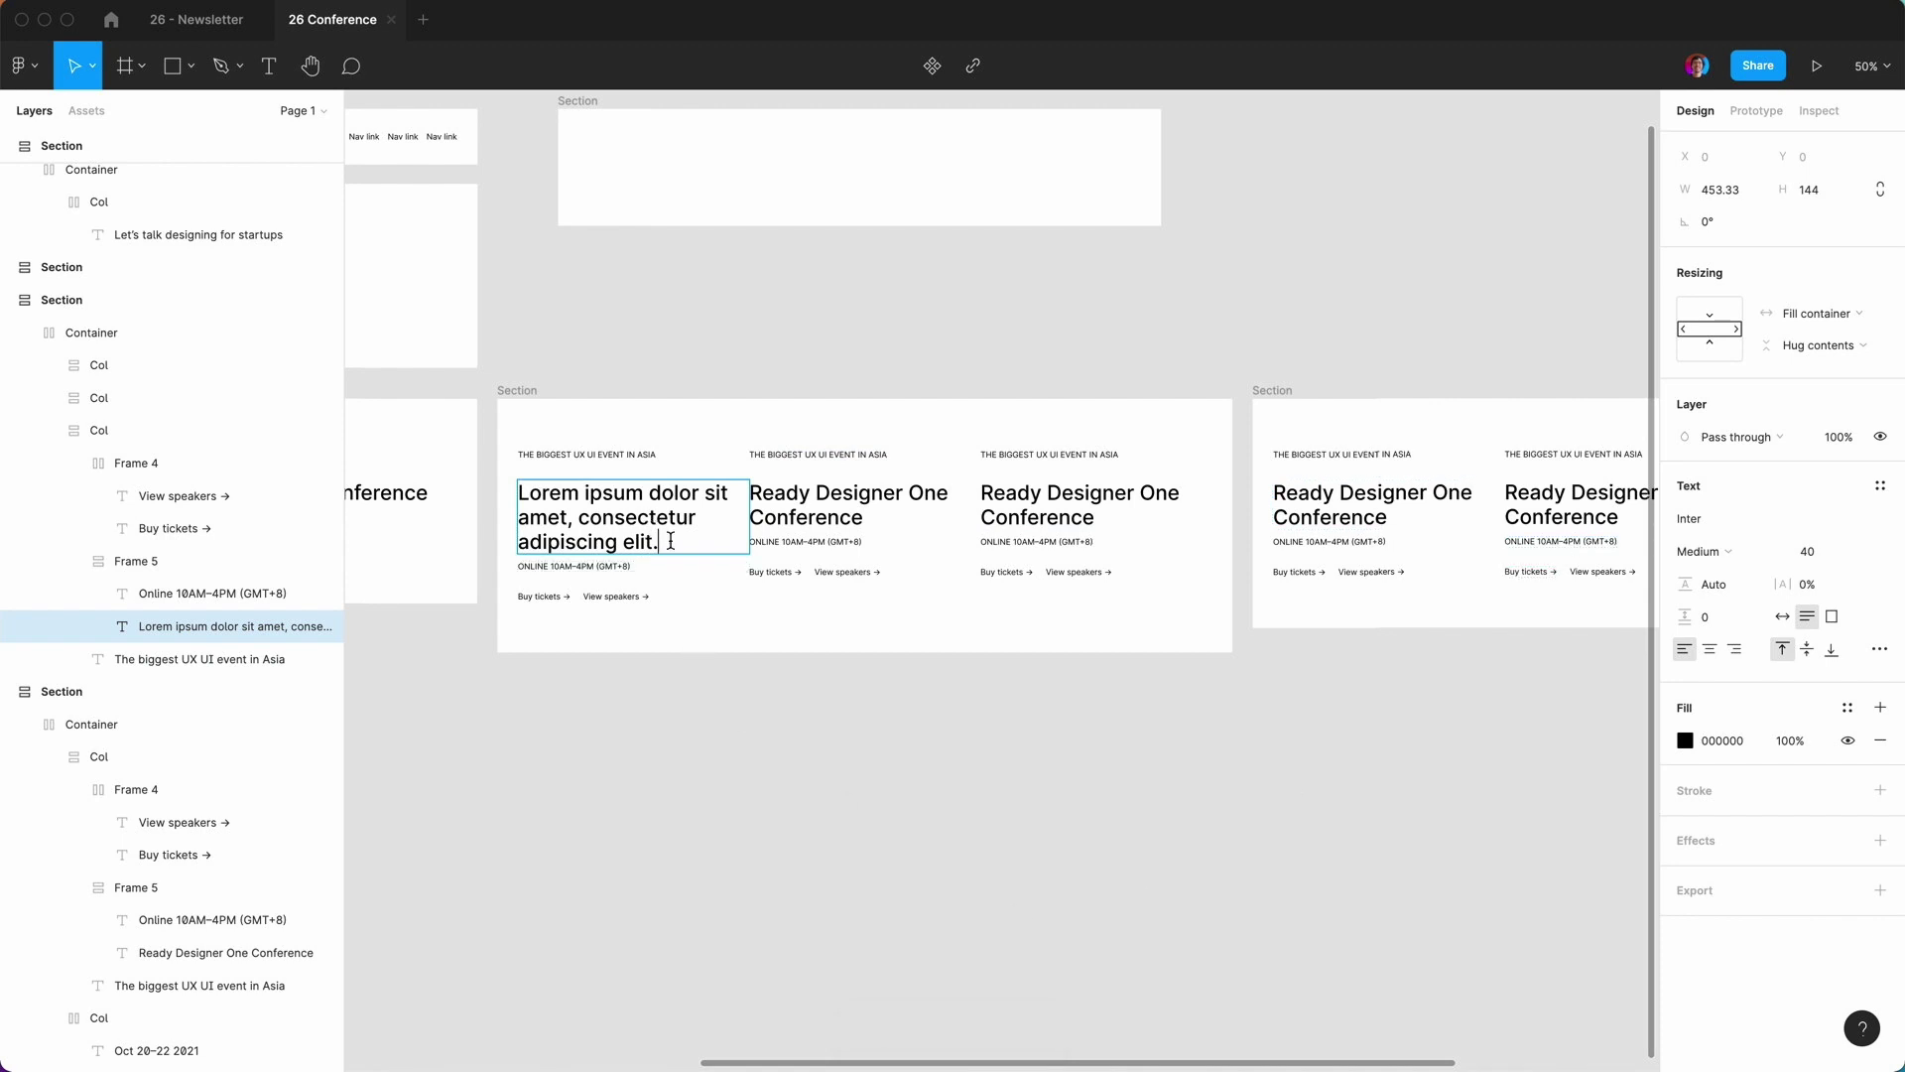
left_click_drag(662, 542, 515, 493)
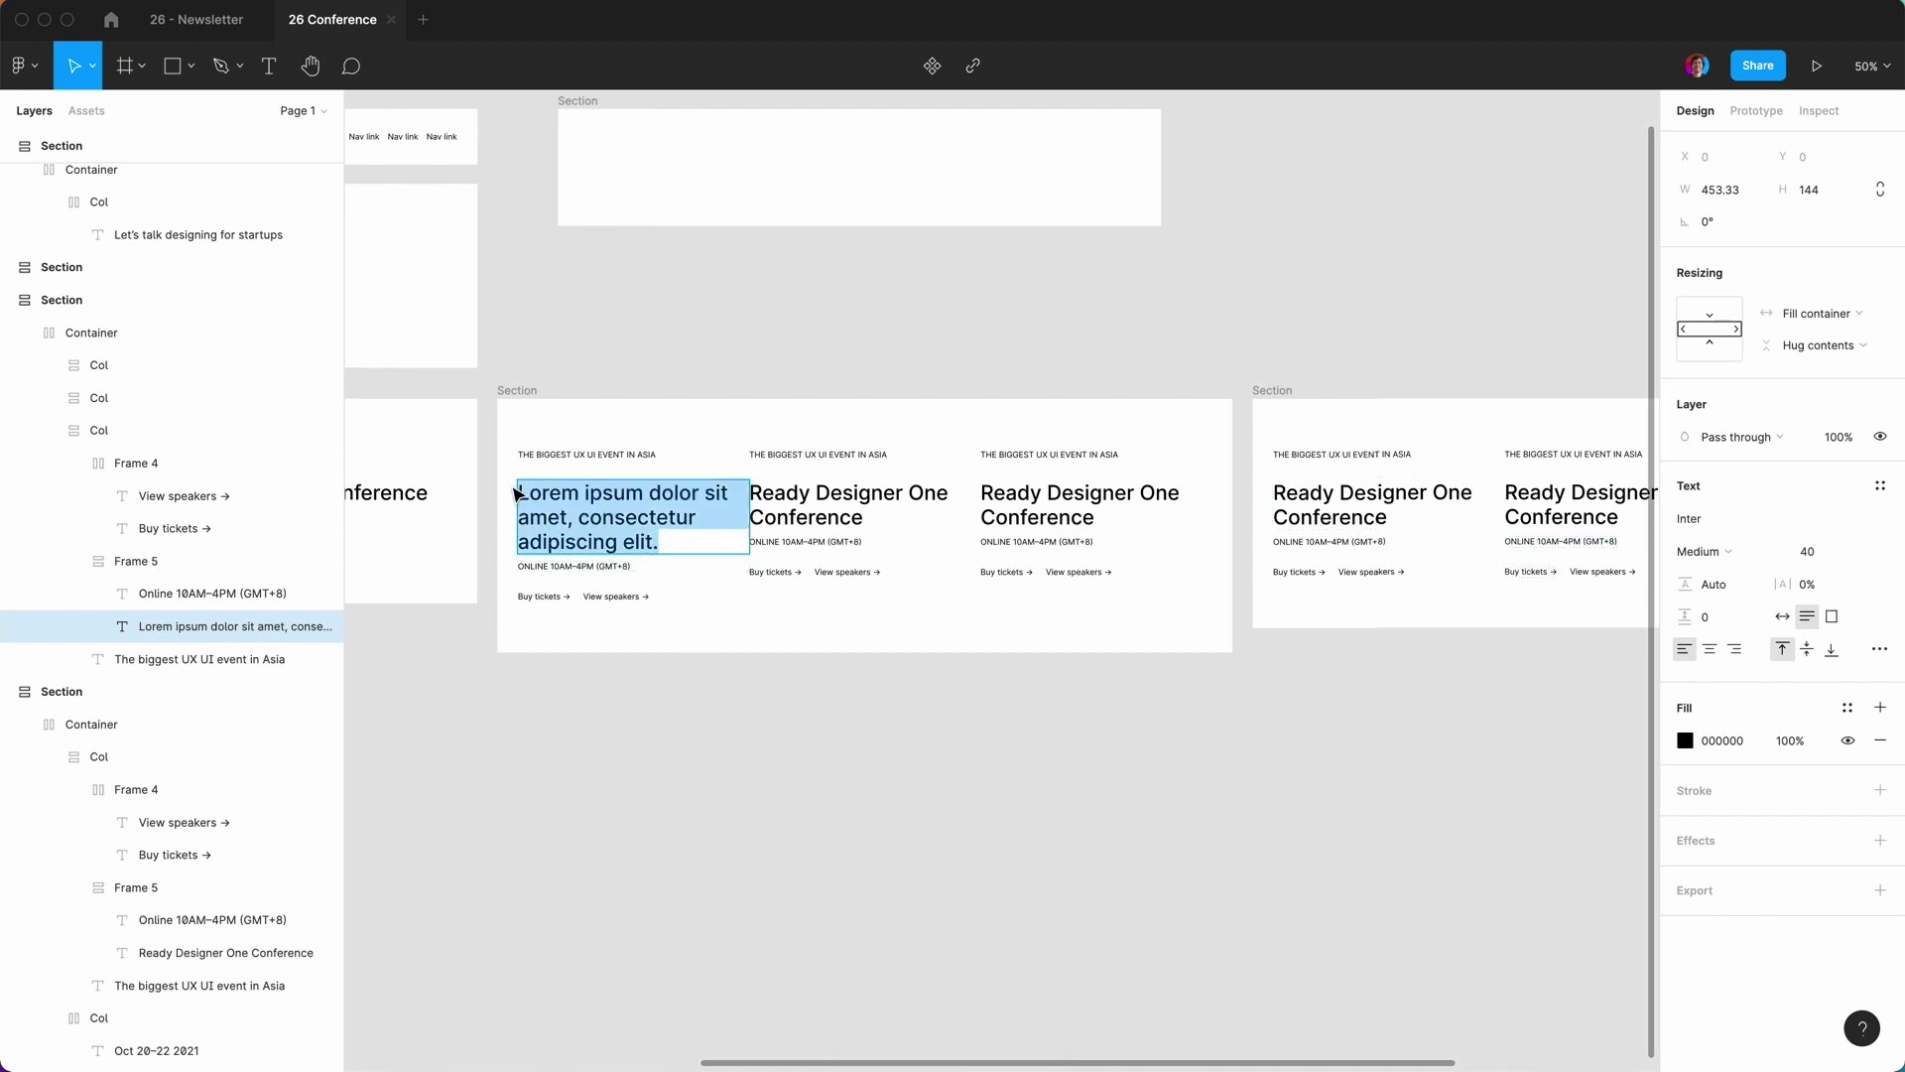
key("super+slash")
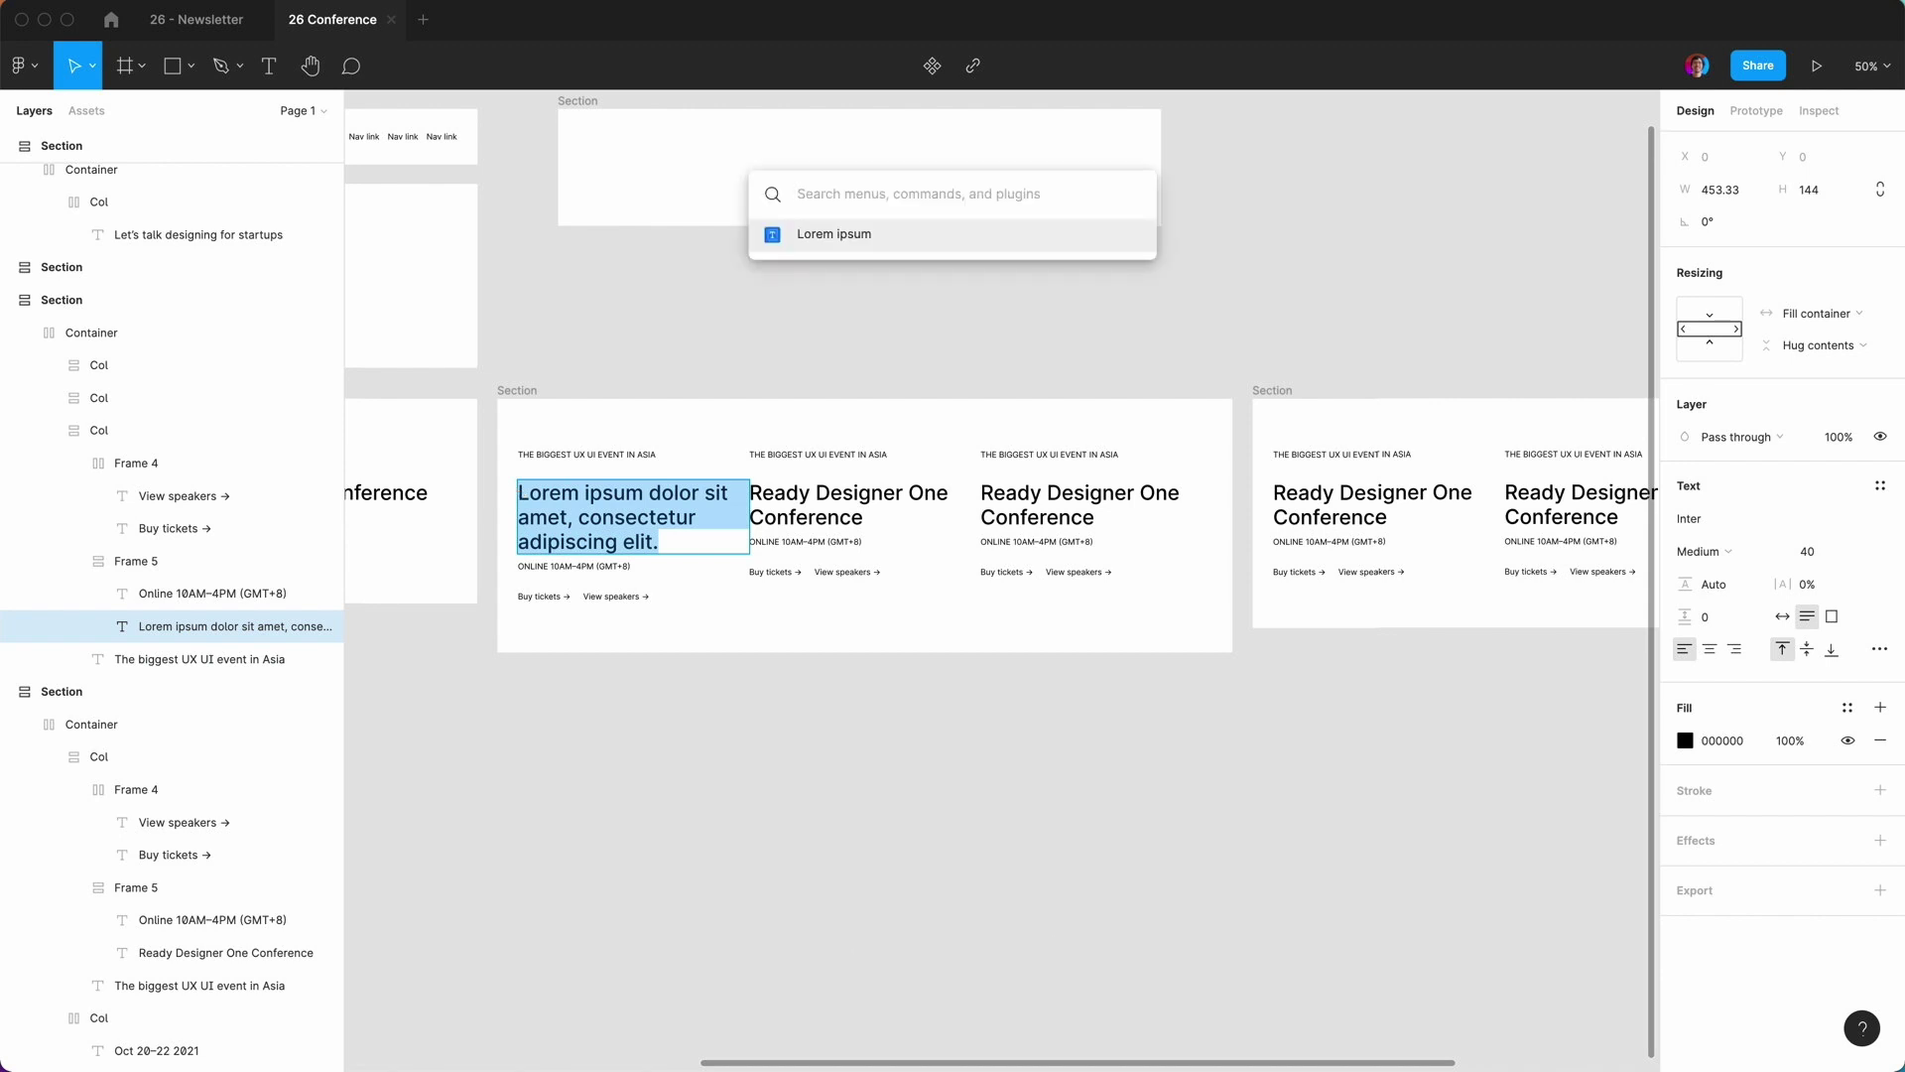
key("Return")
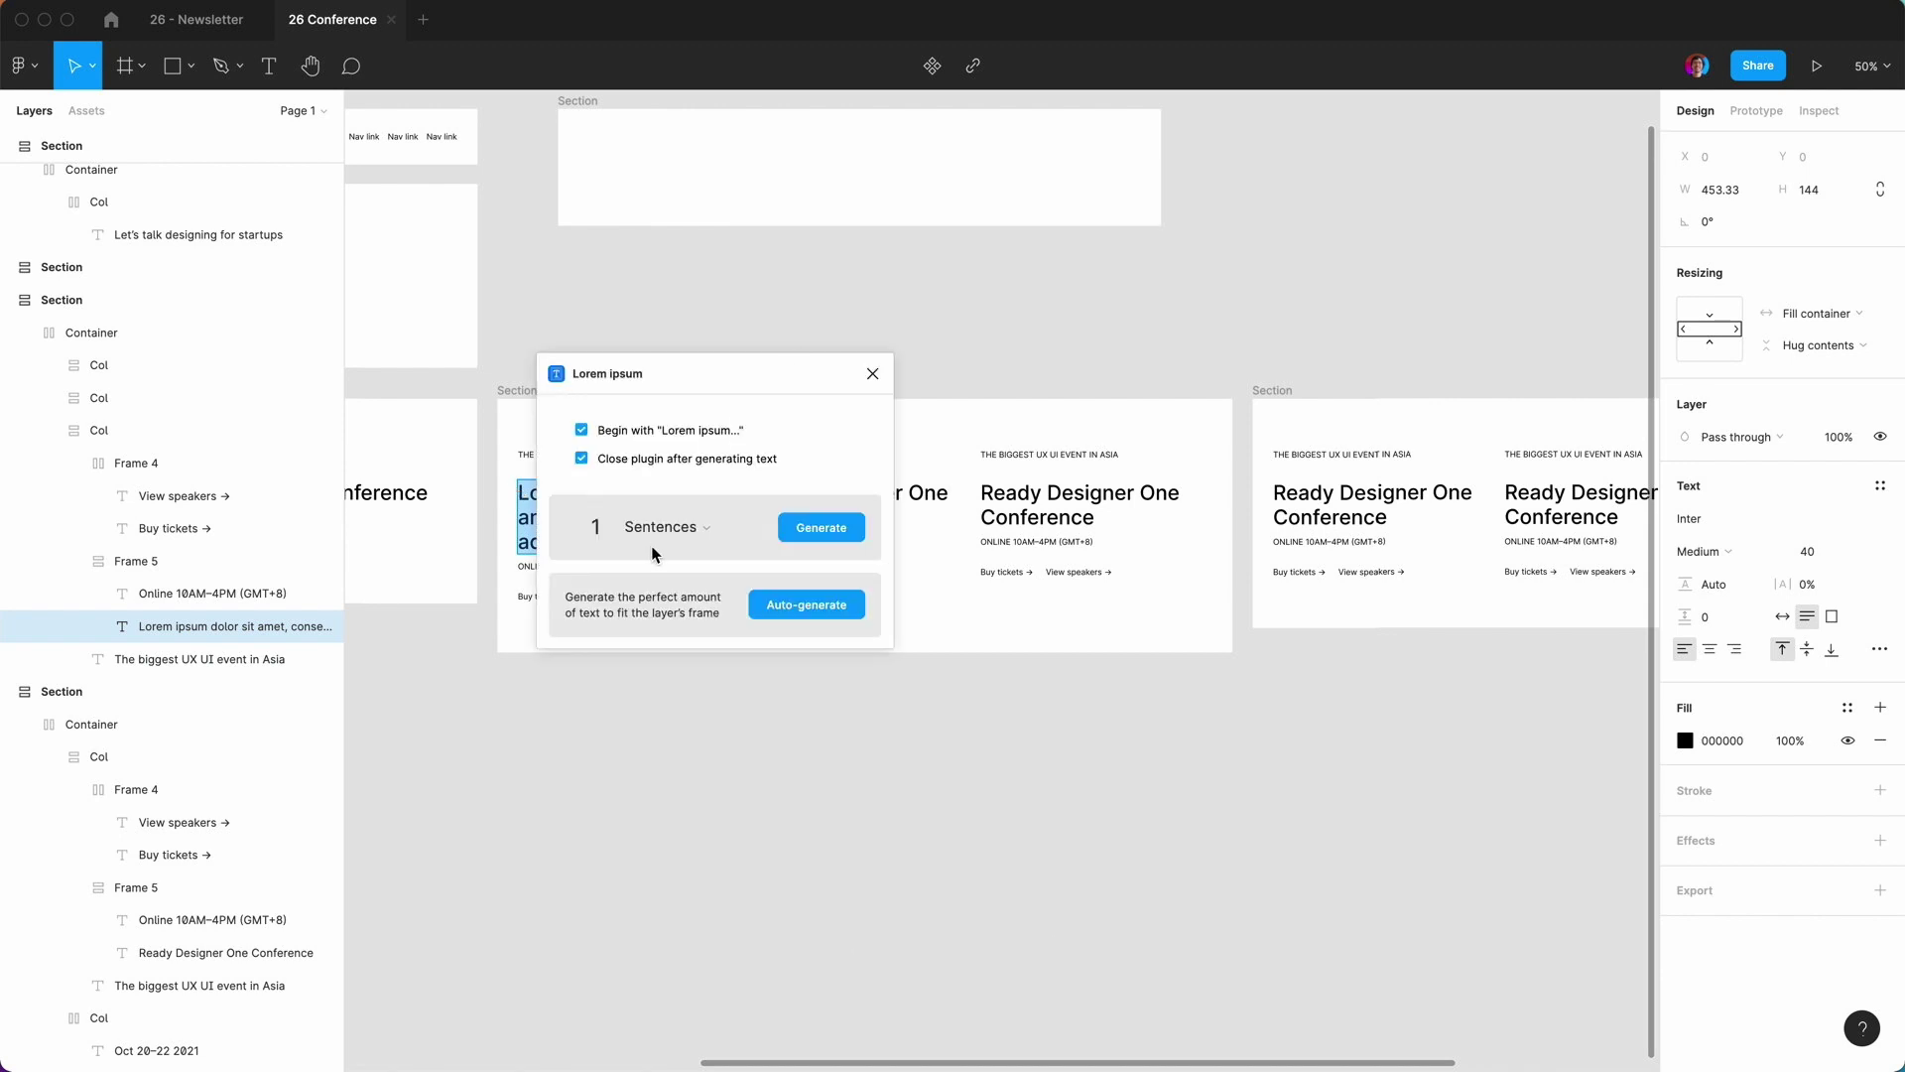
left_click(672, 526)
left_click(671, 611)
left_click(812, 532)
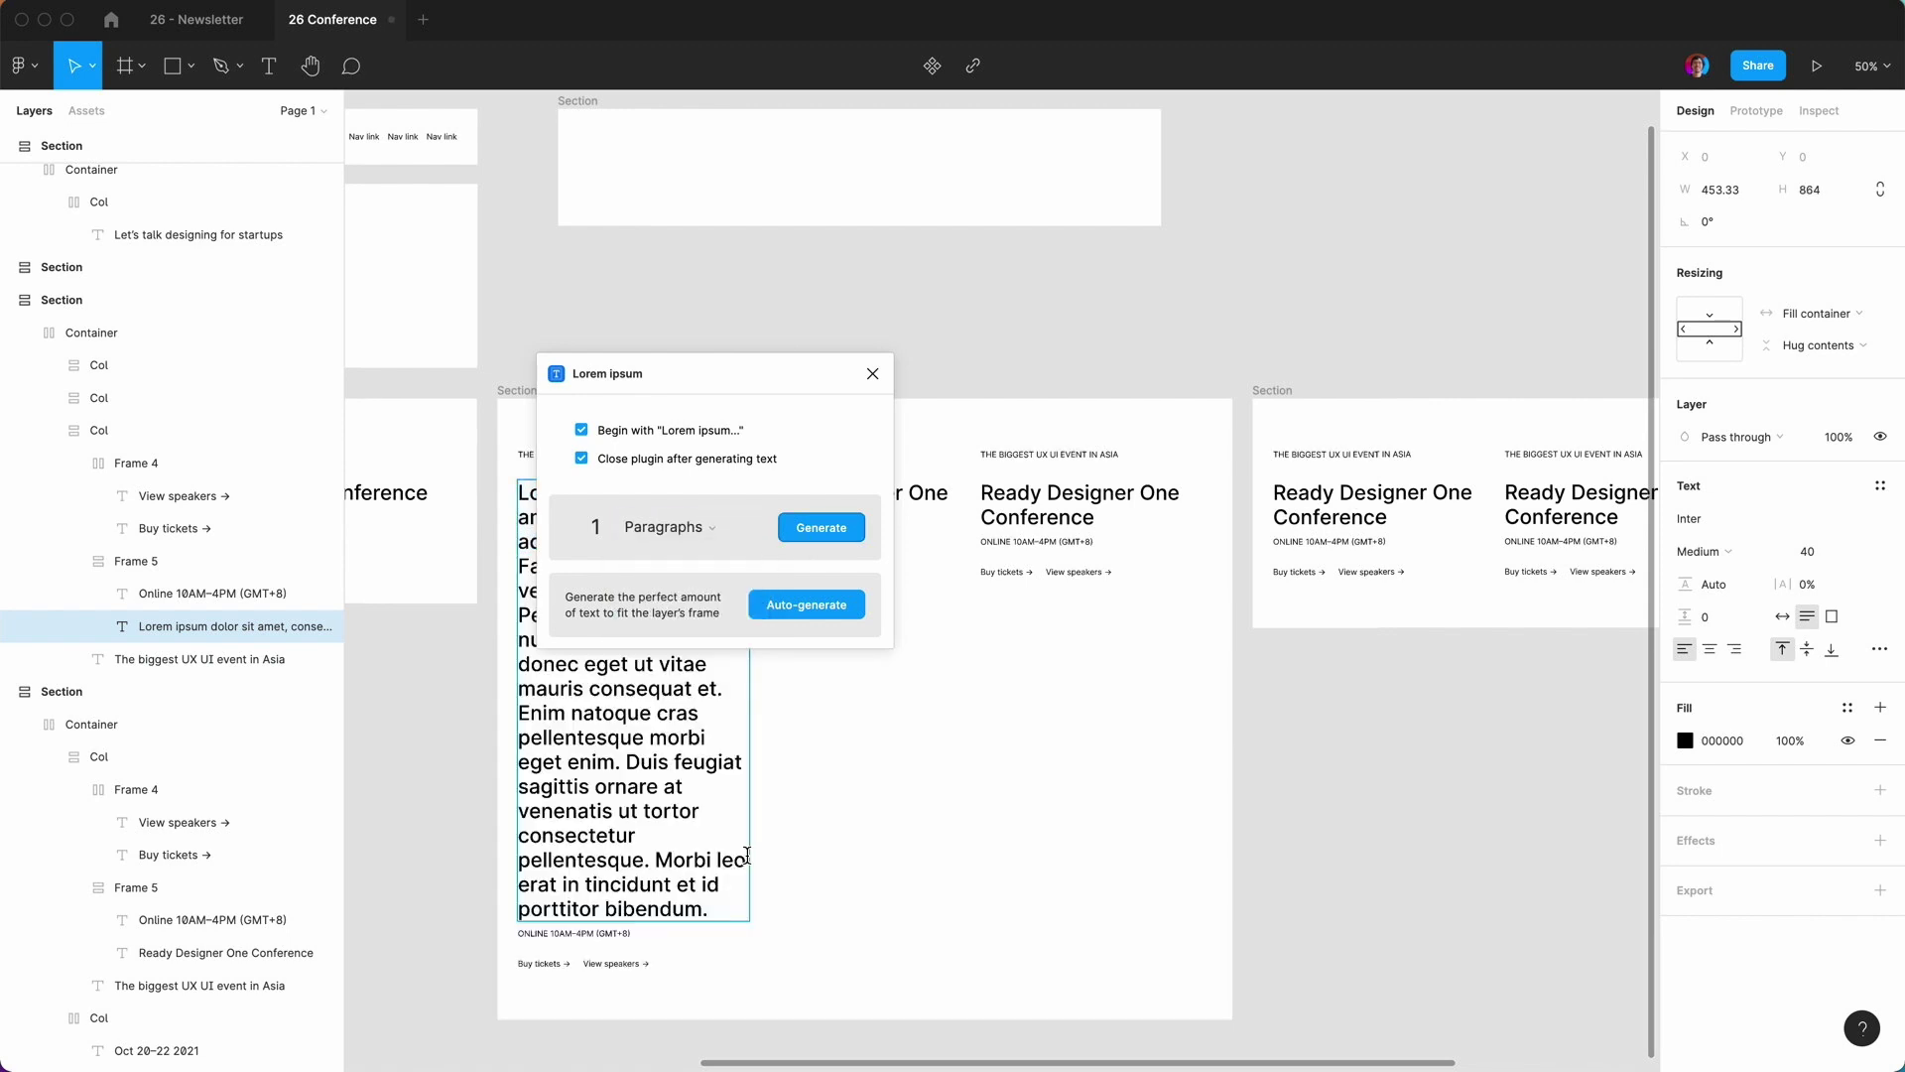
Set the first column's Lorem ipsum paragraph to Regular weight and font size 16.
left_click(1728, 551)
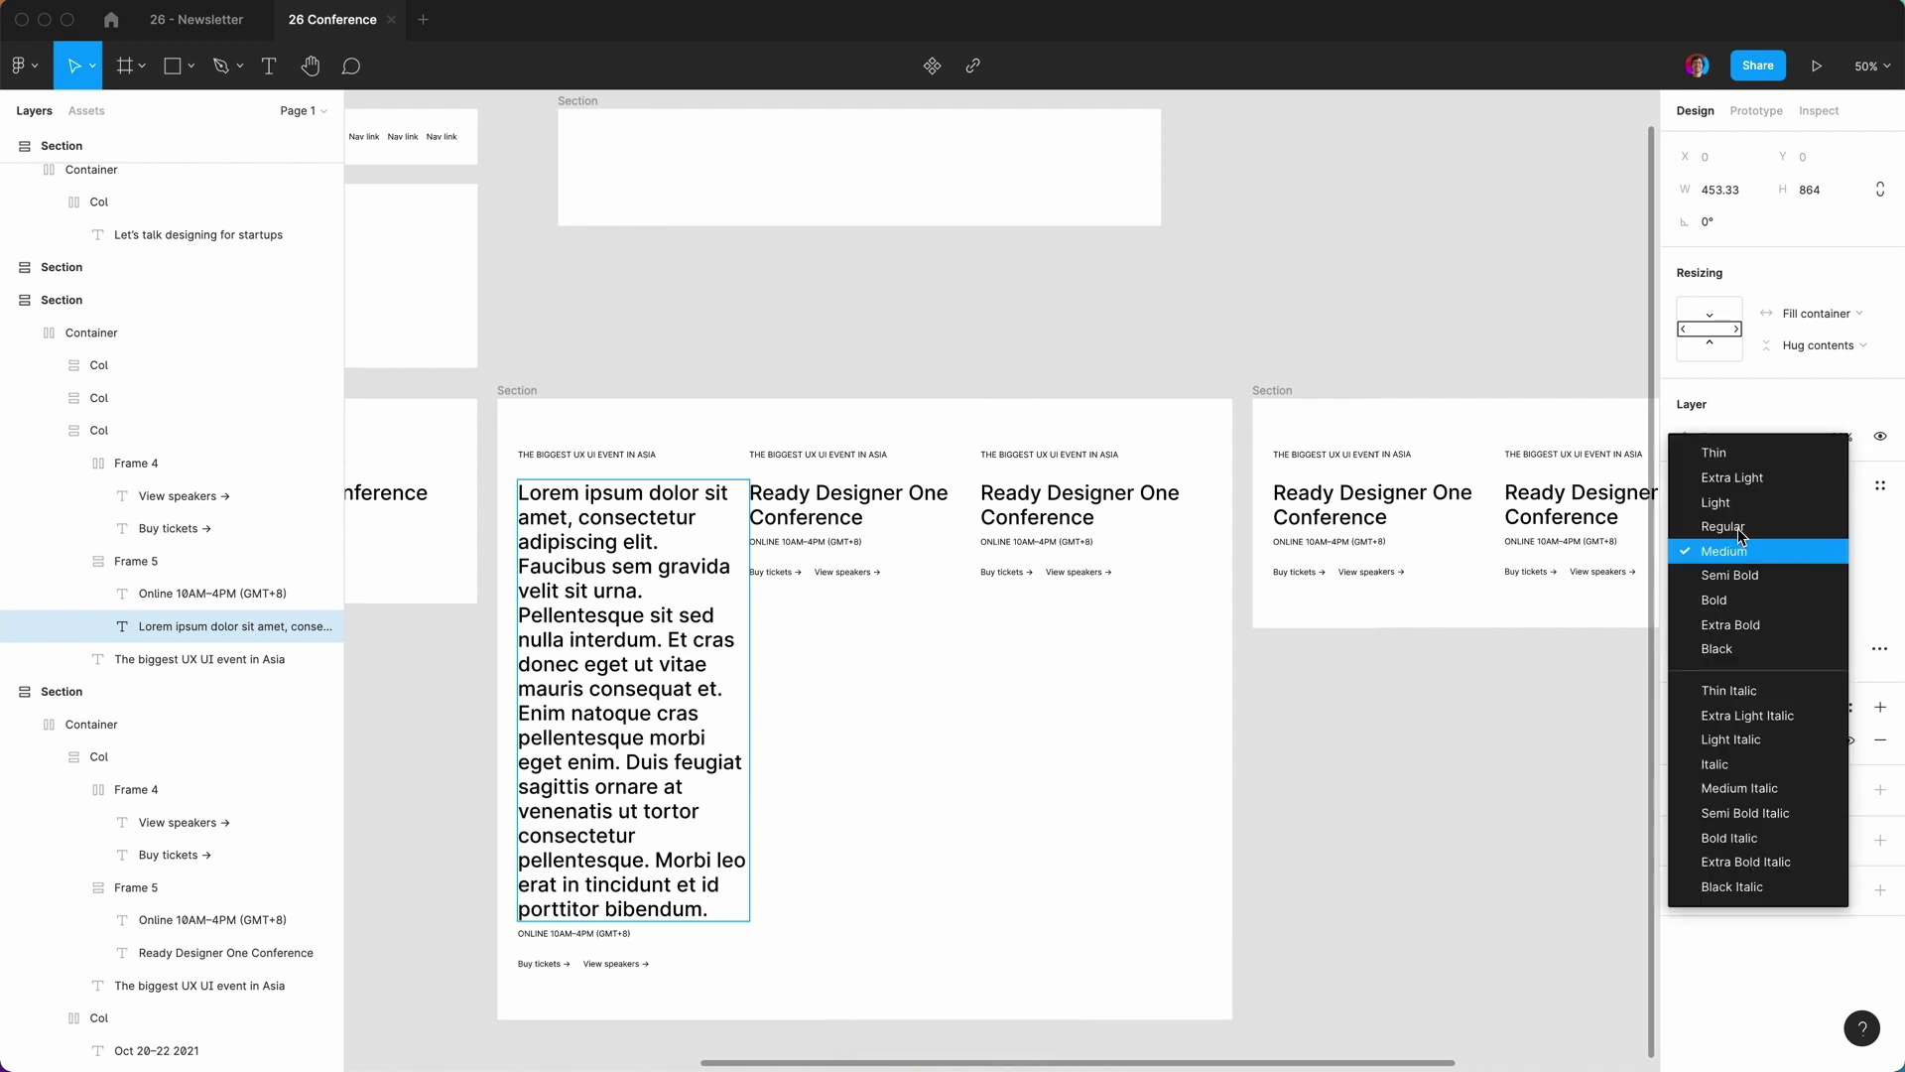
left_click(1741, 528)
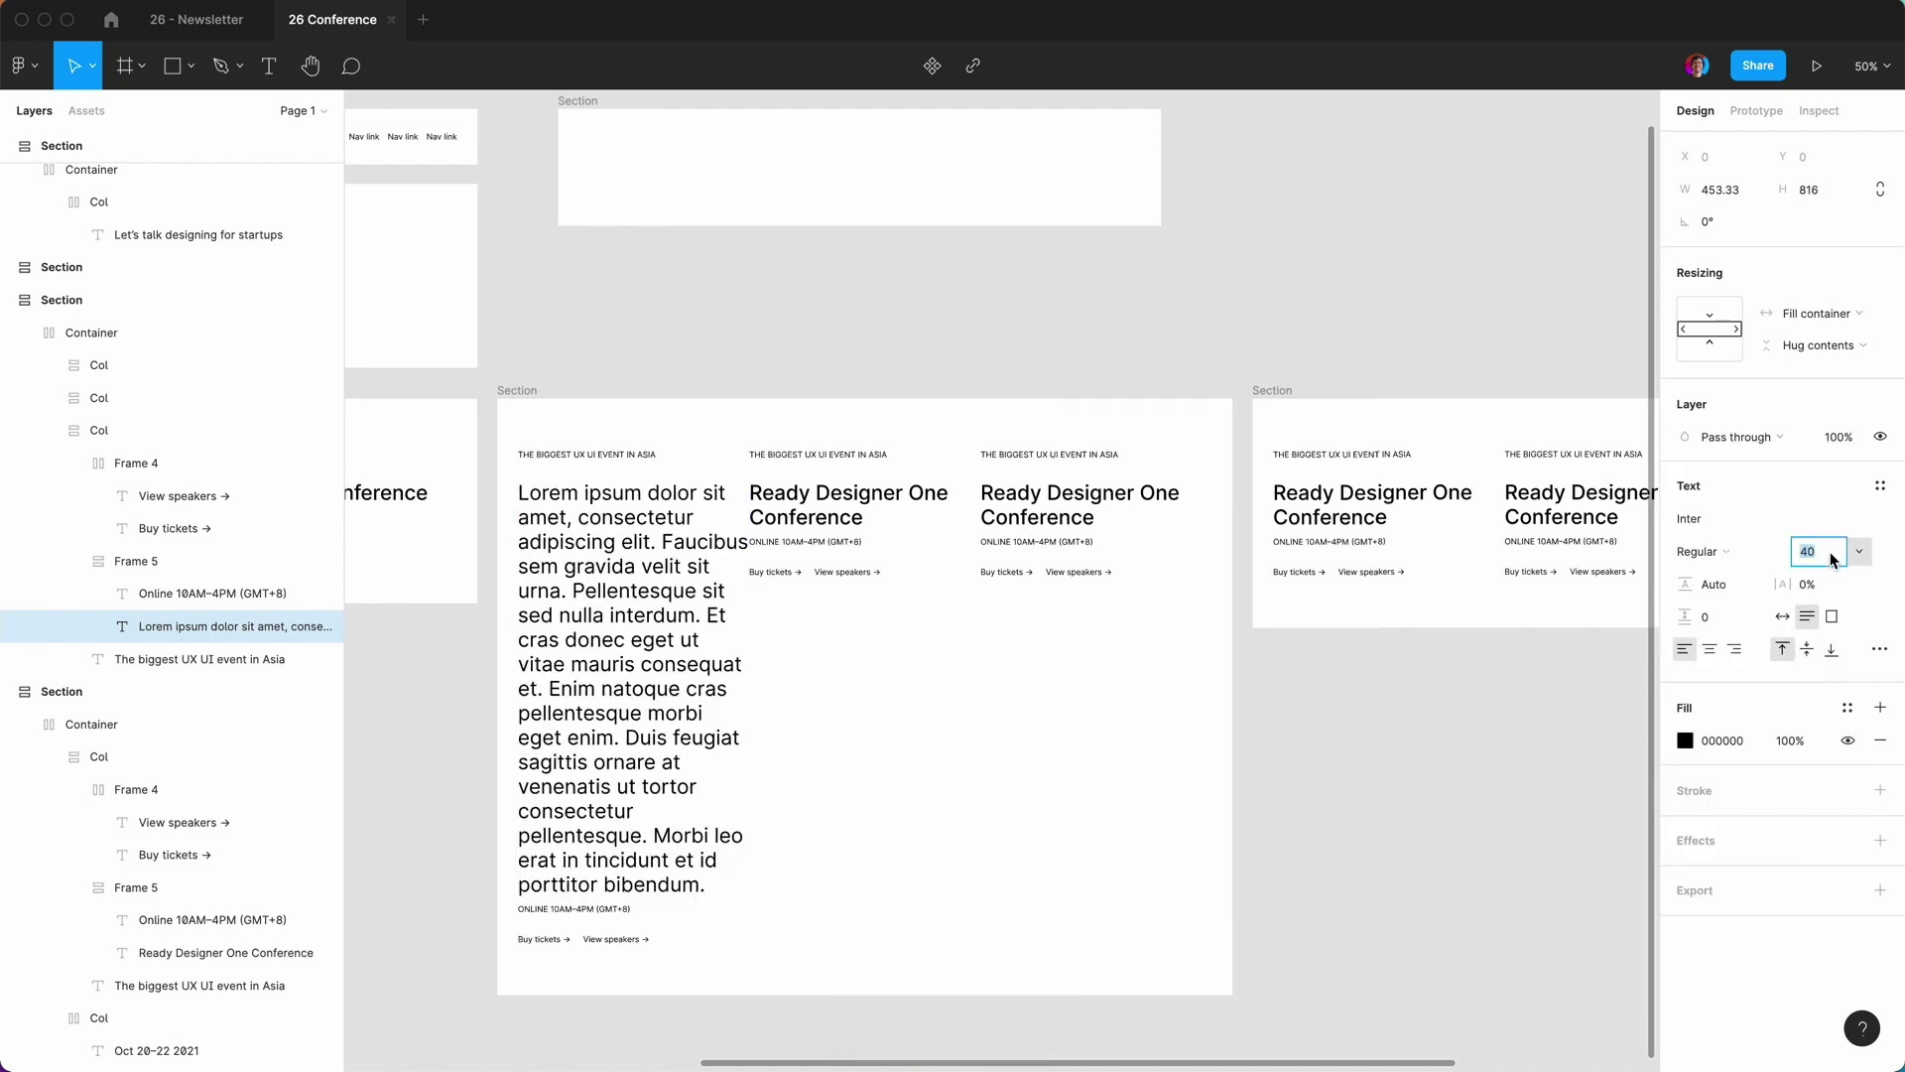
type("16")
key("Return")
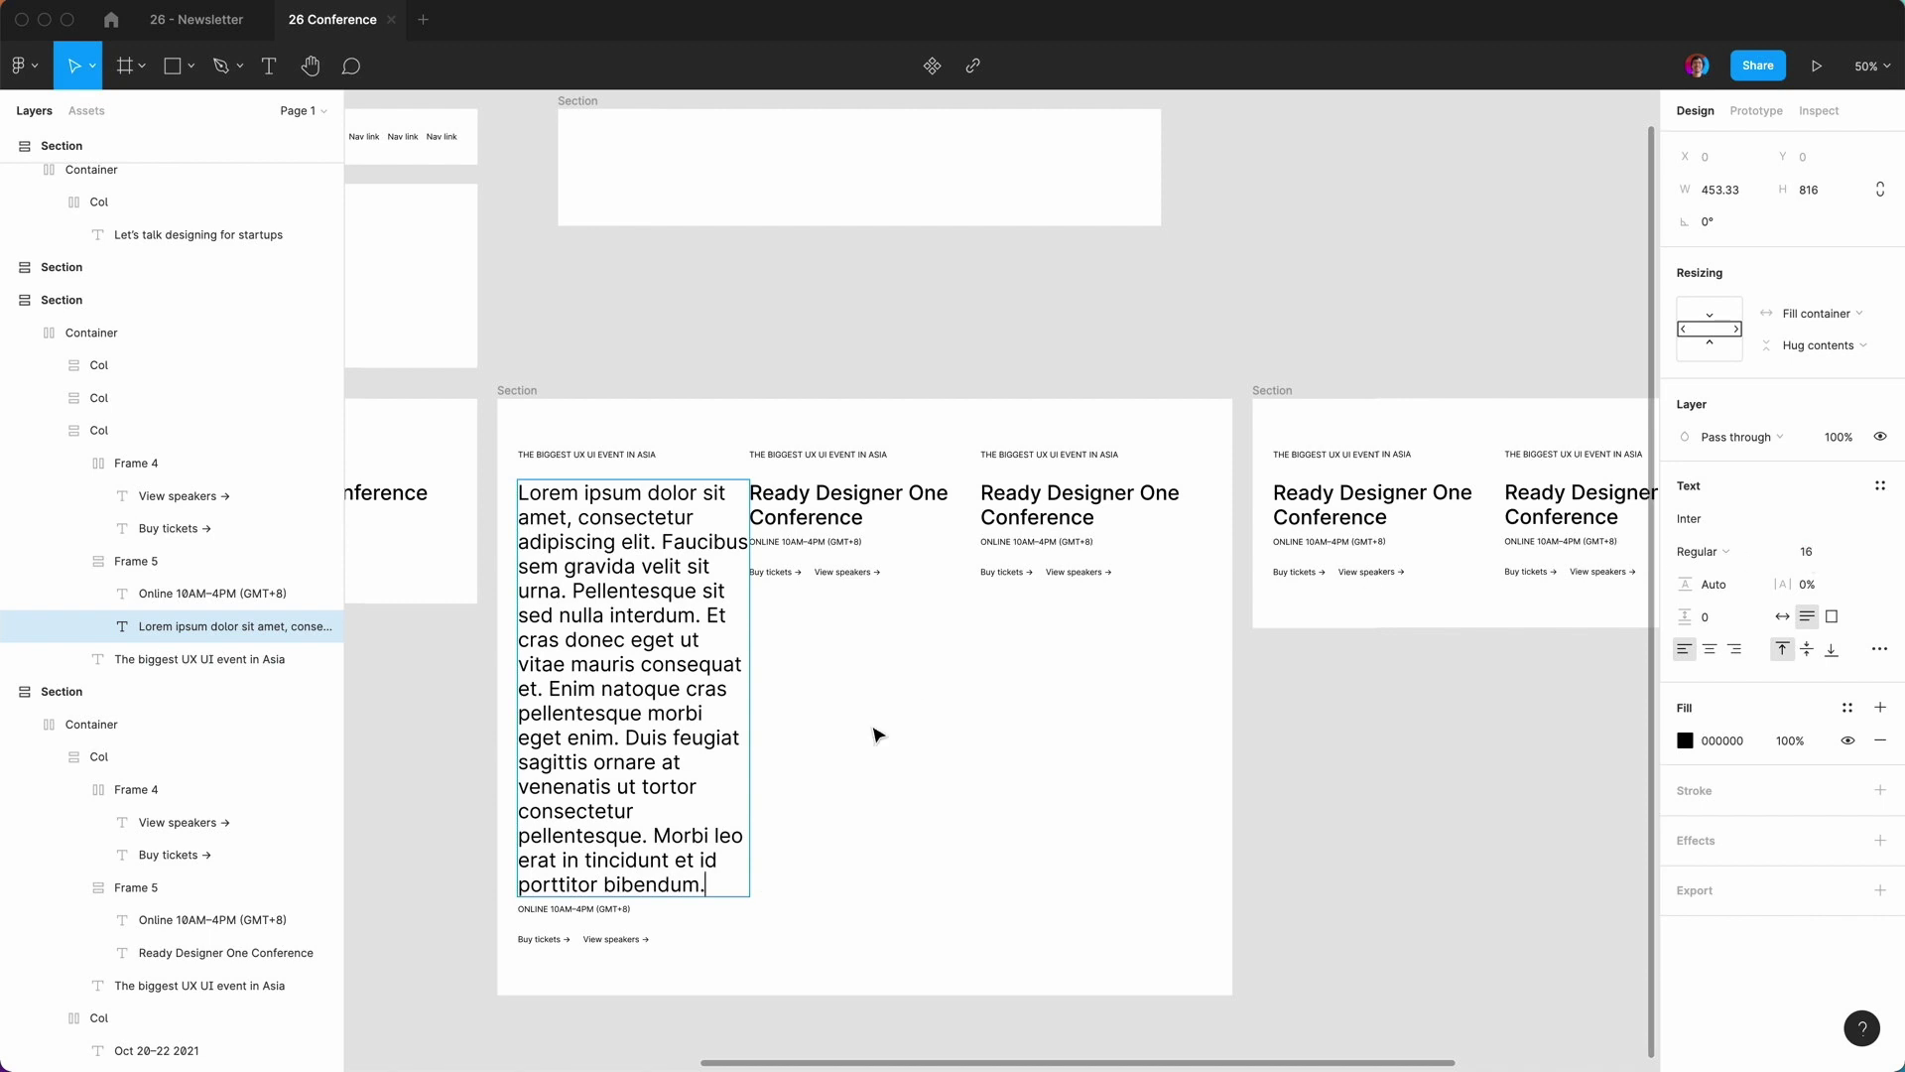
key("super+a")
left_click(1808, 552)
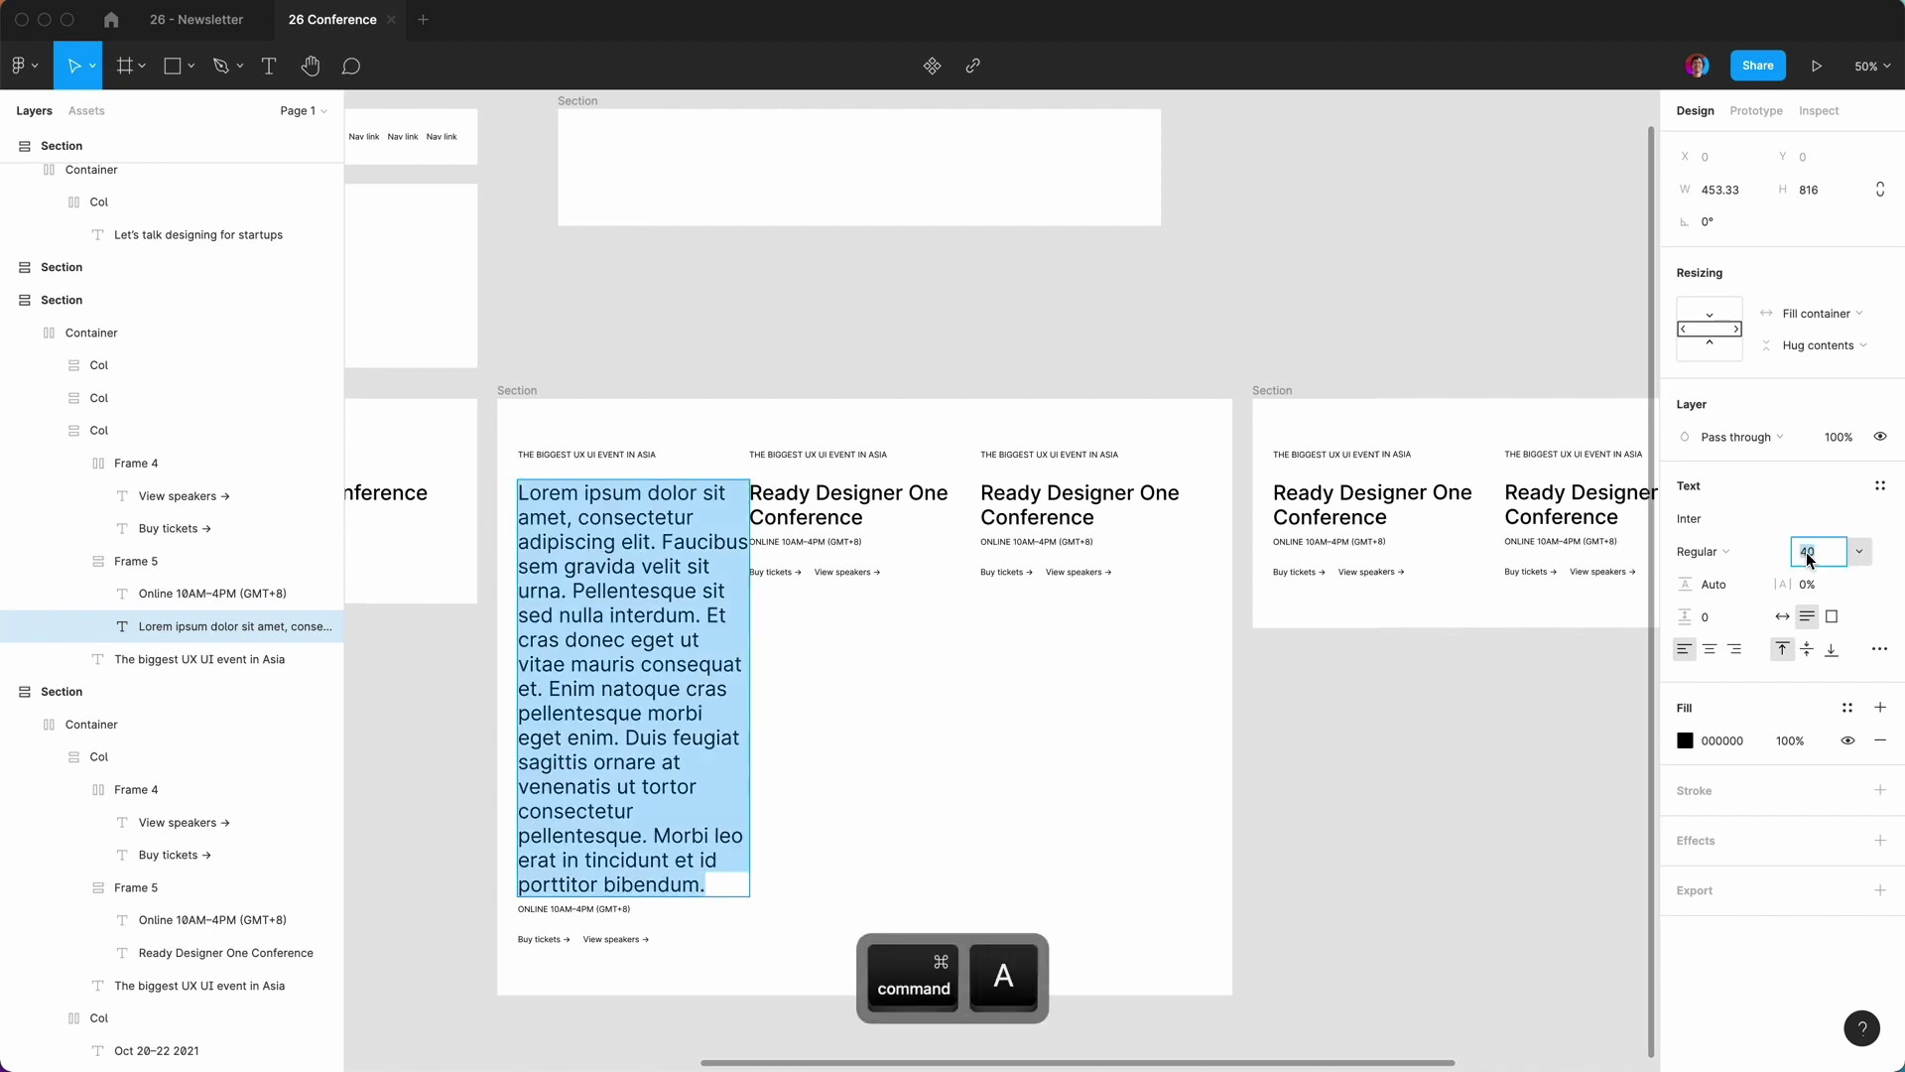
type("16")
key("Return")
key("Escape")
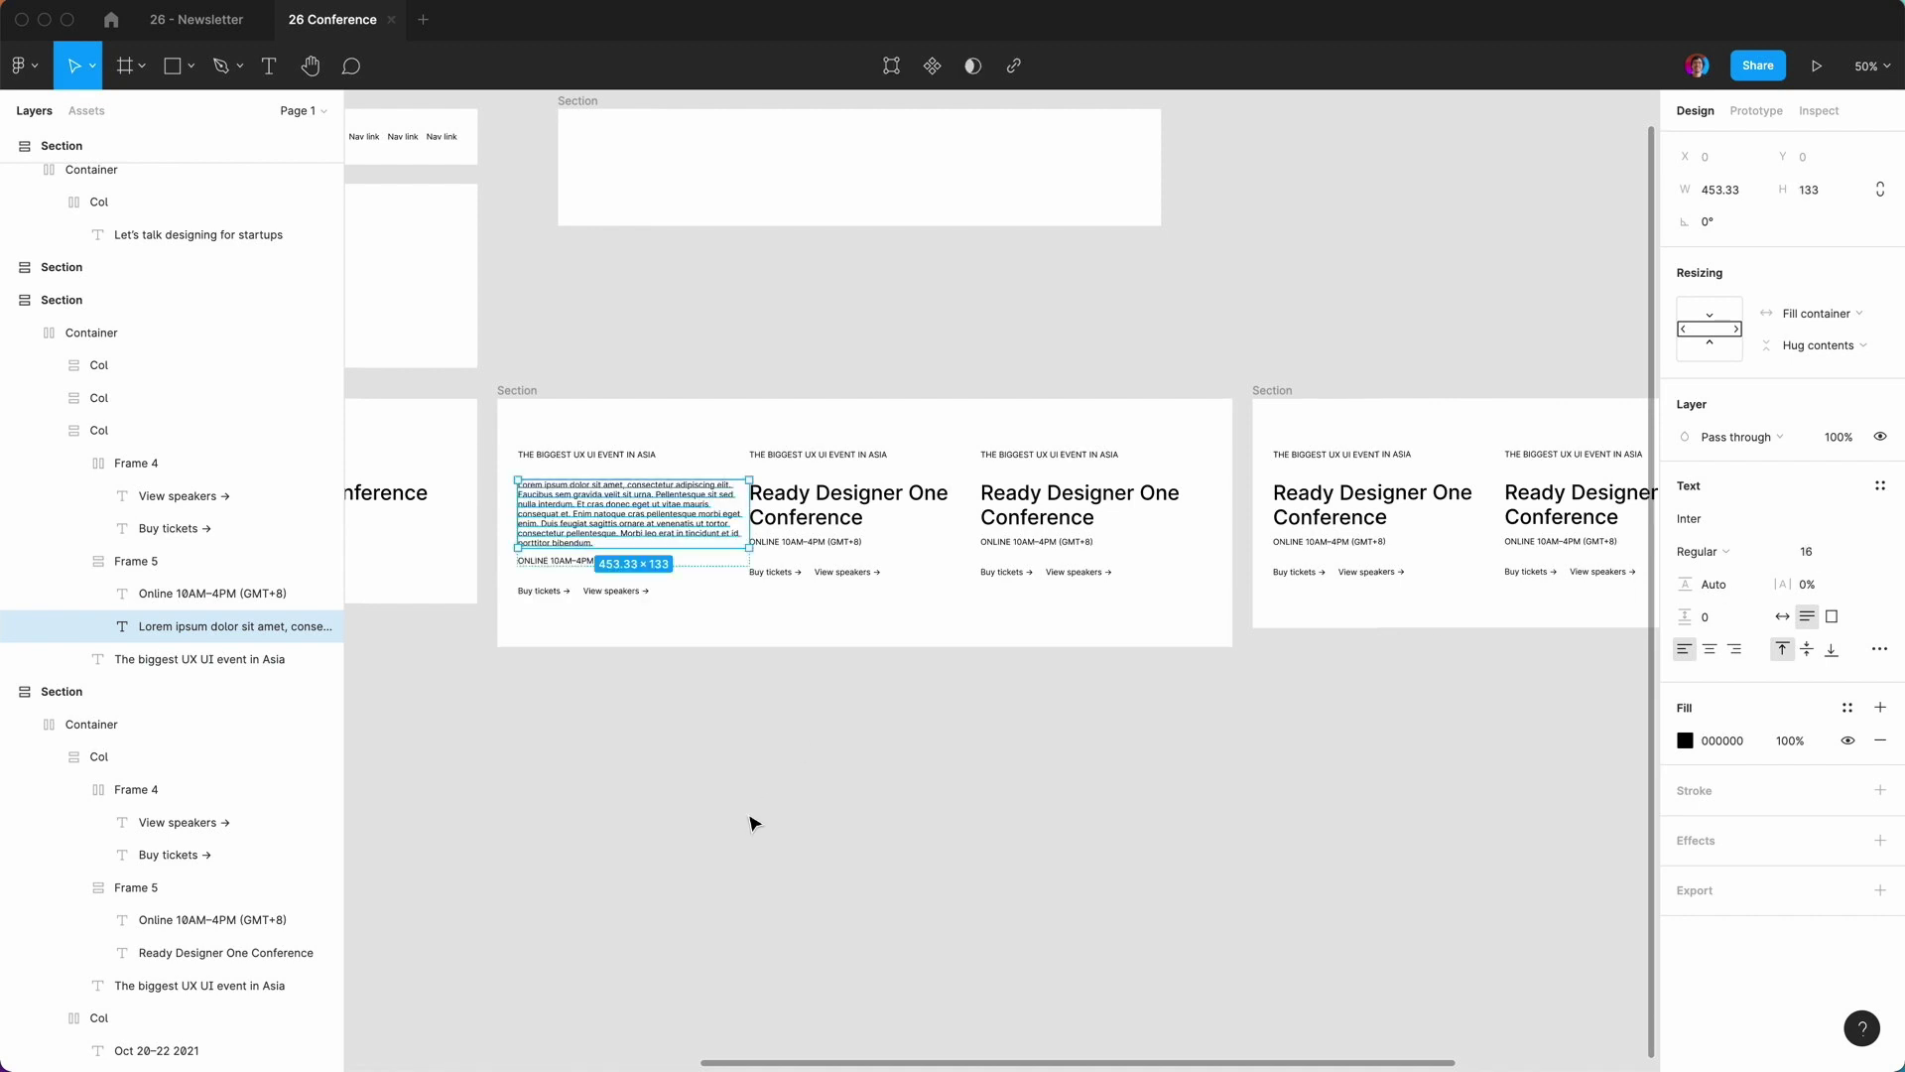
left_click(754, 824)
key("shift+0")
scroll(755, 821, "left", 6)
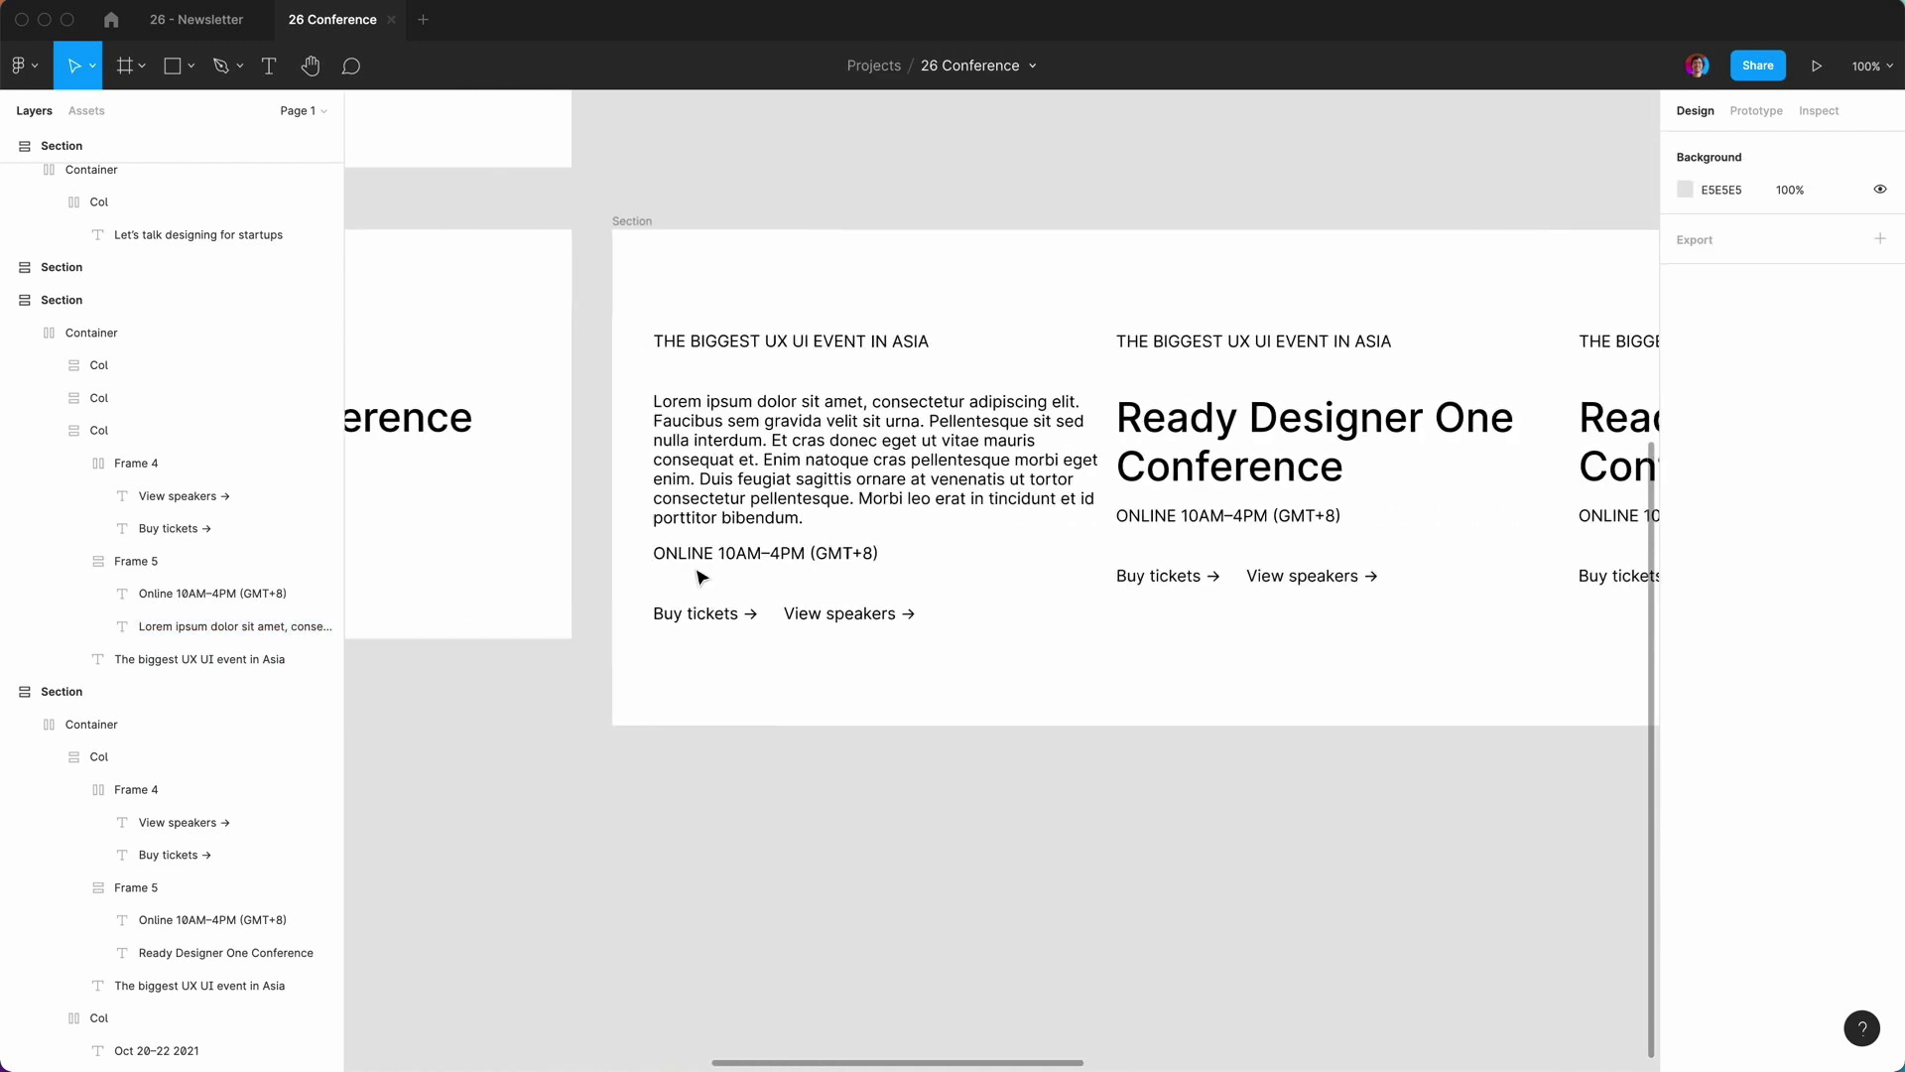
Replace the event time line under the Lorem ipsum paragraph in the first column with a dash and the placeholder author name.
left_click(739, 562)
double_click(736, 556)
double_click(731, 552)
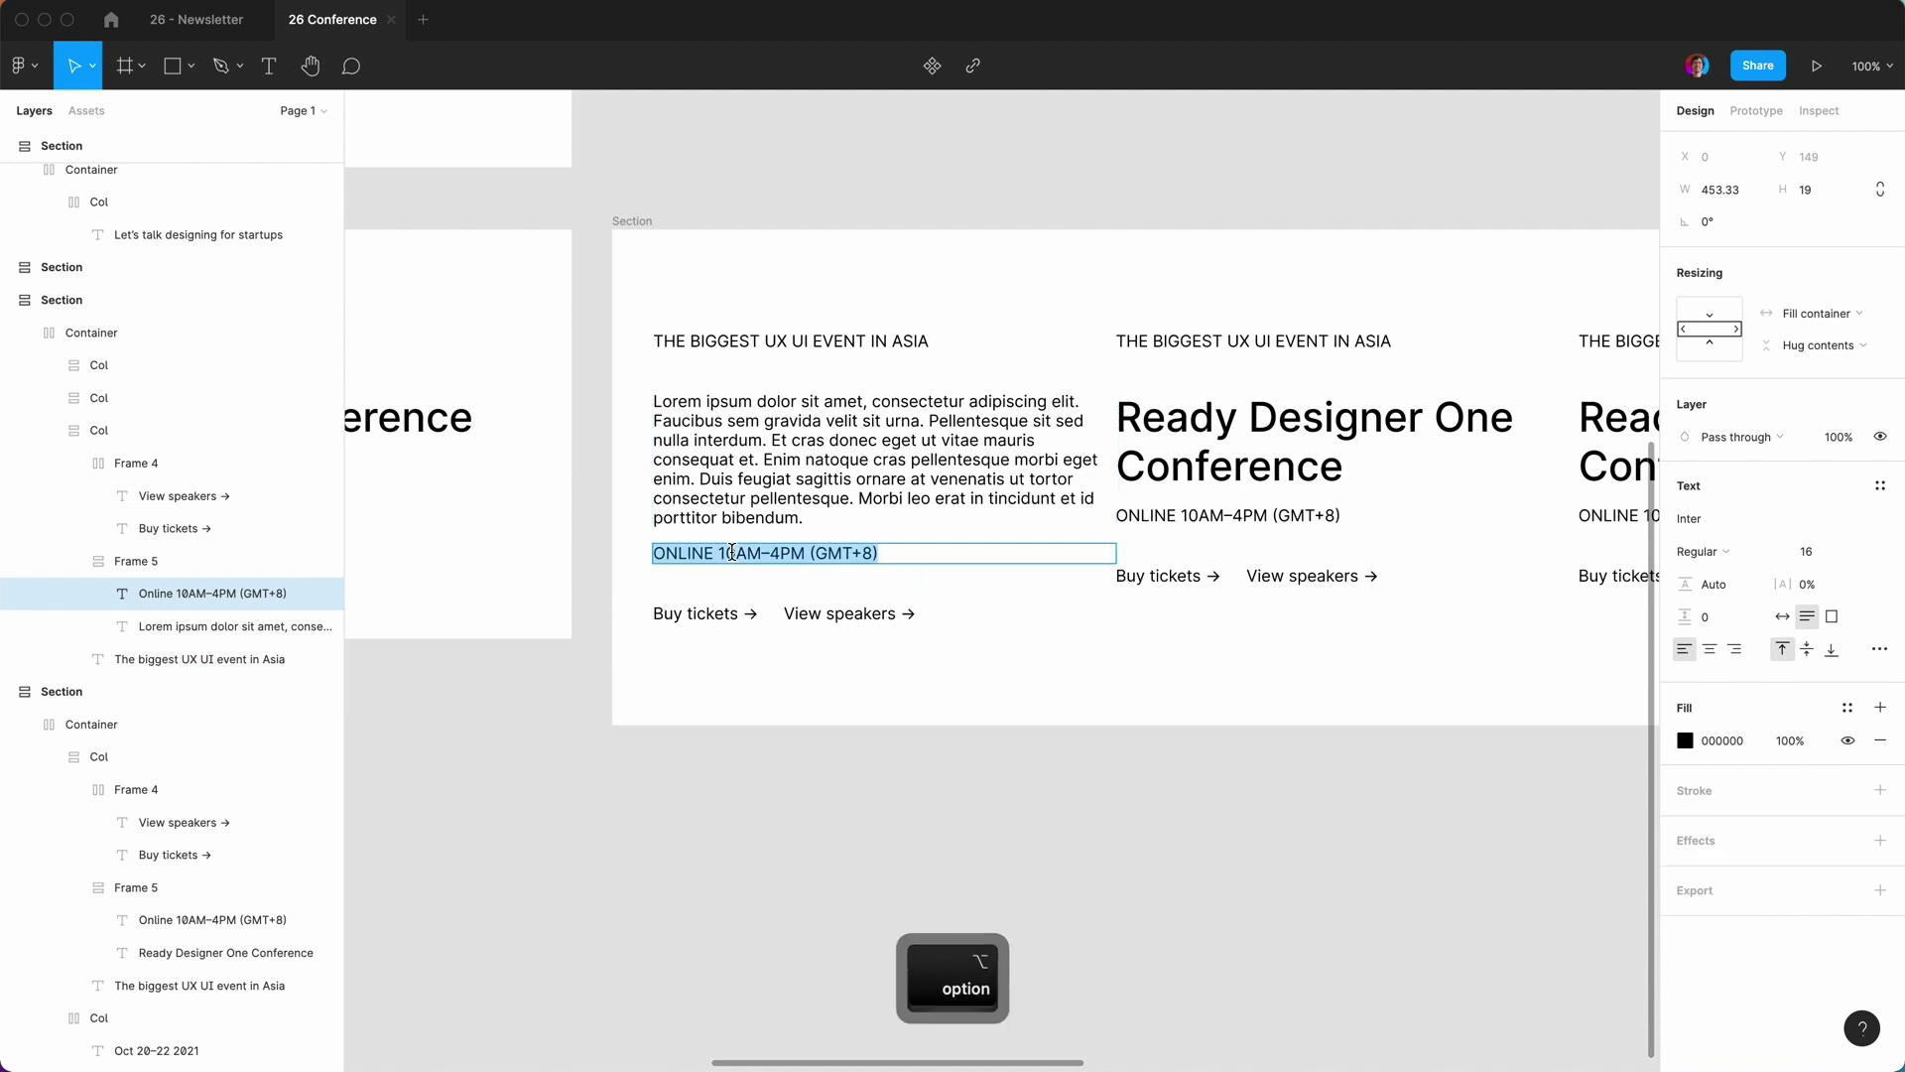
type("– John")
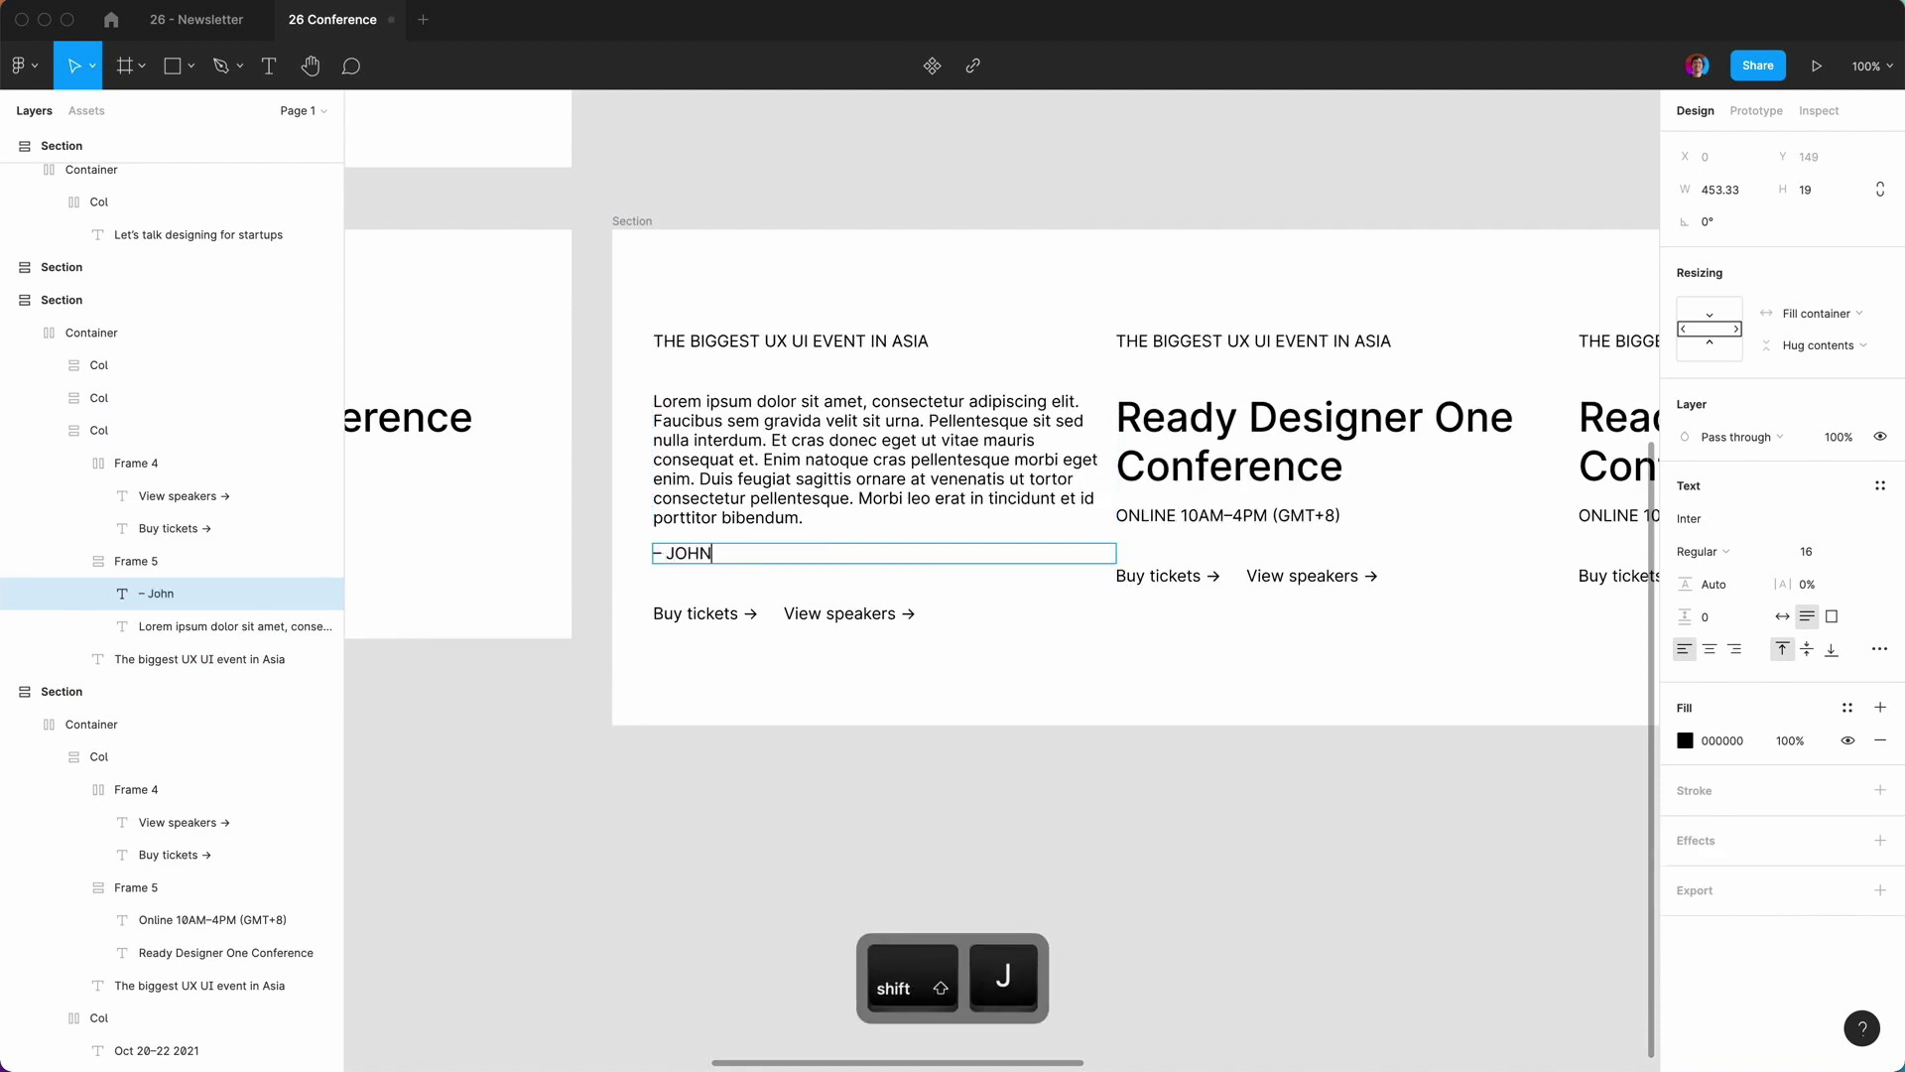
type(" DOE")
left_click(634, 783)
Delete the ticket and speaker links row and the "The biggest UX UI event in Asia" line from the Lorem ipsum column.
left_click(723, 618)
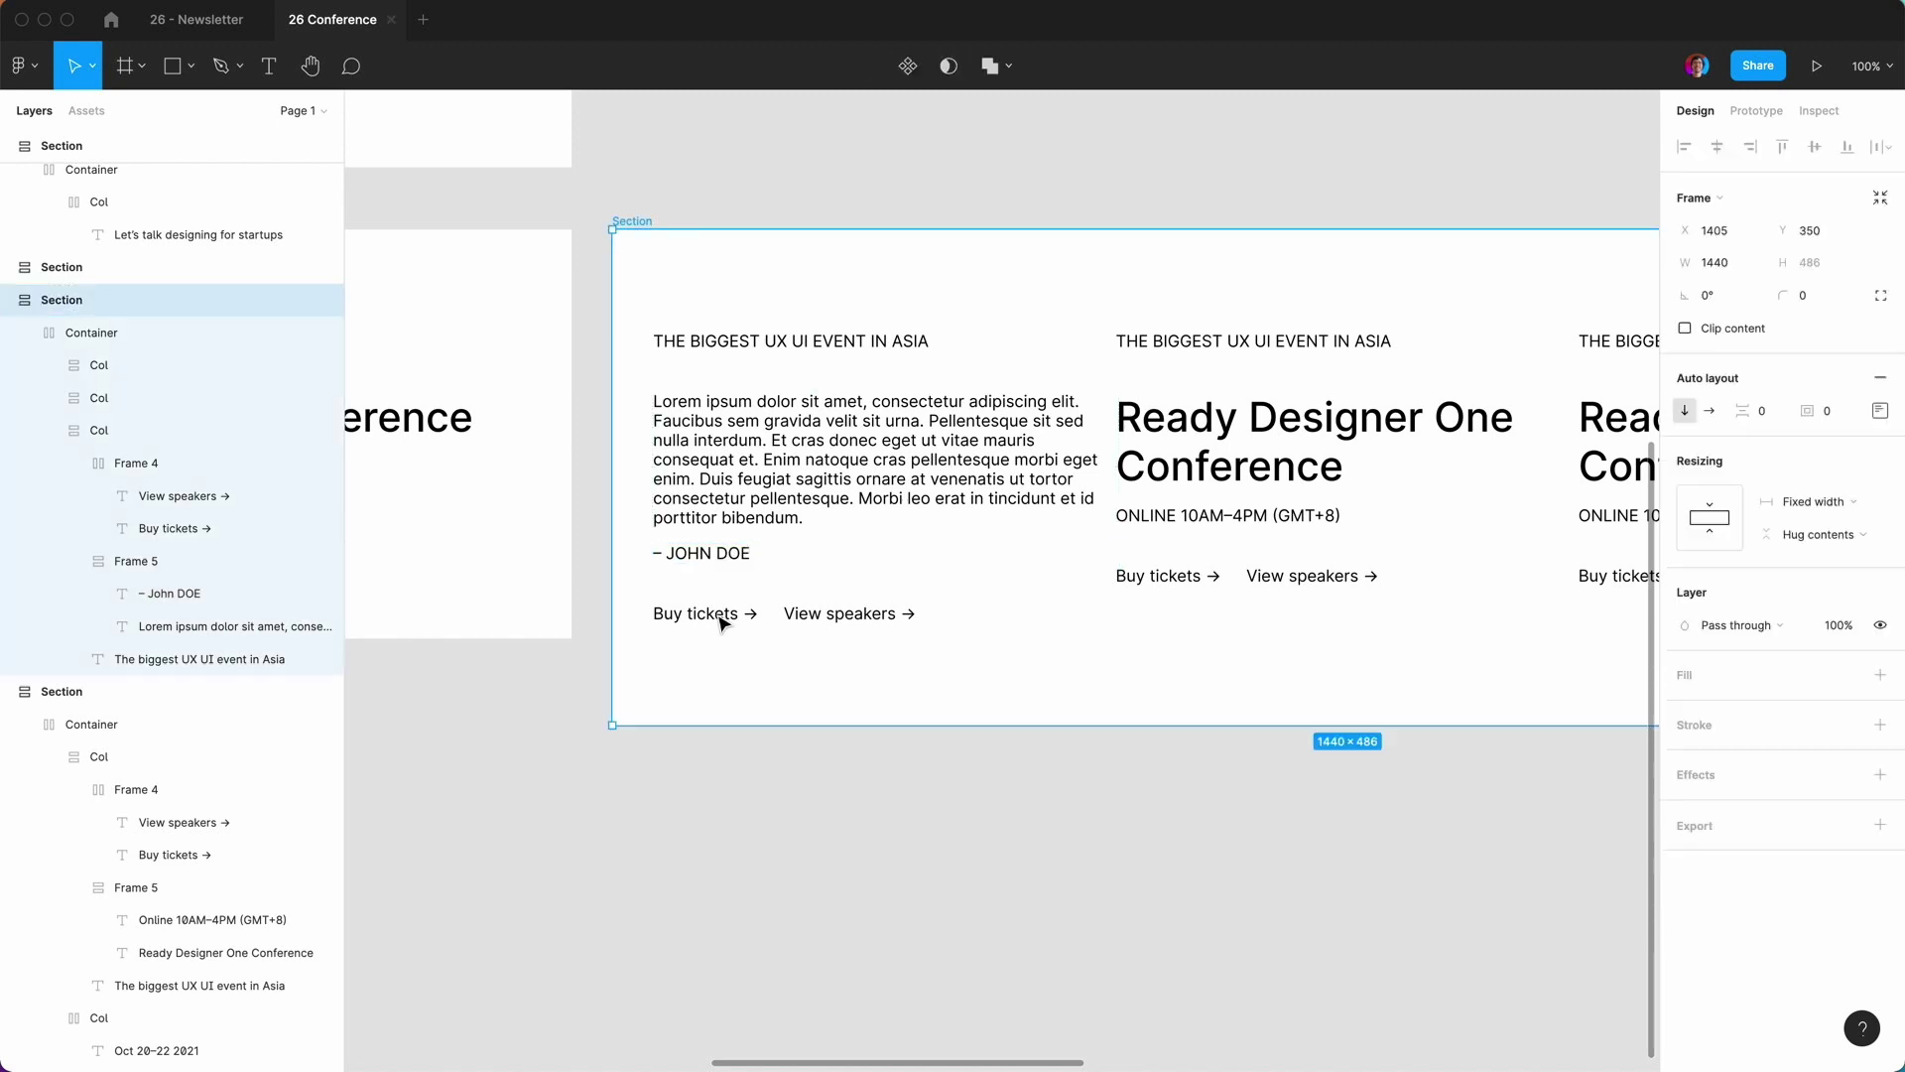
left_click(722, 622)
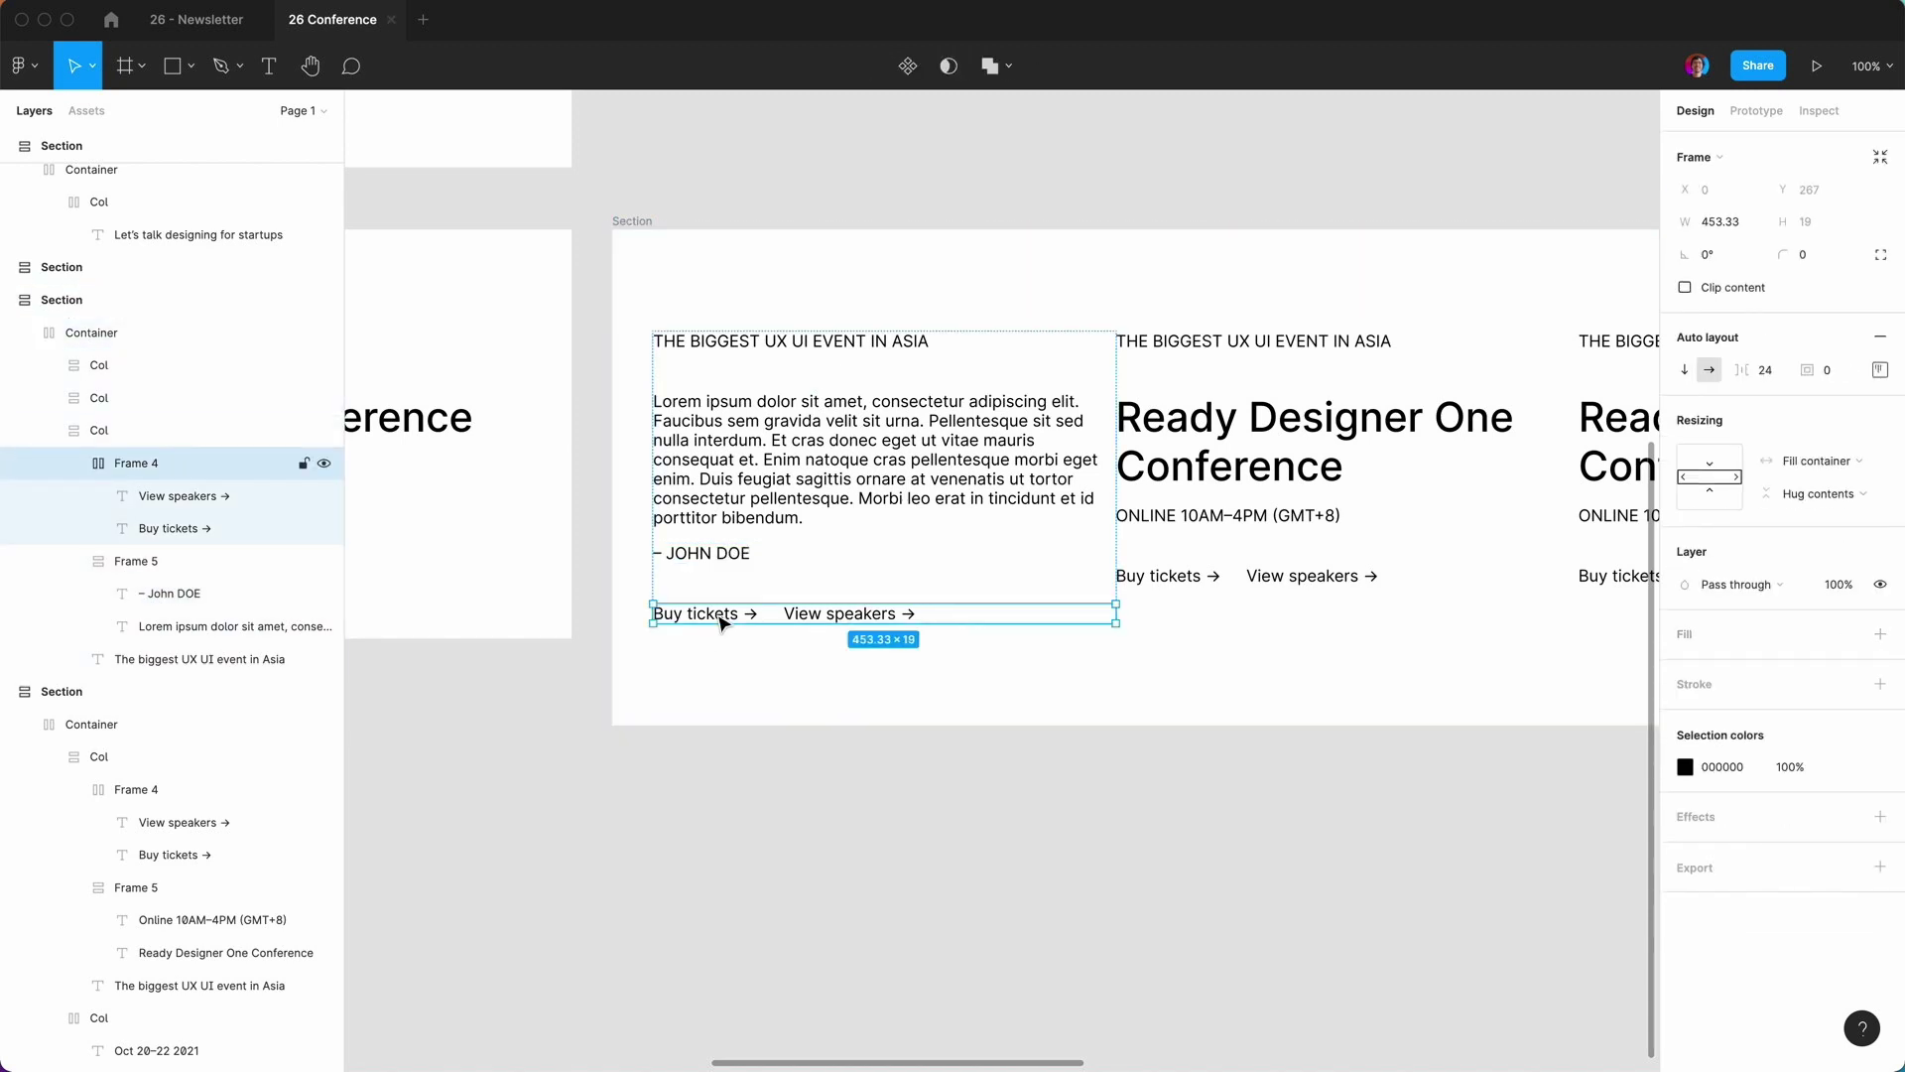
key("Delete")
left_click(749, 343)
double_click(747, 342)
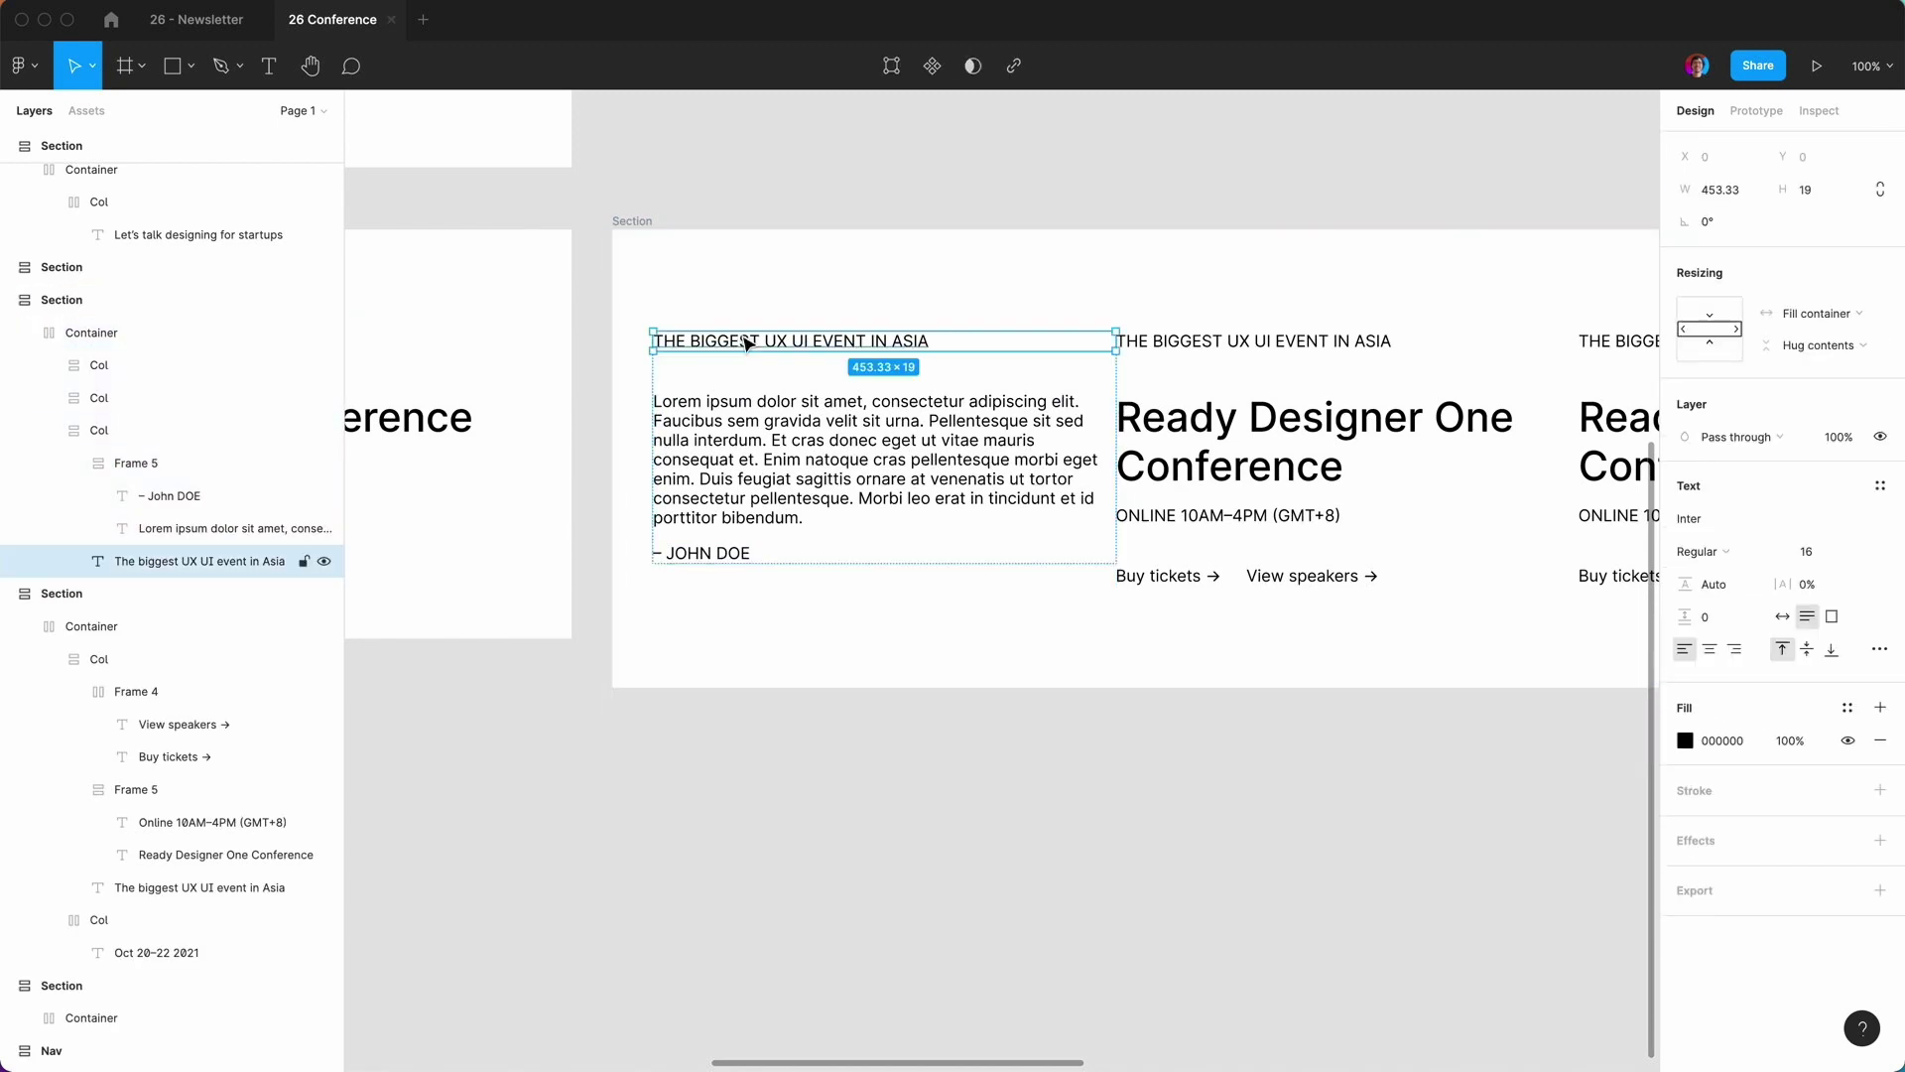
key("Delete")
Set the line height of the Lorem ipsum paragraph to 24.
left_click(794, 396)
left_click(796, 396)
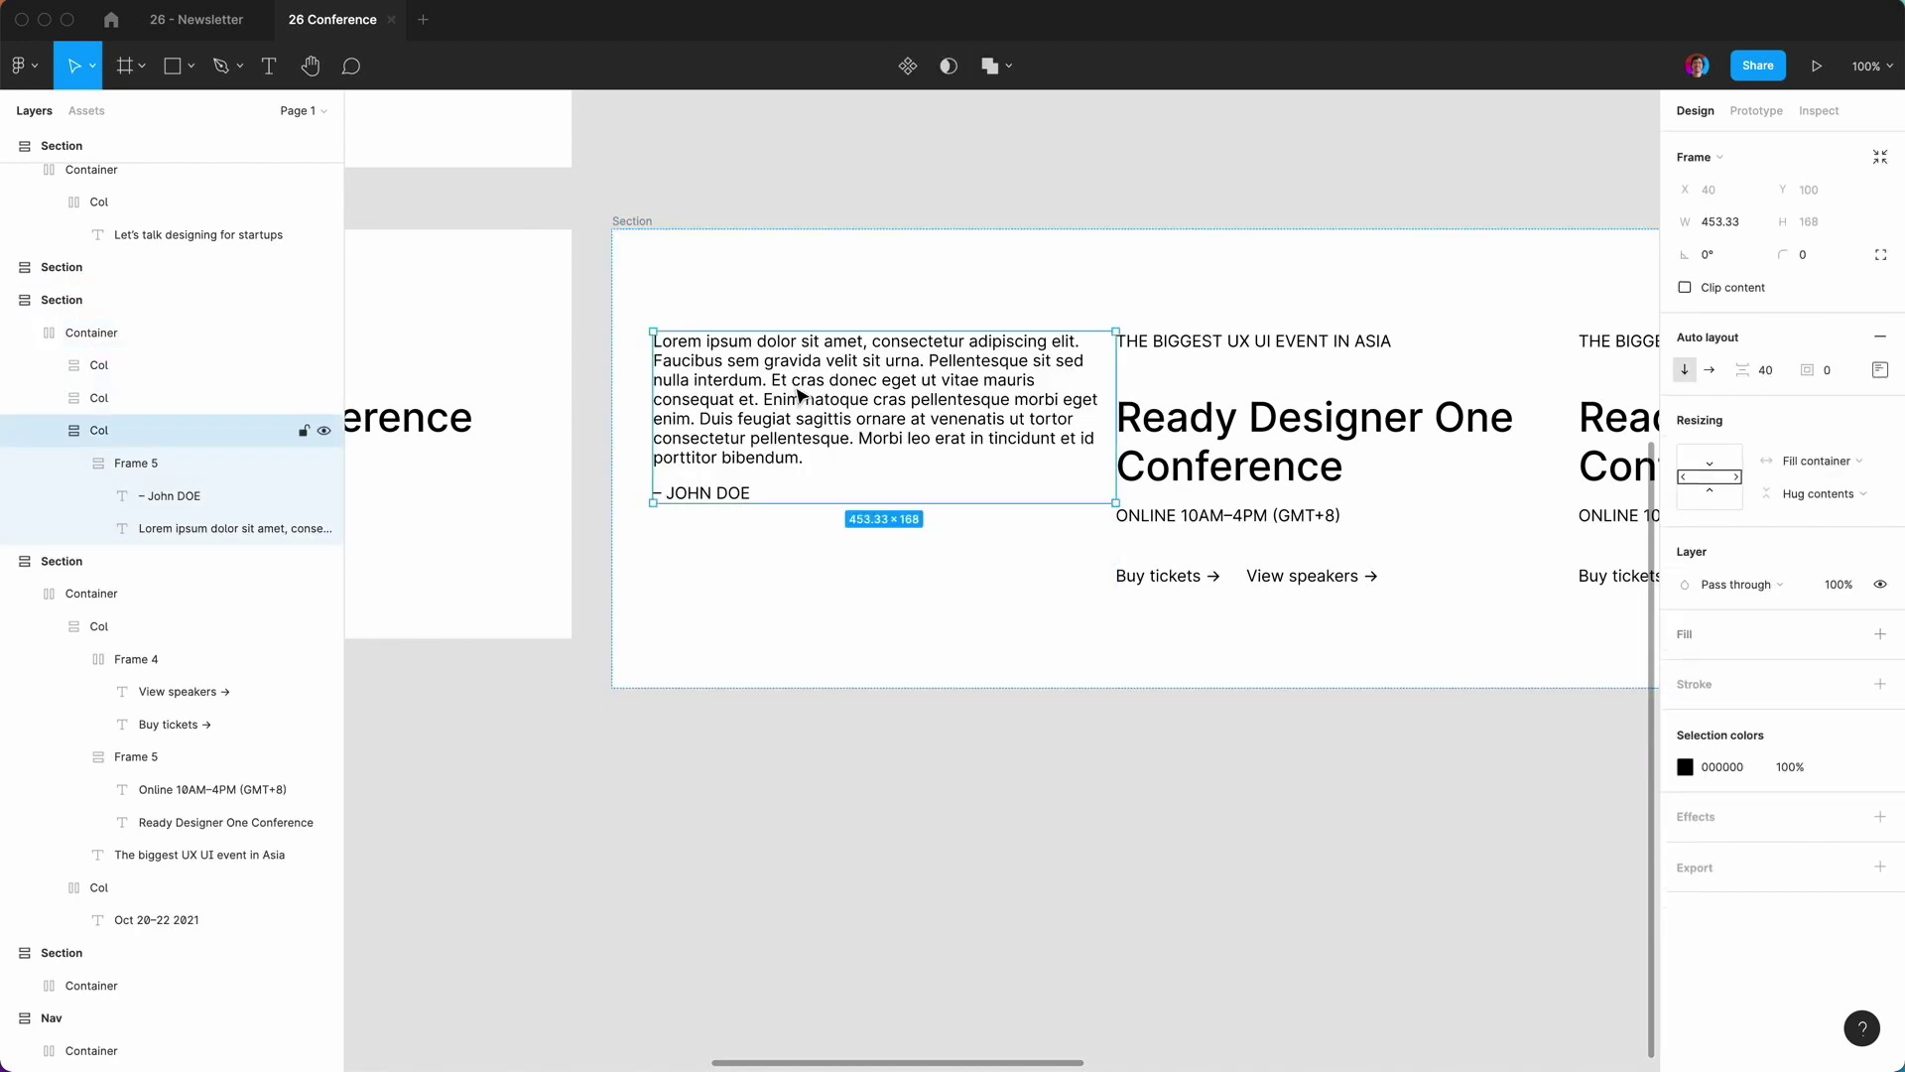
left_click(798, 396)
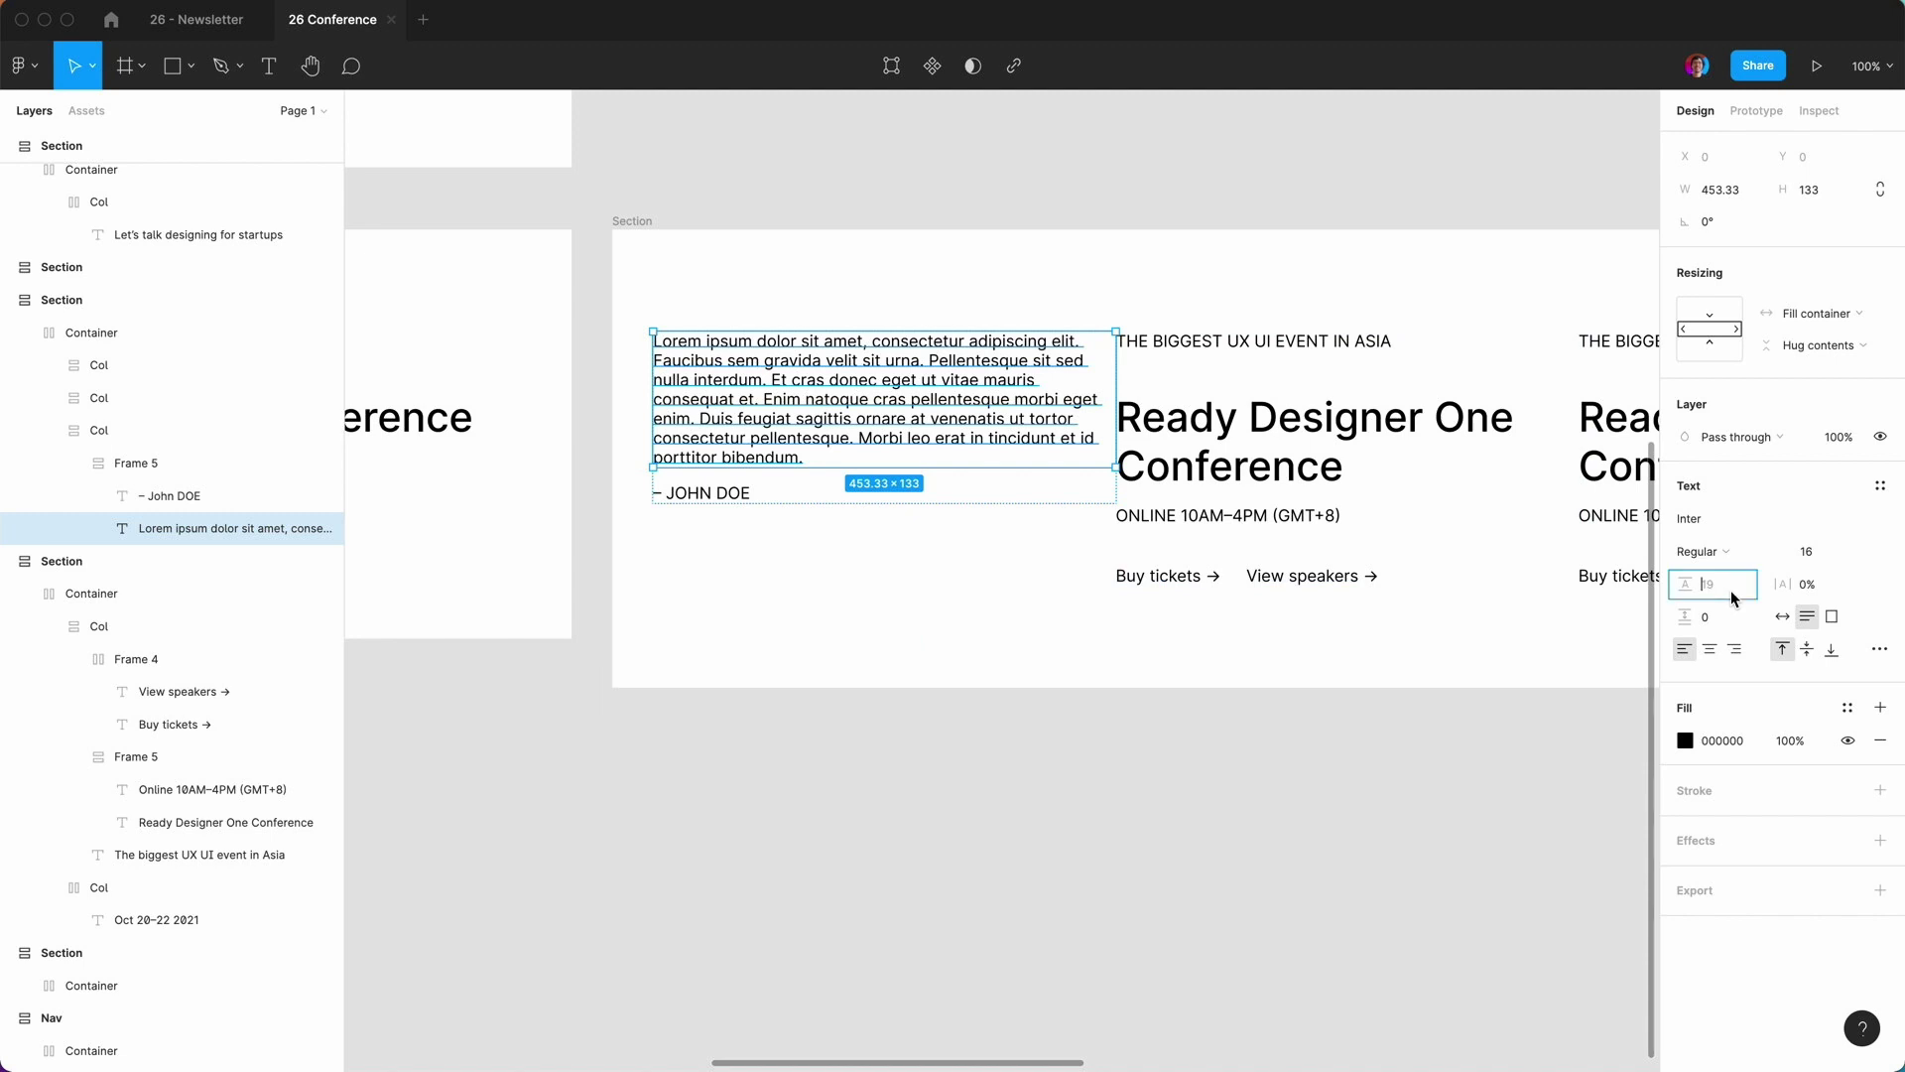
type("24")
key("Return")
left_click(1184, 895)
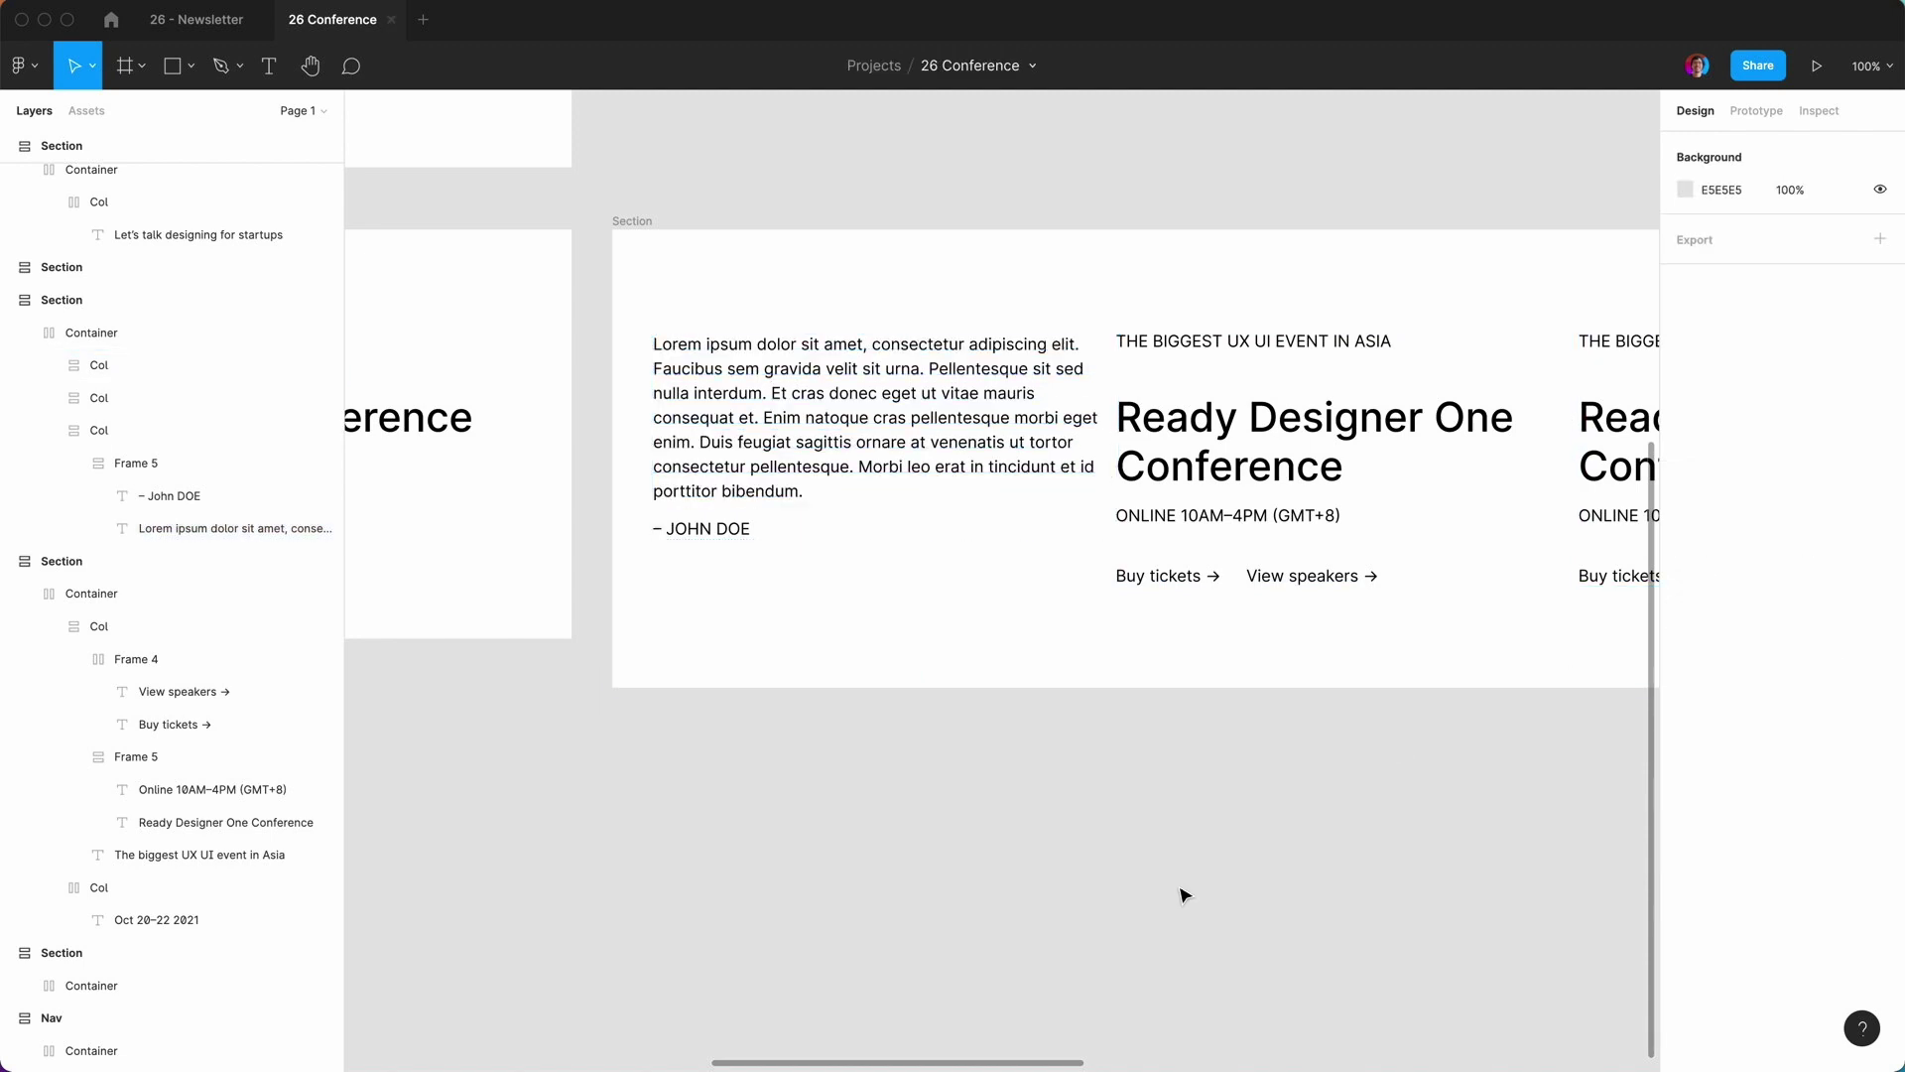
Delete the two "Ready Designer One Conference" columns beside the Lorem ipsum quote column.
scroll(1184, 895, "right", 4)
scroll(1184, 895, "right", 2)
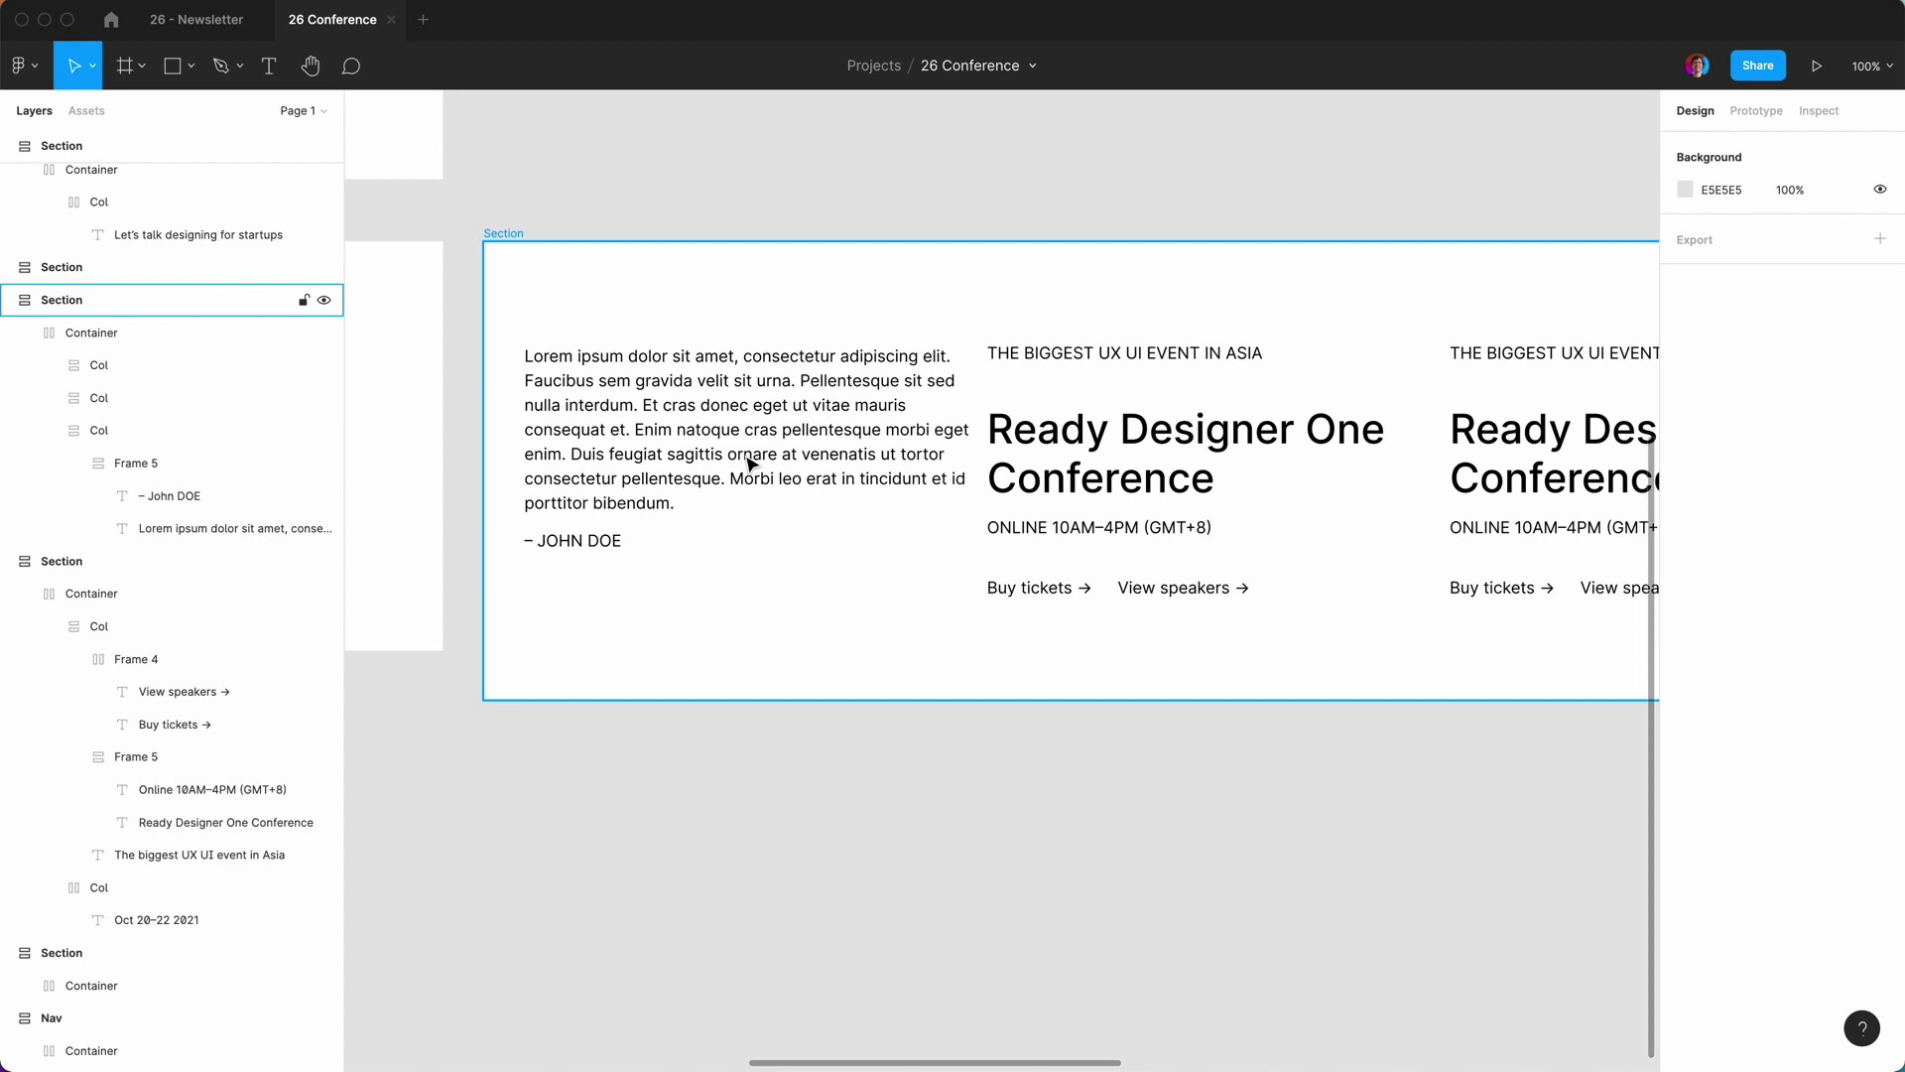
scroll(751, 462, "right", 5)
left_click(997, 452)
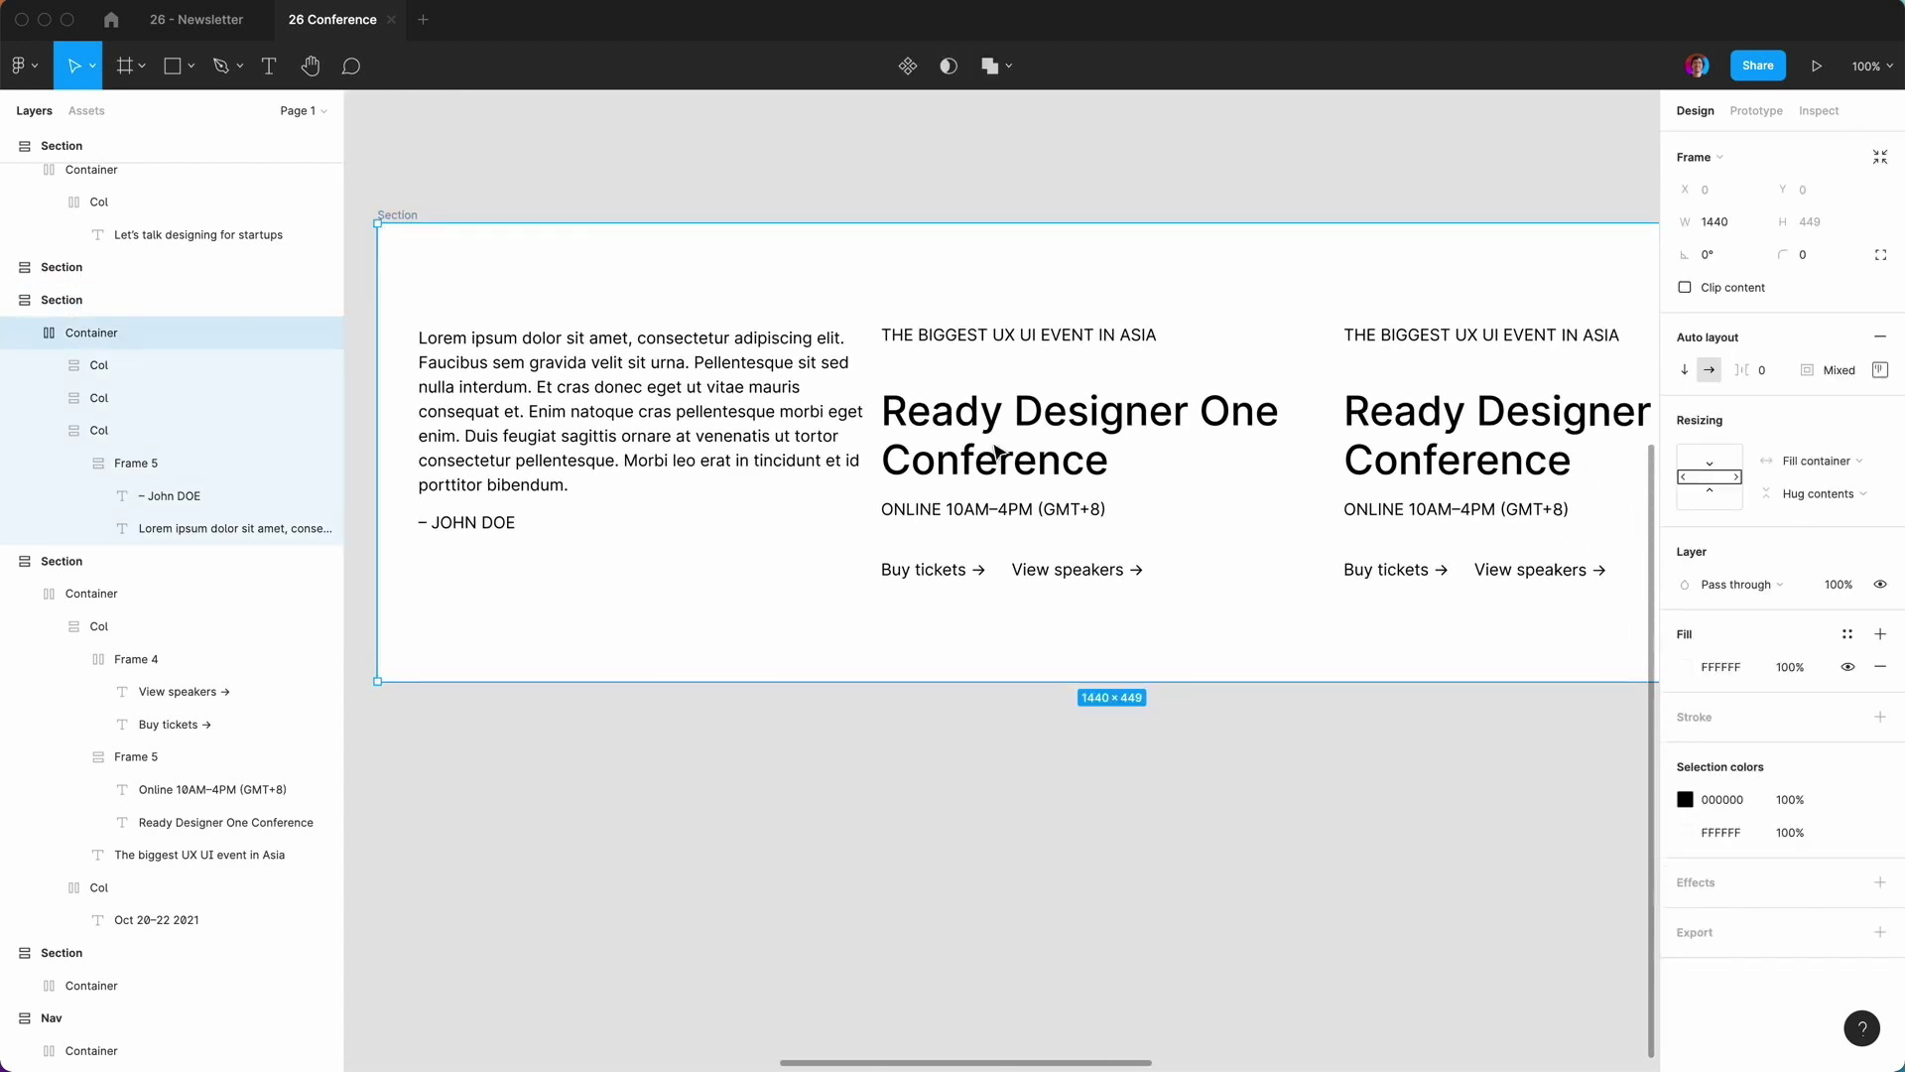
double_click(997, 452)
key("Delete")
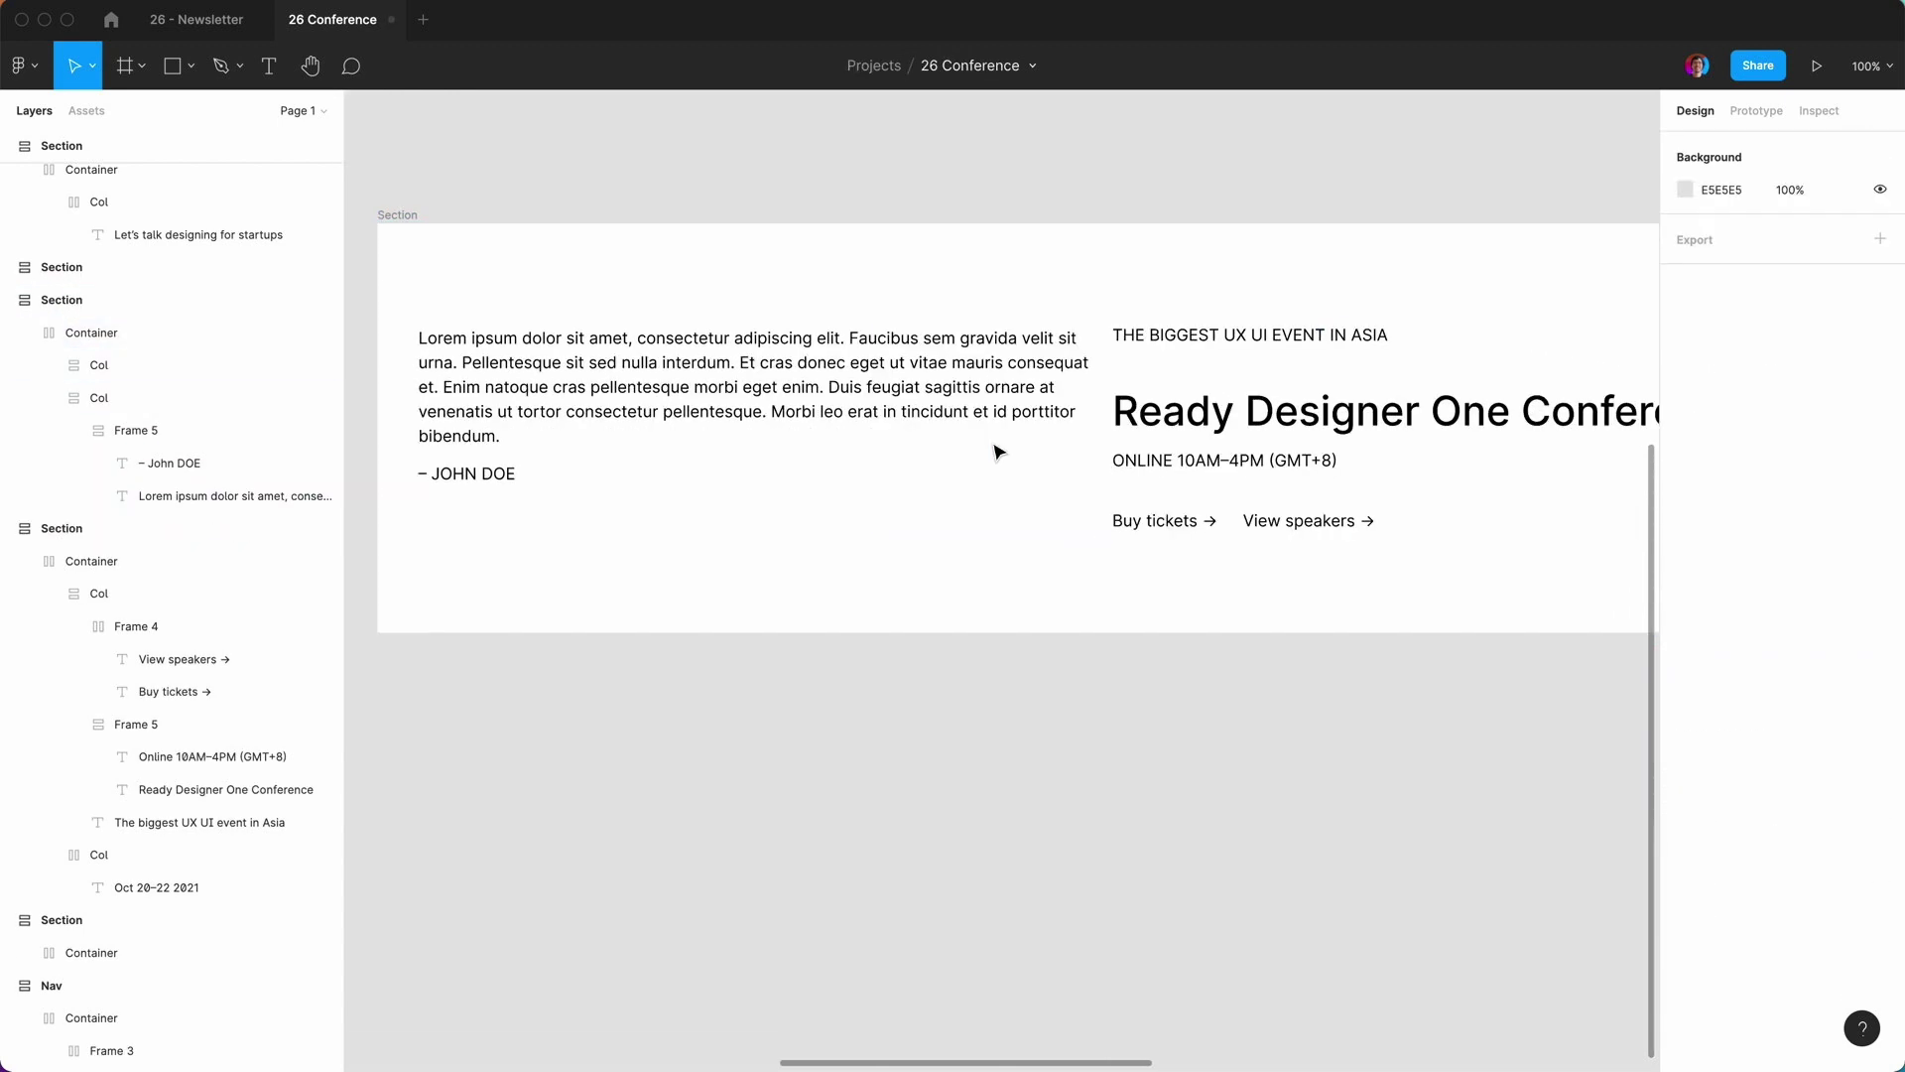
double_click(1208, 442)
key("Delete")
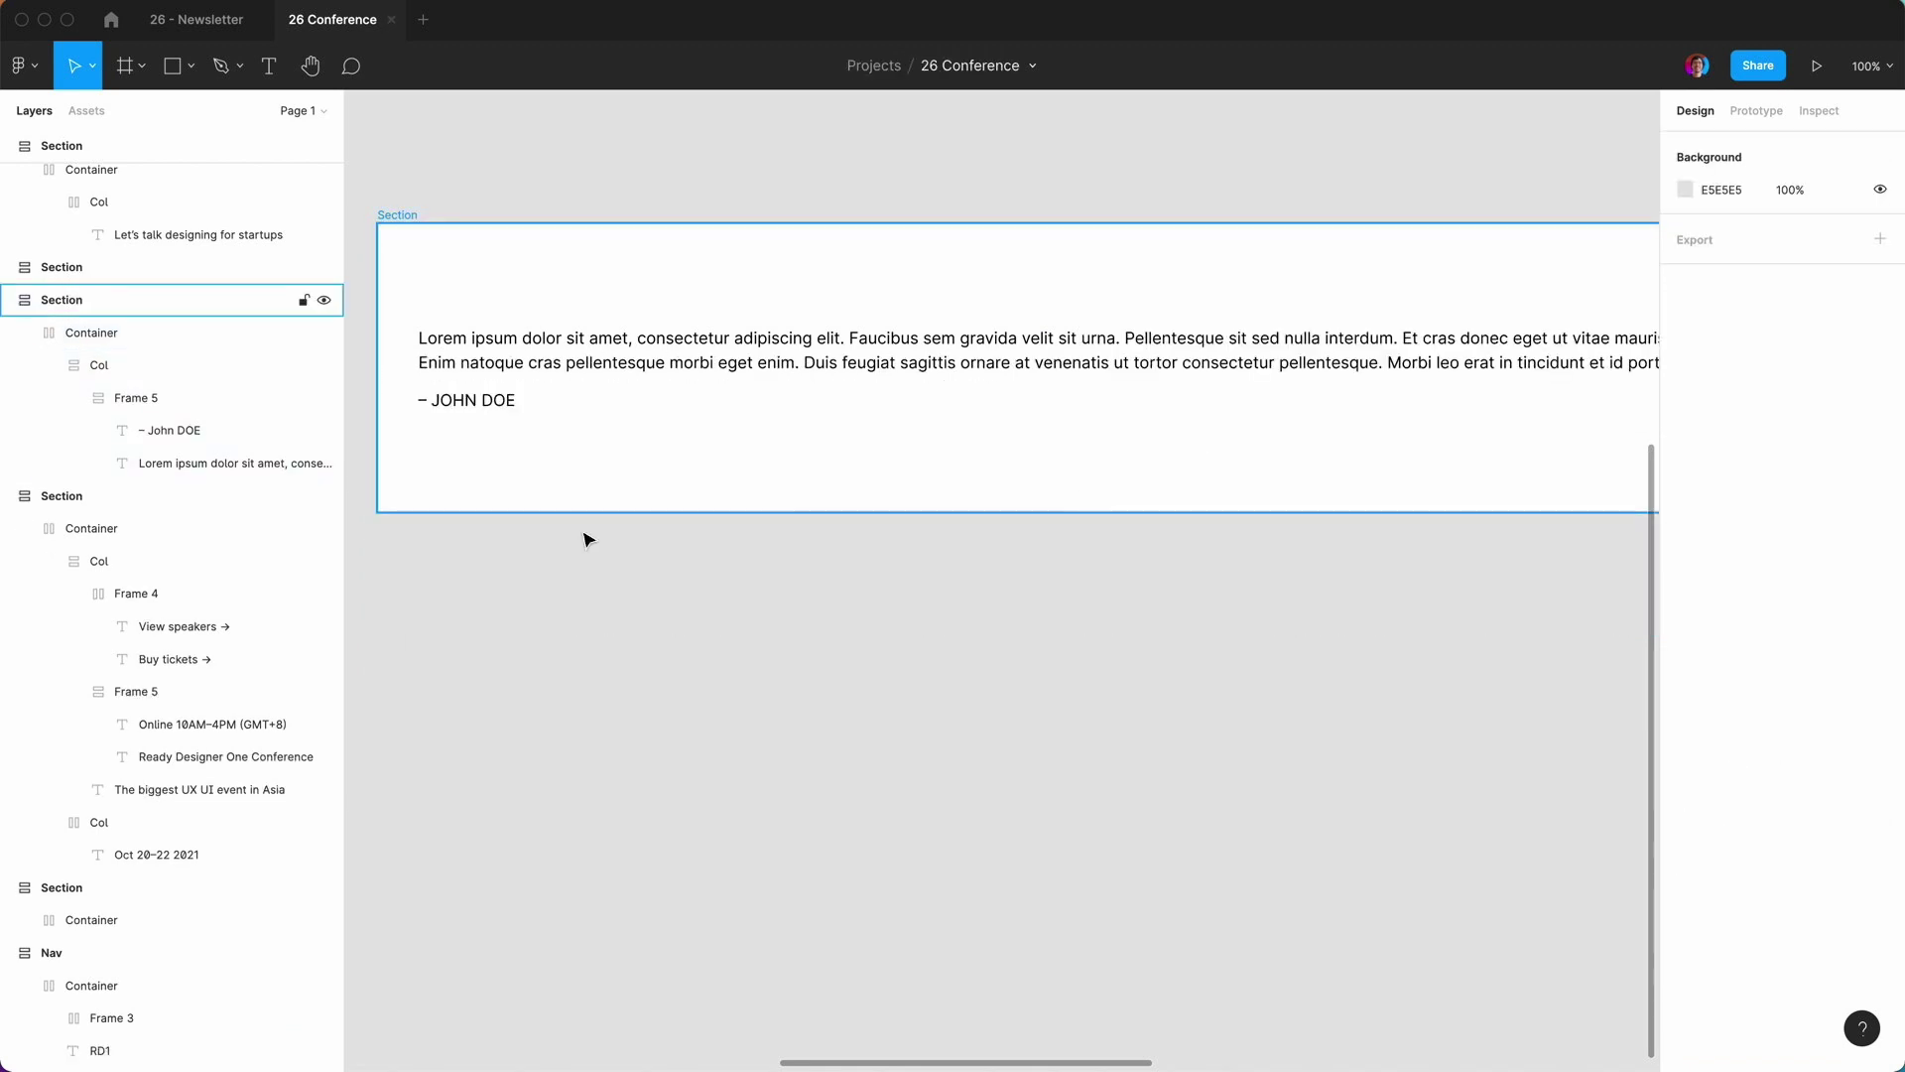
Duplicate the Lorem ipsum quote column inside its container.
left_click(516, 371)
double_click(515, 373)
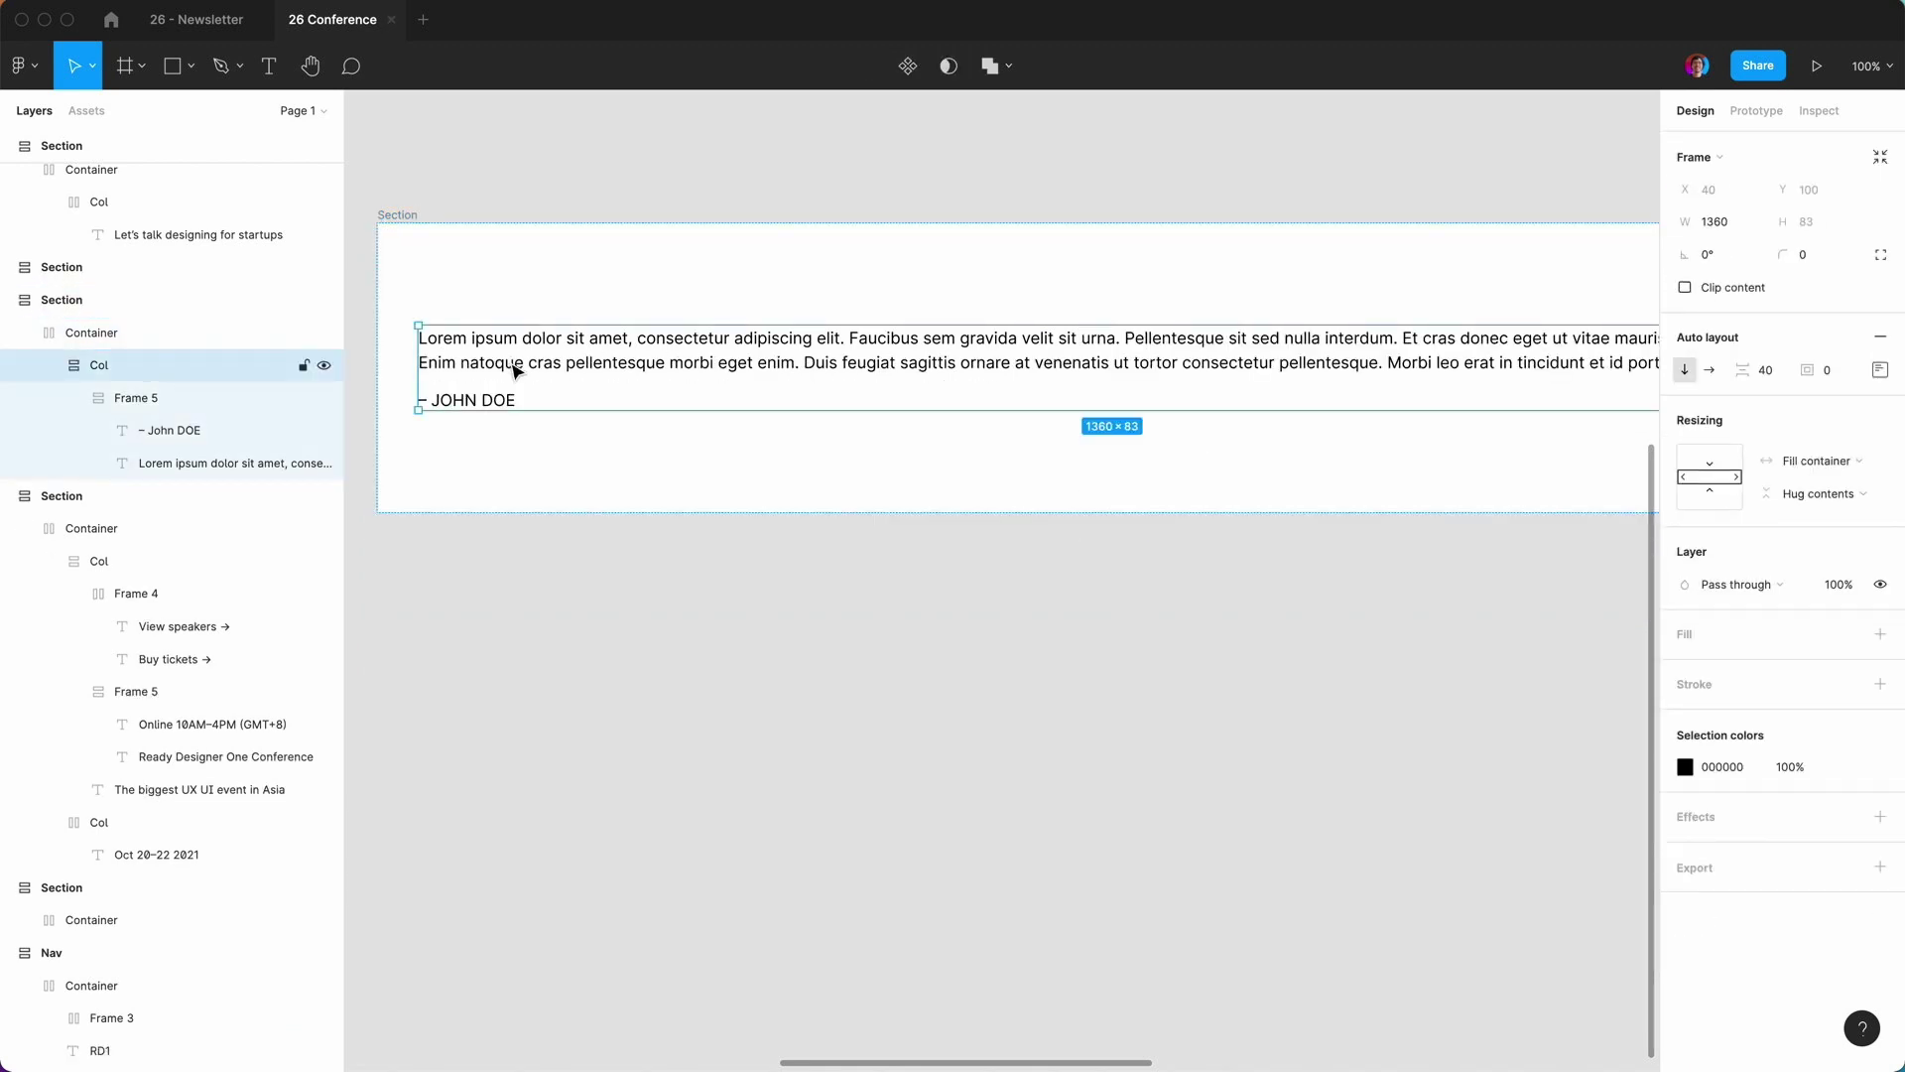
key("super+d")
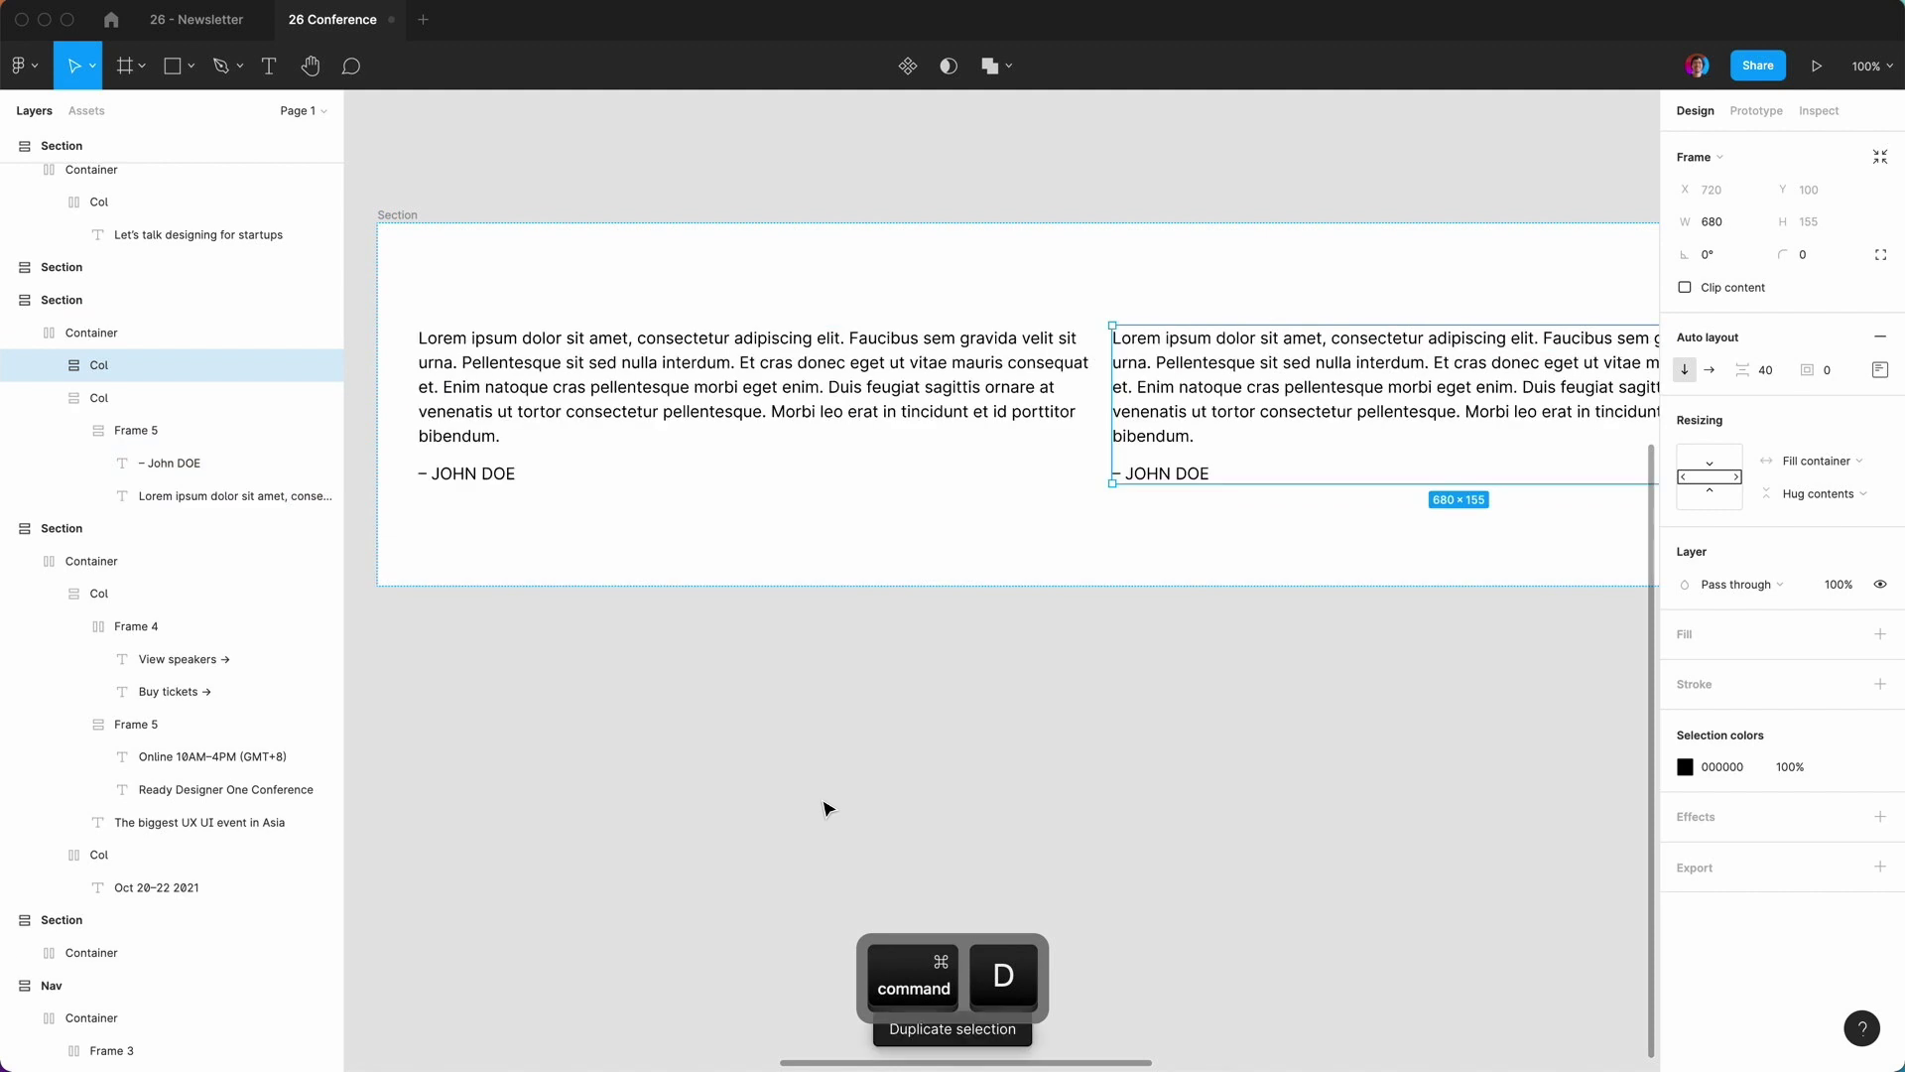
left_click(824, 809)
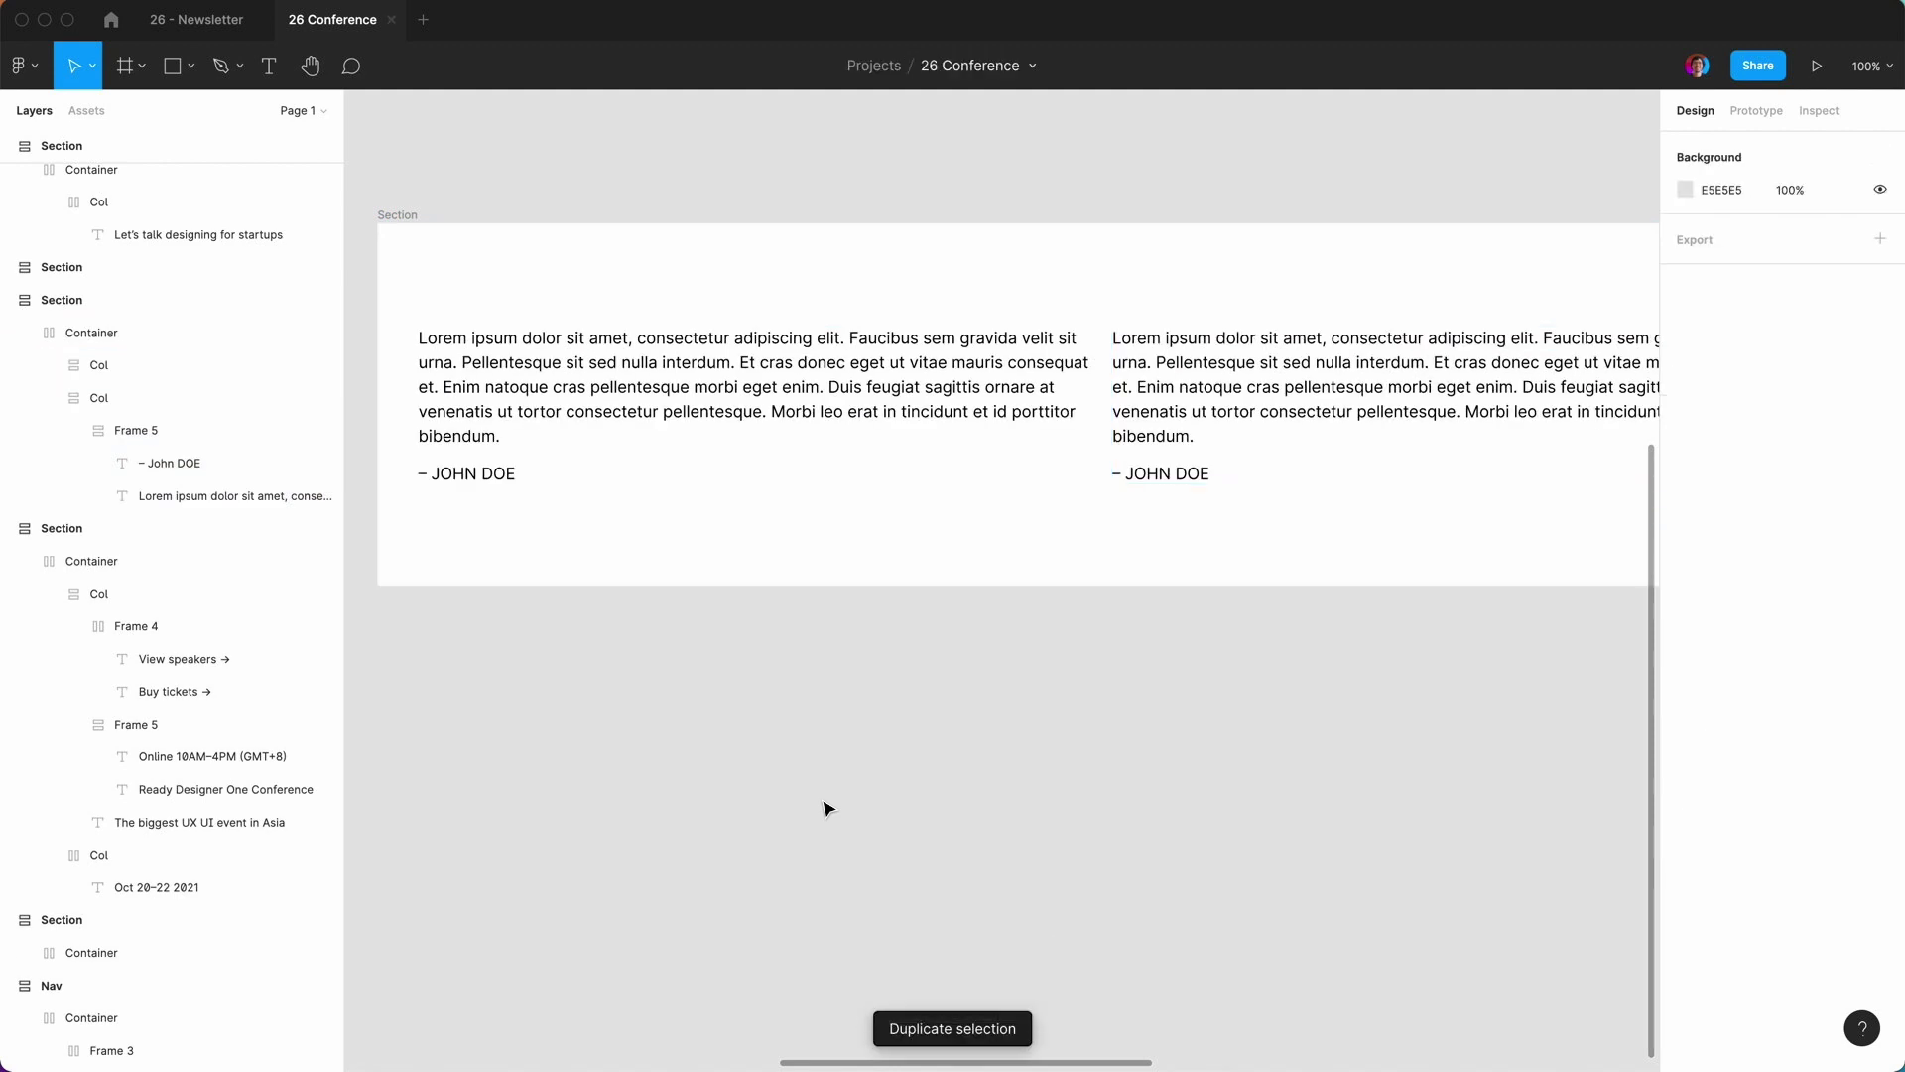
Set the auto layout spacing between items in the quote section's container to 24.
left_click(848, 407)
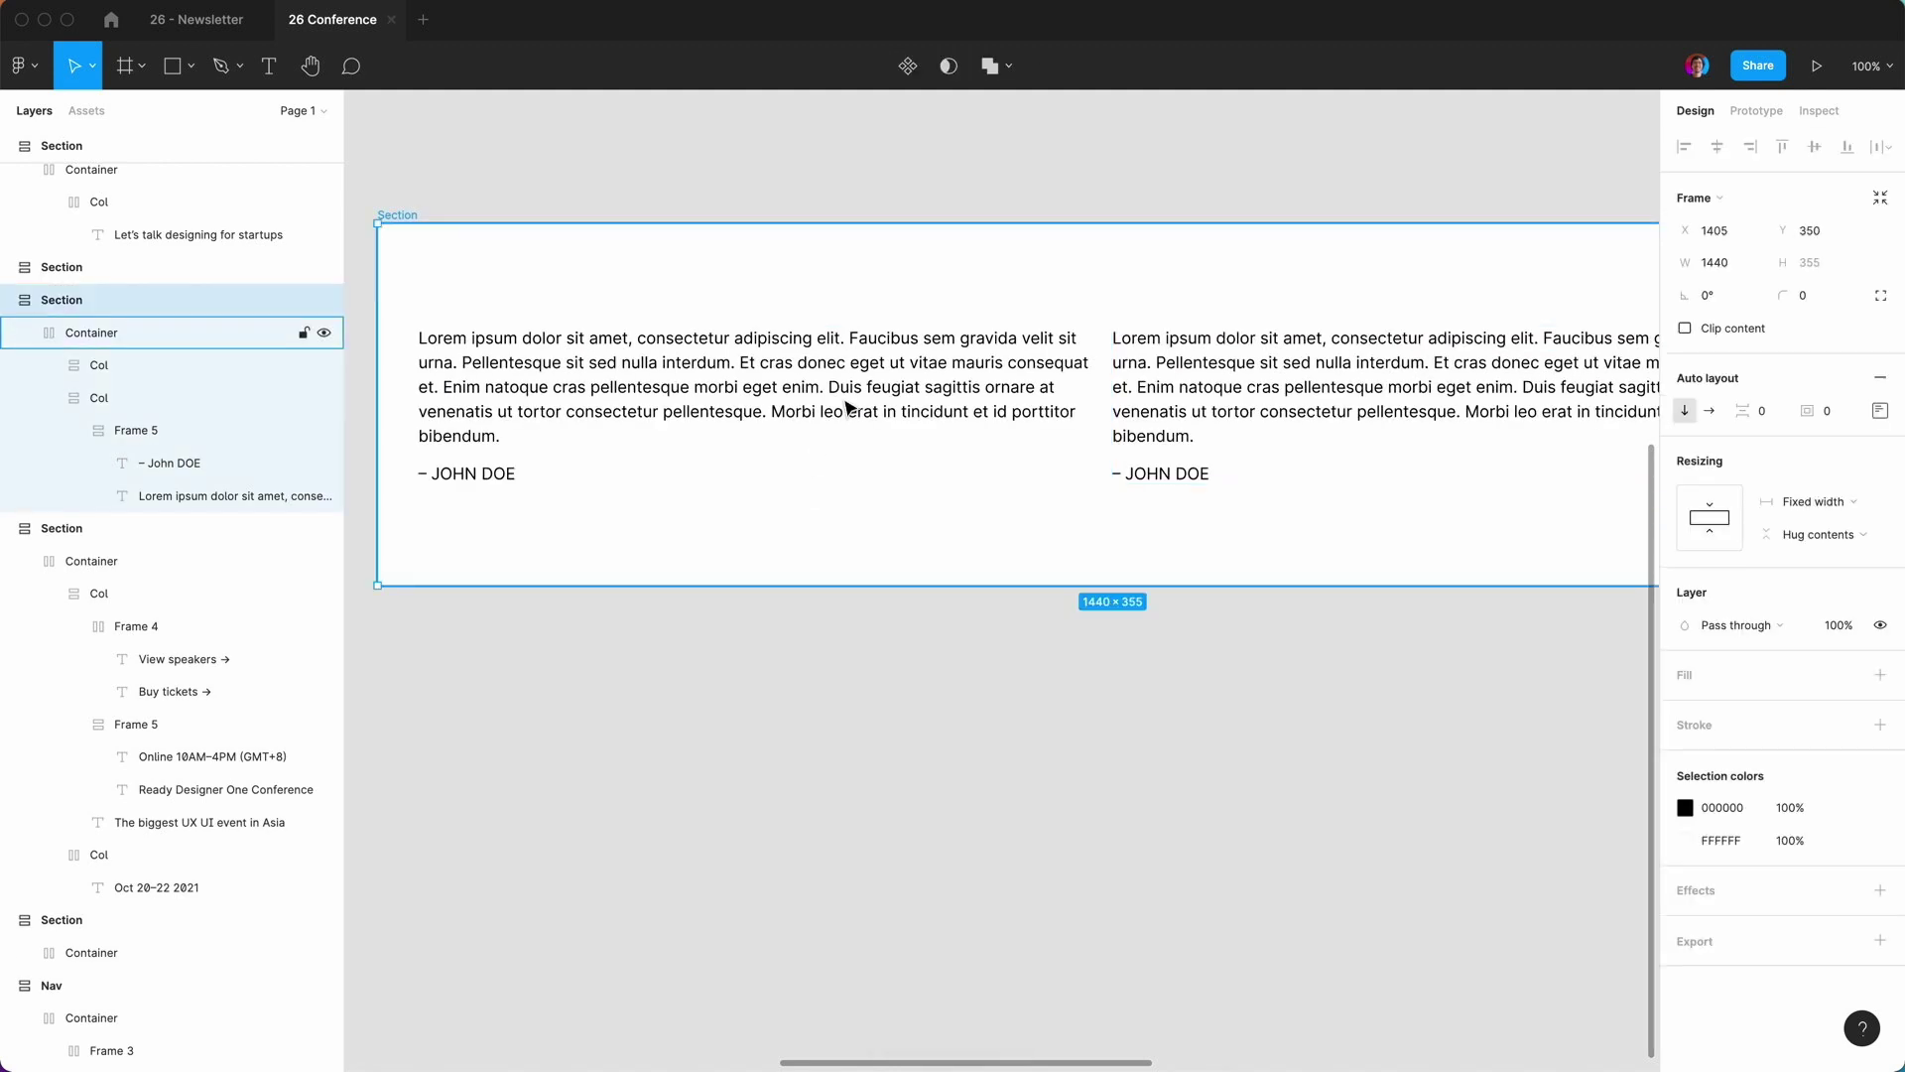
left_click(848, 406)
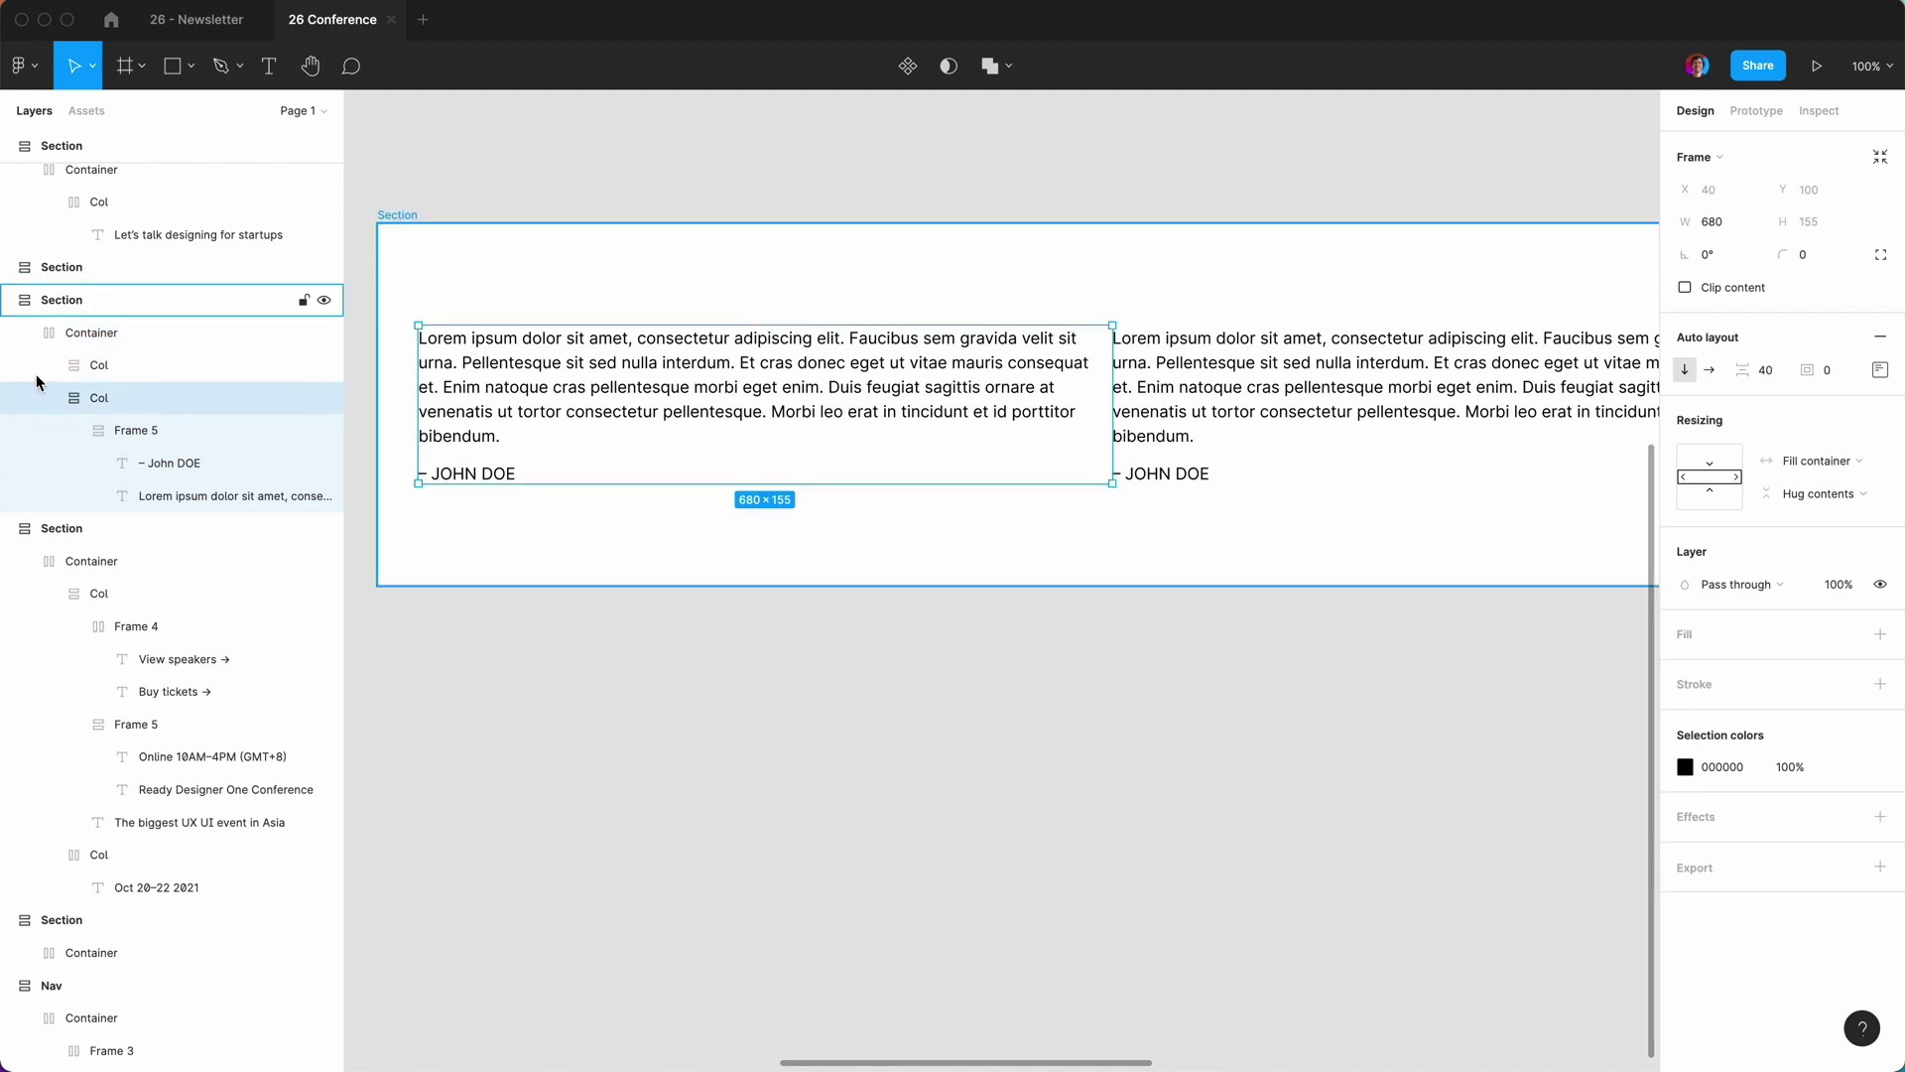
left_click(50, 332)
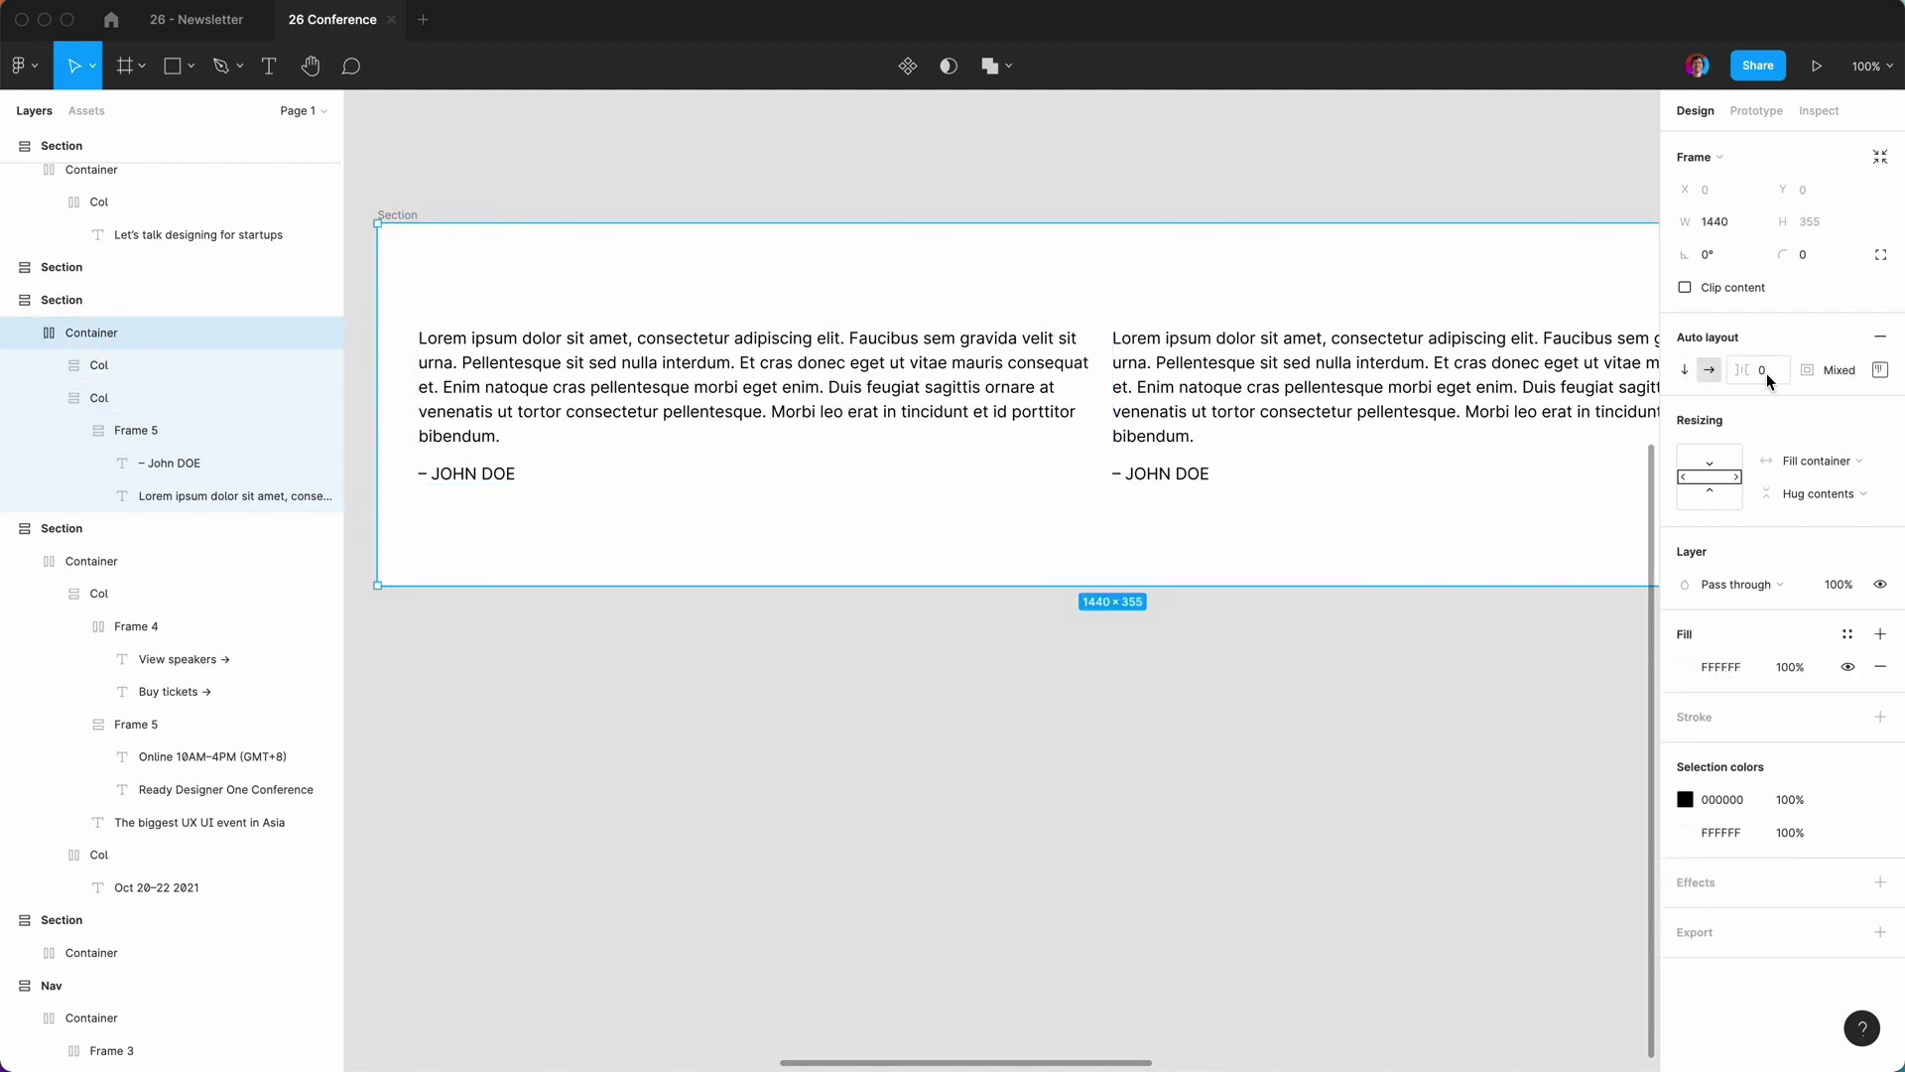
type("24")
key("Return")
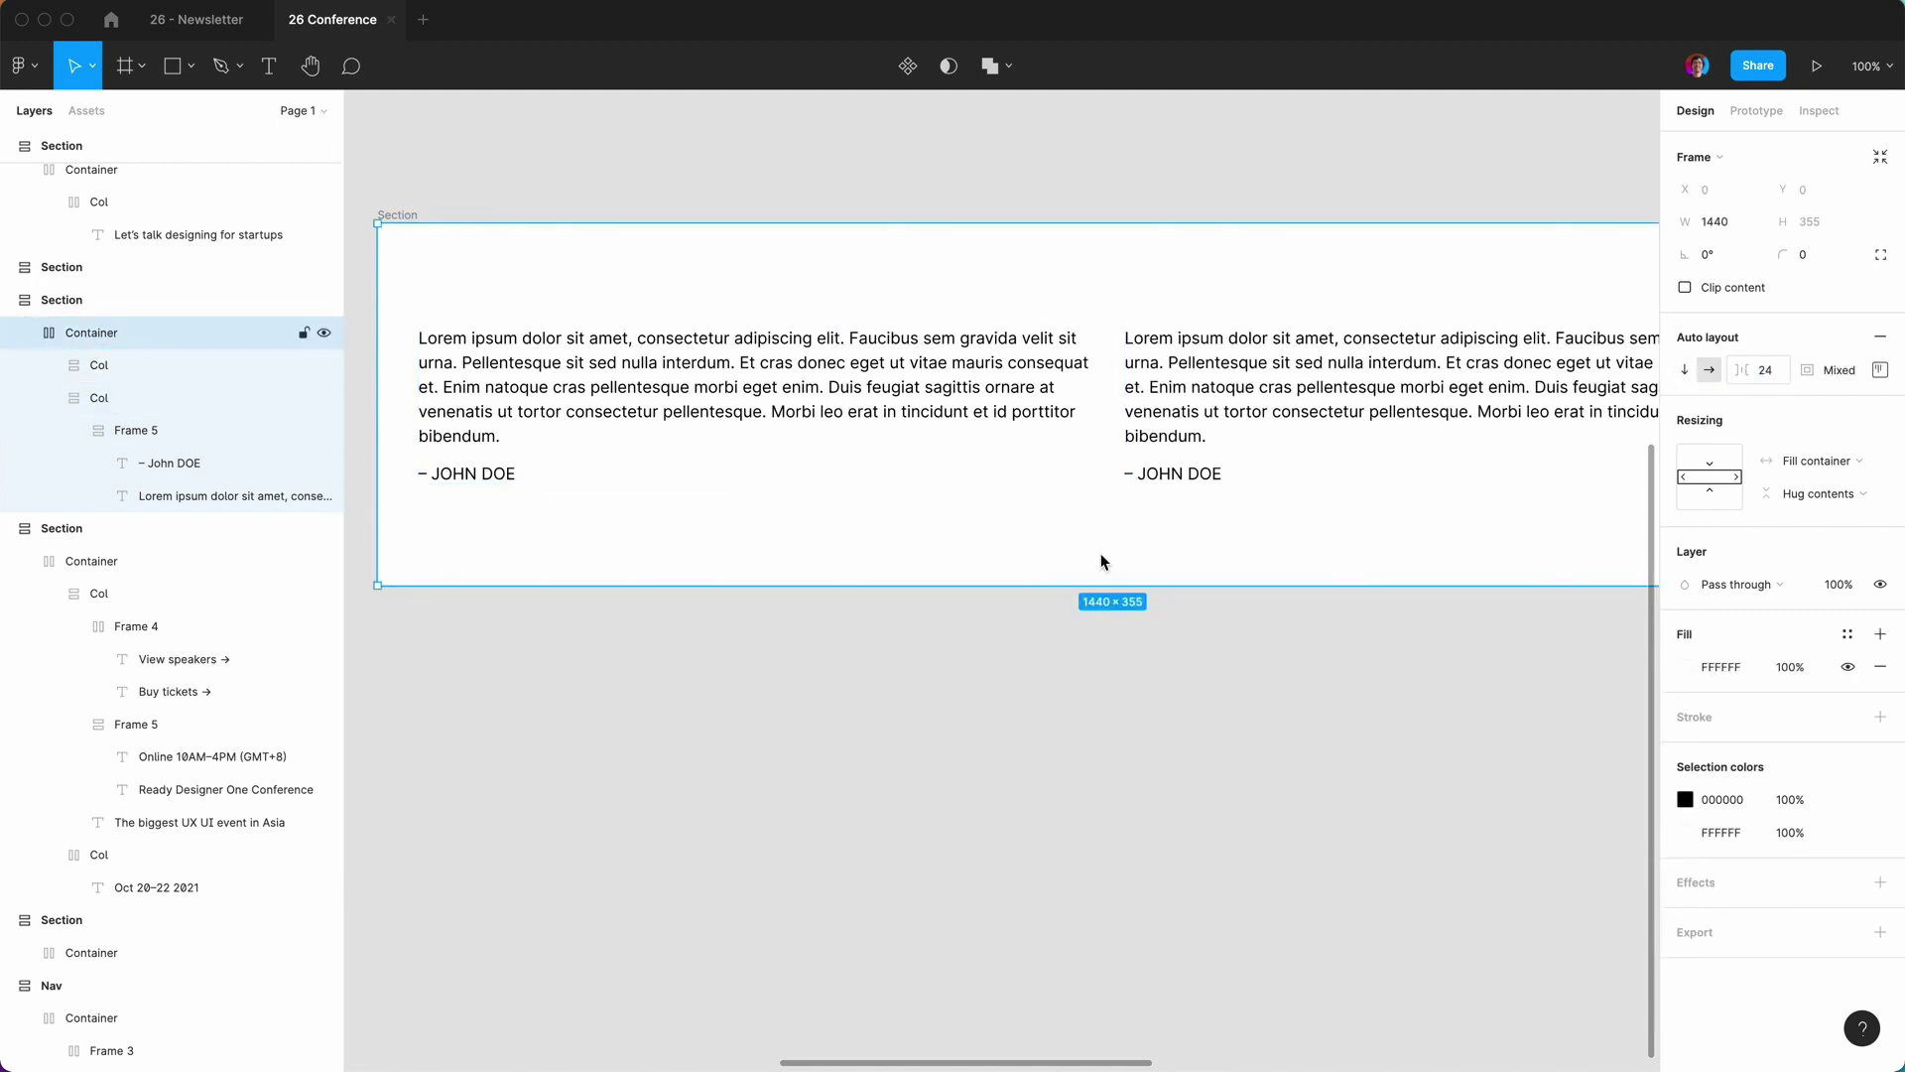
key("Escape")
left_click(898, 756)
Set the auto layout spacing between items to 24 in the container of the "Ready Designer One Conference" section.
key("minus")
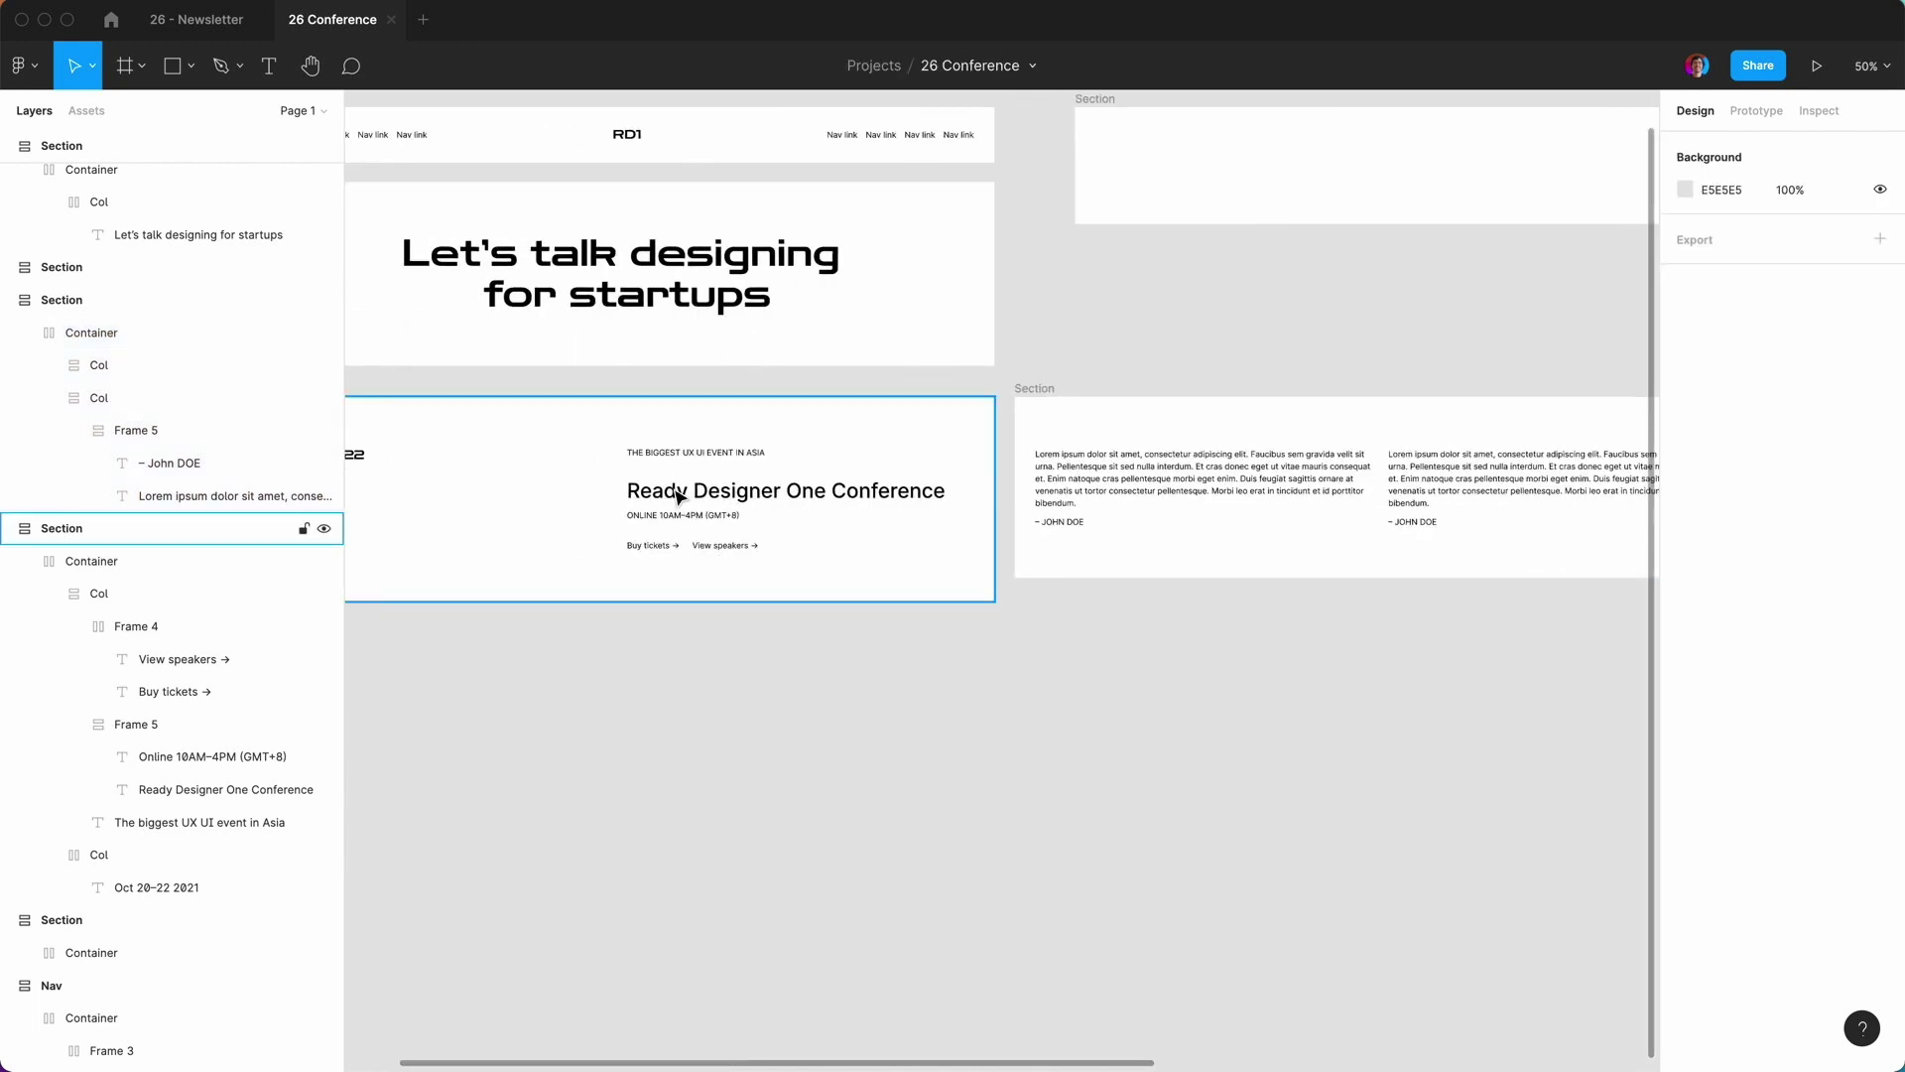
left_click(679, 496)
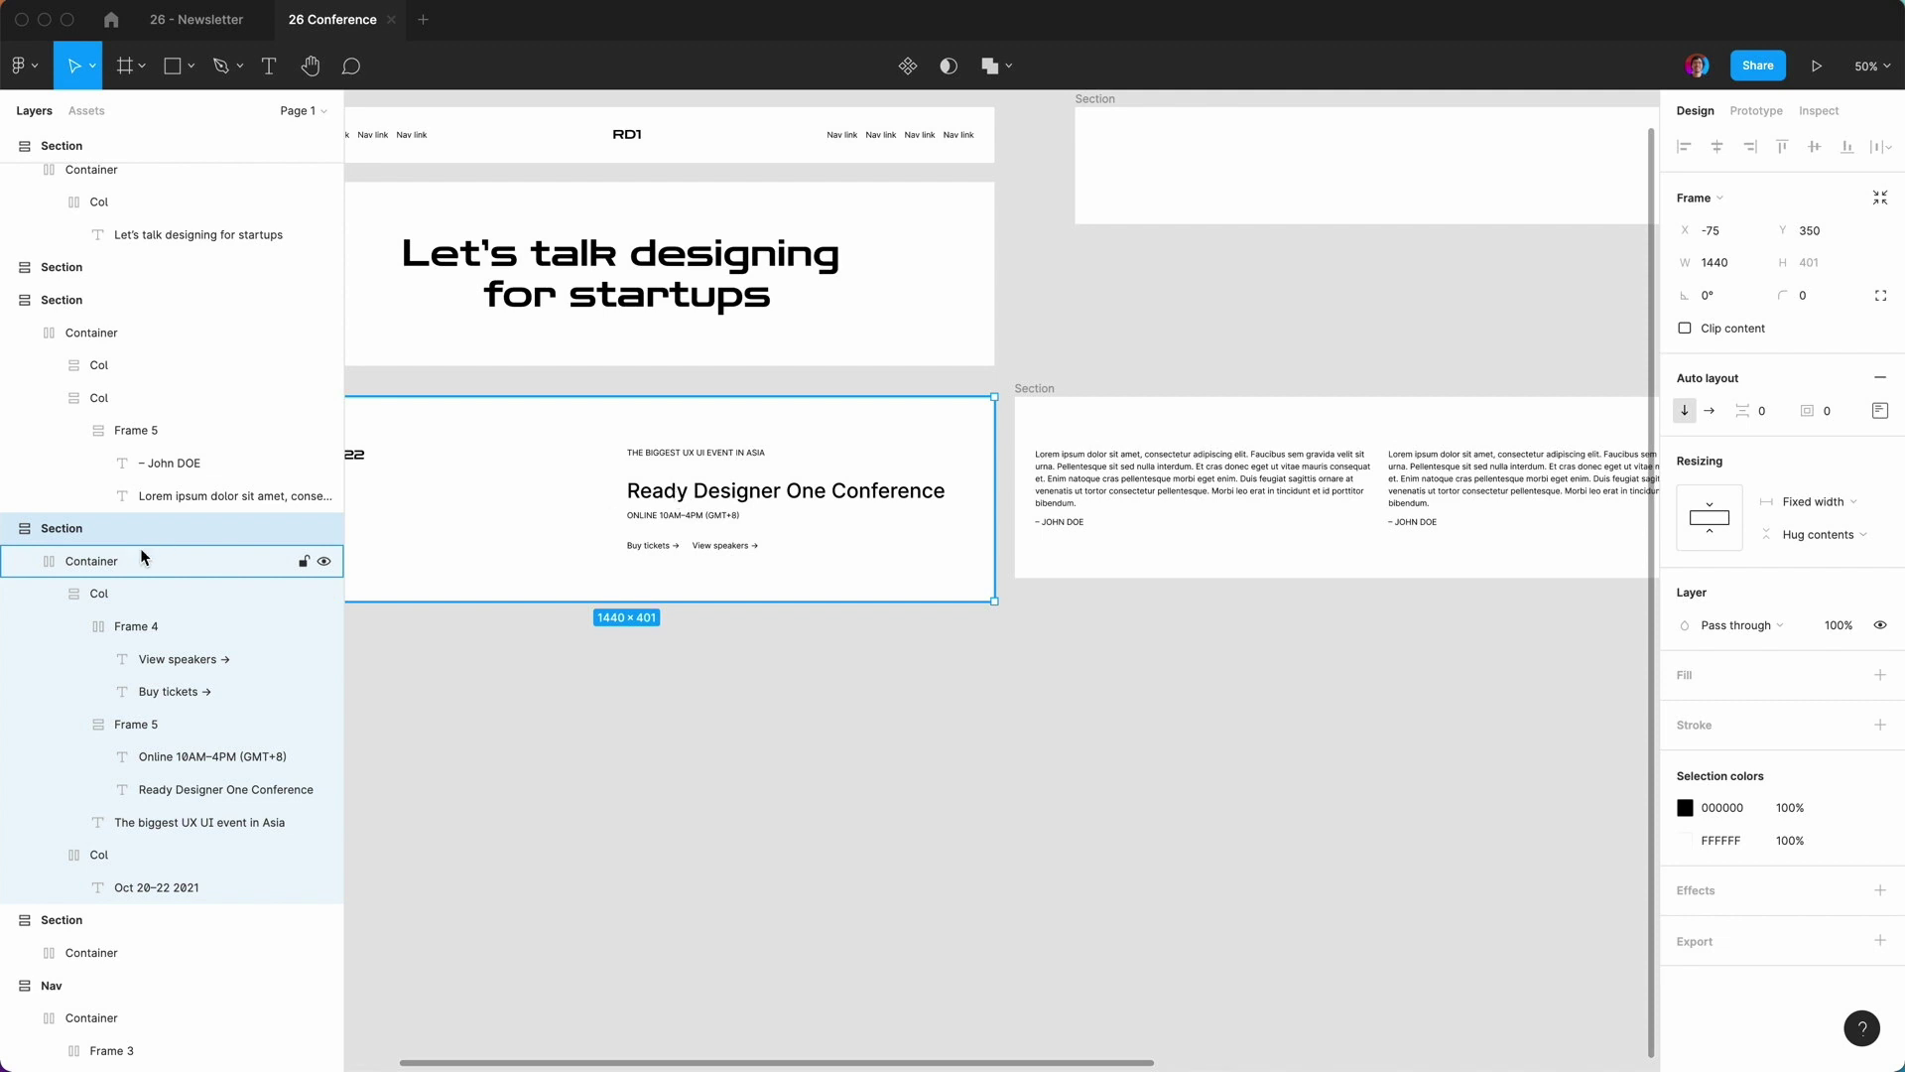
left_click(98, 562)
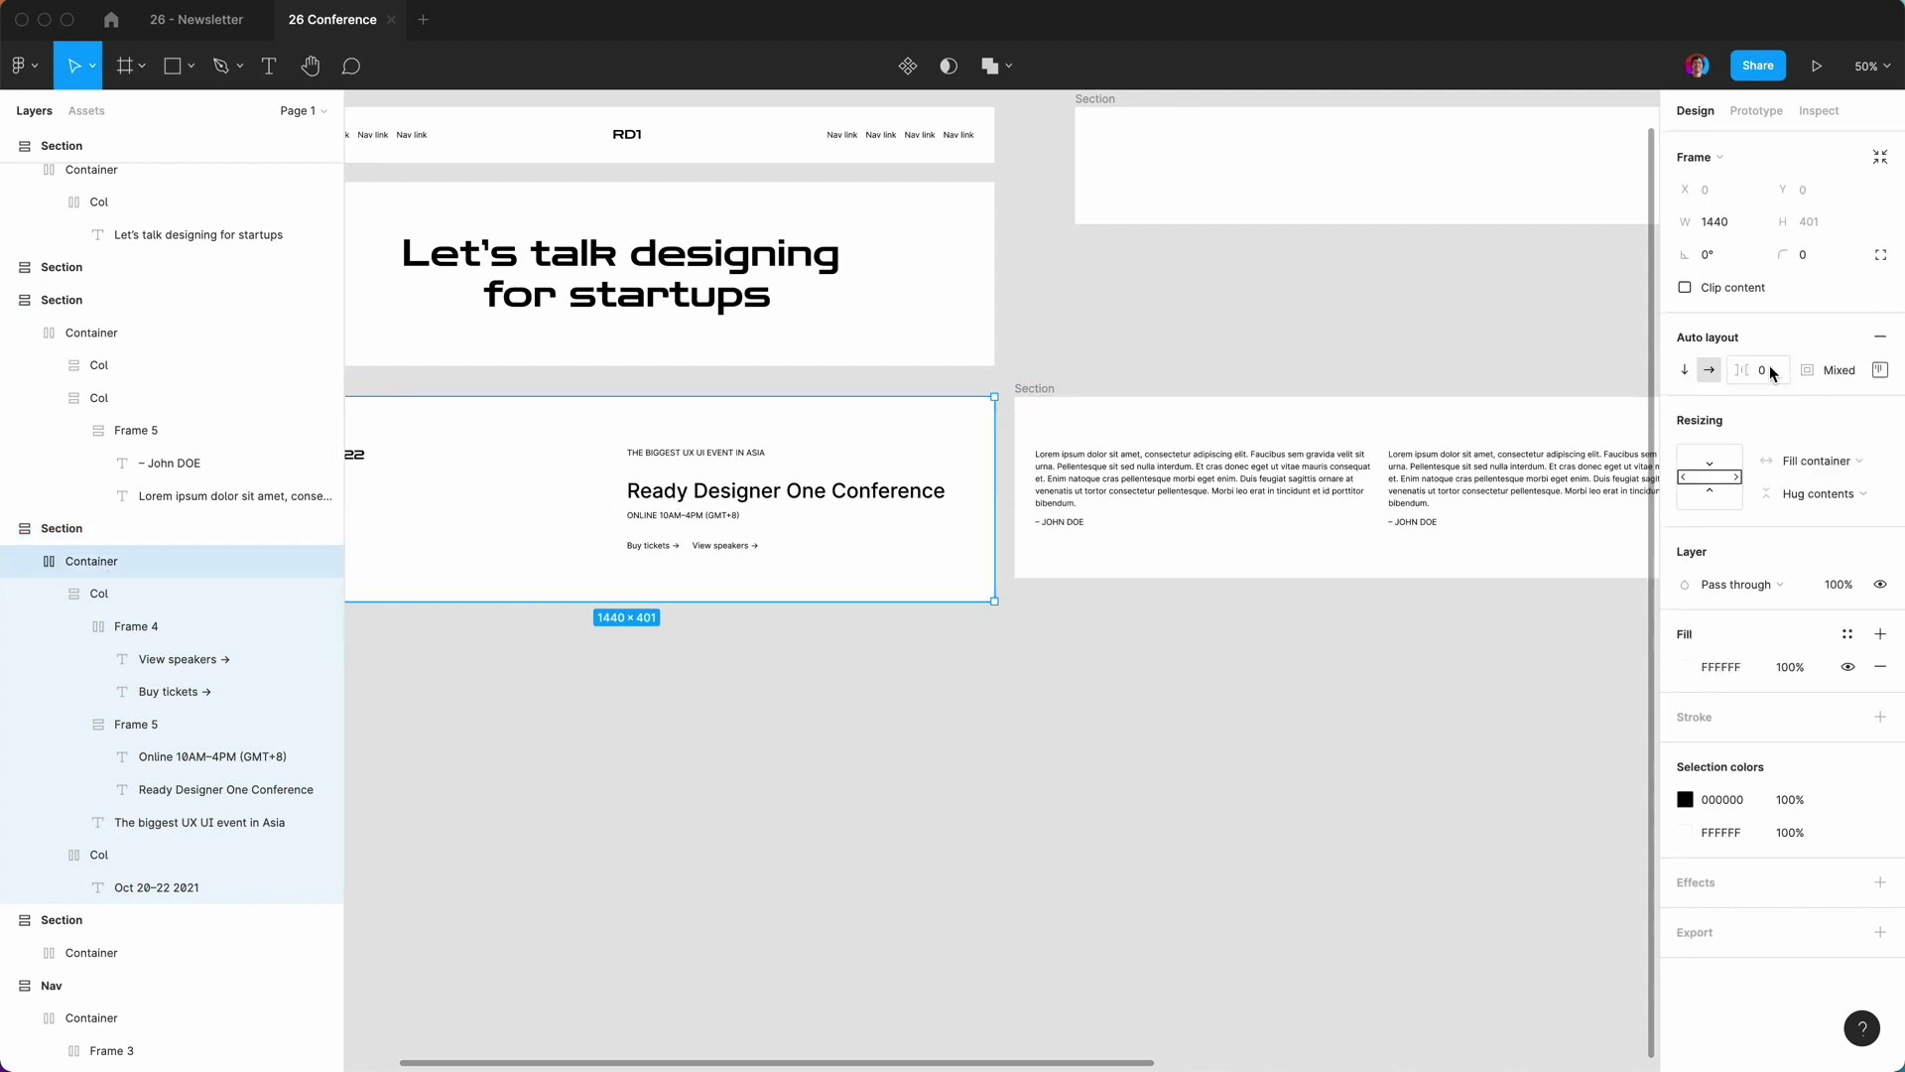
type("24")
key("Return")
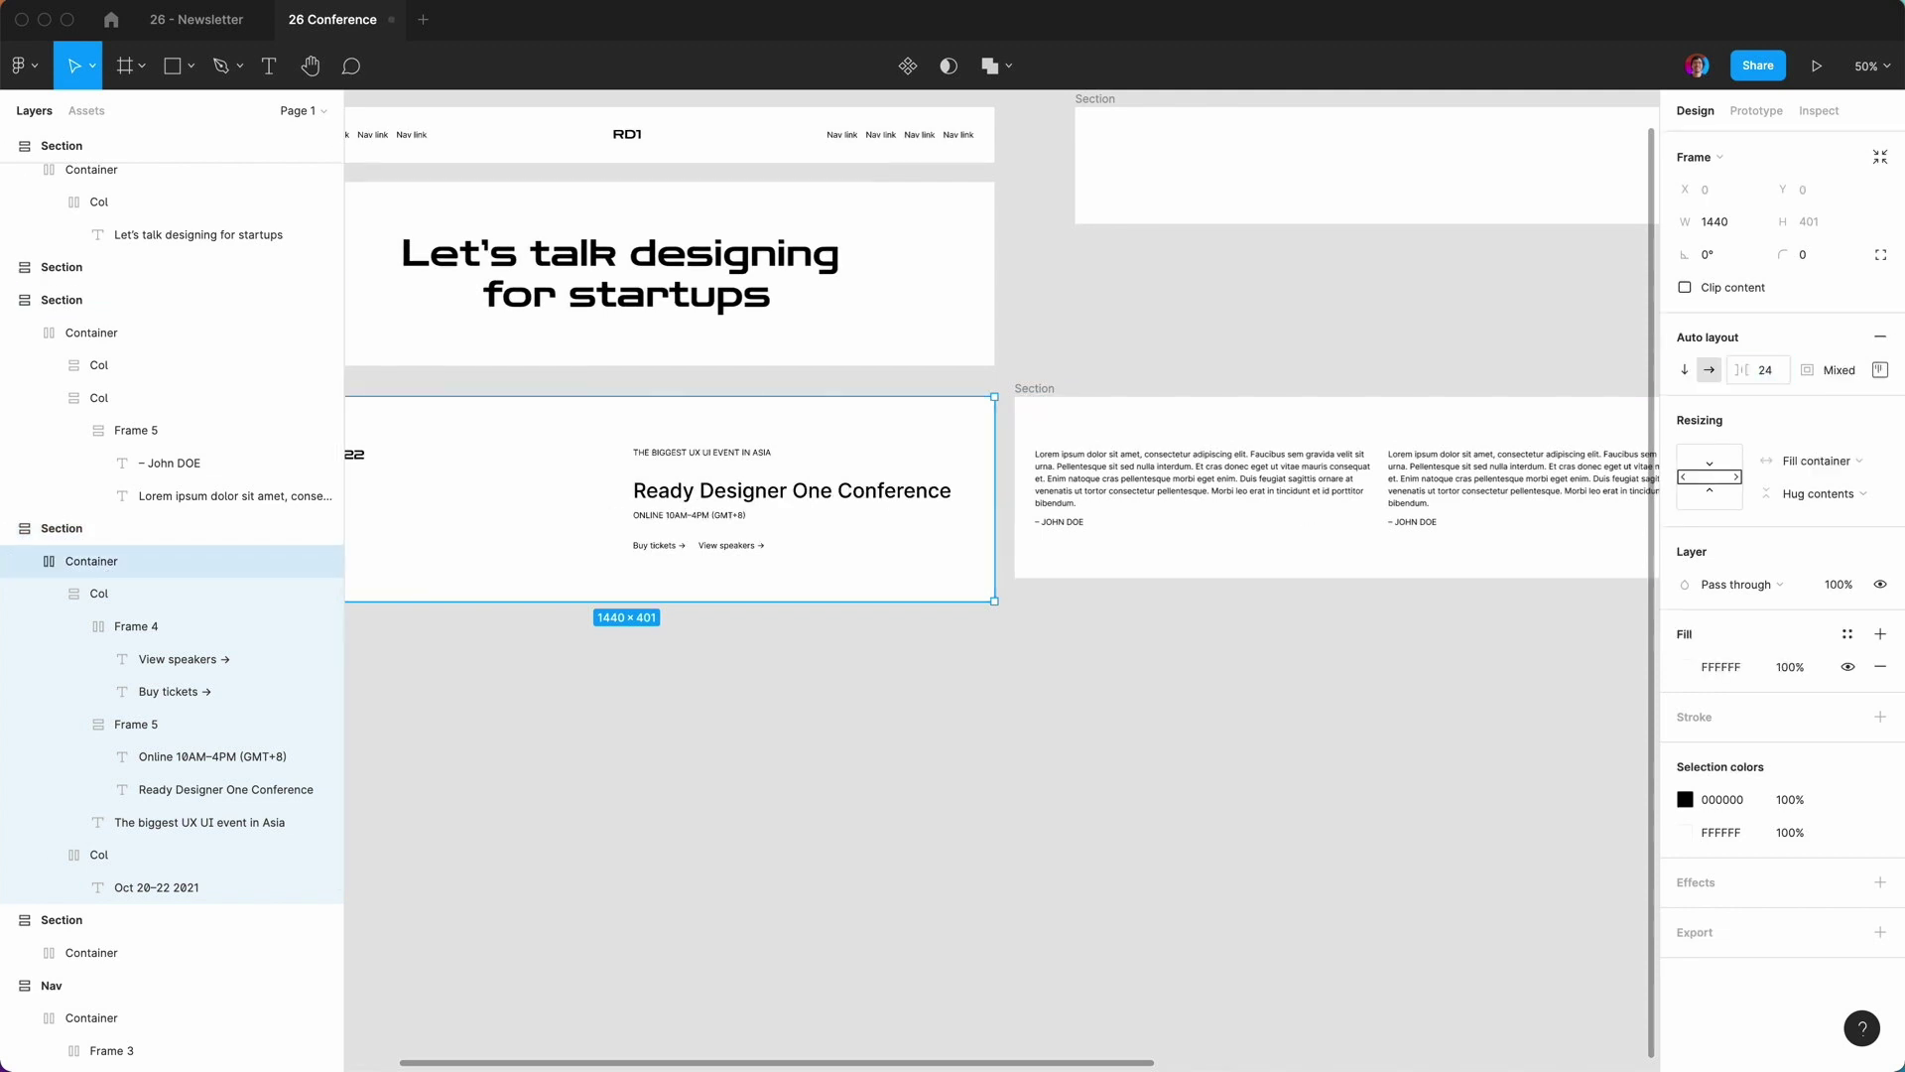
left_click(1098, 813)
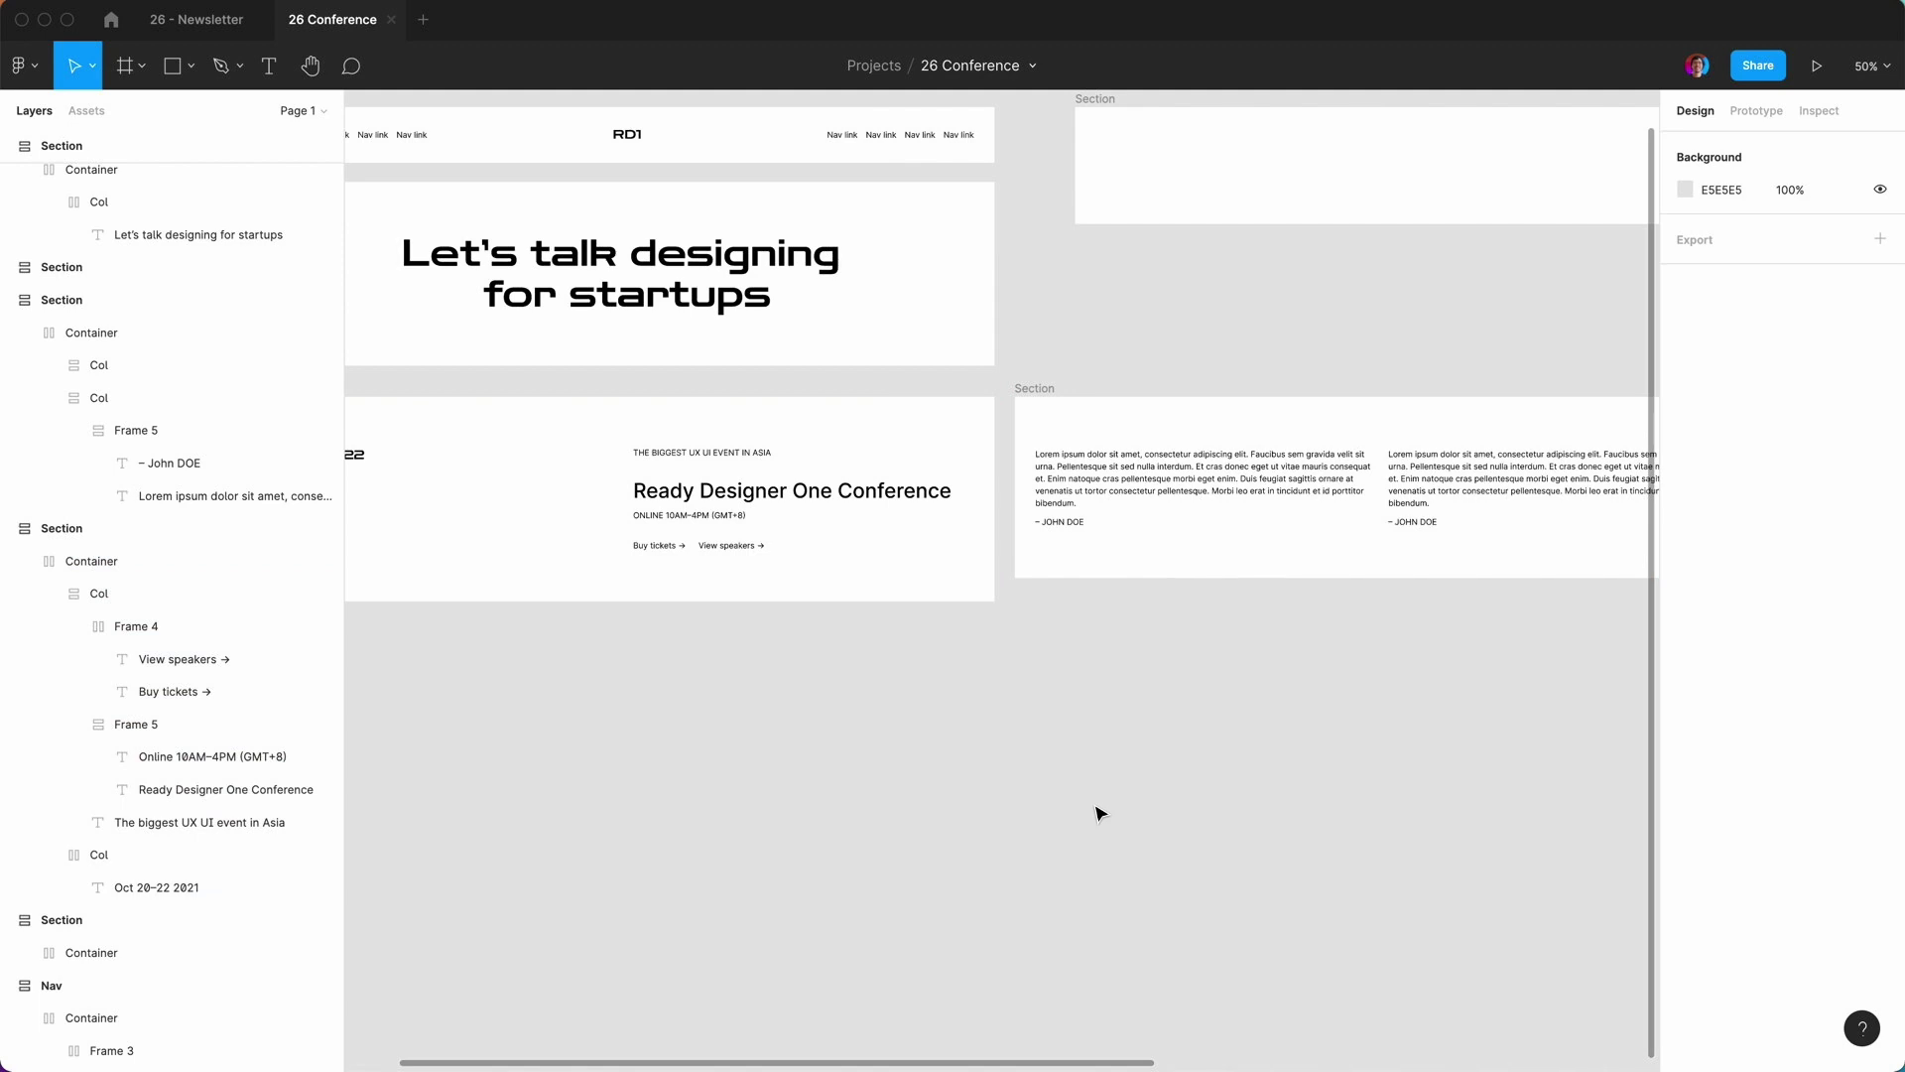
Move the quote section below the "Ready Designer One Conference" section, aligned with its left edge.
left_click(1074, 455)
left_click_drag(1023, 429, 534, 732)
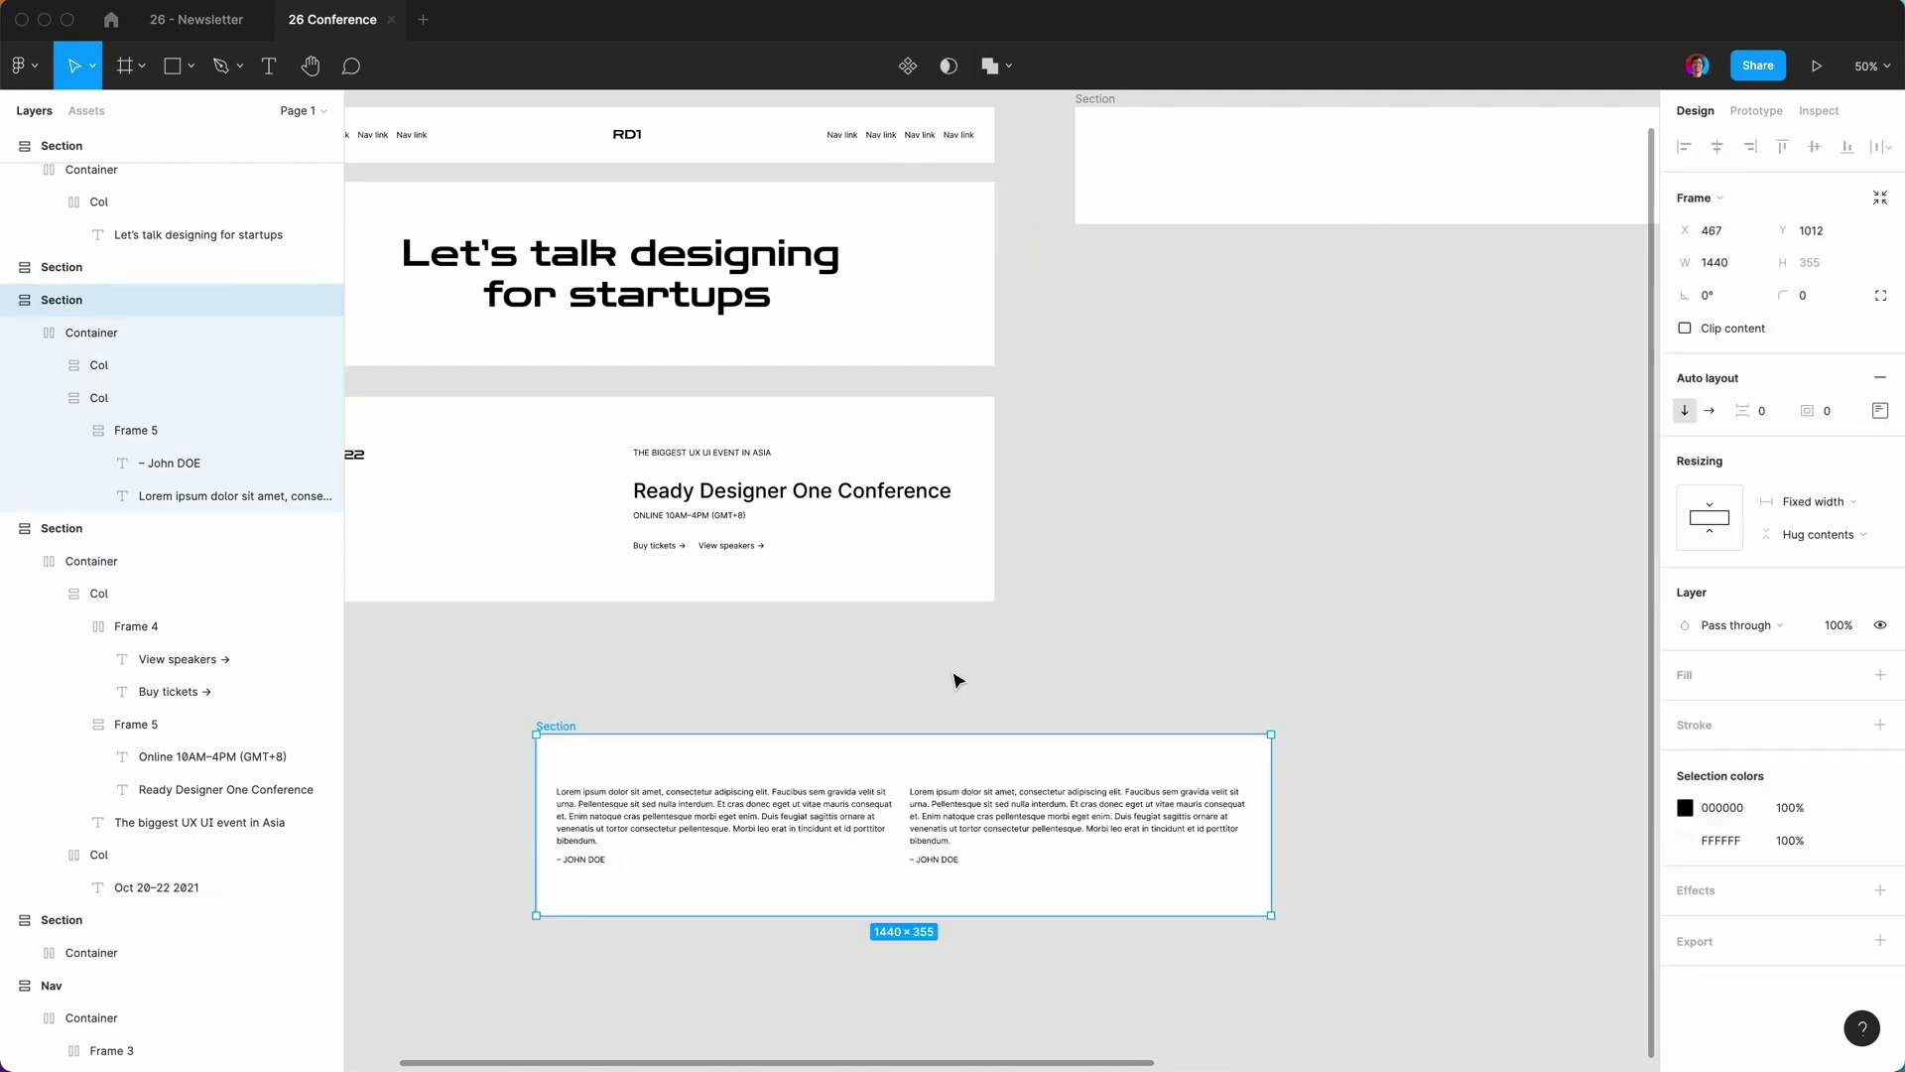
scroll(956, 680, "left", 3)
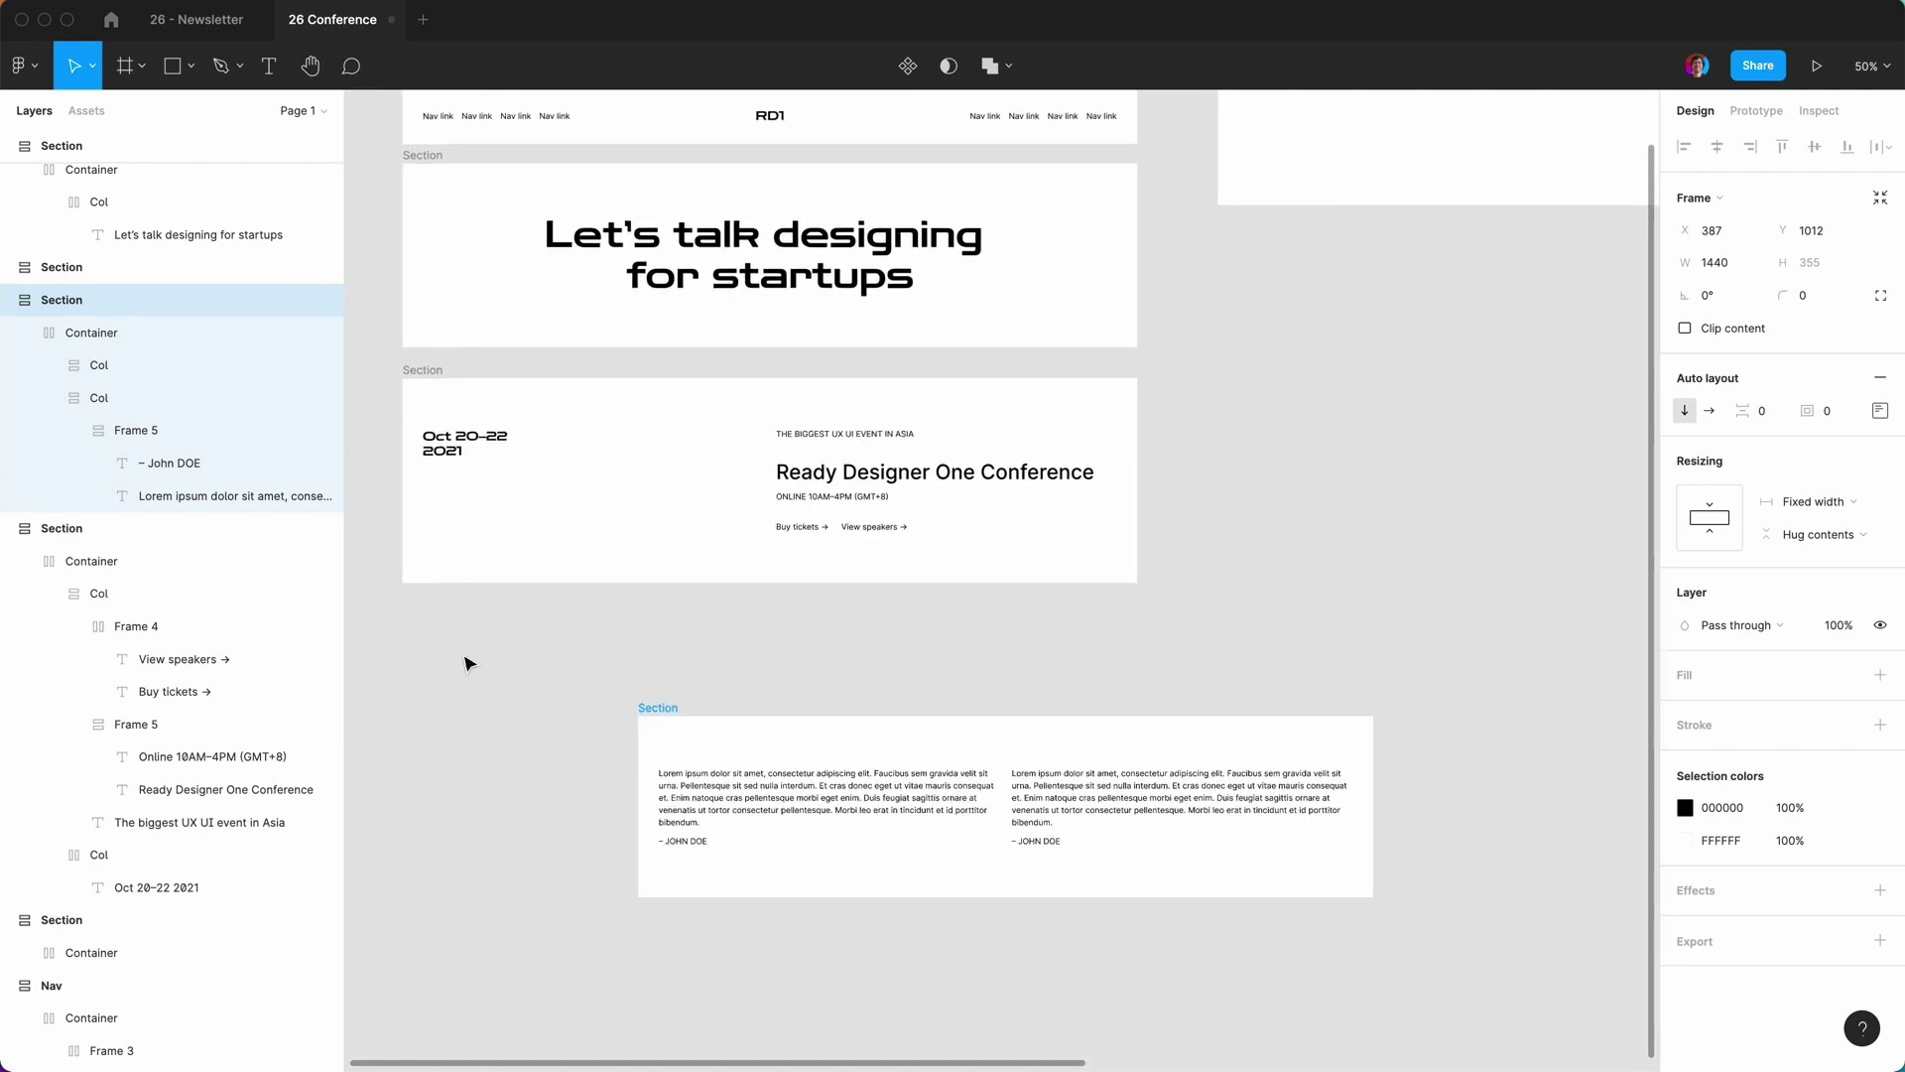
mouse_move(468, 663)
left_mouse_down()
mouse_move(422, 622)
mouse_move(444, 664)
left_mouse_up()
Duplicate the first quote column to give the quote section three columns.
left_click(563, 714)
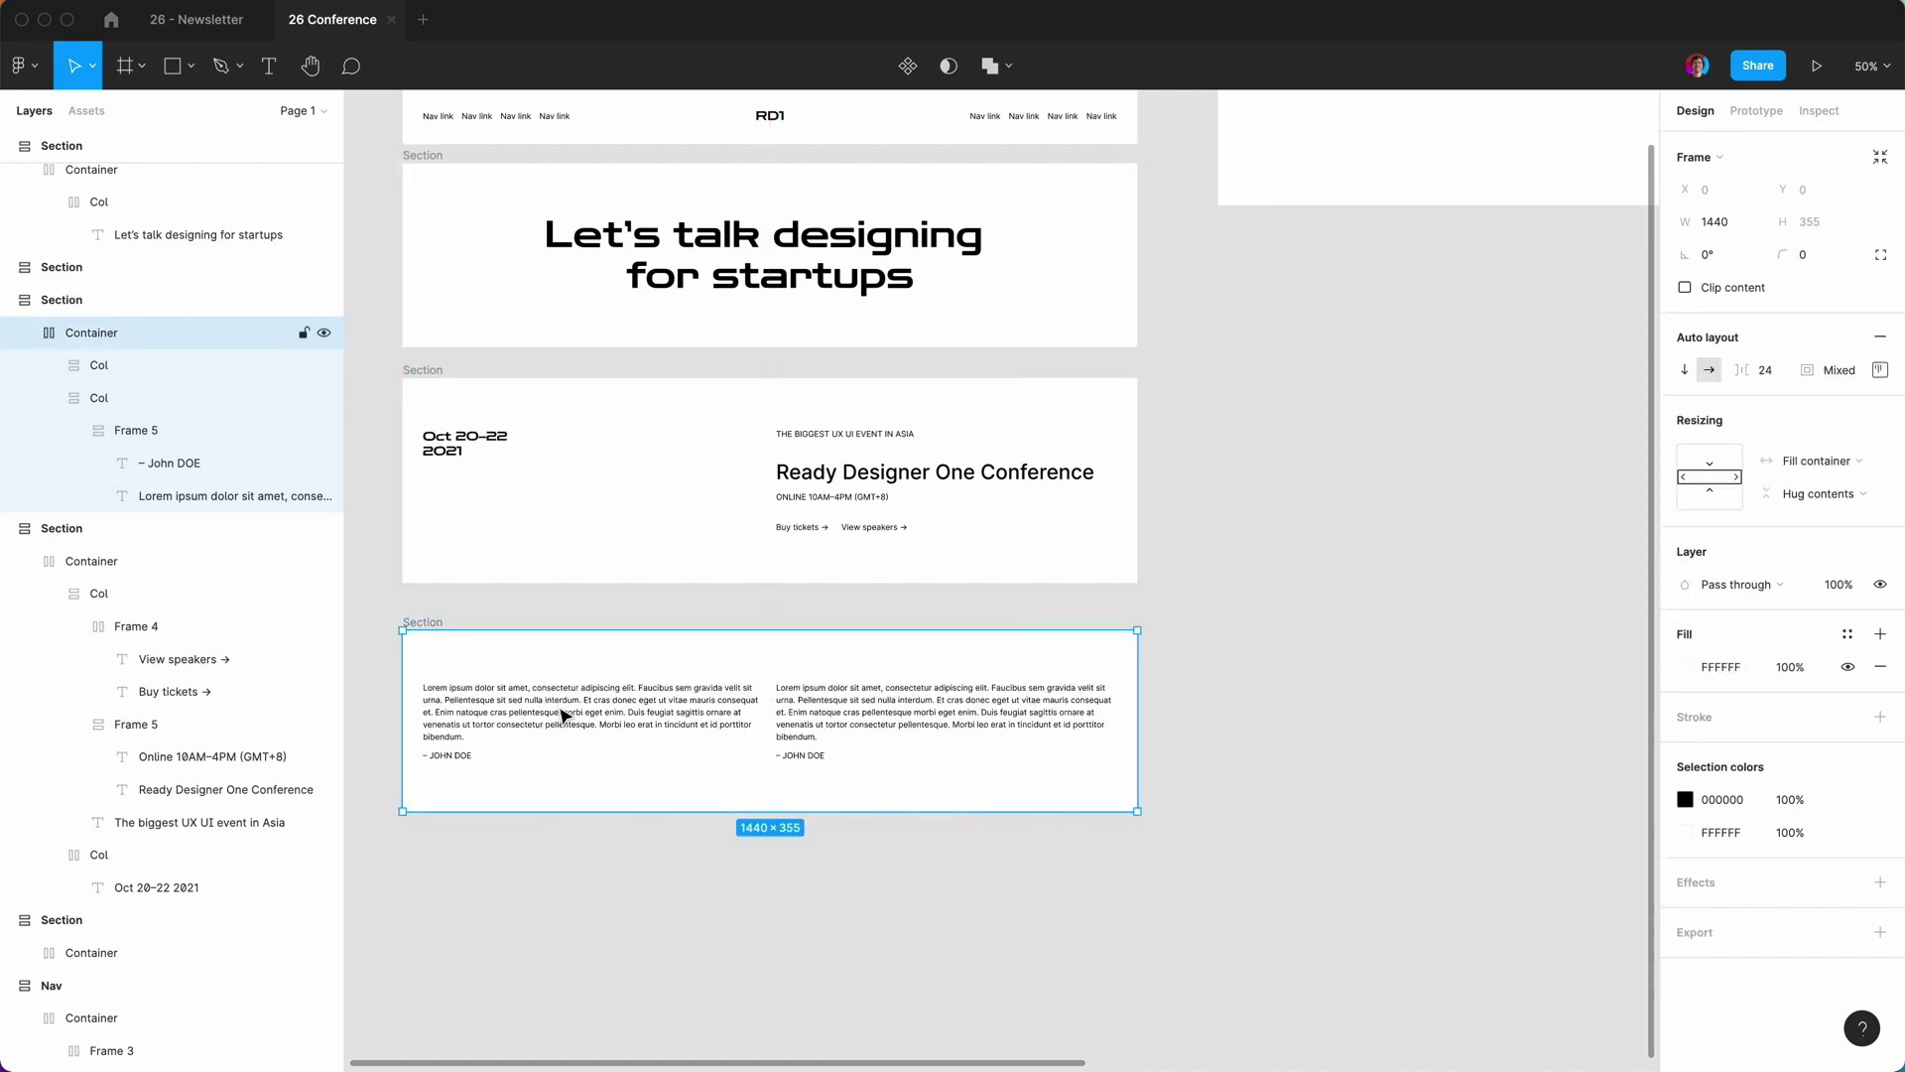
left_click(562, 714)
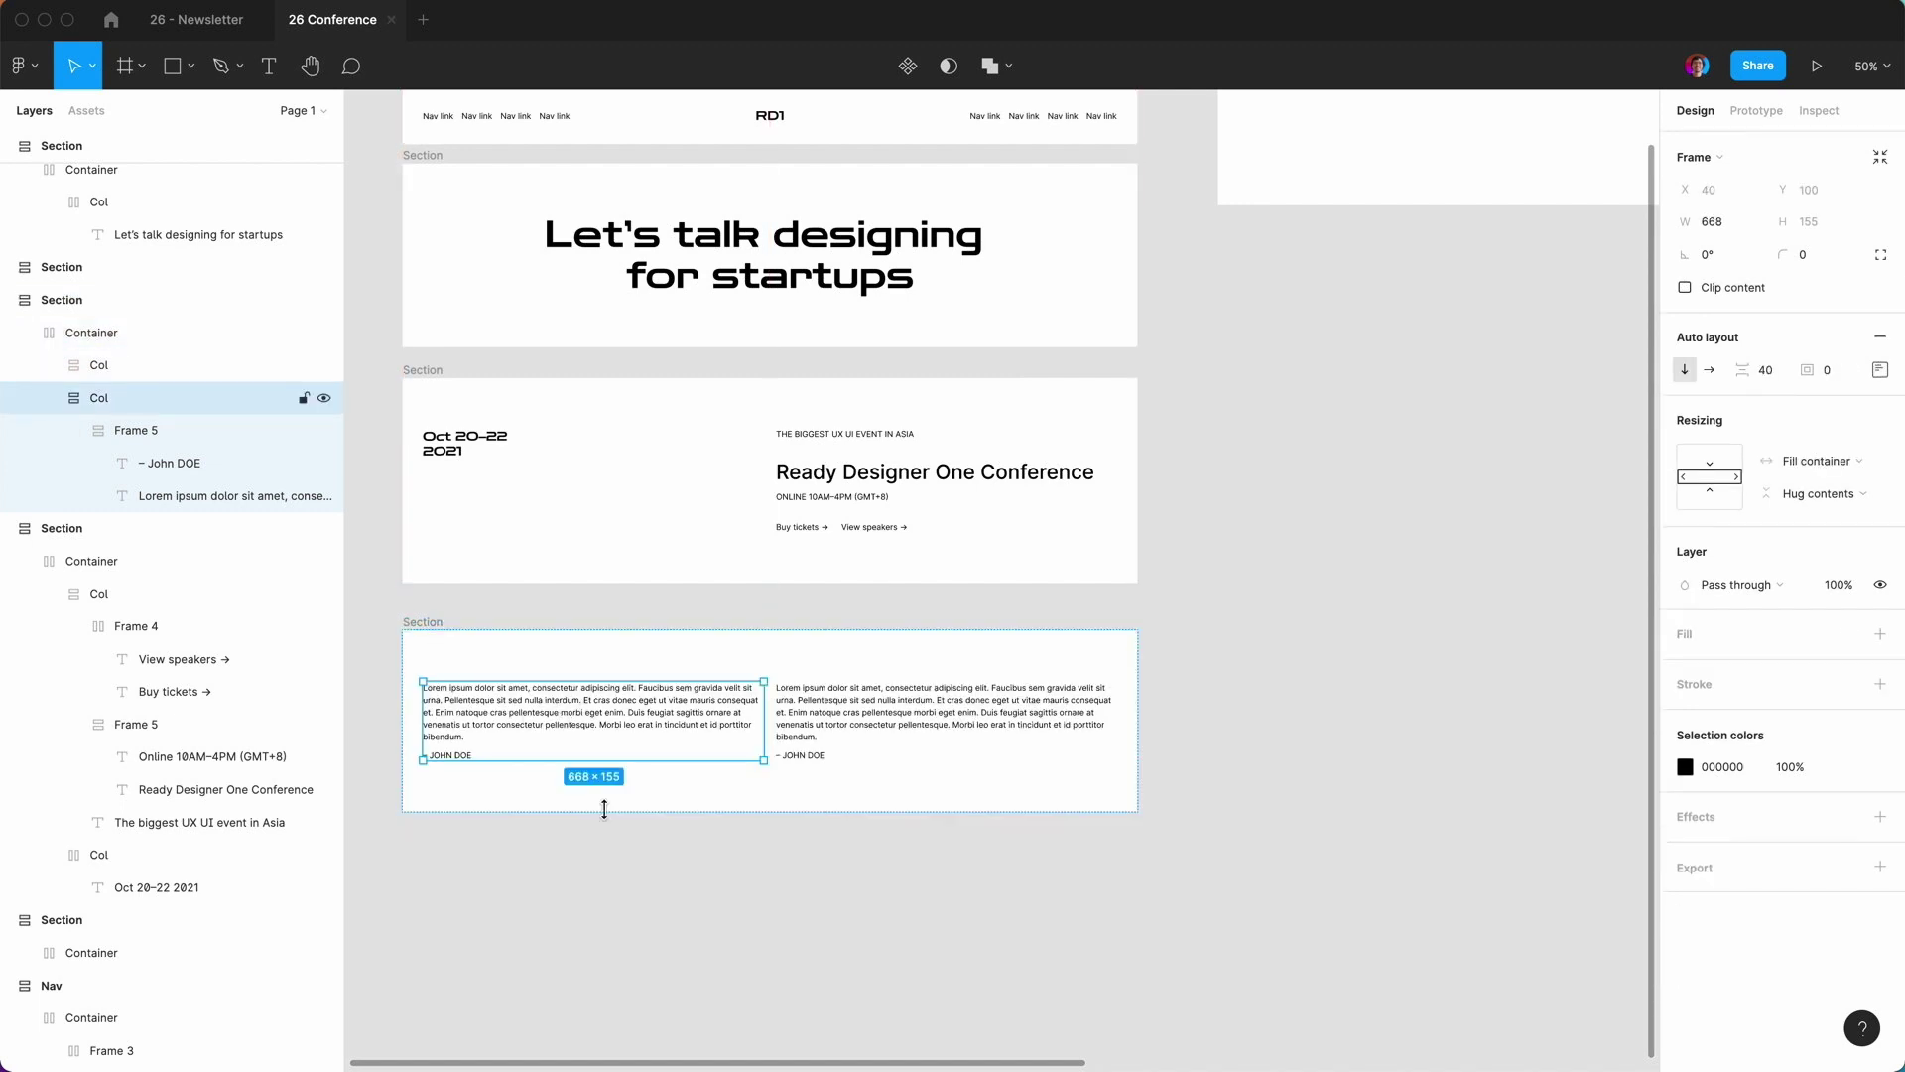
key("super+d")
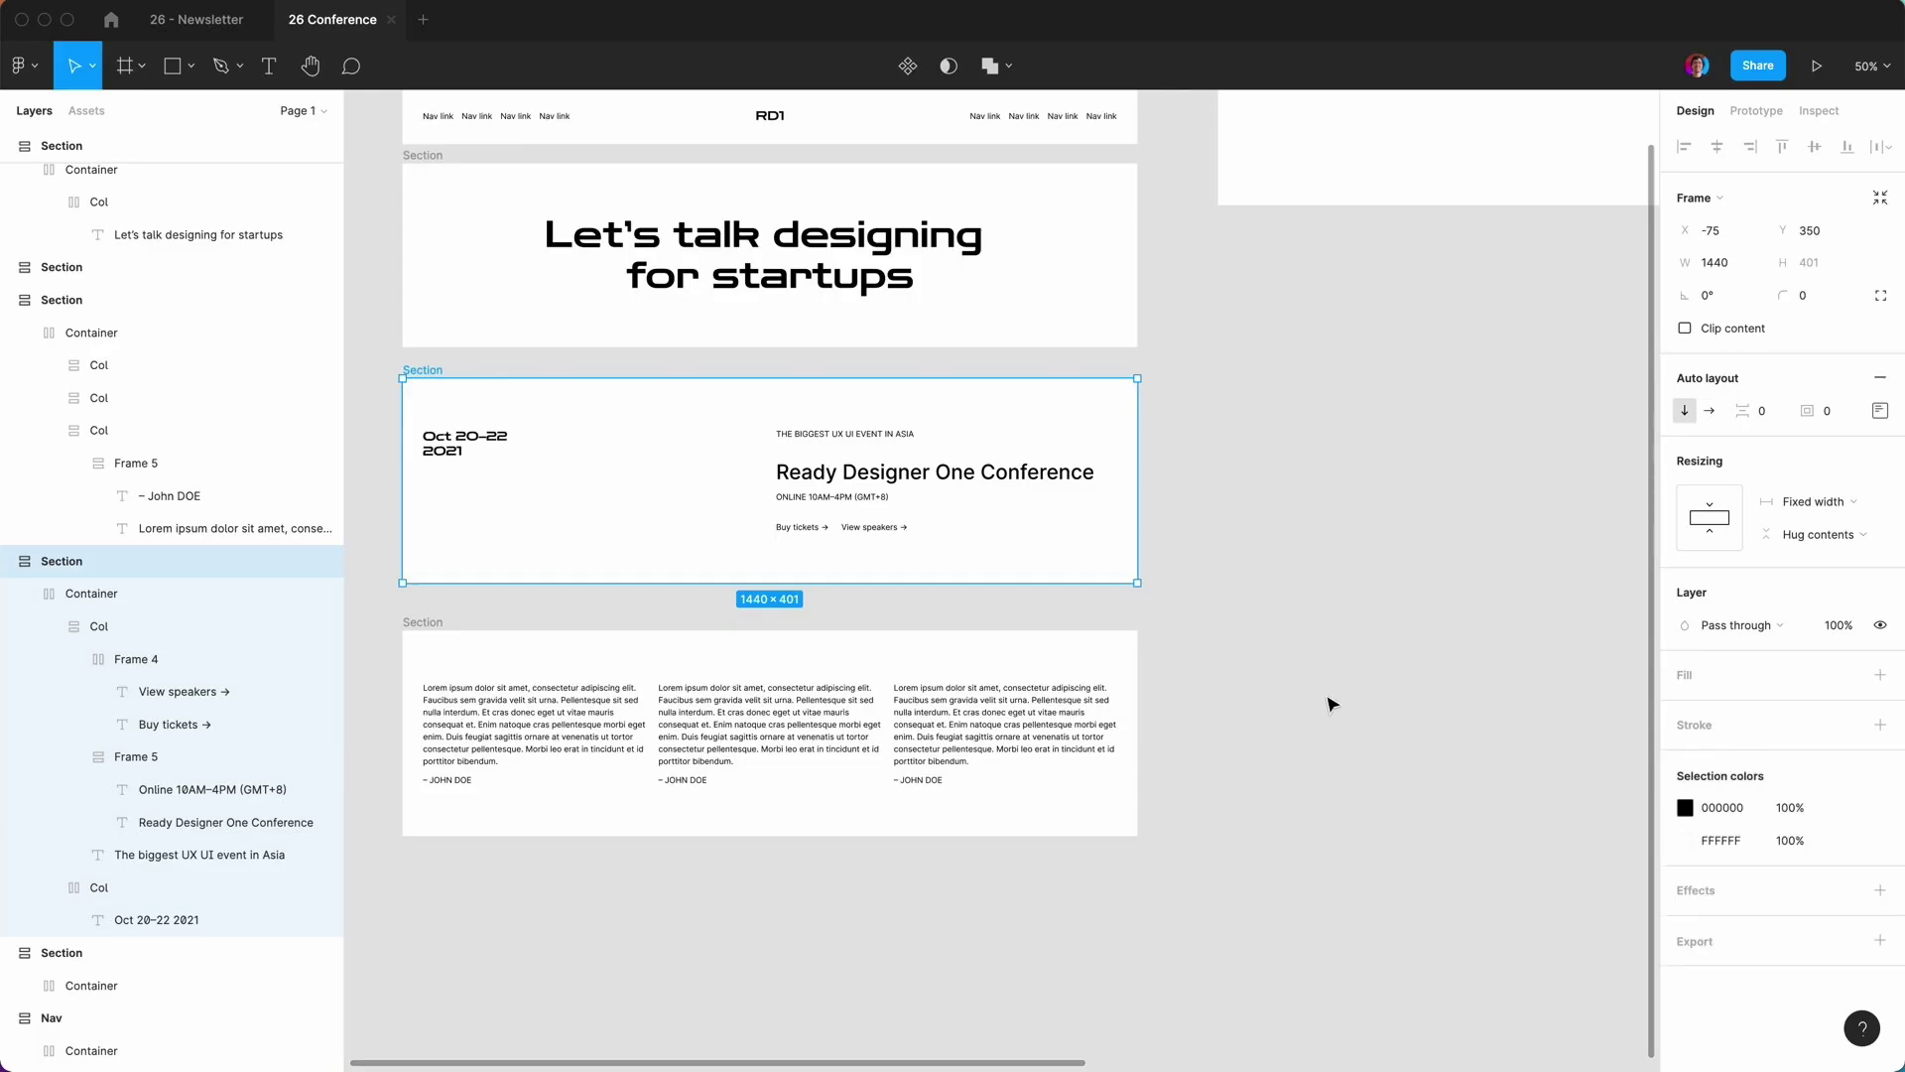
Duplicate the "Ready Designer One Conference" section and move the date column after the conference details column in the copy.
key("super+d")
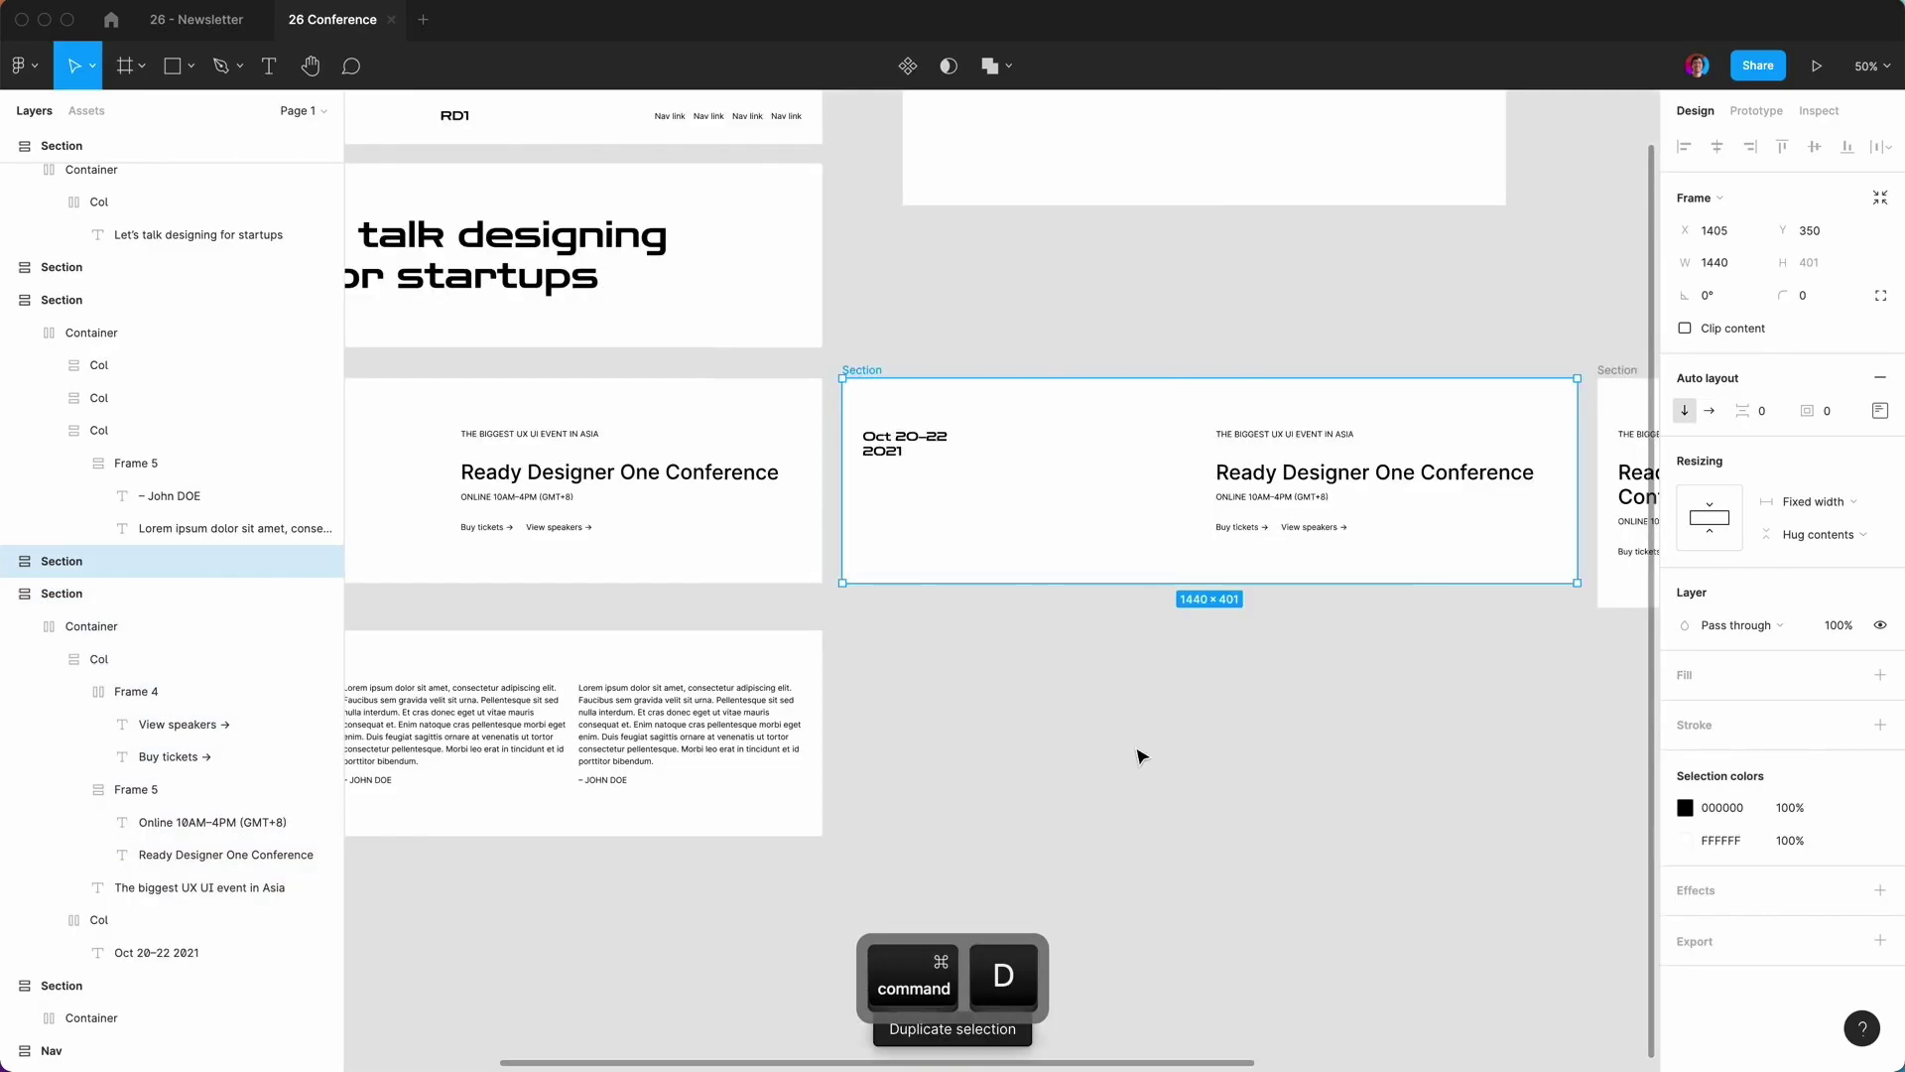
left_click(1141, 757)
left_click(893, 453)
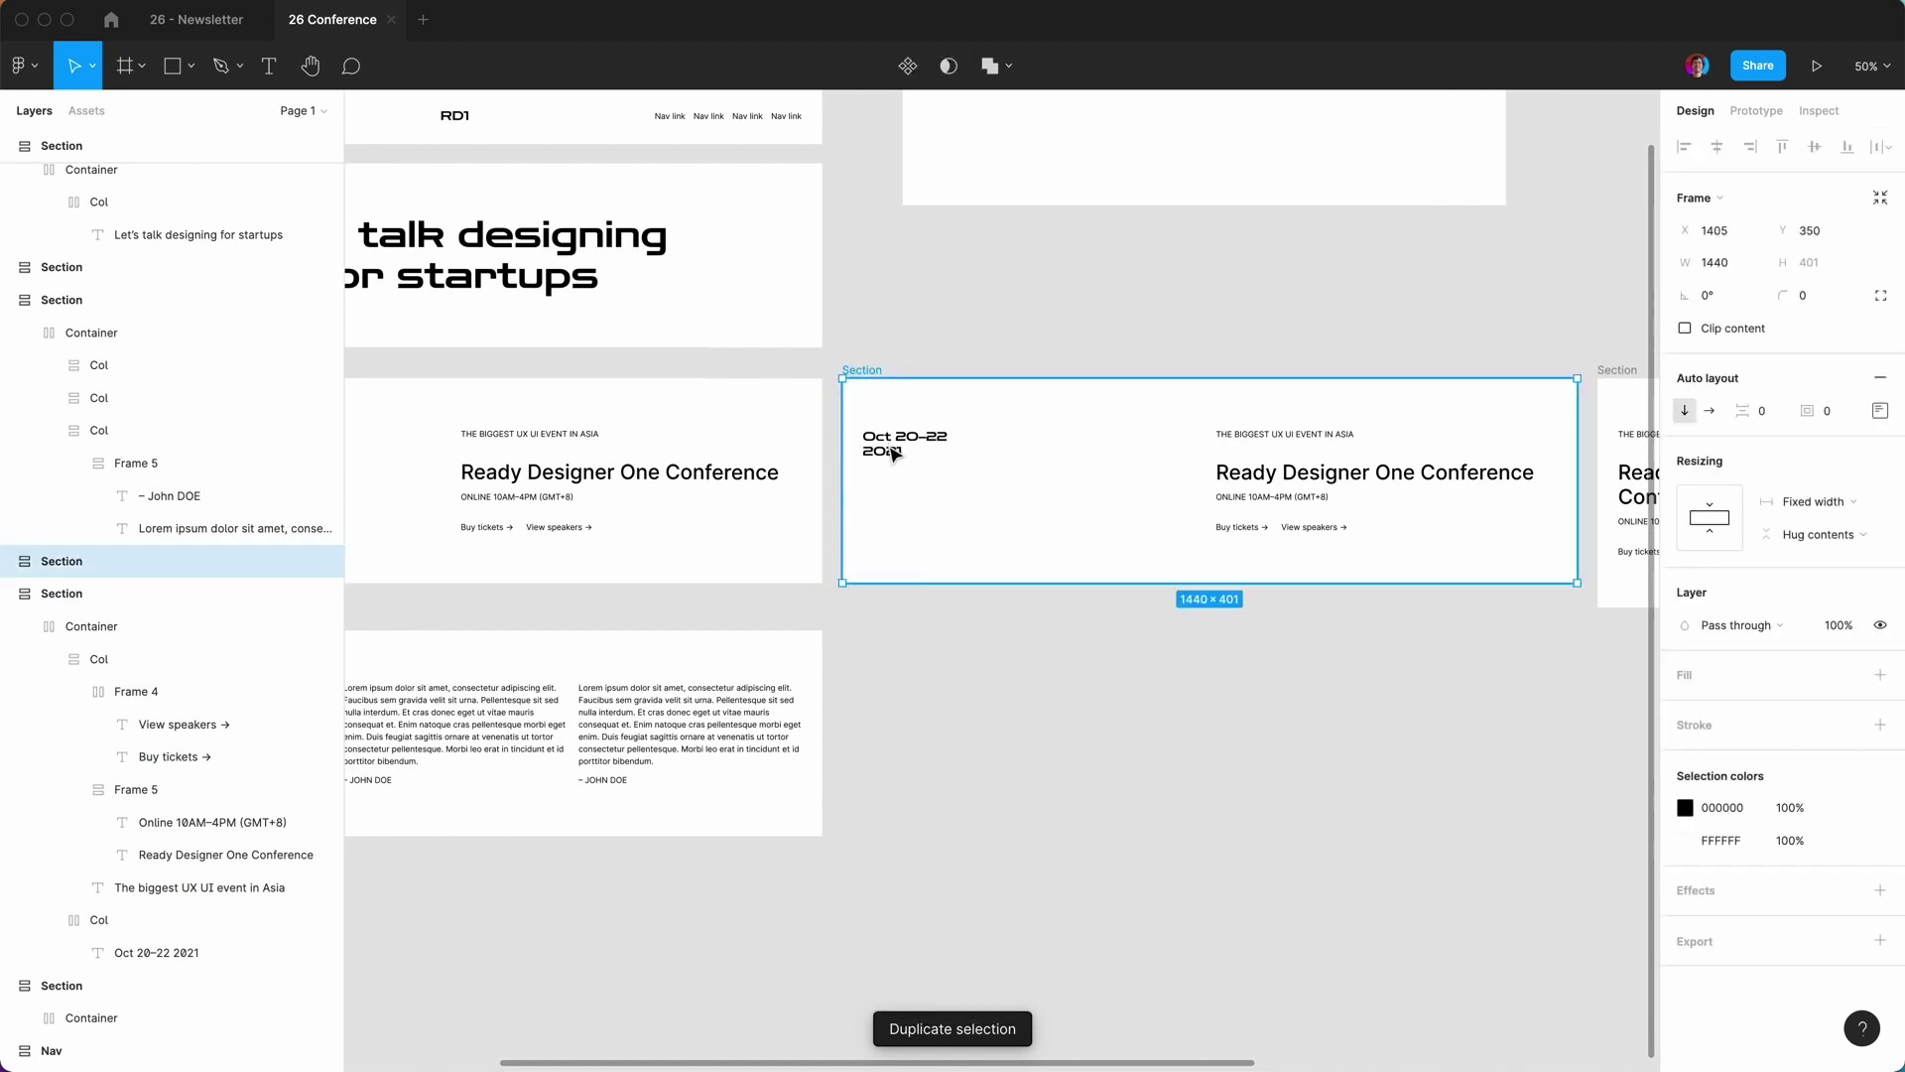
double_click(893, 454)
double_click(893, 453)
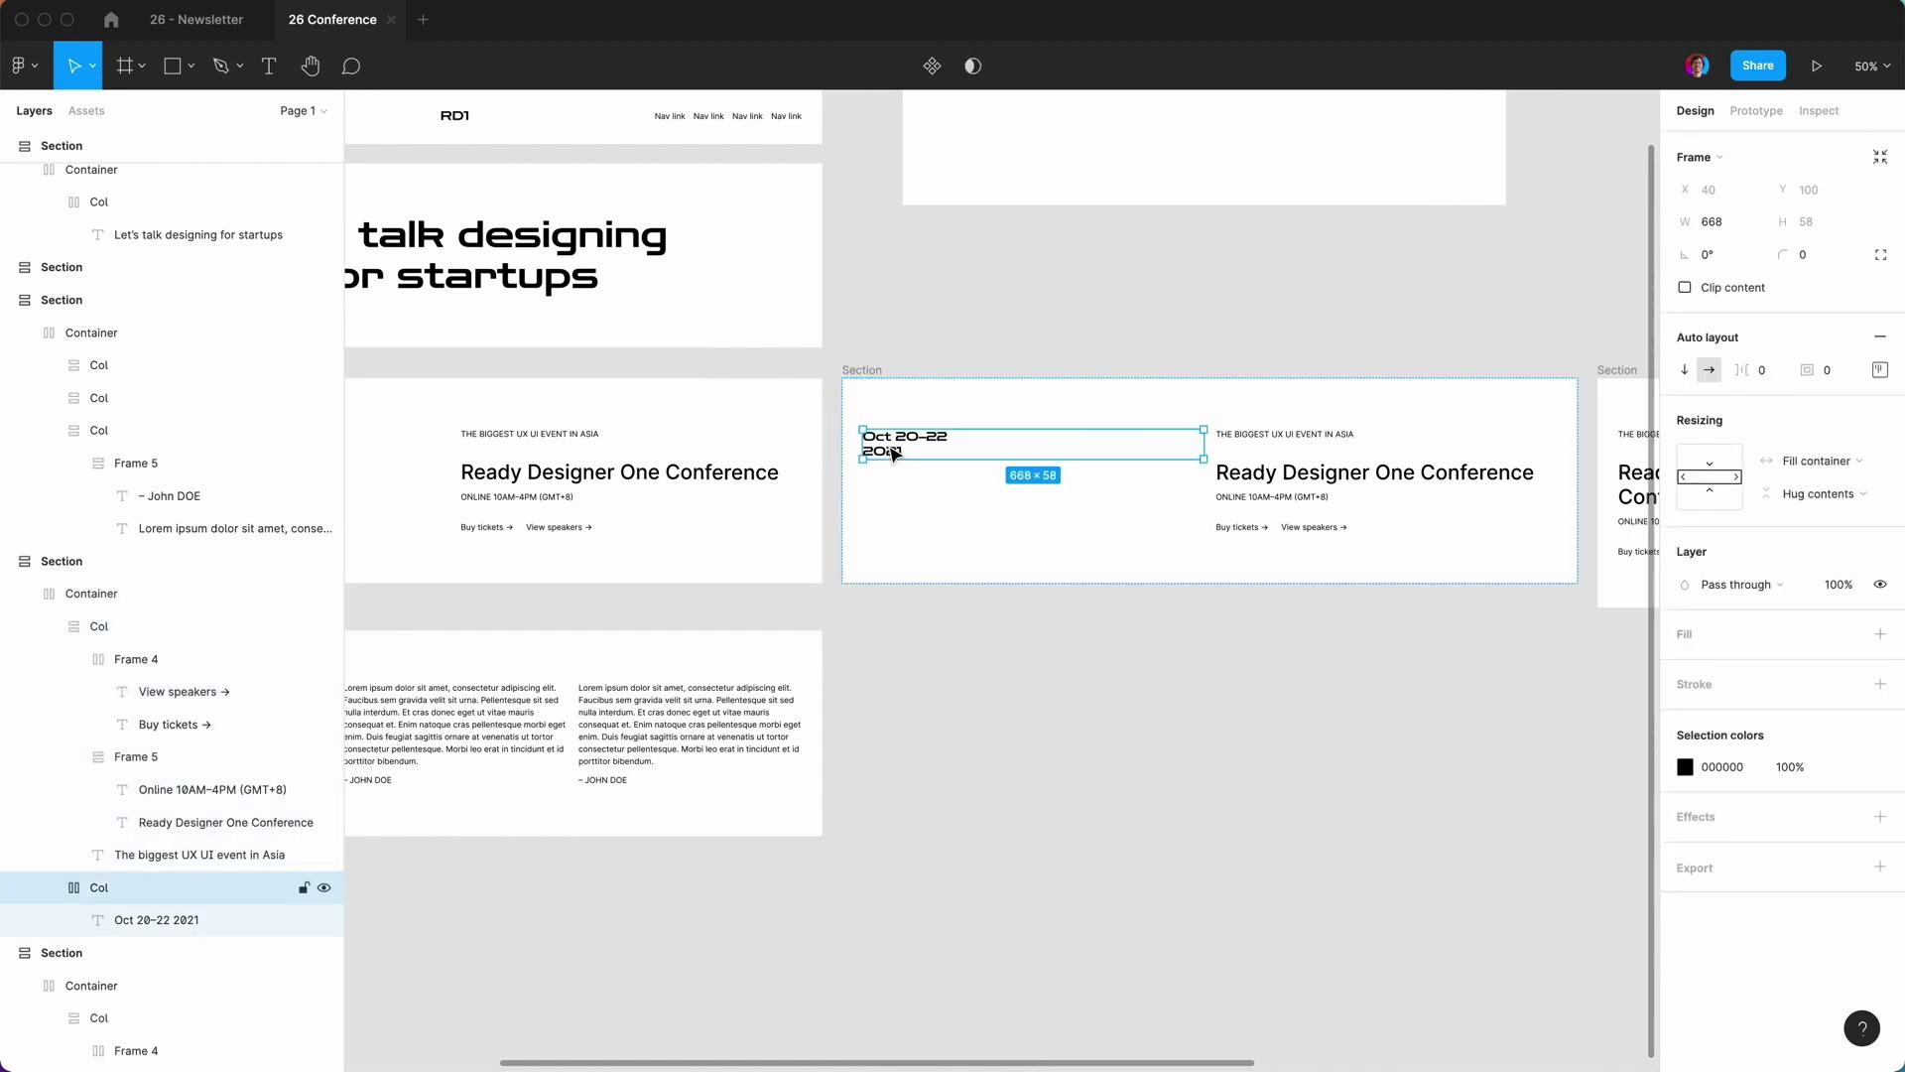
key("Right")
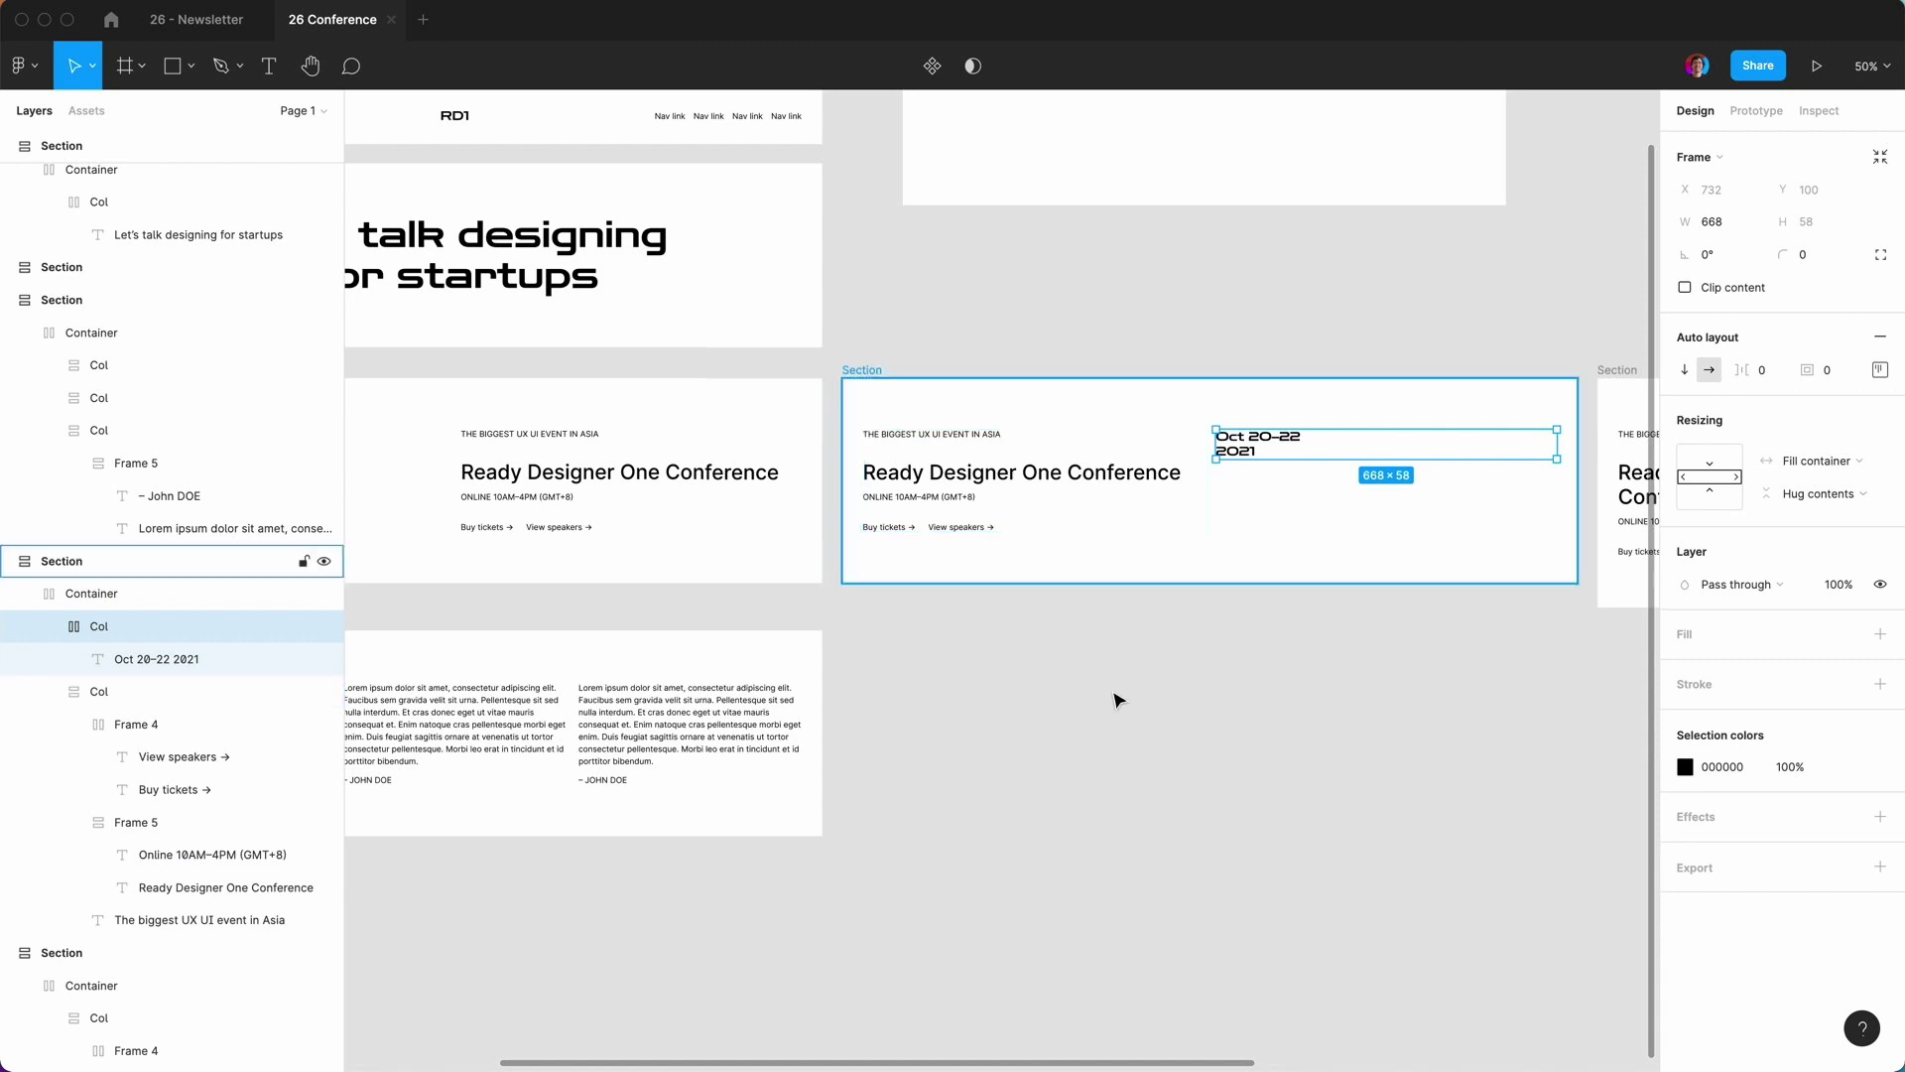
Replace the date text in the duplicated "Ready Designer One Conference" section with the speaker's name.
left_click(1236, 437)
double_click(1235, 436)
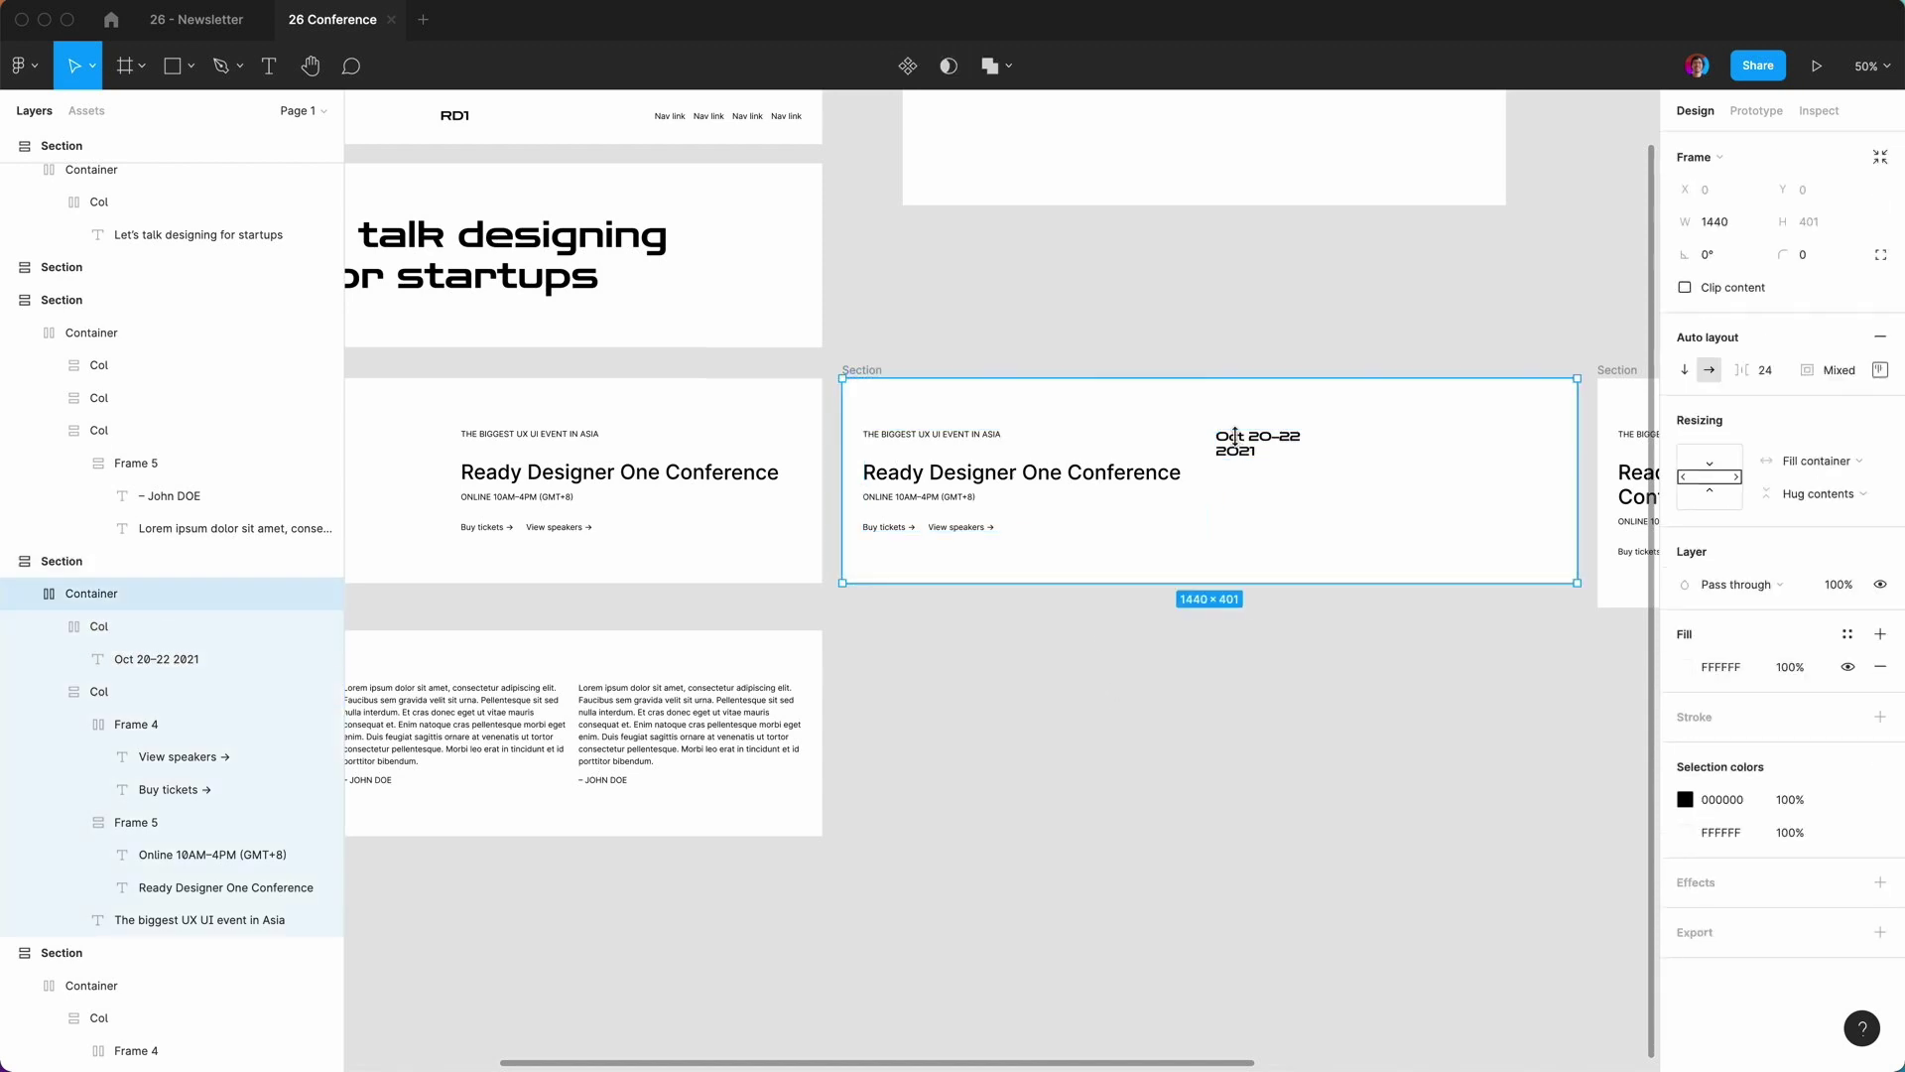
double_click(1245, 451)
double_click(1247, 452)
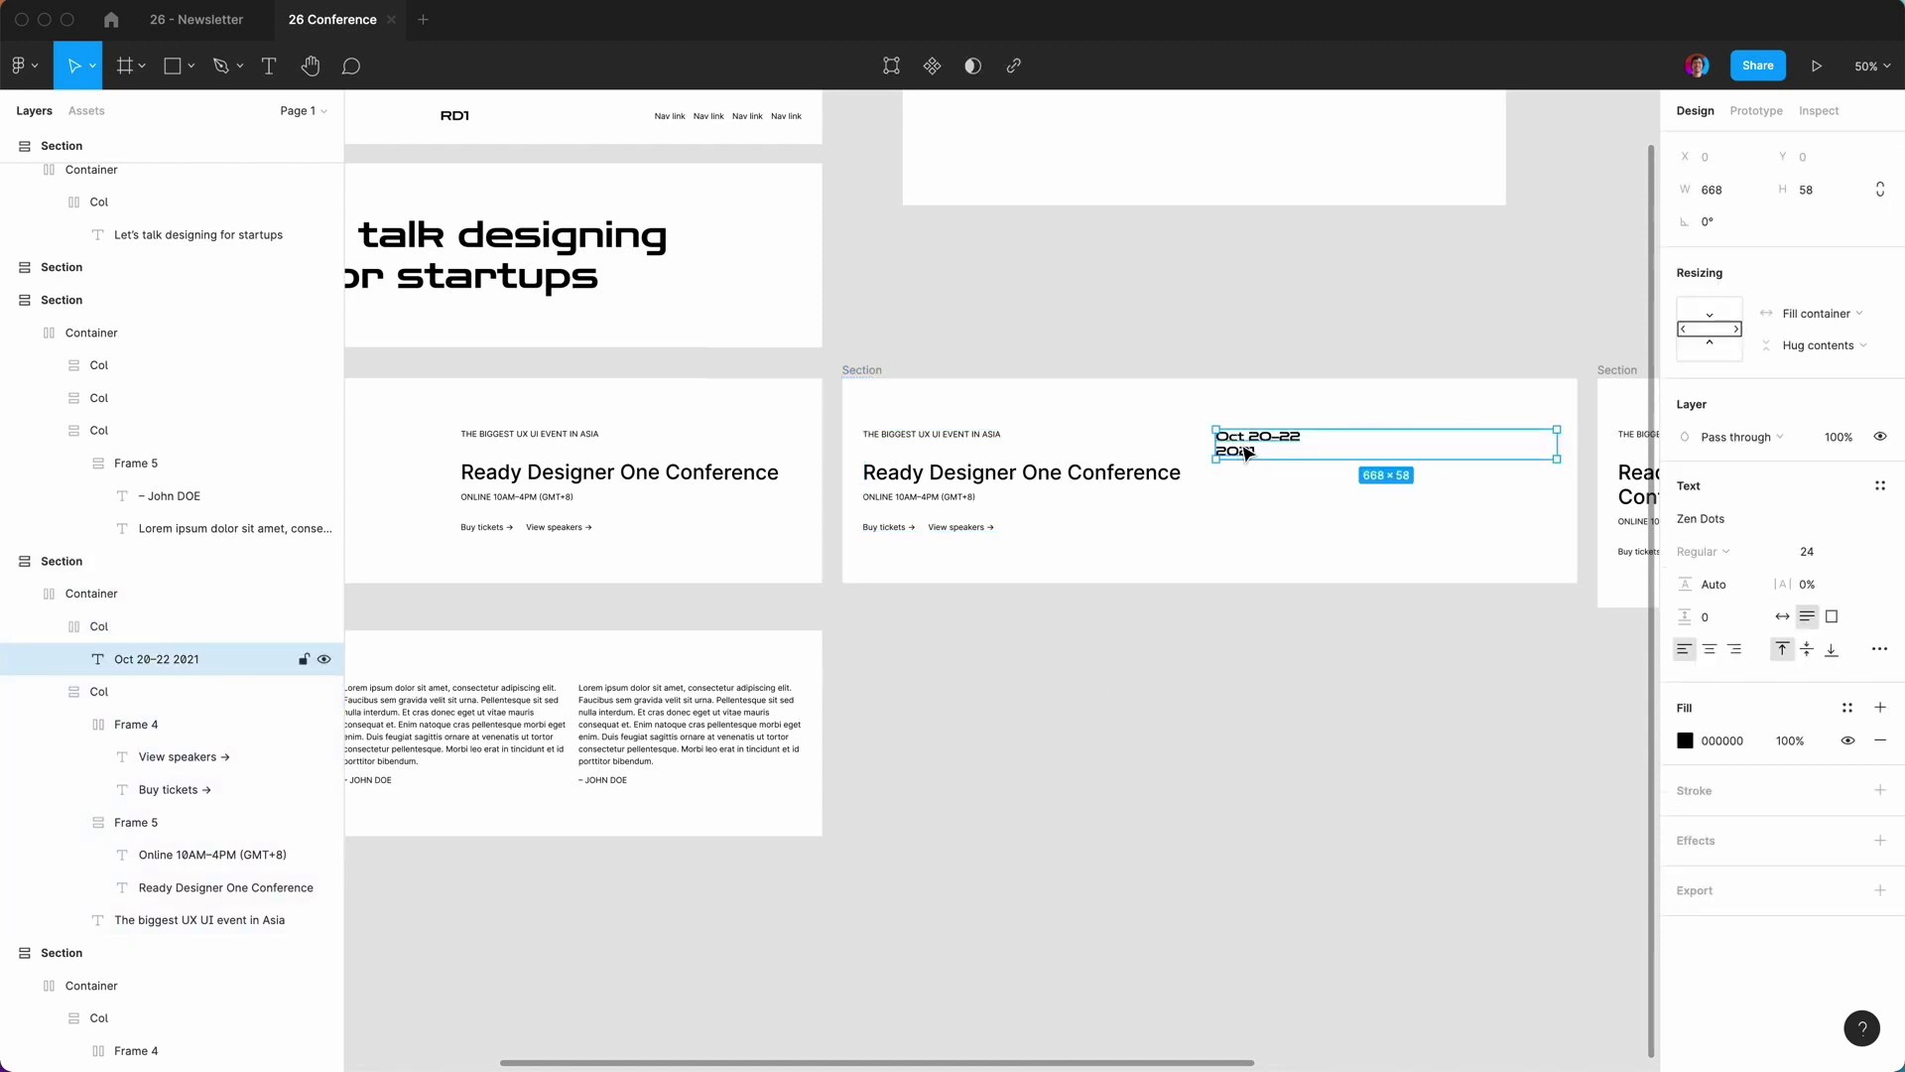
double_click(1240, 442)
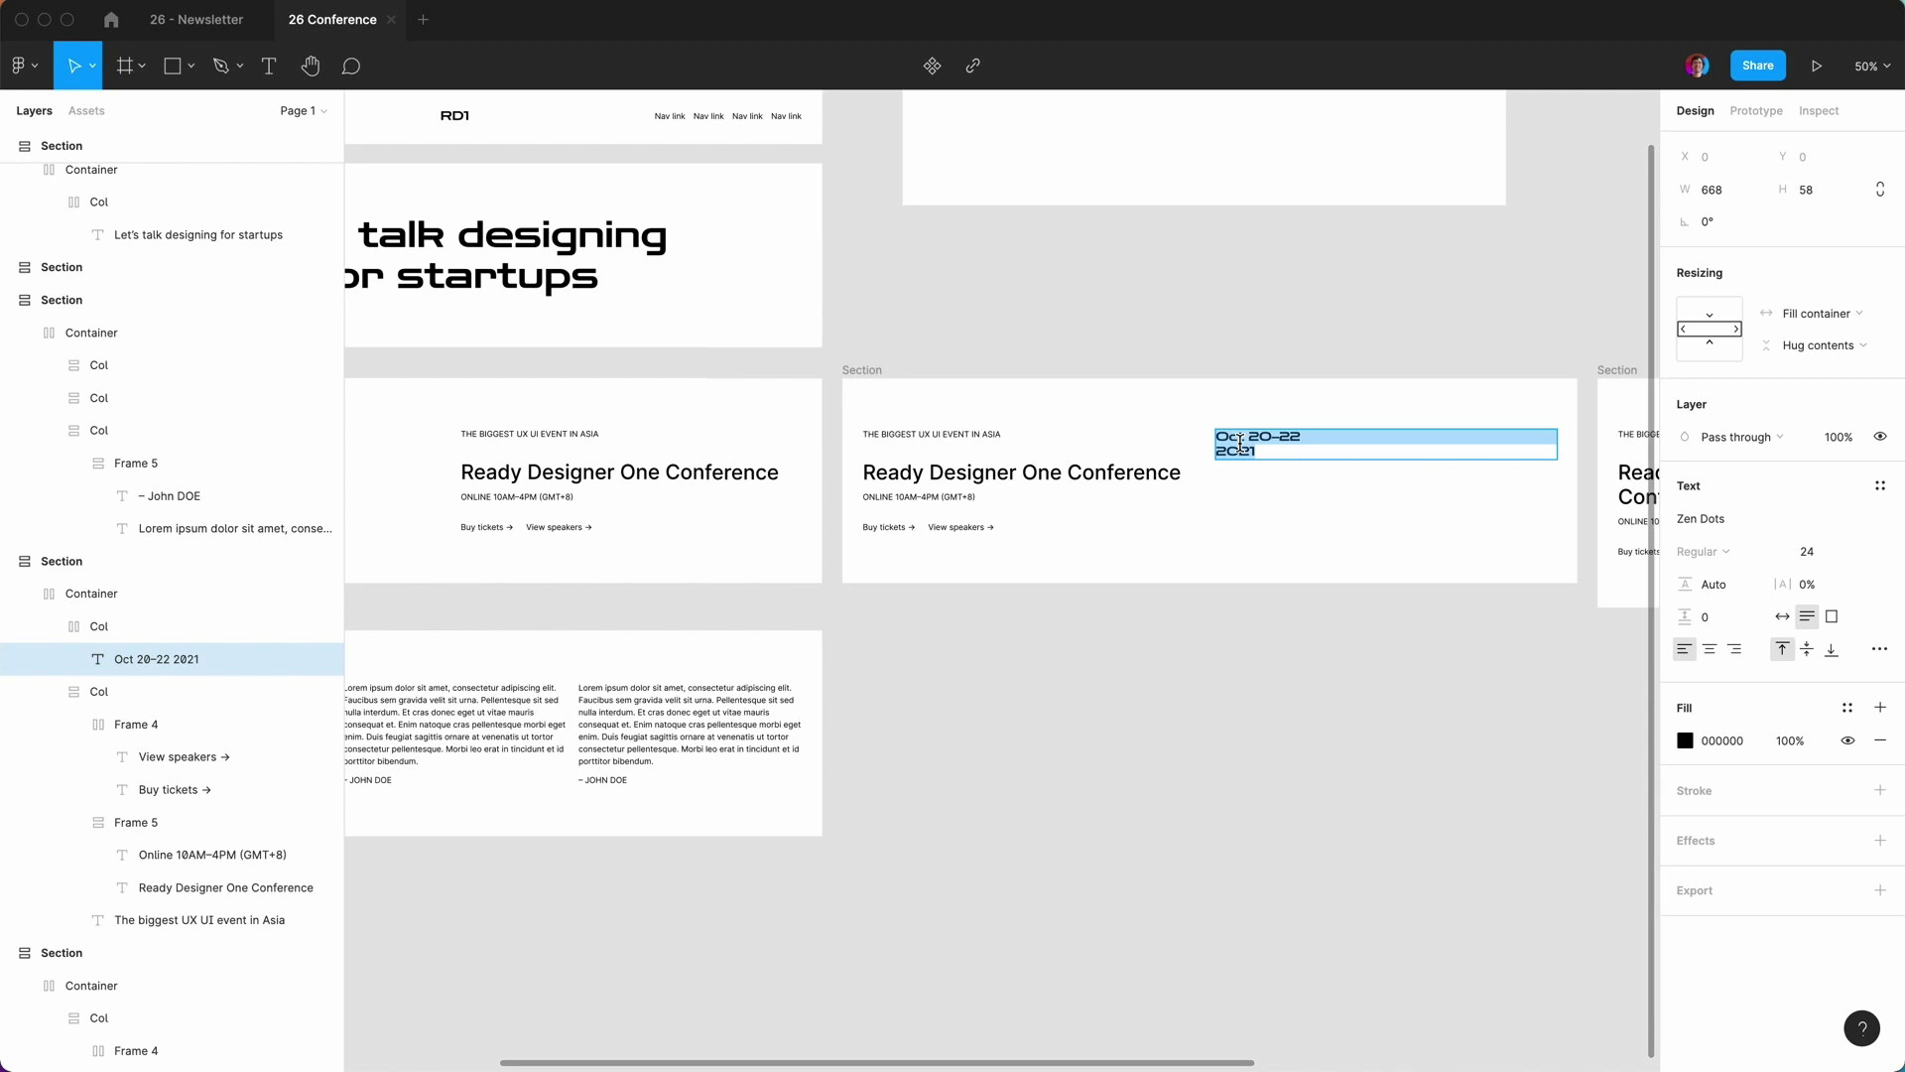
type("O")
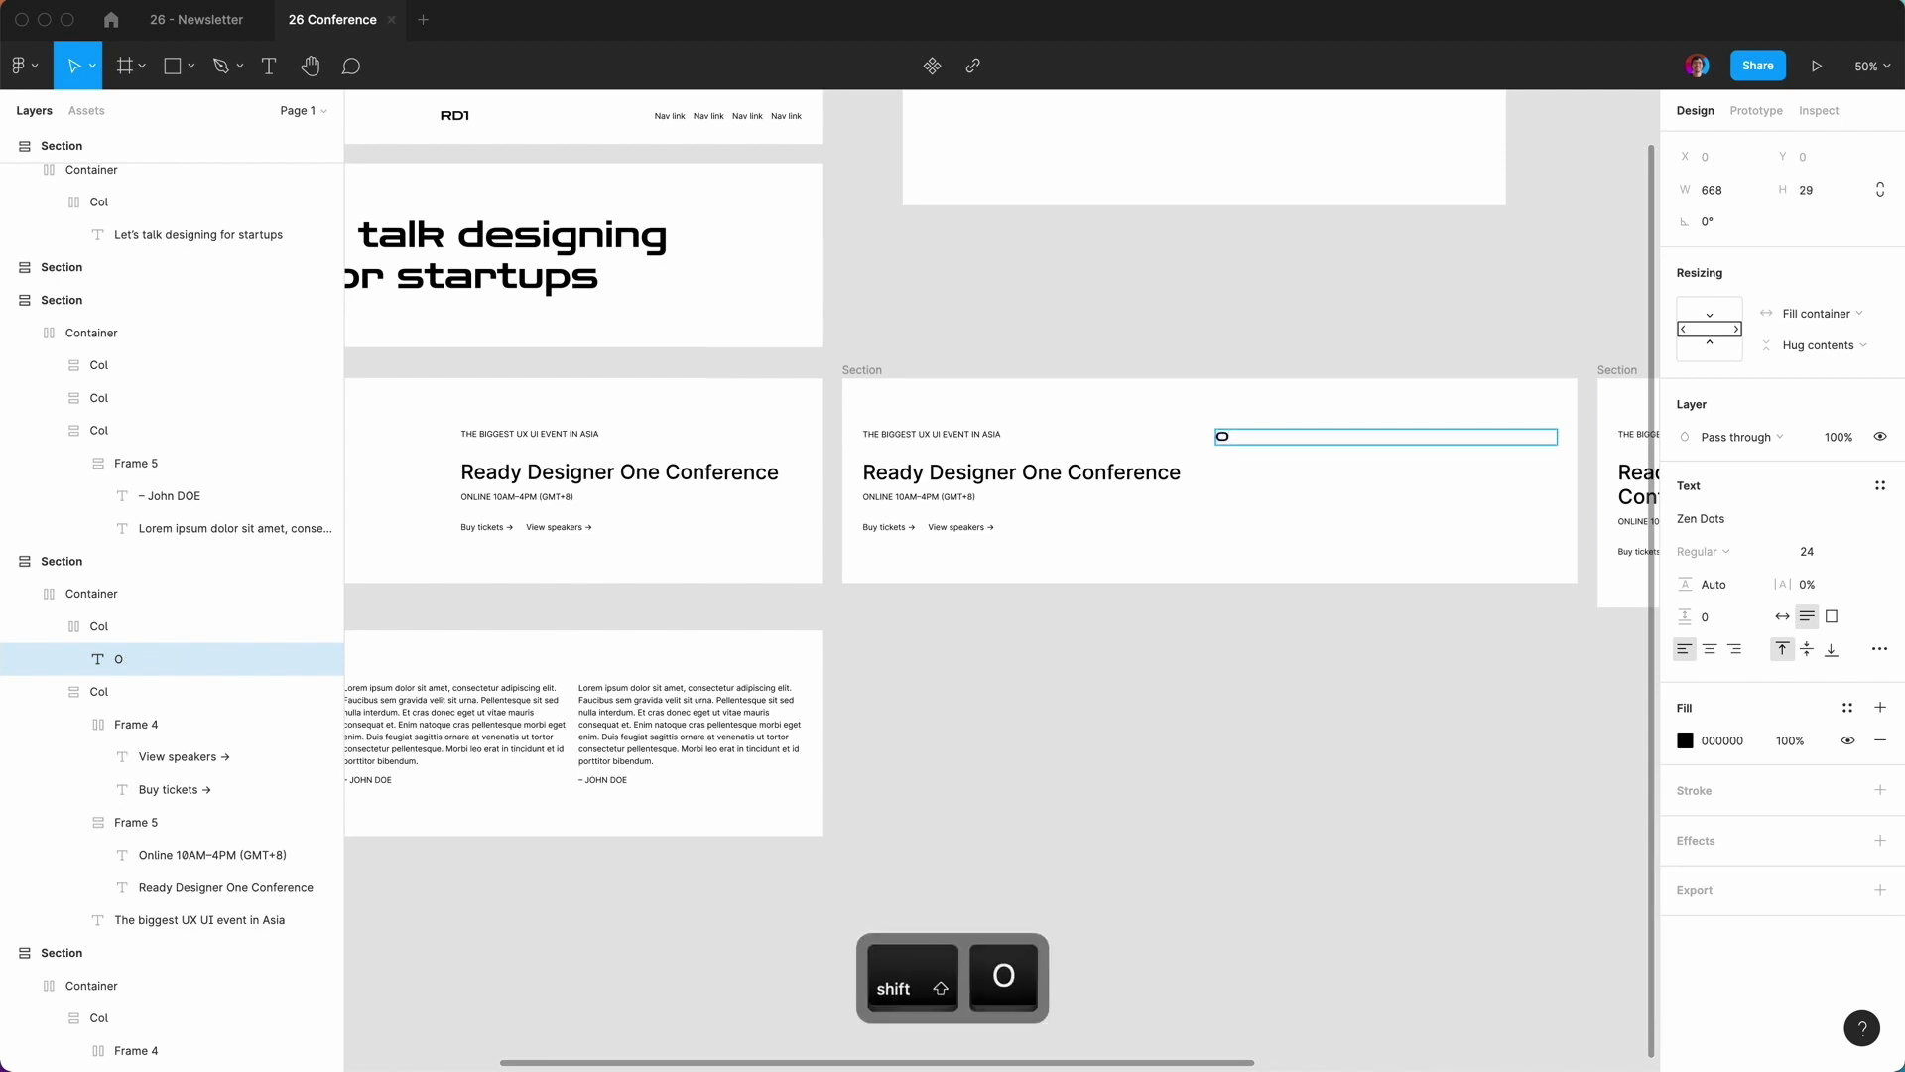
type("li")
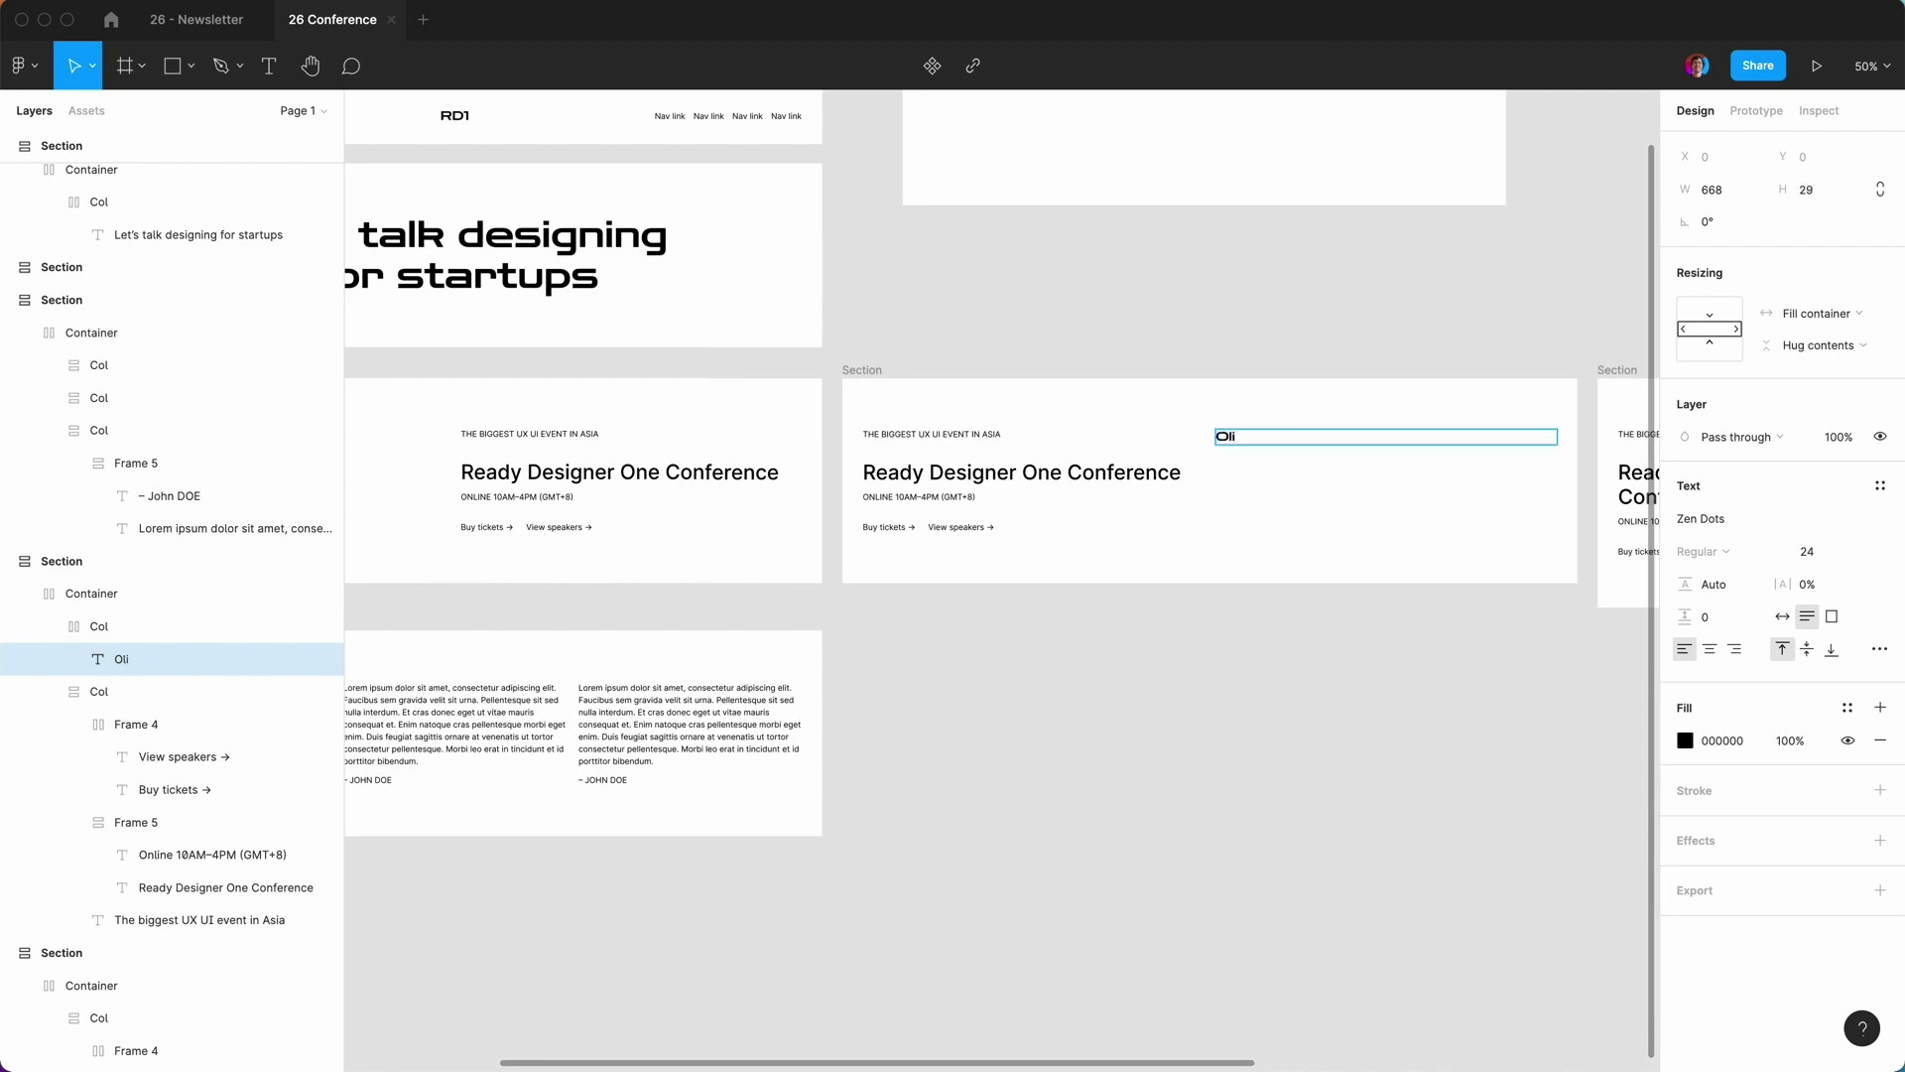
type("ur")
left_click(1204, 710)
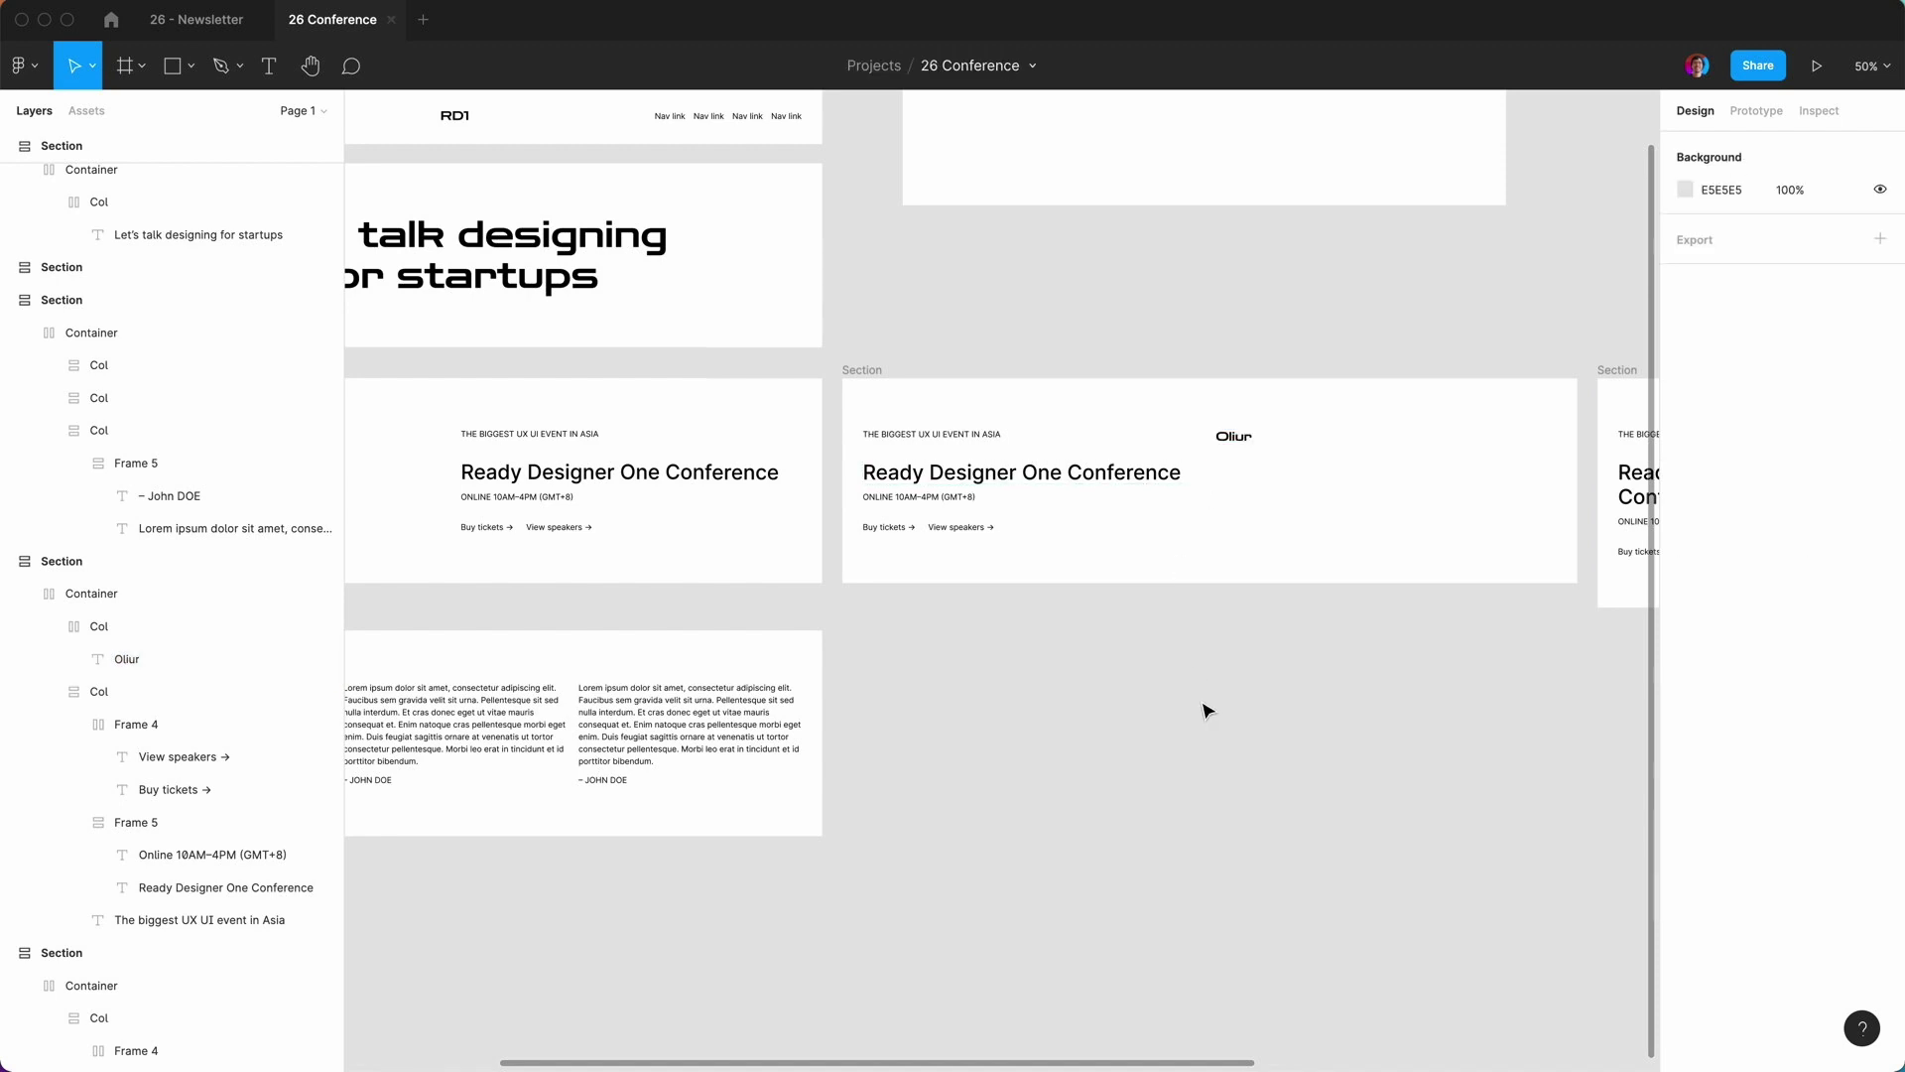
Set the font size of the speaker name text to 72.
key("shift+0")
scroll(1208, 710, "right", 3)
scroll(1207, 711, "up", 1)
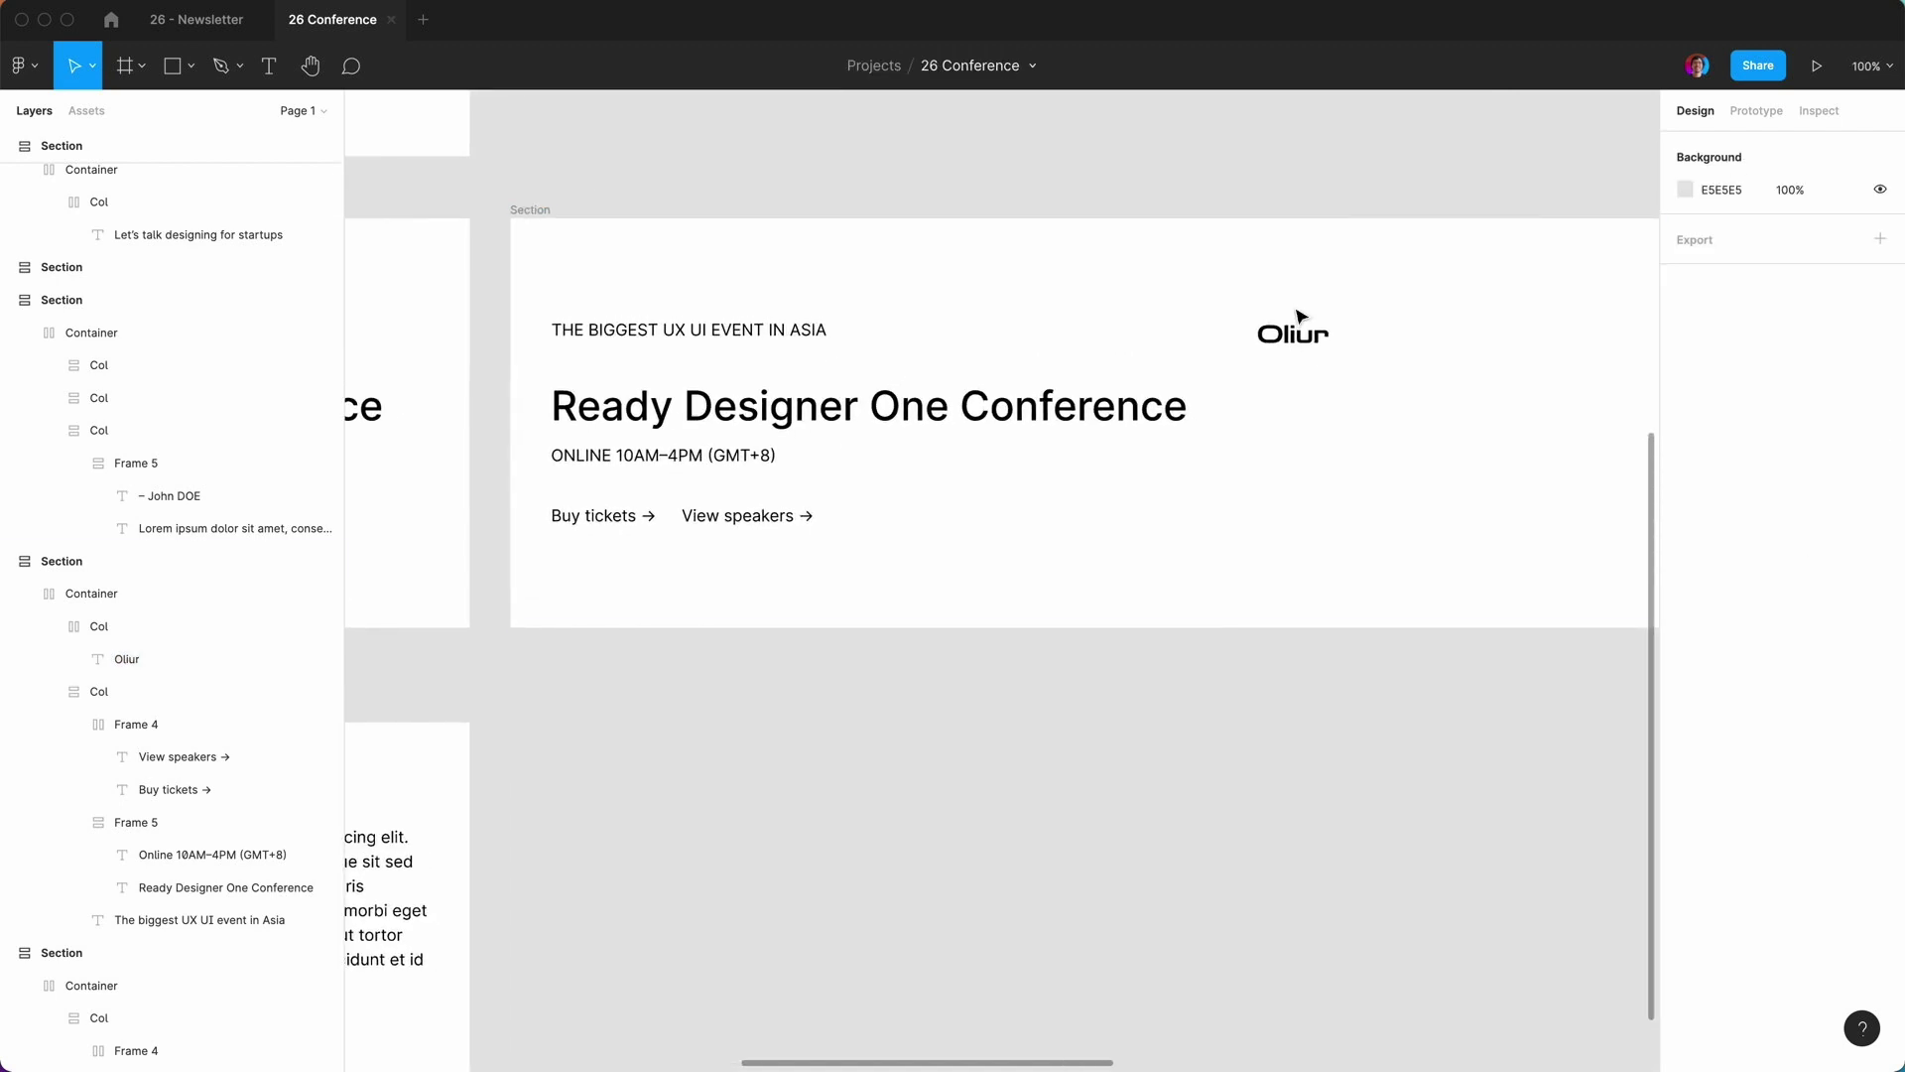
left_click(1318, 340)
double_click(1318, 341)
double_click(1318, 341)
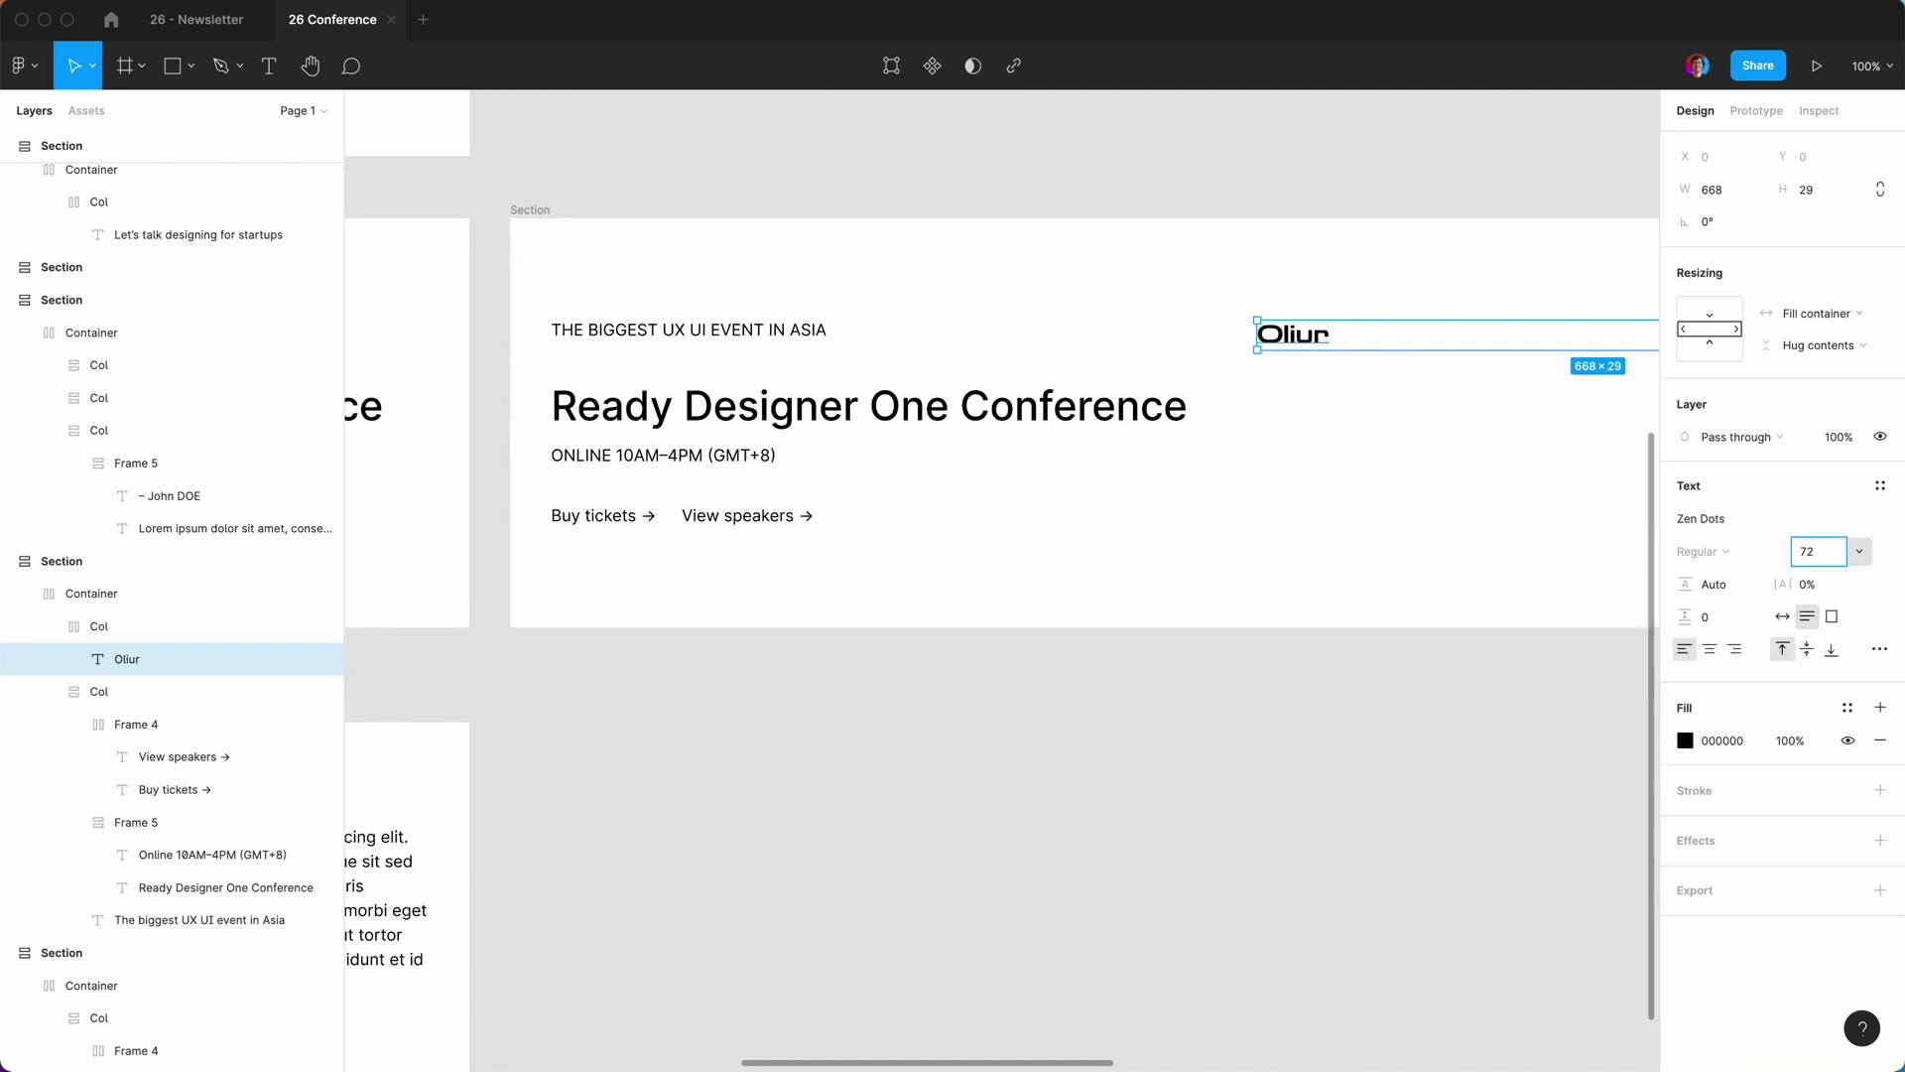
key("Return")
left_click(1055, 668)
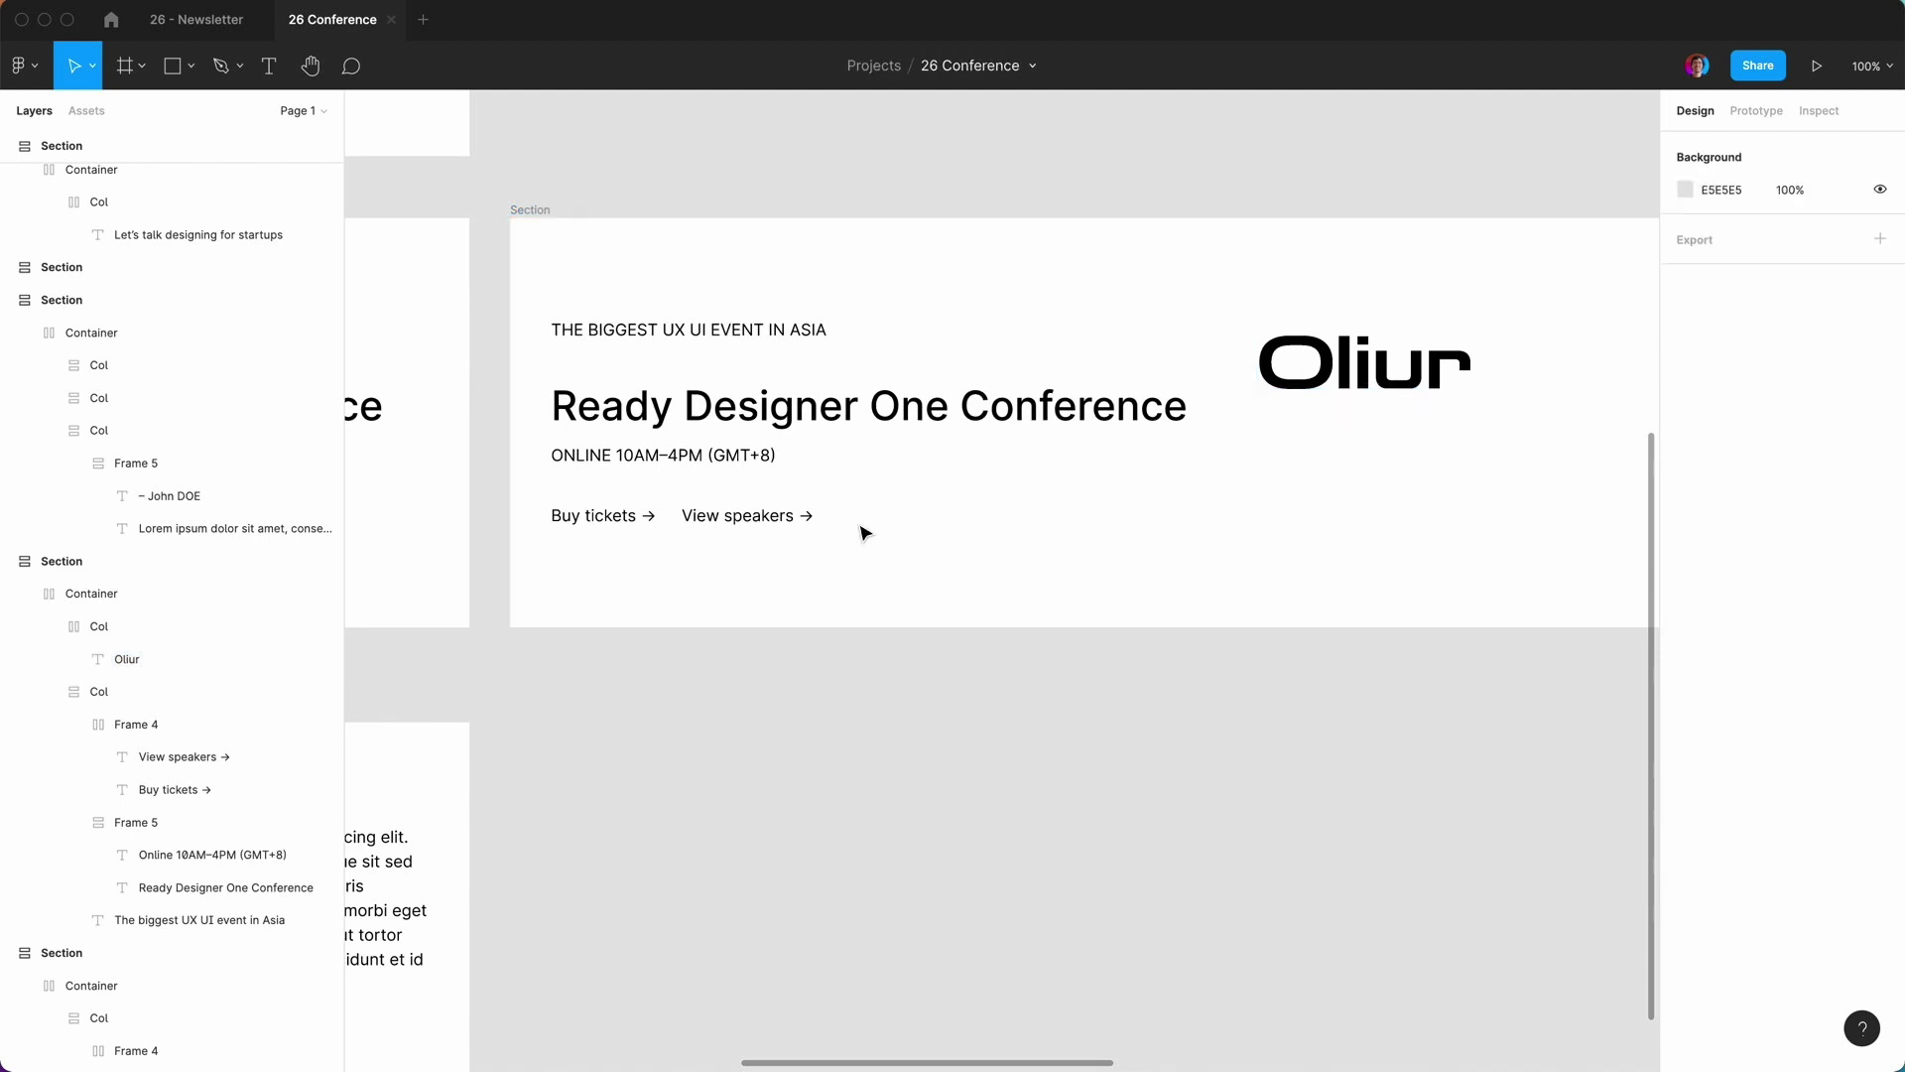
Replace the "The biggest UX UI event in Asia" label in the speaker section with "DESIGNER".
left_click(732, 336)
double_click(732, 334)
double_click(726, 327)
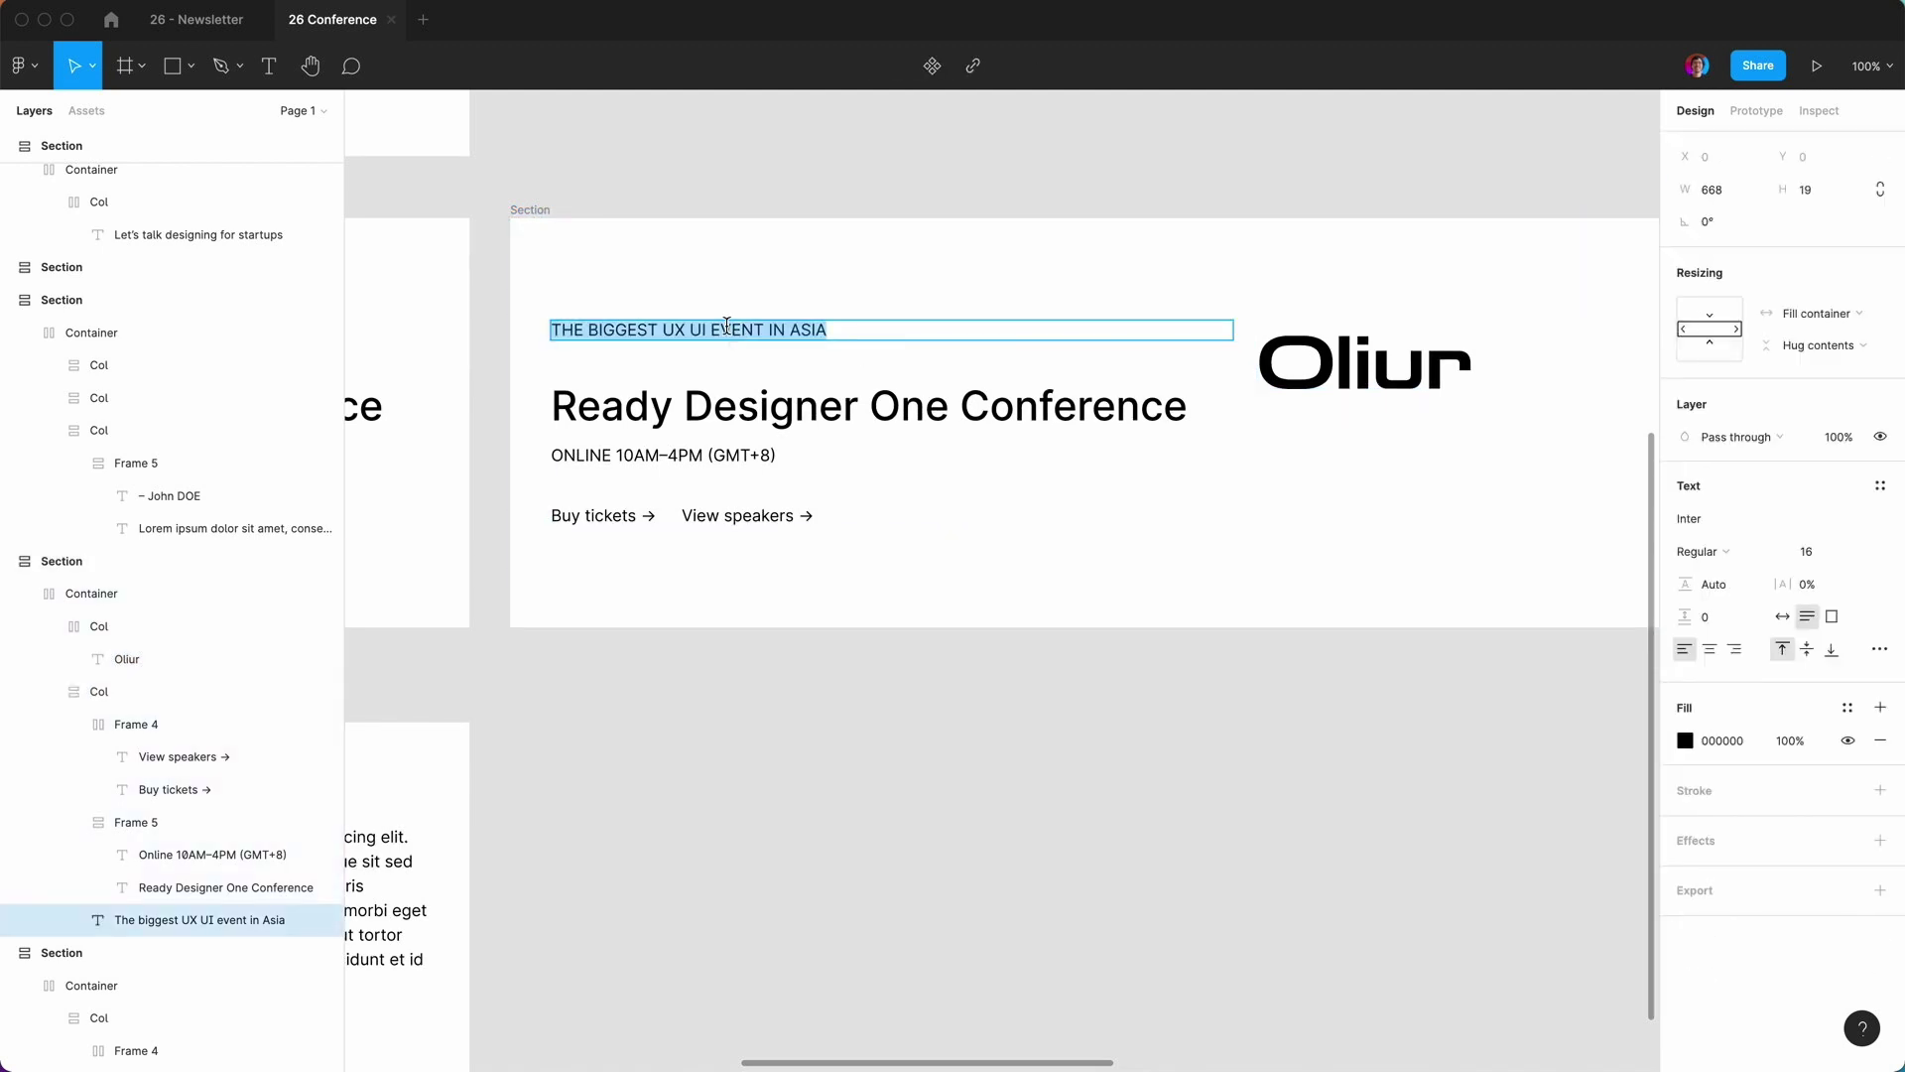
type("DE")
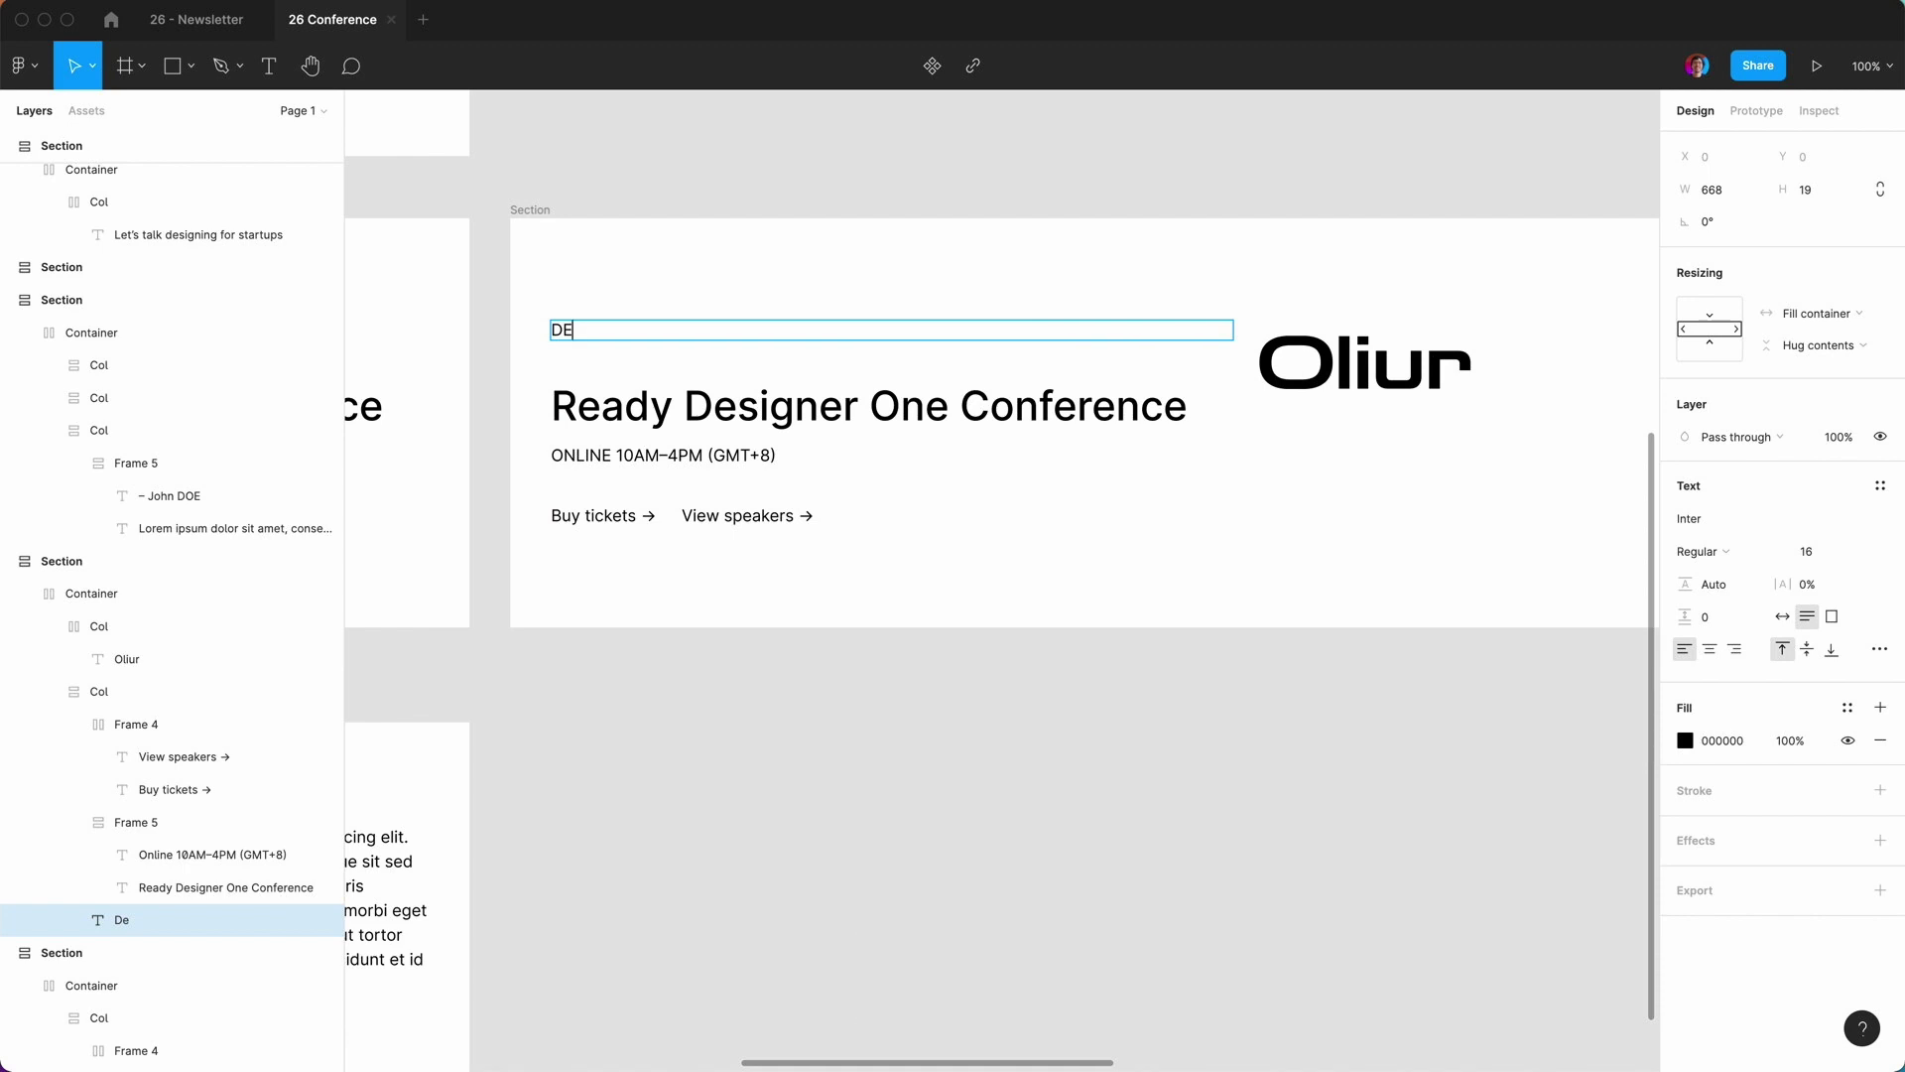
type("SIGNER")
left_click(968, 827)
Delete the conference title and time group and the "Buy tickets" and "View speakers" links from the speaker section.
left_click(737, 454)
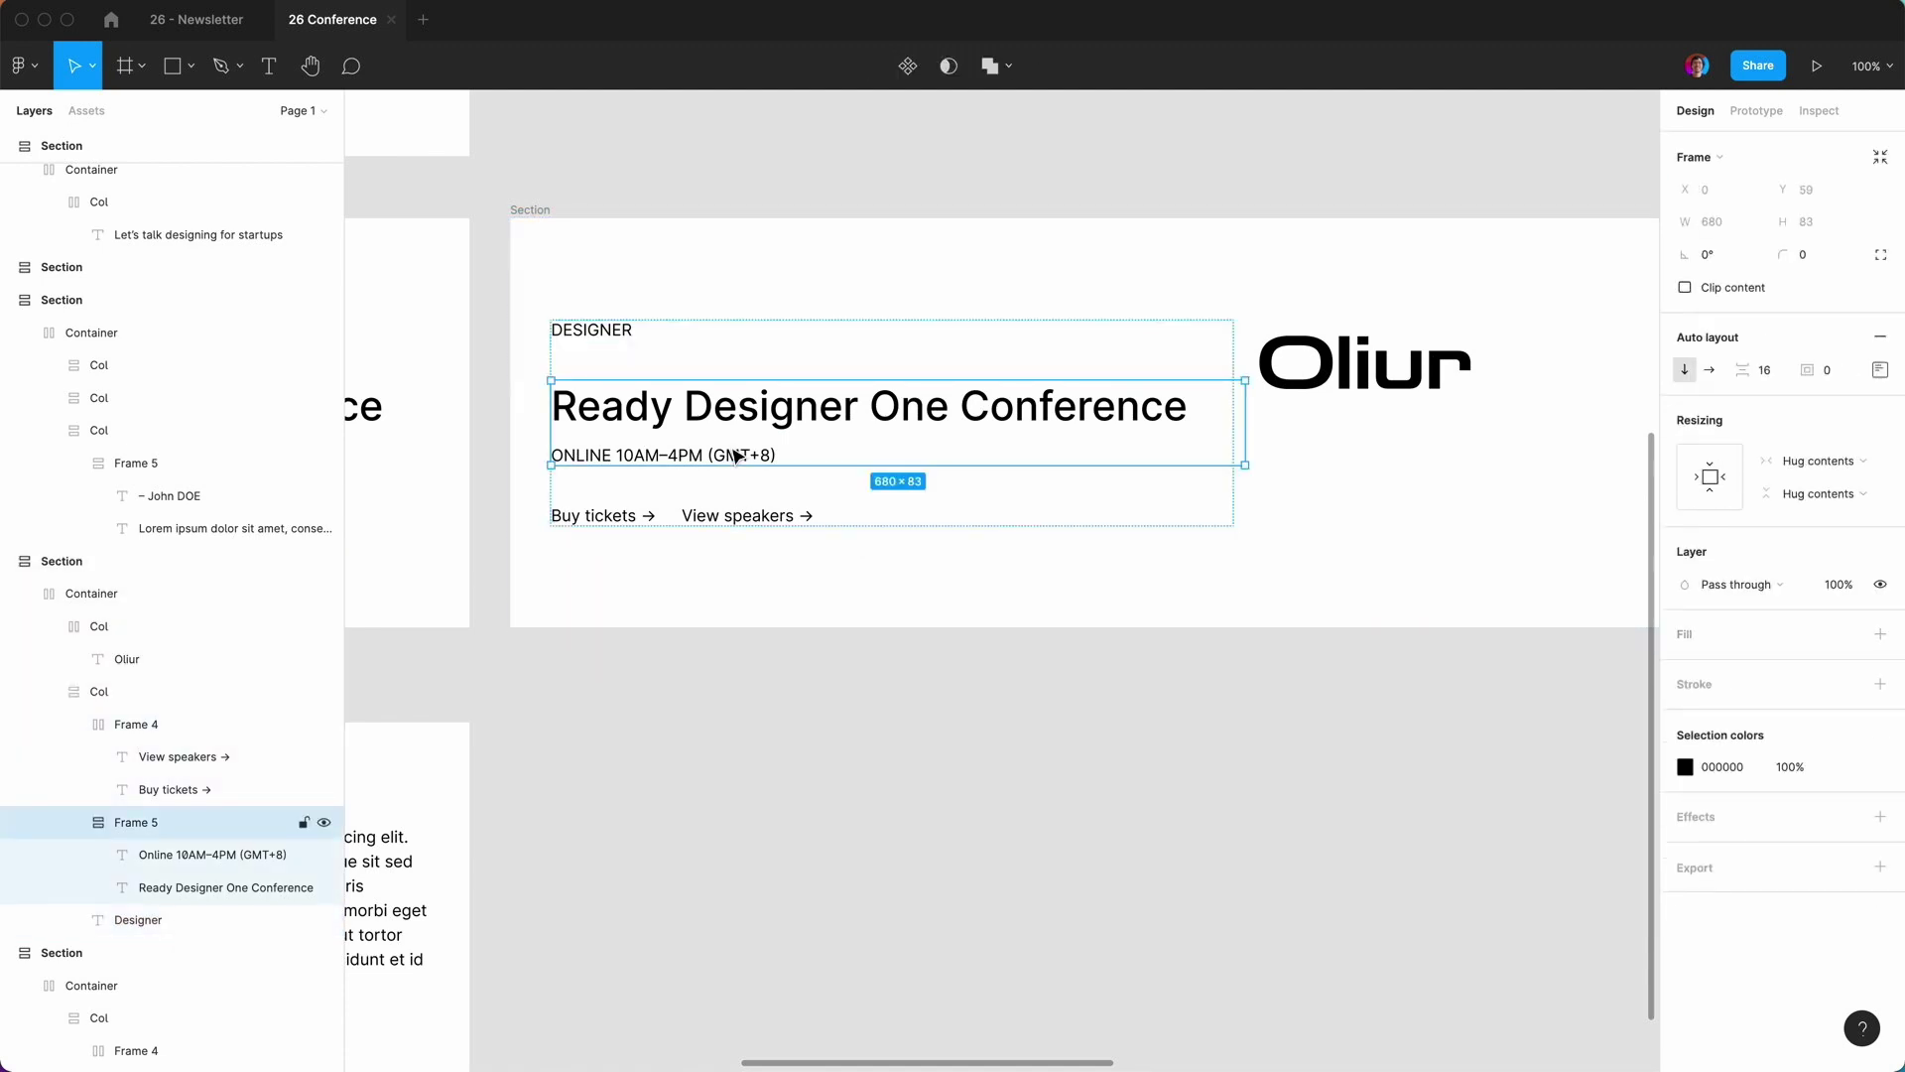
key("Delete")
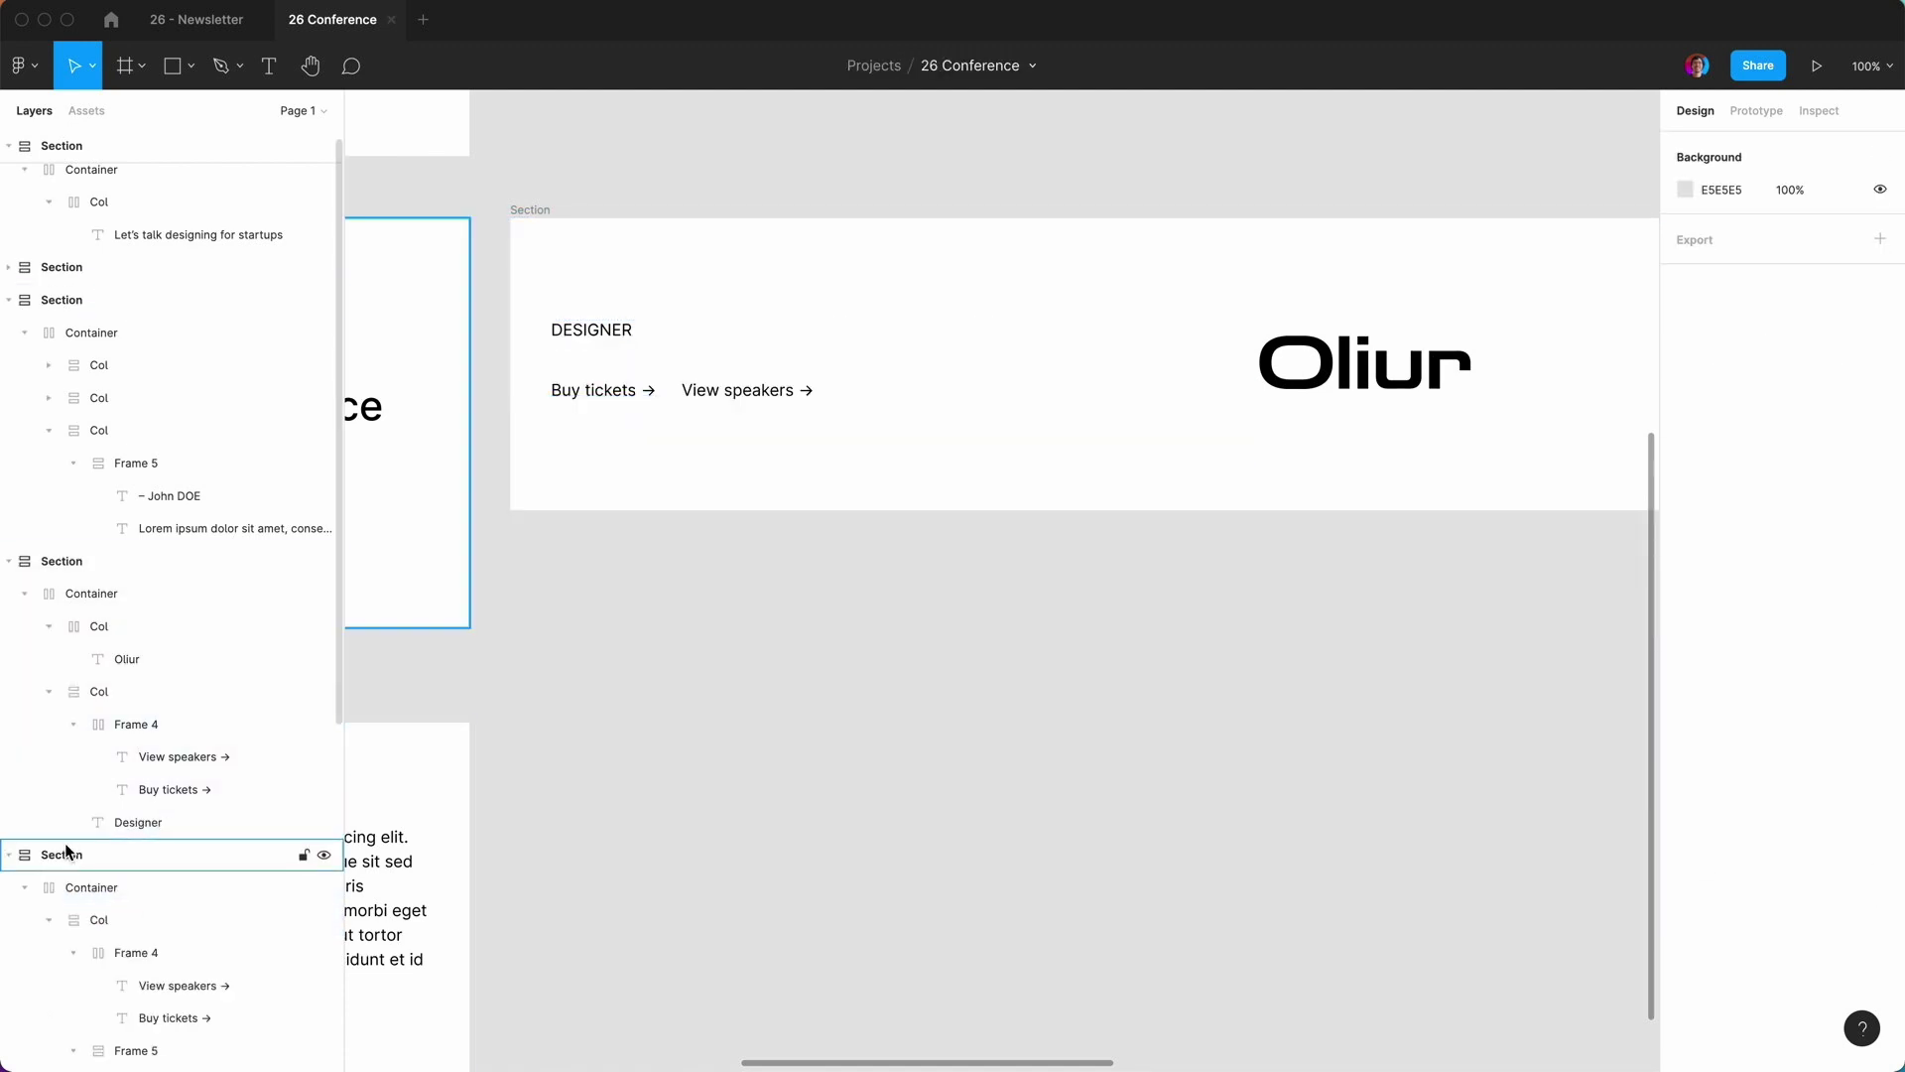
left_click(755, 394)
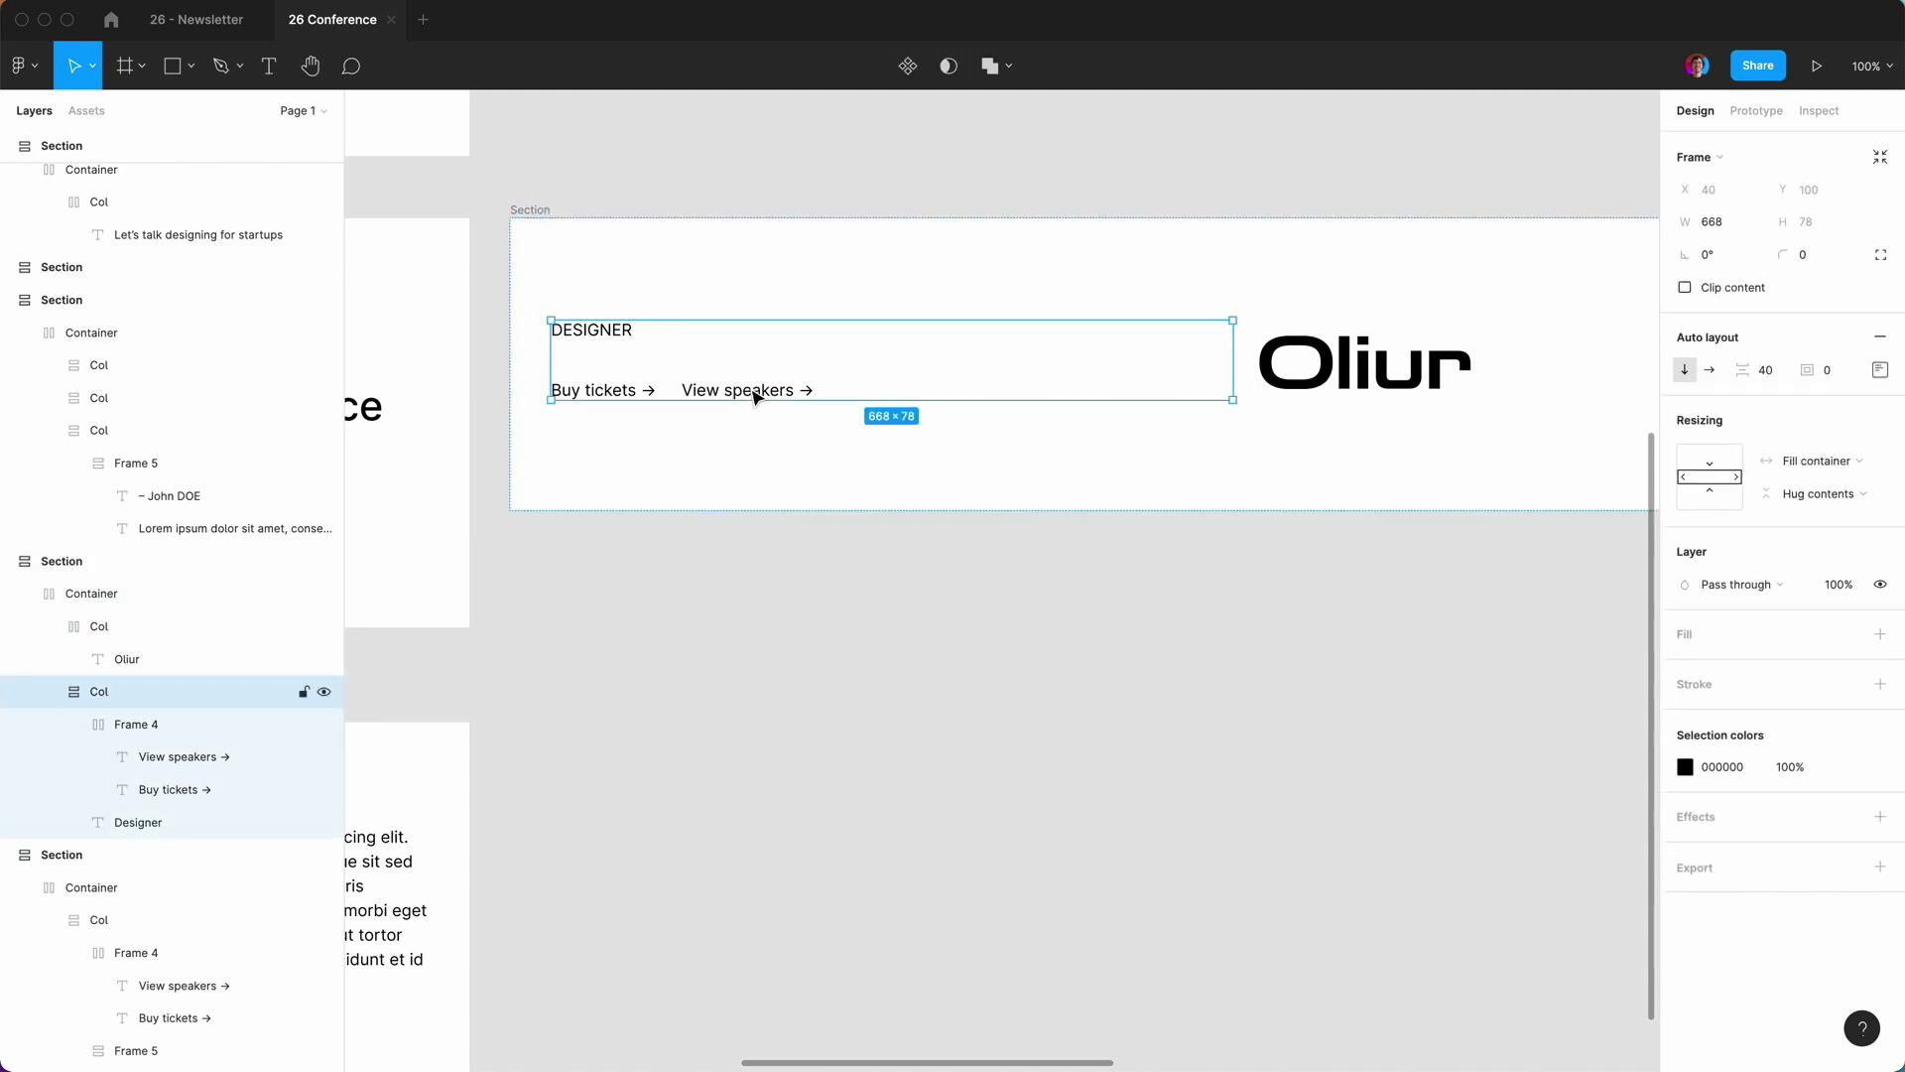
left_click(755, 397)
key("Delete")
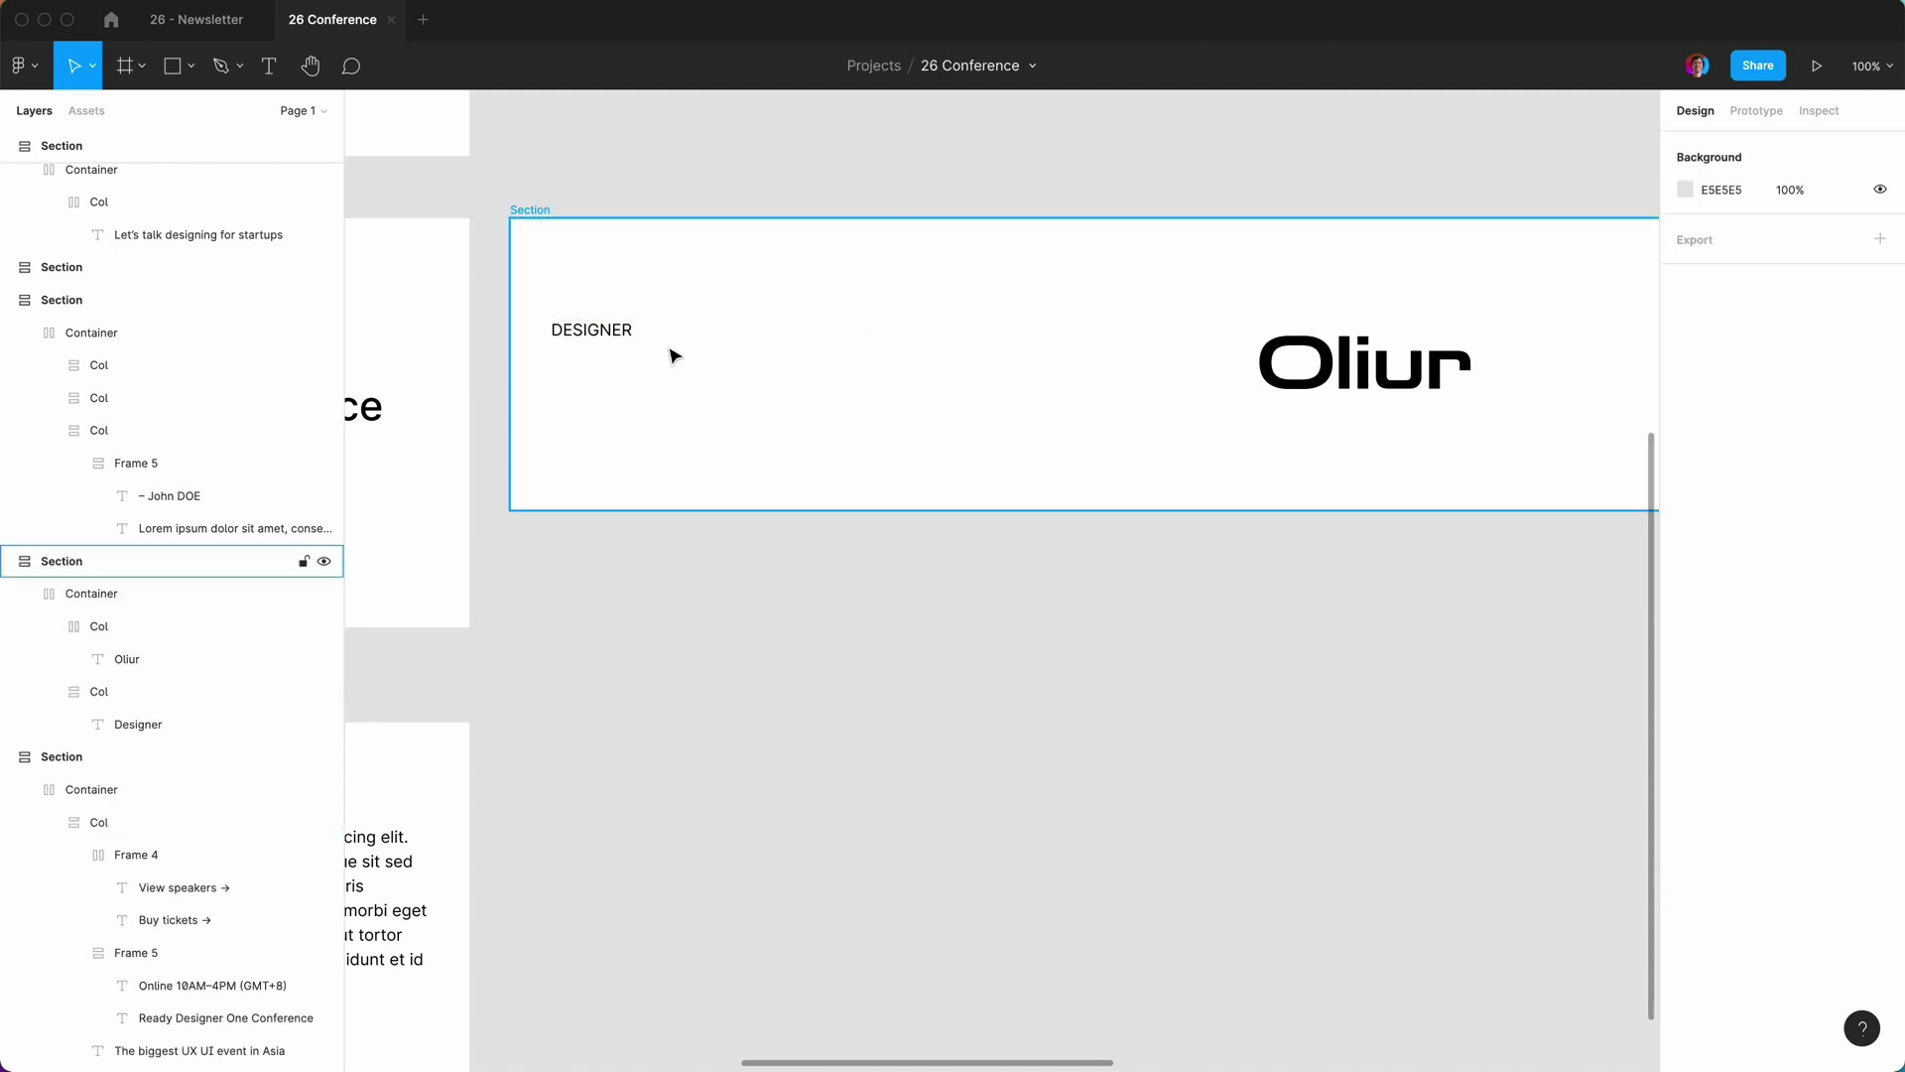
Duplicate the "Designer" column inside the speaker section's container.
left_click(93, 689)
key("super+d")
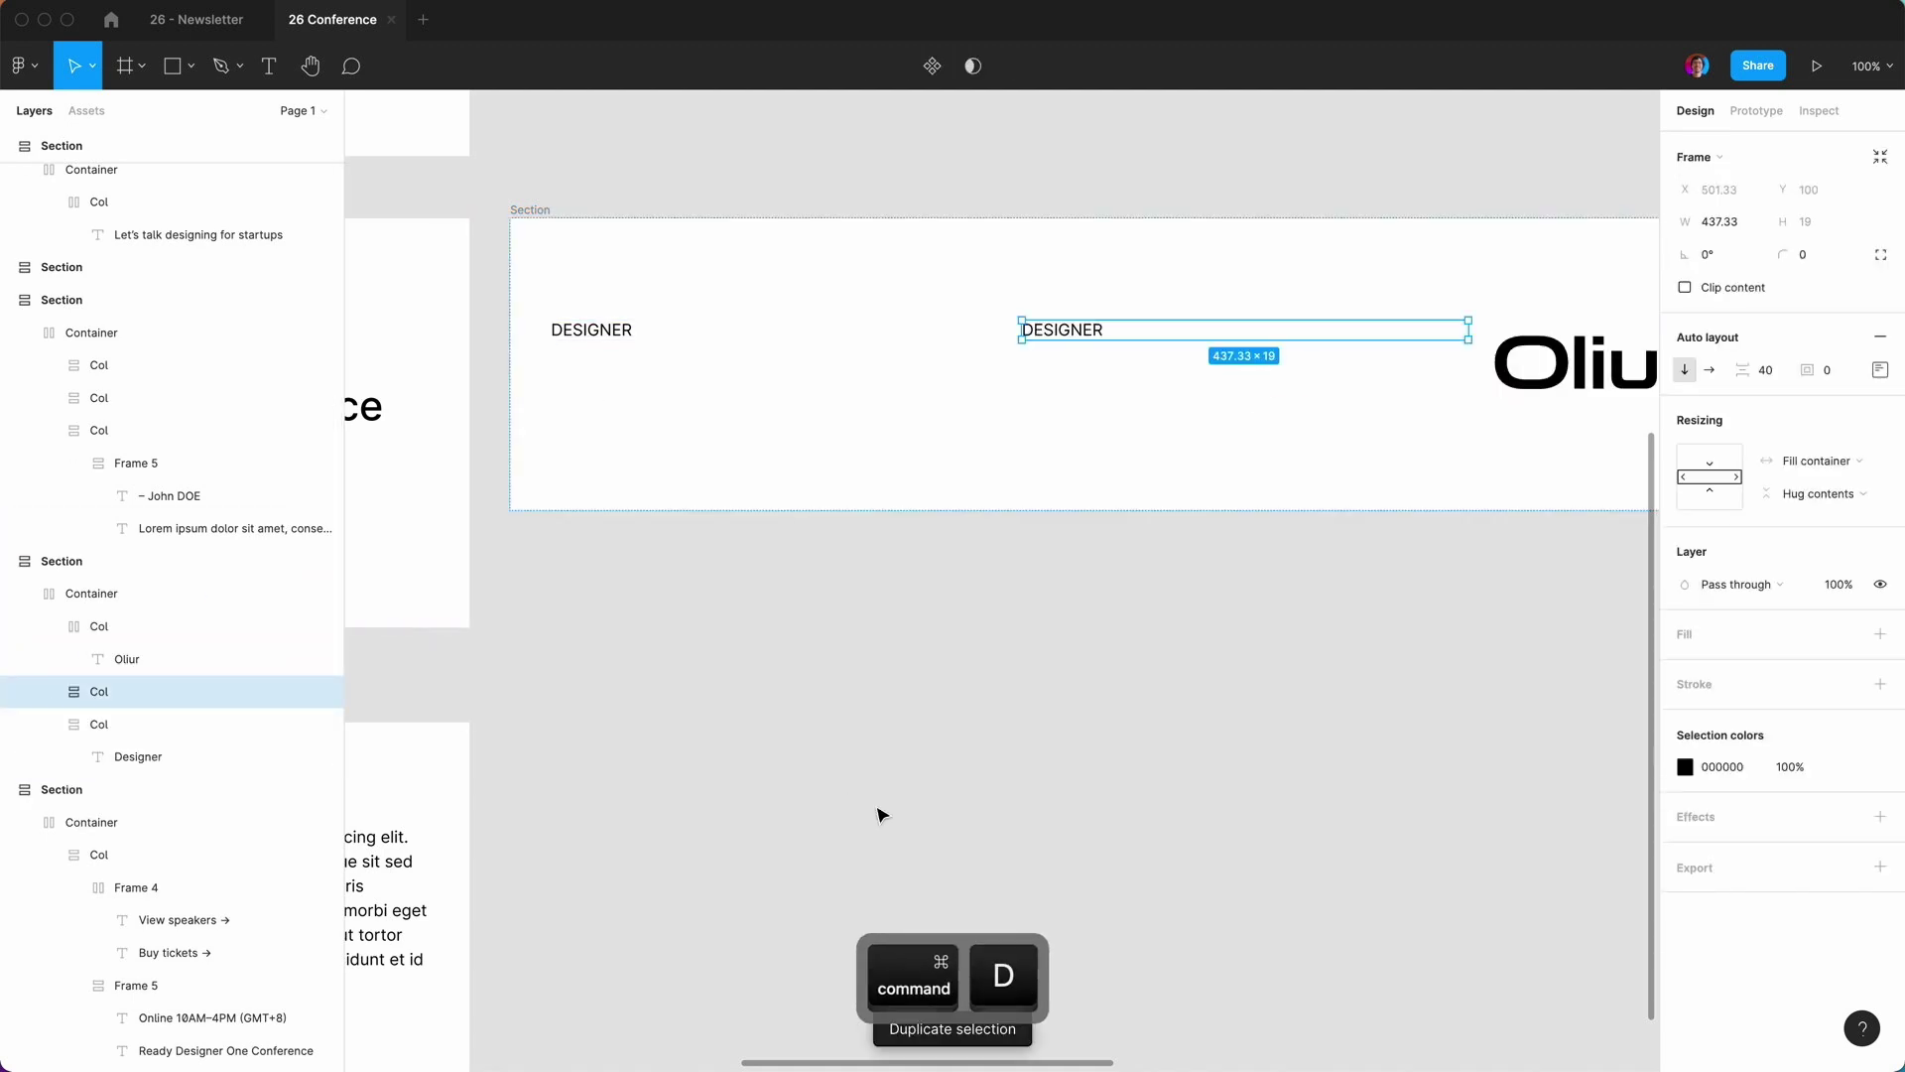
left_click(881, 813)
Change the text in the duplicated middle column to "Socials".
key("minus")
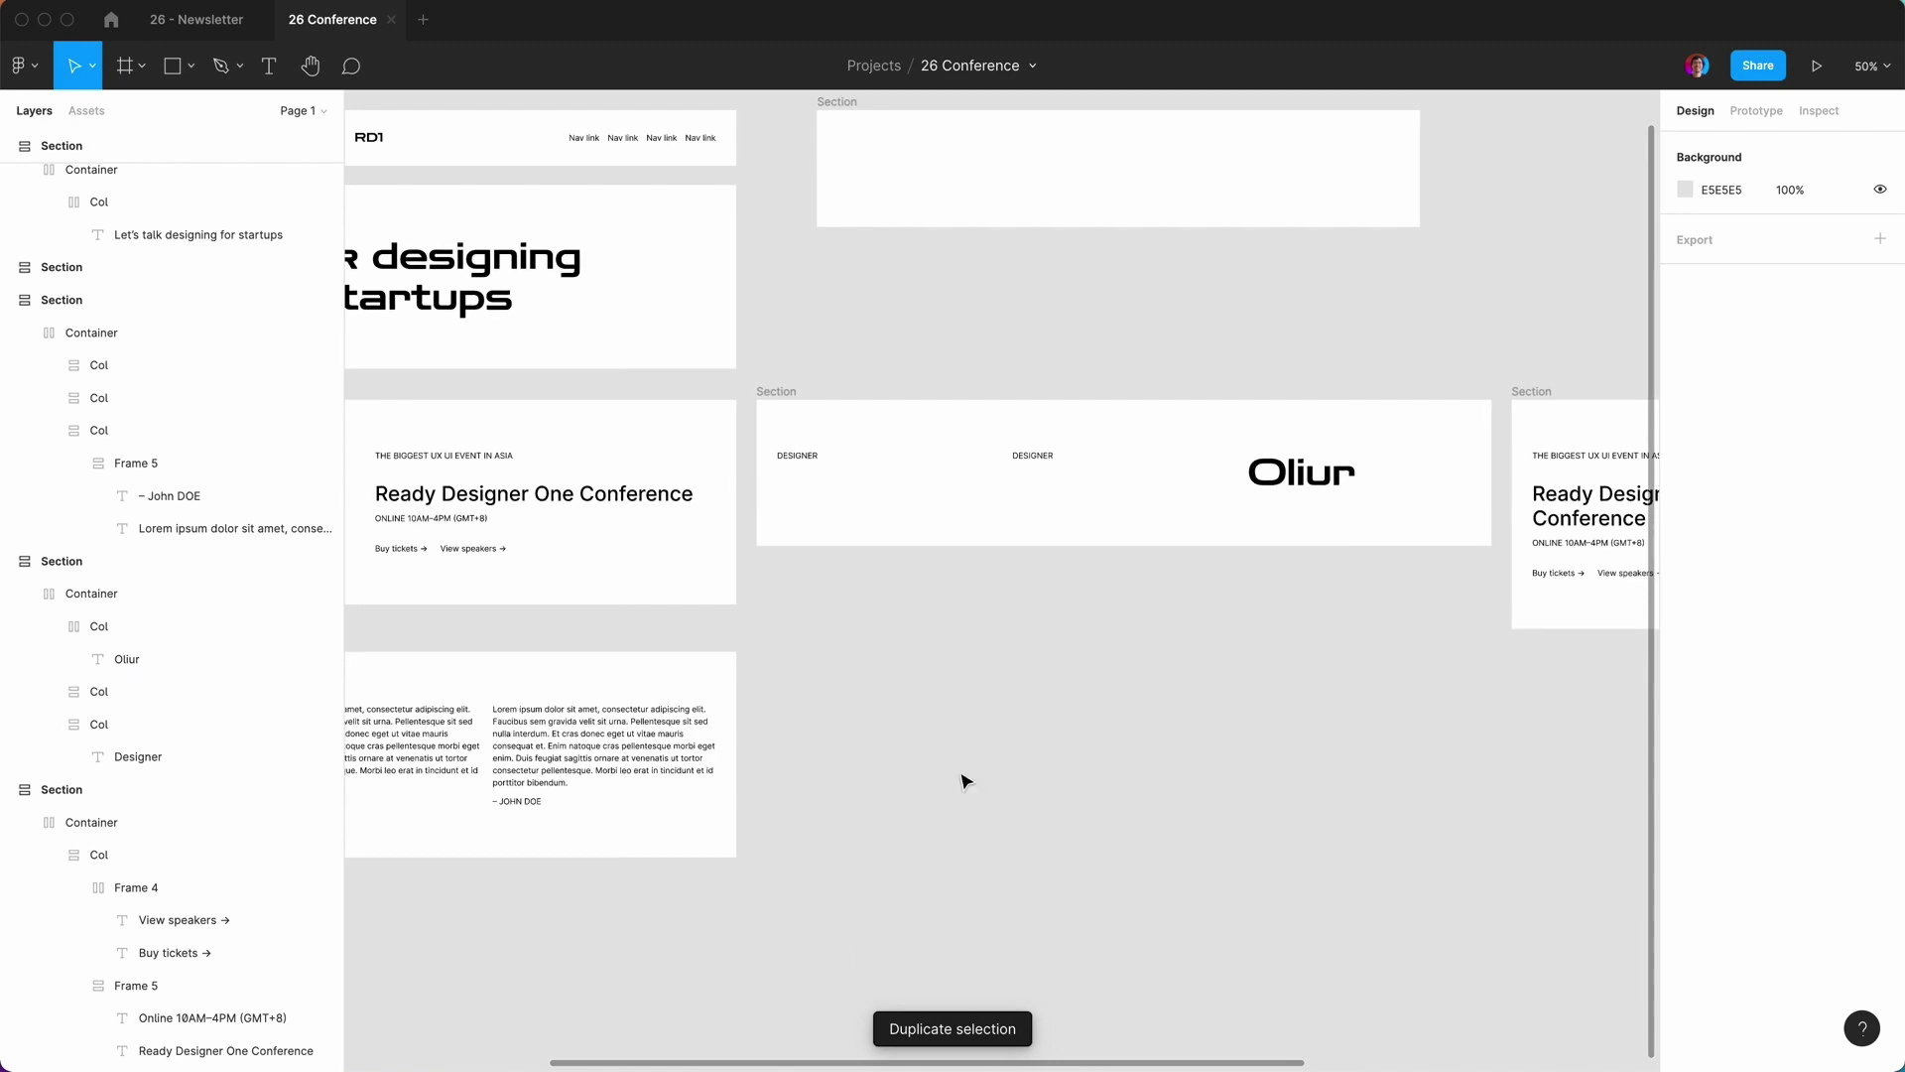
scroll(968, 780, "right", 1)
left_click(1004, 459)
double_click(1004, 458)
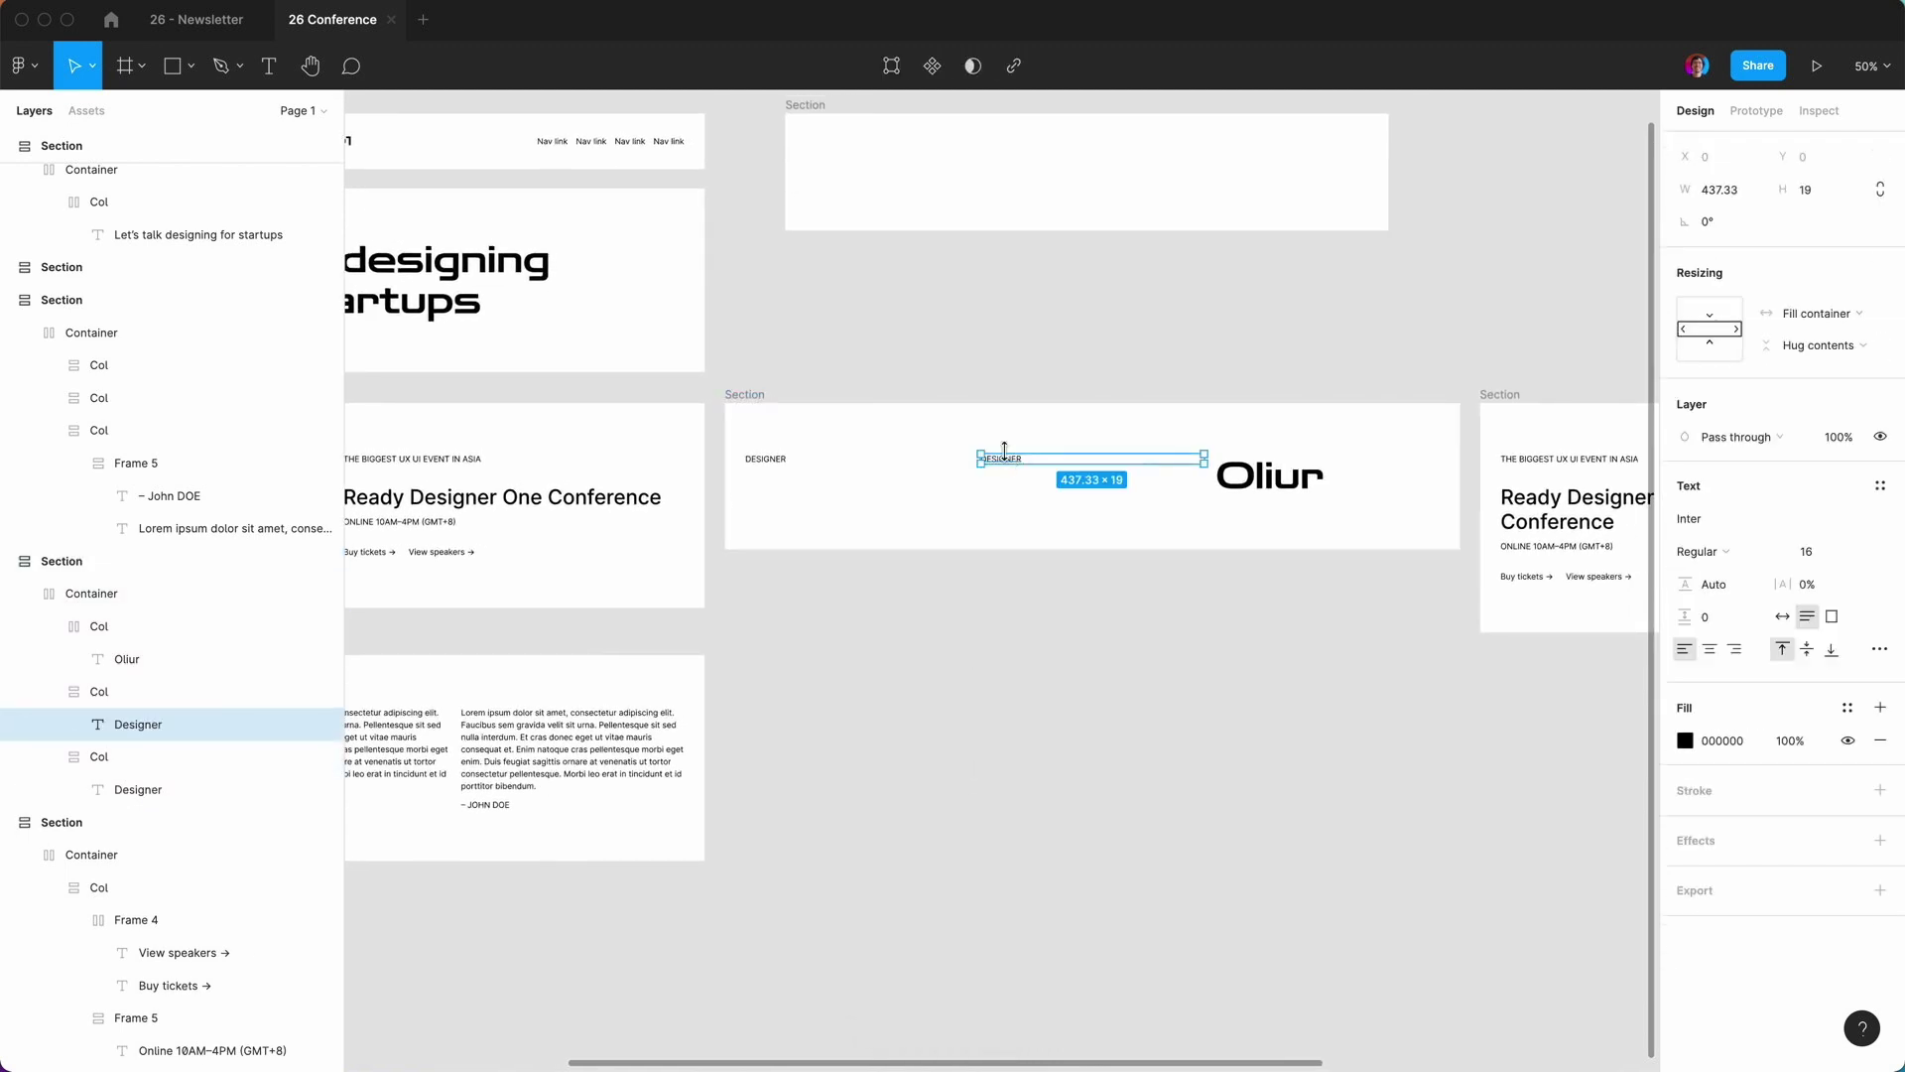
type("Soci")
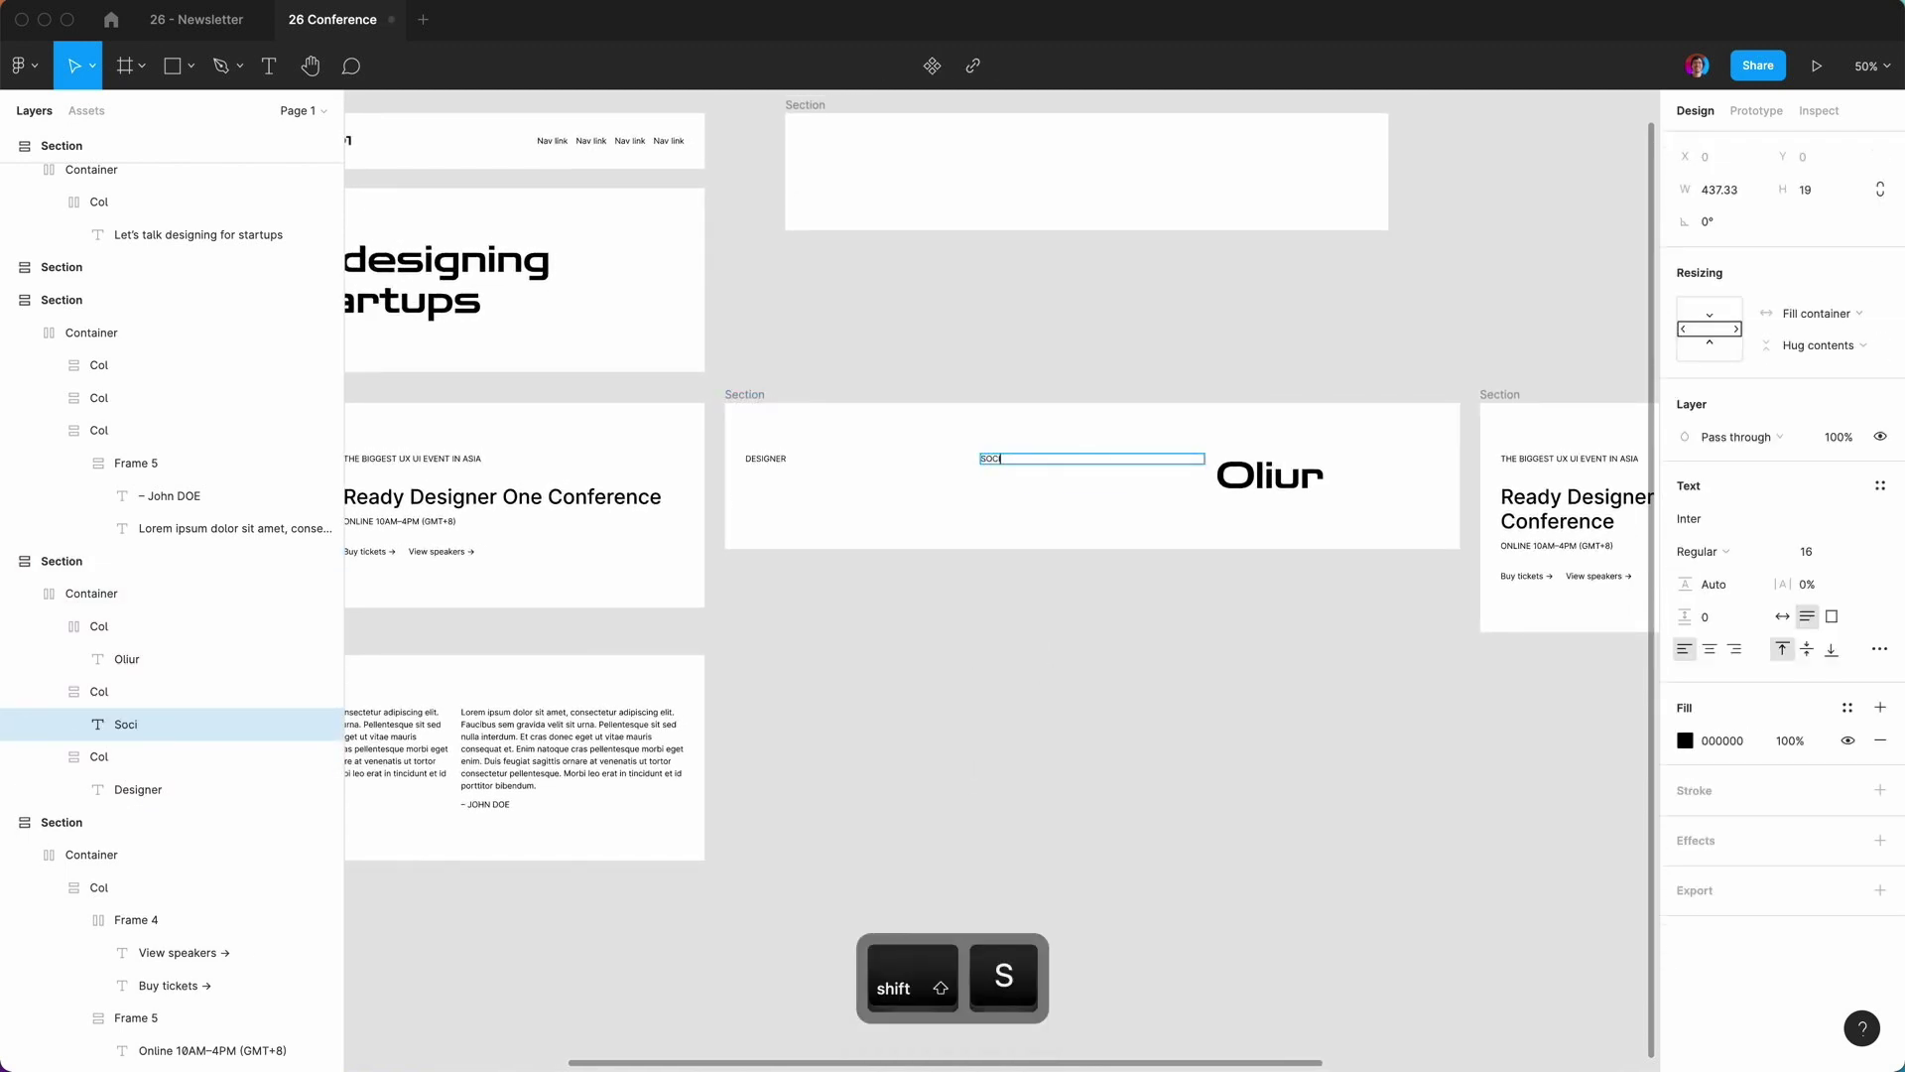
type("als")
left_click(978, 807)
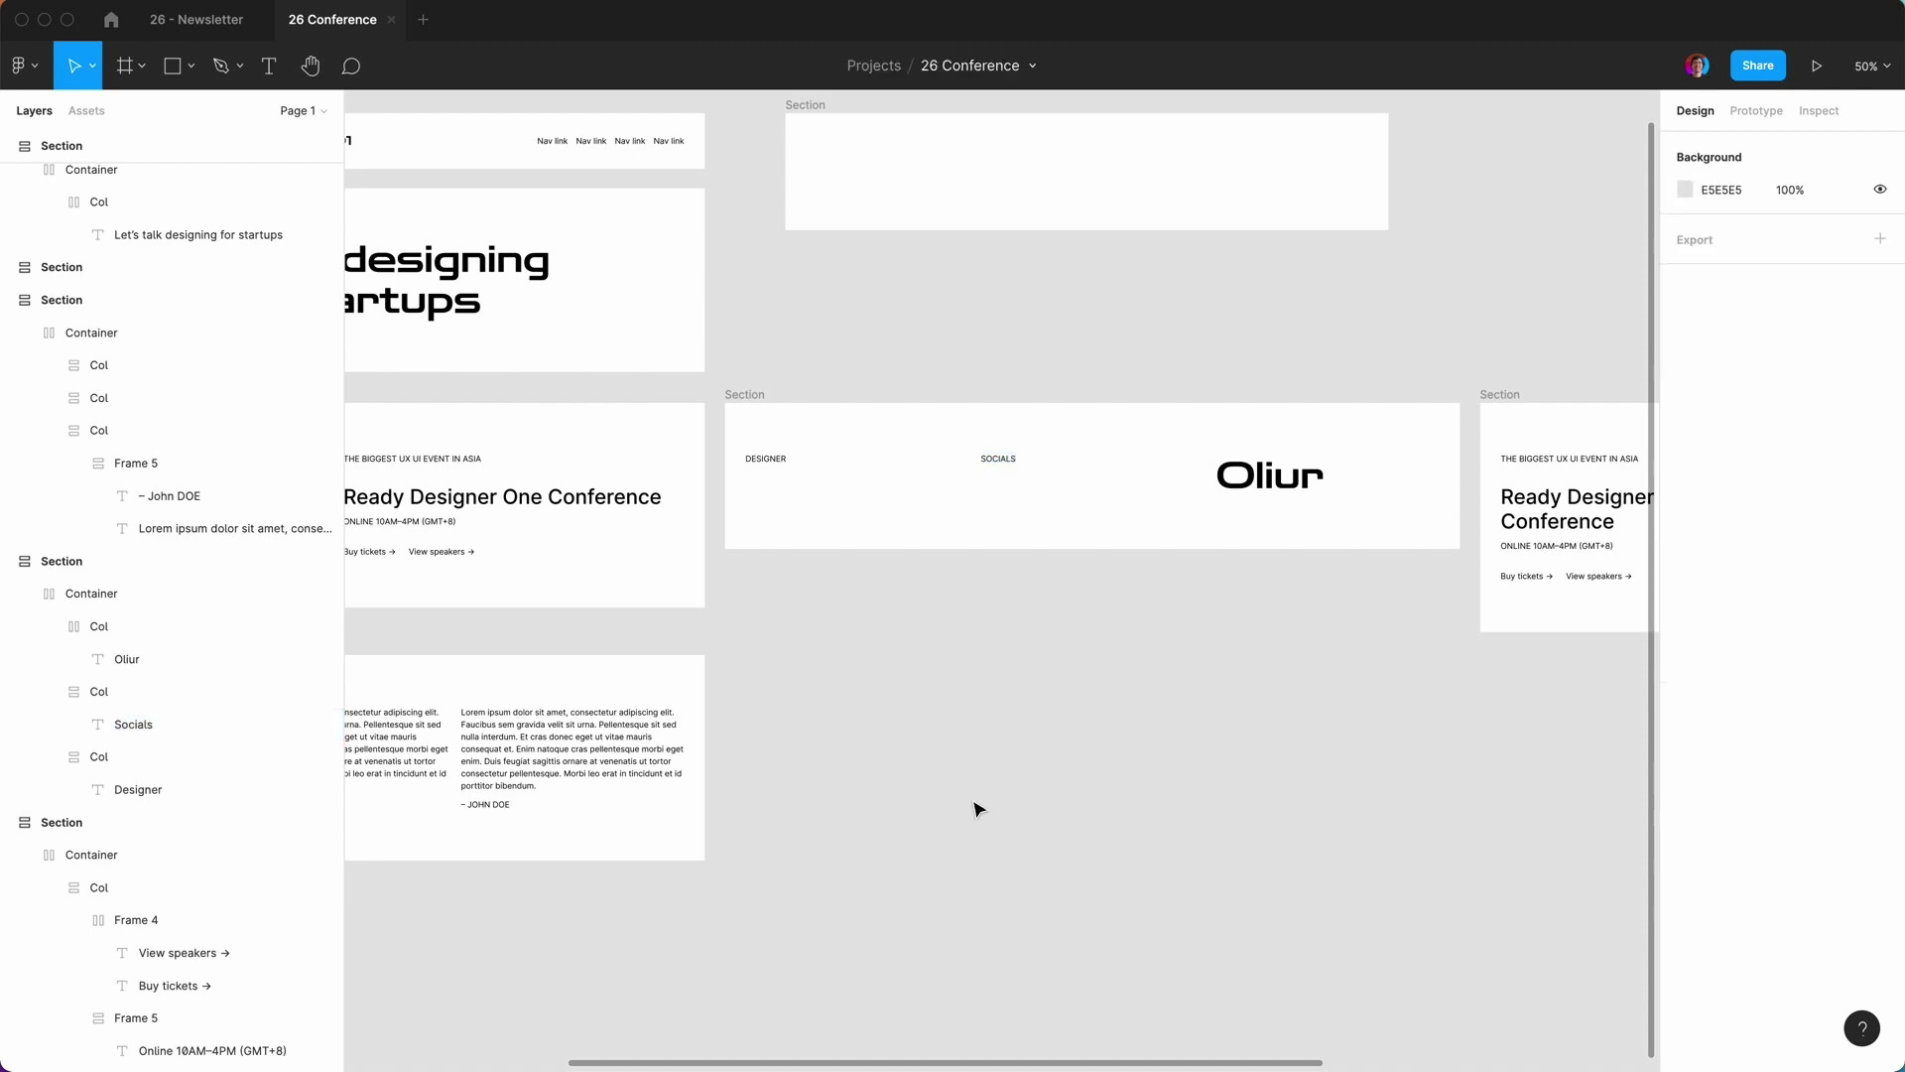
Try the speaker name column between the "Designer" and "Socials" columns and return it to the end of the row.
scroll(978, 808, "right", 3)
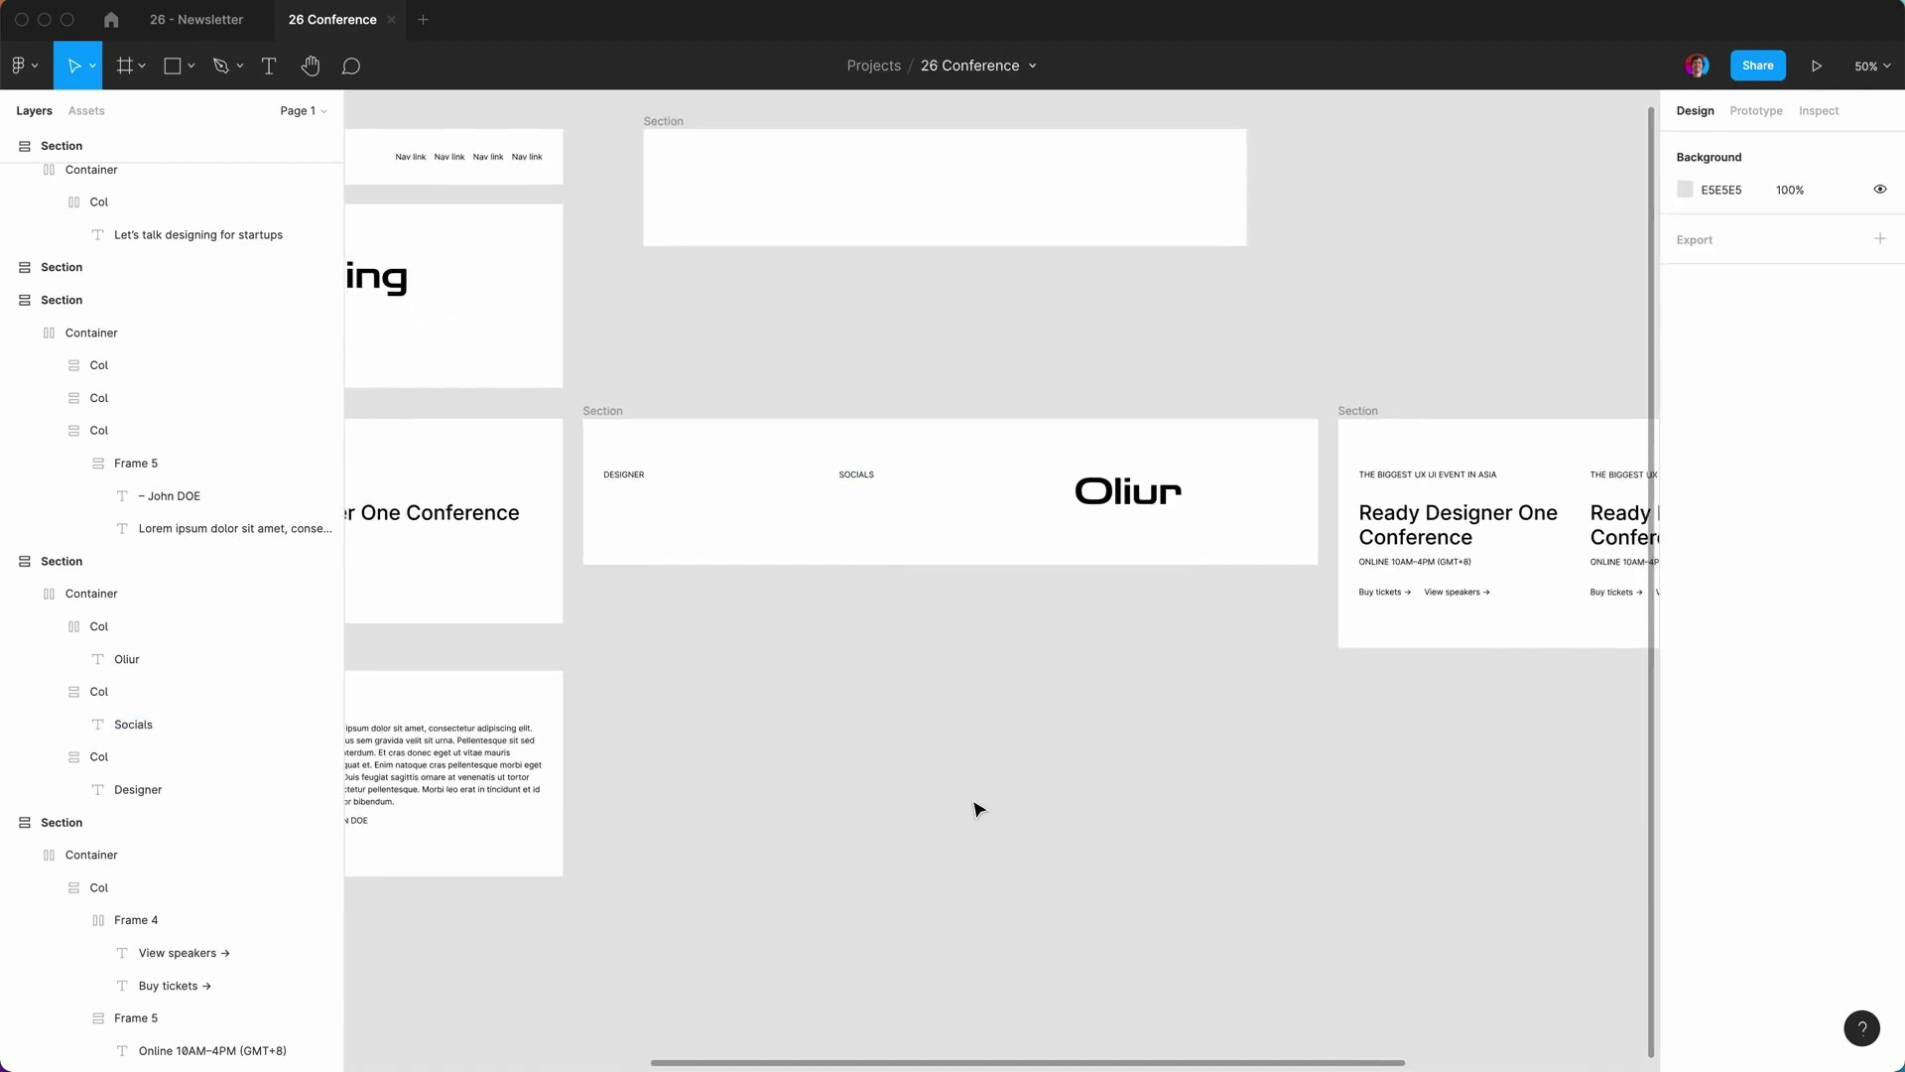
left_click(1124, 498)
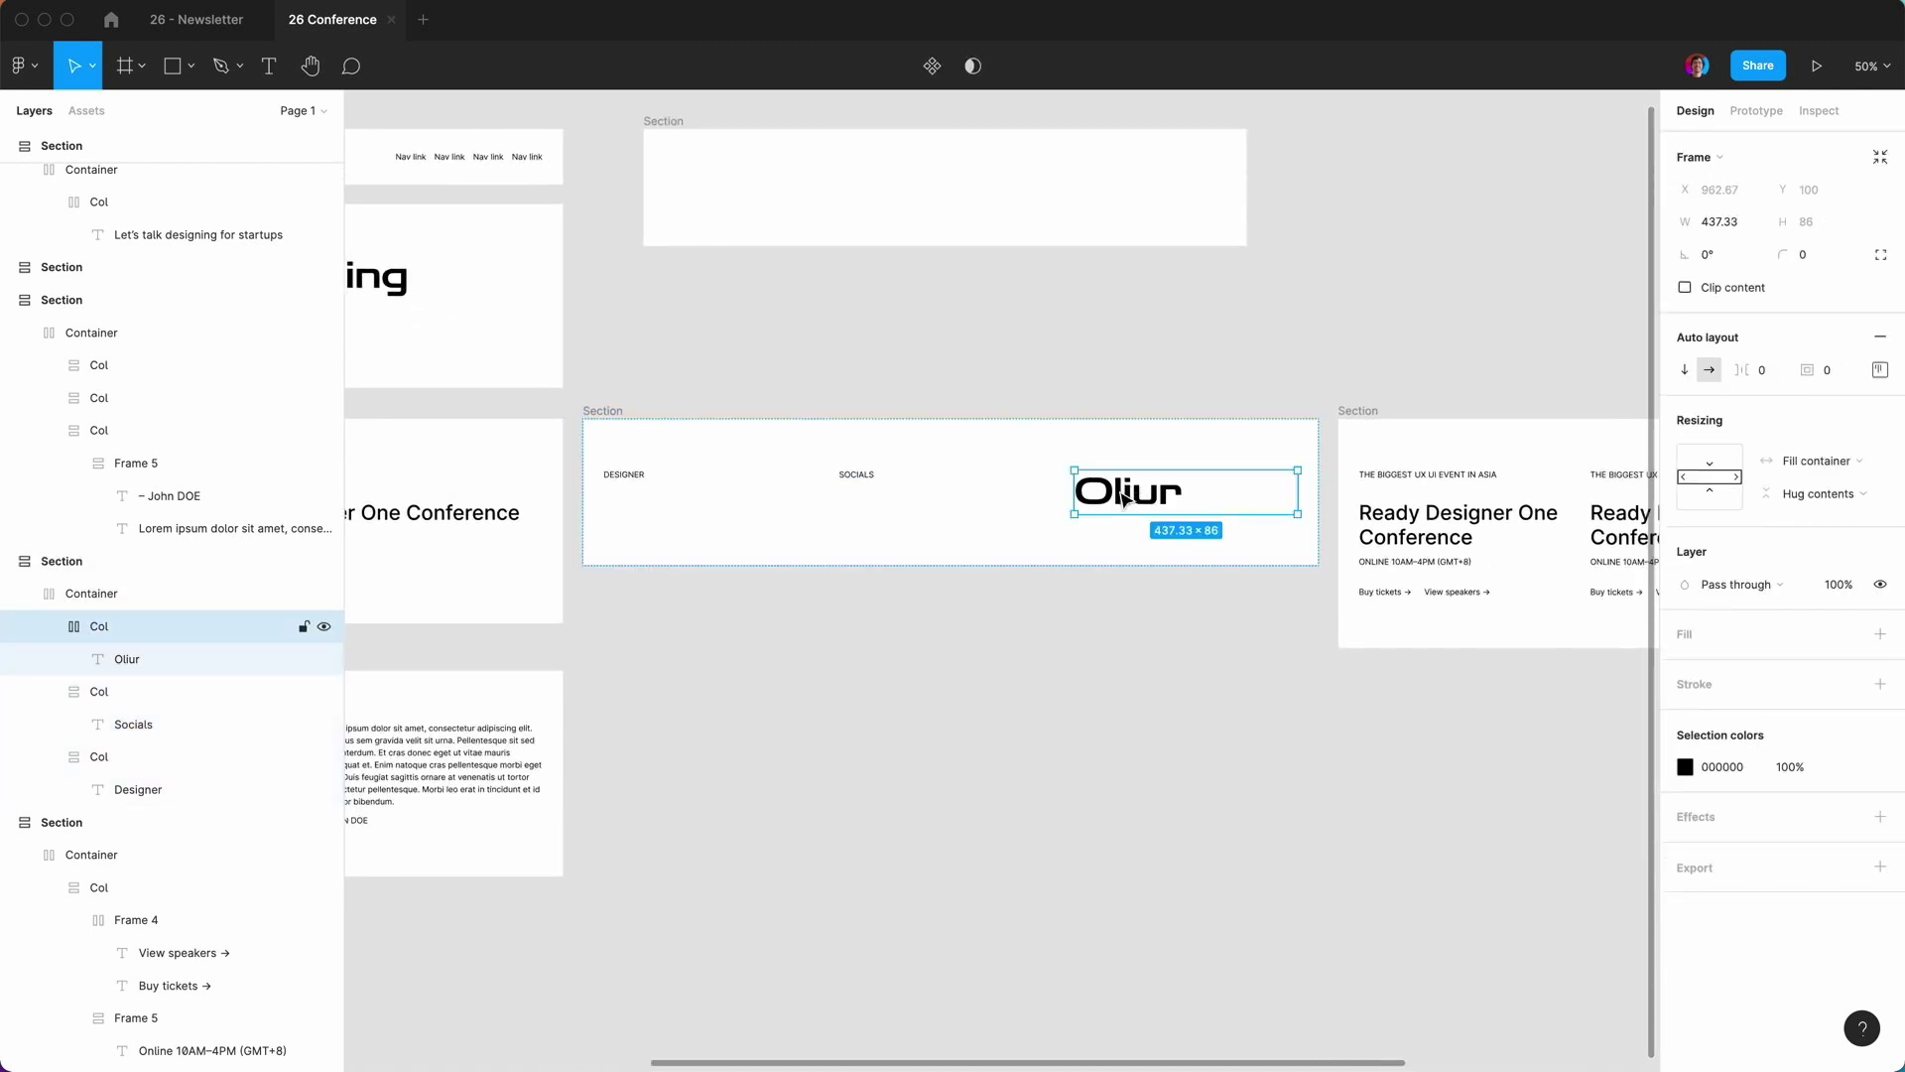
key("Left")
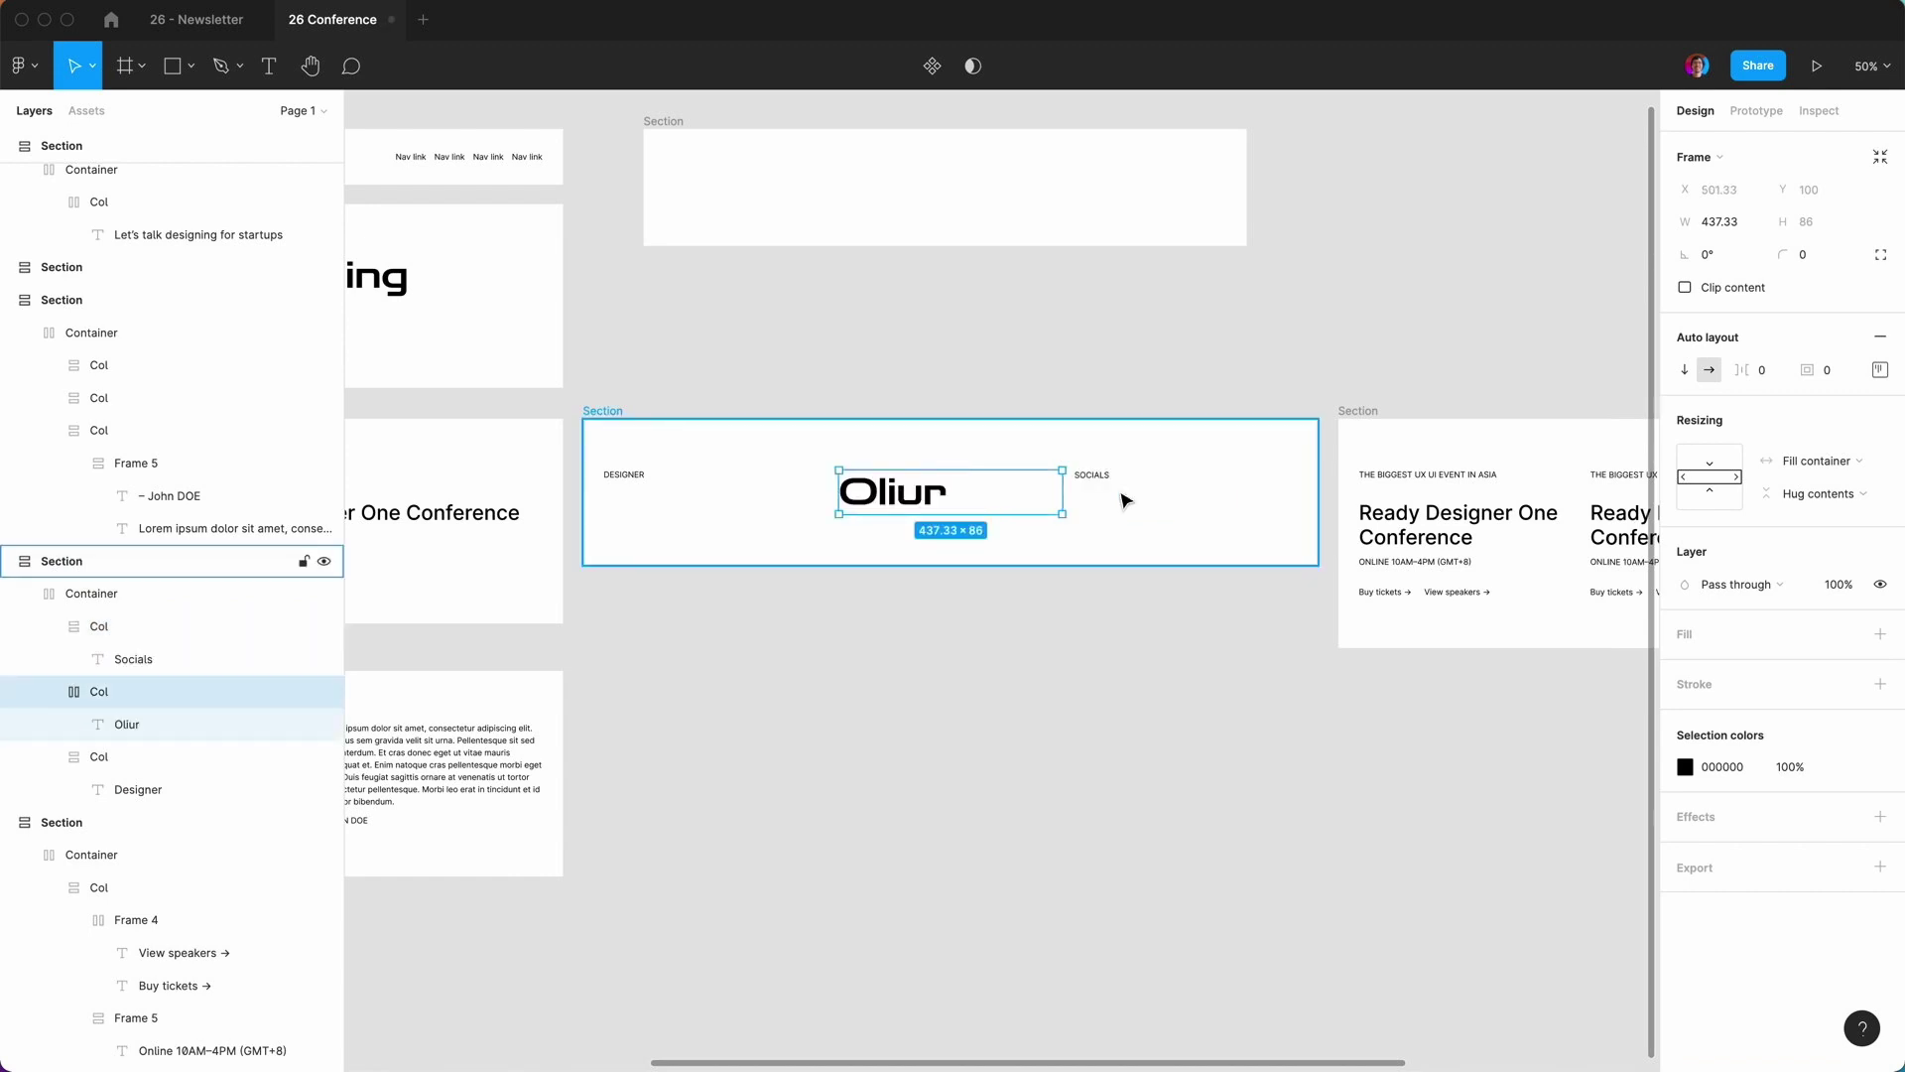
left_click(933, 675)
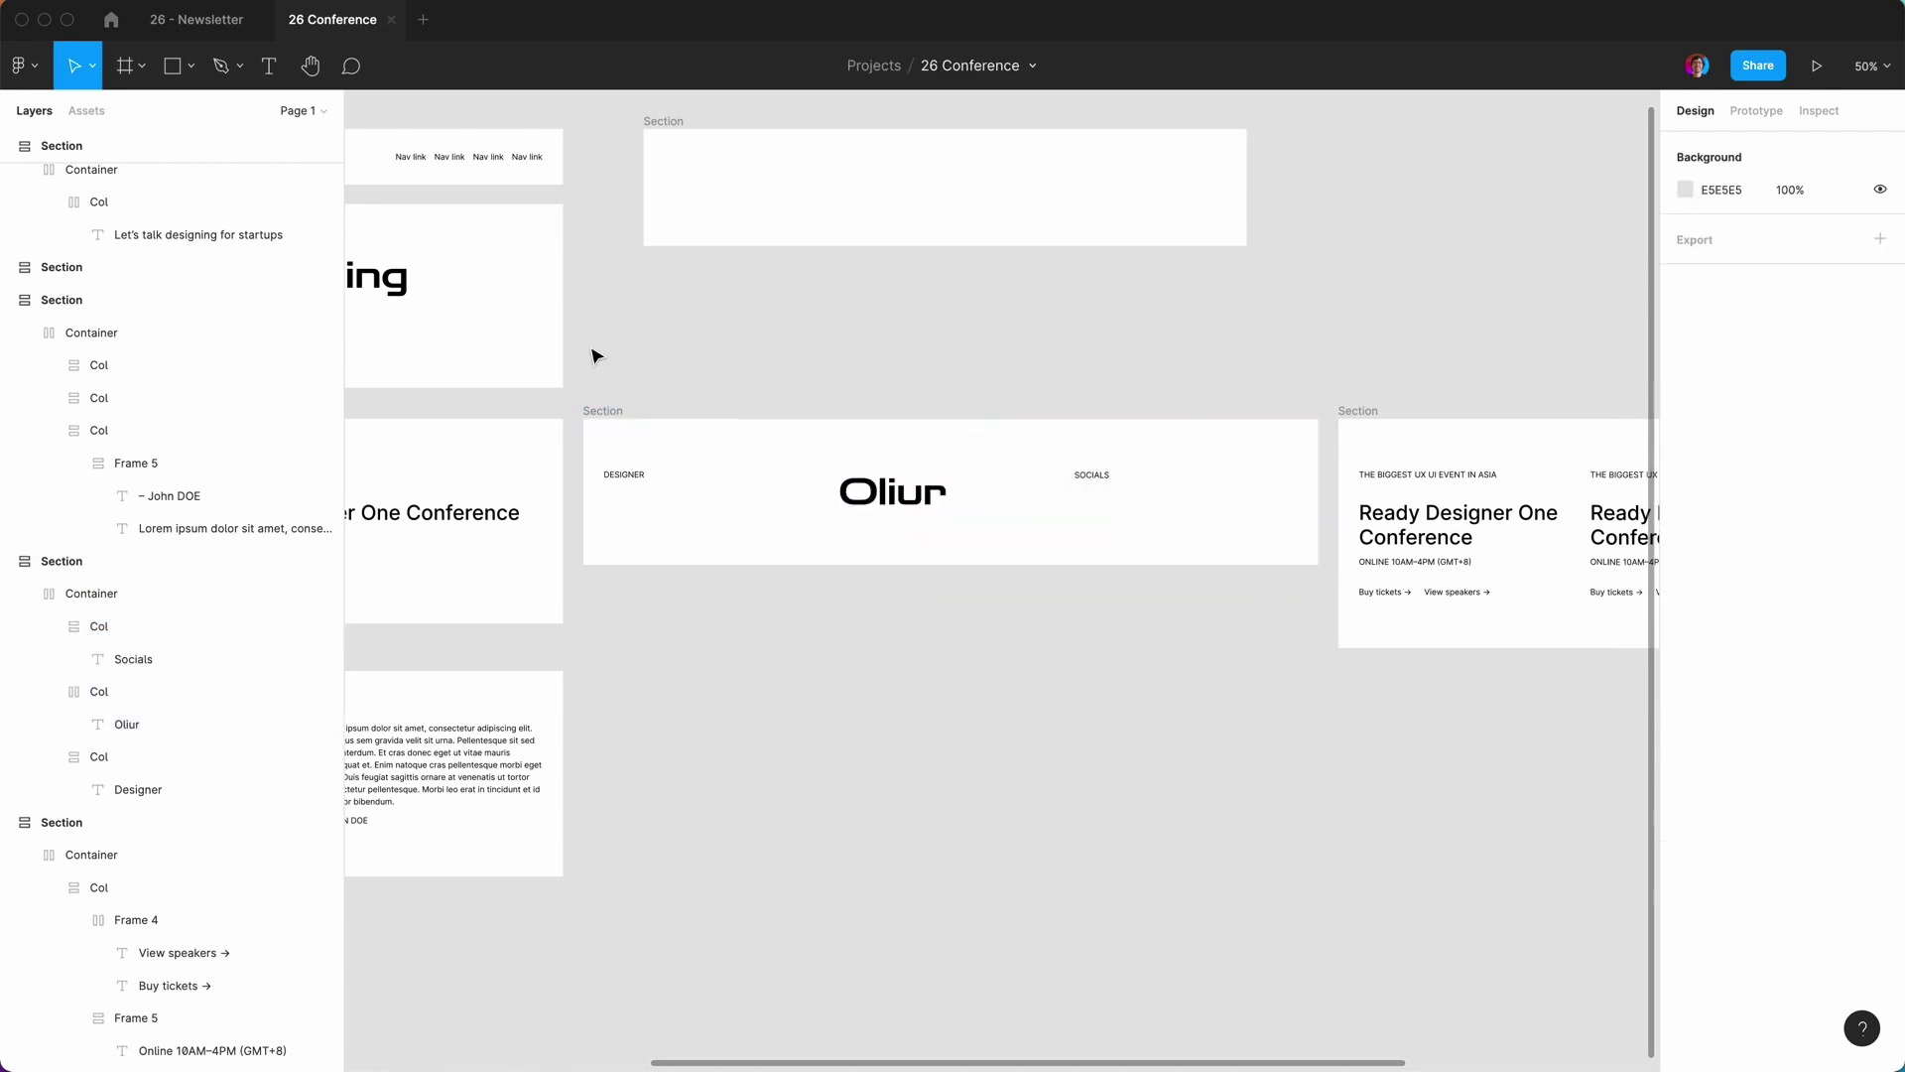
double_click(650, 483)
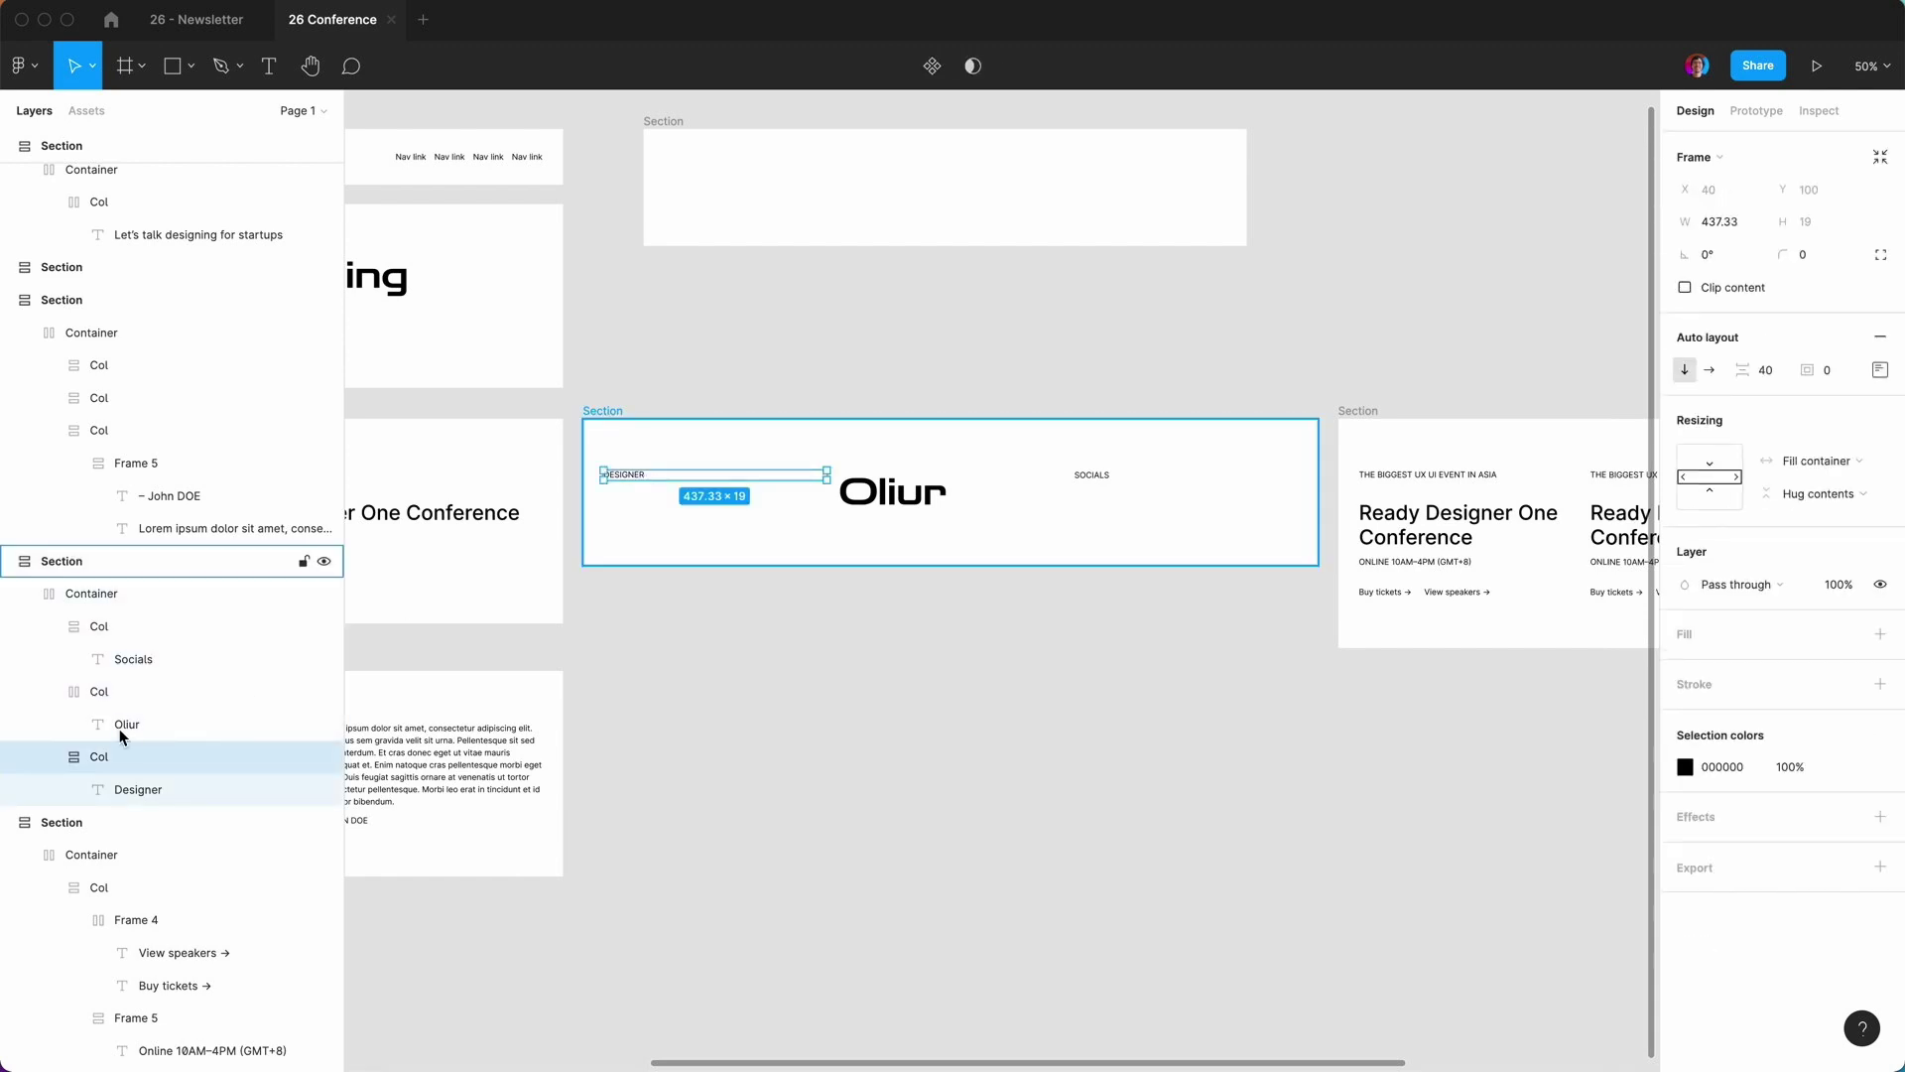
left_click(75, 692)
key("Right")
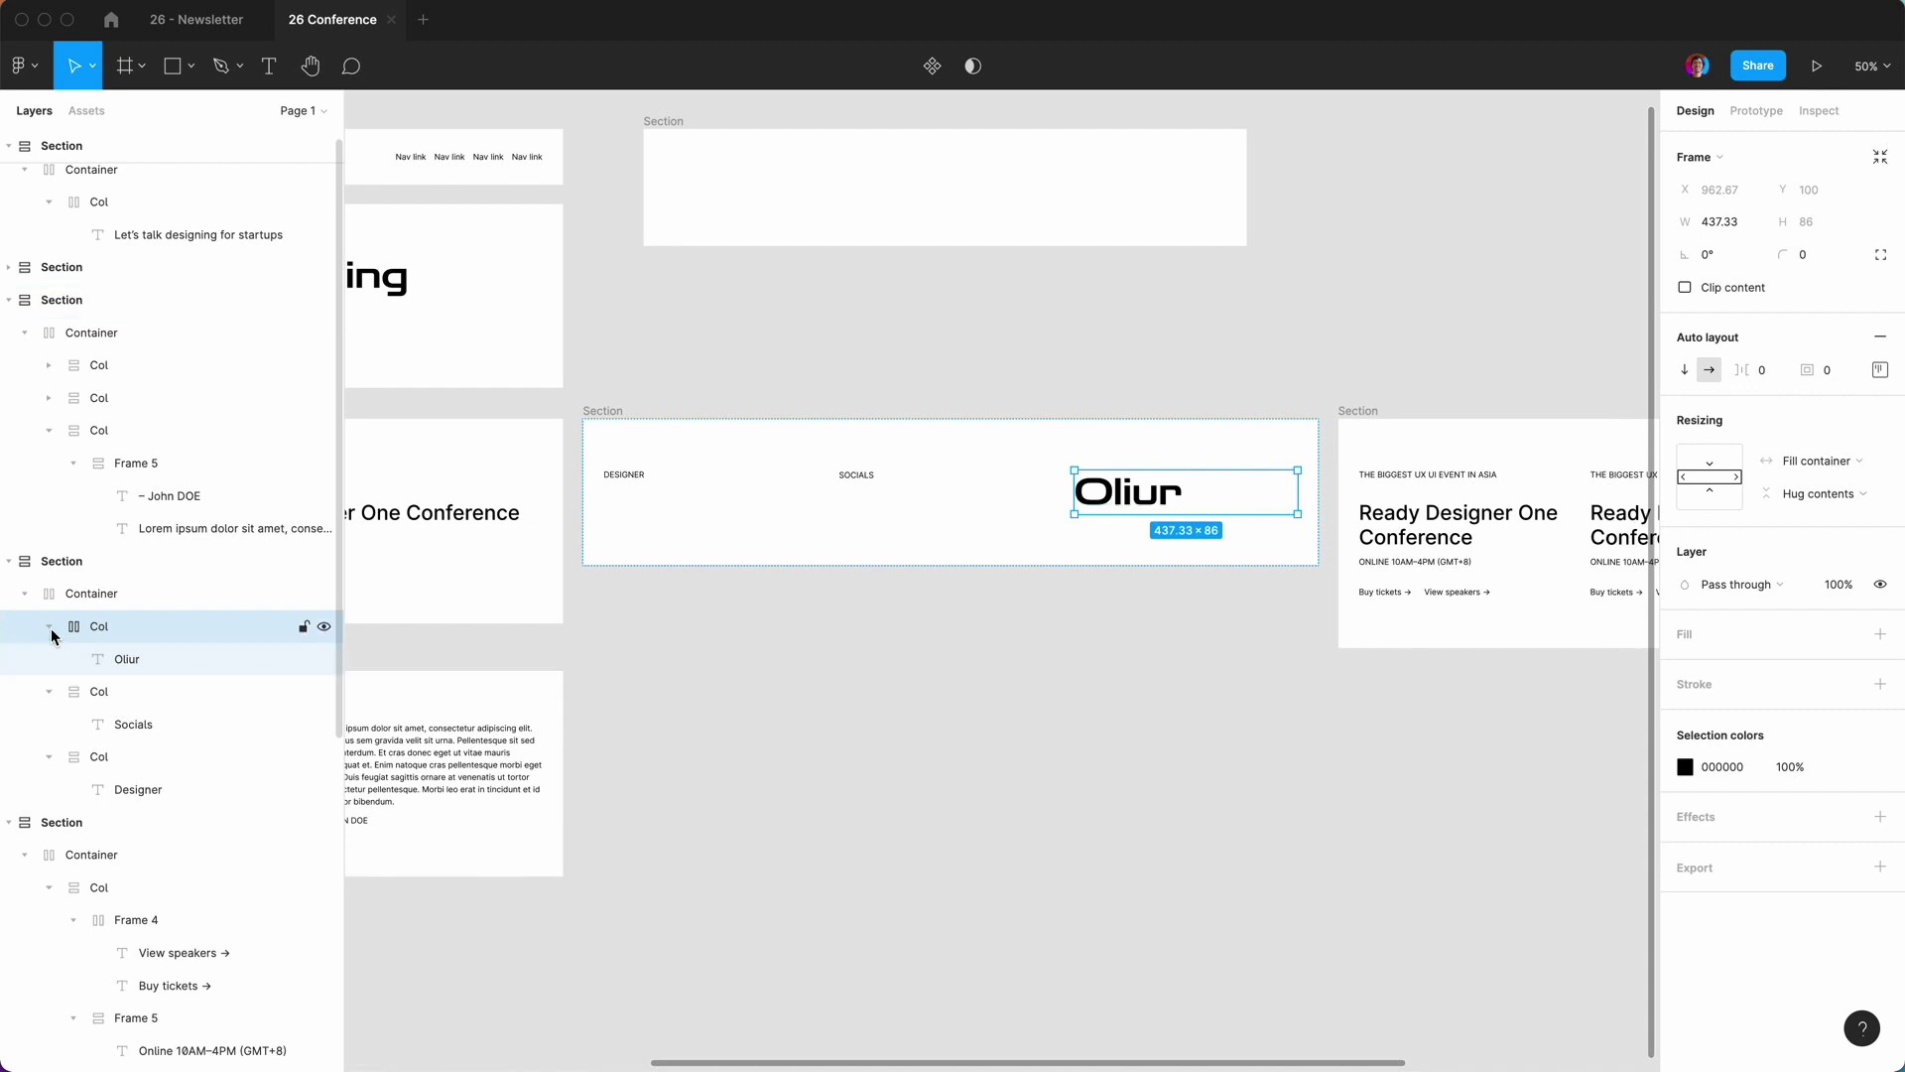
Wrap the three columns of the speaker section together in a new auto layout frame.
left_click(49, 627)
left_click(50, 658)
left_click(51, 687)
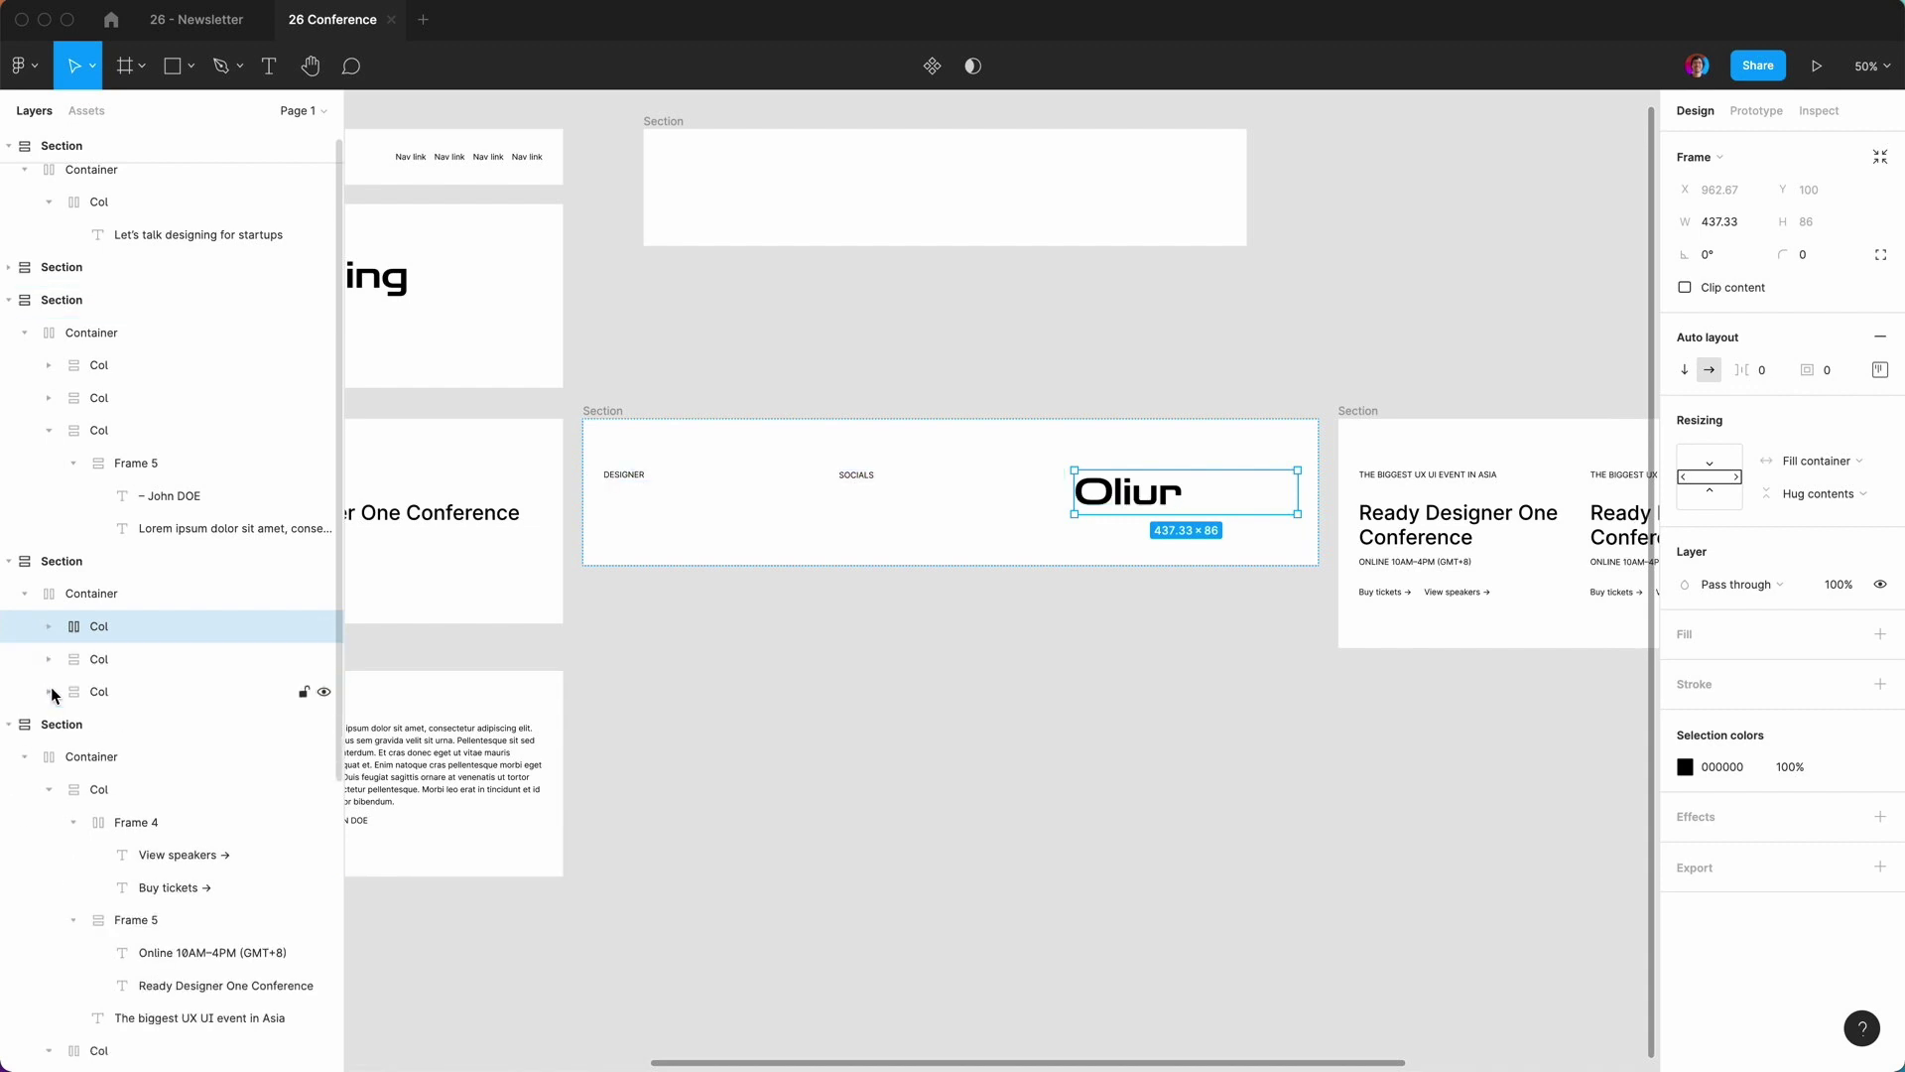
left_click(88, 693, "shift")
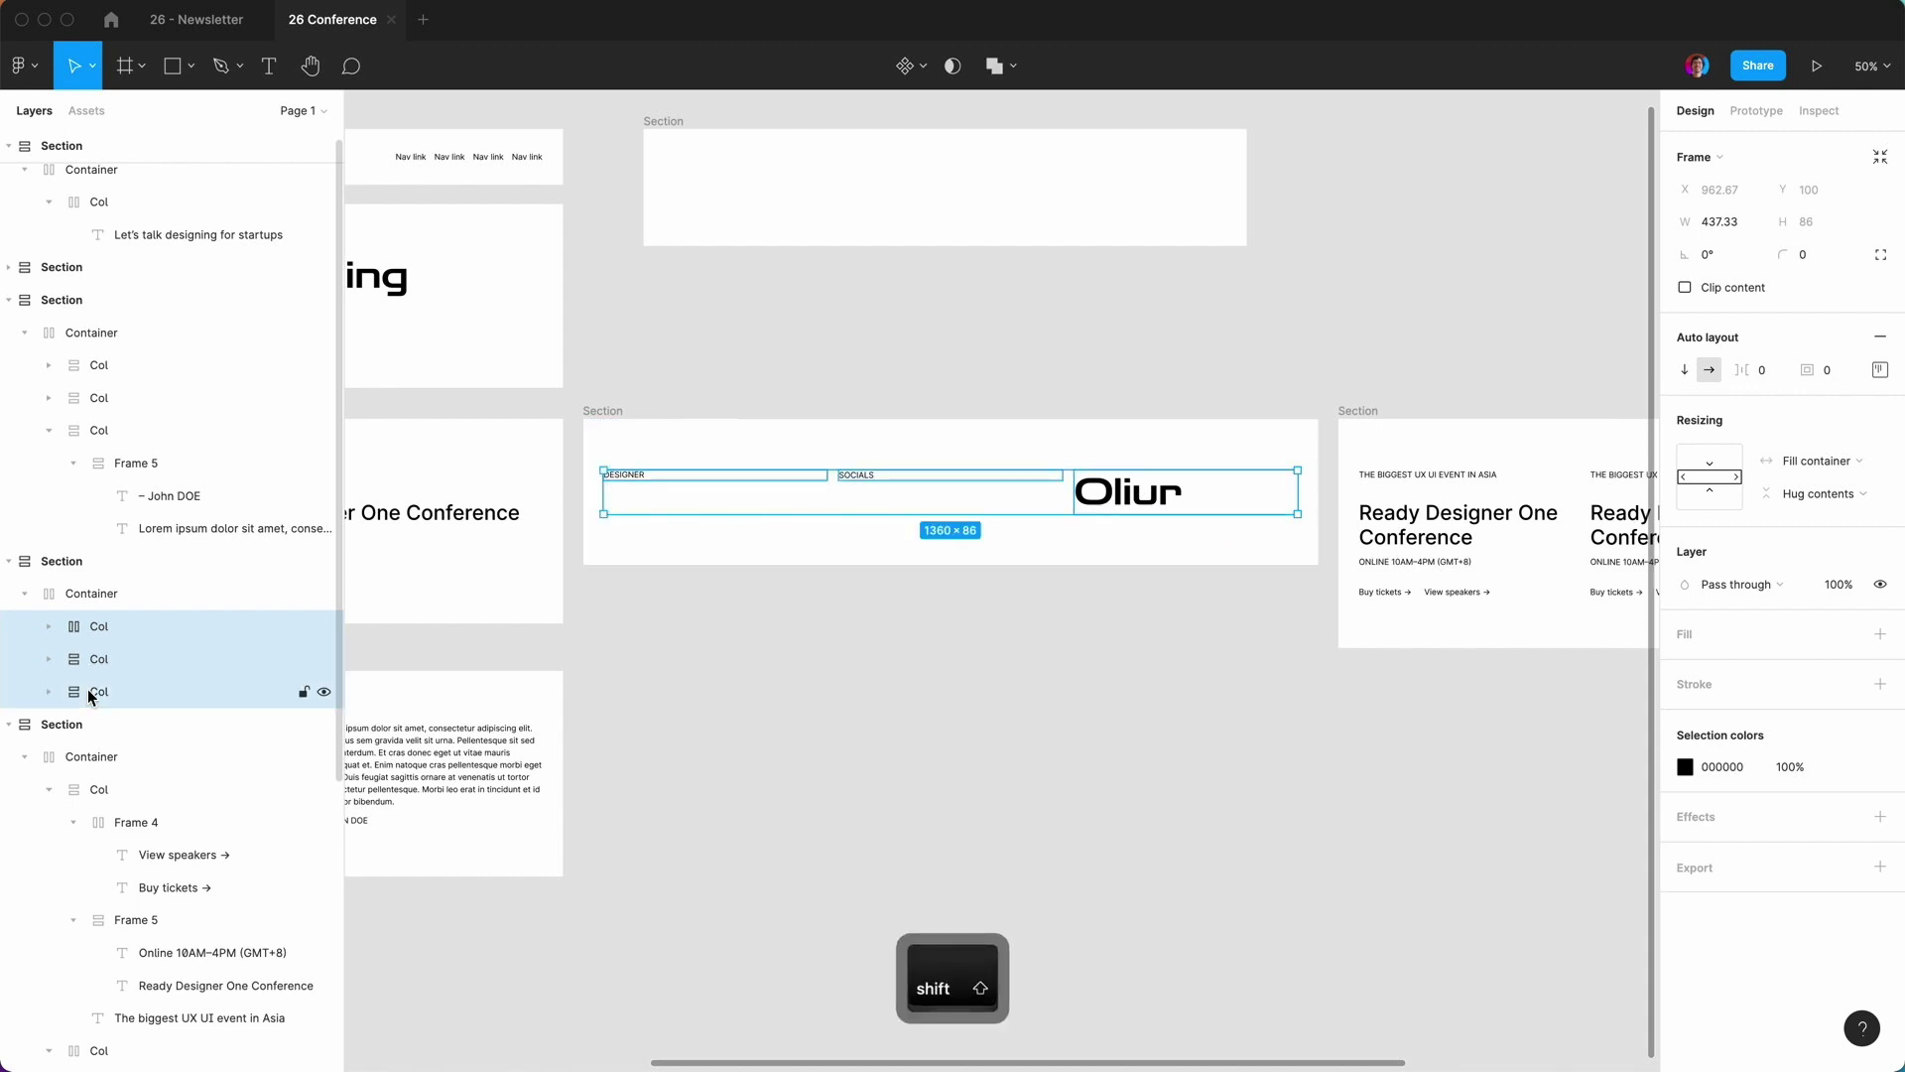
key("shift+a")
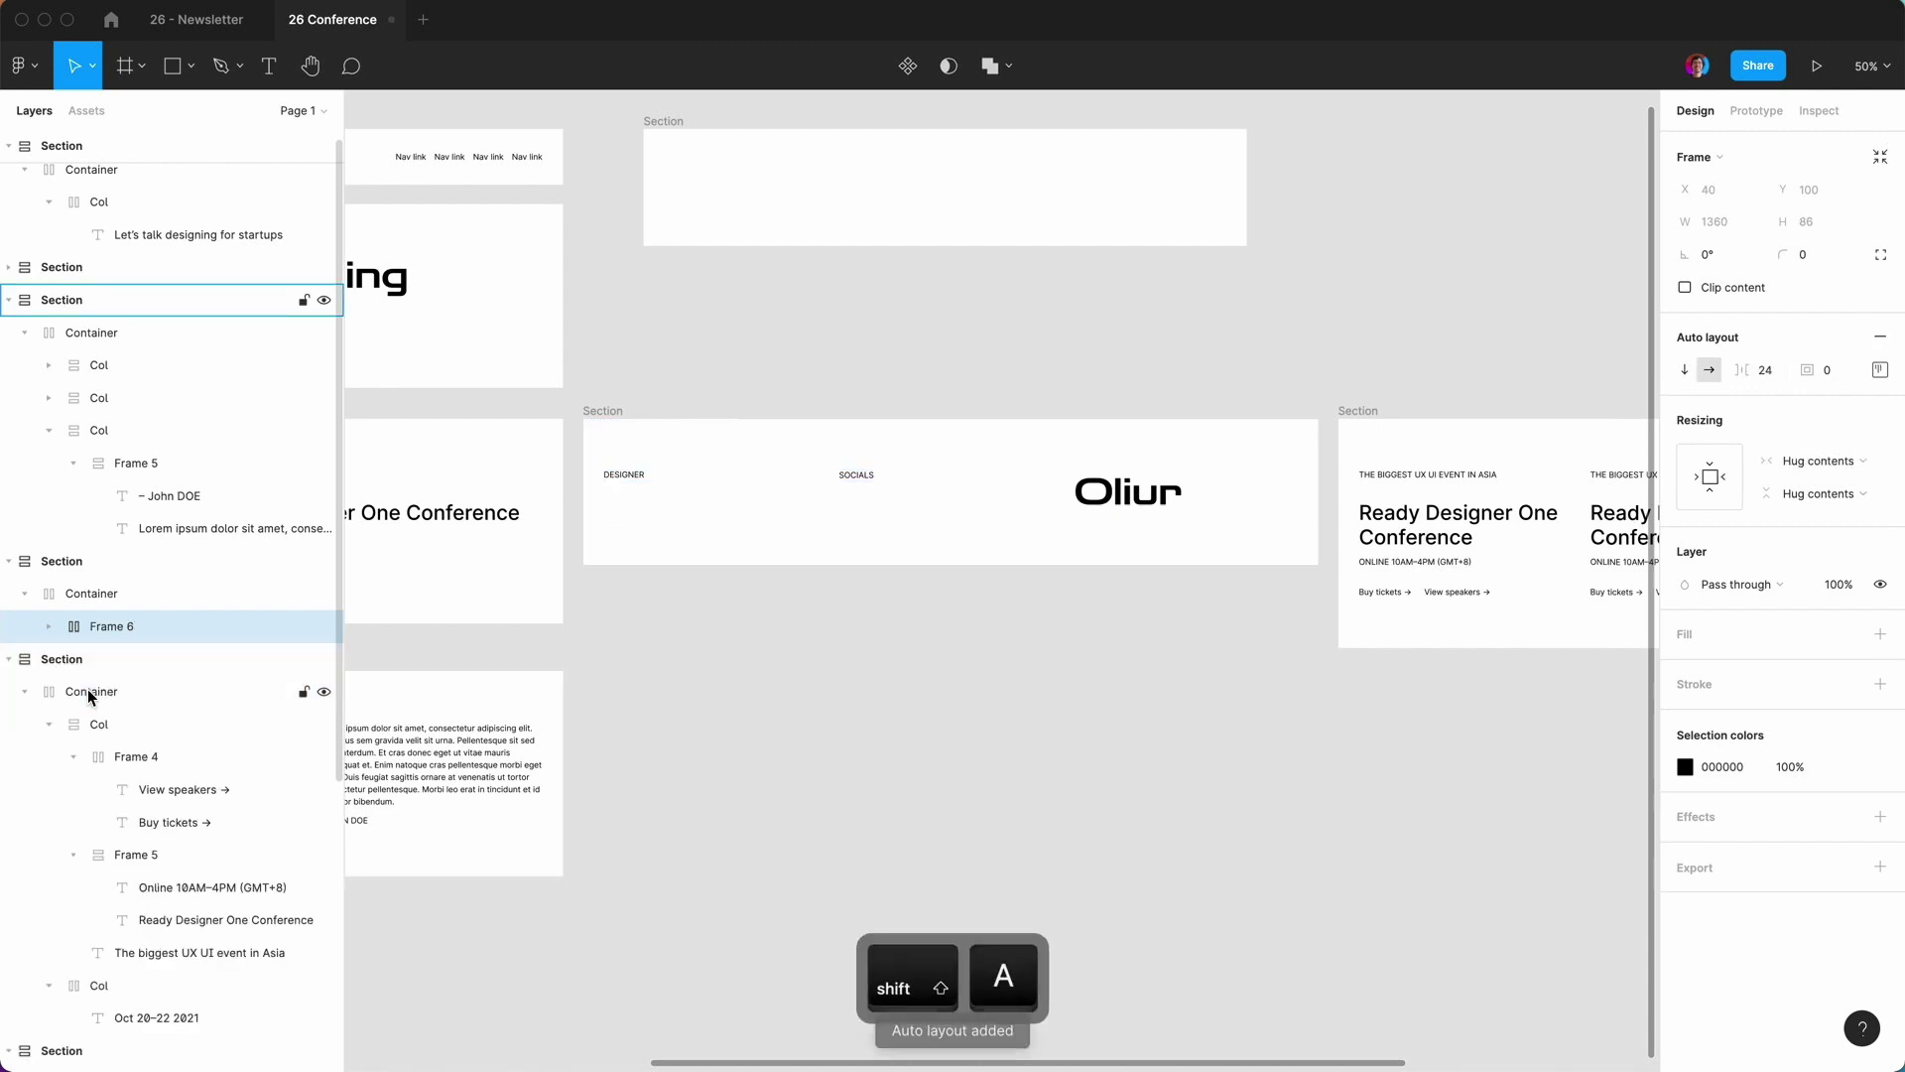
Rename the new frame around the three speaker columns as "Row".
double_click(119, 628)
key("shift")
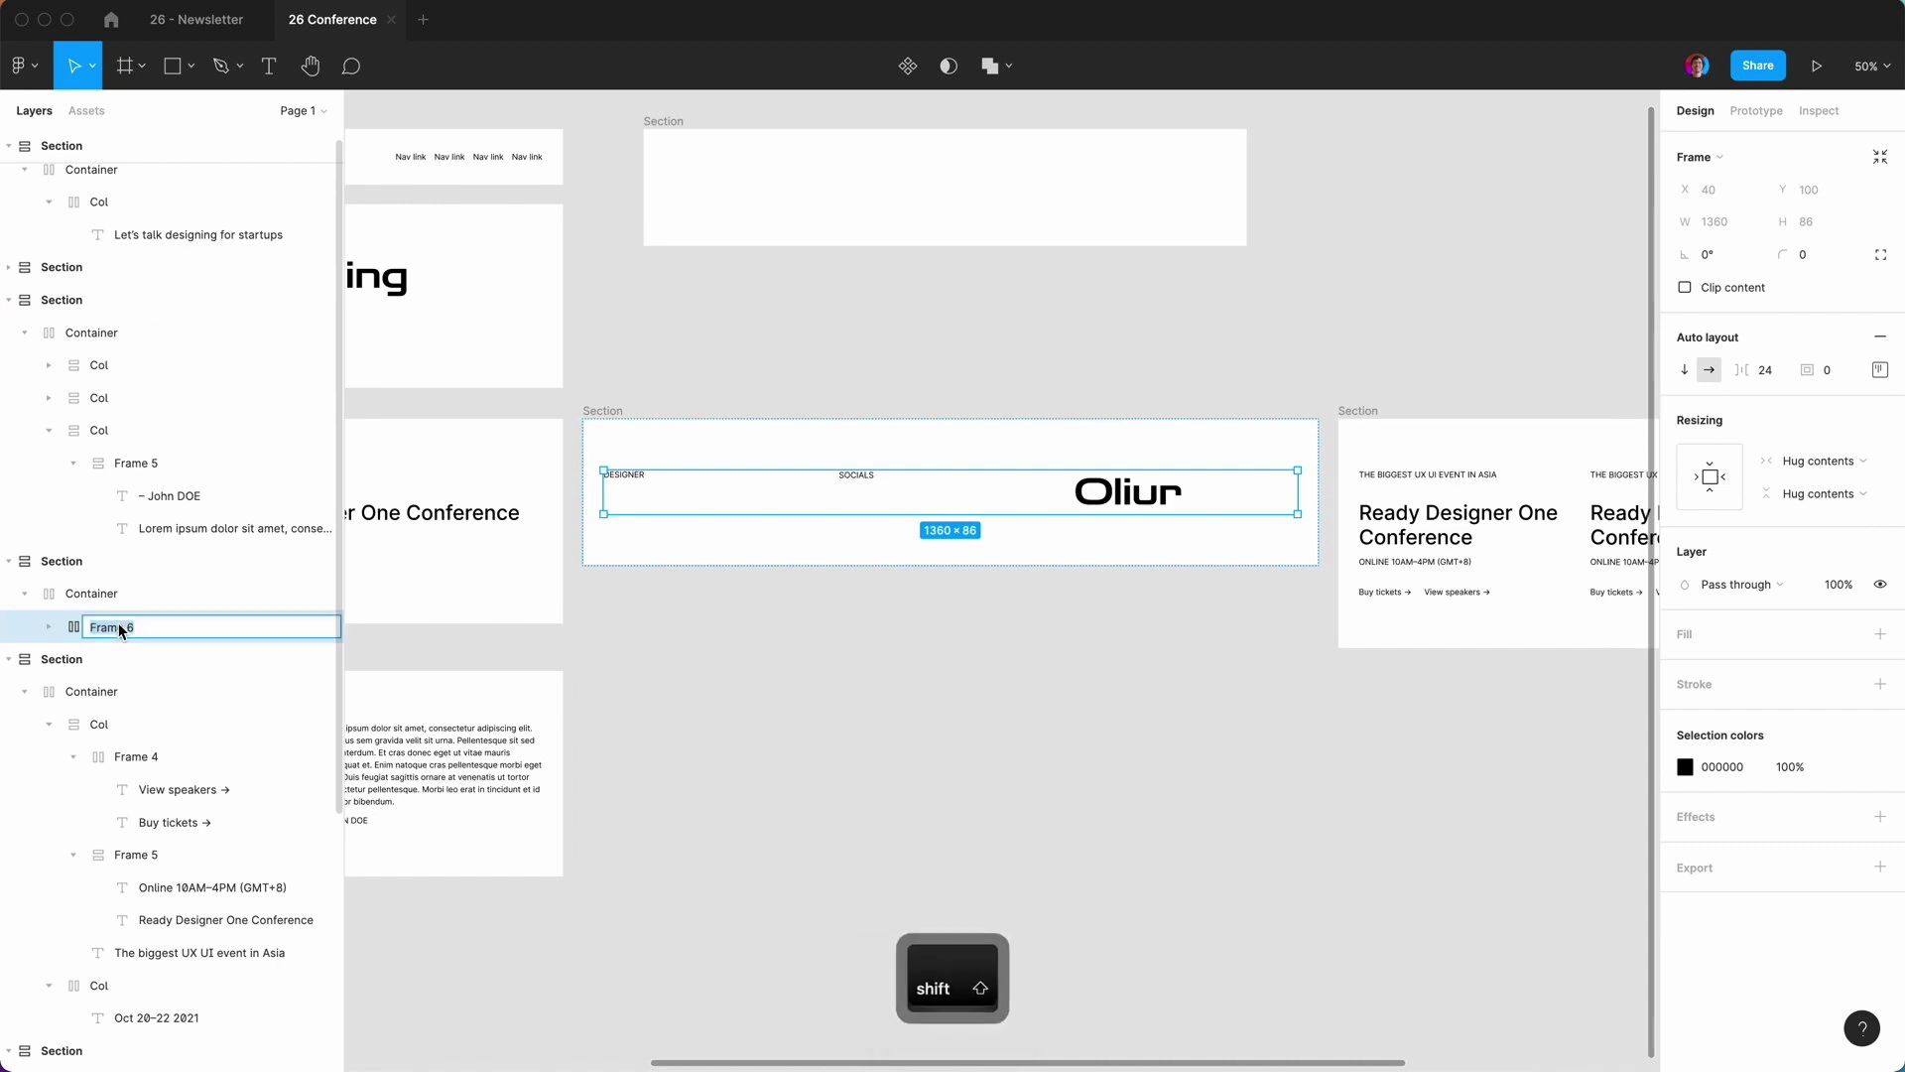
type("Row")
key("Return")
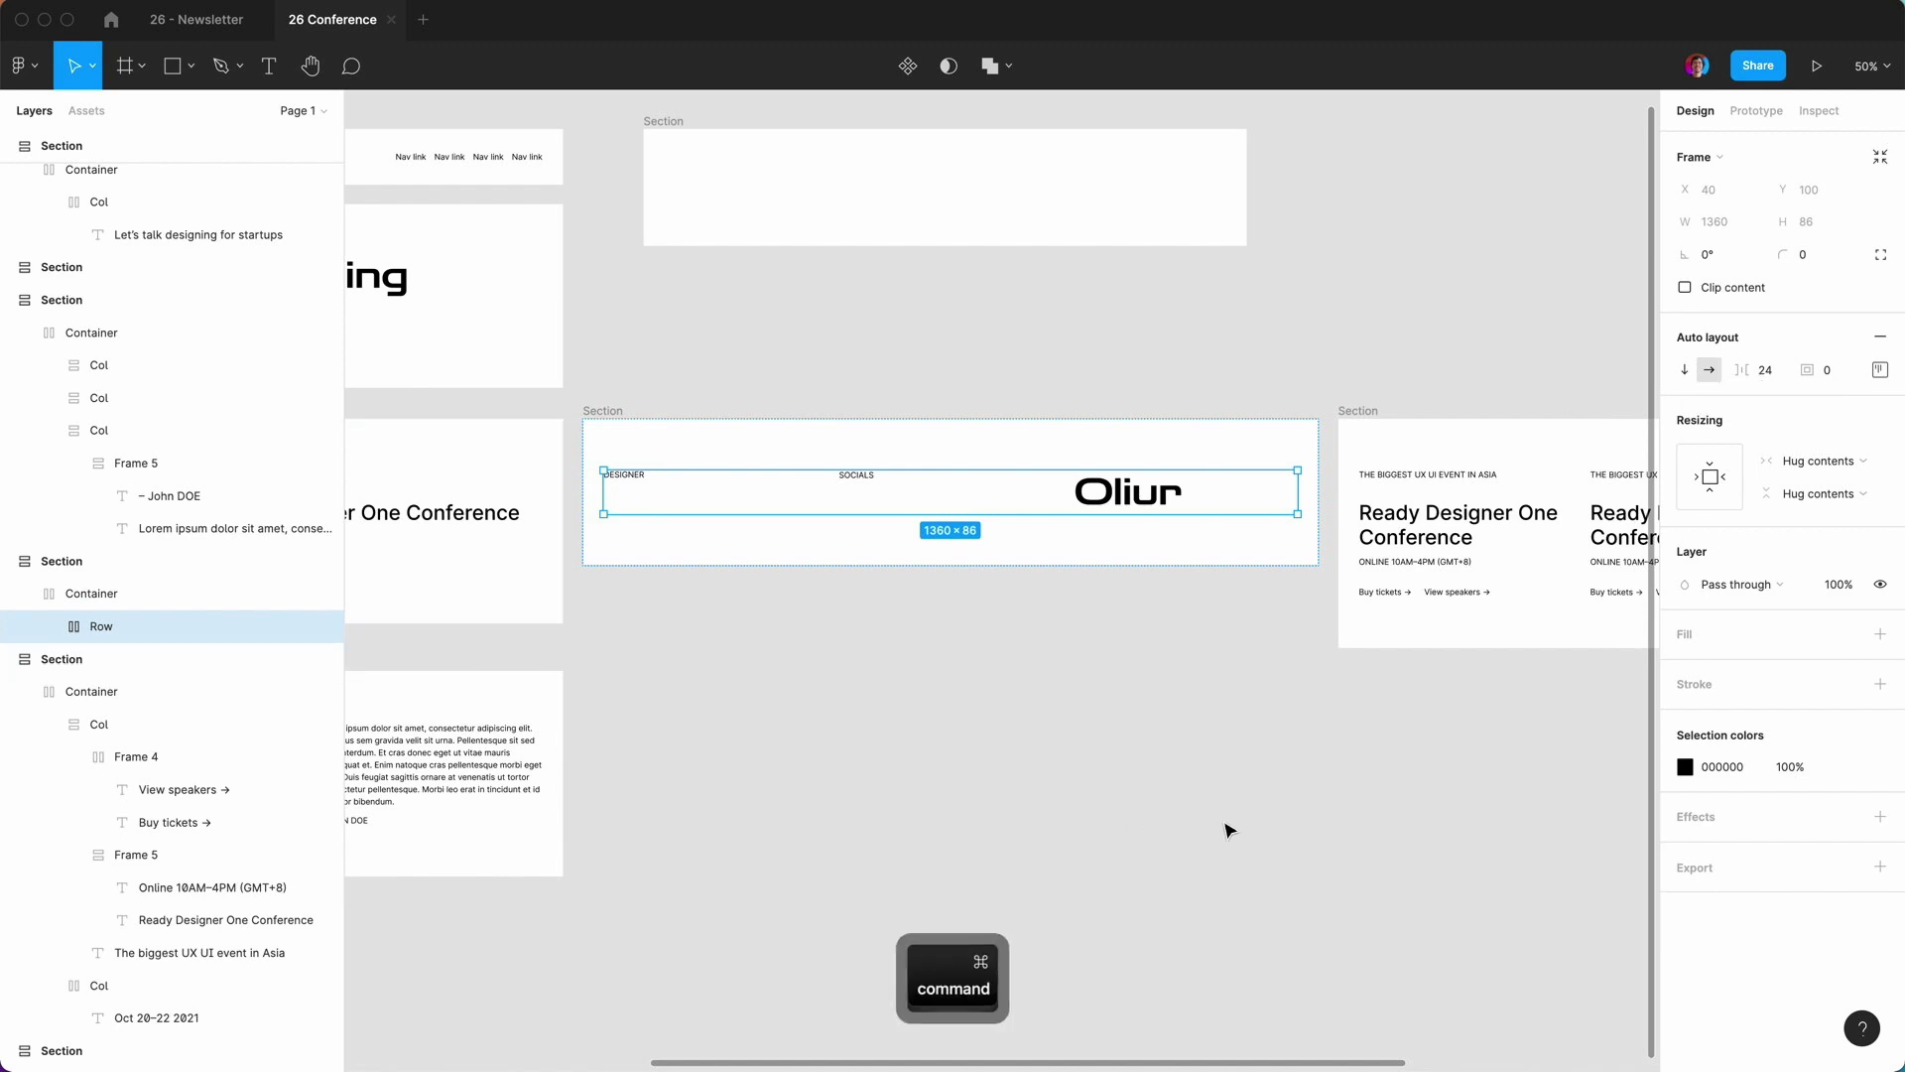
Duplicate the speaker row and set its container's auto layout direction to vertical.
key("ctrl+d")
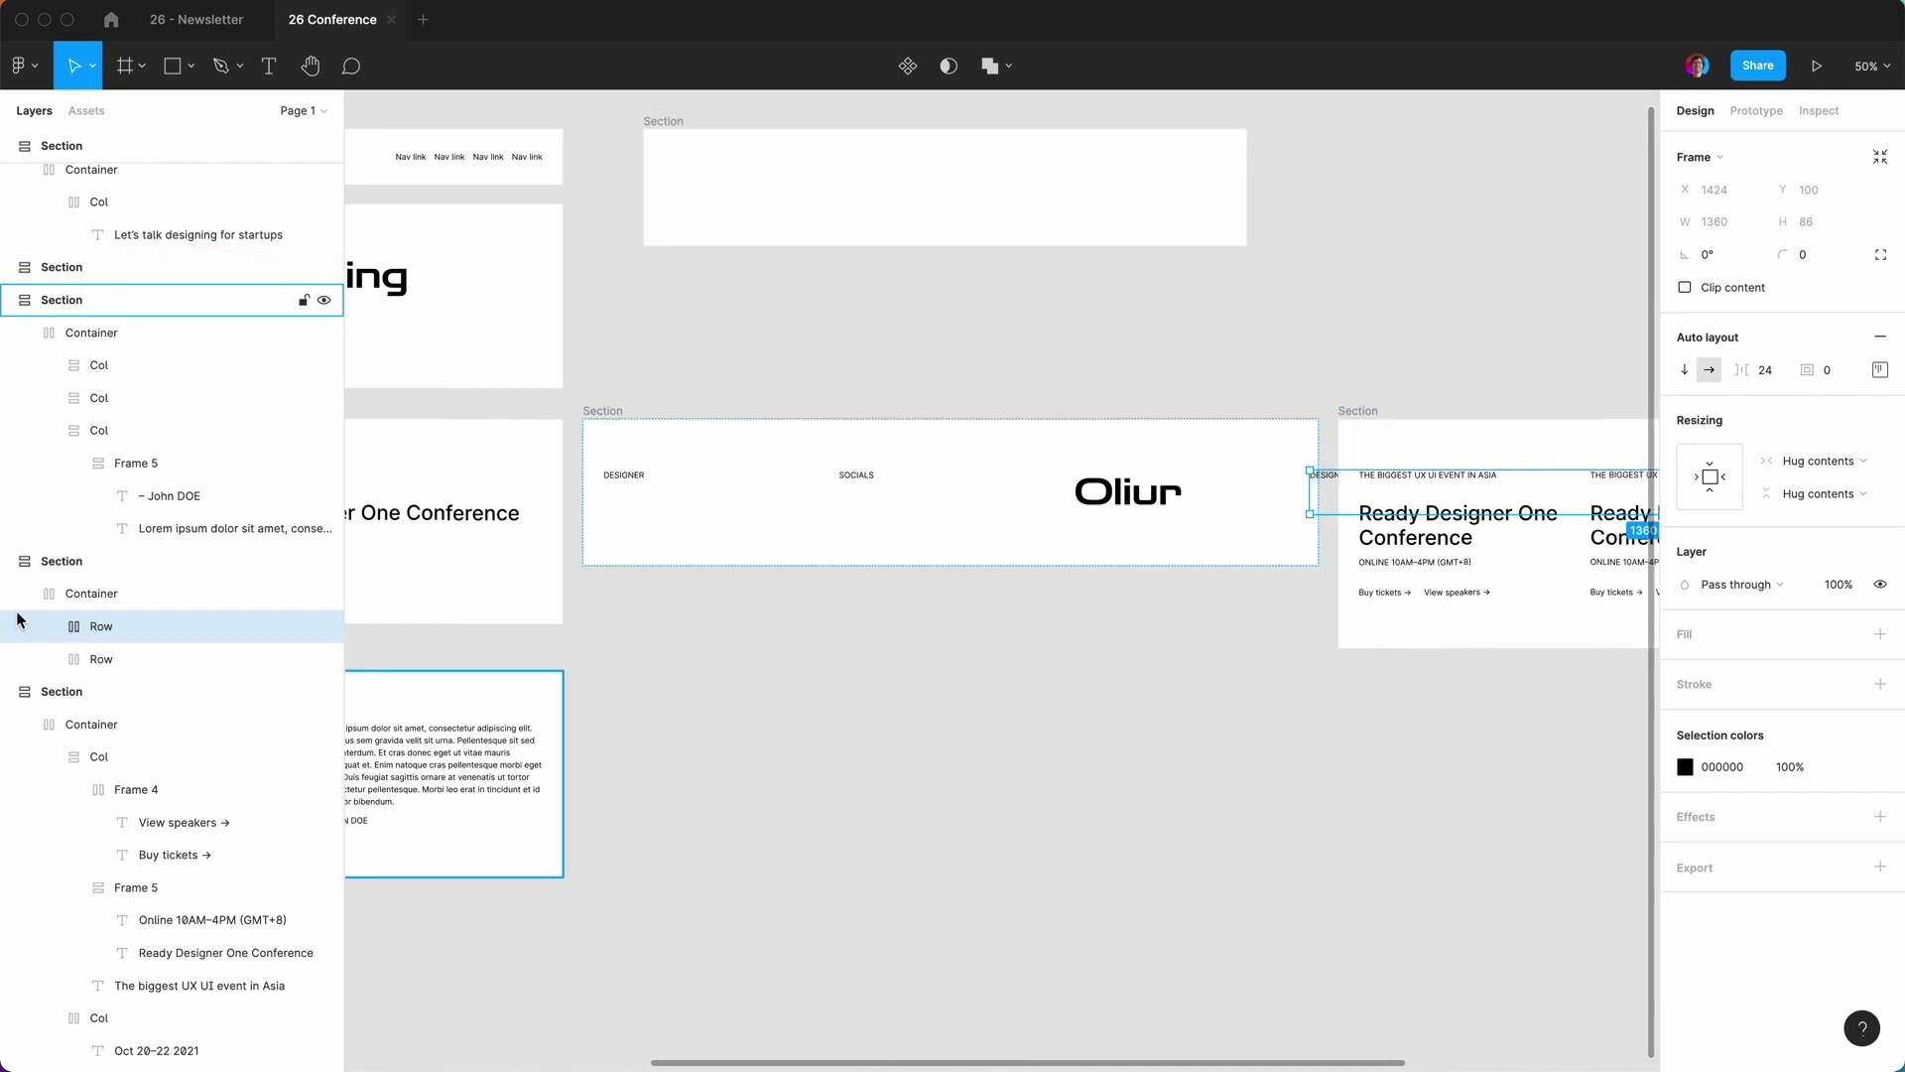
left_click(77, 593)
left_click(1685, 370)
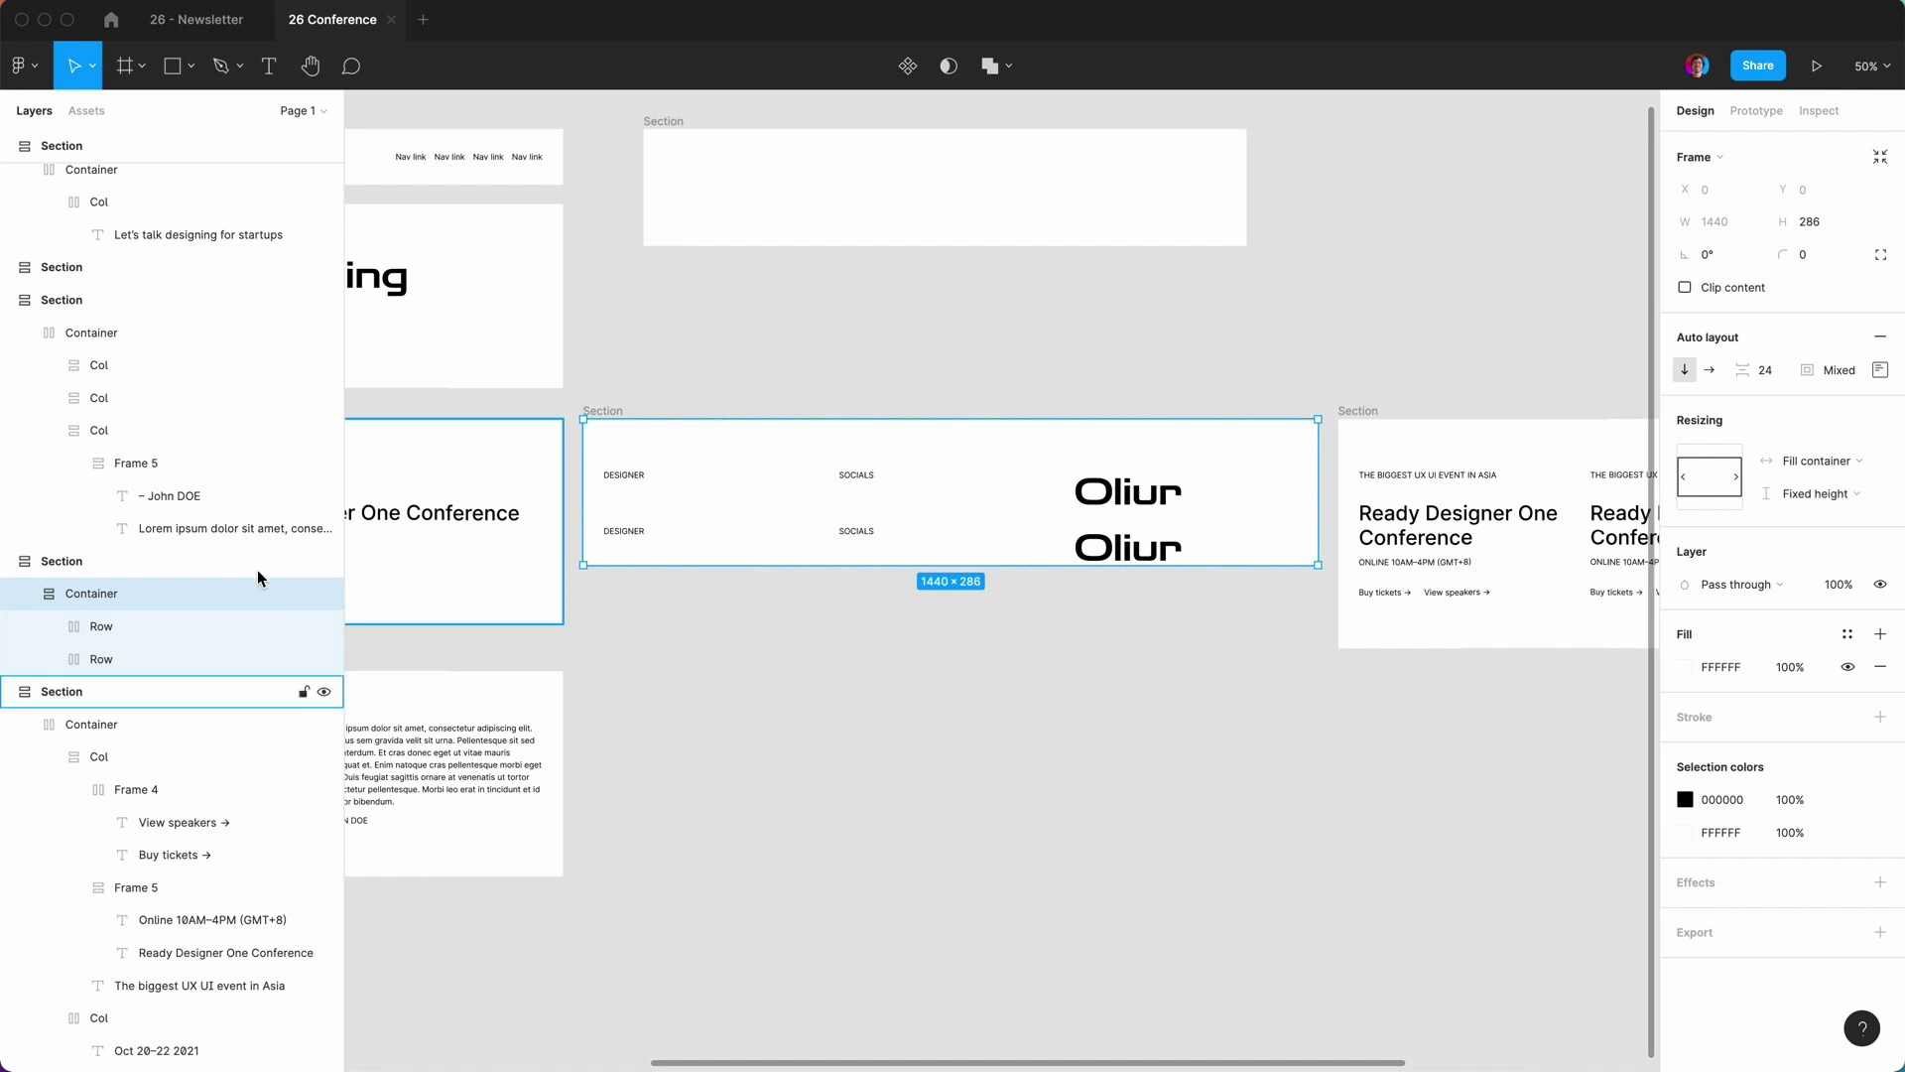
Duplicate the speaker row three more times so that the container holds five rows.
left_click(101, 659)
key("super+d")
key("super+d")
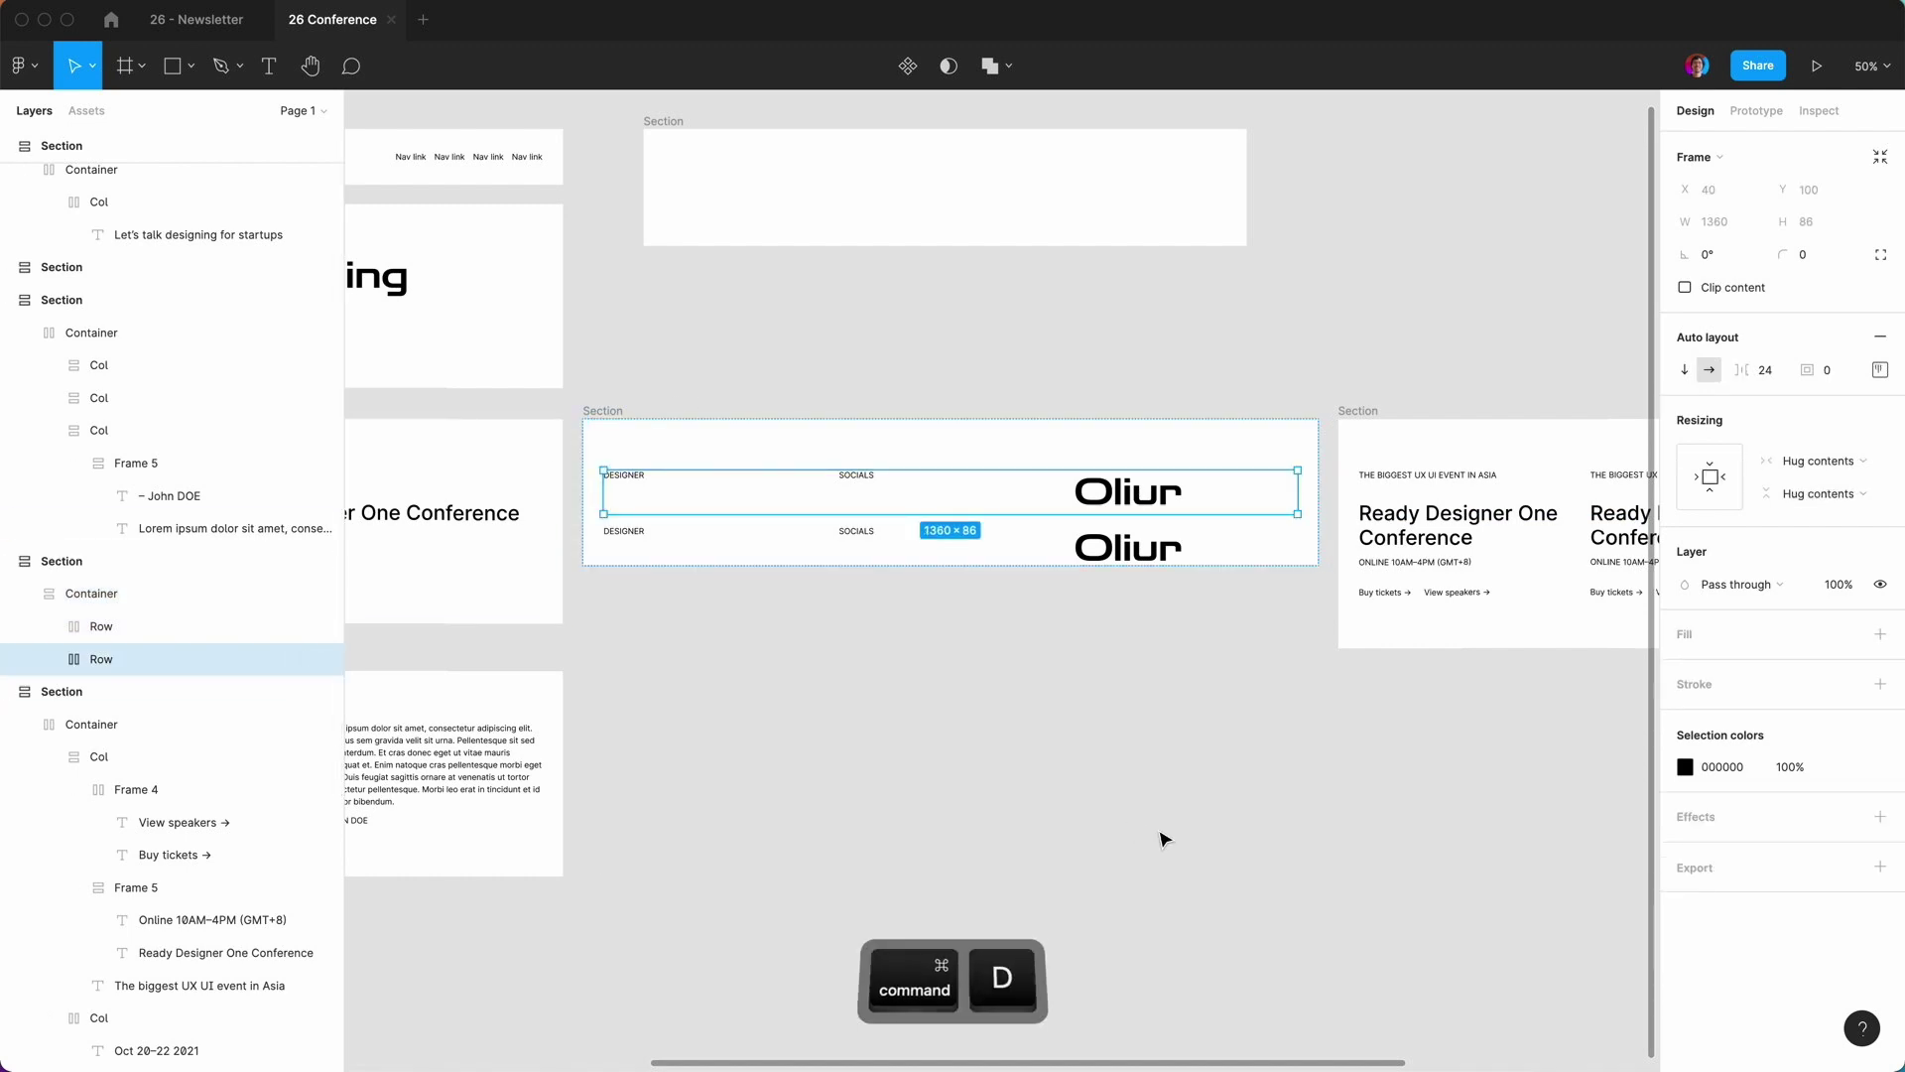
key("super+d")
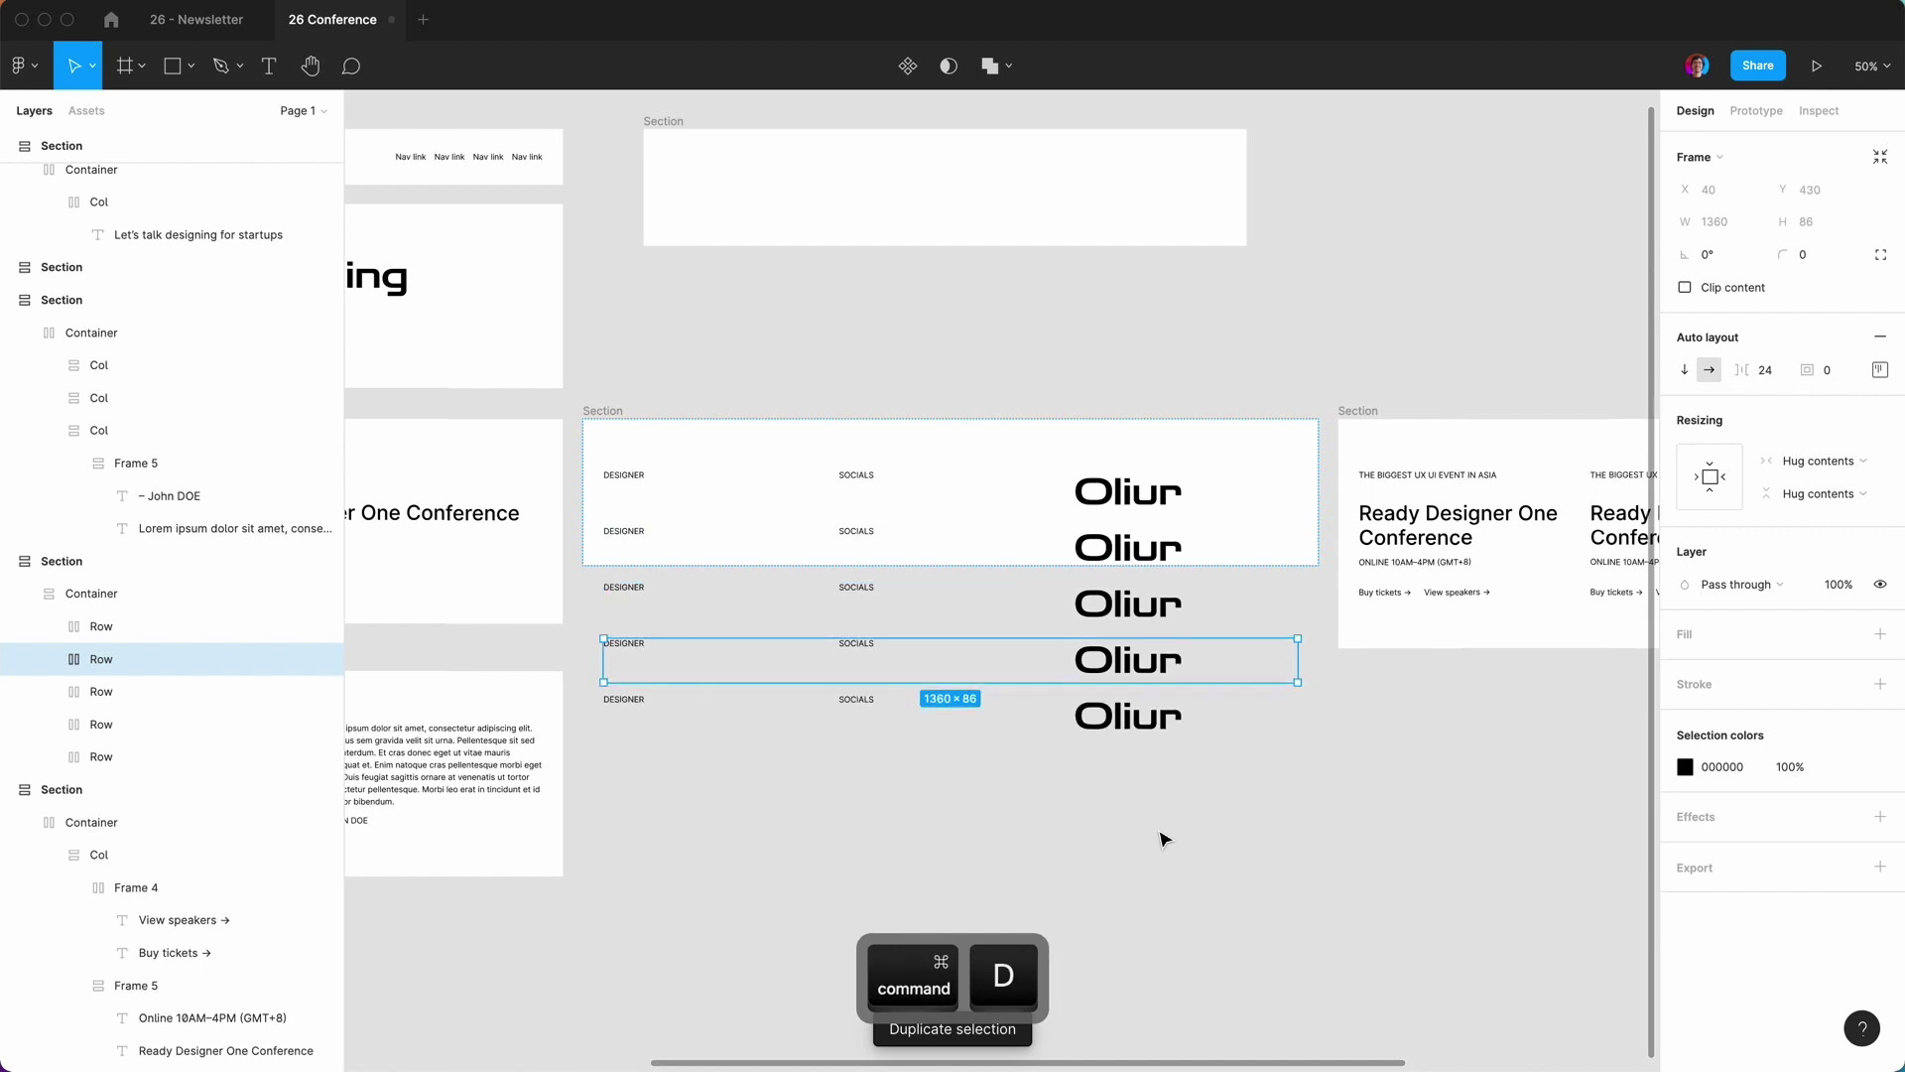
Resize the speaker section to fit and set its container's height to hug contents.
left_click(1212, 901)
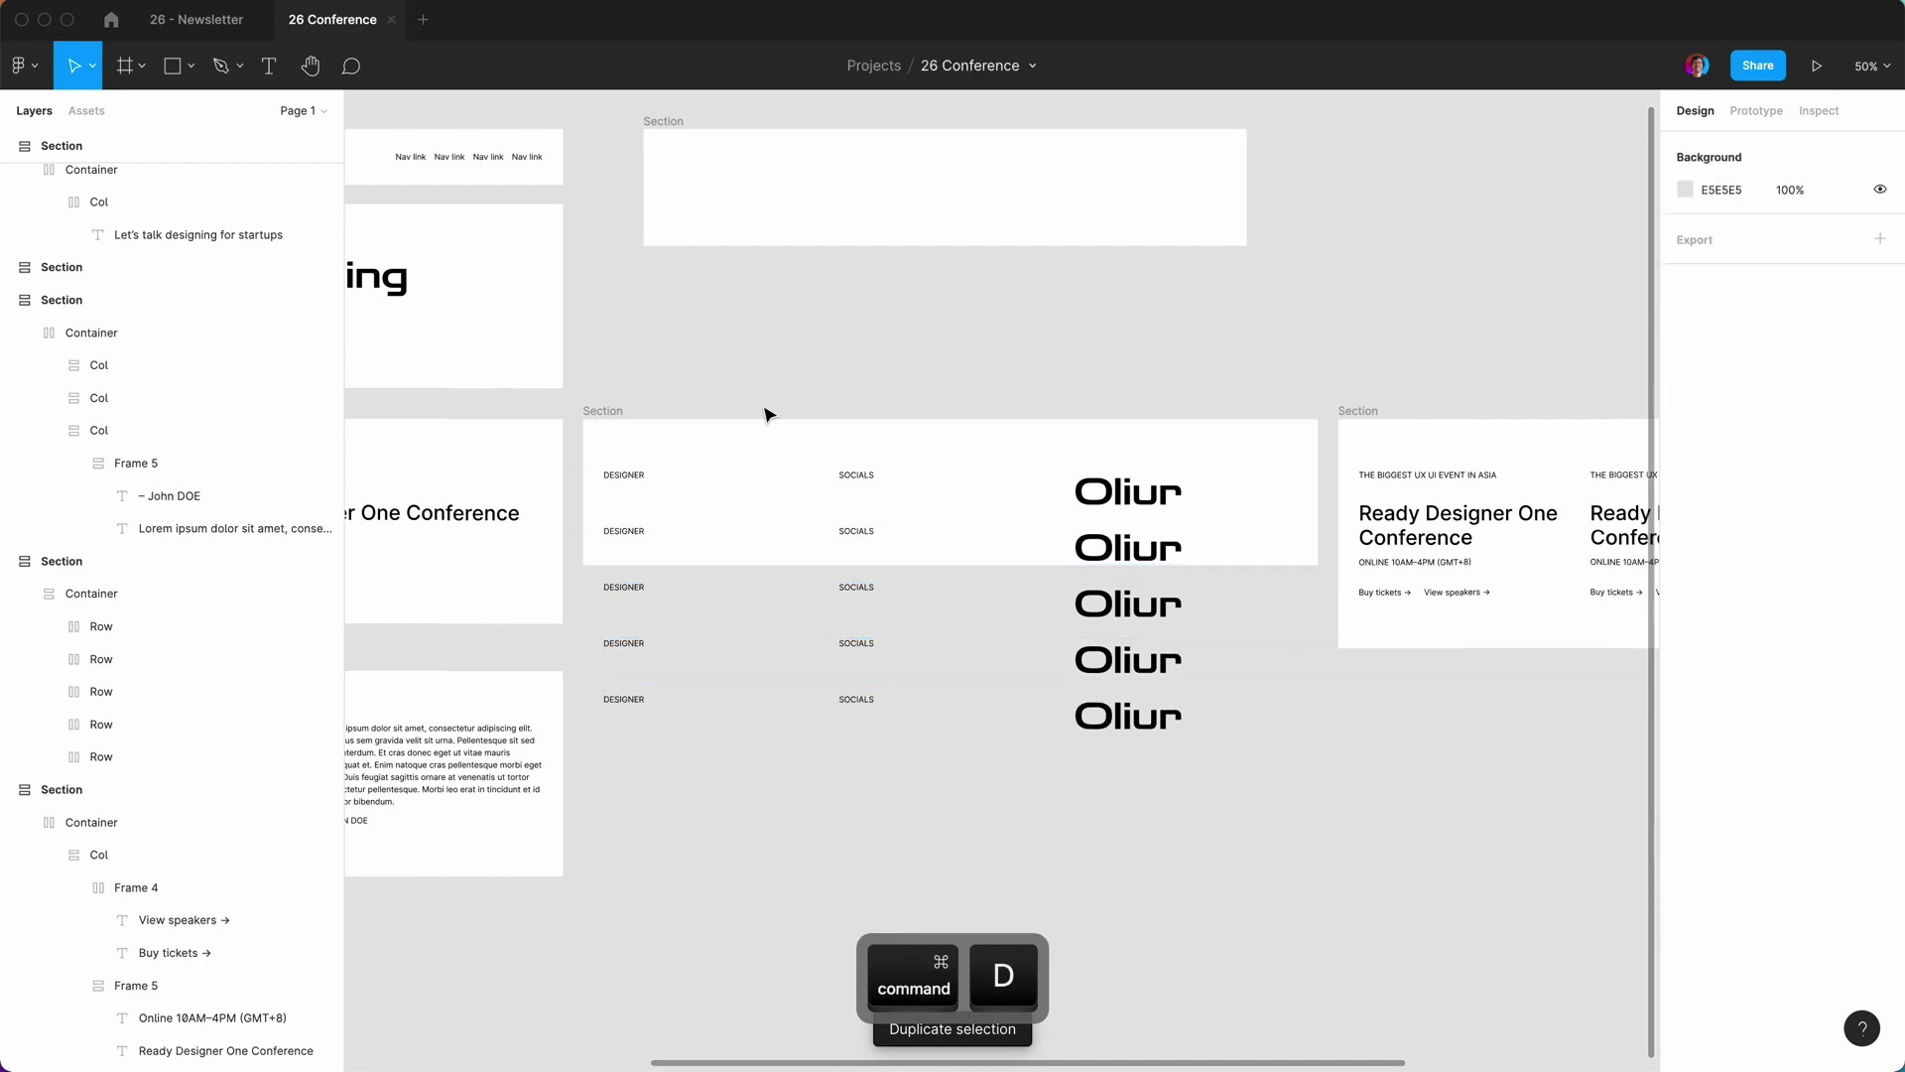
left_click(607, 412)
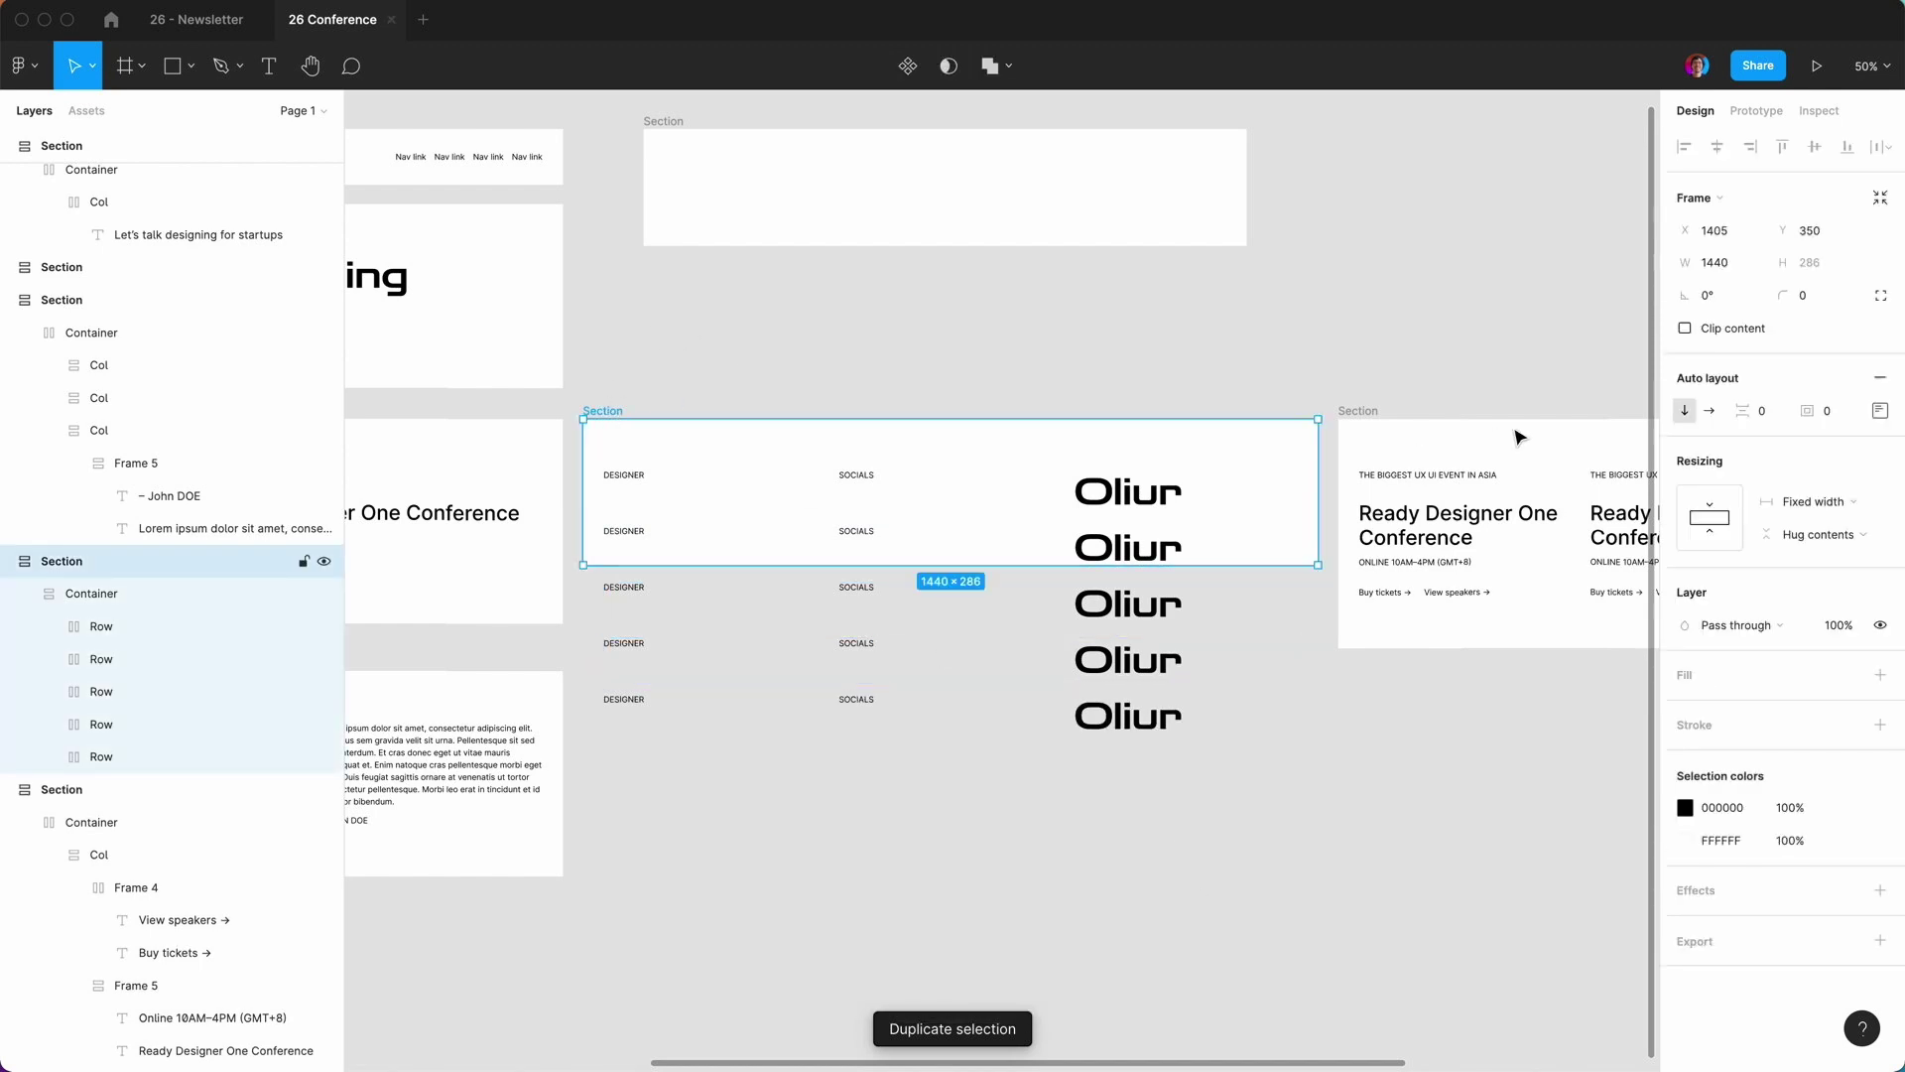
left_click(1885, 203)
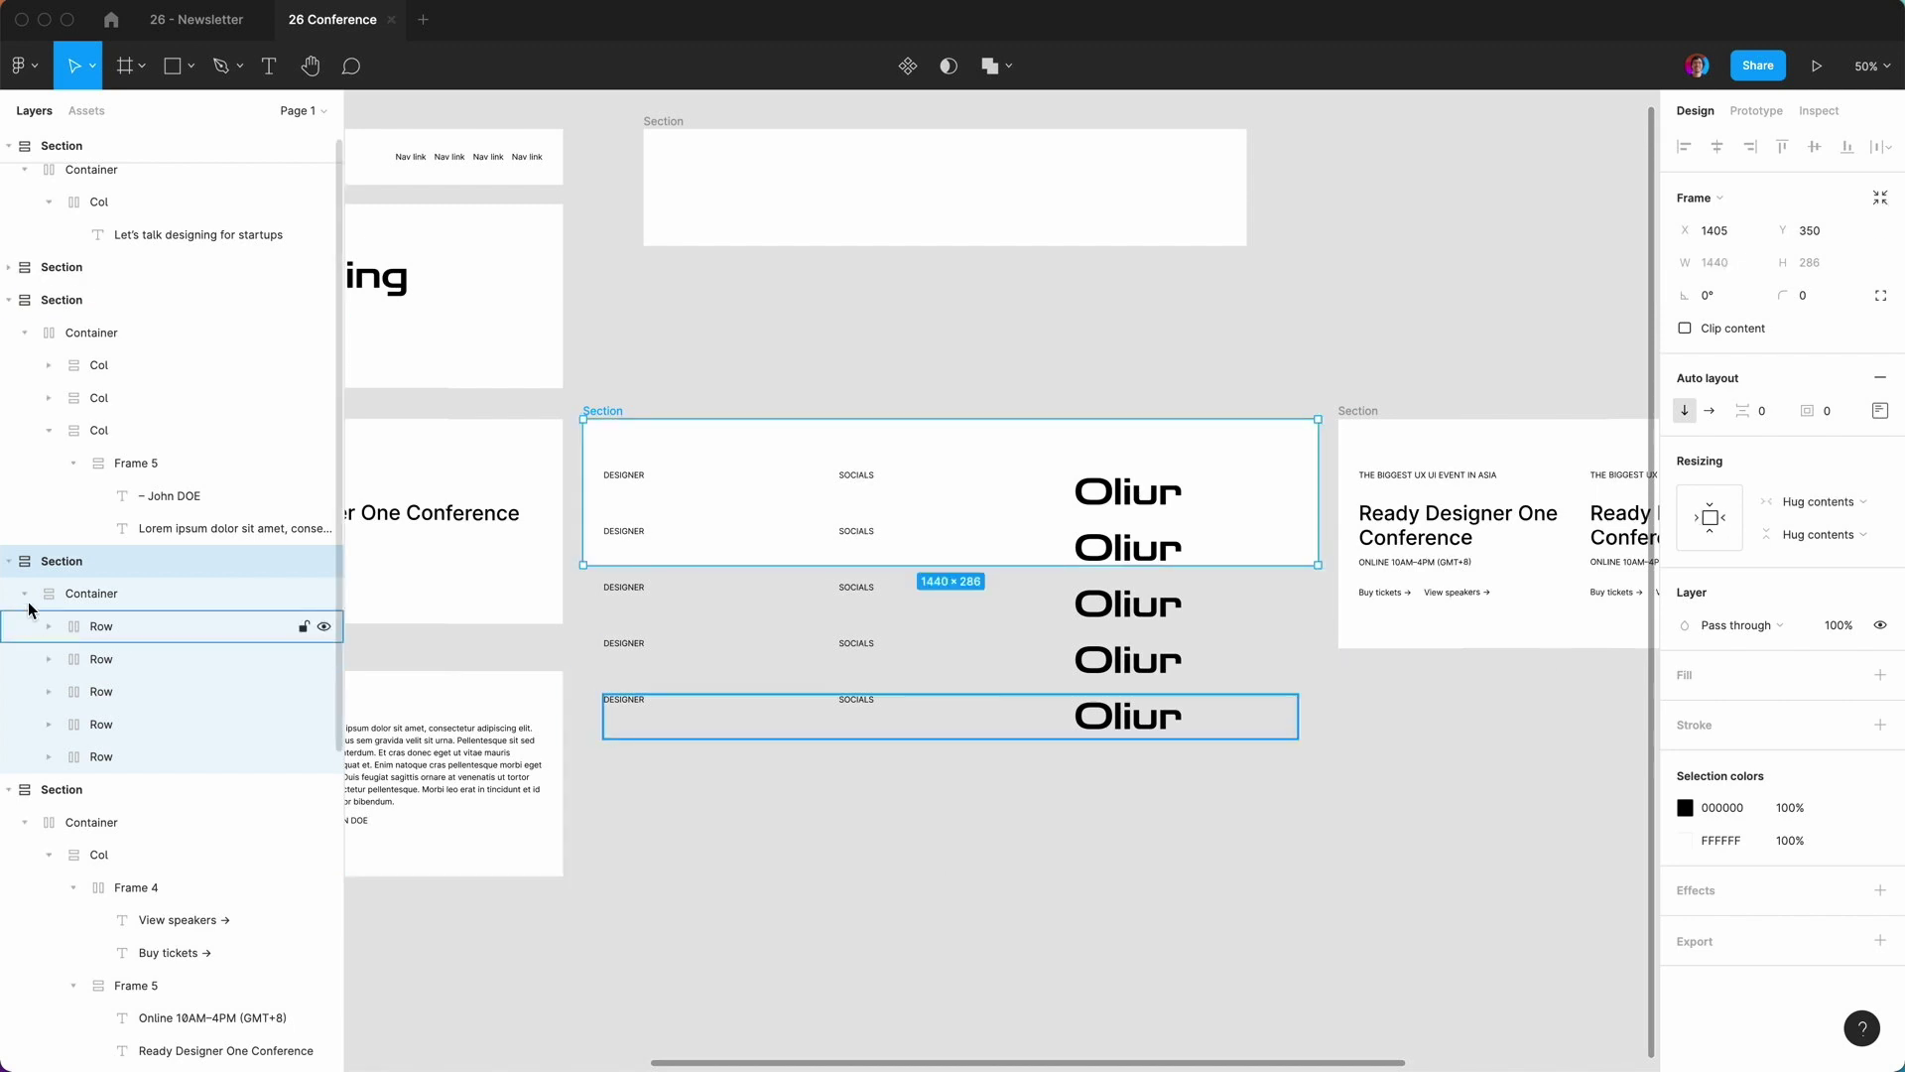
left_click(69, 597)
left_click(1836, 492)
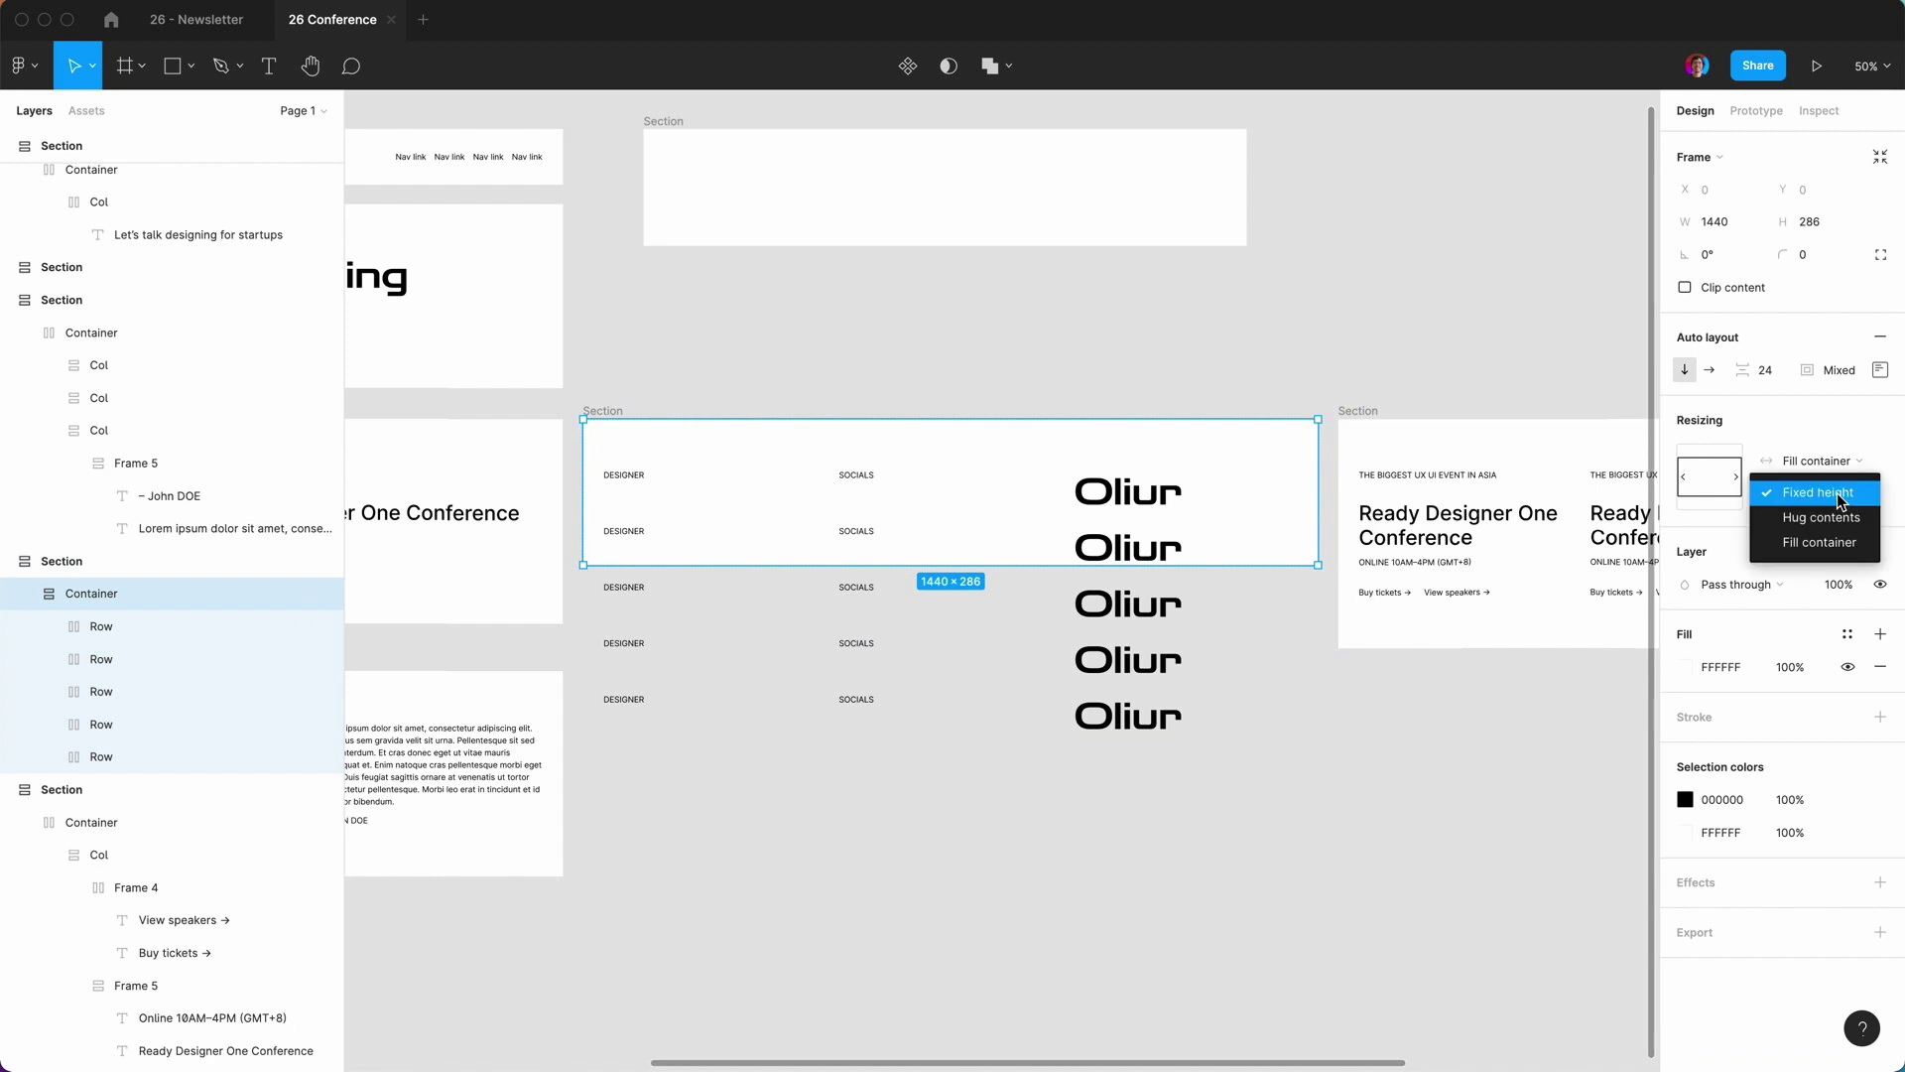
left_click(1831, 520)
left_click(944, 962)
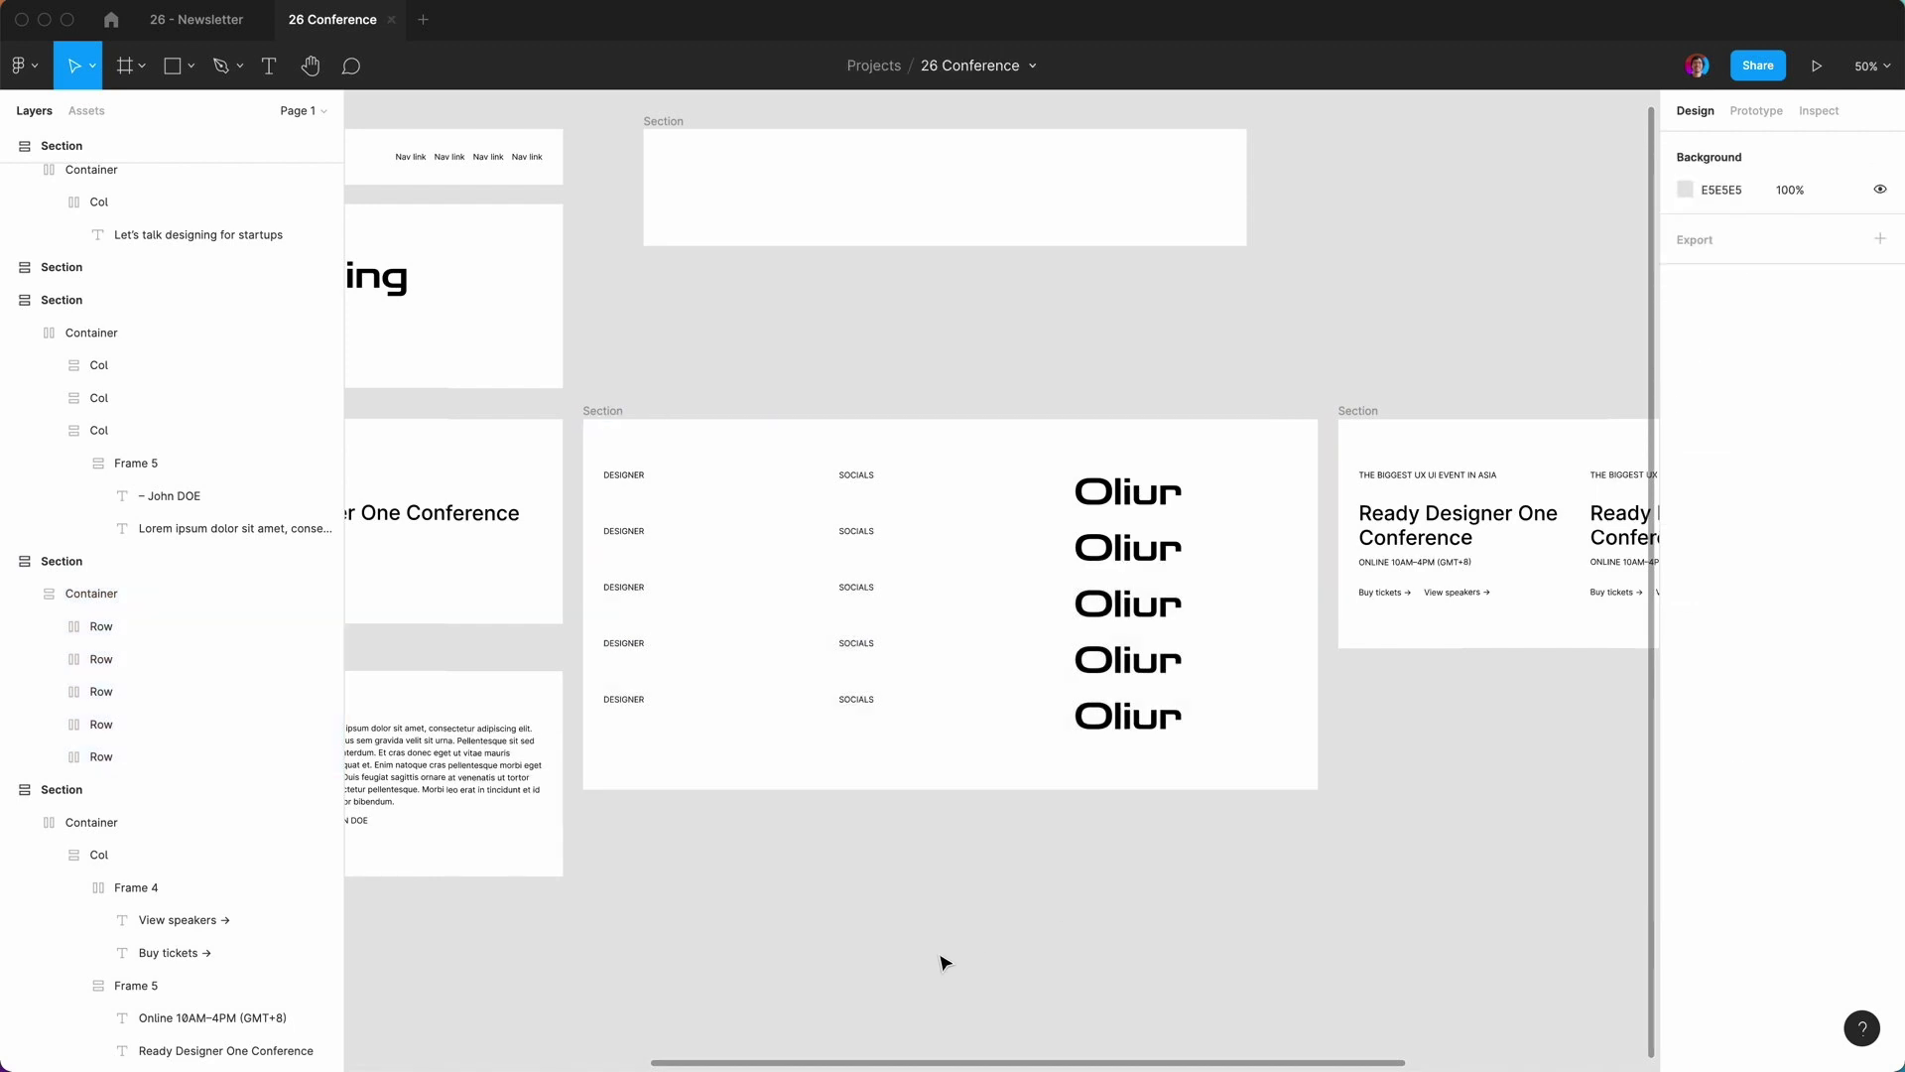
Set the padding of all five speaker rows to 24 at the top and 40 at the bottom.
left_click(151, 633)
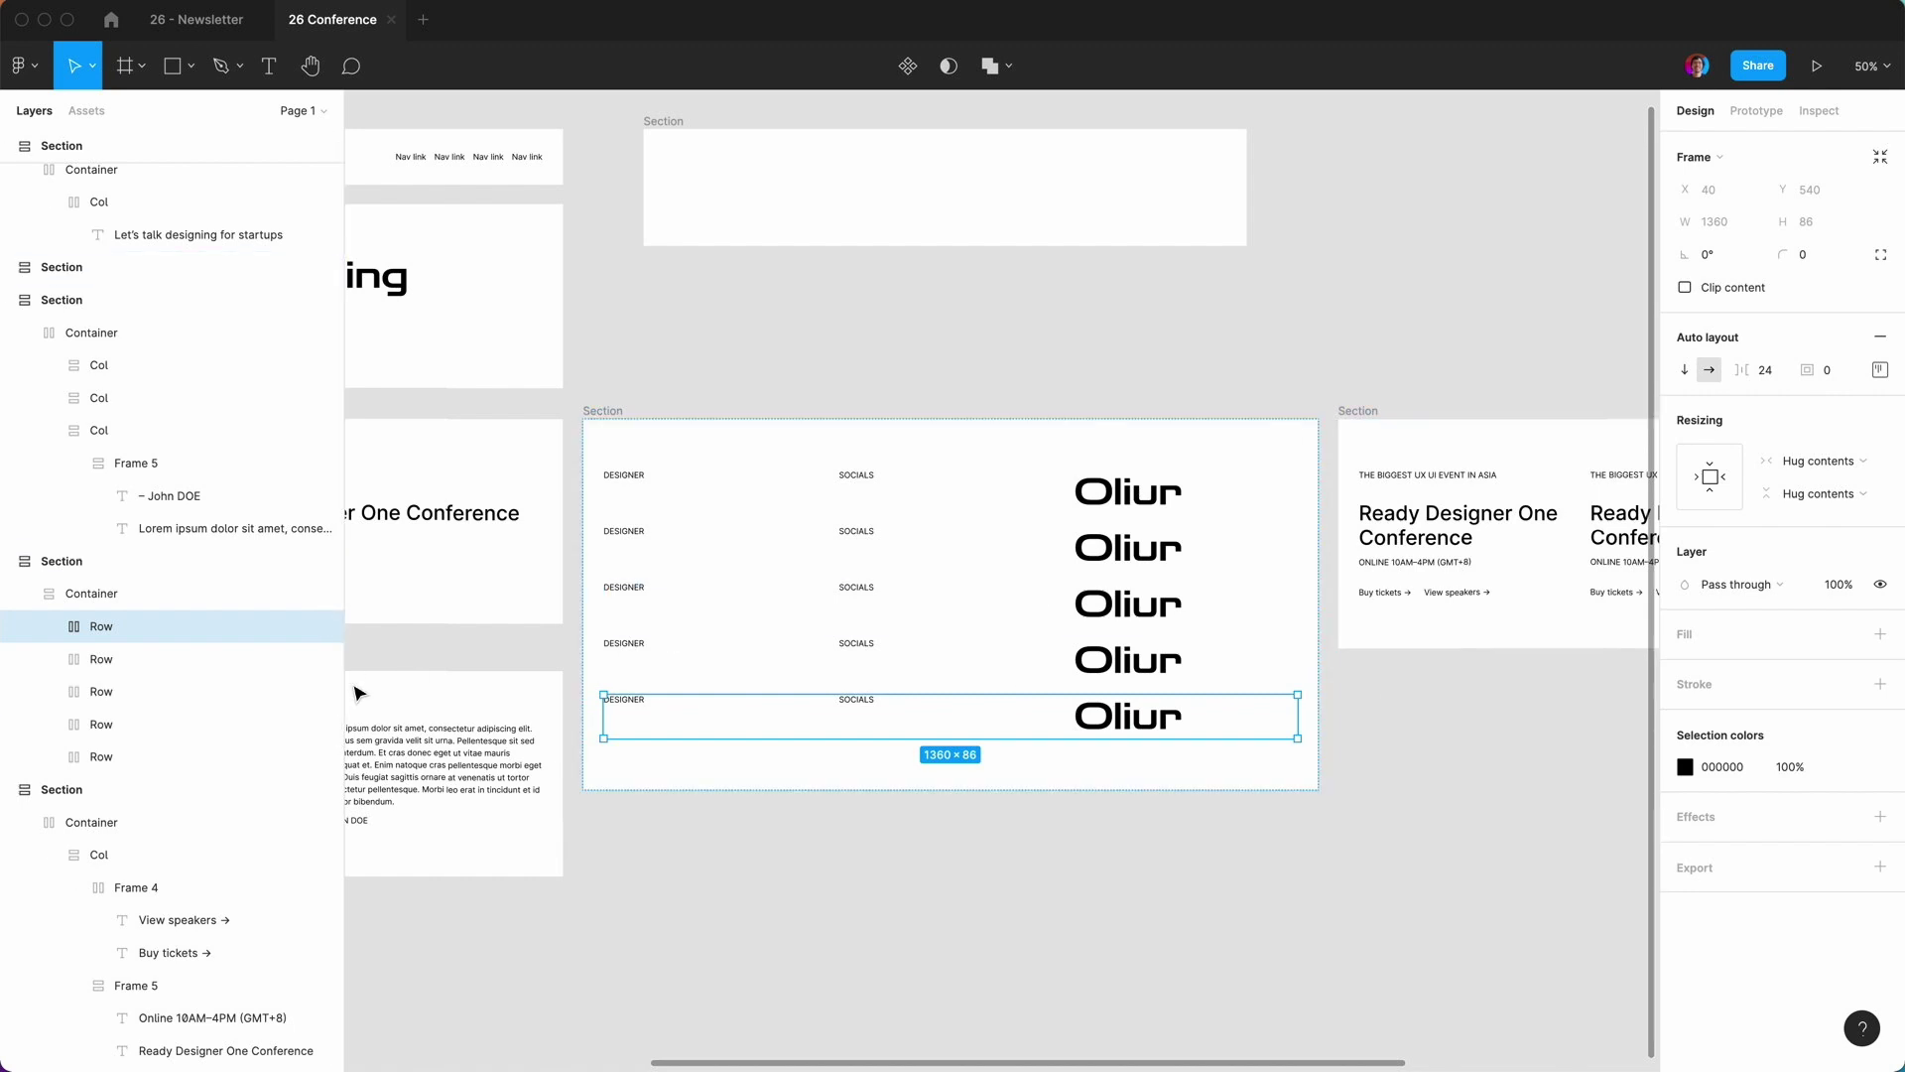
left_click(115, 758, "shift")
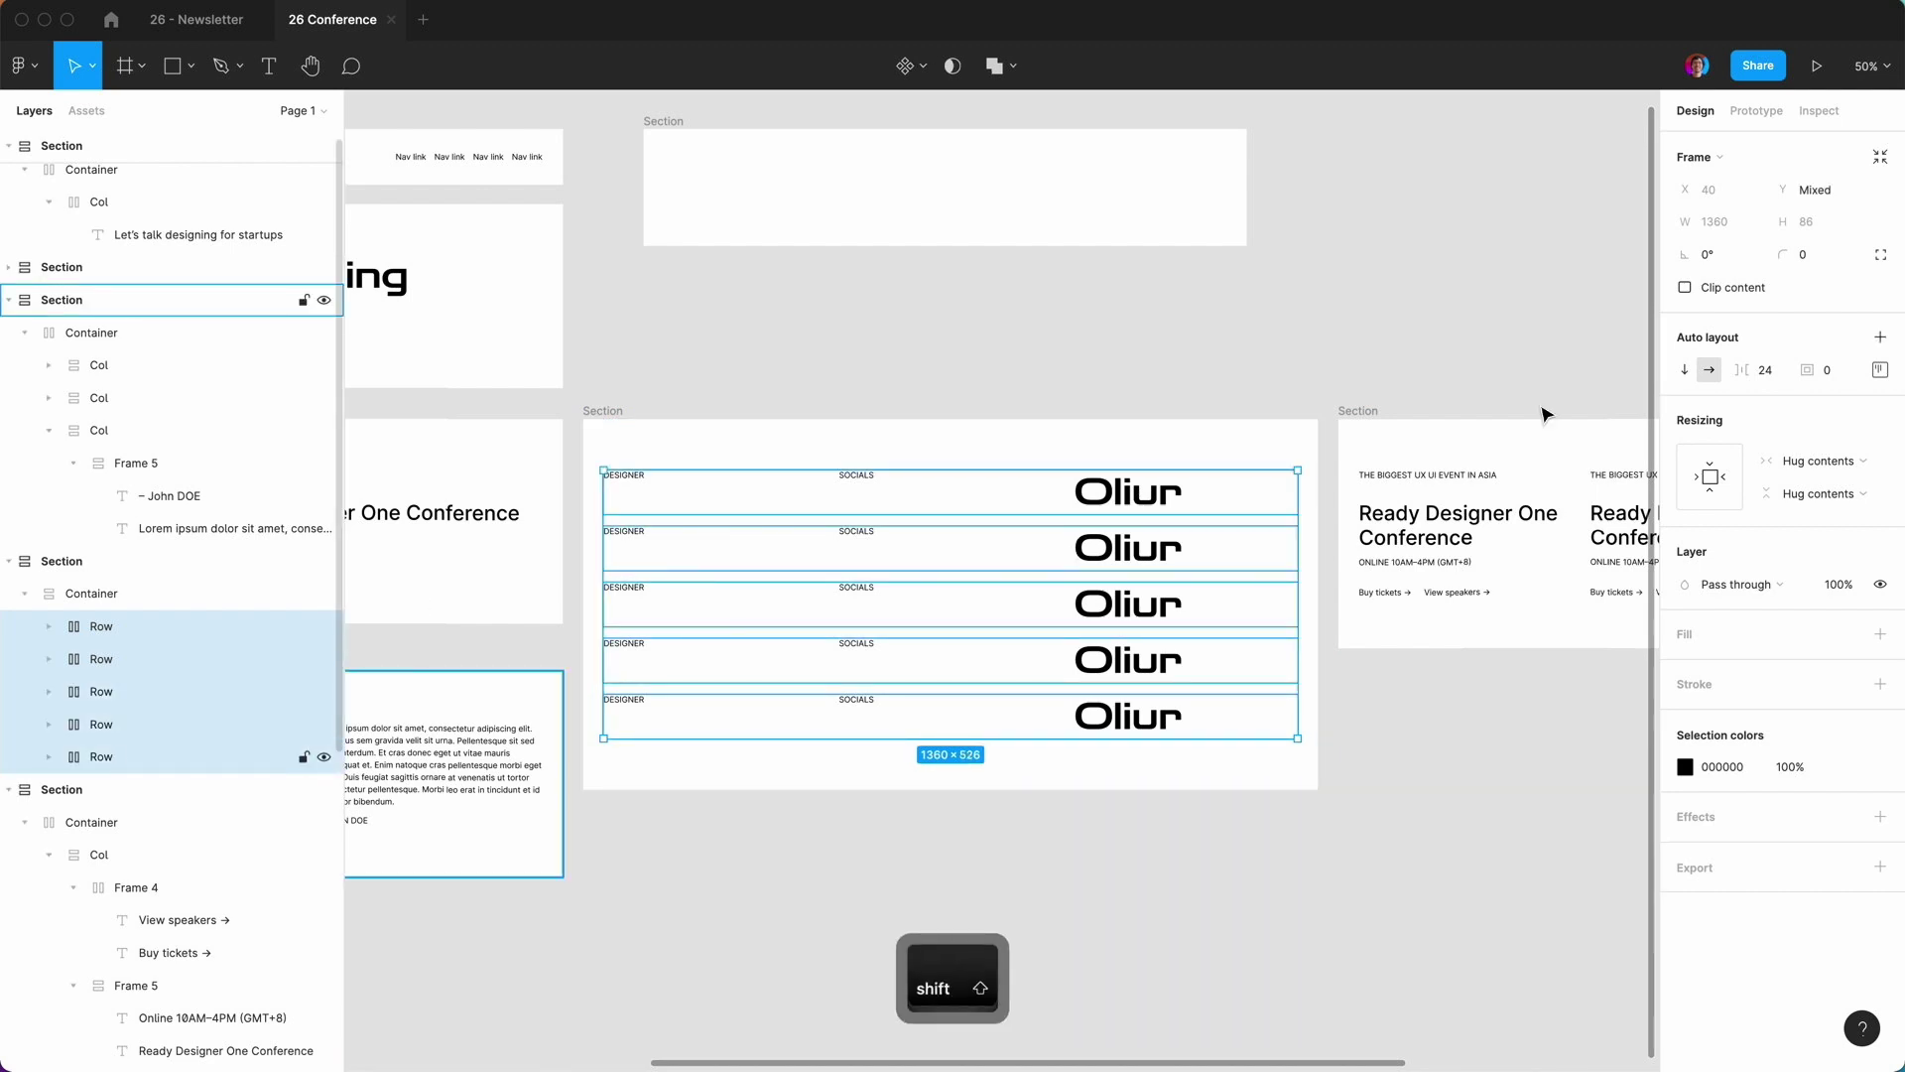
left_click(1879, 371)
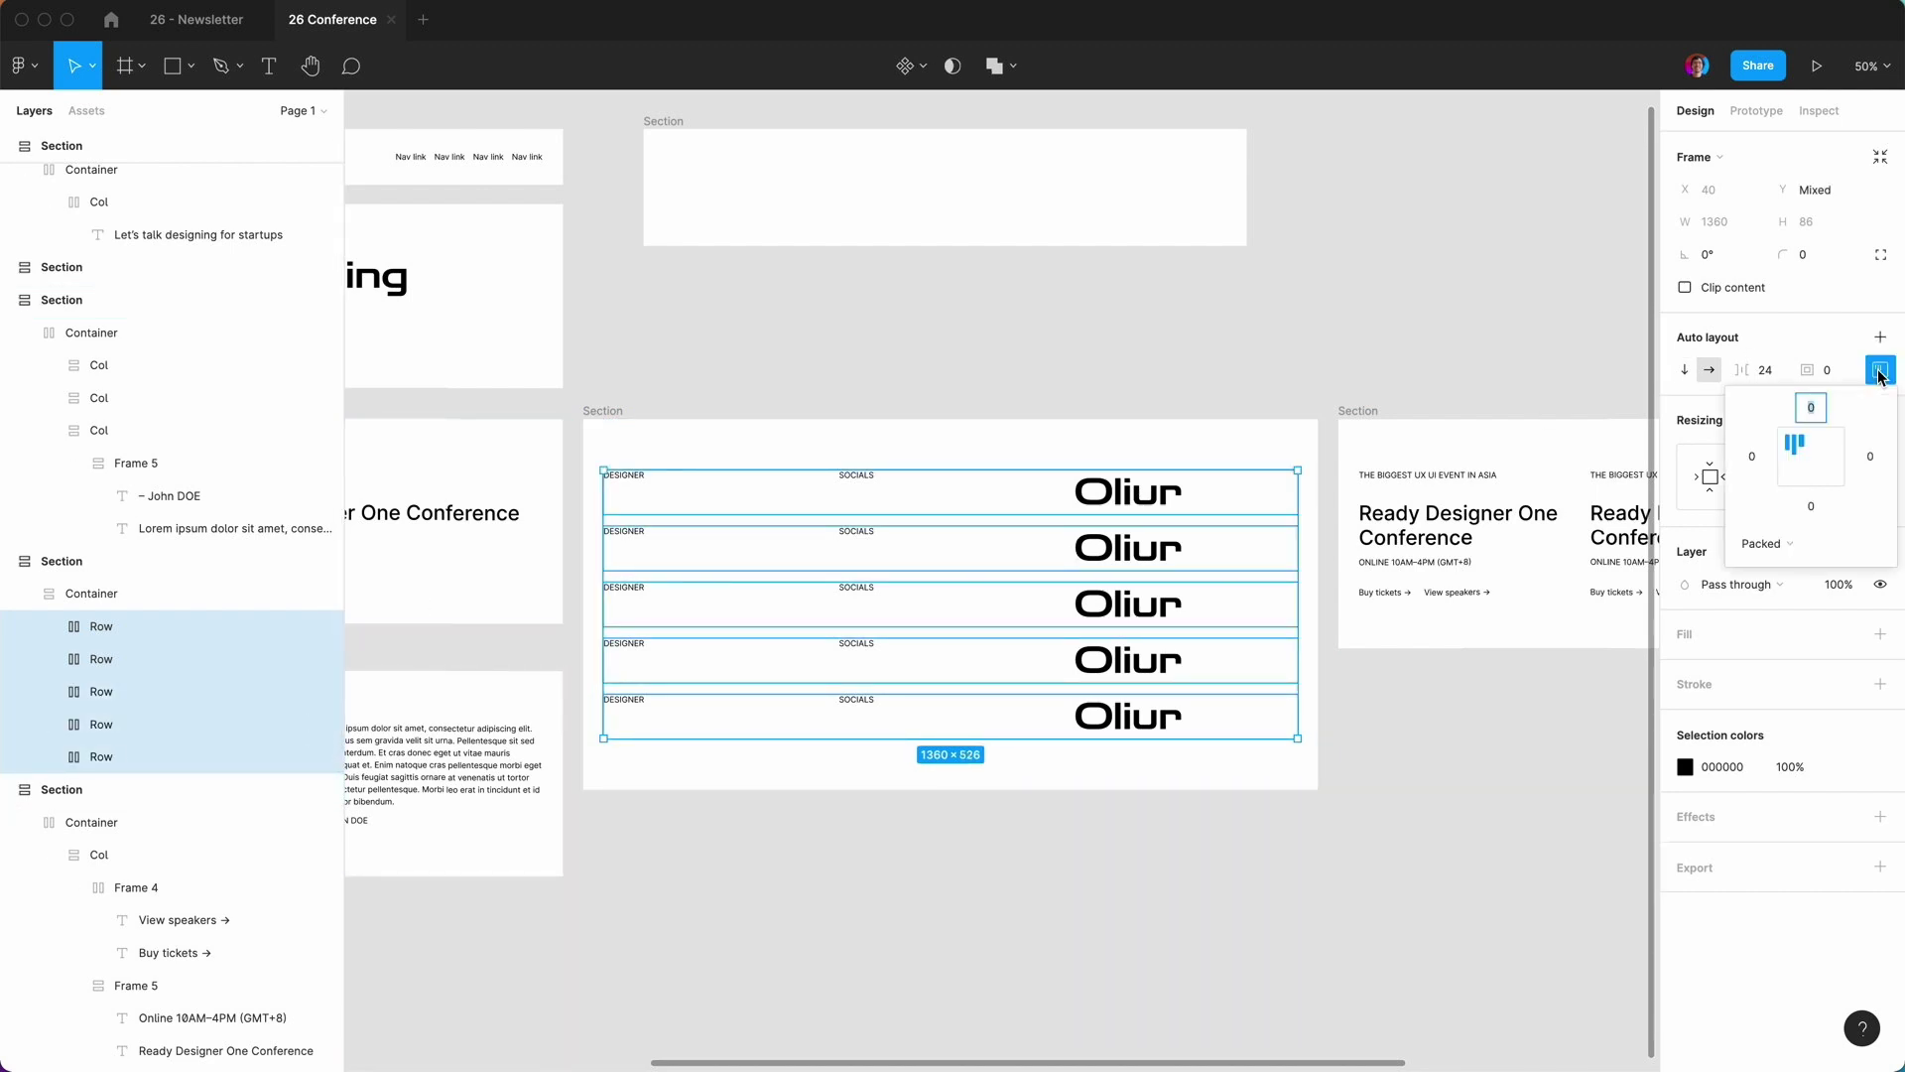
left_click(1811, 507)
type("40")
key("Return")
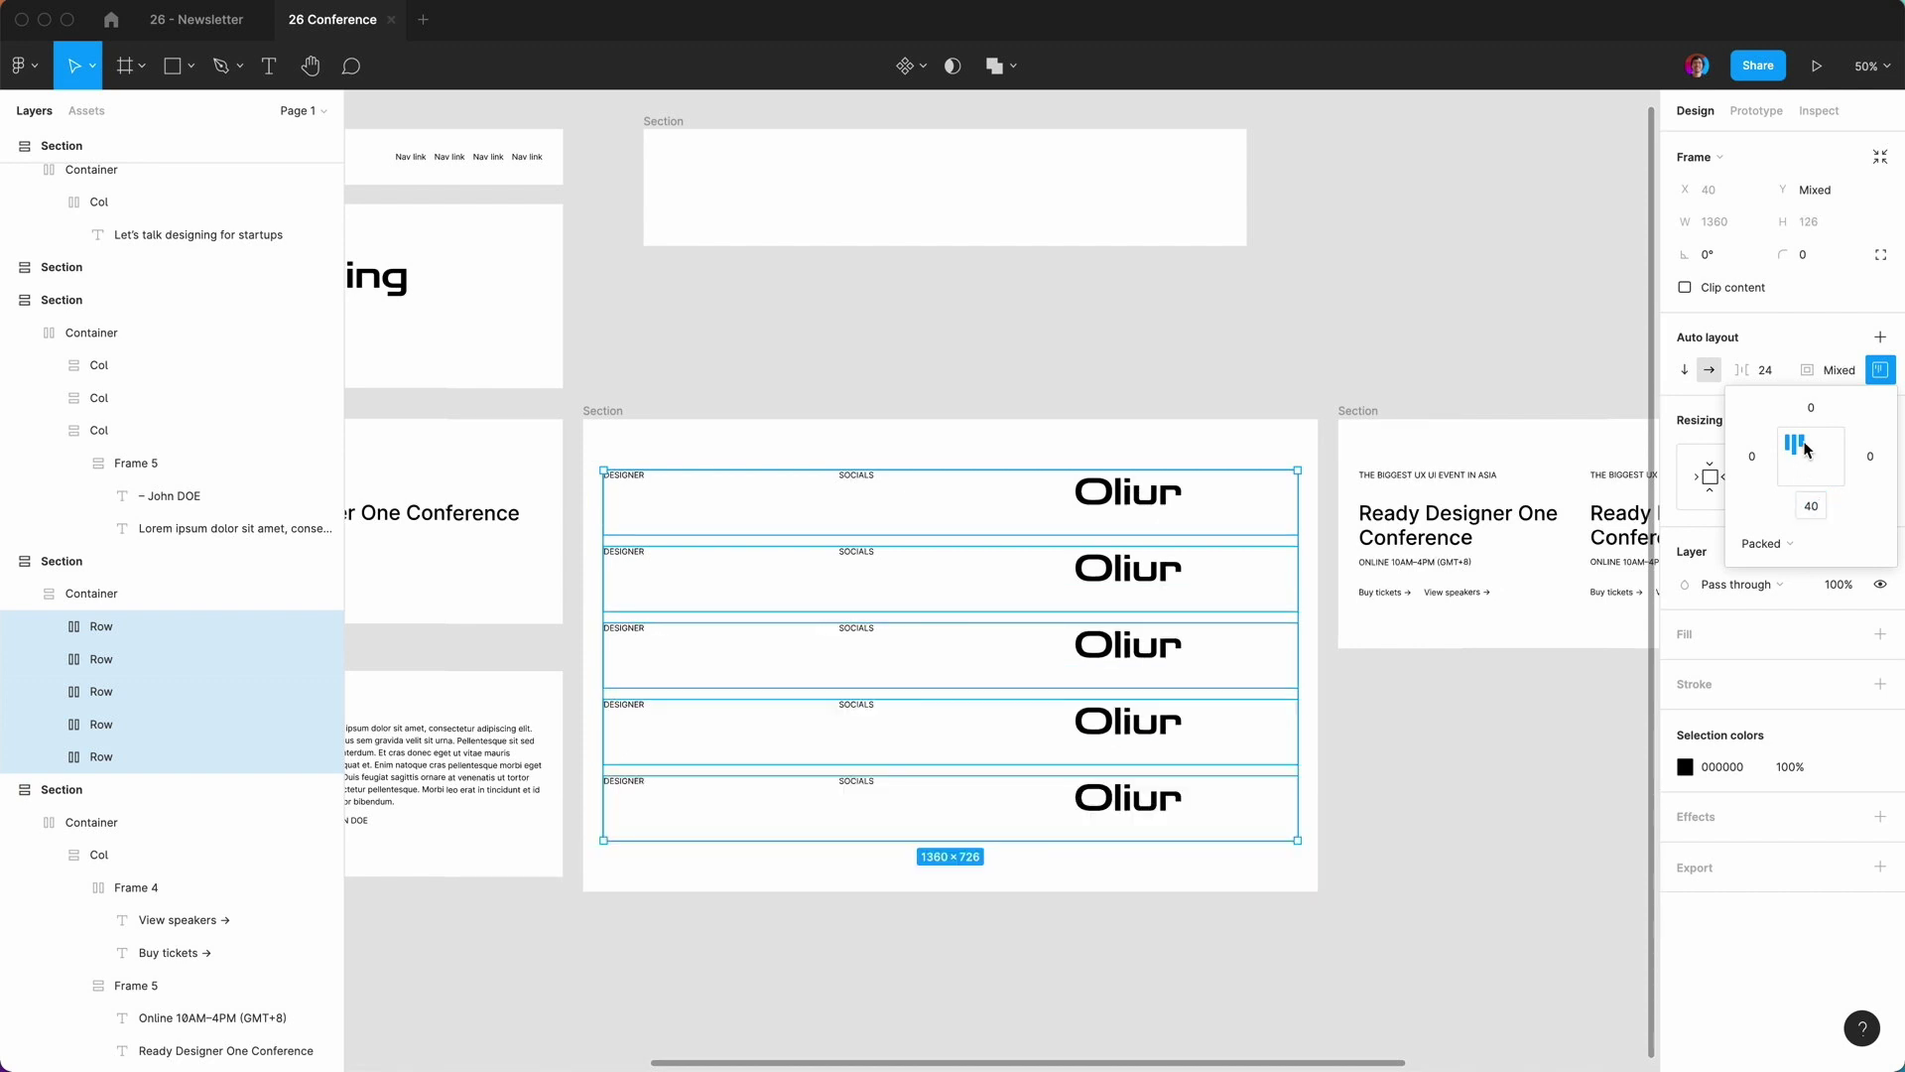
left_click(1810, 407)
type("24")
key("Return")
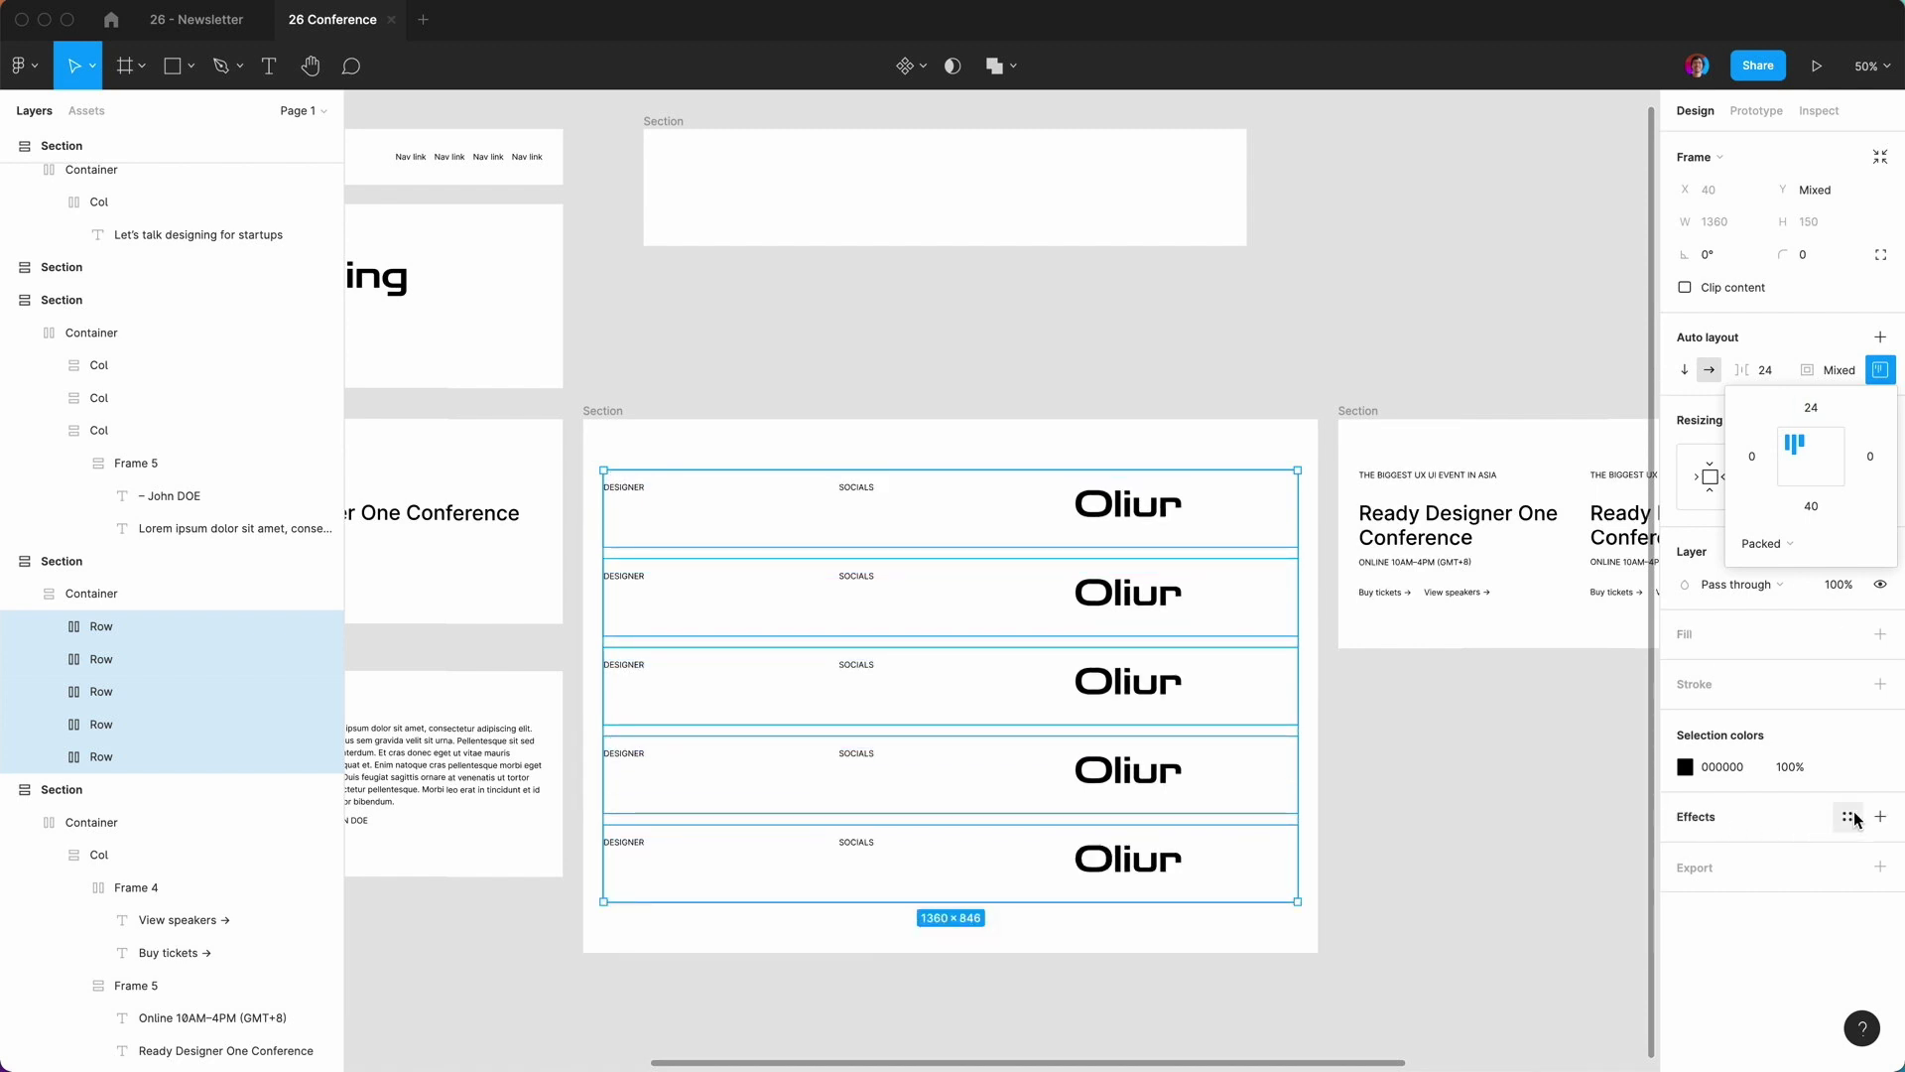
key("Escape")
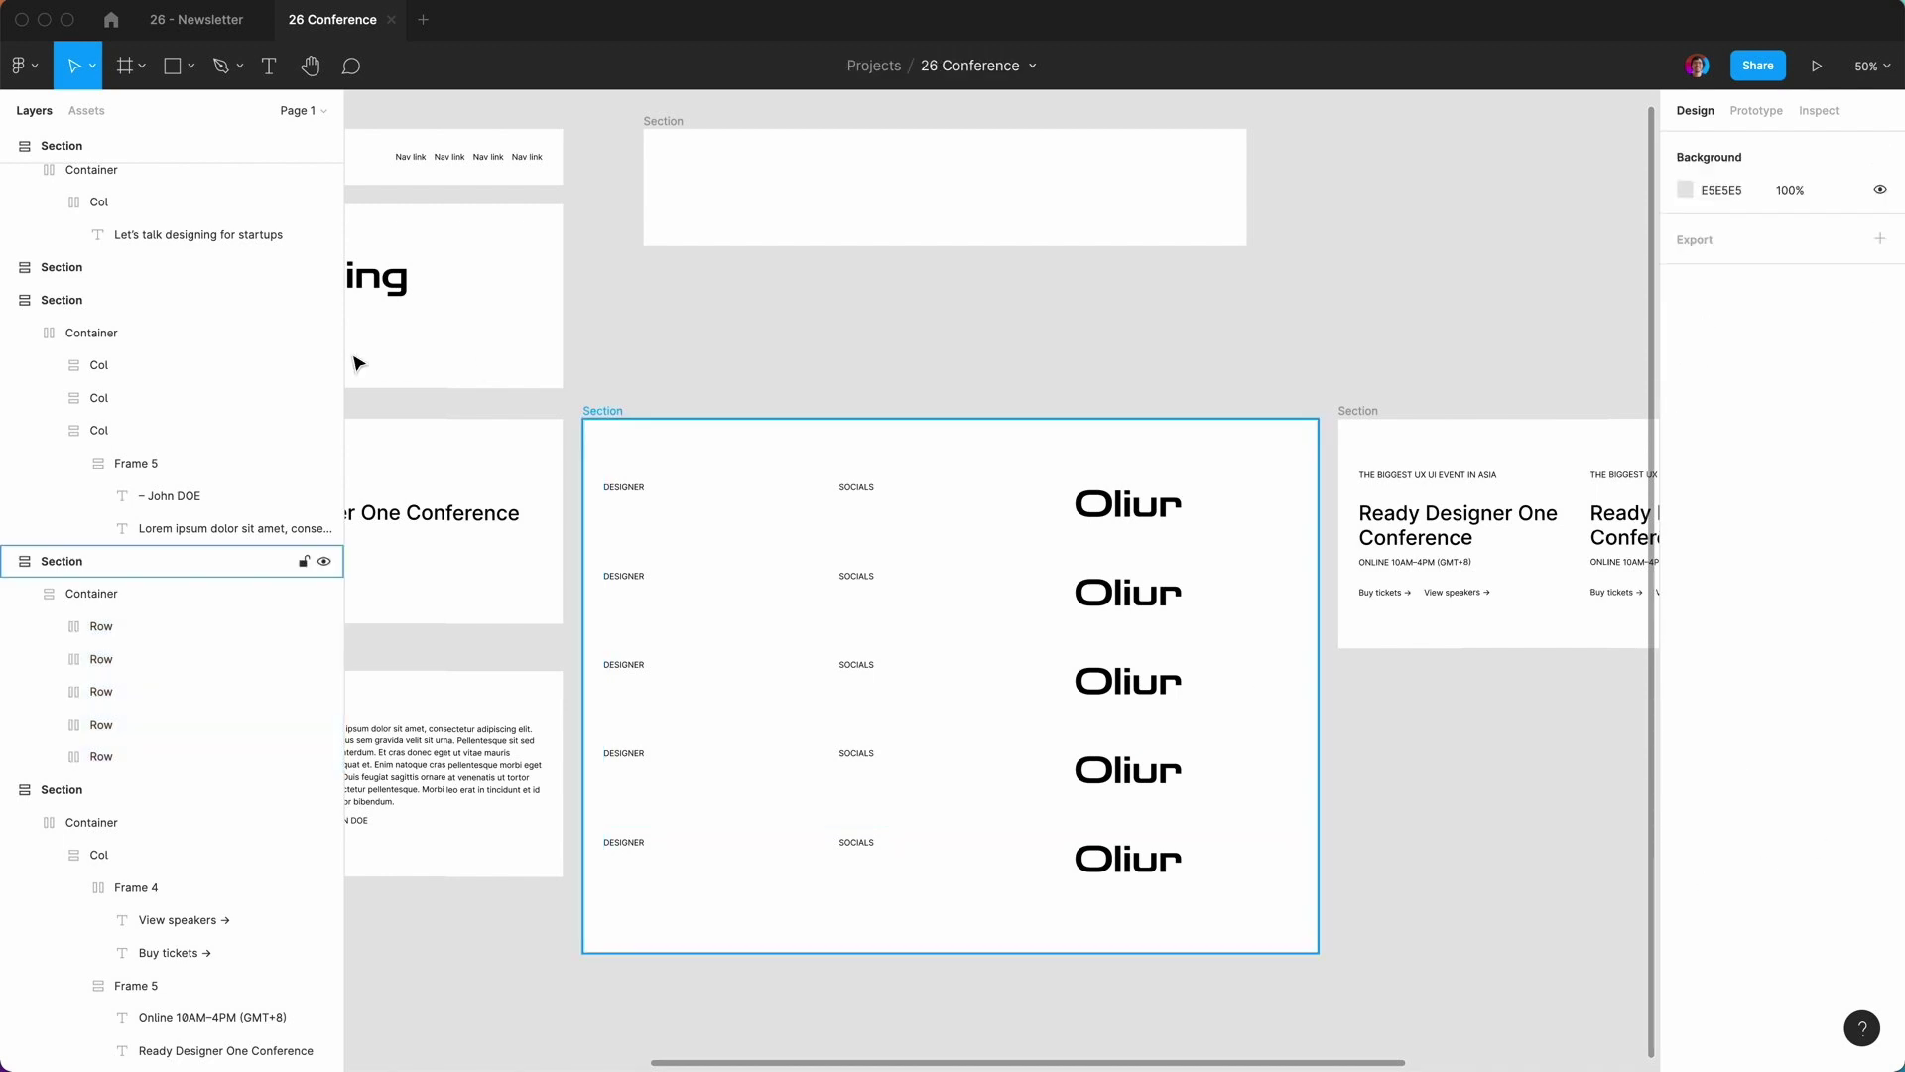
Add a drop shadow with a Y offset of -1 and a blur of 0 to all five speaker rows.
left_click(109, 626)
left_click(100, 757, "shift")
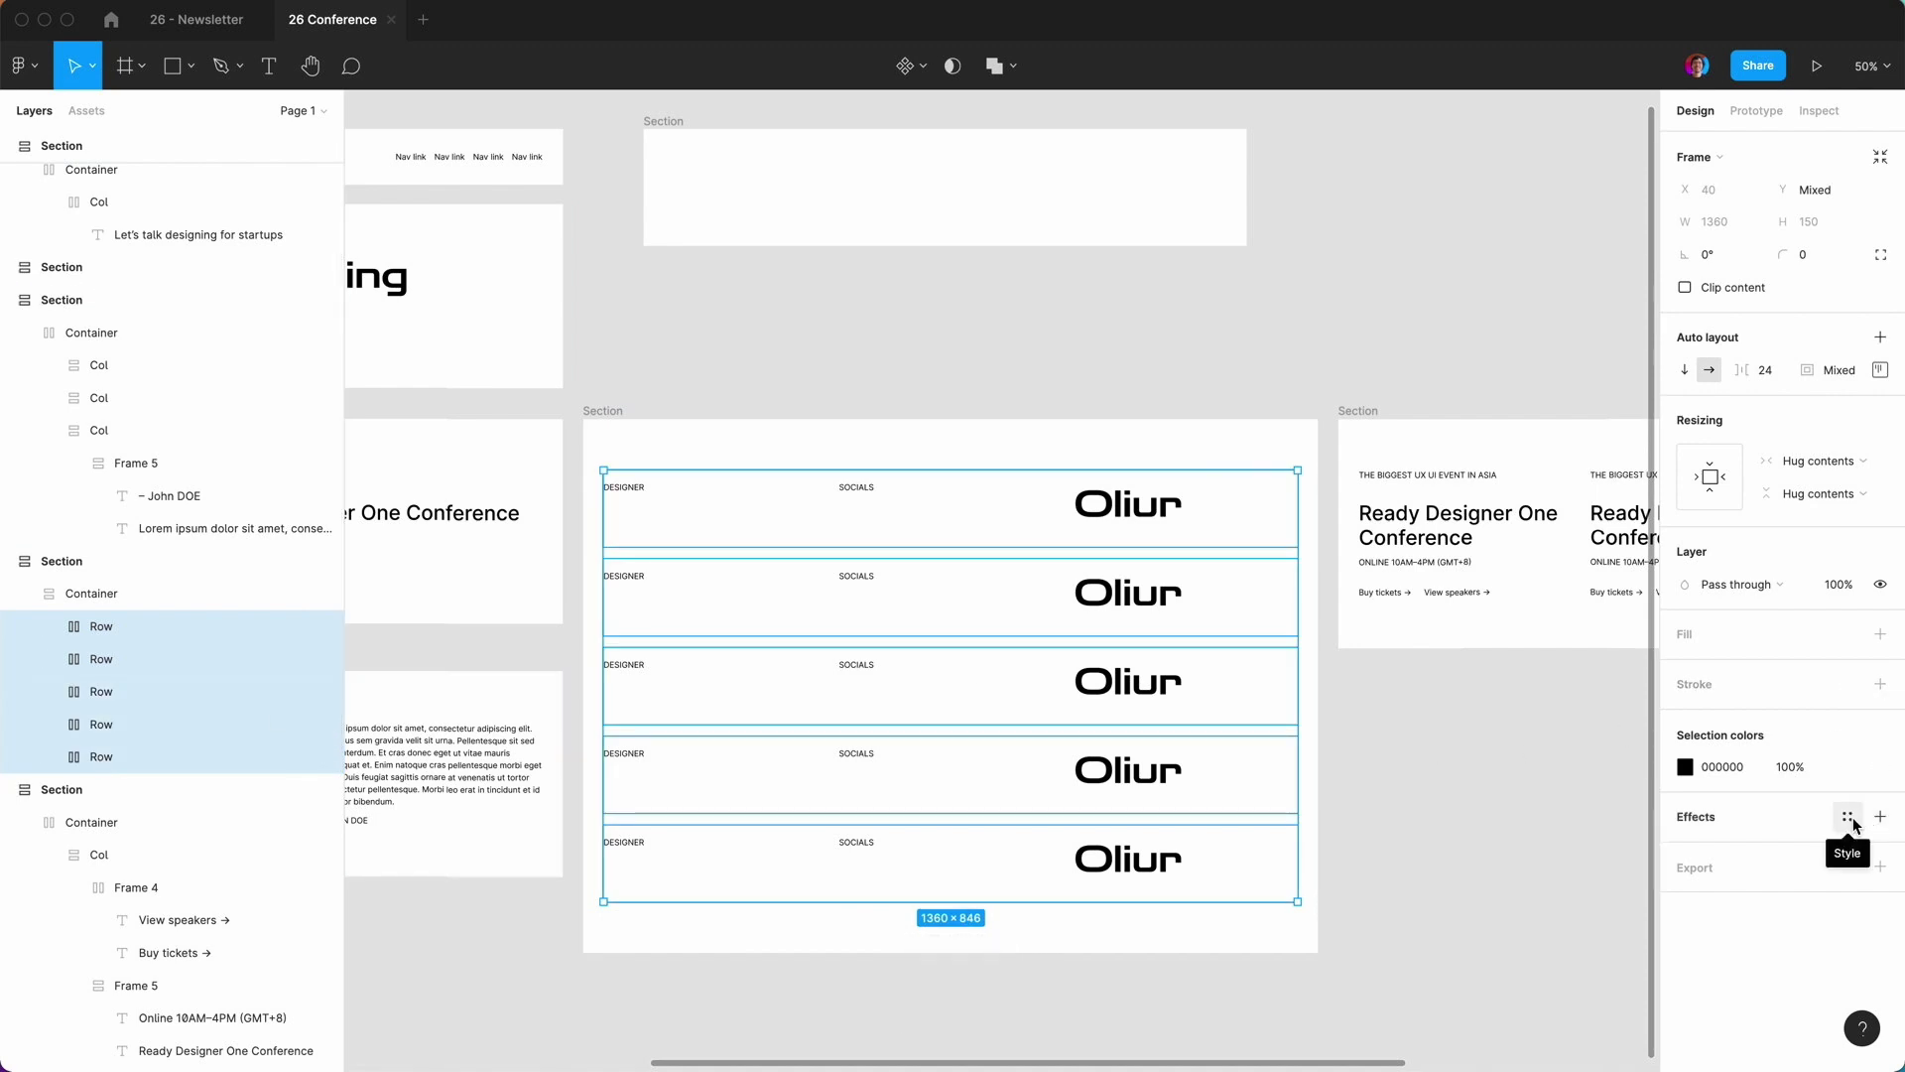
left_click(1849, 818)
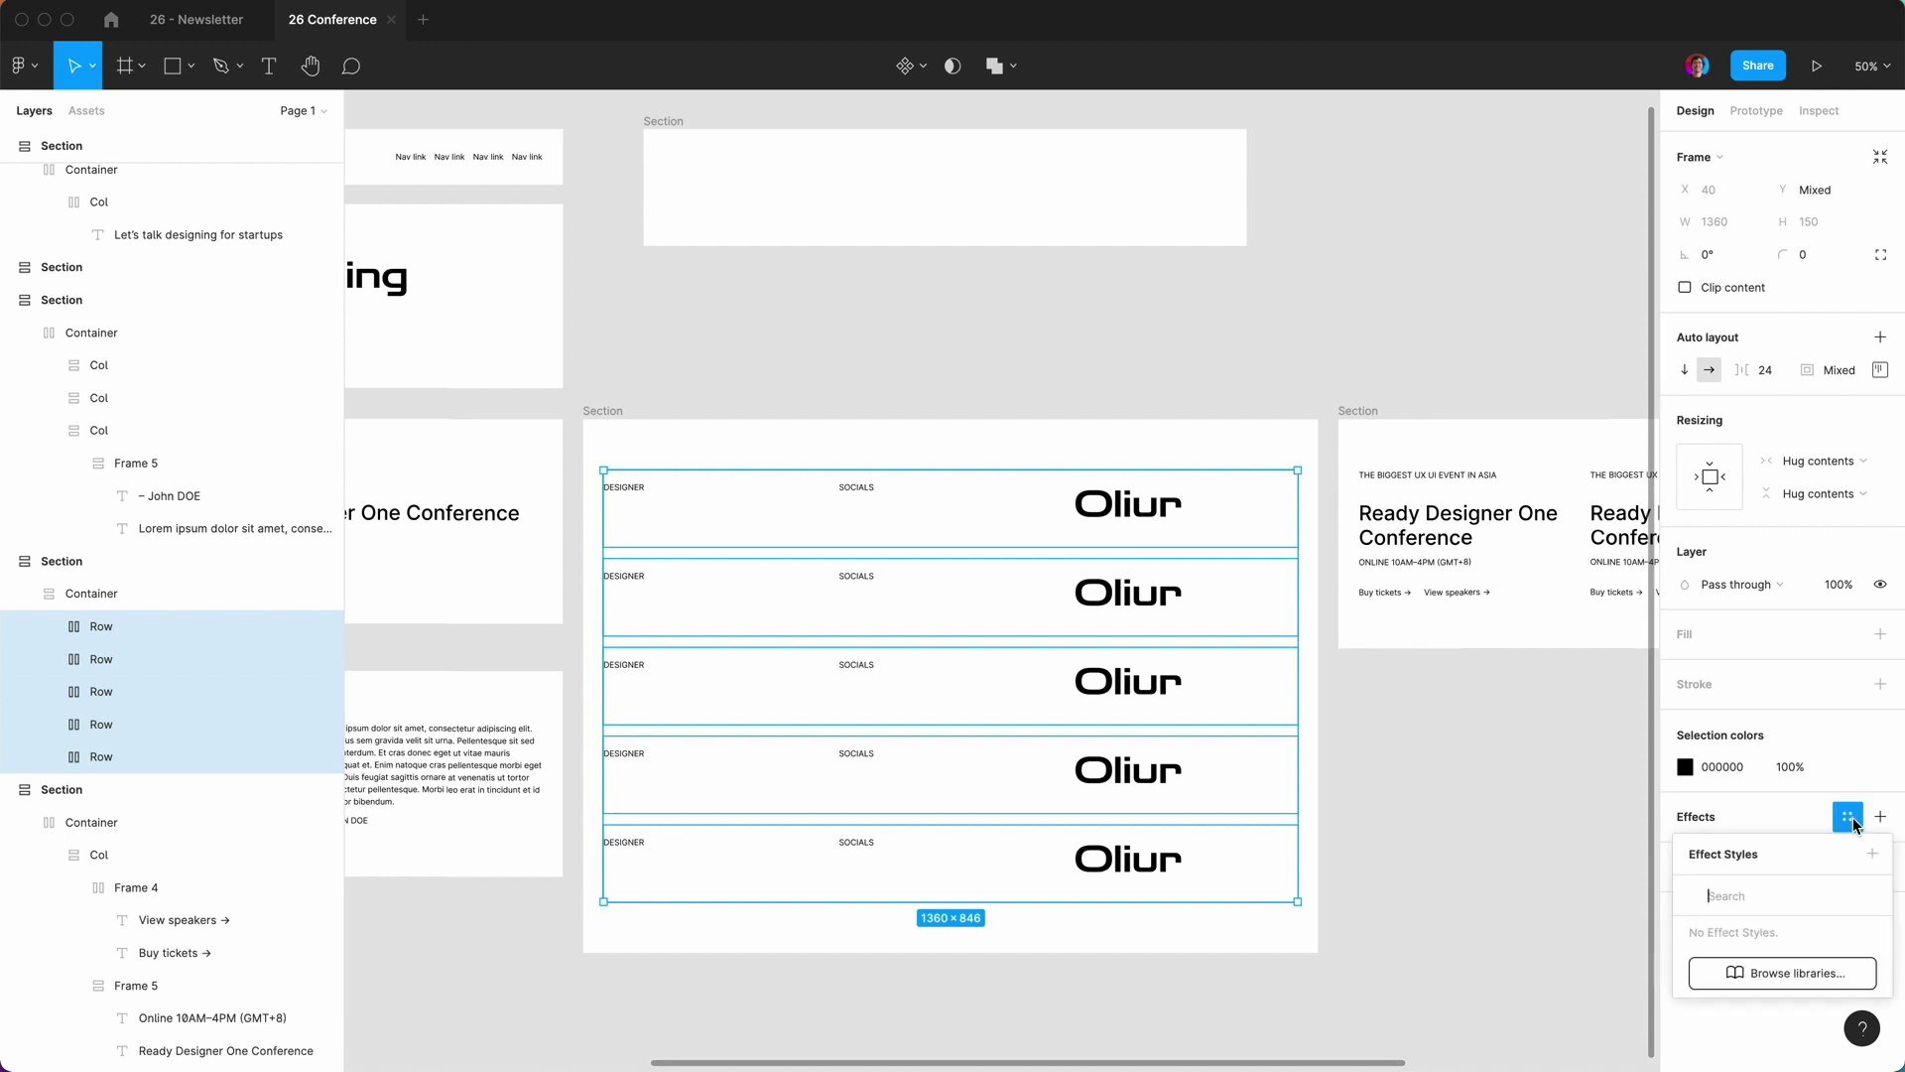
left_click(1880, 817)
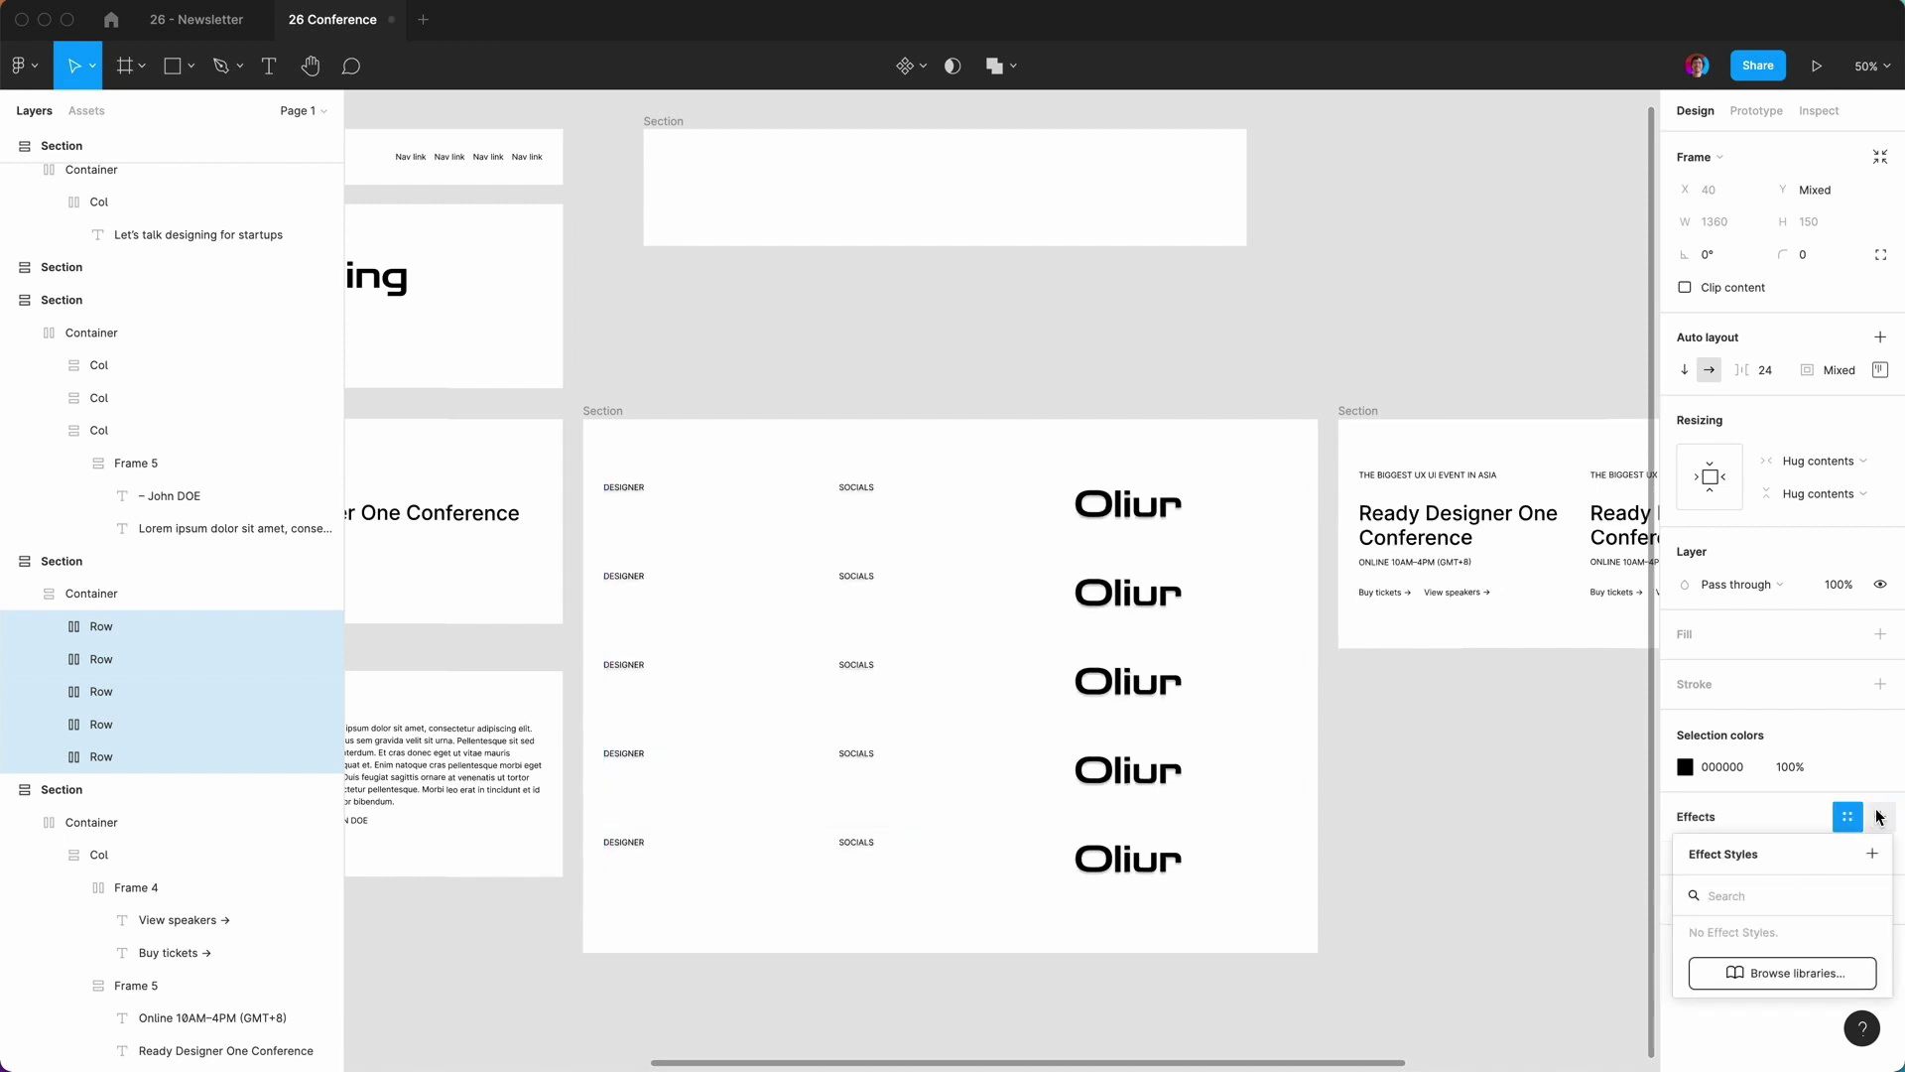
left_click(1684, 850)
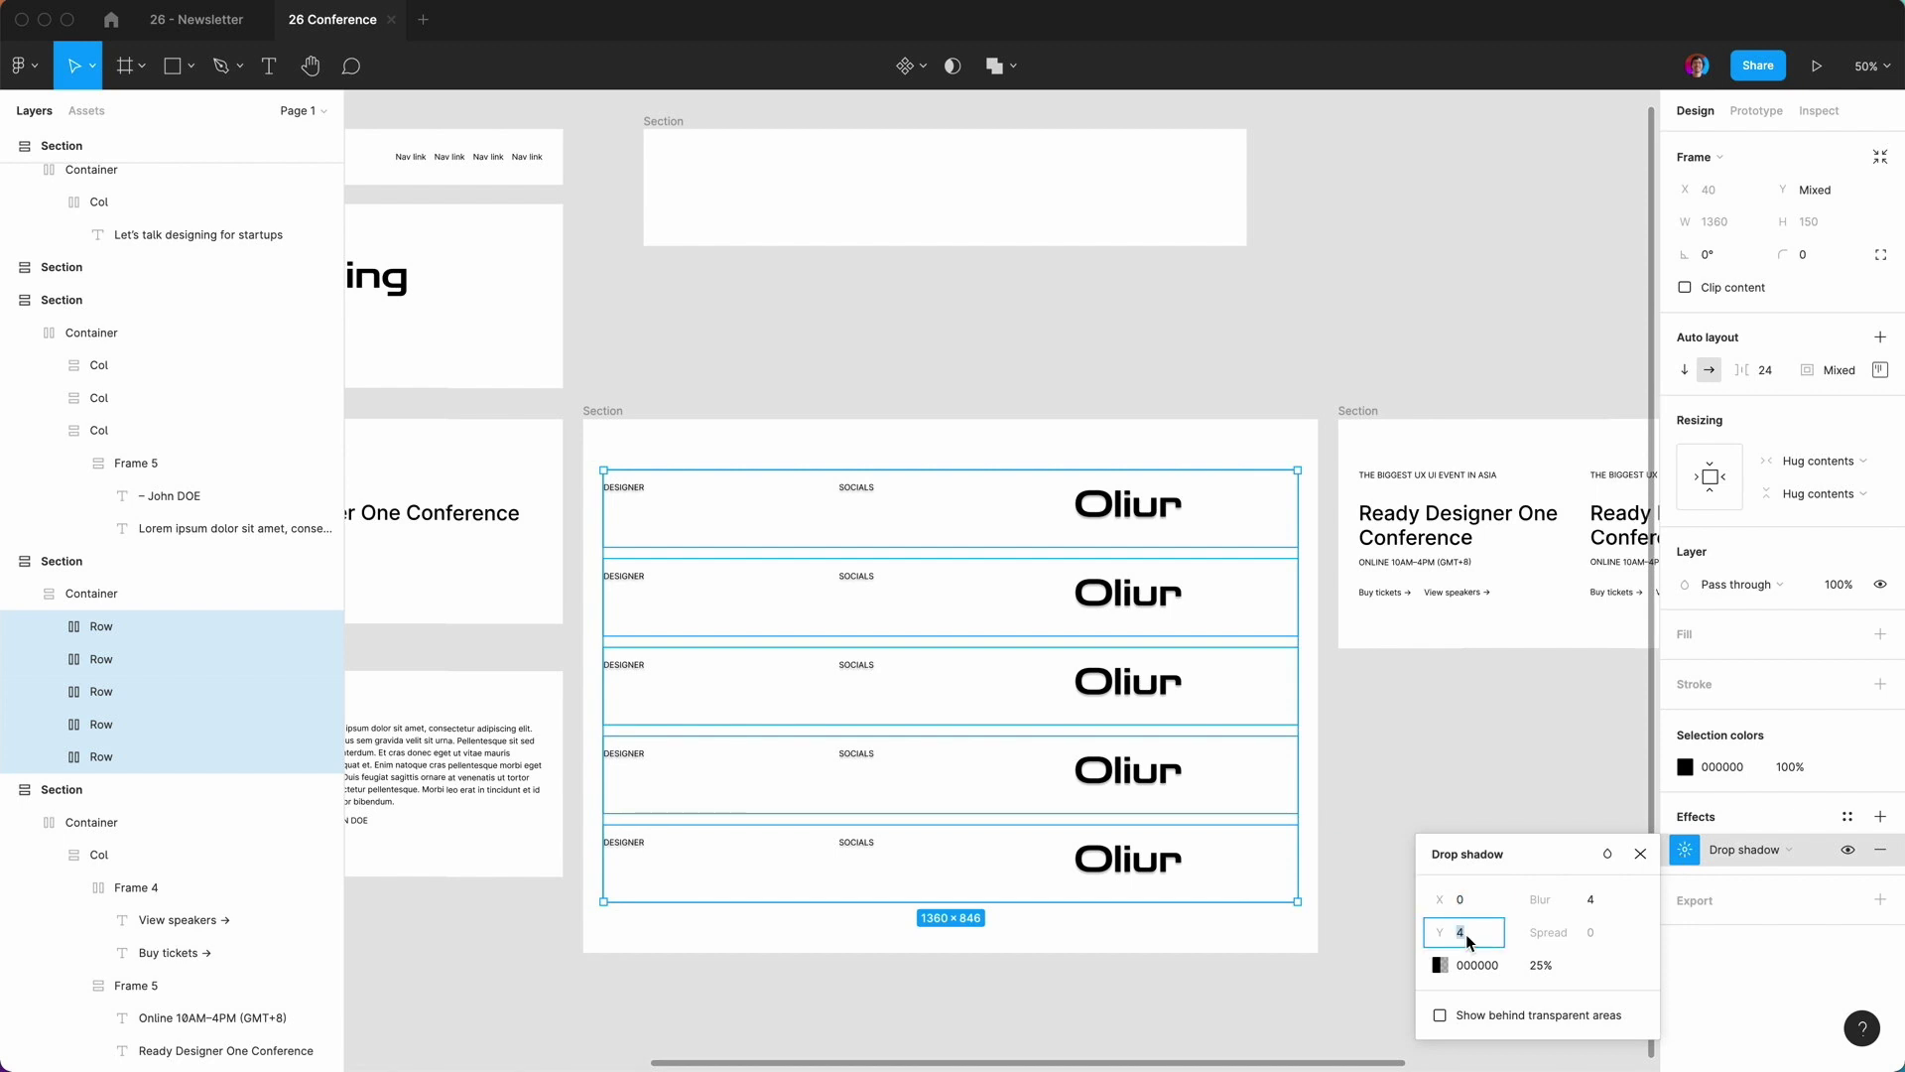
type("-1")
left_click(1591, 900)
key("Return")
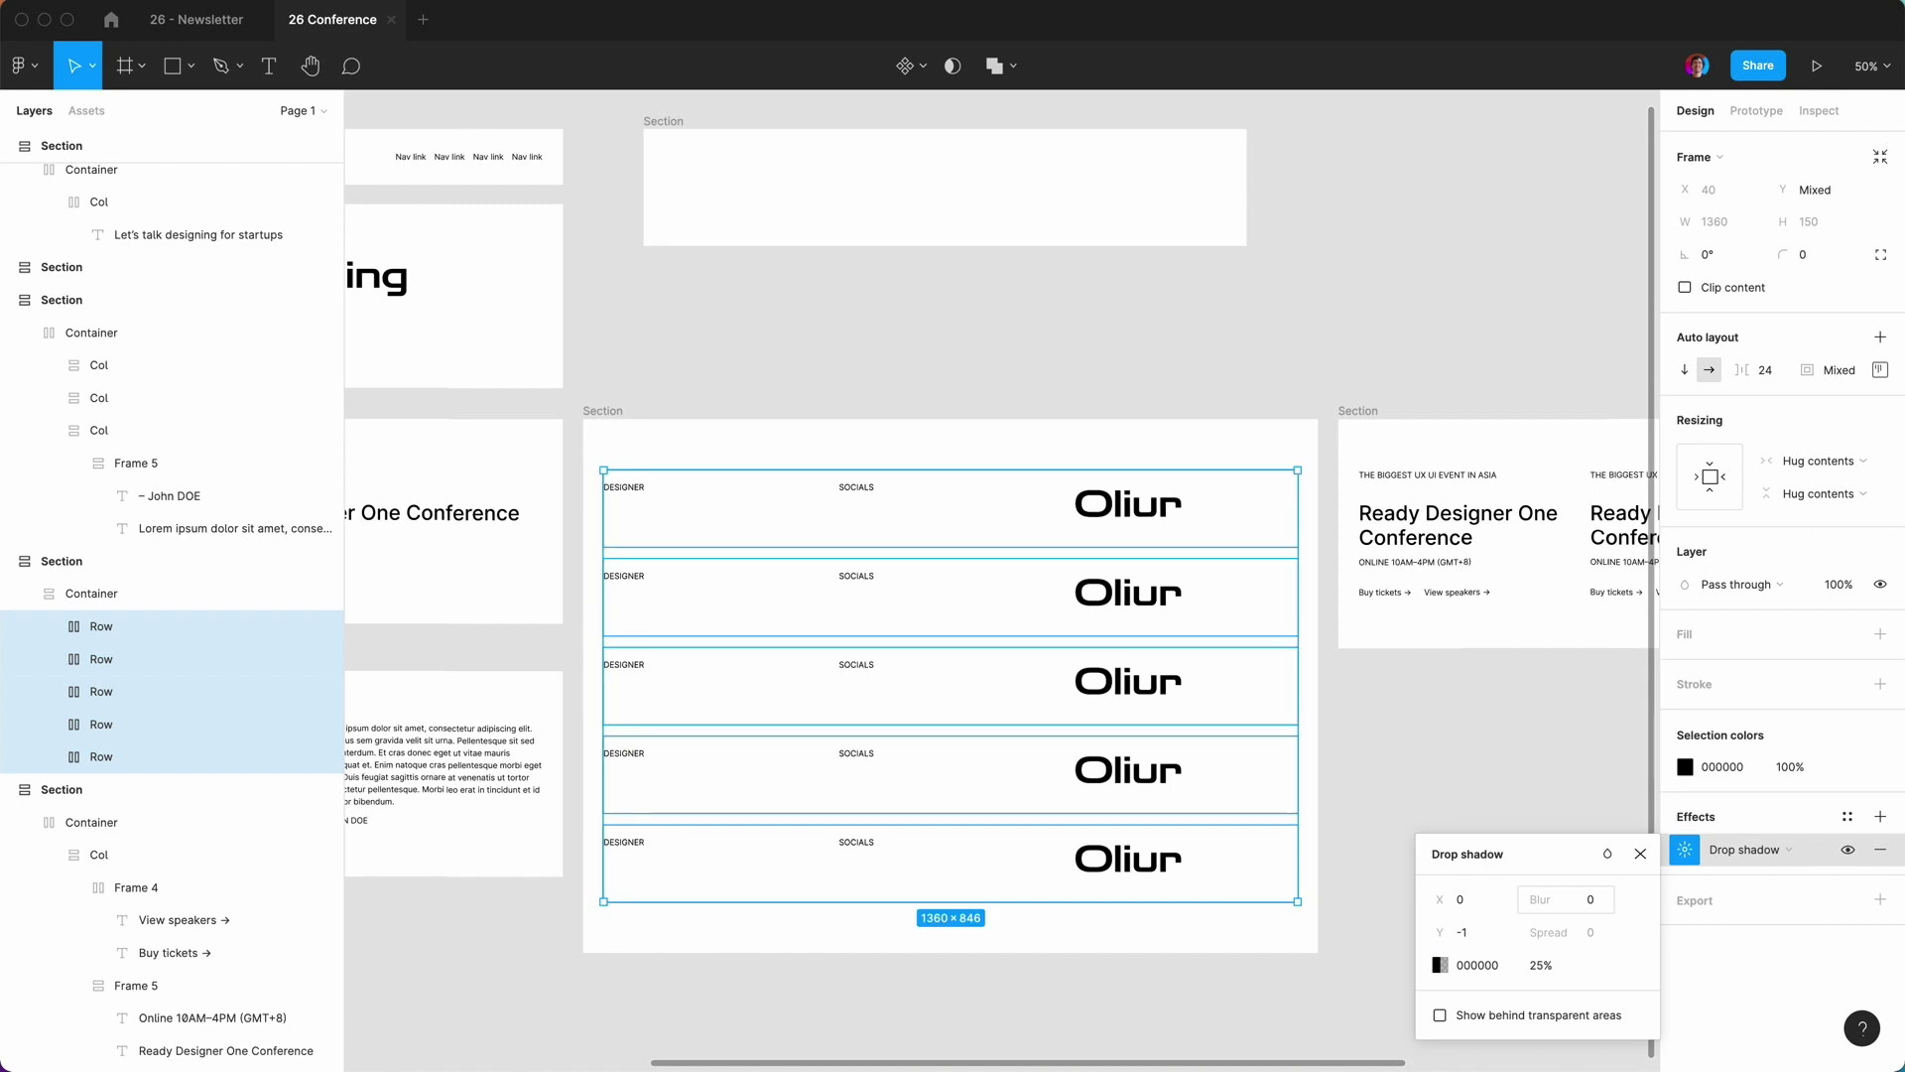
left_click(1641, 853)
left_click(1455, 816)
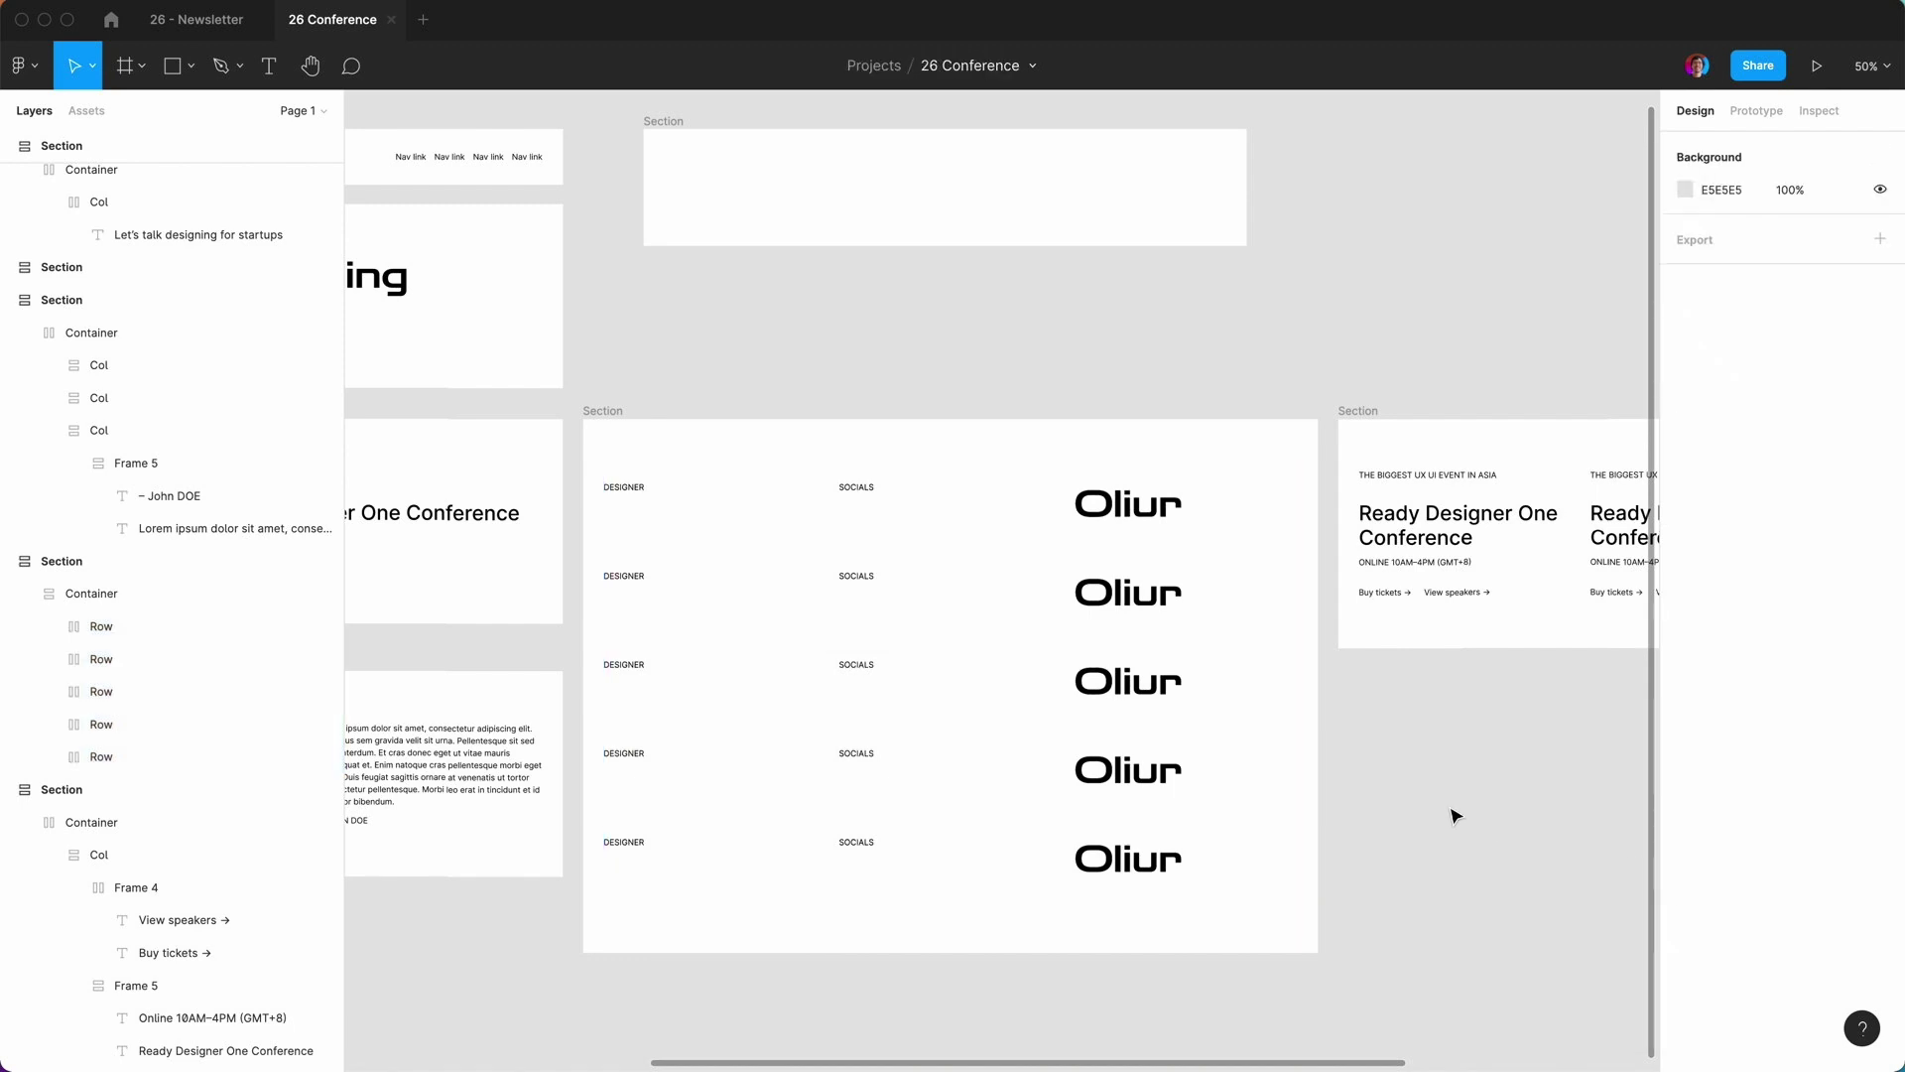
Give all five speaker rows a solid white FFFFFF fill.
left_click(103, 626)
left_click(103, 756, "shift")
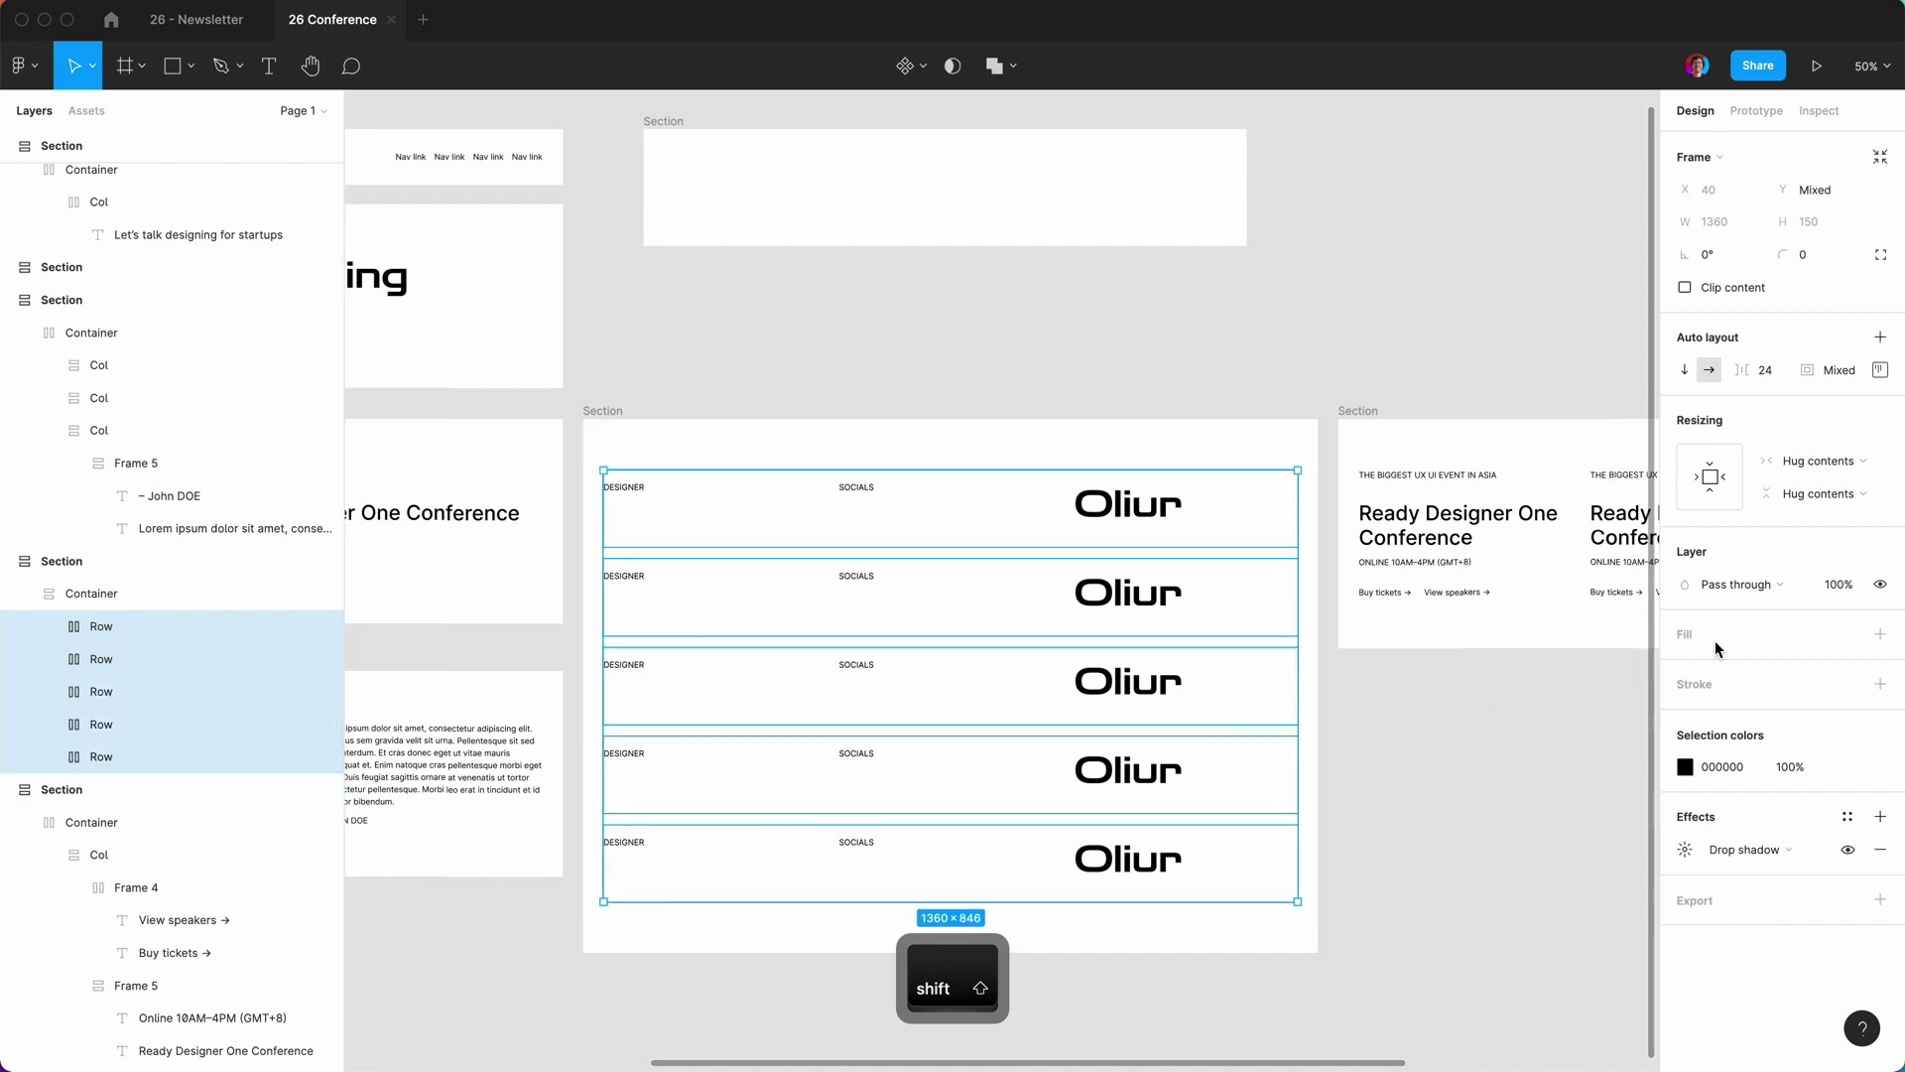
left_click(1880, 633)
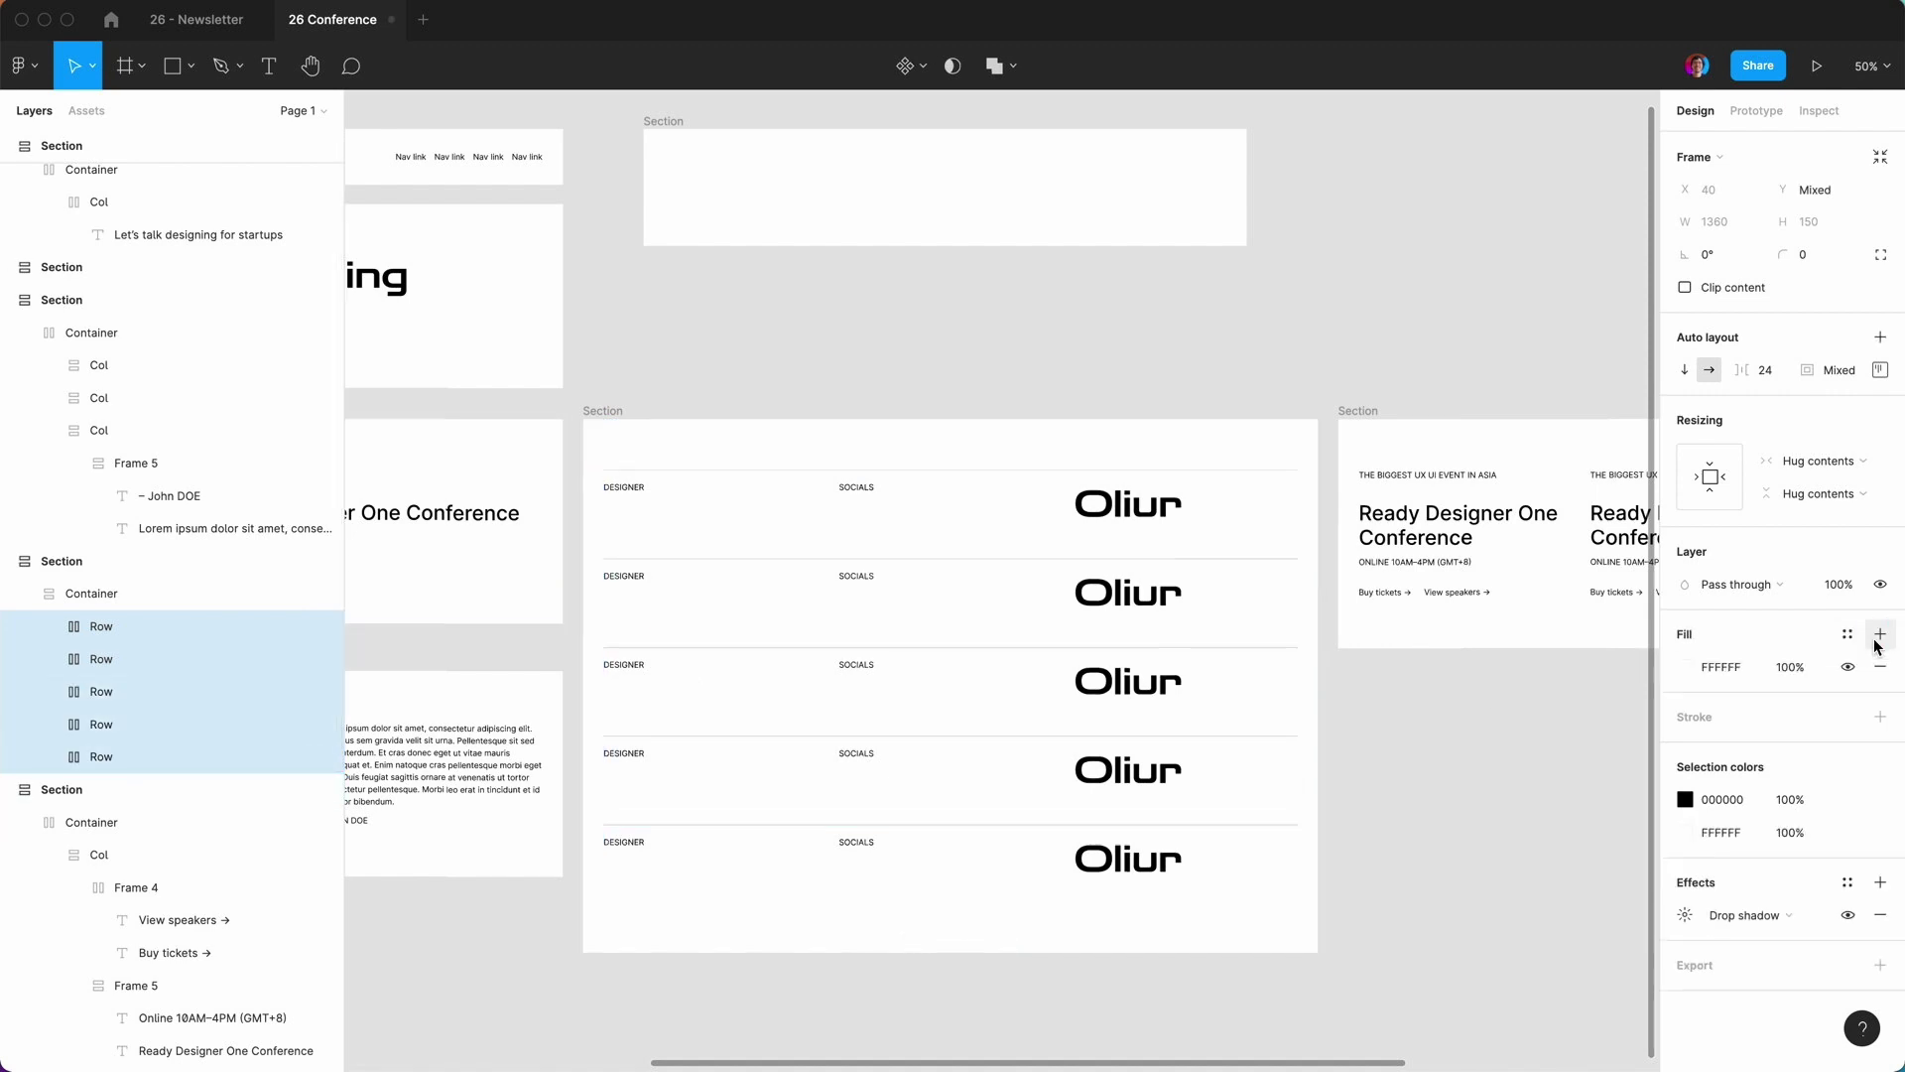
left_click(1491, 817)
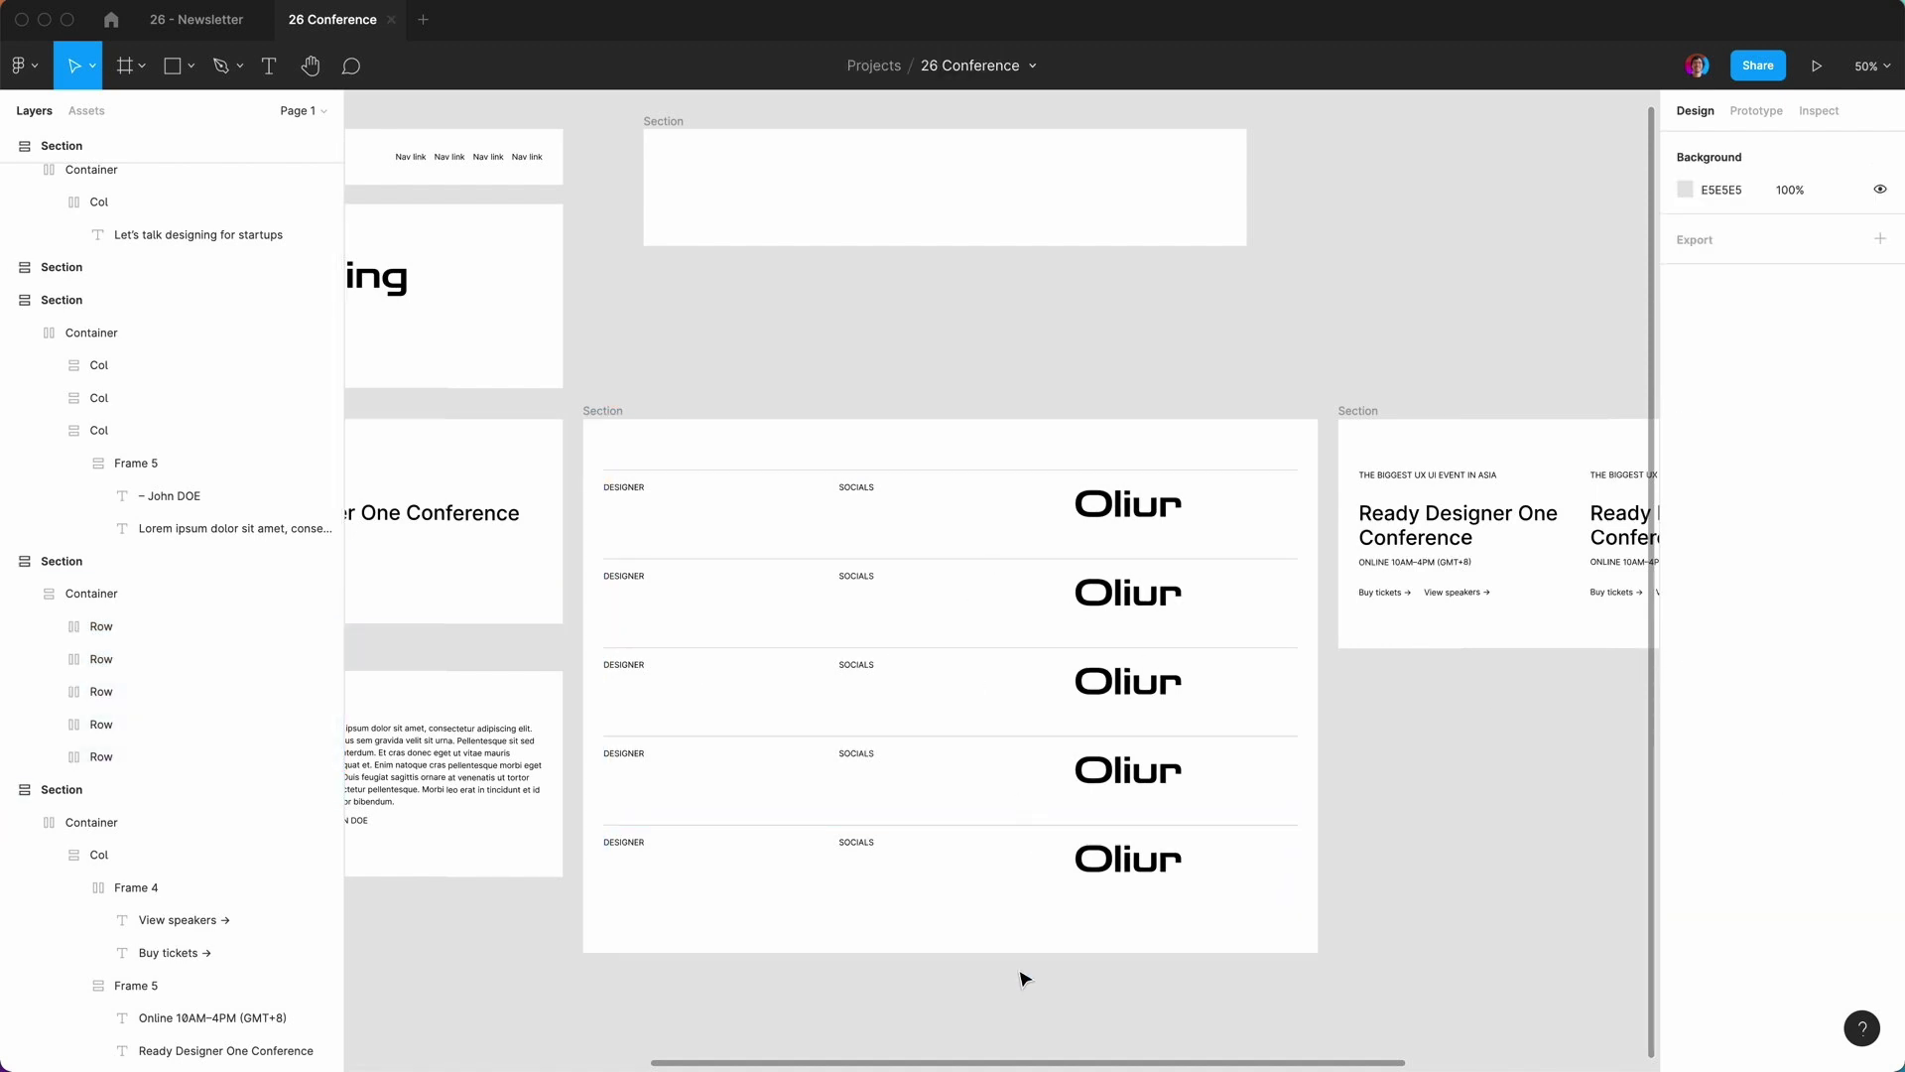
Move the speaker section directly beneath the quote section, in line with the main page column.
key("shift+0")
key("minus")
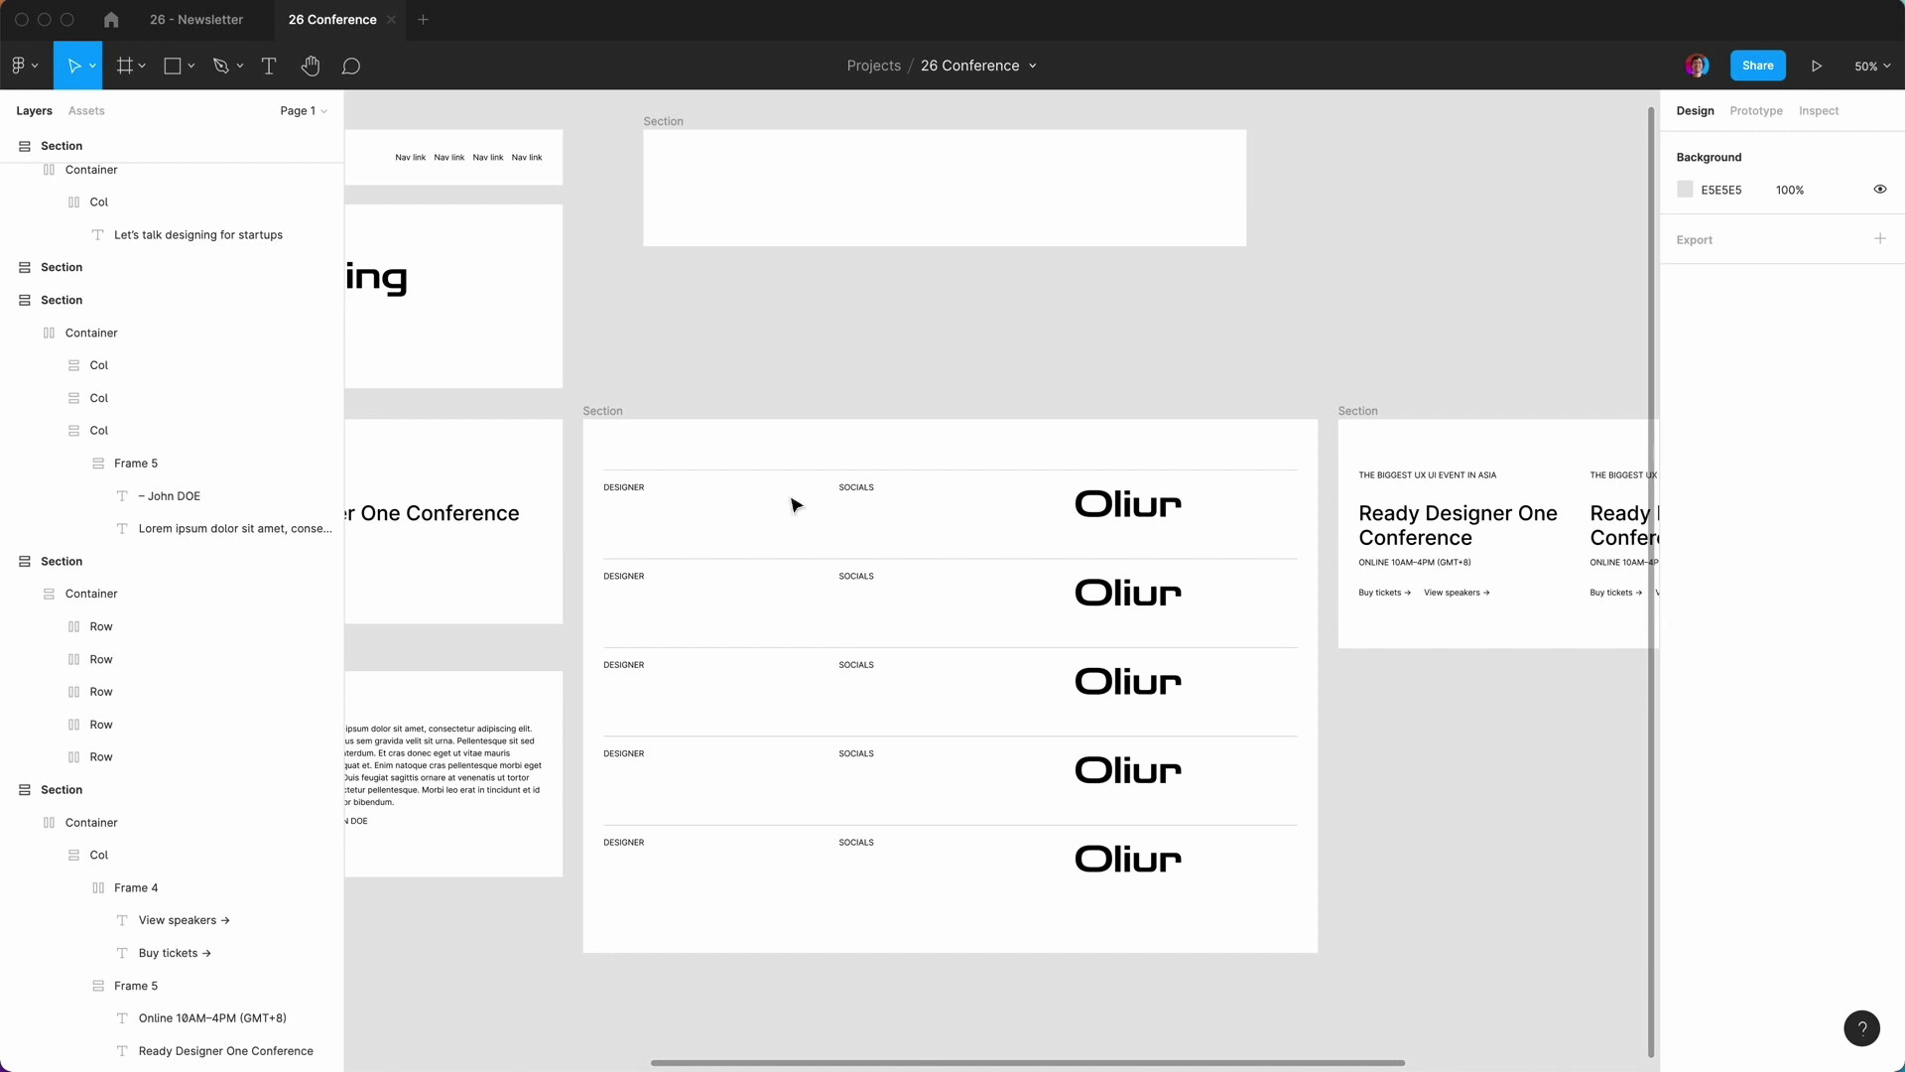
left_click(616, 418)
left_click(820, 331)
scroll(820, 332, "left", 5)
scroll(821, 332, "down", 2)
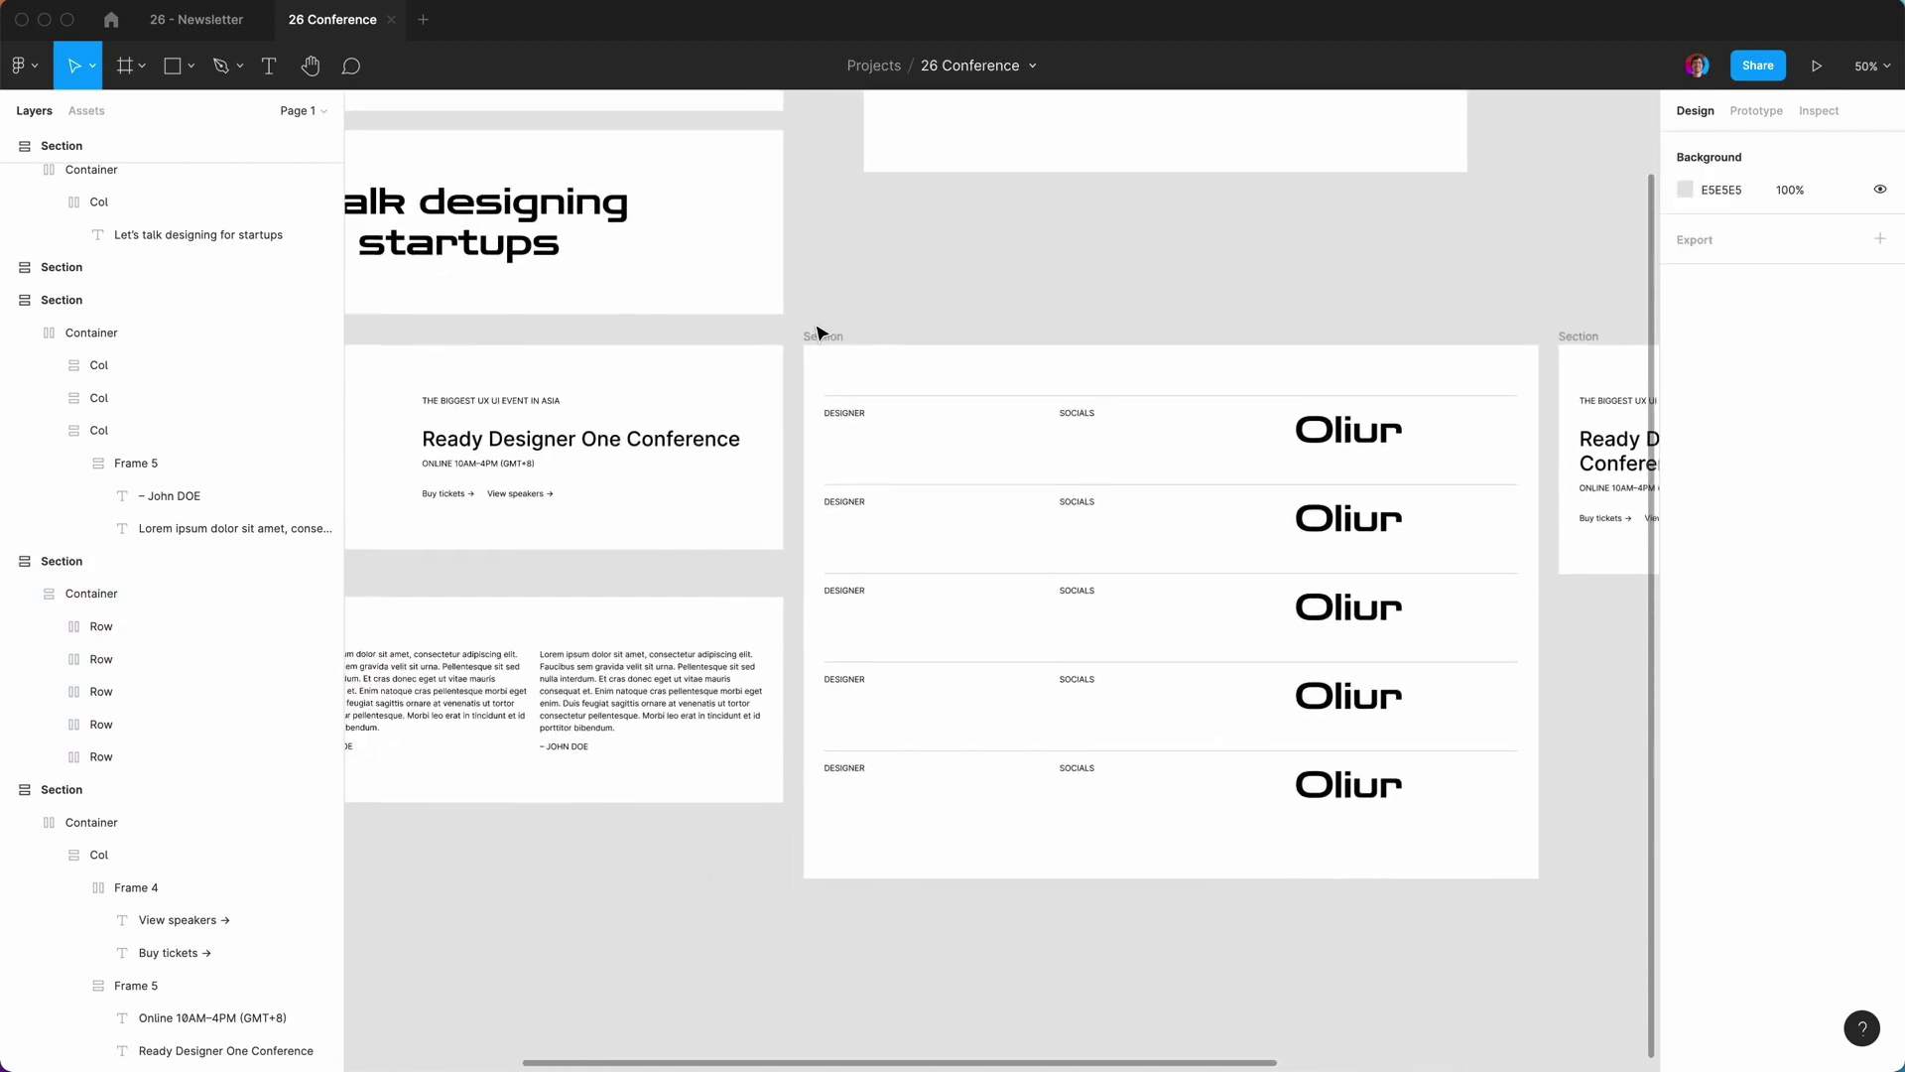
key("minus")
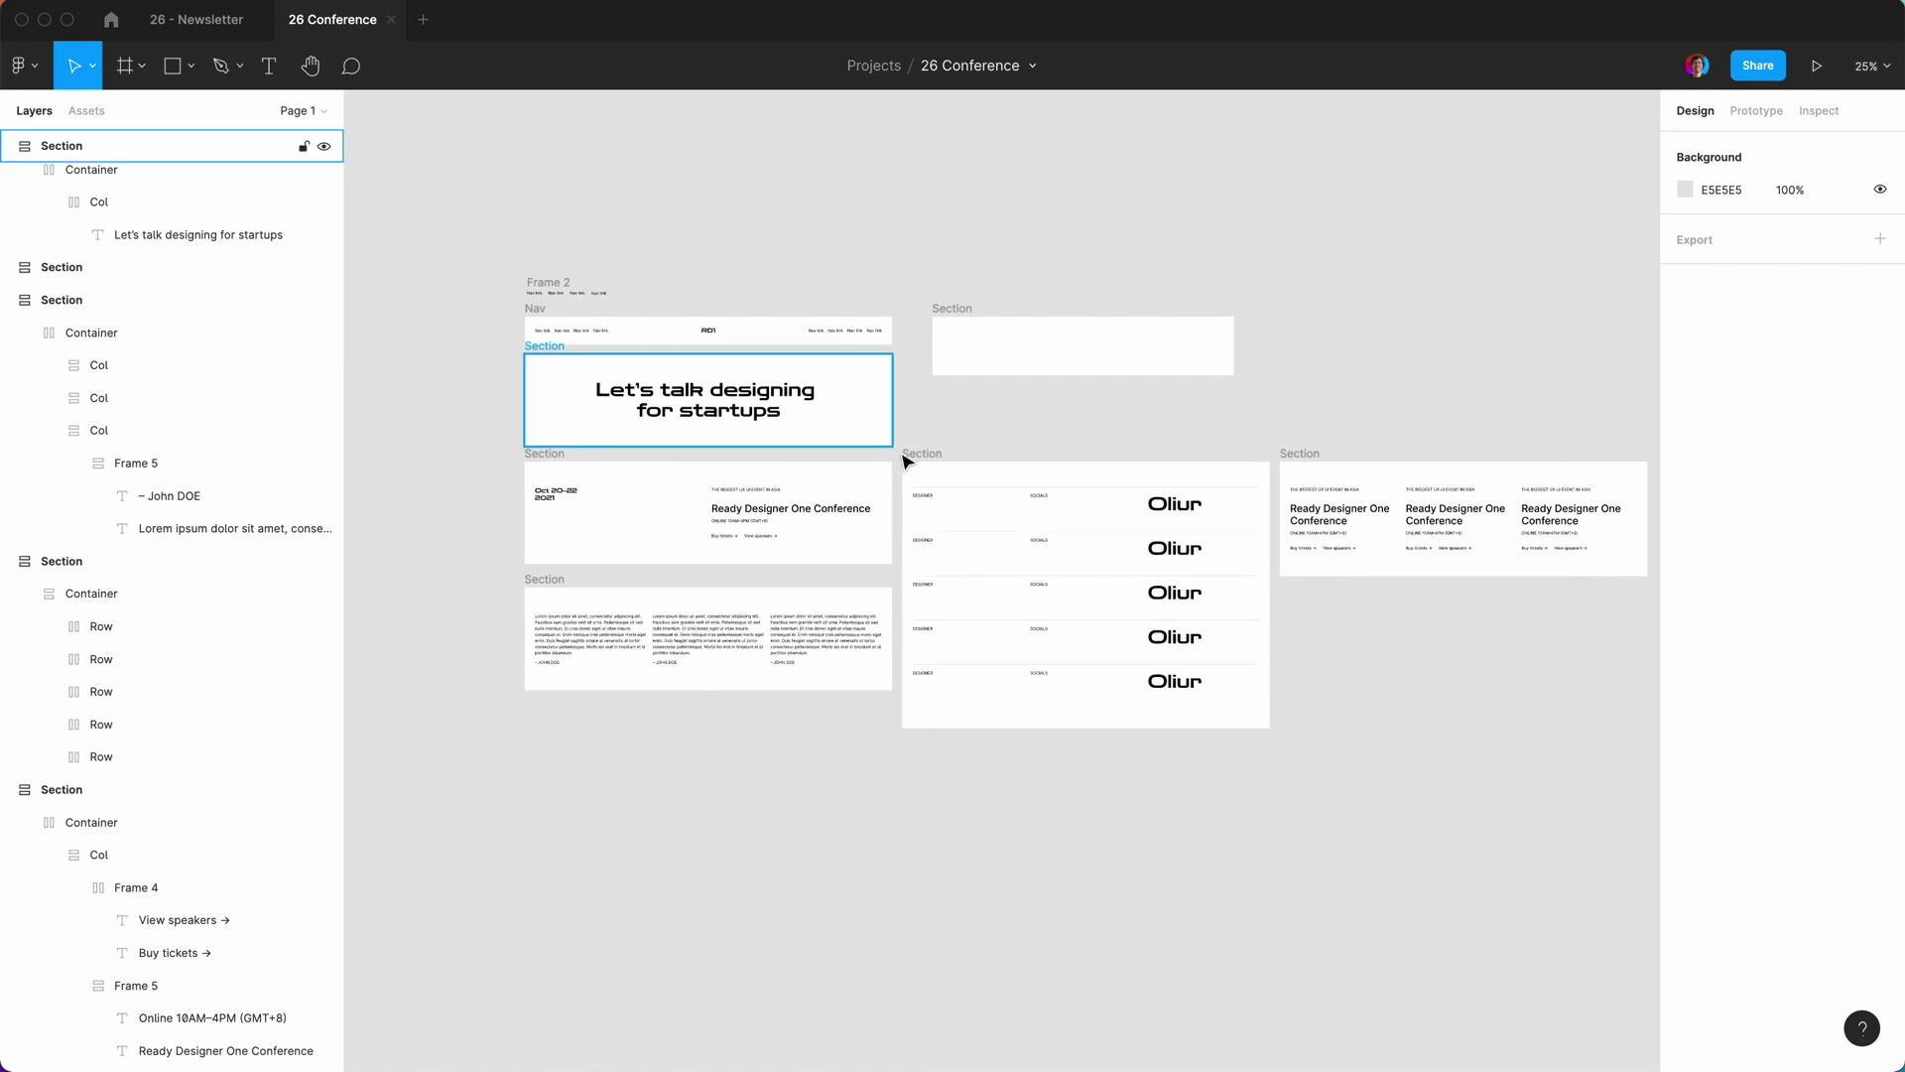
left_click_drag(930, 459, 548, 723)
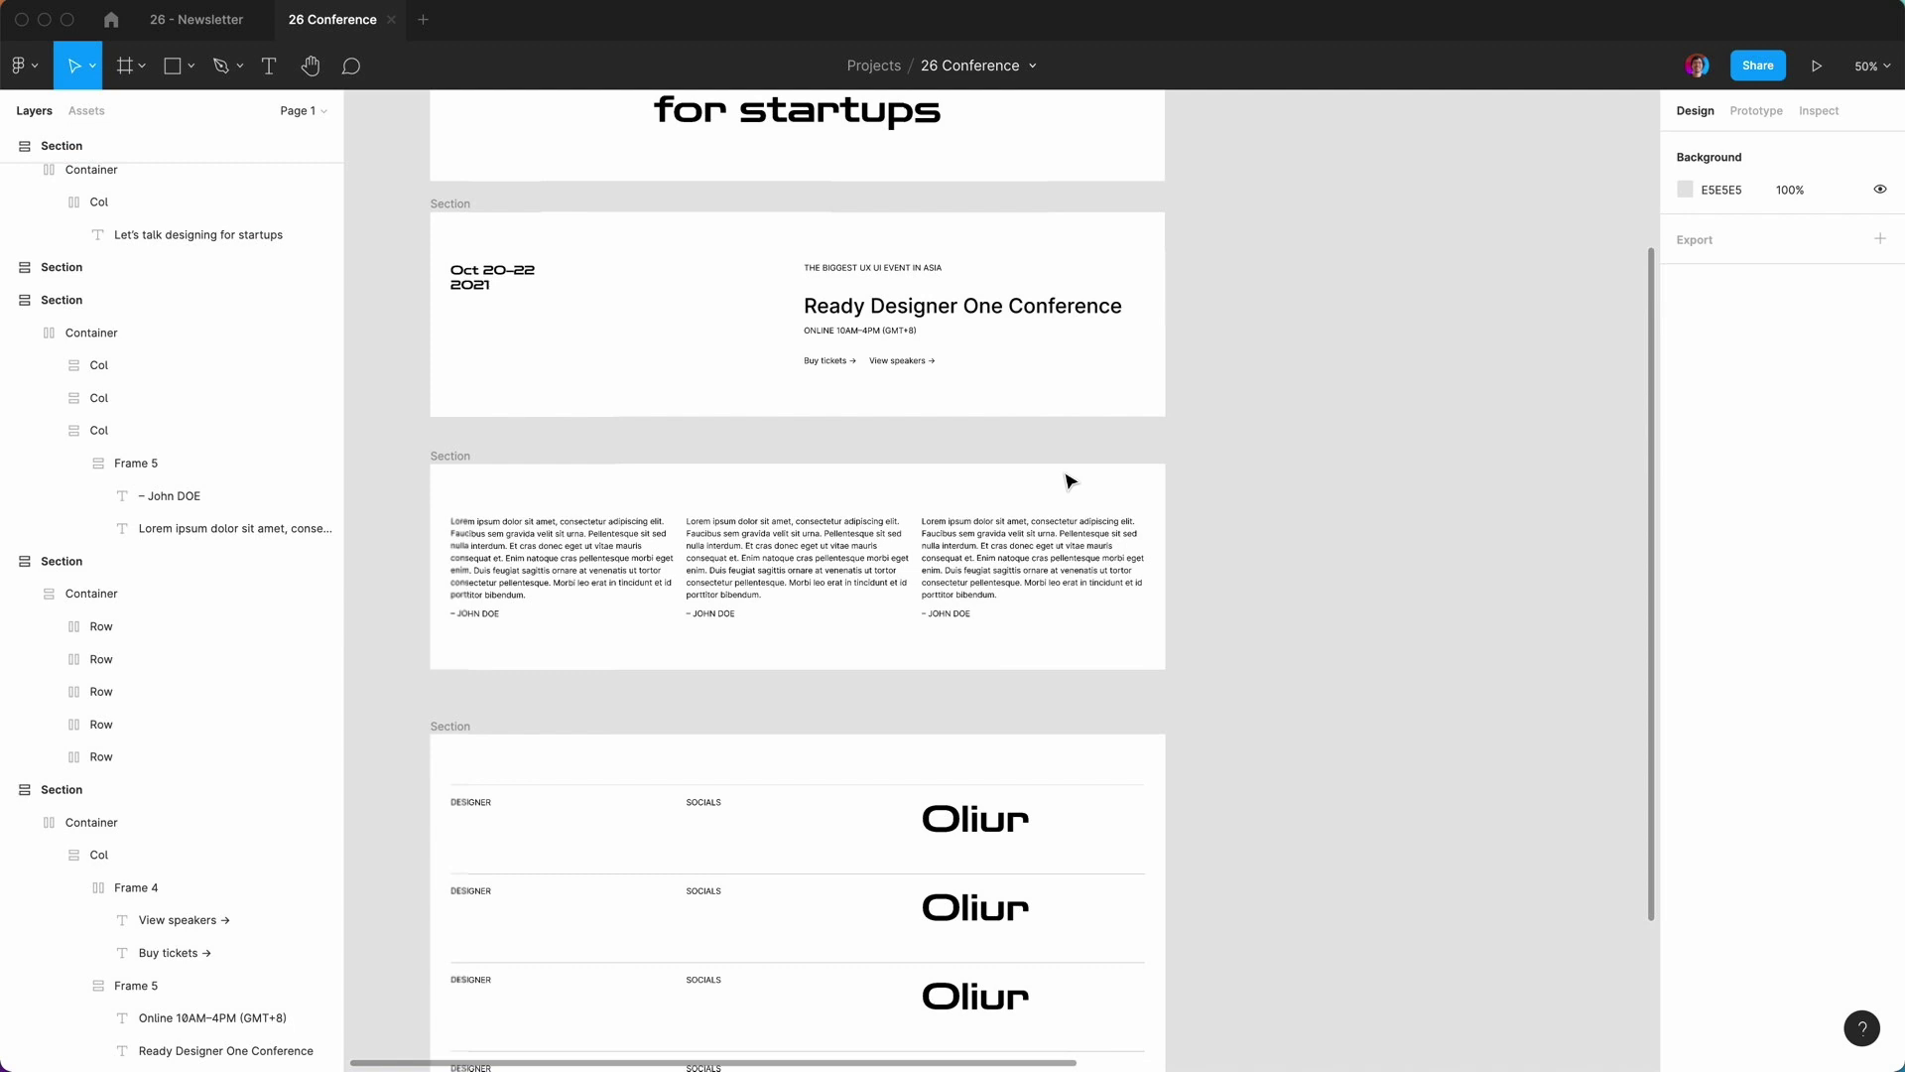
Duplicate the conference details section that holds the date and ticket links.
scroll(1062, 480, "down", 3)
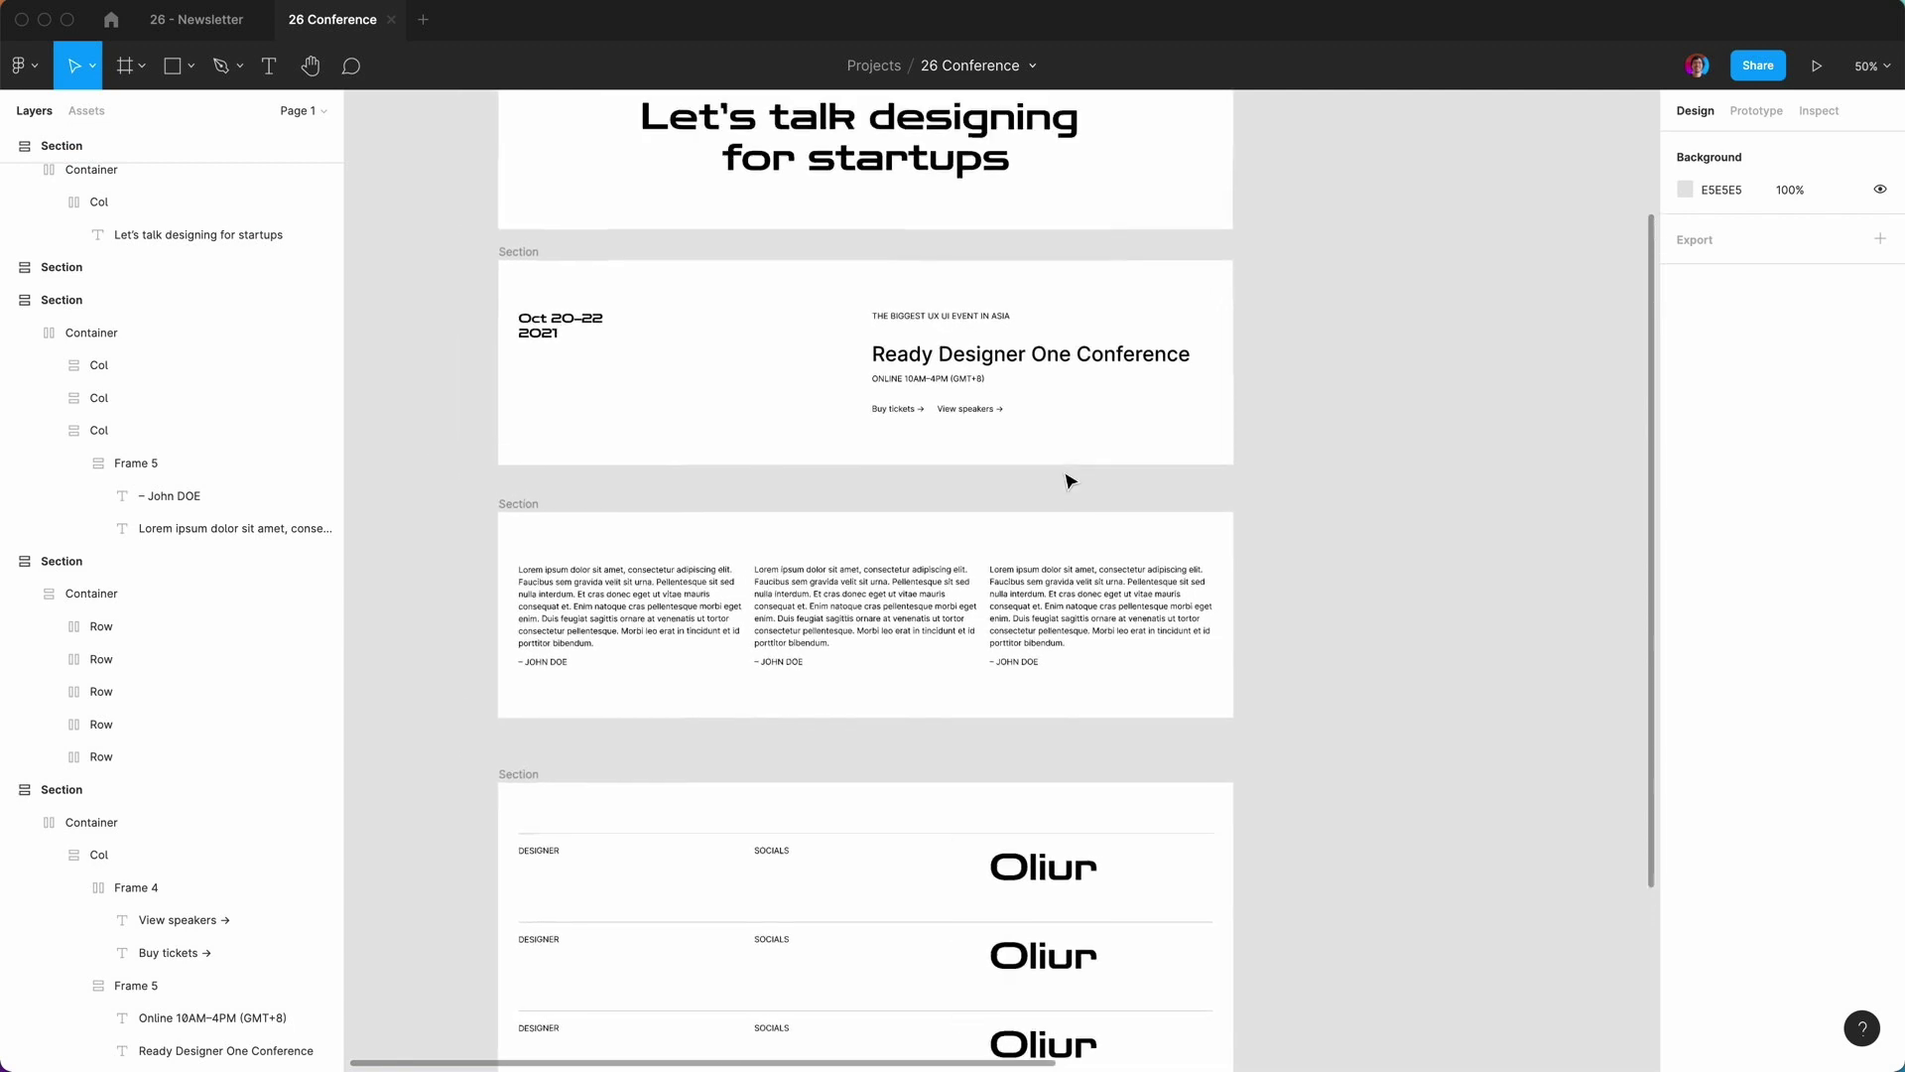
left_click(534, 269)
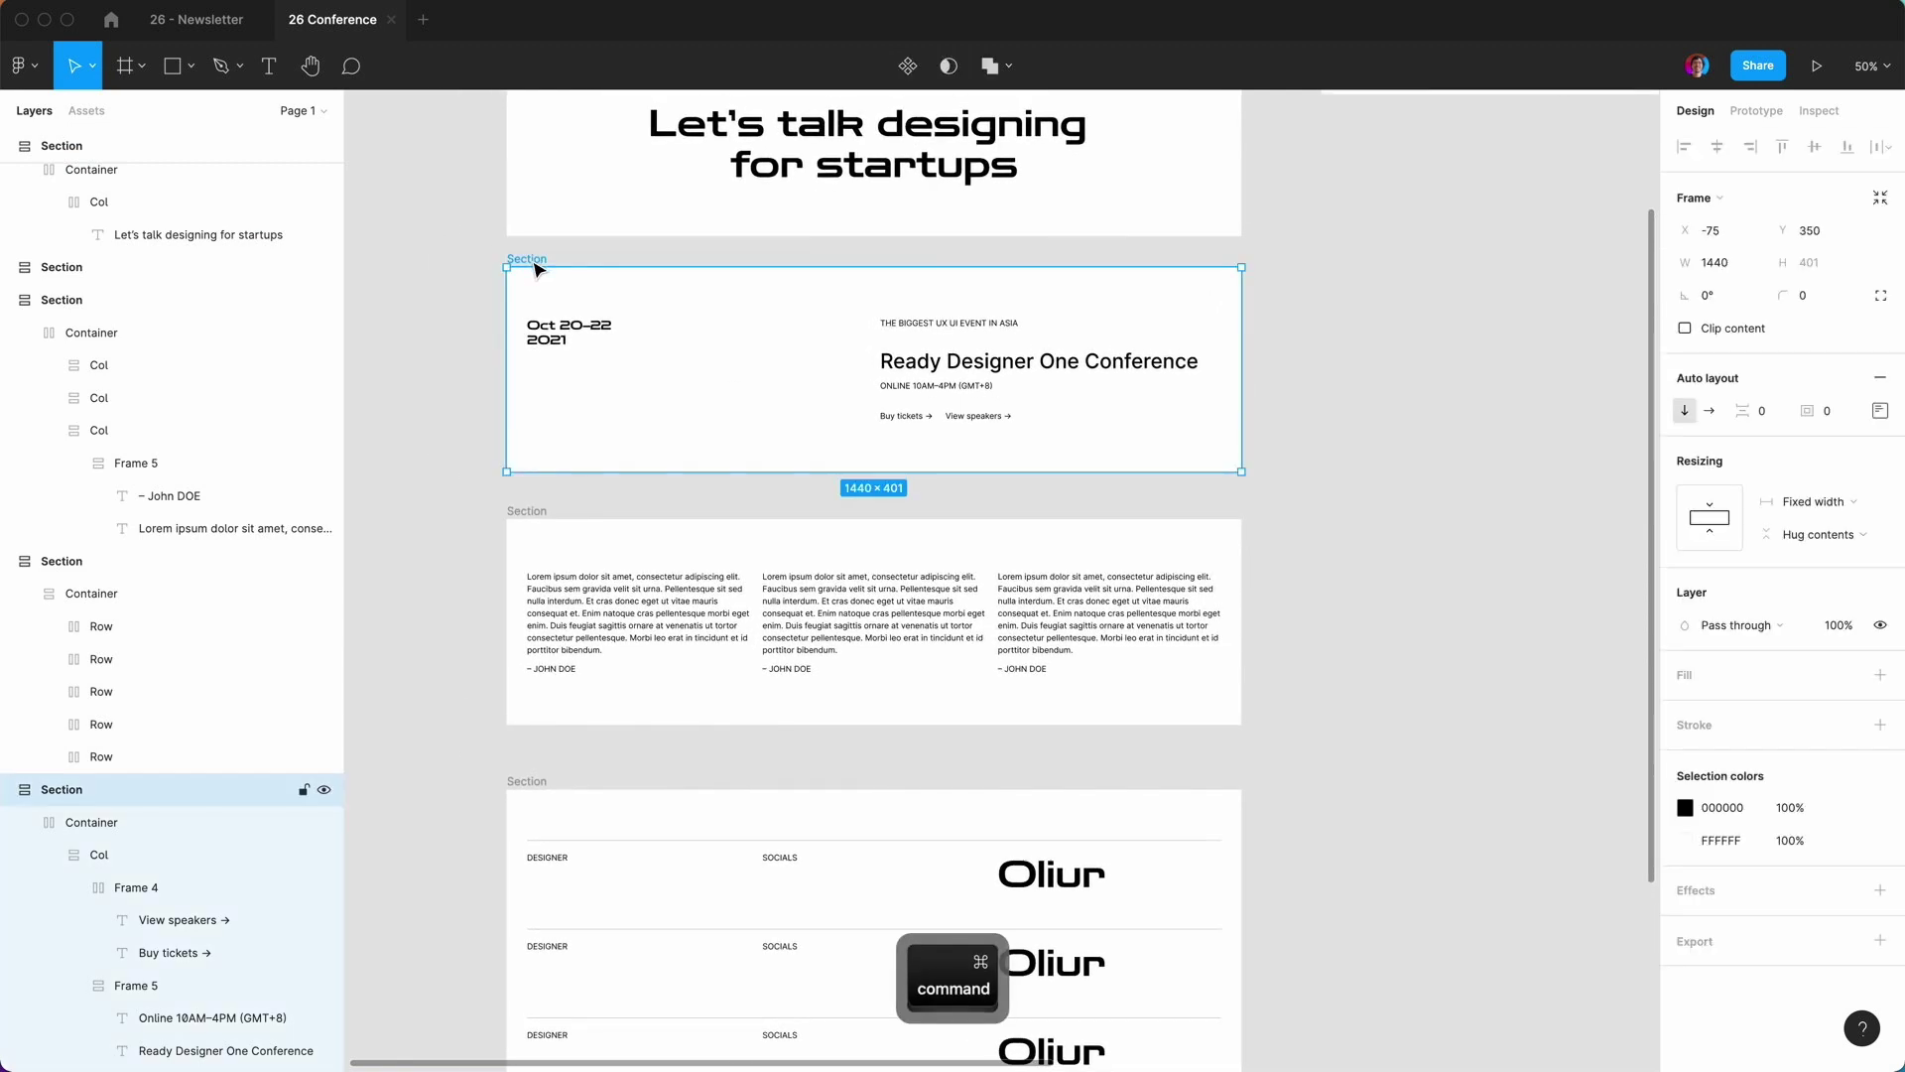
key("super+d")
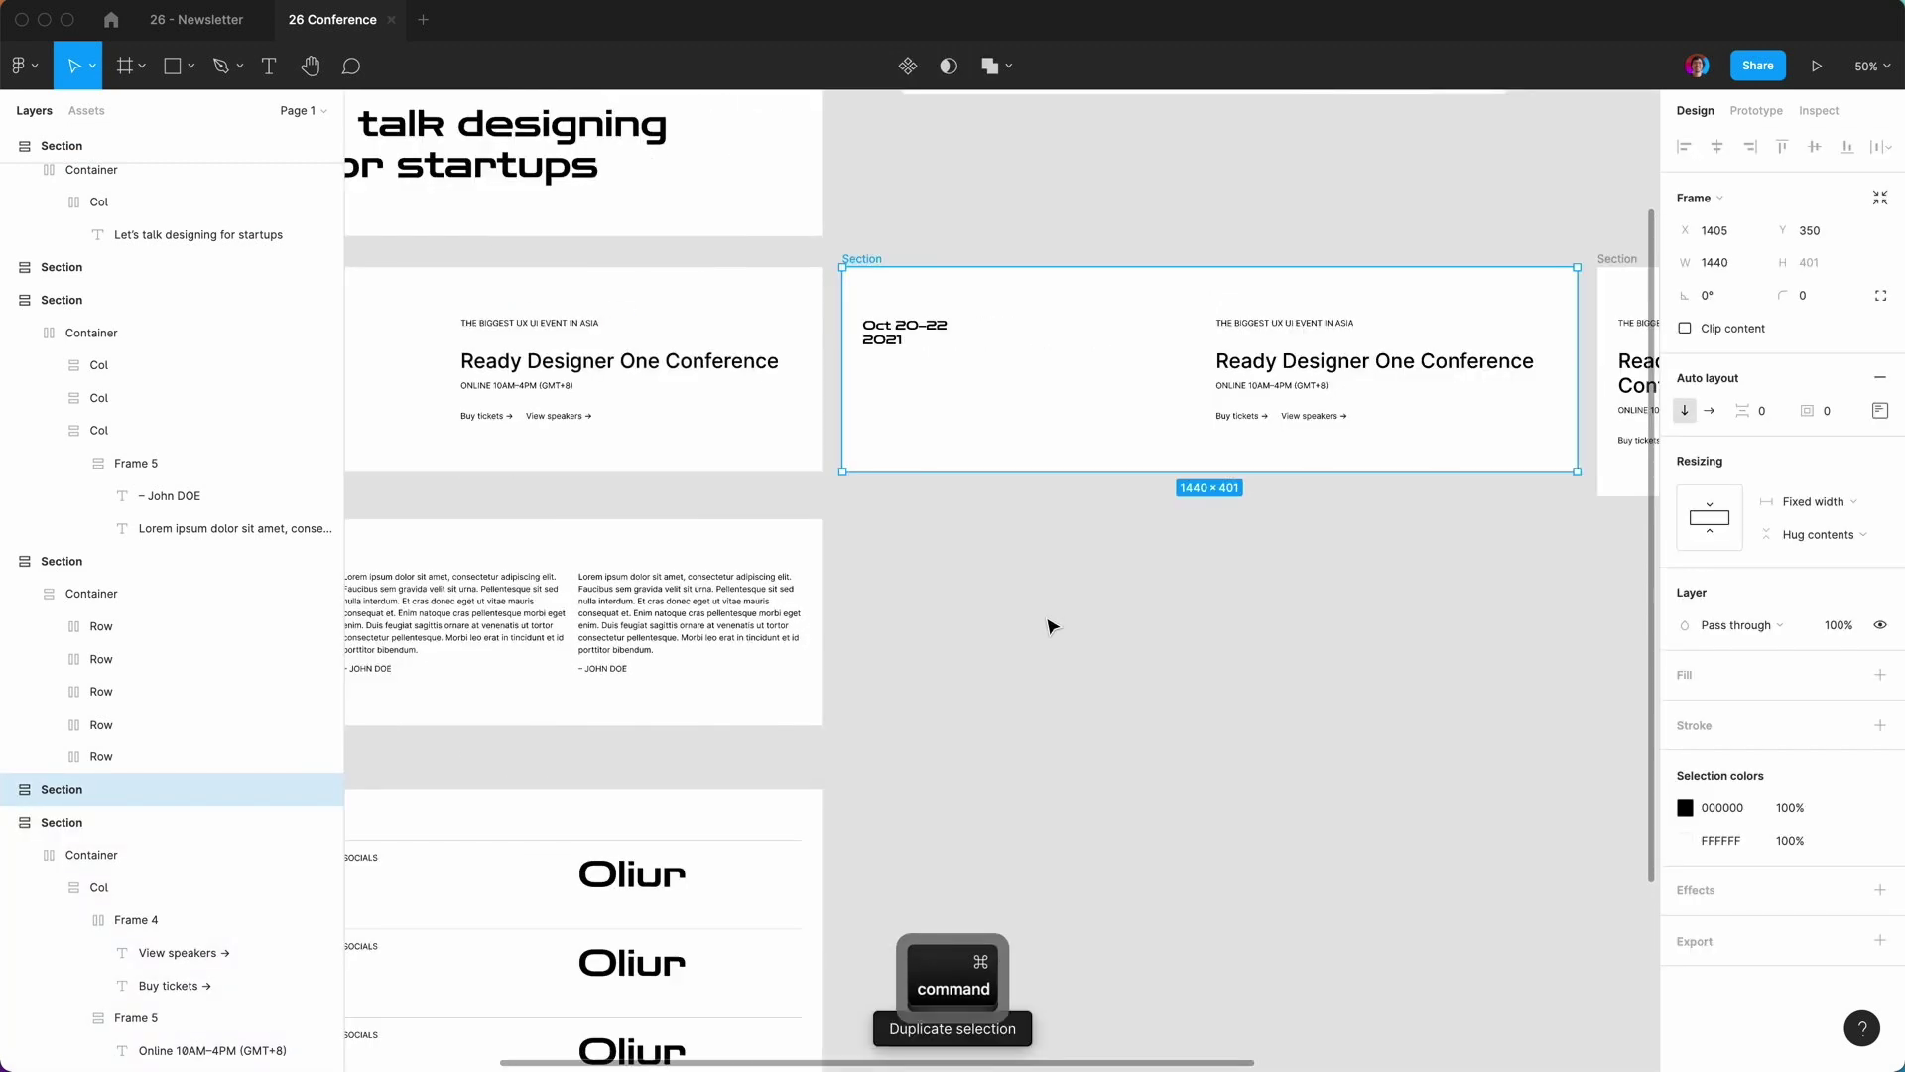
left_click(1049, 625)
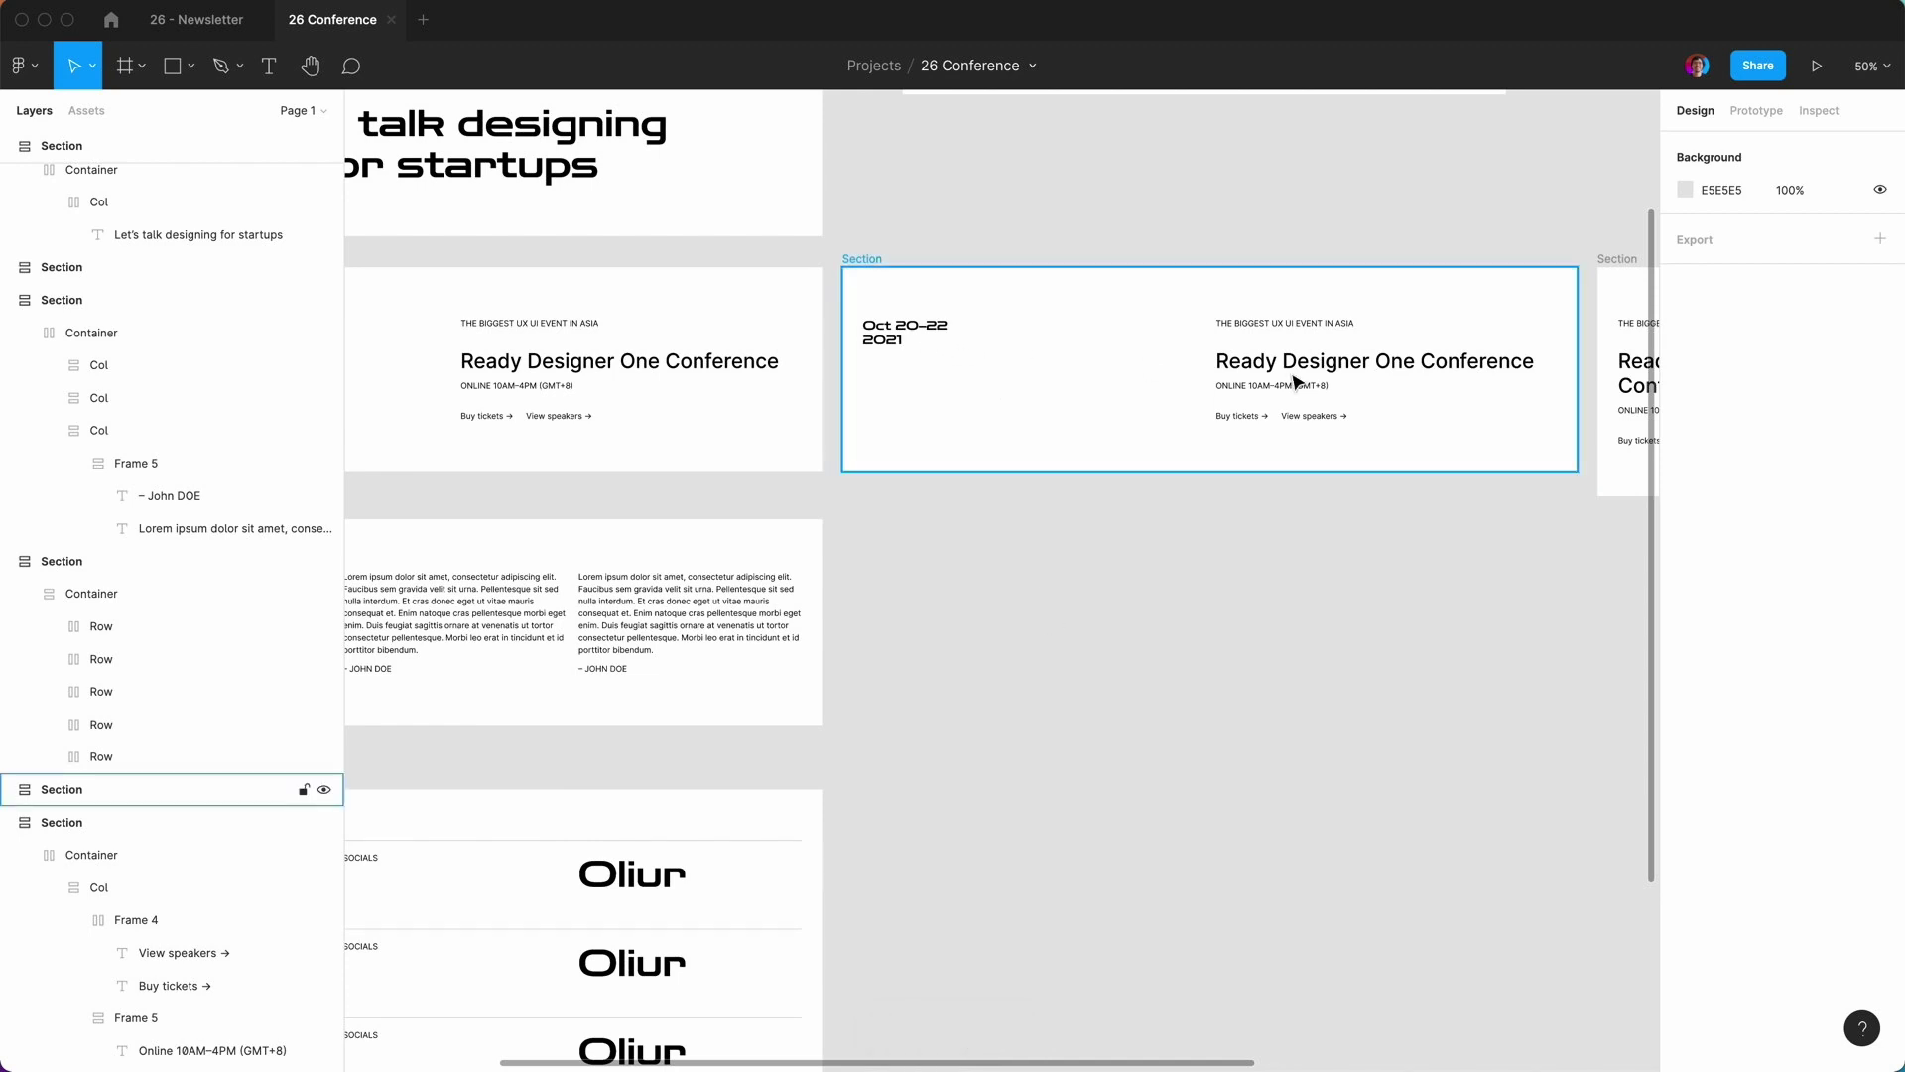
Replace the date text in the duplicated section with "Pricing".
double_click(905, 343)
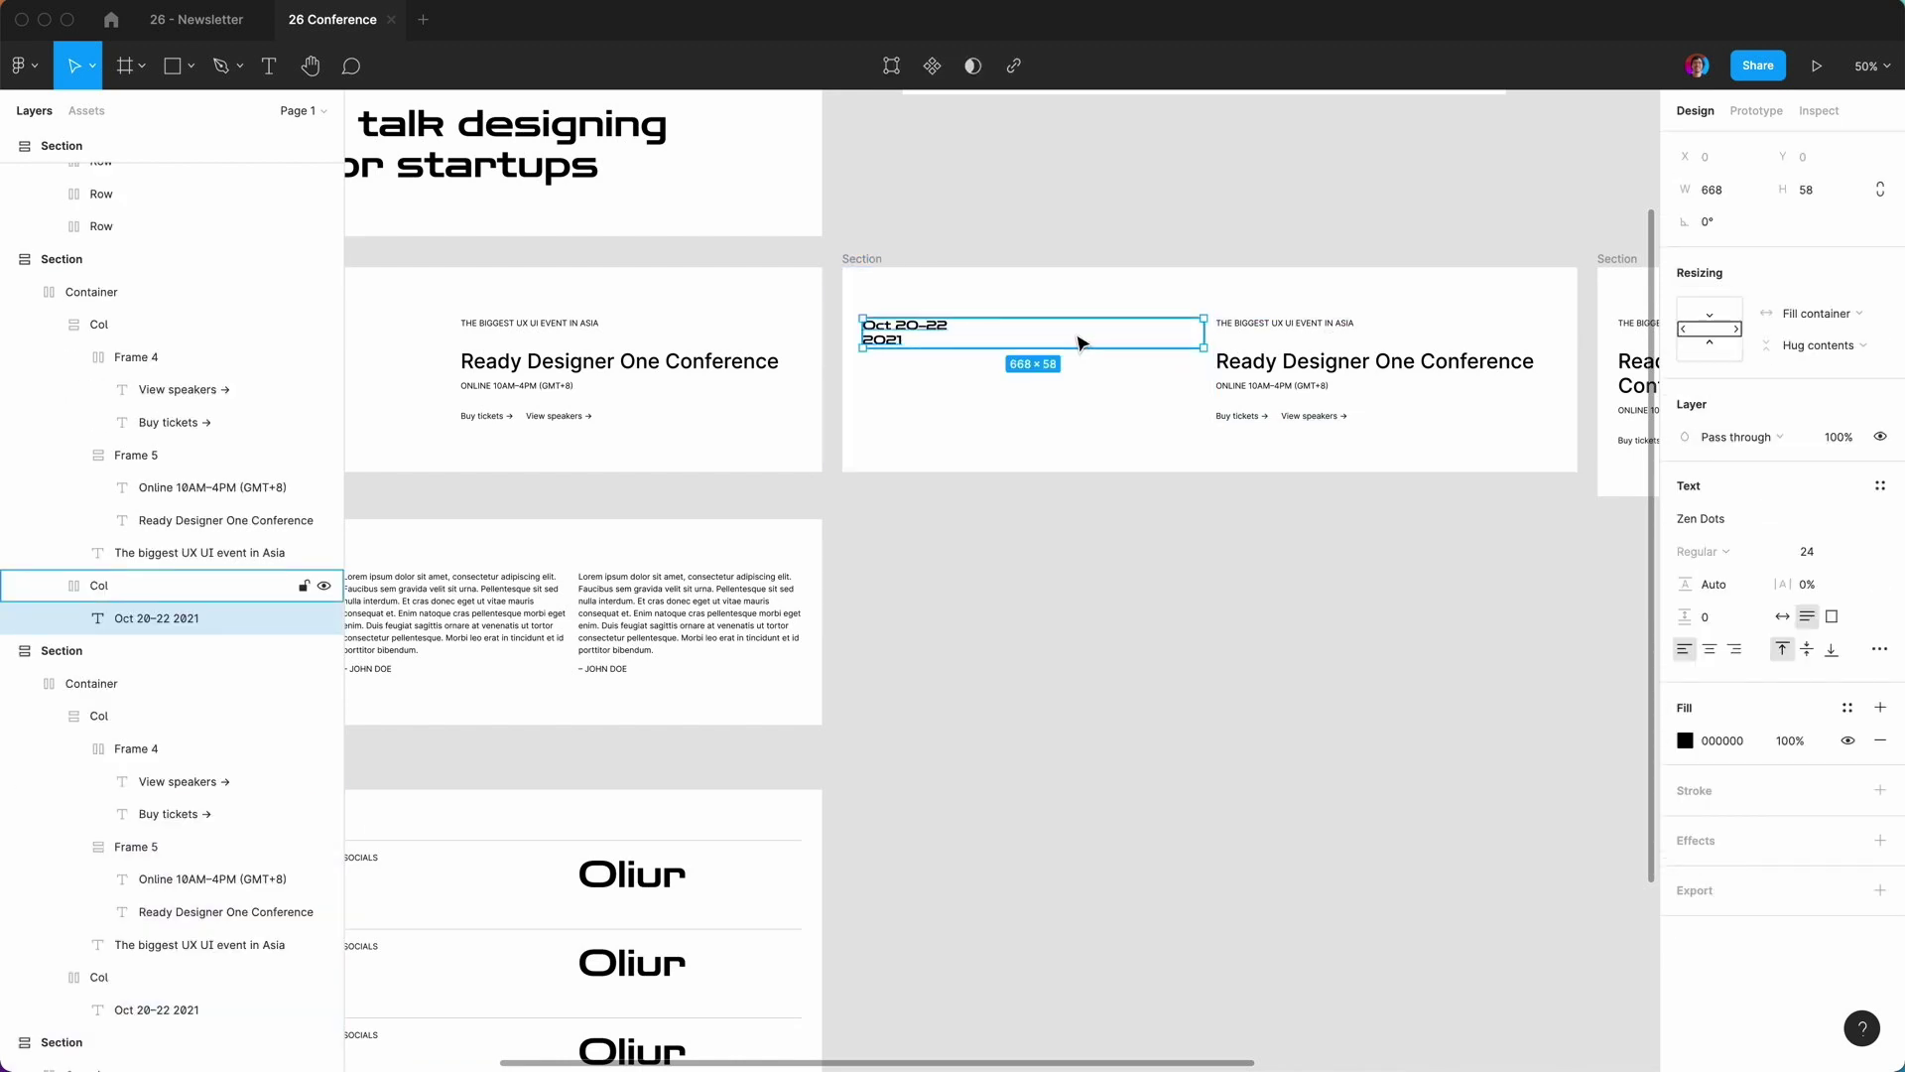
scroll(840, 342, "right", 2)
double_click(837, 340)
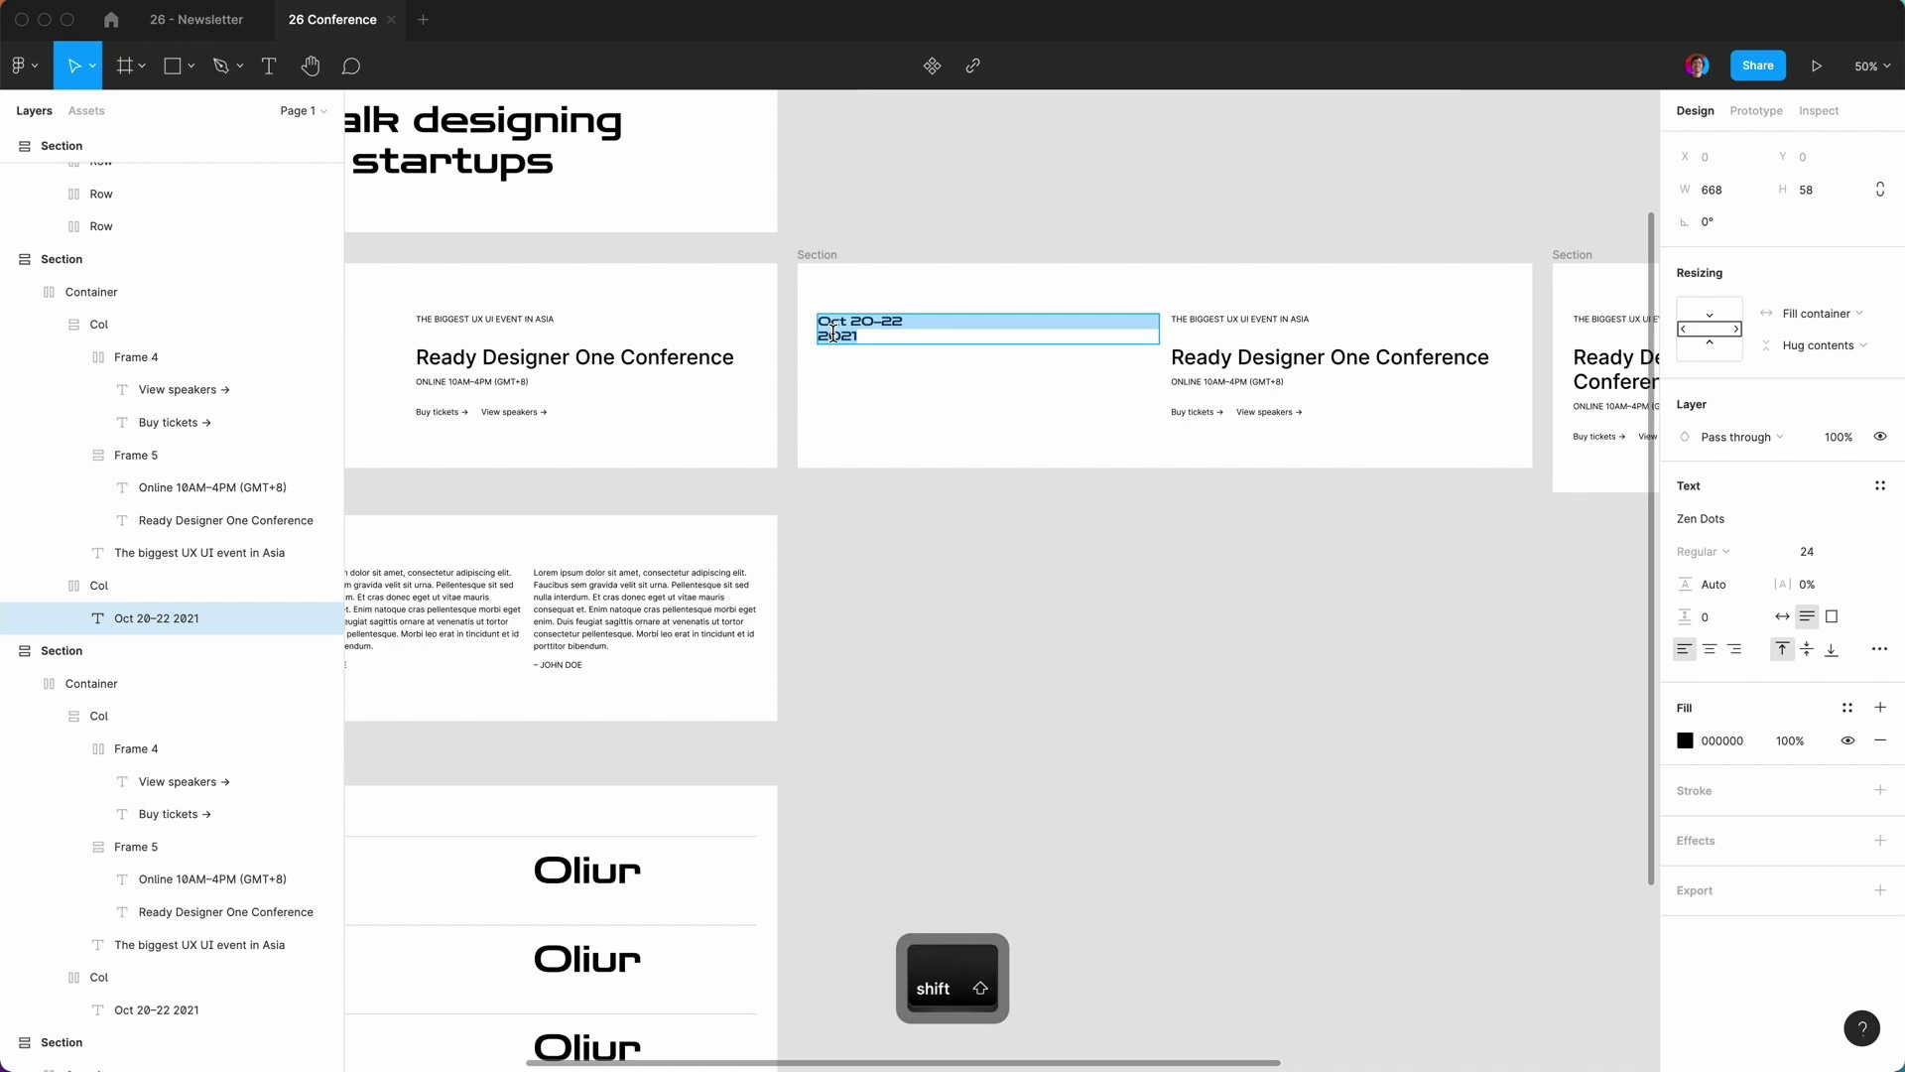
type("PR")
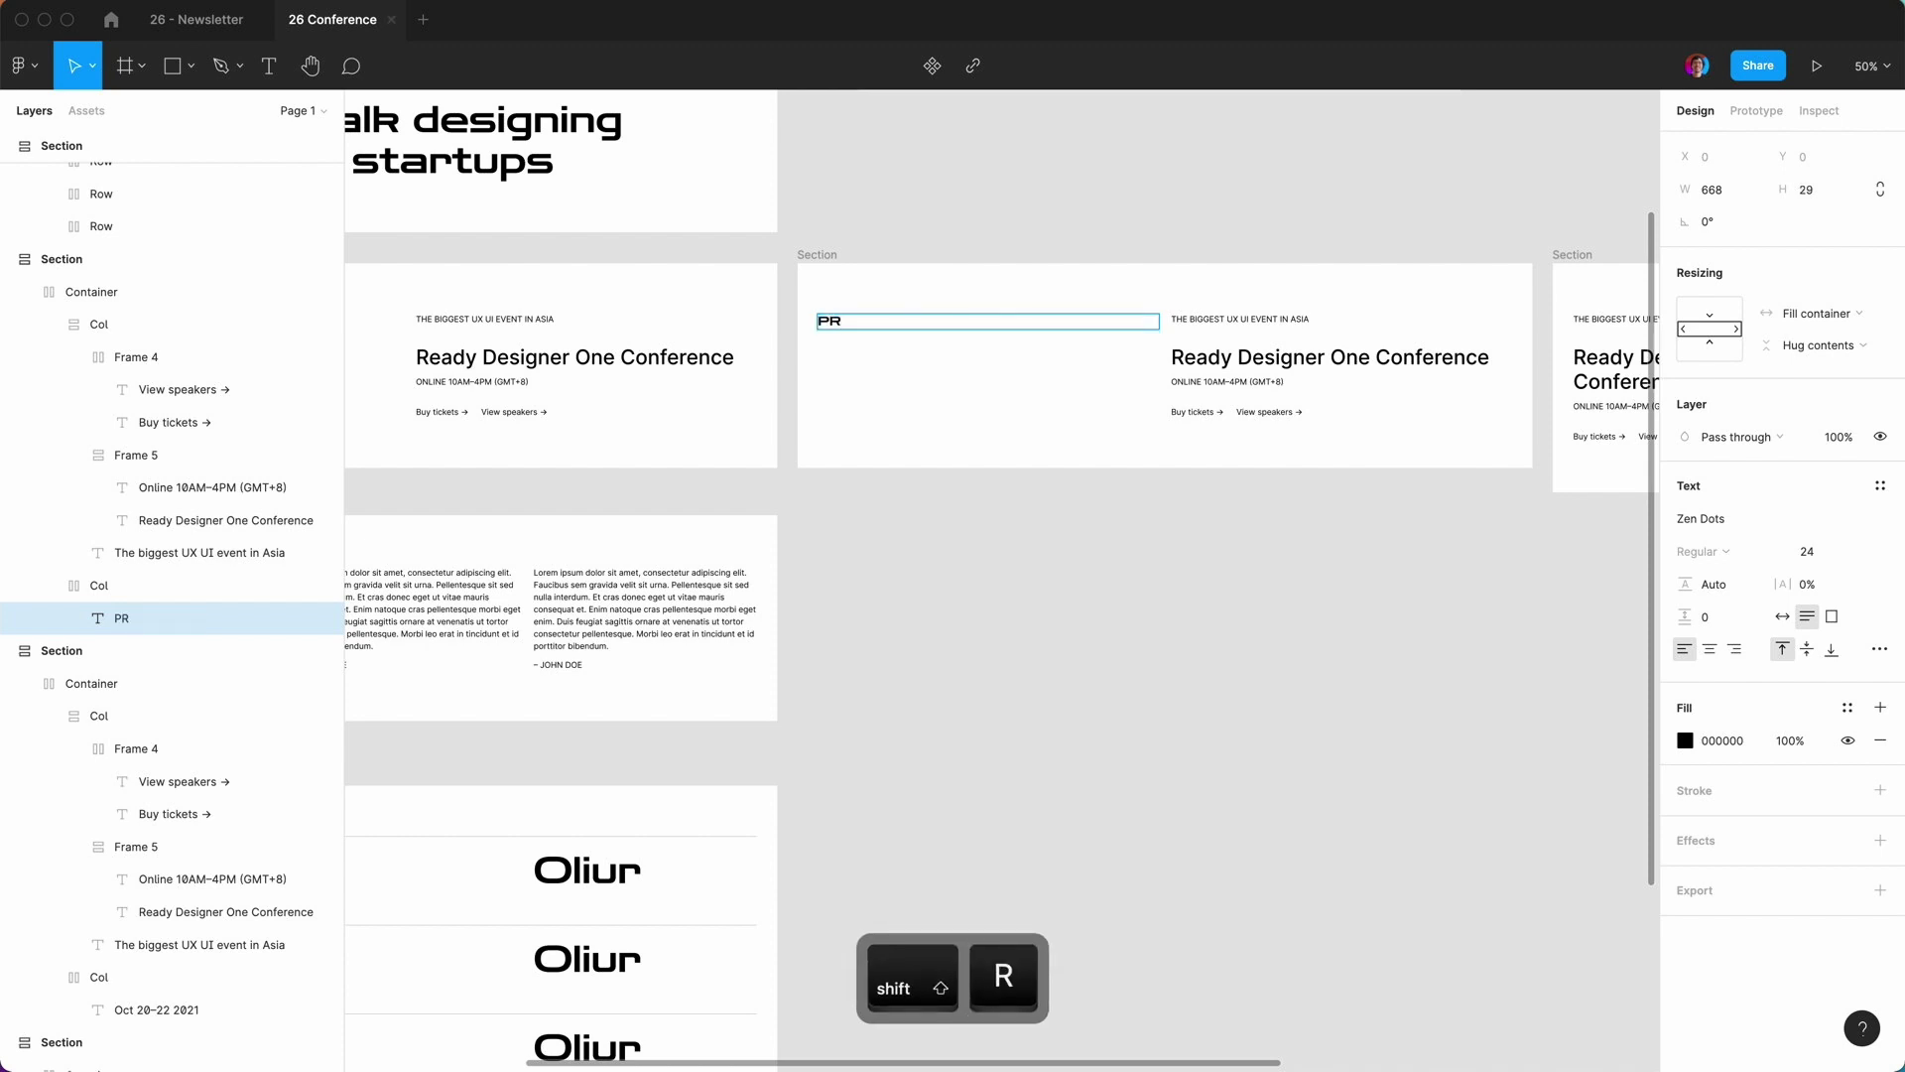
type("icing")
left_click(945, 635)
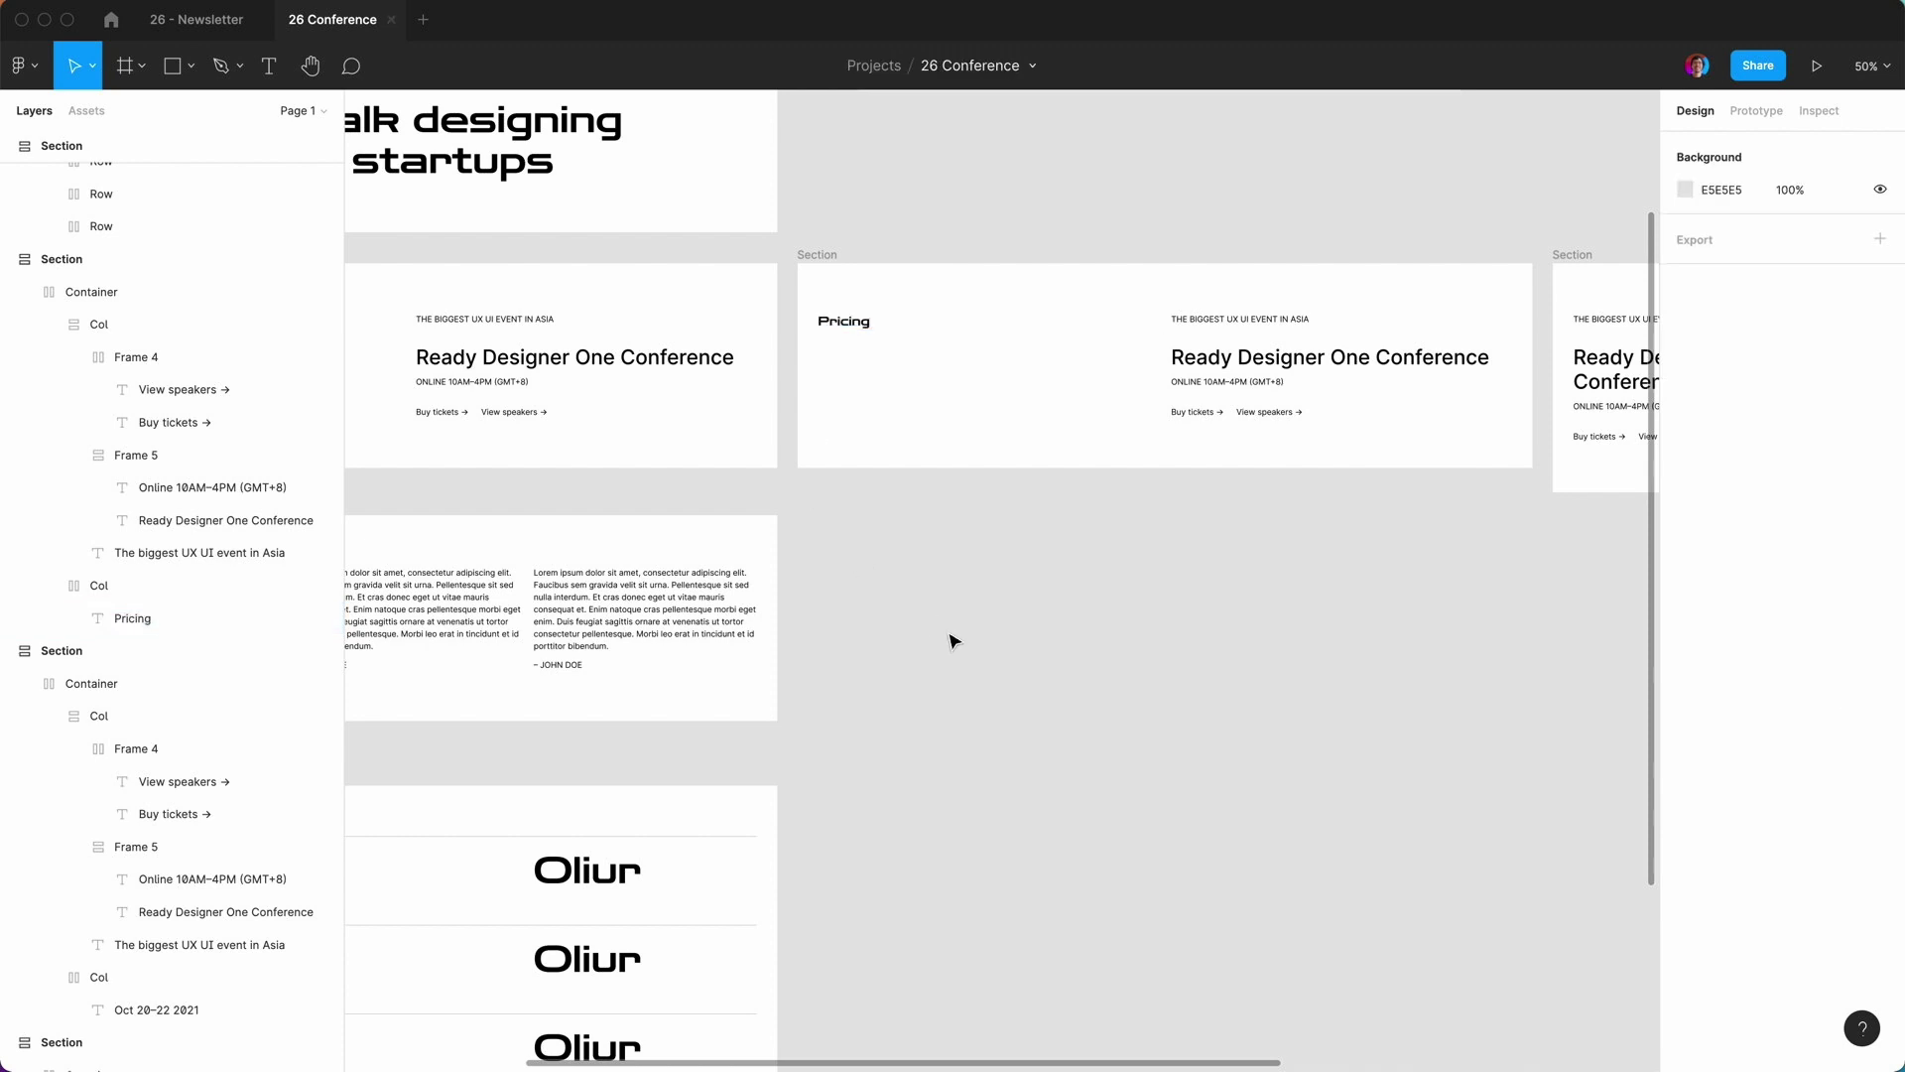
In the pricing section, replace the small event tagline with "$20" and the large conference title with "What’s included".
scroll(945, 635, "right", 2)
key("shift+0")
scroll(953, 641, "up", 2)
scroll(953, 641, "right", 2)
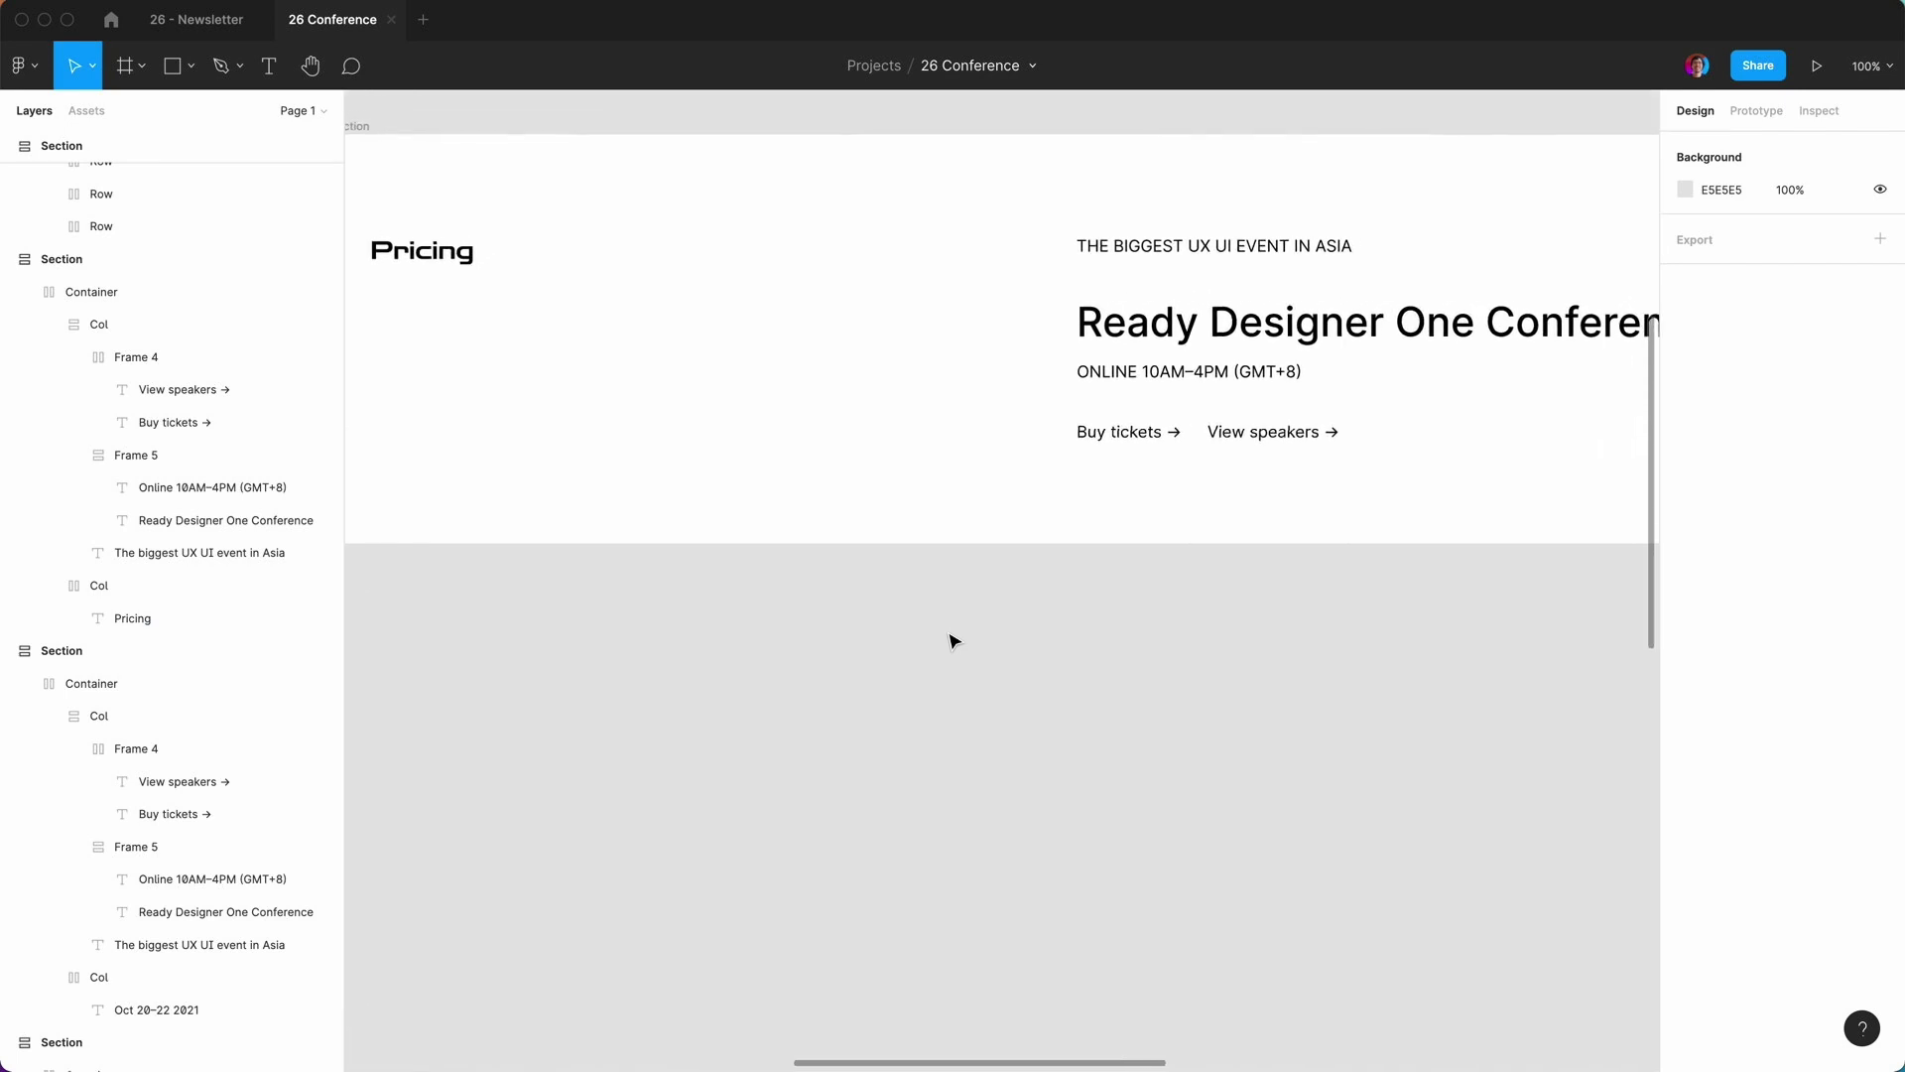
left_click(1237, 250)
double_click(1238, 250)
double_click(1231, 244)
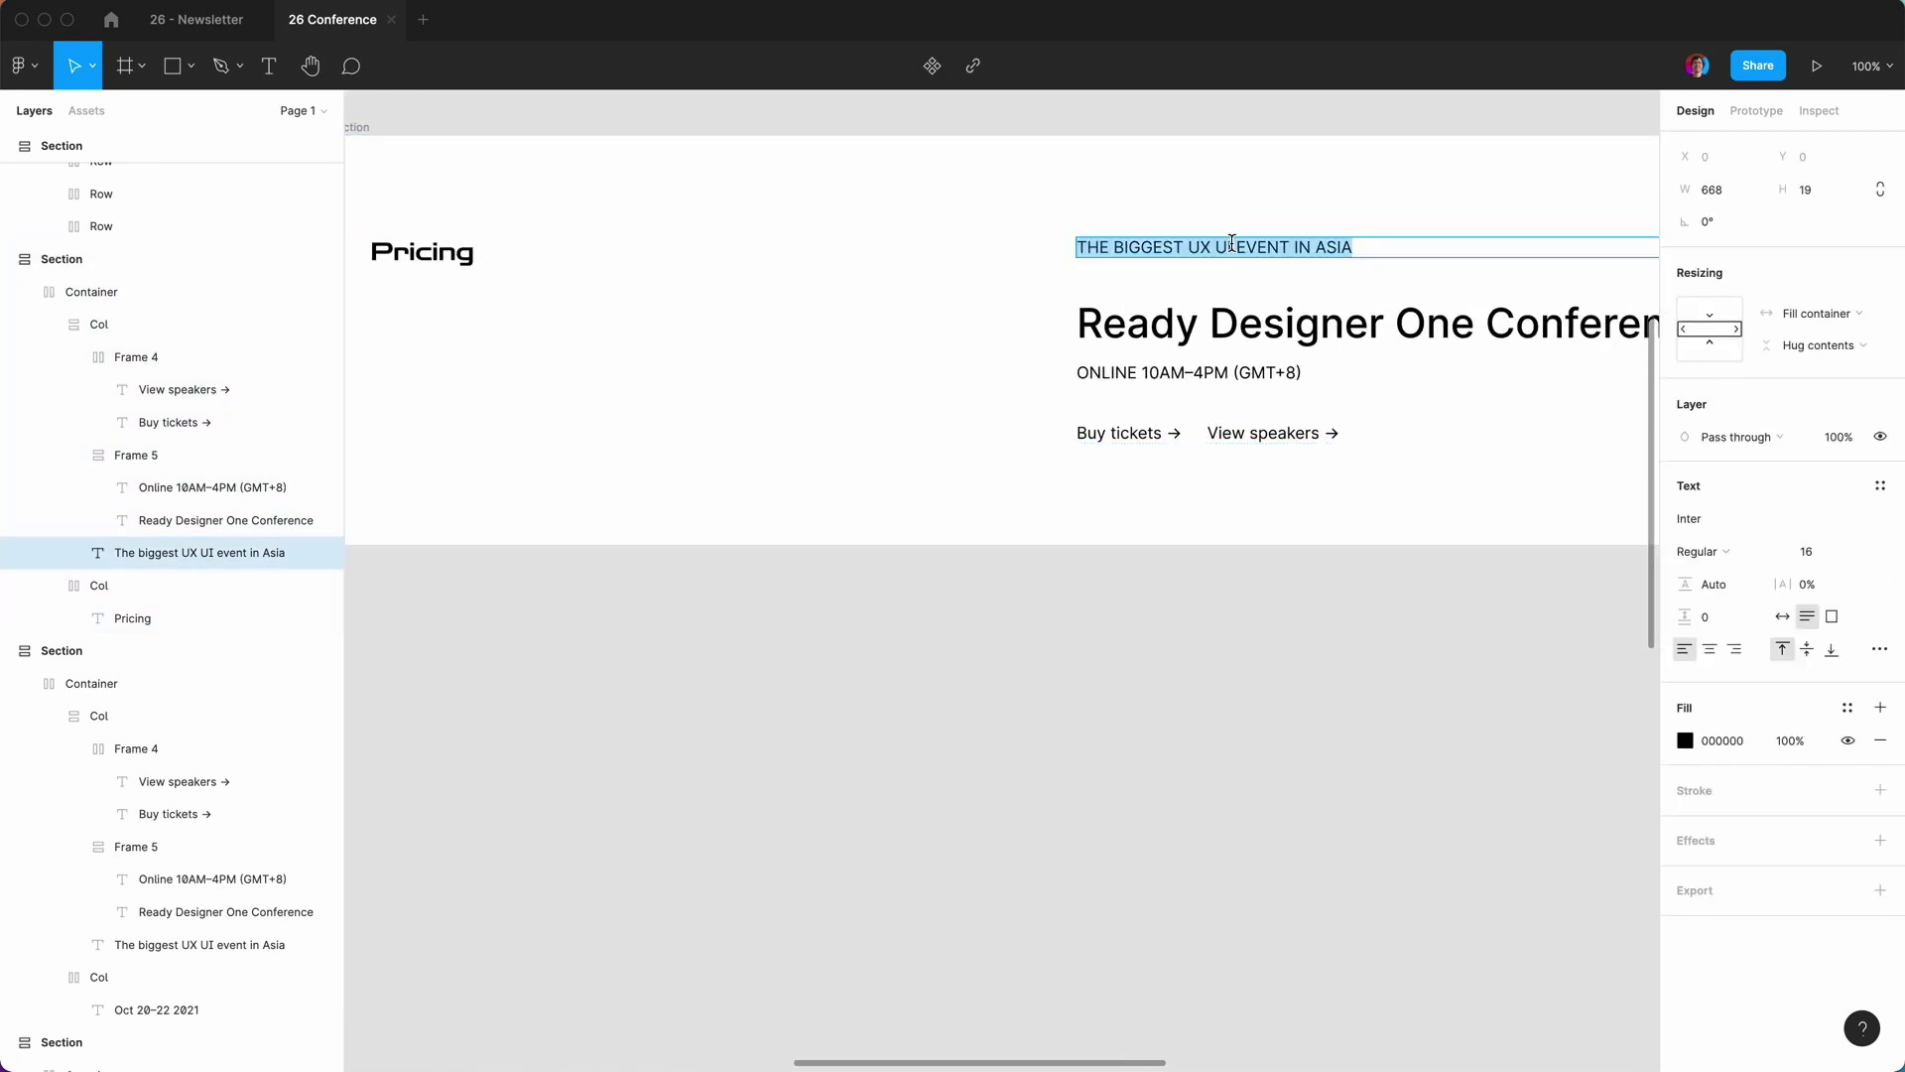
type("$20")
key("super+a")
type("What’s included")
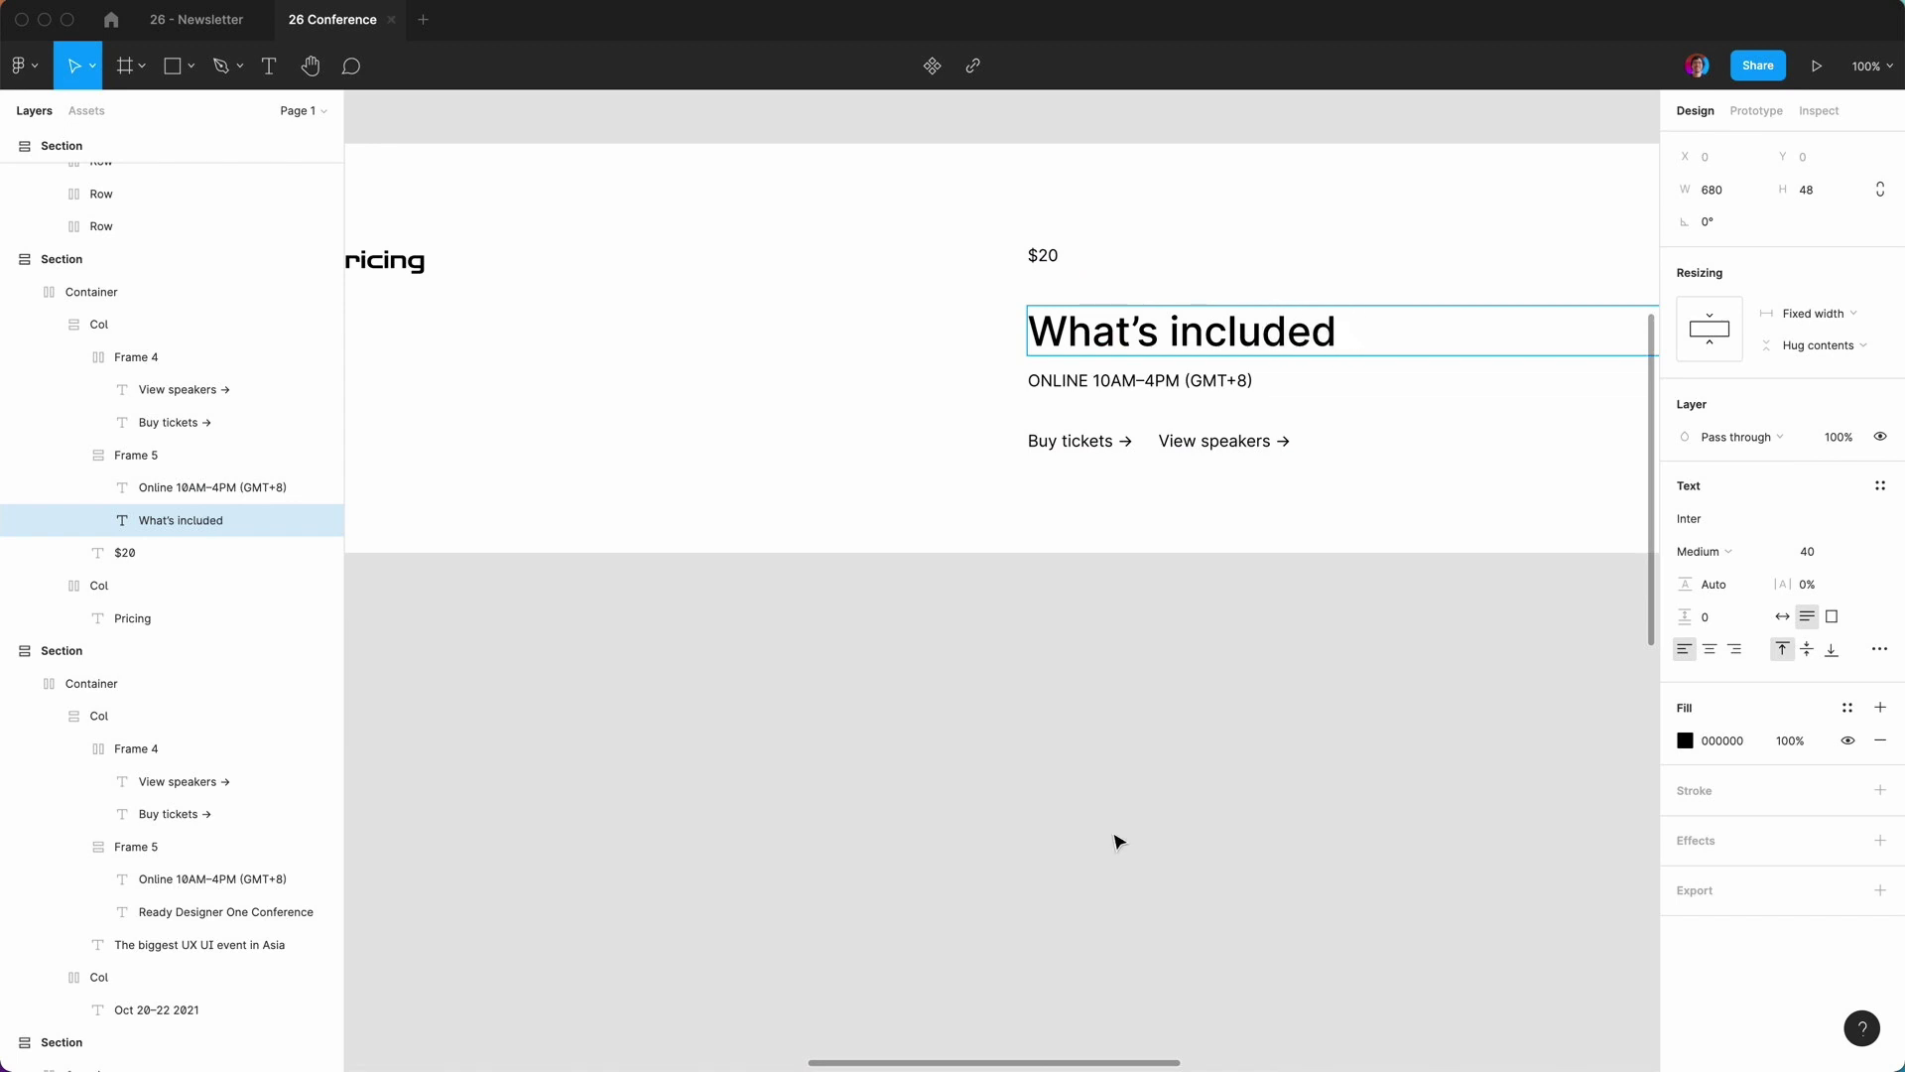
Copy the early-bird price line from the UX+ Conference website and paste it over the online time text under "What’s included" in Figma.
left_click(1021, 383)
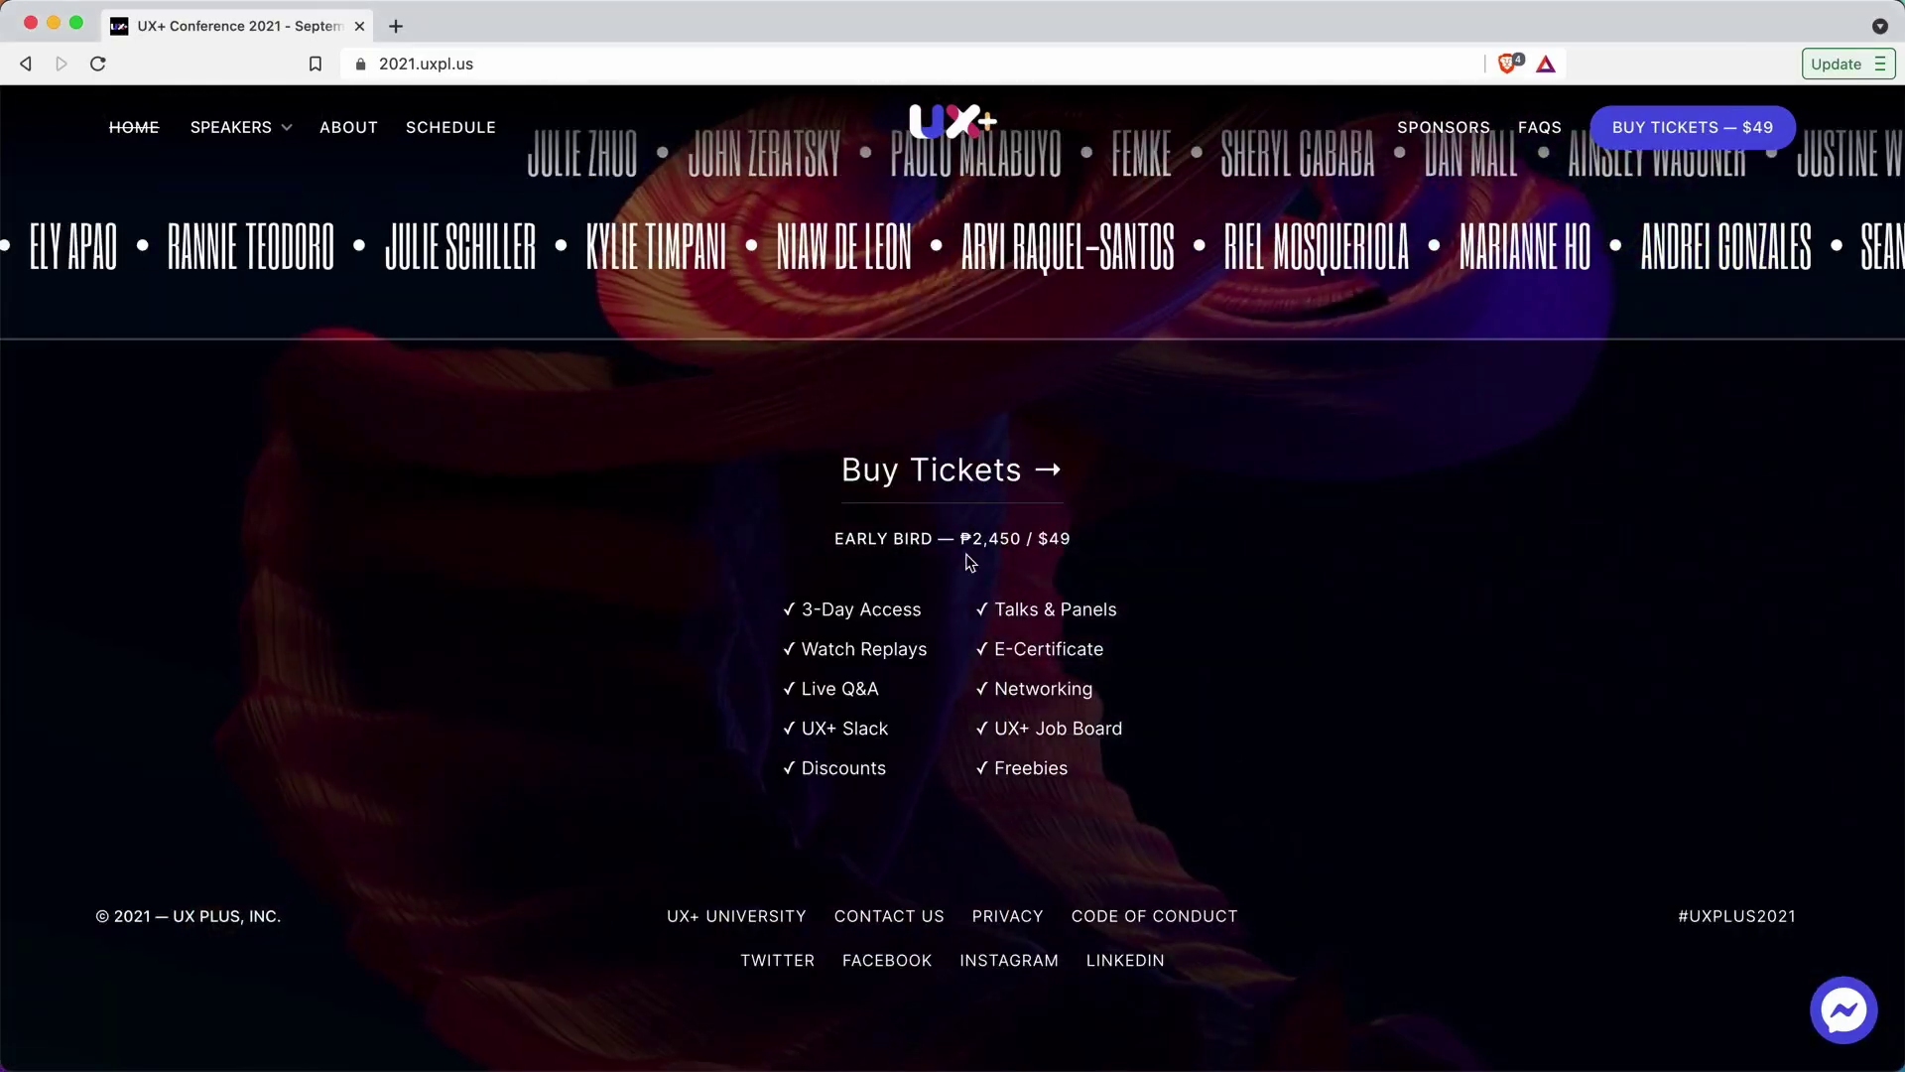
triple_click(968, 540)
key("super+c")
key("super+Tab")
key("super+v")
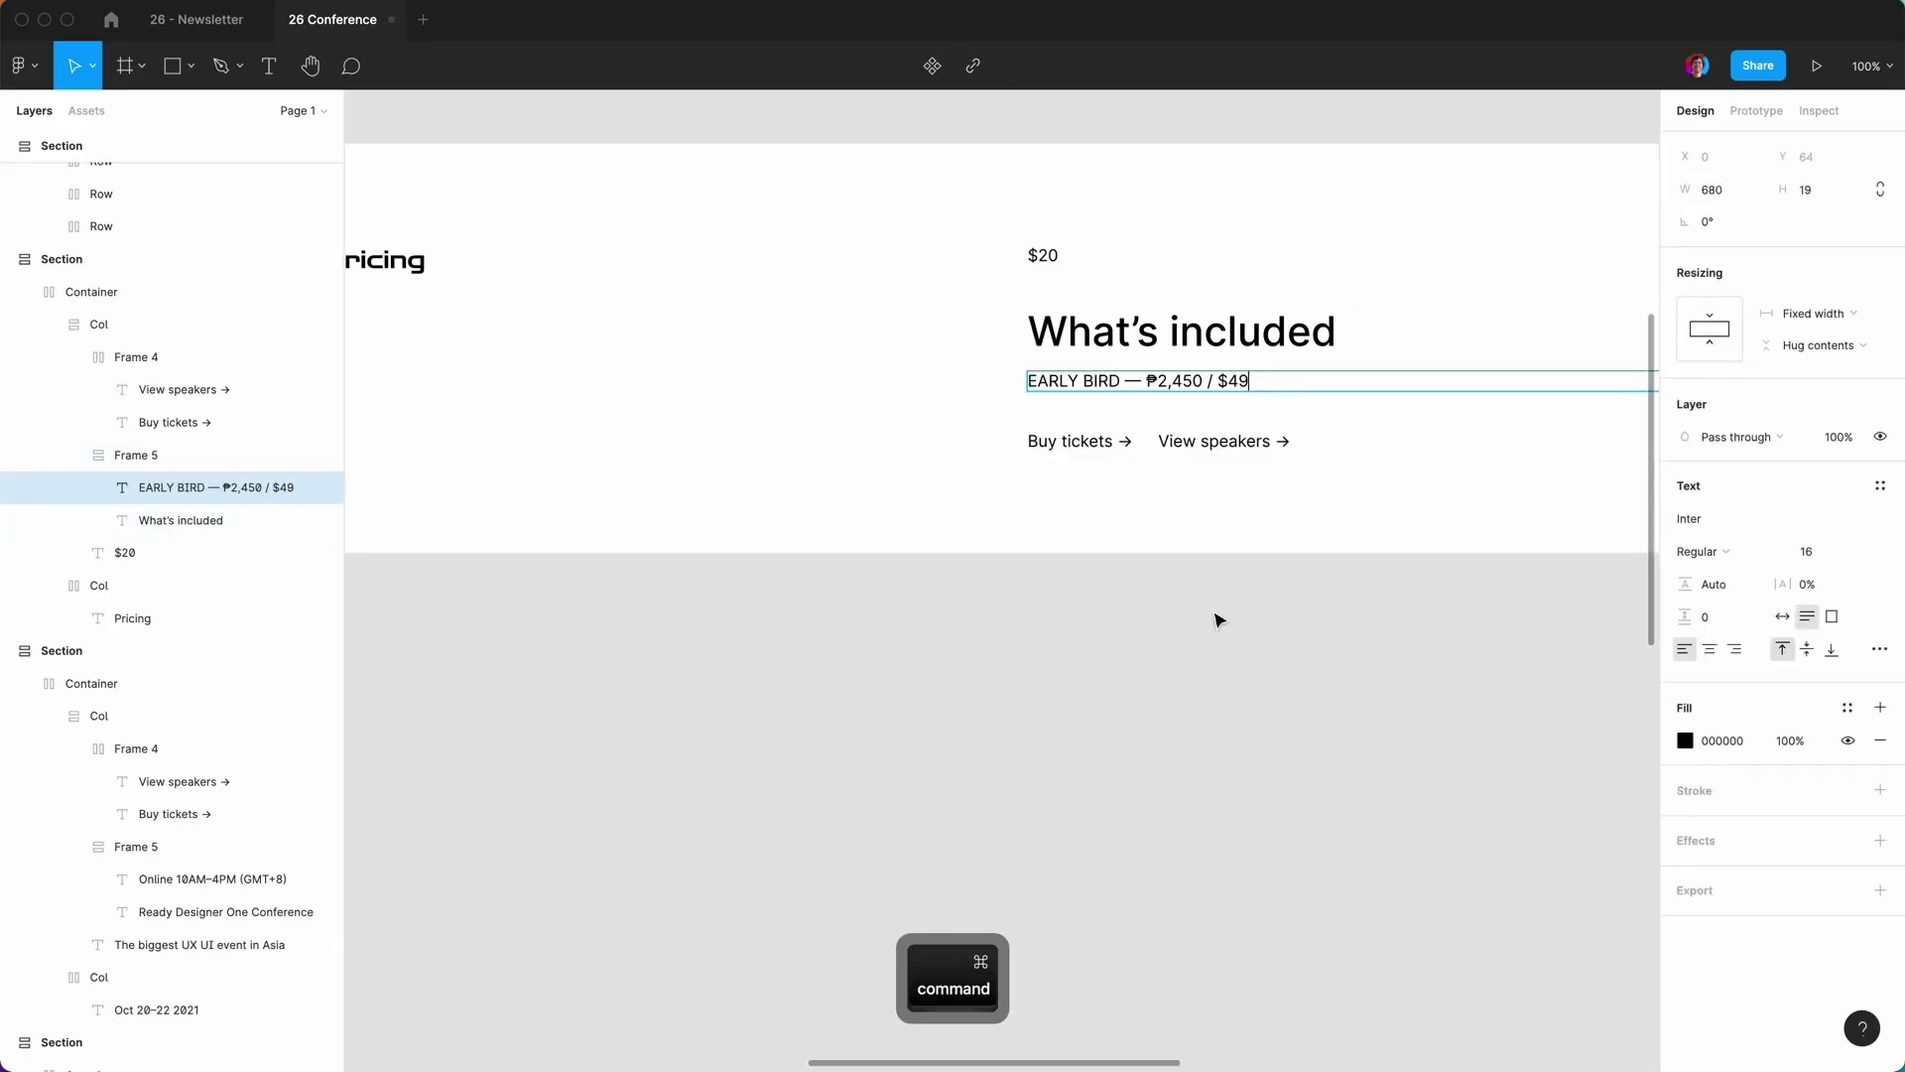
Change the prices in the pasted line so it reads "EARLY BIRD — $5 / $20".
double_click(1181, 381)
type("$5")
left_click(1110, 872)
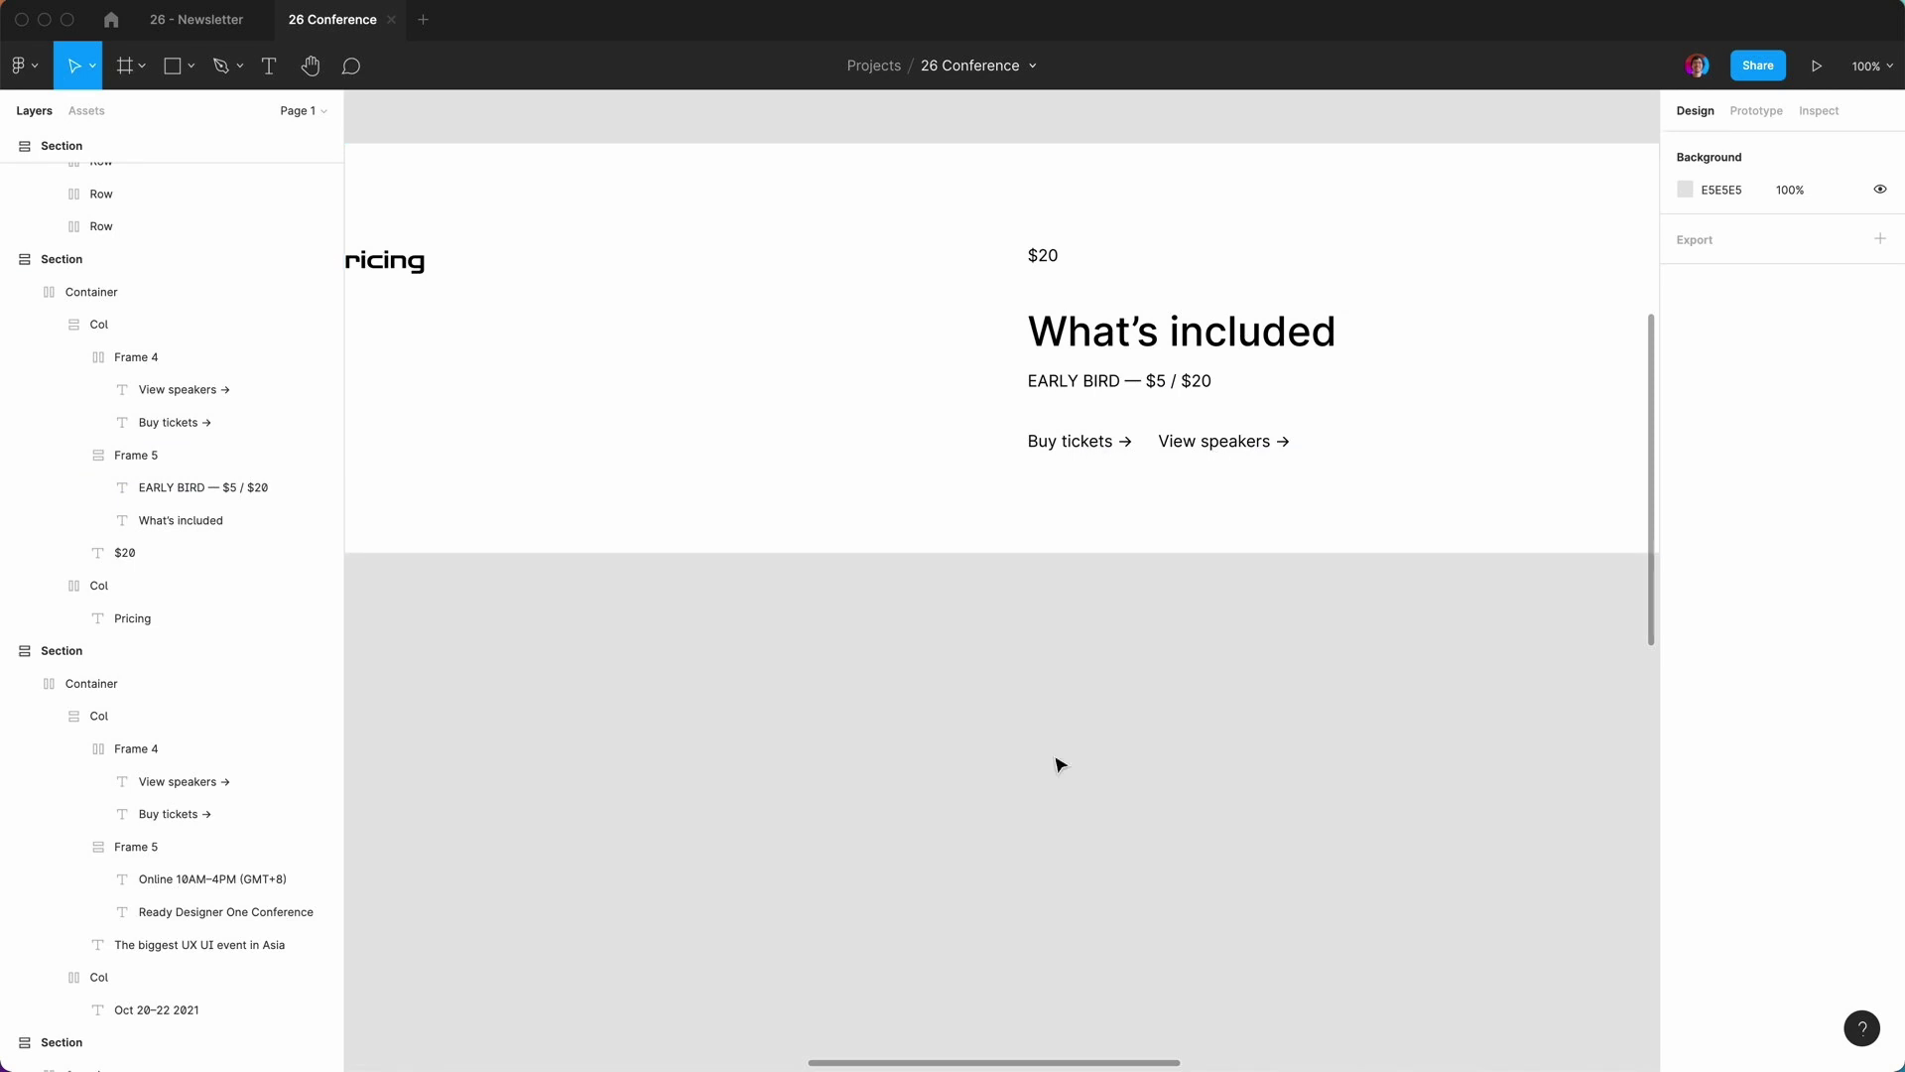
left_click(1172, 389)
left_click(1172, 389)
left_click(1183, 389)
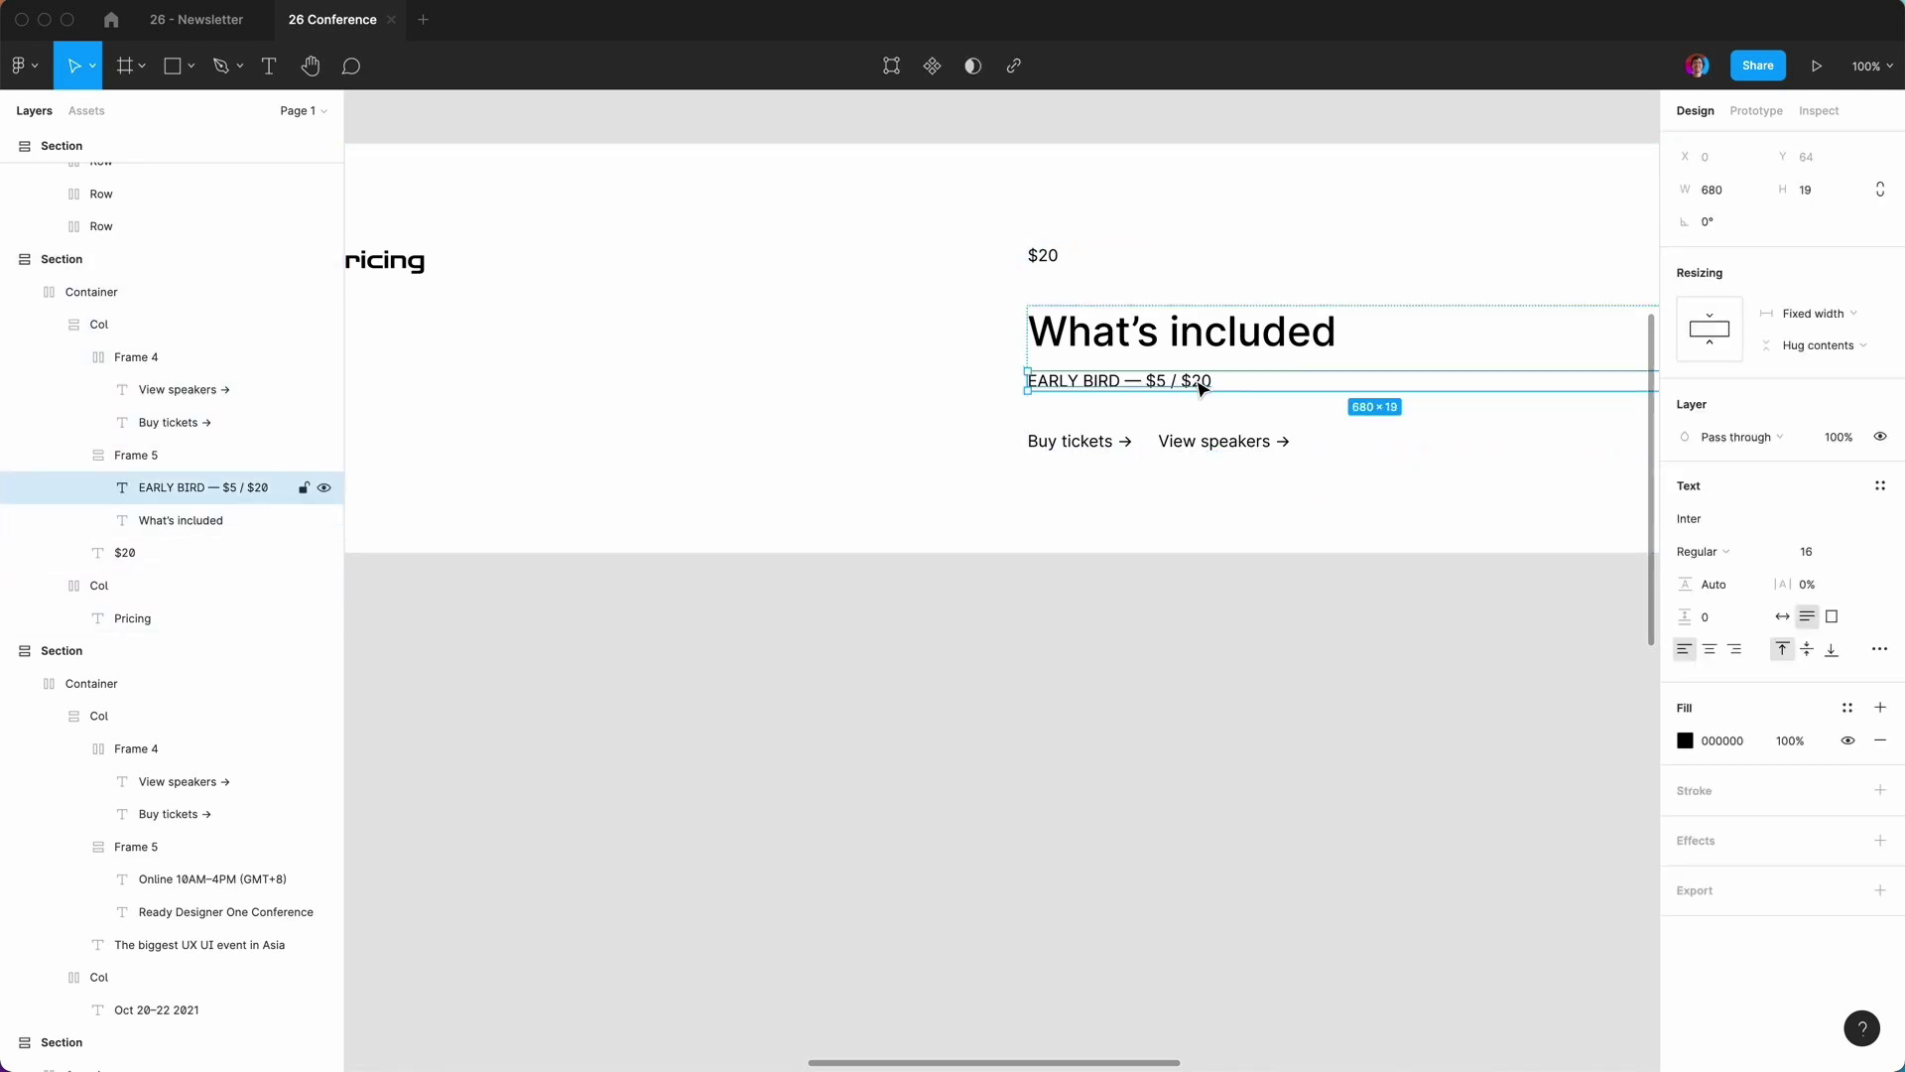
key("Escape")
key("Escape")
key("Escape")
key("Escape")
key("Escape")
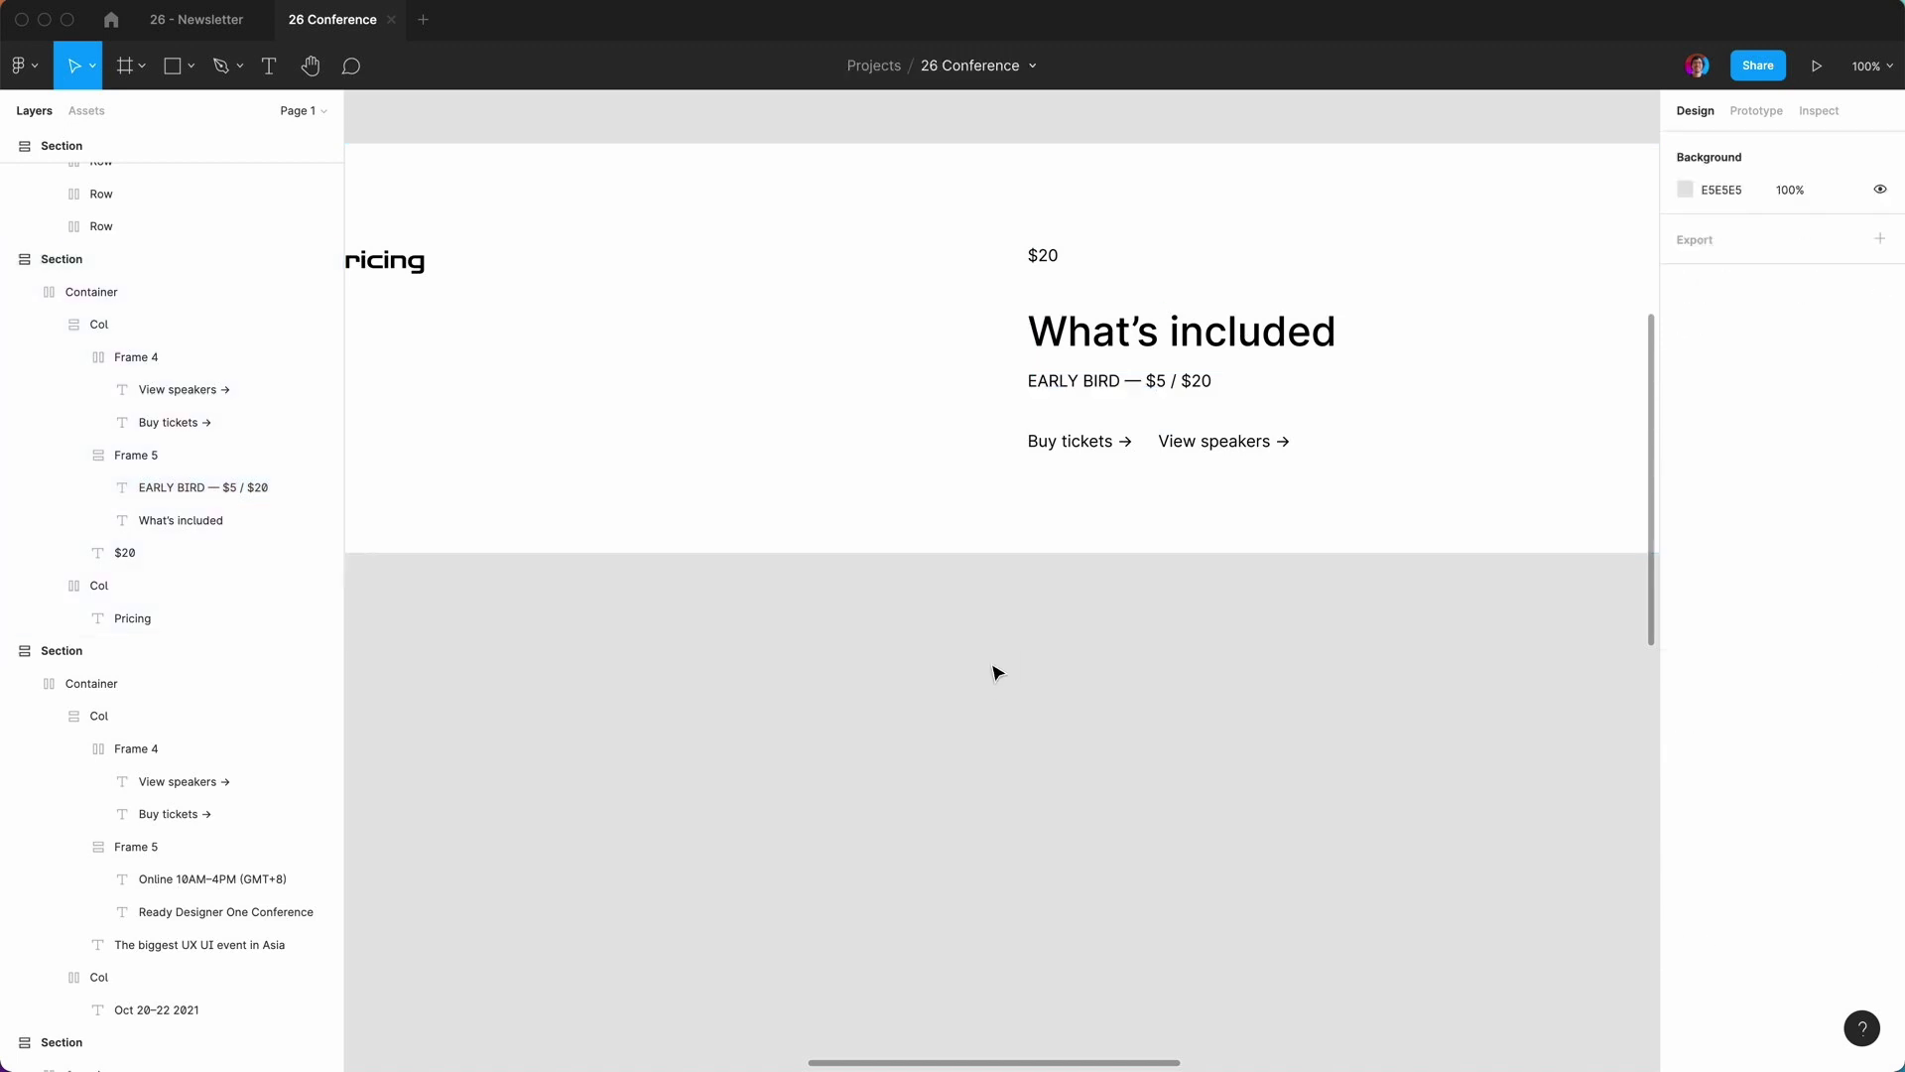
Add a text layer reading "Benefit 1" between the early-bird line and the ticket links in the pricing column.
key("t")
left_click(1040, 412)
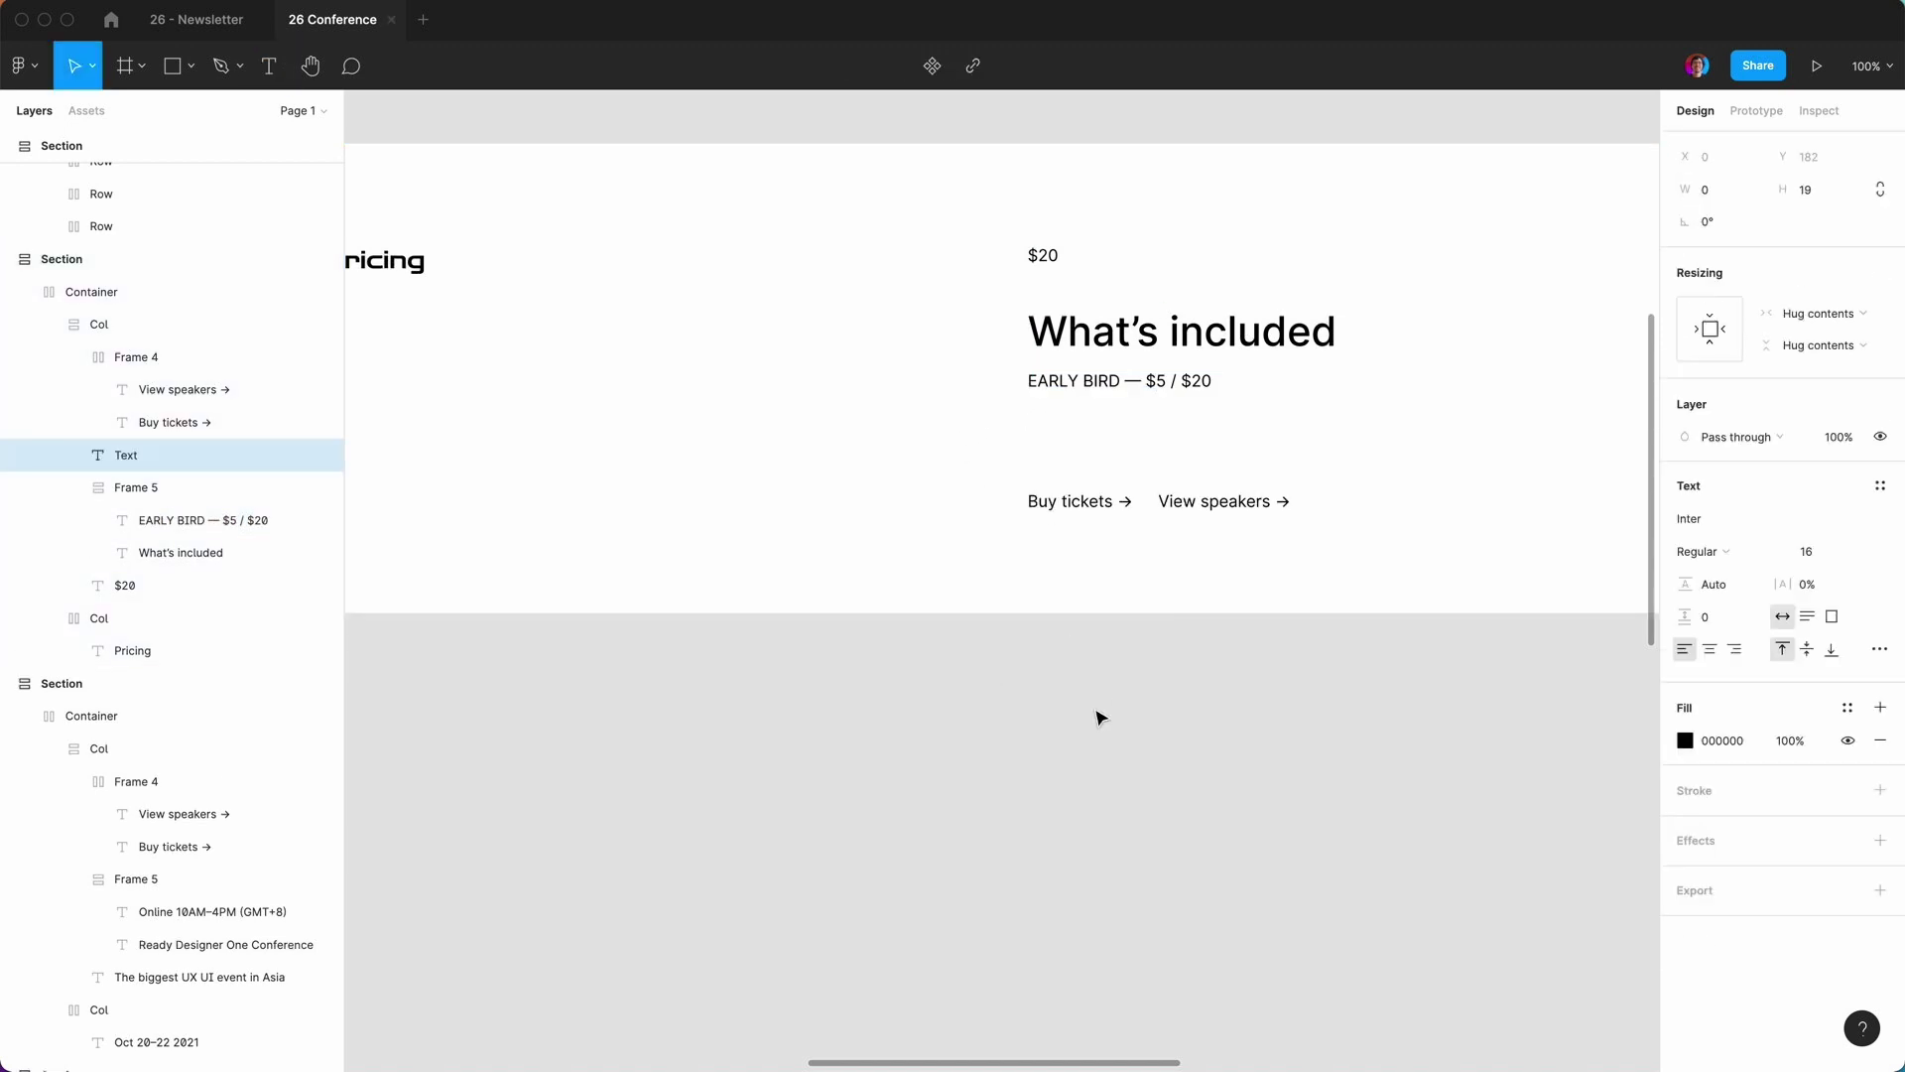
type("BENEFIT 1")
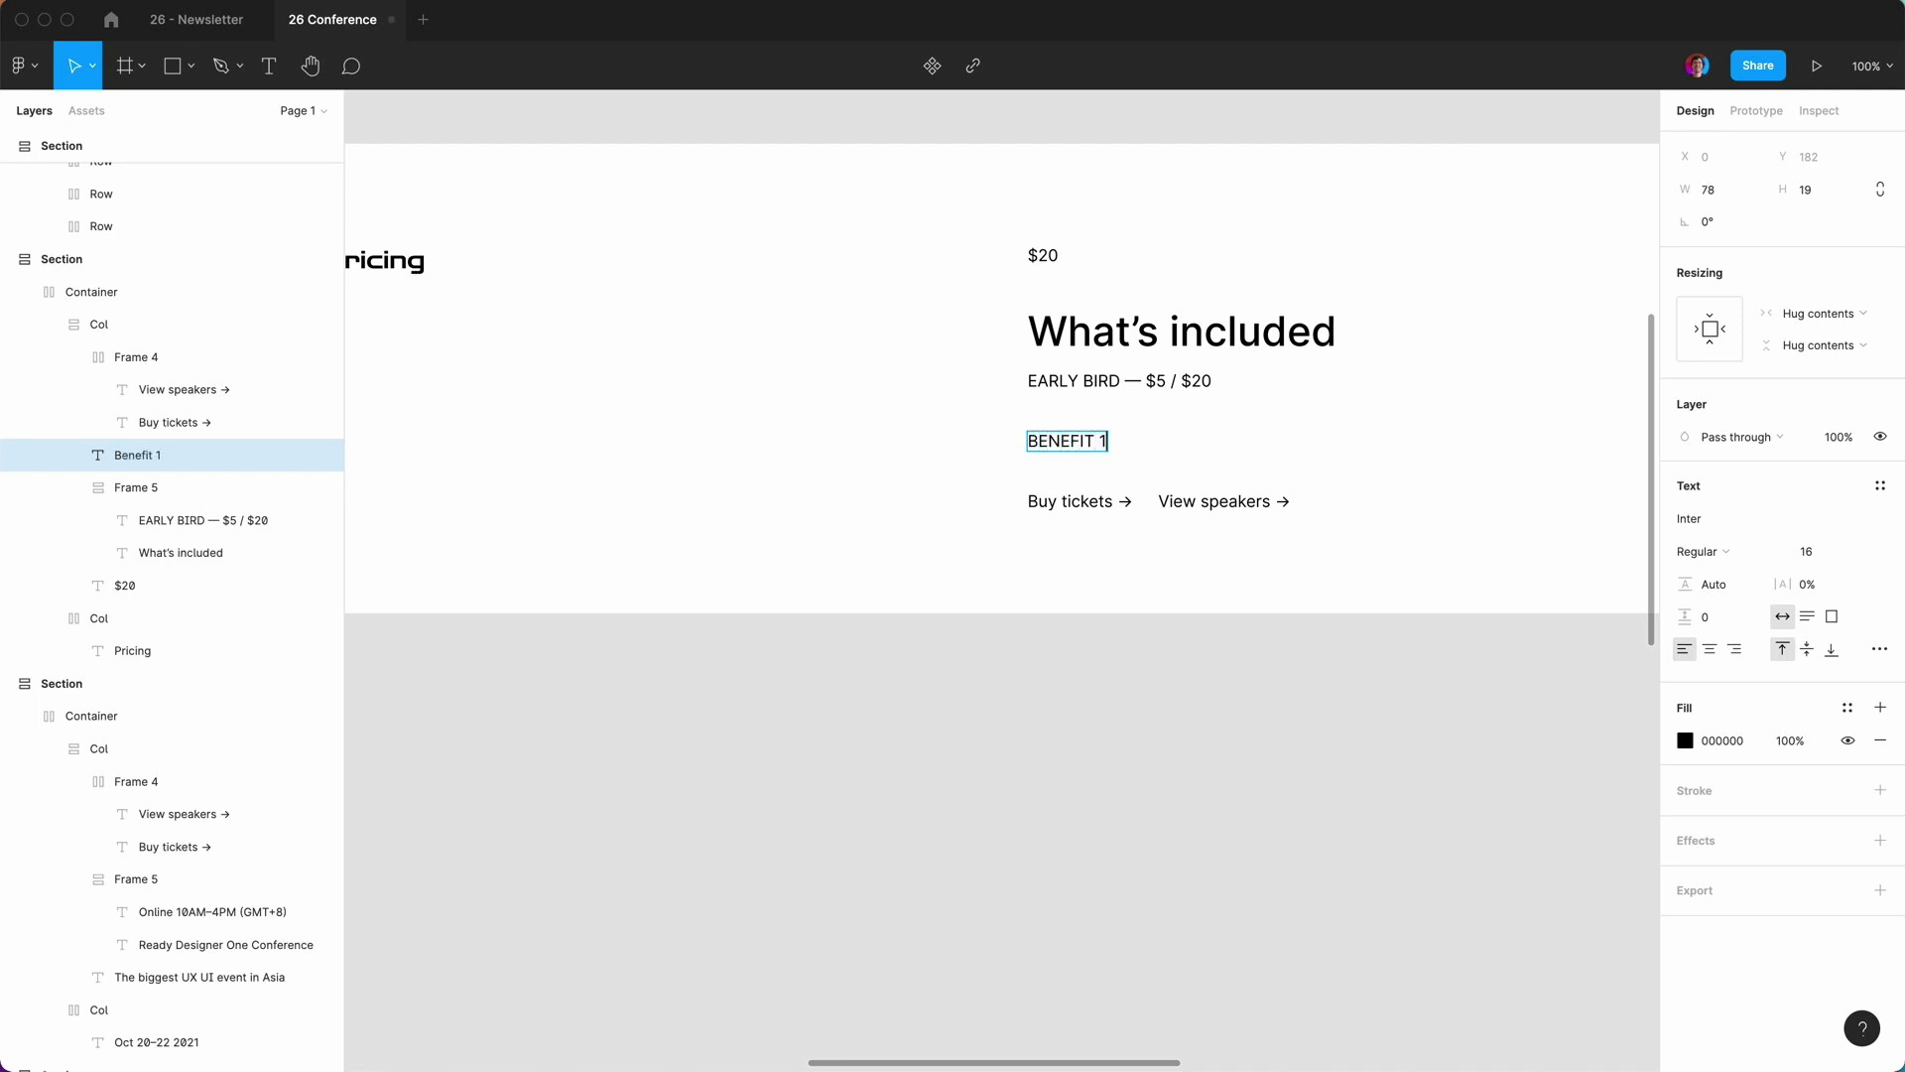
key("Escape")
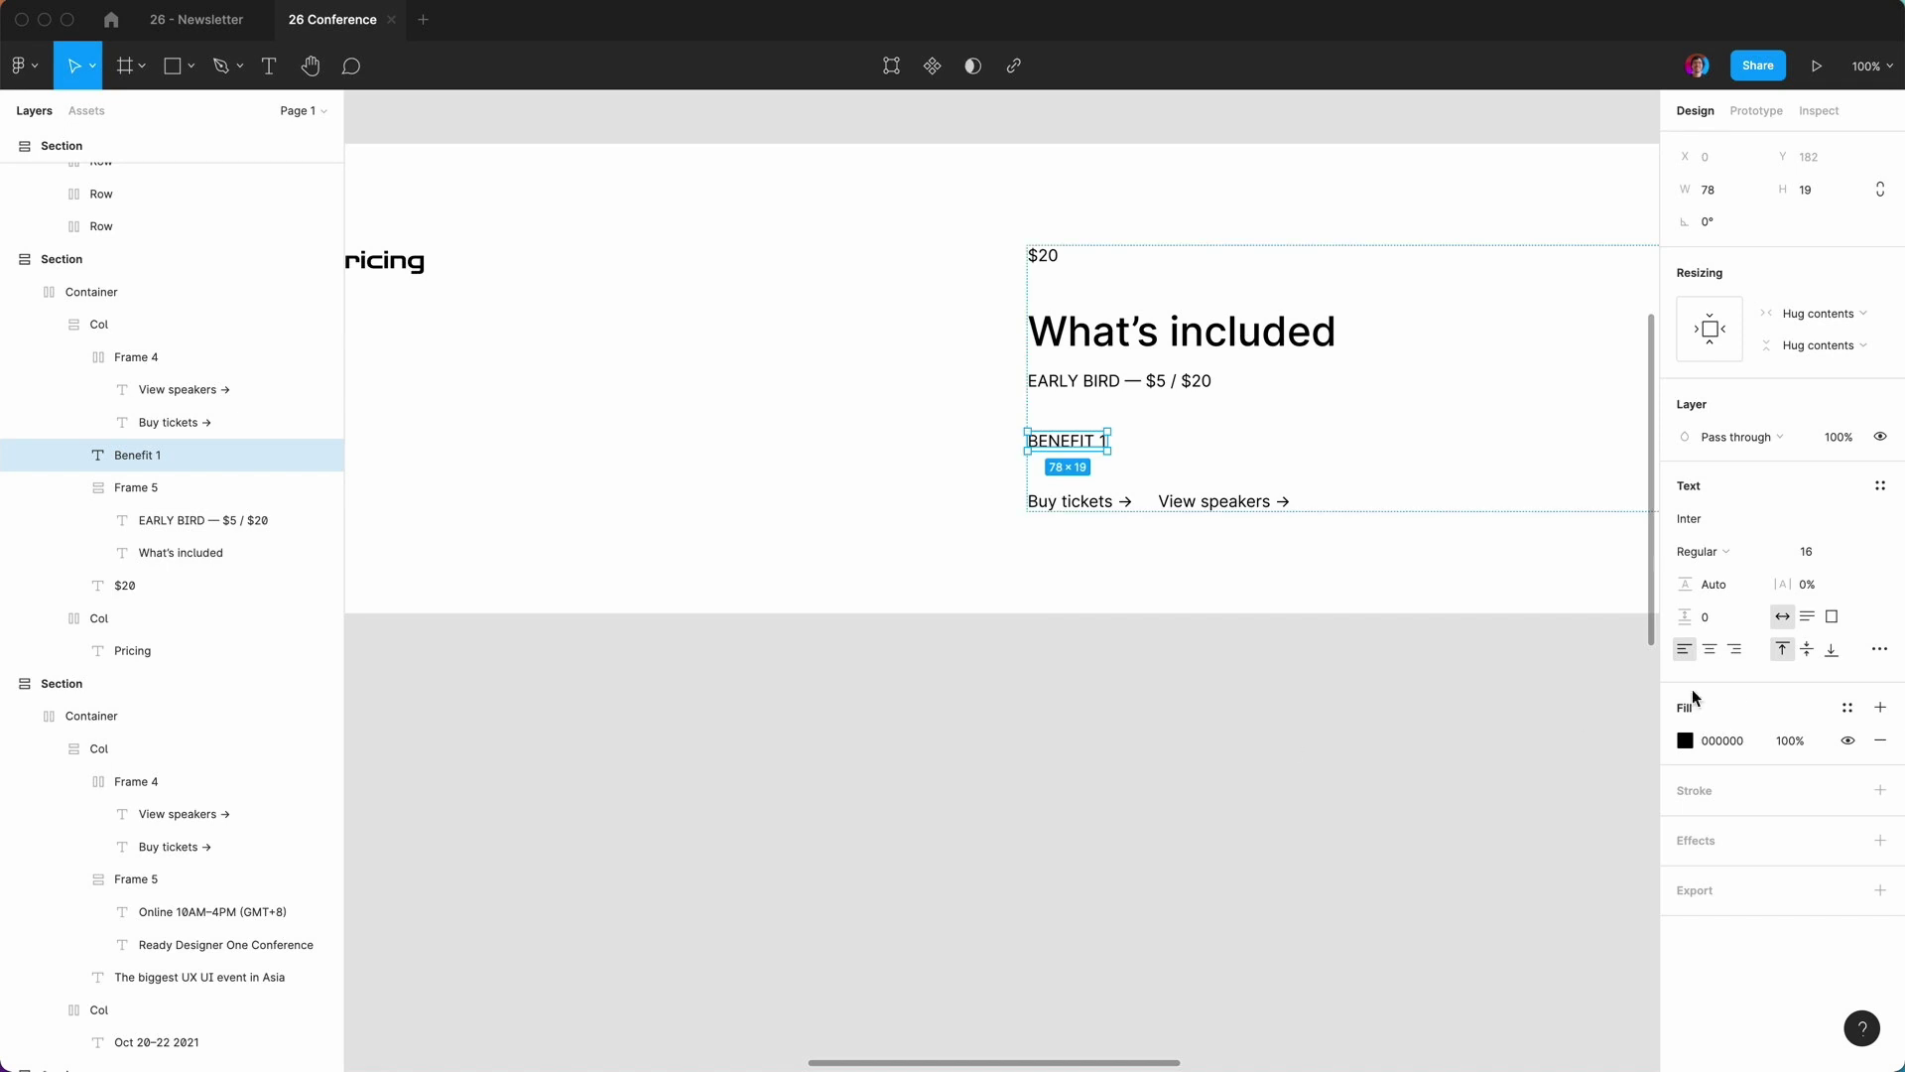
Reset the new benefit text's letter case from uppercase to as typed in the type details.
left_click(1879, 651)
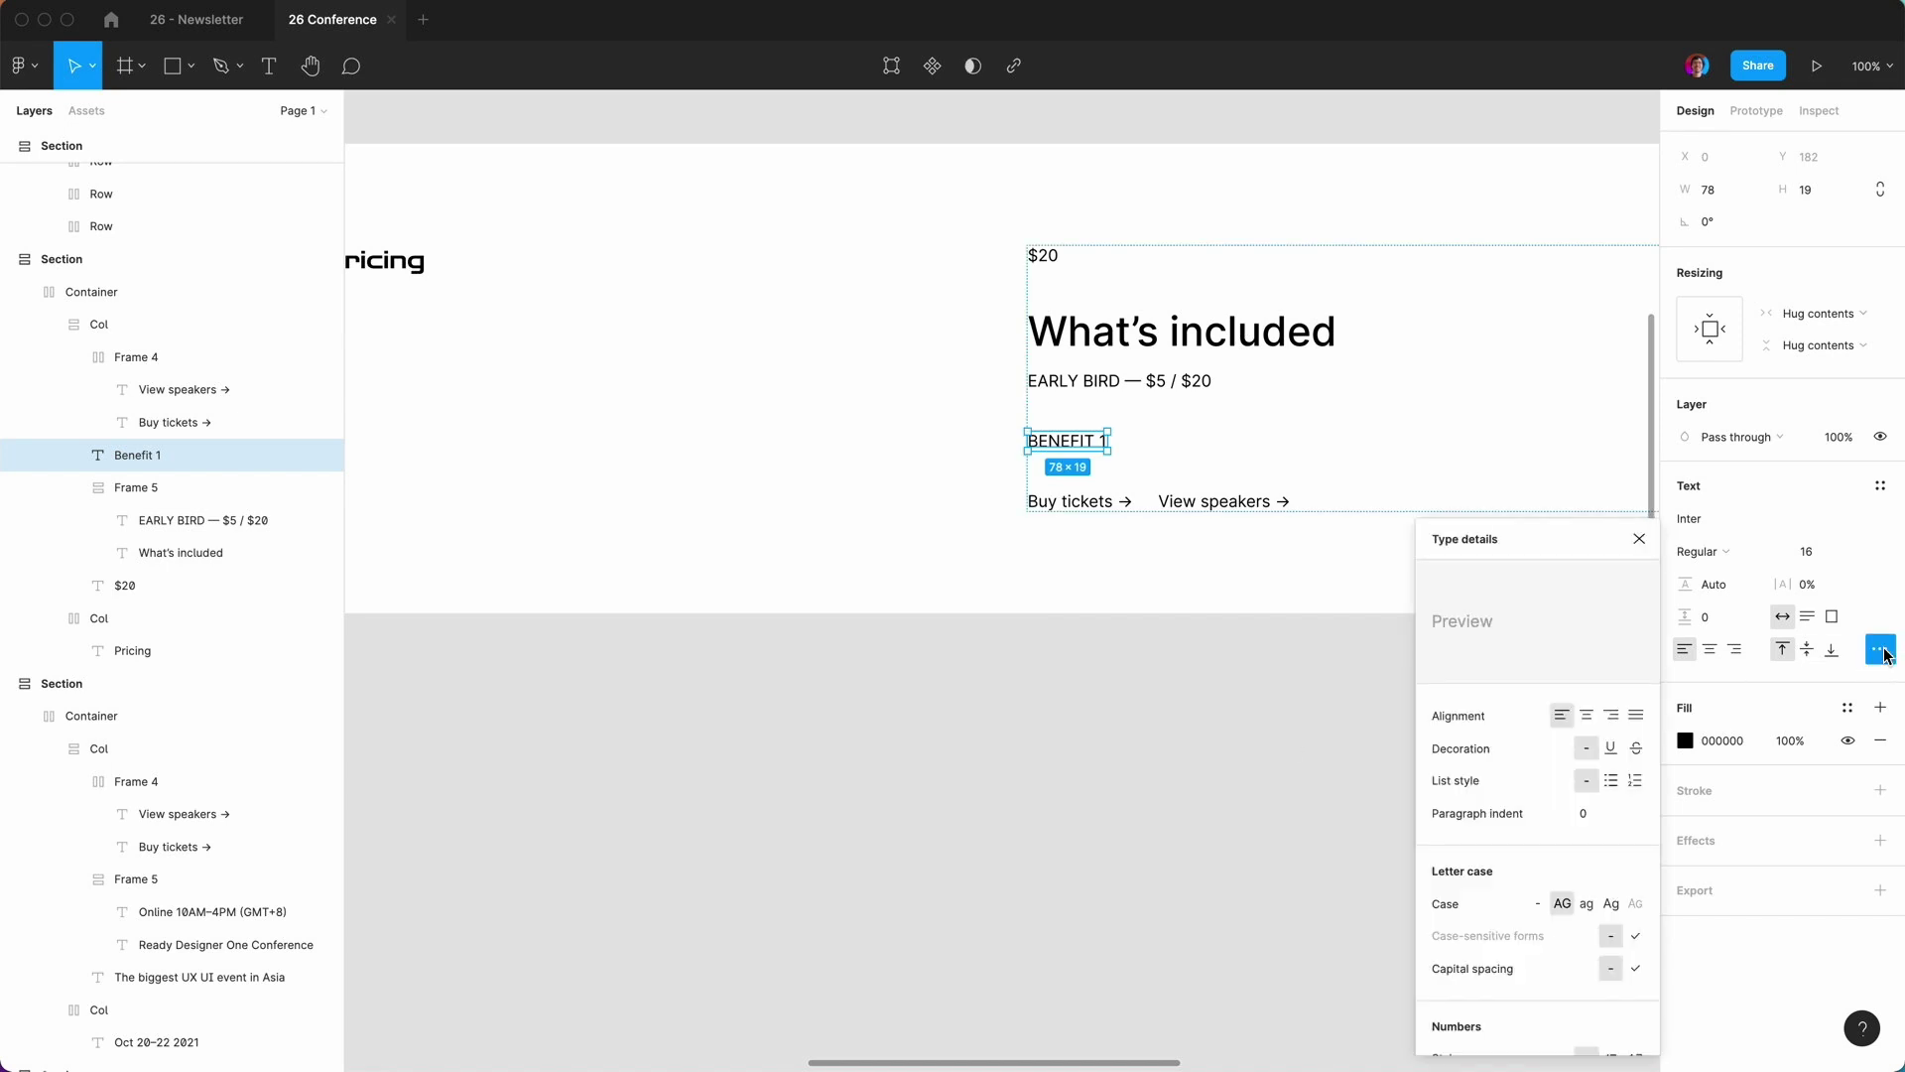
left_click(1537, 903)
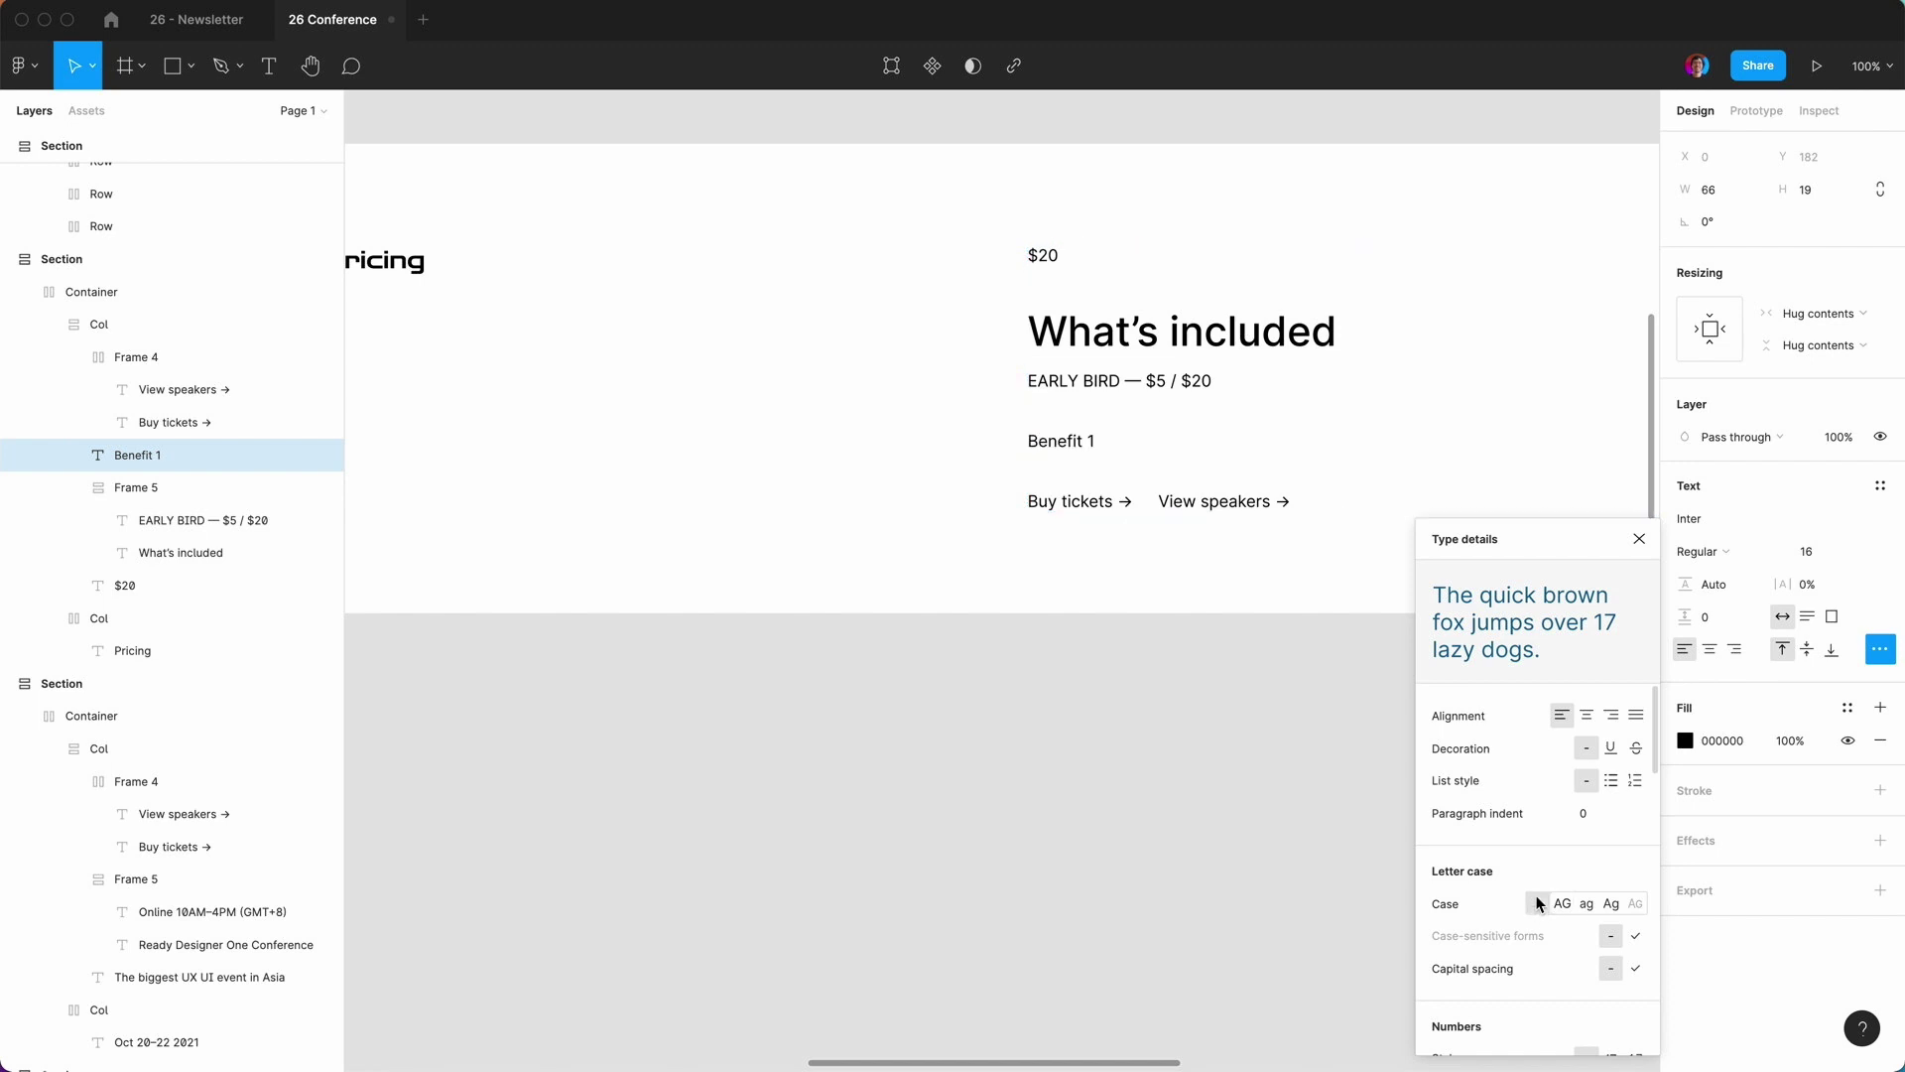
left_click(1639, 541)
left_click(1063, 791)
Duplicate the "Benefit 1" text four times within the pricing column.
left_click(1069, 446)
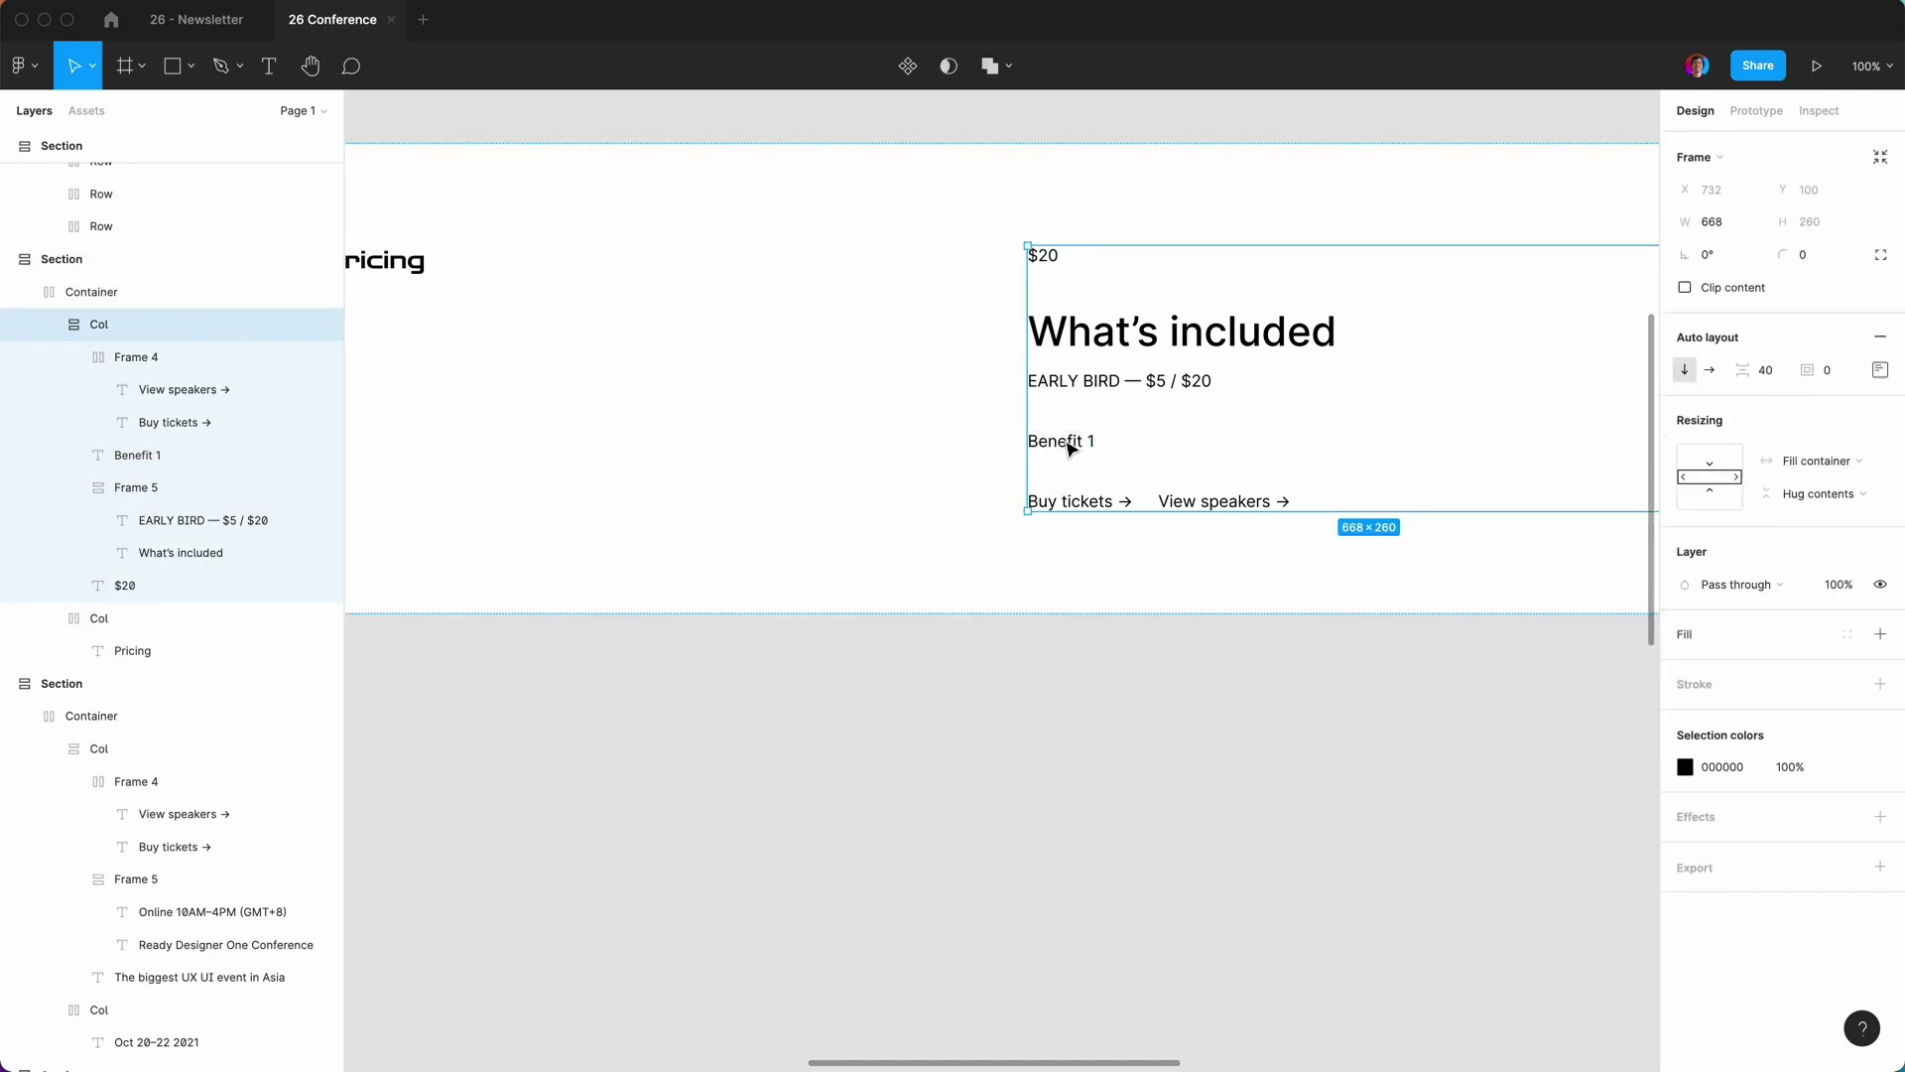
double_click(1069, 443)
key("super+d")
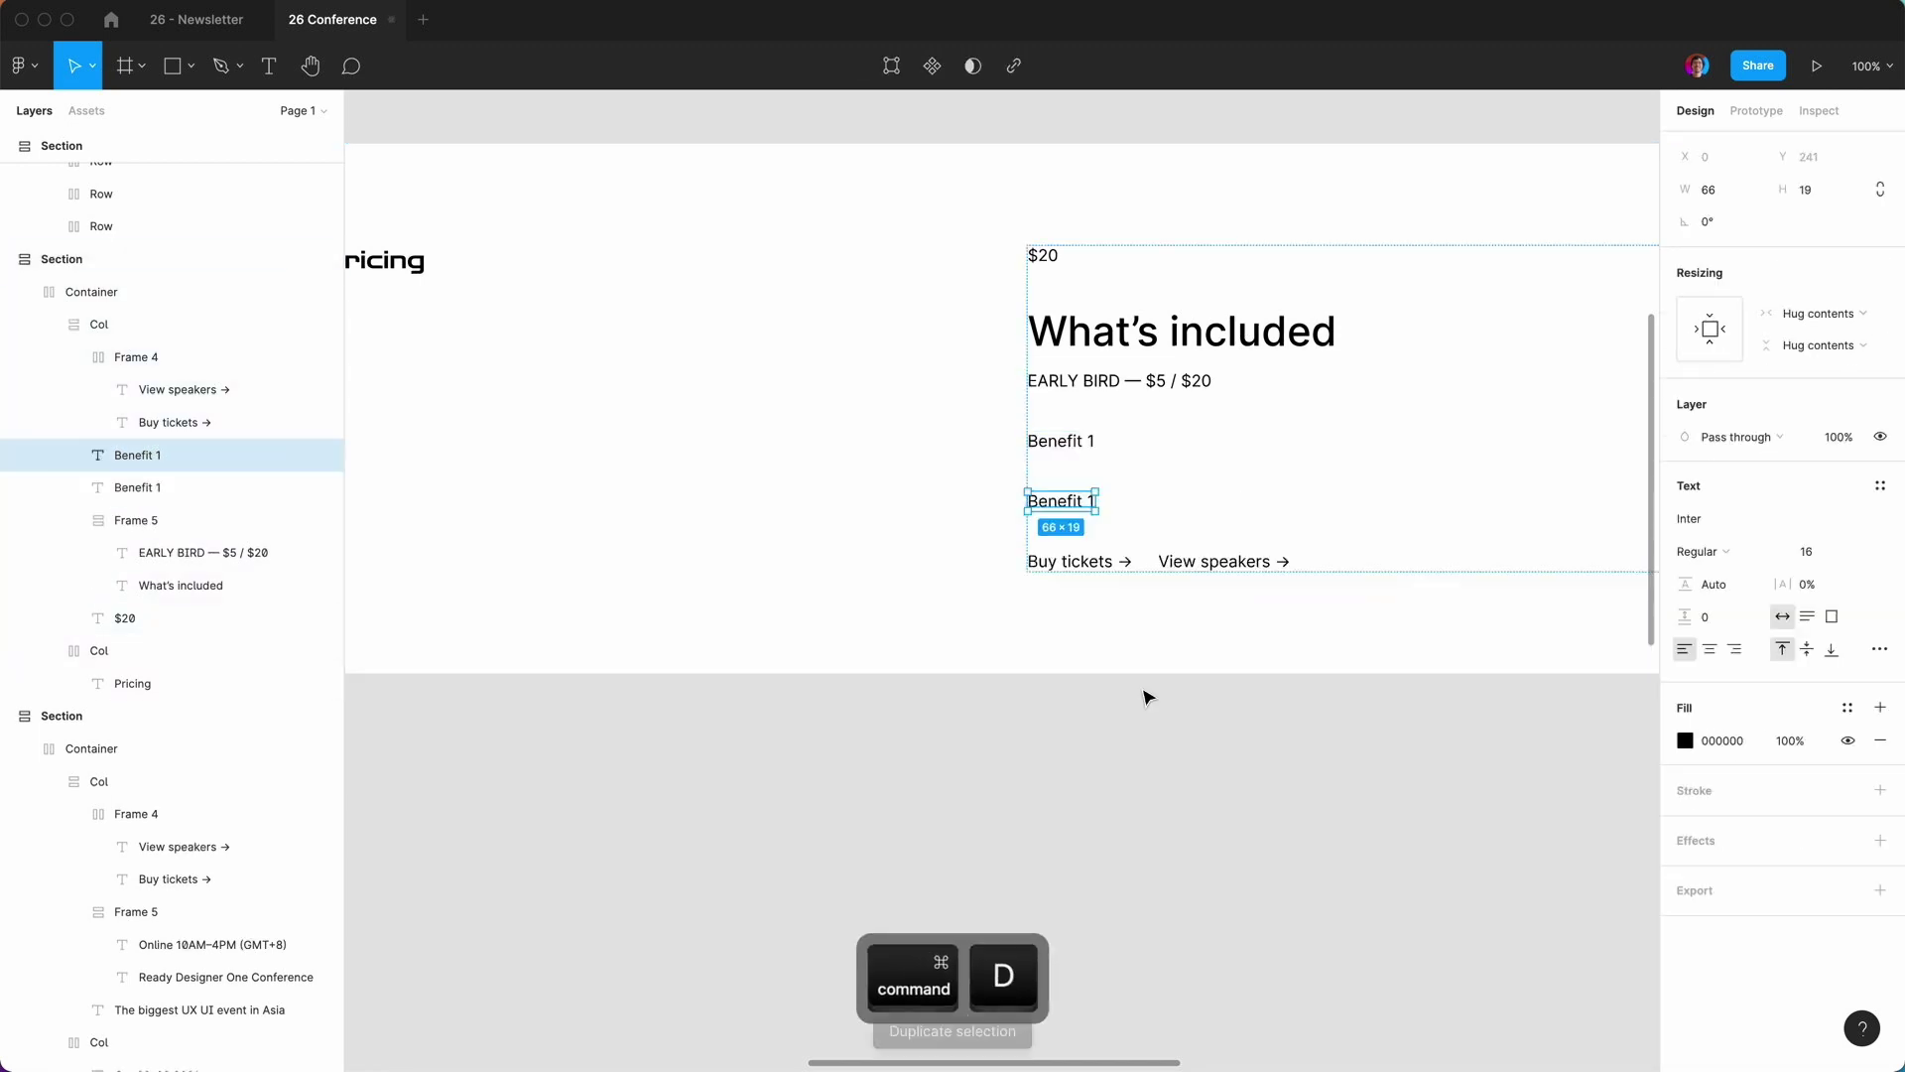
key("super+d")
key("super+d")
key("super+d")
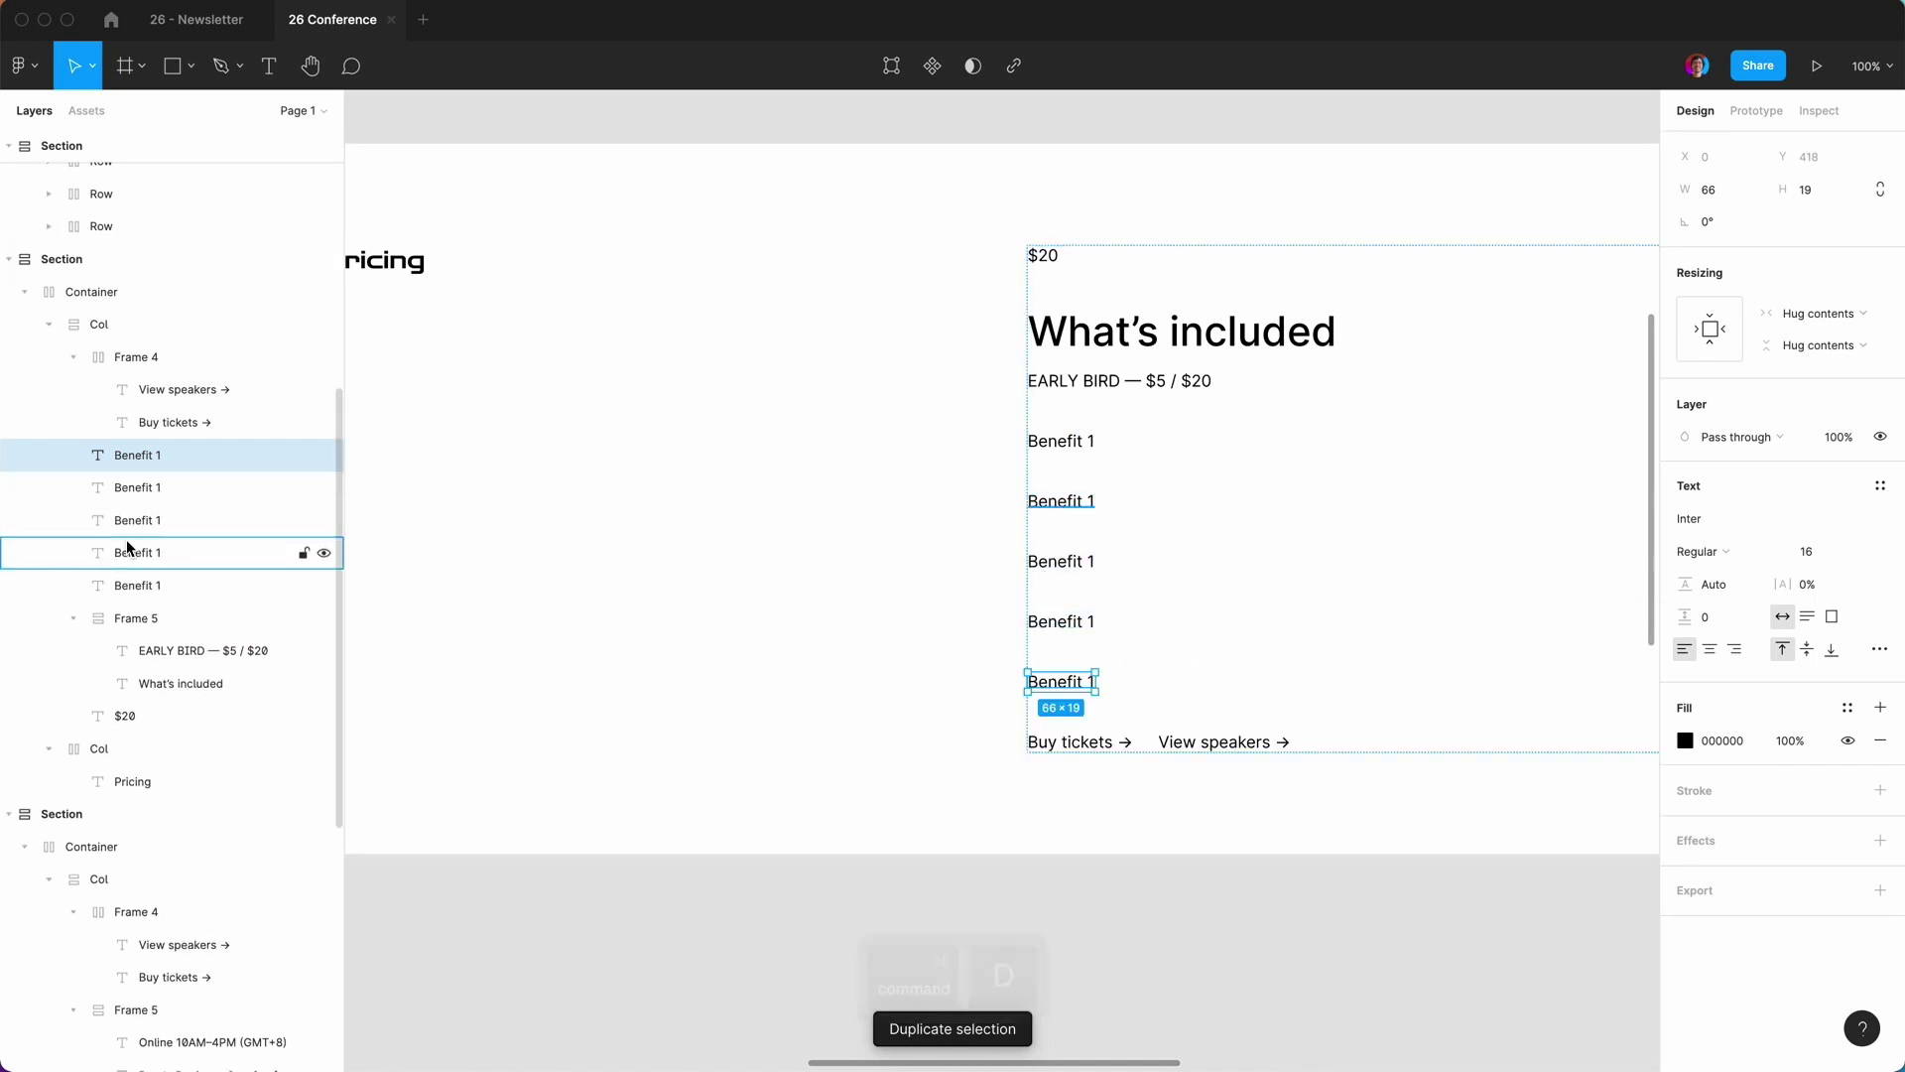
Wrap the five benefit texts in a vertical auto layout frame with a spacing of 16 between items.
left_click(129, 585)
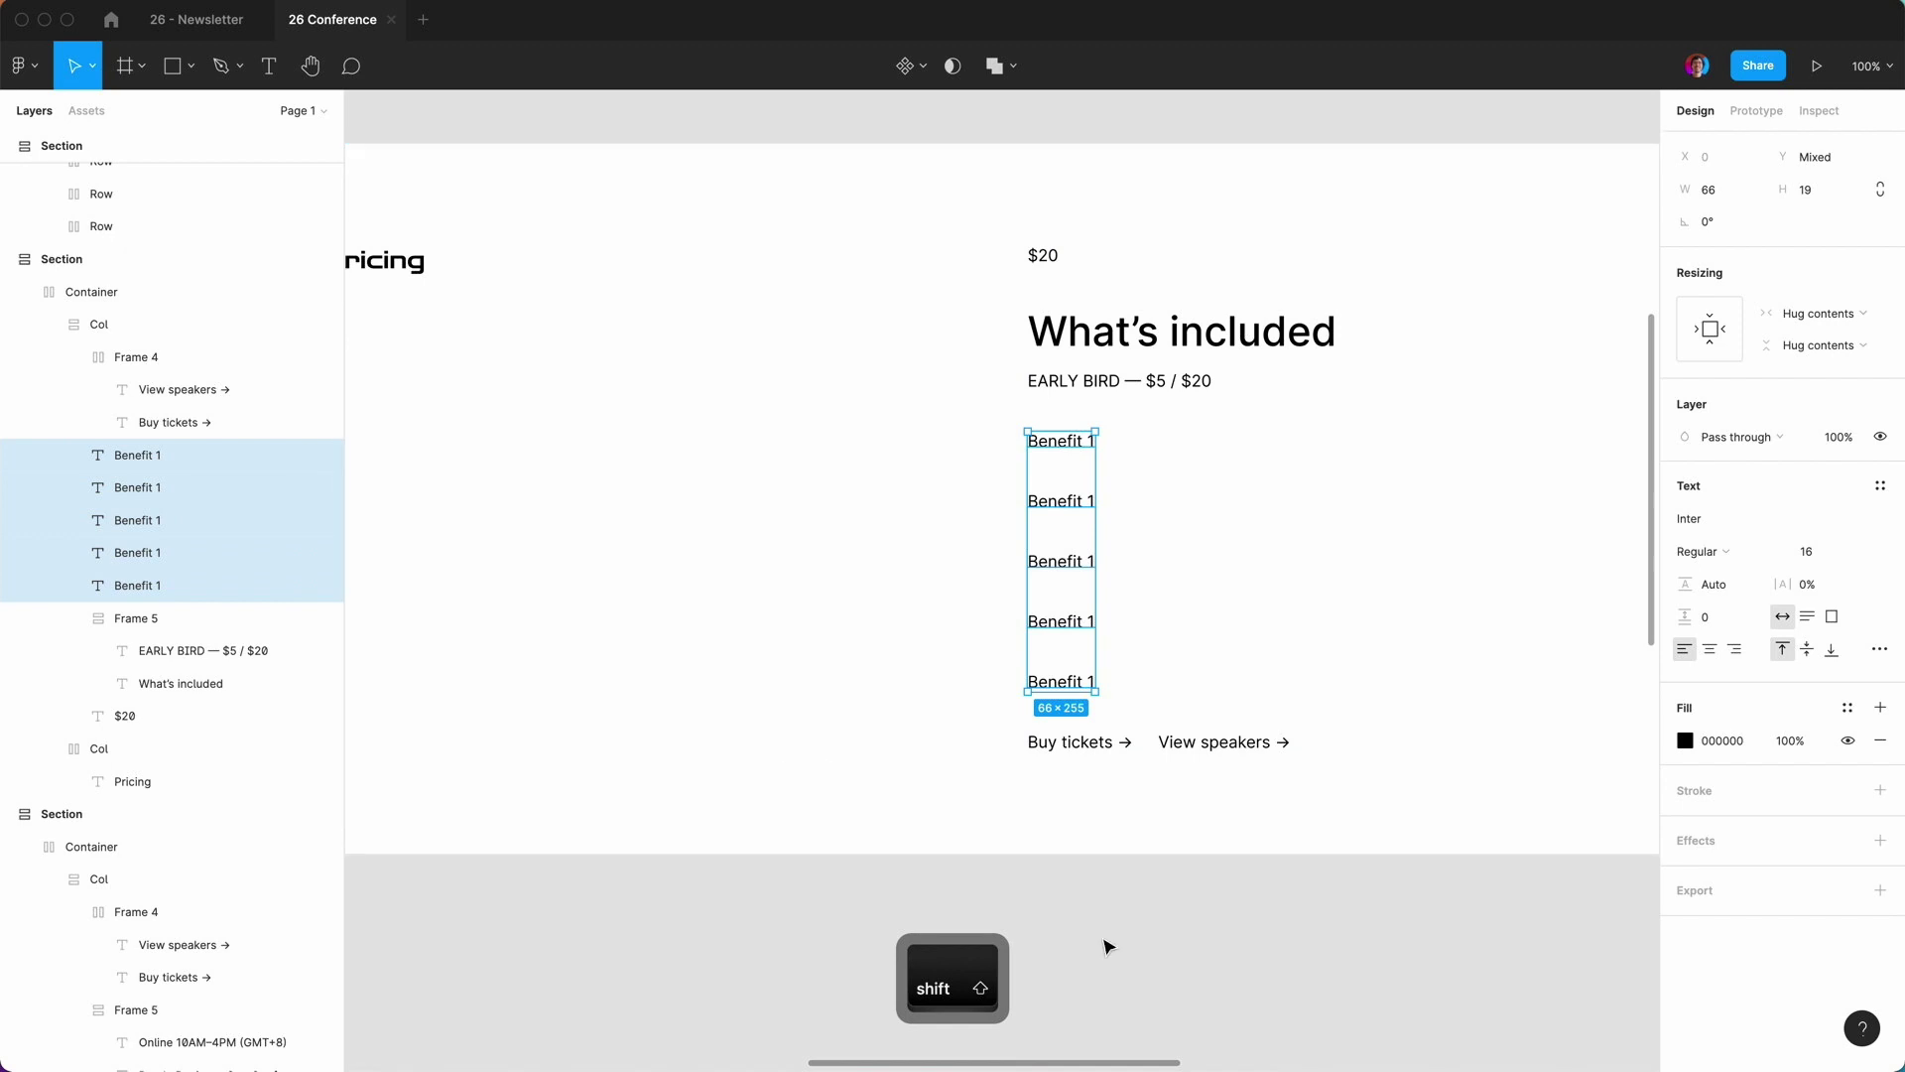
key("shift+a")
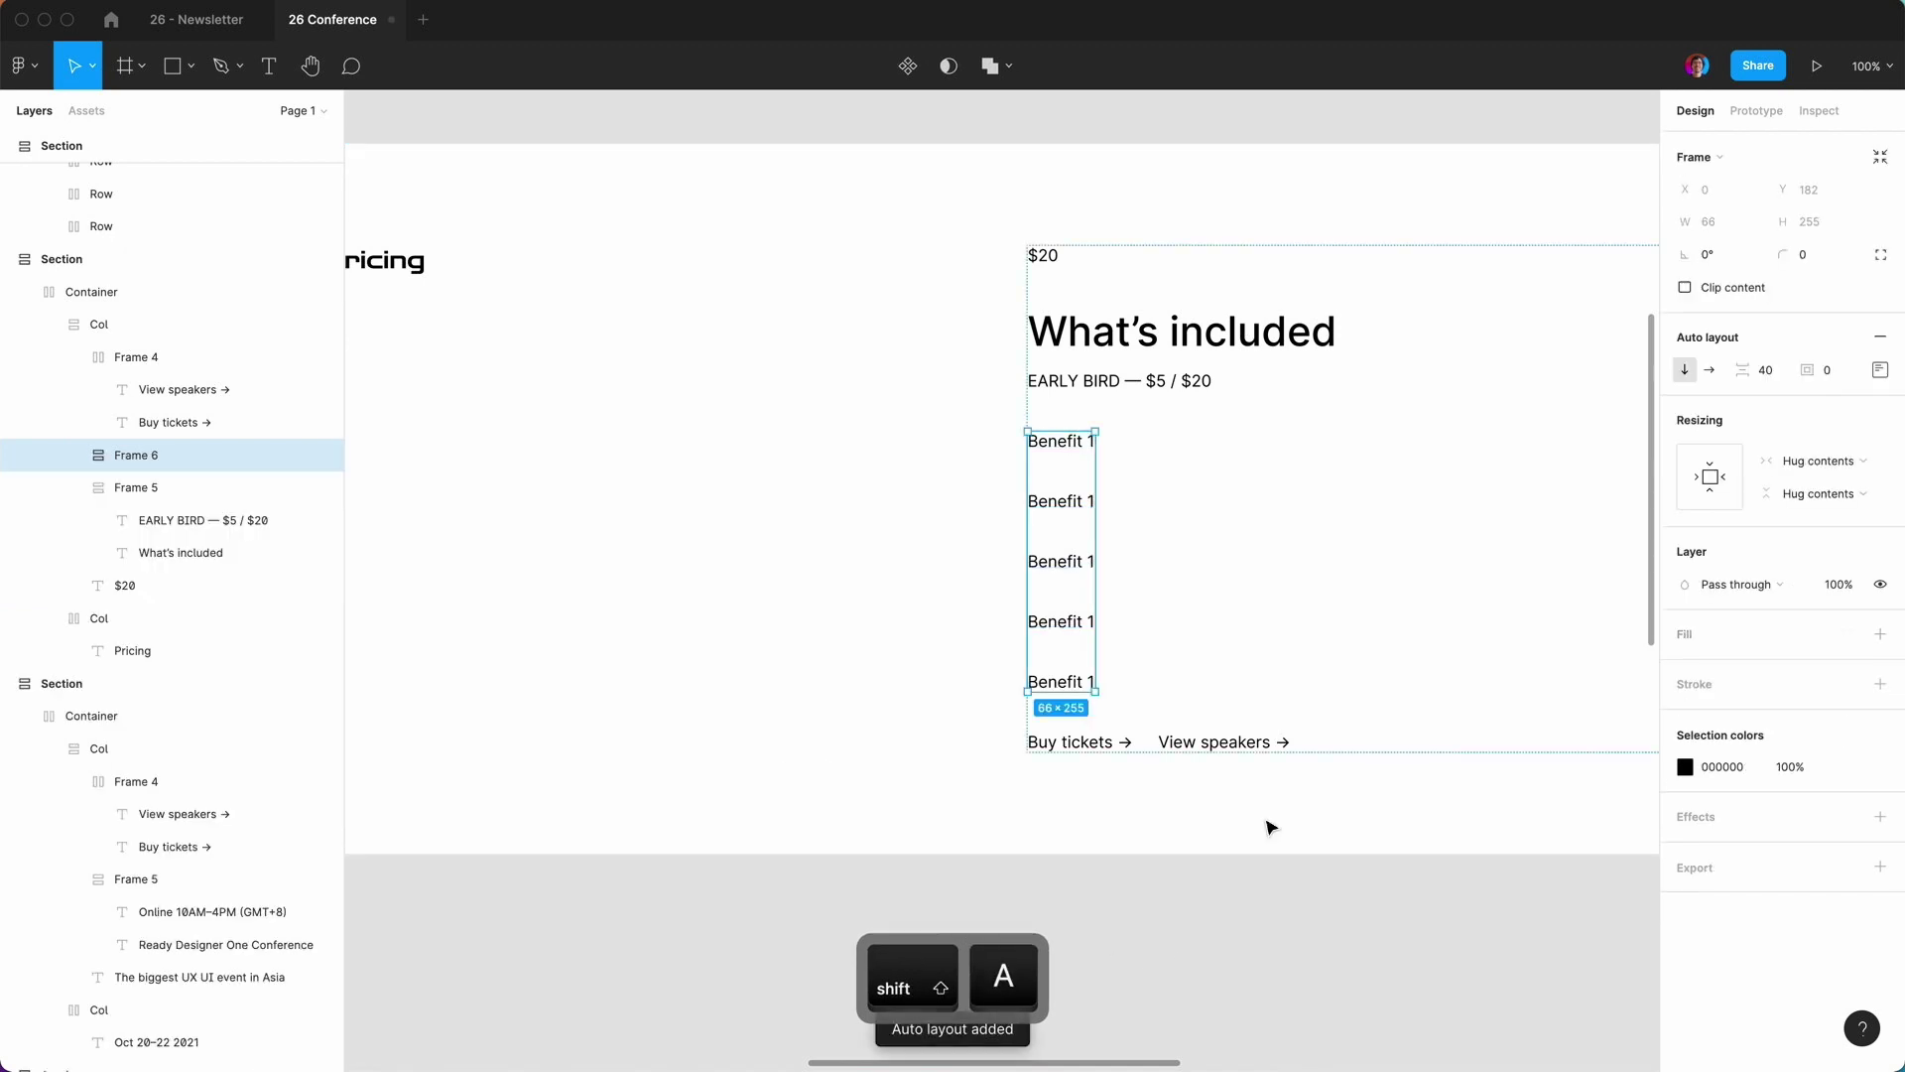
left_click(1764, 371)
type("16")
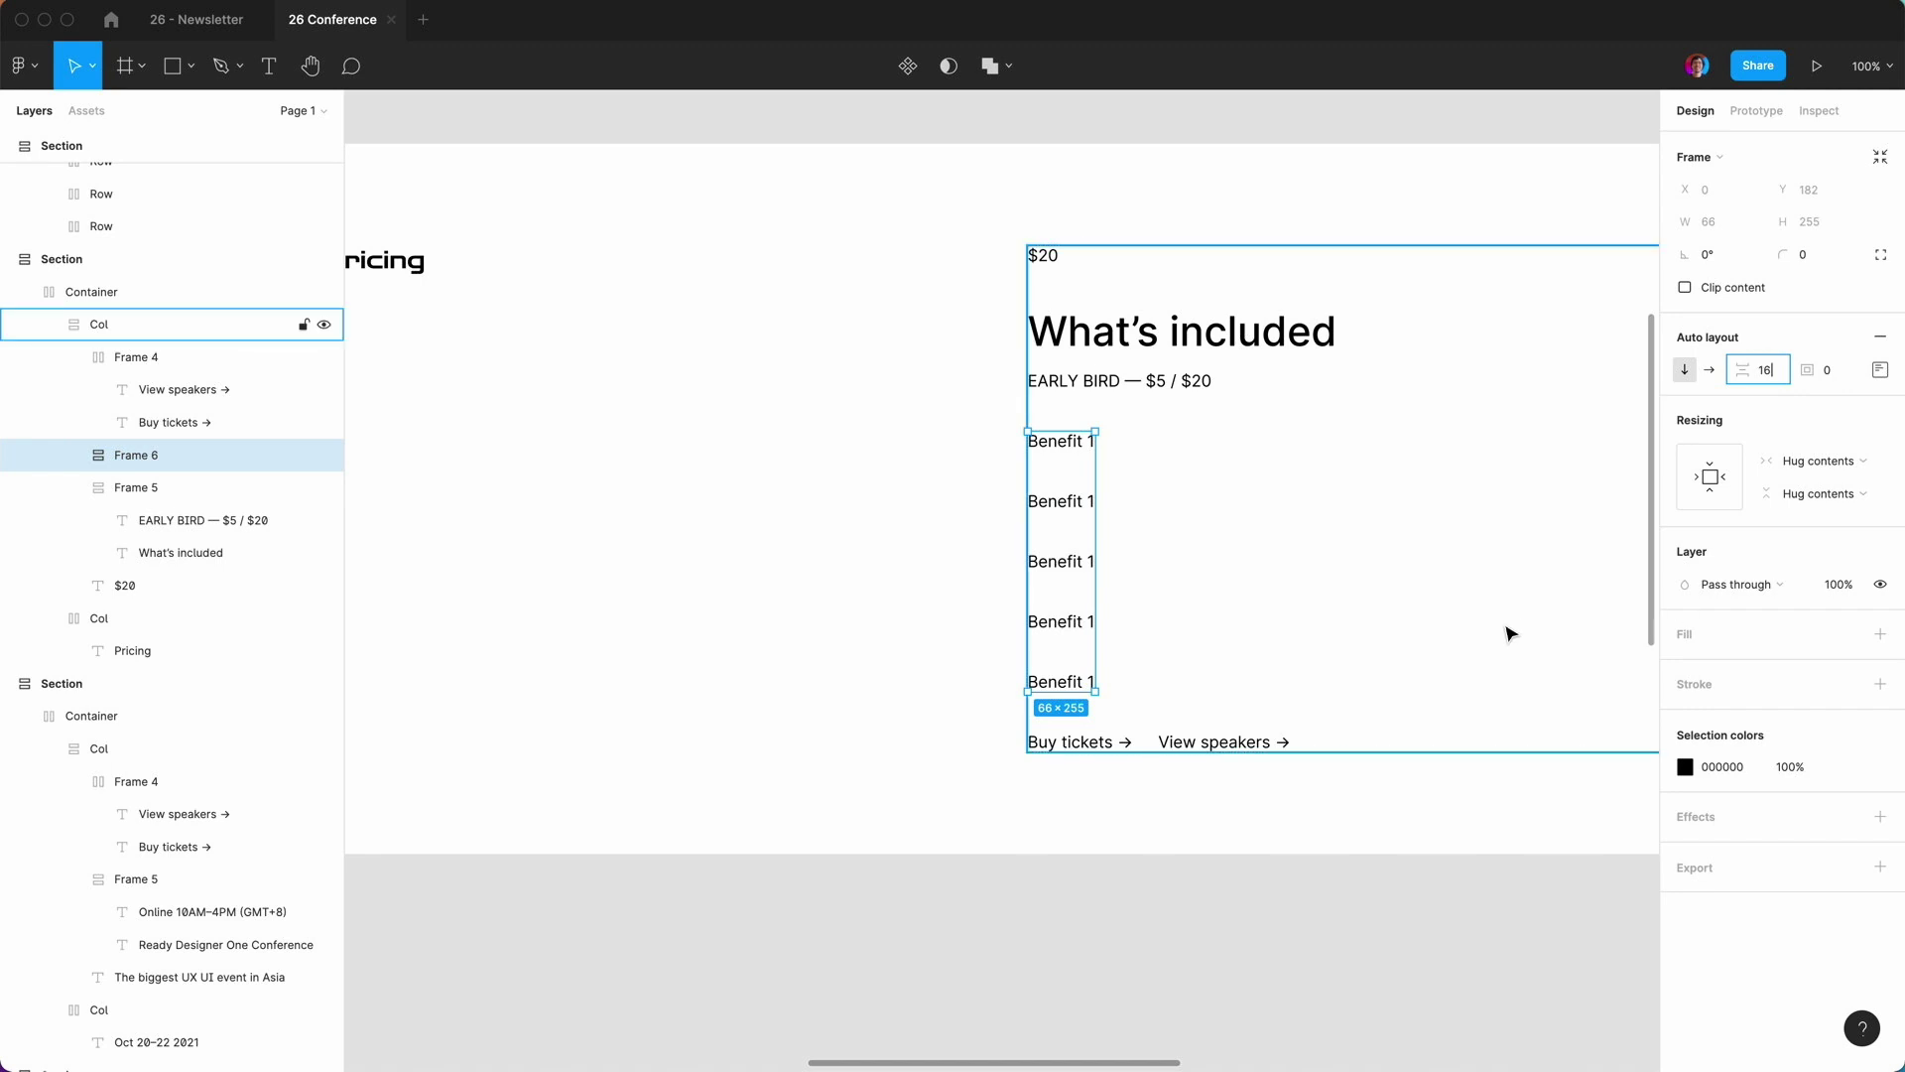
left_click(72, 454)
left_click(154, 490)
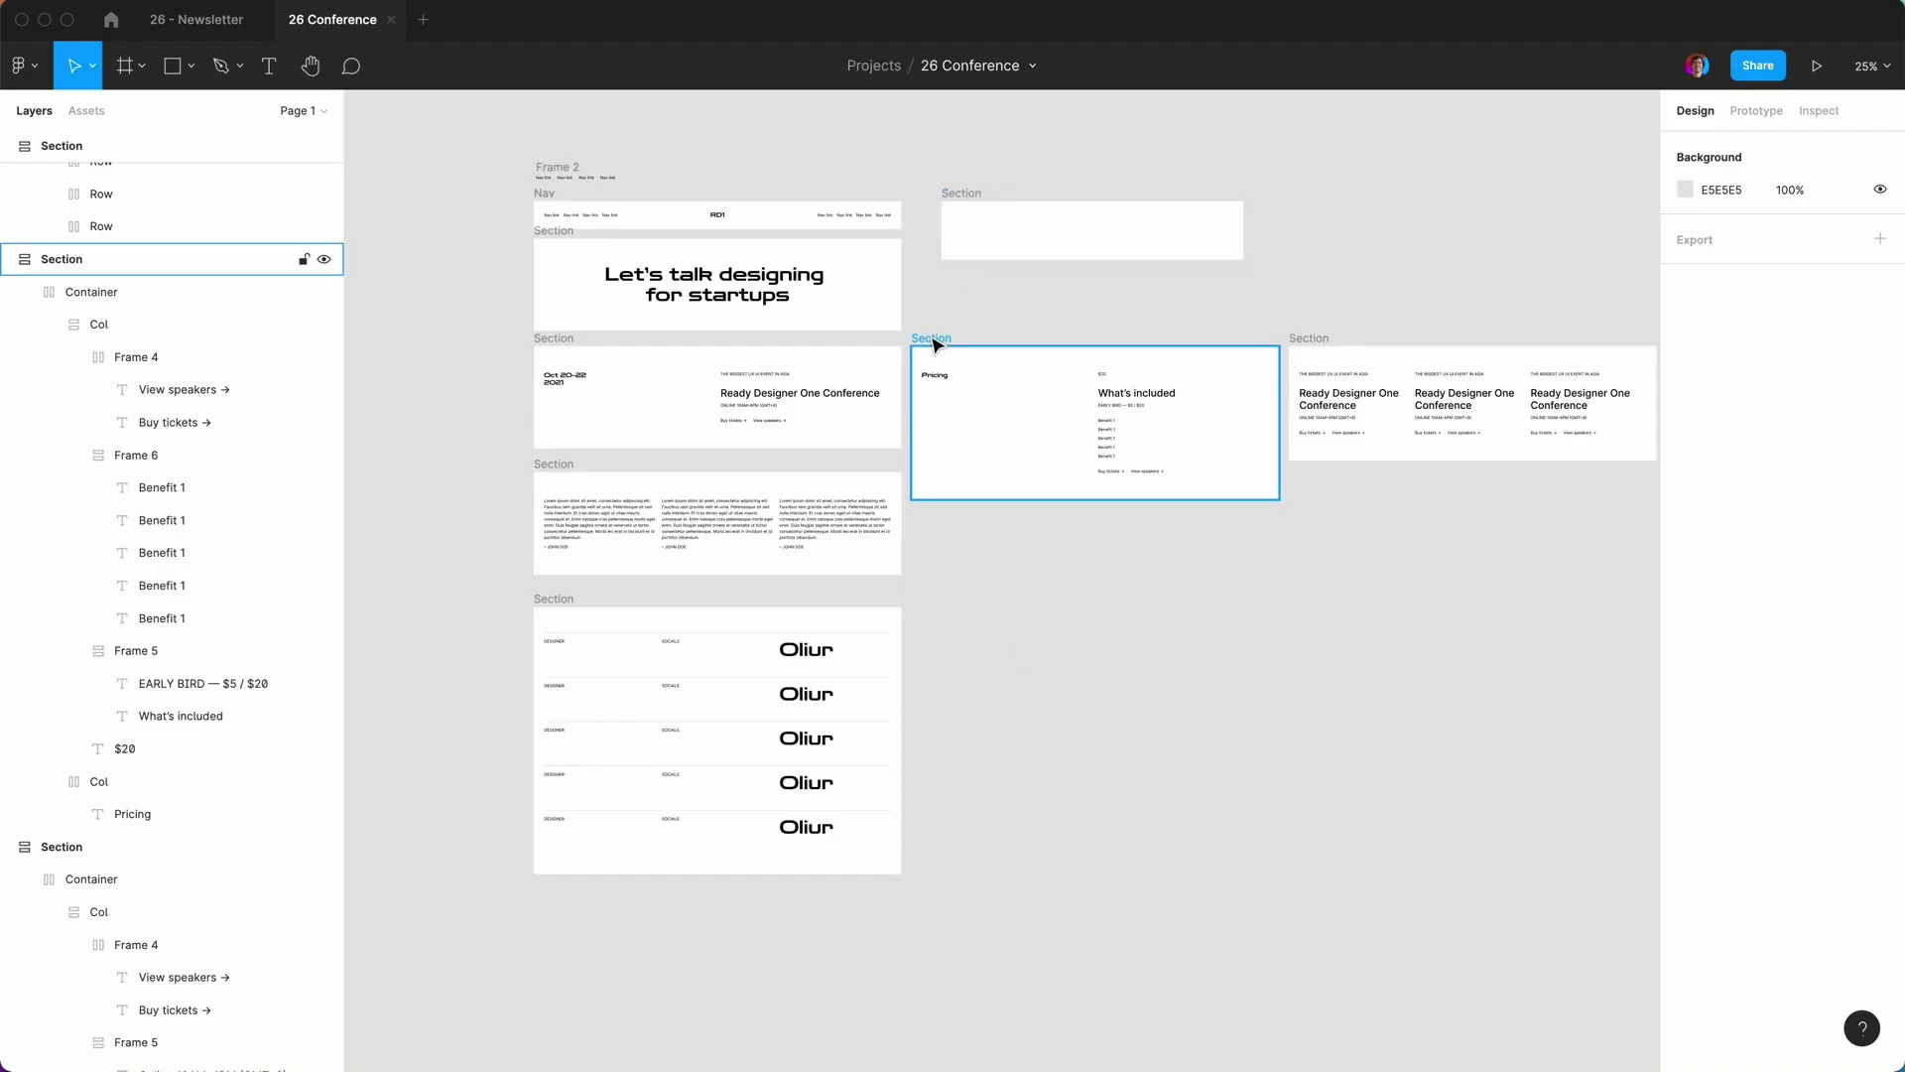
Move the pricing section beneath the speaker list section, aligned with the main page column.
left_click_drag(933, 341, 561, 902)
left_click(467, 831)
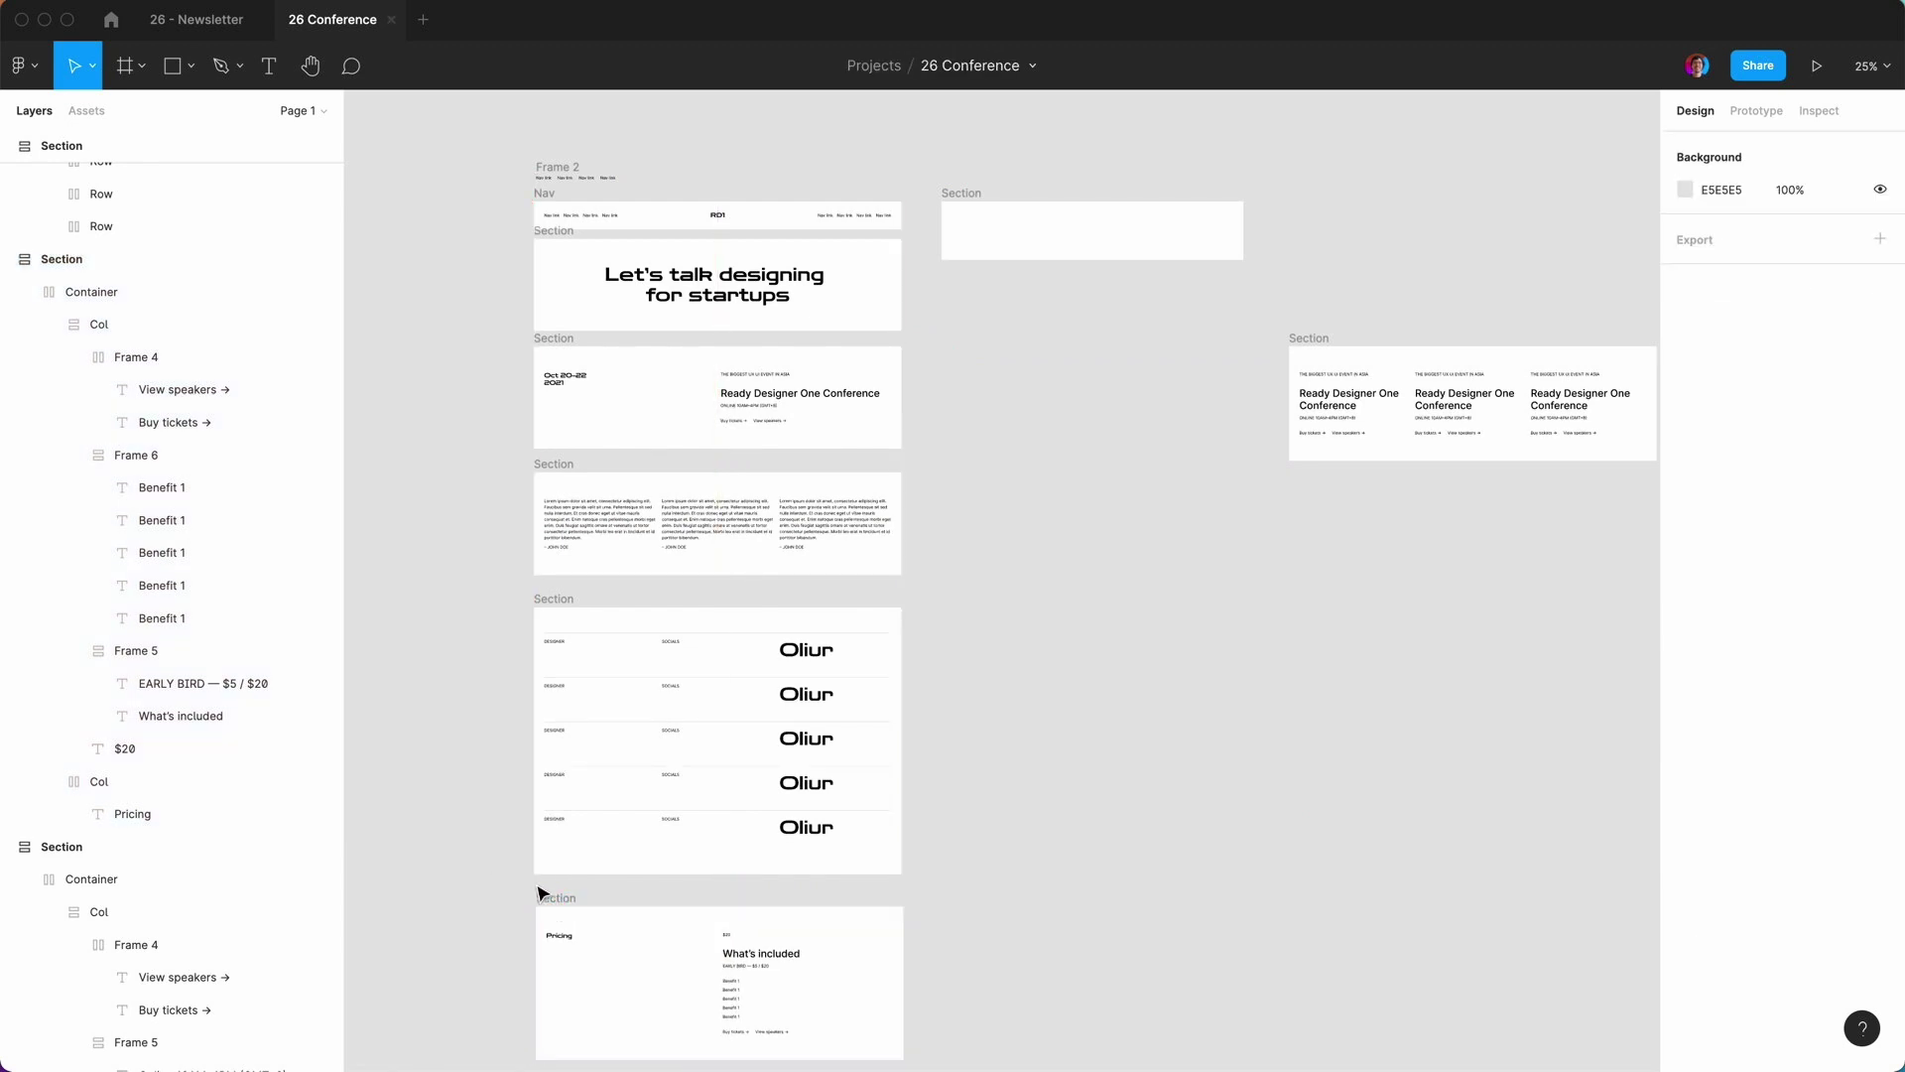
left_click(546, 900)
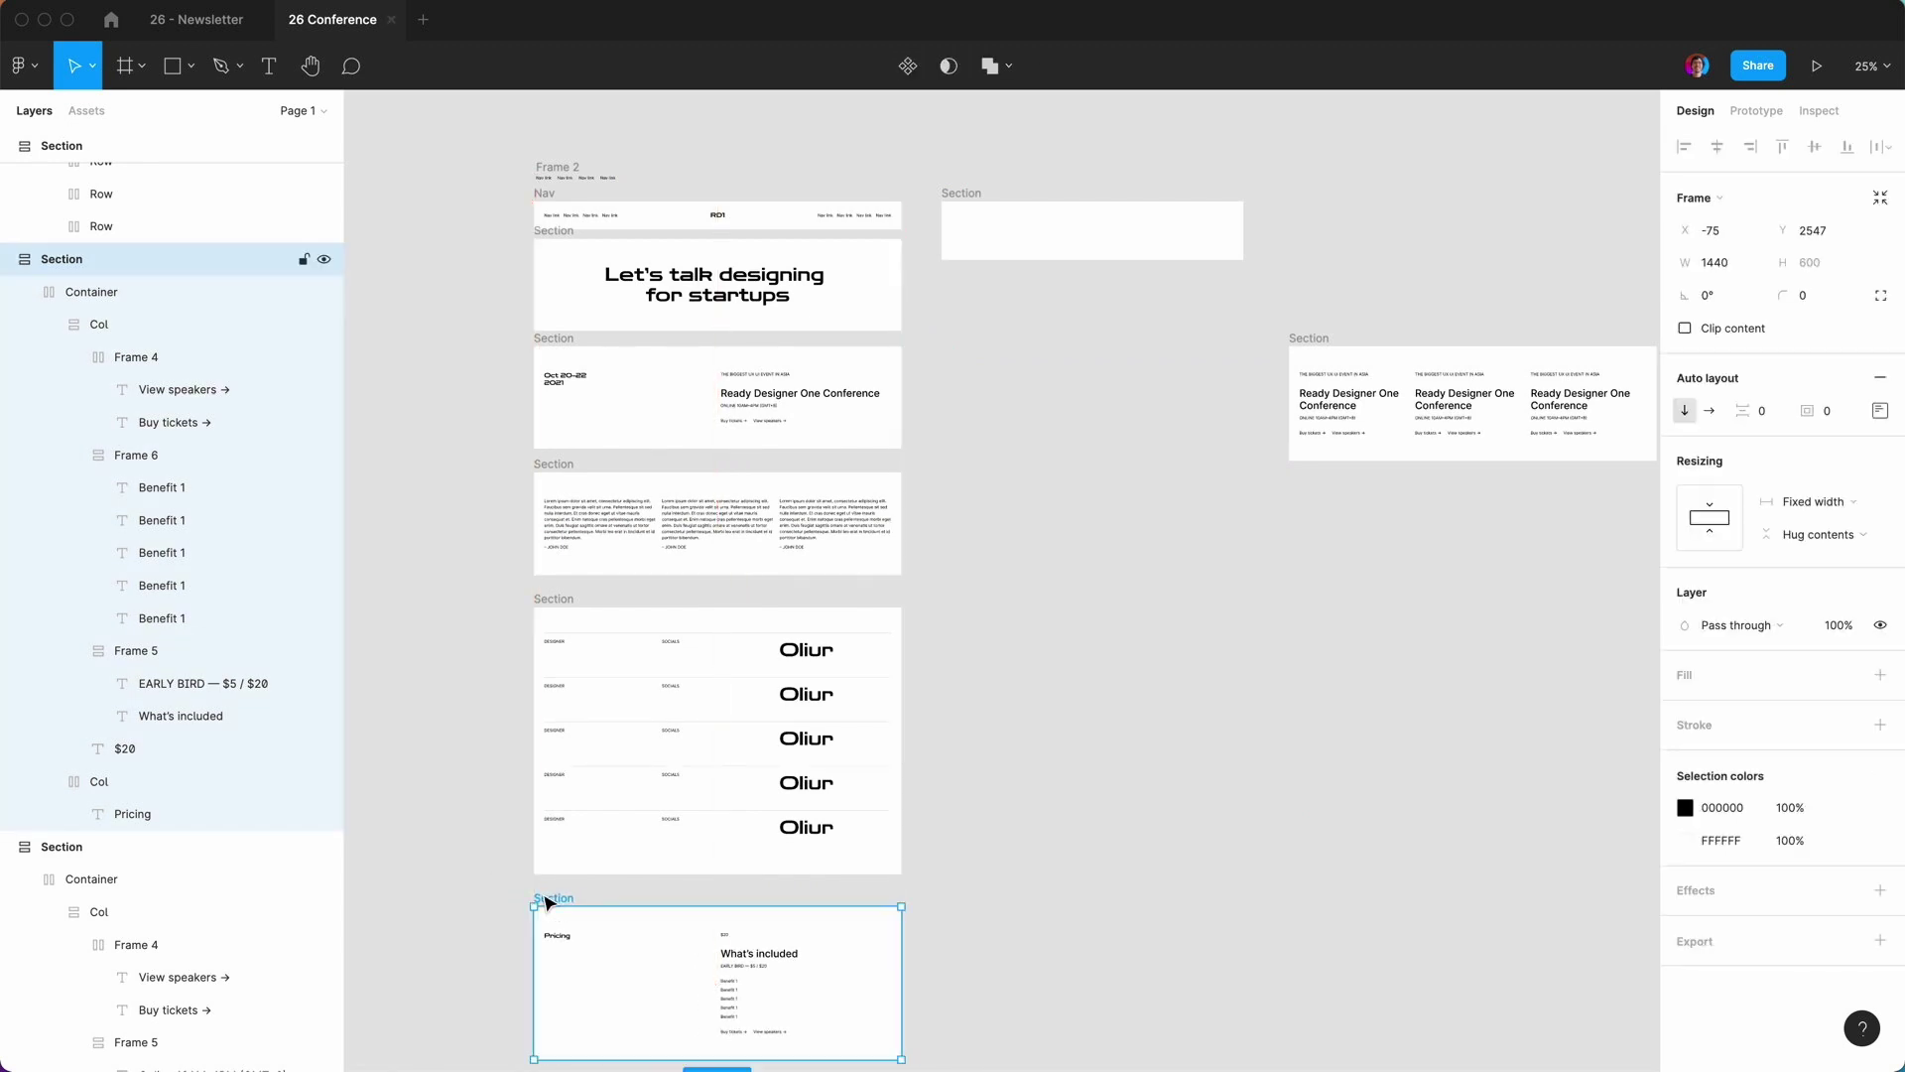
left_click(435, 786)
Duplicate the Nav bar and place the copy on the empty canvas beside the quote section.
left_click(545, 193)
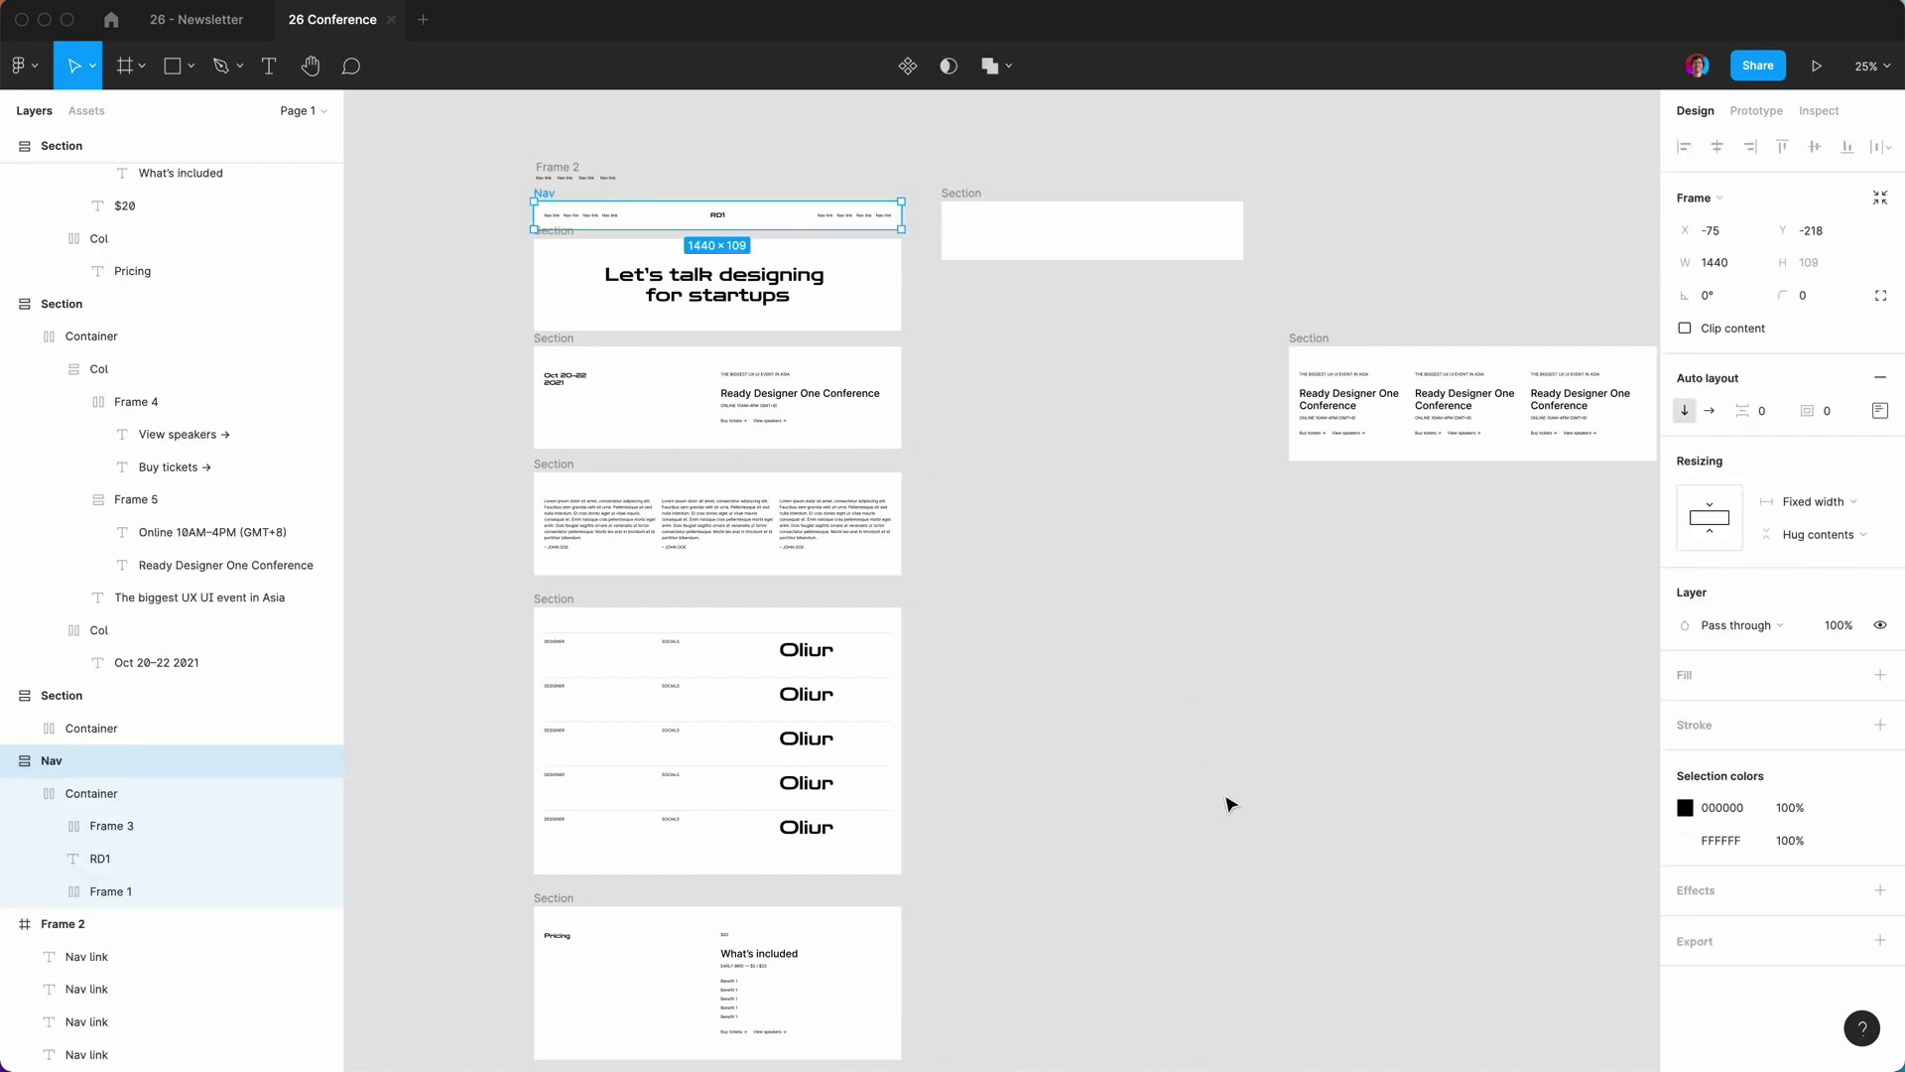
key("ctrl+d")
left_click(1191, 169)
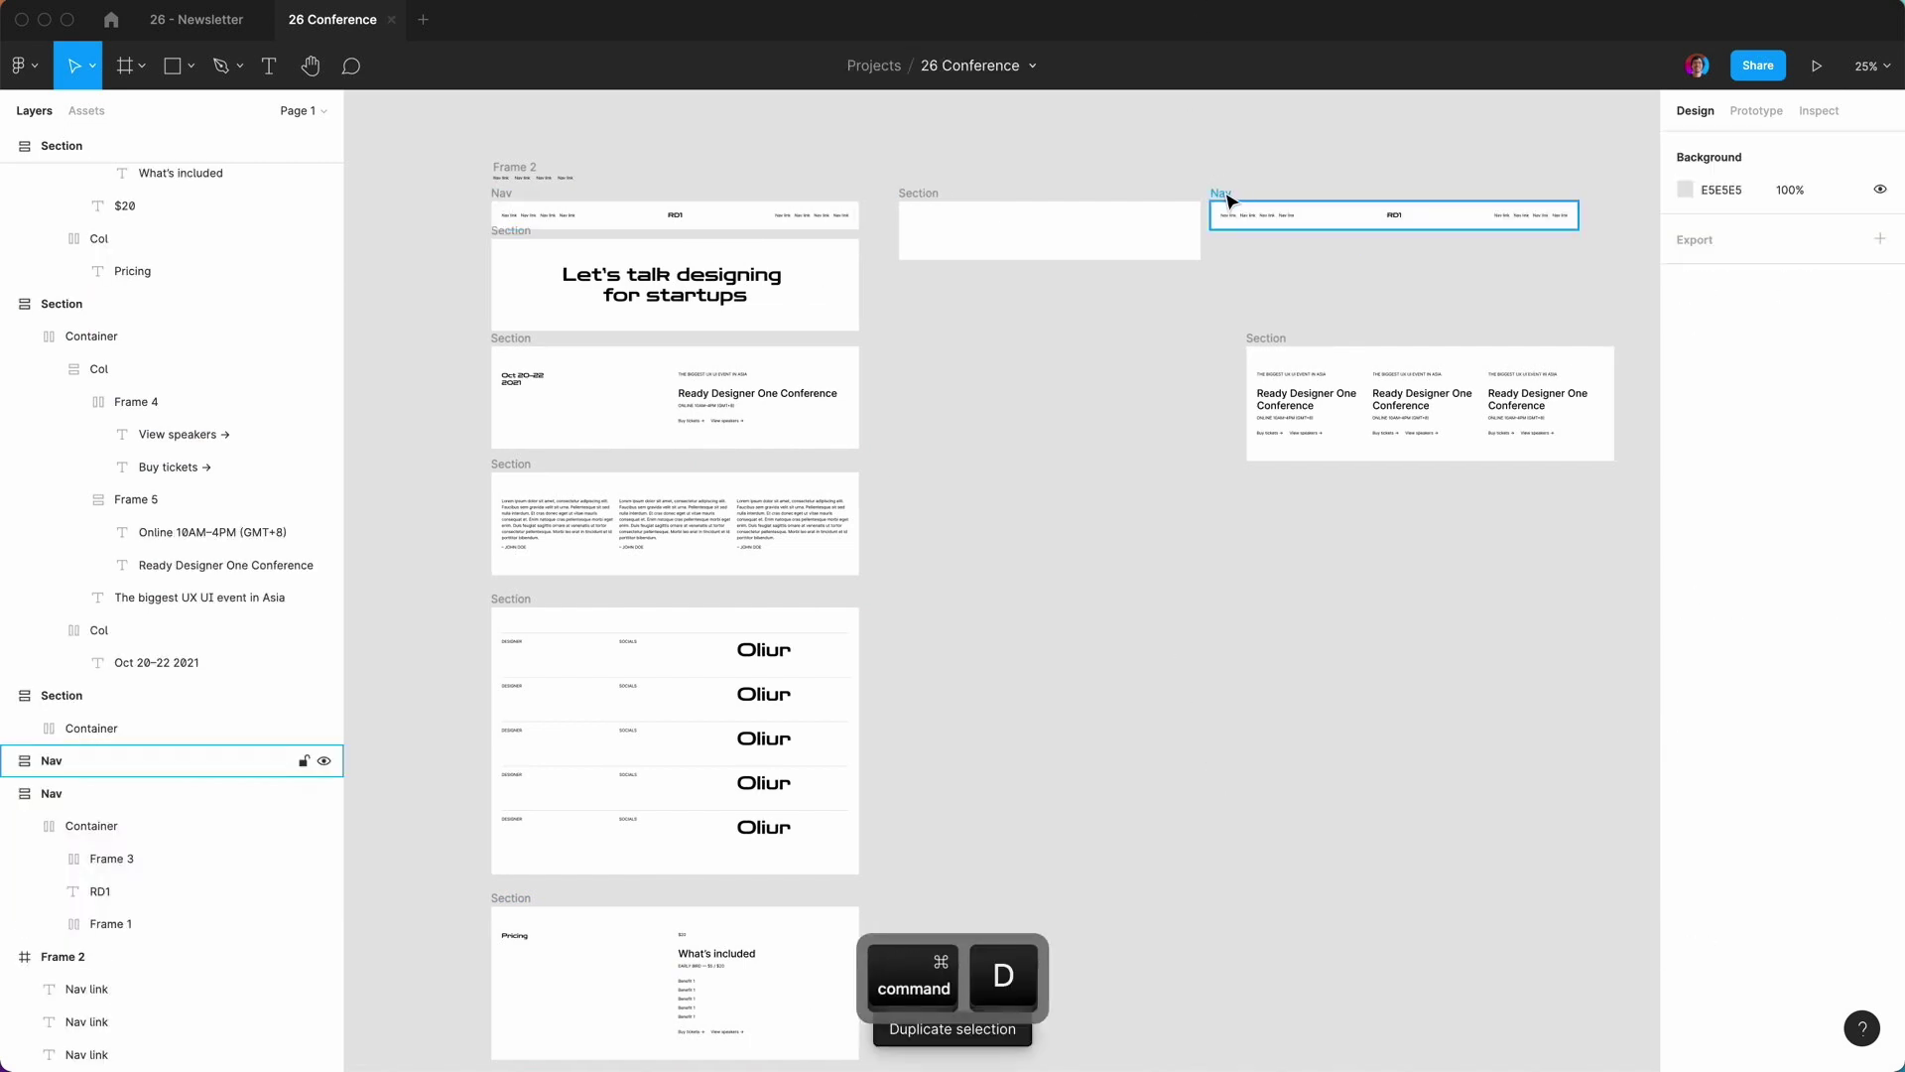
left_click_drag(1224, 196, 914, 545)
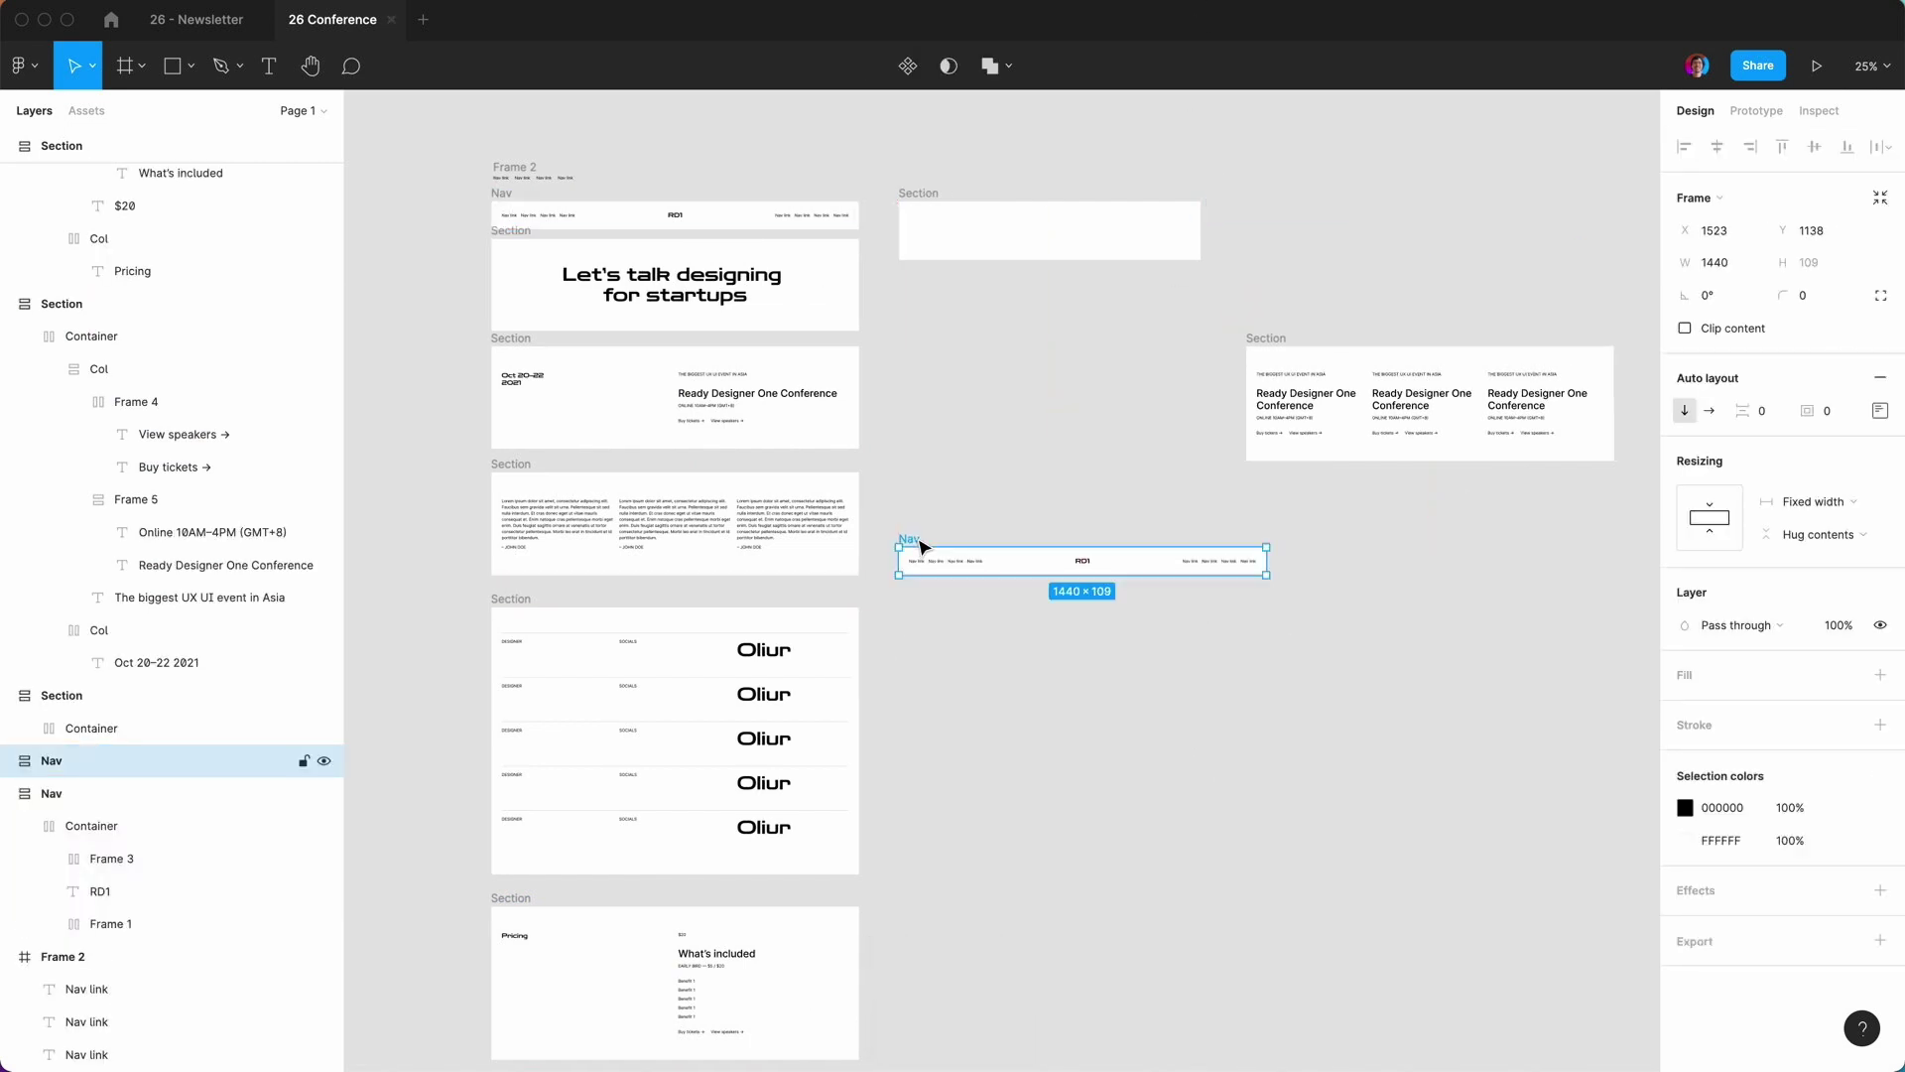
left_click(956, 700)
Replace the "RD1" logo text in the duplicated Nav bar with "© Copyright 2021".
key("ctrl+equal")
key("ctrl+equal")
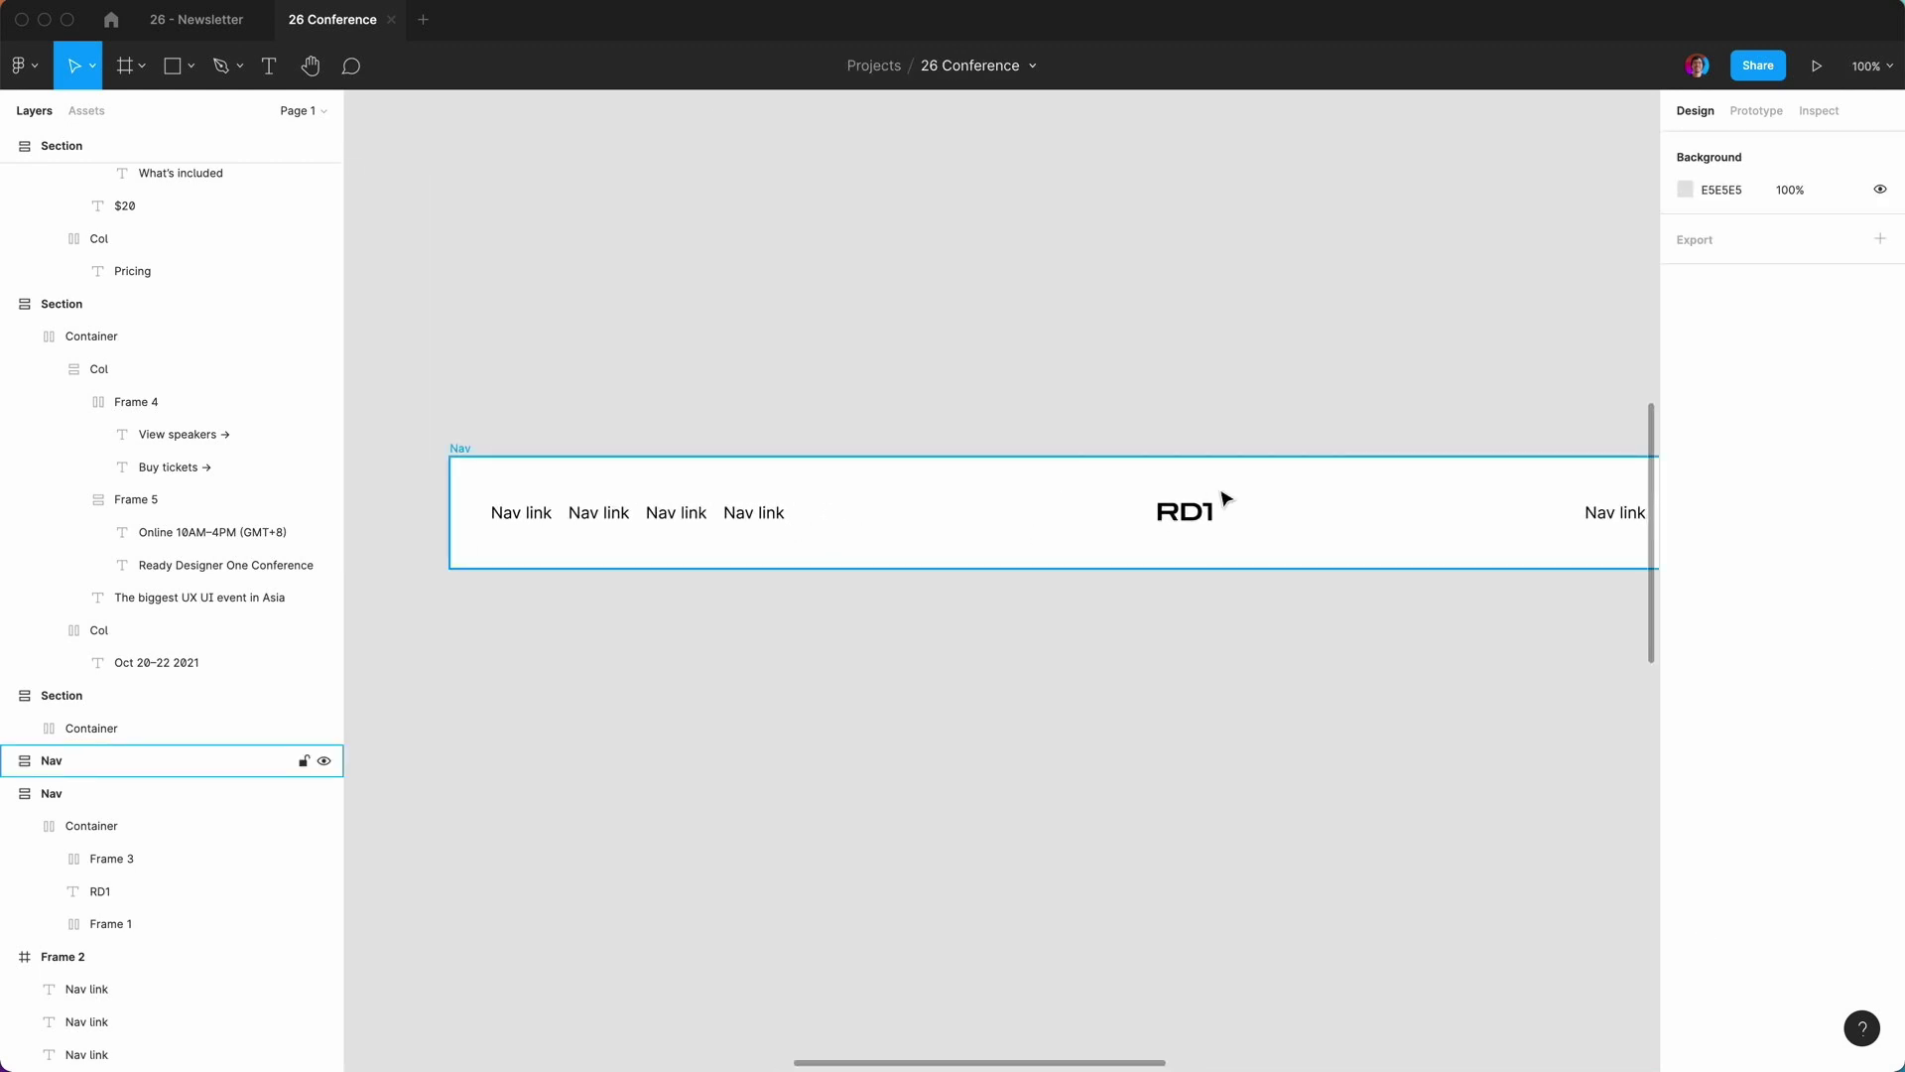
left_click(1198, 518)
double_click(1195, 514)
left_click(1191, 507)
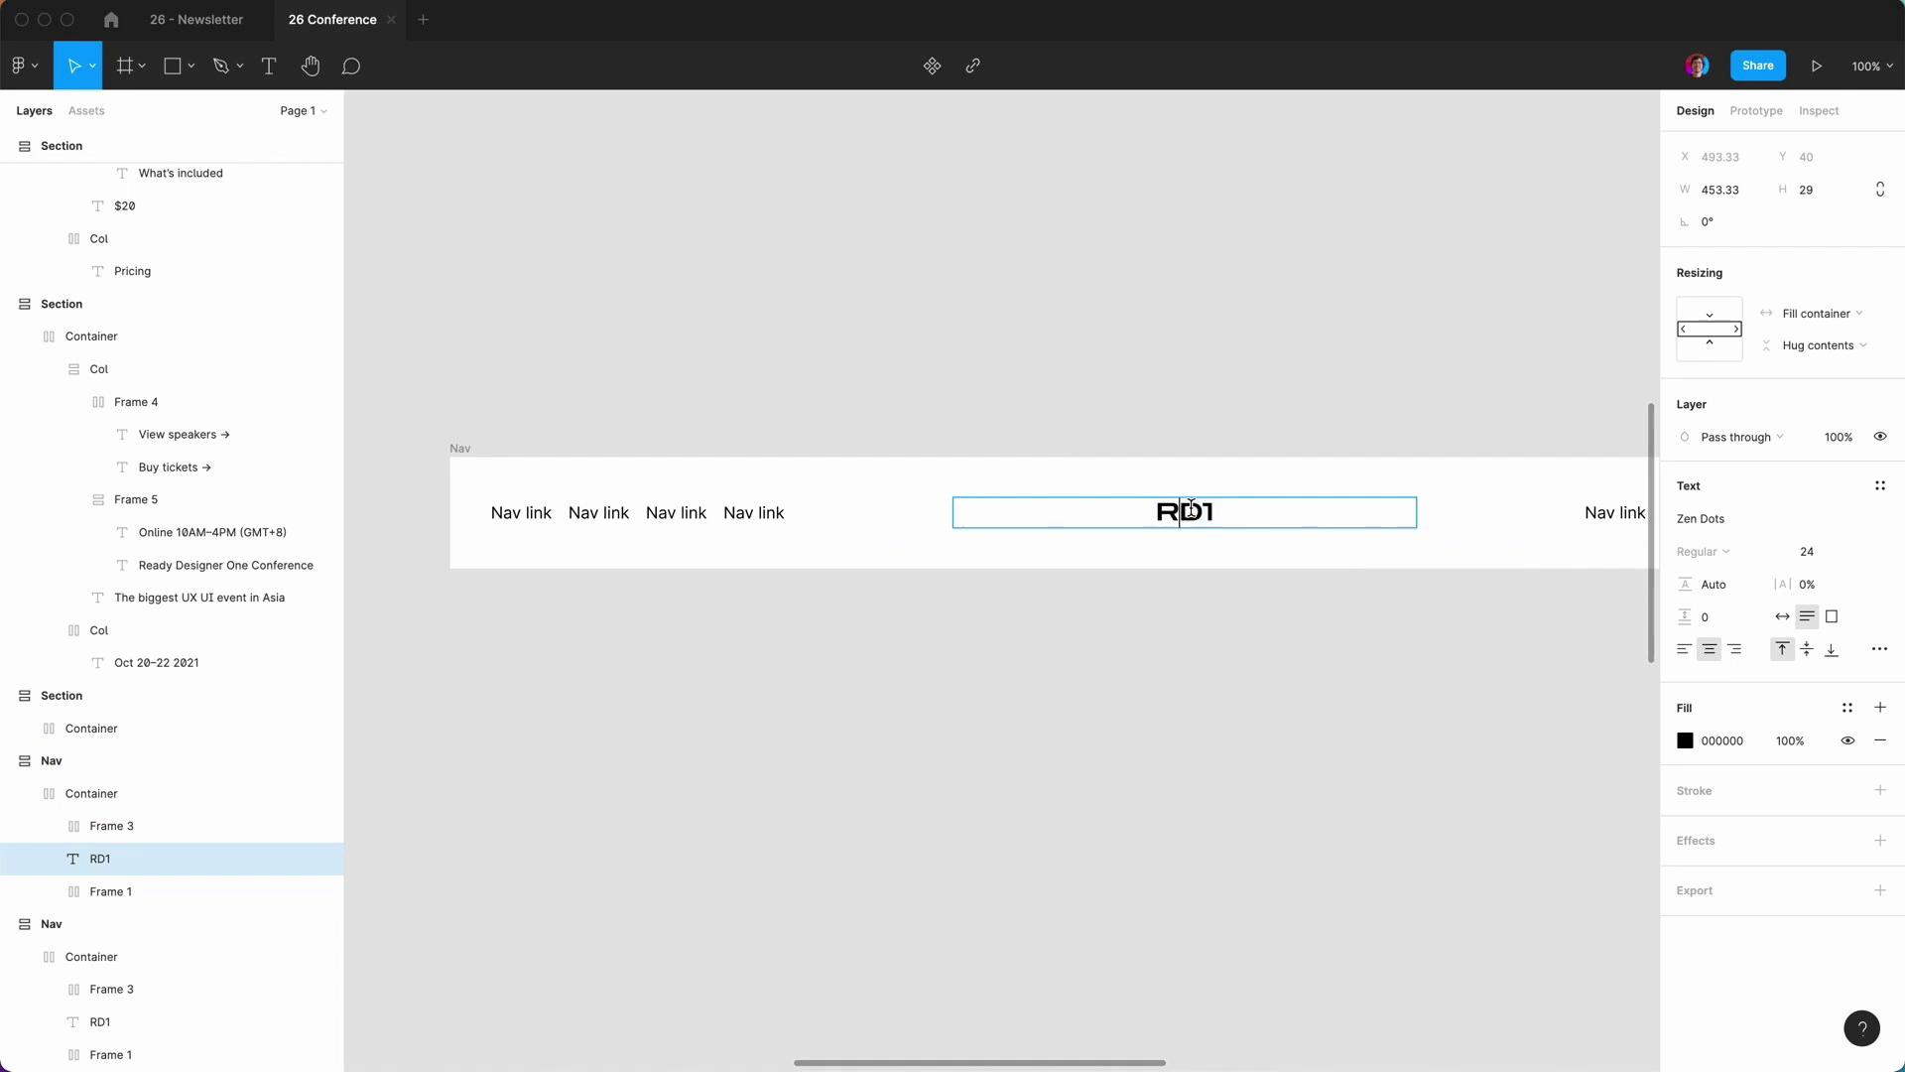
left_click_drag(1241, 512, 1149, 512)
key("ctrl+g")
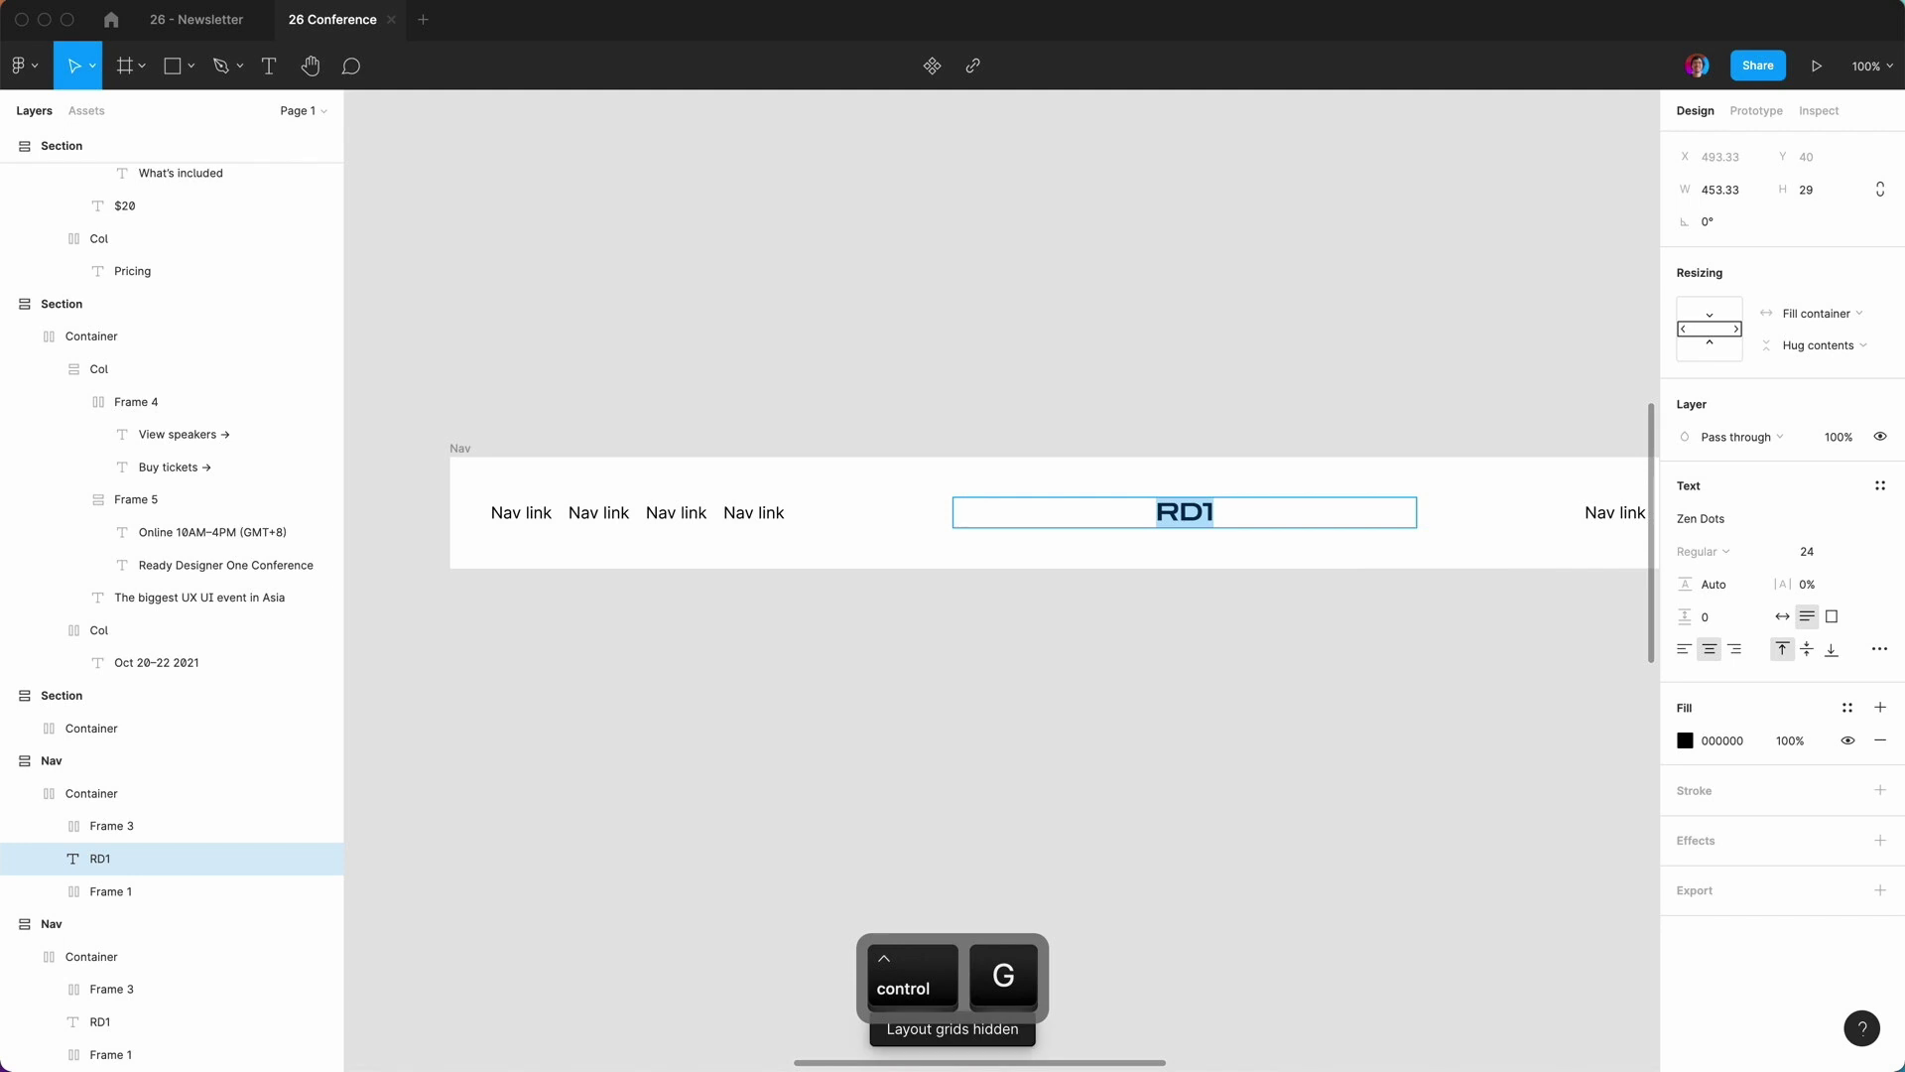
type("©")
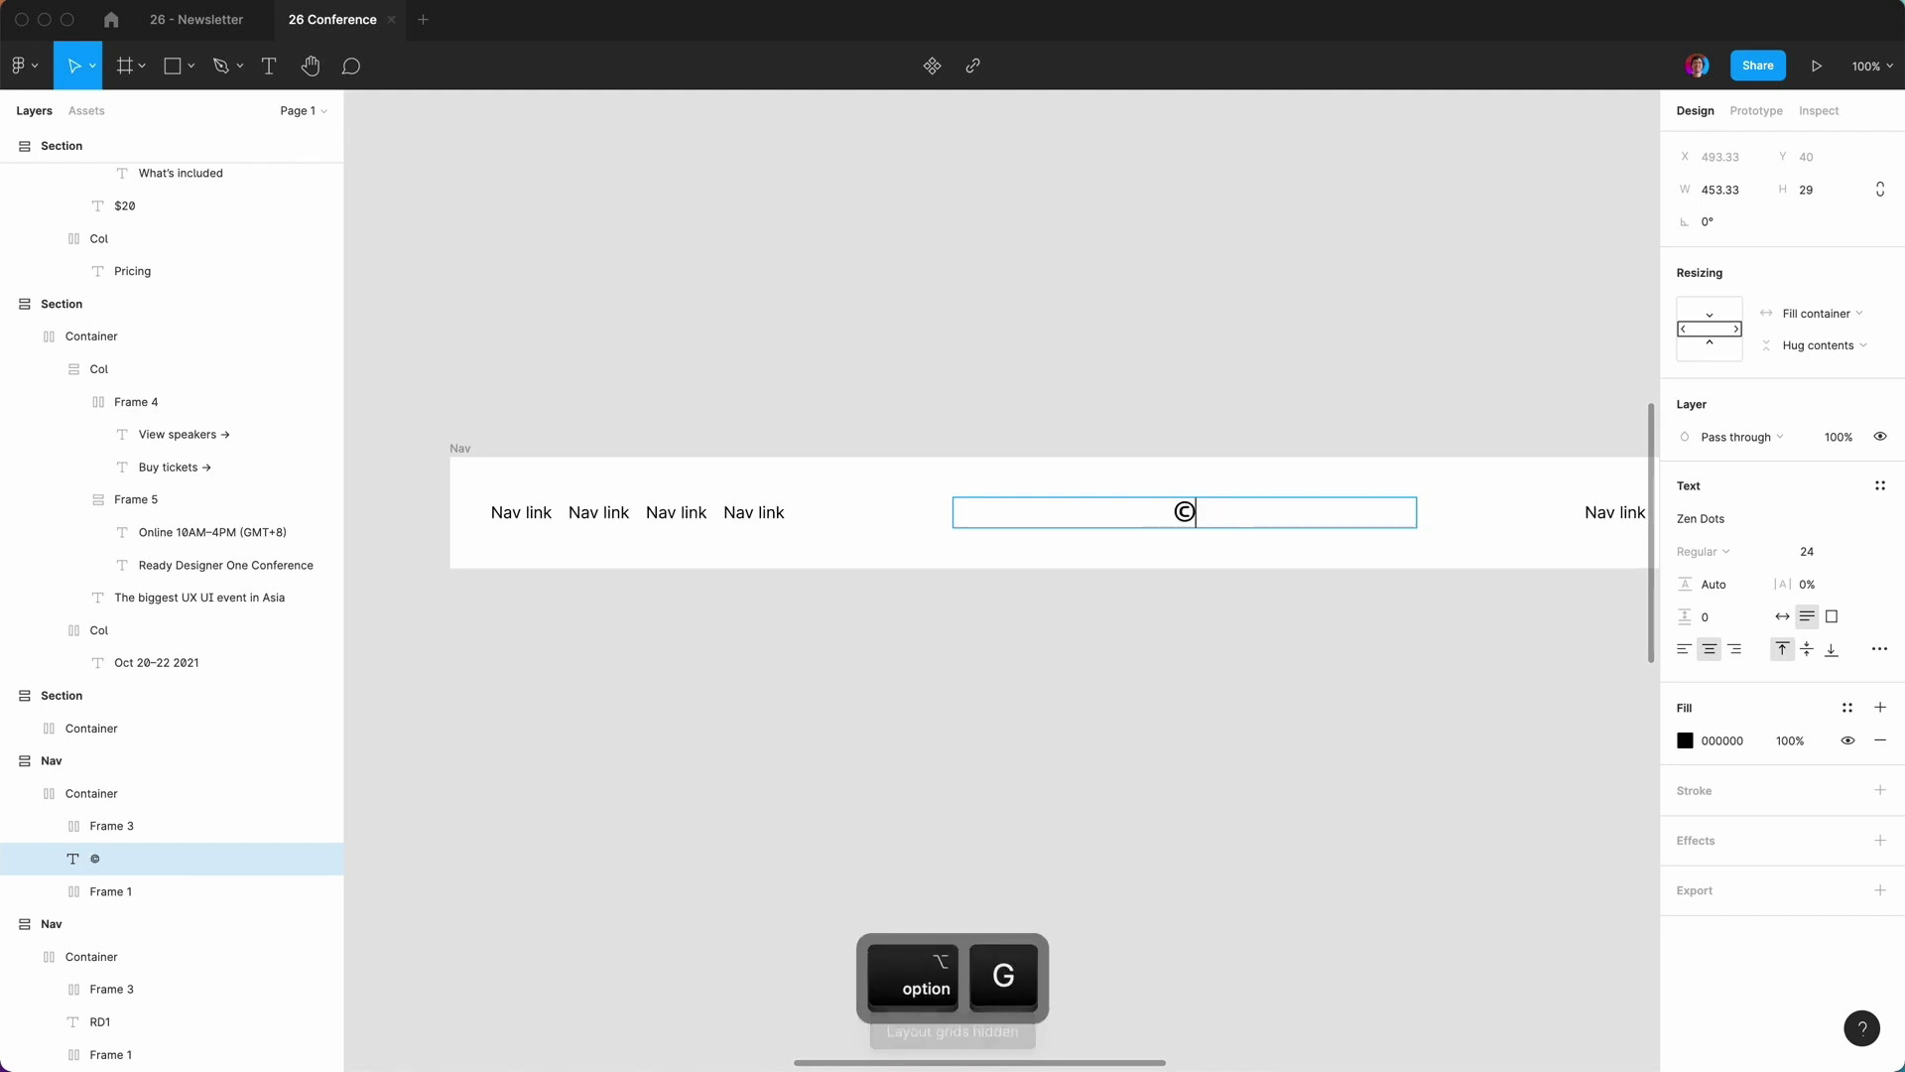
type(" Co")
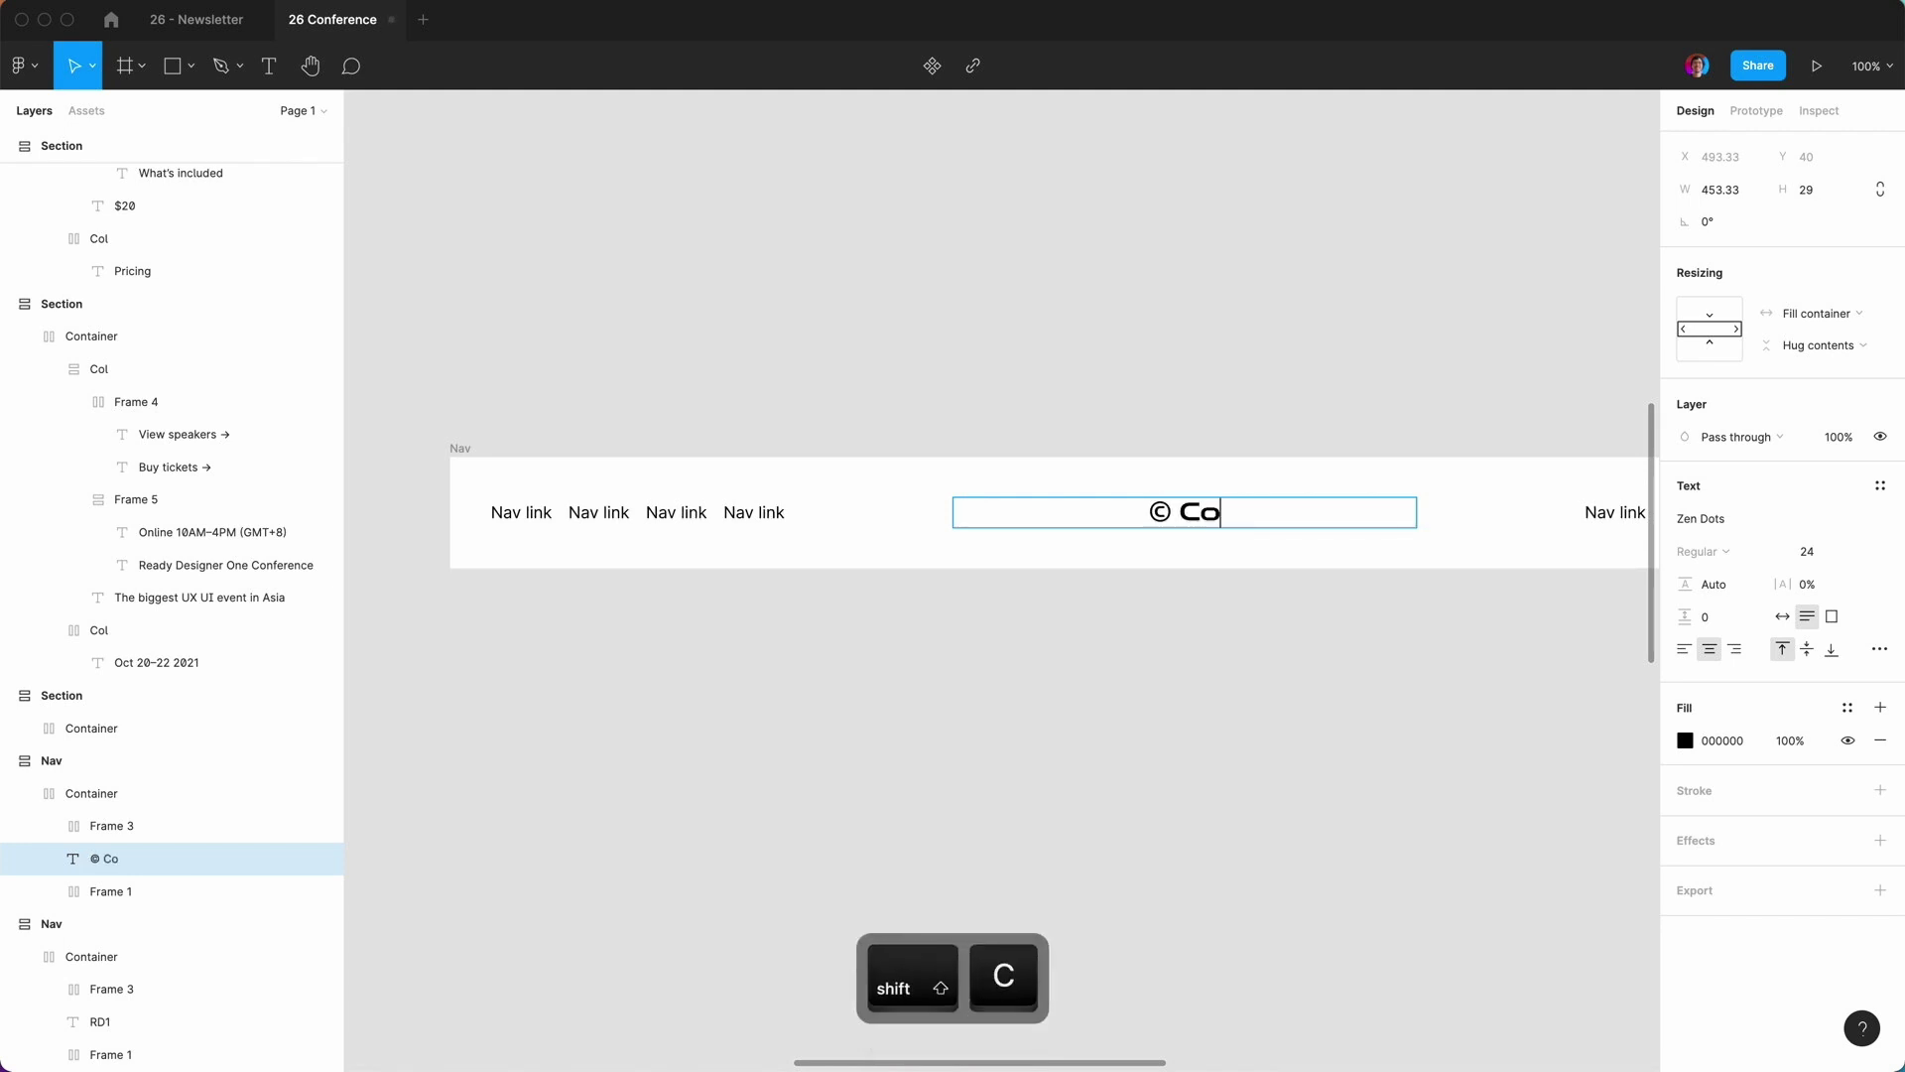
type("pyright")
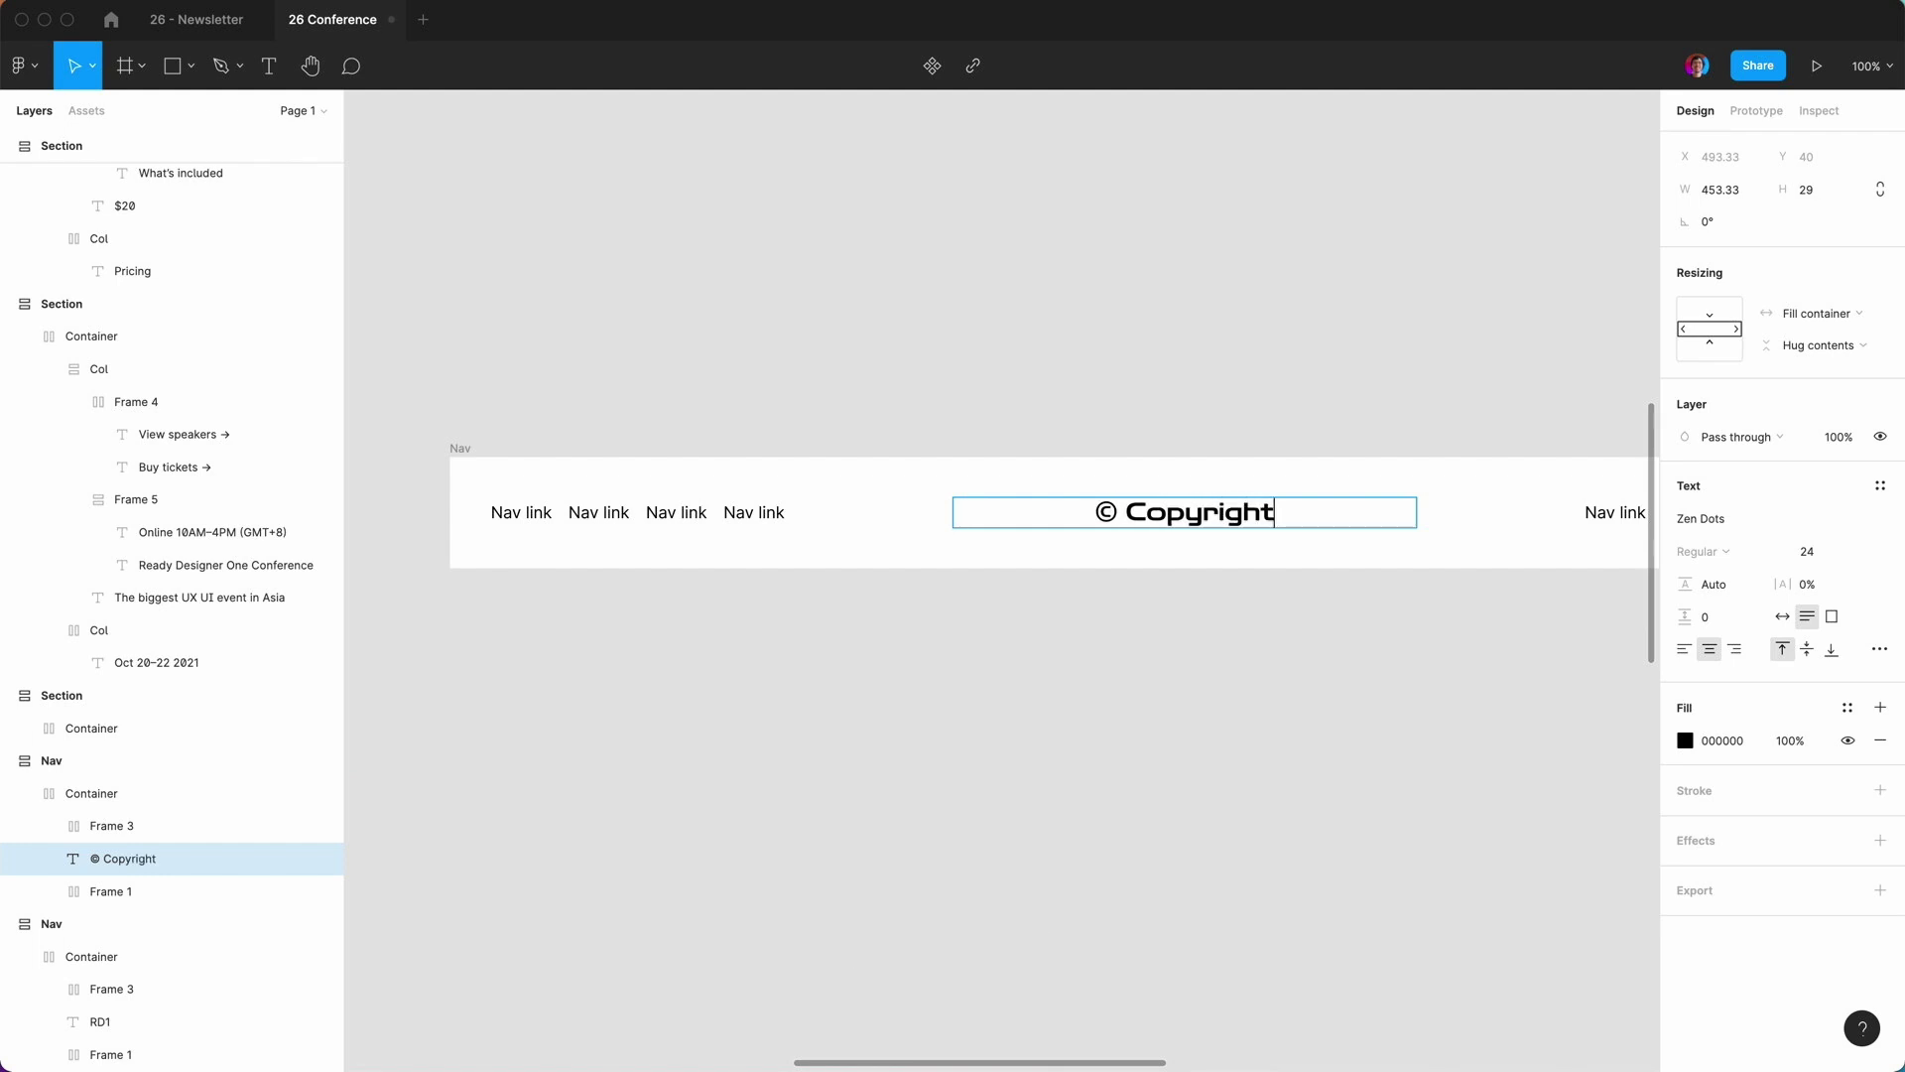
type(" 2021")
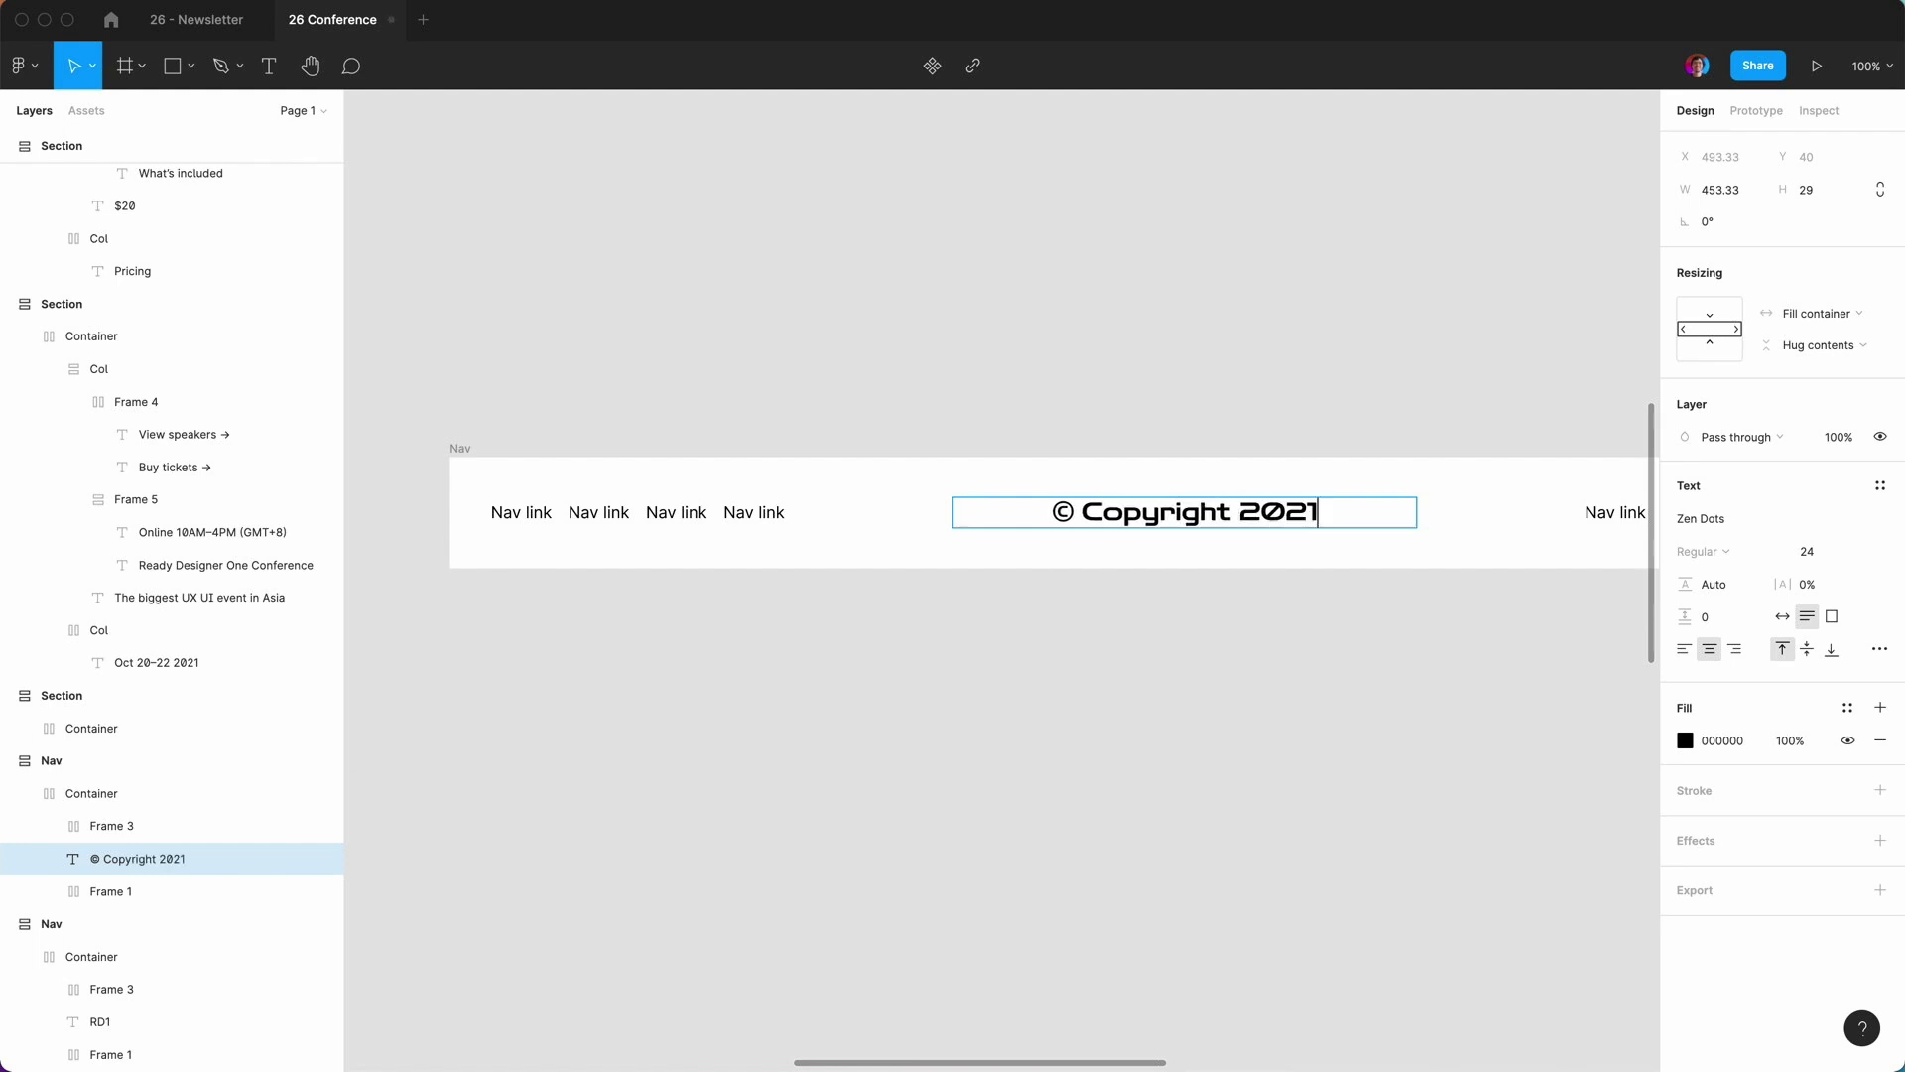
key("Escape")
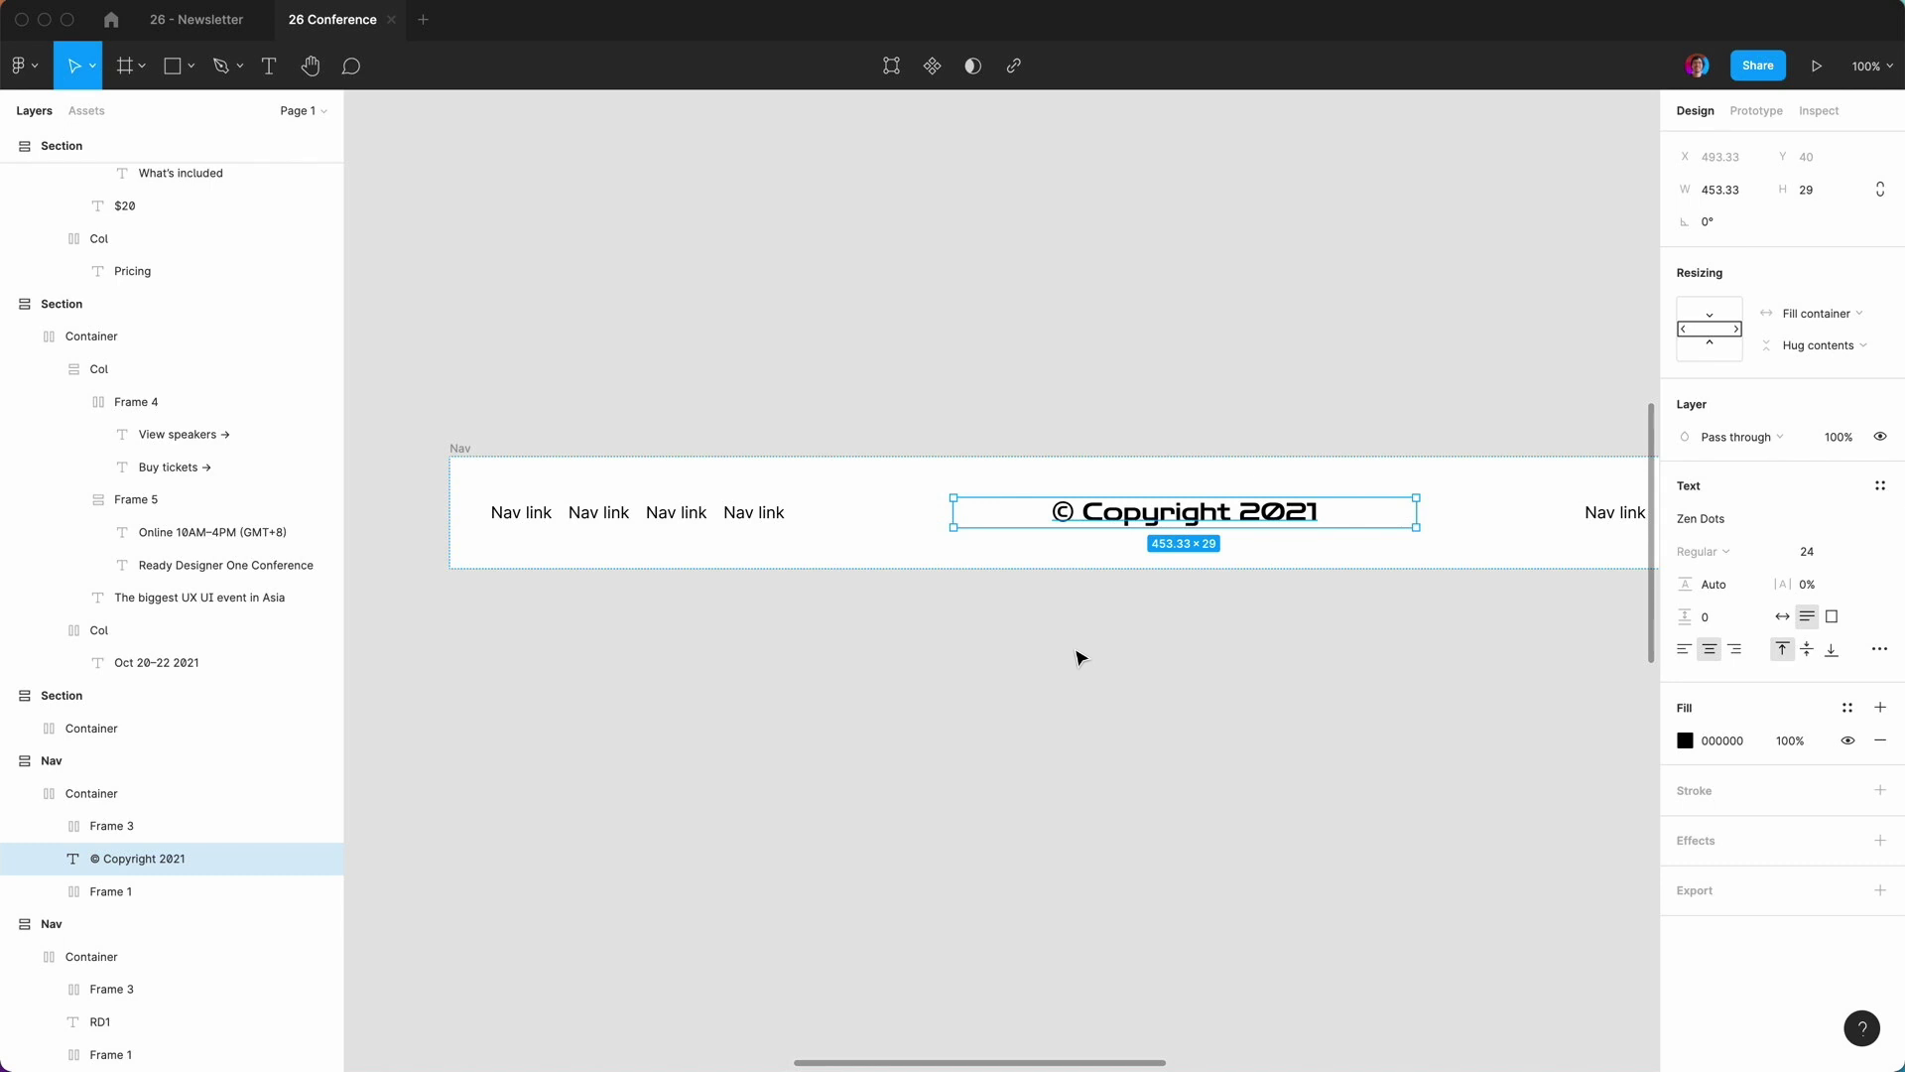
Set the copyright text's font size to 16.
left_click(1732, 524)
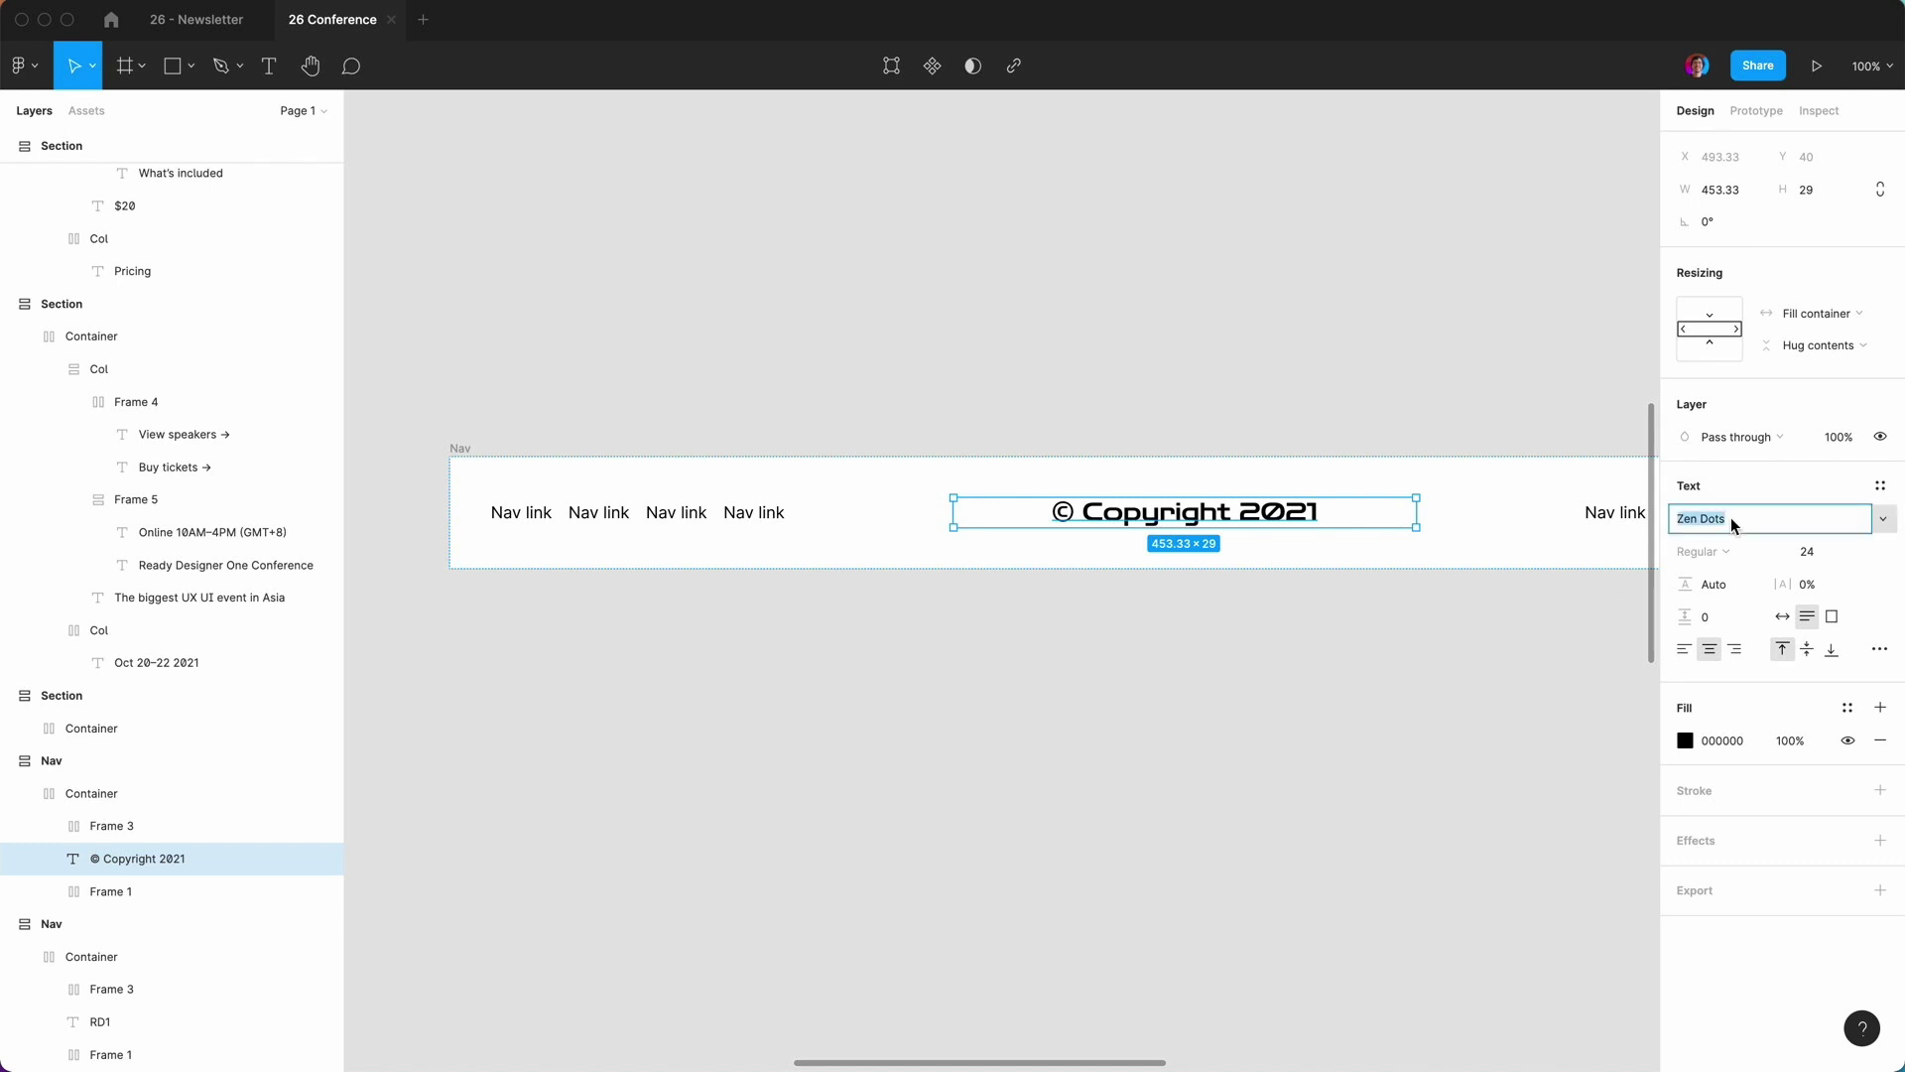
left_click(1816, 556)
key("Return")
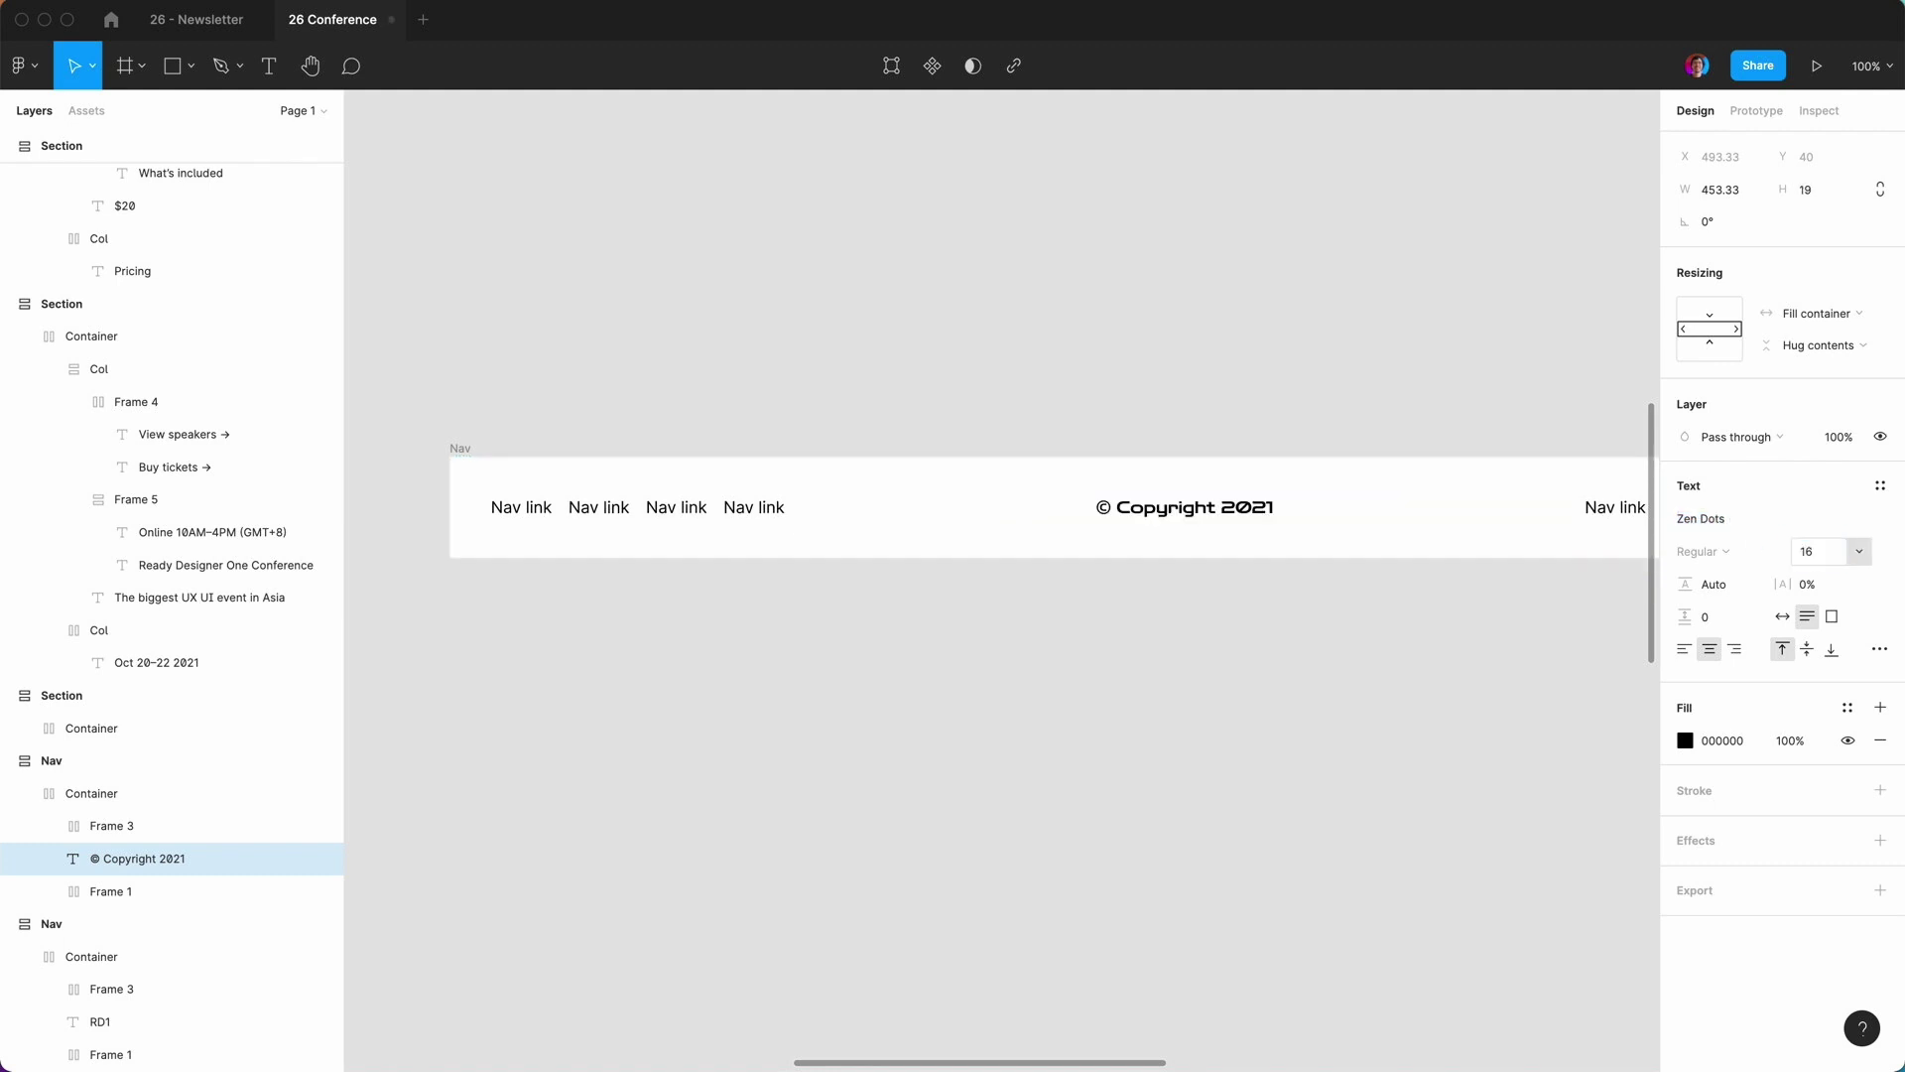
left_click(1187, 763)
Switch to the Brave browser.
mouse_move(1181, 1067)
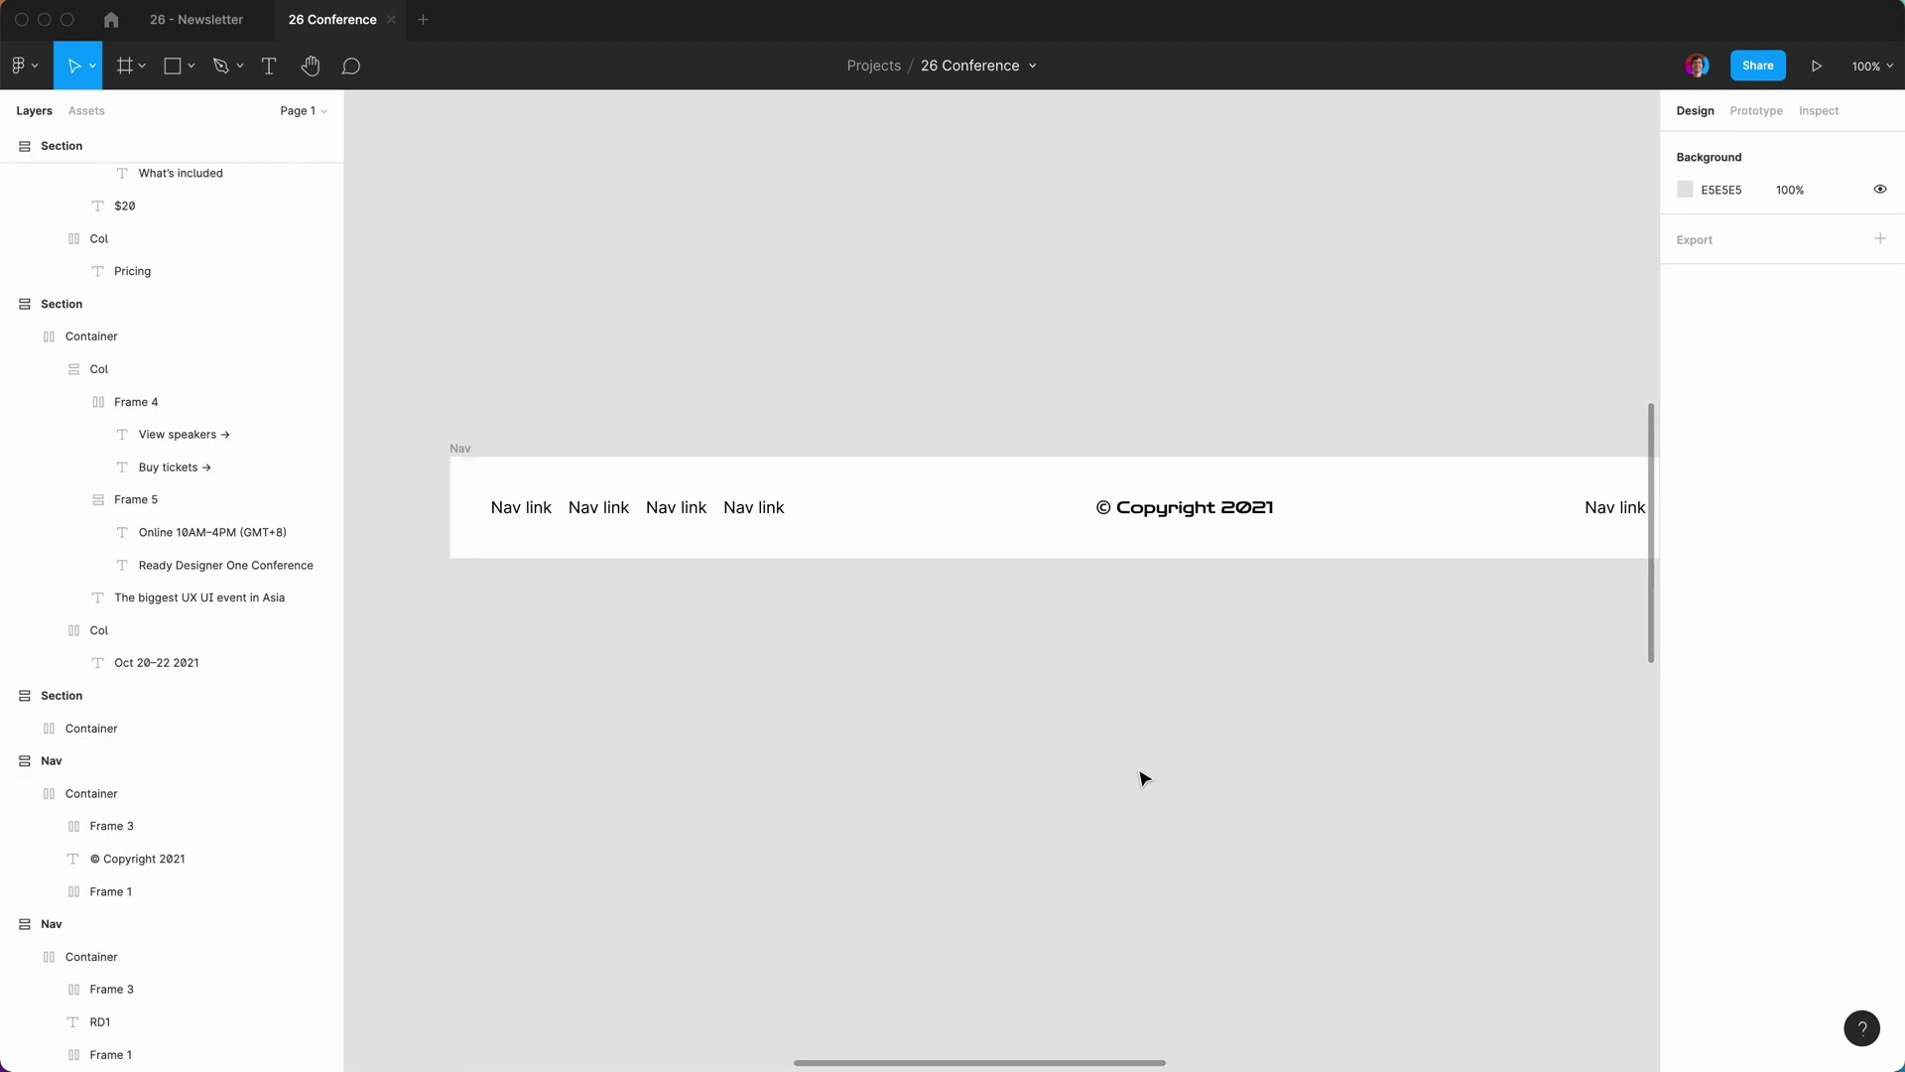
scroll(1144, 774, "right", 3)
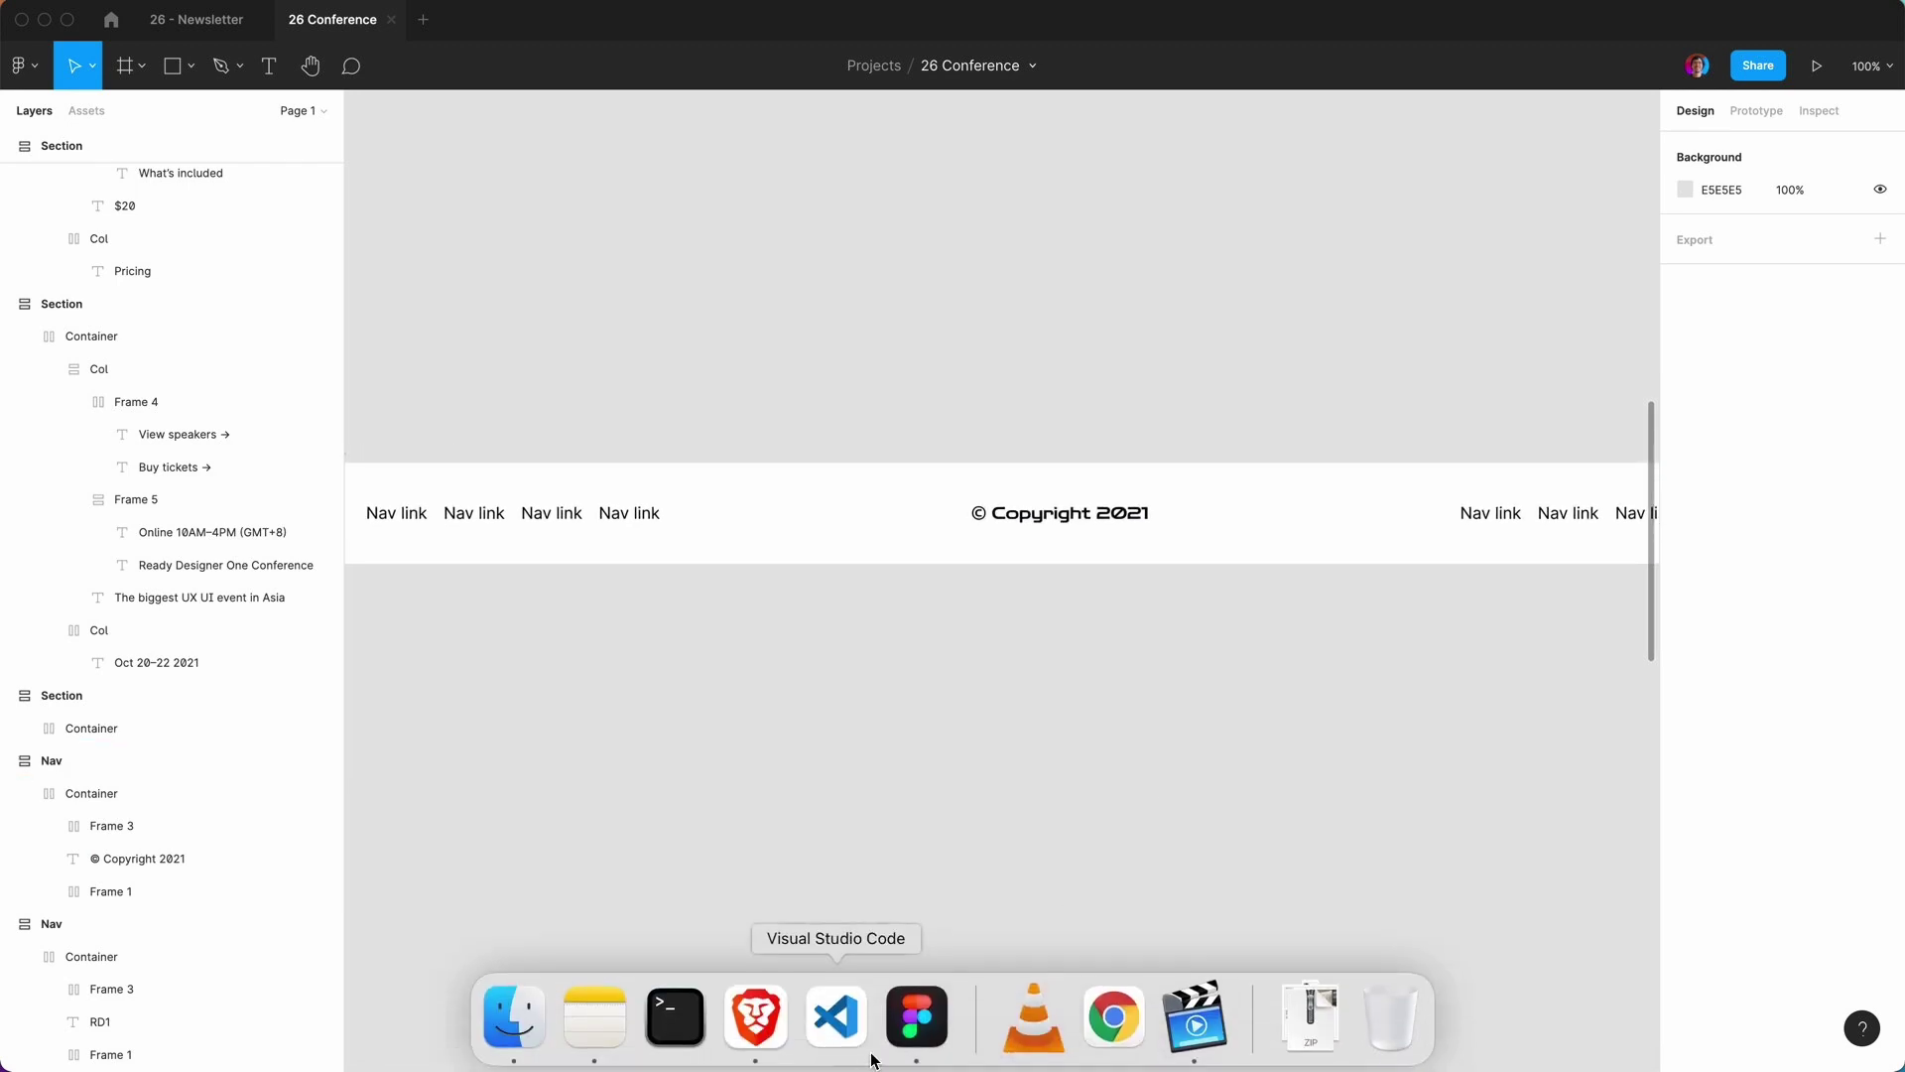
left_click(766, 1022)
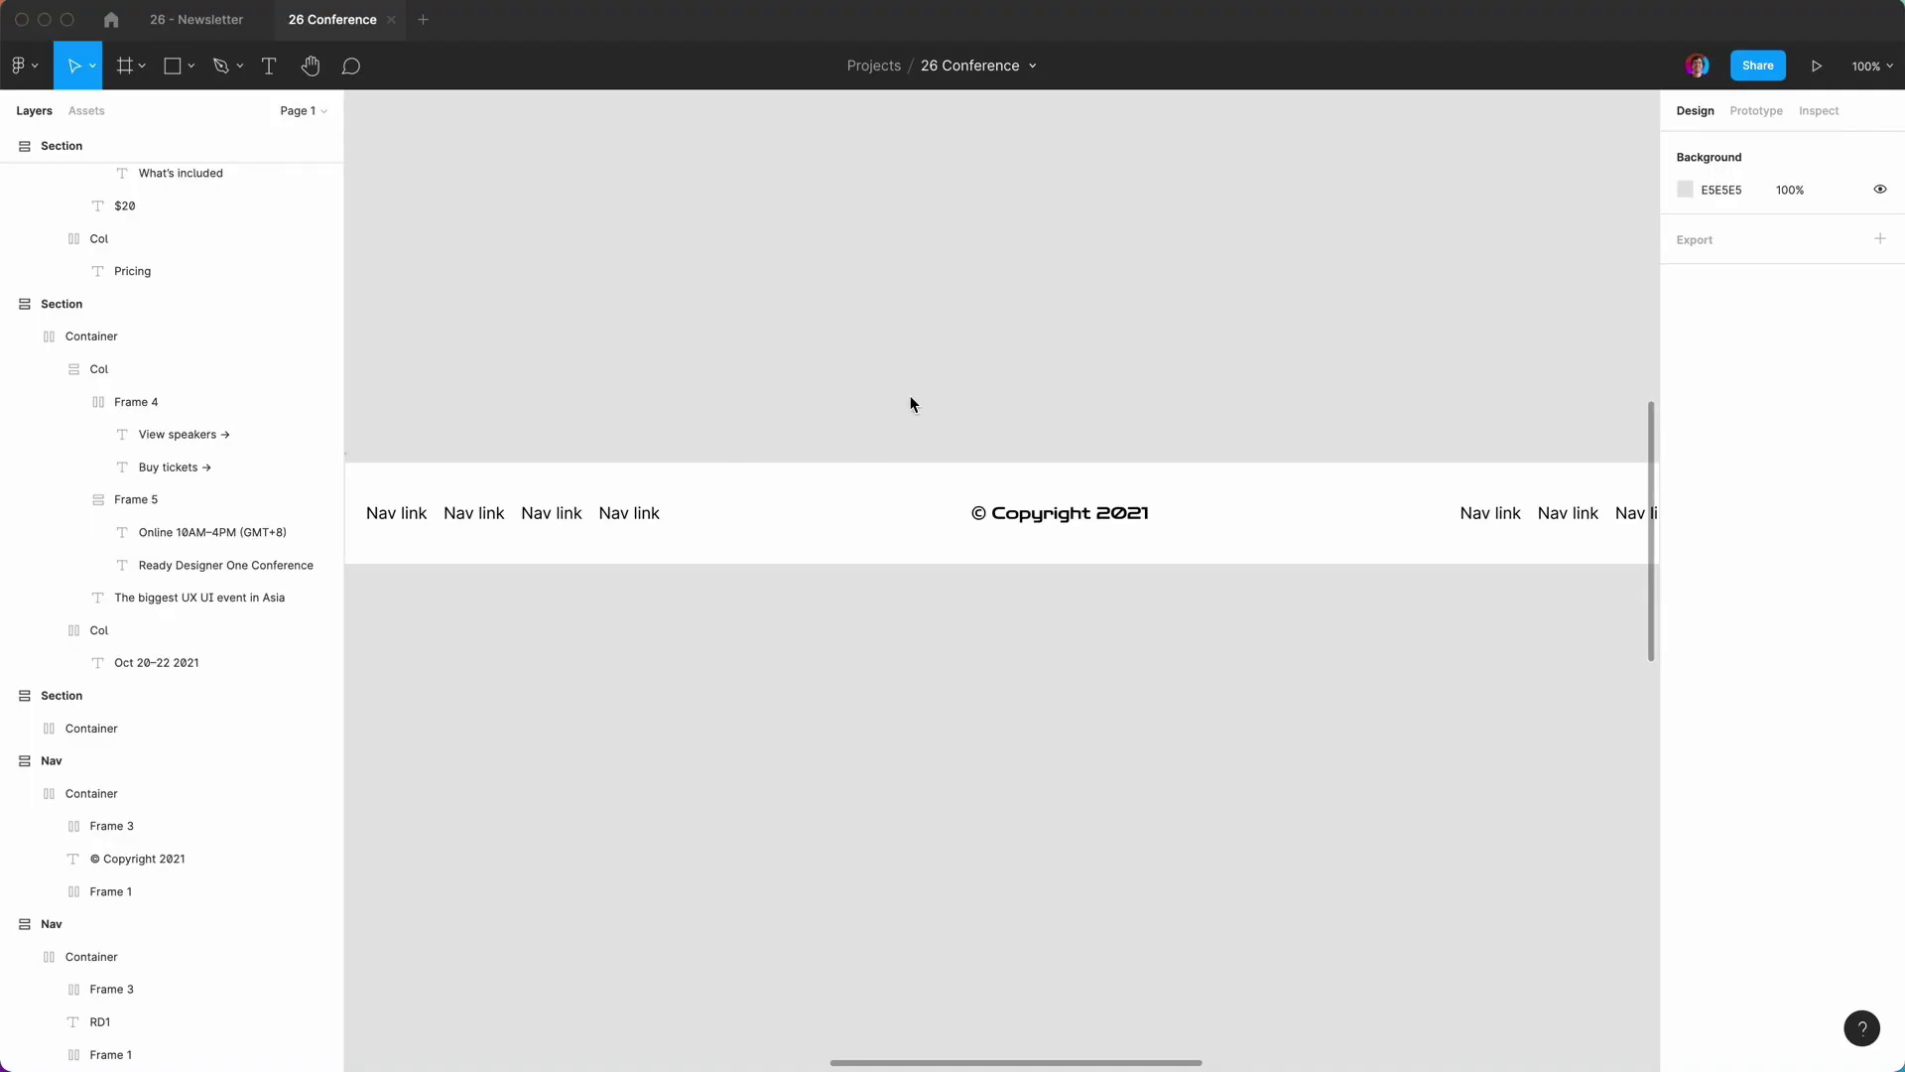
Replace the four nav links after the copyright text with "Twitter", "Facebook", "Instagram" and "Youtube".
scroll(923, 387, "right", 5)
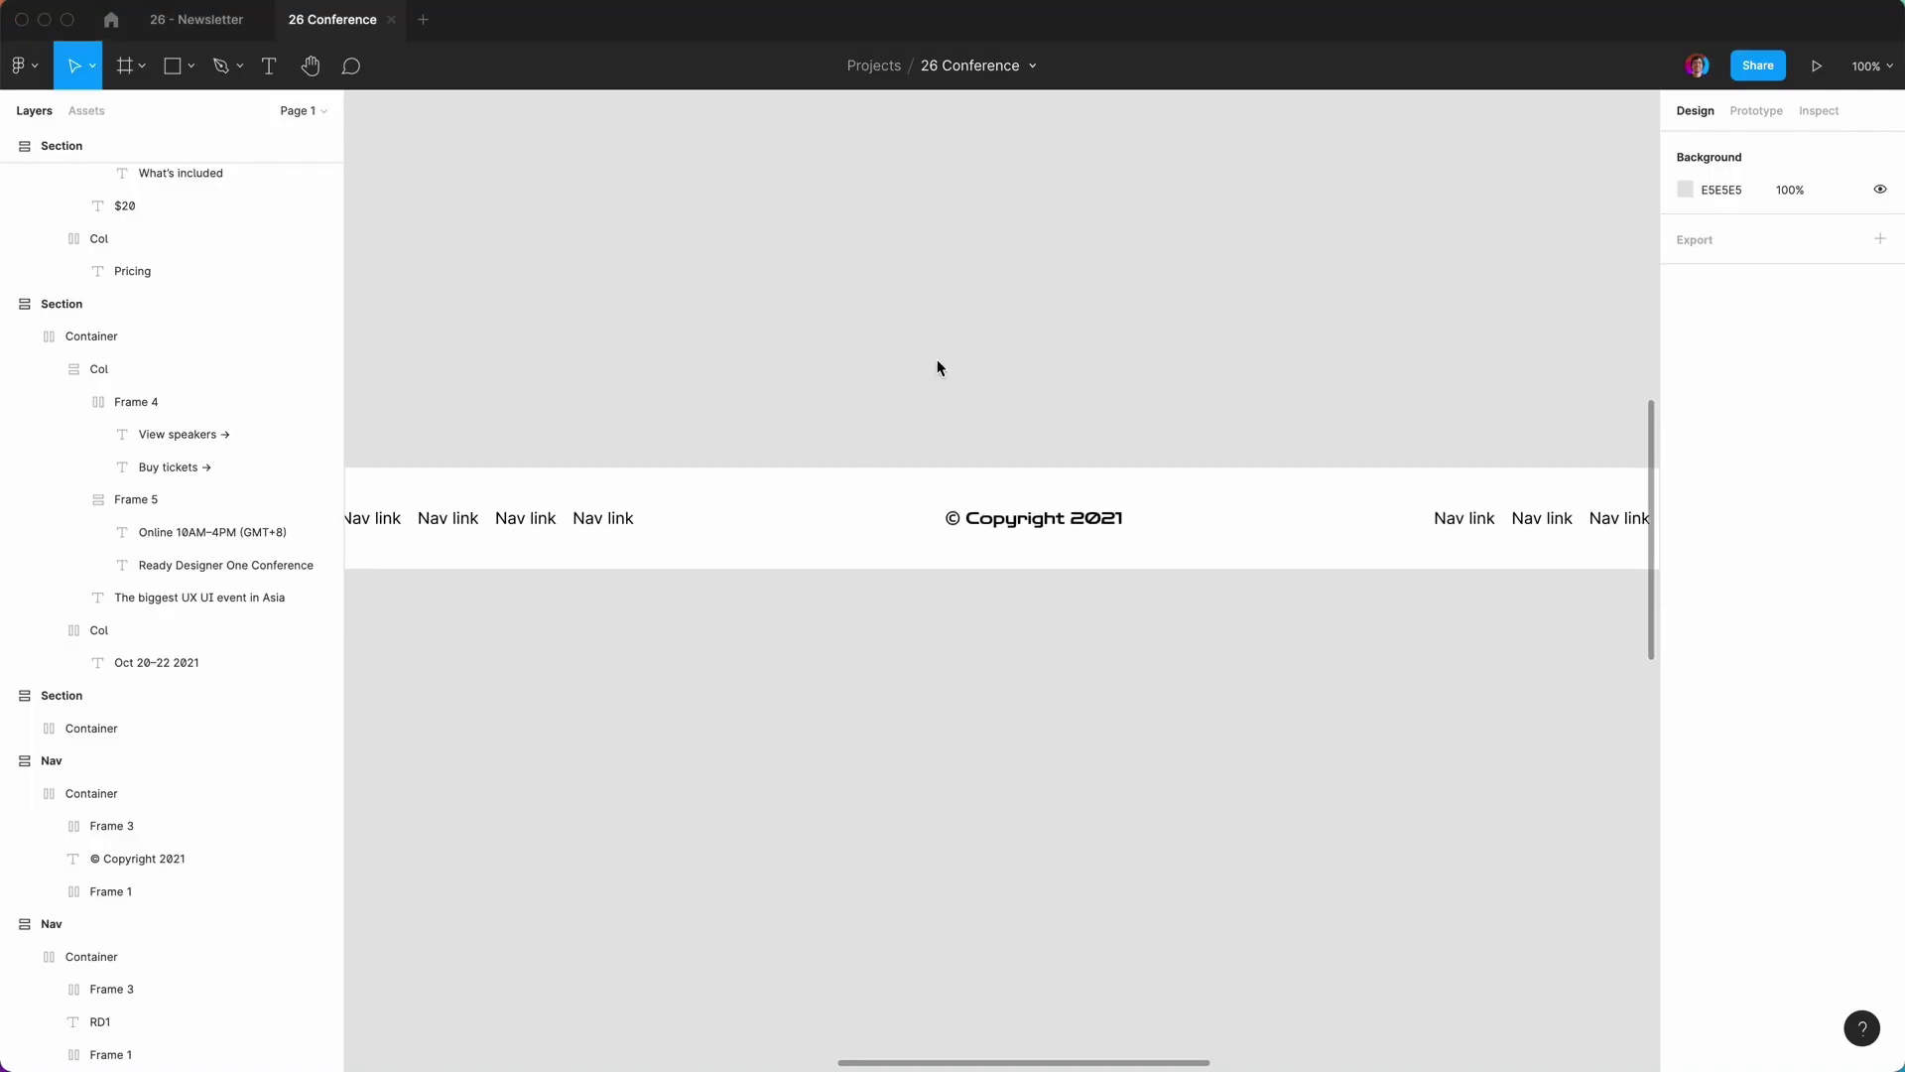
double_click(1280, 533)
double_click(1280, 533)
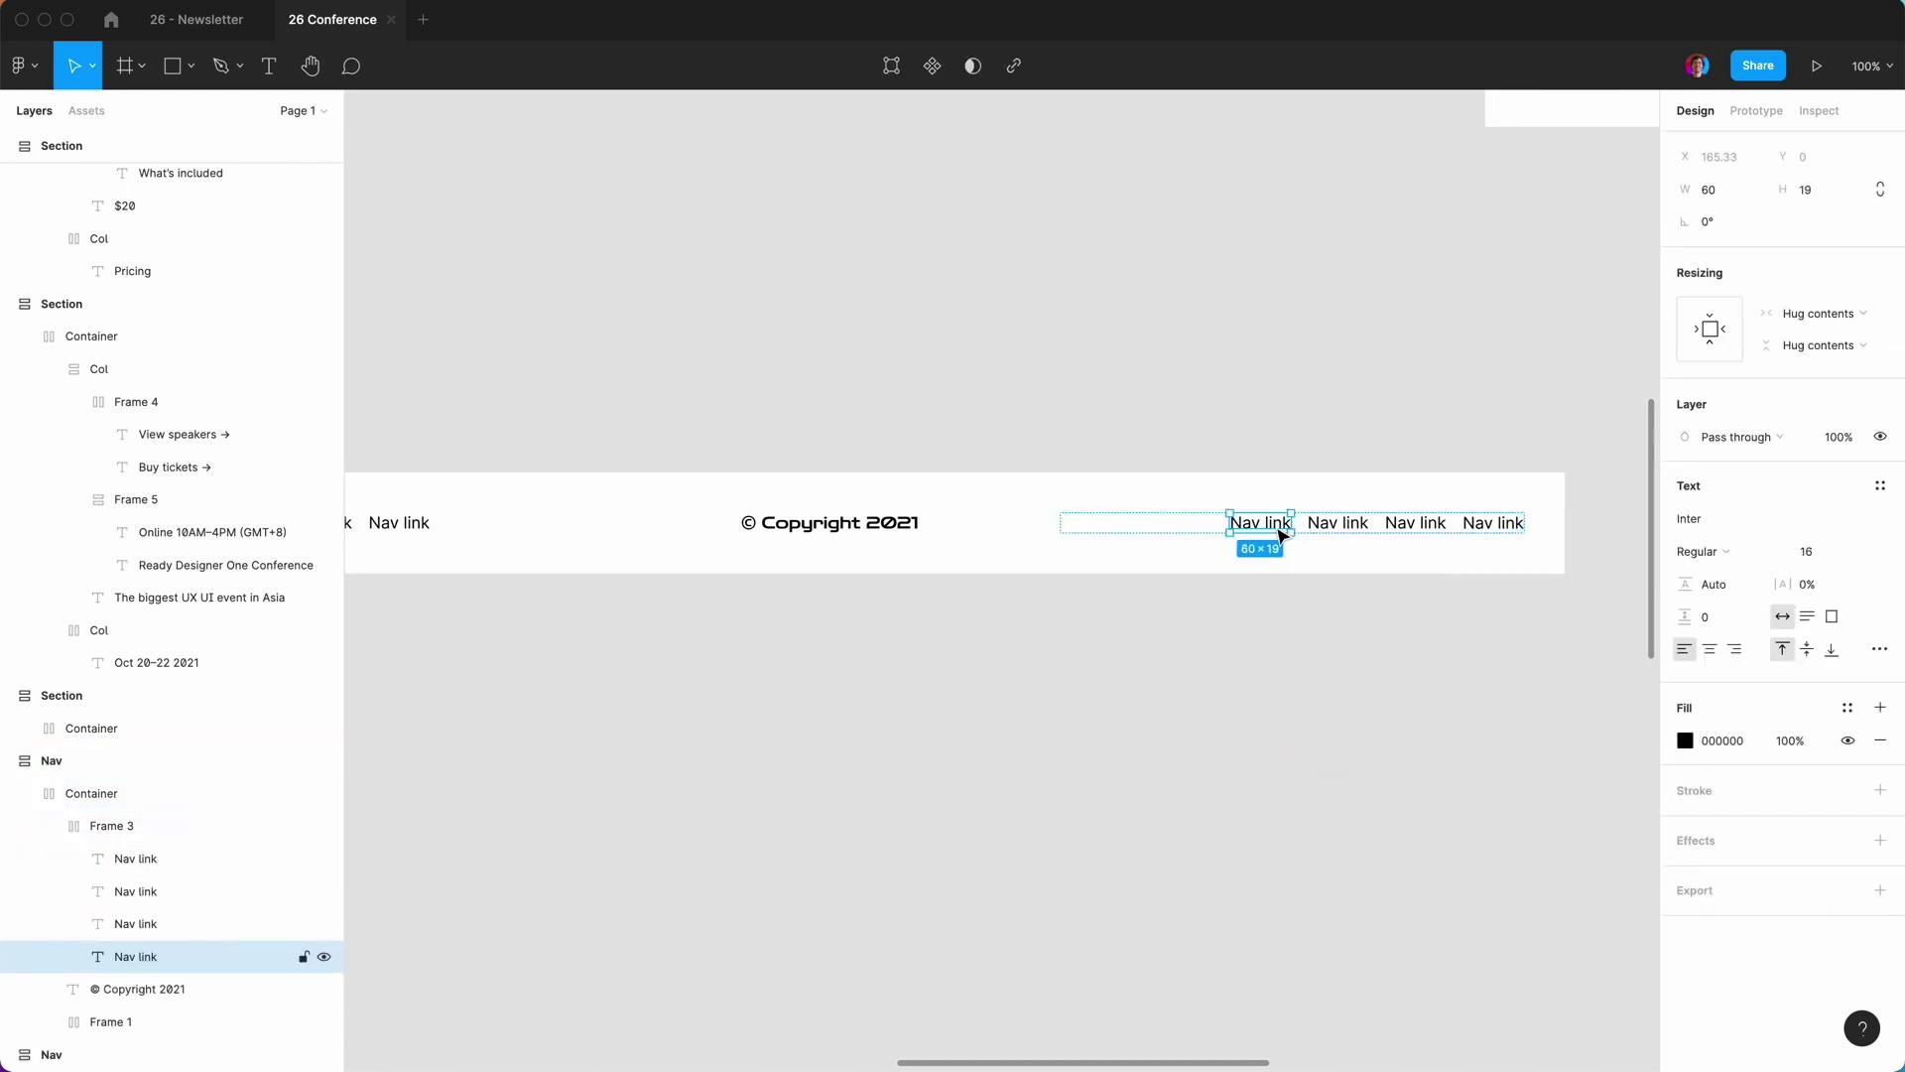
double_click(1277, 530)
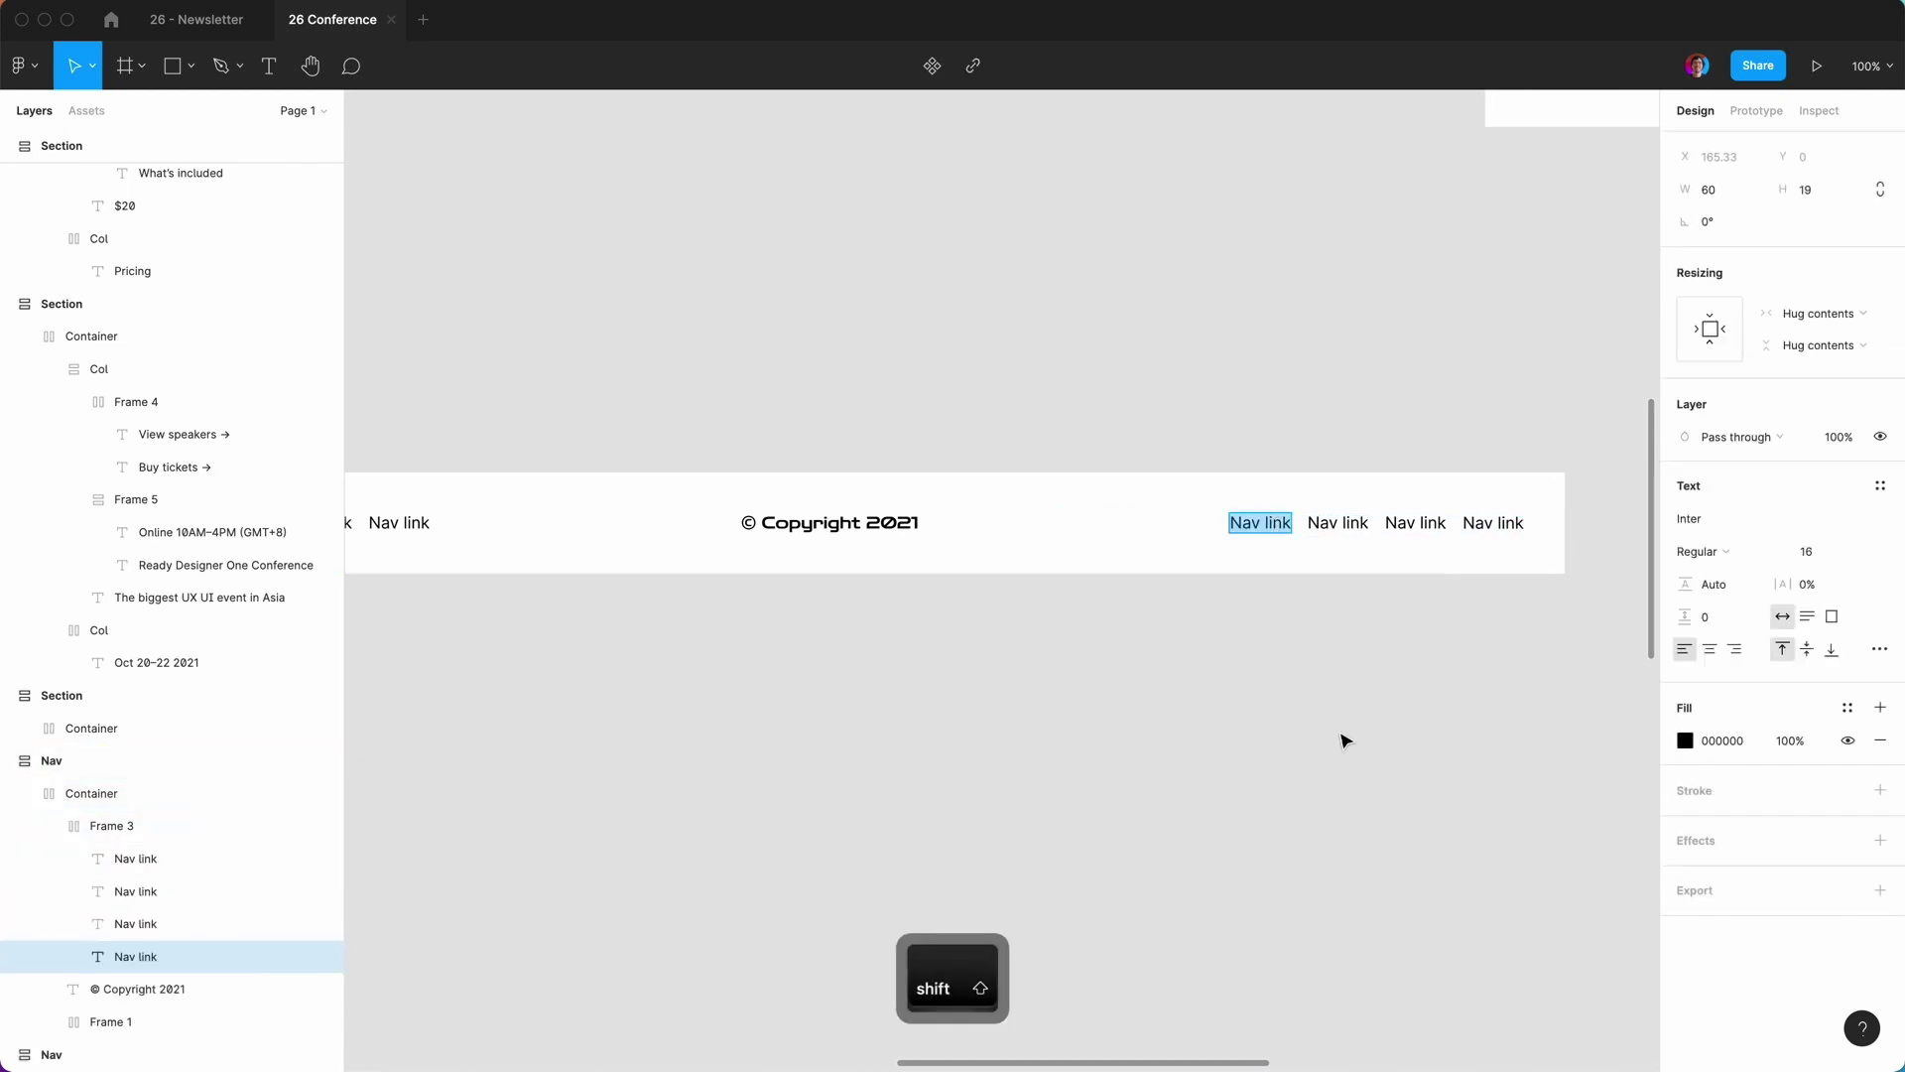
type("TTwitter")
key("Tab")
type("Facebook")
key("Tab")
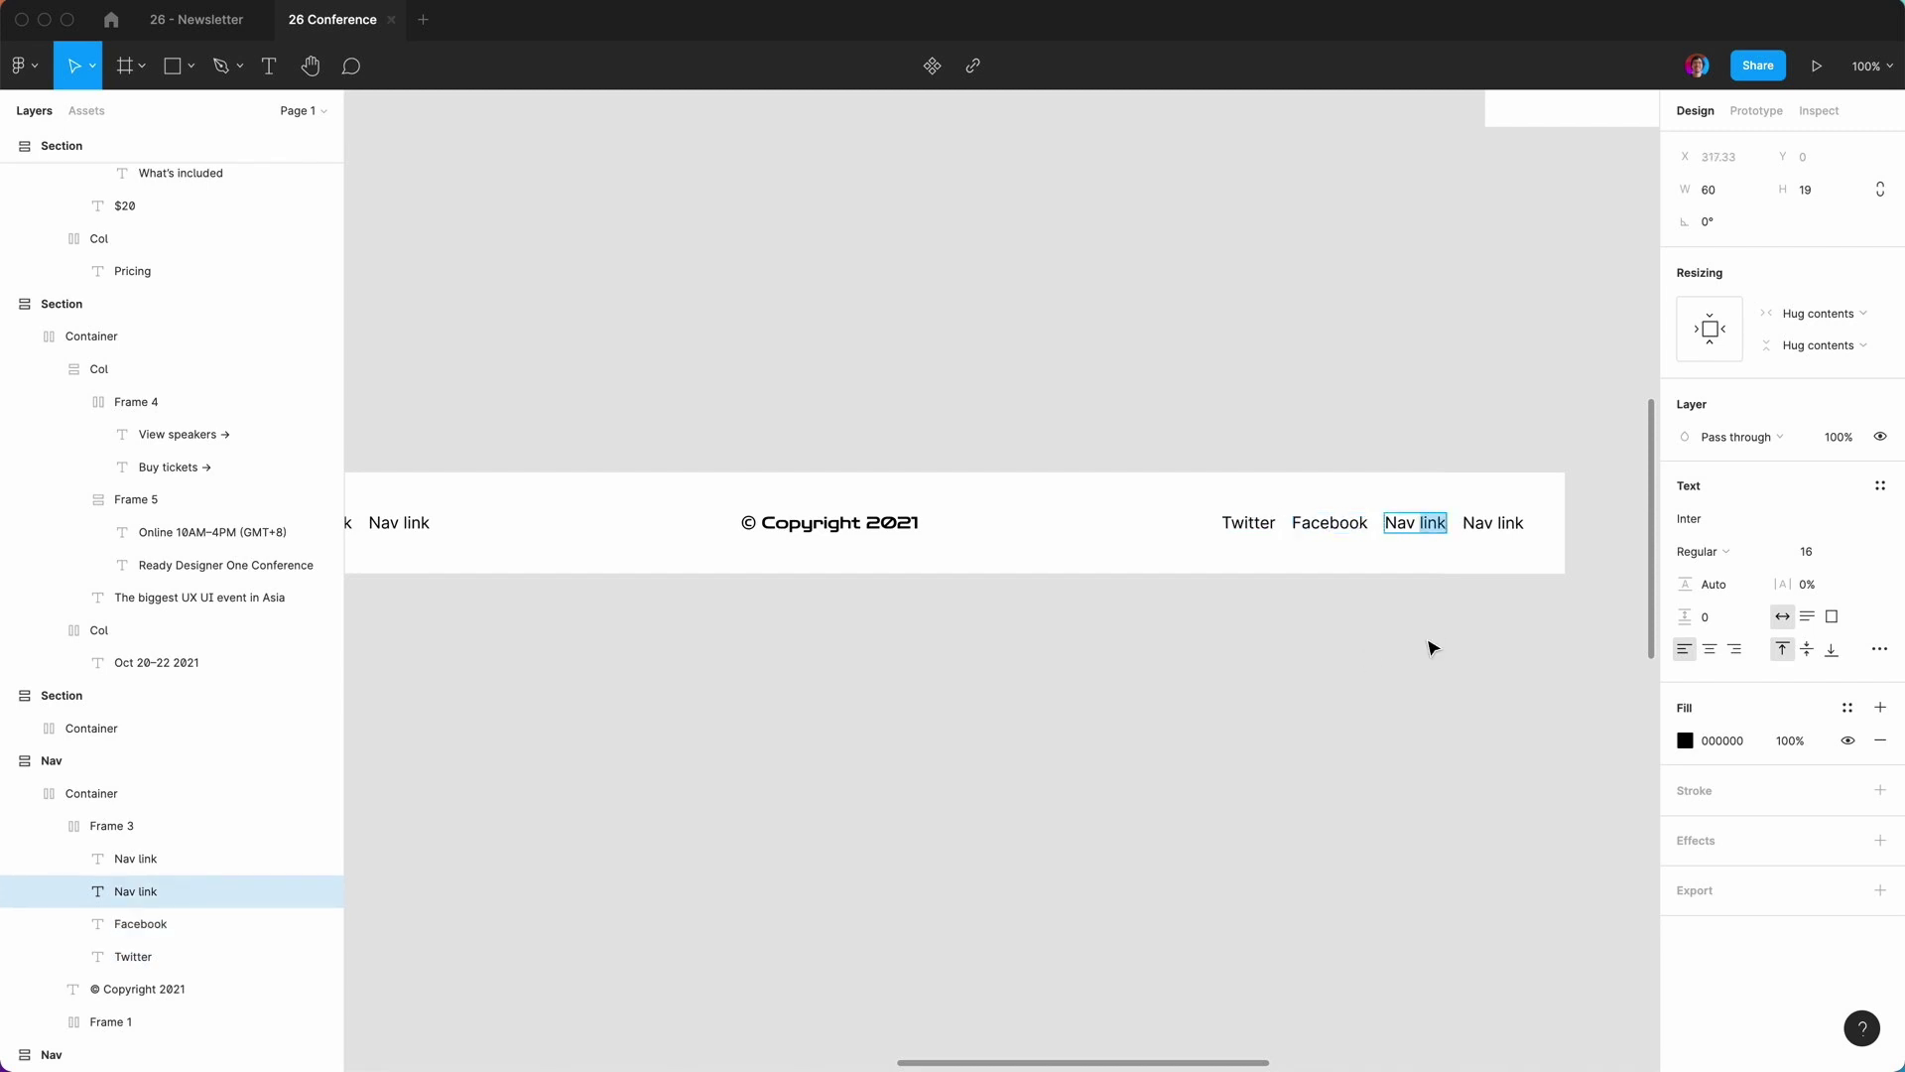
type("Instagram")
key("Tab")
type("Youtube")
left_click(1357, 827)
Rename the duplicated Nav frame that holds the copyright text as "Footer".
key("minus")
scroll(1055, 791, "down", 3)
scroll(980, 796, "left", 3)
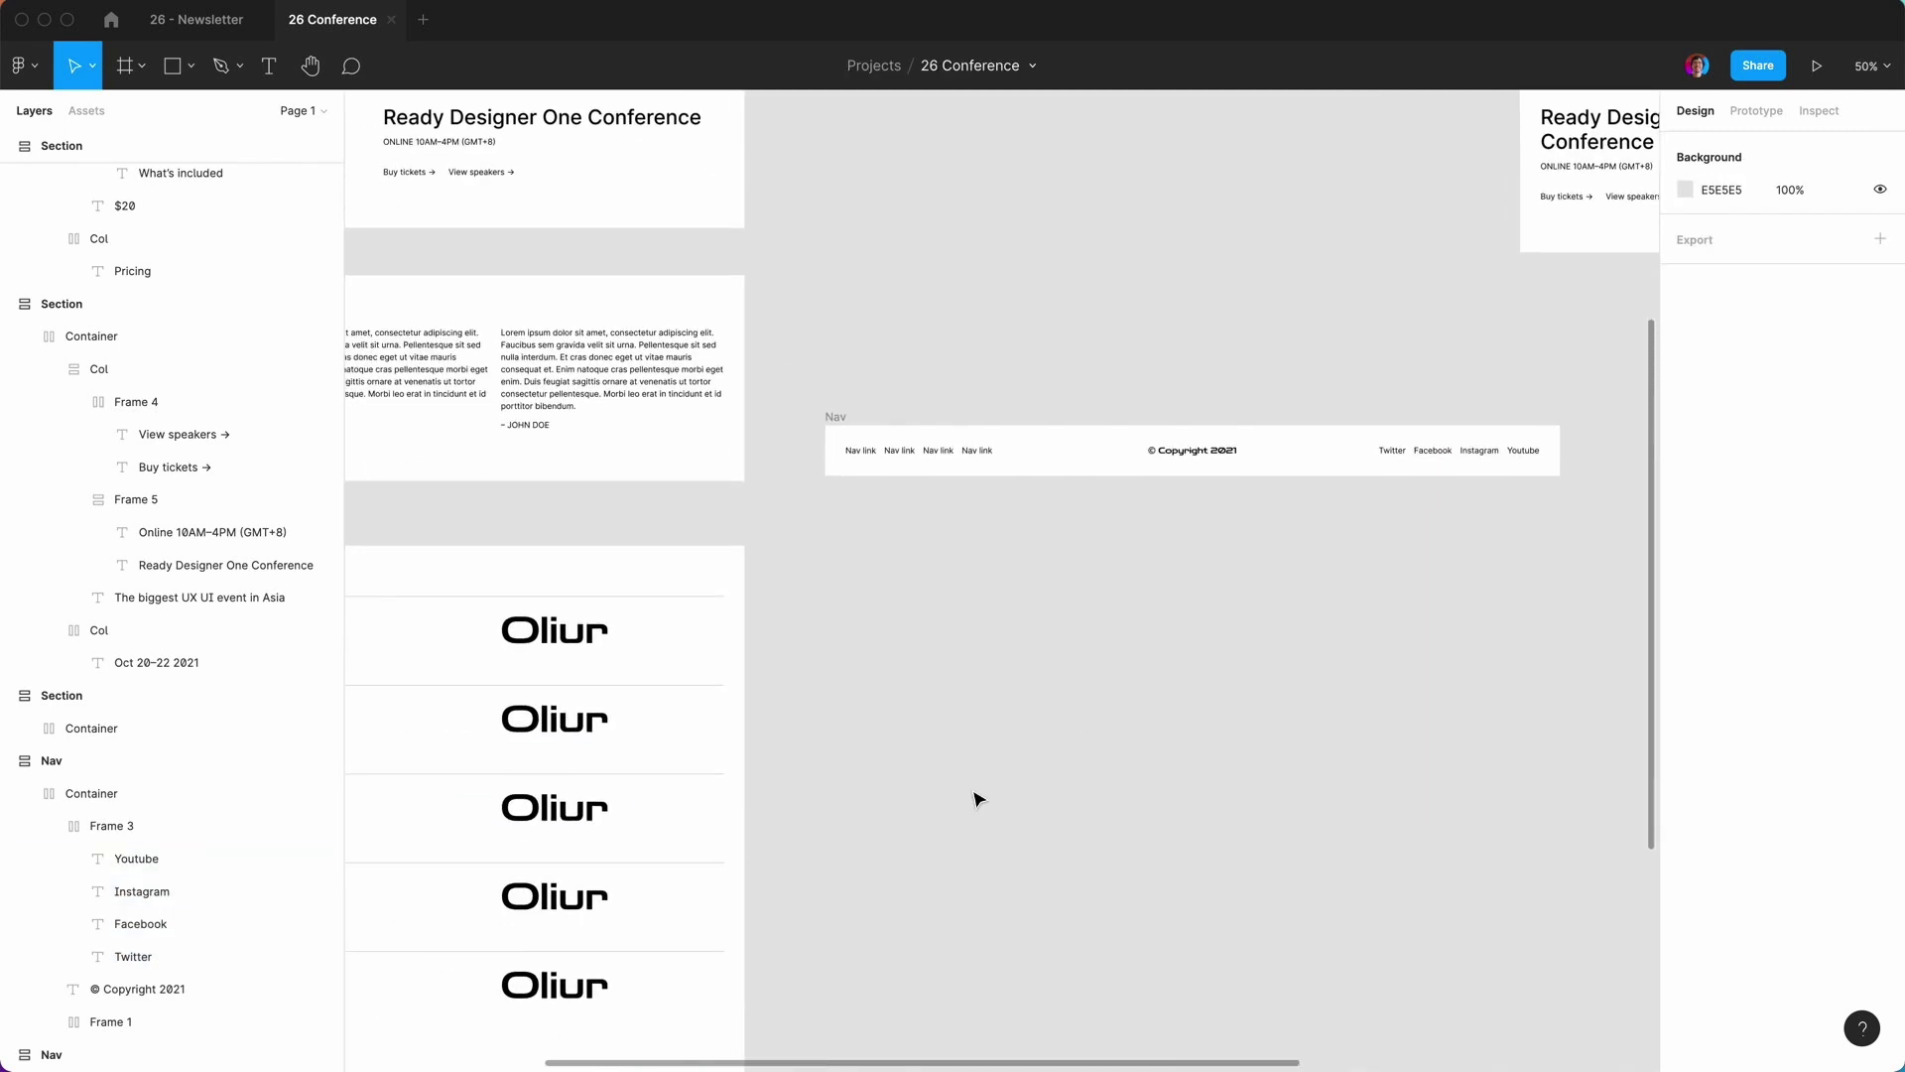
left_click(836, 415)
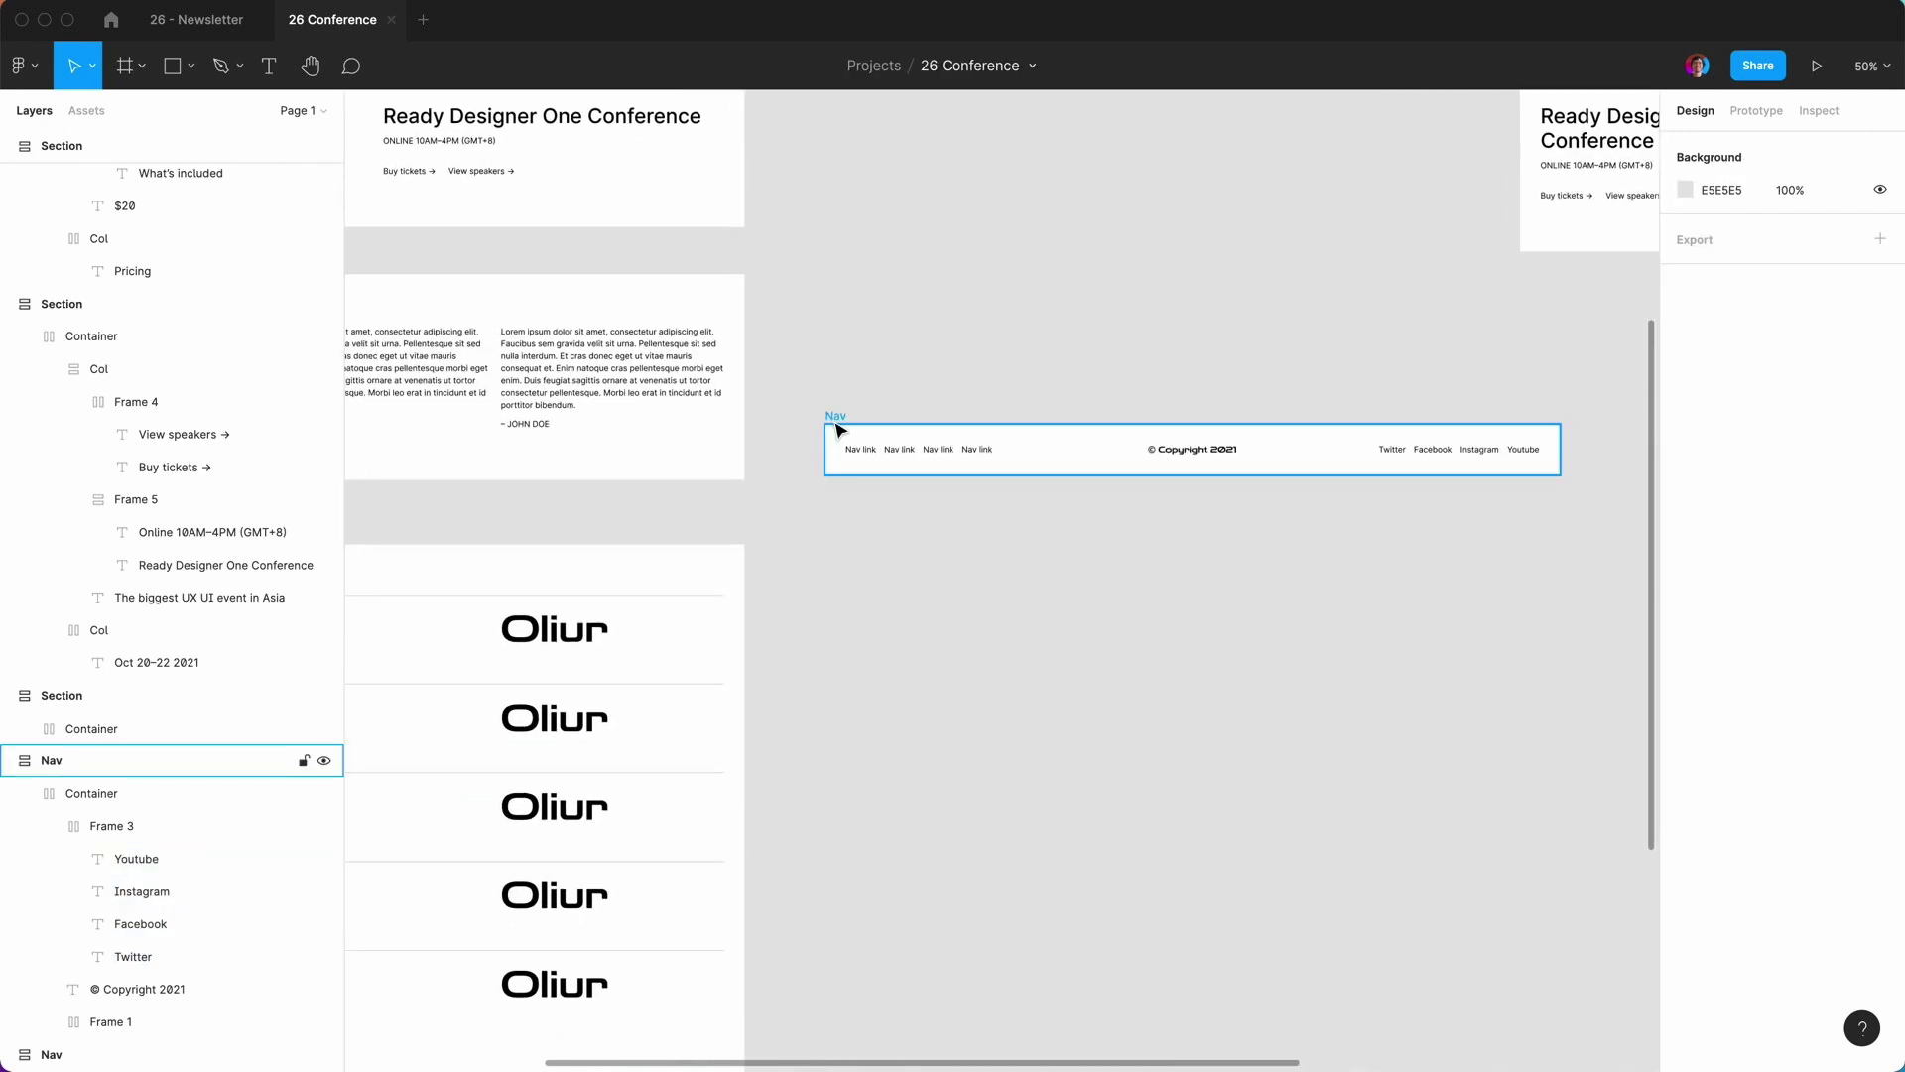
double_click(56, 762)
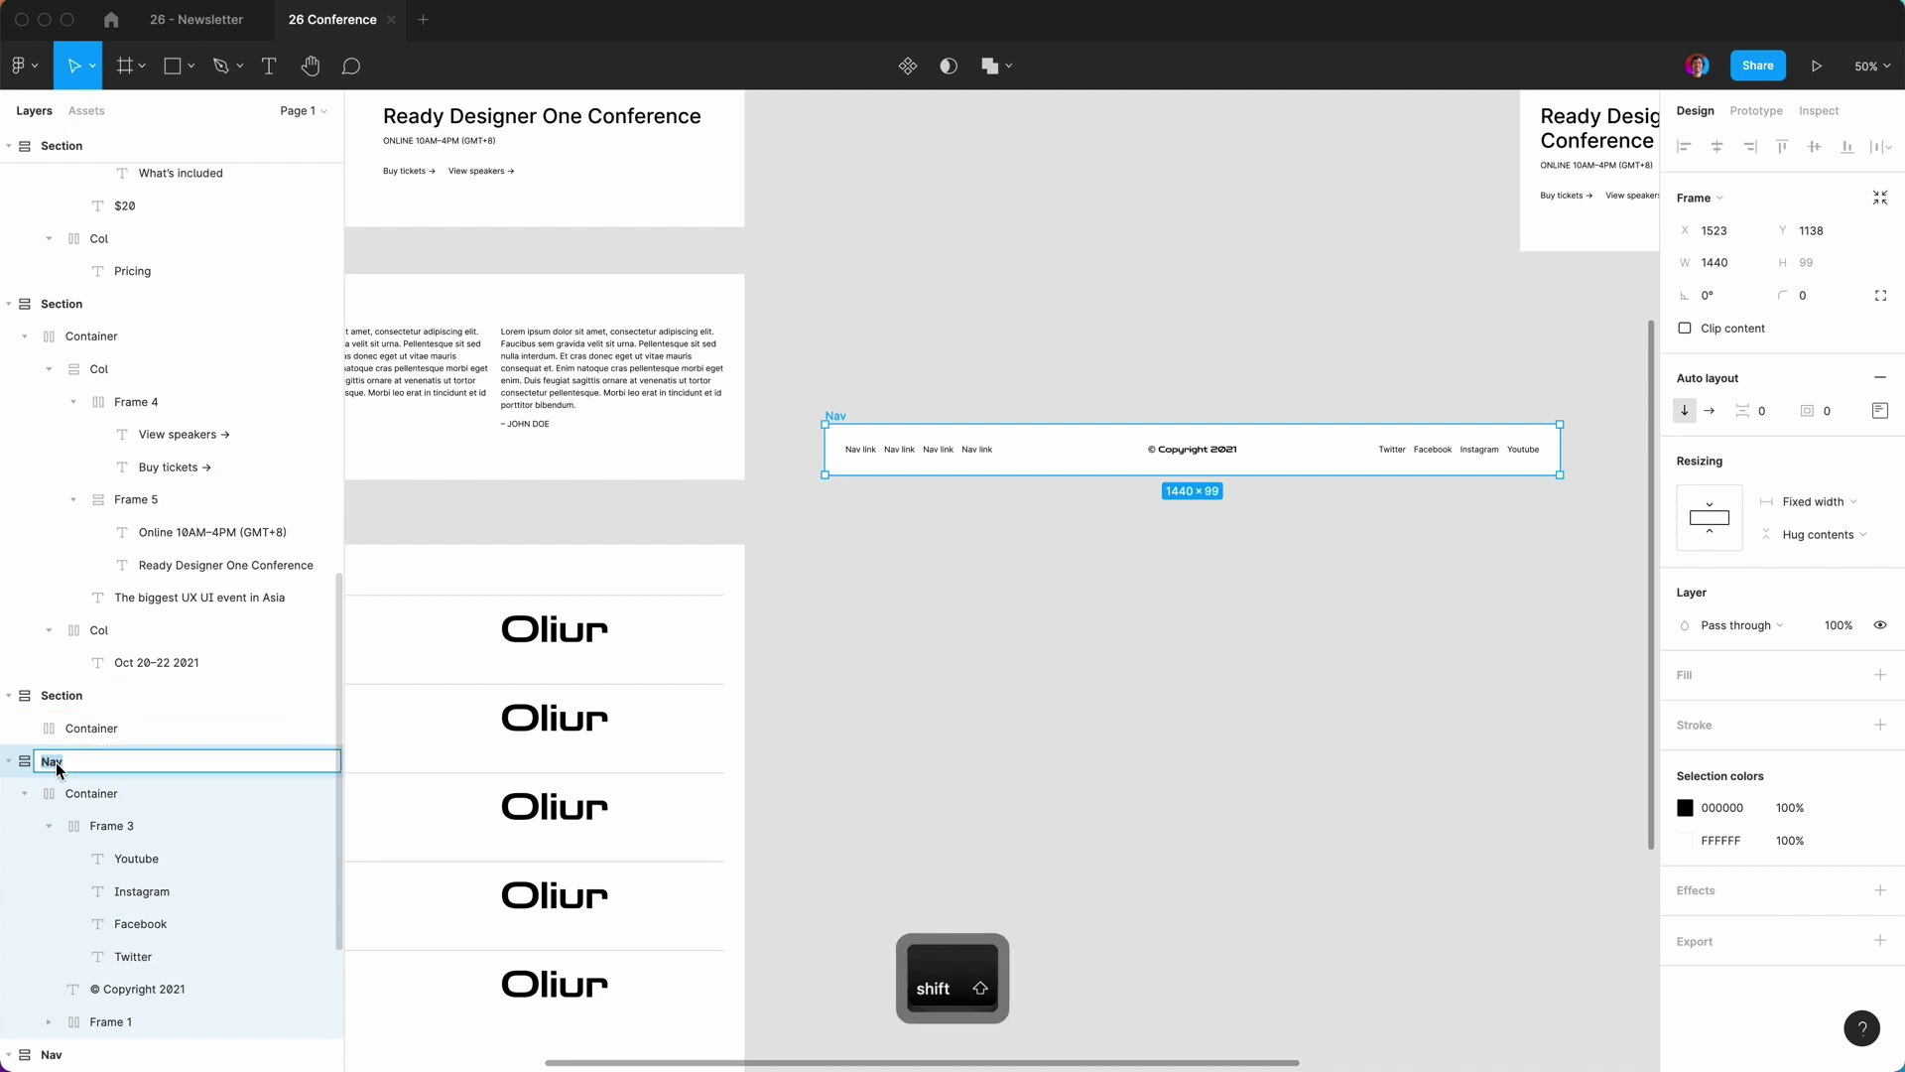
type("Footer")
key("Return")
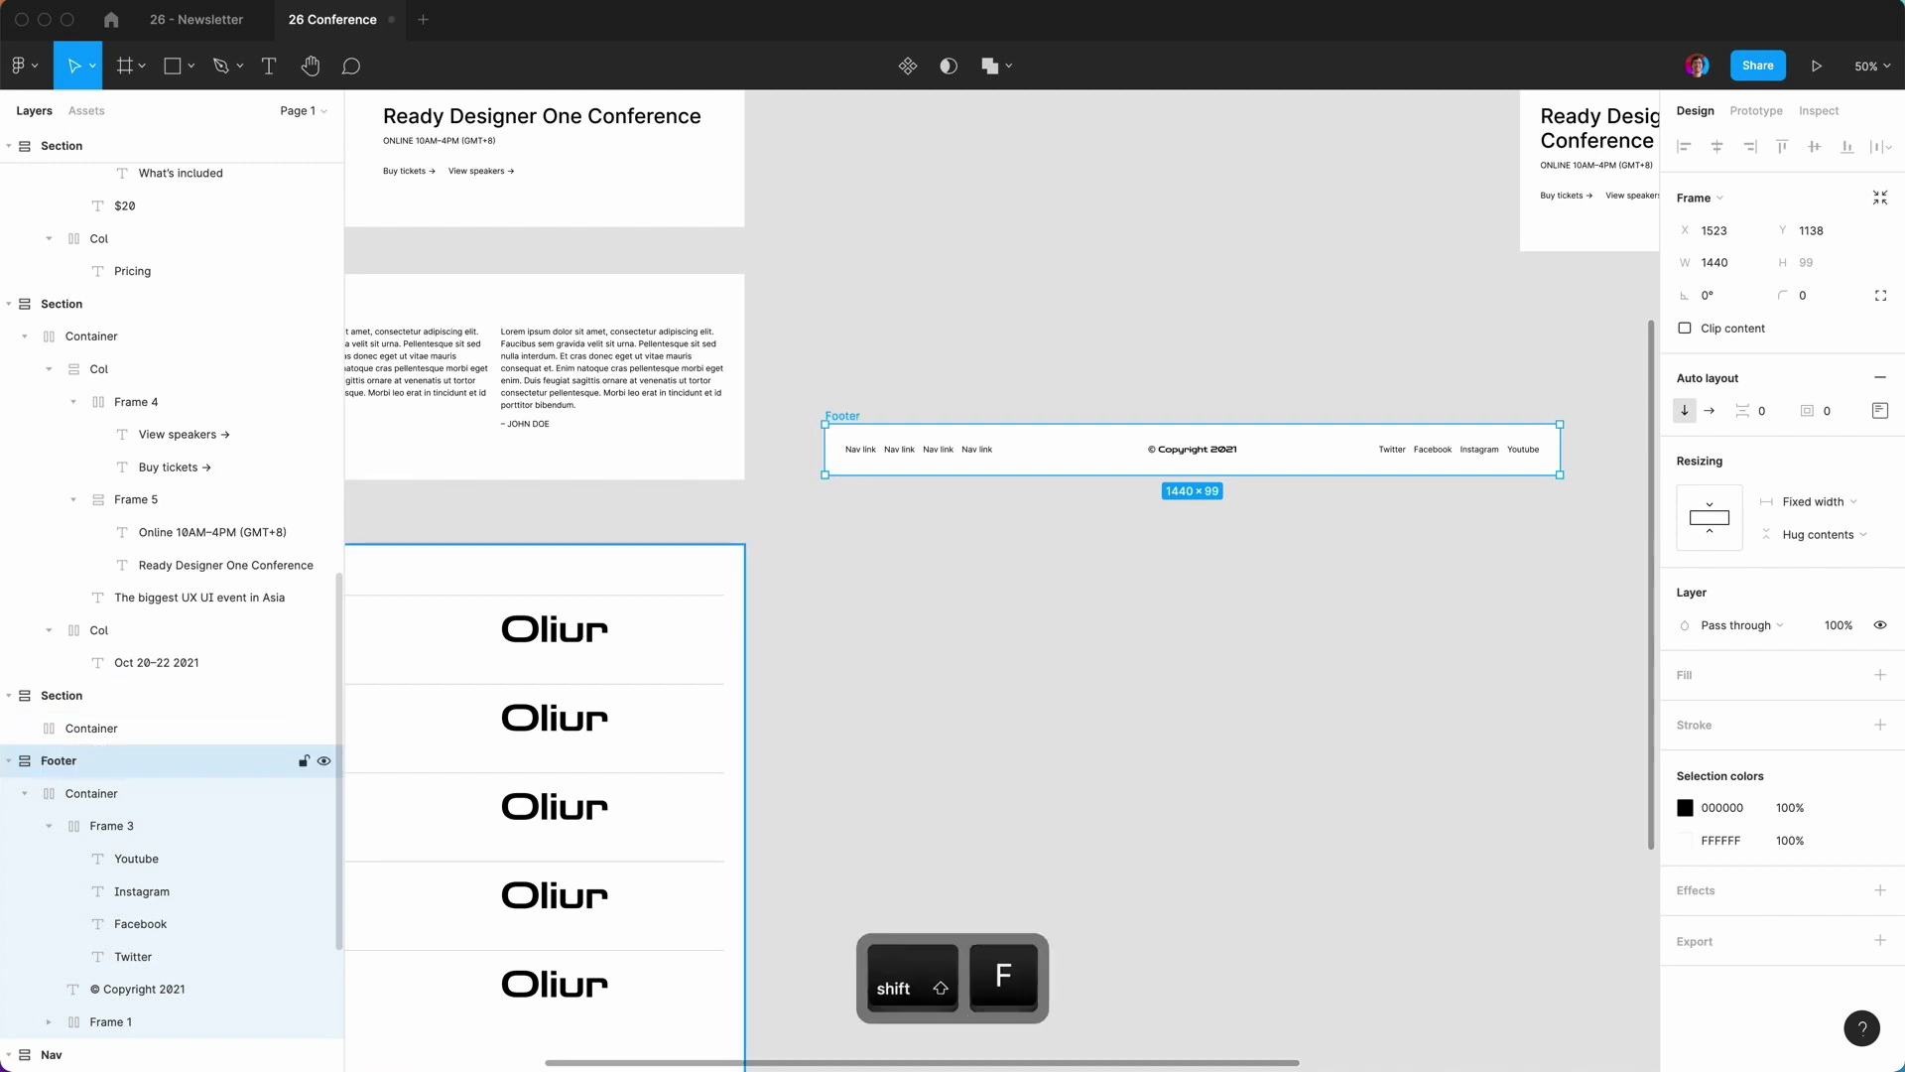
Move the Footer frame directly below the pricing section, aligned with the column of page sections.
left_click(919, 582)
scroll(919, 582, "down", 3)
scroll(921, 583, "down", 1)
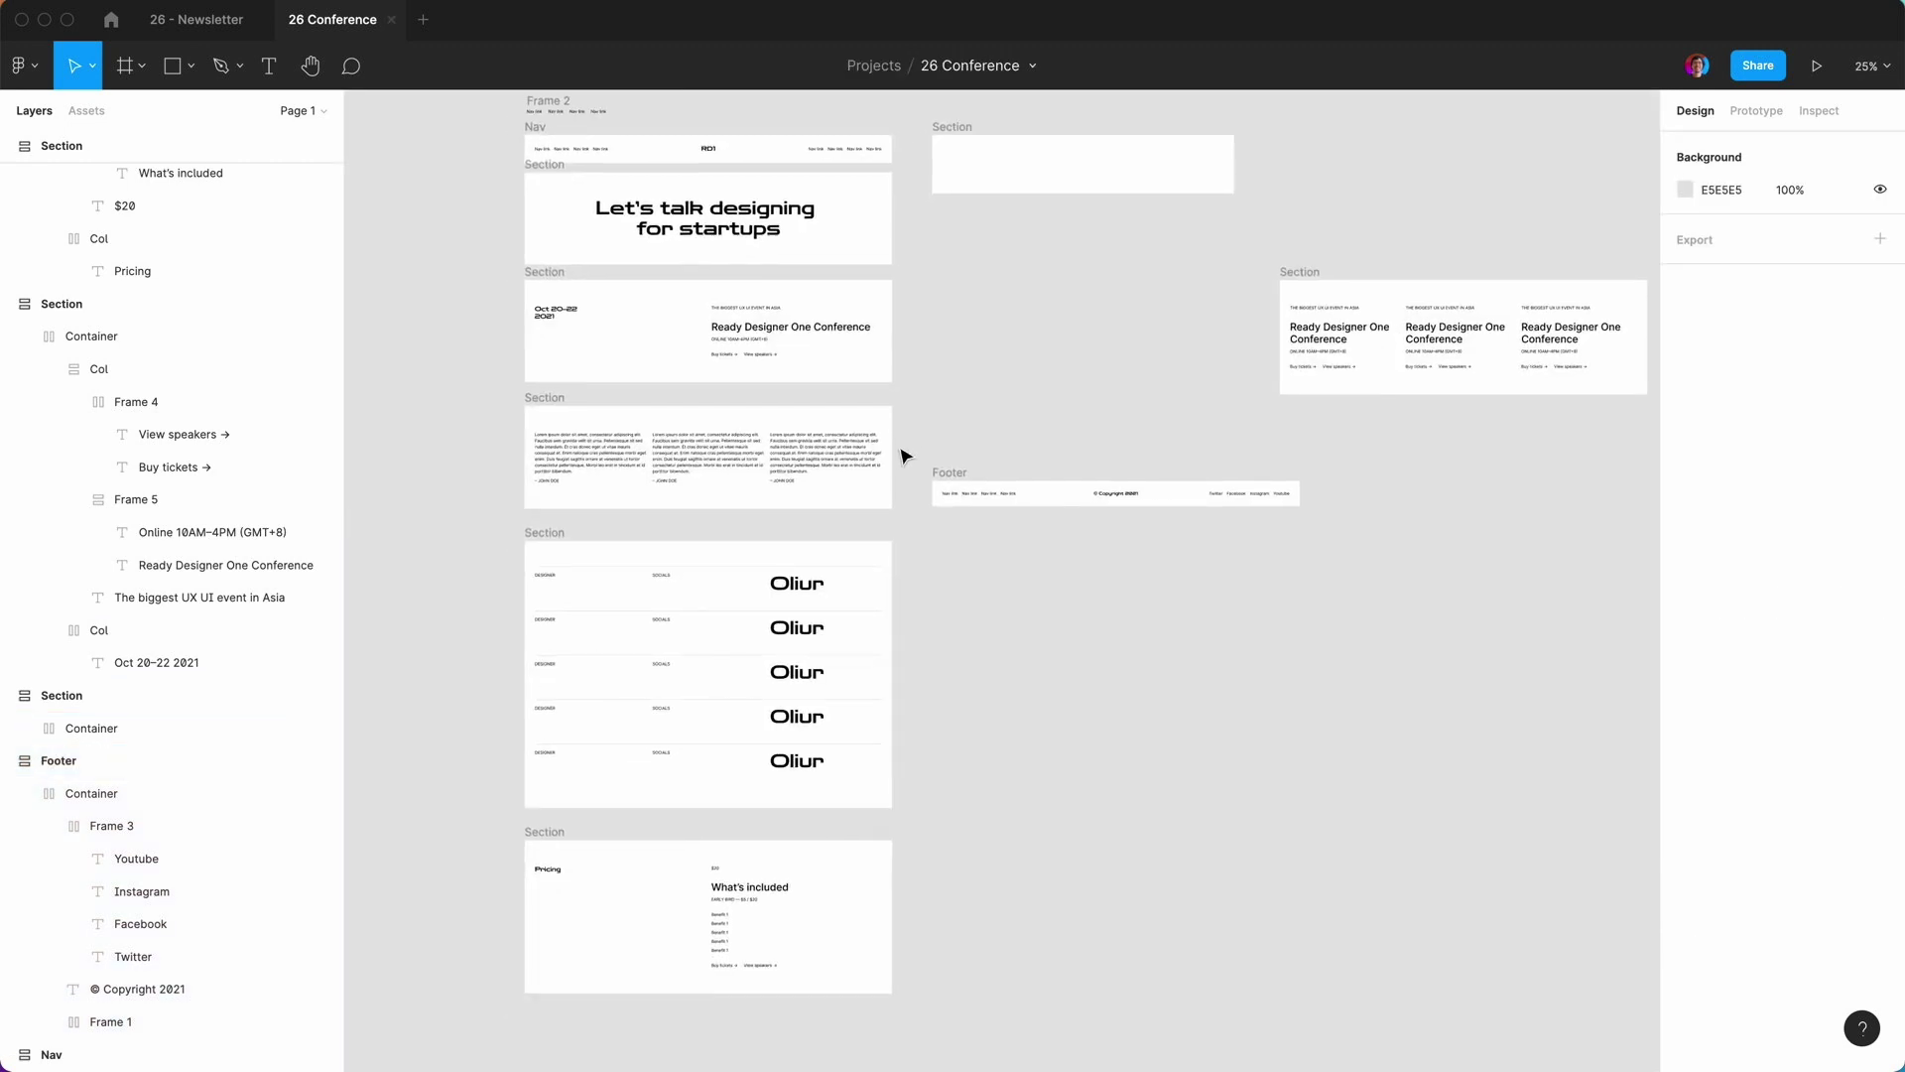
scroll(949, 483, "left", 2)
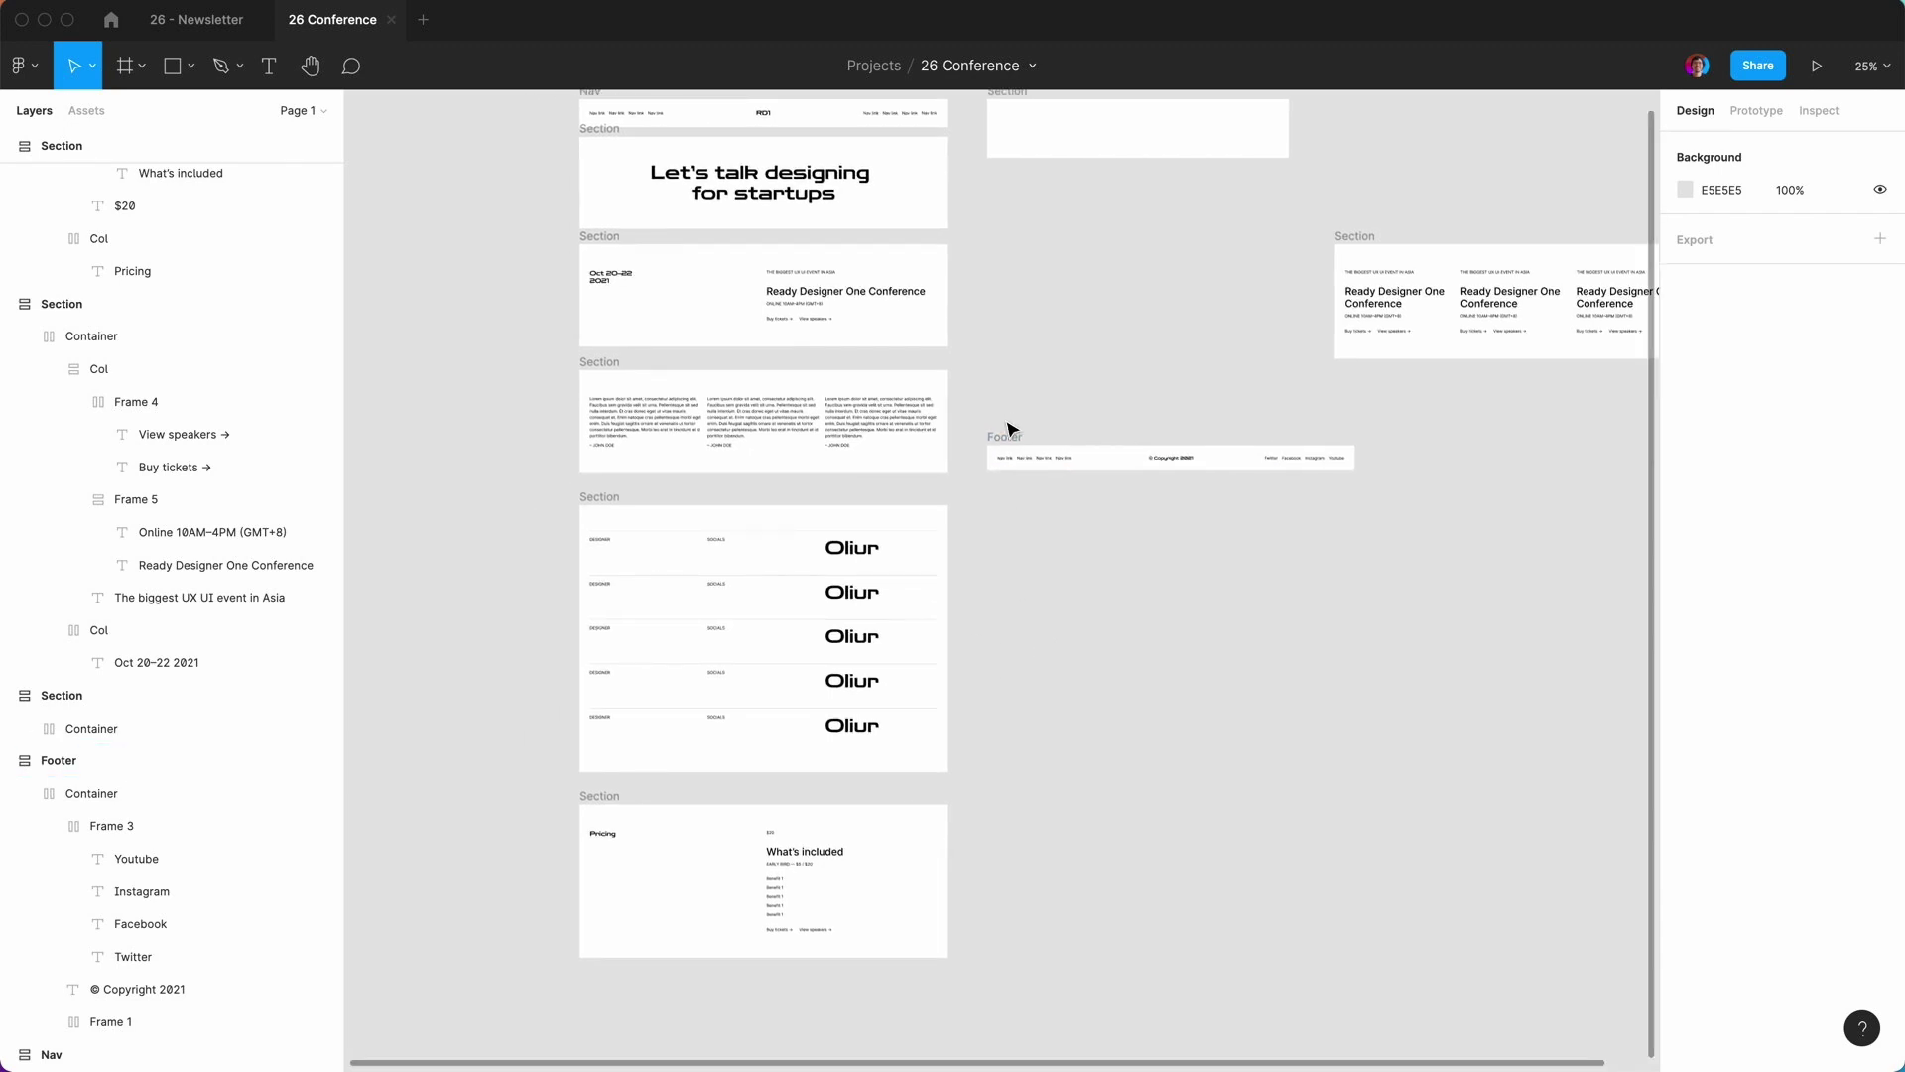
left_click_drag(1008, 427, 603, 987)
left_click(496, 897)
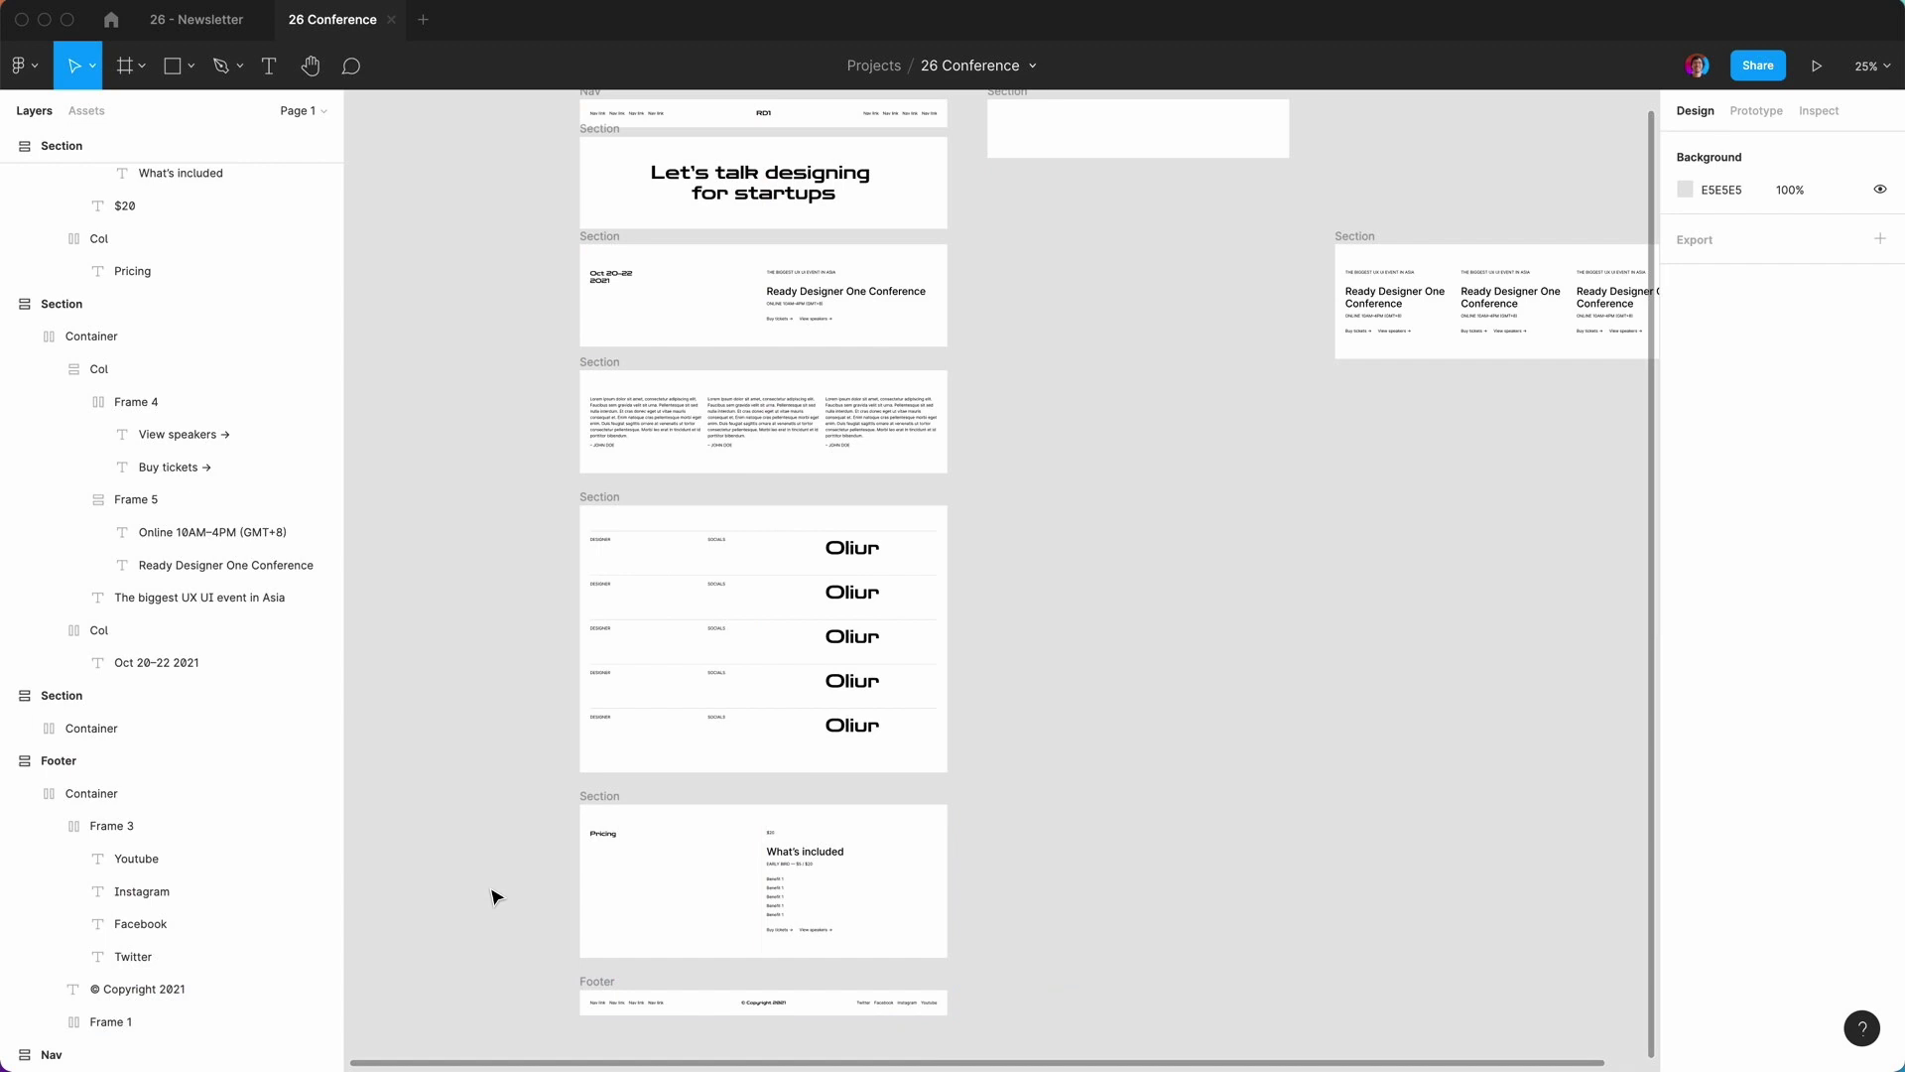
Move the empty spare section farther from the page column, lining it up above the spare three-column section.
scroll(496, 897, "up", 2)
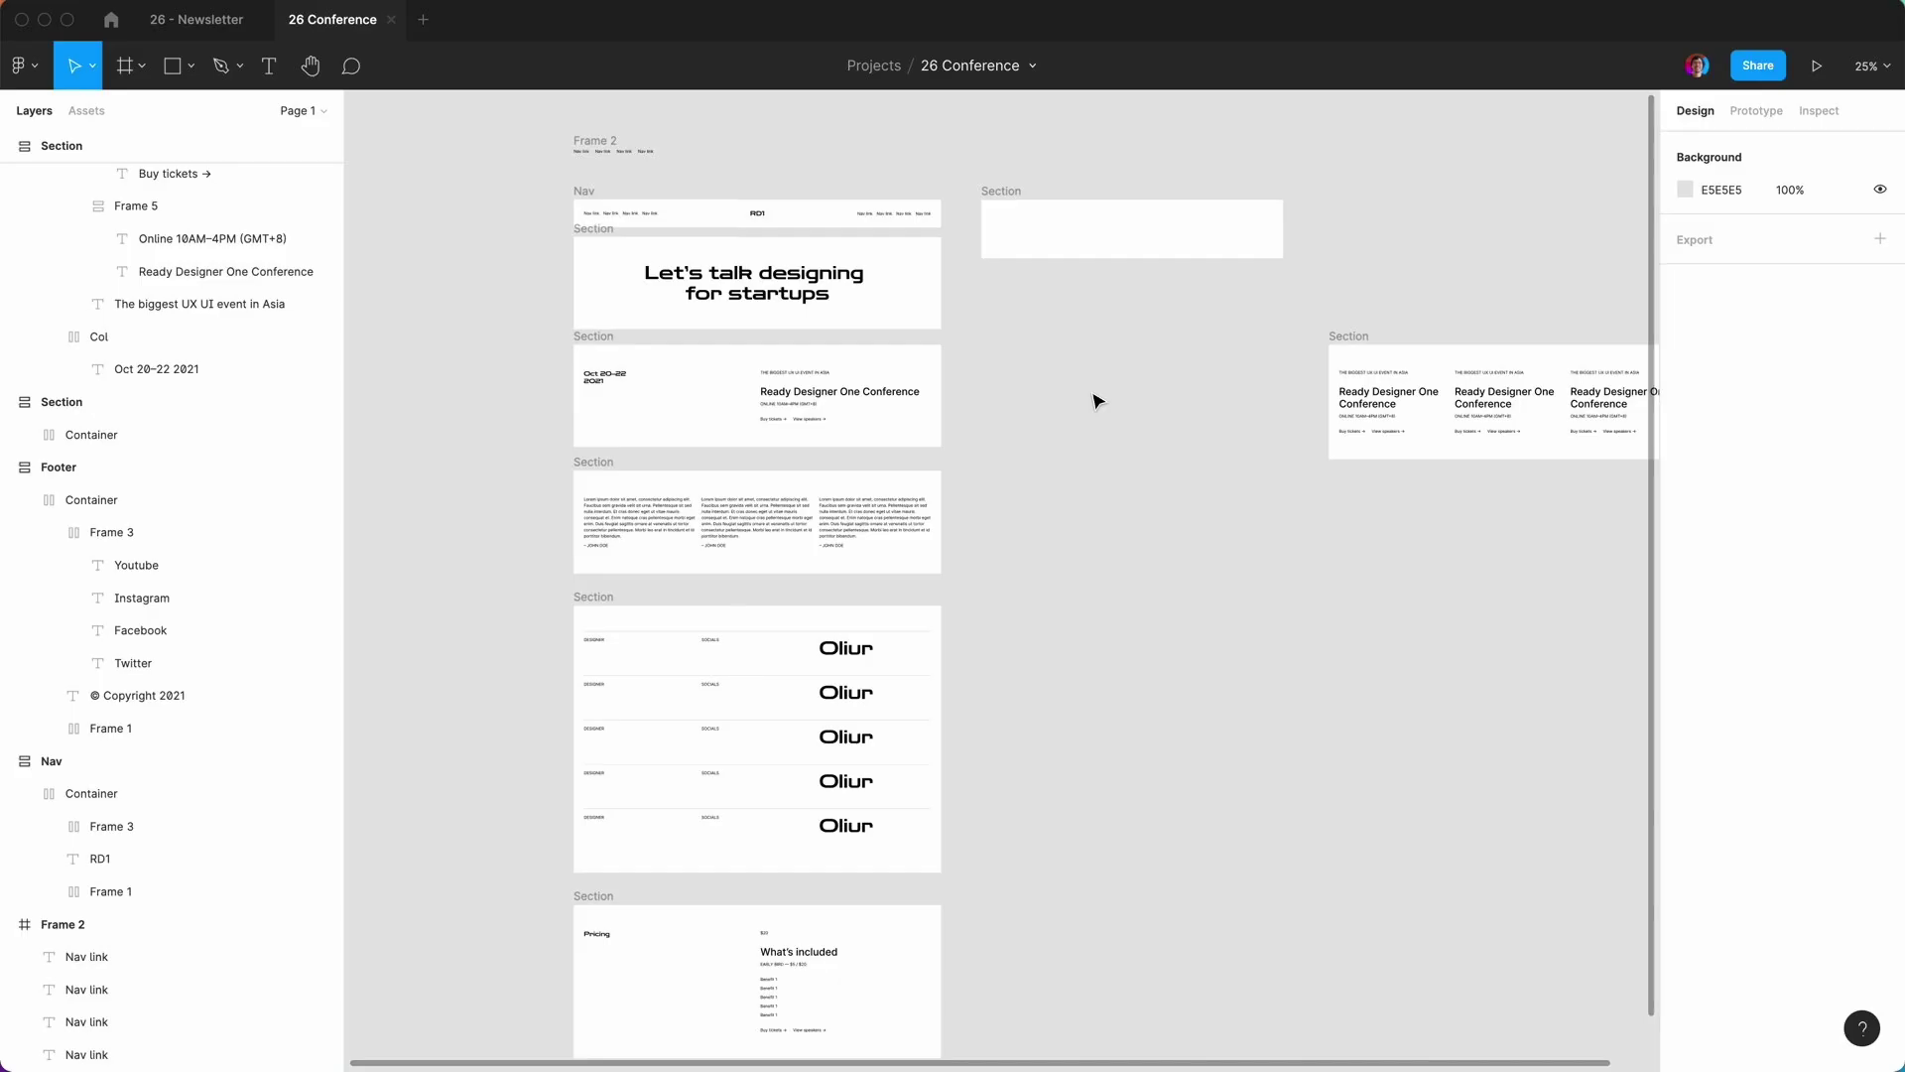
left_click(1021, 201)
left_click_drag(1021, 202, 1370, 201)
left_click(1175, 286)
Duplicate the whole column of page frames from Nav to Footer and place the copy right beside the original.
key("minus")
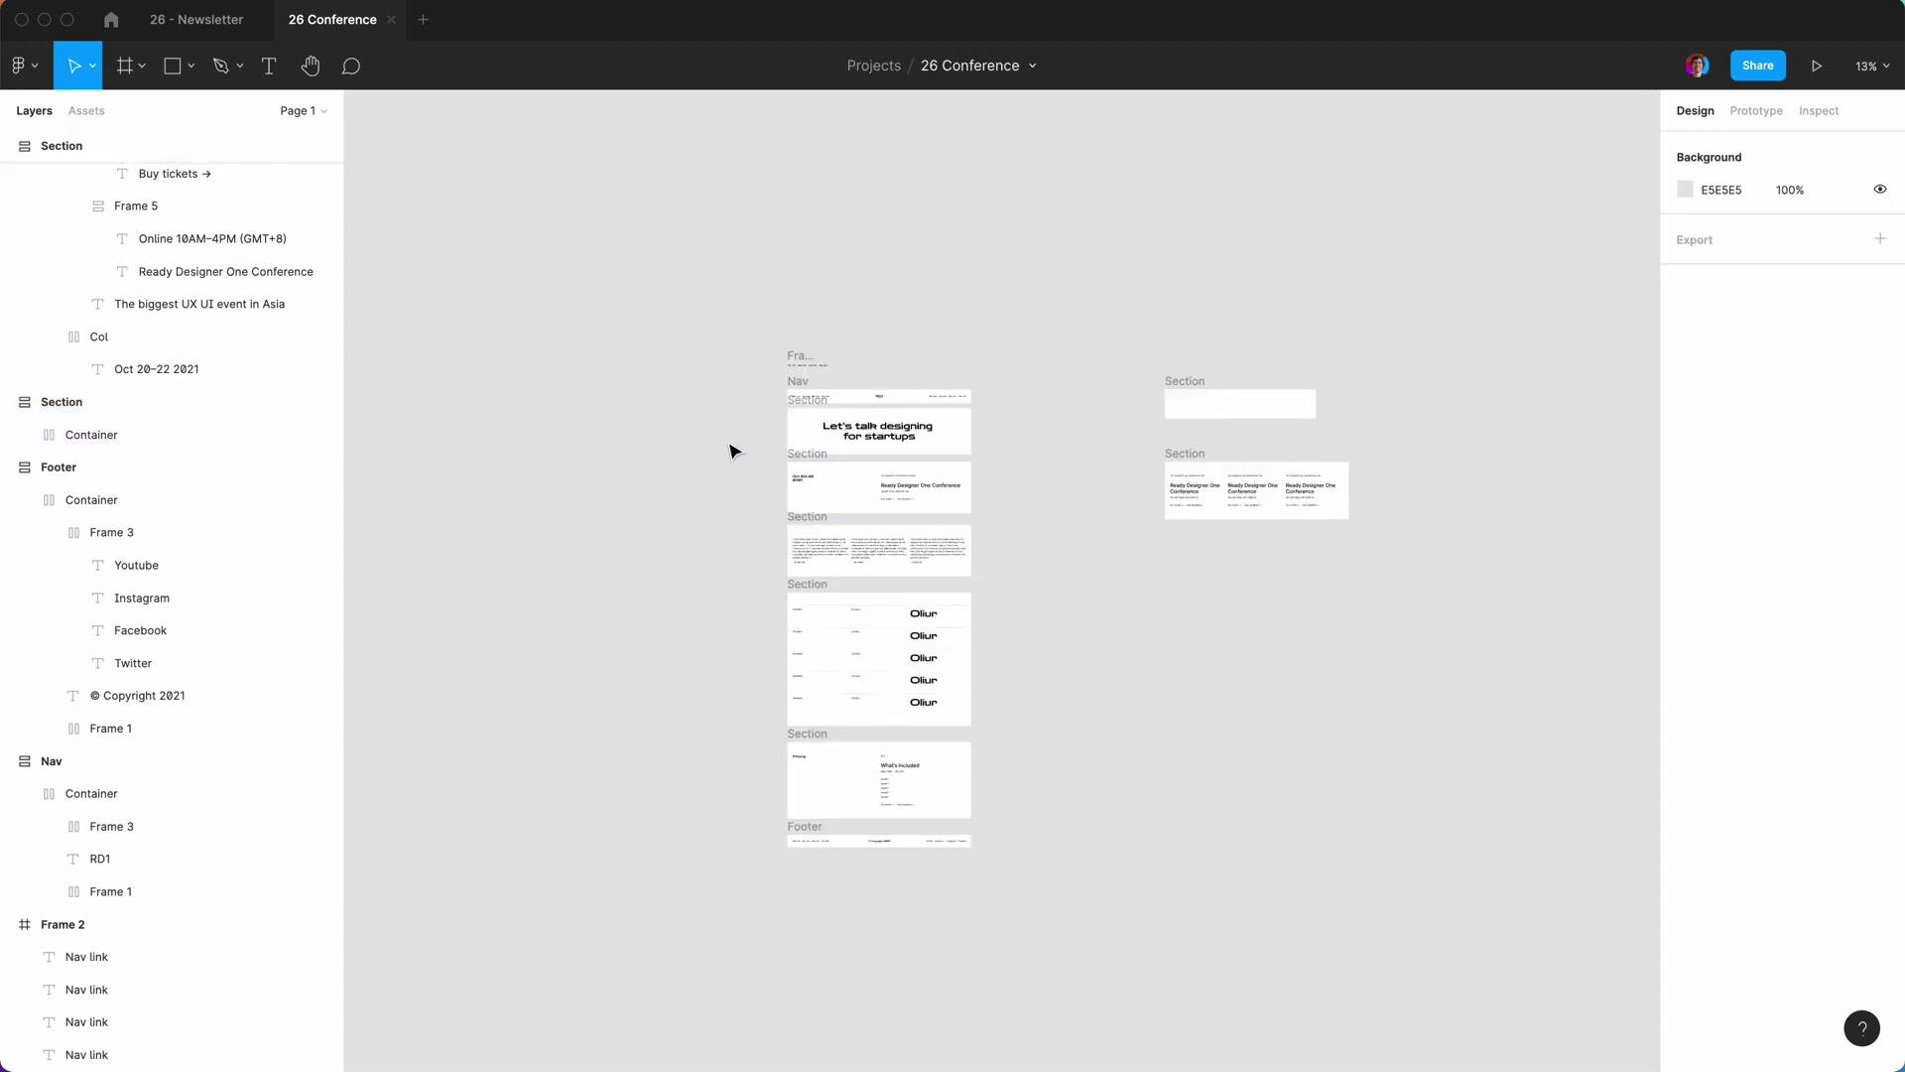
left_click_drag(730, 384, 1050, 931)
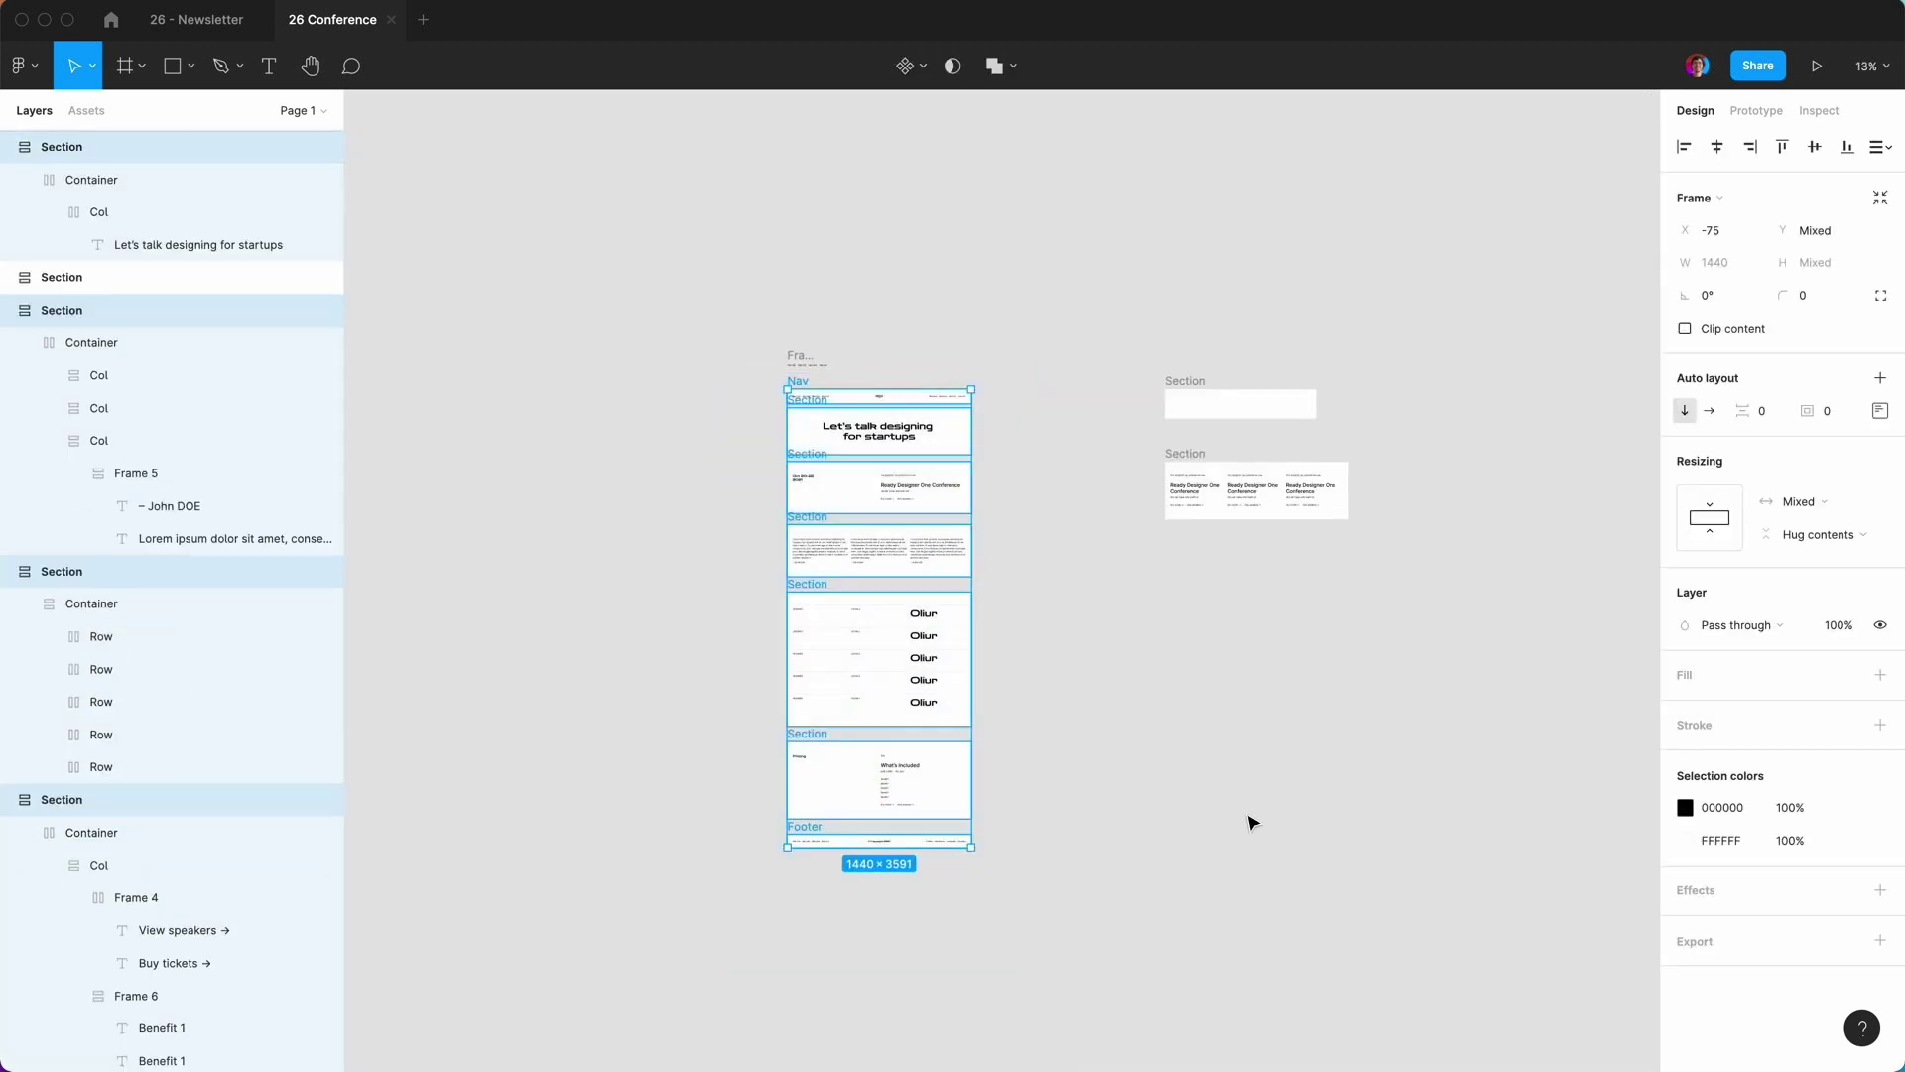
key("super+d")
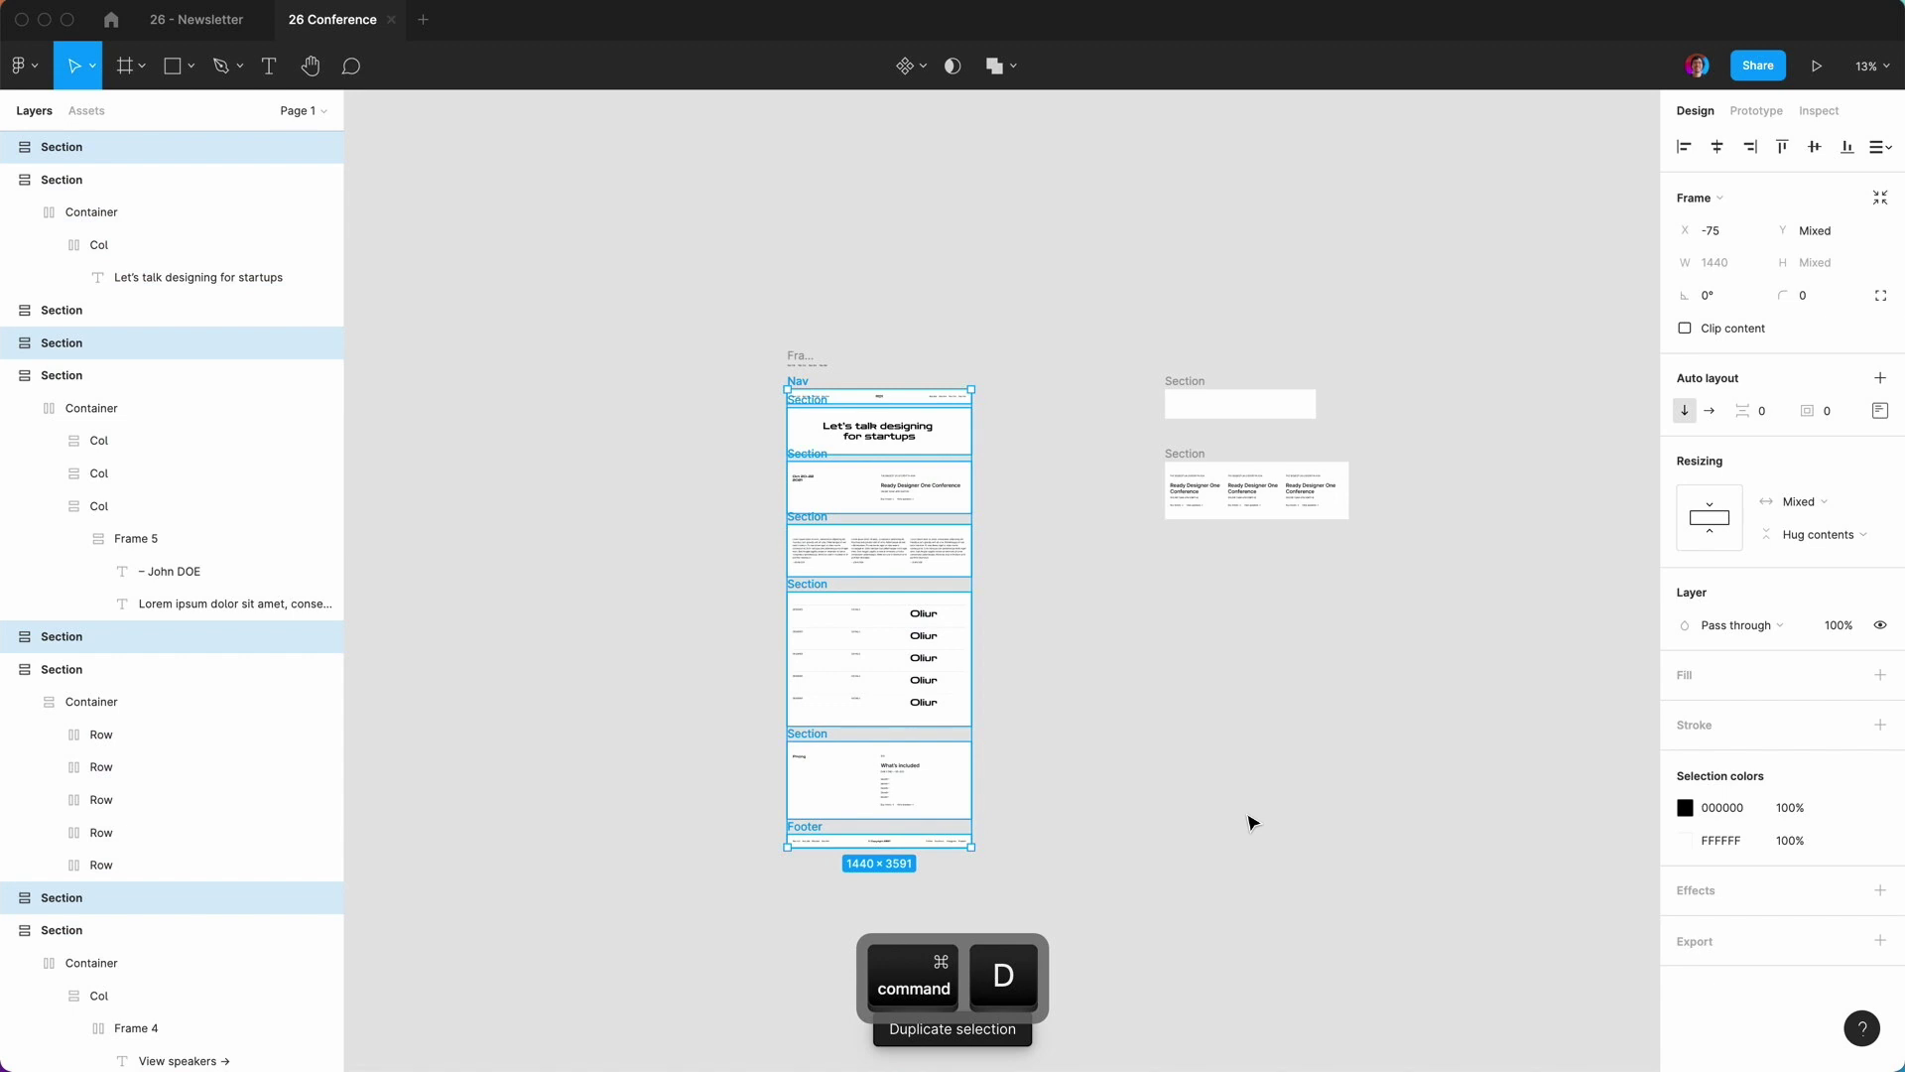
key("shift")
left_click_drag(952, 449, 1148, 460)
left_click(1204, 340)
scroll(1203, 341, "right", 5)
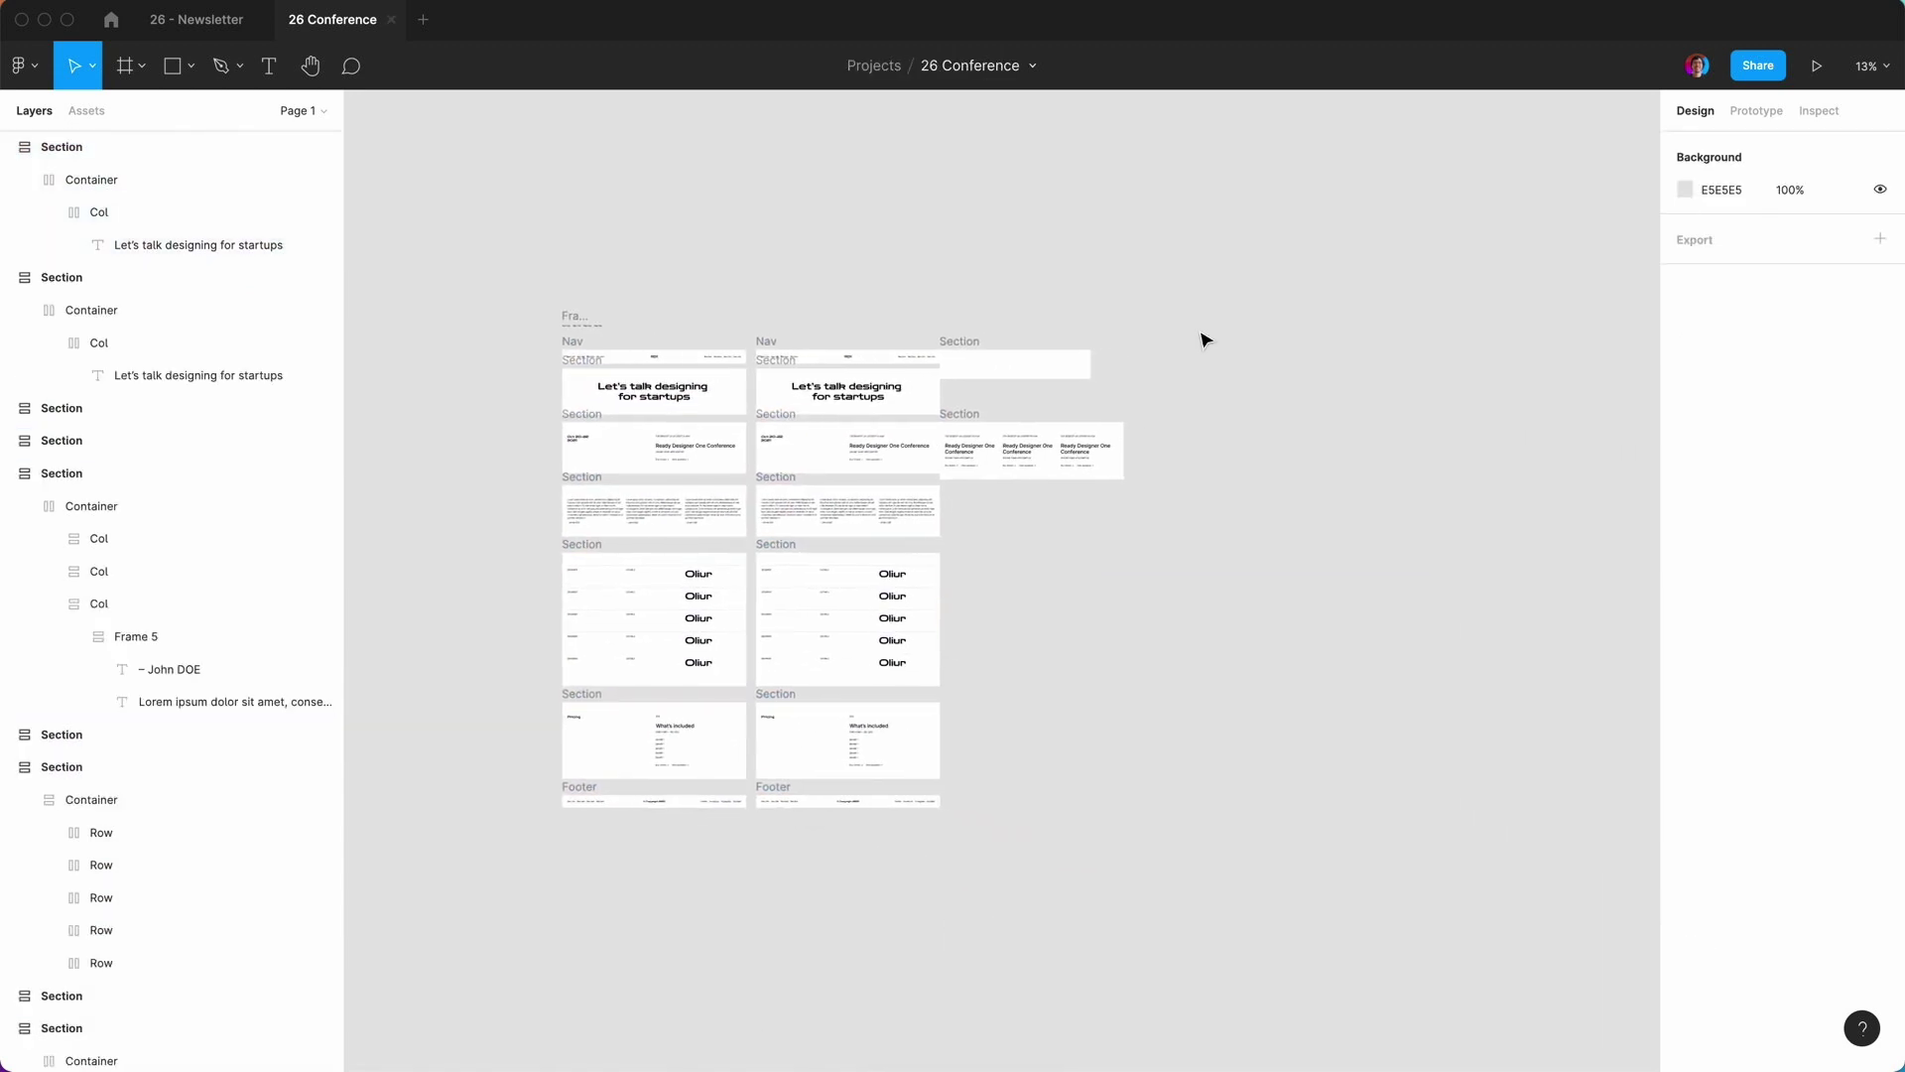
Move both spare sections farther out so that there is a gap between them and the duplicated page column.
left_click_drag(972, 349, 1042, 345)
left_click_drag(973, 408, 1045, 420)
left_click(974, 596)
scroll(974, 596, "up", 3)
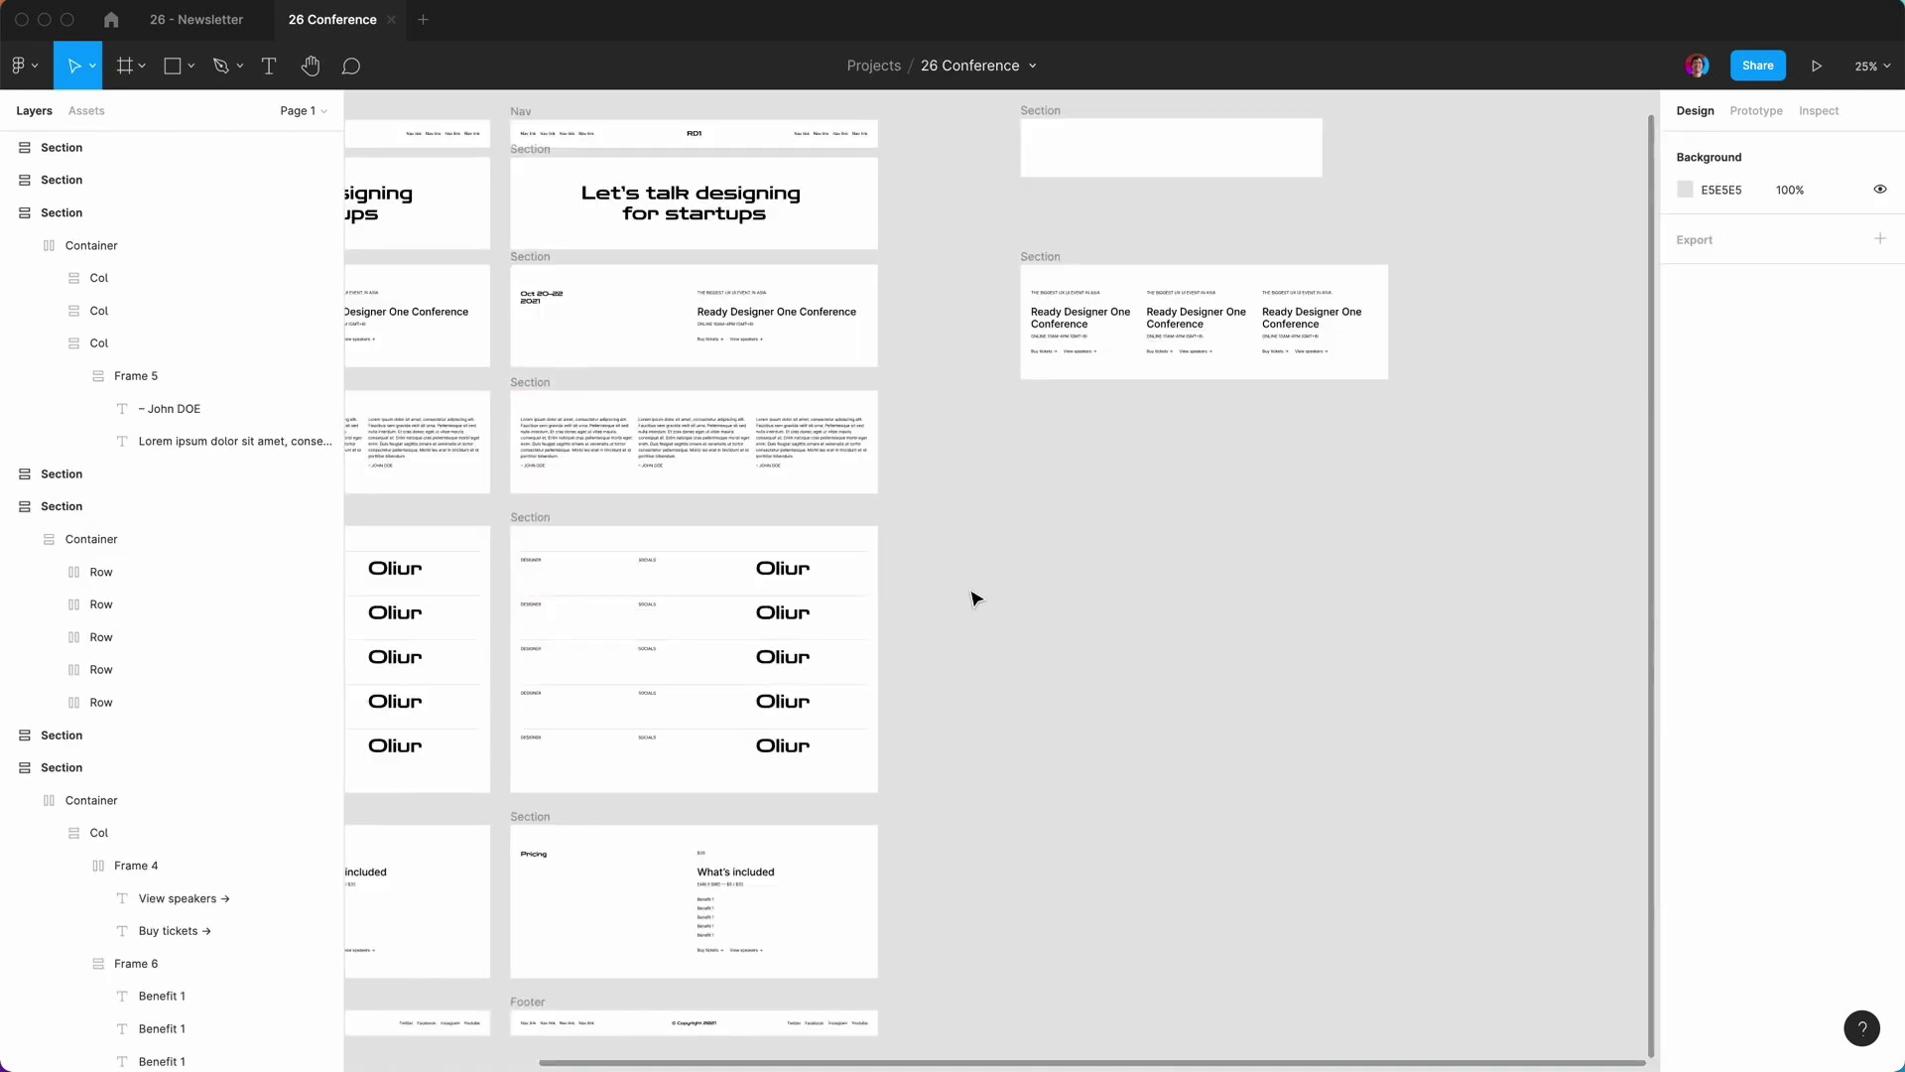
Combine the duplicated Nav, sections and Footer into one vertical auto layout frame with item spacing 0.
scroll(973, 597, "down", 3)
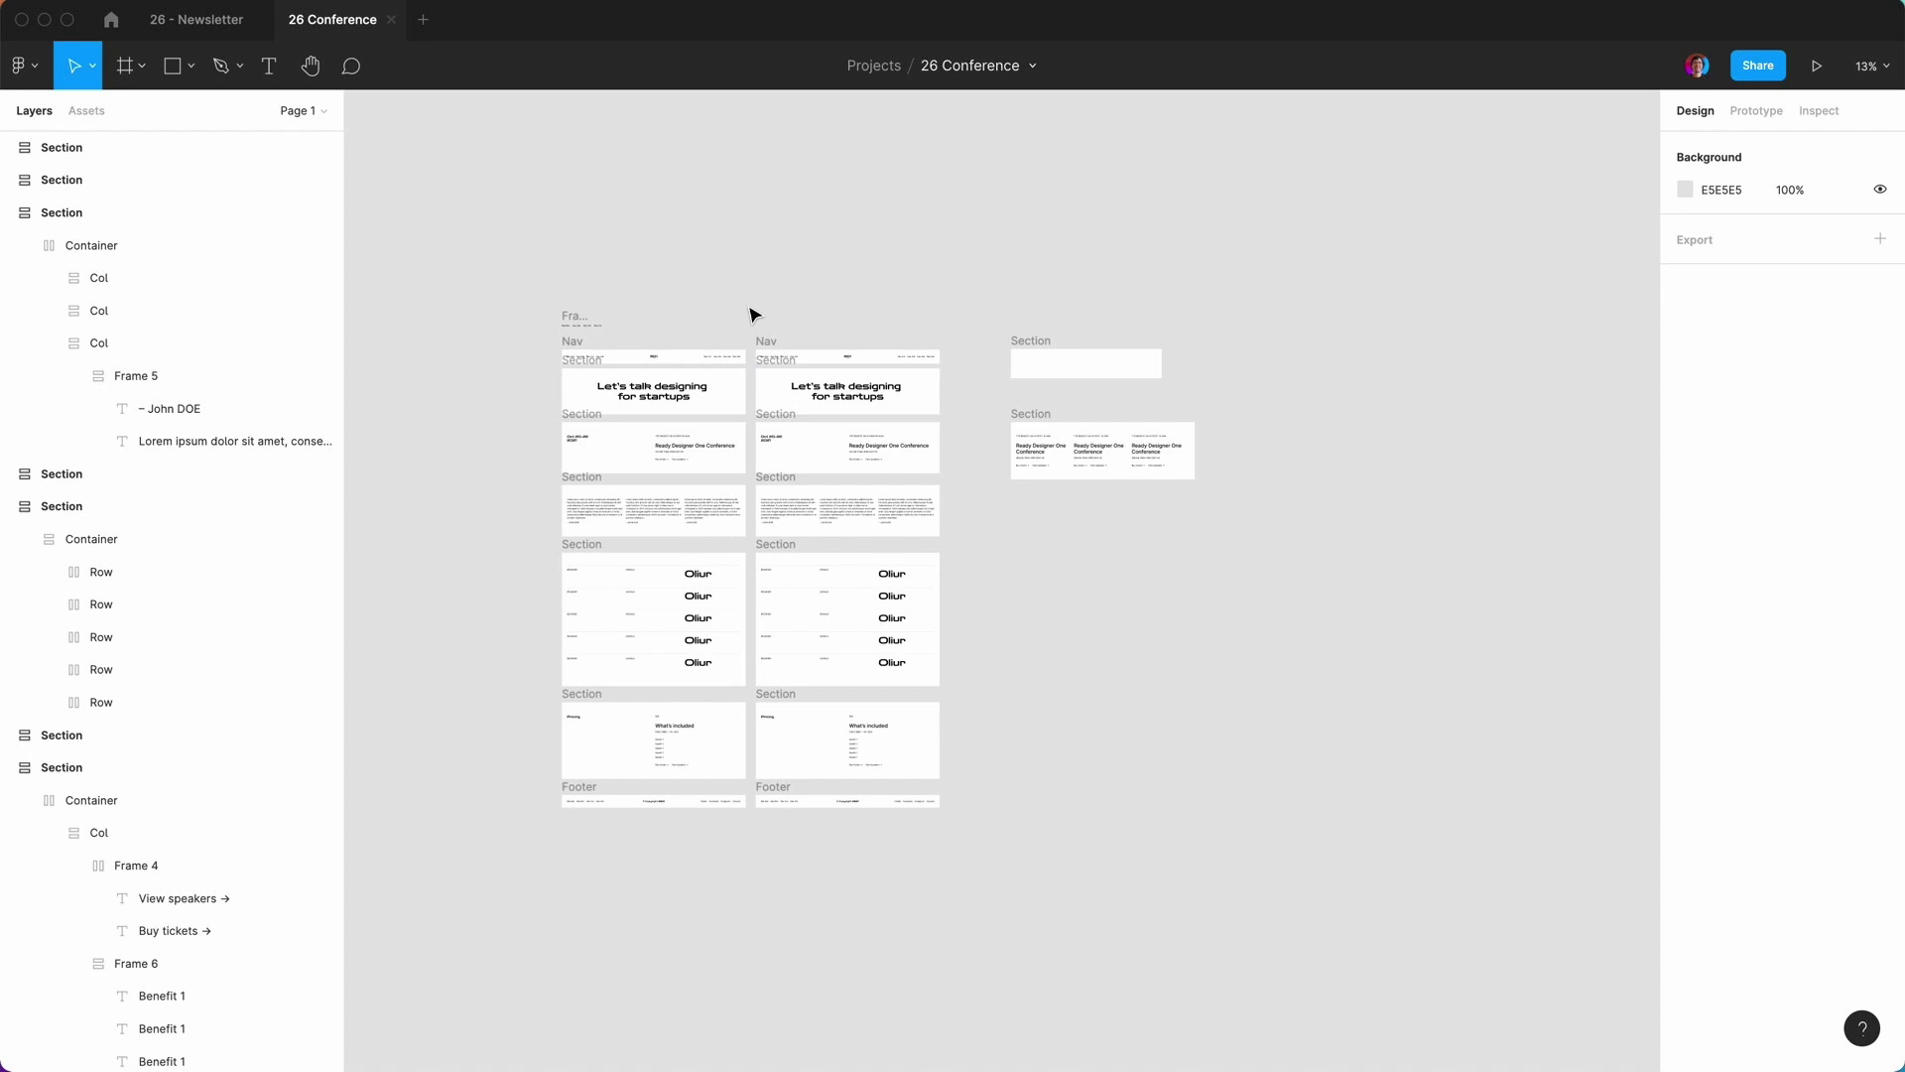
left_click_drag(747, 303, 997, 873)
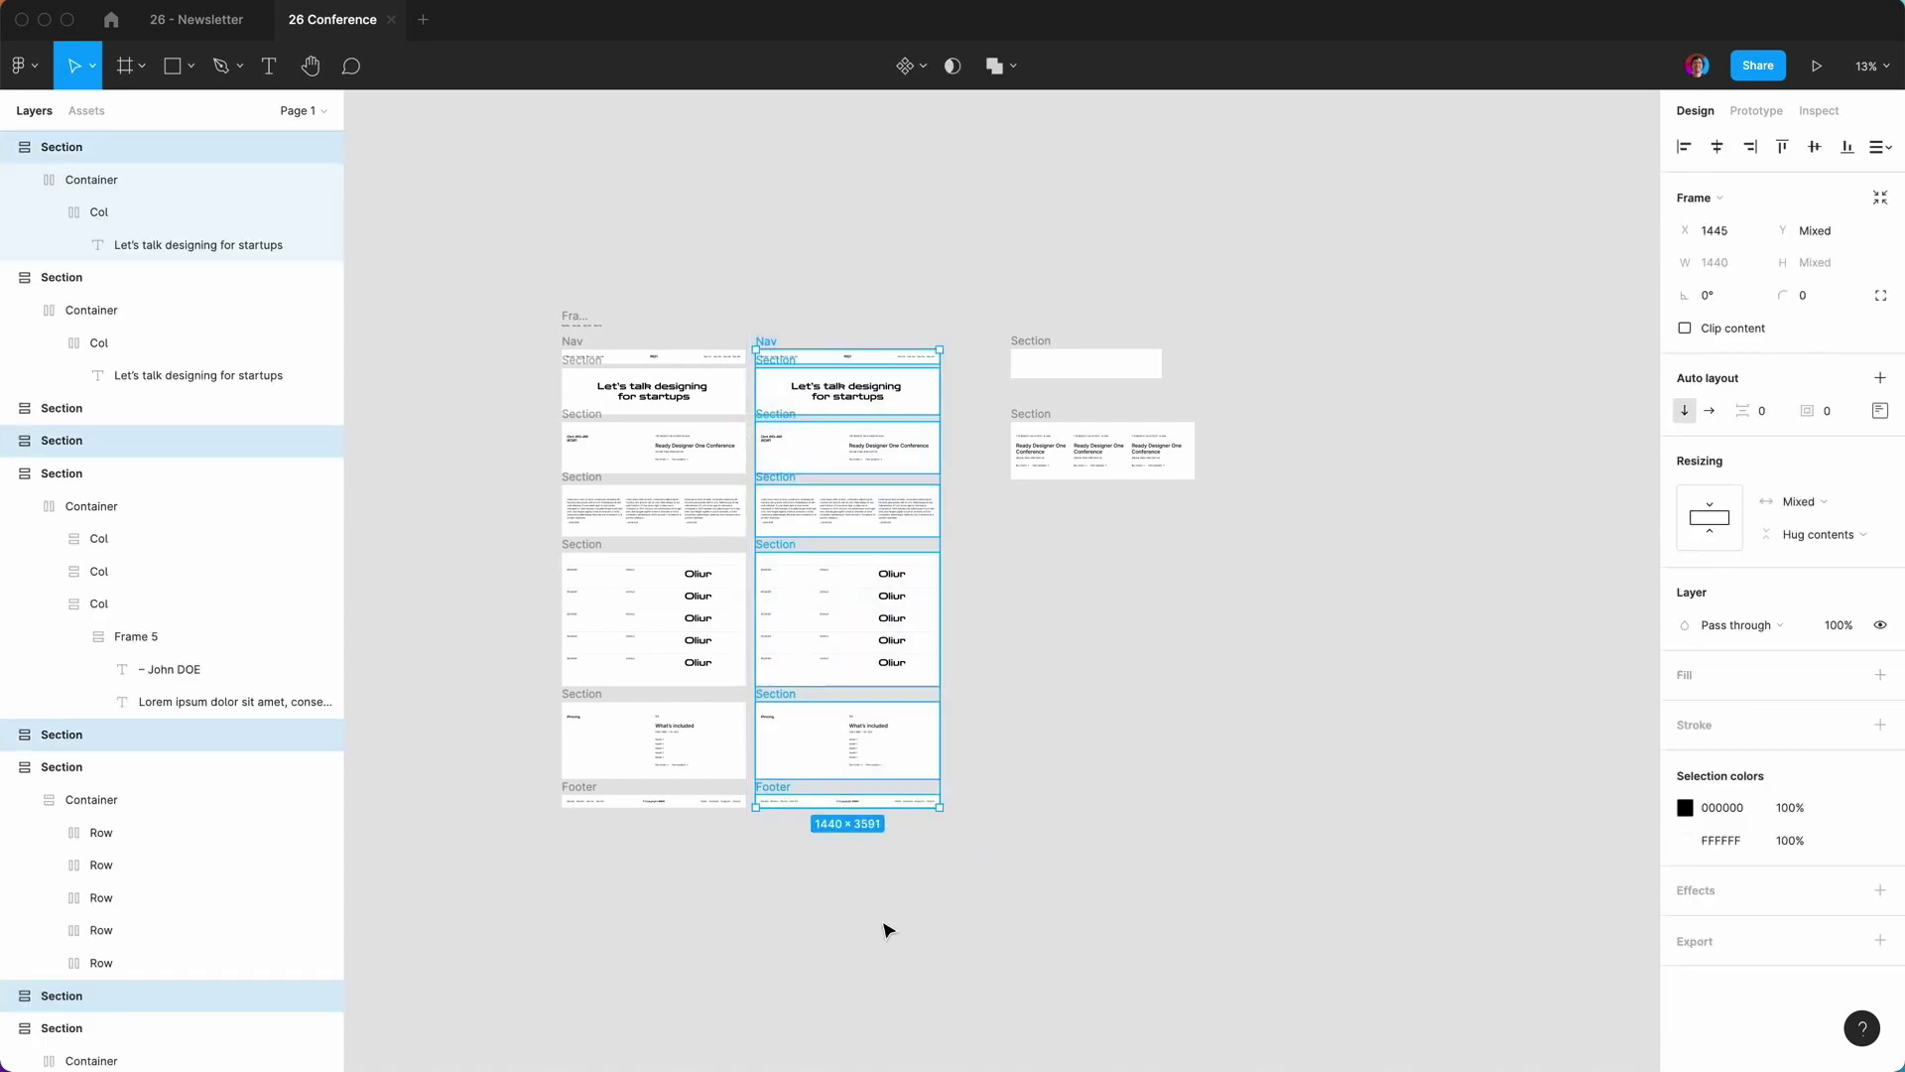
key("shift+a")
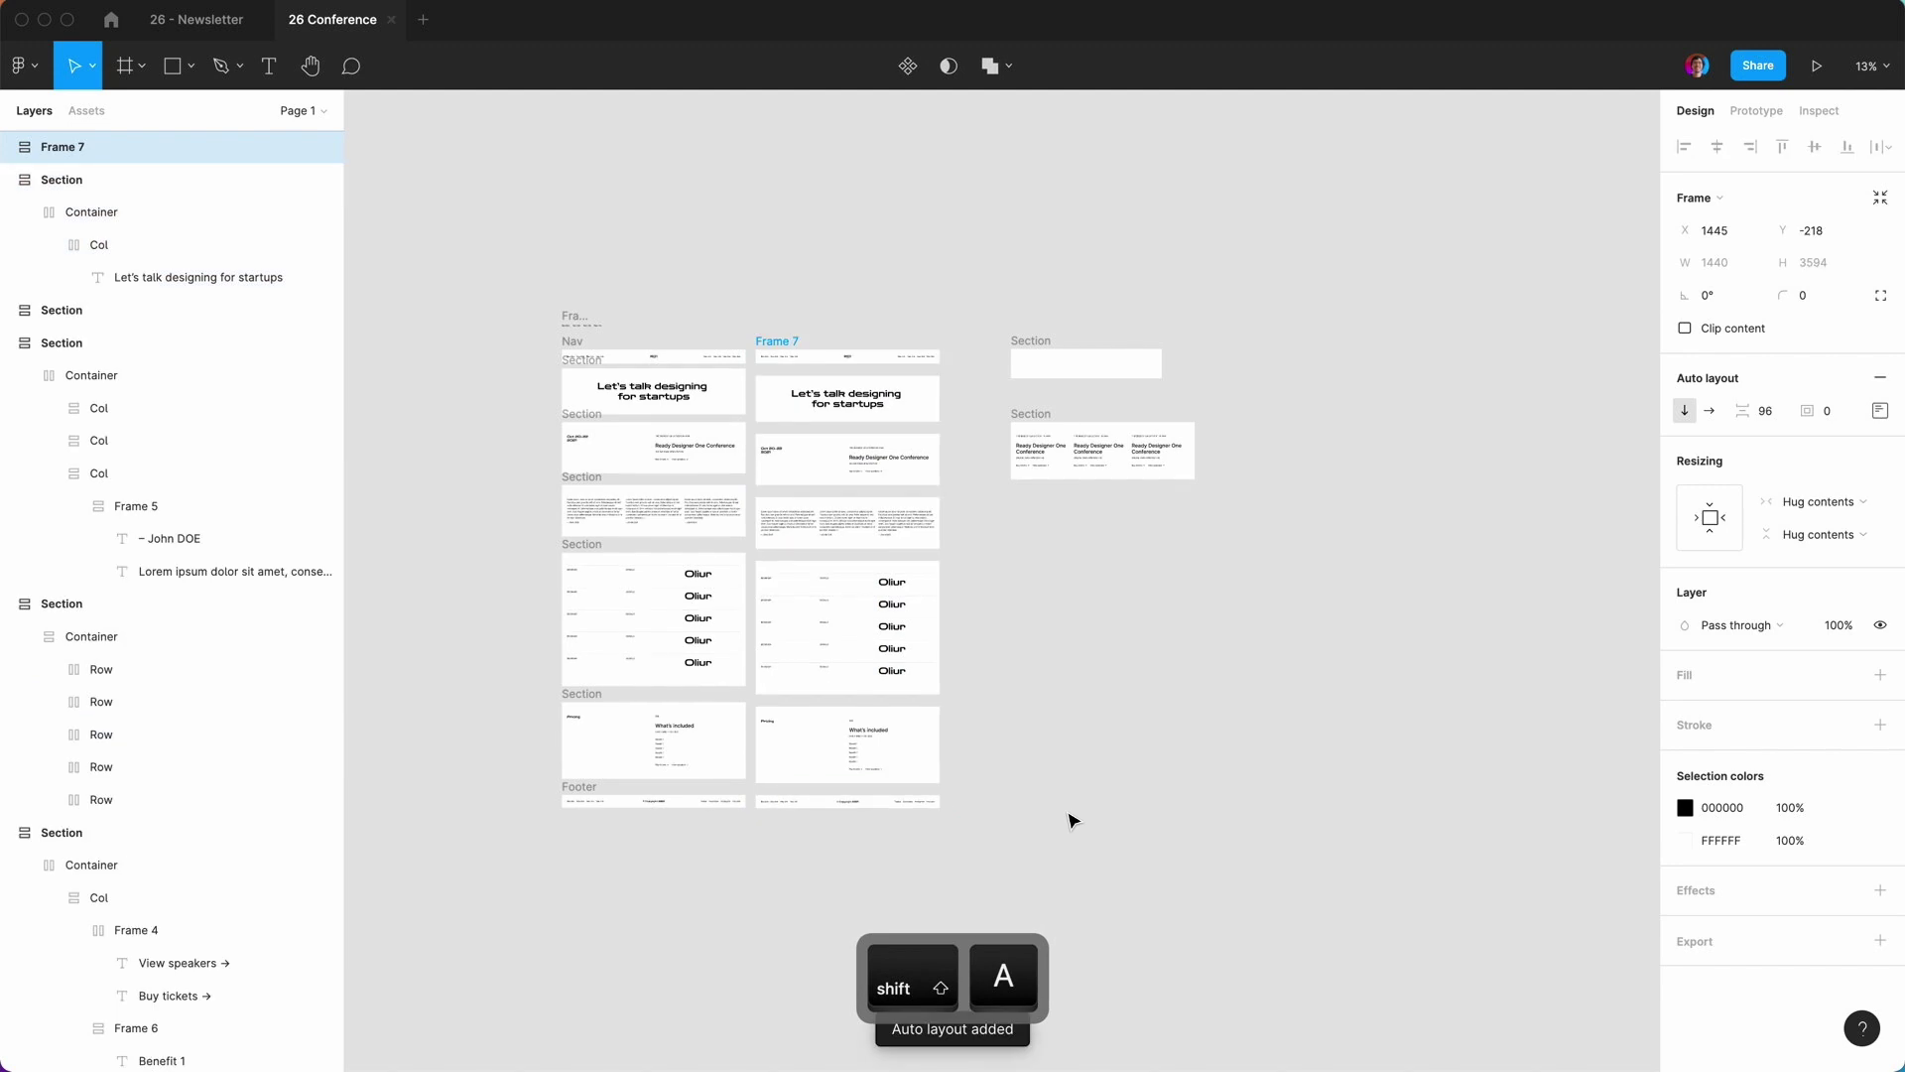
left_click(1771, 411)
type("0")
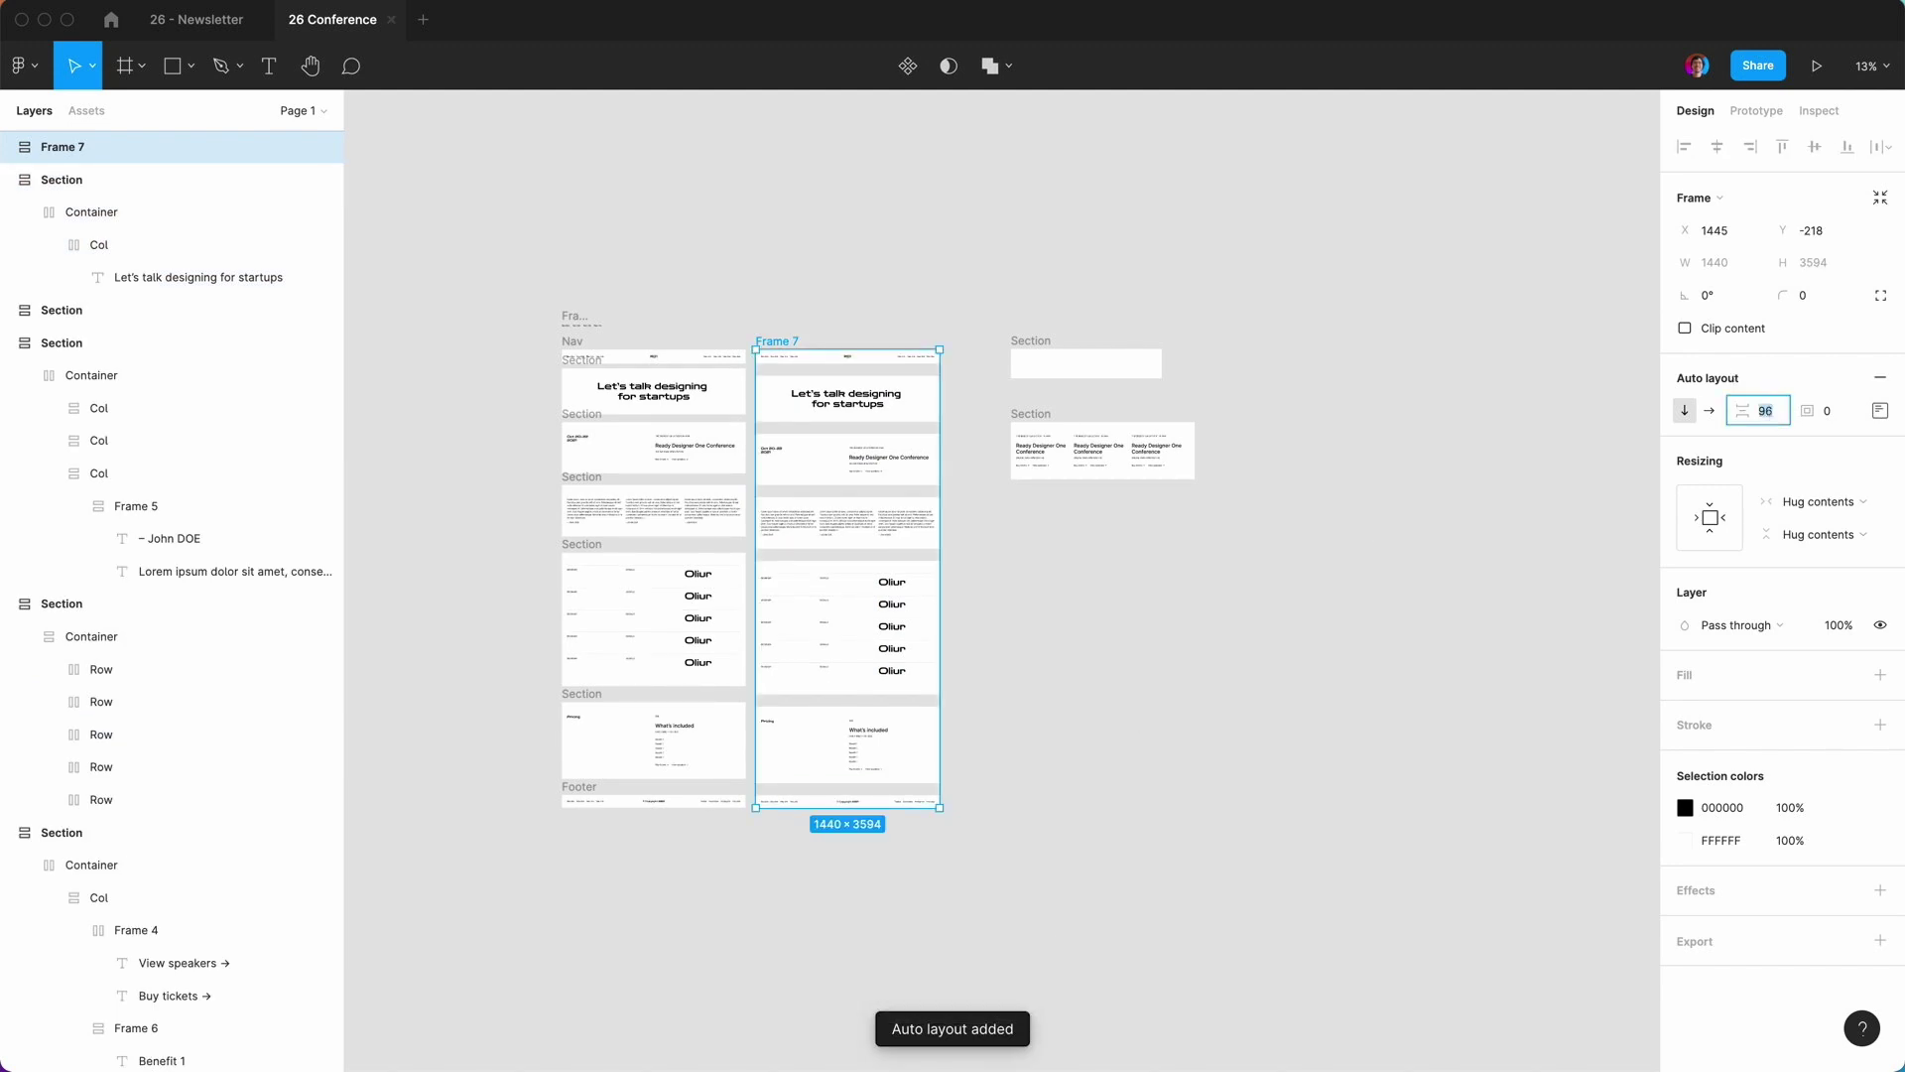
key("Return")
left_click(1240, 671)
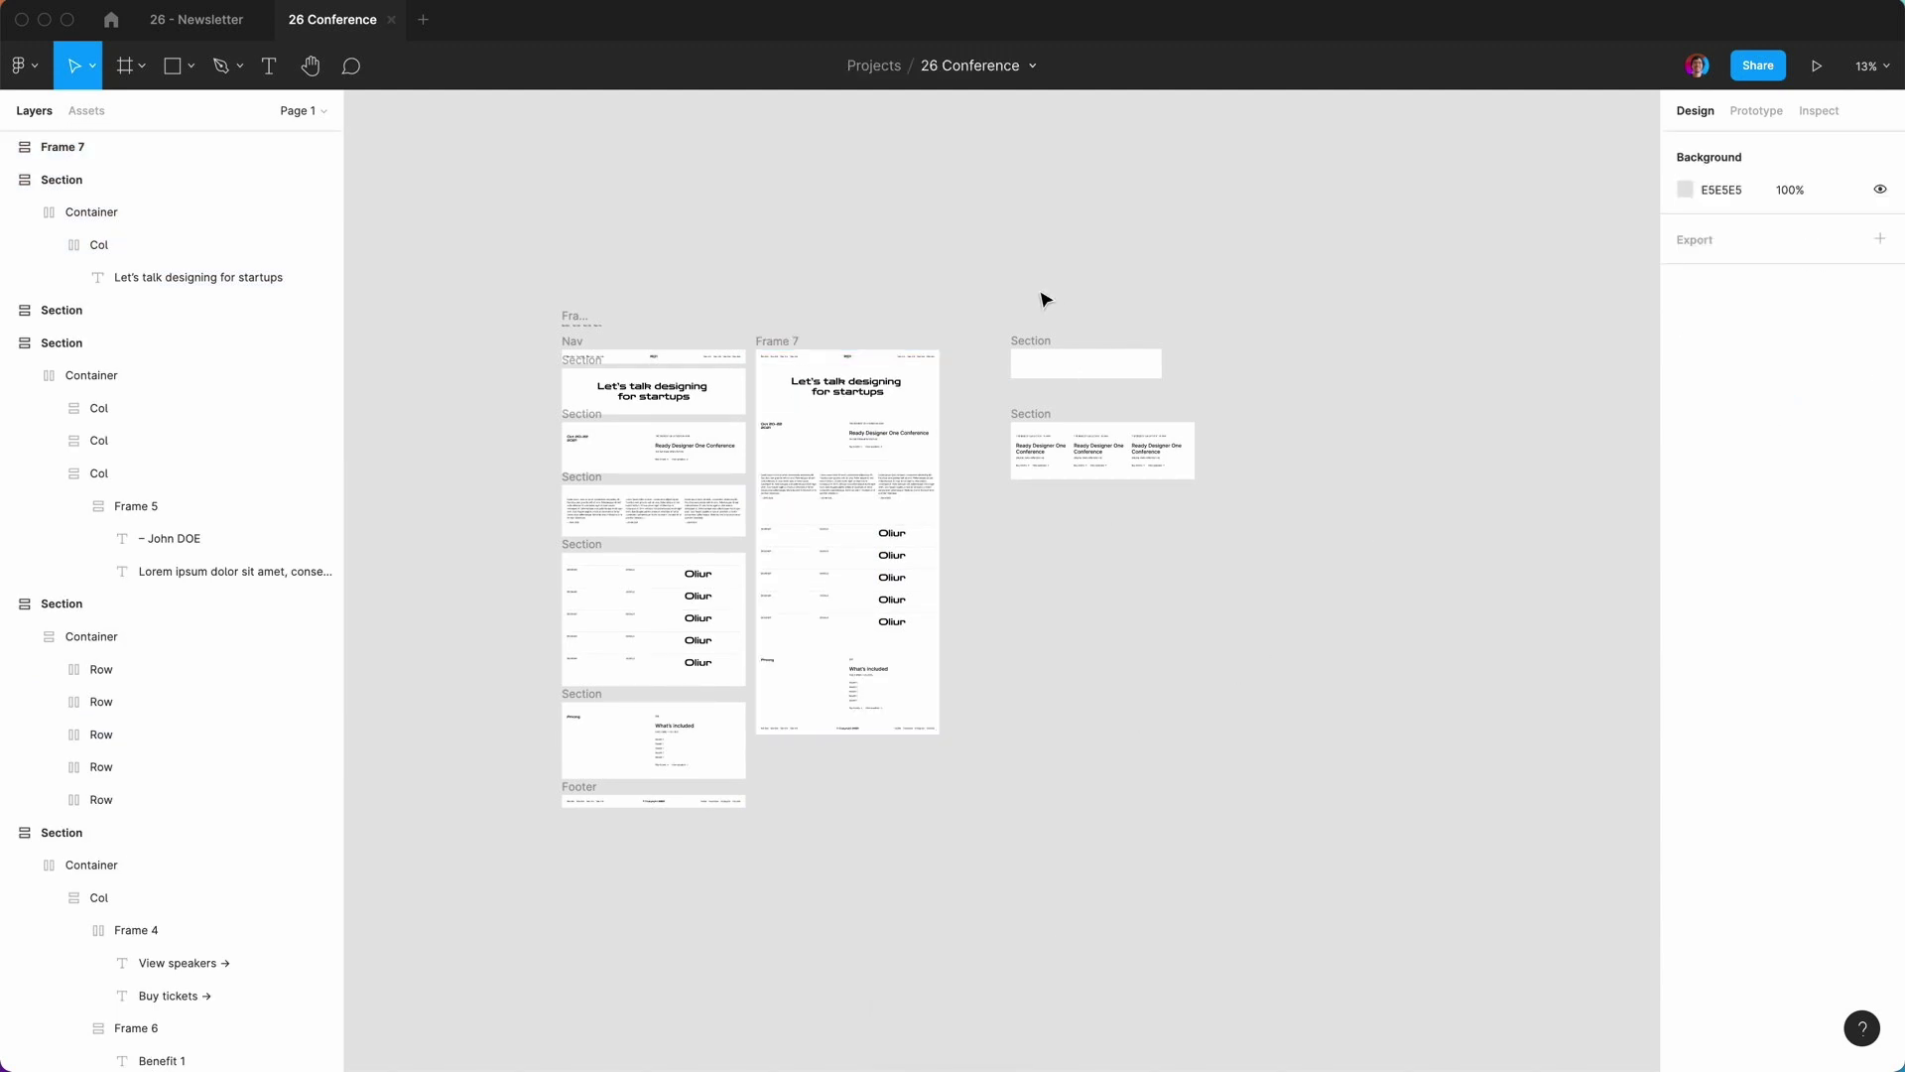
Move the combined page frame farther from the original sections and review it from its nav to its footer.
left_click_drag(785, 337, 802, 339)
left_click(798, 302)
key("super+plus")
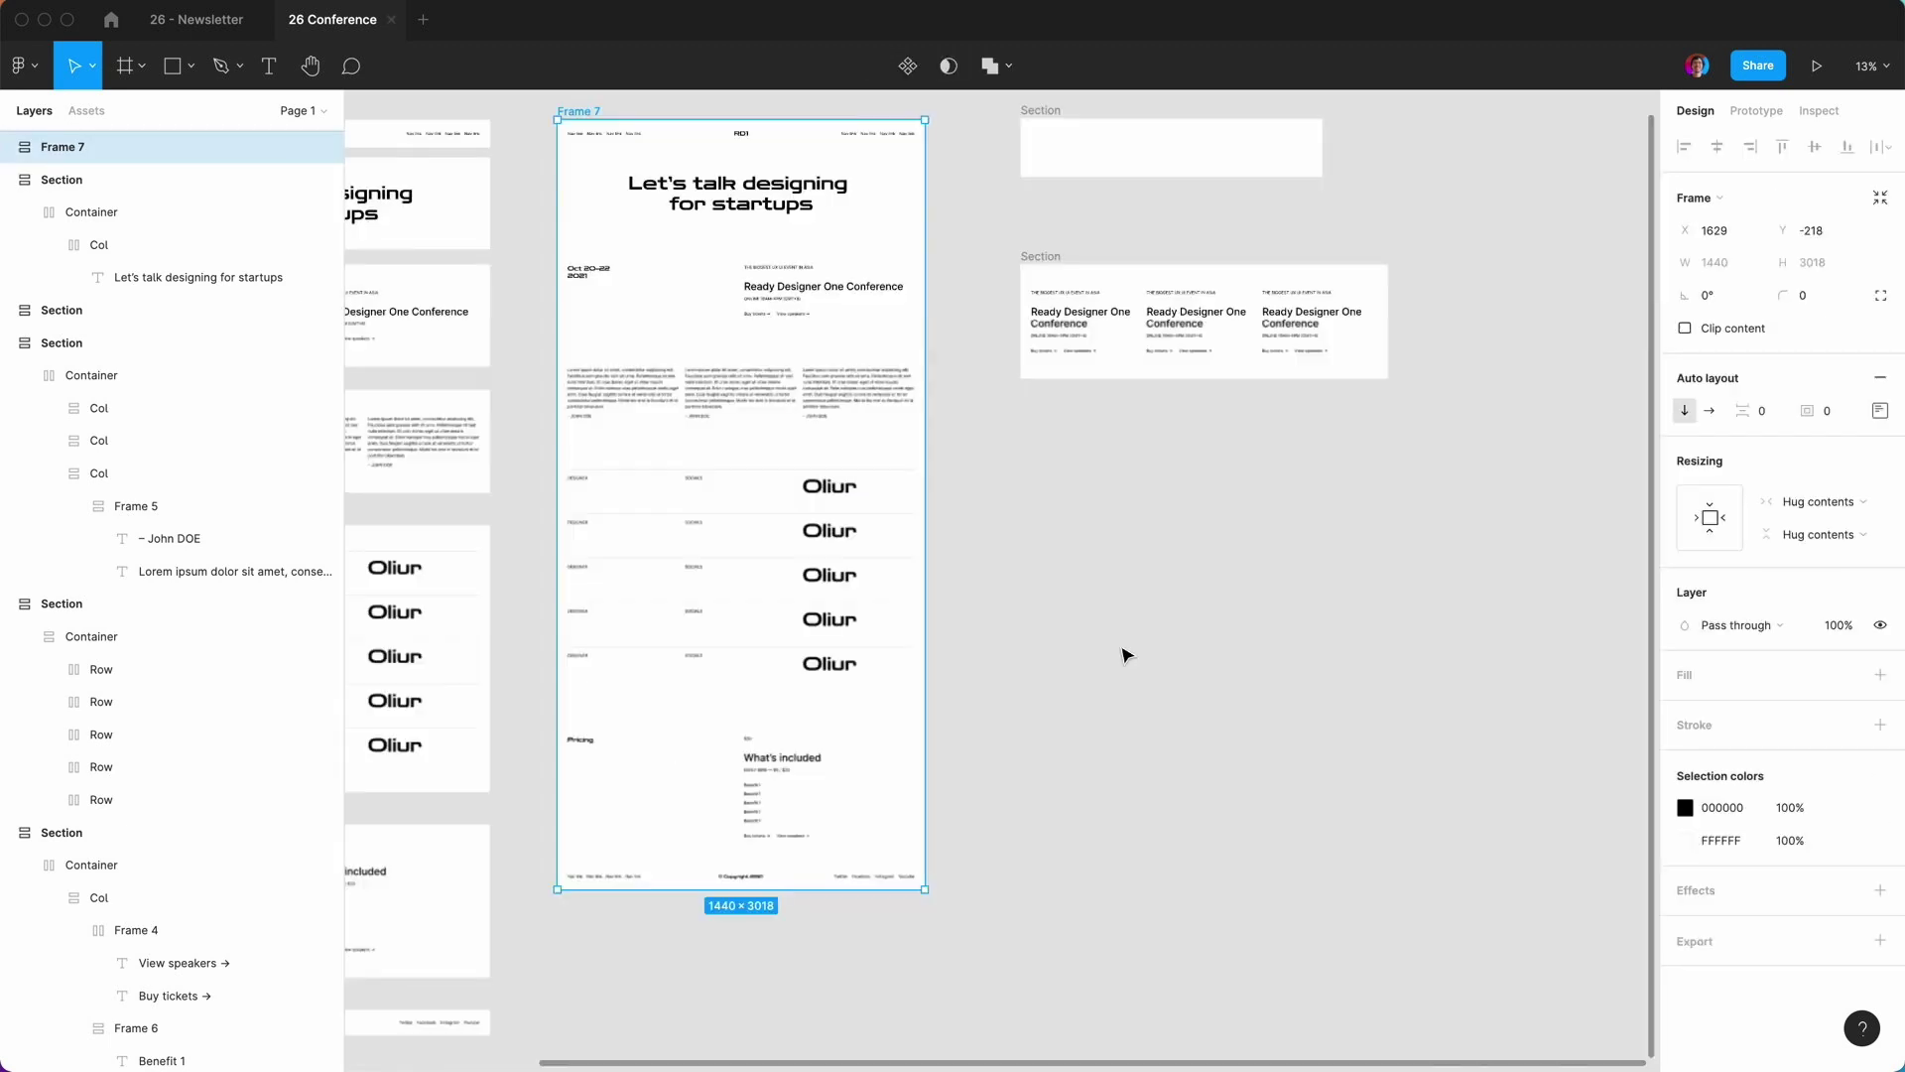
key("super+plus")
scroll(1126, 655, "left", 5)
scroll(1126, 655, "down", 5)
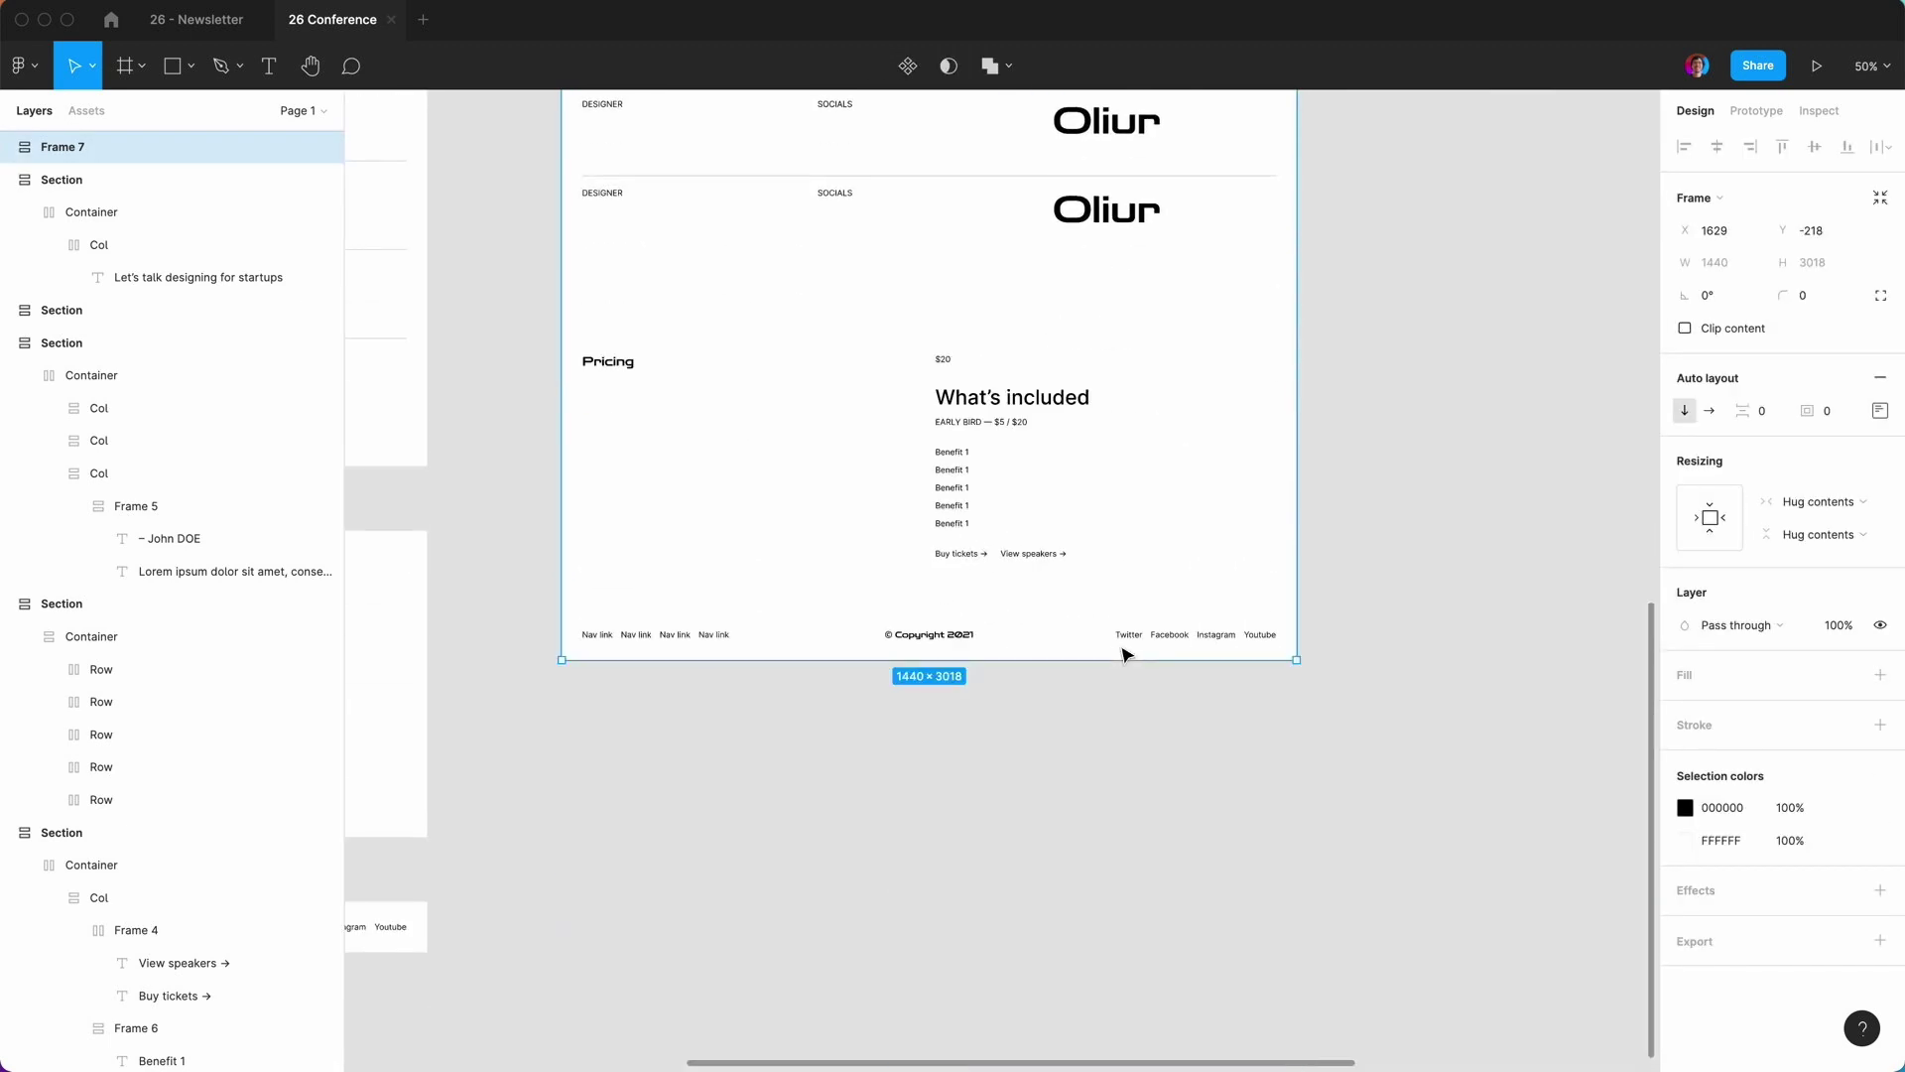
scroll(1092, 903, "up", 15)
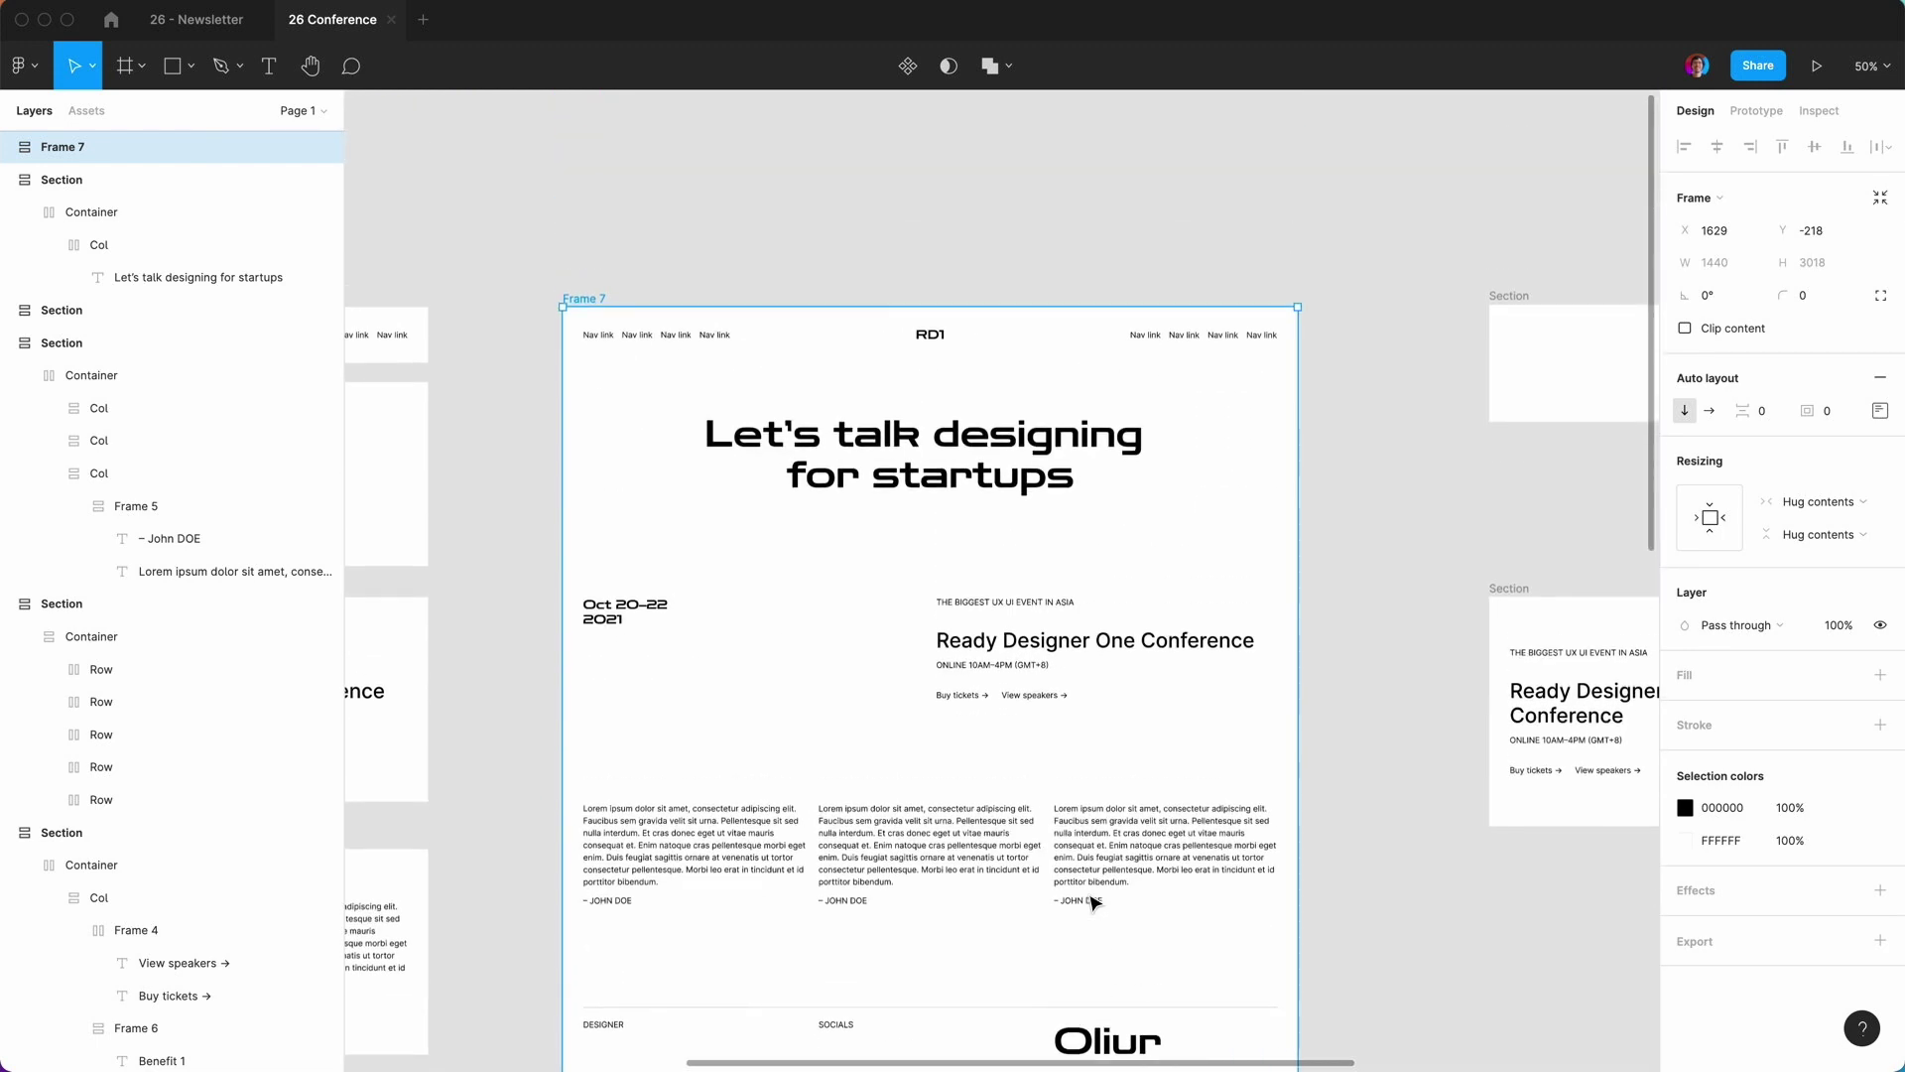
left_click(894, 367)
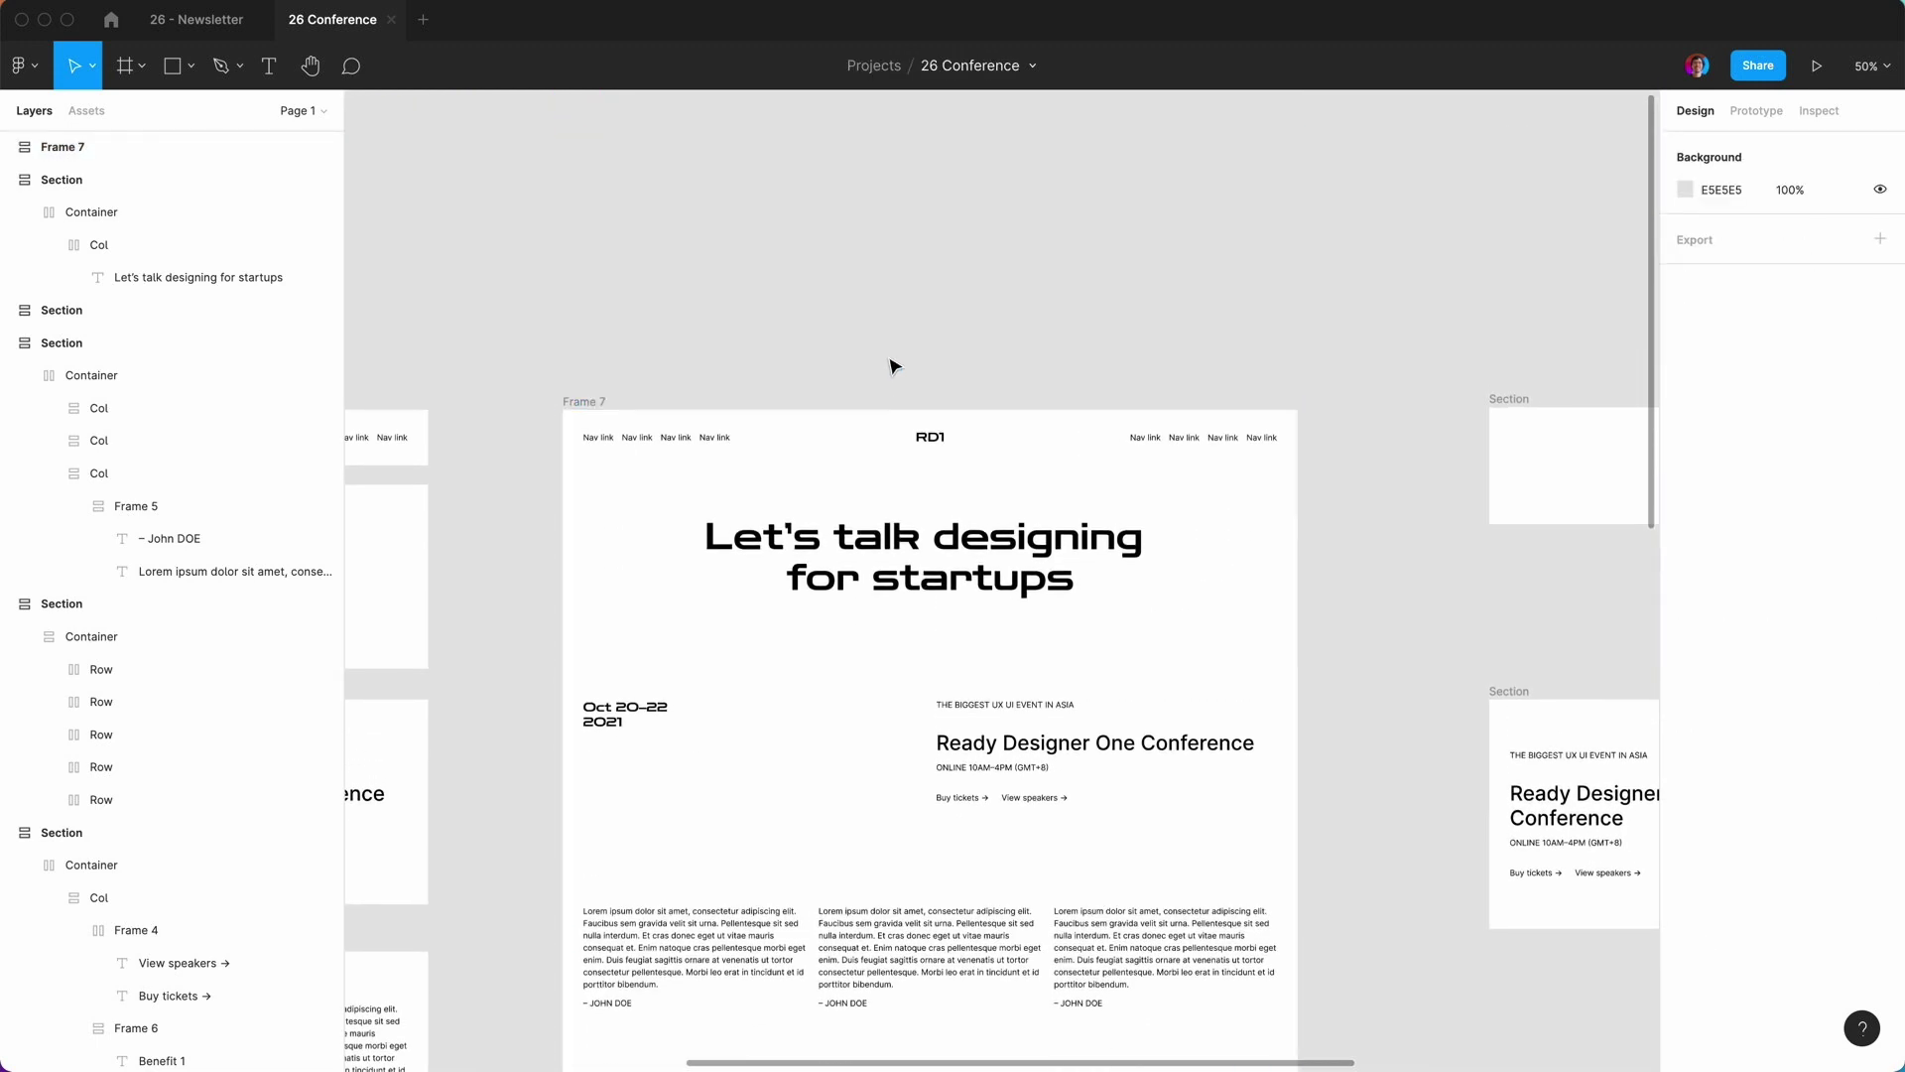
Rename the combined page frame as "Body".
left_click(586, 401)
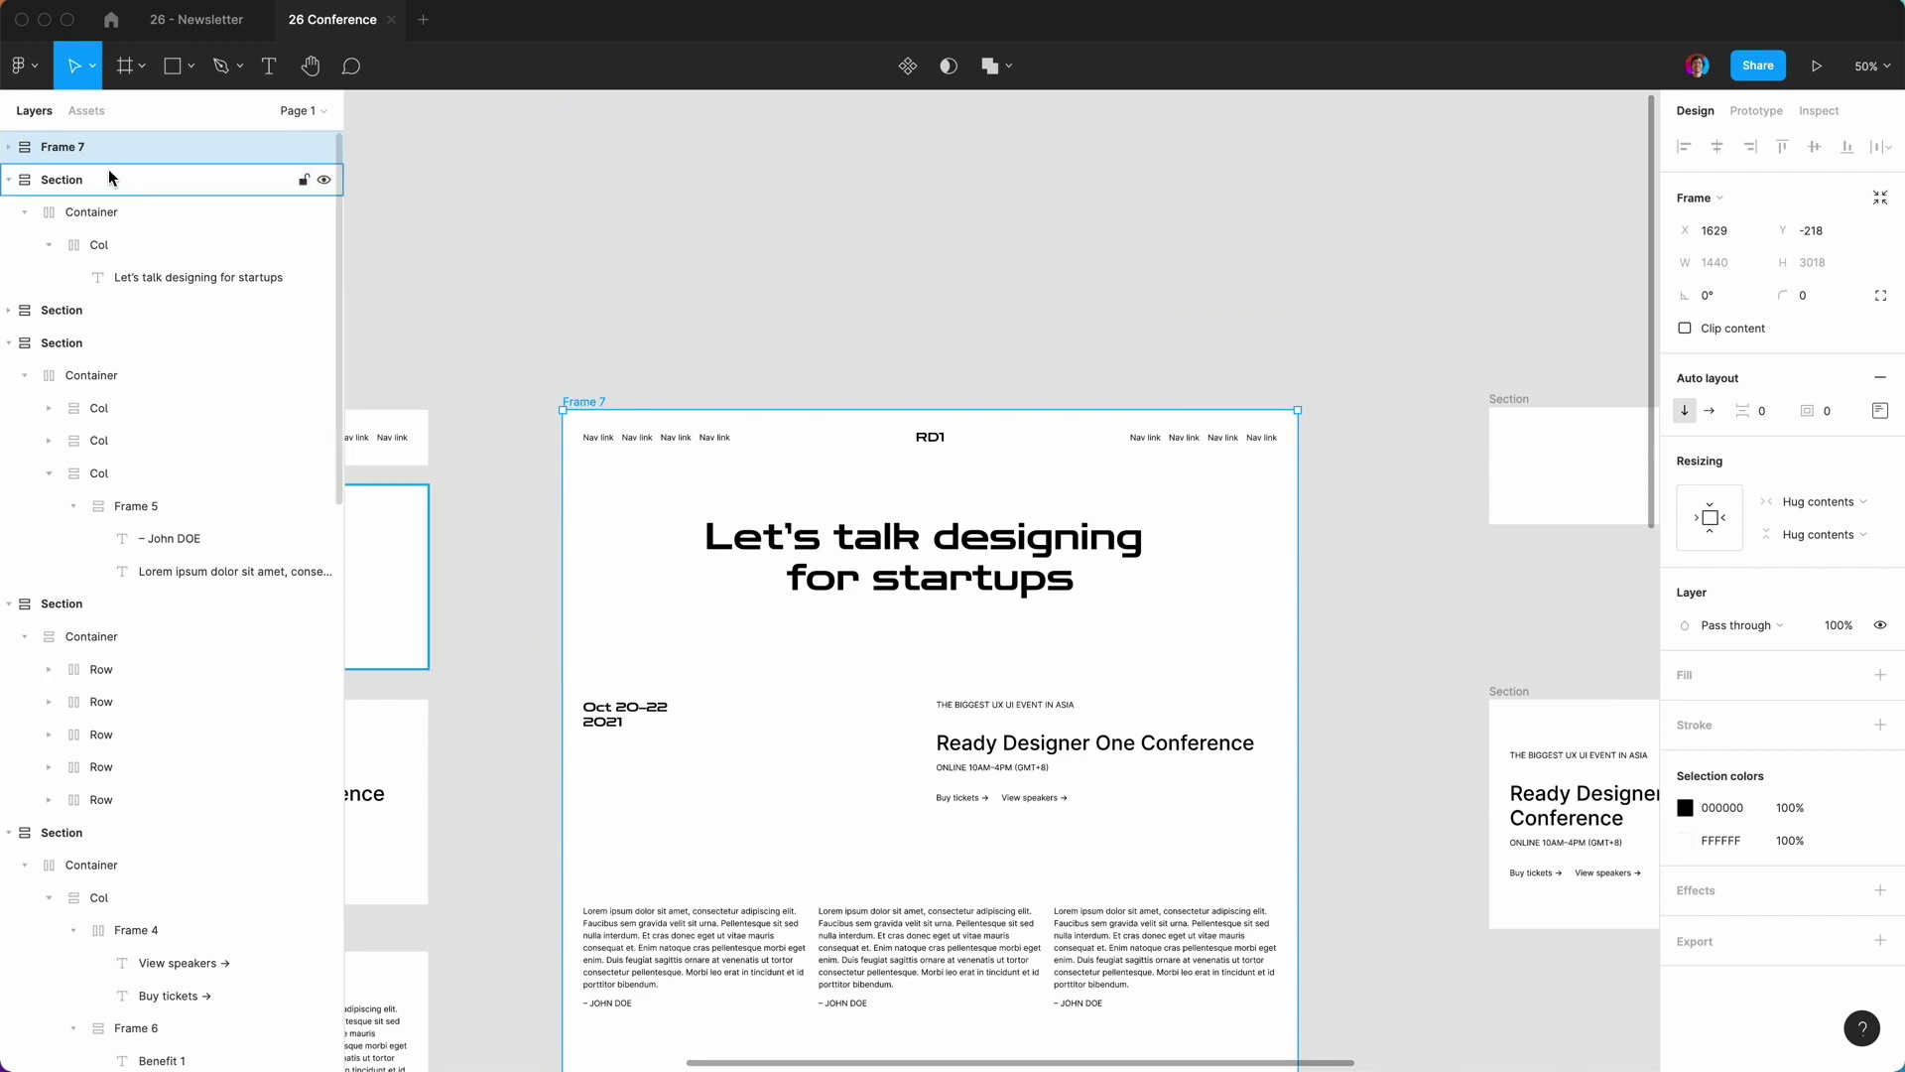
double_click(72, 149)
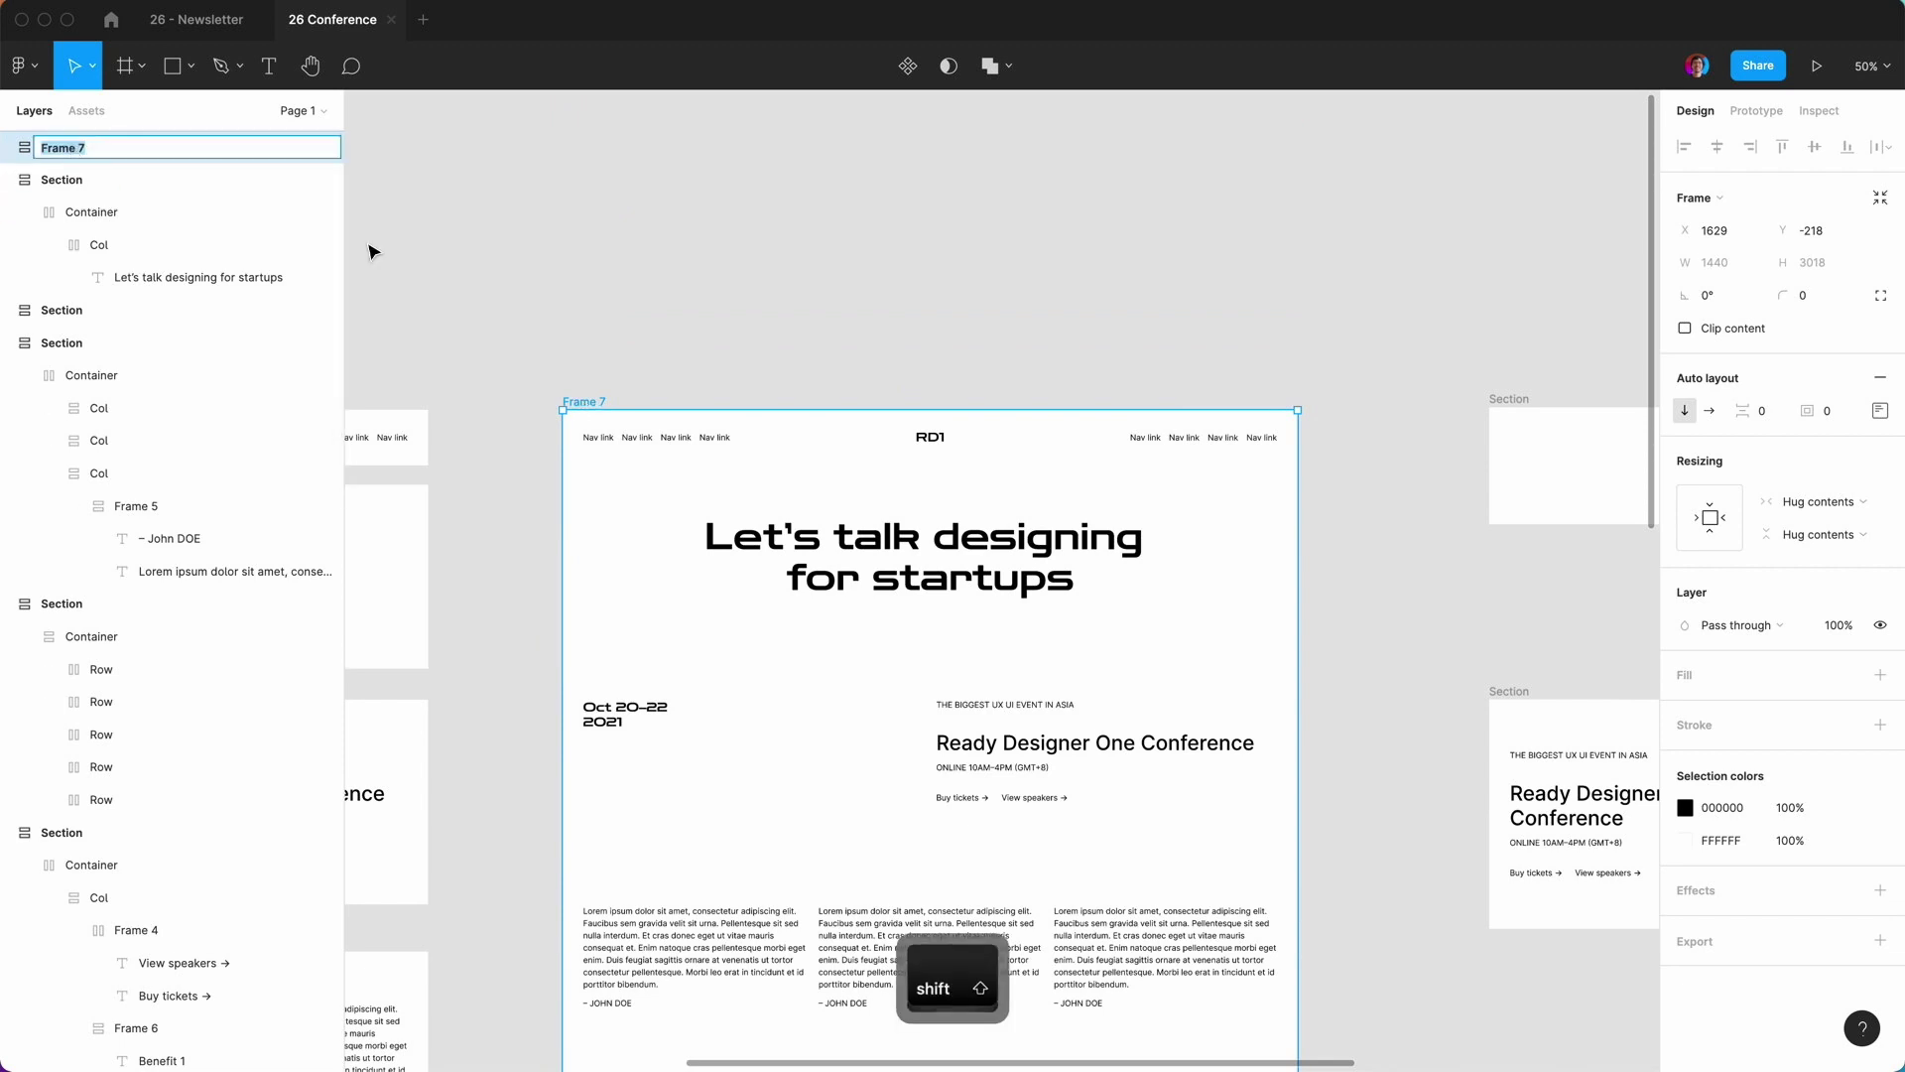
type("Body")
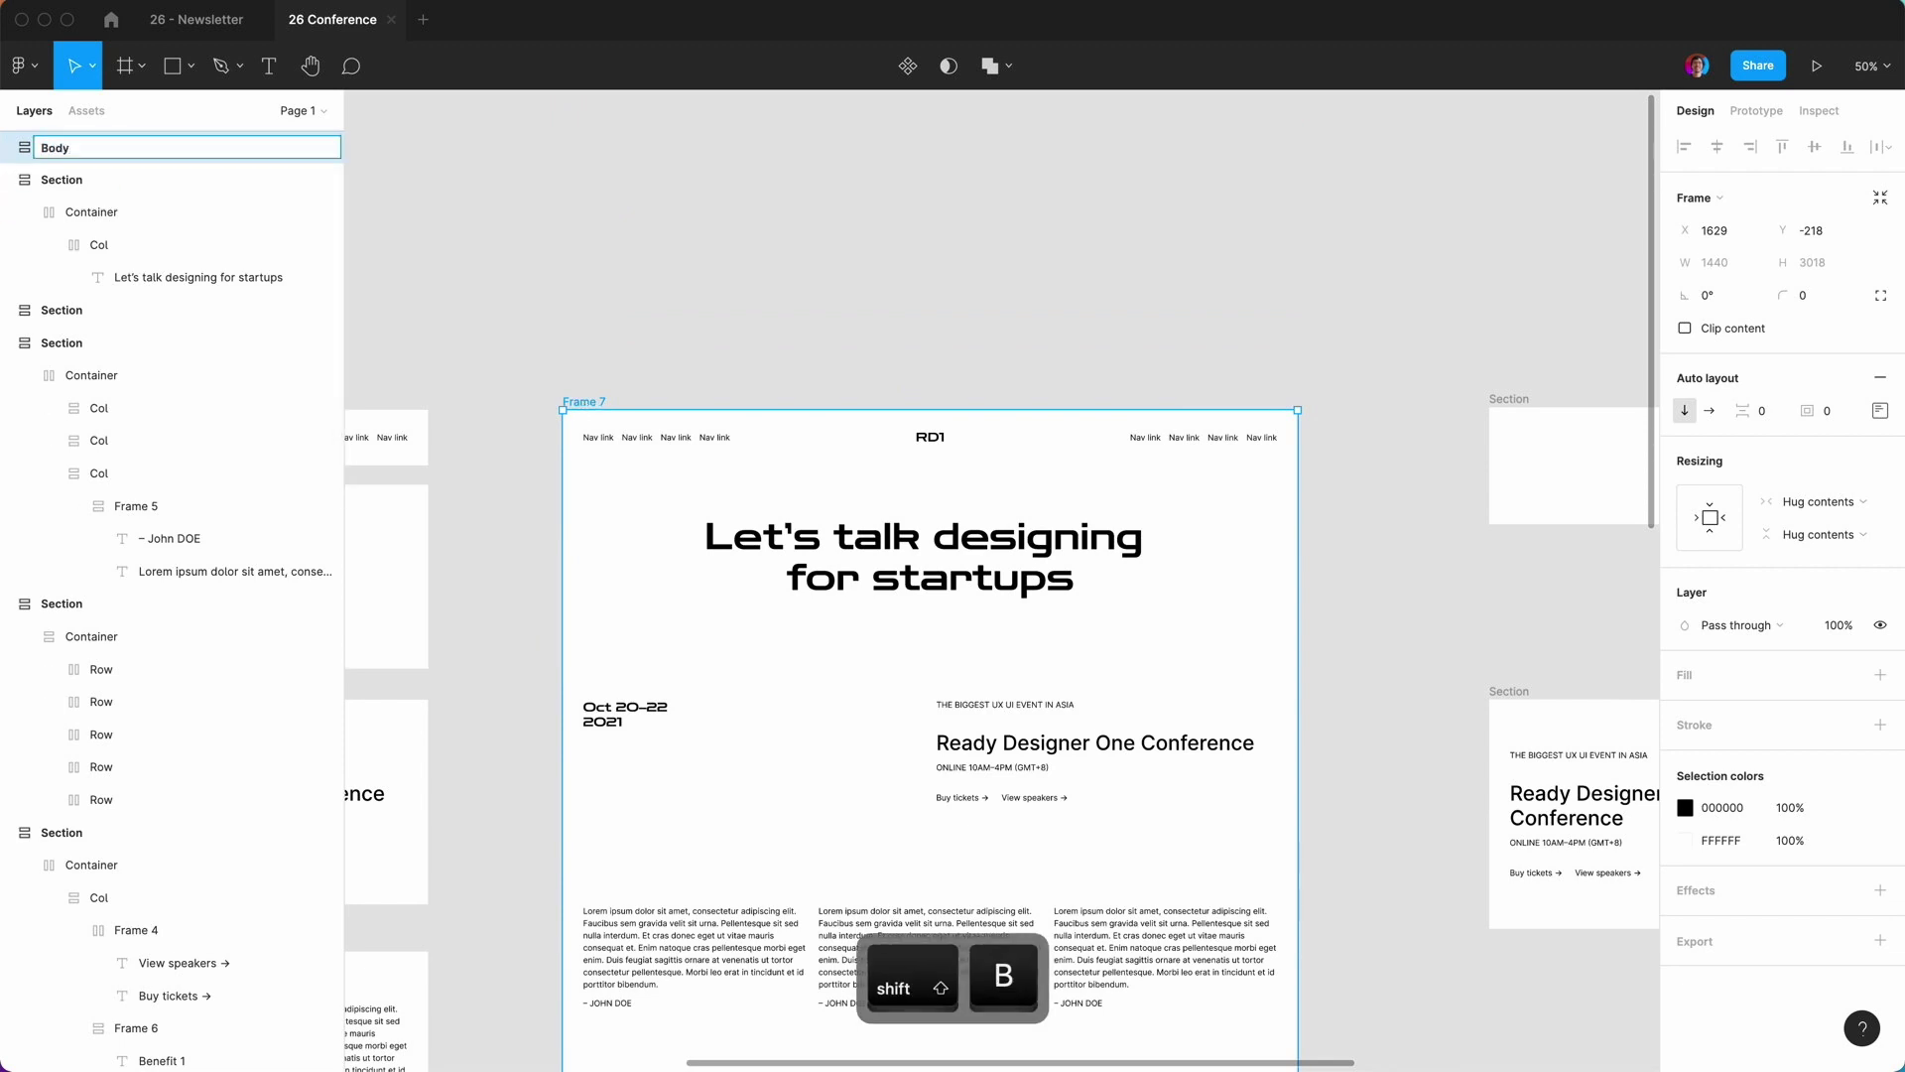
key("Return")
left_click(764, 277)
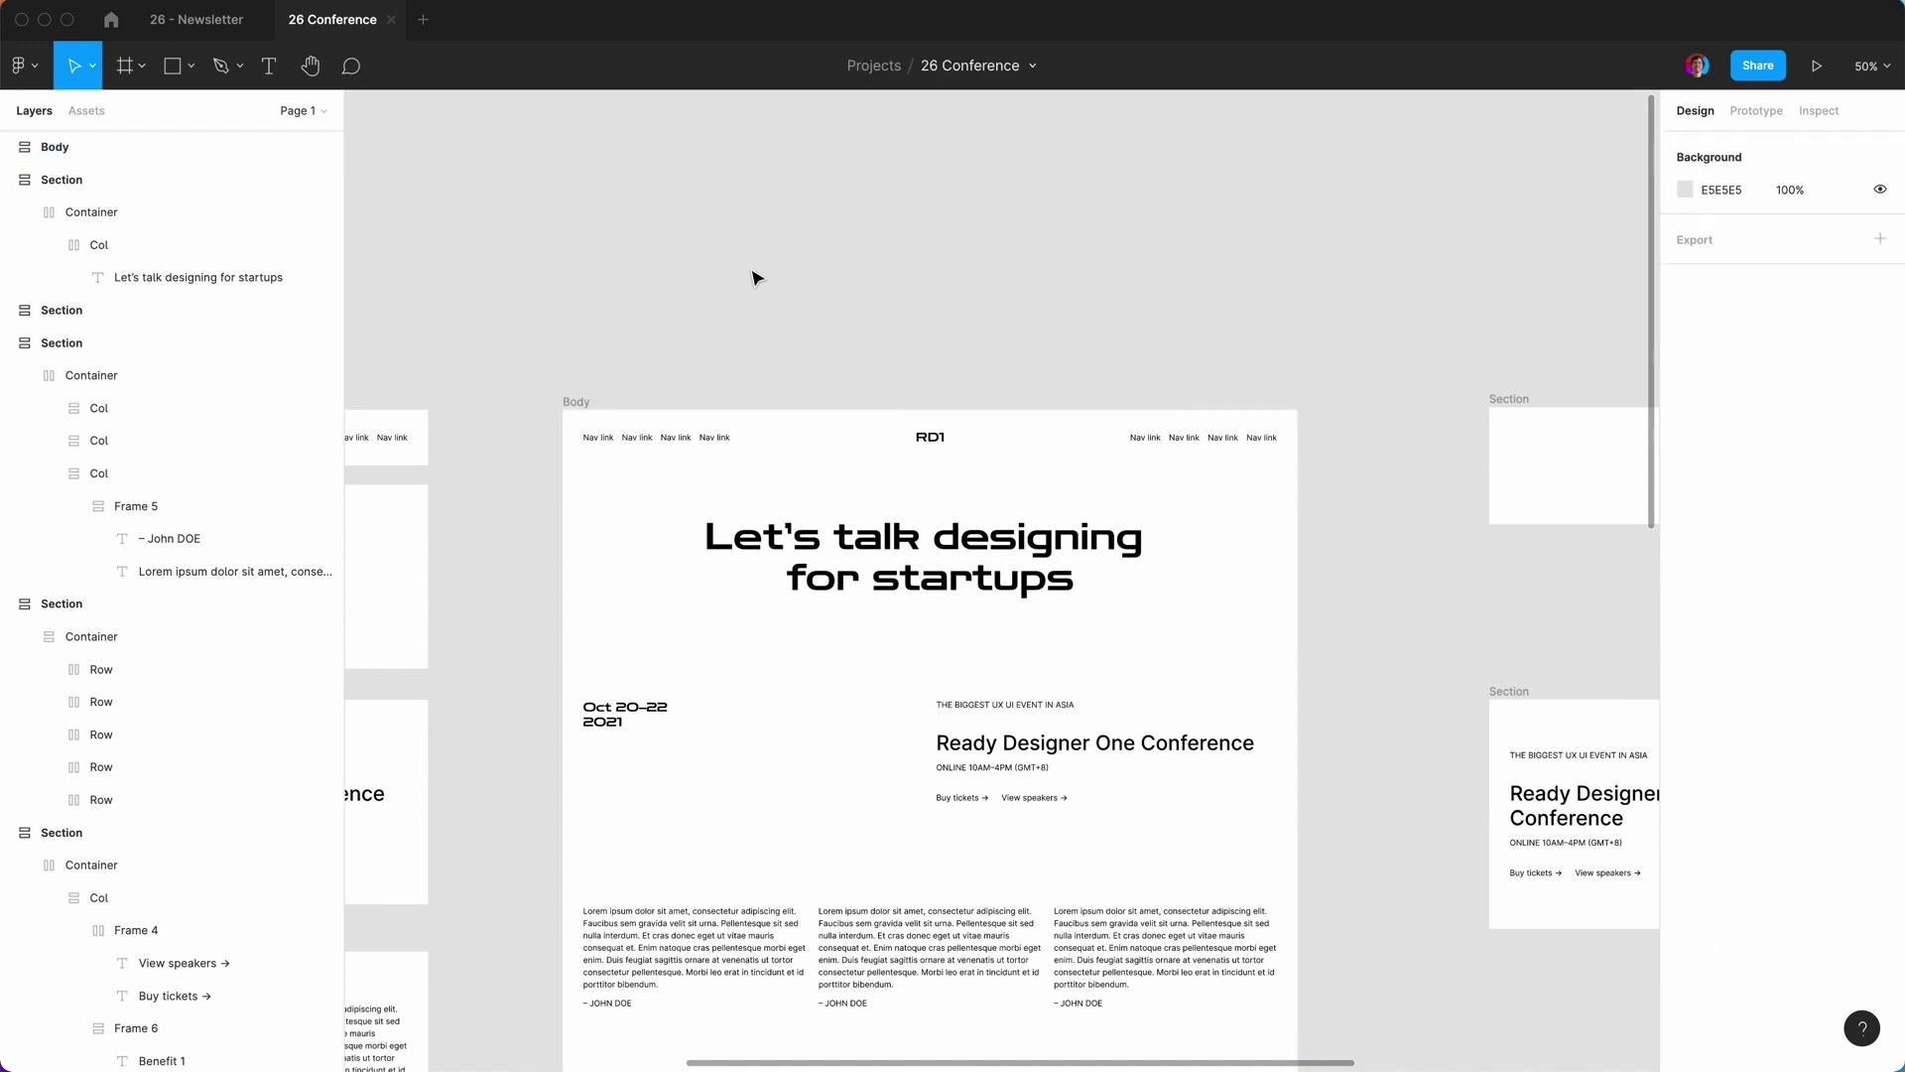
Examine how the Nav, Section and Footer layers are nested inside the Body frame.
left_click(587, 404)
left_click(9, 148)
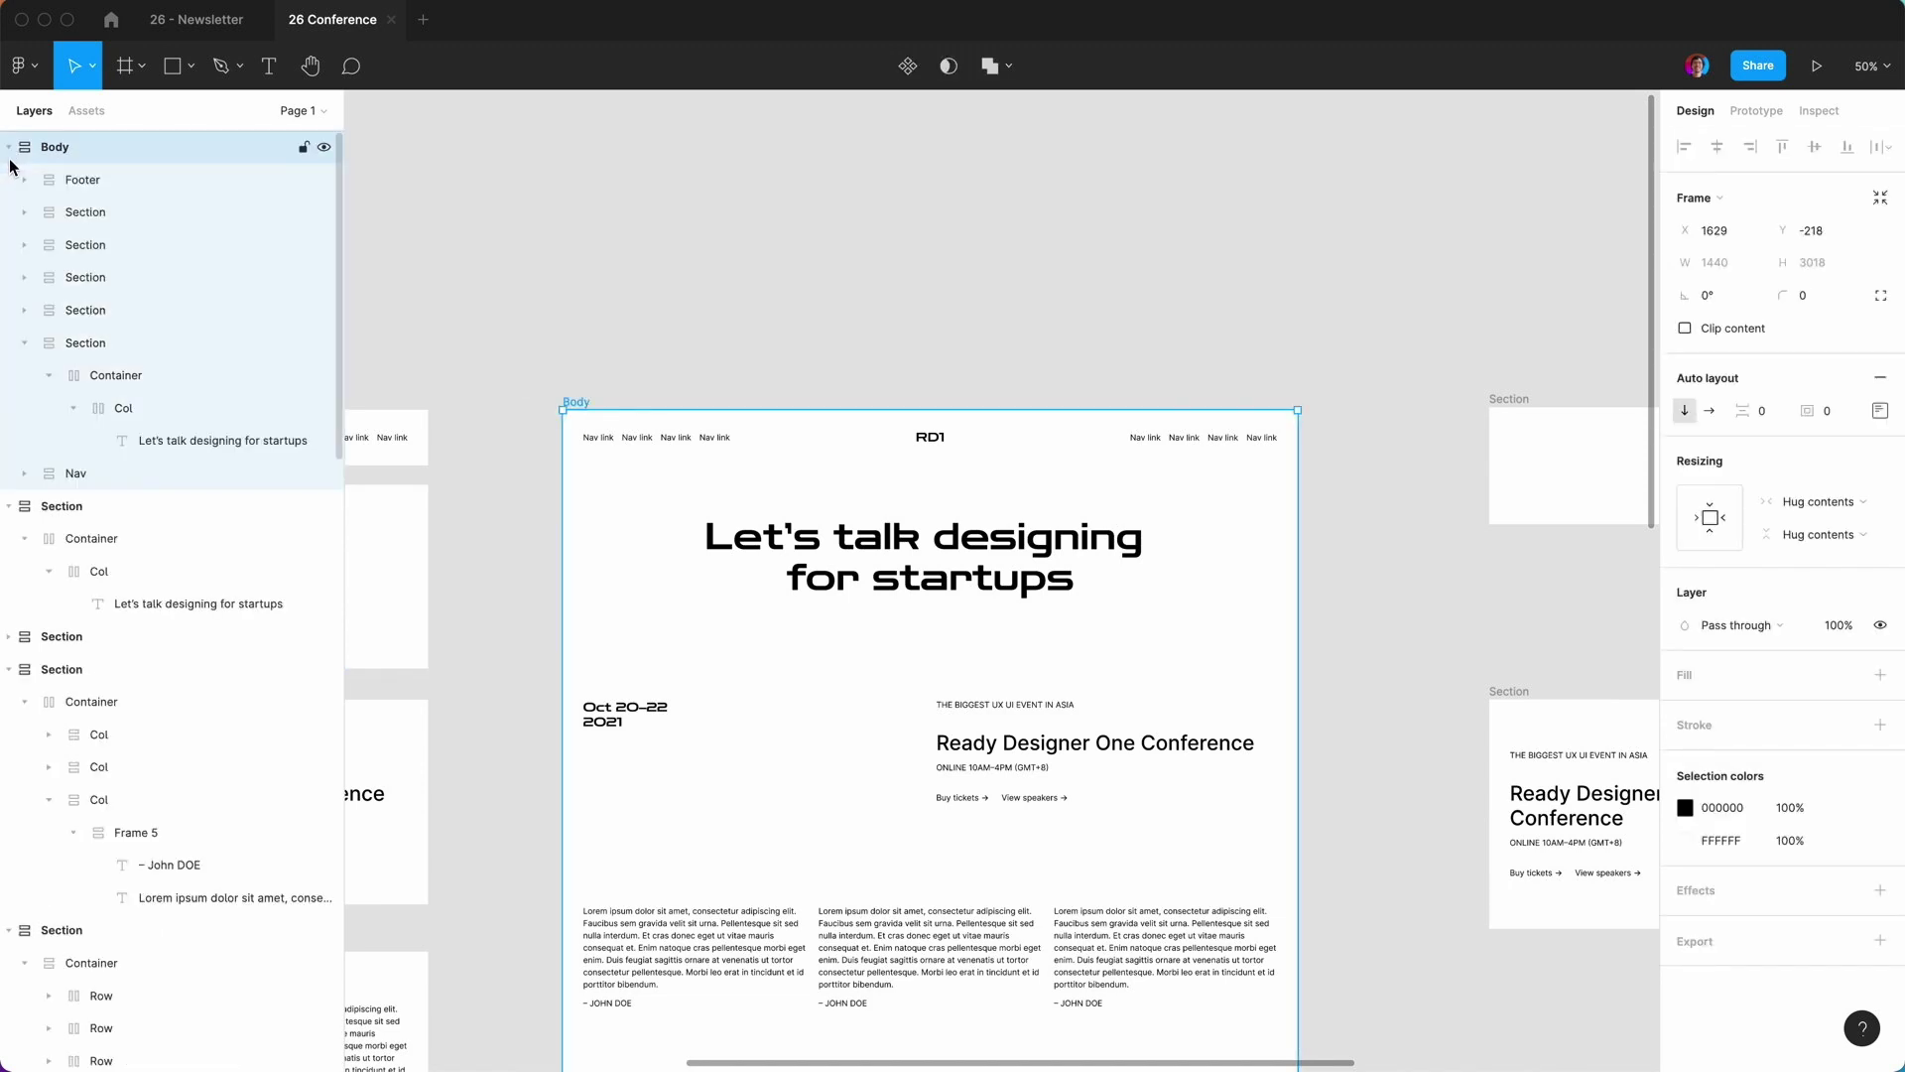
left_click(25, 344)
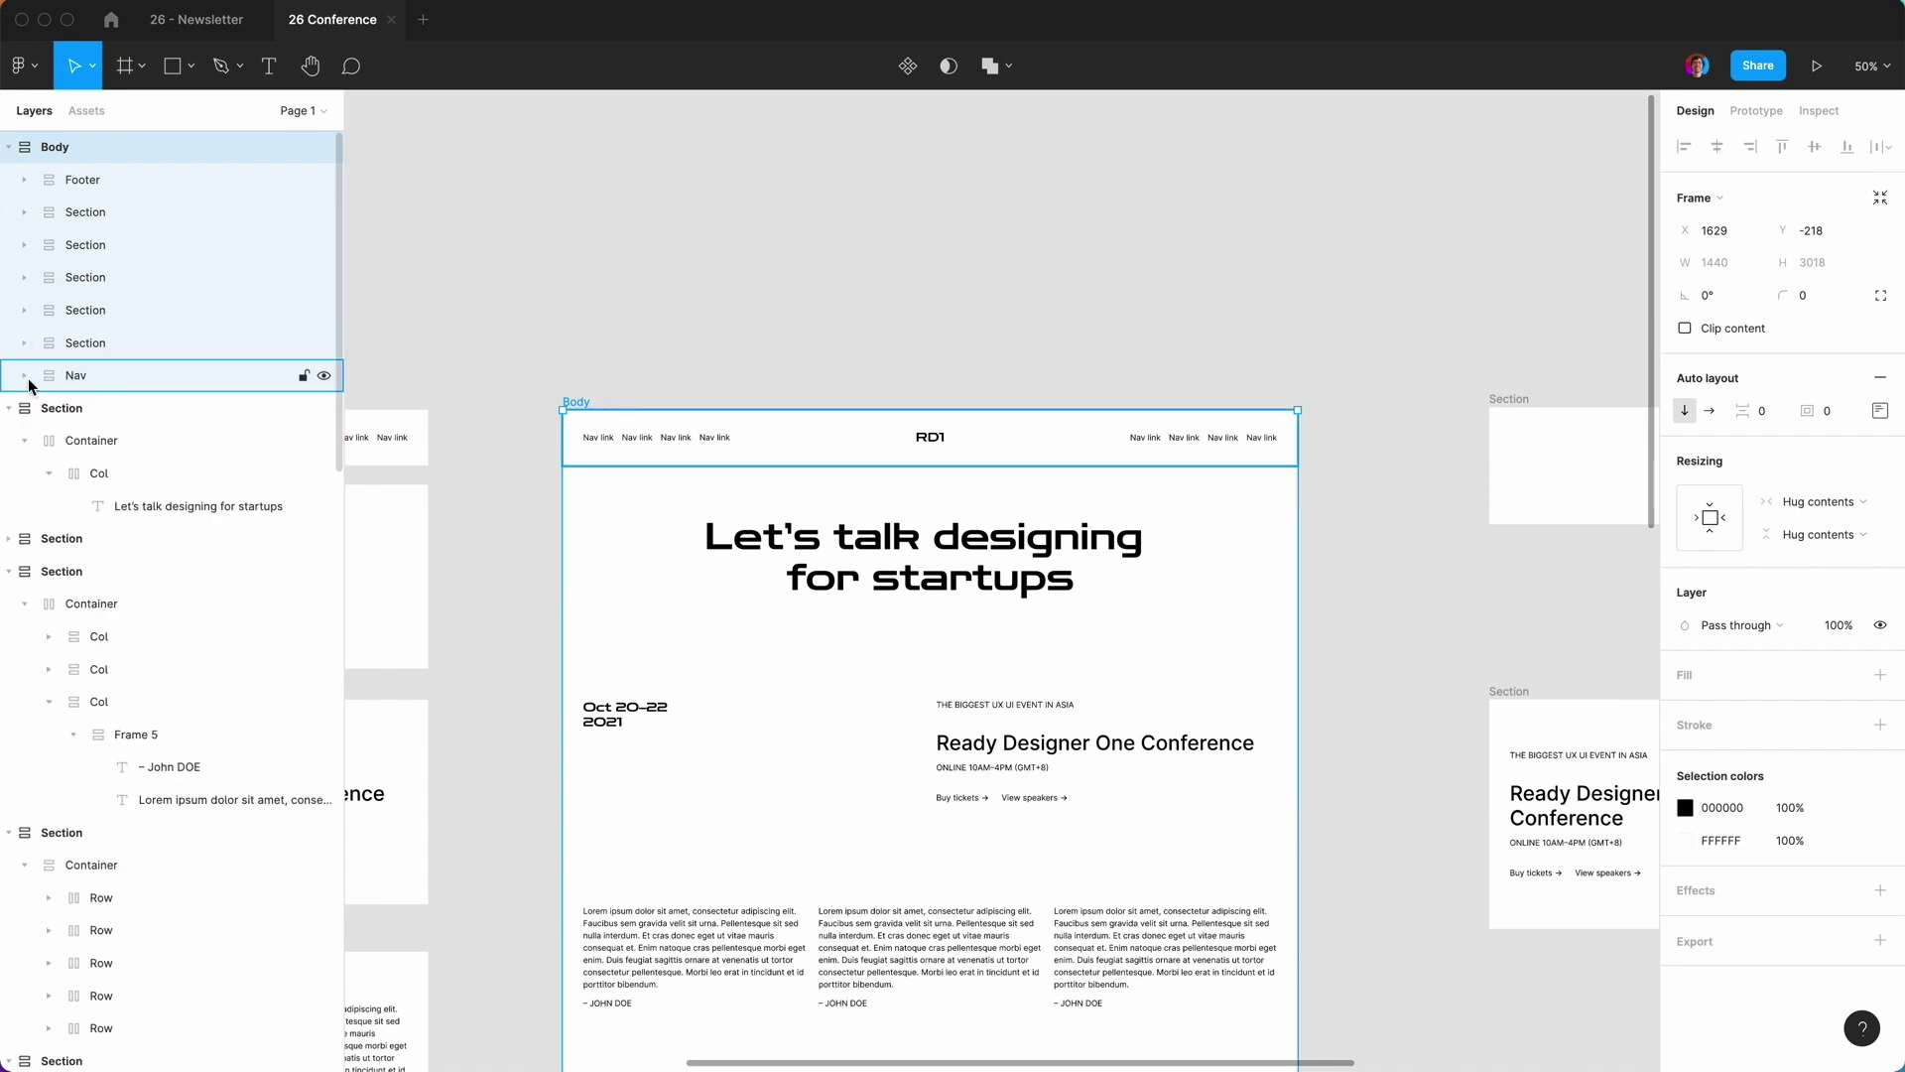
left_click(25, 375)
left_click(24, 375)
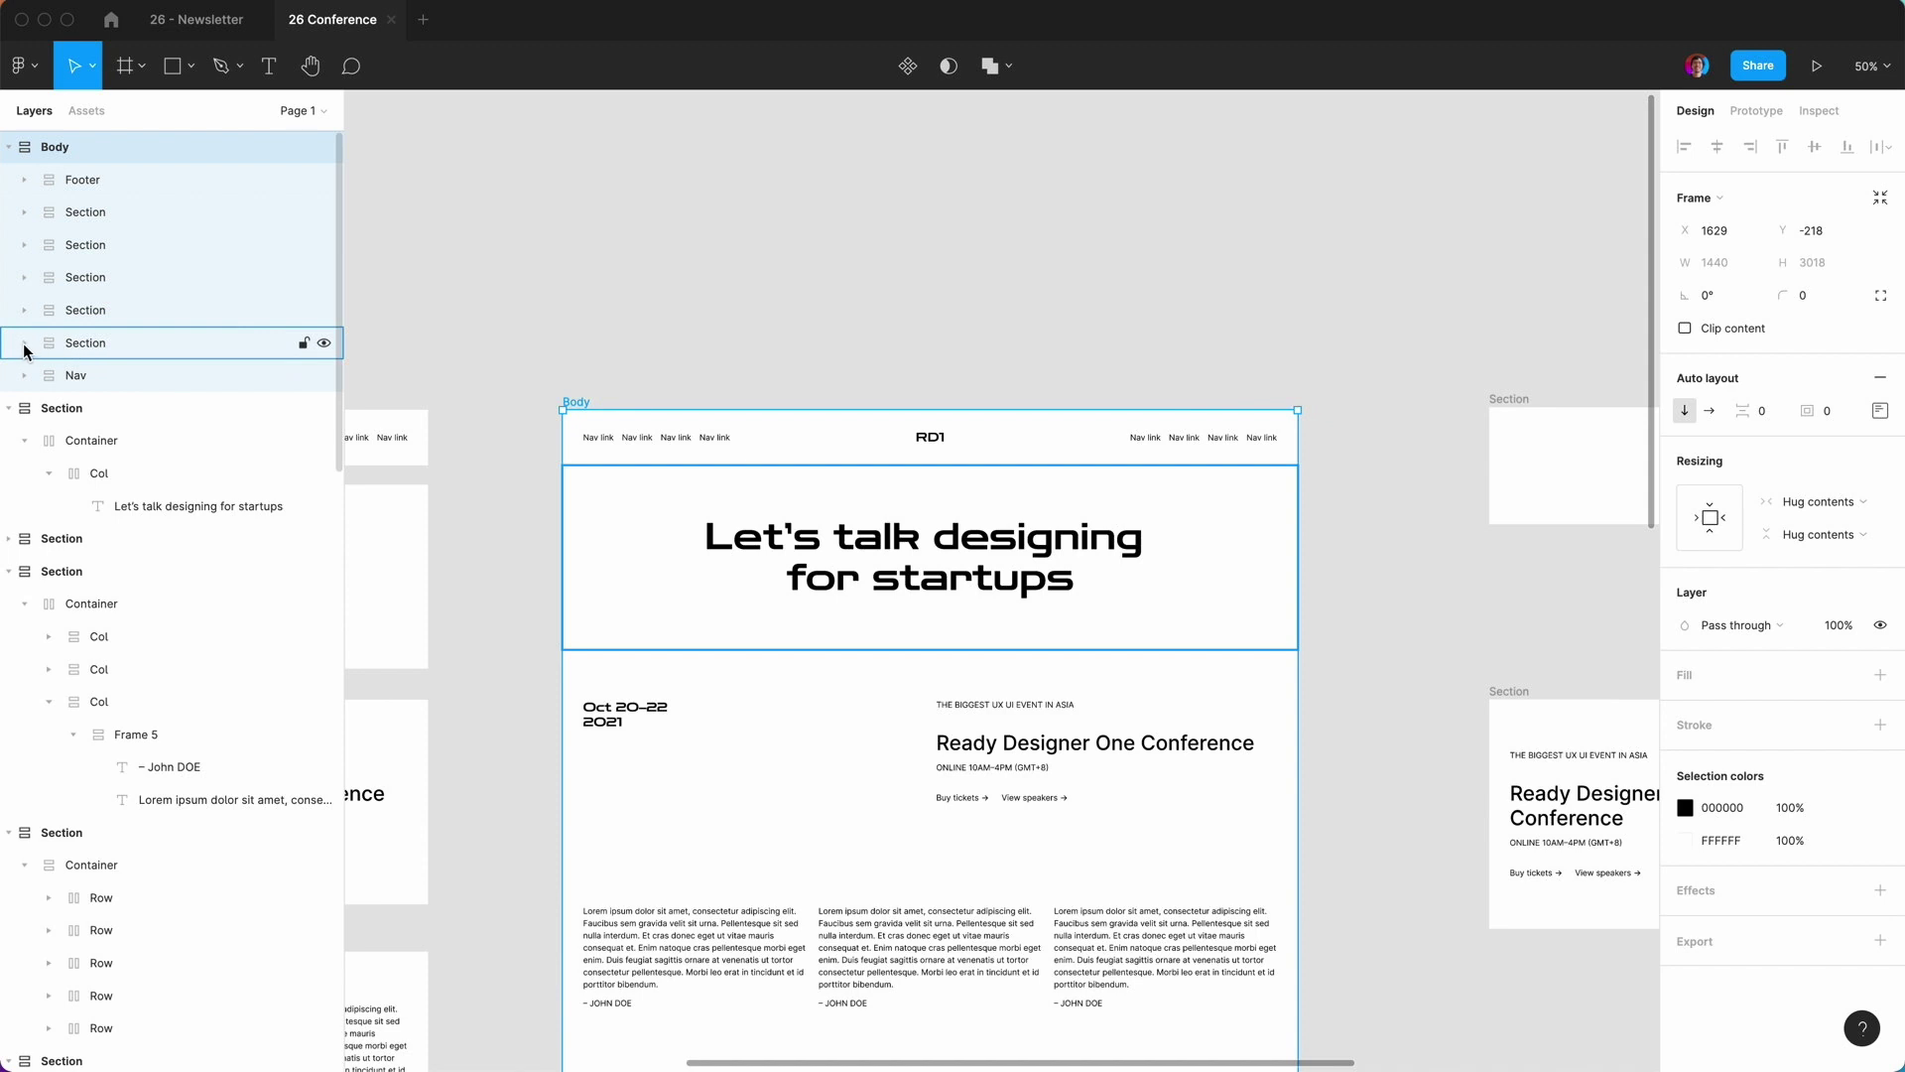
left_click(25, 343)
left_click(24, 344)
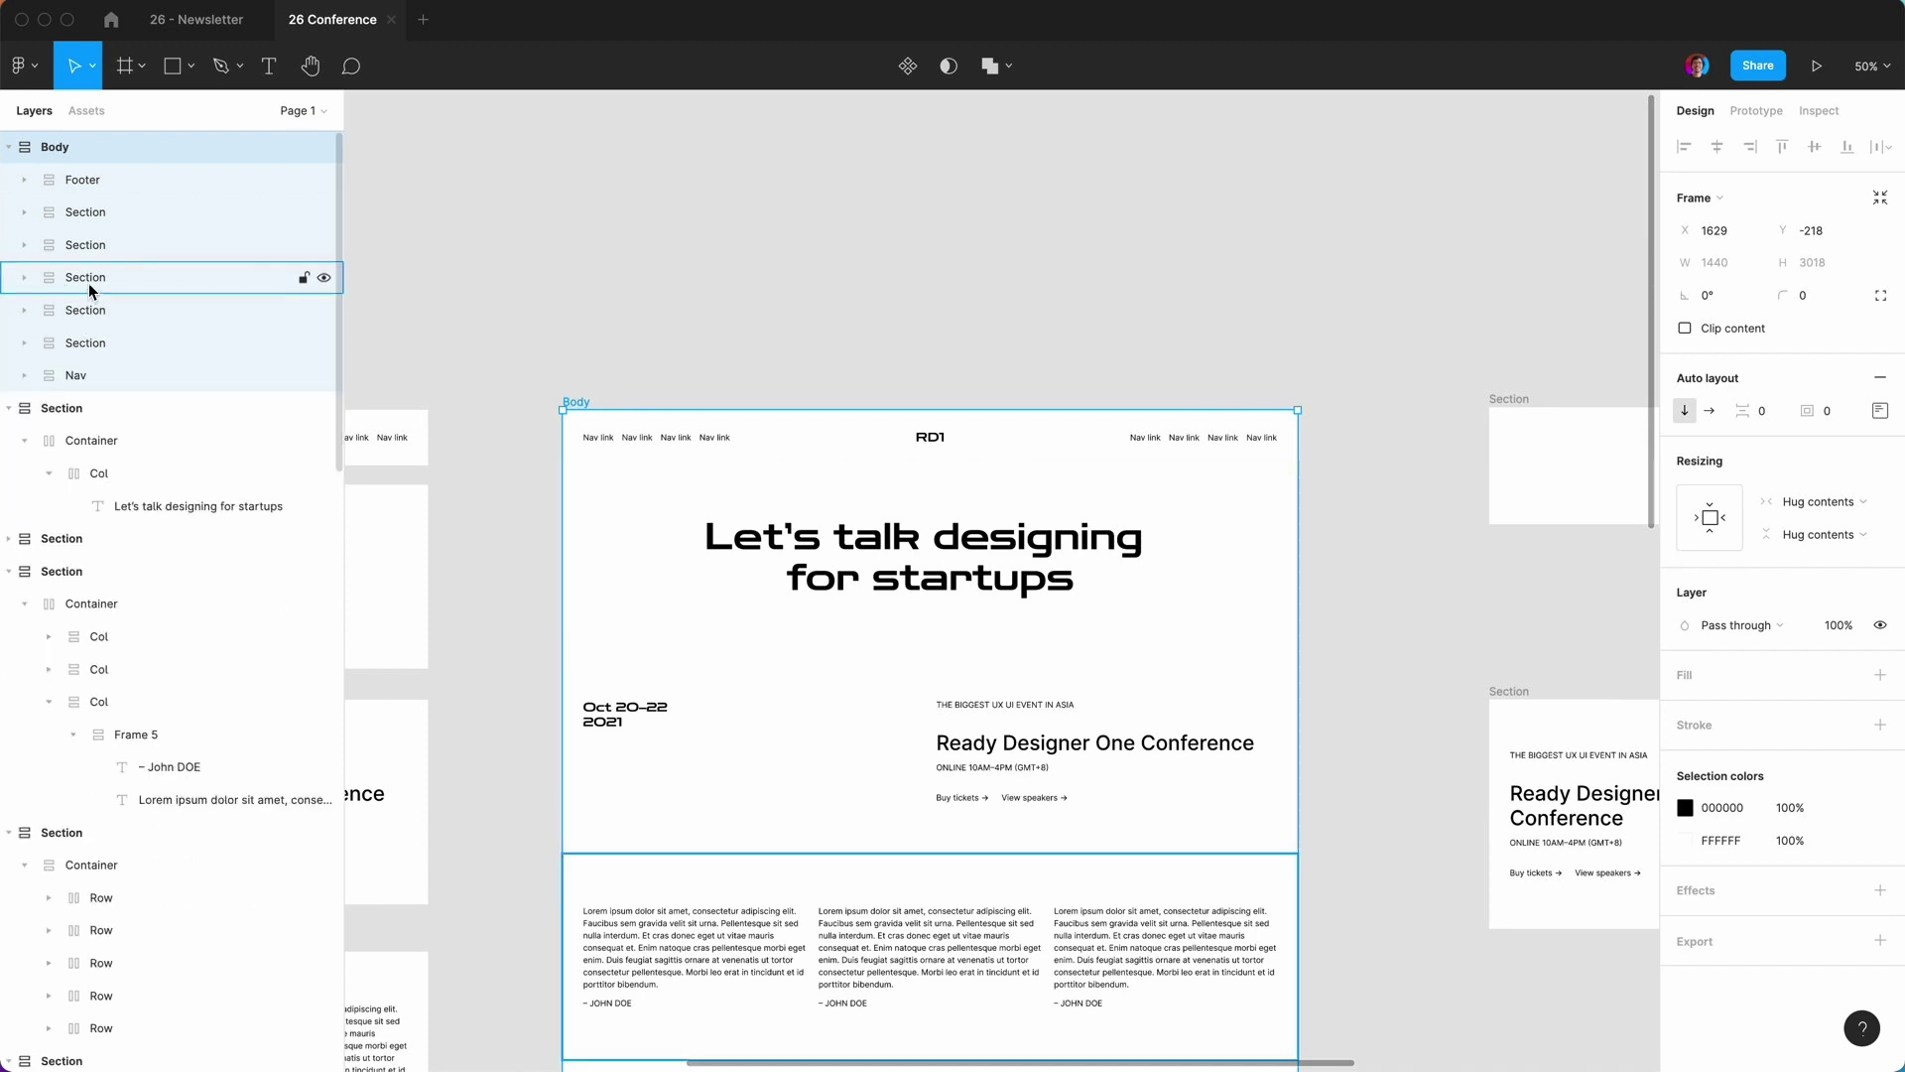
left_click(25, 180)
left_click(25, 180)
left_click(553, 278)
key("minus")
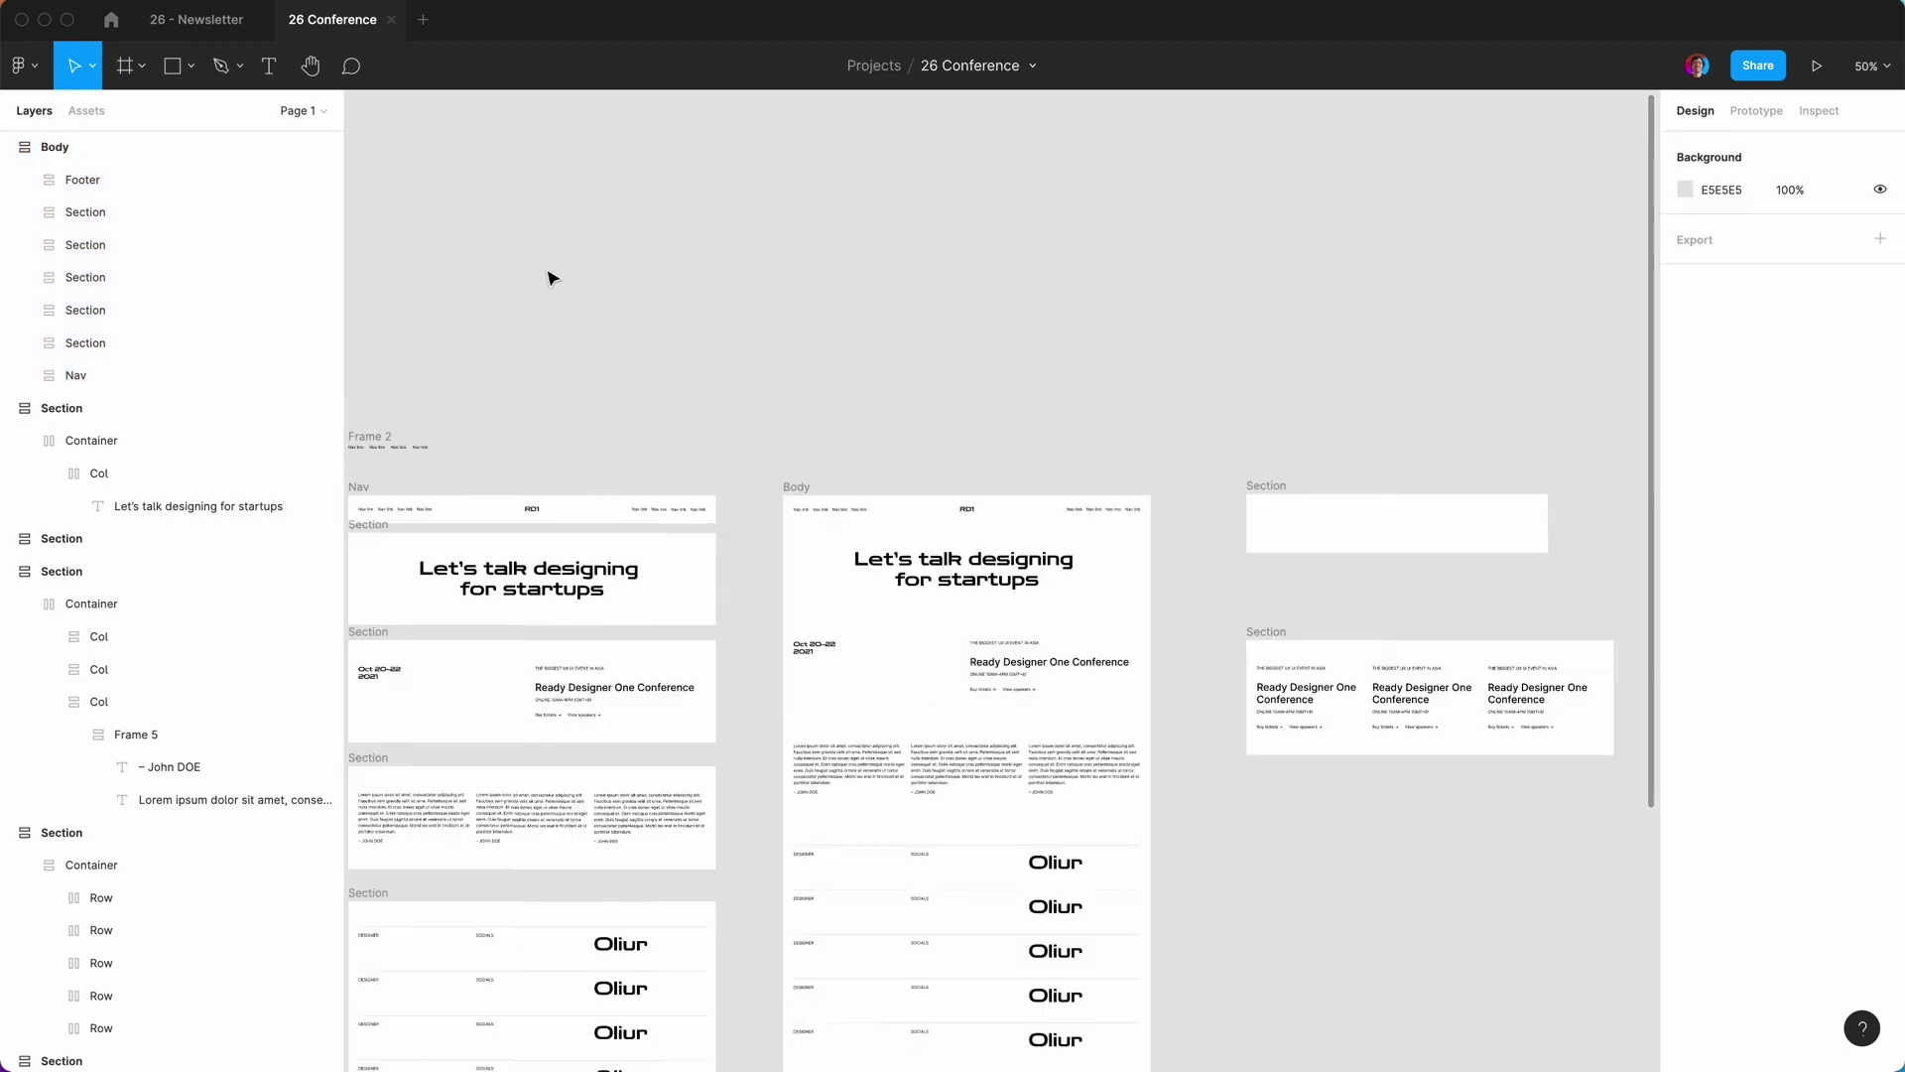
Widen the Body frame to about 1615 px.
scroll(836, 445, "down", 5)
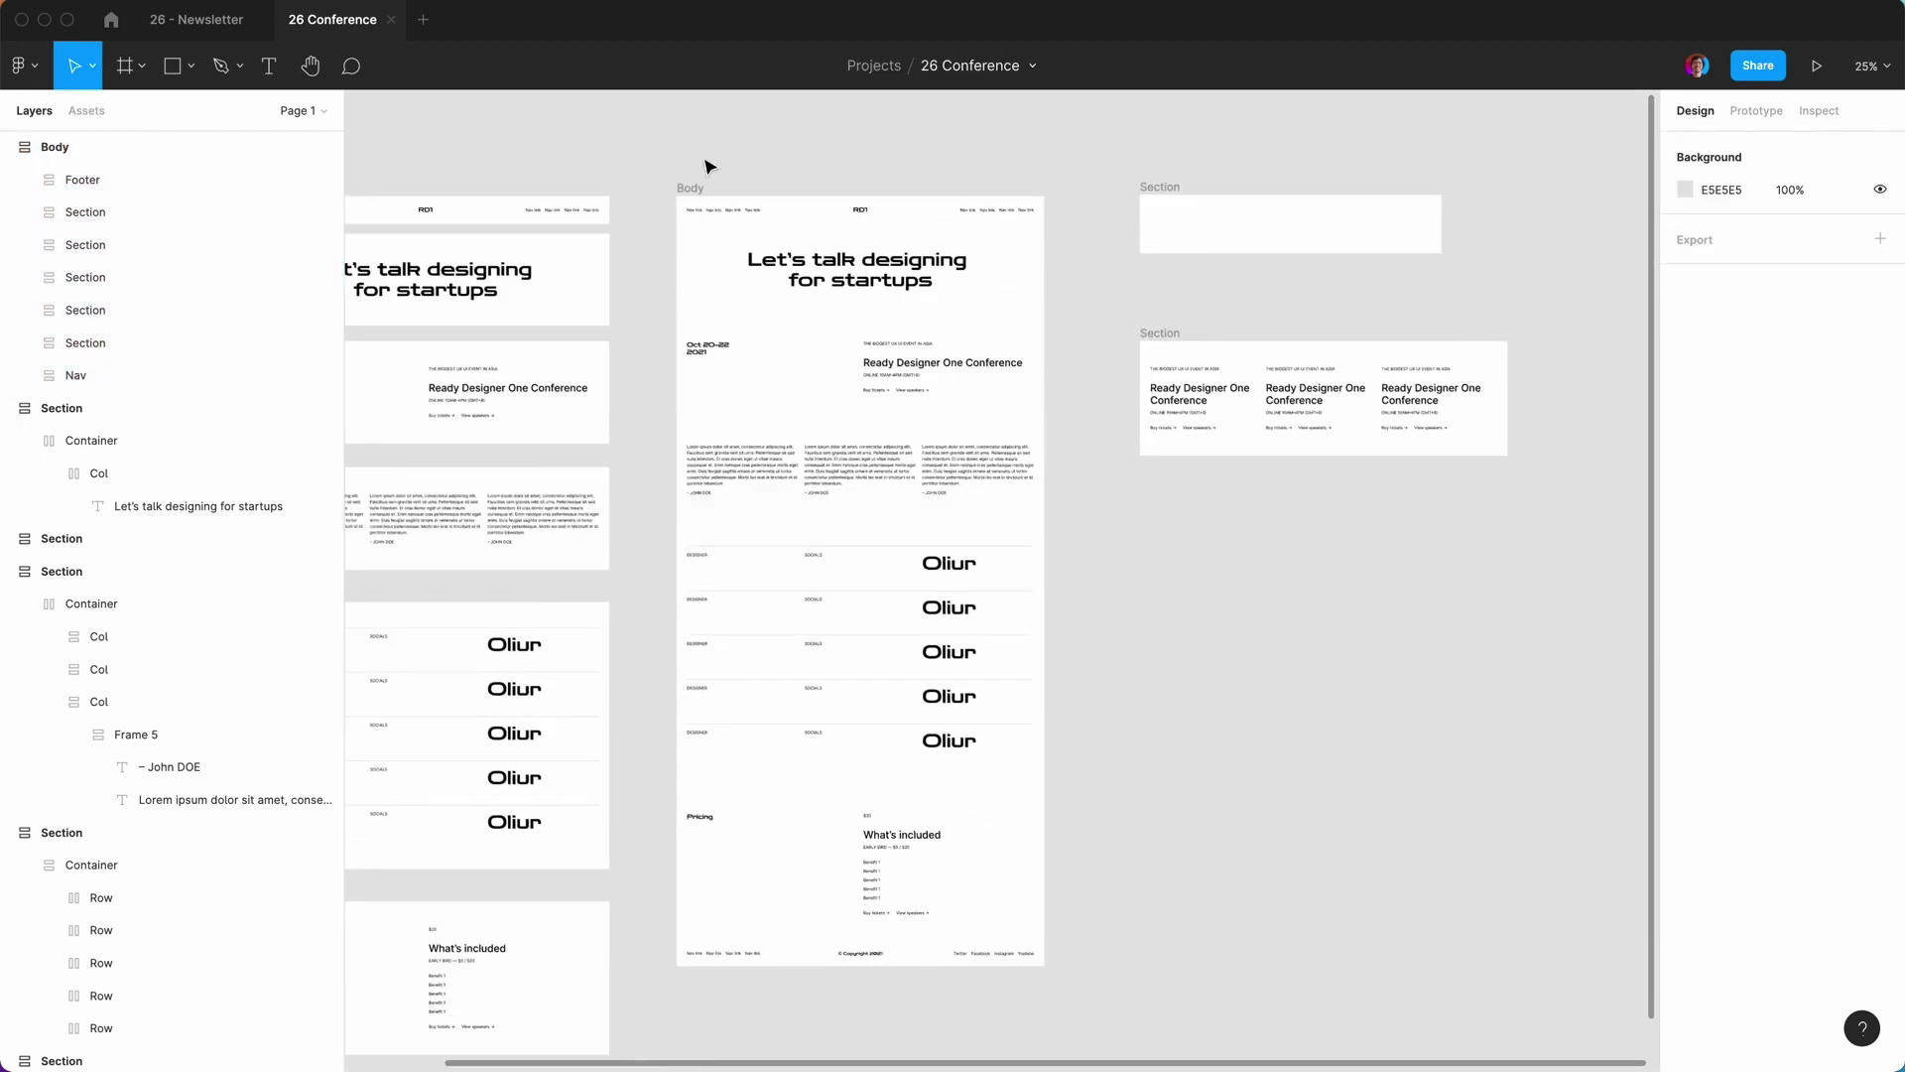
left_click(686, 189)
left_click_drag(1042, 472, 1090, 503)
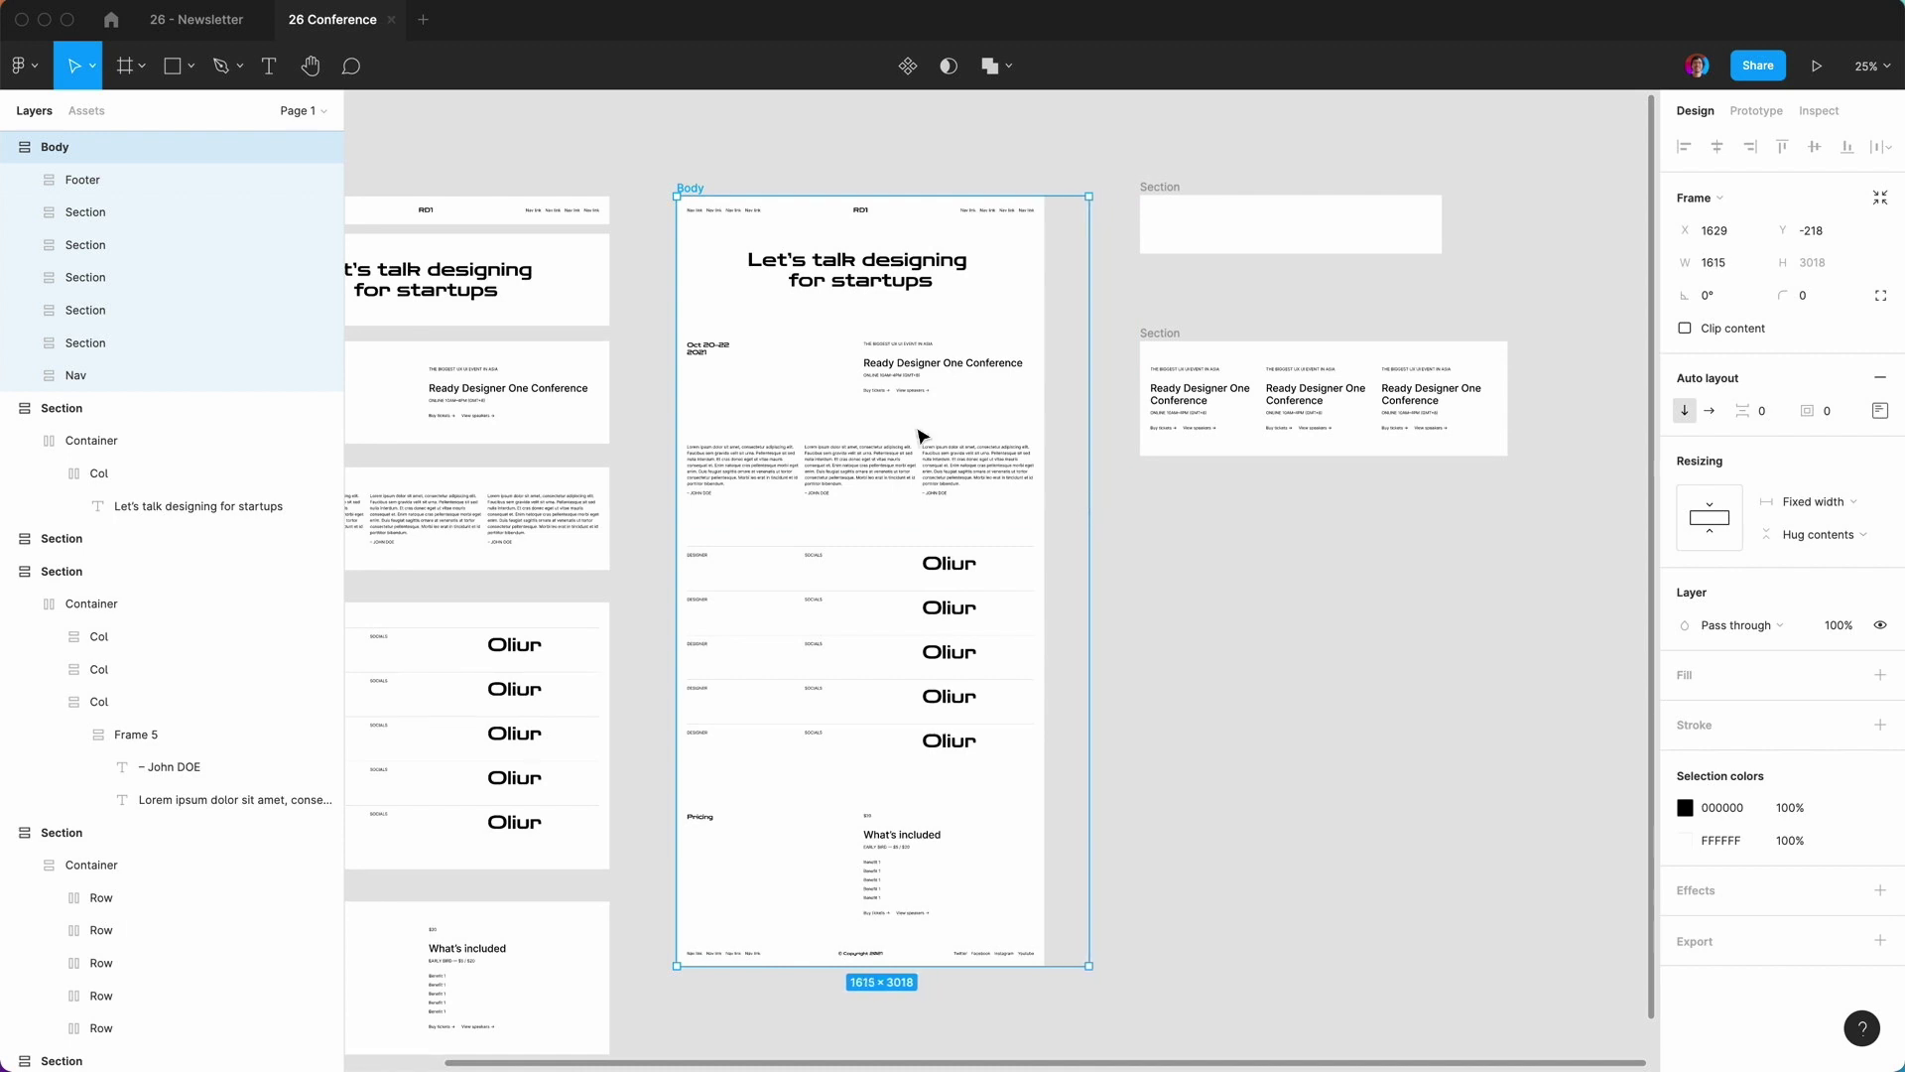
Set the Nav, all Sections and the Footer inside Body to Fill container width, and widen Body to about 1683 px.
left_click(74, 180)
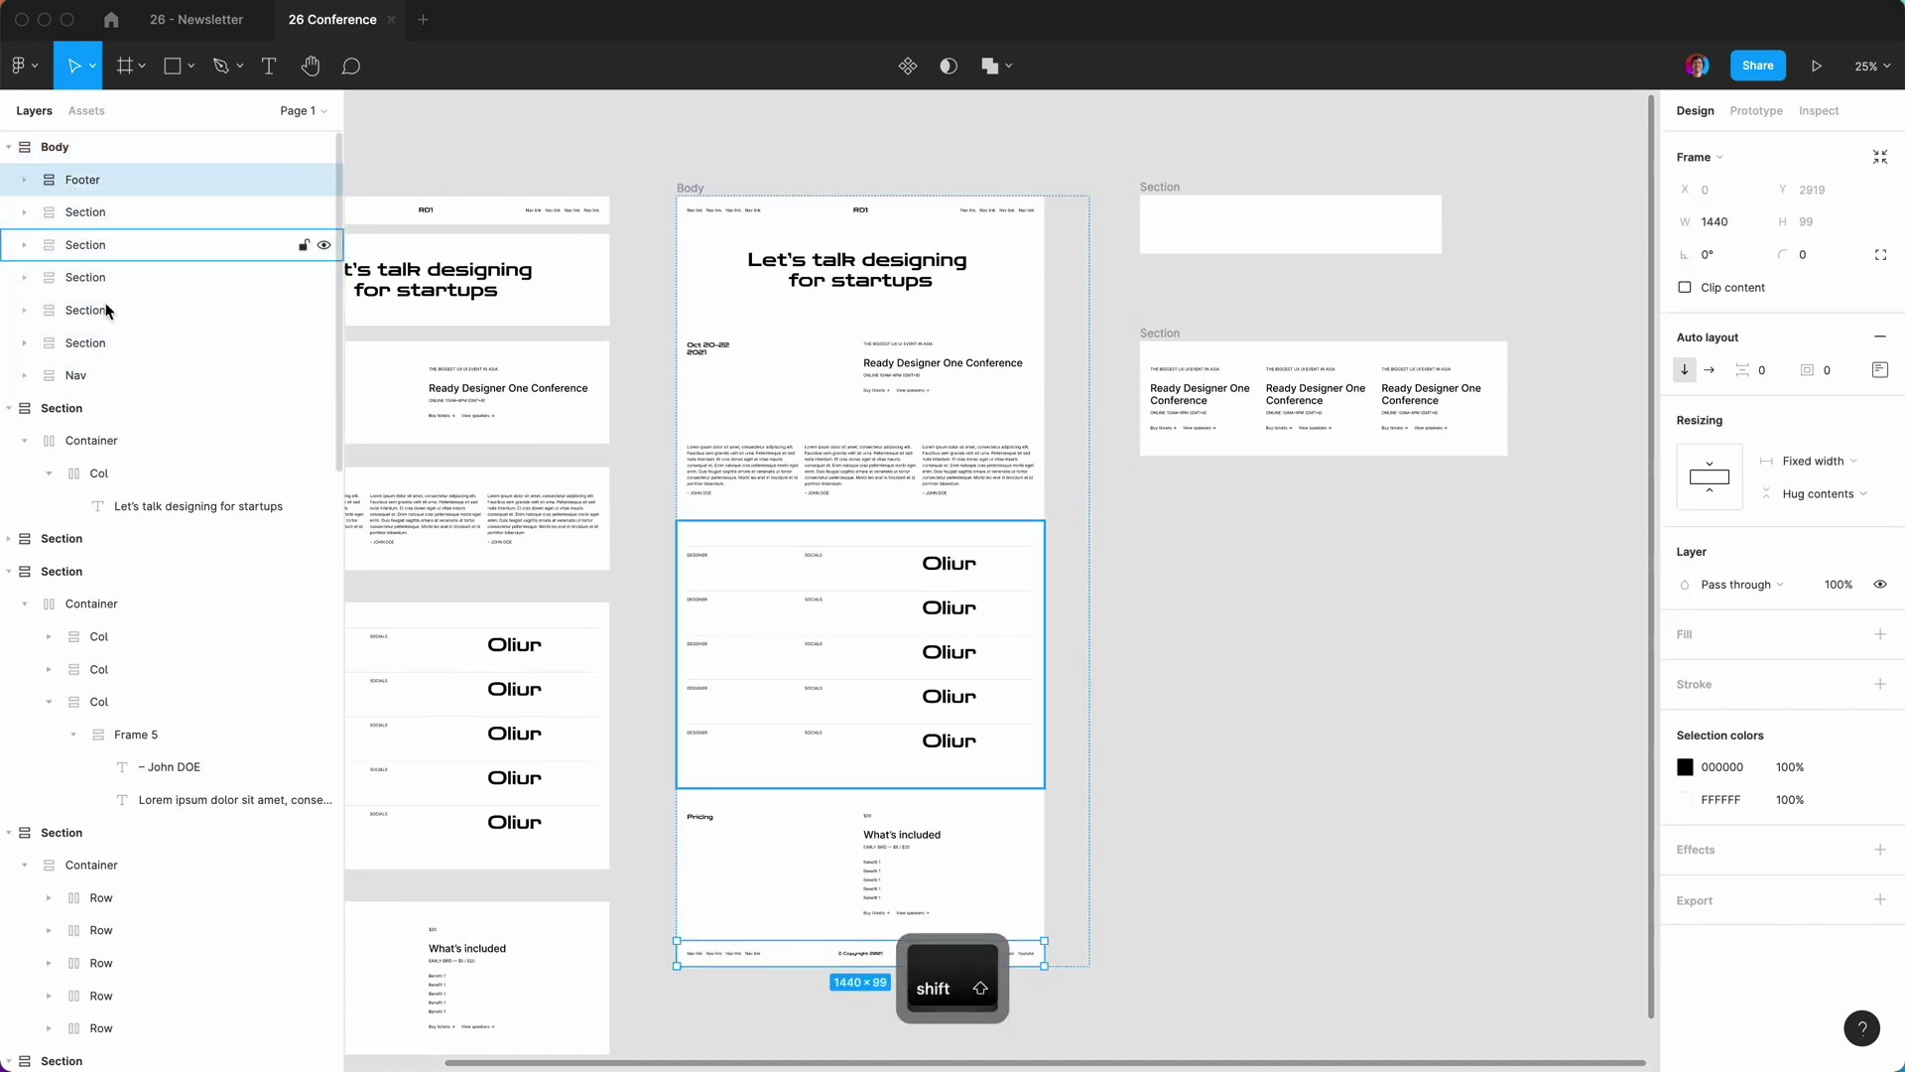
left_click(95, 373, "shift")
left_click(1824, 462)
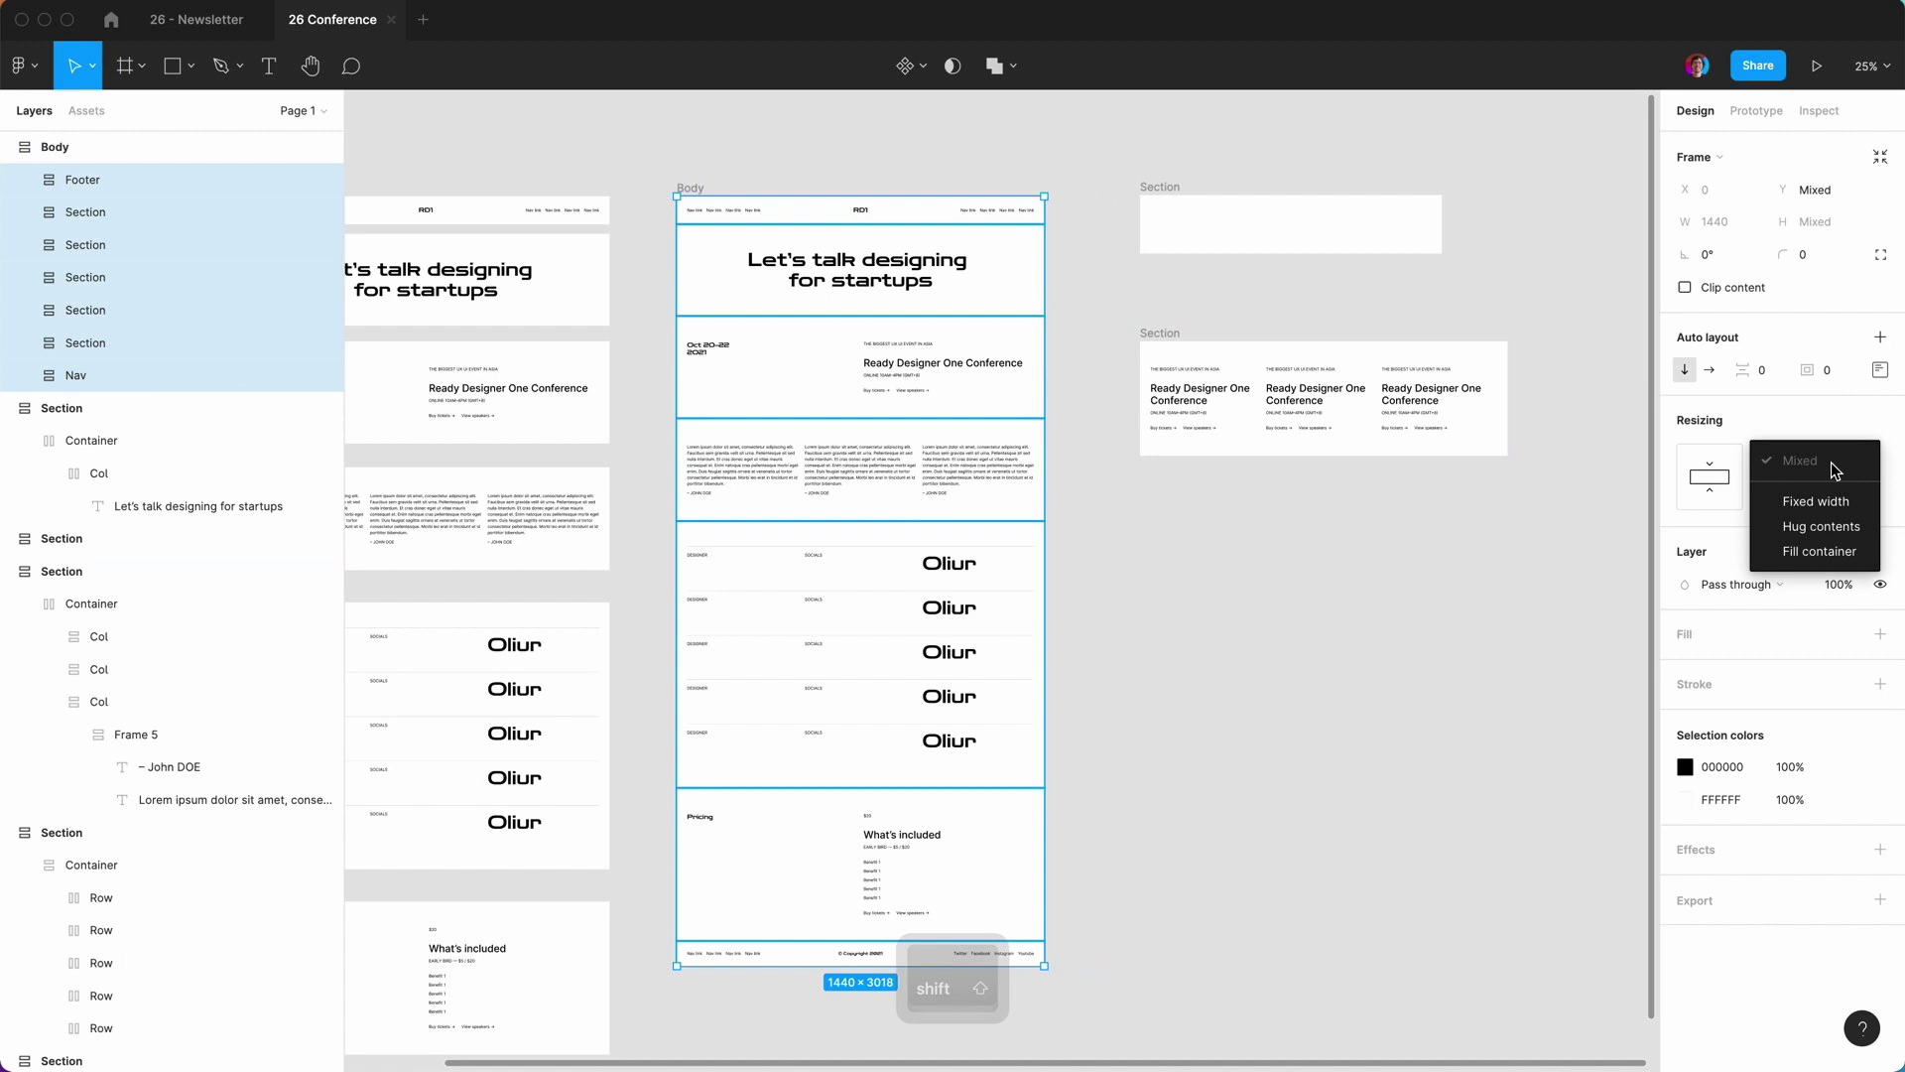
left_click(1822, 536)
left_click(1400, 682)
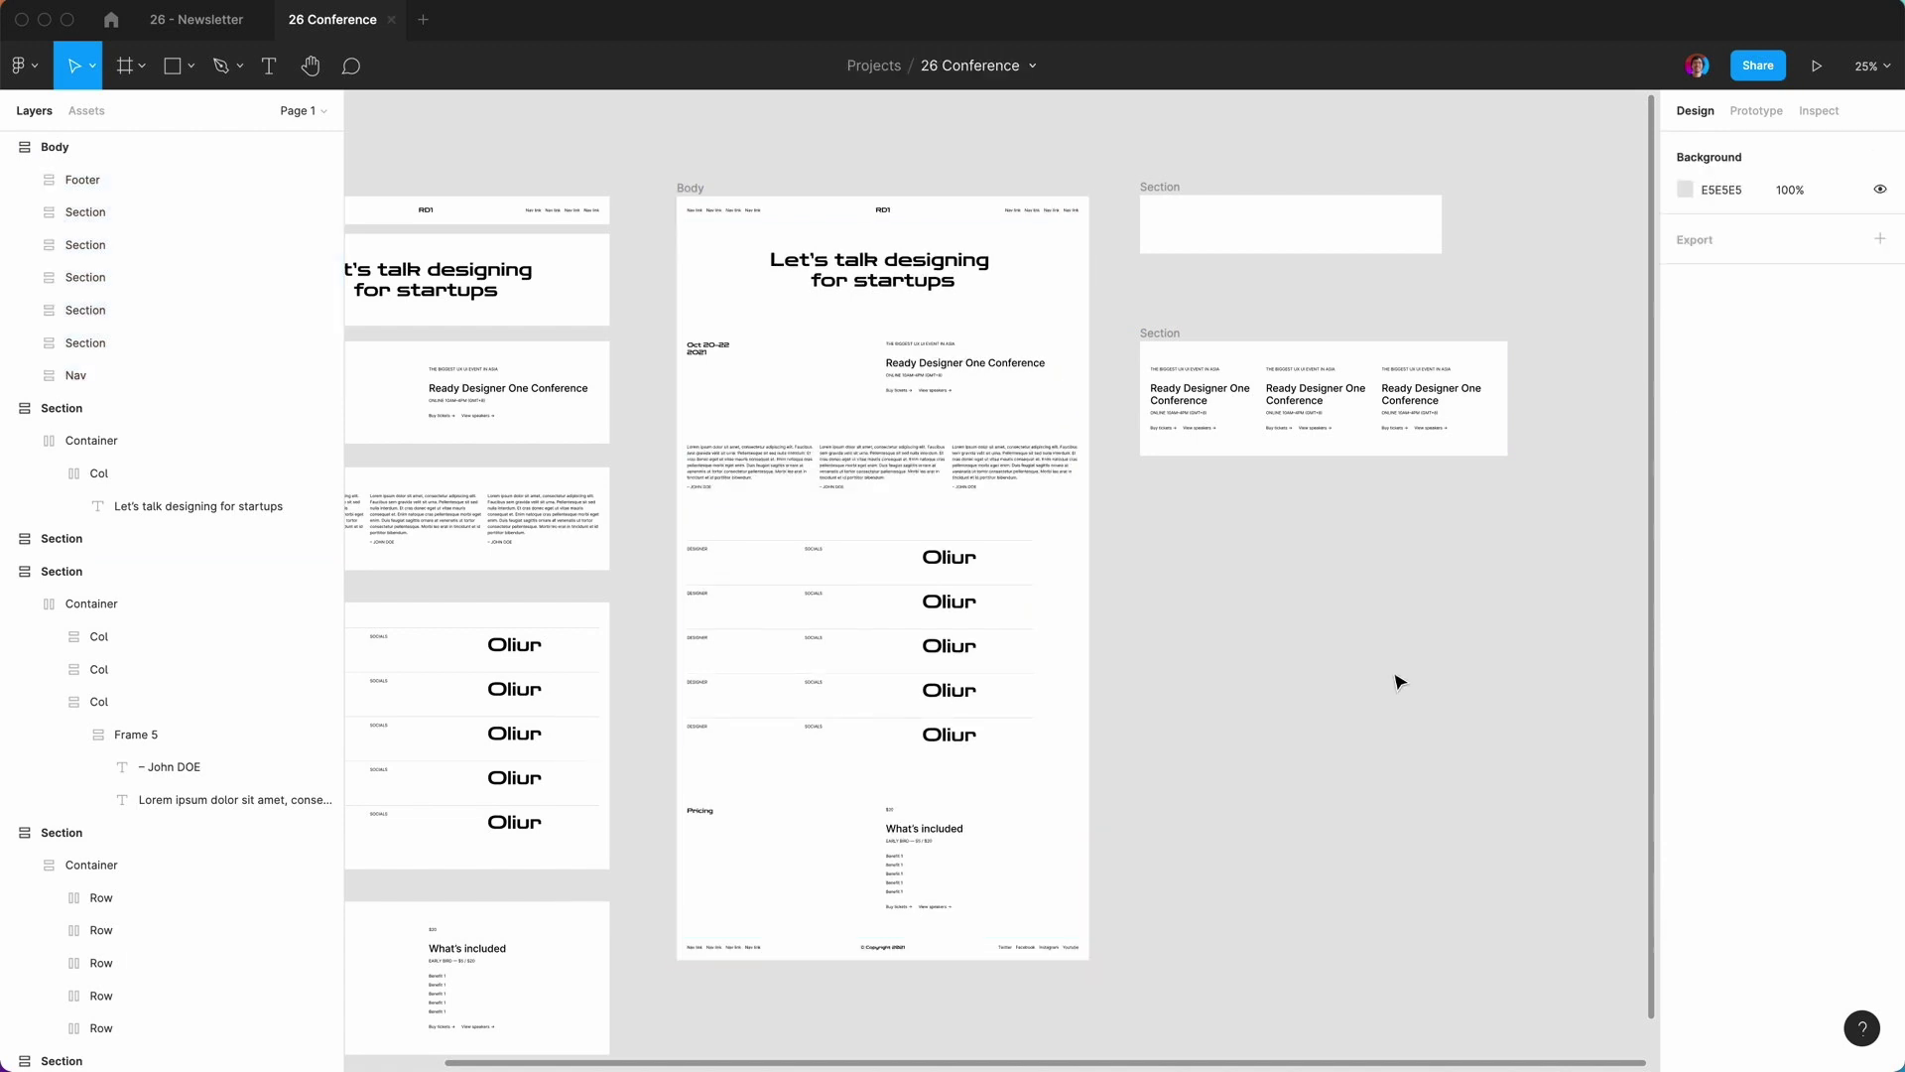
left_click(691, 188)
mouse_move(1105, 384)
left_mouse_down()
mouse_move(1063, 391)
mouse_move(1148, 410)
mouse_move(980, 417)
mouse_move(1107, 416)
left_mouse_up()
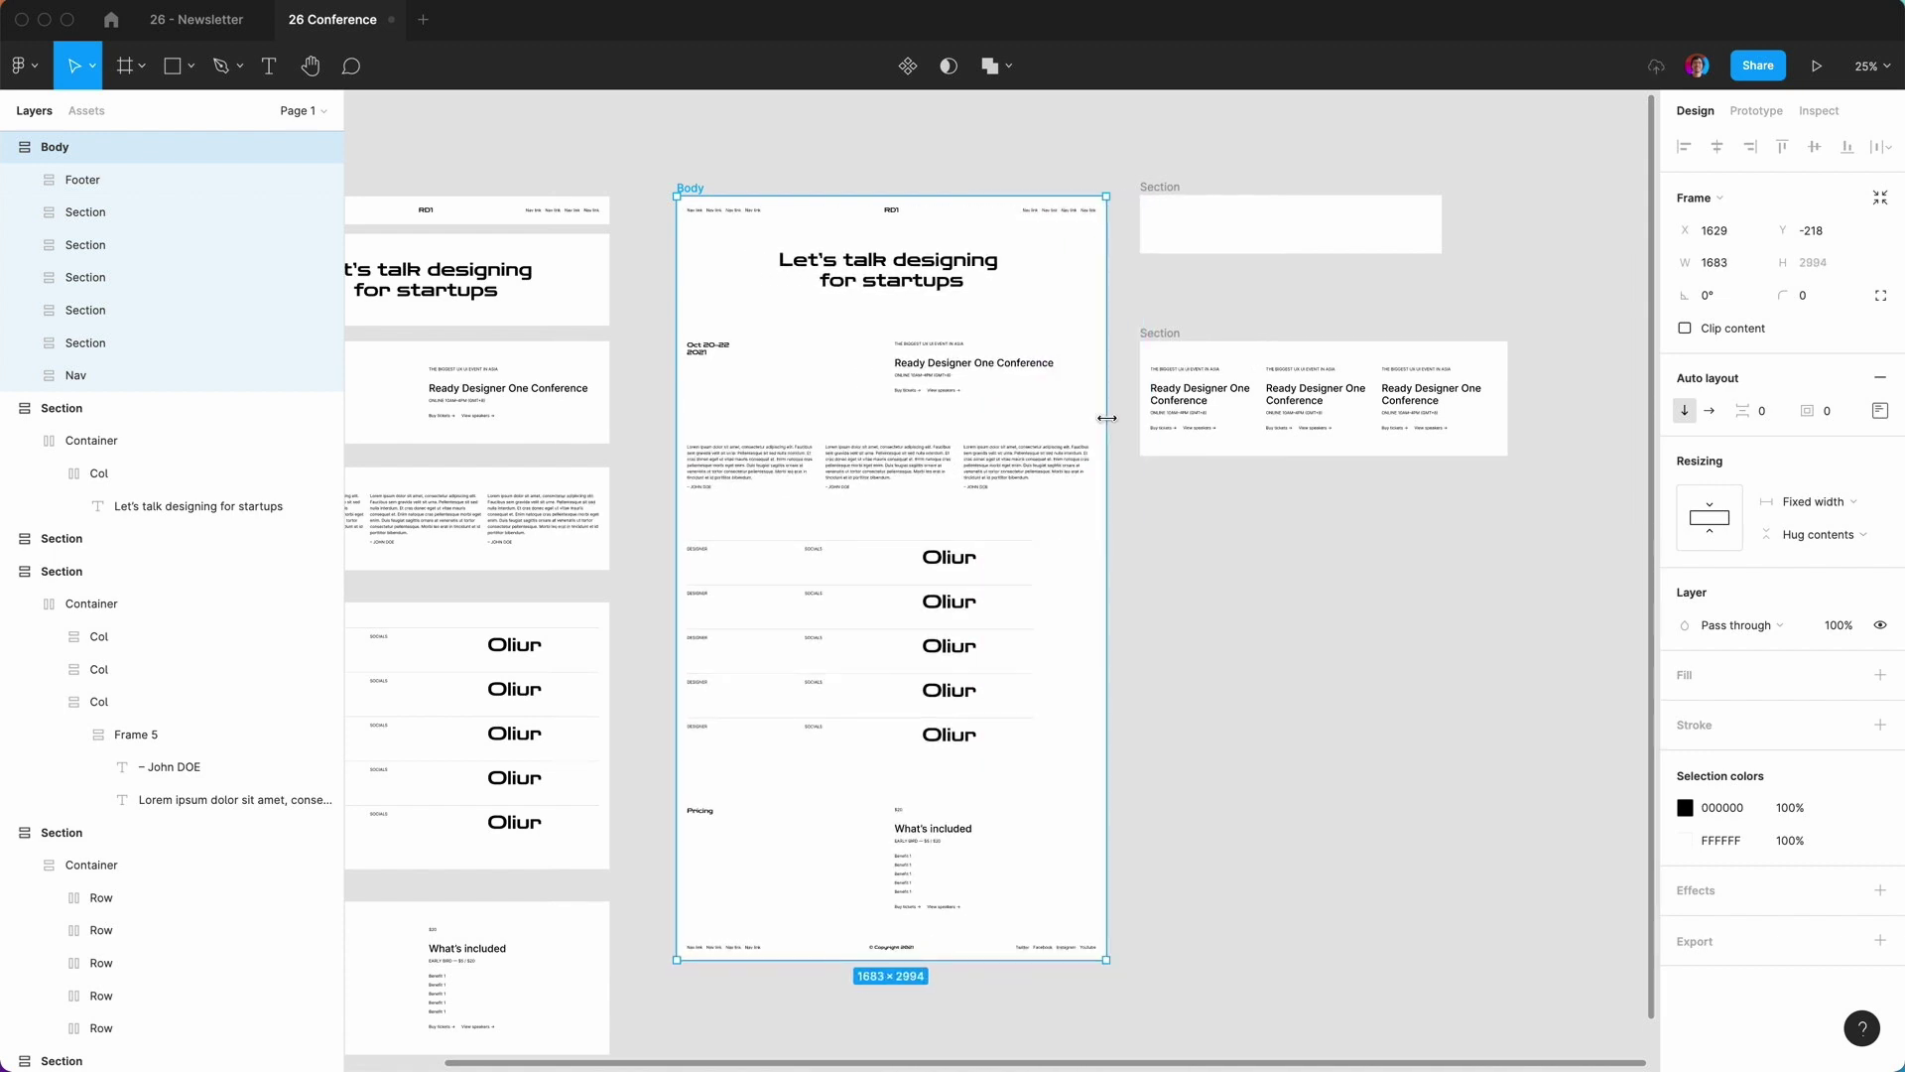
Set the five Rows in the designer section of Body to Fill container width, and narrow Body to about 1598 px.
left_click(742, 576)
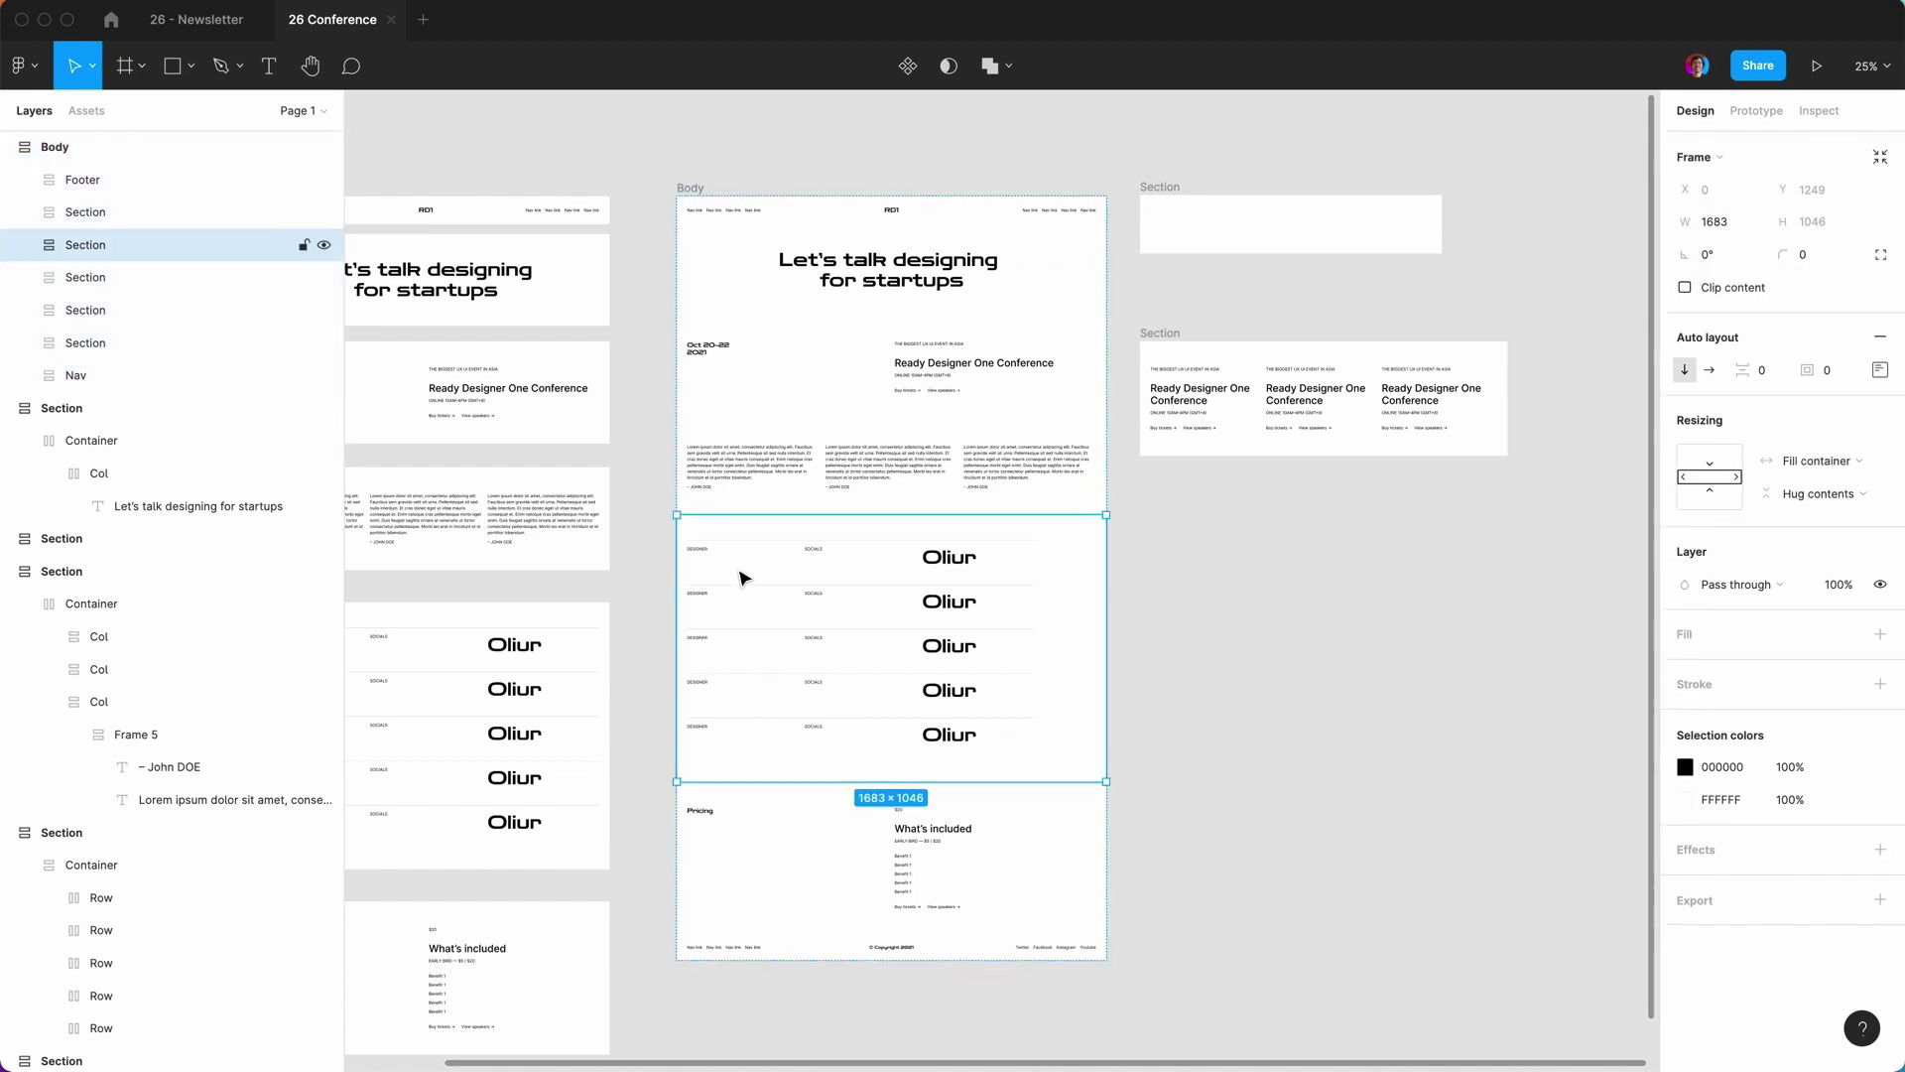
left_click(26, 244)
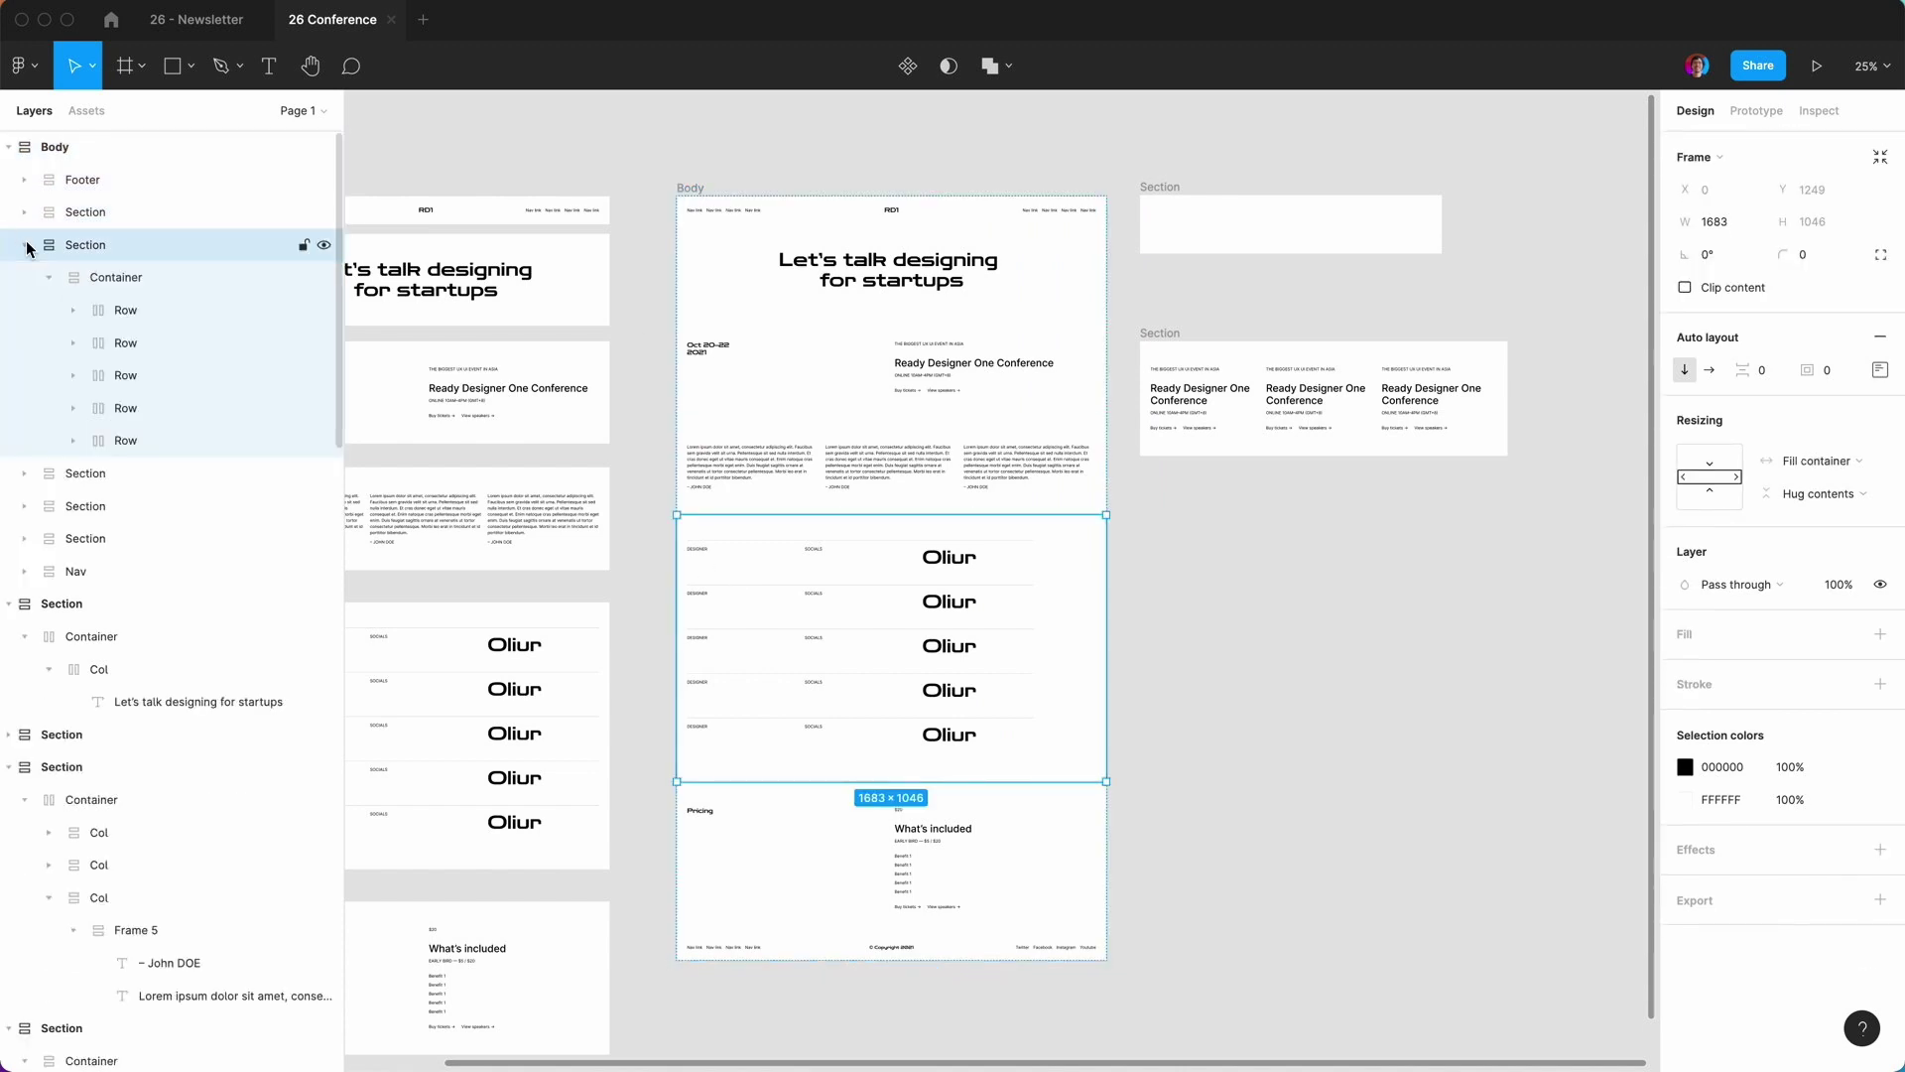
left_click(132, 310)
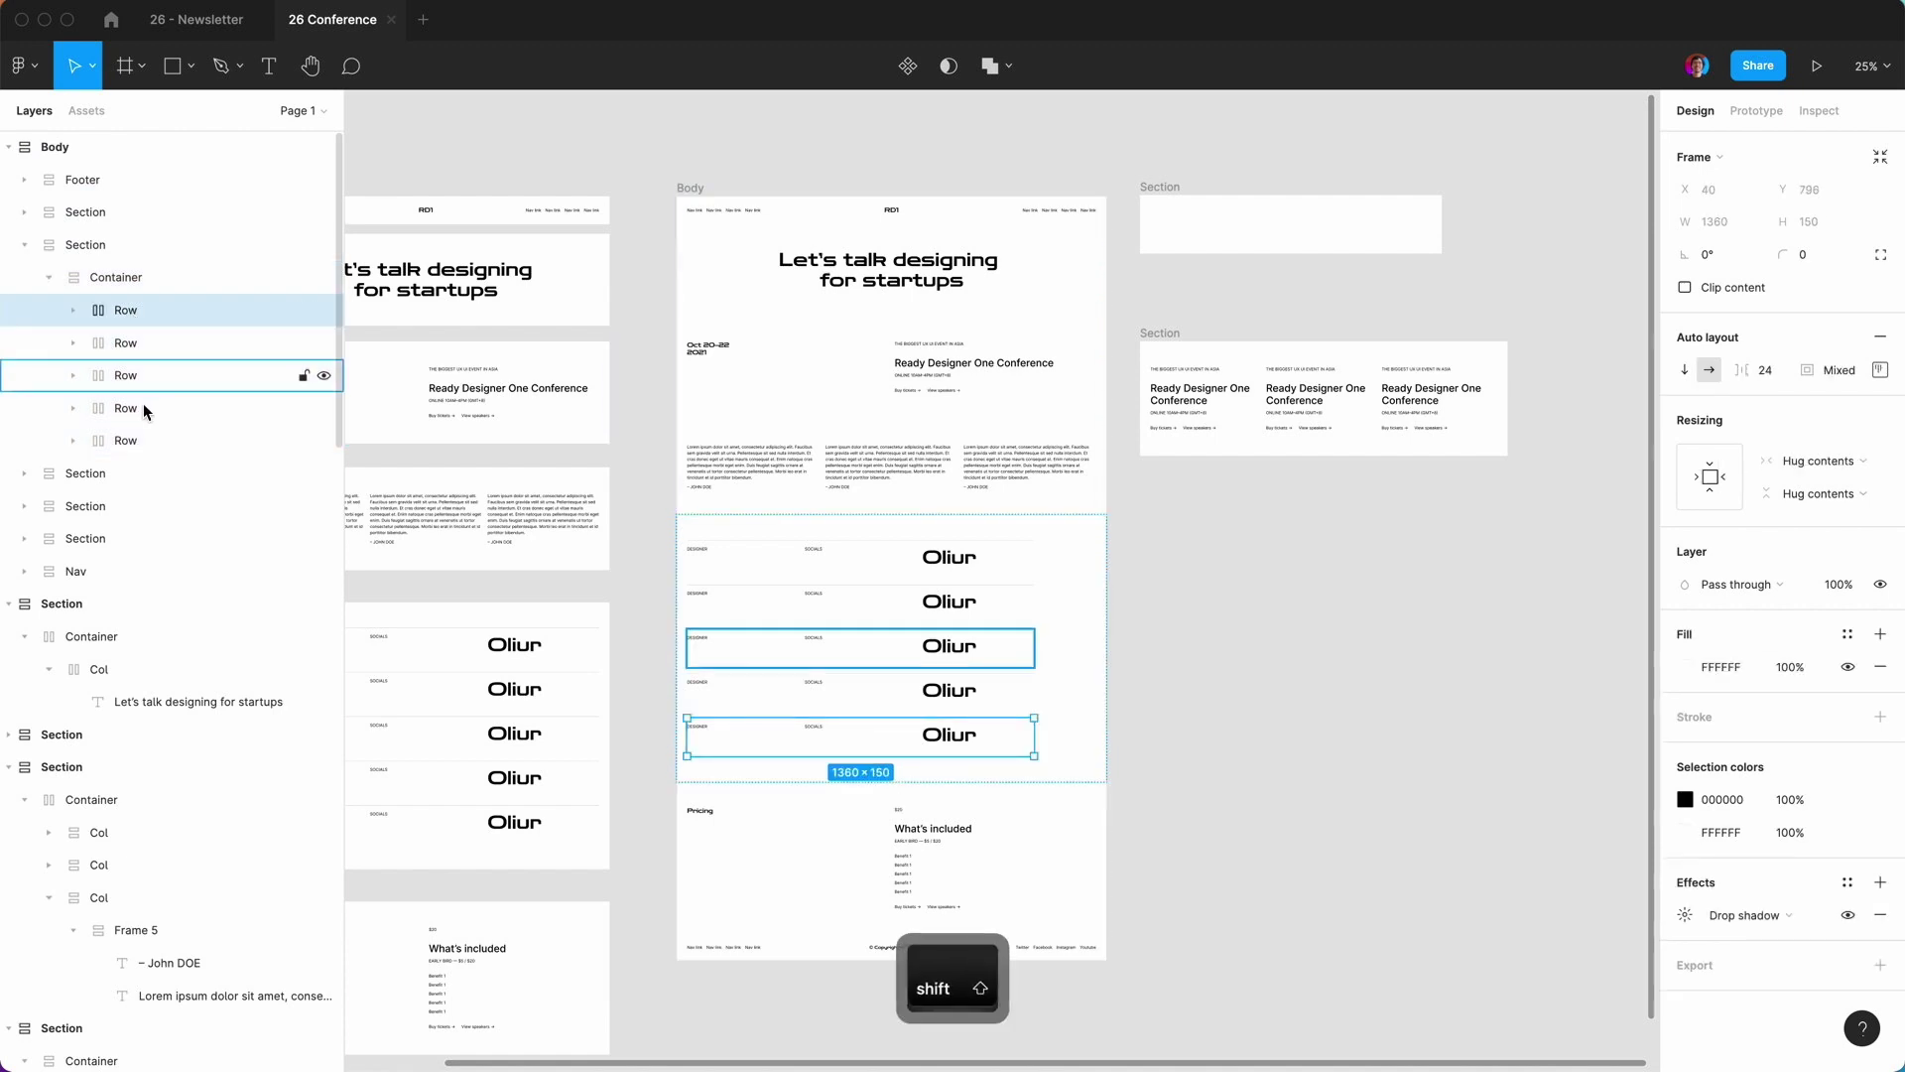
left_click(147, 437, "shift")
left_click(1798, 463)
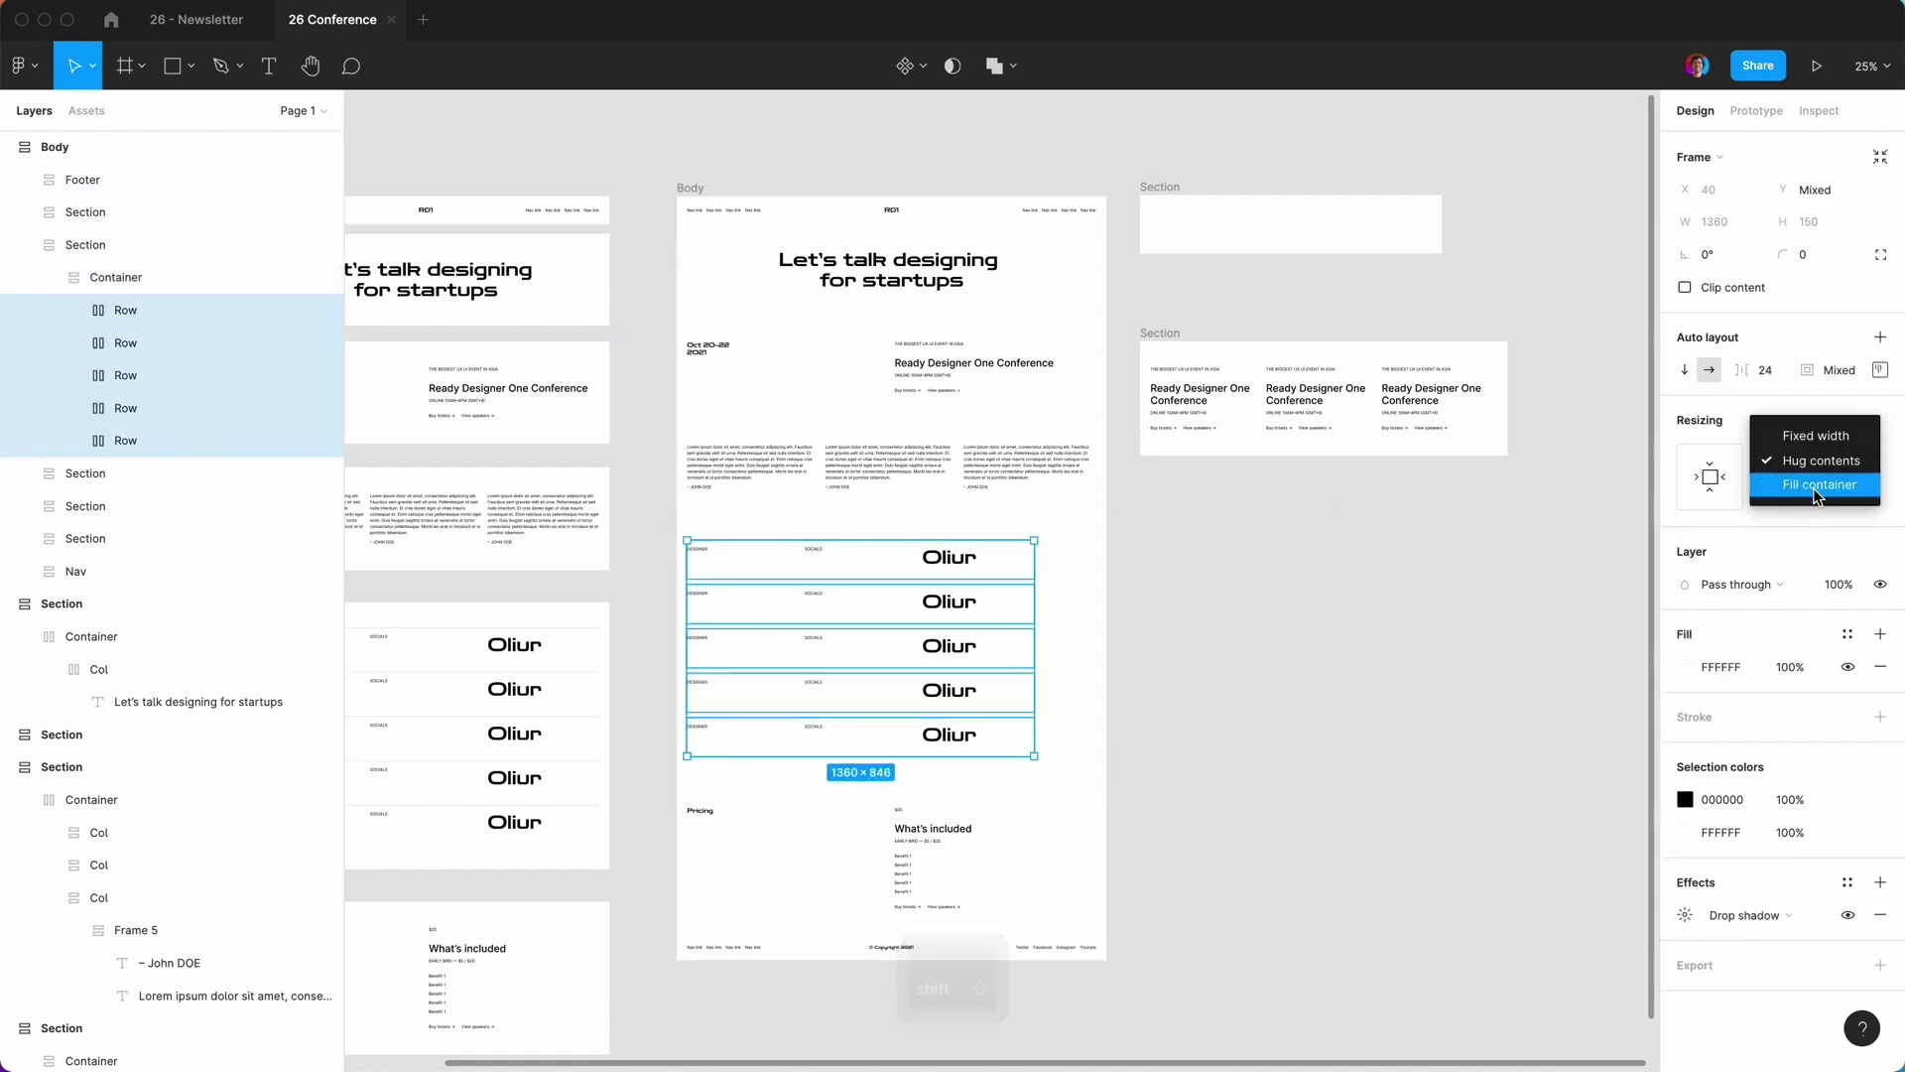
left_click(1796, 484)
left_click(1316, 723)
left_click(714, 184)
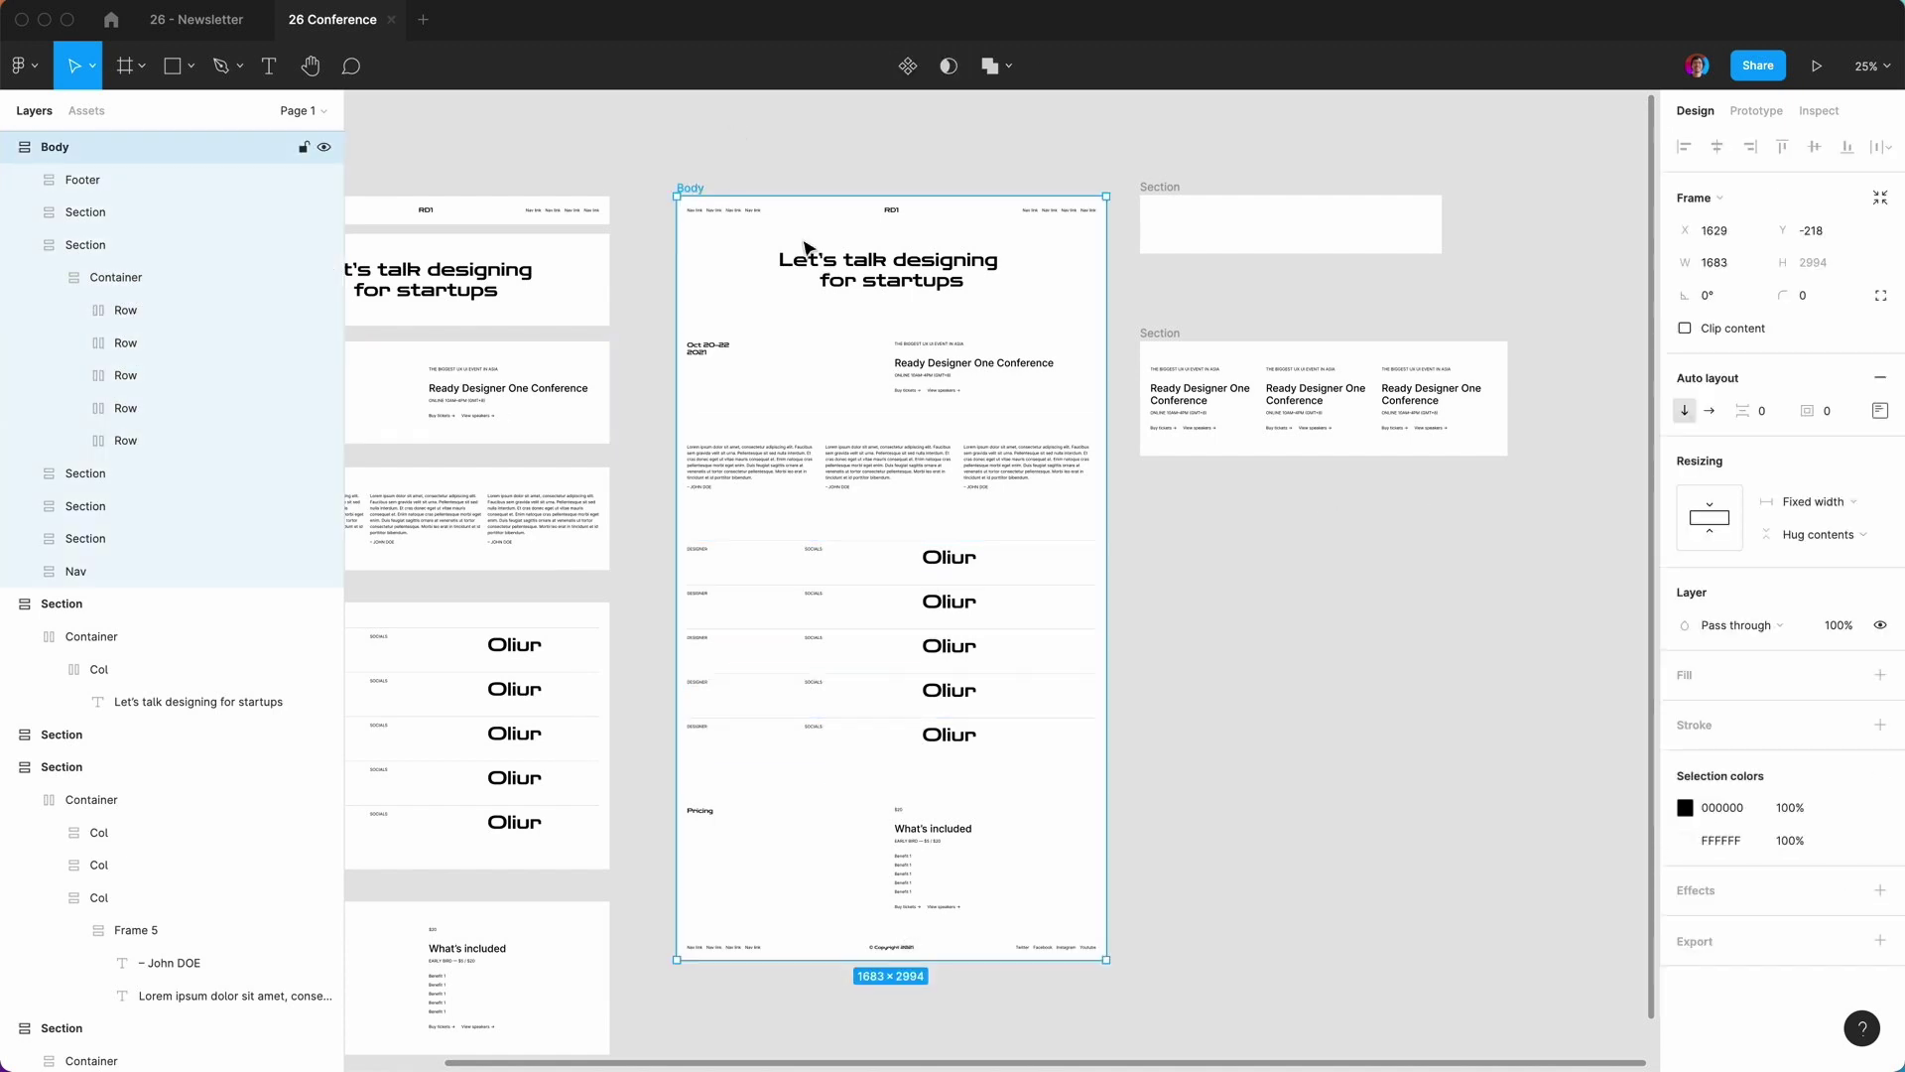
mouse_move(1104, 471)
left_mouse_down()
mouse_move(1012, 468)
mouse_move(1085, 466)
left_mouse_up()
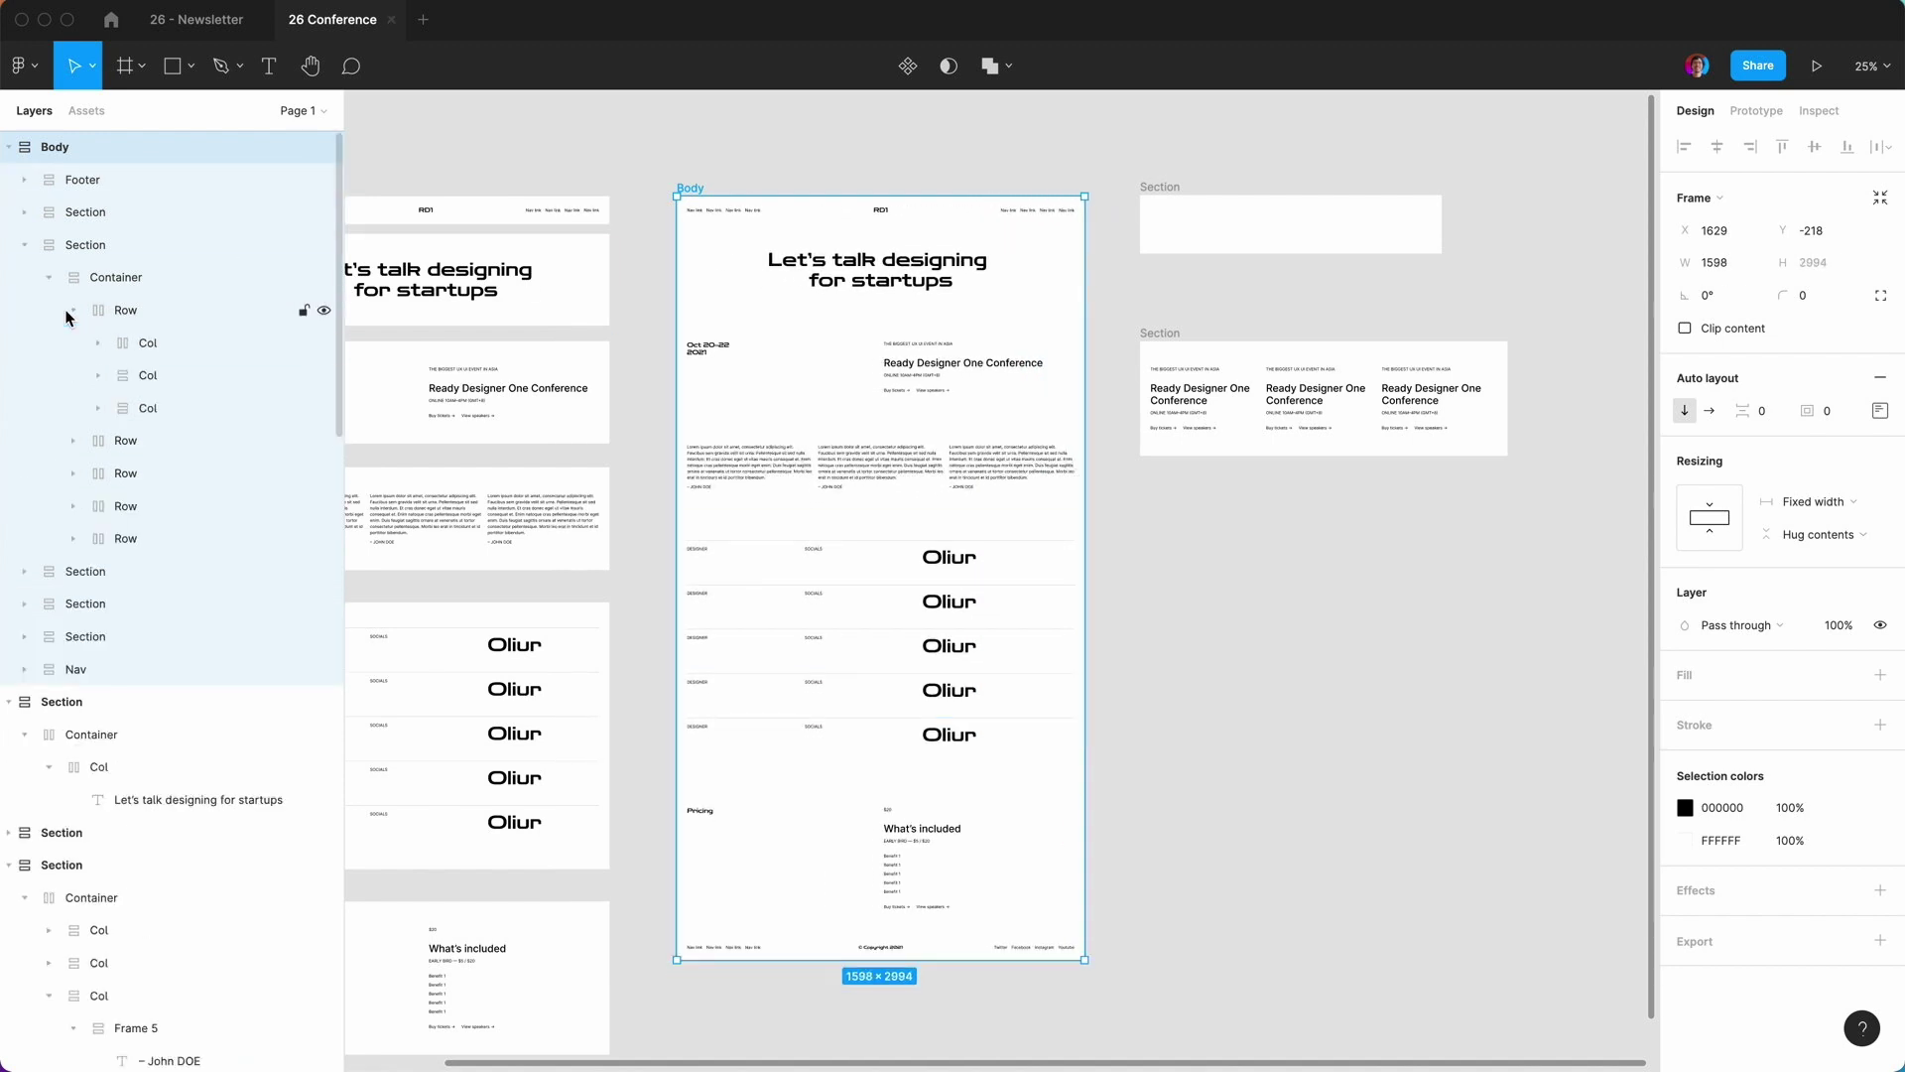
Set the three Cols in each of the bottom two designer Rows to Fill container width.
left_click(164, 348)
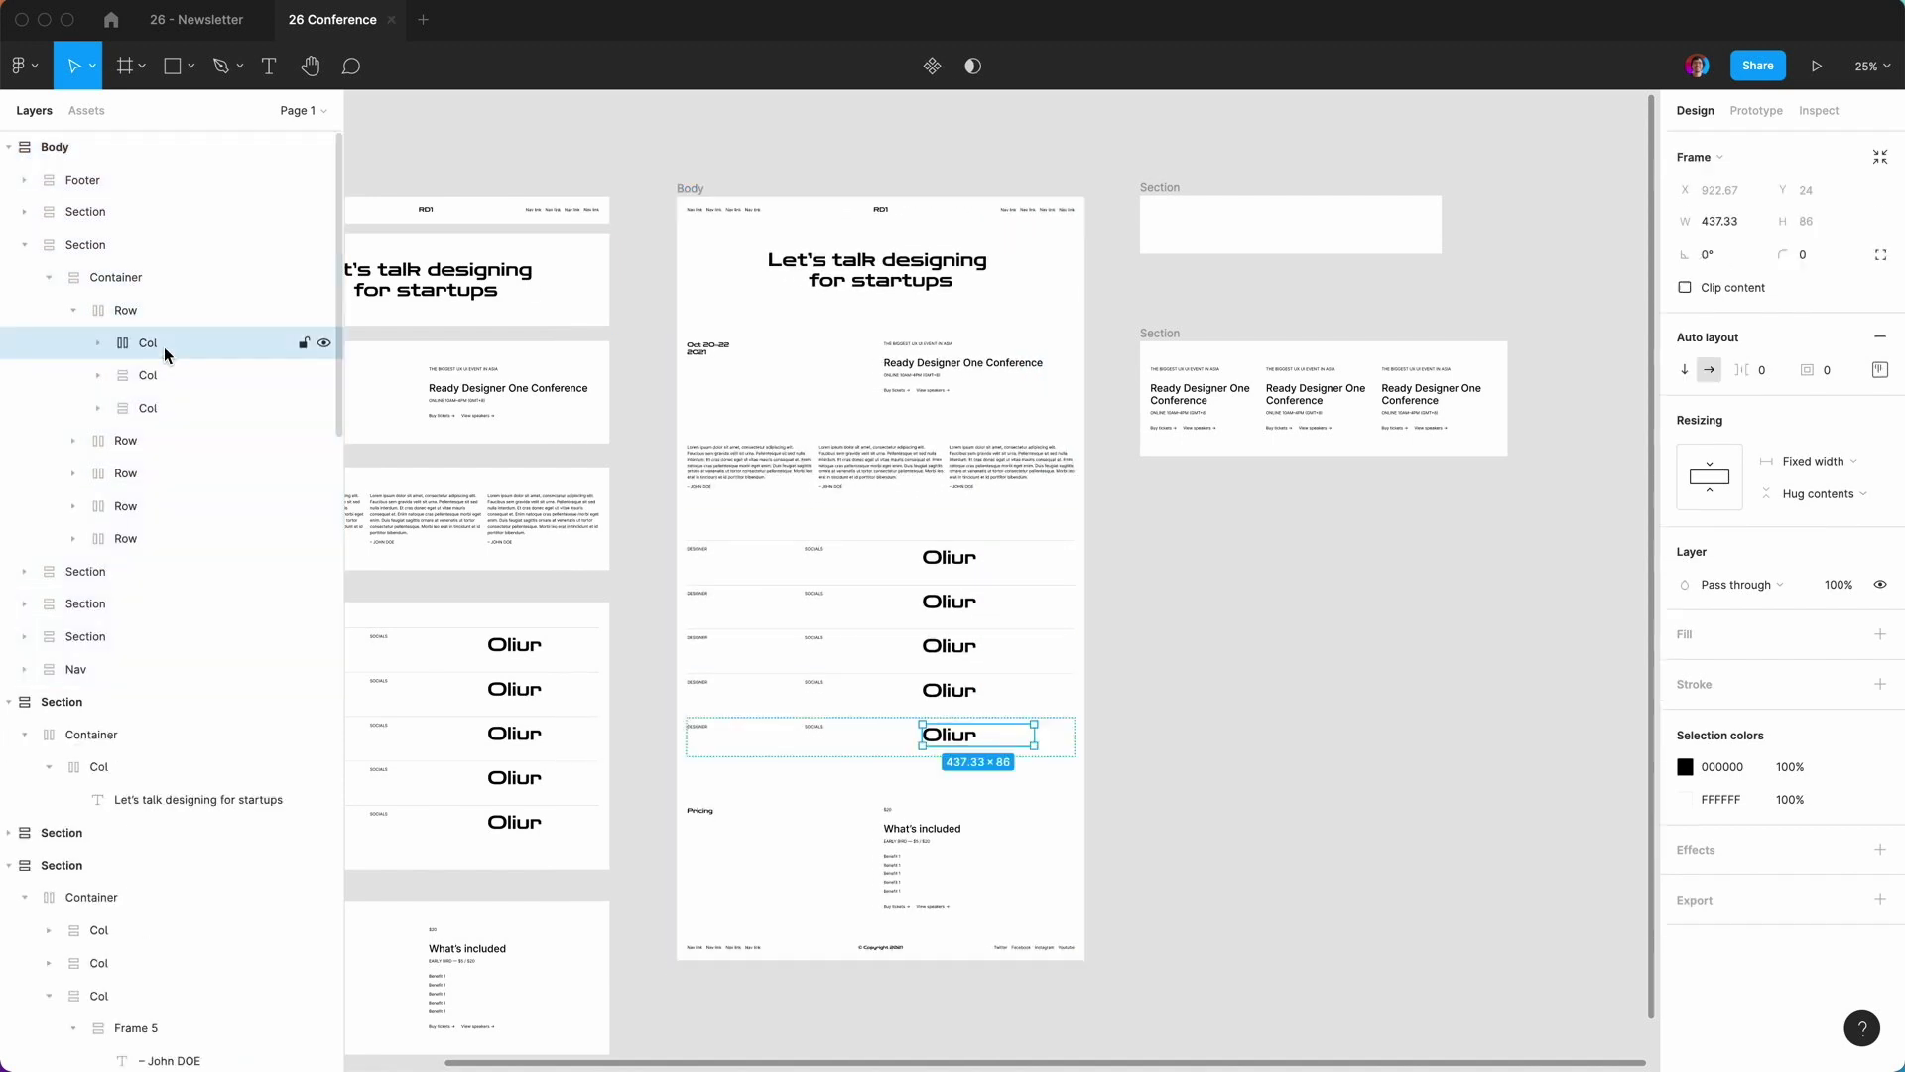
left_click(152, 404, "shift")
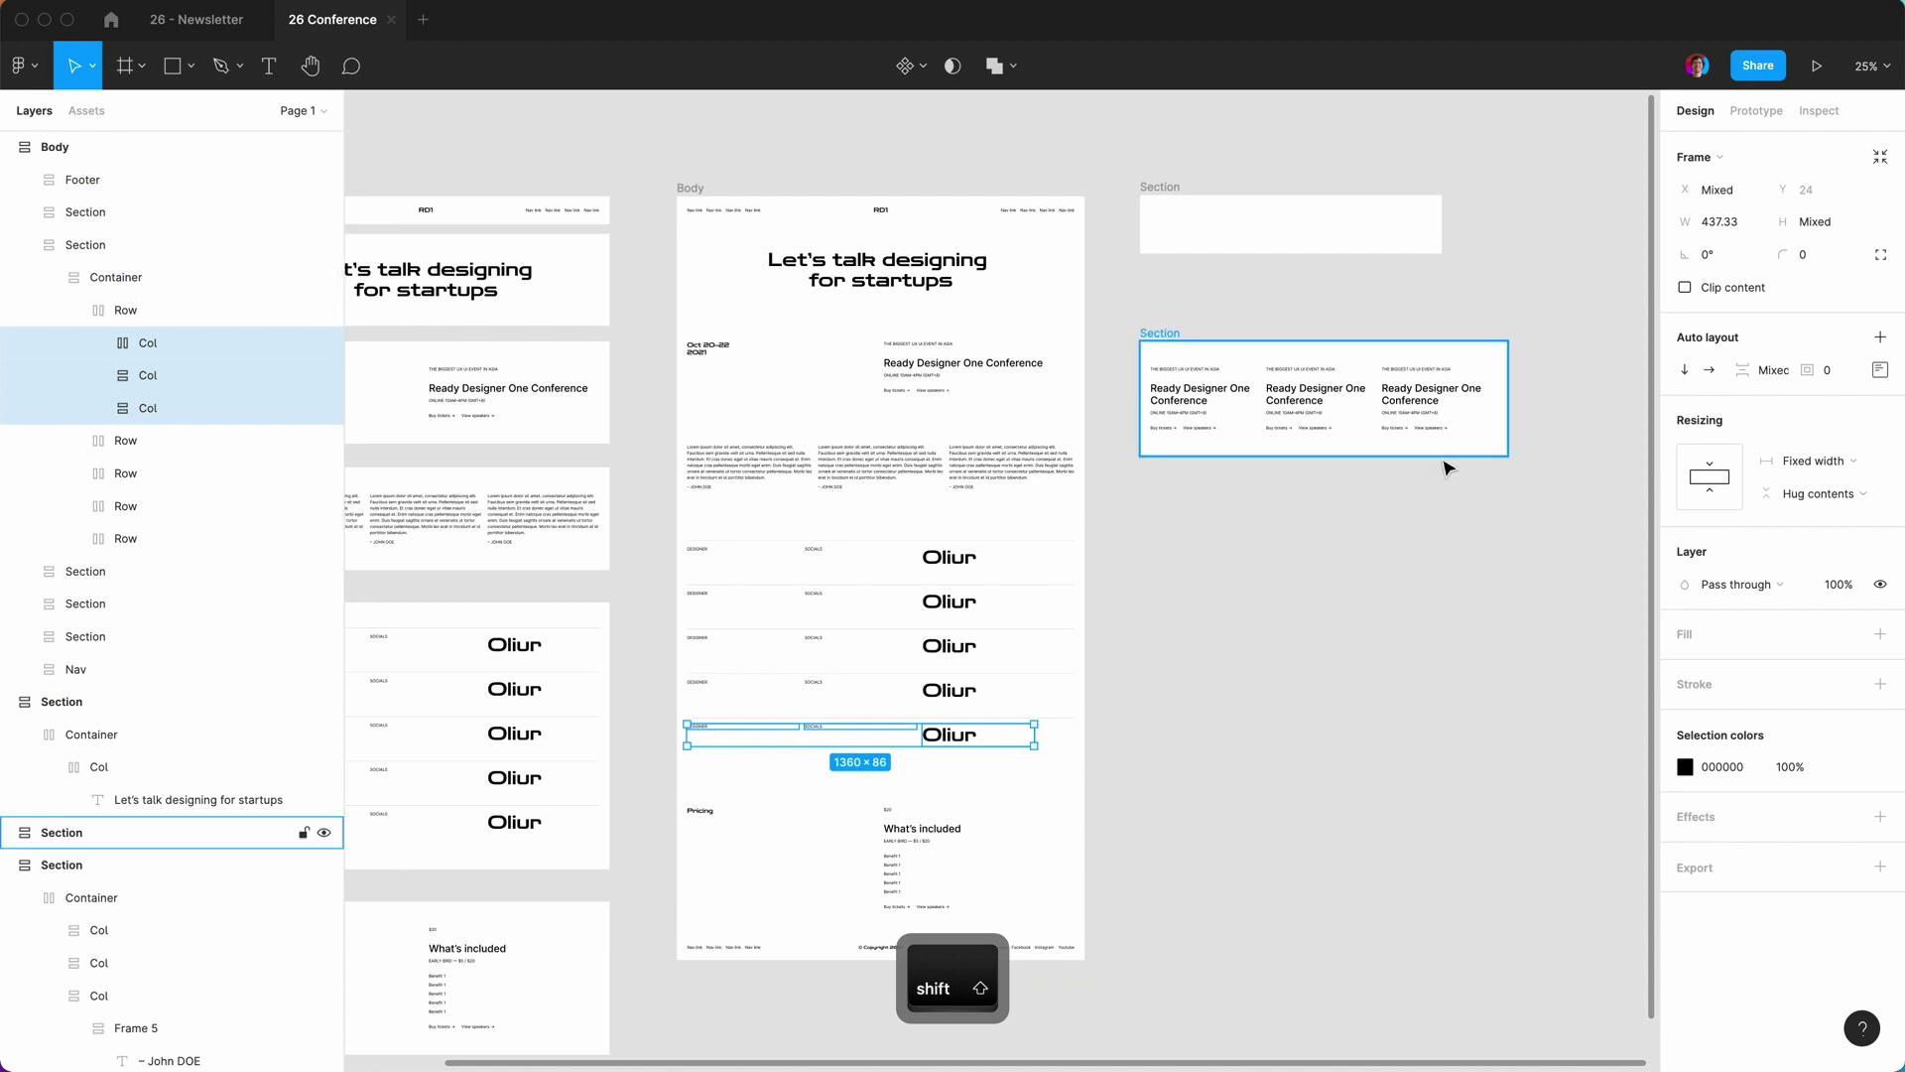
left_click(72, 439)
left_click(74, 571)
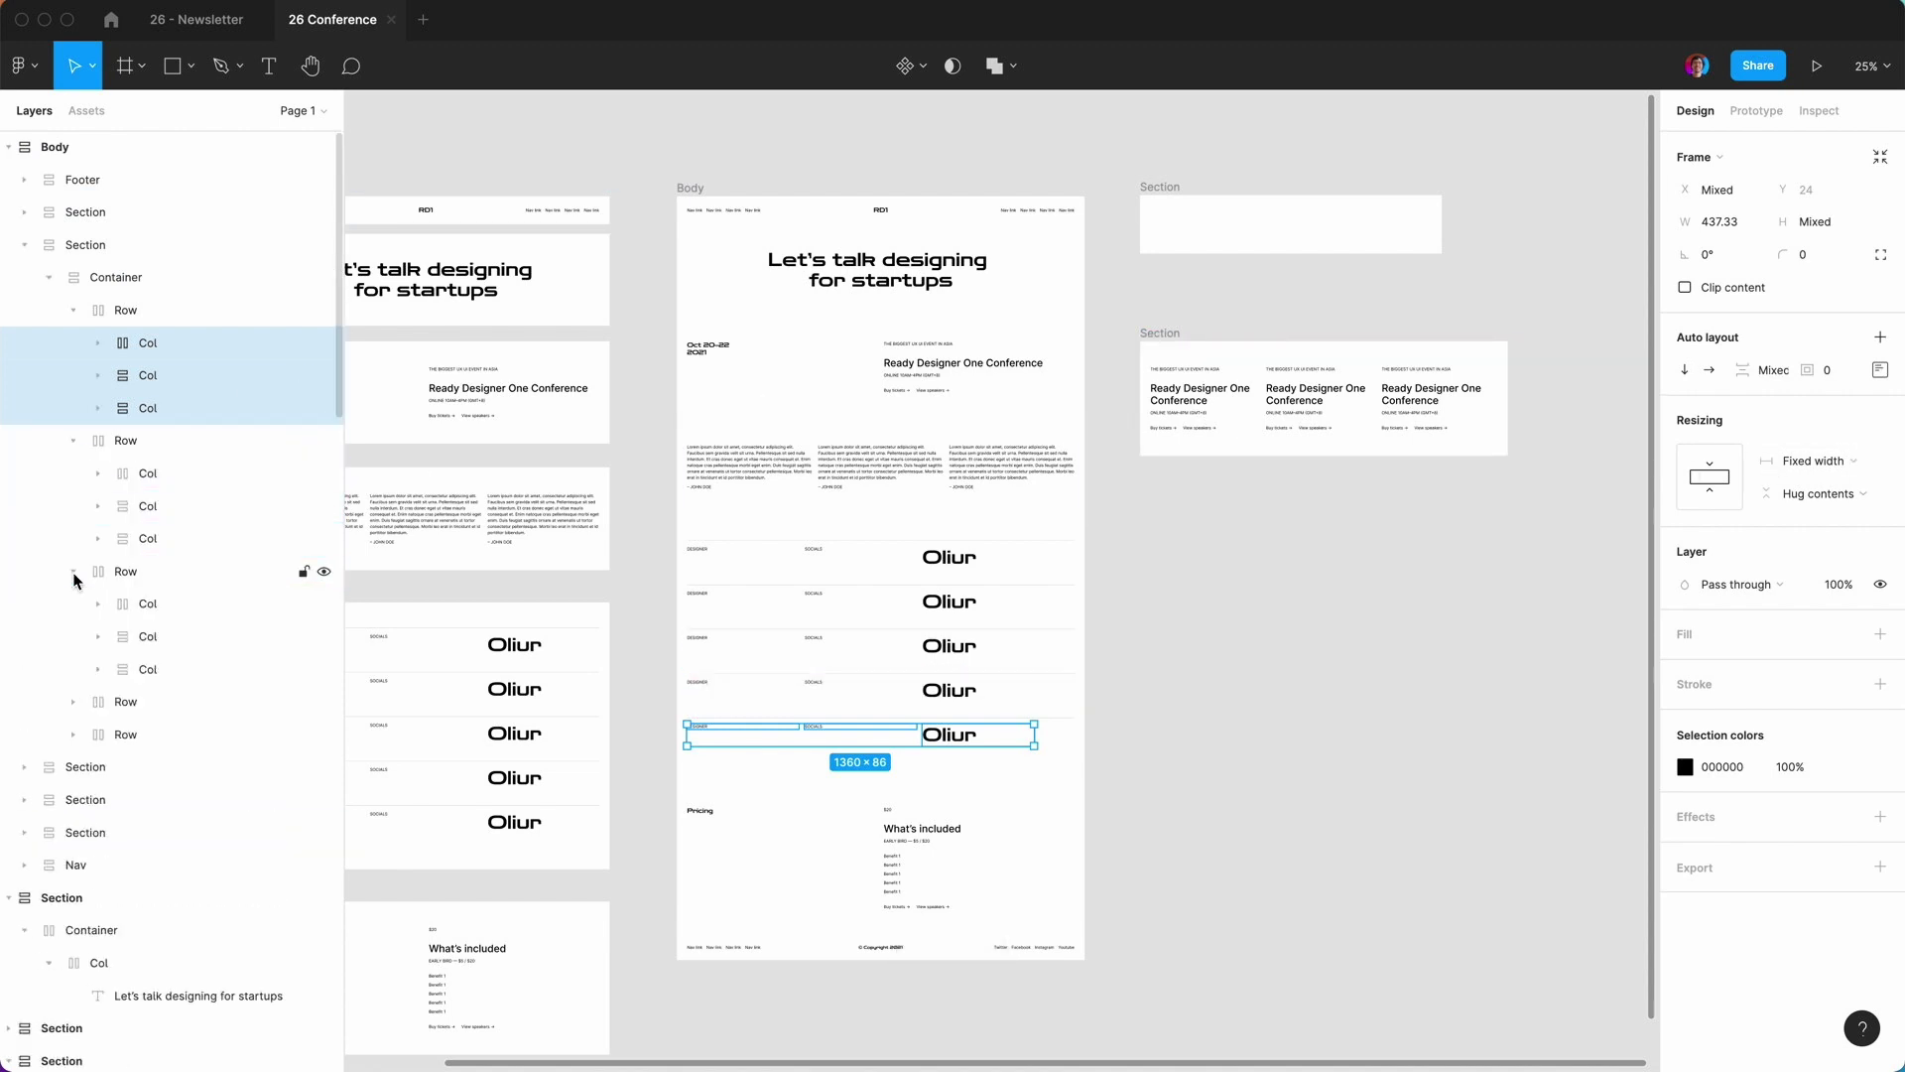
left_click(72, 701)
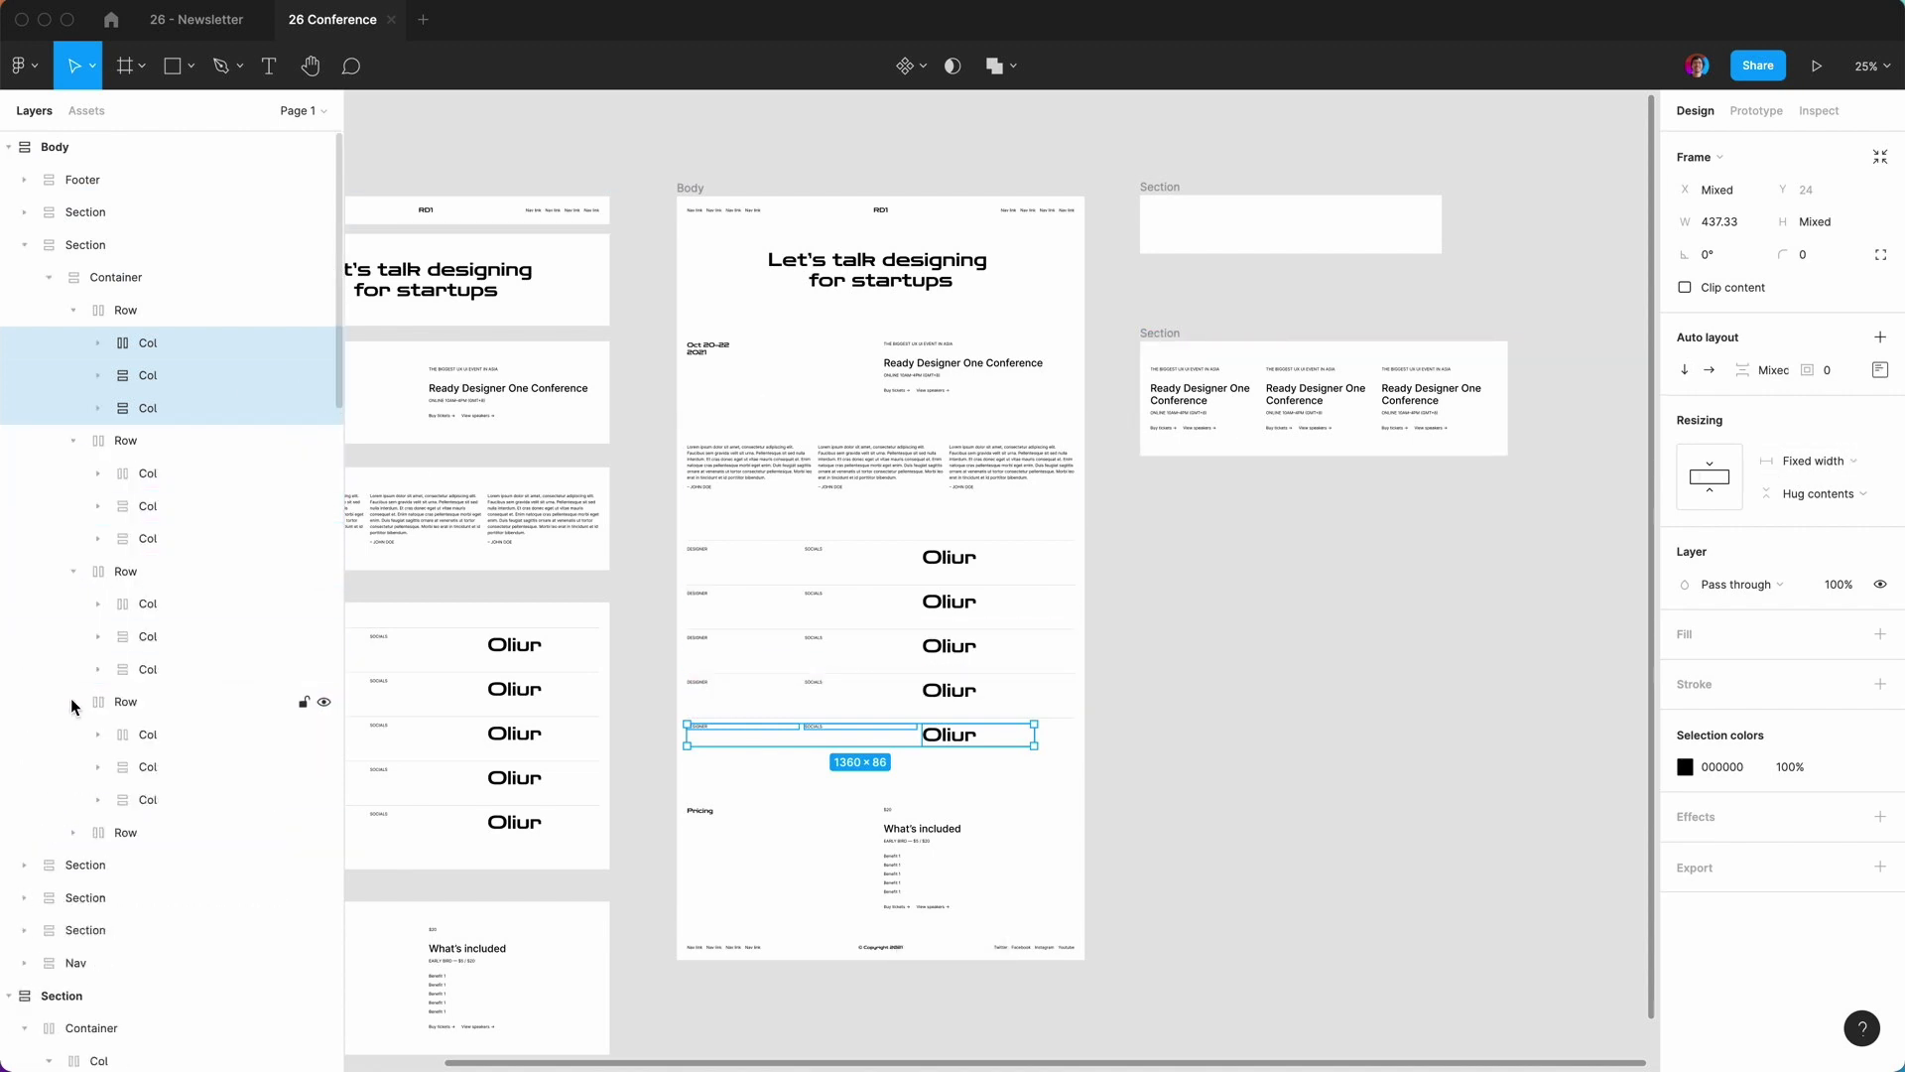
left_click(1812, 461)
left_click(1813, 509)
left_click(148, 473)
left_click(148, 539, "shift")
left_click(1812, 460)
left_click(1813, 509)
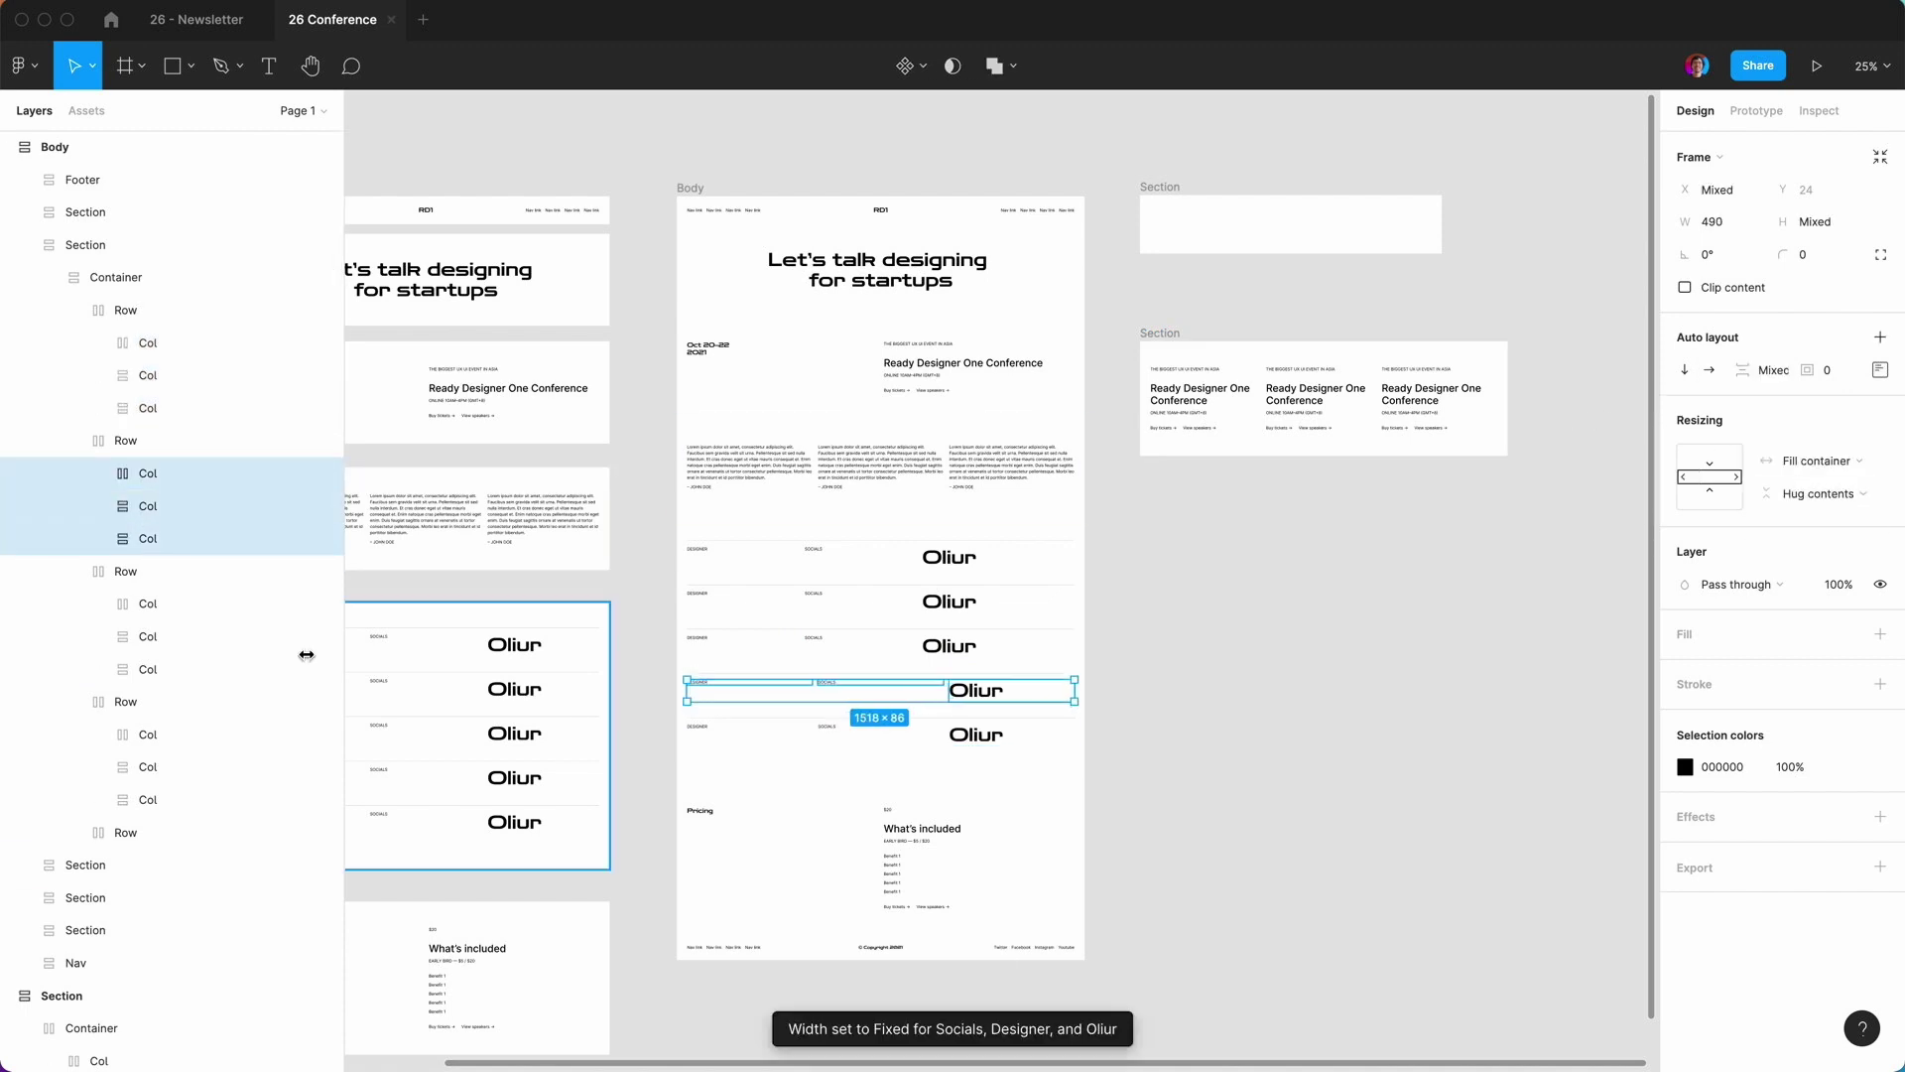
Set the Cols in the remaining designer Rows of Body to Fill container width.
left_click(147, 604)
left_click(148, 669, "shift")
left_click(1812, 461)
left_click(1813, 509)
scroll(79, 836, "down", 2)
left_click(147, 713)
left_click(148, 778, "shift")
left_click(1812, 461)
left_click(1813, 509)
left_click(1240, 139)
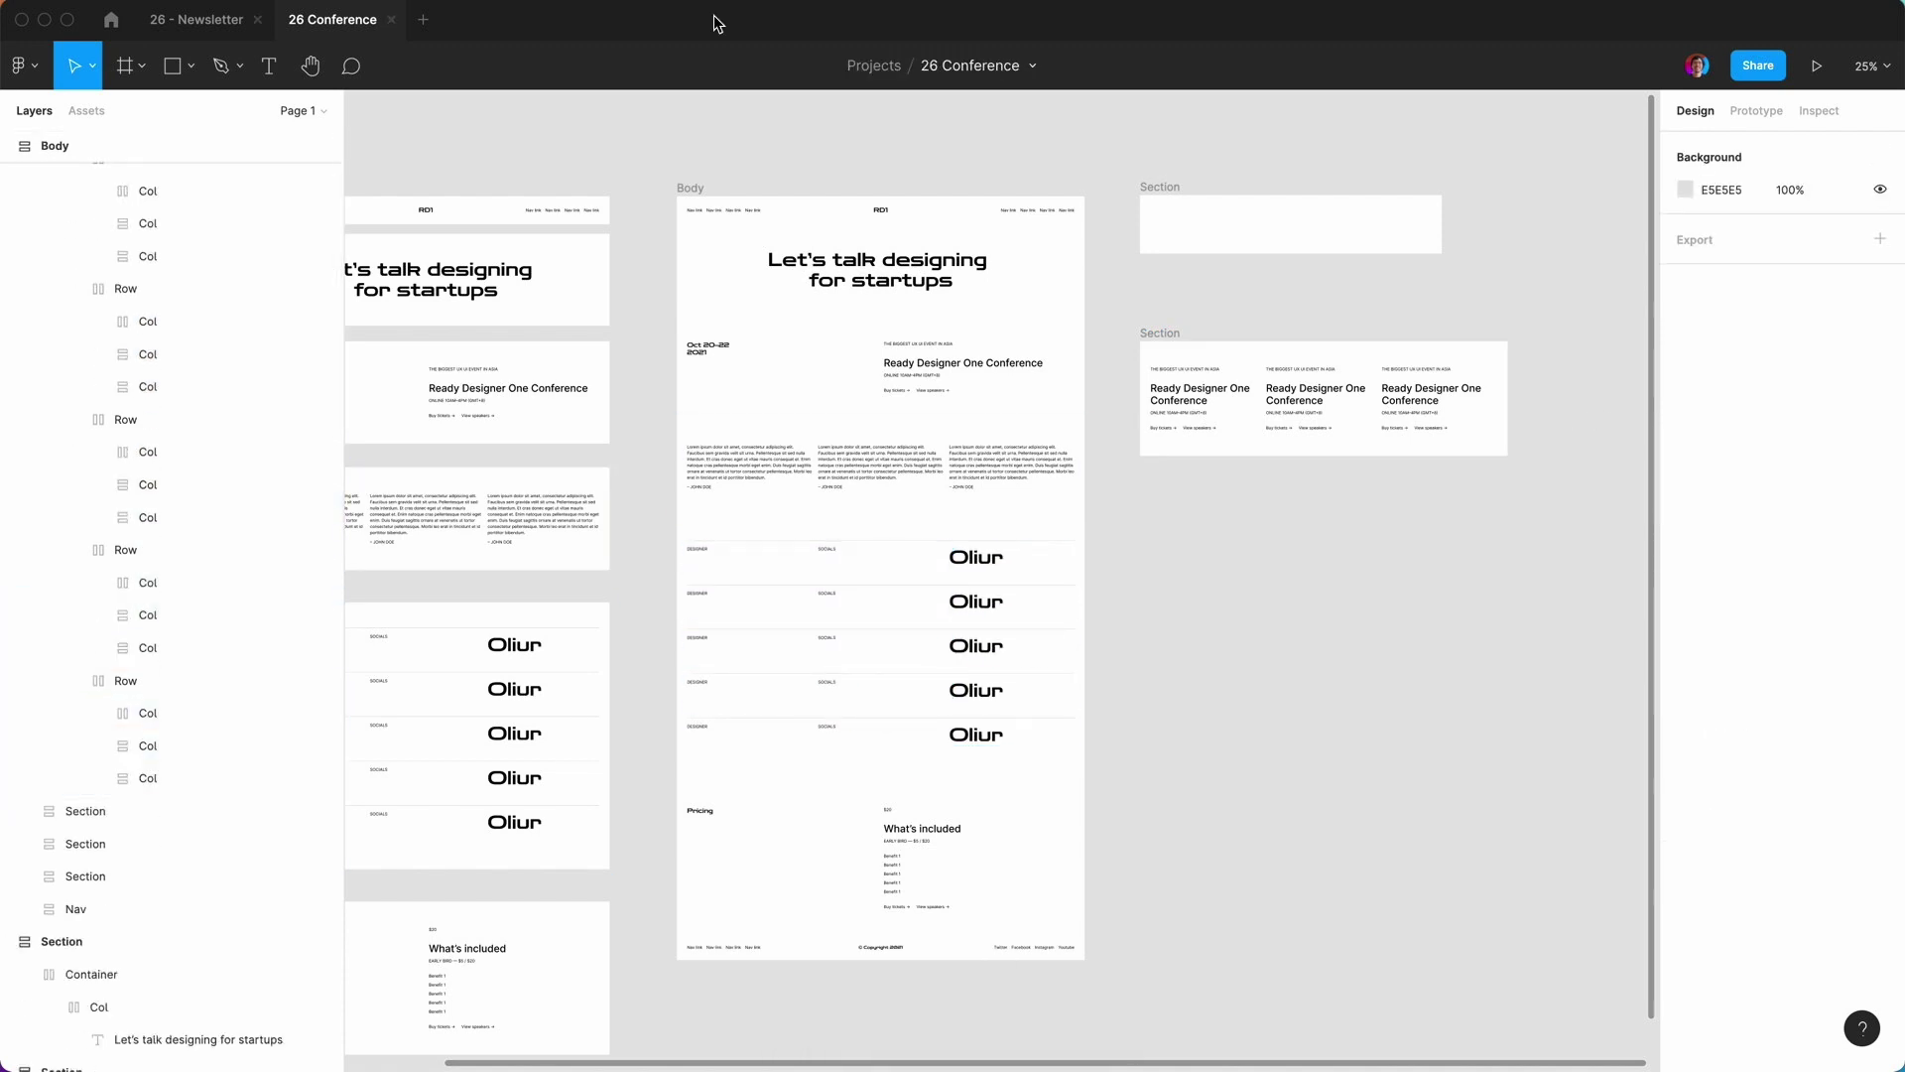
Resize the Body frame to about 1556 px wide.
left_click(685, 186)
left_click_drag(1084, 361, 1072, 319)
left_click(1125, 595)
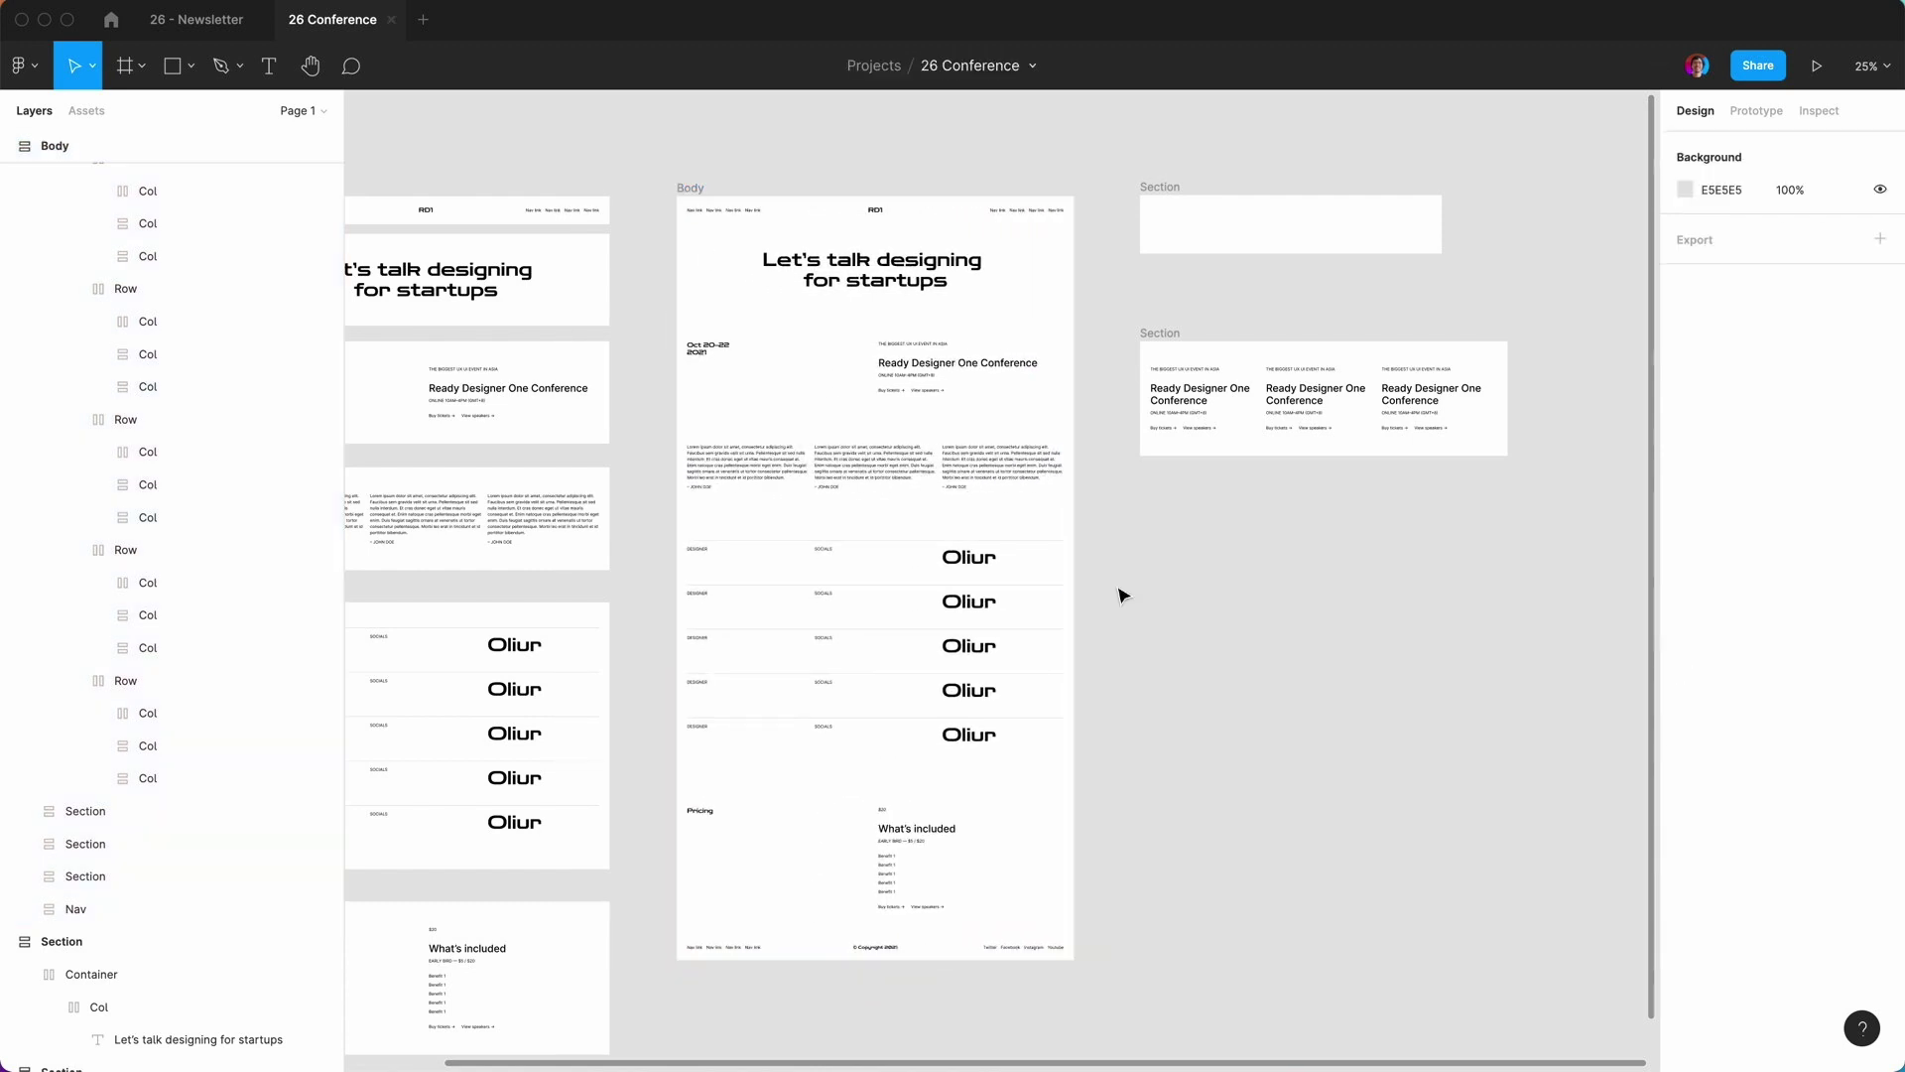
Review the resized Body page from its nav to its footer, checking the alignment and spacing of all sections.
key("plus")
scroll(1244, 511, "up", 3)
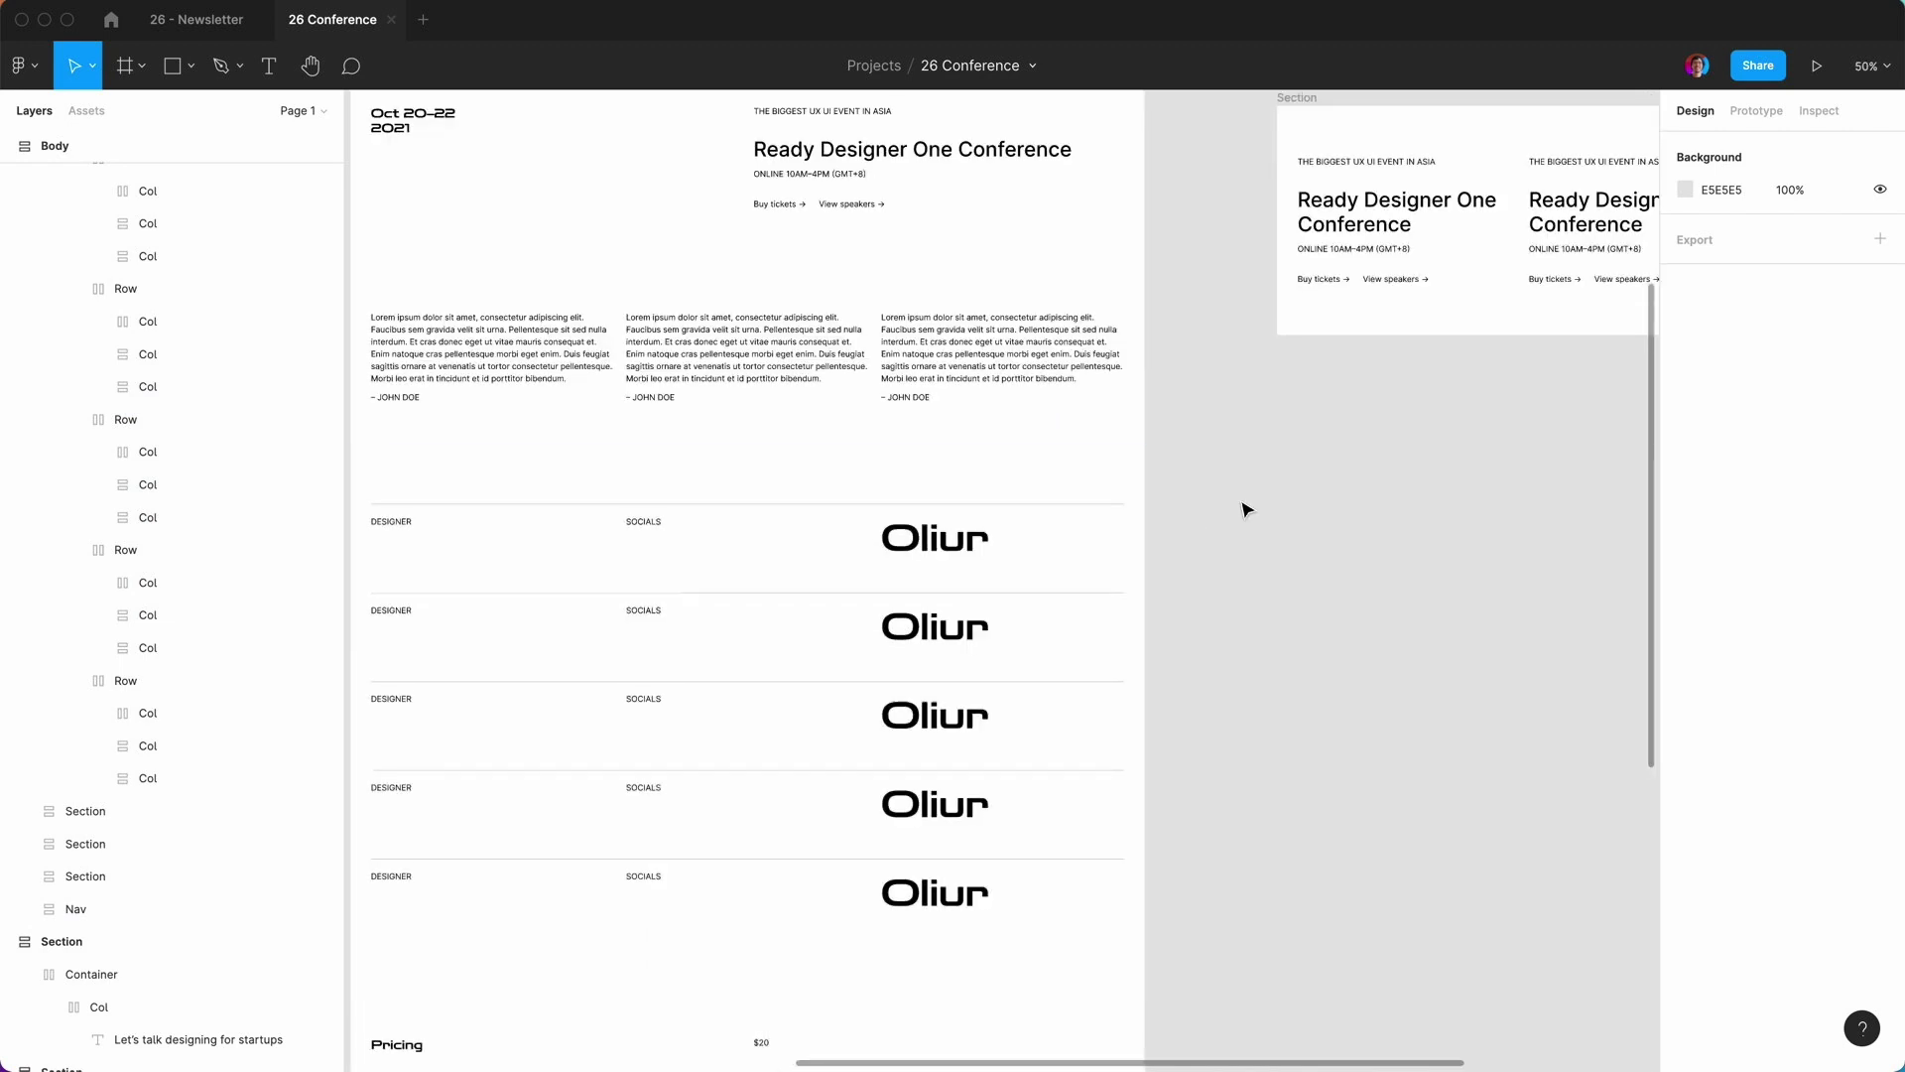
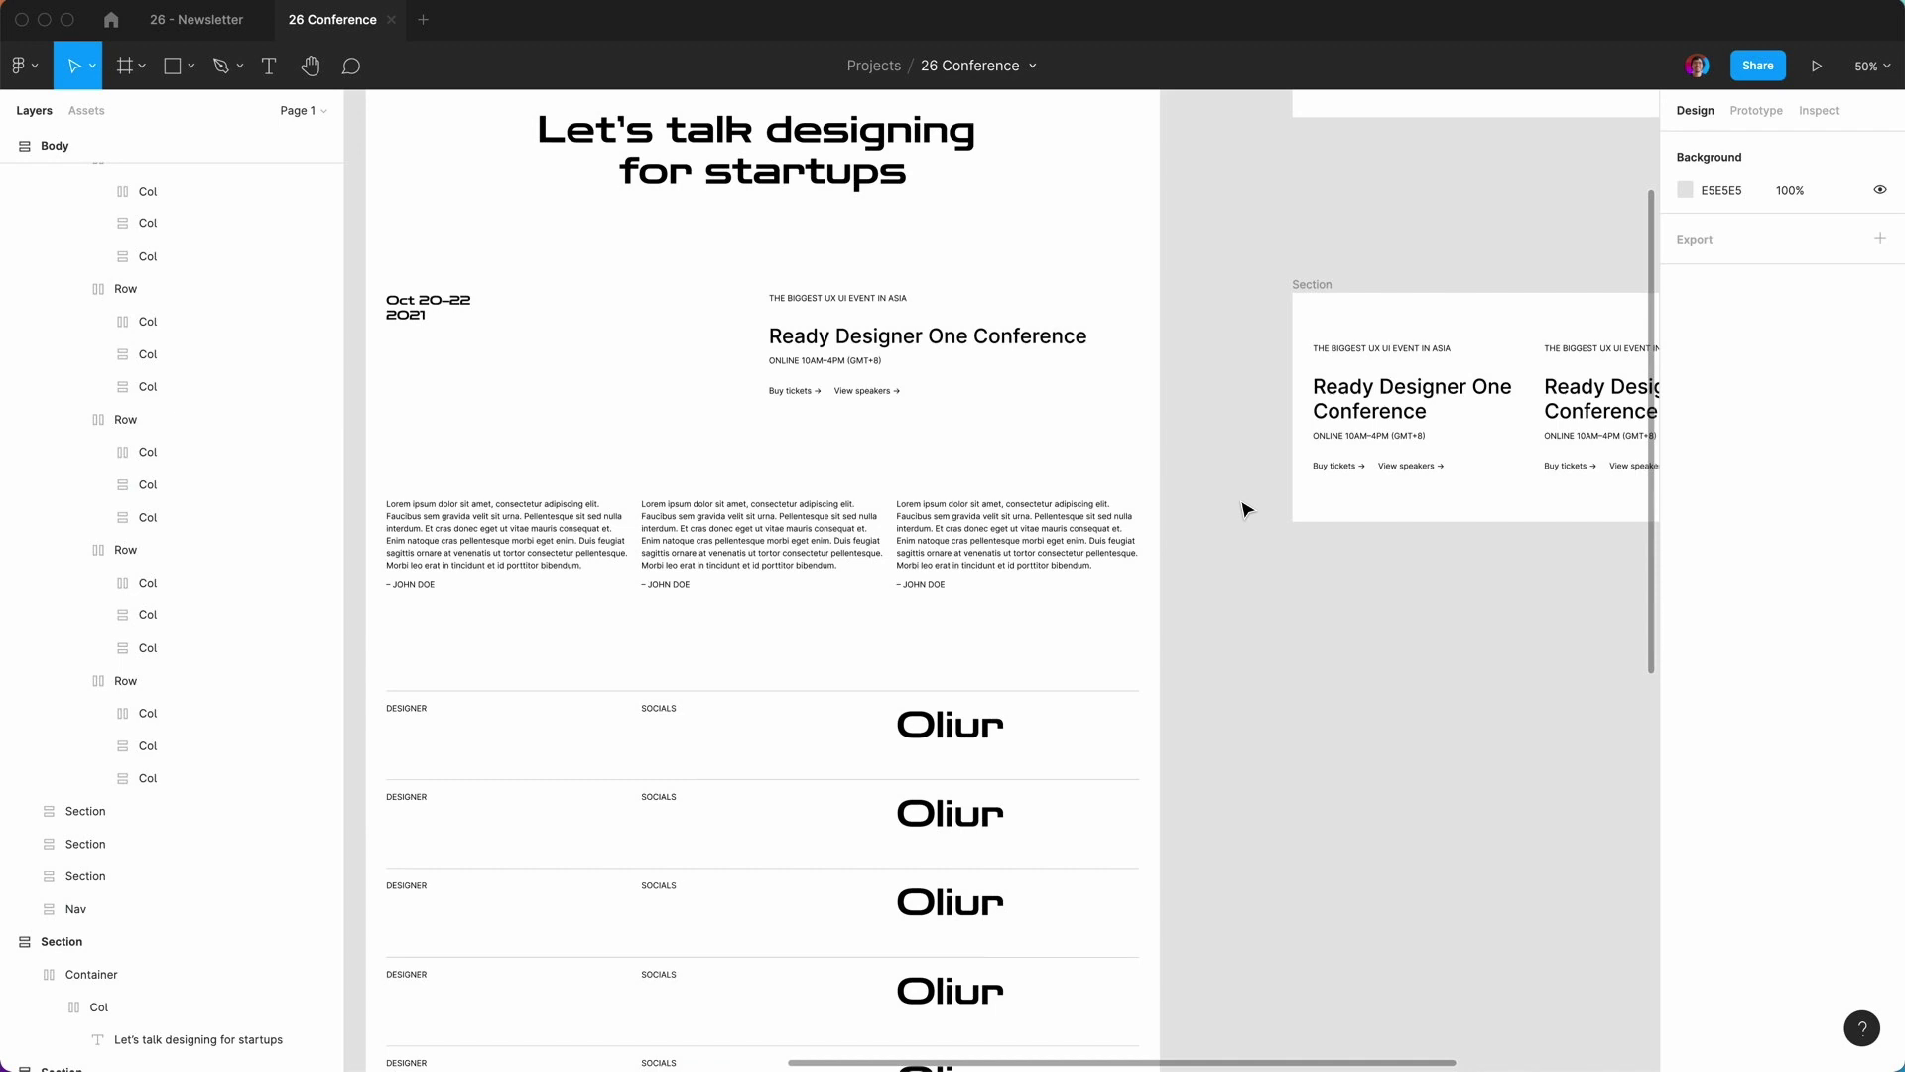
scroll(1247, 509, "down", 6)
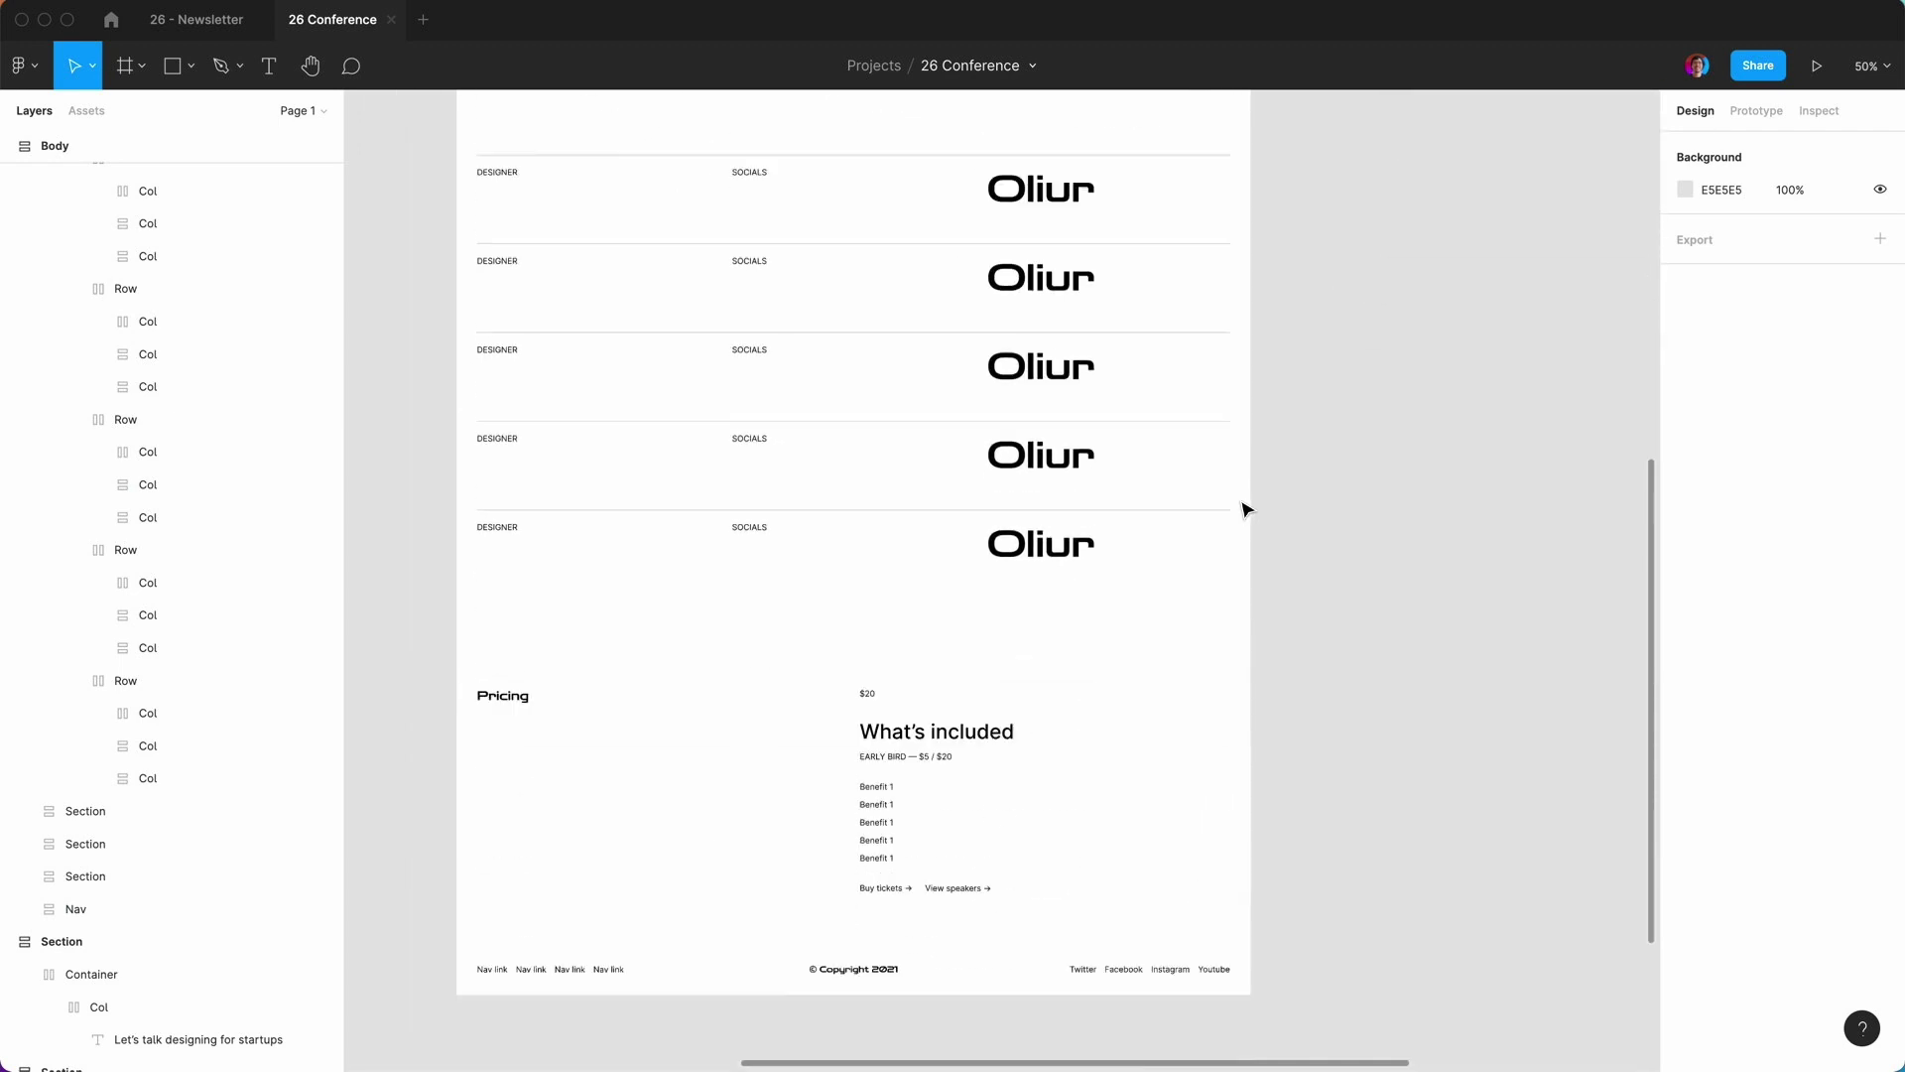
scroll(1246, 509, "up", 5)
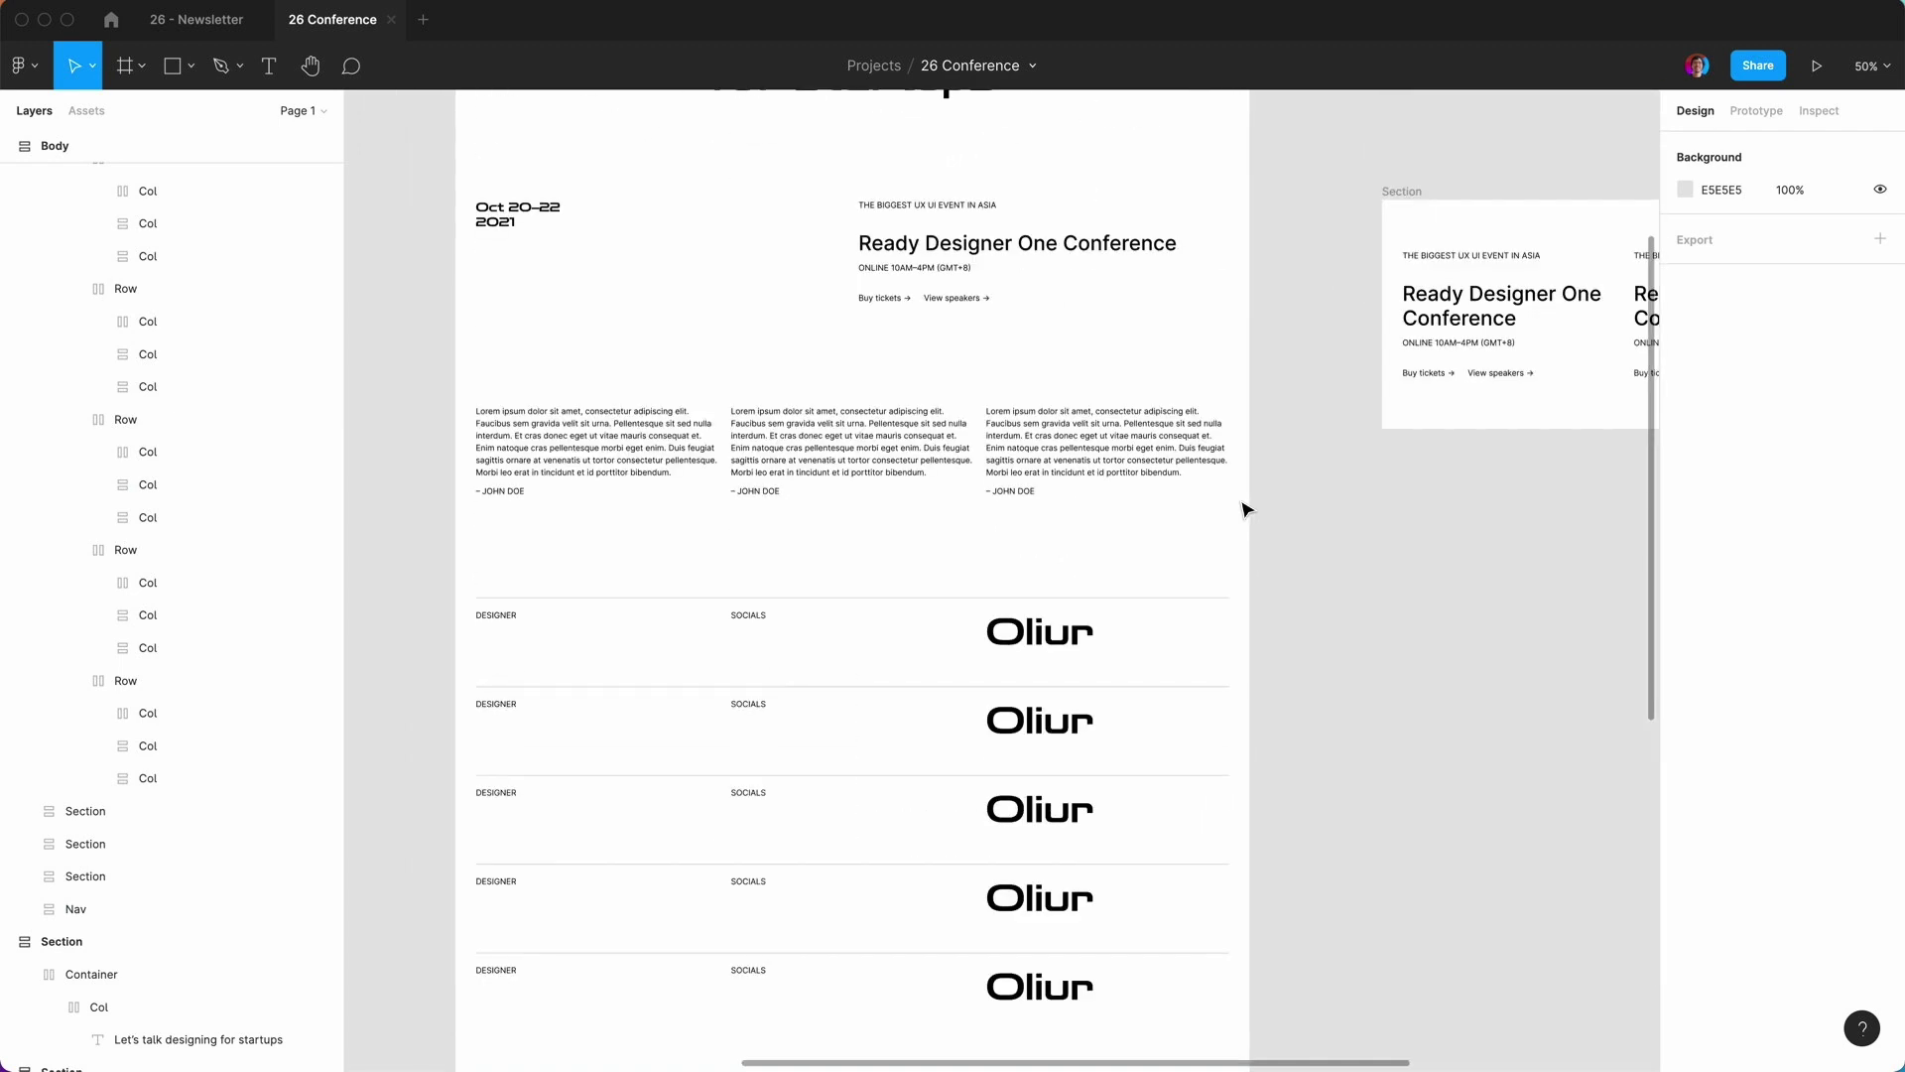
scroll(1246, 510, "down", 2)
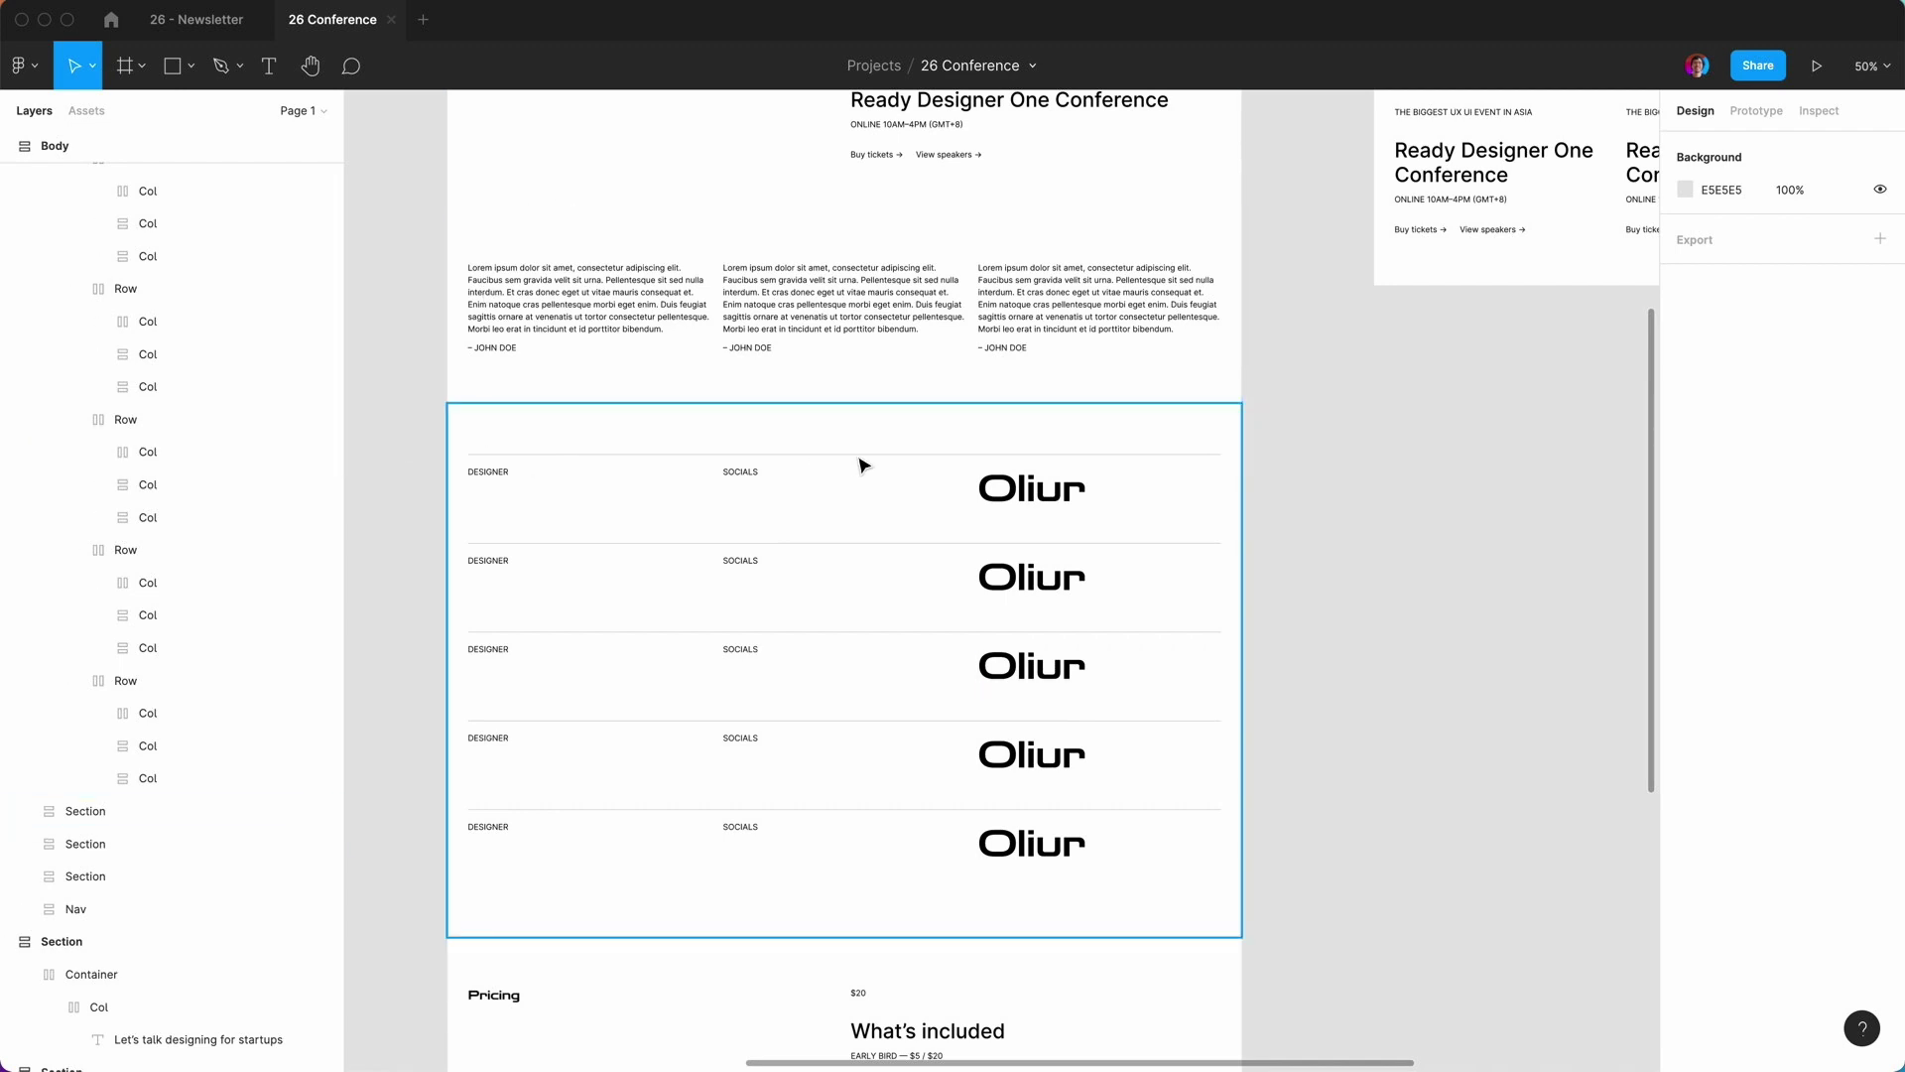
scroll(862, 464, "down", 5)
scroll(862, 465, "up", 10)
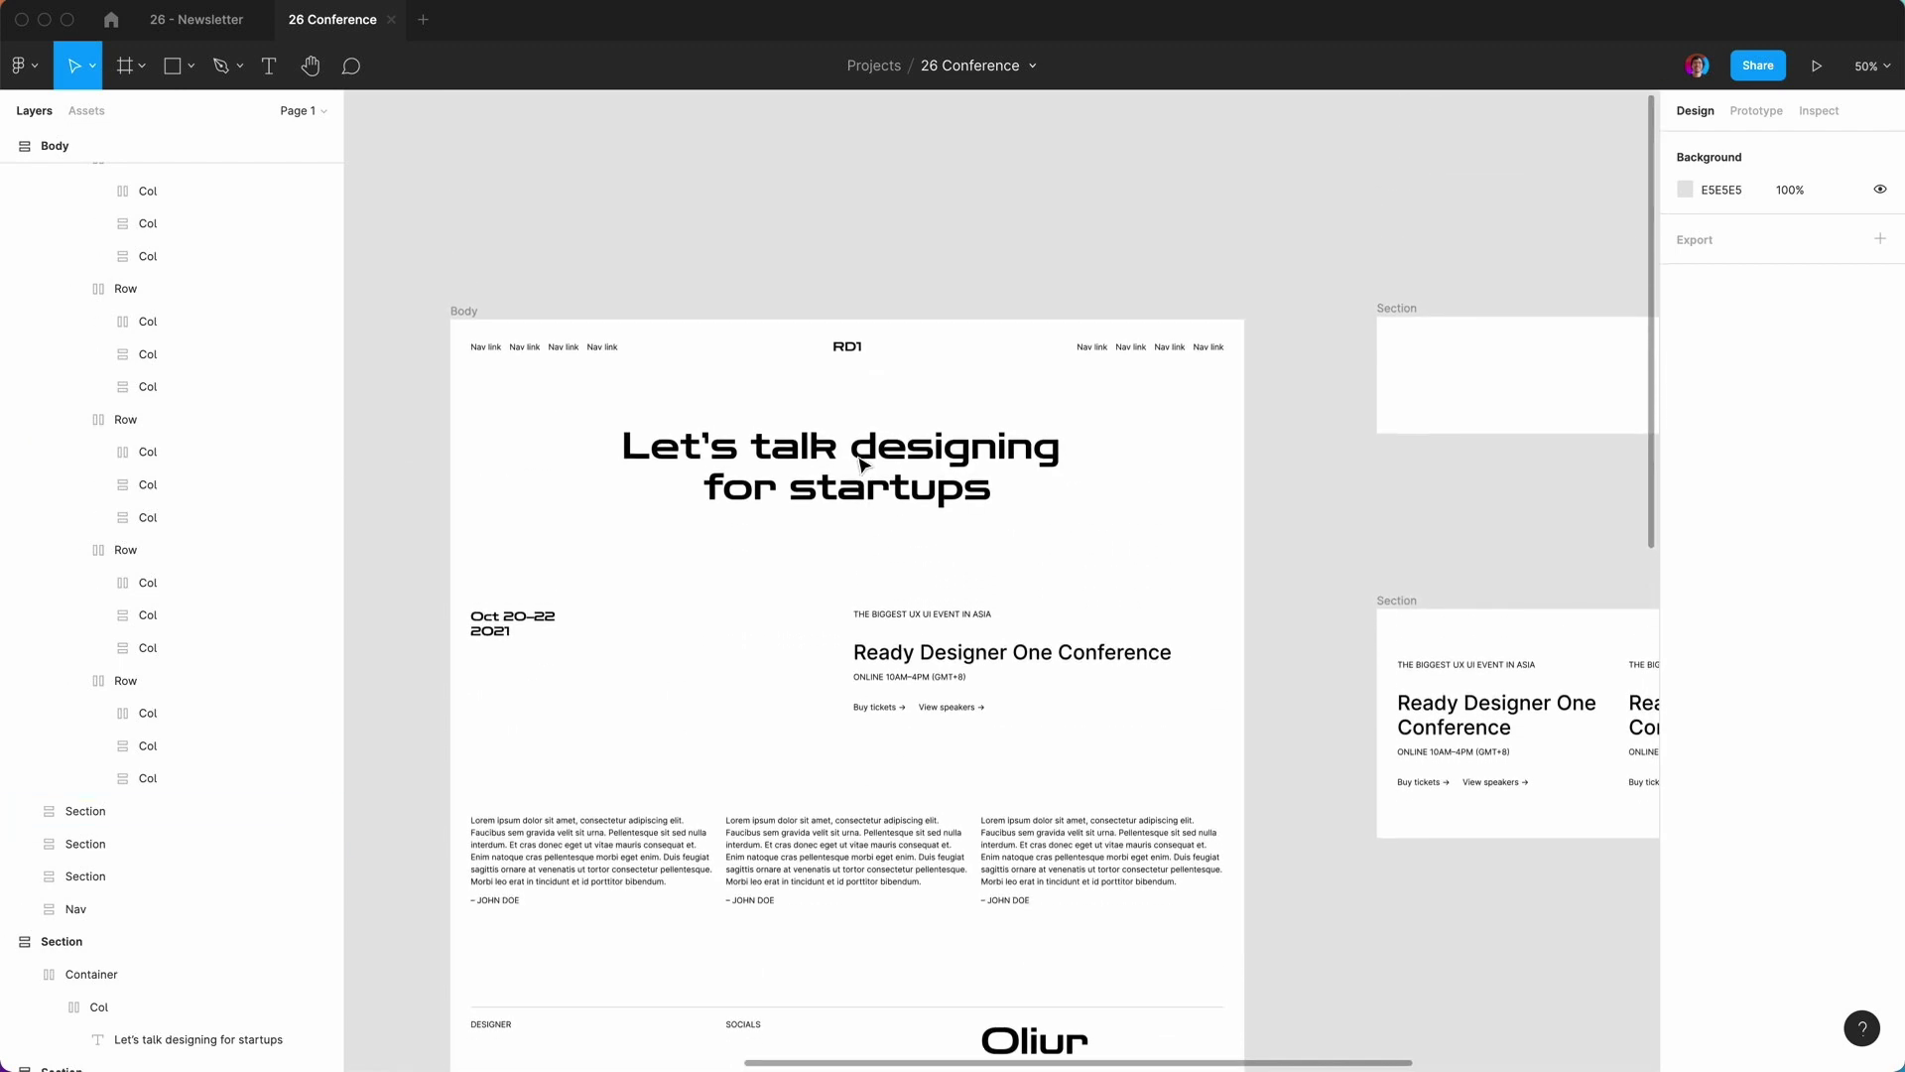
scroll(809, 784, "down", 5)
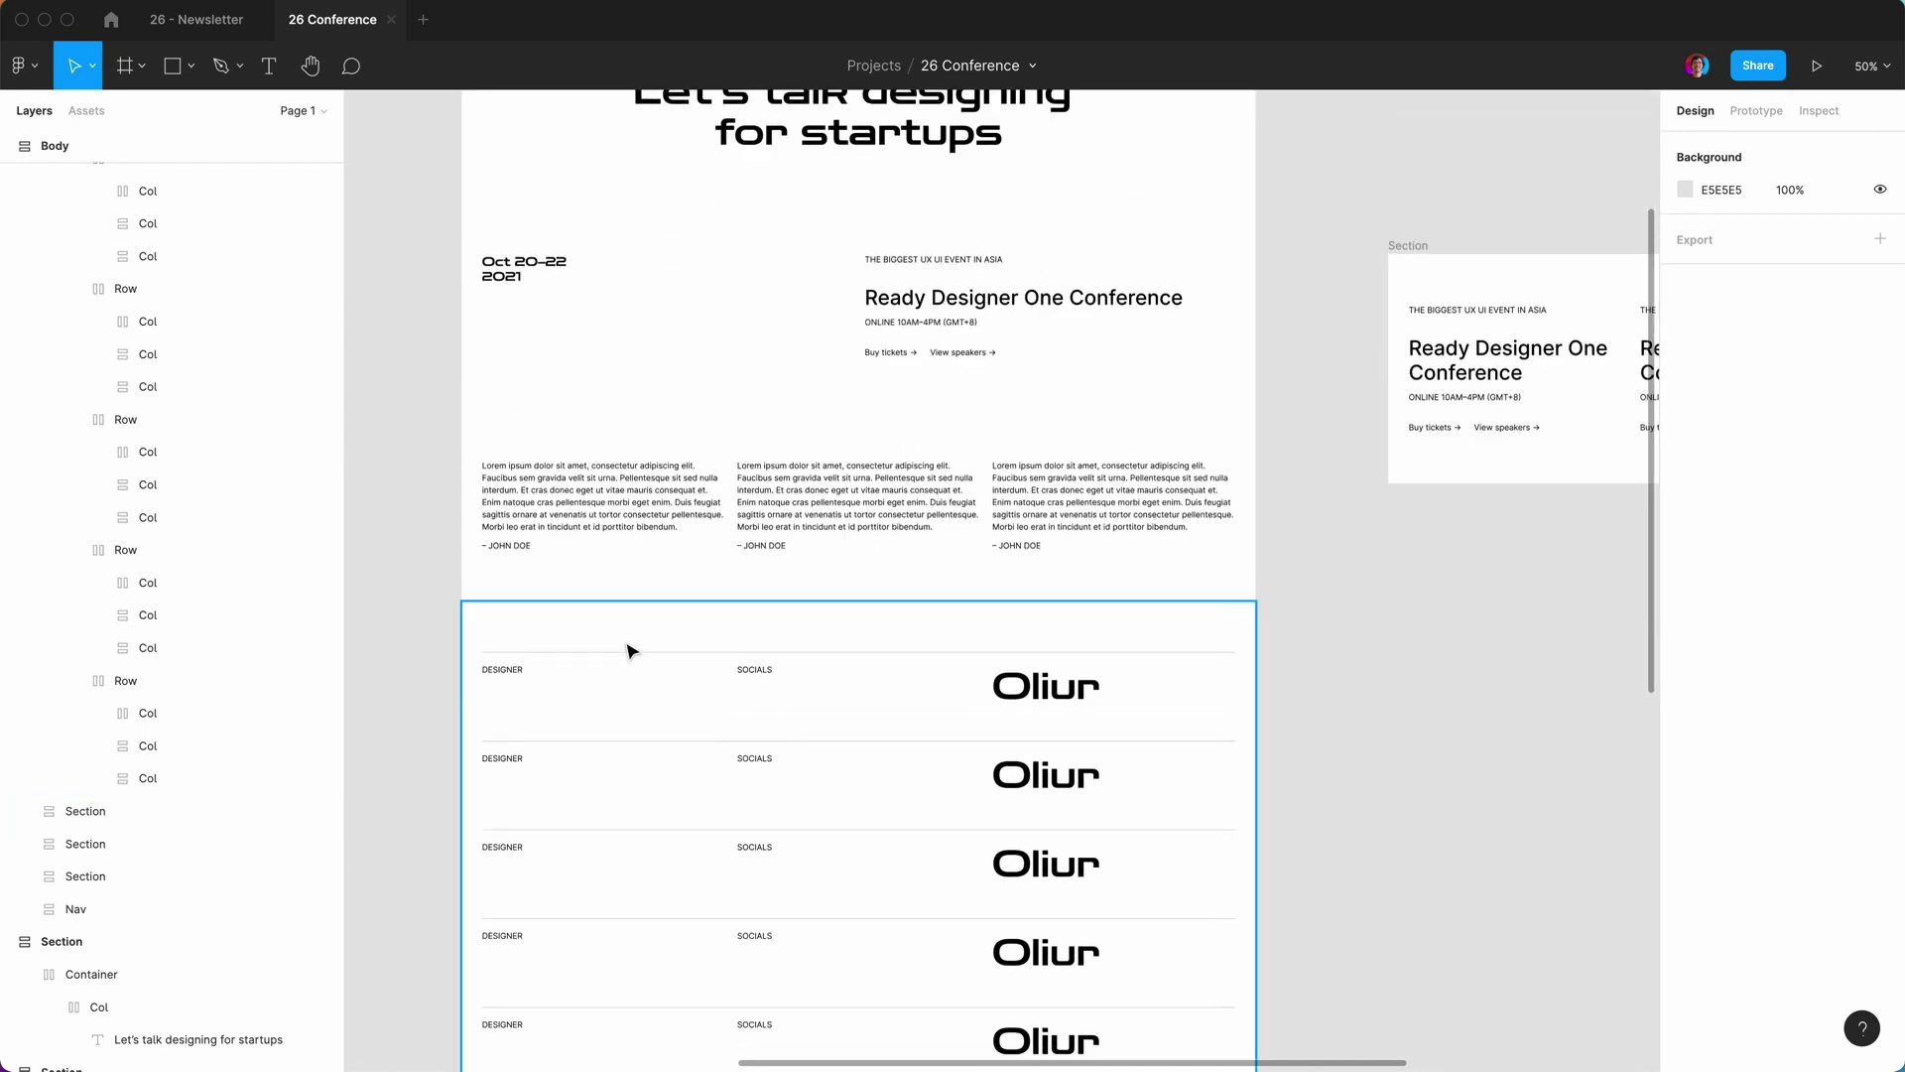
scroll(632, 651, "down", 3)
scroll(631, 651, "up", 4)
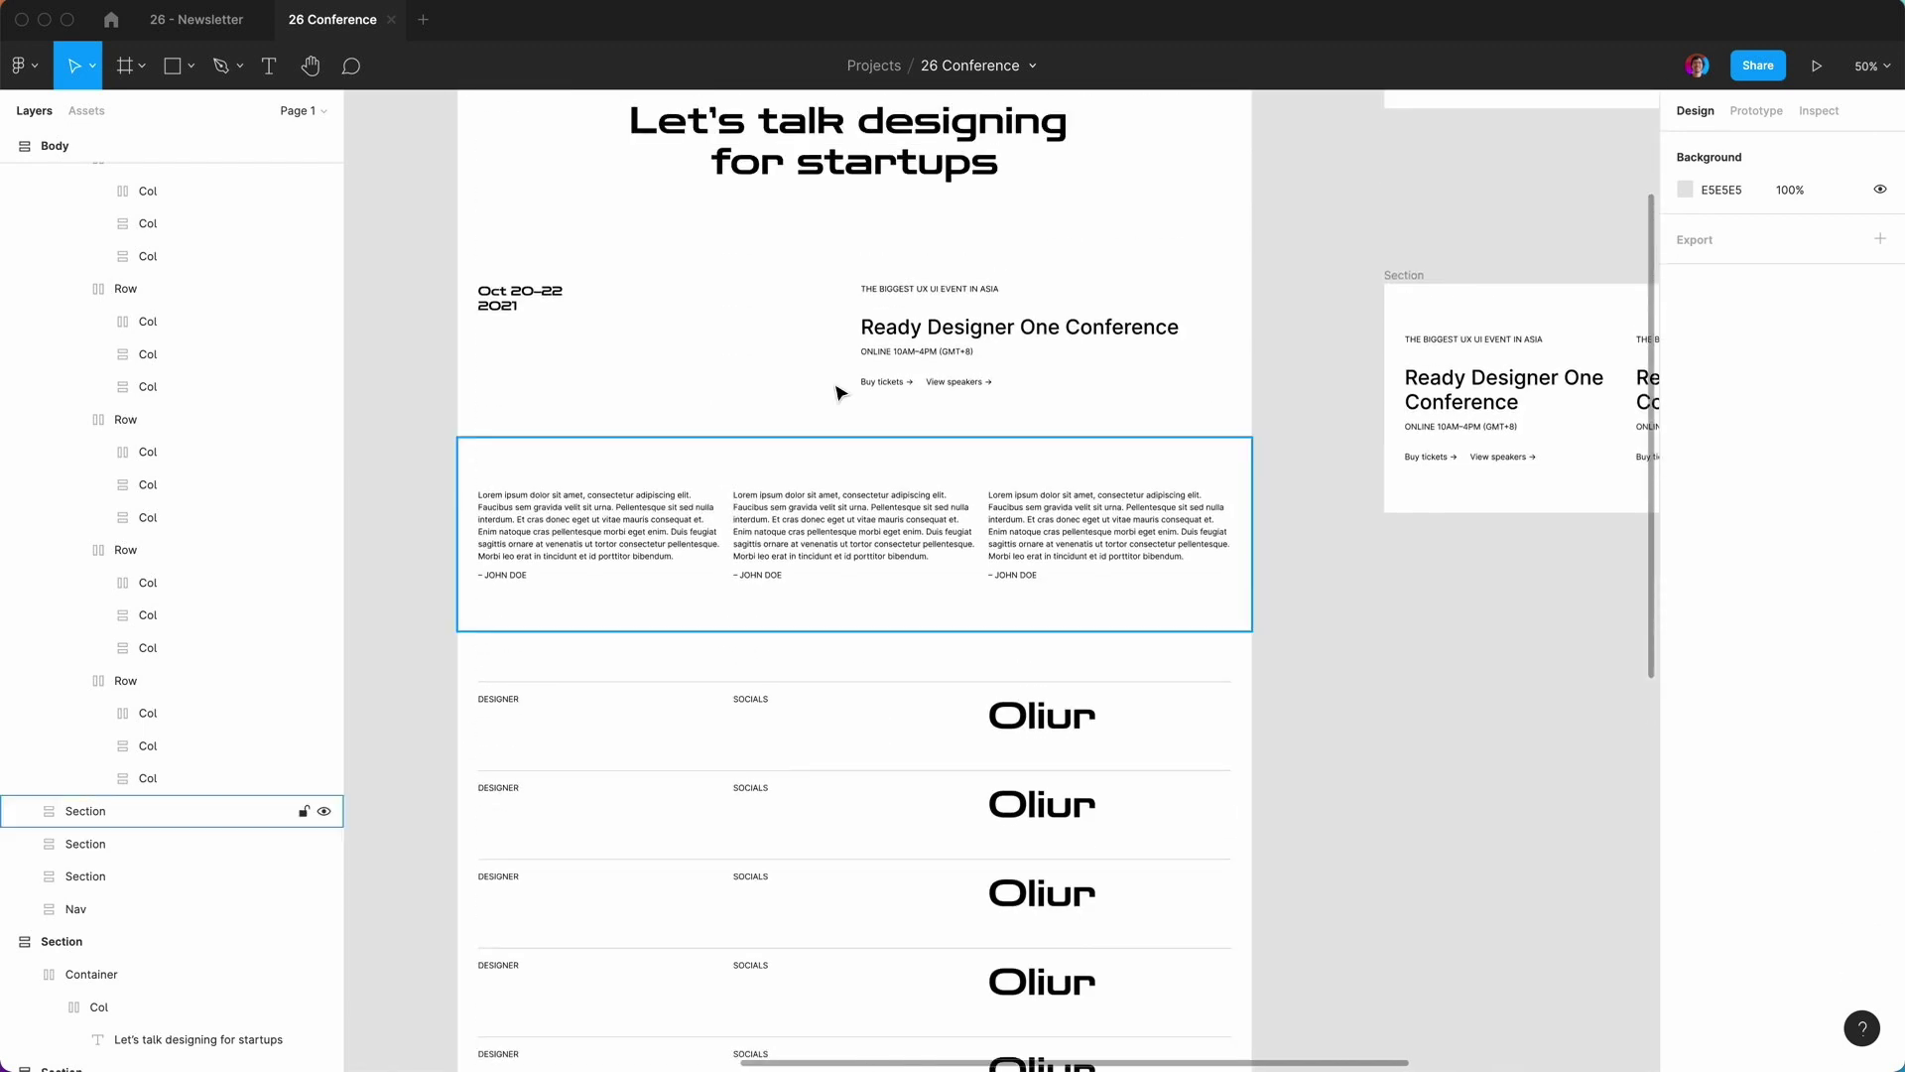
scroll(1204, 569, "up", 3)
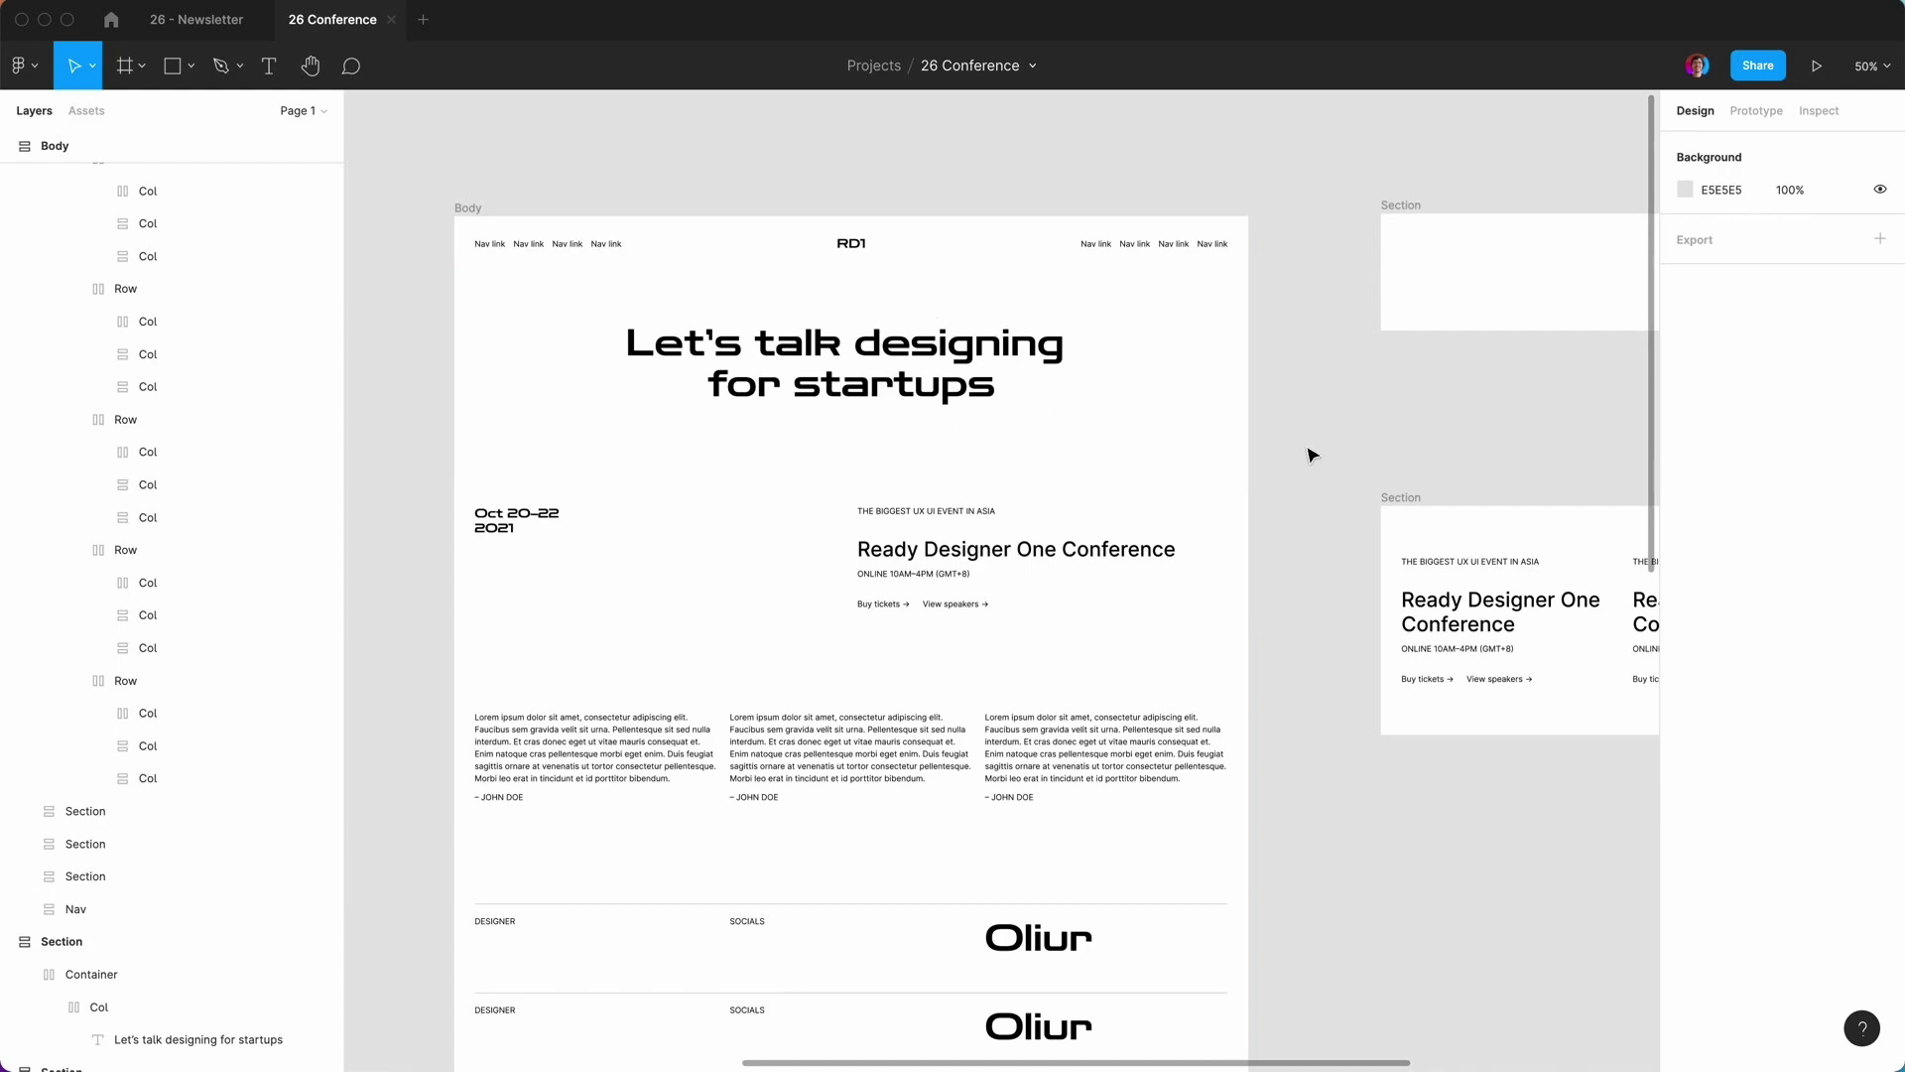
scroll(1312, 464, "down", 3)
scroll(1312, 463, "up", 3)
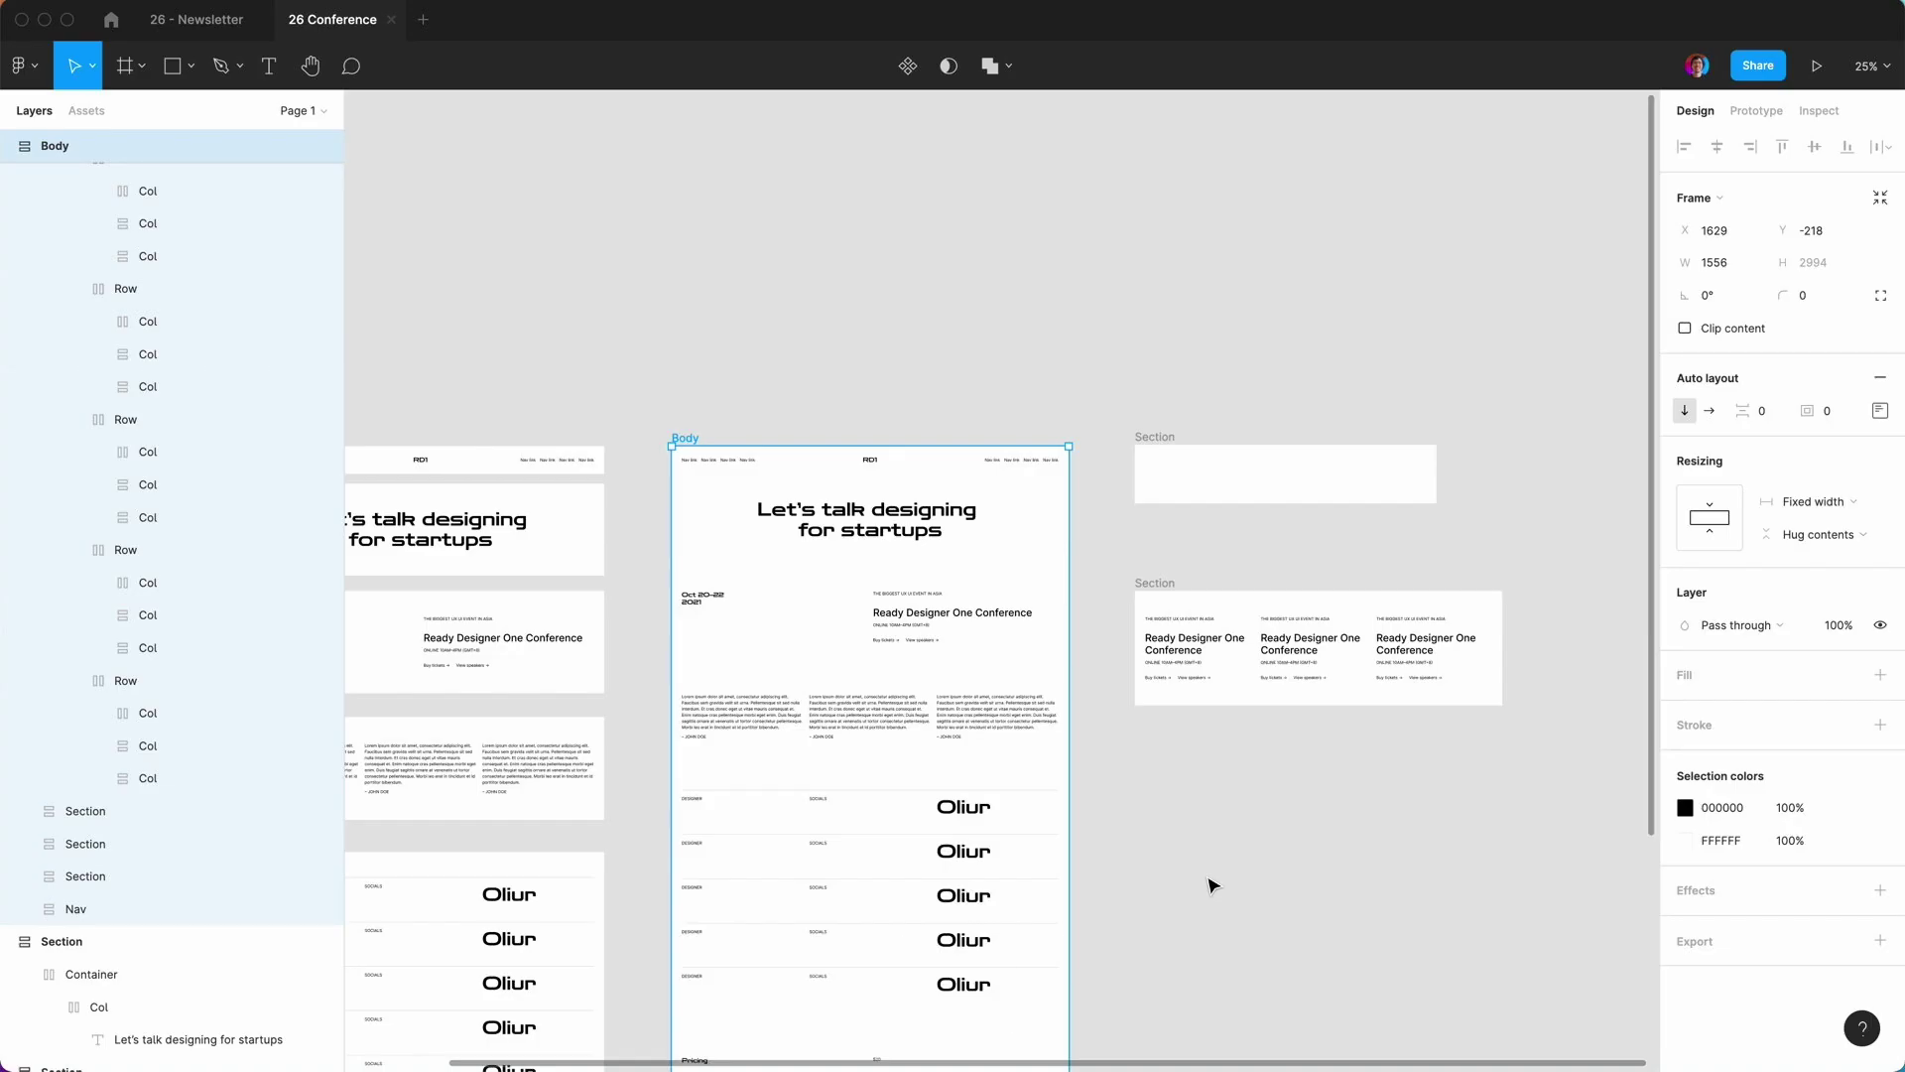
Duplicate the Body frame and shift the two loose Section frames closer to the original Body.
key("super+d")
left_click(873, 694)
left_click(820, 385)
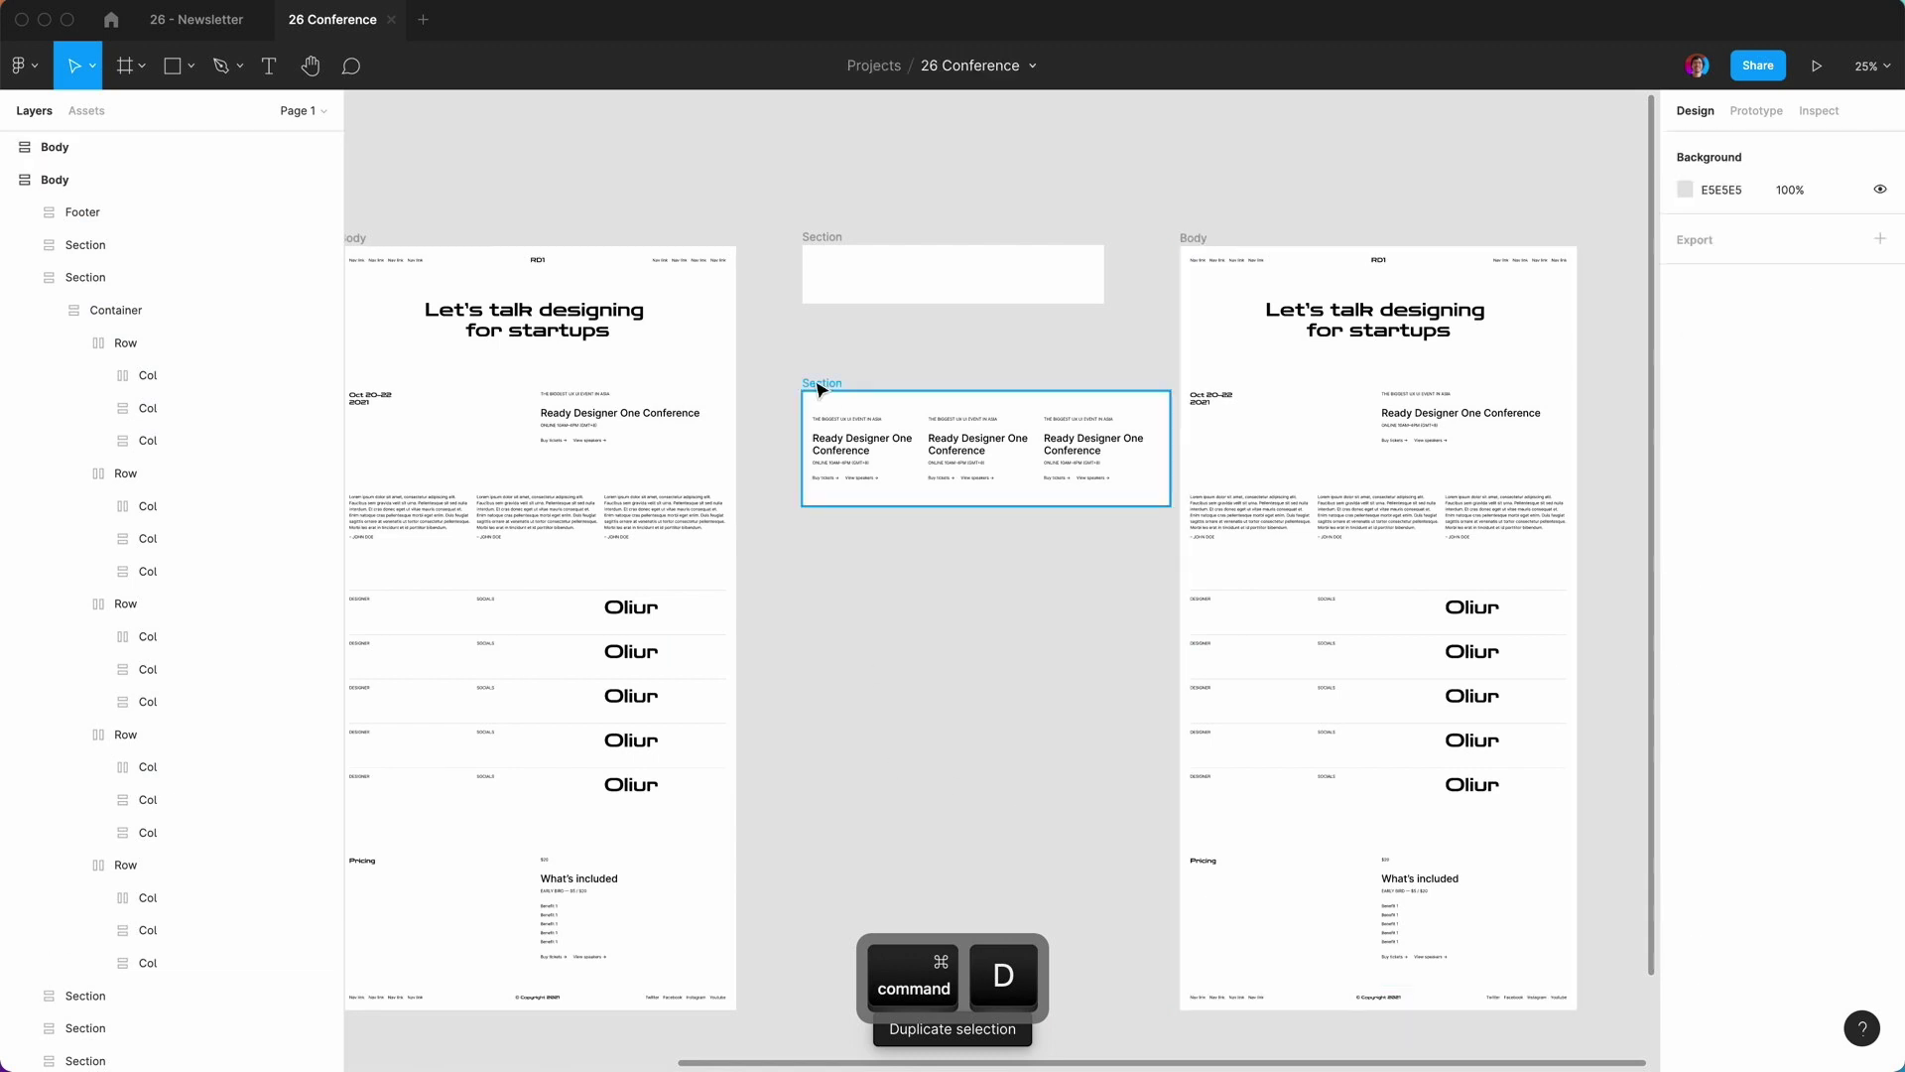
left_click_drag(820, 387, 788, 392)
left_click_drag(817, 251, 794, 248)
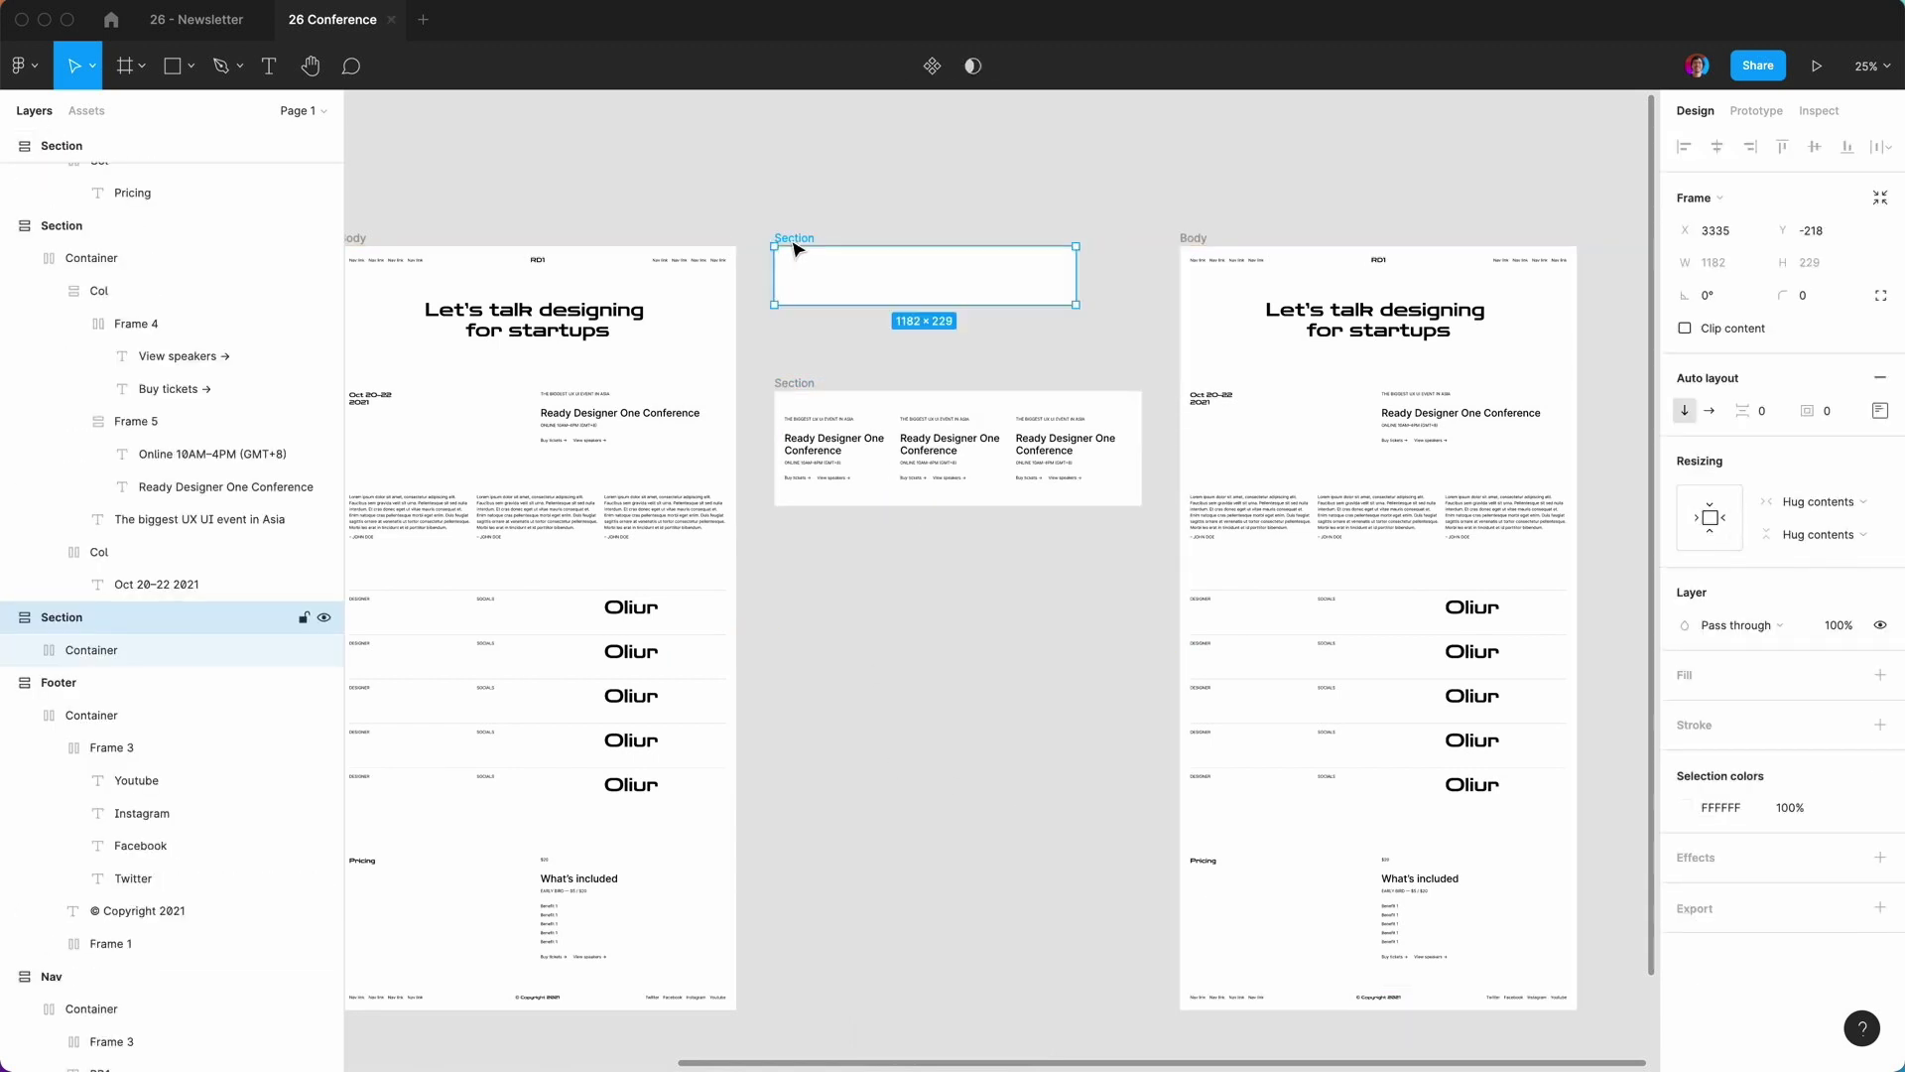
left_click(854, 208)
Copy the duplicate Body frame that sits beyond the two loose Section frames.
scroll(853, 212, "right", 5)
scroll(794, 209, "down", 2)
left_click(772, 168)
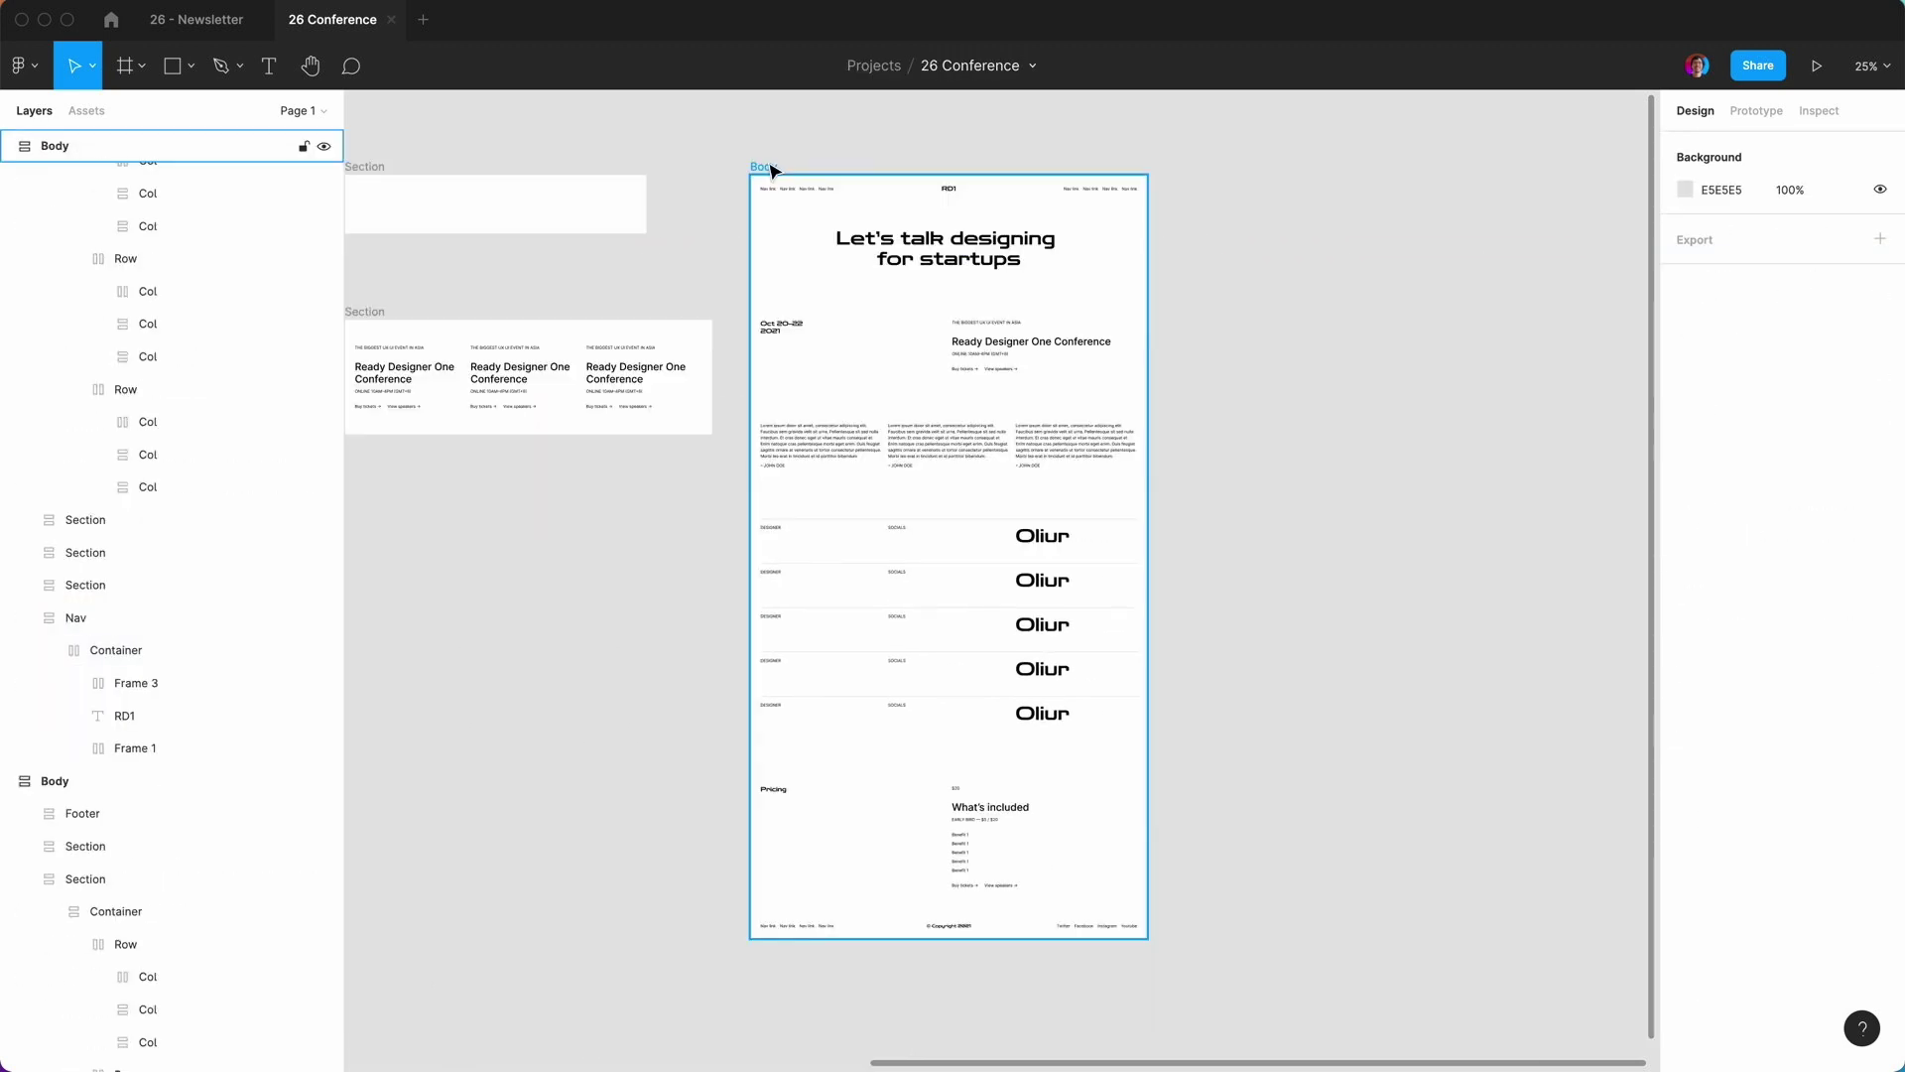
left_click(762, 169)
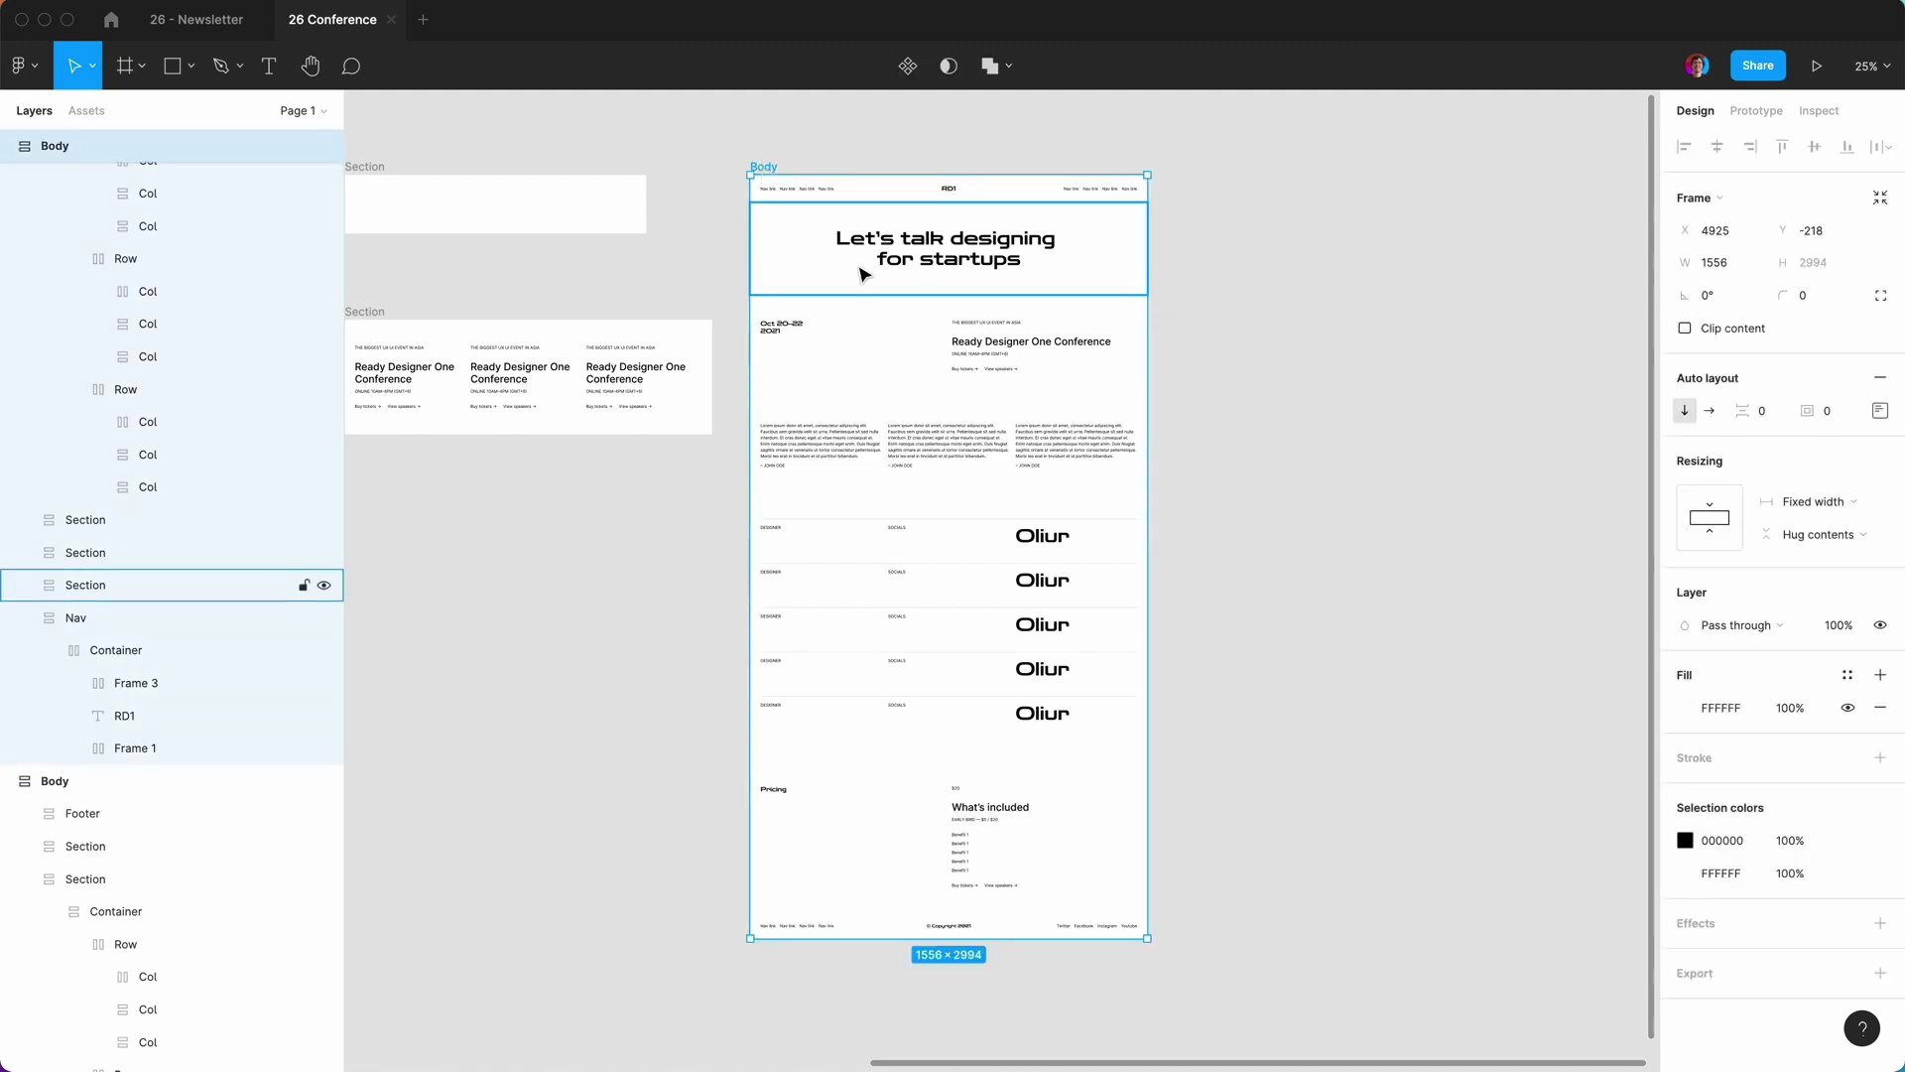
key("super+c")
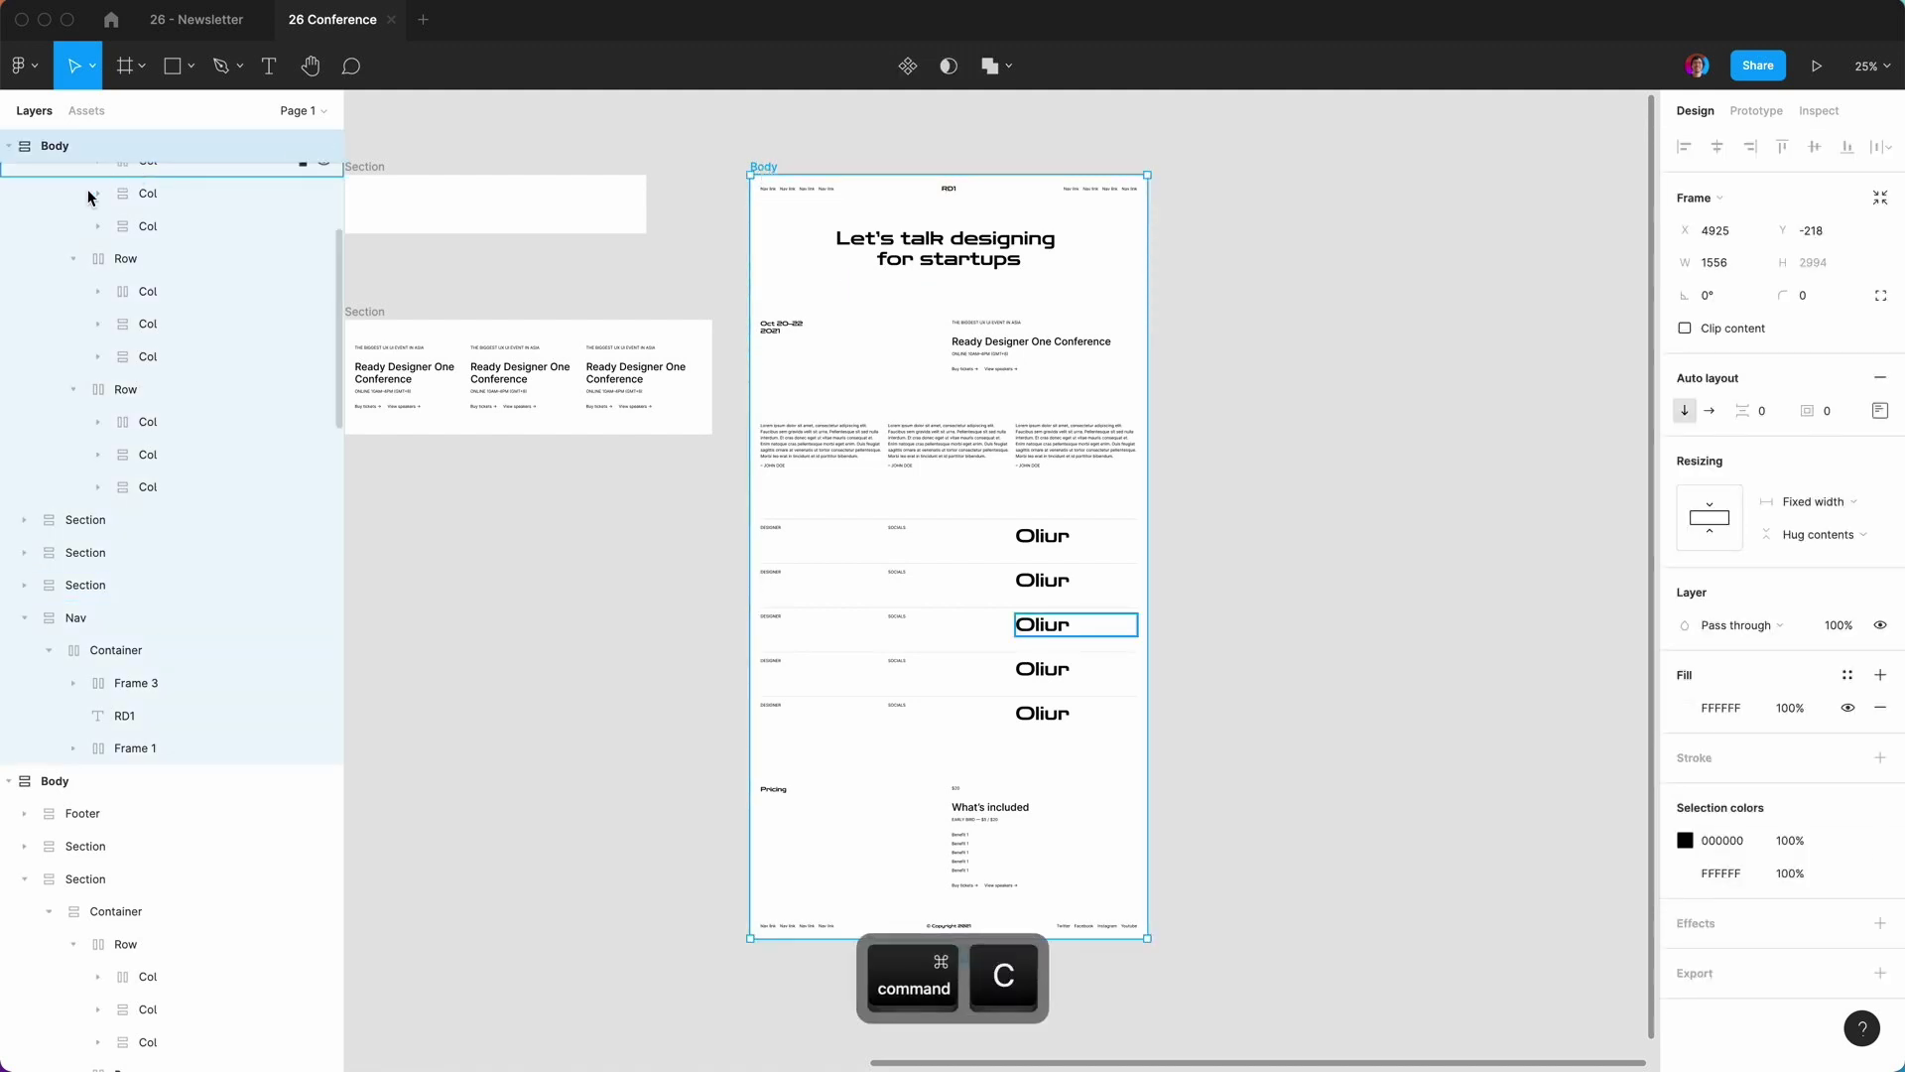
Add a page named Dark and paste the copied Body frame onto it.
scroll(50, 223, "up", 5)
left_click(303, 110)
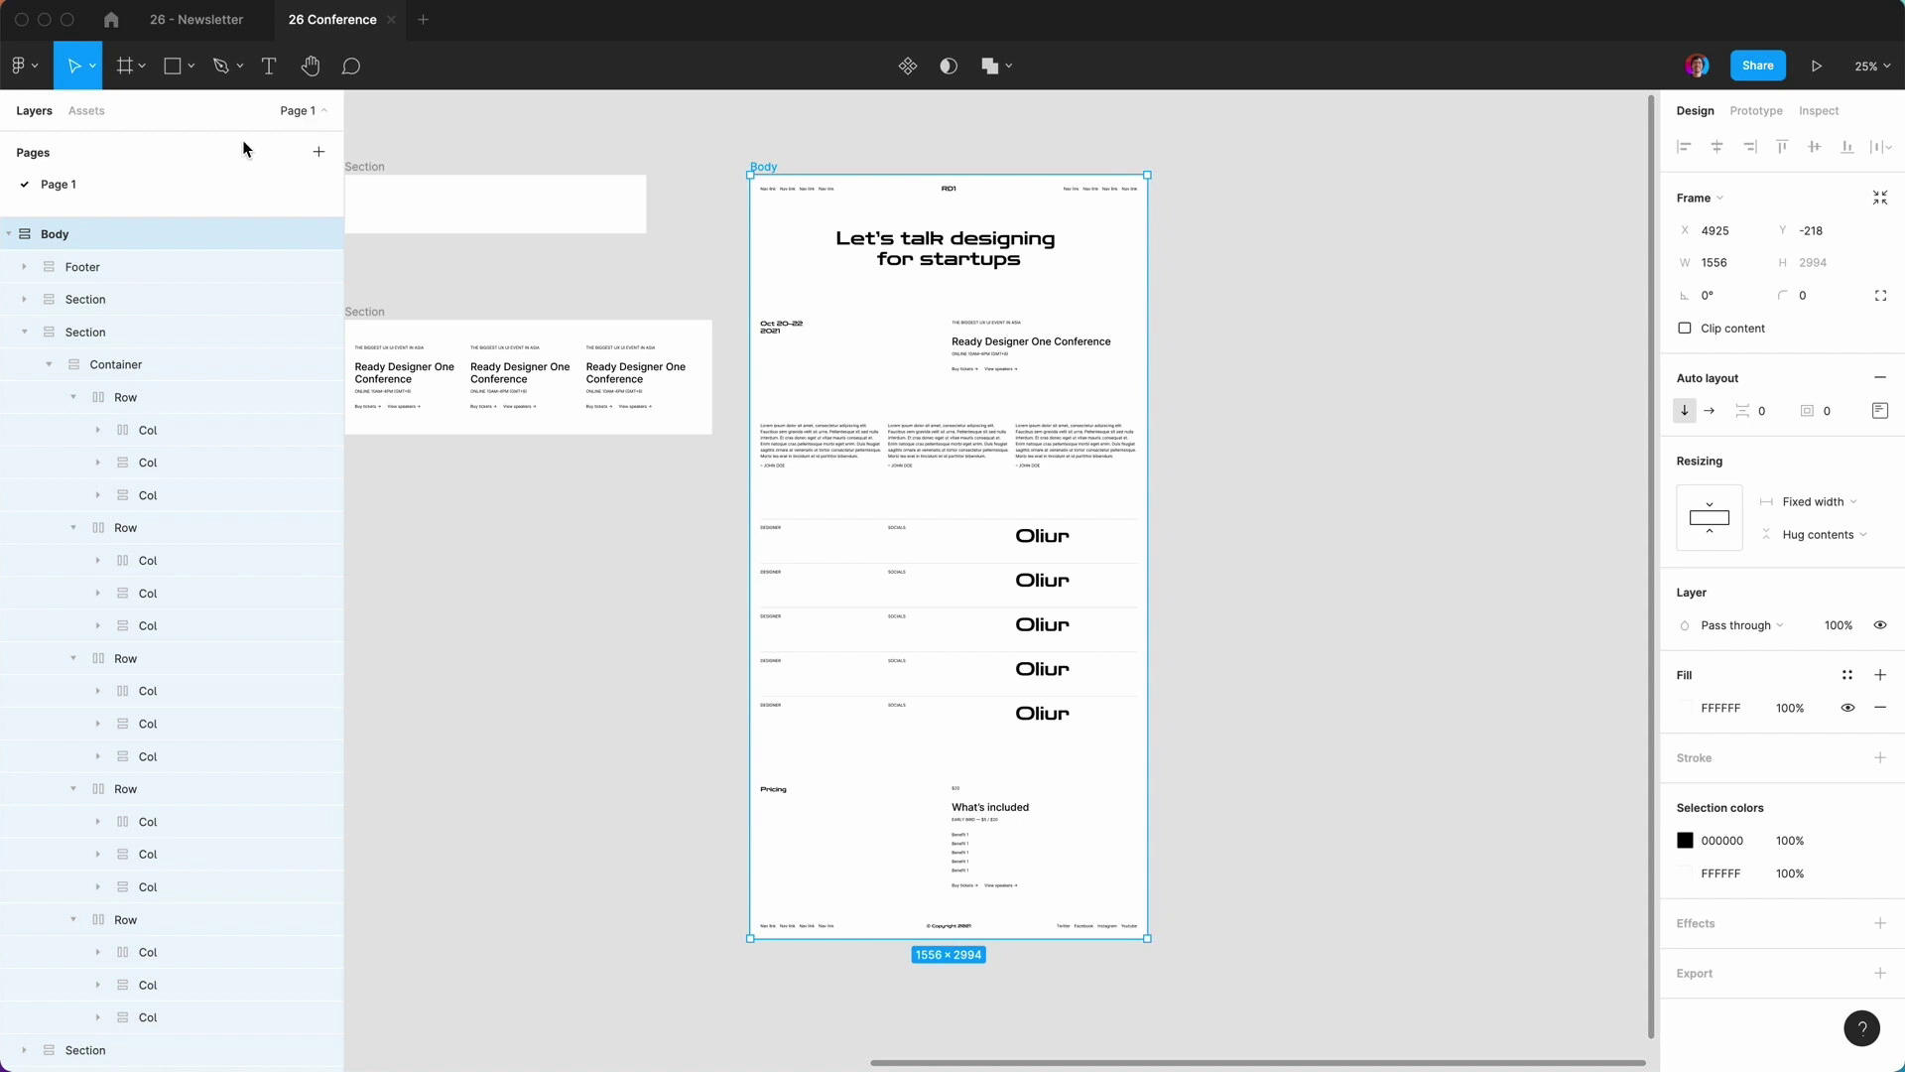
left_click(318, 153)
type("Dark")
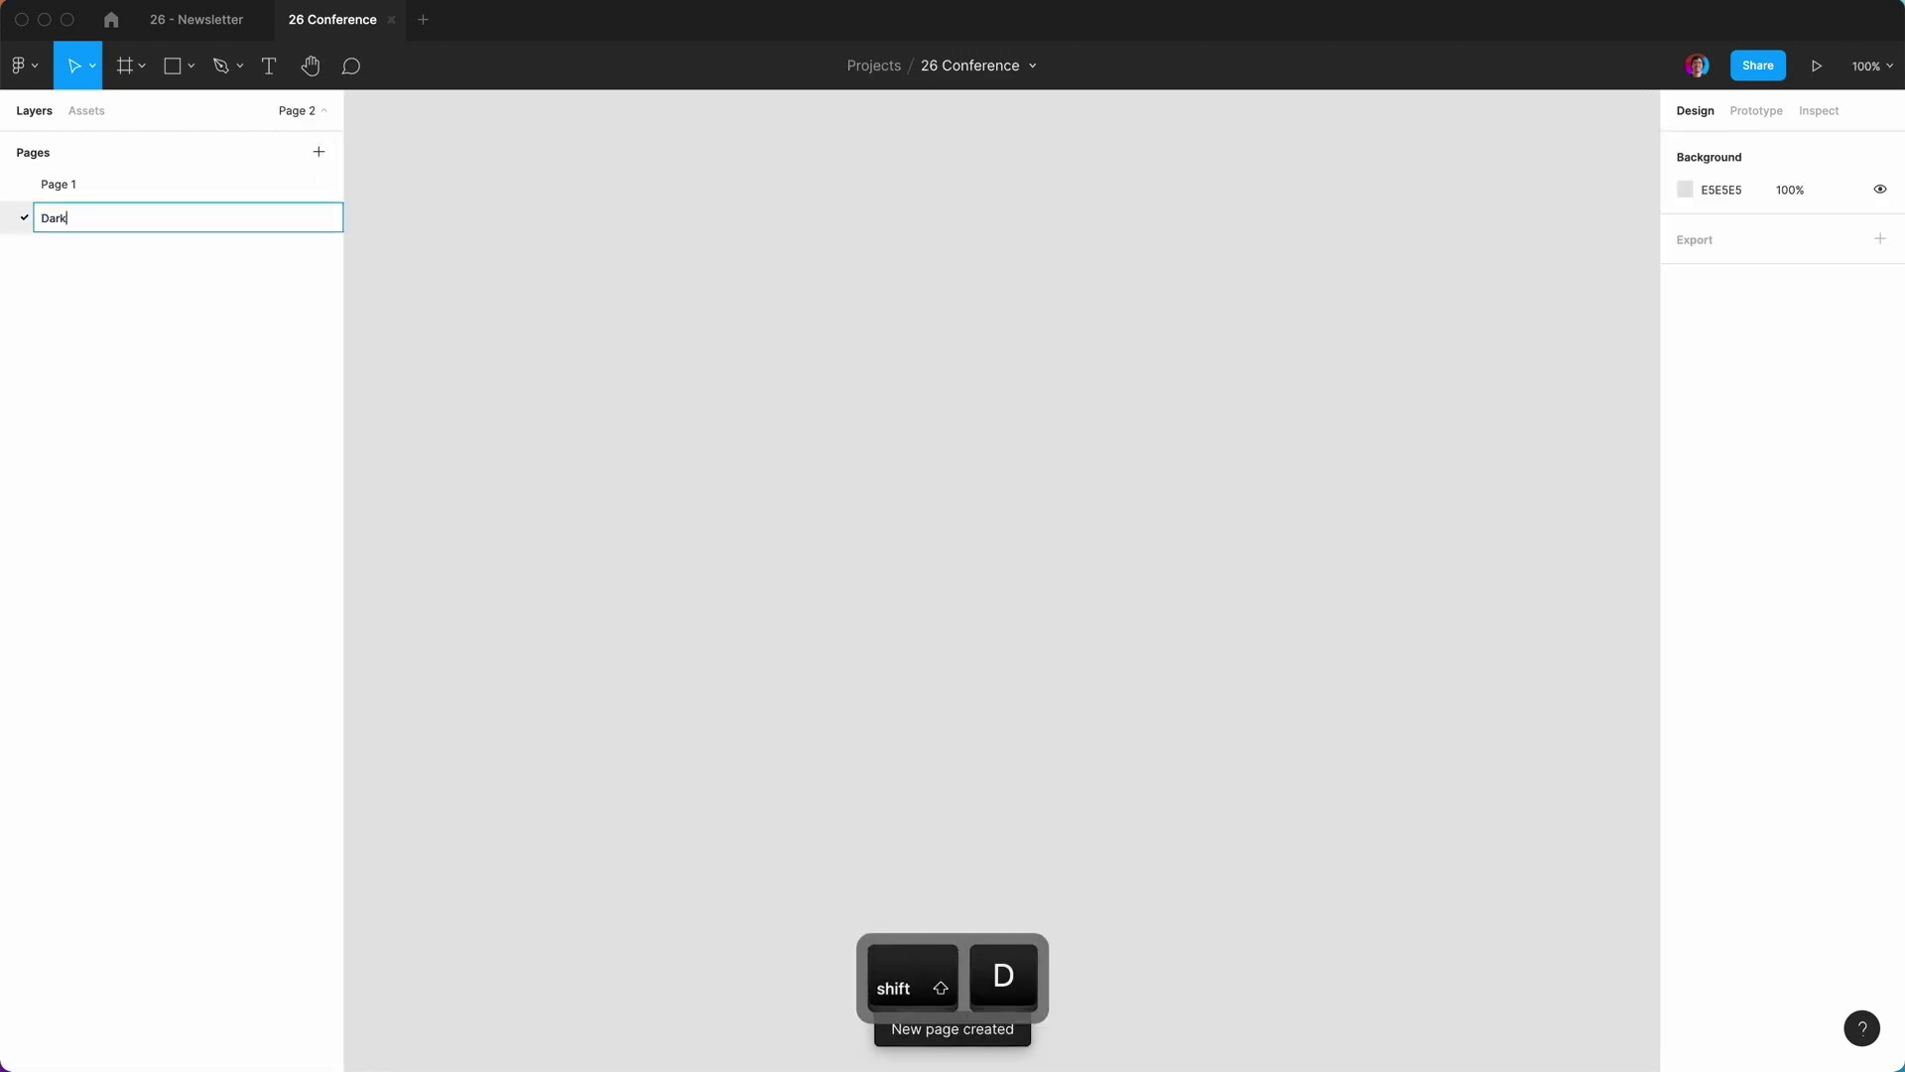
key("Return")
key("super+v")
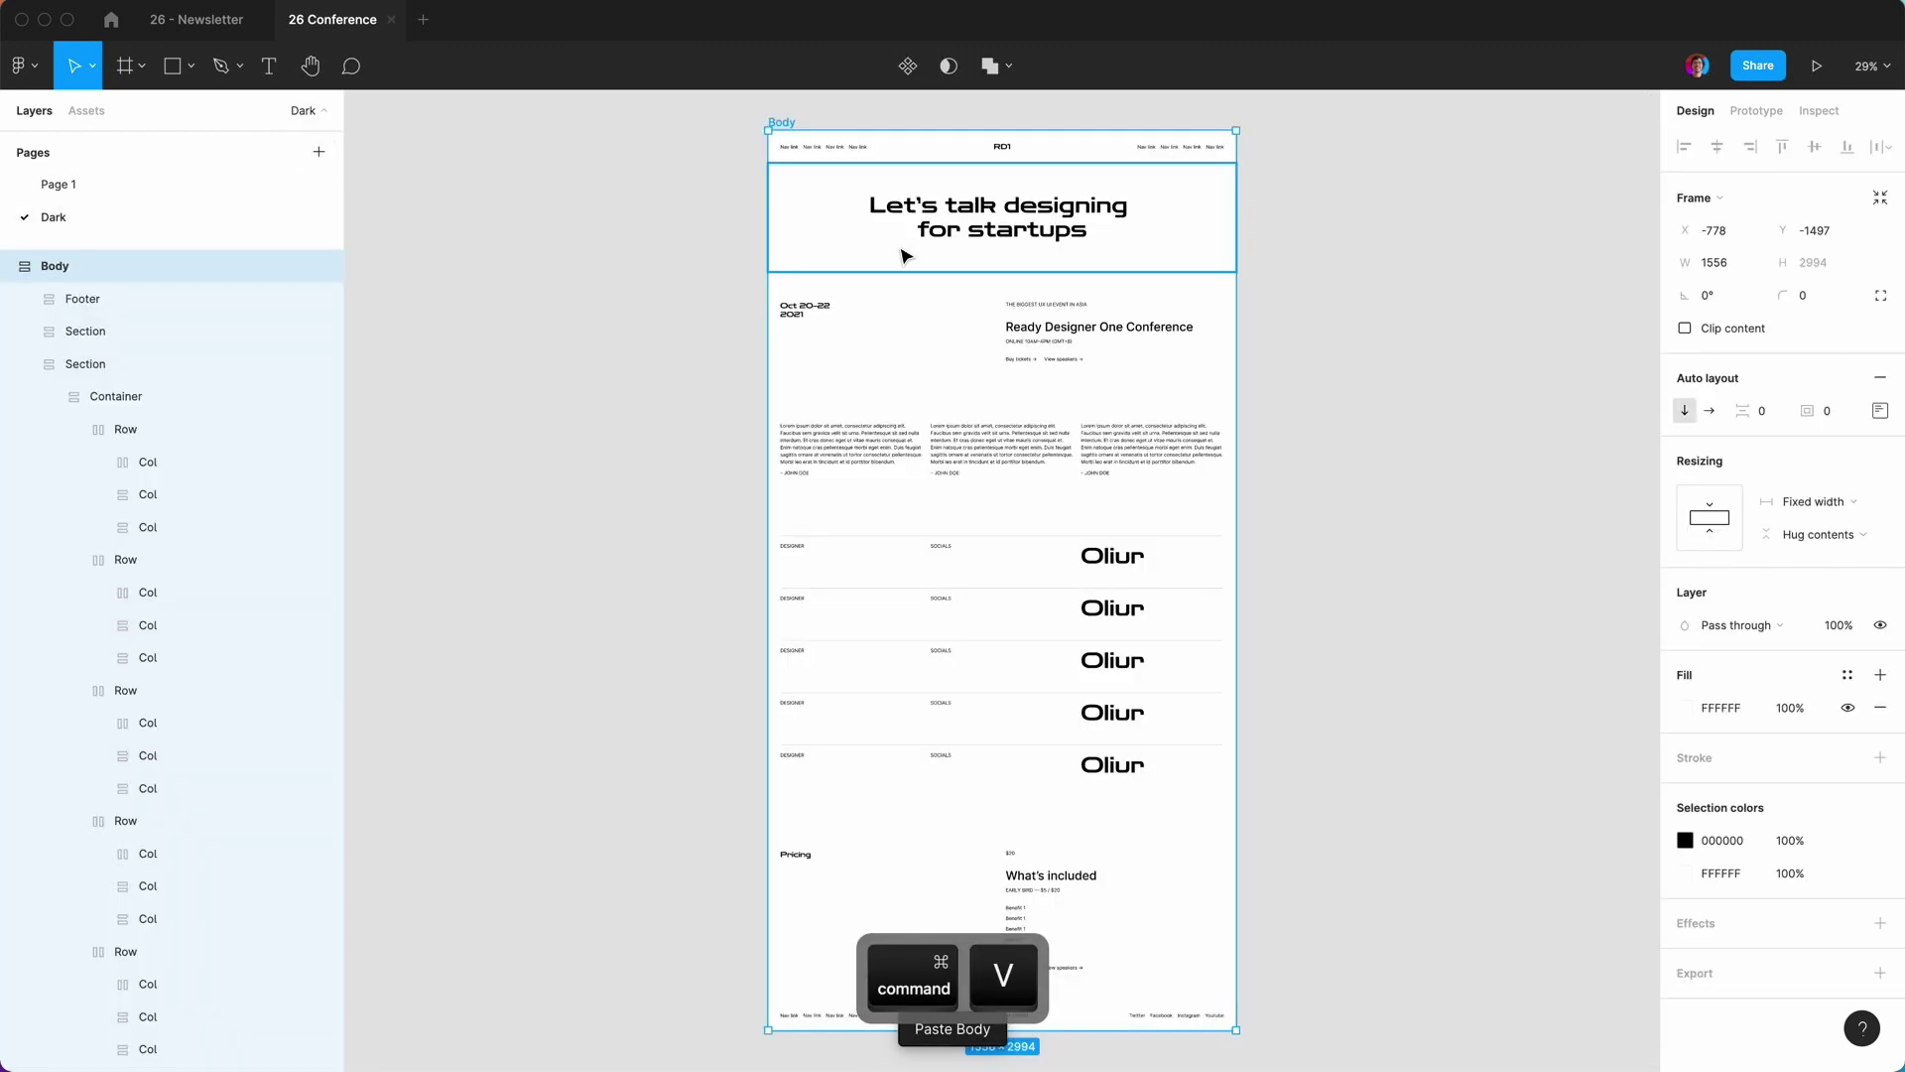
left_click(634, 357)
scroll(631, 360, "right", 2)
scroll(631, 359, "up", 1)
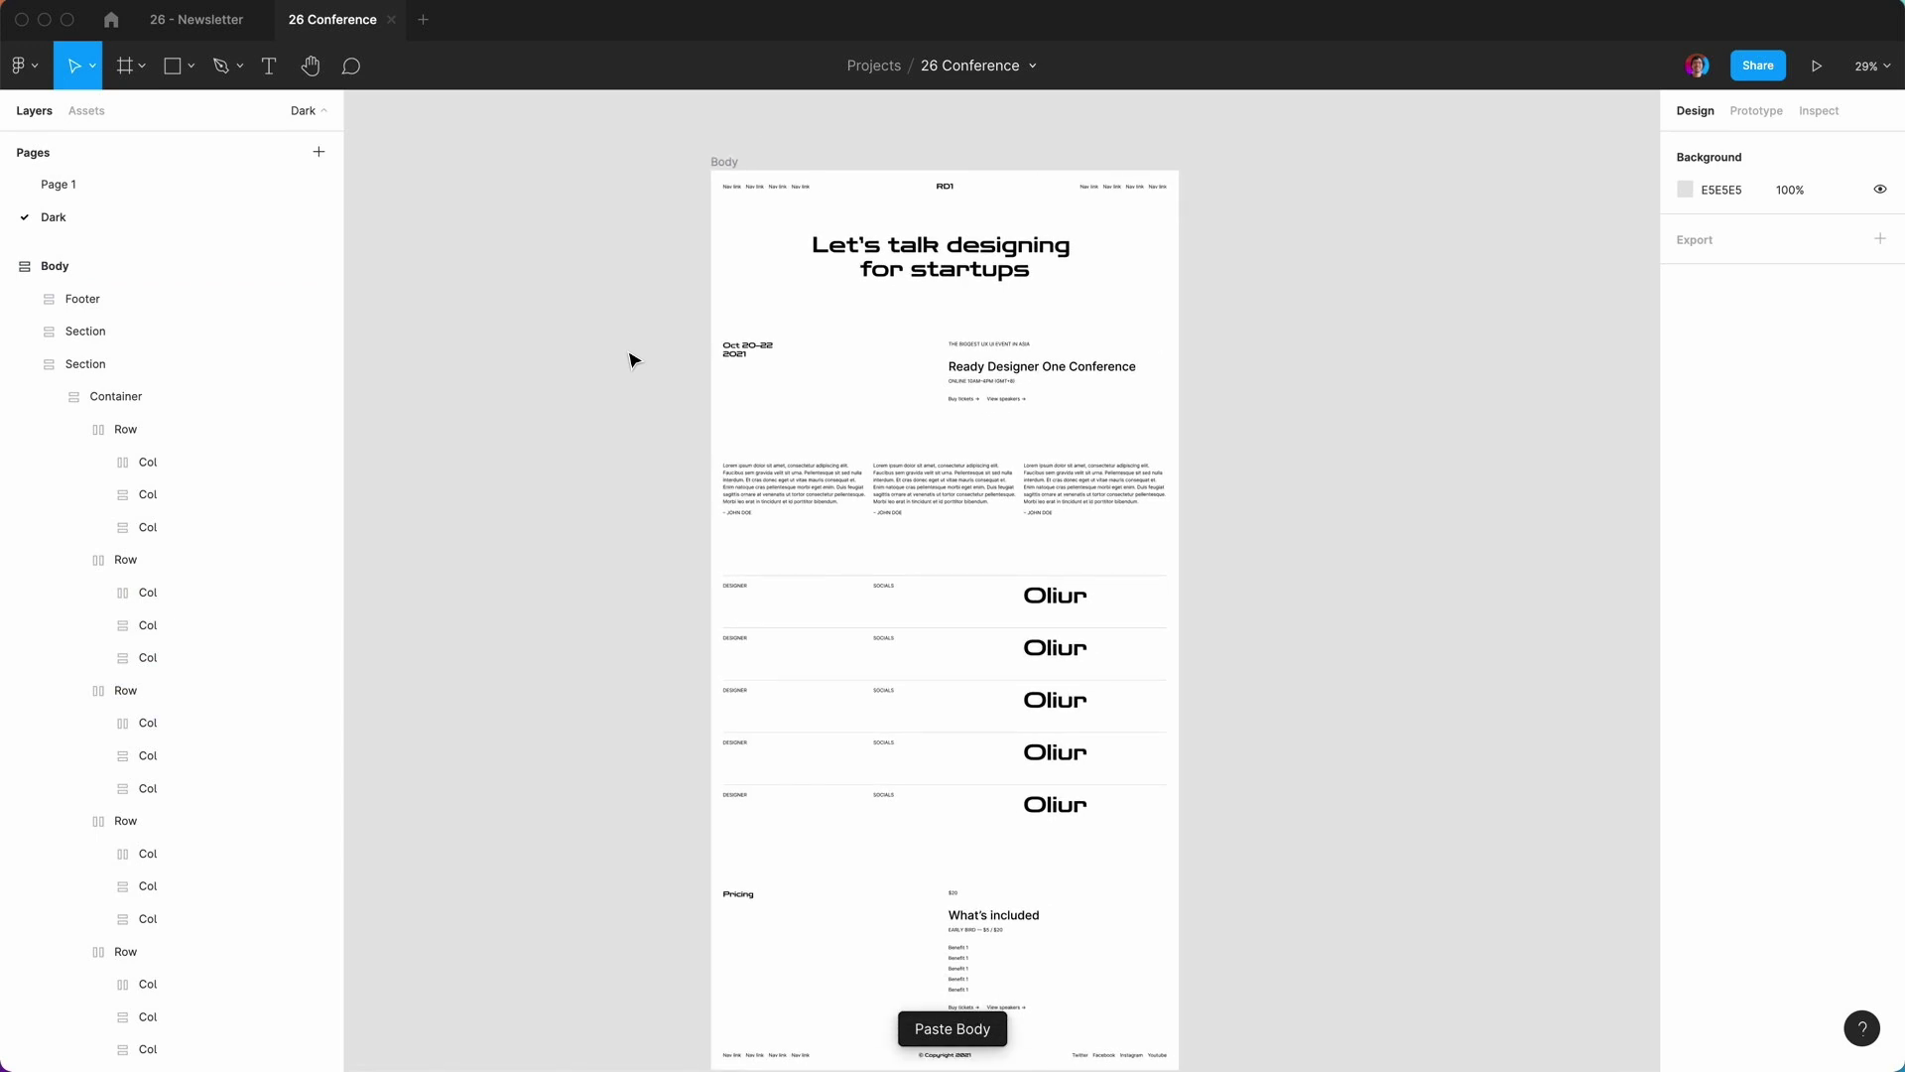
Change the black selection color of the pasted Body frame to white, FFFFFF.
left_click(722, 163)
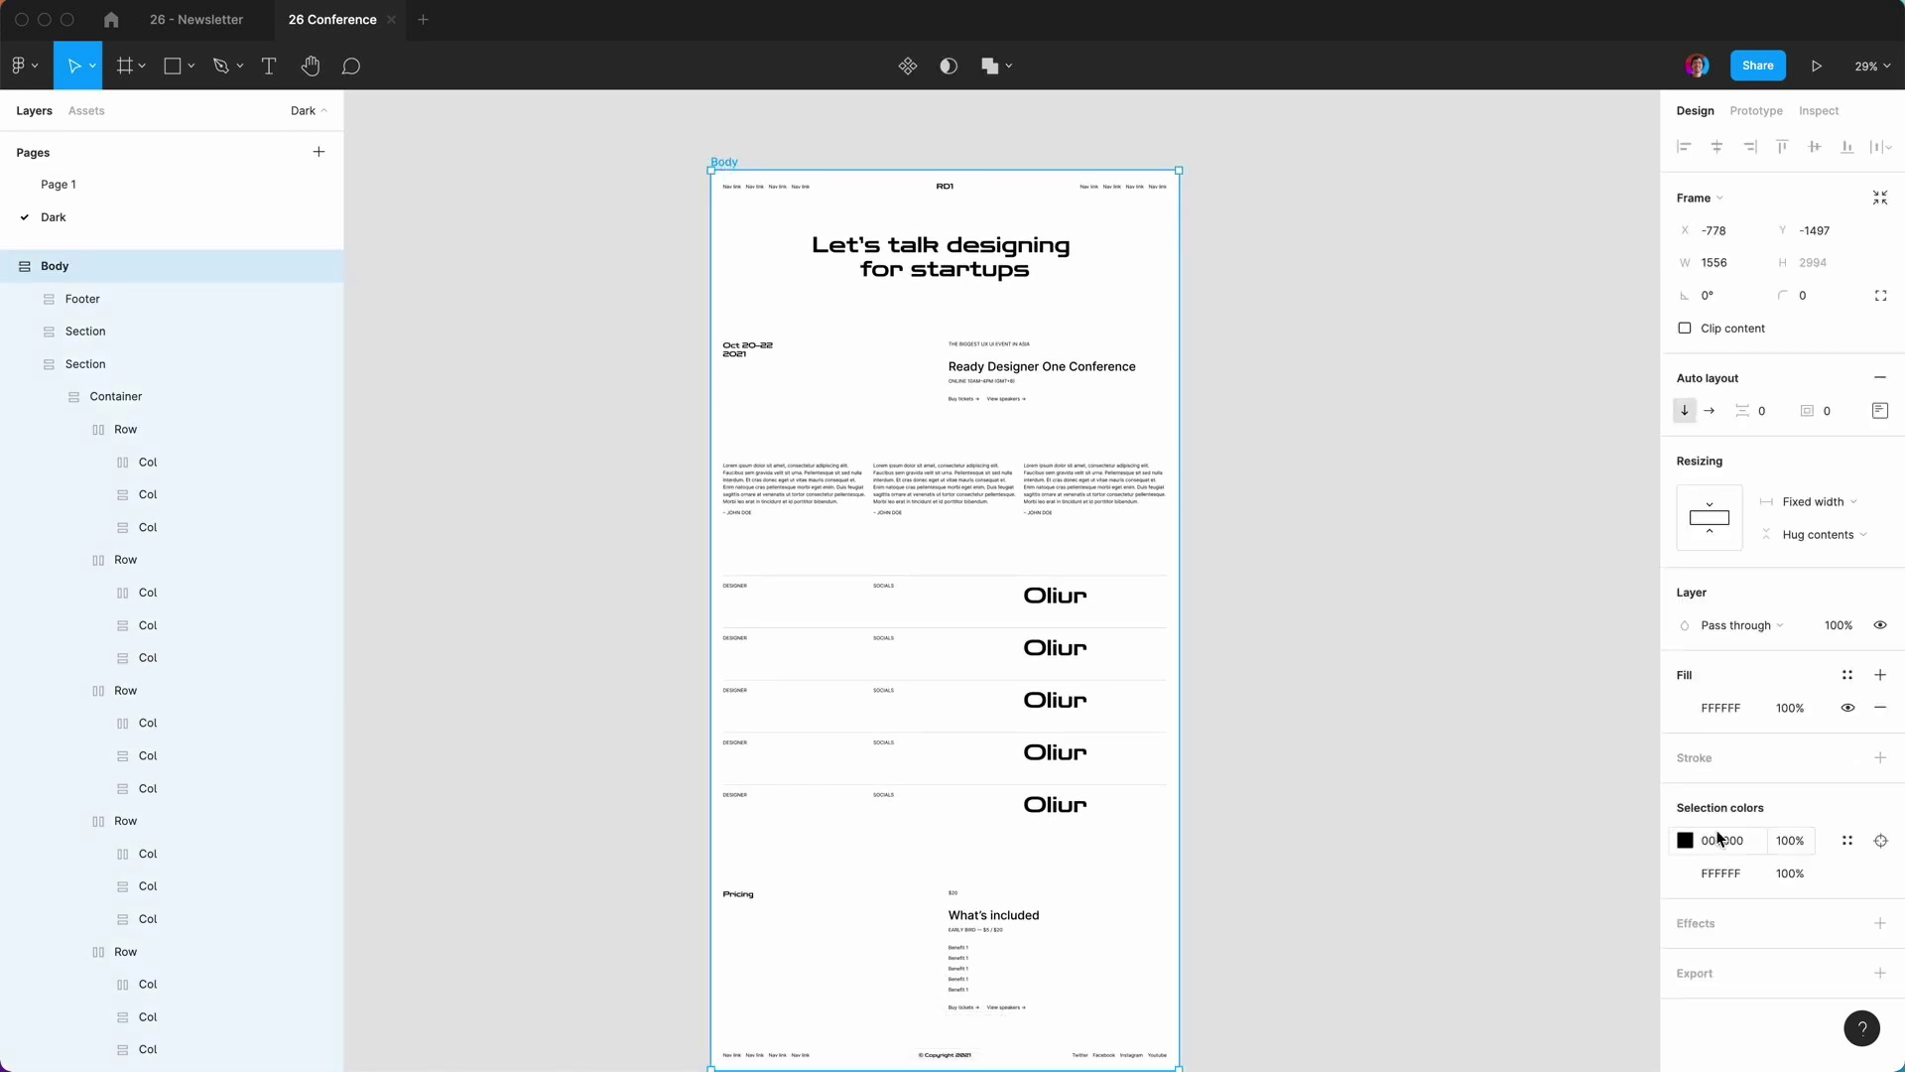
left_click(1685, 840)
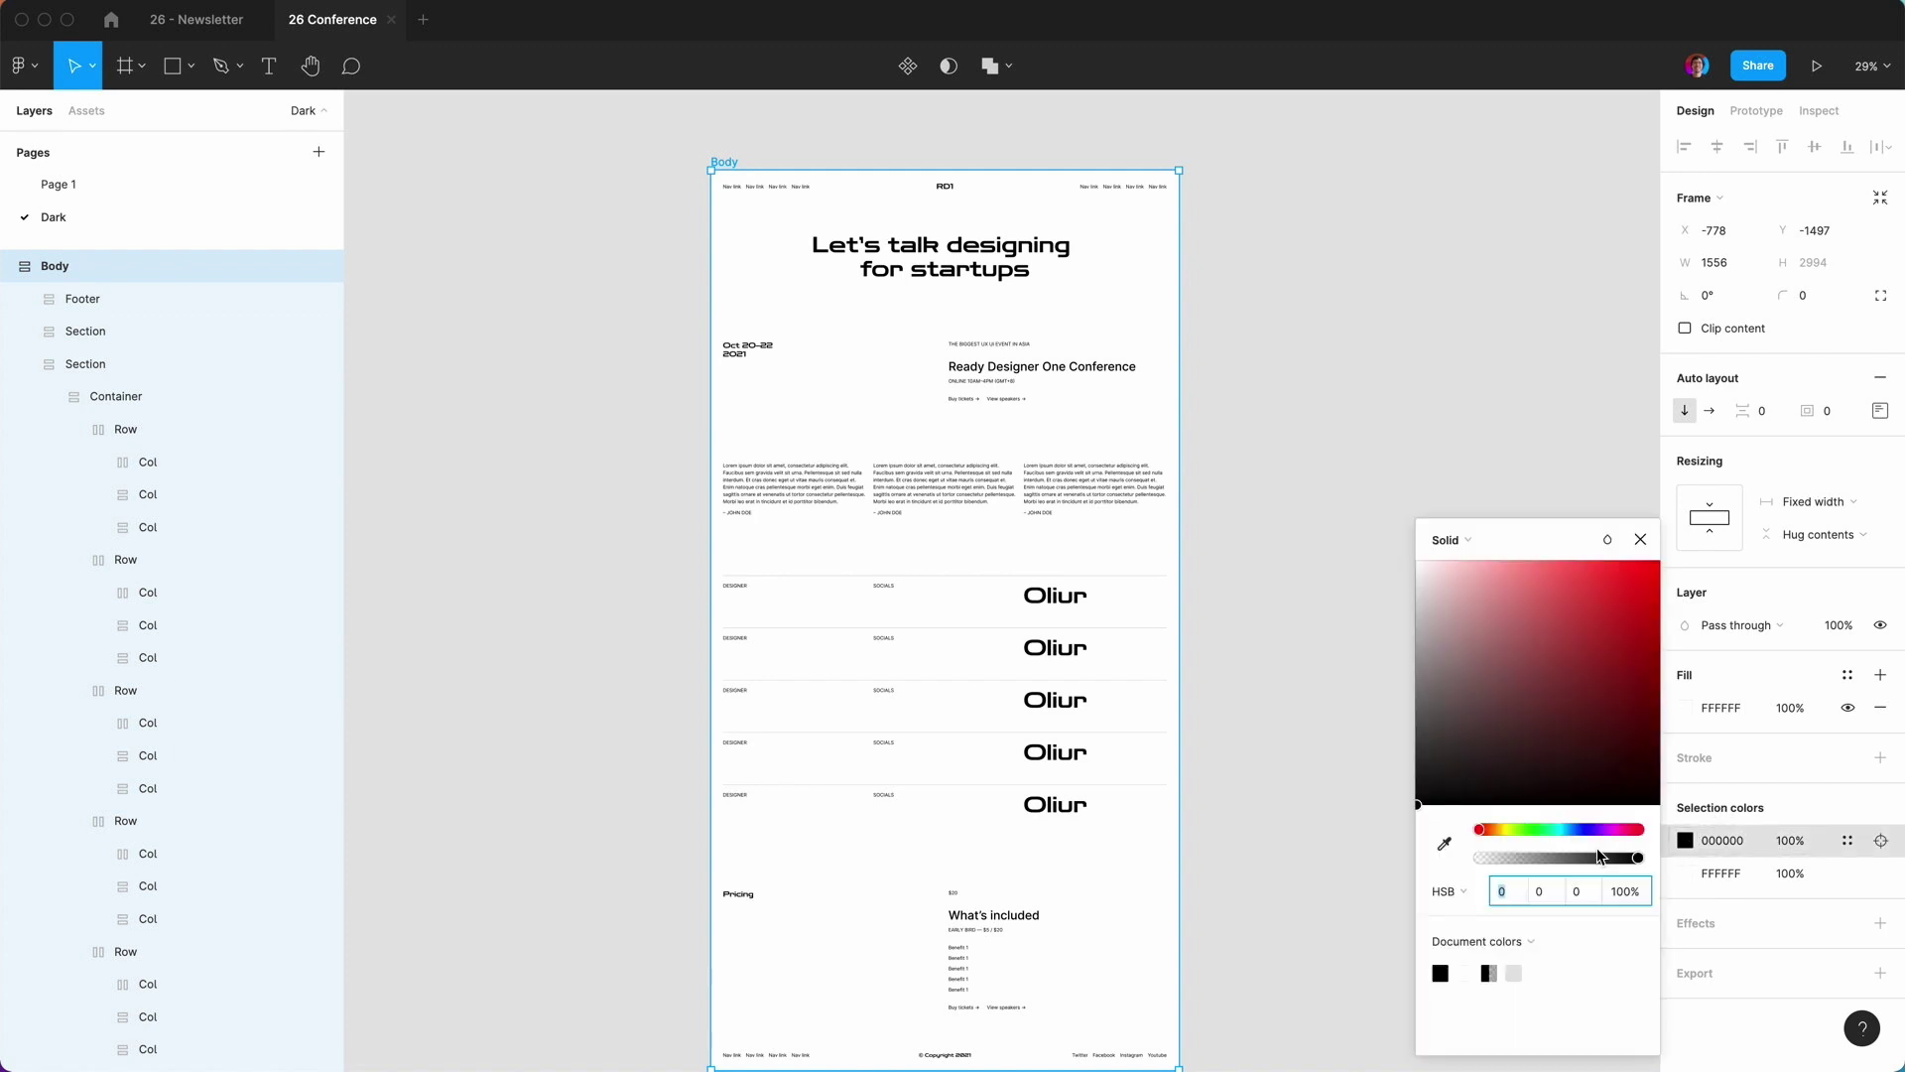
left_click_drag(1420, 802, 1335, 422)
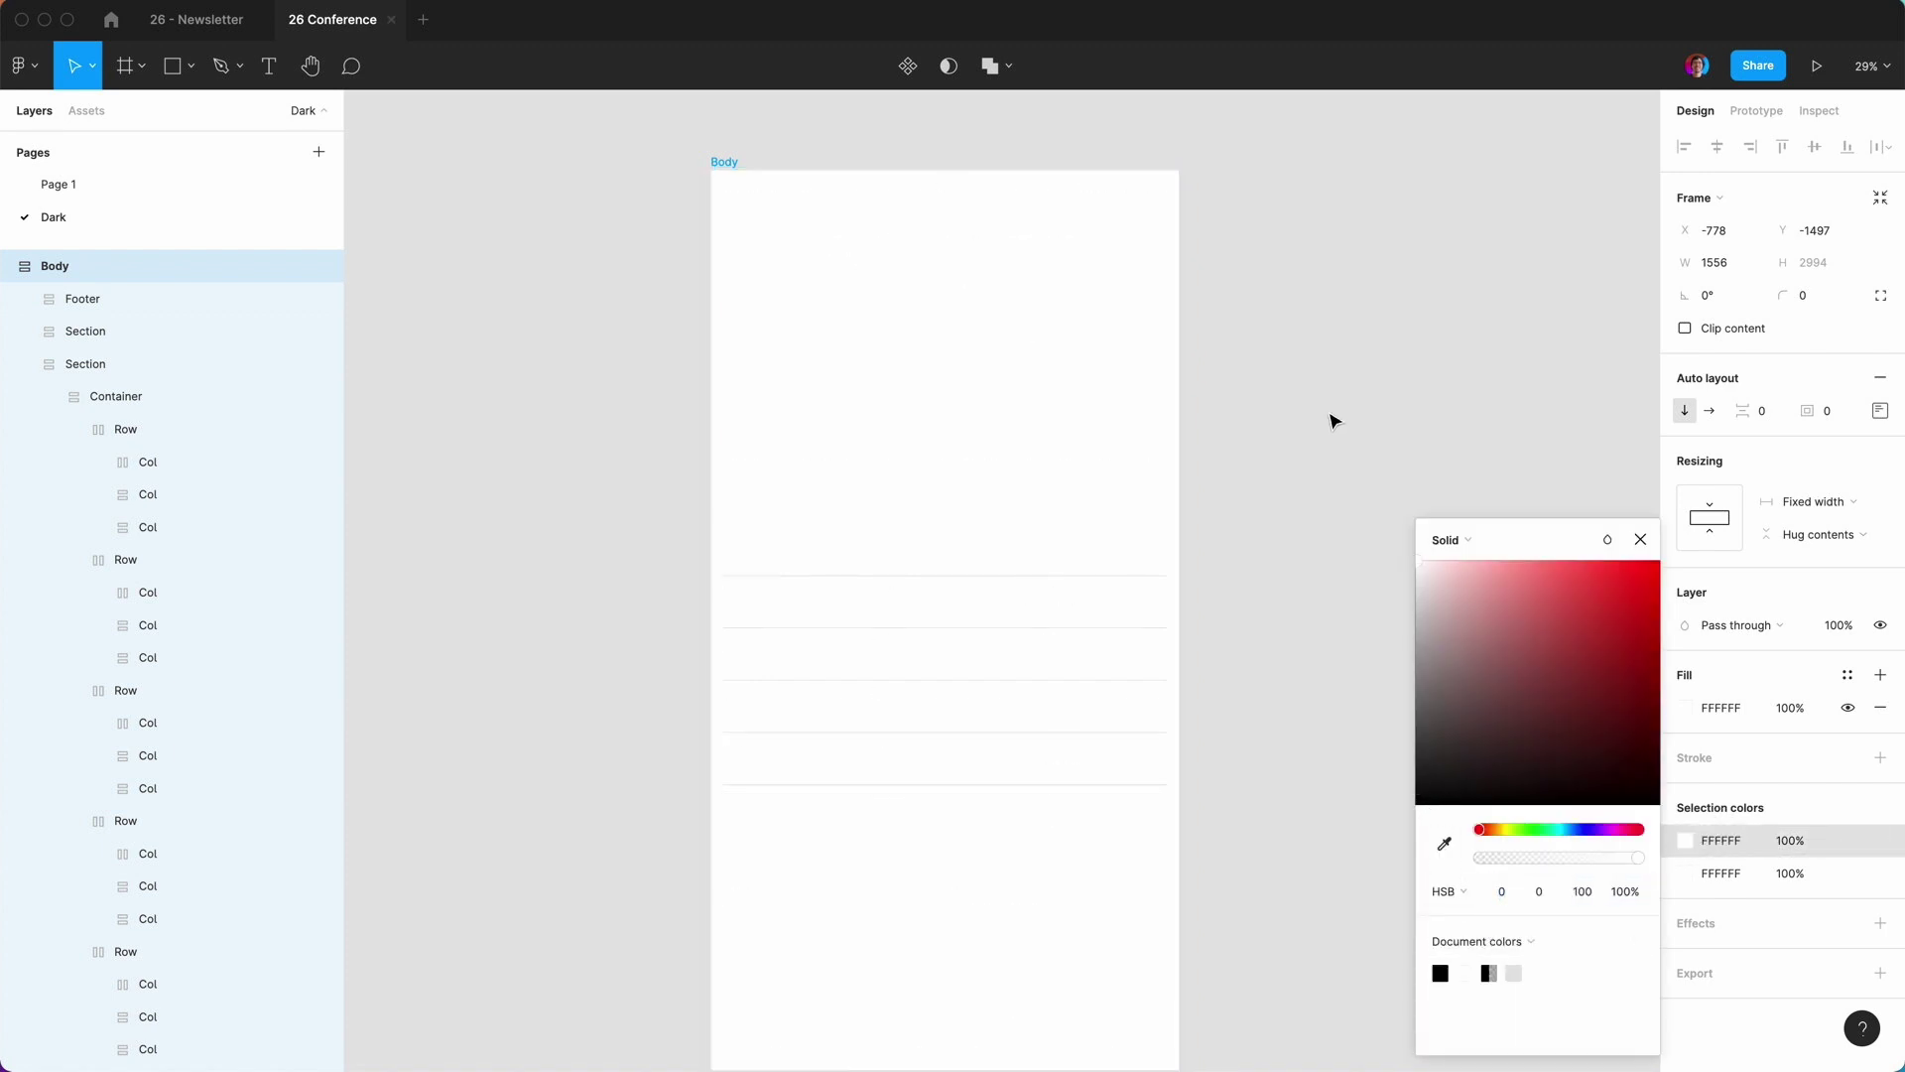
left_click(1640, 540)
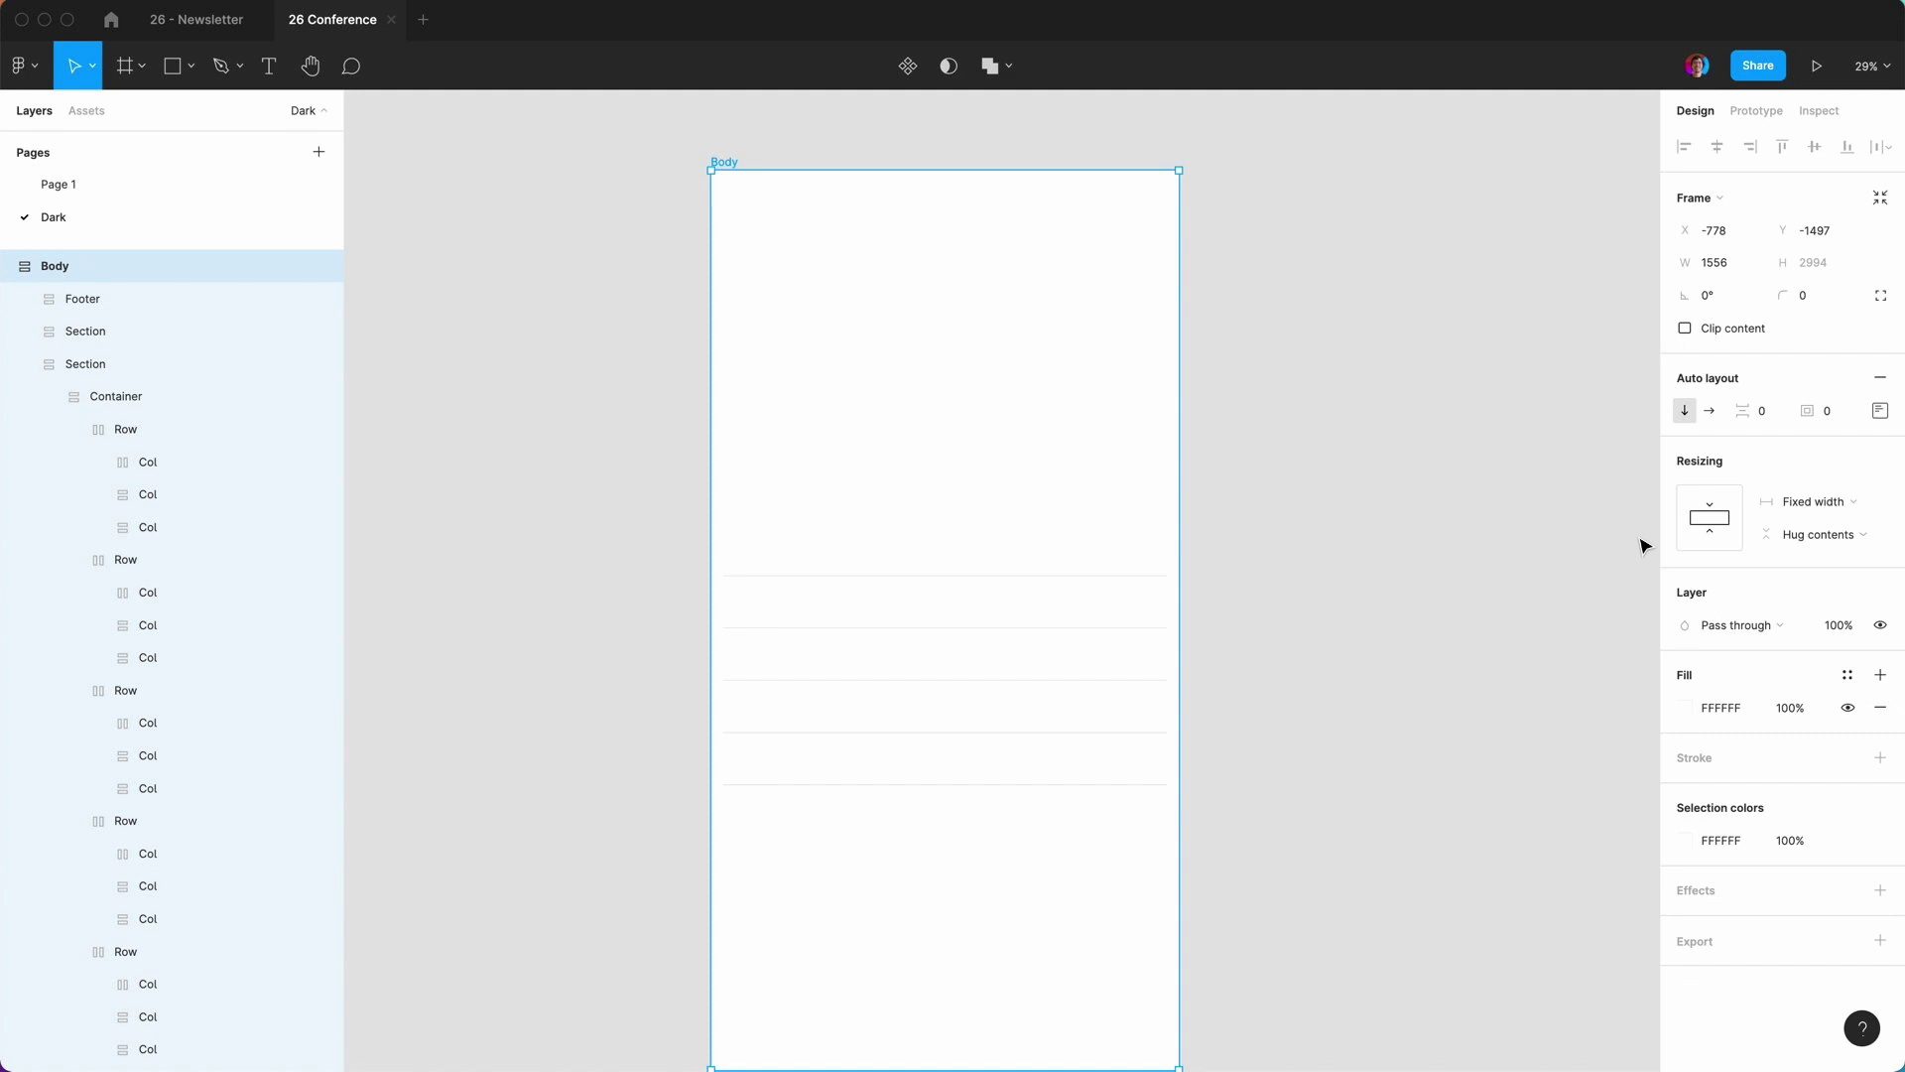
Change the fill of the Container inside Footer to solid black, 000000.
left_click(89, 299)
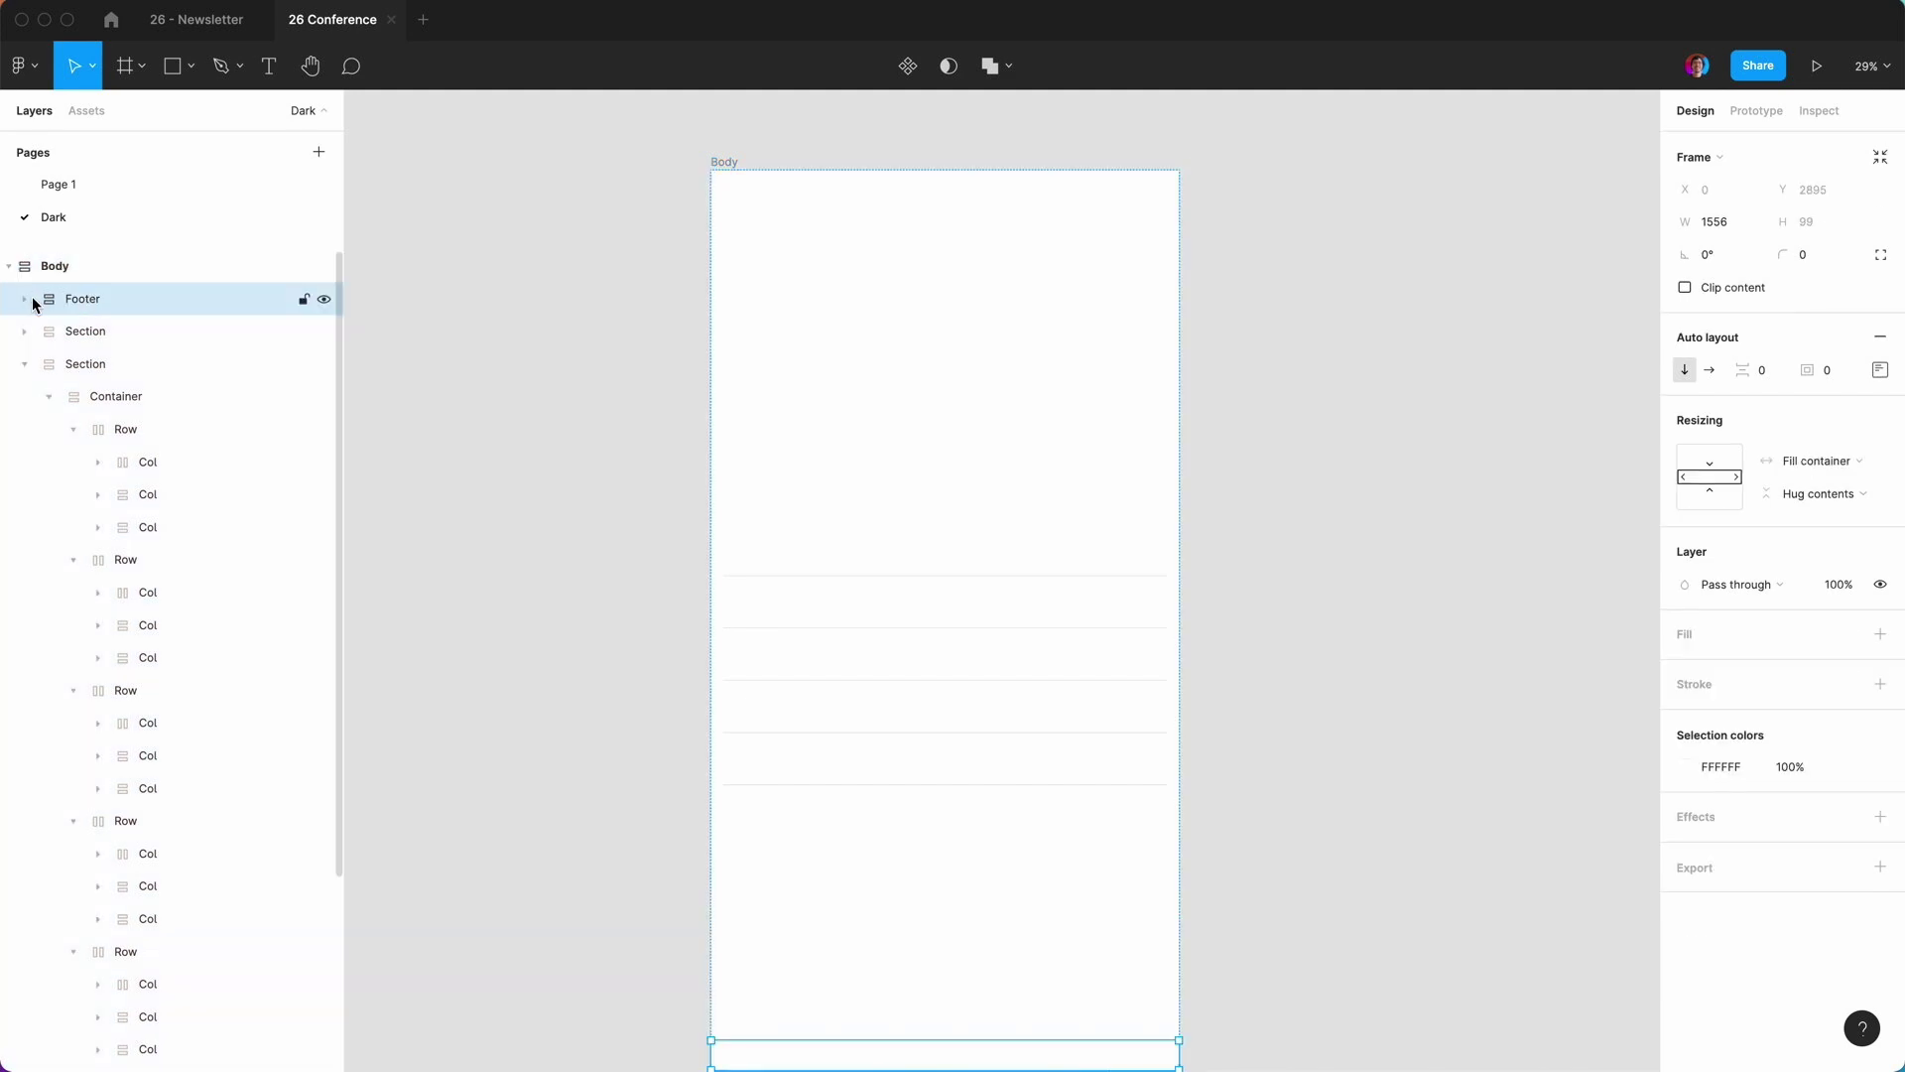
left_click(33, 302)
left_click(94, 330)
key("Escape")
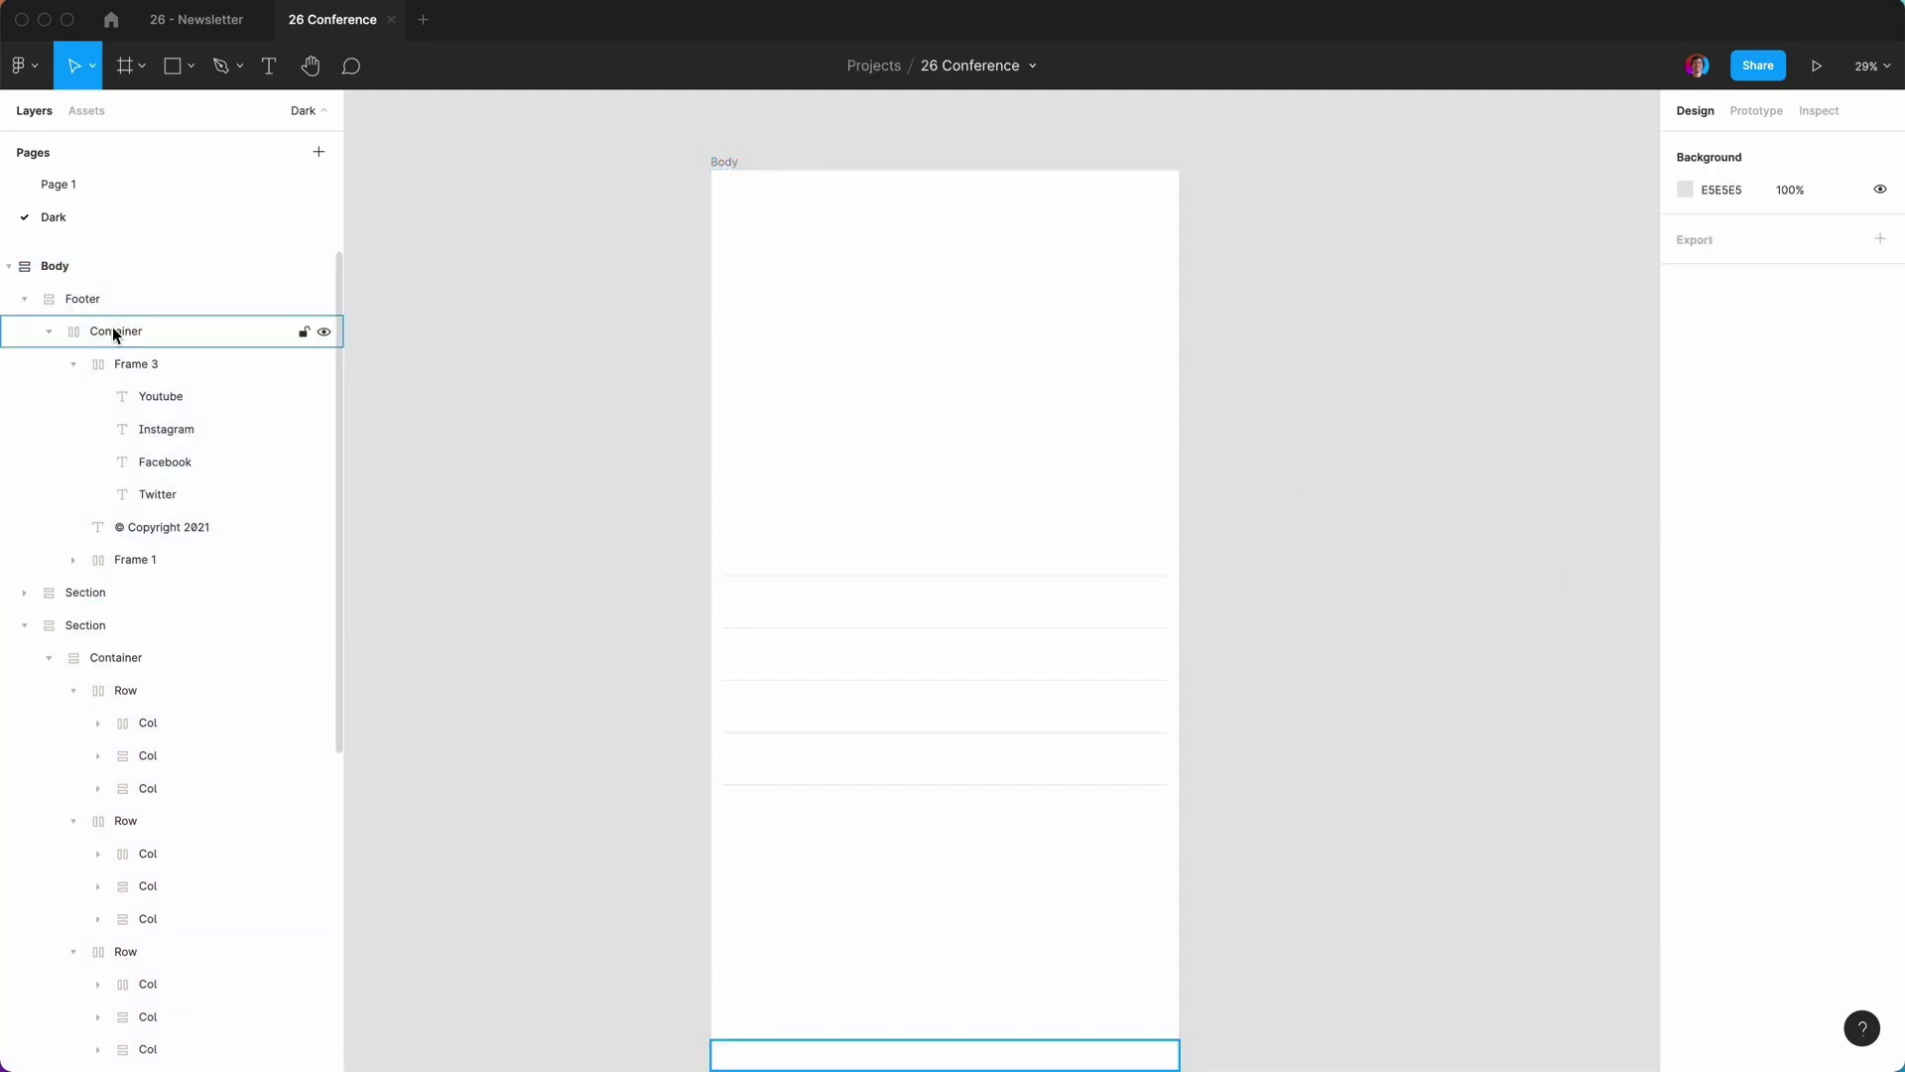
left_click(115, 335)
left_click(1686, 668)
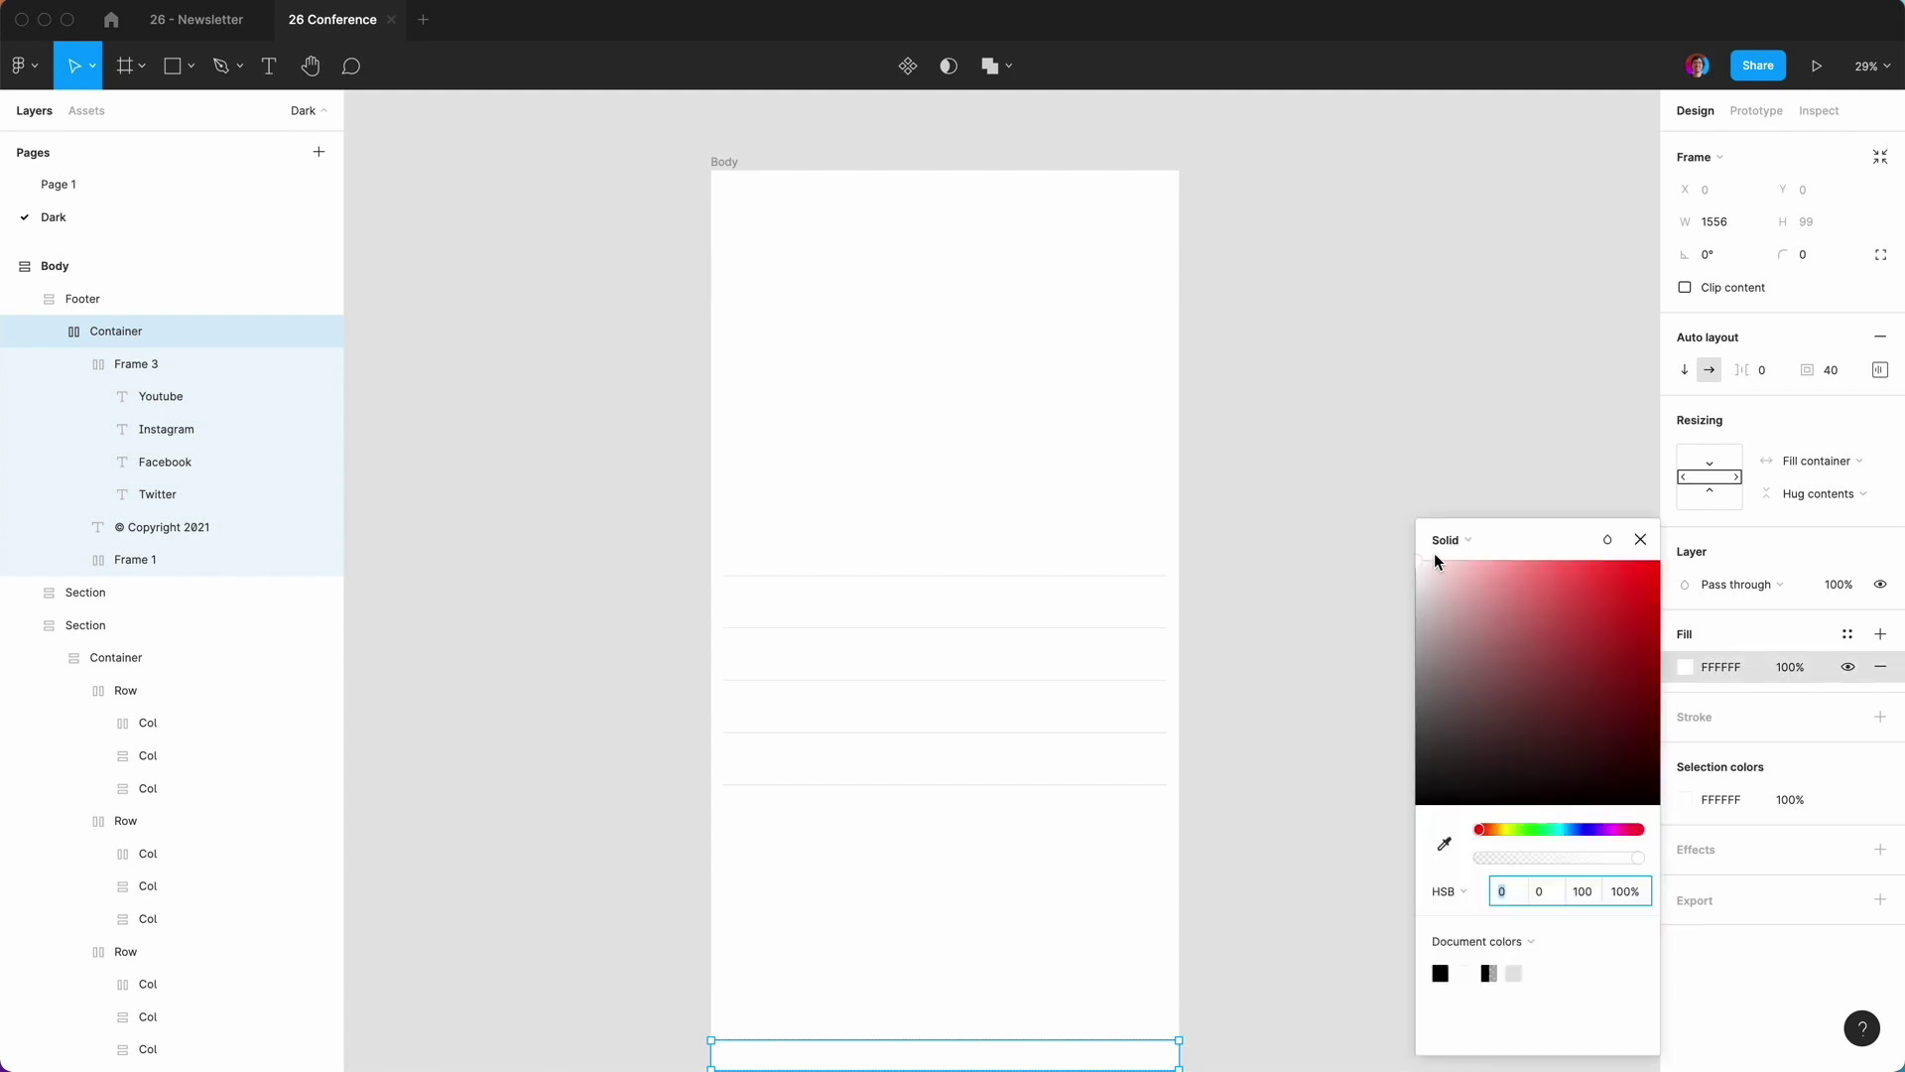
left_click_drag(1435, 560, 1417, 841)
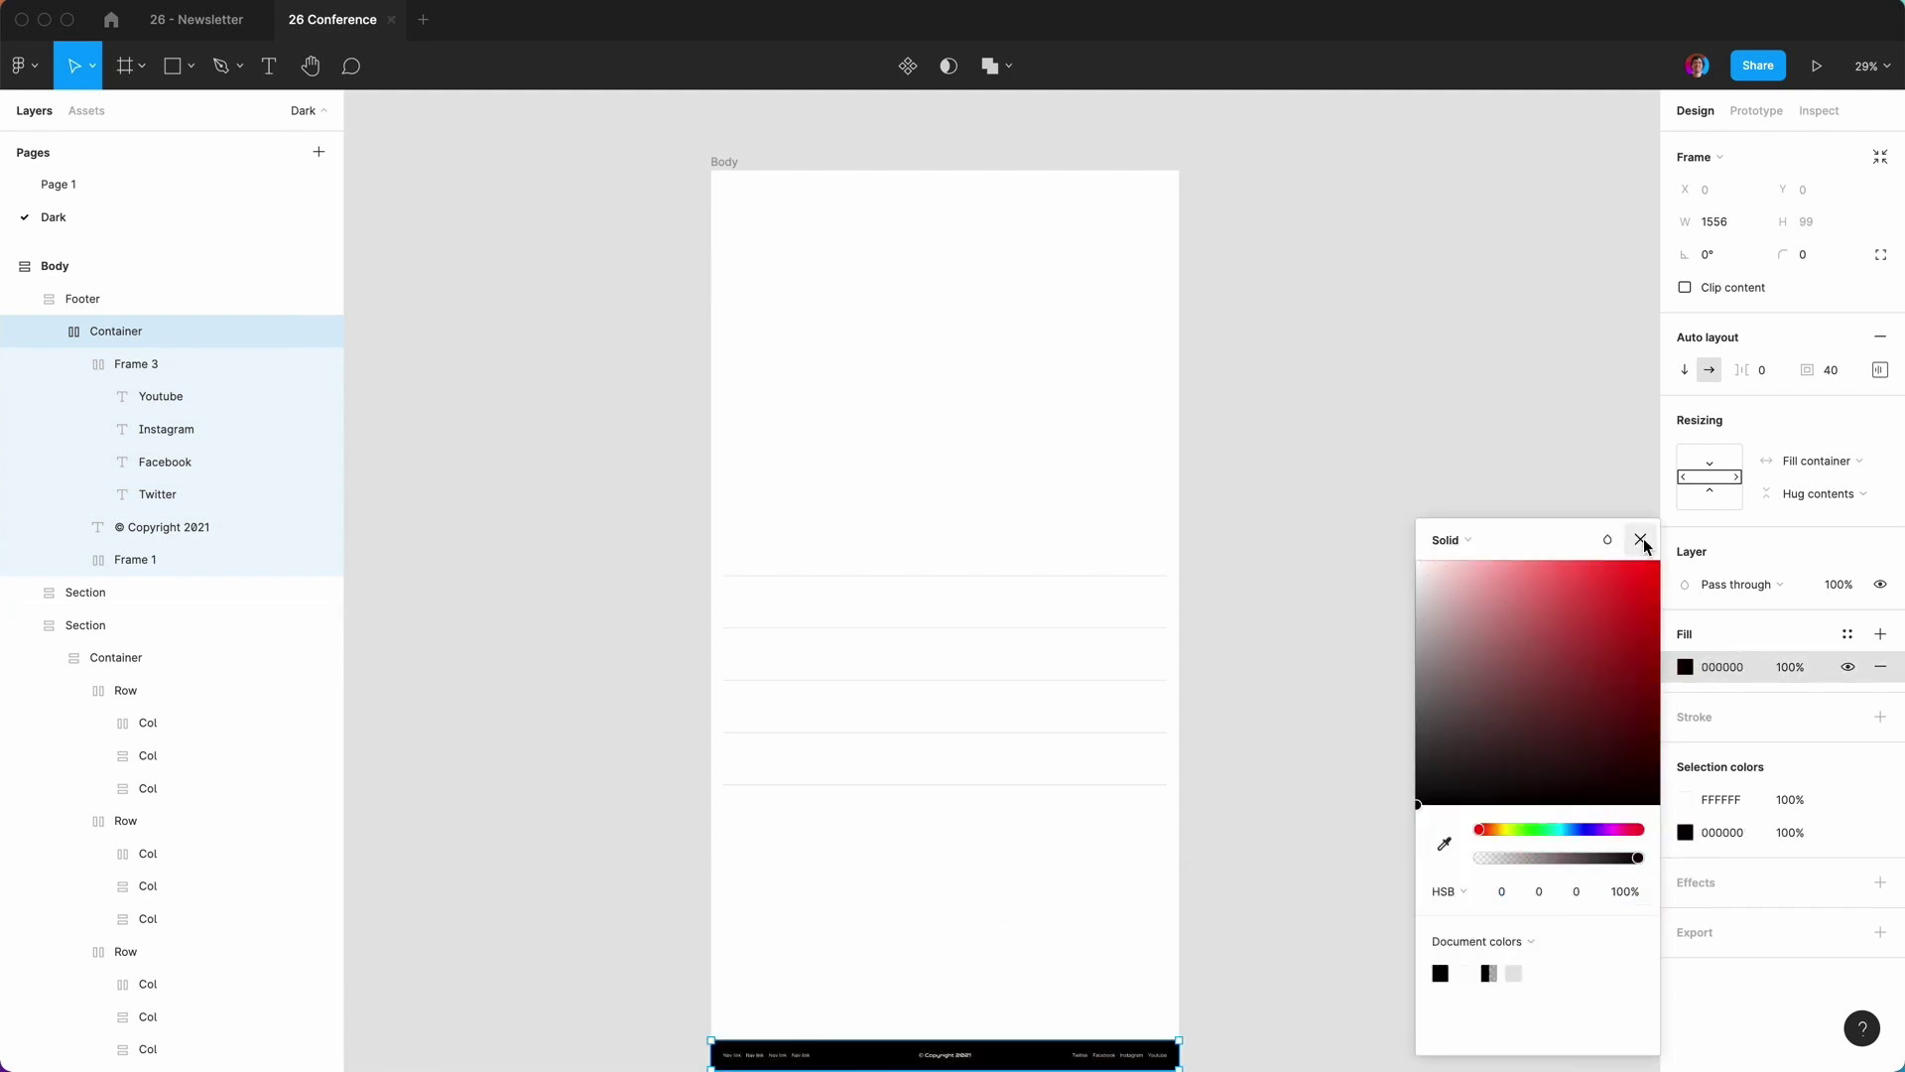
Show the Footer Container's fill color in Hex format and copy its code.
left_click(1454, 893)
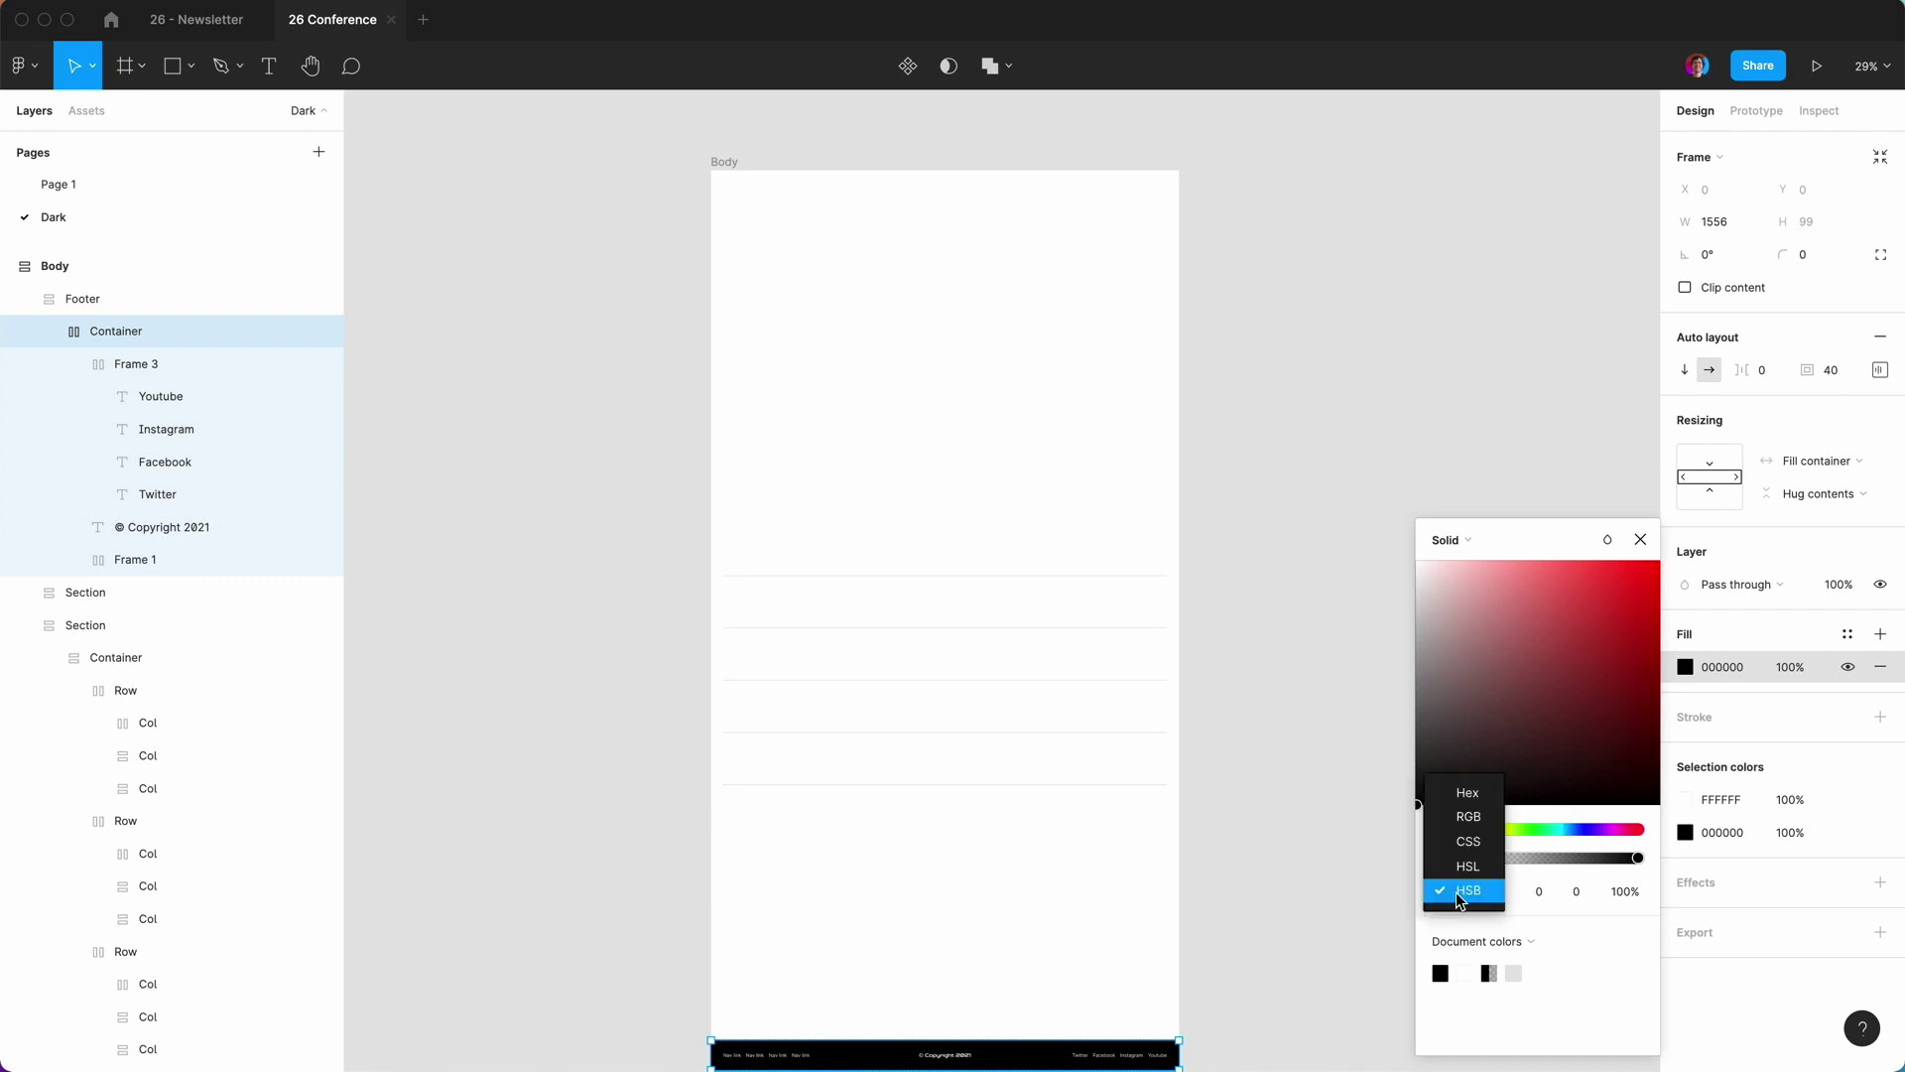
left_click(1469, 817)
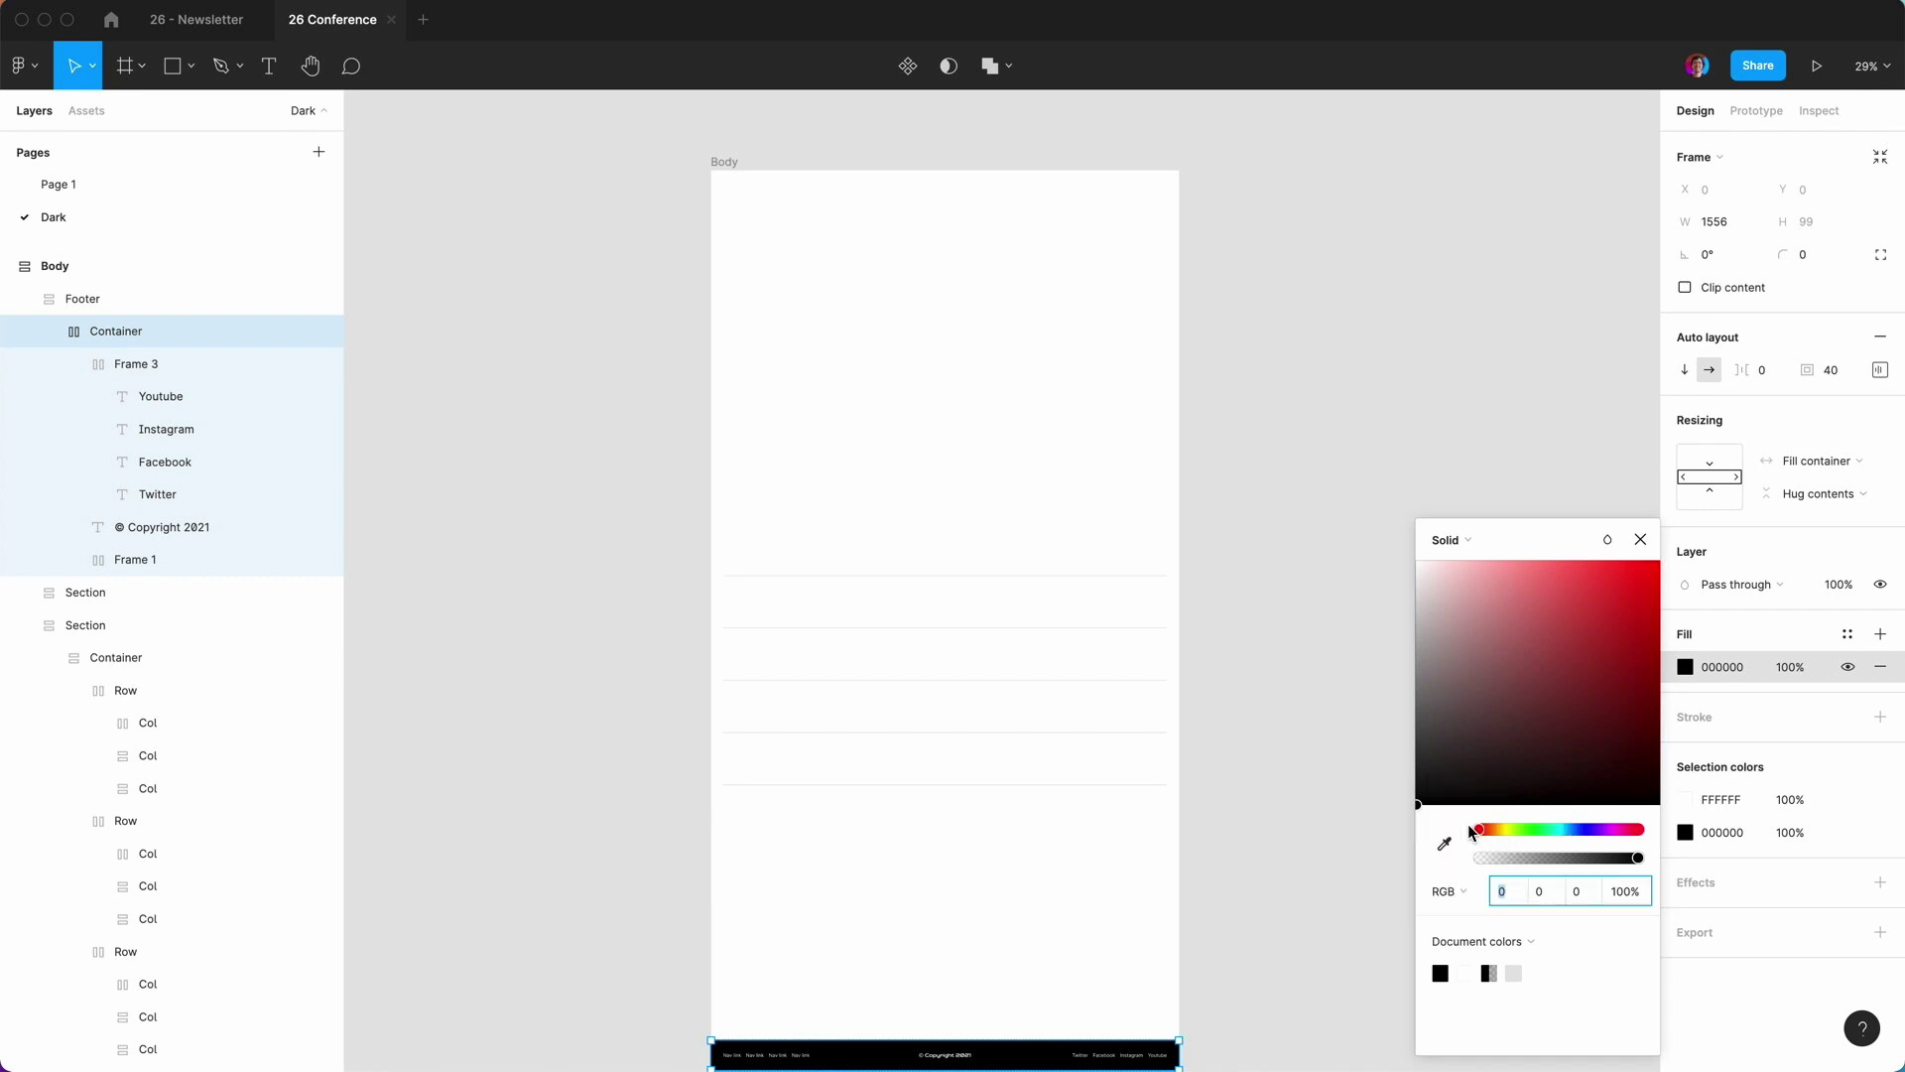
left_click(1458, 898)
left_click(1469, 868)
left_click(1514, 891)
key("super+c")
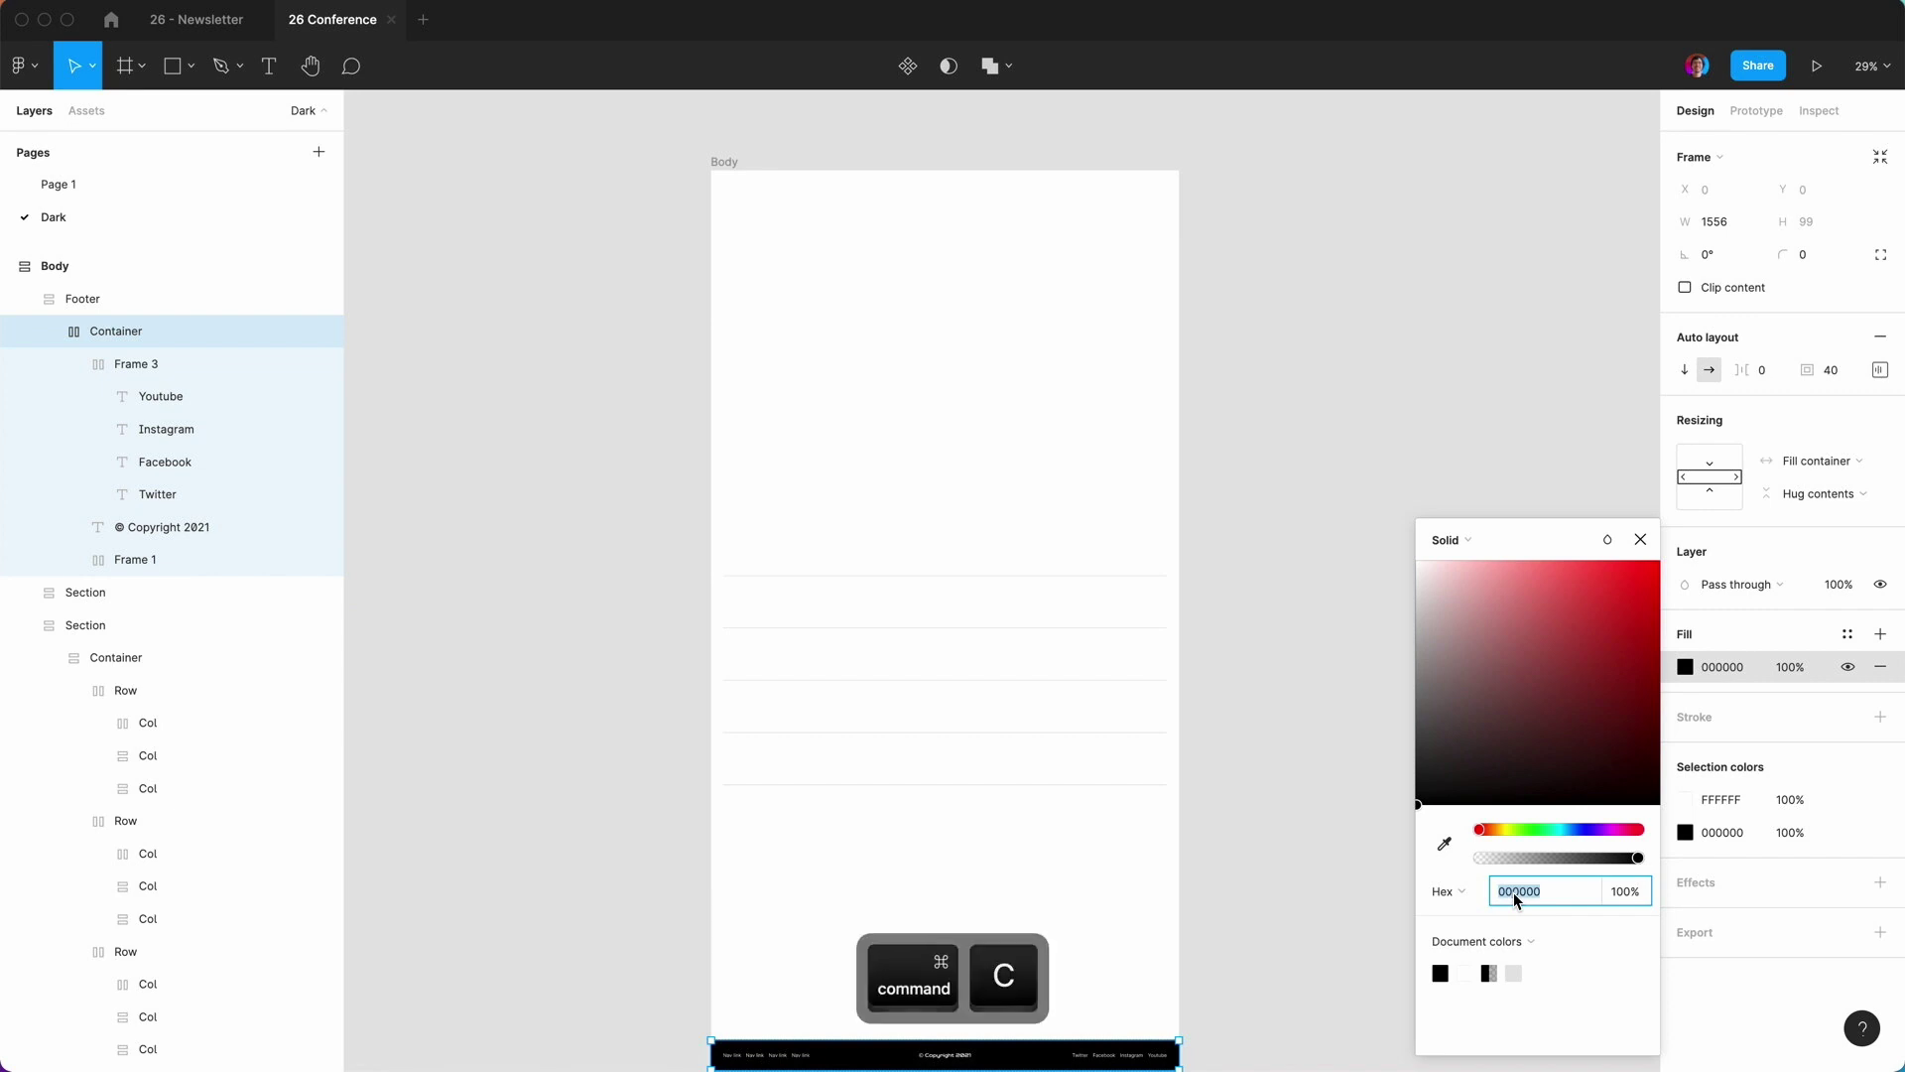
left_click(1641, 539)
Paste the black hex code as the fill of the Containers in the pricing and designer list Sections.
left_click(49, 332)
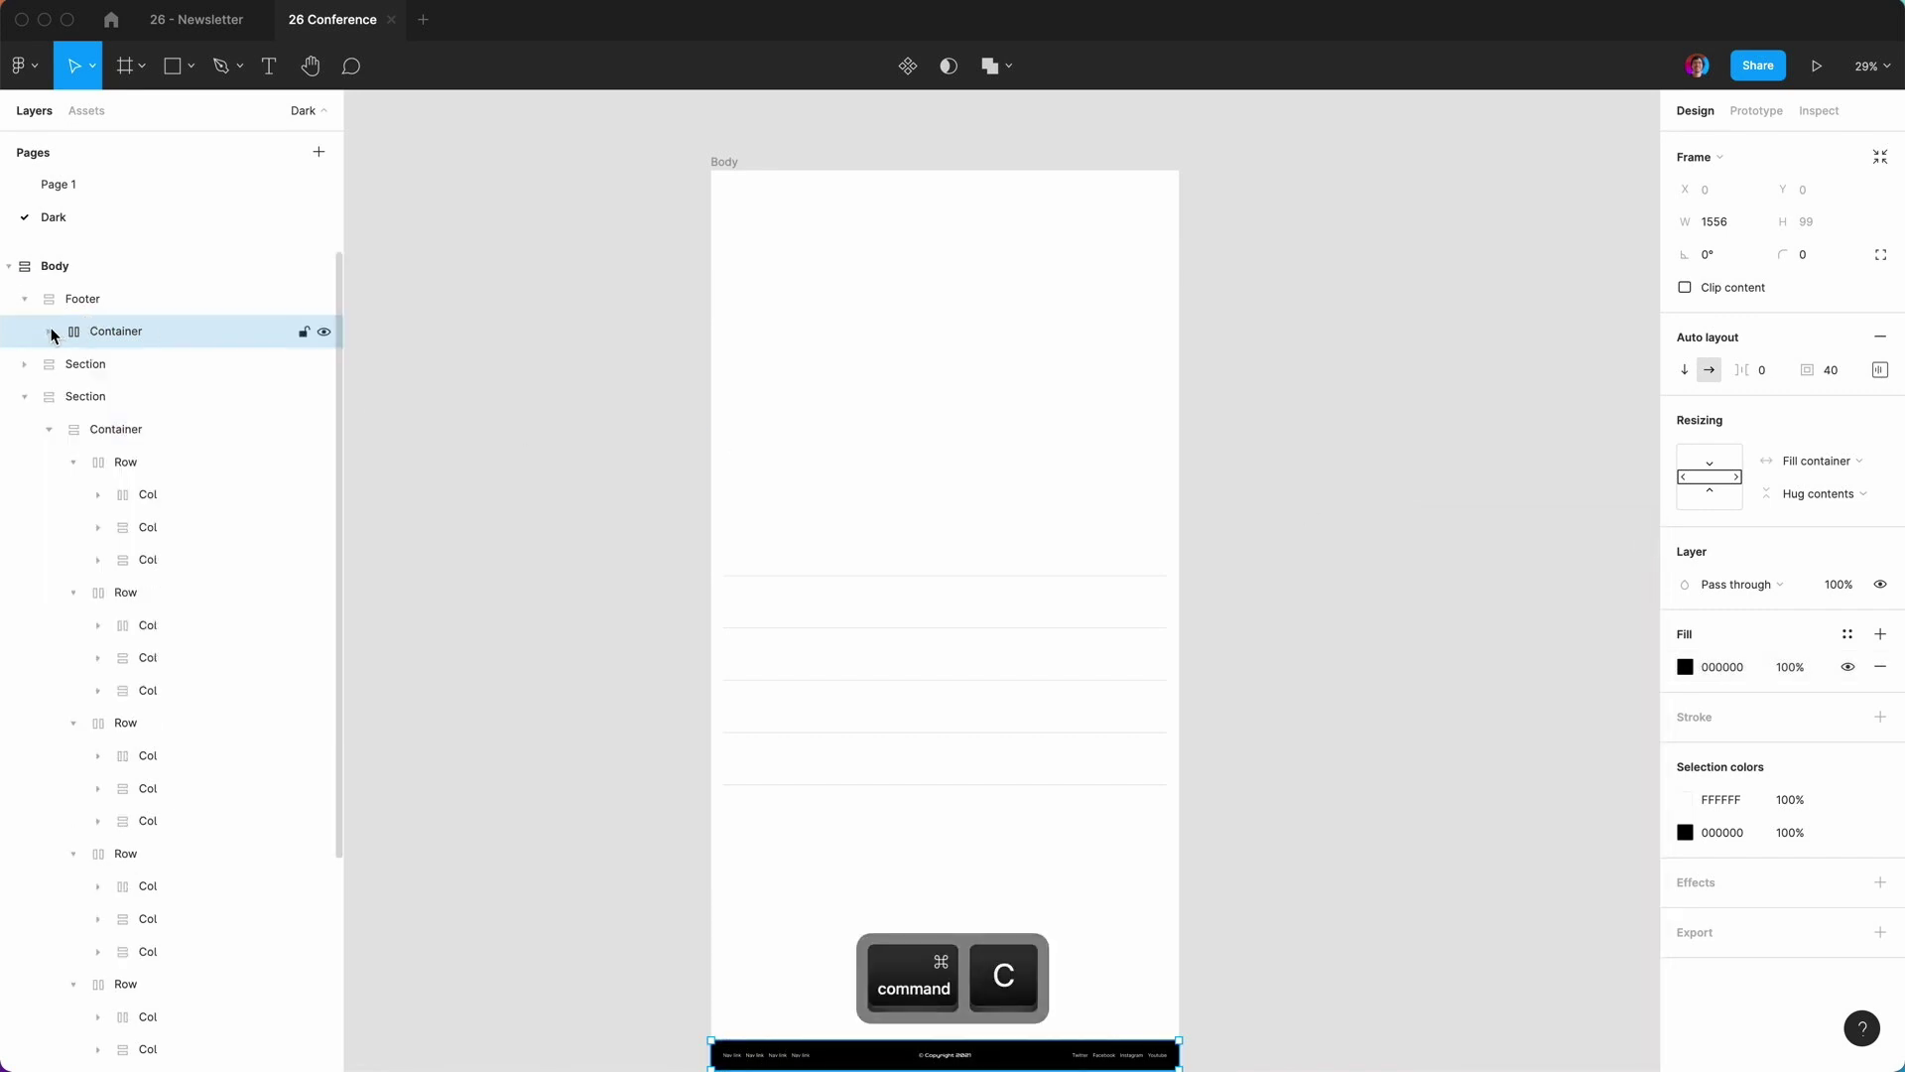
left_click(25, 365)
left_click(101, 405)
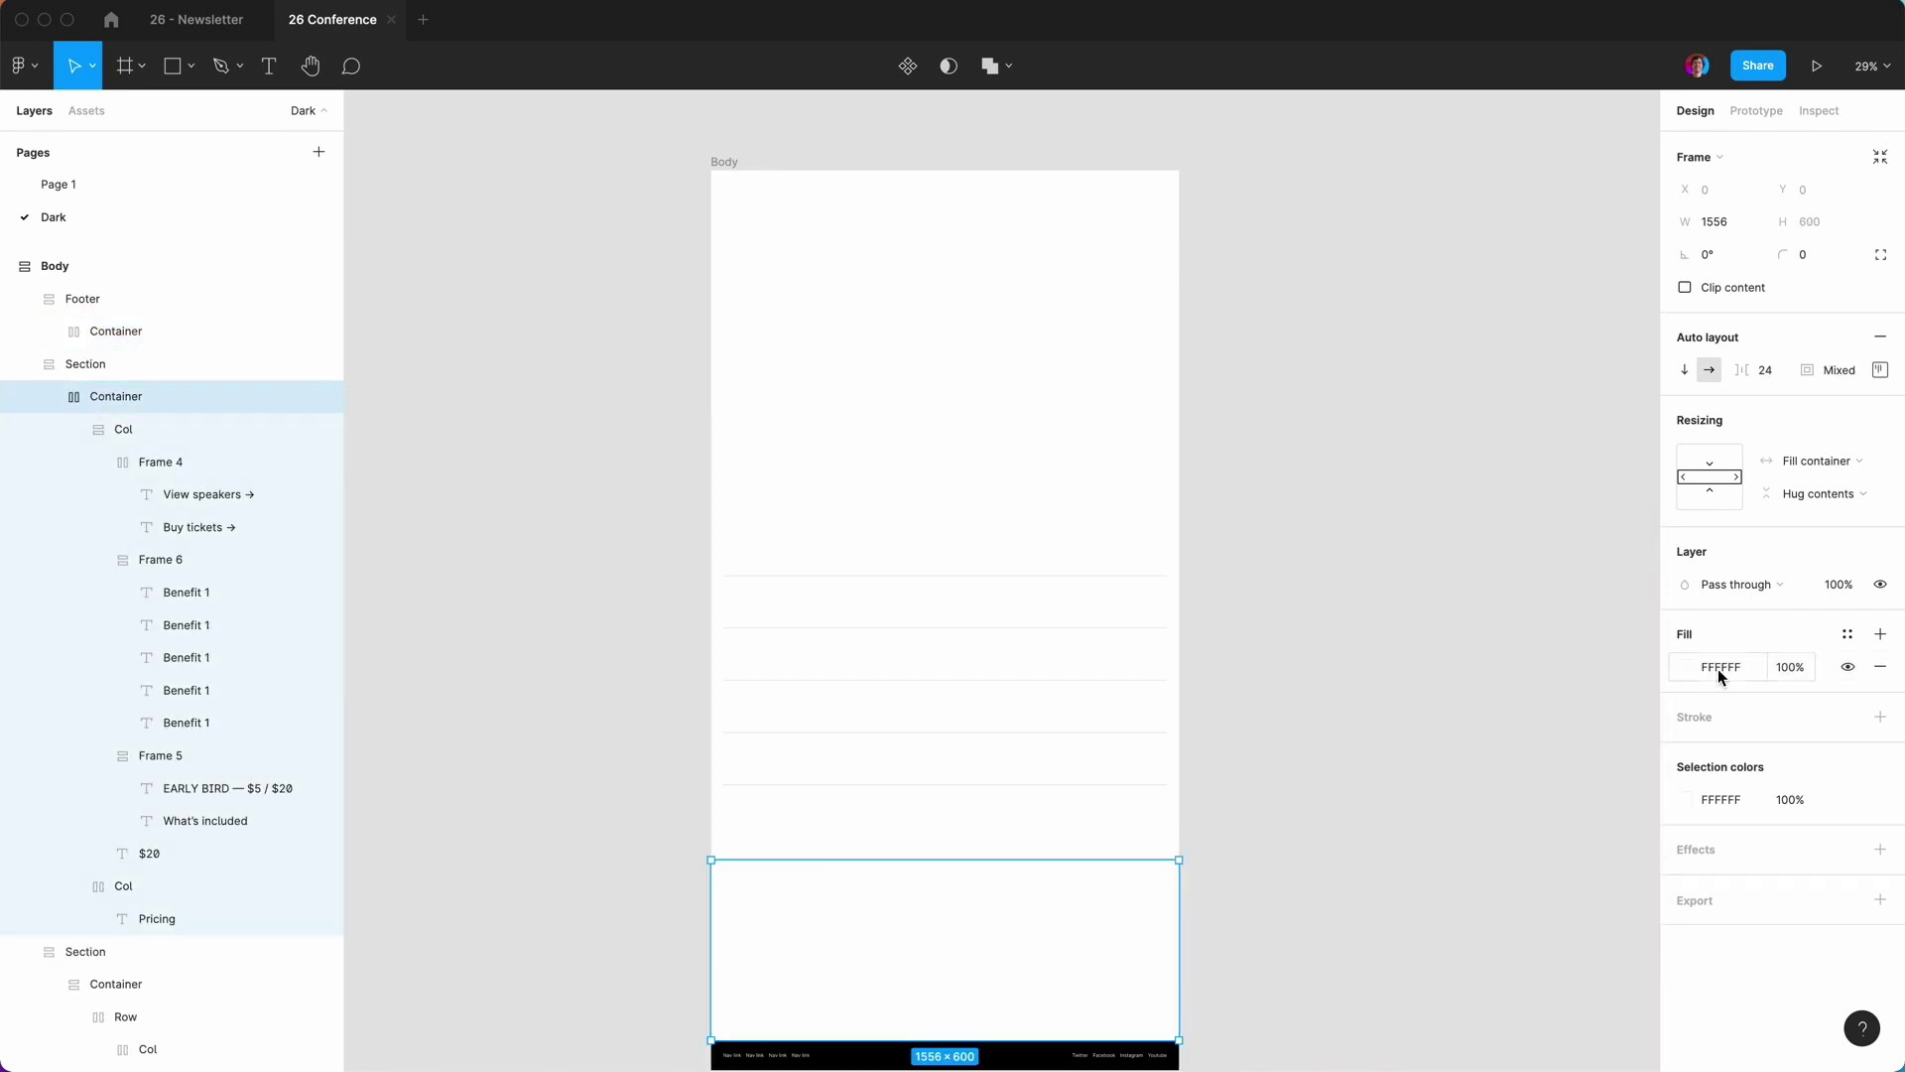
left_click(1722, 667)
key("super+v")
left_click(48, 397)
left_click(115, 462)
left_click(1721, 668)
key("super+v")
Apply the 000000 fill to the Containers of the testimonial, event details and headline Sections and of the Nav.
left_click(125, 494)
left_click(115, 528)
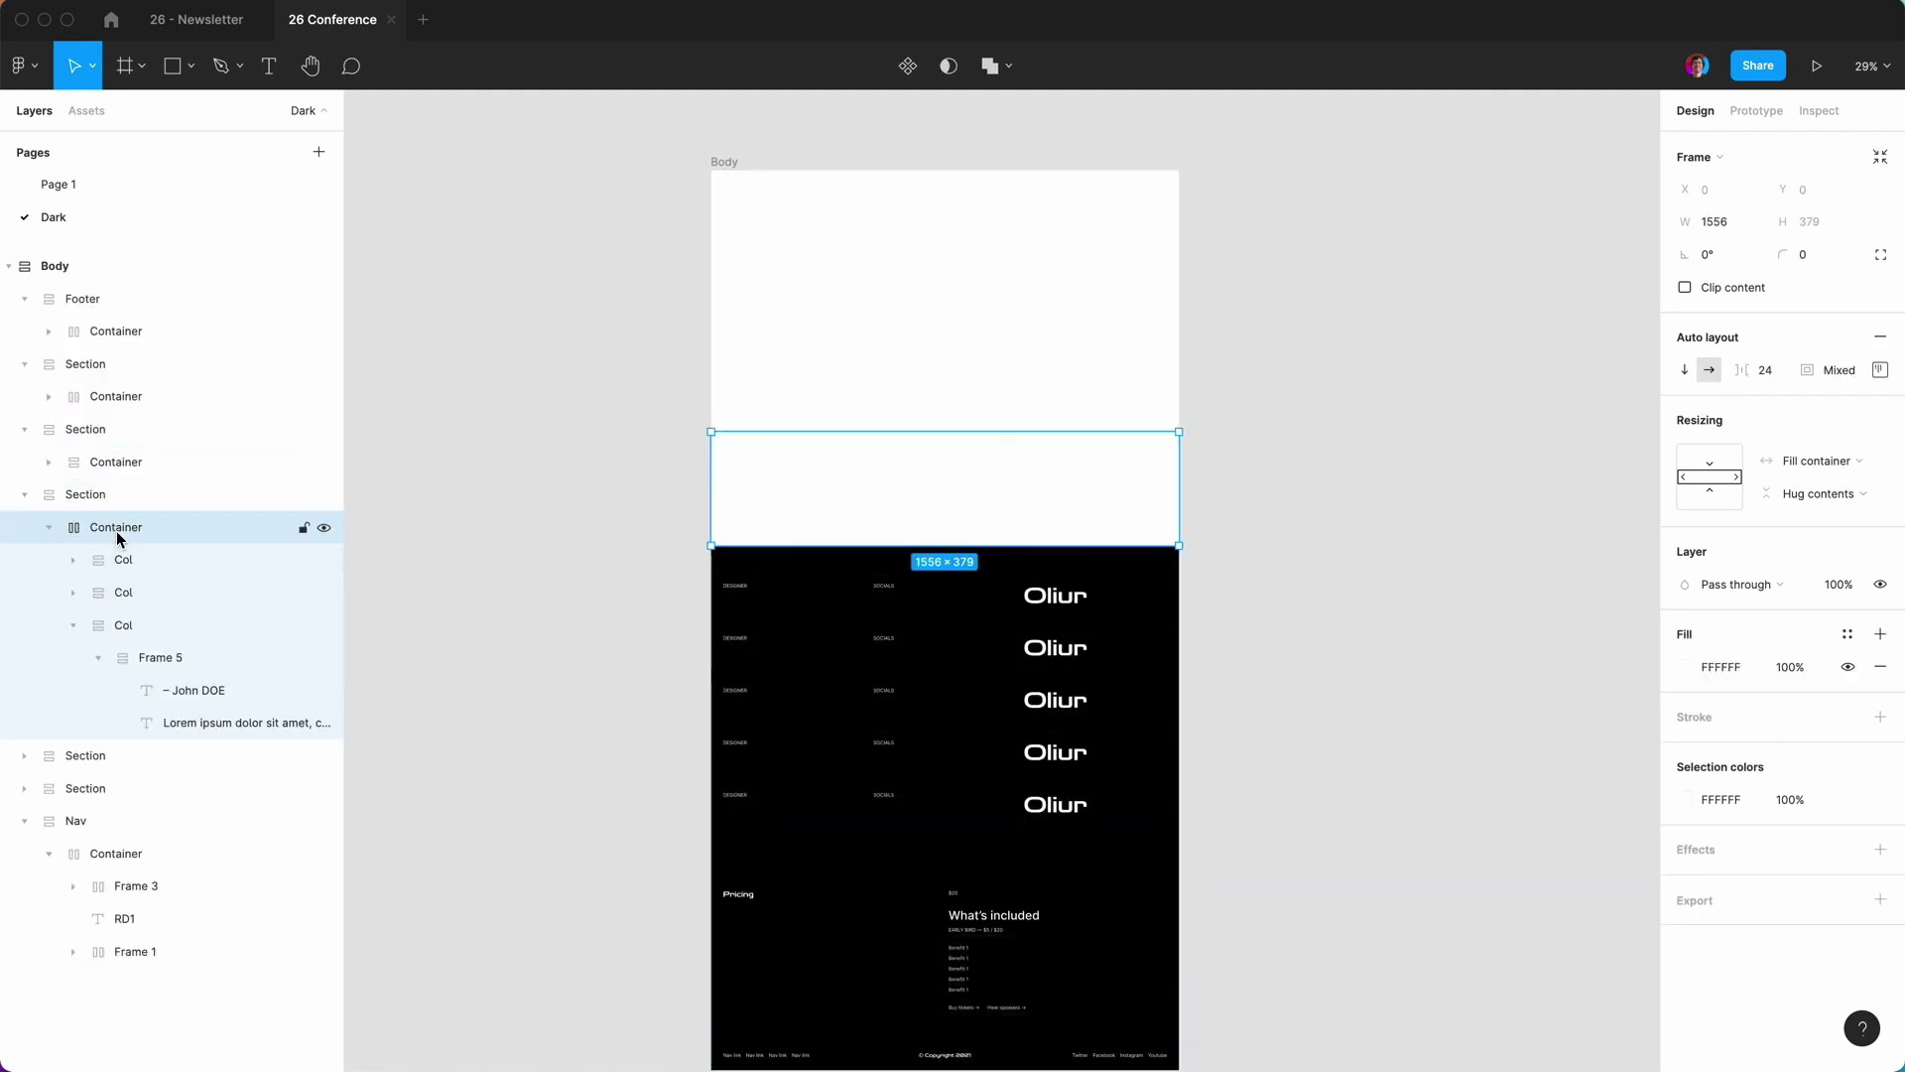
left_click(1722, 668)
key("super+v")
left_click(115, 788)
key("super+v")
left_click(115, 853)
key("super+v")
left_click(115, 983)
key("super+v")
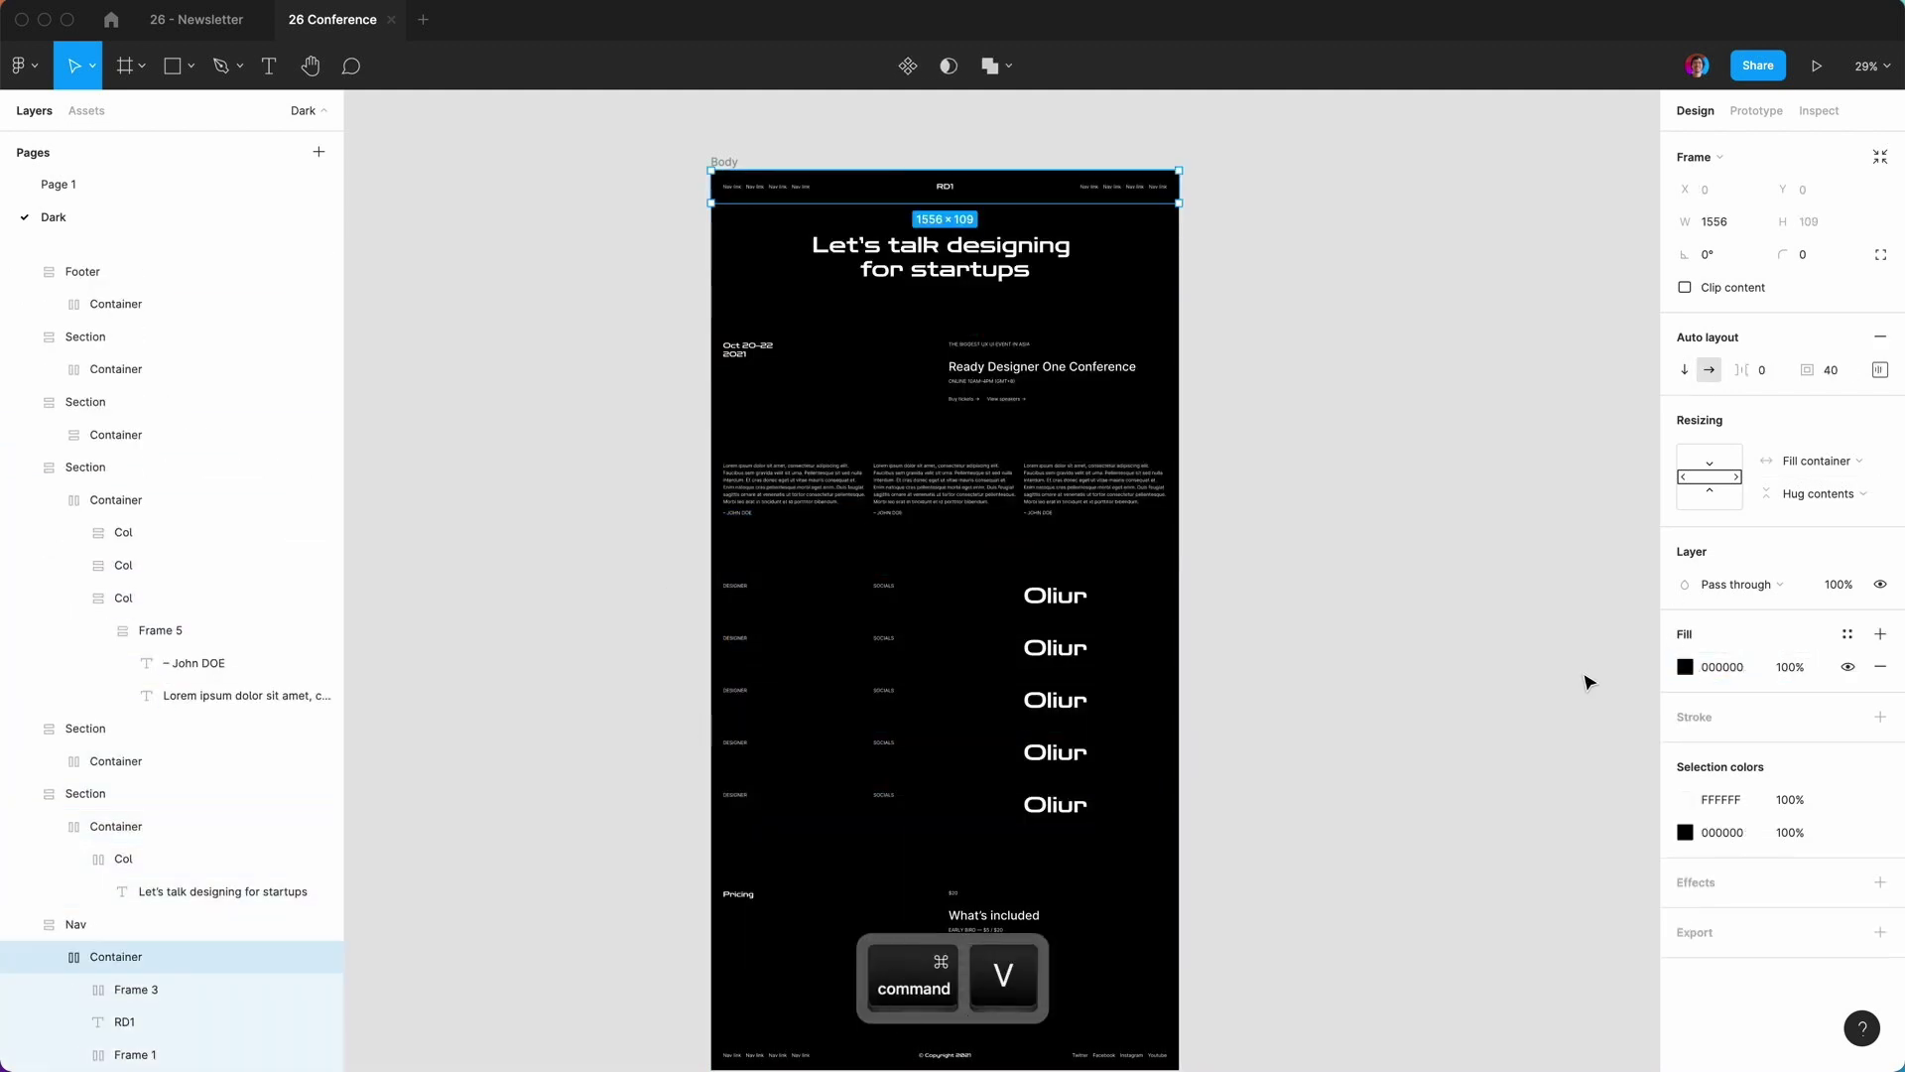
Duplicate the dark Body frame so the copy sits beside the original.
left_click(1578, 680)
key("shift+0")
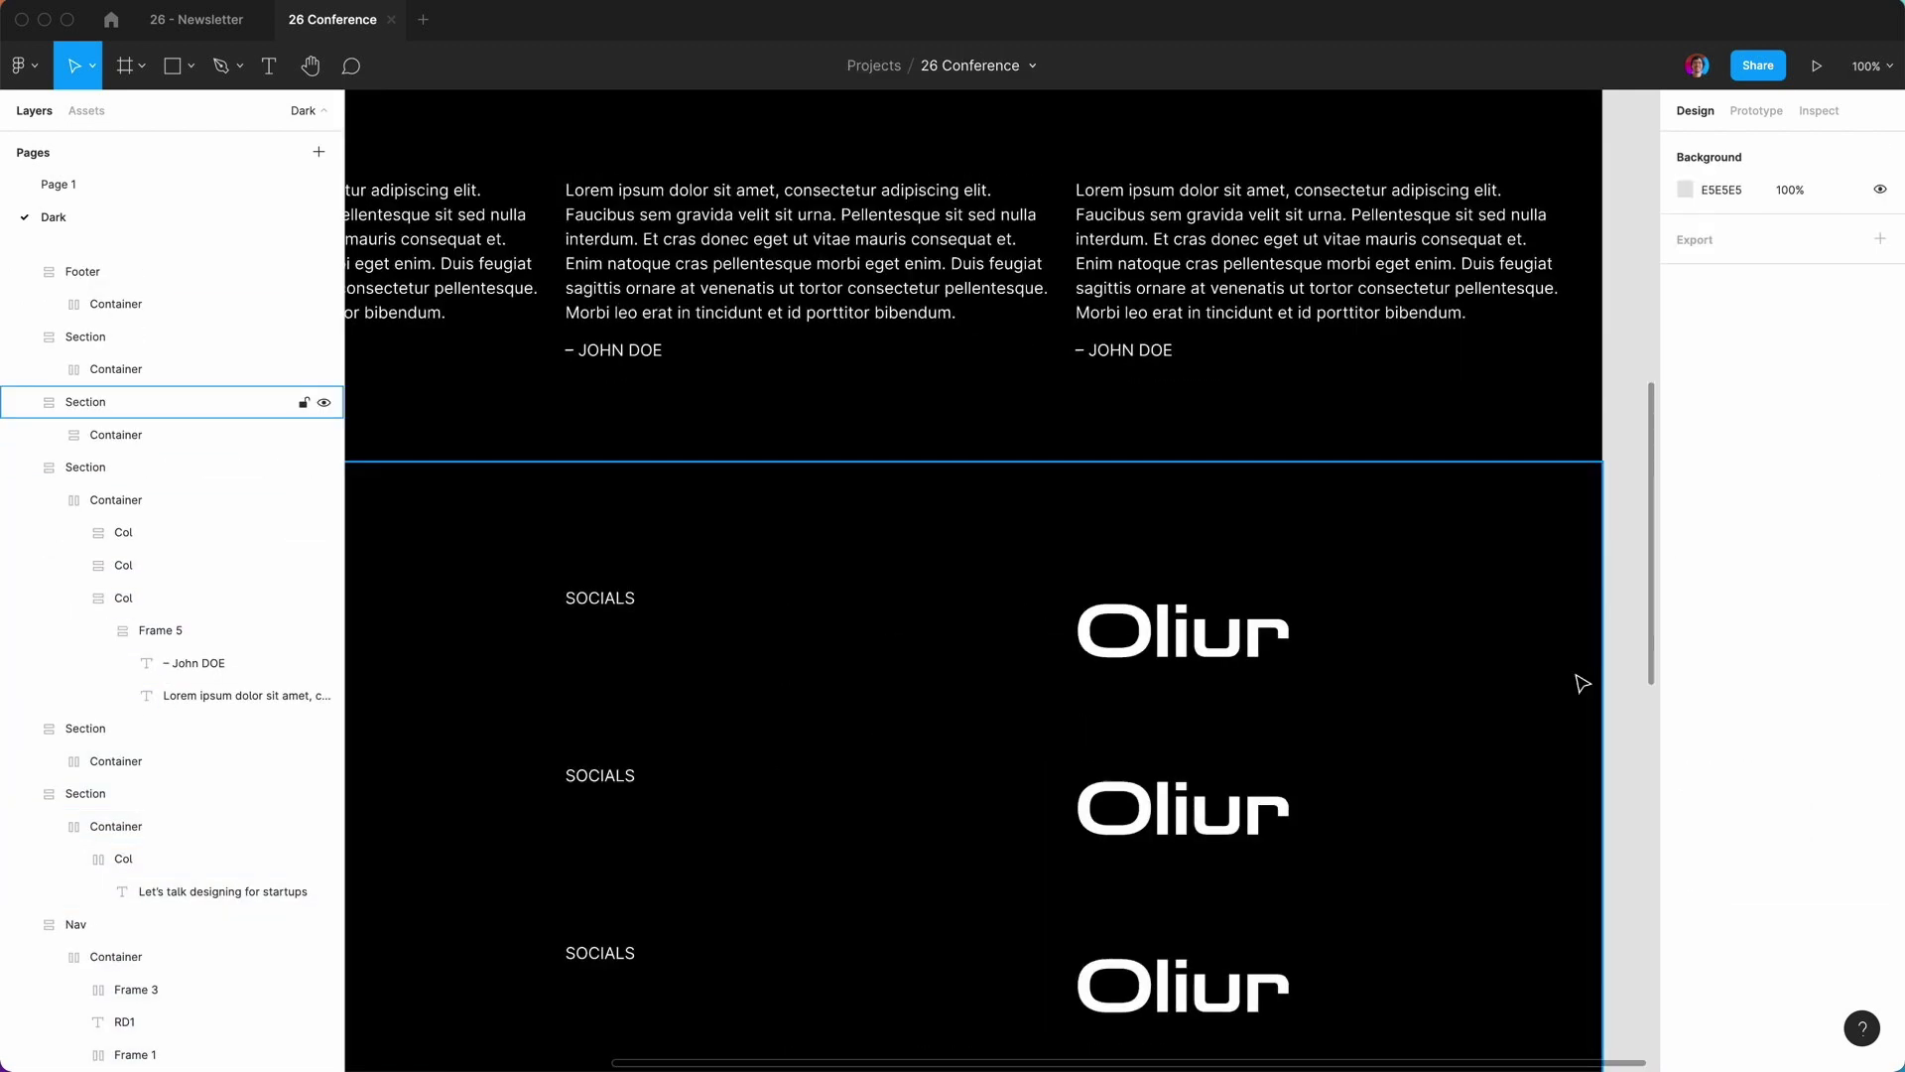
left_click(1582, 683)
key("shift+1")
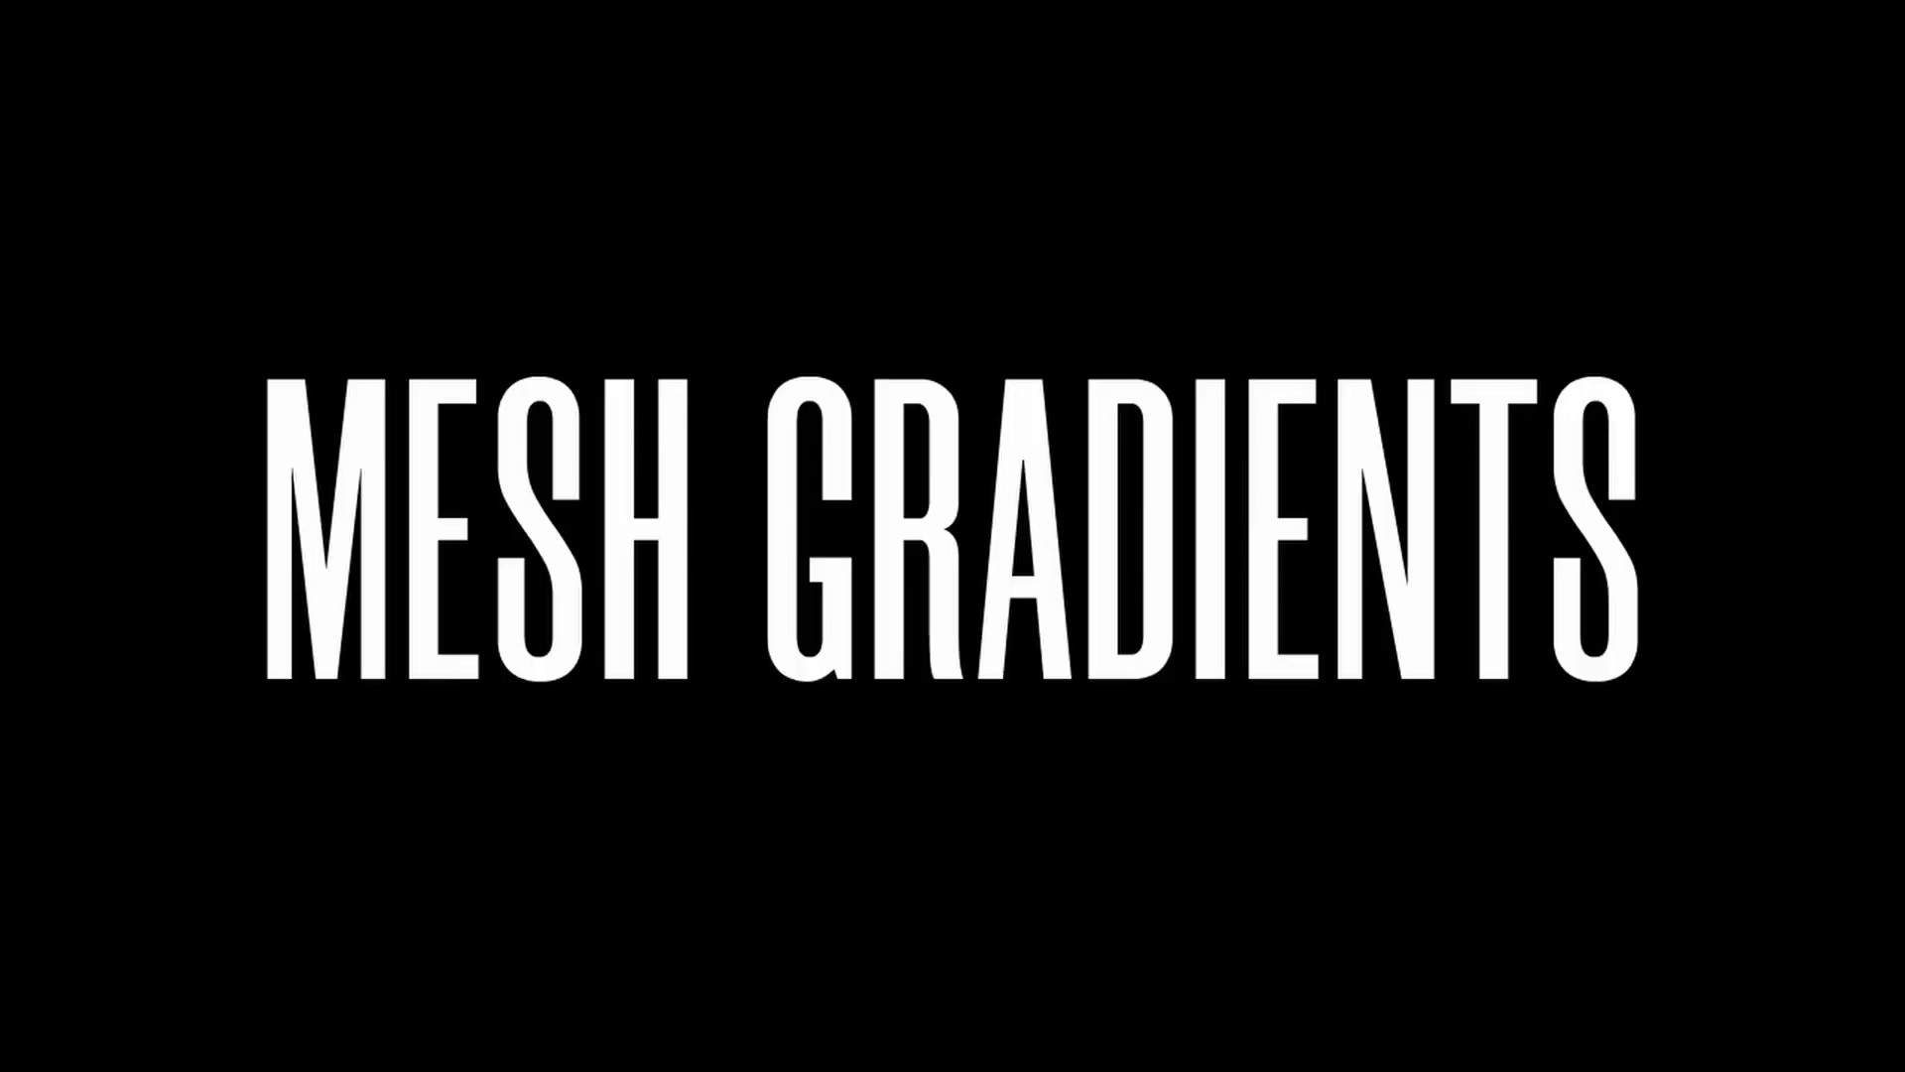
key("super+d")
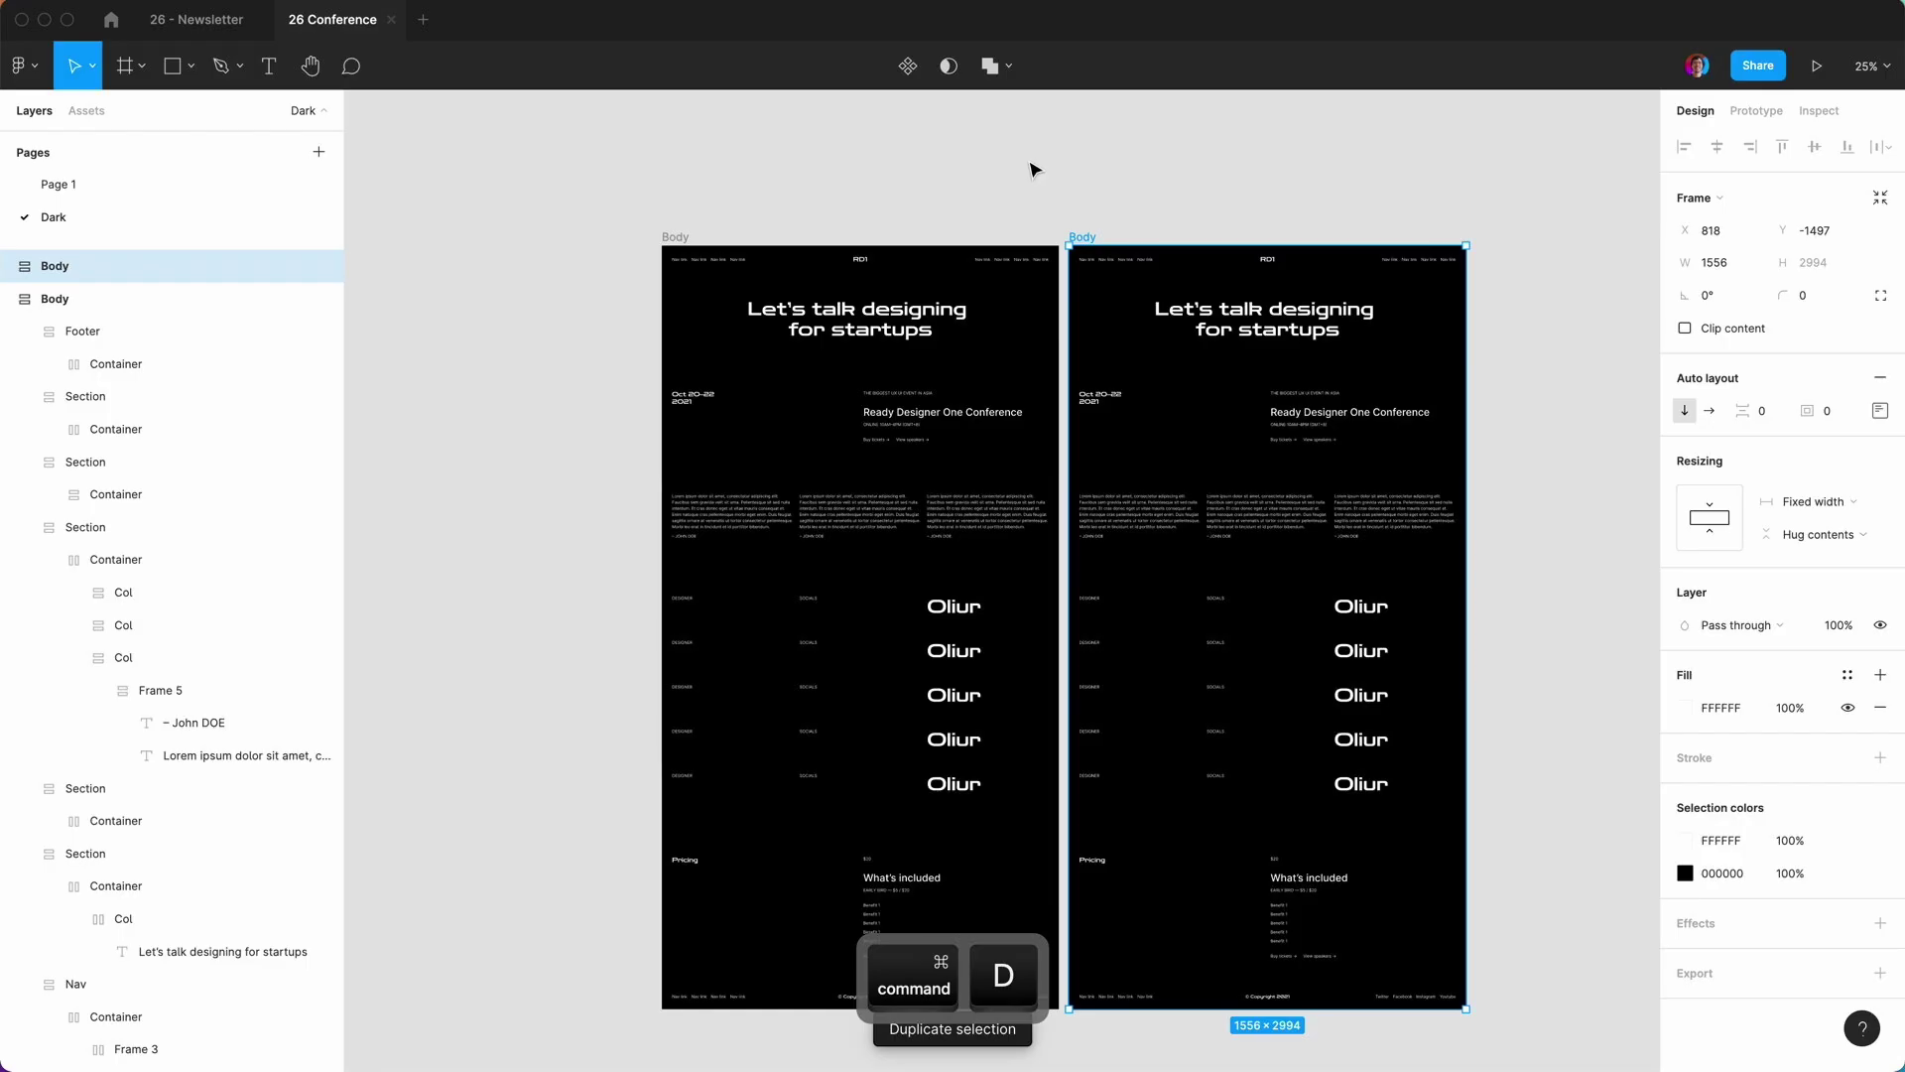
left_click(1032, 169)
scroll(1032, 169, "right", 3)
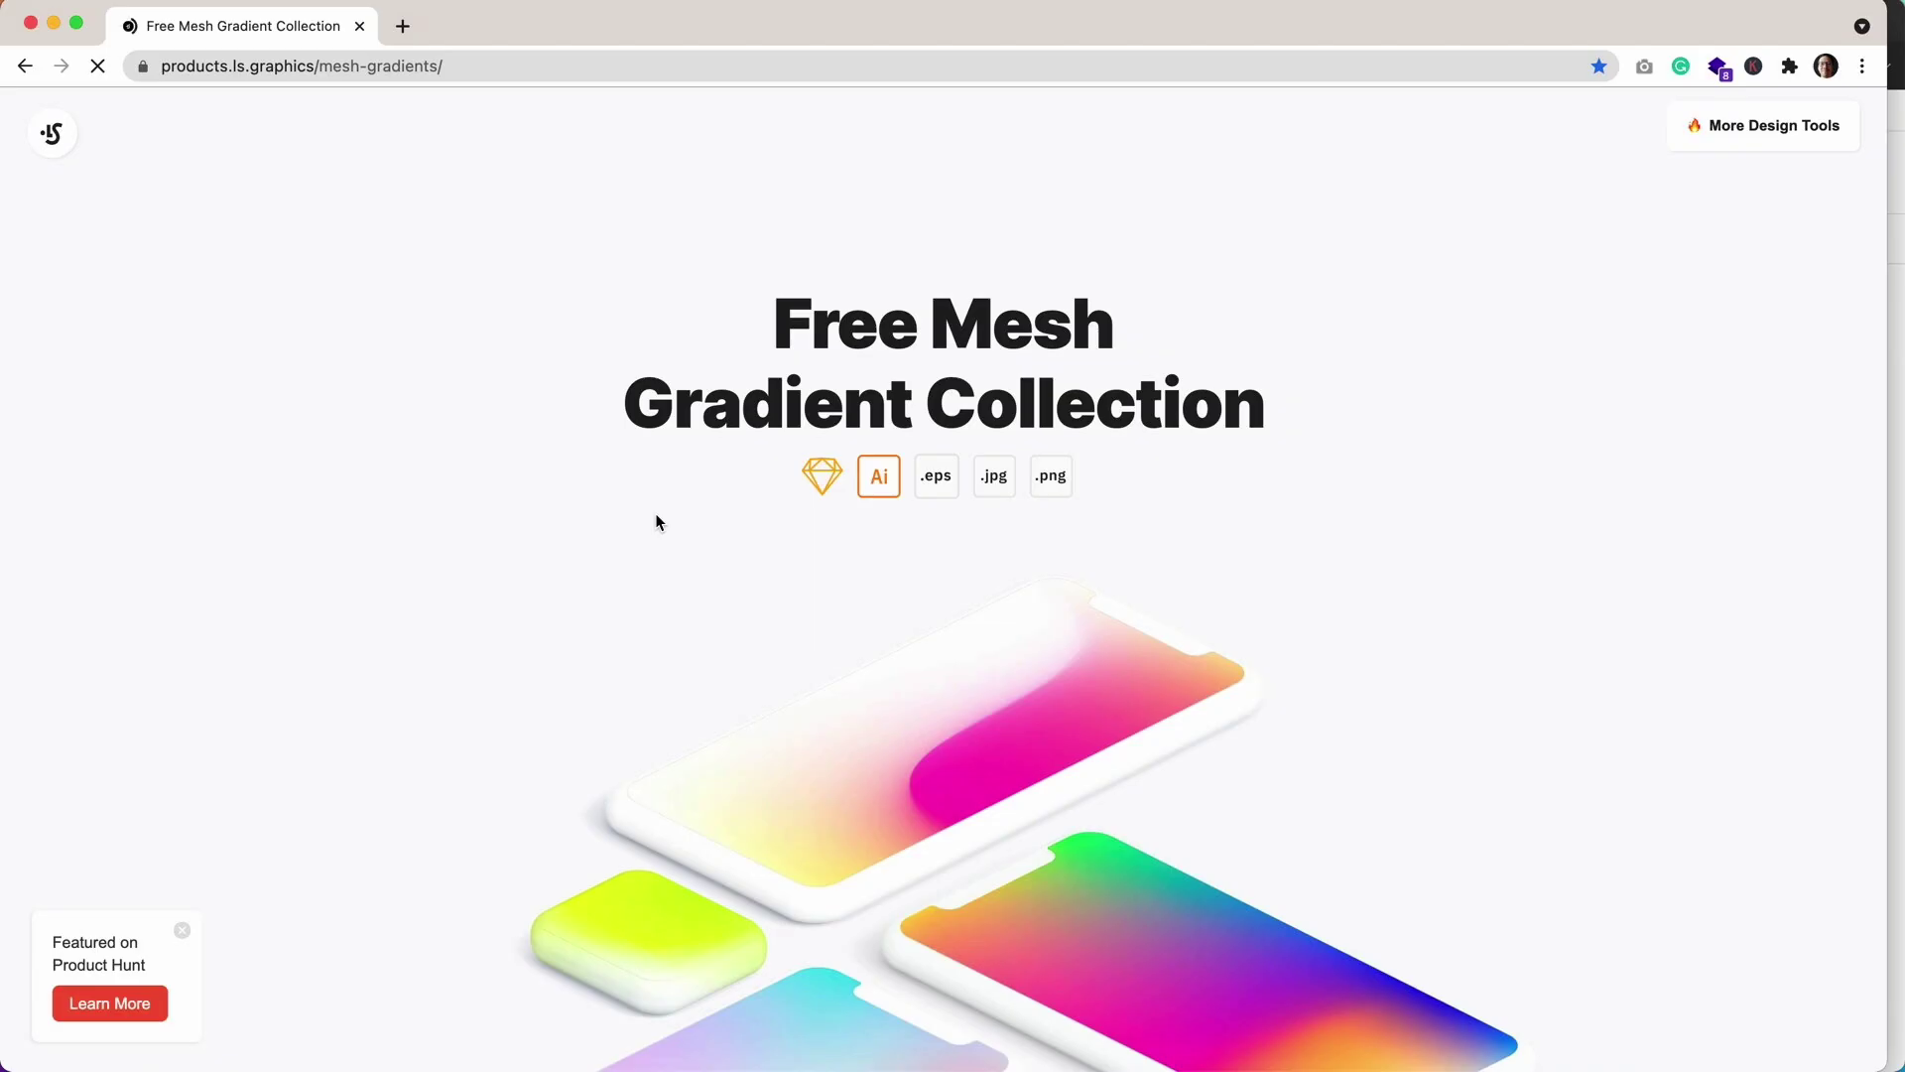
Switch to the Free Mesh Gradient Collection page in the browser and download the Prim gradient image.
scroll(655, 521, "down", 6)
scroll(655, 521, "down", 7)
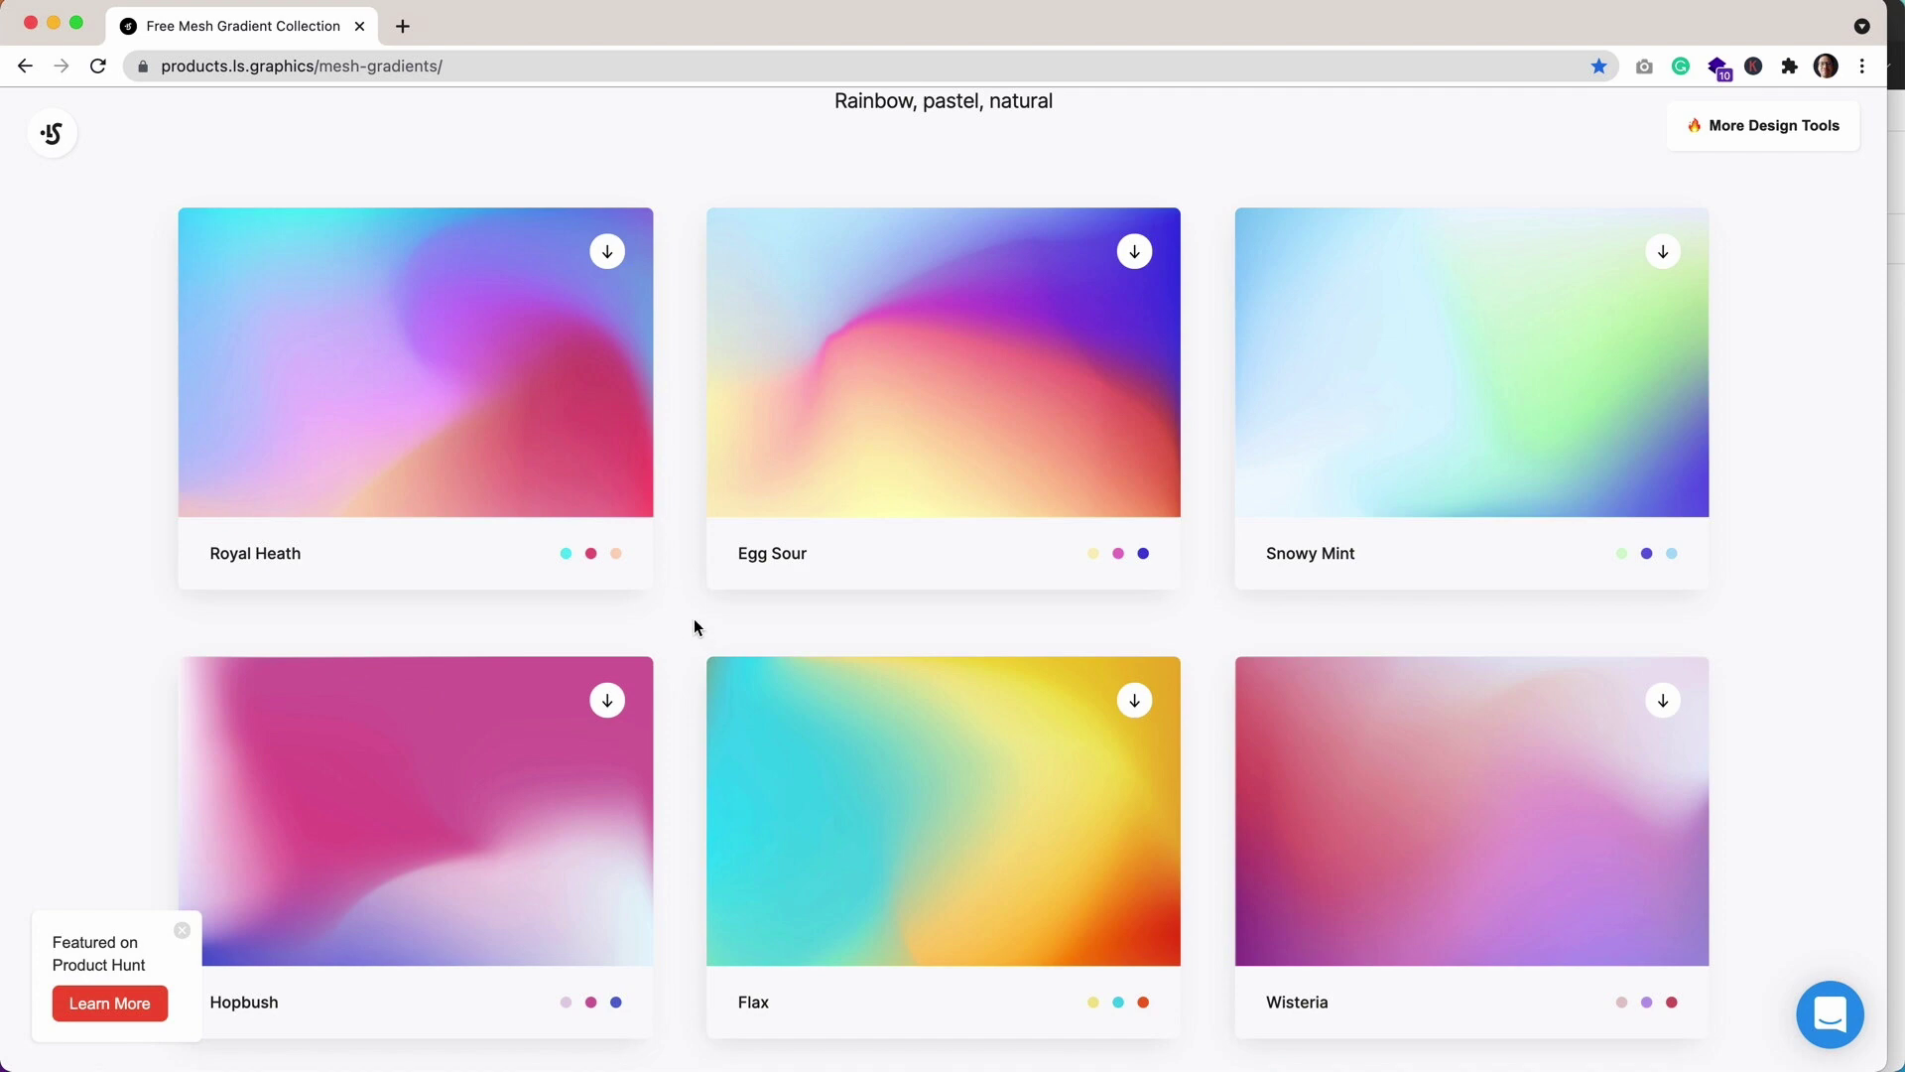
scroll(694, 619, "down", 8)
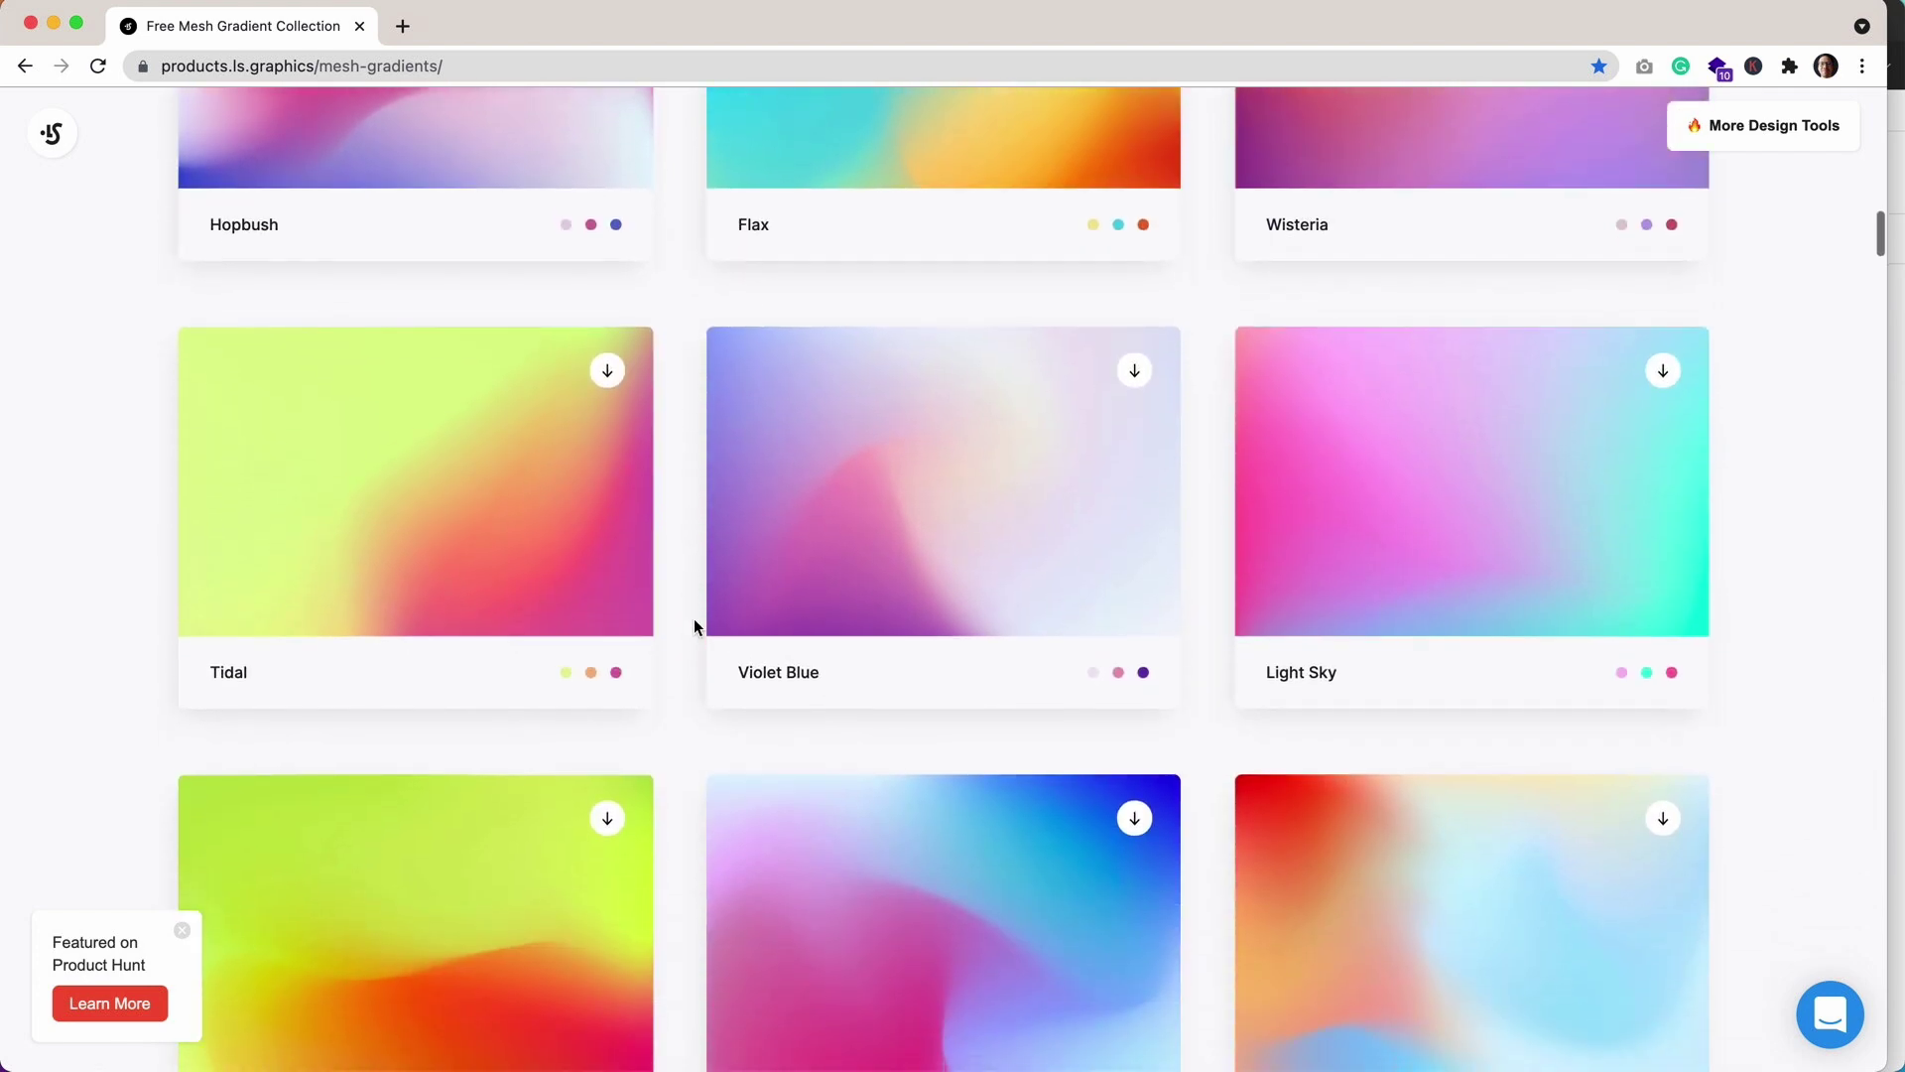
scroll(694, 617, "down", 5)
left_click(1132, 626)
right_click(842, 375)
left_click(906, 404)
key("super+w")
Download the Sky Blue gradient image from the mesh gradient collection.
scroll(1238, 616, "down", 10)
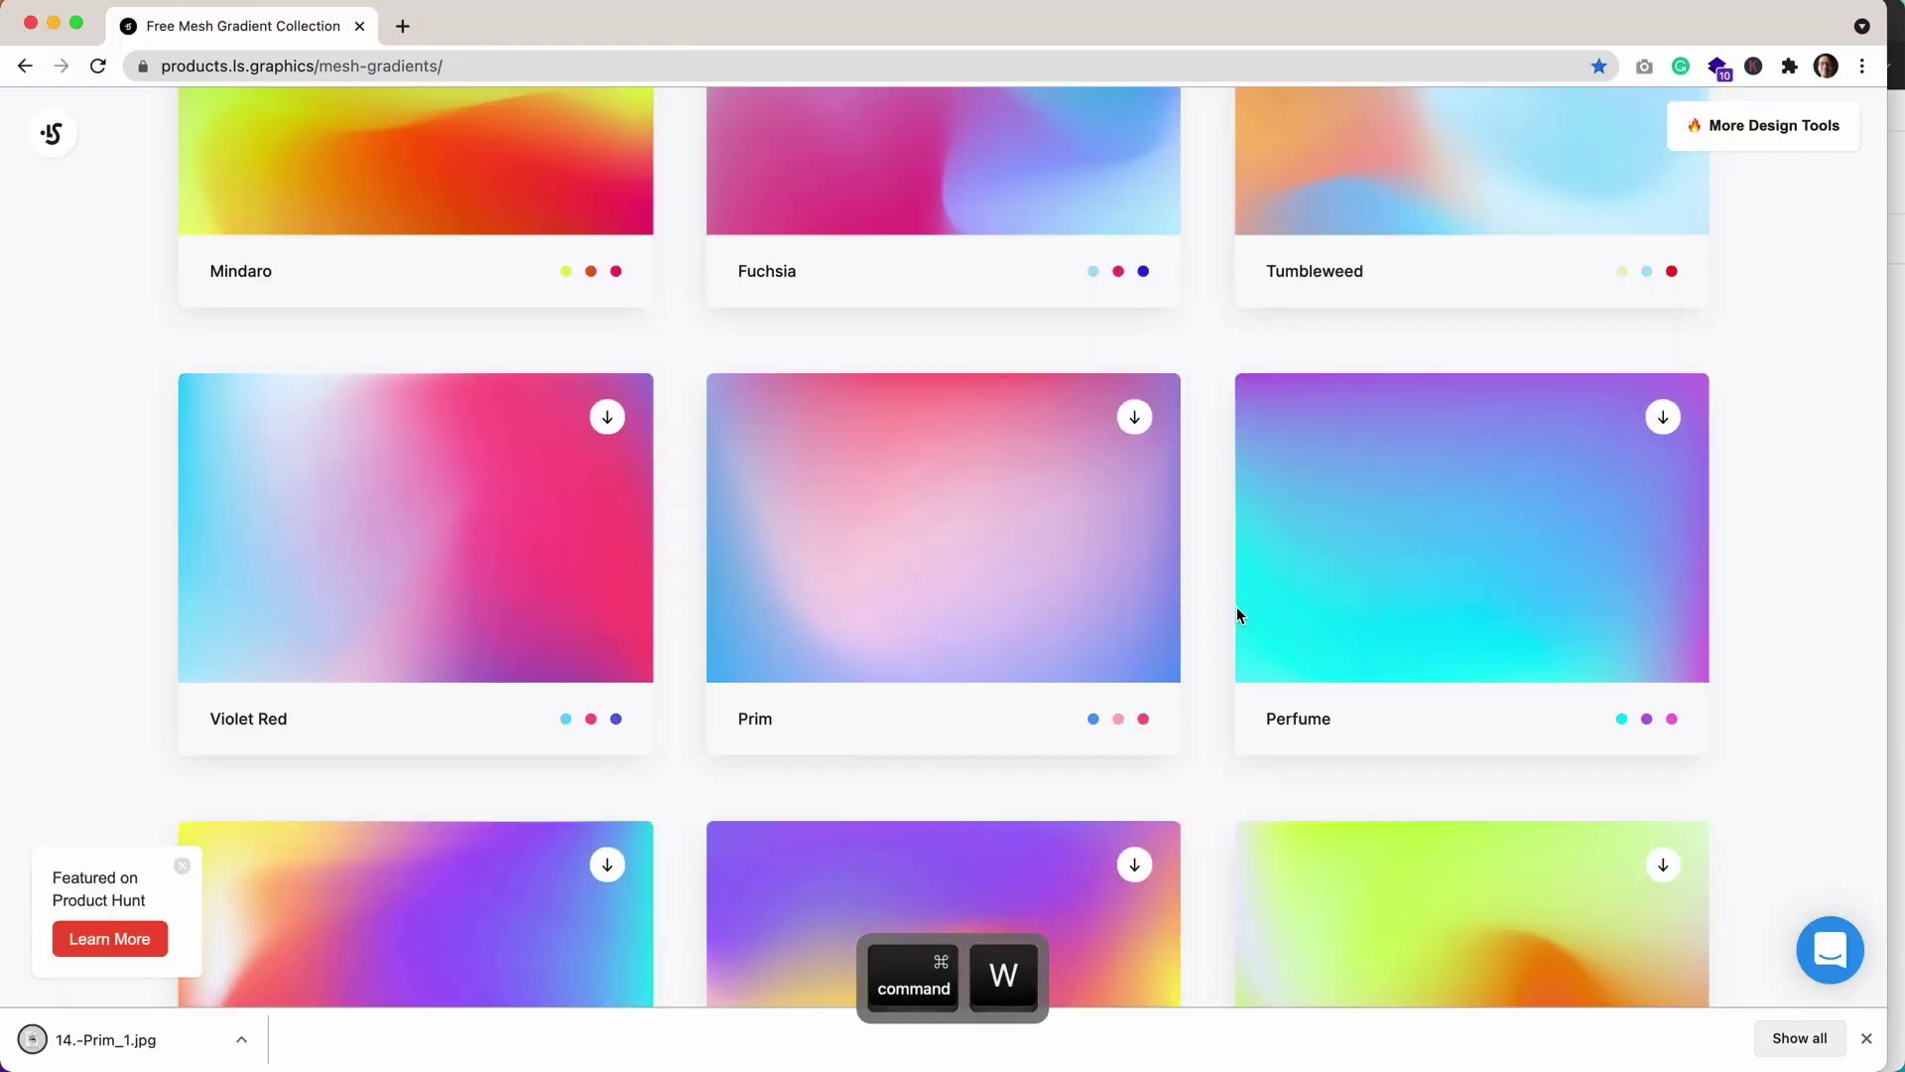
left_click(1236, 606)
right_click(1119, 493)
left_click(1222, 533)
key("super+w")
Download the Pale Chestnut gradient image from the mesh gradient collection.
scroll(1252, 528, "down", 16)
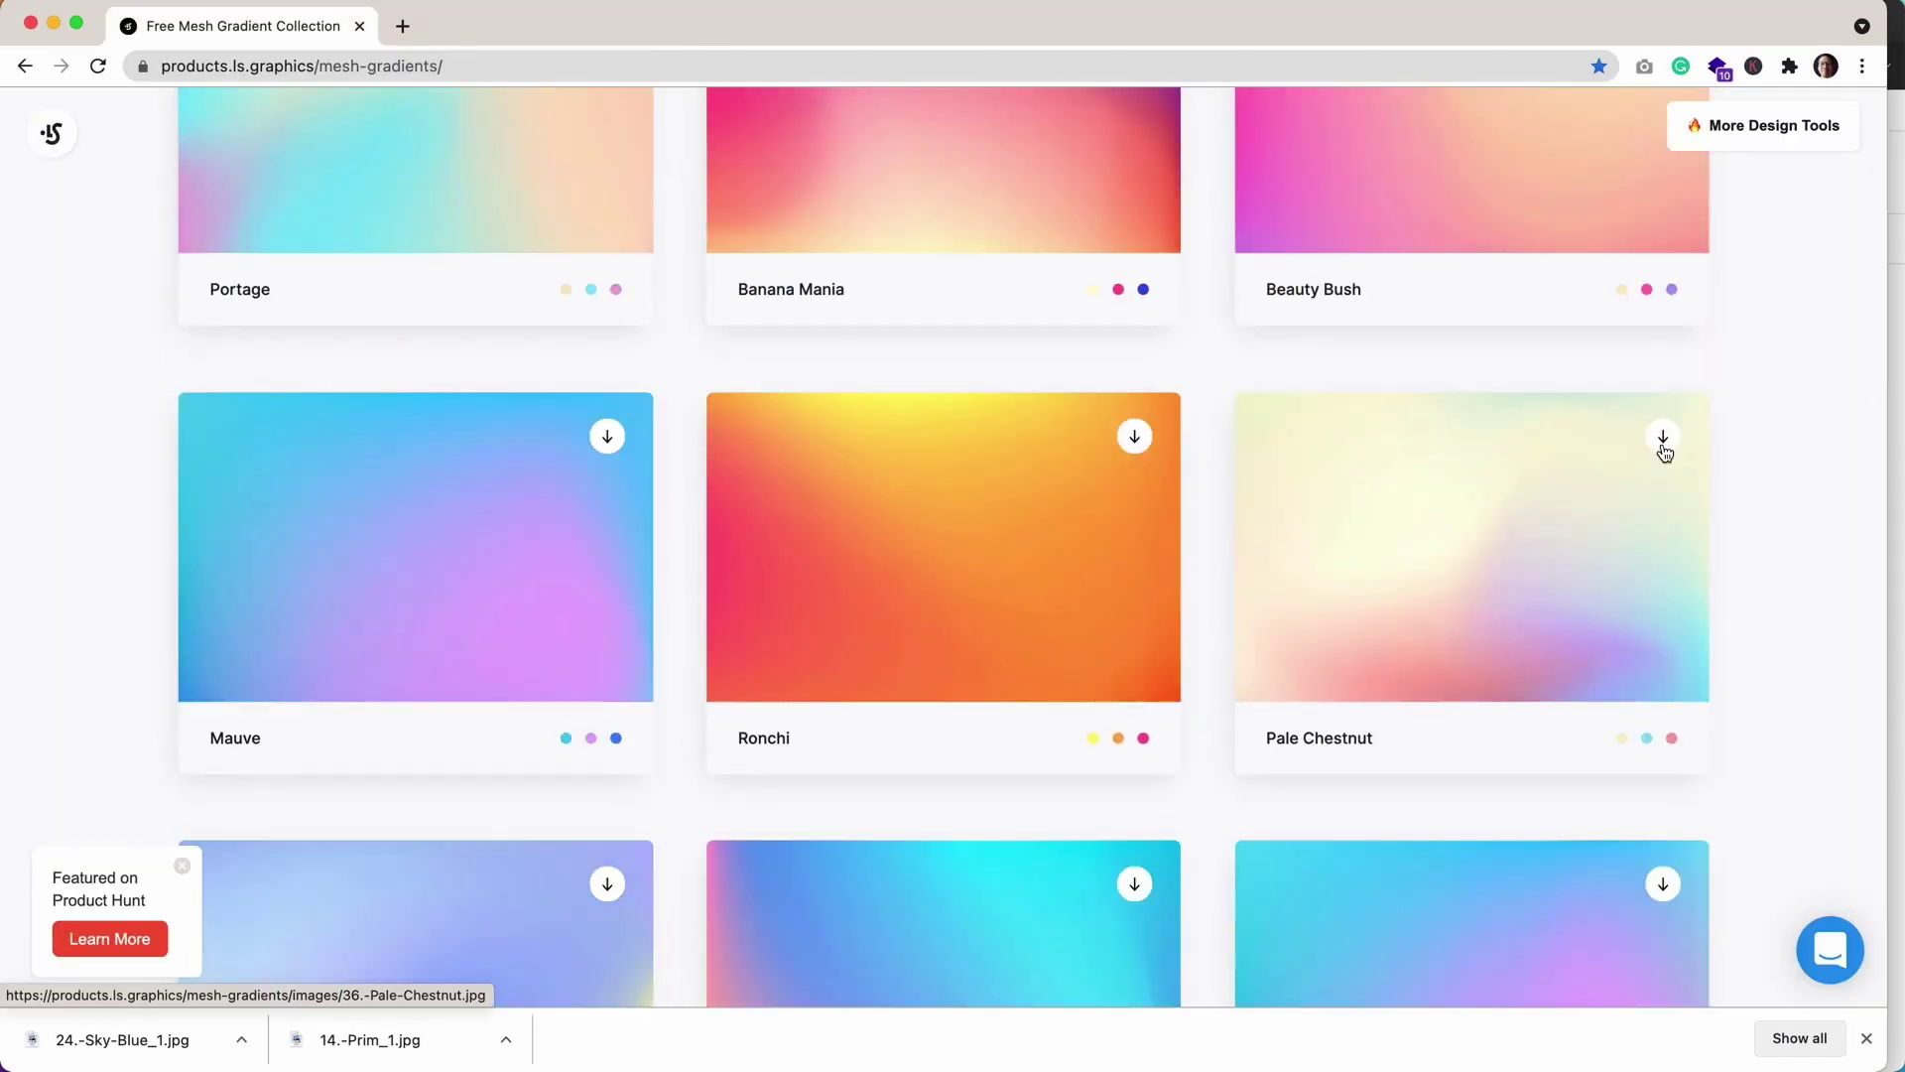
left_click(1663, 443)
right_click(942, 466)
left_click(1054, 542)
key("super+w")
Download the Columbia Blue gradient image from the mesh gradient collection.
scroll(1092, 506, "down", 10)
left_click(1131, 476)
left_click(1246, 616)
key("super+w")
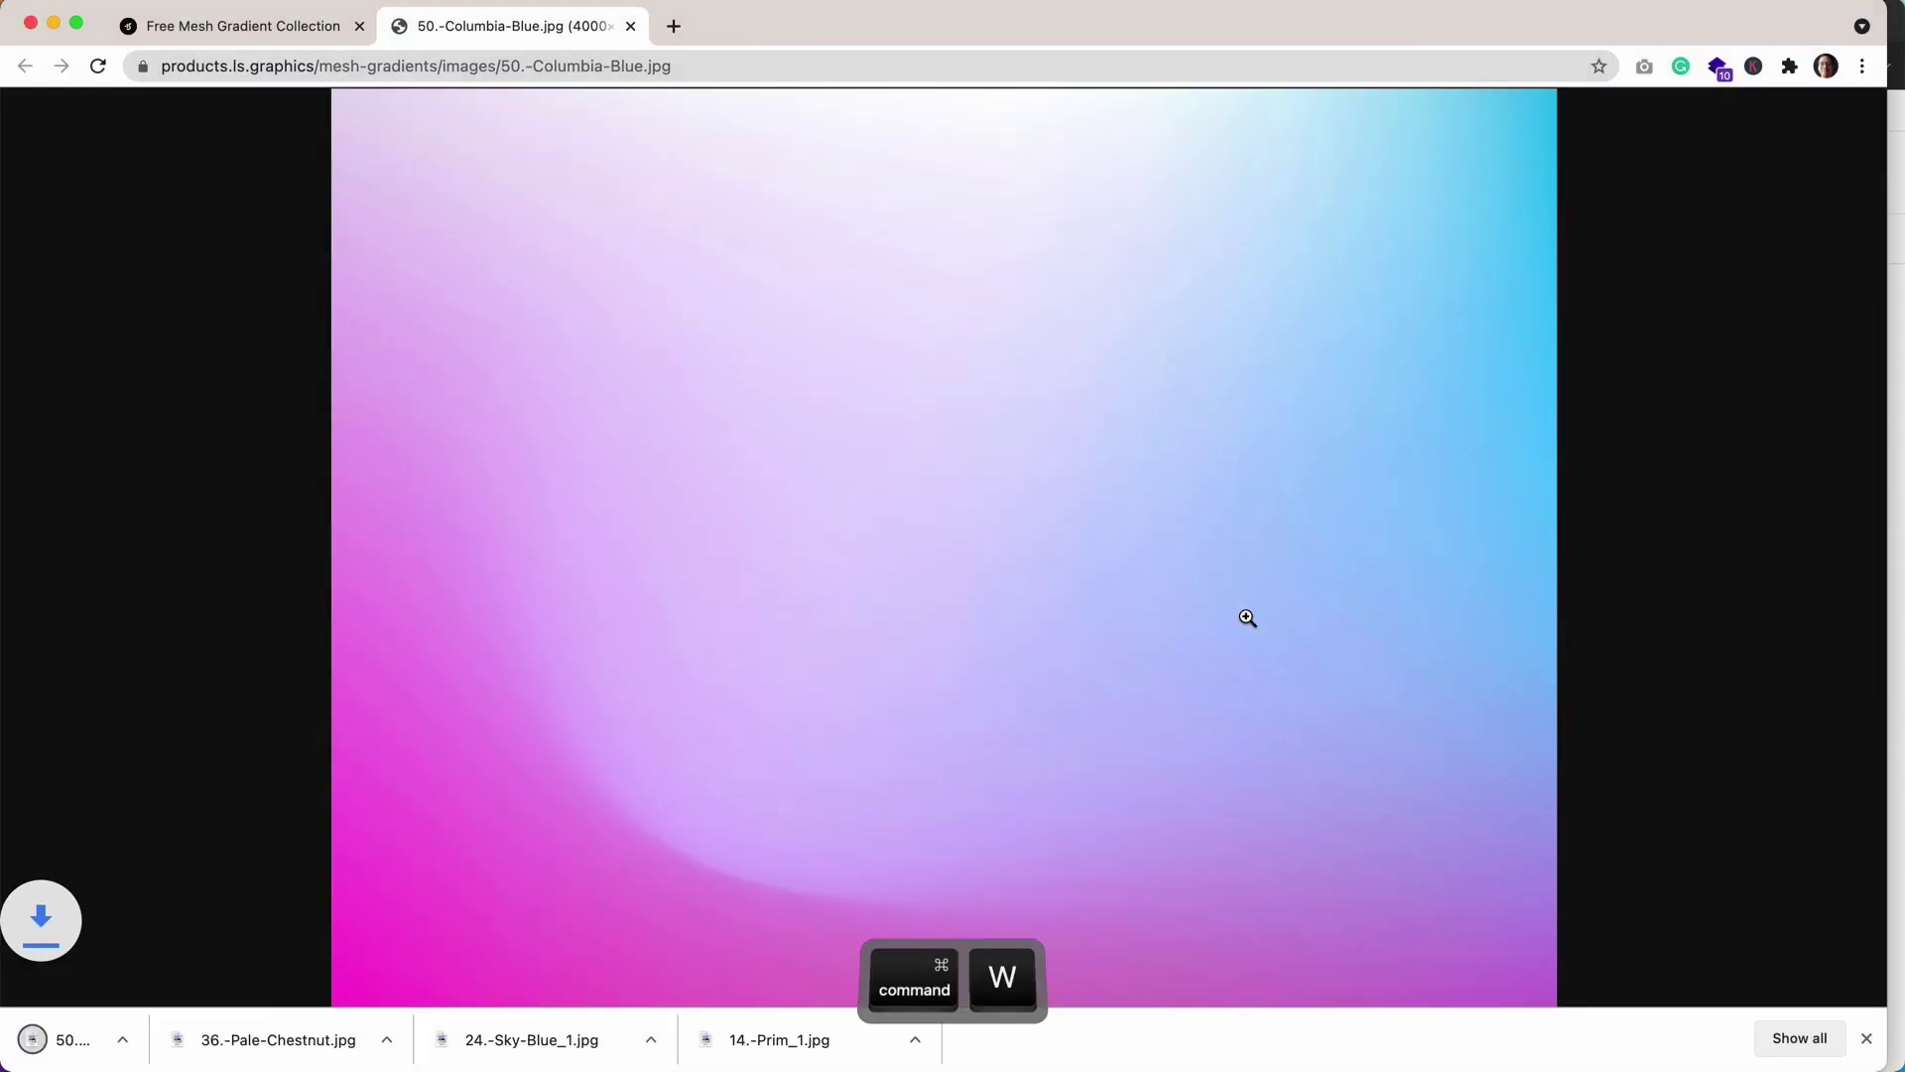
Download the Rice Flower gradient image and return to the start of the gradient collection.
scroll(1246, 620, "down", 10)
left_click(1246, 616)
right_click(880, 477)
left_click(962, 511)
key("super+w")
scroll(1208, 510, "up", 20)
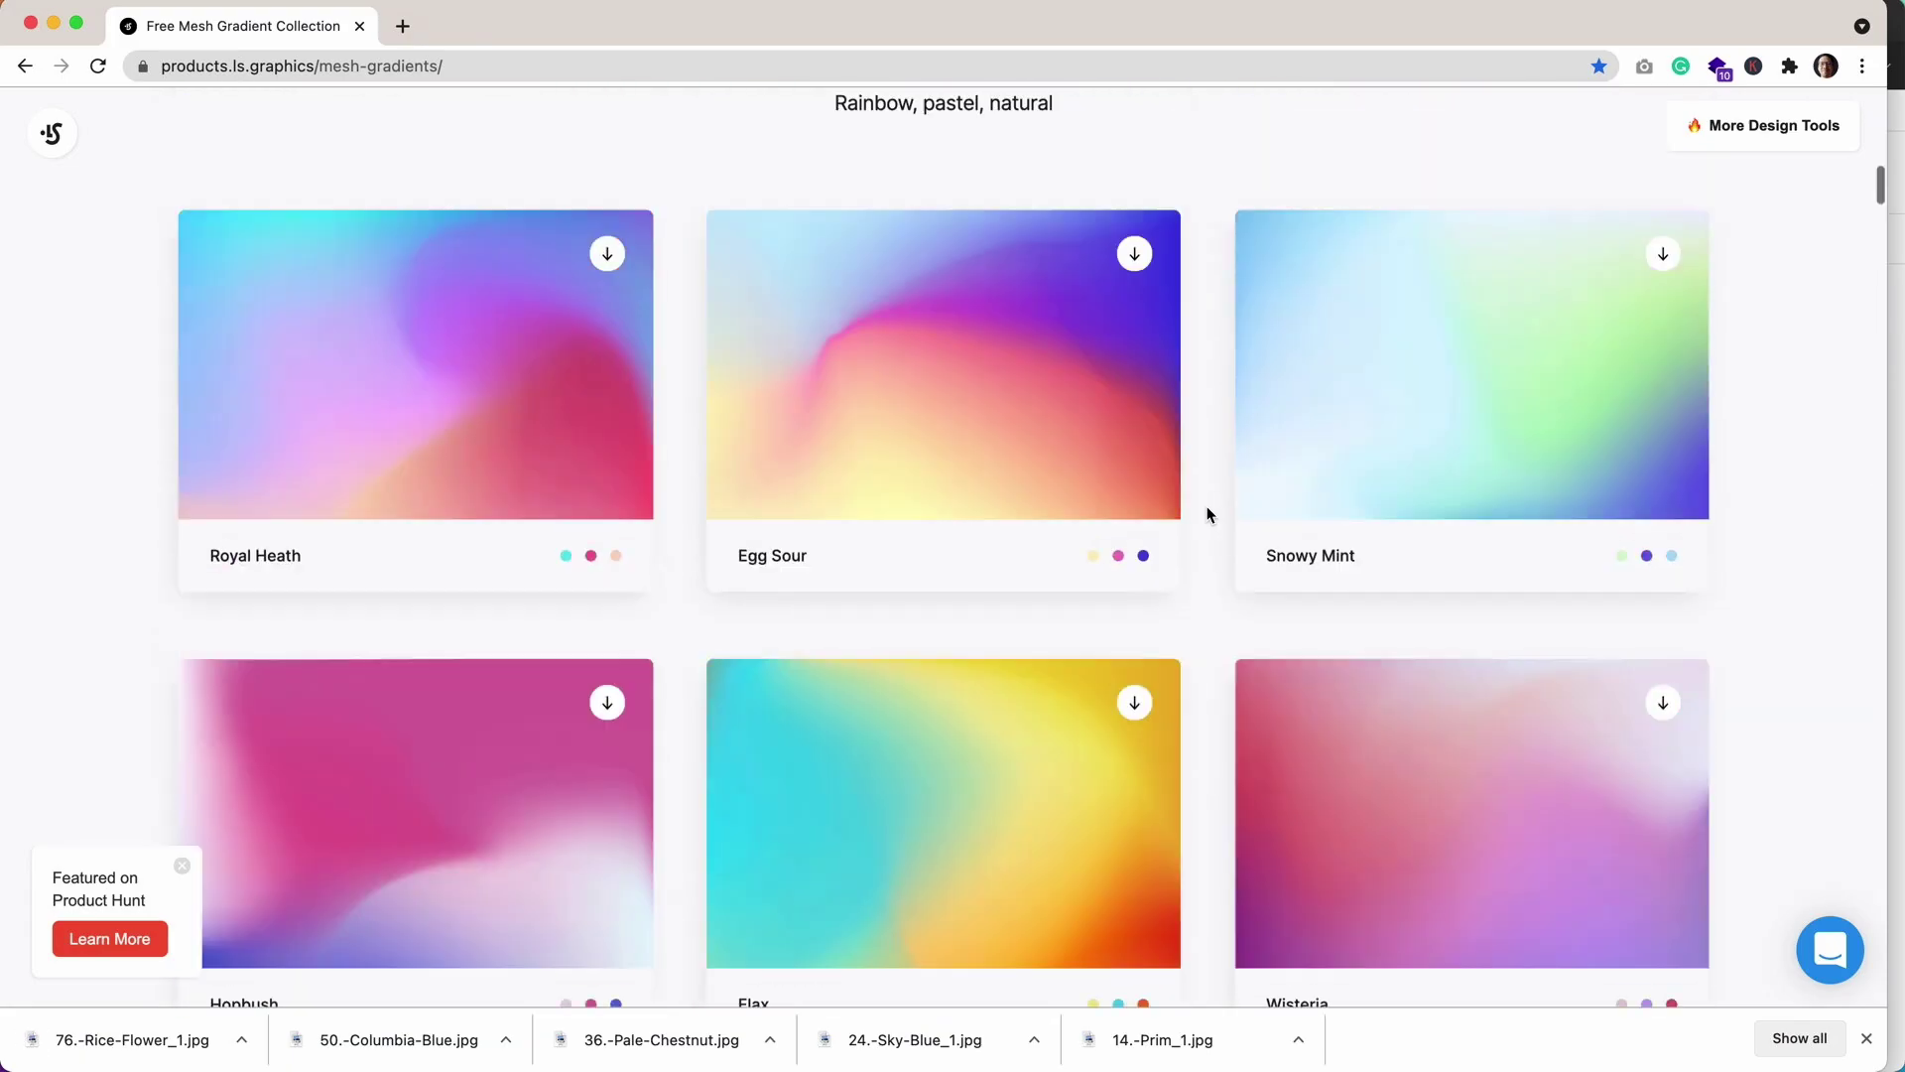
Download the Snowy Mint gradient image from the collection and switch to Figma.
left_click(1240, 516)
left_click(914, 1013)
Add an image fill using 14.-Prim_1.jpg from the Desktop to the hero section's container in the second Body frame.
left_click(1270, 348)
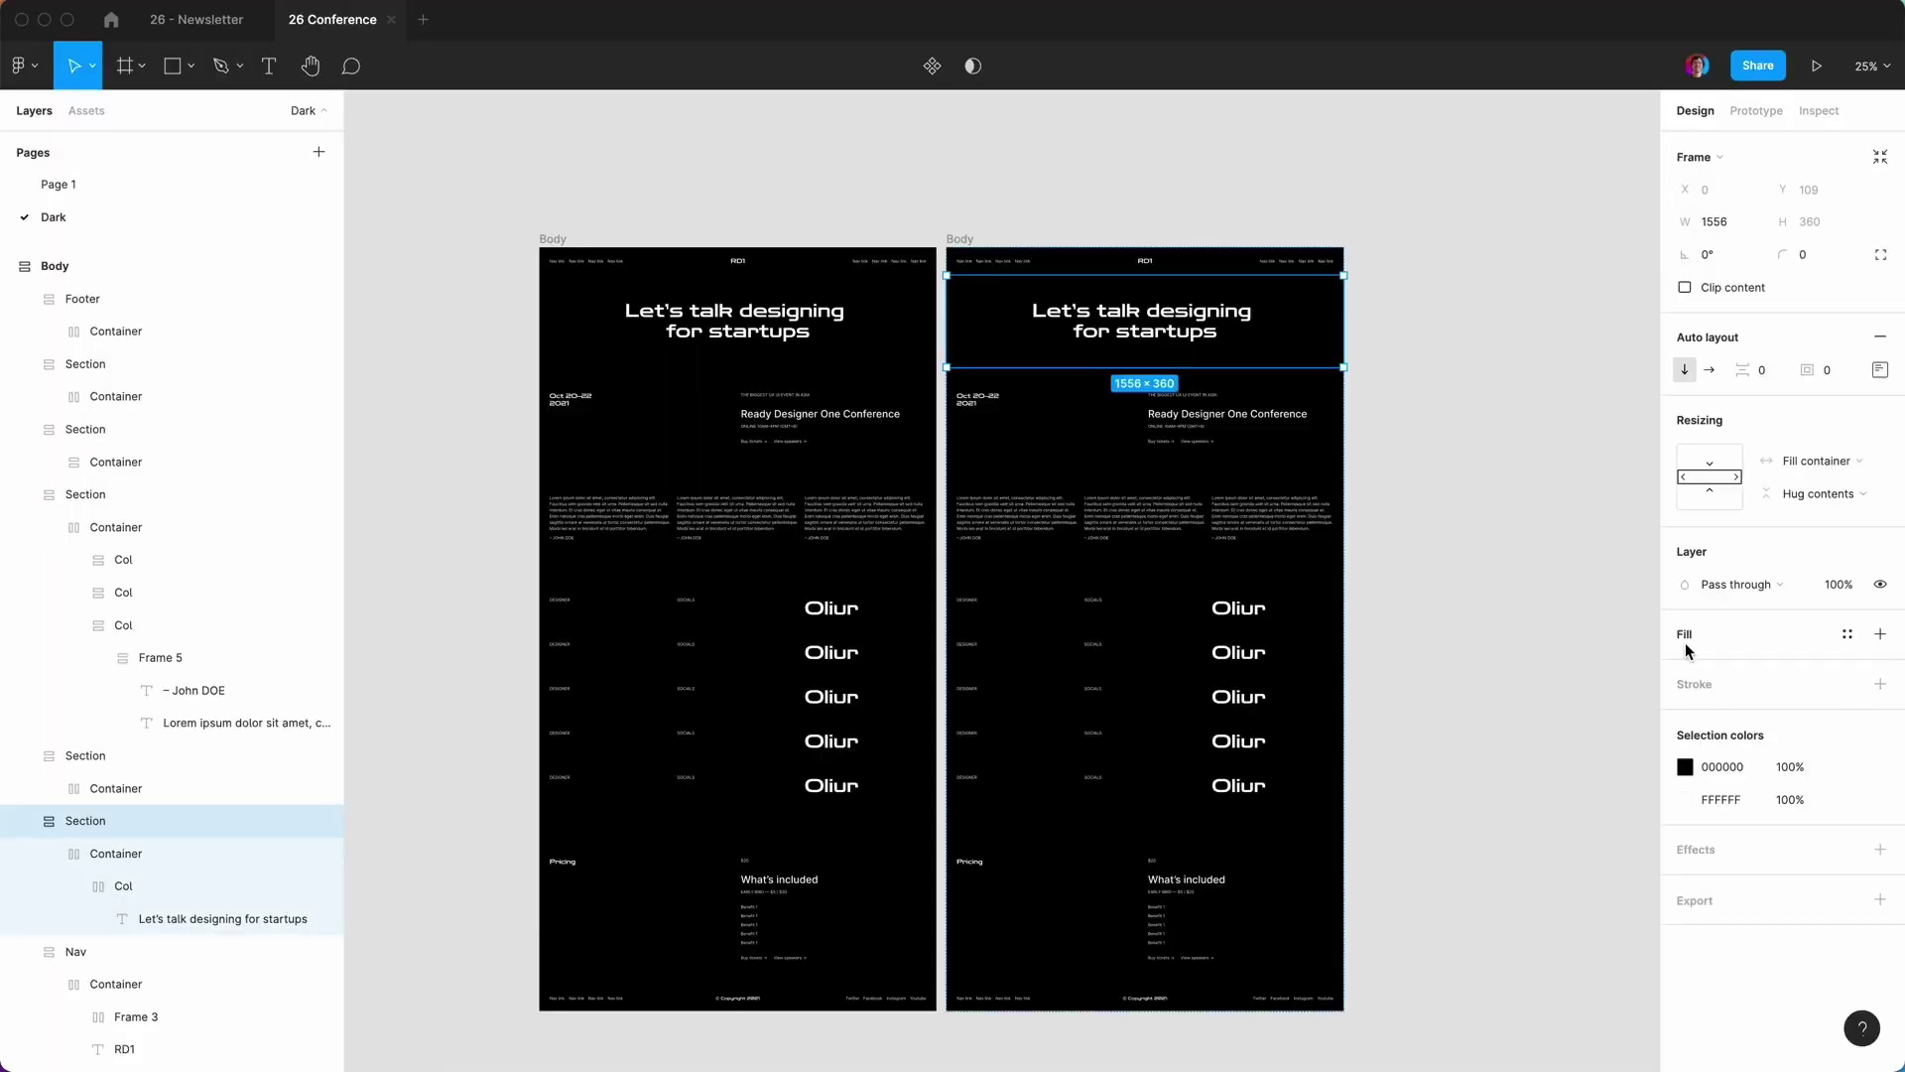
left_click(111, 853)
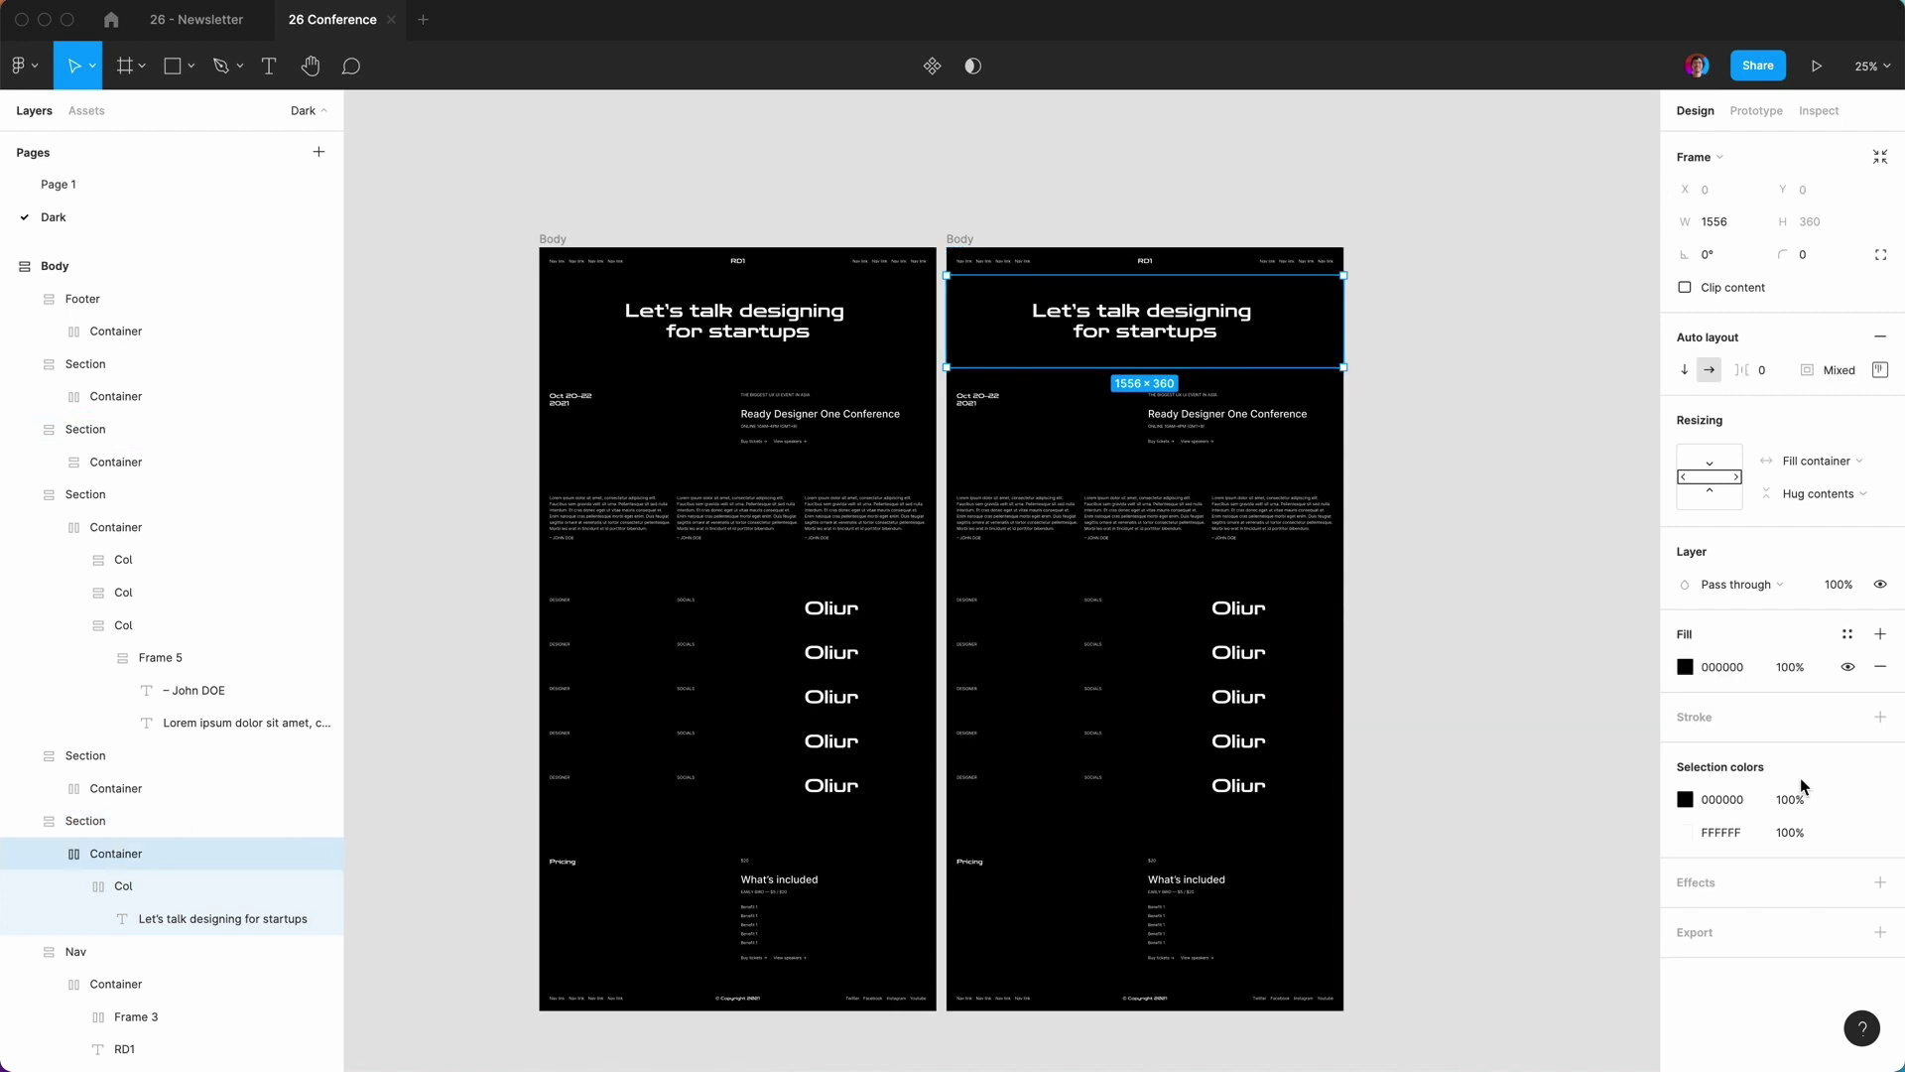
left_click(1880, 633)
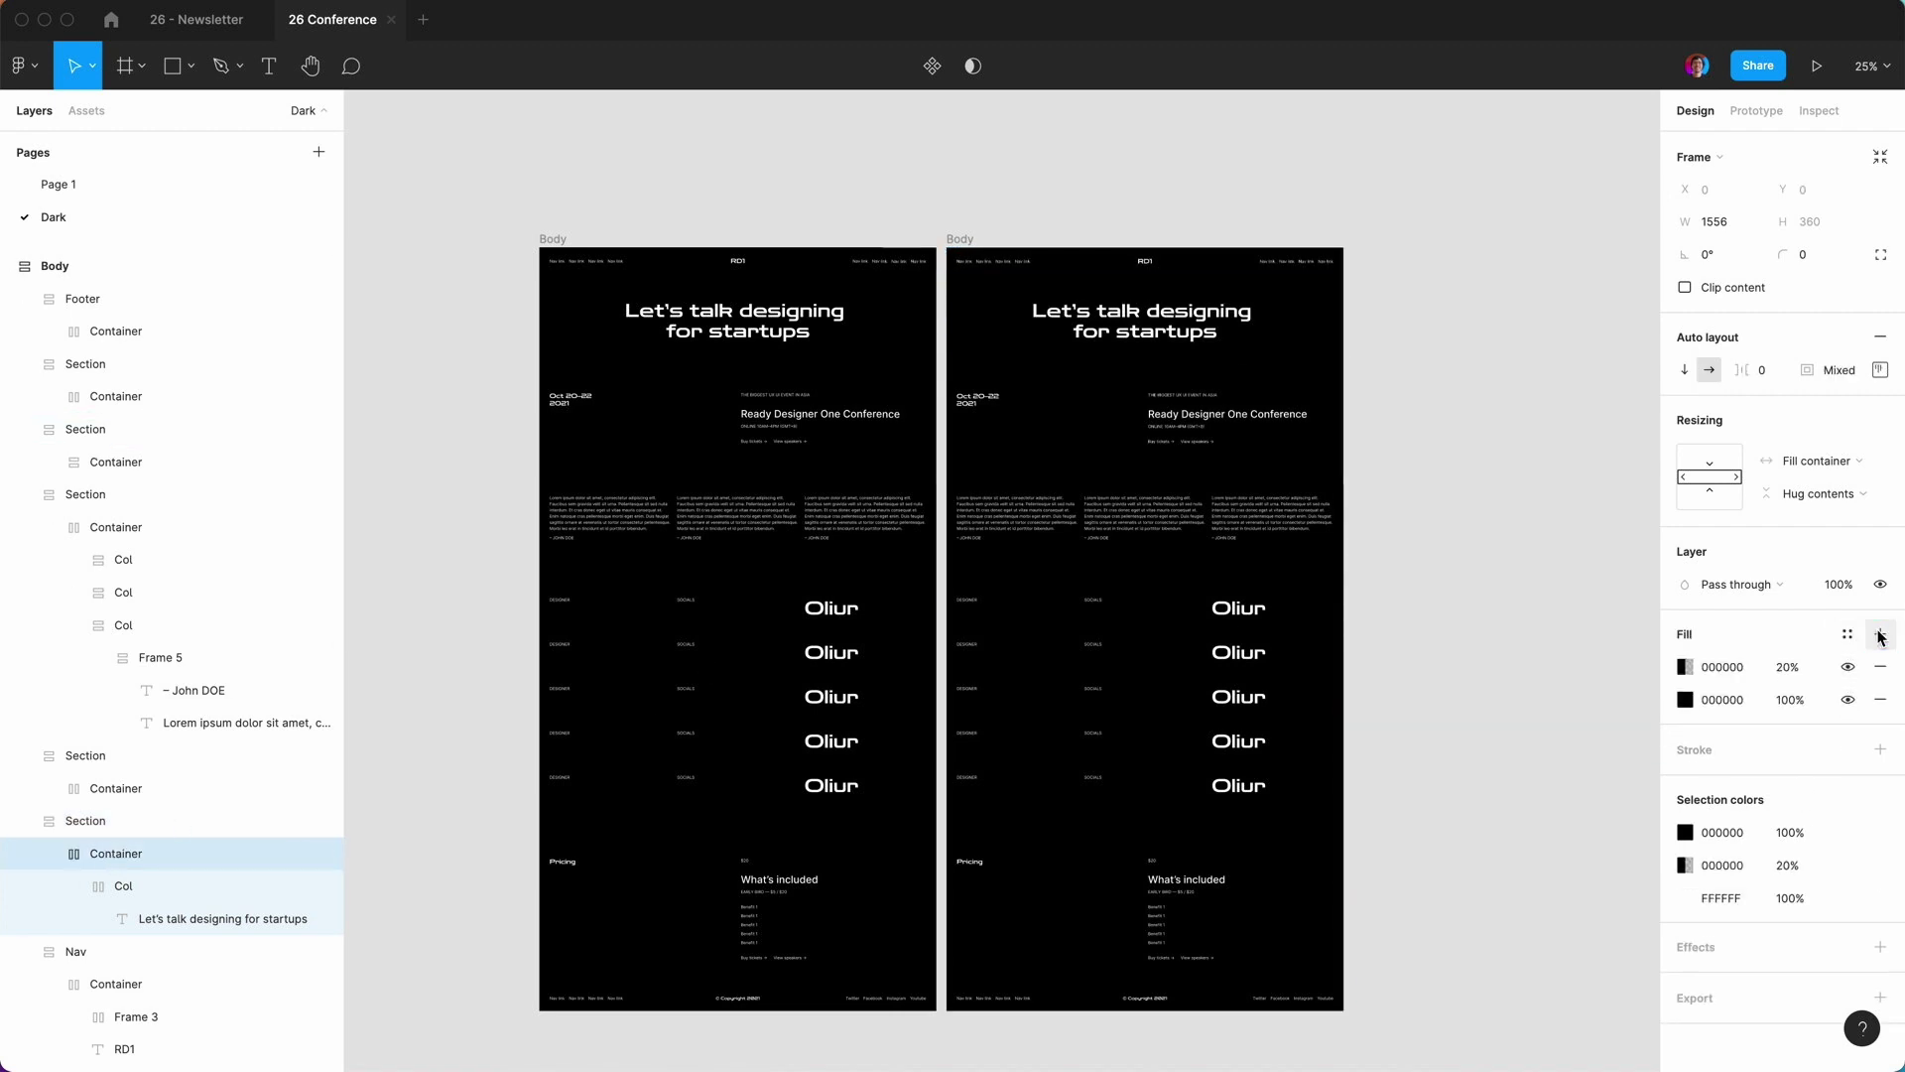
left_click(1685, 667)
left_click(1447, 540)
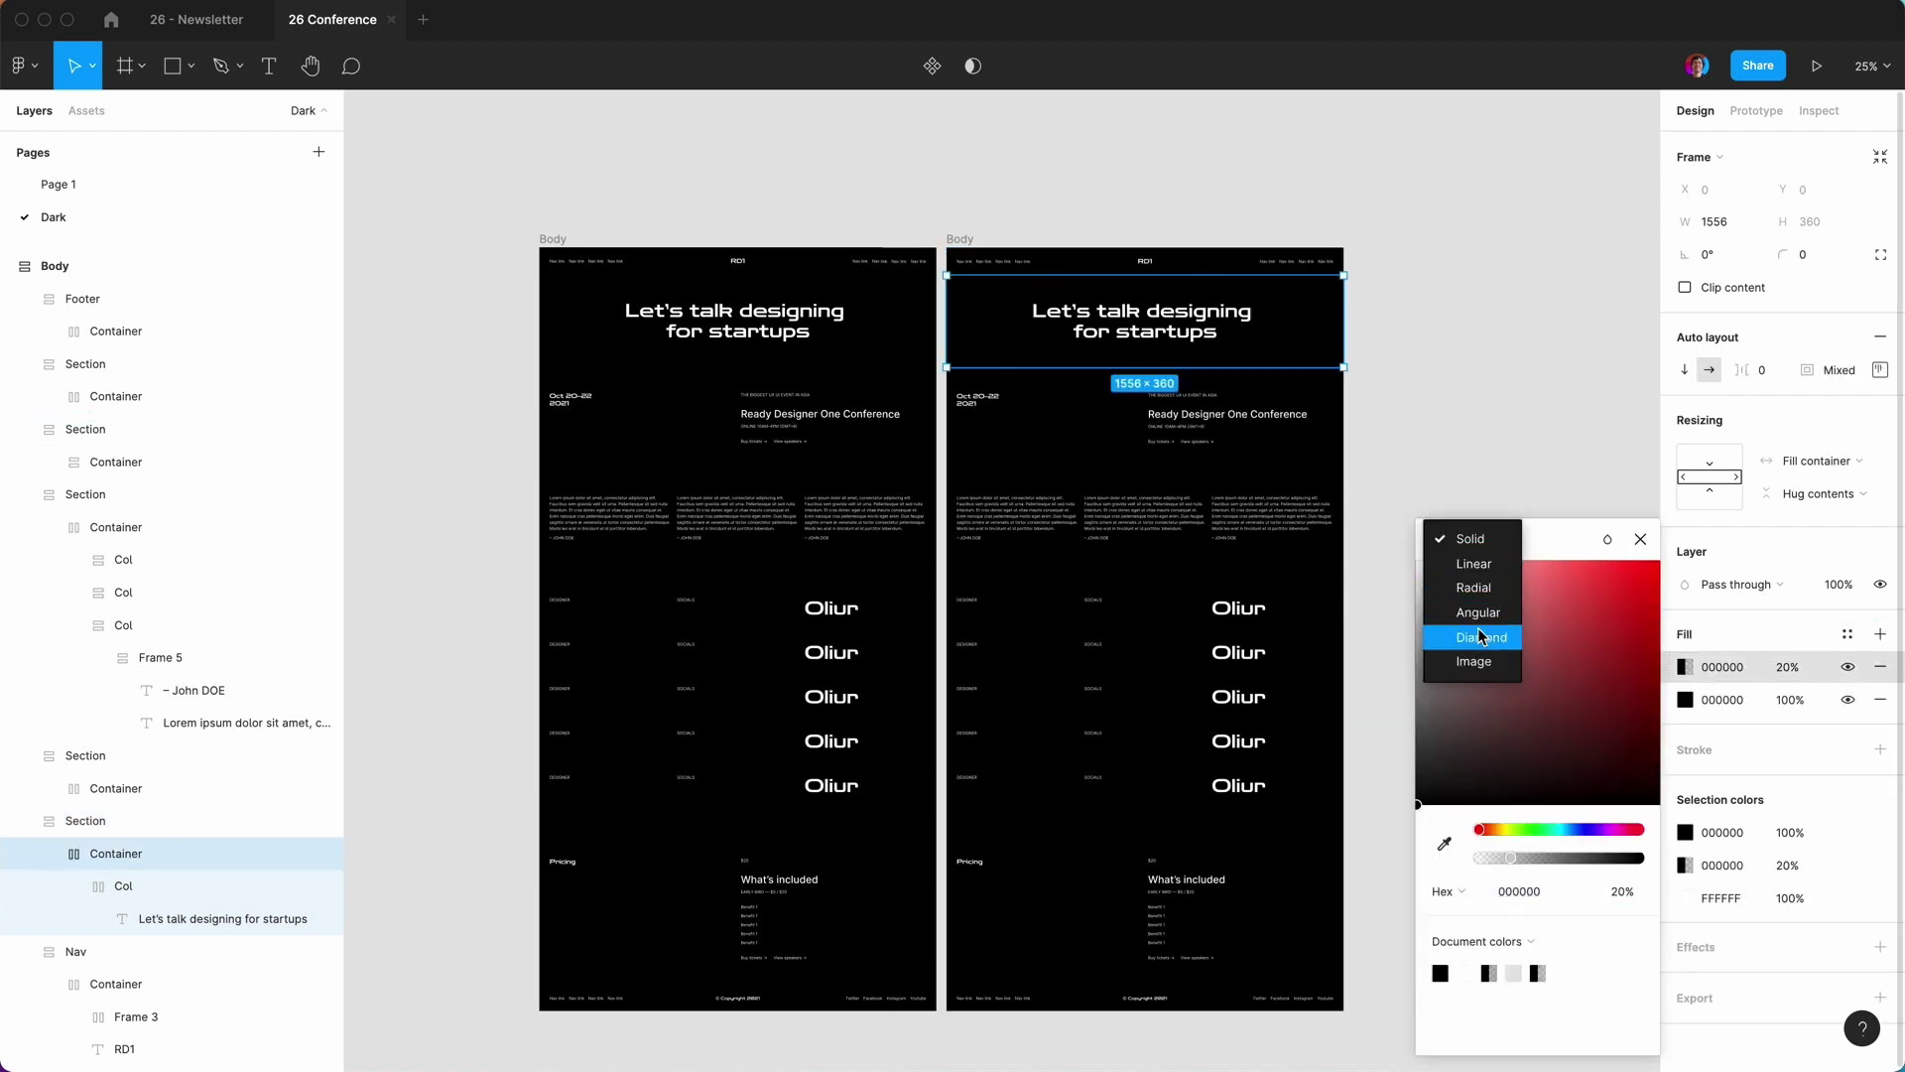
left_click(1474, 662)
left_click(1538, 685)
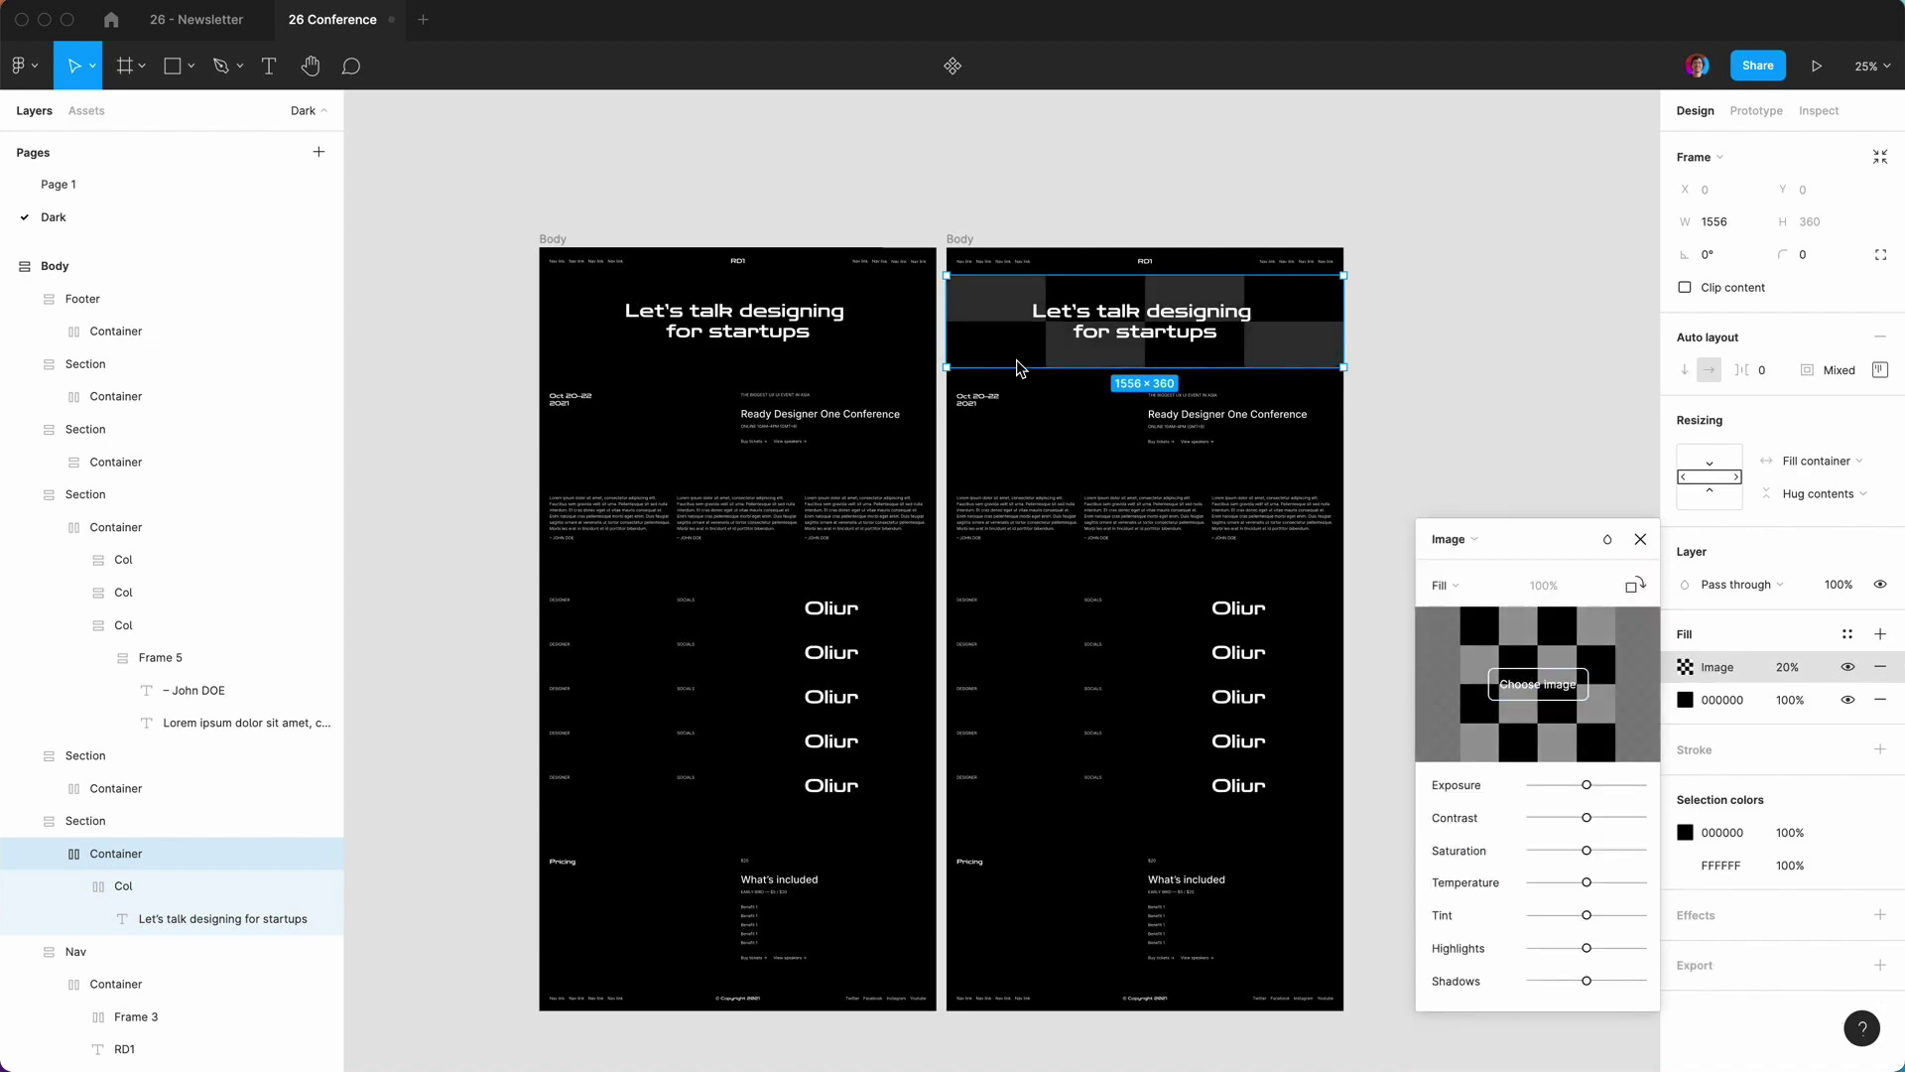
left_click(585, 181)
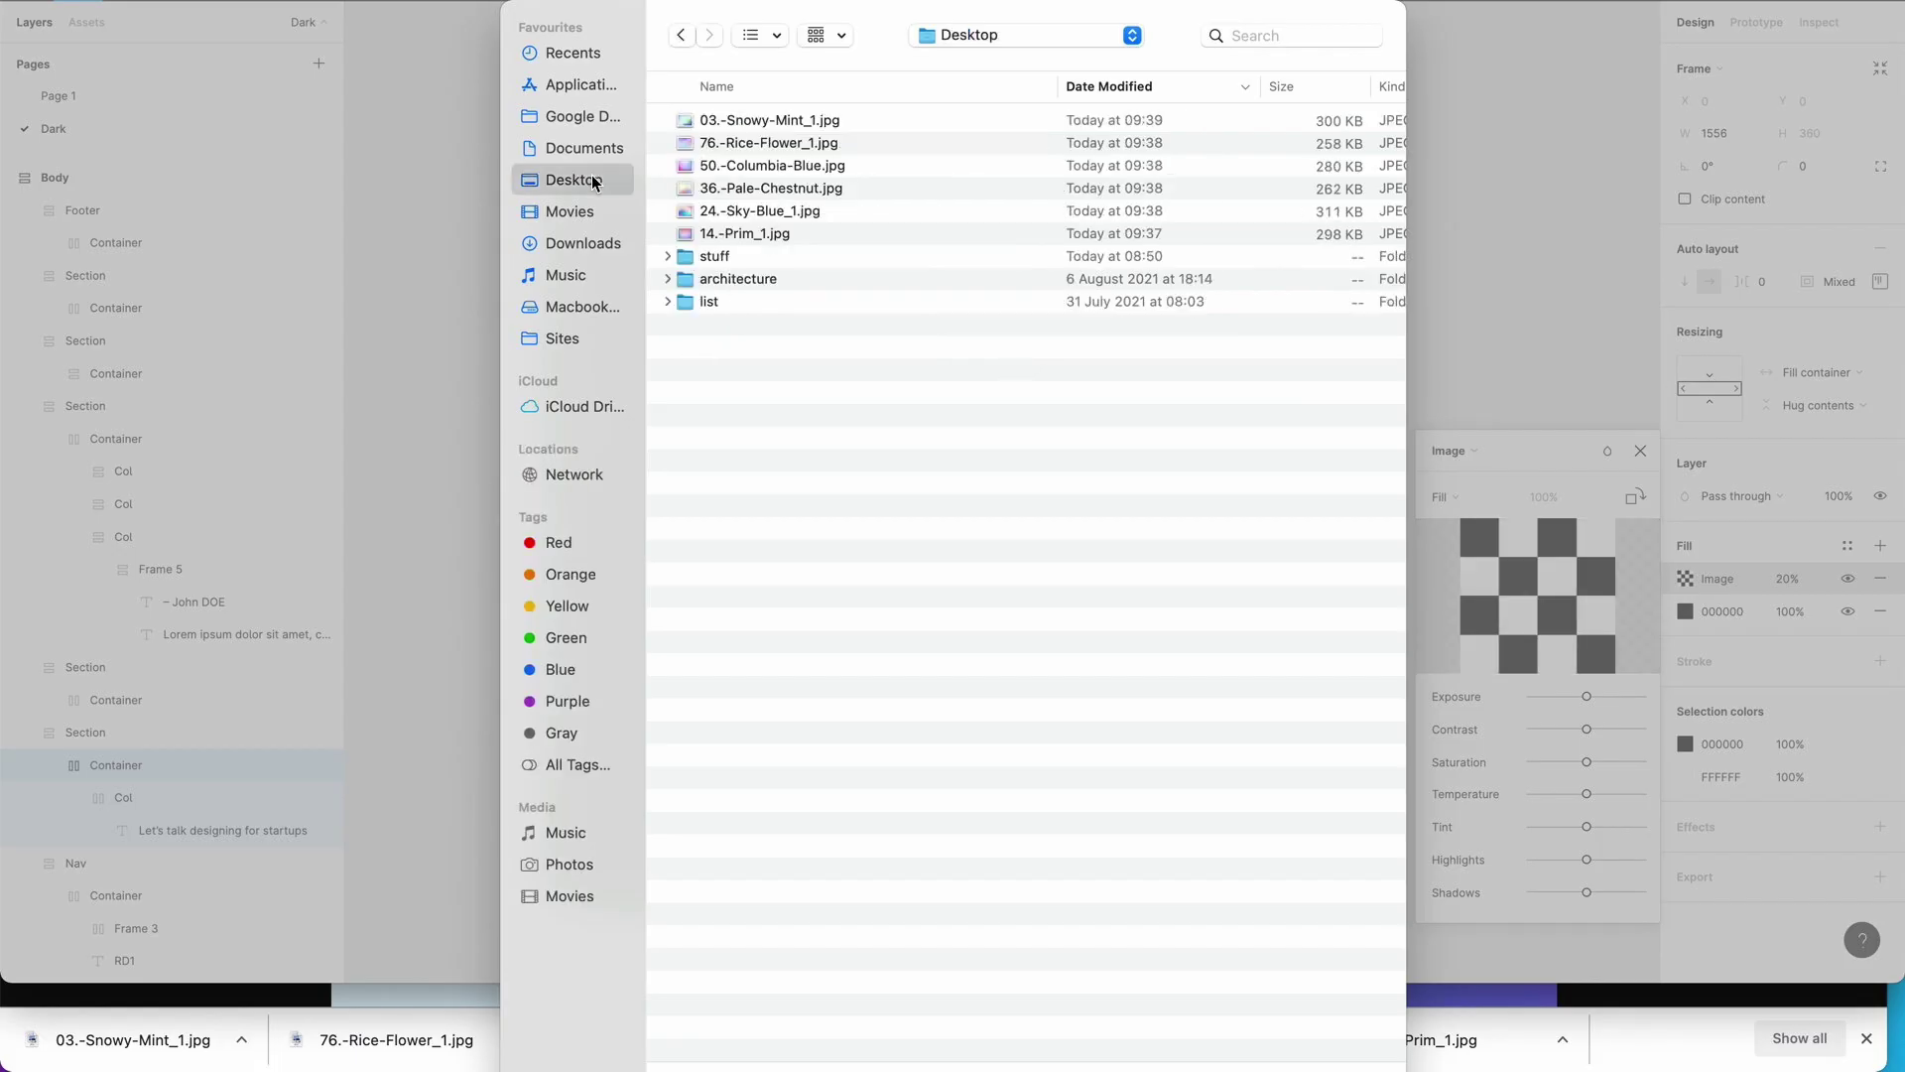
double_click(720, 234)
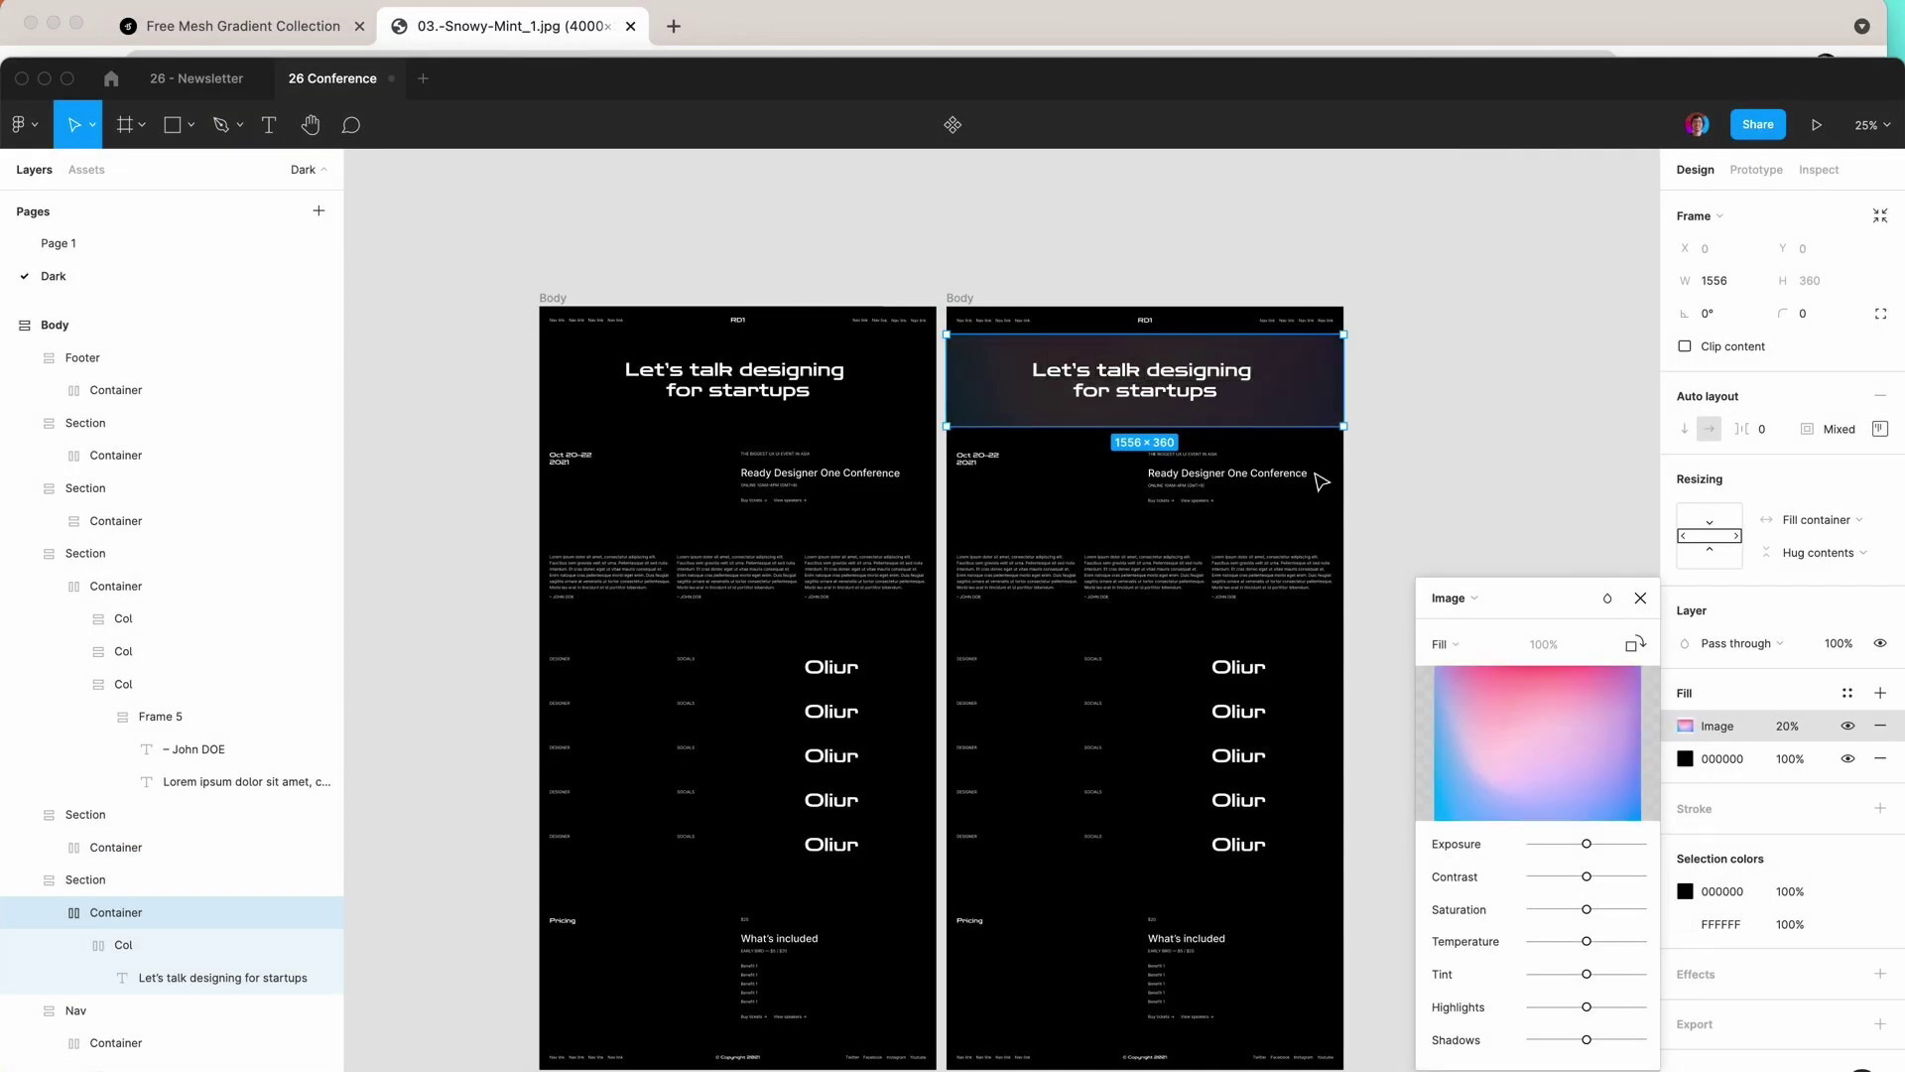
left_click(1640, 597)
Set the opacity of the hero container's image fill to 100%.
left_click(1788, 734)
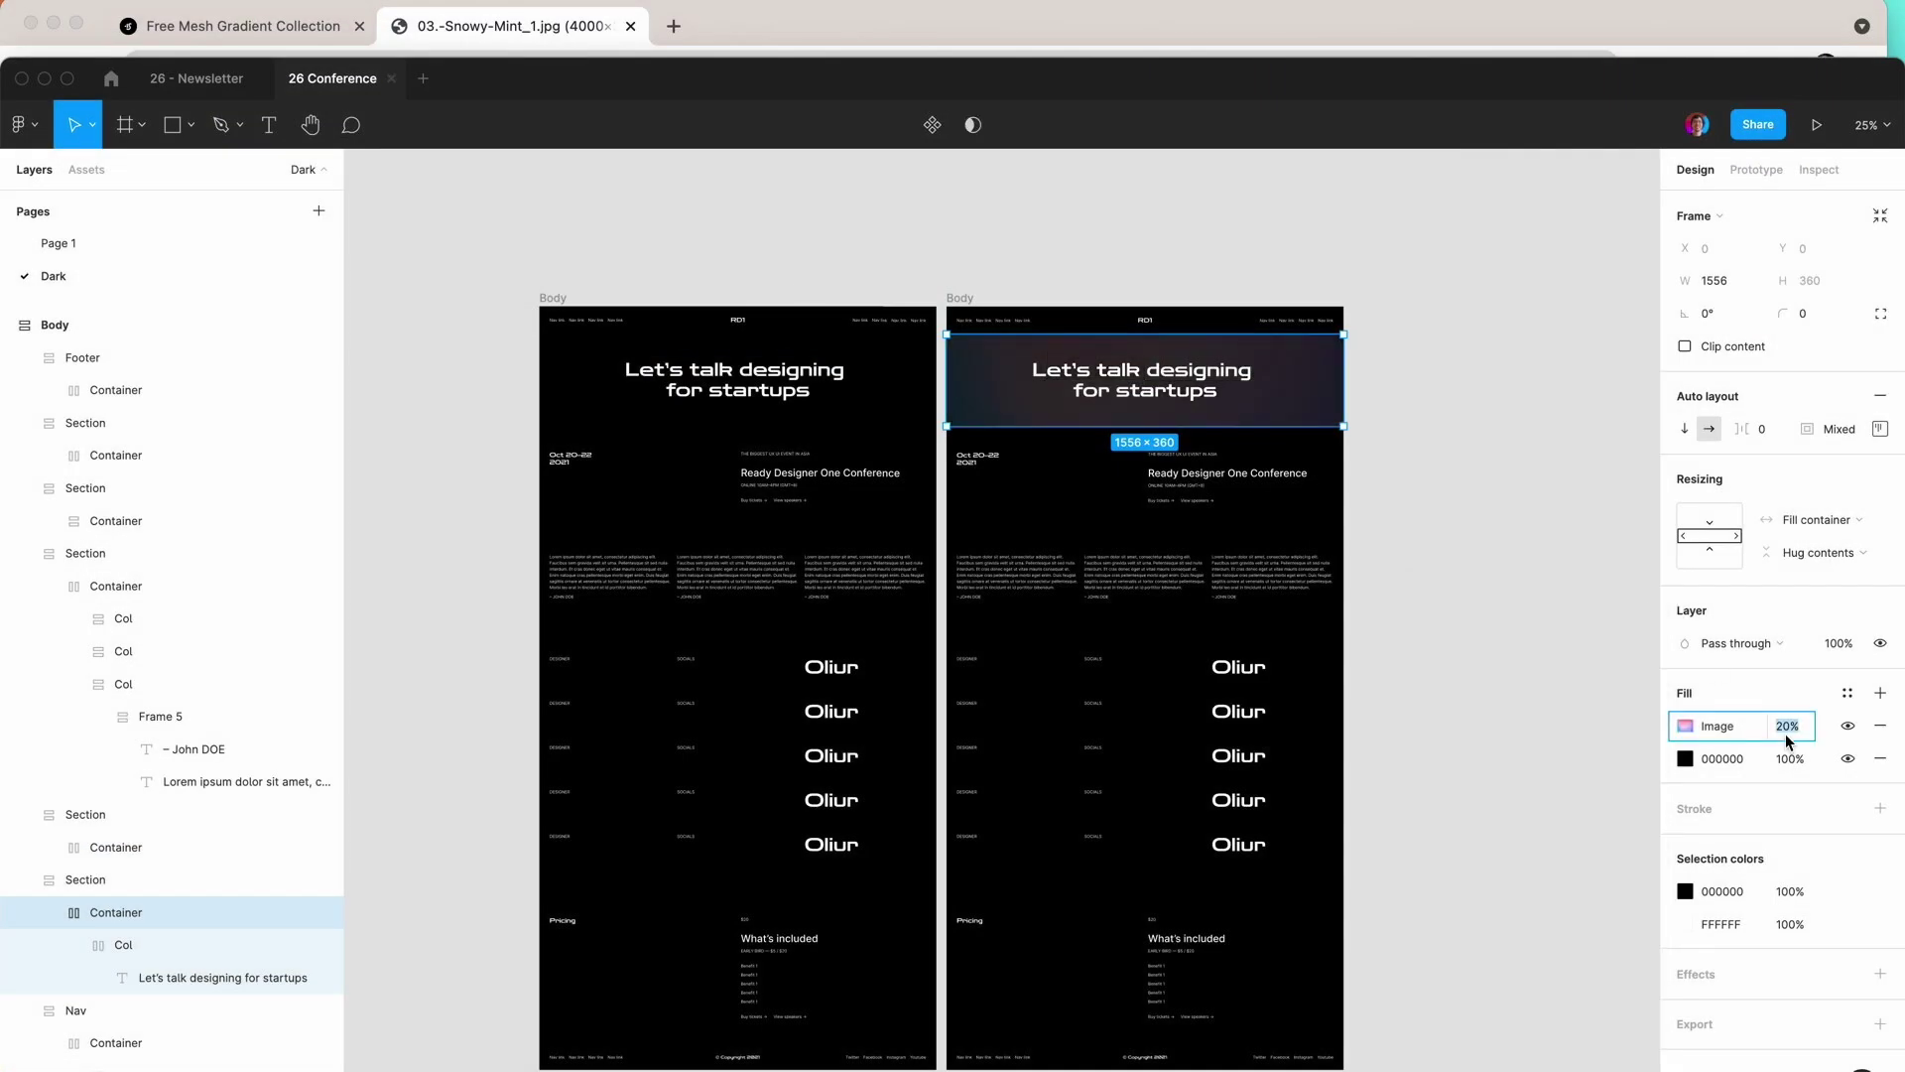
type("100")
key("Return")
left_click(1511, 652)
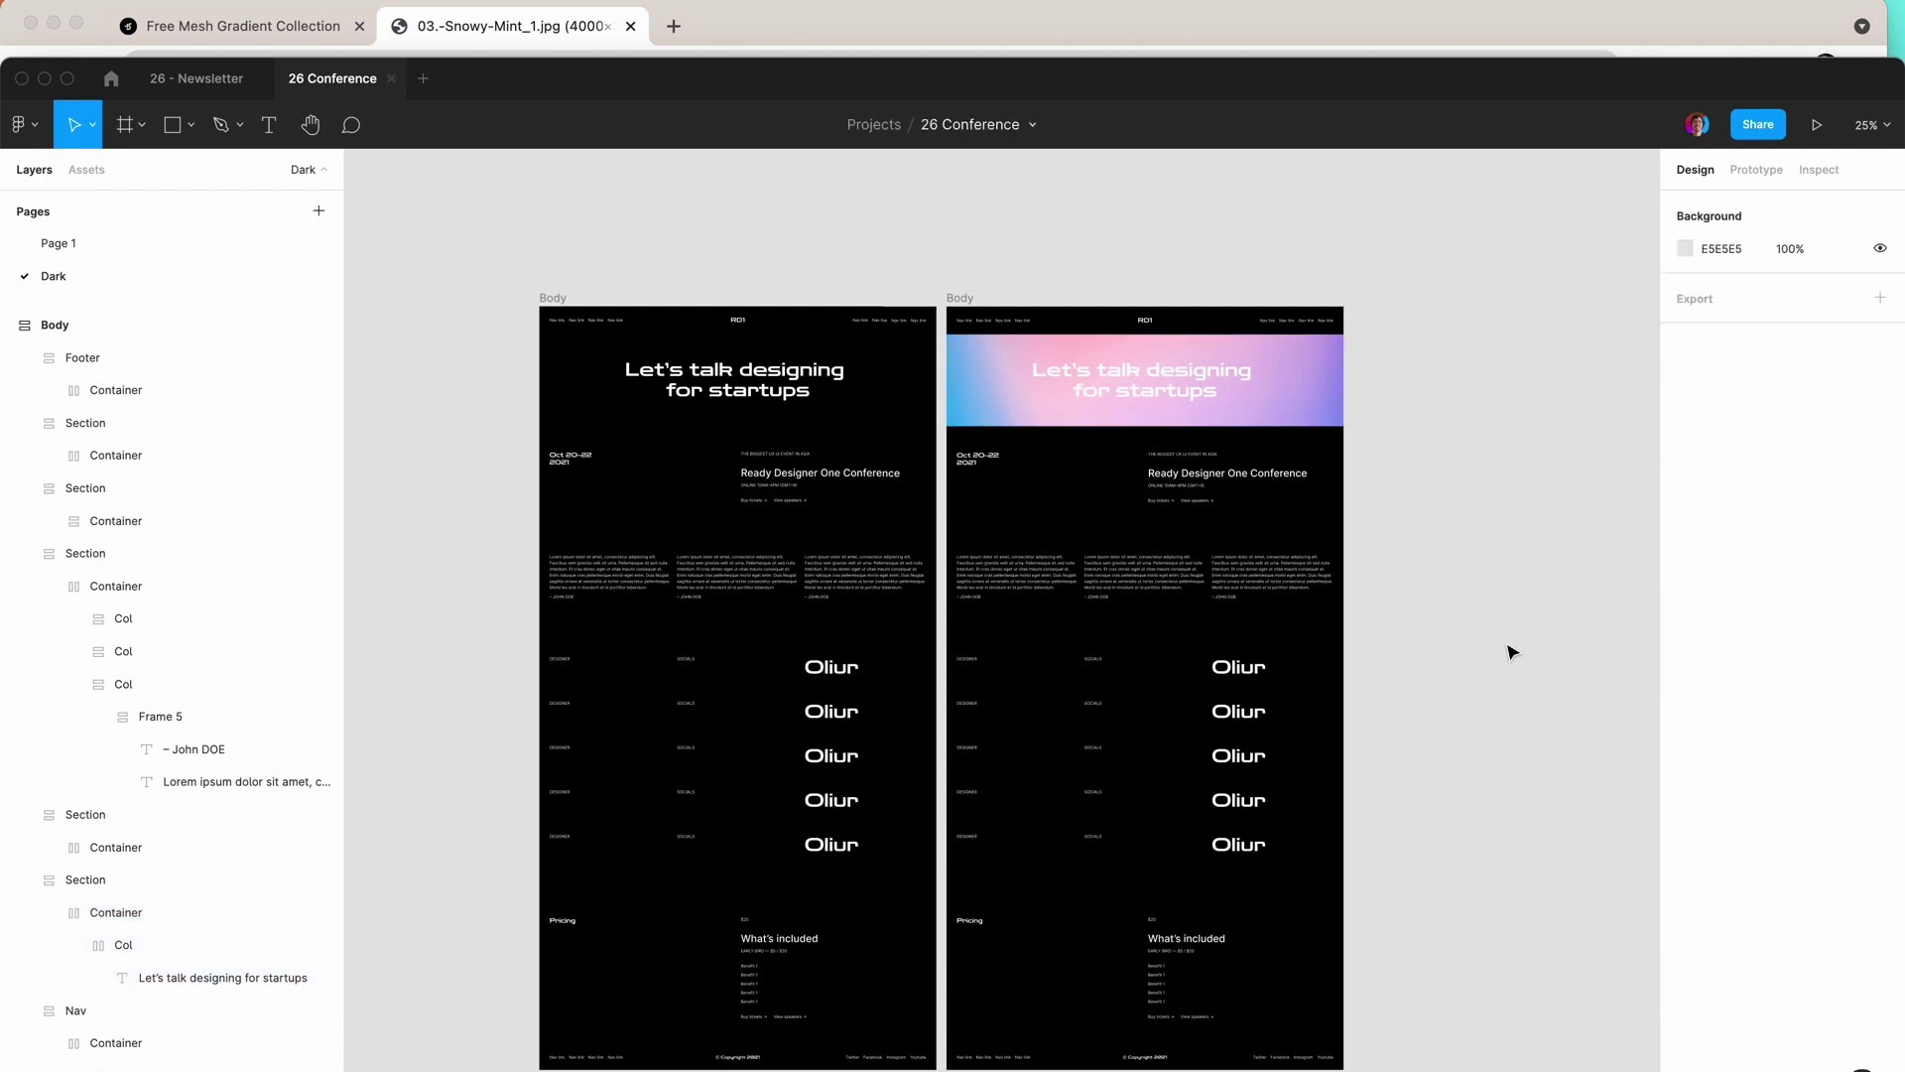
Try the Fit and Crop scaling modes on the hero container's image fill and return it to Fill.
scroll(1511, 652, "up", 5)
scroll(1511, 652, "up", 3)
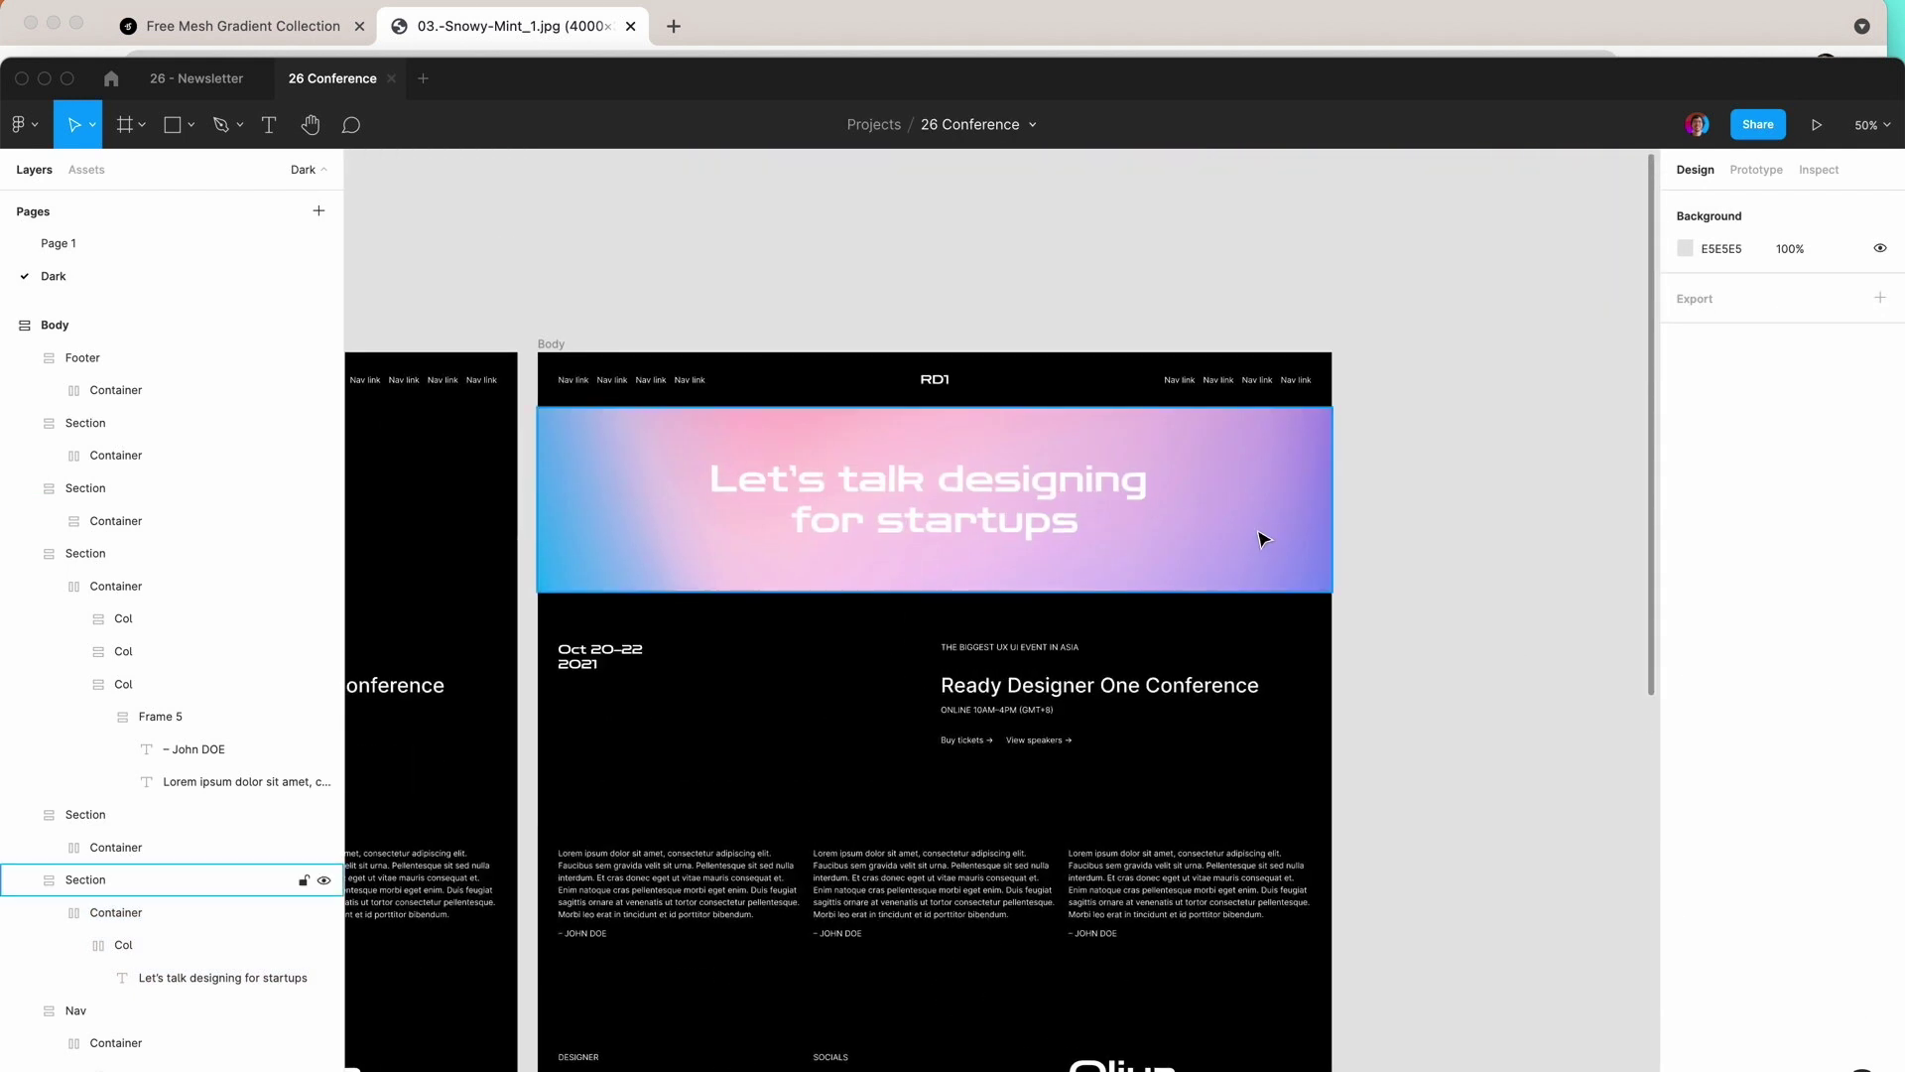
left_click(1263, 539)
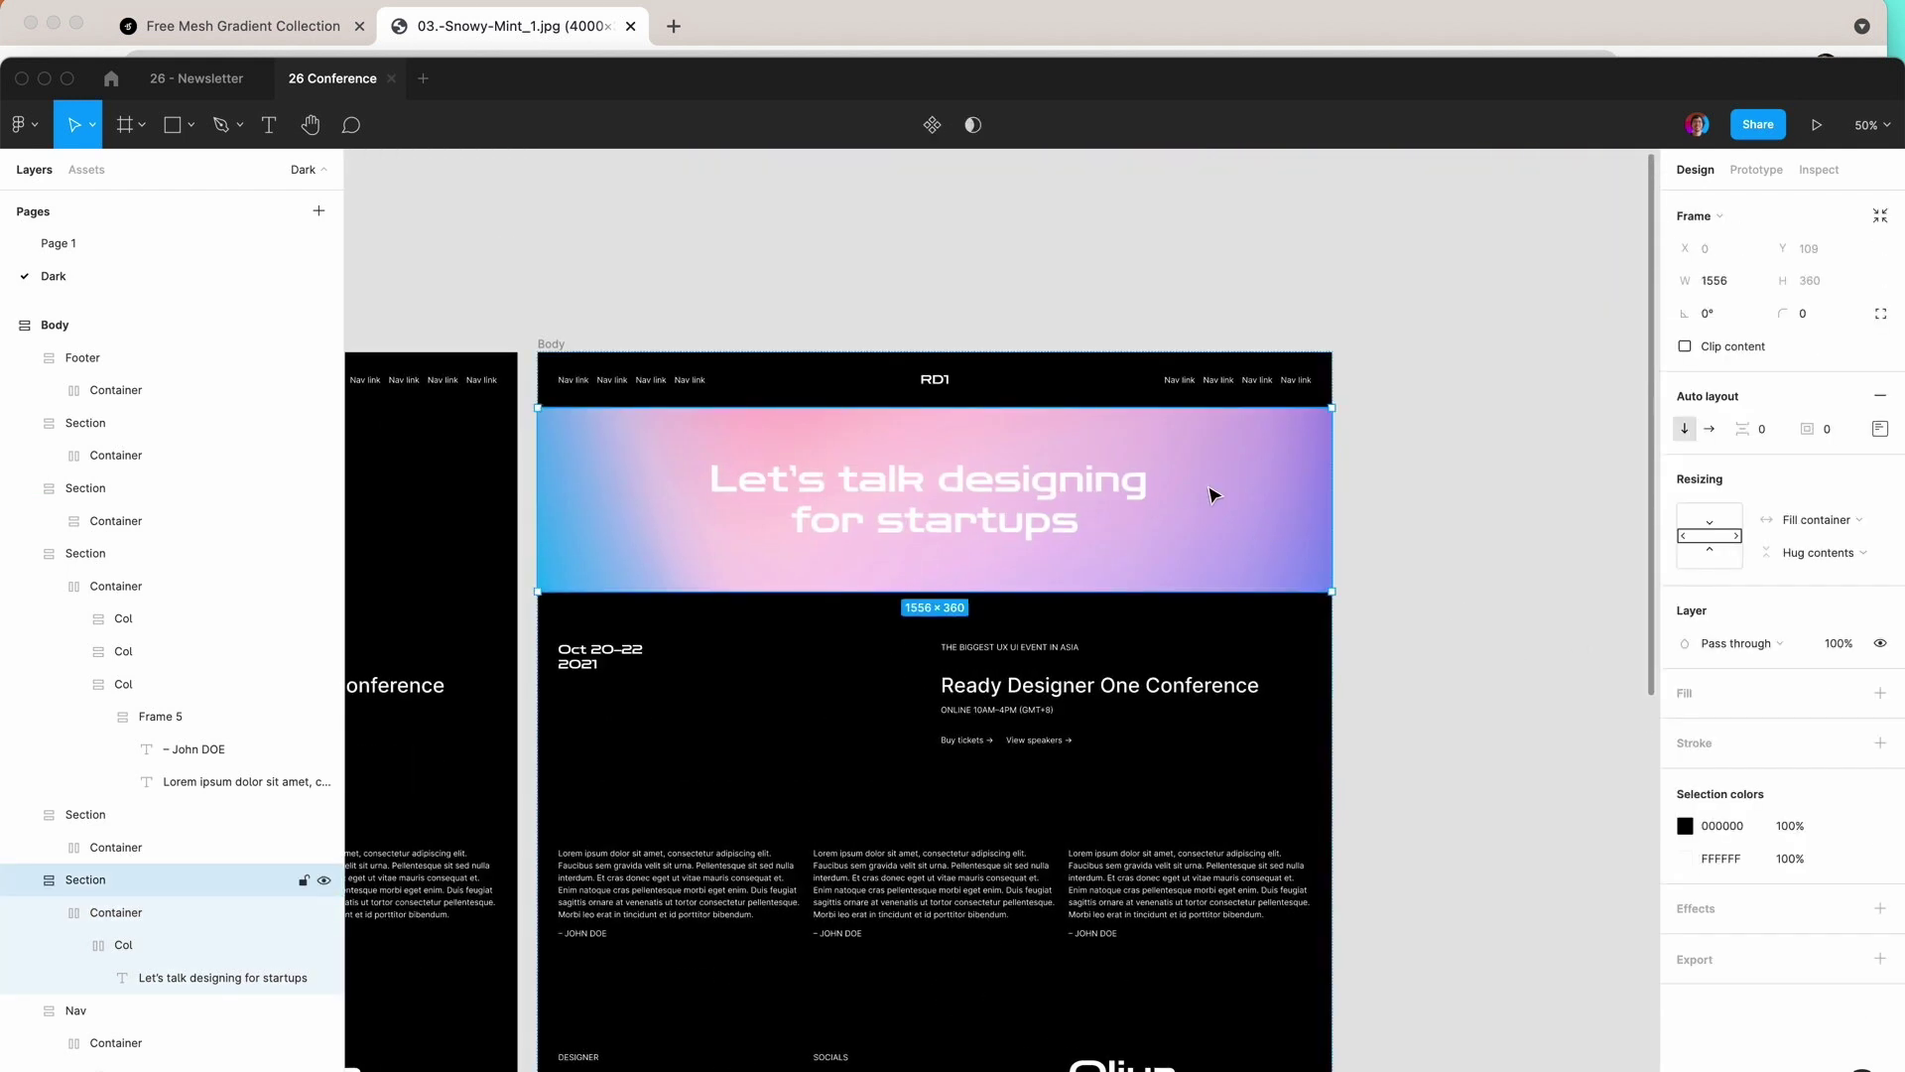
double_click(1222, 519)
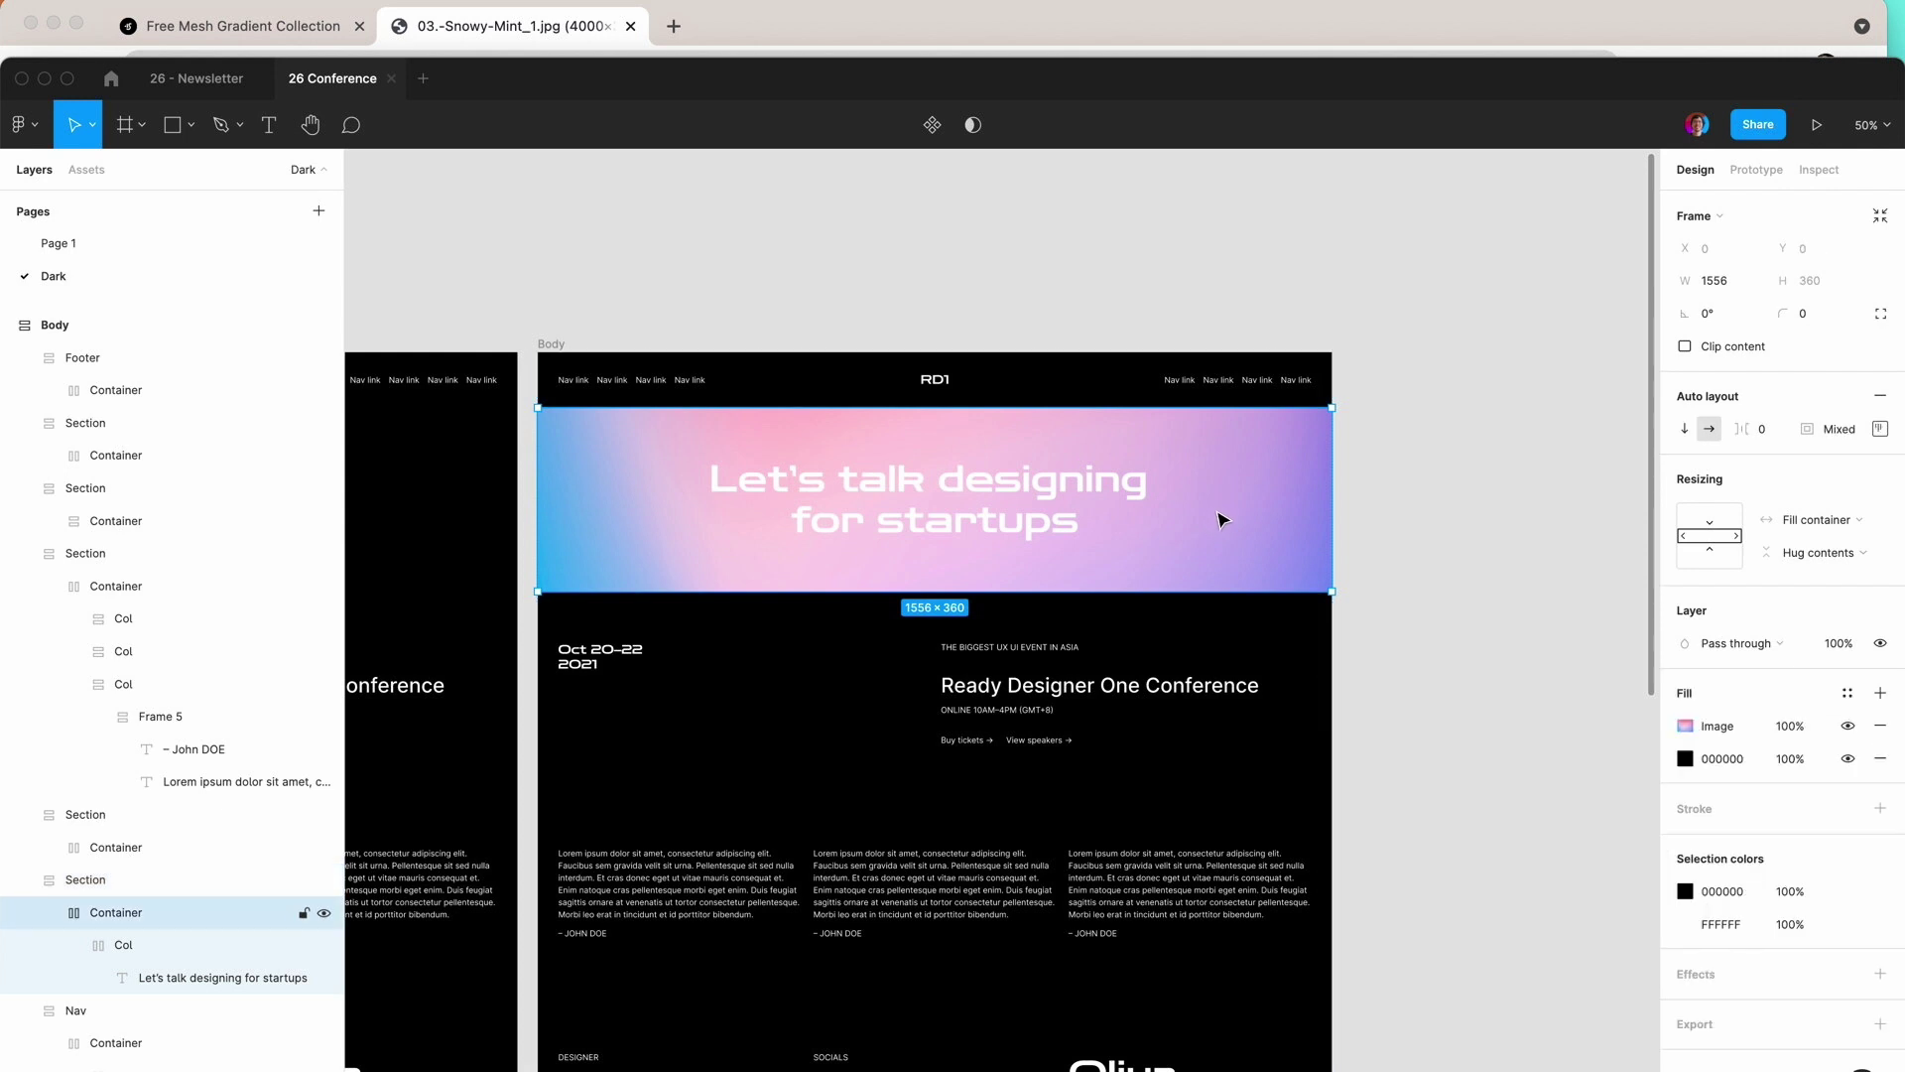
left_click(1685, 730)
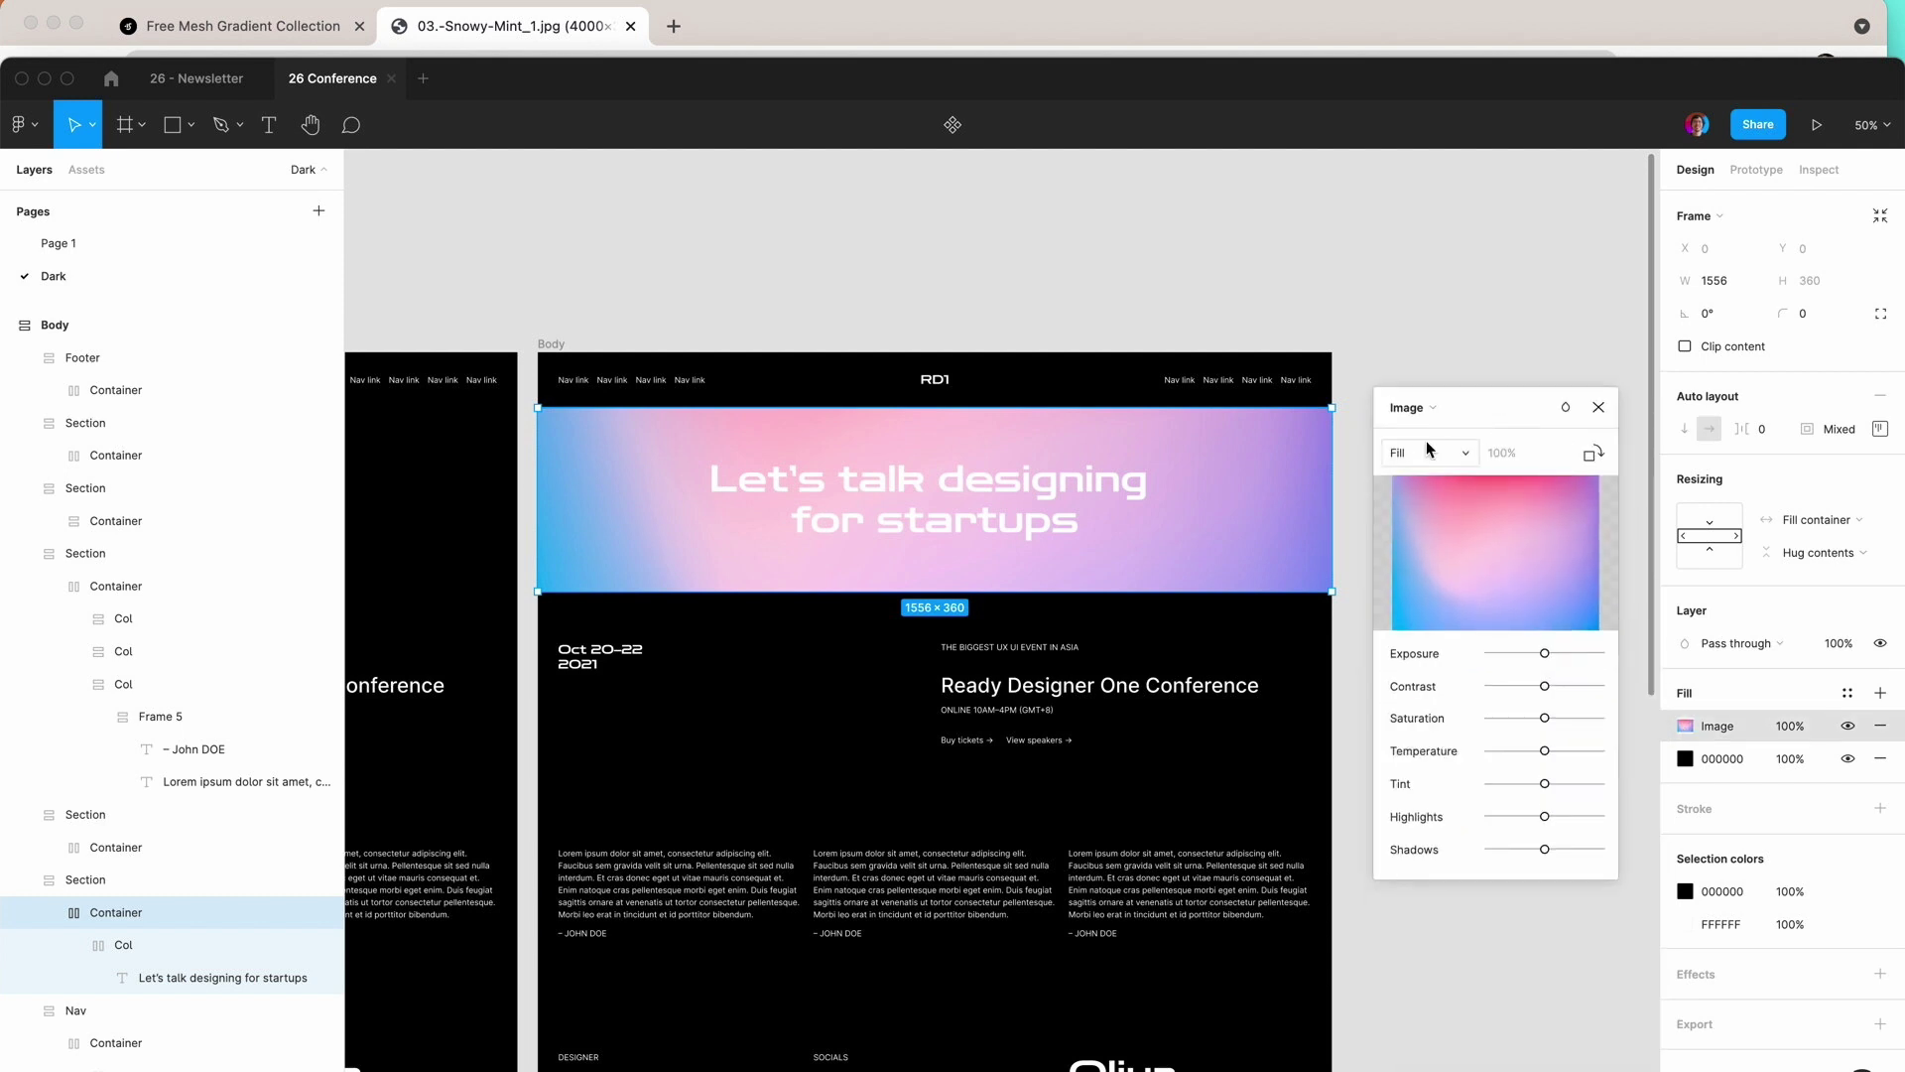
left_click(1428, 449)
left_click(1425, 479)
left_click(1425, 454)
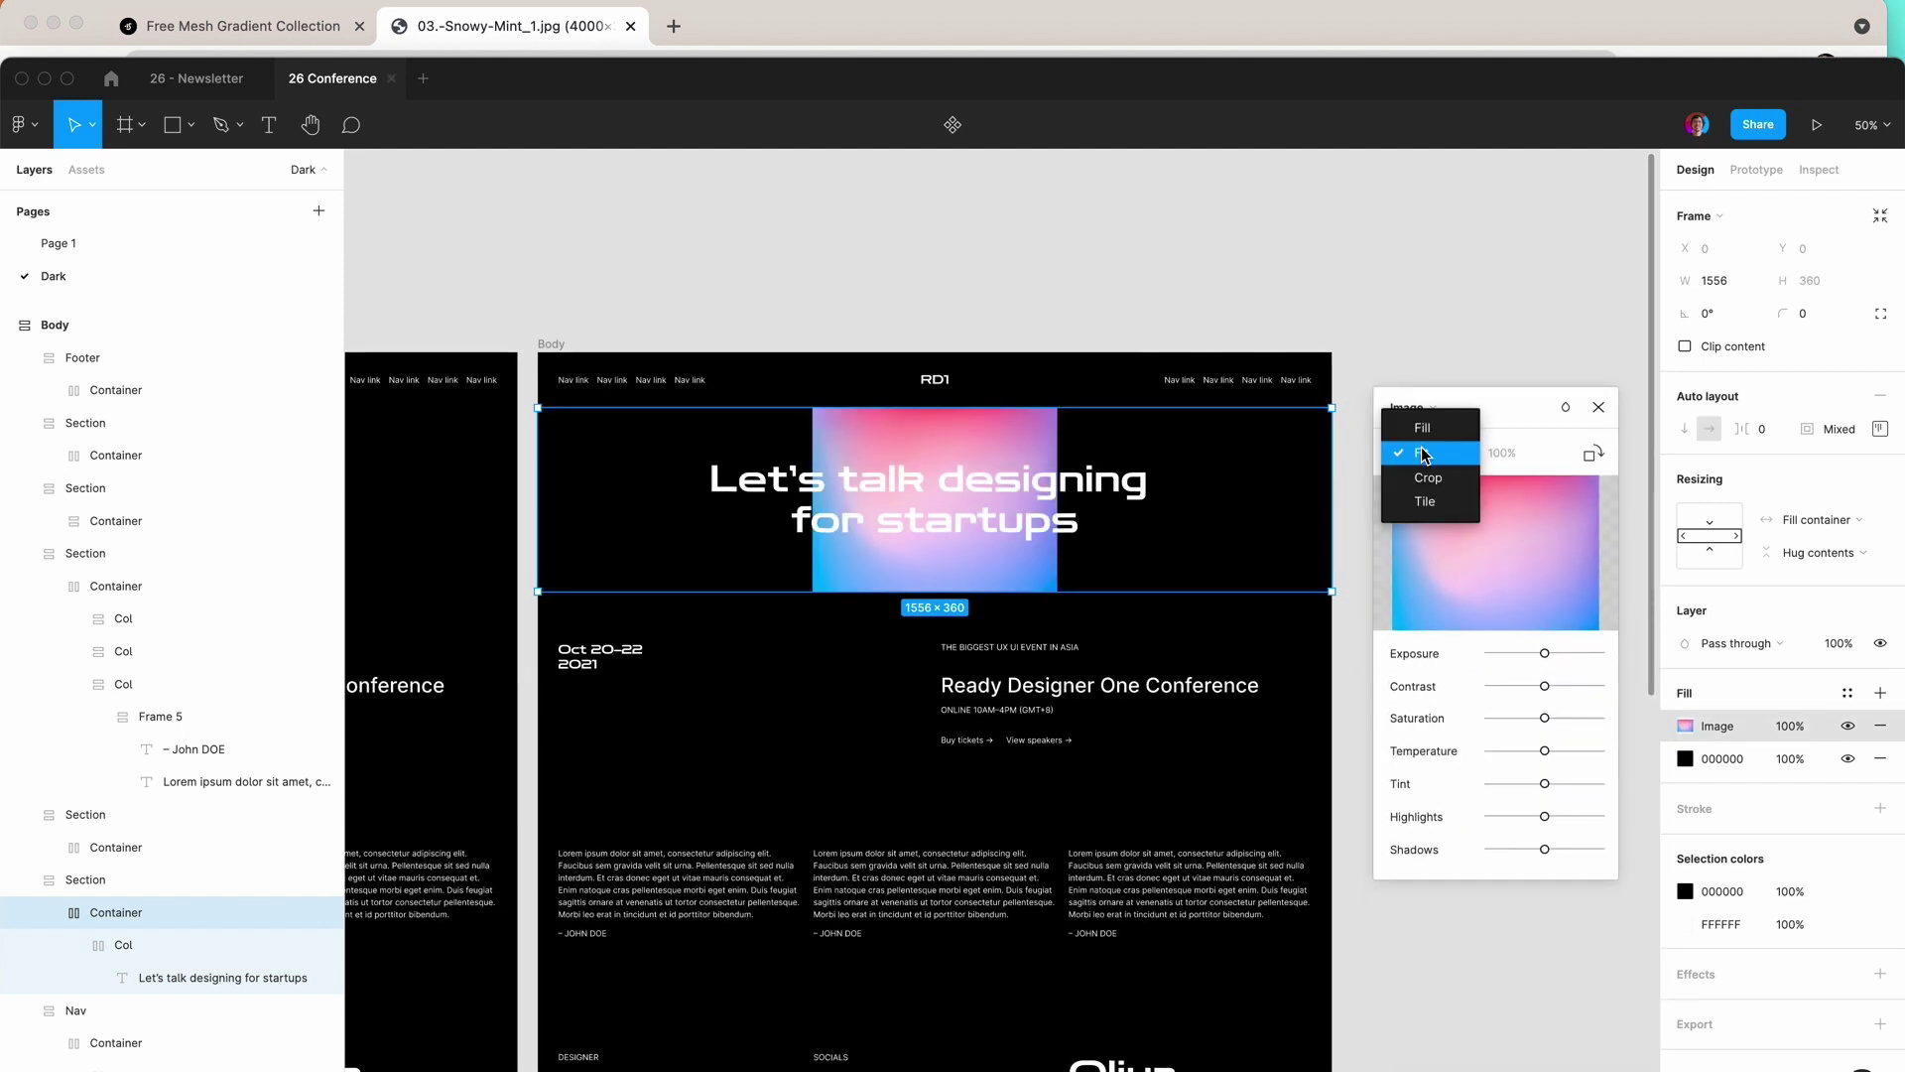
left_click(1428, 478)
left_click(1416, 452)
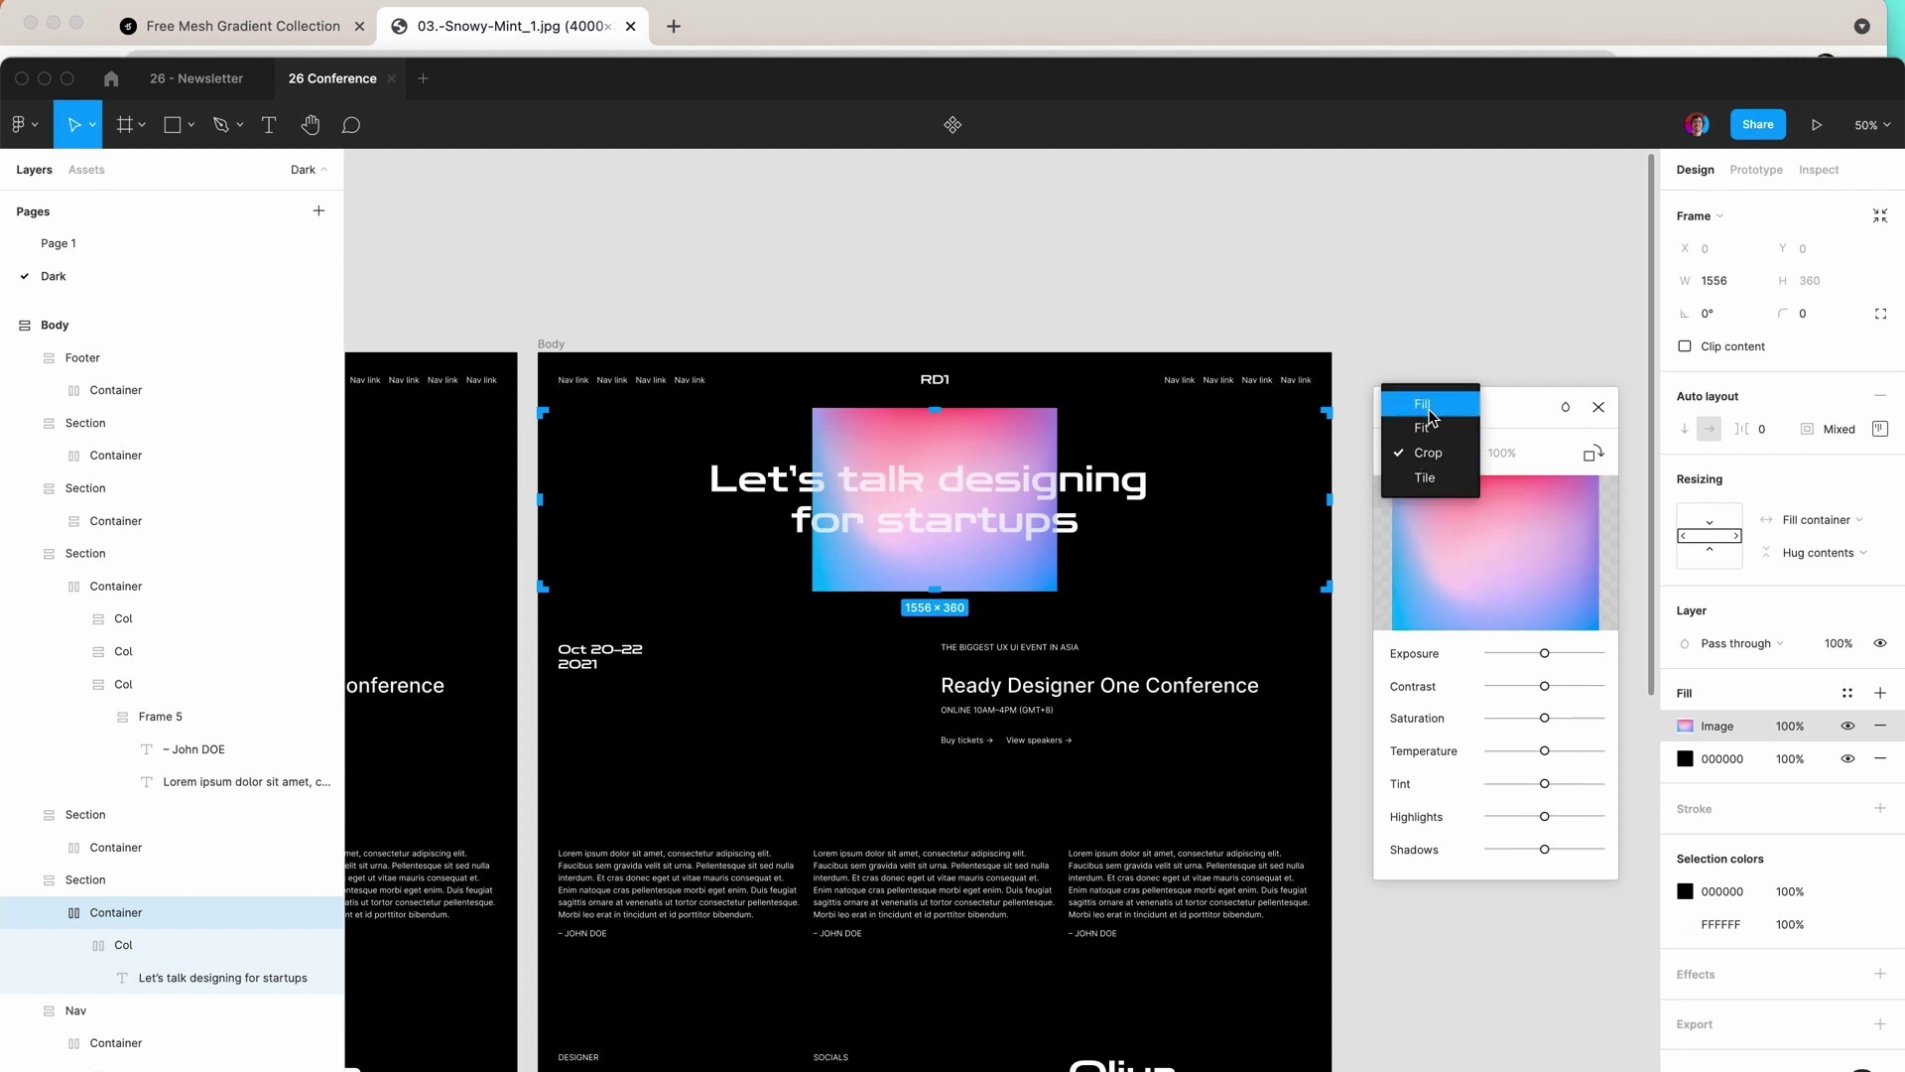
left_click(1429, 405)
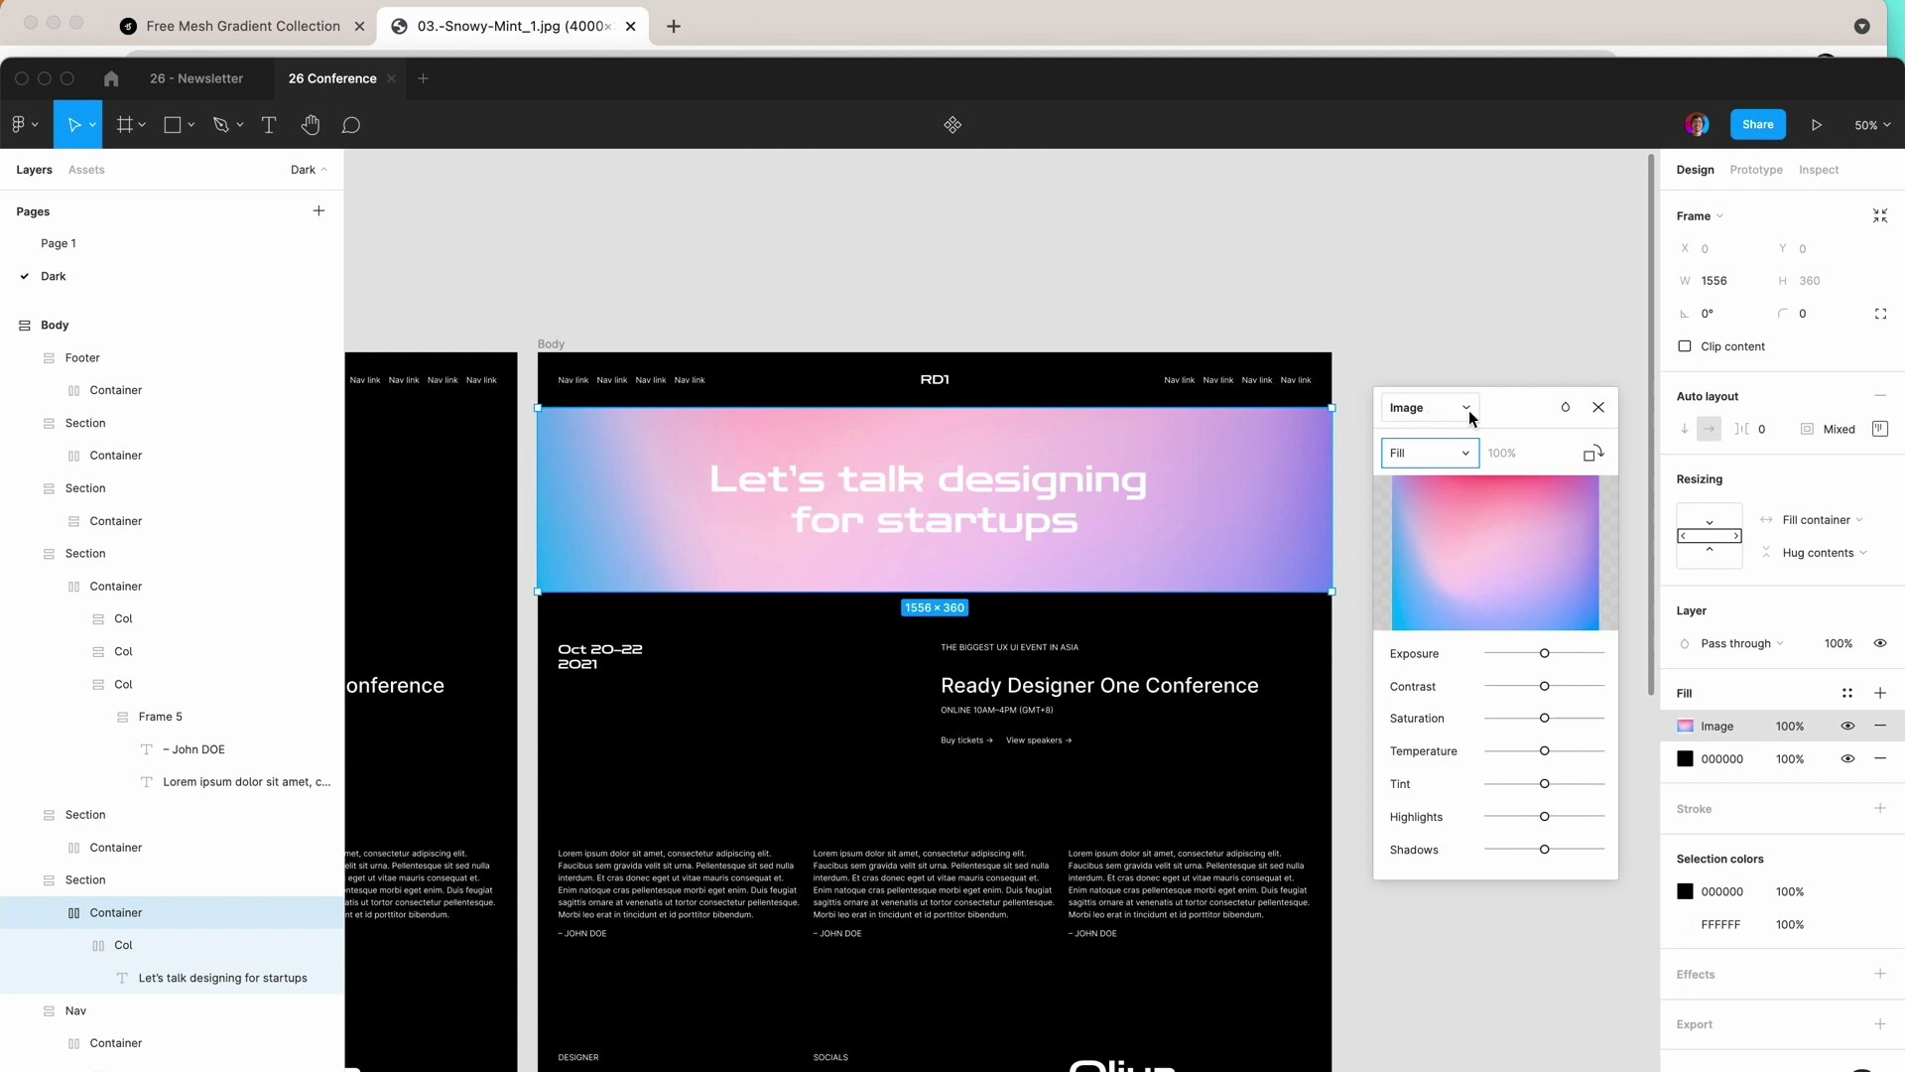
mouse_move(1543, 487)
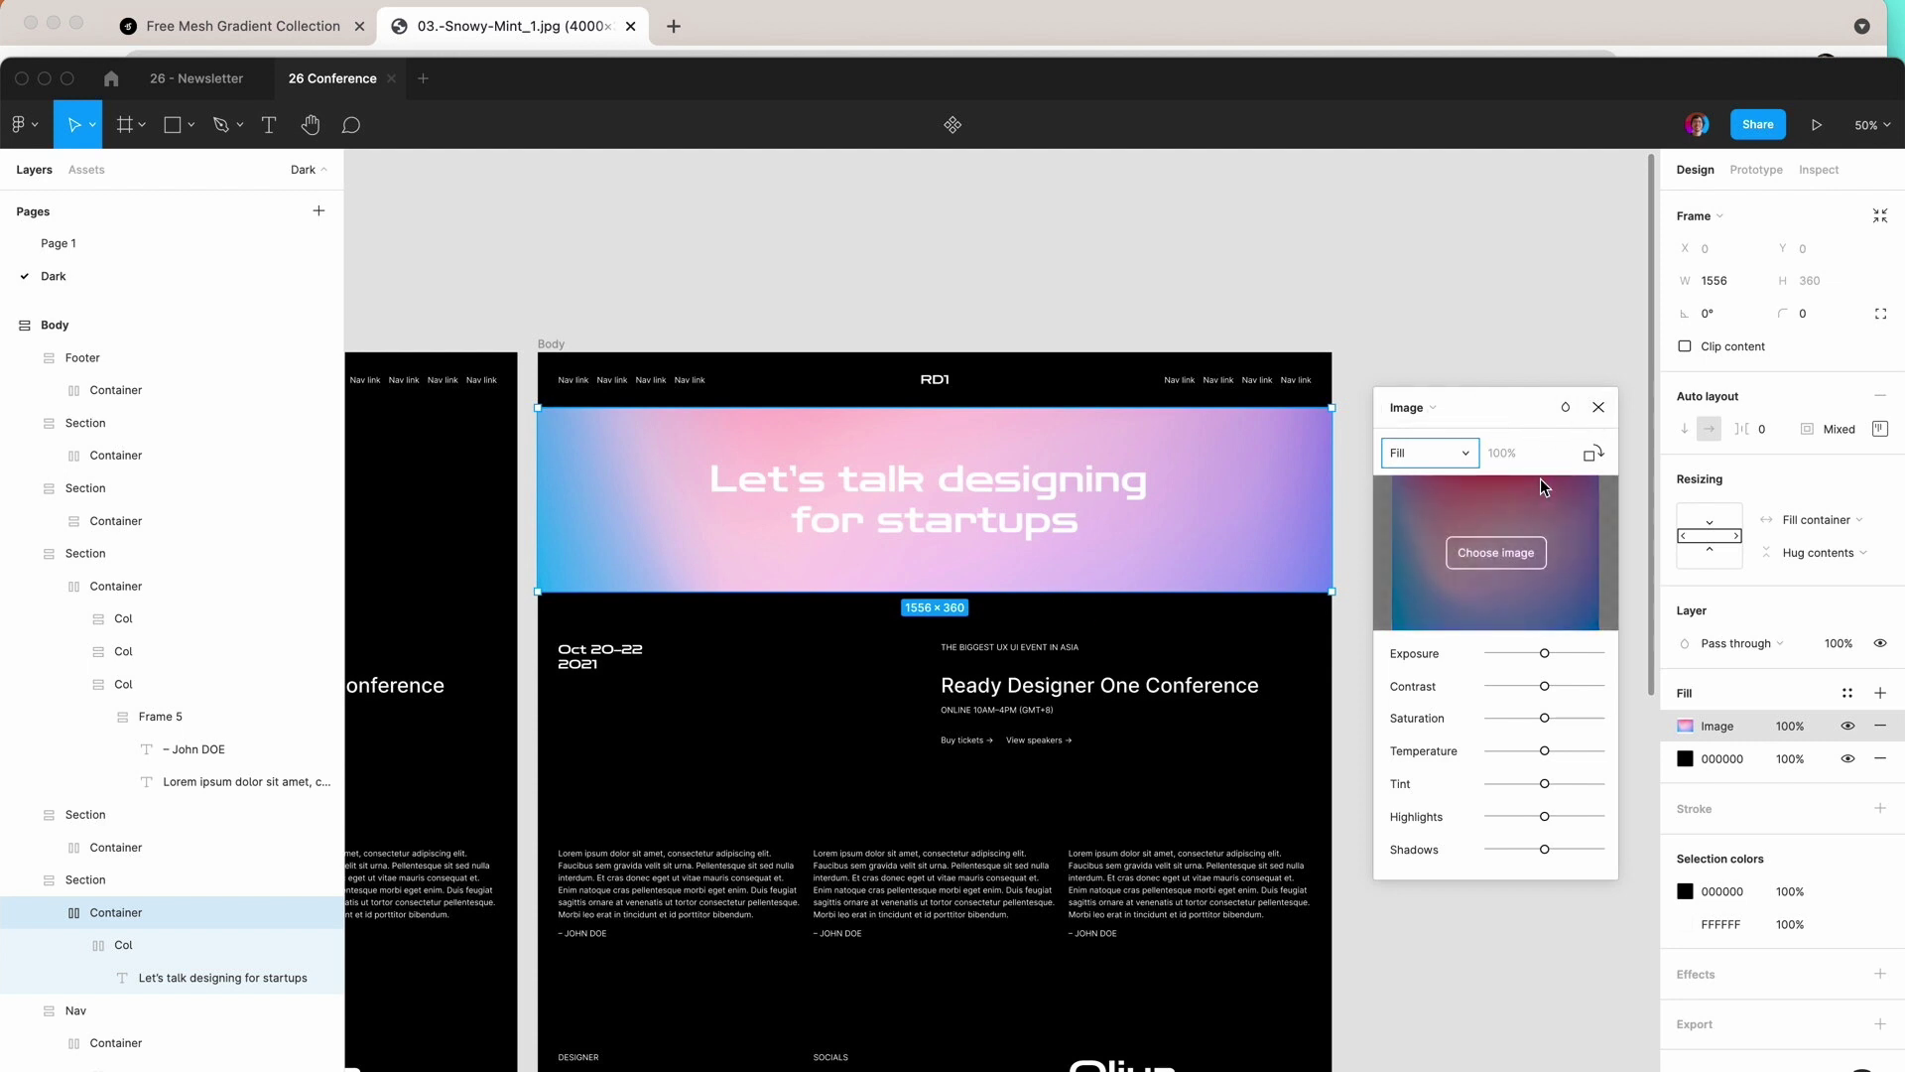
left_click(1597, 407)
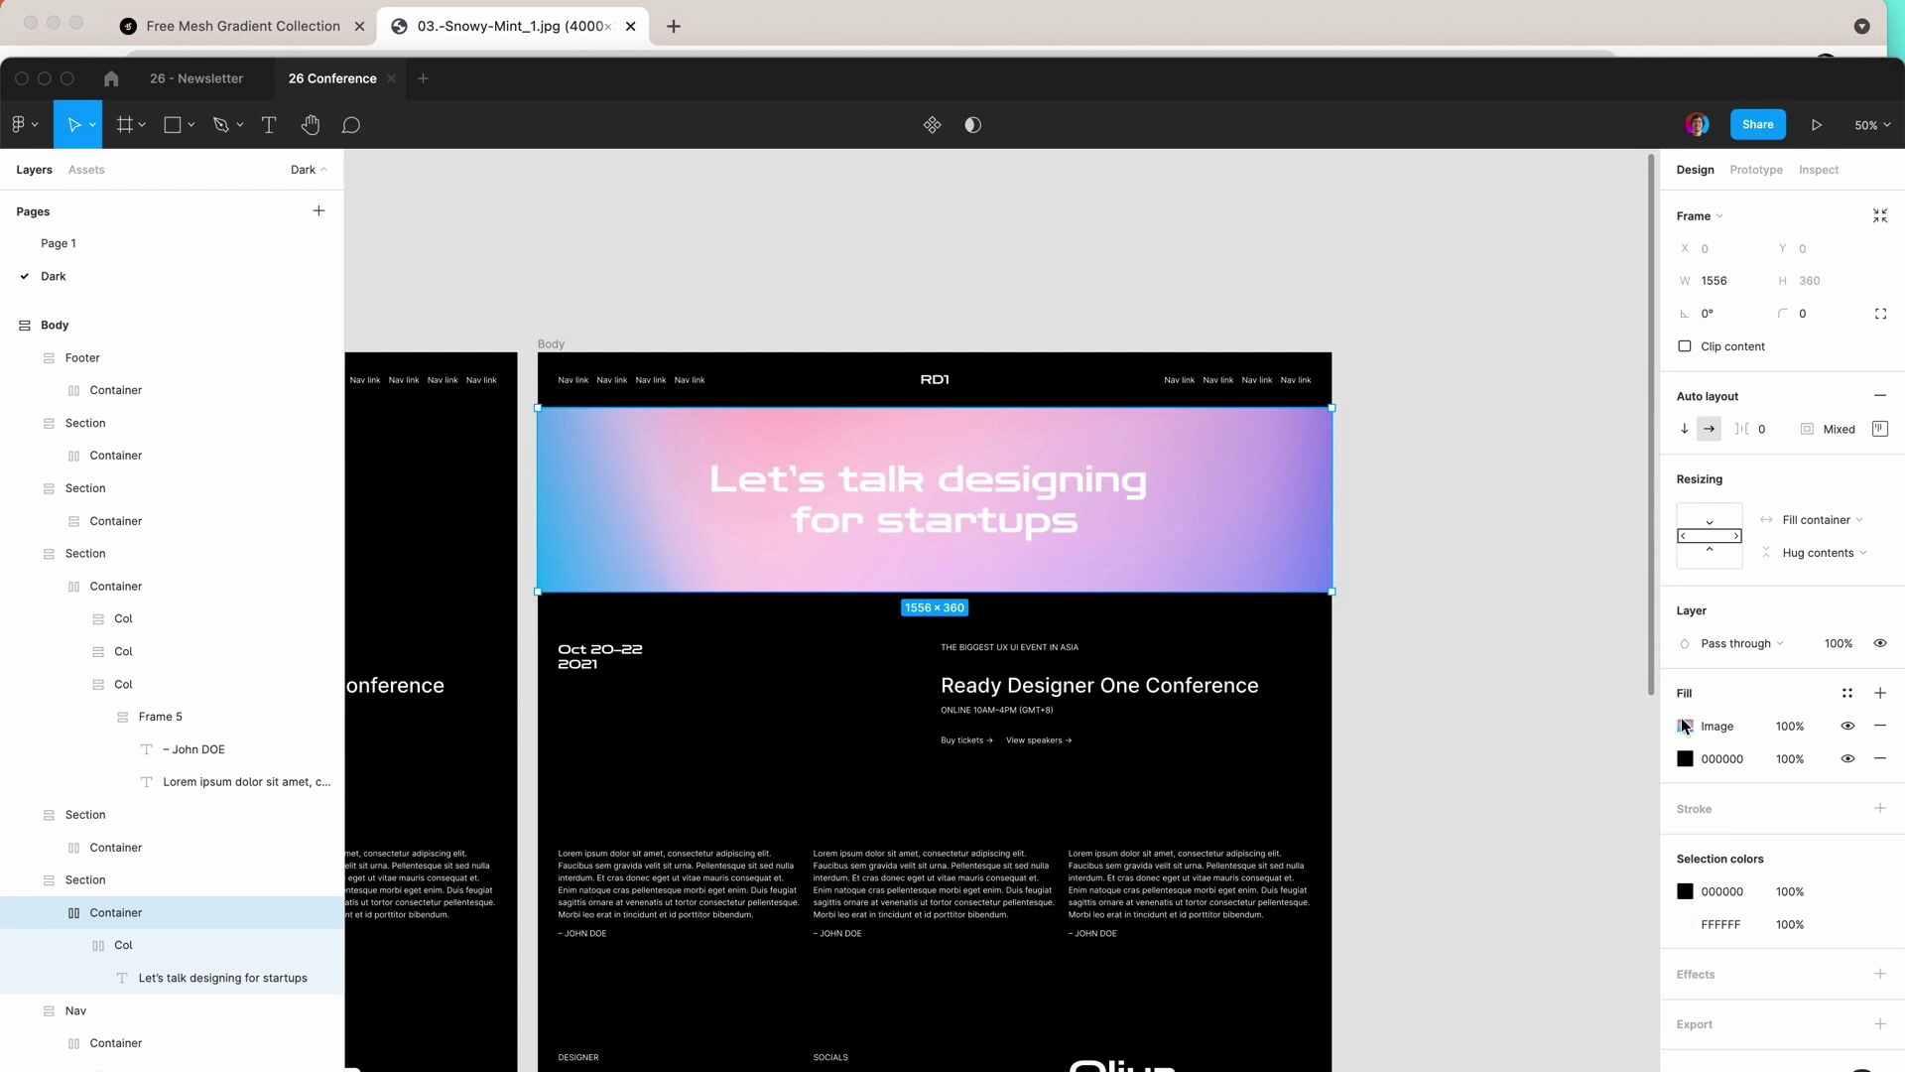
Move the hero container's 000000 fill above the image fill and set its opacity to 20%.
left_click(1790, 729)
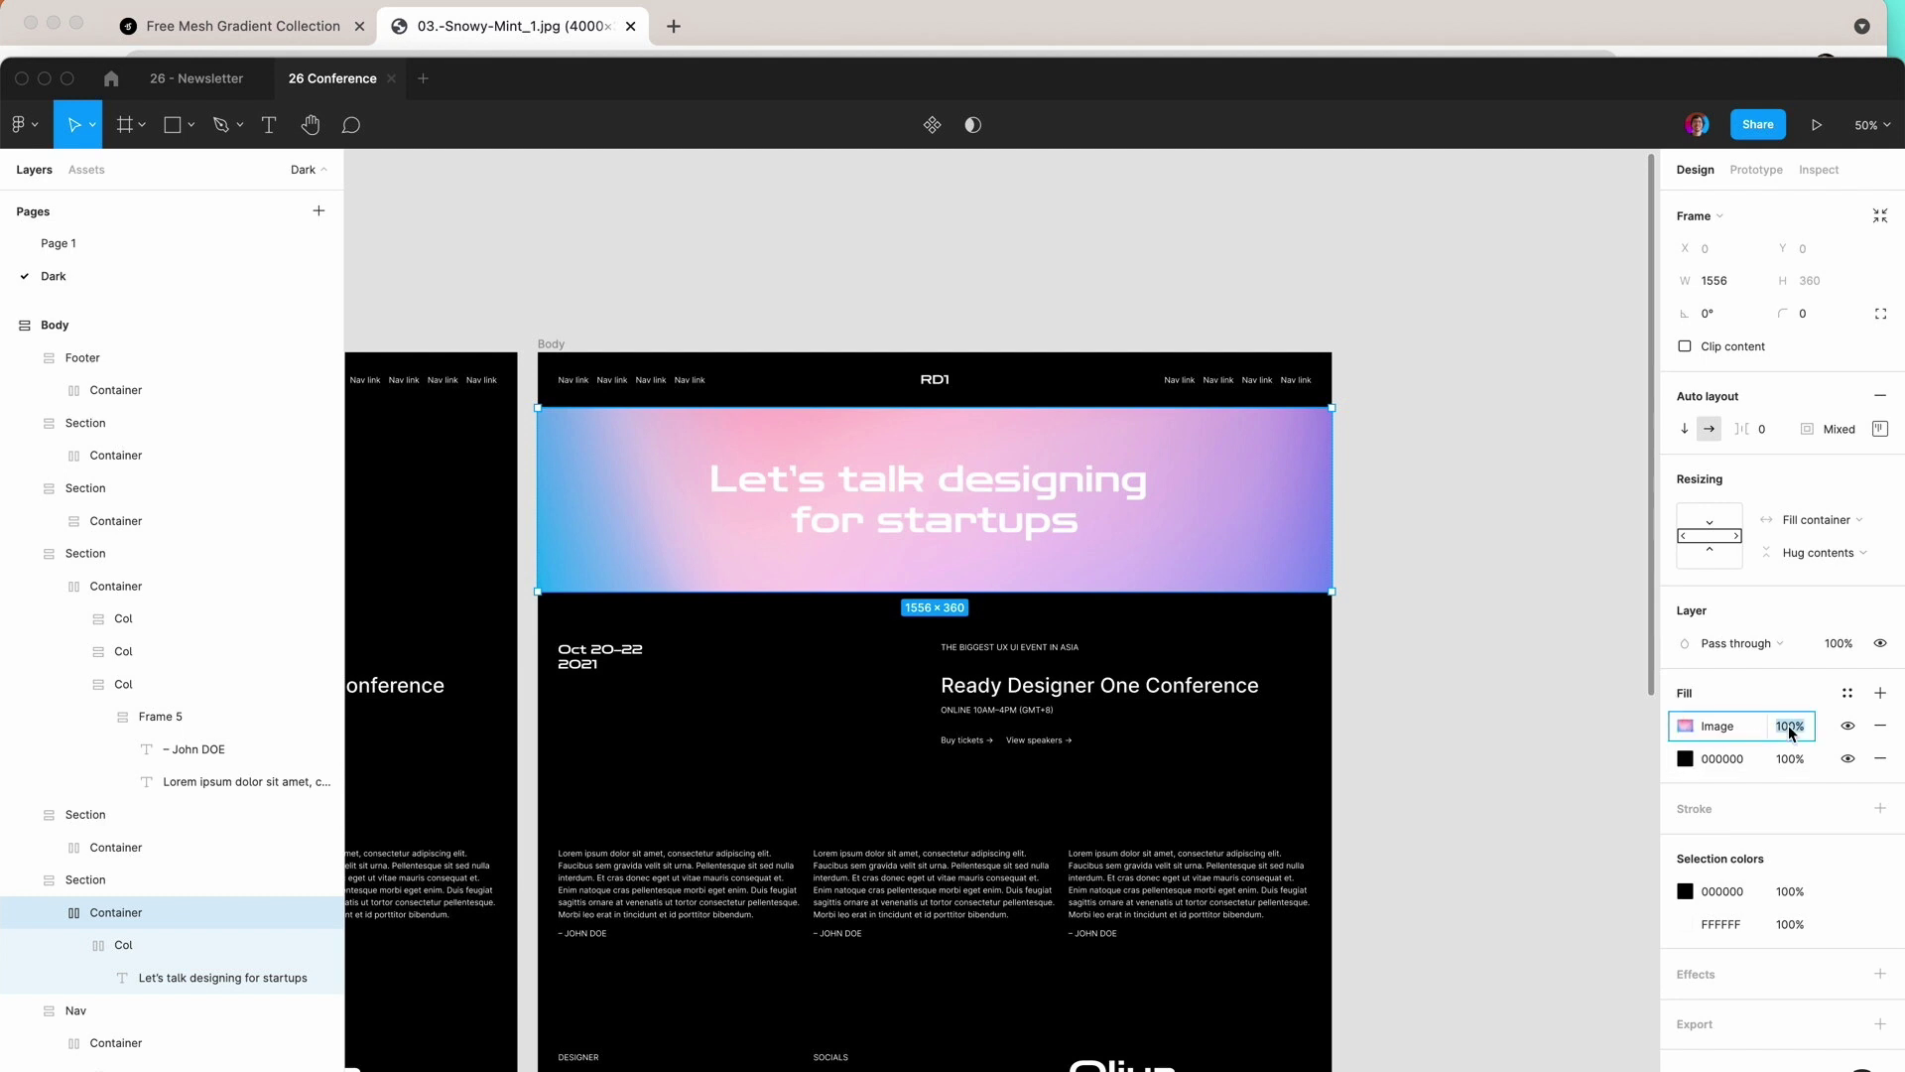
left_click(1673, 767)
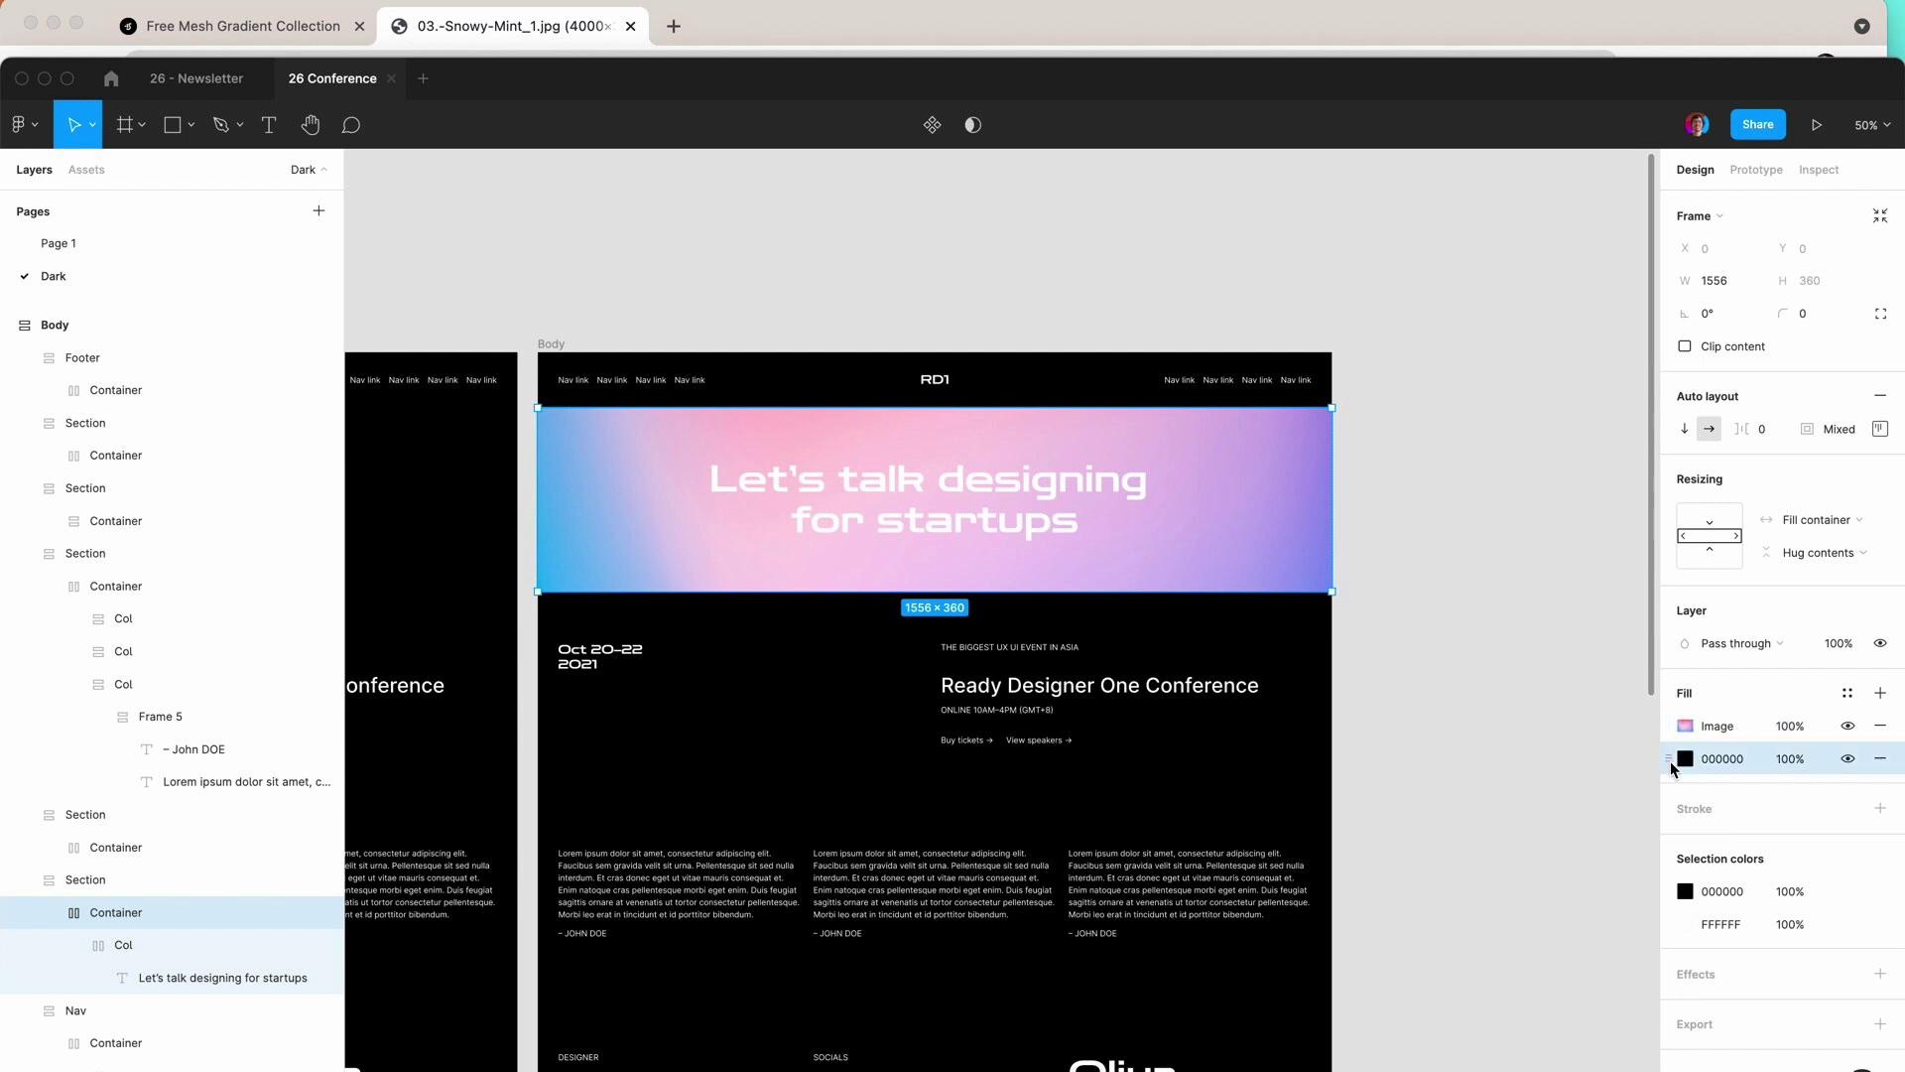
left_click_drag(1673, 772, 1675, 724)
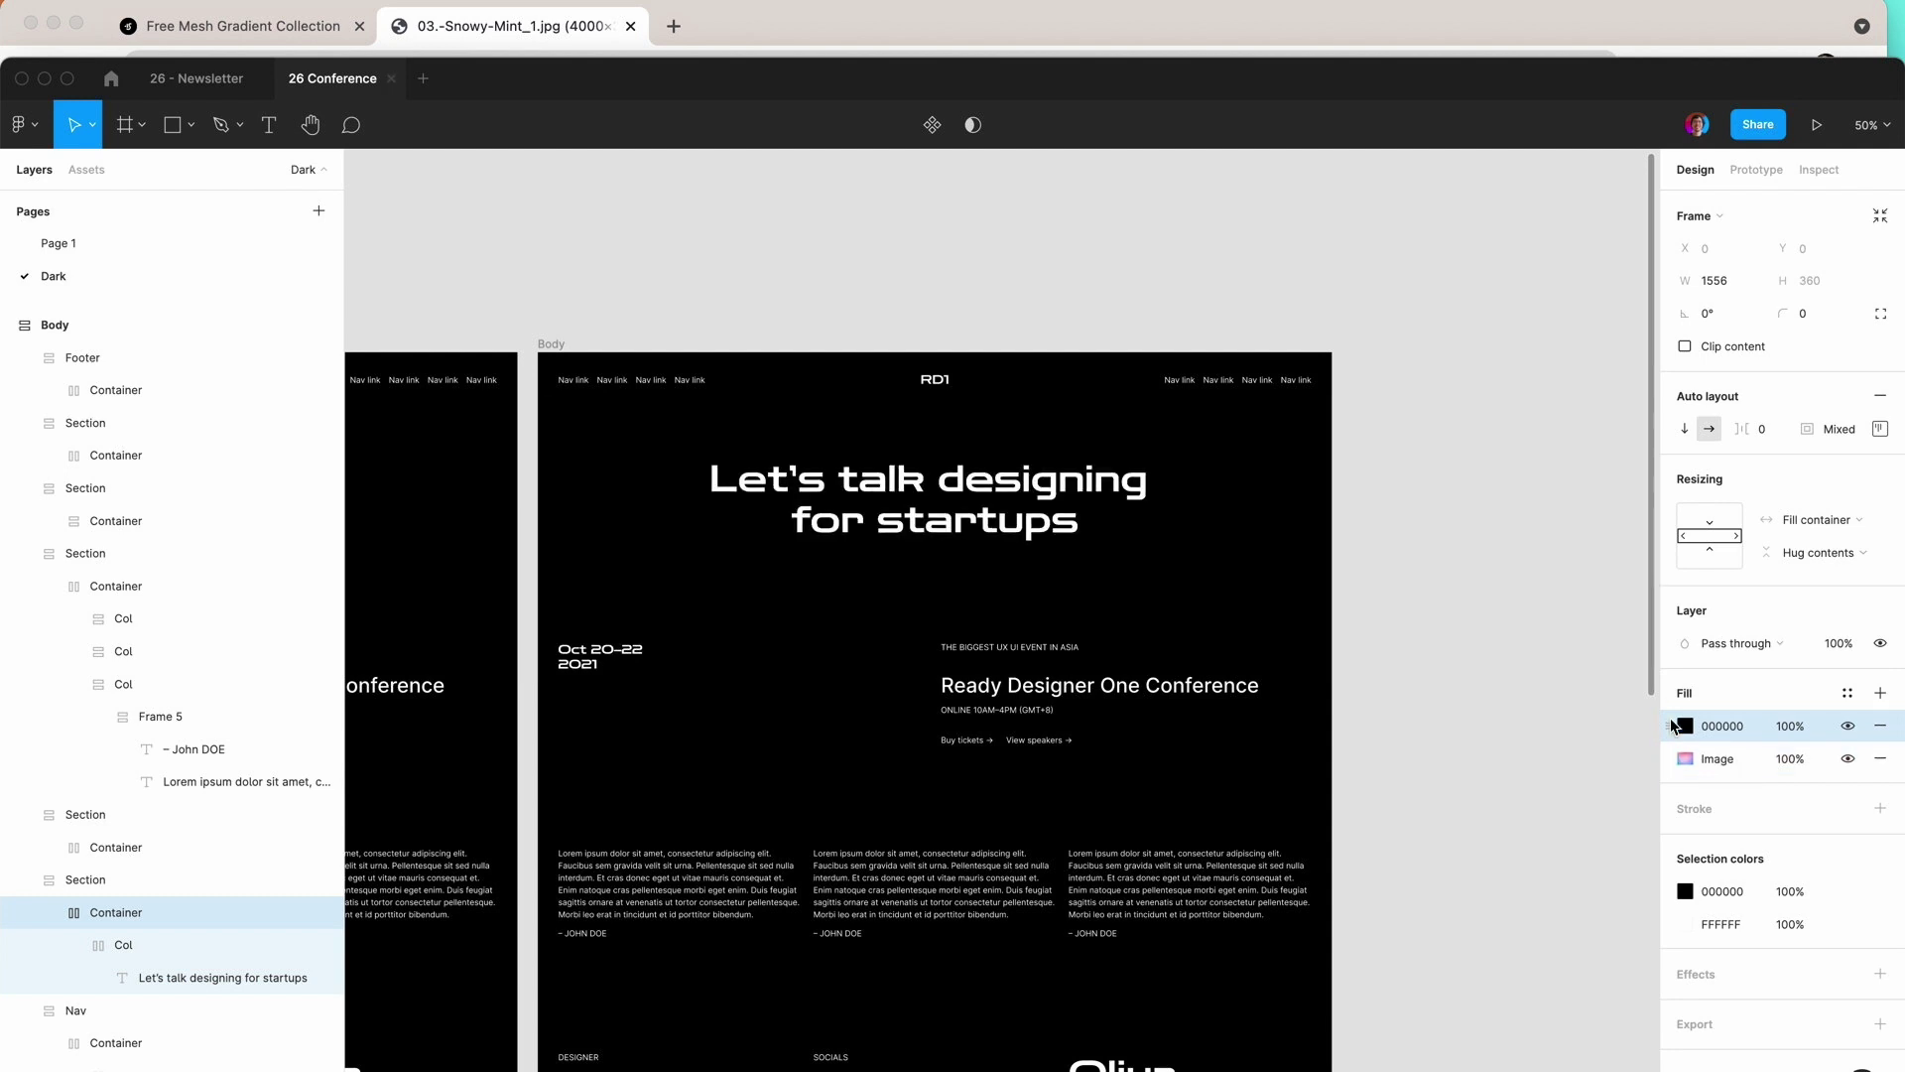
left_click(1782, 725)
type("20")
key("Return")
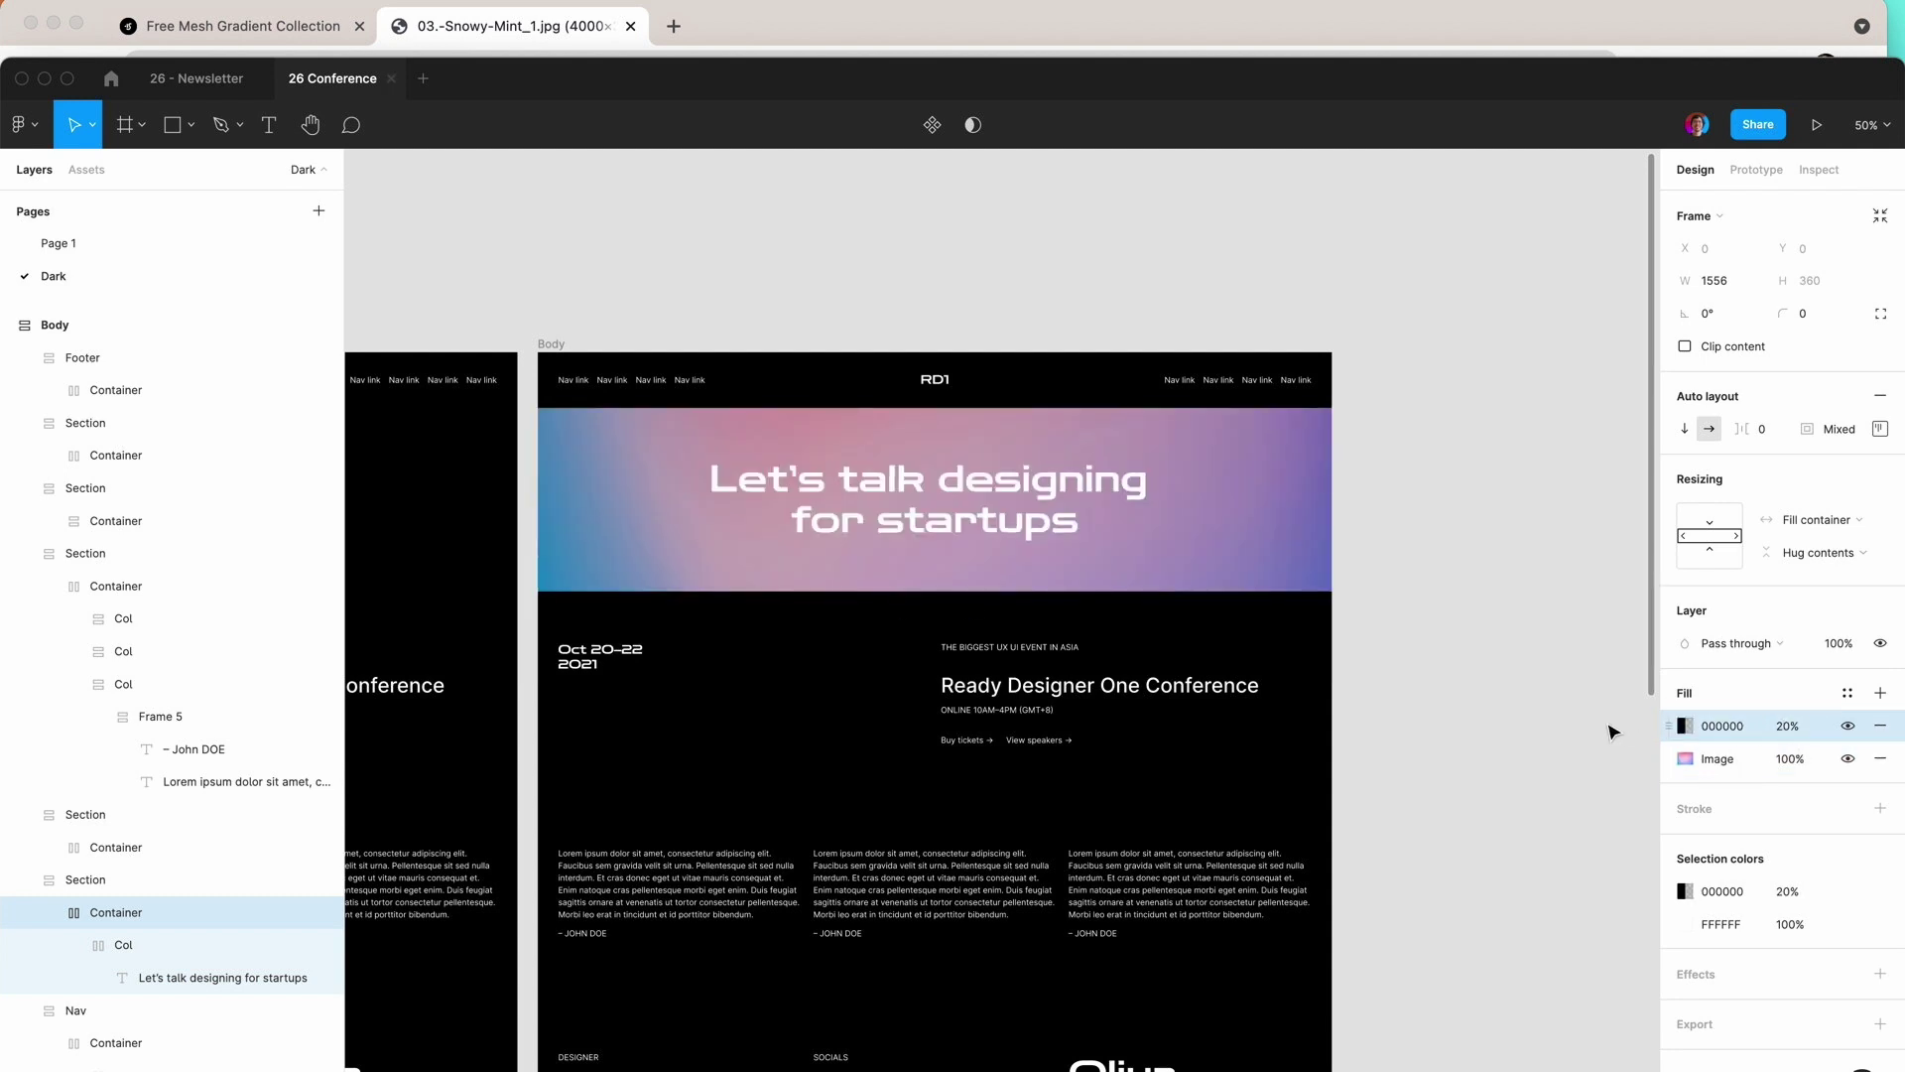
Hide the semi-transparent black overlay fill on the hero container and deselect the frame.
left_click(1848, 725)
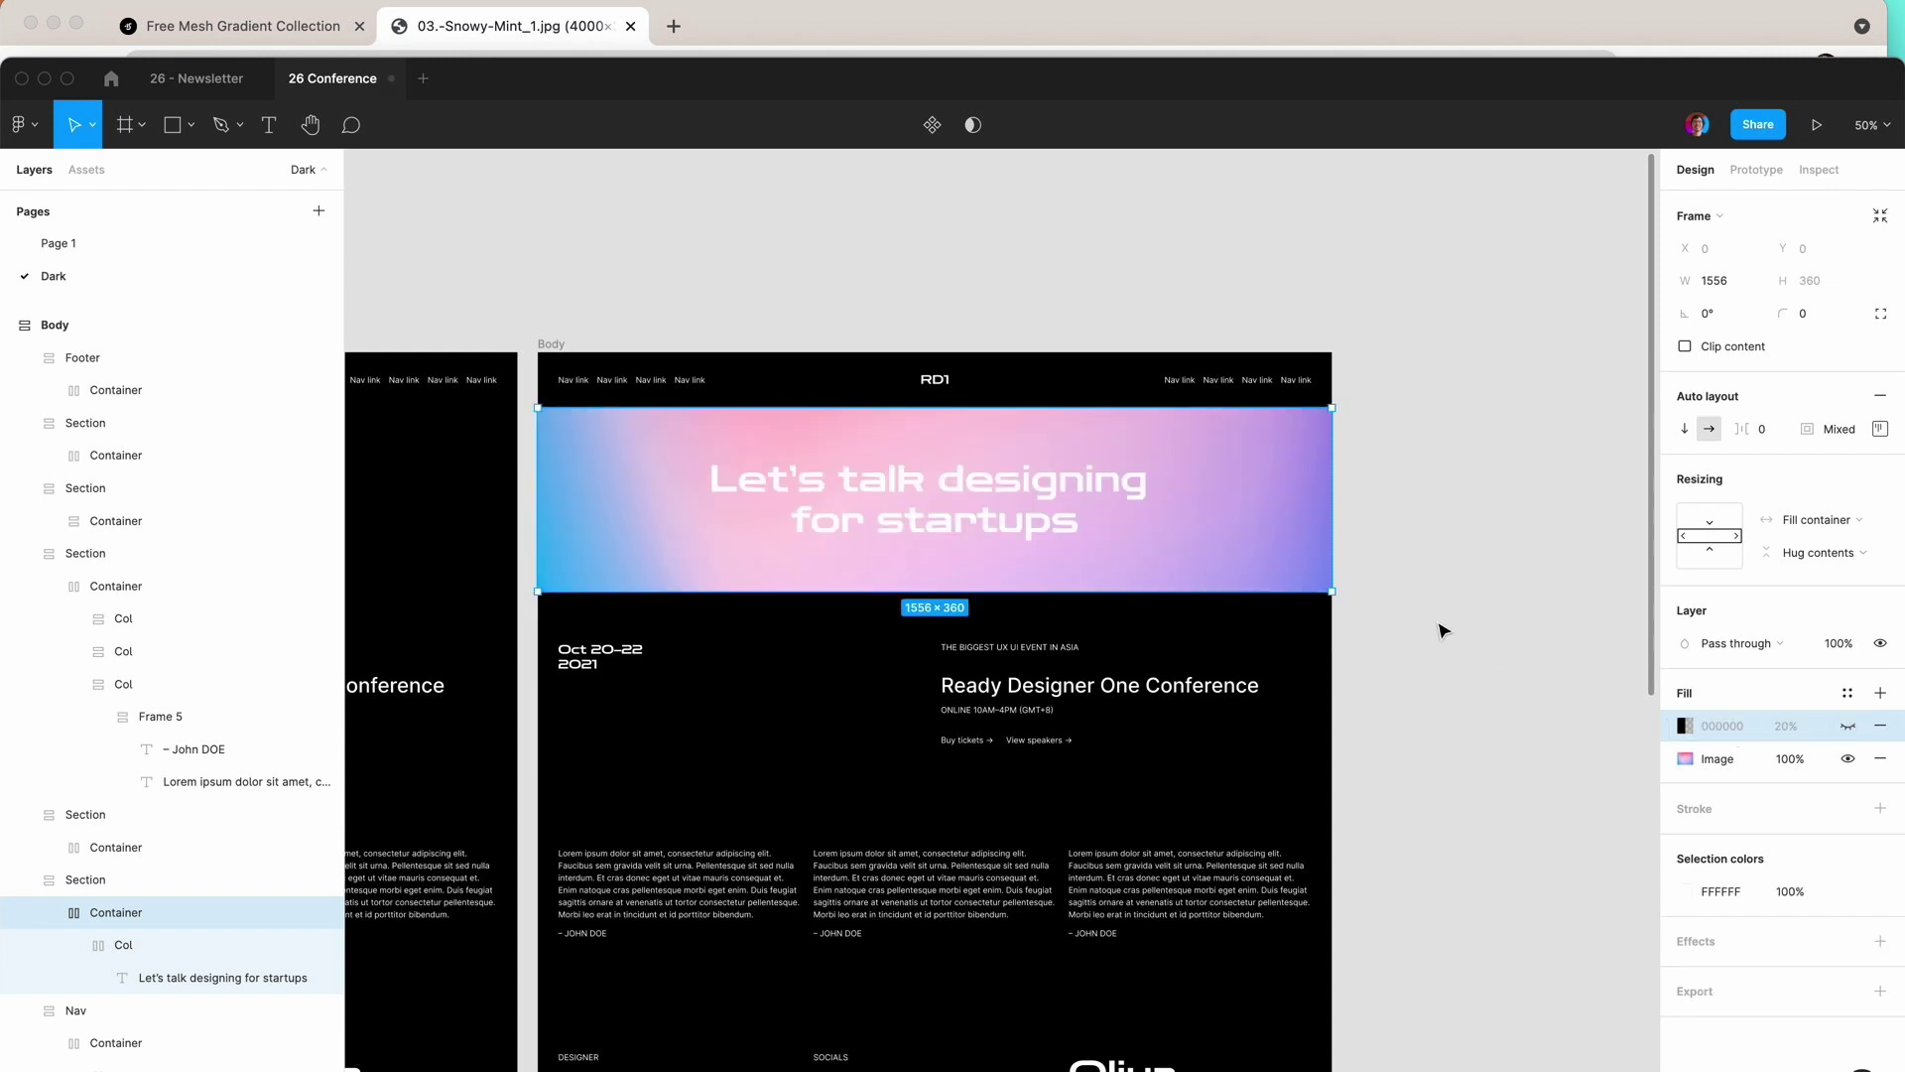
double_click(1017, 539)
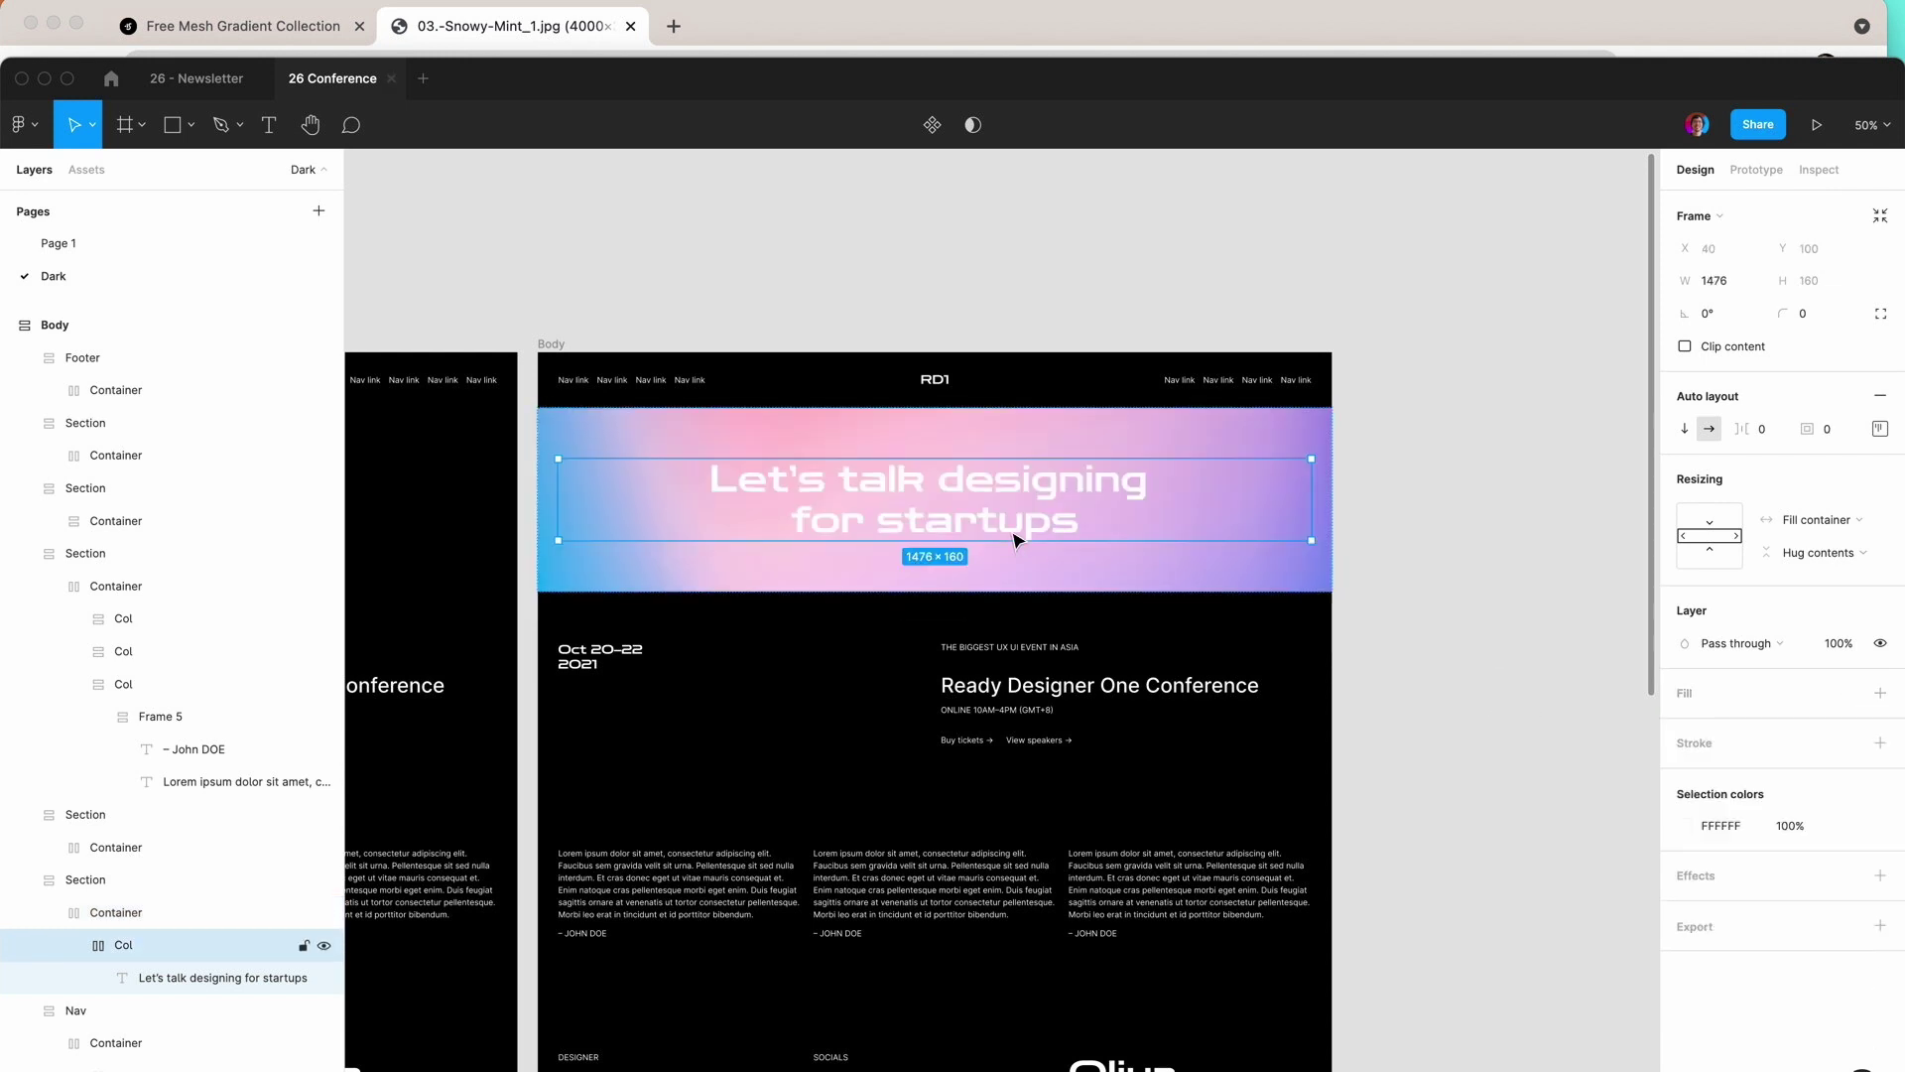
left_click(1447, 568)
key("minus")
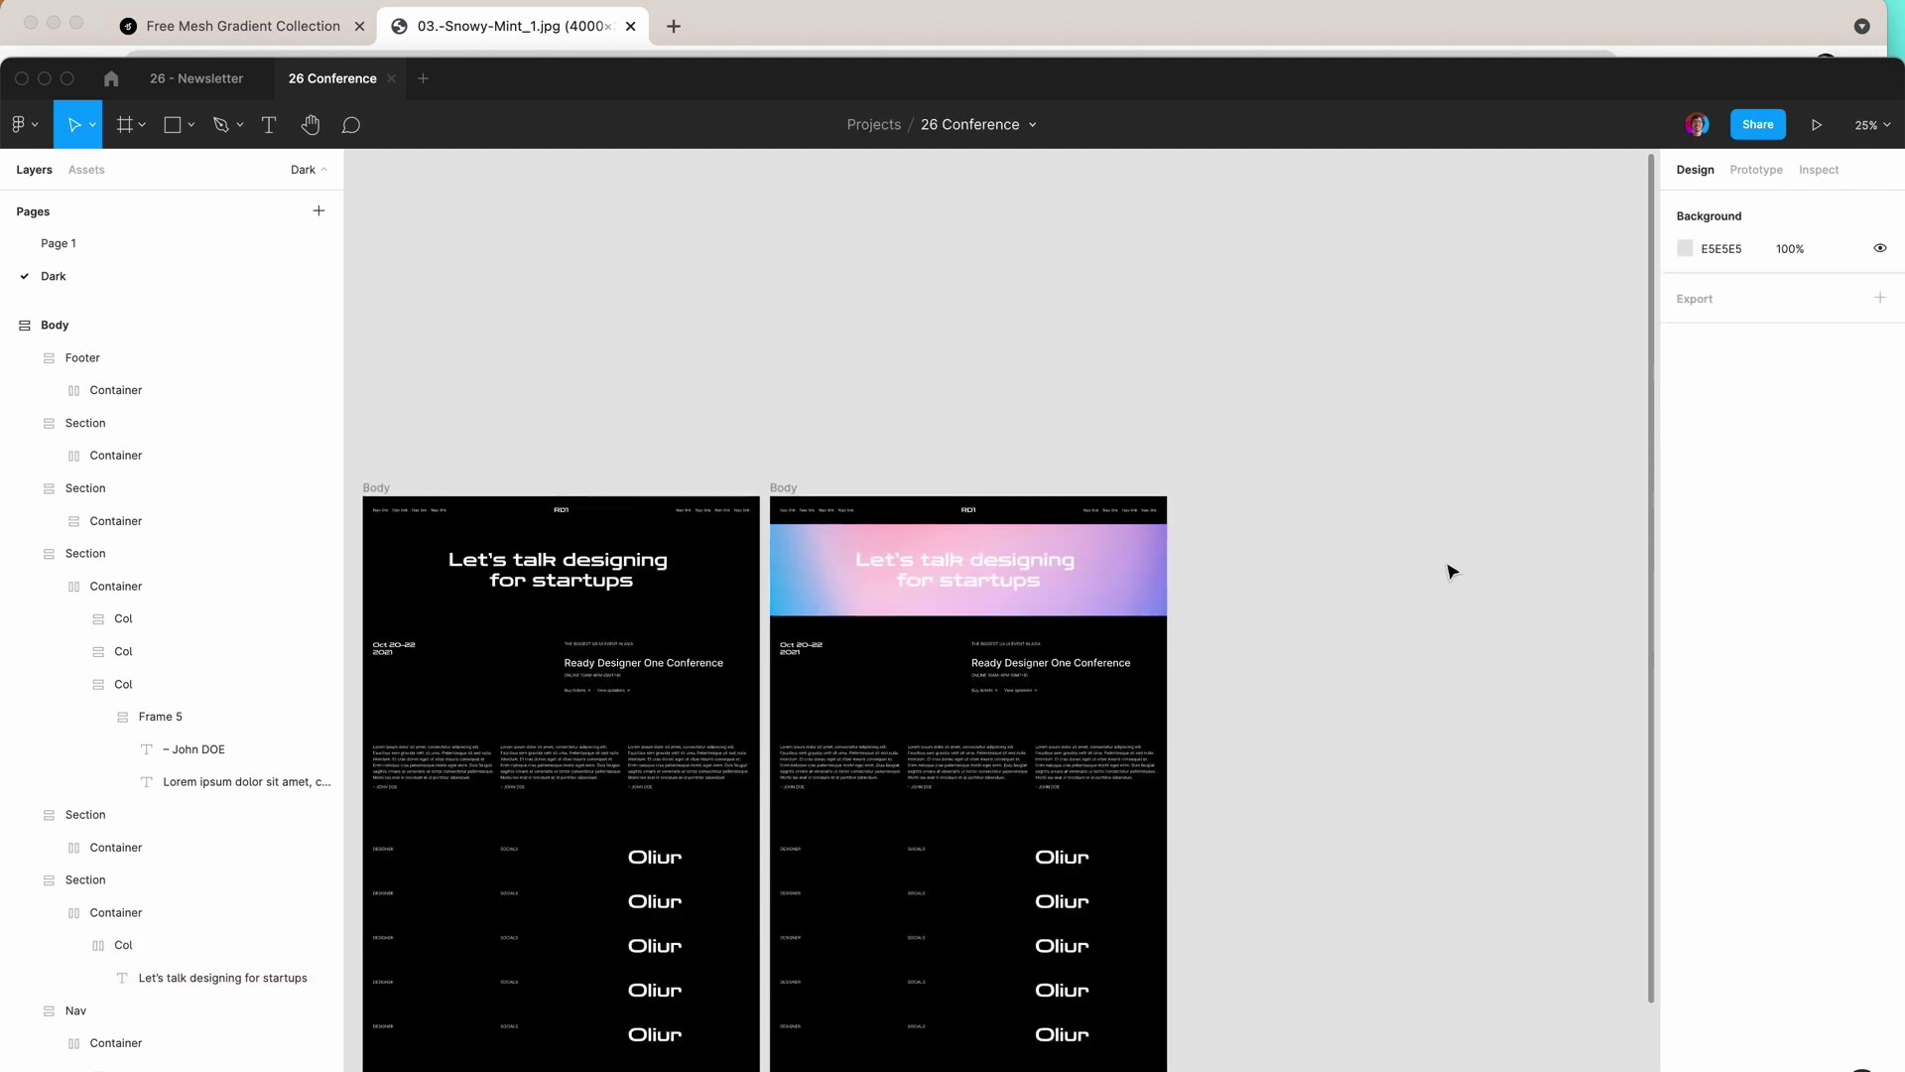
key("plus")
key("minus")
scroll(1238, 491, "down", 3)
scroll(1237, 491, "left", 1)
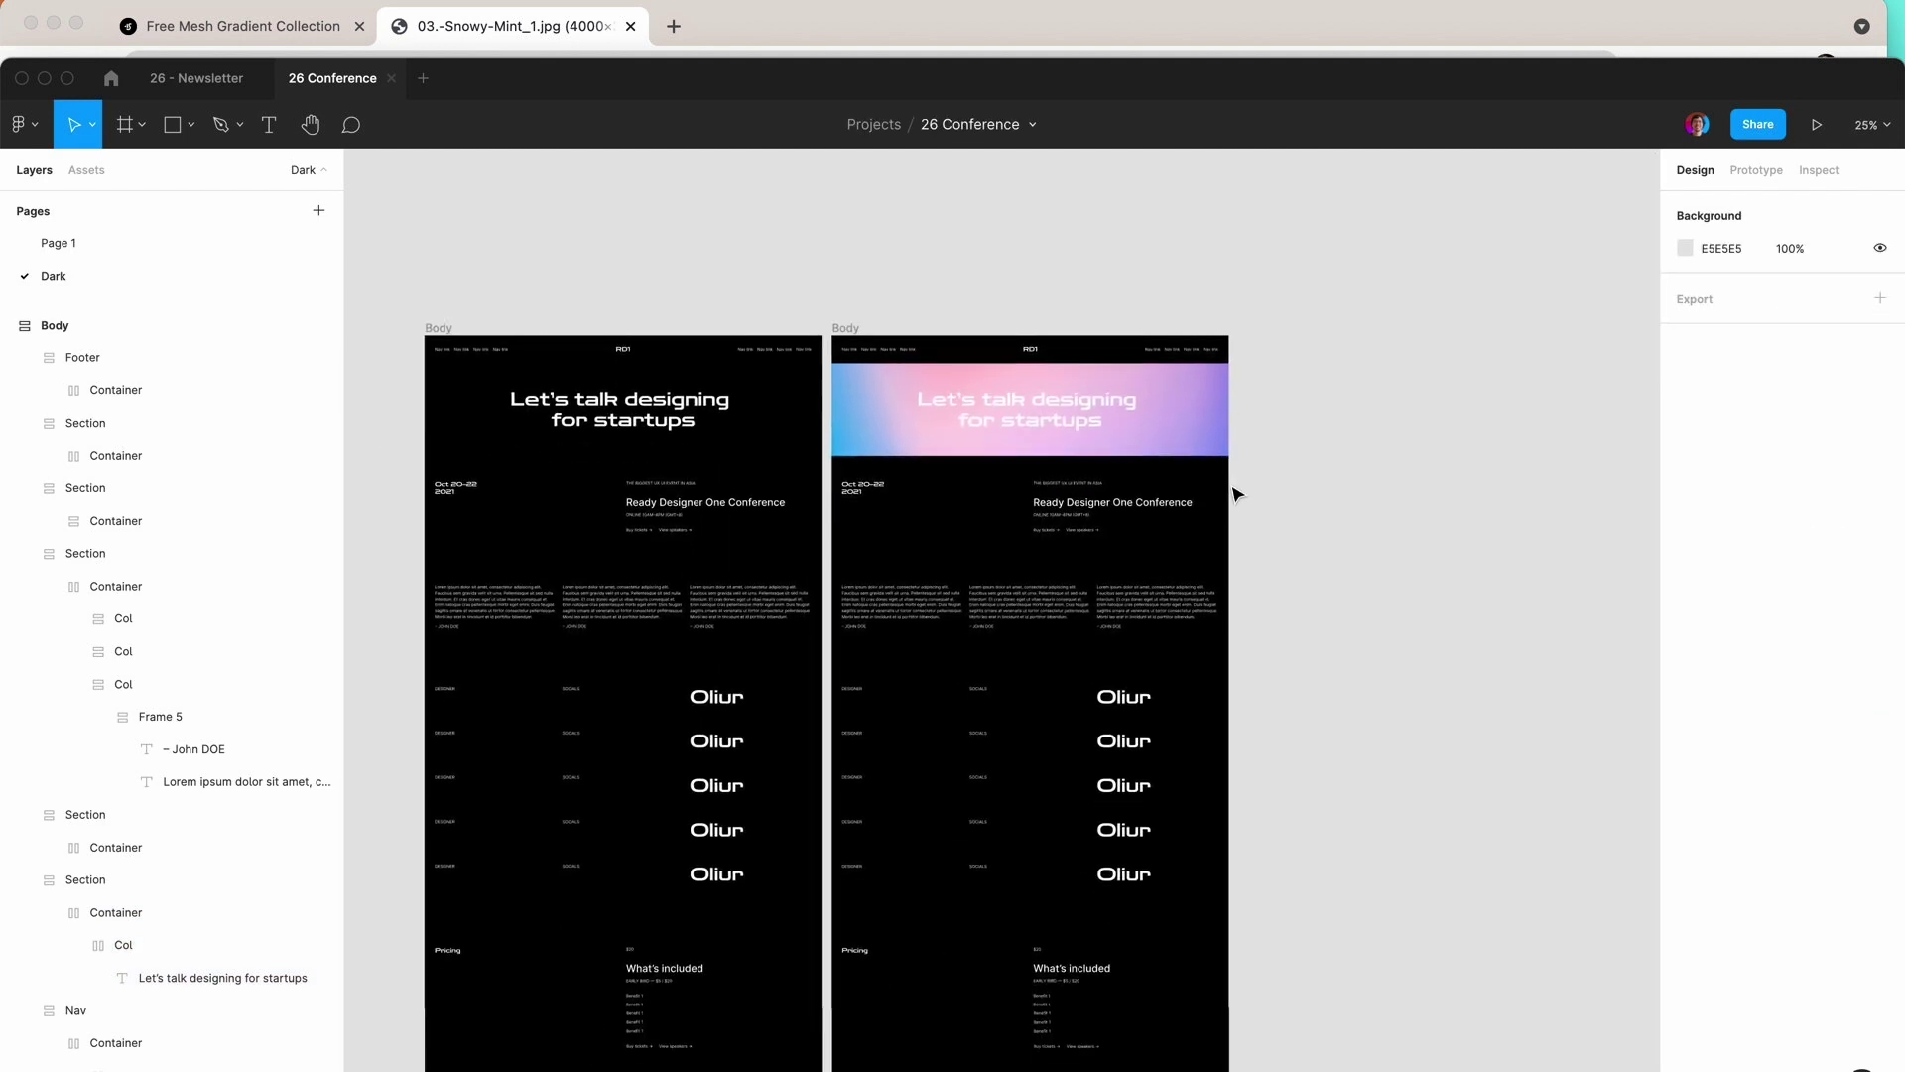
Preview the downloaded gradients and replace the hero container's image fill with 76.-Rice-Flower_1.jpg.
left_click(1194, 437)
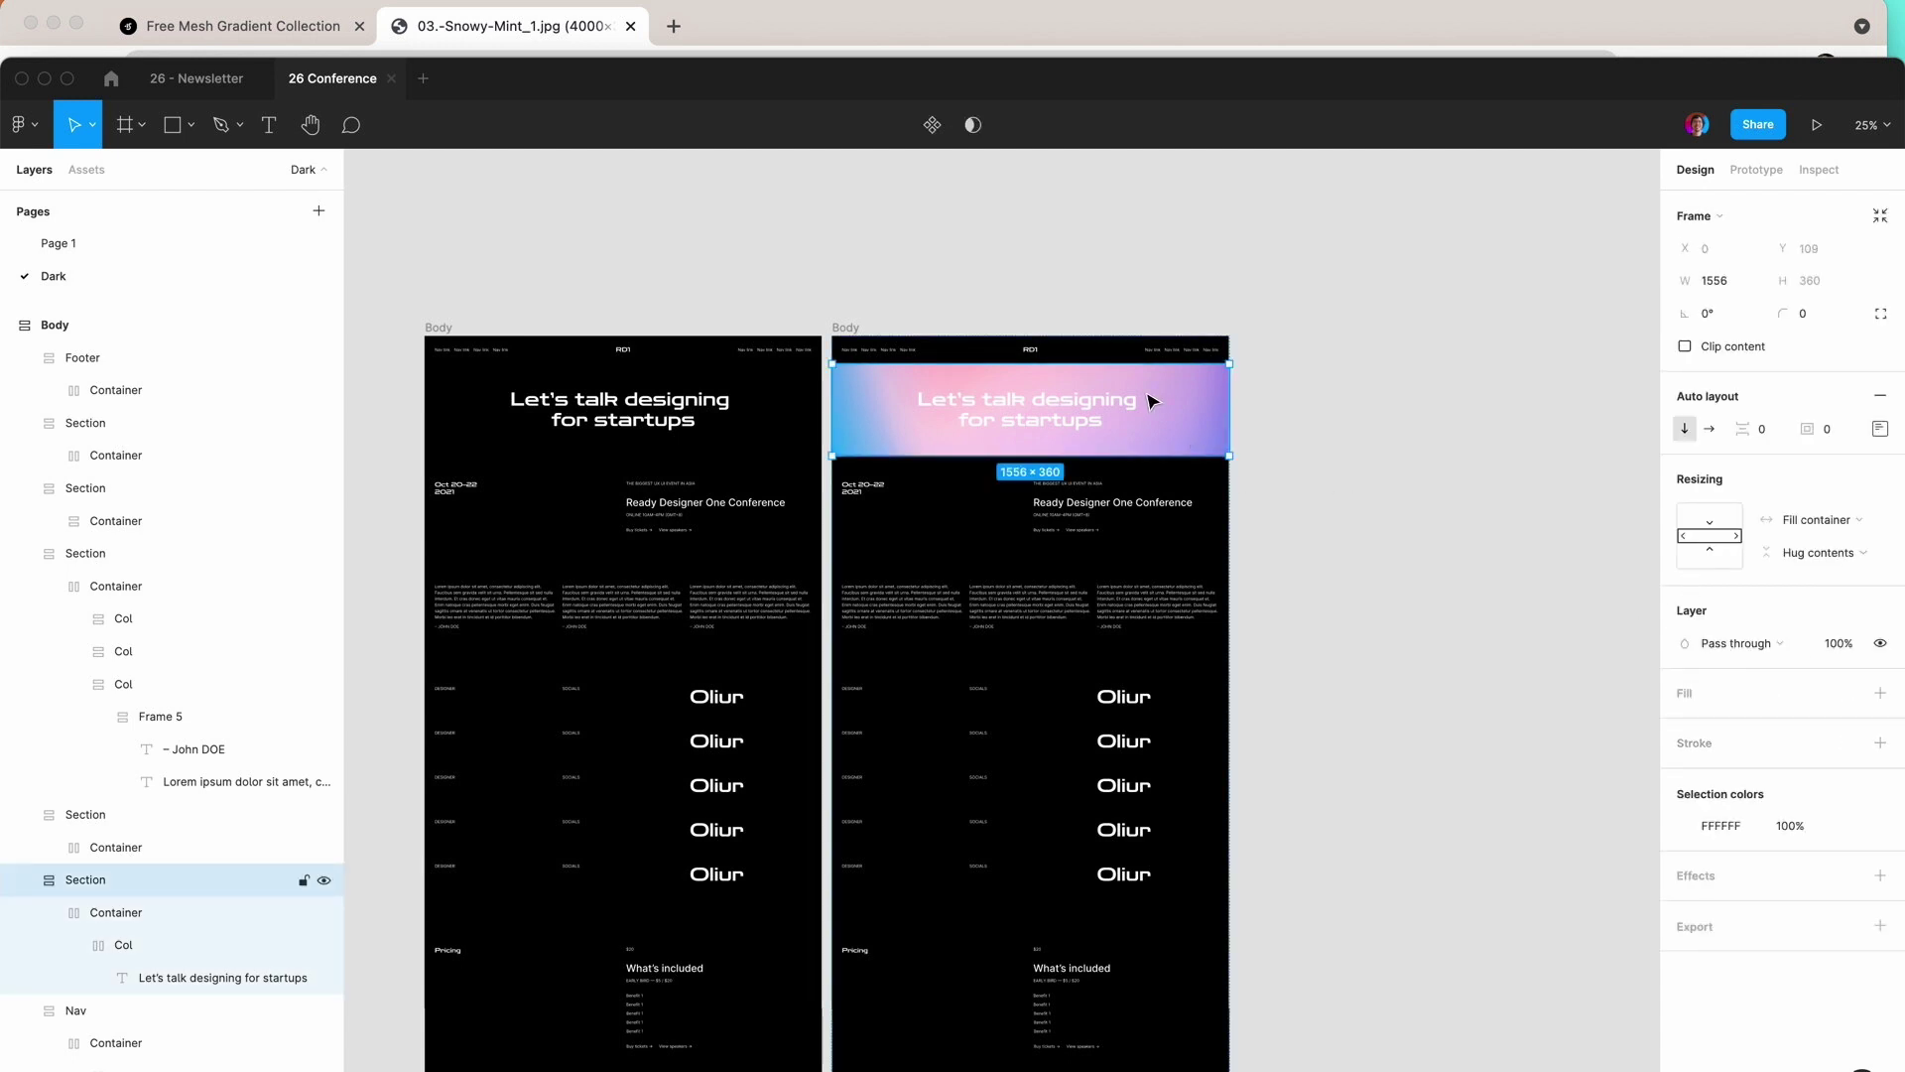
key("Return")
left_click(1687, 758)
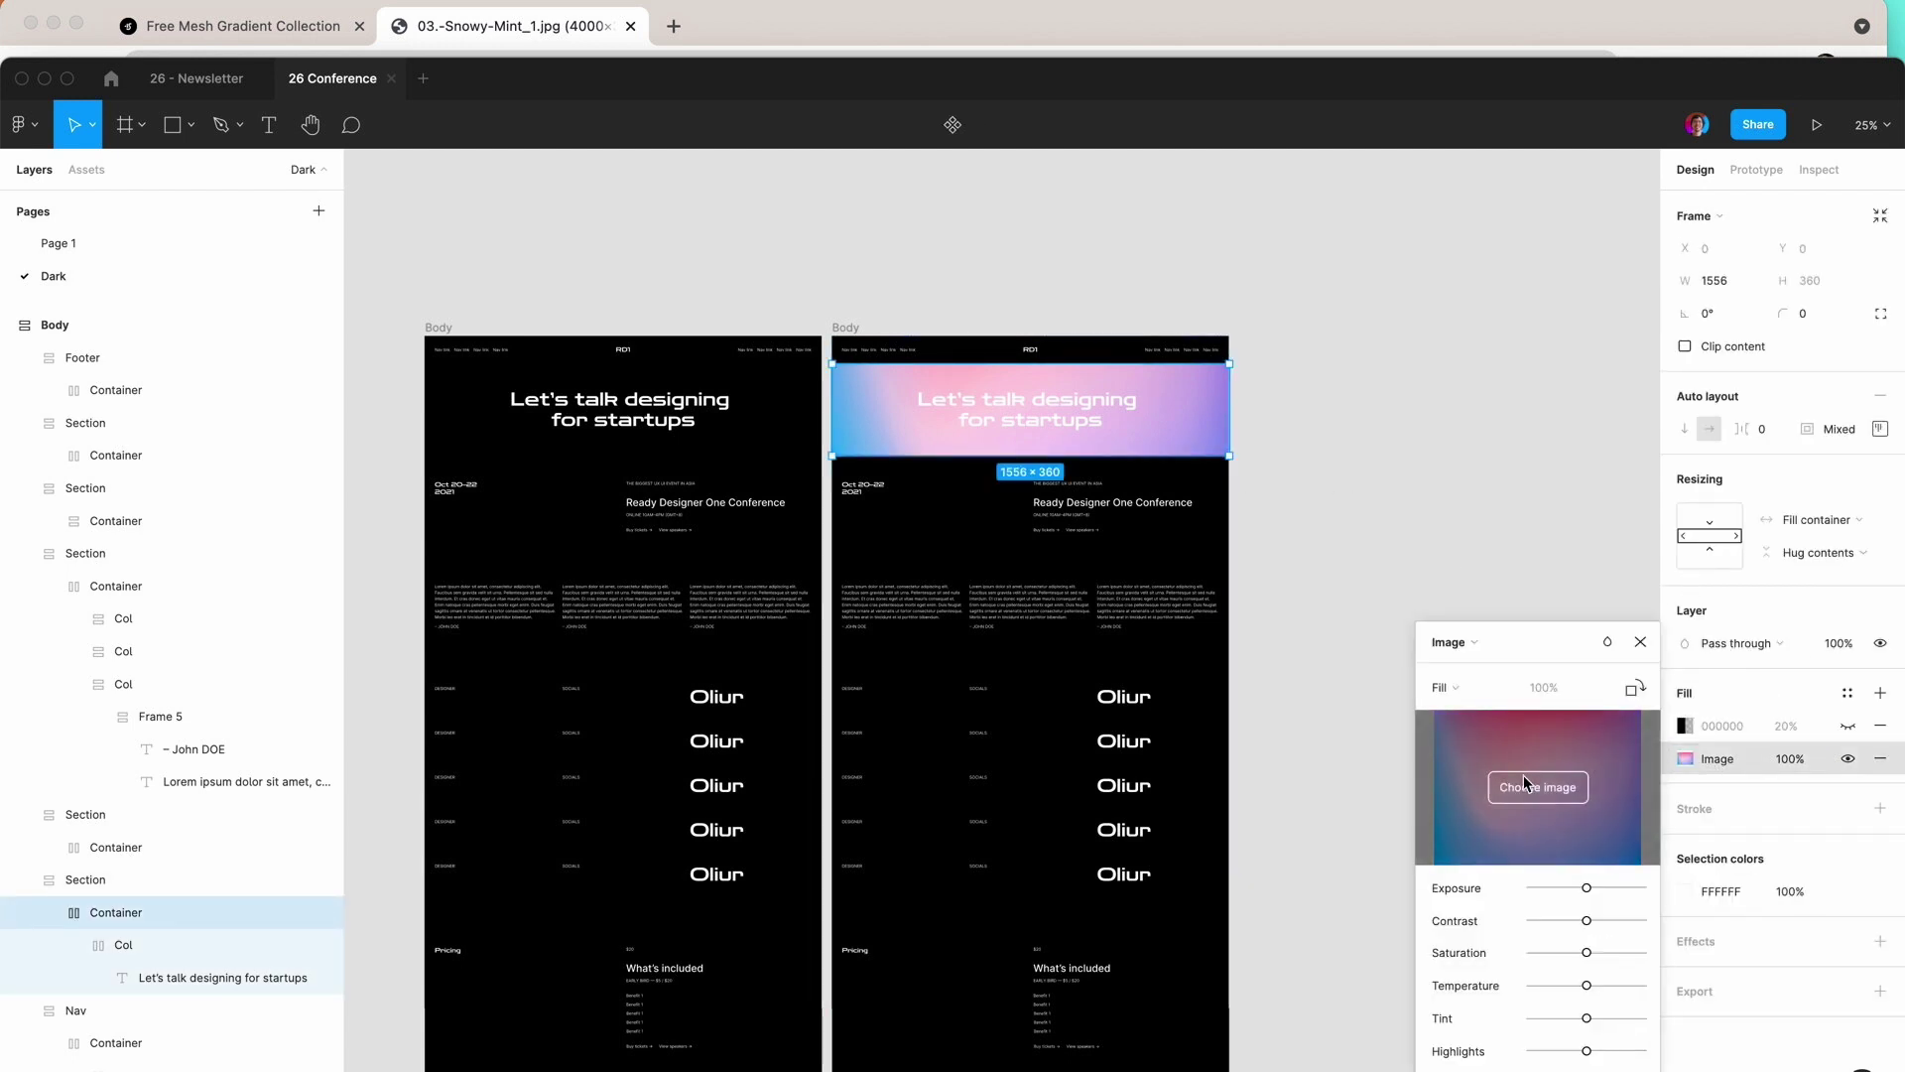
left_click(1536, 786)
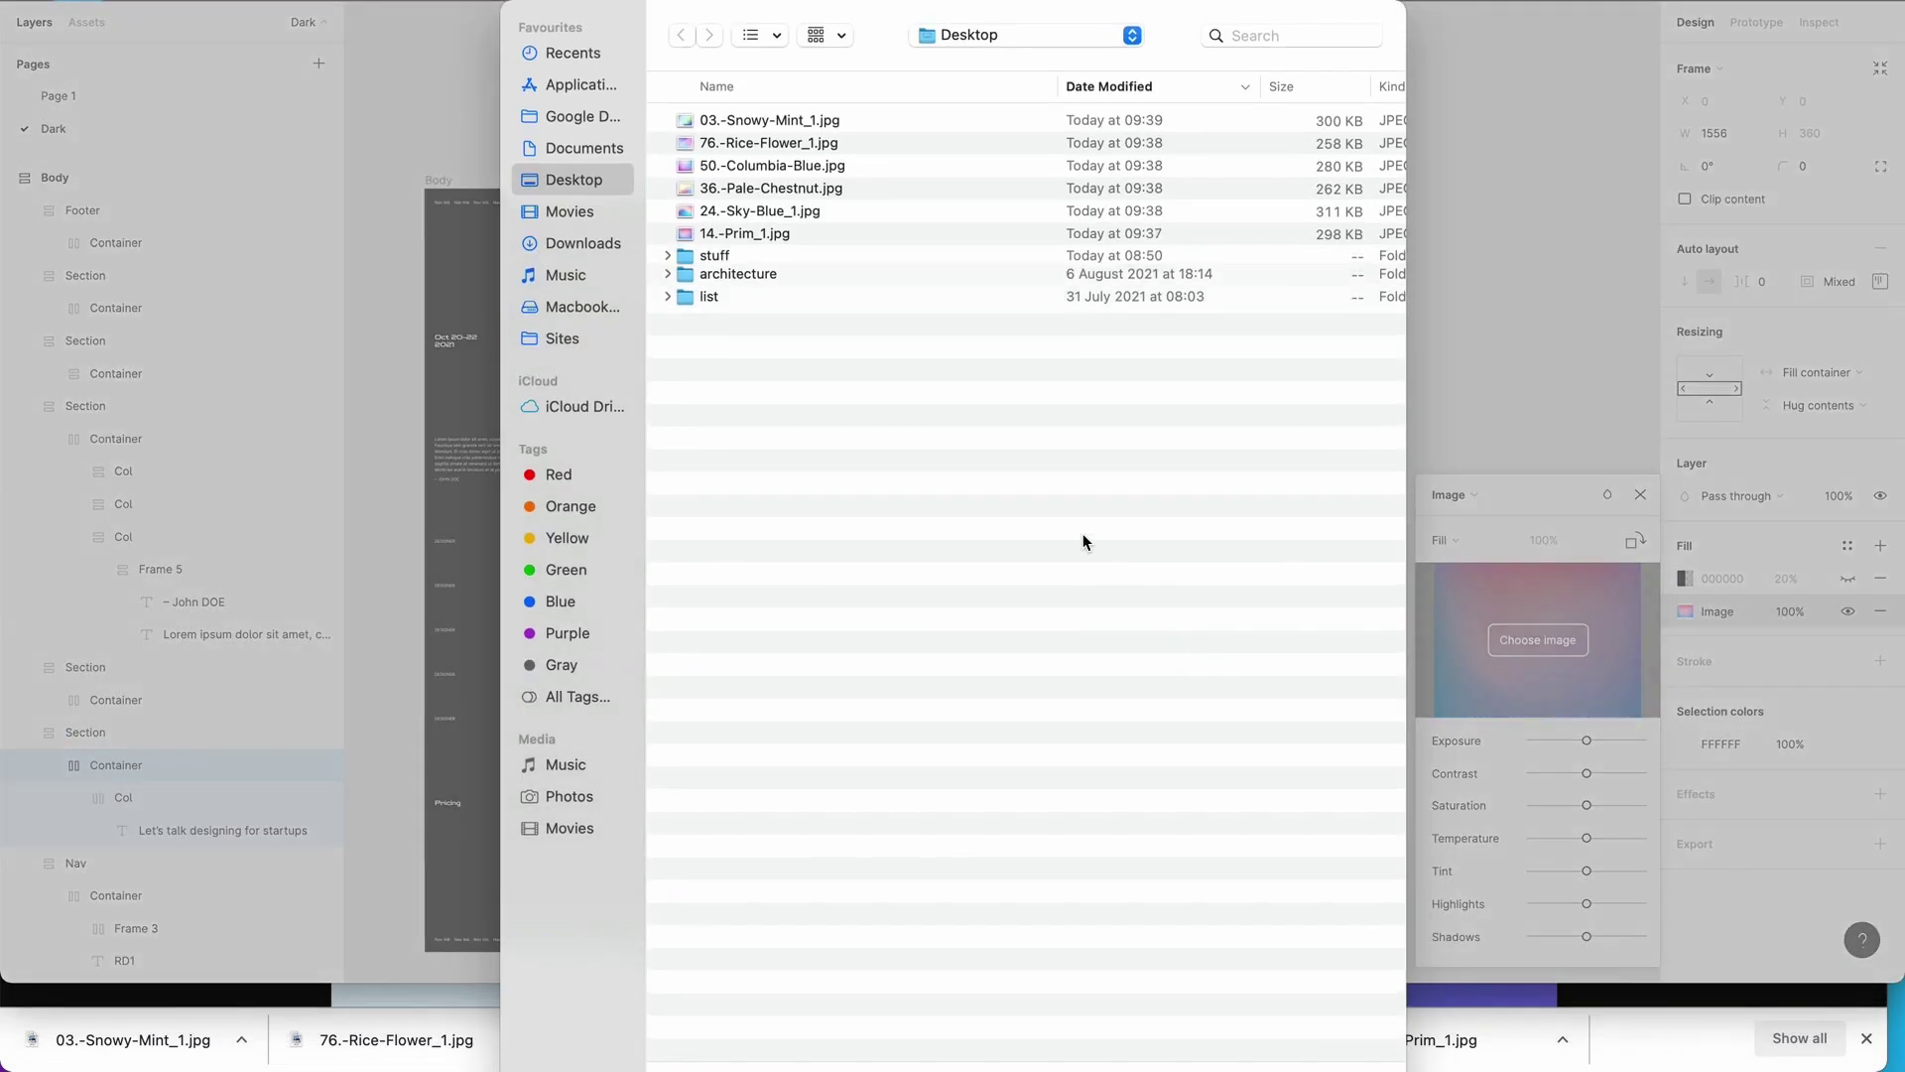
left_click(775, 238)
key("space")
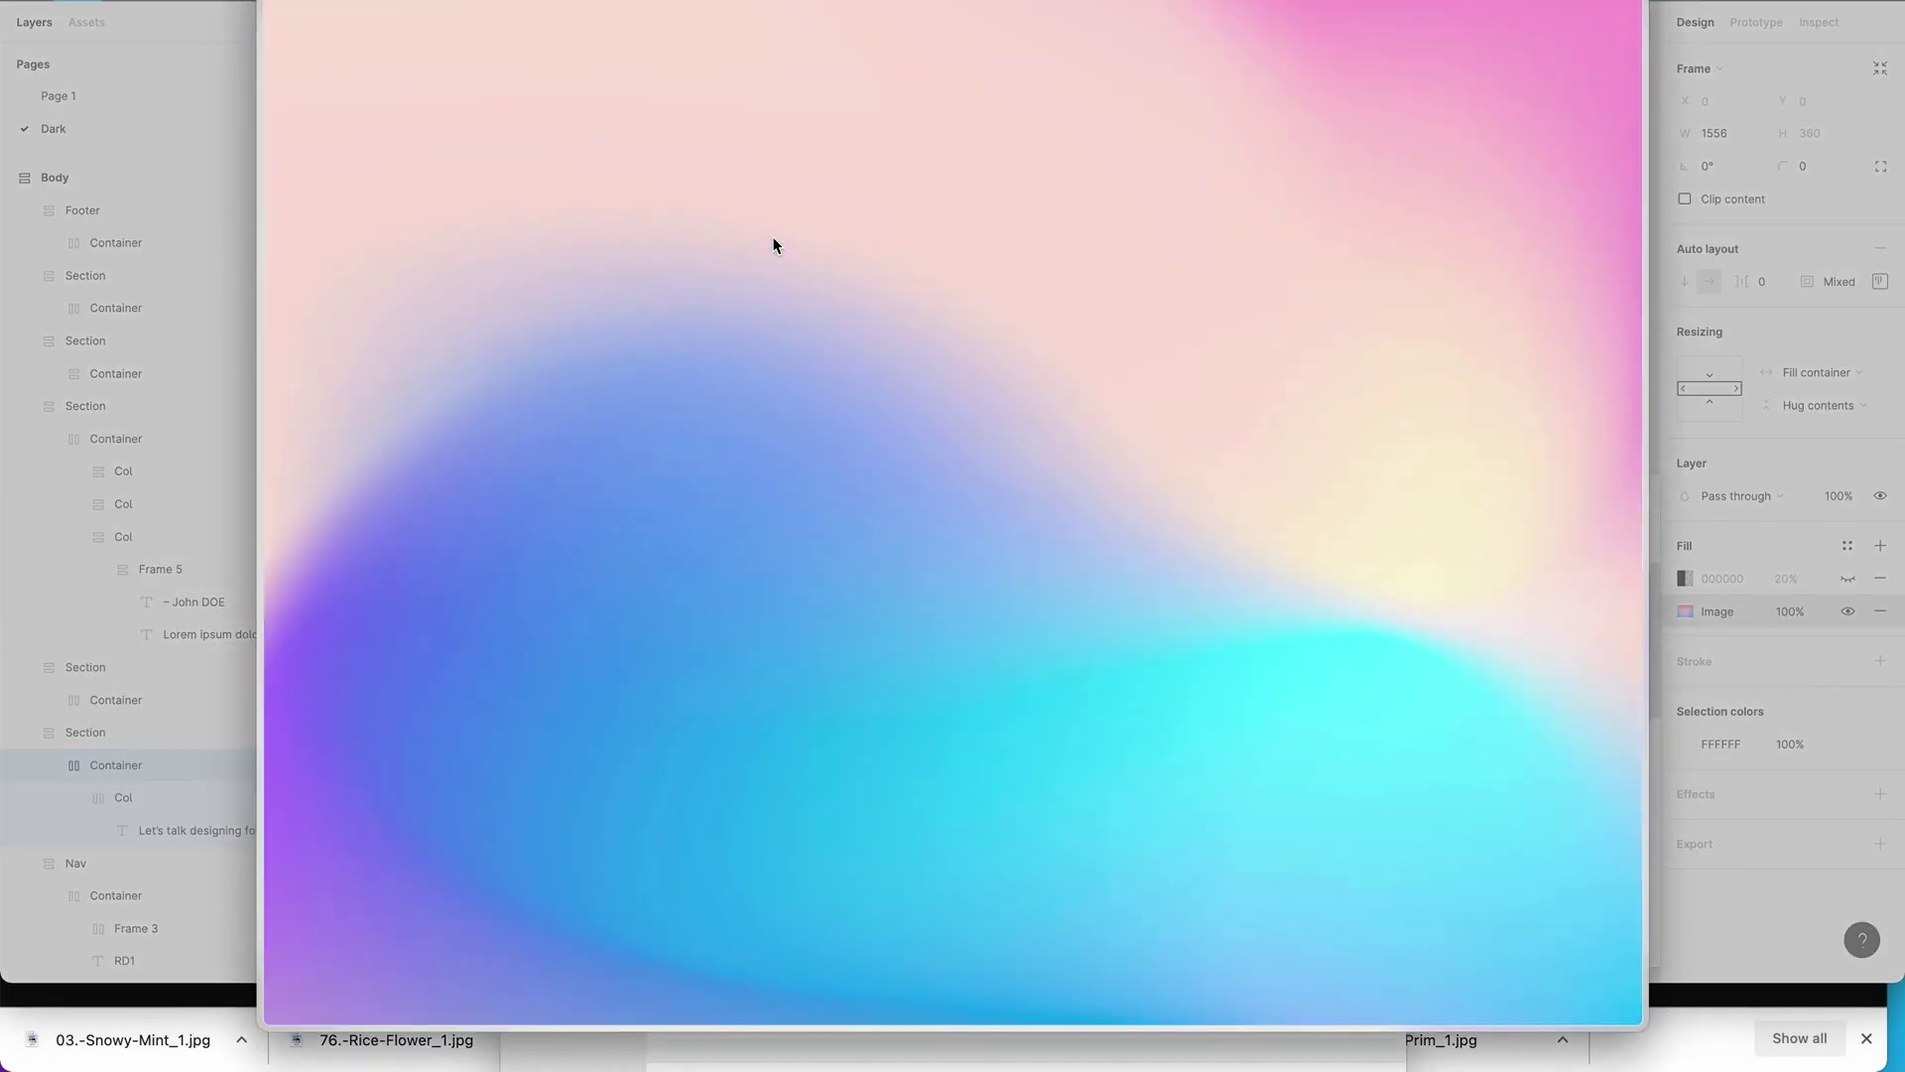
key("Down")
key("Right")
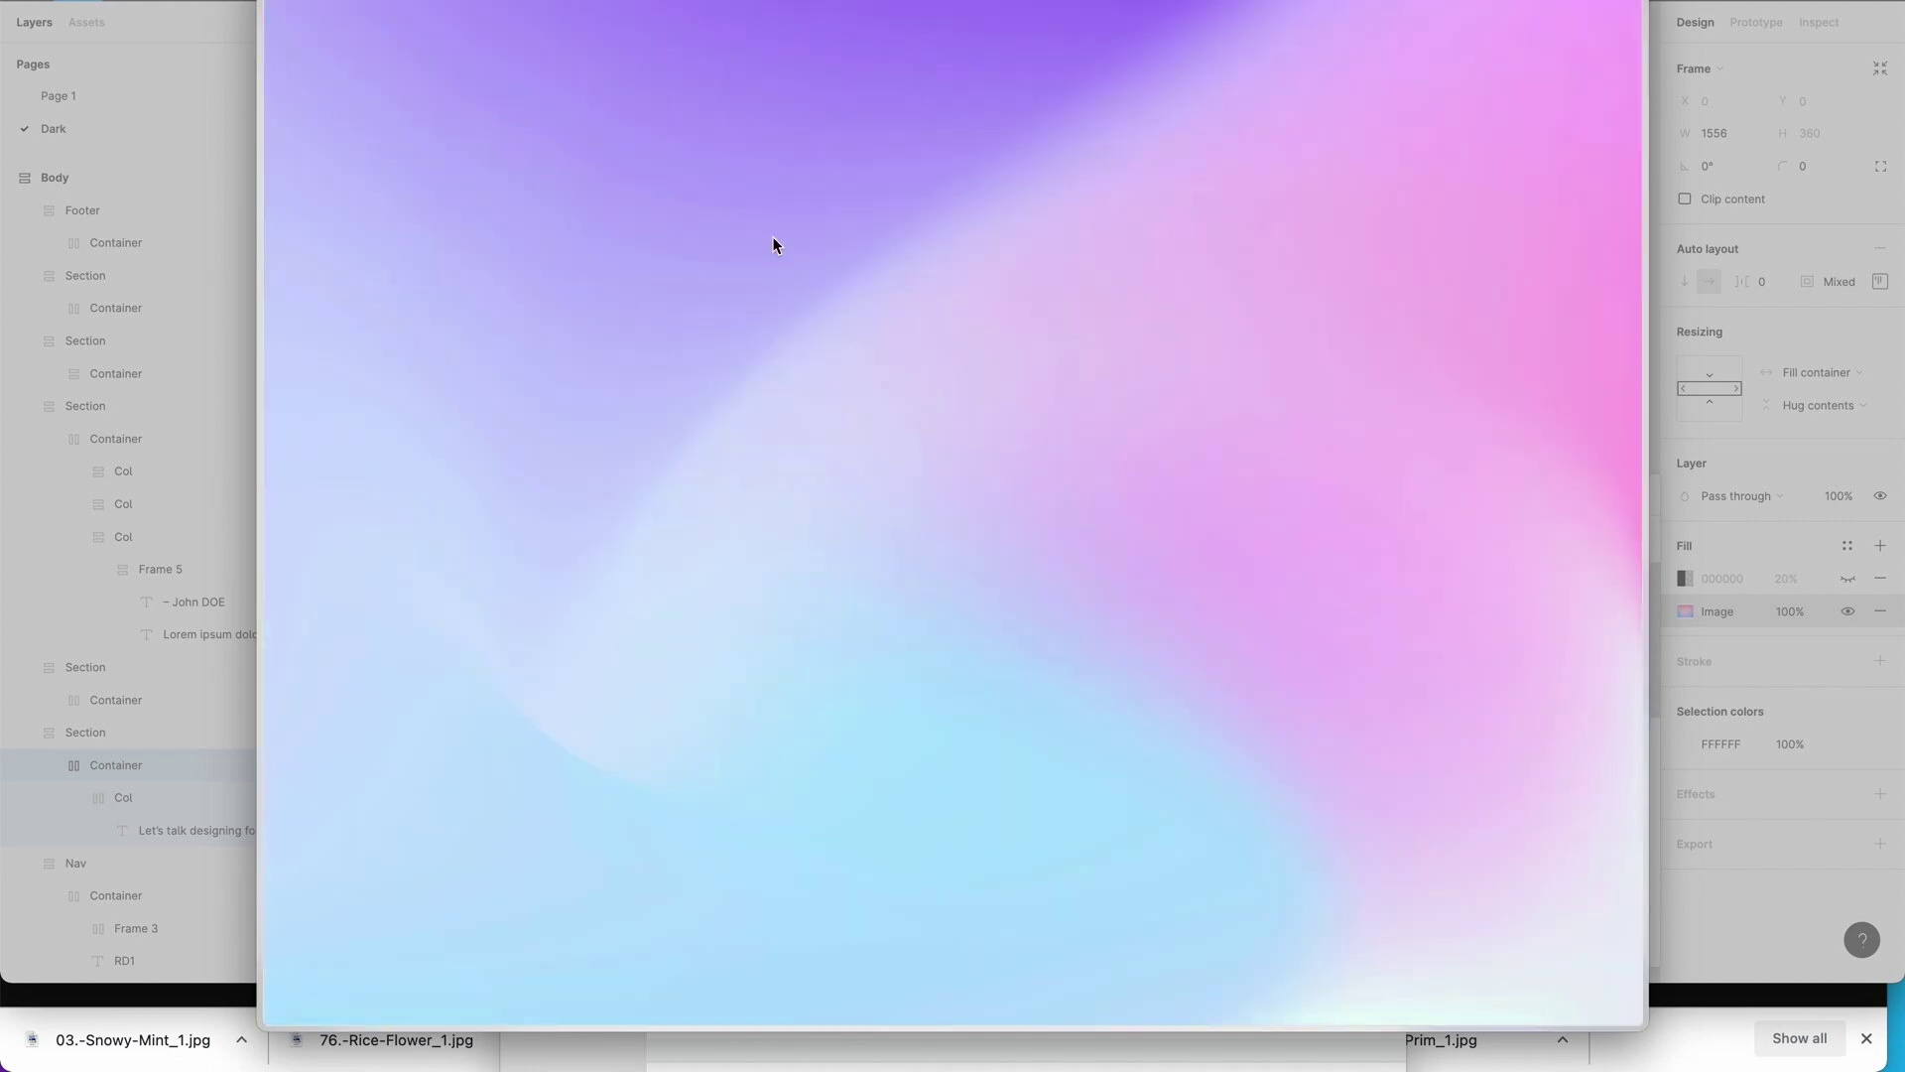
key("space")
double_click(764, 145)
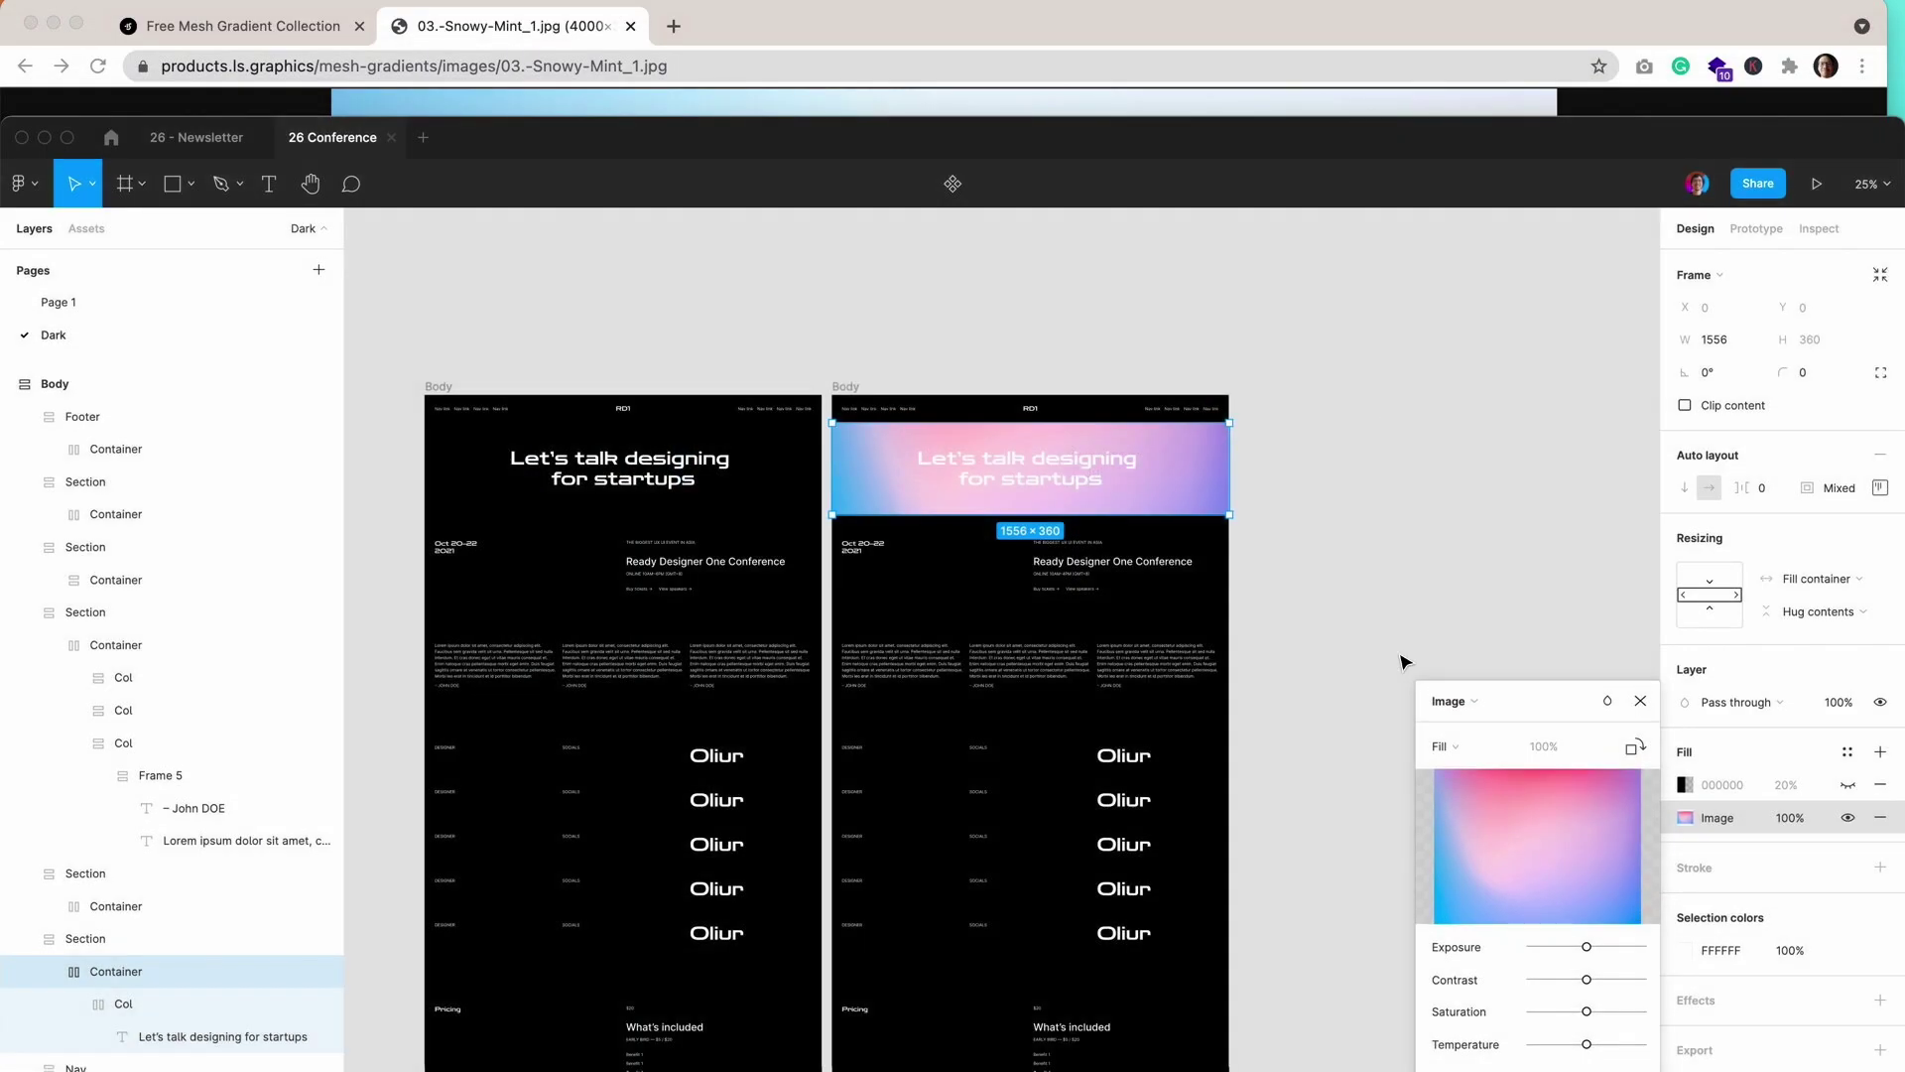
left_click(1640, 700)
left_click(1394, 651)
scroll(1394, 651, "up", 5)
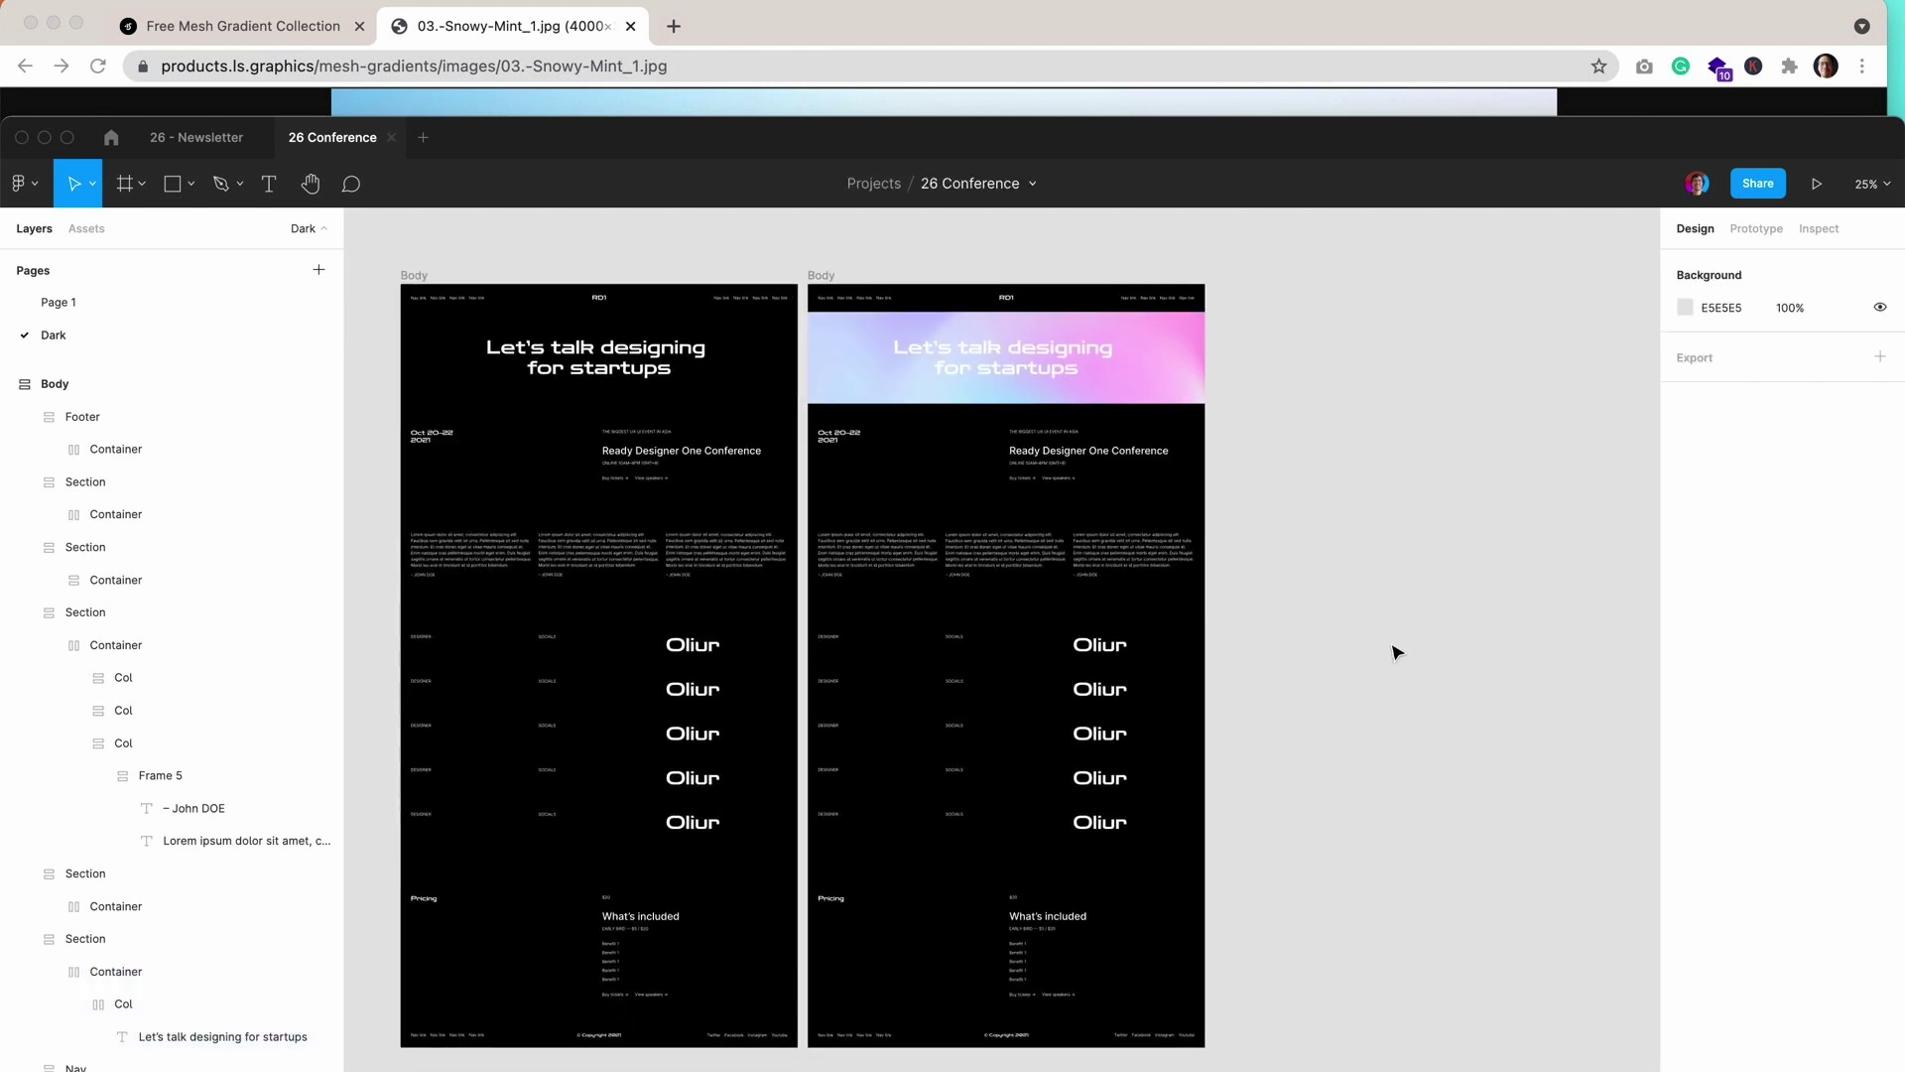
scroll(1394, 651, "up", 5)
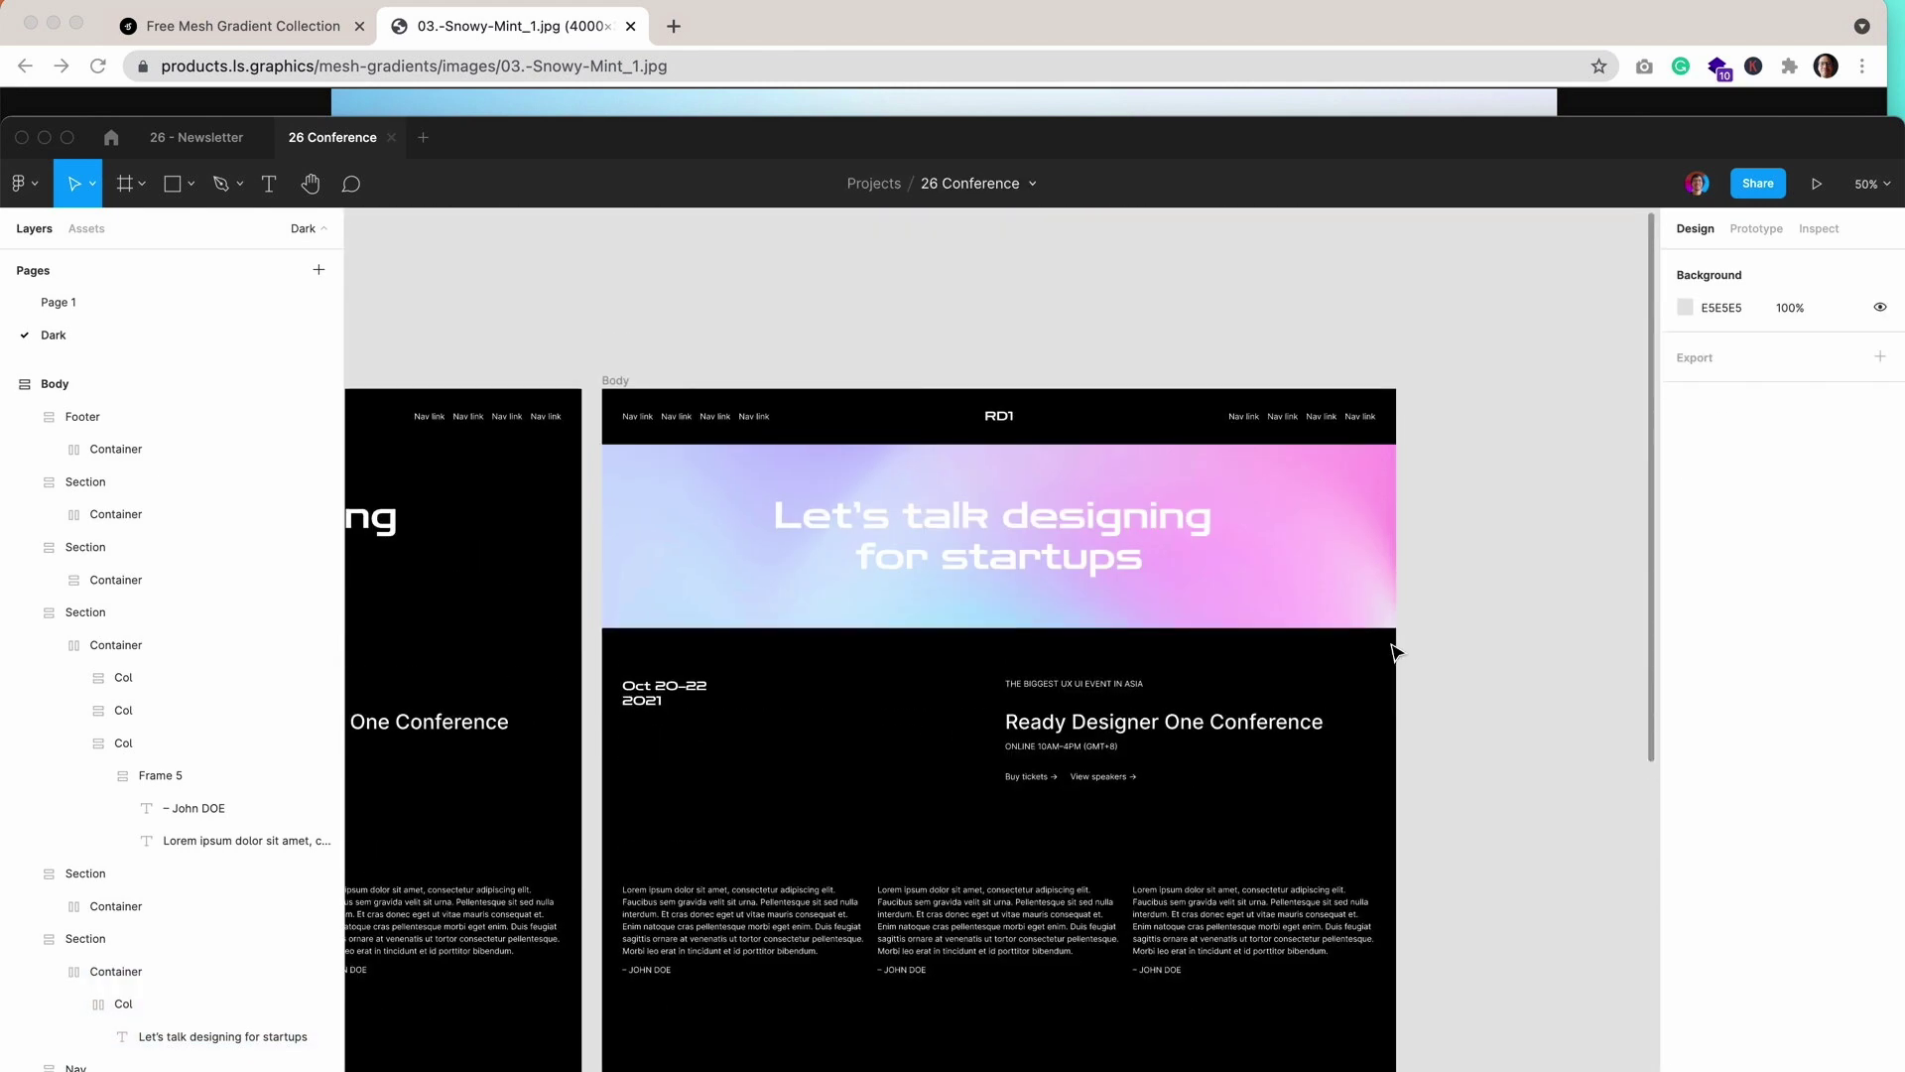
scroll(1394, 651, "down", 5)
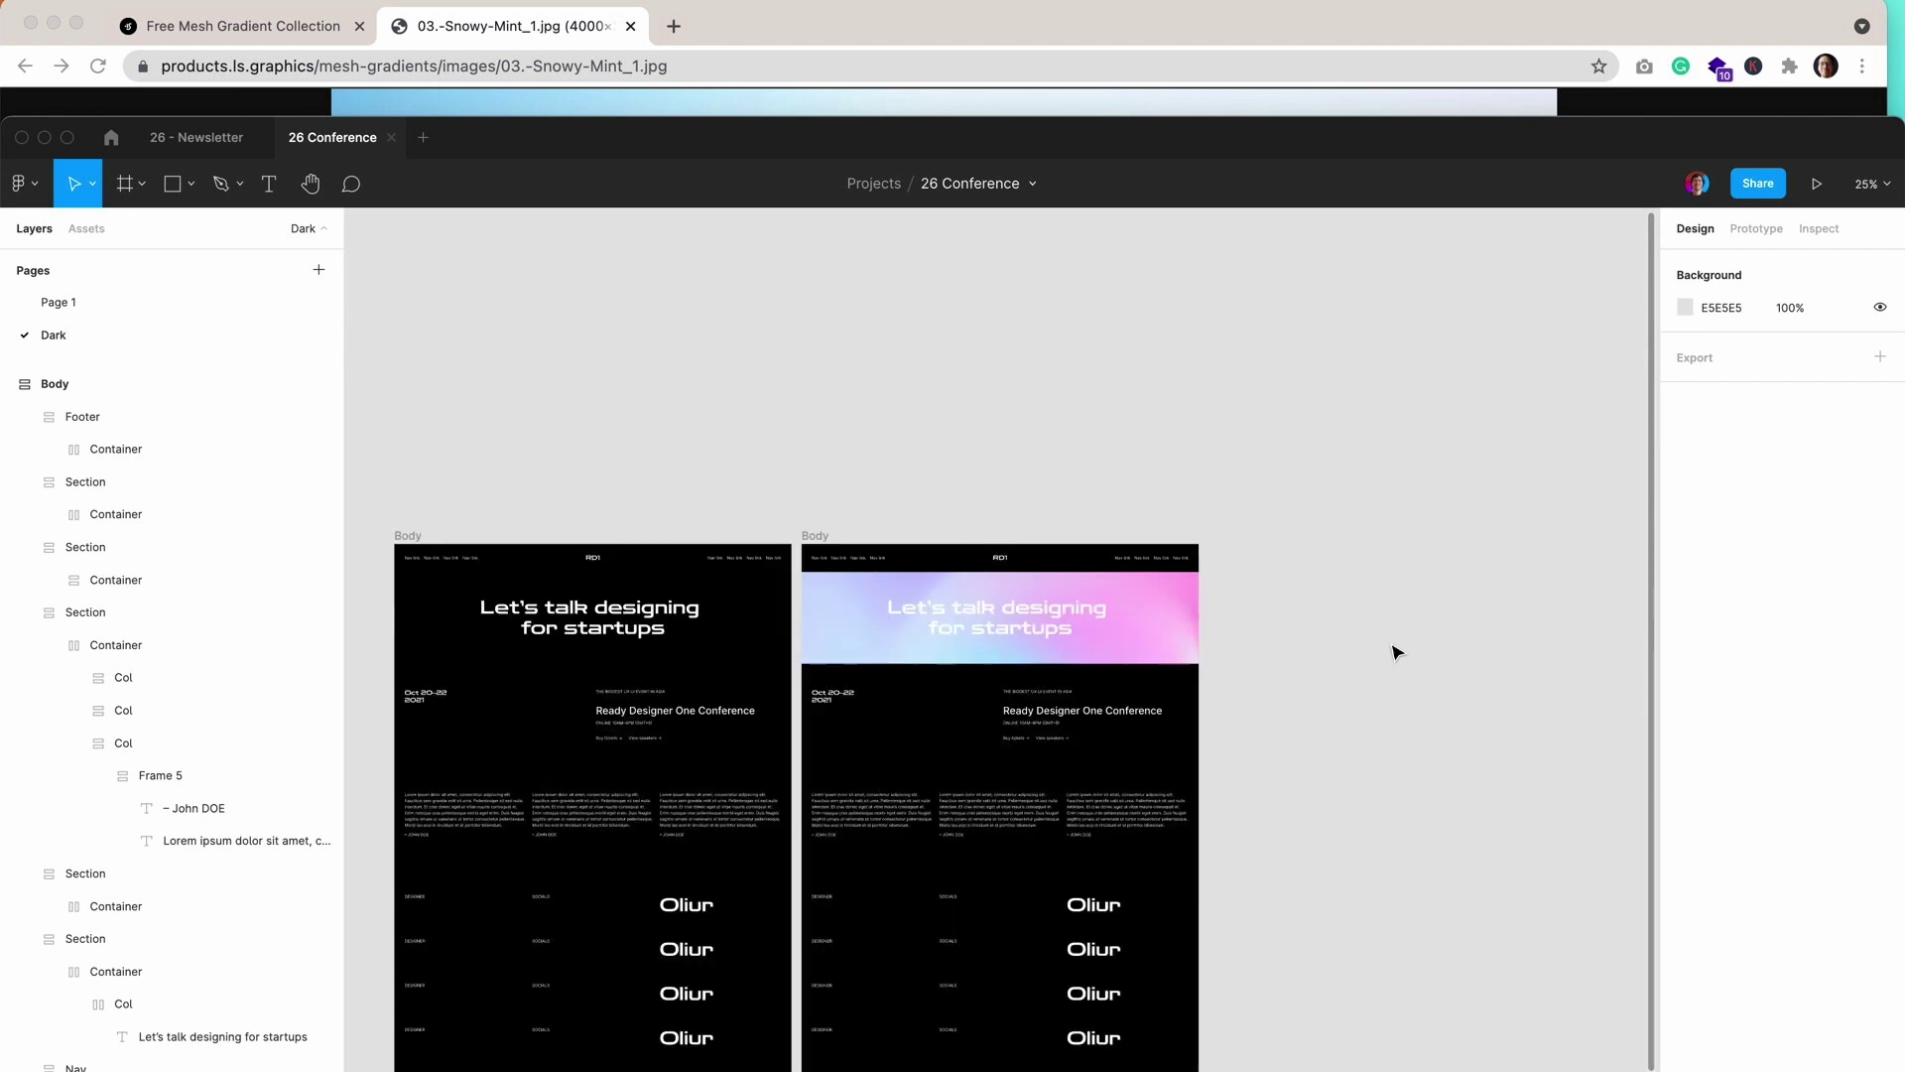
Switch to Page 1 and add a second fill to the hero container of the light page.
scroll(1395, 651, "down", 2)
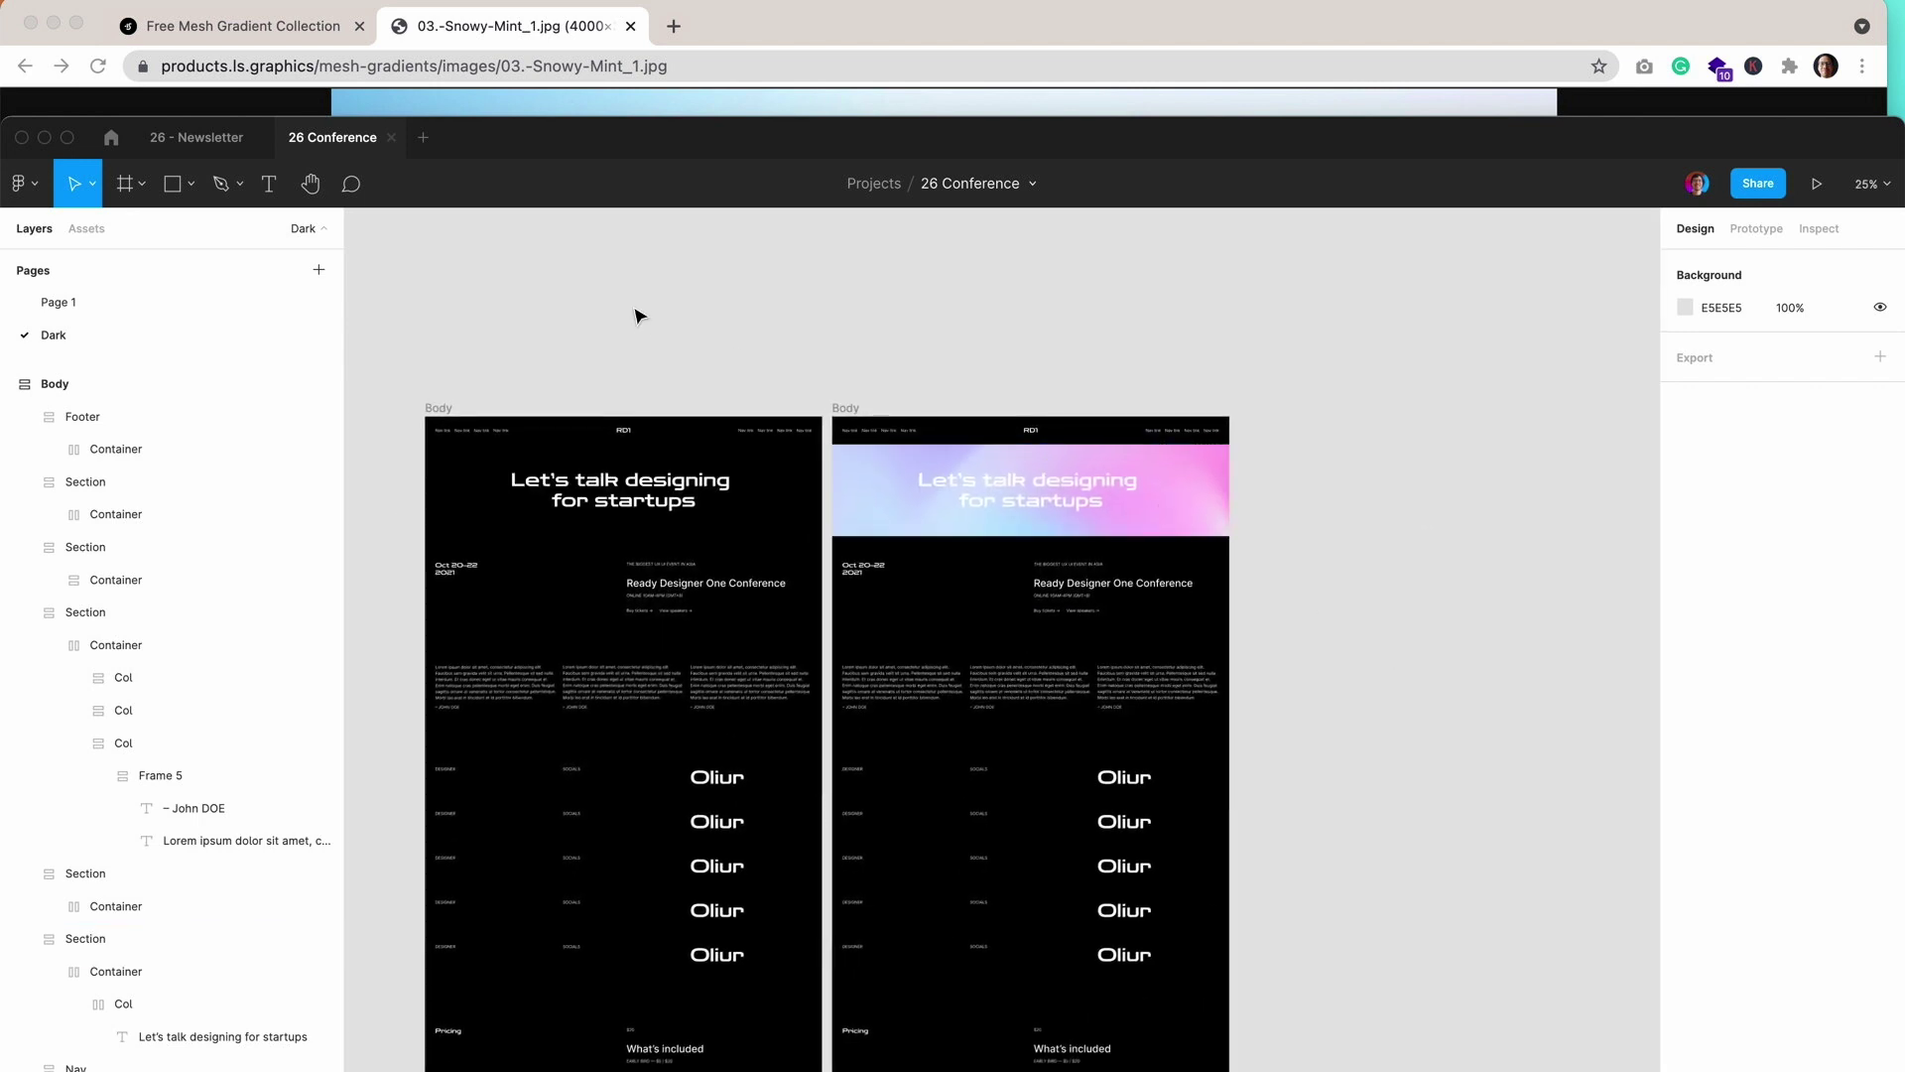
left_click(102, 301)
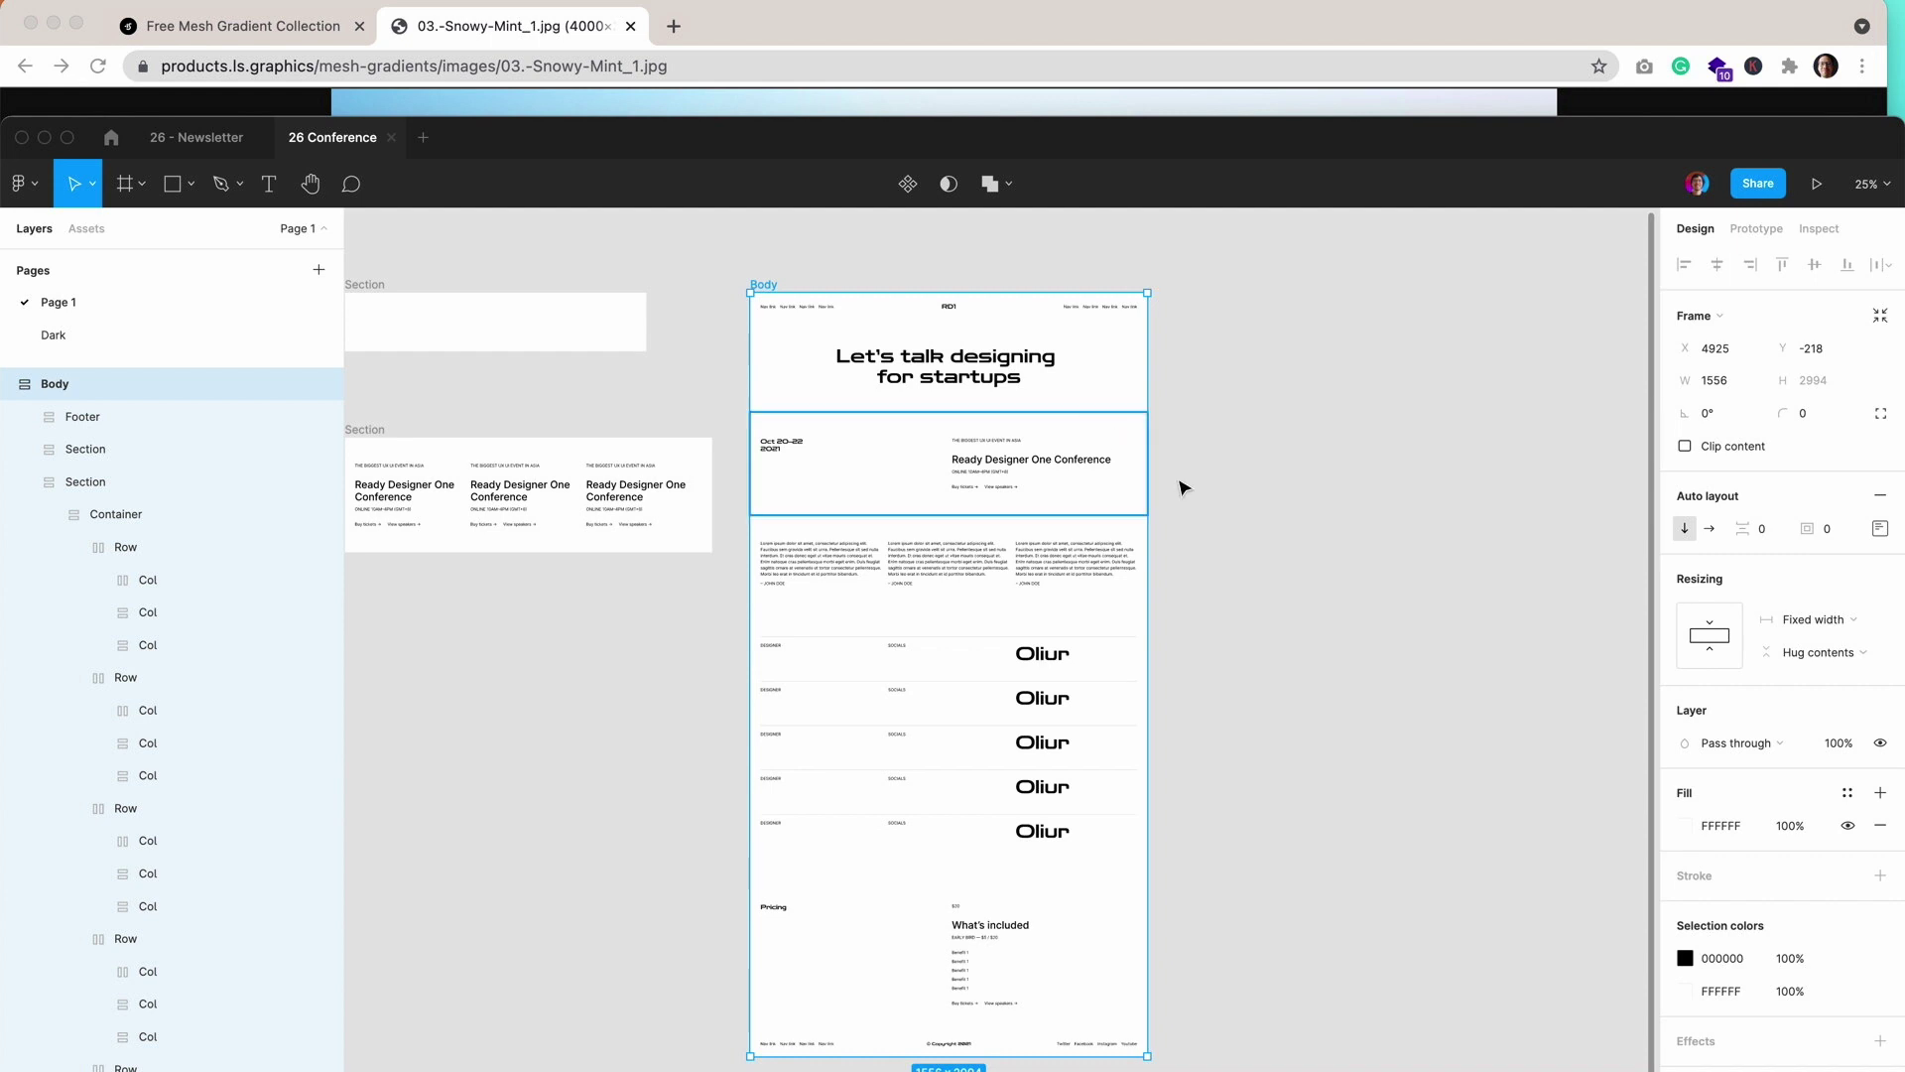
left_click(1070, 407)
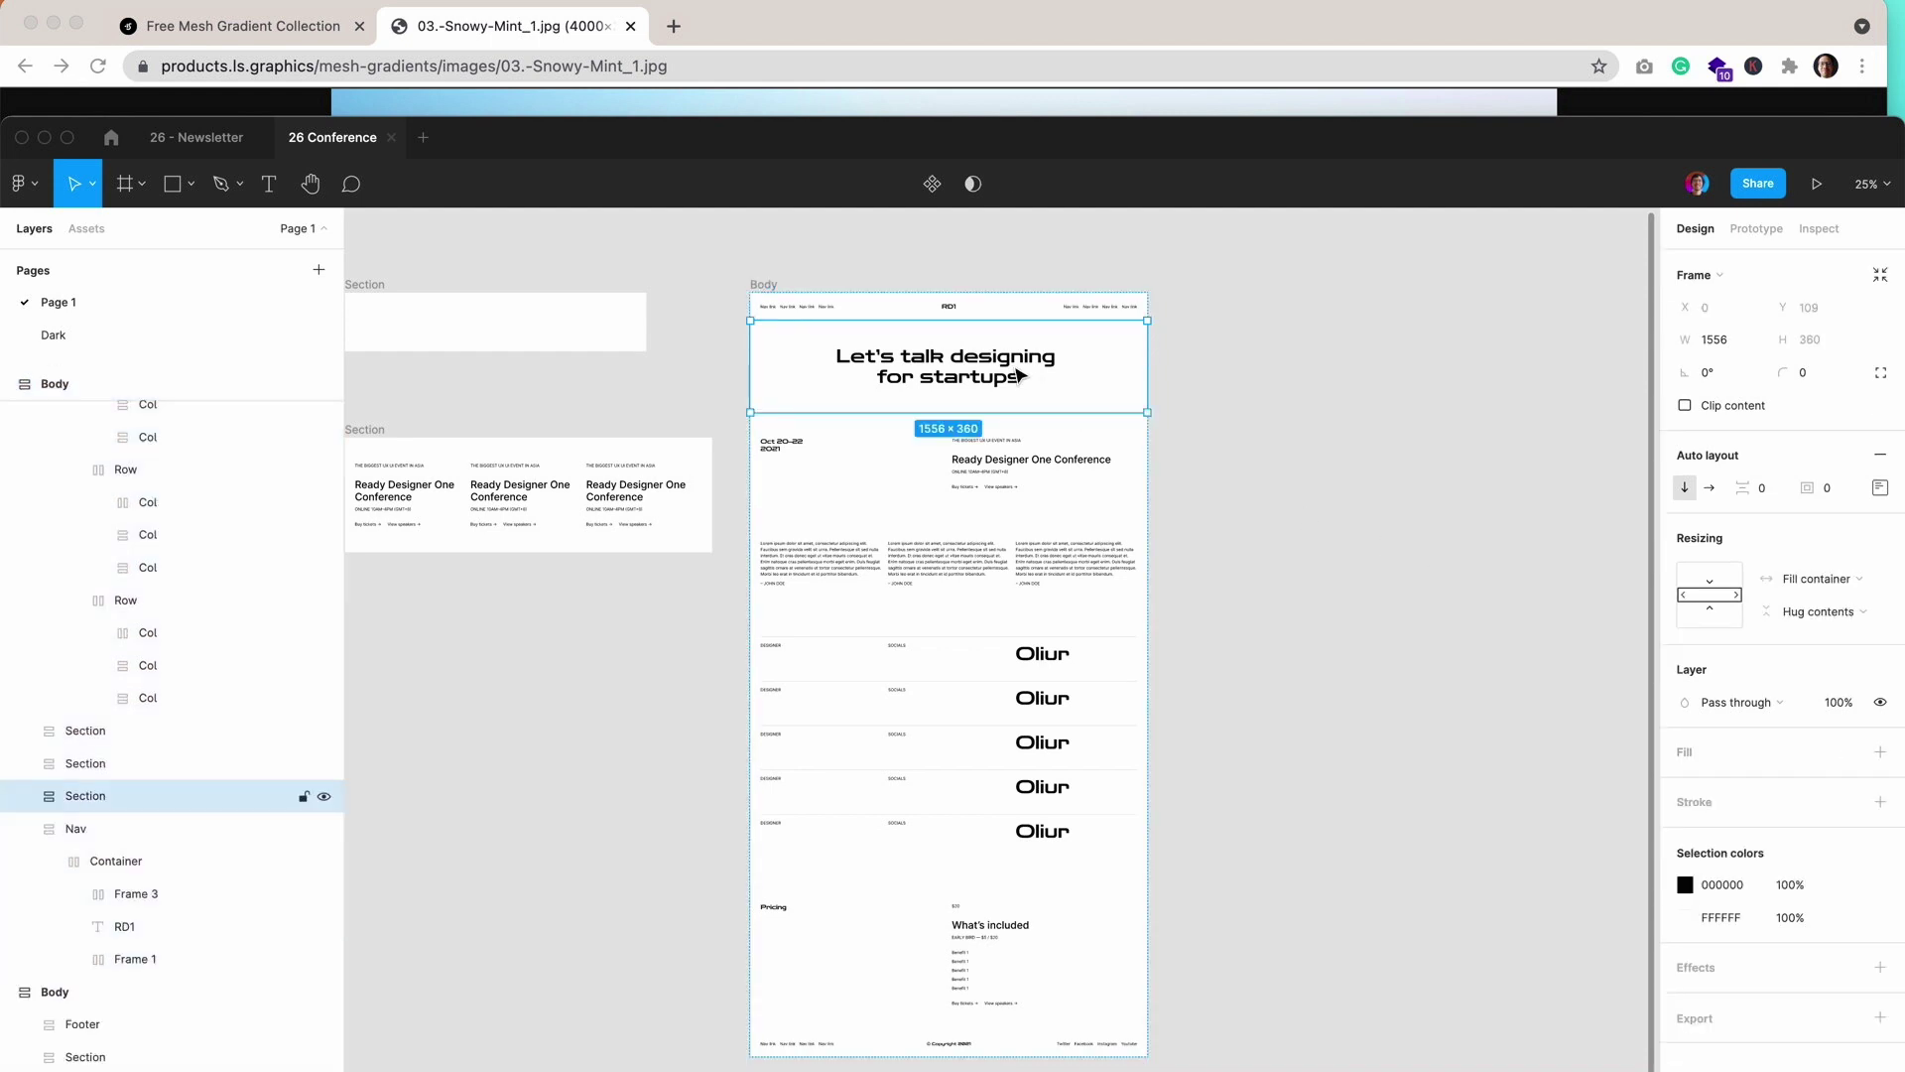
double_click(1049, 386)
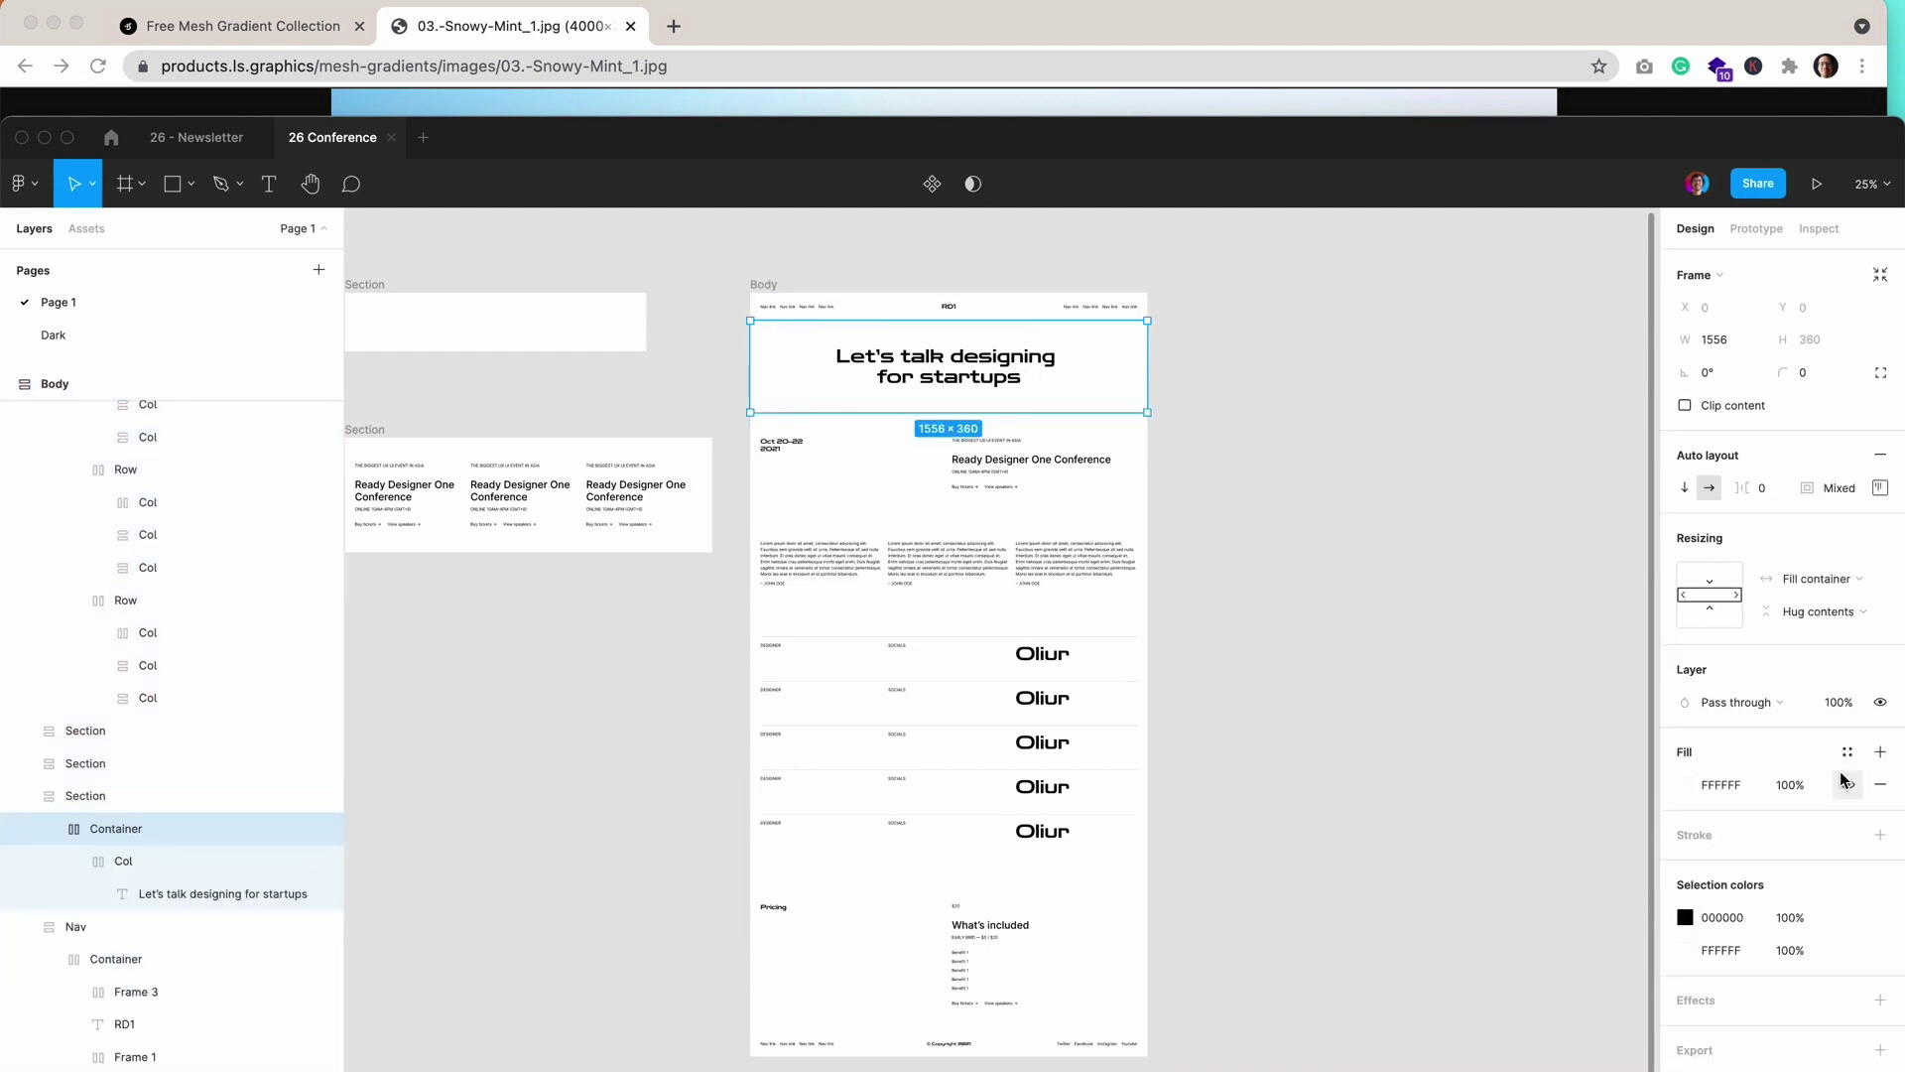
left_click(1879, 751)
Turn the hero container's new fill into an image fill using 14.-Prim_1.jpg and deselect the frame.
left_click(1693, 797)
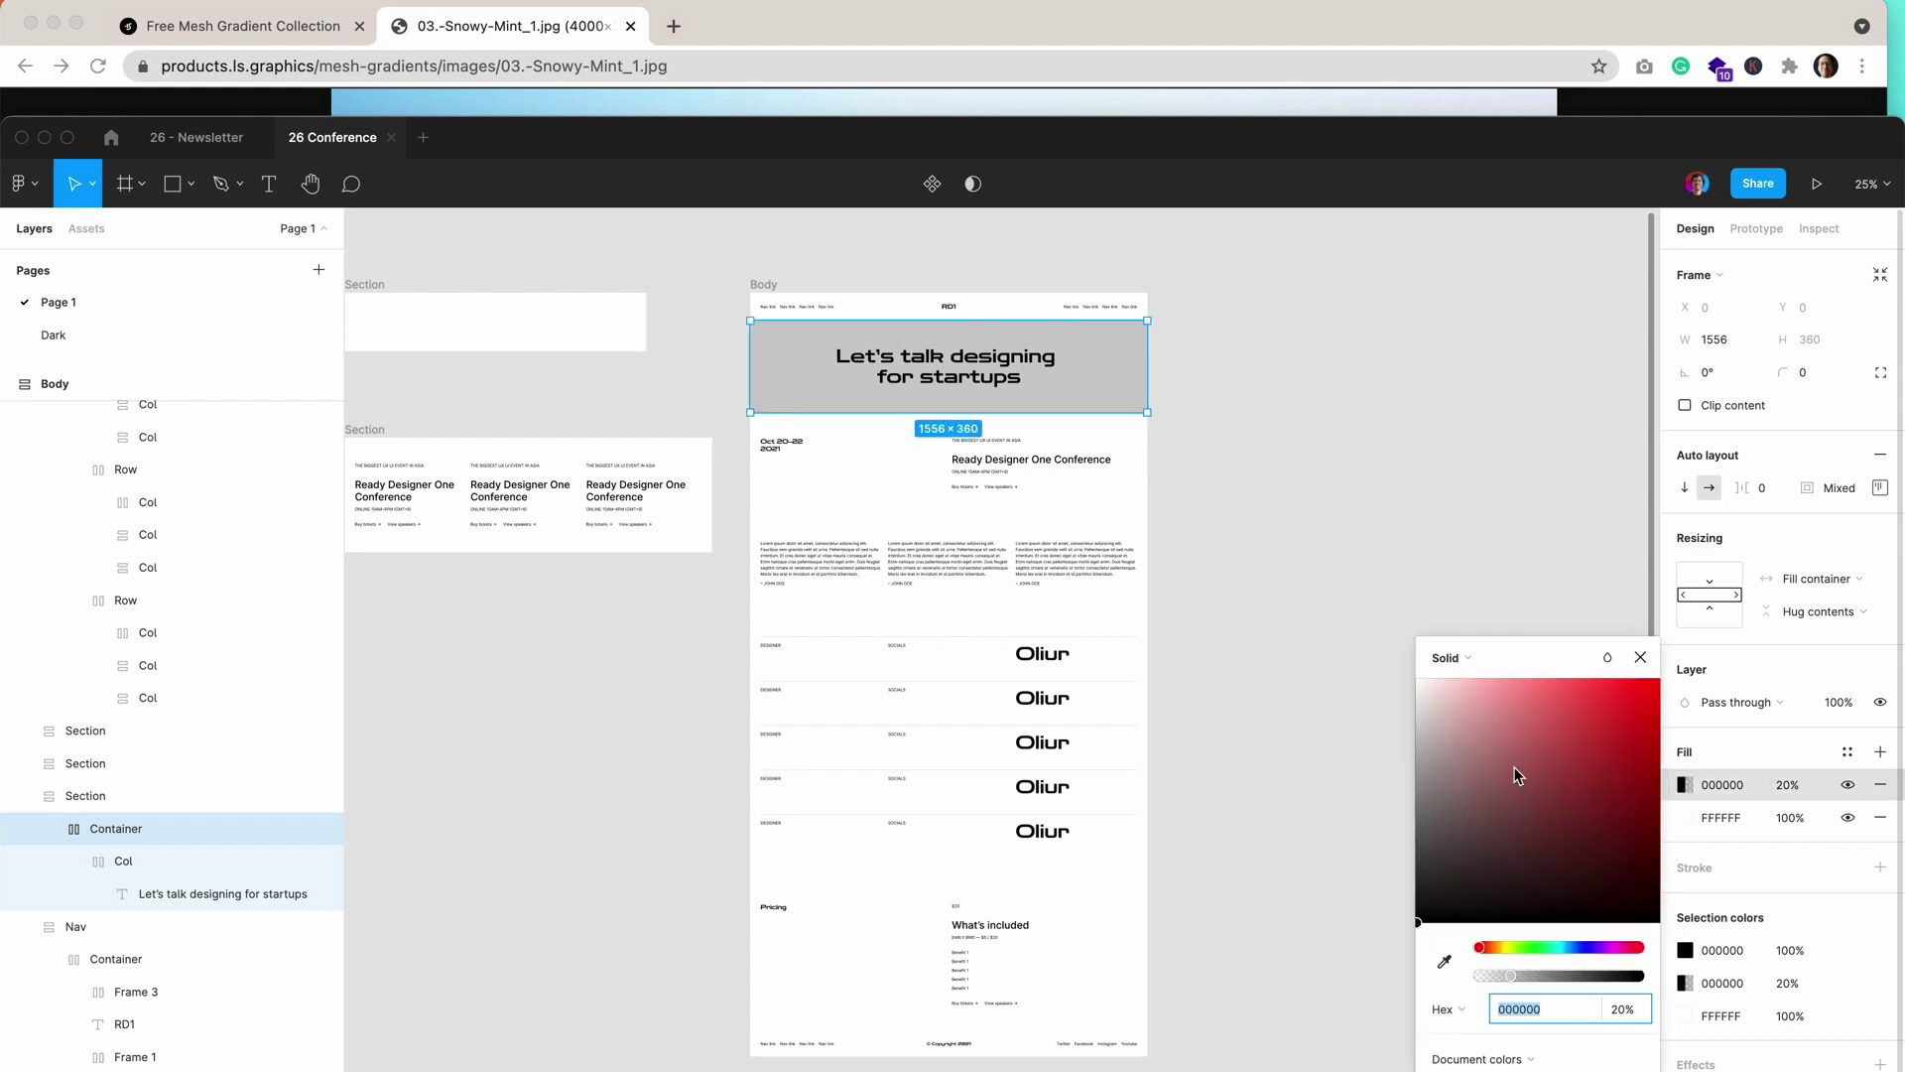
left_click(1451, 656)
left_click(1474, 779)
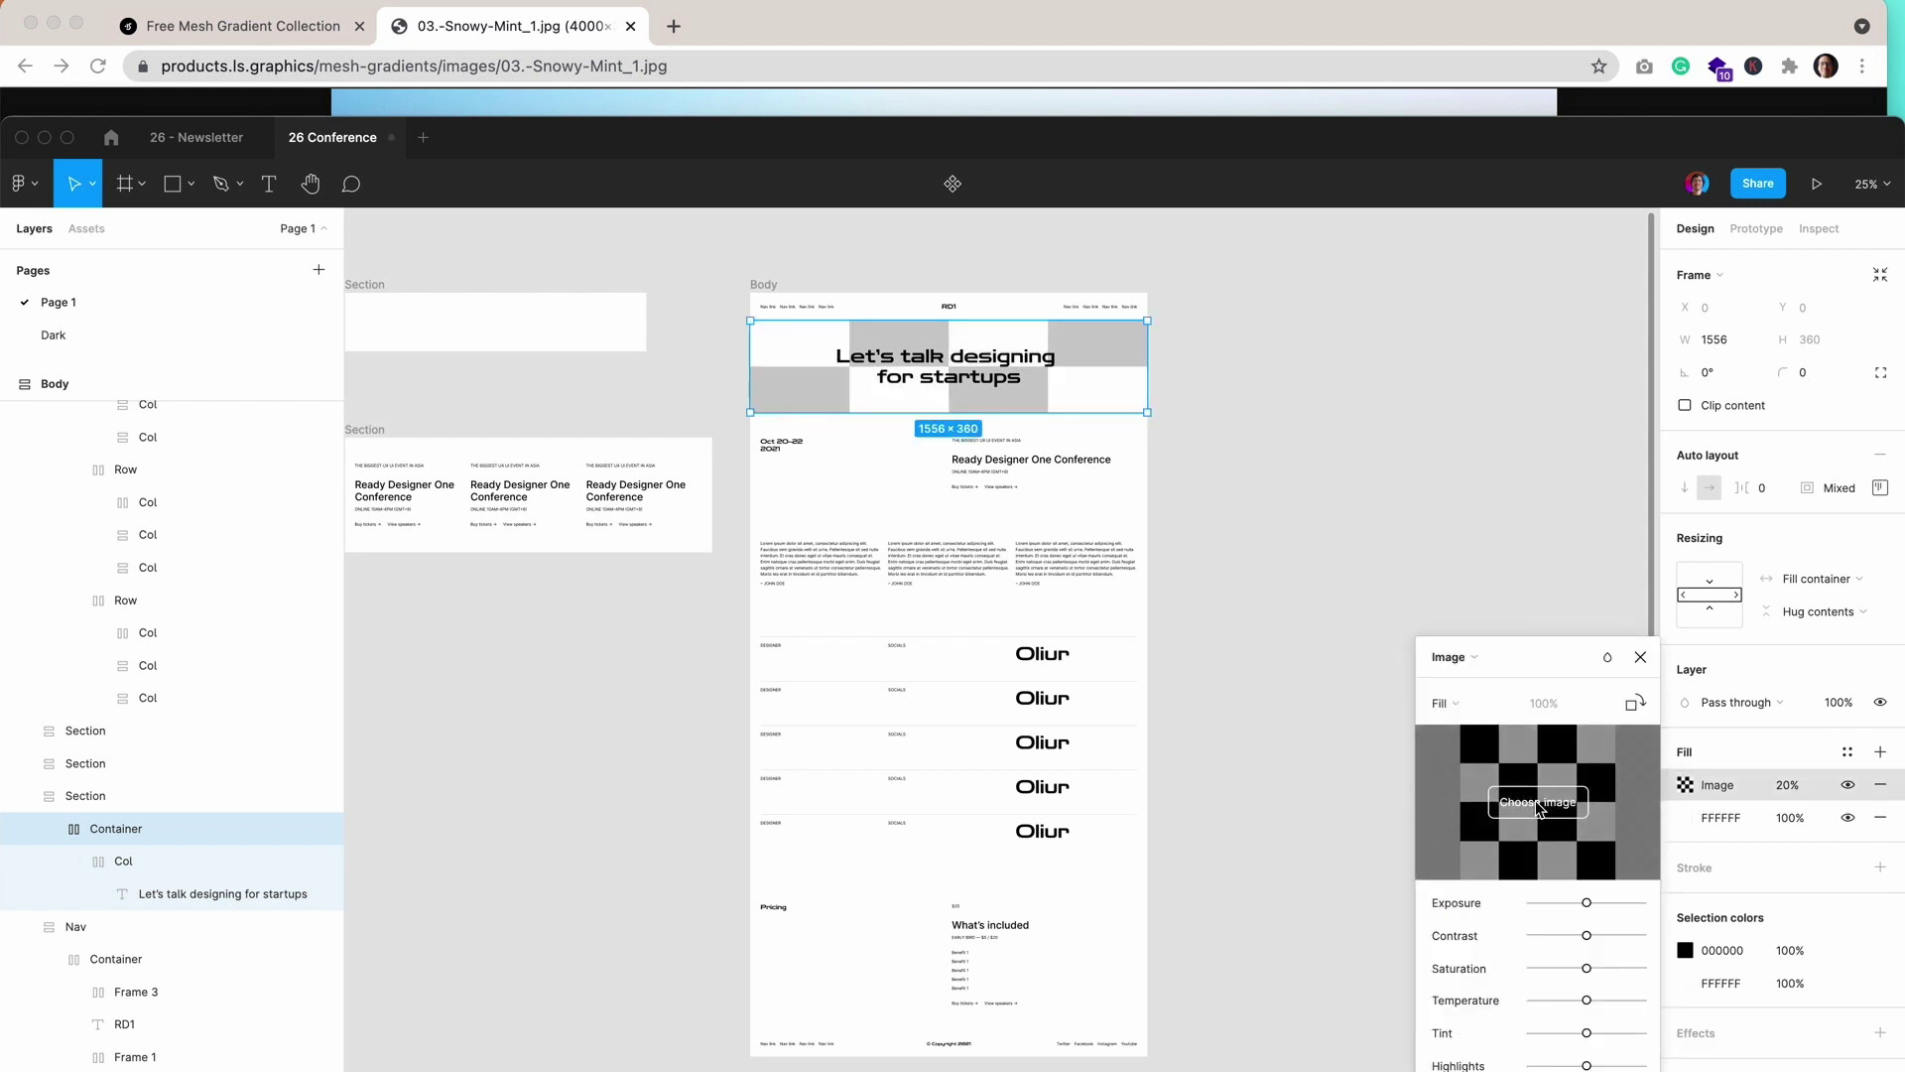
left_click(1540, 806)
double_click(759, 236)
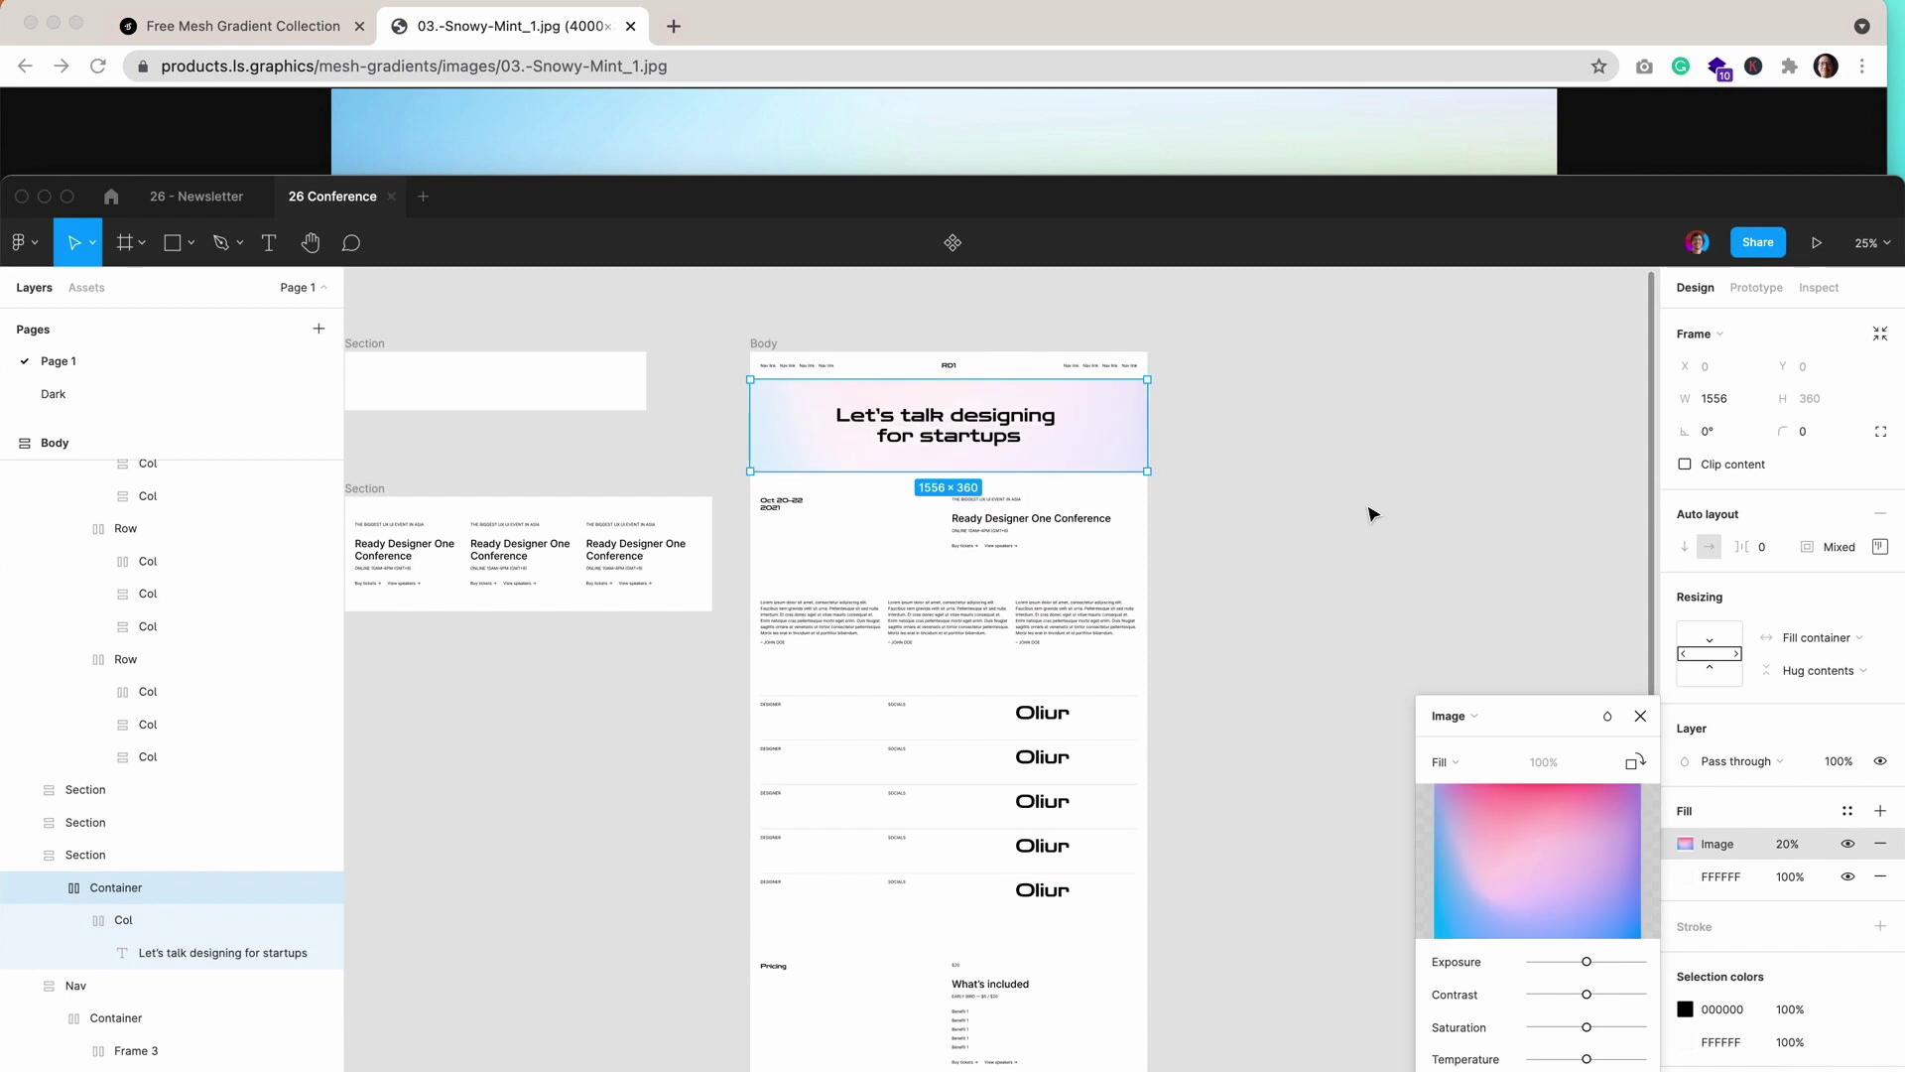
left_click(1641, 716)
left_click(1324, 638)
key("ctrl+plus")
scroll(1324, 638, "up", 5)
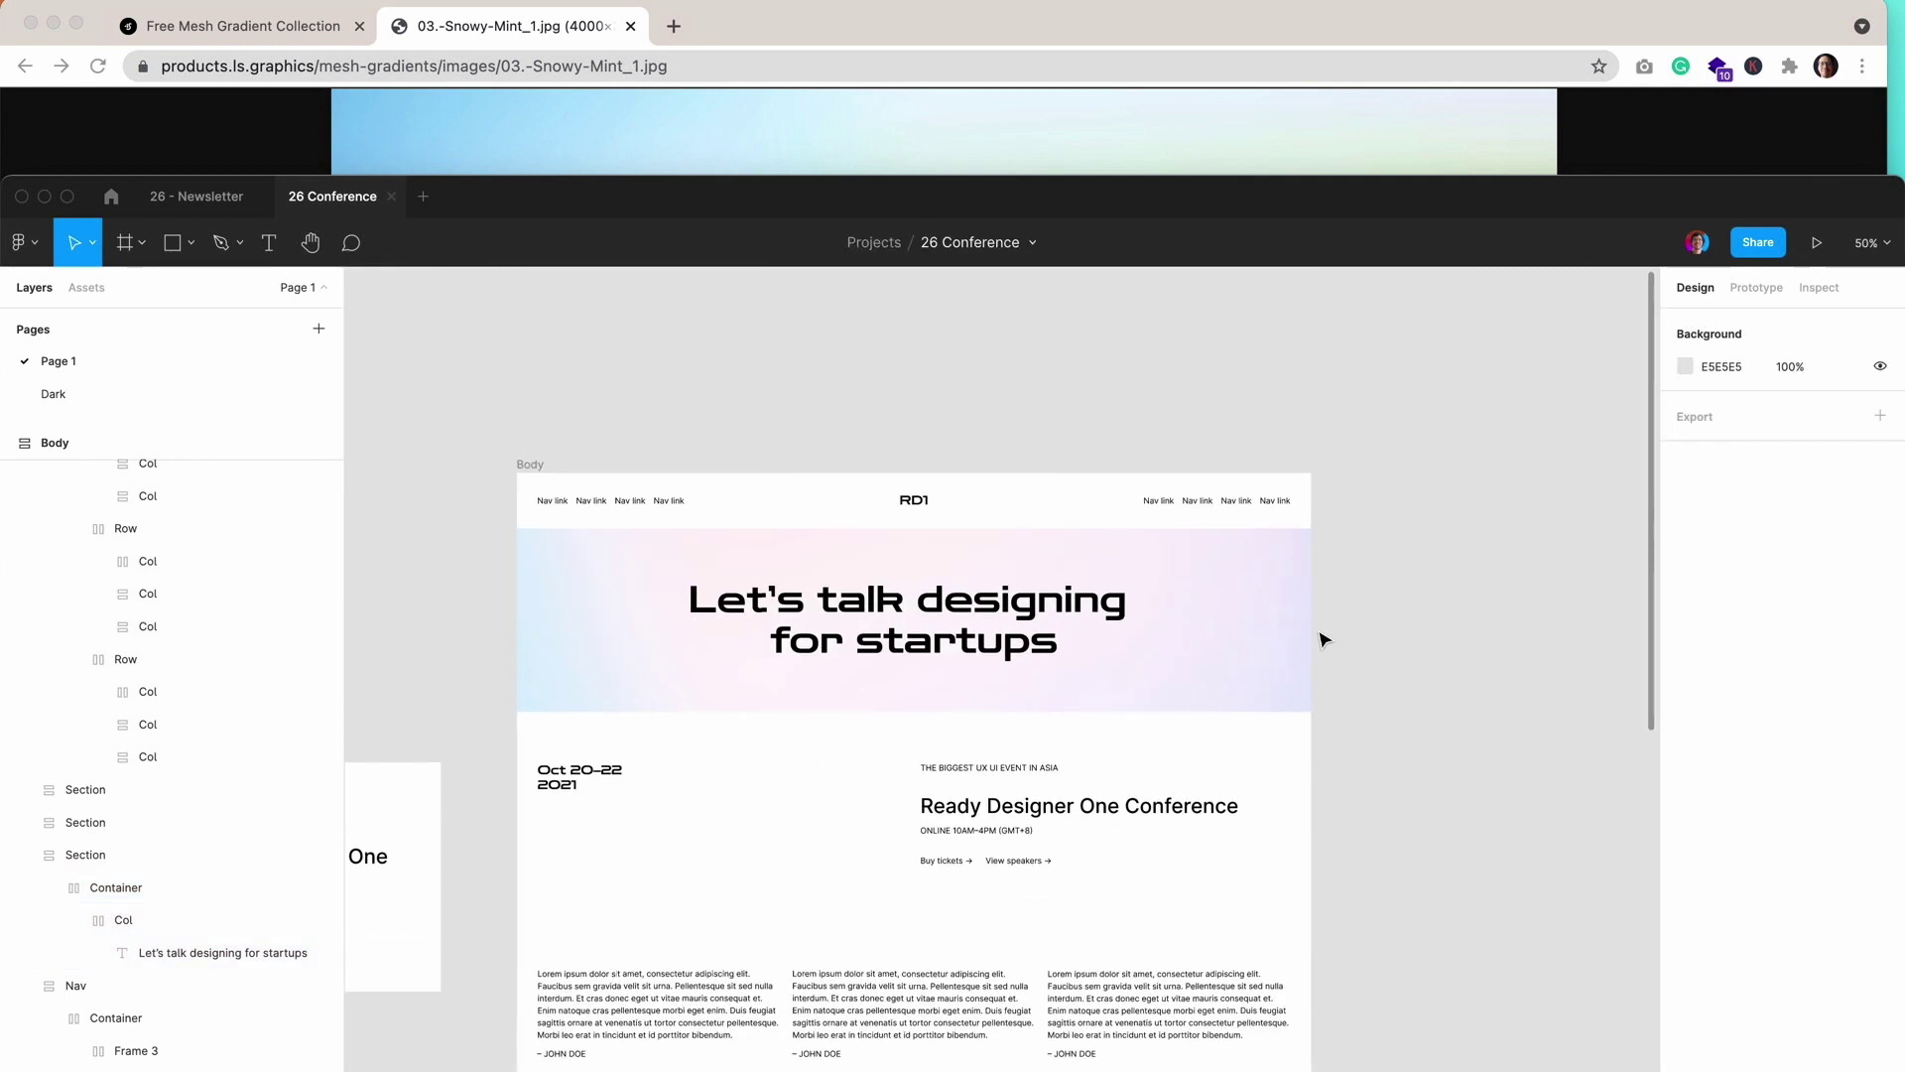
Replace the hero container's image fill with 24.-Sky-Blue_1.jpg and deselect the frame.
left_click(1241, 658)
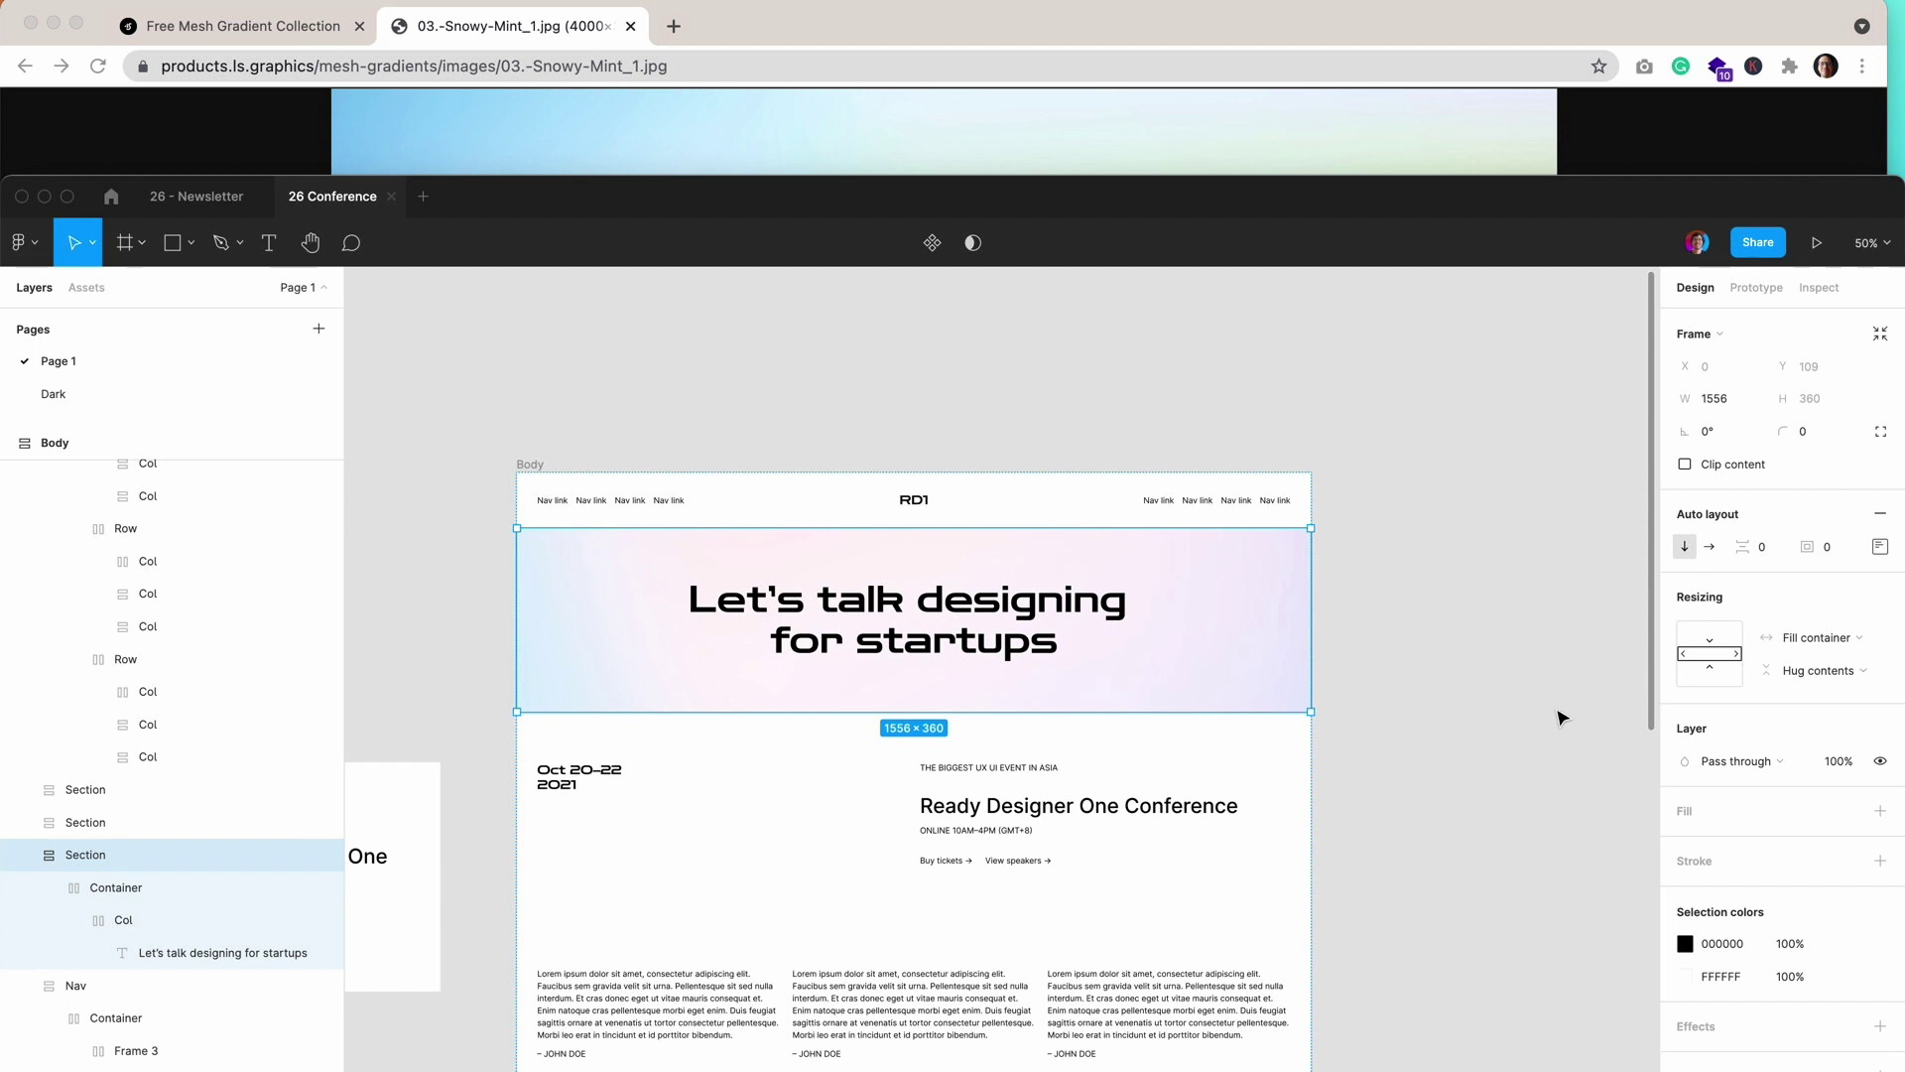
left_click(1267, 629)
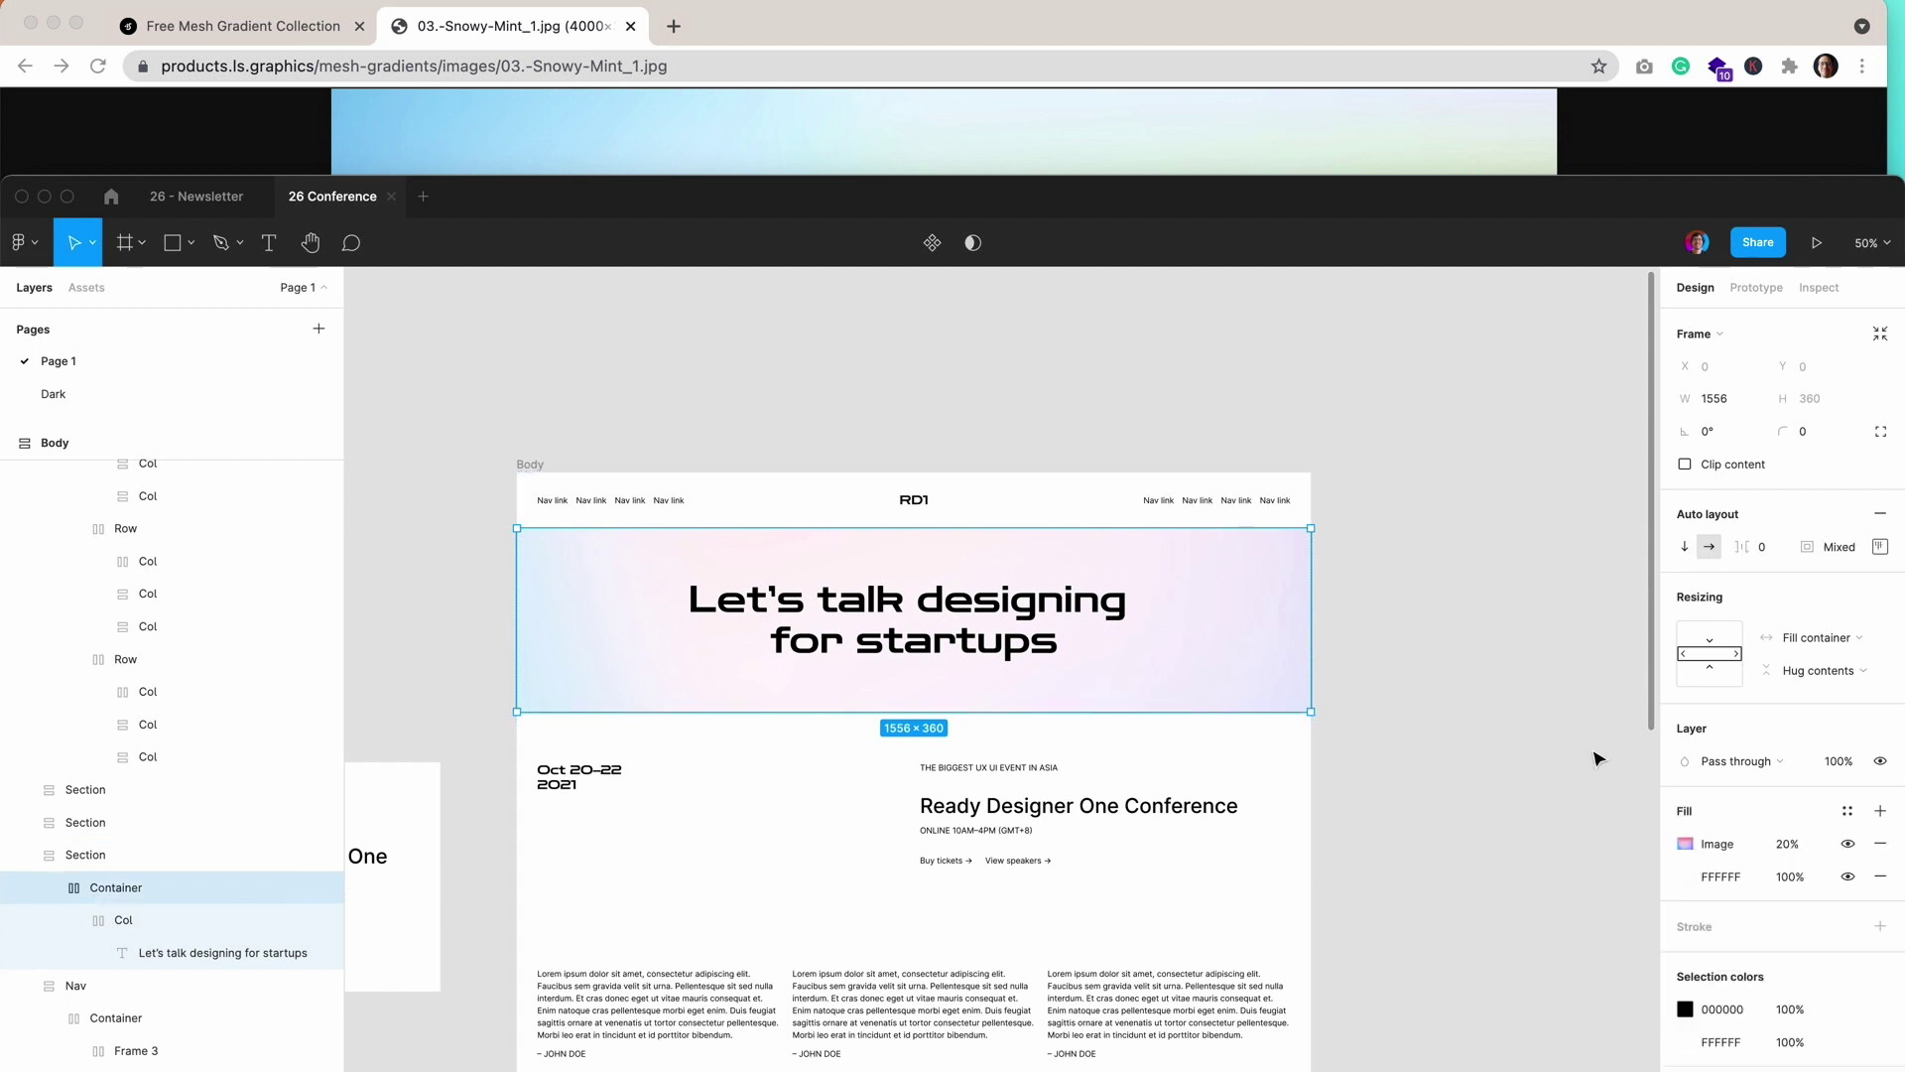
left_click(1684, 844)
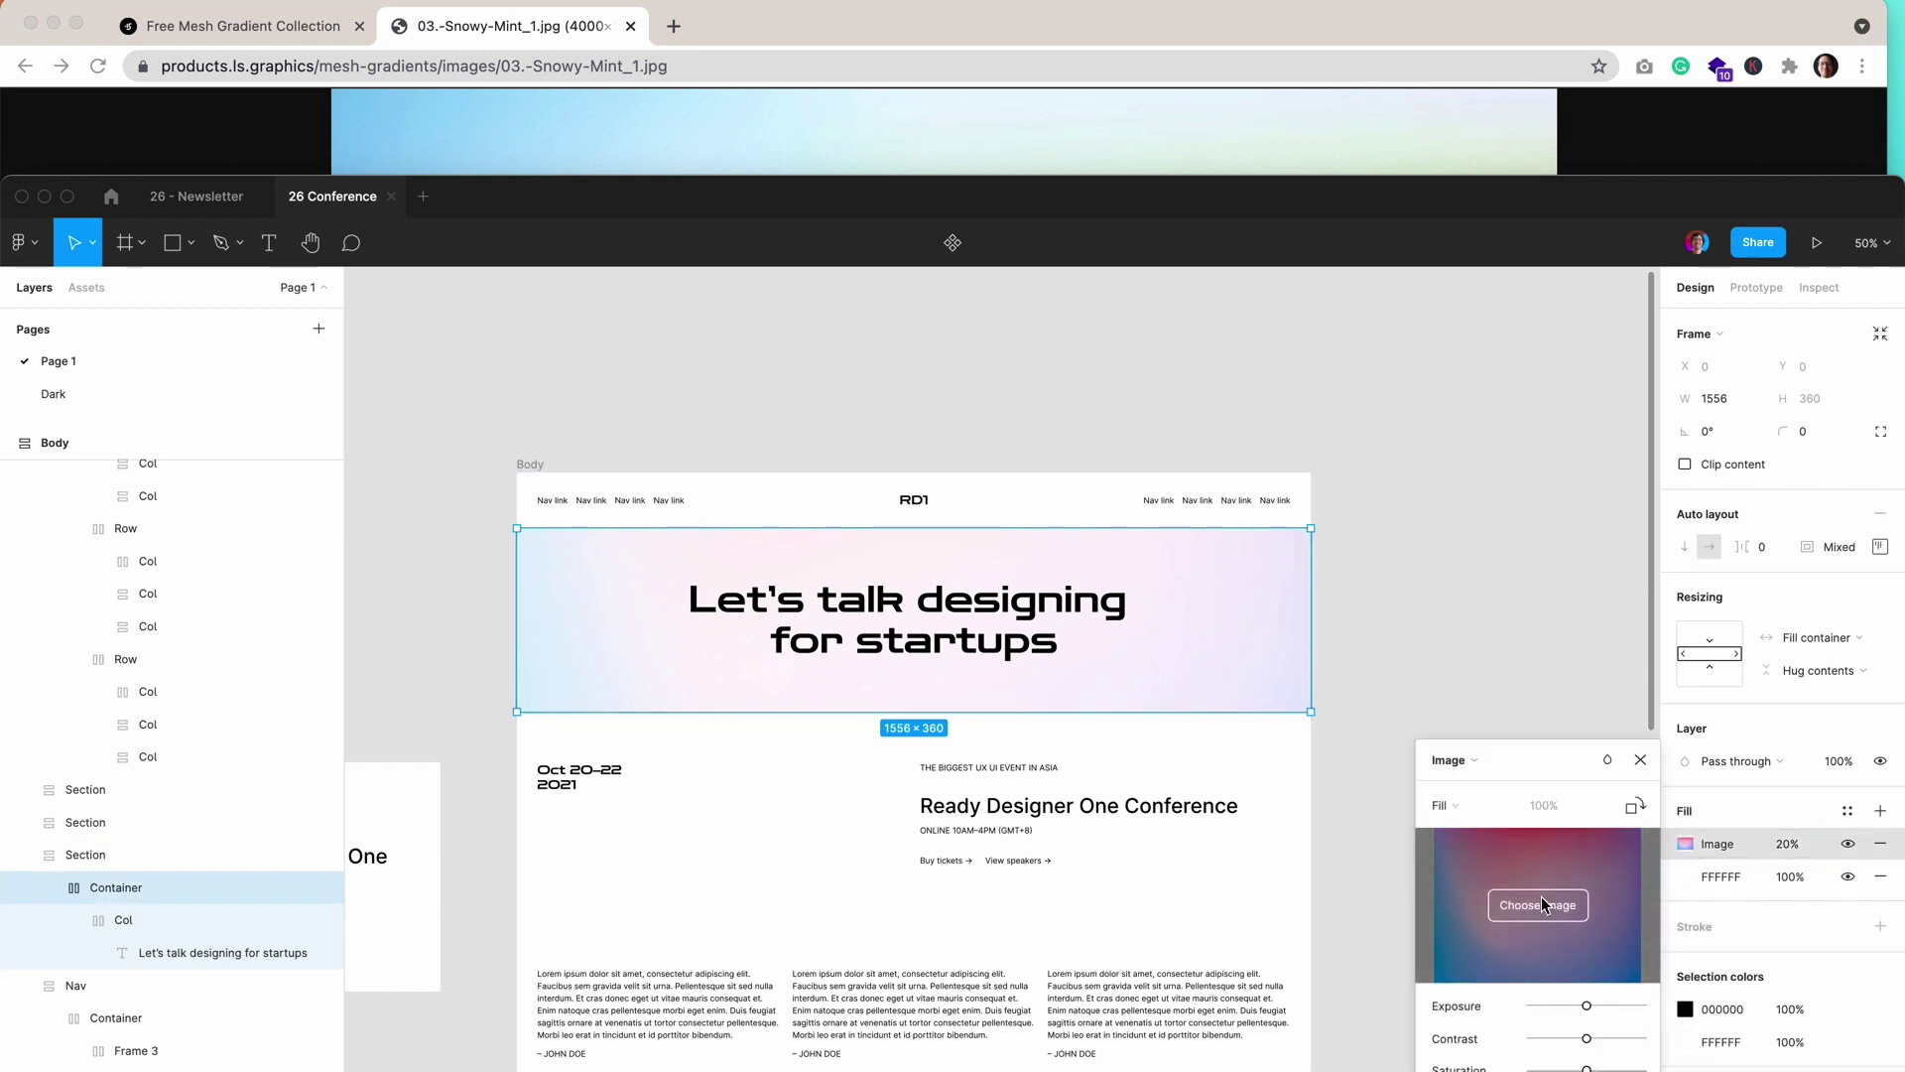
left_click(1542, 901)
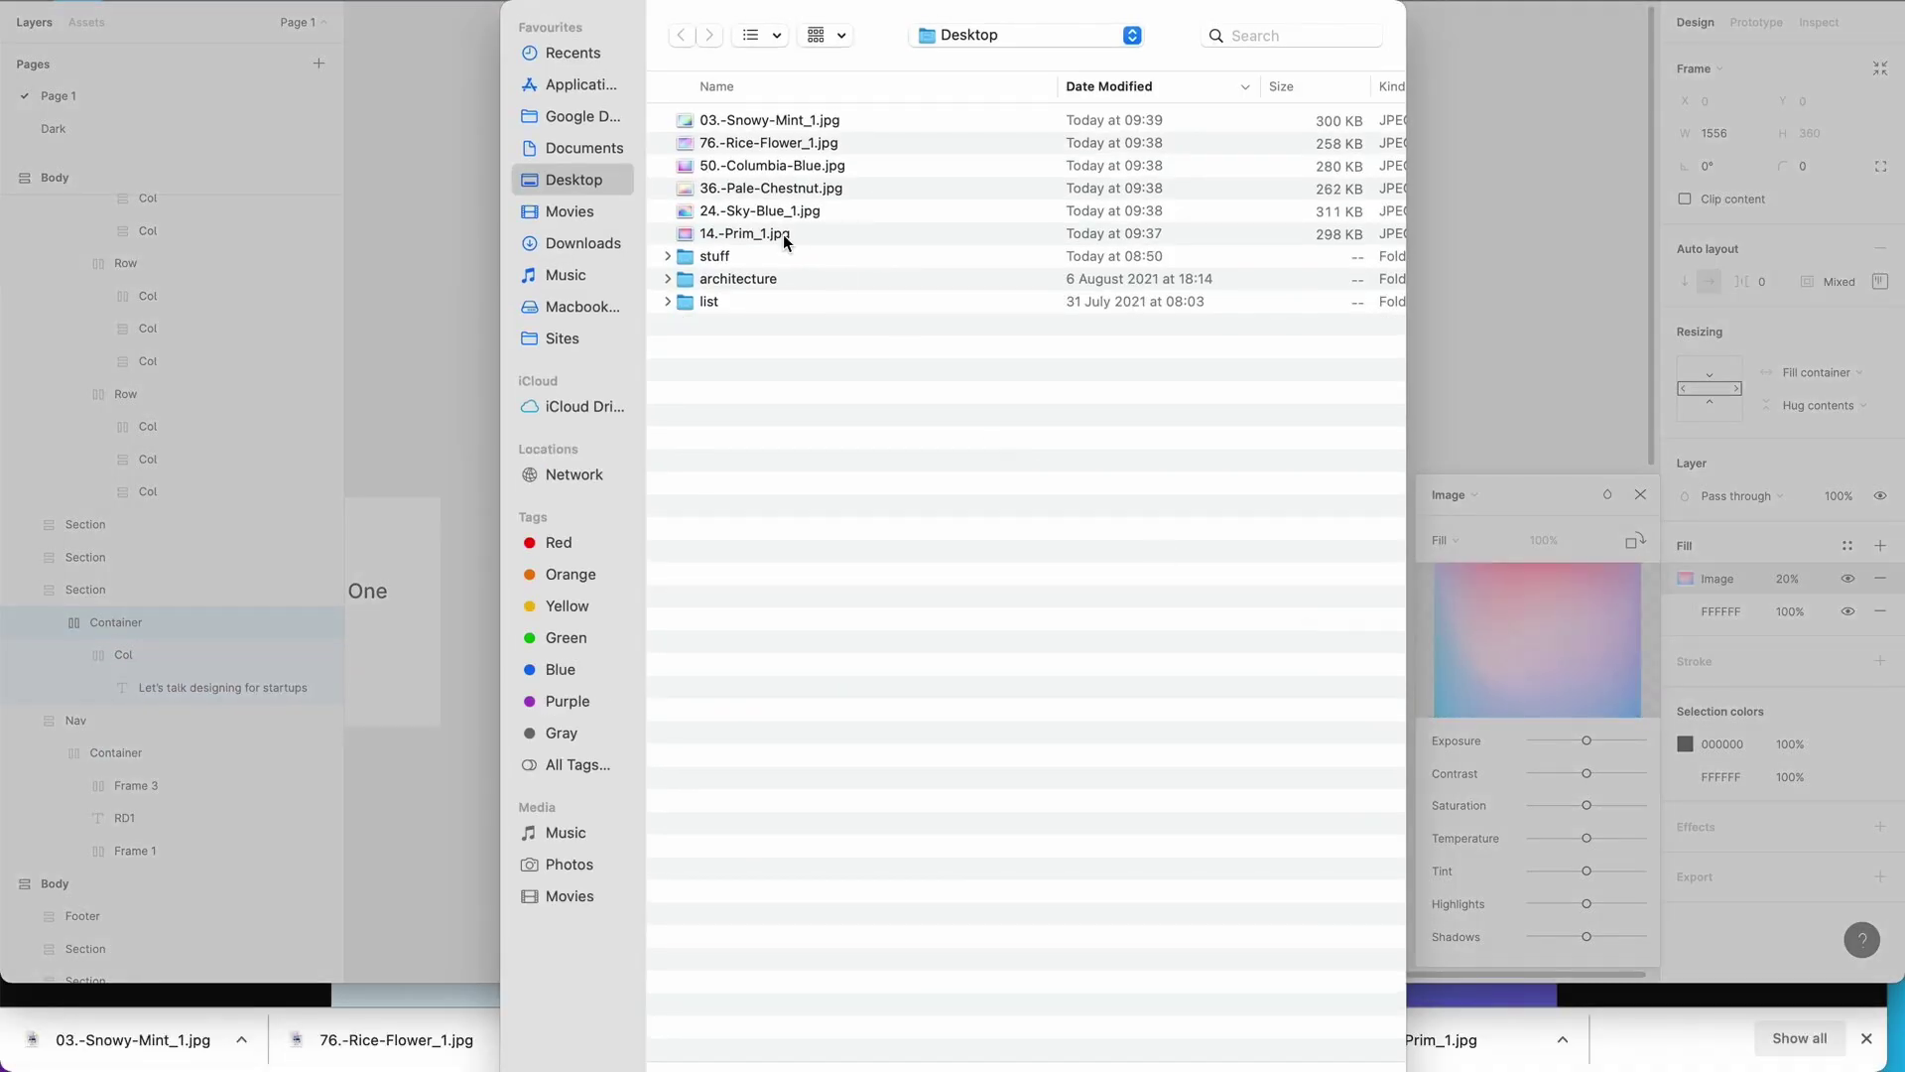
left_click(752, 236)
double_click(738, 213)
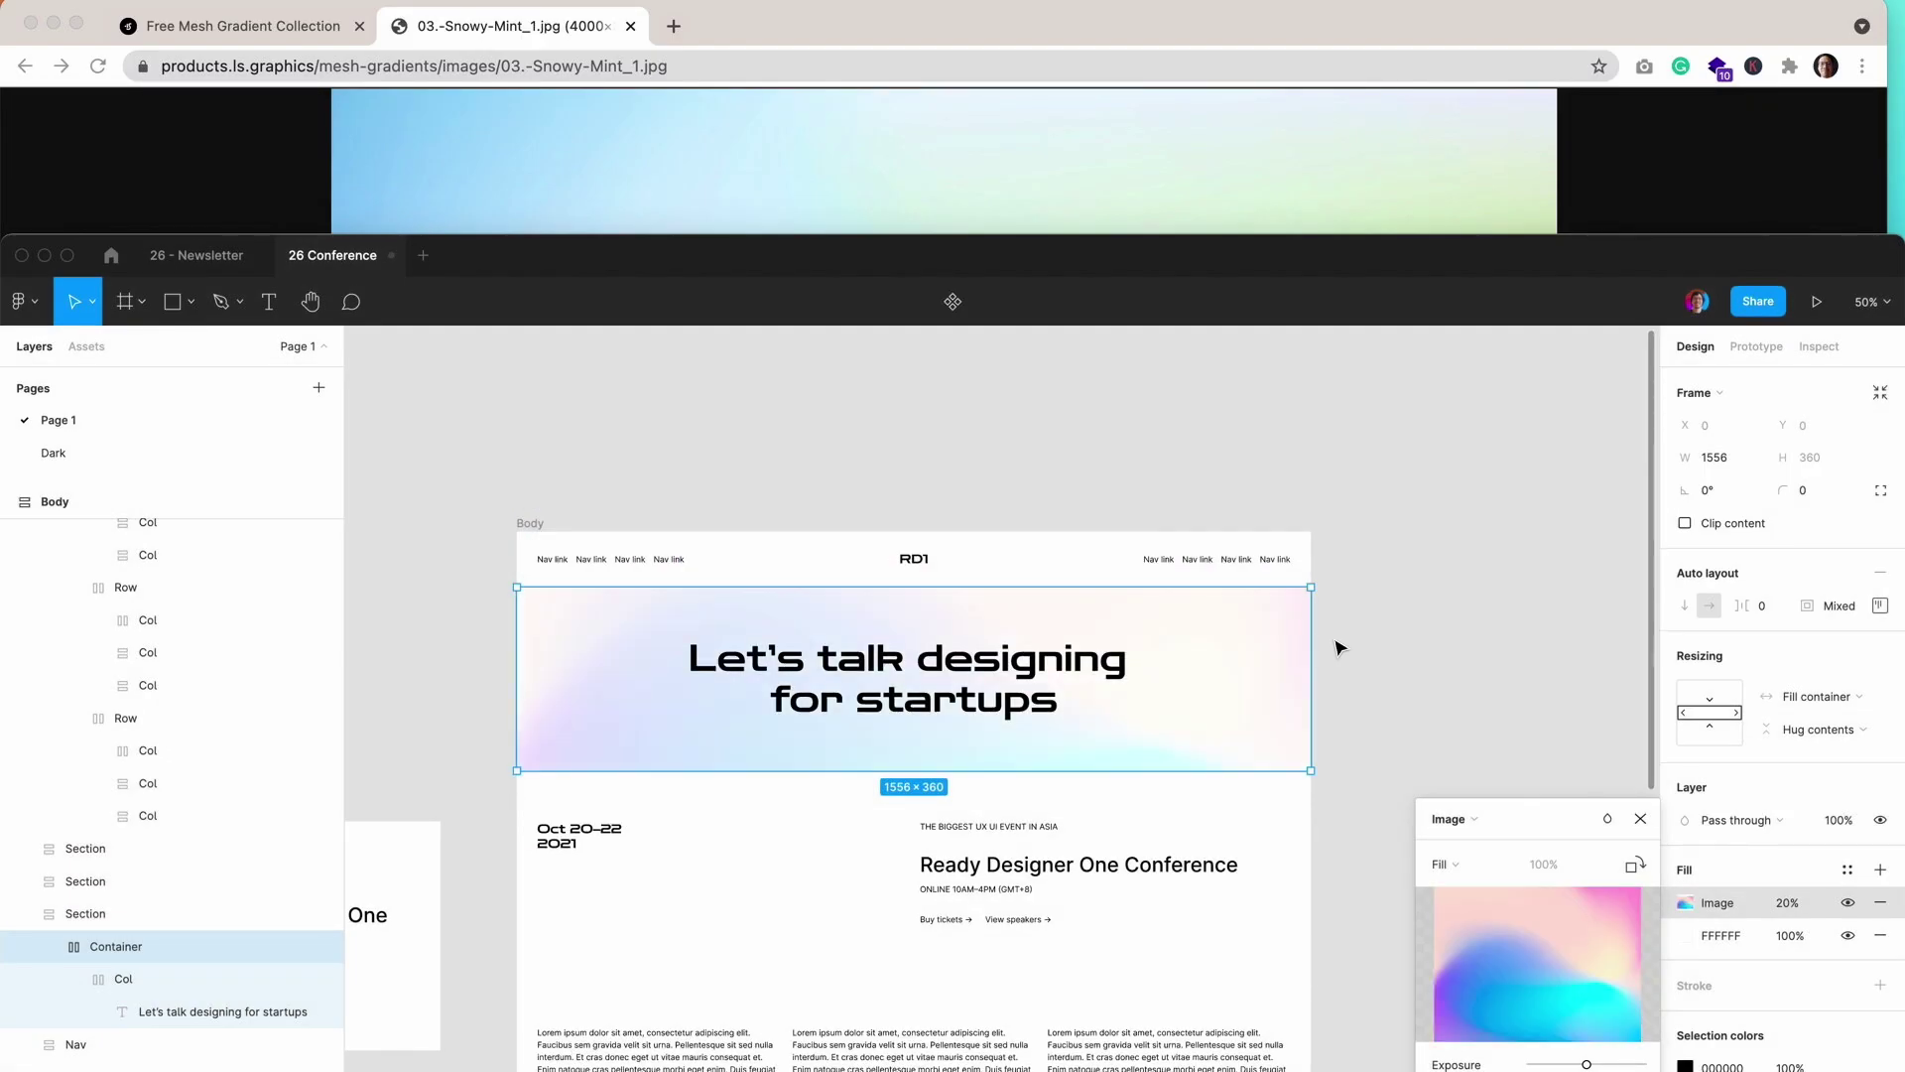
scroll(1489, 734, "down", 3)
left_click(1640, 819)
left_click(1439, 769)
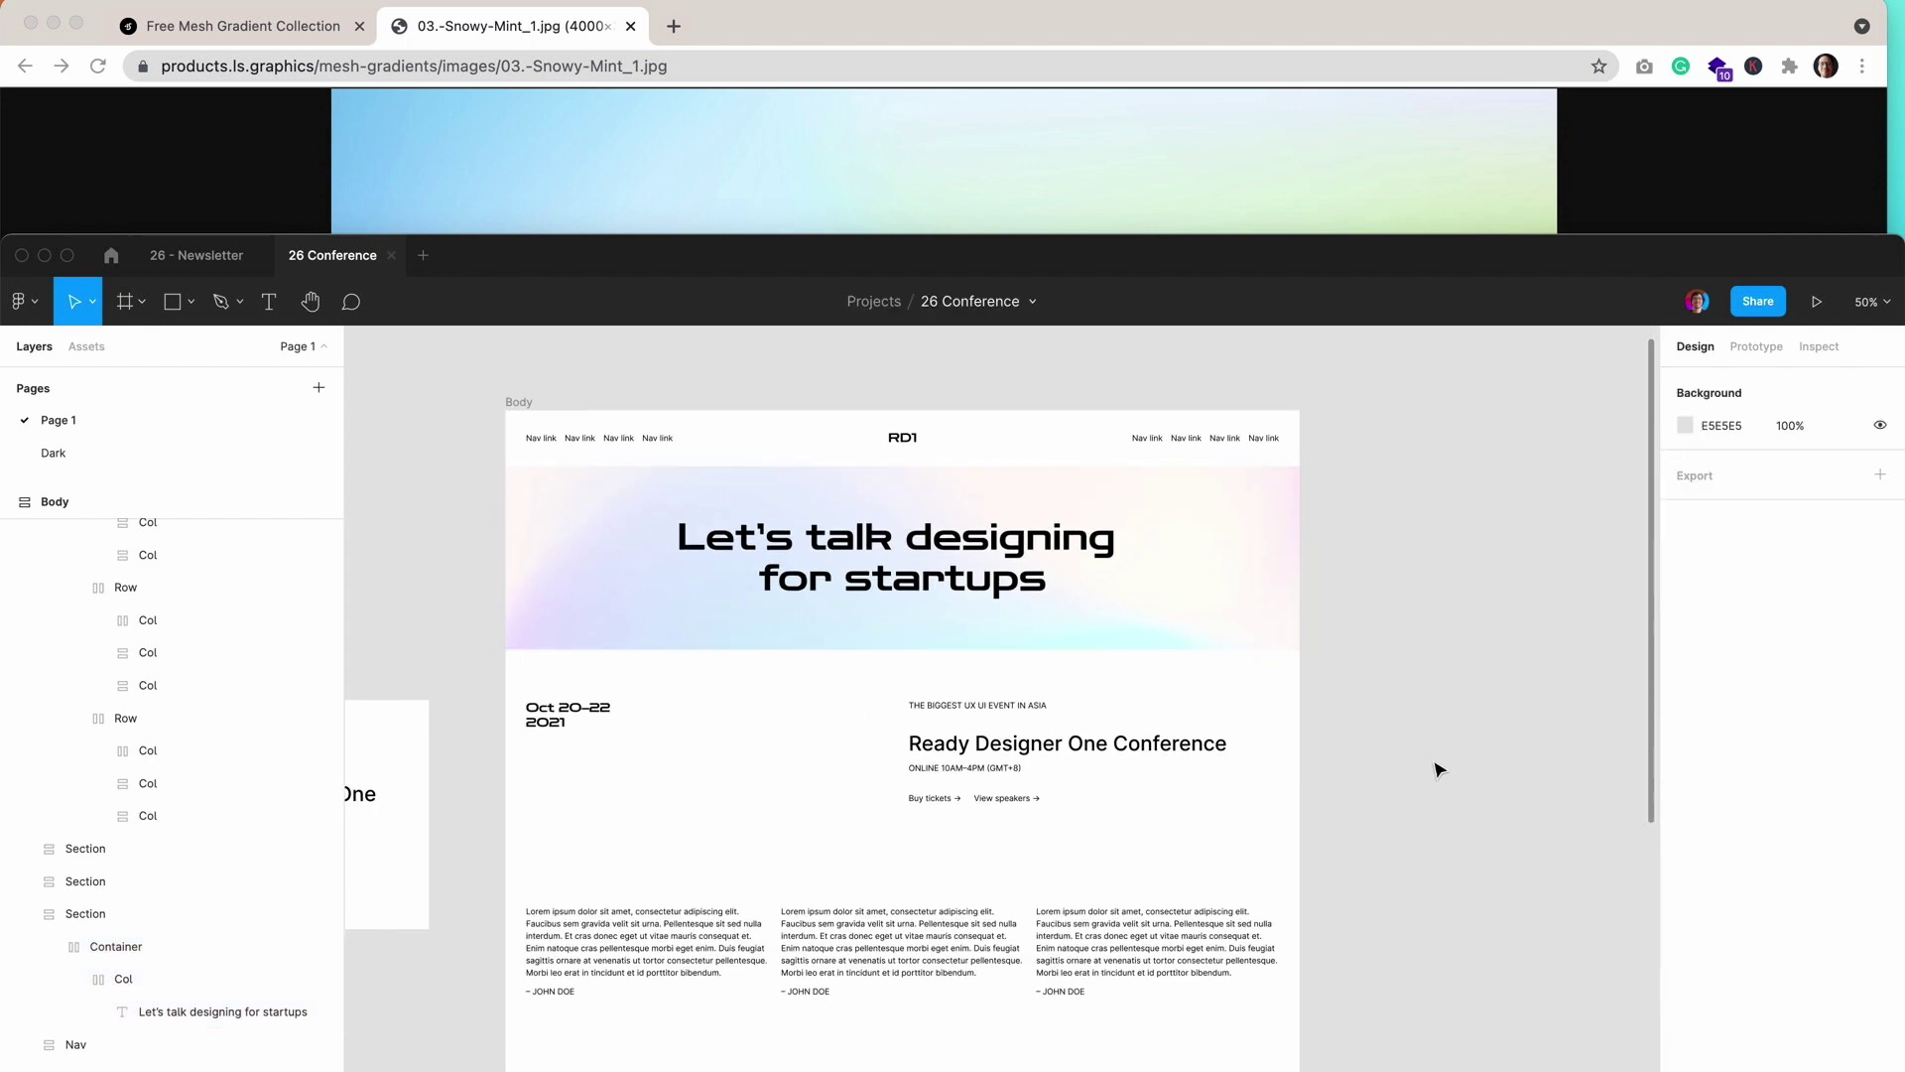
Add a second fill to the container inside the Pricing section.
scroll(1438, 769, "down", 2)
scroll(1439, 769, "down", 3)
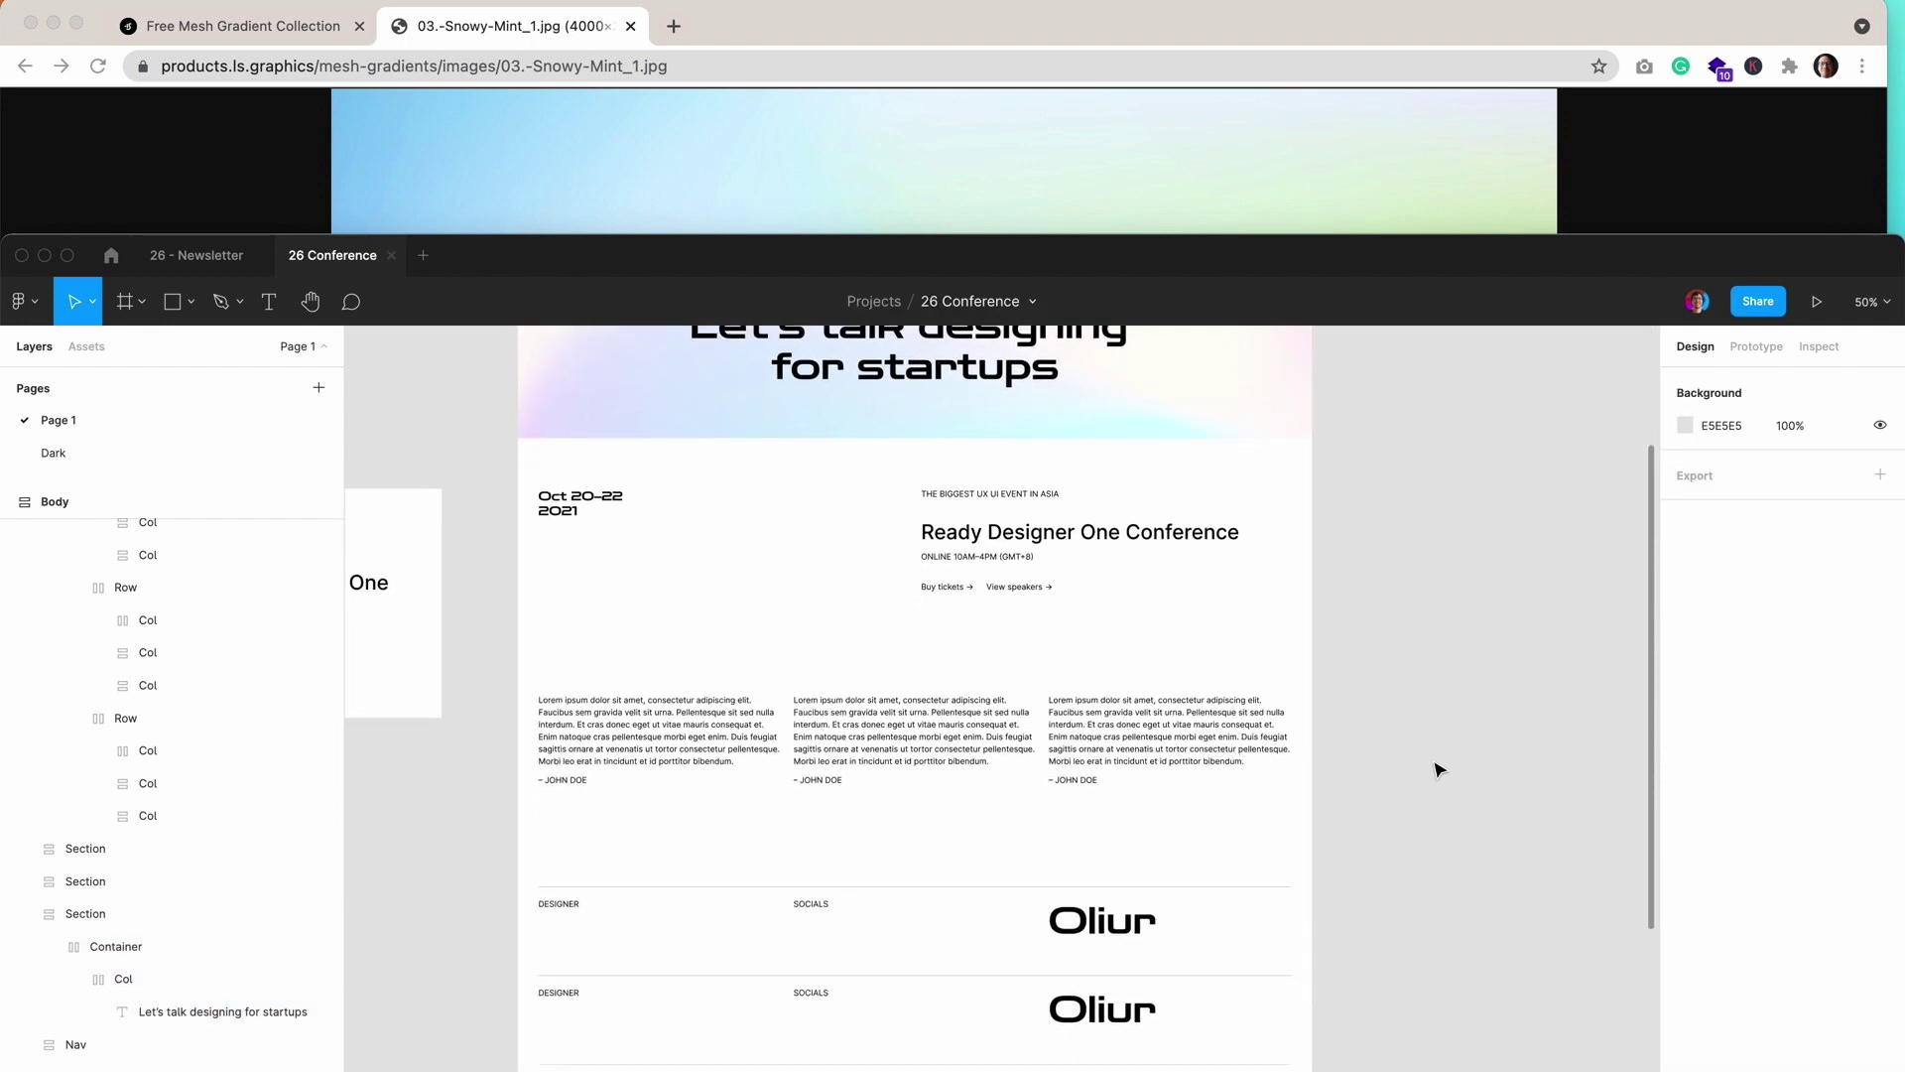
scroll(1438, 769, "up", 4)
scroll(1439, 769, "down", 7)
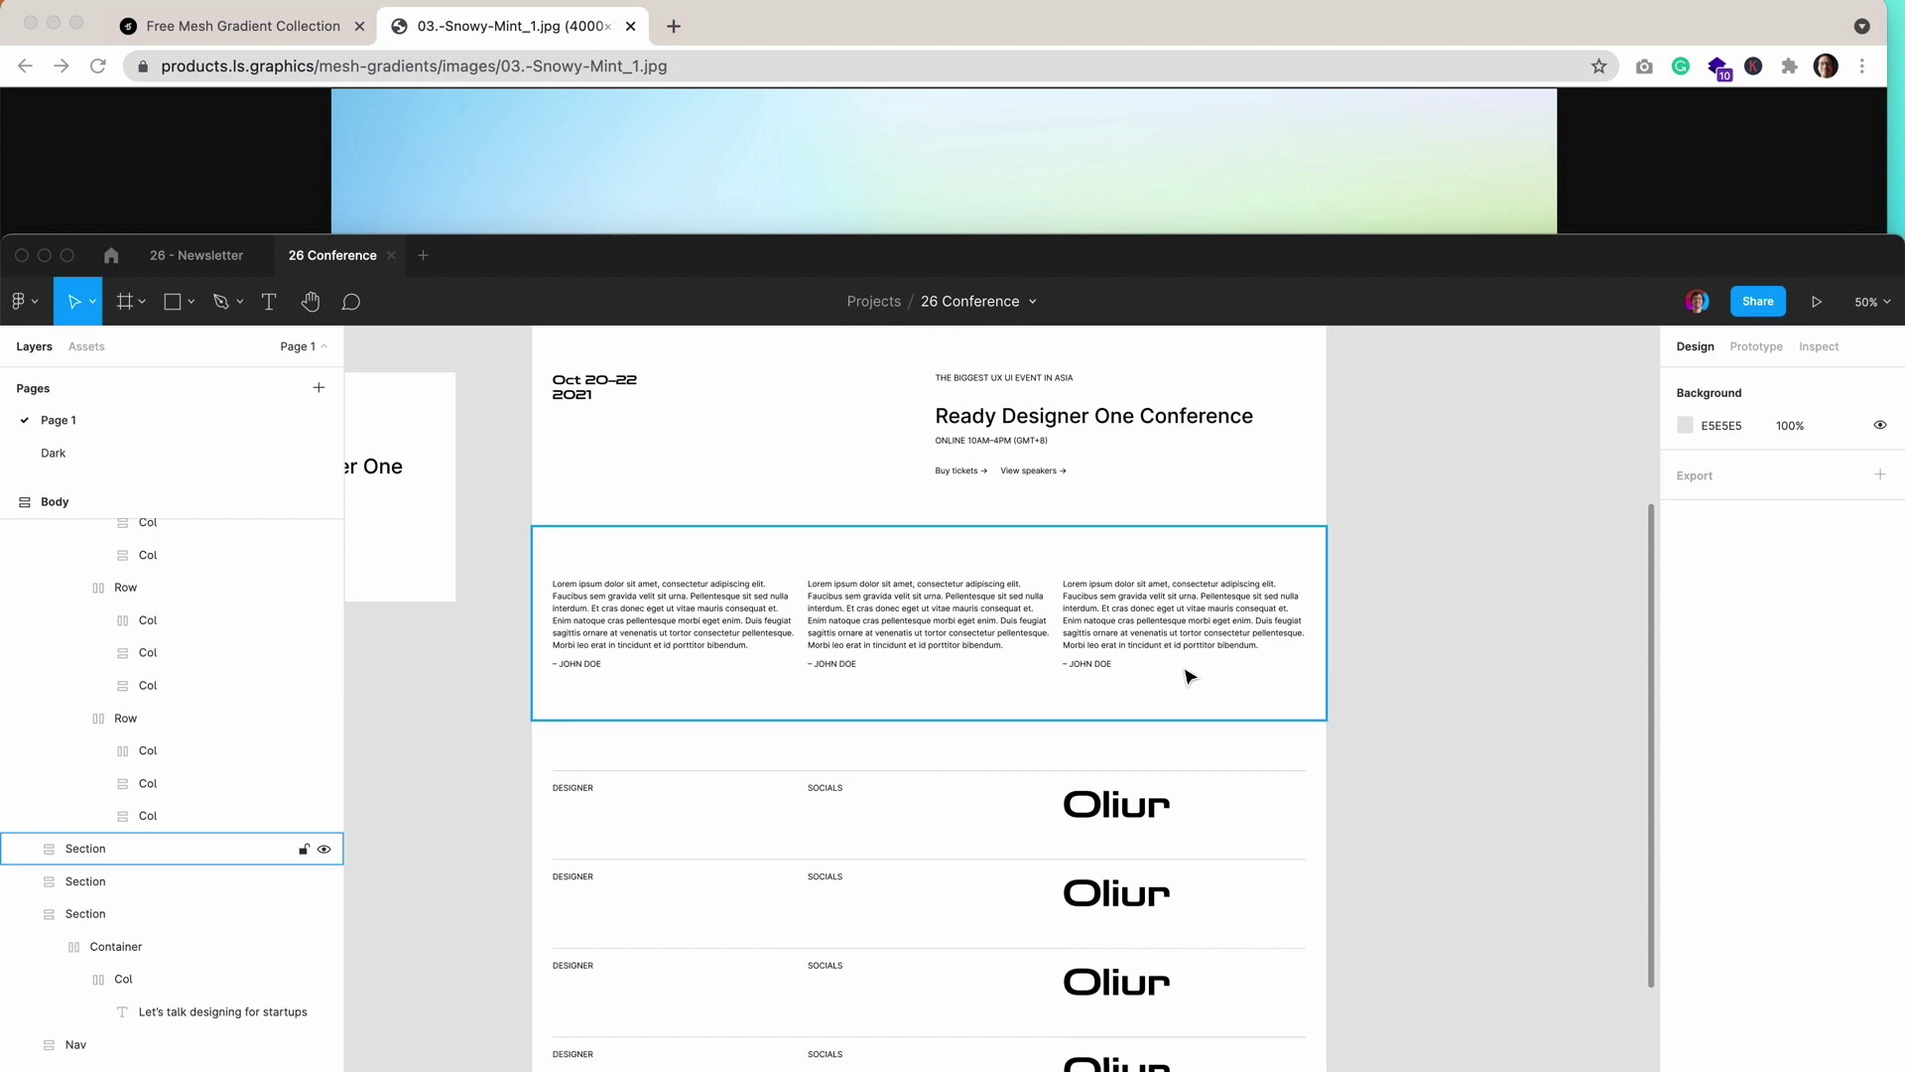
scroll(1187, 672, "down", 6)
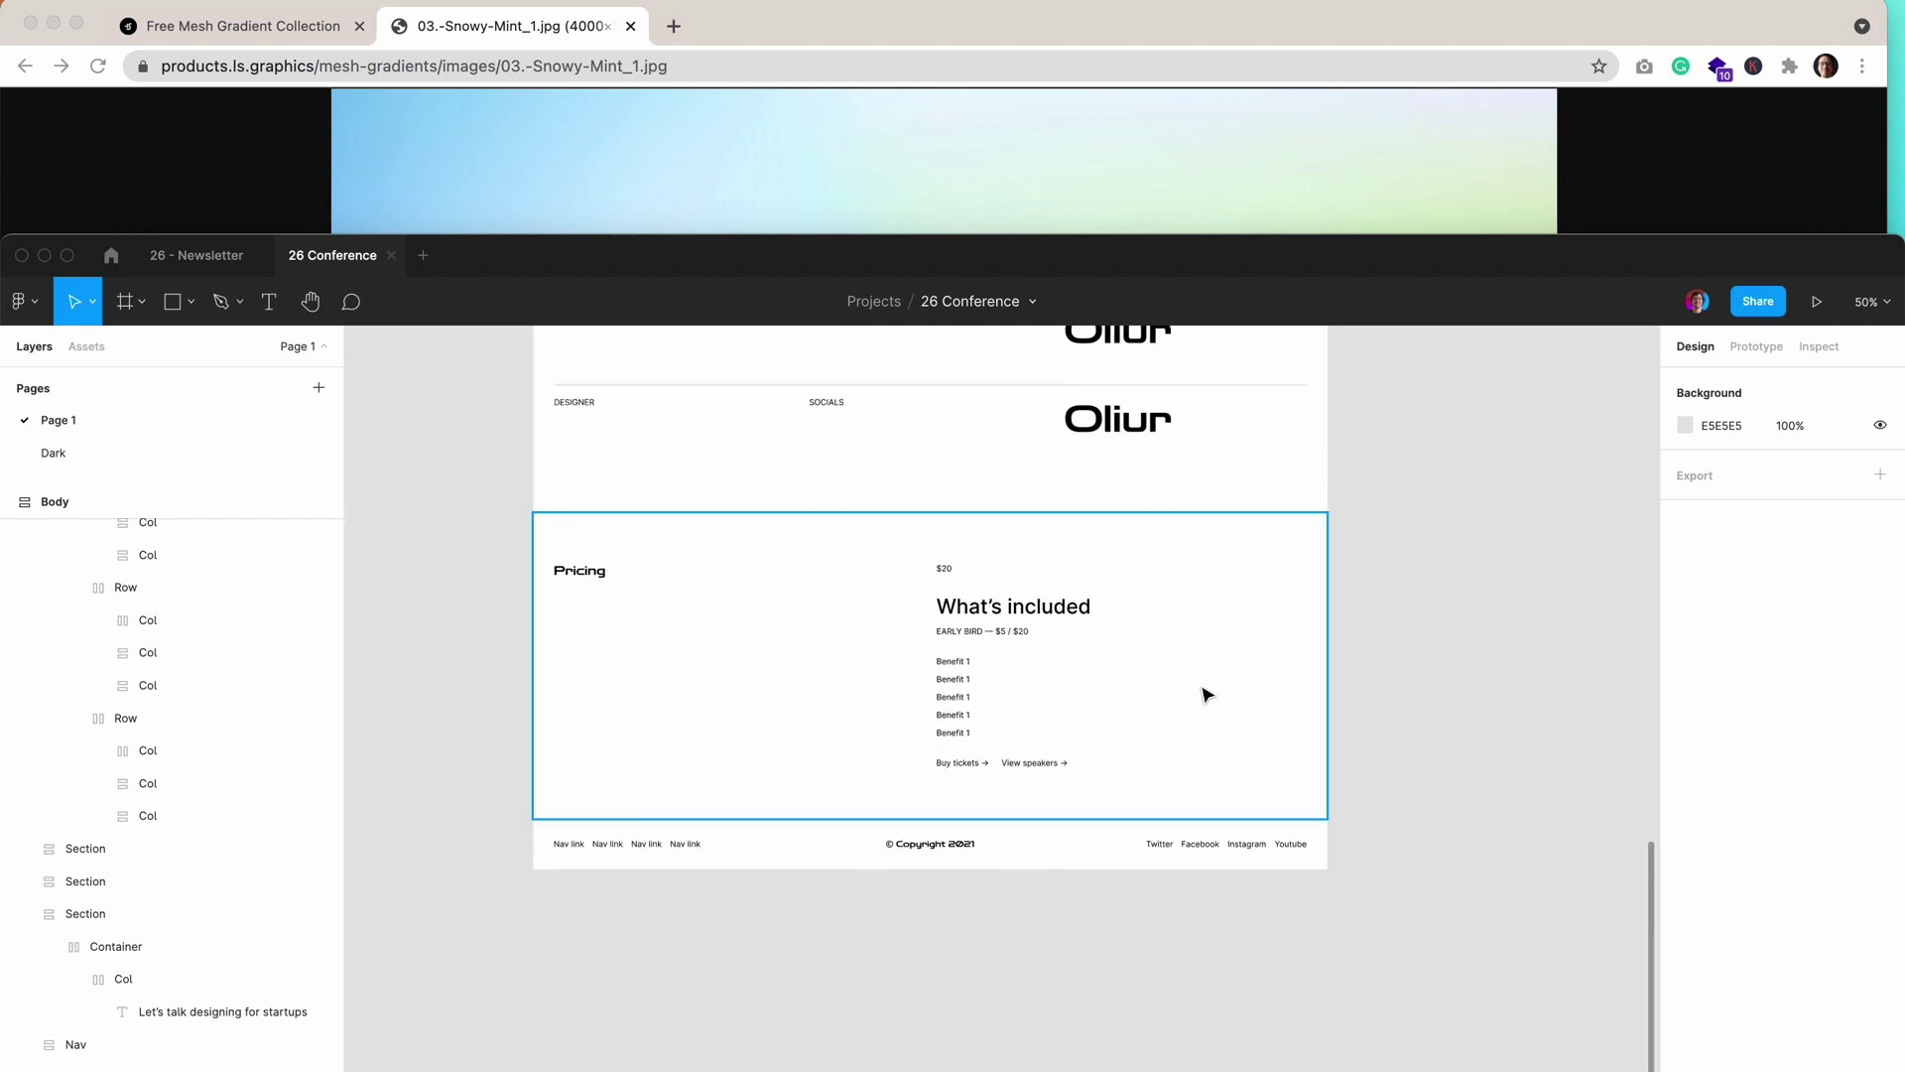
left_click(1207, 694)
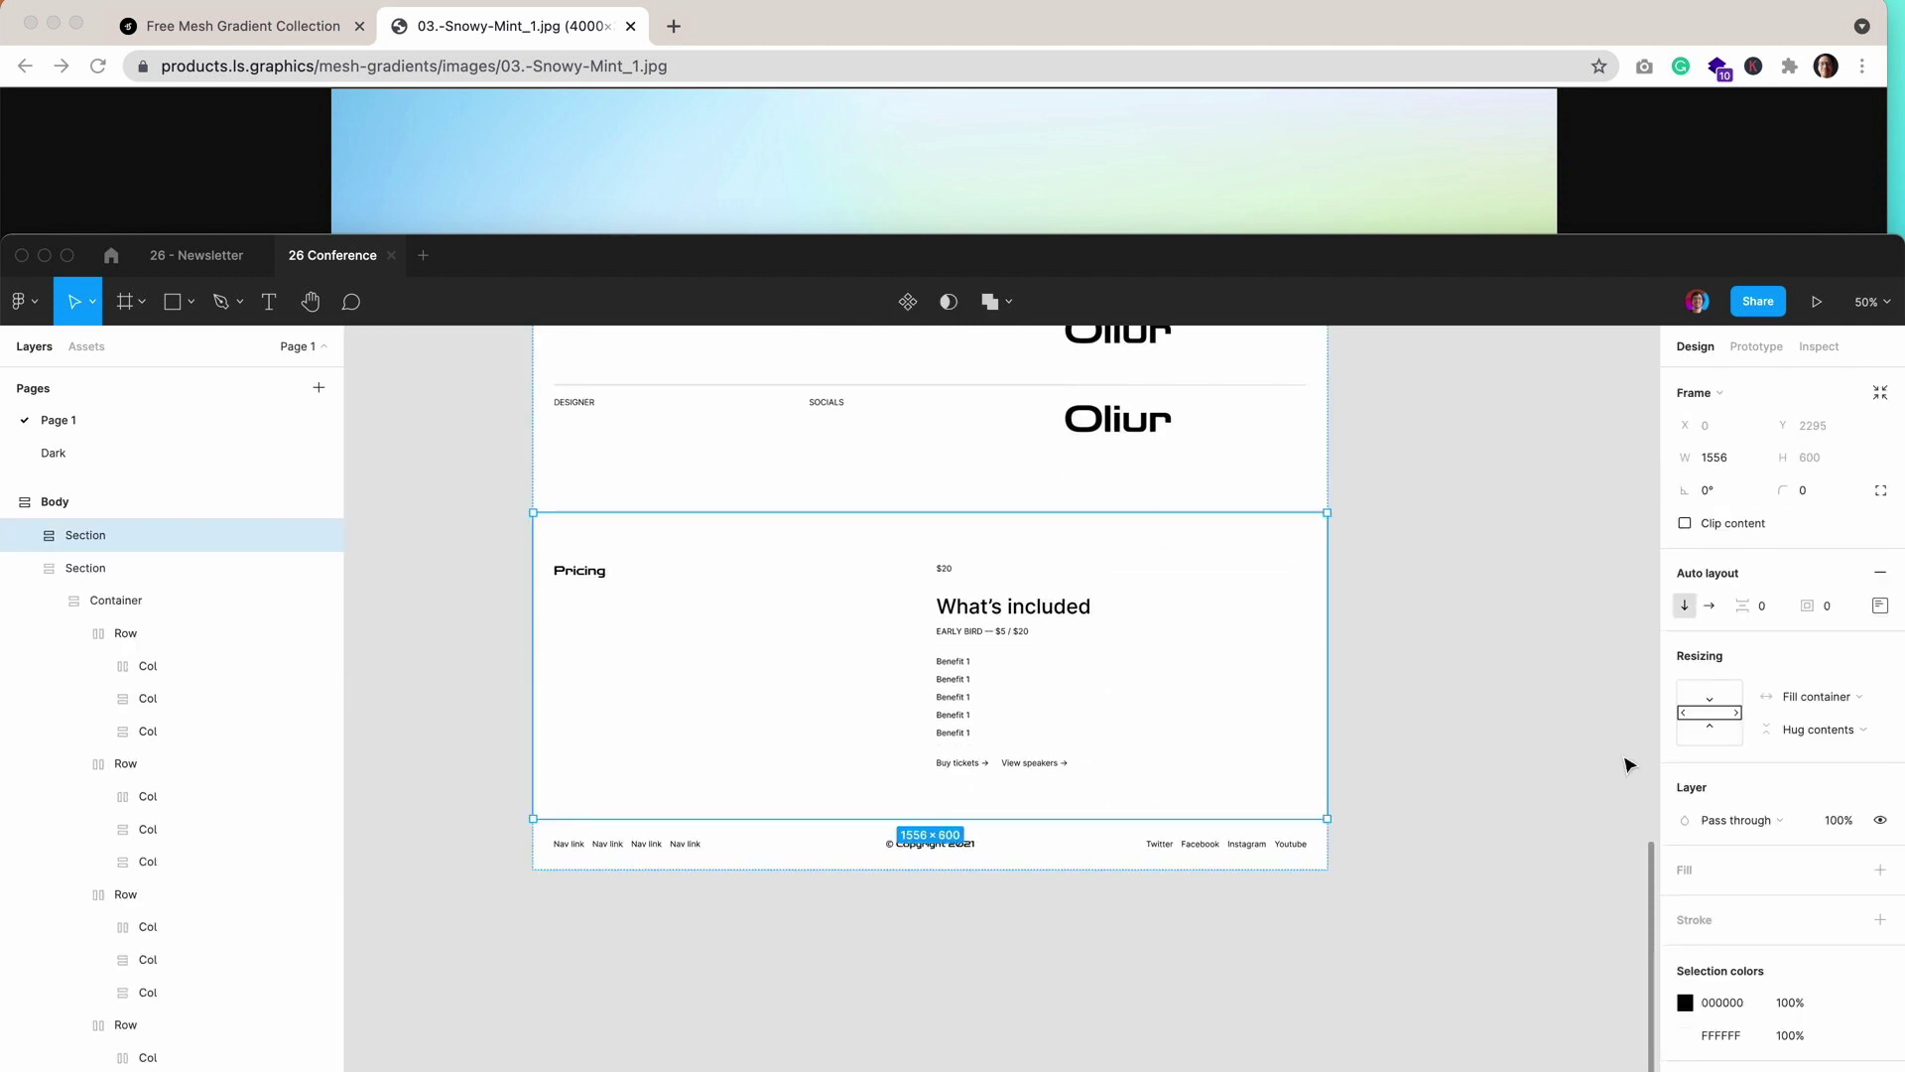
double_click(1221, 661)
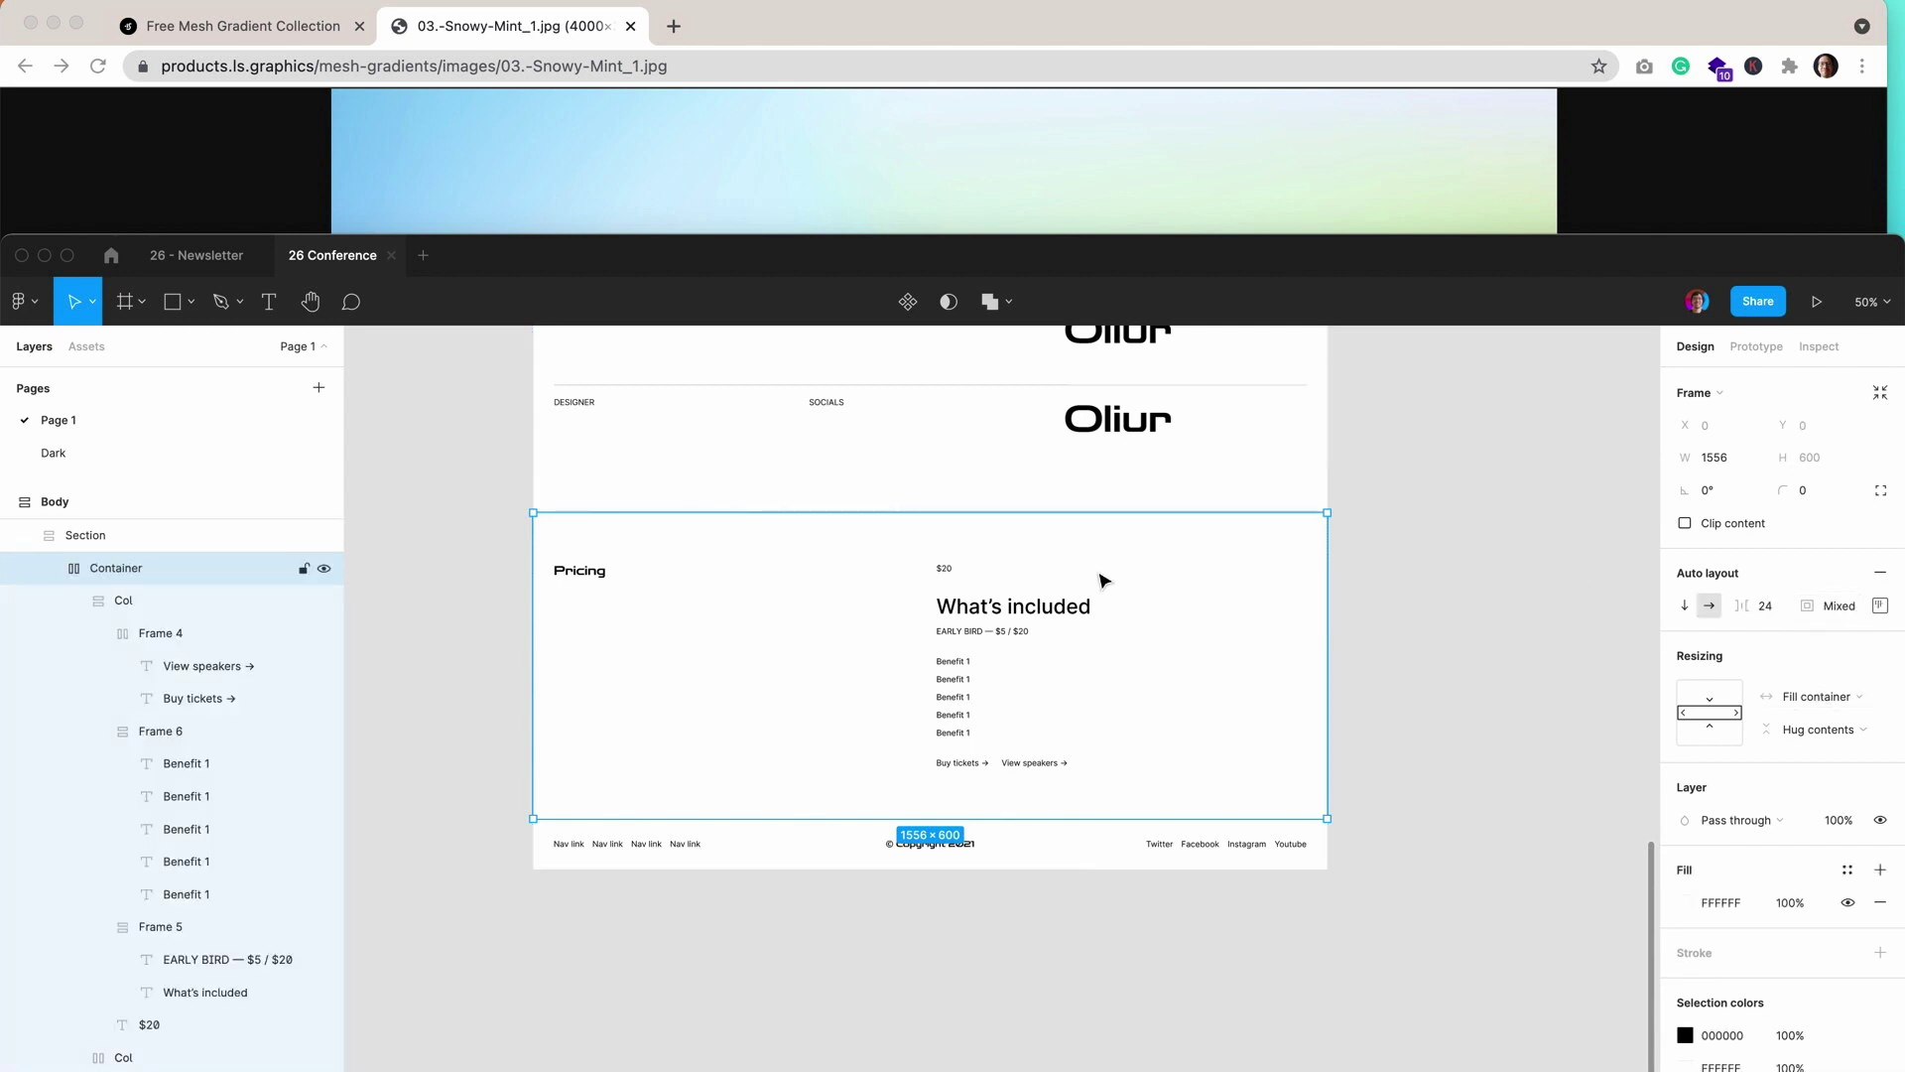
left_click(46, 571)
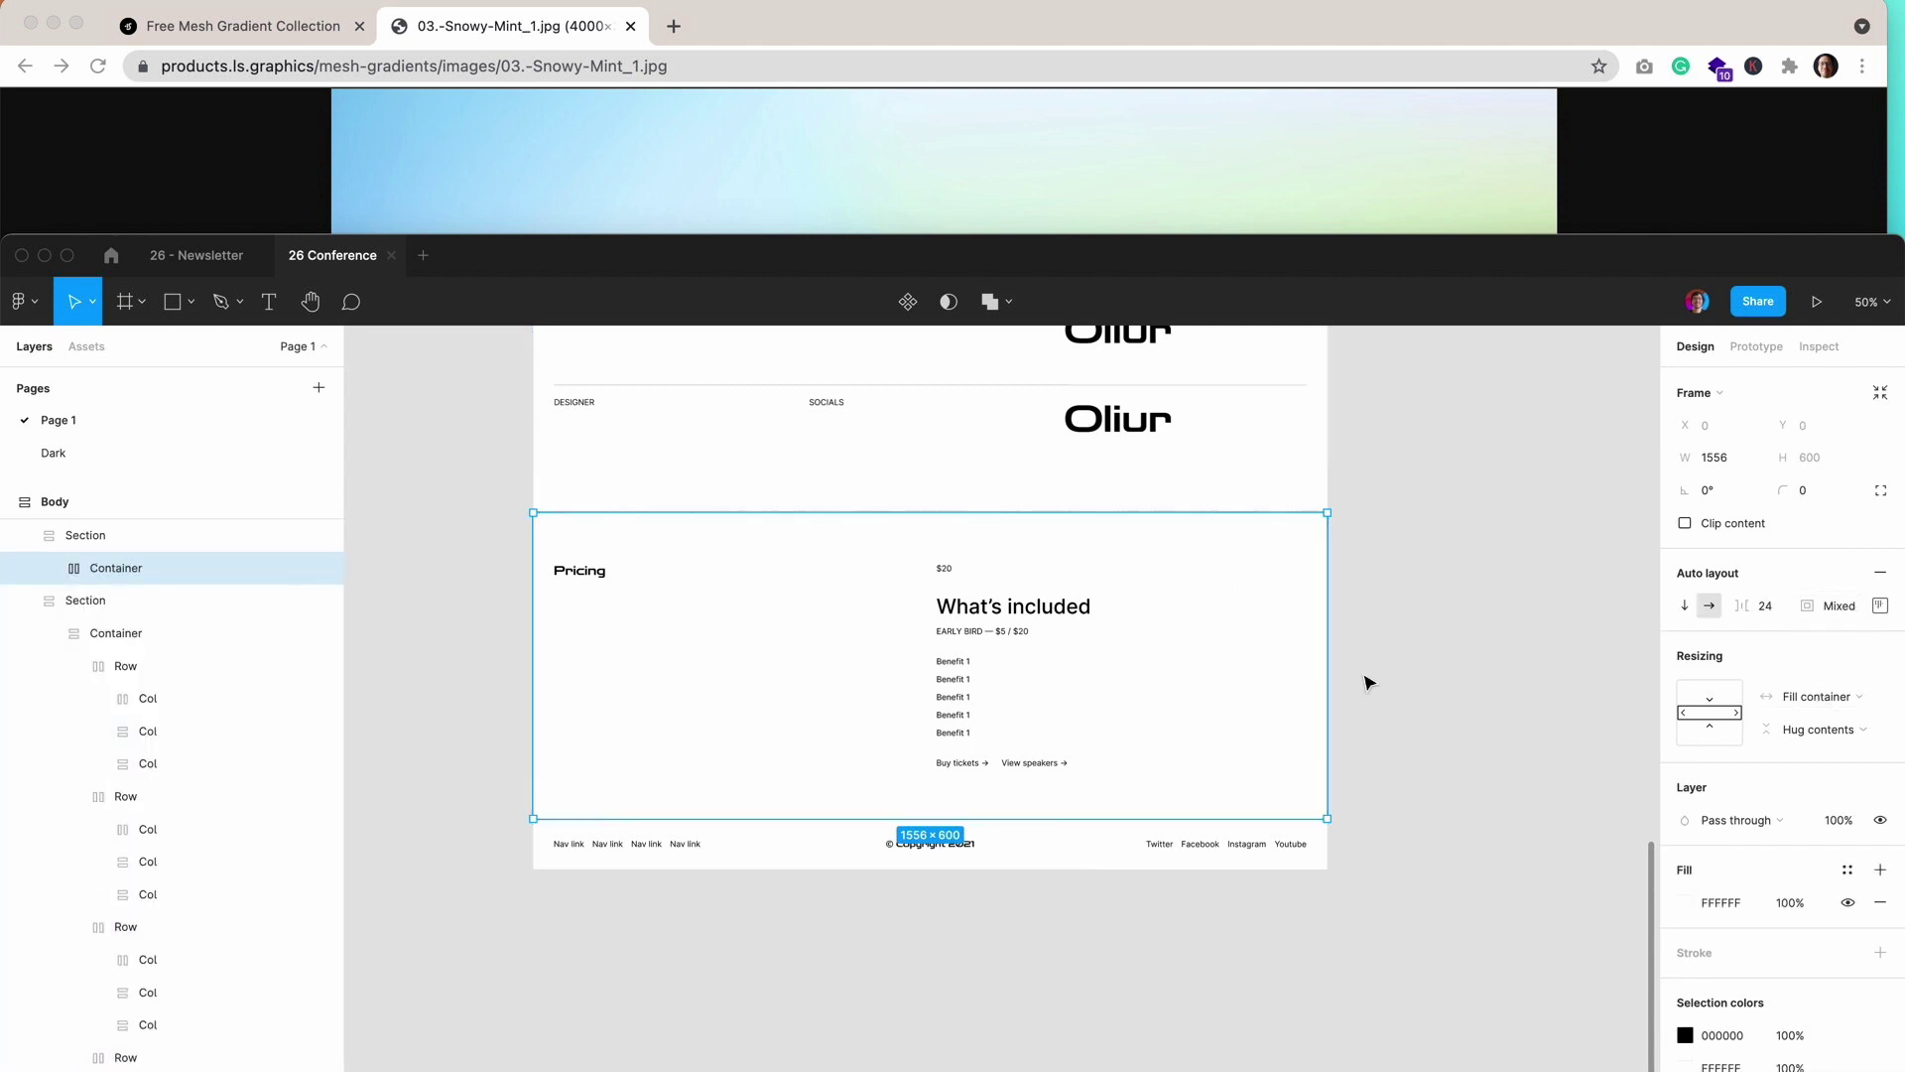
left_click(1879, 870)
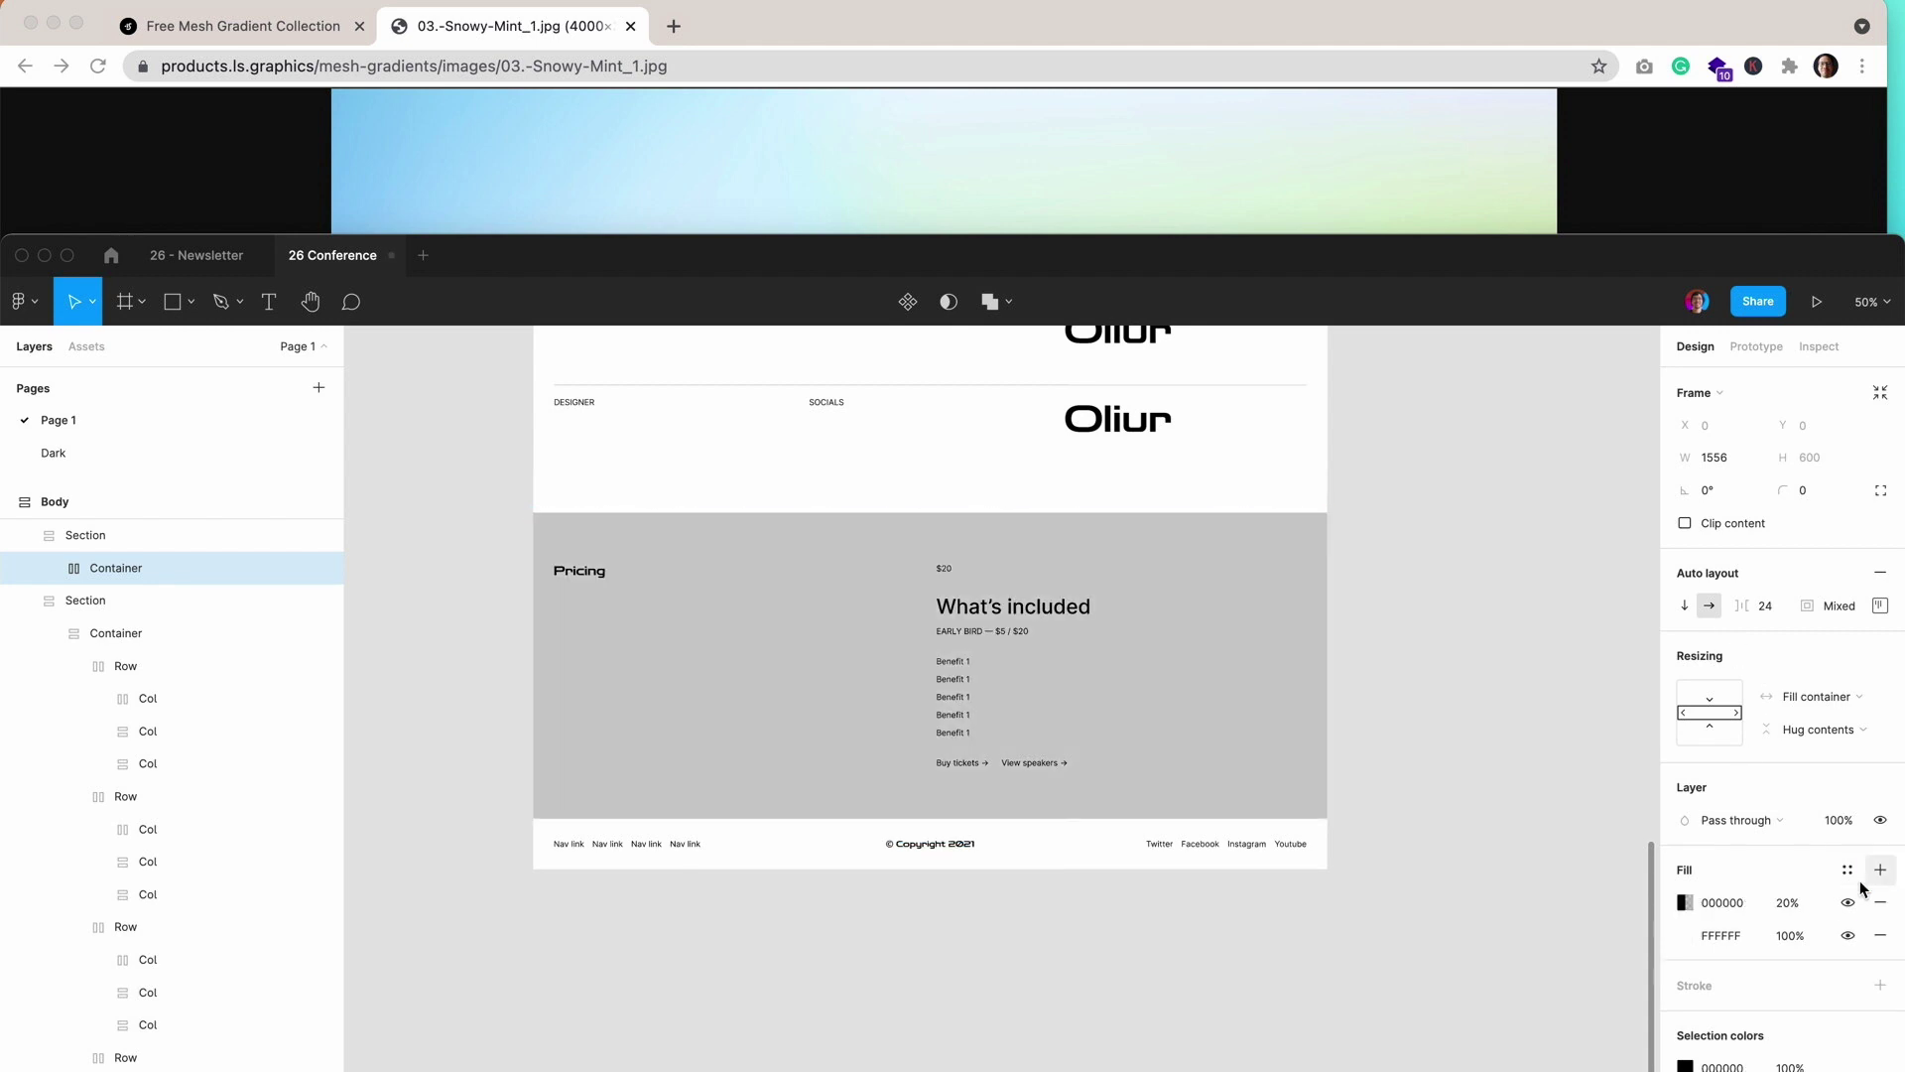
Turn the Pricing container's new fill into an image fill using 36.-Pale-Chestnut.jpg and deselect the frame.
left_click(1684, 902)
left_click(1467, 774)
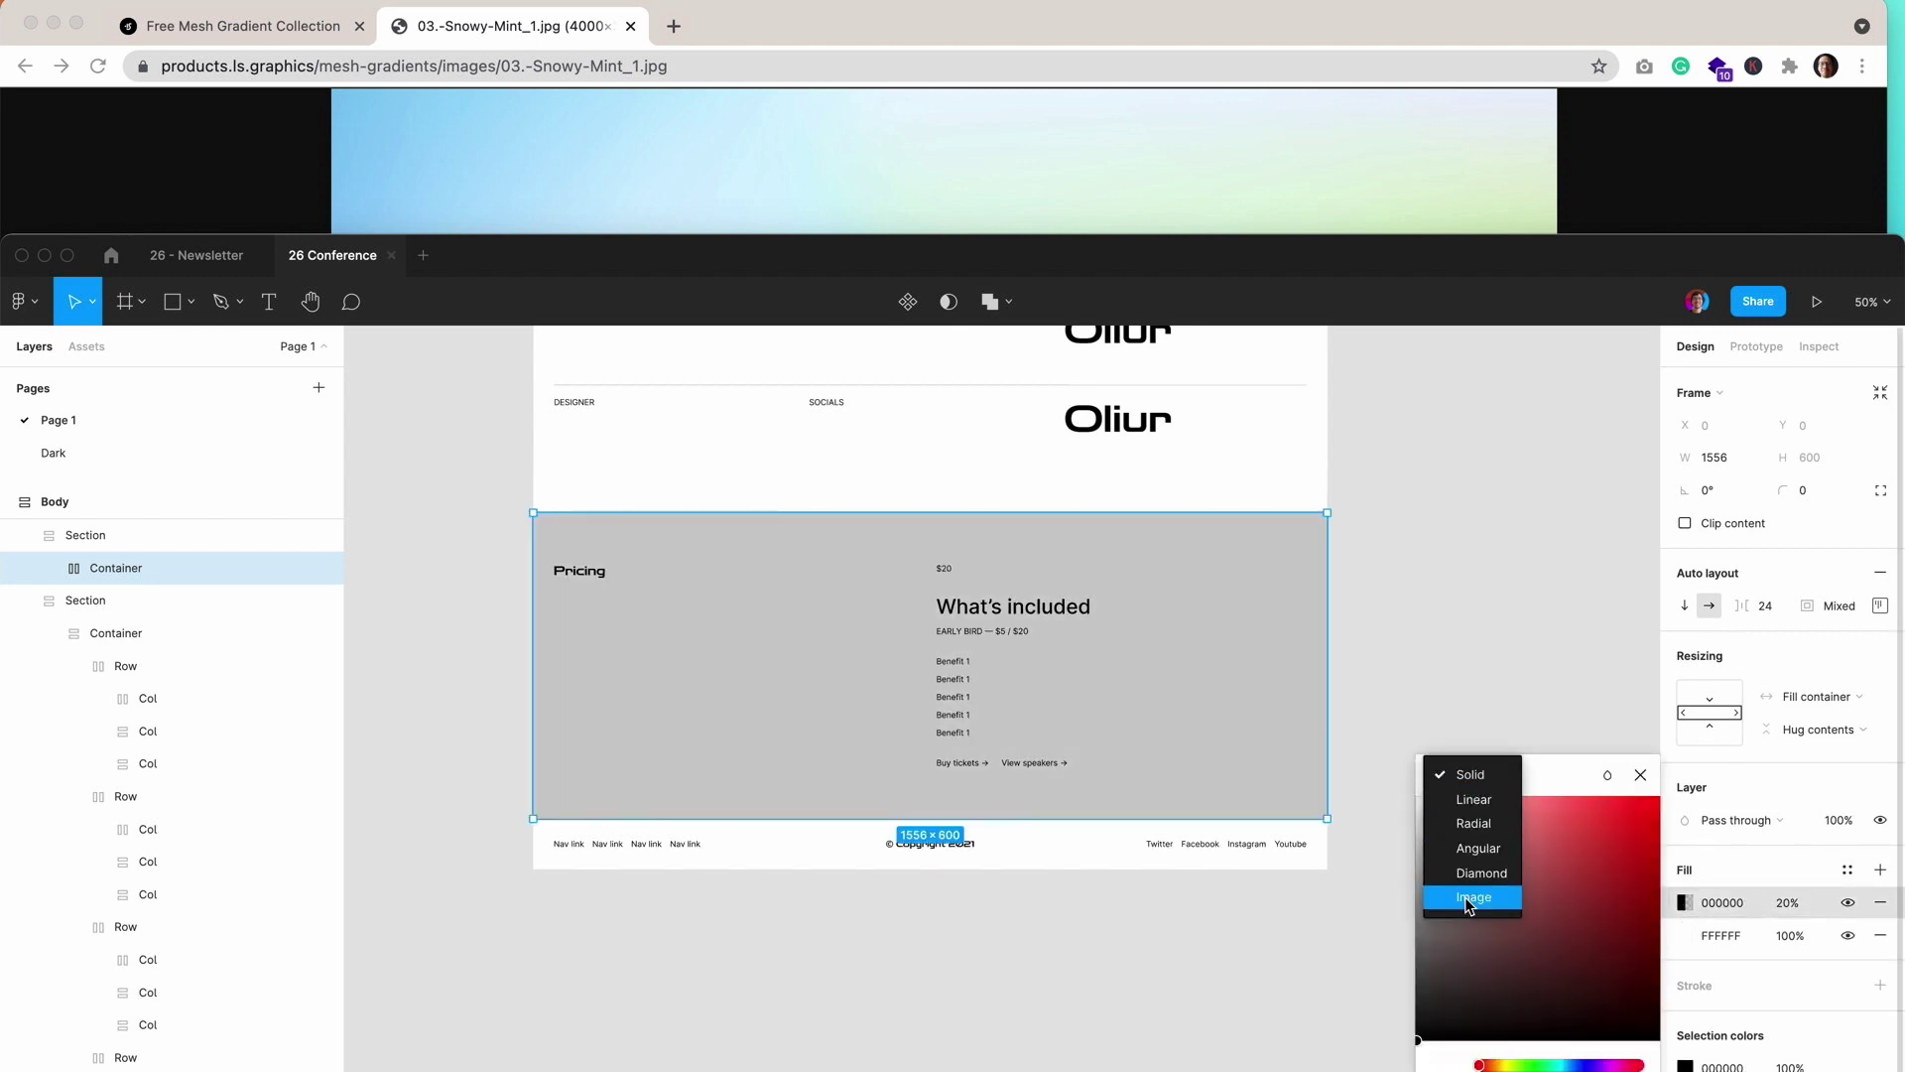
left_click(1469, 898)
left_click(1543, 921)
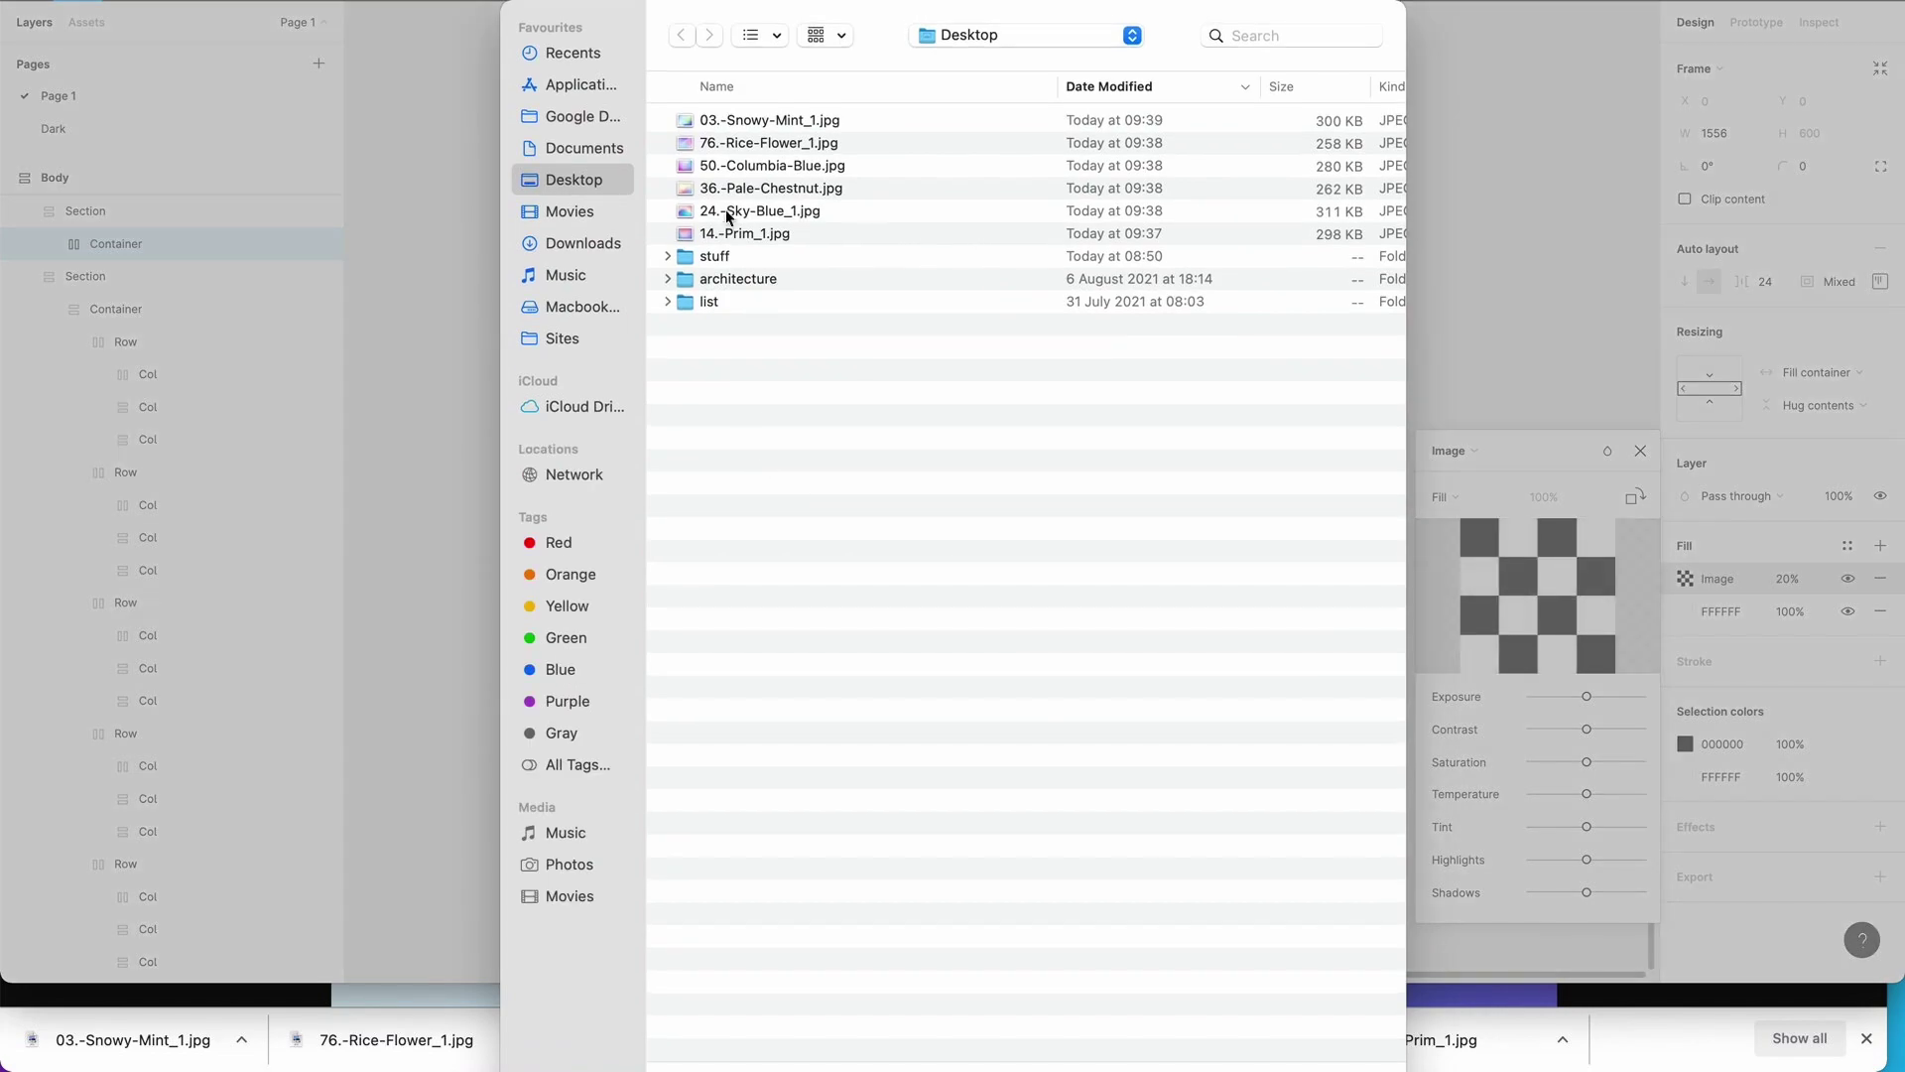
left_click(730, 213)
double_click(734, 189)
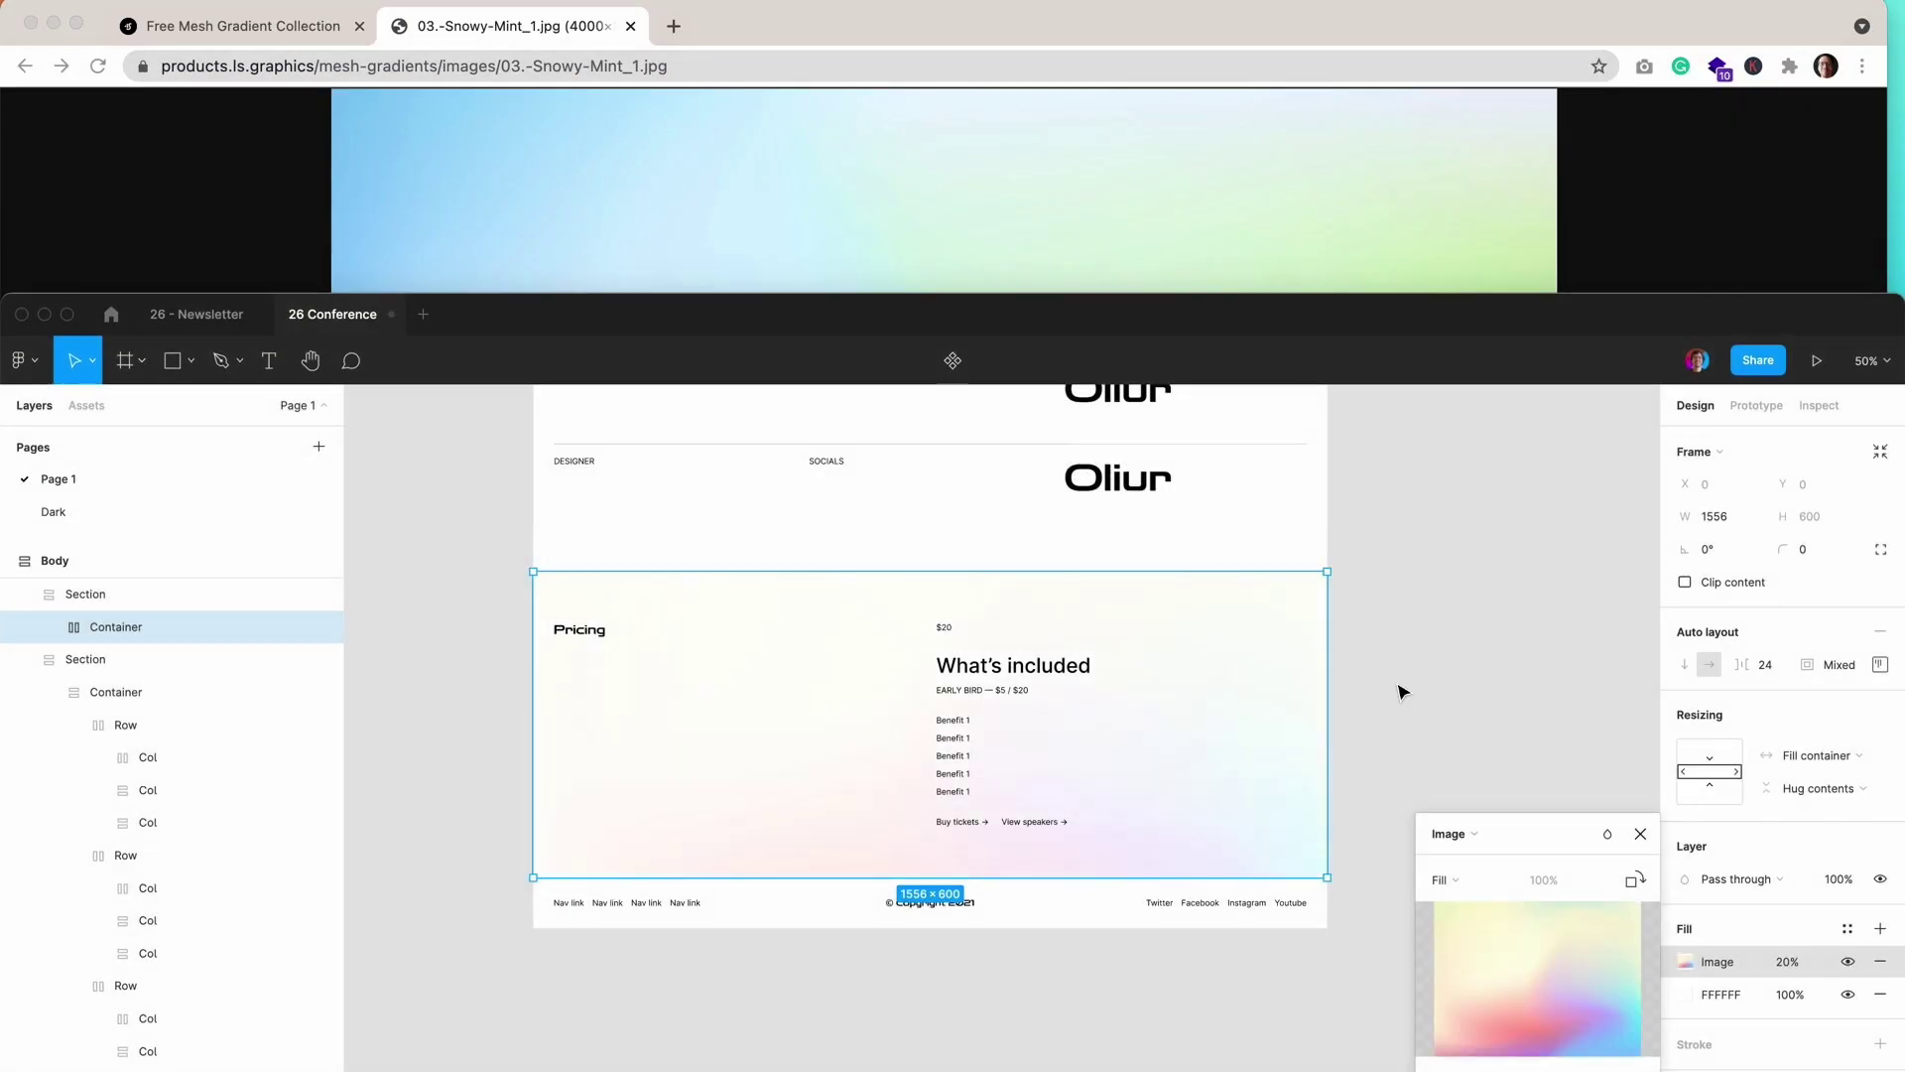
left_click(1629, 812)
left_click(1612, 832)
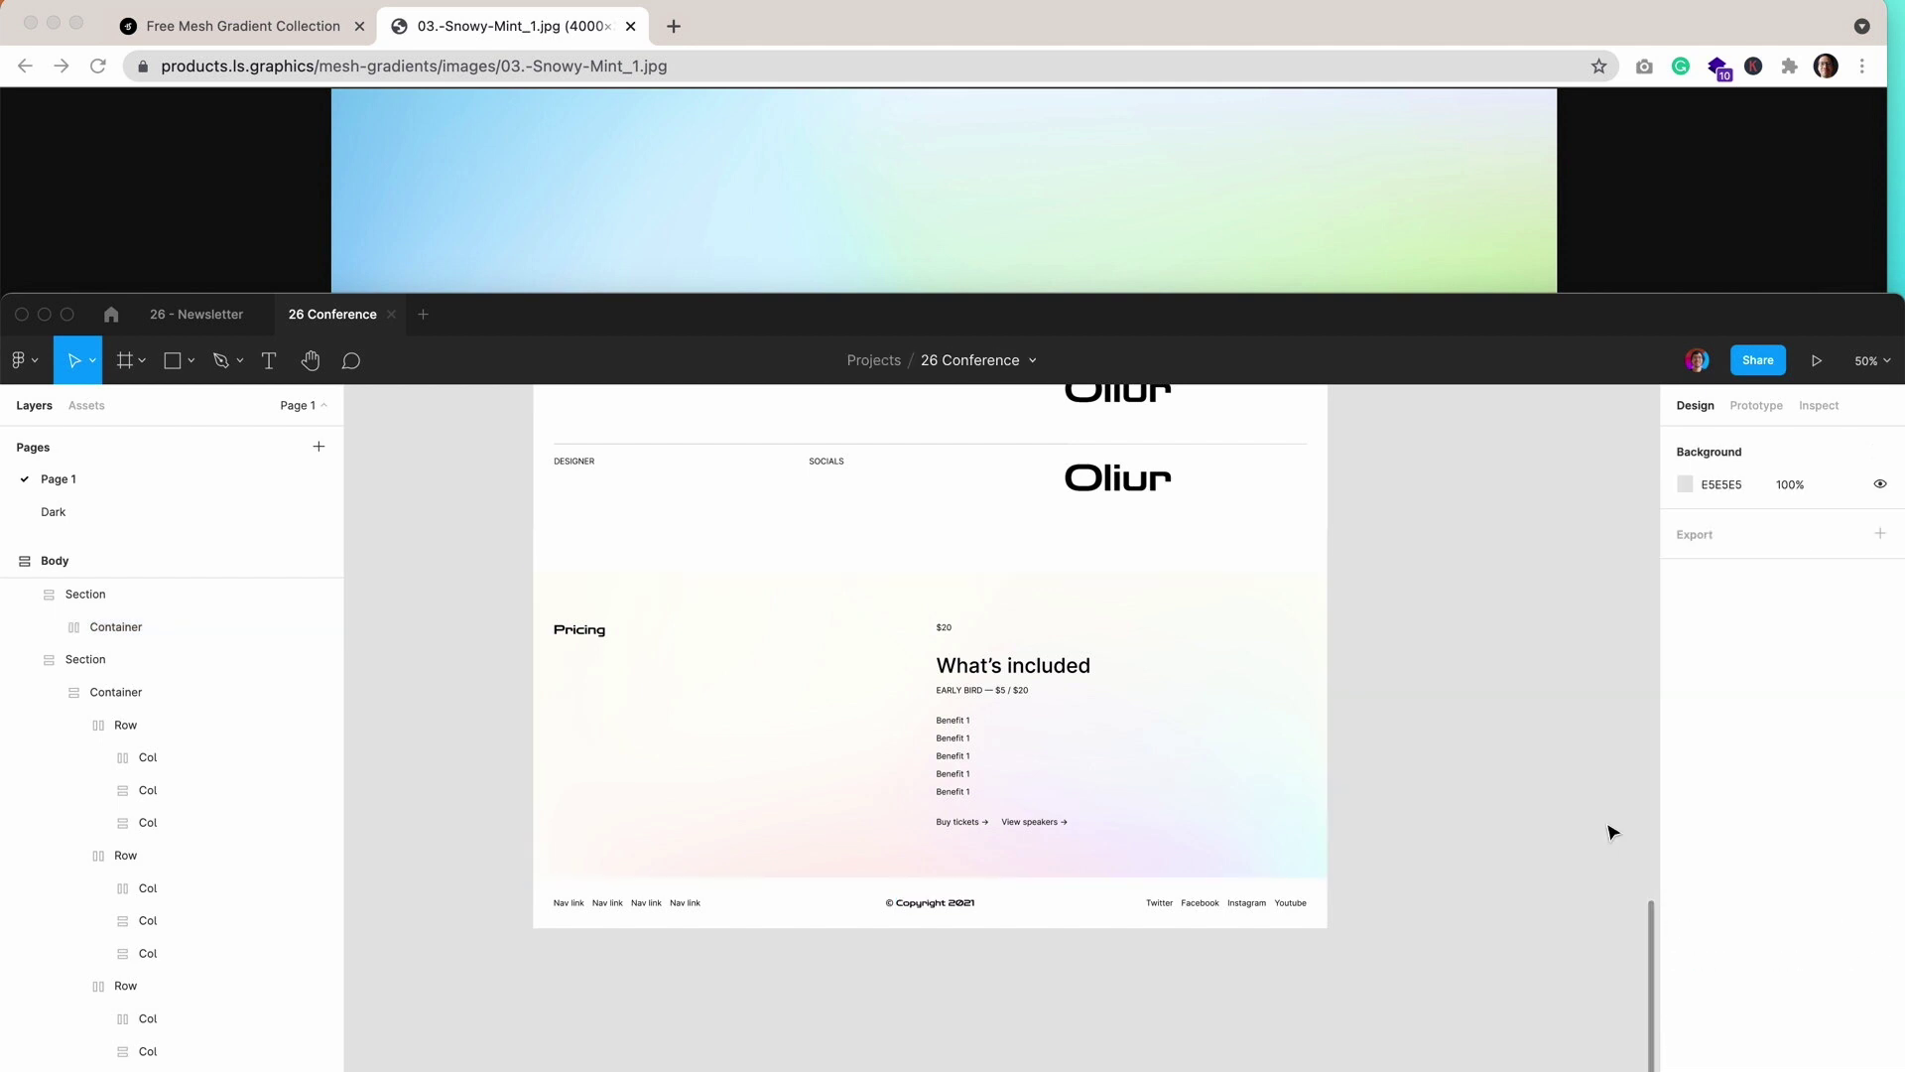
Change the white fill of the three-column testimonials container to an image fill using 50.-Columbia-Blue.jpg.
scroll(1263, 711, "up", 10)
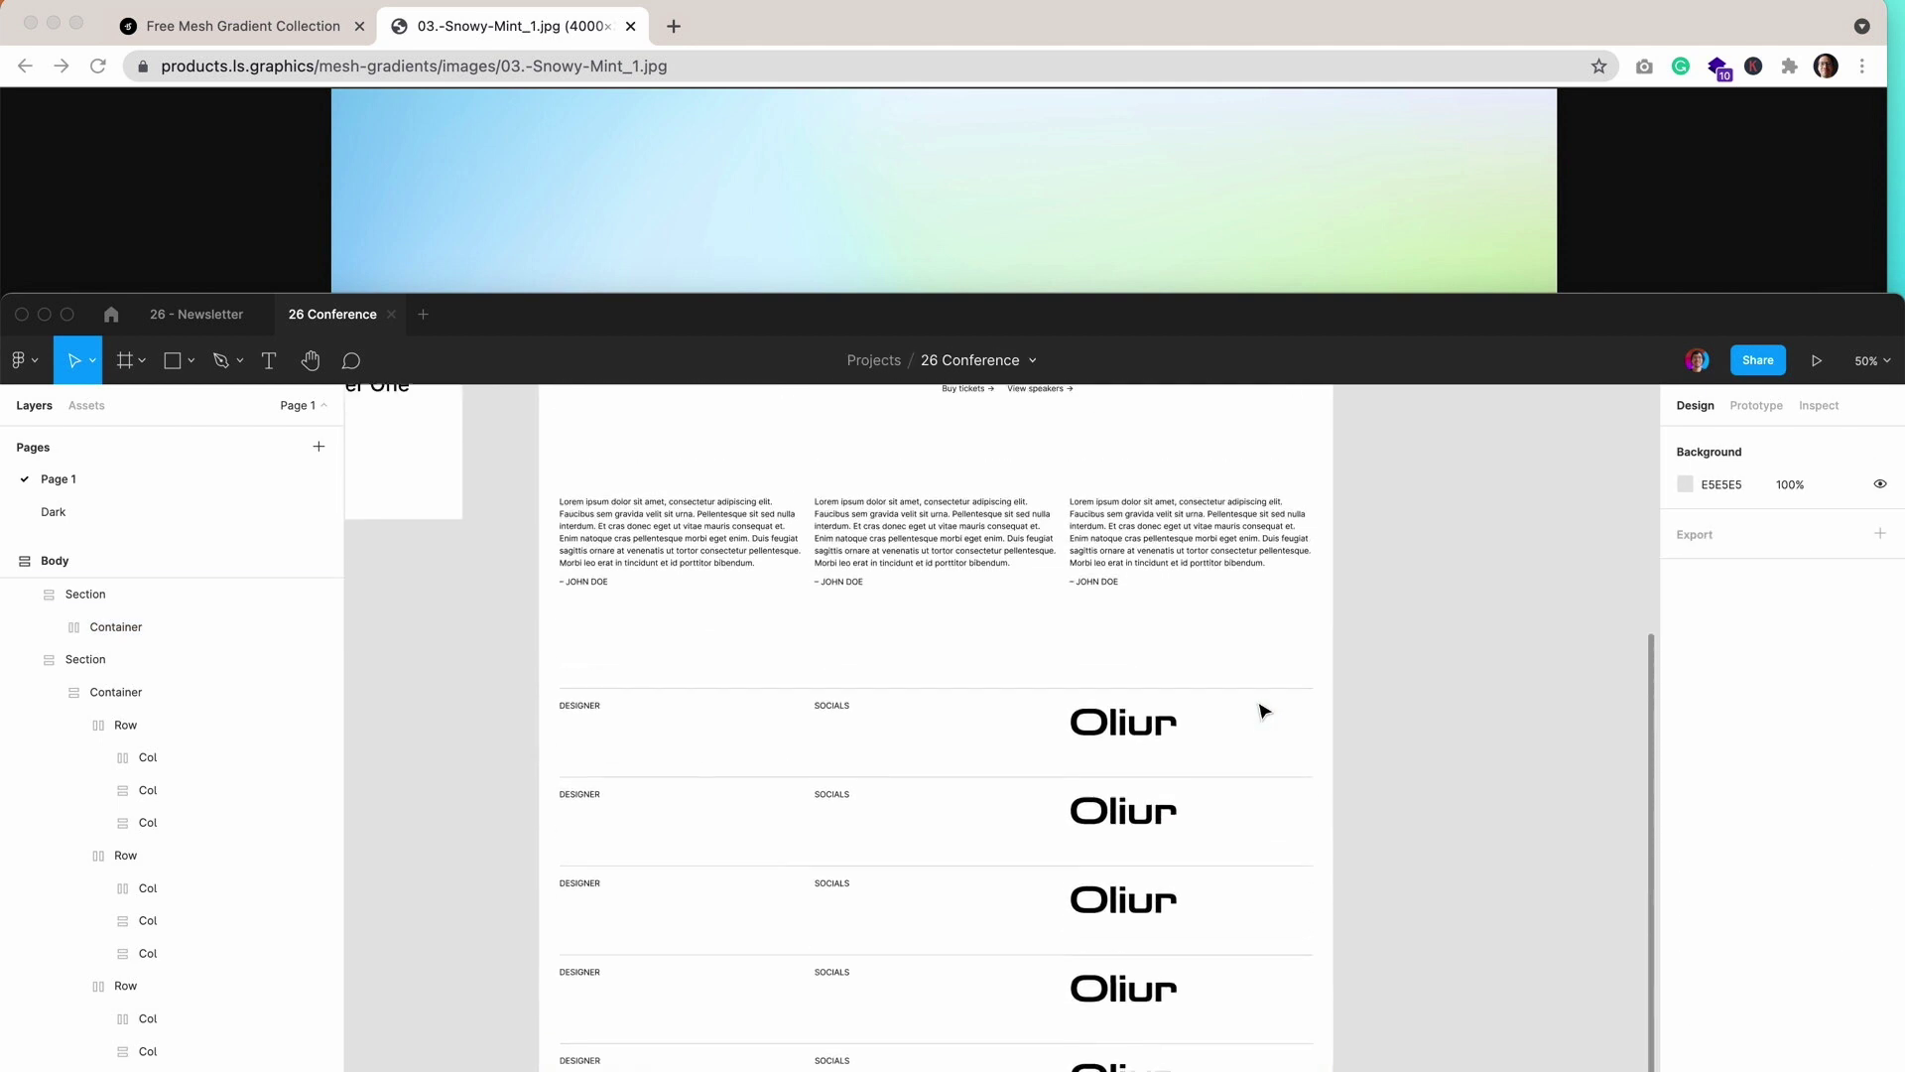
scroll(1263, 710, "up", 2)
left_click(1196, 787)
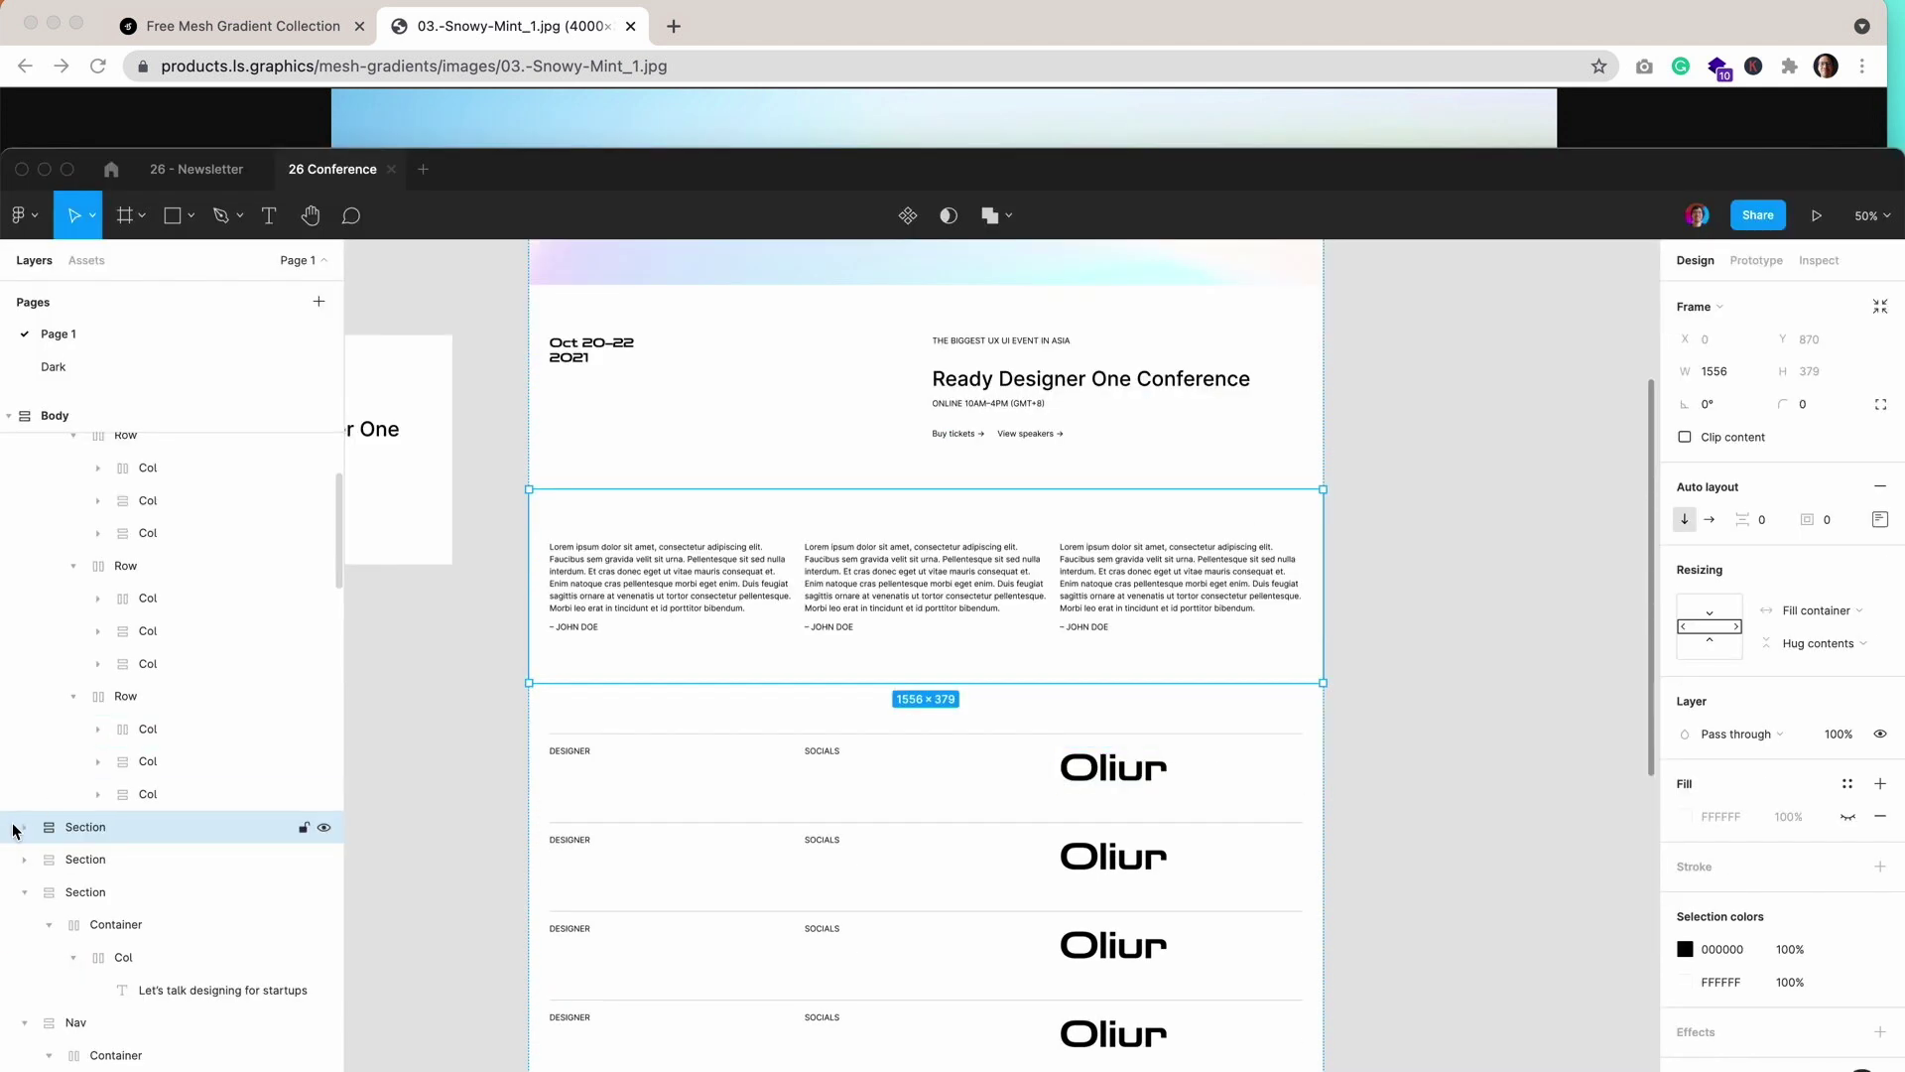
left_click(33, 828)
left_click(116, 859)
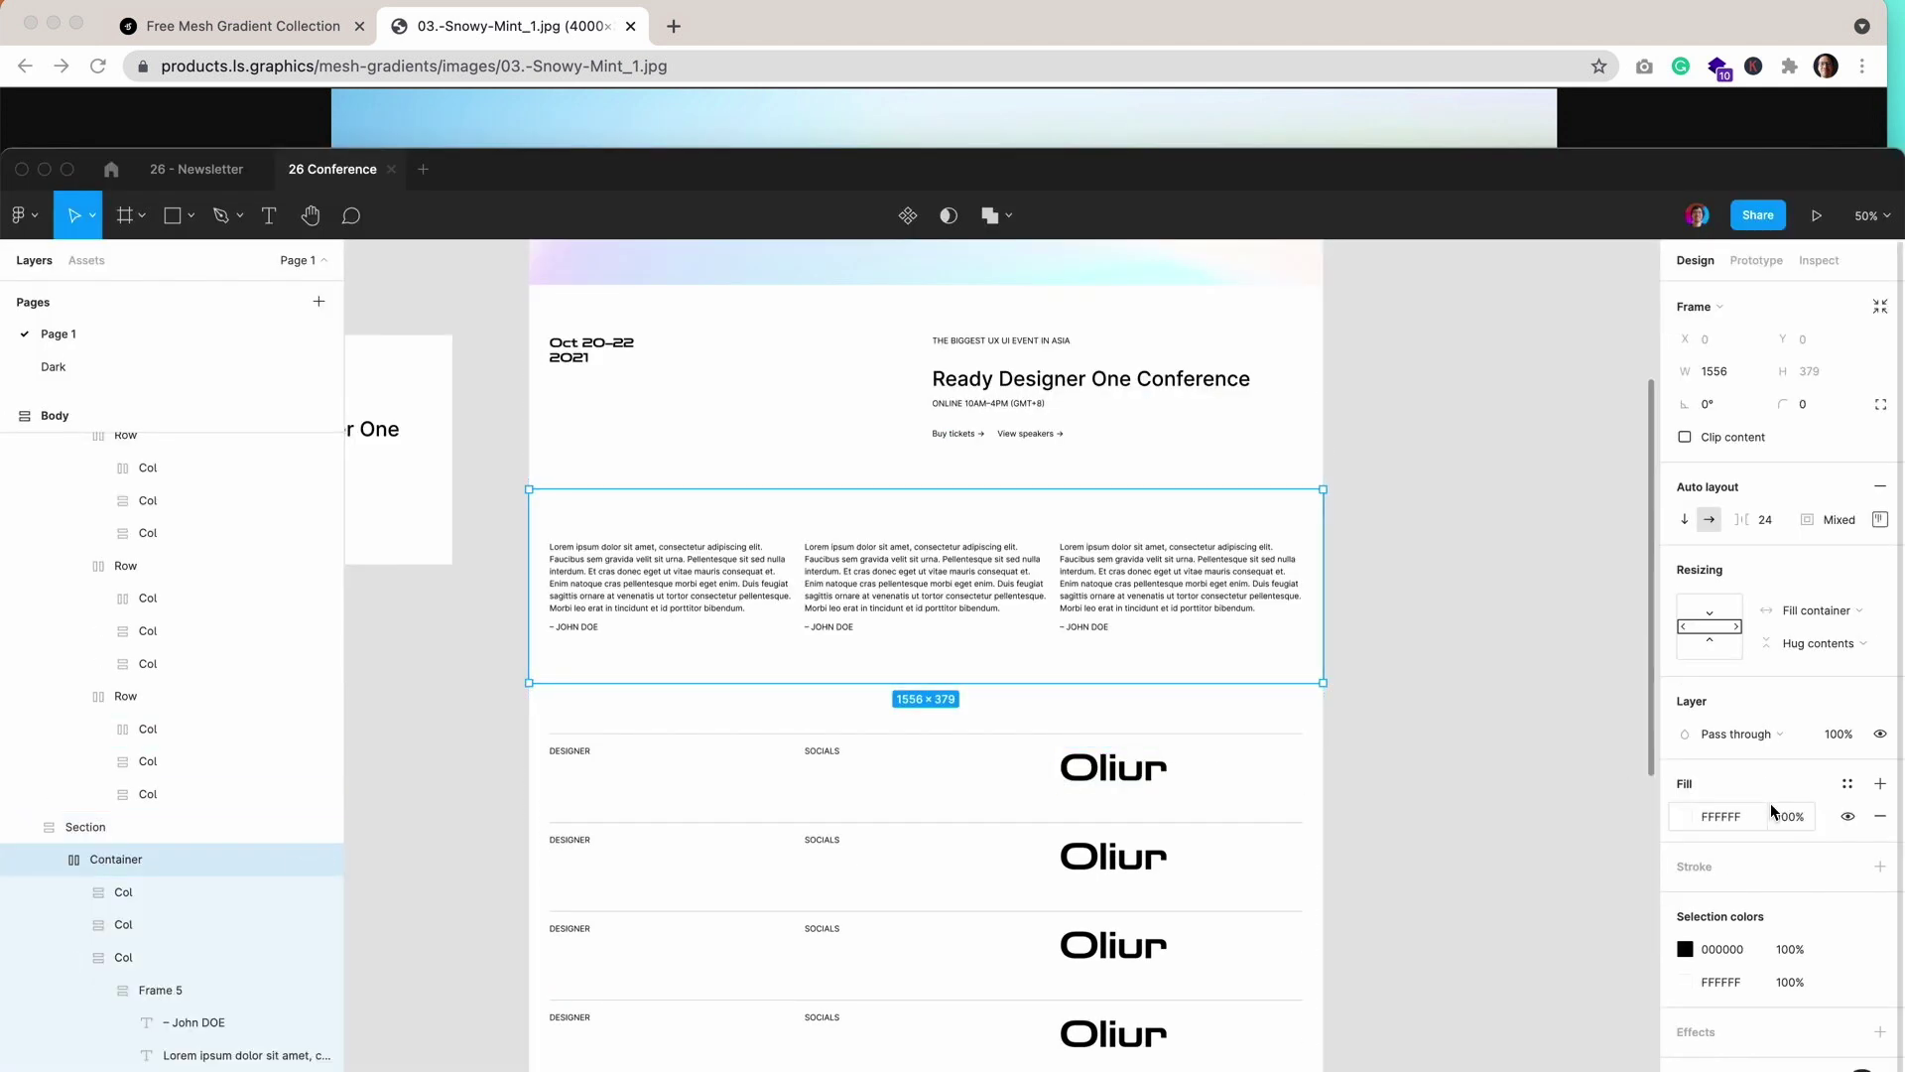
left_click(1683, 815)
left_click(1449, 603)
left_click(1478, 709)
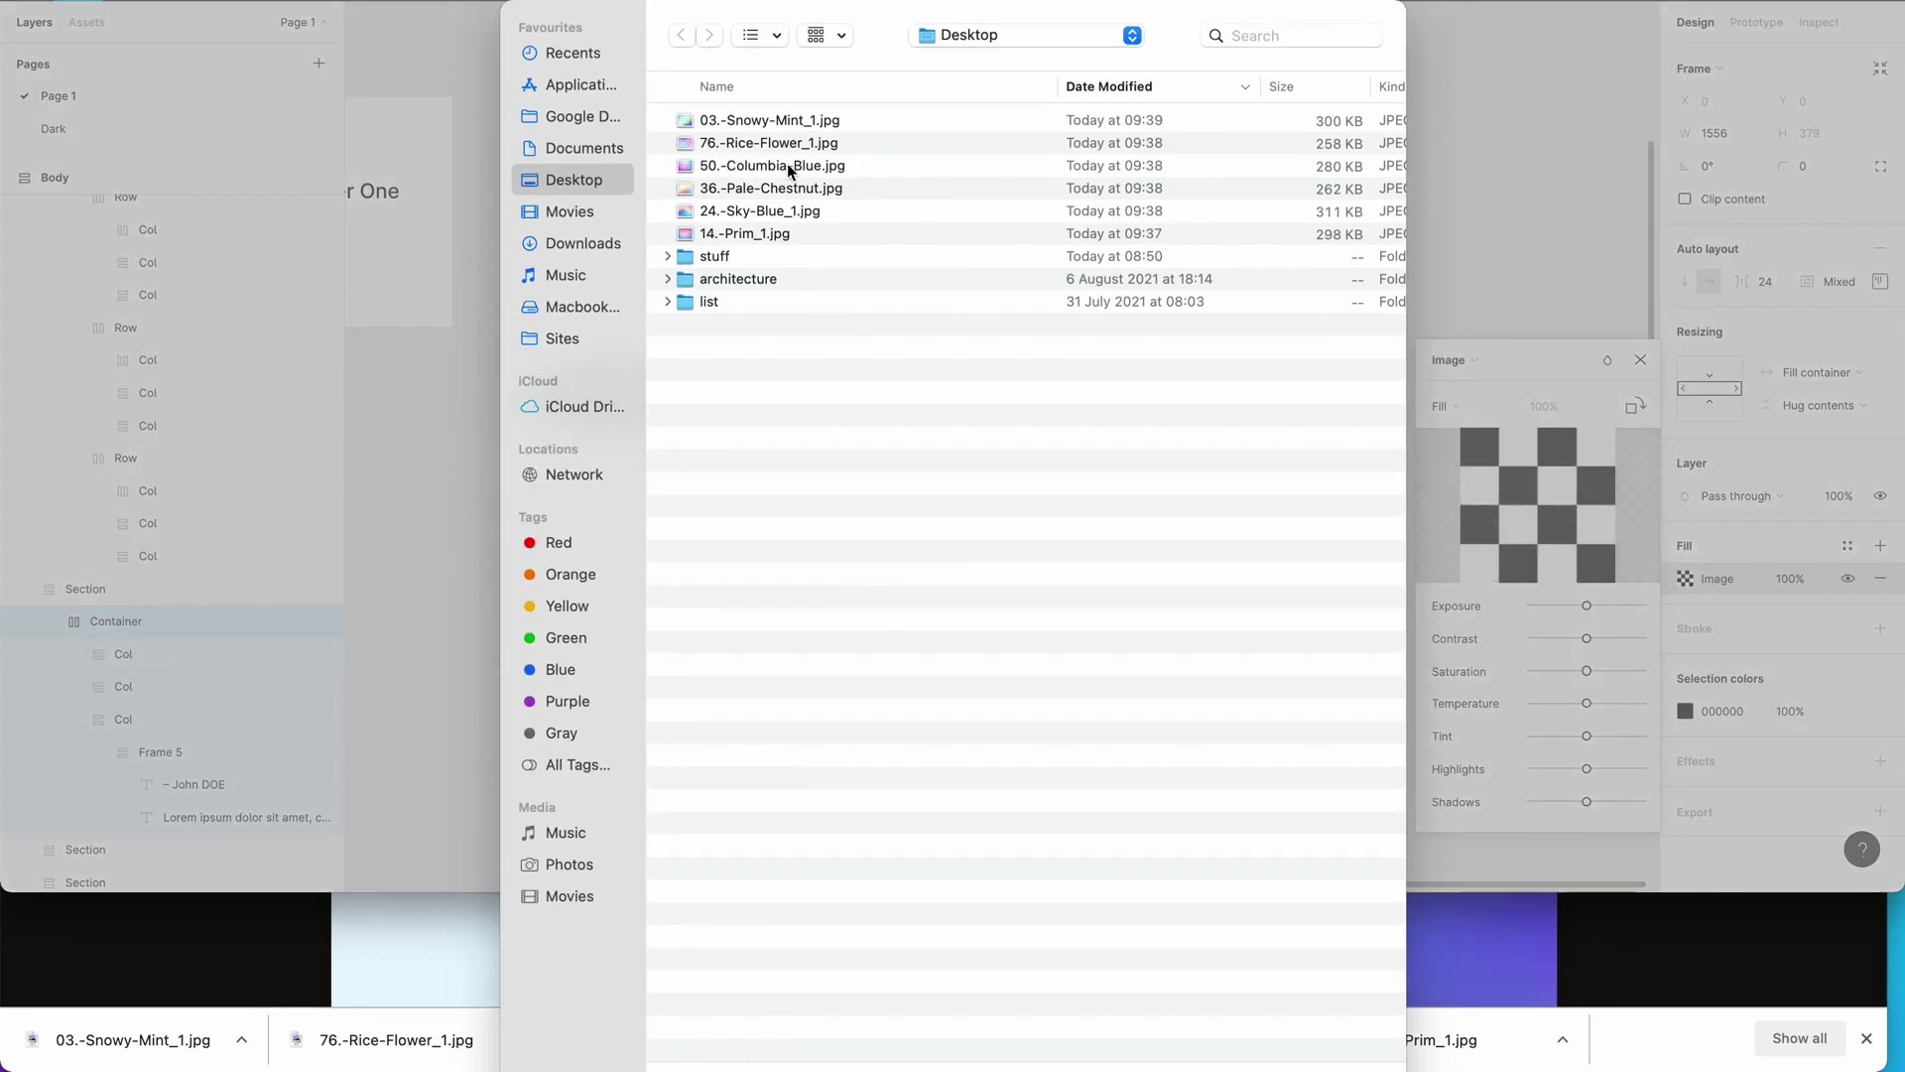
double_click(788, 163)
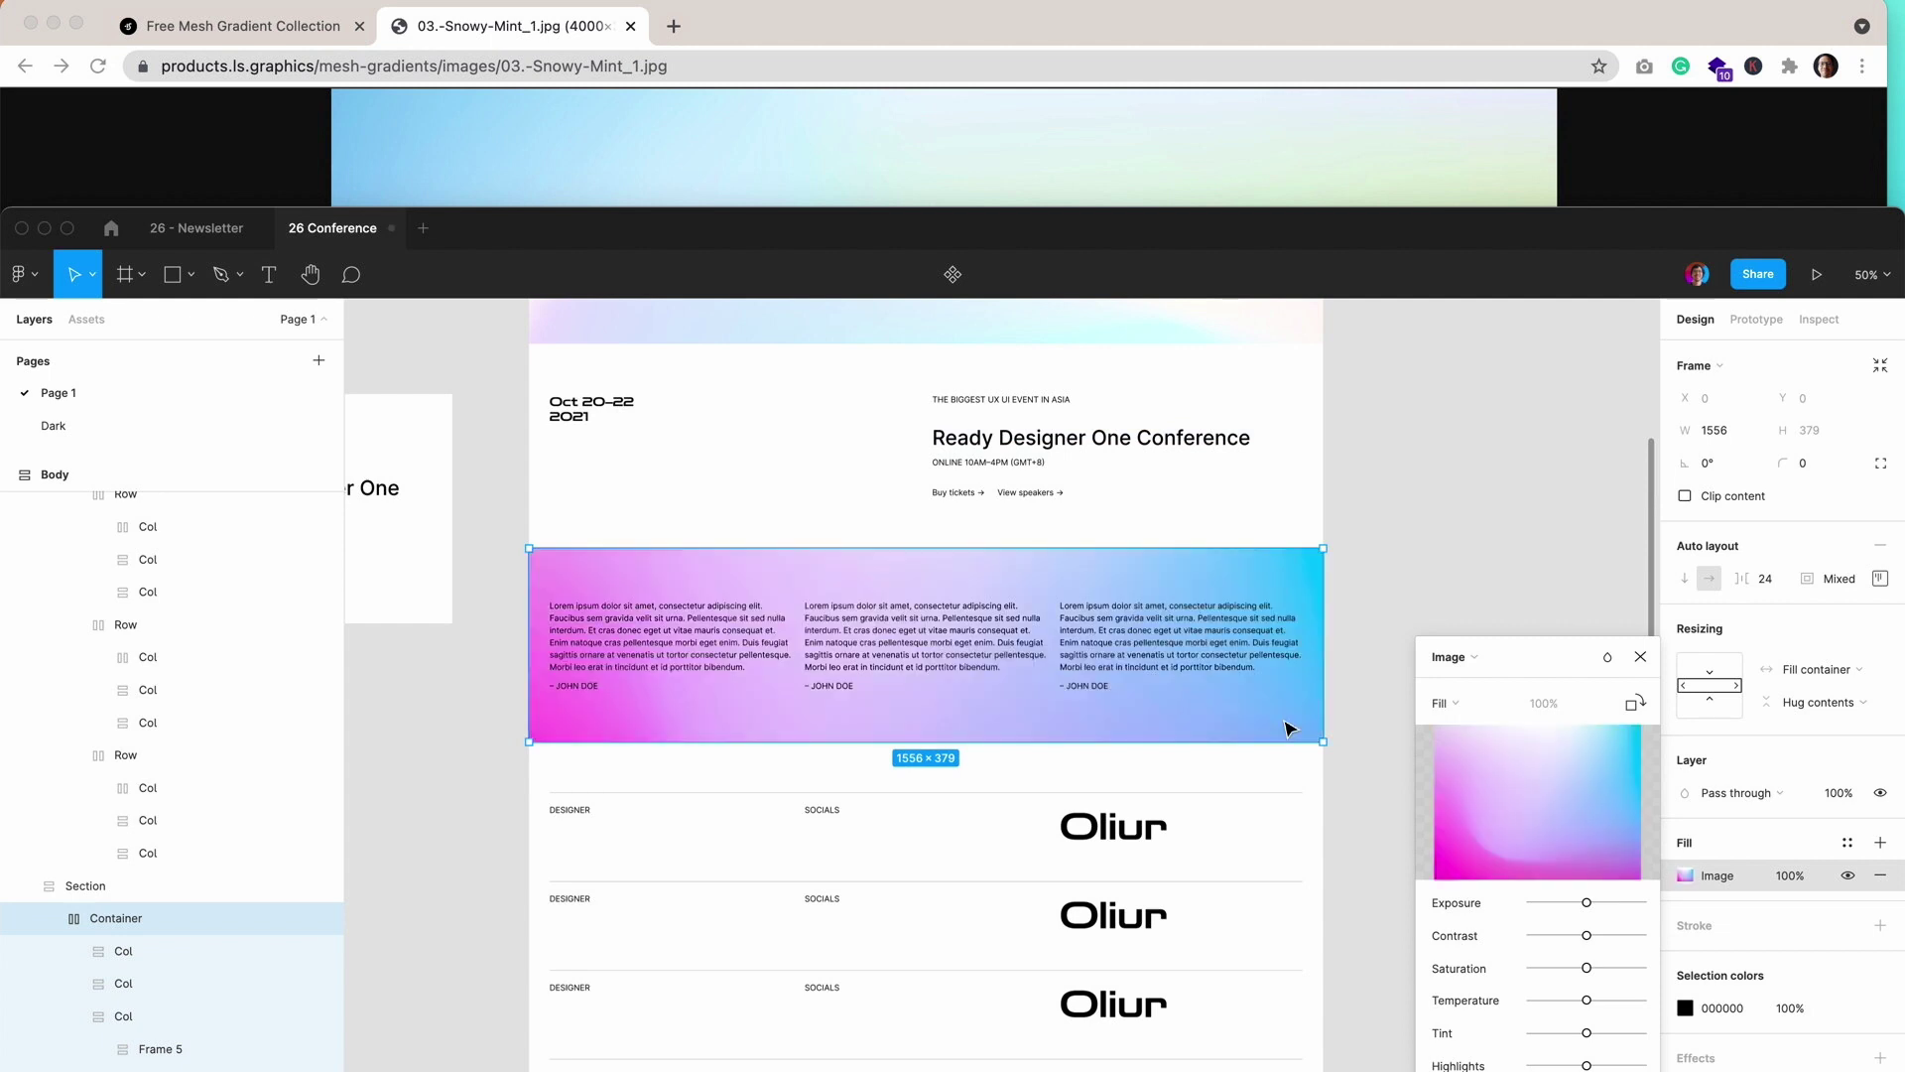
Try 03.-Snowy-Mint_1.jpg and 14.-Prim_1.jpg as the testimonials container's image fill.
scroll(1203, 648, "up", 6)
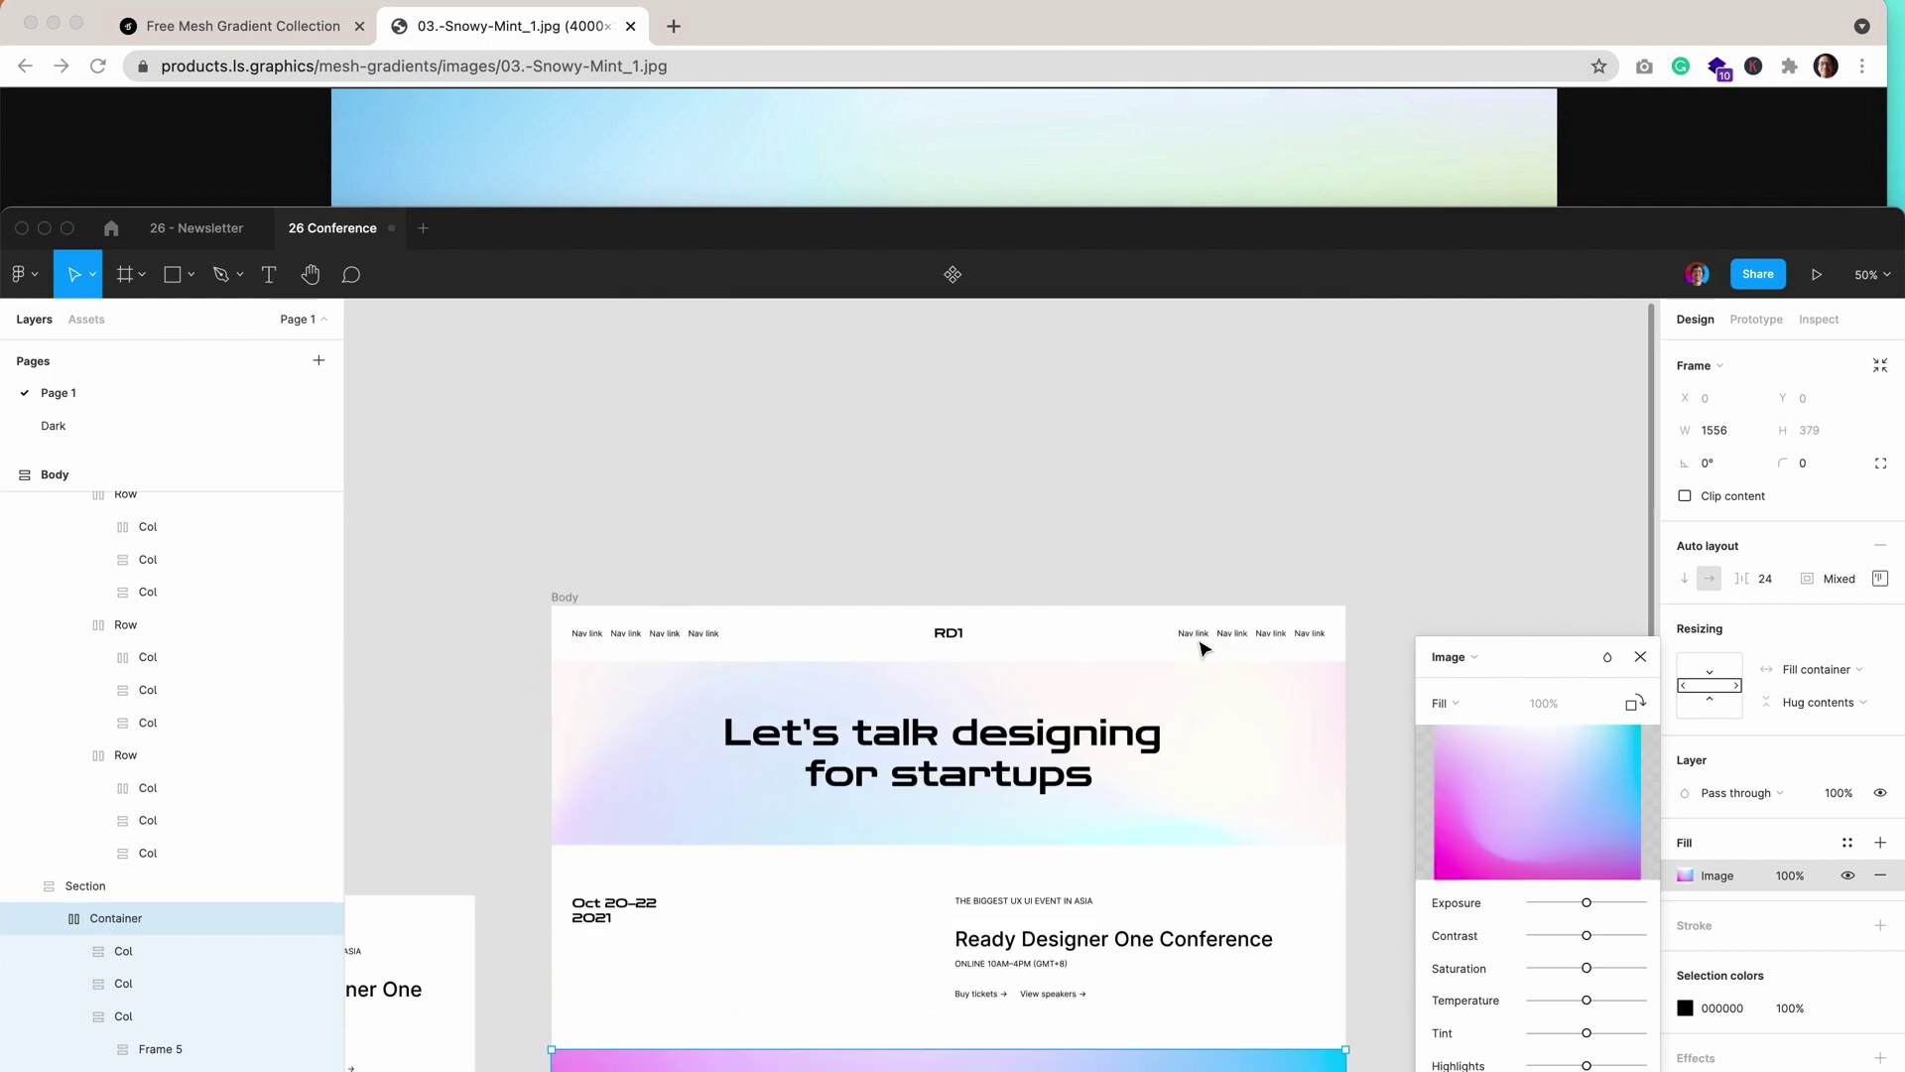
scroll(1202, 648, "down", 4)
mouse_move(1492, 774)
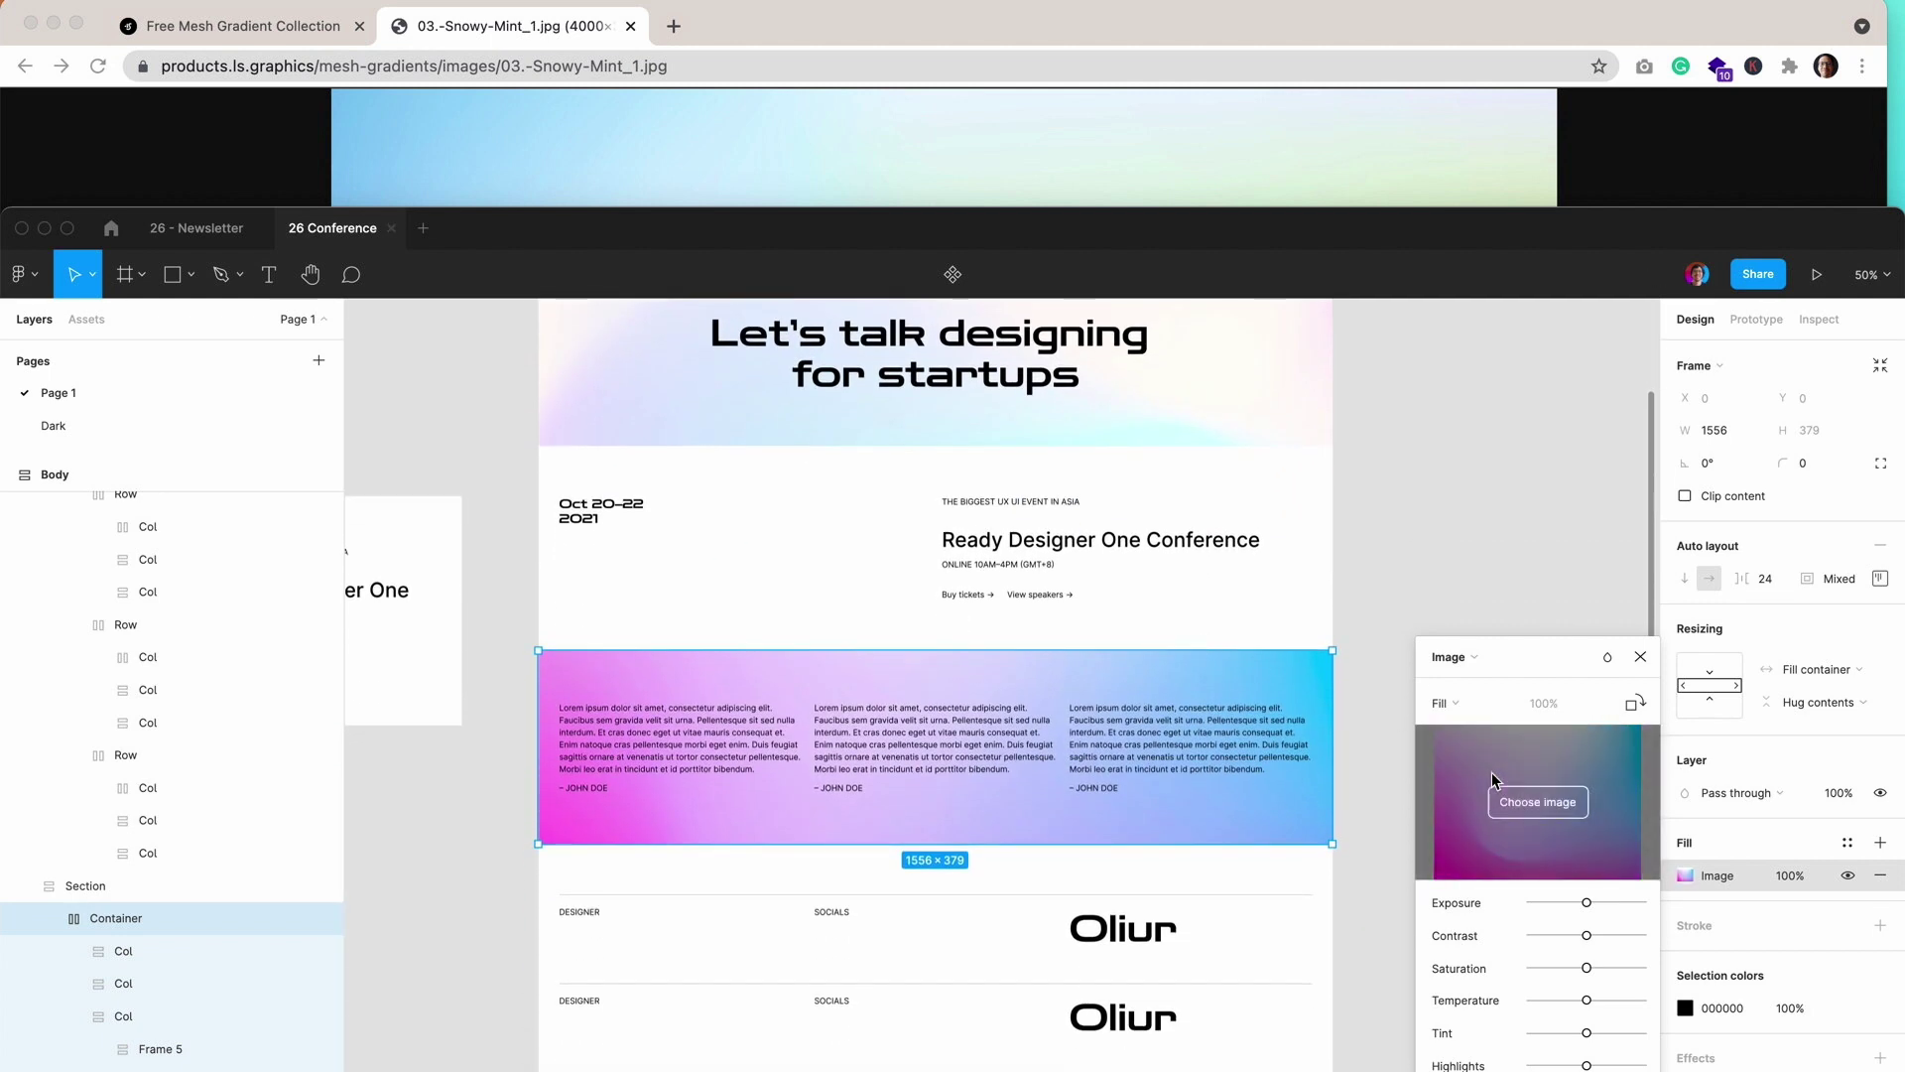
left_click(1538, 802)
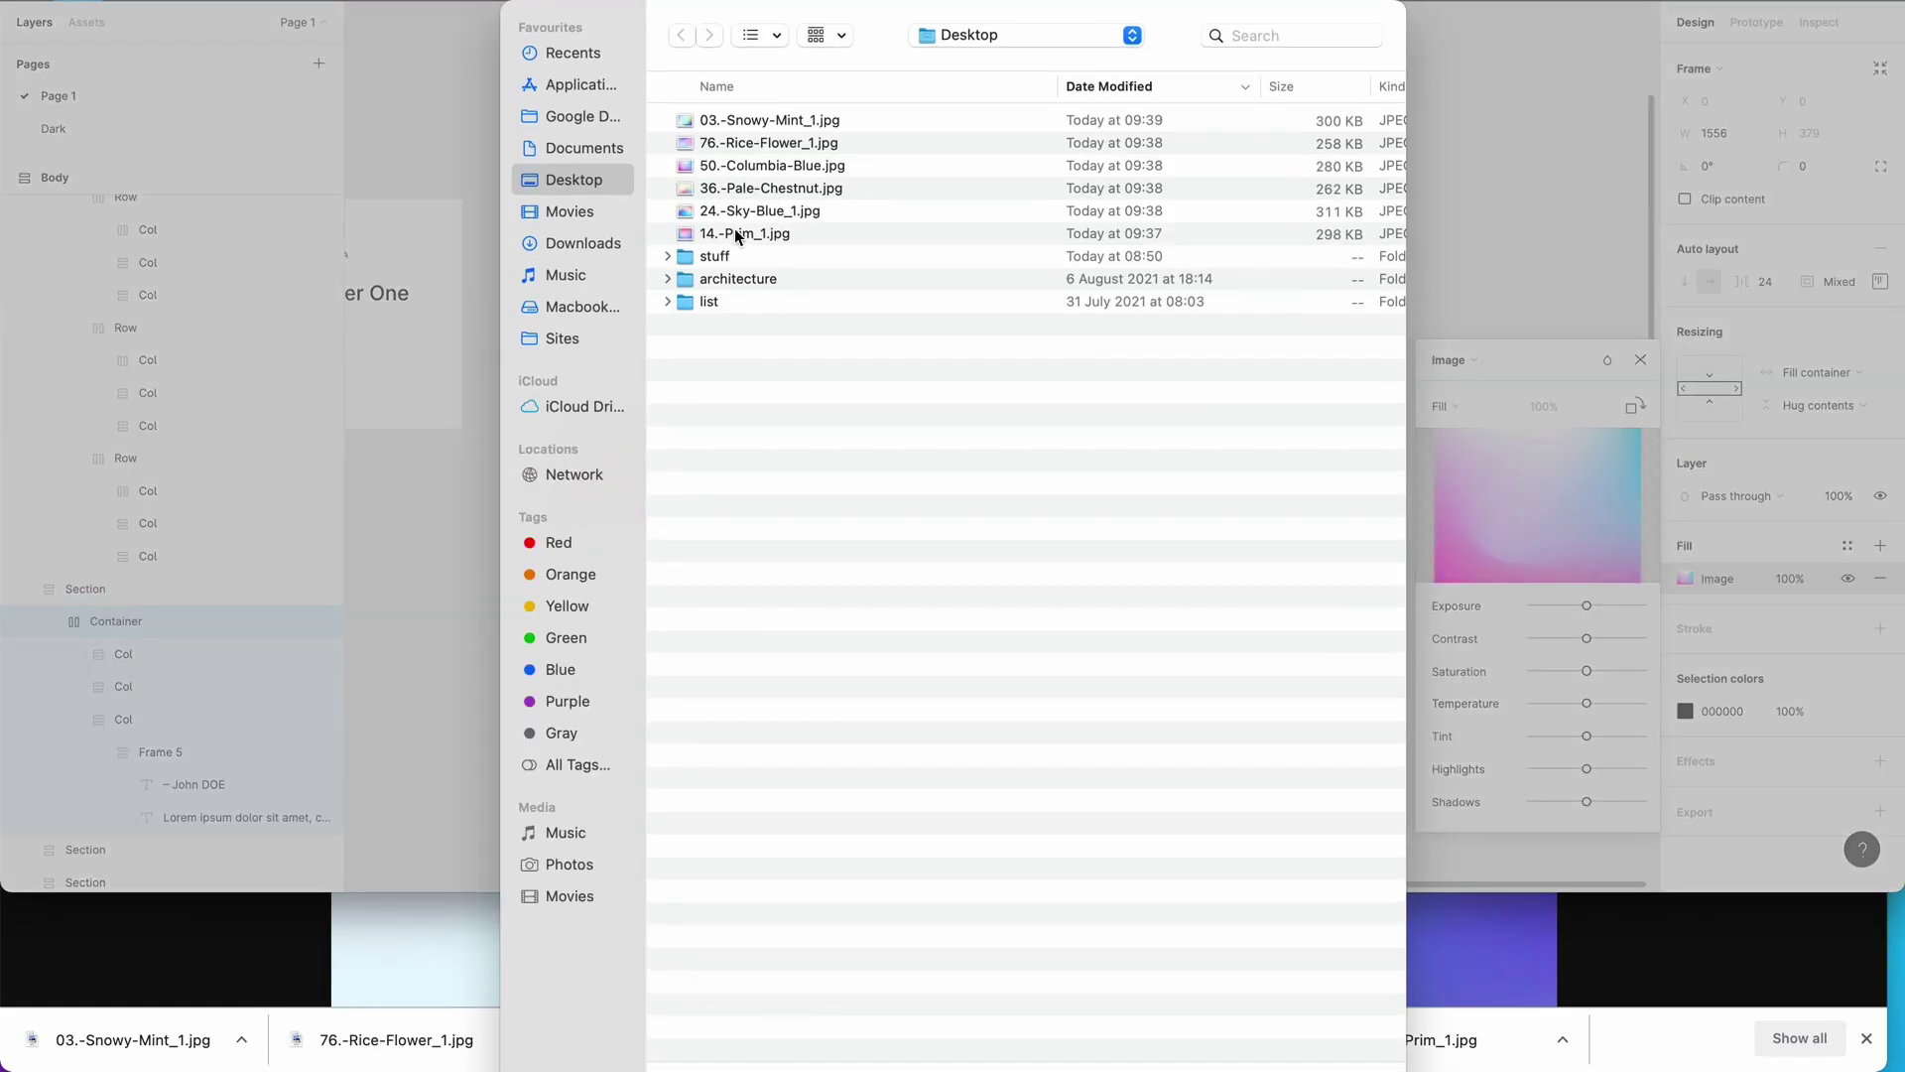
double_click(750, 123)
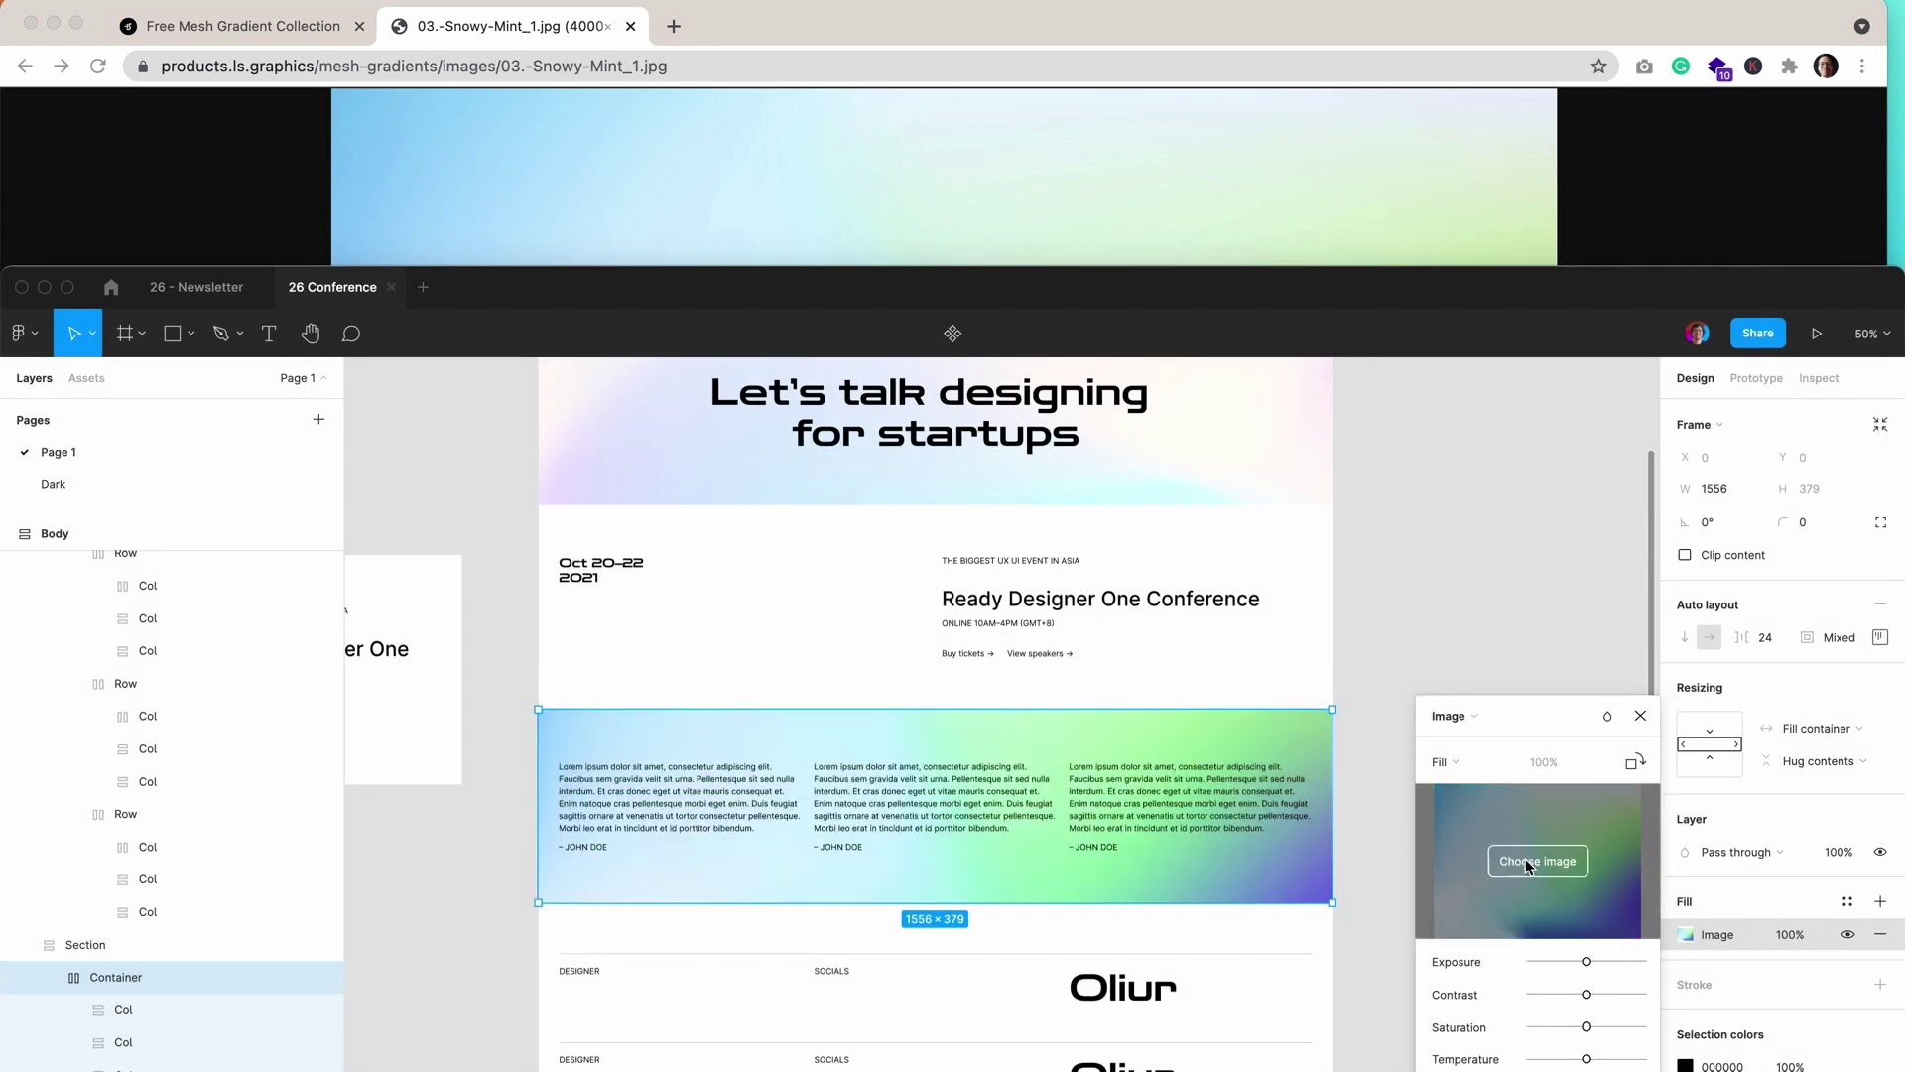
left_click(1535, 863)
double_click(730, 234)
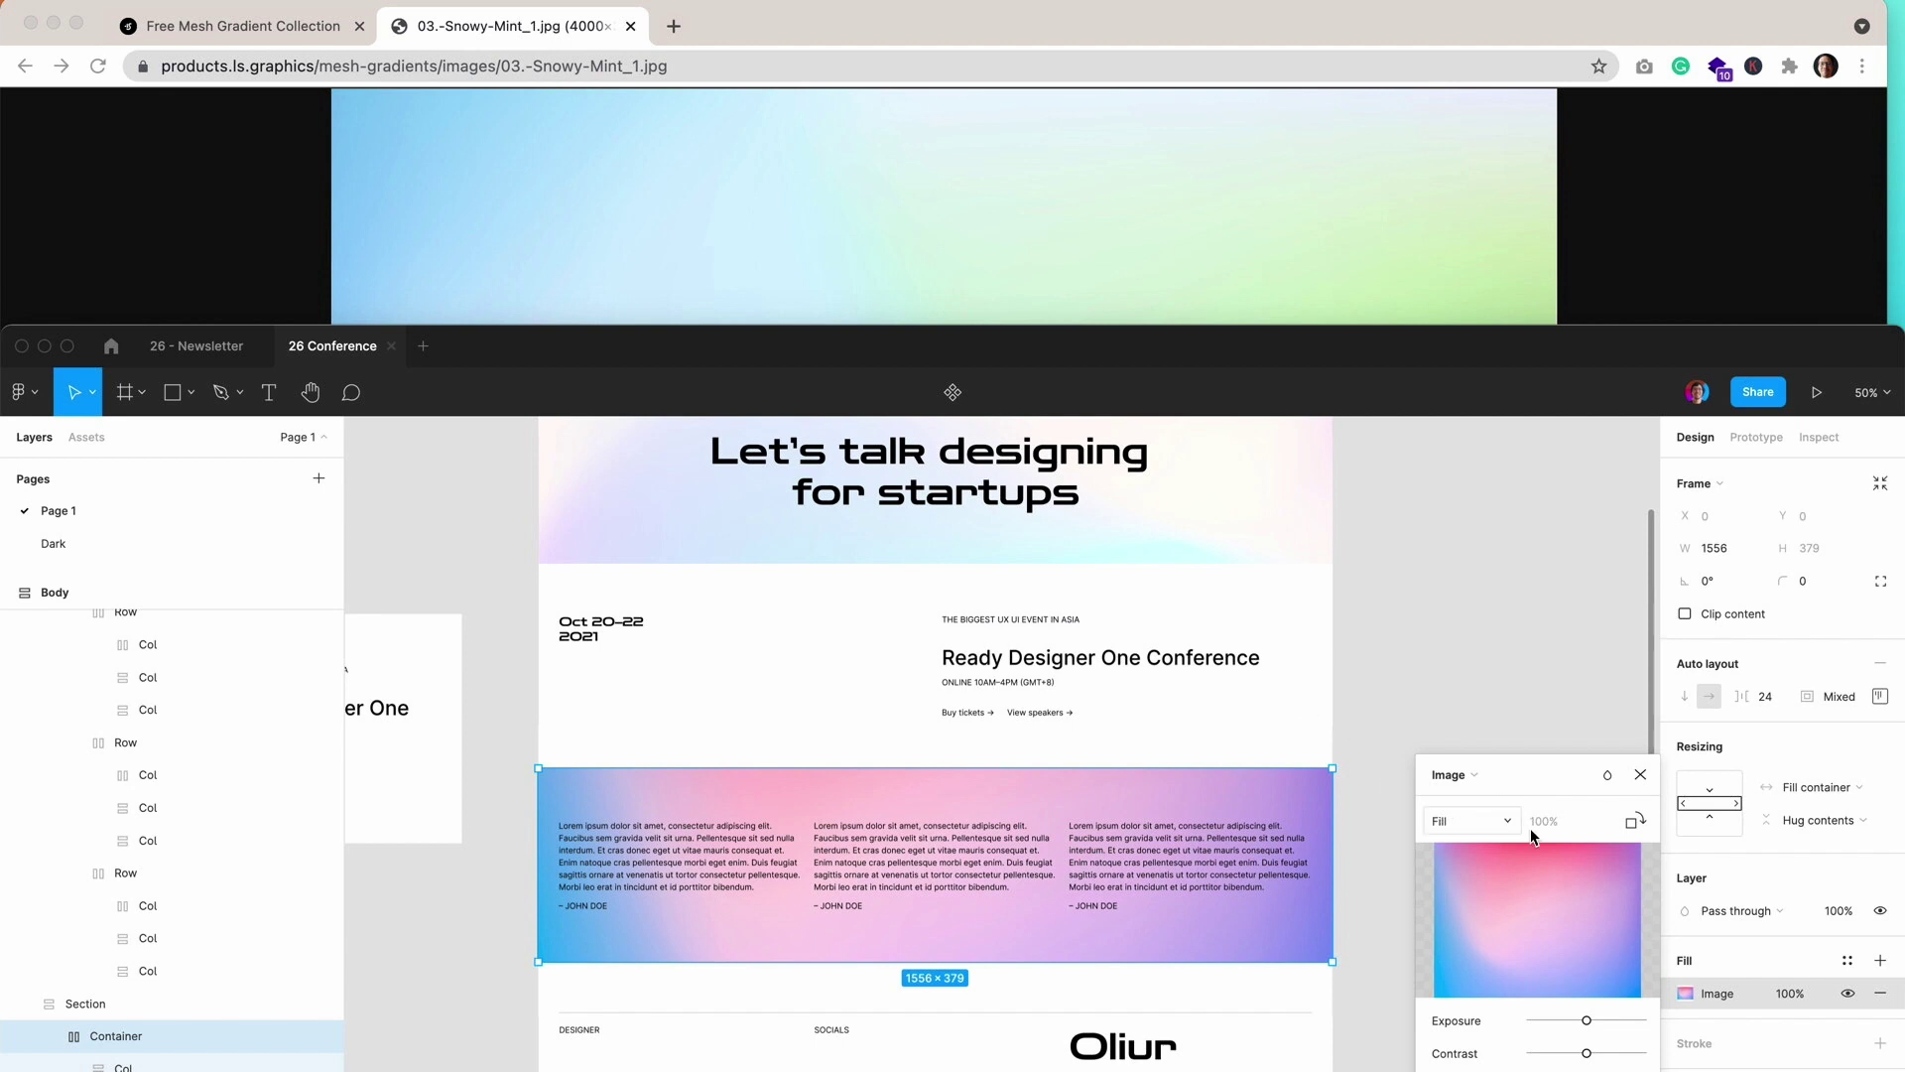
Replace the testimonials container's image fill with a pale yellow, purple and cyan gradient and deselect the frame.
left_click_drag(1536, 770, 1509, 590)
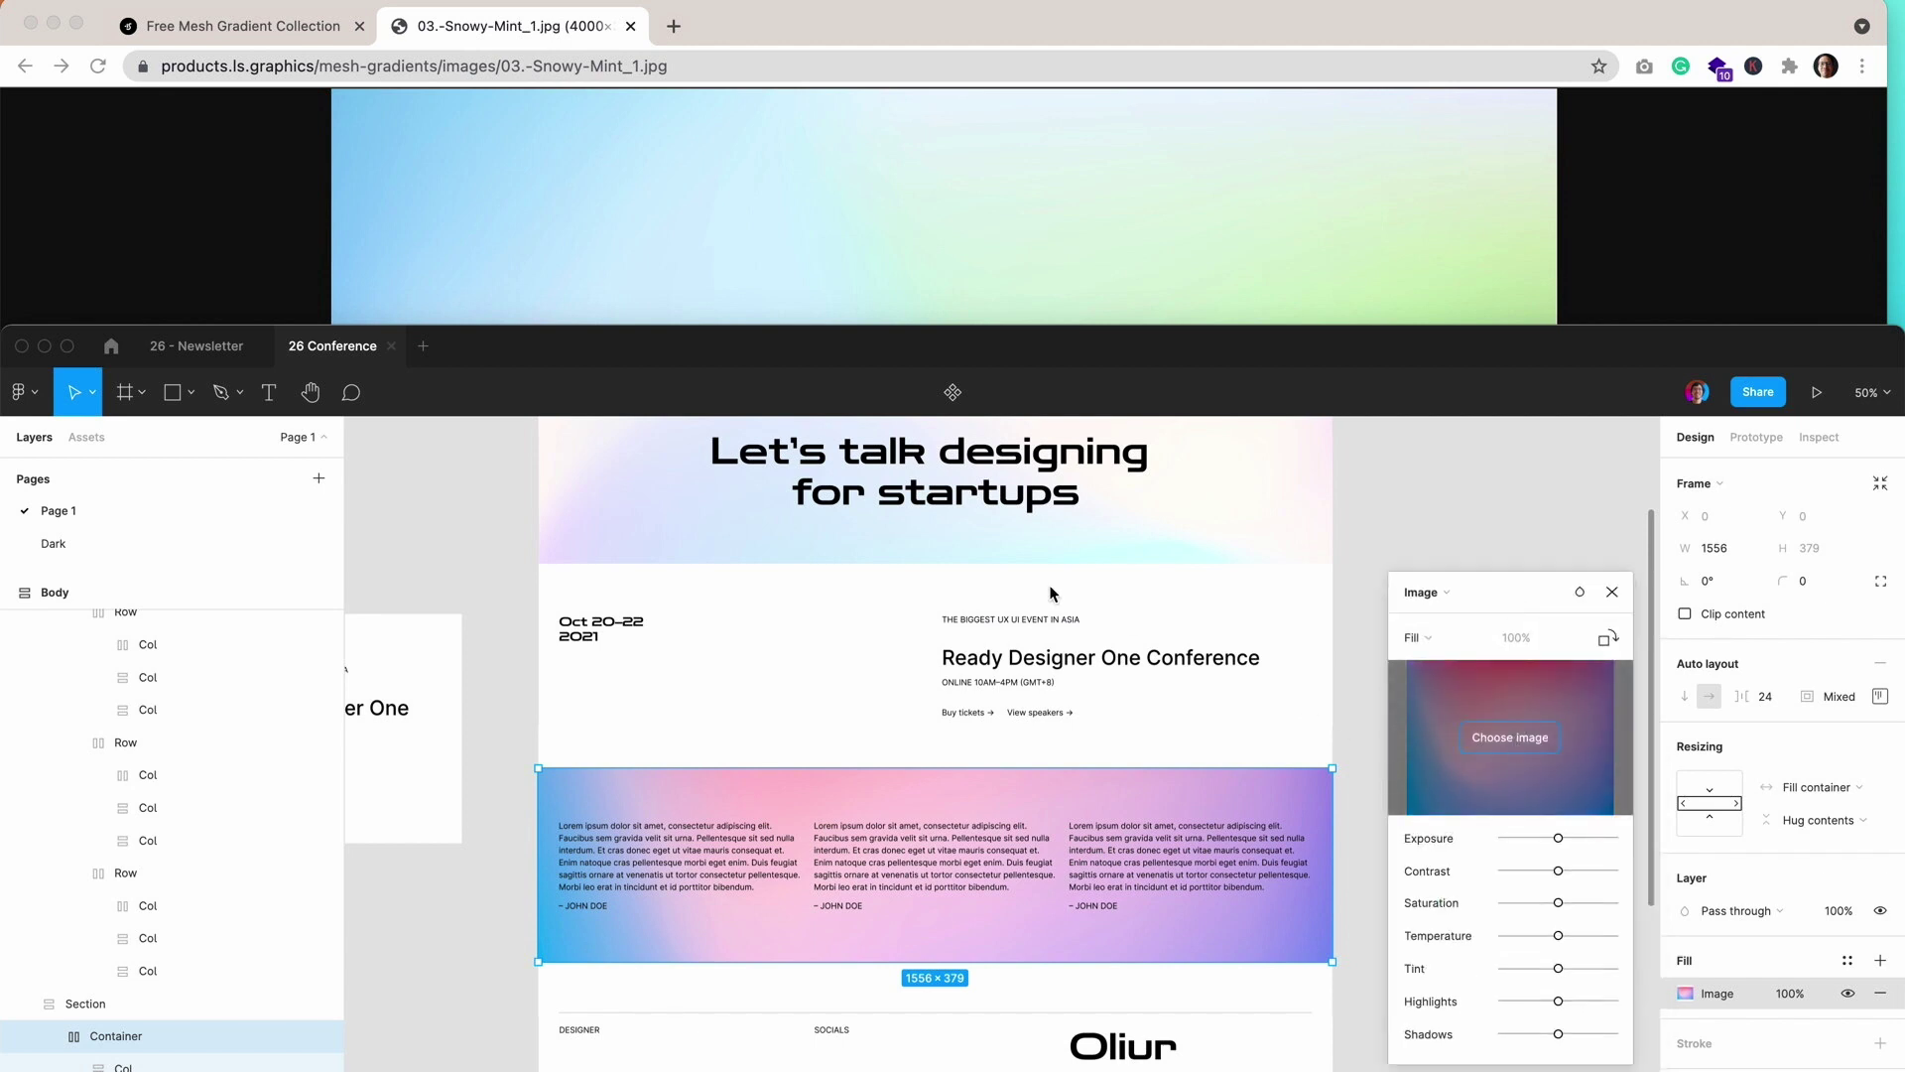
left_click(1509, 737)
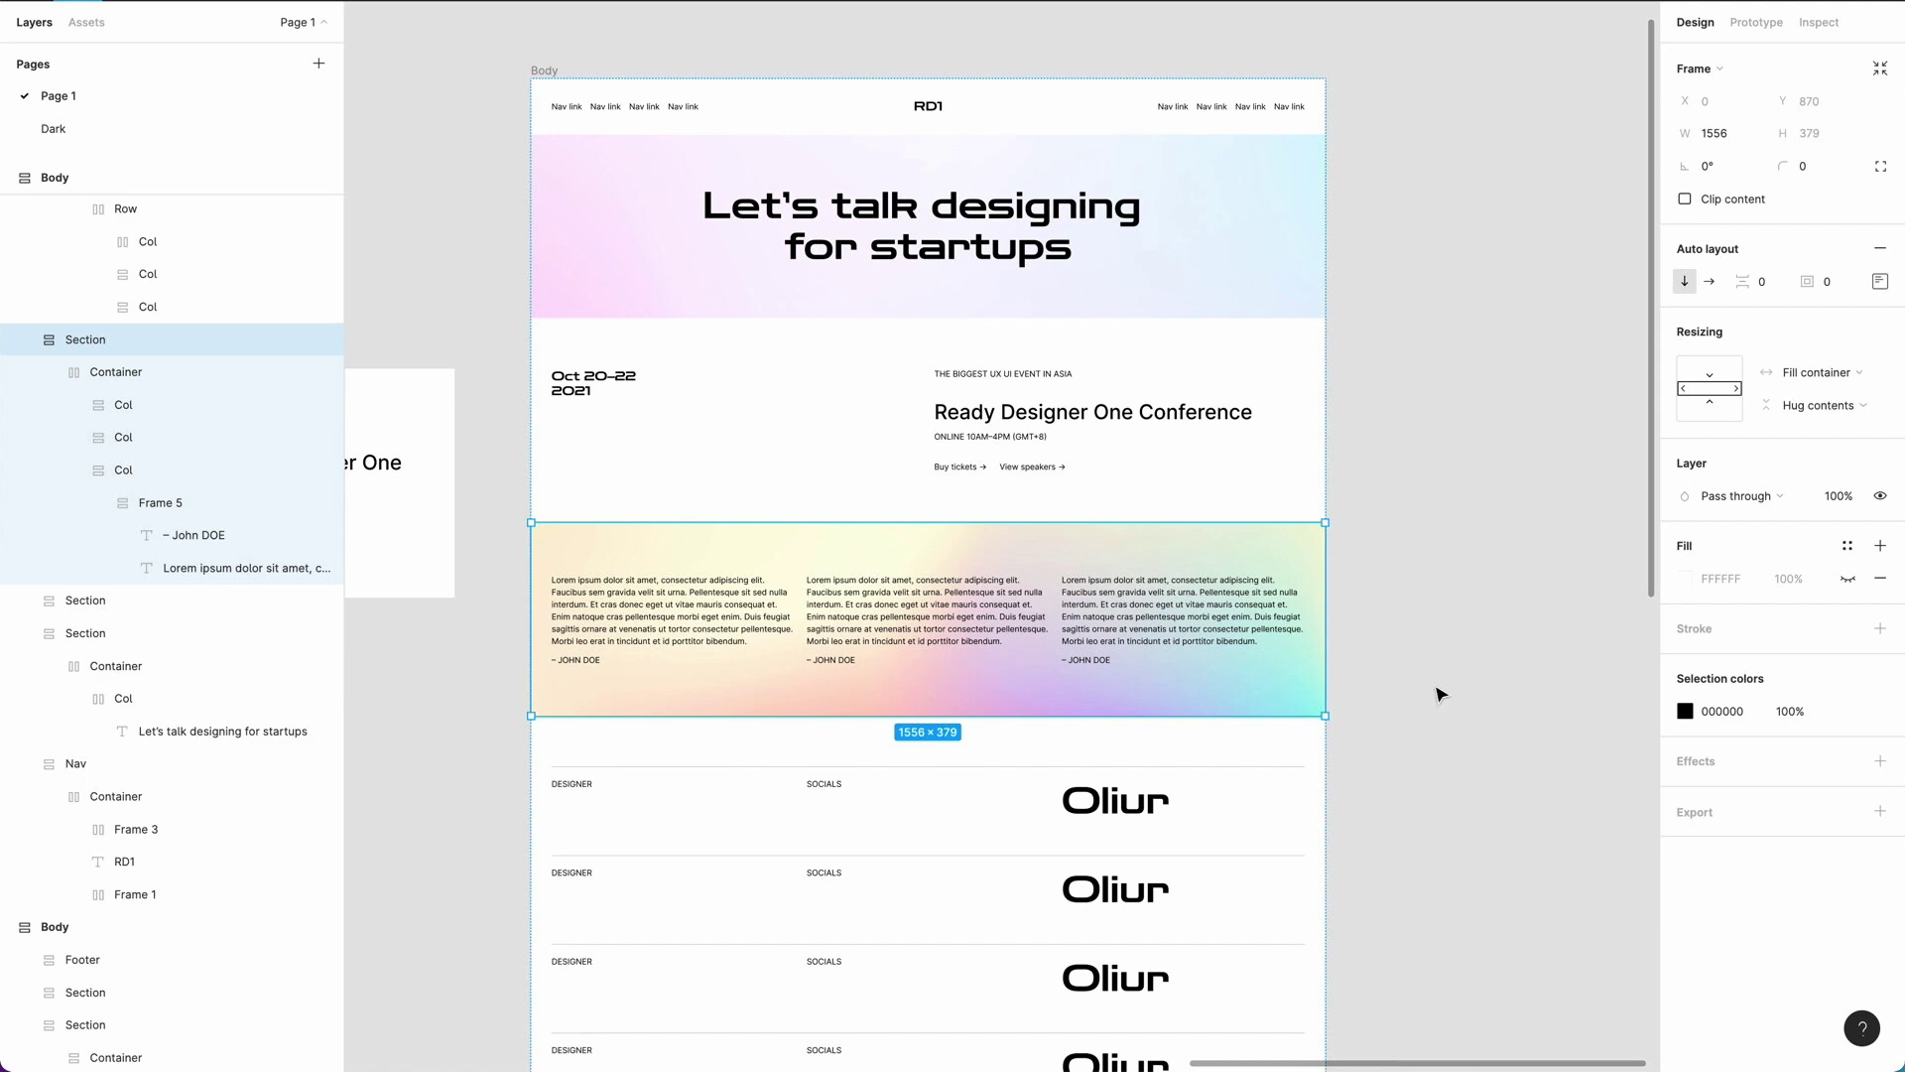
left_click(1440, 695)
key("super+equal")
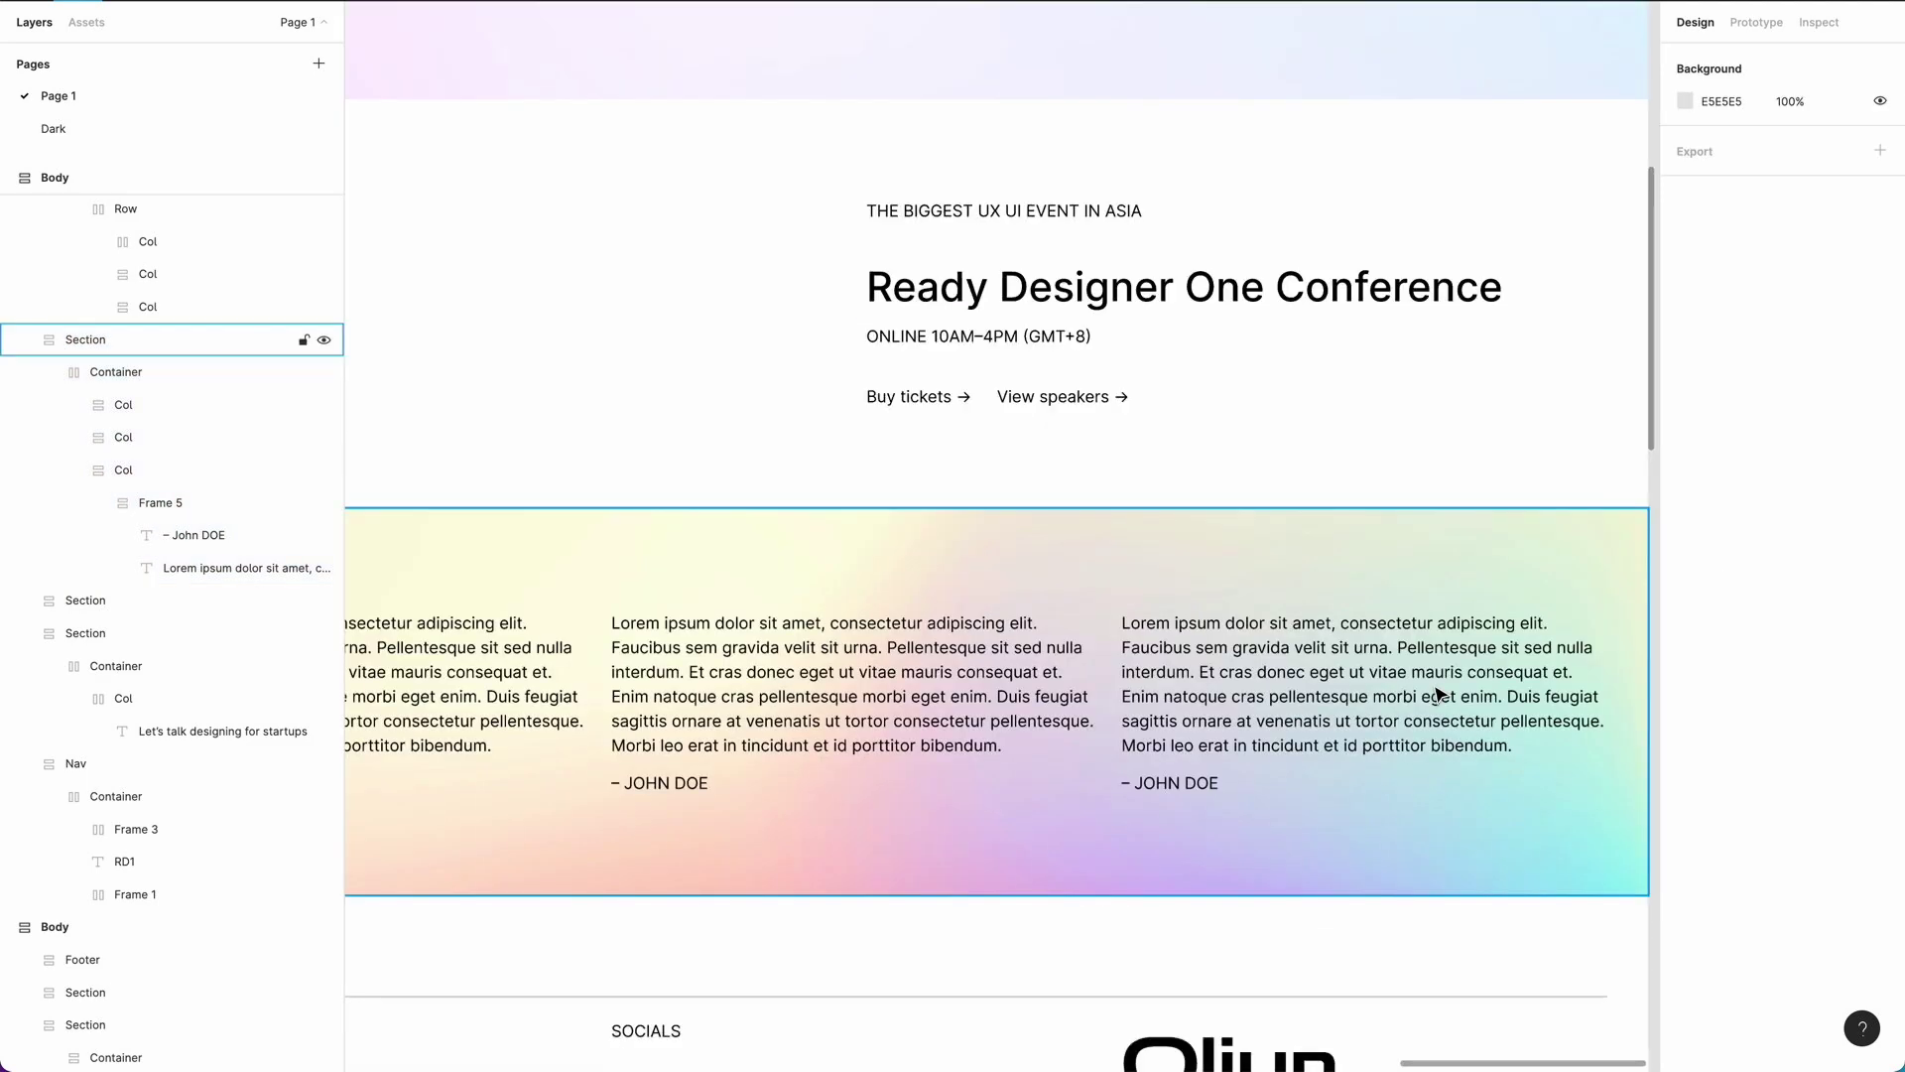